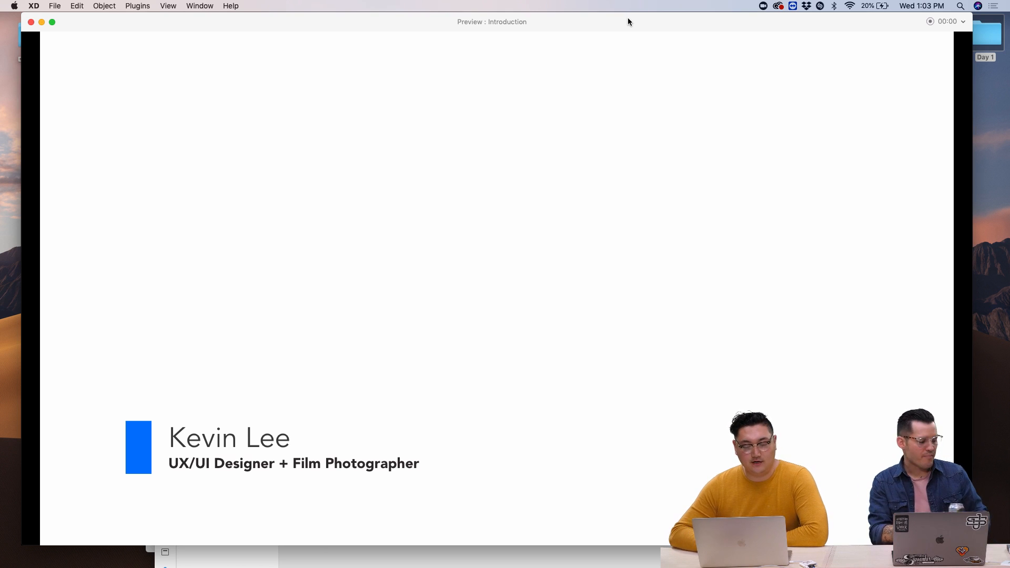
- Advance the preview past the title screen to the Photography slide
{"action": "left_click", "coordinate": [629, 46]}
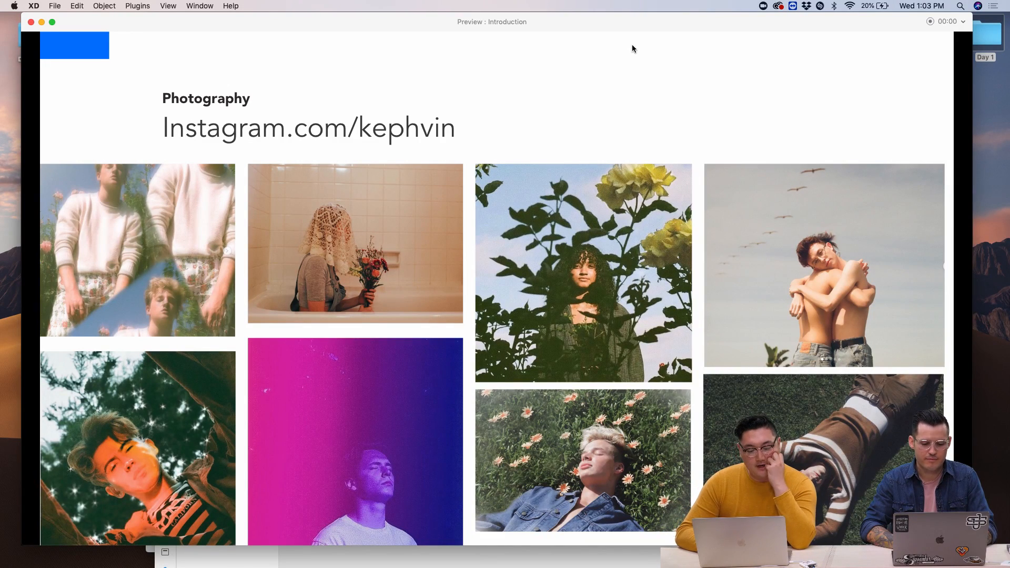
- Advance the preview to the Mentor/Mentee Networking App slide
{"action": "key", "text": "Right"}
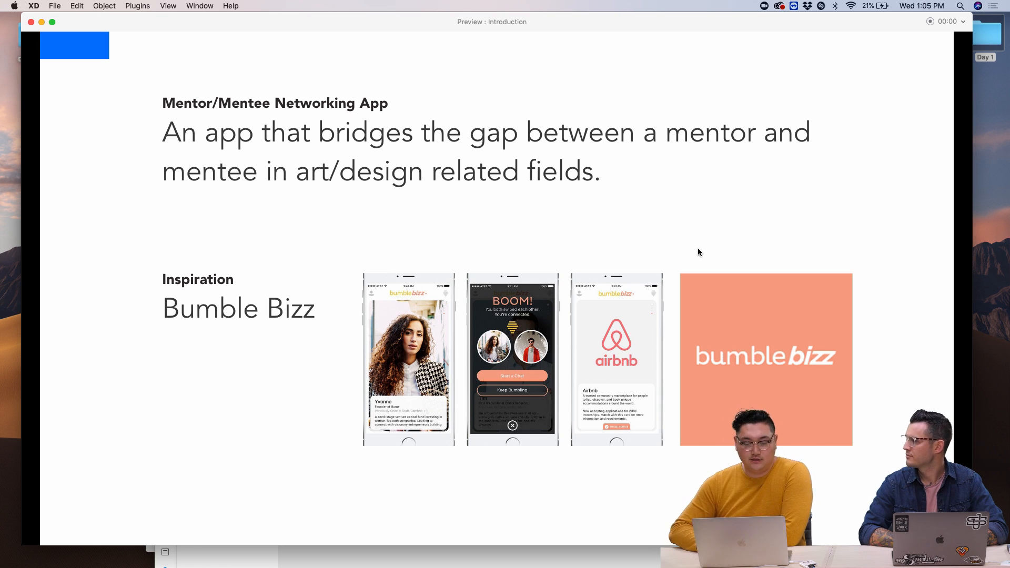
- Advance the preview to the User Empathy slide
{"action": "key", "text": "Right"}
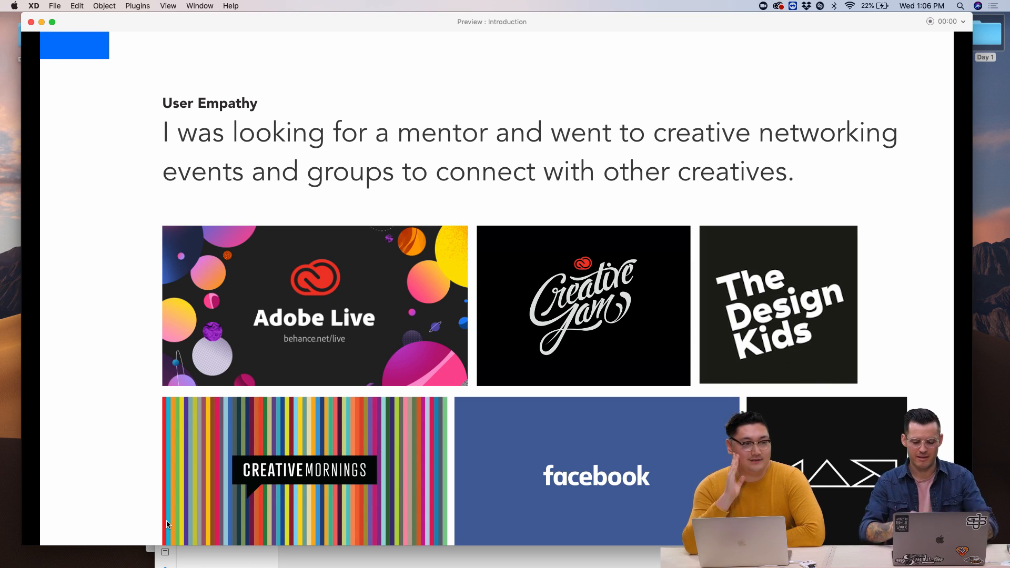
- Drag the Preview window down and to the right, uncovering the design windows
{"action": "mouse_move", "coordinate": [210, 567]}
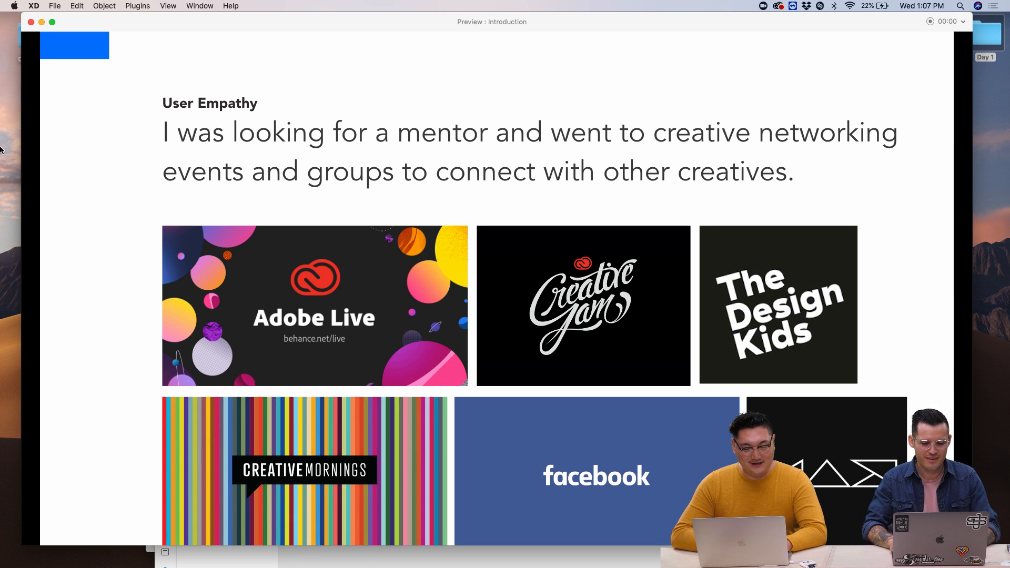
{"action": "left_click_drag", "start_coordinate": [344, 24], "coordinate": [485, 152]}
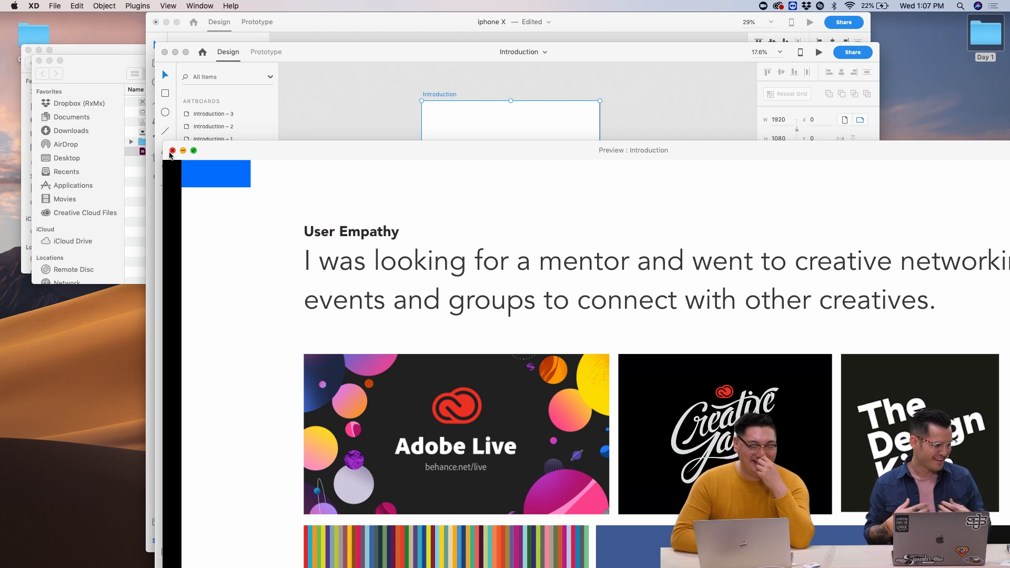
- Close the preview and bring the iphone X design window to the front
{"action": "left_click", "coordinate": [172, 151]}
{"action": "left_click", "coordinate": [338, 24]}
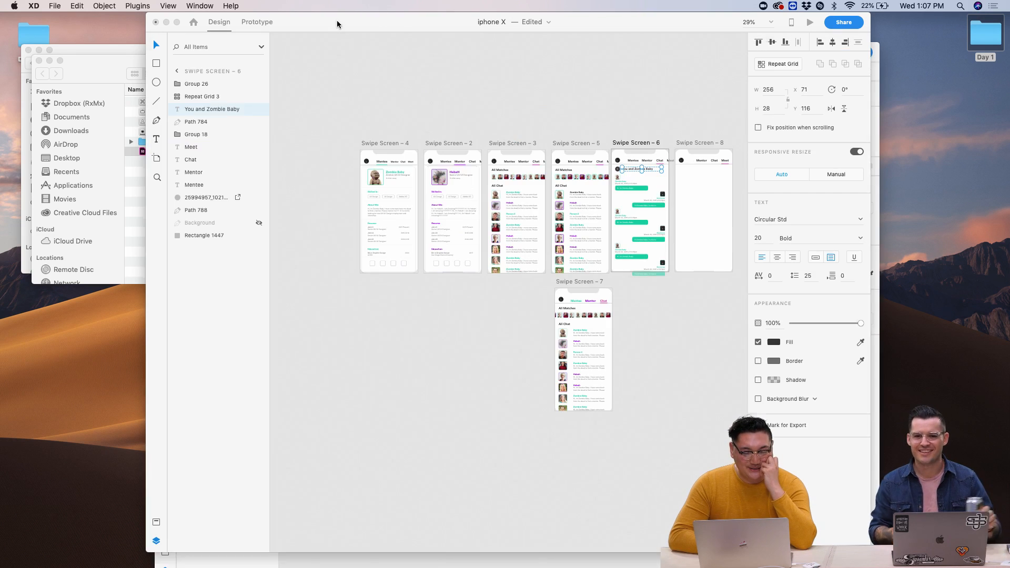
{"action": "scroll", "coordinate": [362, 200], "scroll_direction": "up", "scroll_amount": 5}
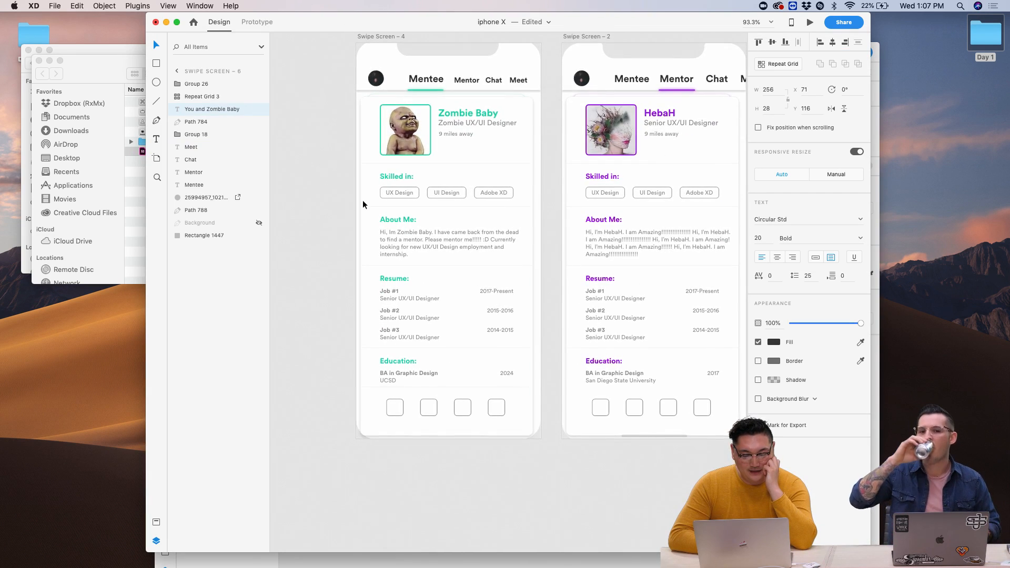
{"action": "scroll", "coordinate": [363, 204], "scroll_direction": "up", "scroll_amount": 2}
{"action": "scroll", "coordinate": [363, 204], "scroll_direction": "down", "scroll_amount": 1}
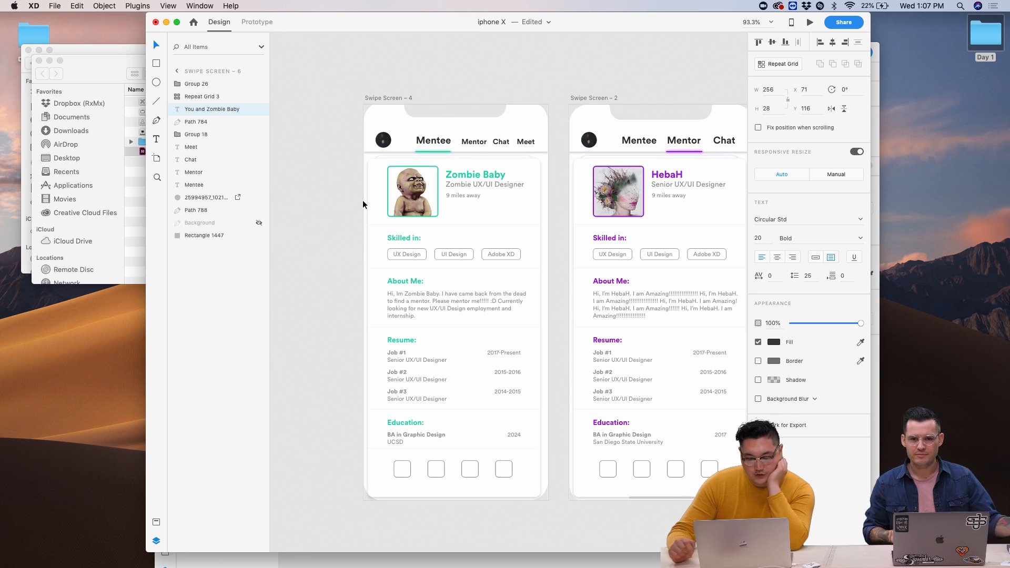
{"action": "scroll", "coordinate": [544, 148], "scroll_direction": "up", "scroll_amount": 5}
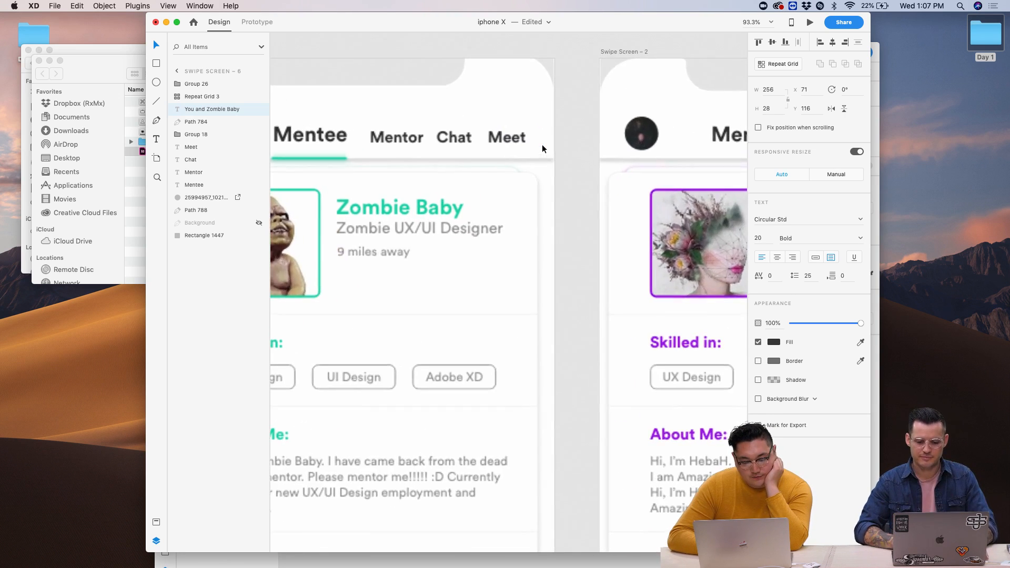
{"action": "scroll", "coordinate": [544, 149], "scroll_direction": "down", "scroll_amount": 5}
- Zoom out to view all the Swipe Screen 2–7 artboards
{"action": "scroll", "coordinate": [544, 149], "scroll_direction": "right", "scroll_amount": 3}
{"action": "scroll", "coordinate": [544, 149], "scroll_direction": "up", "scroll_amount": 4}
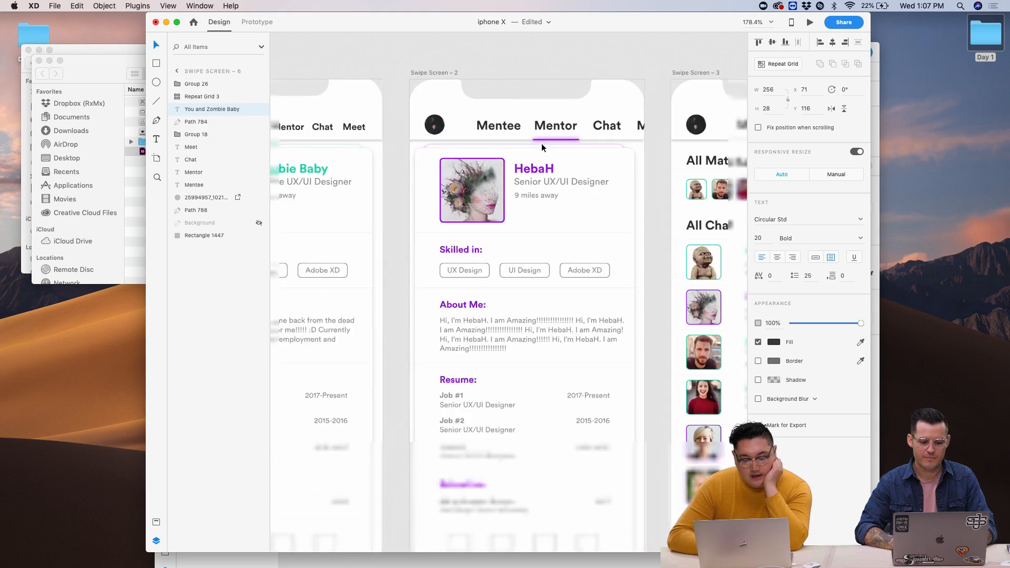
{"action": "scroll", "coordinate": [408, 53], "scroll_direction": "left", "scroll_amount": 5}
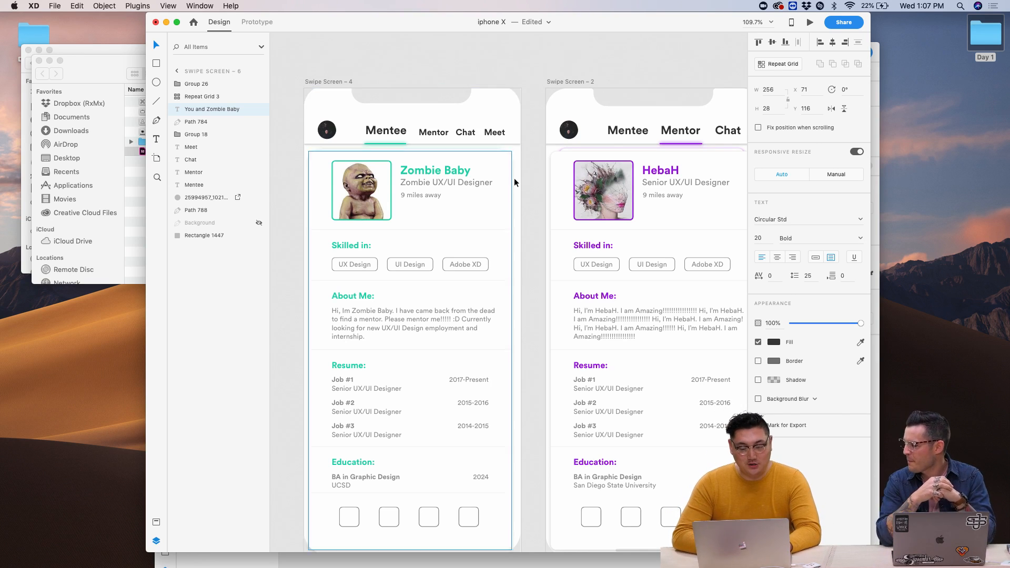
{"action": "key", "text": "super+0"}
{"action": "scroll", "coordinate": [515, 182], "scroll_direction": "up", "scroll_amount": 3}
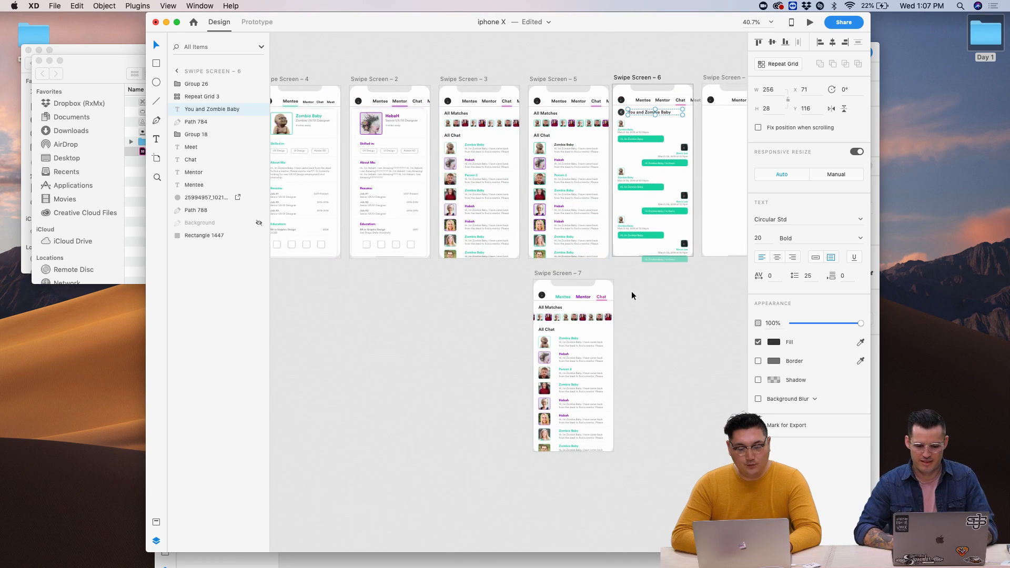
{"action": "scroll", "coordinate": [631, 293], "scroll_direction": "up", "scroll_amount": 5}
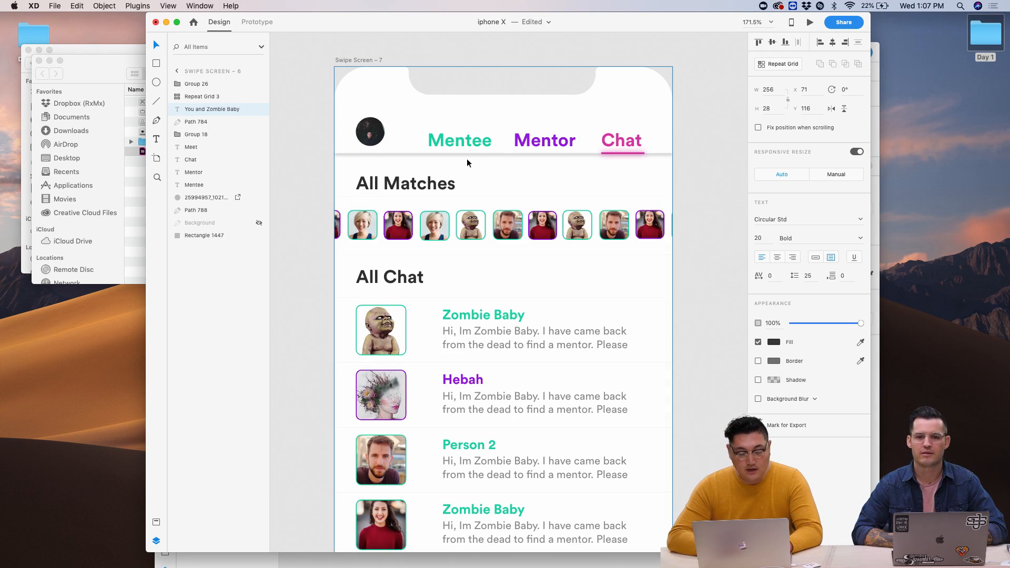
{"action": "left_click", "coordinate": [463, 145]}
{"action": "left_click", "coordinate": [579, 145]}
{"action": "left_click", "coordinate": [621, 142]}
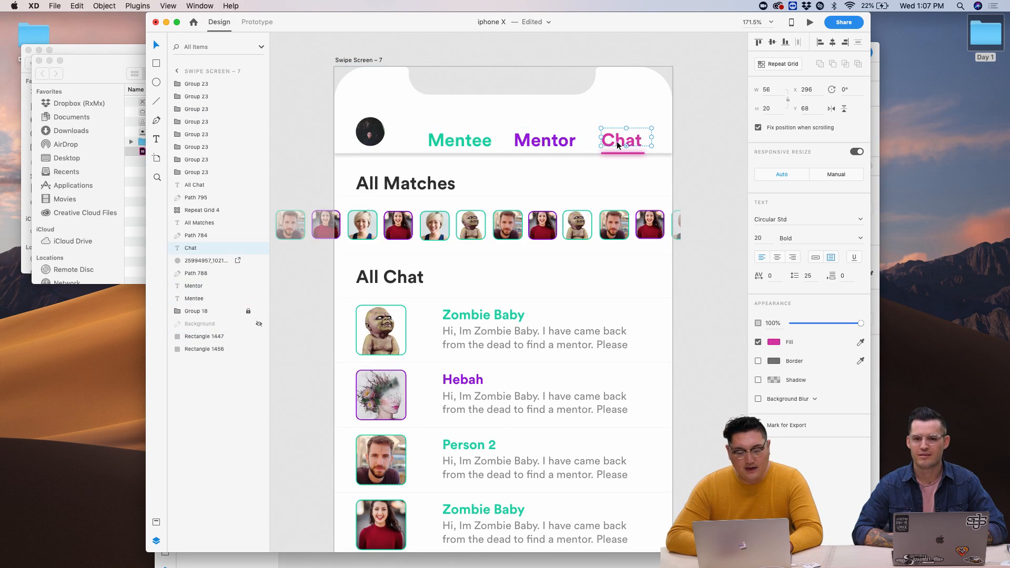
{"action": "left_click", "coordinate": [545, 141]}
{"action": "left_click", "coordinate": [461, 141]}
{"action": "scroll", "coordinate": [590, 221], "scroll_direction": "down", "scroll_amount": 5}
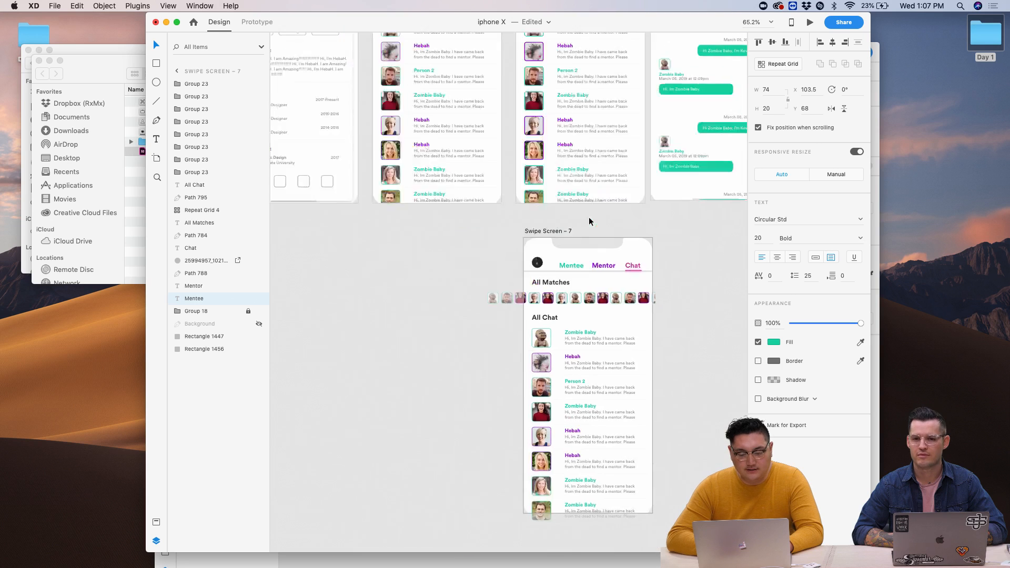
{"action": "scroll", "coordinate": [372, 241], "scroll_direction": "up", "scroll_amount": 3}
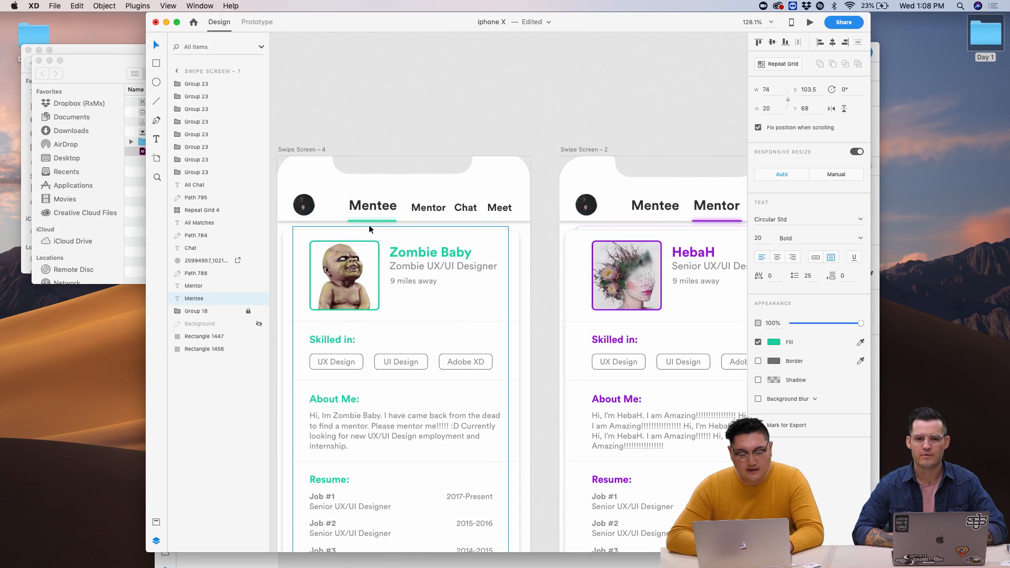
{"action": "scroll", "coordinate": [342, 244], "scroll_direction": "right", "scroll_amount": 2}
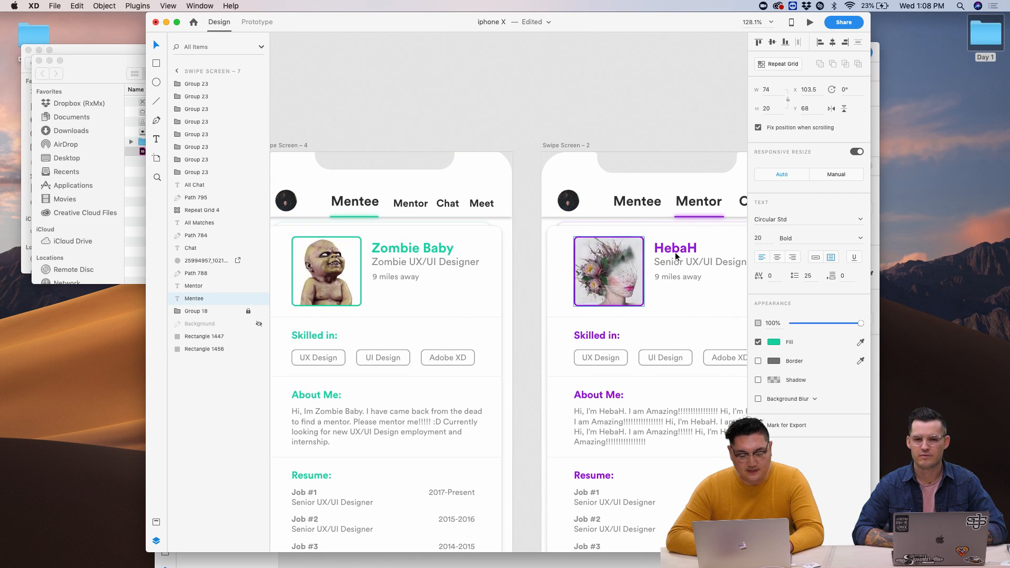
{"action": "scroll", "coordinate": [723, 222], "scroll_direction": "right", "scroll_amount": 2}
{"action": "scroll", "coordinate": [722, 222], "scroll_direction": "right", "scroll_amount": 10}
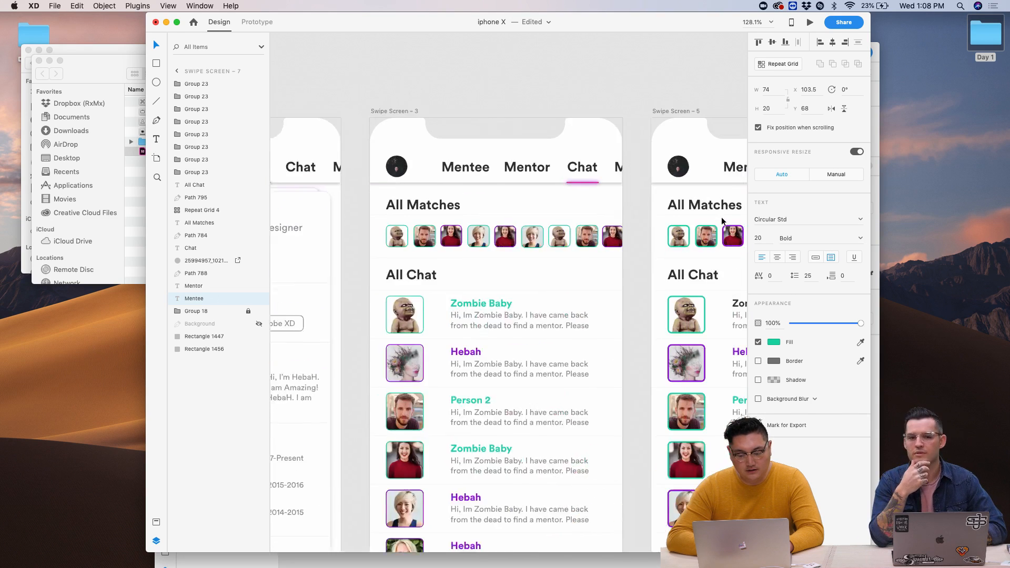
{"action": "scroll", "coordinate": [606, 202], "scroll_direction": "right", "scroll_amount": 8}
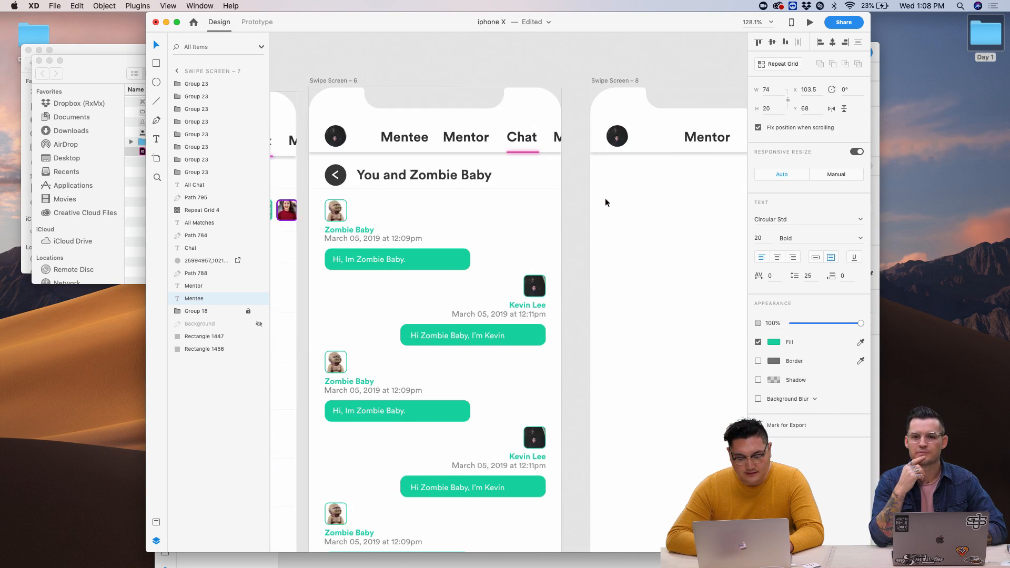
{"action": "scroll", "coordinate": [606, 202], "scroll_direction": "right", "scroll_amount": 10}
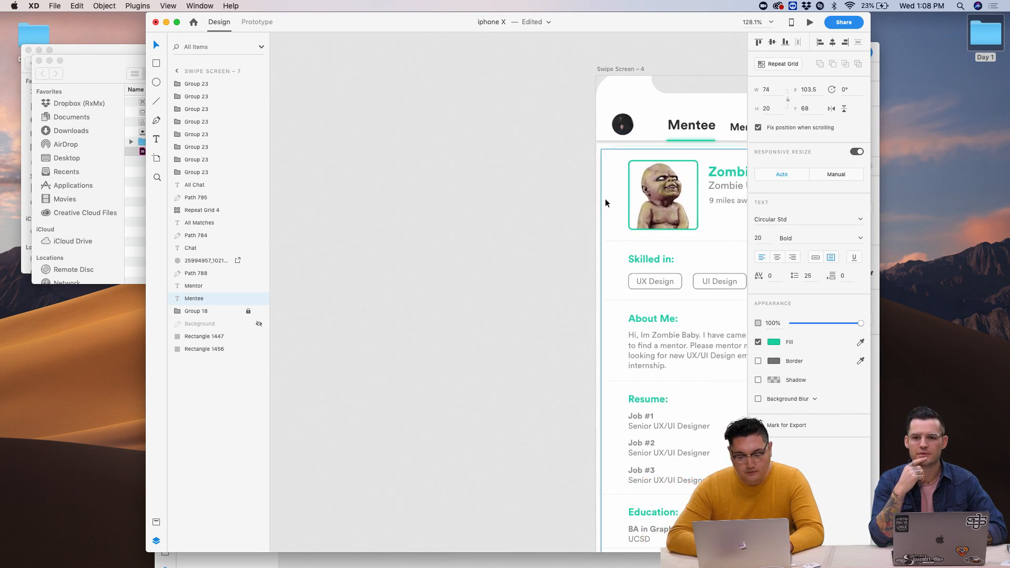
{"action": "scroll", "coordinate": [606, 203], "scroll_direction": "down", "scroll_amount": 2, "text": "ctrl"}
{"action": "scroll", "coordinate": [606, 203], "scroll_direction": "right", "scroll_amount": 5}
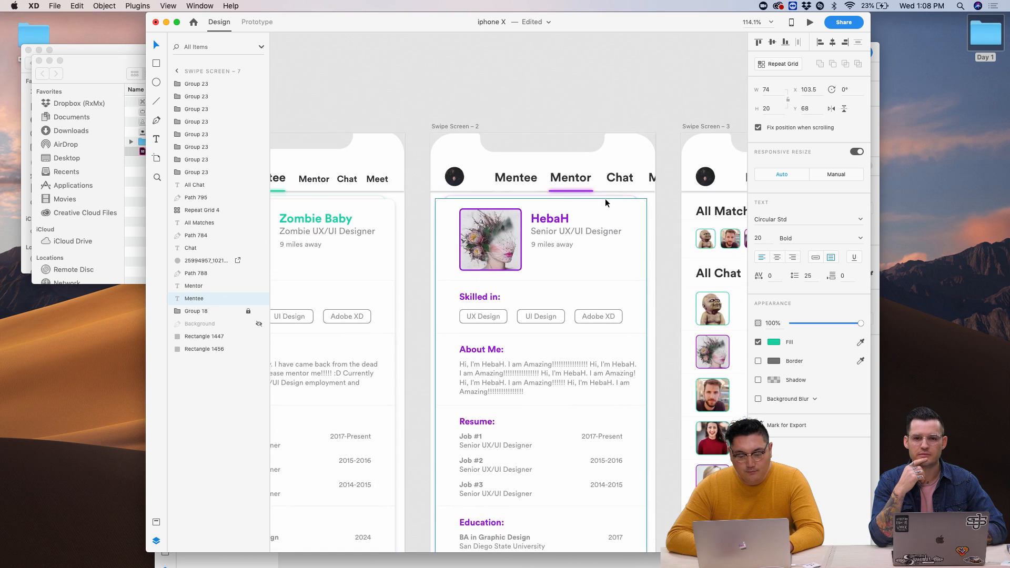
{"action": "scroll", "coordinate": [606, 203], "scroll_direction": "left", "scroll_amount": 5}
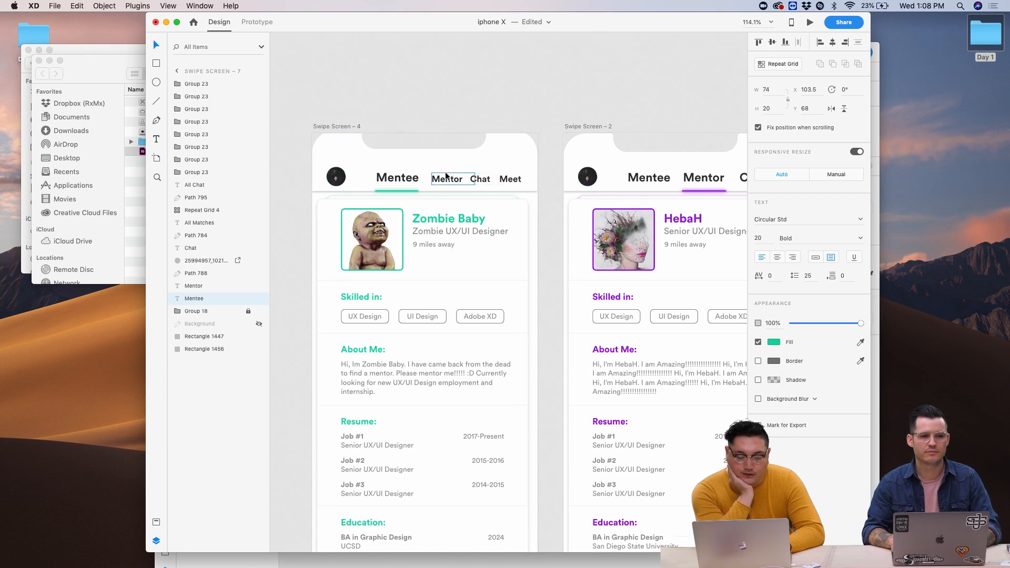
{"action": "scroll", "coordinate": [368, 158], "scroll_direction": "right", "scroll_amount": 5}
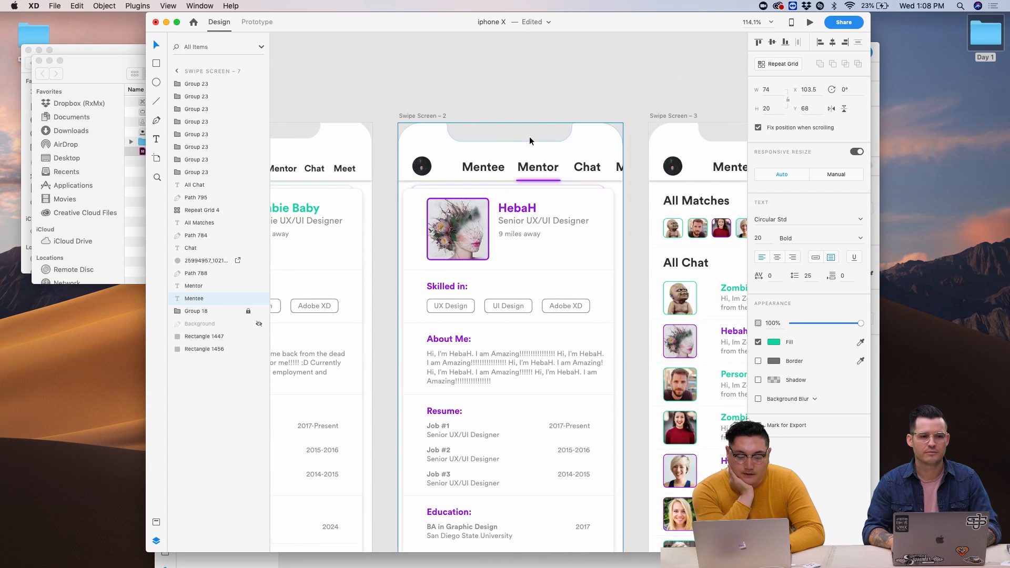
{"action": "scroll", "coordinate": [354, 138], "scroll_direction": "left", "scroll_amount": 3}
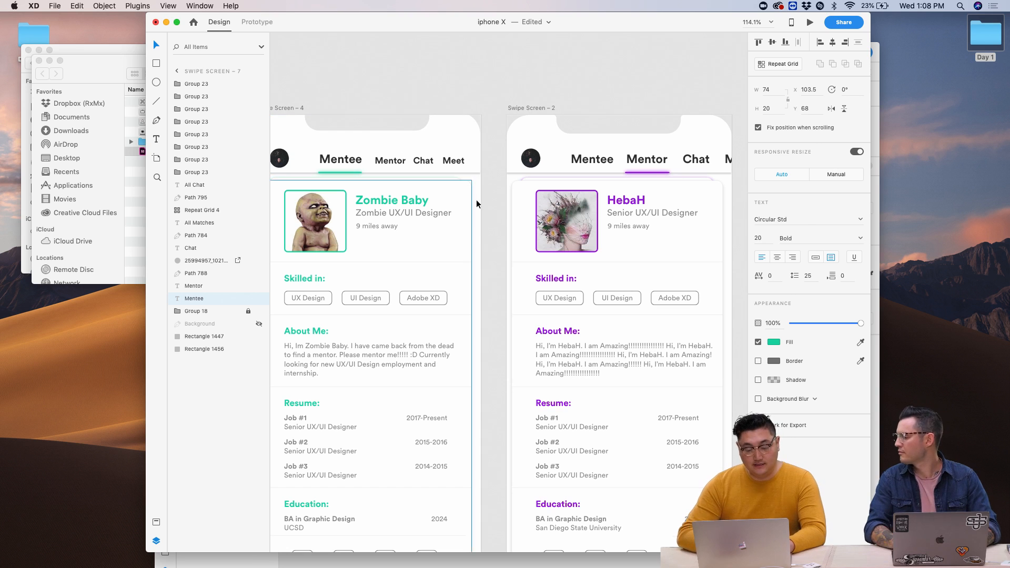
{"action": "scroll", "coordinate": [532, 215], "scroll_direction": "right", "scroll_amount": 3}
{"action": "scroll", "coordinate": [531, 214], "scroll_direction": "down", "scroll_amount": 3}
{"action": "scroll", "coordinate": [529, 212], "scroll_direction": "up", "scroll_amount": 5}
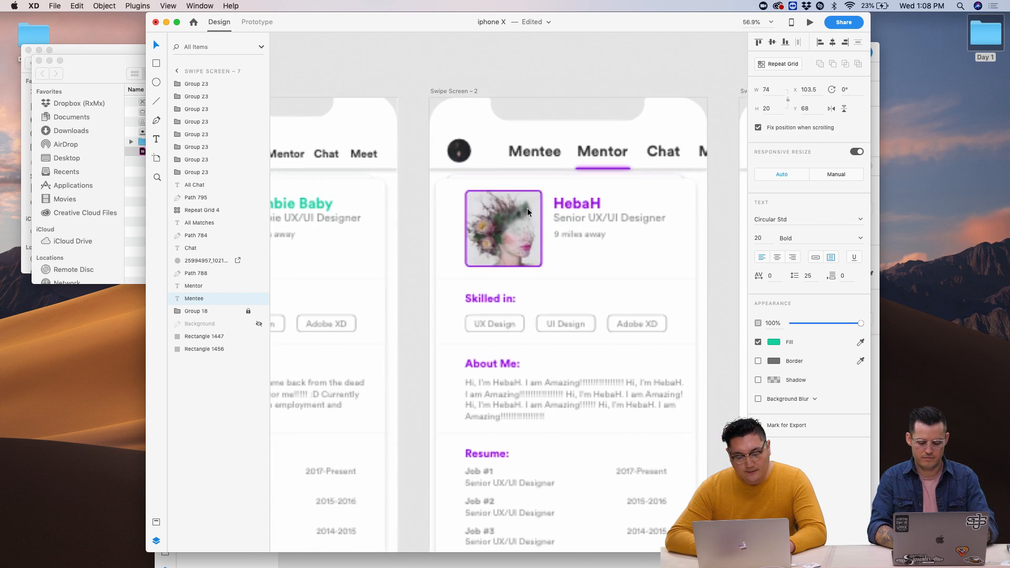
{"action": "scroll", "coordinate": [529, 213], "scroll_direction": "right", "scroll_amount": 5}
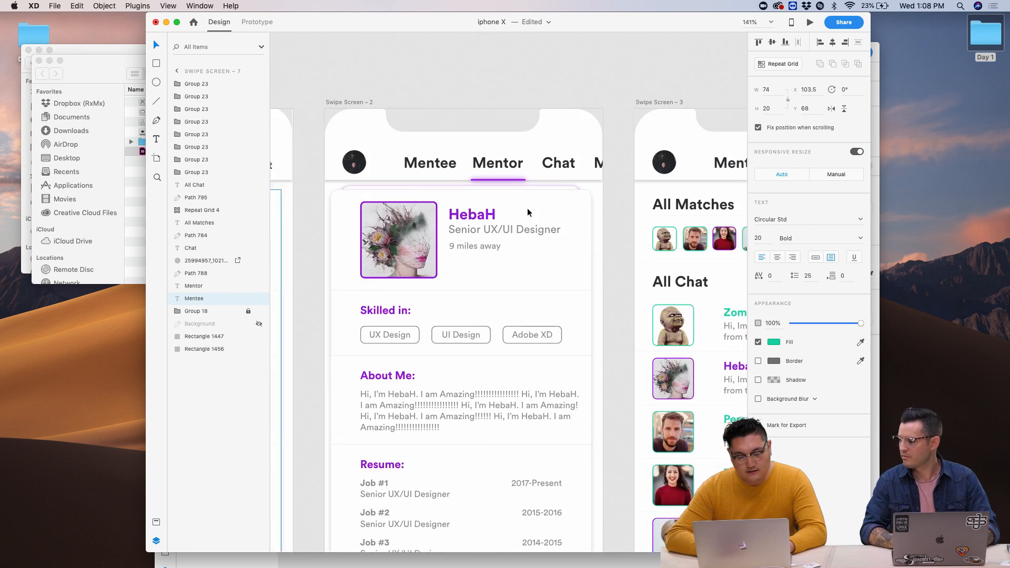
- Set the Mentee, Chat and Meet labels to 15 pt and nudge them down slightly
{"action": "left_click", "coordinate": [478, 174]}
{"action": "scroll", "coordinate": [578, 211], "scroll_direction": "left", "scroll_amount": 5}
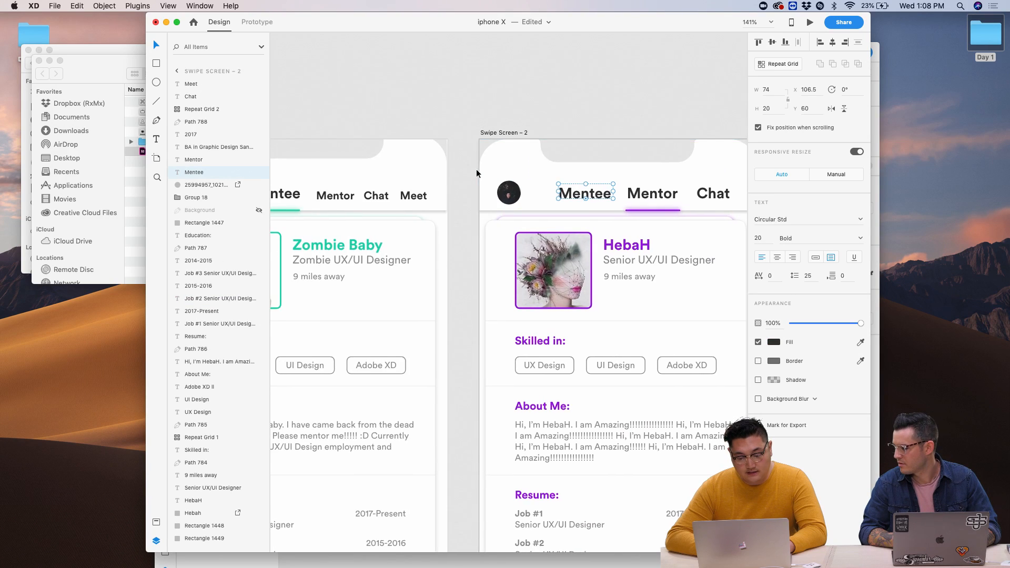
{"action": "scroll", "coordinate": [640, 219], "scroll_direction": "right", "scroll_amount": 5}
{"action": "left_click", "coordinate": [621, 206], "text": "shift"}
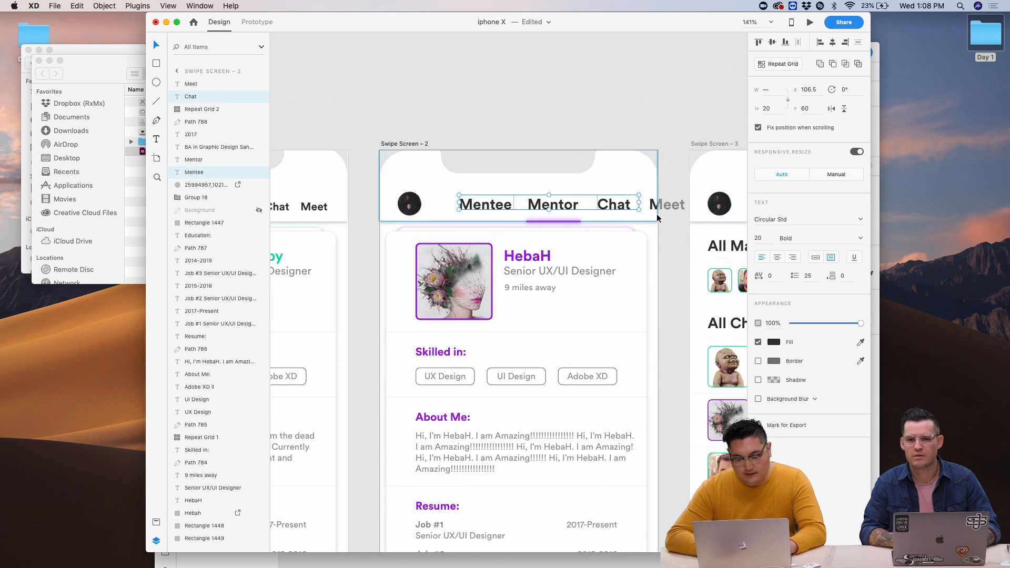
{"action": "left_click", "coordinate": [661, 207], "text": "shift"}
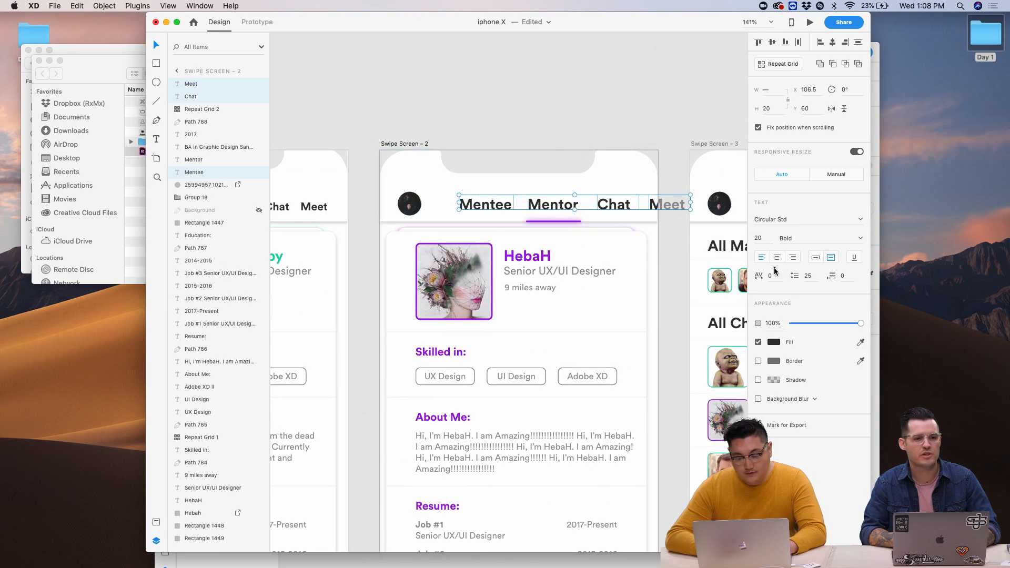
{"action": "double_click", "coordinate": [762, 238]}
{"action": "type", "text": "15"}
{"action": "key", "text": "Return"}
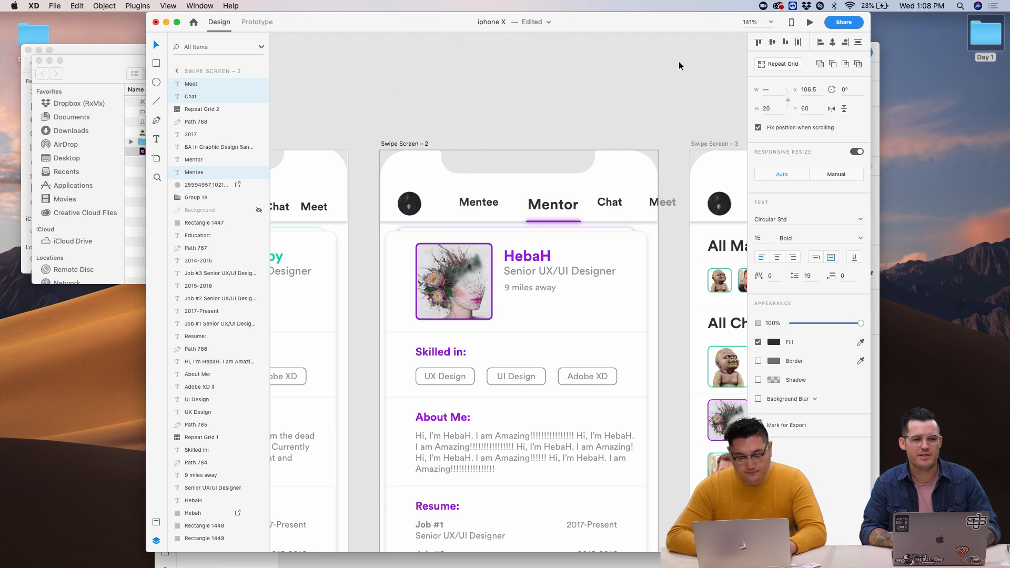
{"action": "key", "text": "Down"}
{"action": "key", "text": "Down"}
{"action": "key", "text": "Down"}
{"action": "key", "text": "Down"}
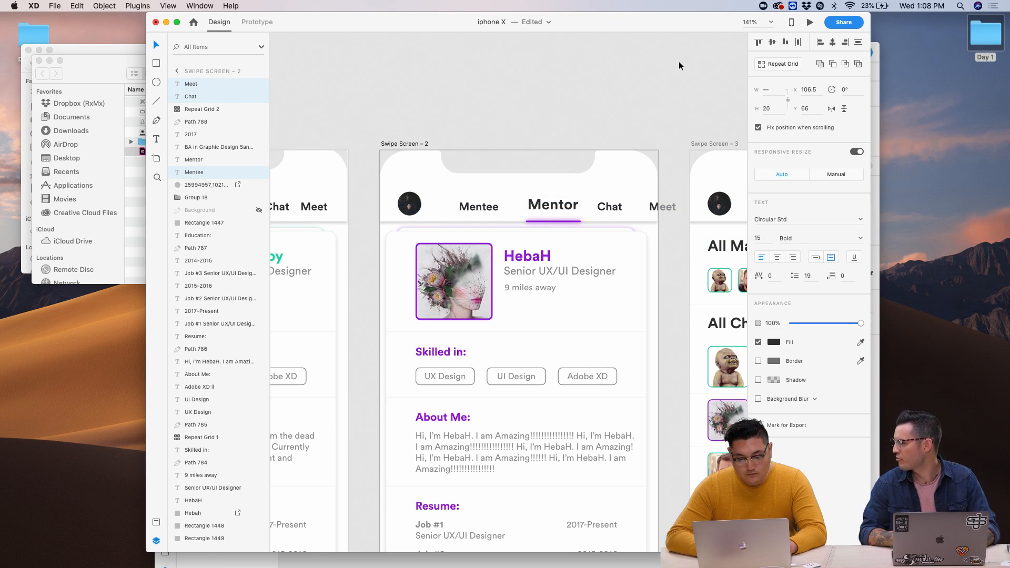
- Nudge the Meet label left, then select Chat and Mentee alongside it
{"action": "left_click", "coordinate": [651, 85]}
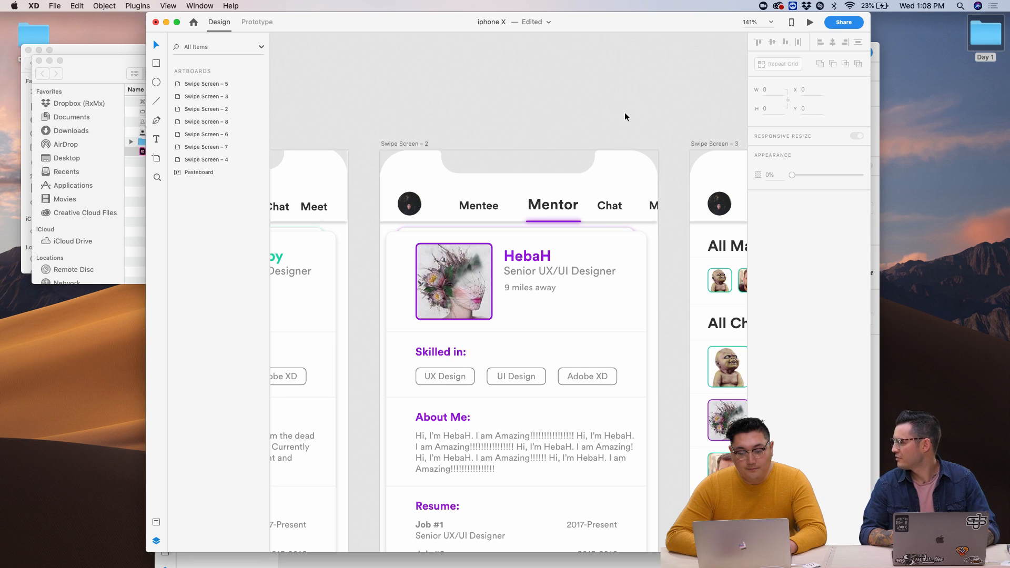
{"action": "left_click", "coordinate": [657, 212]}
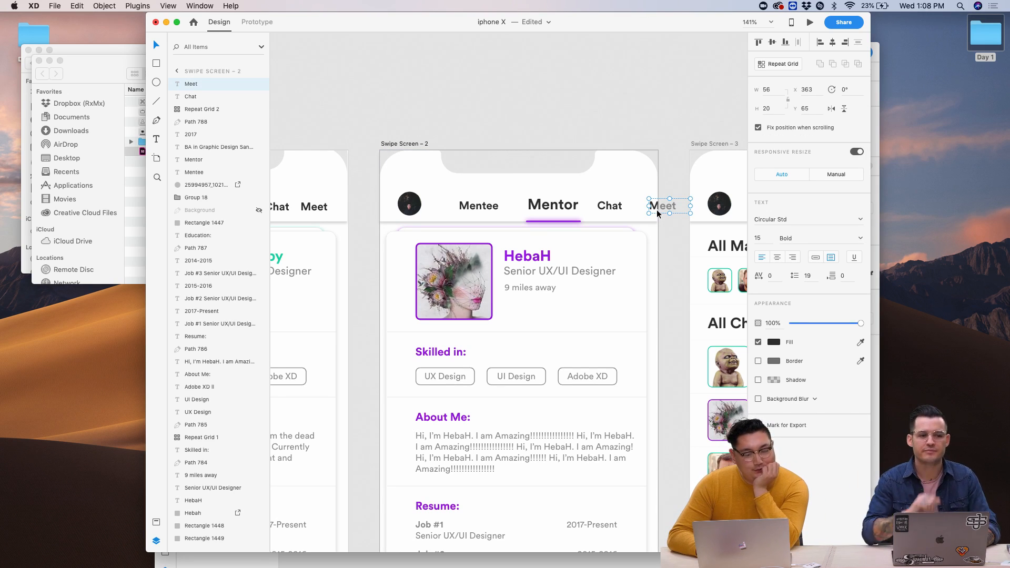
{"action": "left_click_drag", "start_coordinate": [657, 213], "coordinate": [657, 213]}
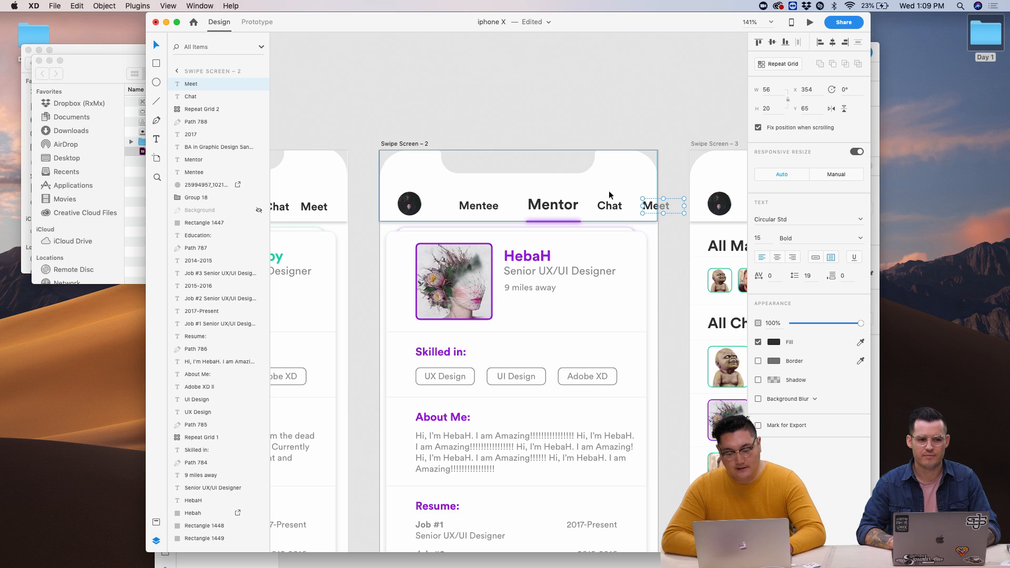
{"action": "left_click", "coordinate": [610, 204], "text": "shift"}
{"action": "left_click", "coordinate": [498, 204], "text": "shift"}
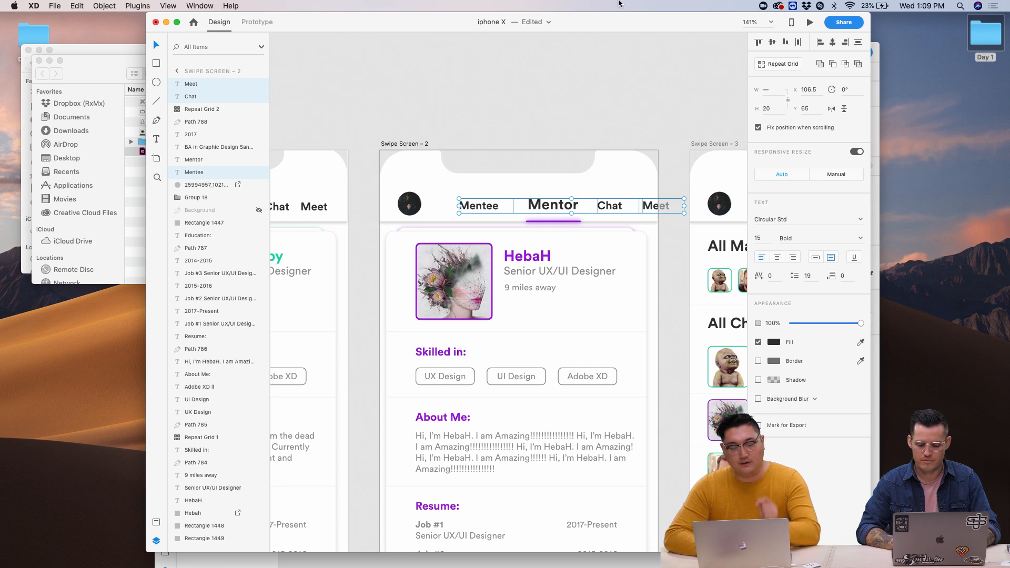
- Move the XD window and enlarge it to fill the screen
{"action": "left_click_drag", "start_coordinate": [606, 28], "coordinate": [466, 29]}
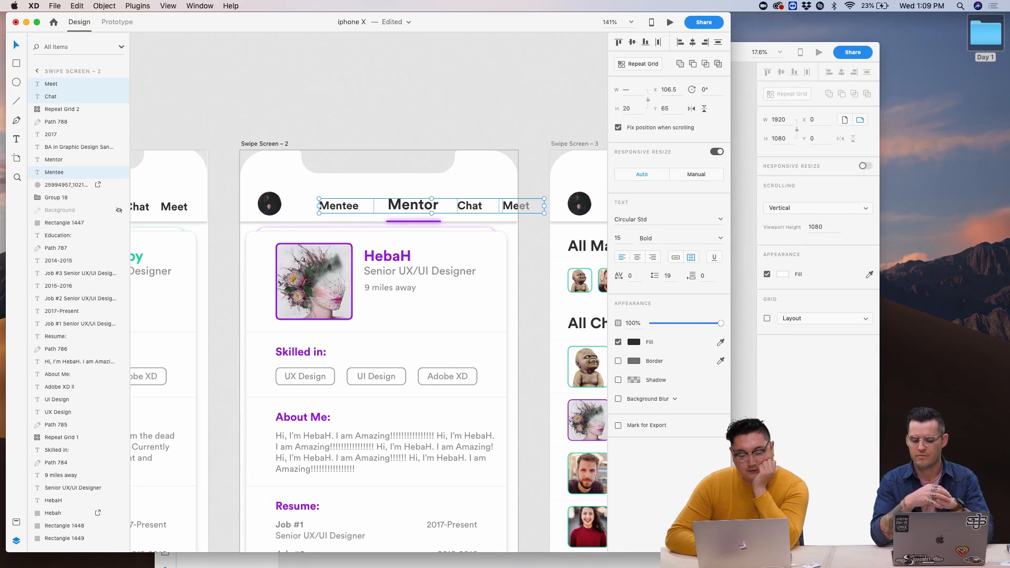
{"action": "left_click_drag", "start_coordinate": [731, 552], "coordinate": [1009, 567]}
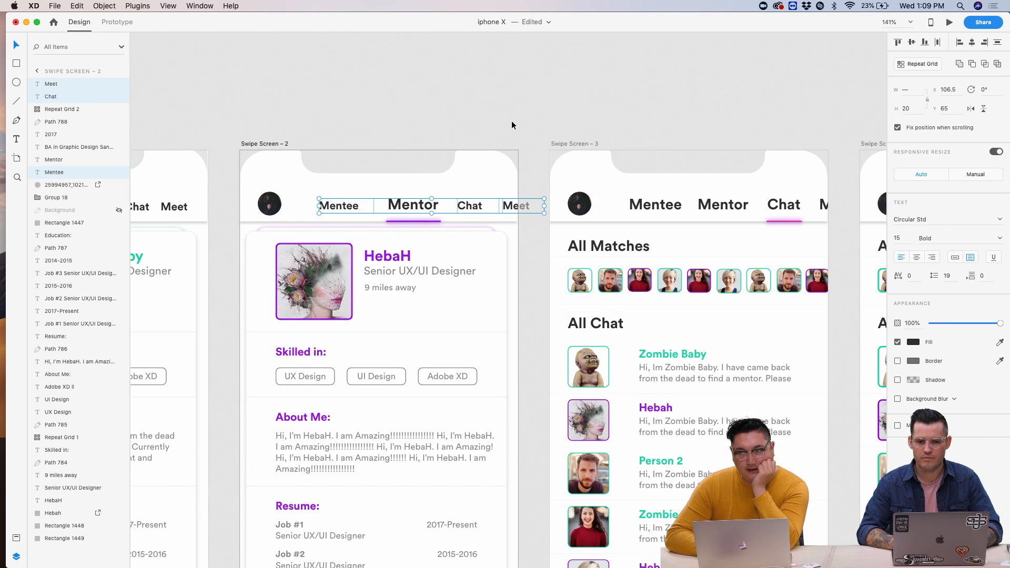
{"action": "scroll", "coordinate": [512, 122], "scroll_direction": "left", "scroll_amount": 1}
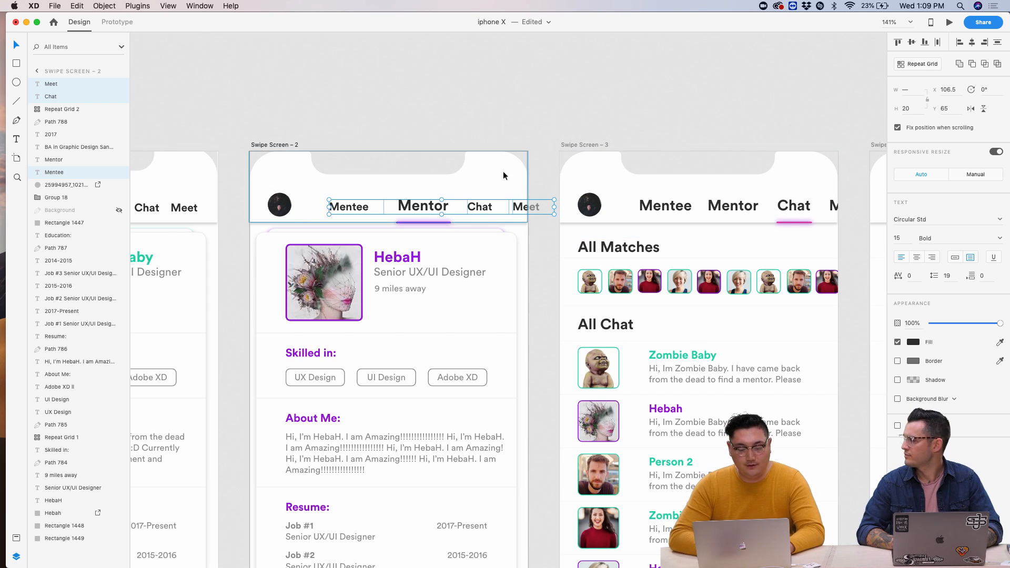
- Shift the Mentor label and its purple underline together to respace them
{"action": "left_click", "coordinate": [516, 124]}
{"action": "scroll", "coordinate": [476, 220], "scroll_direction": "up", "scroll_amount": 5}
{"action": "left_click", "coordinate": [483, 193]}
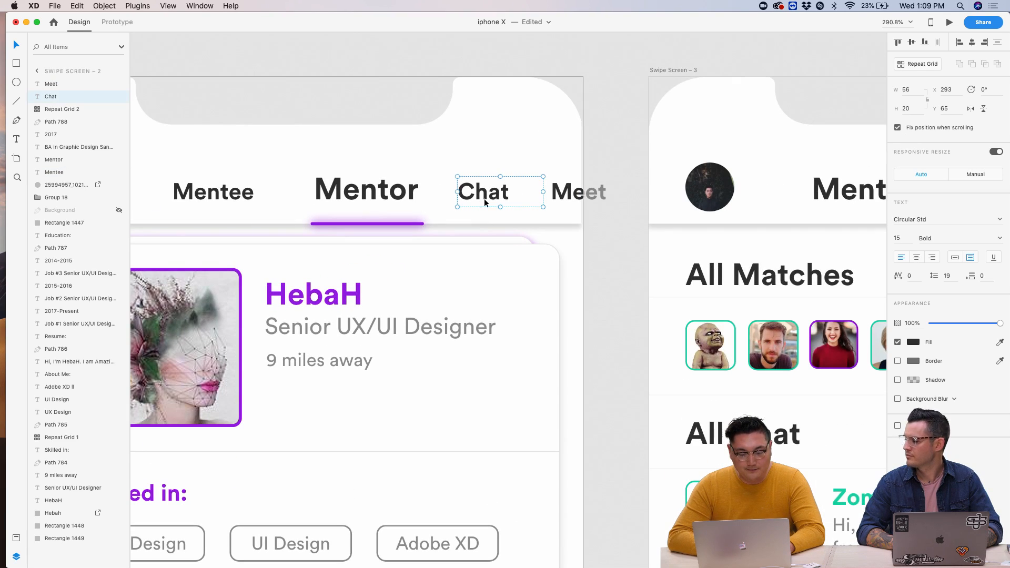
{"action": "left_click", "coordinate": [382, 195], "text": "shift"}
{"action": "left_click", "coordinate": [378, 224]}
{"action": "left_click", "coordinate": [378, 195], "text": "shift"}
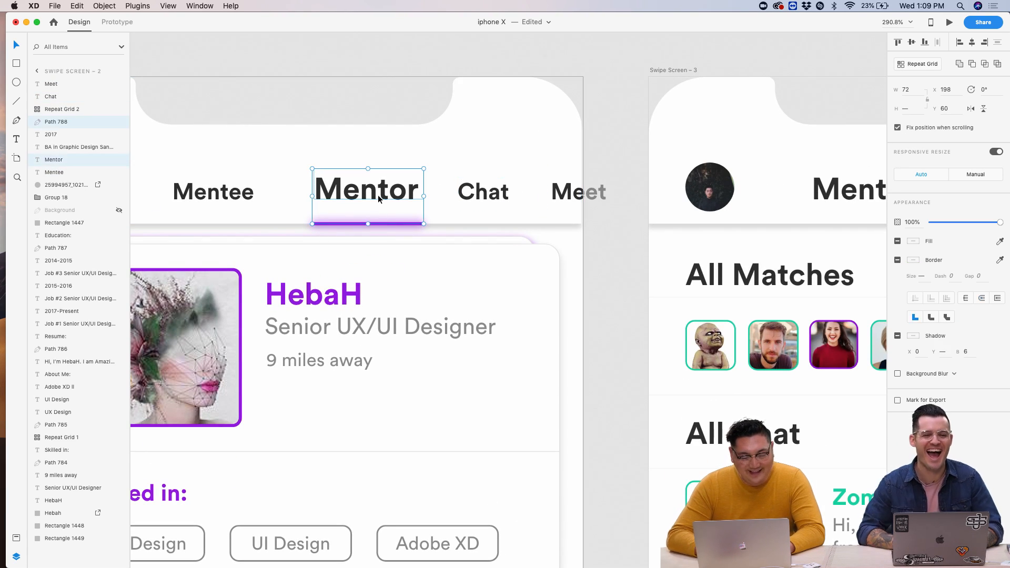
{"action": "key", "text": "shift+Left"}
{"action": "key", "text": "shift+Left"}
{"action": "key", "text": "shift+Left"}
{"action": "key", "text": "shift+Right"}
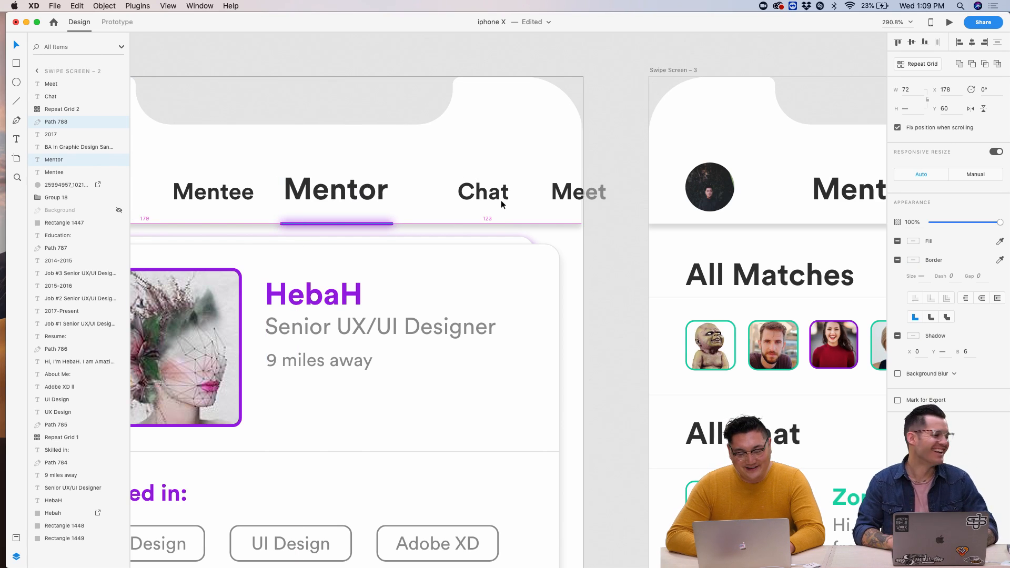
- Move Chat and Meet left toward Mentor so the four labels are evenly spaced
{"action": "left_click", "coordinate": [502, 205]}
{"action": "left_click", "coordinate": [549, 196], "text": "shift"}
{"action": "key", "text": "shift+Left"}
{"action": "key", "text": "shift+Left"}
{"action": "key", "text": "shift+Left"}
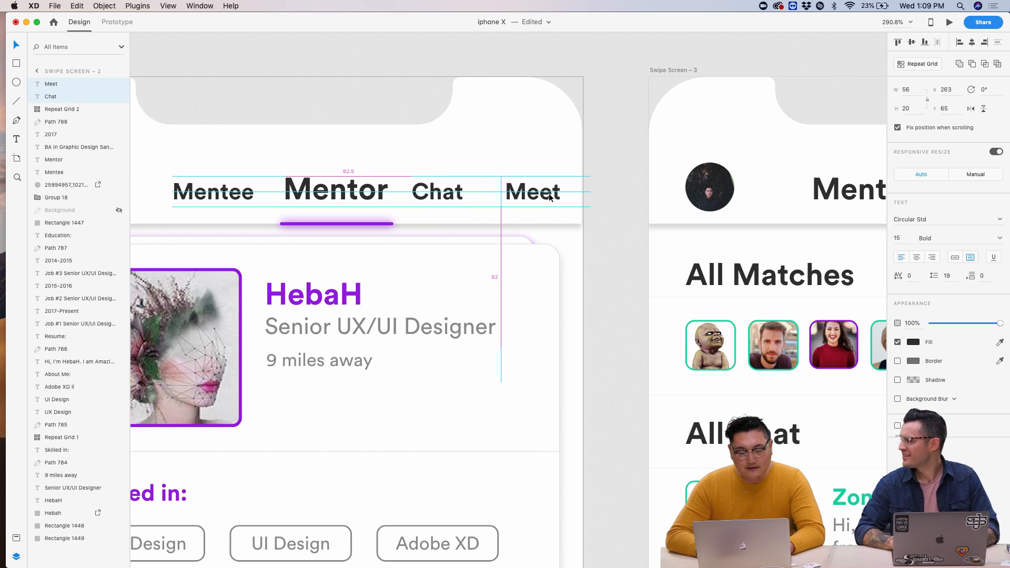
{"action": "key", "text": "shift+Right"}
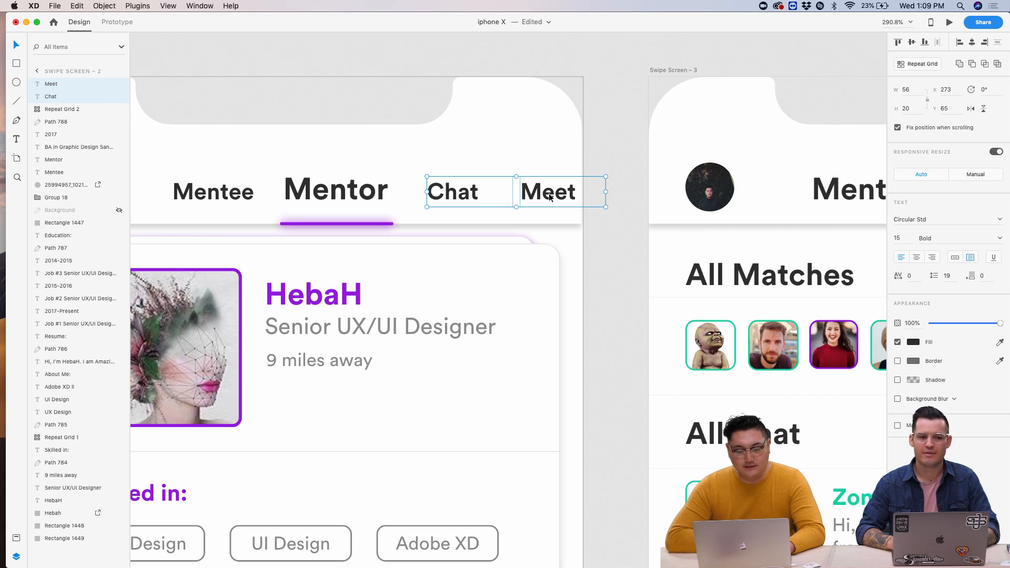
{"action": "scroll", "coordinate": [579, 205], "scroll_direction": "left", "scroll_amount": 5}
{"action": "left_click", "coordinate": [624, 223]}
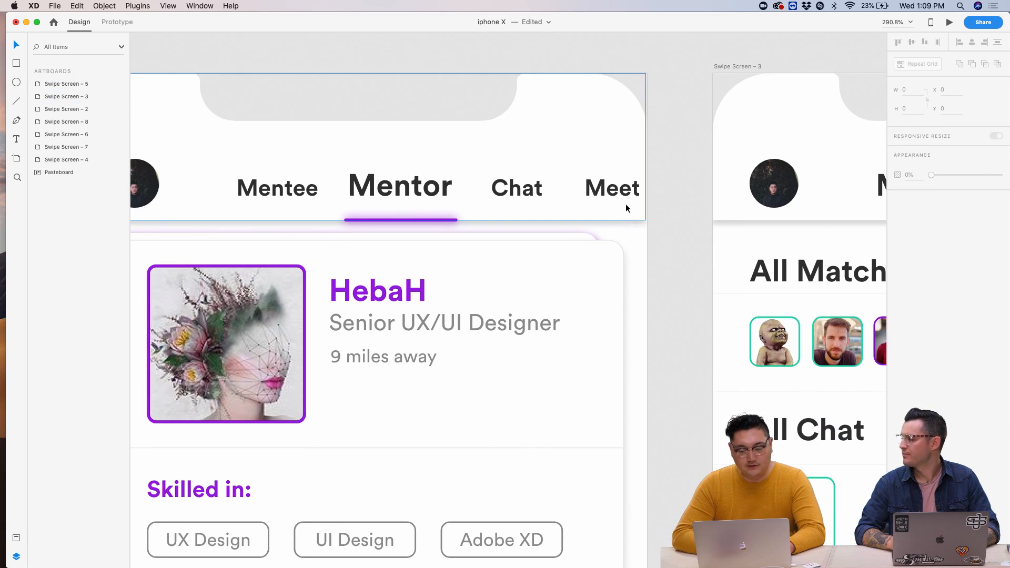
{"action": "left_click", "coordinate": [627, 205]}
{"action": "key", "text": "shift+Left"}
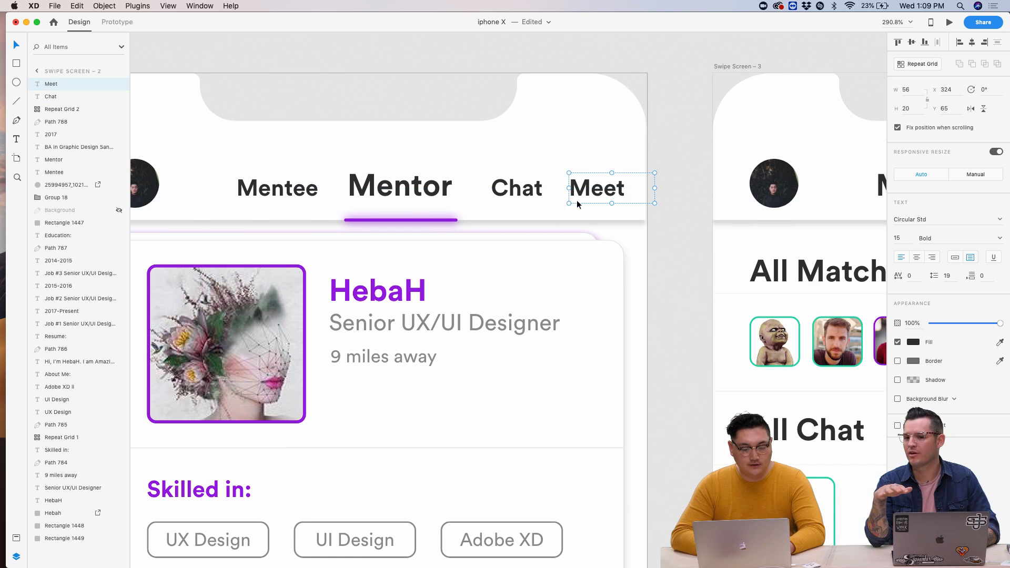
{"action": "left_click", "coordinate": [547, 194], "text": "shift"}
{"action": "key", "text": "Left"}
{"action": "key", "text": "Left"}
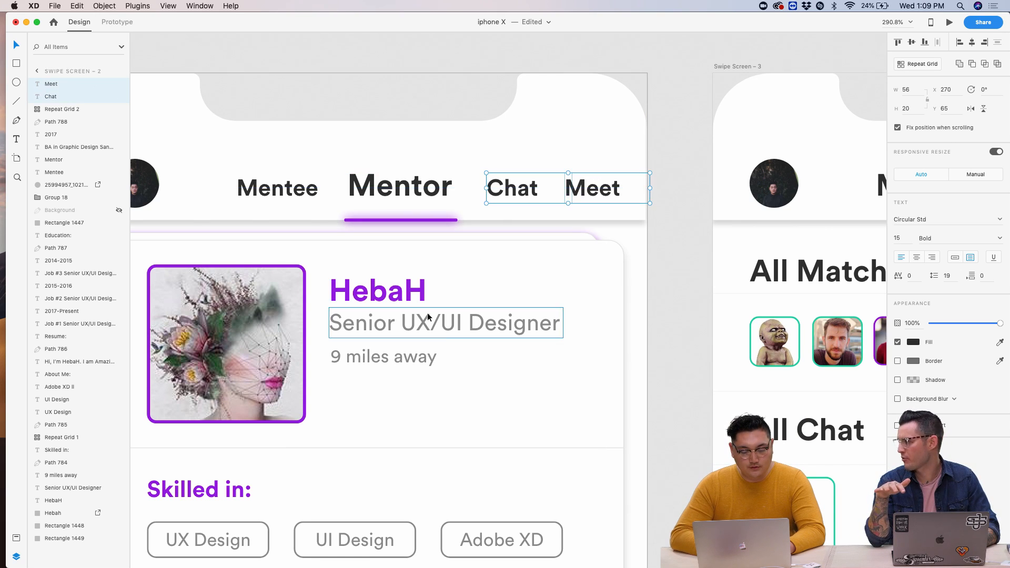
- Select the Swipe Screen – 2 artboard
{"action": "left_click", "coordinate": [429, 323]}
{"action": "scroll", "coordinate": [428, 323], "scroll_direction": "left", "scroll_amount": 5}
{"action": "scroll", "coordinate": [428, 316], "scroll_direction": "down", "scroll_amount": 5}
{"action": "left_click", "coordinate": [371, 197]}
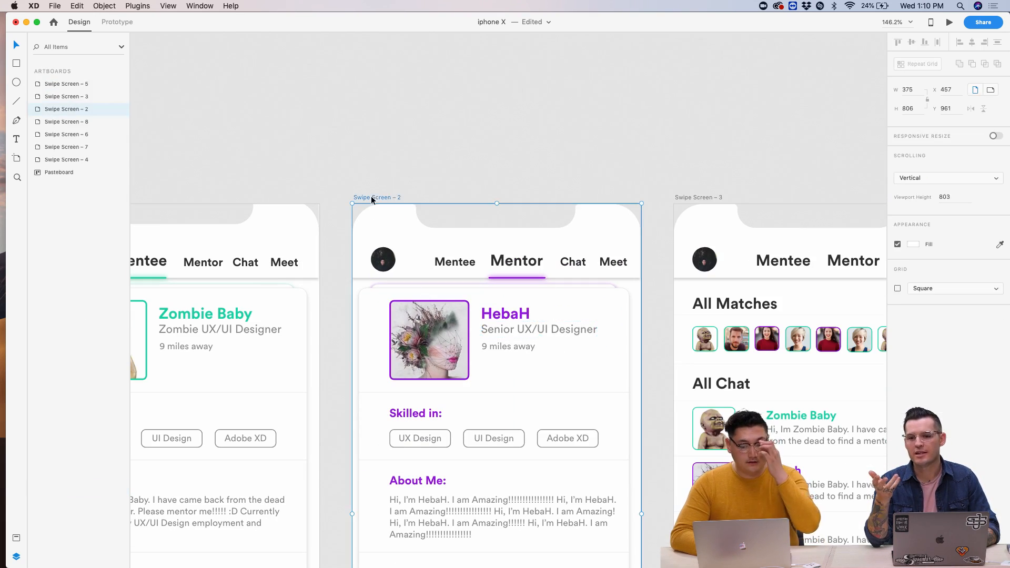
- Deselect the artboard and select the Mentee label on Swipe Screen – 2
{"action": "left_click", "coordinate": [648, 159]}
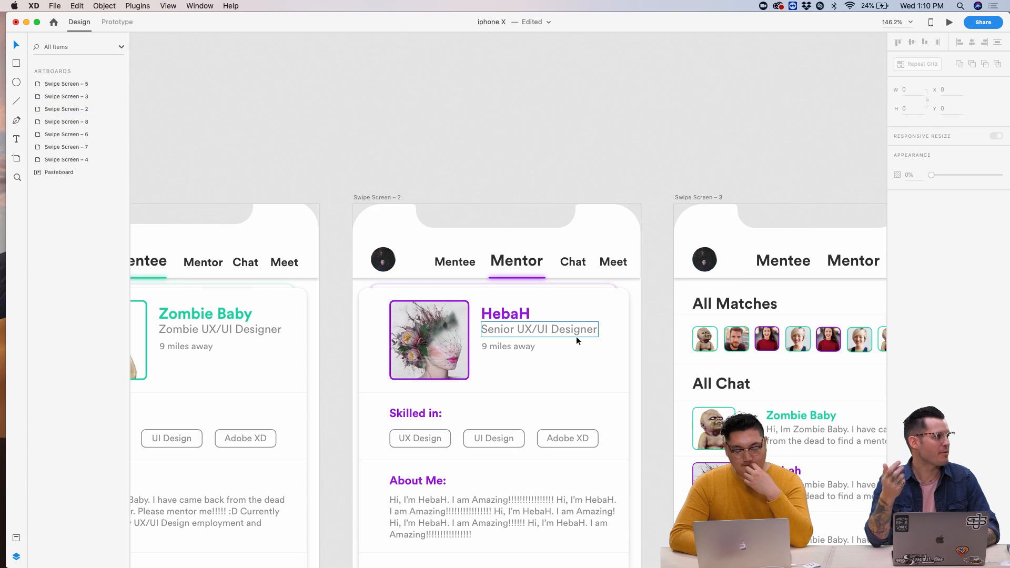
{"action": "scroll", "coordinate": [576, 338], "scroll_direction": "up", "scroll_amount": 5}
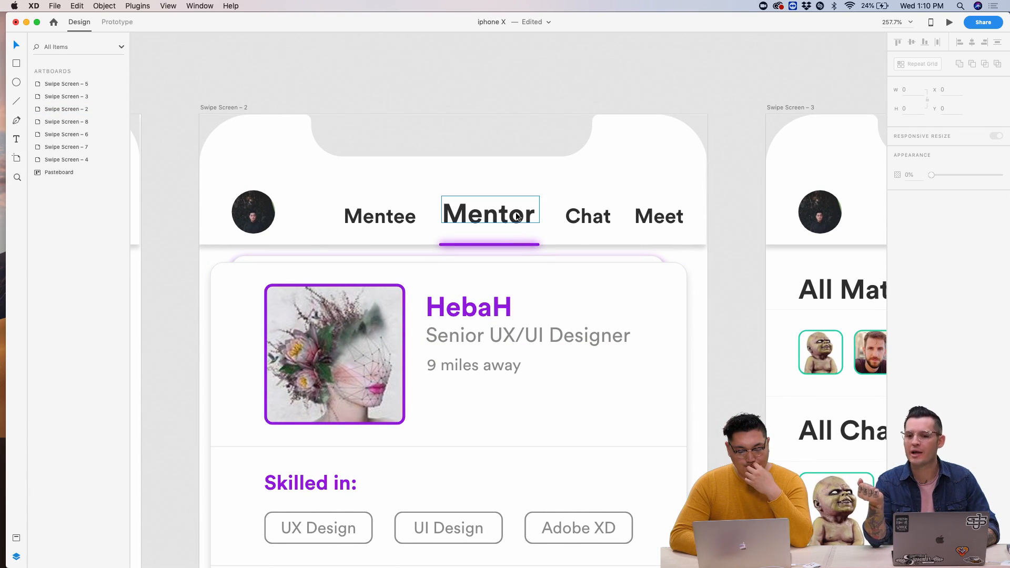
{"action": "left_click", "coordinate": [404, 216]}
{"action": "scroll", "coordinate": [606, 337], "scroll_direction": "down", "scroll_amount": 5}
{"action": "scroll", "coordinate": [607, 340], "scroll_direction": "left", "scroll_amount": 5}
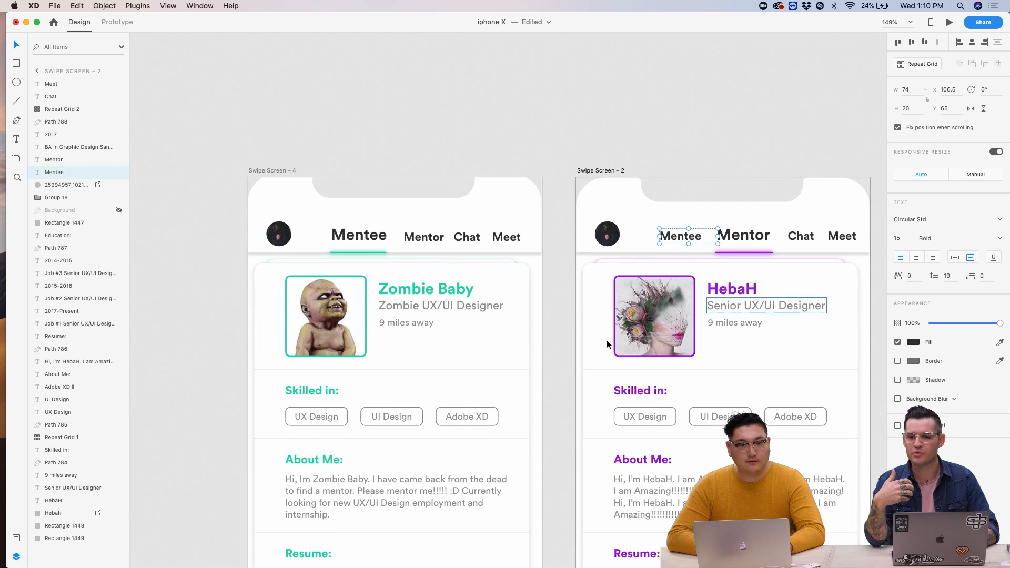
{"action": "scroll", "coordinate": [608, 340], "scroll_direction": "up", "scroll_amount": 5}
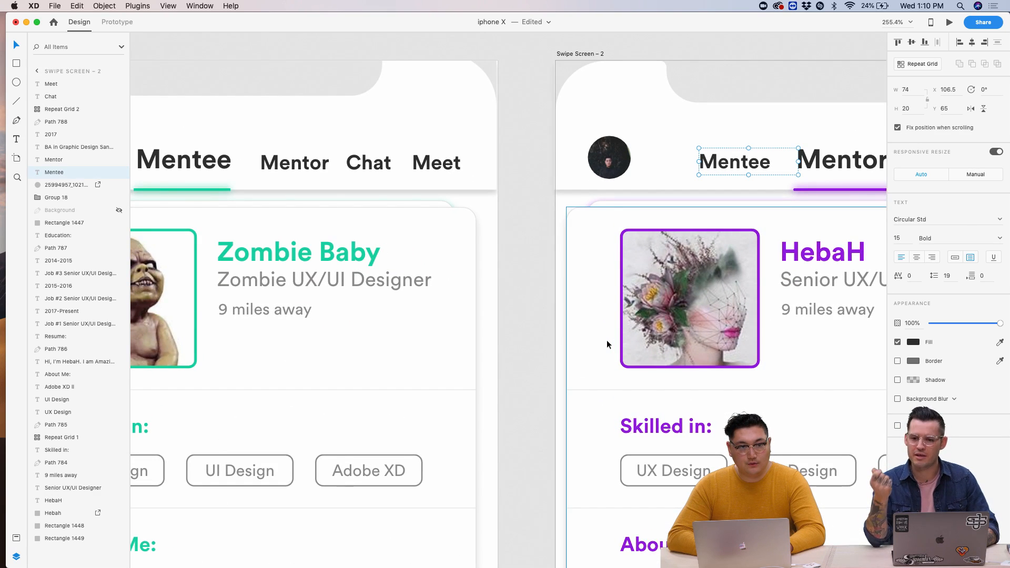
{"action": "scroll", "coordinate": [607, 339], "scroll_direction": "left", "scroll_amount": 5}
{"action": "scroll", "coordinate": [607, 340], "scroll_direction": "right", "scroll_amount": 3}
{"action": "scroll", "coordinate": [607, 340], "scroll_direction": "down", "scroll_amount": 3}
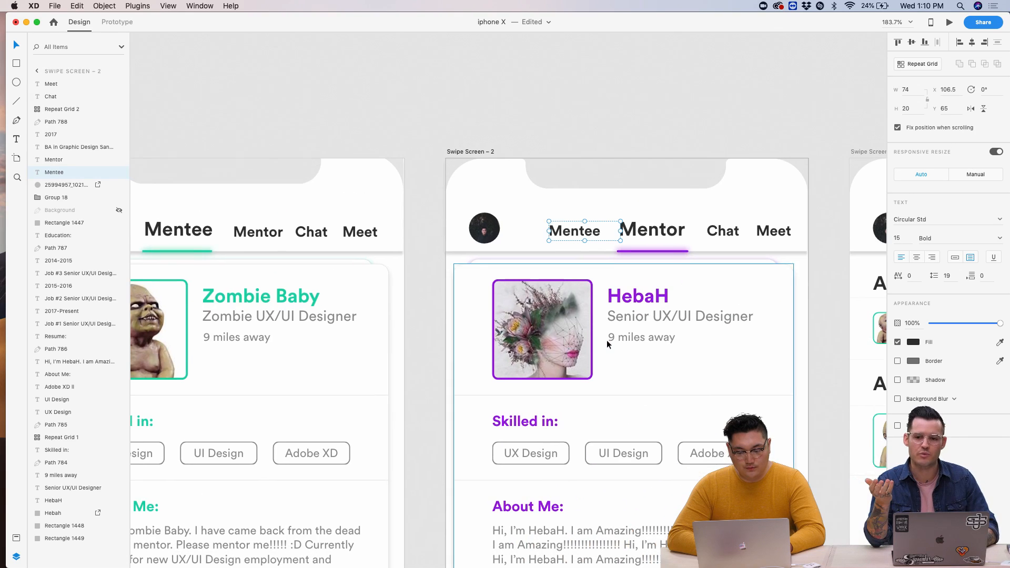
- Select Mentee, Mentor, Chat and Meet together, then select the Swipe Screen – 4 artboard
{"action": "left_click", "coordinate": [654, 238], "text": "shift"}
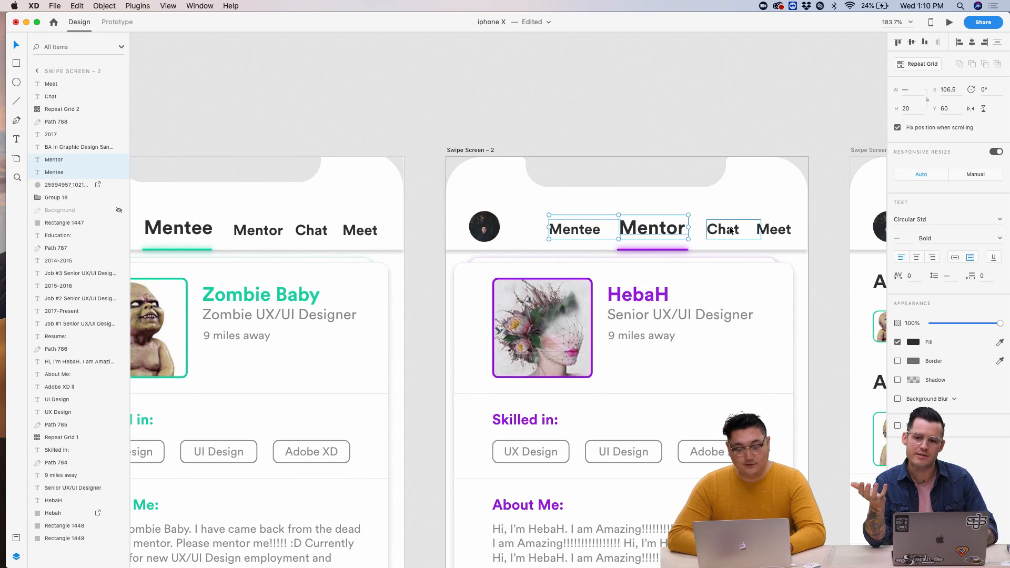
{"action": "left_click", "coordinate": [731, 230]}
{"action": "left_click", "coordinate": [772, 230], "text": "shift"}
{"action": "left_click", "coordinate": [679, 230], "text": "shift"}
{"action": "left_click", "coordinate": [591, 231], "text": "shift"}
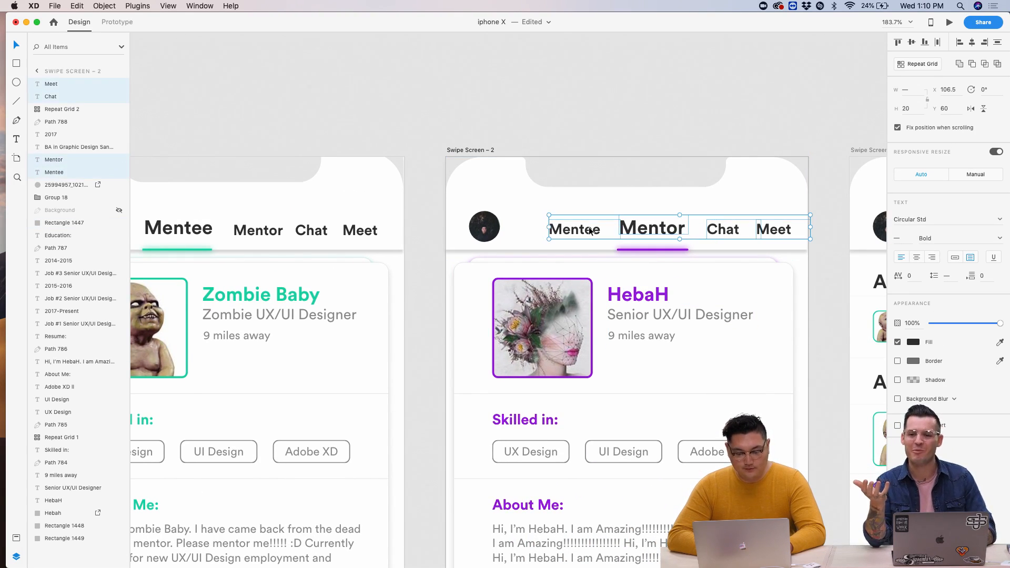
{"action": "scroll", "coordinate": [589, 230], "scroll_direction": "left", "scroll_amount": 5}
{"action": "left_click", "coordinate": [295, 130]}
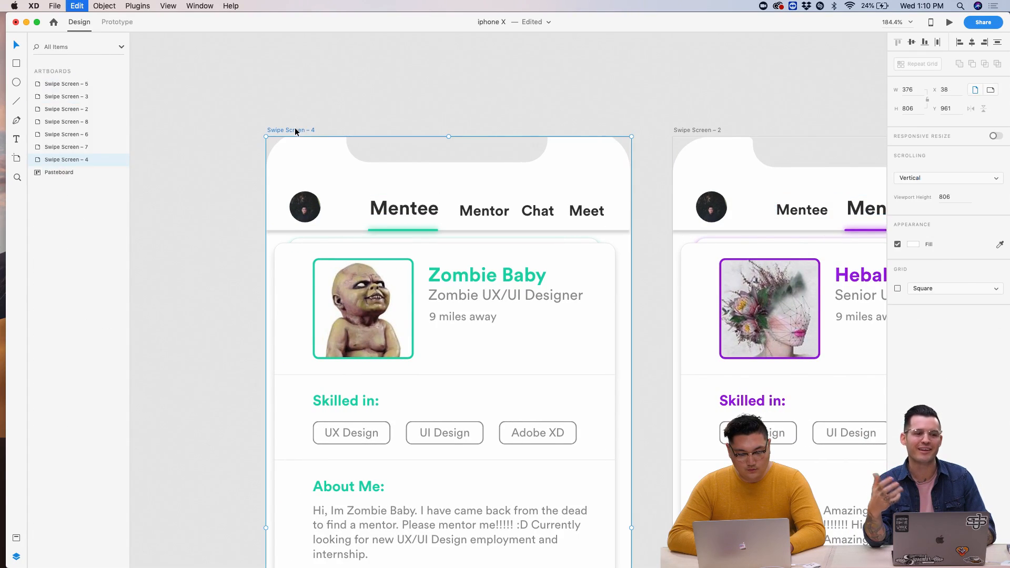
{"action": "key", "text": "super+v"}
{"action": "scroll", "coordinate": [334, 158], "scroll_direction": "up", "scroll_amount": 5}
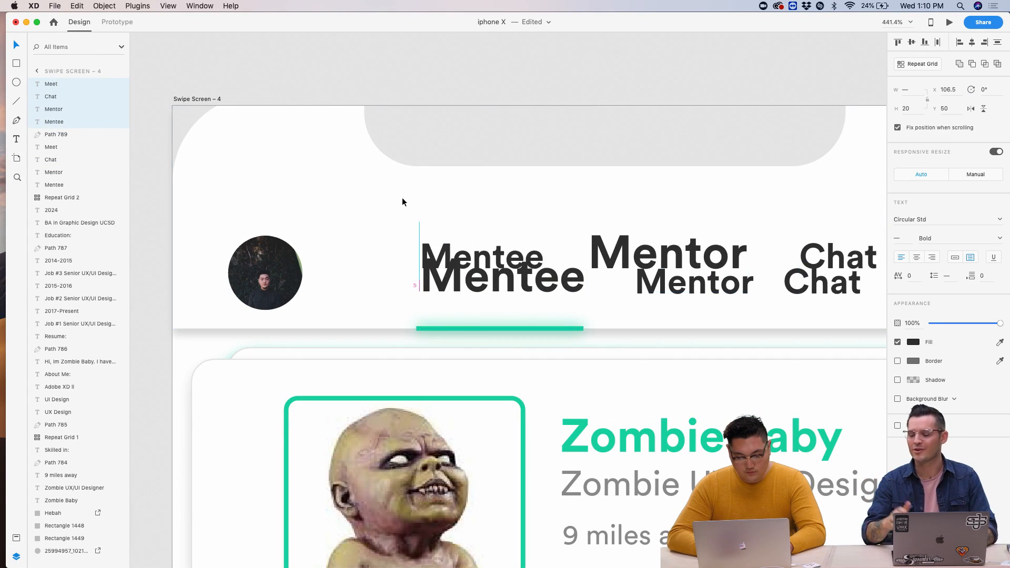
{"action": "key", "text": "shift+Up"}
{"action": "key", "text": "shift+Up"}
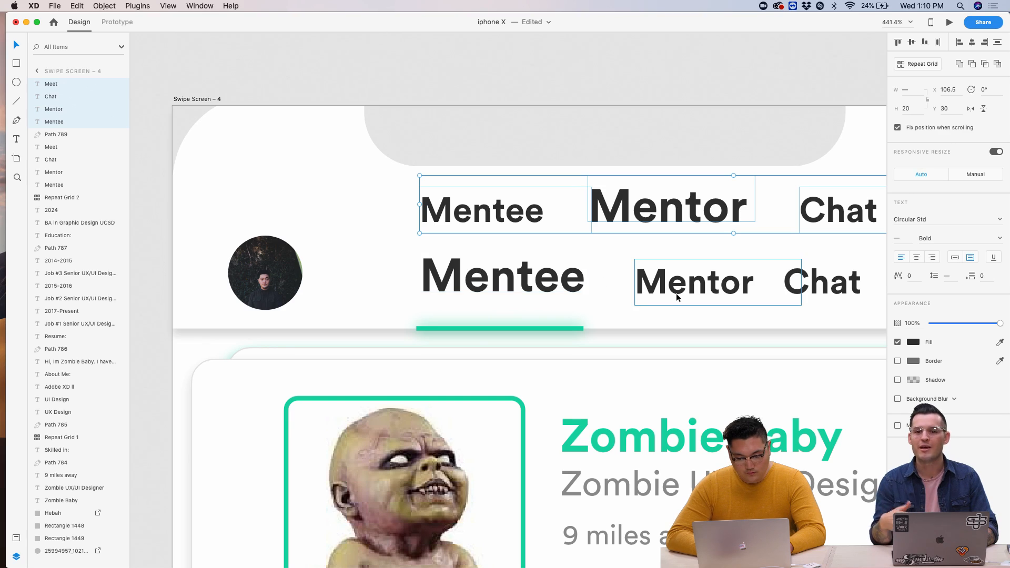
{"action": "scroll", "coordinate": [677, 294], "scroll_direction": "right", "scroll_amount": 5}
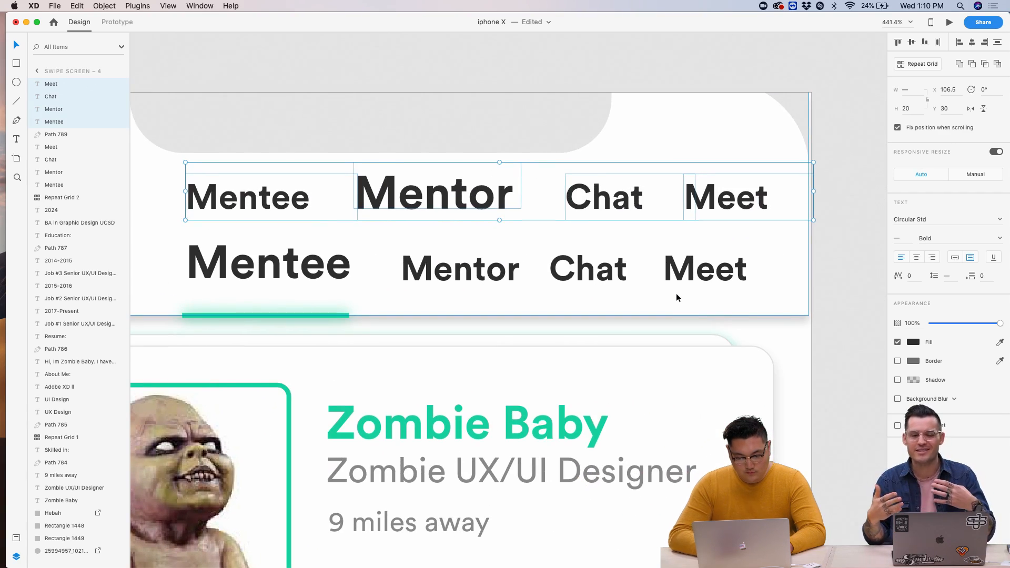
{"action": "key", "text": "Delete"}
{"action": "scroll", "coordinate": [676, 295], "scroll_direction": "down", "scroll_amount": 5}
{"action": "scroll", "coordinate": [677, 293], "scroll_direction": "down", "scroll_amount": 10}
{"action": "scroll", "coordinate": [579, 274], "scroll_direction": "right", "scroll_amount": 3}
{"action": "scroll", "coordinate": [510, 248], "scroll_direction": "up", "scroll_amount": 5}
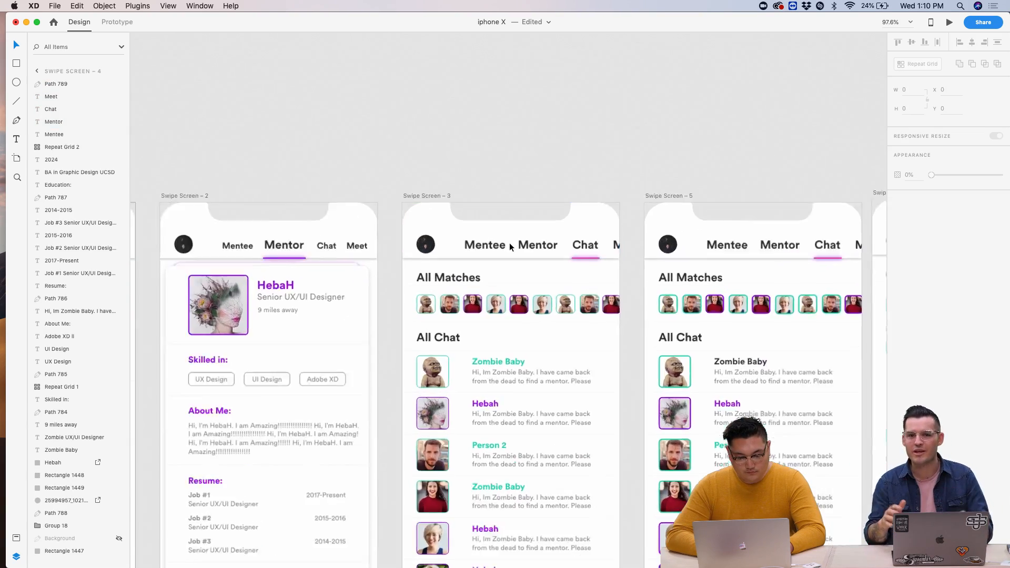
{"action": "scroll", "coordinate": [510, 248], "scroll_direction": "down", "scroll_amount": 3}
{"action": "scroll", "coordinate": [537, 247], "scroll_direction": "left", "scroll_amount": 2}
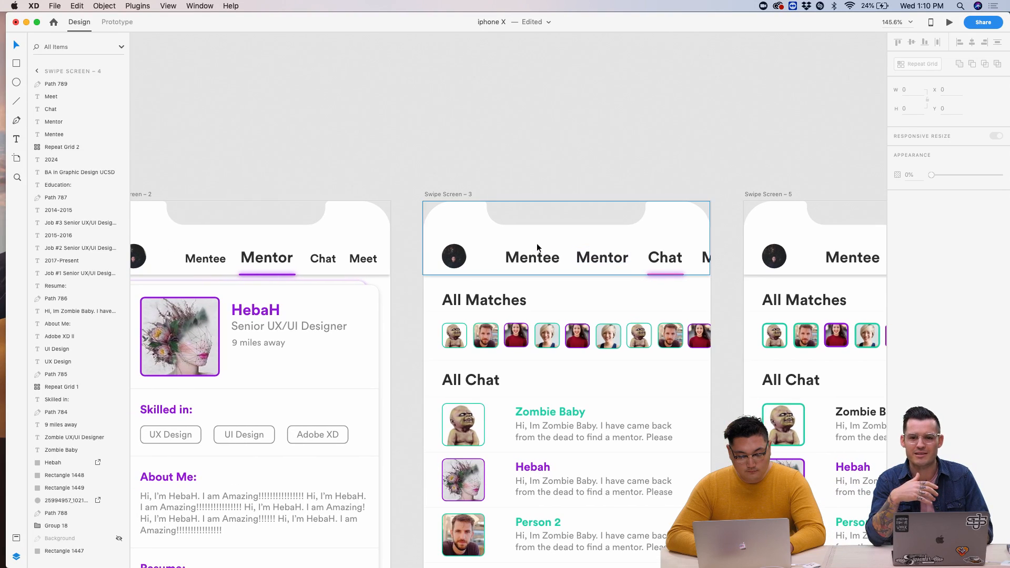
- Paste the nav labels above the originals on Swipe Screen – 3 and set Mentor to 15 pt
{"action": "left_click", "coordinate": [456, 195]}
{"action": "key", "text": "ctrl+v"}
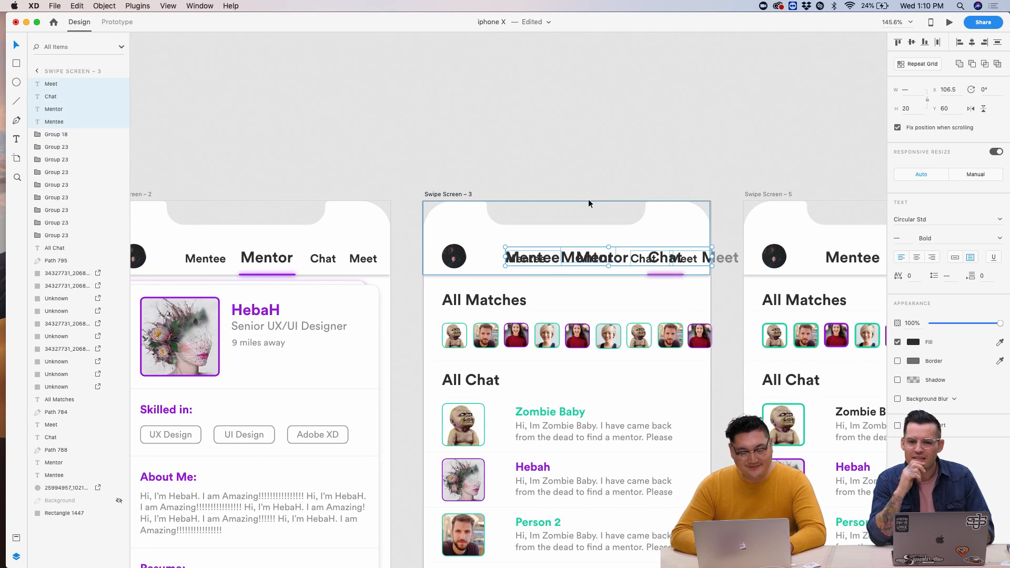
{"action": "key", "text": "shift+Up"}
{"action": "key", "text": "shift+Up"}
{"action": "left_click", "coordinate": [623, 167]}
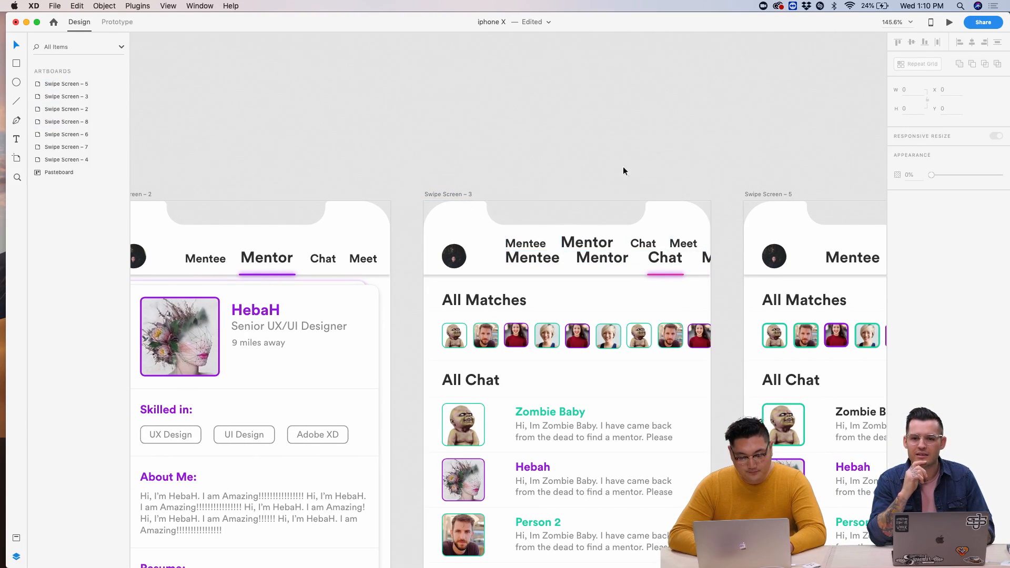
{"action": "left_click", "coordinate": [589, 242]}
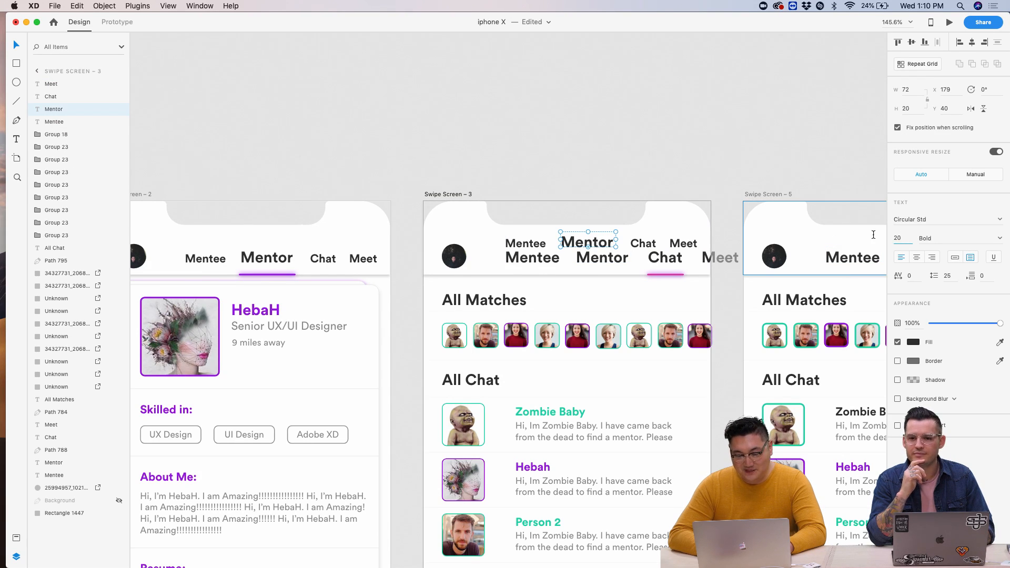
{"action": "type", "text": "15"}
{"action": "key", "text": "Return"}
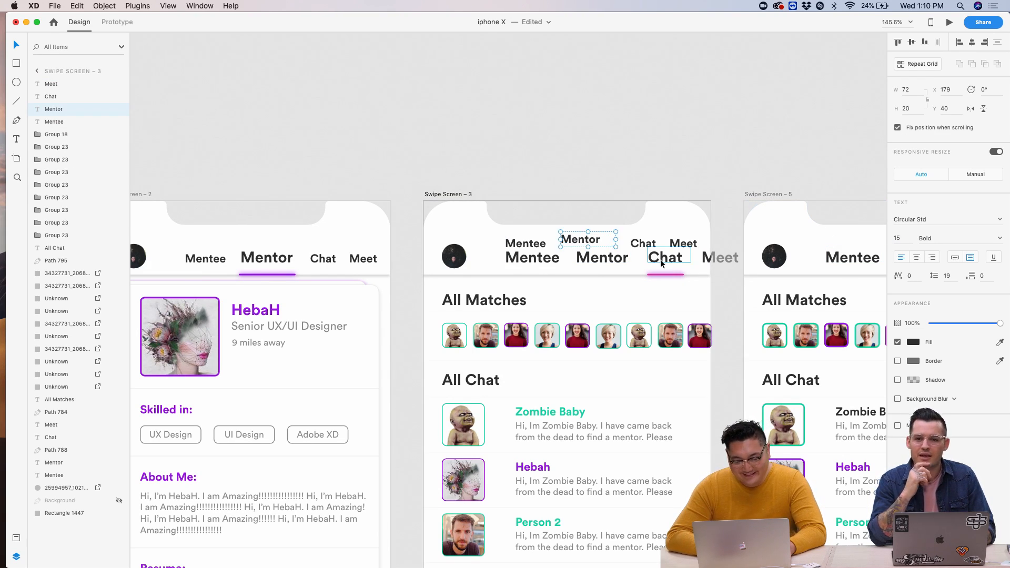
{"action": "key", "text": "Down"}
{"action": "key", "text": "Down"}
{"action": "key", "text": "Down"}
{"action": "scroll", "coordinate": [632, 265], "scroll_direction": "up", "scroll_amount": 5}
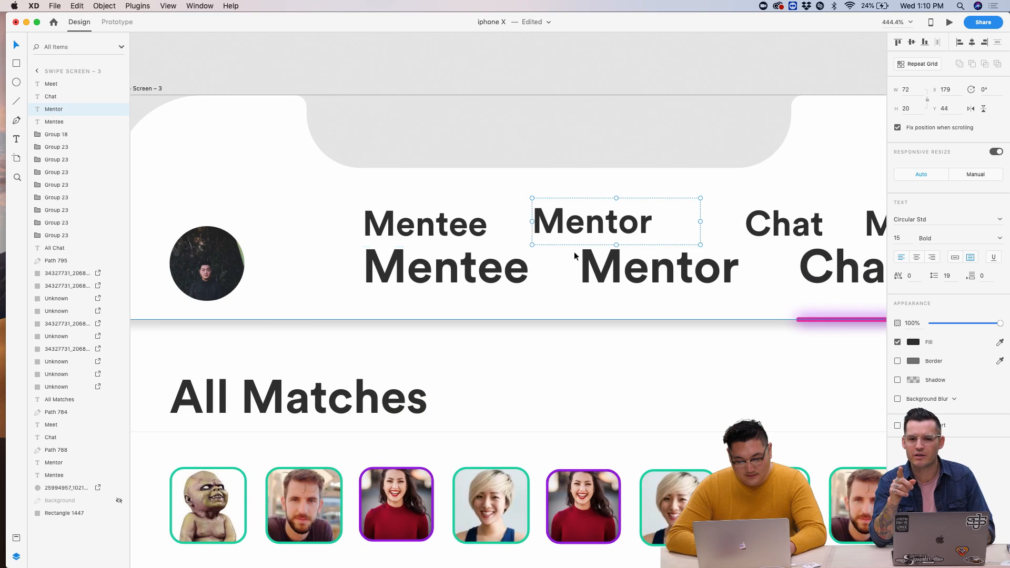
- Set the upper Chat label to 20 pt and line it up with the other labels
{"action": "left_click", "coordinate": [636, 246]}
{"action": "left_click", "coordinate": [763, 231]}
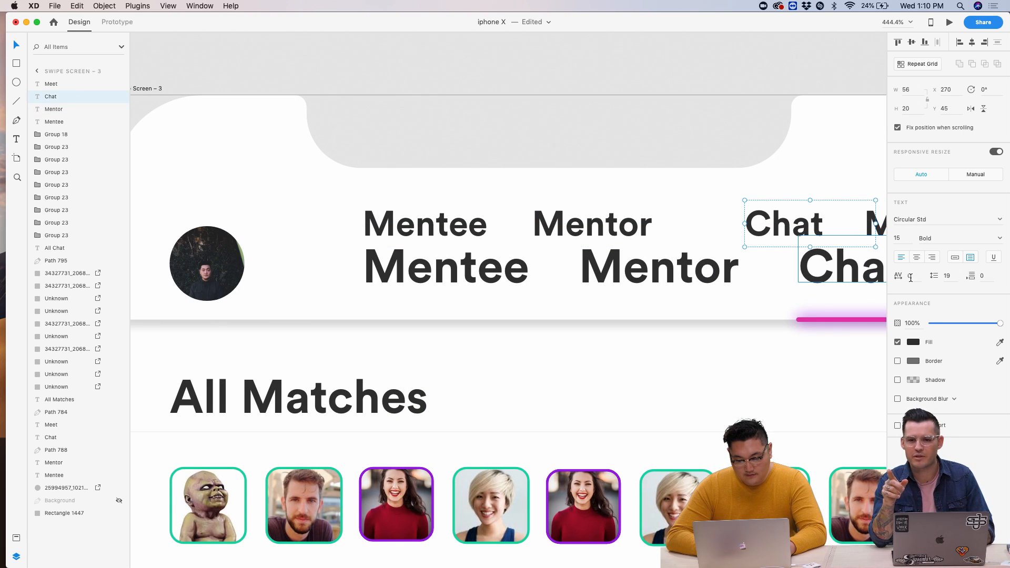
{"action": "double_click", "coordinate": [901, 239]}
{"action": "type", "text": "20"}
{"action": "key", "text": "Return"}
{"action": "left_click_drag", "start_coordinate": [770, 243], "coordinate": [740, 233]}
- Select the four upper labels and nudge them down and back up to check placement
{"action": "scroll", "coordinate": [741, 234], "scroll_direction": "down", "scroll_amount": 5}
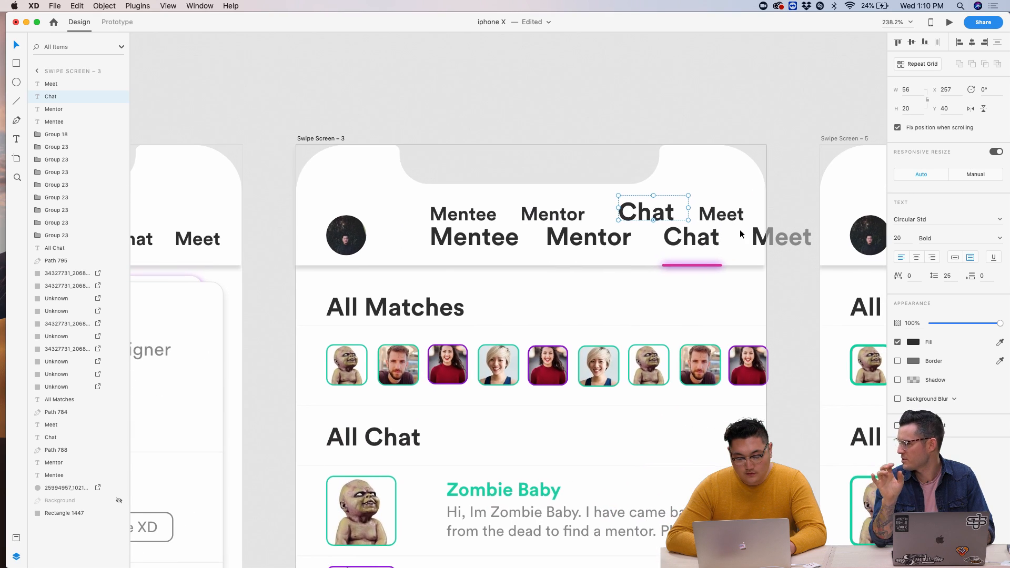
{"action": "left_click", "coordinate": [479, 209], "text": "shift"}
{"action": "left_click", "coordinate": [574, 211], "text": "shift"}
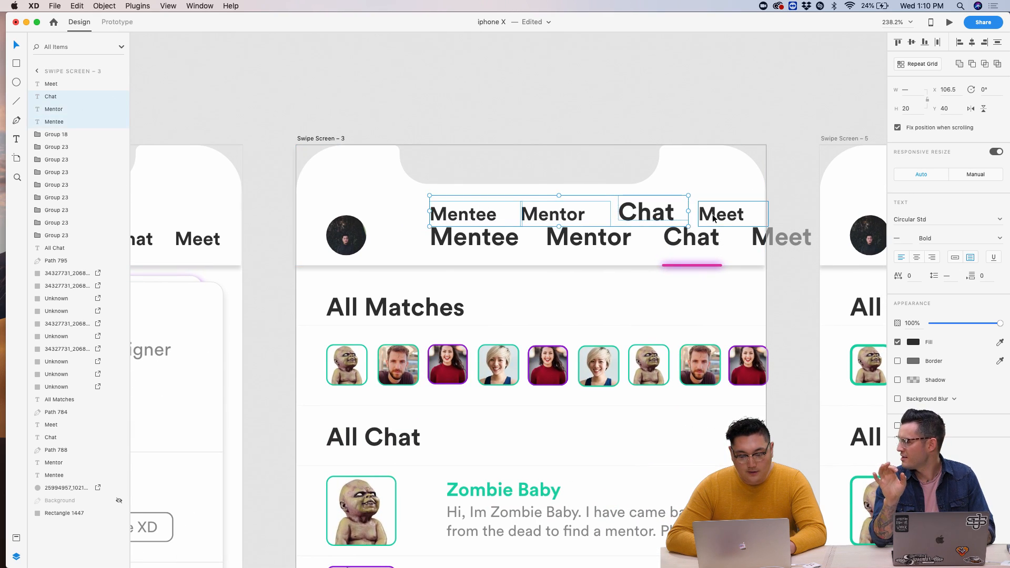
{"action": "left_click", "coordinate": [722, 217], "text": "shift"}
{"action": "key", "text": "Down"}
{"action": "key", "text": "Down"}
{"action": "key", "text": "Down"}
{"action": "key", "text": "Down"}
{"action": "key", "text": "Down"}
{"action": "key", "text": "Down"}
{"action": "key", "text": "Down"}
{"action": "key", "text": "Down"}
{"action": "key", "text": "Down"}
{"action": "key", "text": "Down"}
{"action": "key", "text": "Down"}
{"action": "key", "text": "Down"}
{"action": "key", "text": "Down"}
{"action": "key", "text": "Down"}
{"action": "key", "text": "Down"}
{"action": "key", "text": "Down"}
{"action": "key", "text": "Down"}
{"action": "key", "text": "Down"}
{"action": "key", "text": "Down"}
{"action": "key", "text": "Down"}
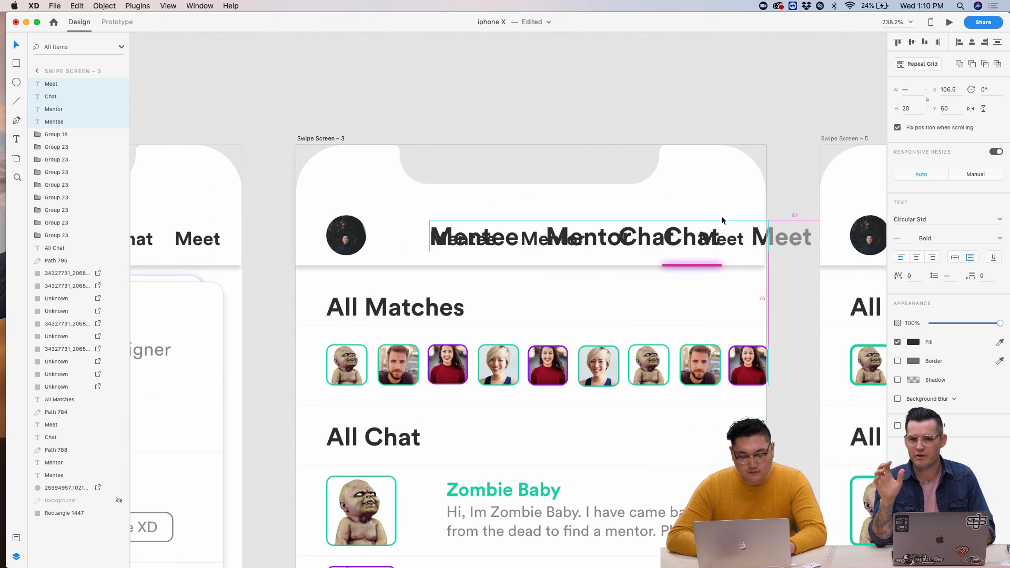
{"action": "key", "text": "Up"}
{"action": "key", "text": "Up"}
{"action": "key", "text": "Up"}
{"action": "key", "text": "Up"}
{"action": "key", "text": "Up"}
{"action": "key", "text": "Up"}
{"action": "key", "text": "Up"}
{"action": "key", "text": "Up"}
{"action": "key", "text": "Up"}
{"action": "key", "text": "Up"}
{"action": "key", "text": "Up"}
{"action": "key", "text": "Up"}
{"action": "key", "text": "Up"}
{"action": "key", "text": "Up"}
{"action": "key", "text": "Up"}
{"action": "key", "text": "Up"}
{"action": "key", "text": "Up"}
{"action": "key", "text": "Up"}
{"action": "key", "text": "Up"}
{"action": "key", "text": "Up"}
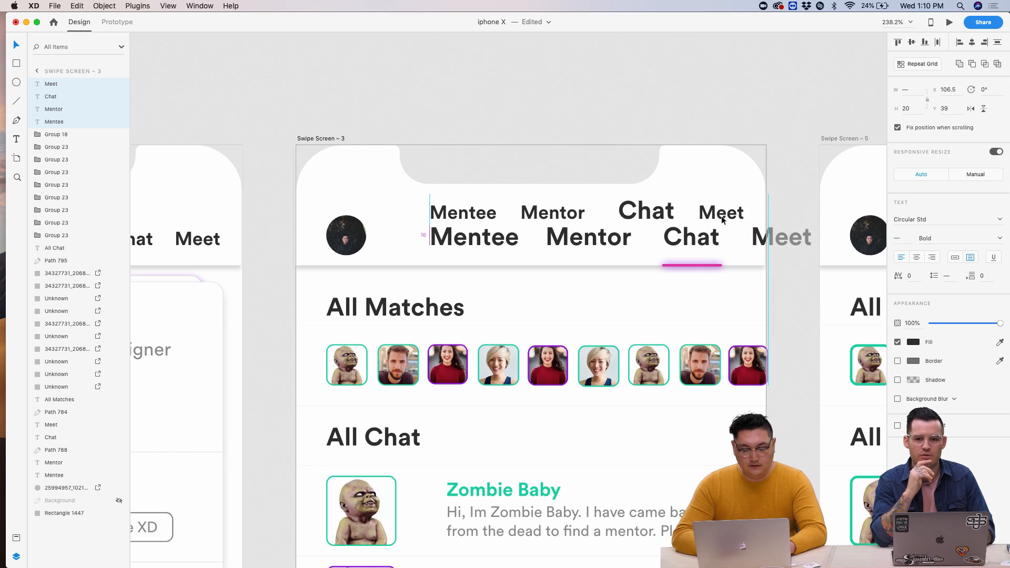
- Delete the old lower Mentee, Mentor and Chat labels
{"action": "left_click", "coordinate": [504, 248]}
{"action": "left_click", "coordinate": [497, 240]}
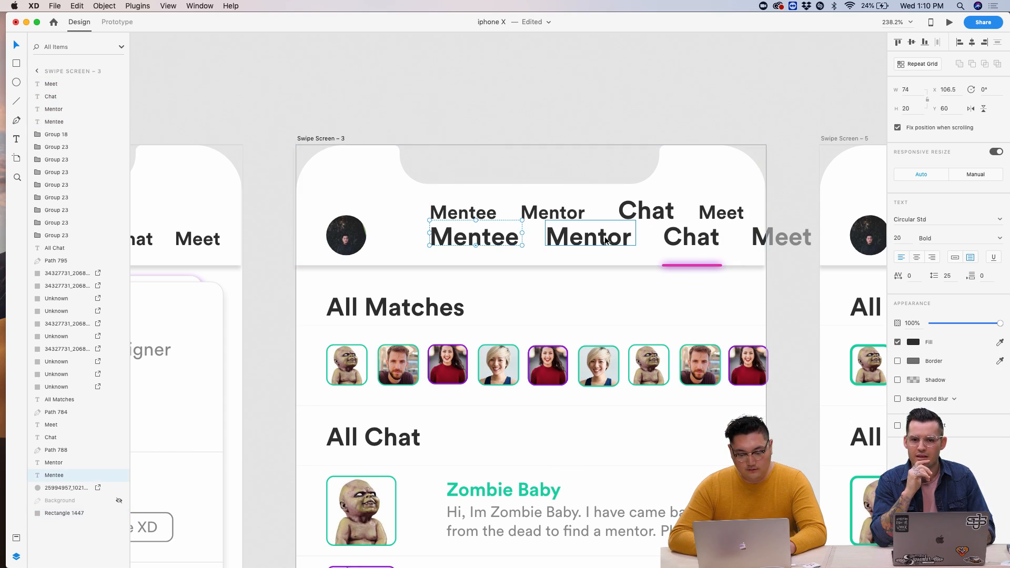
{"action": "left_click", "coordinate": [605, 237], "text": "shift"}
{"action": "left_click", "coordinate": [716, 242], "text": "shift"}
{"action": "key", "text": "Delete"}
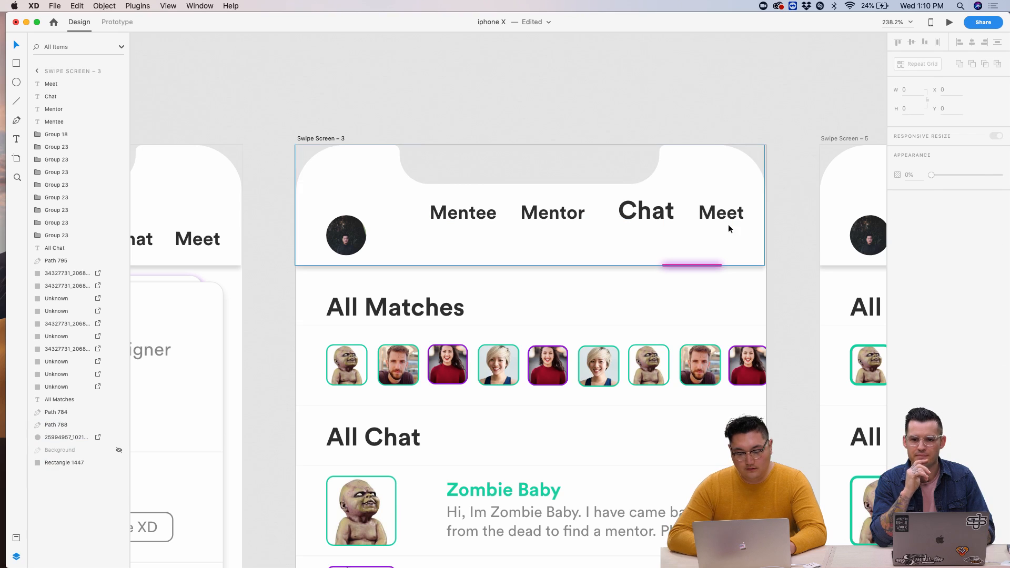
- Nudge Chat left and move all four tab labels down into the header
{"action": "left_click", "coordinate": [657, 215]}
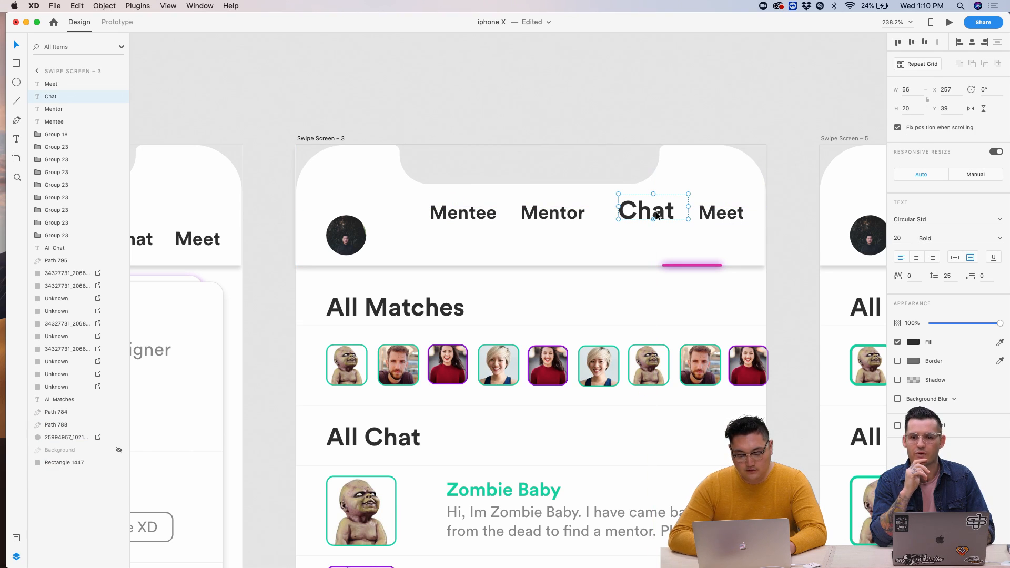
{"action": "key", "text": "Left"}
{"action": "key", "text": "Left"}
{"action": "left_click", "coordinate": [722, 216], "text": "shift"}
{"action": "left_click", "coordinate": [553, 214], "text": "shift"}
{"action": "left_click", "coordinate": [463, 213], "text": "shift"}
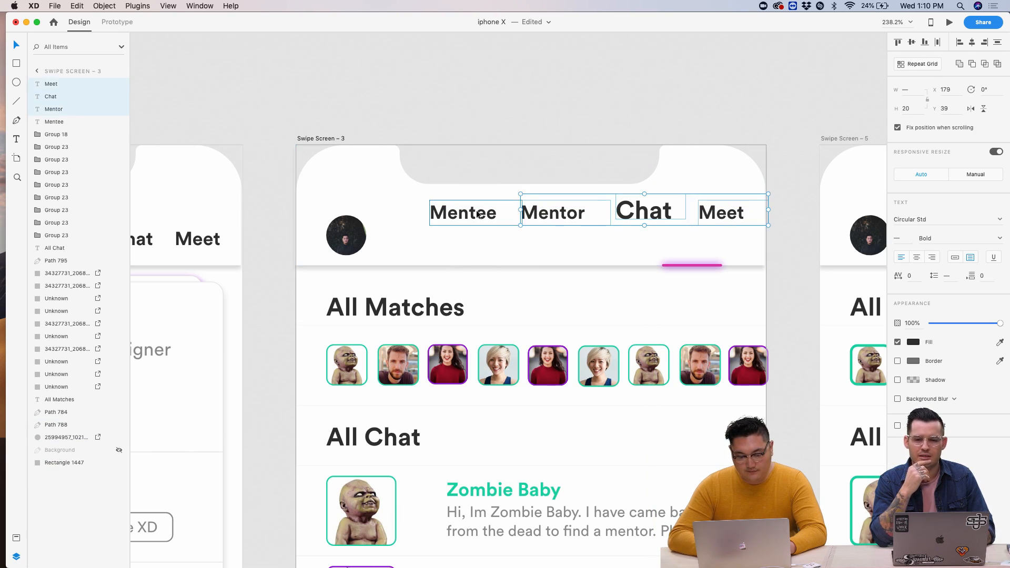
{"action": "key", "text": "shift+Down"}
{"action": "key", "text": "shift+Down"}
{"action": "key", "text": "Down"}
{"action": "key", "text": "Down"}
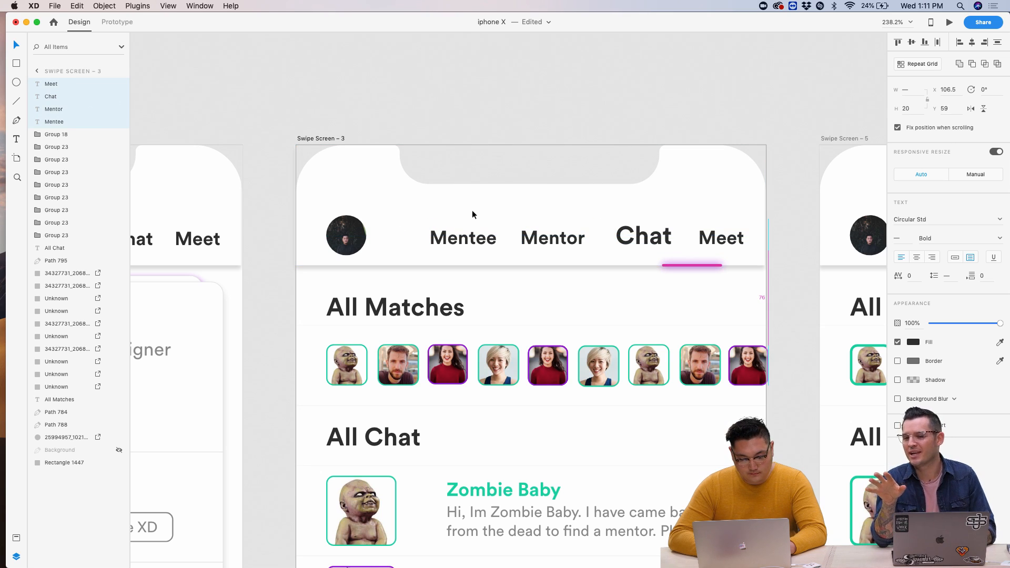
- Slide the pink underline left so it sits beneath Chat
{"action": "scroll", "coordinate": [472, 210], "scroll_direction": "left", "scroll_amount": 5}
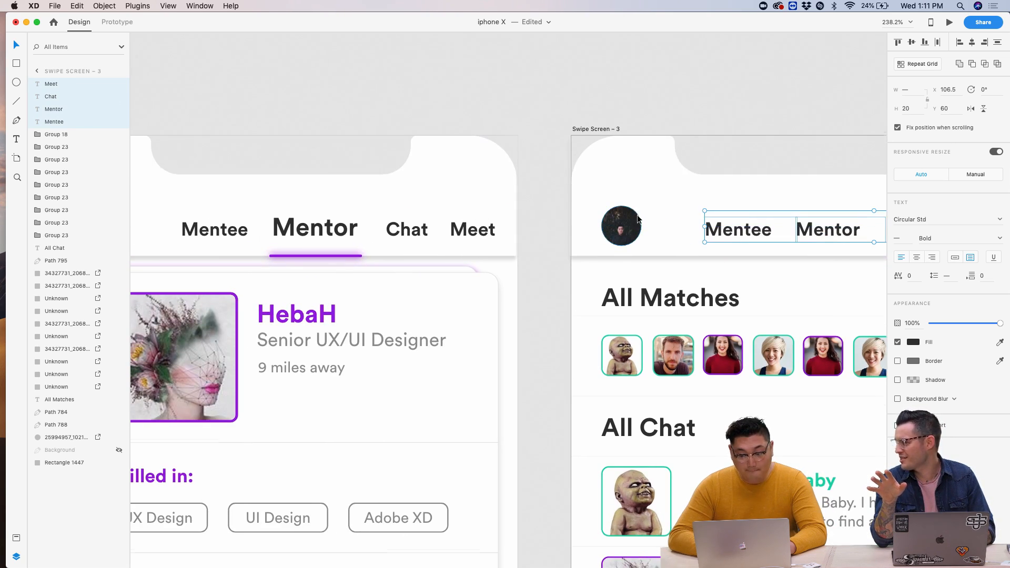
{"action": "scroll", "coordinate": [638, 219], "scroll_direction": "right", "scroll_amount": 5}
{"action": "left_click", "coordinate": [743, 233]}
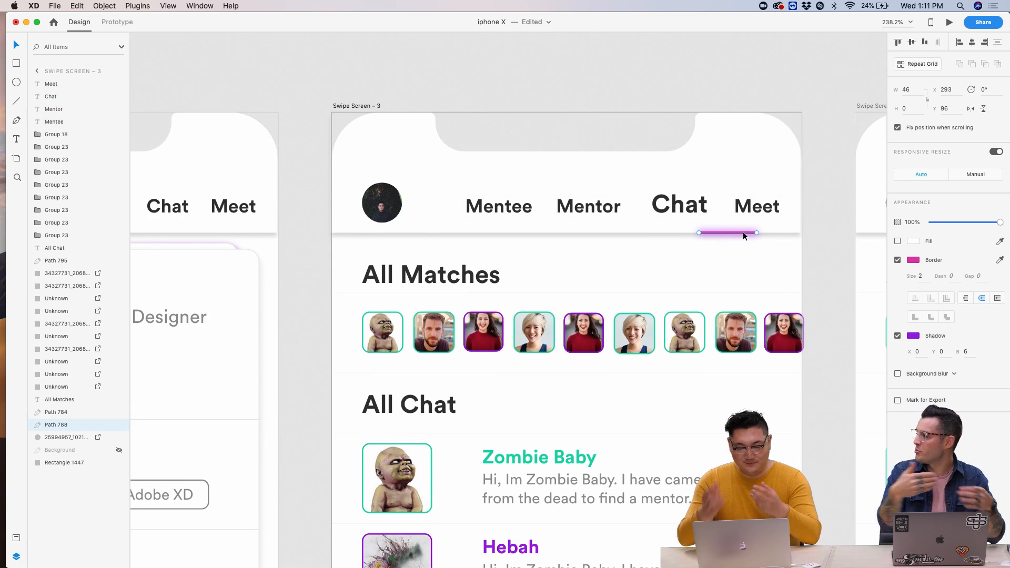
{"action": "key", "text": "shift+Left"}
{"action": "key", "text": "shift+Left"}
{"action": "key", "text": "shift+Left"}
{"action": "key", "text": "shift+Left"}
{"action": "key", "text": "Right"}
{"action": "key", "text": "Right"}
{"action": "key", "text": "Right"}
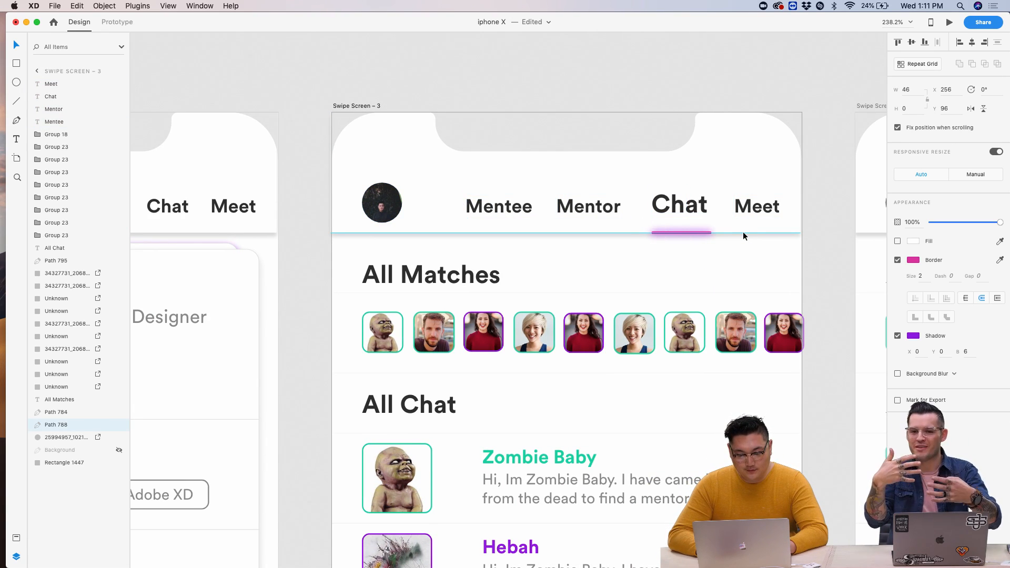
- Turn Mentee, Mentor and Meet grey on the Chat screen
{"action": "left_click", "coordinate": [739, 218]}
{"action": "left_click", "coordinate": [586, 211], "text": "shift"}
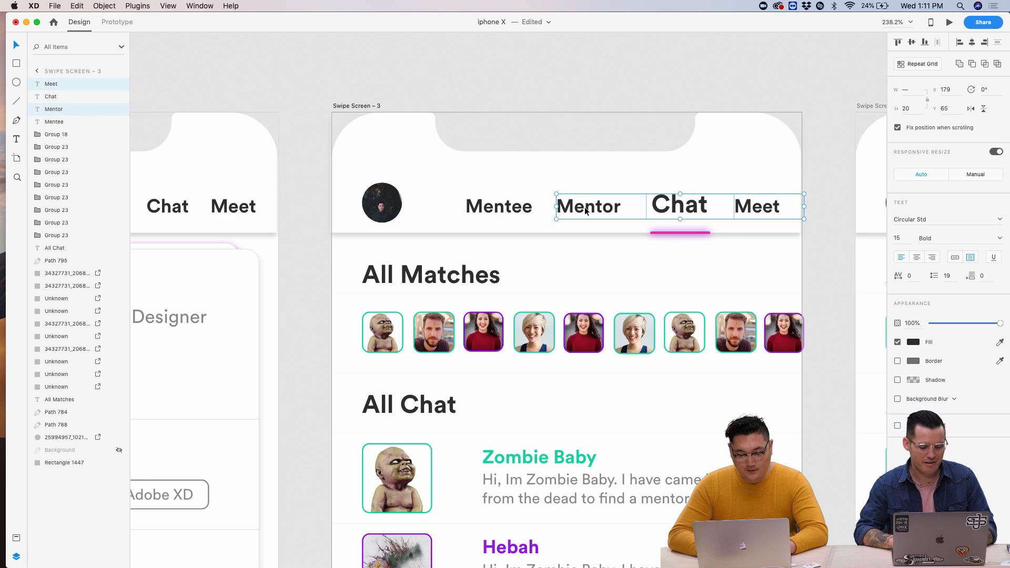
{"action": "left_click", "coordinate": [553, 213], "text": "shift"}
{"action": "left_click", "coordinate": [912, 343]}
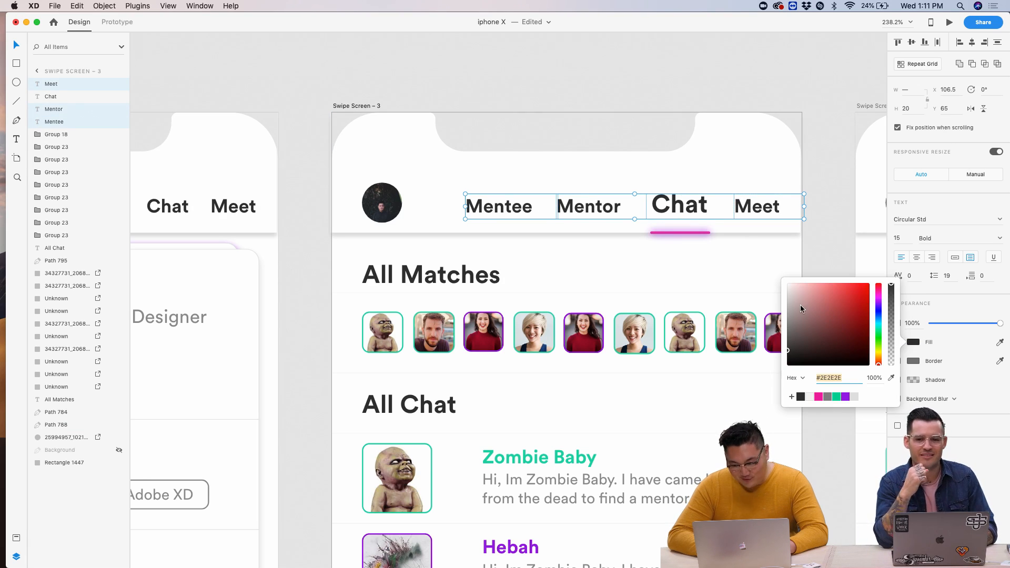
{"action": "left_click_drag", "start_coordinate": [801, 308], "coordinate": [774, 312]}
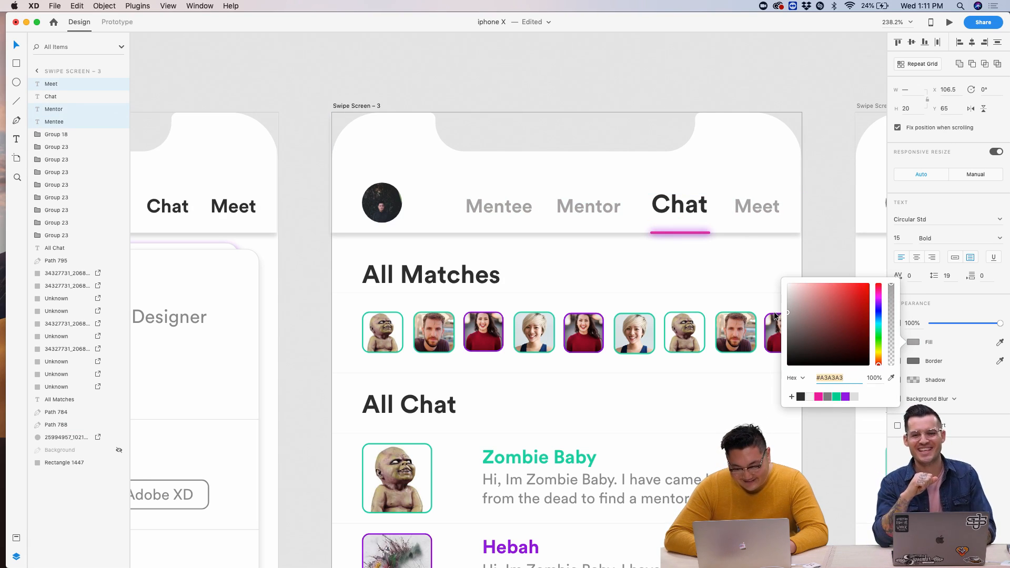
{"action": "left_click", "coordinate": [636, 276]}
{"action": "scroll", "coordinate": [636, 277], "scroll_direction": "left", "scroll_amount": 10}
- Set Mentee, Chat and Meet on the Mentor screen to grey A8A8A8
{"action": "left_click", "coordinate": [496, 207]}
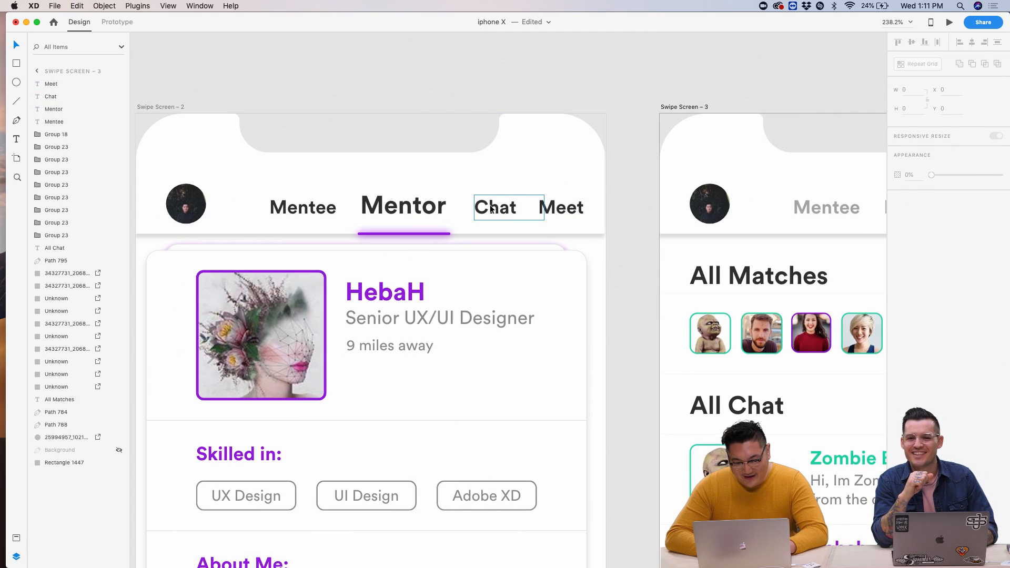
{"action": "left_click", "coordinate": [303, 207], "text": "shift"}
{"action": "left_click", "coordinate": [561, 207], "text": "shift"}
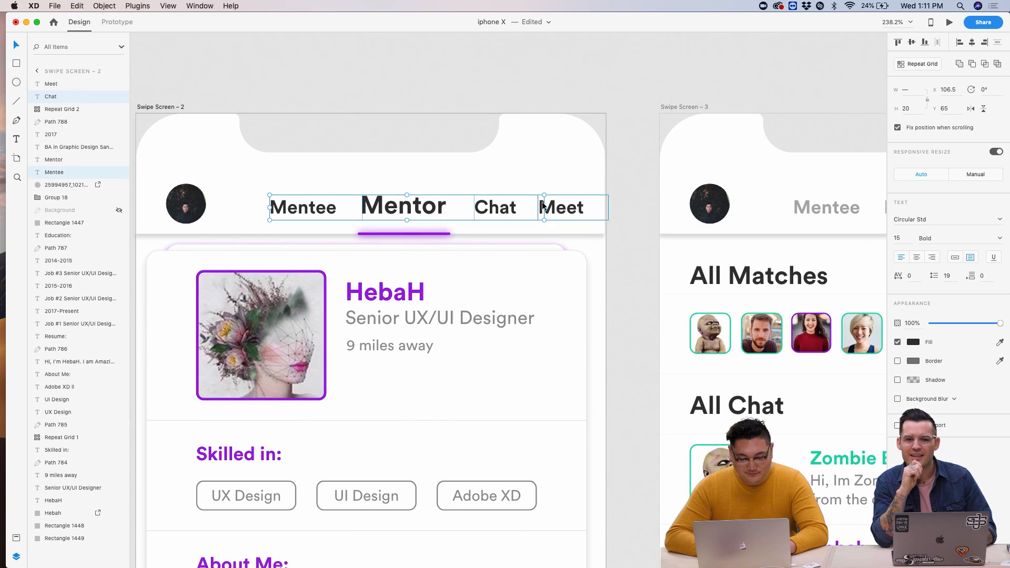
{"action": "left_click", "coordinate": [913, 342]}
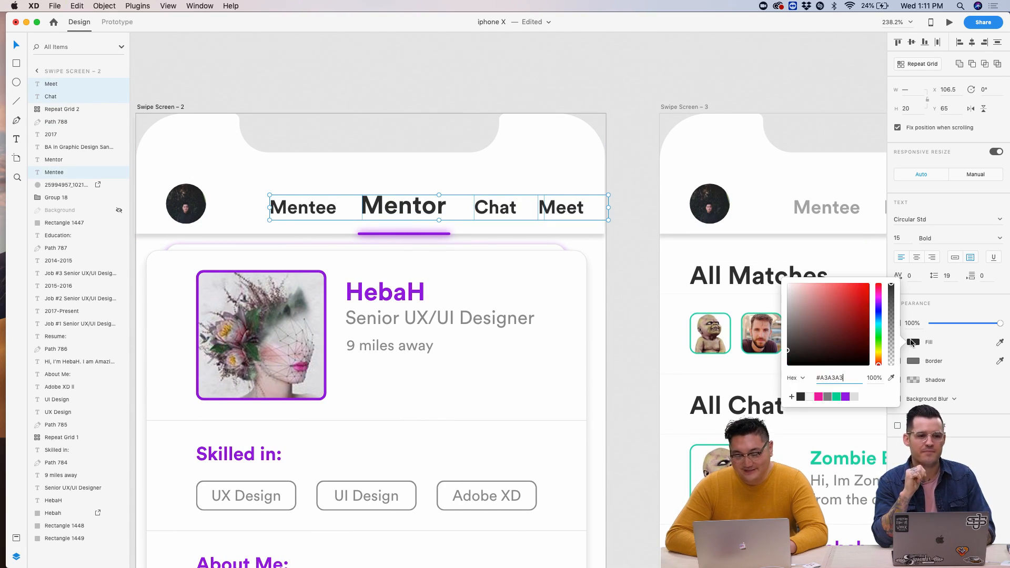
{"action": "type", "text": "A8A8A8"}
{"action": "left_click", "coordinate": [627, 258]}
{"action": "scroll", "coordinate": [627, 258], "scroll_direction": "down", "scroll_amount": 5}
{"action": "scroll", "coordinate": [627, 262], "scroll_direction": "left", "scroll_amount": 2}
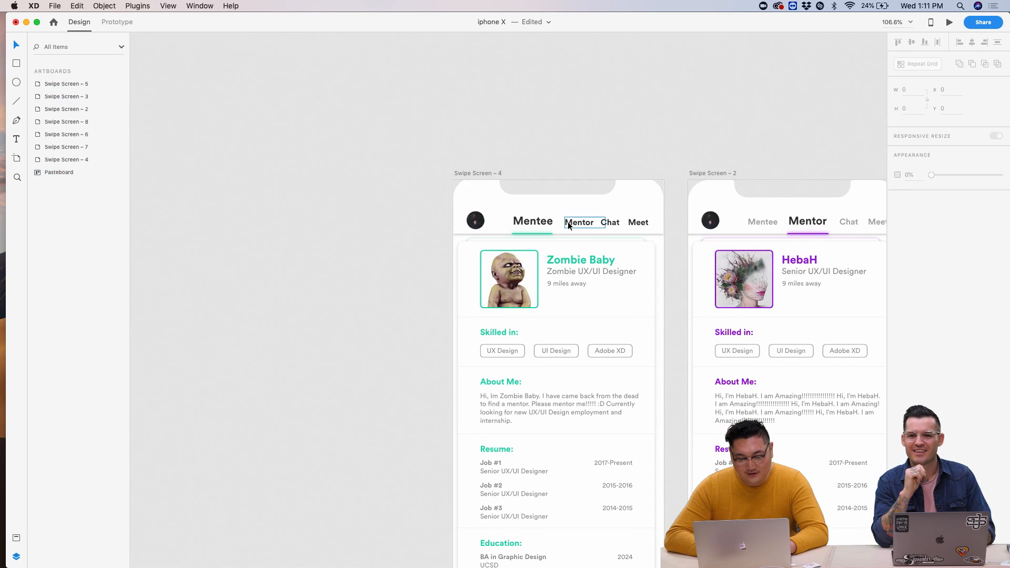
- Color Mentor, Chat and Meet on the Mentee screen grey A8A8A8
{"action": "left_click", "coordinate": [576, 222]}
{"action": "left_click", "coordinate": [613, 222], "text": "shift"}
{"action": "left_click", "coordinate": [645, 223], "text": "shift"}
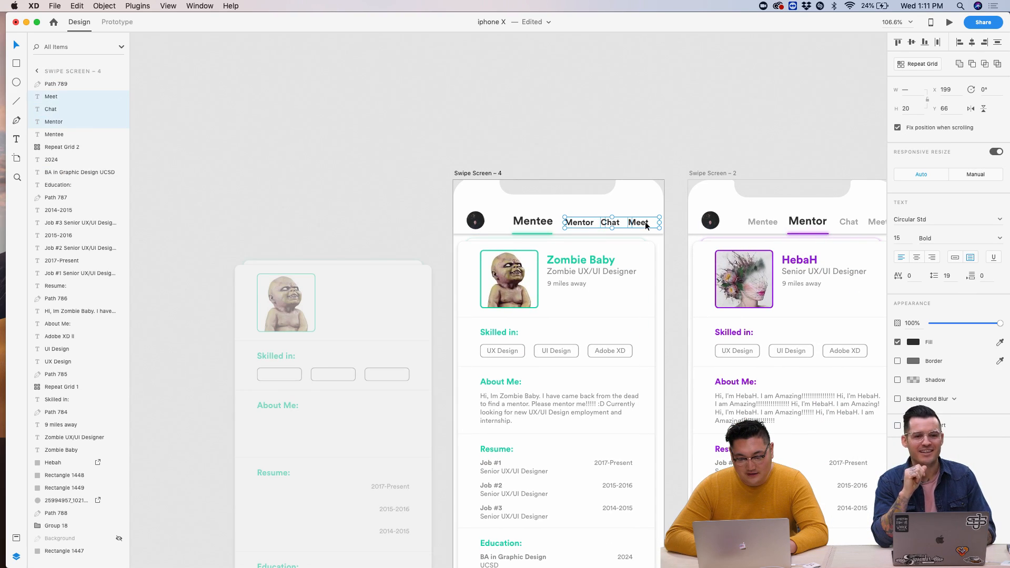
{"action": "left_click", "coordinate": [913, 343]}
{"action": "type", "text": "A8A8A8"}
{"action": "key", "text": "Return"}
{"action": "key", "text": "Escape"}
{"action": "scroll", "coordinate": [867, 229], "scroll_direction": "right", "scroll_amount": 10}
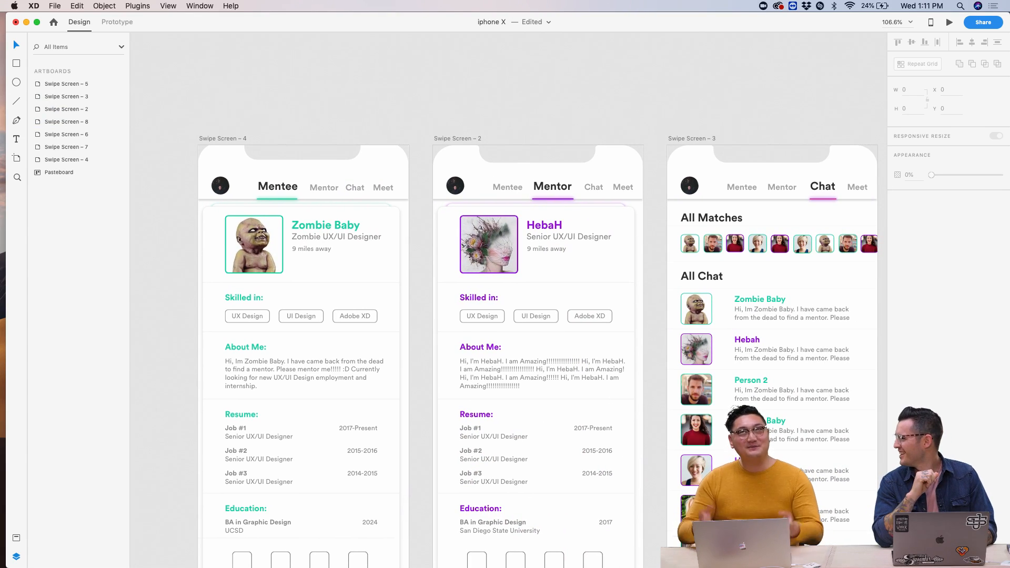
{"action": "scroll", "coordinate": [753, 139], "scroll_direction": "right", "scroll_amount": 3}
{"action": "scroll", "coordinate": [753, 139], "scroll_direction": "up", "scroll_amount": 3}
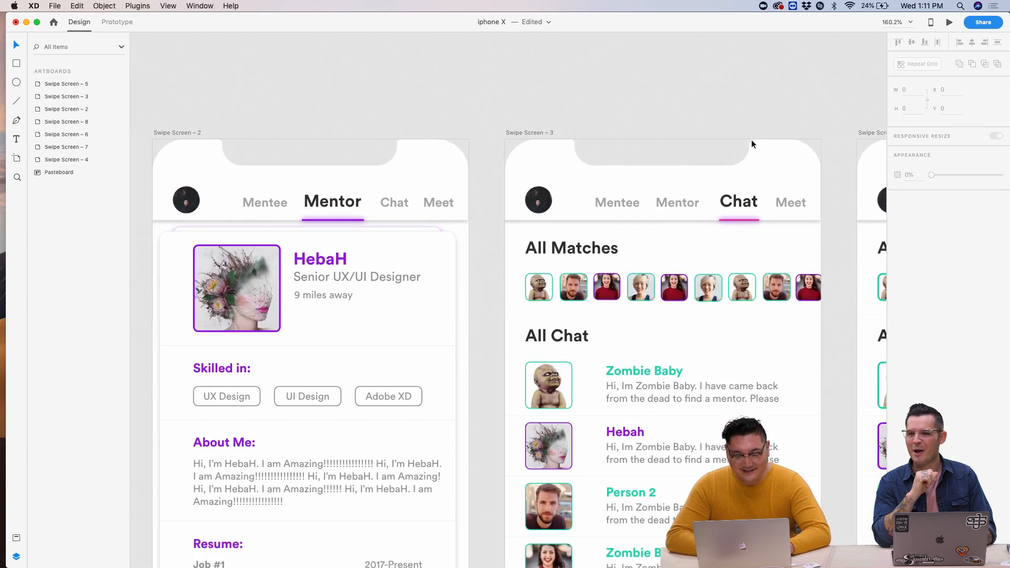
{"action": "scroll", "coordinate": [752, 140], "scroll_direction": "down", "scroll_amount": 3}
{"action": "scroll", "coordinate": [752, 140], "scroll_direction": "up", "scroll_amount": 5}
{"action": "scroll", "coordinate": [752, 140], "scroll_direction": "down", "scroll_amount": 3}
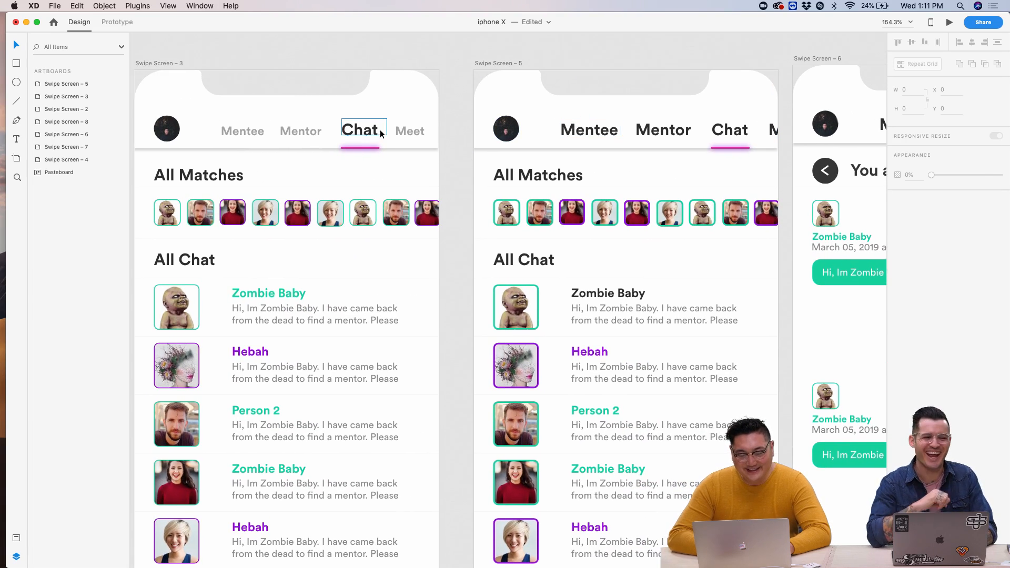
- Select the Mentee, Mentor, Chat and Meet nav labels on the Chat screen and Swipe Screens 5 and 6
{"action": "left_click", "coordinate": [362, 129]}
{"action": "left_click", "coordinate": [408, 131], "text": "shift"}
{"action": "left_click", "coordinate": [313, 131], "text": "shift"}
{"action": "left_click", "coordinate": [242, 131], "text": "shift"}
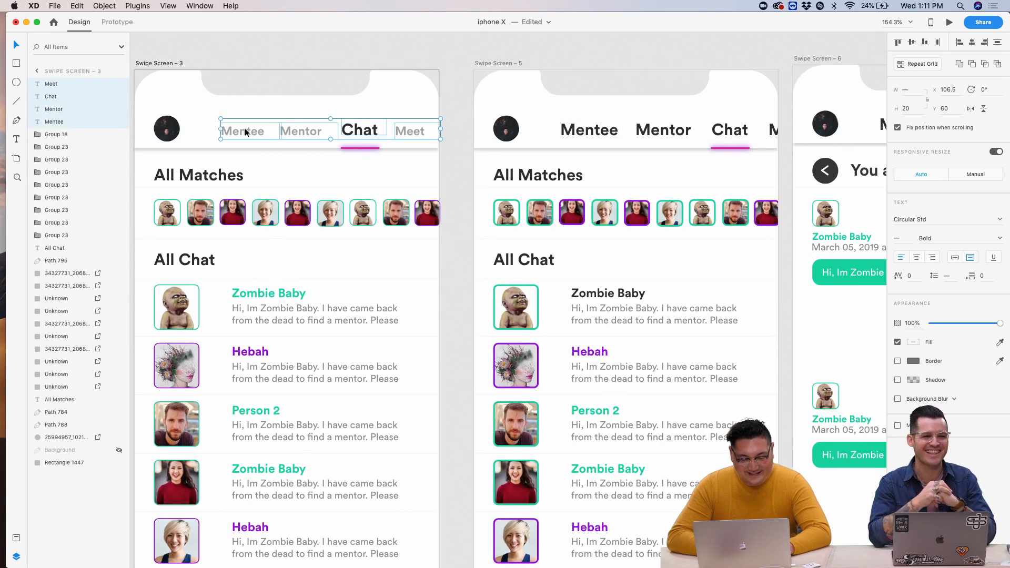
{"action": "left_click", "coordinate": [590, 130]}
{"action": "left_click", "coordinate": [663, 130], "text": "shift"}
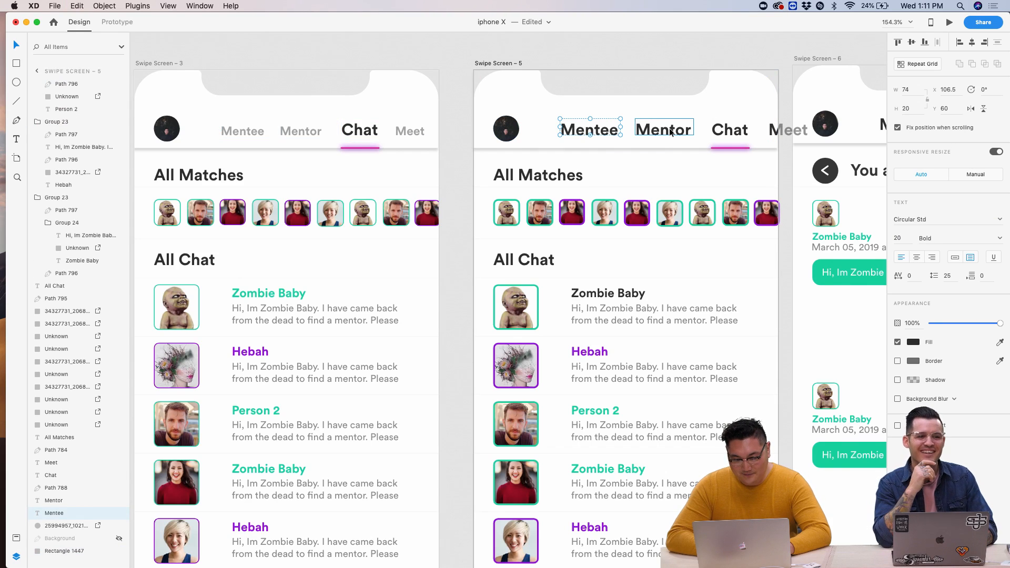
{"action": "scroll", "coordinate": [664, 130], "scroll_direction": "right", "scroll_amount": 5}
{"action": "left_click", "coordinate": [627, 130]}
{"action": "left_click", "coordinate": [702, 130], "text": "shift"}
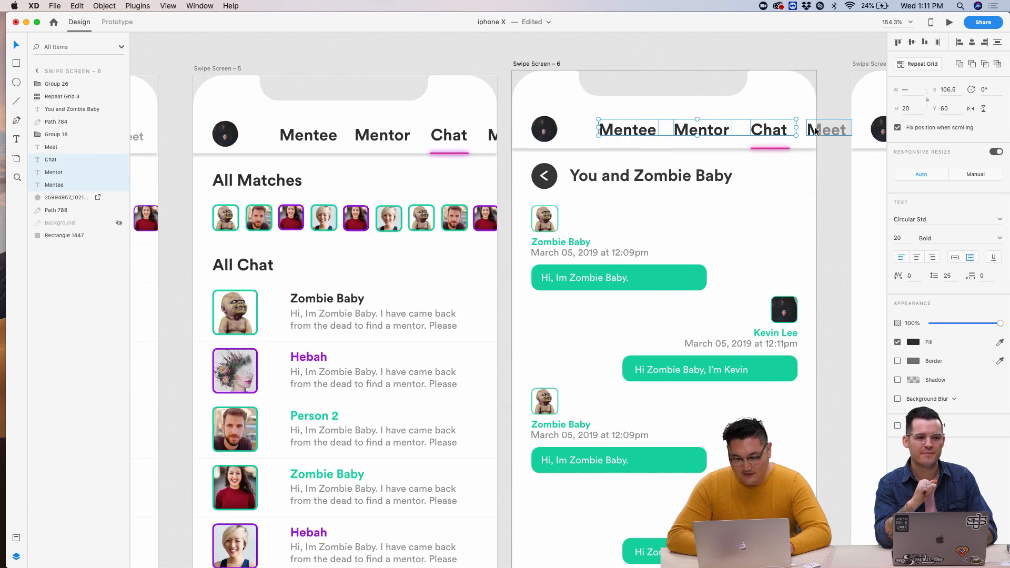
- Undo the accidental deletion of Meet on Swipe Screen 6 and zoom in on the Chat label
{"action": "left_click", "coordinate": [816, 128]}
{"action": "key", "text": "BackSpace"}
{"action": "left_click", "coordinate": [774, 130]}
{"action": "key", "text": "super+z"}
{"action": "key", "text": "super+z"}
{"action": "key", "text": "super+z"}
{"action": "key", "text": "super+z"}
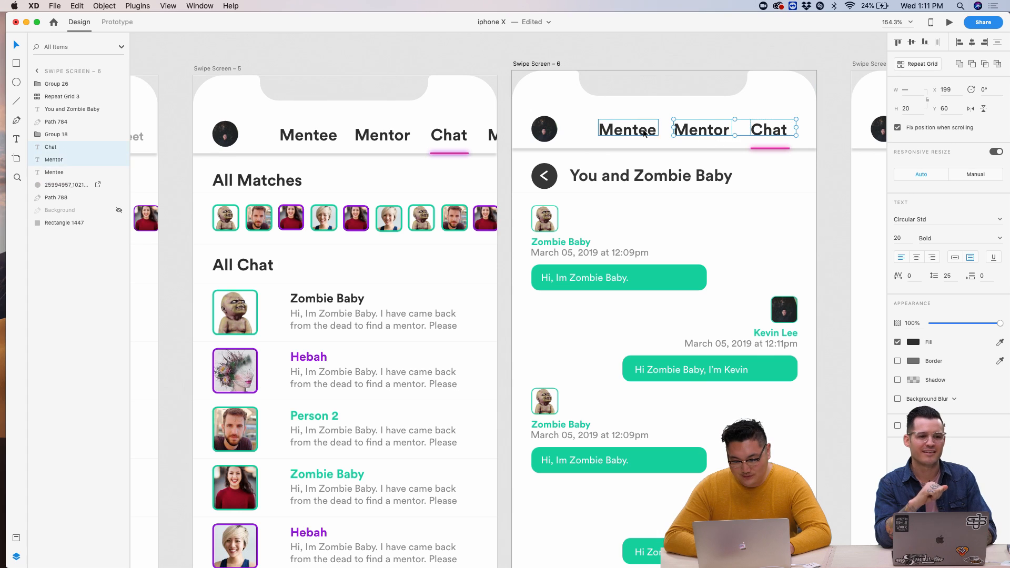
{"action": "left_click", "coordinate": [546, 62]}
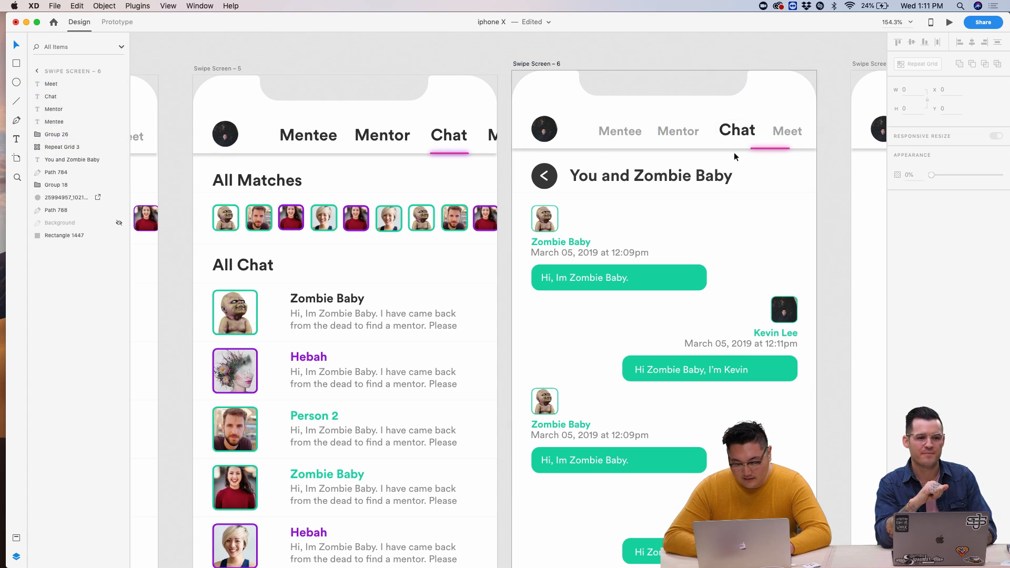
{"action": "left_click", "coordinate": [818, 167]}
{"action": "scroll", "coordinate": [722, 147], "scroll_direction": "up", "scroll_amount": 5}
{"action": "left_click", "coordinate": [704, 150]}
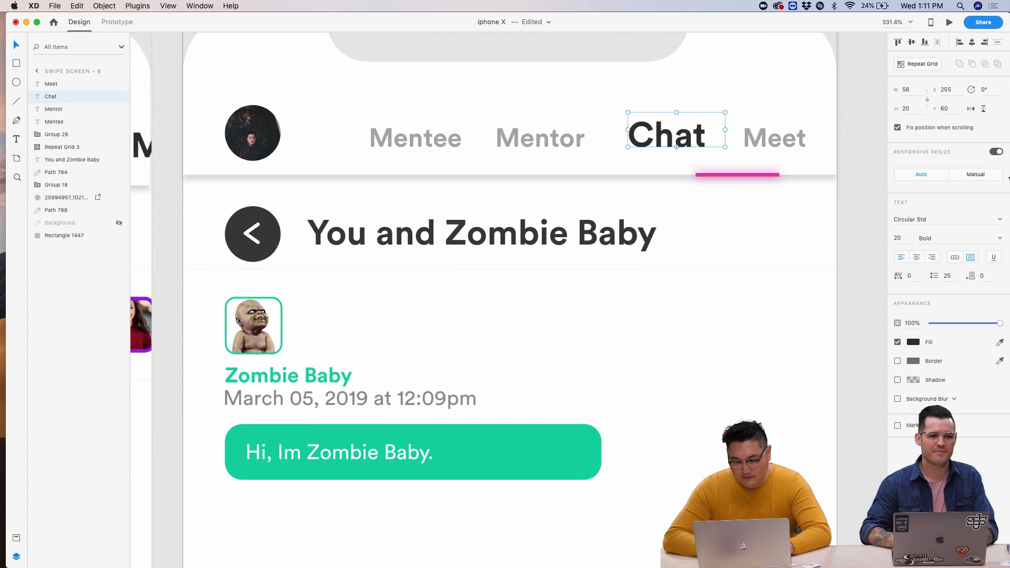
- Shrink Chat to 15 pt, lower it in line with the other labels, and shift Meet slightly left
{"action": "type", "text": "15"}
{"action": "key", "text": "Return"}
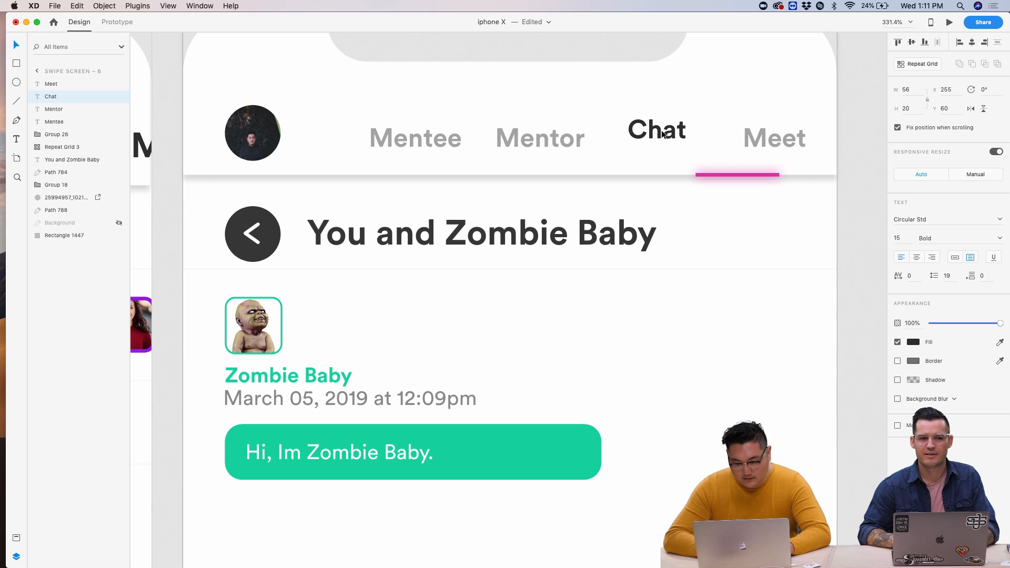
{"action": "left_click_drag", "start_coordinate": [663, 133], "coordinate": [664, 144]}
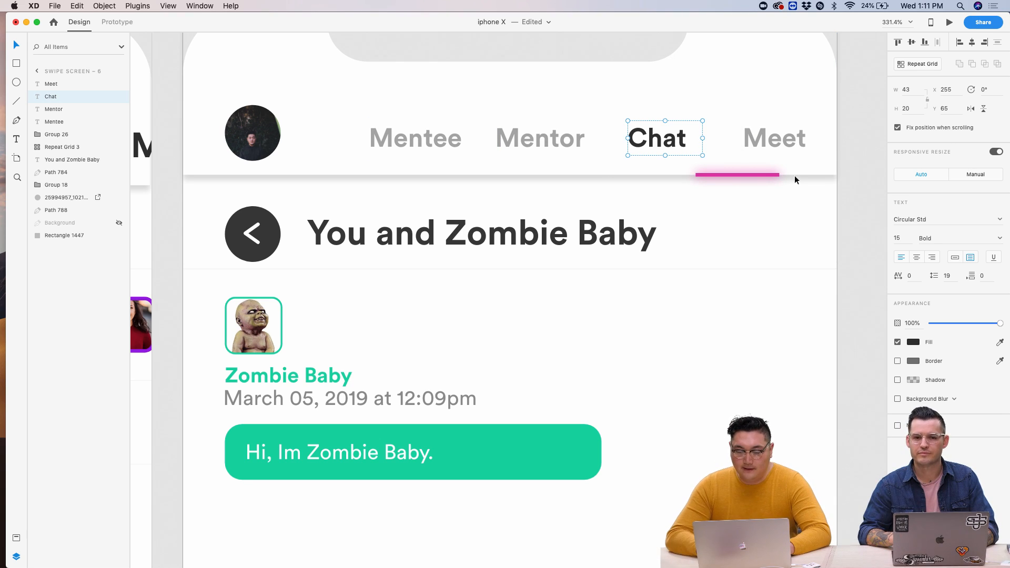
{"action": "left_click_drag", "start_coordinate": [804, 144], "coordinate": [797, 144]}
{"action": "key", "text": "Left"}
{"action": "key", "text": "Left"}
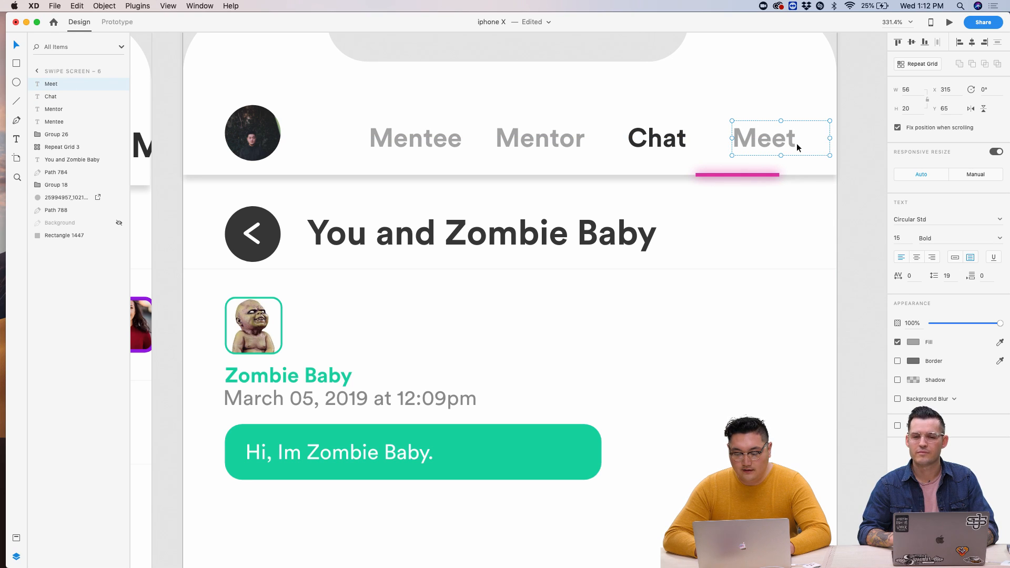
- Move the pink underline under Chat and shorten it to fit the word
{"action": "left_click", "coordinate": [737, 175]}
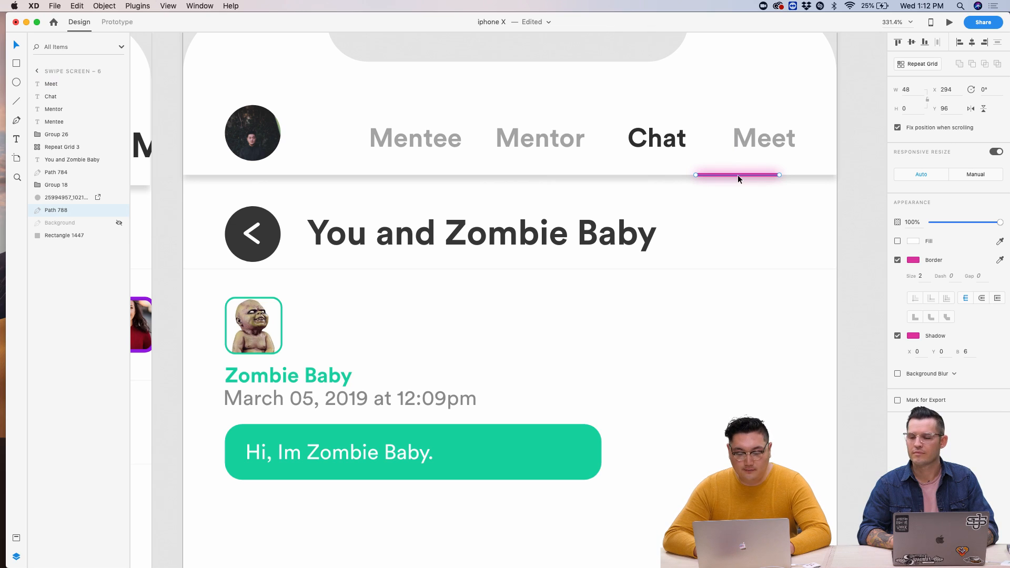
{"action": "key", "text": "shift+Left"}
{"action": "key", "text": "shift+Left"}
{"action": "key", "text": "shift+Left"}
{"action": "key", "text": "shift+Left"}
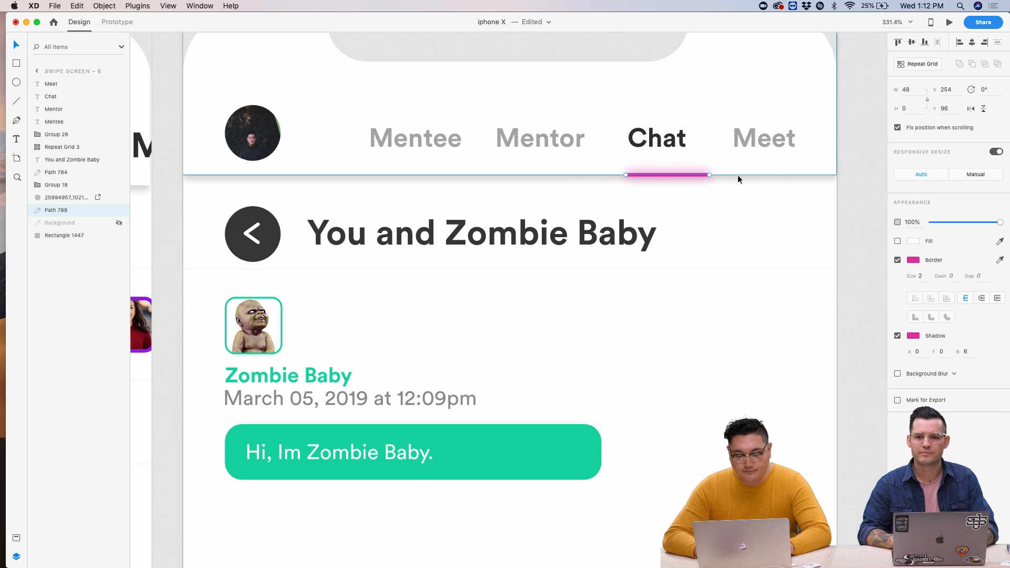
{"action": "left_click_drag", "start_coordinate": [710, 175], "coordinate": [686, 176]}
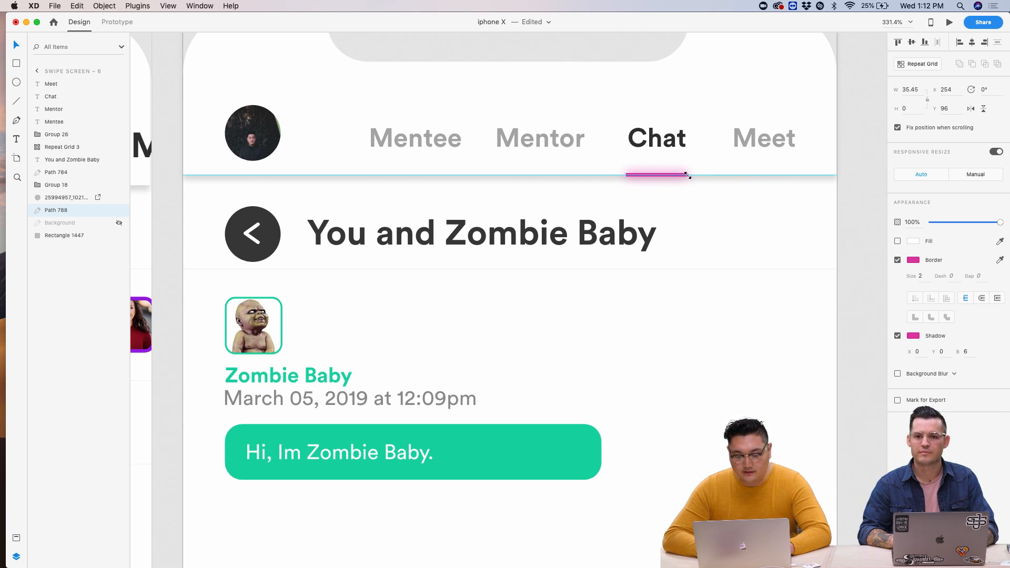
{"action": "left_click", "coordinate": [730, 198]}
- Make the Meet label size 20 with a black #000000 fill
{"action": "left_click", "coordinate": [738, 210]}
{"action": "scroll", "coordinate": [738, 210], "scroll_direction": "up", "scroll_amount": 2}
{"action": "left_click", "coordinate": [690, 193]}
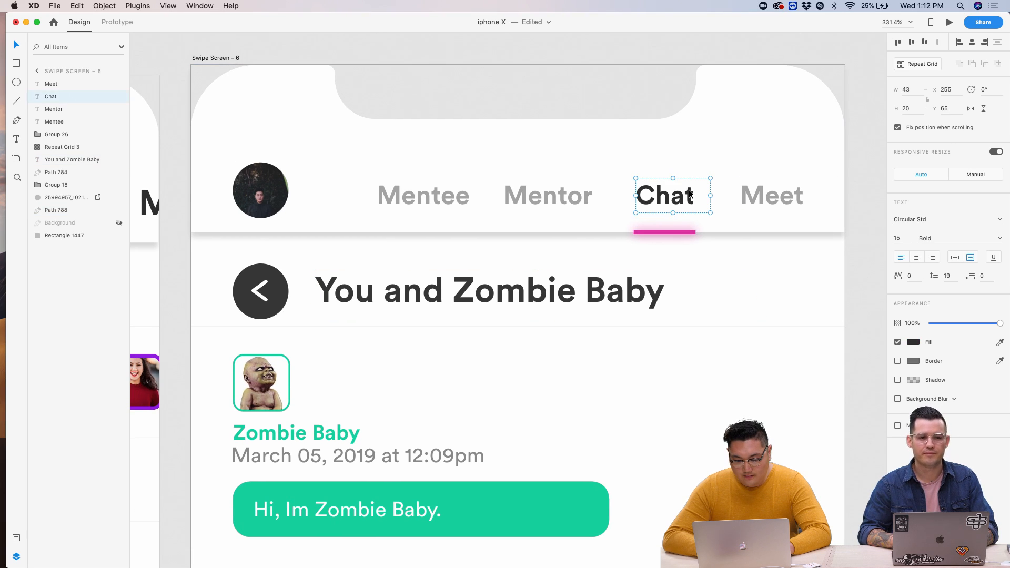
{"action": "left_click", "coordinate": [772, 205]}
{"action": "type", "text": "1"}
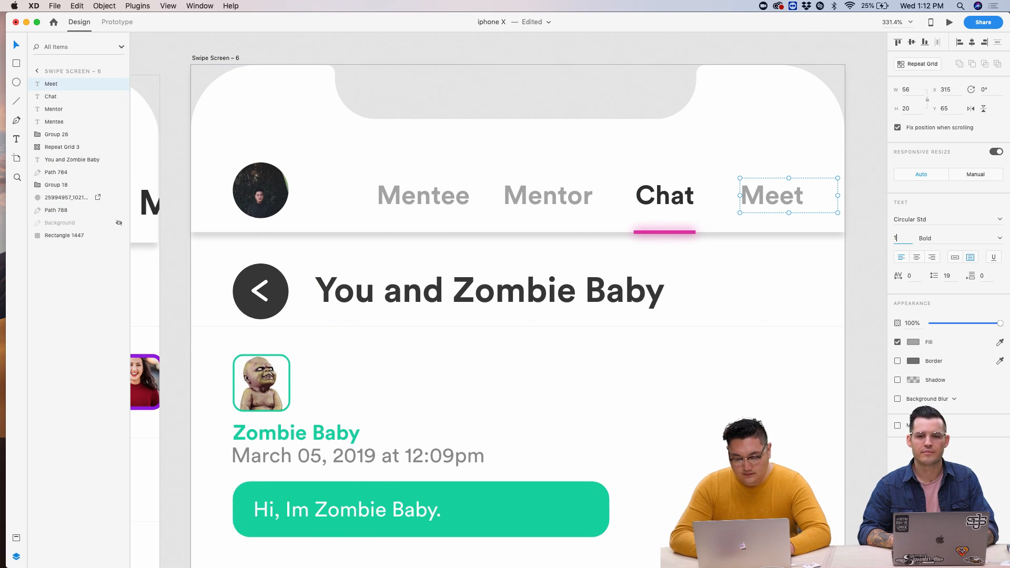
{"action": "key", "text": "Return"}
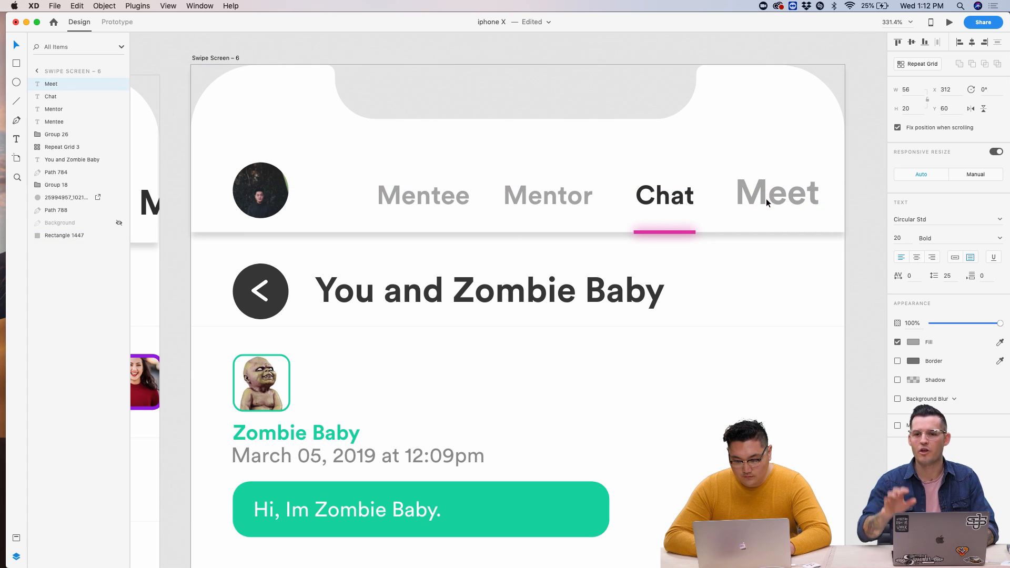
{"action": "left_click", "coordinate": [767, 202]}
{"action": "left_click", "coordinate": [914, 342]}
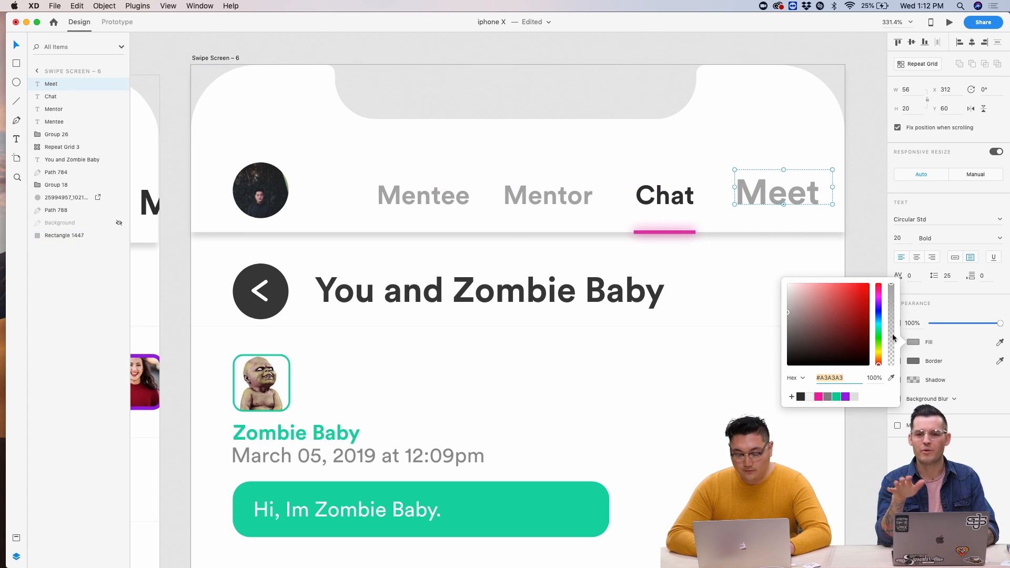
{"action": "left_click", "coordinate": [801, 396]}
- Eyedrop Mentor's grey onto the Chat label and show the Assets panel
{"action": "left_click", "coordinate": [668, 199]}
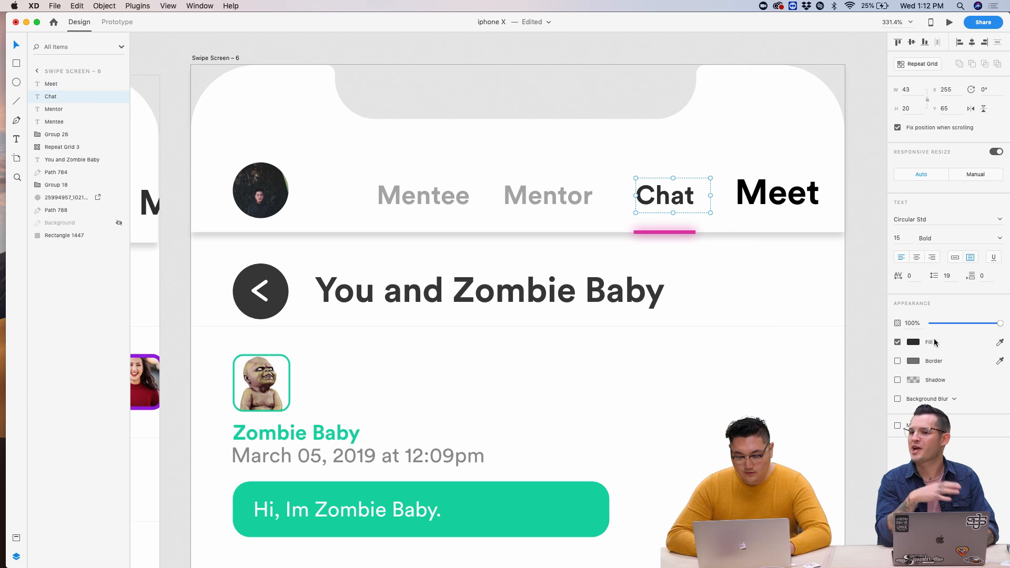
{"action": "left_click", "coordinate": [914, 343]}
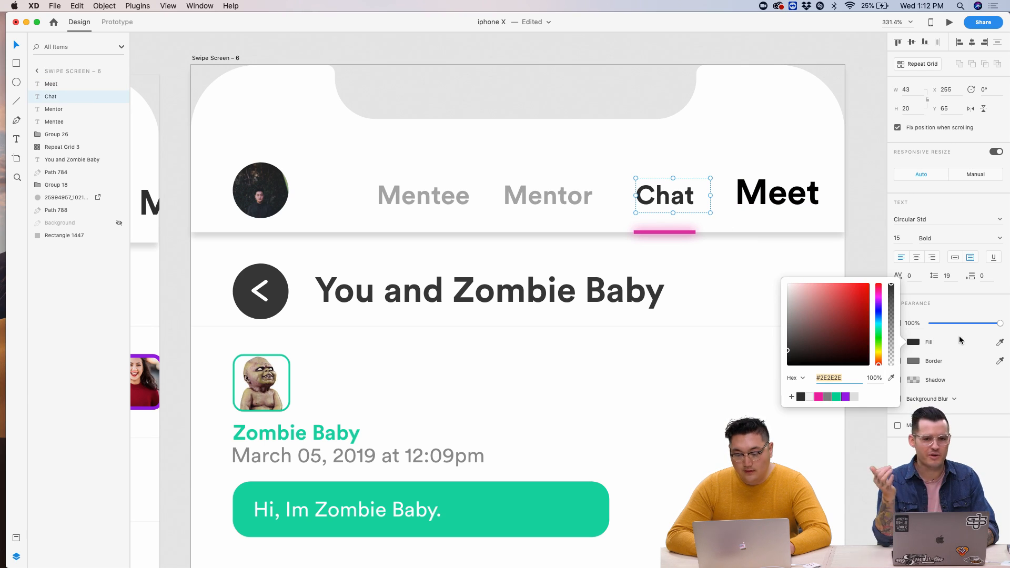
{"action": "left_click", "coordinate": [1000, 342]}
{"action": "left_click", "coordinate": [589, 192]}
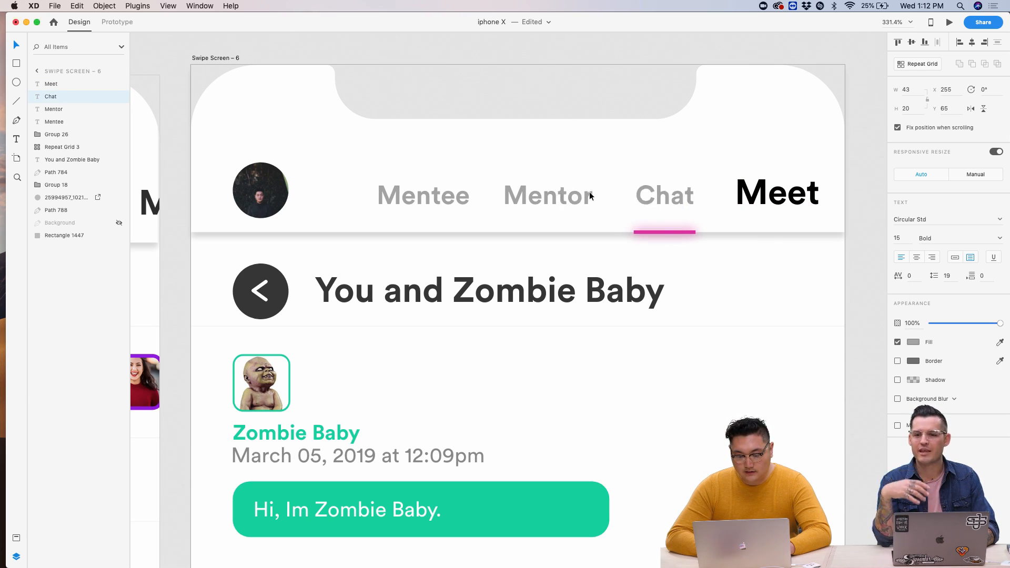
{"action": "left_click", "coordinate": [583, 196]}
{"action": "left_click", "coordinate": [16, 539]}
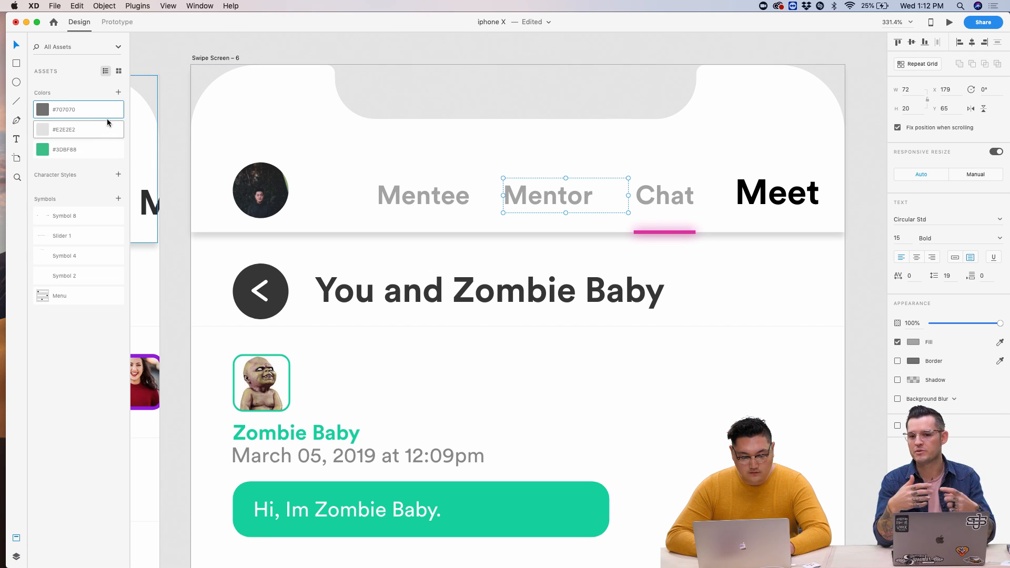
- Delete the three saved colours #707070, #E2E2E2 and #3DBF88 from Assets
{"action": "left_click", "coordinate": [100, 148], "text": "shift"}
{"action": "right_click", "coordinate": [105, 152]}
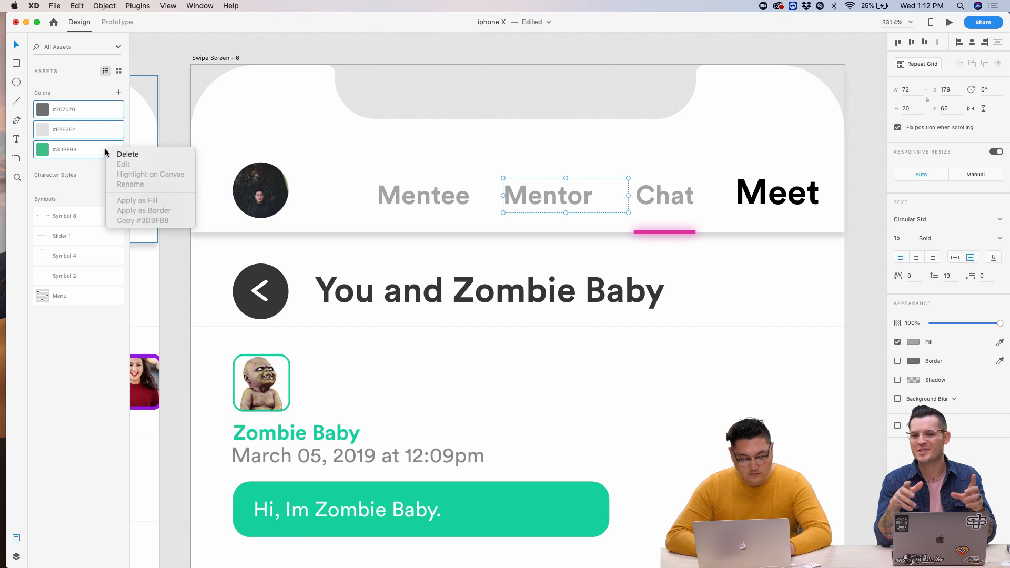
{"action": "left_click", "coordinate": [127, 154]}
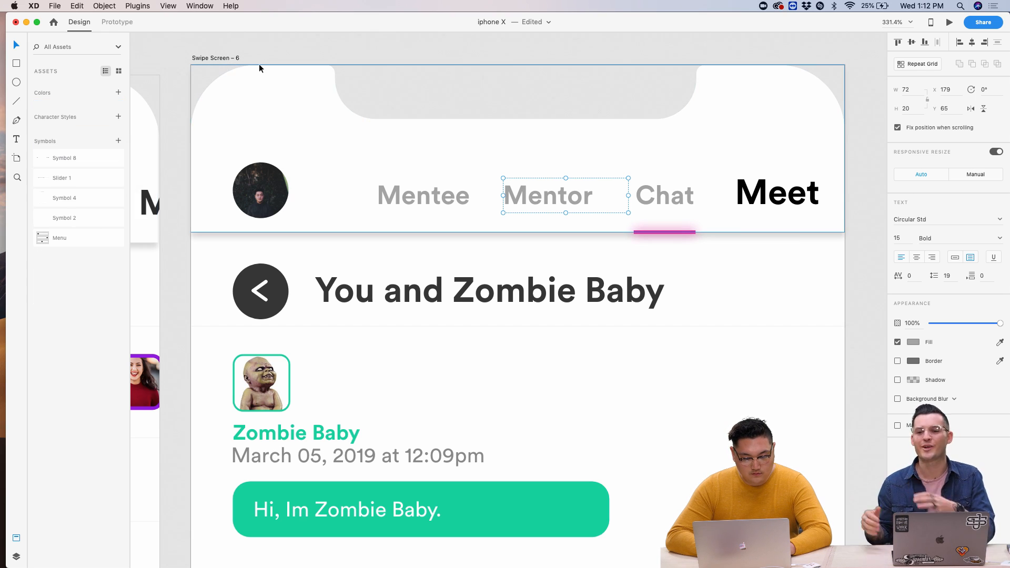
- Add Swipe Screen 6's colours to Assets, then delete all ten saved colours
{"action": "left_click", "coordinate": [220, 55]}
{"action": "left_click", "coordinate": [119, 93]}
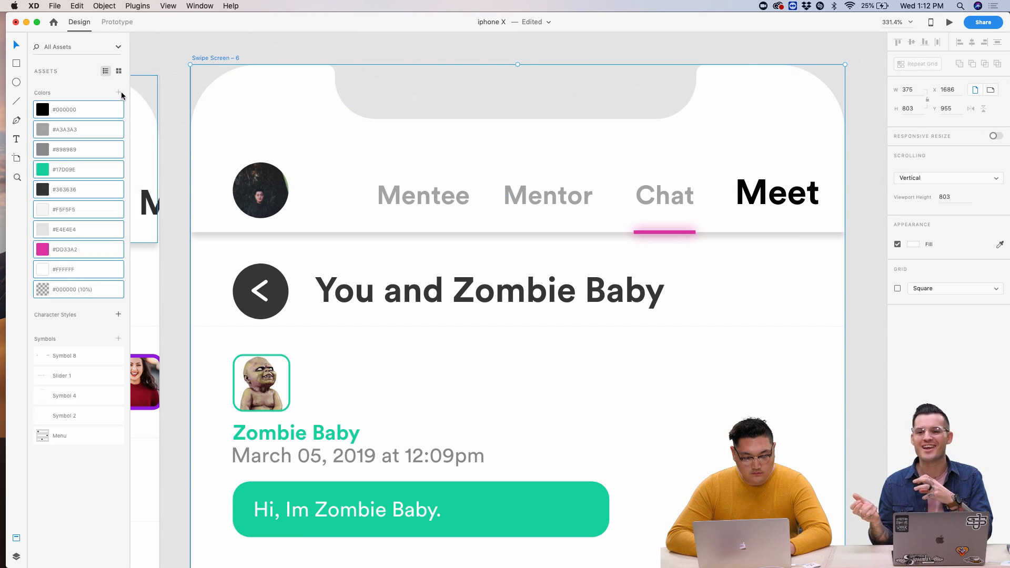
{"action": "left_click", "coordinate": [185, 53]}
{"action": "scroll", "coordinate": [185, 52], "scroll_direction": "down", "scroll_amount": 5}
{"action": "scroll", "coordinate": [185, 53], "scroll_direction": "up", "scroll_amount": 4}
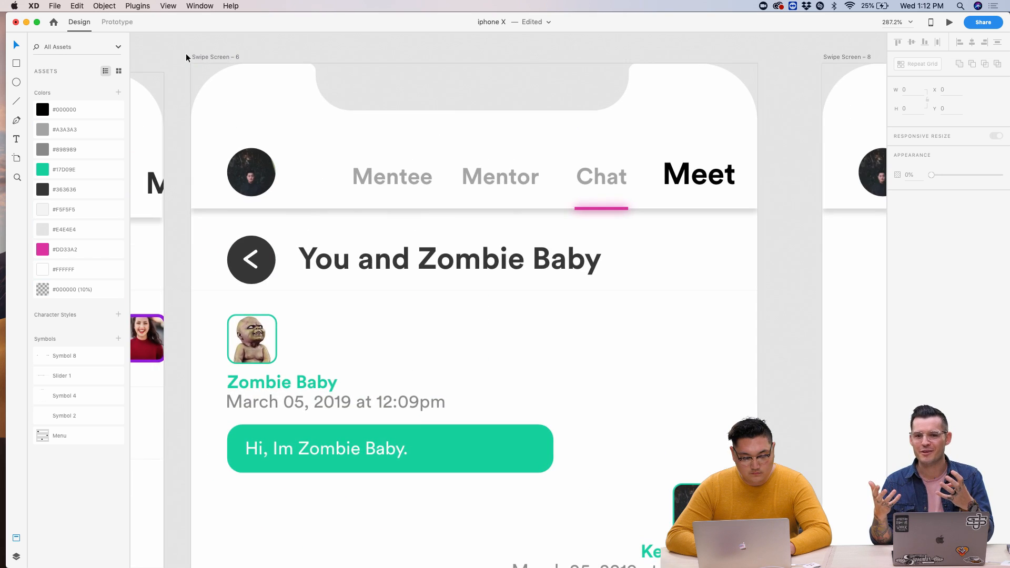
{"action": "left_click", "coordinate": [105, 290]}
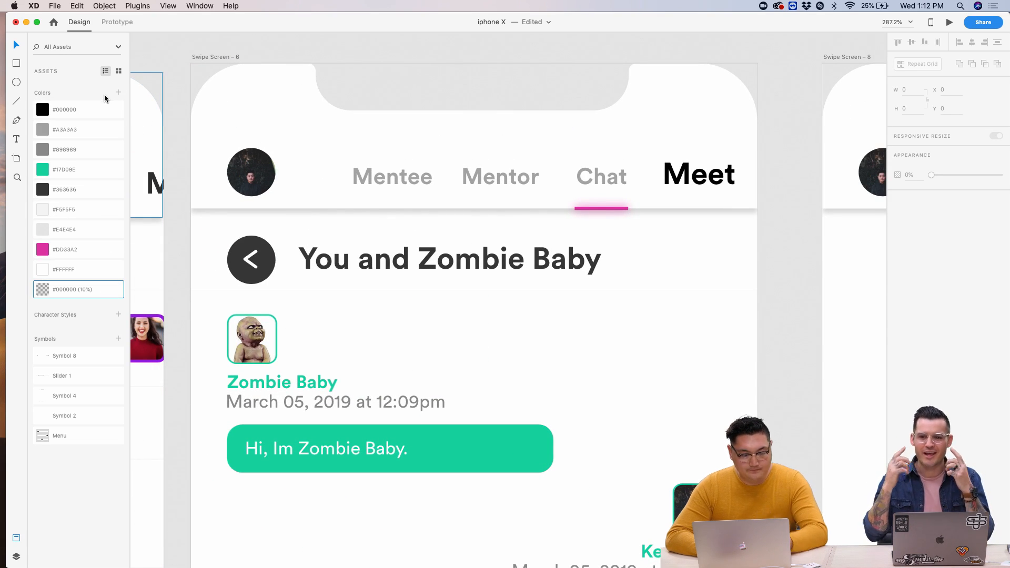
{"action": "left_click", "coordinate": [102, 111], "text": "shift"}
{"action": "right_click", "coordinate": [102, 112]}
{"action": "left_click", "coordinate": [156, 116]}
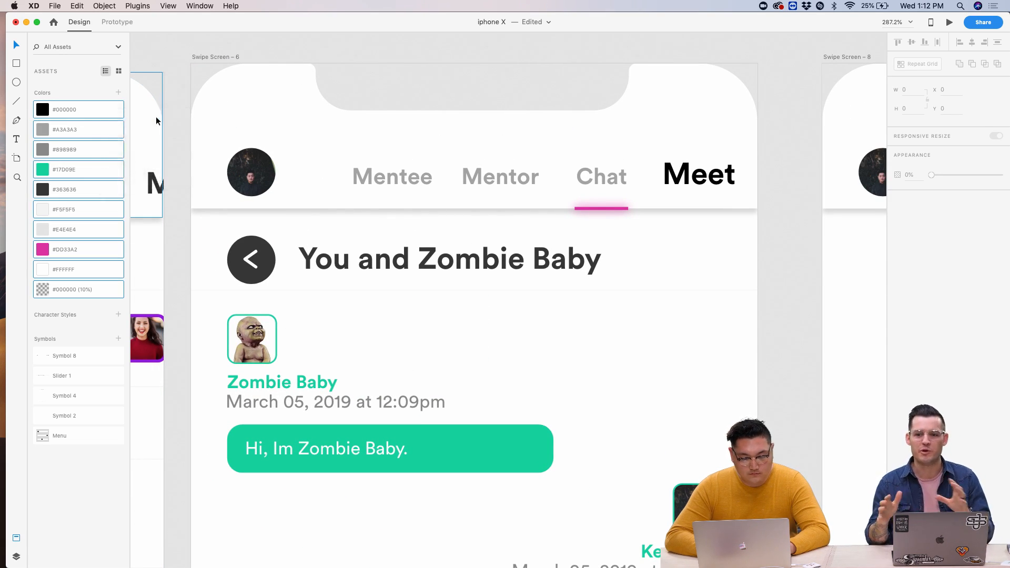
{"action": "scroll", "coordinate": [538, 177], "scroll_direction": "down", "scroll_amount": 5}
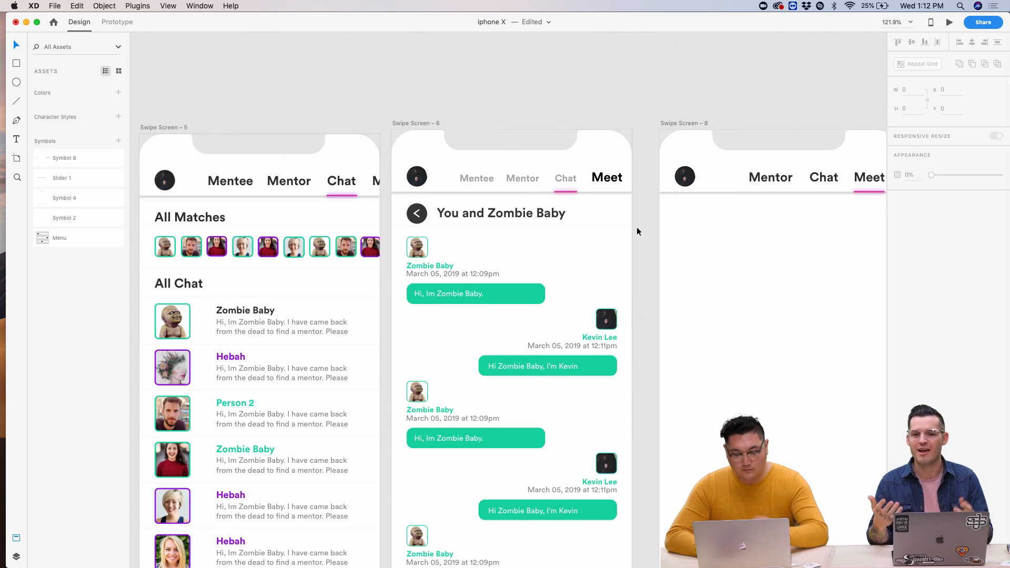
- Delete the white cover rectangle on Swipe Screen 8 to reveal the Mentee label
{"action": "scroll", "coordinate": [637, 226], "scroll_direction": "right", "scroll_amount": 5}
{"action": "left_click", "coordinate": [657, 187]}
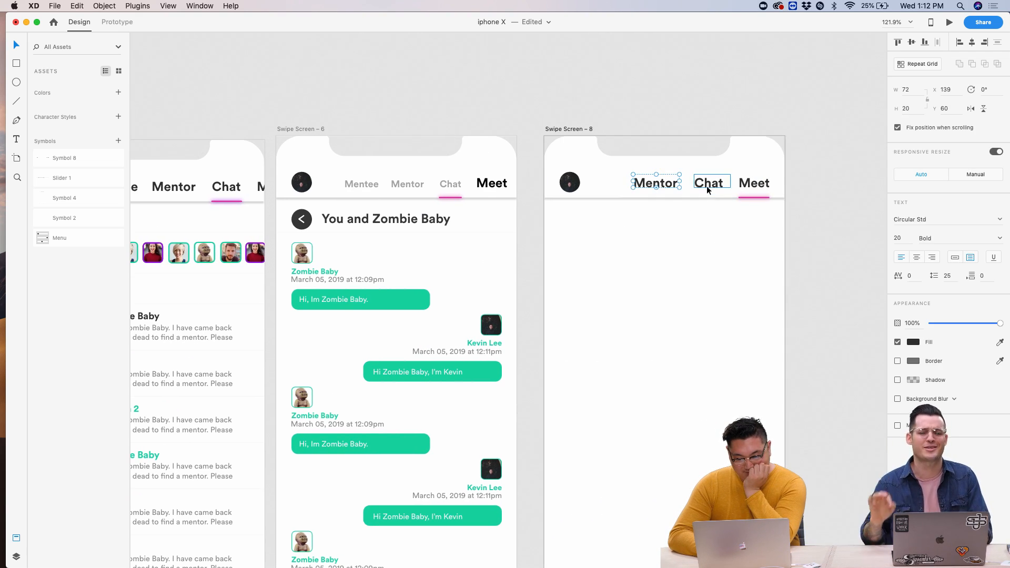
{"action": "double_click", "coordinate": [644, 187]}
{"action": "scroll", "coordinate": [642, 185], "scroll_direction": "up", "scroll_amount": 5}
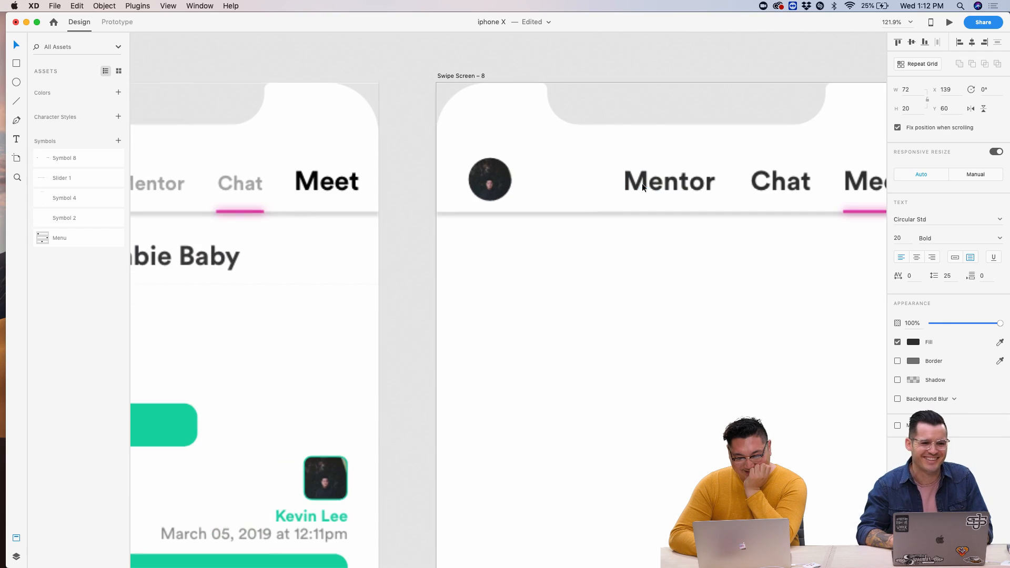
{"action": "left_click", "coordinate": [566, 178]}
{"action": "key", "text": "Delete"}
{"action": "left_click", "coordinate": [570, 178]}
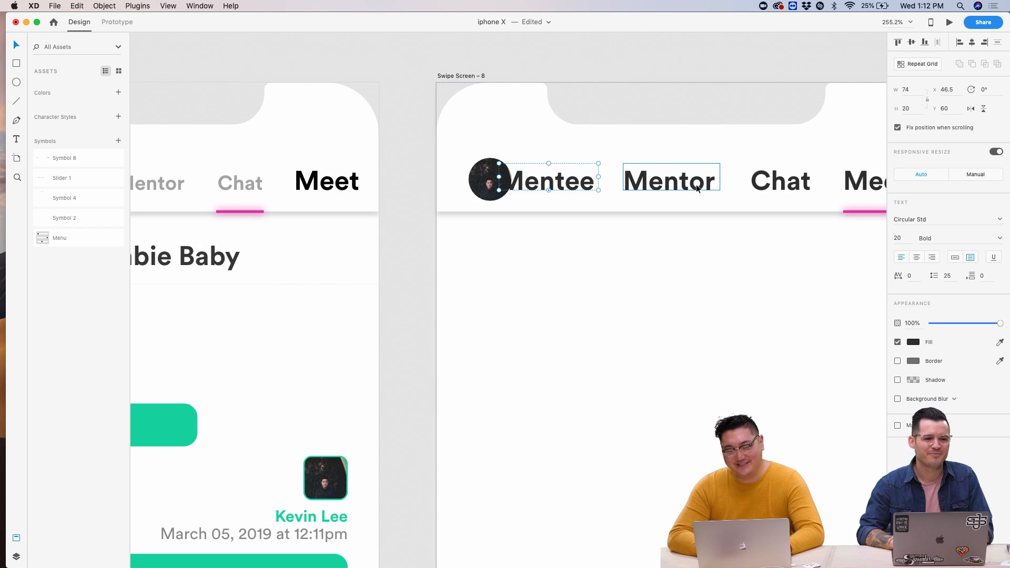
- Delete the Mentee, Mentor and Chat labels from Swipe Screen 8's nav bar
{"action": "double_click", "coordinate": [800, 190]}
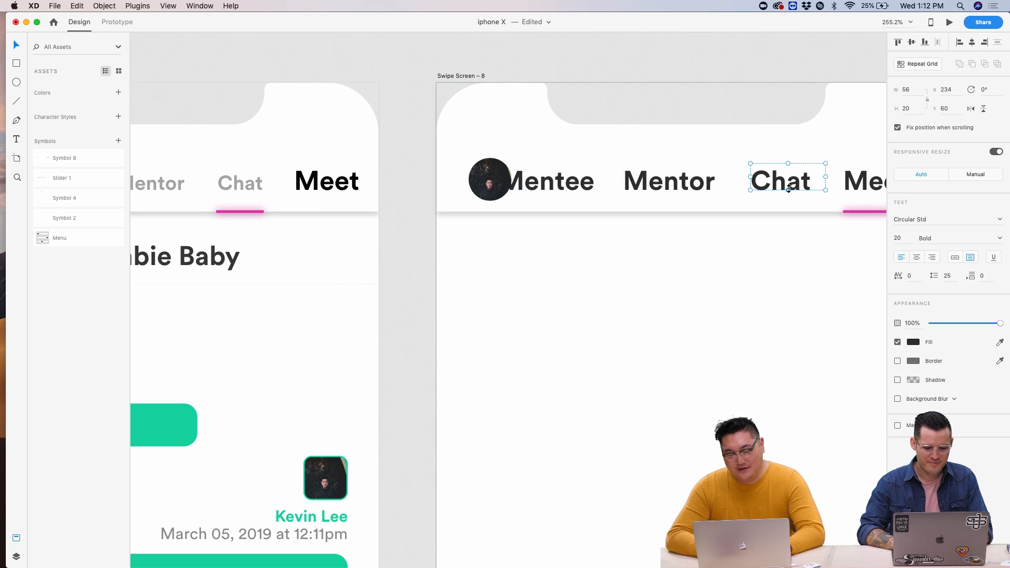
{"action": "left_click", "coordinate": [725, 194]}
{"action": "left_click", "coordinate": [785, 238]}
{"action": "left_click", "coordinate": [789, 195]}
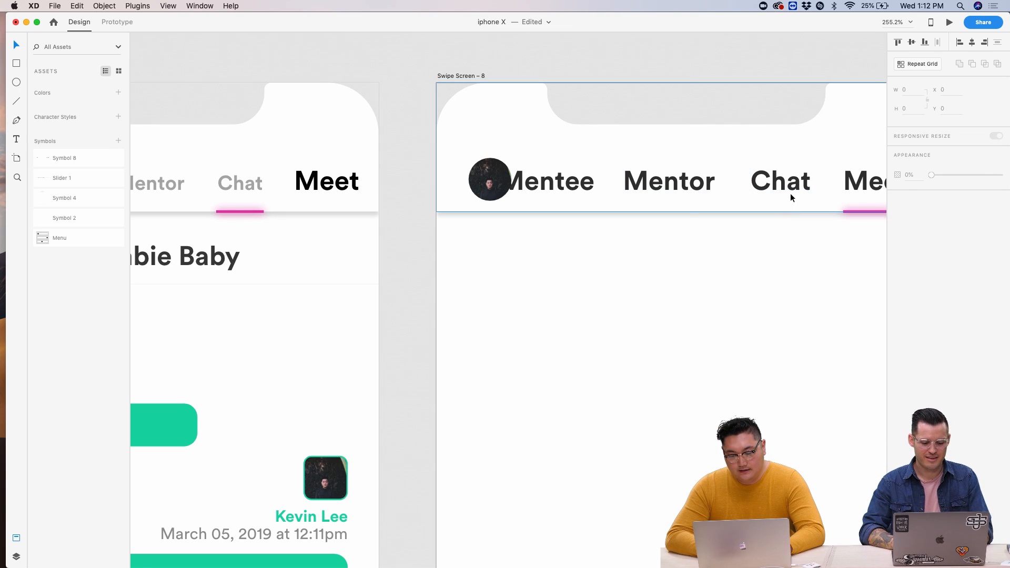
{"action": "double_click", "coordinate": [790, 193]}
{"action": "left_click", "coordinate": [706, 190], "text": "shift"}
{"action": "left_click", "coordinate": [576, 186], "text": "shift"}
{"action": "key", "text": "Delete"}
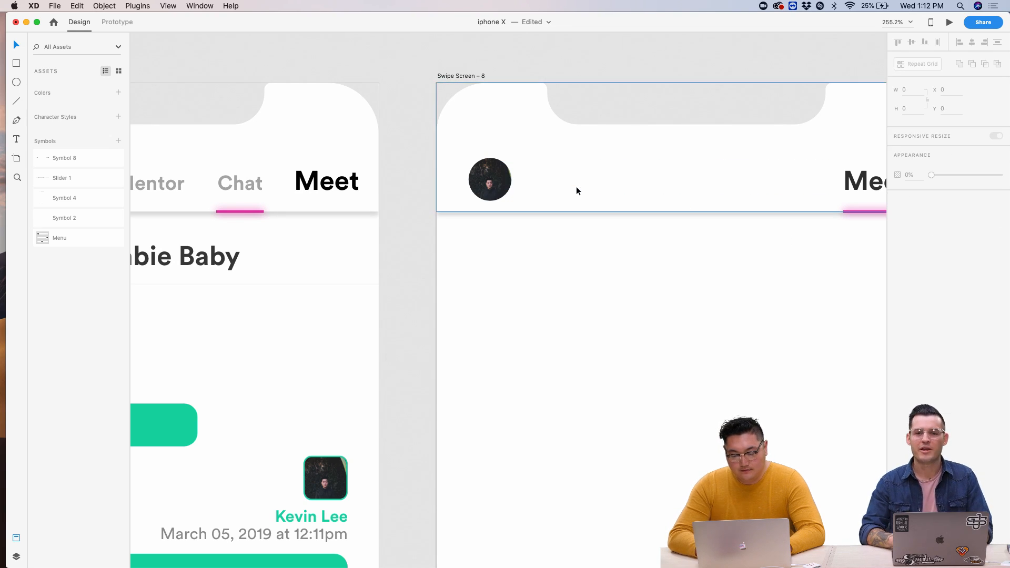
- Move Swipe Screen 6's pink underline under Meet and widen it to span the word
{"action": "scroll", "coordinate": [576, 186], "scroll_direction": "down", "scroll_amount": 5}
{"action": "scroll", "coordinate": [576, 186], "scroll_direction": "left", "scroll_amount": 3}
{"action": "double_click", "coordinate": [445, 181]}
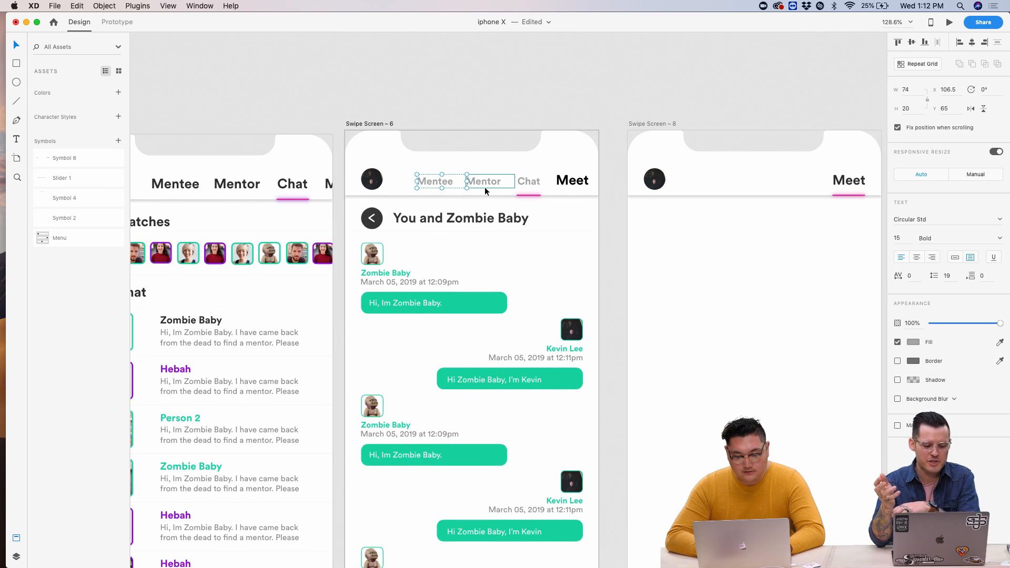
{"action": "left_click", "coordinate": [527, 194]}
{"action": "scroll", "coordinate": [527, 194], "scroll_direction": "up", "scroll_amount": 5}
{"action": "key", "text": "shift+Right"}
{"action": "key", "text": "shift+Right"}
{"action": "key", "text": "shift+Right"}
{"action": "key", "text": "shift+Right"}
{"action": "key", "text": "shift+Right"}
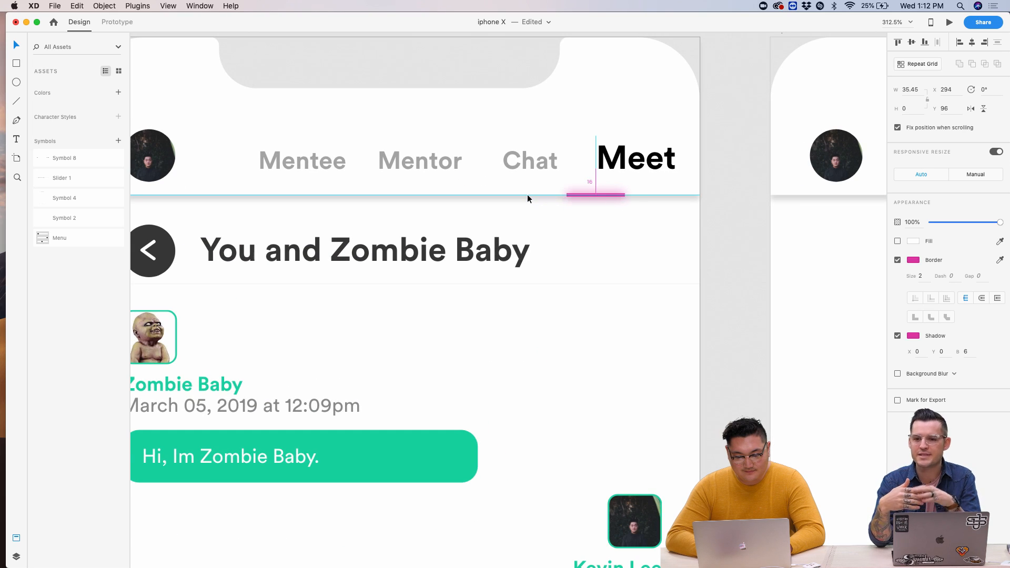
{"action": "key", "text": "shift+Right"}
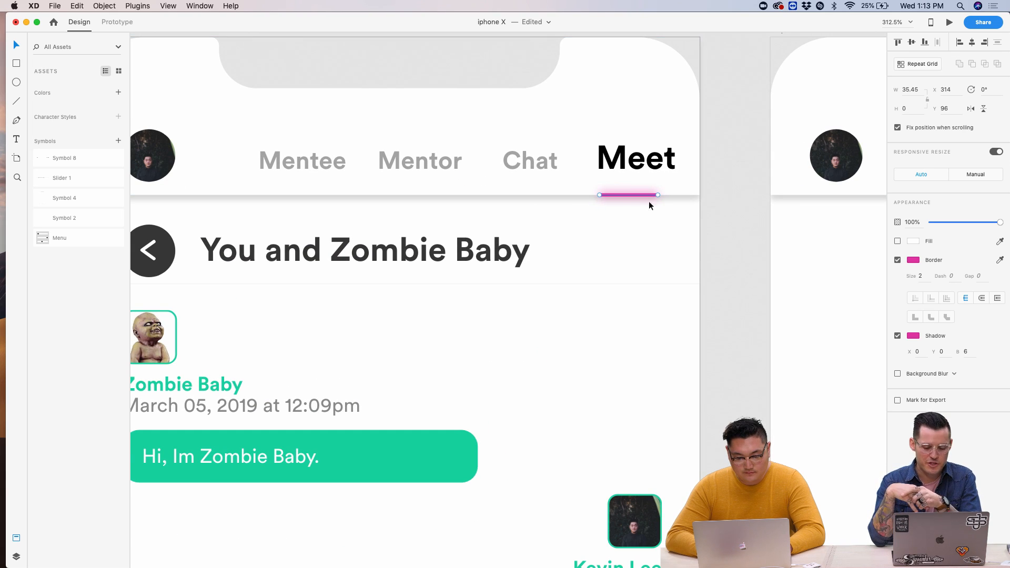
{"action": "left_click_drag", "start_coordinate": [658, 194], "coordinate": [684, 196]}
{"action": "key", "text": "Left"}
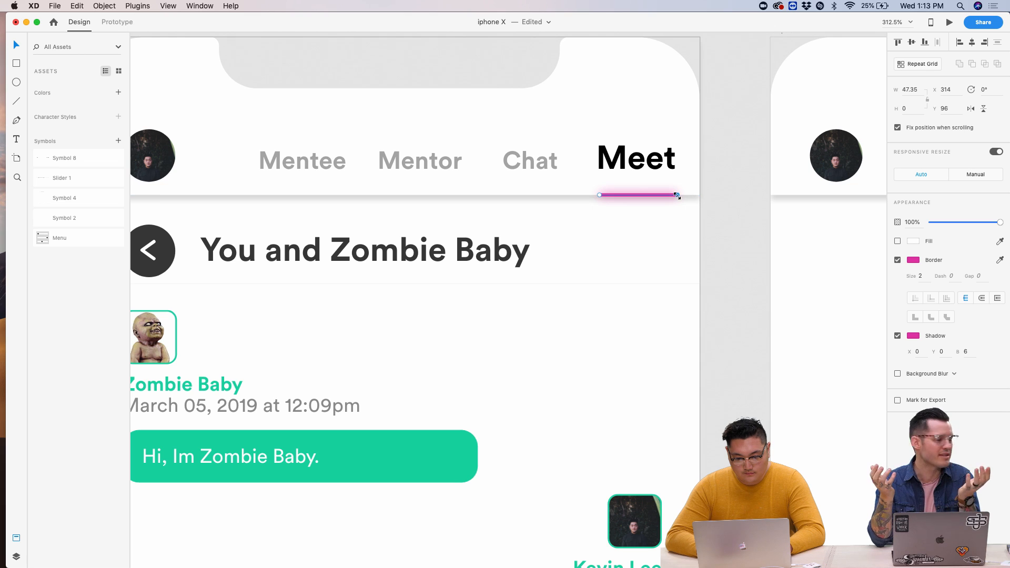
- Copy Swipe Screen 6's four nav labels together with the pink underline
{"action": "left_click", "coordinate": [658, 163], "text": "shift"}
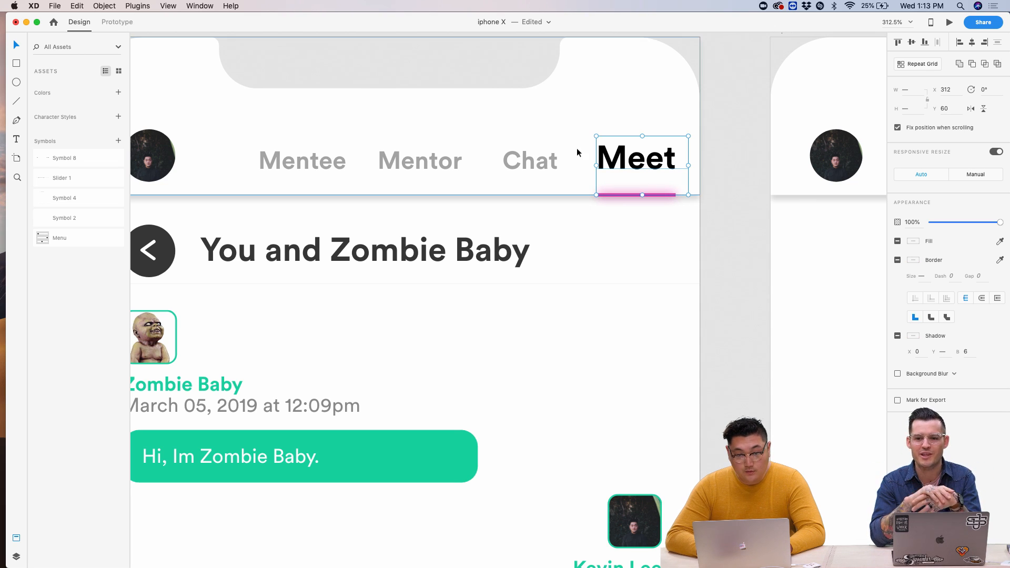
{"action": "left_click", "coordinate": [529, 150], "text": "shift"}
{"action": "left_click", "coordinate": [441, 157], "text": "shift"}
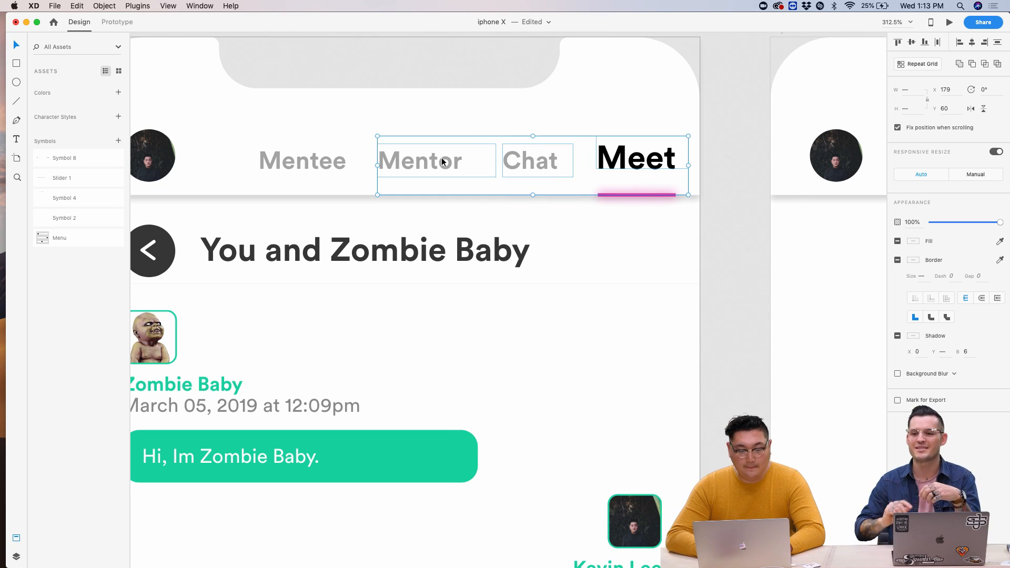
{"action": "left_click", "coordinate": [333, 162], "text": "shift"}
{"action": "key", "text": "super+minus"}
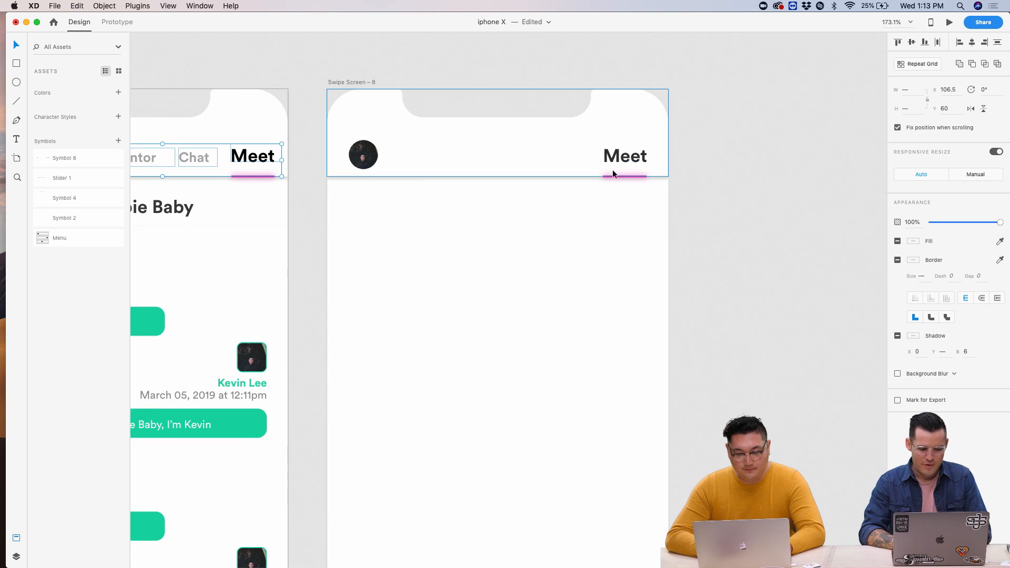
- Replace the lone Meet label on Swipe Screen 8 with the copied nav bar
{"action": "left_click", "coordinate": [625, 158]}
{"action": "key", "text": "Delete"}
{"action": "key", "text": "super+v"}
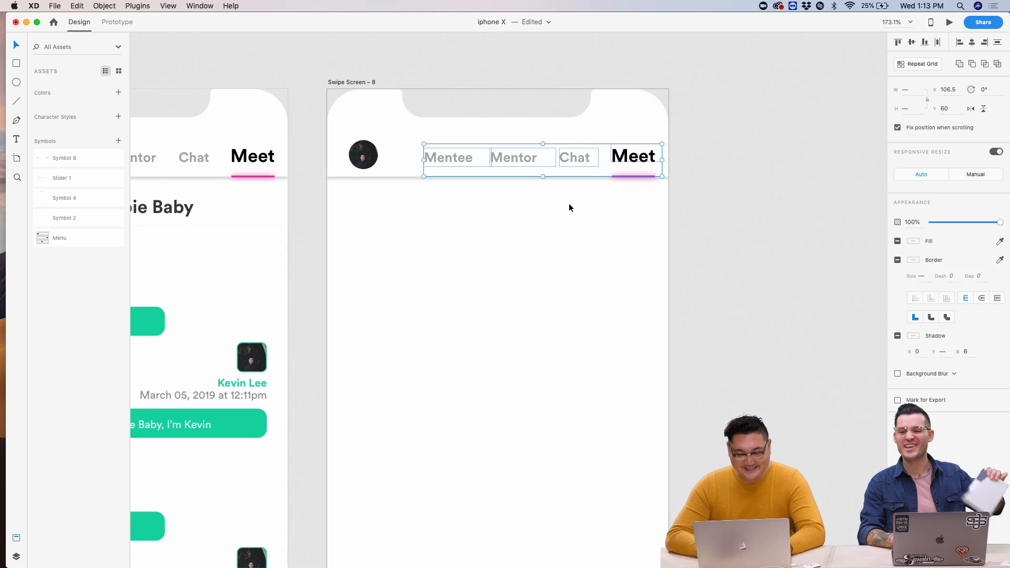
{"action": "left_click", "coordinate": [570, 203]}
{"action": "scroll", "coordinate": [553, 221], "scroll_direction": "left", "scroll_amount": 5}
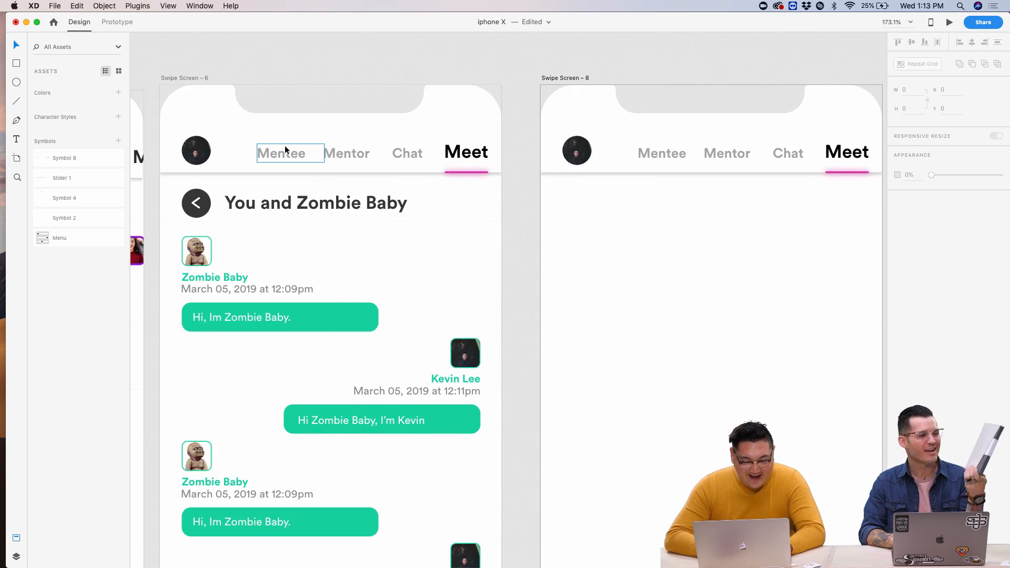
{"action": "scroll", "coordinate": [452, 160], "scroll_direction": "left", "scroll_amount": 10}
{"action": "scroll", "coordinate": [452, 160], "scroll_direction": "down", "scroll_amount": 5}
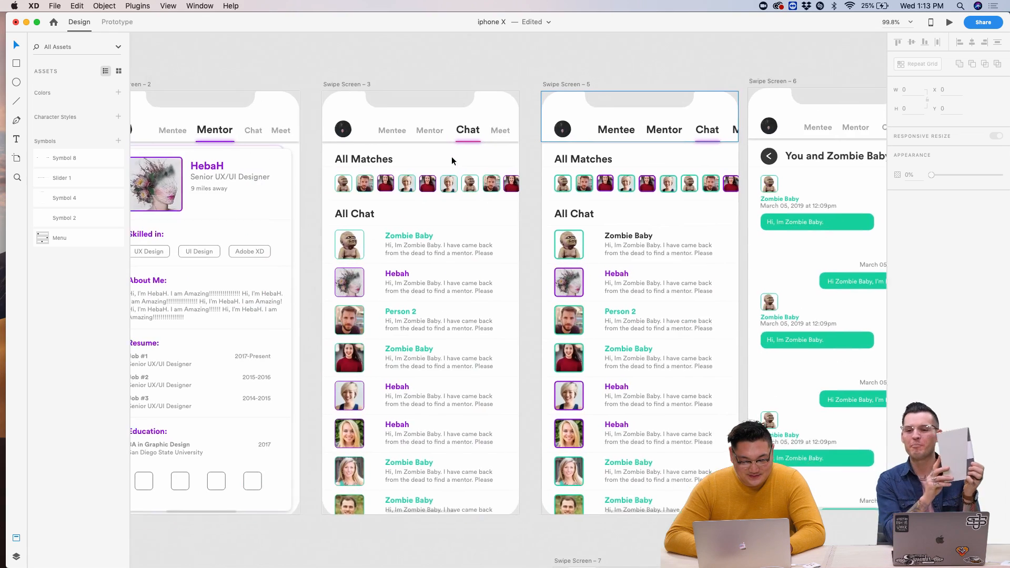
- Copy Swipe Screen 3's Mentee, Mentor, Chat and Meet labels with their underline
{"action": "left_click", "coordinate": [415, 134]}
{"action": "left_click", "coordinate": [454, 132], "text": "shift"}
{"action": "left_click", "coordinate": [494, 130], "text": "shift"}
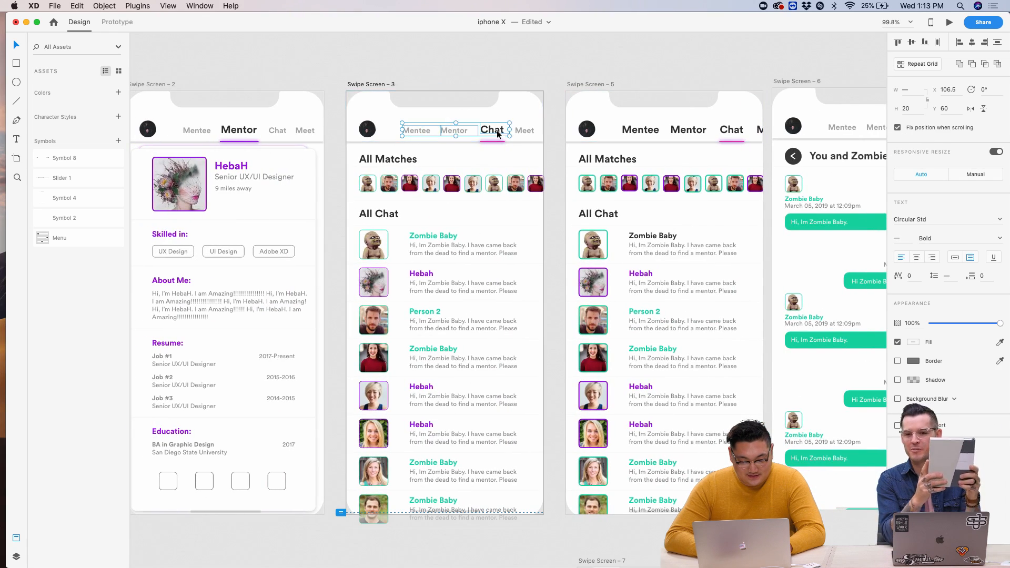
{"action": "scroll", "coordinate": [497, 131], "scroll_direction": "up", "scroll_amount": 5}
{"action": "left_click", "coordinate": [553, 132], "text": "shift"}
{"action": "key", "text": "super+c"}
{"action": "scroll", "coordinate": [505, 162], "scroll_direction": "right", "scroll_amount": 10}
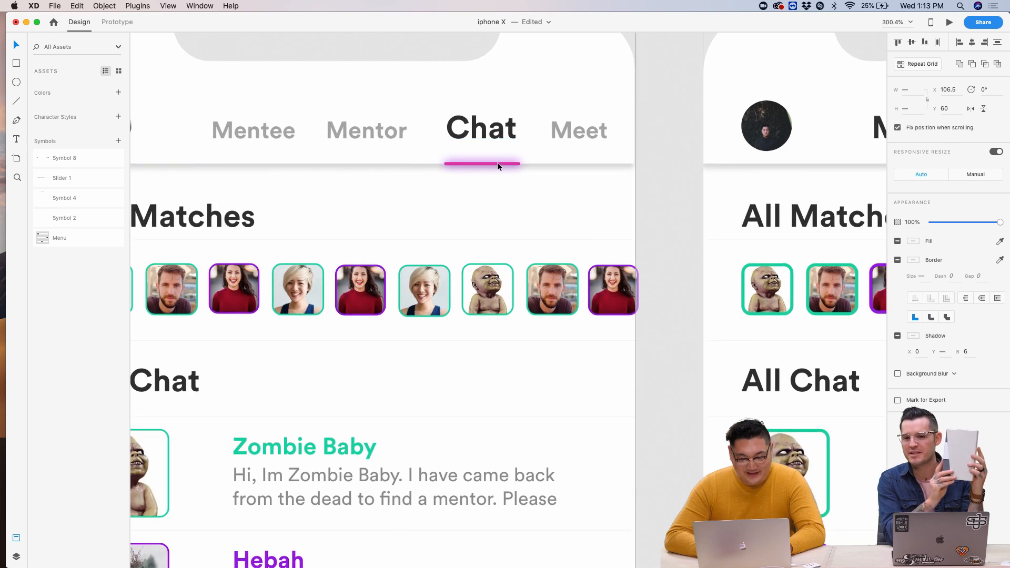
{"action": "scroll", "coordinate": [497, 167], "scroll_direction": "right", "scroll_amount": 5}
{"action": "scroll", "coordinate": [497, 167], "scroll_direction": "up", "scroll_amount": 2}
- Remove Screen 5's nav labels and pink underline and paste in the Chat-active nav bar
{"action": "left_click", "coordinate": [332, 155]}
{"action": "left_click", "coordinate": [477, 155], "text": "shift"}
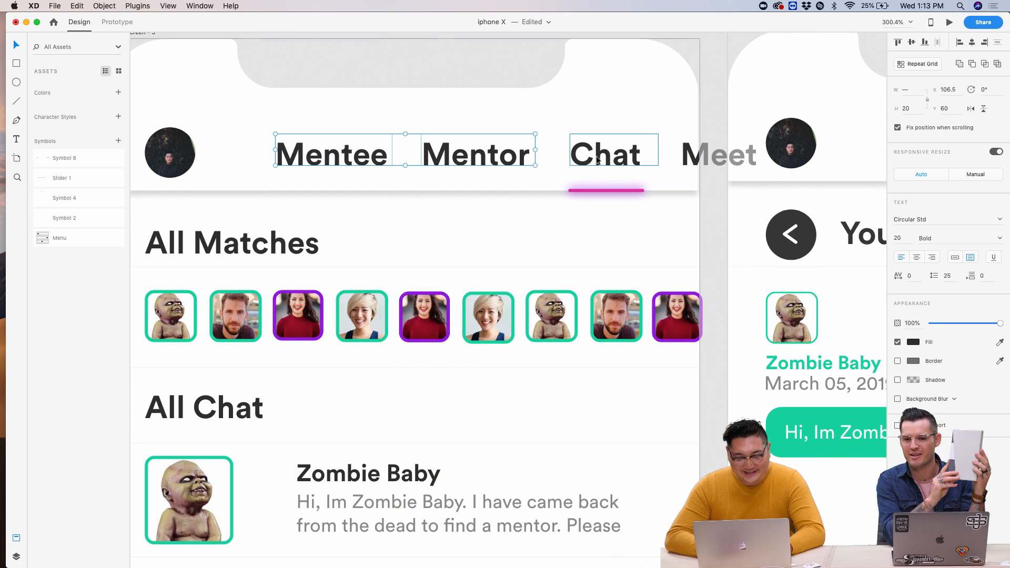
{"action": "left_click", "coordinate": [695, 160], "text": "shift"}
{"action": "key", "text": "Delete"}
{"action": "left_click", "coordinate": [611, 190]}
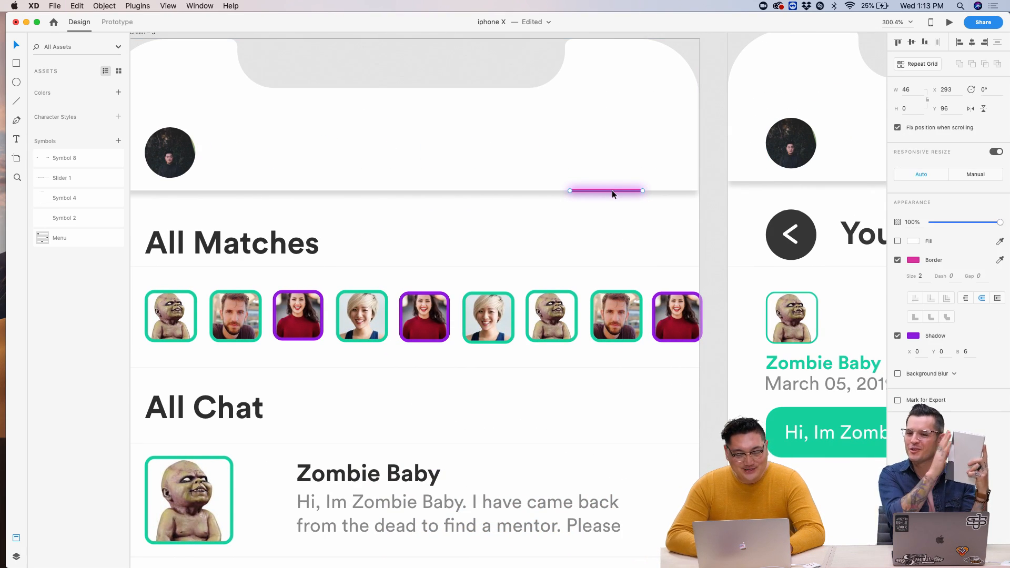
{"action": "key", "text": "Delete"}
{"action": "scroll", "coordinate": [620, 233], "scroll_direction": "down", "scroll_amount": 5}
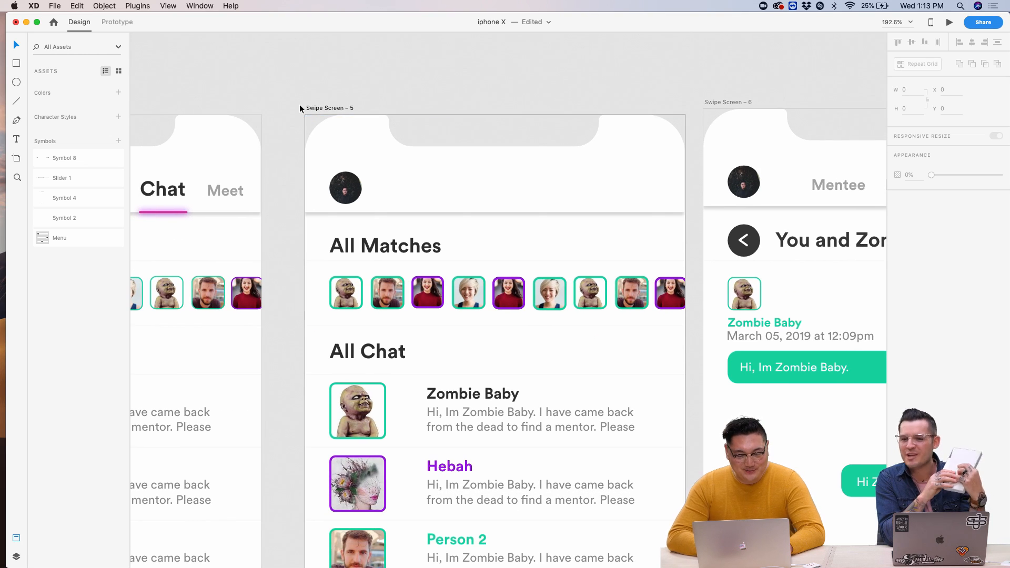
{"action": "key", "text": "super+z"}
{"action": "key", "text": "super+z"}
- Clear Screen 6's four nav labels and Meet underline for the Chat-active nav bar
{"action": "scroll", "coordinate": [387, 69], "scroll_direction": "right", "scroll_amount": 5}
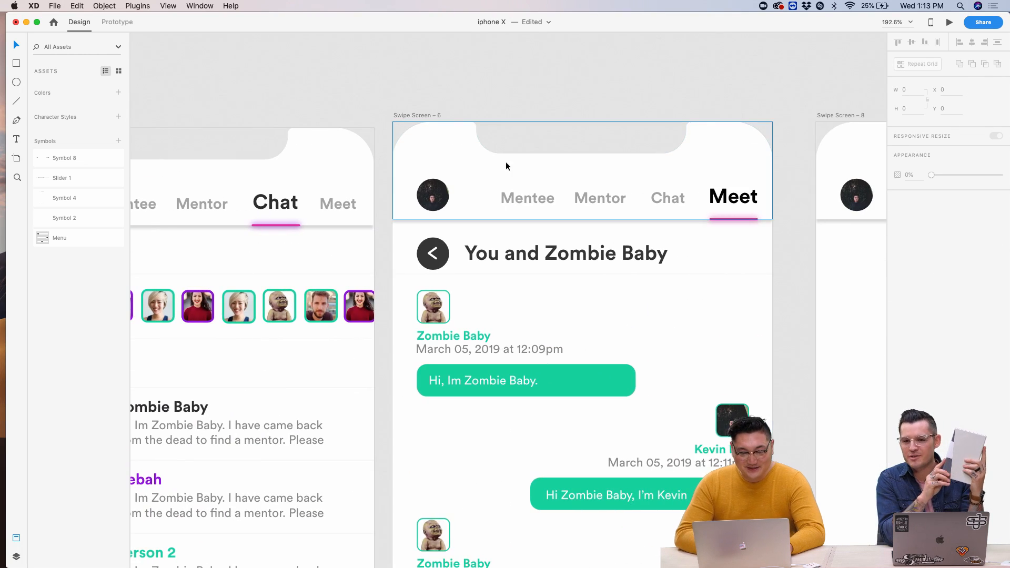
{"action": "left_click", "coordinate": [527, 199]}
{"action": "left_click", "coordinate": [617, 196], "text": "shift"}
{"action": "left_click", "coordinate": [674, 199], "text": "shift"}
{"action": "left_click", "coordinate": [731, 192], "text": "shift"}
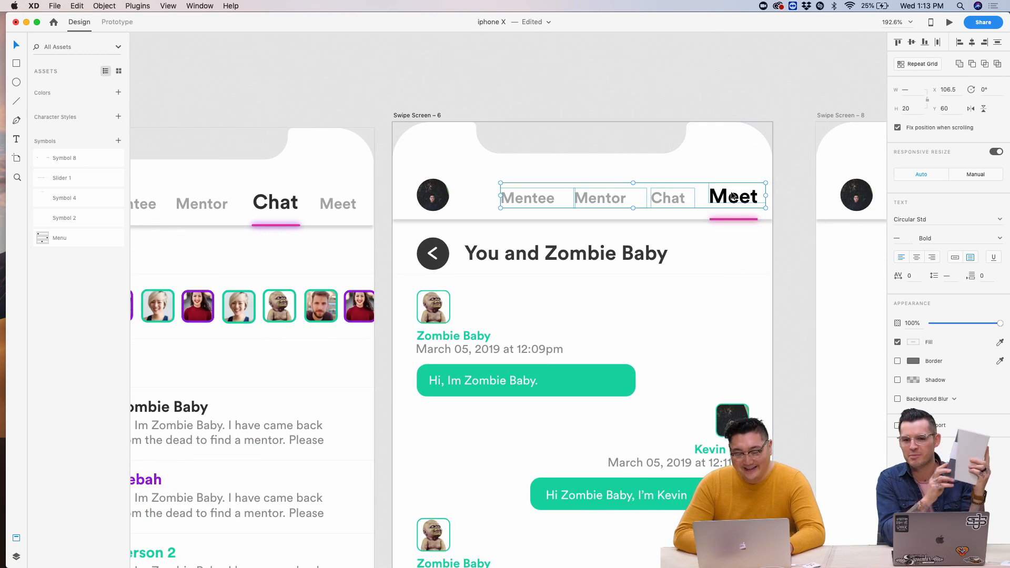
{"action": "key", "text": "Delete"}
{"action": "left_click", "coordinate": [733, 217]}
{"action": "key", "text": "Delete"}
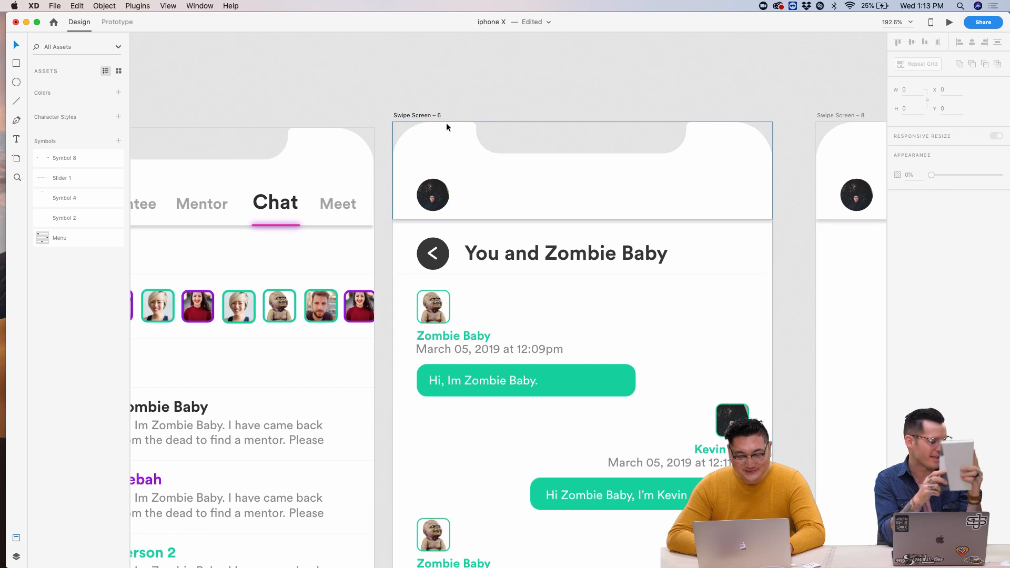
{"action": "key", "text": "super+z"}
{"action": "key", "text": "super+z"}
- Look over Swipe Screen 4's layout, briefly selecting the You and Zombie Baby heading
{"action": "scroll", "coordinate": [645, 363], "scroll_direction": "down", "scroll_amount": 5}
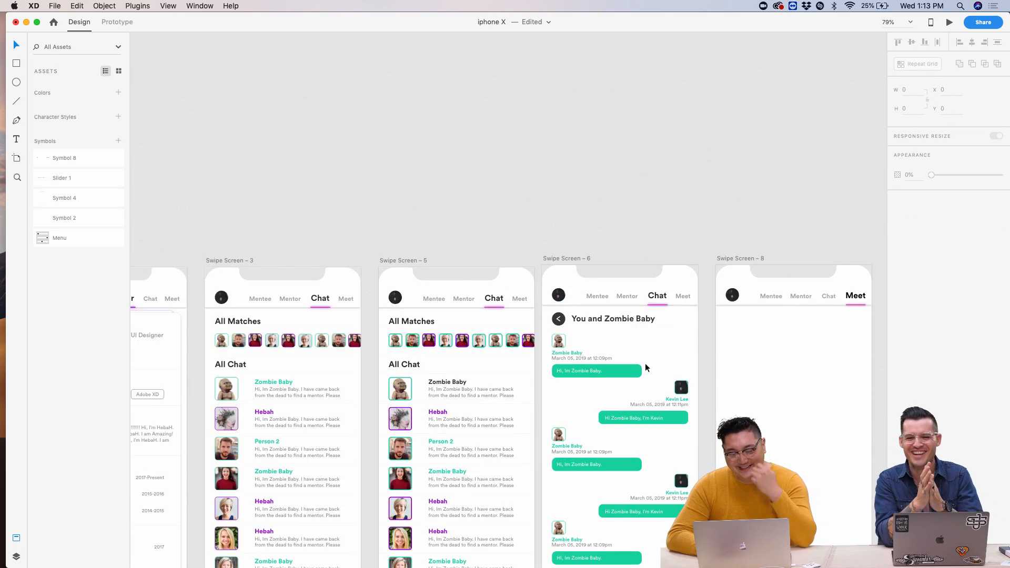
{"action": "scroll", "coordinate": [614, 284], "scroll_direction": "up", "scroll_amount": 3}
{"action": "scroll", "coordinate": [615, 283], "scroll_direction": "down", "scroll_amount": 3}
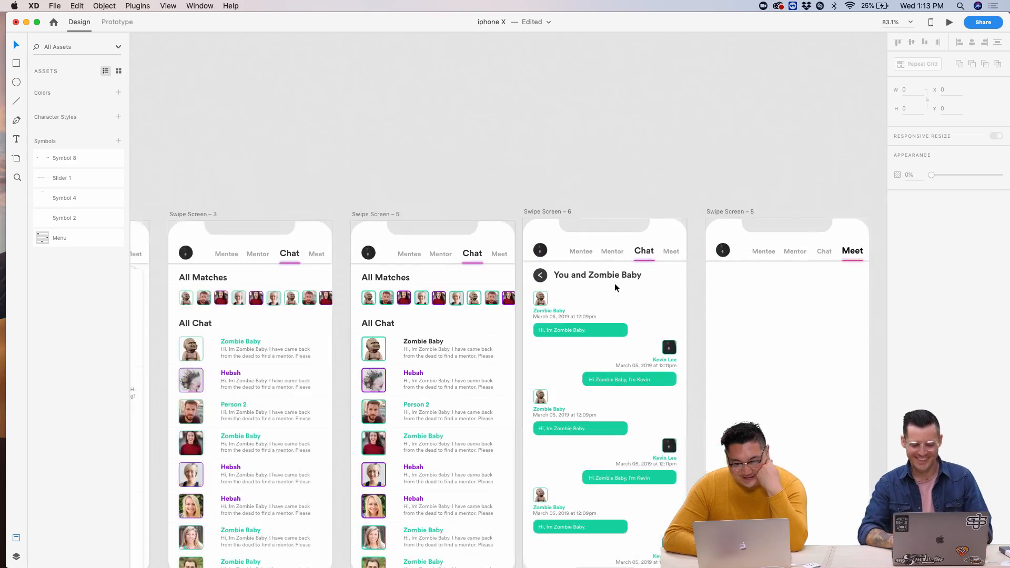
{"action": "scroll", "coordinate": [615, 283], "scroll_direction": "right", "scroll_amount": 3}
{"action": "scroll", "coordinate": [611, 287], "scroll_direction": "left", "scroll_amount": 6}
{"action": "scroll", "coordinate": [611, 287], "scroll_direction": "down", "scroll_amount": 2}
{"action": "scroll", "coordinate": [610, 289], "scroll_direction": "down", "scroll_amount": 5}
{"action": "scroll", "coordinate": [610, 290], "scroll_direction": "right", "scroll_amount": 1}
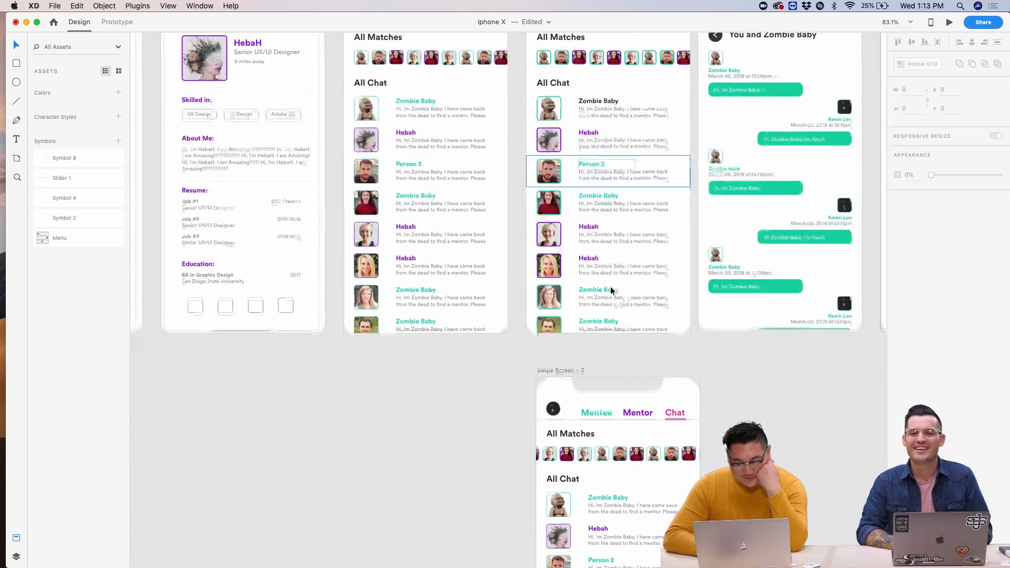
{"action": "scroll", "coordinate": [611, 286], "scroll_direction": "up", "scroll_amount": 5}
{"action": "scroll", "coordinate": [611, 286], "scroll_direction": "left", "scroll_amount": 10}
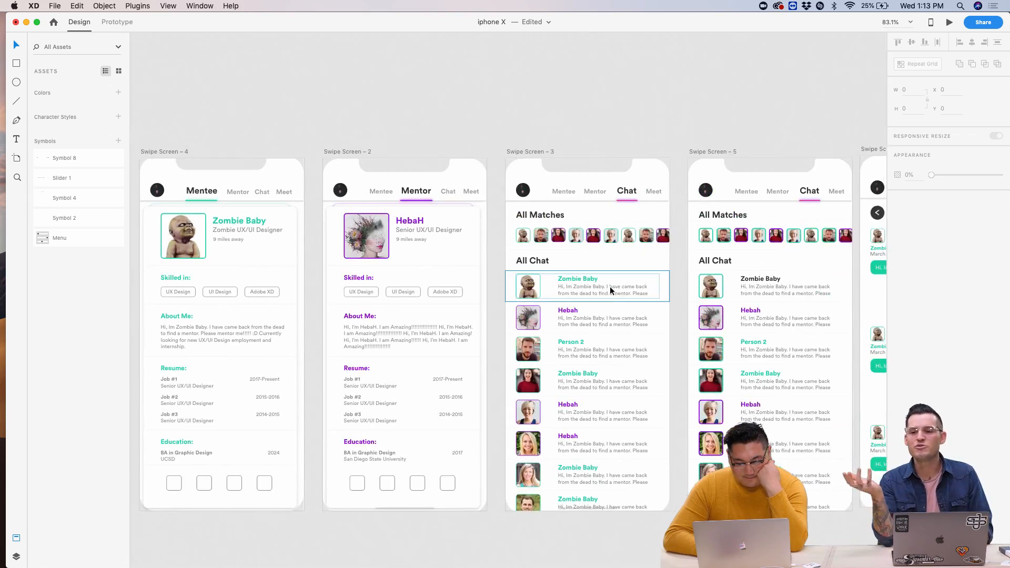
{"action": "scroll", "coordinate": [610, 286], "scroll_direction": "right", "scroll_amount": 9}
{"action": "scroll", "coordinate": [610, 286], "scroll_direction": "down", "scroll_amount": 1}
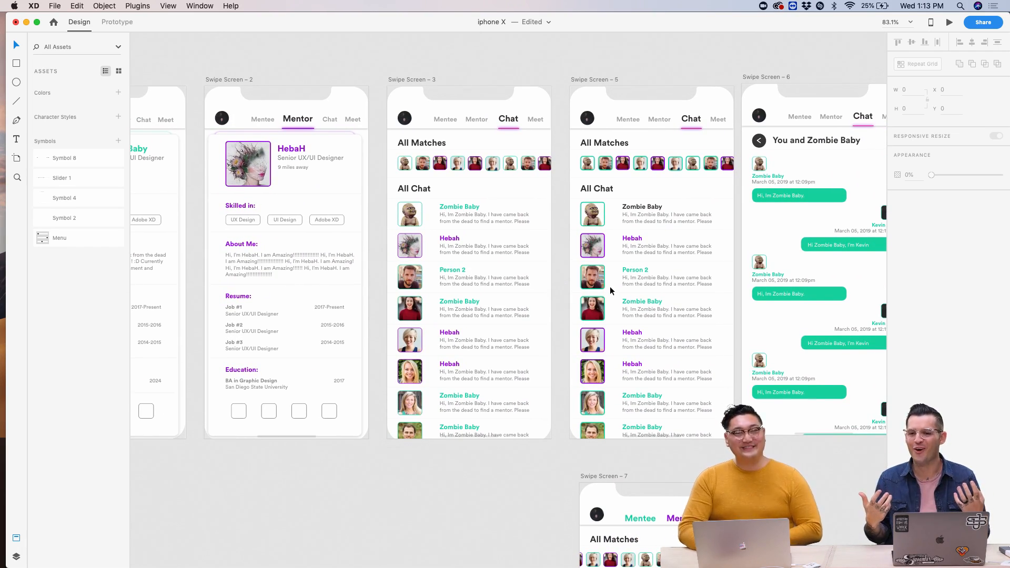
{"action": "scroll", "coordinate": [674, 219], "scroll_direction": "right", "scroll_amount": 4}
{"action": "scroll", "coordinate": [674, 219], "scroll_direction": "up", "scroll_amount": 1}
{"action": "scroll", "coordinate": [673, 219], "scroll_direction": "up", "scroll_amount": 3}
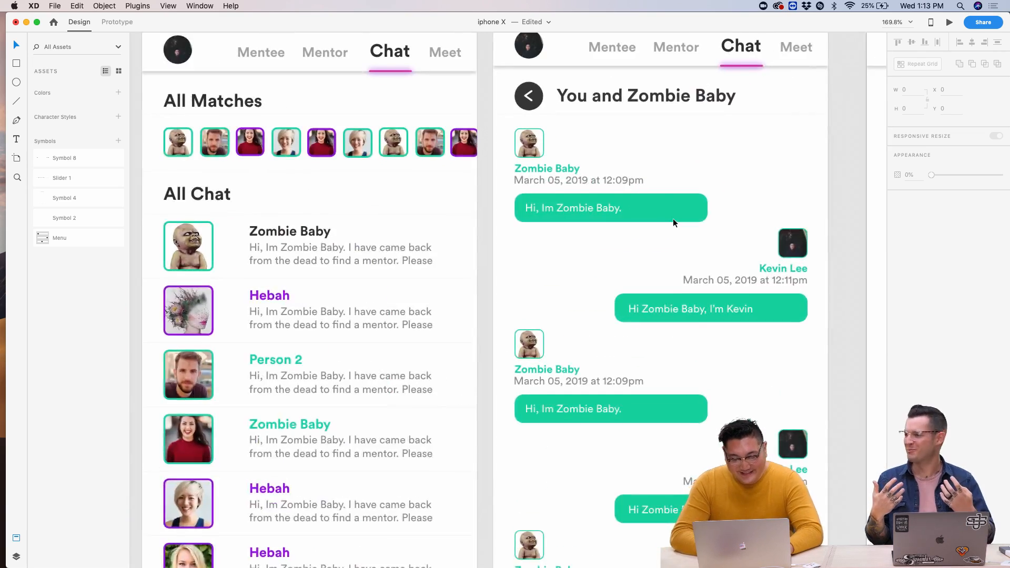
{"action": "scroll", "coordinate": [564, 161], "scroll_direction": "down", "scroll_amount": 2}
{"action": "scroll", "coordinate": [525, 140], "scroll_direction": "up", "scroll_amount": 5}
{"action": "left_click", "coordinate": [505, 126]}
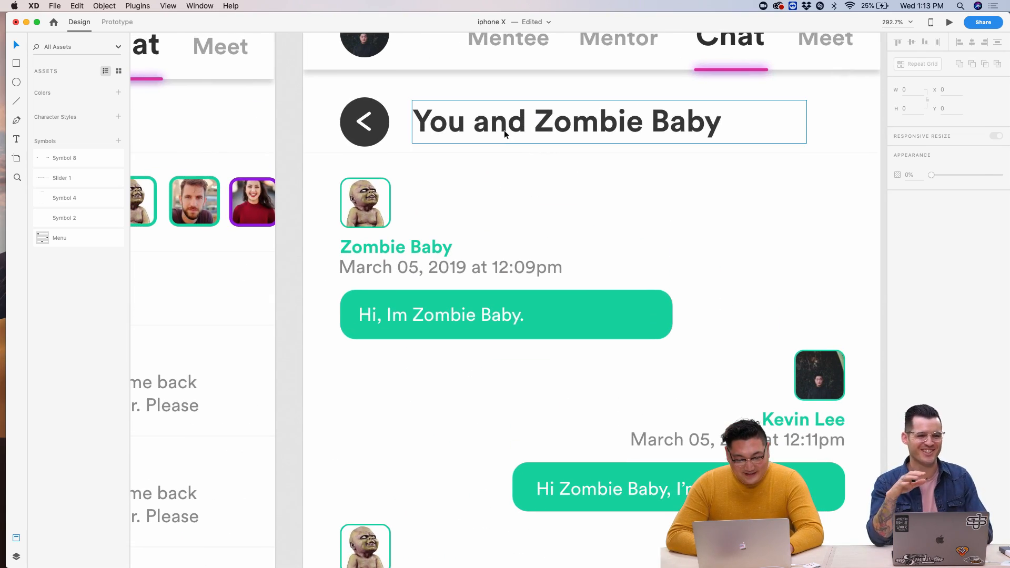
{"action": "left_click", "coordinate": [517, 84]}
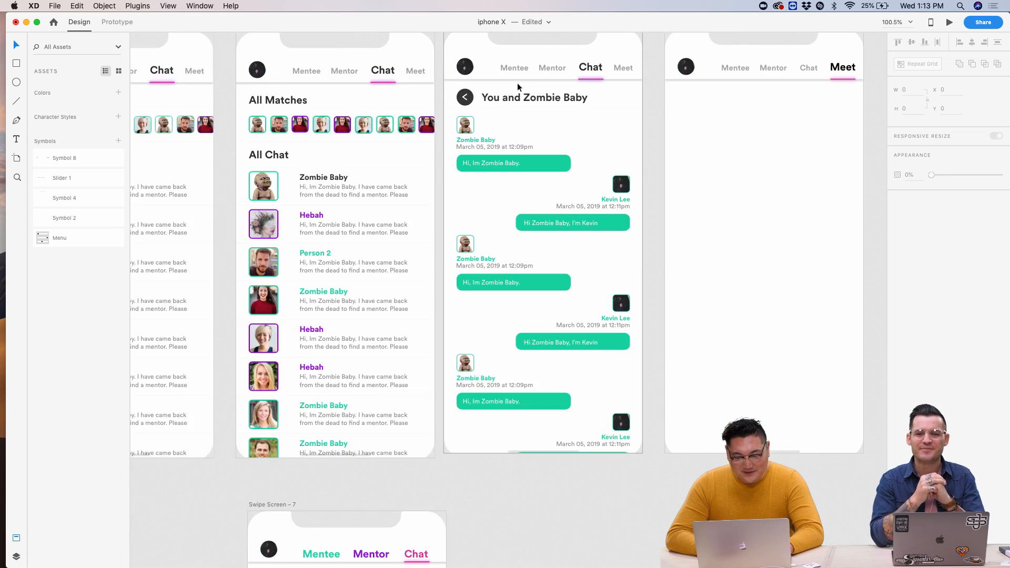
{"action": "scroll", "coordinate": [517, 84], "scroll_direction": "down", "scroll_amount": 6}
{"action": "scroll", "coordinate": [564, 128], "scroll_direction": "up", "scroll_amount": 3}
{"action": "scroll", "coordinate": [567, 133], "scroll_direction": "left", "scroll_amount": 10}
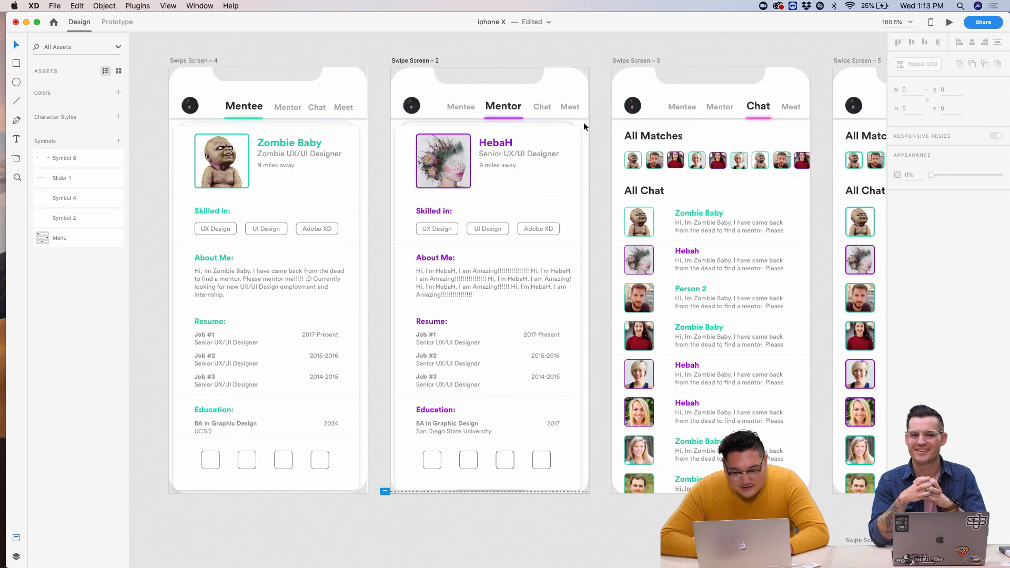
{"action": "scroll", "coordinate": [363, 126], "scroll_direction": "left", "scroll_amount": 4}
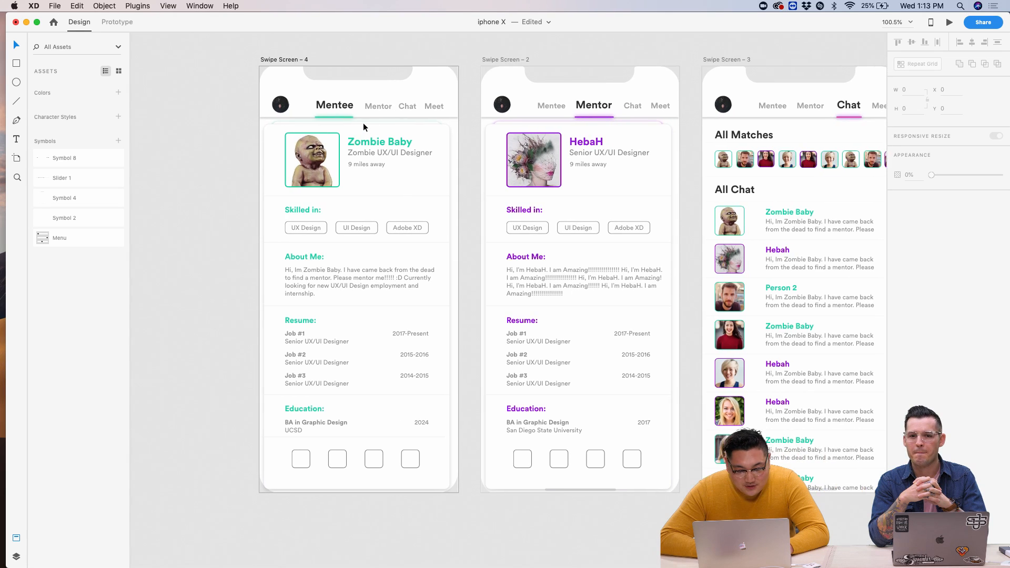
{"action": "scroll", "coordinate": [363, 122], "scroll_direction": "up", "scroll_amount": 5}
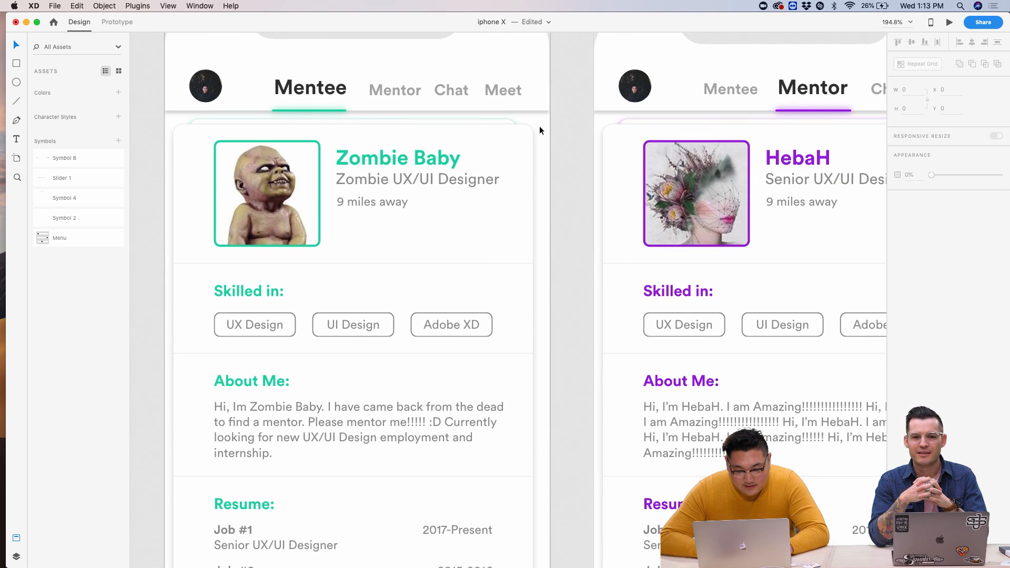
{"action": "scroll", "coordinate": [549, 97], "scroll_direction": "up", "scroll_amount": 5}
- Snap the full-screen background rectangle's top-left corner to the artboard edge at X 0
{"action": "left_click", "coordinate": [545, 100]}
{"action": "scroll", "coordinate": [546, 100], "scroll_direction": "up", "scroll_amount": 3}
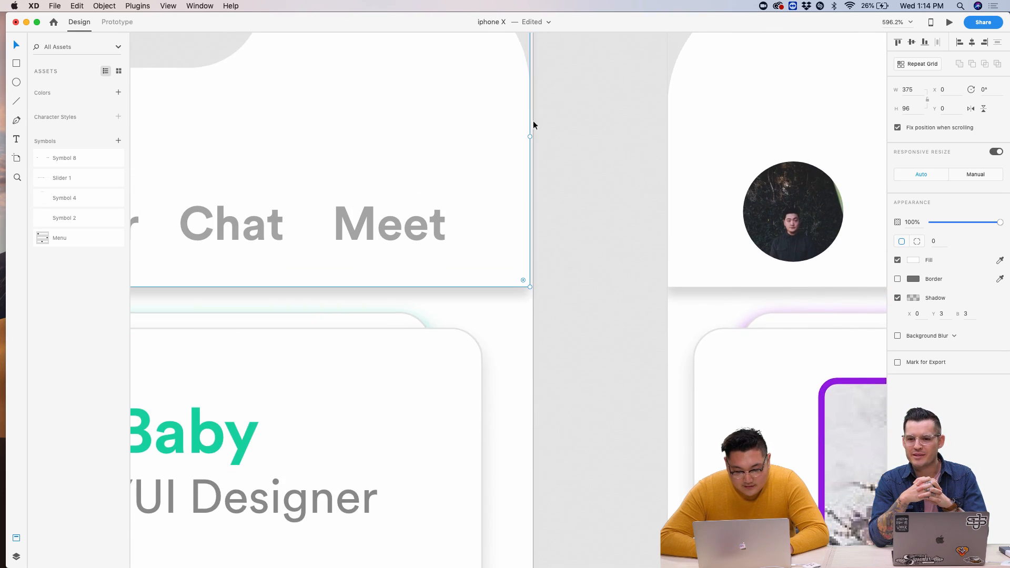
{"action": "left_click", "coordinate": [569, 156]}
{"action": "scroll", "coordinate": [569, 156], "scroll_direction": "up", "scroll_amount": 4}
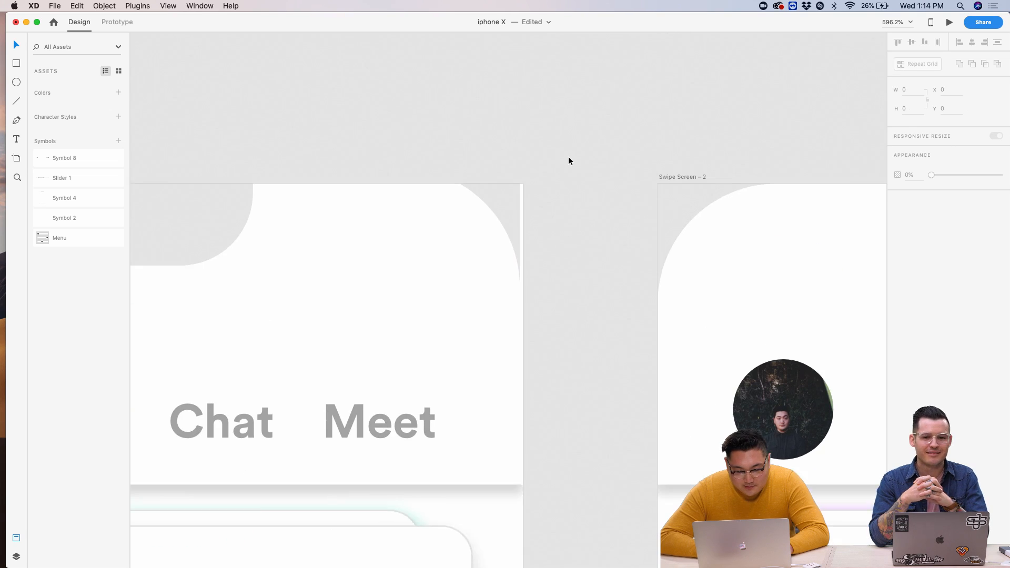
{"action": "left_click", "coordinate": [511, 206]}
{"action": "scroll", "coordinate": [531, 214], "scroll_direction": "right", "scroll_amount": 15}
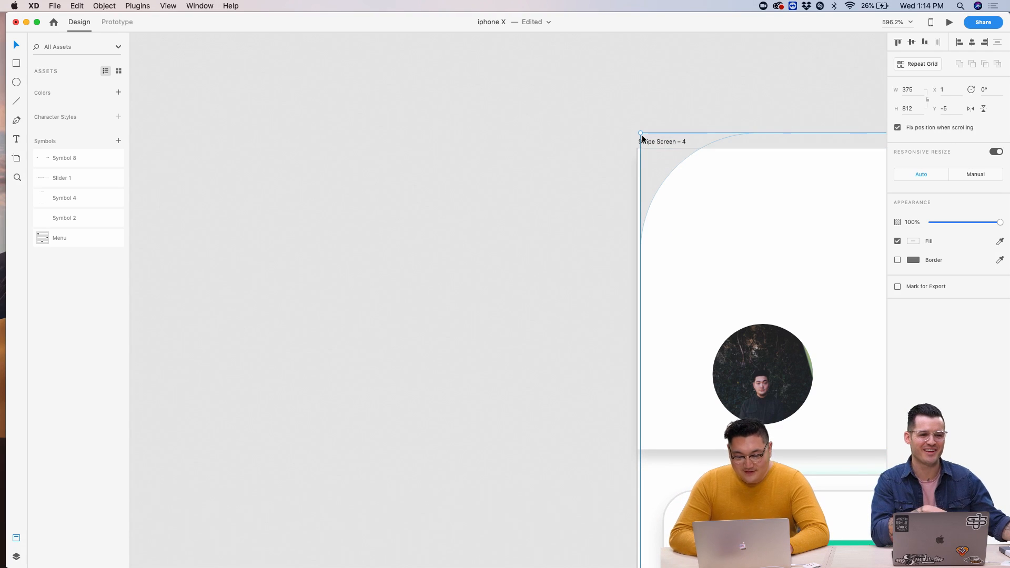
{"action": "left_click_drag", "start_coordinate": [640, 133], "coordinate": [637, 133]}
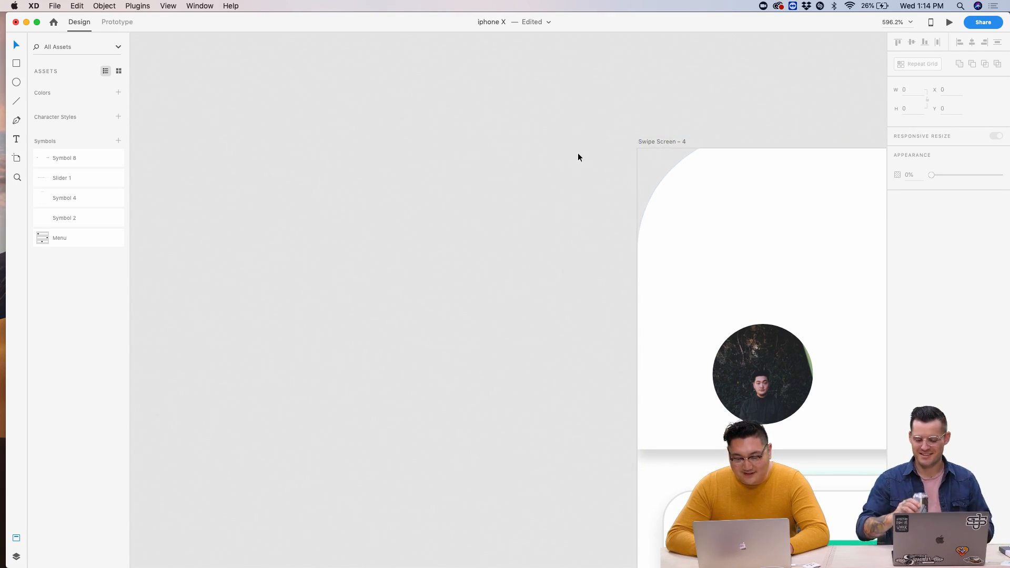
{"action": "scroll", "coordinate": [577, 152], "scroll_direction": "down", "scroll_amount": 8}
{"action": "scroll", "coordinate": [578, 153], "scroll_direction": "down", "scroll_amount": 5}
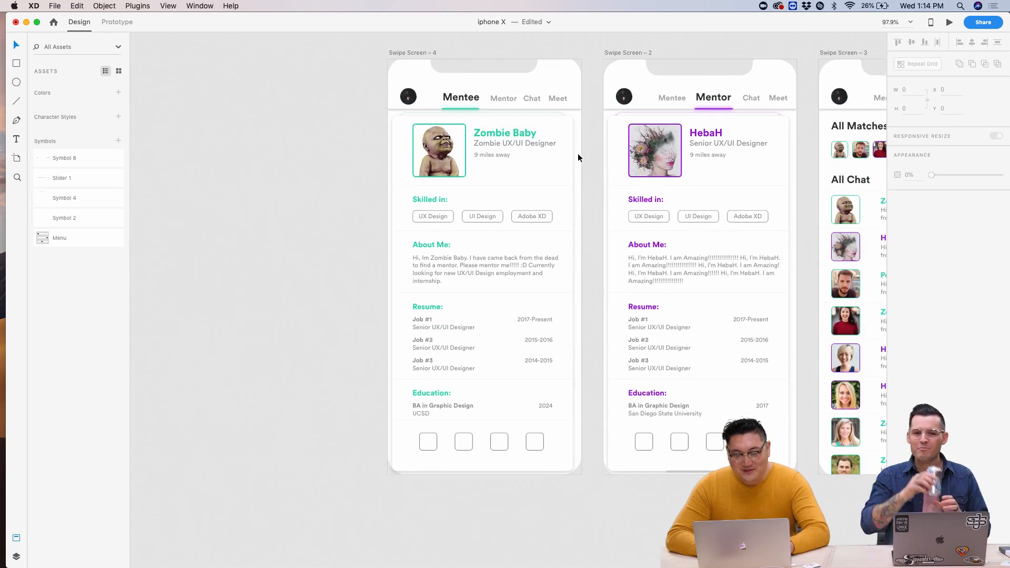
{"action": "scroll", "coordinate": [582, 142], "scroll_direction": "up", "scroll_amount": 6}
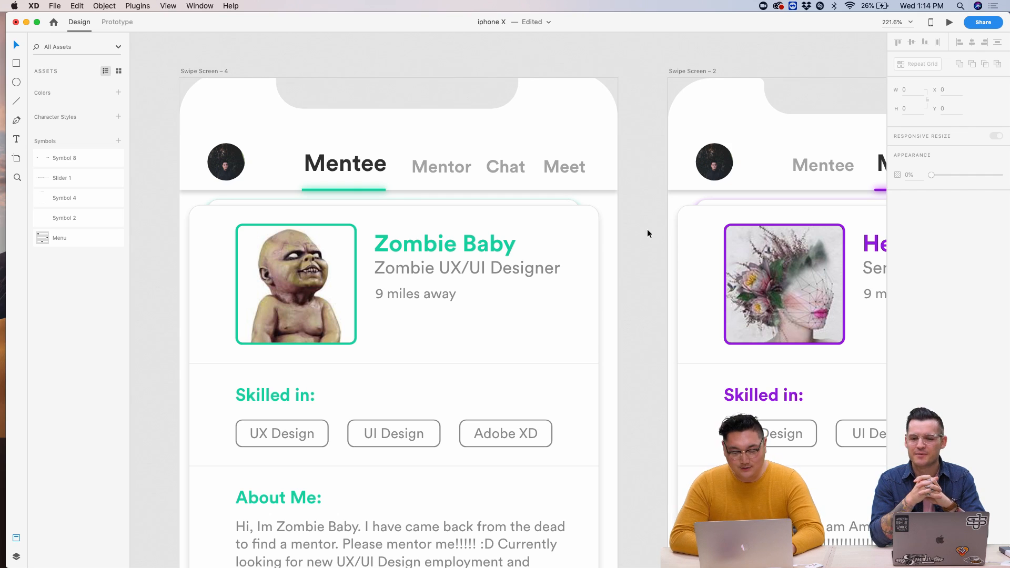
{"action": "scroll", "coordinate": [649, 232], "scroll_direction": "down", "scroll_amount": 5}
{"action": "scroll", "coordinate": [649, 232], "scroll_direction": "right", "scroll_amount": 5}
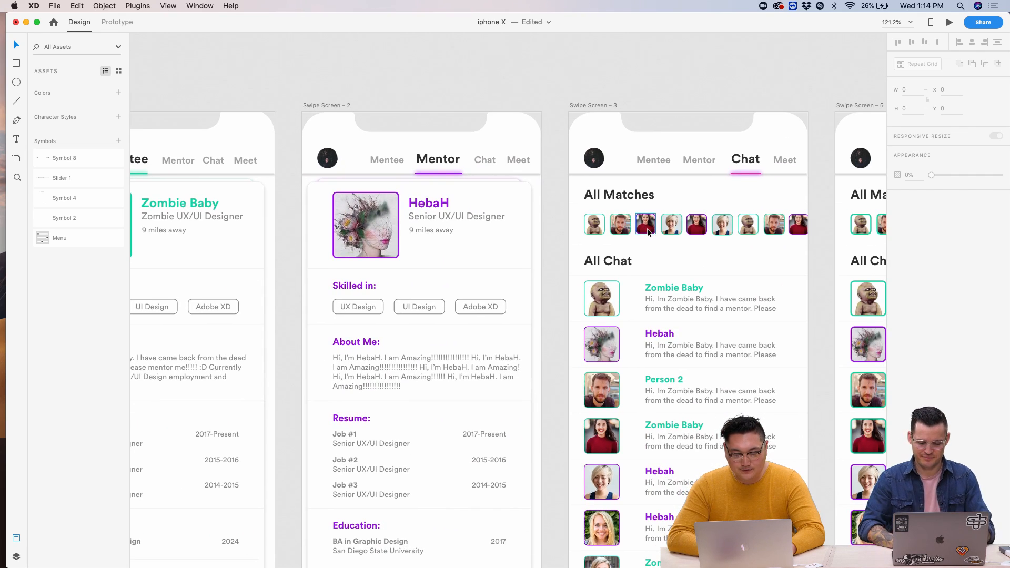
{"action": "left_click", "coordinate": [321, 106]}
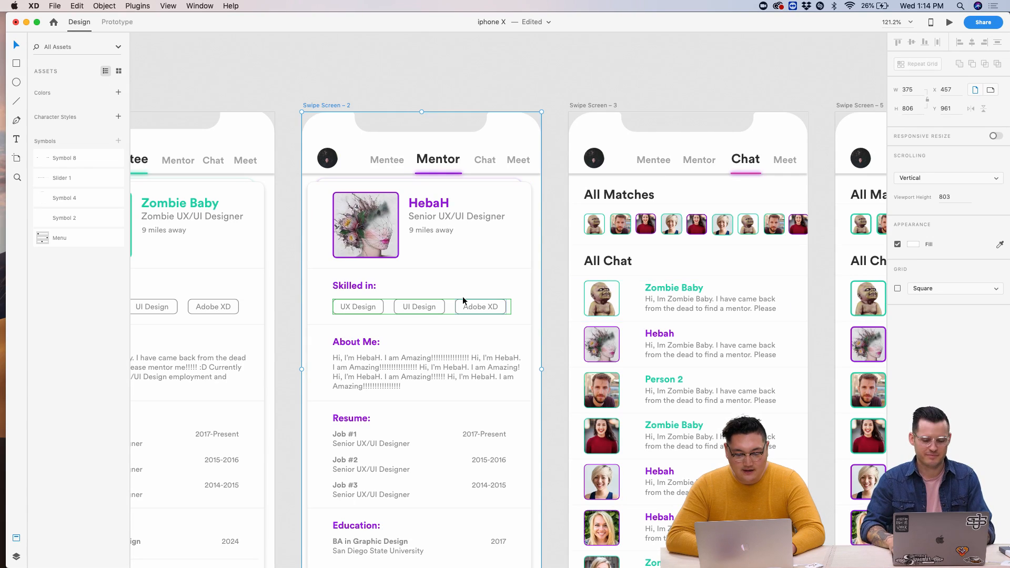
{"action": "scroll", "coordinate": [462, 295], "scroll_direction": "down", "scroll_amount": 6}
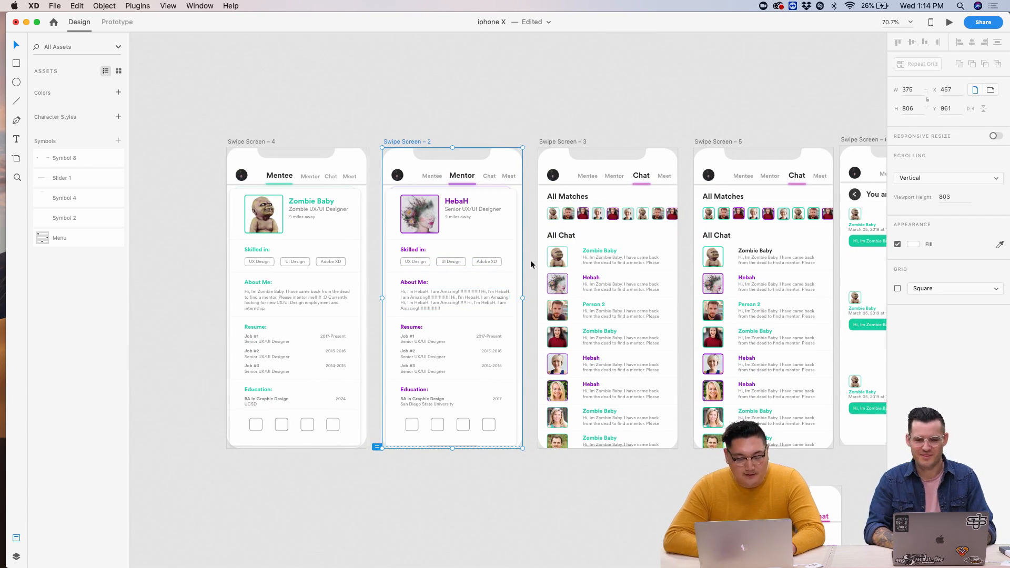
{"action": "scroll", "coordinate": [438, 109], "scroll_direction": "up", "scroll_amount": 5}
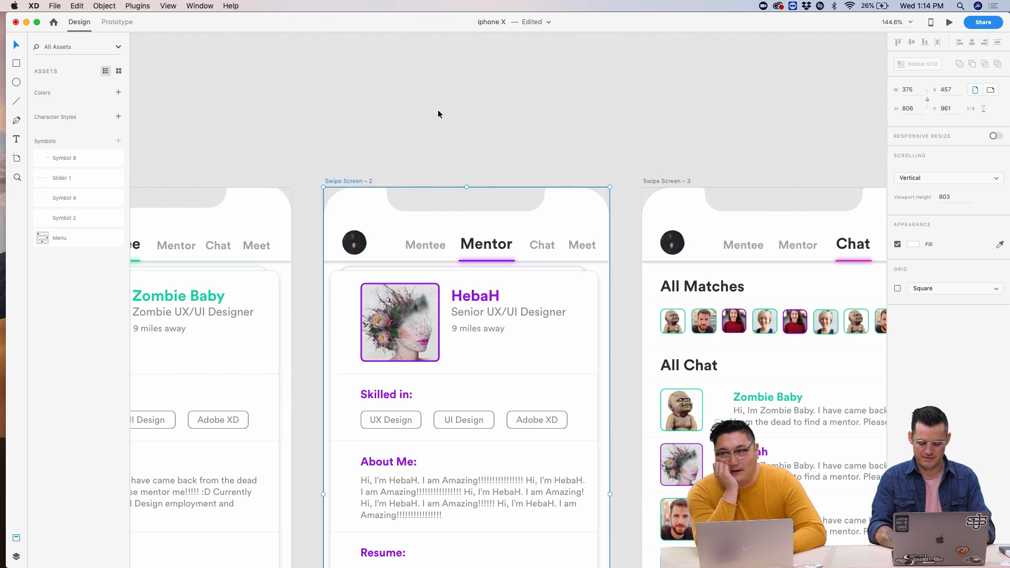
{"action": "scroll", "coordinate": [438, 110], "scroll_direction": "down", "scroll_amount": 2}
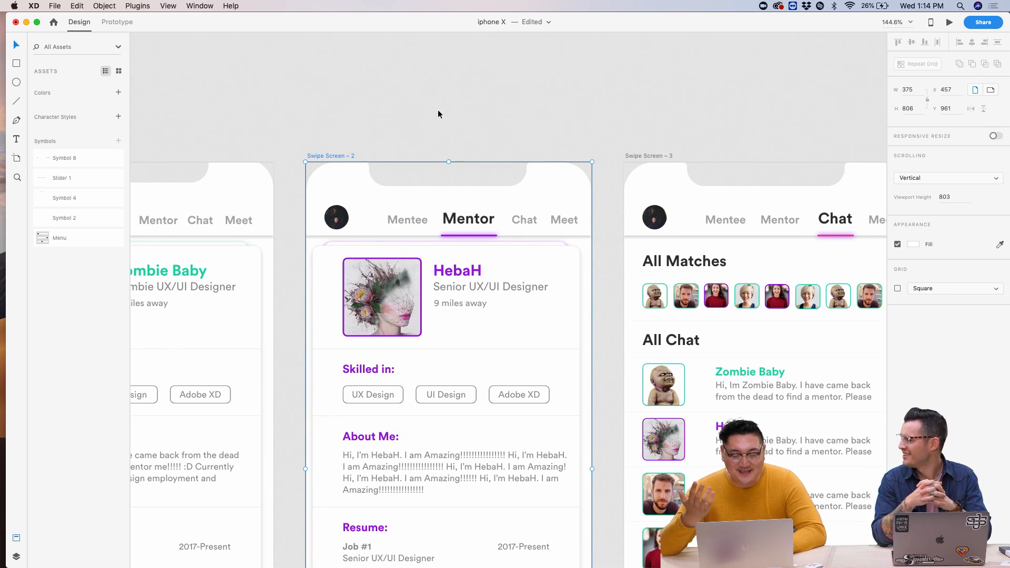
{"action": "scroll", "coordinate": [438, 112], "scroll_direction": "right", "scroll_amount": 2}
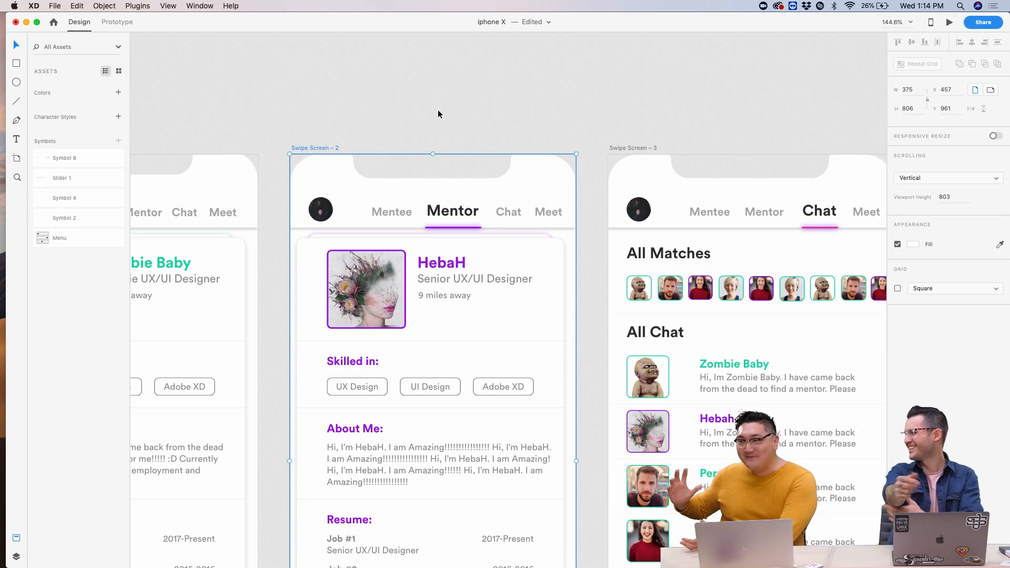
{"action": "left_click", "coordinate": [629, 127]}
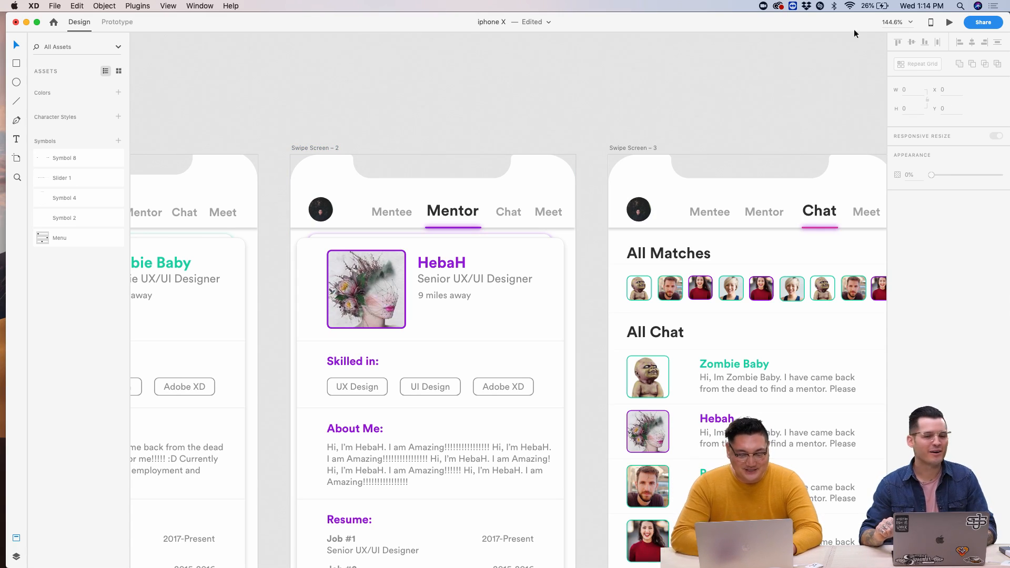
{"action": "scroll", "coordinate": [668, 100], "scroll_direction": "down", "scroll_amount": 5}
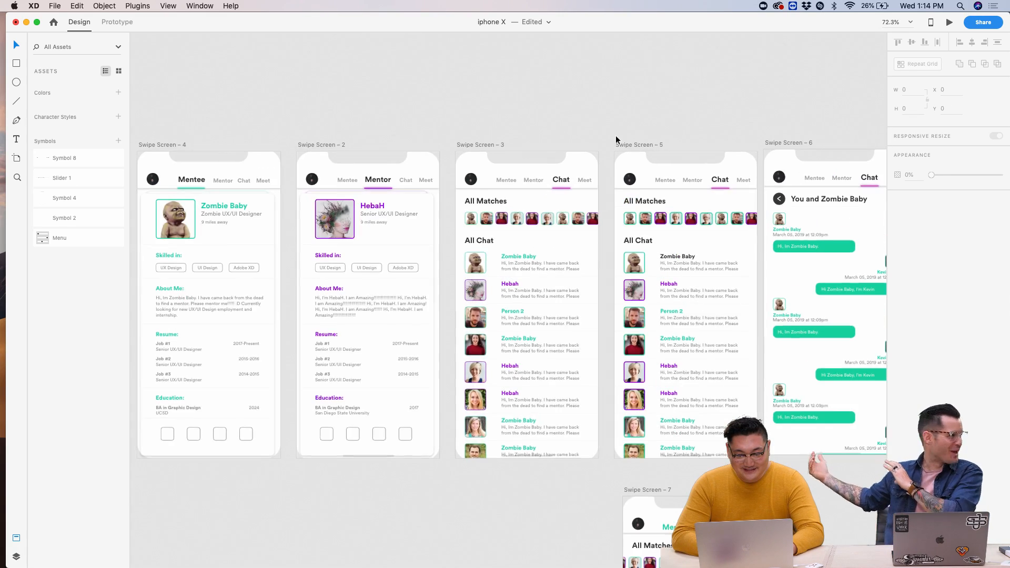
{"action": "scroll", "coordinate": [600, 129], "scroll_direction": "up", "scroll_amount": 10}
{"action": "scroll", "coordinate": [600, 129], "scroll_direction": "down", "scroll_amount": 3}
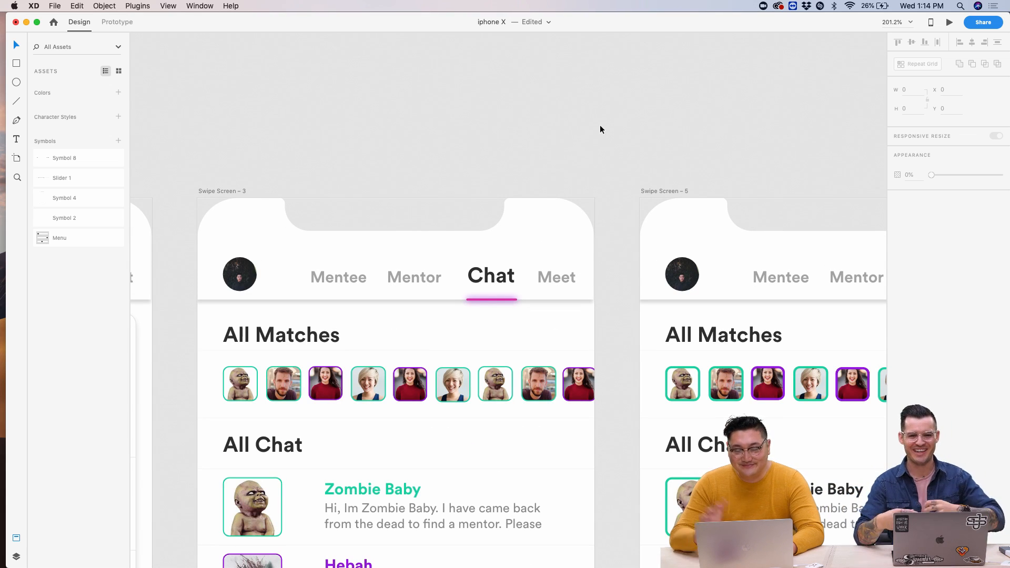
{"action": "scroll", "coordinate": [600, 130], "scroll_direction": "down", "scroll_amount": 6}
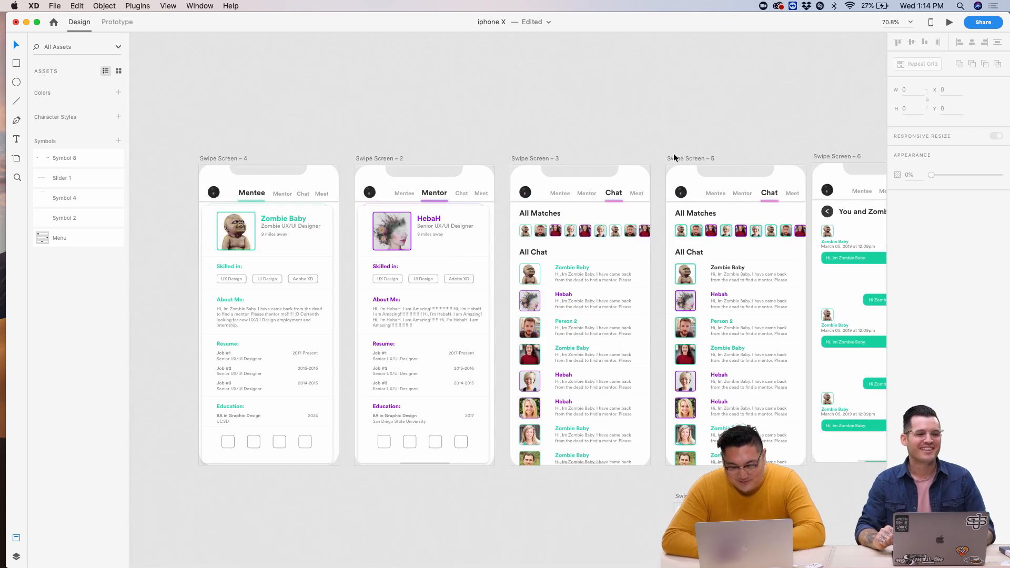
{"action": "scroll", "coordinate": [617, 143], "scroll_direction": "up", "scroll_amount": 5}
{"action": "scroll", "coordinate": [616, 144], "scroll_direction": "right", "scroll_amount": 5}
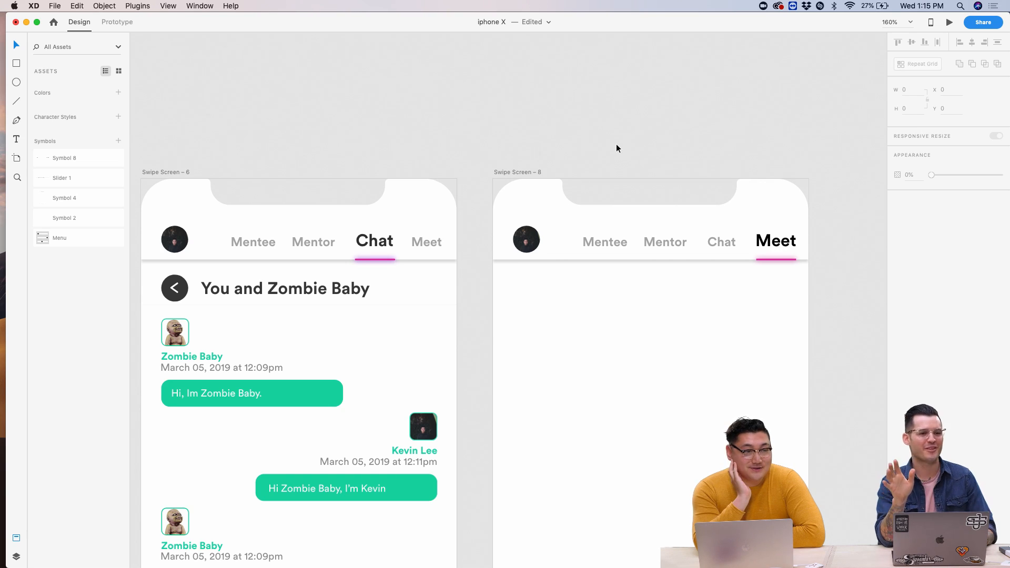
{"action": "scroll", "coordinate": [598, 153], "scroll_direction": "down", "scroll_amount": 4}
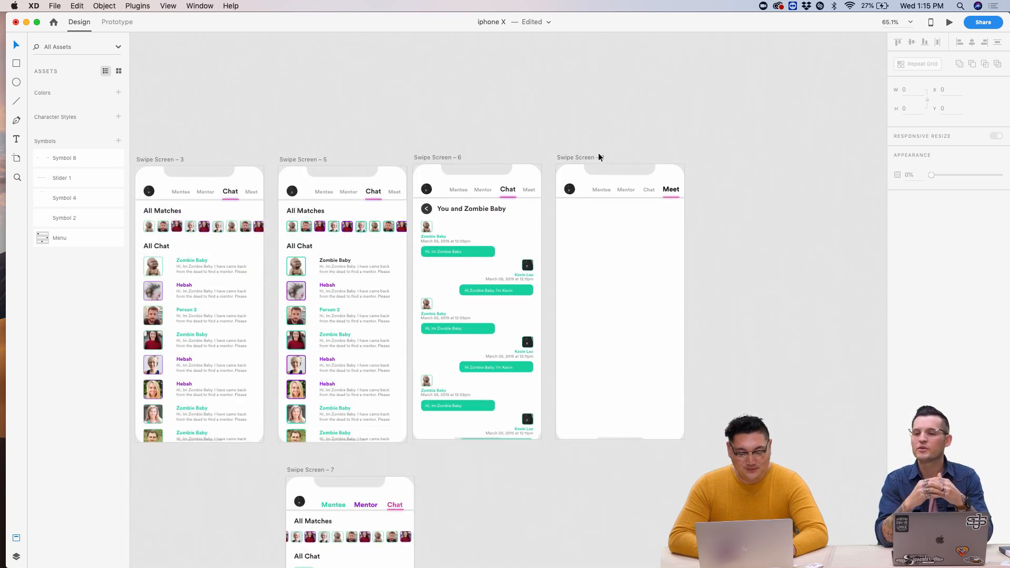
{"action": "scroll", "coordinate": [599, 153], "scroll_direction": "up", "scroll_amount": 4}
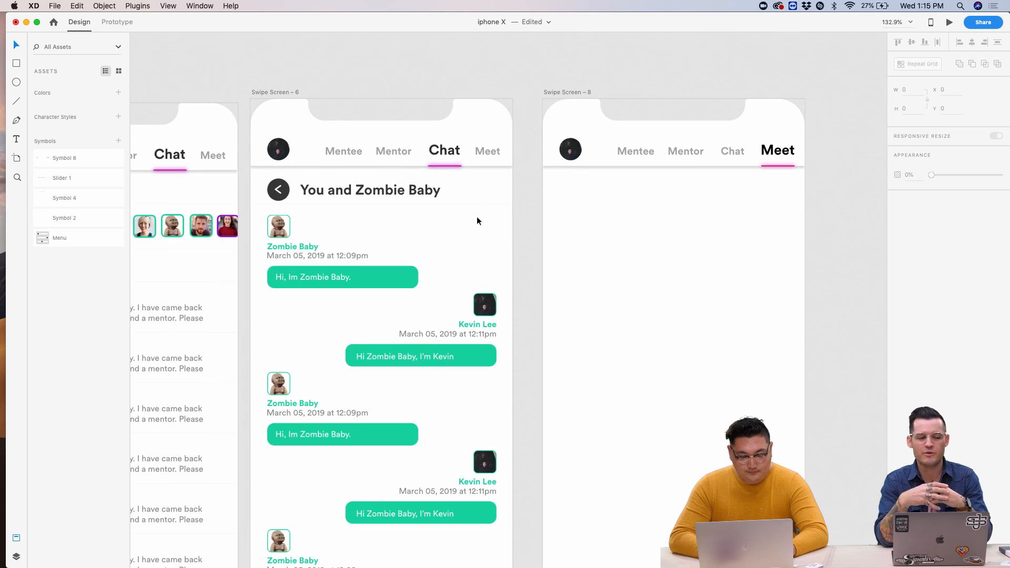
- Paste a copy of Swipe Screen – 5's All Matches heading onto the Meet artboard
{"action": "left_click", "coordinate": [463, 191]}
{"action": "scroll", "coordinate": [463, 200], "scroll_direction": "left", "scroll_amount": 10}
{"action": "left_click", "coordinate": [620, 170]}
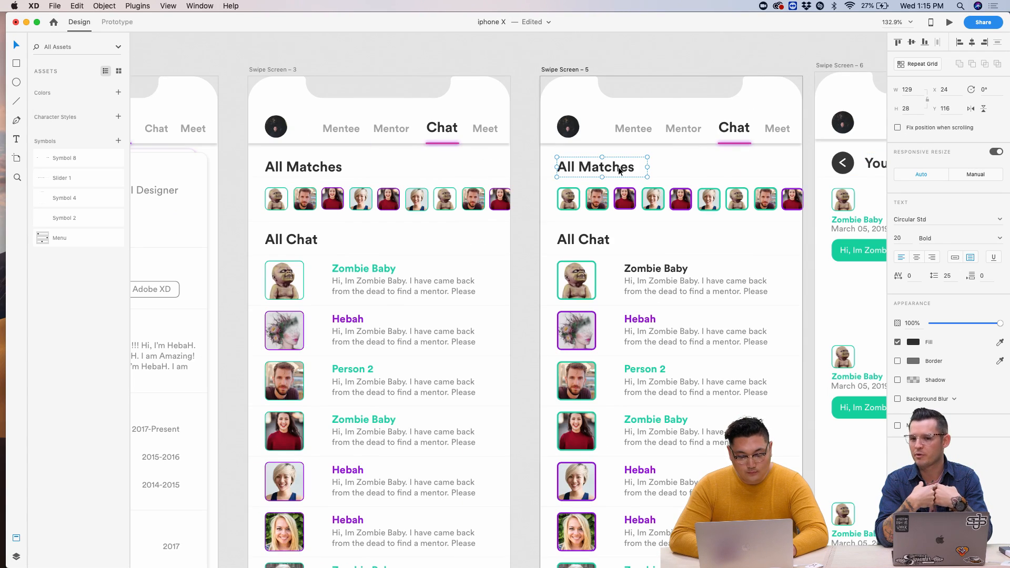
{"action": "scroll", "coordinate": [620, 170], "scroll_direction": "right", "scroll_amount": 10}
{"action": "left_click", "coordinate": [573, 67]}
{"action": "key", "text": "super+v"}
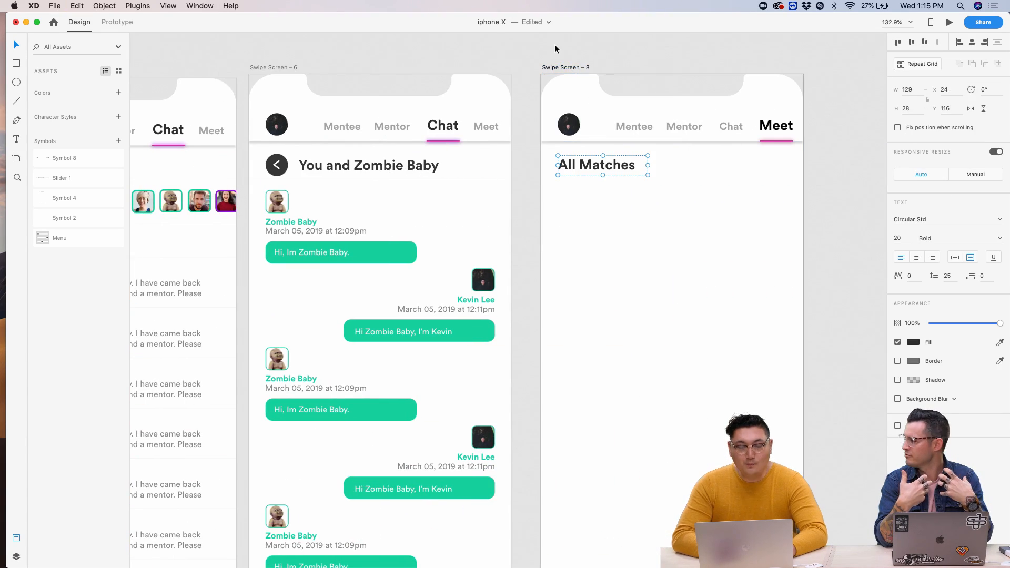
{"action": "left_click", "coordinate": [556, 49]}
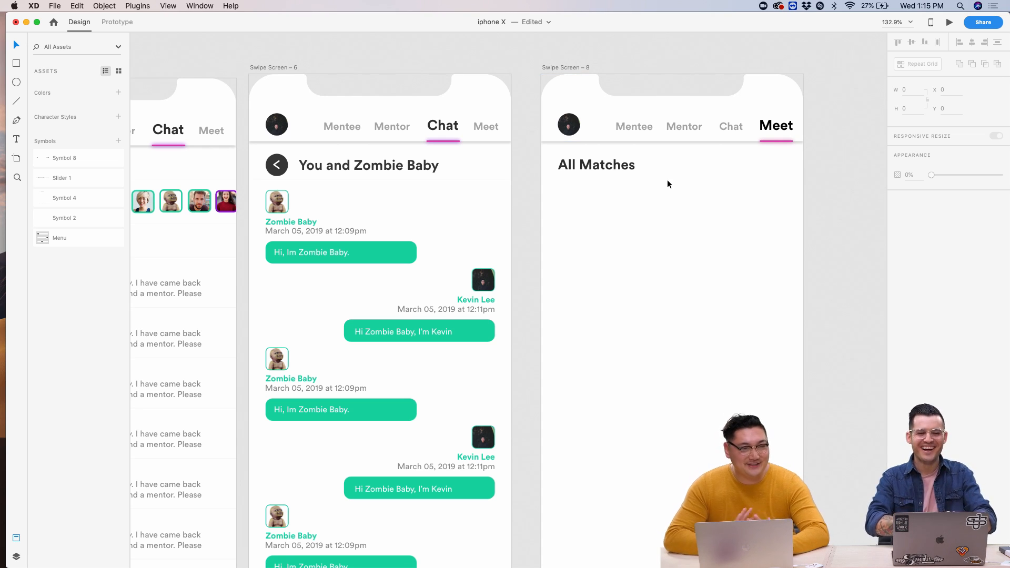
- Widen the pasted All Matches text box to a width of 313
{"action": "left_click", "coordinate": [608, 170]}
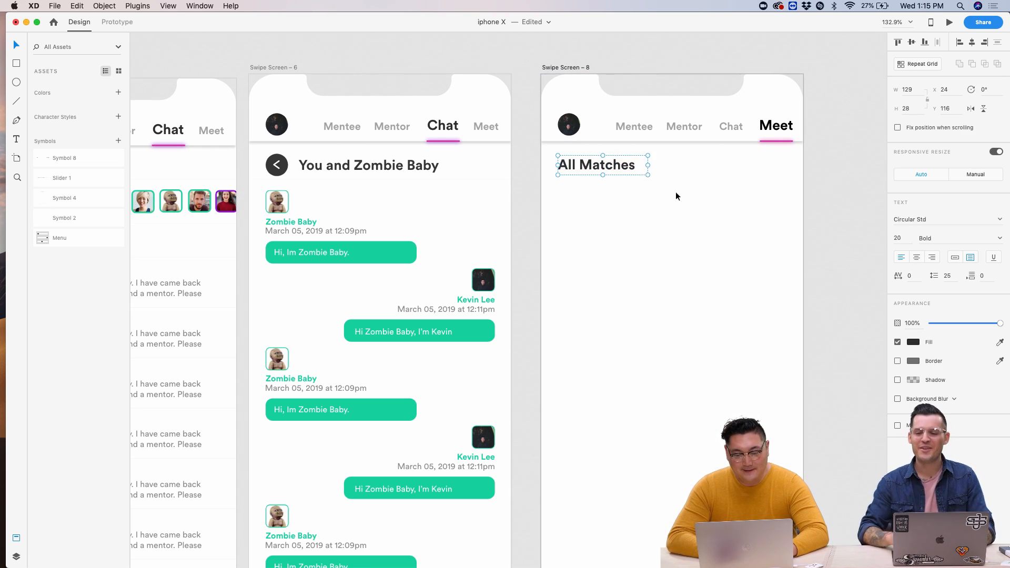
{"action": "left_click_drag", "start_coordinate": [649, 165], "coordinate": [778, 166]}
{"action": "scroll", "coordinate": [605, 219], "scroll_direction": "left", "scroll_amount": 4}
{"action": "scroll", "coordinate": [604, 220], "scroll_direction": "up", "scroll_amount": 2}
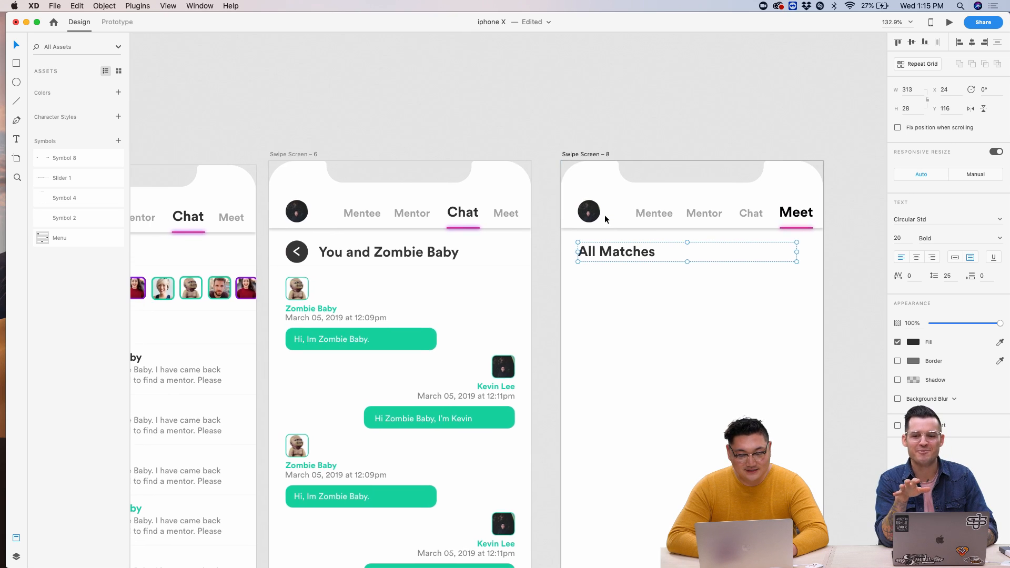
{"action": "scroll", "coordinate": [604, 220], "scroll_direction": "down", "scroll_amount": 3}
{"action": "scroll", "coordinate": [604, 219], "scroll_direction": "left", "scroll_amount": 4}
{"action": "scroll", "coordinate": [605, 219], "scroll_direction": "right", "scroll_amount": 4}
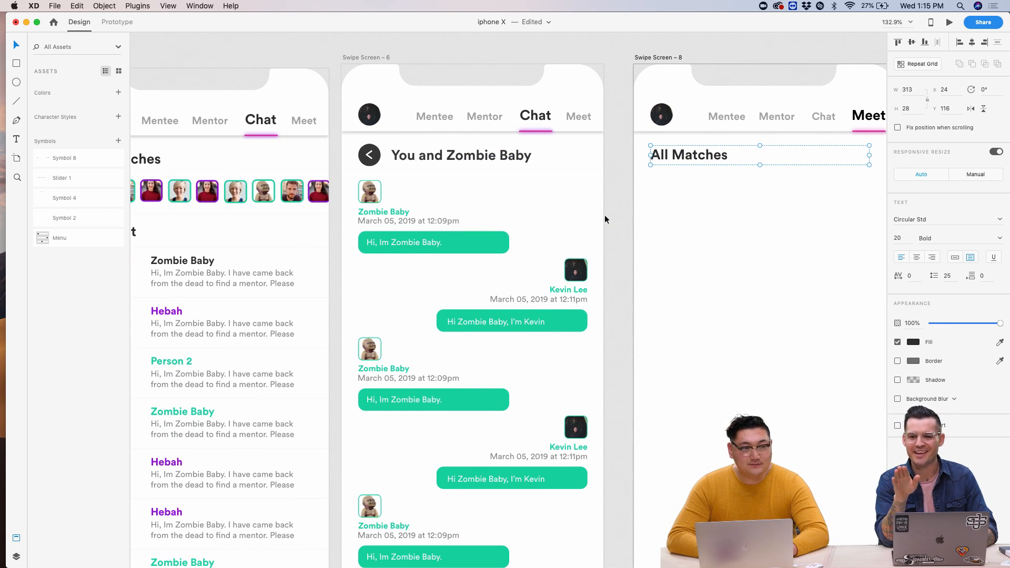
{"action": "scroll", "coordinate": [680, 209], "scroll_direction": "right", "scroll_amount": 2}
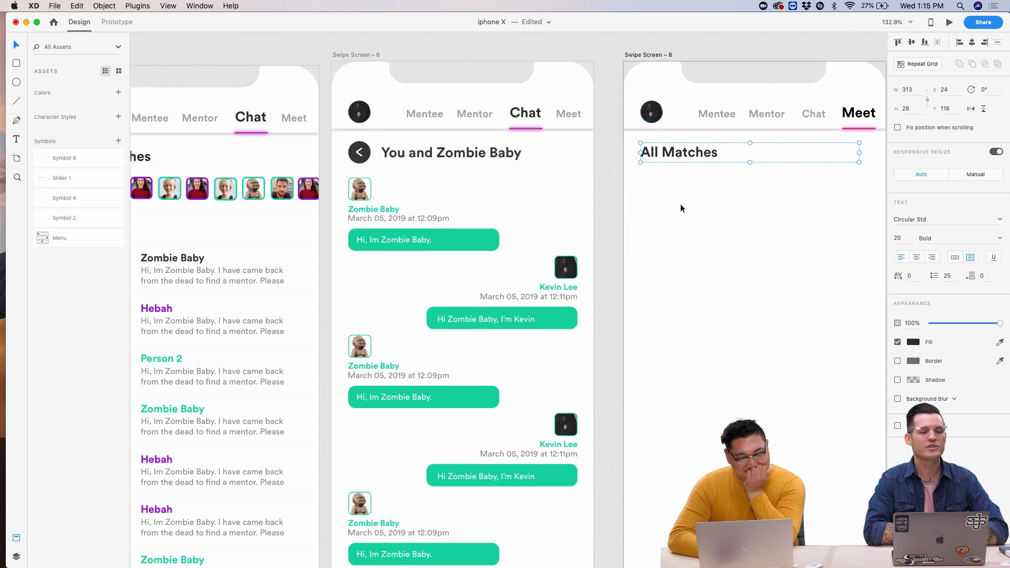
{"action": "scroll", "coordinate": [680, 204], "scroll_direction": "right", "scroll_amount": 2}
{"action": "scroll", "coordinate": [681, 204], "scroll_direction": "right", "scroll_amount": 3}
{"action": "scroll", "coordinate": [680, 204], "scroll_direction": "up", "scroll_amount": 2}
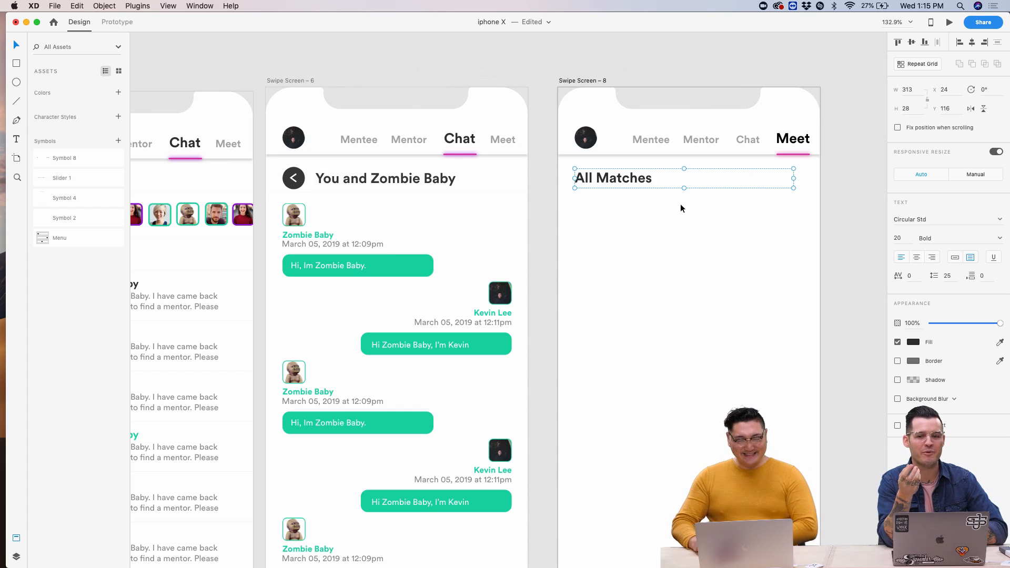
{"action": "double_click", "coordinate": [639, 182]}
{"action": "type", "text": "T"}
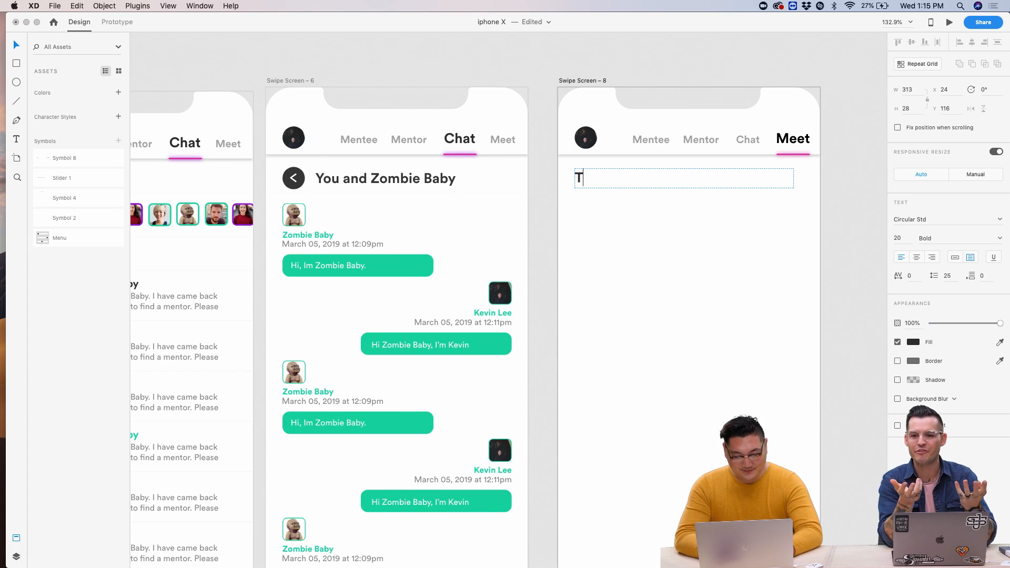
{"action": "type", "text": "Meet"}
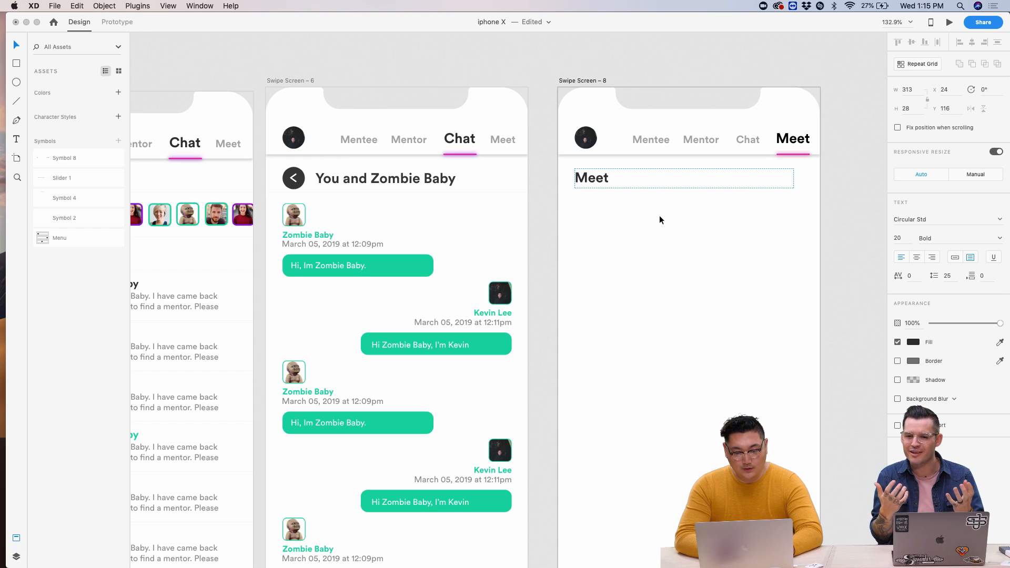
{"action": "type", "text": "ing Events"}
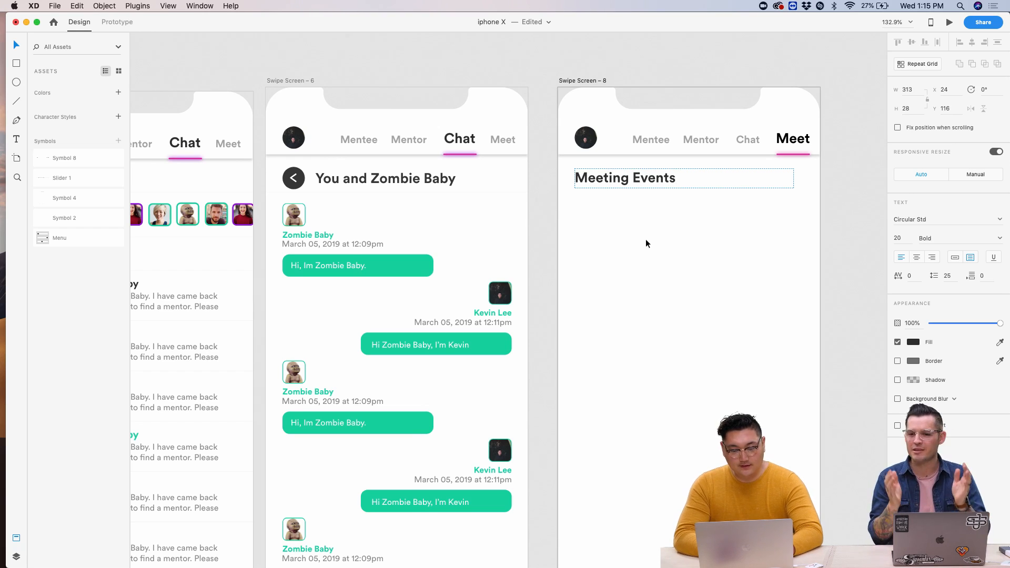
{"action": "key", "text": "Escape"}
{"action": "scroll", "coordinate": [646, 239], "scroll_direction": "down", "scroll_amount": 3}
{"action": "scroll", "coordinate": [646, 239], "scroll_direction": "left", "scroll_amount": 2}
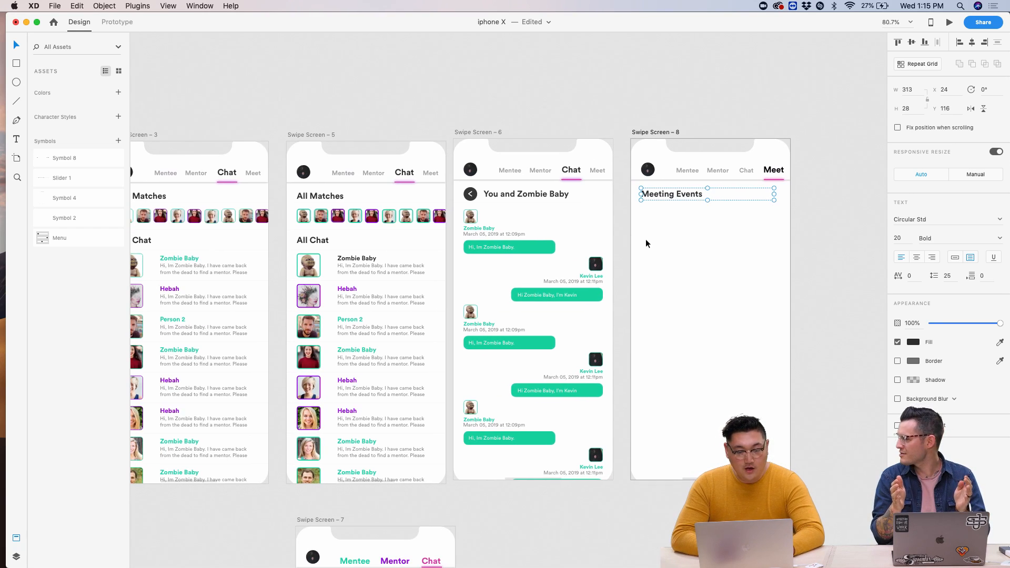
{"action": "left_click", "coordinate": [572, 202]}
{"action": "left_click", "coordinate": [687, 254]}
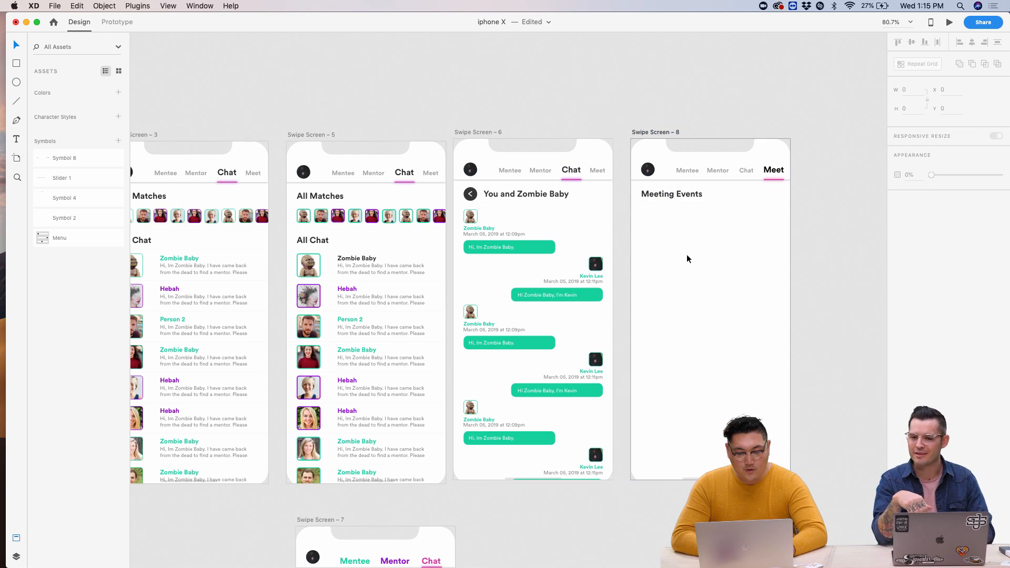
{"action": "scroll", "coordinate": [686, 254], "scroll_direction": "up", "scroll_amount": 3}
{"action": "scroll", "coordinate": [687, 255], "scroll_direction": "down", "scroll_amount": 2}
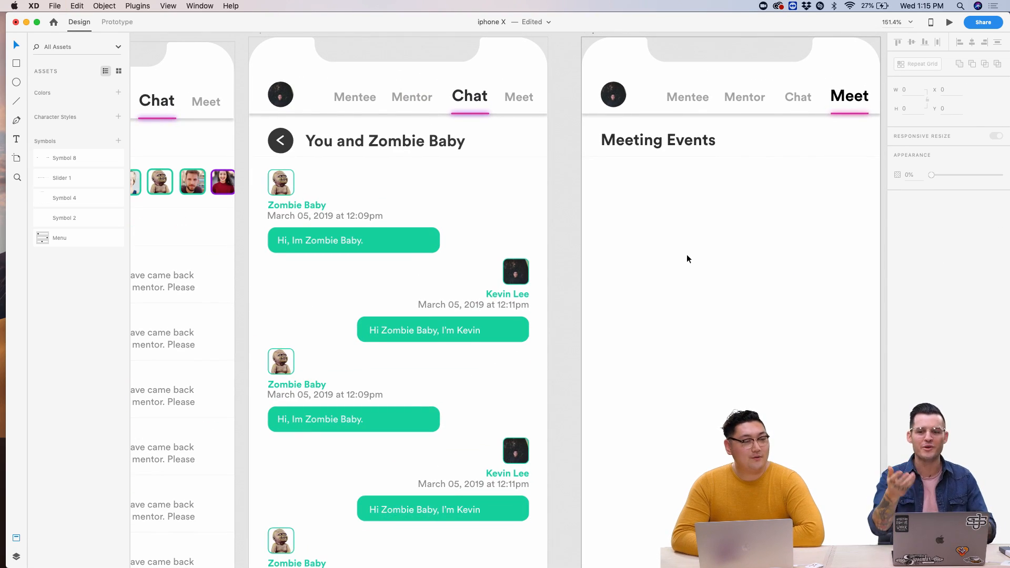
{"action": "scroll", "coordinate": [687, 254], "scroll_direction": "up", "scroll_amount": 2}
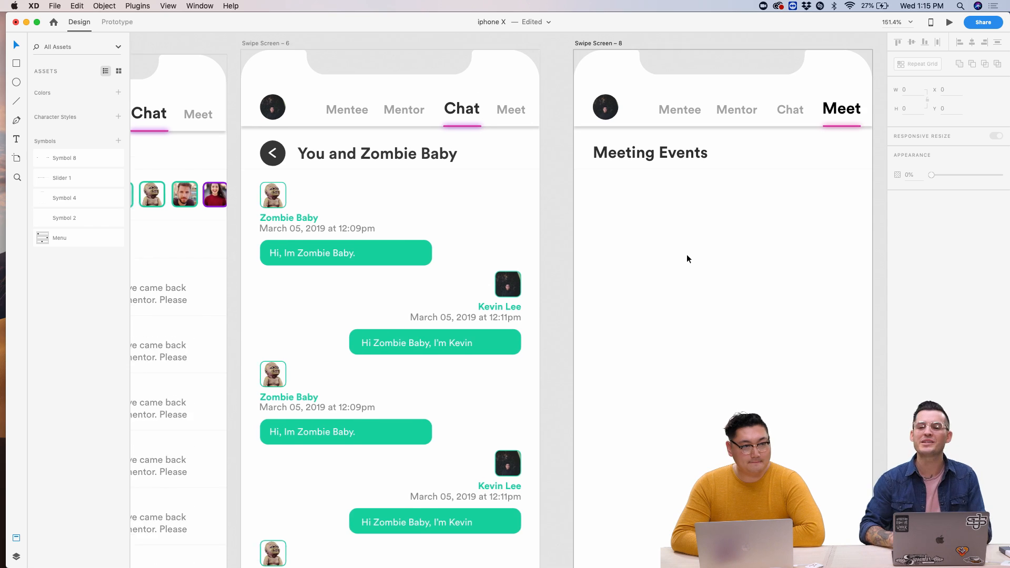
{"action": "scroll", "coordinate": [687, 255], "scroll_direction": "right", "scroll_amount": 5}
{"action": "scroll", "coordinate": [686, 254], "scroll_direction": "down", "scroll_amount": 2}
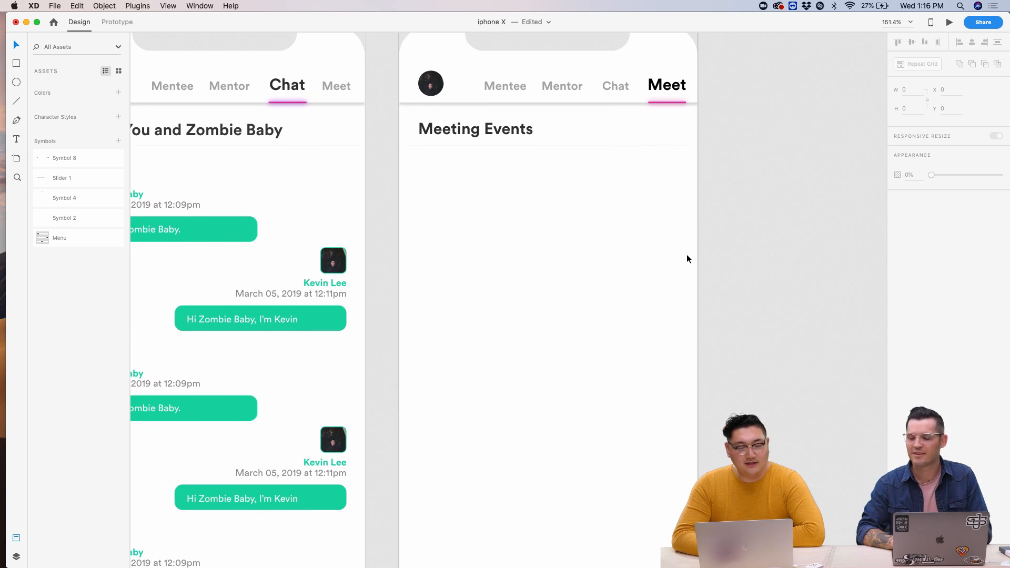
{"action": "scroll", "coordinate": [689, 258], "scroll_direction": "left", "scroll_amount": 3}
{"action": "scroll", "coordinate": [689, 257], "scroll_direction": "down", "scroll_amount": 1}
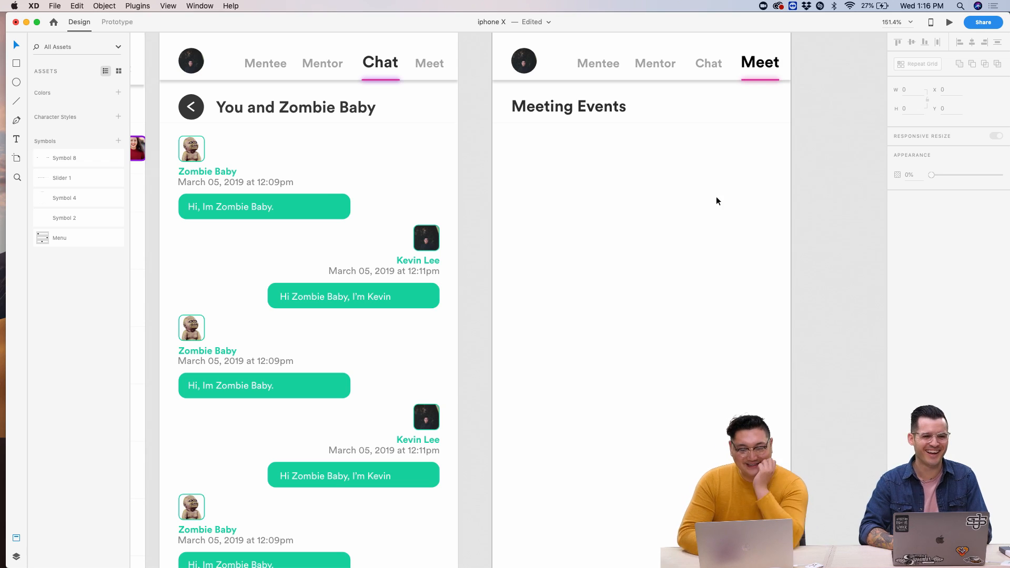
{"action": "scroll", "coordinate": [718, 199], "scroll_direction": "up", "scroll_amount": 4}
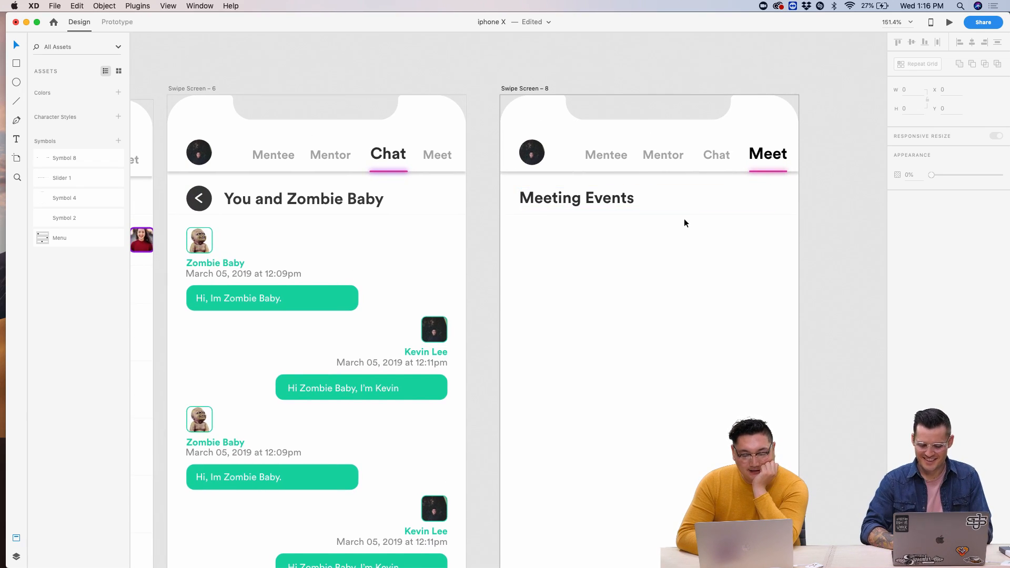
{"action": "scroll", "coordinate": [684, 224], "scroll_direction": "up", "scroll_amount": 5}
{"action": "scroll", "coordinate": [664, 237], "scroll_direction": "down", "scroll_amount": 5}
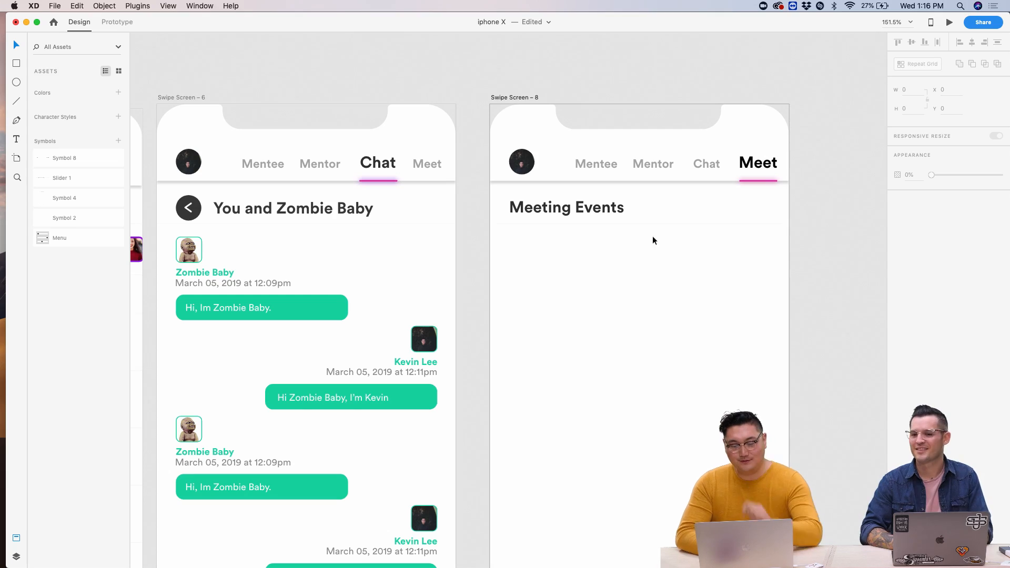
{"action": "left_click", "coordinate": [578, 211]}
{"action": "scroll", "coordinate": [392, 237], "scroll_direction": "left", "scroll_amount": 15}
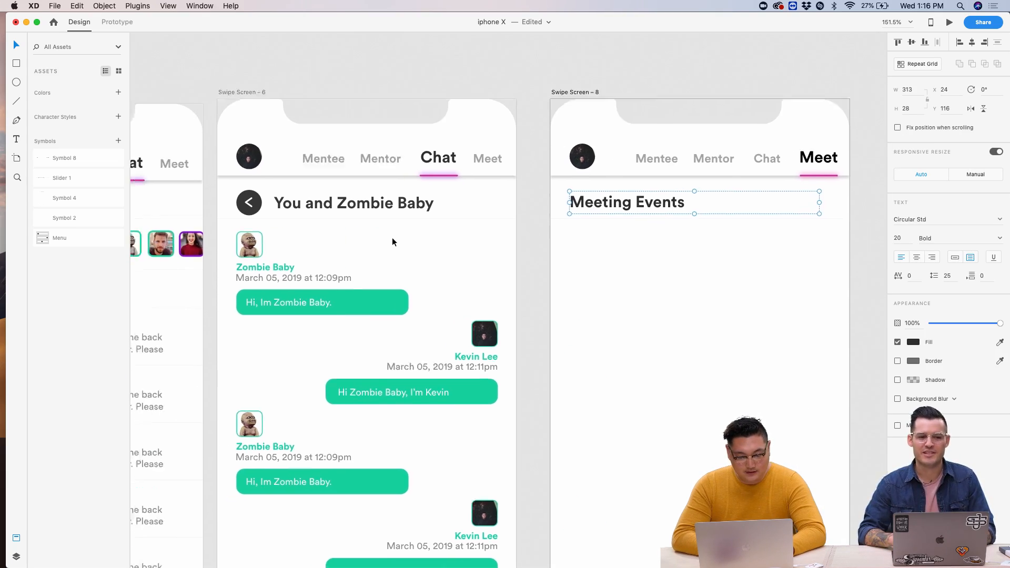
{"action": "scroll", "coordinate": [392, 238], "scroll_direction": "down", "scroll_amount": 3}
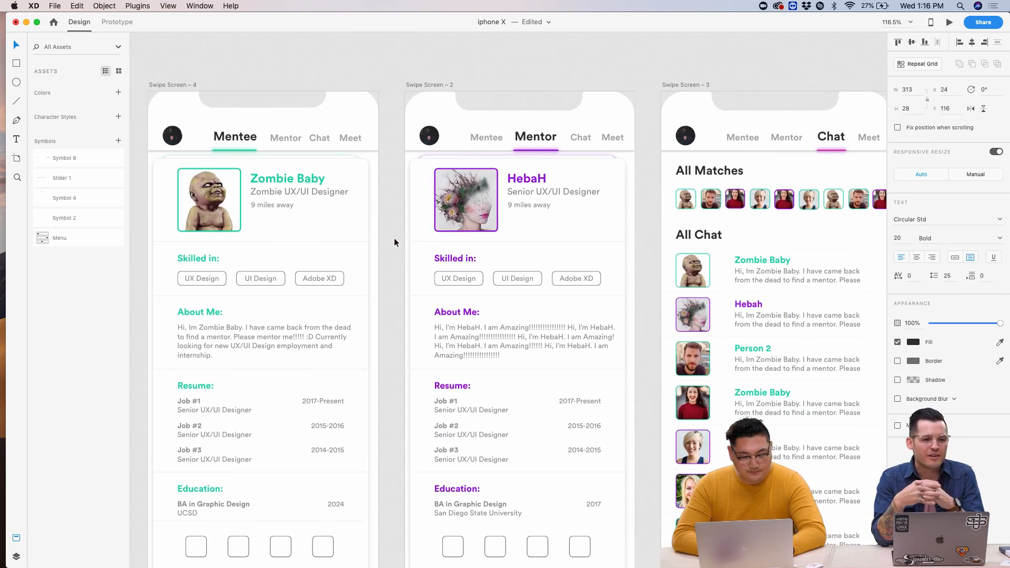
{"action": "scroll", "coordinate": [394, 238], "scroll_direction": "right", "scroll_amount": 10}
{"action": "scroll", "coordinate": [451, 212], "scroll_direction": "right", "scroll_amount": 10}
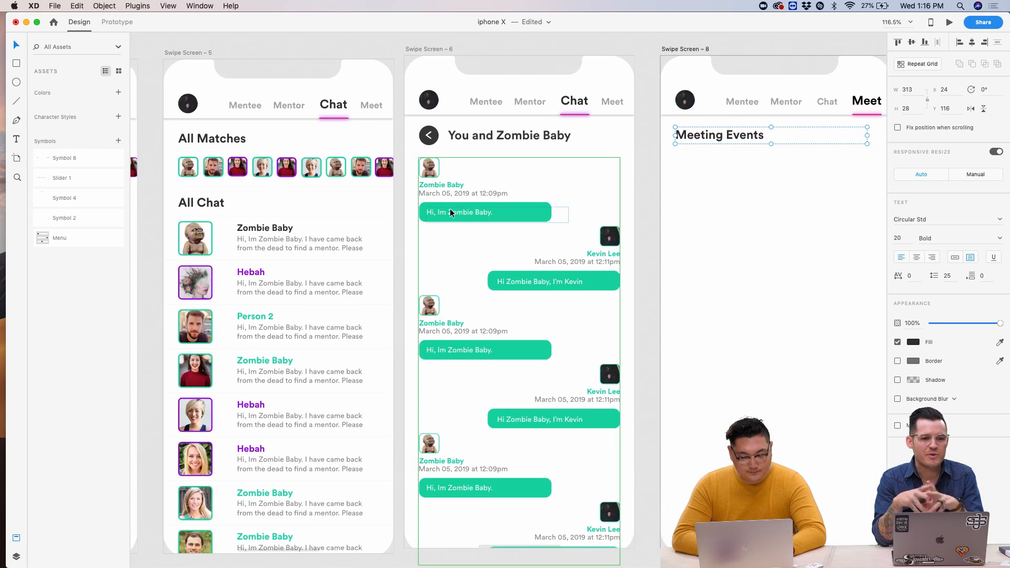
{"action": "scroll", "coordinate": [609, 194], "scroll_direction": "up", "scroll_amount": 5}
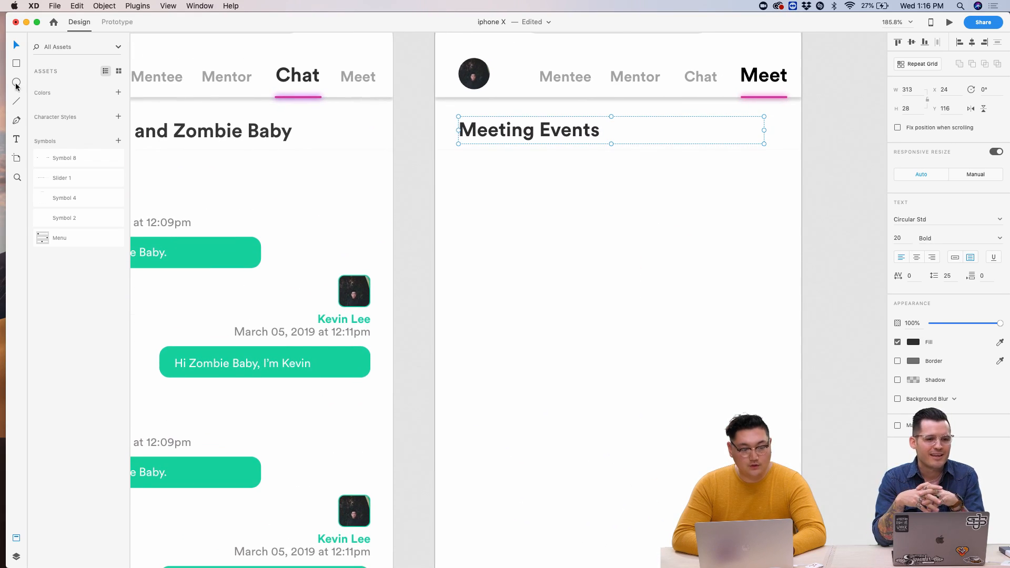
- Draw a rectangle below Meeting Events with no border and a #DBDBDB light grey fill
{"action": "left_click", "coordinate": [446, 148]}
{"action": "key", "text": "r"}
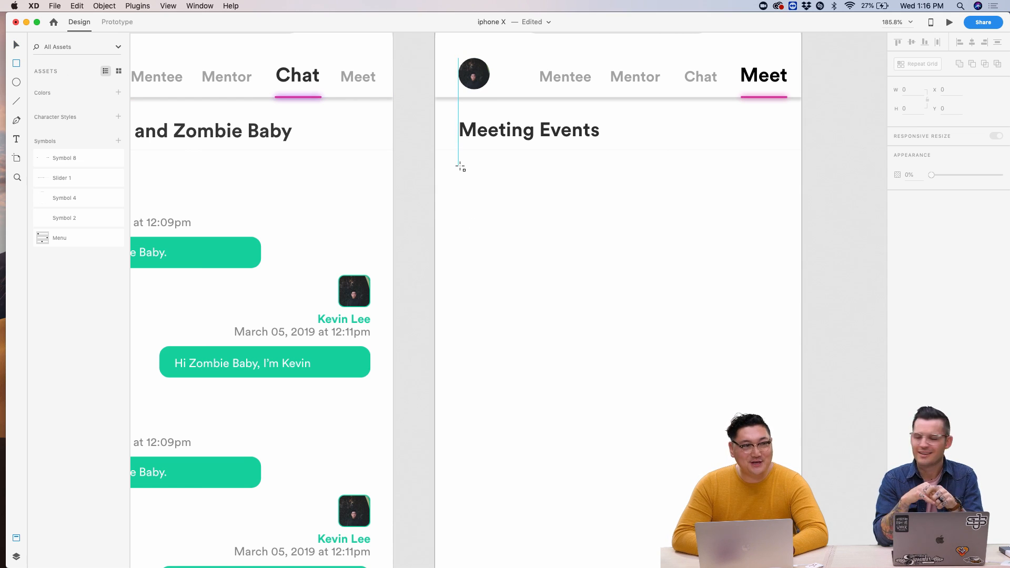
{"action": "left_click_drag", "start_coordinate": [460, 167], "coordinate": [570, 195]}
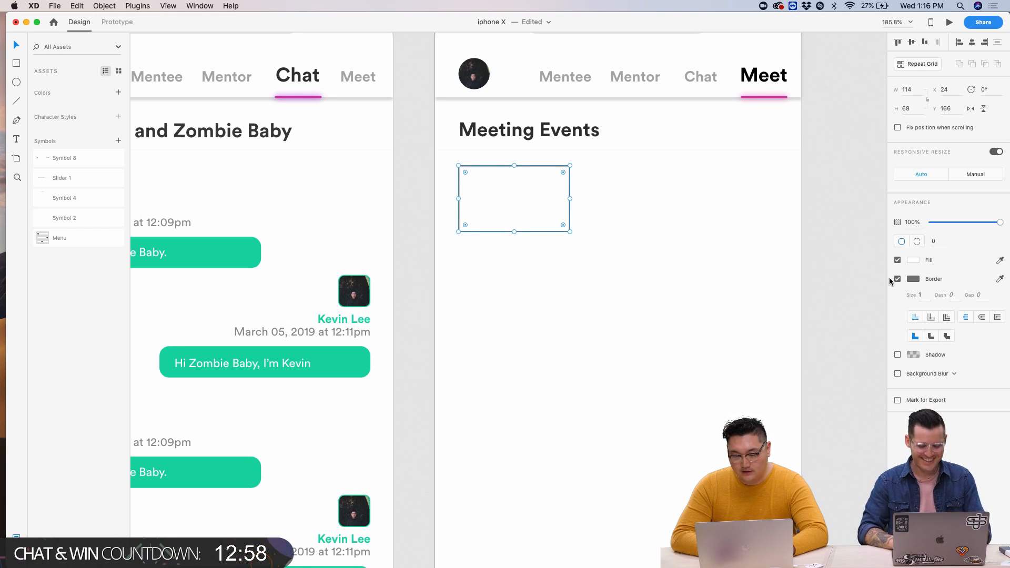
{"action": "left_click", "coordinate": [898, 279]}
{"action": "left_click", "coordinate": [914, 260]}
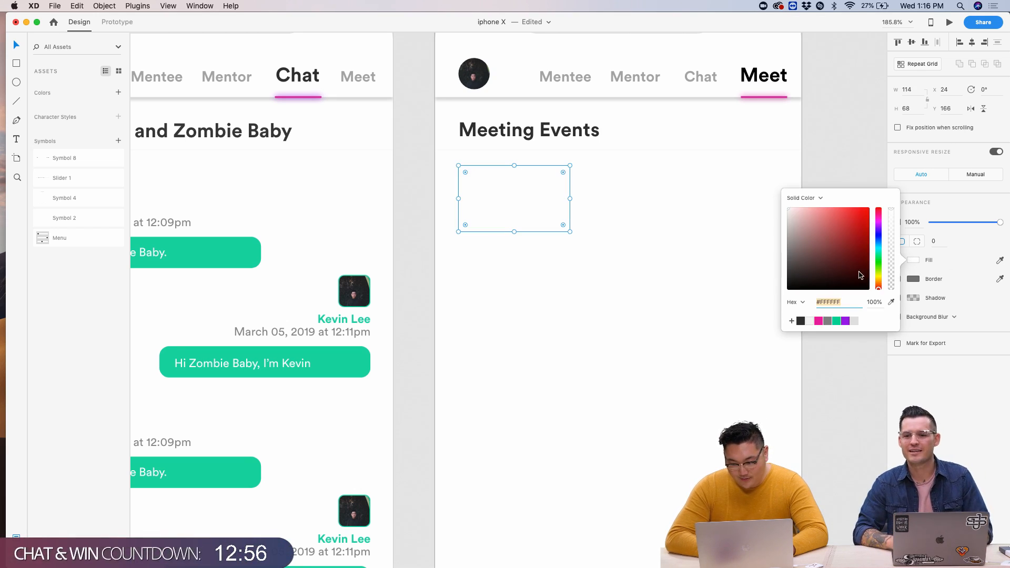
{"action": "left_click_drag", "start_coordinate": [827, 258], "coordinate": [772, 218]}
{"action": "left_click", "coordinate": [772, 218]}
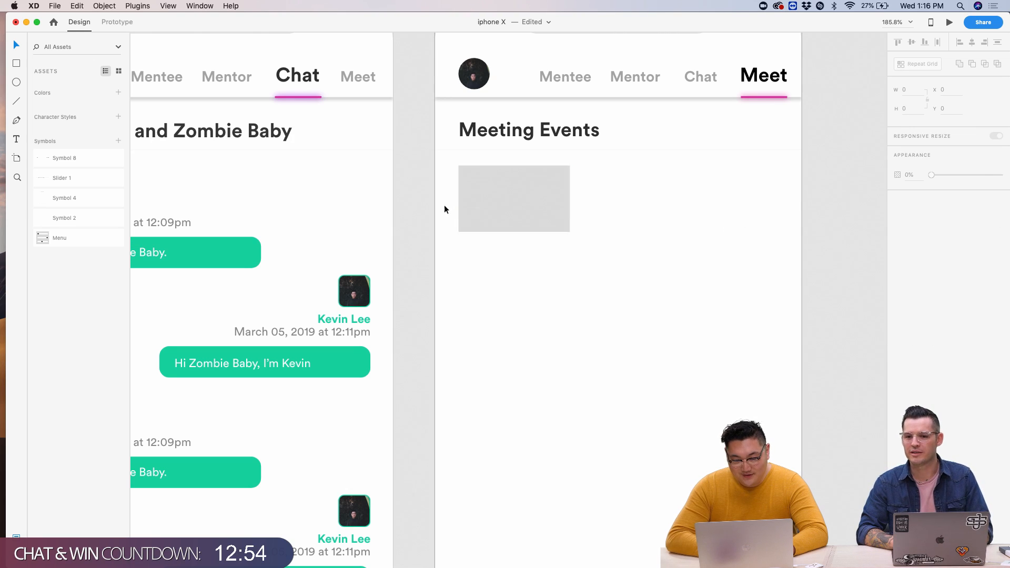
- Round the grey card's corners to a radius of 3
{"action": "left_click", "coordinate": [503, 207]}
{"action": "scroll", "coordinate": [469, 165], "scroll_direction": "up", "scroll_amount": 5}
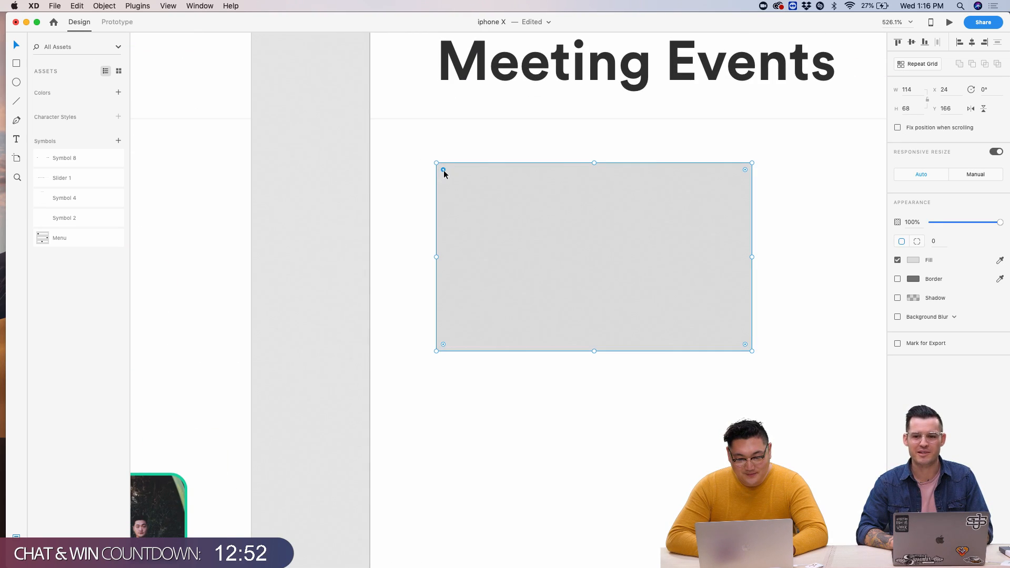
{"action": "left_click_drag", "start_coordinate": [442, 171], "coordinate": [445, 173]}
{"action": "left_click", "coordinate": [410, 192]}
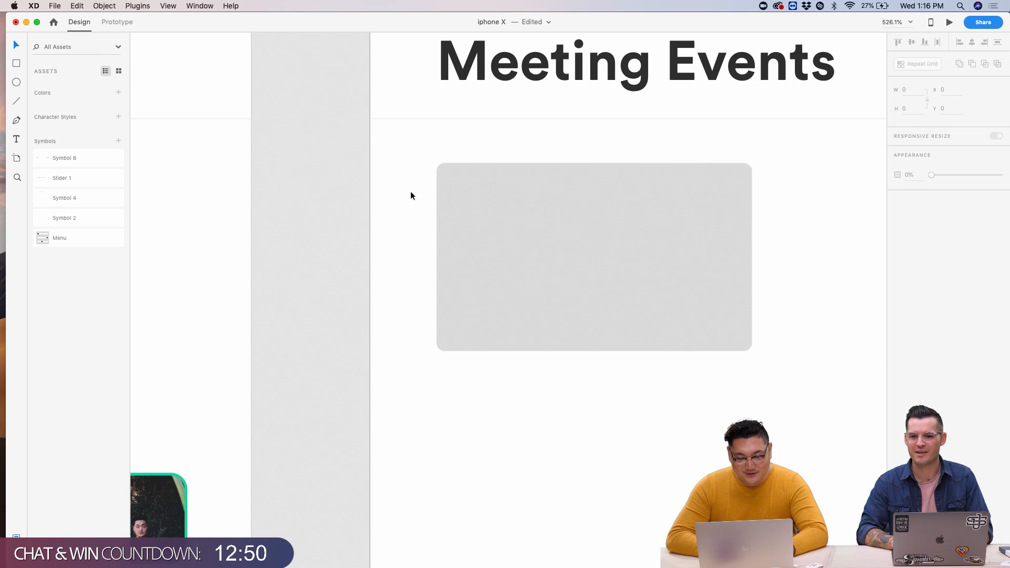
{"action": "left_click", "coordinate": [649, 255]}
{"action": "scroll", "coordinate": [649, 255], "scroll_direction": "down", "scroll_amount": 5}
{"action": "scroll", "coordinate": [650, 258], "scroll_direction": "left", "scroll_amount": 5}
{"action": "scroll", "coordinate": [668, 292], "scroll_direction": "down", "scroll_amount": 5}
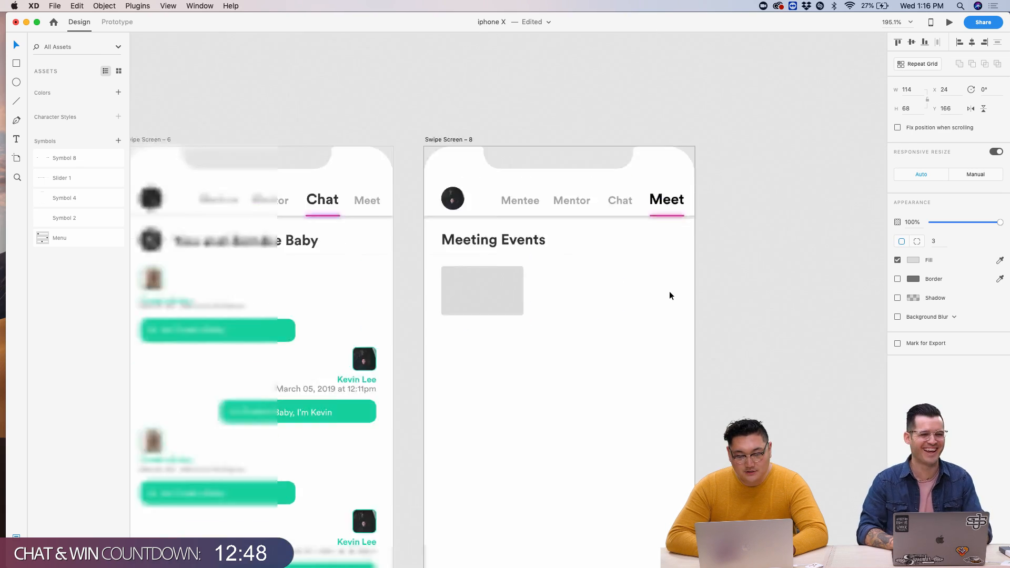
{"action": "scroll", "coordinate": [610, 295], "scroll_direction": "up", "scroll_amount": 5}
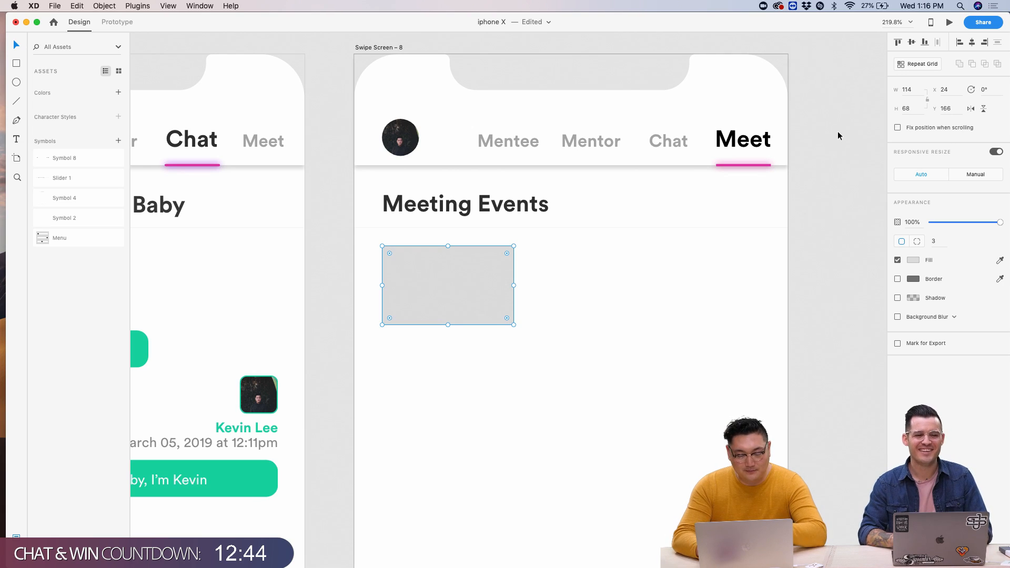
- Make the card a repeat grid of three cards across with a 6 px gap
{"action": "left_click", "coordinate": [923, 64]}
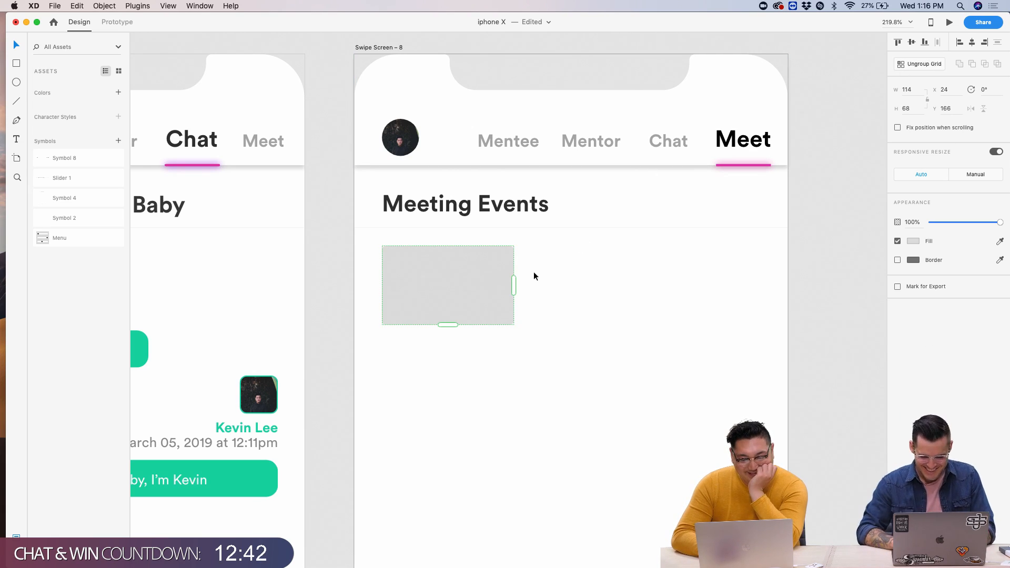
{"action": "left_click_drag", "start_coordinate": [514, 284], "coordinate": [847, 279]}
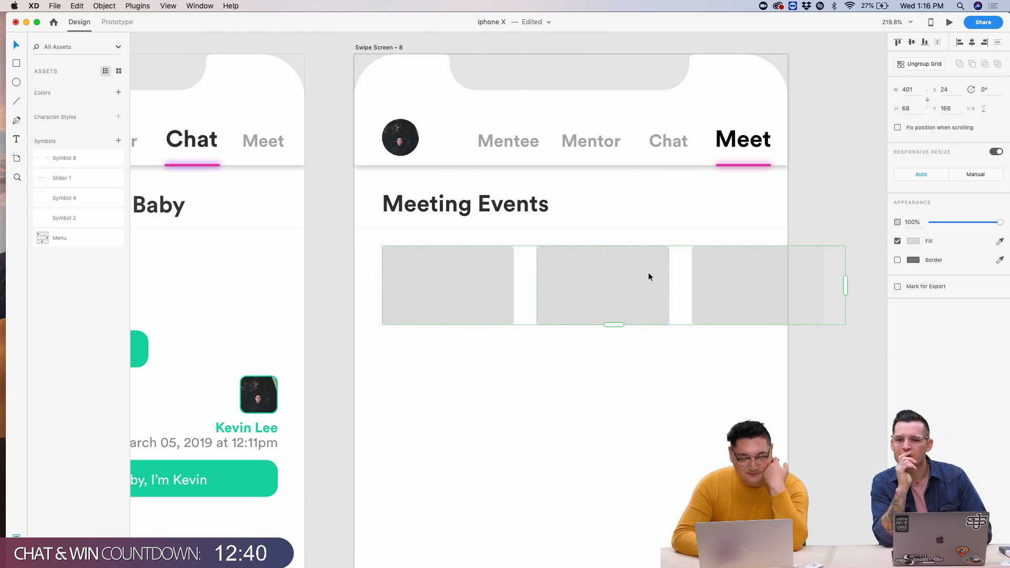
{"action": "left_click_drag", "start_coordinate": [678, 278], "coordinate": [669, 277]}
{"action": "scroll", "coordinate": [535, 295], "scroll_direction": "up", "scroll_amount": 5}
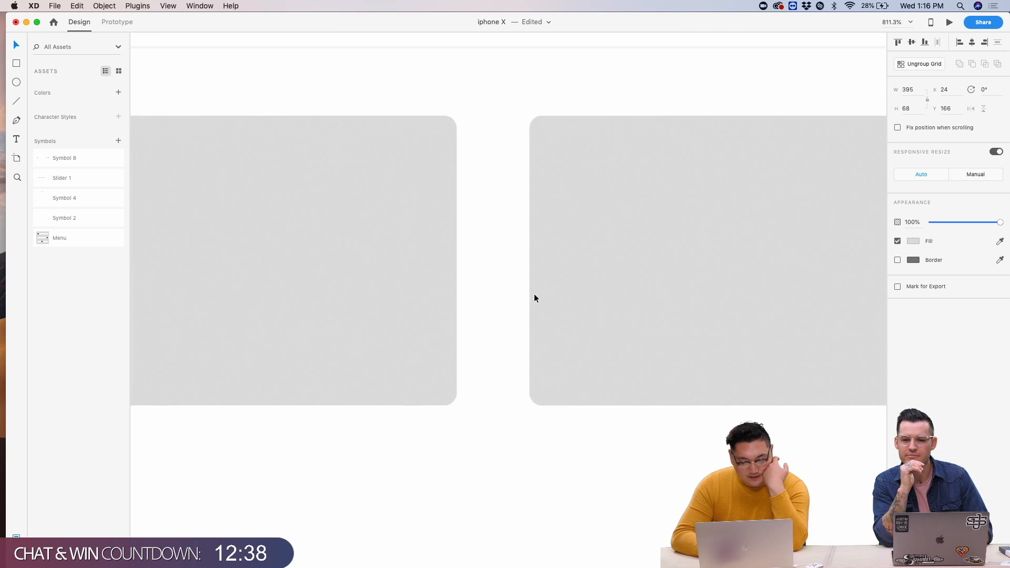
{"action": "left_click_drag", "start_coordinate": [516, 284], "coordinate": [467, 286]}
{"action": "scroll", "coordinate": [467, 286], "scroll_direction": "down", "scroll_amount": 10}
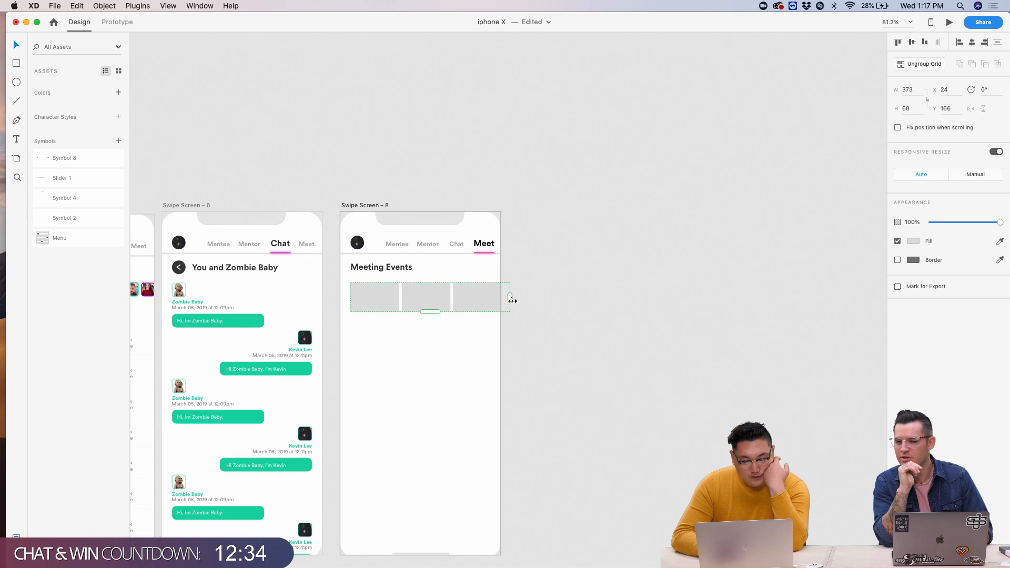
{"action": "left_click_drag", "start_coordinate": [513, 298], "coordinate": [668, 296]}
- Turn on a square layout grid for the Meet screen artboard
{"action": "left_click", "coordinate": [420, 382]}
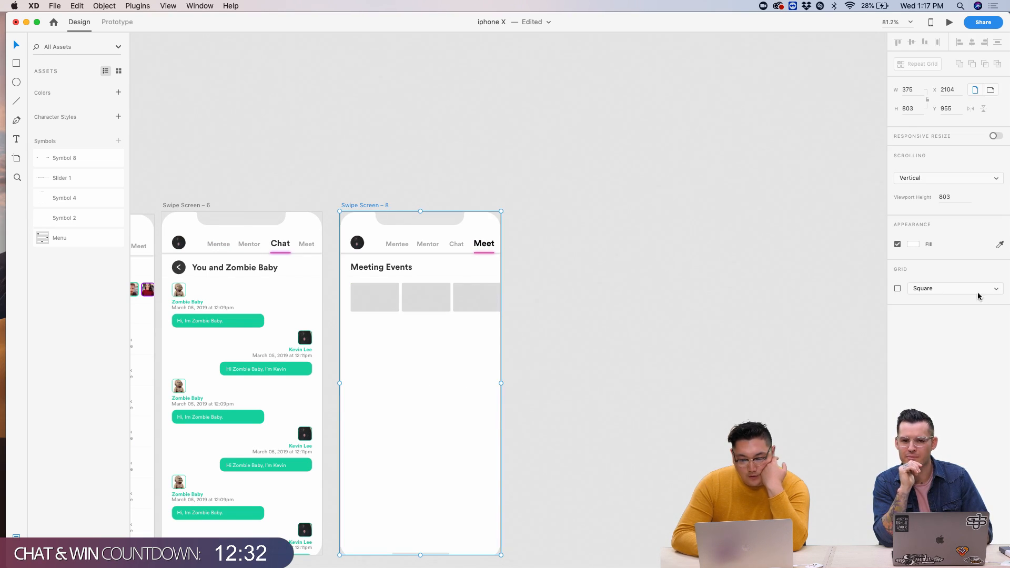
{"action": "left_click", "coordinate": [897, 288]}
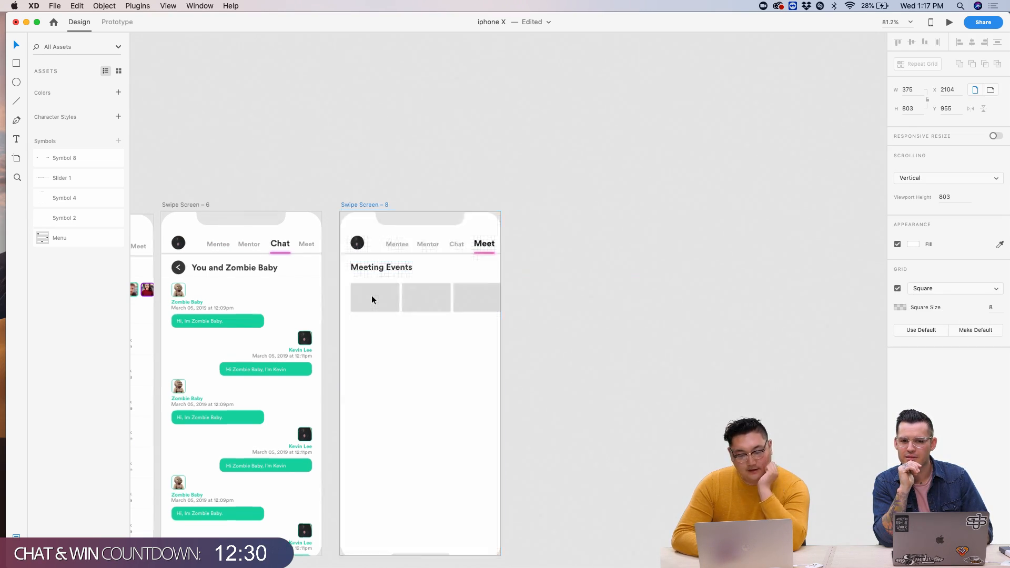
{"action": "scroll", "coordinate": [371, 295], "scroll_direction": "up", "scroll_amount": 4}
{"action": "scroll", "coordinate": [324, 286], "scroll_direction": "up", "scroll_amount": 5}
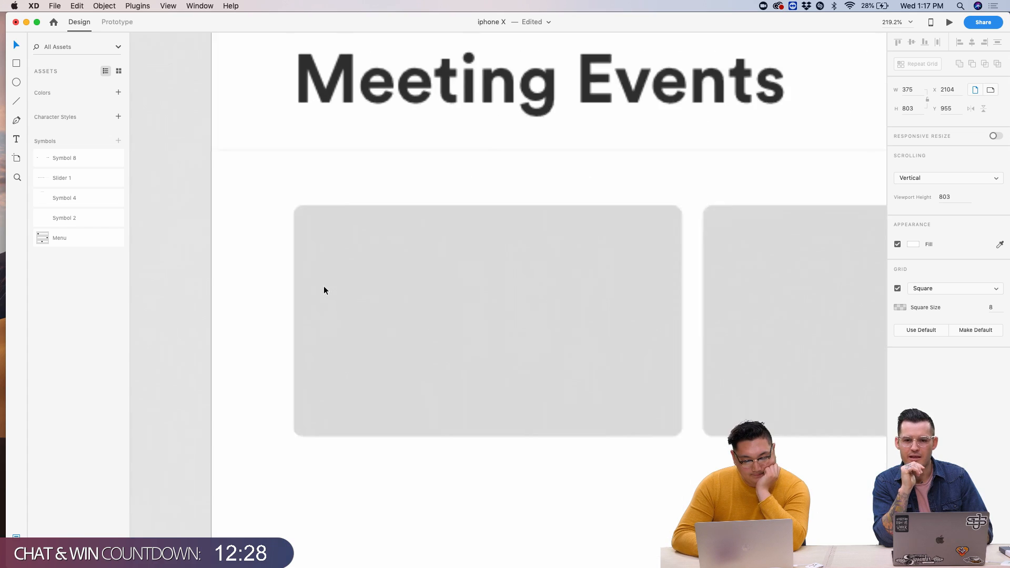
- Trim the card inside the grid from its top edge to a height of 64
{"action": "left_click", "coordinate": [364, 363]}
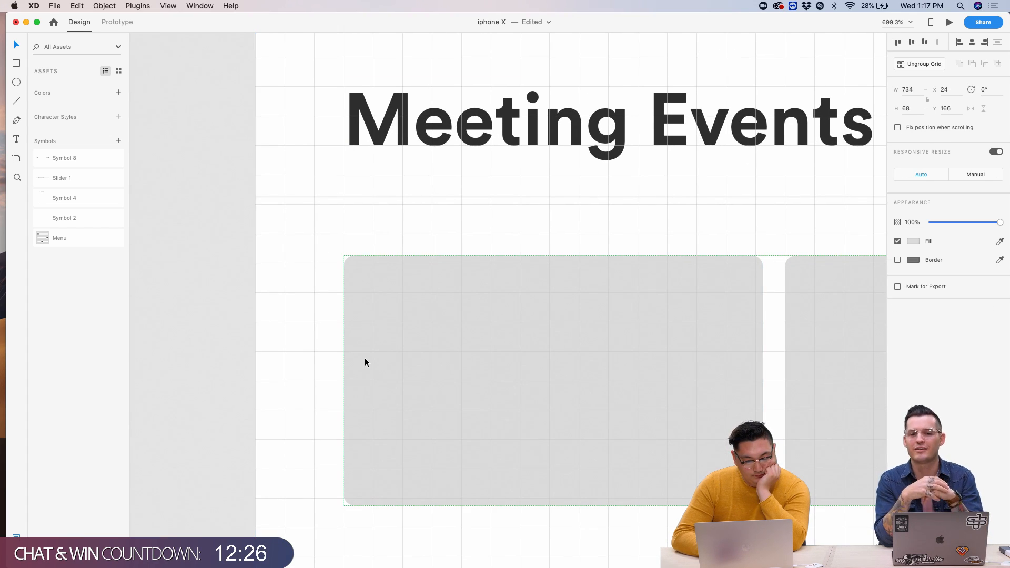
{"action": "double_click", "coordinate": [561, 336]}
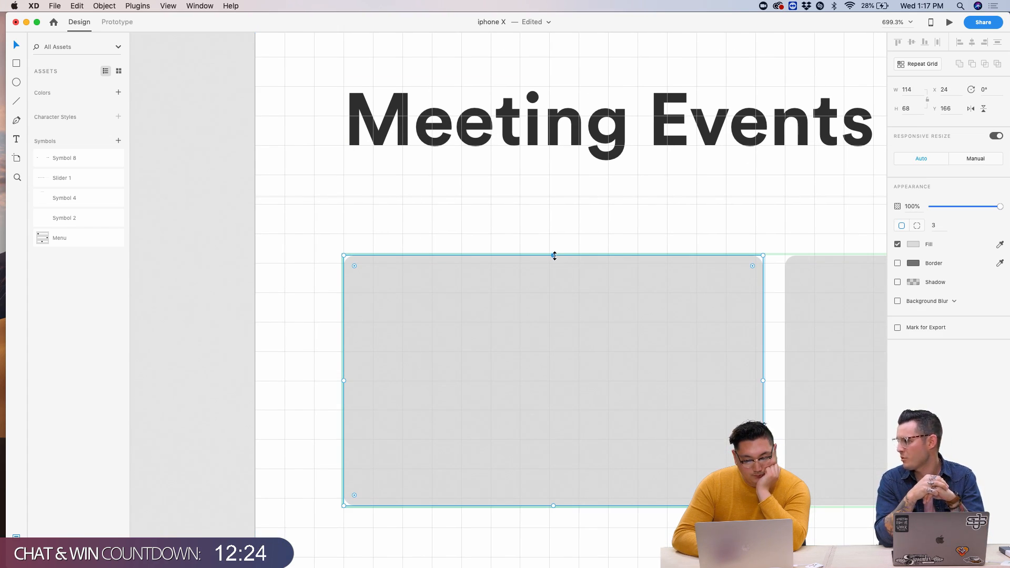
{"action": "left_click_drag", "start_coordinate": [553, 256], "coordinate": [554, 261]}
{"action": "scroll", "coordinate": [554, 260], "scroll_direction": "down", "scroll_amount": 5}
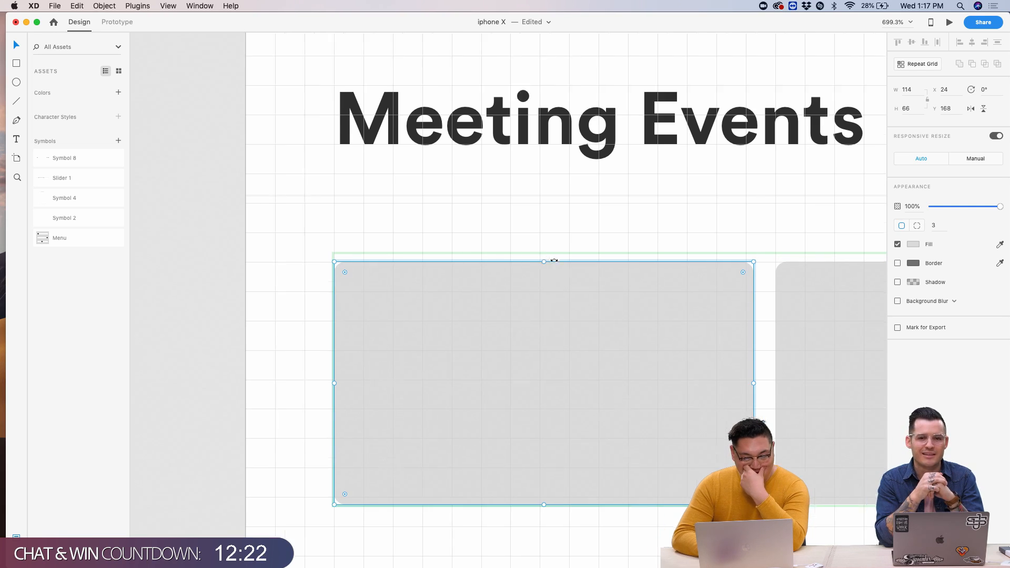
{"action": "scroll", "coordinate": [327, 267], "scroll_direction": "up", "scroll_amount": 8}
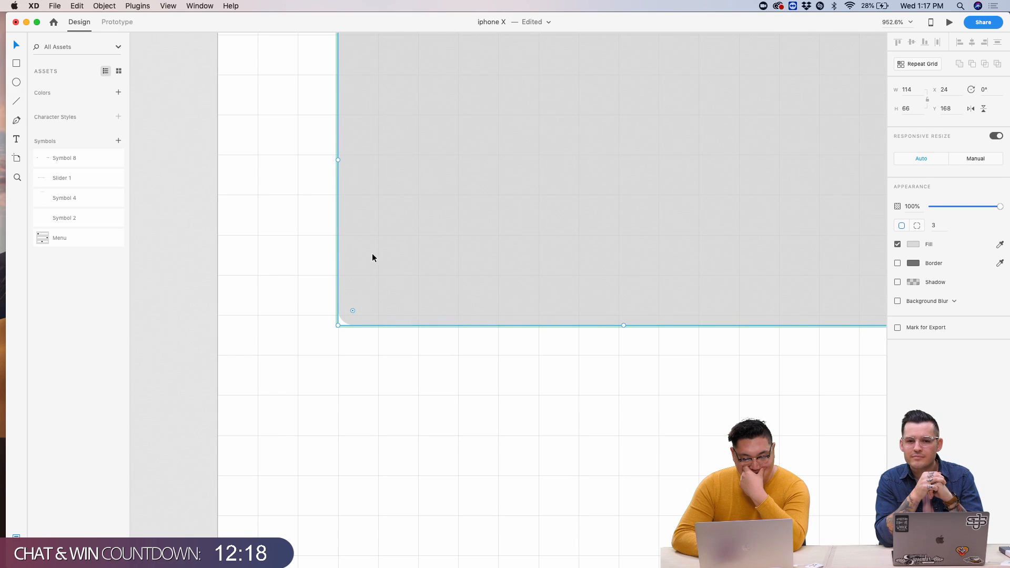
{"action": "left_click_drag", "start_coordinate": [500, 314], "coordinate": [500, 306]}
{"action": "scroll", "coordinate": [500, 306], "scroll_direction": "up", "scroll_amount": 5}
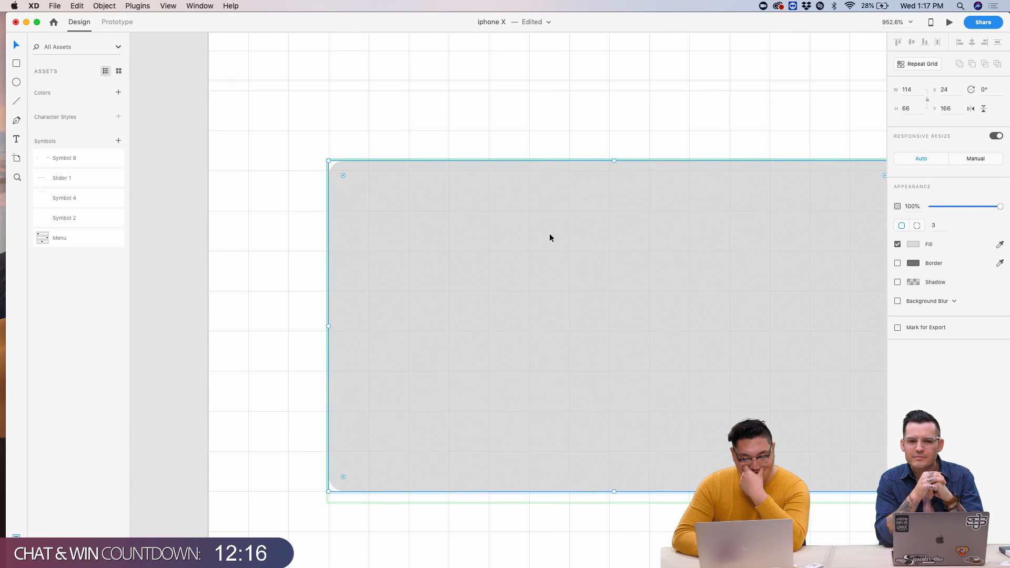
{"action": "left_click_drag", "start_coordinate": [614, 160], "coordinate": [614, 169]}
{"action": "scroll", "coordinate": [614, 169], "scroll_direction": "up", "scroll_amount": 2}
{"action": "scroll", "coordinate": [594, 197], "scroll_direction": "down", "scroll_amount": 10}
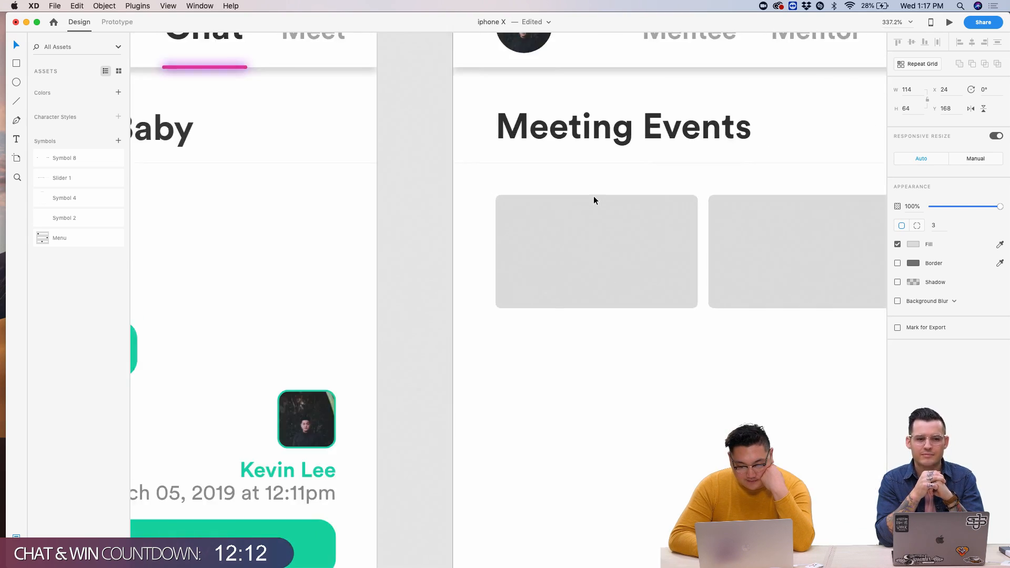
{"action": "scroll", "coordinate": [594, 201], "scroll_direction": "down", "scroll_amount": 8}
{"action": "left_click", "coordinate": [749, 292]}
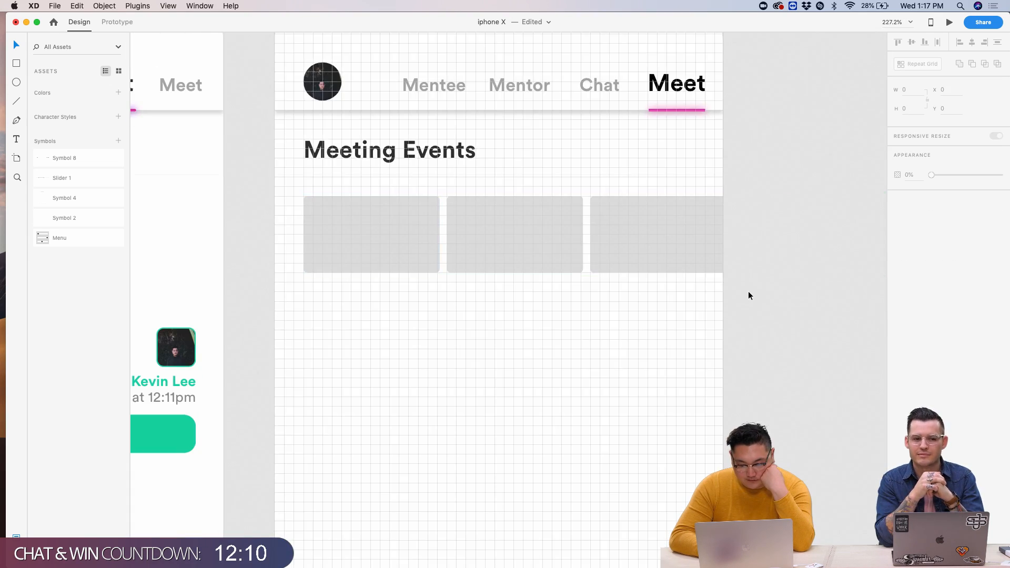
- Show the square layout grid and lower the divider under Meeting Events to Y 152
{"action": "scroll", "coordinate": [748, 293], "scroll_direction": "down", "scroll_amount": 3}
{"action": "key", "text": "super+apostrophe"}
{"action": "scroll", "coordinate": [539, 243], "scroll_direction": "up", "scroll_amount": 6}
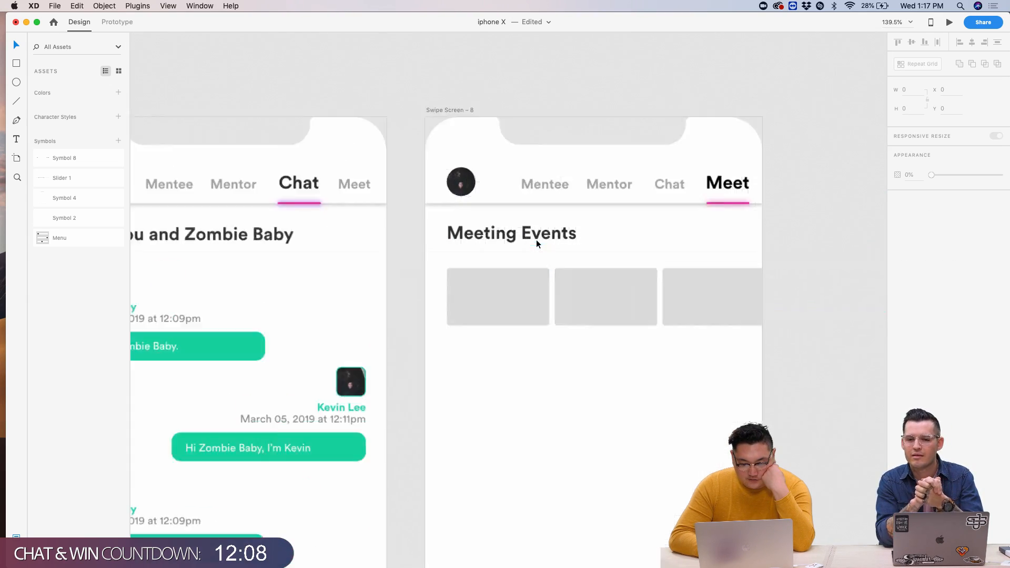
{"action": "scroll", "coordinate": [417, 264], "scroll_direction": "down", "scroll_amount": 4}
{"action": "scroll", "coordinate": [421, 274], "scroll_direction": "up", "scroll_amount": 8}
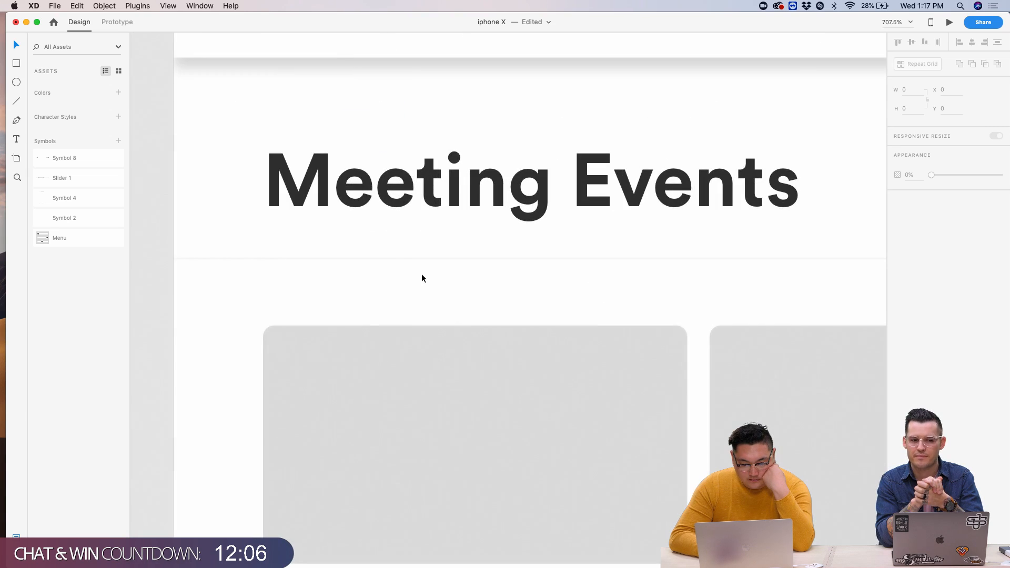
{"action": "scroll", "coordinate": [388, 258], "scroll_direction": "left", "scroll_amount": 10}
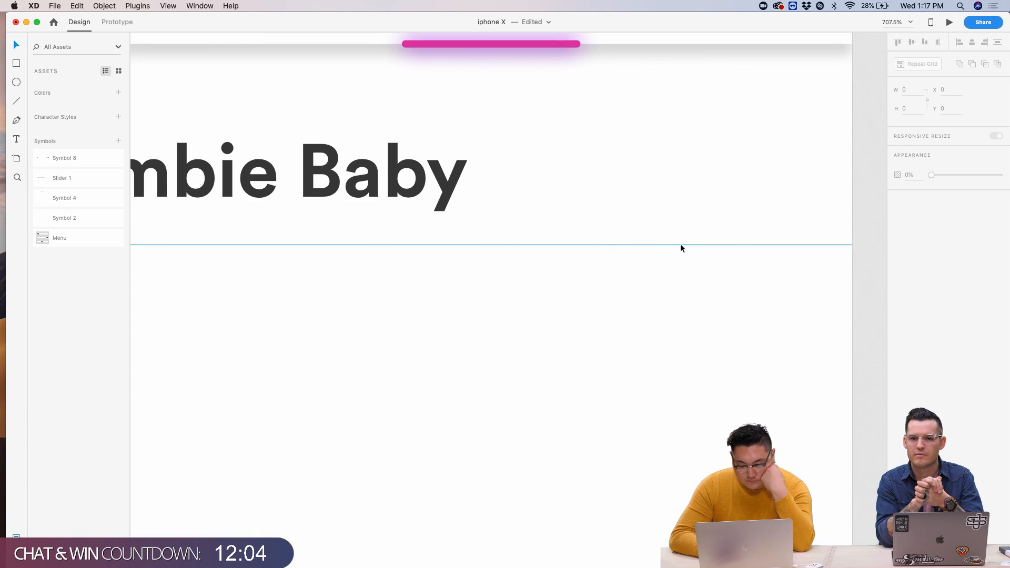
{"action": "scroll", "coordinate": [681, 245], "scroll_direction": "right", "scroll_amount": 8}
{"action": "scroll", "coordinate": [681, 247], "scroll_direction": "right", "scroll_amount": 3}
{"action": "left_click", "coordinate": [617, 240]}
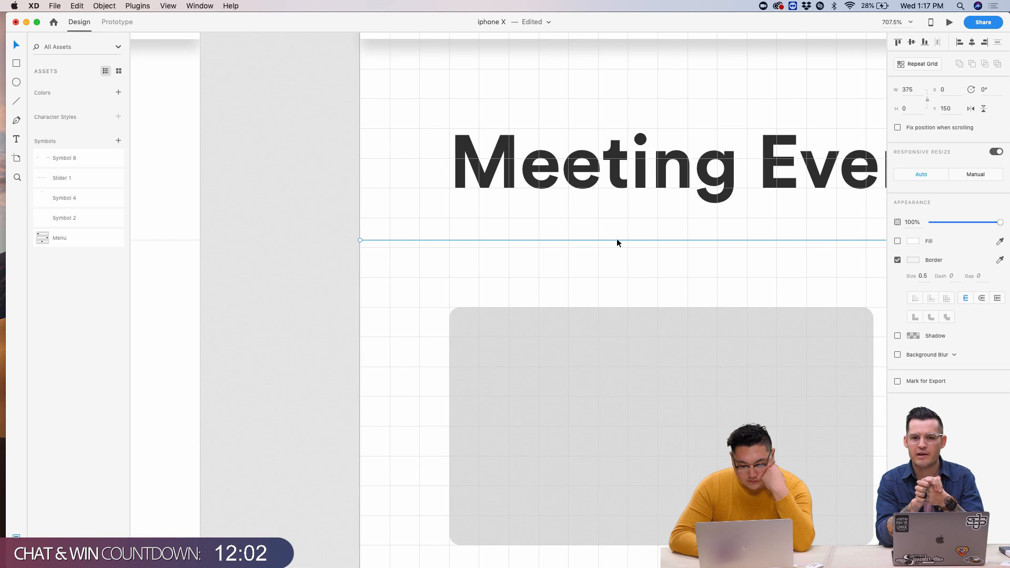
{"action": "left_click_drag", "start_coordinate": [617, 240], "coordinate": [615, 246]}
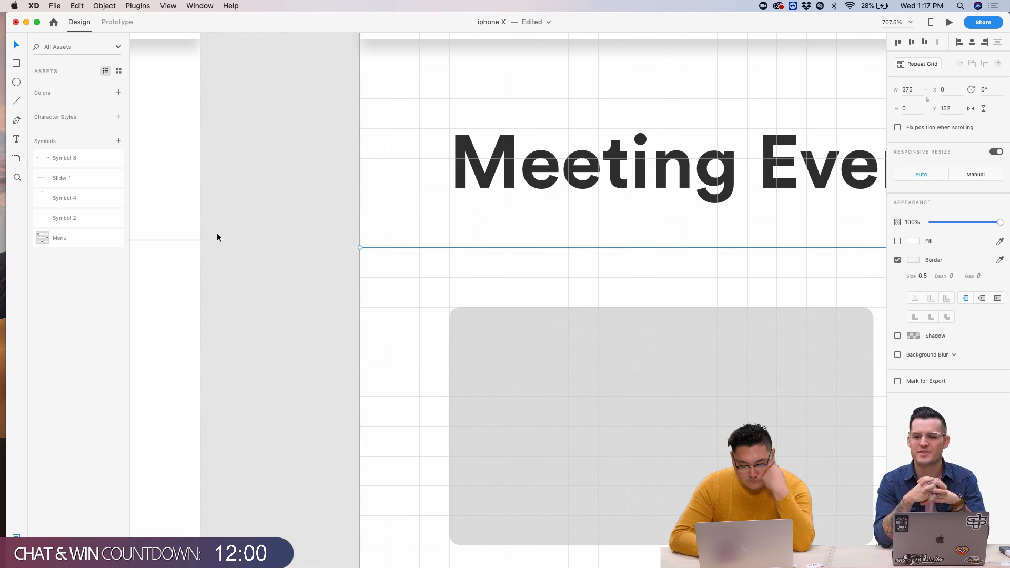
{"action": "left_click", "coordinate": [192, 241]}
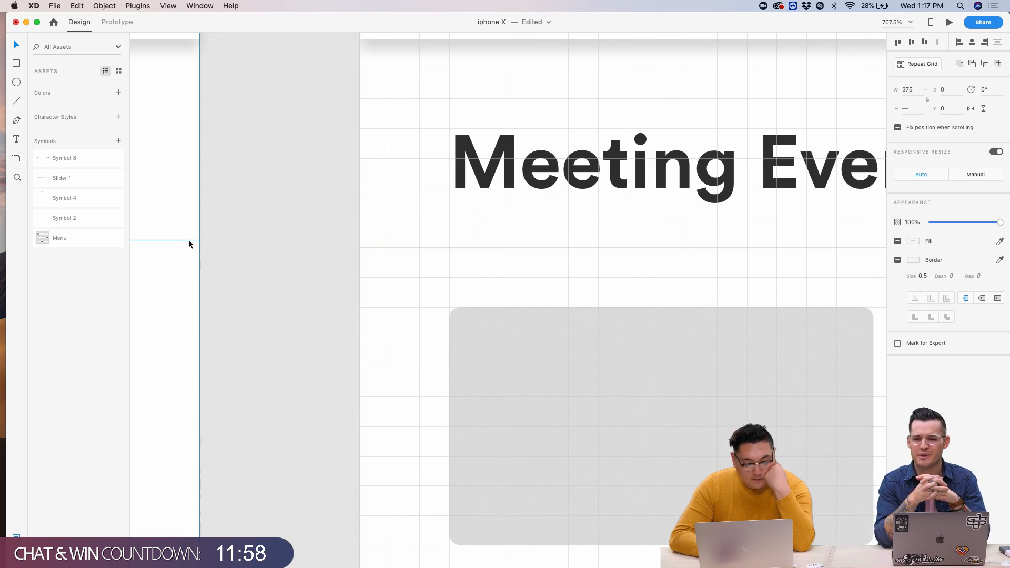
{"action": "left_click", "coordinate": [293, 242]}
- Nudge the Chat screen's full-height background so it sits flush at Y 0
{"action": "scroll", "coordinate": [295, 243], "scroll_direction": "down", "scroll_amount": 5}
{"action": "scroll", "coordinate": [295, 242], "scroll_direction": "left", "scroll_amount": 6}
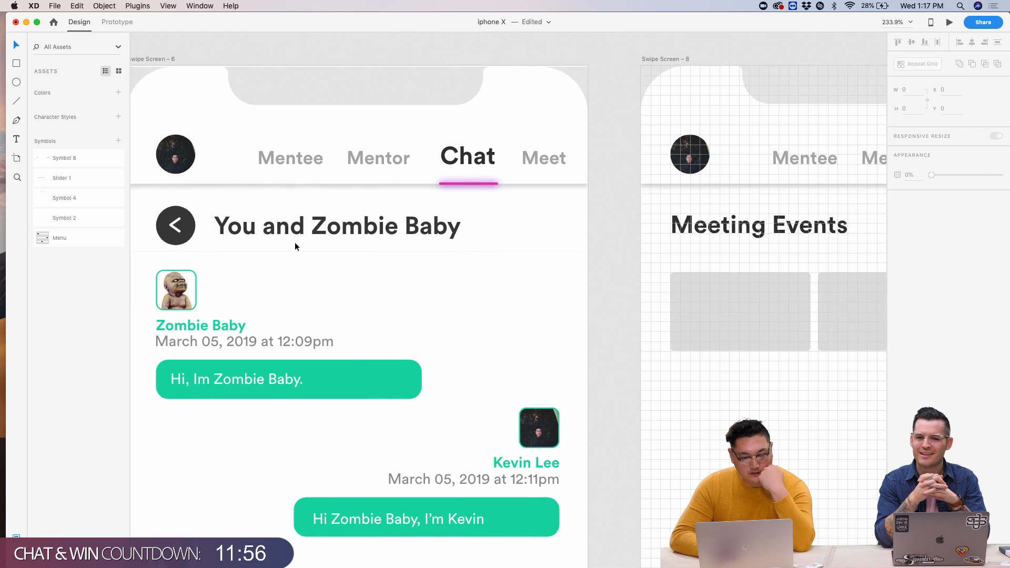
{"action": "scroll", "coordinate": [295, 243], "scroll_direction": "left", "scroll_amount": 1}
{"action": "left_click", "coordinate": [361, 90]}
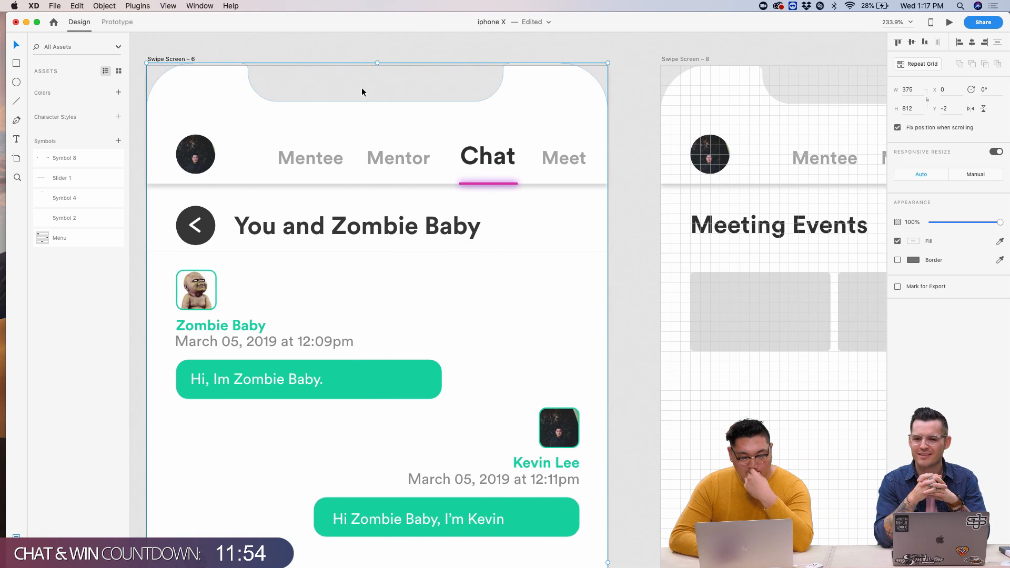
{"action": "key", "text": "Down"}
{"action": "key", "text": "Down"}
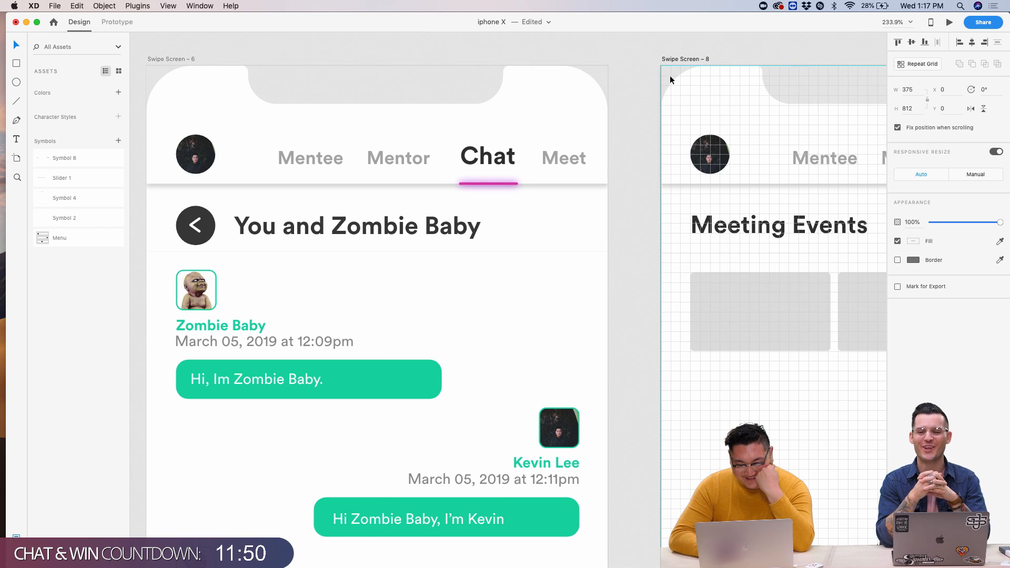
{"action": "left_click", "coordinate": [627, 112]}
{"action": "scroll", "coordinate": [589, 277], "scroll_direction": "up", "scroll_amount": 5}
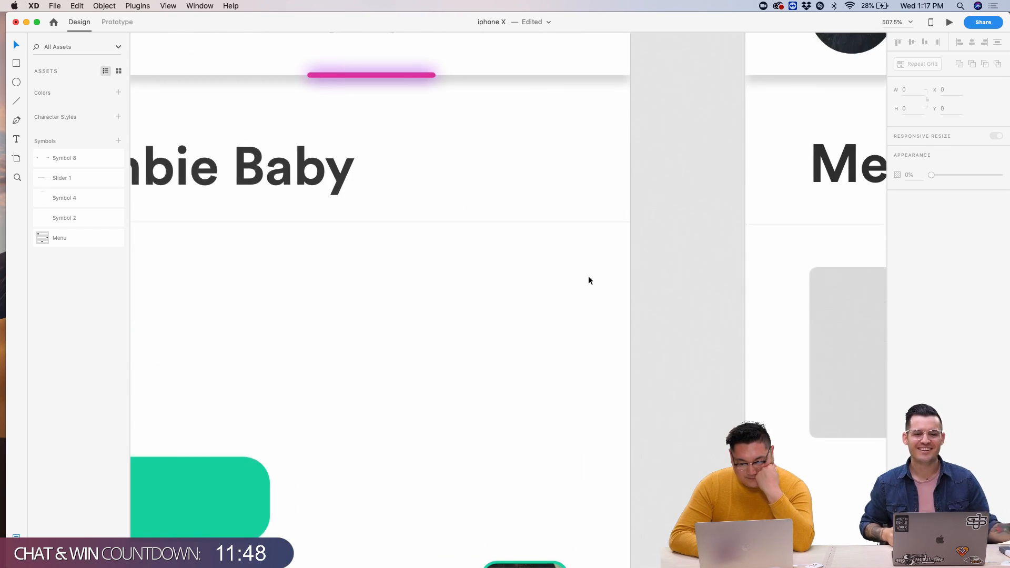
{"action": "scroll", "coordinate": [588, 276], "scroll_direction": "right", "scroll_amount": 10}
{"action": "scroll", "coordinate": [651, 267], "scroll_direction": "right", "scroll_amount": 5}
{"action": "scroll", "coordinate": [651, 266], "scroll_direction": "down", "scroll_amount": 5}
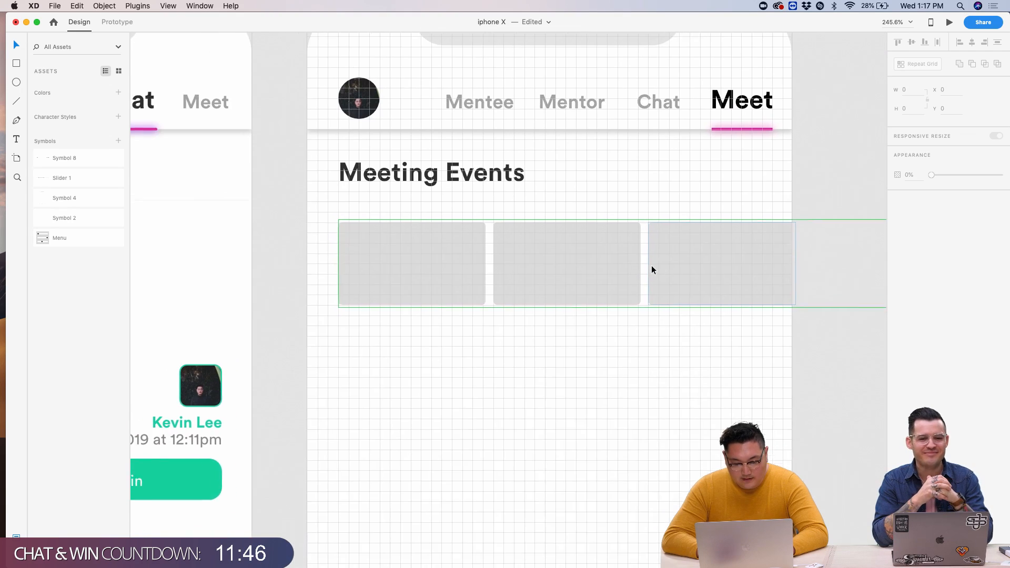
{"action": "scroll", "coordinate": [411, 206], "scroll_direction": "left", "scroll_amount": 2}
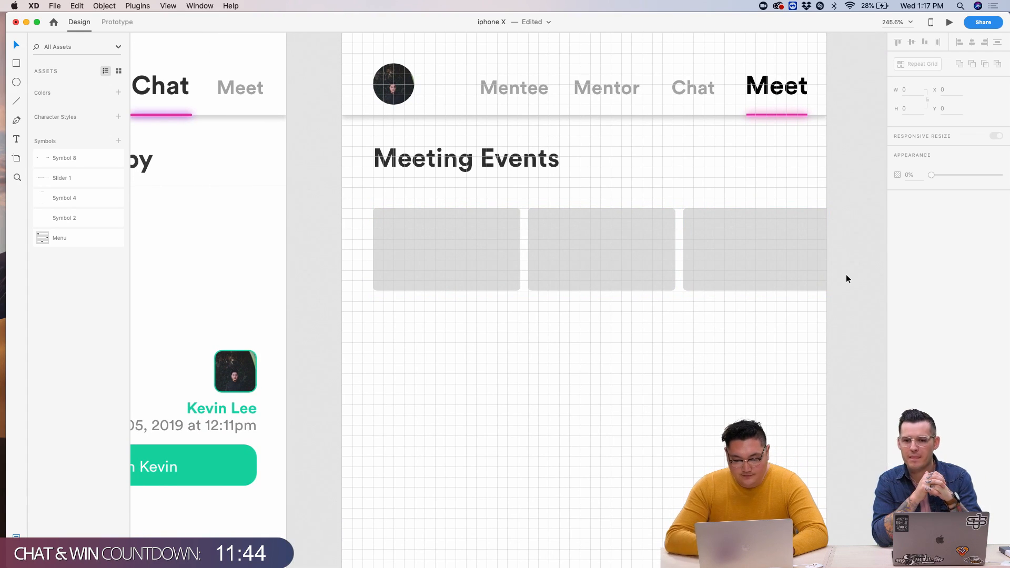
{"action": "scroll", "coordinate": [604, 255], "scroll_direction": "down", "scroll_amount": 5}
{"action": "scroll", "coordinate": [606, 258], "scroll_direction": "up", "scroll_amount": 5}
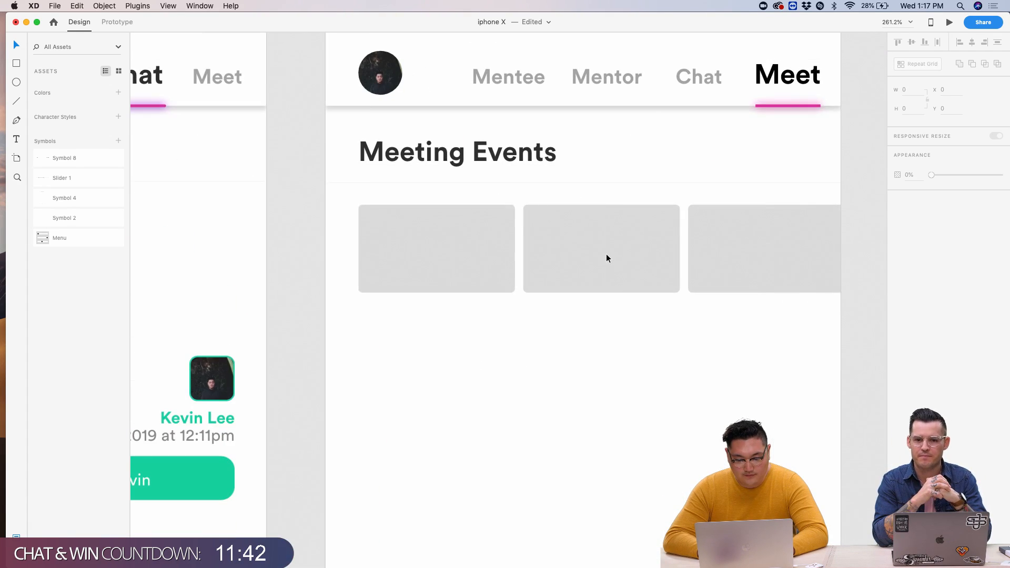
{"action": "left_click", "coordinate": [467, 216]}
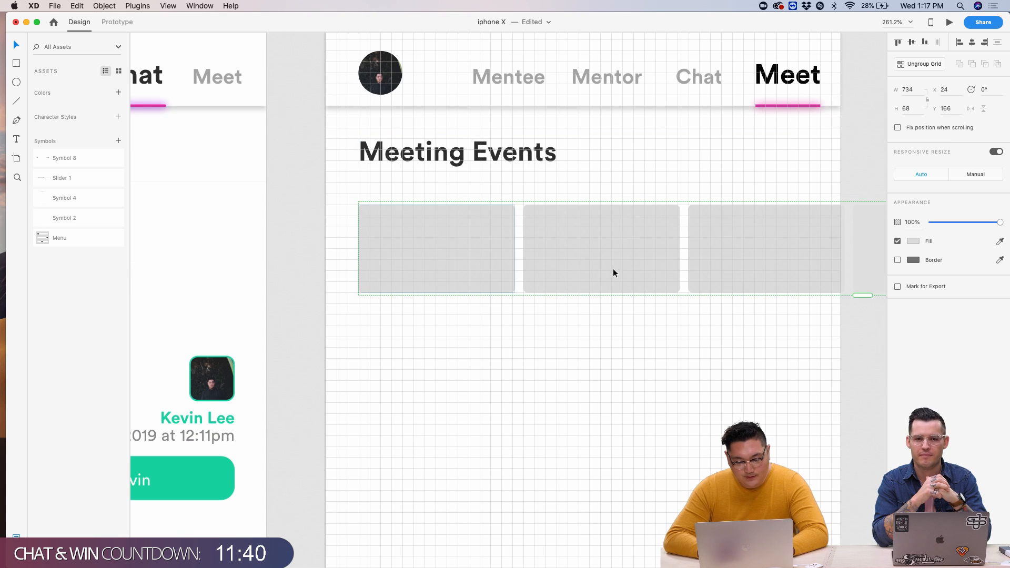
- Shift the row of event cards further down the Meet screen
{"action": "scroll", "coordinate": [696, 300], "scroll_direction": "left", "scroll_amount": 10}
{"action": "key", "text": "shift+Down"}
{"action": "key", "text": "shift+Down"}
{"action": "key", "text": "shift+Down"}
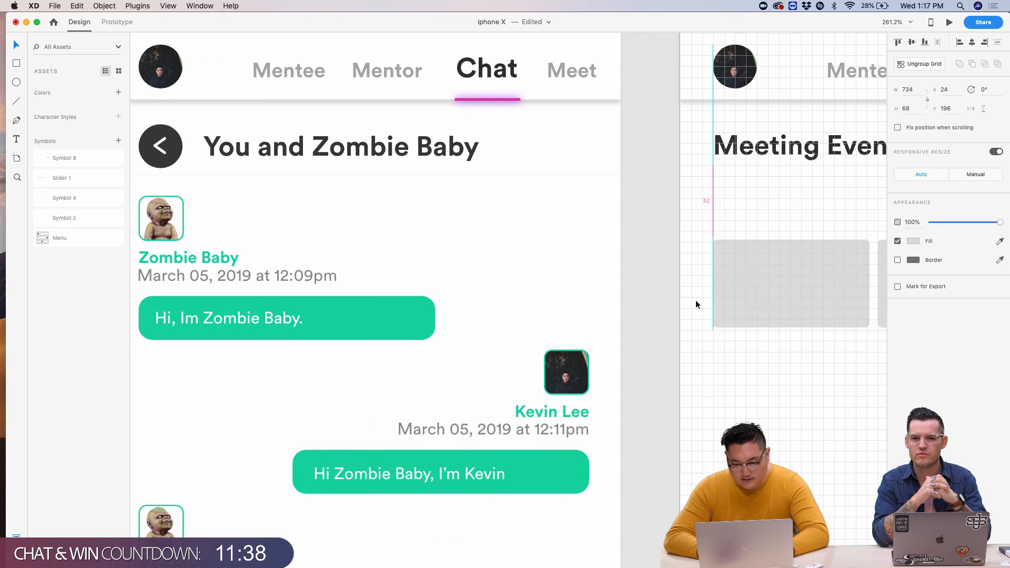
{"action": "scroll", "coordinate": [695, 304], "scroll_direction": "right", "scroll_amount": 5}
{"action": "scroll", "coordinate": [693, 232], "scroll_direction": "up", "scroll_amount": 2}
- Duplicate the Meeting Events heading below the title as a 12.5 pt subheading
{"action": "left_click", "coordinate": [687, 164]}
{"action": "scroll", "coordinate": [691, 172], "scroll_direction": "right", "scroll_amount": 4}
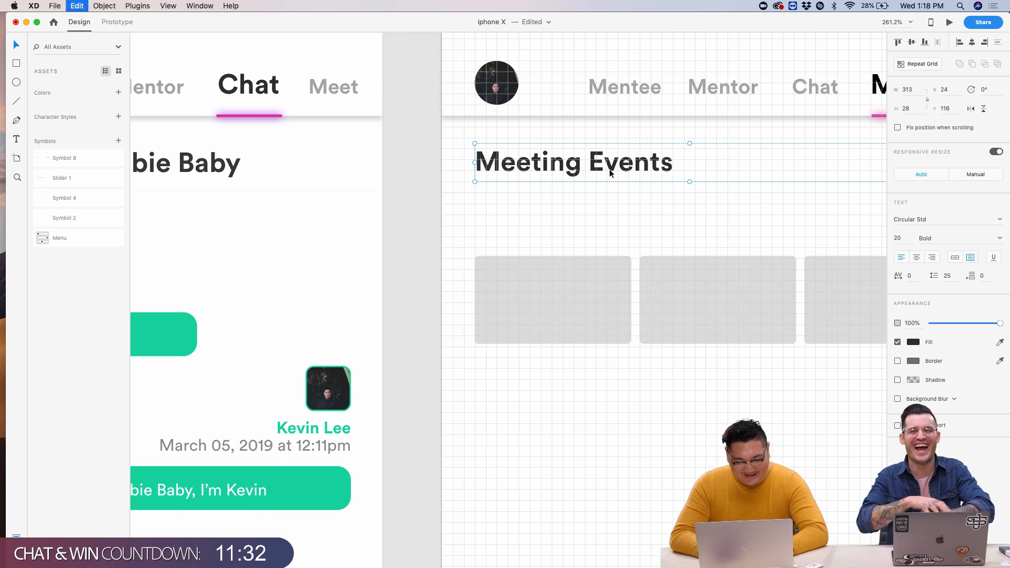
{"action": "scroll", "coordinate": [605, 171], "scroll_direction": "up", "scroll_amount": 3}
{"action": "key", "text": "super+d"}
{"action": "key", "text": "shift+Down"}
{"action": "key", "text": "shift+Down"}
{"action": "key", "text": "shift+Down"}
{"action": "key", "text": "shift+Down"}
{"action": "key", "text": "shift+Down"}
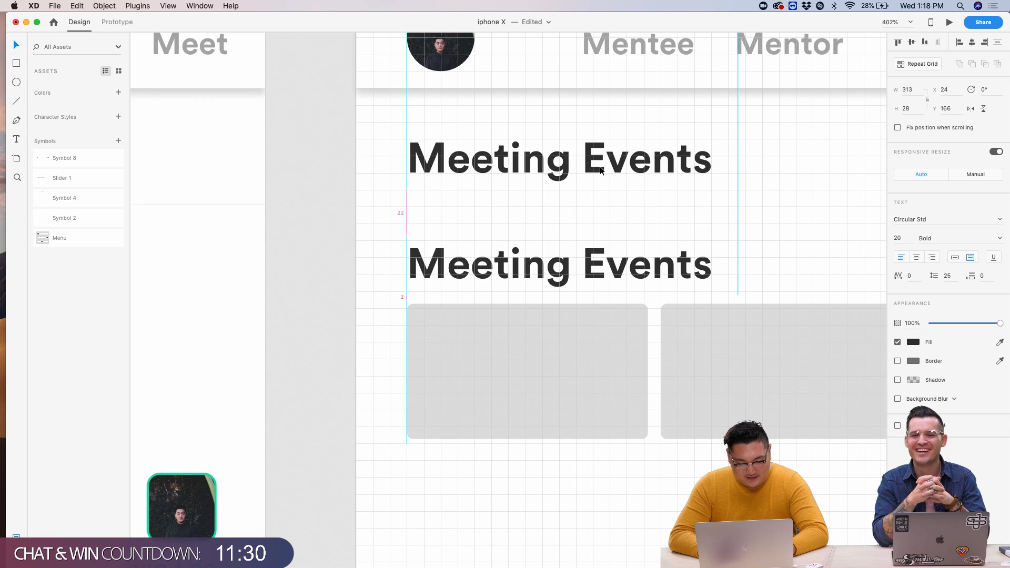
{"action": "key", "text": "Up"}
{"action": "key", "text": "Up"}
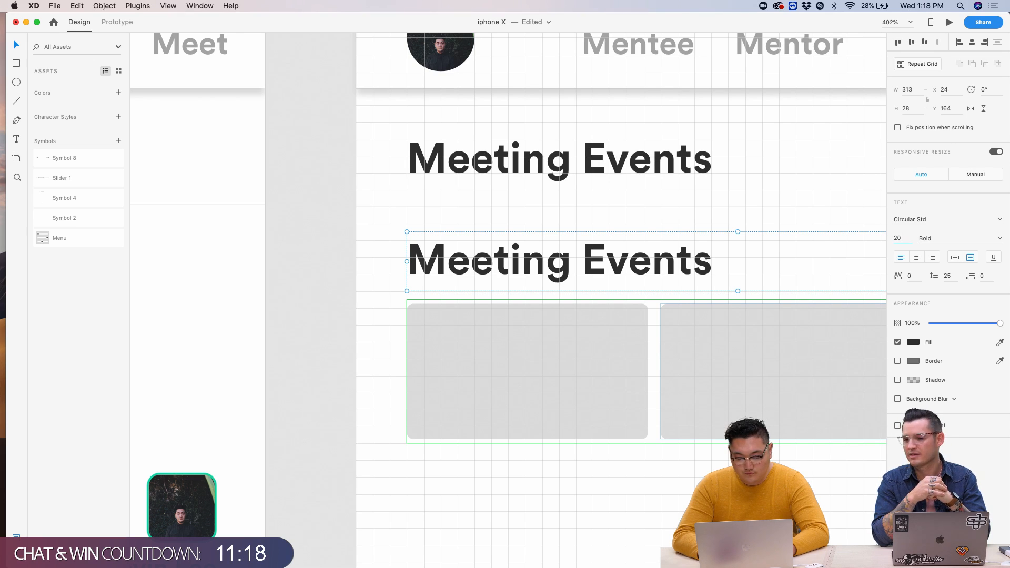
{"action": "type", "text": "/1.6"}
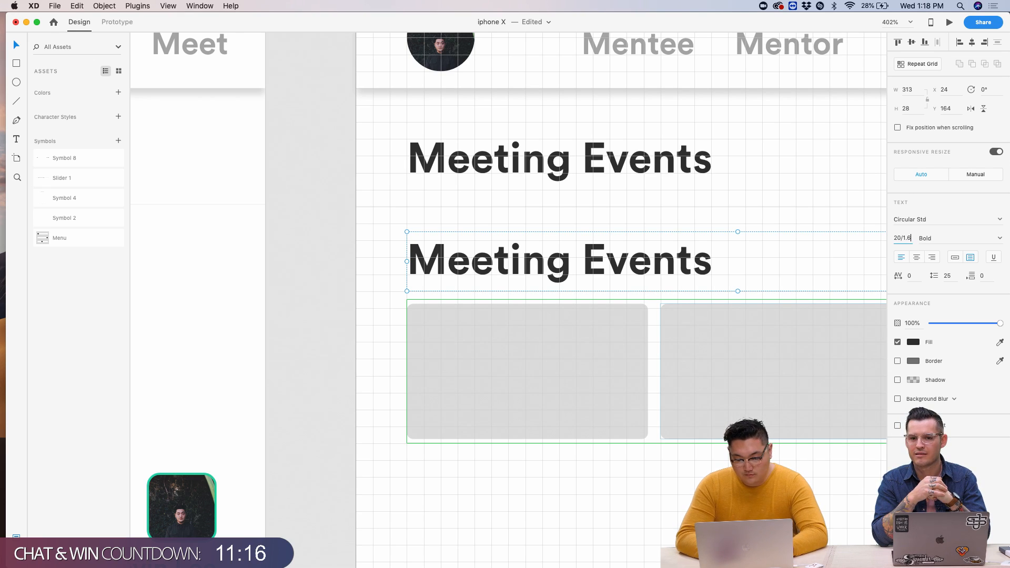
{"action": "key", "text": "Return"}
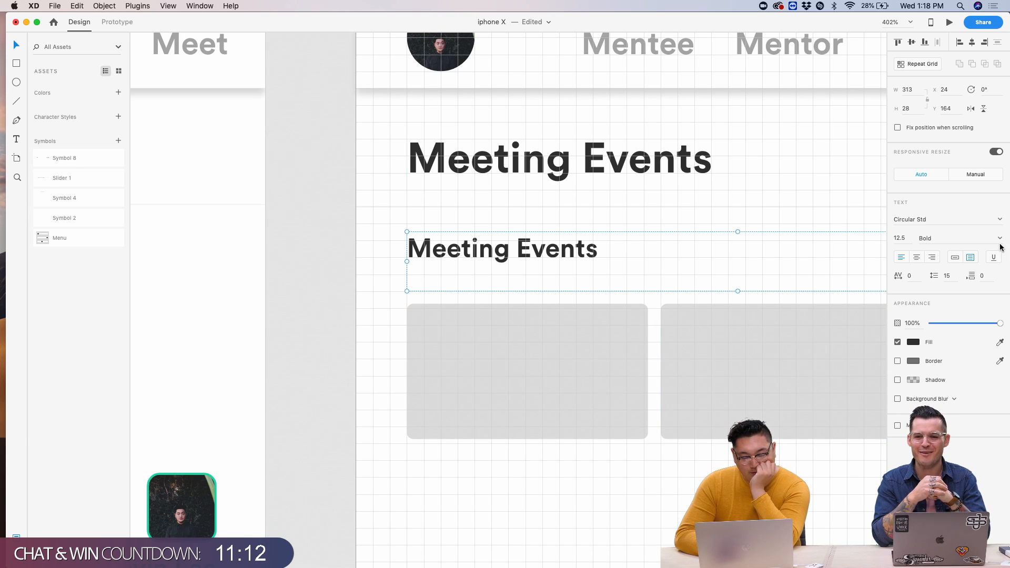
{"action": "left_click", "coordinate": [380, 340]}
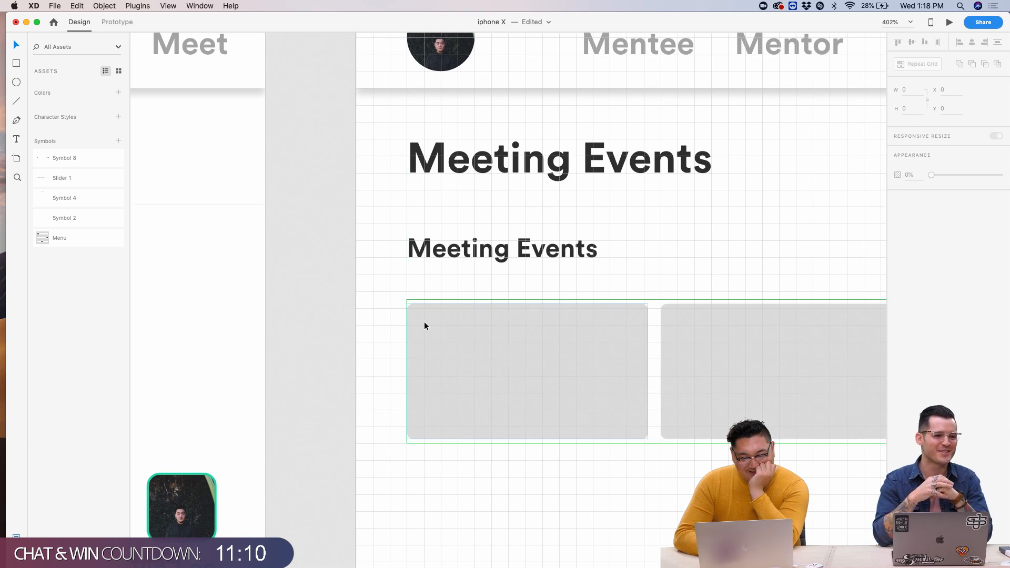
- Shorten the Meeting Events subheading's text box so it fits the text
{"action": "scroll", "coordinate": [425, 321], "scroll_direction": "up", "scroll_amount": 5}
{"action": "left_click", "coordinate": [466, 187]}
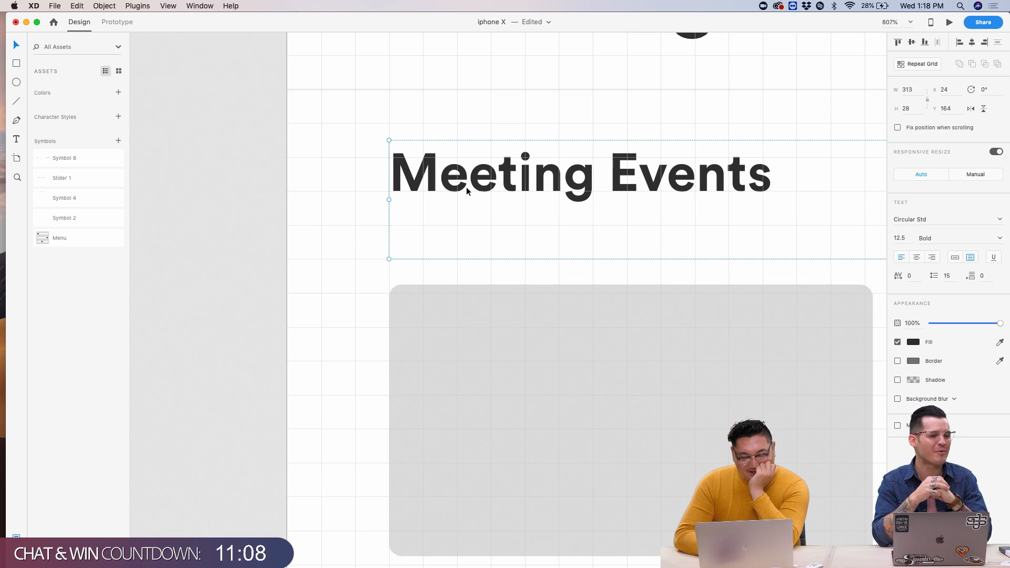
{"action": "left_click_drag", "start_coordinate": [387, 259], "coordinate": [387, 225]}
- Reposition the repeat-grid event cards so they sit just below the subheading
{"action": "left_click_drag", "start_coordinate": [430, 303], "coordinate": [431, 318]}
{"action": "left_click", "coordinate": [349, 337]}
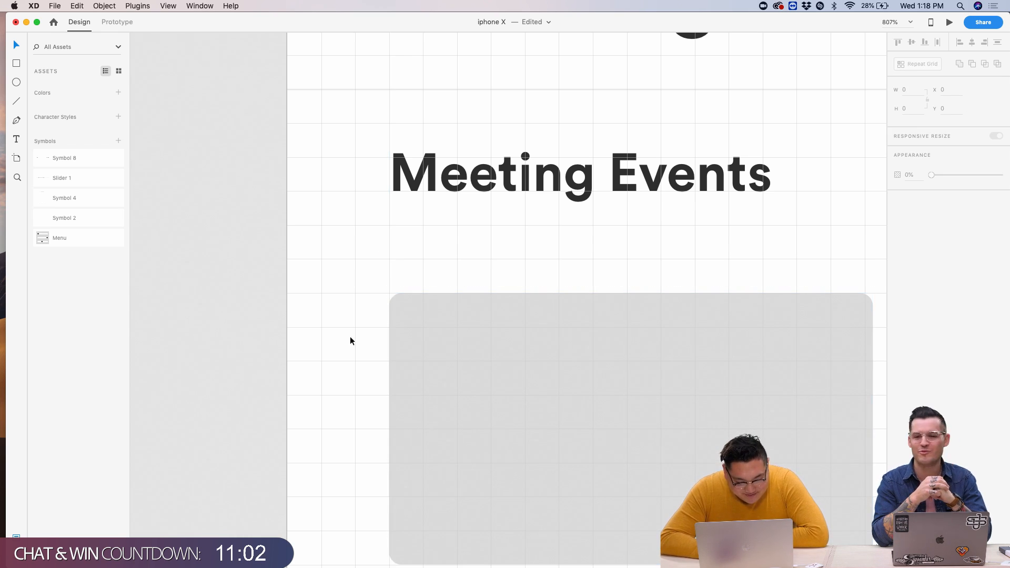
{"action": "scroll", "coordinate": [349, 336], "scroll_direction": "down", "scroll_amount": 5}
{"action": "scroll", "coordinate": [472, 368], "scroll_direction": "up", "scroll_amount": 3}
{"action": "left_click_drag", "start_coordinate": [472, 367], "coordinate": [481, 345]}
{"action": "left_click", "coordinate": [339, 345]}
{"action": "scroll", "coordinate": [339, 345], "scroll_direction": "down", "scroll_amount": 3}
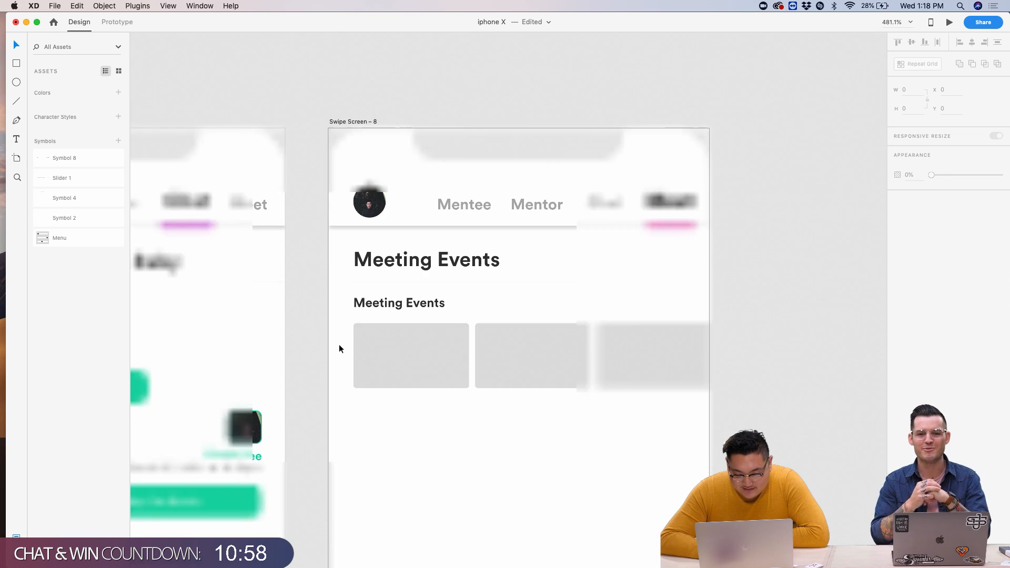
{"action": "left_click", "coordinate": [537, 387]}
{"action": "scroll", "coordinate": [538, 387], "scroll_direction": "down", "scroll_amount": 3}
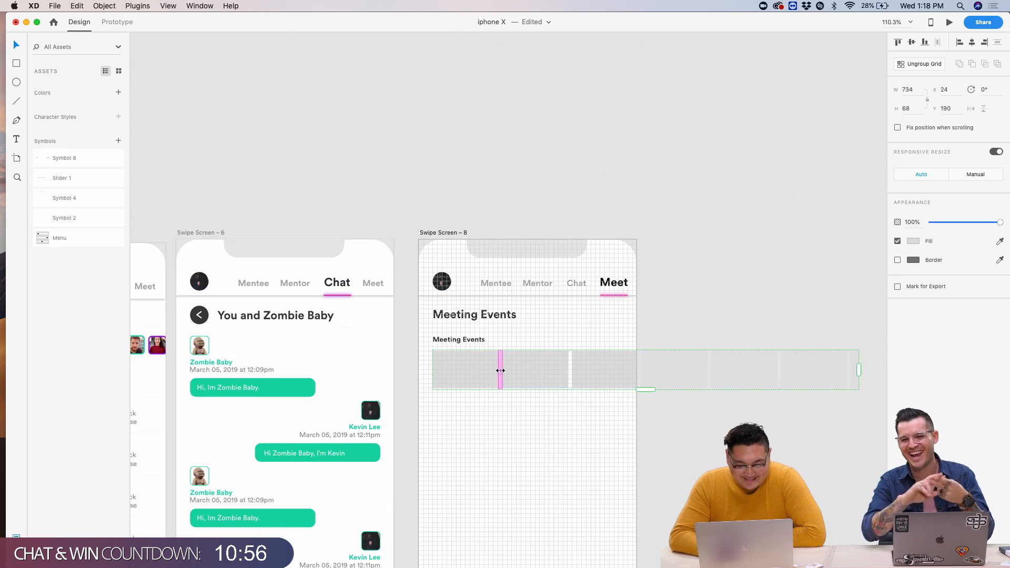
{"action": "scroll", "coordinate": [501, 371], "scroll_direction": "up", "scroll_amount": 5}
{"action": "scroll", "coordinate": [500, 369], "scroll_direction": "down", "scroll_amount": 3}
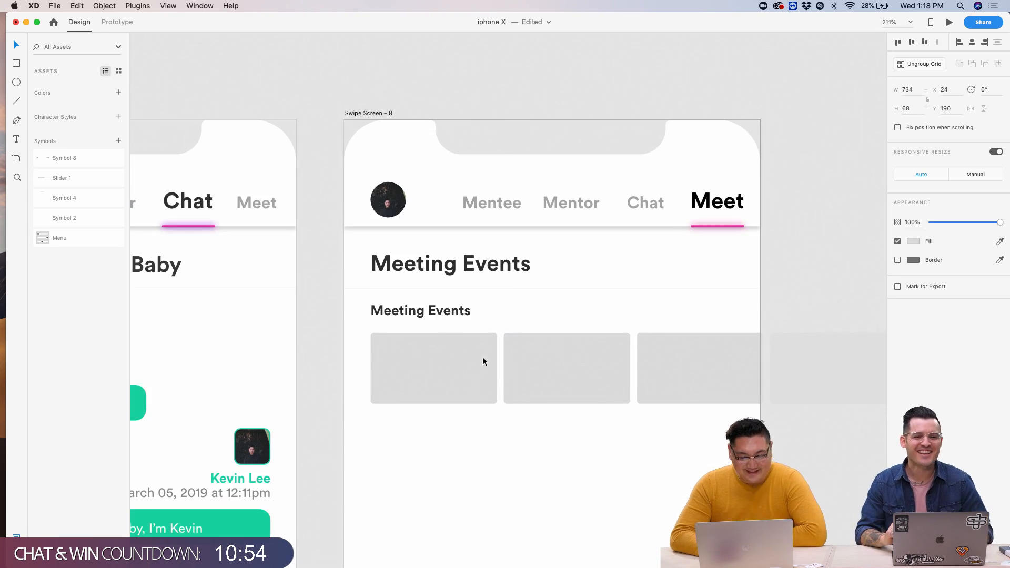
- Duplicate the subheading into the first event card, then start editing the subheading's wording
{"action": "left_click", "coordinate": [433, 310]}
{"action": "key", "text": "super+d"}
{"action": "left_click_drag", "start_coordinate": [431, 314], "coordinate": [457, 387]}
{"action": "left_click", "coordinate": [407, 305]}
{"action": "double_click", "coordinate": [406, 306]}
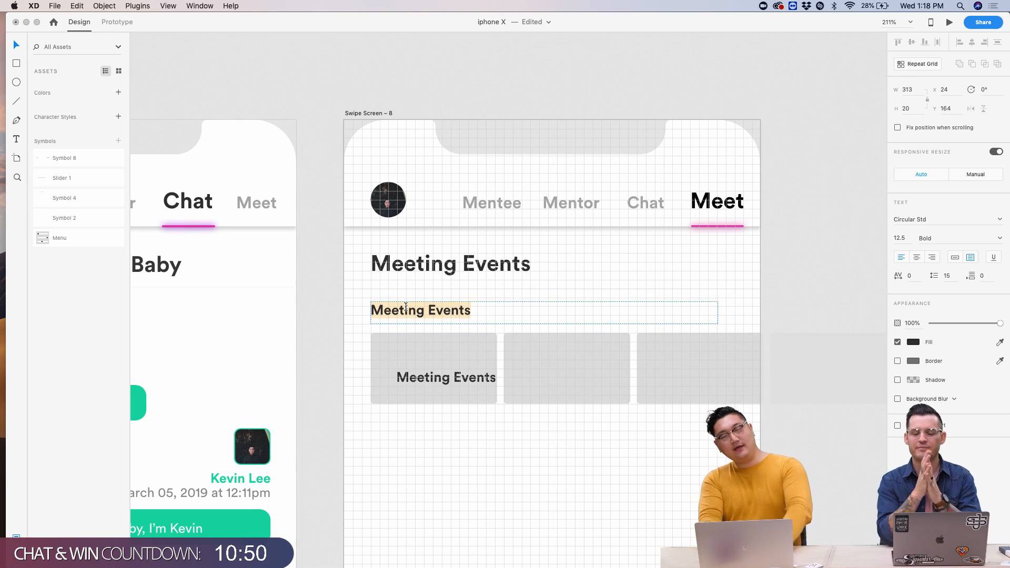
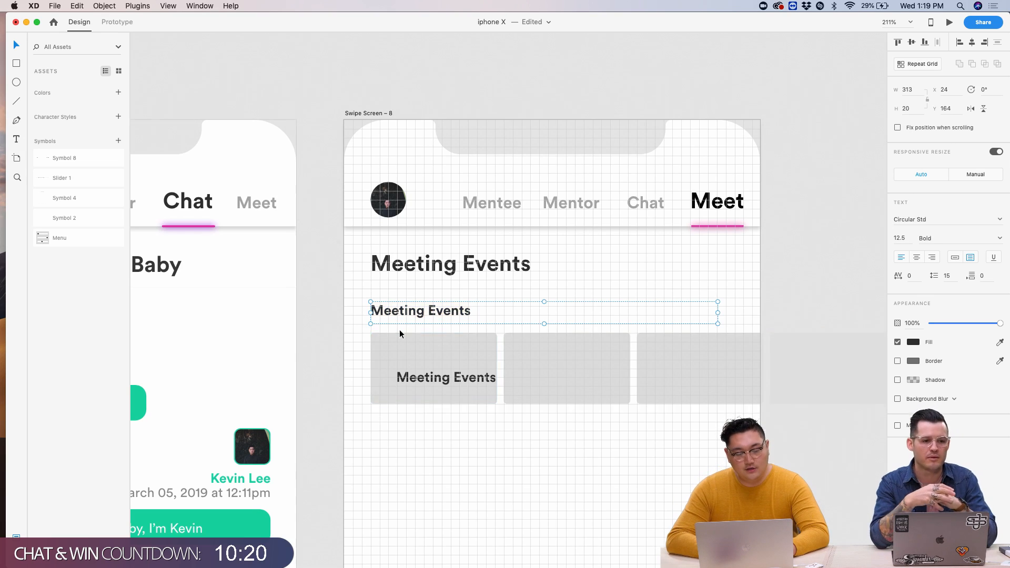
- Retype the Meeting Events subheading as 'Food and Drink'
{"action": "scroll", "coordinate": [399, 334], "scroll_direction": "up", "scroll_amount": 5}
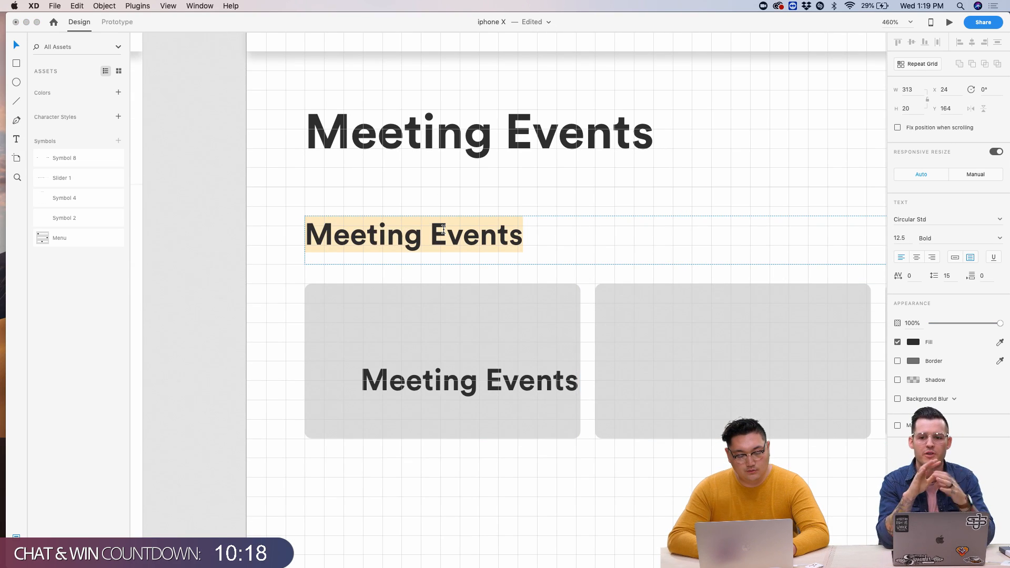
{"action": "type", "text": "G"}
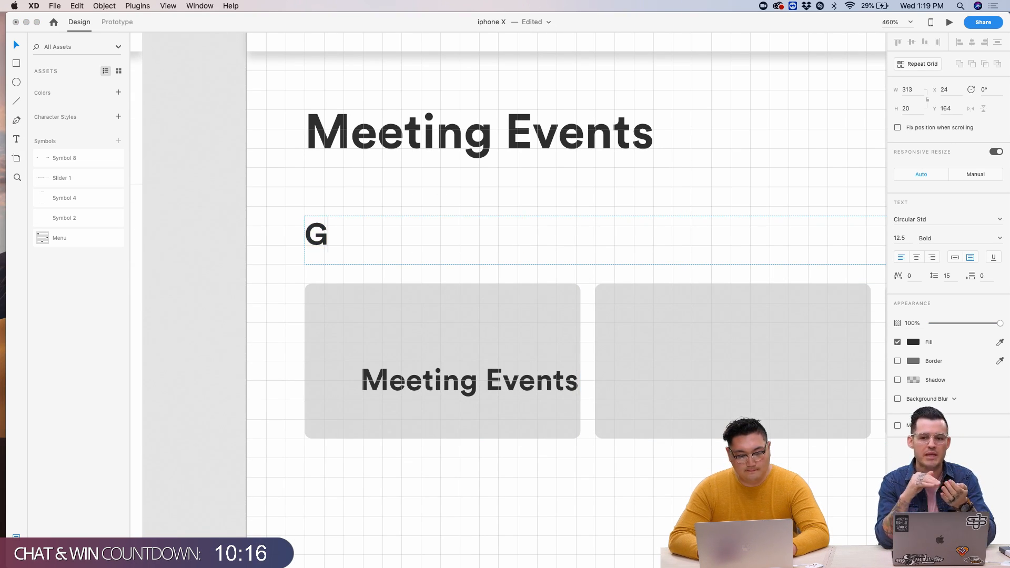
{"action": "key", "text": "BackSpace"}
{"action": "type", "text": "F"}
{"action": "key", "text": "BackSpace"}
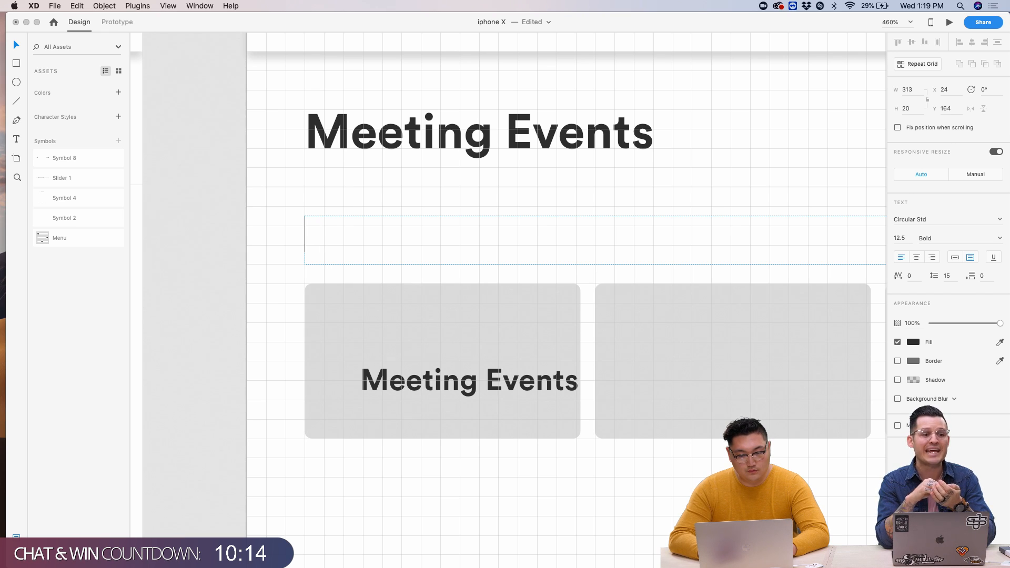
{"action": "type", "text": "Food and Drink"}
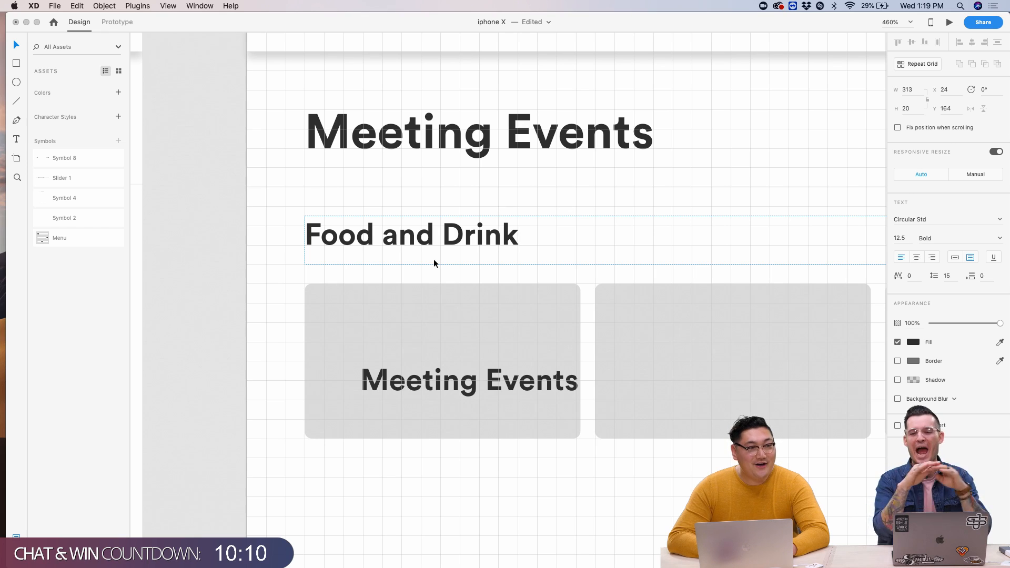
- Zoom out and place a copy of the Food and Drink heading below the cards
{"action": "left_click", "coordinate": [564, 256]}
{"action": "key", "text": "super+minus"}
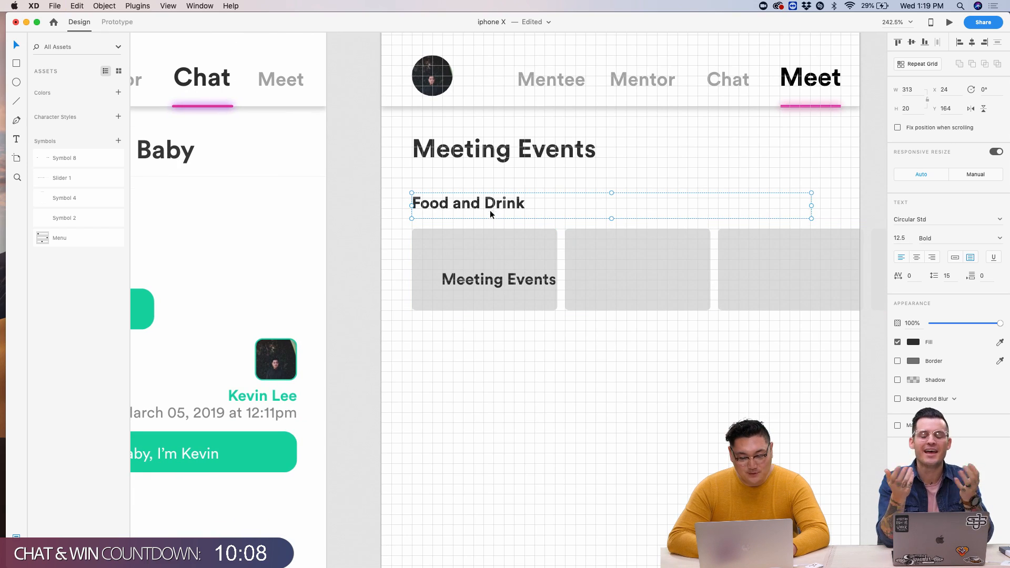
{"action": "left_click_drag", "start_coordinate": [491, 210], "coordinate": [491, 359]}
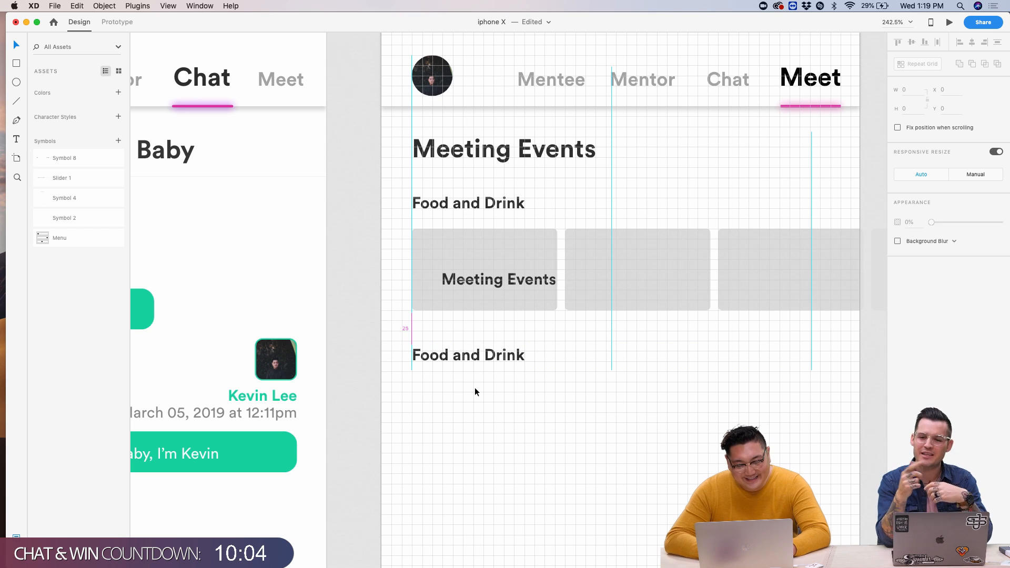
- Retype the copied heading below the cards as 'Activities'
{"action": "double_click", "coordinate": [466, 359]}
{"action": "type", "text": "Activities"}
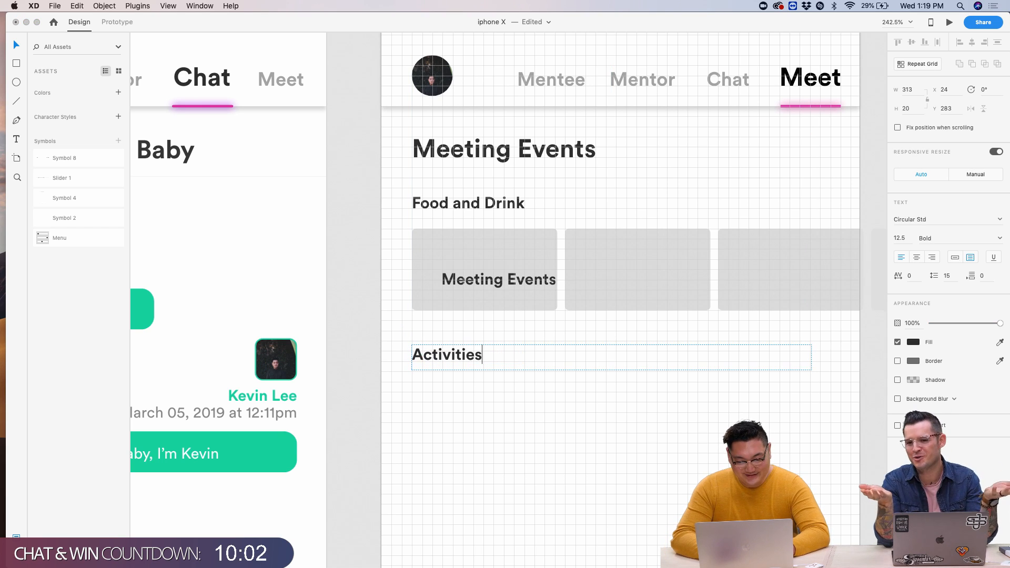
{"action": "scroll", "coordinate": [492, 454], "scroll_direction": "down", "scroll_amount": 5}
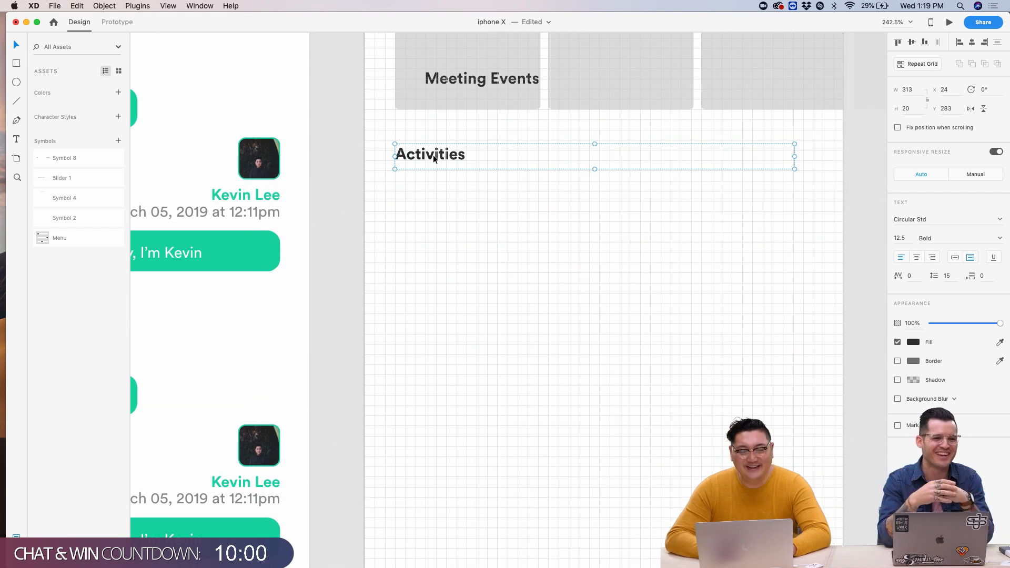
{"action": "left_click_drag", "start_coordinate": [433, 157], "coordinate": [432, 267]}
{"action": "scroll", "coordinate": [433, 267], "scroll_direction": "up", "scroll_amount": 9}
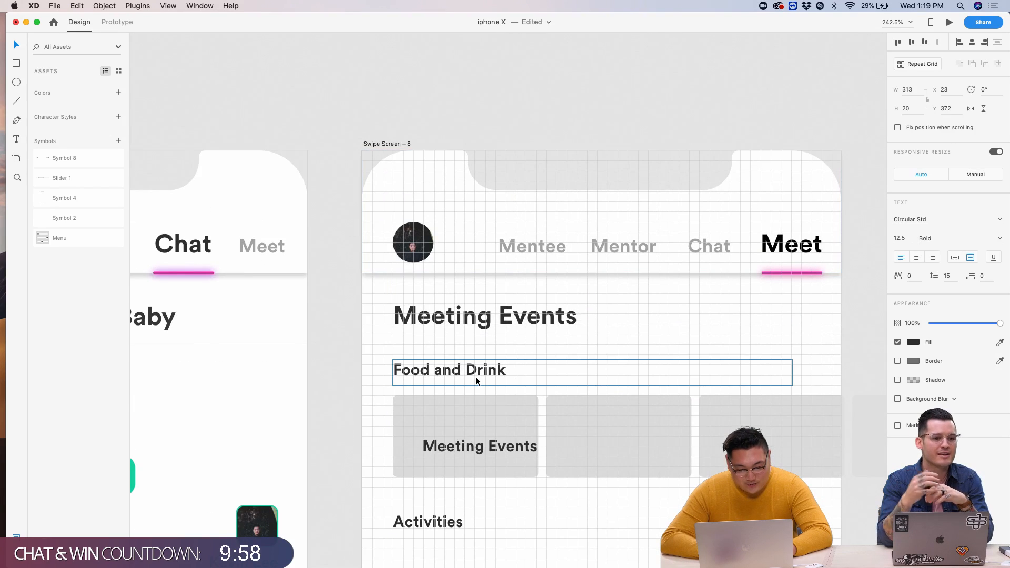
{"action": "scroll", "coordinate": [476, 377], "scroll_direction": "down", "scroll_amount": 3}
- Shift the Activities headings slightly so the spacing between sections is even
{"action": "left_click", "coordinate": [472, 355]}
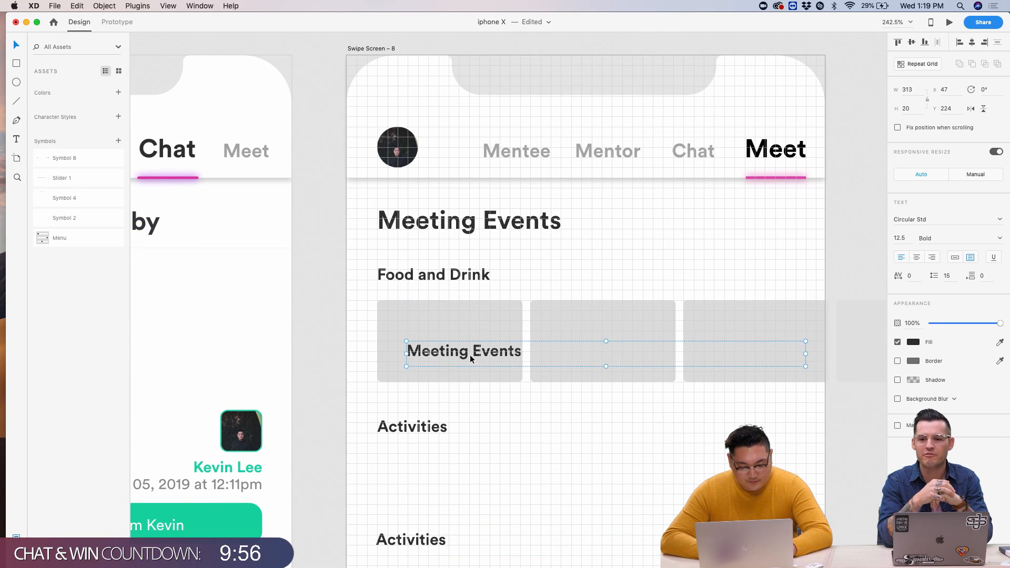
{"action": "scroll", "coordinate": [453, 379], "scroll_direction": "down", "scroll_amount": 3}
{"action": "left_click", "coordinate": [407, 456]}
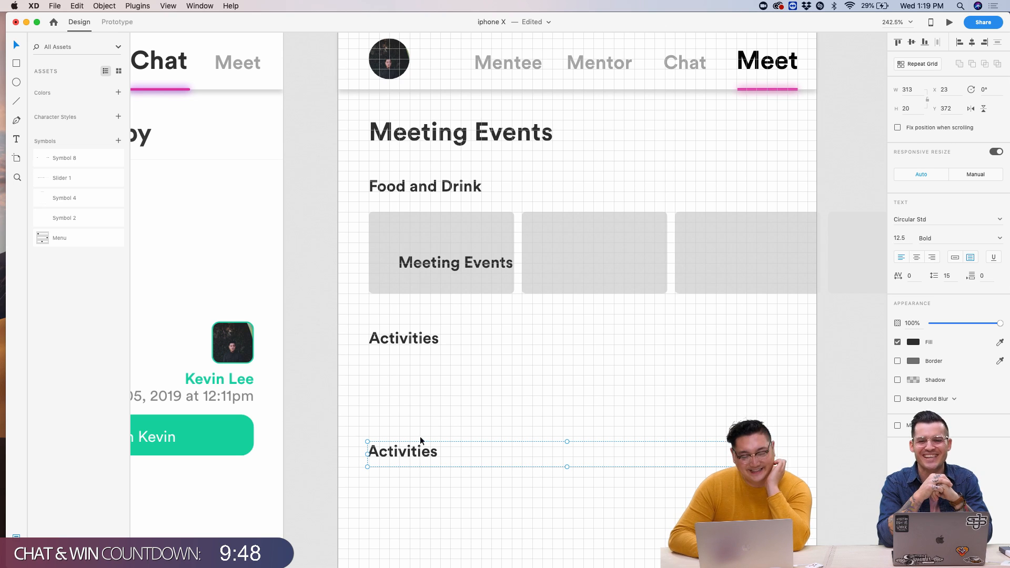
{"action": "left_click", "coordinate": [431, 378]}
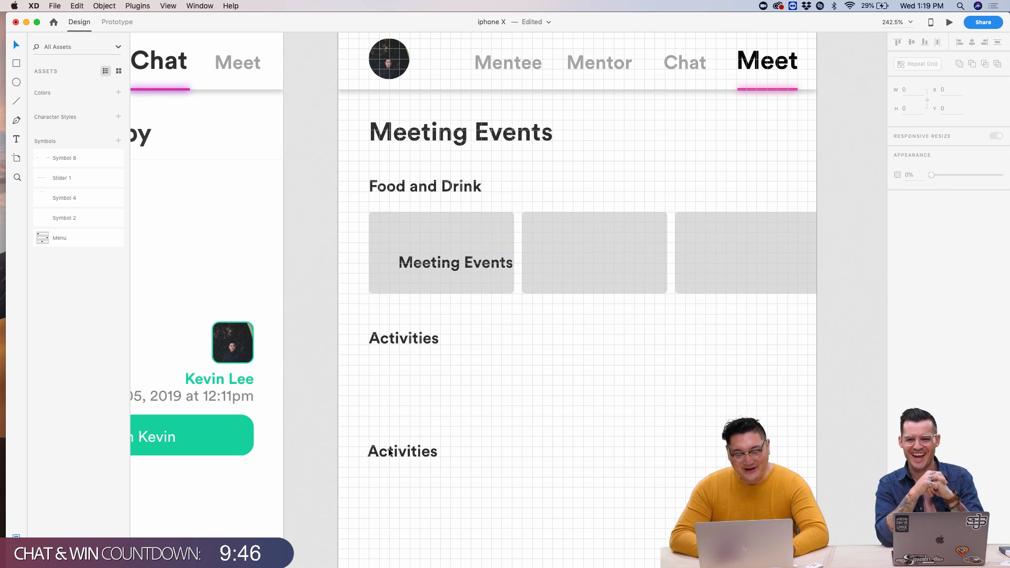
{"action": "scroll", "coordinate": [390, 452], "scroll_direction": "up", "scroll_amount": 5}
{"action": "left_click_drag", "start_coordinate": [387, 452], "coordinate": [392, 474]}
{"action": "left_click_drag", "start_coordinate": [404, 187], "coordinate": [404, 191]}
{"action": "left_click", "coordinate": [453, 274]}
- Center a copy of the Meeting Events divider line between sections, then reposition the first card's label
{"action": "scroll", "coordinate": [453, 274], "scroll_direction": "up", "scroll_amount": 6}
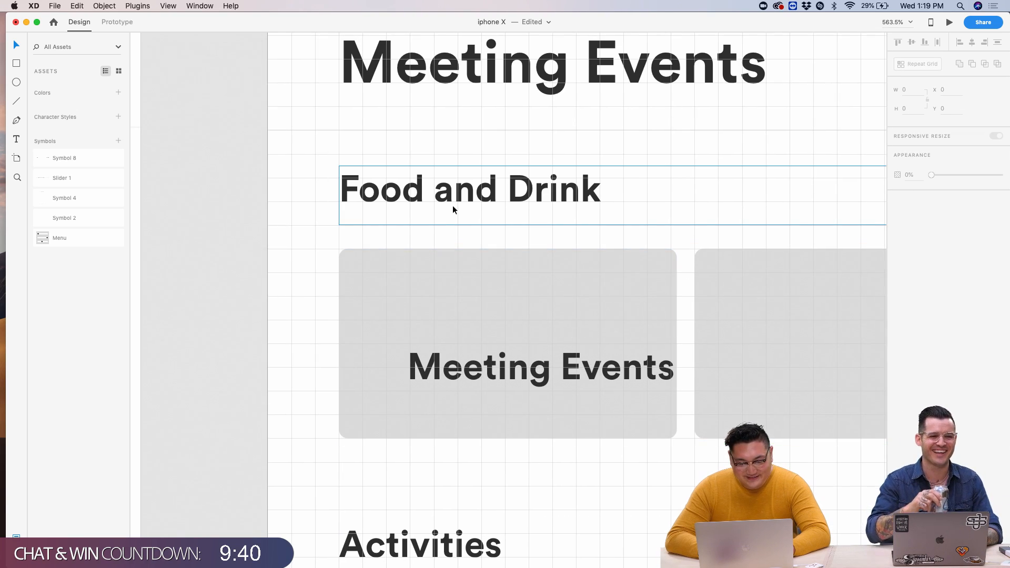
{"action": "left_click", "coordinate": [392, 130]}
{"action": "scroll", "coordinate": [393, 128], "scroll_direction": "down", "scroll_amount": 3}
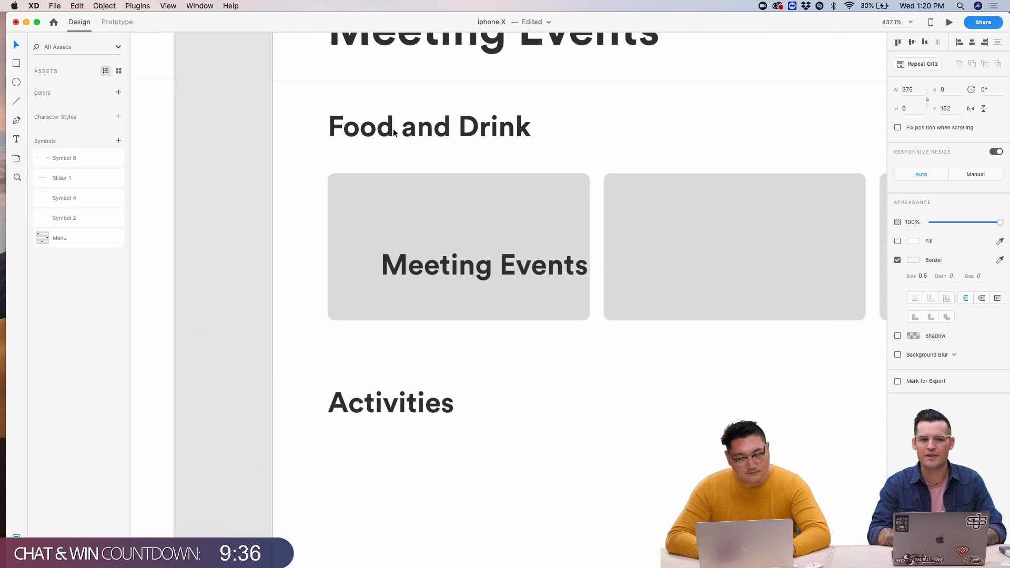
{"action": "key", "text": "super+z"}
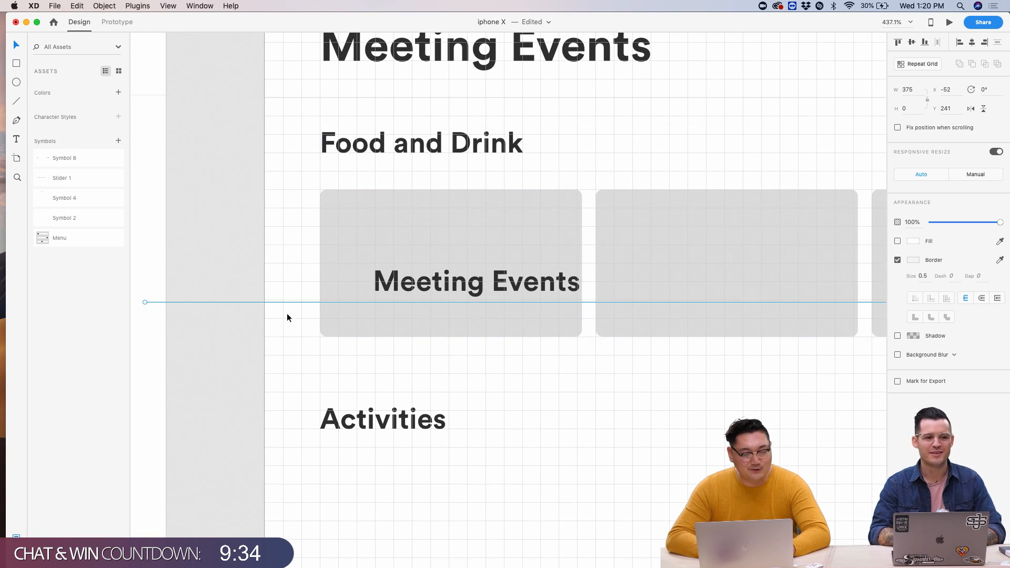
{"action": "left_click_drag", "start_coordinate": [280, 301], "coordinate": [336, 354]}
{"action": "left_click", "coordinate": [287, 301]}
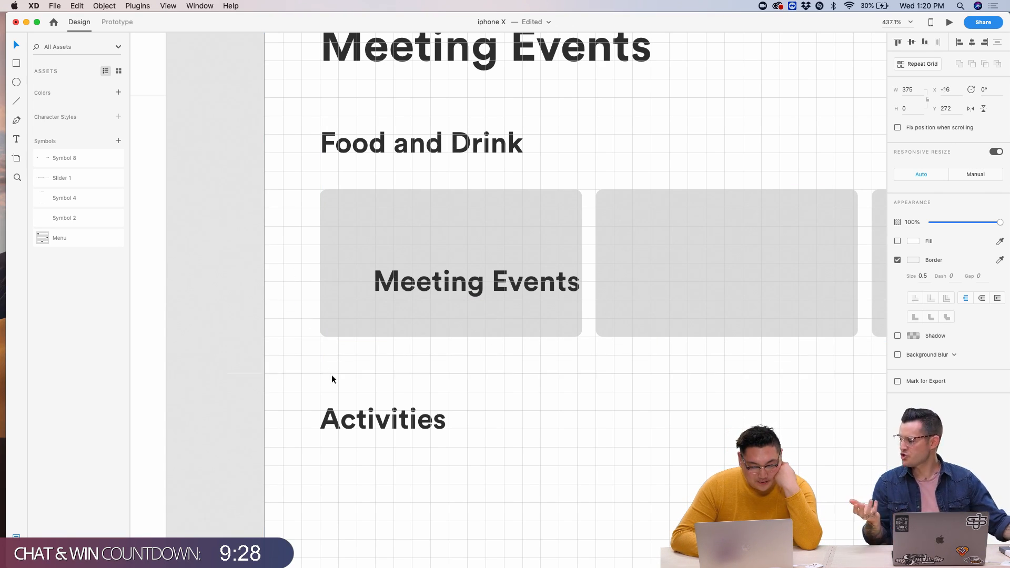
{"action": "left_click_drag", "start_coordinate": [331, 375], "coordinate": [358, 371]}
{"action": "left_click", "coordinate": [442, 340]}
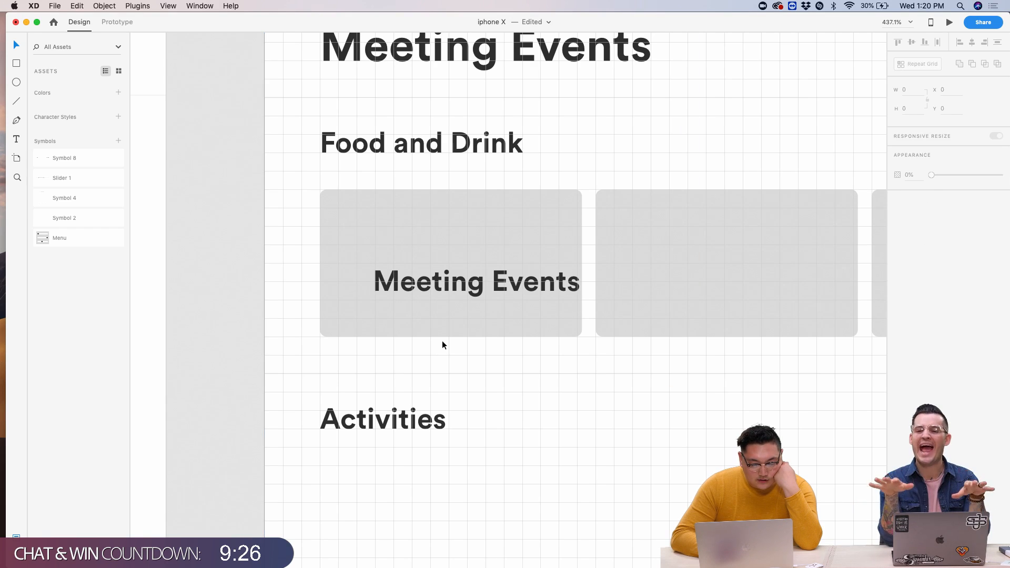
{"action": "left_click_drag", "start_coordinate": [448, 288], "coordinate": [432, 278]}
{"action": "double_click", "coordinate": [431, 277]}
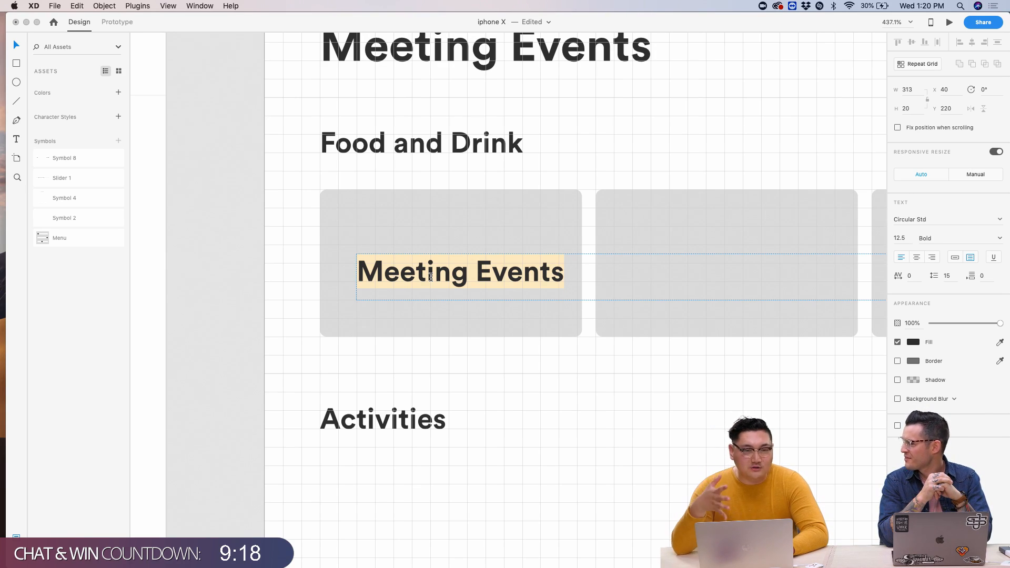
- Fit the card label's box to the first card's width and center its text
{"action": "key", "text": "Escape"}
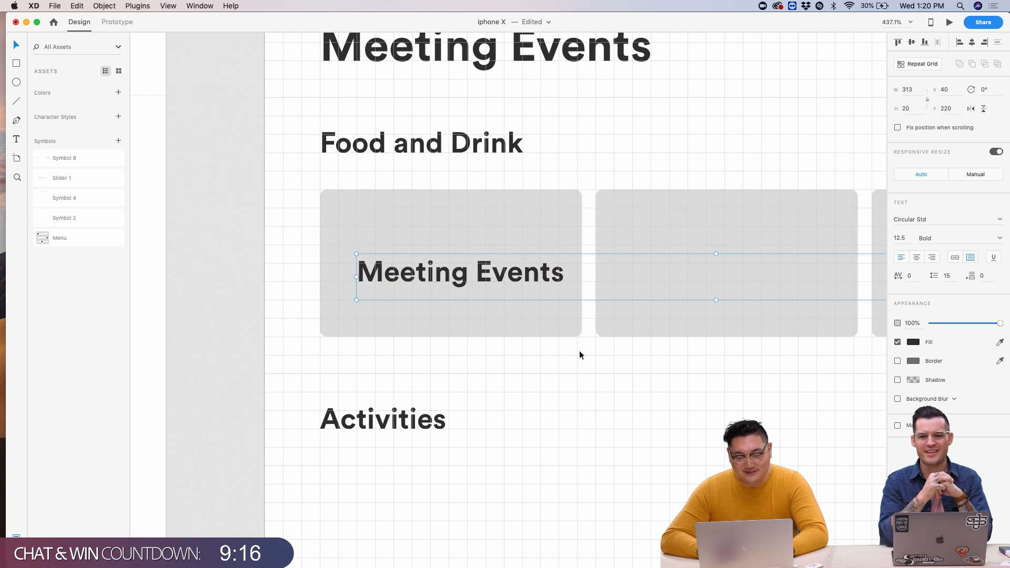
{"action": "scroll", "coordinate": [579, 351], "scroll_direction": "right", "scroll_amount": 5}
{"action": "scroll", "coordinate": [580, 350], "scroll_direction": "down", "scroll_amount": 3}
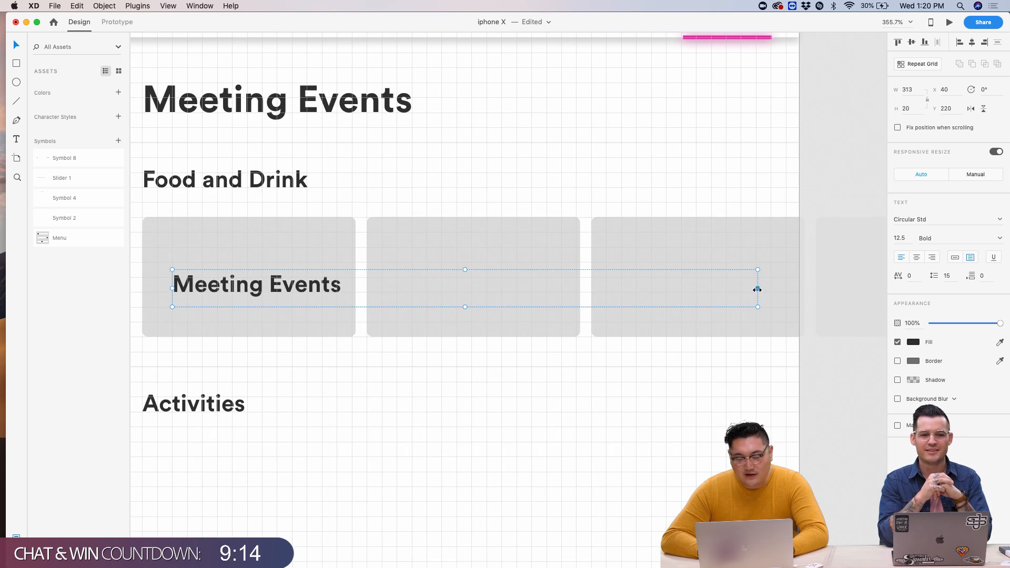
{"action": "left_click_drag", "start_coordinate": [757, 289], "coordinate": [354, 300]}
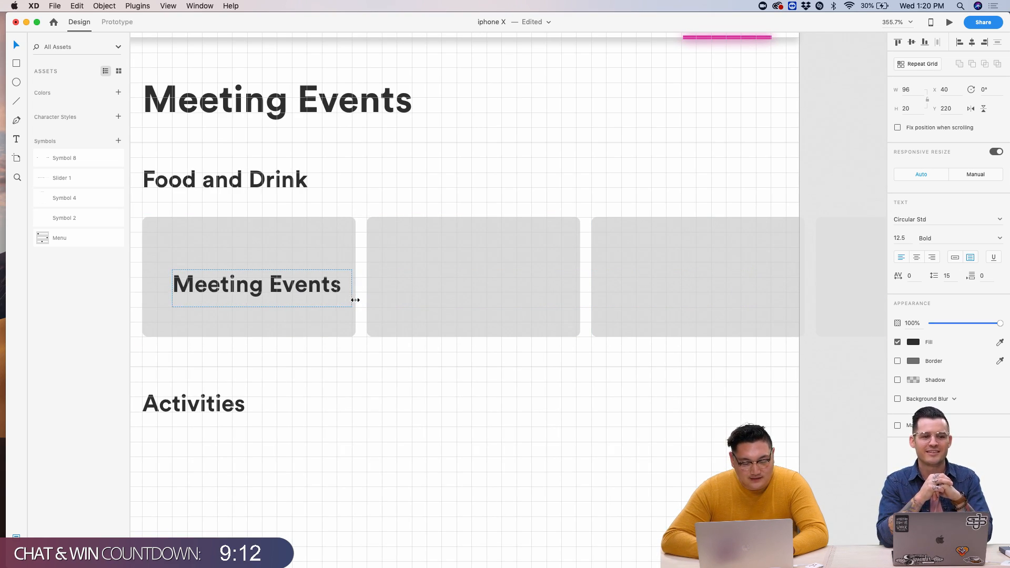
{"action": "scroll", "coordinate": [354, 301], "scroll_direction": "up", "scroll_amount": 5}
{"action": "scroll", "coordinate": [447, 302], "scroll_direction": "left", "scroll_amount": 5}
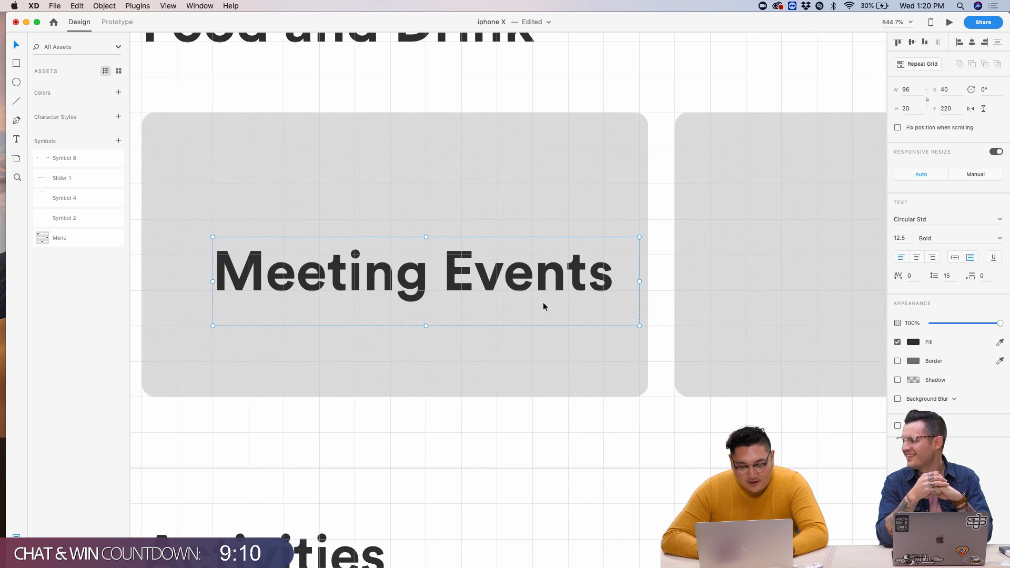
{"action": "left_click_drag", "start_coordinate": [639, 281], "coordinate": [647, 283]}
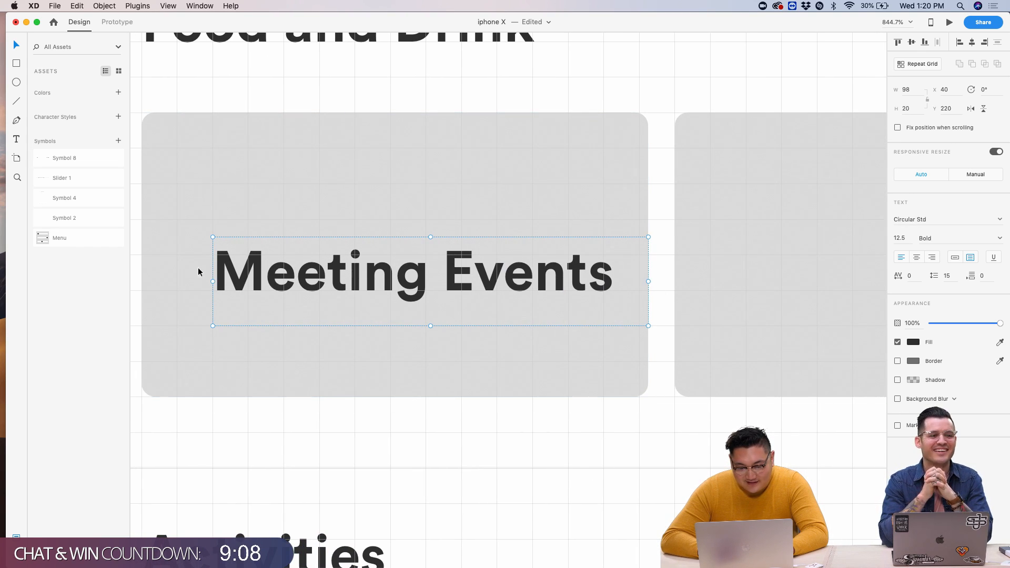
{"action": "left_click_drag", "start_coordinate": [212, 282], "coordinate": [142, 282]}
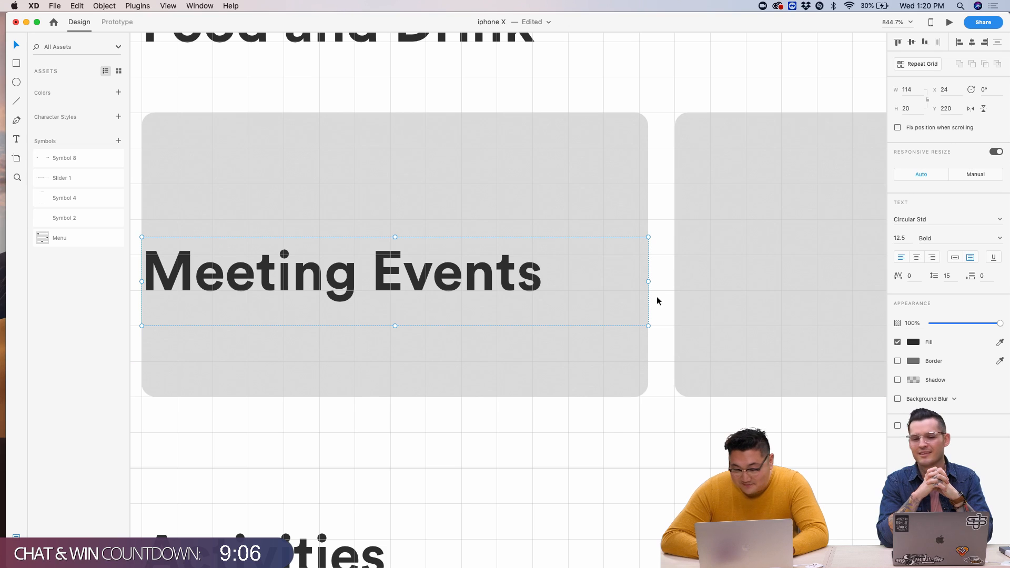
{"action": "left_click", "coordinate": [918, 259]}
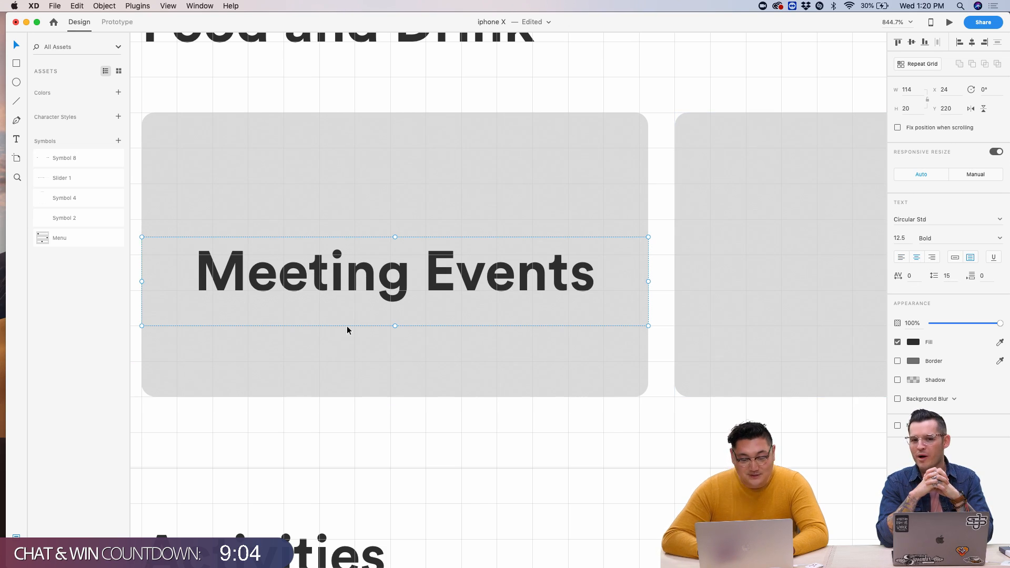
- Nudge the card label down a few pixels
{"action": "scroll", "coordinate": [348, 329], "scroll_direction": "up", "scroll_amount": 3}
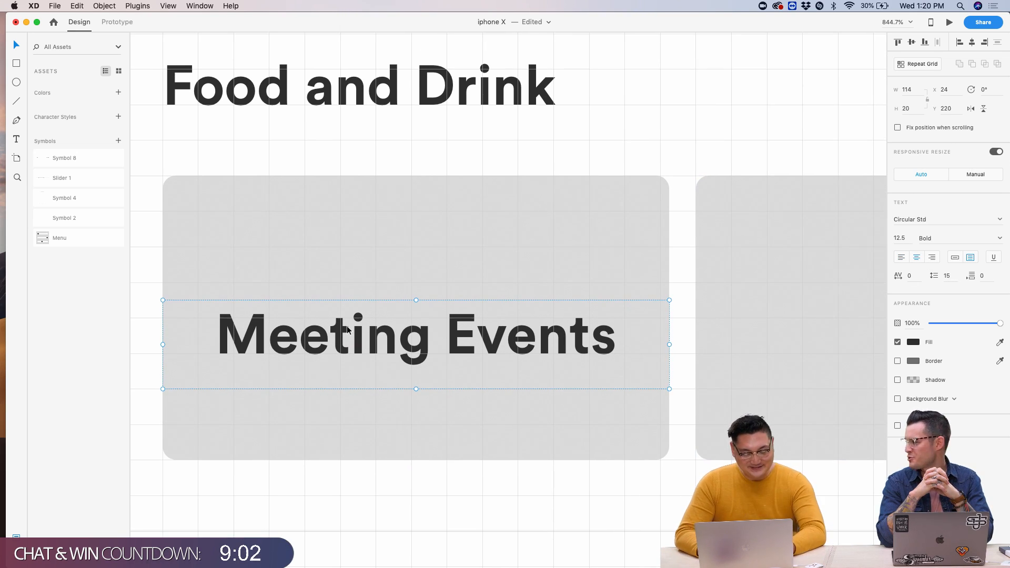
{"action": "key", "text": "shift+Down"}
{"action": "key", "text": "shift+Down"}
{"action": "key", "text": "shift+Up"}
{"action": "key", "text": "Down"}
{"action": "key", "text": "Down"}
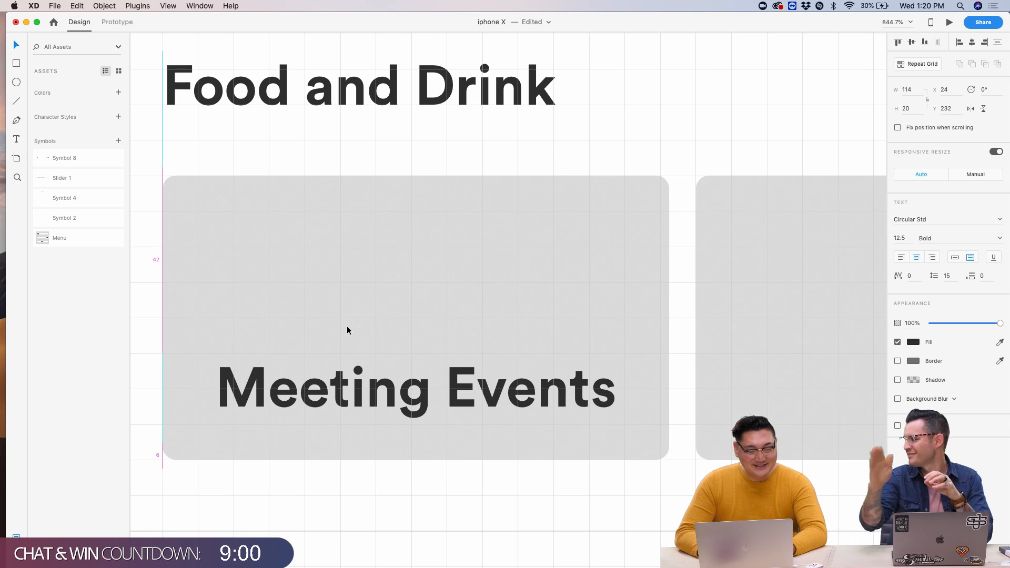
{"action": "key", "text": "Down"}
{"action": "key", "text": "Down"}
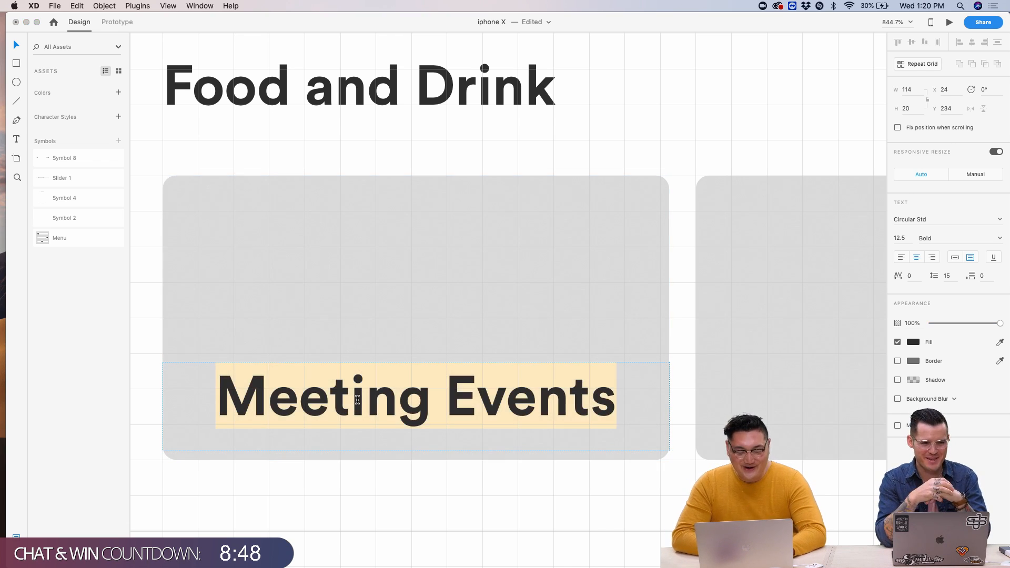
- Change the first card's label text to 'Coffee Shops'
{"action": "scroll", "coordinate": [643, 151], "scroll_direction": "down", "scroll_amount": 3}
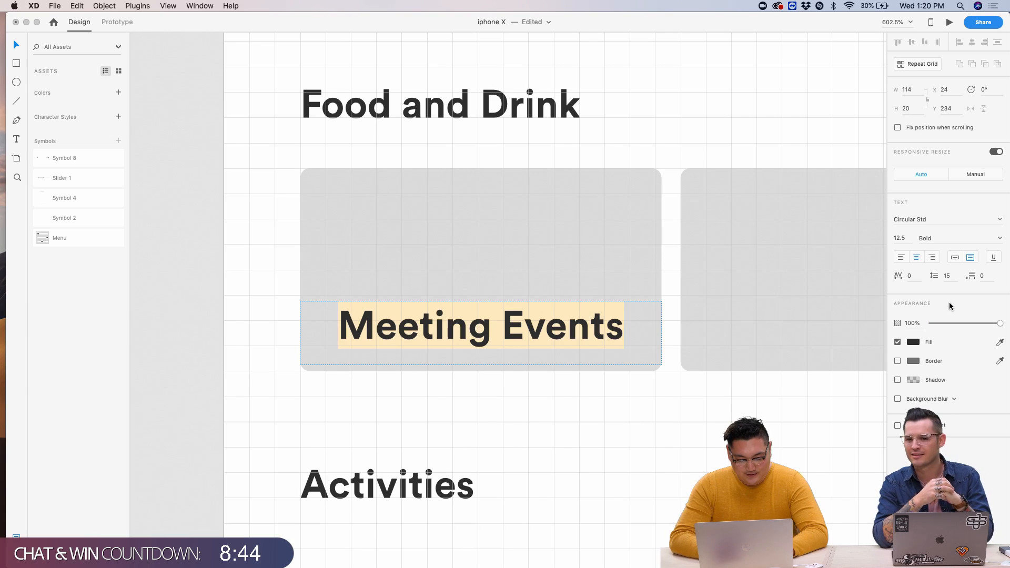
{"action": "type", "text": "Coffe S"}
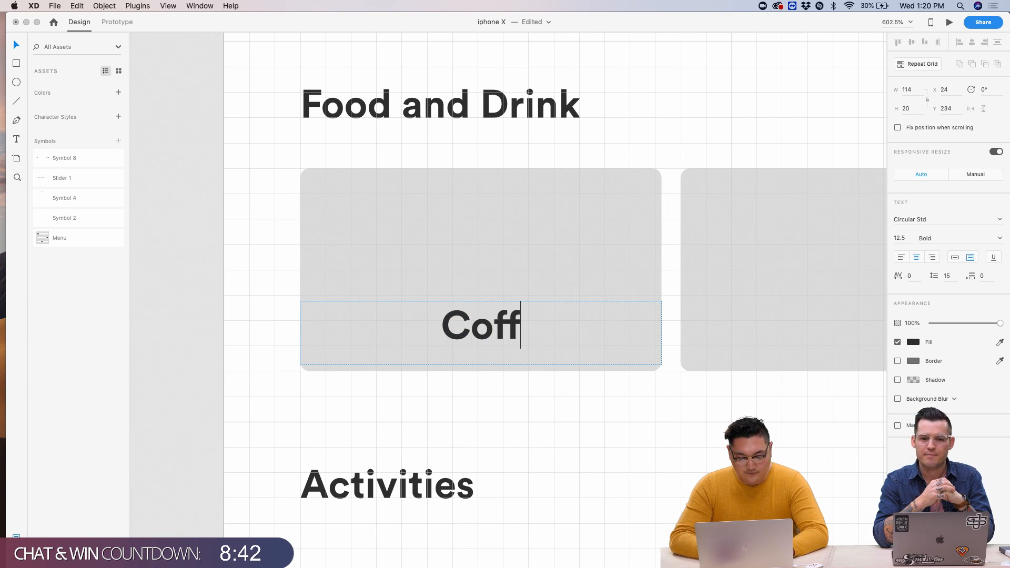
{"action": "key", "text": "BackSpace"}
{"action": "key", "text": "BackSpace"}
{"action": "type", "text": "e Shop"}
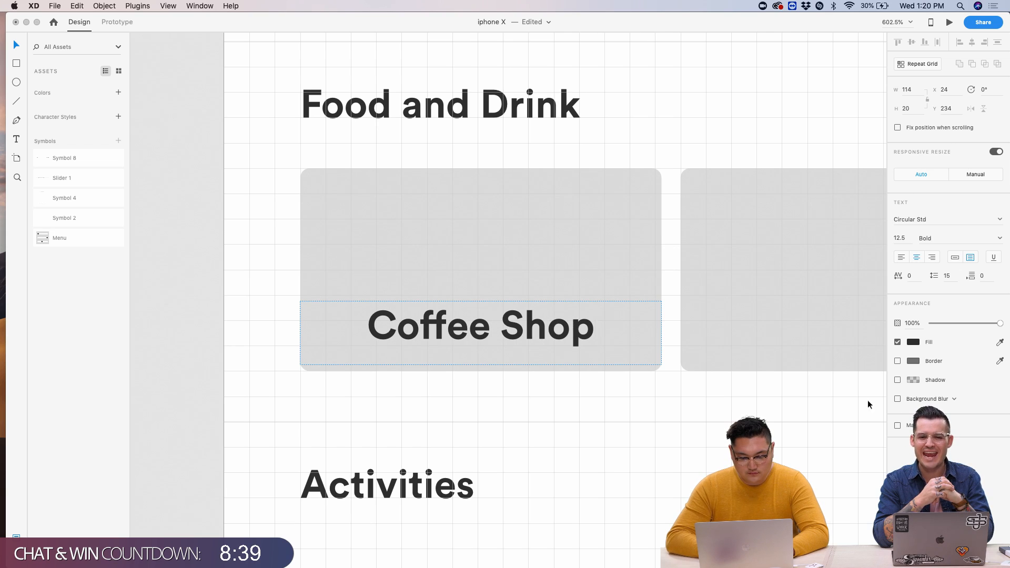
{"action": "scroll", "coordinate": [832, 410], "scroll_direction": "down", "scroll_amount": 4}
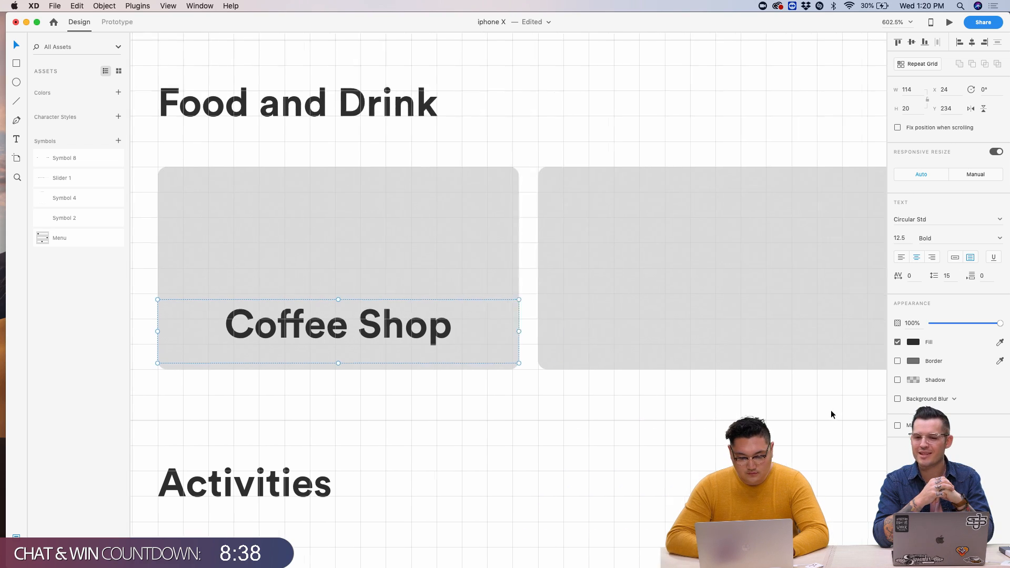
{"action": "type", "text": ","}
{"action": "key", "text": "super+a"}
{"action": "type", "text": "S"}
{"action": "key", "text": "BackSpace"}
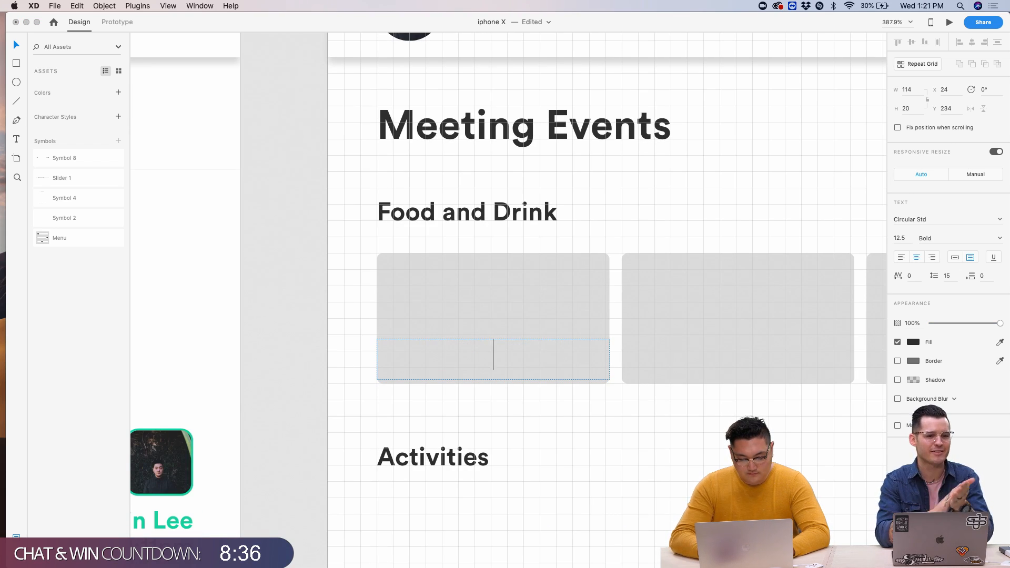
{"action": "type", "text": "Coffee S"}
{"action": "type", "text": "hops"}
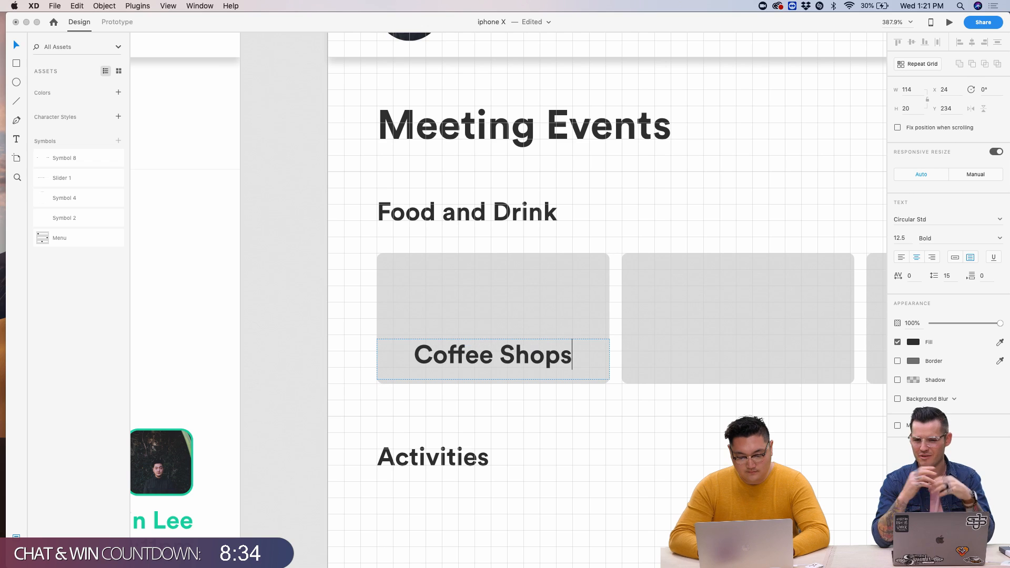
{"action": "key", "text": "Escape"}
{"action": "scroll", "coordinate": [622, 405], "scroll_direction": "right", "scroll_amount": 5}
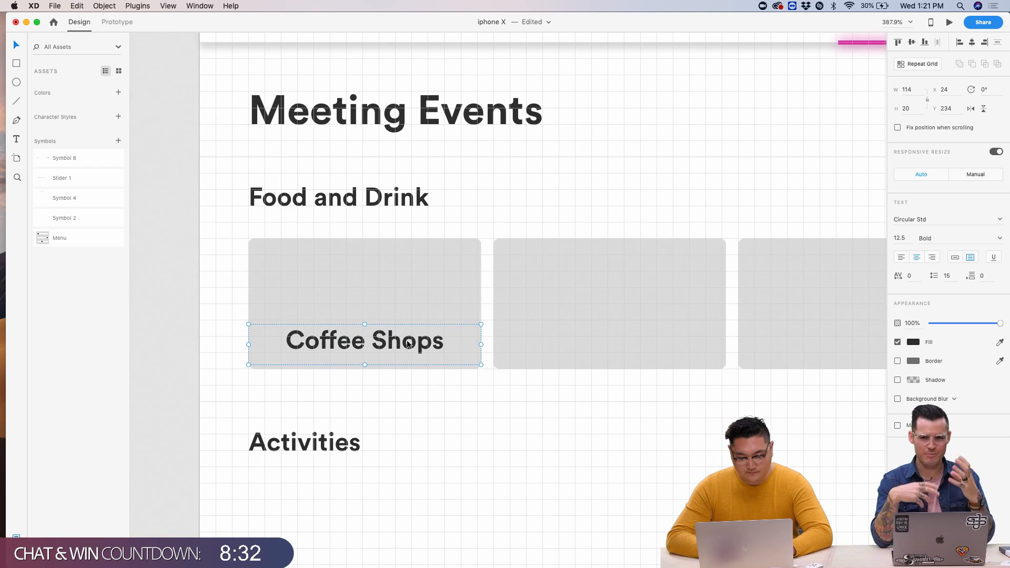
{"action": "key", "text": "Escape"}
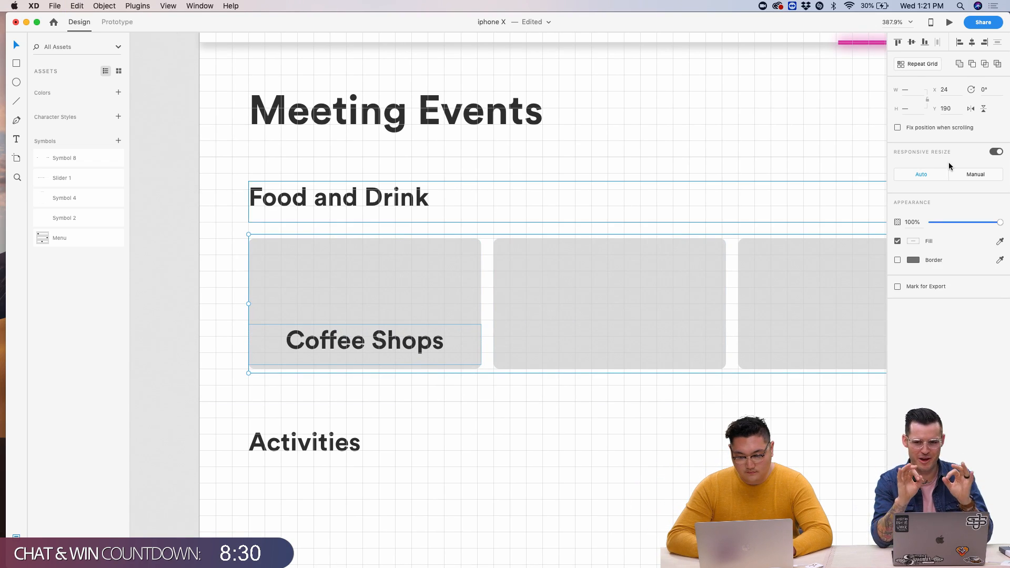
- Make the card row a repeat grid and shrink it to a single card
{"action": "left_click", "coordinate": [914, 68]}
{"action": "scroll", "coordinate": [541, 329], "scroll_direction": "down", "scroll_amount": 5}
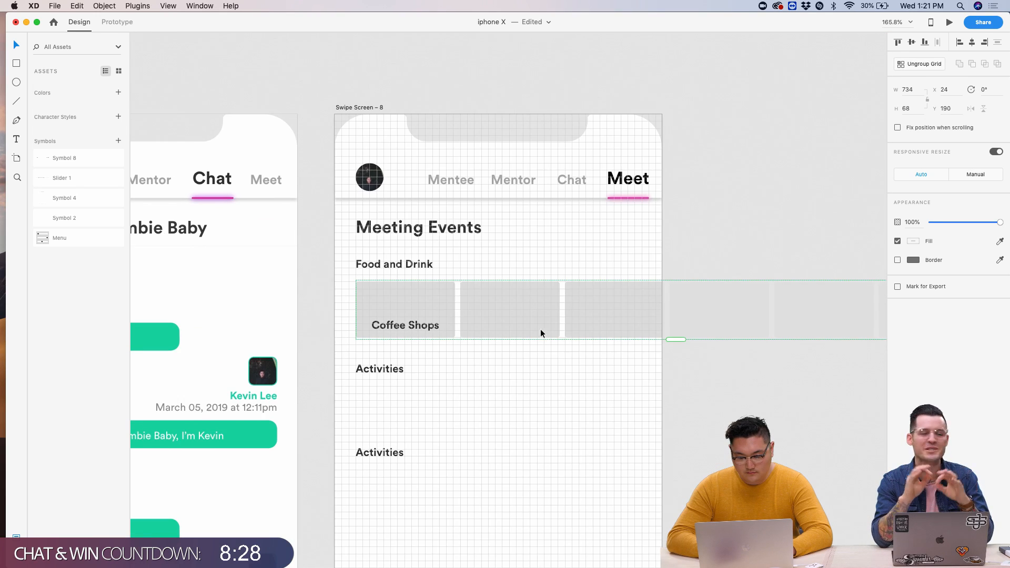
{"action": "scroll", "coordinate": [663, 329], "scroll_direction": "right", "scroll_amount": 5}
{"action": "left_click_drag", "start_coordinate": [692, 318], "coordinate": [186, 318]}
{"action": "scroll", "coordinate": [185, 318], "scroll_direction": "left", "scroll_amount": 3}
{"action": "scroll", "coordinate": [185, 318], "scroll_direction": "up", "scroll_amount": 5}
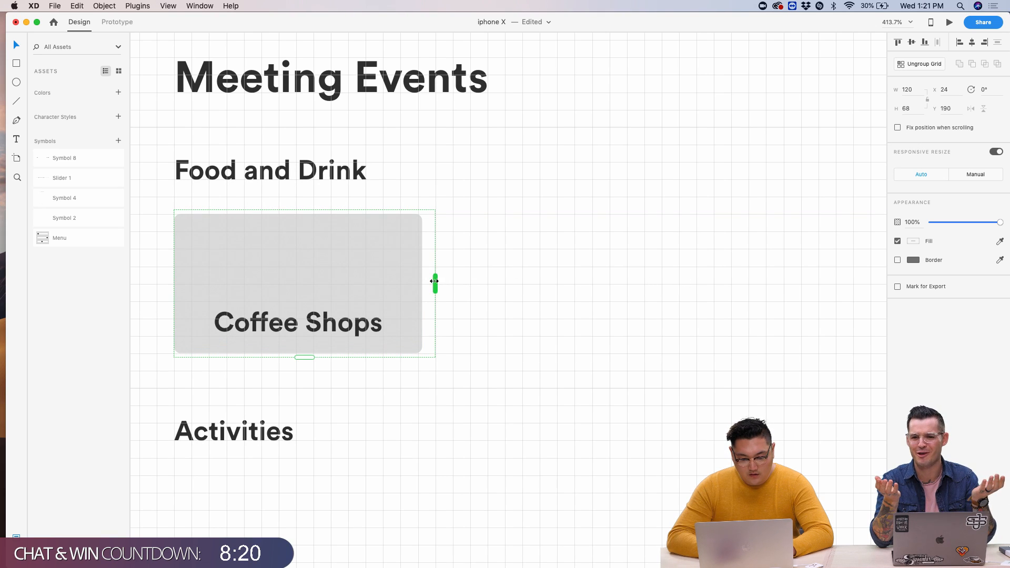
{"action": "left_click_drag", "start_coordinate": [434, 281], "coordinate": [877, 283]}
{"action": "key", "text": "super+z"}
{"action": "left_click", "coordinate": [515, 296]}
{"action": "left_click", "coordinate": [388, 283]}
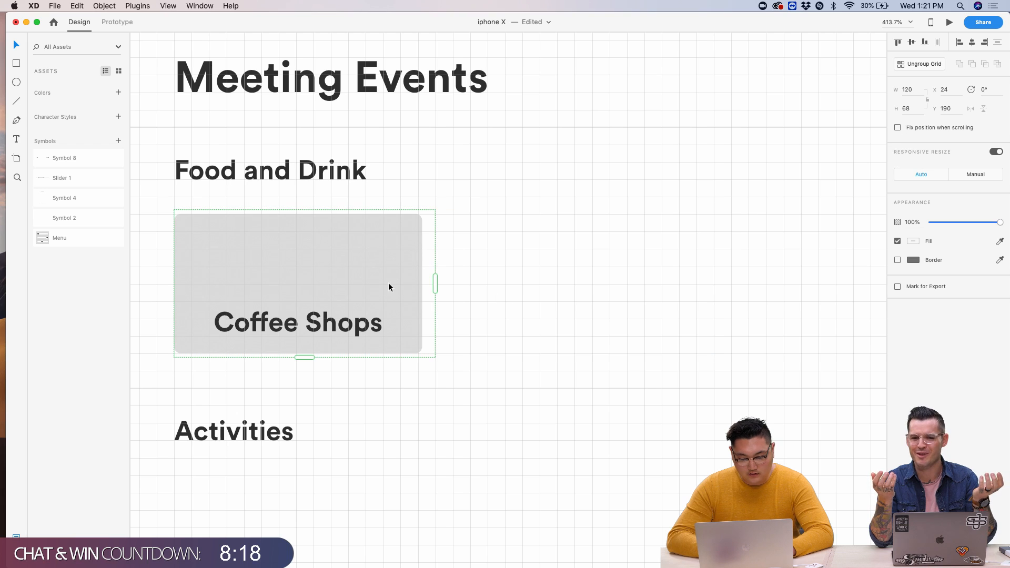
- Ungroup the grid and delete the extra cards, keeping only the Coffee Shops card
{"action": "left_click", "coordinate": [934, 66]}
{"action": "scroll", "coordinate": [592, 206], "scroll_direction": "down", "scroll_amount": 6}
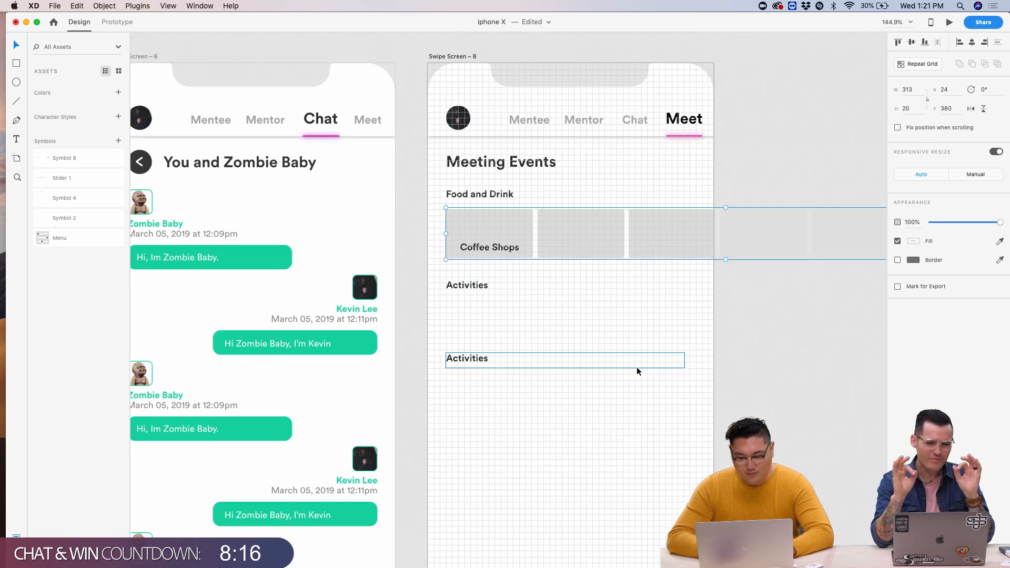
{"action": "double_click", "coordinate": [593, 243]}
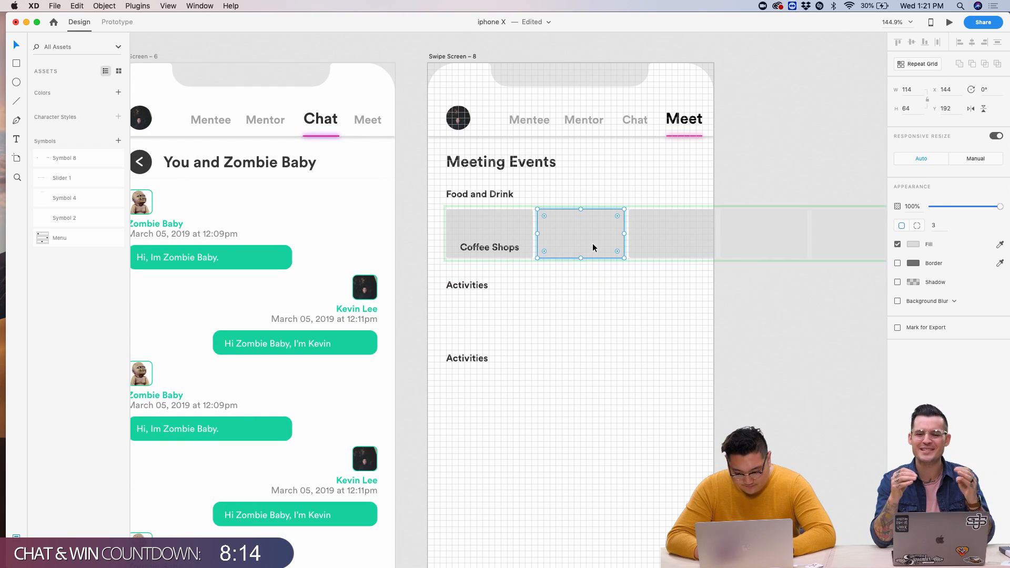
{"action": "key", "text": "z"}
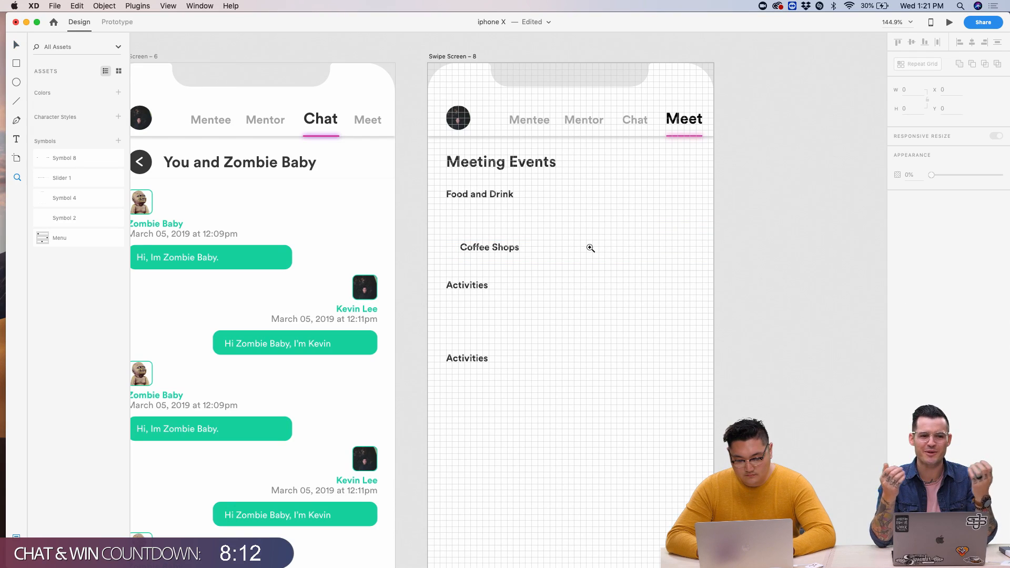
{"action": "key", "text": "v"}
{"action": "left_click", "coordinate": [592, 279]}
{"action": "left_click", "coordinate": [586, 230]}
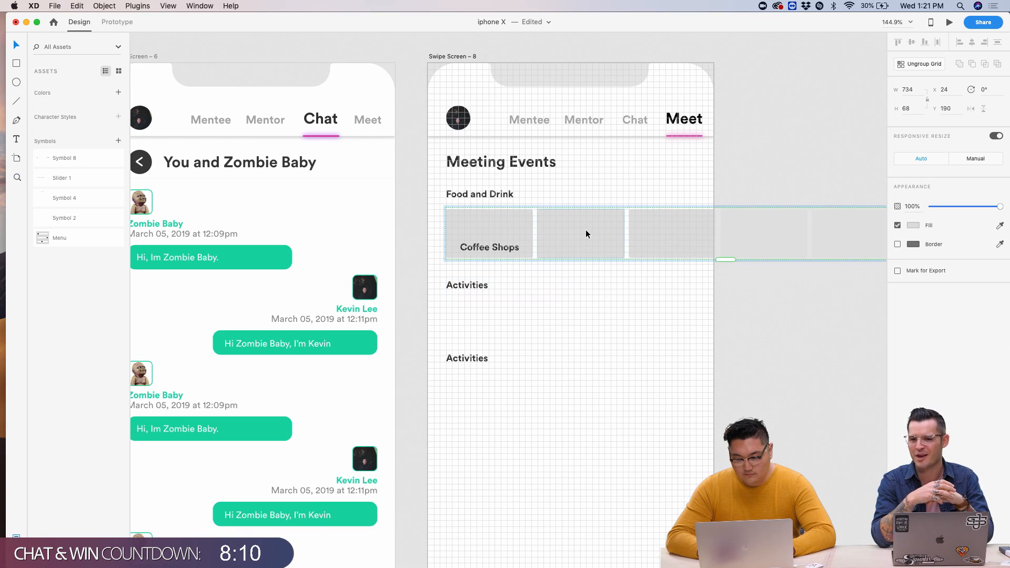
{"action": "left_click", "coordinate": [905, 65]}
{"action": "scroll", "coordinate": [682, 280], "scroll_direction": "right", "scroll_amount": 5}
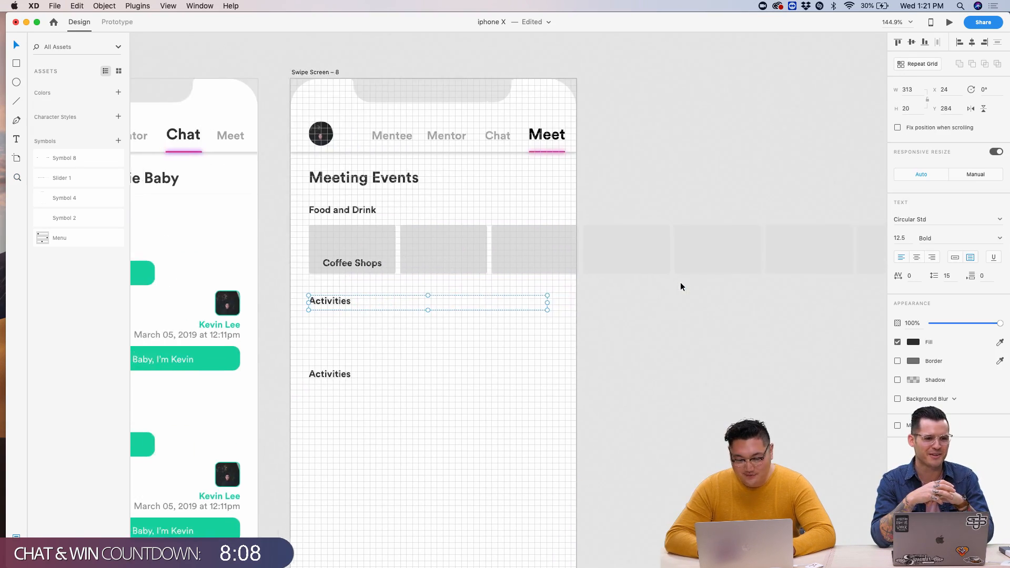
{"action": "left_click", "coordinate": [446, 266]}
{"action": "left_click", "coordinate": [447, 264]}
{"action": "key", "text": "Delete"}
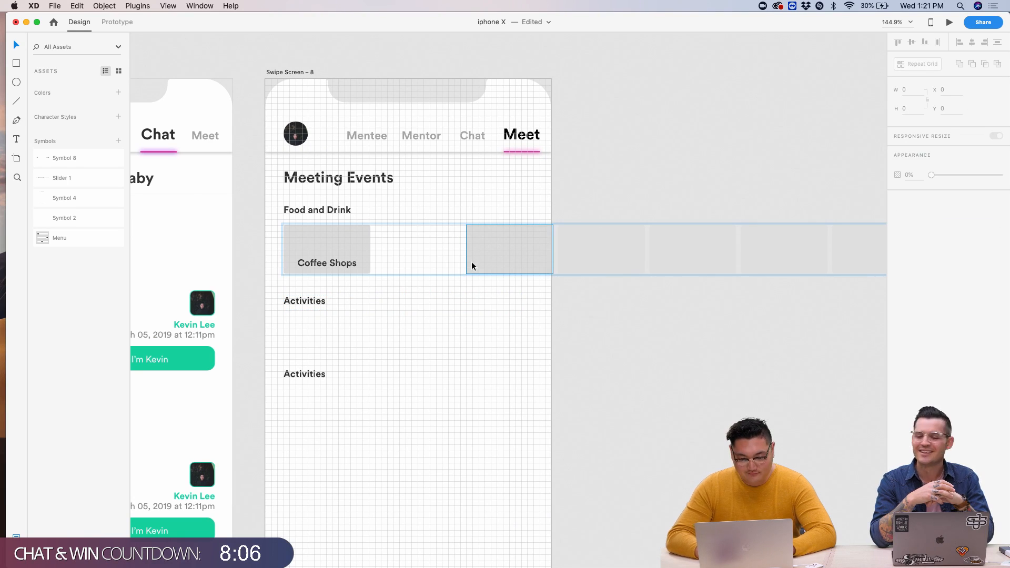
{"action": "left_click_drag", "start_coordinate": [429, 255], "coordinate": [870, 244]}
{"action": "key", "text": "Delete"}
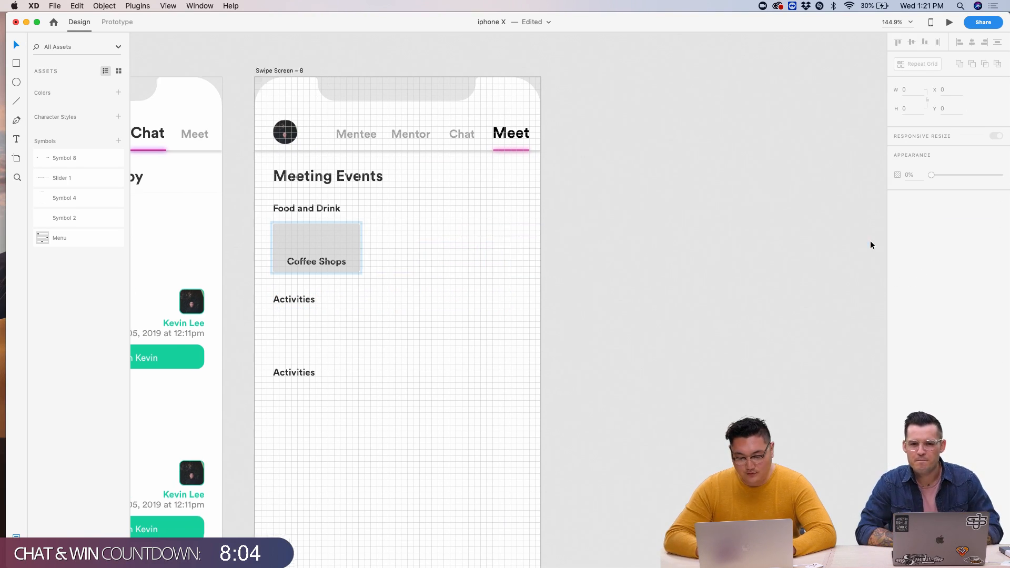
- Repeat the Coffee Shops card into three and narrow its background and label
{"action": "scroll", "coordinate": [665, 259], "scroll_direction": "left", "scroll_amount": 2}
{"action": "left_click", "coordinate": [327, 239]}
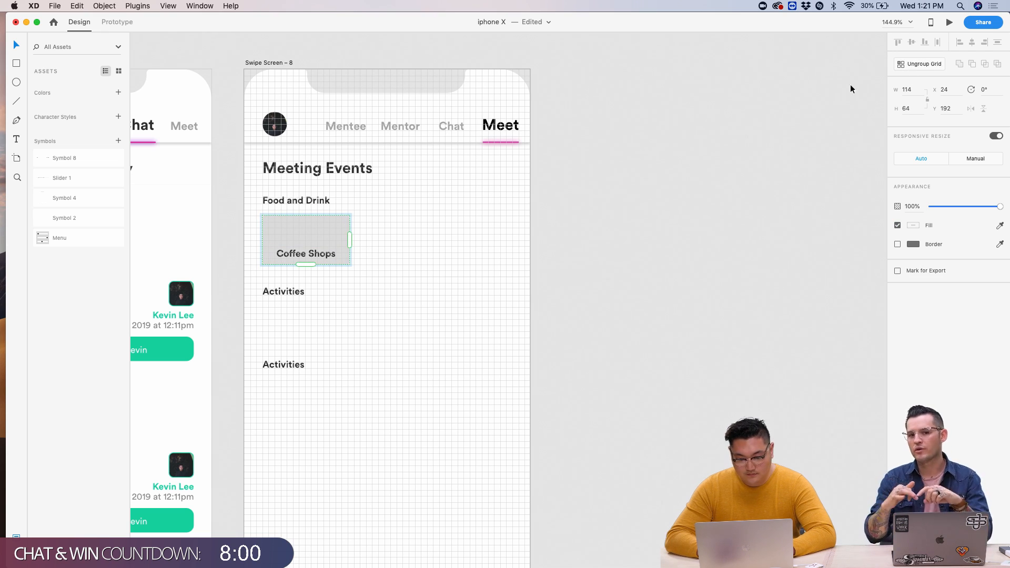
{"action": "left_click_drag", "start_coordinate": [352, 240], "coordinate": [569, 241]}
{"action": "scroll", "coordinate": [259, 252], "scroll_direction": "up", "scroll_amount": 8}
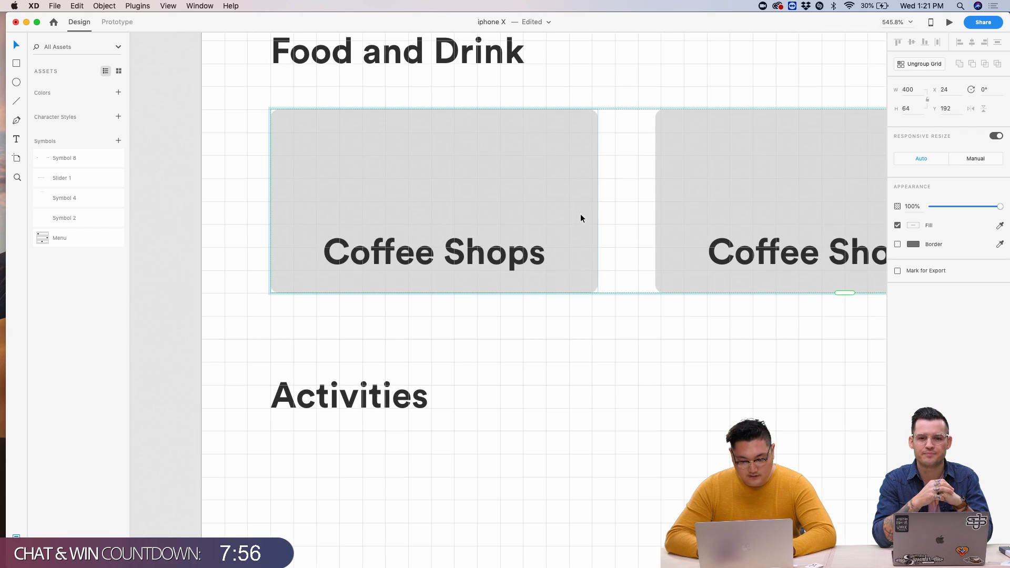
{"action": "double_click", "coordinate": [556, 197]}
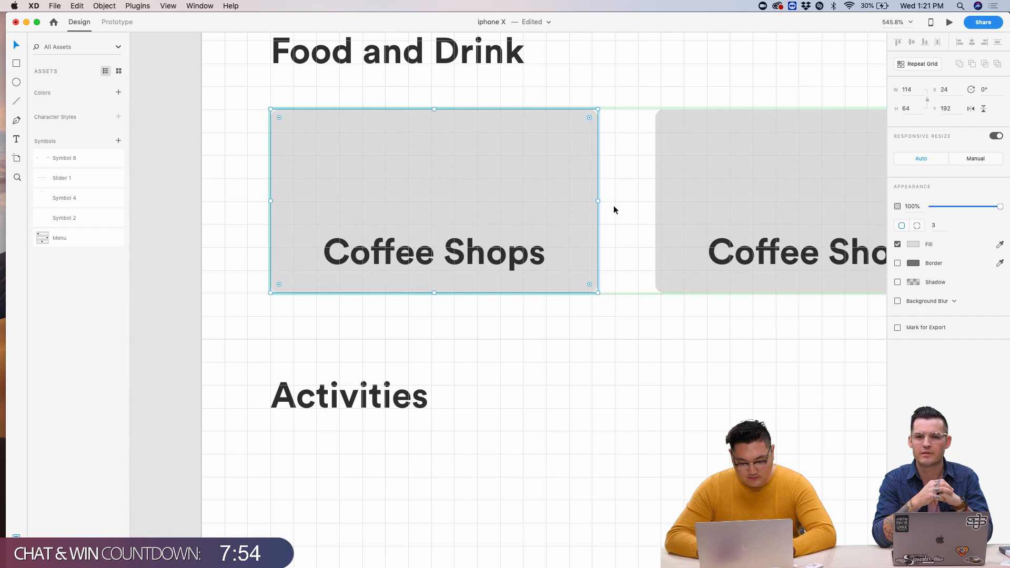
{"action": "left_click_drag", "start_coordinate": [596, 201], "coordinate": [590, 201]}
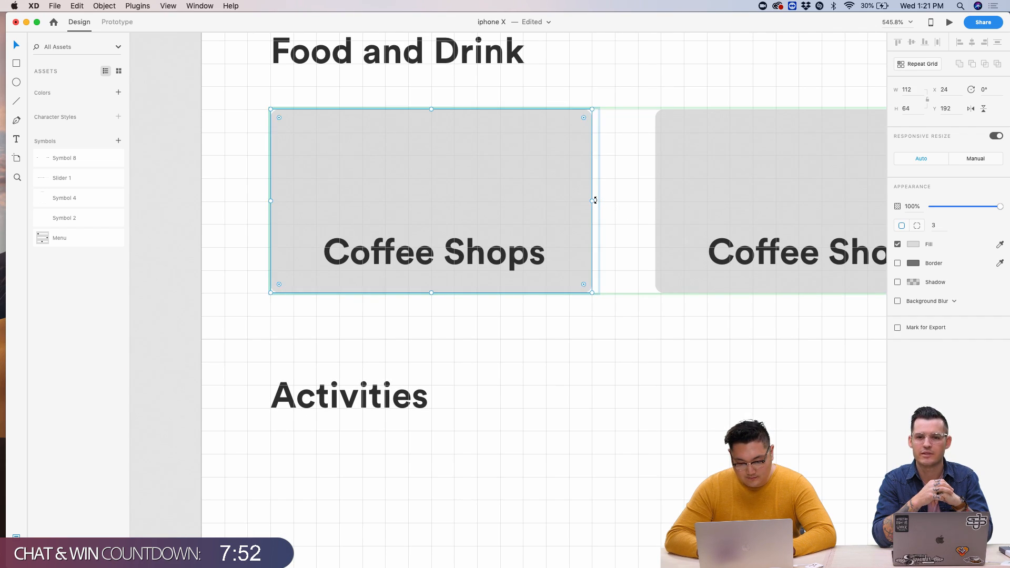
{"action": "scroll", "coordinate": [590, 202], "scroll_direction": "up", "scroll_amount": 5}
{"action": "left_click", "coordinate": [459, 327]}
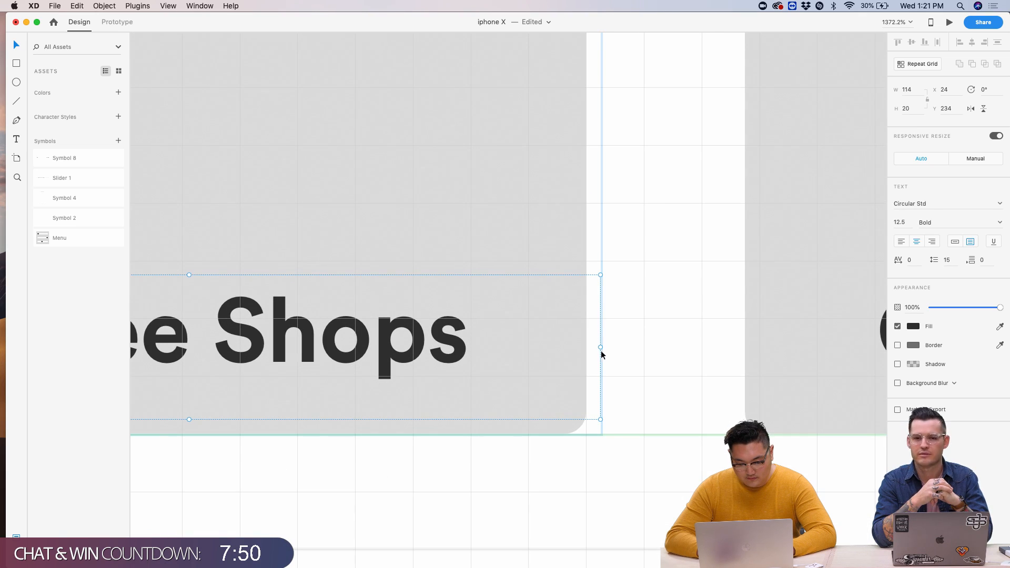
{"action": "left_click_drag", "start_coordinate": [597, 348], "coordinate": [583, 344]}
{"action": "scroll", "coordinate": [604, 337], "scroll_direction": "down", "scroll_amount": 5}
{"action": "key", "text": "Escape"}
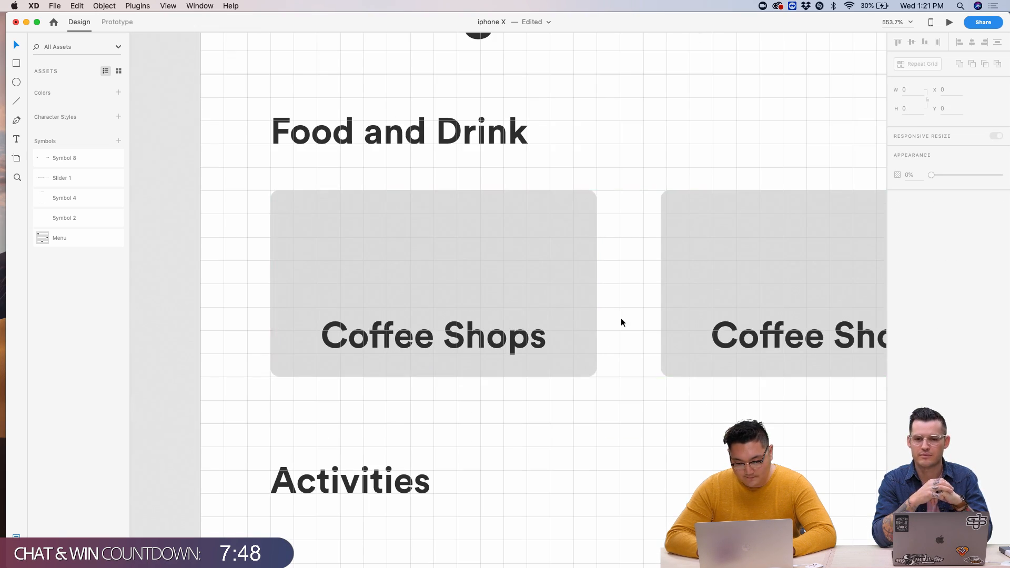
- Turn the Coffee Shops cards into a repeat grid with narrower gaps
{"action": "left_click", "coordinate": [602, 464]}
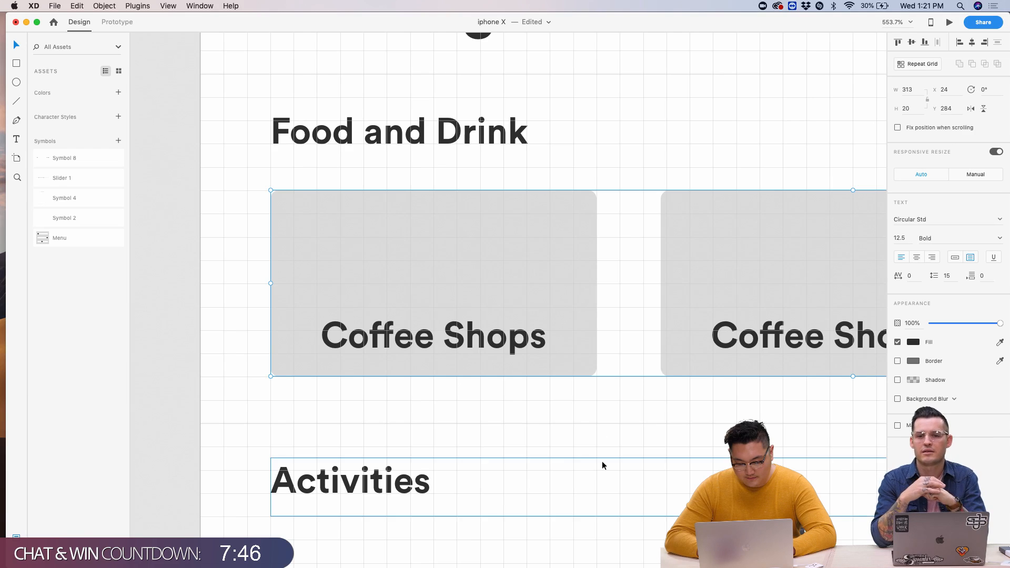
{"action": "left_click", "coordinate": [633, 335]}
{"action": "left_click", "coordinate": [590, 169]}
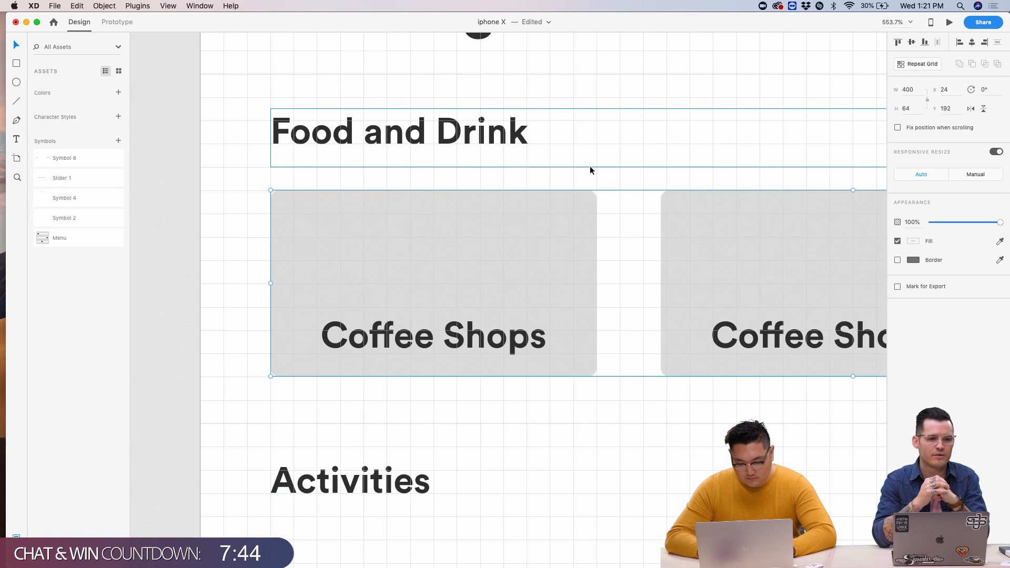
{"action": "scroll", "coordinate": [590, 170], "scroll_direction": "down", "scroll_amount": 5}
{"action": "left_click", "coordinate": [516, 223]}
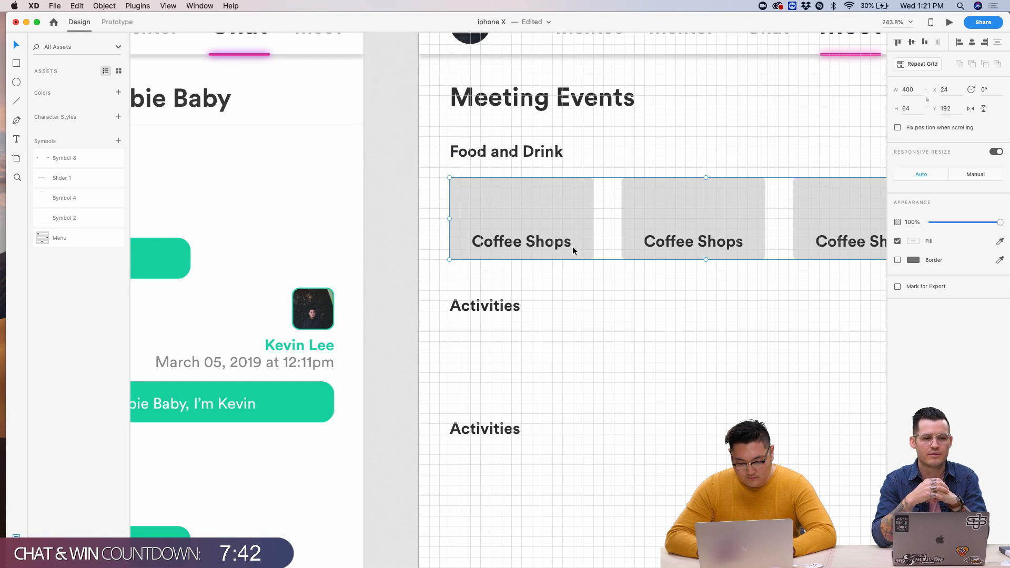
{"action": "scroll", "coordinate": [748, 261], "scroll_direction": "right", "scroll_amount": 5}
{"action": "key", "text": "super+r"}
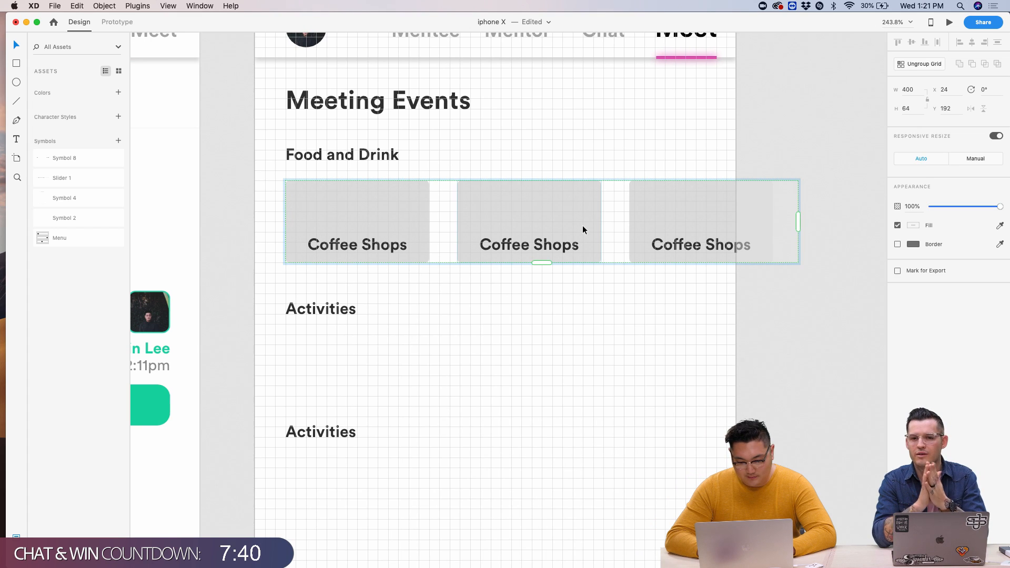
{"action": "scroll", "coordinate": [445, 230], "scroll_direction": "up", "scroll_amount": 5}
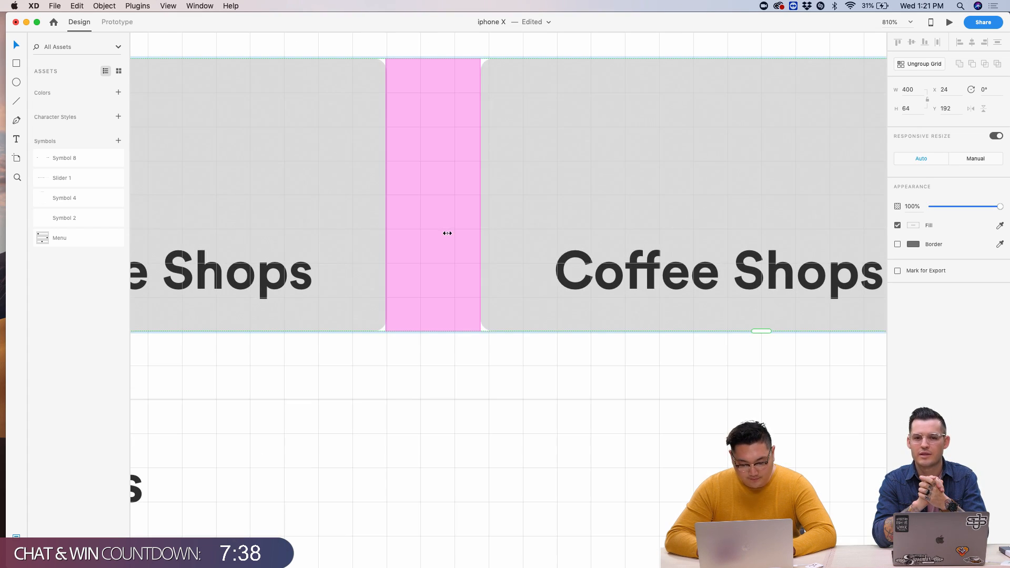
{"action": "left_click_drag", "start_coordinate": [444, 230], "coordinate": [420, 228]}
- Extend the Coffee Shops repeat grid to the right to add another card
{"action": "left_click", "coordinate": [452, 361]}
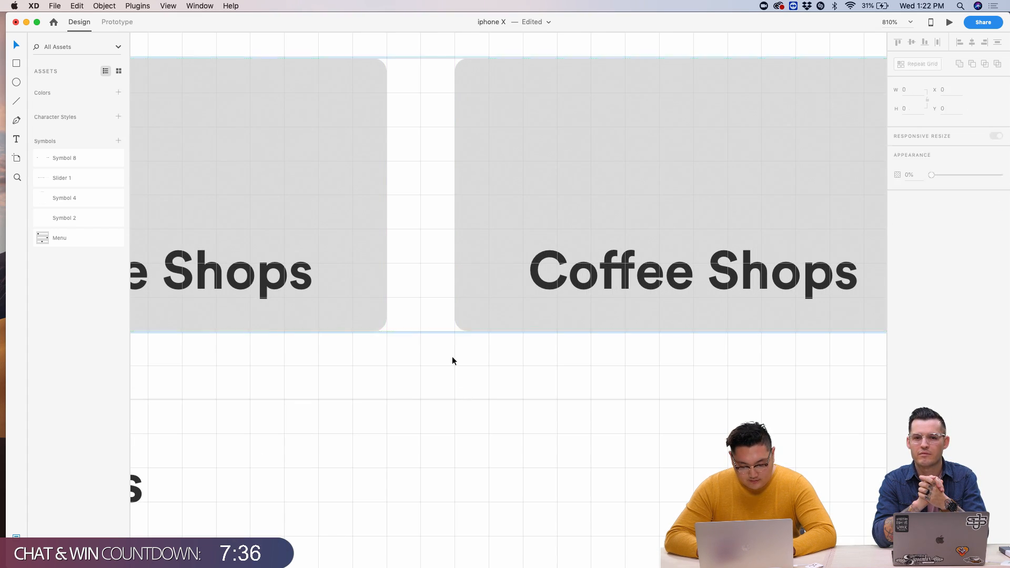
{"action": "scroll", "coordinate": [453, 361], "scroll_direction": "down", "scroll_amount": 5}
{"action": "scroll", "coordinate": [647, 323], "scroll_direction": "down", "scroll_amount": 3}
{"action": "left_click", "coordinate": [627, 313]}
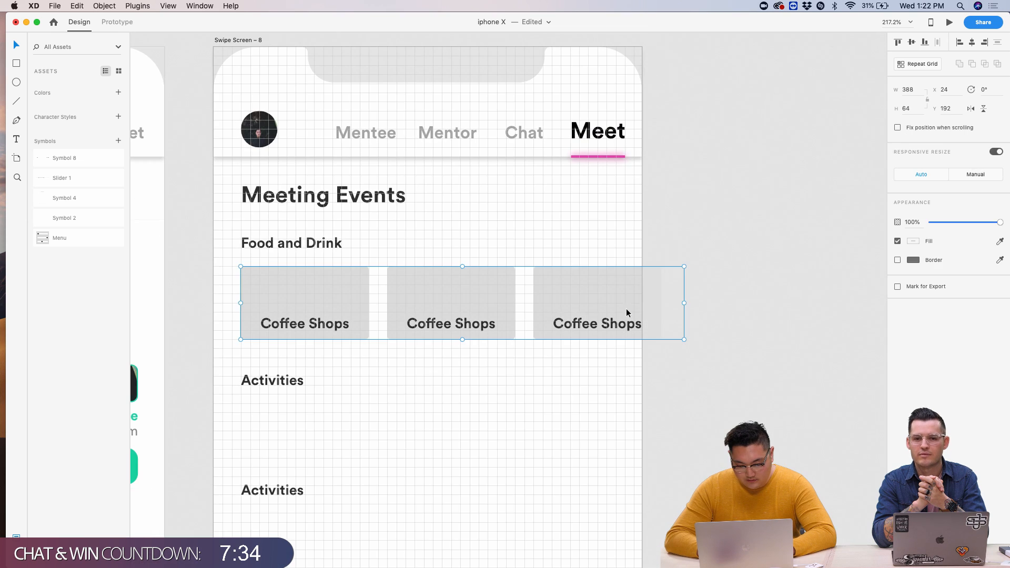
{"action": "left_click_drag", "start_coordinate": [706, 303], "coordinate": [817, 303]}
{"action": "left_click", "coordinate": [684, 367]}
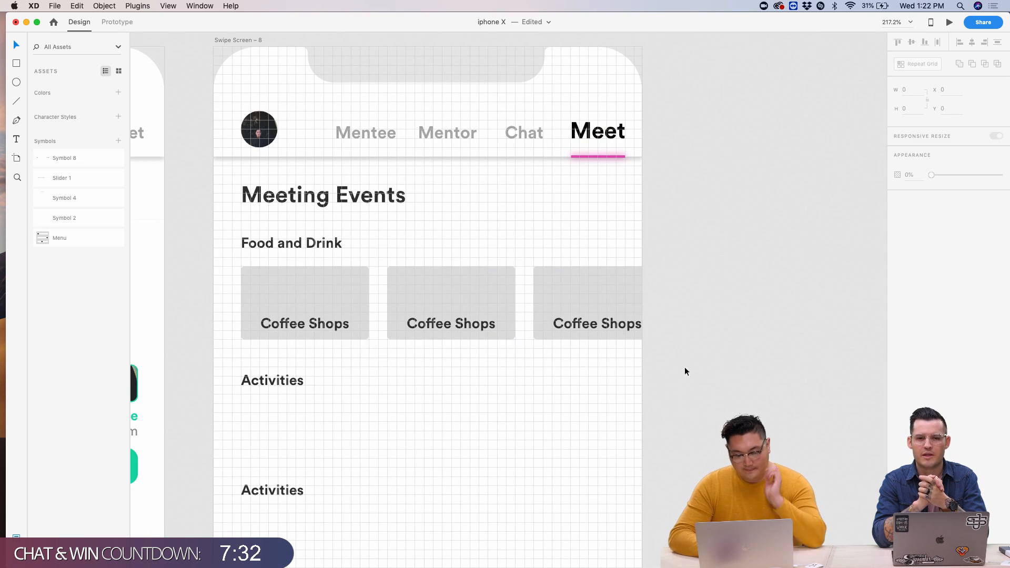
{"action": "left_click", "coordinate": [450, 331]}
- Relabel the second and third cards 'Breweries' and 'Lunch Spots'
{"action": "double_click", "coordinate": [456, 326]}
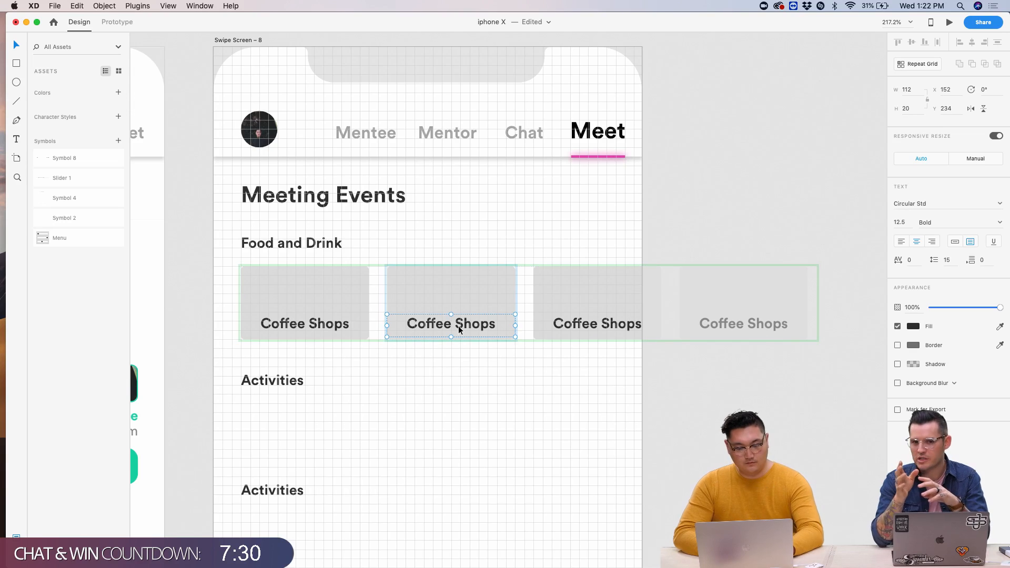
{"action": "double_click", "coordinate": [458, 326]}
{"action": "type", "text": "Breweries"}
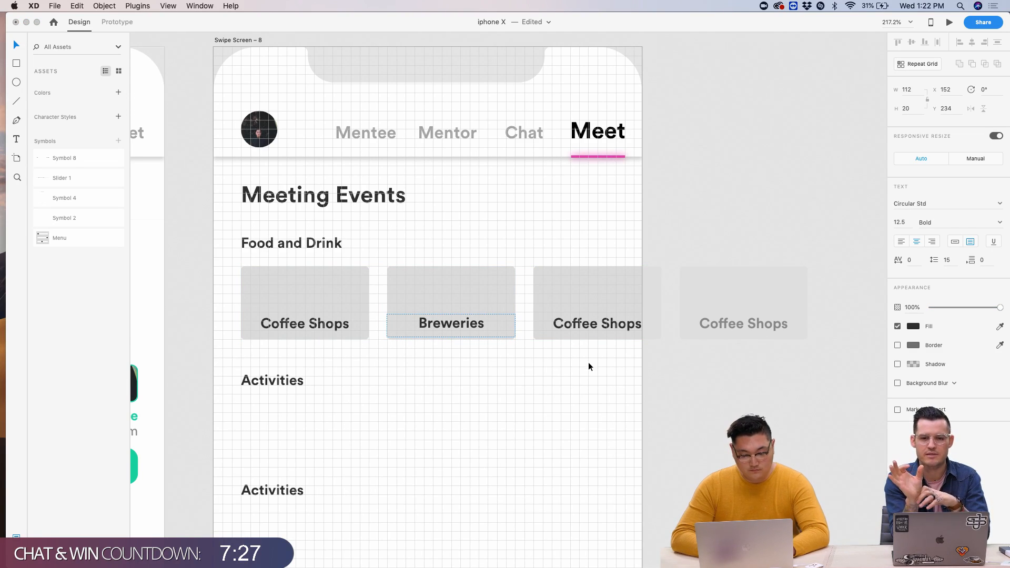
{"action": "key", "text": "Escape"}
{"action": "double_click", "coordinate": [601, 327]}
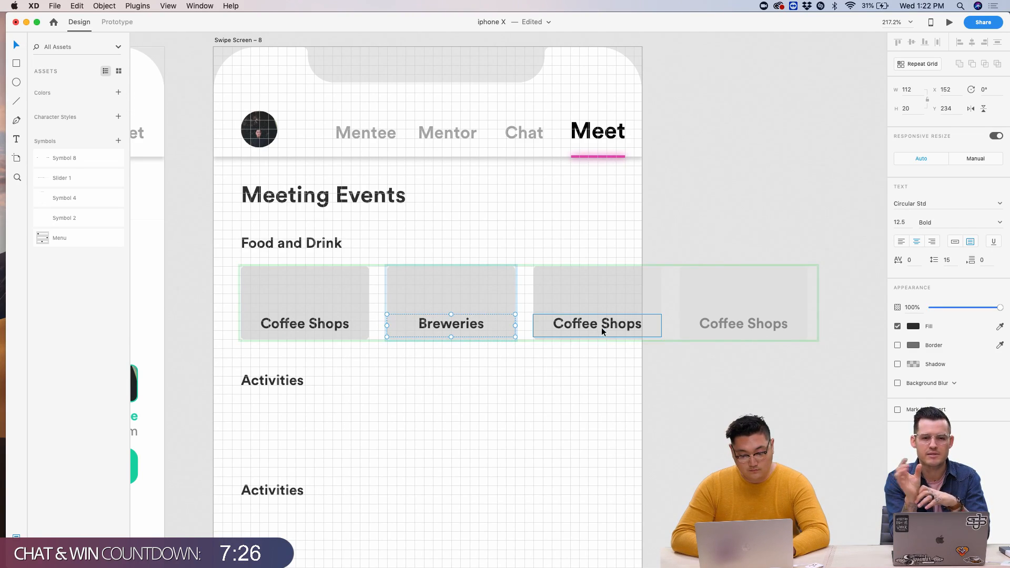
{"action": "double_click", "coordinate": [602, 328]}
{"action": "type", "text": "Lunch Spots"}
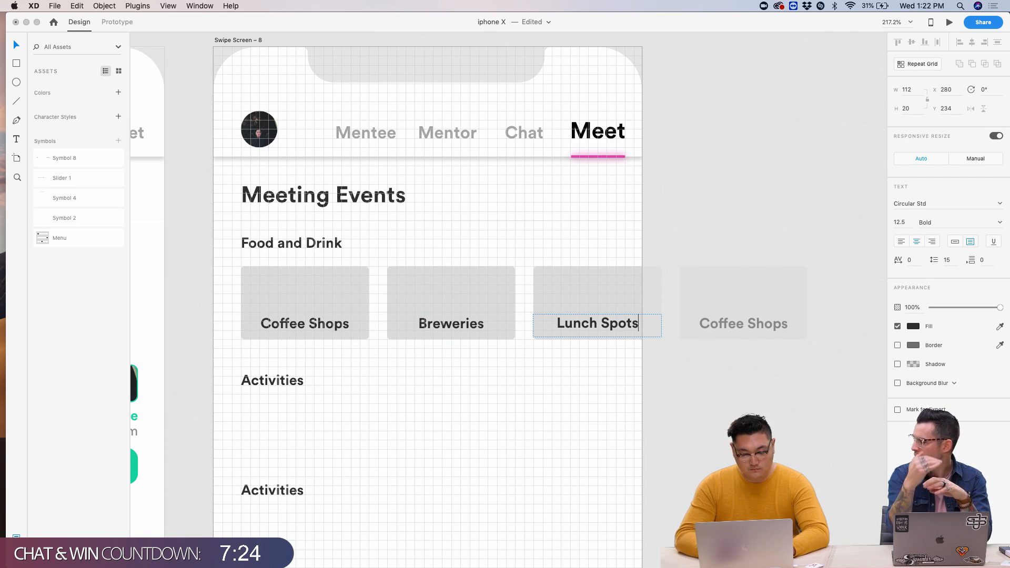
{"action": "key", "text": "Escape"}
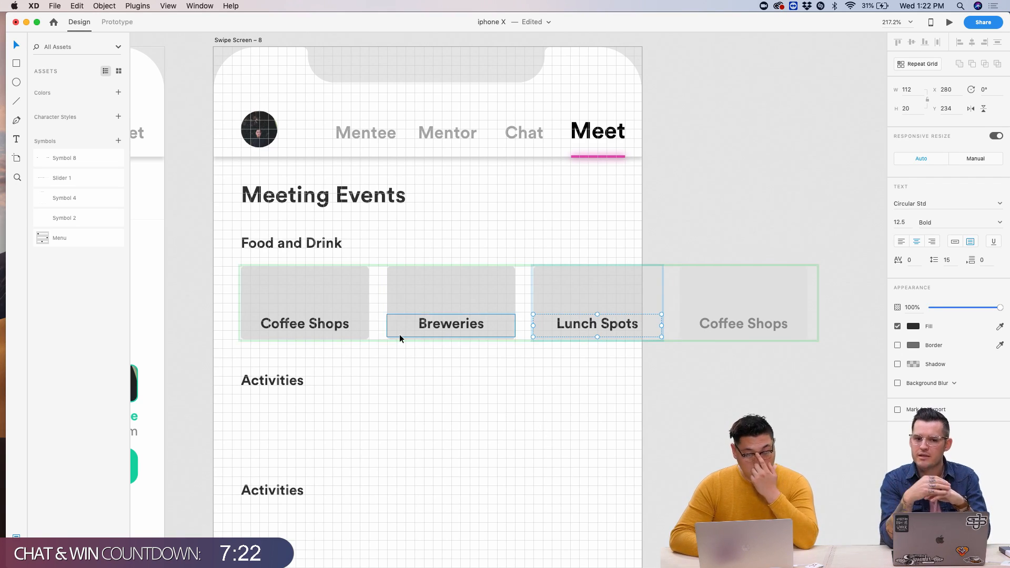
- Nudge the Coffee Shops label down 2 px
{"action": "scroll", "coordinate": [399, 334], "scroll_direction": "up", "scroll_amount": 5}
{"action": "left_click", "coordinate": [480, 297]}
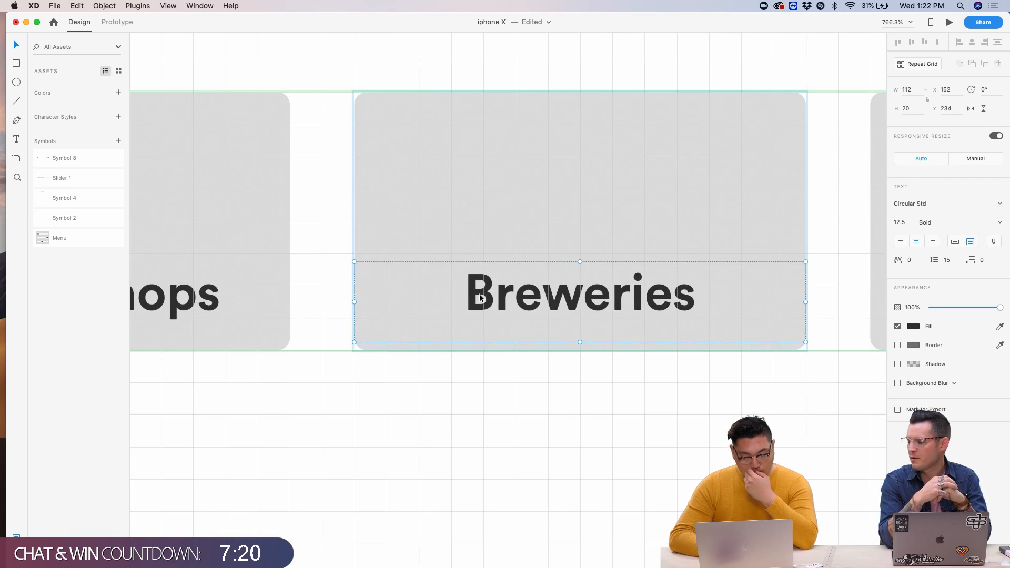
{"action": "scroll", "coordinate": [475, 296], "scroll_direction": "left", "scroll_amount": 10}
{"action": "scroll", "coordinate": [476, 295], "scroll_direction": "up", "scroll_amount": 2}
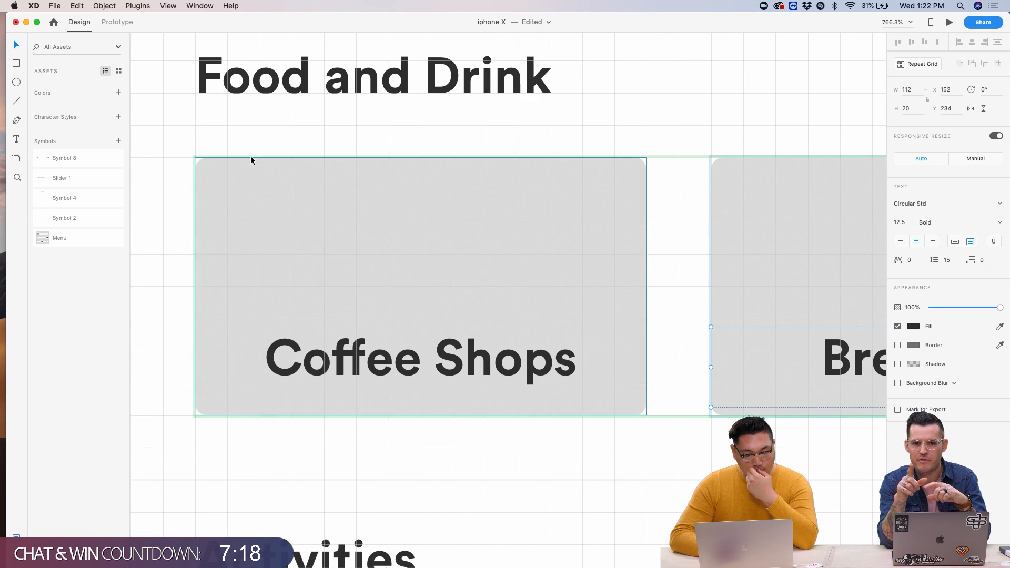
{"action": "left_click", "coordinate": [371, 371]}
{"action": "double_click", "coordinate": [370, 372]}
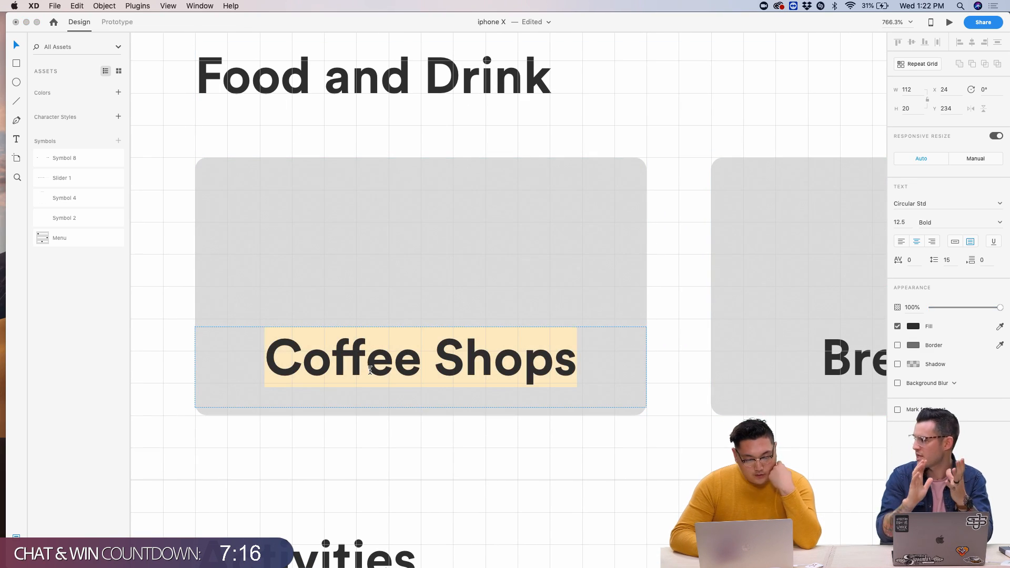
{"action": "left_click", "coordinate": [295, 330]}
{"action": "scroll", "coordinate": [476, 323], "scroll_direction": "up", "scroll_amount": 5}
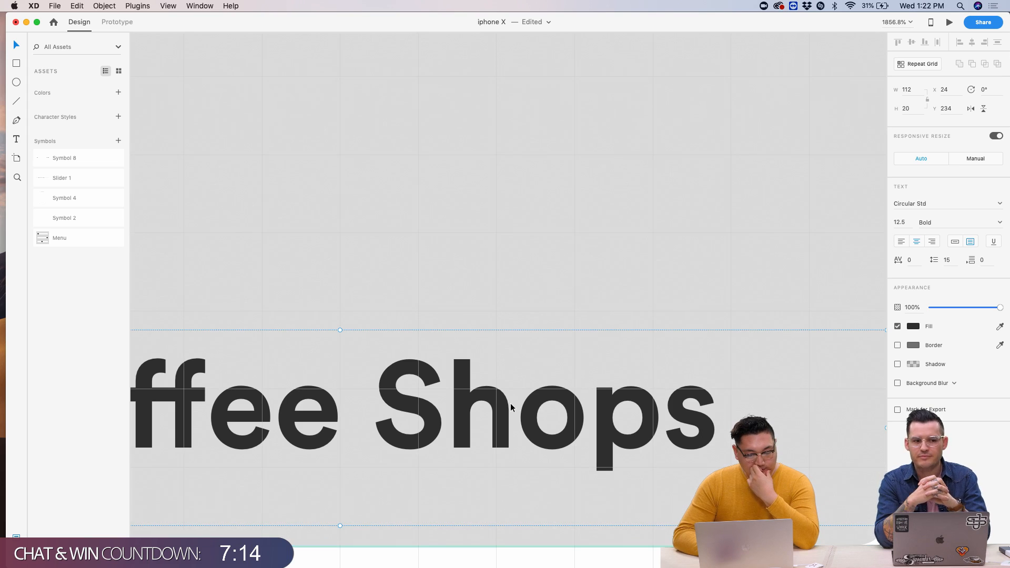
{"action": "key", "text": "Down"}
{"action": "key", "text": "Down"}
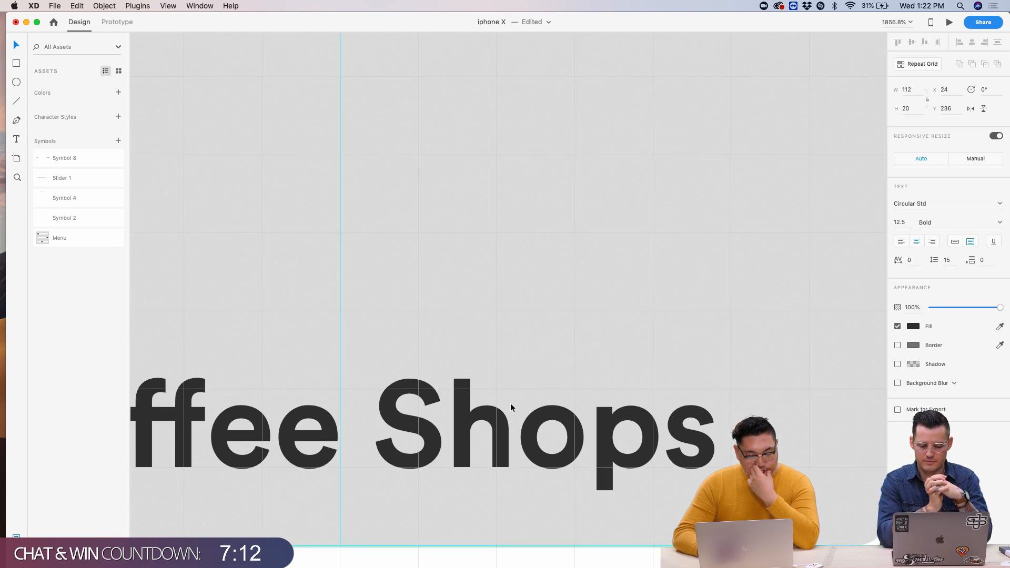
- Select the Activities heading and scroll through the screen to check the layout
{"action": "scroll", "coordinate": [511, 403], "scroll_direction": "down", "scroll_amount": 5}
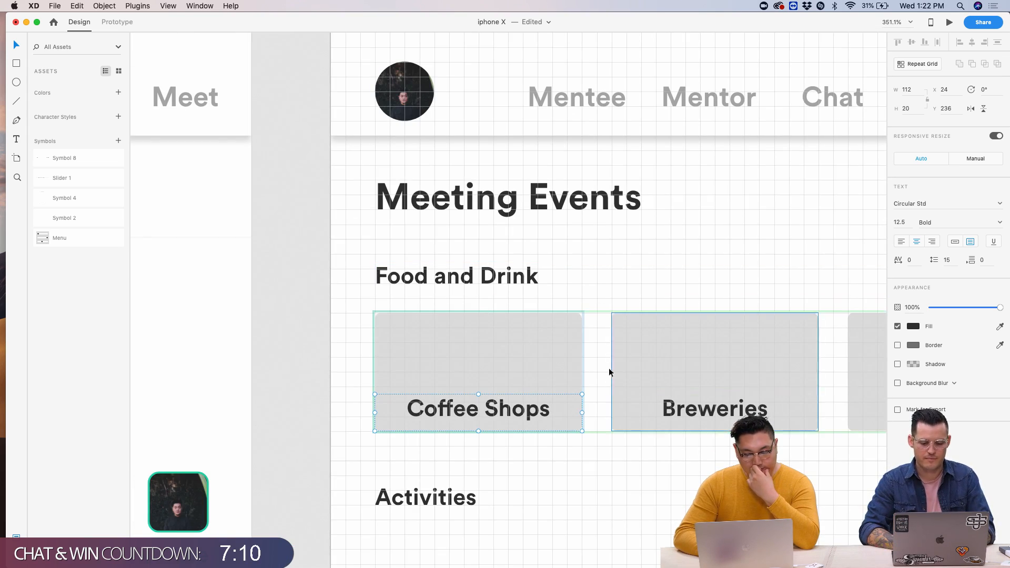
{"action": "left_click", "coordinate": [586, 495]}
{"action": "scroll", "coordinate": [415, 461], "scroll_direction": "down", "scroll_amount": 3}
{"action": "scroll", "coordinate": [389, 243], "scroll_direction": "up", "scroll_amount": 5}
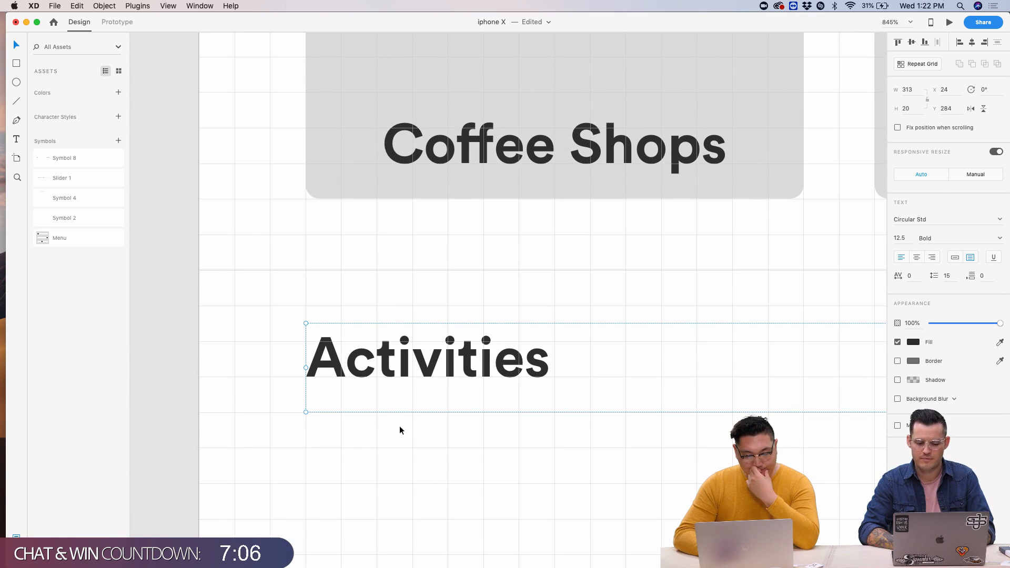
{"action": "scroll", "coordinate": [399, 427], "scroll_direction": "down", "scroll_amount": 5}
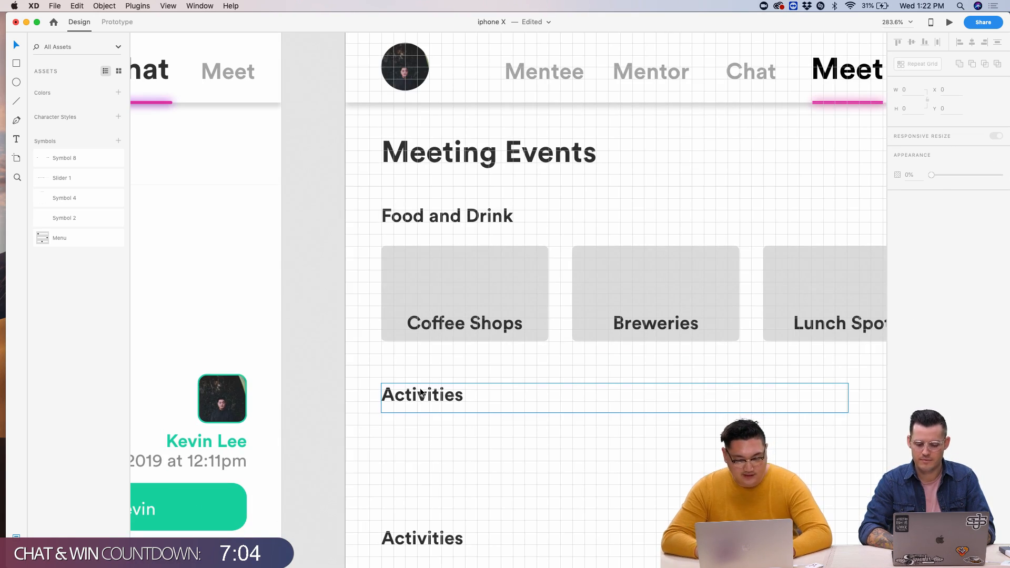
{"action": "scroll", "coordinate": [420, 392], "scroll_direction": "down", "scroll_amount": 3}
{"action": "scroll", "coordinate": [420, 392], "scroll_direction": "up", "scroll_amount": 4}
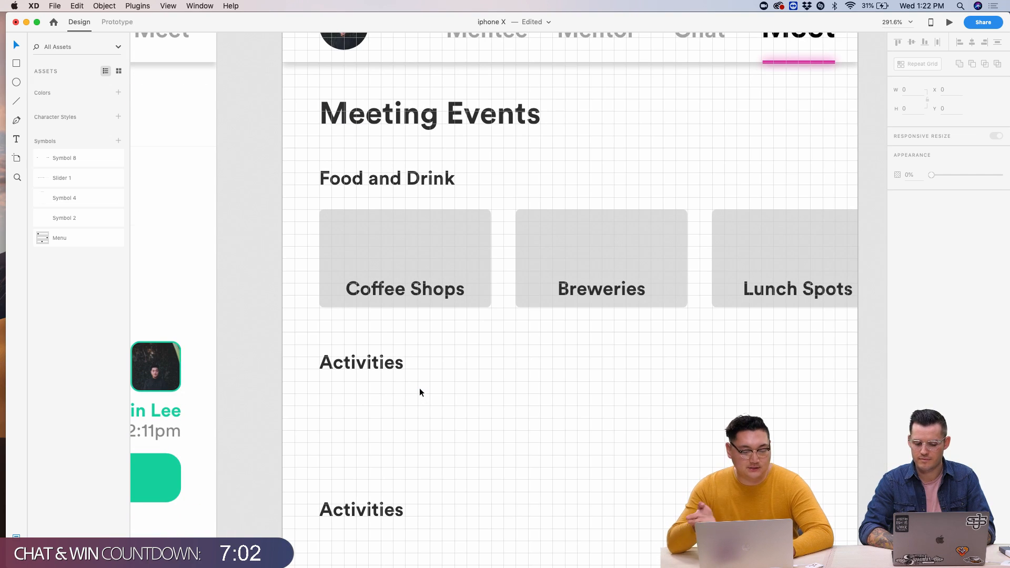
{"action": "scroll", "coordinate": [399, 227], "scroll_direction": "down", "scroll_amount": 5}
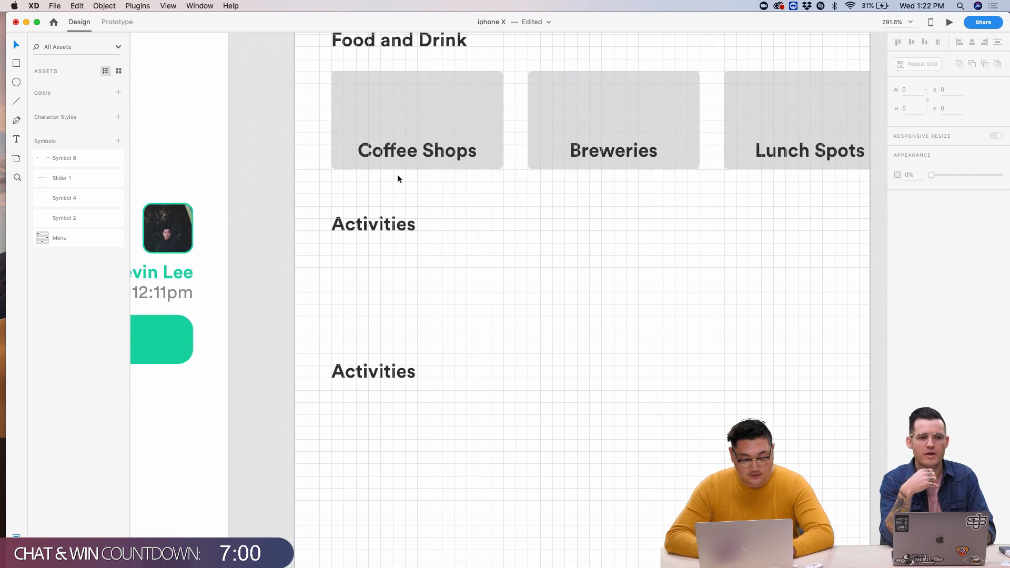
- Duplicate the Food and Drink card grid below the Activities section
{"action": "left_click", "coordinate": [390, 135]}
{"action": "key", "text": "super+d"}
{"action": "left_click_drag", "start_coordinate": [390, 135], "coordinate": [401, 301]}
{"action": "scroll", "coordinate": [401, 301], "scroll_direction": "up", "scroll_amount": 5}
{"action": "scroll", "coordinate": [278, 180], "scroll_direction": "down", "scroll_amount": 5}
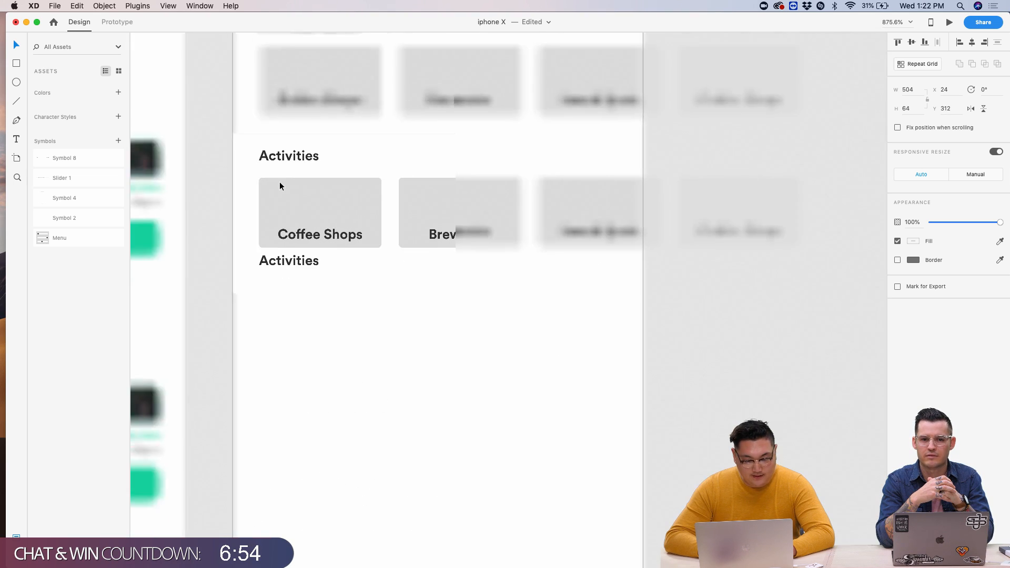
{"action": "scroll", "coordinate": [279, 182], "scroll_direction": "down", "scroll_amount": 5}
{"action": "scroll", "coordinate": [285, 191], "scroll_direction": "up", "scroll_amount": 1}
- Delete the Activities headings and the copied card row, keeping only Food and Drink
{"action": "left_click", "coordinate": [271, 158]}
{"action": "left_click_drag", "start_coordinate": [239, 145], "coordinate": [816, 239]}
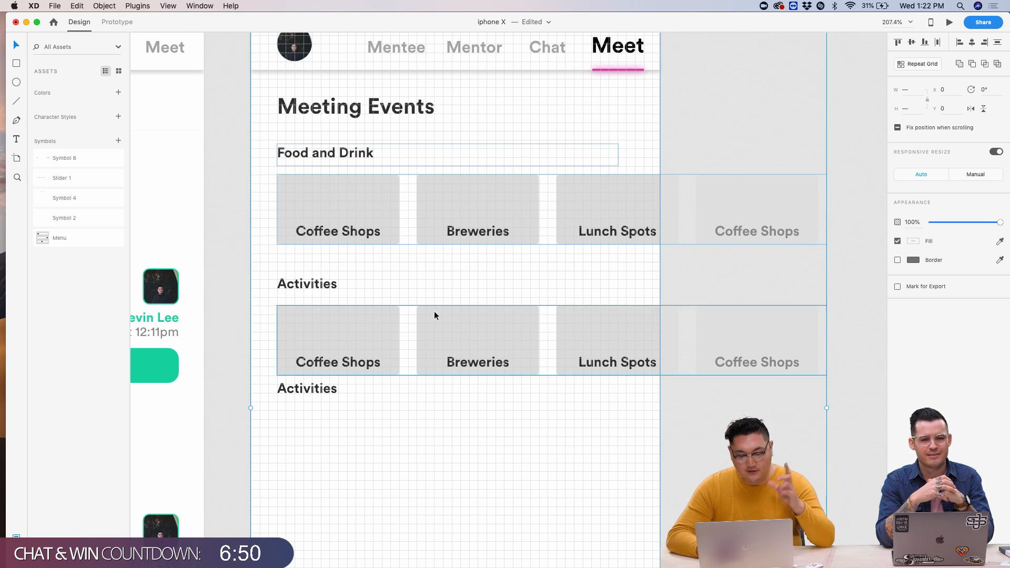
{"action": "left_click", "coordinate": [230, 280]}
{"action": "left_click_drag", "start_coordinate": [232, 279], "coordinate": [675, 459]}
{"action": "key", "text": "Delete"}
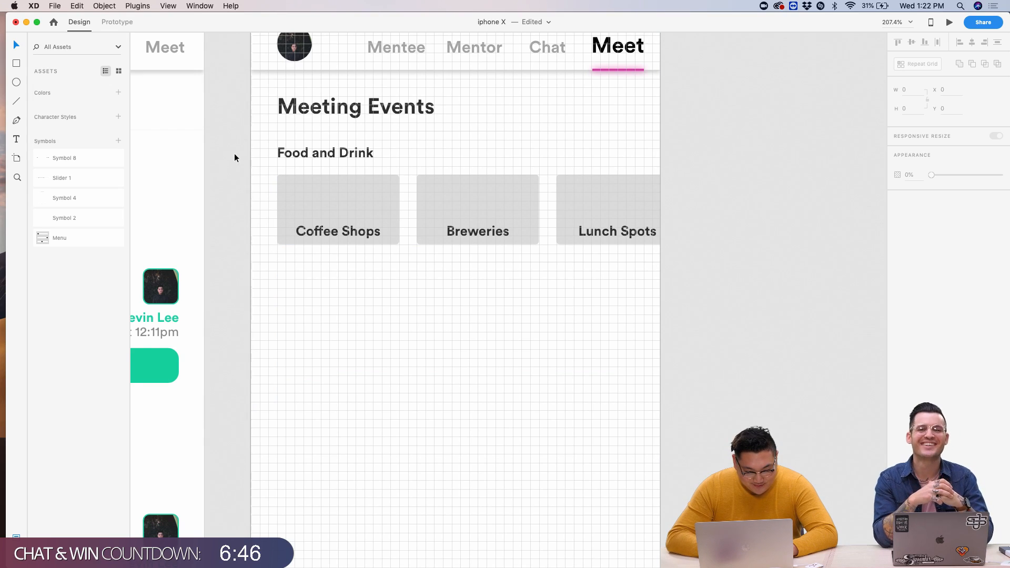
{"action": "left_click_drag", "start_coordinate": [241, 151], "coordinate": [584, 300]}
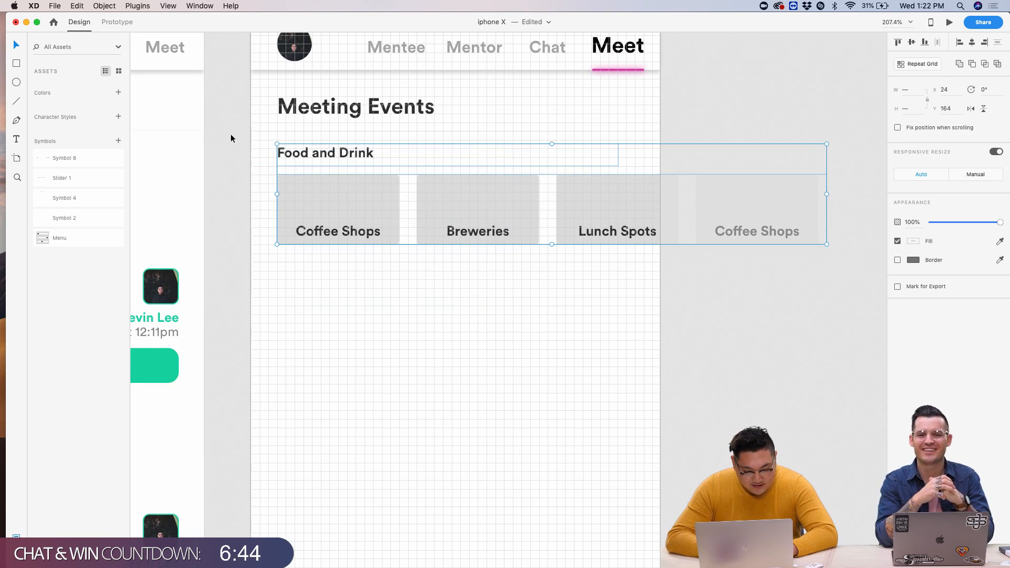
- Repeat-grid the Food and Drink section downward, widen the row gap to 28, and drop the extra row
{"action": "left_click_drag", "start_coordinate": [230, 139], "coordinate": [848, 251]}
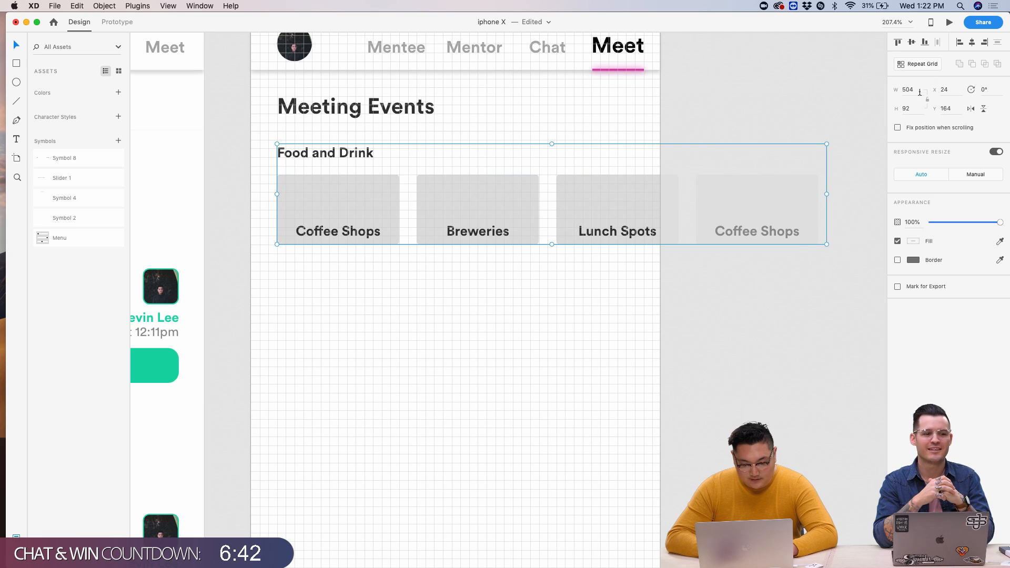
{"action": "left_click", "coordinate": [922, 64]}
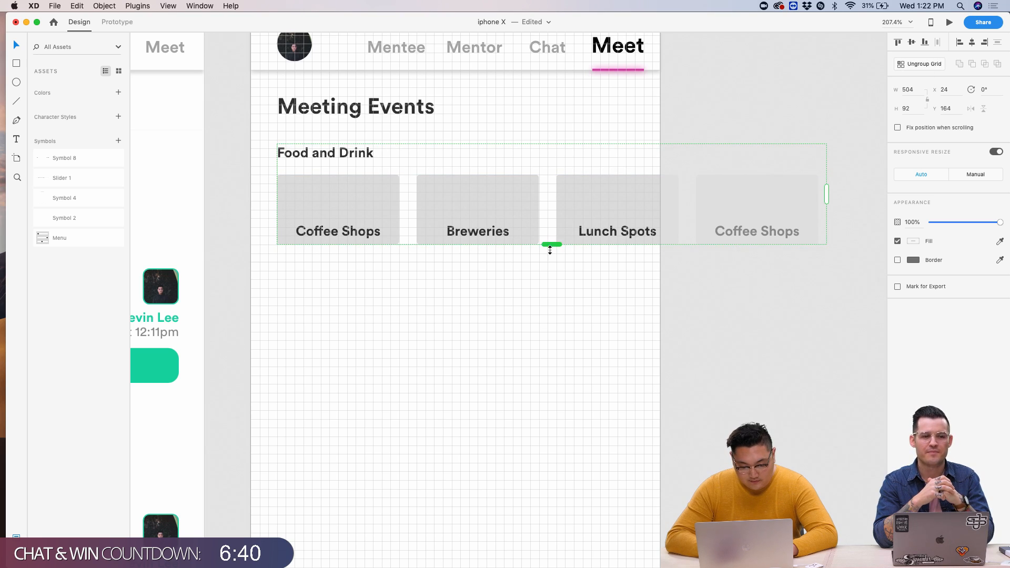
{"action": "left_click_drag", "start_coordinate": [550, 250], "coordinate": [527, 358]}
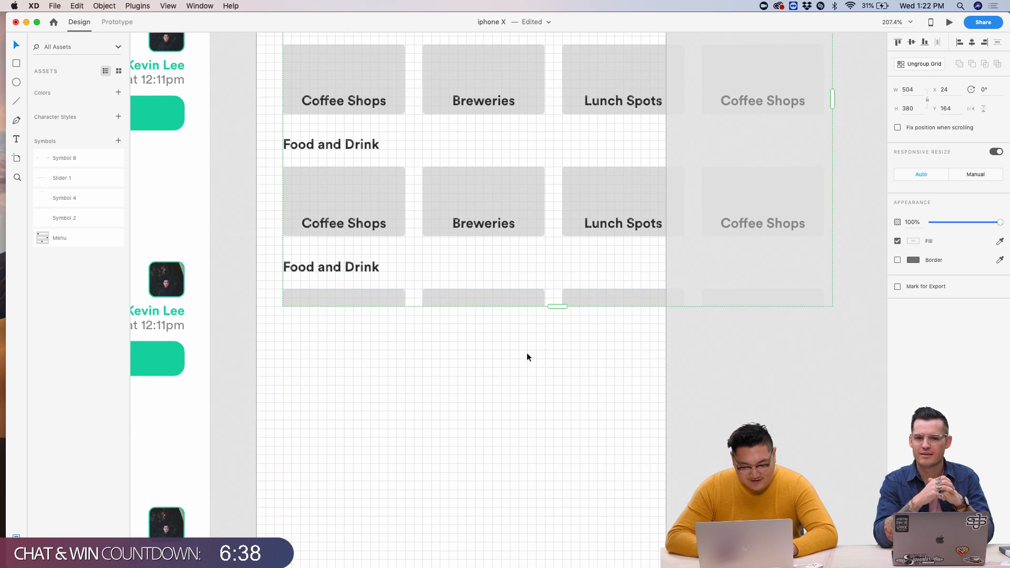
{"action": "left_click_drag", "start_coordinate": [552, 311], "coordinate": [494, 251]}
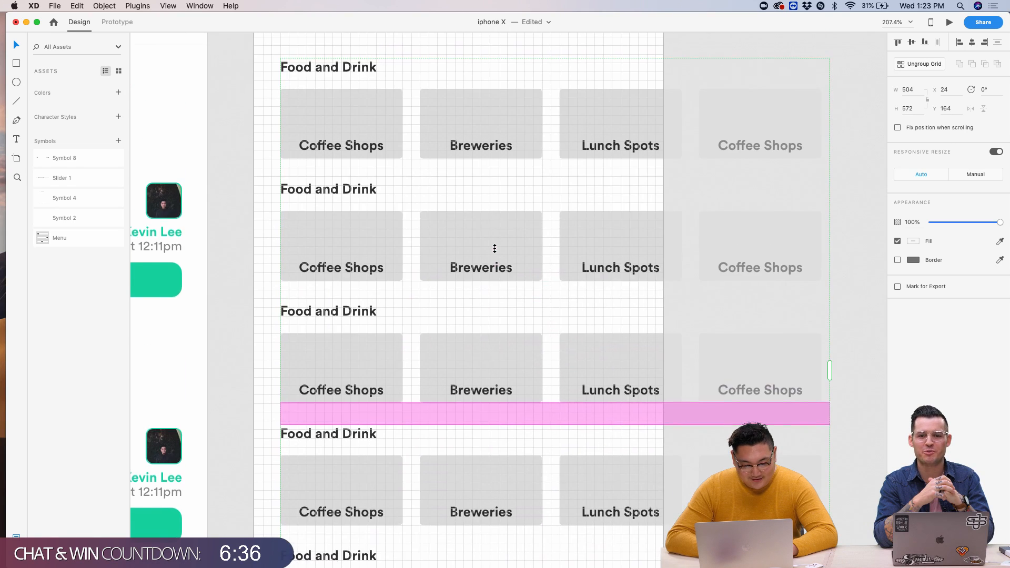
{"action": "scroll", "coordinate": [333, 154], "scroll_direction": "up", "scroll_amount": 5}
{"action": "left_click_drag", "start_coordinate": [333, 154], "coordinate": [332, 168]}
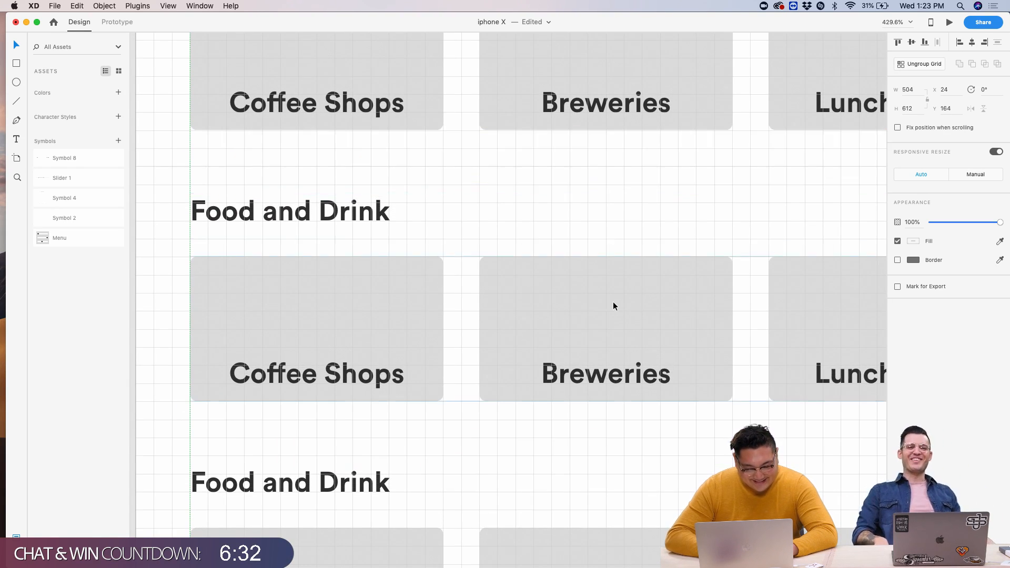
{"action": "scroll", "coordinate": [514, 276], "scroll_direction": "down", "scroll_amount": 10}
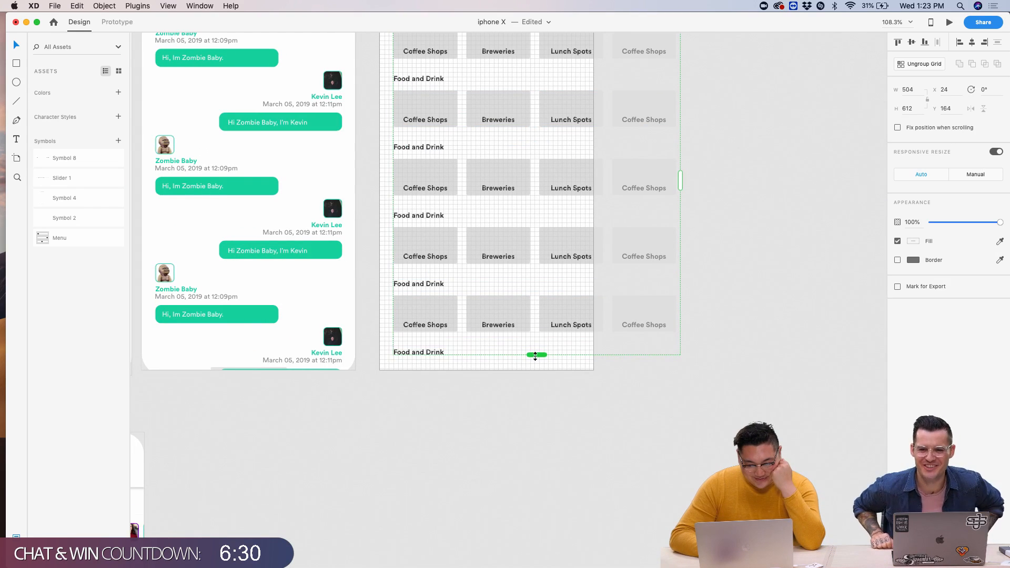
{"action": "left_click_drag", "start_coordinate": [534, 354], "coordinate": [534, 342]}
{"action": "left_click", "coordinate": [494, 367]}
{"action": "scroll", "coordinate": [493, 366], "scroll_direction": "up", "scroll_amount": 5}
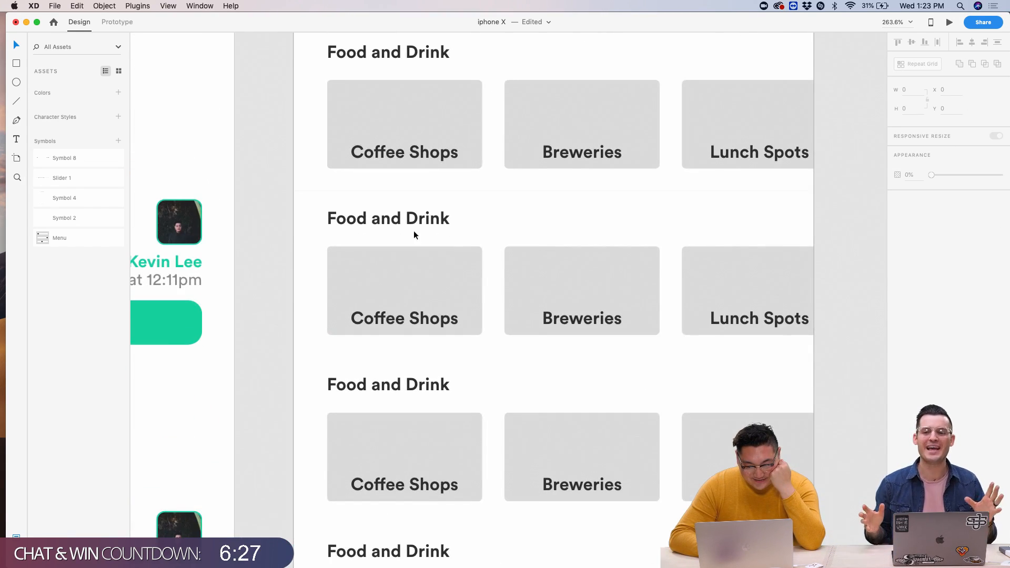
- Rename the second and third Food and Drink headings to 'Activities' and 'Networking Events'
{"action": "left_click", "coordinate": [414, 232]}
{"action": "double_click", "coordinate": [414, 233]}
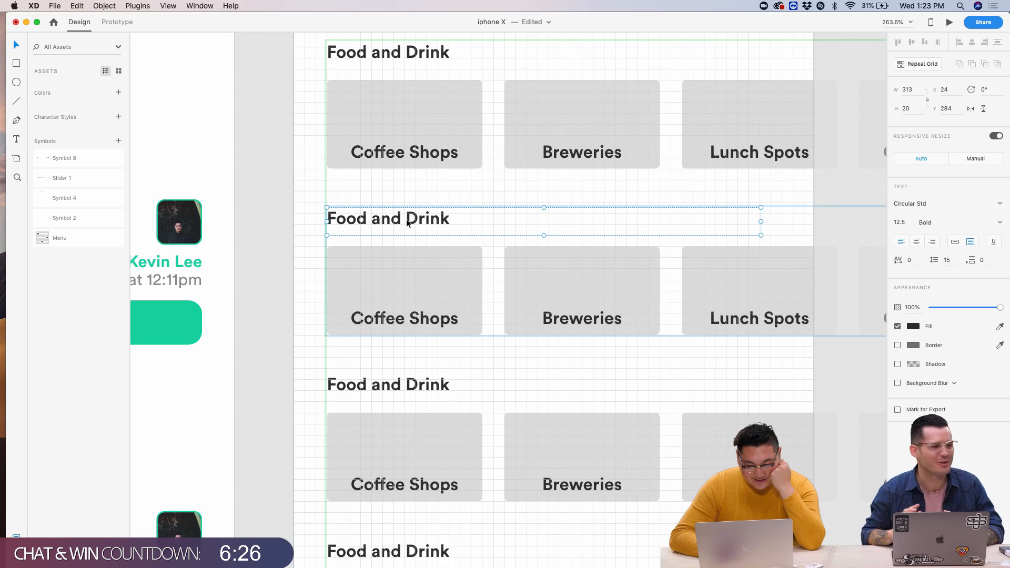
{"action": "double_click", "coordinate": [414, 232]}
{"action": "type", "text": "Activities"}
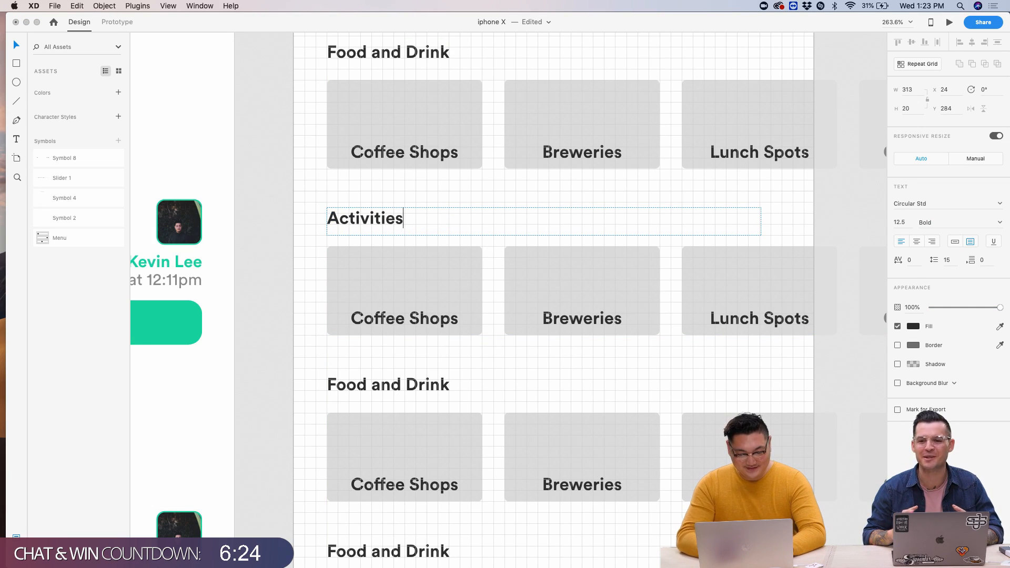
{"action": "key", "text": "Escape"}
{"action": "double_click", "coordinate": [364, 384]}
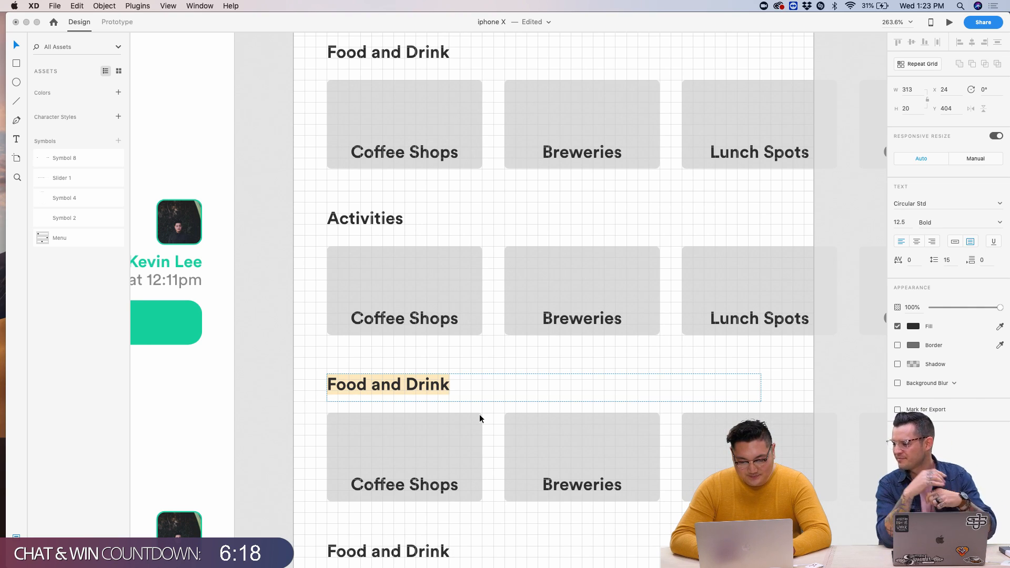
{"action": "type", "text": "Networking E"}
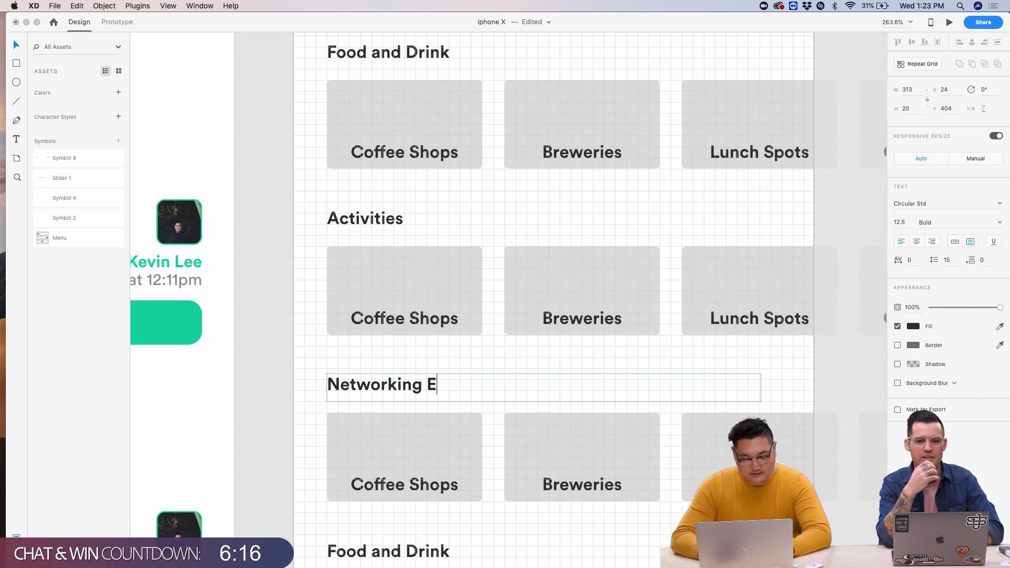
{"action": "type", "text": "vents"}
{"action": "key", "text": "Escape"}
- Try relabelling a Networking Events card 'AIGA', then undo to keep 'Coffee Shops'
{"action": "left_click", "coordinate": [419, 486]}
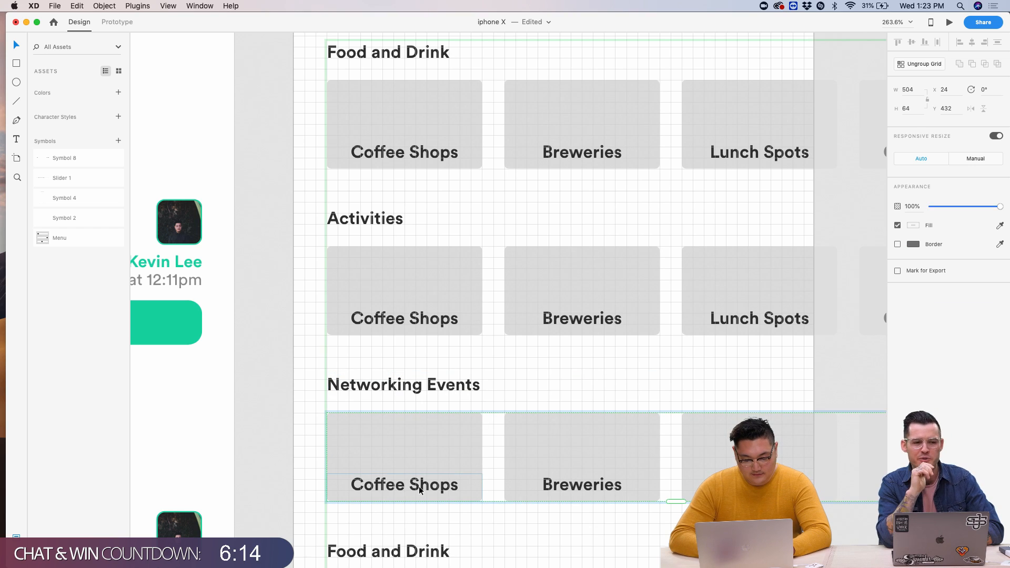
{"action": "double_click", "coordinate": [419, 486]}
{"action": "double_click", "coordinate": [419, 487]}
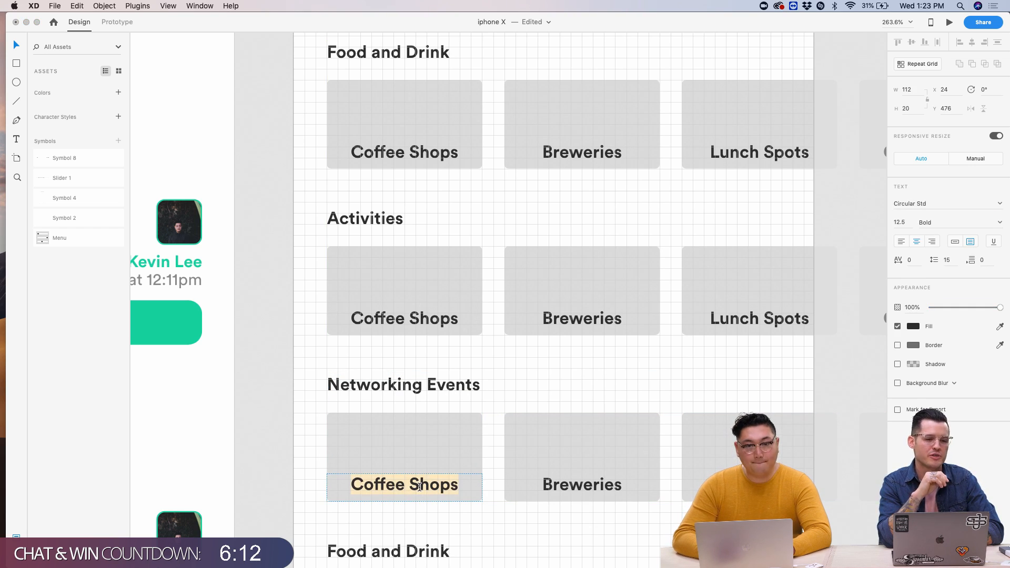
{"action": "type", "text": "AIGA"}
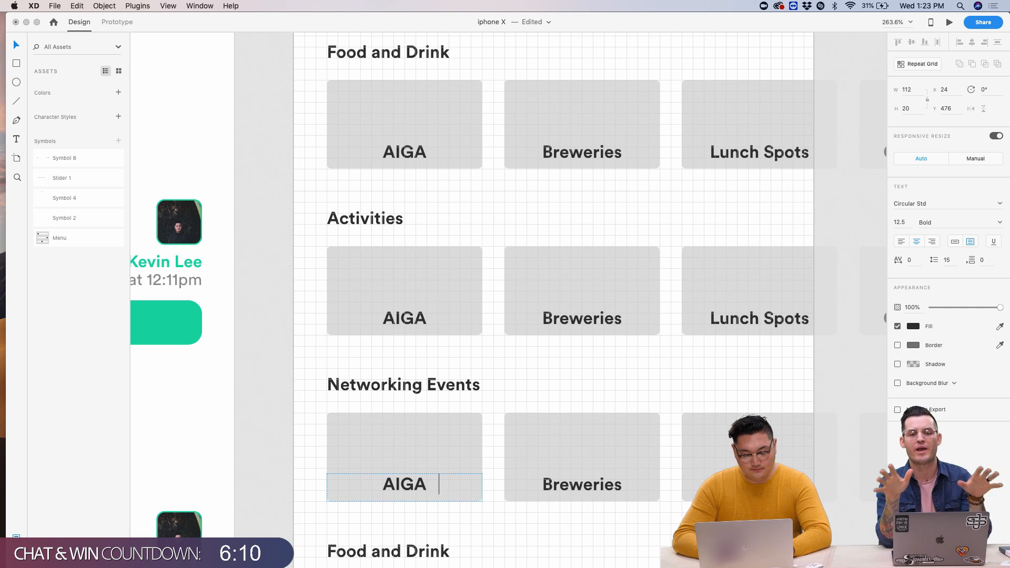
{"action": "key", "text": "super+z"}
{"action": "left_click", "coordinate": [297, 426]}
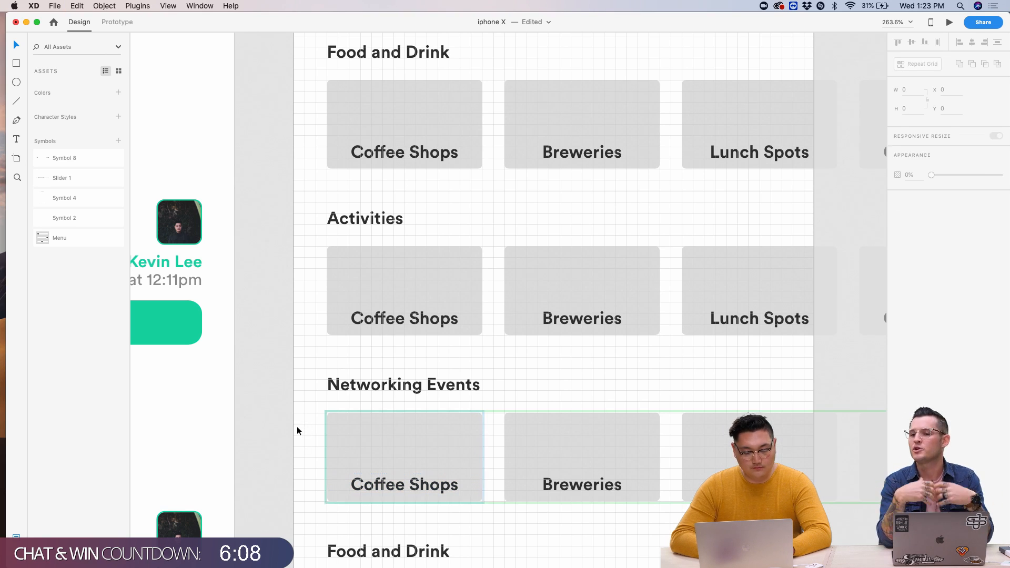
{"action": "left_click", "coordinate": [377, 434]}
{"action": "double_click", "coordinate": [378, 434]}
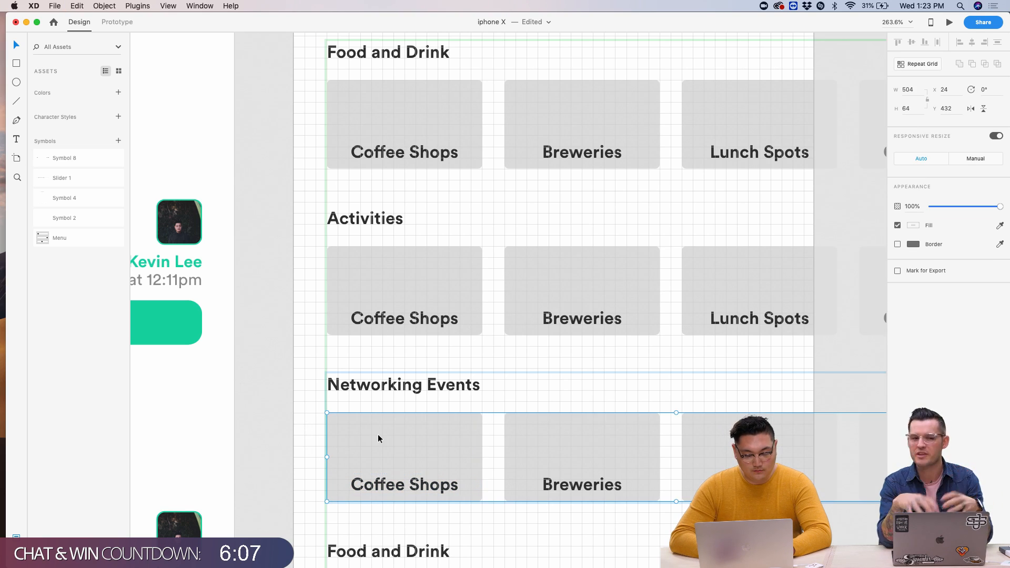
{"action": "left_click", "coordinate": [858, 179]}
{"action": "scroll", "coordinate": [857, 180], "scroll_direction": "down", "scroll_amount": 2}
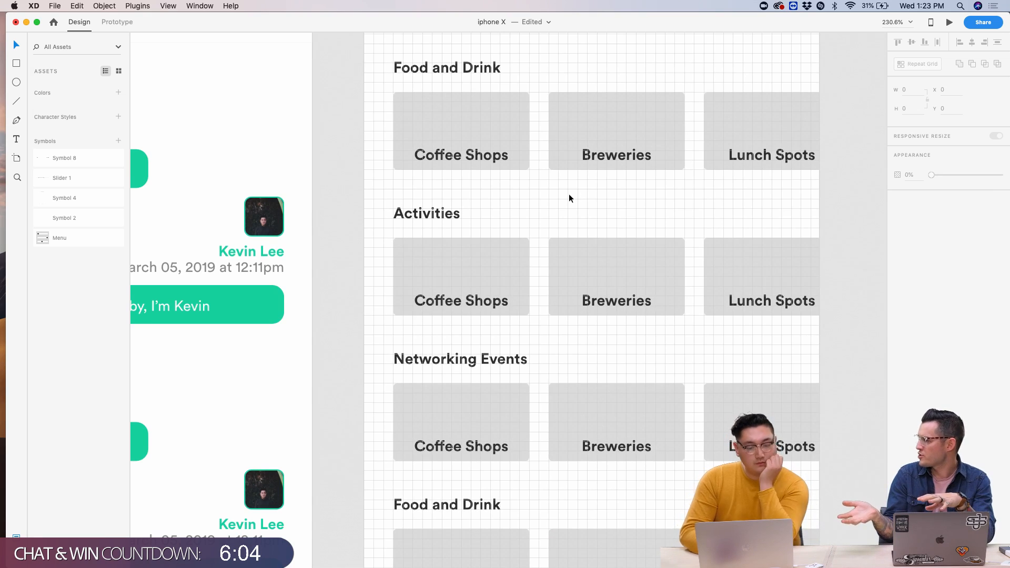
{"action": "scroll", "coordinate": [569, 198], "scroll_direction": "down", "scroll_amount": 5}
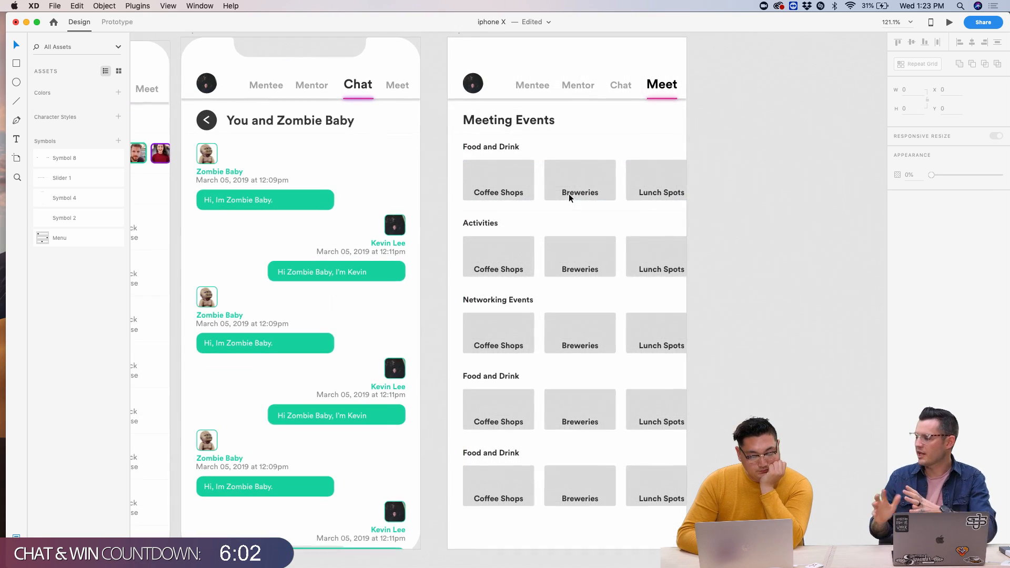
{"action": "scroll", "coordinate": [569, 198], "scroll_direction": "up", "scroll_amount": 1}
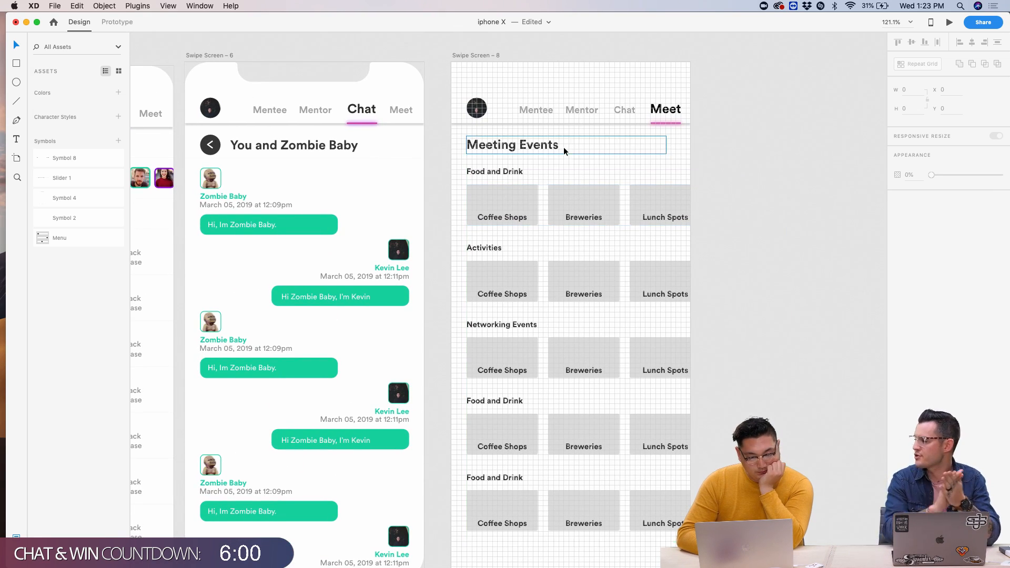
{"action": "scroll", "coordinate": [554, 137], "scroll_direction": "down", "scroll_amount": 2}
{"action": "scroll", "coordinate": [554, 137], "scroll_direction": "left", "scroll_amount": 3}
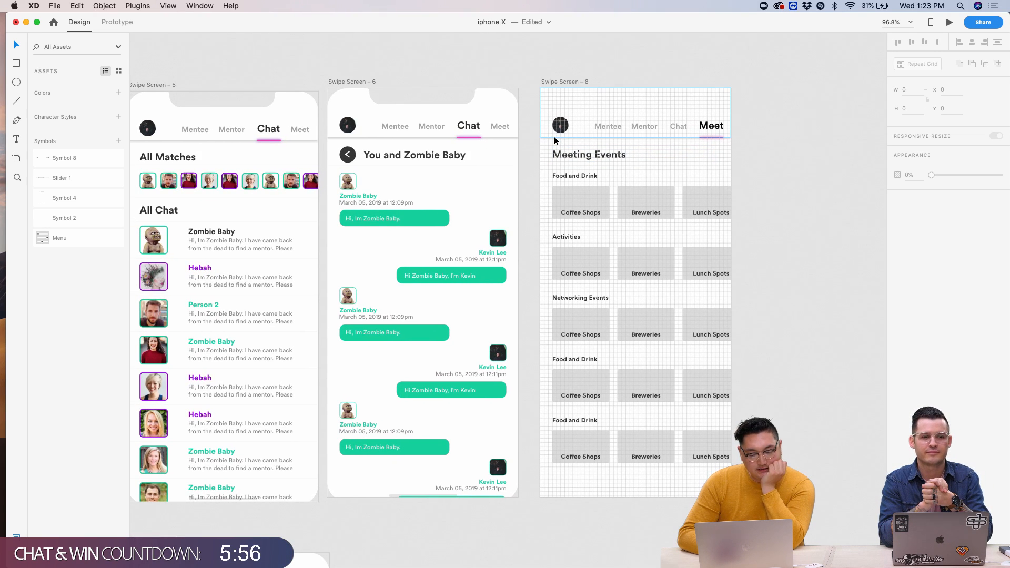
{"action": "left_click", "coordinate": [570, 206]}
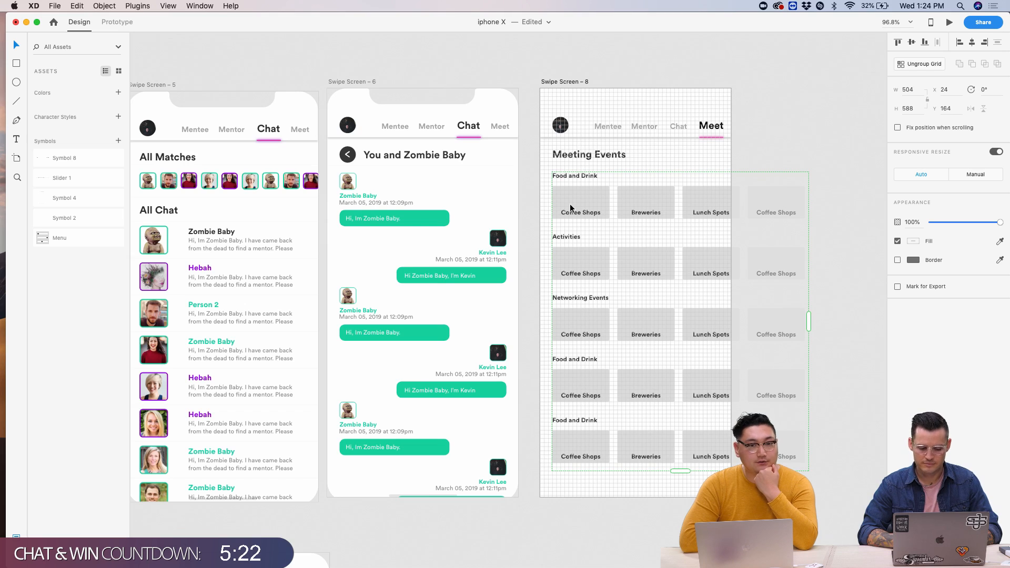
{"action": "left_click", "coordinate": [679, 62]}
{"action": "scroll", "coordinate": [679, 71], "scroll_direction": "up", "scroll_amount": 5}
{"action": "scroll", "coordinate": [679, 70], "scroll_direction": "up", "scroll_amount": 4}
{"action": "scroll", "coordinate": [521, 250], "scroll_direction": "down", "scroll_amount": 2}
{"action": "key", "text": "super+apostrophe"}
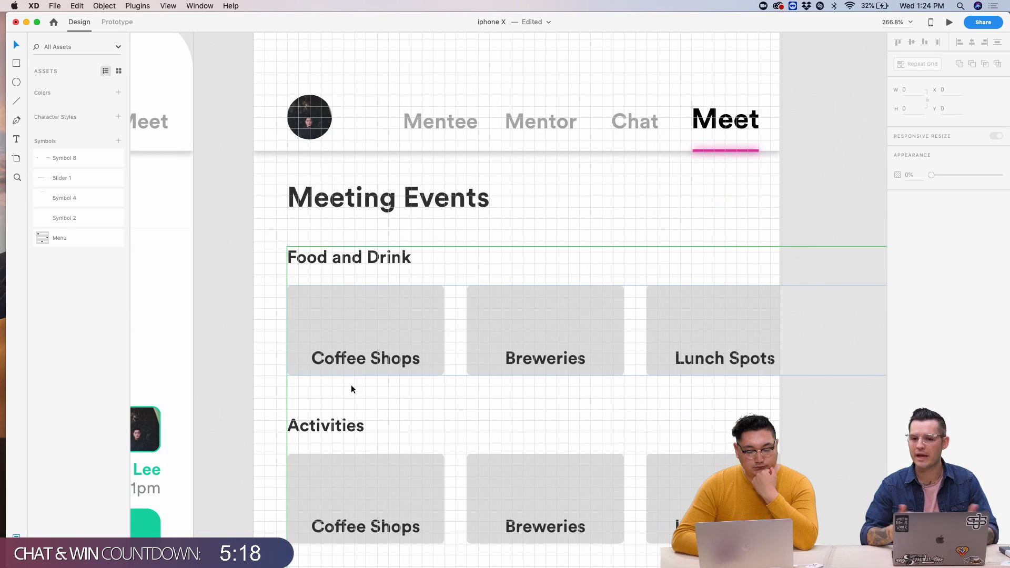
{"action": "left_click", "coordinate": [318, 228]}
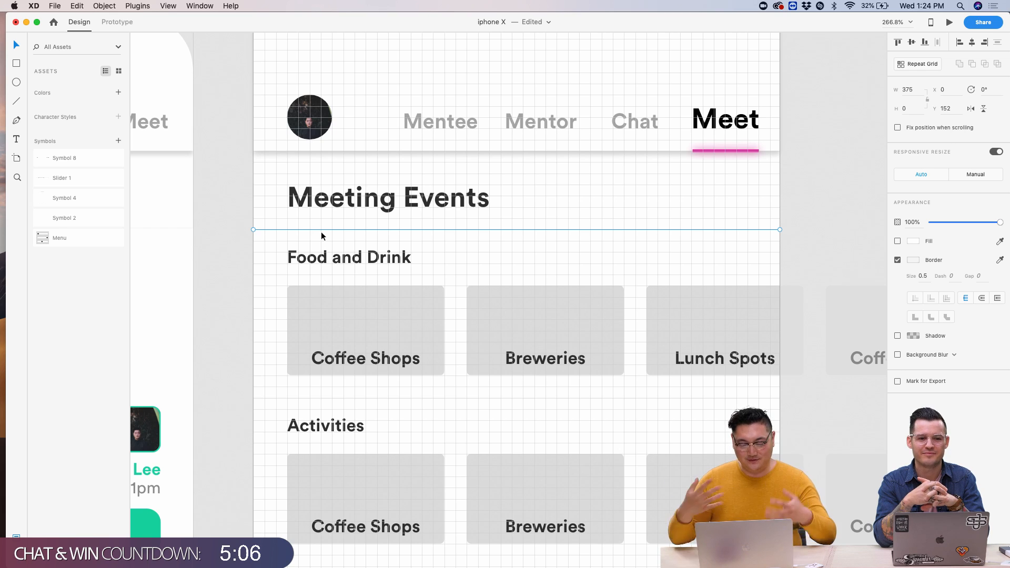
{"action": "left_click", "coordinate": [493, 240]}
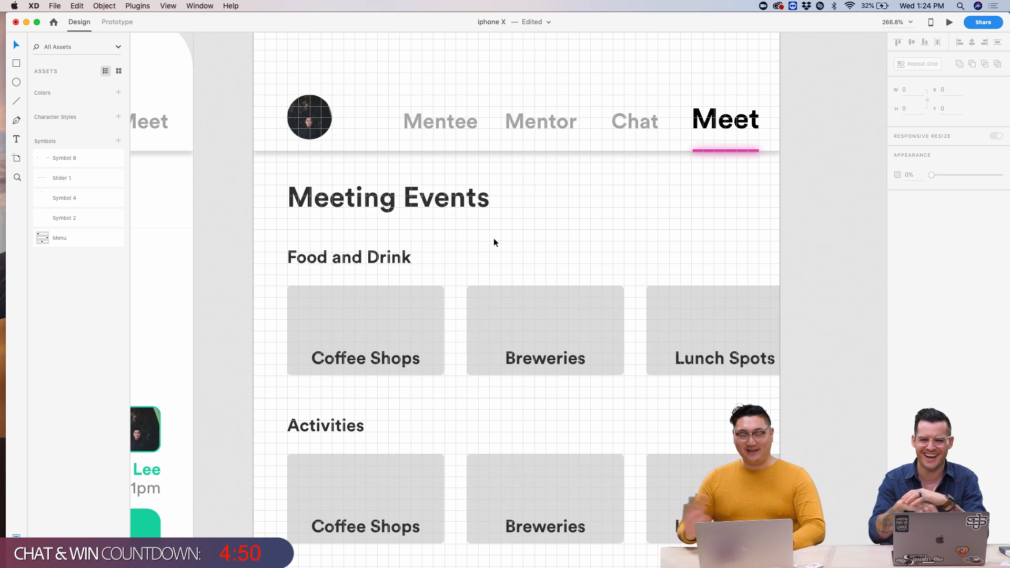
{"action": "left_click", "coordinate": [611, 270]}
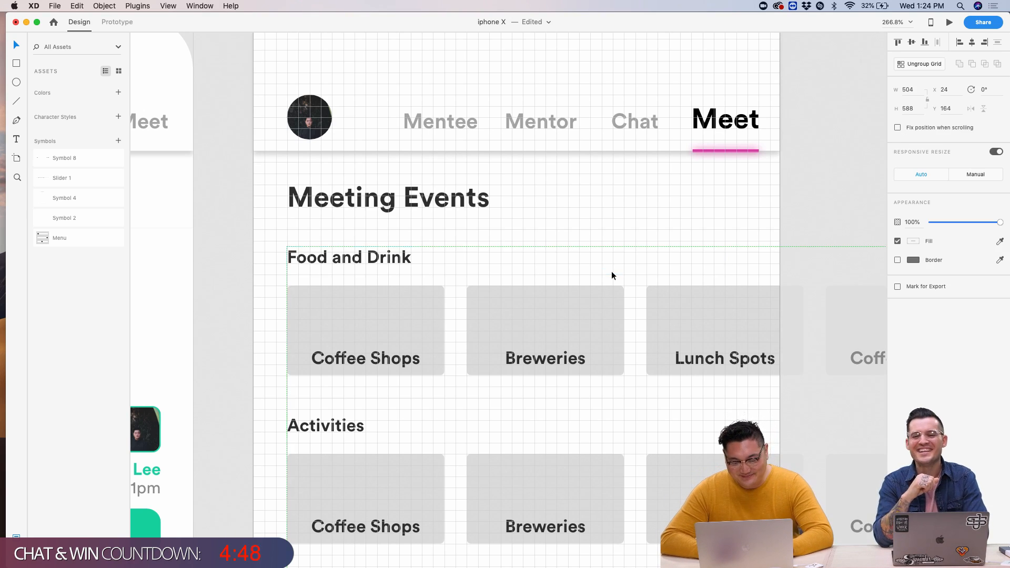
- Rename the fourth Food and Drink heading to 'Other Events'
{"action": "scroll", "coordinate": [611, 270], "scroll_direction": "down", "scroll_amount": 3}
{"action": "scroll", "coordinate": [611, 270], "scroll_direction": "up", "scroll_amount": 5}
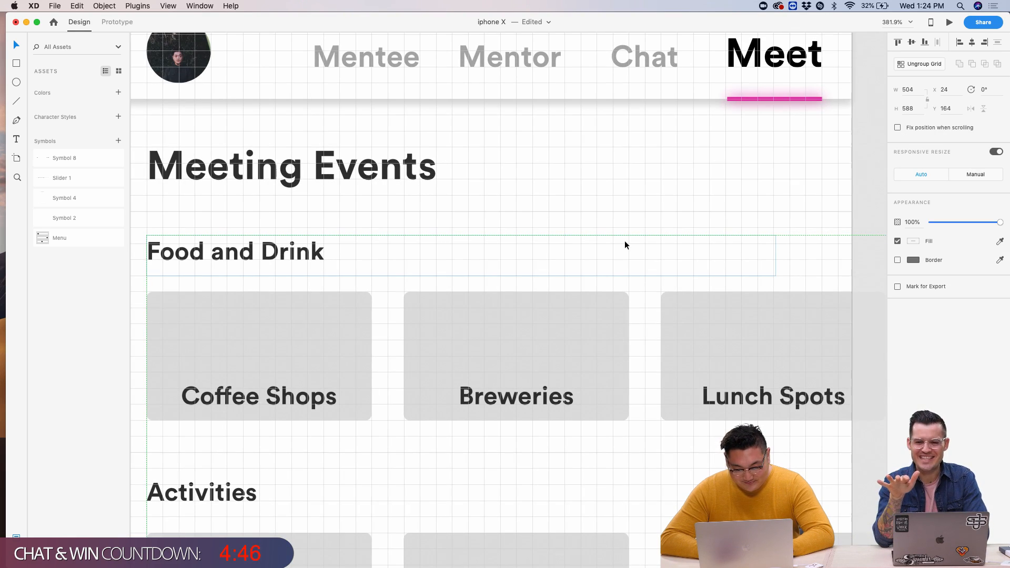
{"action": "scroll", "coordinate": [625, 245], "scroll_direction": "down", "scroll_amount": 5}
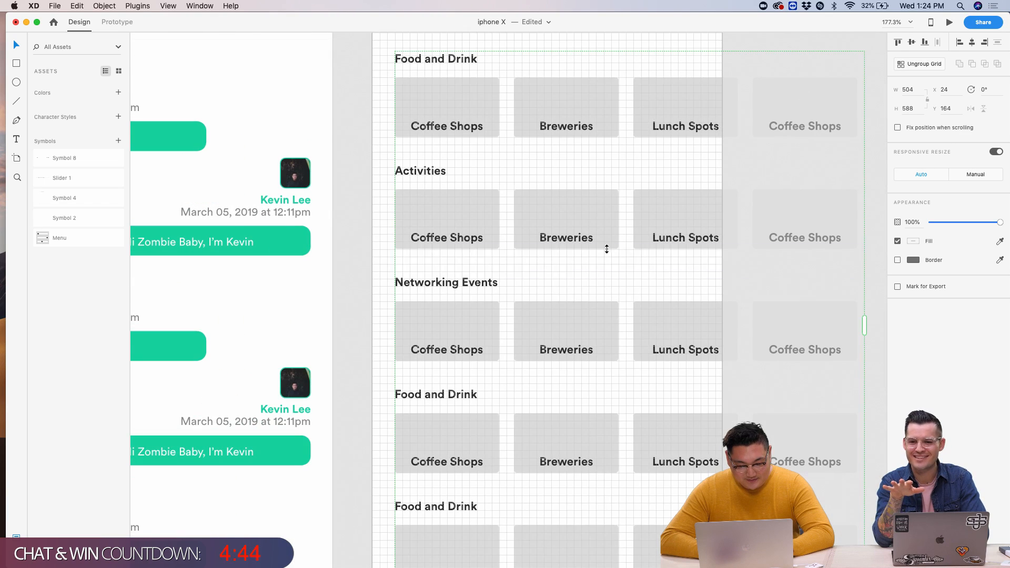
{"action": "scroll", "coordinate": [498, 350], "scroll_direction": "up", "scroll_amount": 2}
{"action": "scroll", "coordinate": [507, 400], "scroll_direction": "down", "scroll_amount": 2}
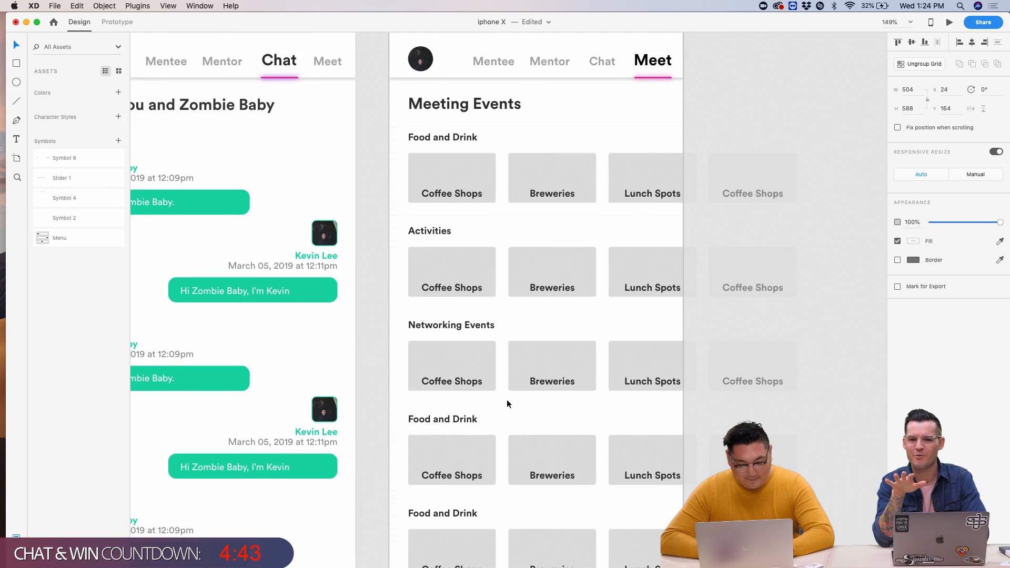
{"action": "double_click", "coordinate": [472, 420]}
{"action": "double_click", "coordinate": [471, 420]}
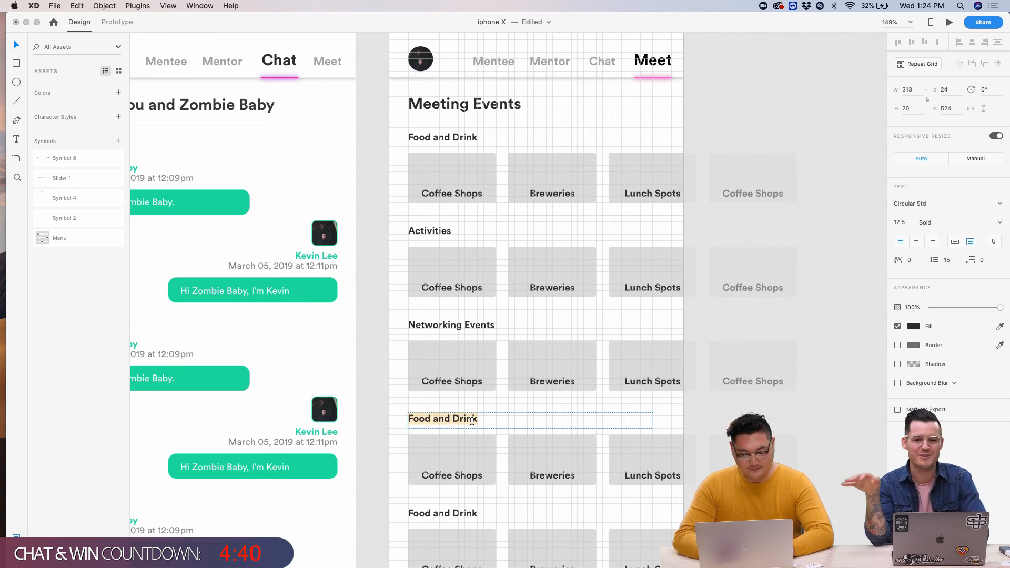
{"action": "type", "text": "Other Events"}
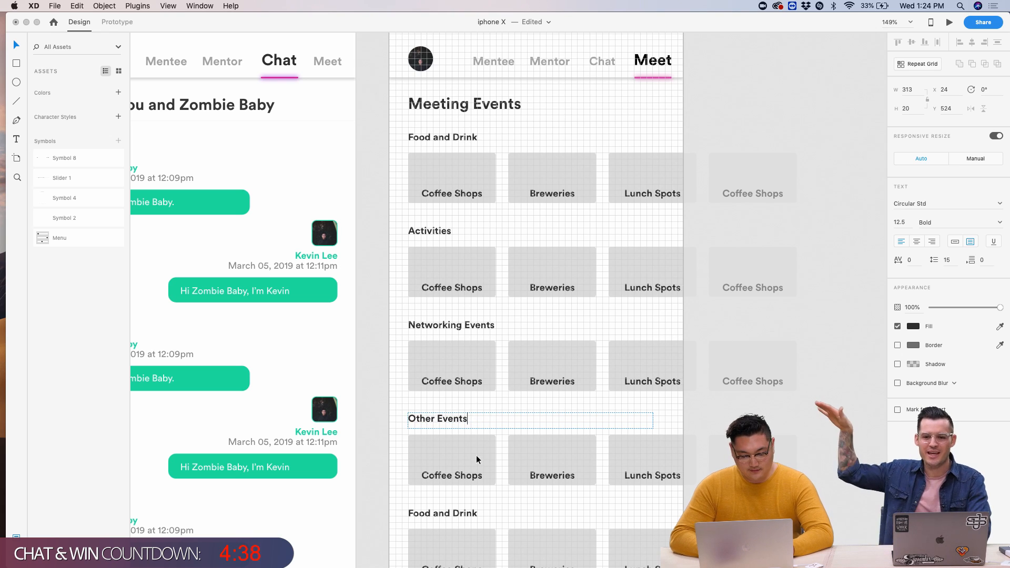
{"action": "key", "text": "Escape"}
- Shorten the repeat grid from its bottom edge to remove the fifth row
{"action": "scroll", "coordinate": [477, 455], "scroll_direction": "down", "scroll_amount": 6}
{"action": "key", "text": "Escape"}
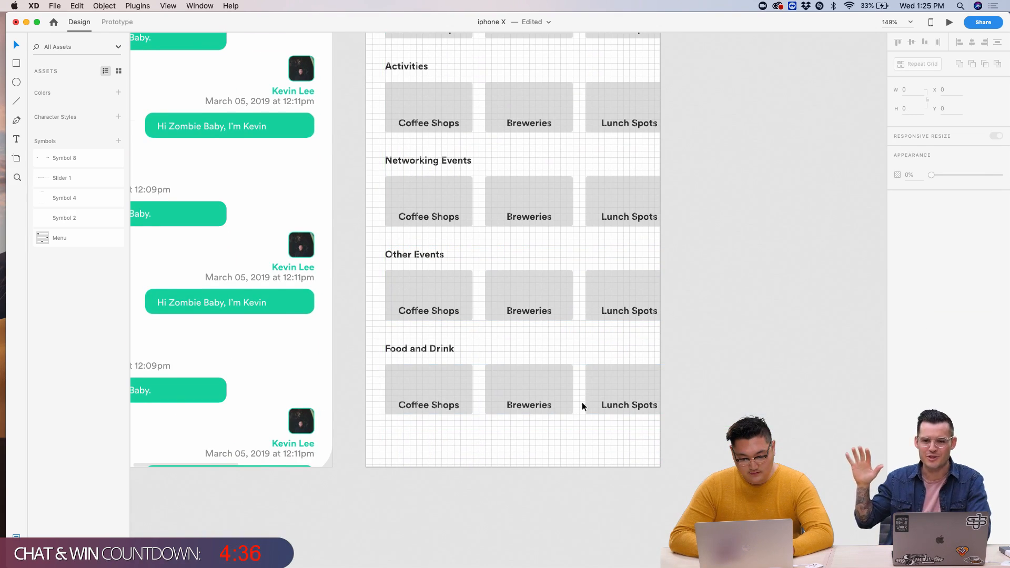
{"action": "left_click", "coordinate": [582, 407]}
{"action": "left_click_drag", "start_coordinate": [582, 425], "coordinate": [569, 340]}
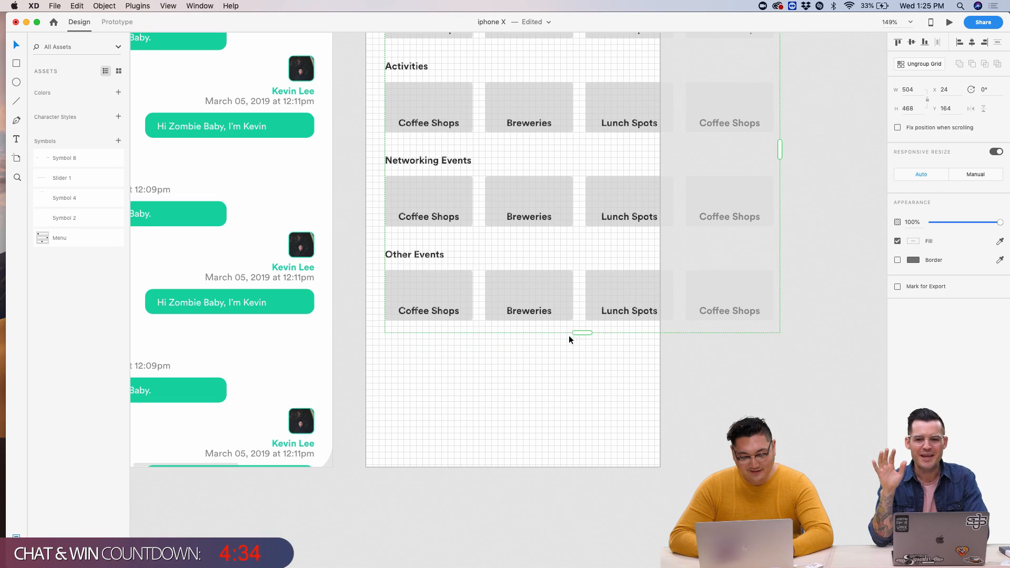
{"action": "key", "text": "Escape"}
{"action": "scroll", "coordinate": [358, 324], "scroll_direction": "up", "scroll_amount": 5}
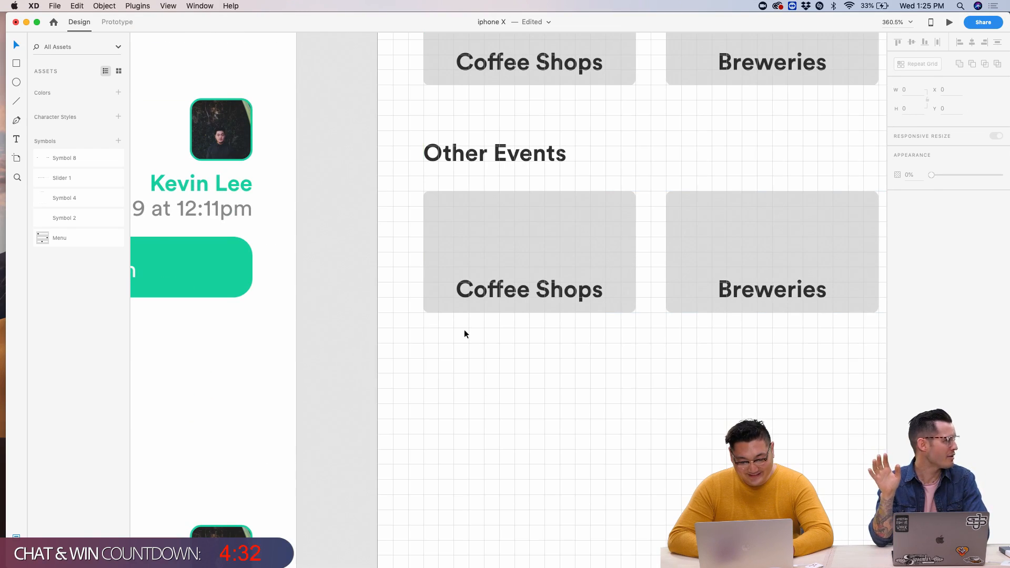
- Check the card grid's size and show the square layout grid over the Meet screen
{"action": "left_click", "coordinate": [468, 236]}
{"action": "scroll", "coordinate": [468, 236], "scroll_direction": "down", "scroll_amount": 5}
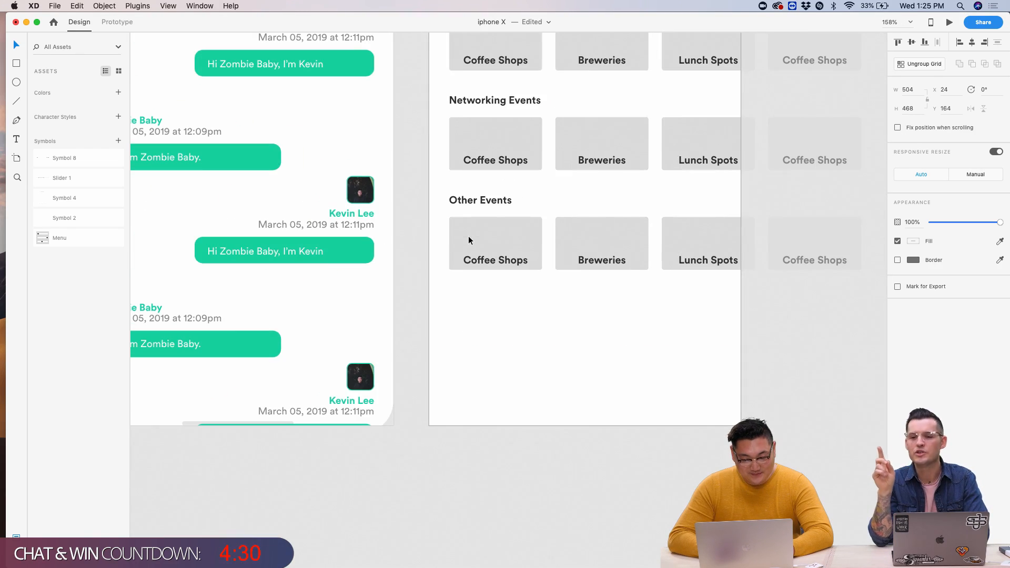
{"action": "scroll", "coordinate": [469, 240], "scroll_direction": "up", "scroll_amount": 10}
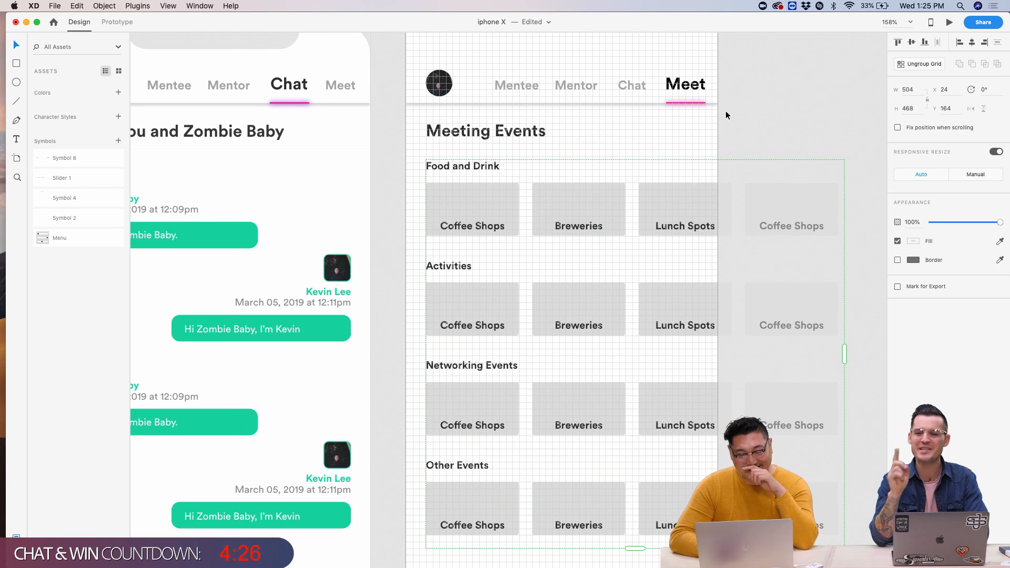
{"action": "scroll", "coordinate": [728, 127], "scroll_direction": "down", "scroll_amount": 3}
{"action": "left_click", "coordinate": [758, 131]}
{"action": "scroll", "coordinate": [671, 101], "scroll_direction": "up", "scroll_amount": 3}
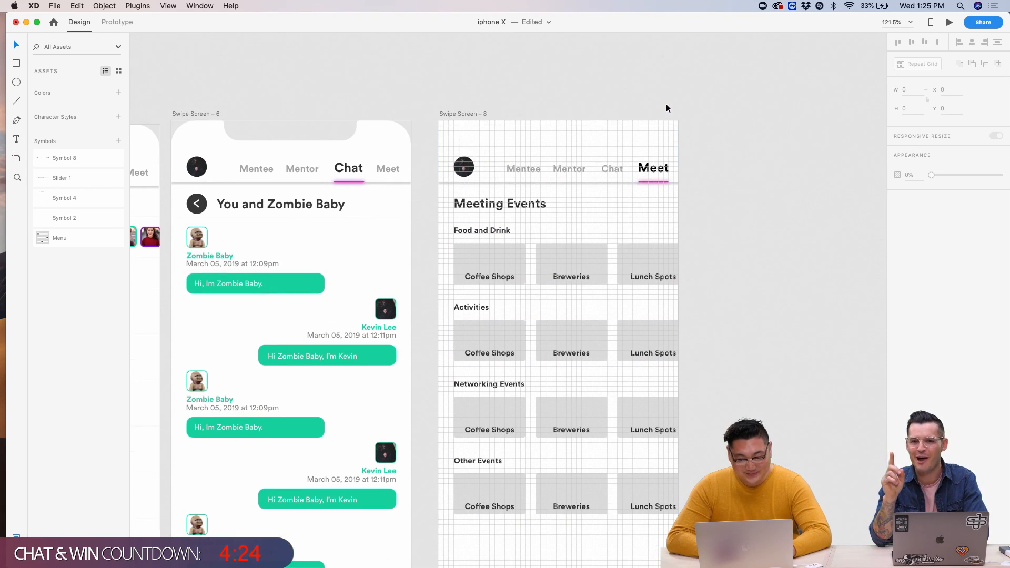
{"action": "scroll", "coordinate": [520, 273], "scroll_direction": "down", "scroll_amount": 5}
{"action": "scroll", "coordinate": [507, 160], "scroll_direction": "up", "scroll_amount": 3}
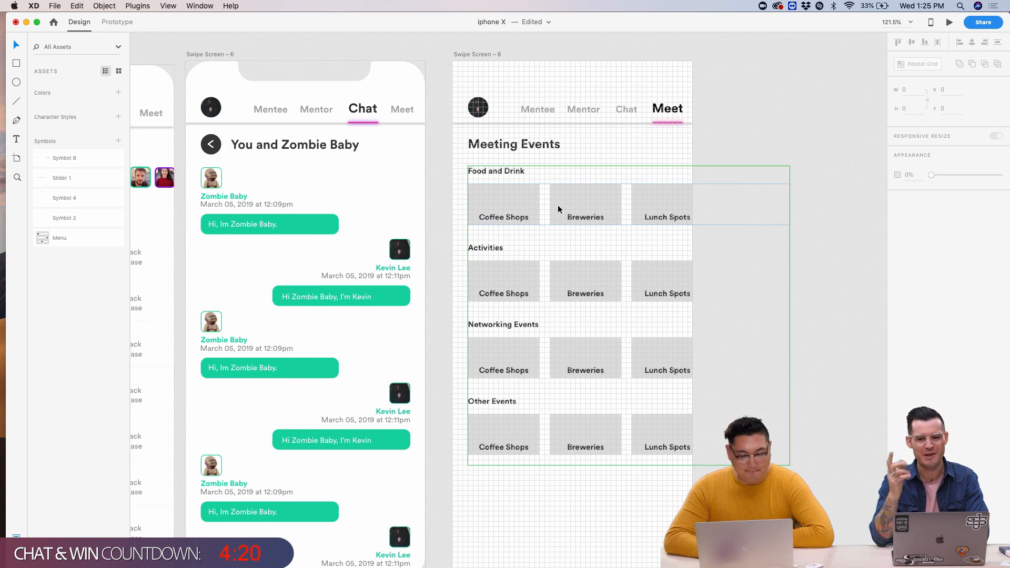
{"action": "scroll", "coordinate": [607, 232], "scroll_direction": "up", "scroll_amount": 5}
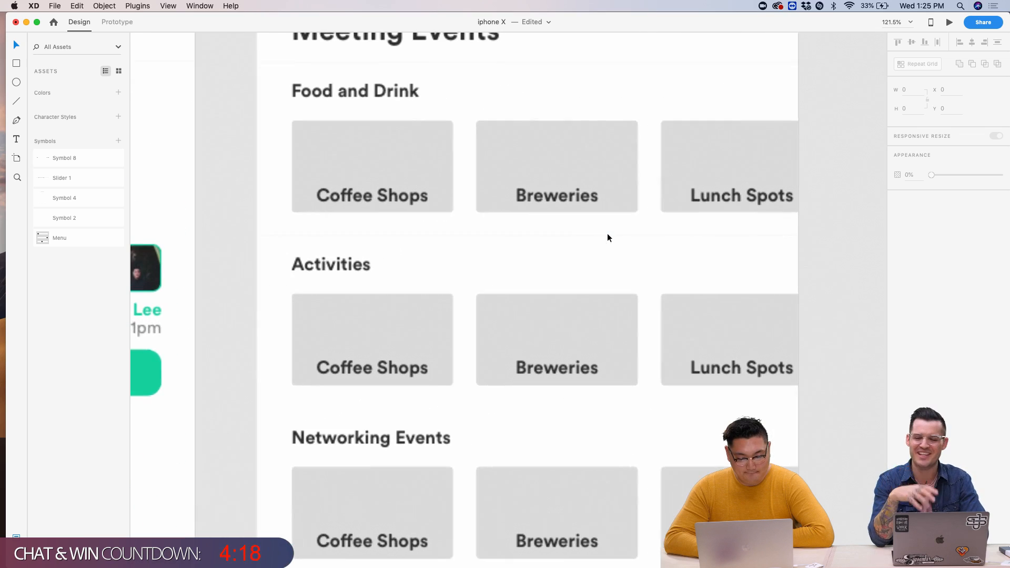
{"action": "scroll", "coordinate": [607, 234], "scroll_direction": "down", "scroll_amount": 4}
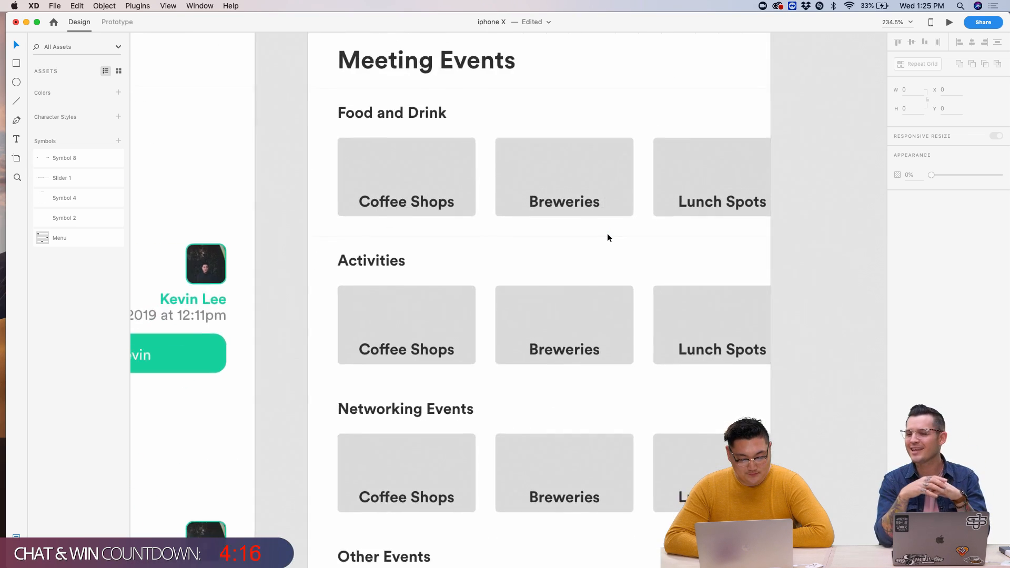
{"action": "key", "text": "super+apostrophe"}
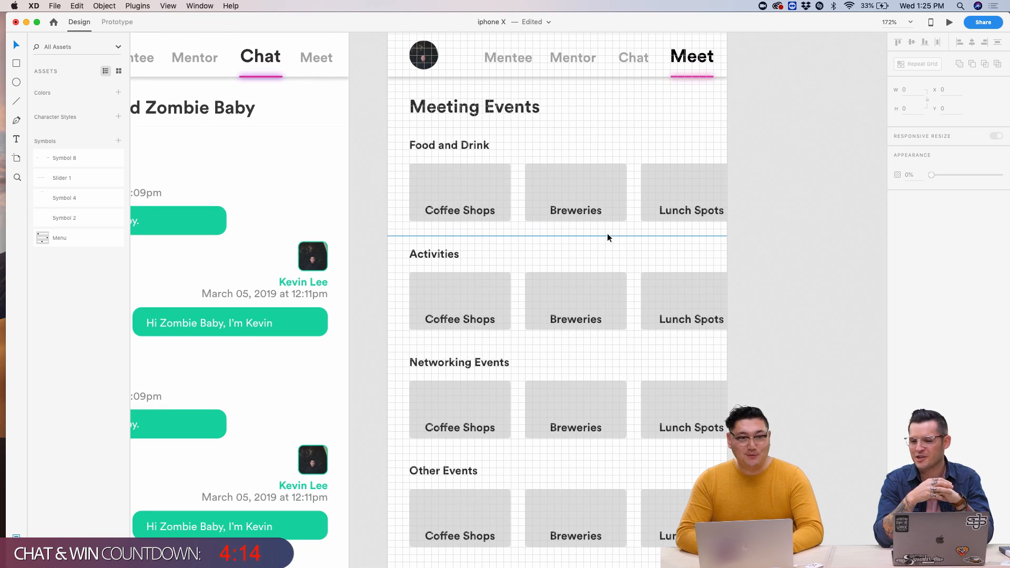
- Alt-drag the Swipe Screen – 8 artboard right to create Swipe Screen – 9
{"action": "scroll", "coordinate": [512, 111], "scroll_direction": "left", "scroll_amount": 5}
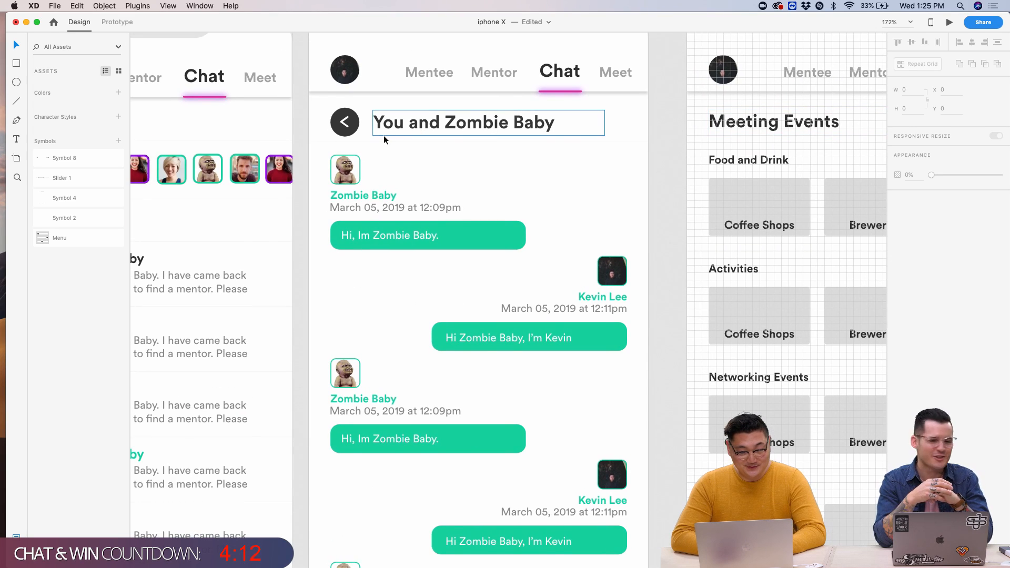
{"action": "scroll", "coordinate": [635, 88], "scroll_direction": "right", "scroll_amount": 3}
{"action": "scroll", "coordinate": [851, 112], "scroll_direction": "left", "scroll_amount": 7}
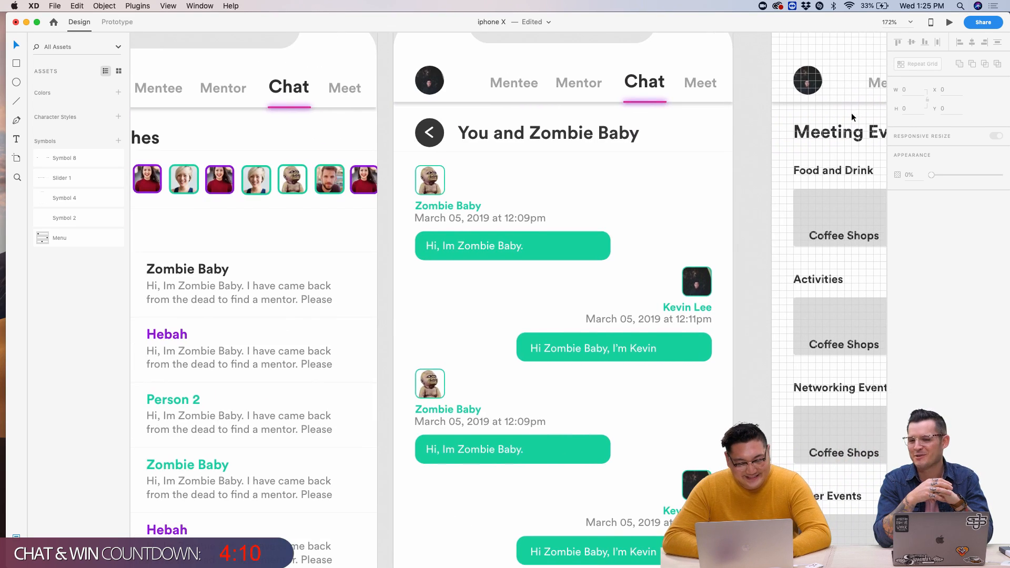
{"action": "scroll", "coordinate": [553, 127], "scroll_direction": "left", "scroll_amount": 3}
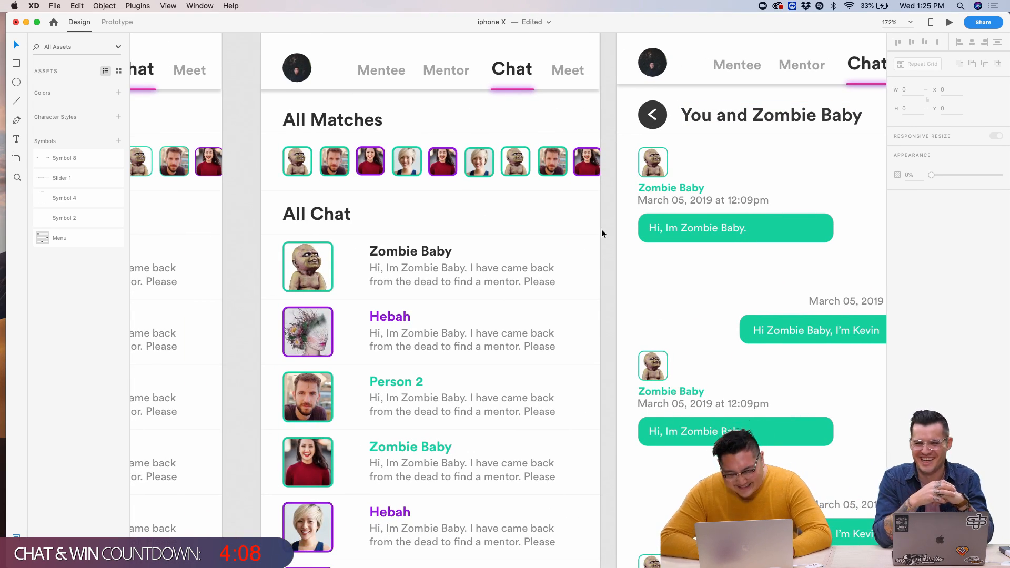
{"action": "scroll", "coordinate": [601, 232], "scroll_direction": "down", "scroll_amount": 5}
{"action": "scroll", "coordinate": [597, 239], "scroll_direction": "right", "scroll_amount": 10}
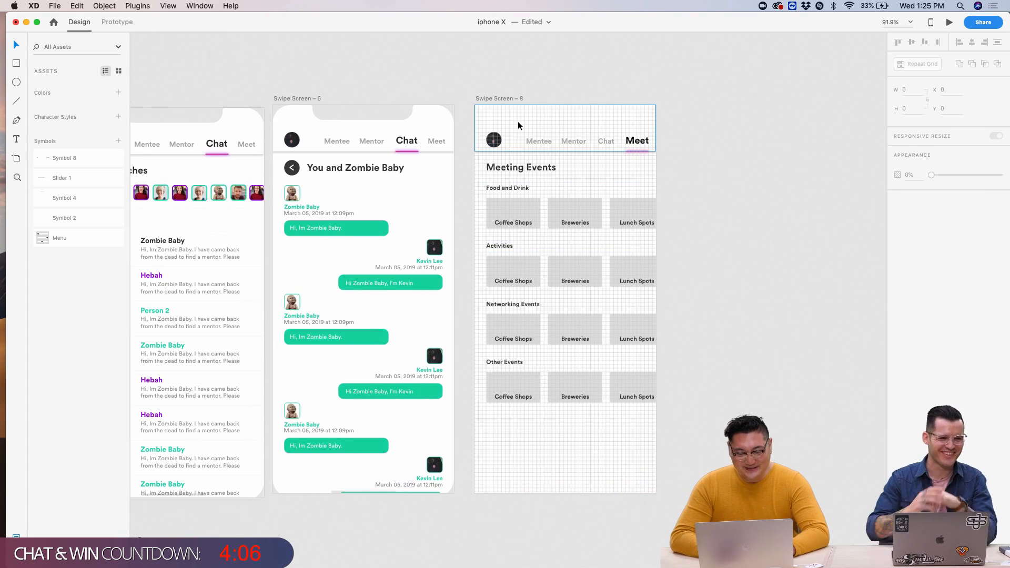
{"action": "left_click_drag", "start_coordinate": [482, 98], "coordinate": [684, 99], "text": "alt"}
{"action": "left_click", "coordinate": [684, 79]}
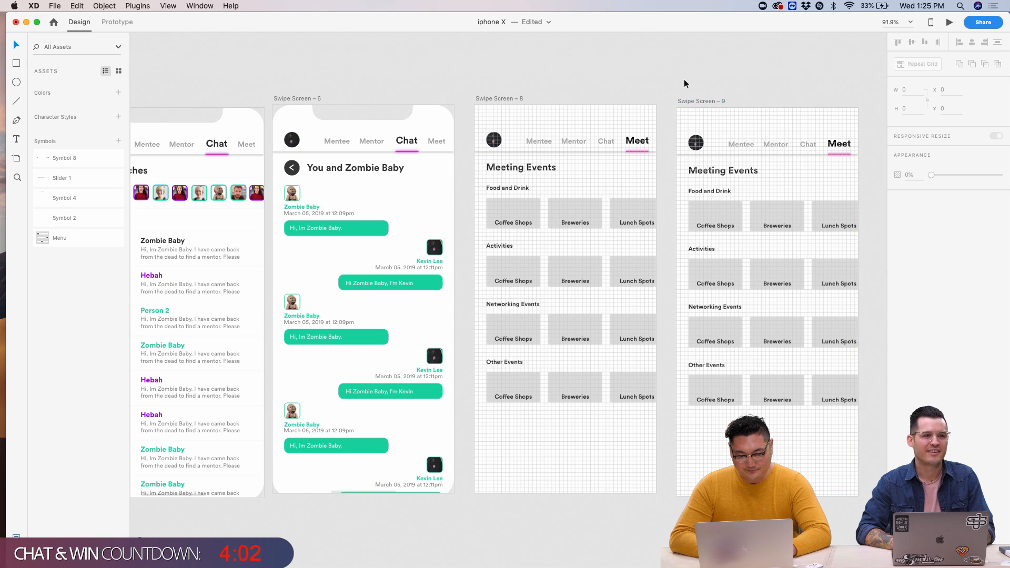
- Start editing the Meeting Events title on the new screen
{"action": "scroll", "coordinate": [826, 214], "scroll_direction": "up", "scroll_amount": 5}
{"action": "scroll", "coordinate": [595, 115], "scroll_direction": "up", "scroll_amount": 5}
{"action": "left_click", "coordinate": [554, 156]}
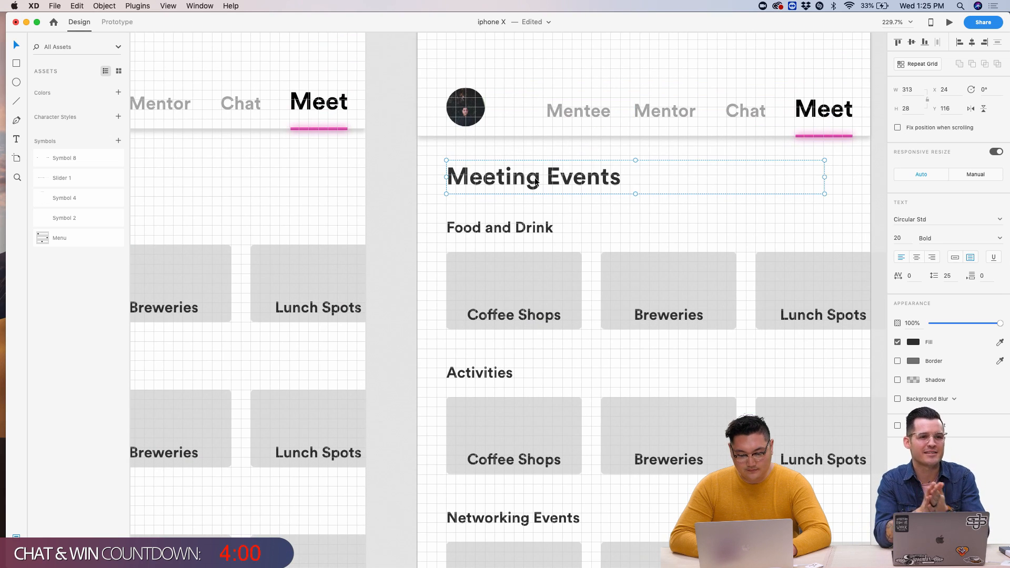
{"action": "double_click", "coordinate": [535, 178]}
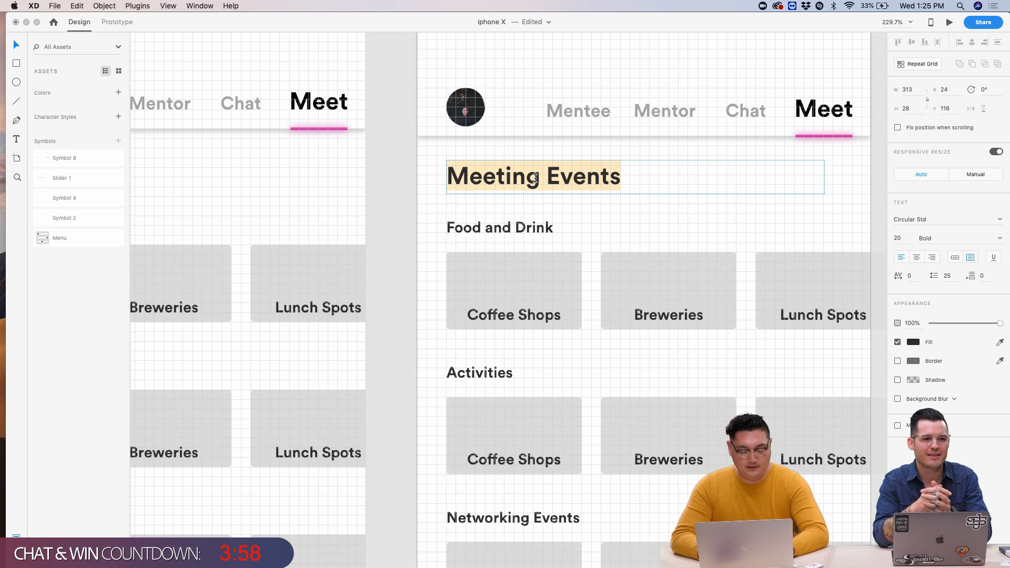
- Replace the copy's heading with the chat screen's back button and title group
{"action": "type", "text": "Food an"}
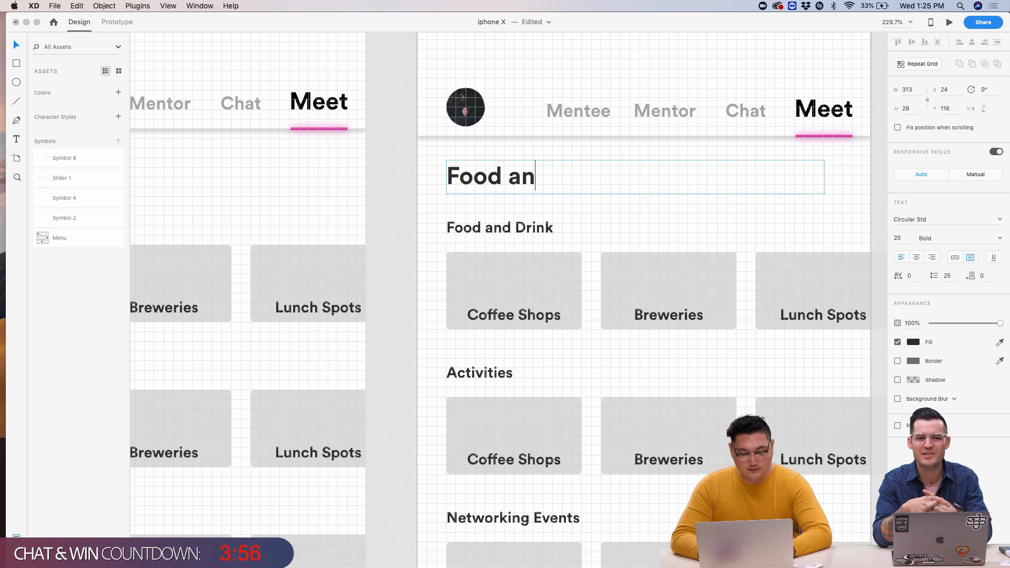
{"action": "type", "text": "d Drink"}
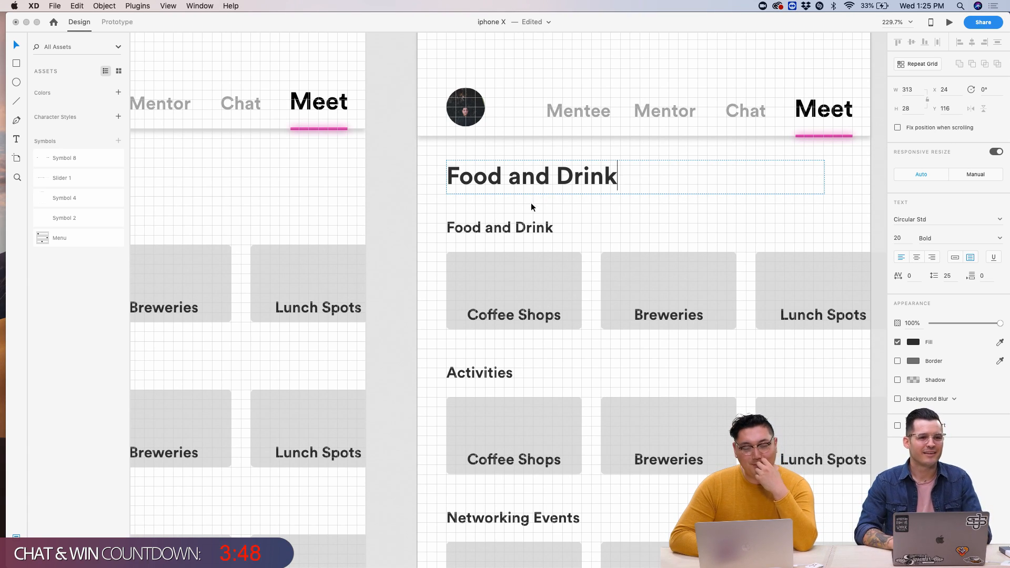
{"action": "key", "text": "Escape"}
{"action": "scroll", "coordinate": [607, 206], "scroll_direction": "down", "scroll_amount": 5}
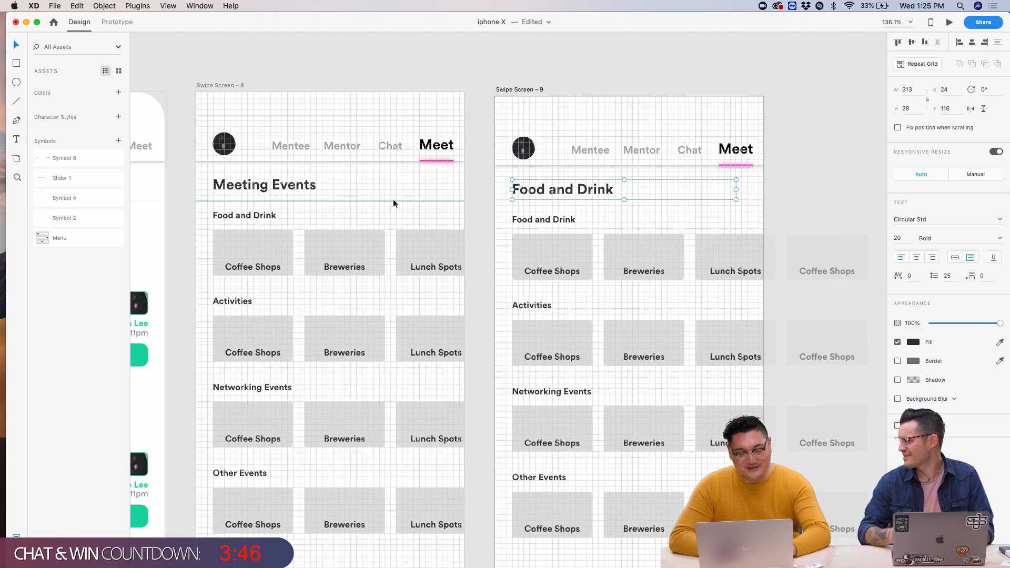
{"action": "scroll", "coordinate": [393, 199], "scroll_direction": "left", "scroll_amount": 5}
{"action": "scroll", "coordinate": [393, 199], "scroll_direction": "left", "scroll_amount": 5}
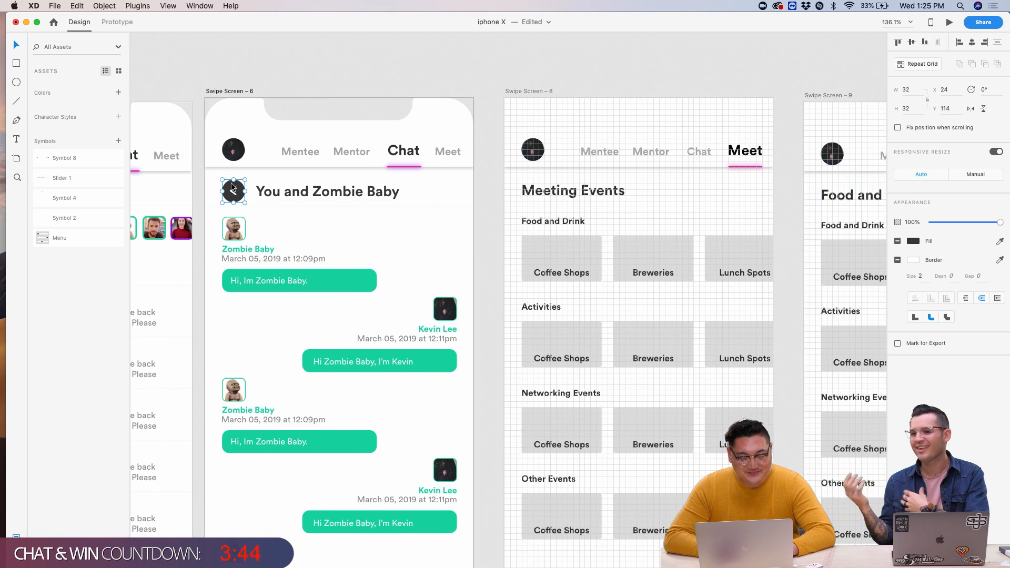
{"action": "left_click", "coordinate": [276, 194]}
{"action": "scroll", "coordinate": [275, 194], "scroll_direction": "right", "scroll_amount": 5}
{"action": "left_click", "coordinate": [513, 225]}
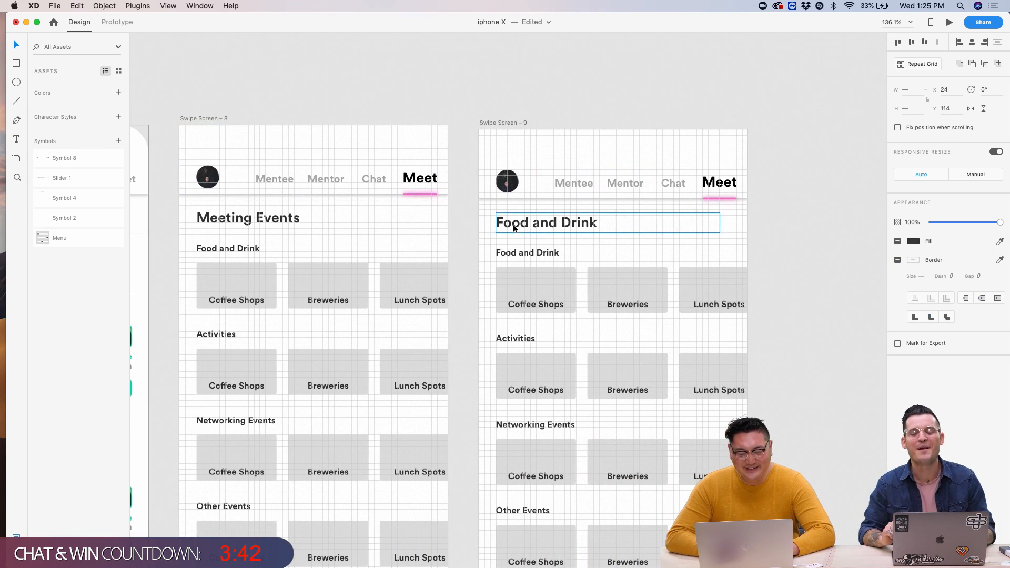
{"action": "key", "text": "Delete"}
{"action": "key", "text": "super+v"}
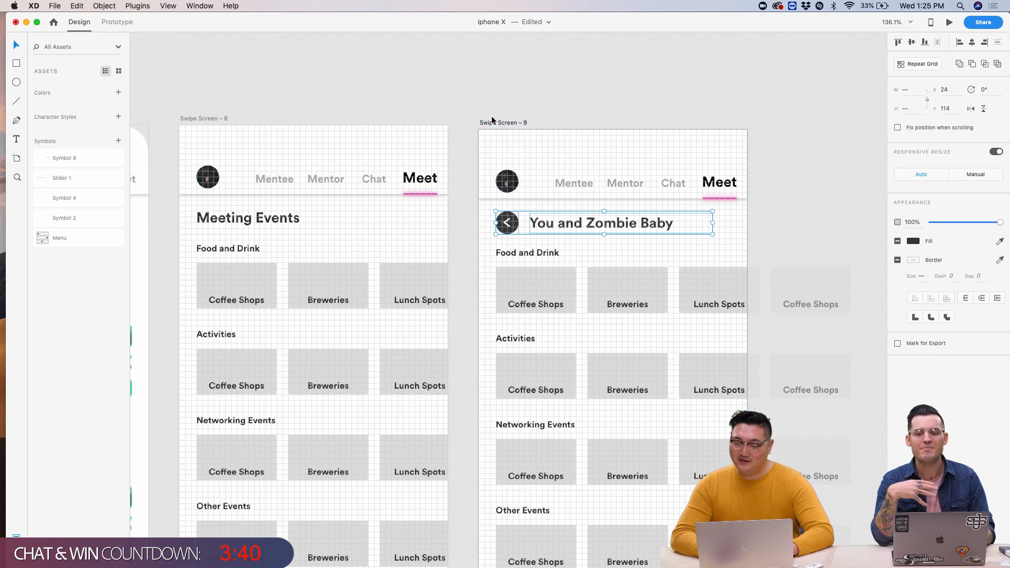
{"action": "key", "text": "Escape"}
- Retitle the pasted header from 'You and Zombie Baby' to 'Food and Drink'
{"action": "scroll", "coordinate": [582, 229], "scroll_direction": "up", "scroll_amount": 5}
{"action": "scroll", "coordinate": [583, 229], "scroll_direction": "left", "scroll_amount": 5}
{"action": "double_click", "coordinate": [242, 210]}
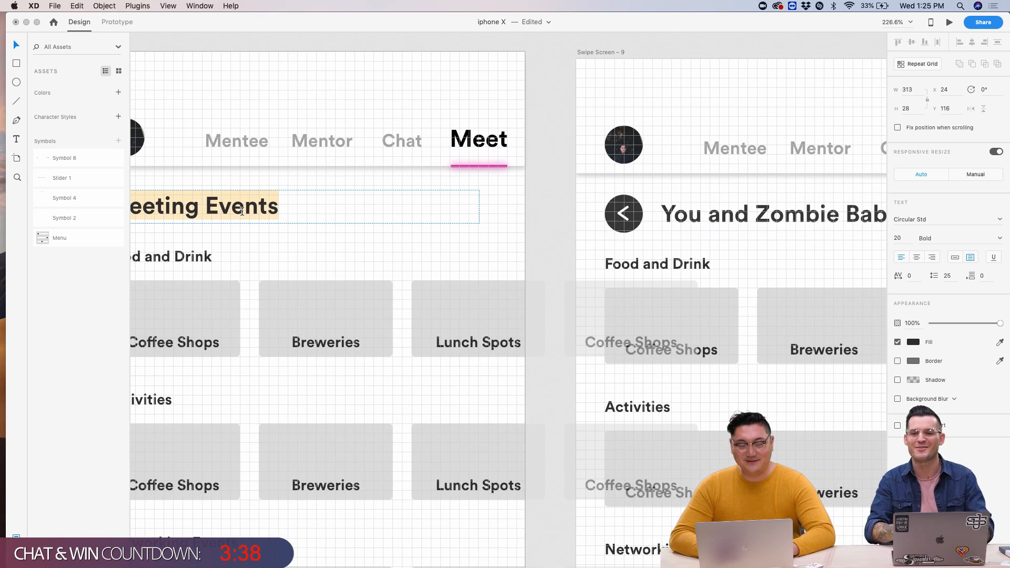
{"action": "left_click", "coordinate": [864, 201]}
{"action": "double_click", "coordinate": [865, 201]}
{"action": "type", "text": "Good"}
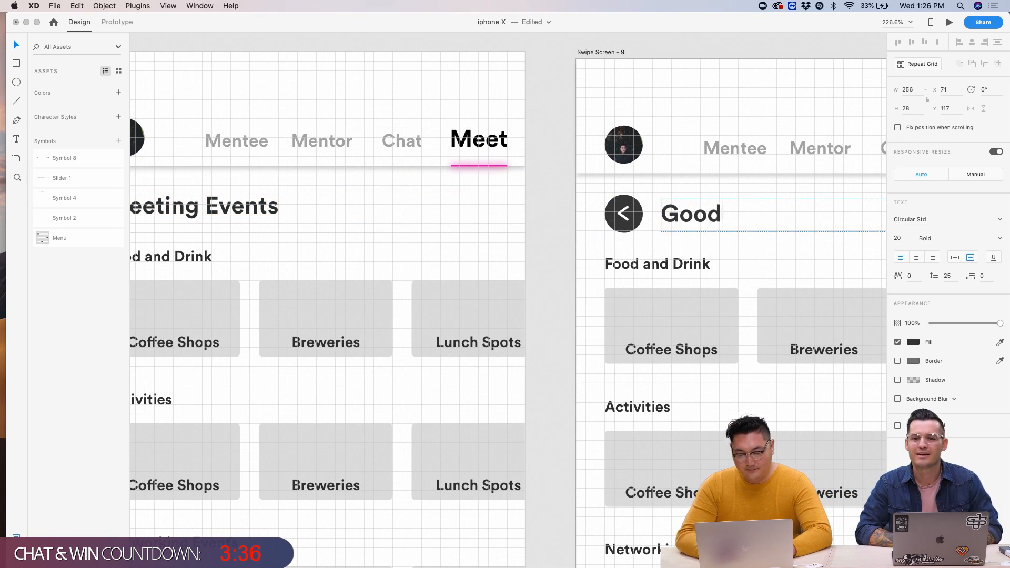
{"action": "key", "text": "BackSpace"}
{"action": "key", "text": "BackSpace"}
{"action": "key", "text": "BackSpace"}
{"action": "key", "text": "BackSpace"}
{"action": "type", "text": "F"}
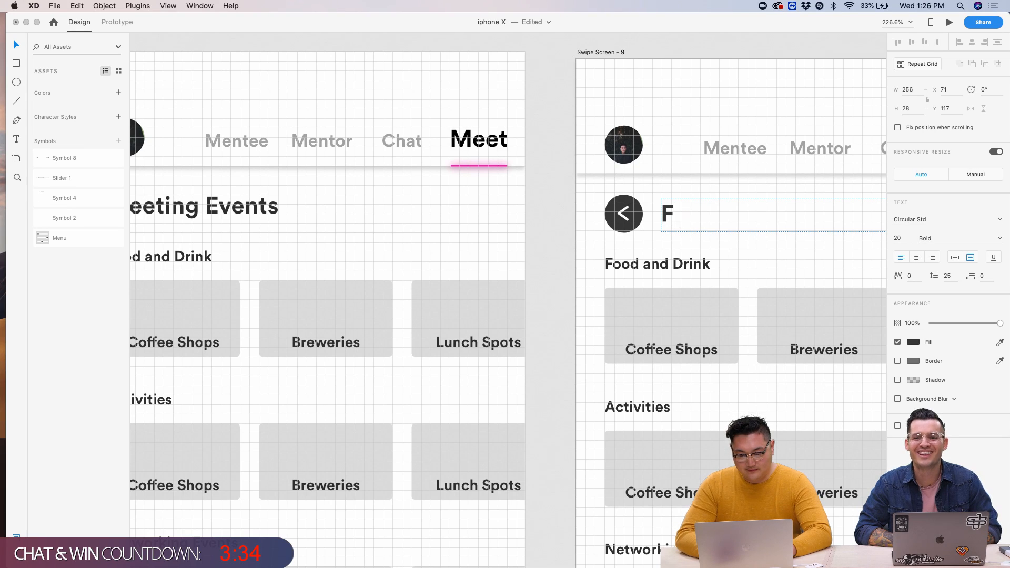
{"action": "type", "text": "ioid an "}
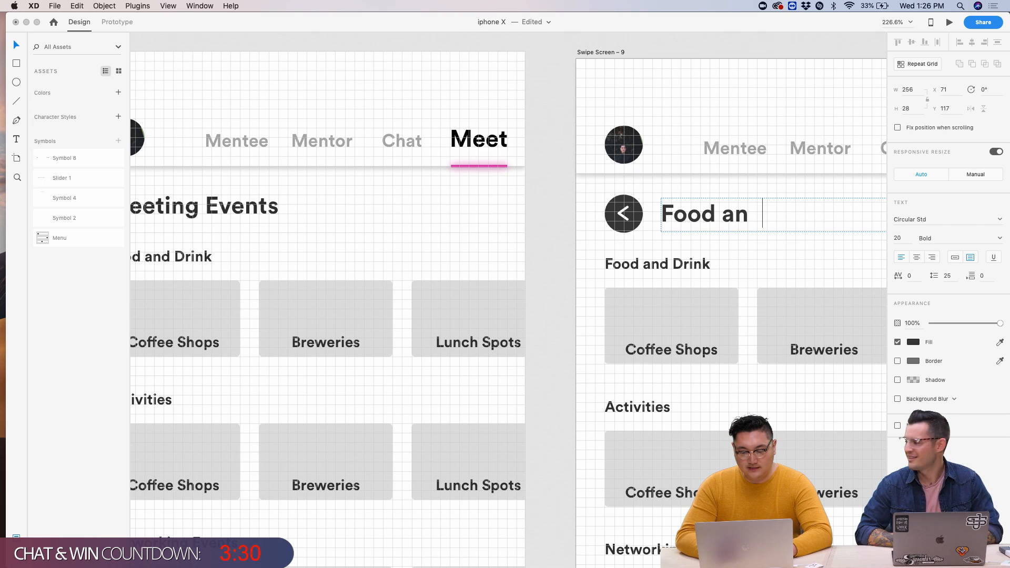
{"action": "type", "text": "d n"}
{"action": "key", "text": "BackSpace"}
{"action": "type", "text": "d Drink"}
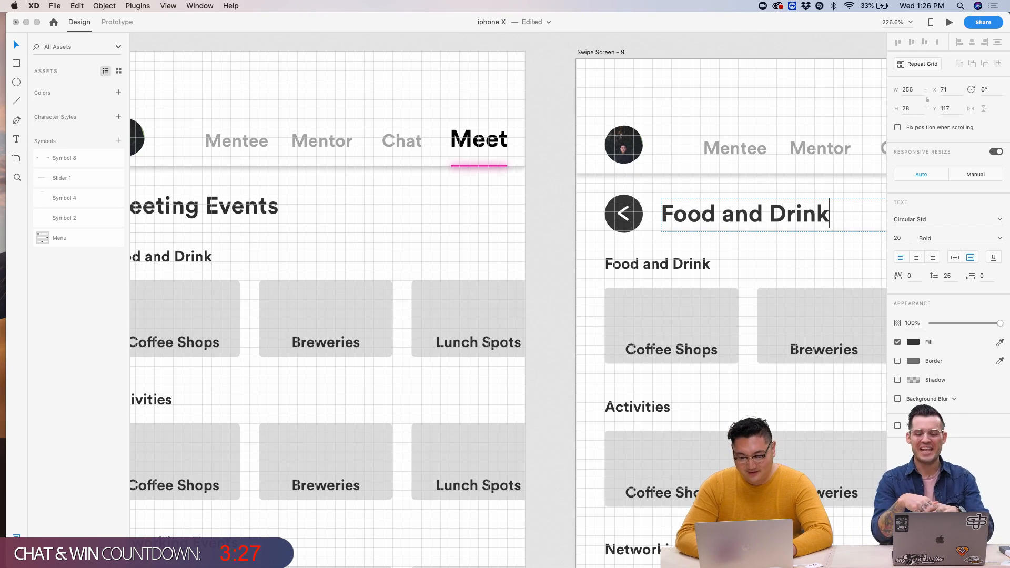
{"action": "key", "text": "Escape"}
{"action": "scroll", "coordinate": [804, 238], "scroll_direction": "down", "scroll_amount": 5}
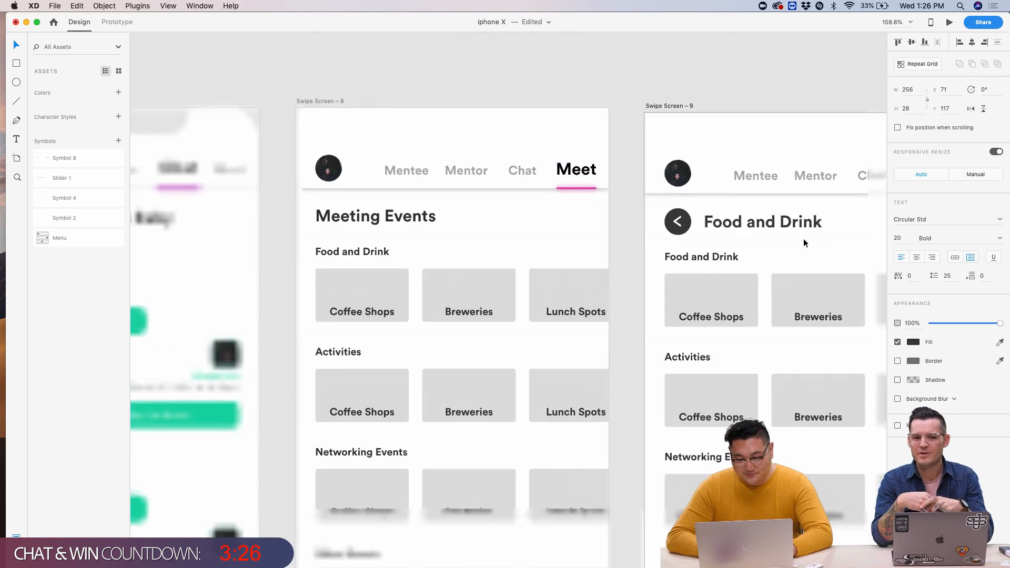
{"action": "scroll", "coordinate": [587, 232], "scroll_direction": "left", "scroll_amount": 10}
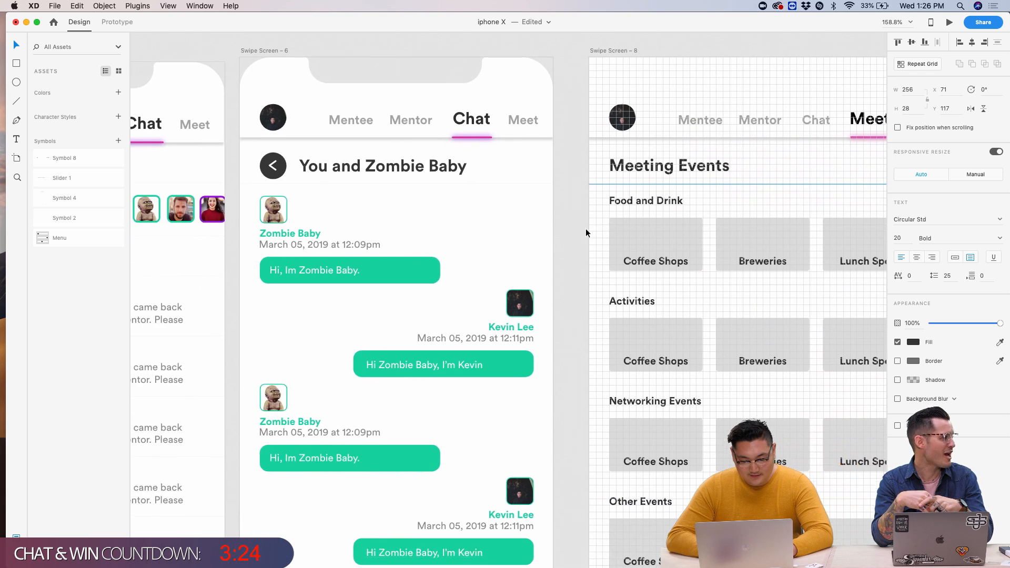
- Fill the chat screen's back button with pink #DD33A2
{"action": "left_click", "coordinate": [310, 152]}
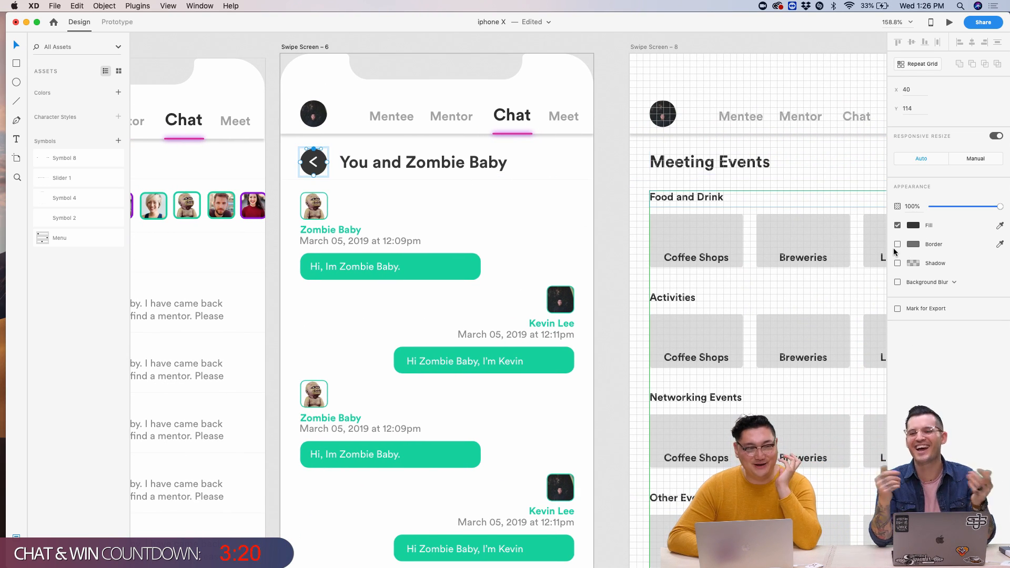
{"action": "left_click", "coordinate": [914, 226]}
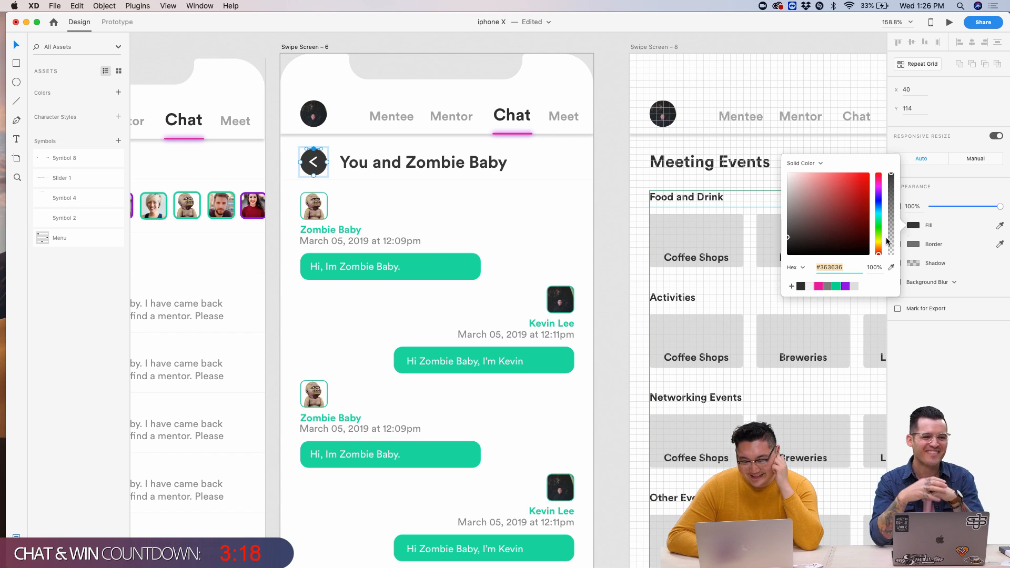
{"action": "left_click", "coordinate": [819, 287]}
{"action": "left_click", "coordinate": [655, 273]}
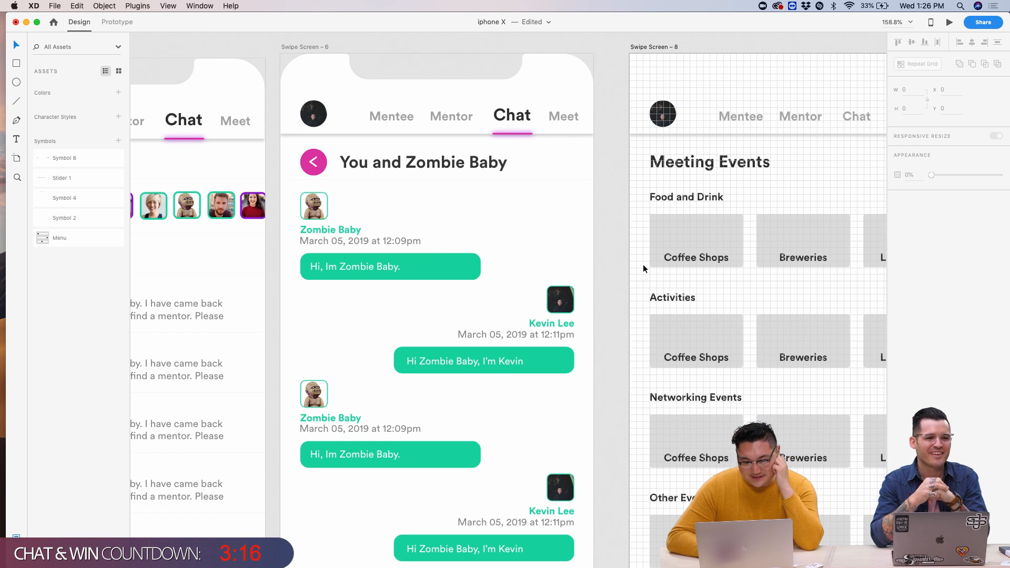
- Fill the Food and Drink screen's back-button circle with the same pink #DD33A2
{"action": "scroll", "coordinate": [643, 264], "scroll_direction": "right", "scroll_amount": 10}
{"action": "left_click", "coordinate": [595, 159]}
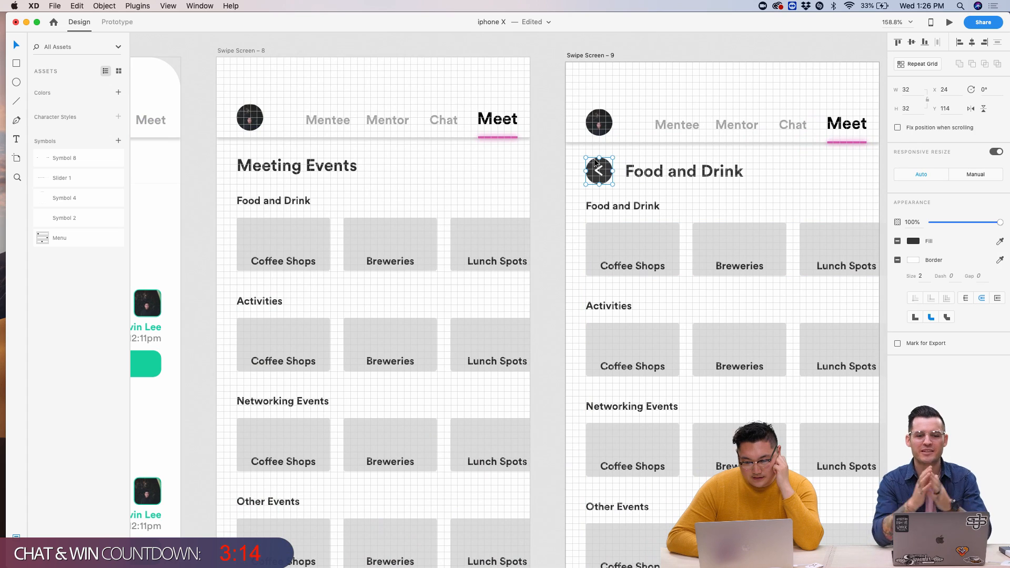
{"action": "double_click", "coordinate": [594, 159]}
{"action": "left_click", "coordinate": [915, 225]}
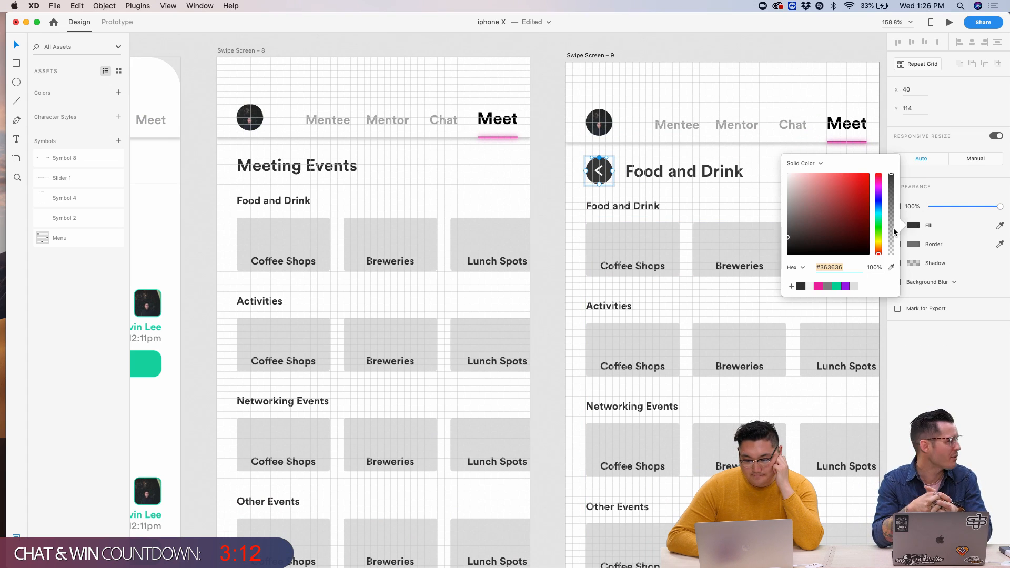
{"action": "left_click", "coordinate": [818, 286]}
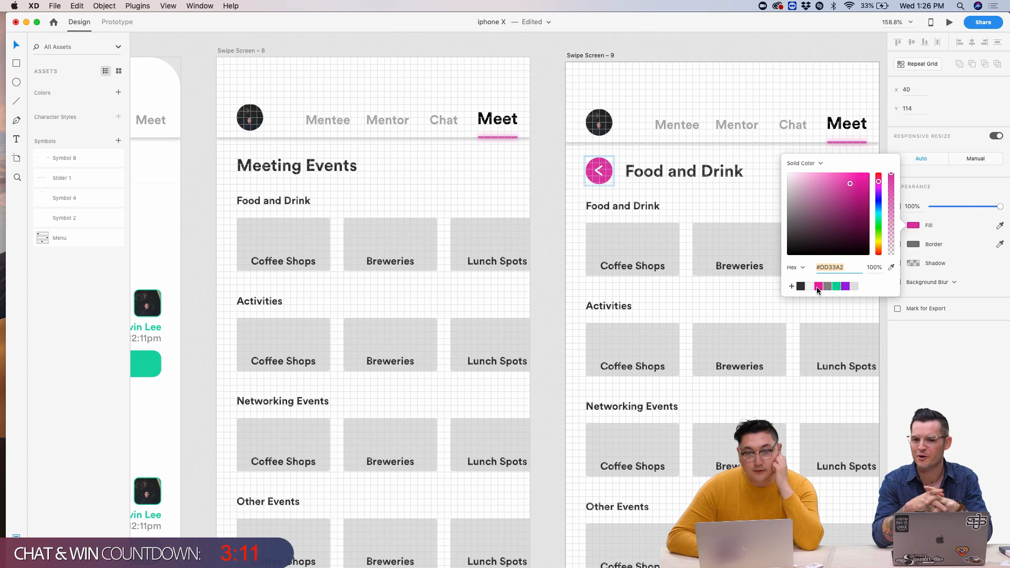
{"action": "left_click", "coordinate": [655, 288]}
{"action": "left_click", "coordinate": [551, 234]}
{"action": "scroll", "coordinate": [551, 234], "scroll_direction": "down", "scroll_amount": 5}
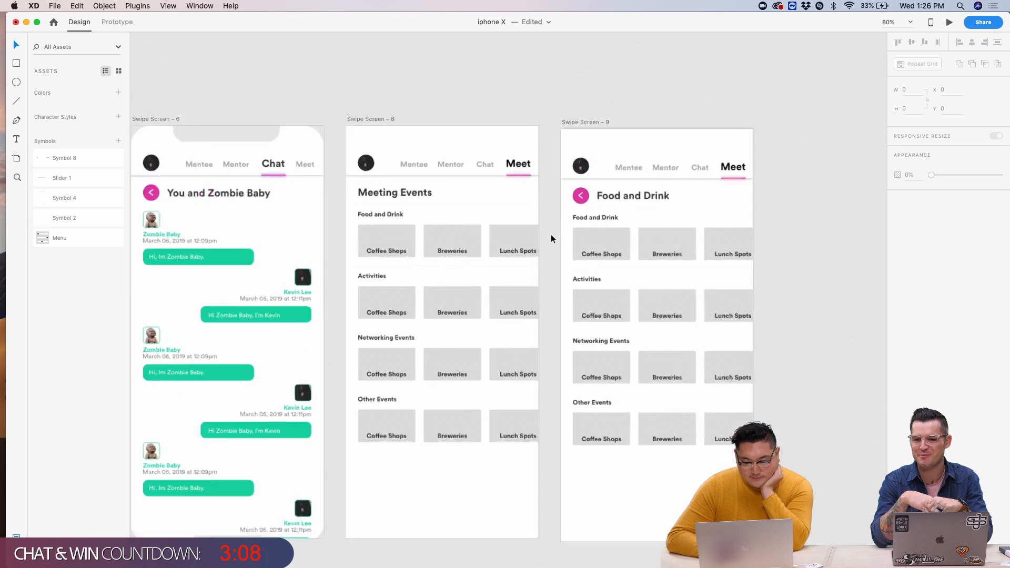
{"action": "scroll", "coordinate": [551, 234], "scroll_direction": "up", "scroll_amount": 5}
{"action": "scroll", "coordinate": [539, 194], "scroll_direction": "right", "scroll_amount": 3}
{"action": "left_click", "coordinate": [538, 198]}
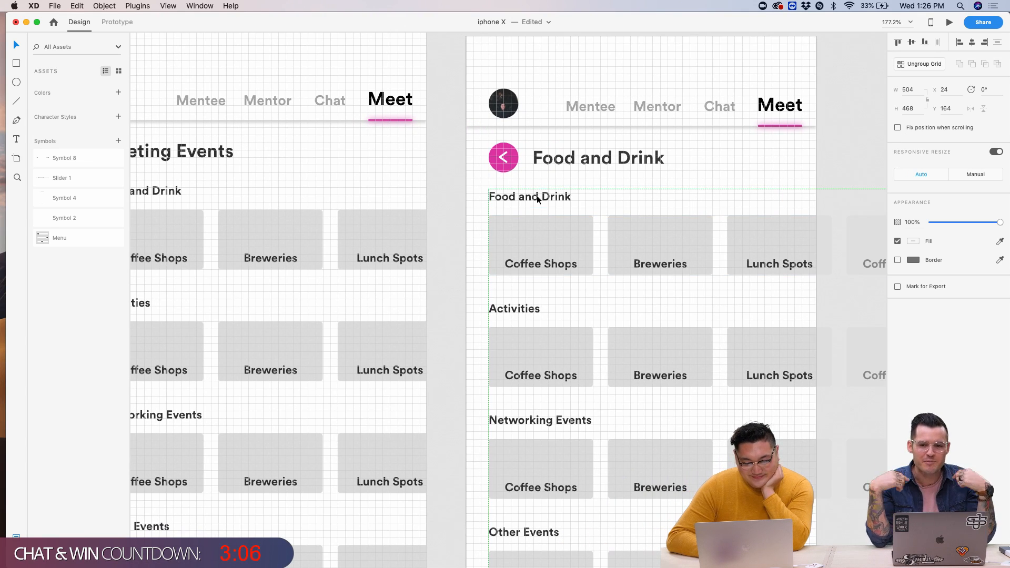
- Inspect the Food and Drink title and card grids on both screens
{"action": "scroll", "coordinate": [537, 200], "scroll_direction": "left", "scroll_amount": 3}
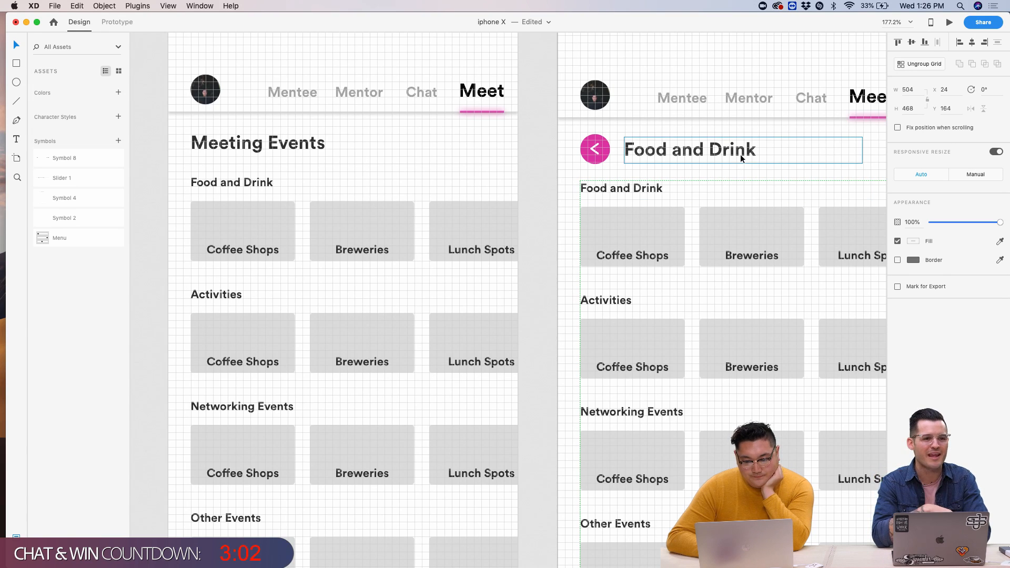
{"action": "double_click", "coordinate": [768, 153]}
{"action": "left_click", "coordinate": [780, 155]}
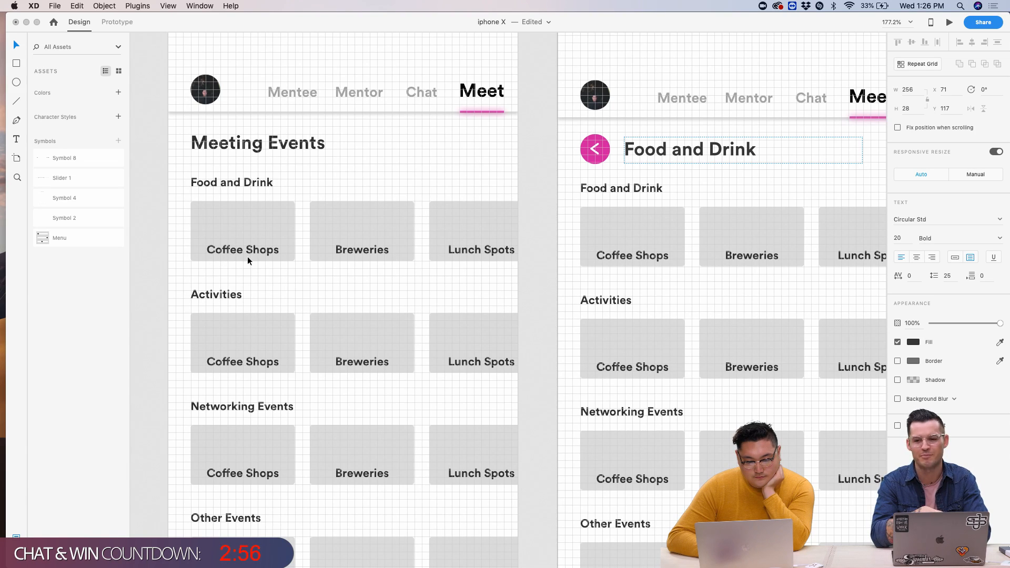
{"action": "left_click", "coordinate": [261, 253]}
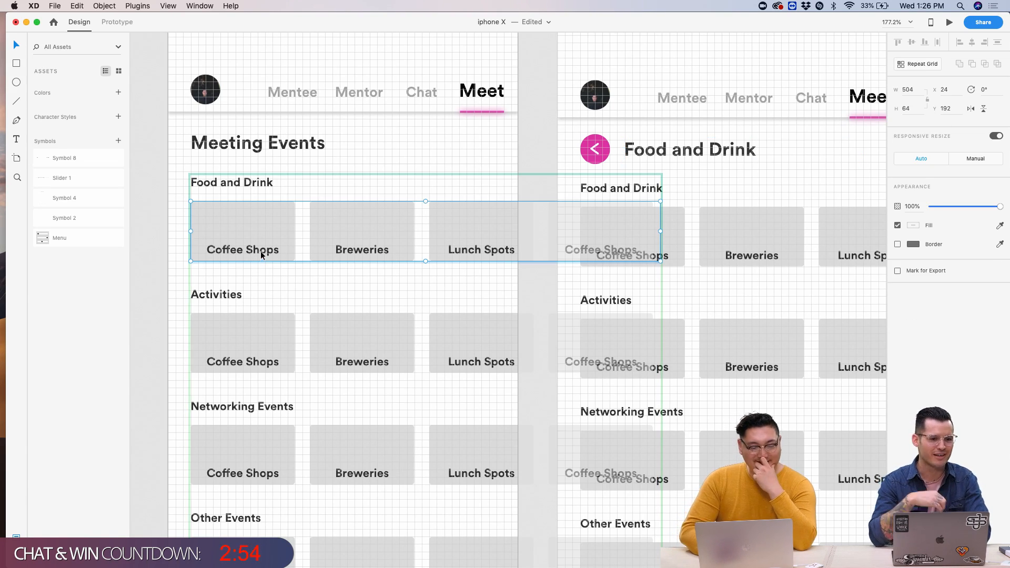
{"action": "left_click", "coordinate": [277, 284]}
{"action": "left_click", "coordinate": [263, 251]}
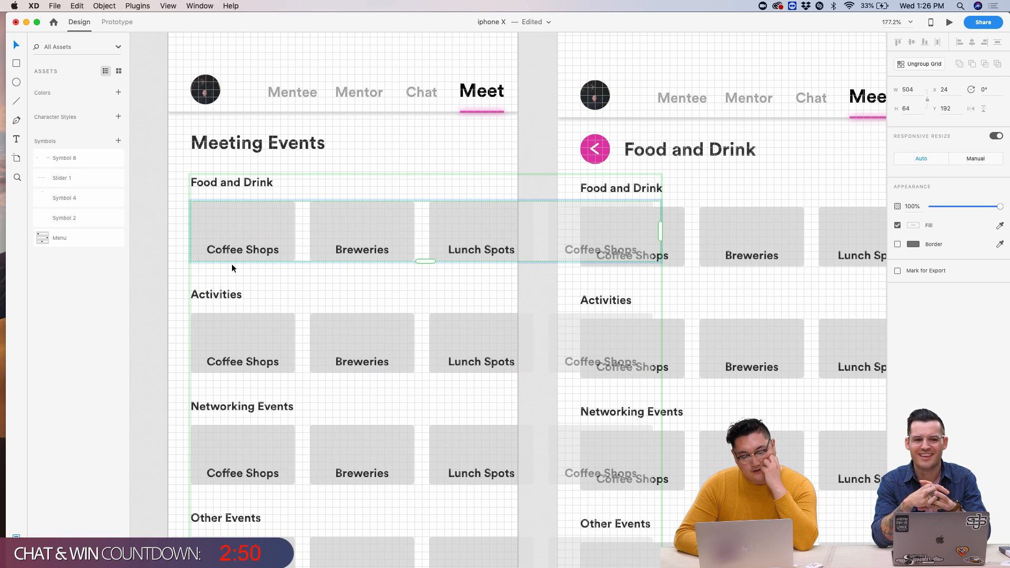
{"action": "double_click", "coordinate": [246, 254]}
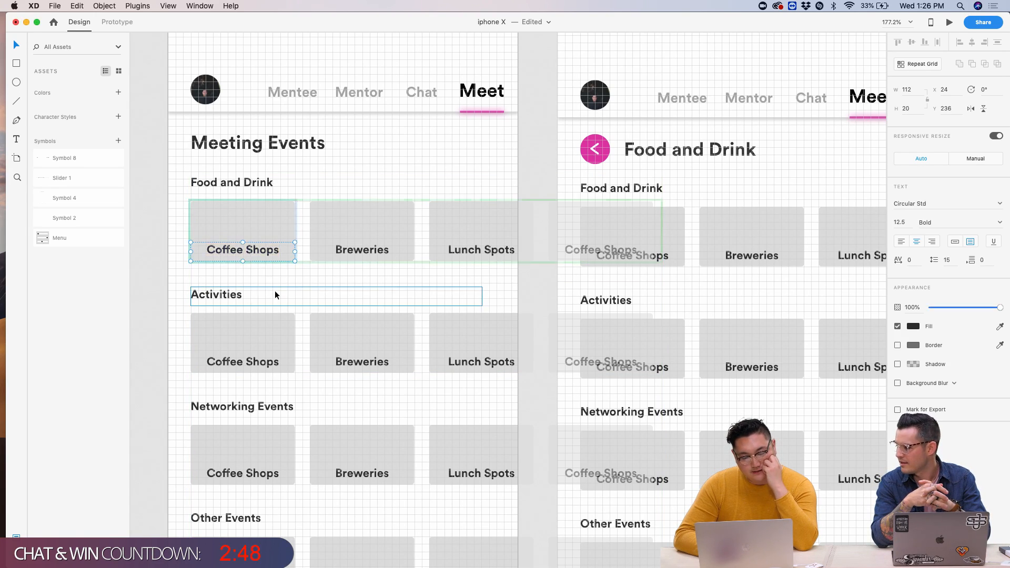
{"action": "left_click", "coordinate": [561, 282]}
{"action": "left_click", "coordinate": [722, 224]}
- Drag Swipe Screen – 9 up about 11 px to align with Swipe Screen – 8
{"action": "scroll", "coordinate": [570, 136], "scroll_direction": "up", "scroll_amount": 3}
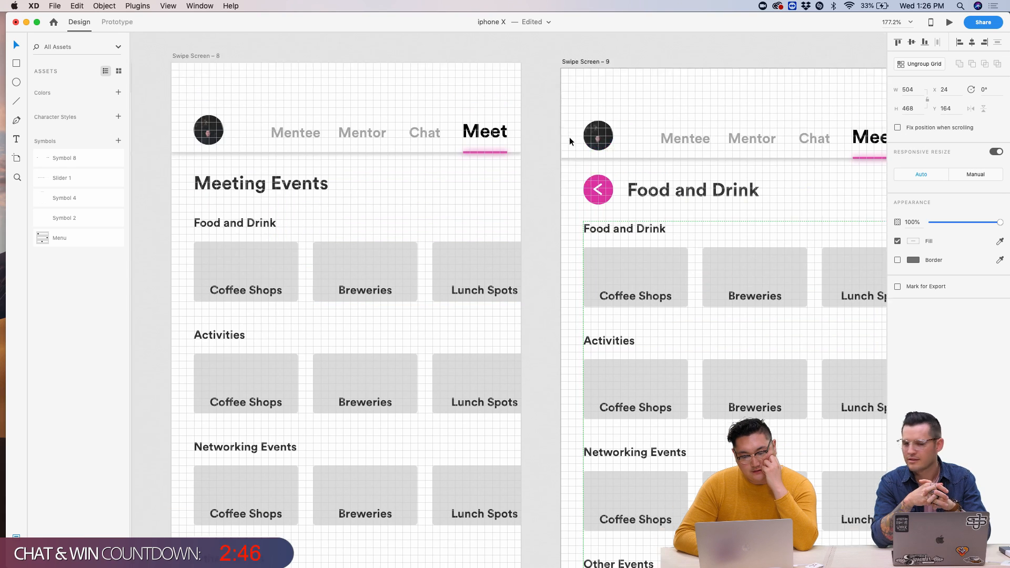
{"action": "left_click_drag", "start_coordinate": [585, 89], "coordinate": [586, 81]}
{"action": "left_click", "coordinate": [560, 64]}
{"action": "scroll", "coordinate": [416, 200], "scroll_direction": "left", "scroll_amount": 3}
{"action": "scroll", "coordinate": [415, 200], "scroll_direction": "down", "scroll_amount": 2}
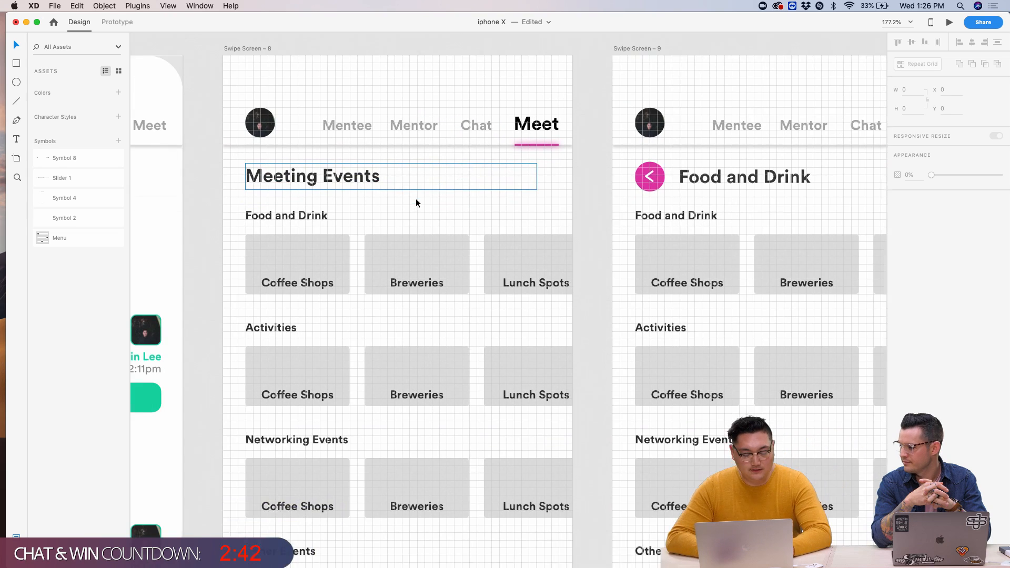
{"action": "left_click", "coordinate": [327, 261]}
- Retype the card labels as 'Hip Coffee Leaf', 'Starbucks' and 'Sips Coffee' in the repeat grid
{"action": "double_click", "coordinate": [327, 260]}
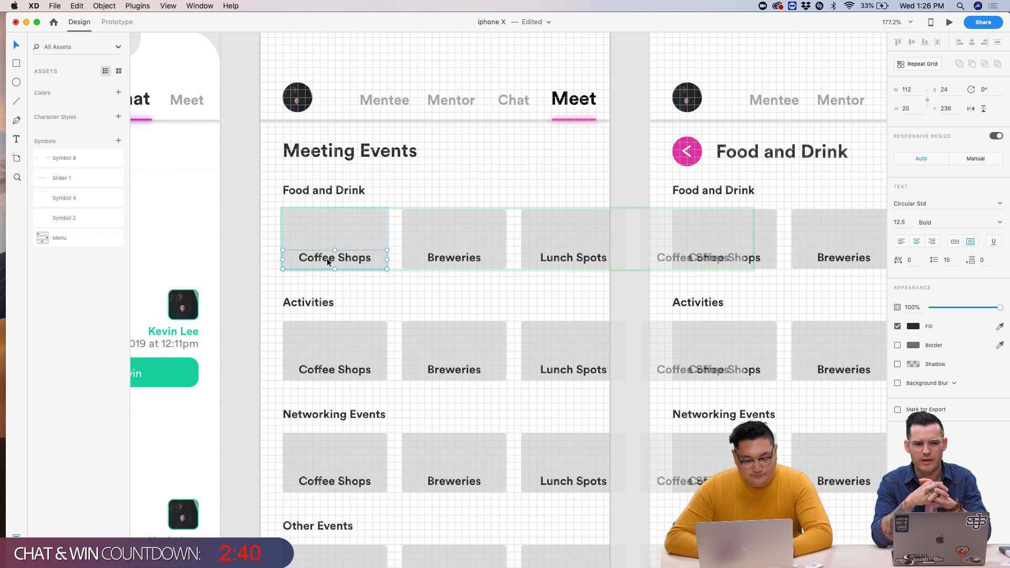
{"action": "double_click", "coordinate": [327, 258]}
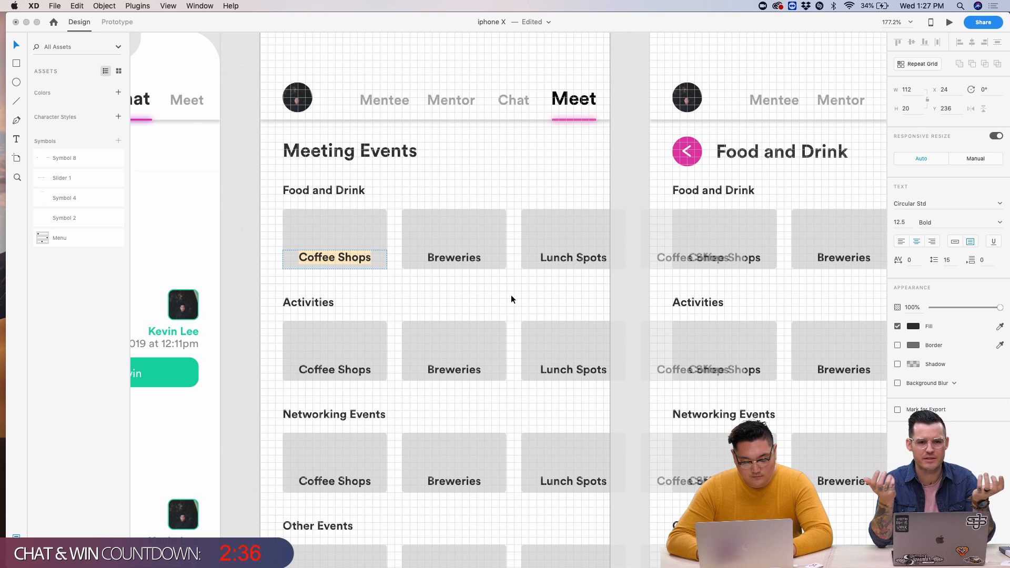
{"action": "type", "text": "Hip Coffee"}
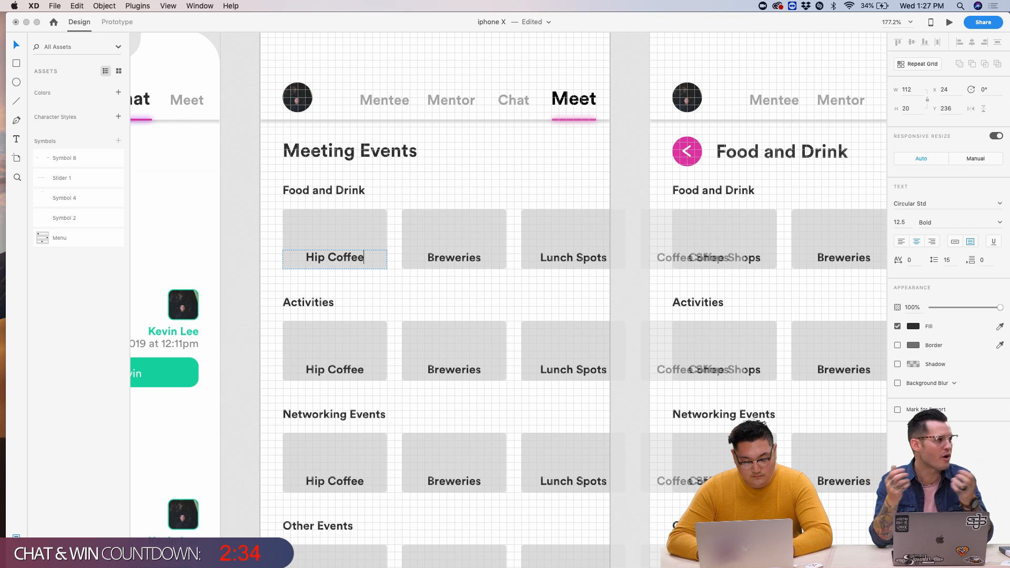
{"action": "type", "text": " Leaf"}
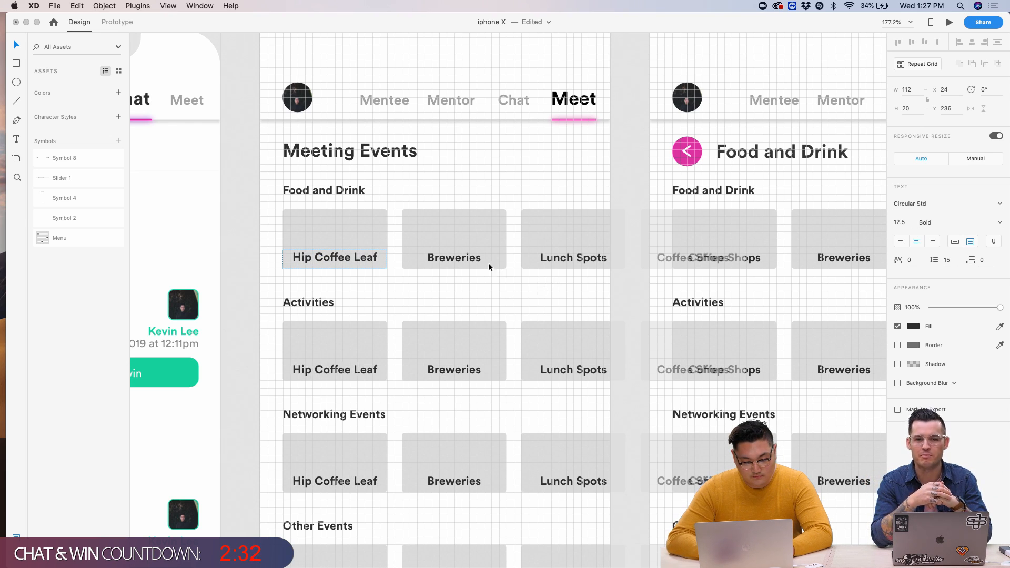
{"action": "double_click", "coordinate": [461, 258]}
{"action": "type", "text": "Starbucks"}
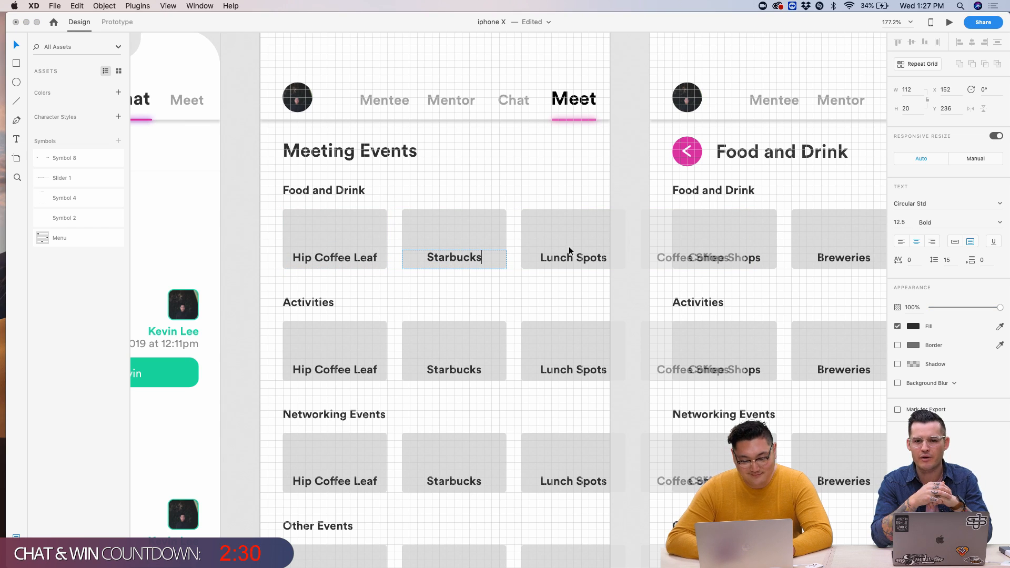
{"action": "key", "text": "Escape"}
{"action": "double_click", "coordinate": [568, 263]}
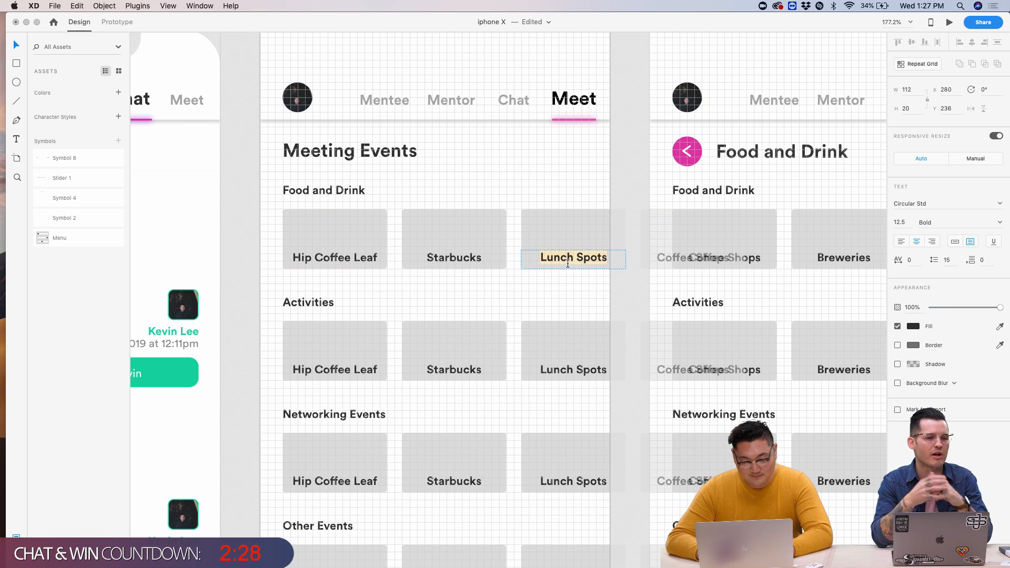
{"action": "type", "text": "Sips Coffee"}
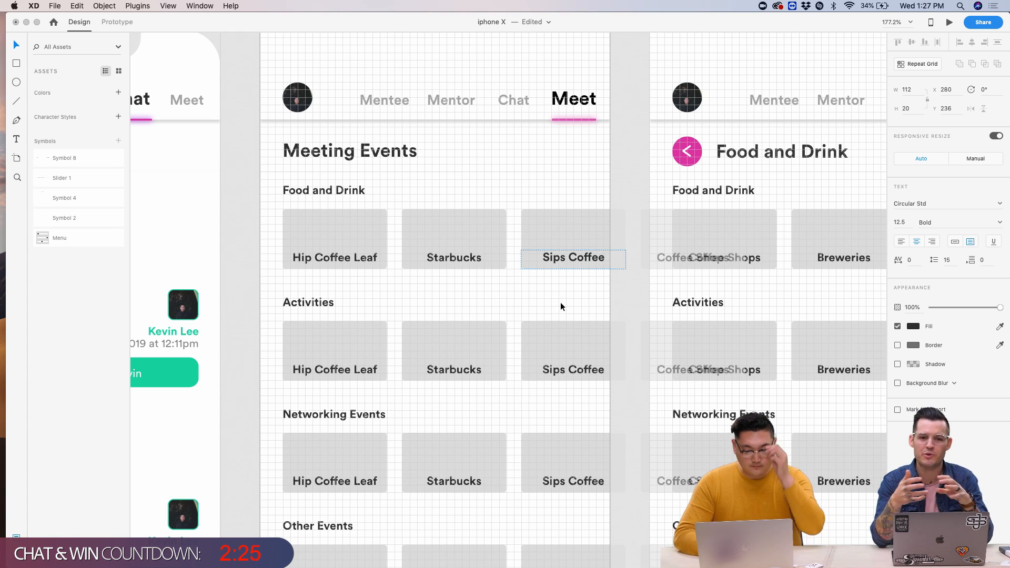
{"action": "key", "text": "Escape"}
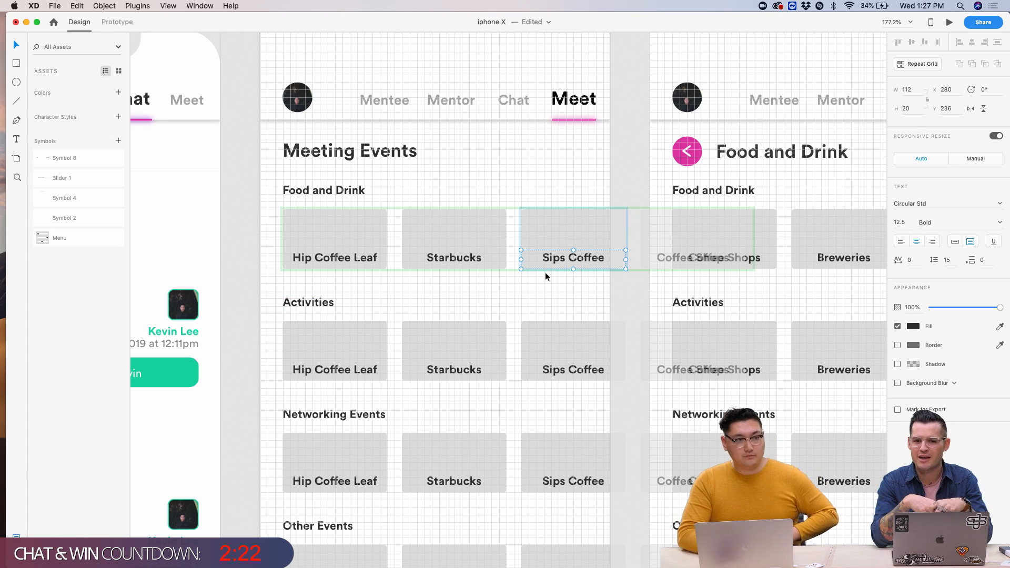
- Clear the selection and pan across the canvas to the chat screen artboard
{"action": "left_click", "coordinate": [640, 199]}
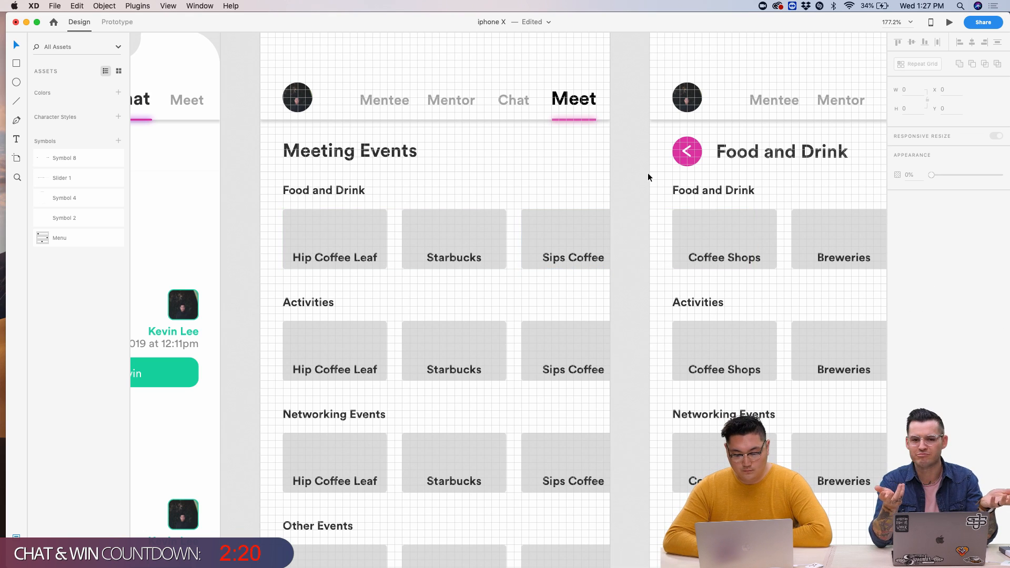
{"action": "scroll", "coordinate": [648, 173], "scroll_direction": "up", "scroll_amount": 3}
{"action": "scroll", "coordinate": [624, 219], "scroll_direction": "left", "scroll_amount": 10}
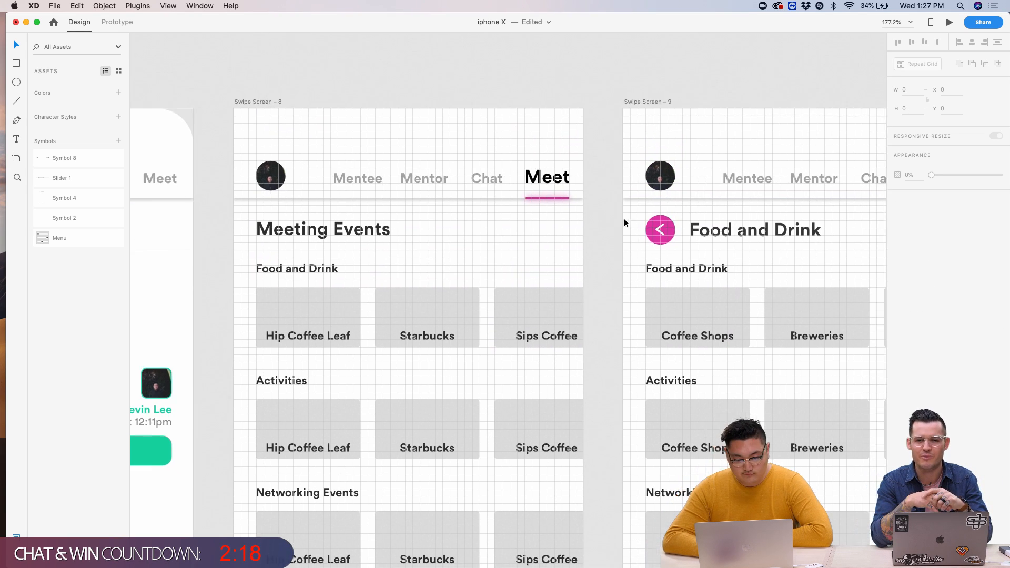
{"action": "left_click", "coordinate": [364, 104]}
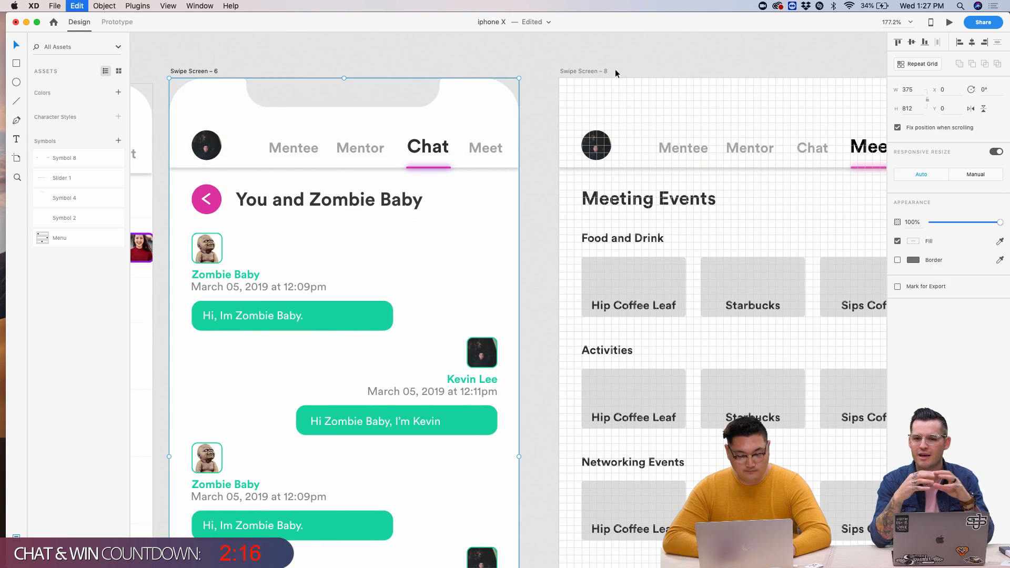
{"action": "key", "text": "super+shift+a"}
{"action": "scroll", "coordinate": [594, 59], "scroll_direction": "right", "scroll_amount": 10}
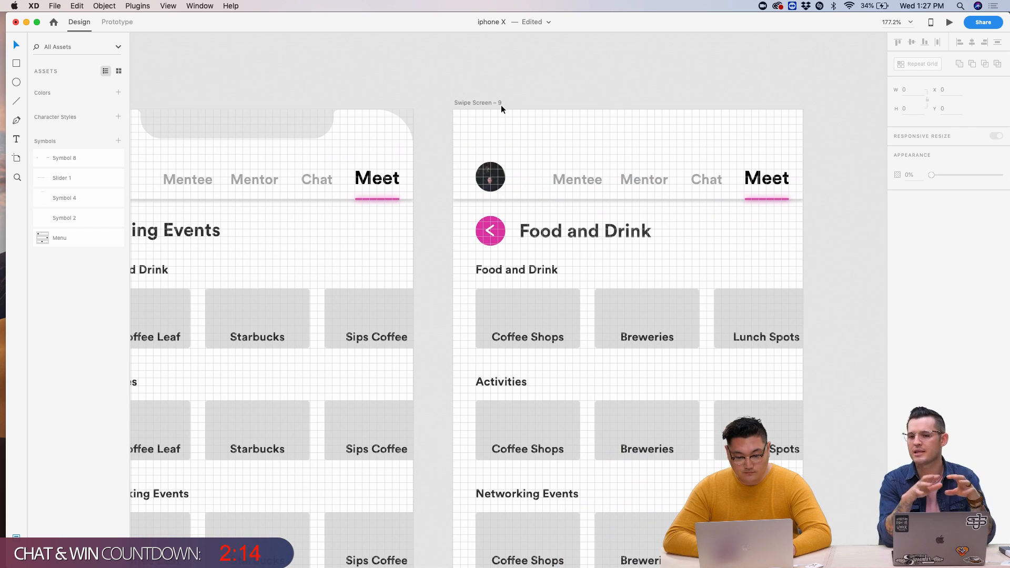
{"action": "scroll", "coordinate": [473, 99], "scroll_direction": "down", "scroll_amount": 3}
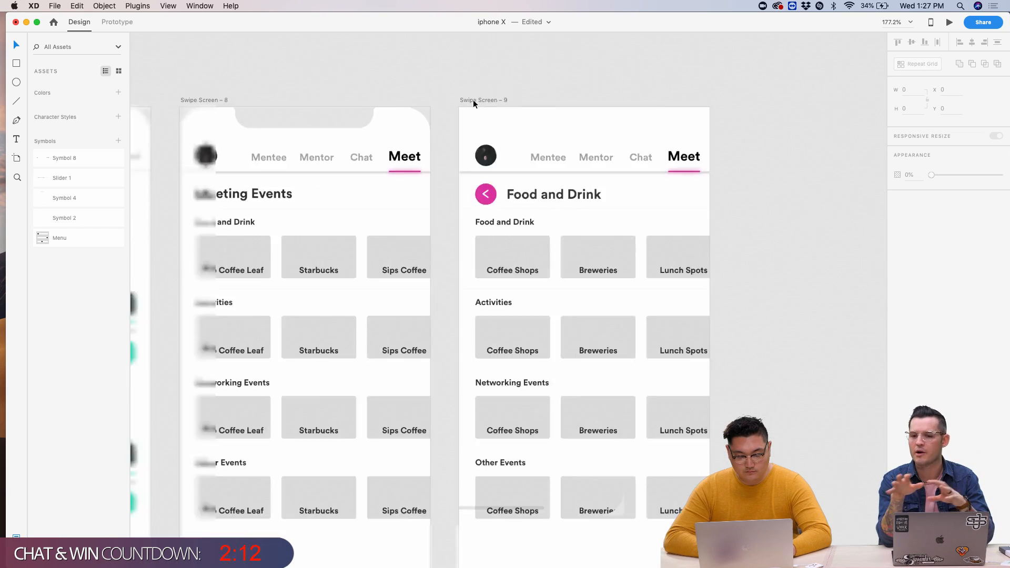
{"action": "scroll", "coordinate": [473, 100], "scroll_direction": "down", "scroll_amount": 5}
{"action": "left_click", "coordinate": [481, 94]}
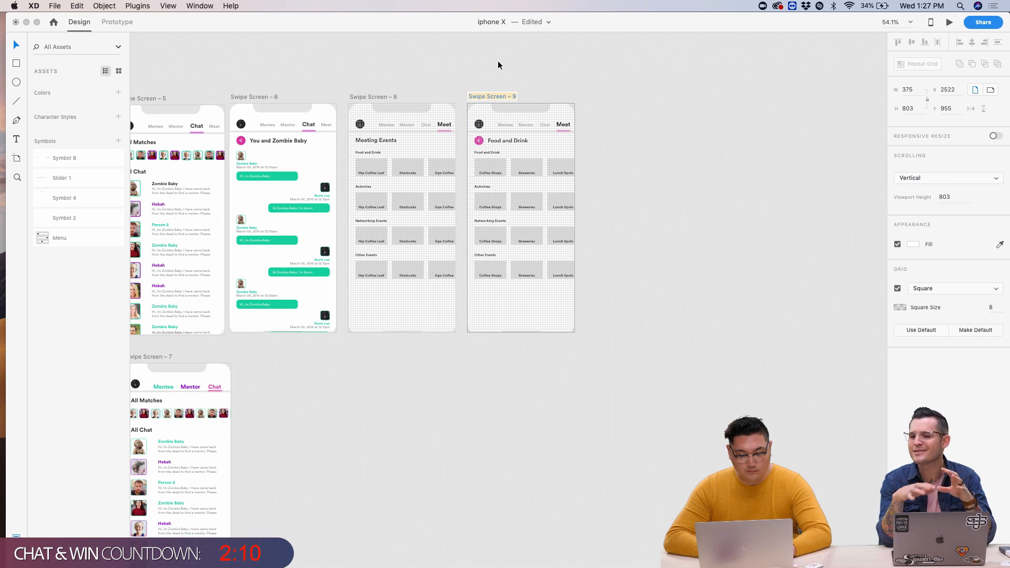
{"action": "scroll", "coordinate": [656, 244], "scroll_direction": "up", "scroll_amount": 5}
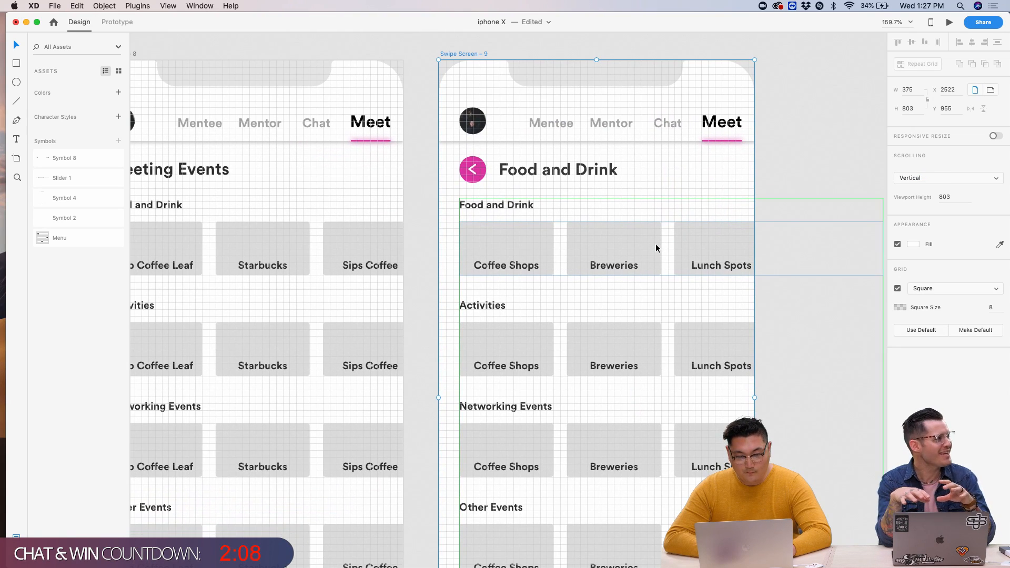
{"action": "scroll", "coordinate": [655, 244], "scroll_direction": "left", "scroll_amount": 3}
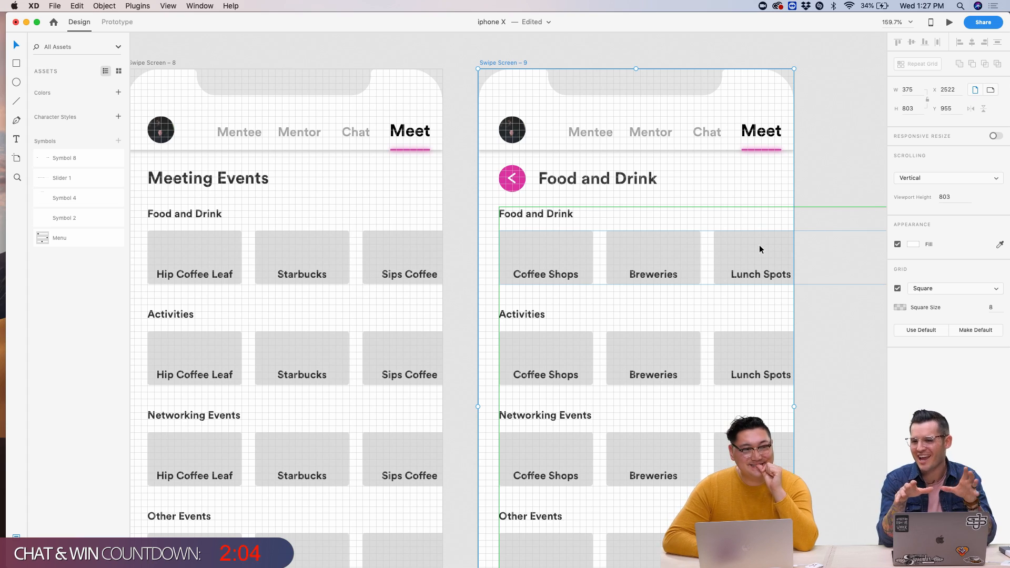
{"action": "scroll", "coordinate": [706, 262], "scroll_direction": "down", "scroll_amount": 5}
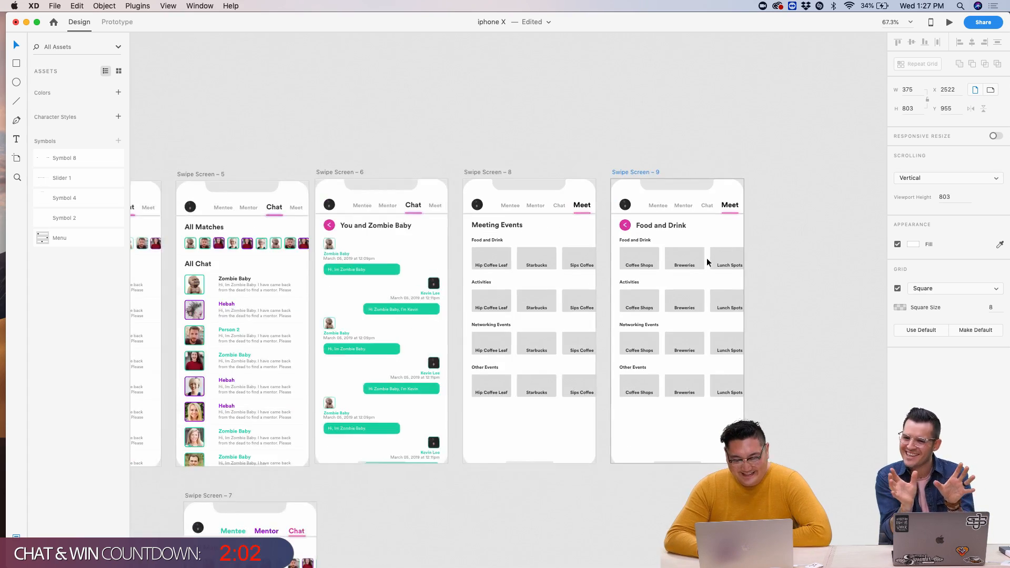
{"action": "scroll", "coordinate": [705, 263], "scroll_direction": "up", "scroll_amount": 8}
{"action": "scroll", "coordinate": [705, 260], "scroll_direction": "down", "scroll_amount": 4}
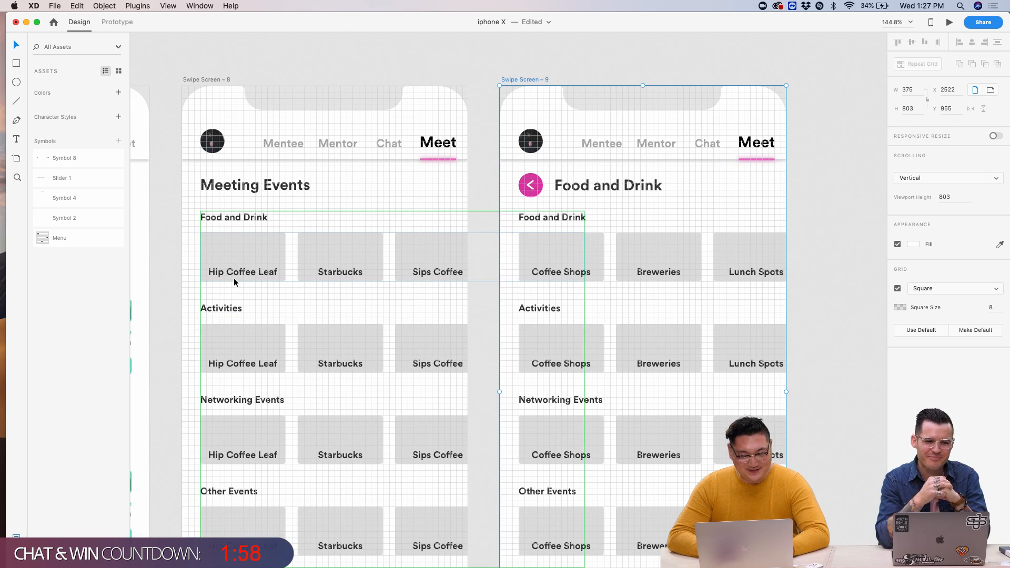
{"action": "left_click", "coordinate": [232, 273]}
- Paste 'Hip Coffee Leaf' over the Food and Drink title
{"action": "double_click", "coordinate": [231, 275]}
{"action": "double_click", "coordinate": [232, 275]}
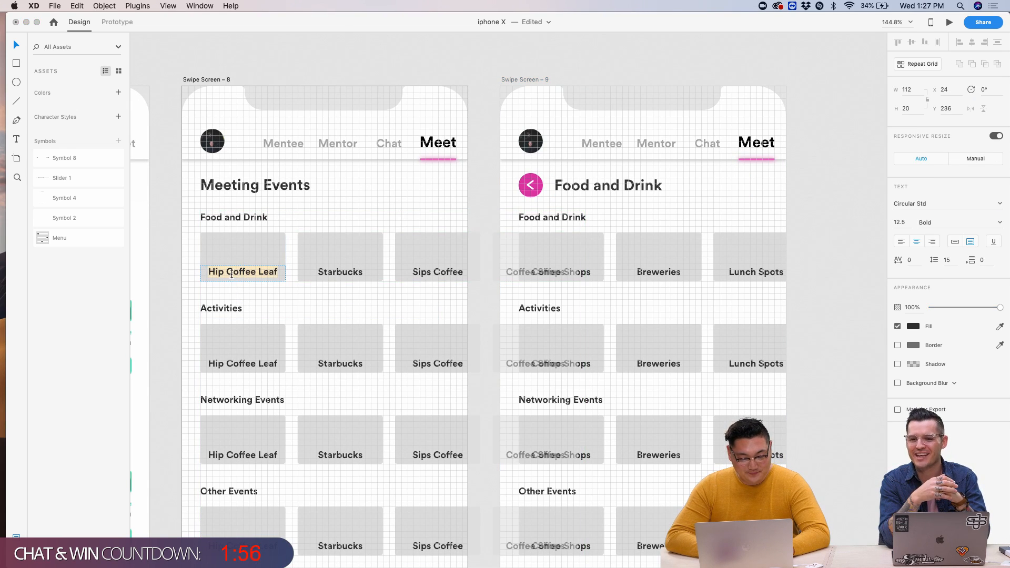
{"action": "type", "text": "Hip Coffee Leaf"}
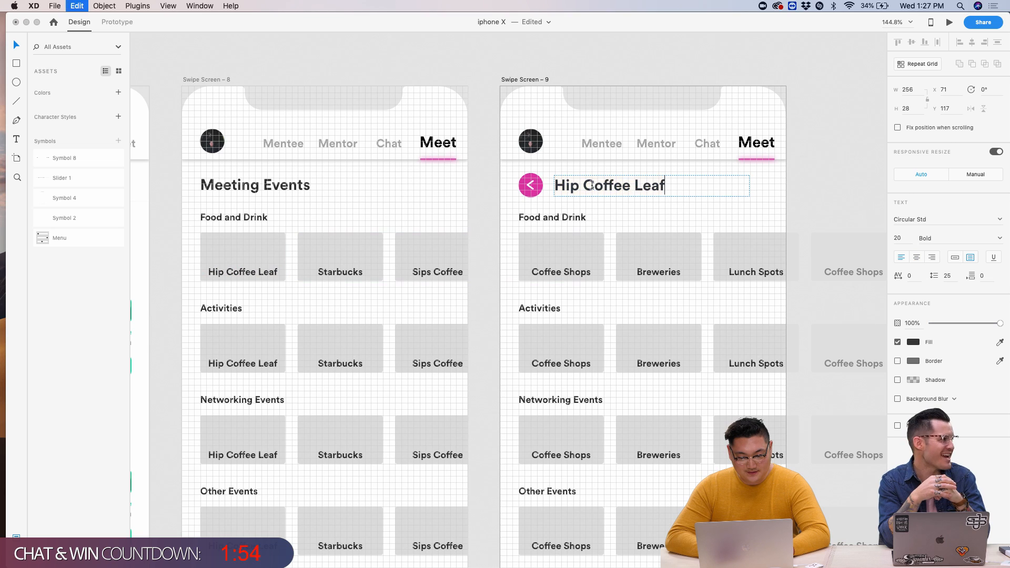
- Turn the Meeting Events card row into a repeat grid, then select the detail screen's card grid
{"action": "left_click", "coordinate": [234, 275]}
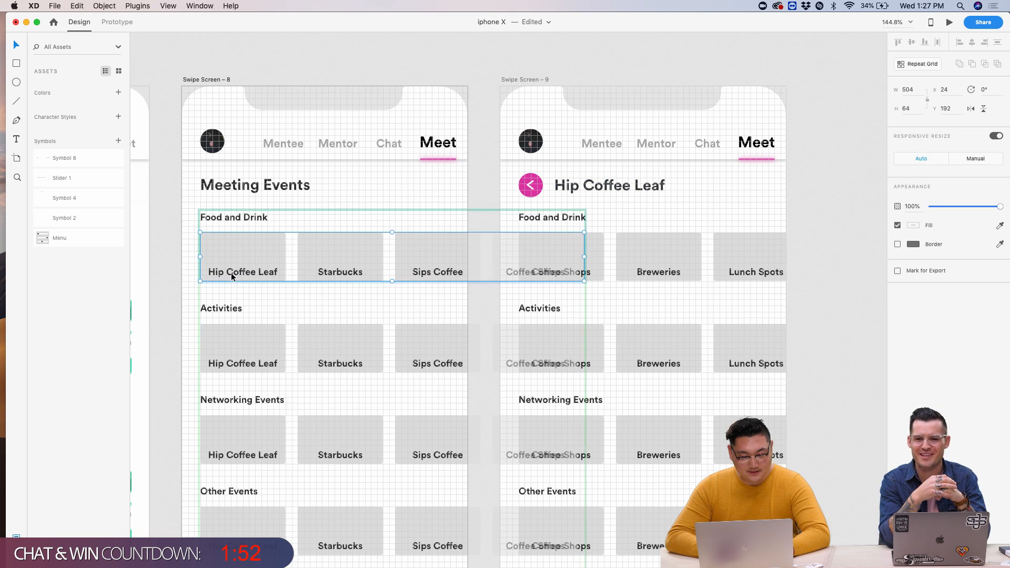
{"action": "key", "text": "super+r"}
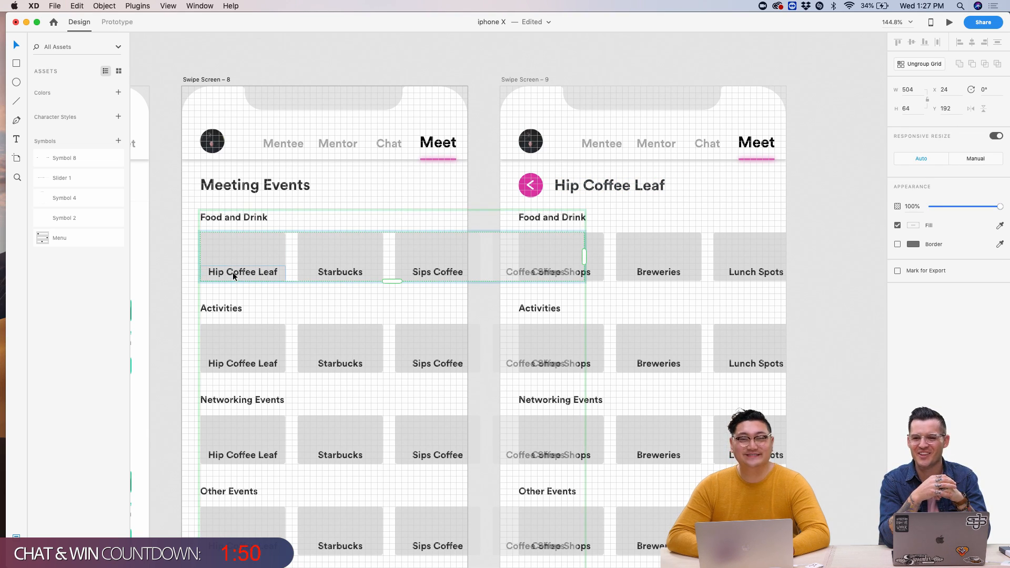
{"action": "left_click", "coordinate": [793, 217]}
{"action": "scroll", "coordinate": [681, 201], "scroll_direction": "up", "scroll_amount": 5}
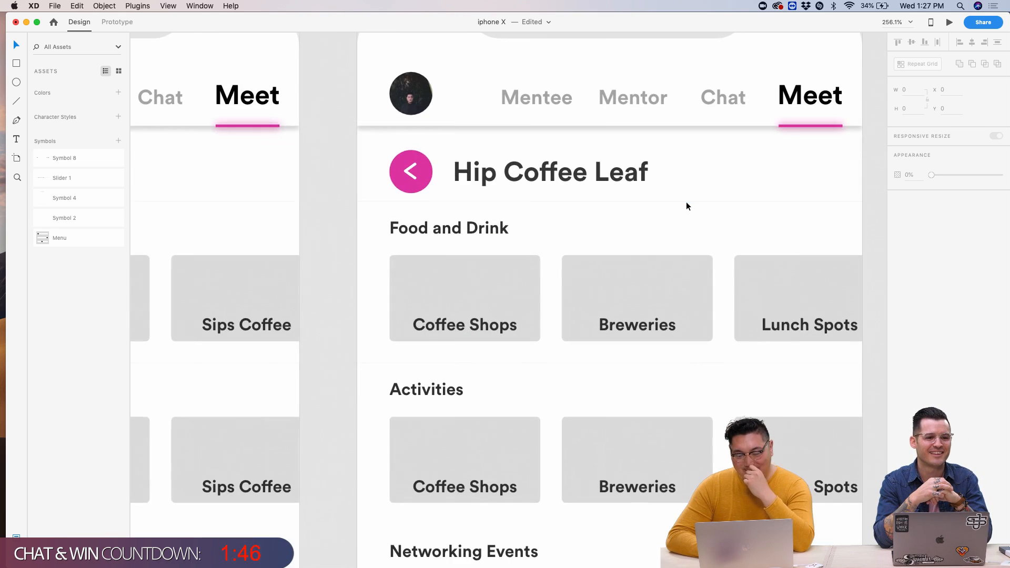
{"action": "scroll", "coordinate": [698, 228], "scroll_direction": "up", "scroll_amount": 1}
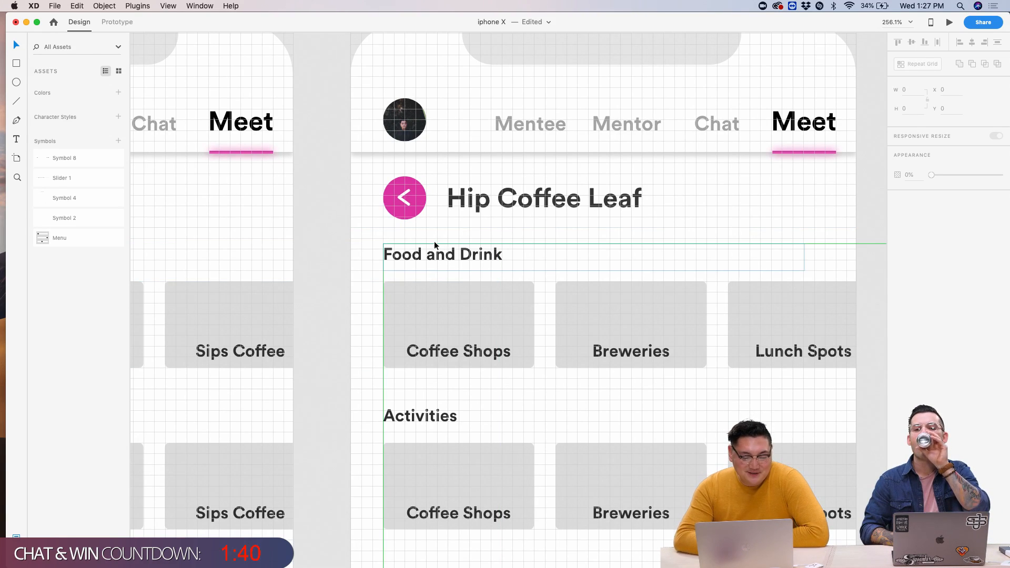
{"action": "left_click", "coordinate": [415, 230]}
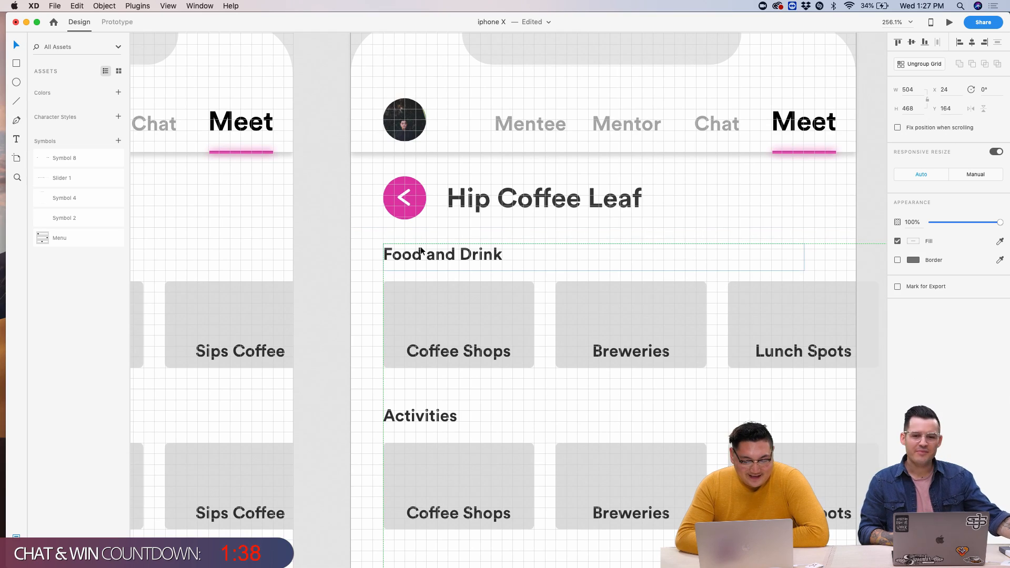
- Nudge the Swipe Screen – 7 artboard slightly up and to the left
{"action": "scroll", "coordinate": [398, 250], "scroll_direction": "down", "scroll_amount": 3}
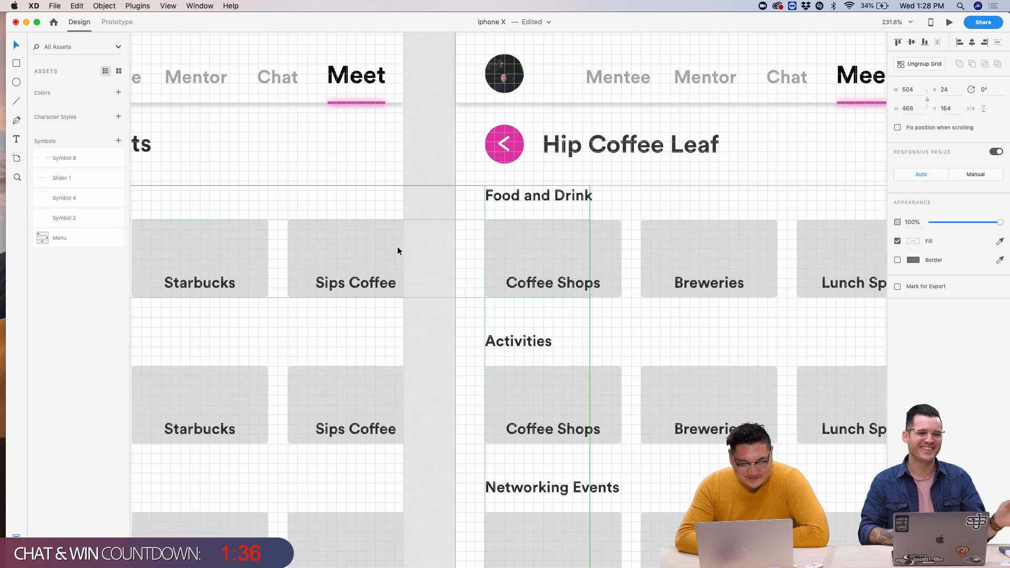
{"action": "scroll", "coordinate": [728, 253], "scroll_direction": "down", "scroll_amount": 5}
{"action": "scroll", "coordinate": [649, 229], "scroll_direction": "up", "scroll_amount": 5}
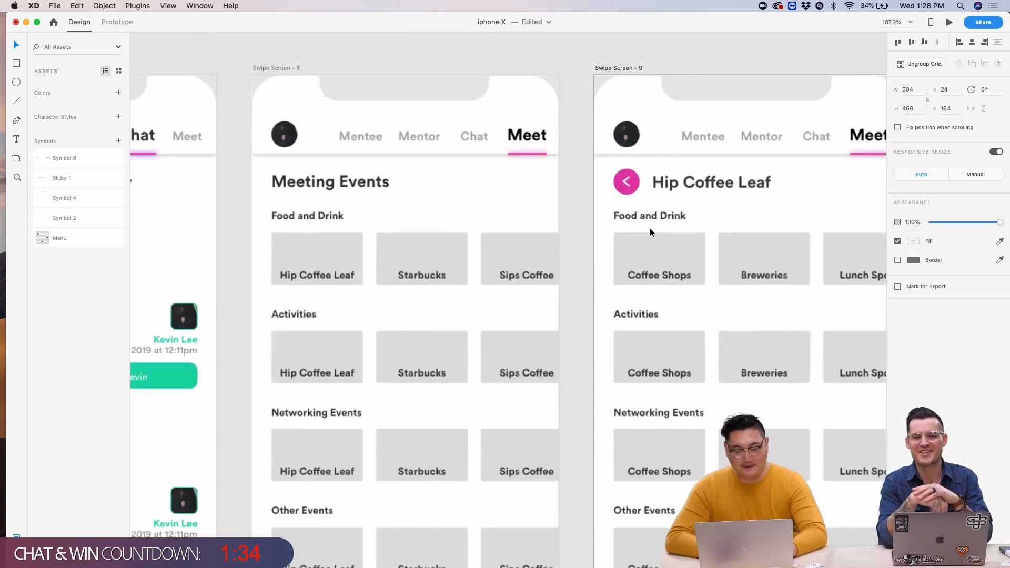
{"action": "scroll", "coordinate": [680, 235], "scroll_direction": "down", "scroll_amount": 4}
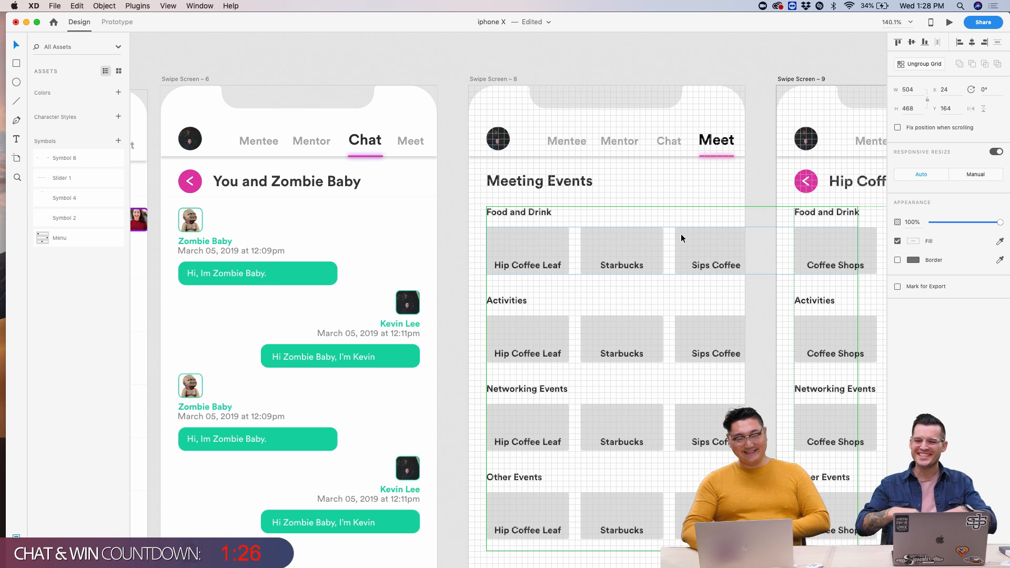
{"action": "scroll", "coordinate": [662, 166], "scroll_direction": "down", "scroll_amount": 4}
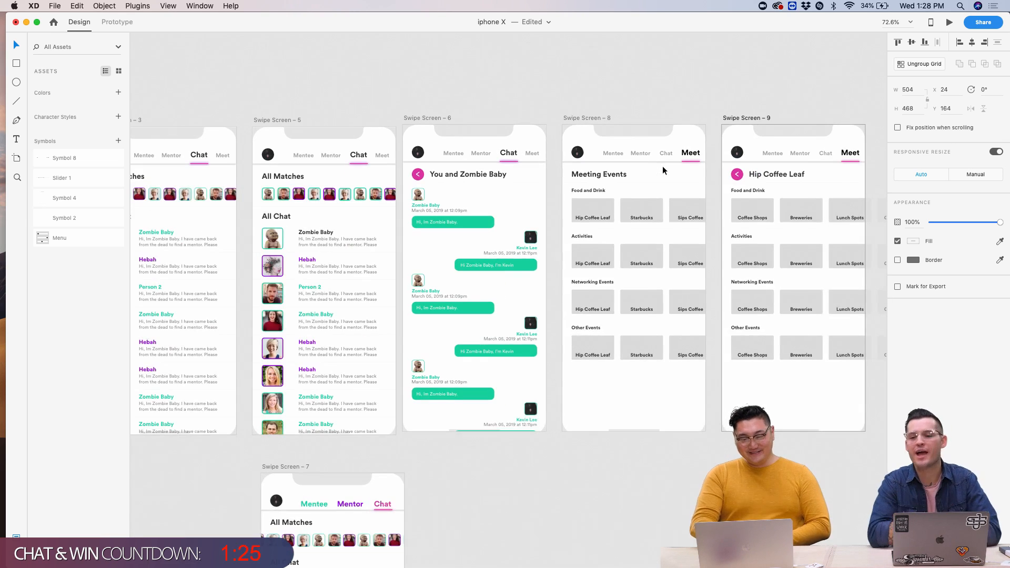
{"action": "left_click", "coordinate": [608, 93]}
{"action": "scroll", "coordinate": [605, 93], "scroll_direction": "left", "scroll_amount": 5}
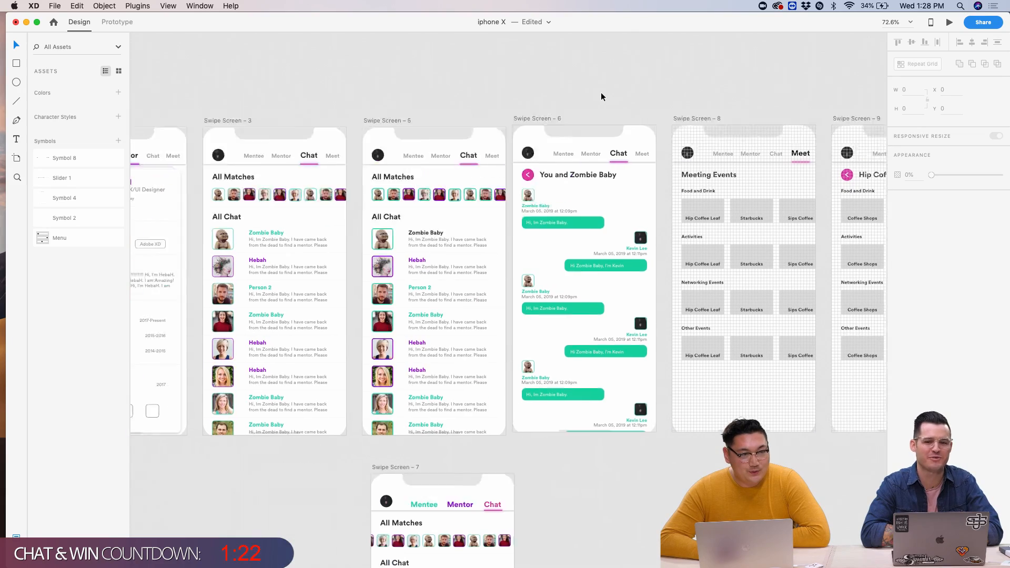
{"action": "scroll", "coordinate": [664, 167], "scroll_direction": "up", "scroll_amount": 4}
{"action": "scroll", "coordinate": [664, 166], "scroll_direction": "down", "scroll_amount": 4}
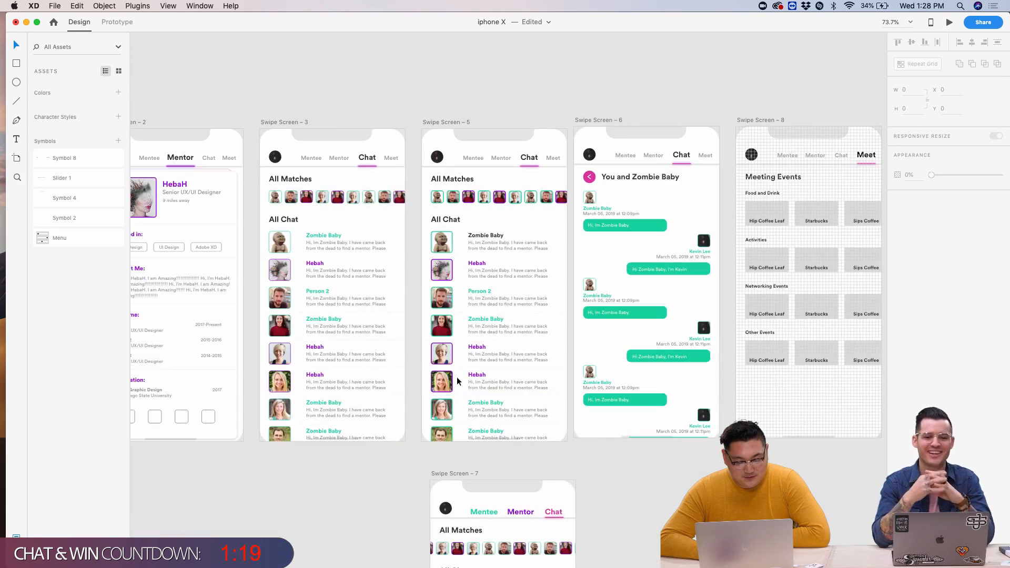
{"action": "left_click_drag", "start_coordinate": [450, 476], "coordinate": [441, 457]}
{"action": "left_click", "coordinate": [569, 469]}
- Select the Coffee Shops card grid on the Hip Coffee Leaf screen
{"action": "scroll", "coordinate": [577, 463], "scroll_direction": "right", "scroll_amount": 10}
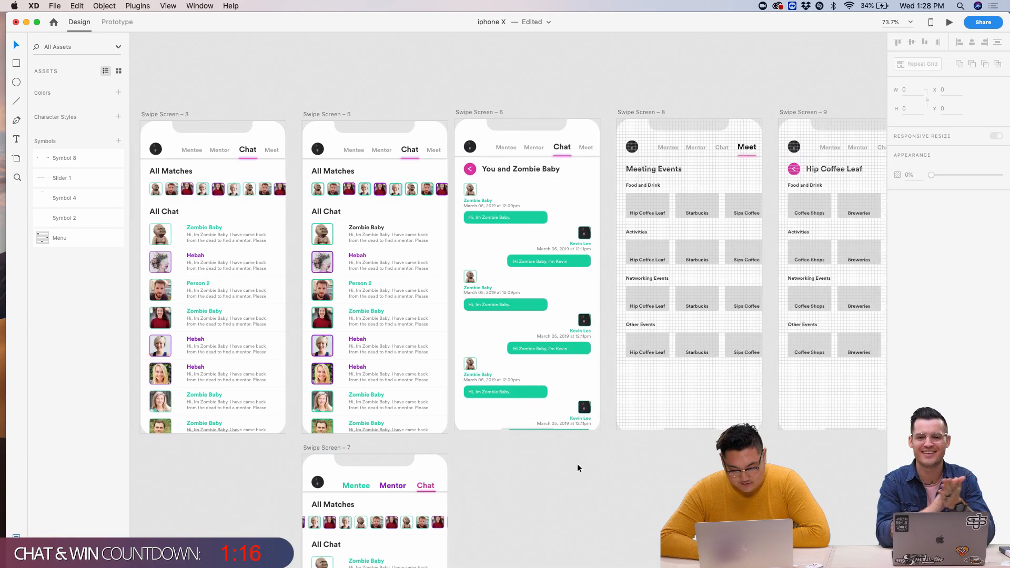
{"action": "scroll", "coordinate": [653, 270], "scroll_direction": "up", "scroll_amount": 5}
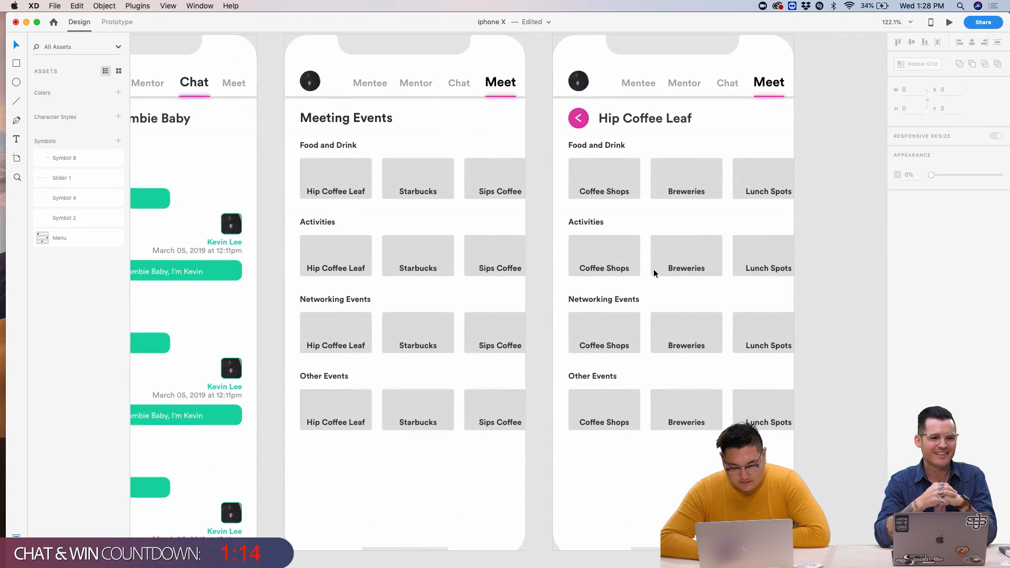
{"action": "left_click", "coordinate": [607, 171]}
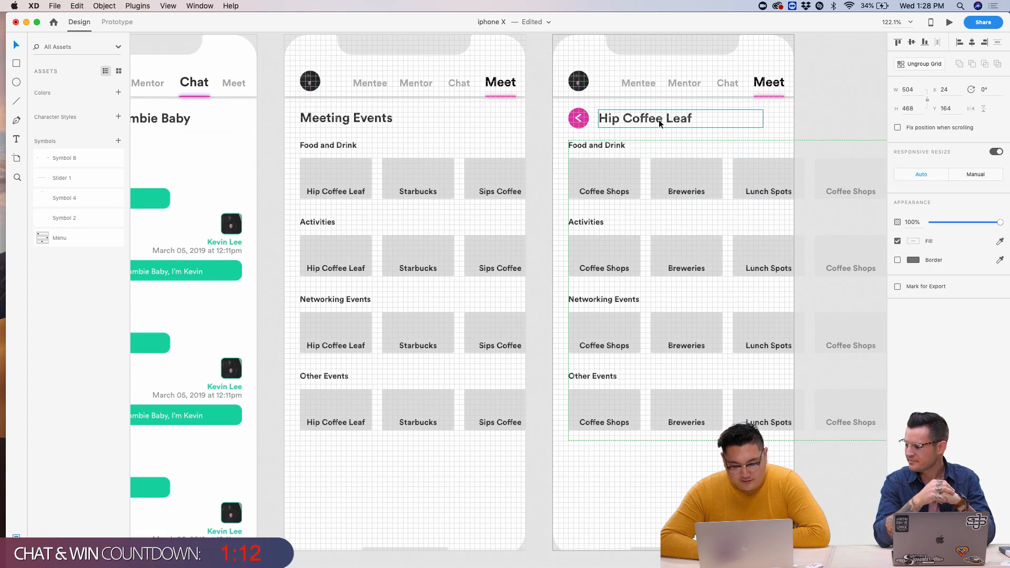
- Change the Food and Drink heading text to 'Location'
{"action": "double_click", "coordinate": [605, 148]}
{"action": "double_click", "coordinate": [605, 148]}
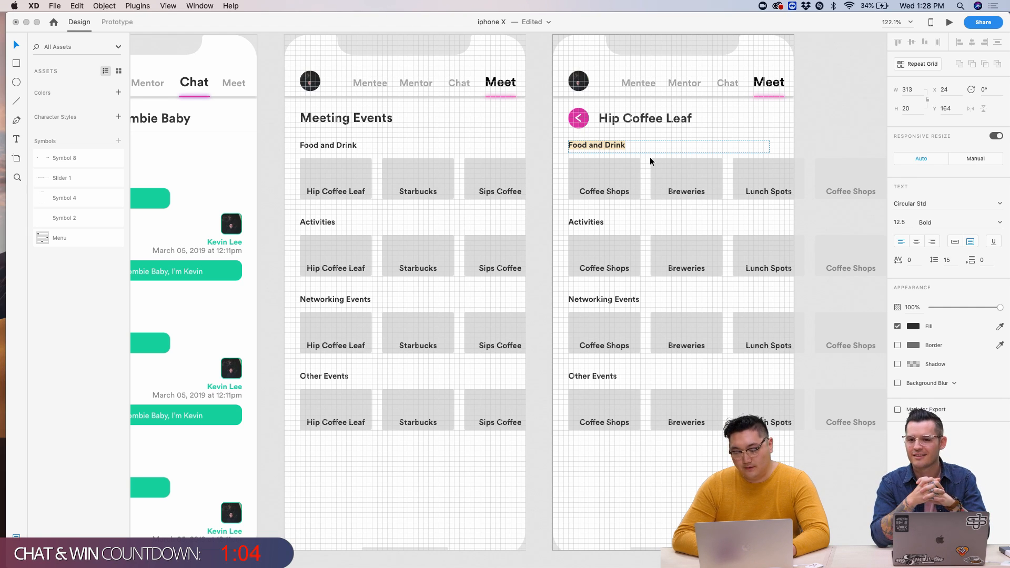
{"action": "key", "text": "BackSpace"}
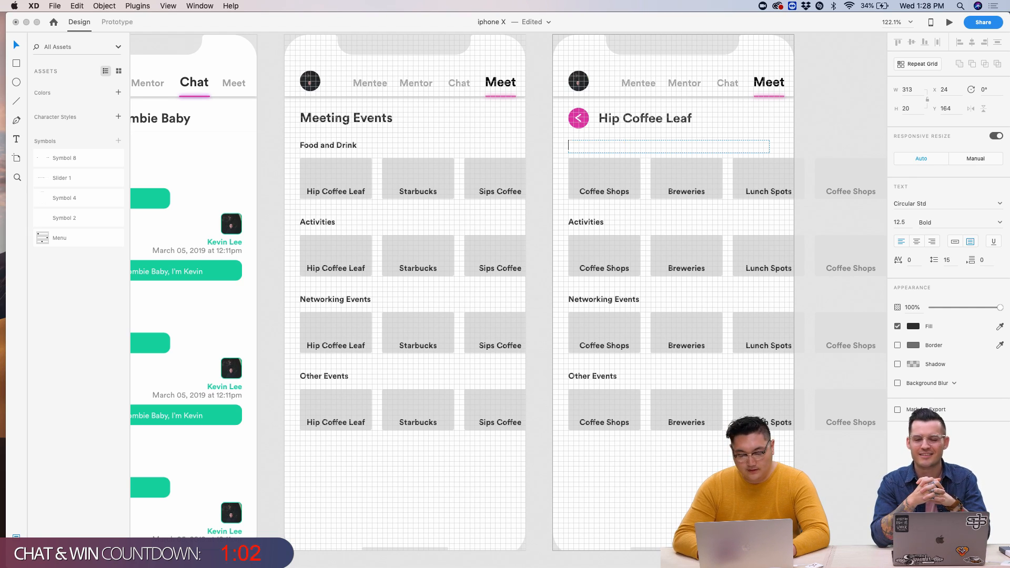
{"action": "type", "text": "Location"}
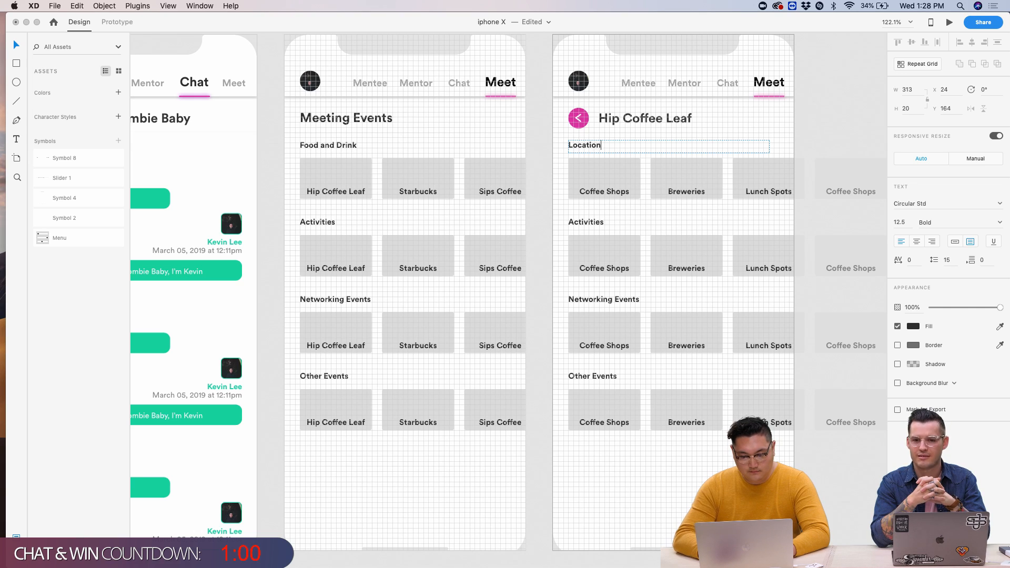
{"action": "key", "text": "Escape"}
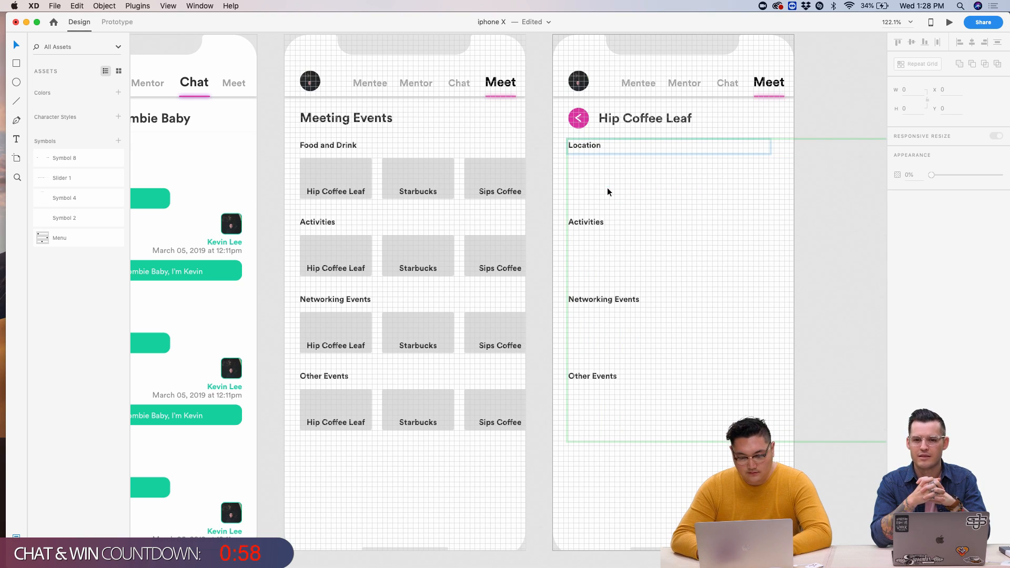
{"action": "left_click", "coordinate": [794, 129]}
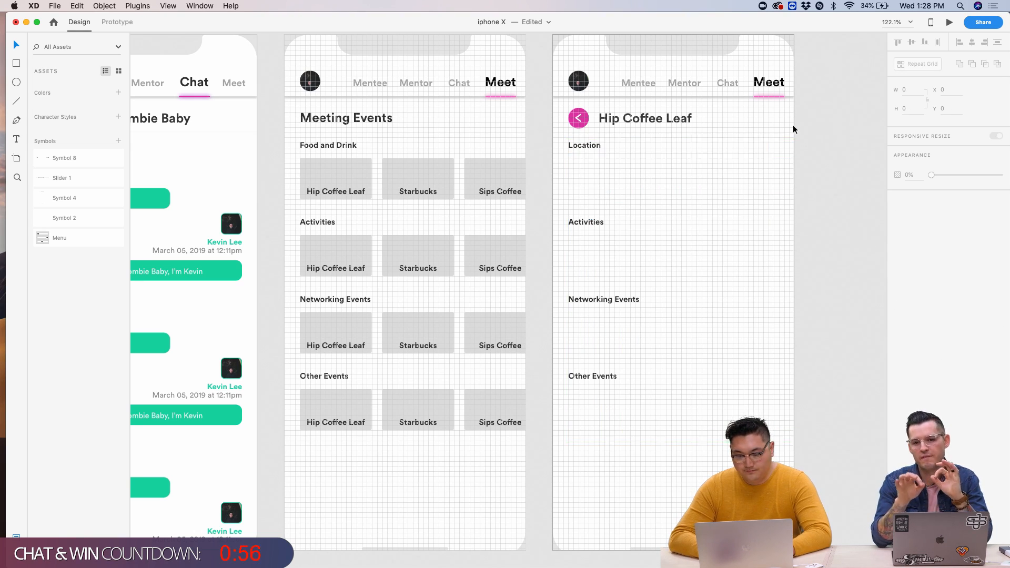
- Ungroup the card grid under Location and delete the leftover cards and section headings
{"action": "left_click", "coordinate": [594, 151]}
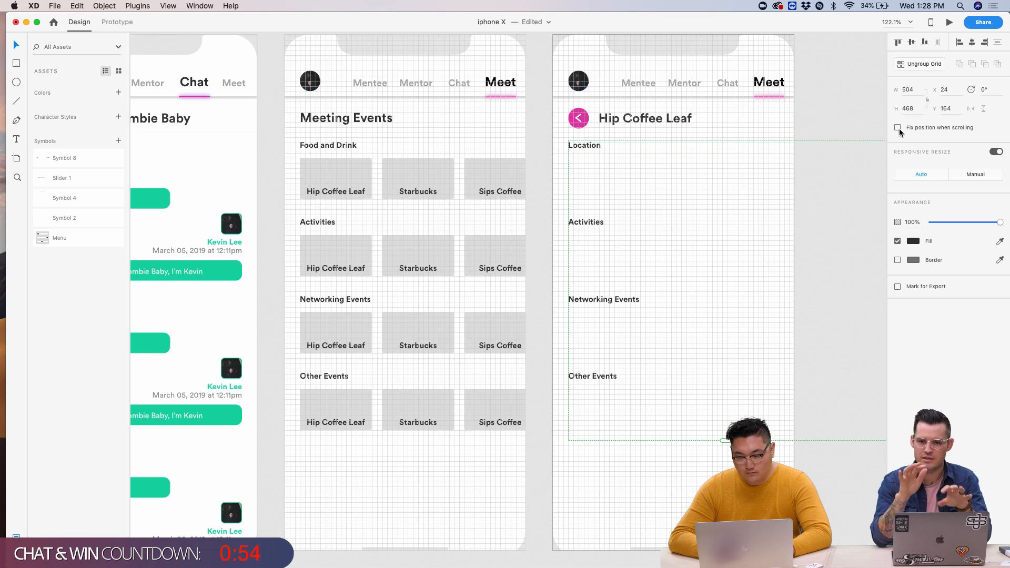
{"action": "left_click", "coordinate": [916, 68]}
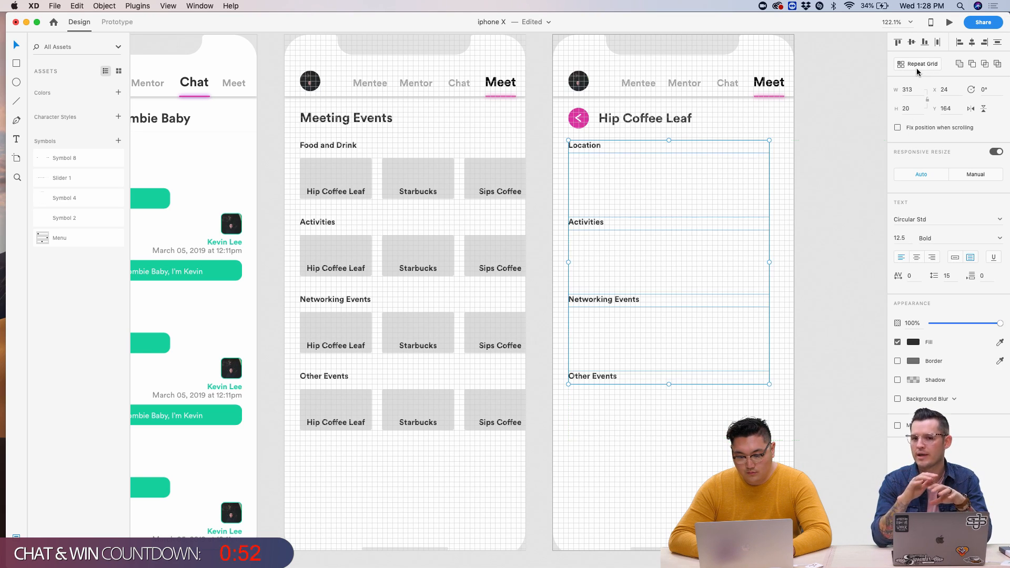
{"action": "left_click", "coordinate": [826, 155]}
{"action": "key", "text": "super+a"}
{"action": "left_click_drag", "start_coordinate": [661, 301], "coordinate": [586, 198]}
{"action": "scroll", "coordinate": [586, 198], "scroll_direction": "left", "scroll_amount": 5}
{"action": "scroll", "coordinate": [586, 198], "scroll_direction": "down", "scroll_amount": 5}
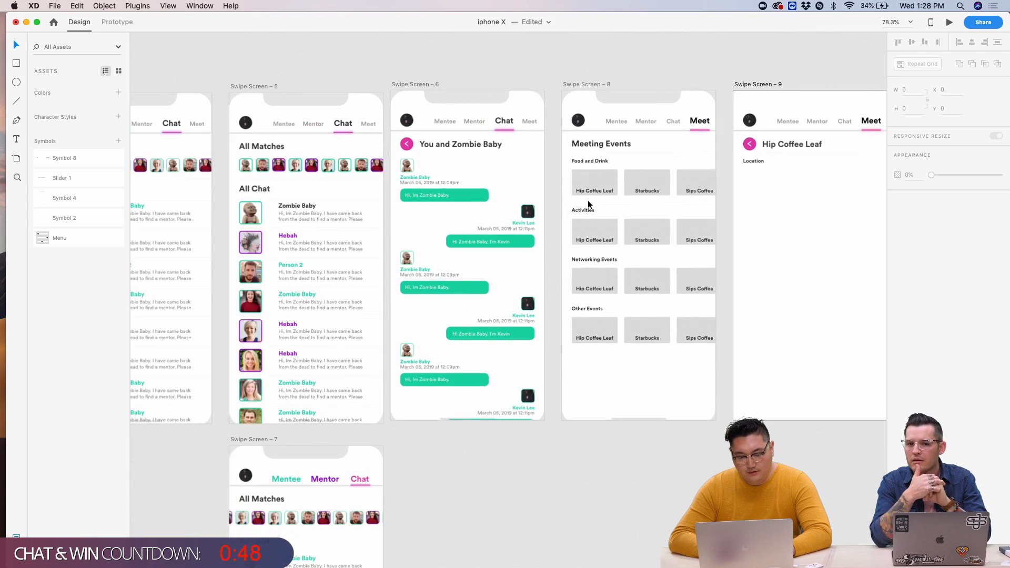
{"action": "key", "text": "Escape"}
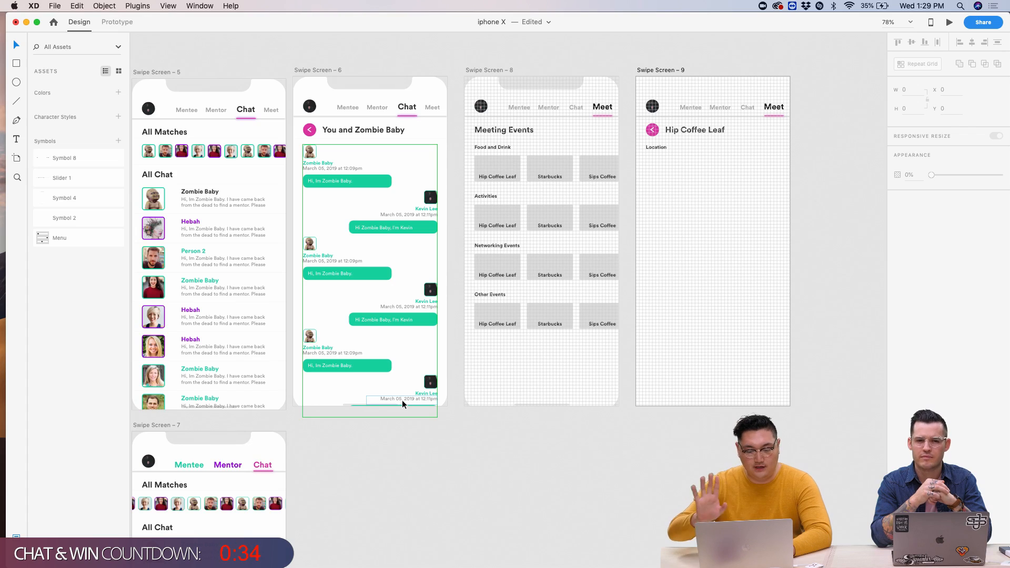
{"action": "scroll", "coordinate": [766, 95], "scroll_direction": "up", "scroll_amount": 5}
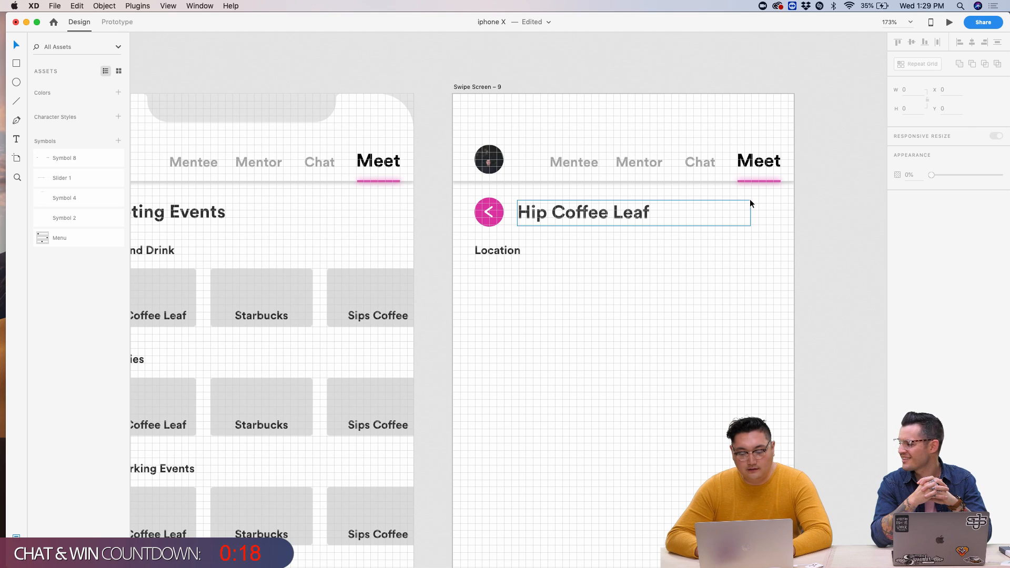
{"action": "scroll", "coordinate": [741, 249], "scroll_direction": "down", "scroll_amount": 5}
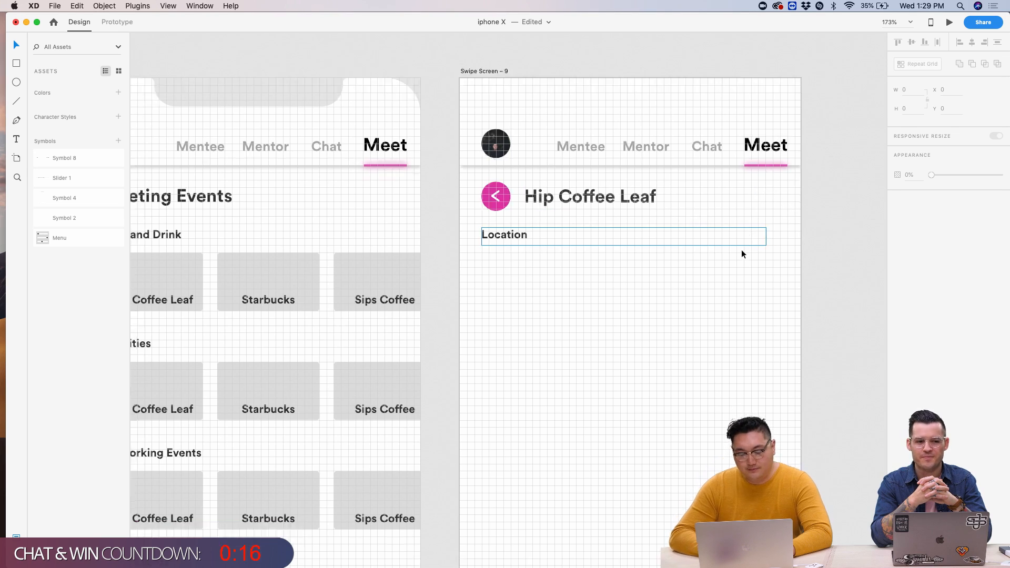
{"action": "scroll", "coordinate": [304, 353], "scroll_direction": "down", "scroll_amount": 5}
{"action": "scroll", "coordinate": [304, 350], "scroll_direction": "down", "scroll_amount": 3}
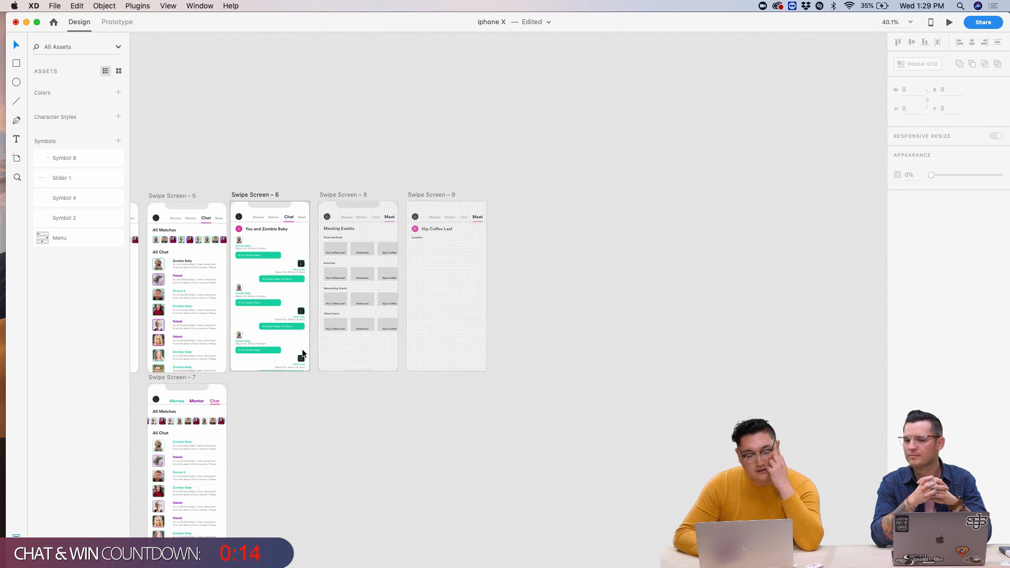
{"action": "scroll", "coordinate": [302, 348], "scroll_direction": "up", "scroll_amount": 5}
{"action": "scroll", "coordinate": [302, 349], "scroll_direction": "down", "scroll_amount": 5}
{"action": "scroll", "coordinate": [304, 355], "scroll_direction": "up", "scroll_amount": 2}
{"action": "scroll", "coordinate": [304, 355], "scroll_direction": "down", "scroll_amount": 1}
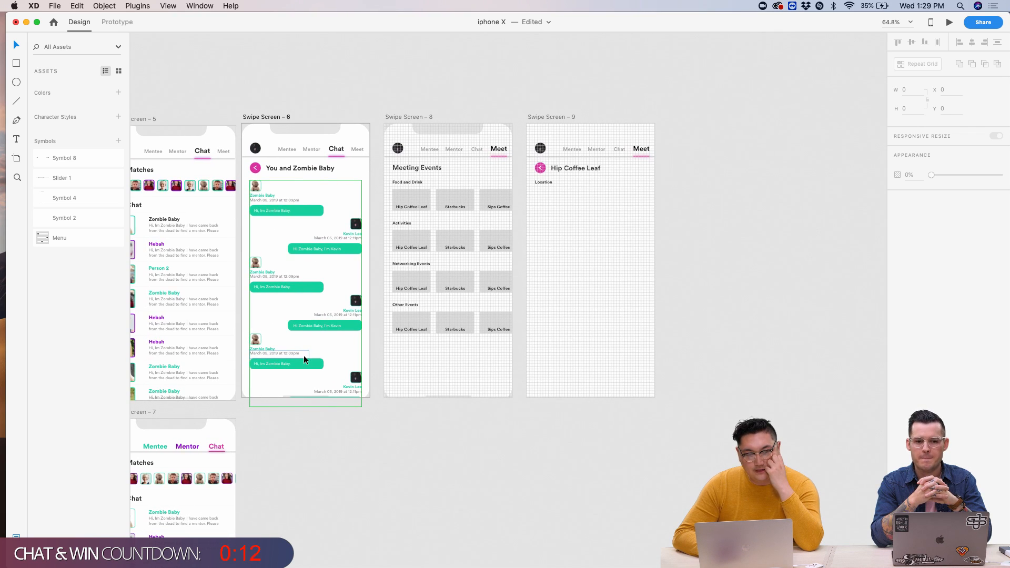
{"action": "scroll", "coordinate": [616, 176], "scroll_direction": "up", "scroll_amount": 5}
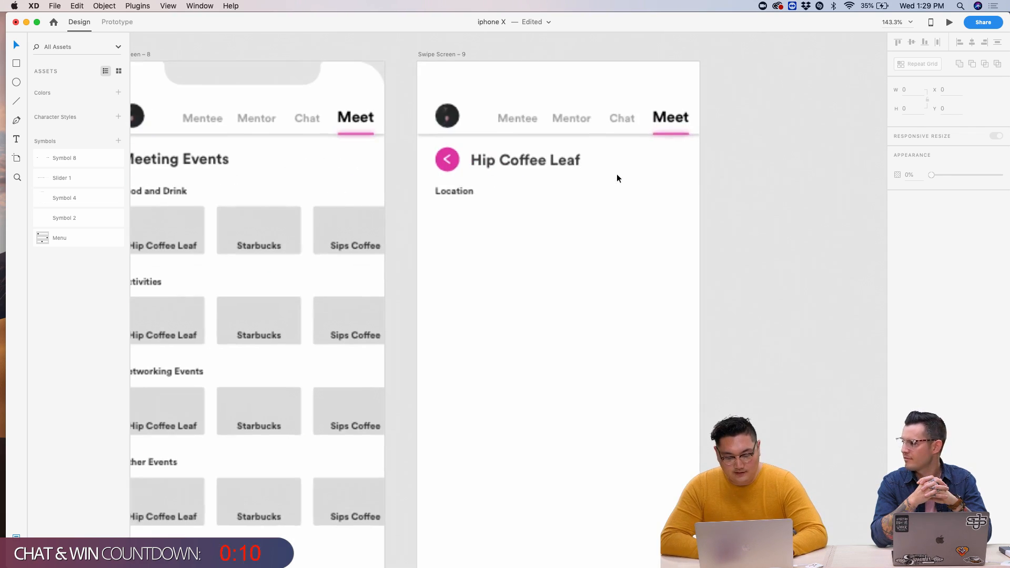
{"action": "scroll", "coordinate": [600, 177], "scroll_direction": "left", "scroll_amount": 3}
- Raise the Location label to Y 152, closer to the Hip Coffee Leaf title
{"action": "left_click", "coordinate": [583, 178]}
{"action": "scroll", "coordinate": [583, 185], "scroll_direction": "up", "scroll_amount": 5}
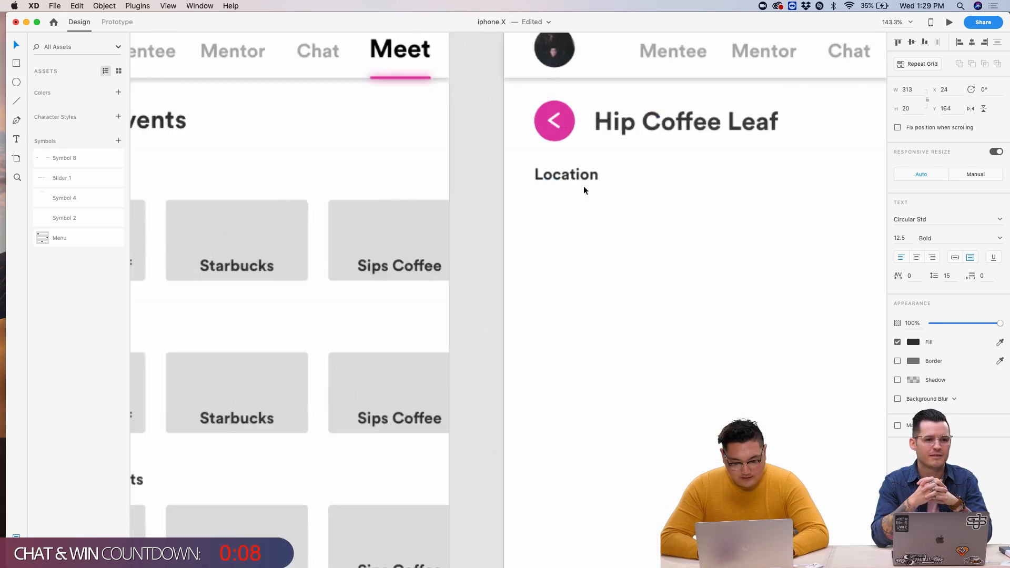
{"action": "scroll", "coordinate": [579, 187], "scroll_direction": "down", "scroll_amount": 2}
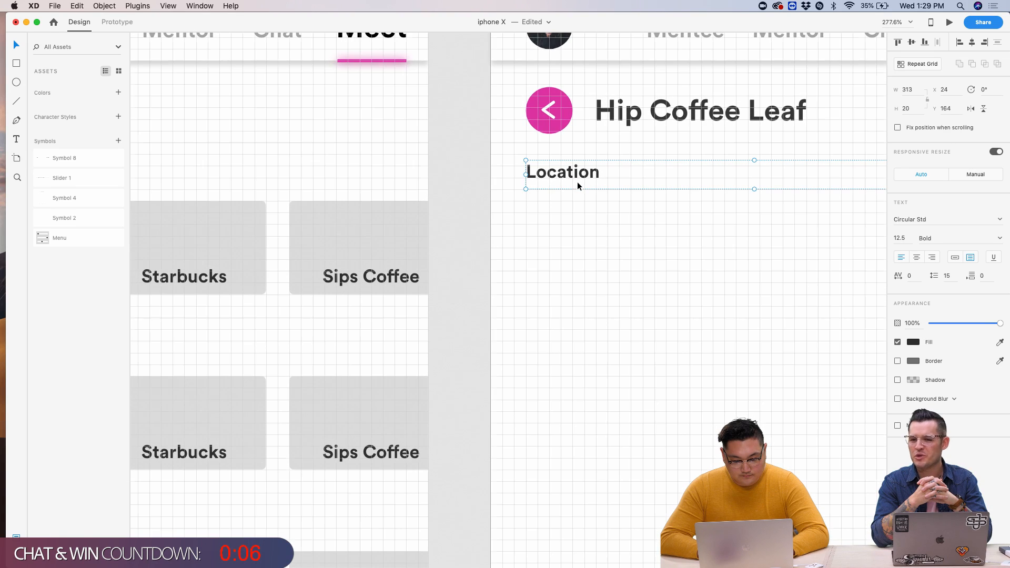
{"action": "scroll", "coordinate": [572, 184], "scroll_direction": "down", "scroll_amount": 5}
{"action": "left_click_drag", "start_coordinate": [569, 179], "coordinate": [569, 169]}
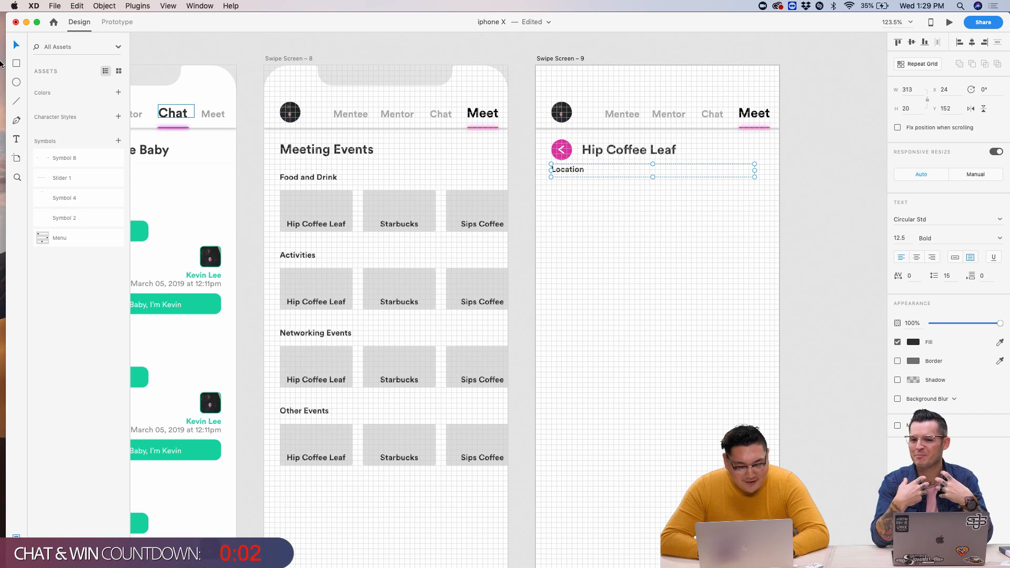
- Draw a 368 × 224 rectangle beneath the Location label
{"action": "left_click", "coordinate": [16, 63]}
{"action": "scroll", "coordinate": [599, 189], "scroll_direction": "up", "scroll_amount": 5}
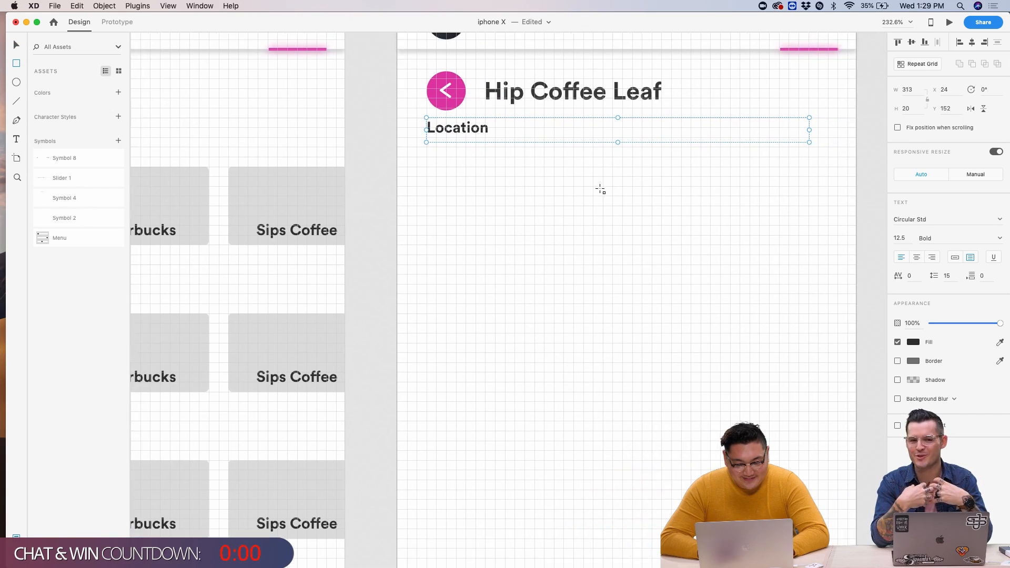
{"action": "left_click_drag", "start_coordinate": [385, 121], "coordinate": [660, 288]}
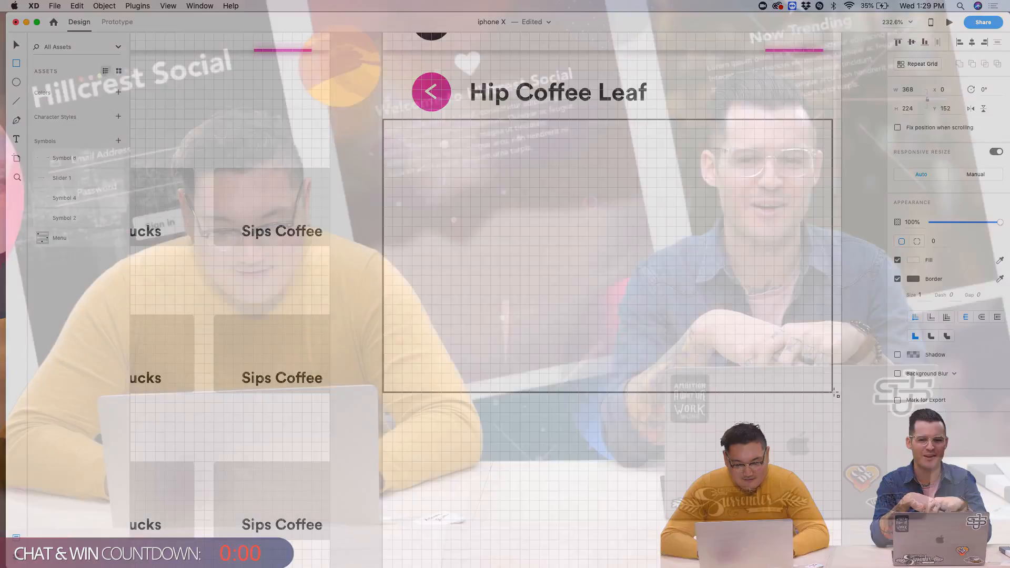
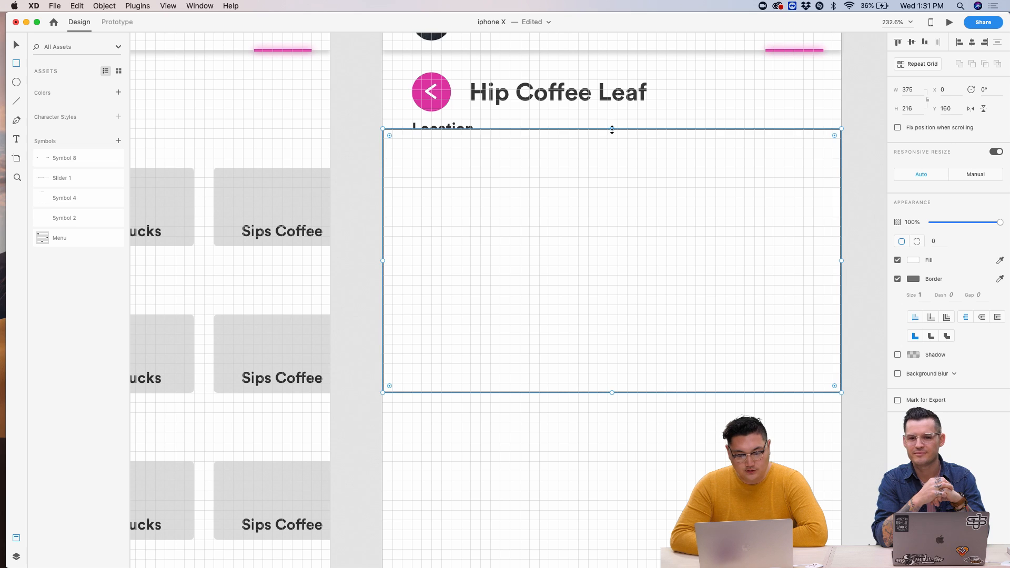
- Move the Location text up under the Hip Coffee Leaf title and nudge it below the circle
{"action": "key", "text": "v"}
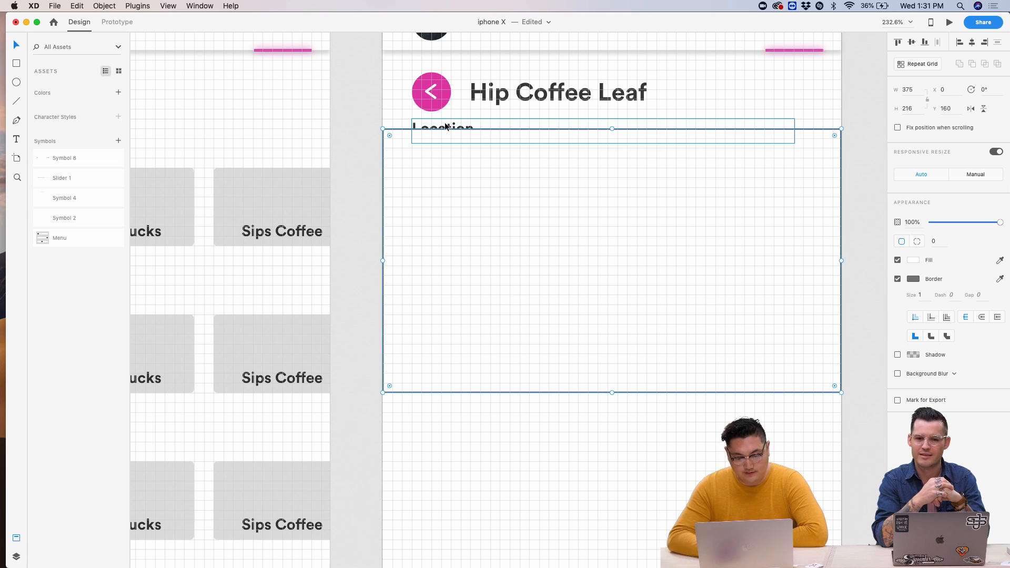
{"action": "mouse_move", "coordinate": [445, 127]}
{"action": "left_mouse_down"}
{"action": "mouse_move", "coordinate": [440, 100]}
{"action": "mouse_move", "coordinate": [448, 108]}
{"action": "left_mouse_up"}
{"action": "scroll", "coordinate": [448, 108], "scroll_direction": "up", "scroll_amount": 5}
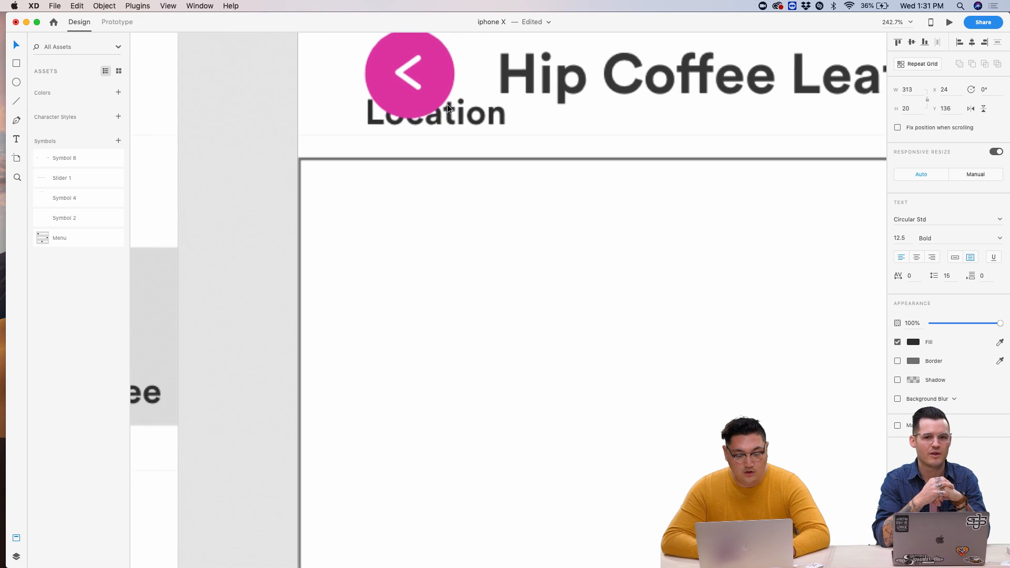
{"action": "scroll", "coordinate": [448, 109], "scroll_direction": "up", "scroll_amount": 3}
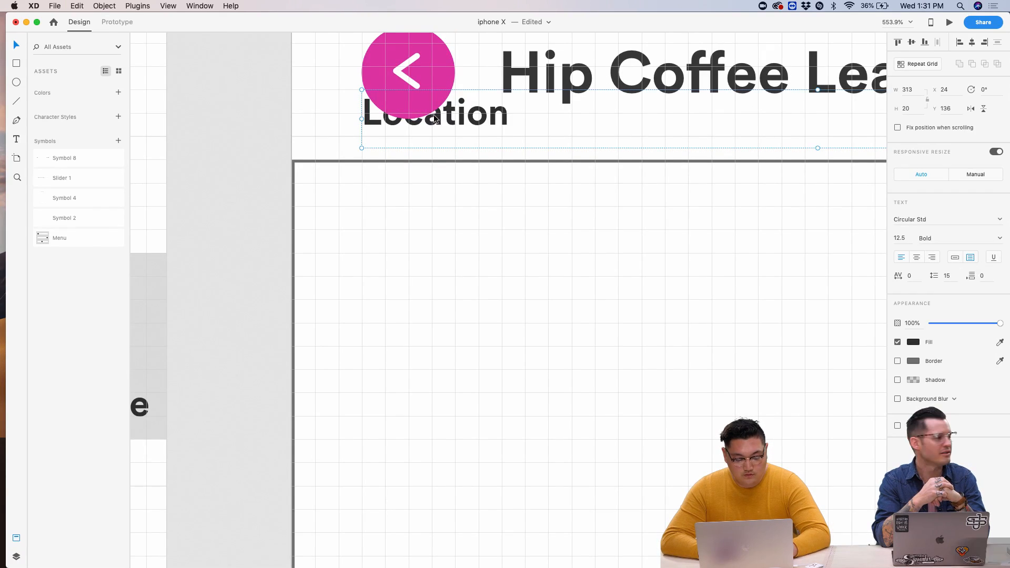
{"action": "left_click_drag", "start_coordinate": [435, 119], "coordinate": [418, 142]}
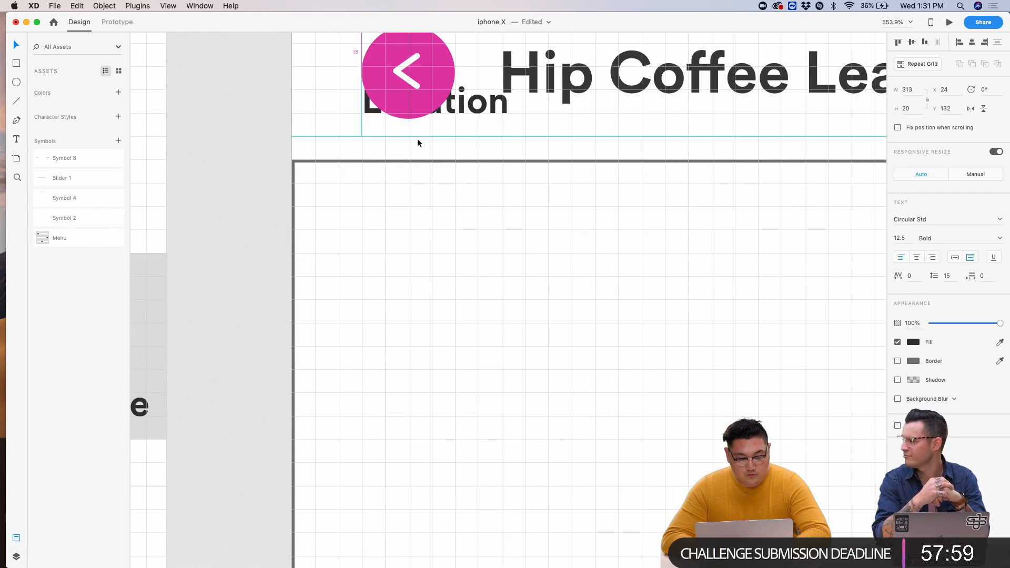
{"action": "key", "text": "shift+Down"}
- Raise the 375×216 header rectangle to Y 152, directly beneath the heading
{"action": "left_click", "coordinate": [409, 235]}
{"action": "scroll", "coordinate": [407, 234], "scroll_direction": "down", "scroll_amount": 5}
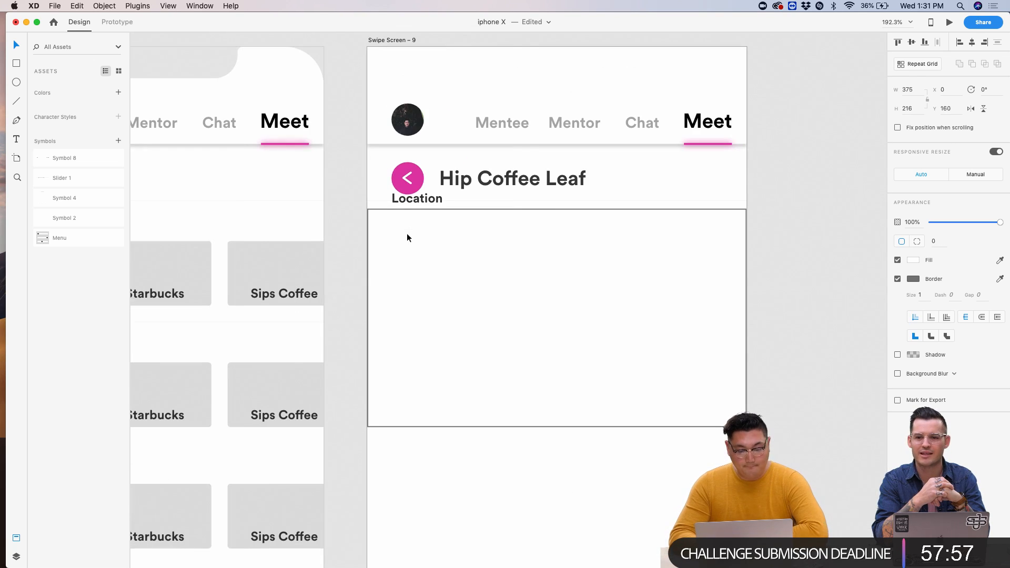
{"action": "key", "text": "super+apostrophe"}
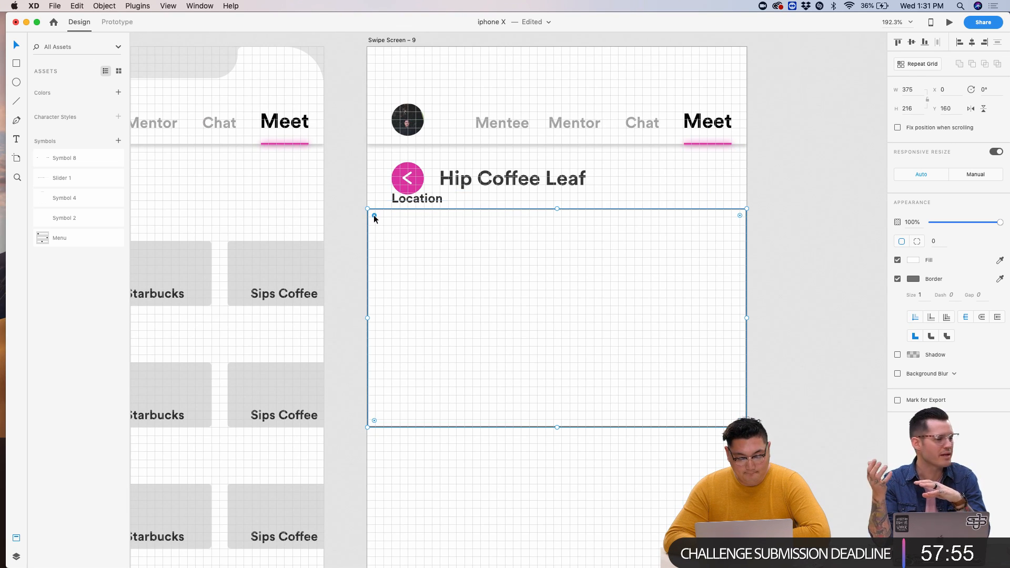
{"action": "scroll", "coordinate": [374, 217], "scroll_direction": "up", "scroll_amount": 5}
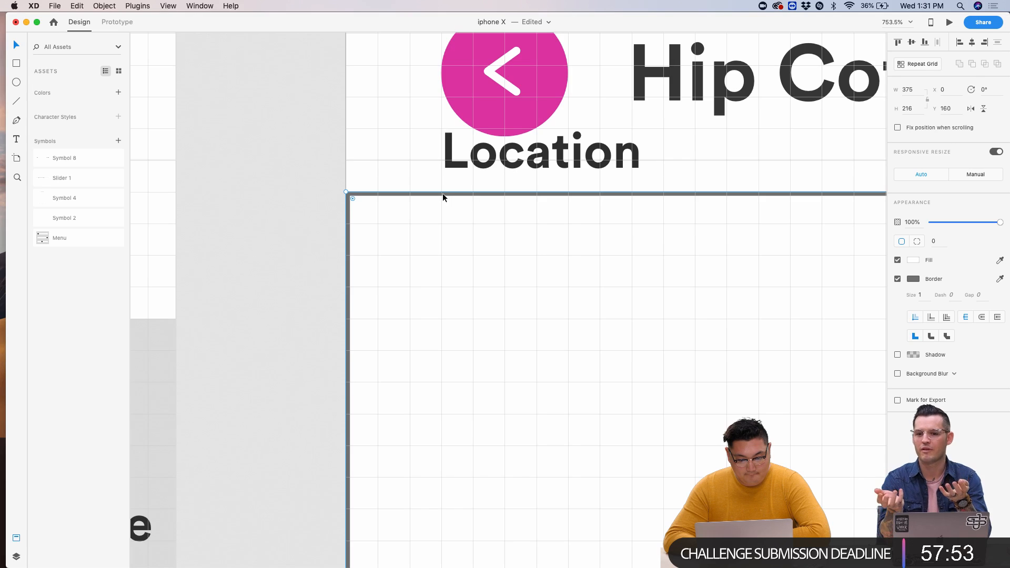
{"action": "left_click_drag", "start_coordinate": [443, 195], "coordinate": [444, 164]}
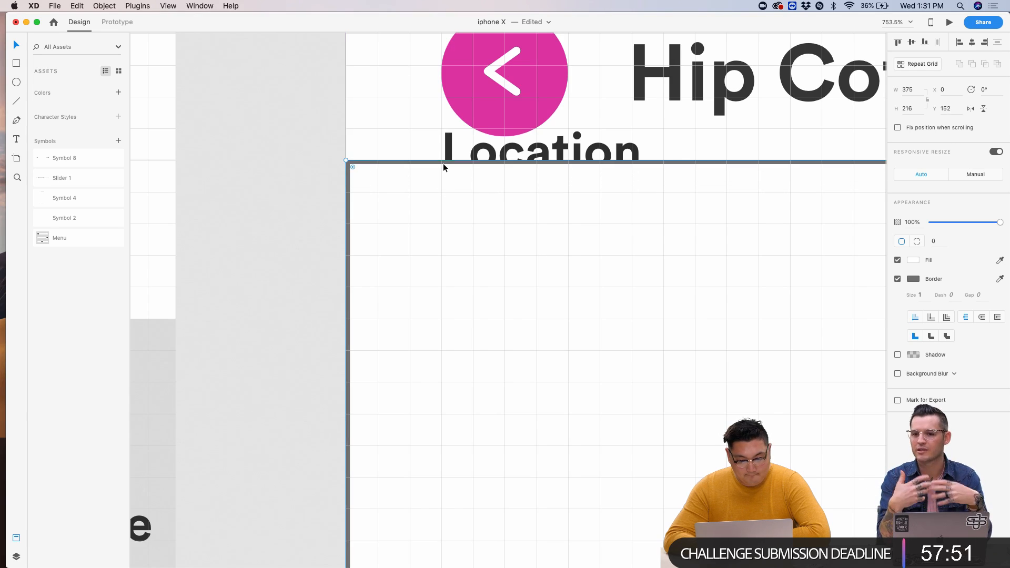
{"action": "left_click", "coordinate": [477, 154]}
{"action": "scroll", "coordinate": [478, 157], "scroll_direction": "down", "scroll_amount": 10}
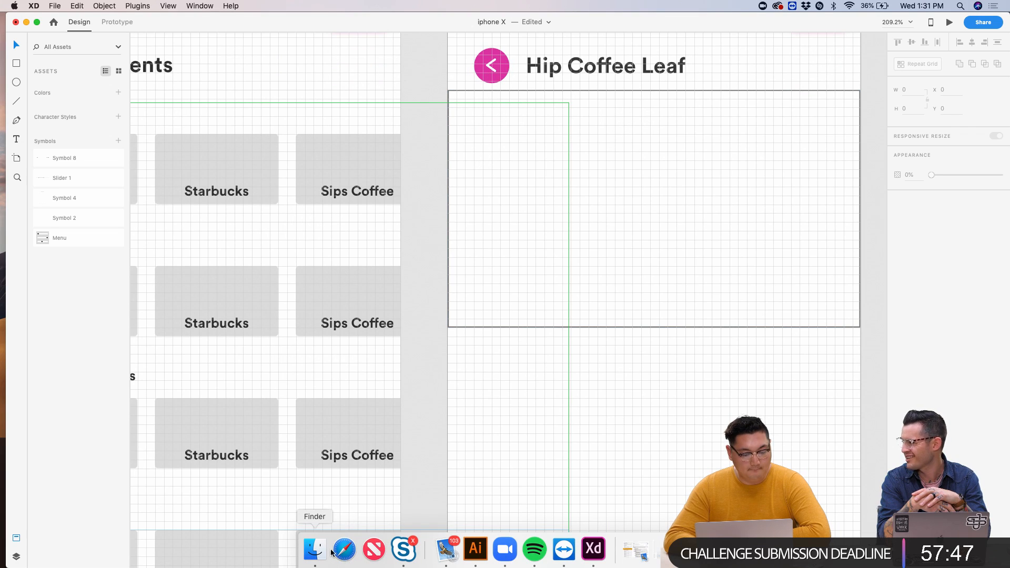
- Search Google Images in Safari for 'hip coffe place' and drag a café interior photo into the header rectangle
{"action": "left_click", "coordinate": [345, 549]}
{"action": "type", "text": "hip co"}
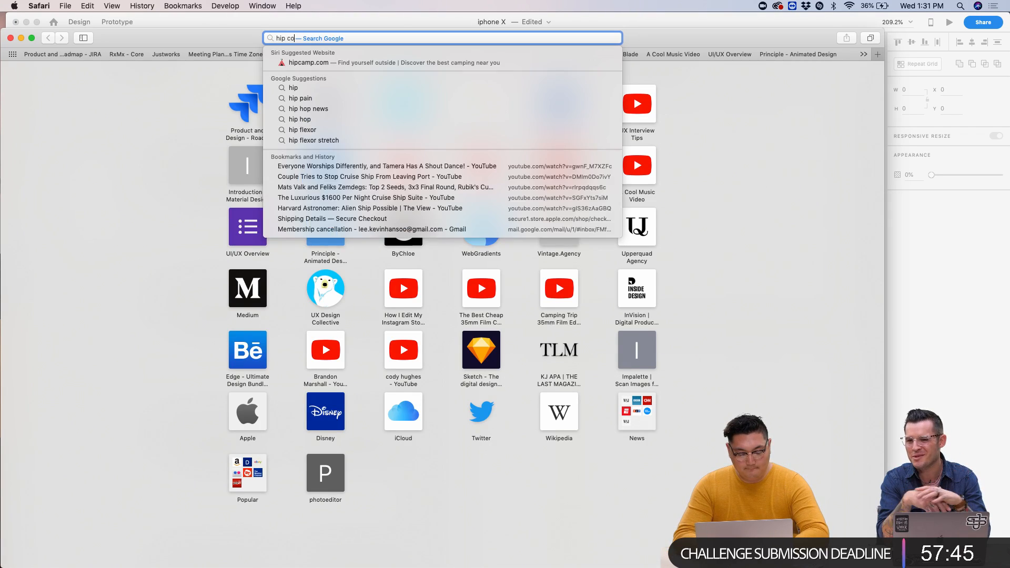
{"action": "type", "text": "ffe place"}
{"action": "key", "text": "Return"}
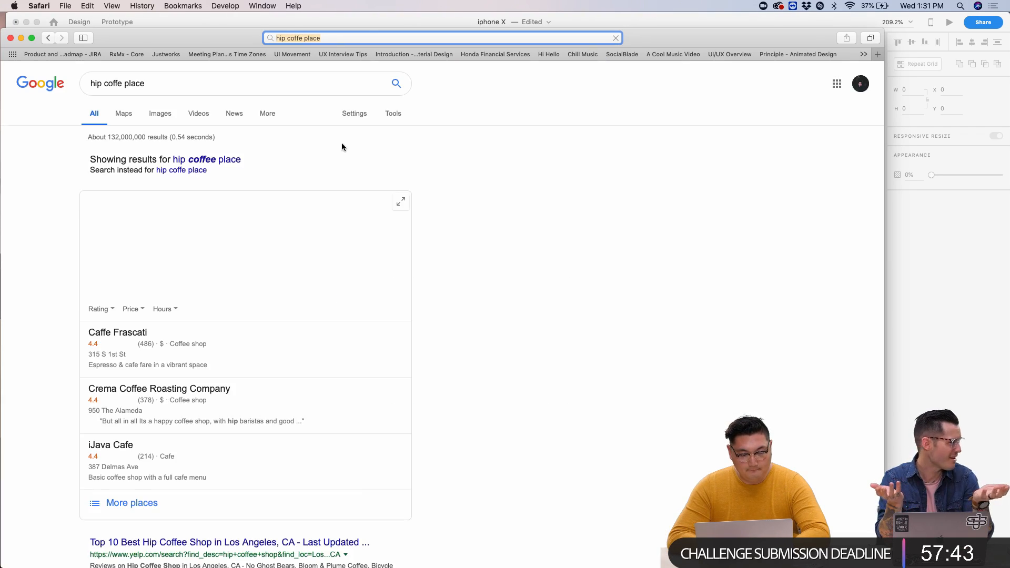
{"action": "left_click", "coordinate": [150, 116]}
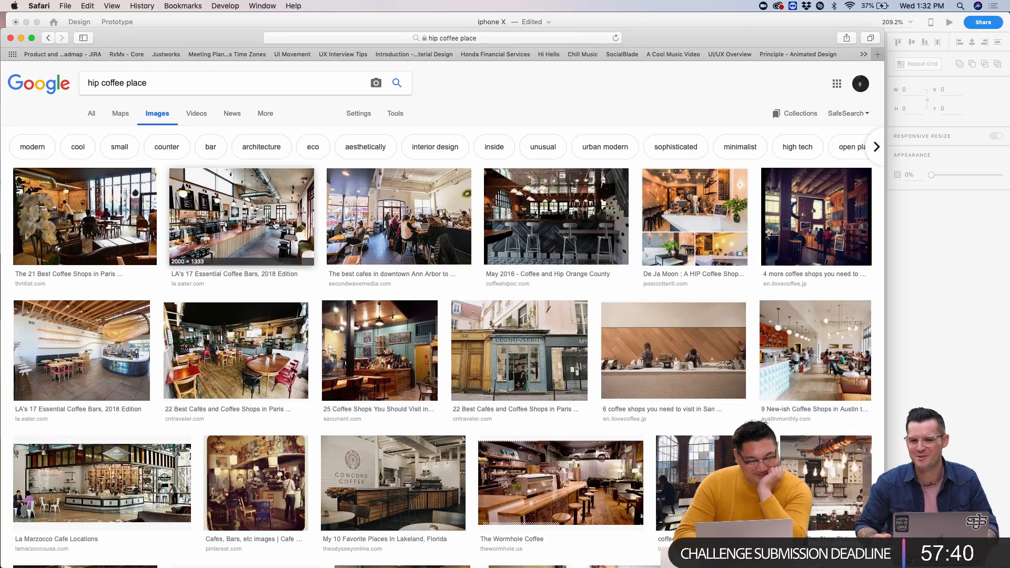
{"action": "left_click", "coordinate": [275, 225]}
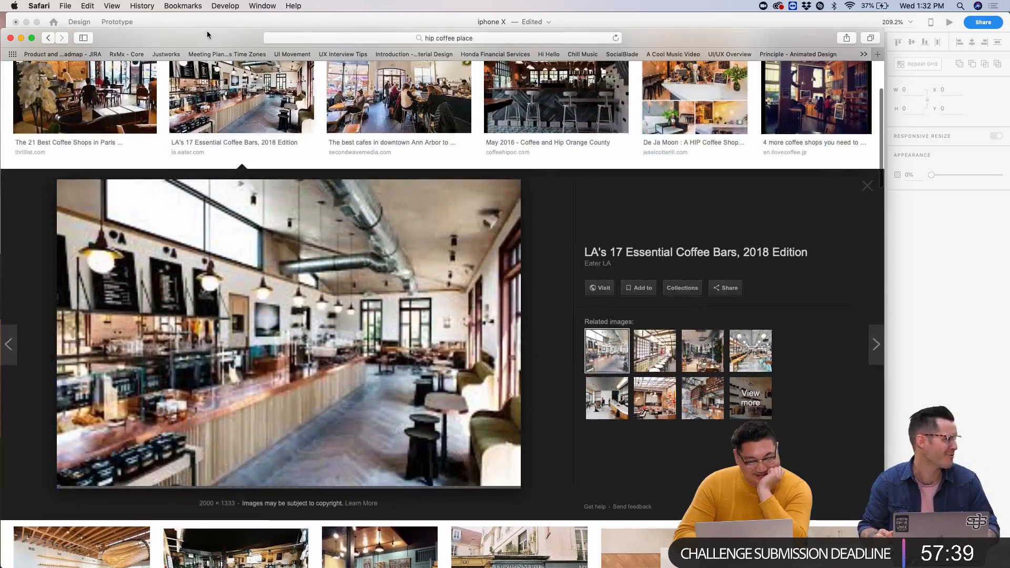
{"action": "left_click_drag", "start_coordinate": [199, 32], "coordinate": [219, 152]}
{"action": "left_click_drag", "start_coordinate": [443, 465], "coordinate": [666, 113]}
- Back in XD, send the café photo behind the other layers with Arrange > Send to Back
{"action": "left_click", "coordinate": [425, 93]}
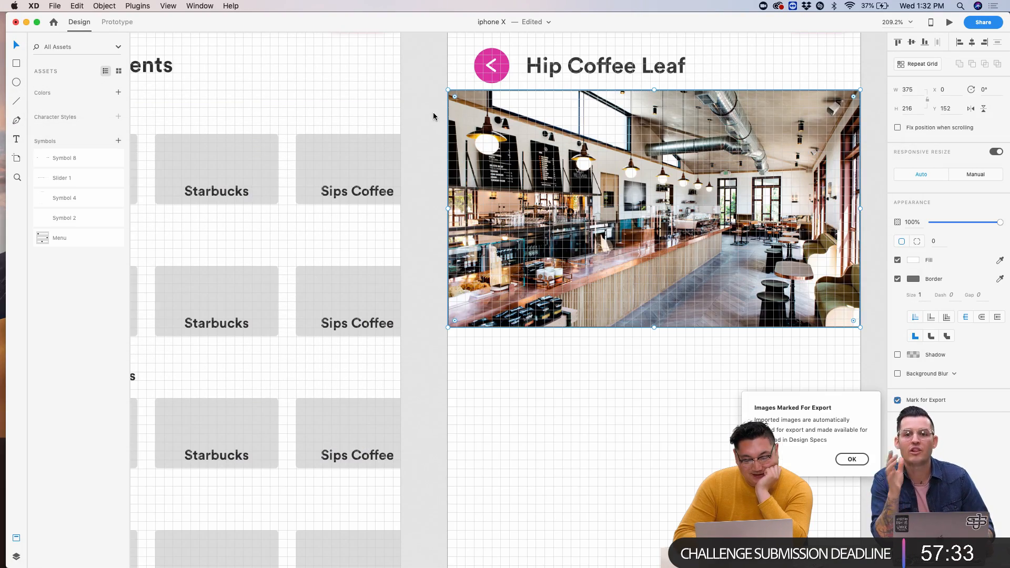
{"action": "scroll", "coordinate": [433, 124], "scroll_direction": "down", "scroll_amount": 5}
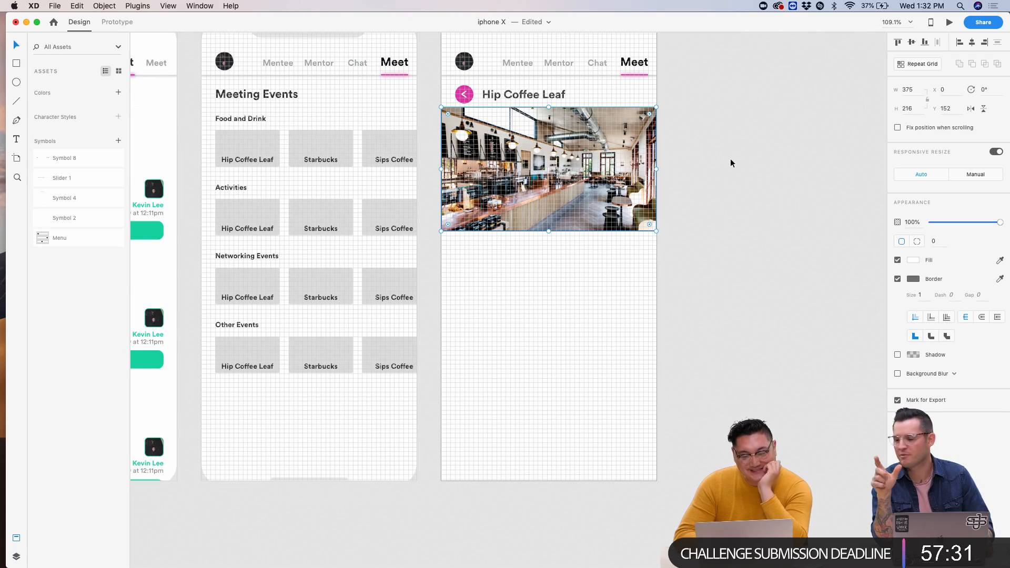
{"action": "mouse_move", "coordinate": [307, 20]}
{"action": "left_mouse_down"}
{"action": "mouse_move", "coordinate": [661, 21]}
{"action": "mouse_move", "coordinate": [318, 5]}
{"action": "left_mouse_up"}
{"action": "scroll", "coordinate": [686, 165], "scroll_direction": "up", "scroll_amount": 5}
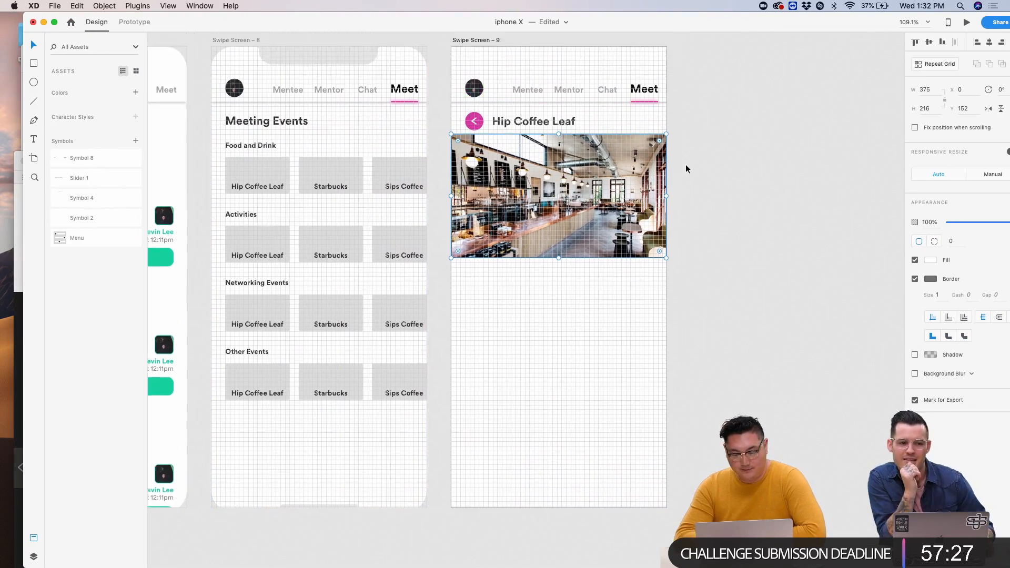
{"action": "scroll", "coordinate": [686, 164], "scroll_direction": "down", "scroll_amount": 2}
{"action": "scroll", "coordinate": [681, 168], "scroll_direction": "down", "scroll_amount": 2}
{"action": "scroll", "coordinate": [681, 168], "scroll_direction": "left", "scroll_amount": 1}
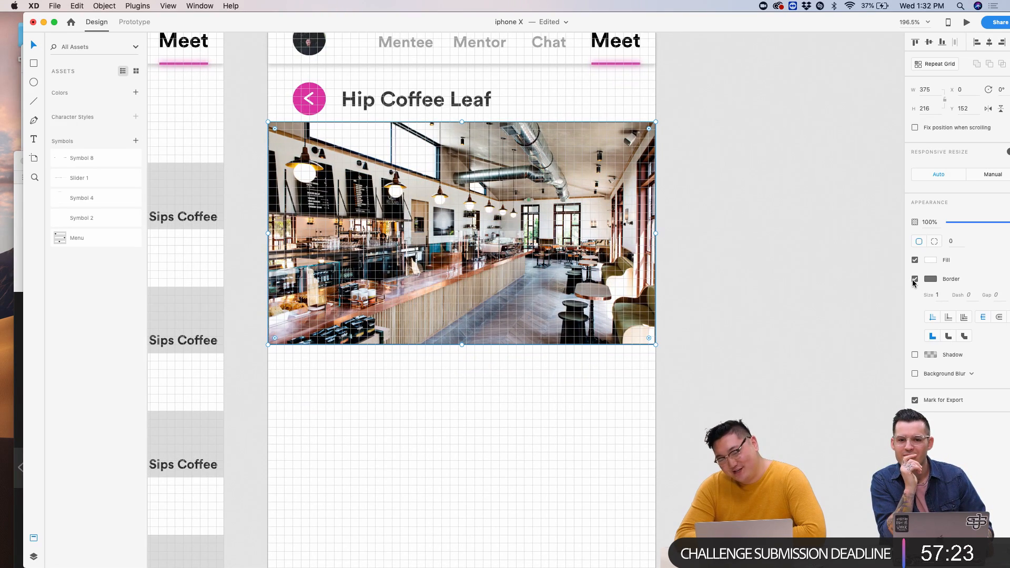
{"action": "left_click", "coordinate": [705, 321]}
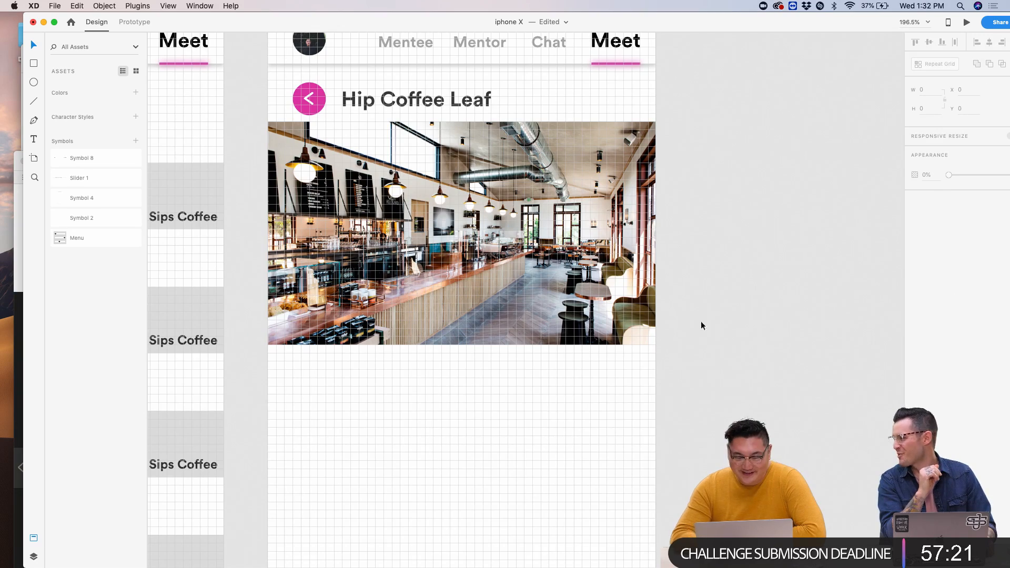
{"action": "scroll", "coordinate": [436, 162], "scroll_direction": "up", "scroll_amount": 5}
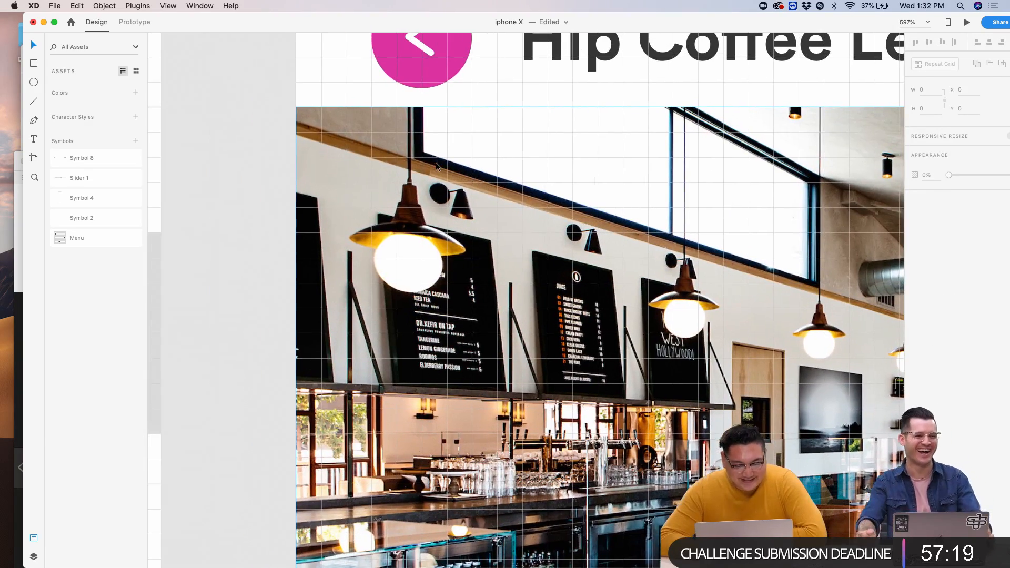
{"action": "right_click", "coordinate": [379, 152]}
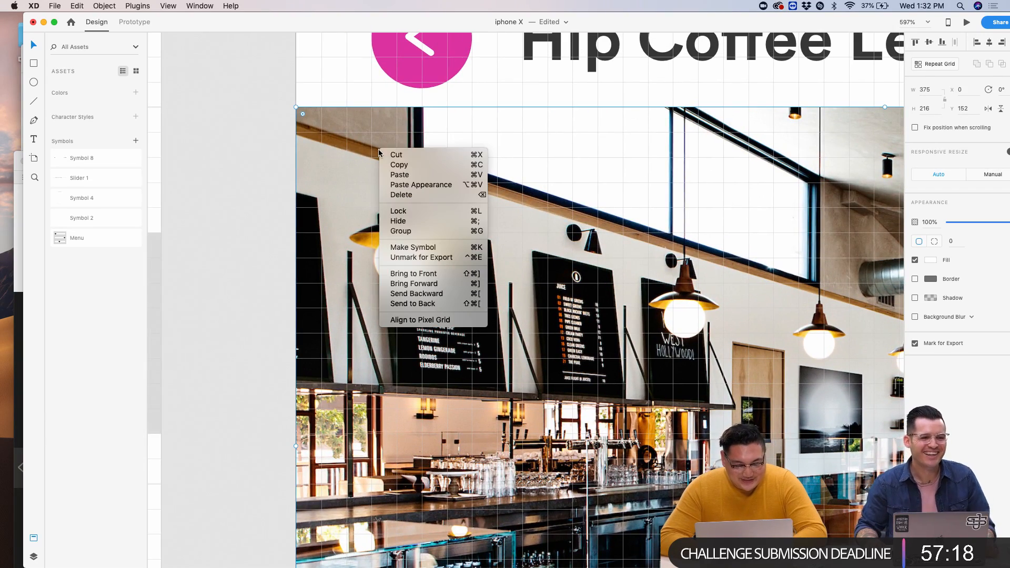
{"action": "left_click", "coordinate": [412, 304]}
- Move the café photo down to Y 160, just beneath the Hip Coffee Leaf title
{"action": "left_click", "coordinate": [252, 277]}
{"action": "scroll", "coordinate": [252, 277], "scroll_direction": "down", "scroll_amount": 5}
{"action": "scroll", "coordinate": [251, 277], "scroll_direction": "down", "scroll_amount": 5}
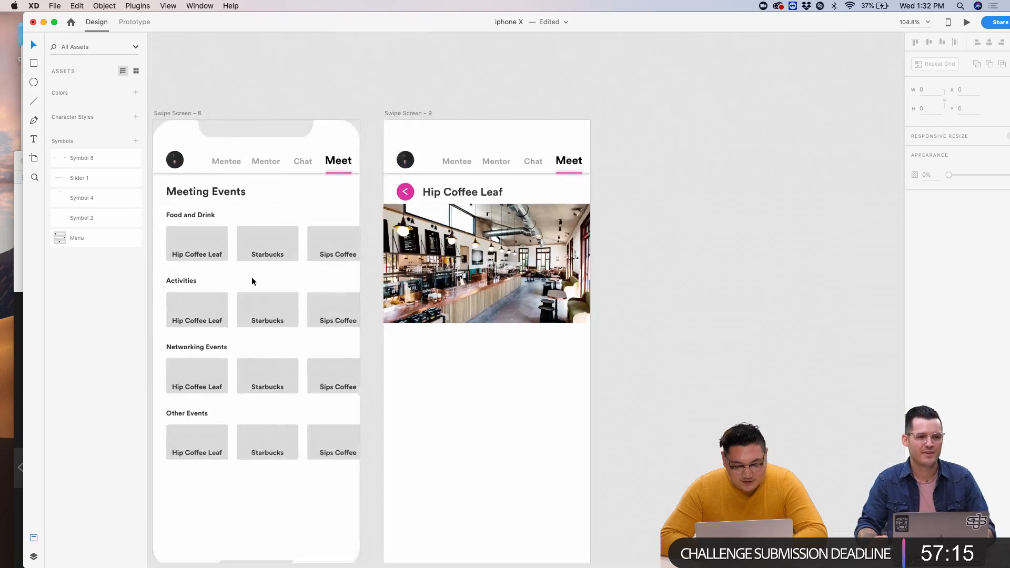
{"action": "scroll", "coordinate": [264, 273], "scroll_direction": "left", "scroll_amount": 3}
{"action": "scroll", "coordinate": [549, 231], "scroll_direction": "up", "scroll_amount": 3}
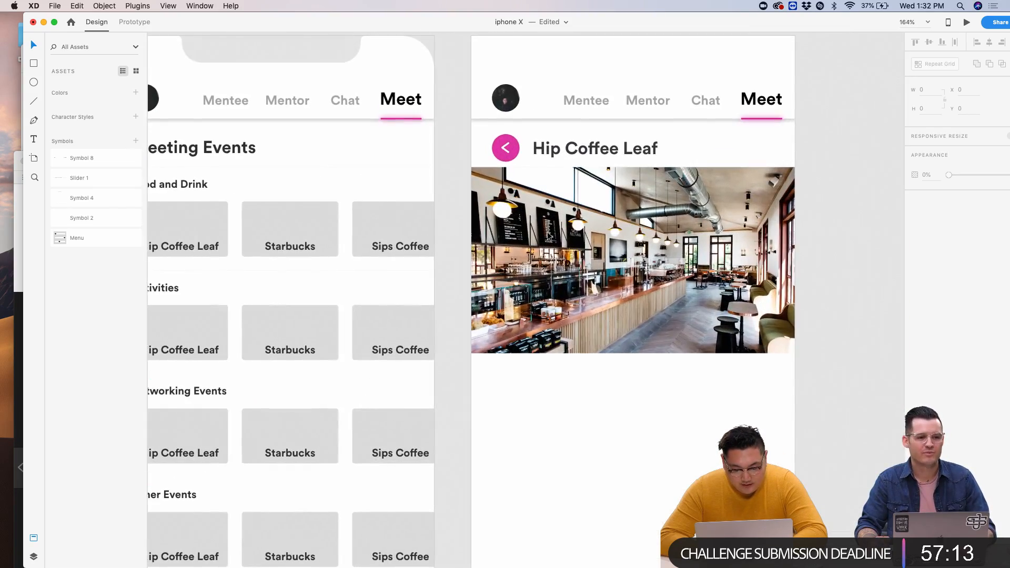
{"action": "scroll", "coordinate": [550, 231], "scroll_direction": "up", "scroll_amount": 3}
{"action": "left_click_drag", "start_coordinate": [692, 250], "coordinate": [692, 257]}
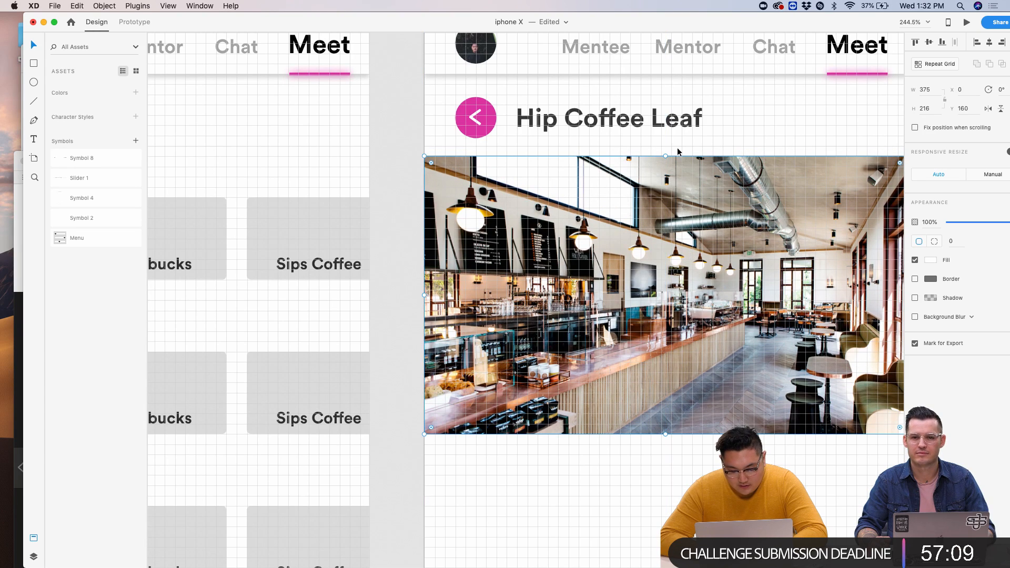
{"action": "scroll", "coordinate": [722, 277], "scroll_direction": "right", "scroll_amount": 3}
{"action": "scroll", "coordinate": [722, 277], "scroll_direction": "down", "scroll_amount": 1}
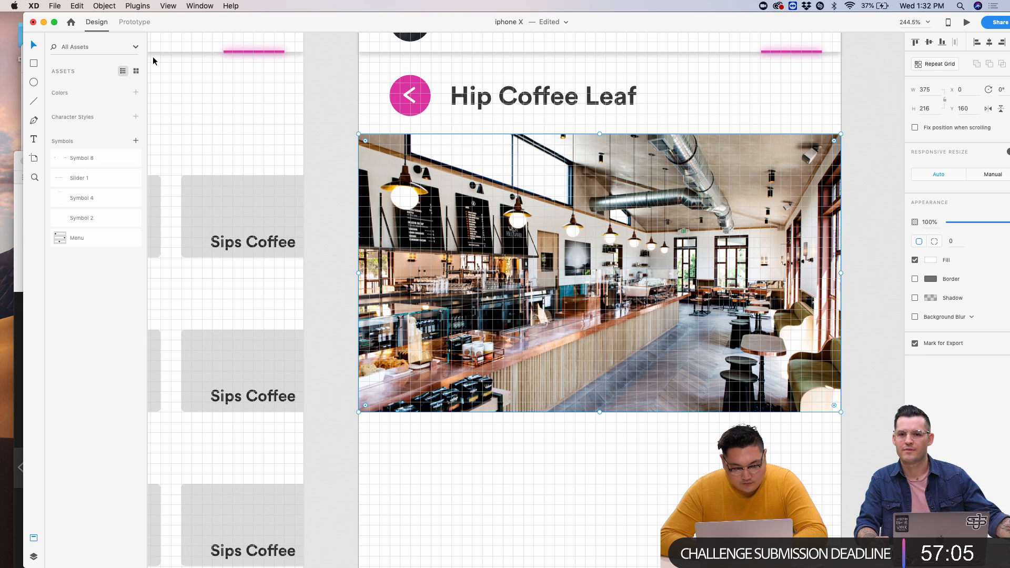
- Draw a borderless rectangle covering the café header photo
{"action": "left_click", "coordinate": [35, 63]}
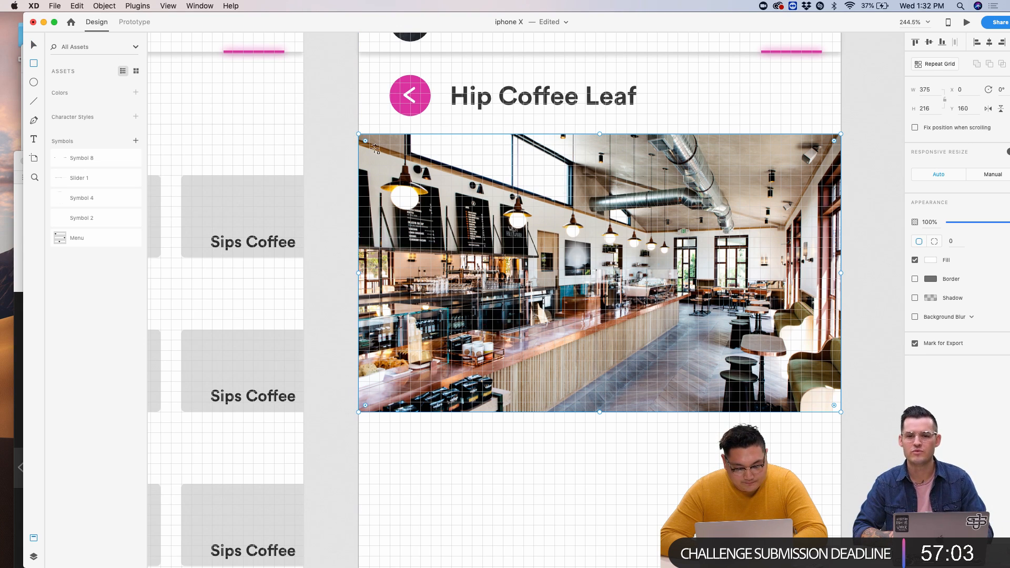
{"action": "mouse_move", "coordinate": [770, 391]}
{"action": "left_mouse_down"}
{"action": "mouse_move", "coordinate": [354, 124]}
{"action": "mouse_move", "coordinate": [355, 133]}
{"action": "left_mouse_up"}
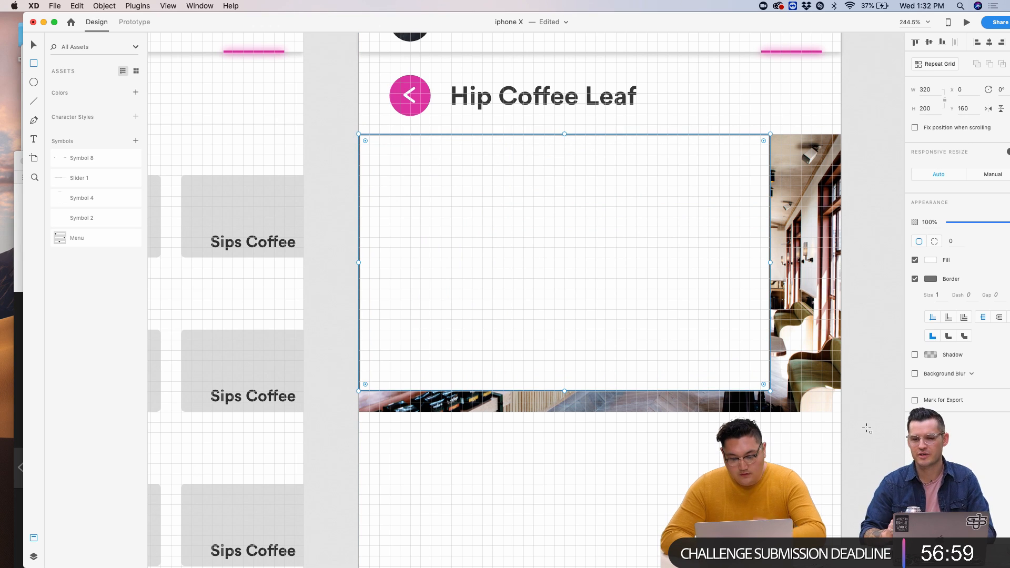
{"action": "left_click_drag", "start_coordinate": [770, 391], "coordinate": [841, 412]}
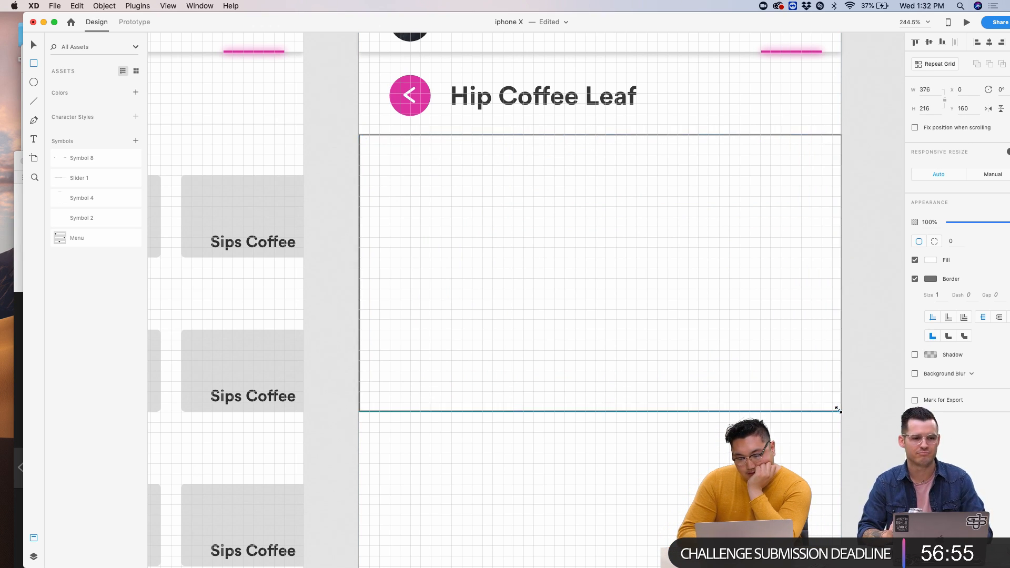
{"action": "left_click", "coordinate": [916, 279]}
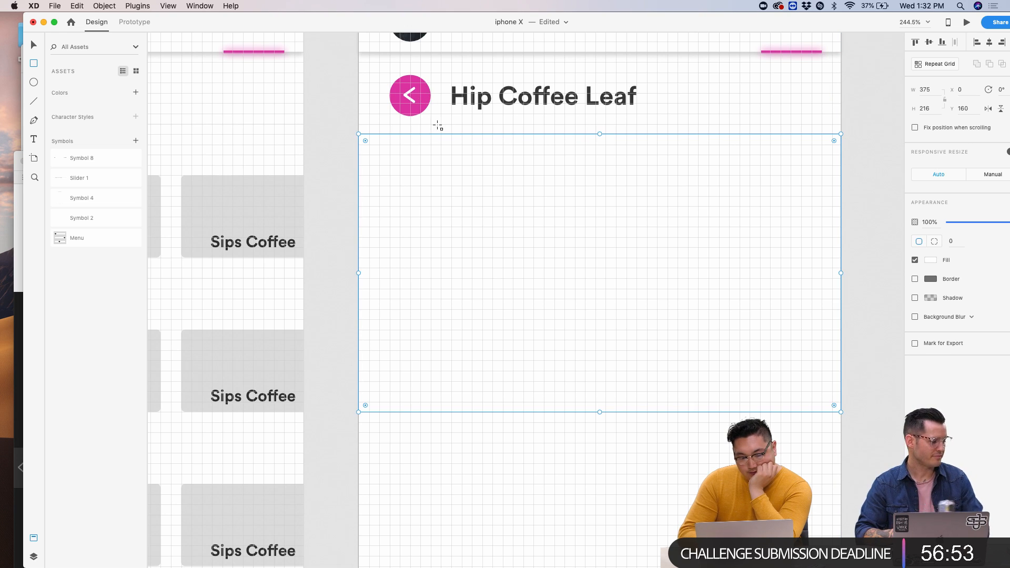
- Fill the overlay with magenta #DD33A2 and apply background blur at amount 0, brightness -3, 61% opacity
{"action": "left_click", "coordinate": [931, 260]}
{"action": "left_click", "coordinate": [836, 321]}
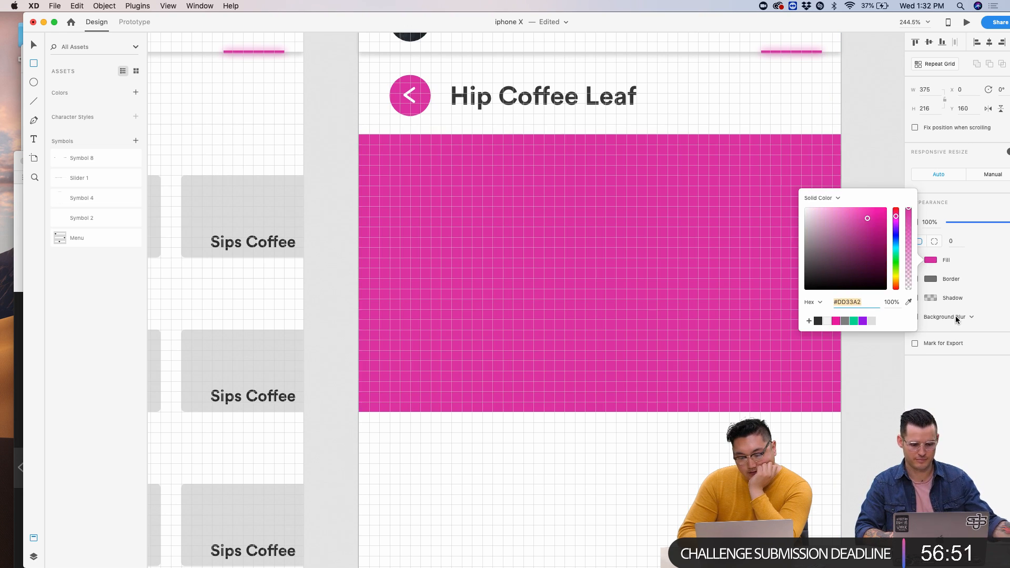
{"action": "left_click", "coordinate": [956, 315]}
{"action": "left_click", "coordinate": [918, 317]}
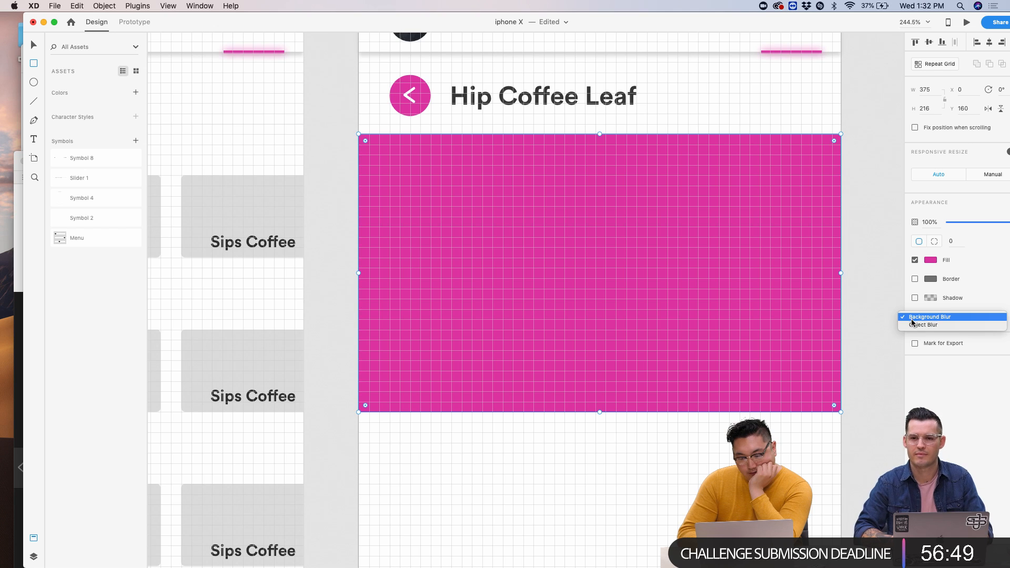
{"action": "left_click", "coordinate": [915, 317]}
{"action": "left_click", "coordinate": [915, 316]}
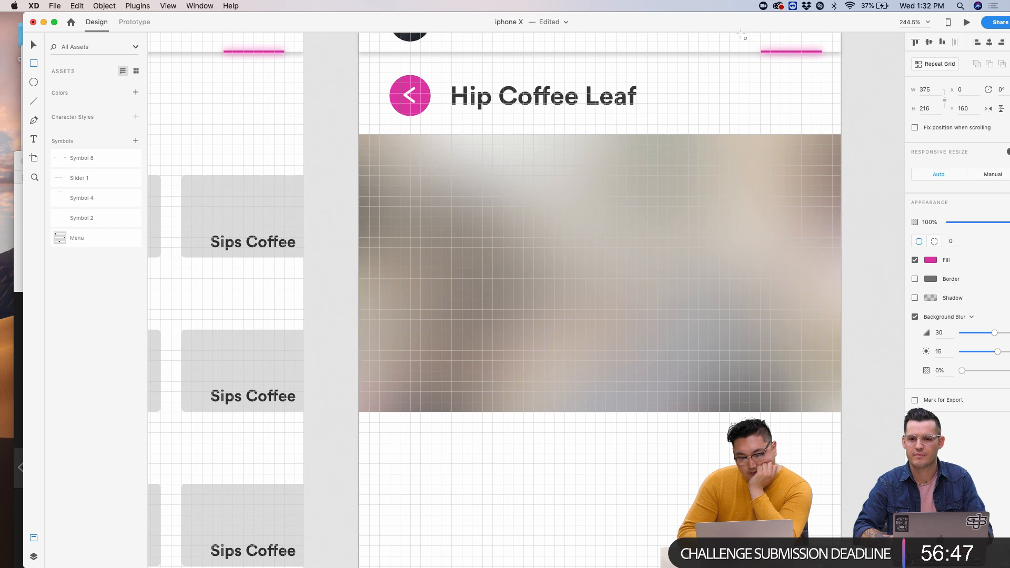
{"action": "left_click_drag", "start_coordinate": [739, 27], "coordinate": [654, 27]}
{"action": "left_click", "coordinate": [877, 332]}
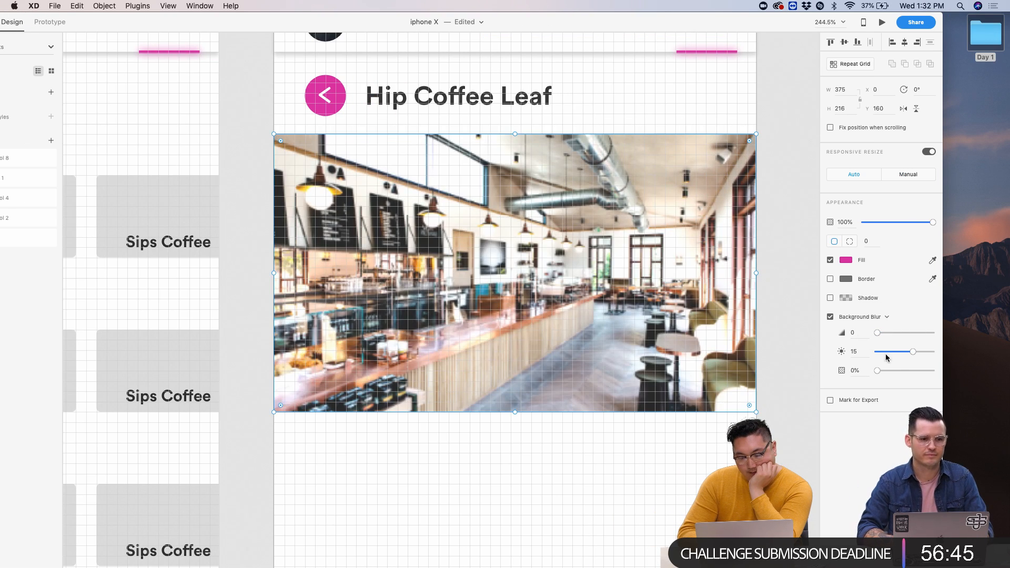
{"action": "left_click_drag", "start_coordinate": [878, 370], "coordinate": [903, 352]}
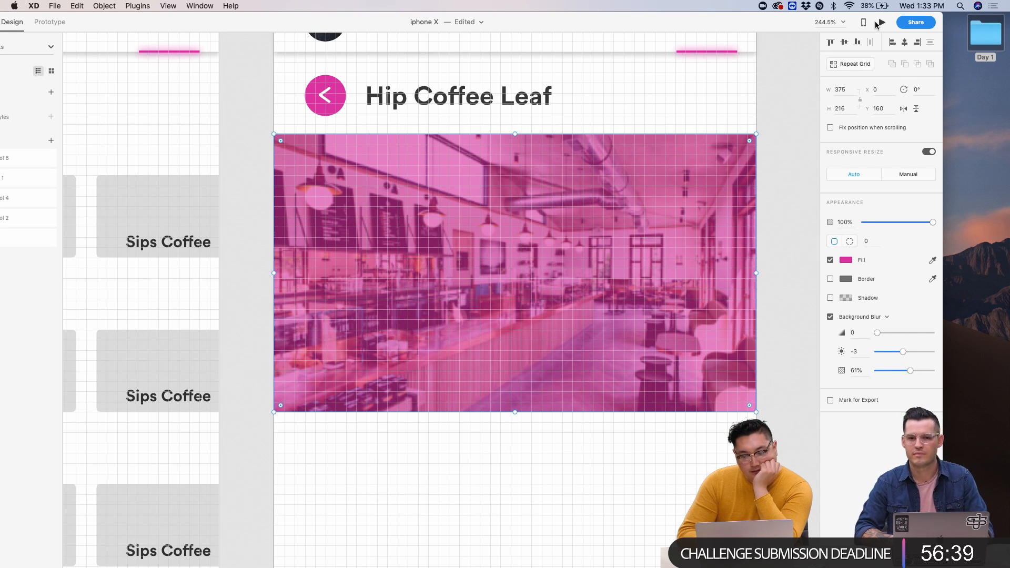
- Open a live preview of the screen and place the preview window at the top-left
{"action": "left_click", "coordinate": [876, 24]}
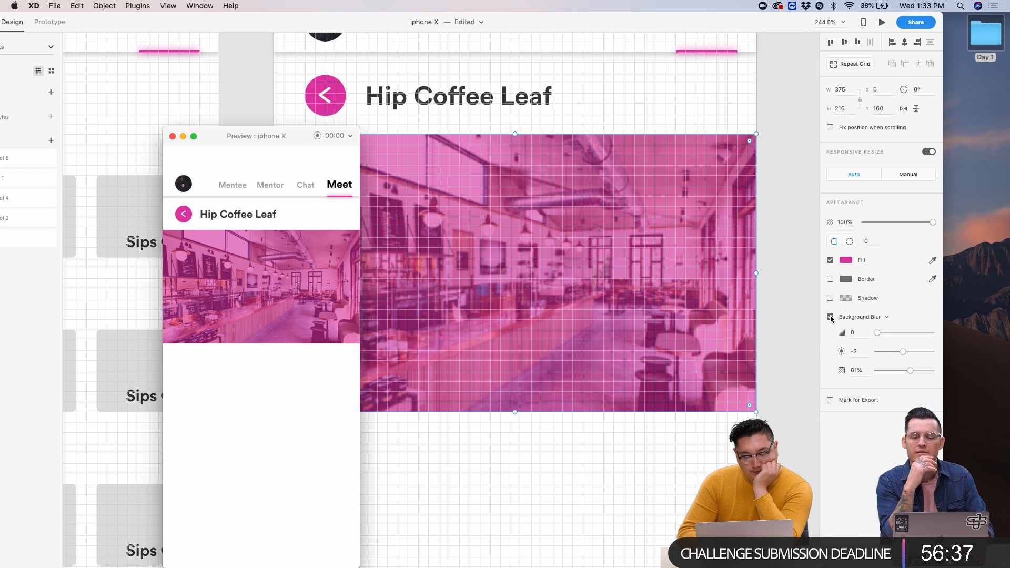
{"action": "left_click", "coordinate": [567, 132]}
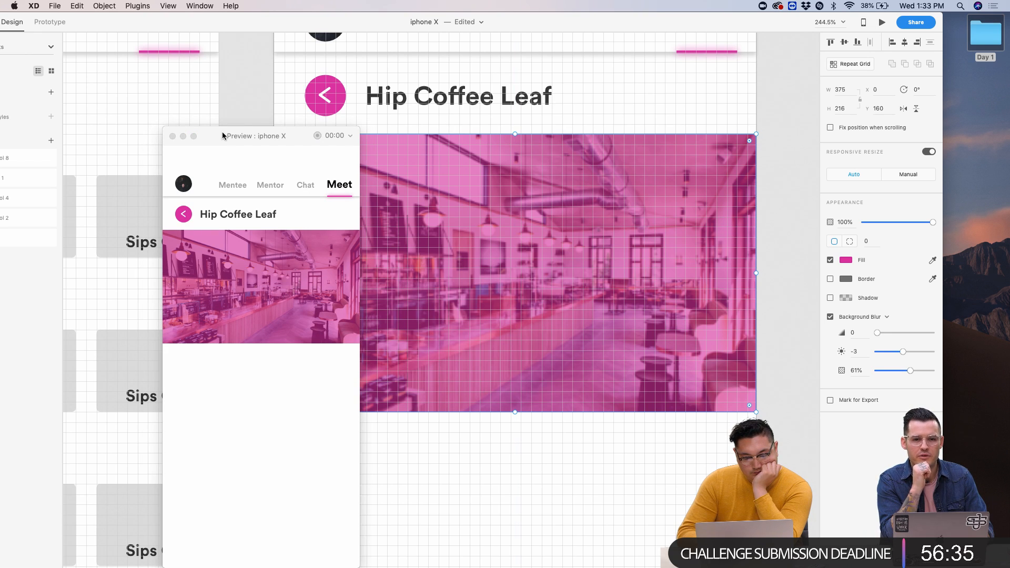
{"action": "left_click_drag", "start_coordinate": [222, 136], "coordinate": [105, 50]}
{"action": "scroll", "coordinate": [627, 189], "scroll_direction": "down", "scroll_amount": 10}
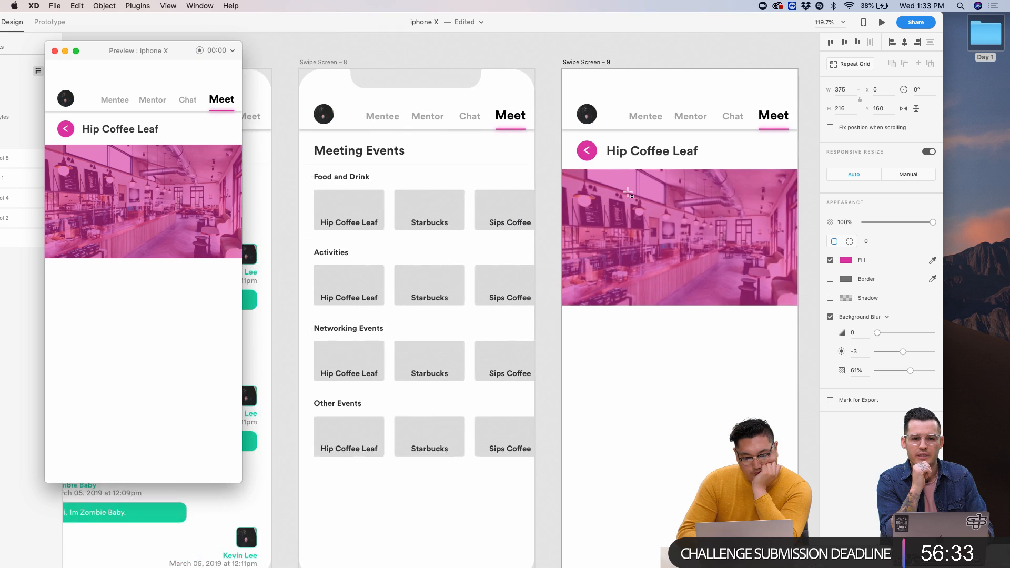
{"action": "scroll", "coordinate": [474, 97], "scroll_direction": "up", "scroll_amount": 5}
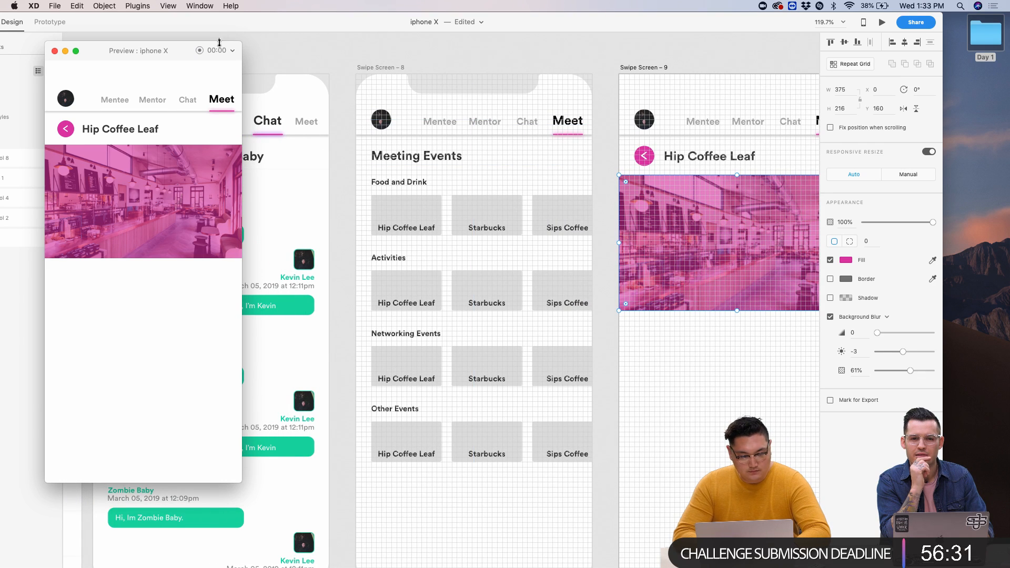
{"action": "left_click", "coordinate": [314, 48]}
{"action": "left_click_drag", "start_coordinate": [246, 21], "coordinate": [356, 21]}
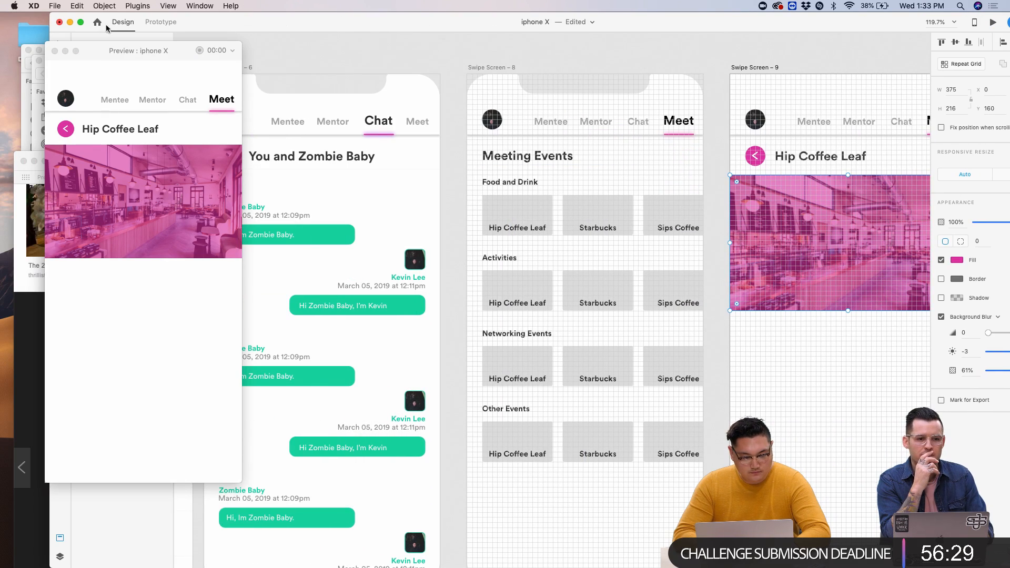
{"action": "left_click_drag", "start_coordinate": [105, 51], "coordinate": [100, 76]}
- Lower the pink overlay's top edge, leaving an untinted strip of photo above it
{"action": "left_click", "coordinate": [548, 83]}
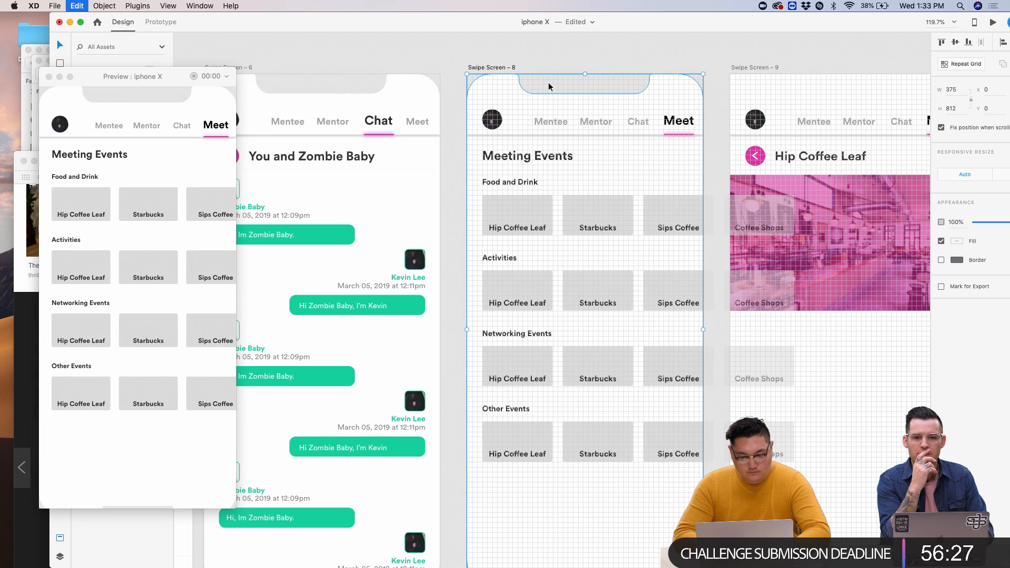
{"action": "left_click", "coordinate": [739, 69]}
{"action": "scroll", "coordinate": [657, 51], "scroll_direction": "right", "scroll_amount": 5}
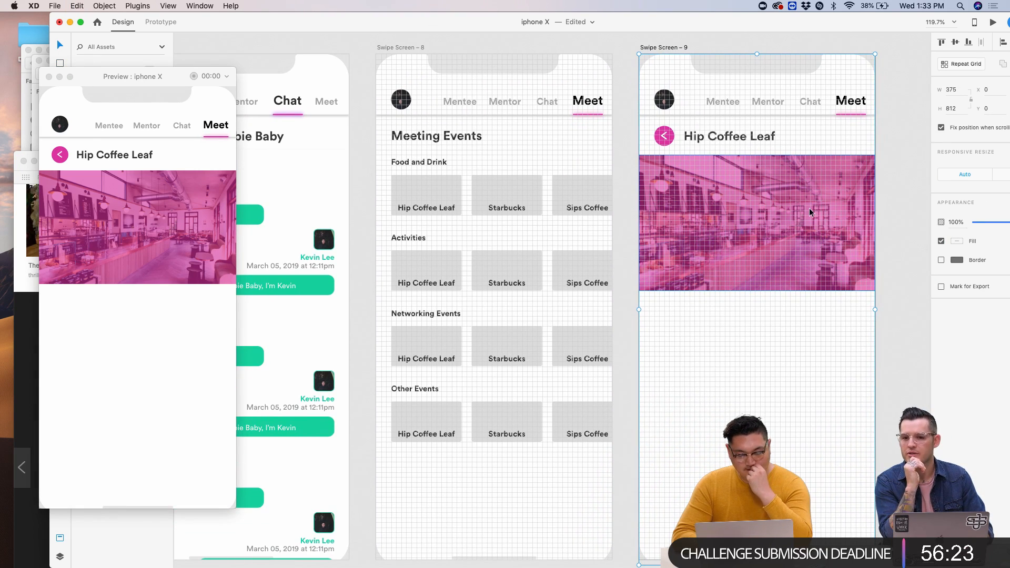
{"action": "left_click", "coordinate": [782, 209]}
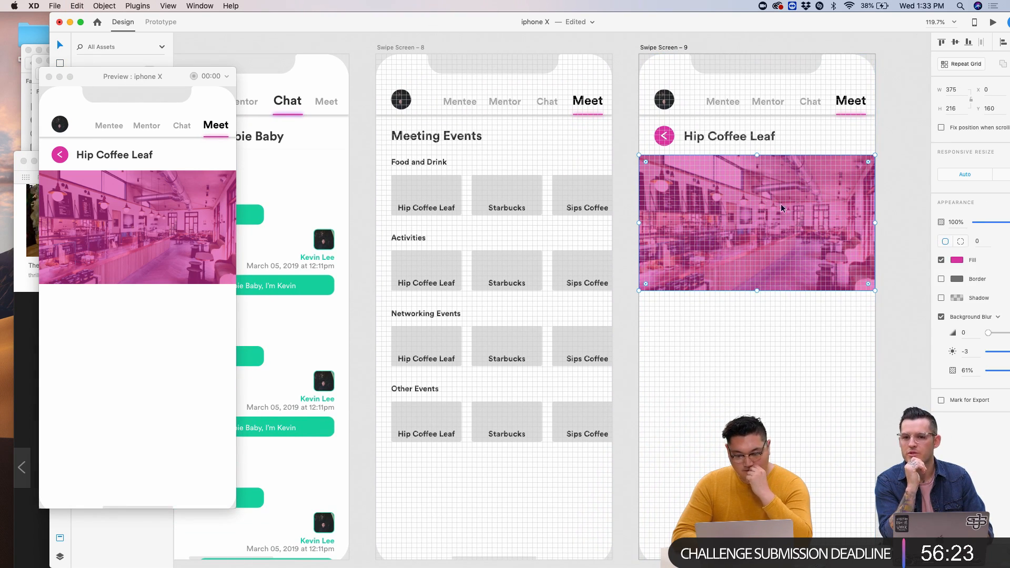
{"action": "left_click_drag", "start_coordinate": [757, 153], "coordinate": [757, 168]}
- Try enlarging the café photo from its corner, then undo the change
{"action": "left_click", "coordinate": [670, 150]}
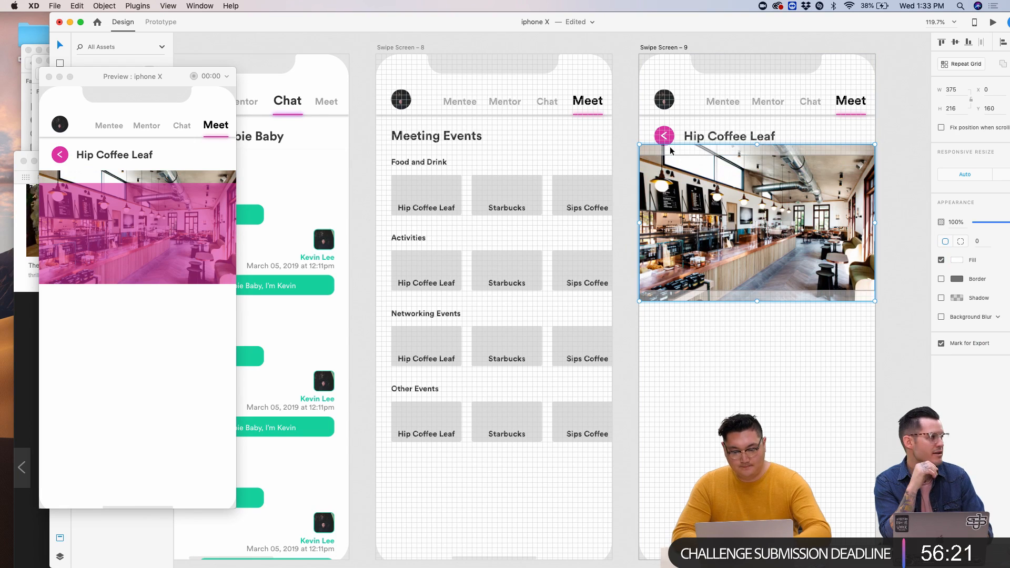
{"action": "left_click_drag", "start_coordinate": [640, 145], "coordinate": [554, 87]}
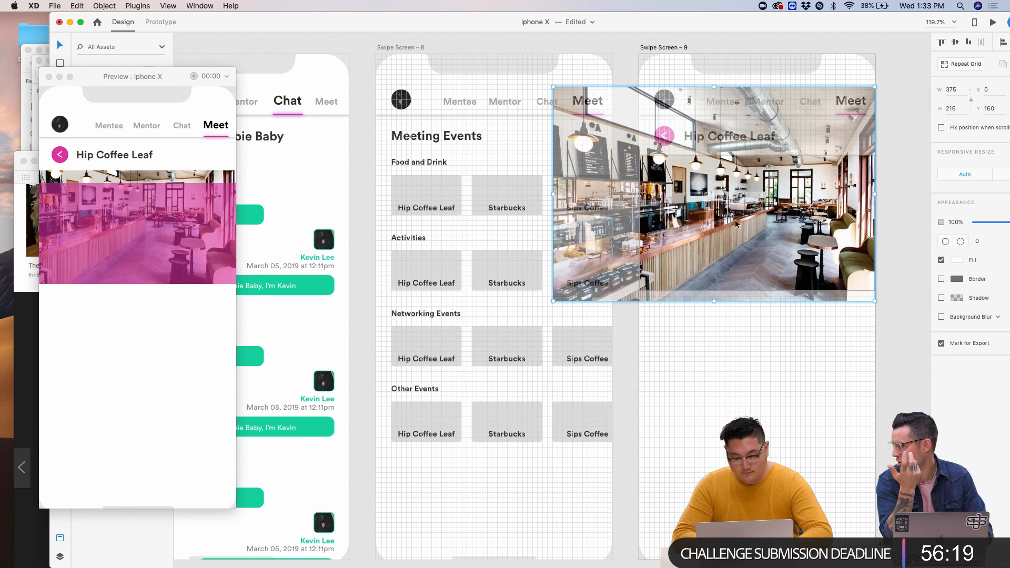
{"action": "key", "text": "super+z"}
{"action": "key", "text": "super+z"}
{"action": "key", "text": "super+z"}
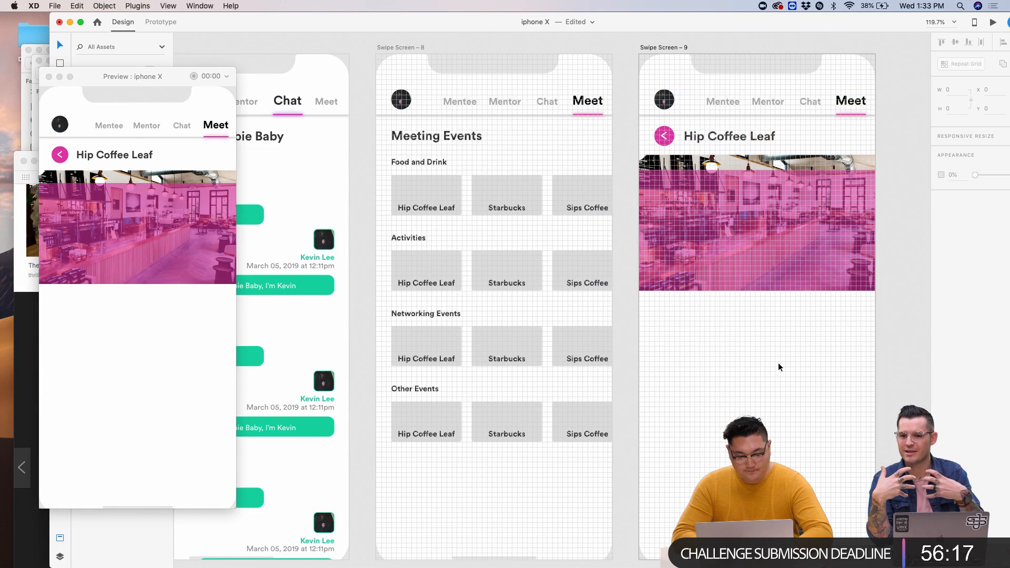
- Stretch the overlay back over the whole photo with 99% opacity and blur at brightness -1, 33% opacity
{"action": "left_click_drag", "start_coordinate": [758, 169], "coordinate": [758, 155]}
{"action": "left_click_drag", "start_coordinate": [773, 21], "coordinate": [695, 21]}
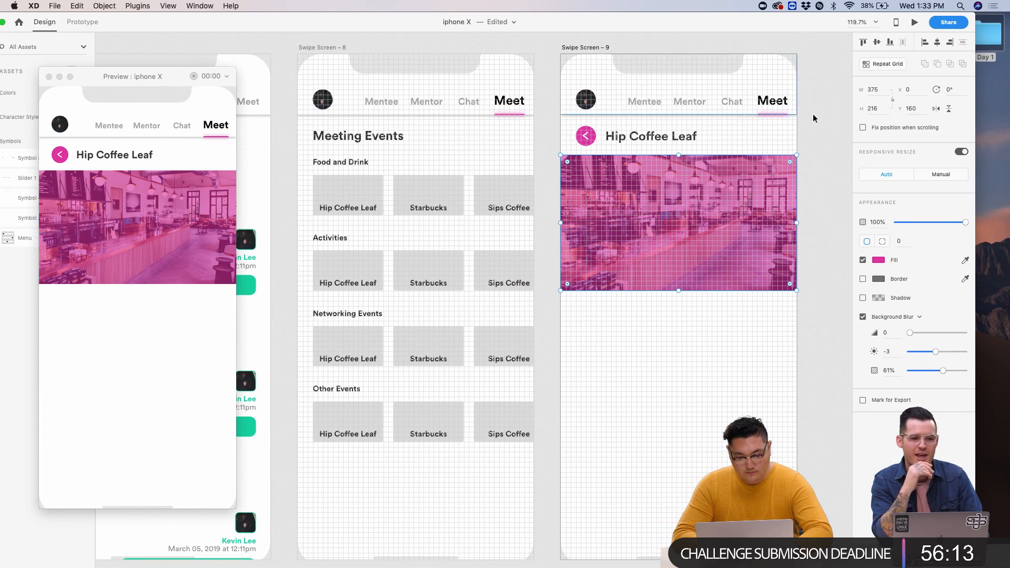
{"action": "left_click_drag", "start_coordinate": [966, 222], "coordinate": [943, 221]}
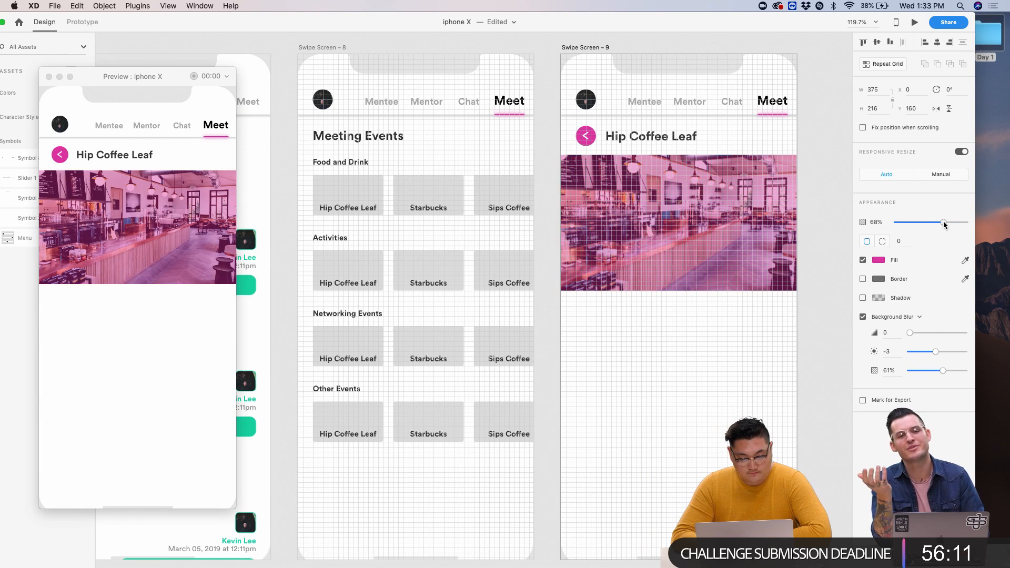
{"action": "left_click_drag", "start_coordinate": [911, 333], "coordinate": [887, 334]}
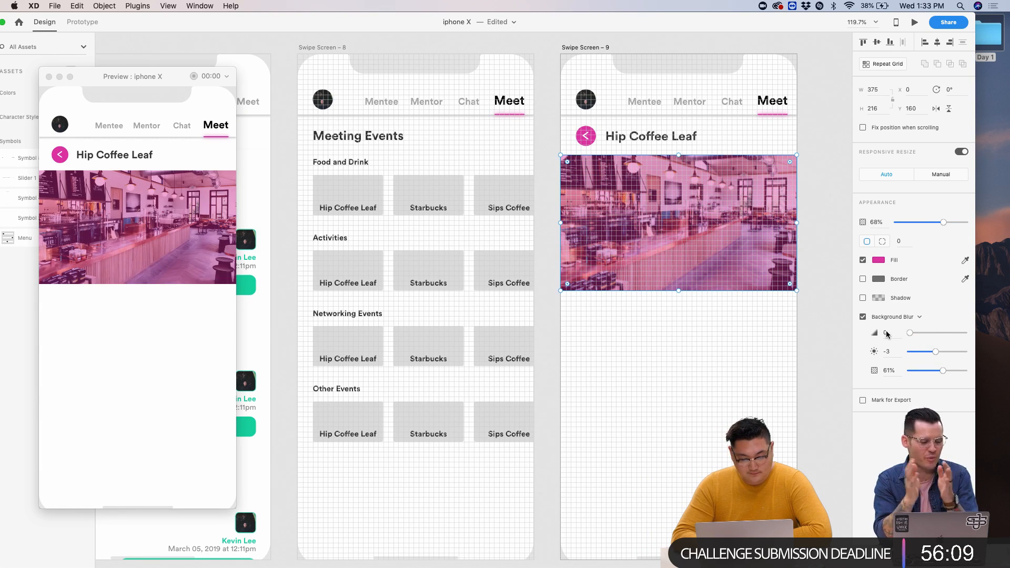
{"action": "left_click_drag", "start_coordinate": [937, 356], "coordinate": [923, 356]}
{"action": "left_click_drag", "start_coordinate": [946, 224], "coordinate": [966, 222]}
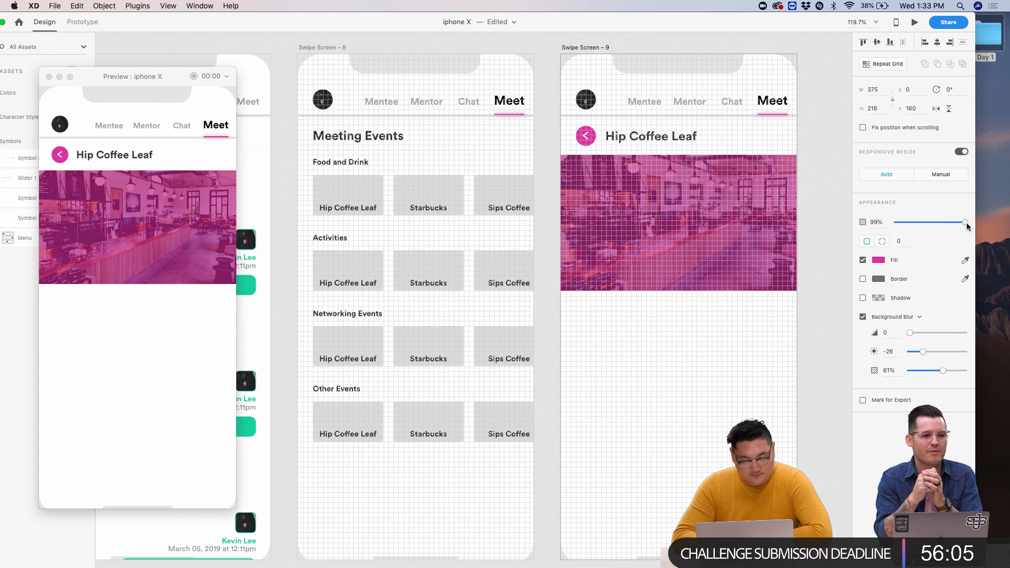
{"action": "left_click_drag", "start_coordinate": [944, 372], "coordinate": [936, 352]}
{"action": "left_click", "coordinate": [809, 350]}
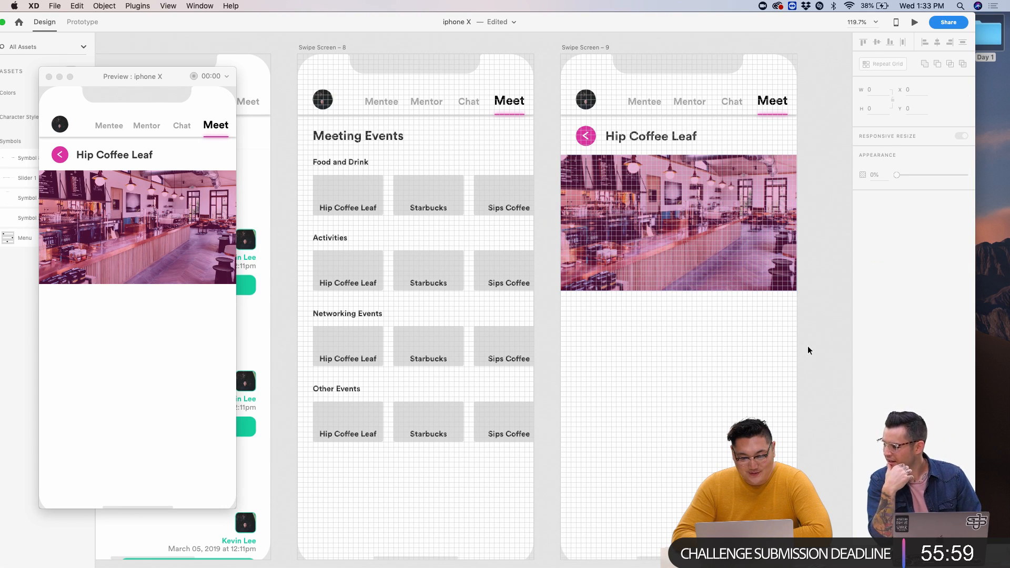
{"action": "left_click", "coordinate": [758, 204]}
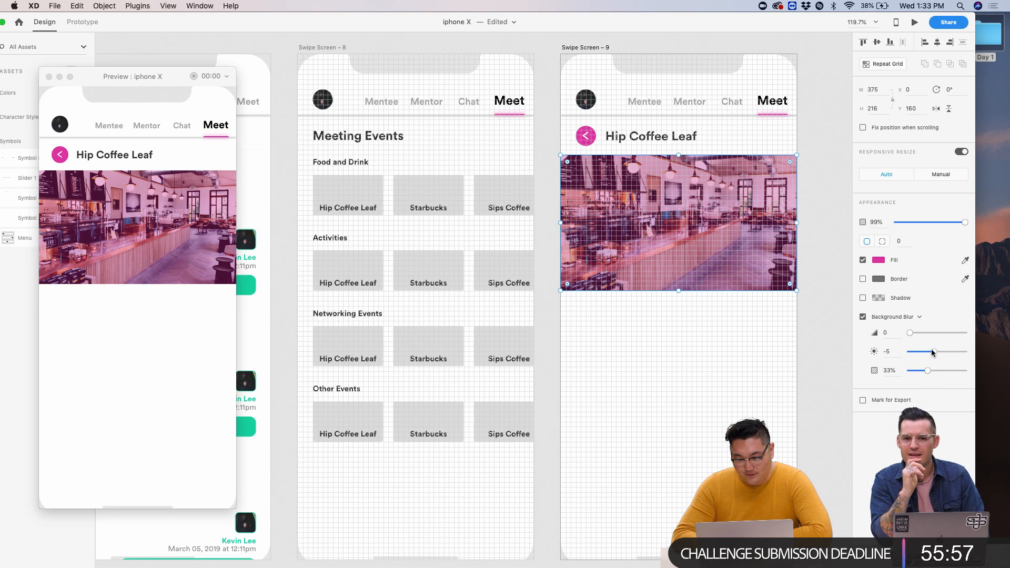
{"action": "left_click_drag", "start_coordinate": [932, 350], "coordinate": [939, 353]}
{"action": "left_click", "coordinate": [51, 78]}
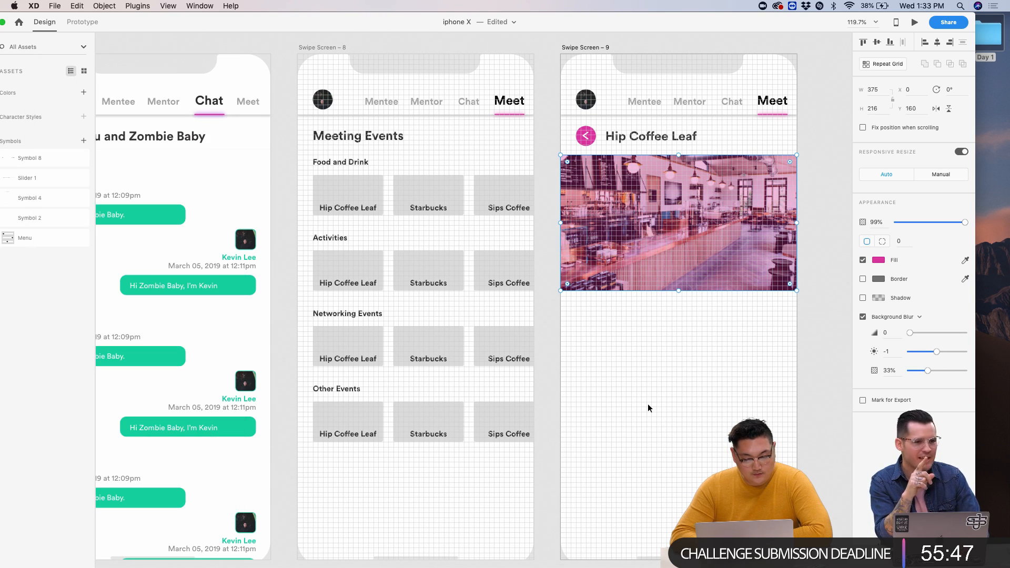
{"action": "left_click", "coordinate": [649, 403]}
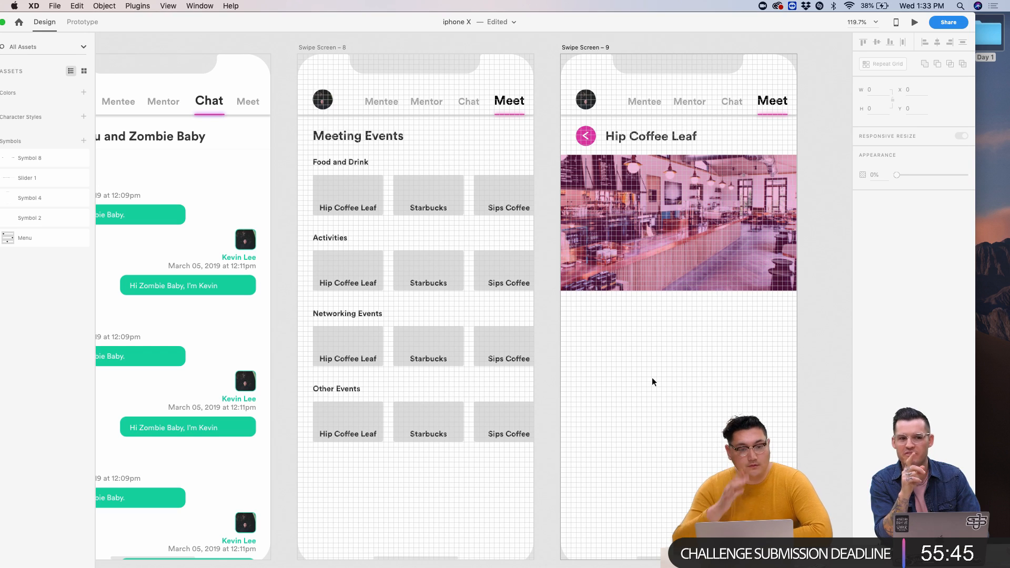
{"action": "scroll", "coordinate": [729, 283], "scroll_direction": "up", "scroll_amount": 5}
{"action": "scroll", "coordinate": [729, 283], "scroll_direction": "up", "scroll_amount": 1}
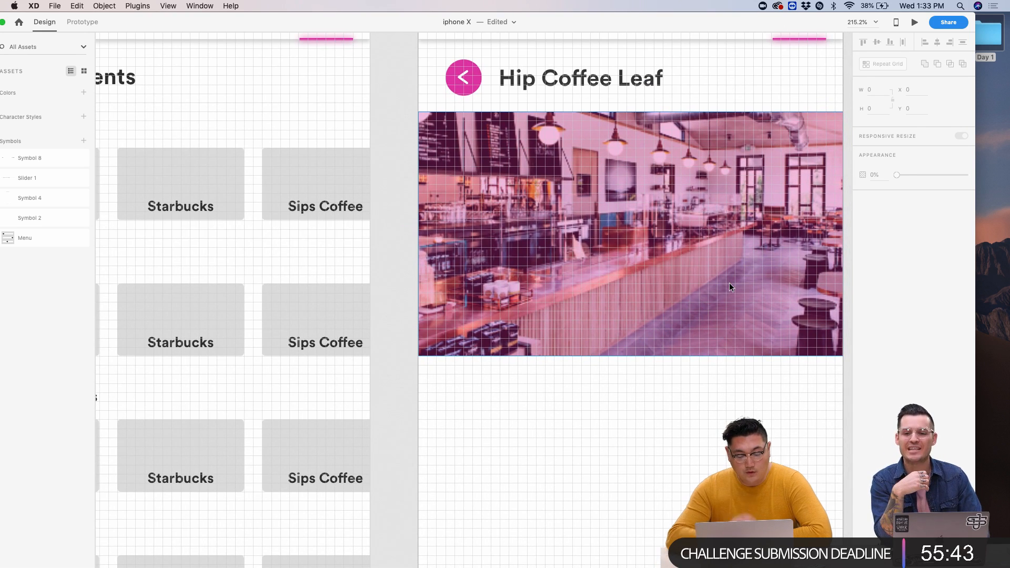
{"action": "scroll", "coordinate": [729, 283], "scroll_direction": "up", "scroll_amount": 1}
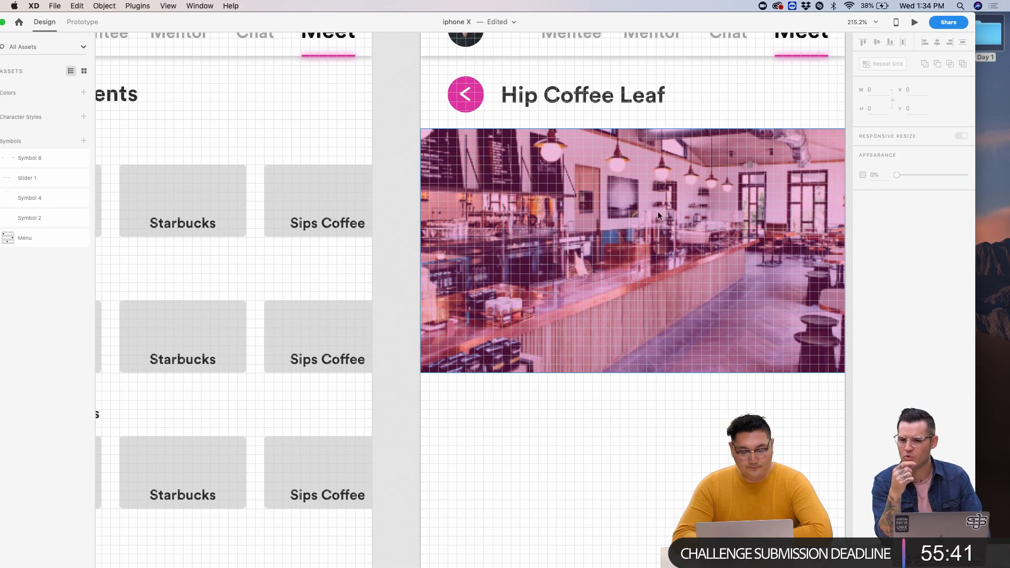
{"action": "left_click", "coordinate": [658, 205]}
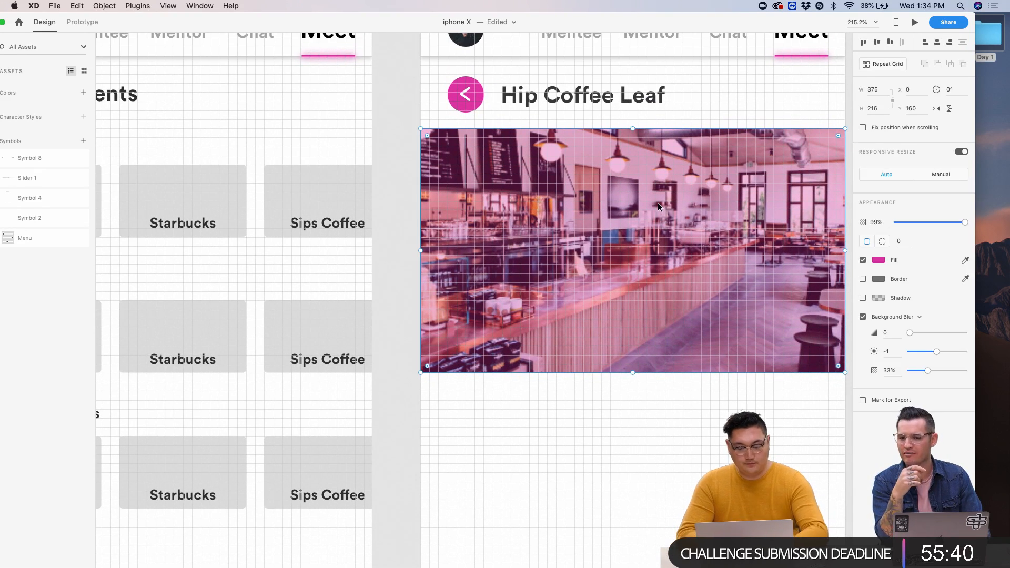
{"action": "left_click", "coordinate": [574, 107]}
{"action": "scroll", "coordinate": [618, 114], "scroll_direction": "down", "scroll_amount": 5}
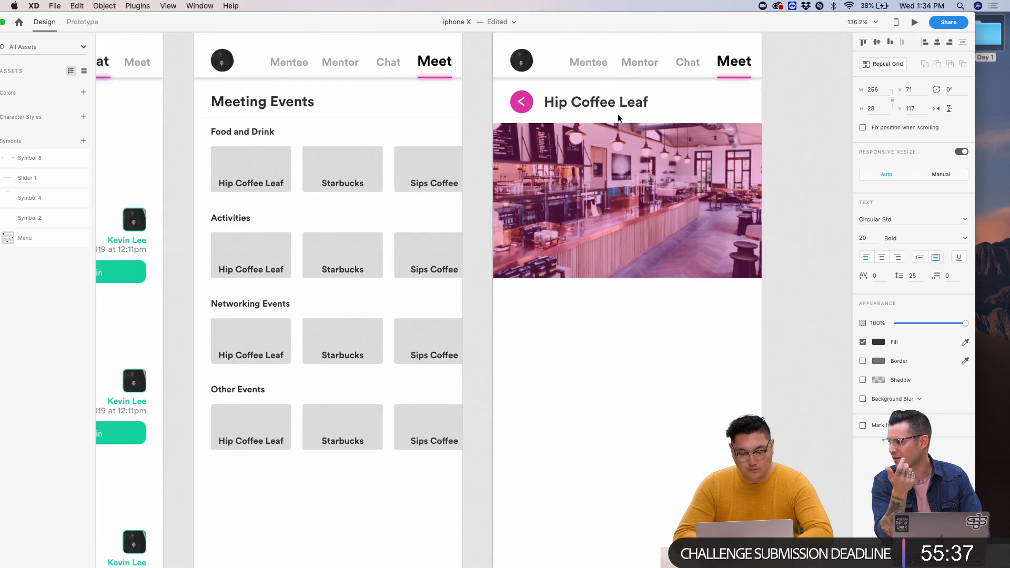
{"action": "scroll", "coordinate": [618, 114], "scroll_direction": "up", "scroll_amount": 3}
{"action": "left_click", "coordinate": [428, 164]}
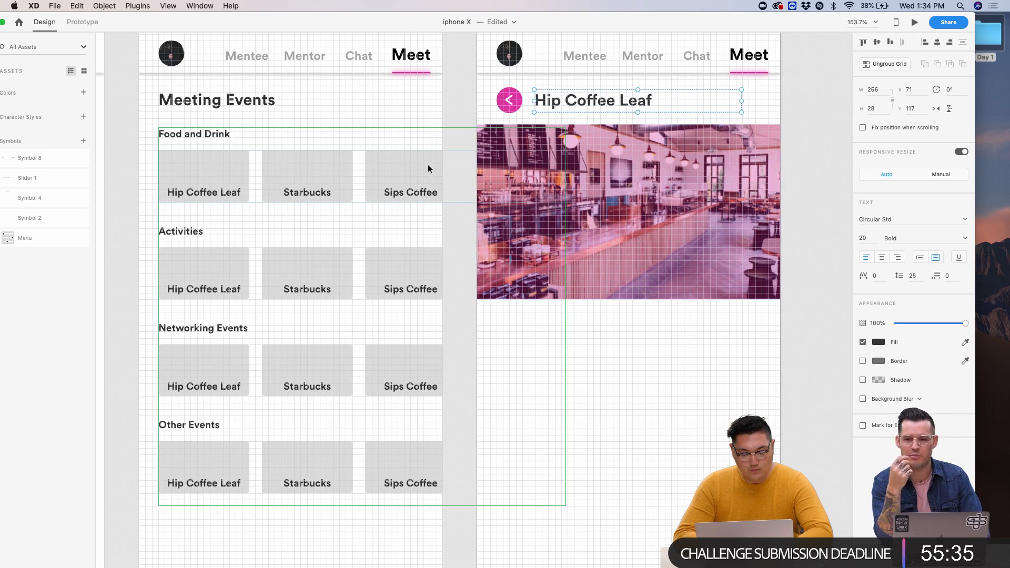
{"action": "double_click", "coordinate": [209, 177]}
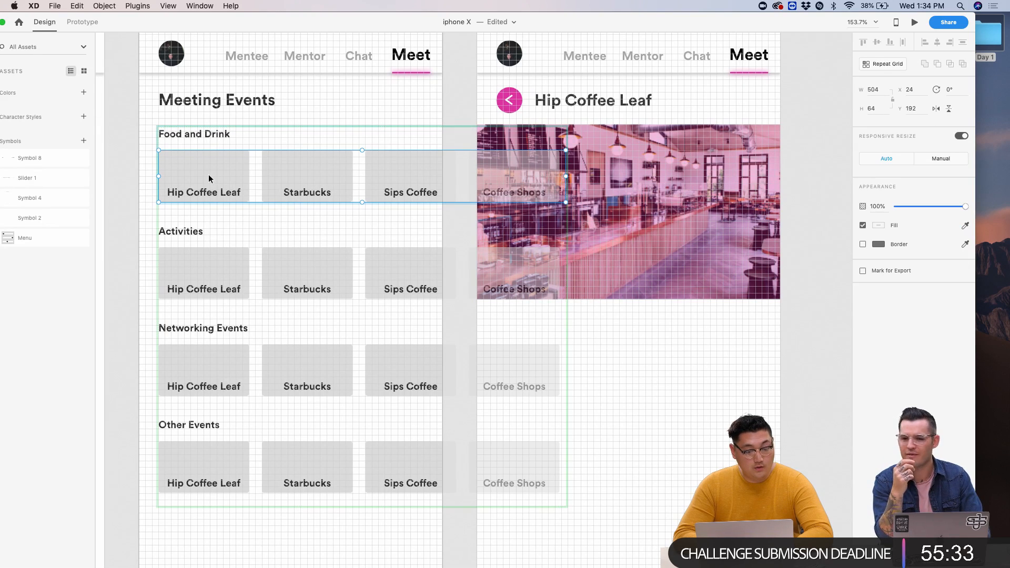
{"action": "left_click", "coordinate": [623, 322]}
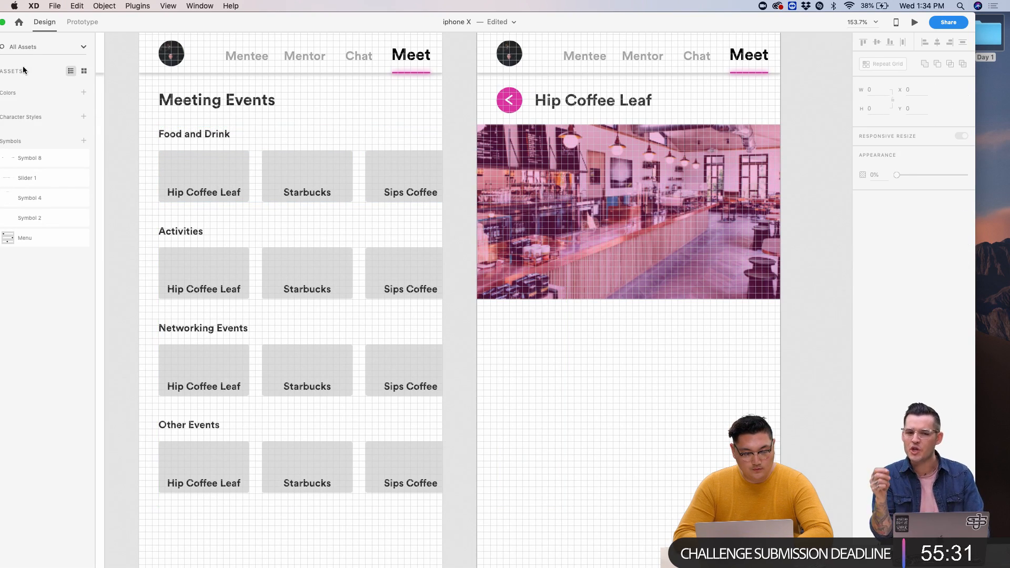
{"action": "left_click_drag", "start_coordinate": [130, 24], "coordinate": [170, 25]}
{"action": "key", "text": "r"}
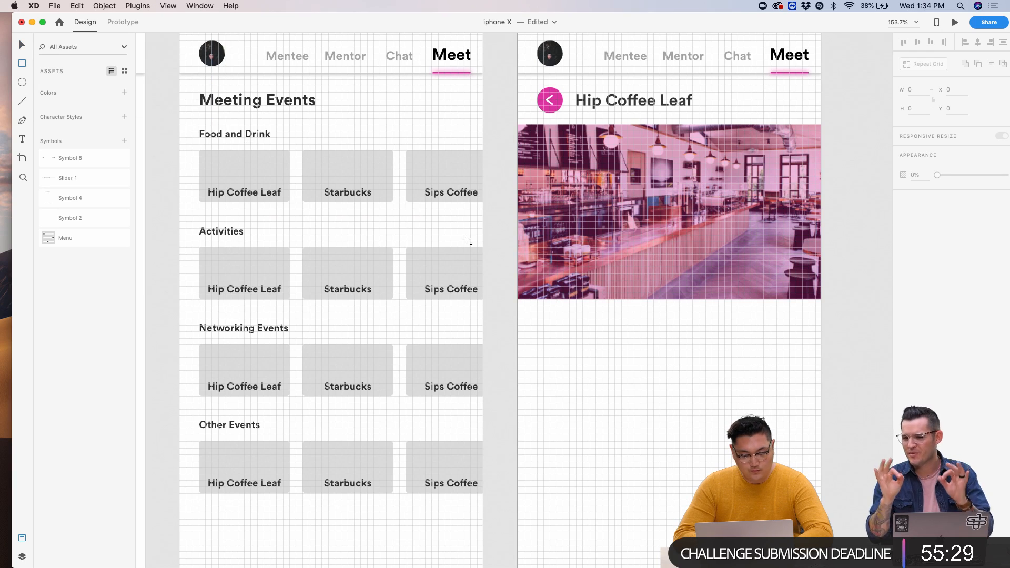
- Draw a borderless 375×48 white bar spanning the full width along the café photo's bottom
{"action": "left_click_drag", "start_coordinate": [518, 259], "coordinate": [816, 299]}
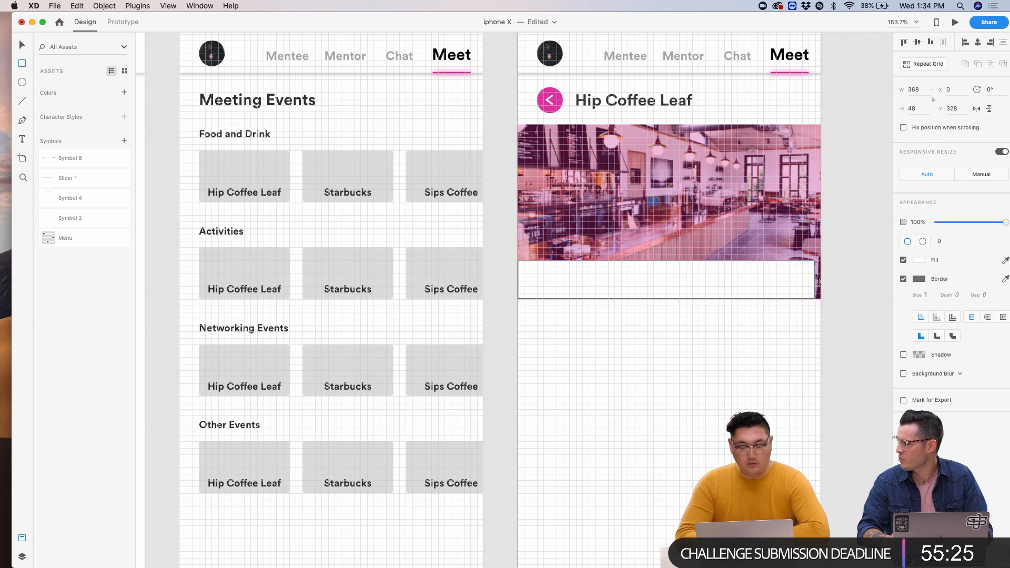
{"action": "left_click", "coordinate": [813, 279]}
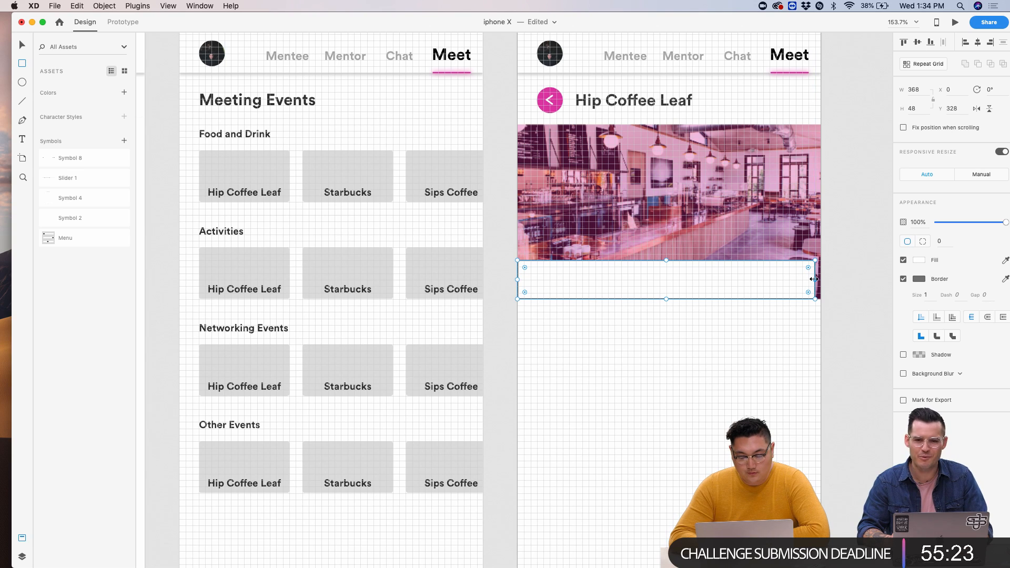
{"action": "left_click_drag", "start_coordinate": [818, 279], "coordinate": [821, 279]}
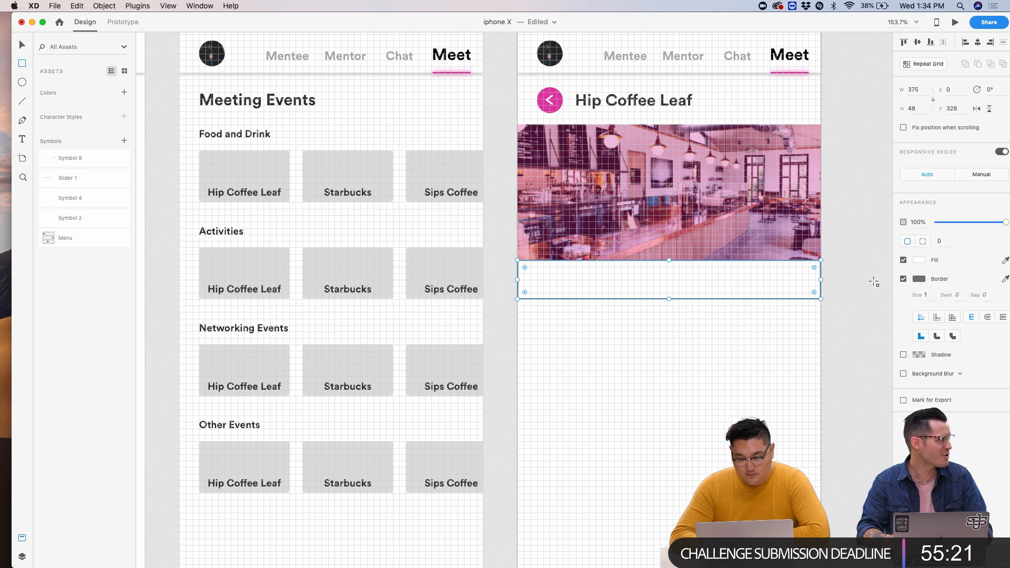
{"action": "scroll", "coordinate": [874, 282], "scroll_direction": "up", "scroll_amount": 5}
{"action": "left_click", "coordinate": [903, 278]}
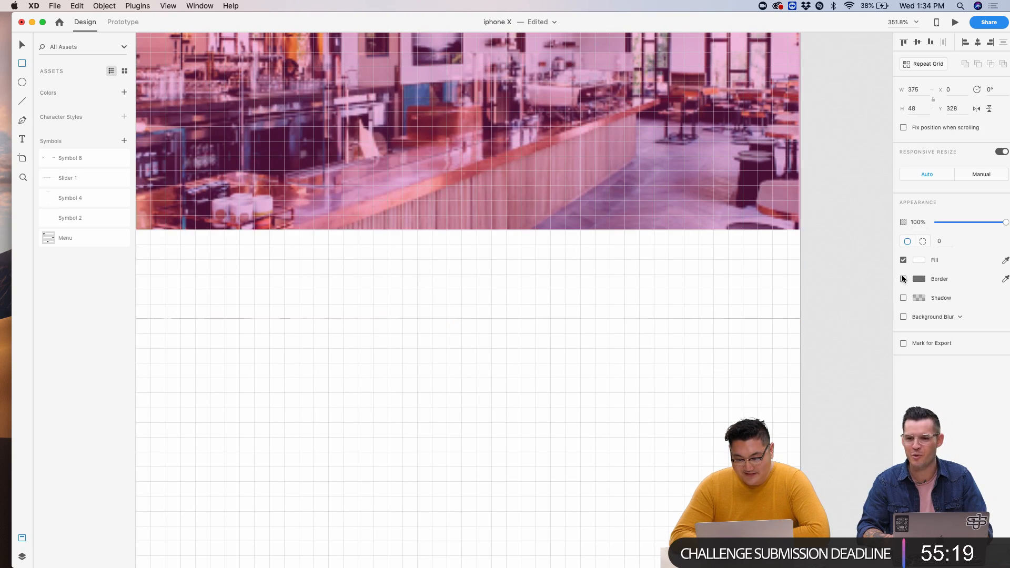
{"action": "scroll", "coordinate": [751, 244], "scroll_direction": "down", "scroll_amount": 3}
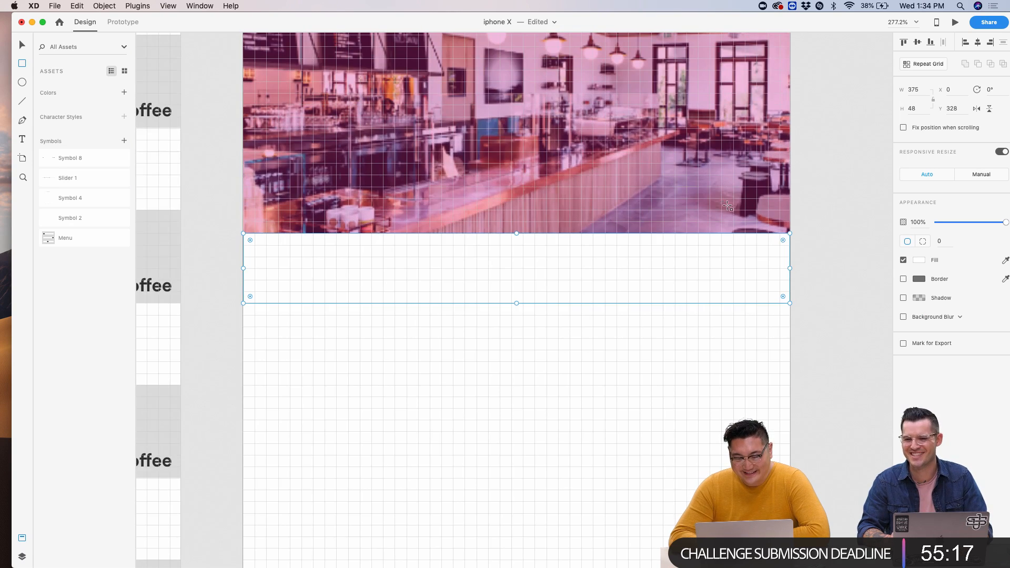
{"action": "scroll", "coordinate": [728, 206], "scroll_direction": "down", "scroll_amount": 4}
{"action": "left_click_drag", "start_coordinate": [770, 26], "coordinate": [753, 25]}
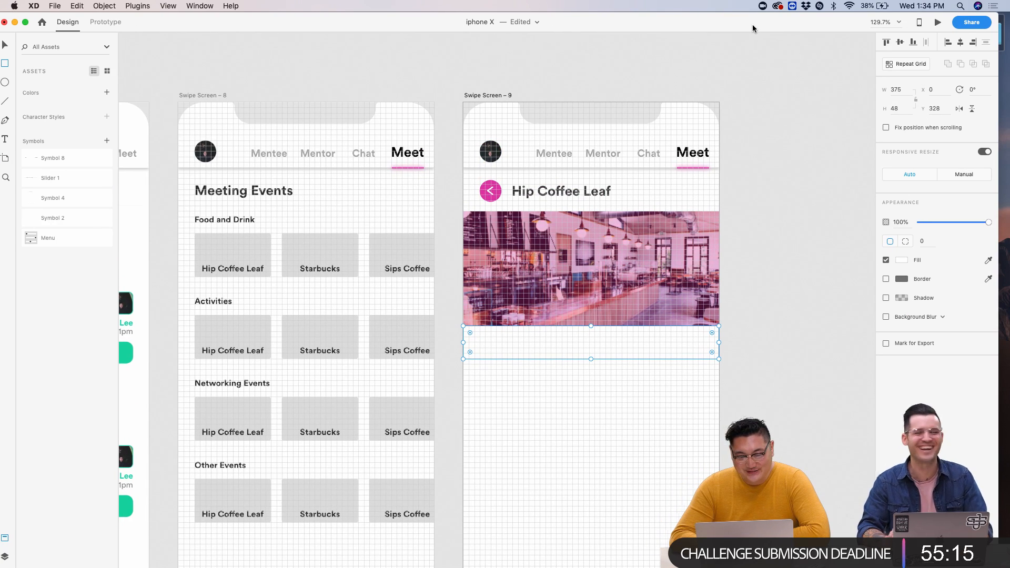
{"action": "left_click", "coordinate": [902, 261]}
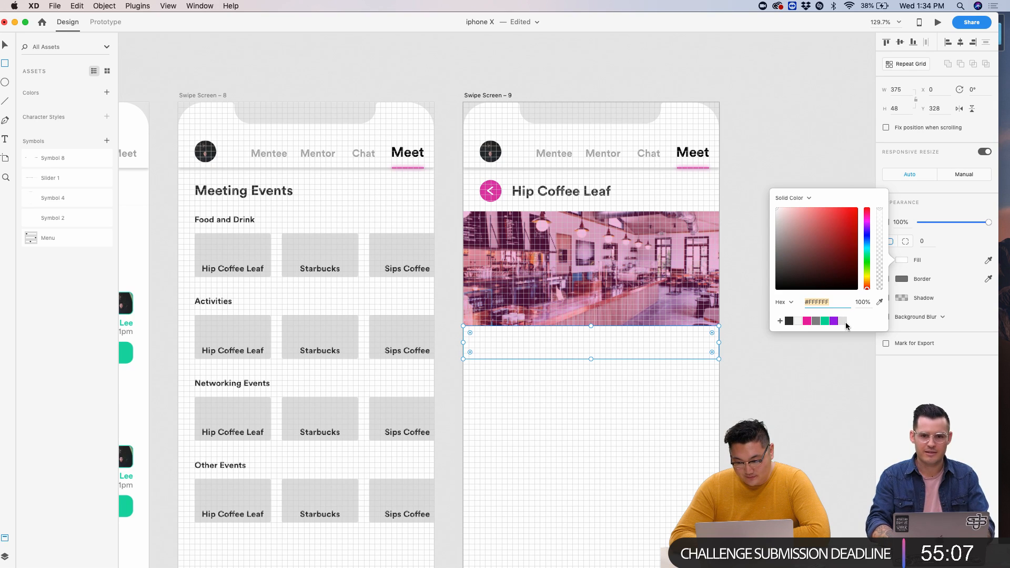
- Give the bar a dark grey fill, make it 56 px tall, and apply background blur at brightness 50, 53% opacity
{"action": "left_click", "coordinate": [788, 321]}
{"action": "left_click", "coordinate": [925, 298]}
{"action": "left_click", "coordinate": [886, 317]}
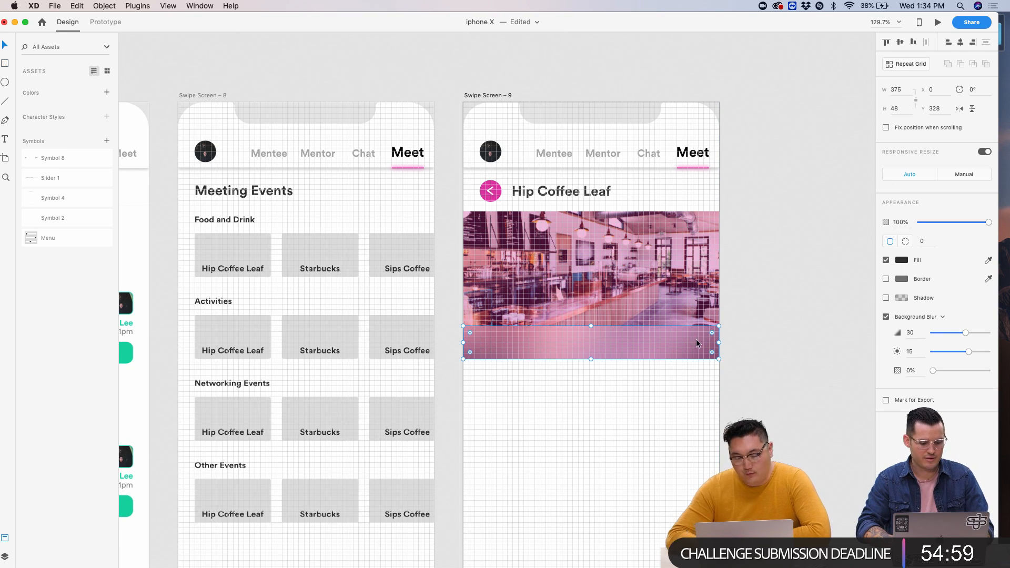
{"action": "key", "text": "Escape"}
{"action": "left_click_drag", "start_coordinate": [591, 325], "coordinate": [590, 321]}
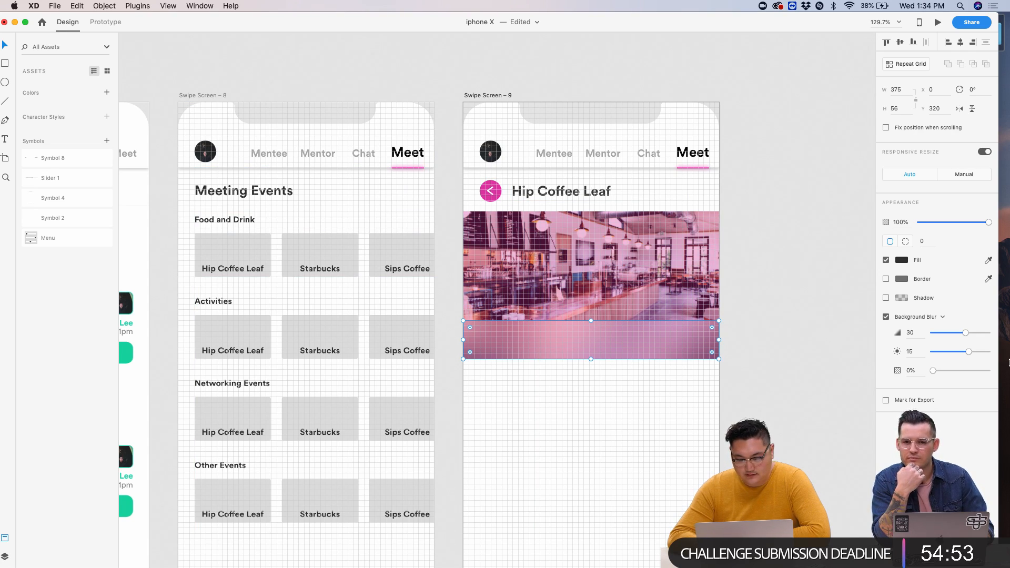
{"action": "left_click_drag", "start_coordinate": [933, 370], "coordinate": [953, 372]}
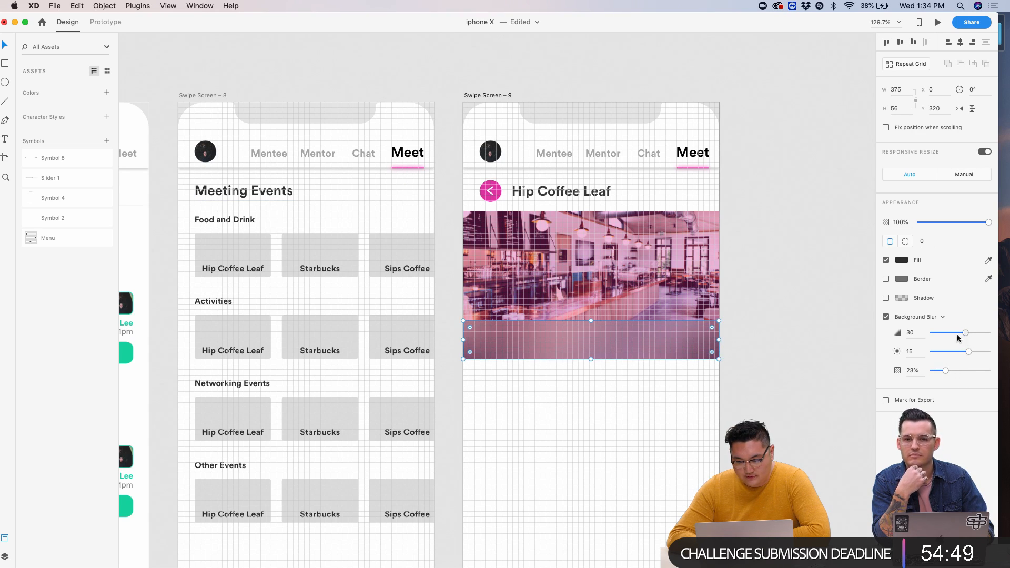
{"action": "left_click_drag", "start_coordinate": [958, 335], "coordinate": [846, 339]}
{"action": "left_click_drag", "start_coordinate": [965, 350], "coordinate": [990, 356]}
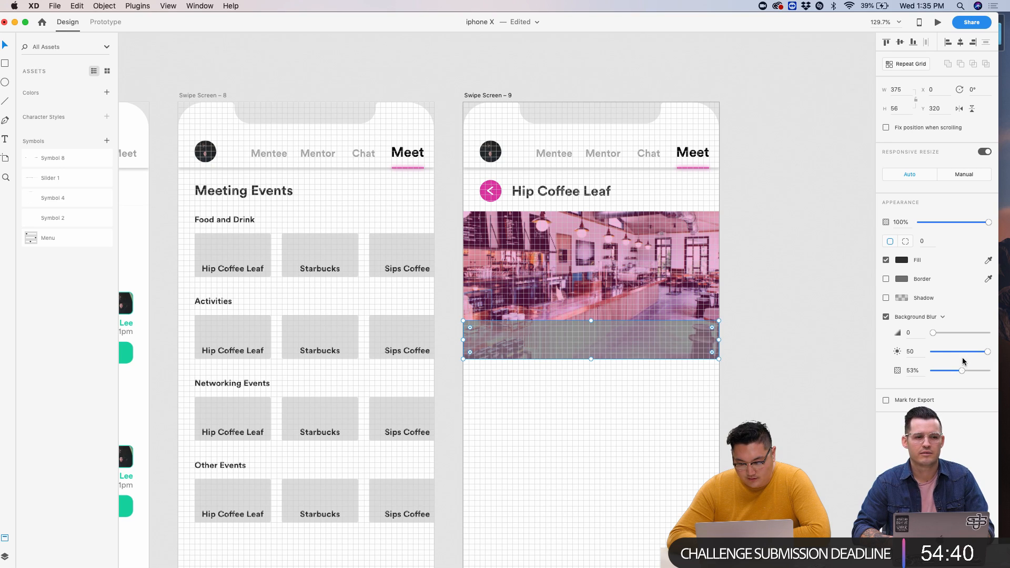
- Change the strip's fill to white #FFFFFF and lower its blur brightness to 36
{"action": "left_click", "coordinate": [902, 259]}
{"action": "left_click", "coordinate": [777, 210]}
{"action": "left_click", "coordinate": [737, 171]}
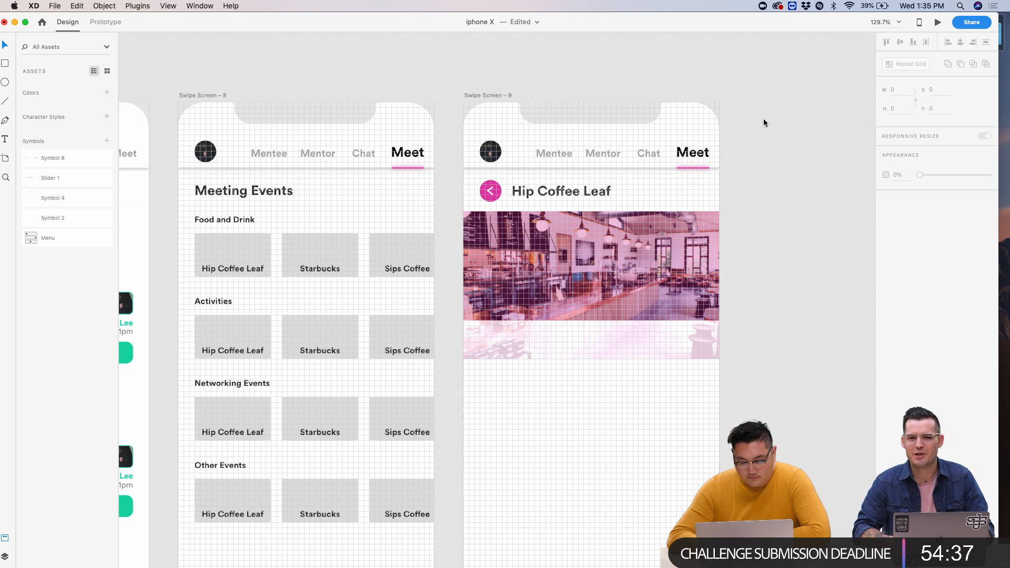
{"action": "left_click", "coordinate": [666, 341]}
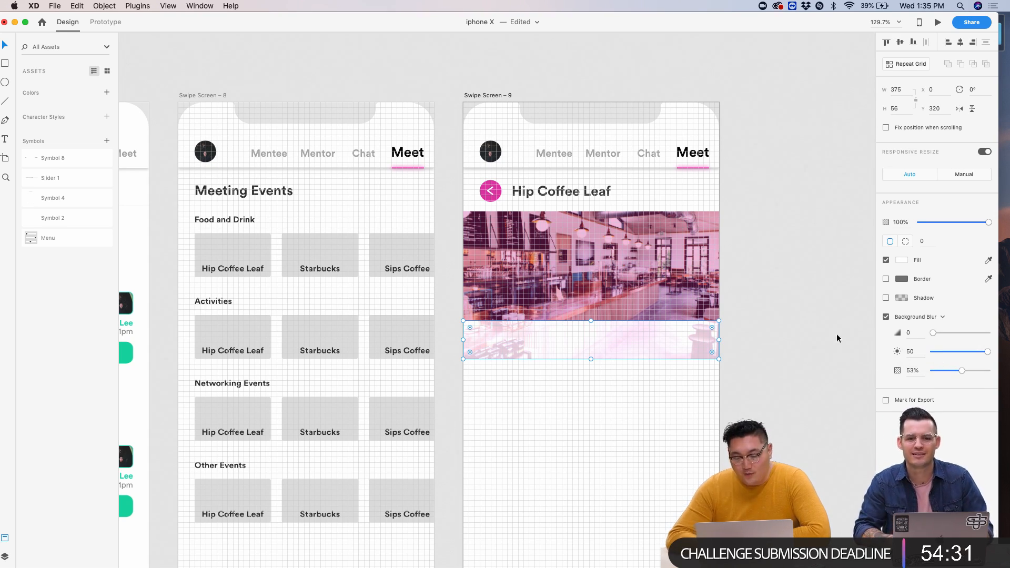
{"action": "mouse_move", "coordinate": [957, 373]}
{"action": "left_mouse_down"}
{"action": "mouse_move", "coordinate": [920, 372]}
{"action": "mouse_move", "coordinate": [982, 370]}
{"action": "mouse_move", "coordinate": [972, 370]}
{"action": "left_mouse_up"}
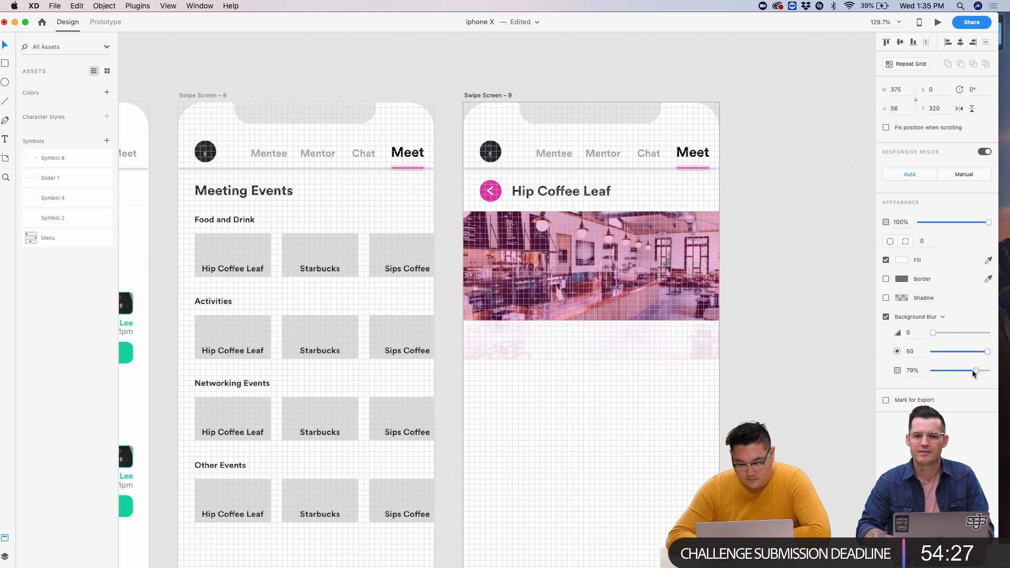
{"action": "mouse_move", "coordinate": [933, 333]}
{"action": "left_mouse_down"}
{"action": "mouse_move", "coordinate": [948, 331]}
{"action": "mouse_move", "coordinate": [919, 330]}
{"action": "left_mouse_up"}
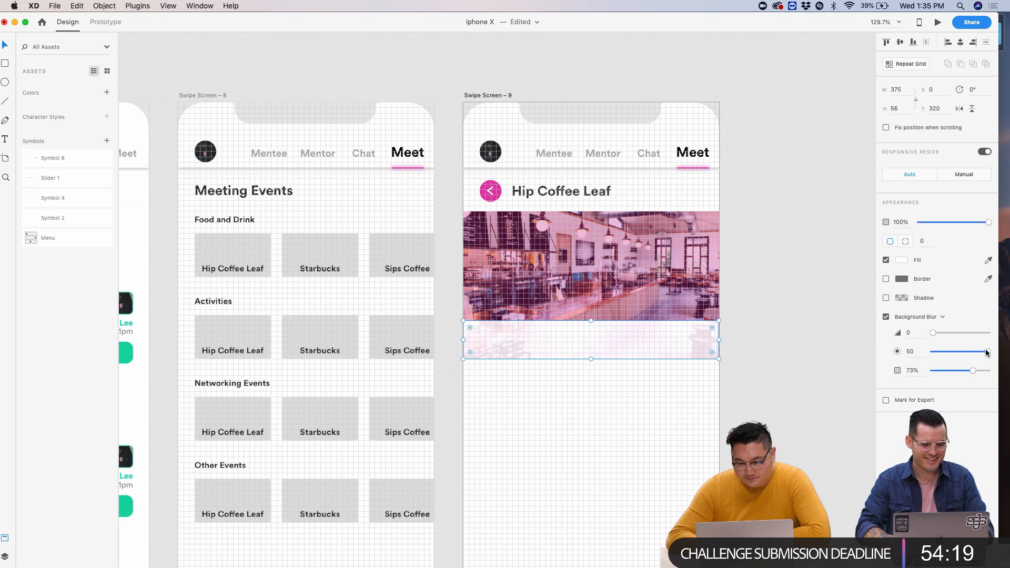
{"action": "left_click_drag", "start_coordinate": [987, 351], "coordinate": [949, 377]}
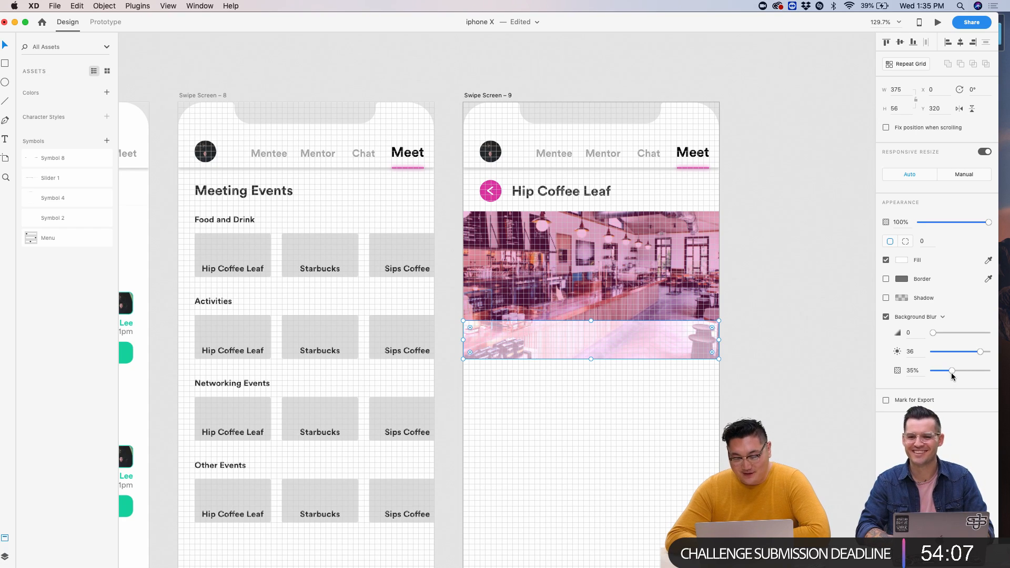
- Set the strip's blur amount to 1, finishing at 46% blur opacity
{"action": "left_click", "coordinate": [800, 367]}
{"action": "scroll", "coordinate": [801, 367], "scroll_direction": "up", "scroll_amount": 5}
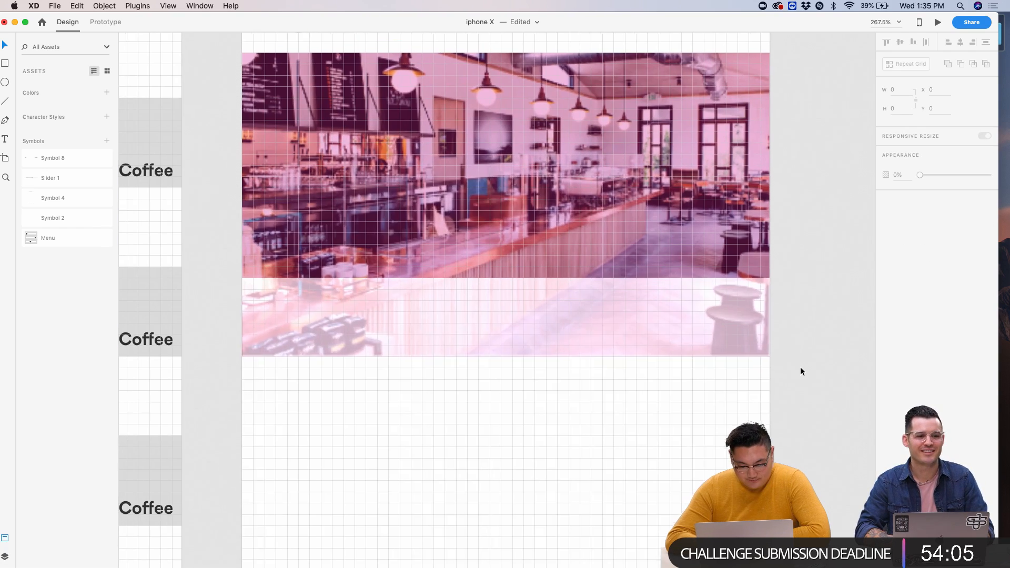
{"action": "left_click", "coordinate": [722, 345]}
{"action": "left_click_drag", "start_coordinate": [934, 333], "coordinate": [935, 333]}
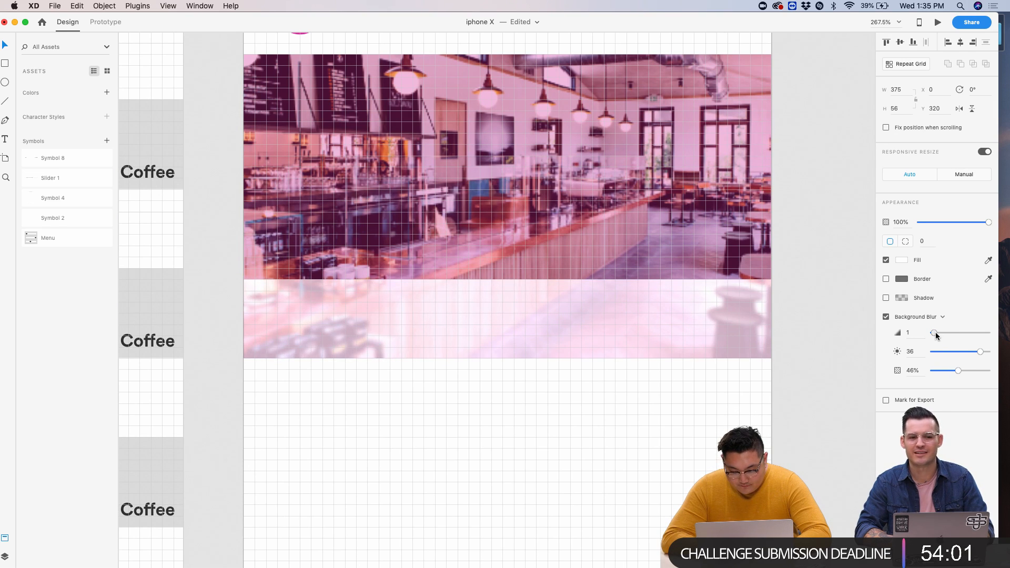
{"action": "scroll", "coordinate": [845, 318], "scroll_direction": "down", "scroll_amount": 5}
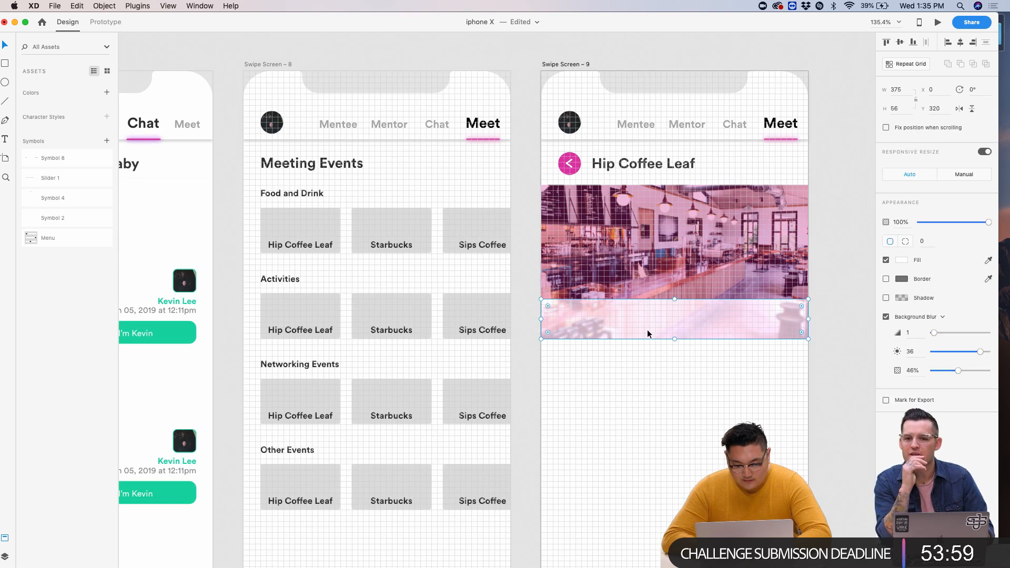
{"action": "scroll", "coordinate": [712, 359], "scroll_direction": "up", "scroll_amount": 5}
{"action": "scroll", "coordinate": [710, 359], "scroll_direction": "down", "scroll_amount": 6}
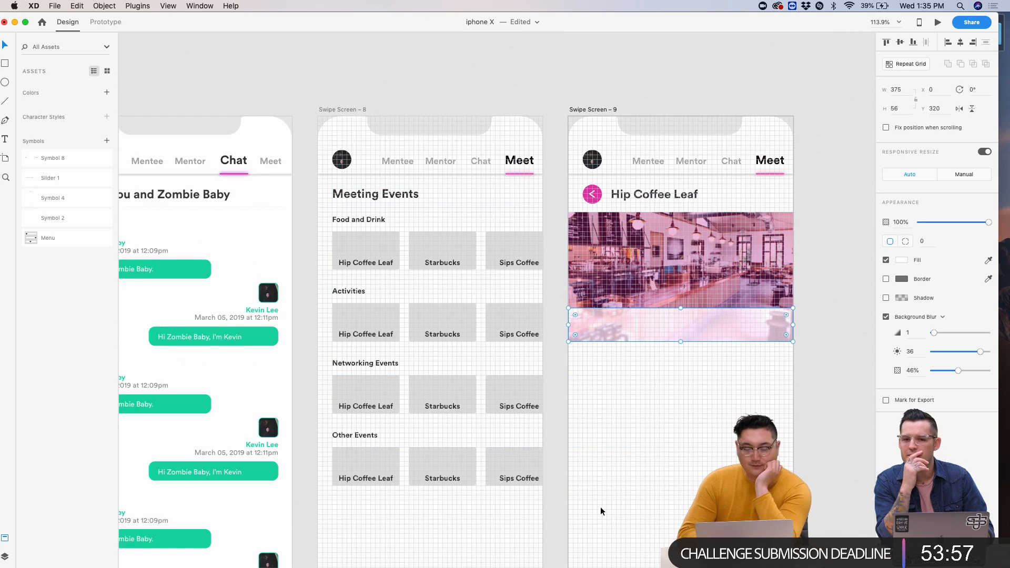
{"action": "scroll", "coordinate": [659, 231], "scroll_direction": "up", "scroll_amount": 3}
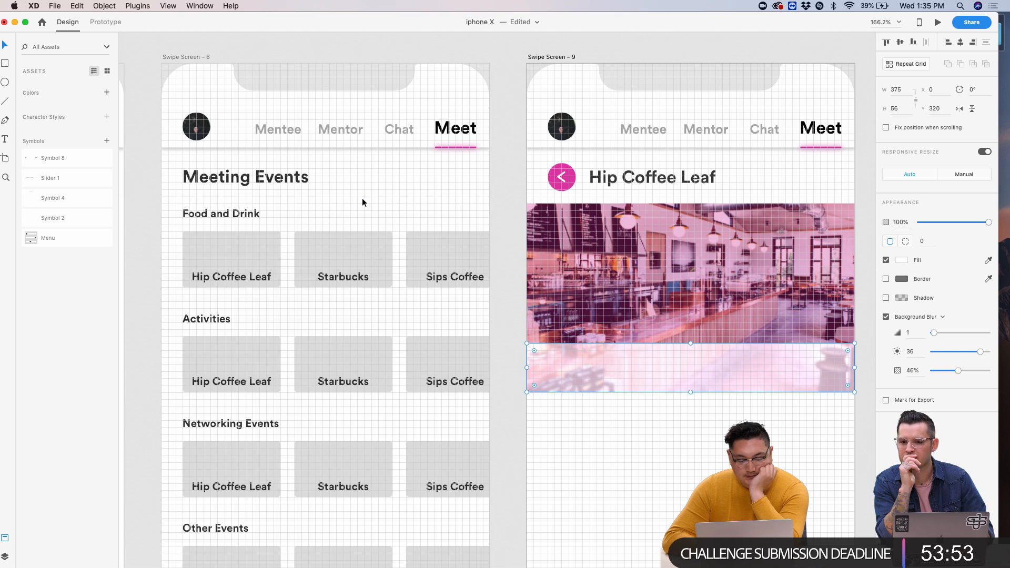
- Copy the Food and Drink heading onto the frosted strip and edit it into an 'Address:' label
{"action": "left_click", "coordinate": [261, 219]}
{"action": "double_click", "coordinate": [241, 216]}
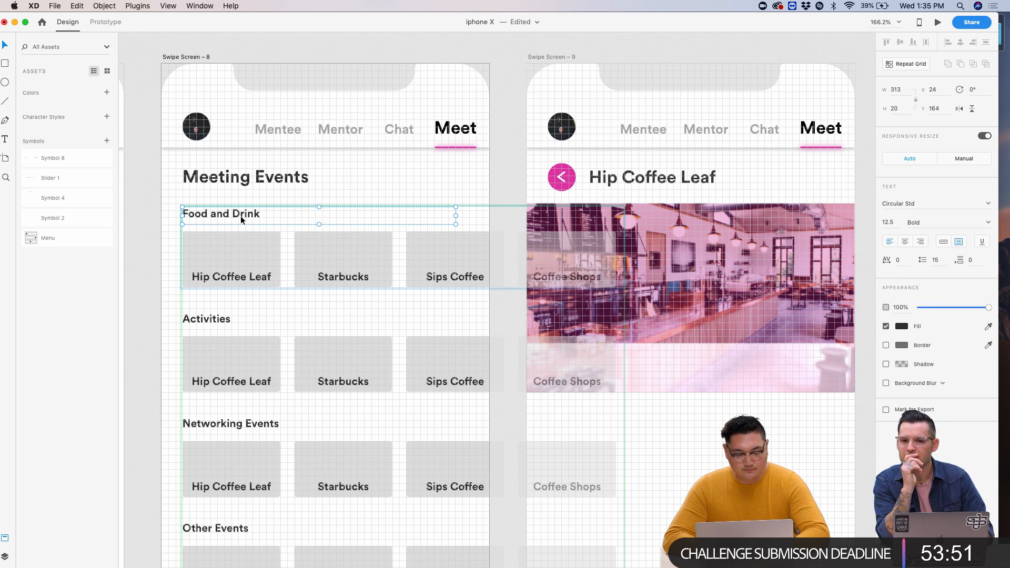
{"action": "key", "text": "super+c"}
{"action": "left_click", "coordinate": [541, 59]}
{"action": "key", "text": "super+v"}
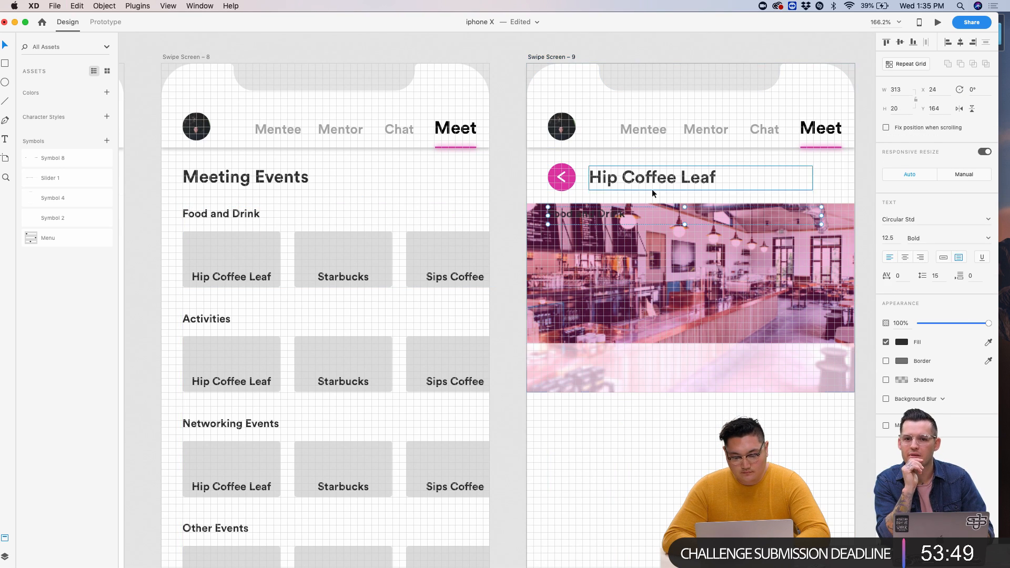
{"action": "left_click_drag", "start_coordinate": [617, 356], "coordinate": [614, 356]}
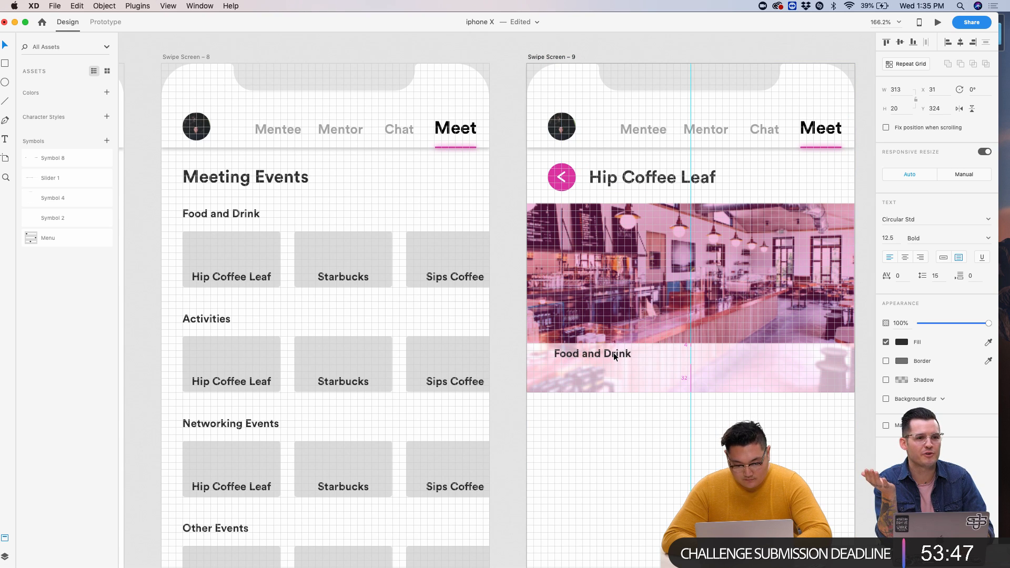
{"action": "key", "text": "Return"}
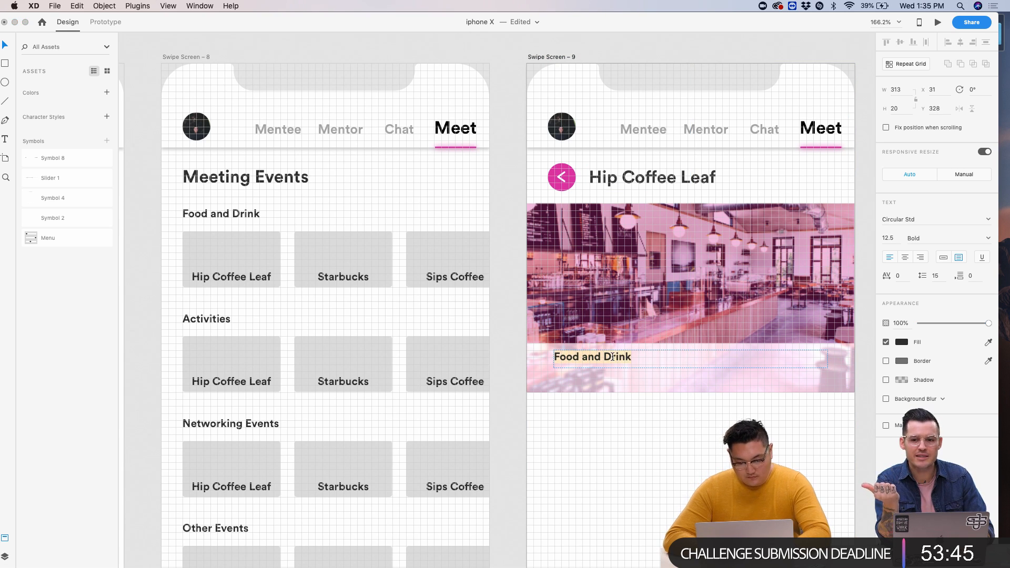
{"action": "type", "text": "L"}
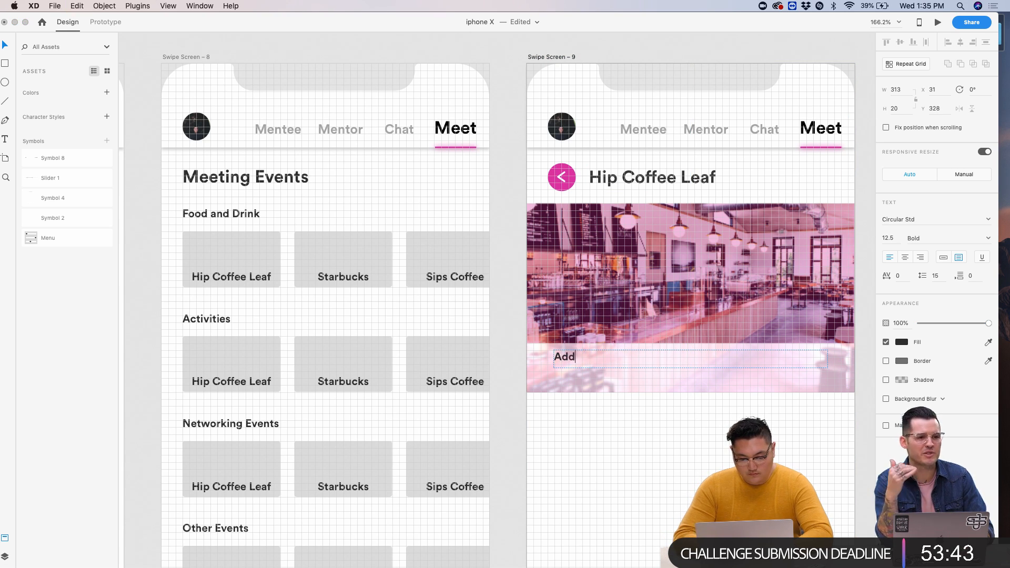
{"action": "key", "text": "Escape"}
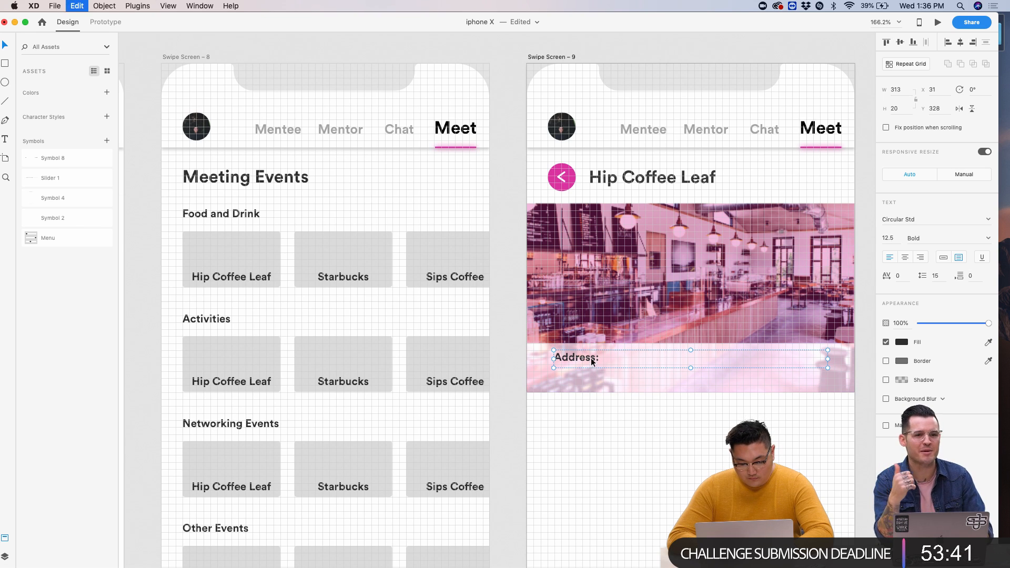
- Duplicate the Address: label below it, rename the copy 'Call:', and space the two rows
{"action": "left_click_drag", "start_coordinate": [592, 362], "coordinate": [591, 382]}
{"action": "double_click", "coordinate": [589, 378]}
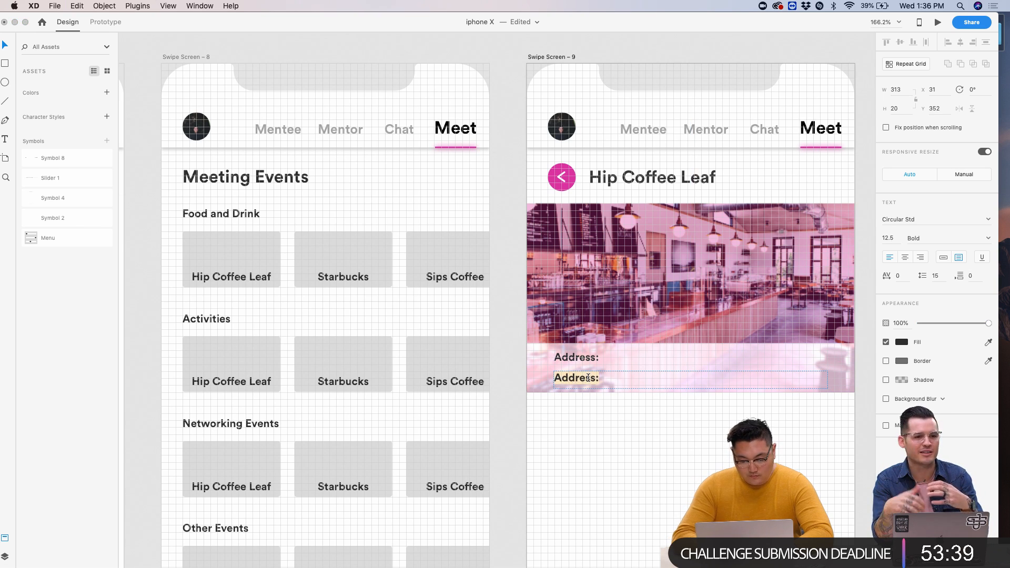
{"action": "left_click_drag", "start_coordinate": [584, 359], "coordinate": [564, 385]}
{"action": "left_click", "coordinate": [592, 416]}
{"action": "scroll", "coordinate": [591, 414], "scroll_direction": "up", "scroll_amount": 3}
{"action": "scroll", "coordinate": [590, 393], "scroll_direction": "right", "scroll_amount": 2}
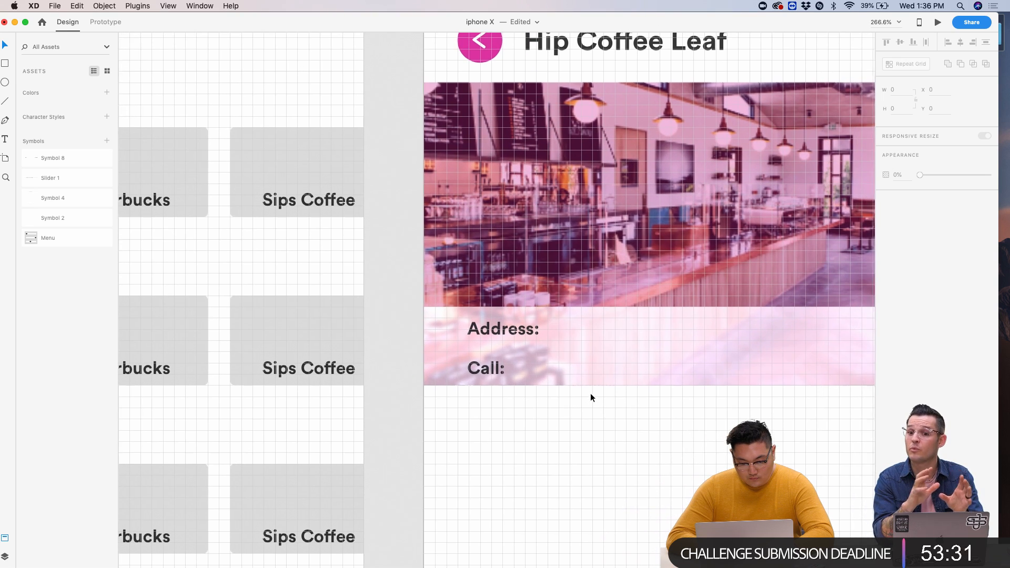
{"action": "scroll", "coordinate": [591, 393], "scroll_direction": "down", "scroll_amount": 3}
{"action": "scroll", "coordinate": [295, 190], "scroll_direction": "up", "scroll_amount": 3}
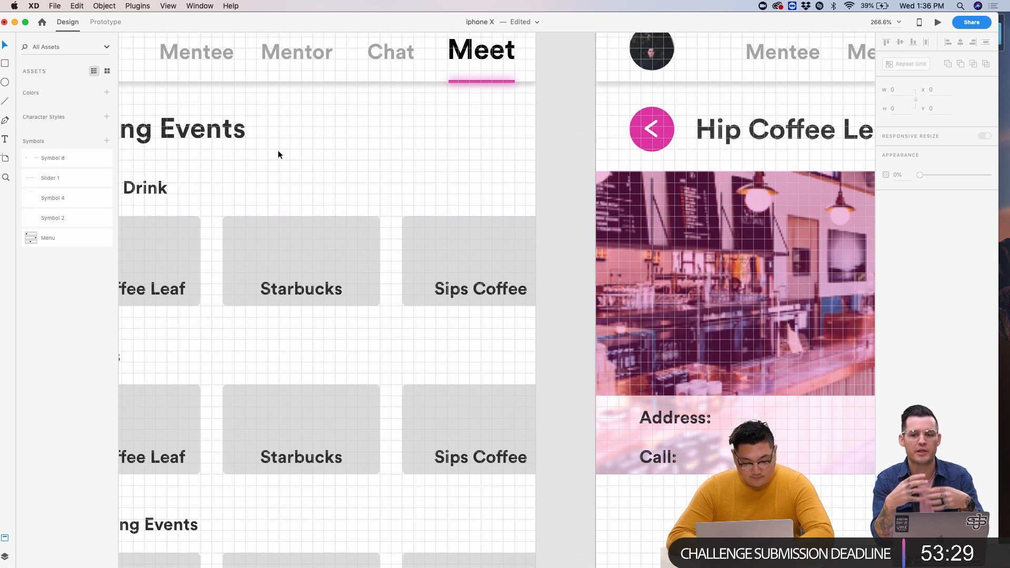
- Paste a full-width line between the Address and Call rows and colour it #454545
{"action": "key", "text": "super+v"}
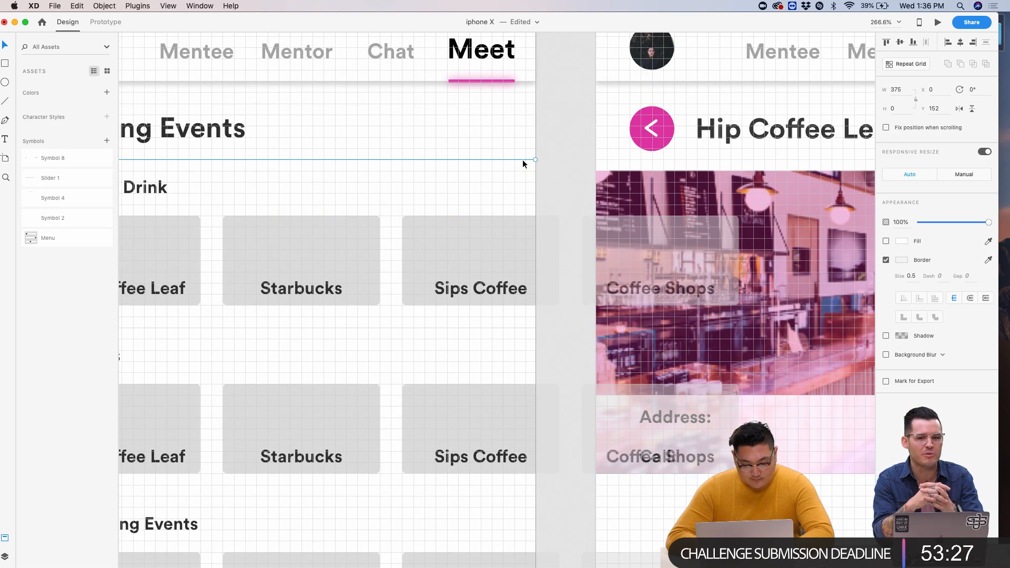
{"action": "scroll", "coordinate": [523, 160], "scroll_direction": "down", "scroll_amount": 3}
{"action": "scroll", "coordinate": [508, 155], "scroll_direction": "up", "scroll_amount": 2}
{"action": "scroll", "coordinate": [506, 155], "scroll_direction": "right", "scroll_amount": 3}
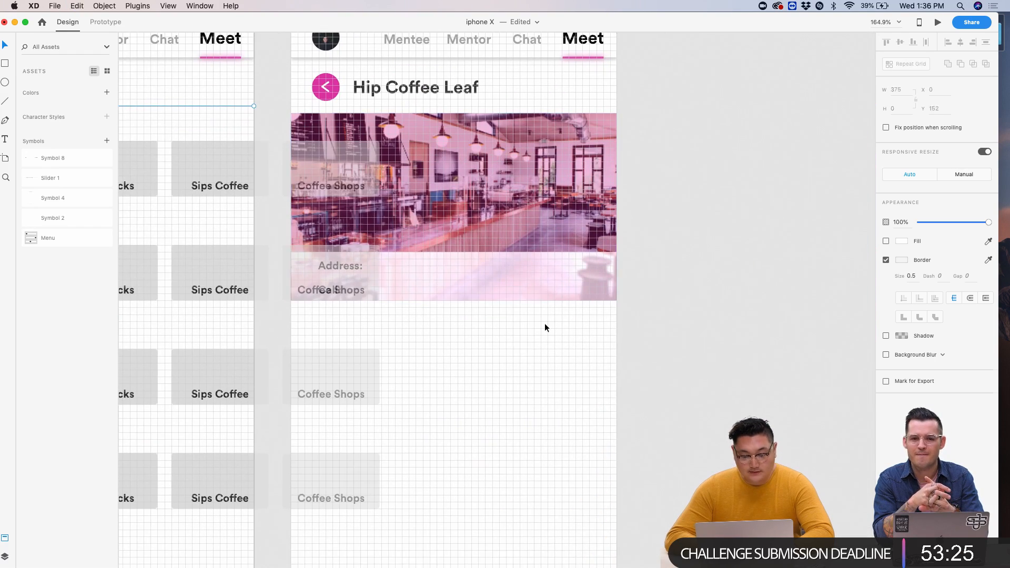
{"action": "scroll", "coordinate": [544, 327], "scroll_direction": "up", "scroll_amount": 3}
{"action": "scroll", "coordinate": [544, 327], "scroll_direction": "left", "scroll_amount": 3}
{"action": "left_click_drag", "start_coordinate": [422, 309], "coordinate": [424, 253]}
{"action": "scroll", "coordinate": [424, 253], "scroll_direction": "up", "scroll_amount": 5}
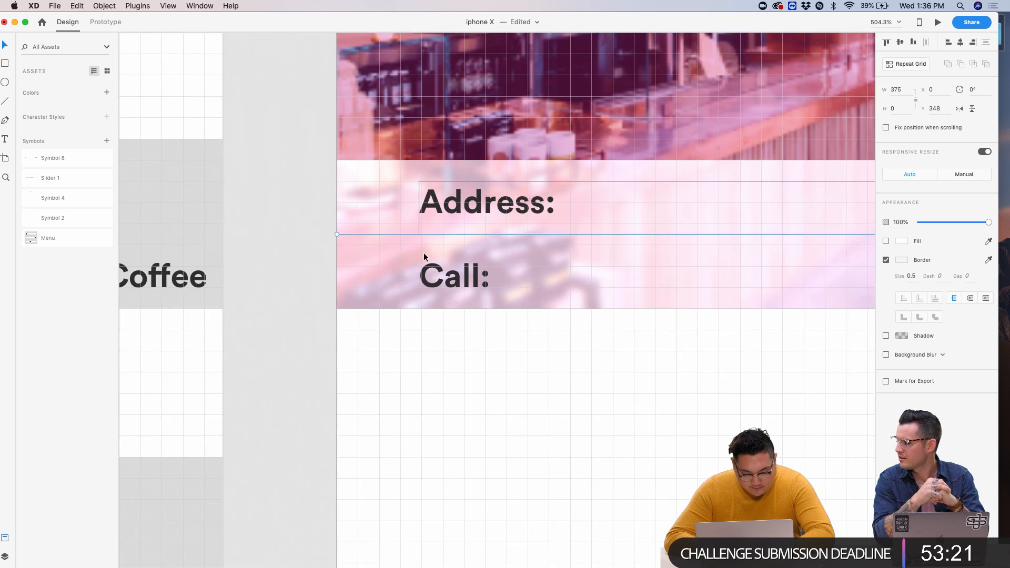
{"action": "scroll", "coordinate": [424, 254], "scroll_direction": "left", "scroll_amount": 1}
{"action": "left_click", "coordinate": [902, 260]}
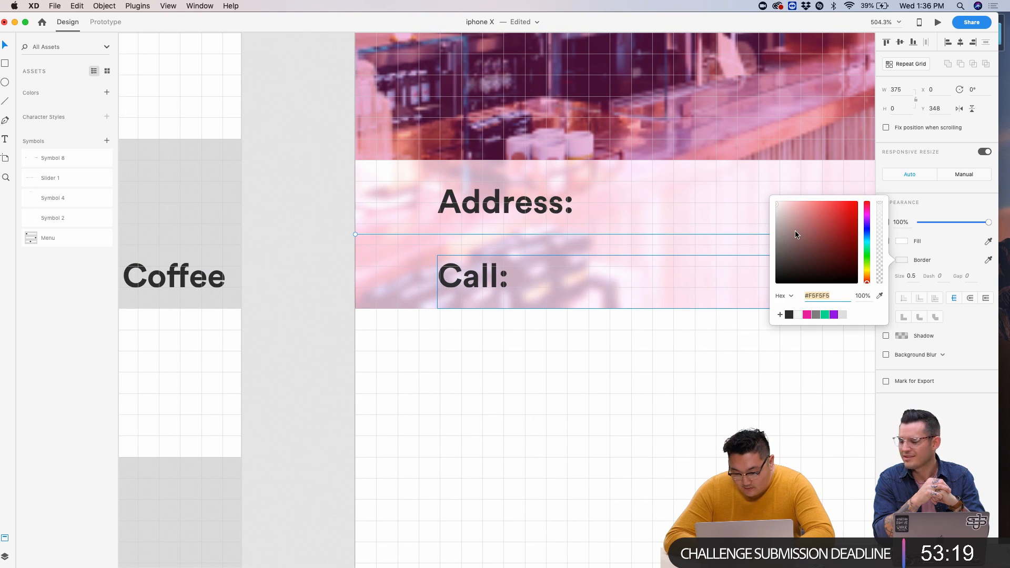
{"action": "mouse_move", "coordinate": [797, 235]}
{"action": "left_mouse_down"}
{"action": "mouse_move", "coordinate": [755, 243]}
{"action": "mouse_move", "coordinate": [741, 214]}
{"action": "mouse_move", "coordinate": [725, 259]}
{"action": "left_mouse_up"}
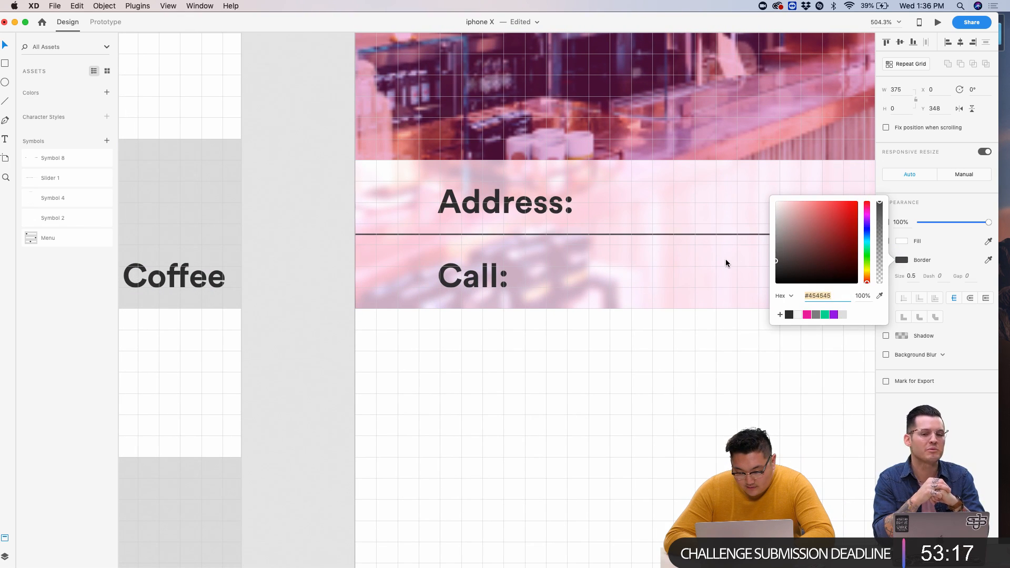
{"action": "left_click", "coordinate": [643, 369]}
- Alt-drag a copy of the Address: label to its right and make it Book weight
{"action": "scroll", "coordinate": [643, 369], "scroll_direction": "down", "scroll_amount": 3}
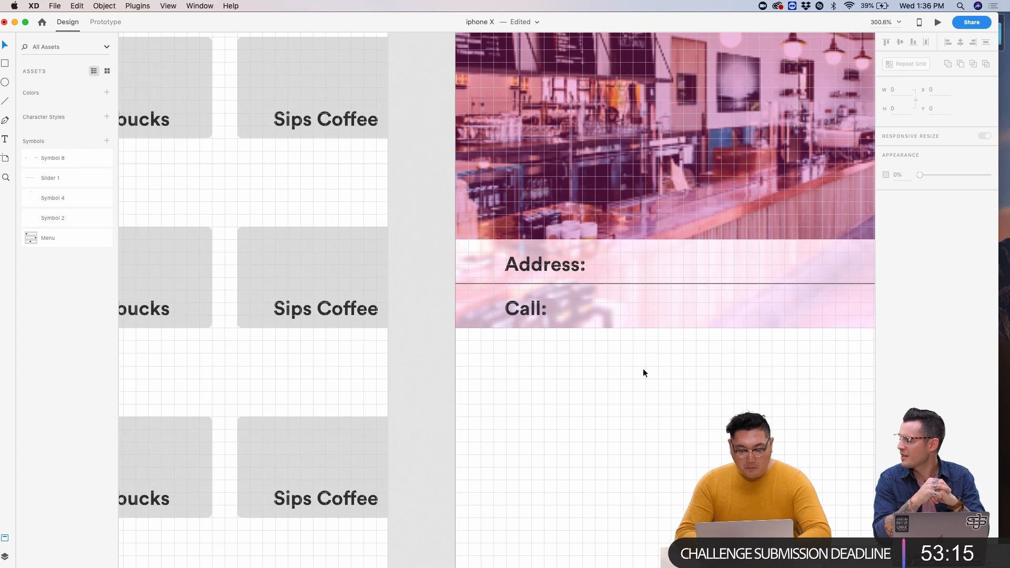
{"action": "scroll", "coordinate": [544, 317], "scroll_direction": "up", "scroll_amount": 3}
{"action": "left_click", "coordinate": [544, 319]}
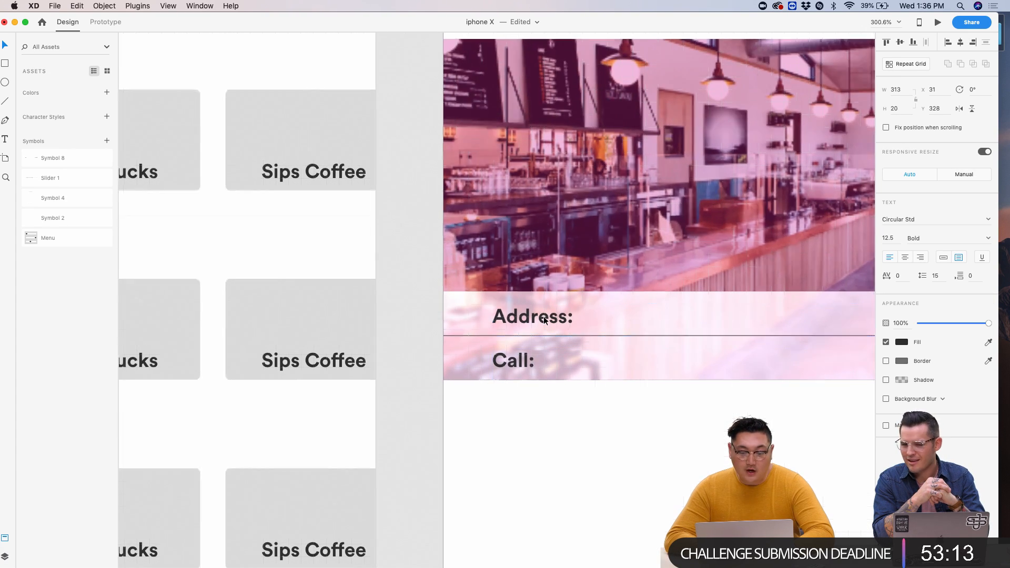
{"action": "scroll", "coordinate": [544, 319], "scroll_direction": "down", "scroll_amount": 2}
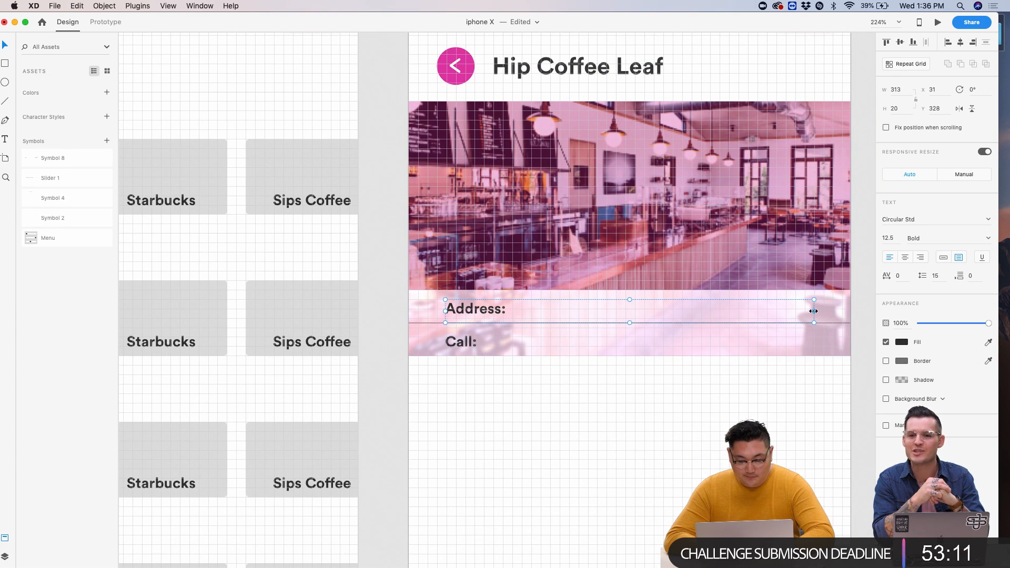
{"action": "scroll", "coordinate": [525, 305], "scroll_direction": "up", "scroll_amount": 2}
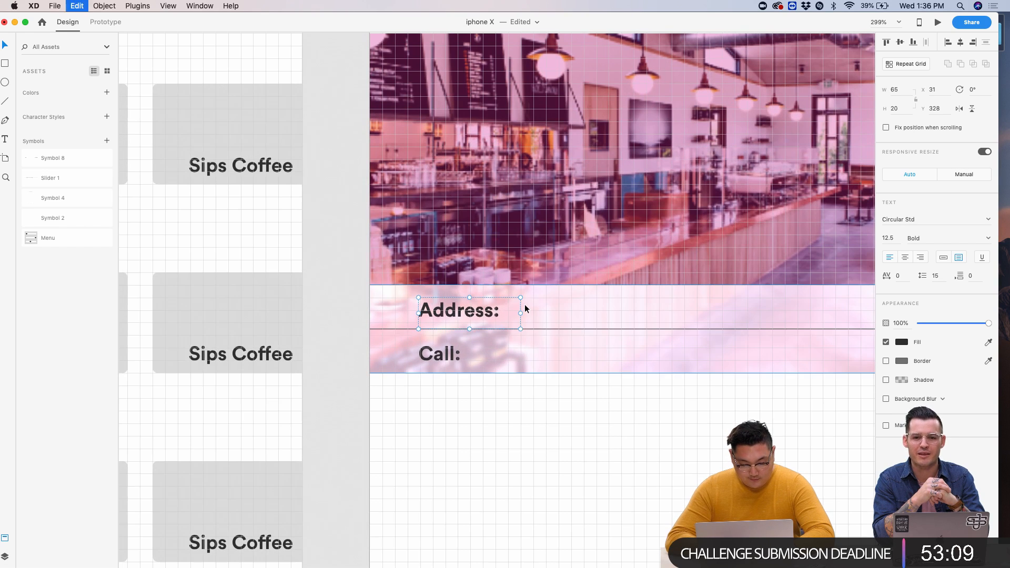
{"action": "left_click_drag", "start_coordinate": [432, 309], "coordinate": [523, 314]}
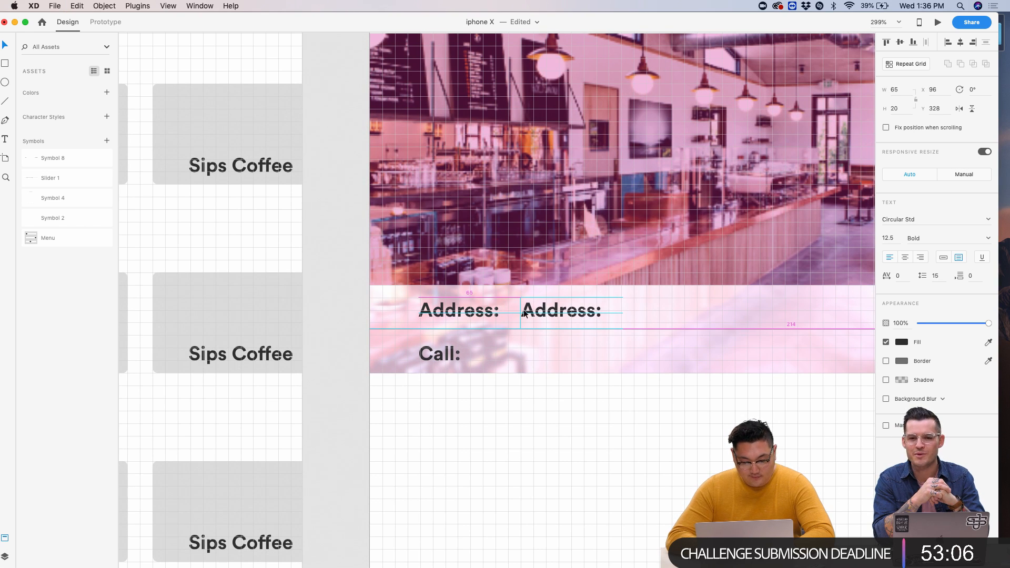
{"action": "double_click", "coordinate": [985, 239]}
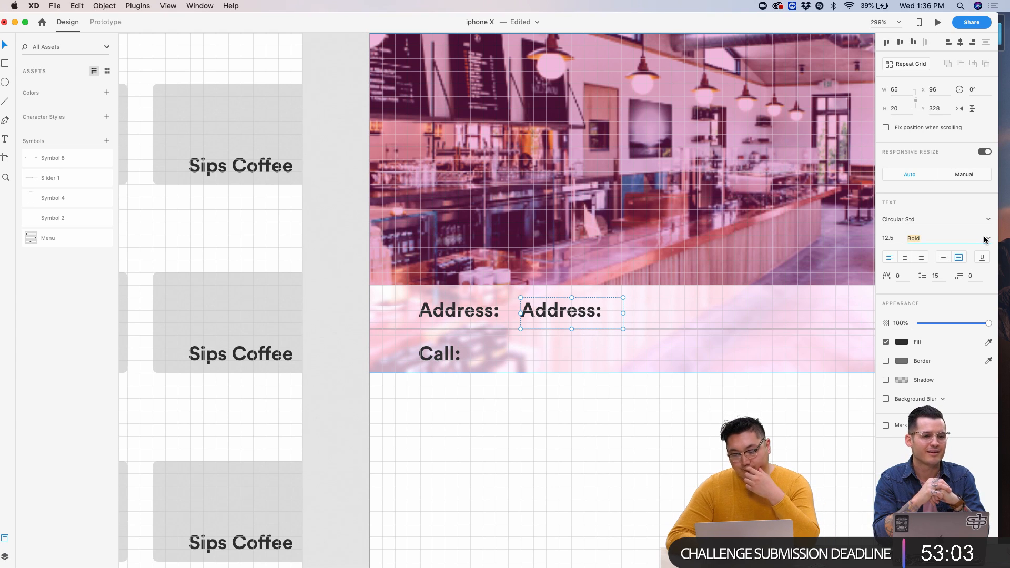
{"action": "left_click", "coordinate": [986, 240]}
{"action": "left_click", "coordinate": [918, 251]}
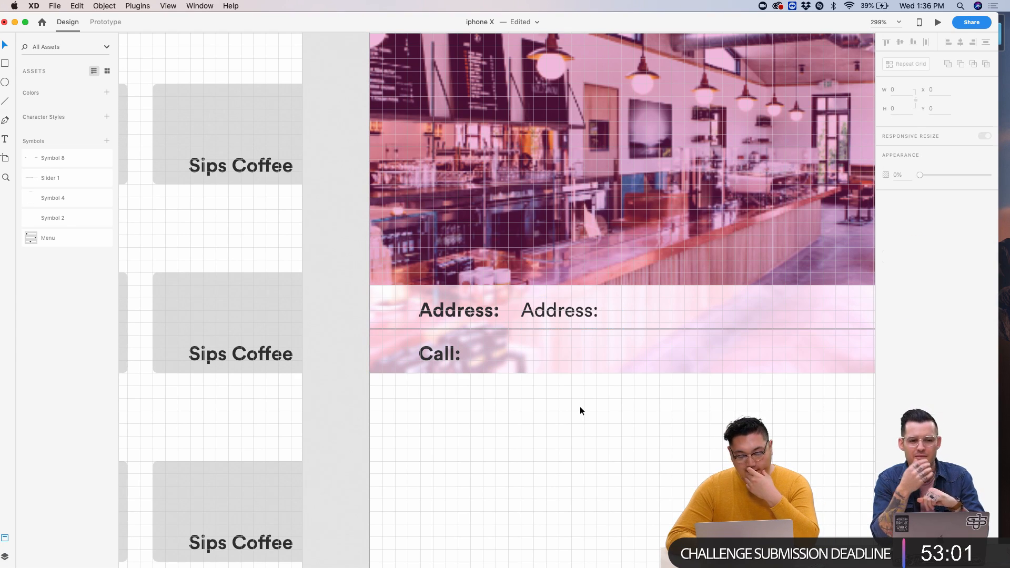
- Widen the copied text box and select its text for editing
{"action": "scroll", "coordinate": [607, 318], "scroll_direction": "right", "scroll_amount": 5}
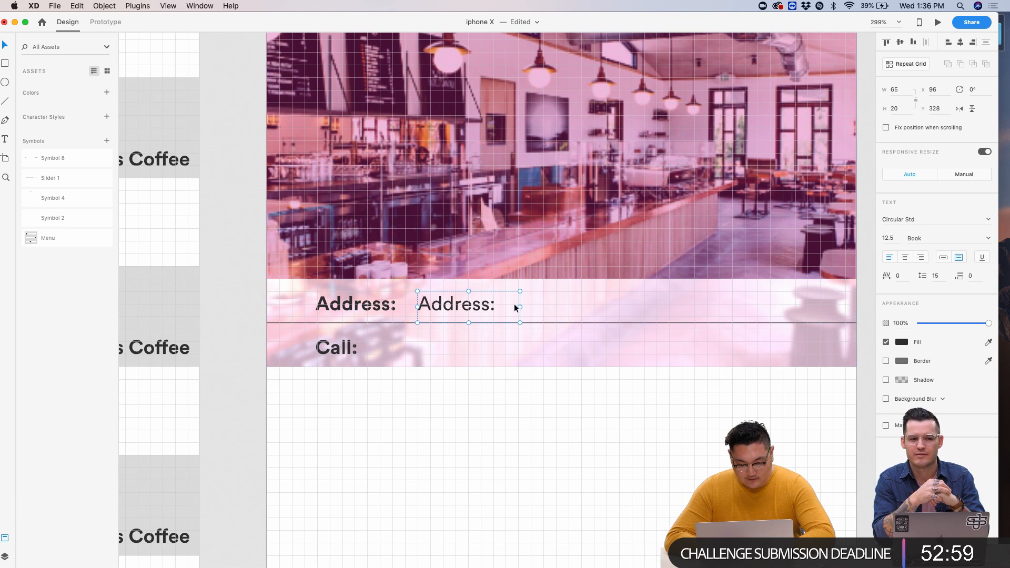
{"action": "left_click_drag", "start_coordinate": [519, 307], "coordinate": [676, 307]}
{"action": "scroll", "coordinate": [517, 368], "scroll_direction": "down", "scroll_amount": 5}
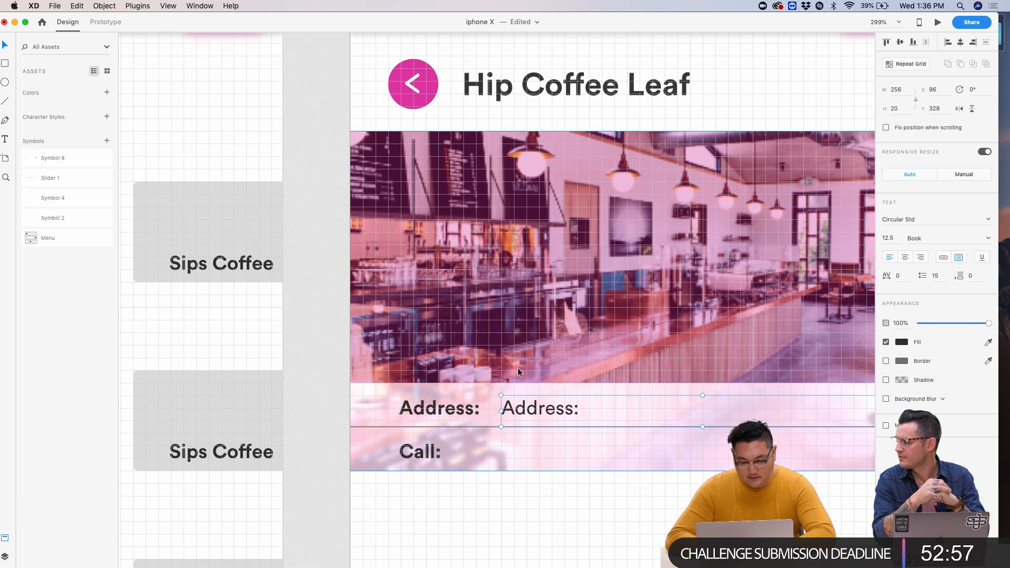
{"action": "scroll", "coordinate": [488, 381], "scroll_direction": "up", "scroll_amount": 5}
{"action": "double_click", "coordinate": [511, 402]}
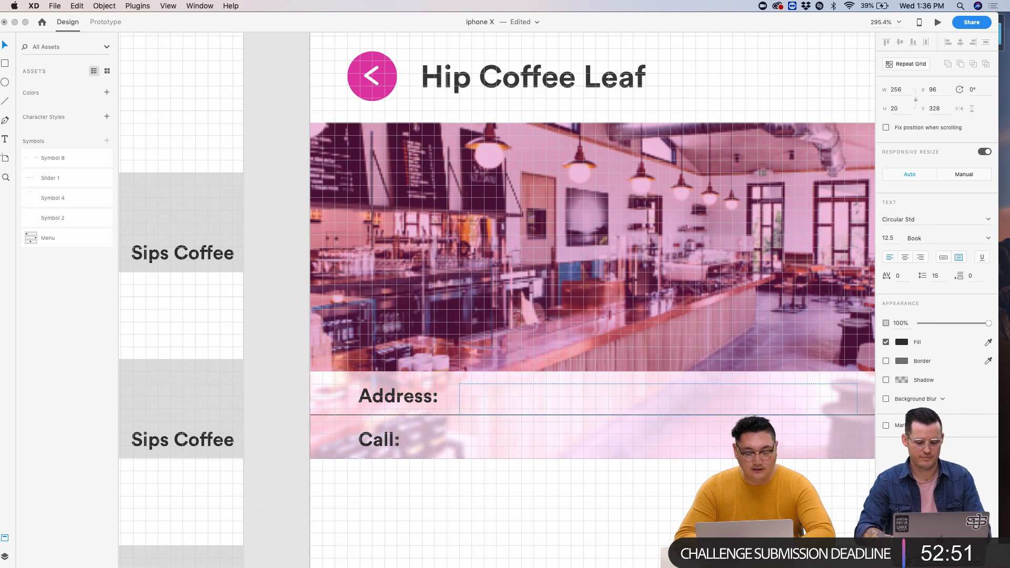
{"action": "key", "text": "super+z"}
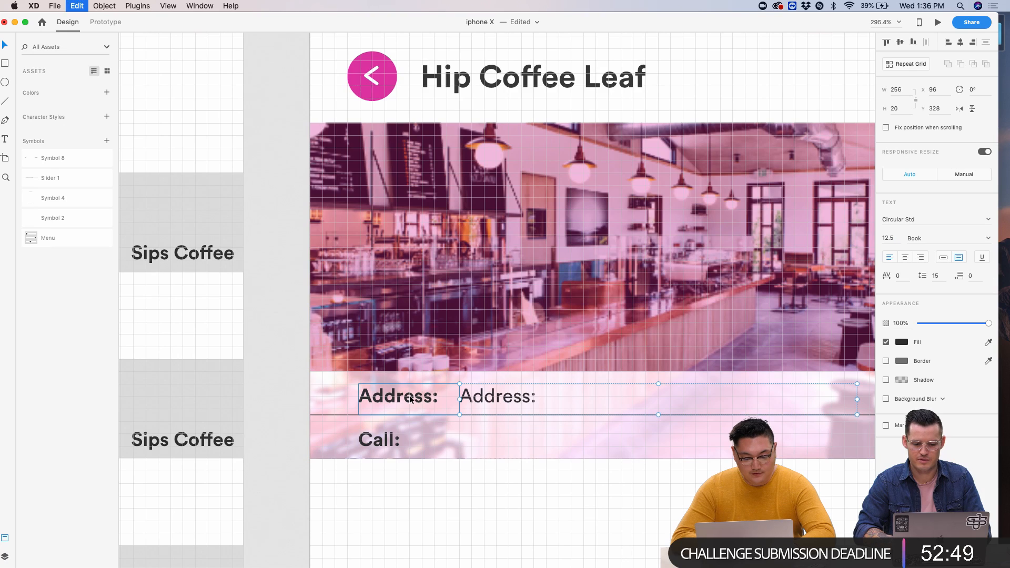
{"action": "double_click", "coordinate": [489, 398]}
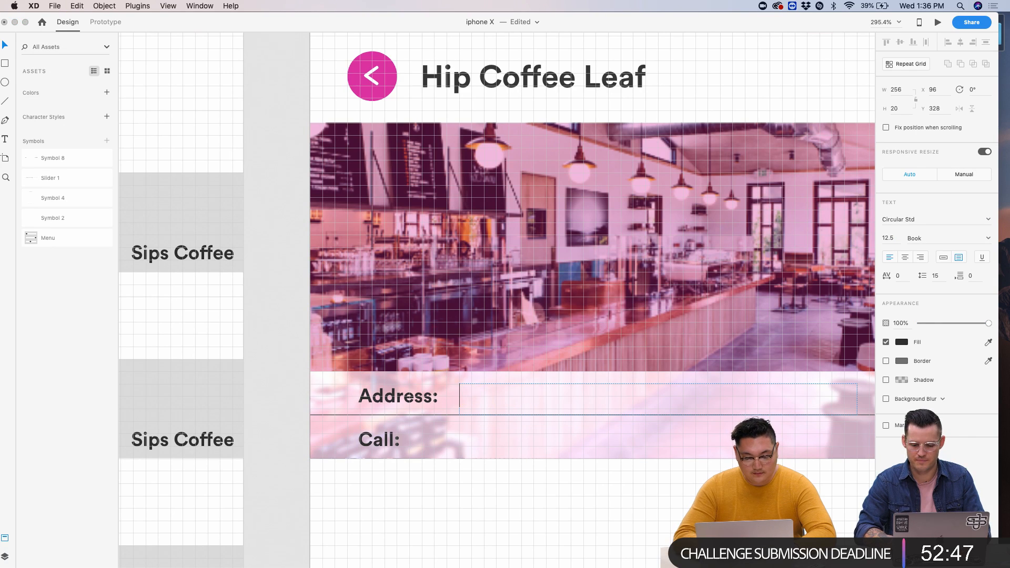
- Replace the copied label's placeholder text with the café's street address
{"action": "left_click", "coordinate": [551, 464]}
{"action": "scroll", "coordinate": [552, 464], "scroll_direction": "down", "scroll_amount": 10}
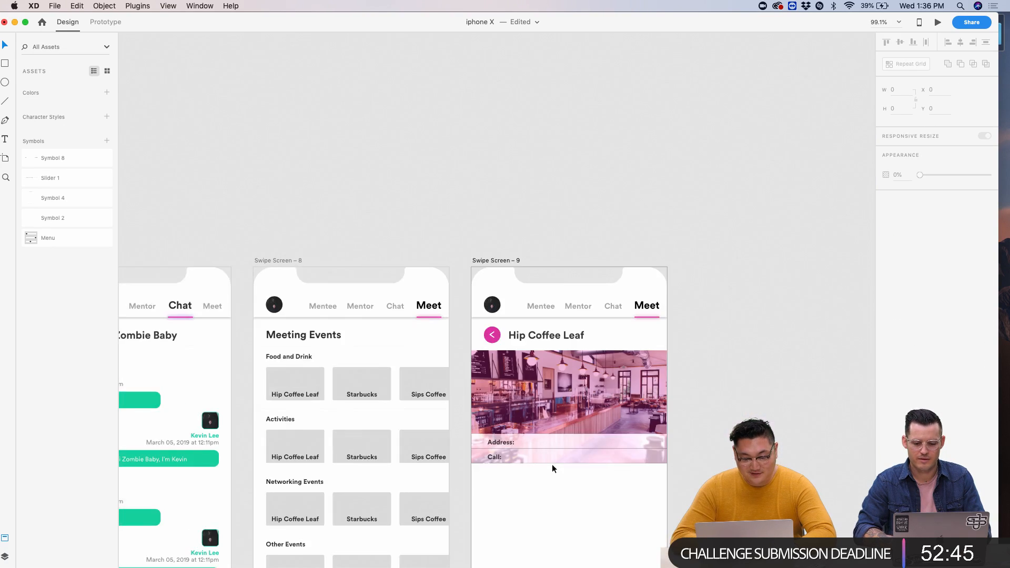
{"action": "scroll", "coordinate": [552, 464], "scroll_direction": "up", "scroll_amount": 6}
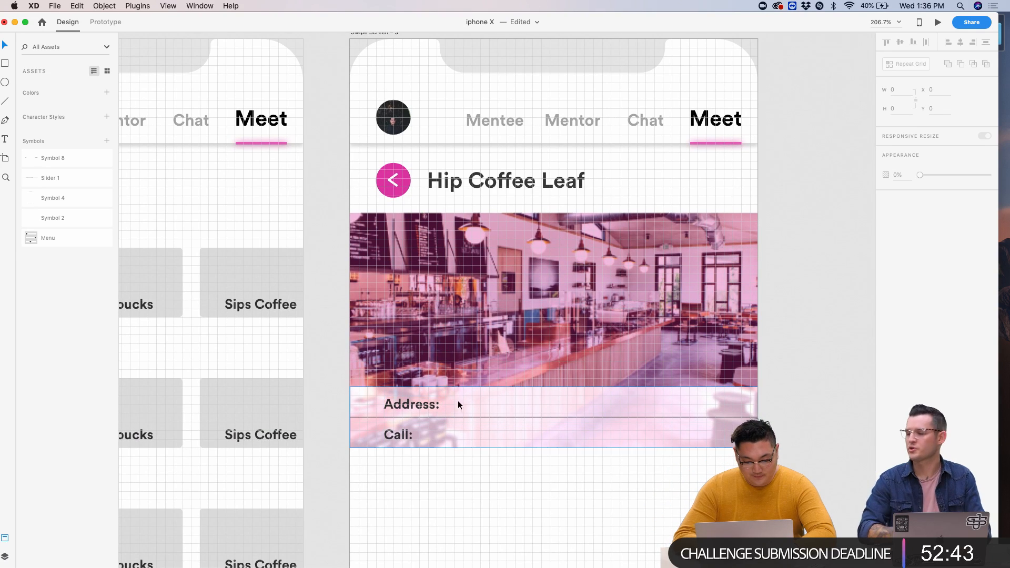
{"action": "key", "text": "super+z"}
{"action": "double_click", "coordinate": [466, 406]}
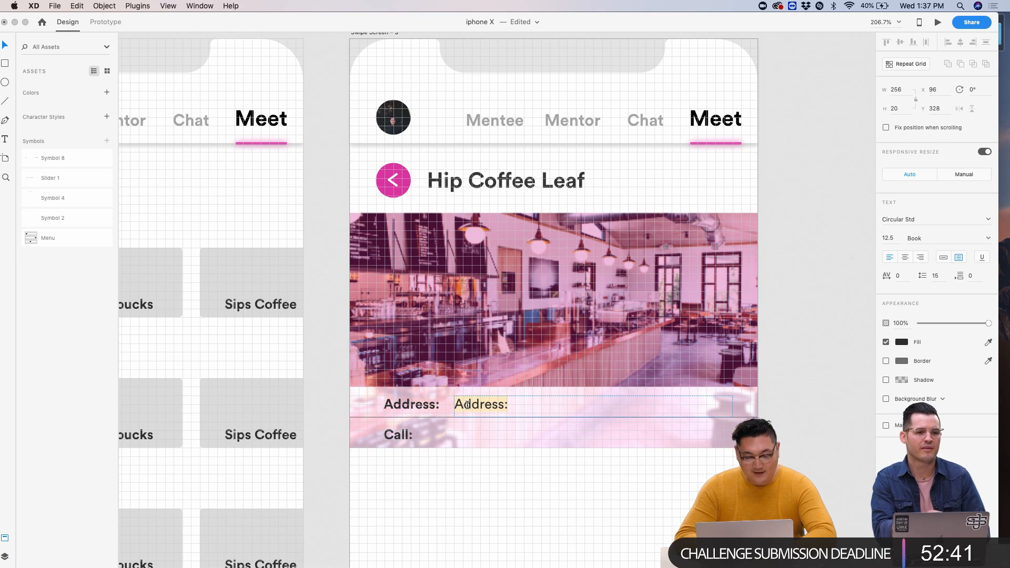
{"action": "key", "text": "BackSpace"}
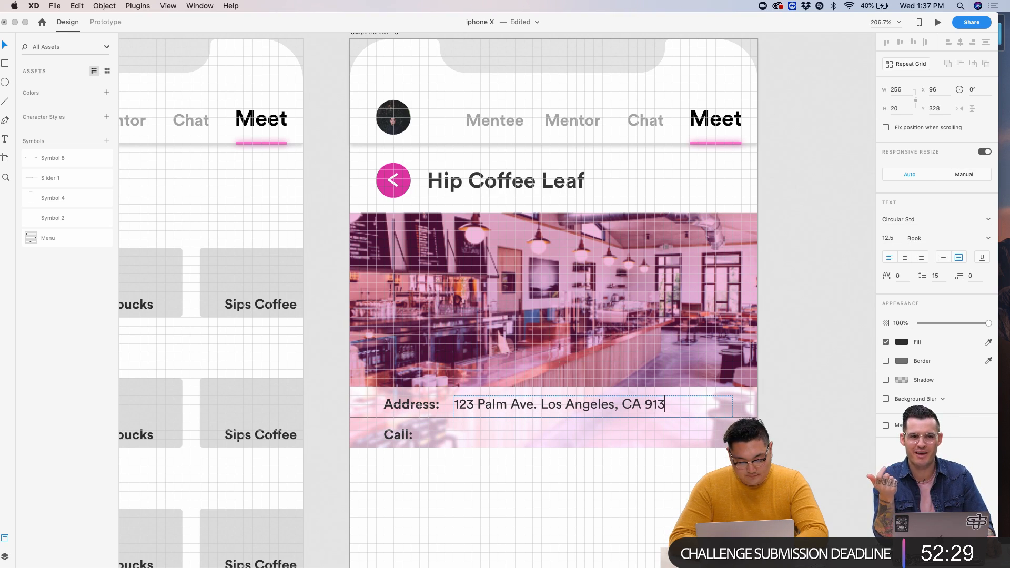
{"action": "left_click", "coordinate": [641, 532]}
- Duplicate the address beside Call: and change it to the café's phone number
{"action": "left_click", "coordinate": [576, 403]}
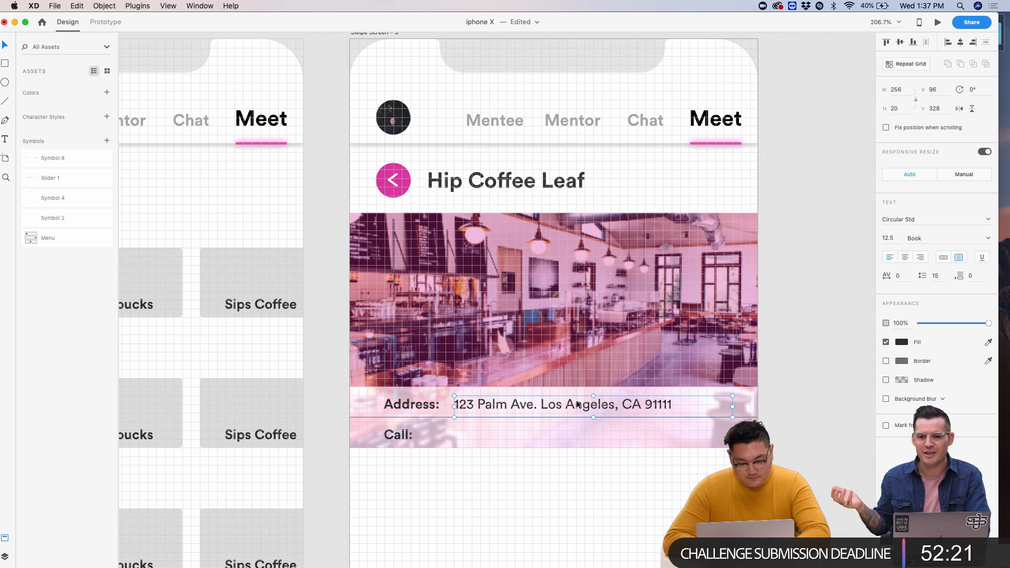
{"action": "key", "text": "super+d"}
{"action": "key", "text": "shift+Down"}
{"action": "key", "text": "shift+Down"}
{"action": "key", "text": "shift+Down"}
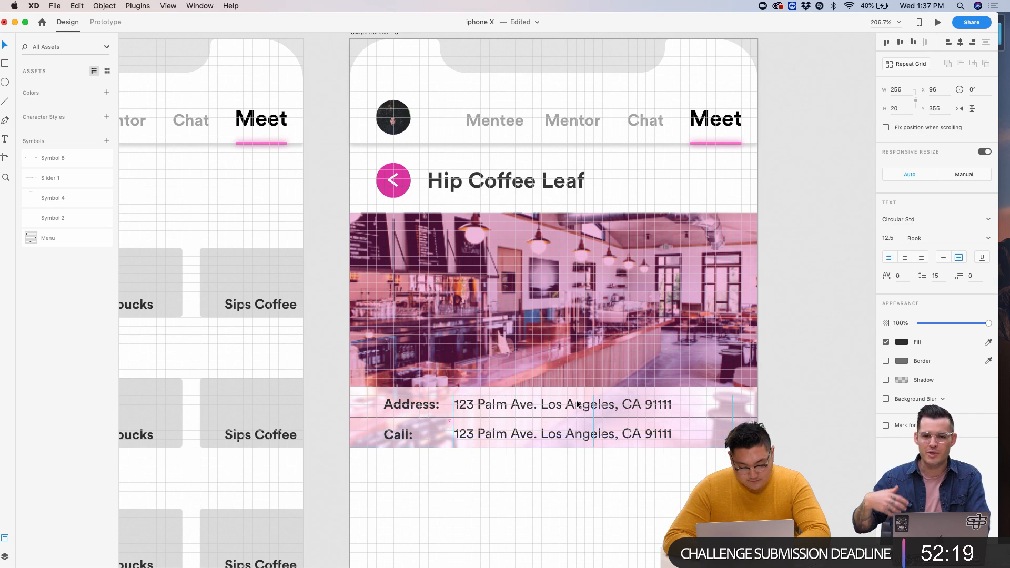
{"action": "key", "text": "Up"}
{"action": "key", "text": "Up"}
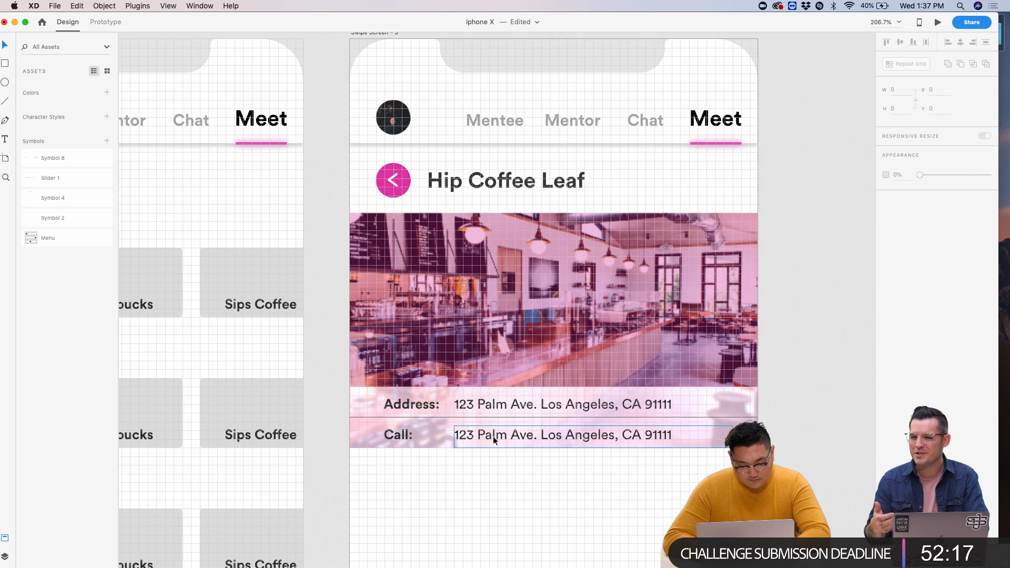
{"action": "double_click", "coordinate": [494, 436]}
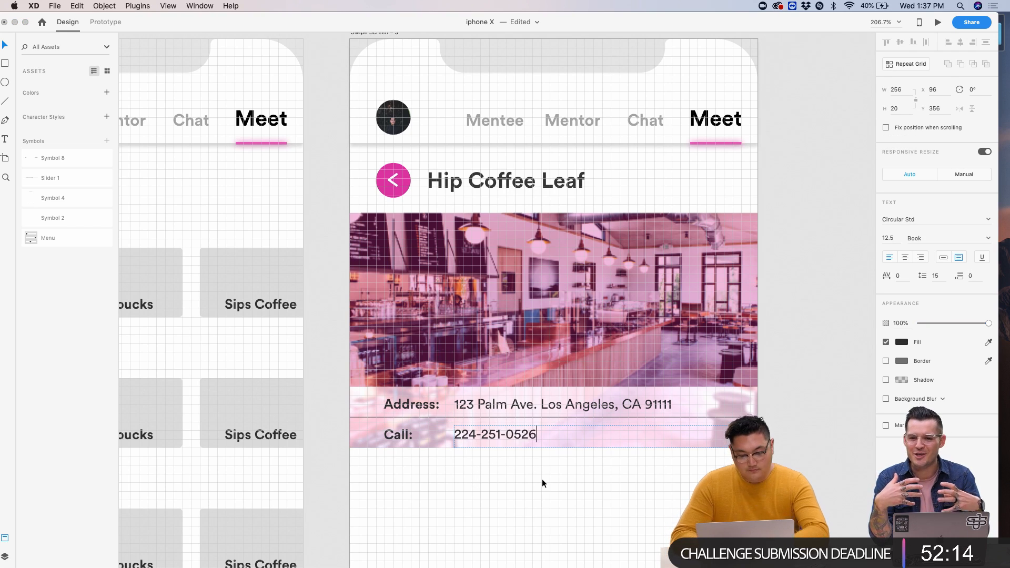
{"action": "key", "text": "Escape"}
{"action": "key", "text": "super+minus"}
{"action": "left_click", "coordinate": [542, 479]}
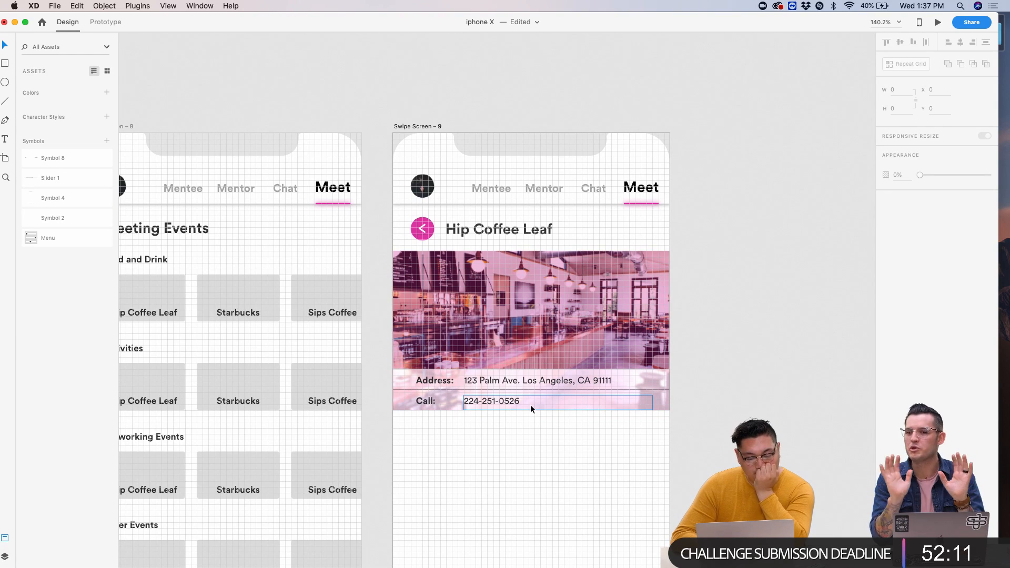
- Strengthen the Address/Call bar's background blur so it looks lighter
{"action": "left_click", "coordinate": [403, 379]}
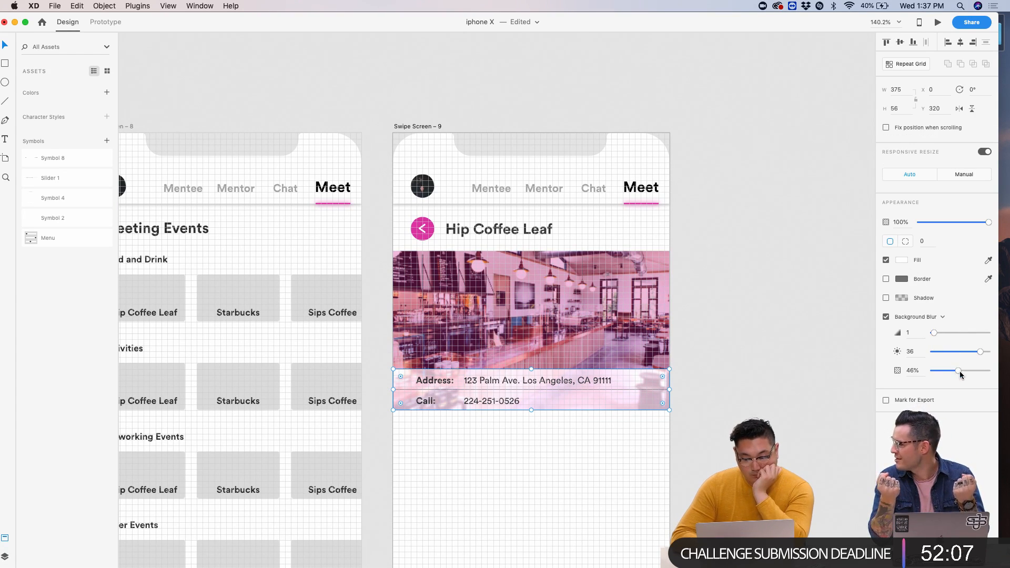
{"action": "left_click_drag", "start_coordinate": [958, 371], "coordinate": [975, 371]}
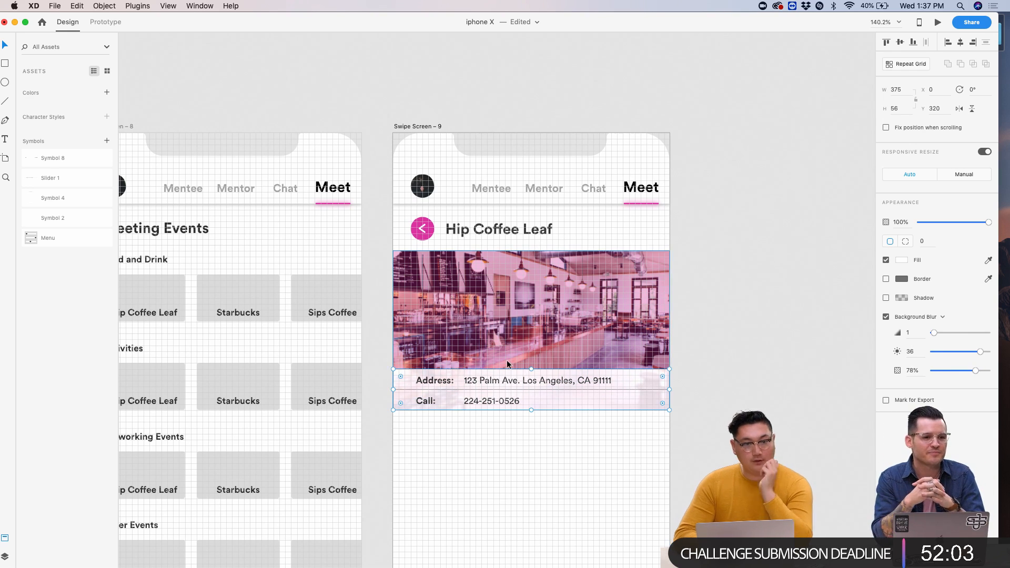
{"action": "left_click", "coordinate": [456, 459]}
{"action": "scroll", "coordinate": [456, 459], "scroll_direction": "up", "scroll_amount": 5}
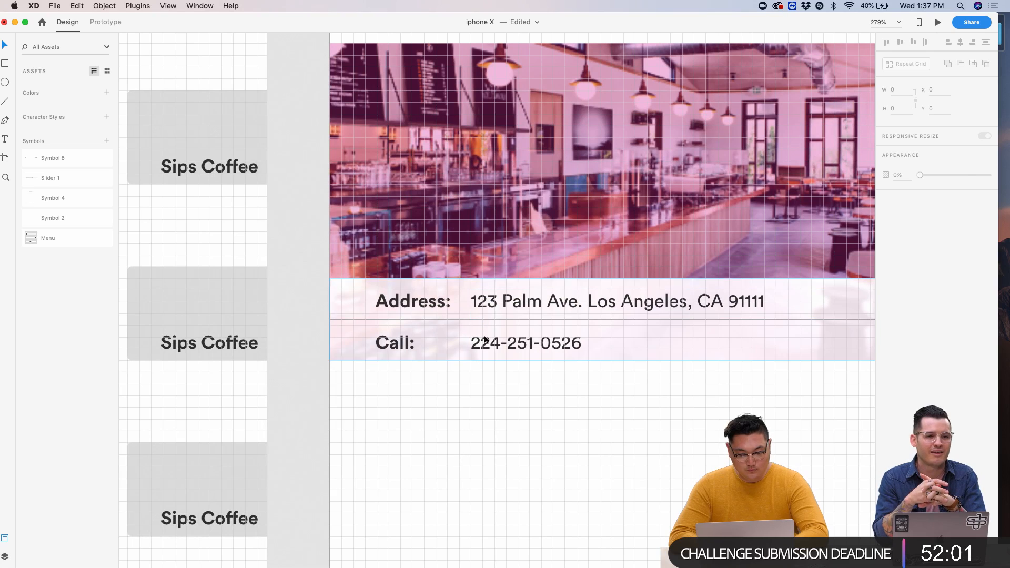
- Select the address and phone value texts and drag them further right
{"action": "left_click", "coordinate": [485, 341]}
{"action": "left_click", "coordinate": [507, 301], "text": "shift"}
{"action": "left_click", "coordinate": [988, 239]}
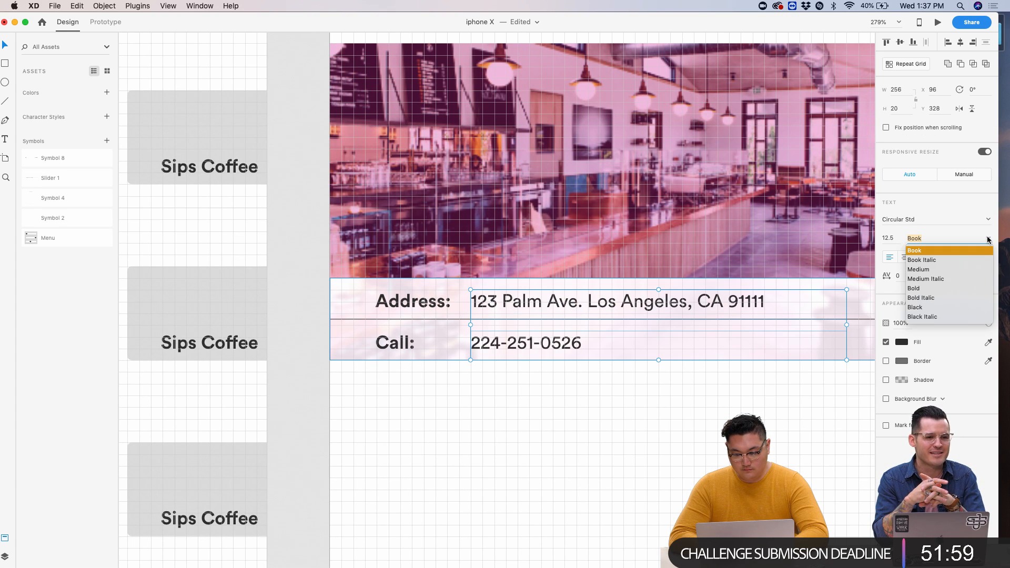
{"action": "left_click", "coordinate": [624, 390]}
{"action": "scroll", "coordinate": [579, 385], "scroll_direction": "down", "scroll_amount": 5}
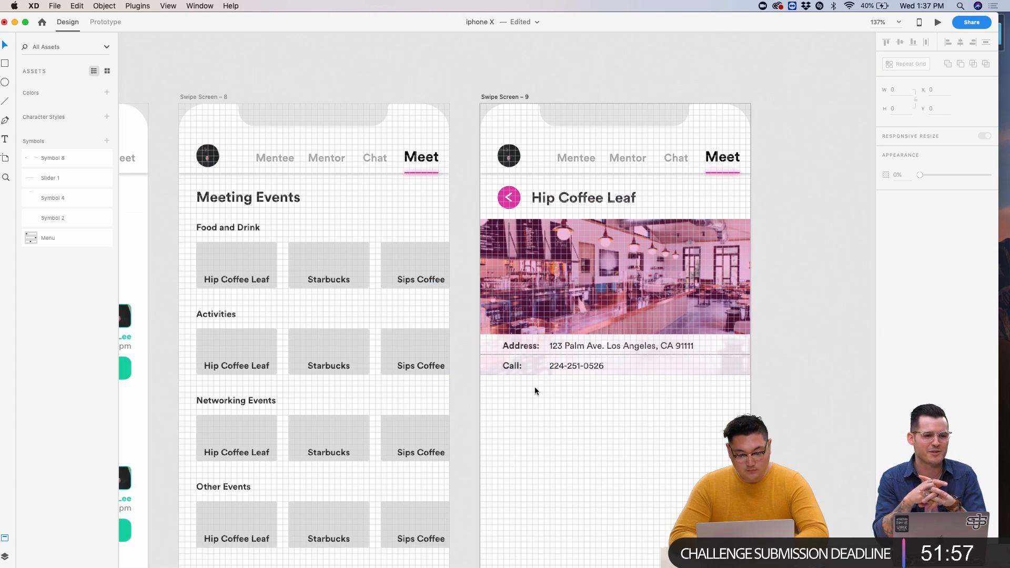
{"action": "scroll", "coordinate": [535, 386], "scroll_direction": "up", "scroll_amount": 3}
{"action": "left_click", "coordinate": [582, 356]}
{"action": "left_click", "coordinate": [579, 320], "text": "shift"}
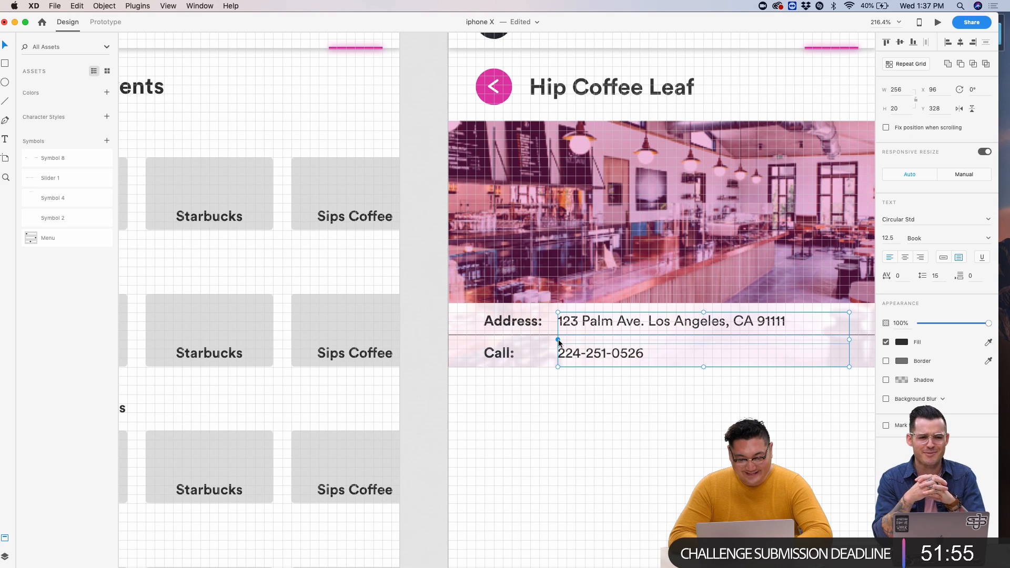
{"action": "left_click_drag", "start_coordinate": [558, 341], "coordinate": [617, 335]}
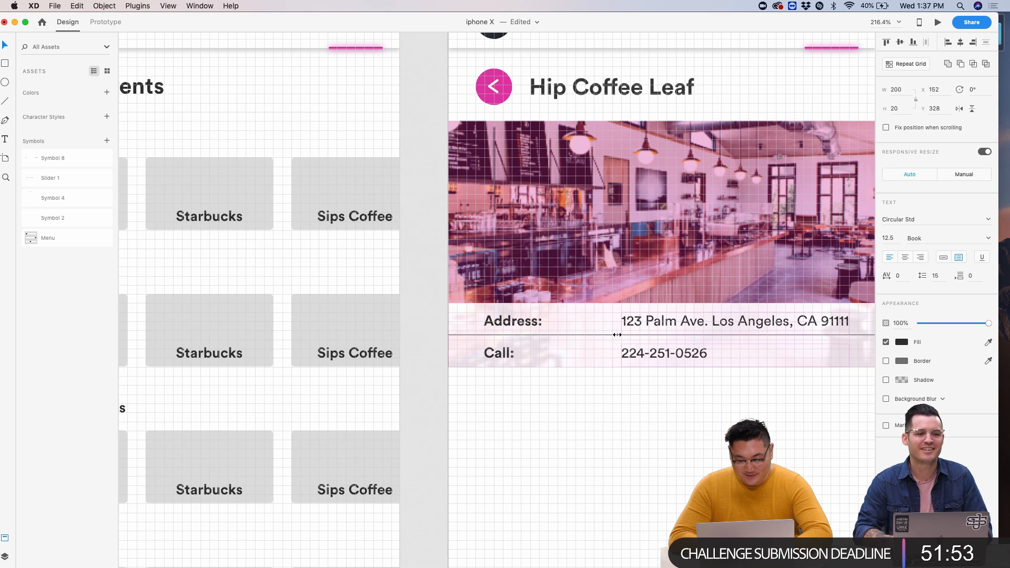
- Shift the Address: and Call: labels right, then nudge the values back left toward them
{"action": "left_click", "coordinate": [573, 349]}
{"action": "left_click", "coordinate": [519, 330], "text": "shift"}
{"action": "key", "text": "shift+Right"}
{"action": "key", "text": "shift+Right"}
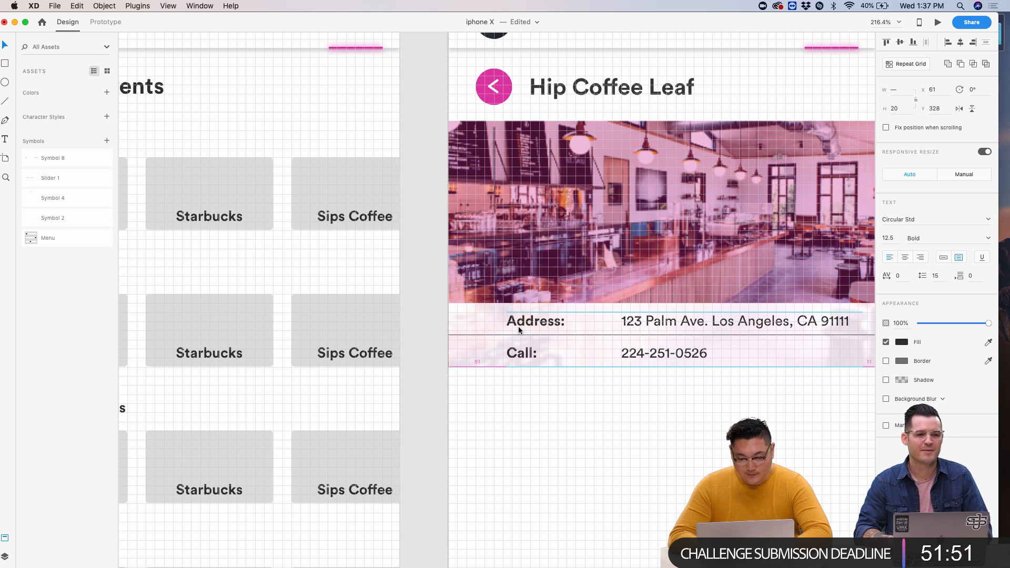
{"action": "left_click", "coordinate": [657, 453]}
{"action": "scroll", "coordinate": [656, 453], "scroll_direction": "down", "scroll_amount": 3}
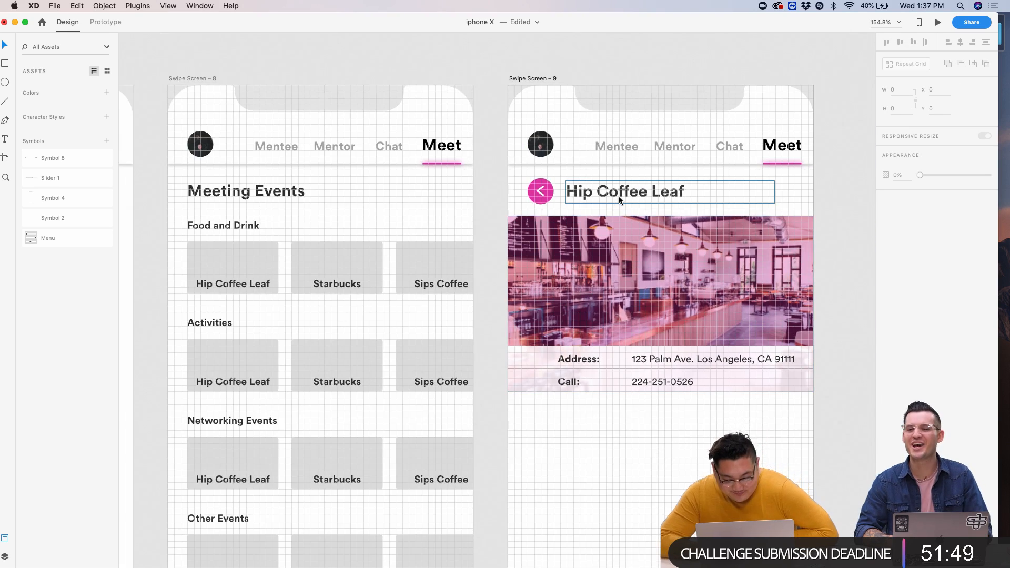
{"action": "scroll", "coordinate": [616, 206], "scroll_direction": "down", "scroll_amount": 5}
{"action": "scroll", "coordinate": [608, 275], "scroll_direction": "up", "scroll_amount": 5}
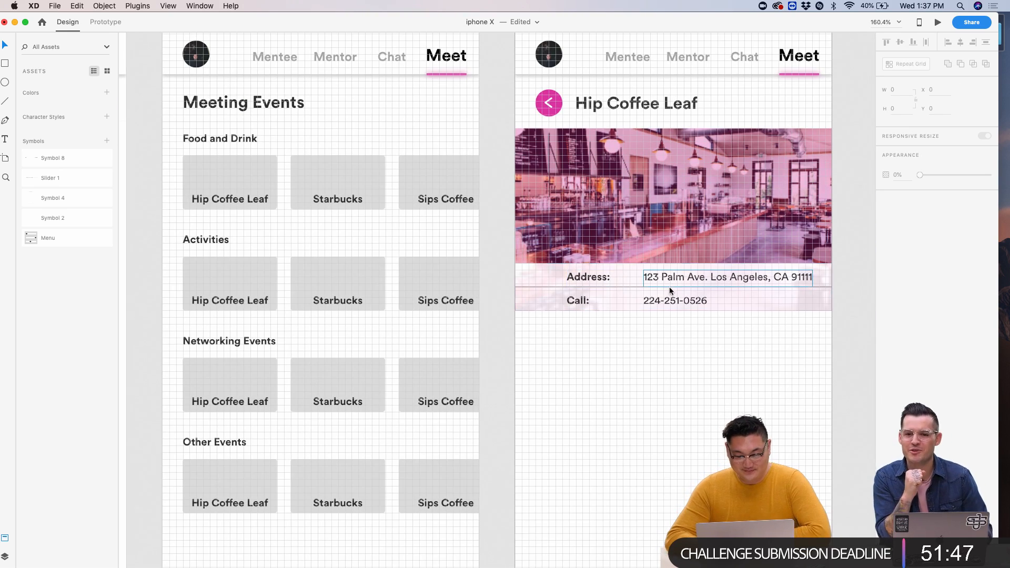
{"action": "left_click", "coordinate": [669, 283]}
{"action": "key", "text": "shift+Left"}
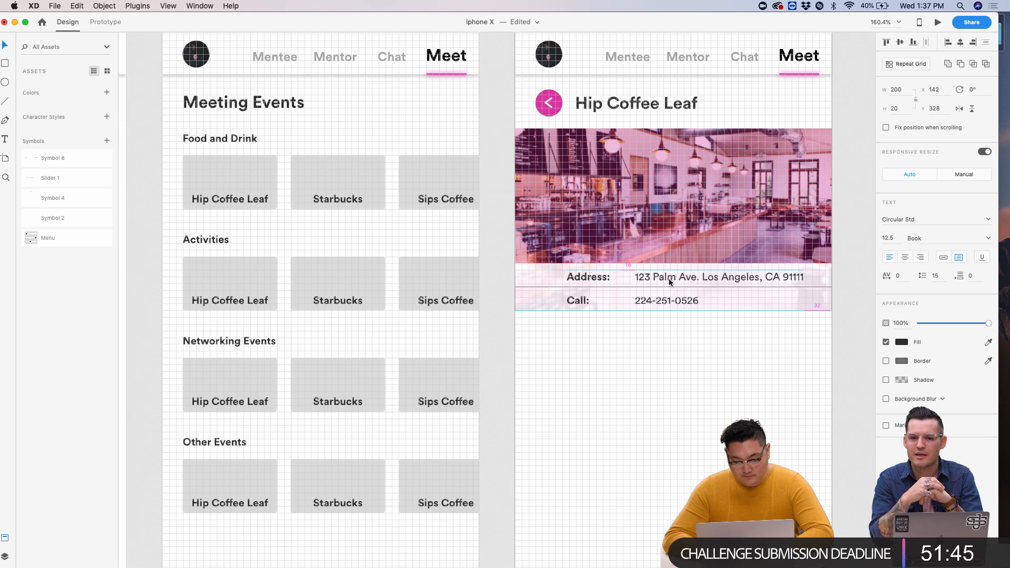
{"action": "key", "text": "Left"}
{"action": "key", "text": "Left"}
{"action": "key", "text": "Left"}
{"action": "key", "text": "Left"}
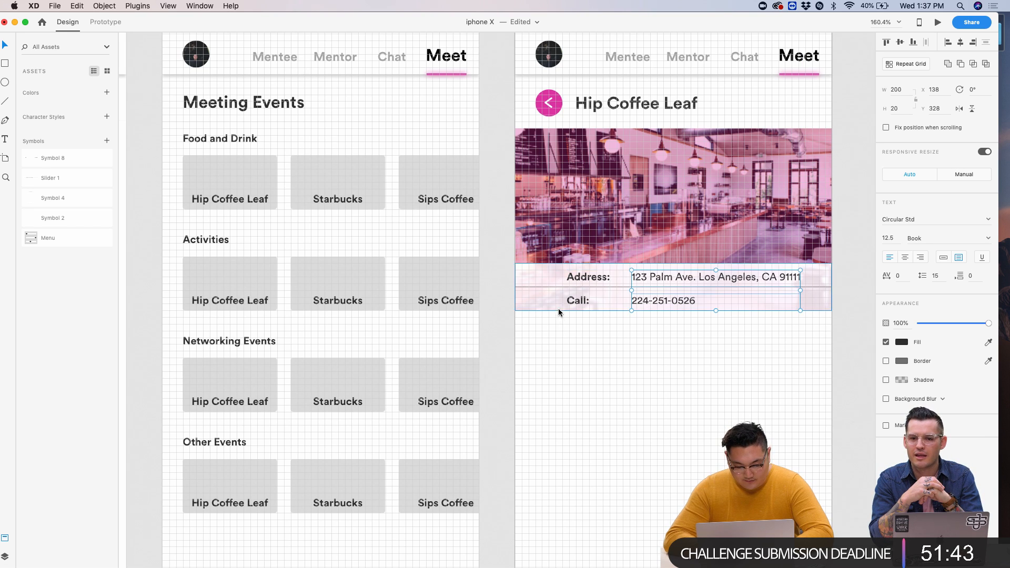
{"action": "scroll", "coordinate": [558, 312], "scroll_direction": "up", "scroll_amount": 3}
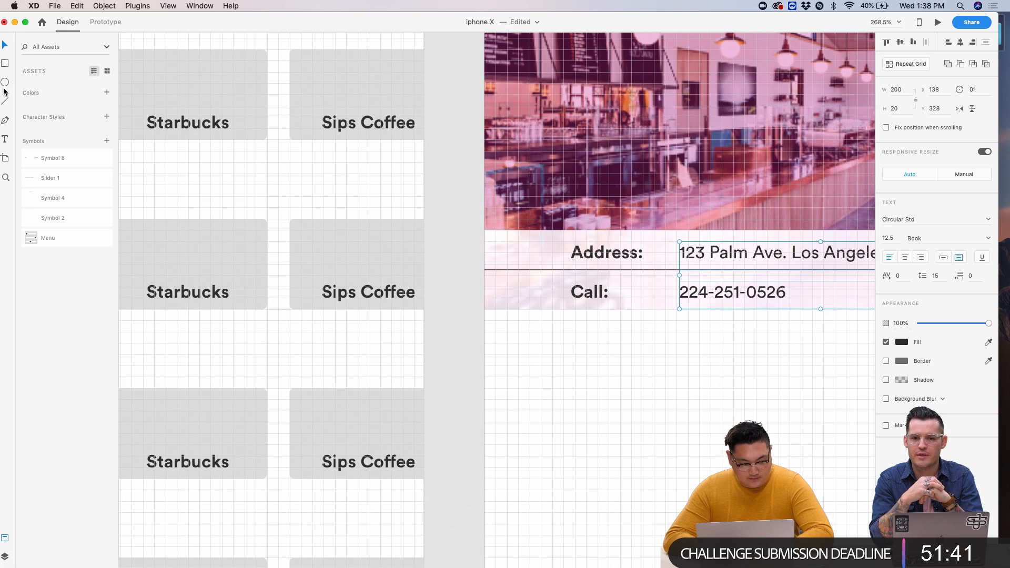
- Draw a 12×12 circle beside Address: and duplicate it down beside Call:
{"action": "scroll", "coordinate": [451, 270], "scroll_direction": "up", "scroll_amount": 2}
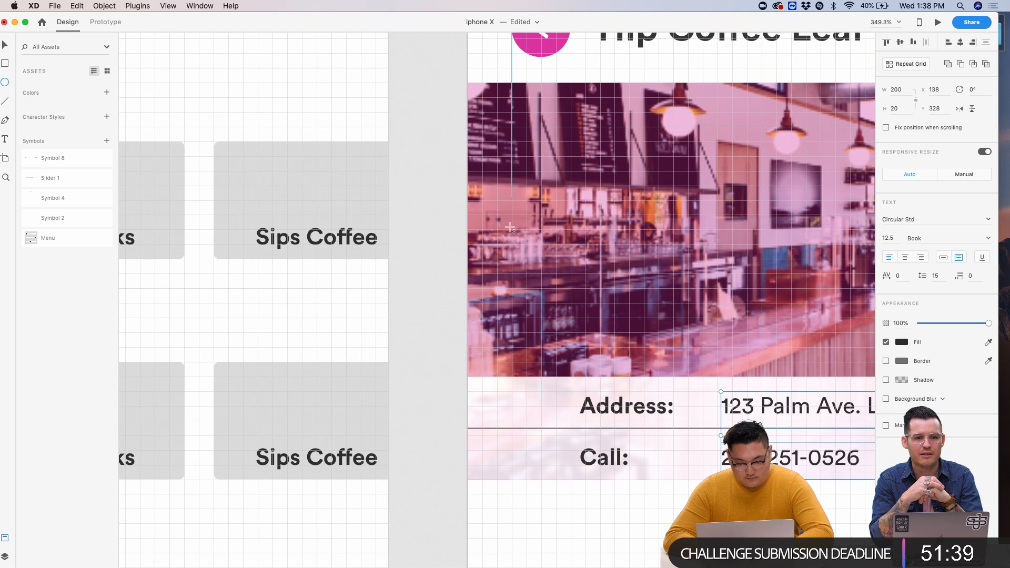
{"action": "left_click_drag", "start_coordinate": [526, 398], "coordinate": [548, 419]}
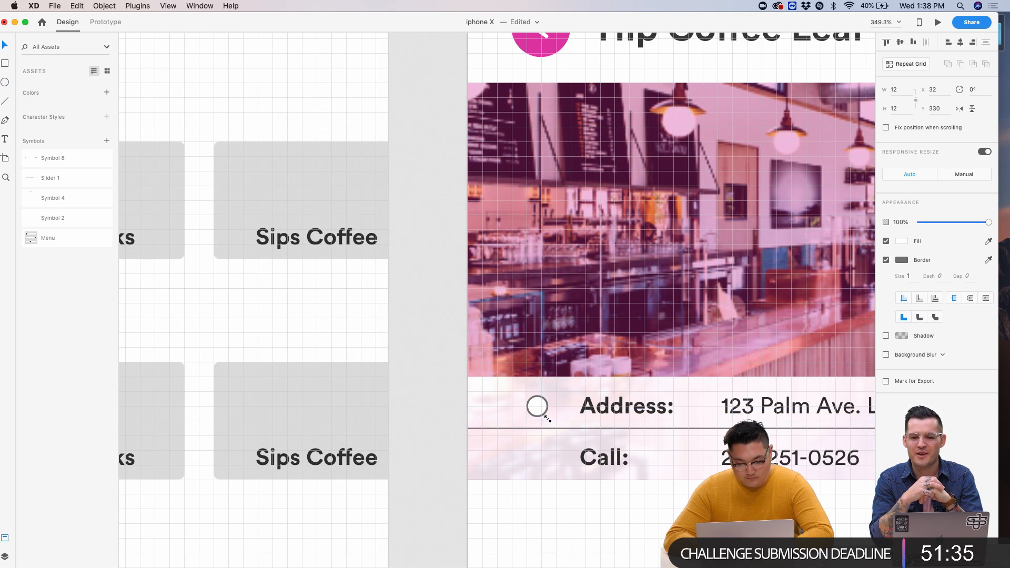
{"action": "key", "text": "super+d"}
{"action": "key", "text": "shift+Down"}
{"action": "key", "text": "shift+Down"}
{"action": "key", "text": "shift+Down"}
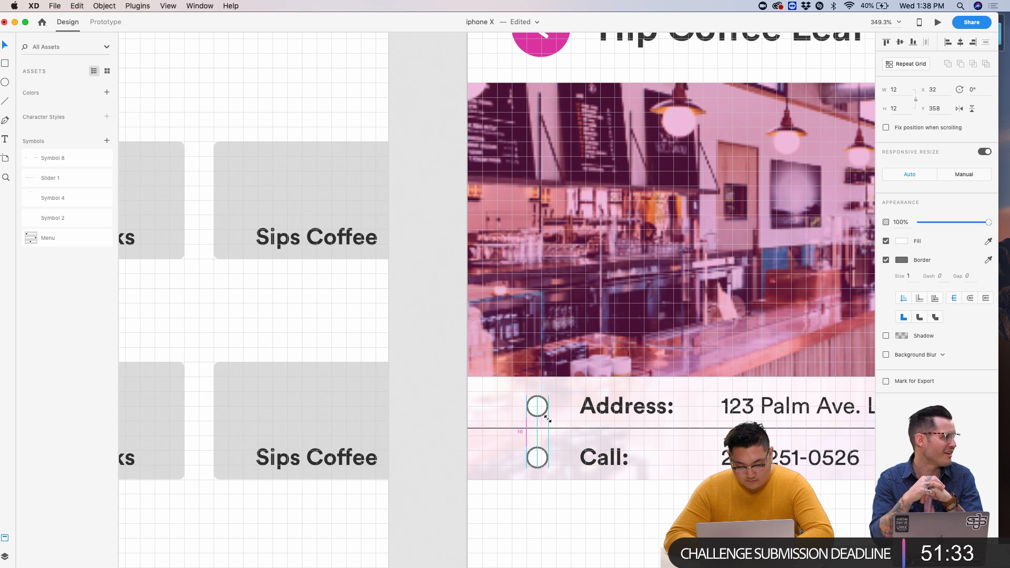
{"action": "left_click", "coordinate": [547, 418]}
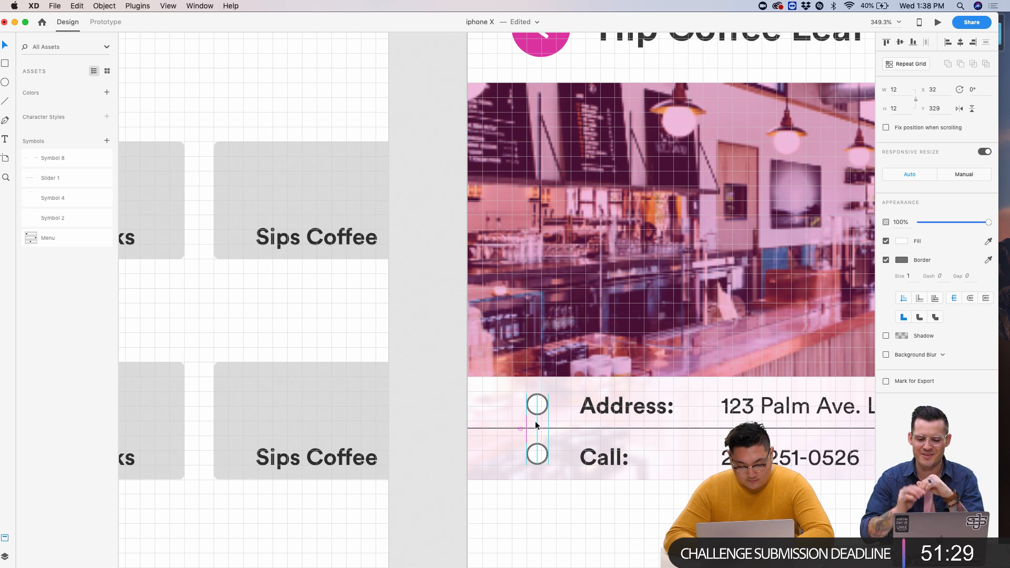
{"action": "left_click", "coordinate": [571, 516]}
{"action": "scroll", "coordinate": [570, 516], "scroll_direction": "down", "scroll_amount": 5}
{"action": "scroll", "coordinate": [571, 517], "scroll_direction": "up", "scroll_amount": 3}
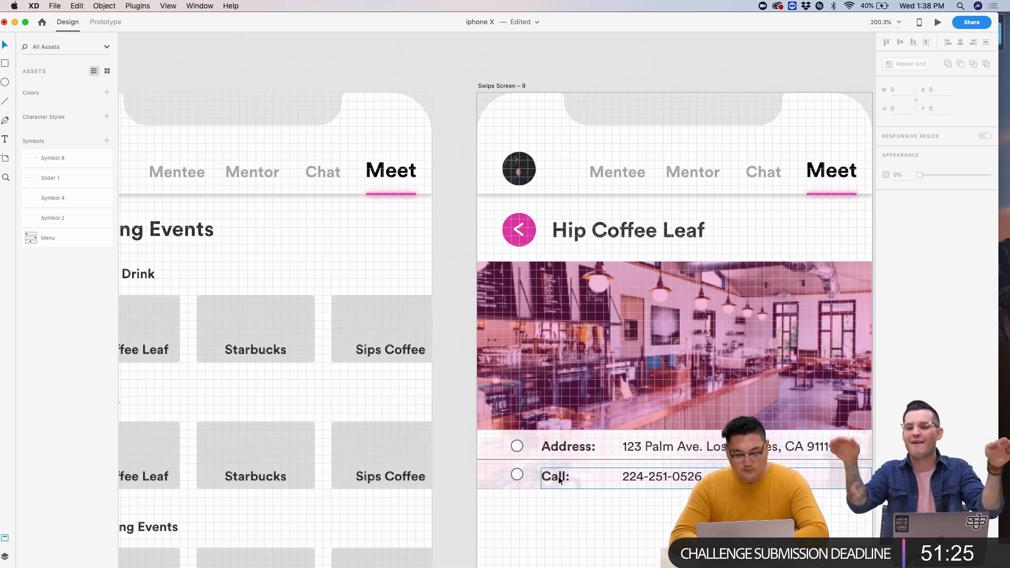
{"action": "left_click", "coordinate": [566, 450]}
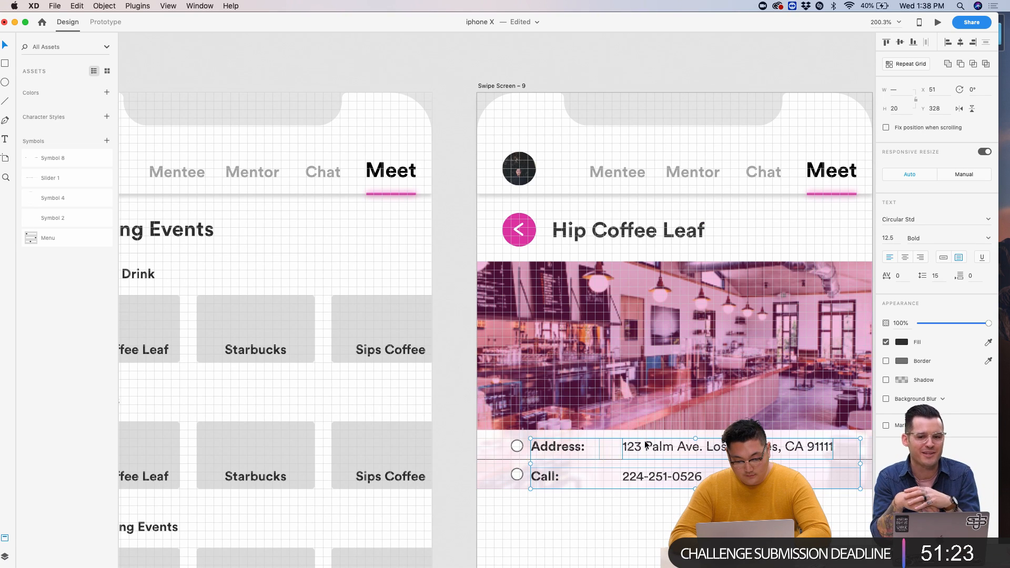
{"action": "left_click", "coordinate": [664, 480]}
{"action": "left_click_drag", "start_coordinate": [664, 480], "coordinate": [643, 480]}
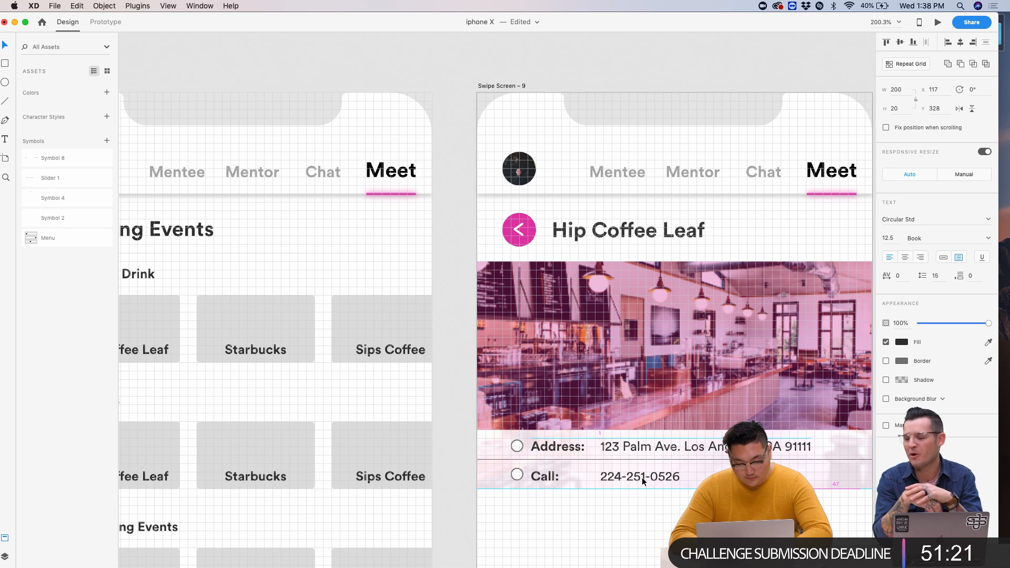
{"action": "left_click", "coordinate": [636, 506]}
{"action": "scroll", "coordinate": [636, 506], "scroll_direction": "down", "scroll_amount": 3}
{"action": "scroll", "coordinate": [636, 507], "scroll_direction": "up", "scroll_amount": 10}
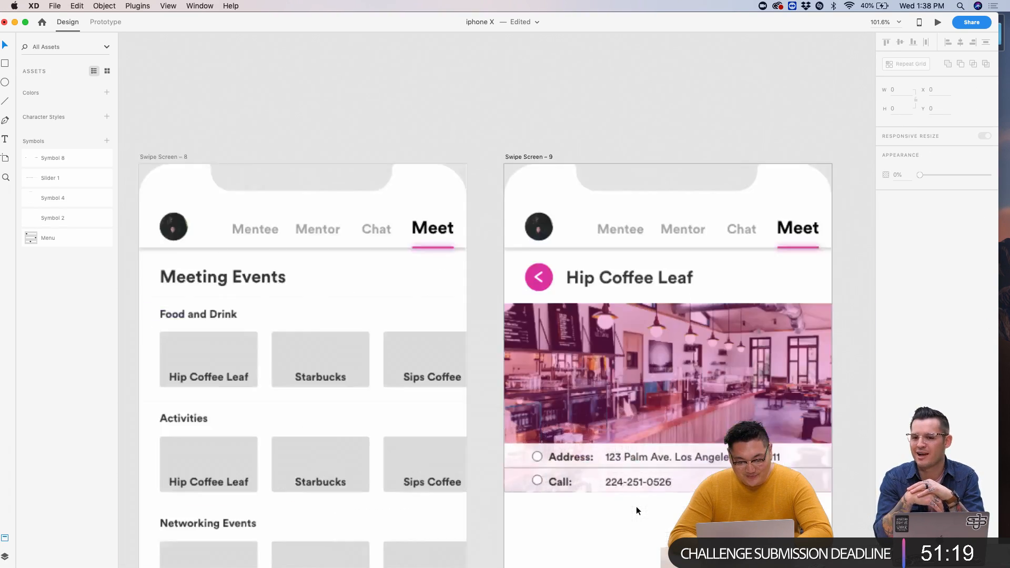
{"action": "left_click", "coordinate": [336, 403]}
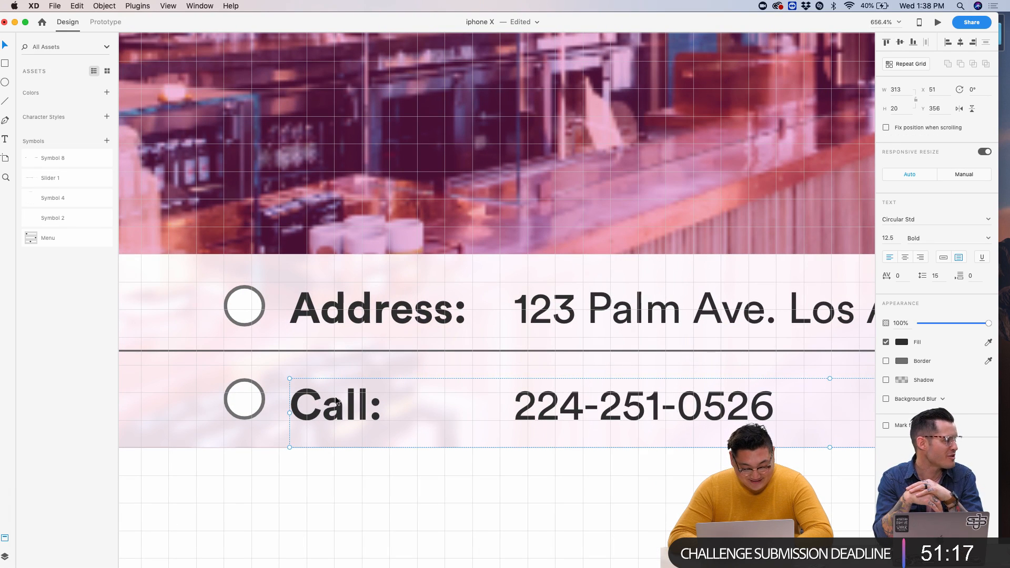
{"action": "key", "text": "Right"}
{"action": "key", "text": "Right"}
{"action": "key", "text": "Right"}
{"action": "key", "text": "Right"}
{"action": "key", "text": "Right"}
{"action": "left_click", "coordinate": [476, 319]}
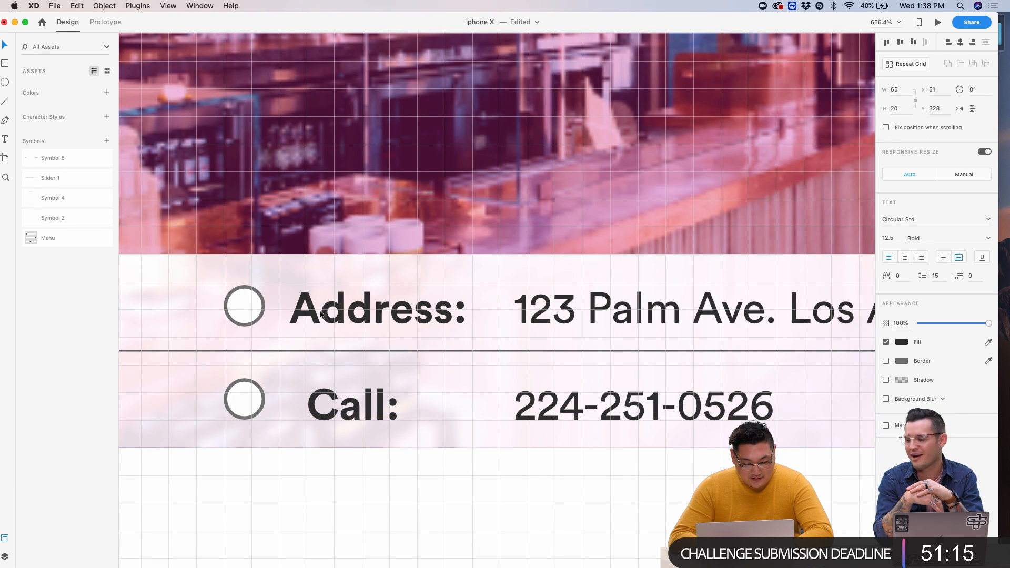
{"action": "key", "text": "Right"}
{"action": "key", "text": "Right"}
{"action": "key", "text": "Right"}
{"action": "key", "text": "Right"}
{"action": "key", "text": "Right"}
{"action": "left_click", "coordinate": [551, 411]}
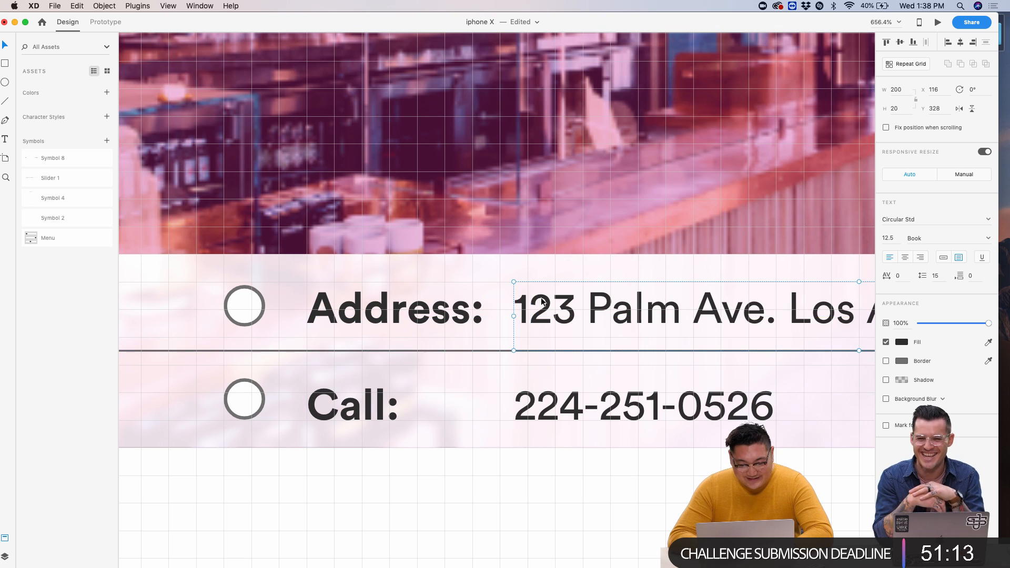
{"action": "key", "text": "Right"}
{"action": "key", "text": "Right"}
{"action": "key", "text": "Right"}
{"action": "key", "text": "Right"}
{"action": "key", "text": "Right"}
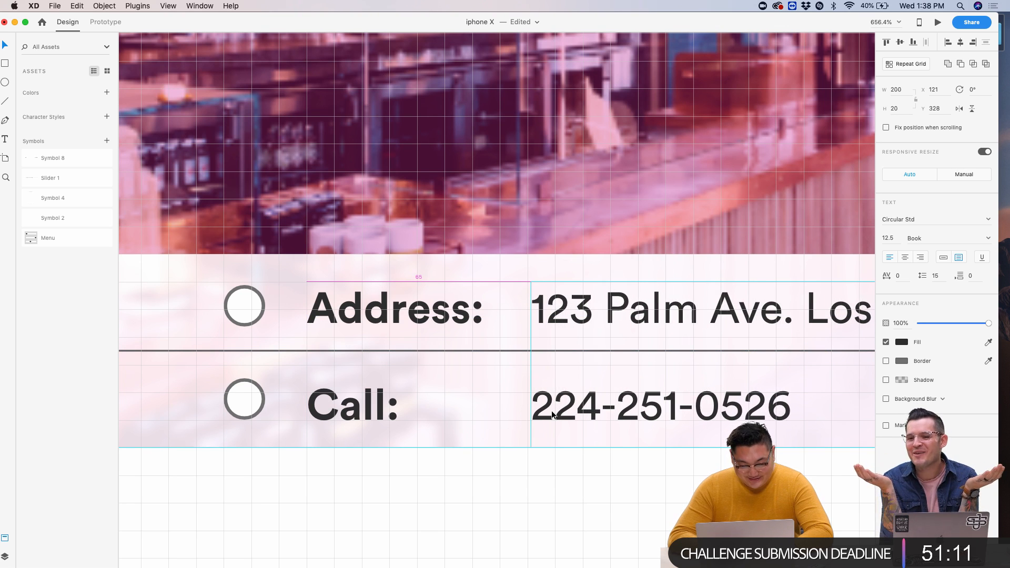
{"action": "key", "text": "Left"}
{"action": "left_click", "coordinate": [587, 491]}
{"action": "scroll", "coordinate": [588, 491], "scroll_direction": "down", "scroll_amount": 5}
{"action": "scroll", "coordinate": [567, 448], "scroll_direction": "down", "scroll_amount": 10}
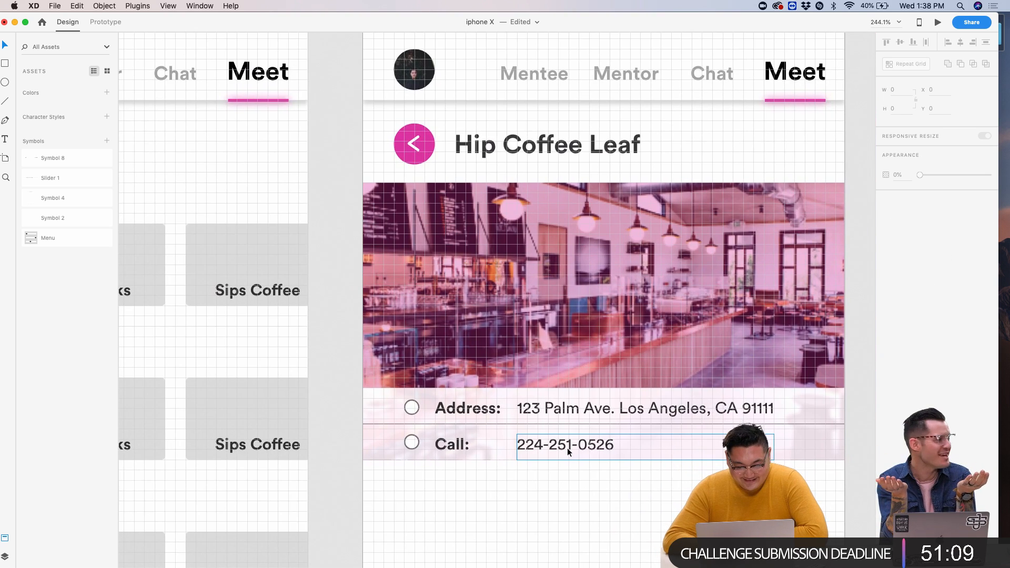
{"action": "scroll", "coordinate": [567, 449], "scroll_direction": "up", "scroll_amount": 5}
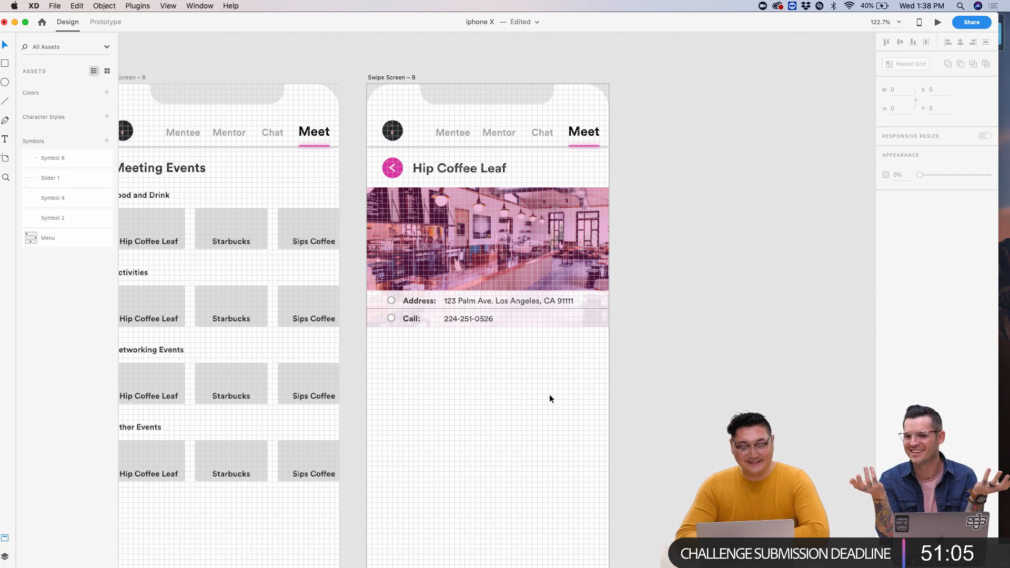
{"action": "scroll", "coordinate": [525, 301], "scroll_direction": "left", "scroll_amount": 5}
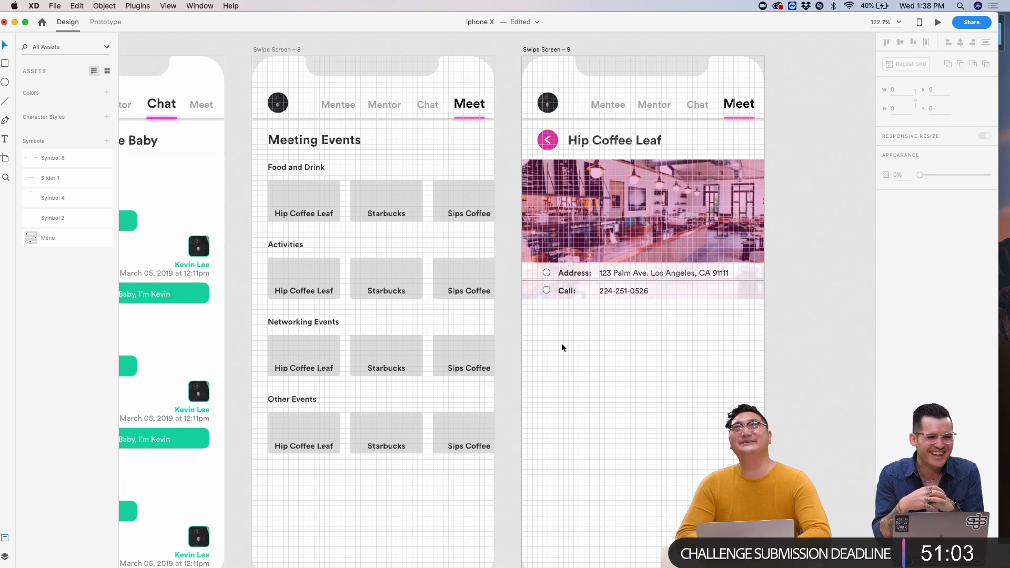
{"action": "scroll", "coordinate": [561, 343], "scroll_direction": "up", "scroll_amount": 5}
{"action": "scroll", "coordinate": [561, 343], "scroll_direction": "down", "scroll_amount": 3}
{"action": "scroll", "coordinate": [560, 343], "scroll_direction": "up", "scroll_amount": 3}
{"action": "scroll", "coordinate": [526, 163], "scroll_direction": "up", "scroll_amount": 2}
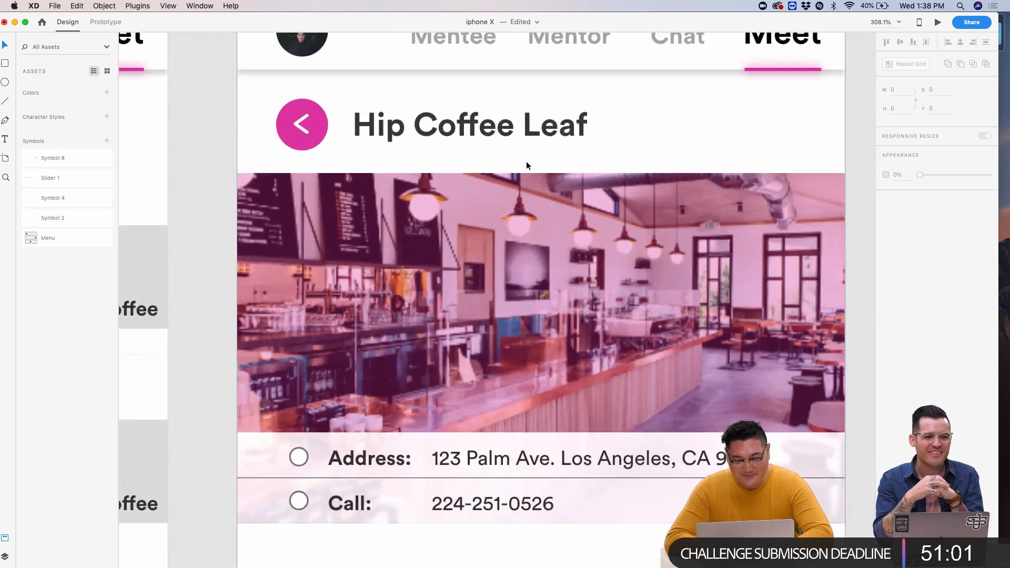
{"action": "scroll", "coordinate": [527, 162], "scroll_direction": "left", "scroll_amount": 10}
{"action": "scroll", "coordinate": [470, 178], "scroll_direction": "right", "scroll_amount": 10}
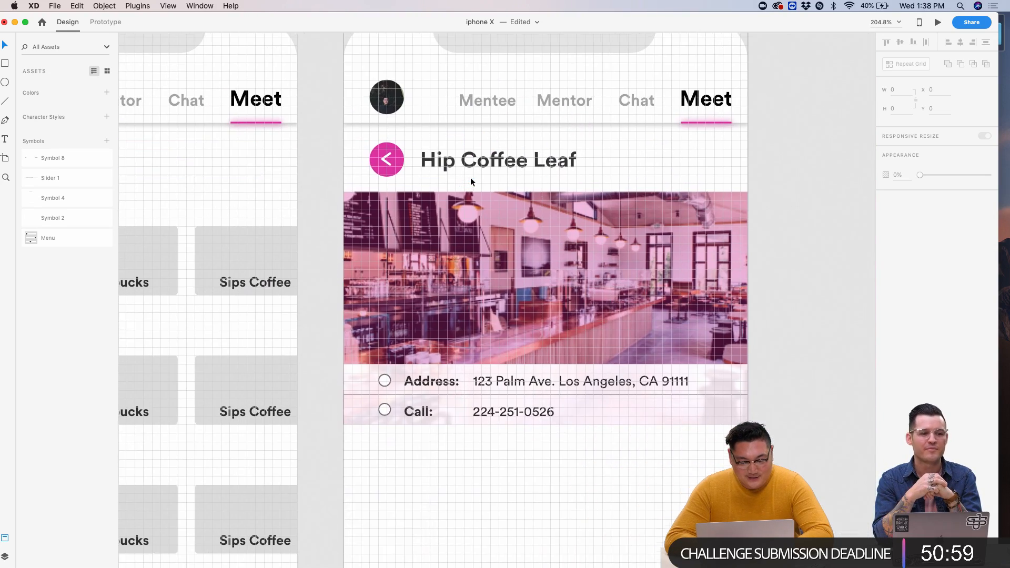
{"action": "scroll", "coordinate": [471, 178], "scroll_direction": "left", "scroll_amount": 1}
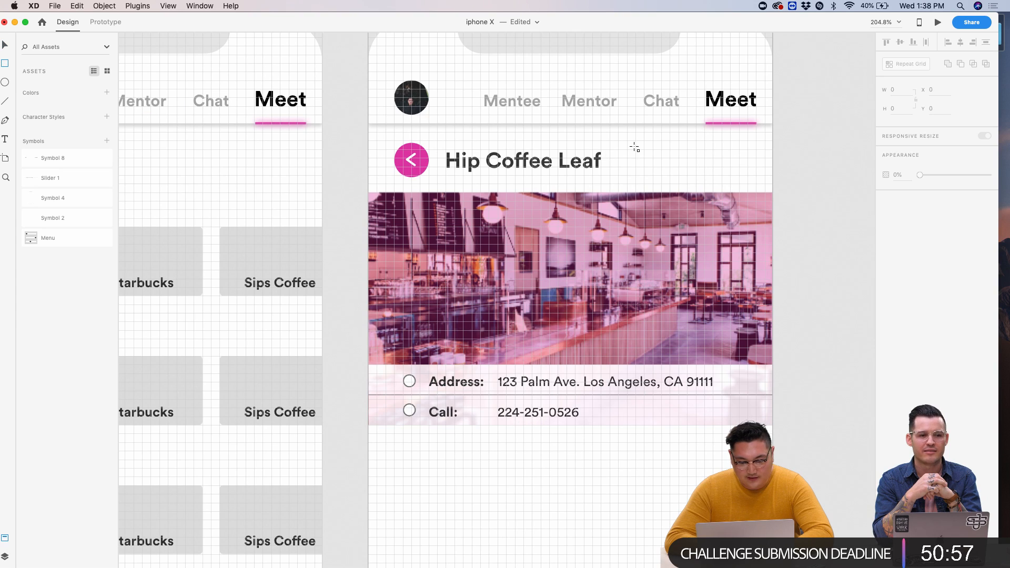
- Draw a 24×24 square with #EBEBEB fill, remove its border, and move it to X 320
{"action": "left_click_drag", "start_coordinate": [627, 149], "coordinate": [653, 174]}
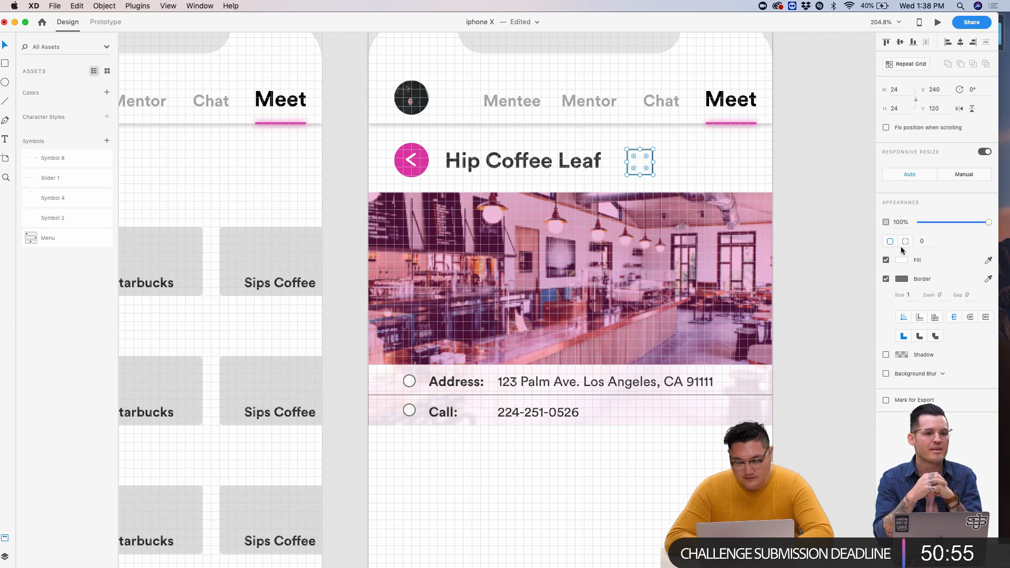
{"action": "left_click", "coordinate": [910, 264]}
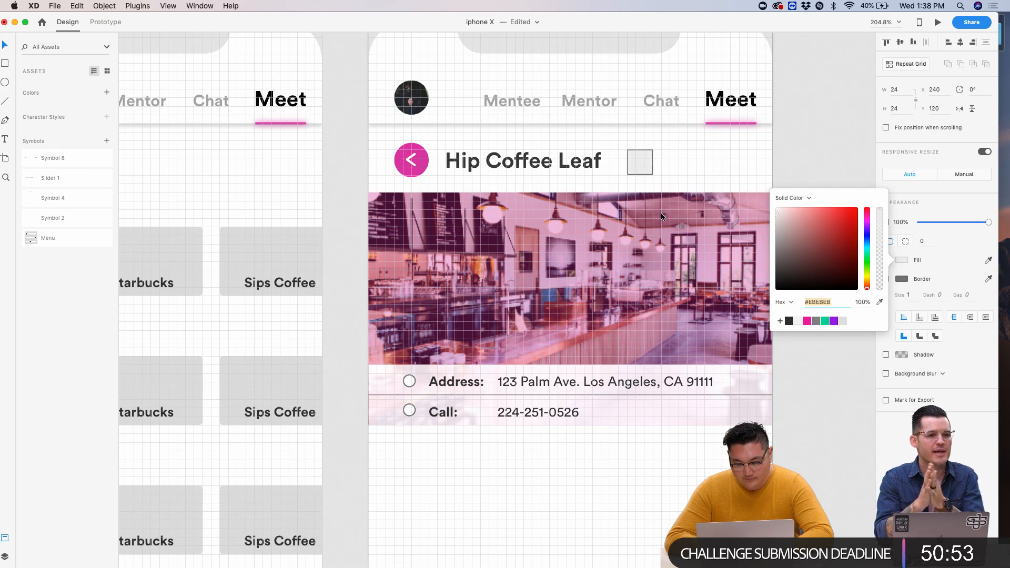
{"action": "left_click", "coordinate": [958, 273]}
{"action": "left_click", "coordinate": [886, 279]}
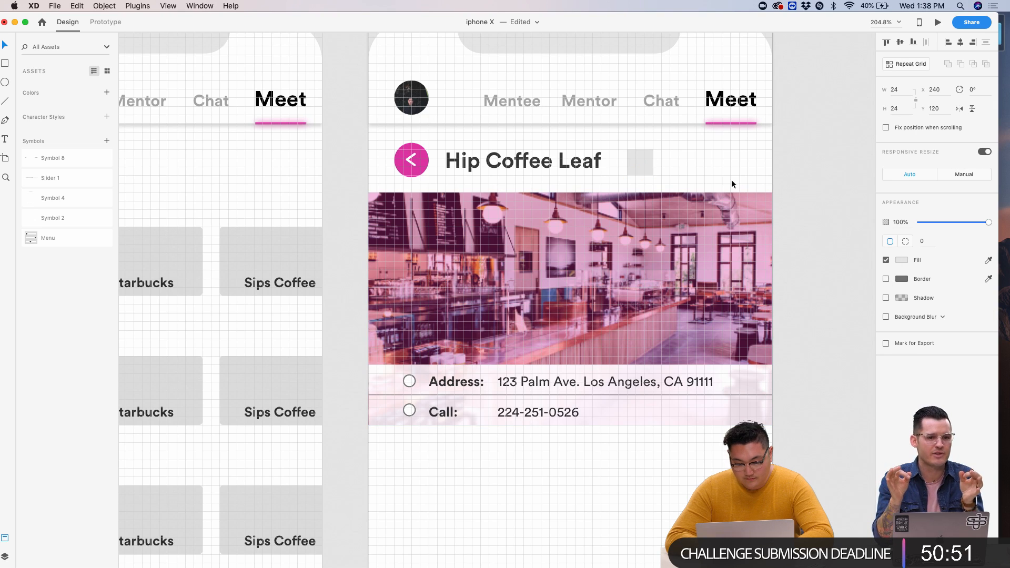
{"action": "left_click_drag", "start_coordinate": [645, 160], "coordinate": [734, 156]}
{"action": "left_click", "coordinate": [813, 217]}
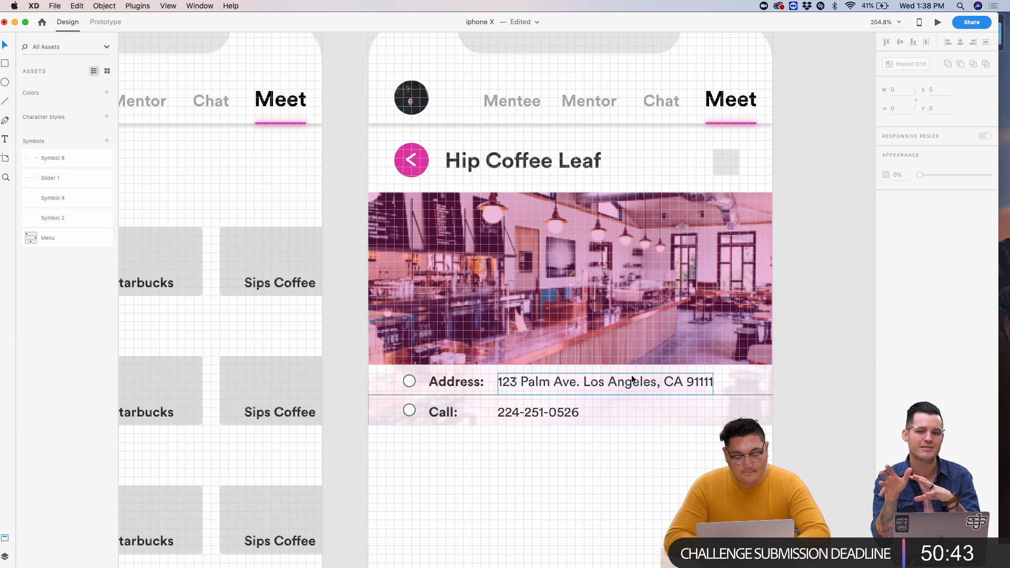
{"action": "scroll", "coordinate": [583, 465], "scroll_direction": "down", "scroll_amount": 5}
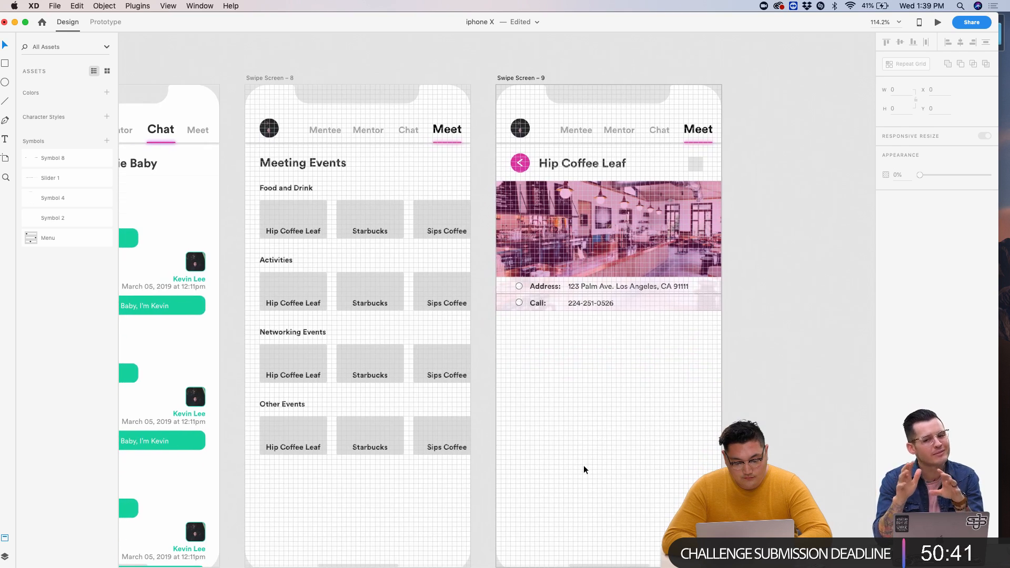
- Drag the top edges of the café photo group and its pink overlay up to the nav bar
{"action": "scroll", "coordinate": [583, 465], "scroll_direction": "down", "scroll_amount": 2}
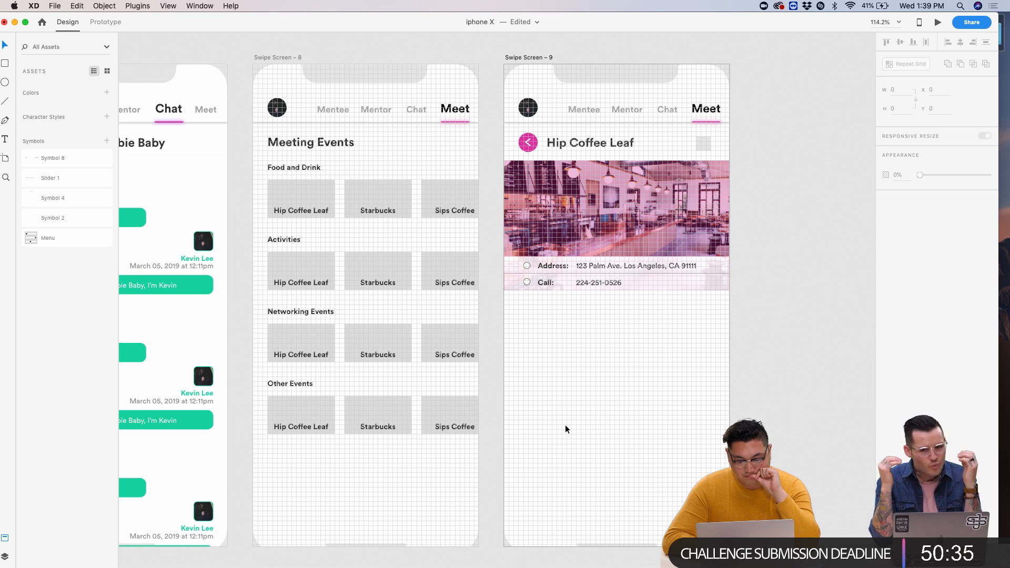
{"action": "scroll", "coordinate": [581, 232], "scroll_direction": "up", "scroll_amount": 1}
{"action": "left_click", "coordinate": [577, 185]}
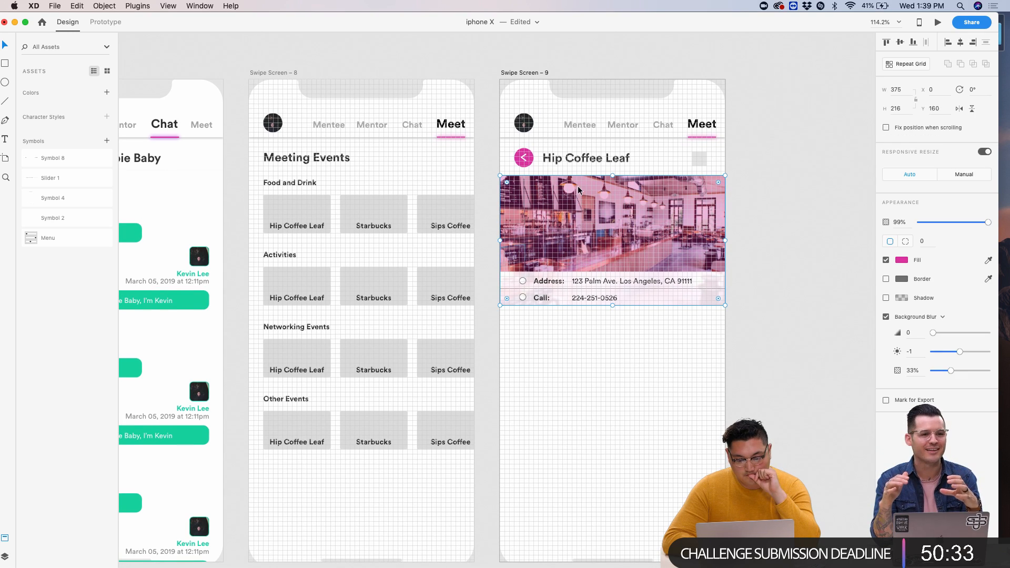
{"action": "left_click_drag", "start_coordinate": [614, 174], "coordinate": [617, 138]}
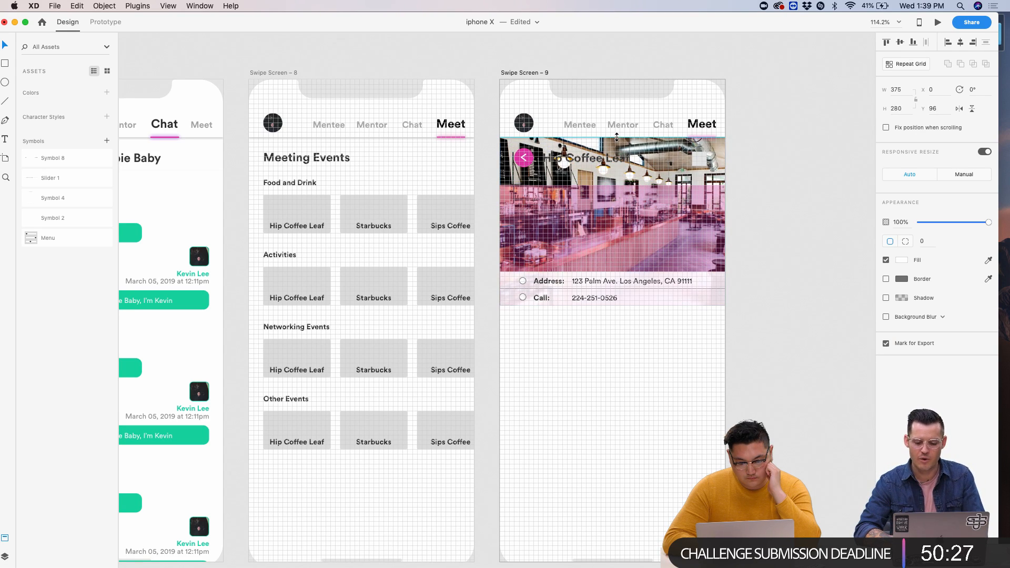
{"action": "left_click", "coordinate": [615, 197]}
{"action": "left_click_drag", "start_coordinate": [614, 186], "coordinate": [614, 137]}
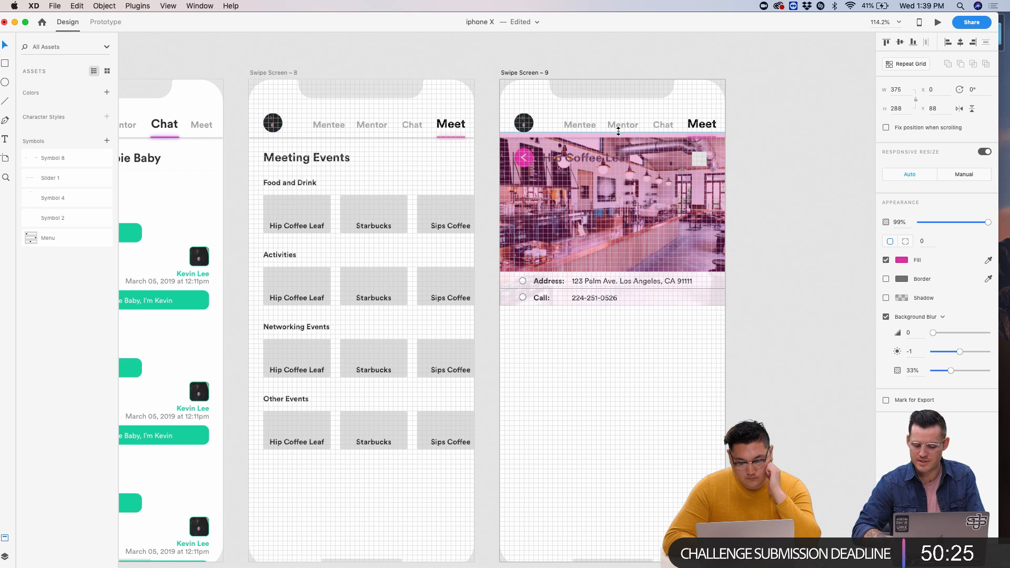
- Send all screen elements to the back, then bring the nav element back to the front
{"action": "key", "text": "super+a"}
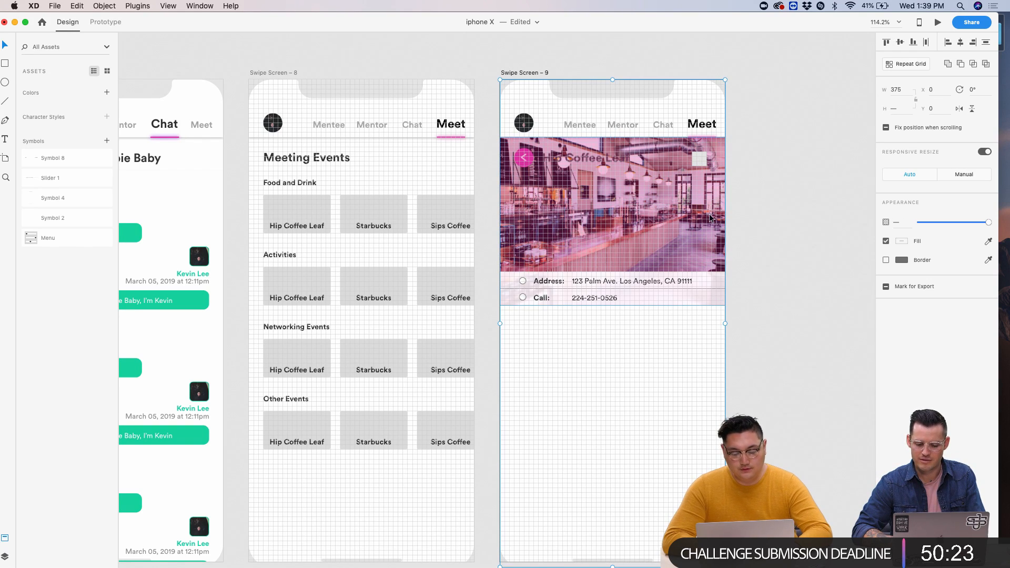
{"action": "right_click", "coordinate": [711, 214]}
{"action": "left_click", "coordinate": [759, 388]}
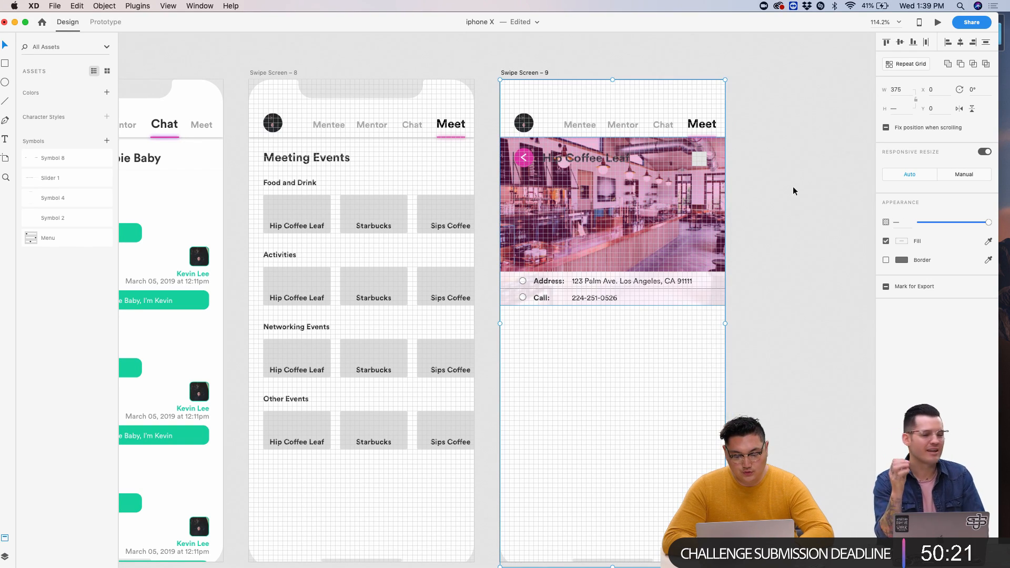
{"action": "left_click", "coordinate": [794, 182]}
{"action": "left_click", "coordinate": [645, 108]}
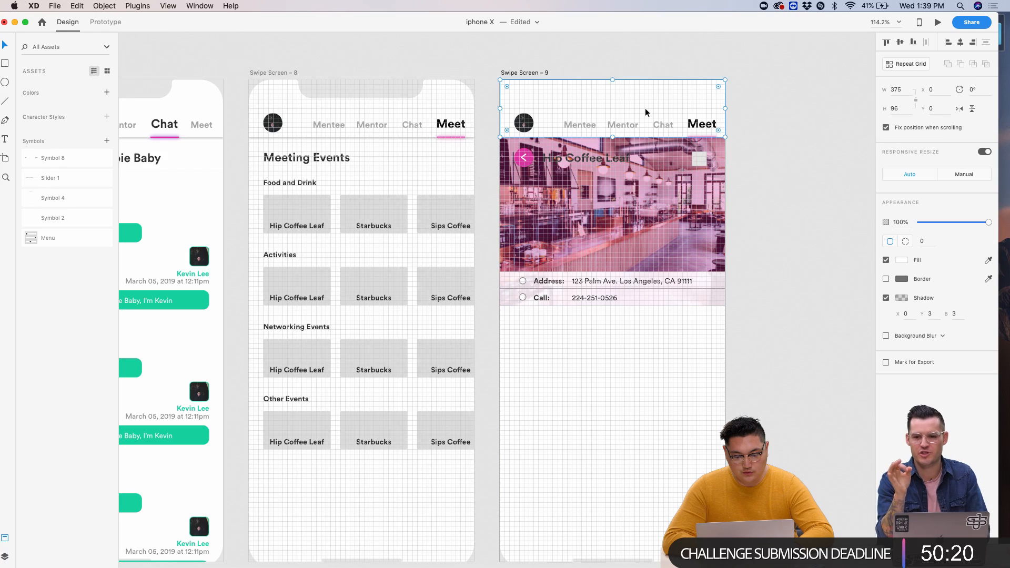
{"action": "left_click", "coordinate": [613, 86]}
{"action": "right_click", "coordinate": [614, 82]}
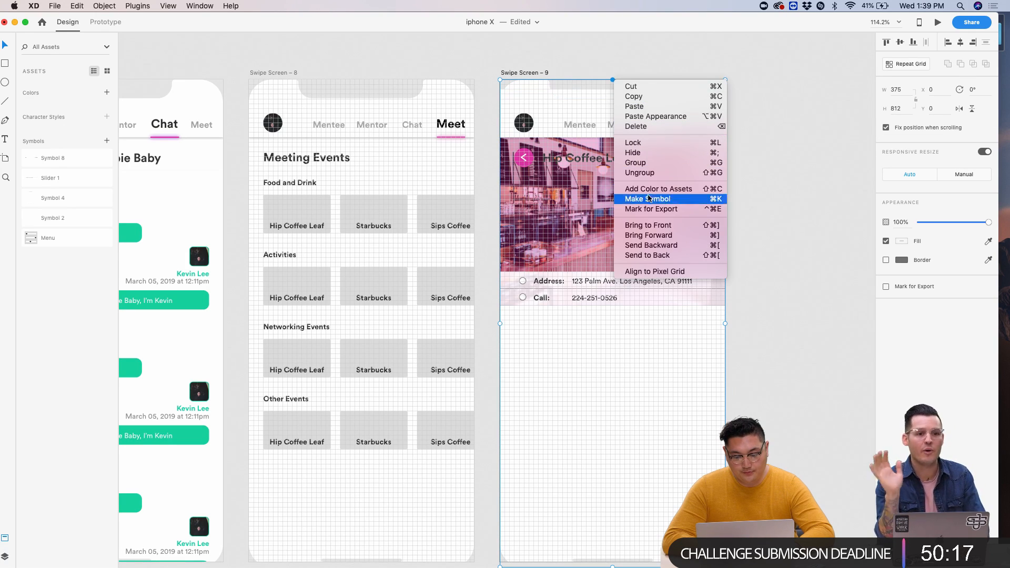
{"action": "left_click", "coordinate": [641, 224]}
{"action": "left_click", "coordinate": [760, 101]}
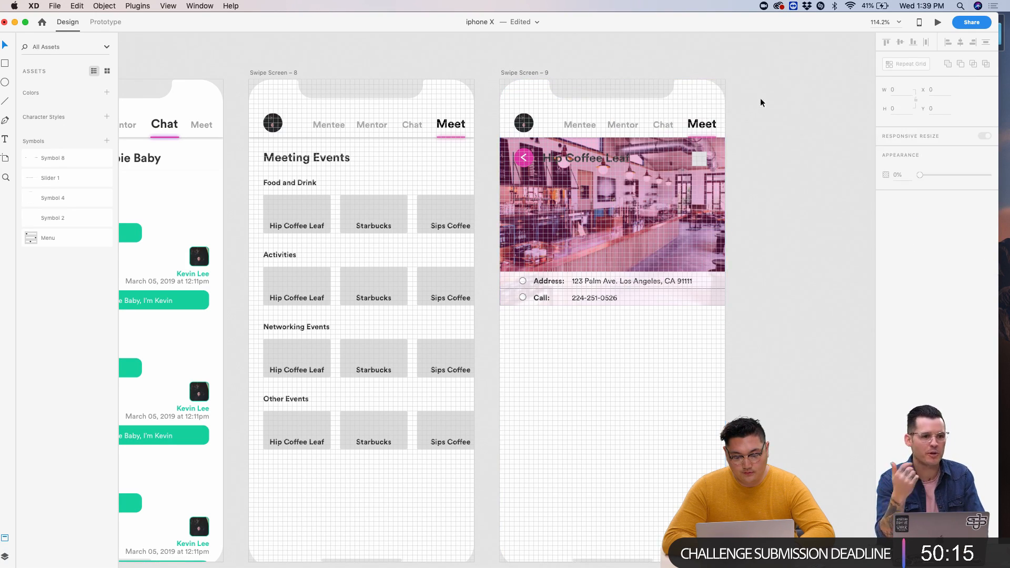
{"action": "left_click", "coordinate": [699, 101]}
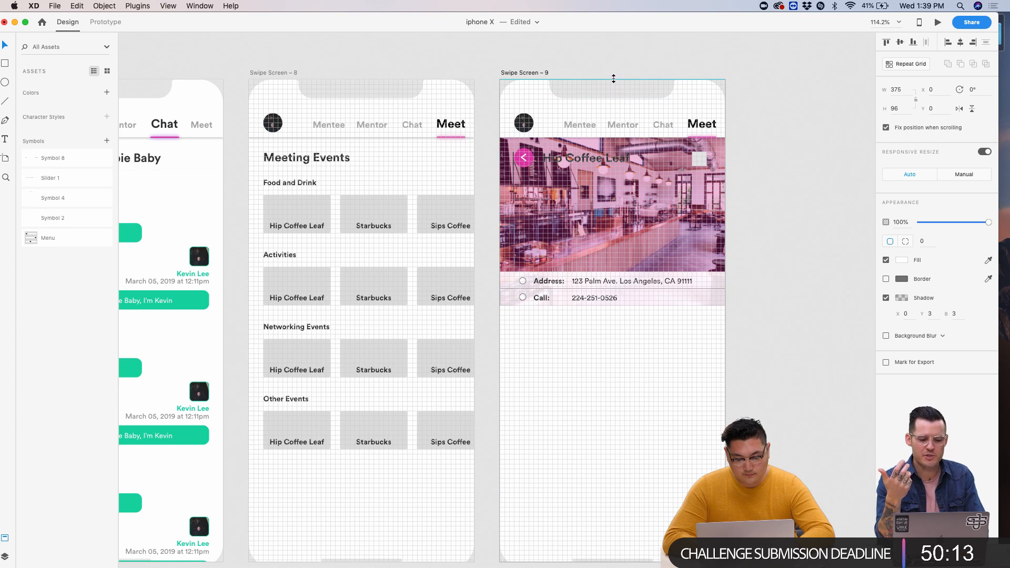
- Make the title text white #FFFFFF and set the overlay blur to brightness -11 at 39%
{"action": "left_click", "coordinate": [602, 163]}
{"action": "left_click", "coordinate": [902, 342]}
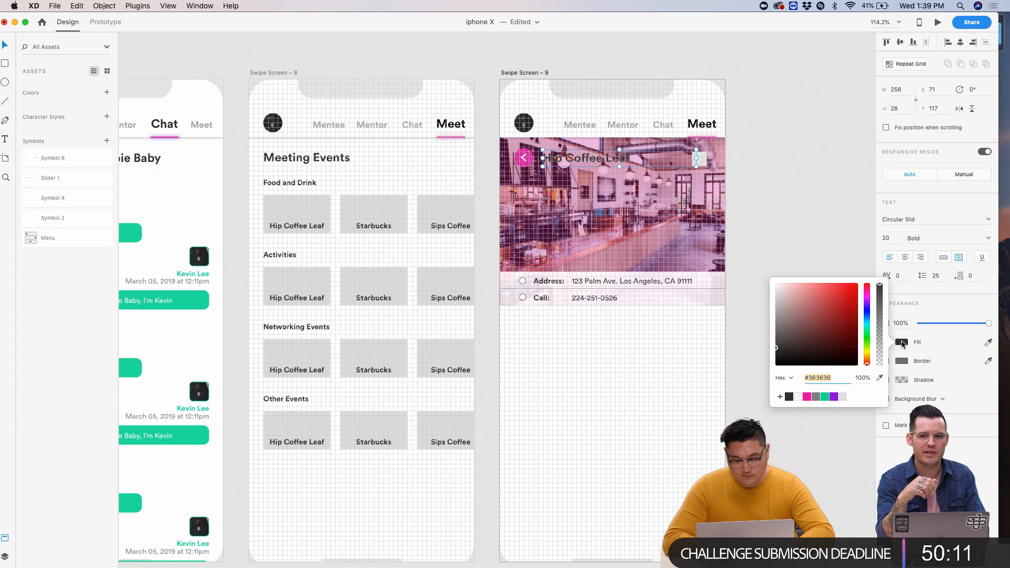
{"action": "left_click", "coordinate": [777, 284]}
{"action": "left_click", "coordinate": [813, 182]}
{"action": "left_click", "coordinate": [679, 208]}
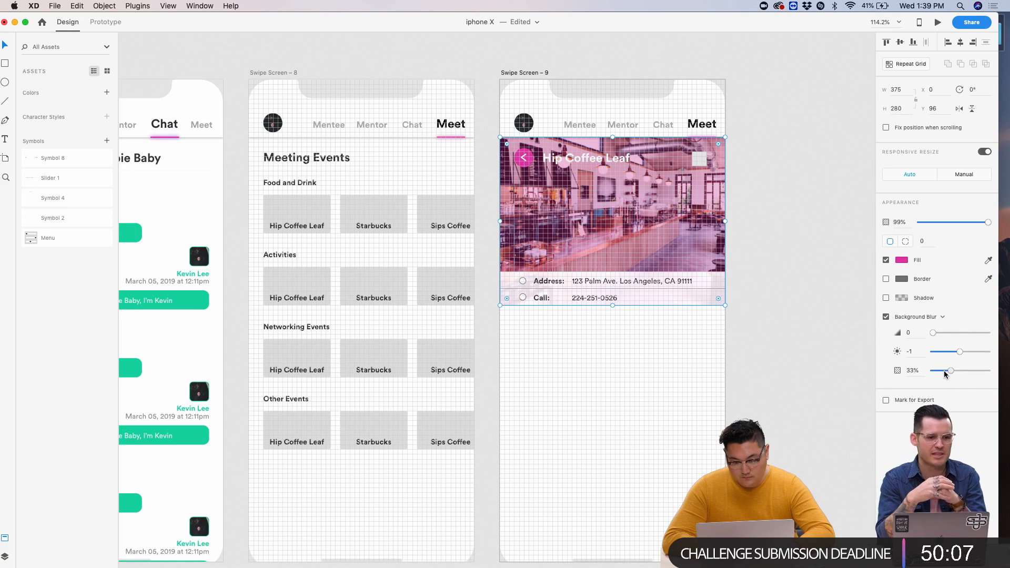
{"action": "mouse_move", "coordinate": [950, 370]}
{"action": "left_mouse_down"}
{"action": "mouse_move", "coordinate": [936, 354]}
{"action": "mouse_move", "coordinate": [955, 352]}
{"action": "left_mouse_up"}
- Preview the screen, then undo the white title and stretched photo overlay changes
{"action": "left_click", "coordinate": [938, 22]}
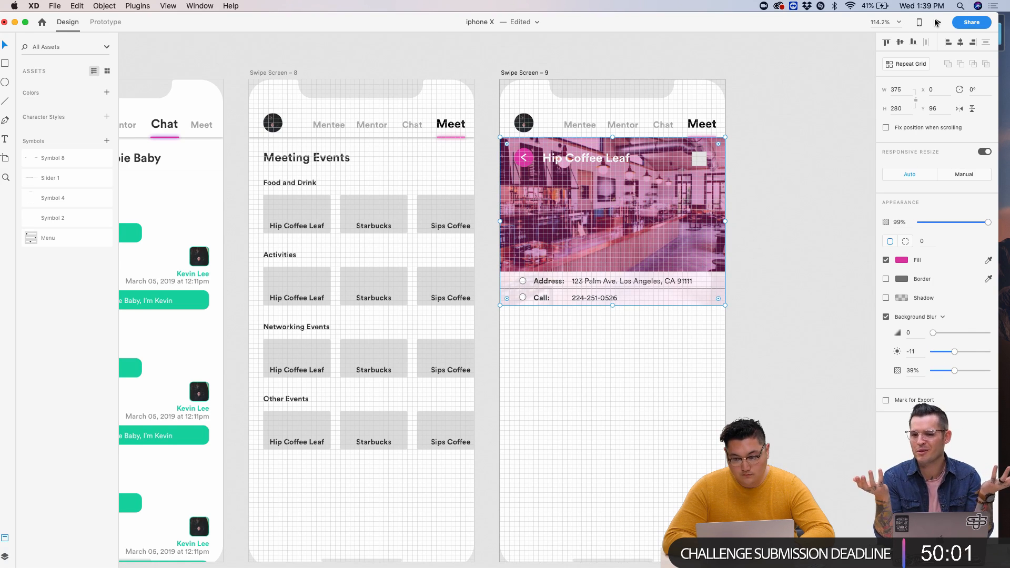
{"action": "left_click", "coordinate": [794, 108]}
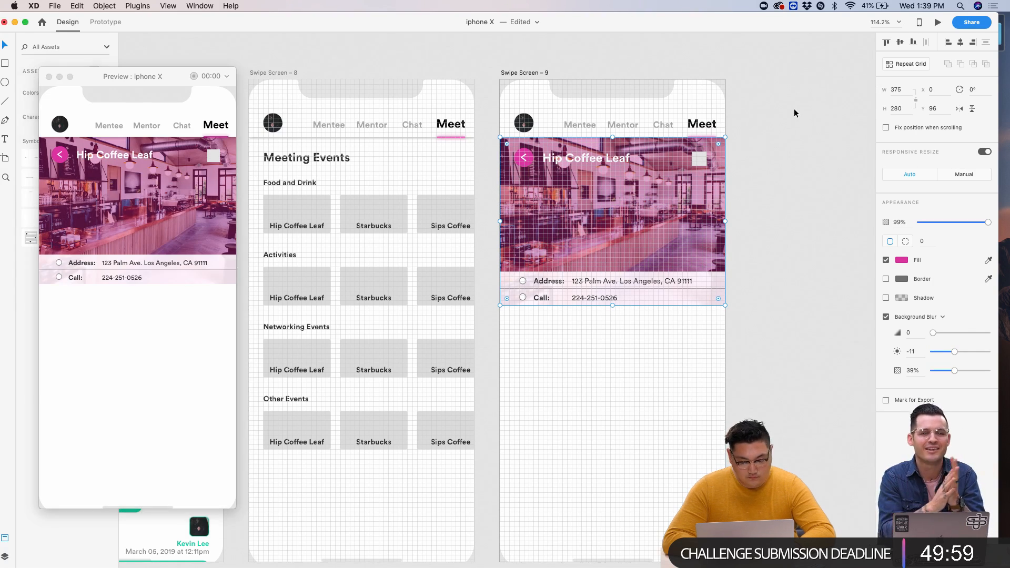
{"action": "key", "text": "super+z"}
{"action": "key", "text": "super+z"}
{"action": "key", "text": "super+z"}
{"action": "key", "text": "super+z"}
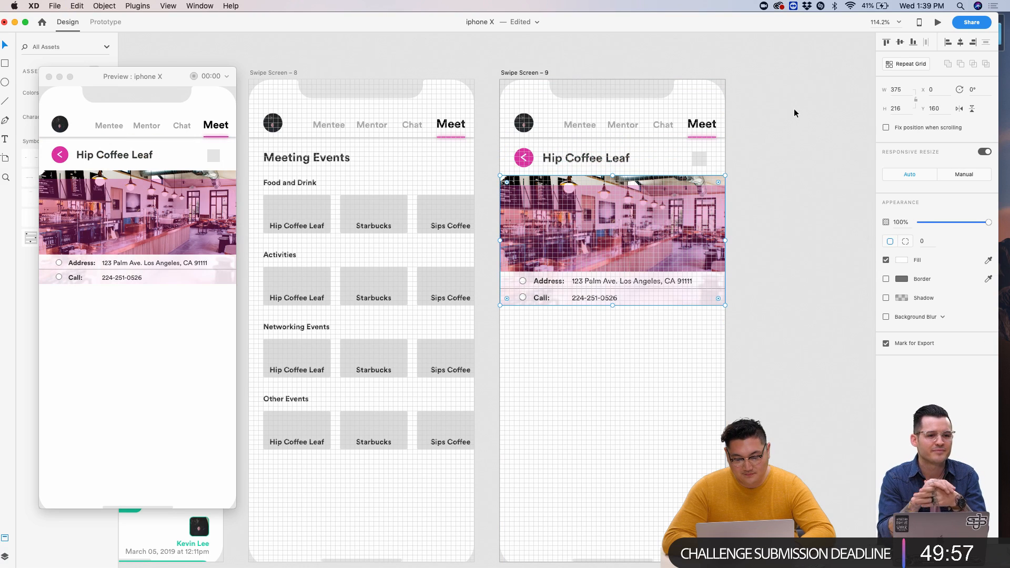
{"action": "left_click", "coordinate": [819, 133]}
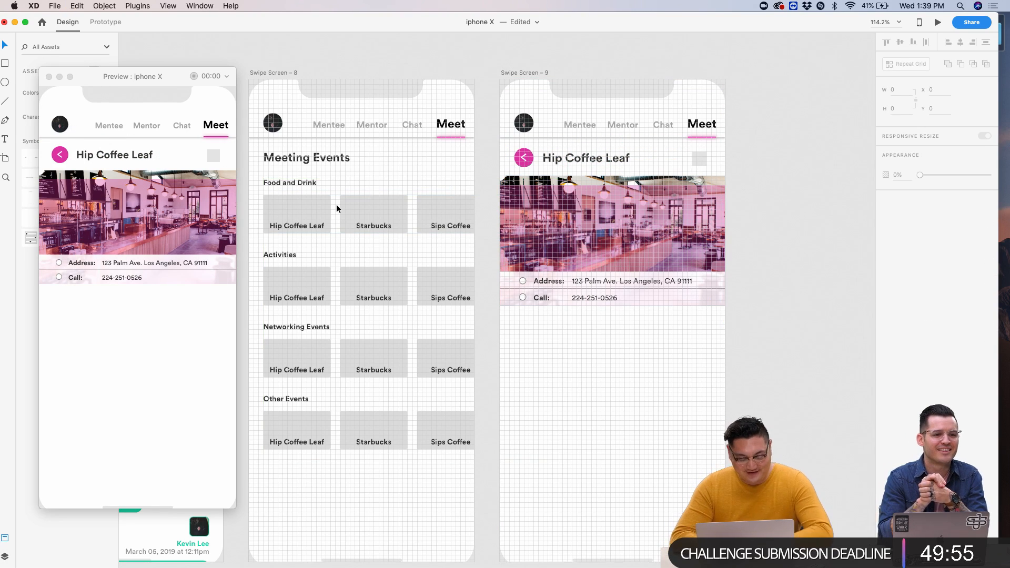
{"action": "key", "text": "super+z"}
- Close the preview and turn the square layout grid back on
{"action": "left_click", "coordinate": [49, 77]}
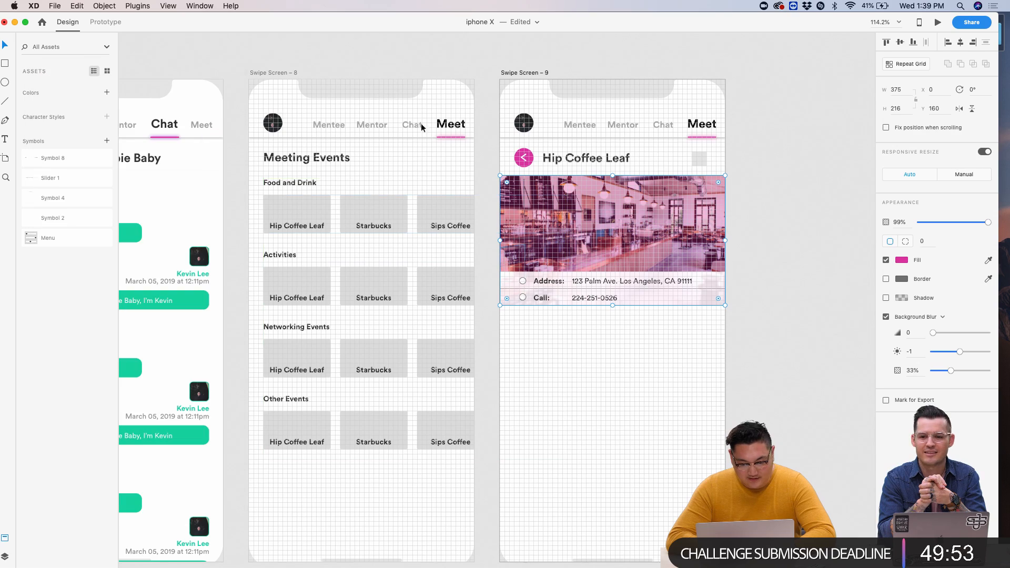
{"action": "left_click", "coordinate": [739, 188]}
{"action": "scroll", "coordinate": [741, 185], "scroll_direction": "up", "scroll_amount": 5}
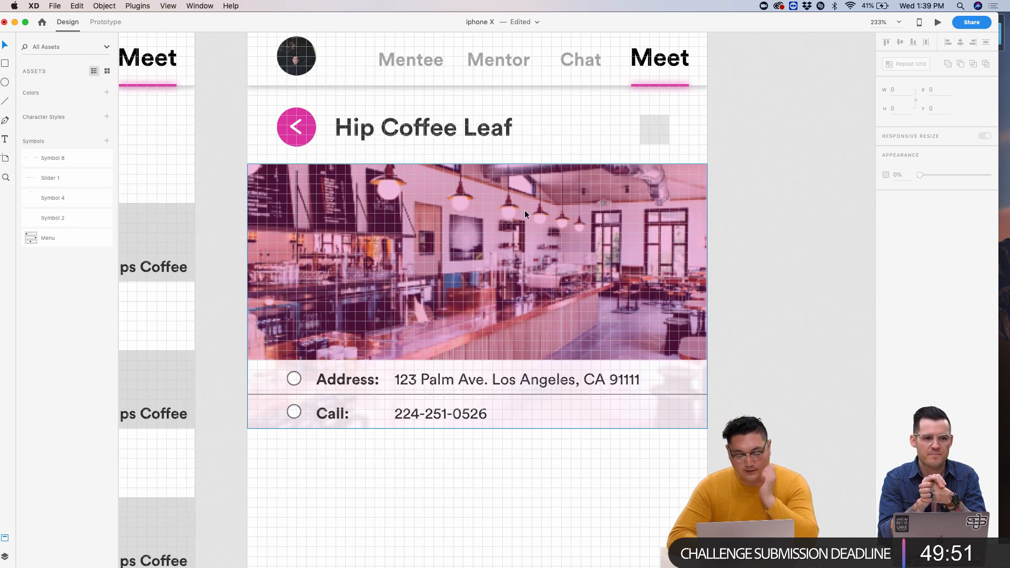
{"action": "scroll", "coordinate": [608, 248], "scroll_direction": "down", "scroll_amount": 1}
{"action": "scroll", "coordinate": [609, 248], "scroll_direction": "down", "scroll_amount": 5}
{"action": "scroll", "coordinate": [608, 247], "scroll_direction": "up", "scroll_amount": 4}
{"action": "scroll", "coordinate": [608, 247], "scroll_direction": "down", "scroll_amount": 5}
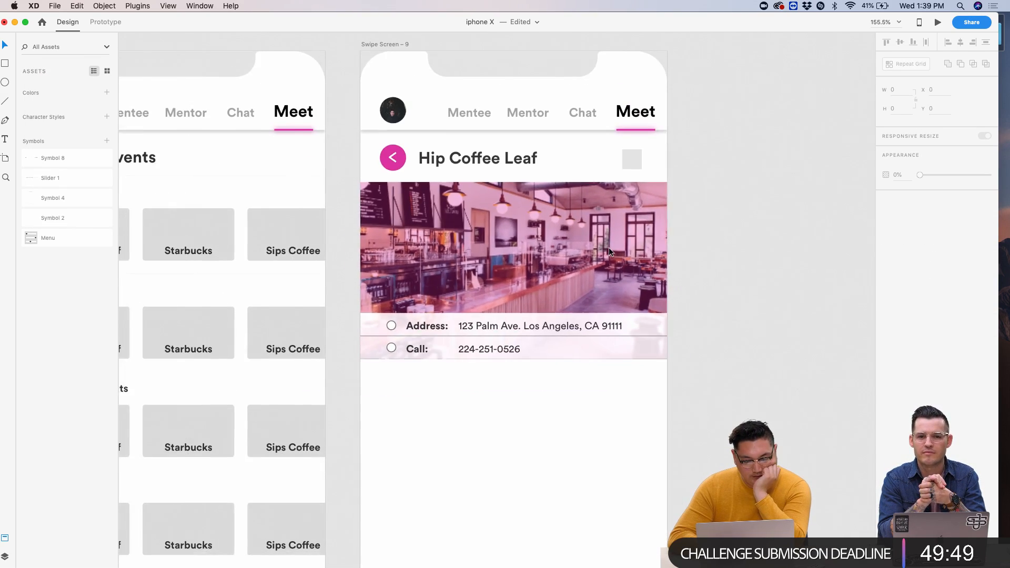
{"action": "key", "text": "super+apostrophe"}
{"action": "scroll", "coordinate": [608, 247], "scroll_direction": "up", "scroll_amount": 3}
{"action": "scroll", "coordinate": [608, 247], "scroll_direction": "down", "scroll_amount": 1}
{"action": "key", "text": "super+apostrophe"}
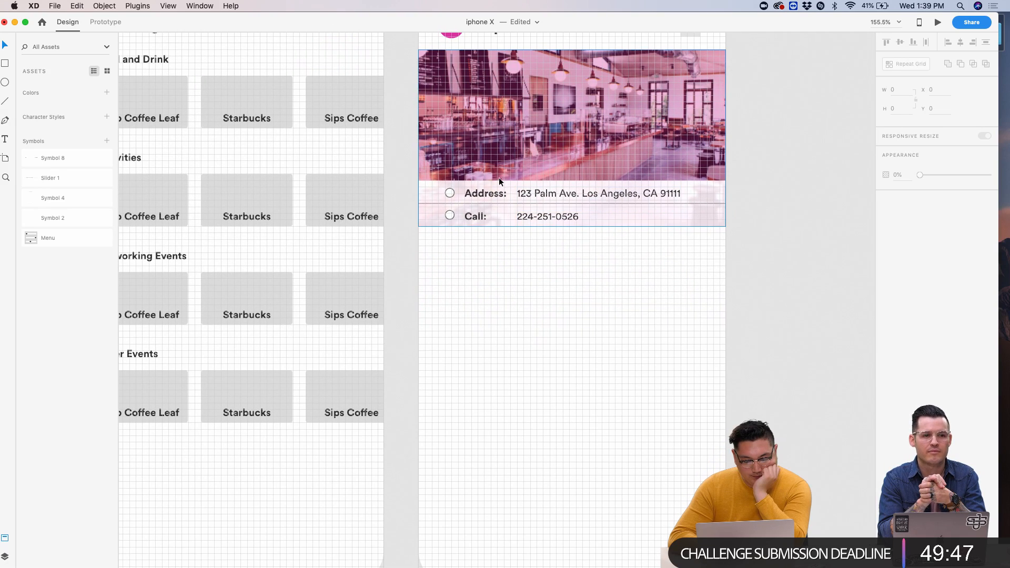
{"action": "scroll", "coordinate": [648, 326], "scroll_direction": "down", "scroll_amount": 3}
{"action": "key", "text": "super+apostrophe"}
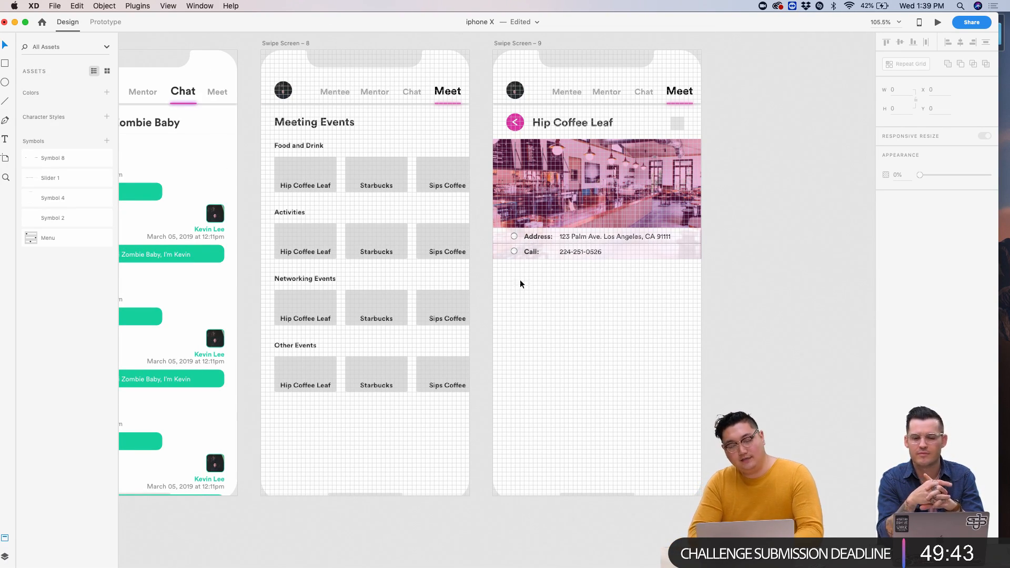
{"action": "scroll", "coordinate": [594, 288], "scroll_direction": "up", "scroll_amount": 5}
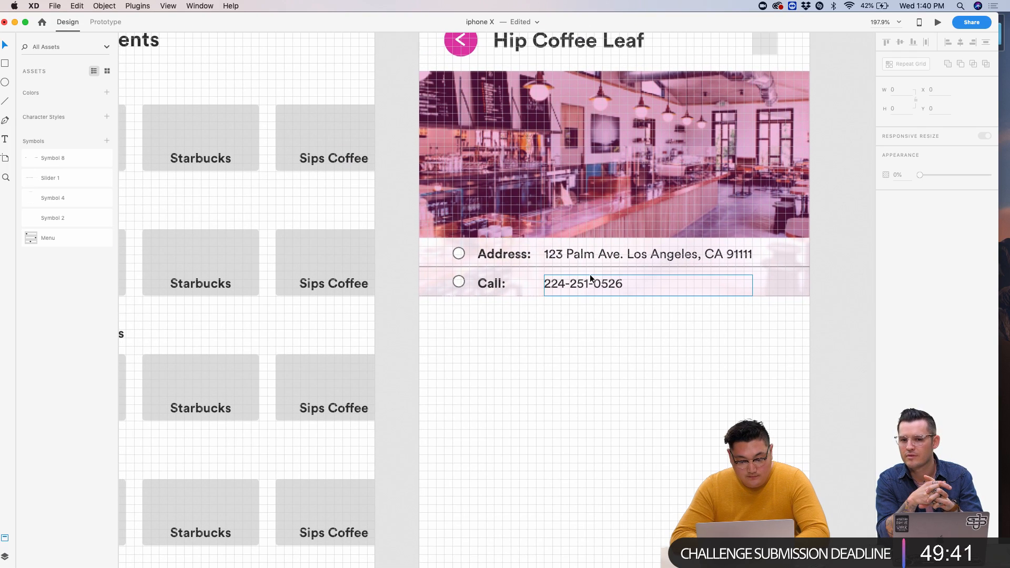
- Alt-drag a copy of the phone number below the card and duplicate the Call-row circle beside it
{"action": "left_click", "coordinate": [588, 286]}
{"action": "left_click_drag", "start_coordinate": [589, 286], "coordinate": [497, 349]}
{"action": "left_click", "coordinate": [461, 282]}
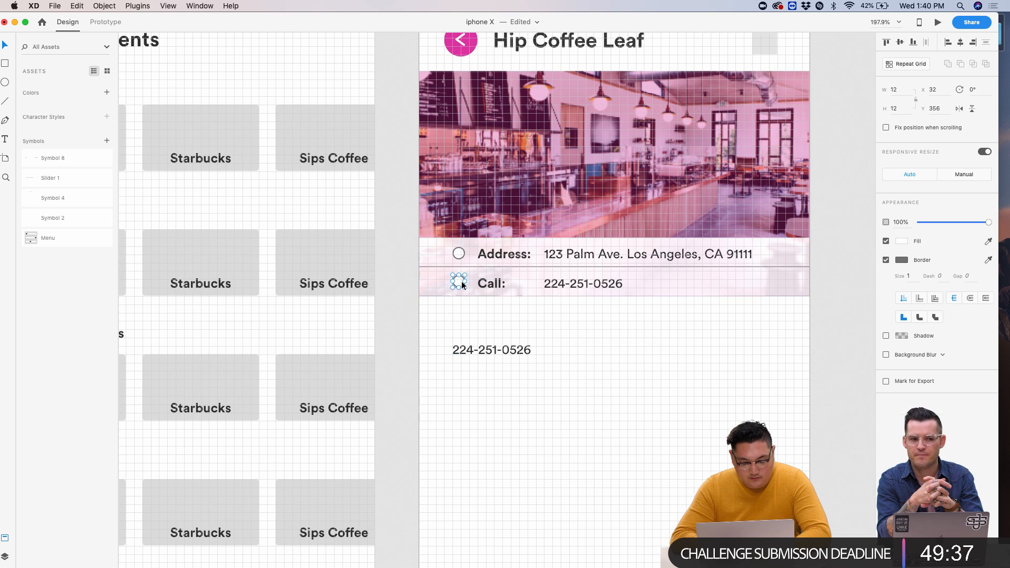
{"action": "key", "text": "super+d"}
{"action": "key", "text": "shift+Down"}
{"action": "key", "text": "shift+Down"}
{"action": "key", "text": "shift+Down"}
{"action": "key", "text": "shift+Down"}
{"action": "key", "text": "shift+Down"}
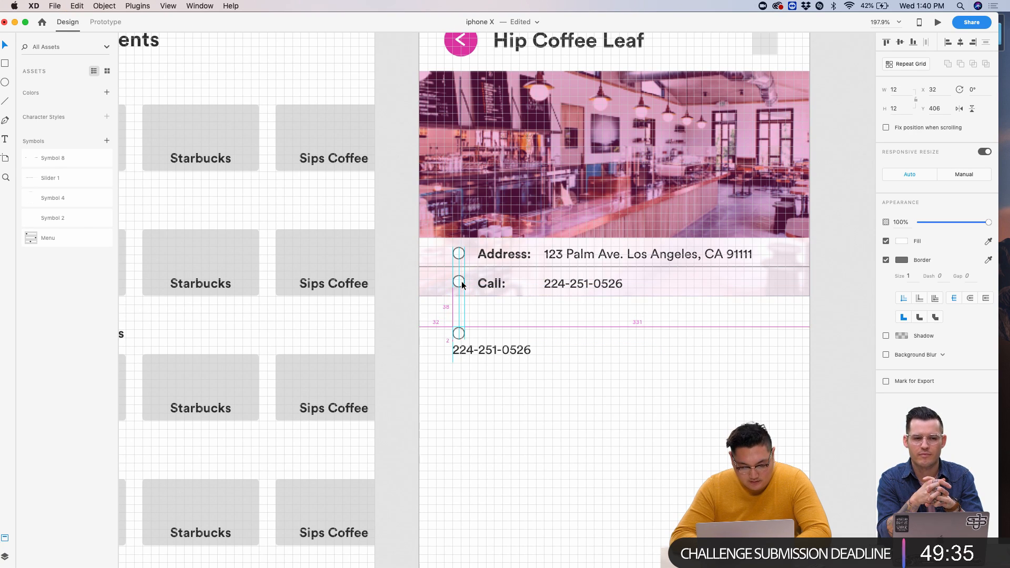
- Duplicate the outline circle four times into a row of five spaced circles
{"action": "key", "text": "super+d"}
{"action": "key", "text": "shift+Right"}
{"action": "key", "text": "shift+Right"}
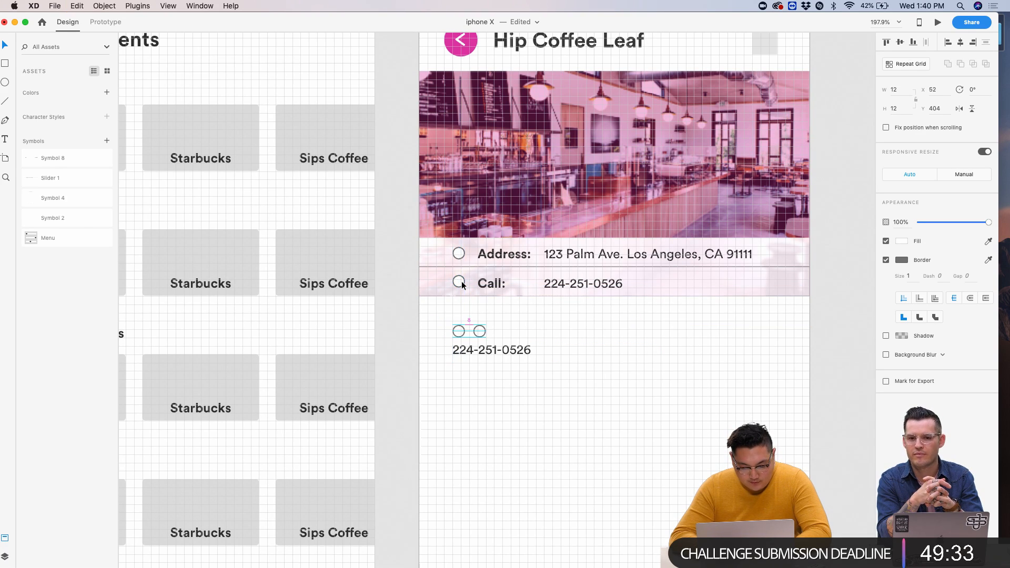
{"action": "key", "text": "super+d"}
{"action": "key", "text": "shift+Right"}
{"action": "key", "text": "shift+Right"}
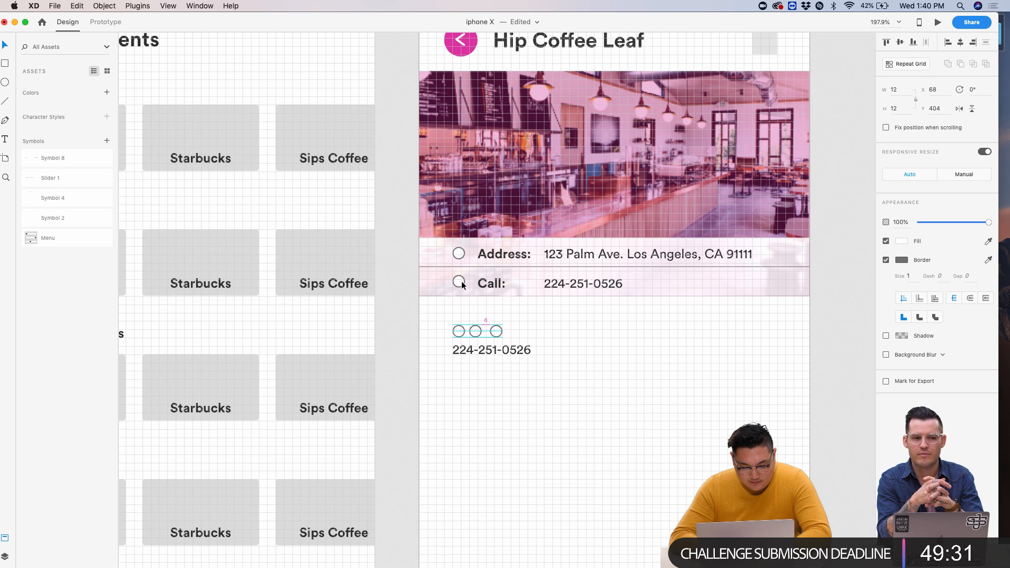
{"action": "key", "text": "Left"}
{"action": "key", "text": "Left"}
{"action": "key", "text": "Left"}
{"action": "key", "text": "Left"}
{"action": "key", "text": "Left"}
{"action": "key", "text": "super+d"}
{"action": "key", "text": "shift+Right"}
{"action": "key", "text": "shift+Right"}
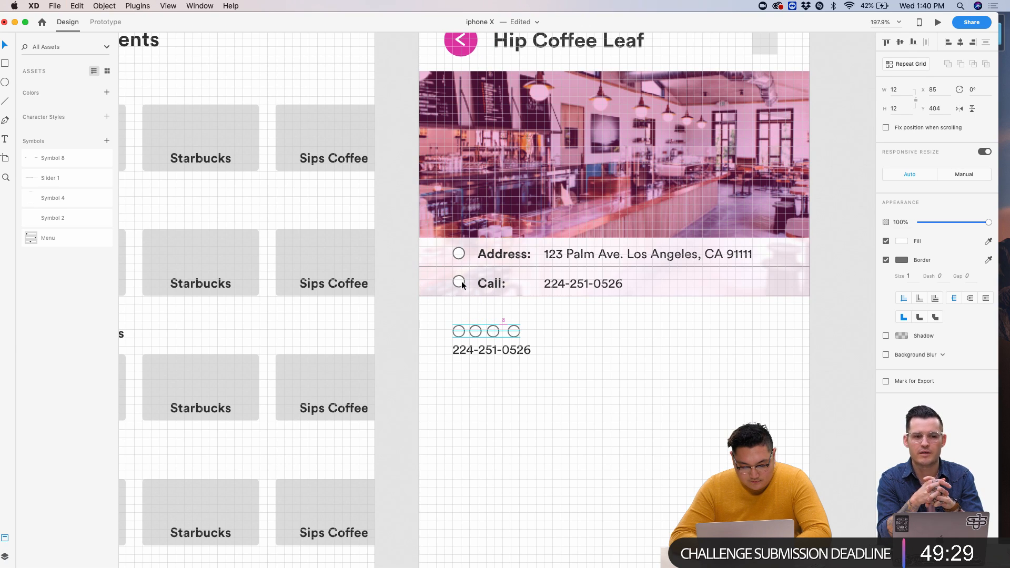
{"action": "key", "text": "Left"}
{"action": "key", "text": "Left"}
{"action": "key", "text": "Left"}
{"action": "key", "text": "Left"}
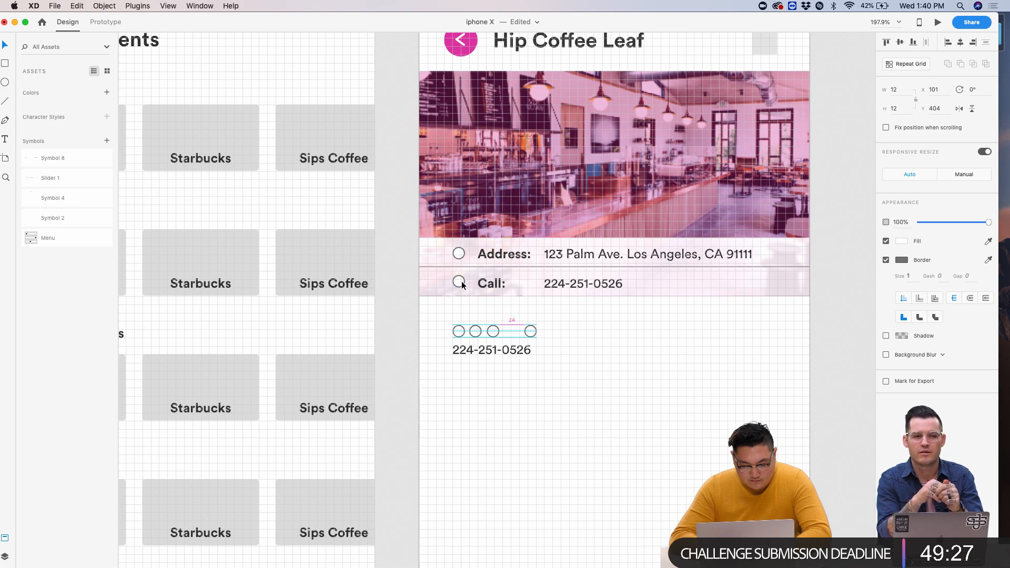
{"action": "key", "text": "super+d"}
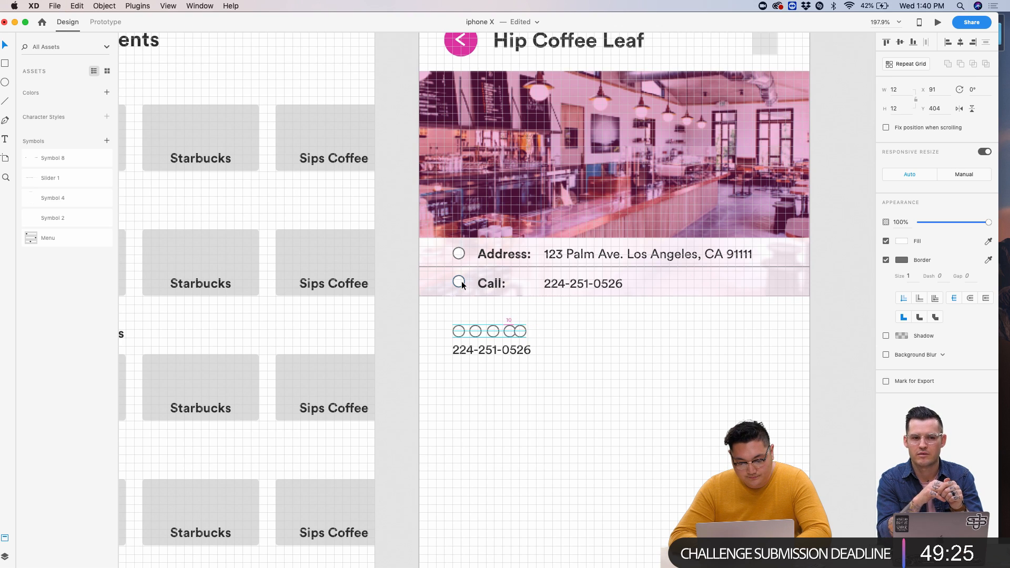
{"action": "key", "text": "shift+Right"}
{"action": "key", "text": "shift+Right"}
{"action": "key", "text": "Left"}
{"action": "key", "text": "Left"}
{"action": "key", "text": "Left"}
{"action": "key", "text": "Left"}
- Replace the copied phone number text with a bold 'Ratings' heading
{"action": "left_click", "coordinate": [577, 368]}
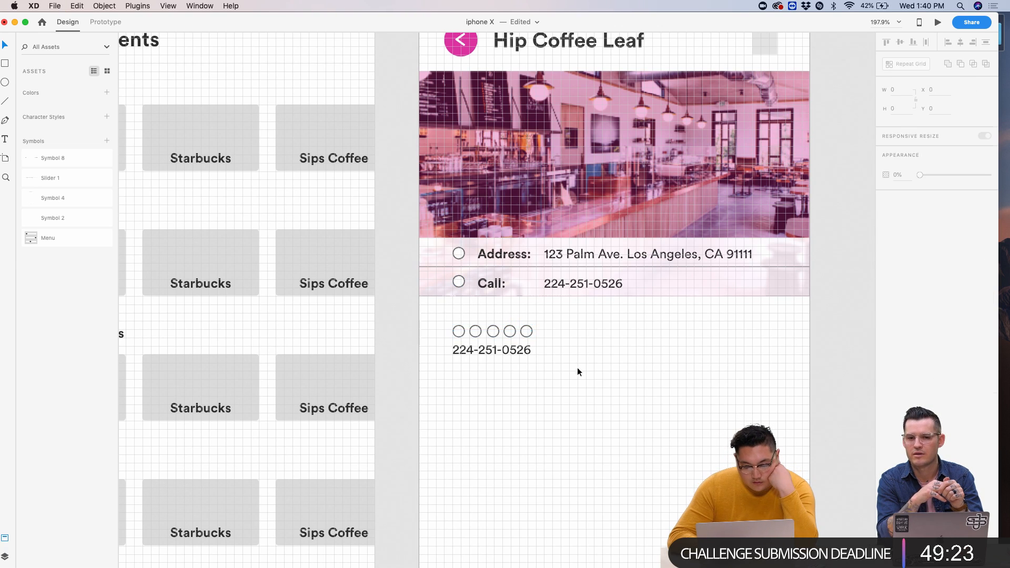
{"action": "left_click", "coordinate": [516, 356]}
{"action": "double_click", "coordinate": [518, 356]}
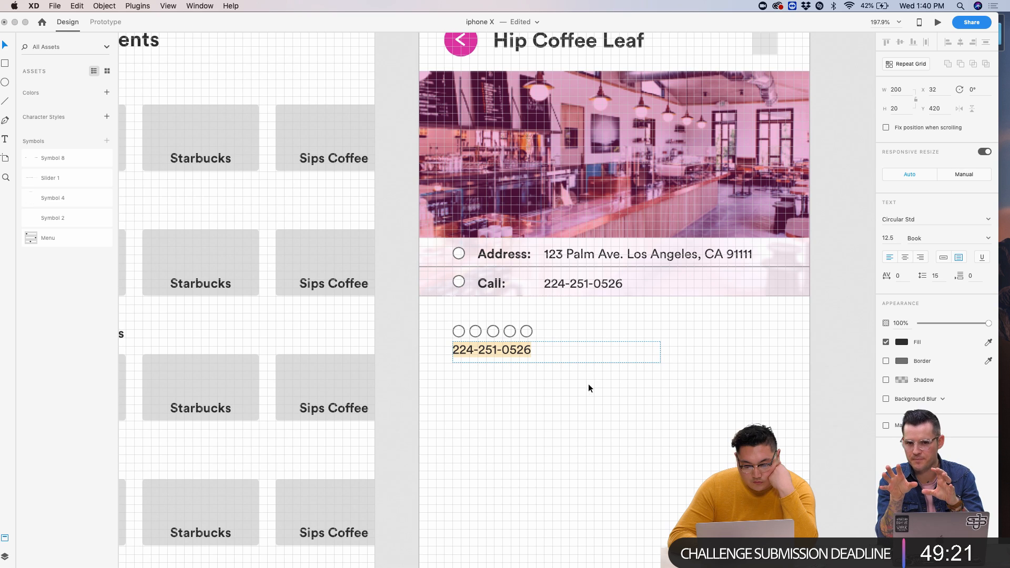
{"action": "key", "text": "Escape"}
{"action": "key", "text": "Return"}
{"action": "type", "text": "R"}
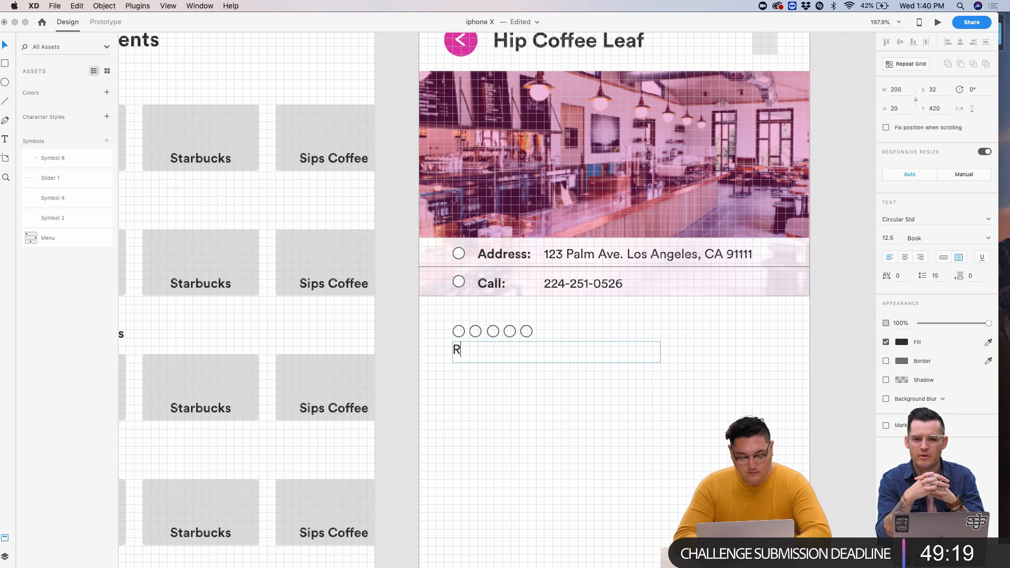
{"action": "type", "text": "atings"}
{"action": "key", "text": "super+a"}
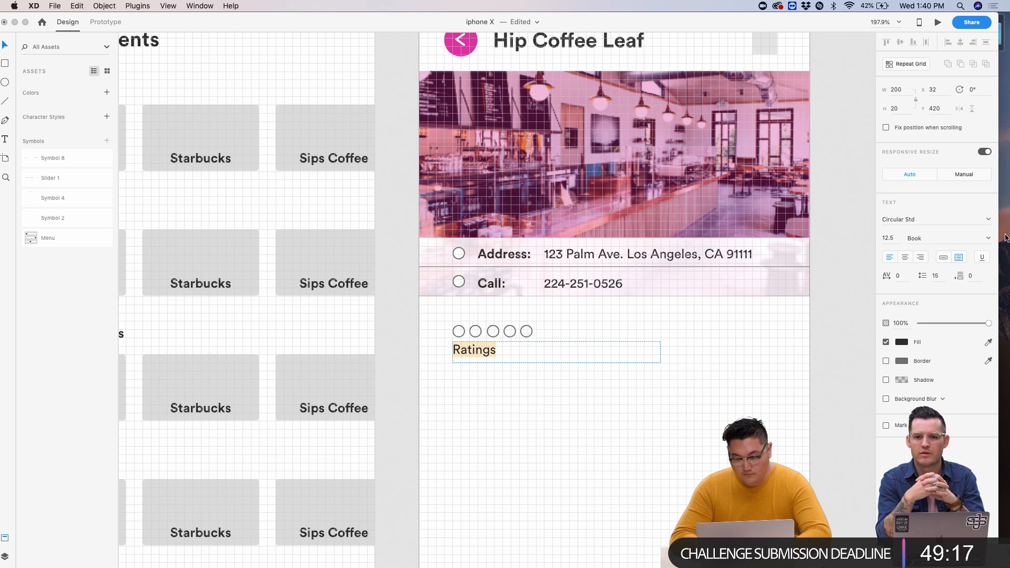
{"action": "left_click", "coordinate": [989, 239]}
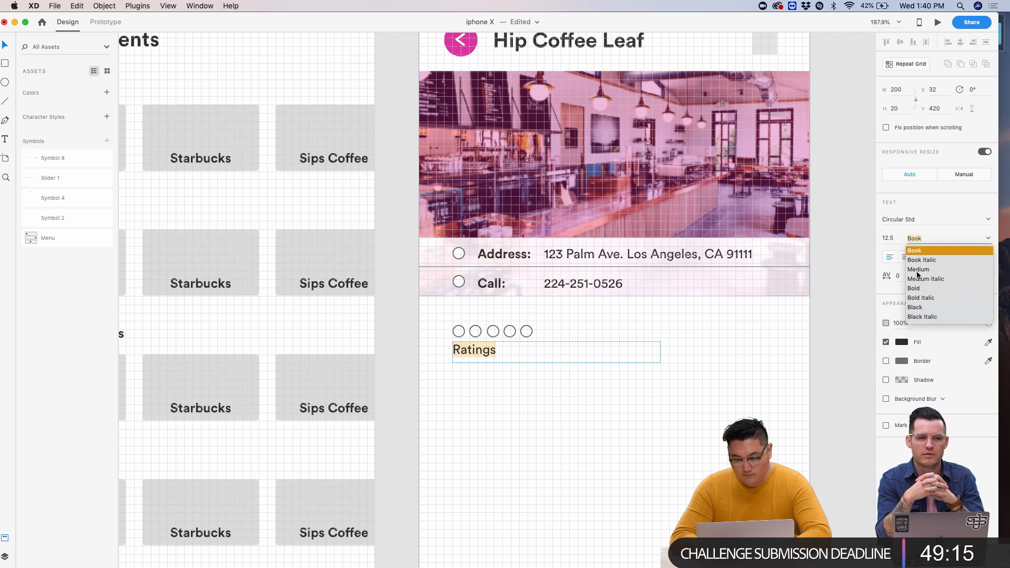
{"action": "left_click", "coordinate": [916, 288]}
{"action": "key", "text": "Escape"}
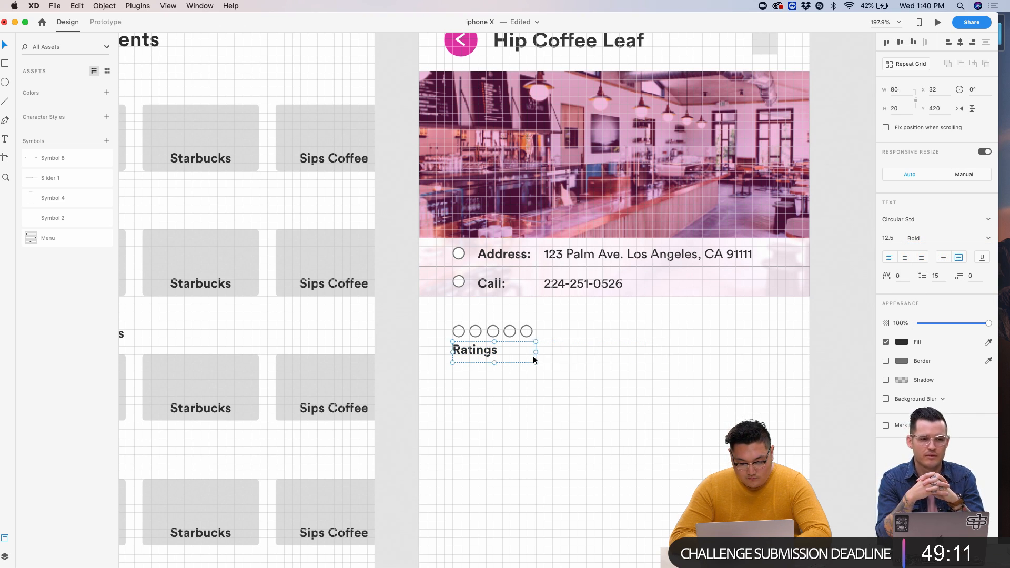
{"action": "left_click_drag", "start_coordinate": [450, 321], "coordinate": [523, 332]}
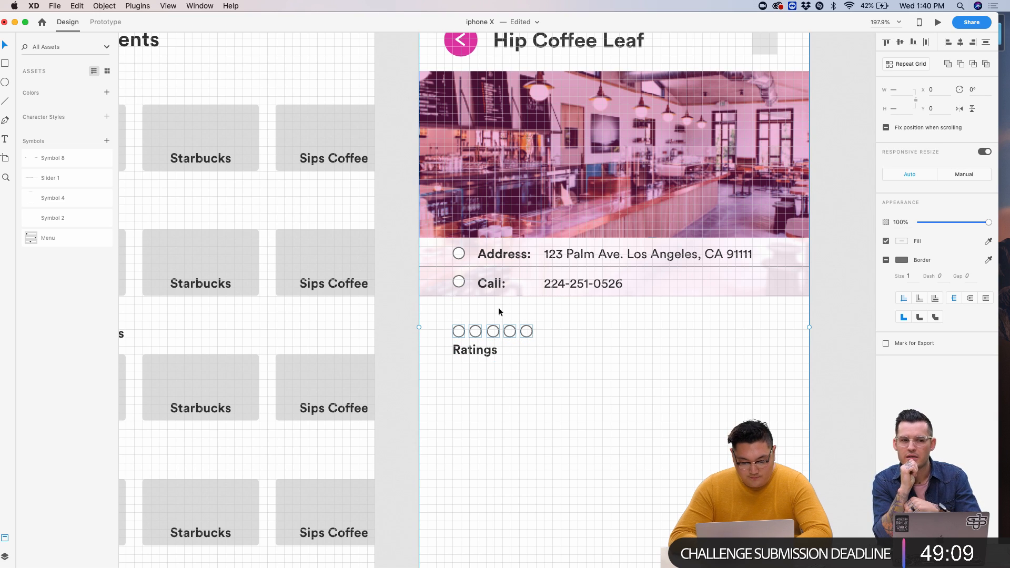
{"action": "scroll", "coordinate": [497, 307], "scroll_direction": "up", "scroll_amount": 5}
- Lock Group 18 in the Layers panel so it can't be selected
{"action": "left_click", "coordinate": [579, 70]}
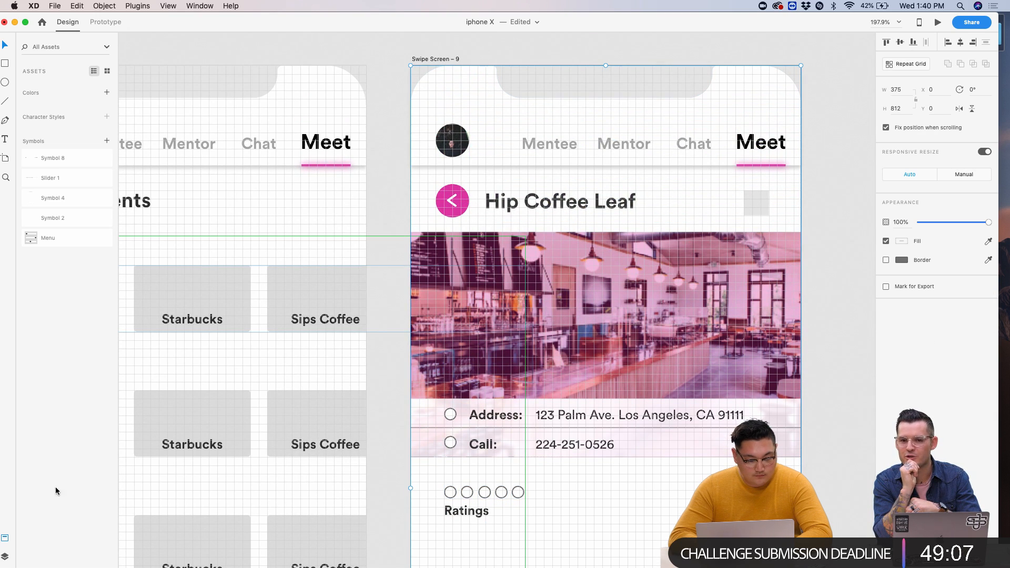
{"action": "left_click", "coordinate": [5, 556]}
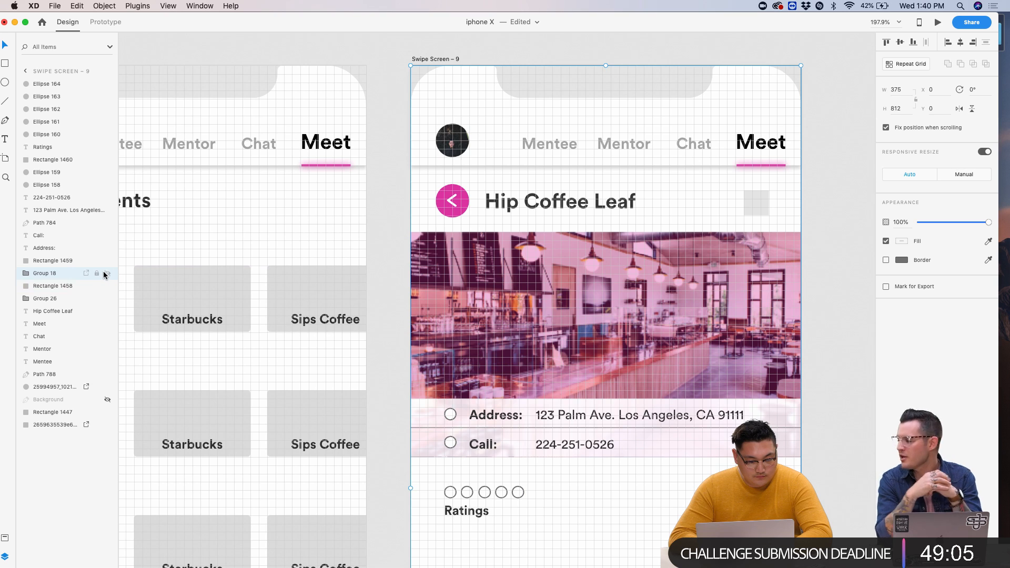
{"action": "left_click", "coordinate": [97, 273]}
{"action": "scroll", "coordinate": [475, 324], "scroll_direction": "down", "scroll_amount": 6}
- Group the five circles and position the group just below the Ratings heading
{"action": "left_click", "coordinate": [472, 309]}
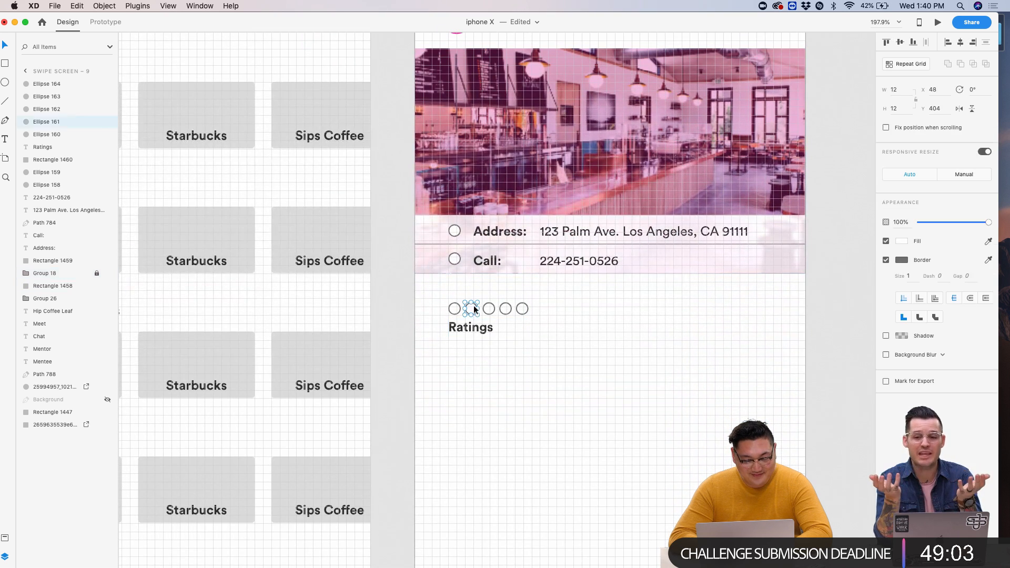
{"action": "left_click_drag", "start_coordinate": [473, 305], "coordinate": [543, 313]}
{"action": "key", "text": "cmd+g"}
{"action": "key", "text": "shift+Down"}
{"action": "key", "text": "shift+Down"}
{"action": "key", "text": "shift+Down"}
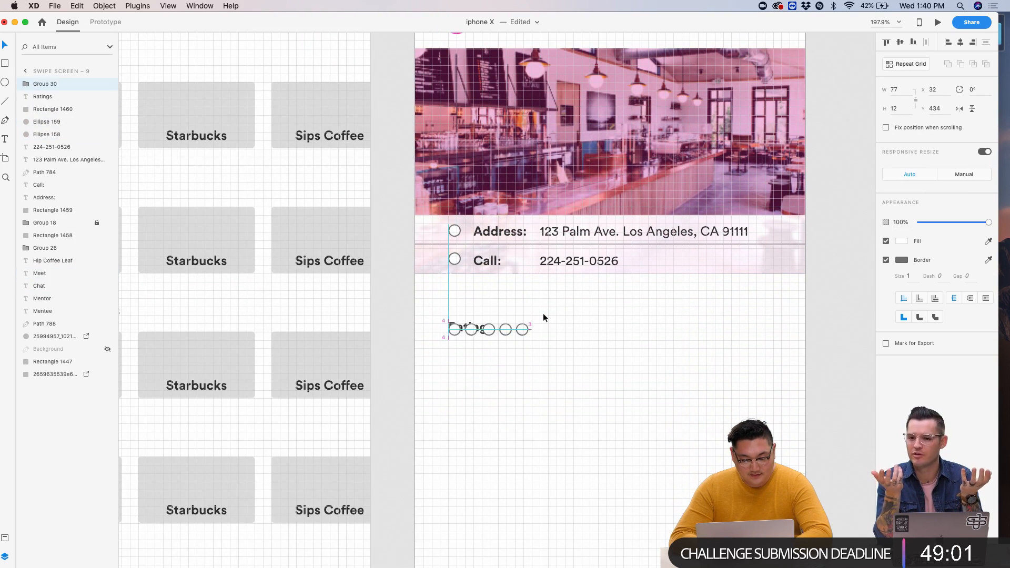
{"action": "key", "text": "shift+Down"}
{"action": "key", "text": "shift+Down"}
{"action": "left_click", "coordinate": [478, 326]}
{"action": "key", "text": "Up"}
{"action": "key", "text": "Up"}
{"action": "key", "text": "Up"}
{"action": "key", "text": "Up"}
{"action": "key", "text": "Up"}
{"action": "key", "text": "Up"}
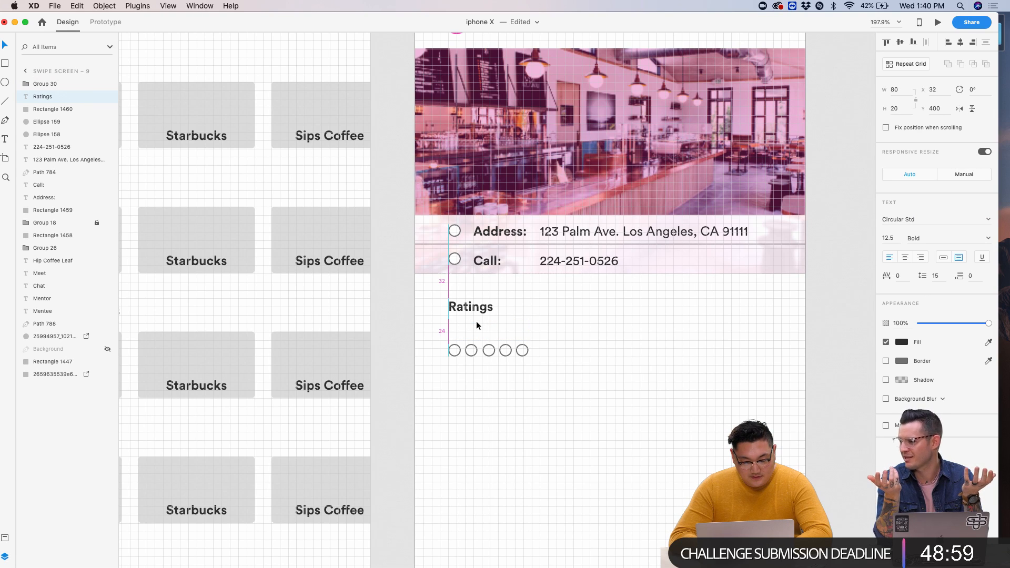
{"action": "left_click_drag", "start_coordinate": [545, 383], "coordinate": [449, 350]}
{"action": "key", "text": "shift+Up"}
{"action": "key", "text": "Up"}
{"action": "key", "text": "Up"}
{"action": "key", "text": "Up"}
{"action": "key", "text": "Up"}
{"action": "key", "text": "Up"}
{"action": "key", "text": "Up"}
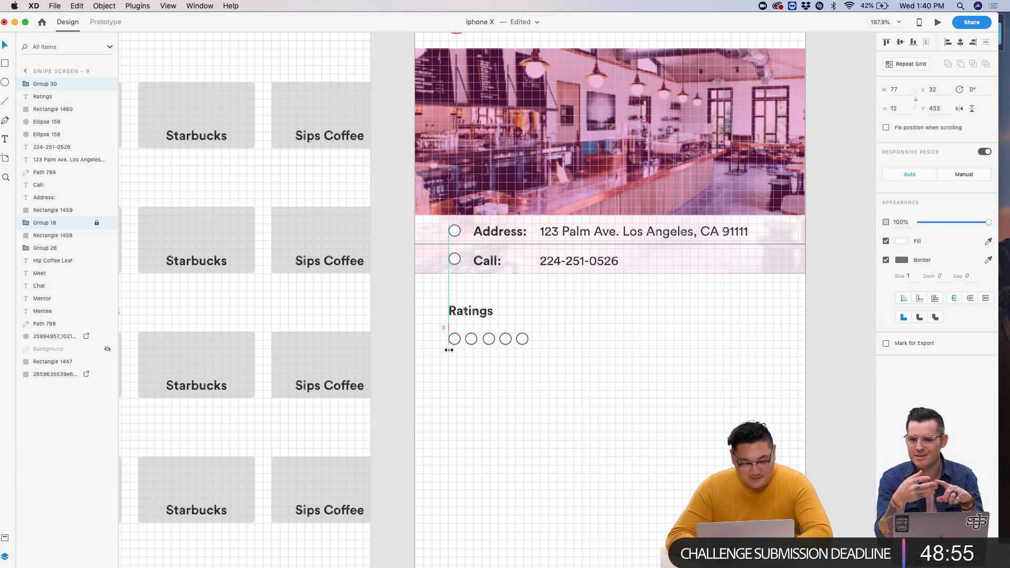
{"action": "scroll", "coordinate": [621, 245], "scroll_direction": "up", "scroll_amount": 2}
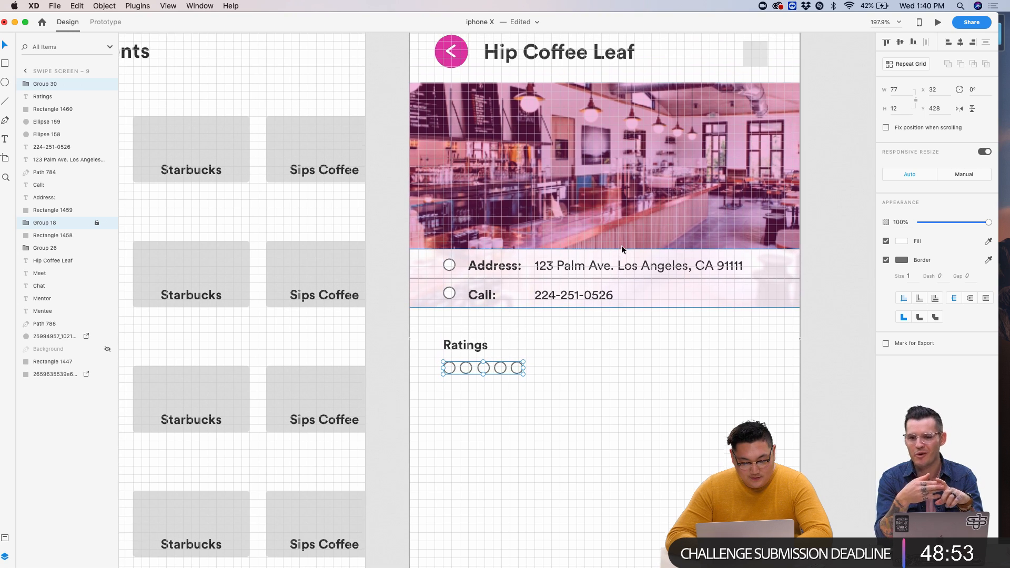
- Copy the address text below the circles and enlarge its box to 313×60
{"action": "left_click", "coordinate": [593, 270]}
{"action": "key", "text": "super+c"}
{"action": "key", "text": "super+v"}
{"action": "left_click_drag", "start_coordinate": [592, 269], "coordinate": [501, 389]}
{"action": "left_click", "coordinate": [544, 403]}
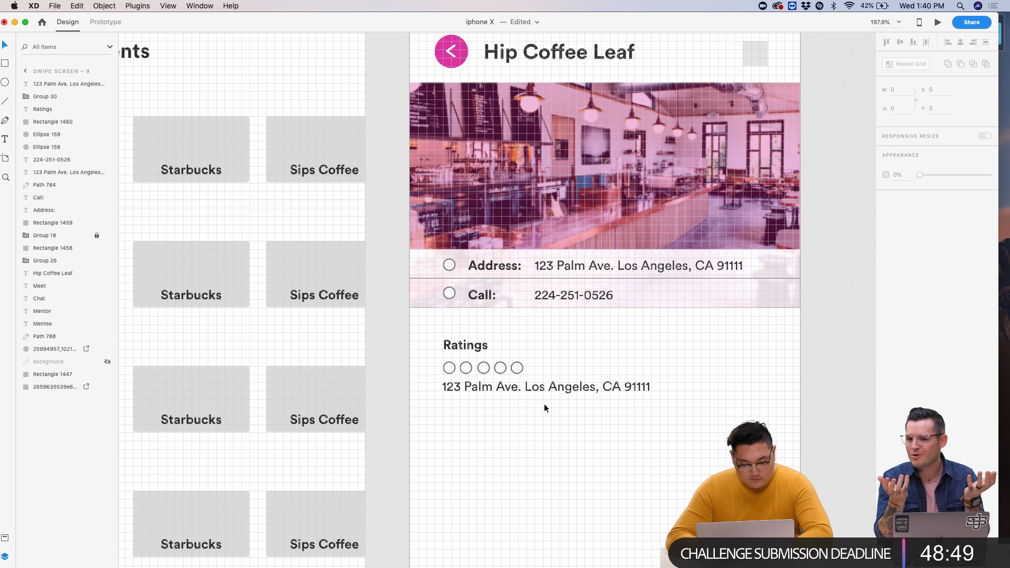
{"action": "left_click", "coordinate": [627, 387]}
{"action": "scroll", "coordinate": [627, 386], "scroll_direction": "down", "scroll_amount": 5}
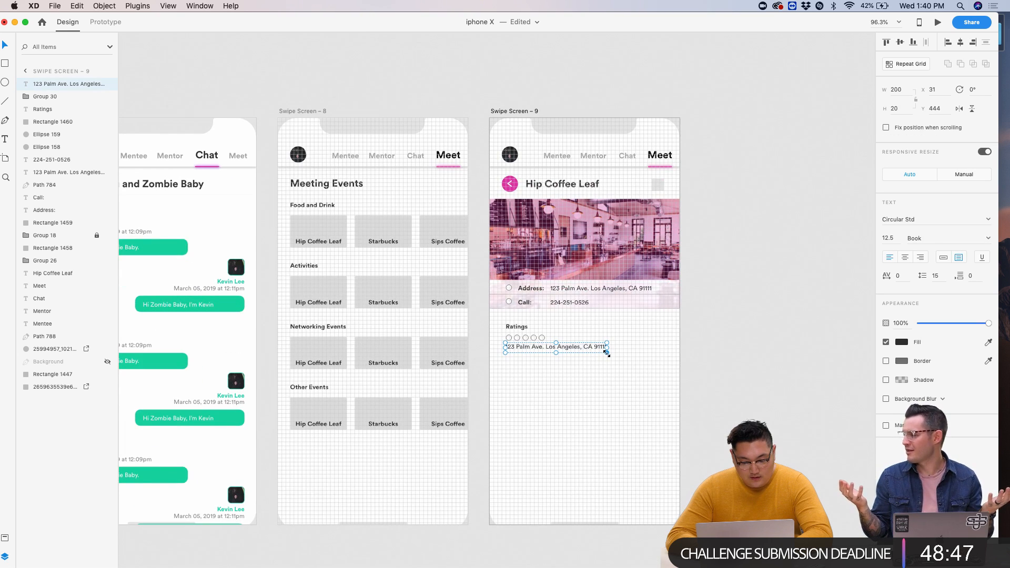
{"action": "left_click_drag", "start_coordinate": [607, 353], "coordinate": [665, 372]}
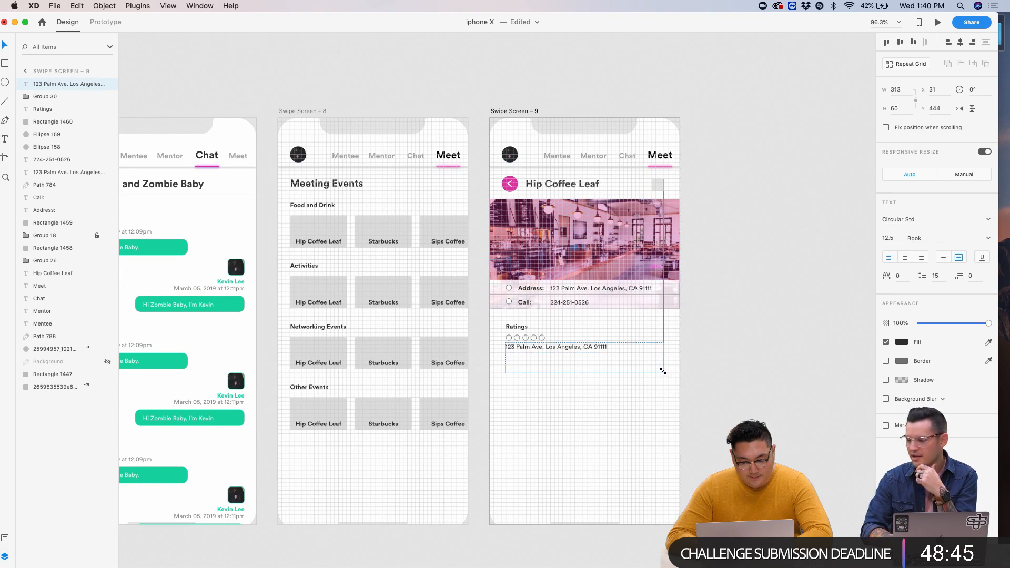
{"action": "scroll", "coordinate": [663, 371], "scroll_direction": "up", "scroll_amount": 5}
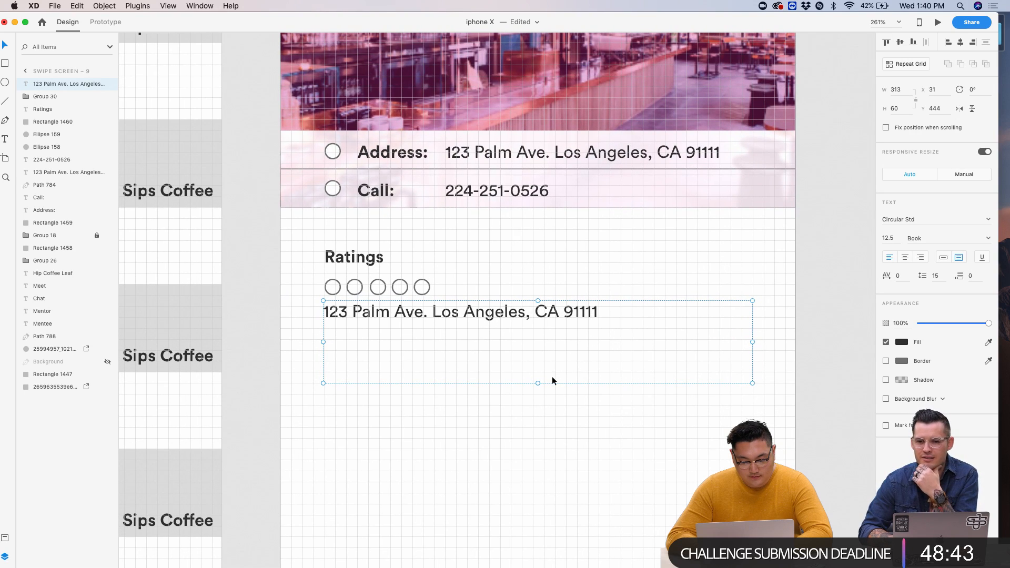
- Move the five circles and the address copy down together, widening the gap under Ratings
{"action": "left_click", "coordinate": [491, 315]}
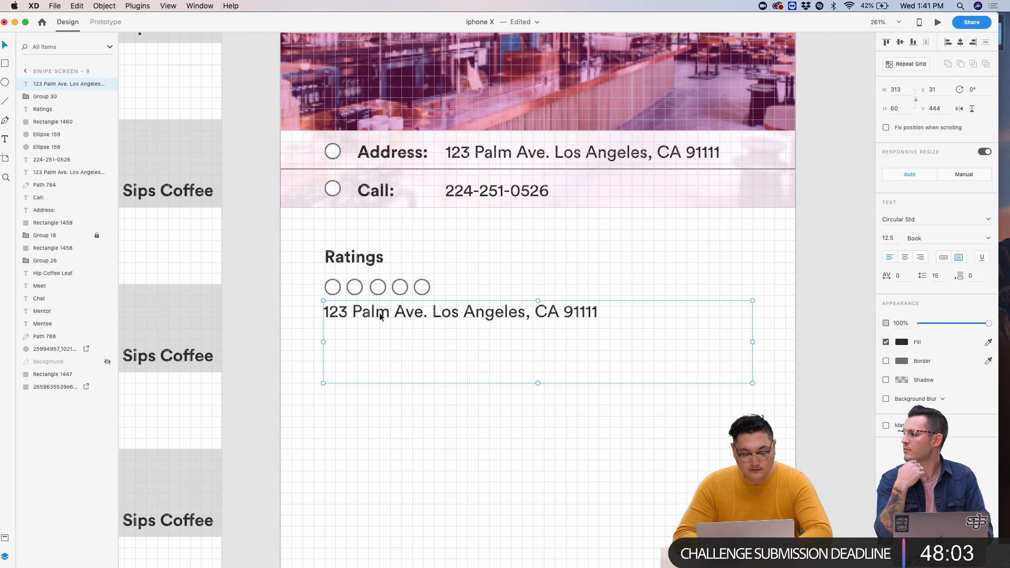
{"action": "left_click_drag", "start_coordinate": [308, 282], "coordinate": [485, 329]}
{"action": "key", "text": "Down"}
{"action": "key", "text": "Down"}
{"action": "key", "text": "Down"}
{"action": "key", "text": "Down"}
{"action": "key", "text": "Down"}
{"action": "key", "text": "Down"}
{"action": "key", "text": "Down"}
{"action": "key", "text": "Down"}
{"action": "key", "text": "Down"}
{"action": "key", "text": "Down"}
{"action": "key", "text": "Down"}
{"action": "key", "text": "Down"}
{"action": "key", "text": "Down"}
{"action": "key", "text": "Down"}
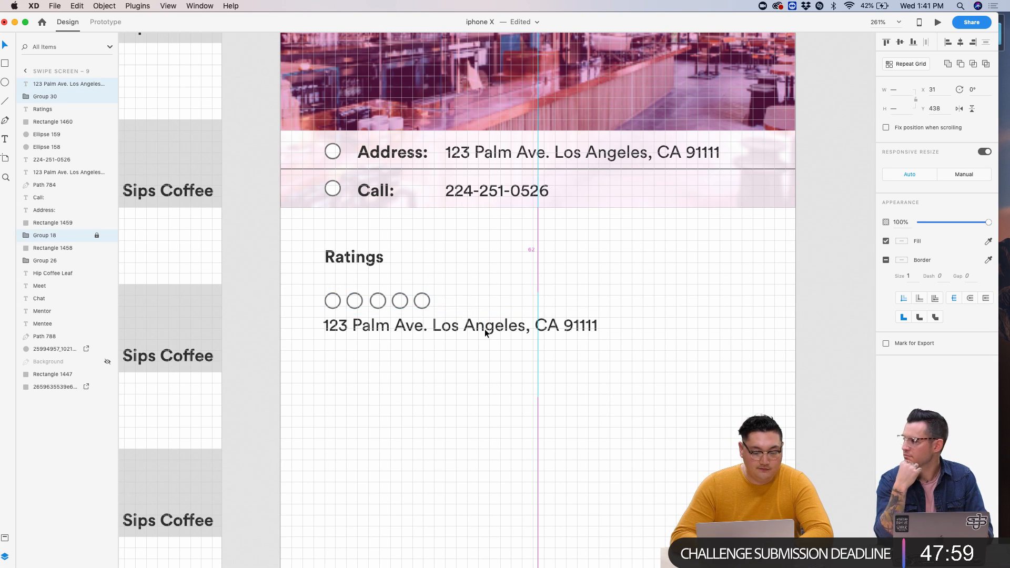
{"action": "key", "text": "Down"}
{"action": "key", "text": "Down"}
{"action": "key", "text": "Down"}
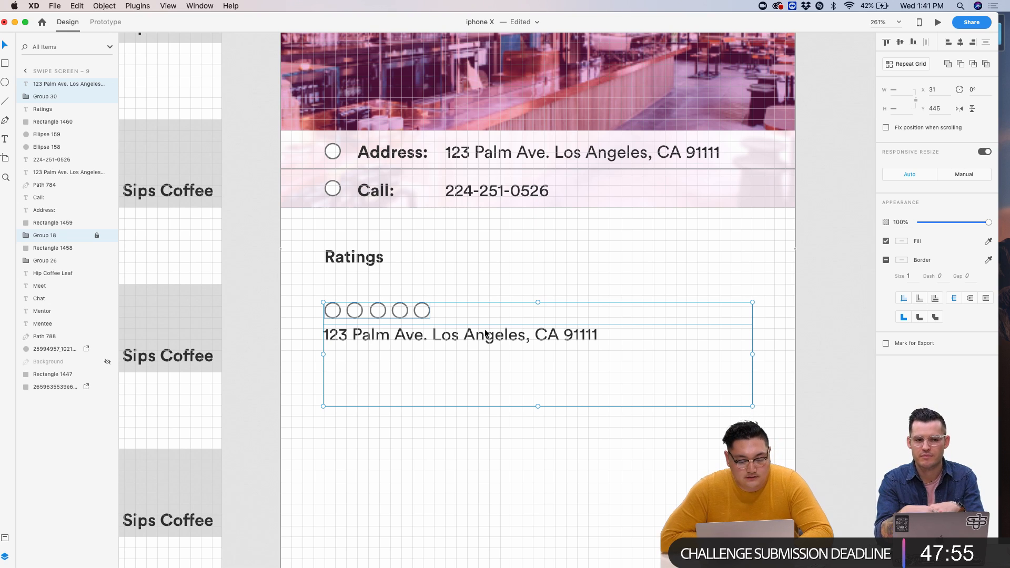
{"action": "left_click", "coordinate": [473, 410]}
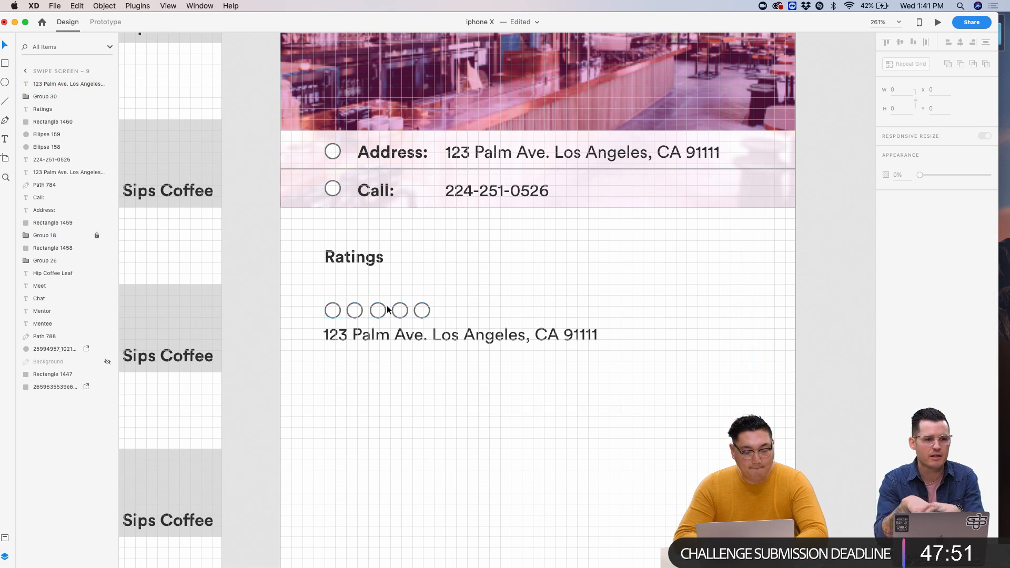
{"action": "scroll", "coordinate": [380, 301], "scroll_direction": "up", "scroll_amount": 1}
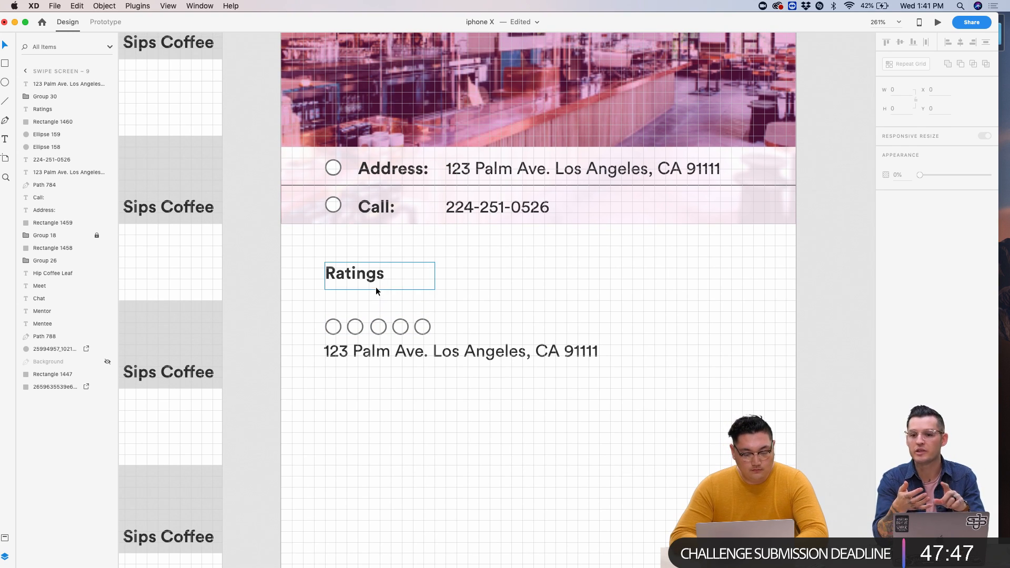
{"action": "double_click", "coordinate": [403, 349]}
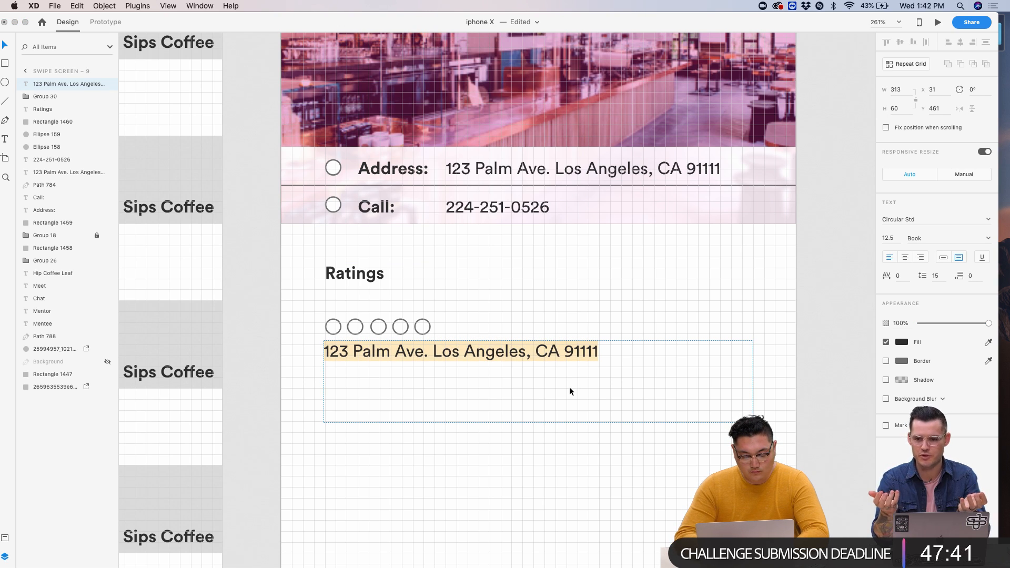
{"action": "type", "text": "John"}
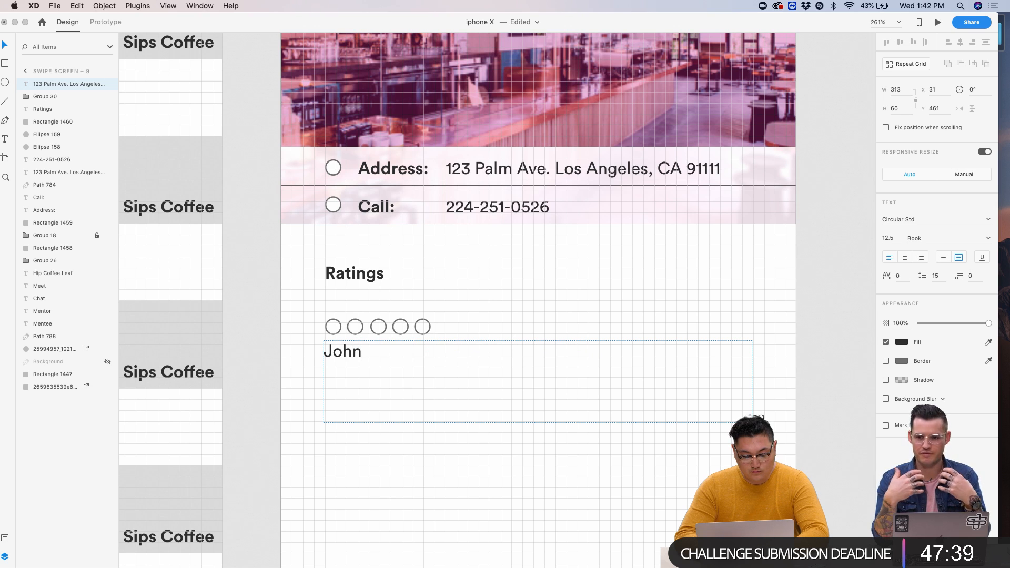
{"action": "type", "text": " W. Met"}
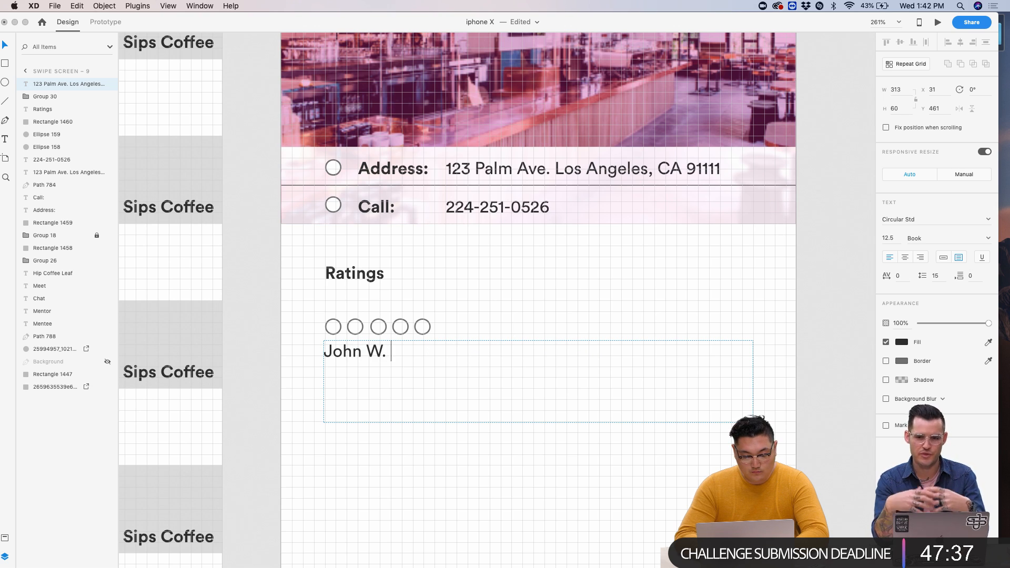
{"action": "key", "text": "BackSpace"}
{"action": "key", "text": "BackSpace"}
{"action": "key", "text": "BackSpace"}
{"action": "key", "text": "BackSpace"}
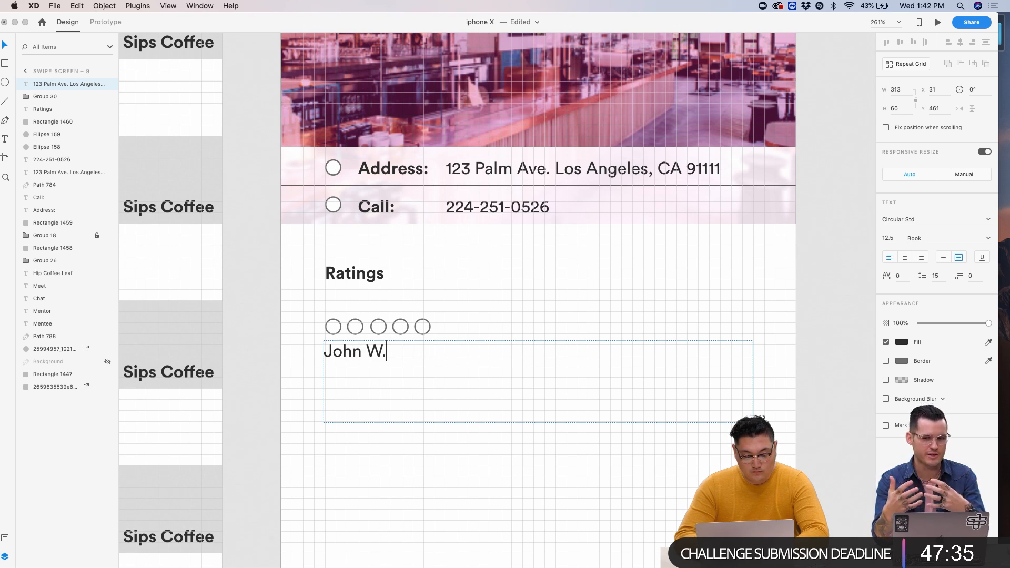
{"action": "type", "text": "And"}
{"action": "key", "text": "BackSpace"}
{"action": "key", "text": "BackSpace"}
{"action": "key", "text": "BackSpace"}
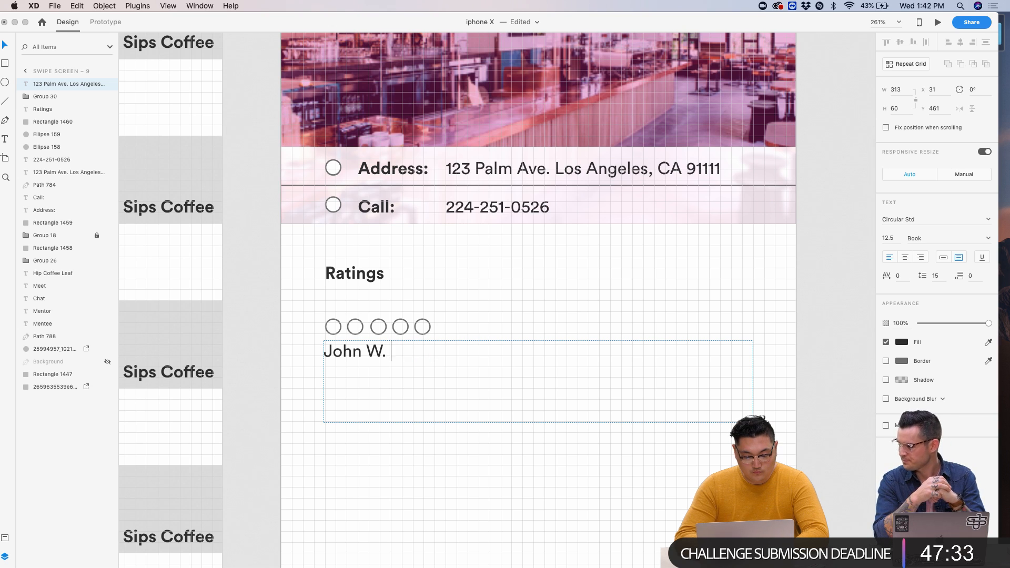
{"action": "type", "text": "and Candice S"}
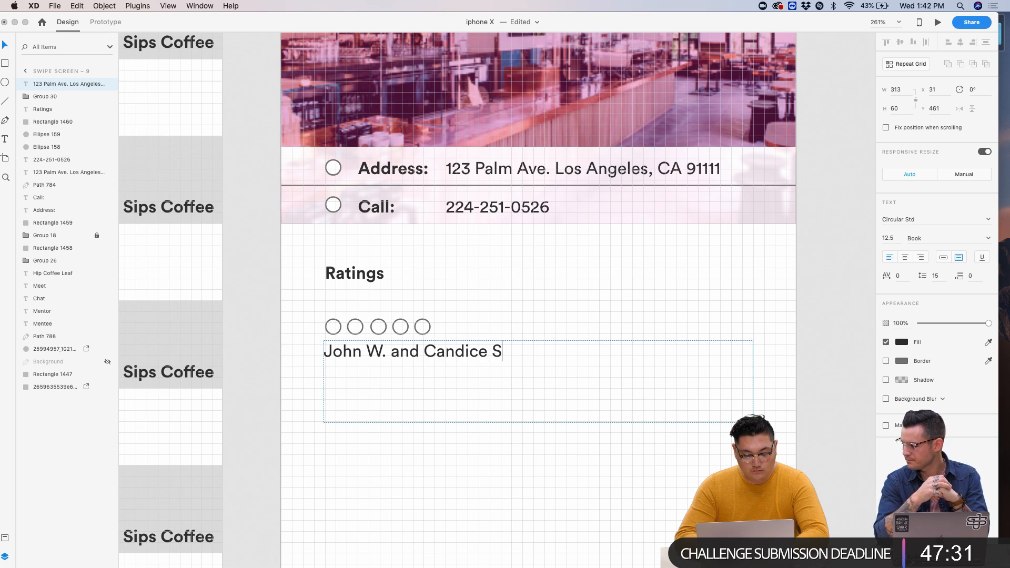
{"action": "type", "text": "."}
{"action": "left_click_drag", "start_coordinate": [388, 351], "coordinate": [260, 341]}
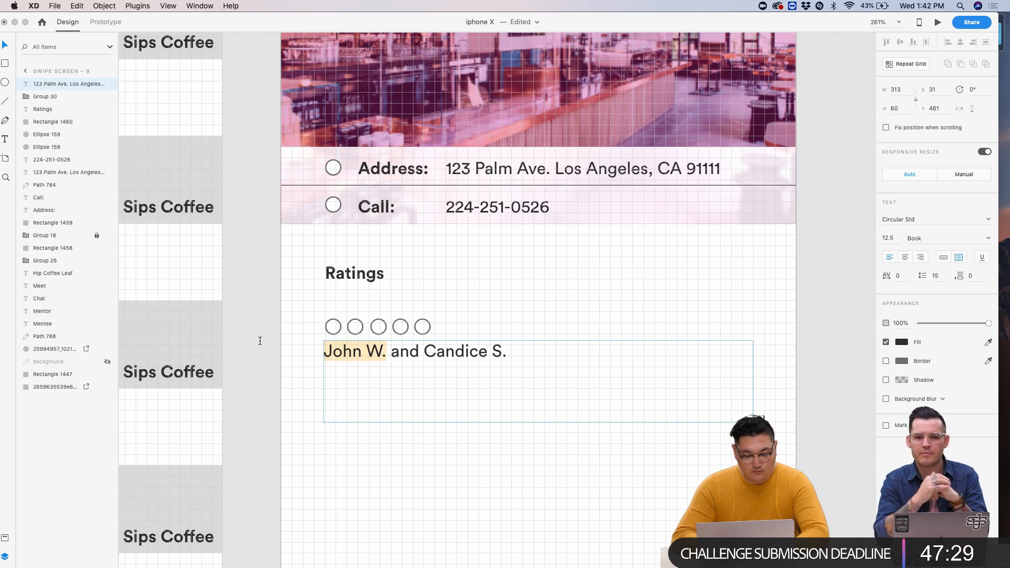
{"action": "left_click", "coordinate": [902, 342]}
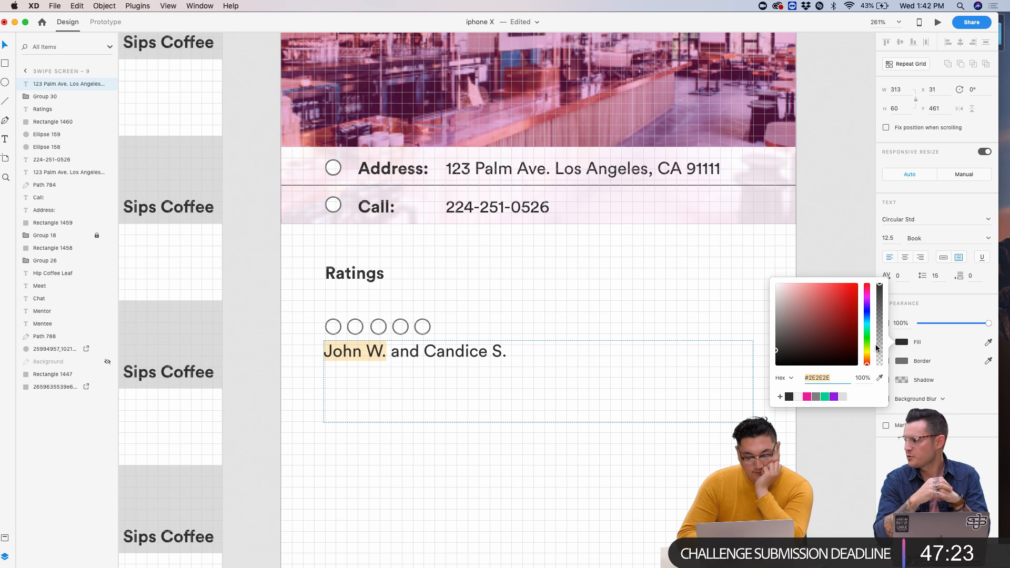
{"action": "left_click", "coordinate": [806, 397]}
{"action": "left_click", "coordinate": [431, 351]}
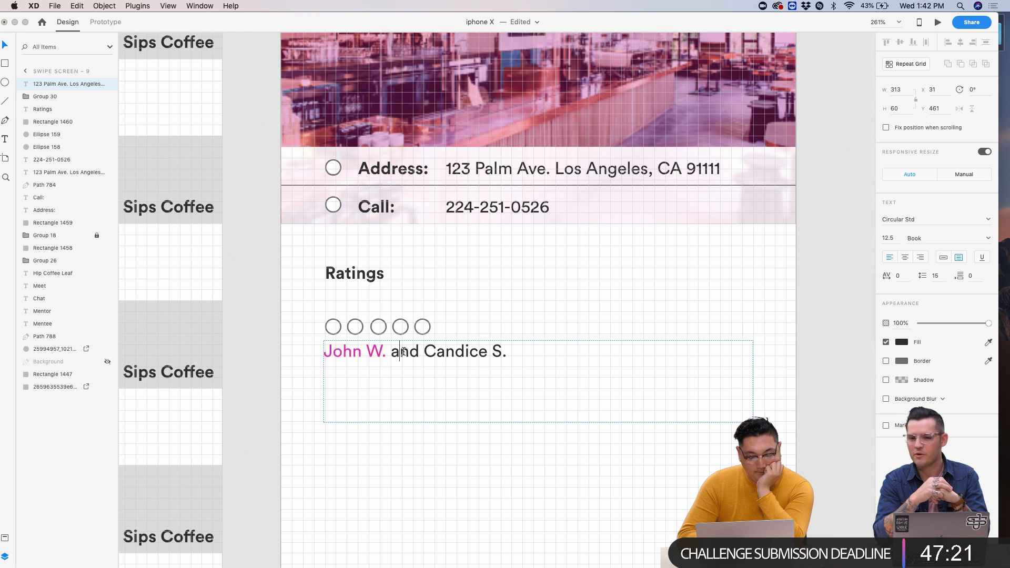
{"action": "left_click_drag", "start_coordinate": [430, 352], "coordinate": [584, 349]}
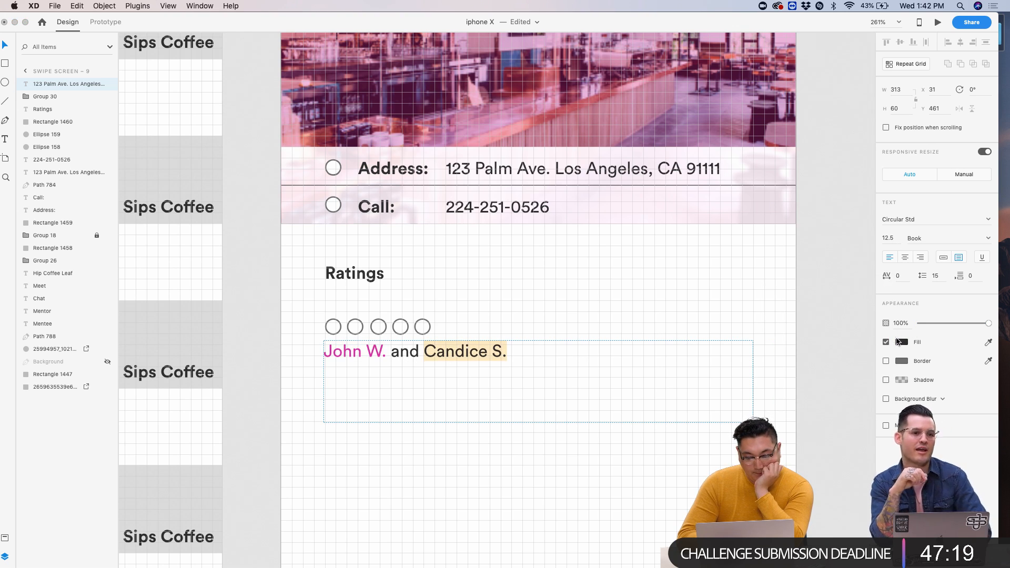
{"action": "left_click", "coordinate": [899, 343]}
{"action": "left_click", "coordinate": [824, 398]}
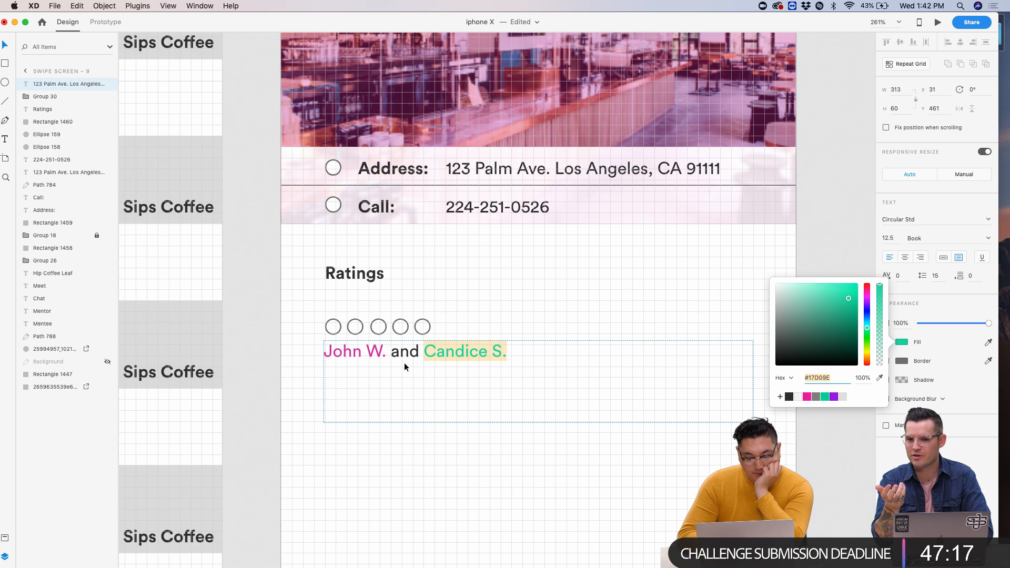
{"action": "key", "text": "Escape"}
{"action": "double_click", "coordinate": [398, 351]}
{"action": "left_click", "coordinate": [389, 352]}
{"action": "left_click_drag", "start_coordinate": [390, 351], "coordinate": [323, 351]}
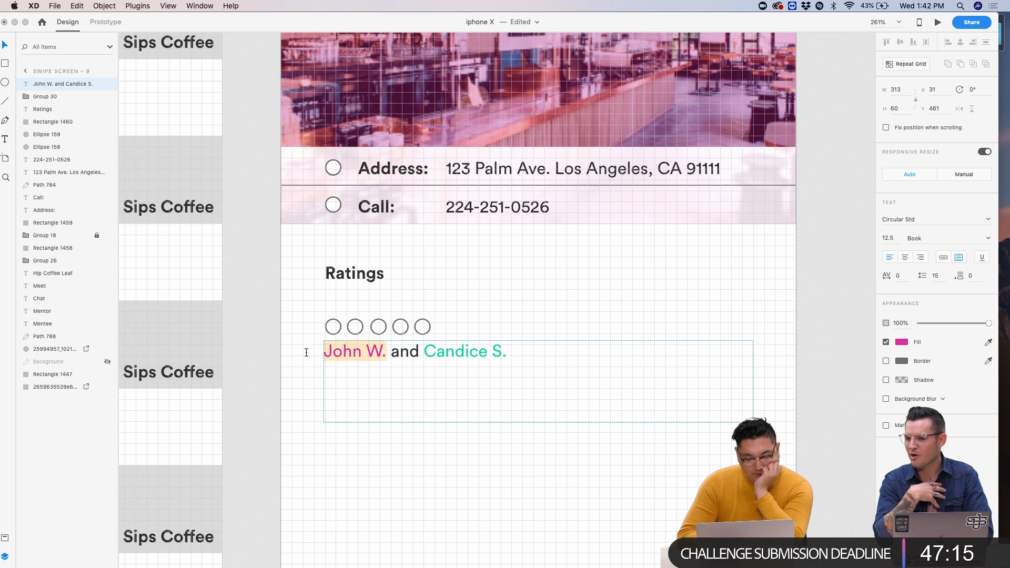
{"action": "left_click", "coordinate": [901, 342]}
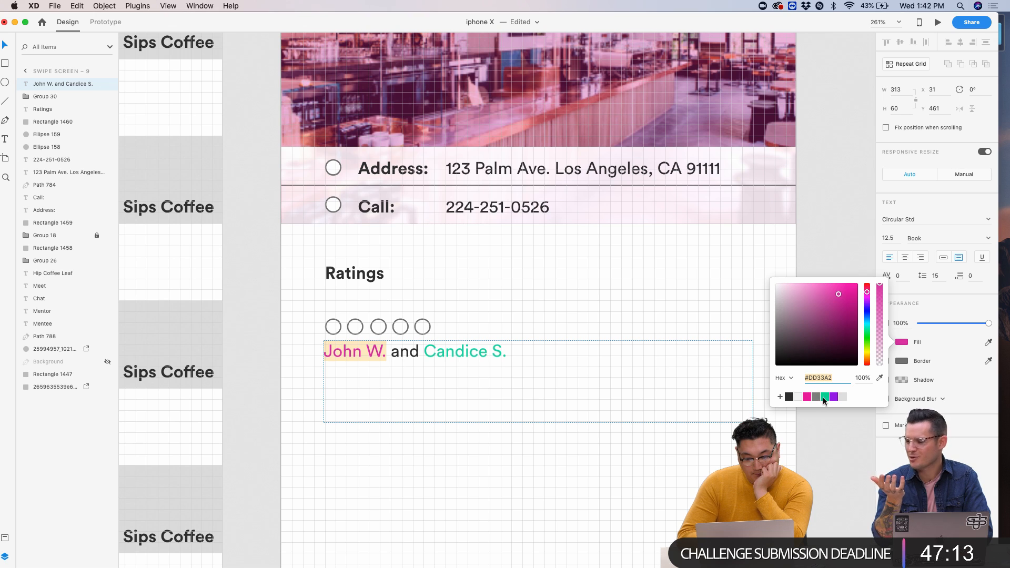
{"action": "left_click", "coordinate": [836, 398]}
{"action": "key", "text": "Escape"}
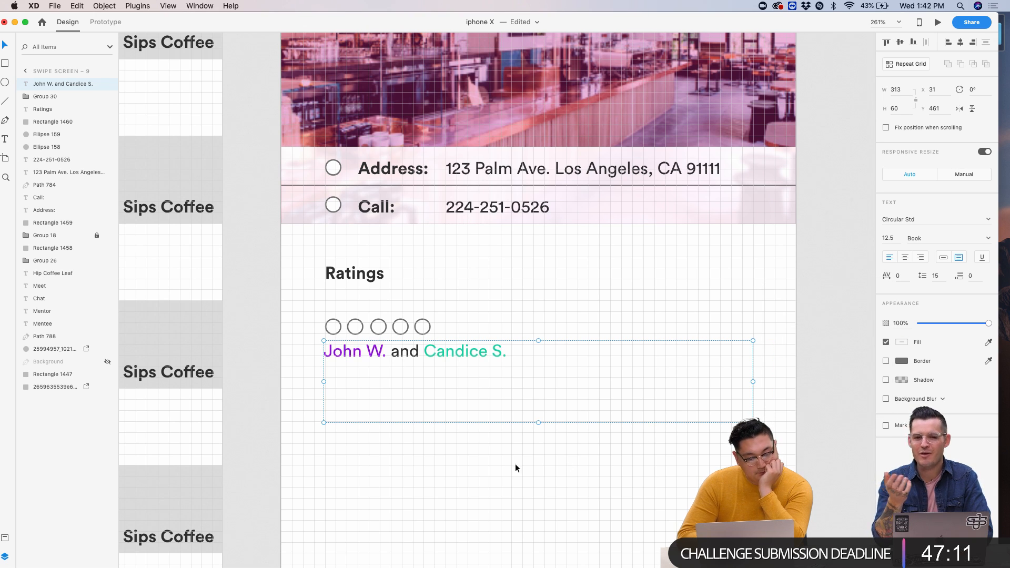
- Shrink the names text box to one line and duplicate it just below
{"action": "scroll", "coordinate": [512, 463], "scroll_direction": "down", "scroll_amount": 1}
{"action": "left_click_drag", "start_coordinate": [539, 424], "coordinate": [540, 369]}
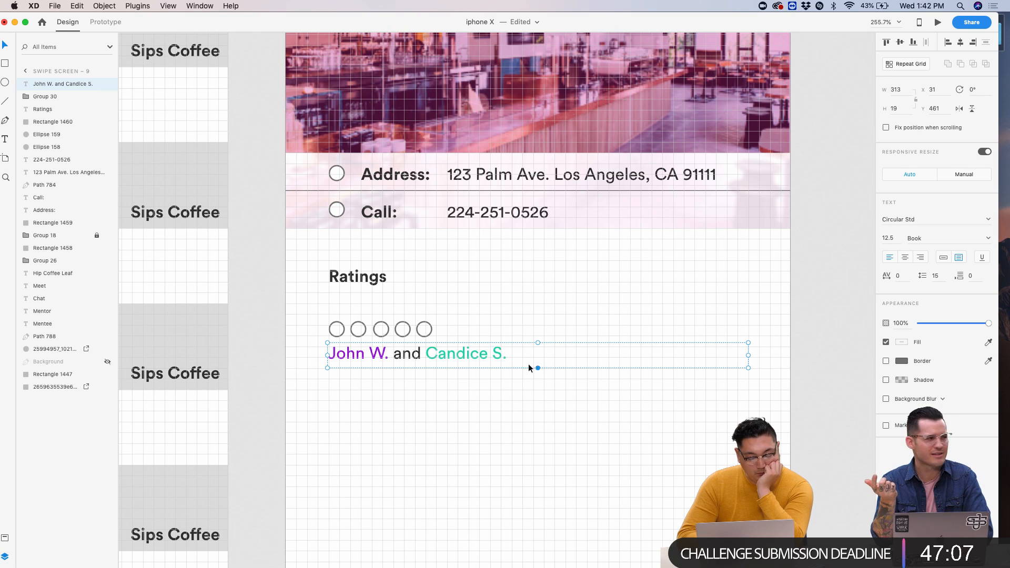
{"action": "left_click_drag", "start_coordinate": [462, 357], "coordinate": [460, 387]}
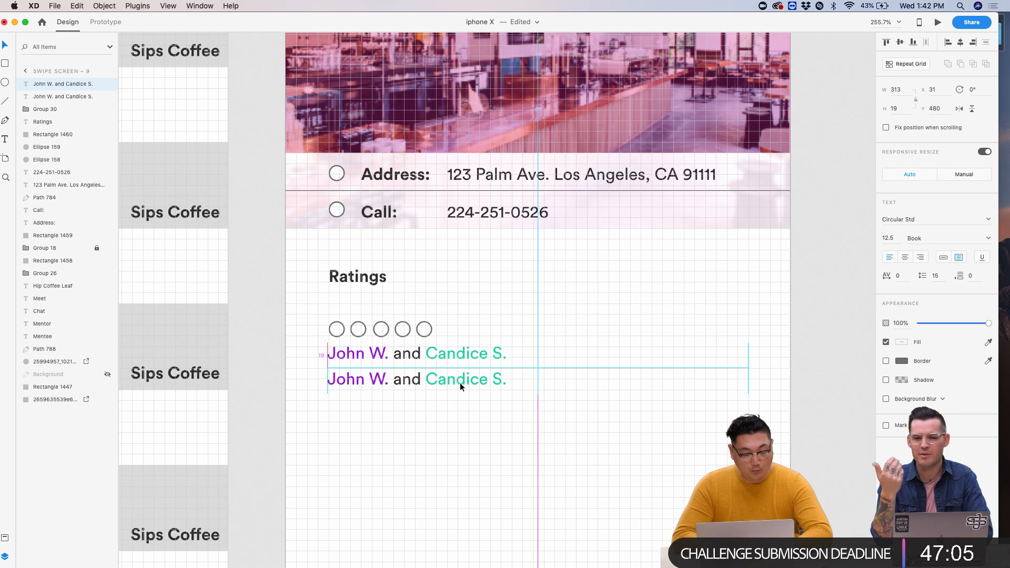
- Nudge the duplicated names line into alignment below the original
{"action": "scroll", "coordinate": [460, 382], "scroll_direction": "up", "scroll_amount": 5}
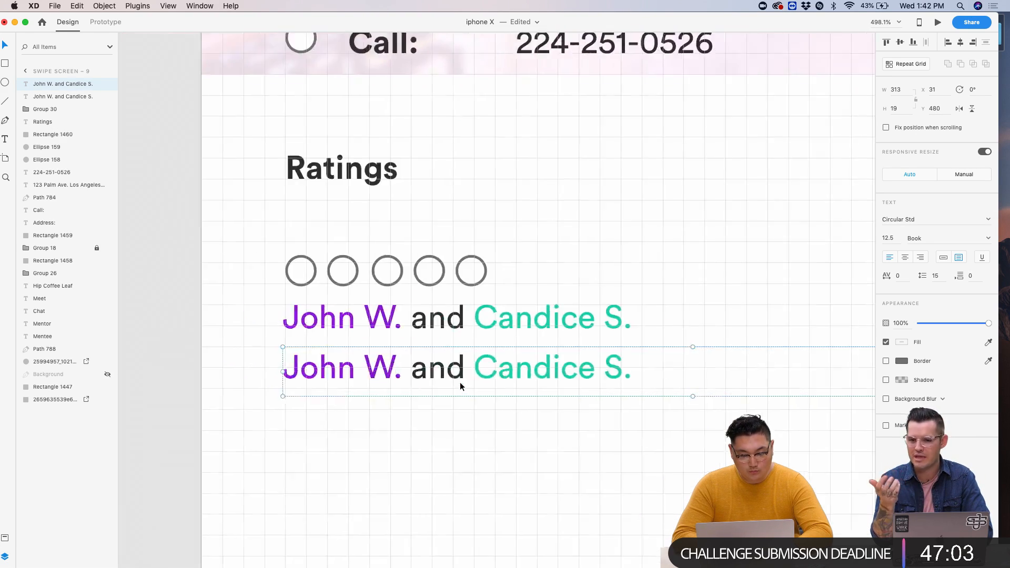
{"action": "key", "text": "Down"}
{"action": "key", "text": "Down"}
{"action": "key", "text": "Down"}
{"action": "key", "text": "Down"}
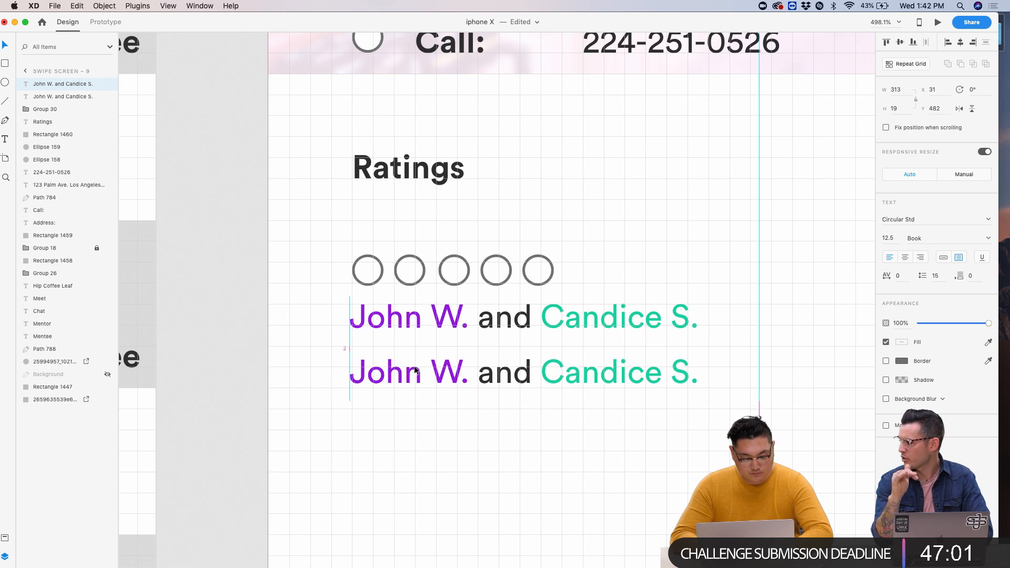
{"action": "key", "text": "Right"}
{"action": "key", "text": "Right"}
{"action": "key", "text": "Left"}
{"action": "left_click", "coordinate": [528, 418]}
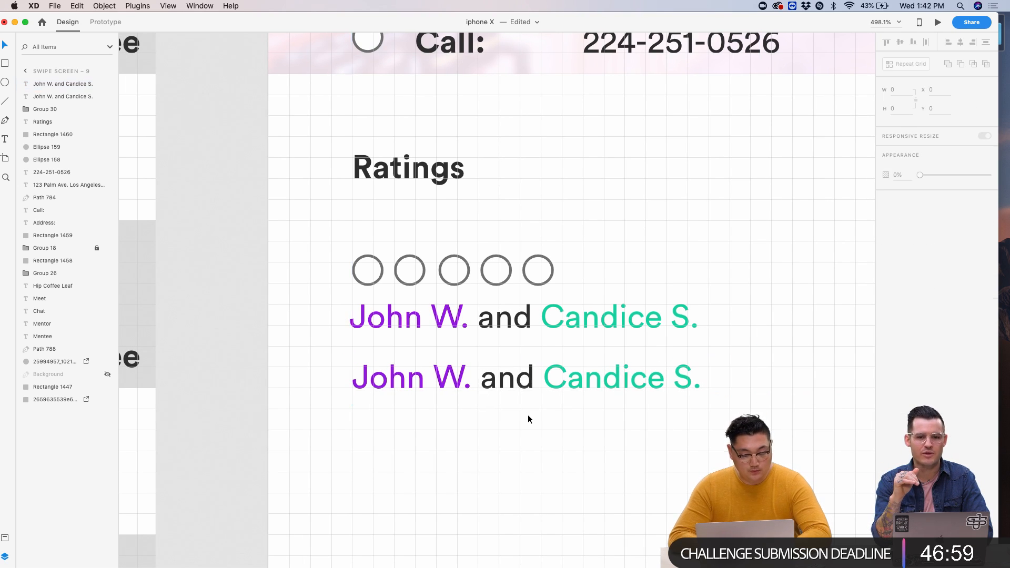
{"action": "scroll", "coordinate": [529, 419], "scroll_direction": "down", "scroll_amount": 6}
{"action": "scroll", "coordinate": [529, 420], "scroll_direction": "down", "scroll_amount": 2}
{"action": "scroll", "coordinate": [518, 416], "scroll_direction": "up", "scroll_amount": 7}
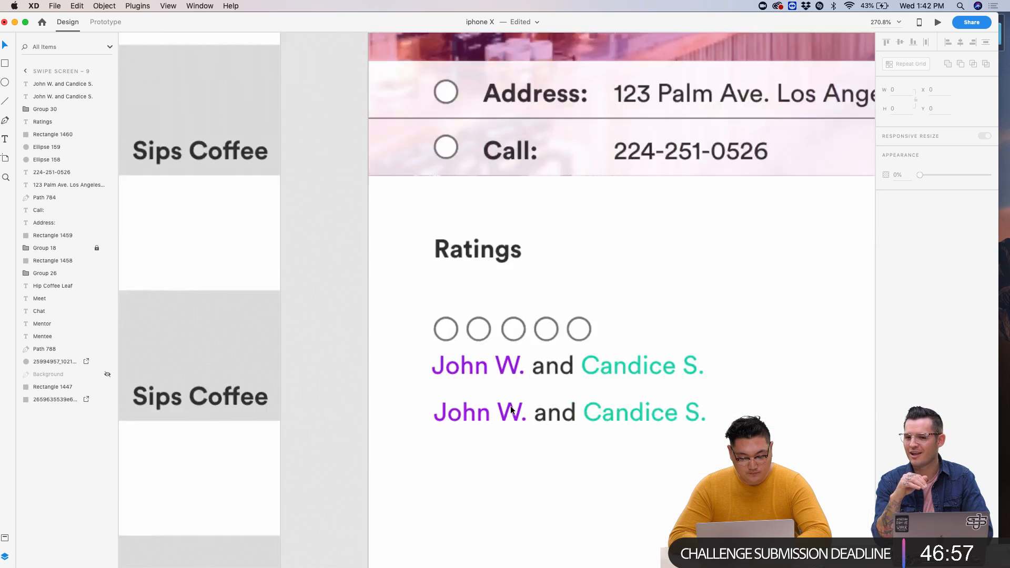
- Give the duplicated line a single uniform dark grey fill
{"action": "left_click", "coordinate": [511, 409]}
{"action": "double_click", "coordinate": [509, 409]}
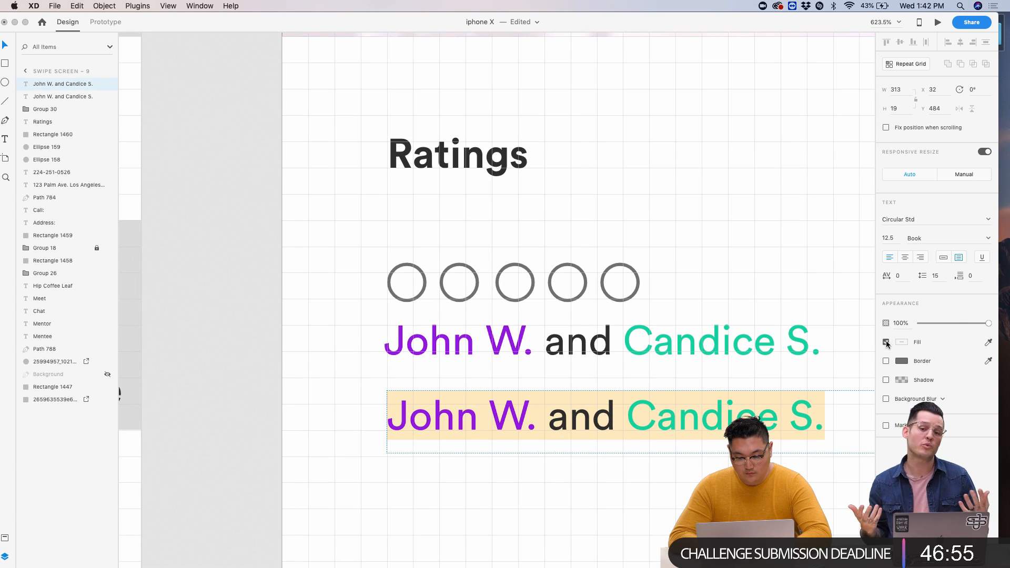
{"action": "left_click", "coordinate": [887, 343]}
{"action": "left_click", "coordinate": [901, 343]}
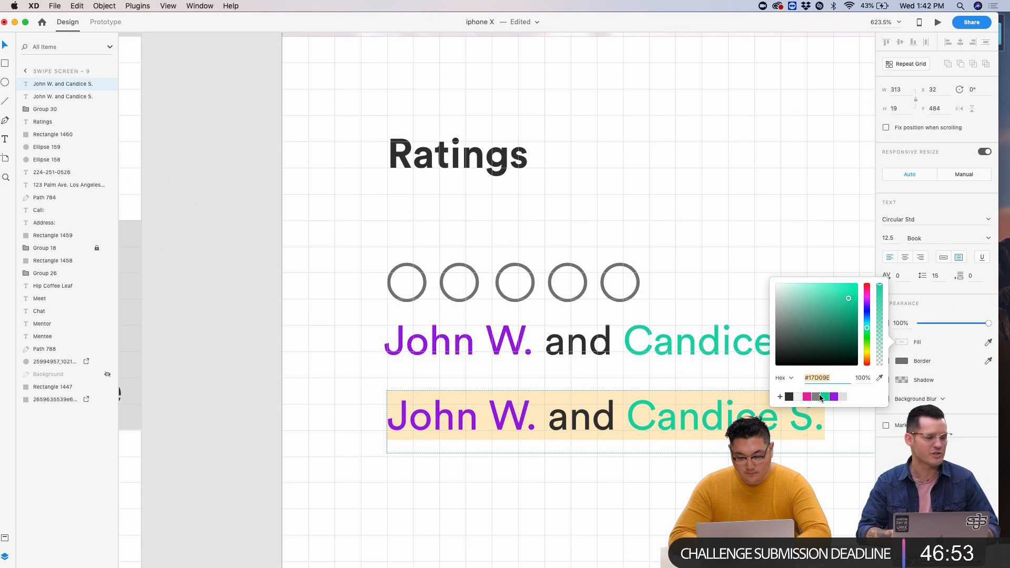
{"action": "left_click", "coordinate": [818, 397]}
{"action": "key", "text": "Escape"}
{"action": "scroll", "coordinate": [654, 416], "scroll_direction": "down", "scroll_amount": 1}
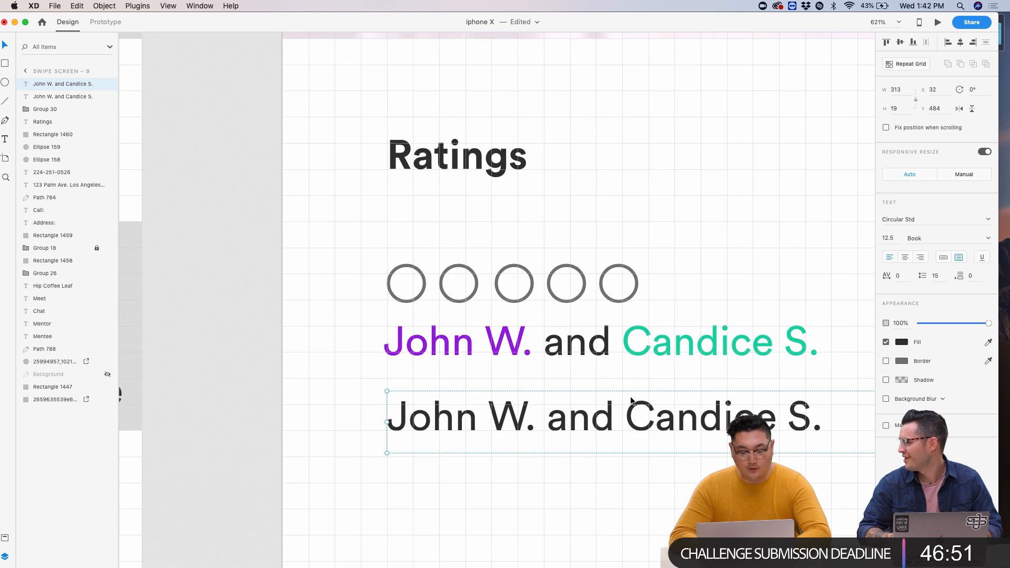
{"action": "scroll", "coordinate": [632, 400], "scroll_direction": "down", "scroll_amount": 5}
{"action": "scroll", "coordinate": [633, 492], "scroll_direction": "up", "scroll_amount": 3}
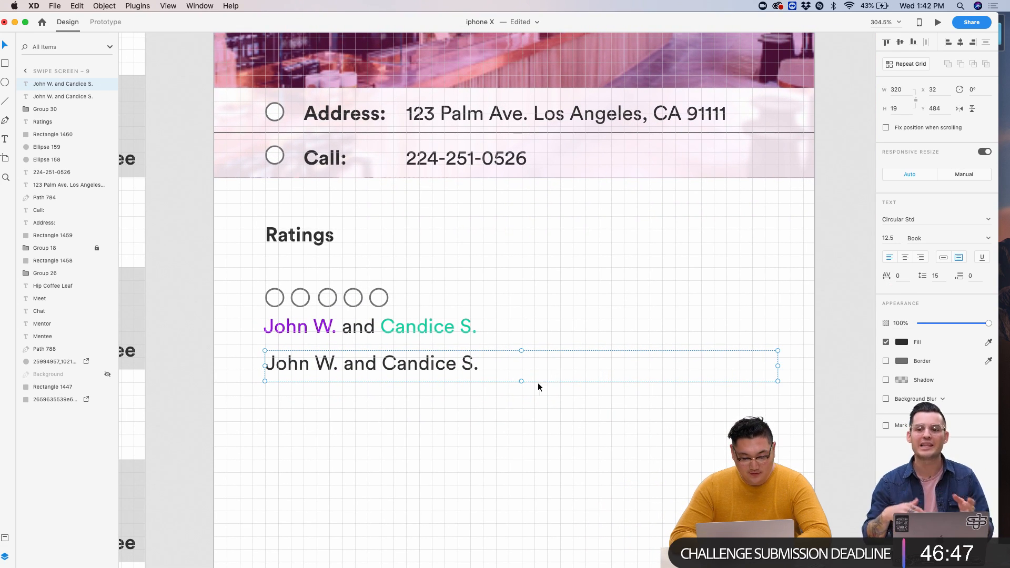
- Enlarge the box and type the review 'Fun place to drink coffee… quiet enough to have a great conversation with my'
{"action": "left_click_drag", "start_coordinate": [522, 380], "coordinate": [522, 524]}
{"action": "double_click", "coordinate": [357, 363]}
{"action": "key", "text": "super+a"}
{"action": "type", "text": "Fun pla"}
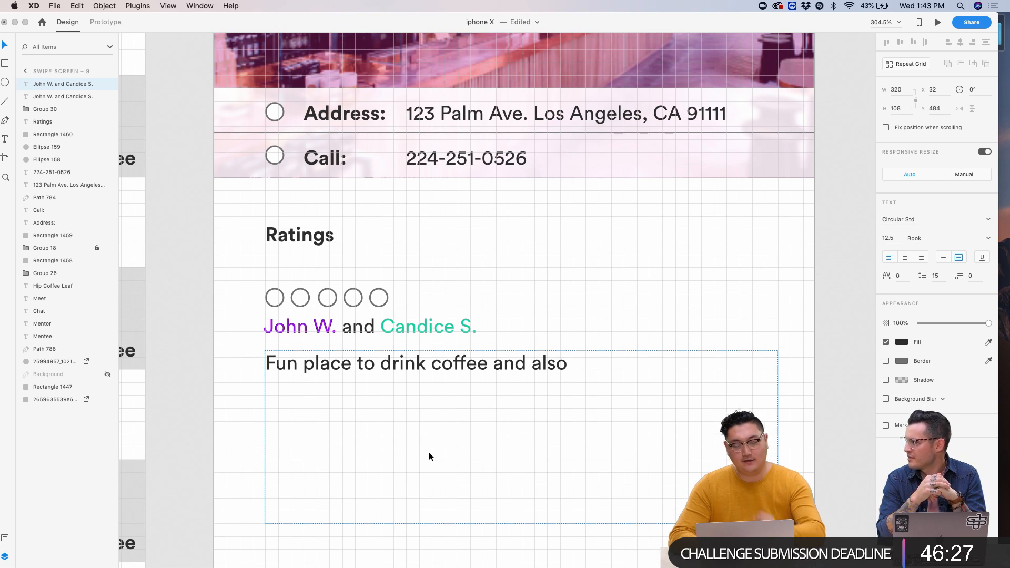
{"action": "left_click", "coordinate": [465, 372]}
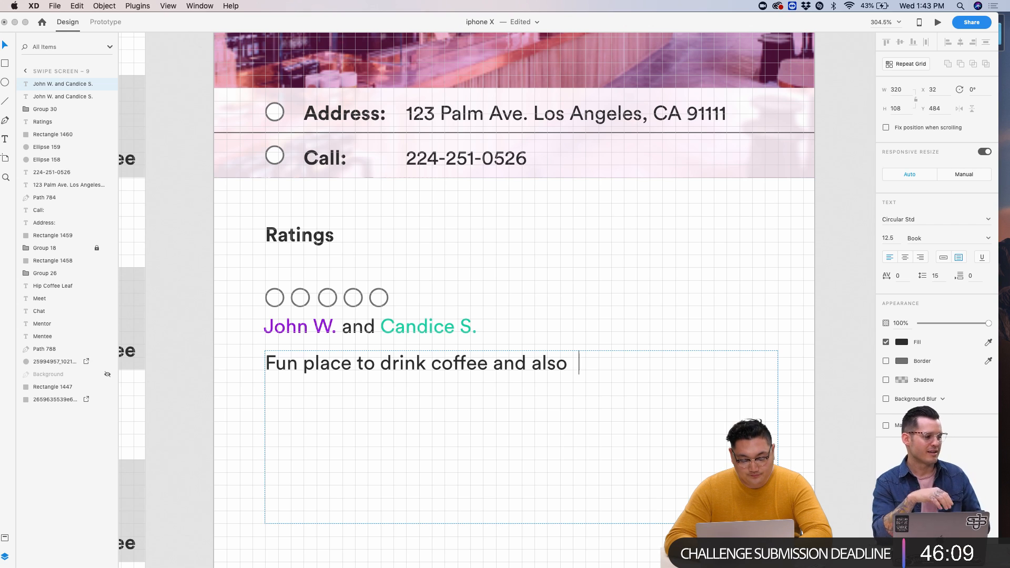
{"action": "left_click", "coordinate": [463, 381]}
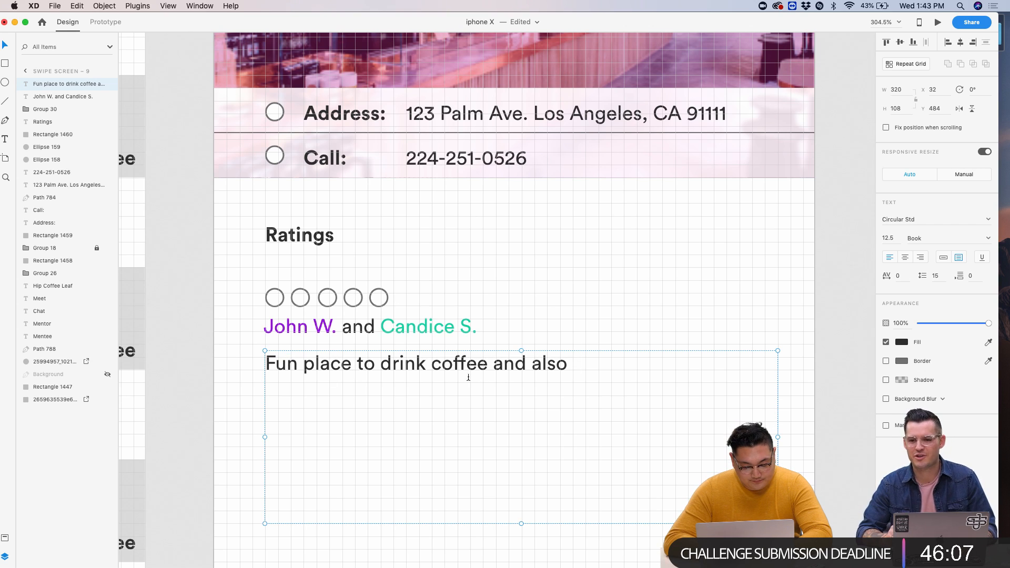
{"action": "double_click", "coordinate": [469, 377]}
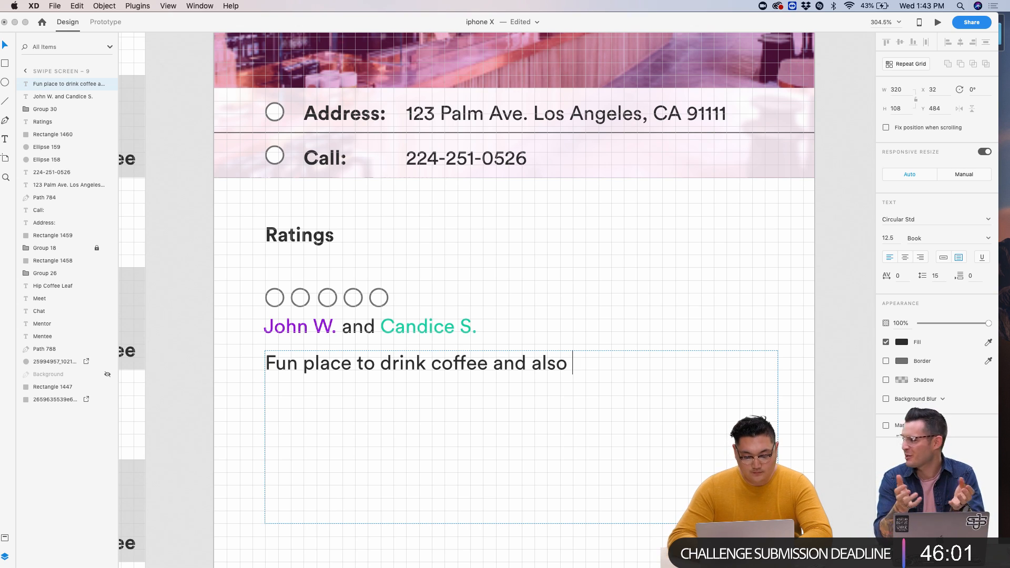
{"action": "type", "text": "quiet enough"}
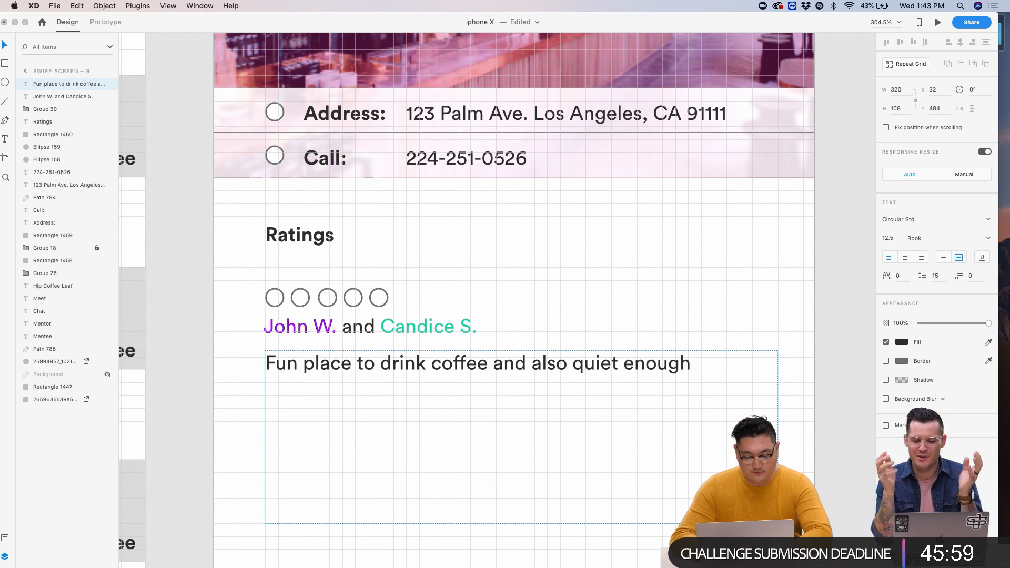
{"action": "type", "text": " to have a great "}
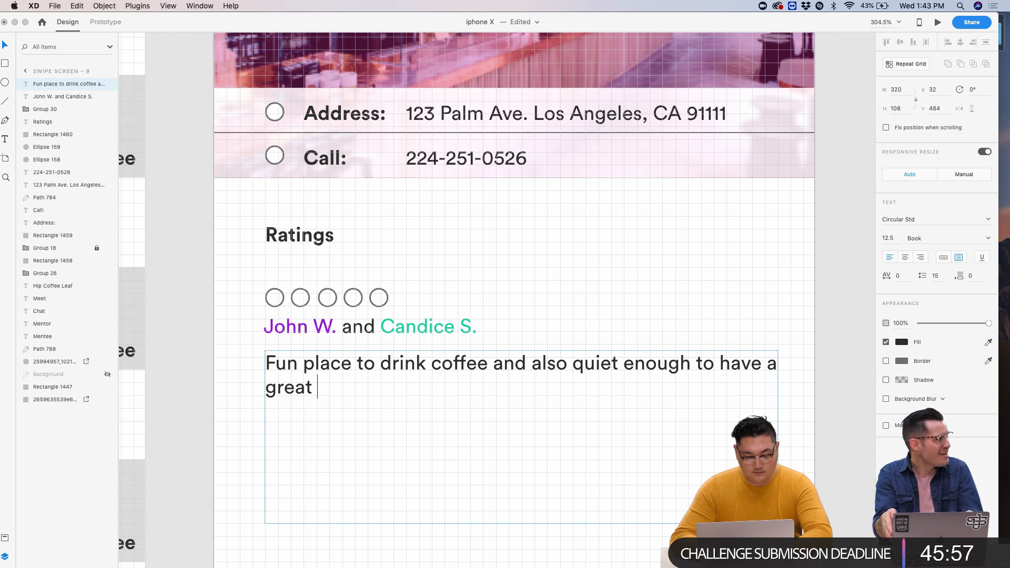
{"action": "type", "text": "conversation with m"}
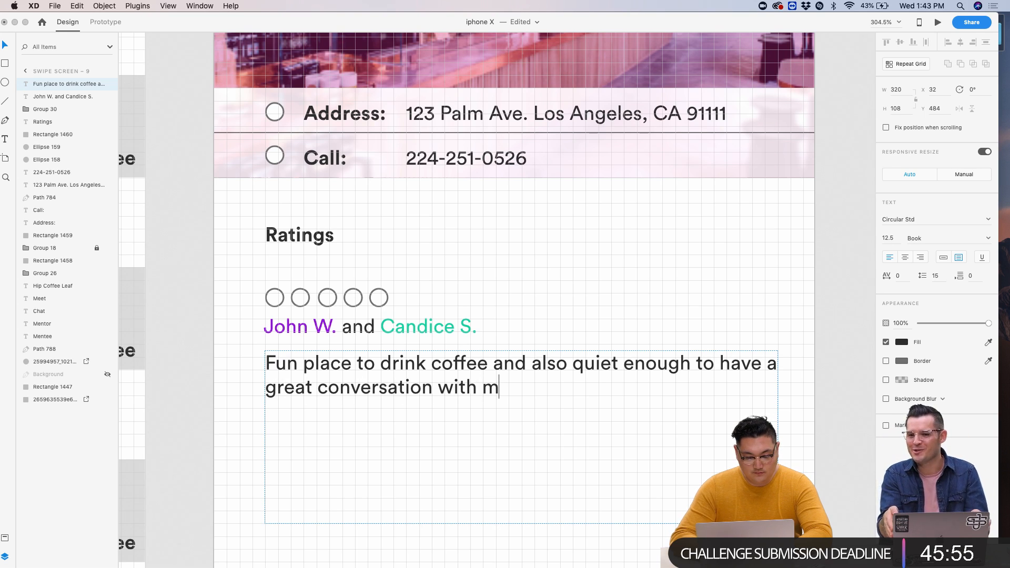
{"action": "type", "text": "y"}
{"action": "key", "text": "Escape"}
- Complete the review sentence by appending 'mentee.'
{"action": "scroll", "coordinate": [573, 279], "scroll_direction": "down", "scroll_amount": 3}
{"action": "scroll", "coordinate": [573, 279], "scroll_direction": "right", "scroll_amount": 10}
{"action": "scroll", "coordinate": [574, 279], "scroll_direction": "down", "scroll_amount": 3}
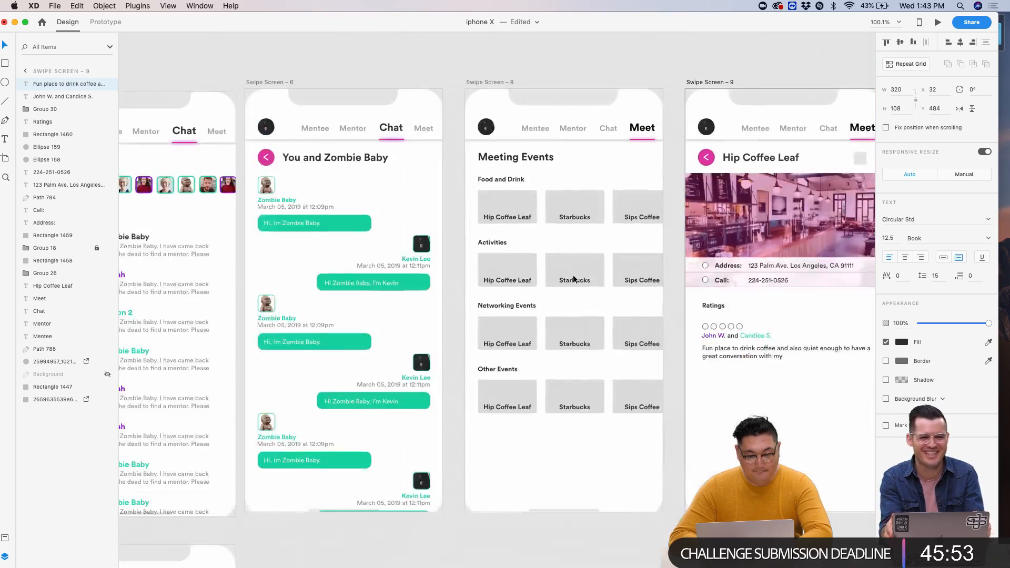
{"action": "scroll", "coordinate": [574, 279], "scroll_direction": "left", "scroll_amount": 15}
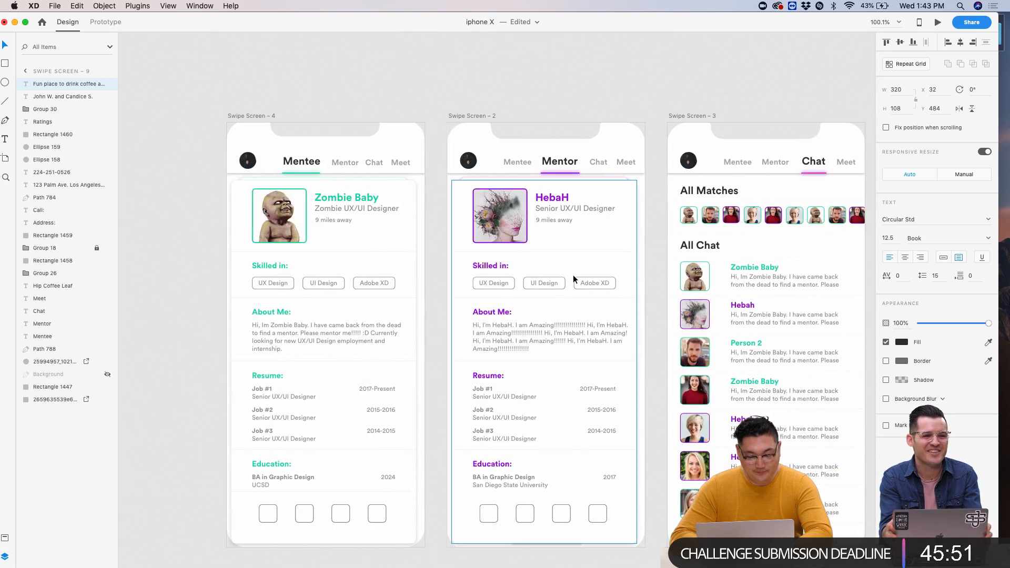
{"action": "scroll", "coordinate": [573, 279], "scroll_direction": "right", "scroll_amount": 15}
{"action": "scroll", "coordinate": [573, 279], "scroll_direction": "down", "scroll_amount": 3}
{"action": "scroll", "coordinate": [573, 279], "scroll_direction": "left", "scroll_amount": 5}
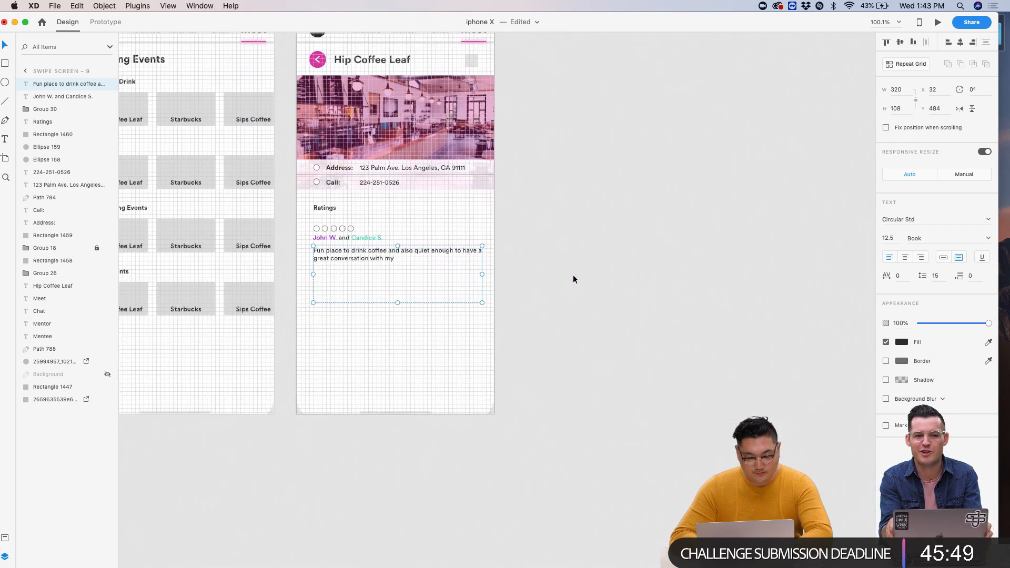
{"action": "scroll", "coordinate": [574, 278], "scroll_direction": "up", "scroll_amount": 5}
{"action": "double_click", "coordinate": [552, 282]}
{"action": "left_click", "coordinate": [579, 279]}
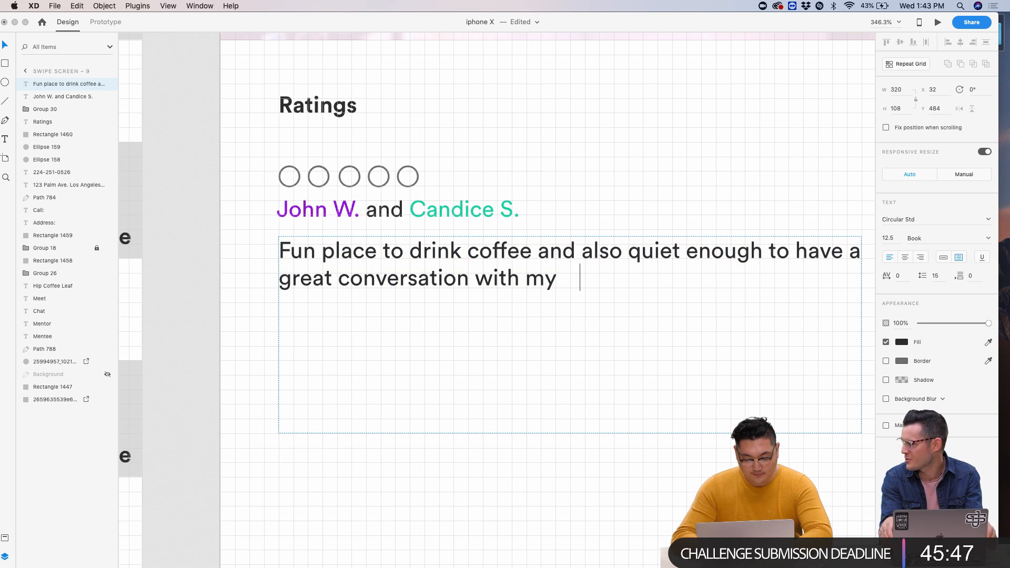
{"action": "type", "text": "mentee."}
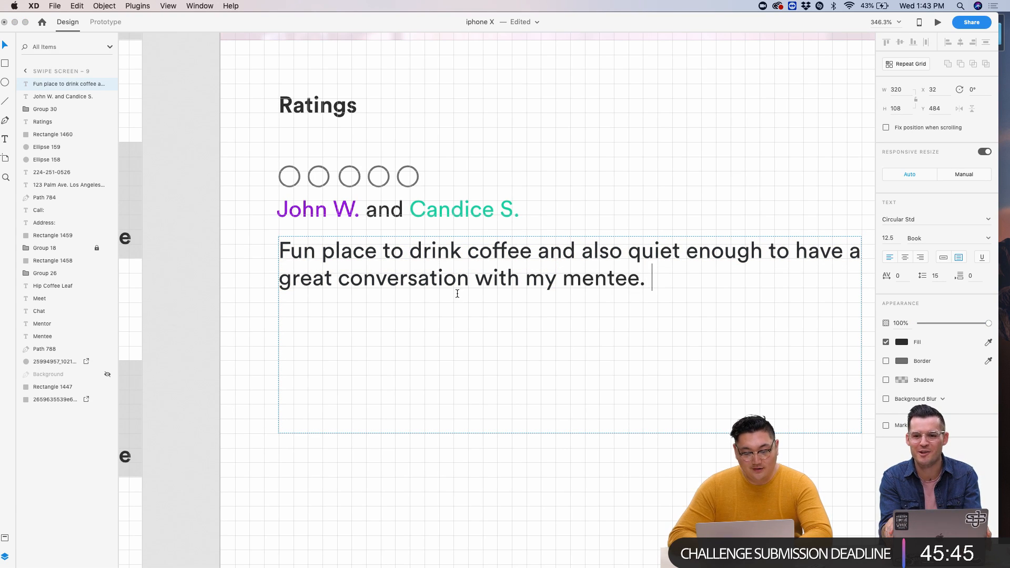
{"action": "key", "text": "Escape"}
- Shrink the review text box to fit its lines
{"action": "left_click_drag", "start_coordinate": [571, 432], "coordinate": [577, 302]}
{"action": "scroll", "coordinate": [274, 205], "scroll_direction": "up", "scroll_amount": 3}
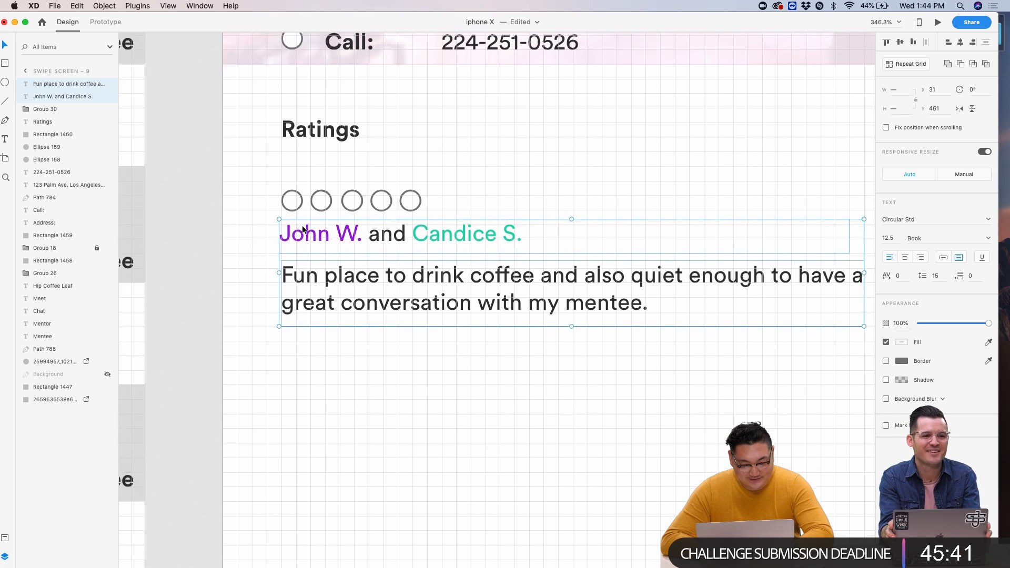
{"action": "left_click", "coordinate": [267, 214]}
- Duplicate the circles, names and review text as a second block below the first
{"action": "left_click_drag", "start_coordinate": [267, 218], "coordinate": [509, 313]}
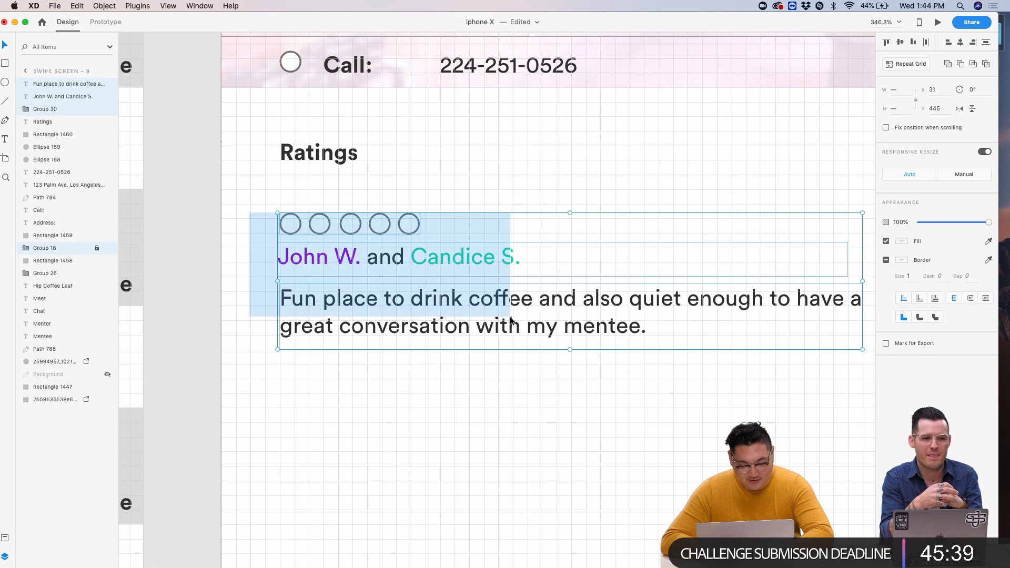
{"action": "scroll", "coordinate": [510, 315], "scroll_direction": "down", "scroll_amount": 5}
{"action": "scroll", "coordinate": [510, 317], "scroll_direction": "up", "scroll_amount": 5}
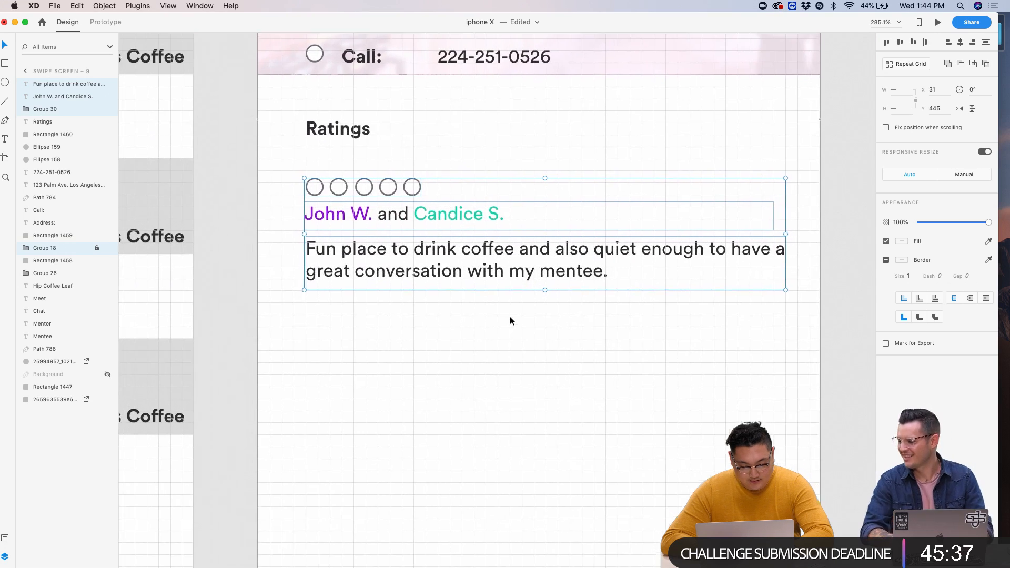
{"action": "key", "text": "super+d"}
{"action": "key", "text": "shift+Down"}
{"action": "key", "text": "shift+Up"}
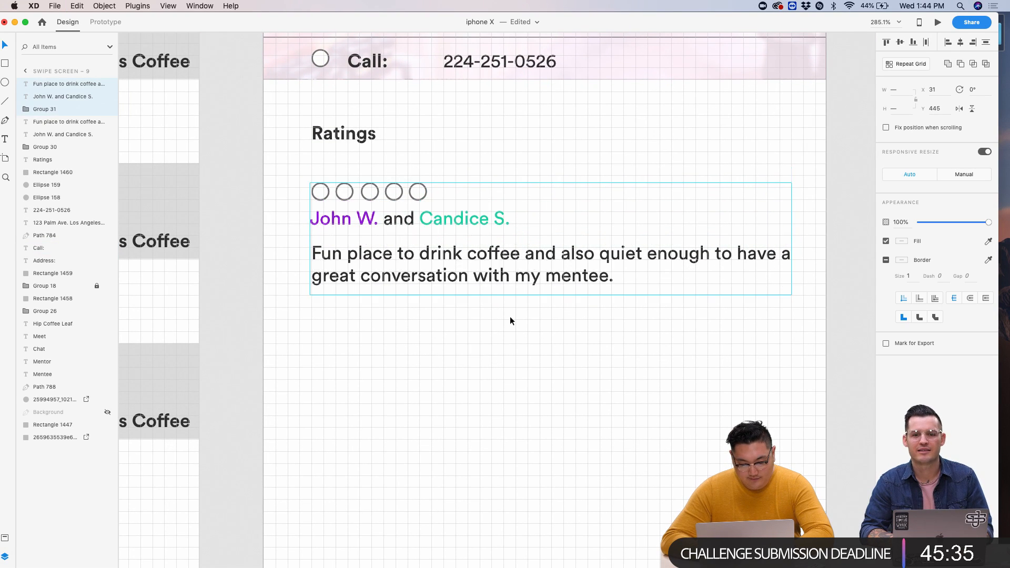
{"action": "key", "text": "shift+Down"}
{"action": "key", "text": "shift+Down"}
{"action": "key", "text": "shift+Down"}
{"action": "key", "text": "shift+Down"}
{"action": "key", "text": "shift+Down"}
{"action": "key", "text": "shift+Down"}
{"action": "key", "text": "shift+Down"}
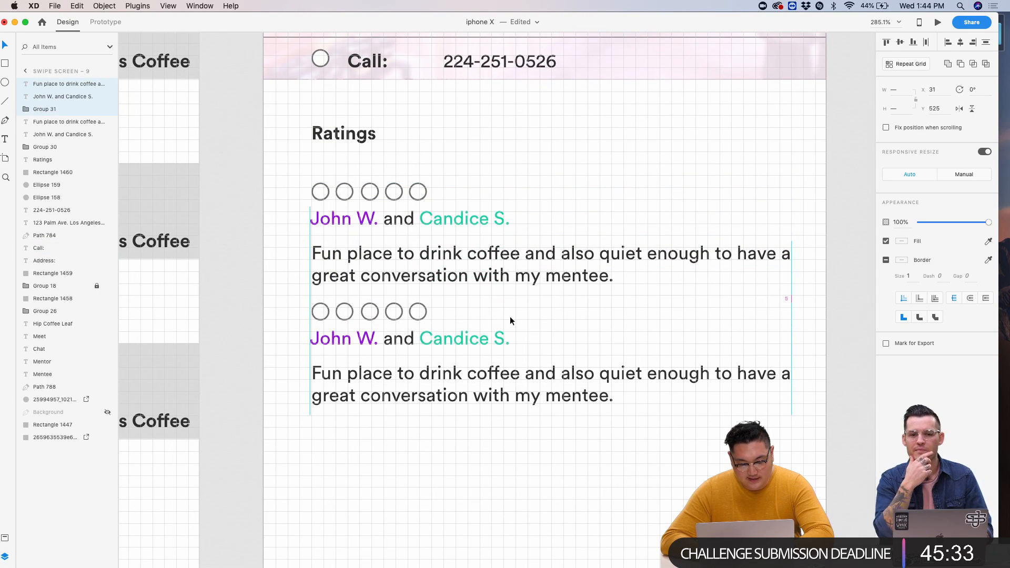
{"action": "key", "text": "Down"}
{"action": "key", "text": "Down"}
{"action": "key", "text": "Down"}
{"action": "key", "text": "Down"}
{"action": "key", "text": "Down"}
{"action": "key", "text": "Down"}
{"action": "key", "text": "Down"}
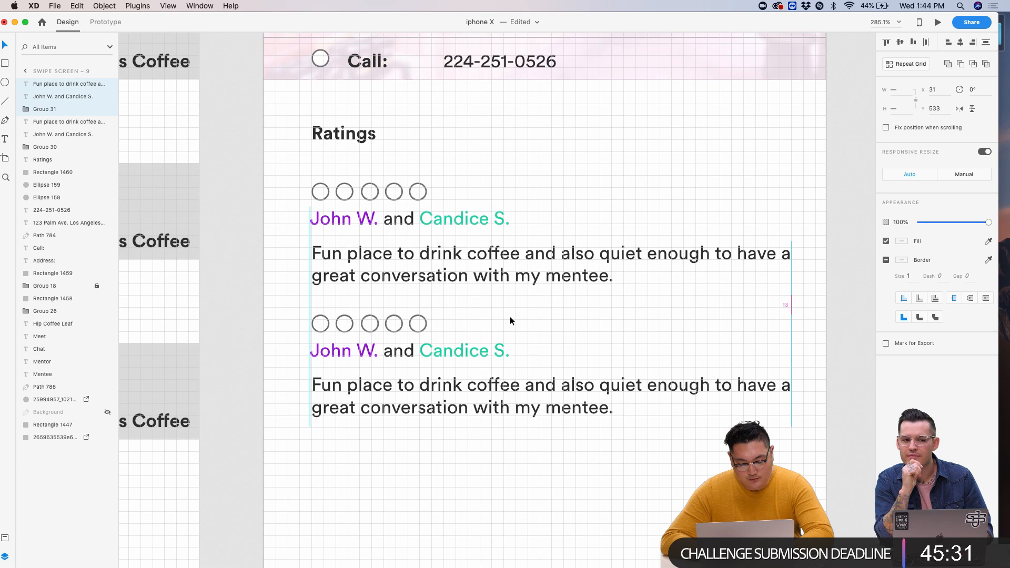
{"action": "left_click", "coordinate": [437, 455]}
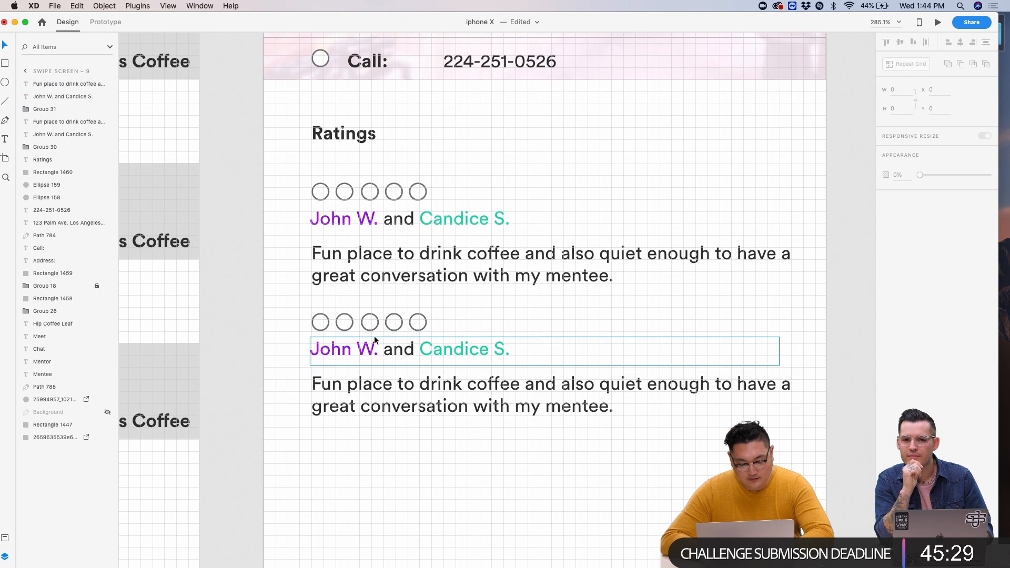
- Nudge the upper reviewer-name line up so it snaps into alignment at Y 460
{"action": "scroll", "coordinate": [337, 216], "scroll_direction": "down", "scroll_amount": 10}
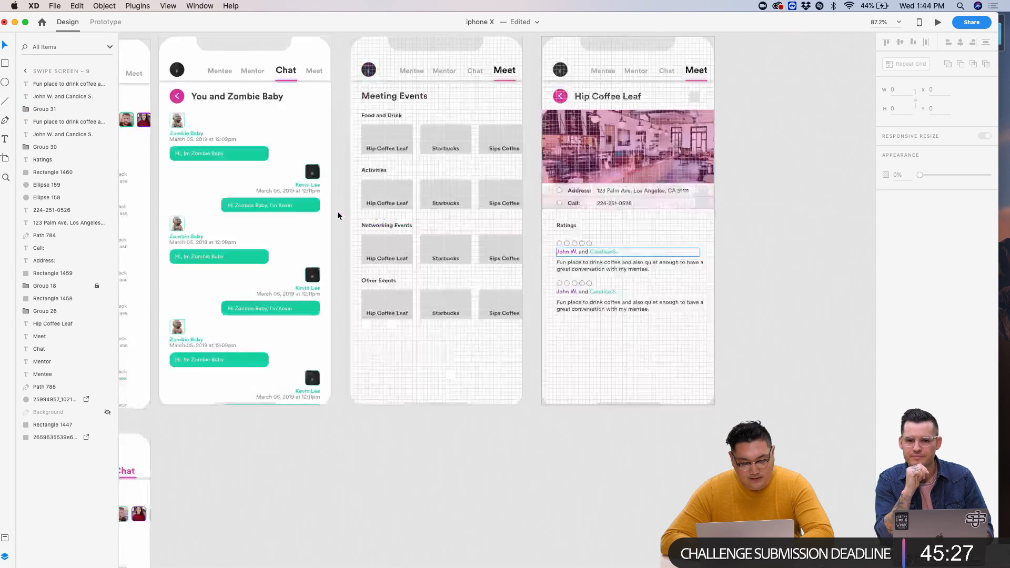
{"action": "scroll", "coordinate": [342, 219], "scroll_direction": "down", "scroll_amount": 5}
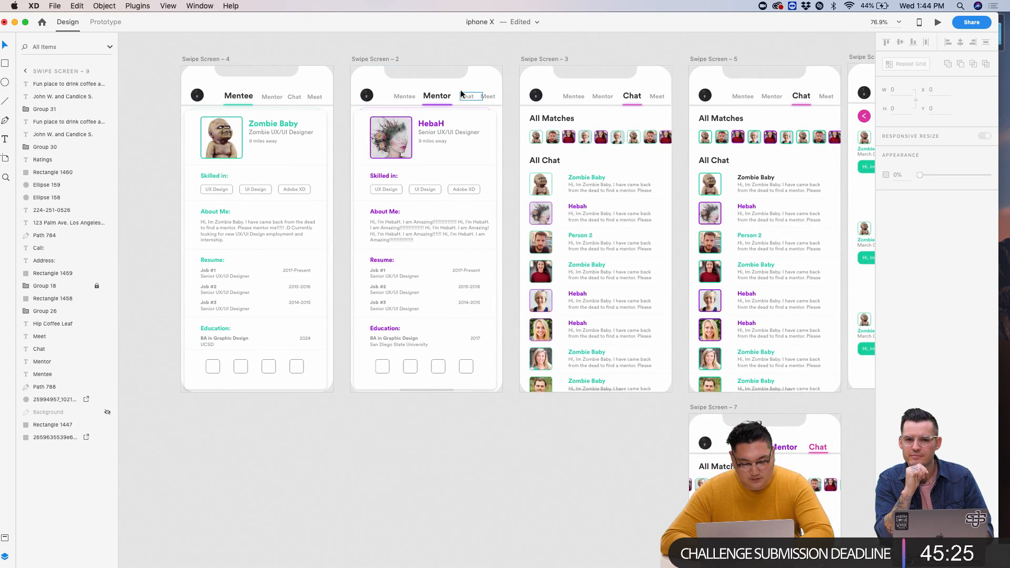
{"action": "scroll", "coordinate": [463, 89], "scroll_direction": "right", "scroll_amount": 10}
{"action": "scroll", "coordinate": [598, 288], "scroll_direction": "up", "scroll_amount": 10}
{"action": "scroll", "coordinate": [266, 172], "scroll_direction": "up", "scroll_amount": 2}
{"action": "scroll", "coordinate": [279, 200], "scroll_direction": "left", "scroll_amount": 2}
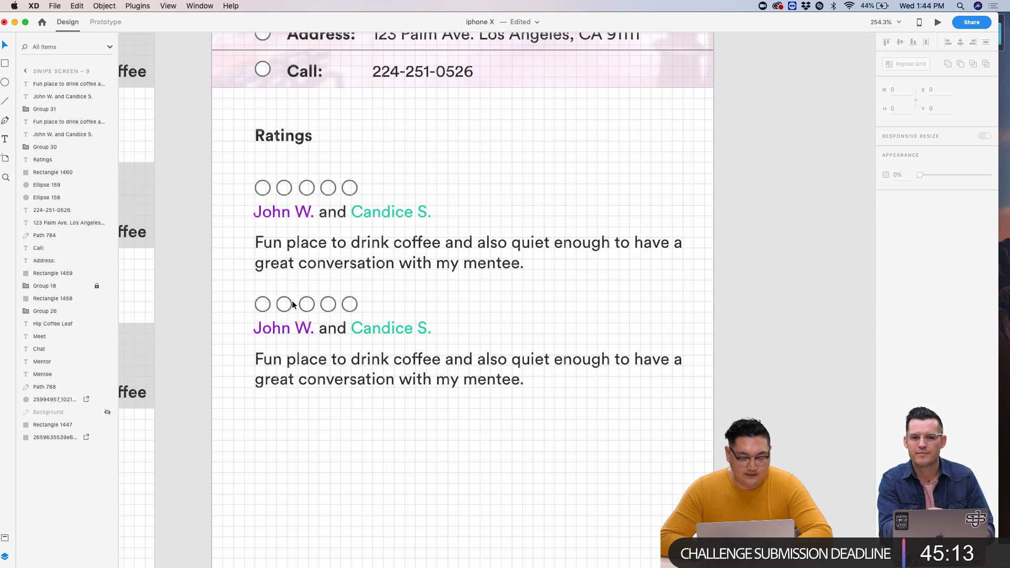
{"action": "scroll", "coordinate": [275, 297], "scroll_direction": "down", "scroll_amount": 5}
{"action": "scroll", "coordinate": [275, 296], "scroll_direction": "left", "scroll_amount": 3}
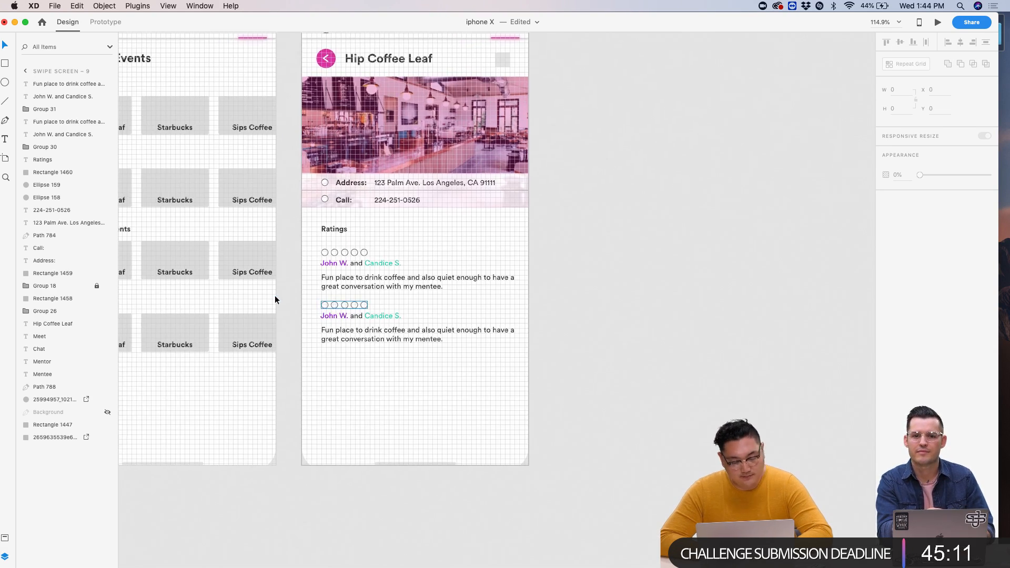
{"action": "scroll", "coordinate": [275, 295], "scroll_direction": "up", "scroll_amount": 5}
{"action": "scroll", "coordinate": [386, 387], "scroll_direction": "down", "scroll_amount": 5}
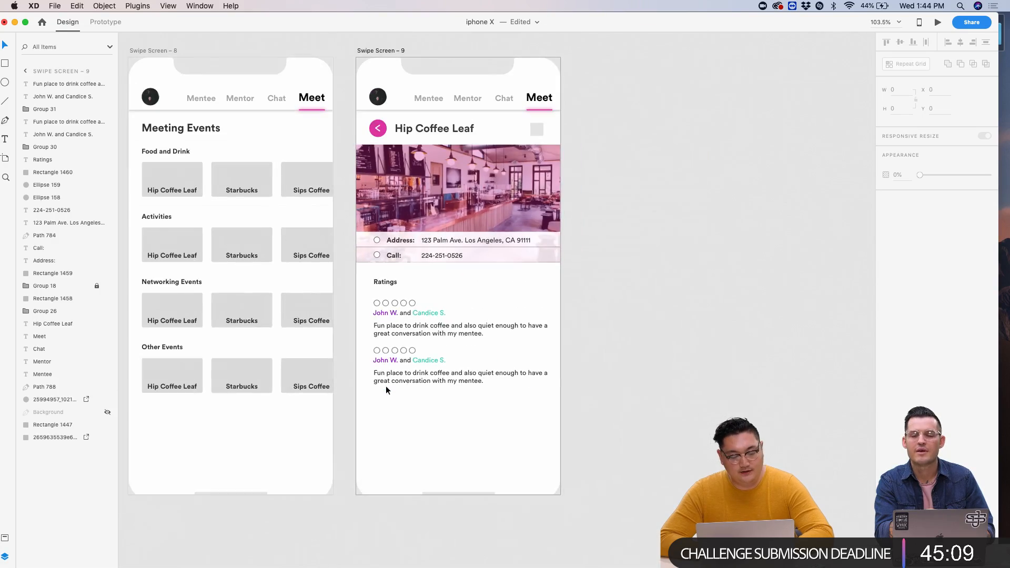
{"action": "scroll", "coordinate": [386, 387], "scroll_direction": "up", "scroll_amount": 5}
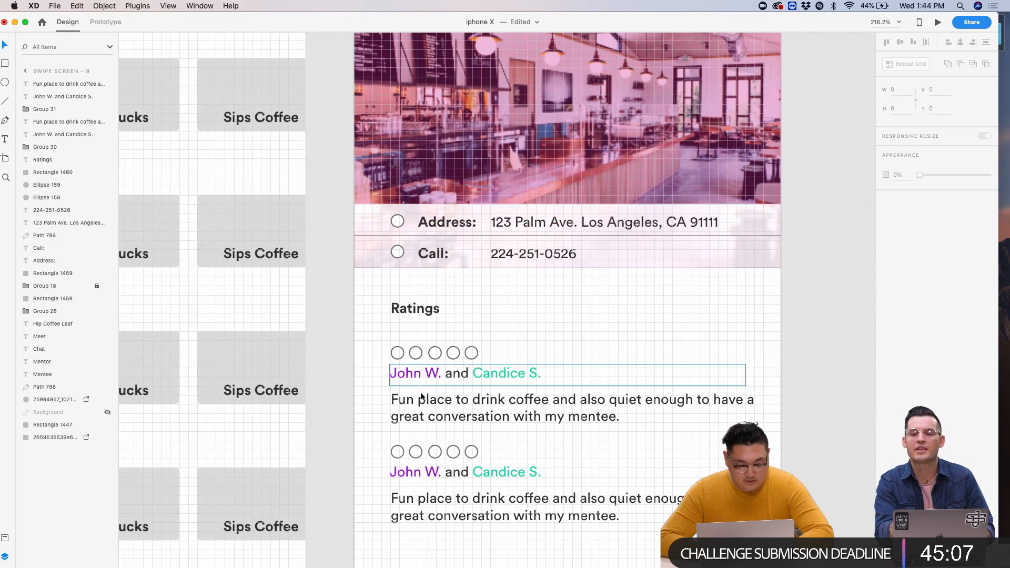
{"action": "scroll", "coordinate": [418, 413], "scroll_direction": "up", "scroll_amount": 5}
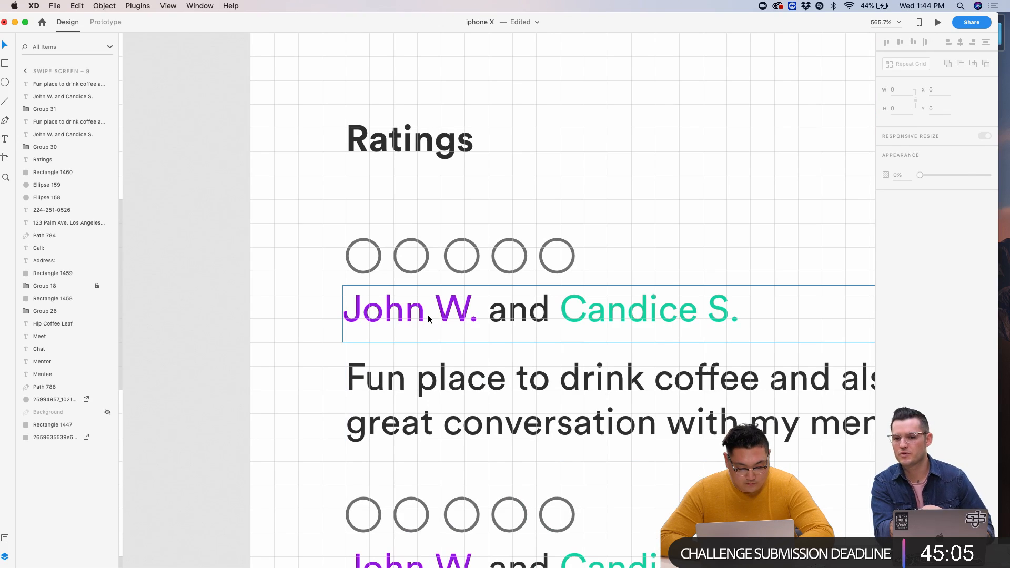
{"action": "left_click_drag", "start_coordinate": [428, 315], "coordinate": [428, 310]}
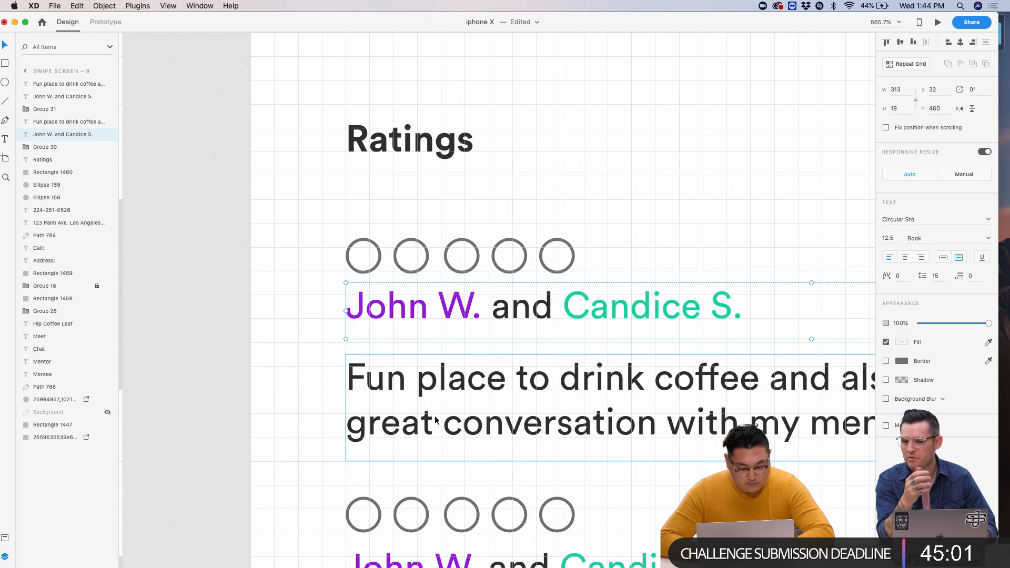
- Nudge the lower reviewer-name line to Y 548, then deselect everything
{"action": "scroll", "coordinate": [434, 420], "scroll_direction": "down", "scroll_amount": 5}
{"action": "left_click_drag", "start_coordinate": [406, 442], "coordinate": [404, 434]}
{"action": "scroll", "coordinate": [396, 358], "scroll_direction": "down", "scroll_amount": 5}
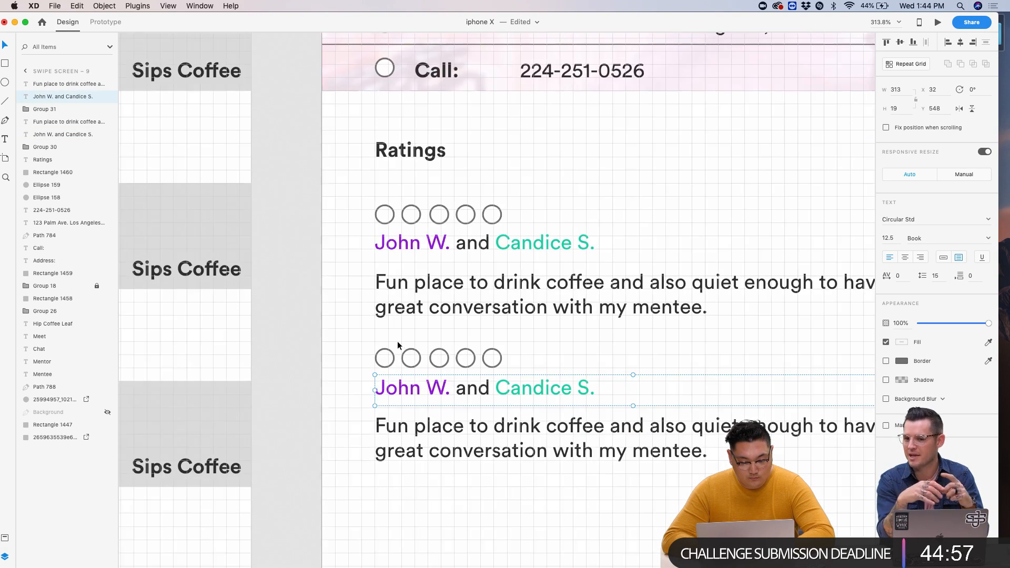
{"action": "scroll", "coordinate": [396, 341], "scroll_direction": "down", "scroll_amount": 5}
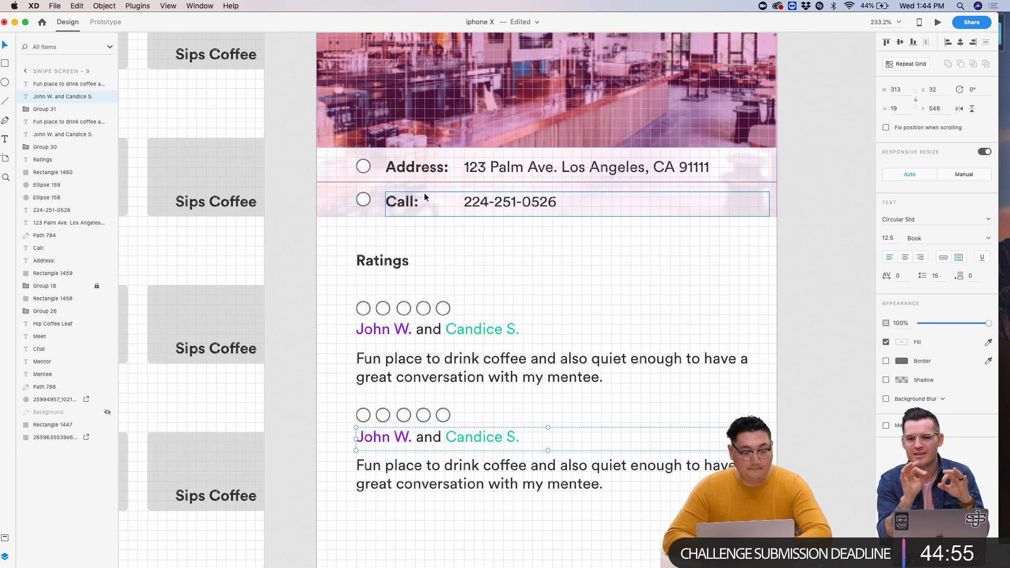
{"action": "scroll", "coordinate": [358, 189], "scroll_direction": "up", "scroll_amount": 5}
{"action": "scroll", "coordinate": [358, 188], "scroll_direction": "left", "scroll_amount": 5}
{"action": "left_click", "coordinate": [270, 114]}
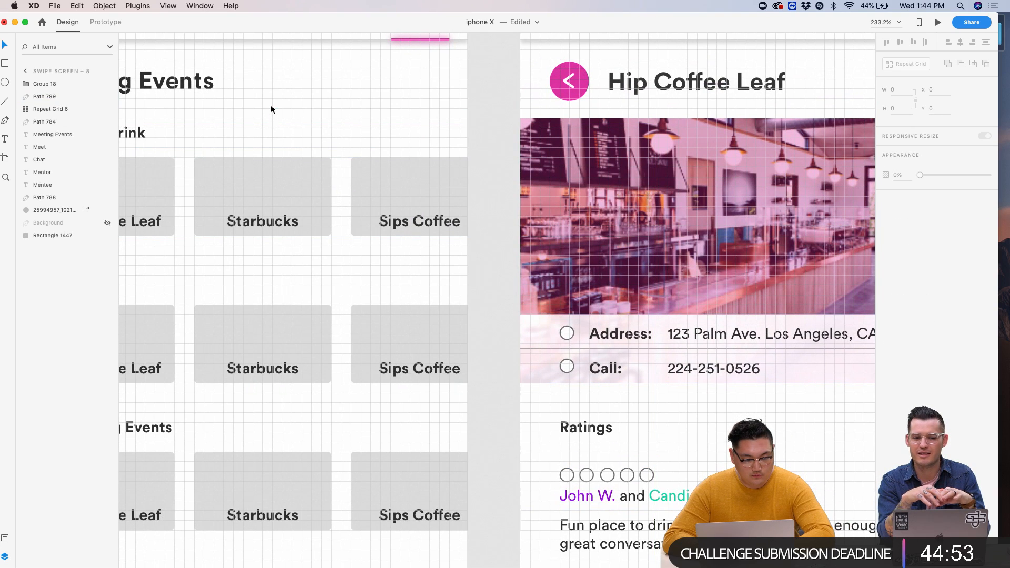
- Paste the divider line and place it 375 wide at Y 528, flush with the artboard's left edge
{"action": "key", "text": "super+v"}
{"action": "scroll", "coordinate": [692, 288], "scroll_direction": "down", "scroll_amount": 10}
{"action": "scroll", "coordinate": [693, 287], "scroll_direction": "right", "scroll_amount": 5}
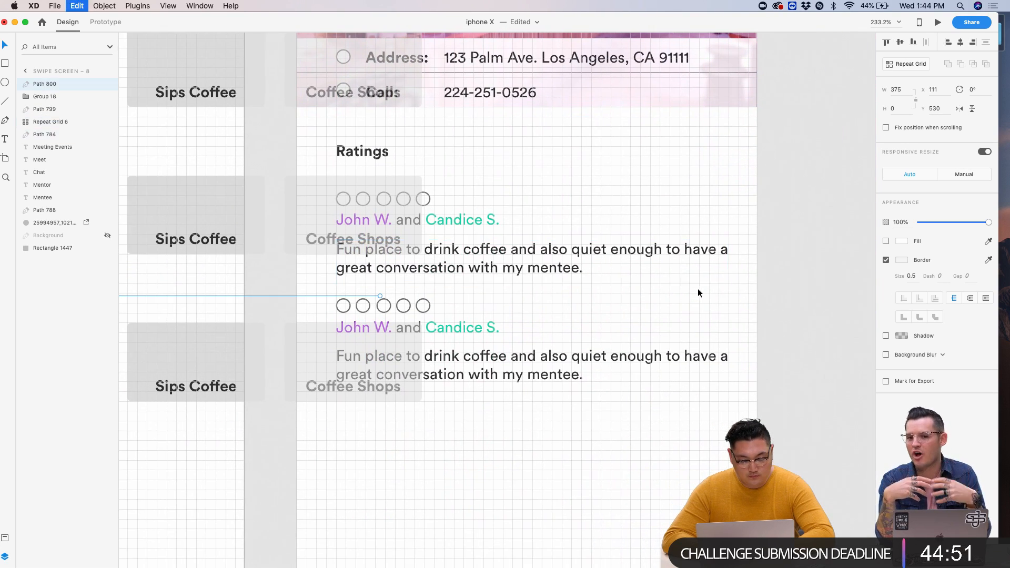
{"action": "left_click_drag", "start_coordinate": [277, 294], "coordinate": [687, 296]}
{"action": "left_click_drag", "start_coordinate": [358, 292], "coordinate": [313, 289]}
{"action": "scroll", "coordinate": [313, 289], "scroll_direction": "up", "scroll_amount": 5}
{"action": "scroll", "coordinate": [531, 355], "scroll_direction": "down", "scroll_amount": 3}
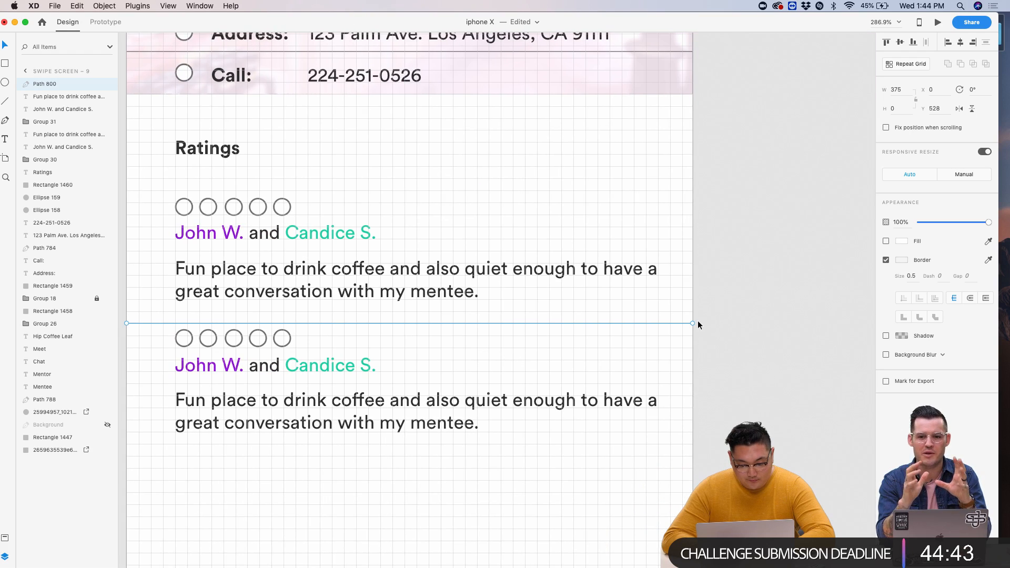
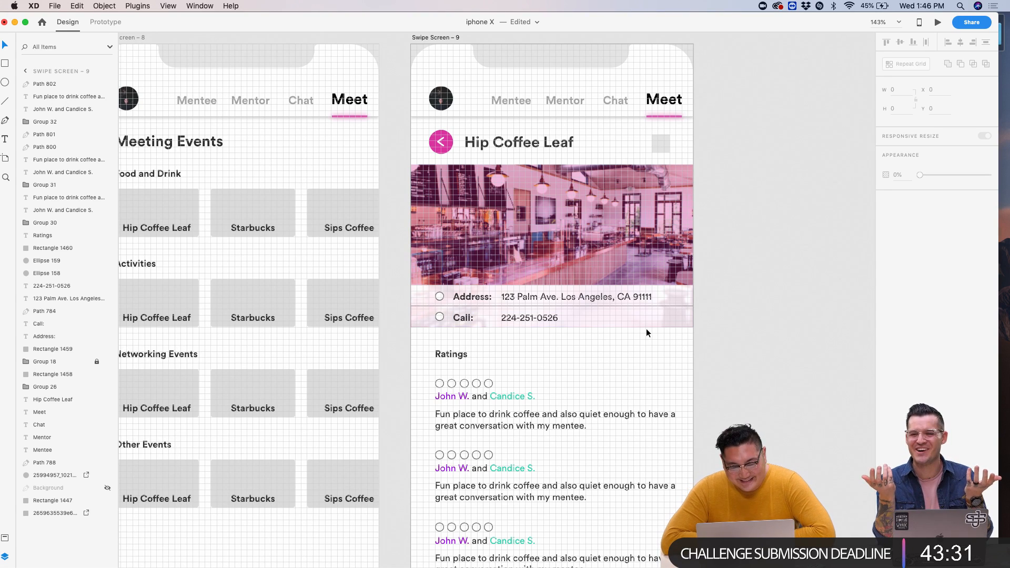
- Duplicate the first review's five rating circles and place the copy beside the Ratings heading
{"action": "scroll", "coordinate": [646, 328], "scroll_direction": "left", "scroll_amount": 3}
{"action": "scroll", "coordinate": [632, 307], "scroll_direction": "down", "scroll_amount": 3}
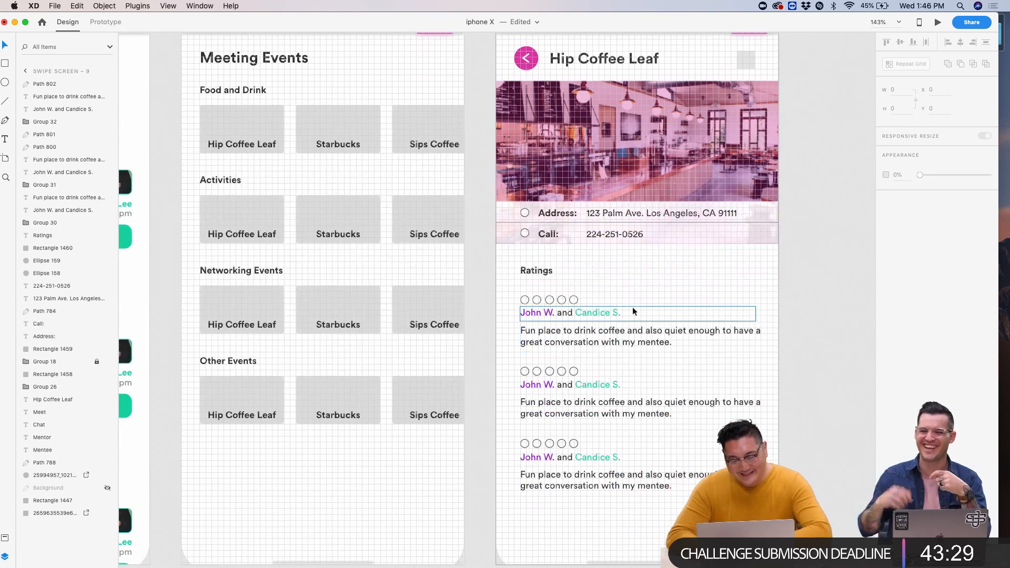
{"action": "scroll", "coordinate": [579, 278], "scroll_direction": "up", "scroll_amount": 5}
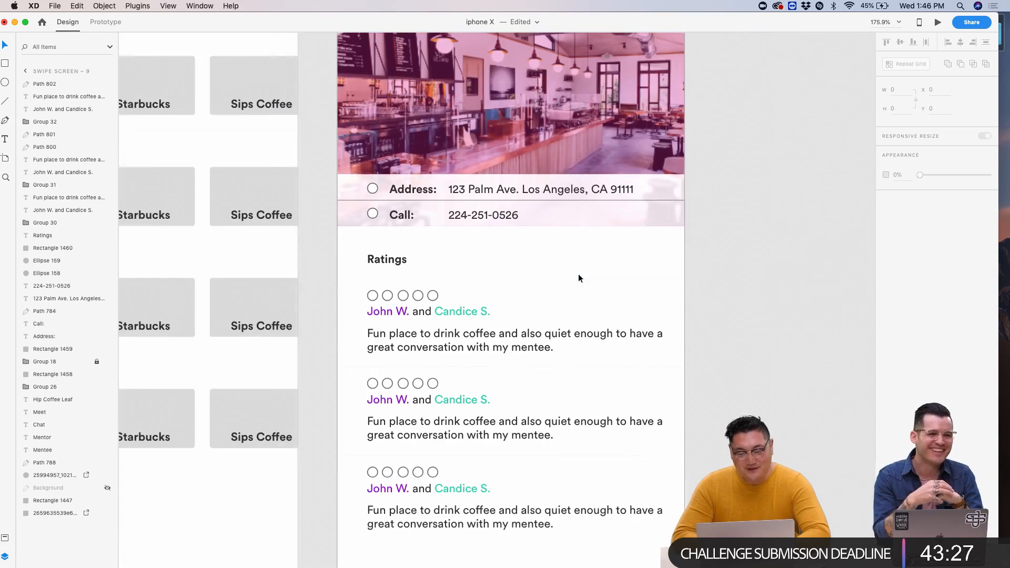
{"action": "scroll", "coordinate": [578, 278], "scroll_direction": "down", "scroll_amount": 3}
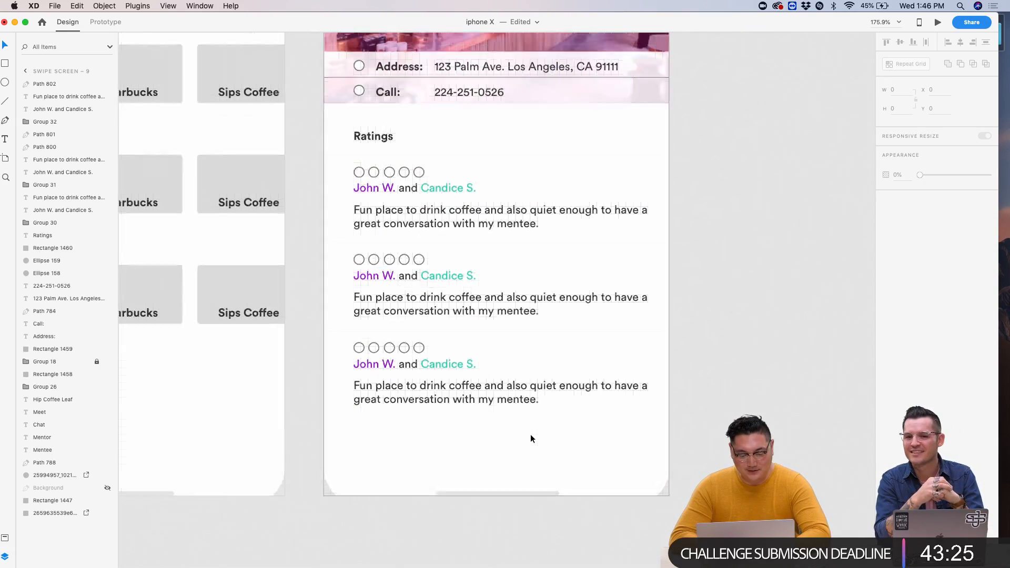
{"action": "scroll", "coordinate": [531, 438], "scroll_direction": "down", "scroll_amount": 5}
{"action": "scroll", "coordinate": [530, 439], "scroll_direction": "up", "scroll_amount": 3}
{"action": "scroll", "coordinate": [531, 438], "scroll_direction": "left", "scroll_amount": 2}
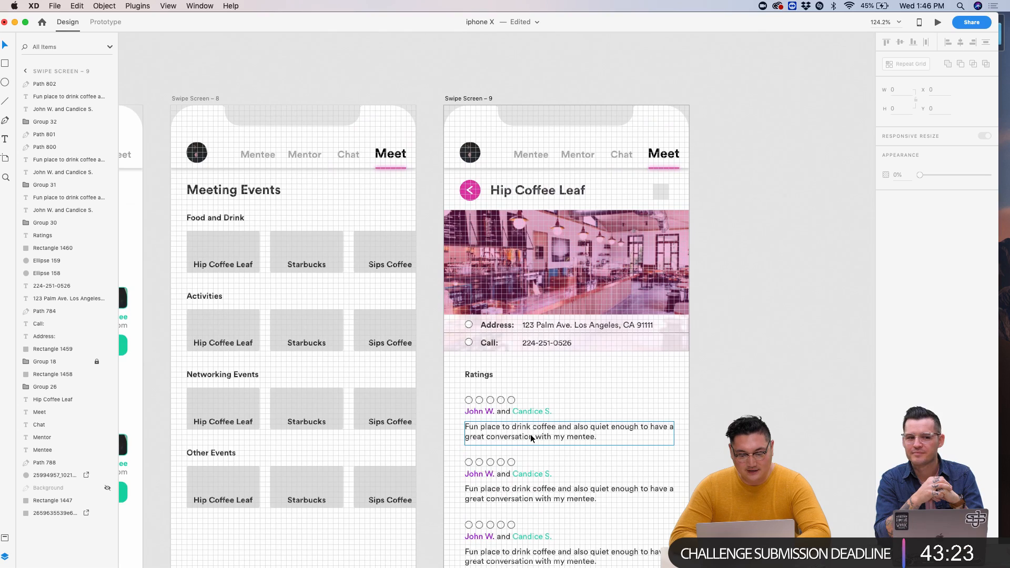
{"action": "scroll", "coordinate": [530, 434], "scroll_direction": "down", "scroll_amount": 6}
{"action": "scroll", "coordinate": [531, 434], "scroll_direction": "up", "scroll_amount": 5}
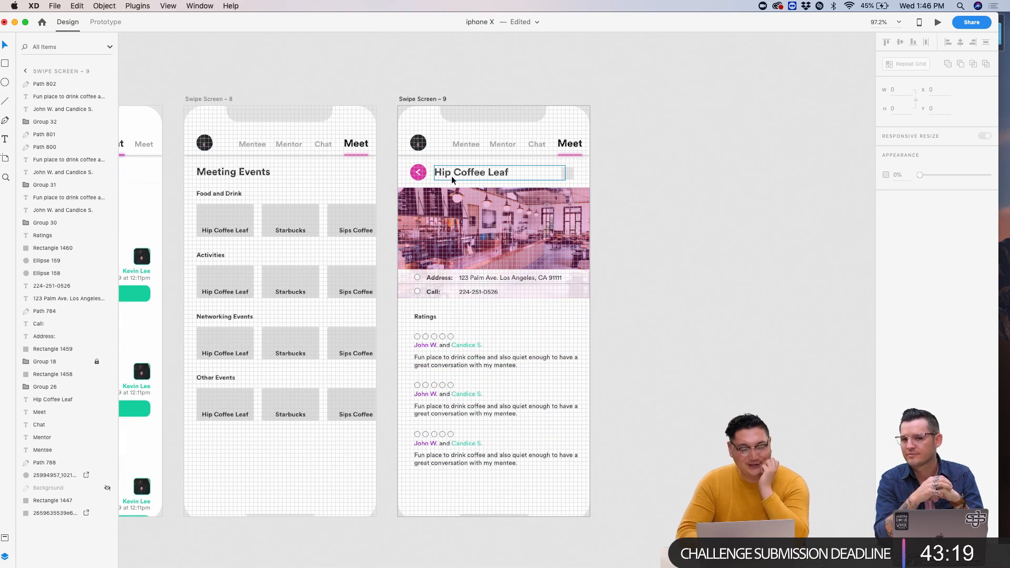
{"action": "scroll", "coordinate": [534, 171], "scroll_direction": "up", "scroll_amount": 5}
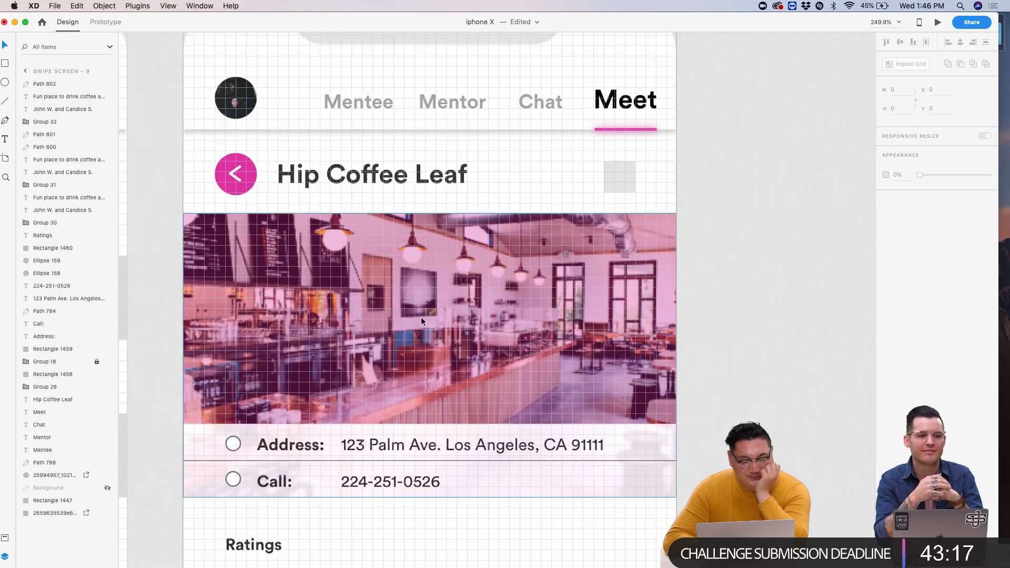
{"action": "scroll", "coordinate": [421, 321], "scroll_direction": "down", "scroll_amount": 5}
{"action": "scroll", "coordinate": [421, 321], "scroll_direction": "down", "scroll_amount": 2}
{"action": "scroll", "coordinate": [421, 321], "scroll_direction": "down", "scroll_amount": 3}
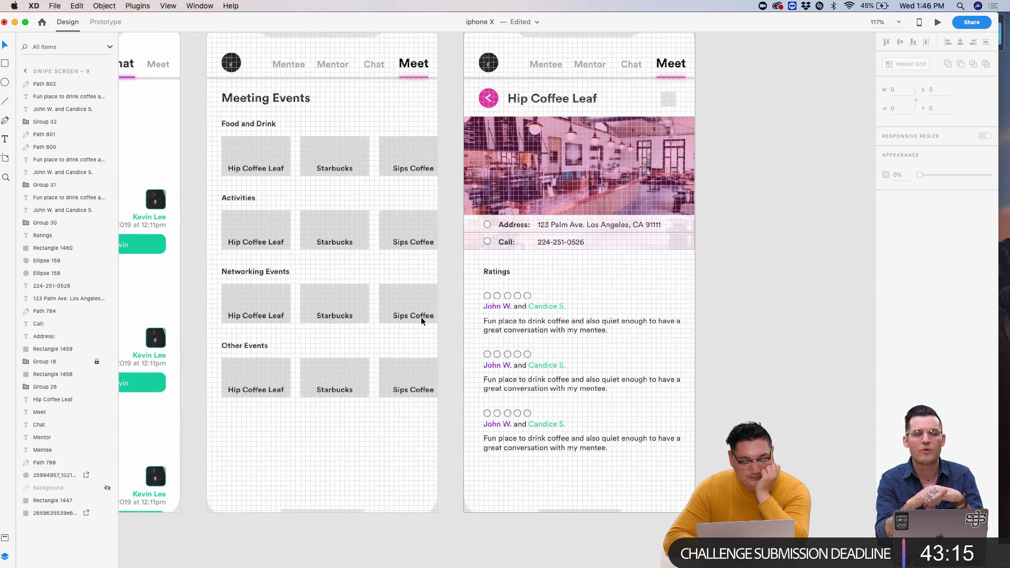
{"action": "scroll", "coordinate": [607, 308], "scroll_direction": "up", "scroll_amount": 5}
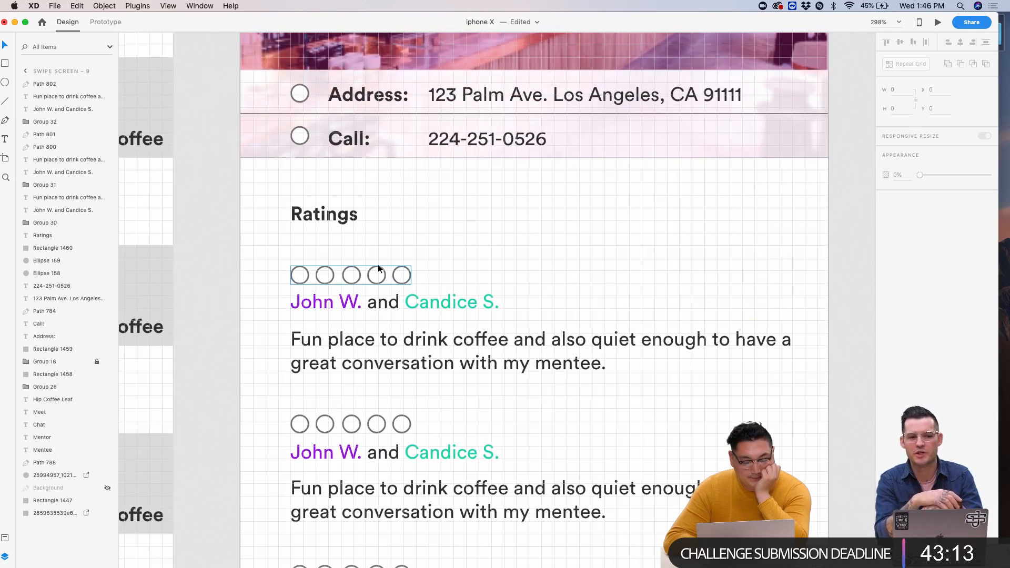
{"action": "left_click", "coordinate": [305, 276]}
{"action": "key", "text": "super+d"}
{"action": "left_click_drag", "start_coordinate": [309, 277], "coordinate": [392, 217]}
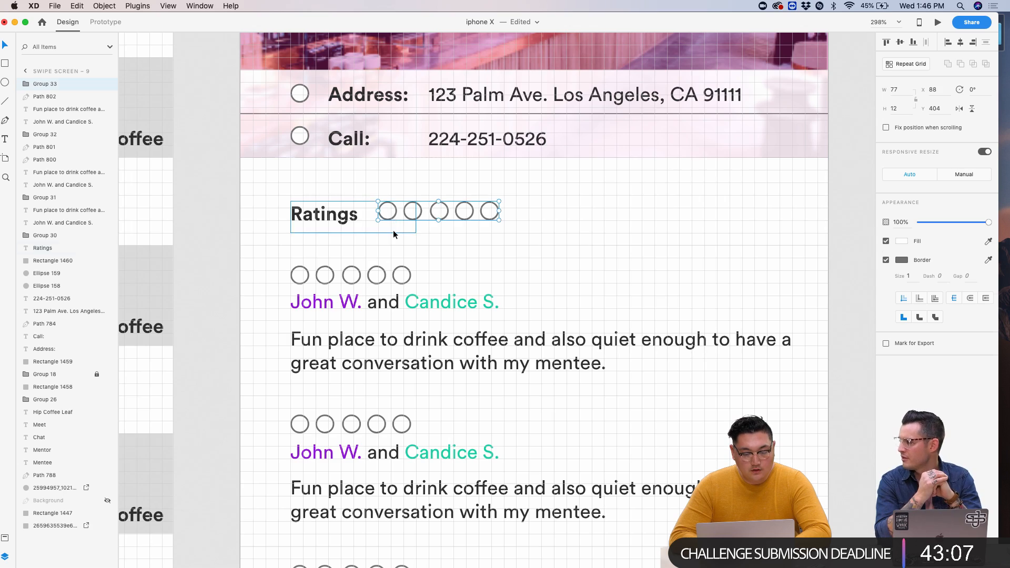
{"action": "left_click", "coordinate": [324, 214]}
- Select the Other Events heading inside the Meeting Events repeat grid
{"action": "scroll", "coordinate": [395, 234], "scroll_direction": "down", "scroll_amount": 5}
{"action": "scroll", "coordinate": [410, 242], "scroll_direction": "up", "scroll_amount": 2}
{"action": "scroll", "coordinate": [436, 295], "scroll_direction": "up", "scroll_amount": 5}
{"action": "double_click", "coordinate": [446, 321]}
- Retitle the Other Events heading as 'Digital Meetups'
{"action": "double_click", "coordinate": [445, 321]}
{"action": "type", "text": "Digital"}
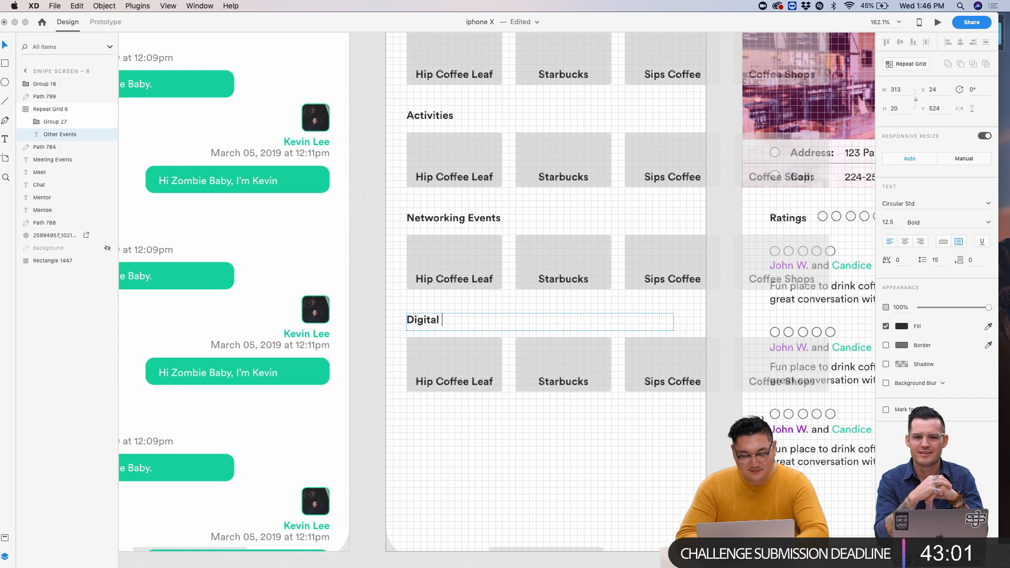
{"action": "type", "text": " Meetups"}
{"action": "key", "text": "Escape"}
- Open the Hip Coffee Leaf card title for editing, leave it unchanged, and deselect everything
{"action": "left_click", "coordinate": [449, 386]}
{"action": "double_click", "coordinate": [449, 386]}
{"action": "double_click", "coordinate": [449, 386]}
{"action": "key", "text": "Escape"}
{"action": "scroll", "coordinate": [665, 475], "scroll_direction": "right", "scroll_amount": 5}
{"action": "left_click", "coordinate": [536, 431]}
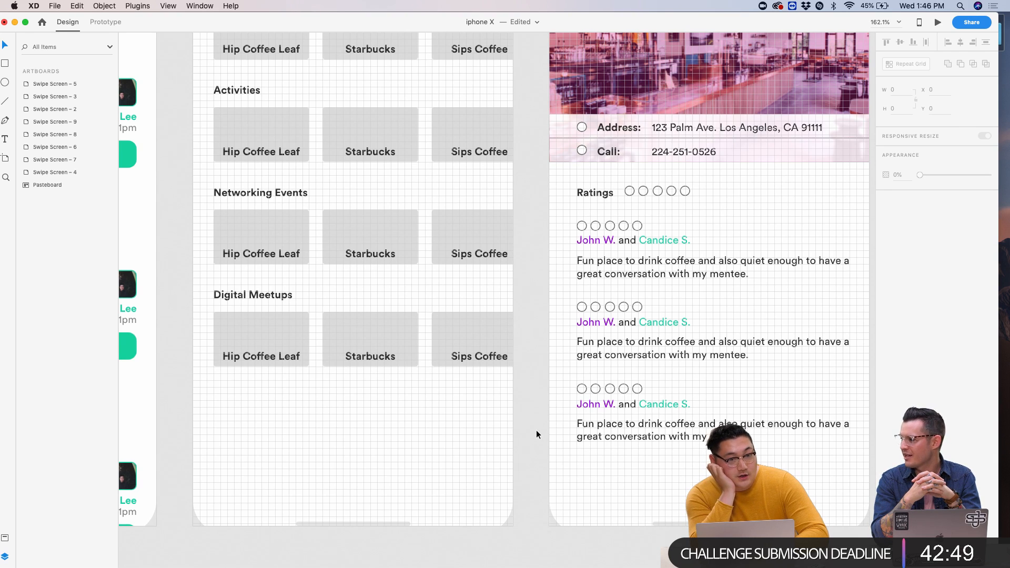
{"action": "scroll", "coordinate": [316, 403], "scroll_direction": "up", "scroll_amount": 4}
{"action": "scroll", "coordinate": [316, 403], "scroll_direction": "down", "scroll_amount": 1}
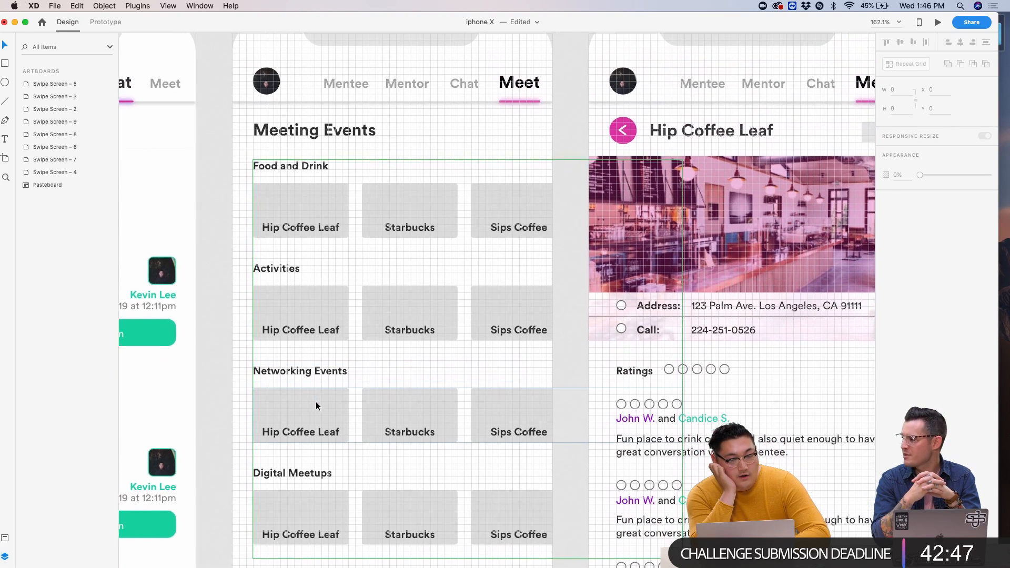
{"action": "scroll", "coordinate": [316, 402], "scroll_direction": "down", "scroll_amount": 2}
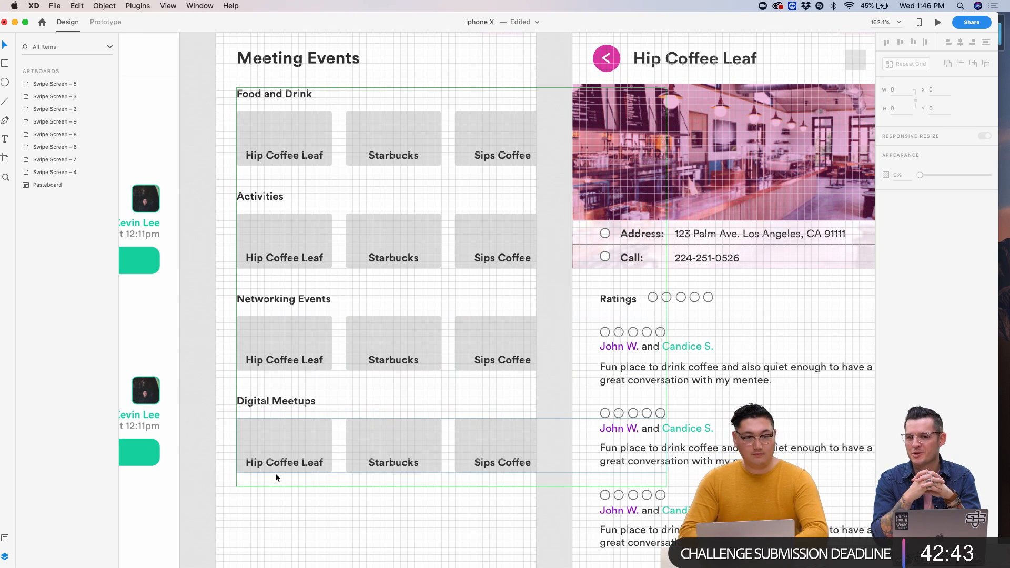
{"action": "scroll", "coordinate": [566, 439], "scroll_direction": "up", "scroll_amount": 2}
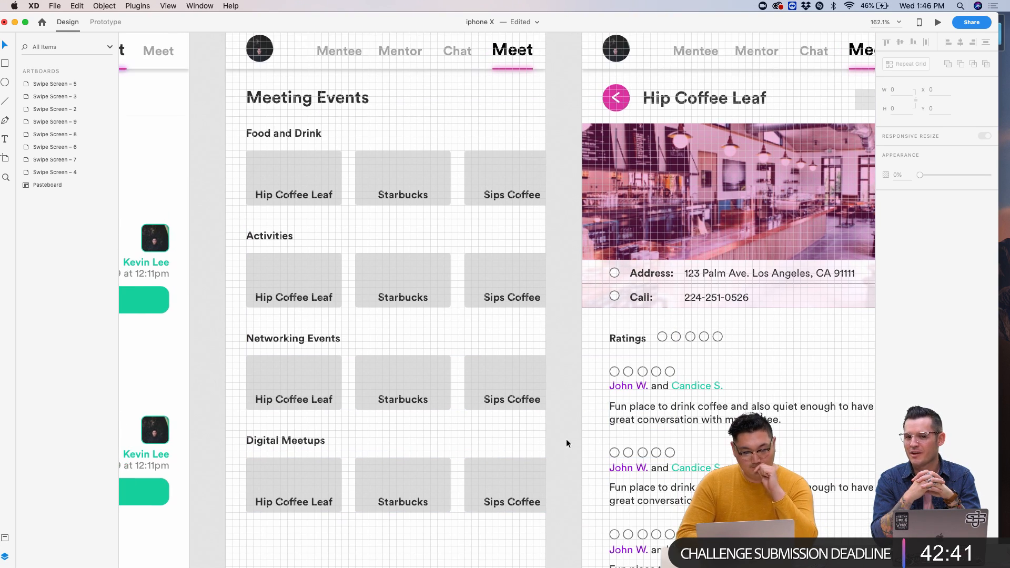
{"action": "scroll", "coordinate": [567, 439], "scroll_direction": "down", "scroll_amount": 3}
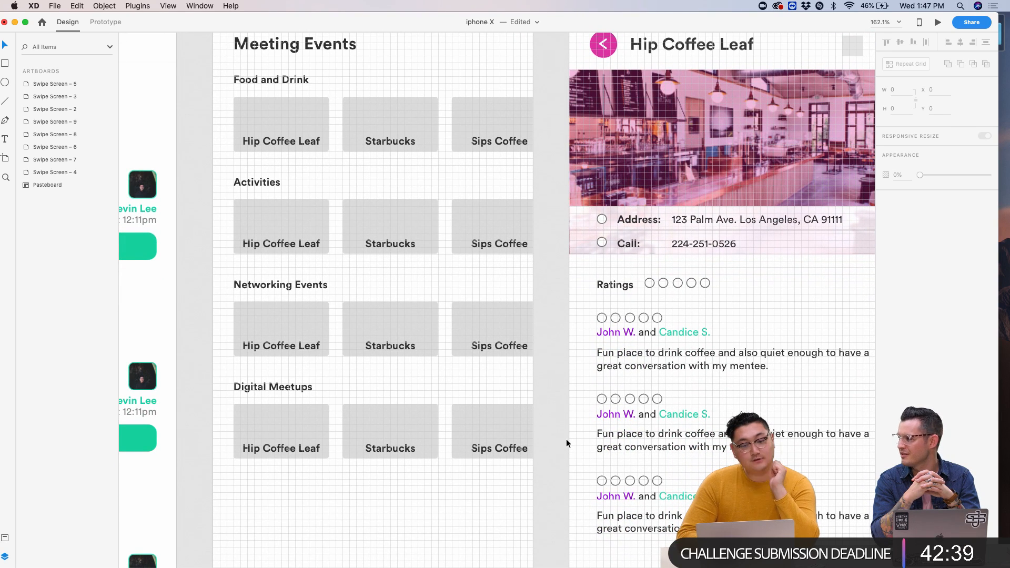
{"action": "scroll", "coordinate": [566, 441], "scroll_direction": "down", "scroll_amount": 1}
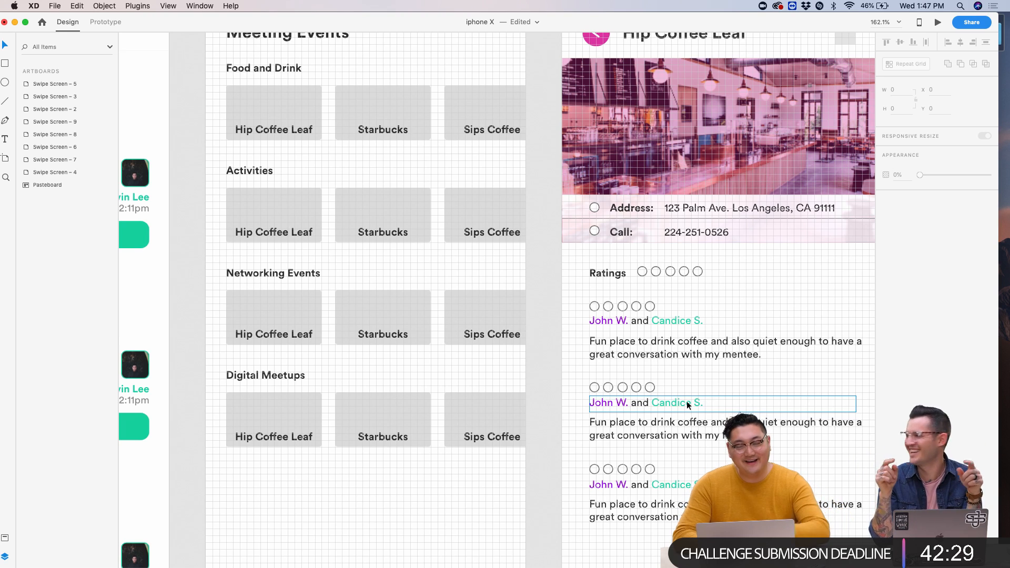
{"action": "scroll", "coordinate": [727, 391], "scroll_direction": "up", "scroll_amount": 5}
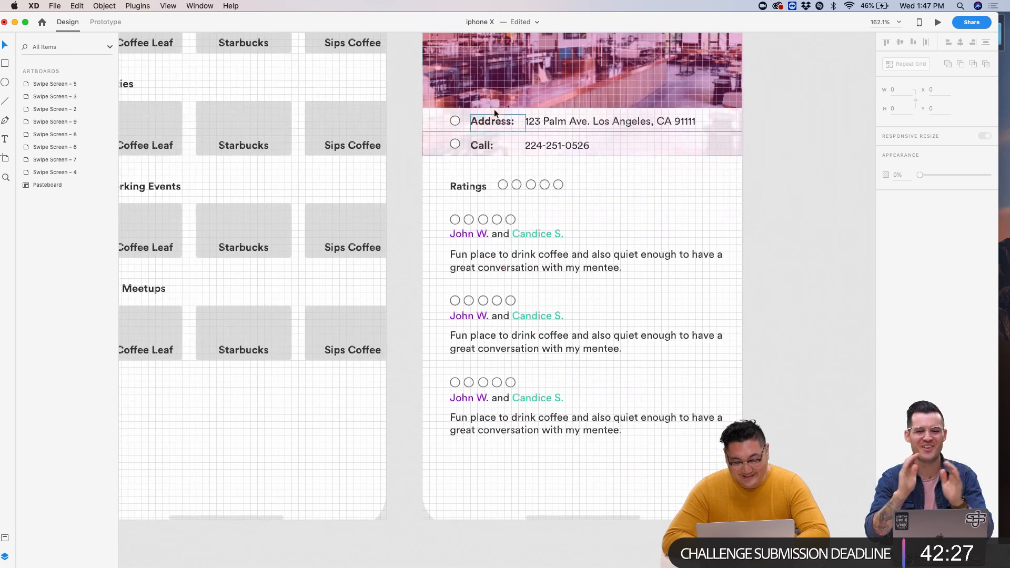
{"action": "left_click", "coordinate": [522, 317]}
{"action": "left_click", "coordinate": [522, 319]}
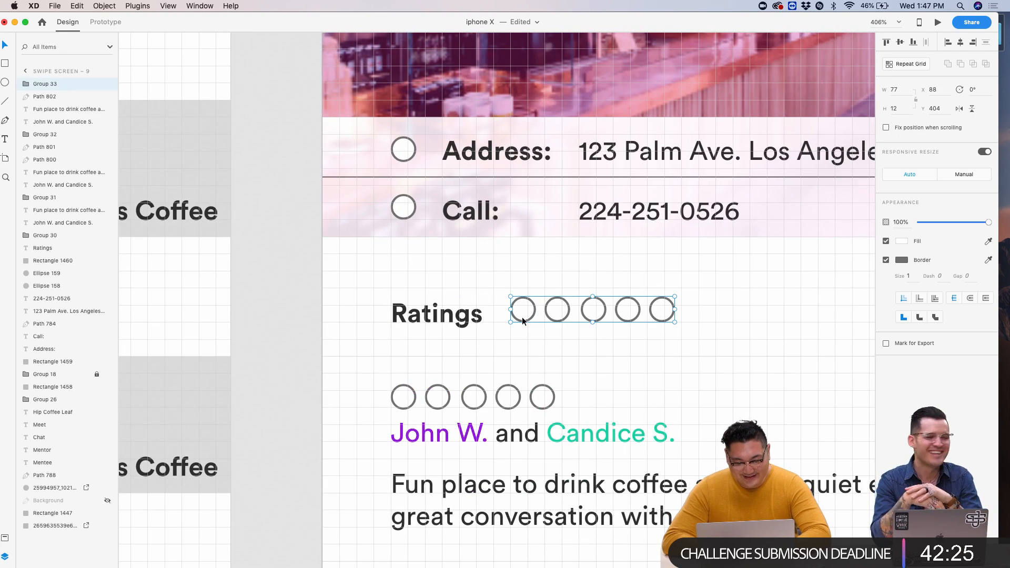
{"action": "scroll", "coordinate": [654, 362], "scroll_direction": "down", "scroll_amount": 5}
{"action": "left_click", "coordinate": [938, 23]}
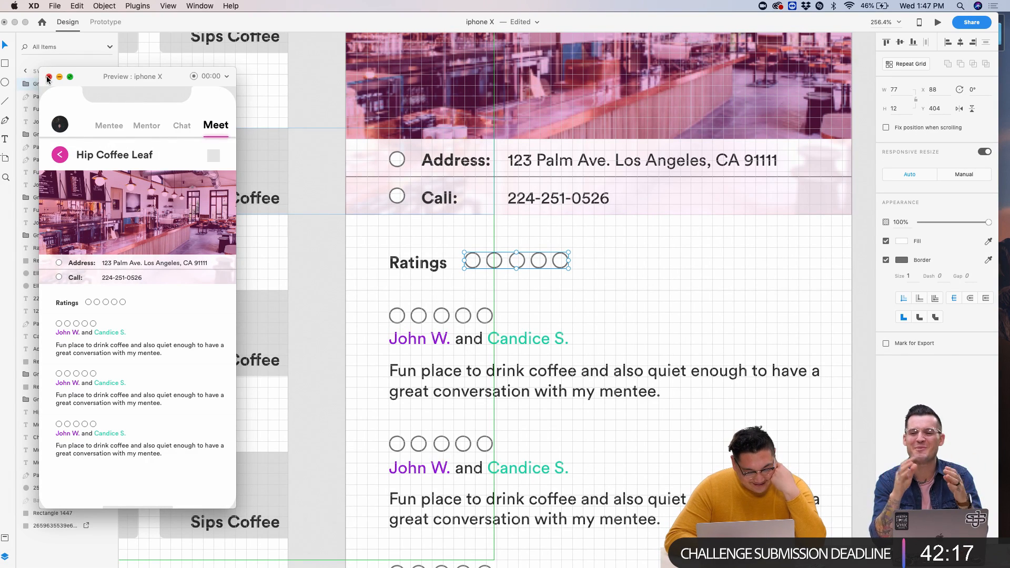
{"action": "left_click", "coordinate": [49, 77]}
- Try Book Italic on the first review's text, then undo it back to Book
{"action": "scroll", "coordinate": [438, 416], "scroll_direction": "down", "scroll_amount": 2}
{"action": "left_click", "coordinate": [453, 401]}
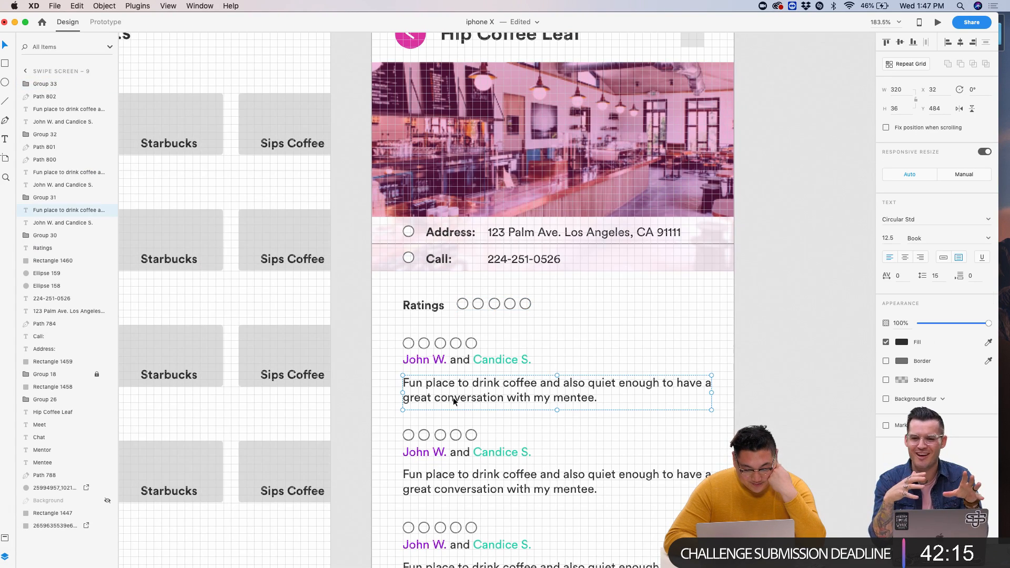
{"action": "left_click", "coordinate": [988, 238]}
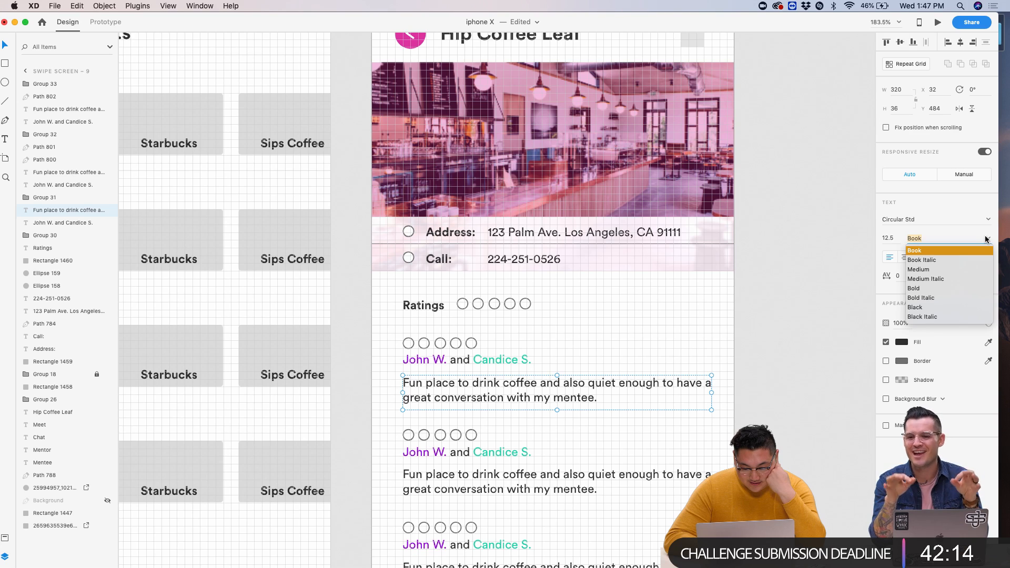
{"action": "left_click", "coordinate": [924, 261]}
{"action": "left_click", "coordinate": [823, 305]}
{"action": "scroll", "coordinate": [751, 374], "scroll_direction": "down", "scroll_amount": 5}
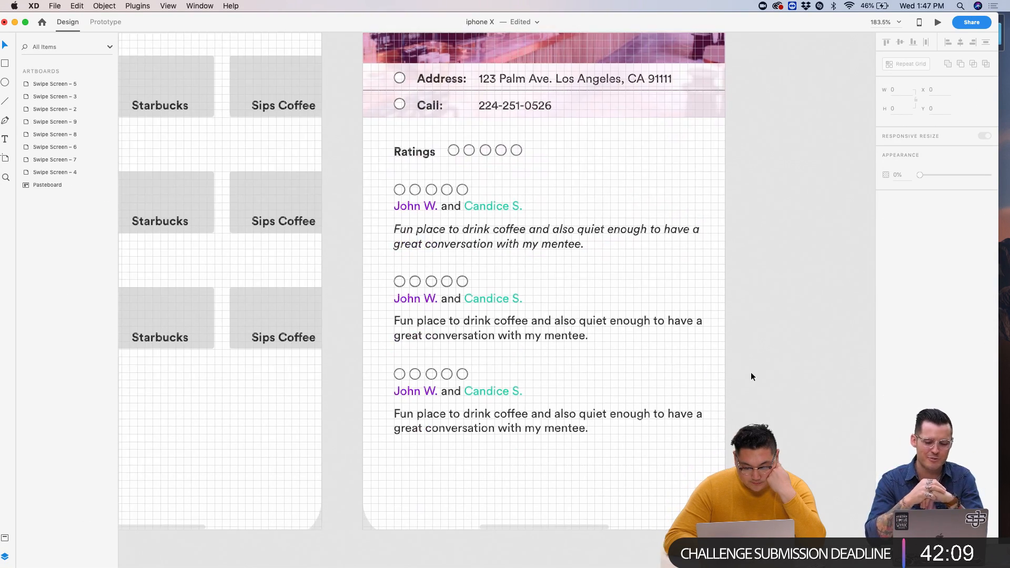
{"action": "key", "text": "super+z"}
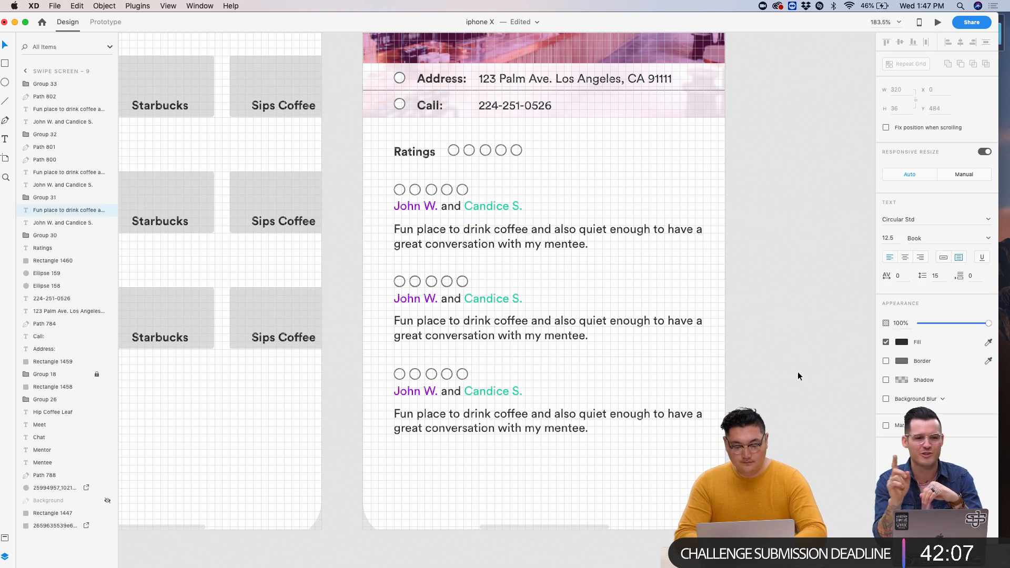
- Duplicate the Swipe Screen – 9 artboard, then delete the copy
{"action": "key", "text": "Escape"}
{"action": "scroll", "coordinate": [797, 372], "scroll_direction": "down", "scroll_amount": 5}
{"action": "scroll", "coordinate": [798, 371], "scroll_direction": "right", "scroll_amount": 3}
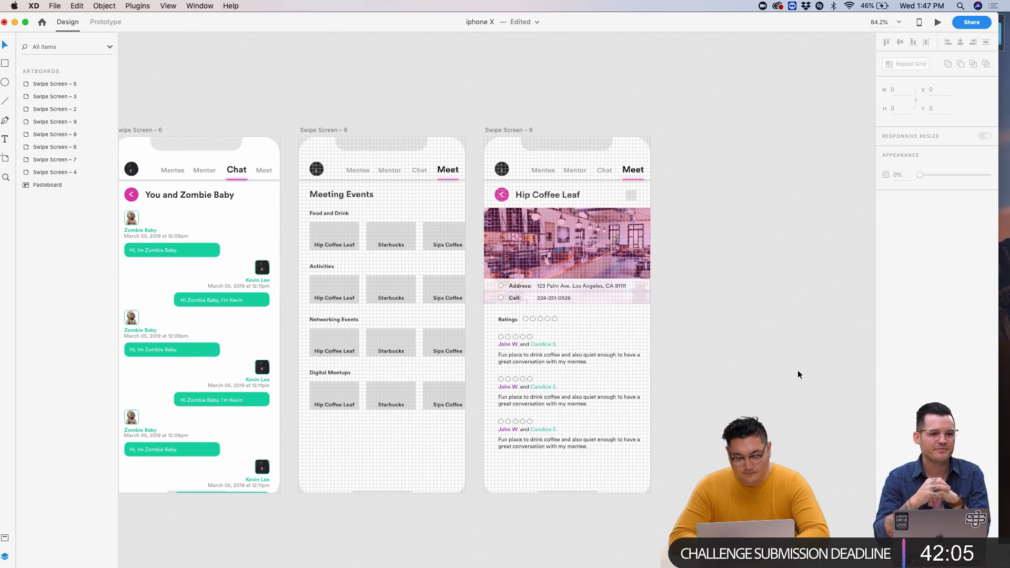
{"action": "left_click_drag", "start_coordinate": [503, 127], "coordinate": [700, 127]}
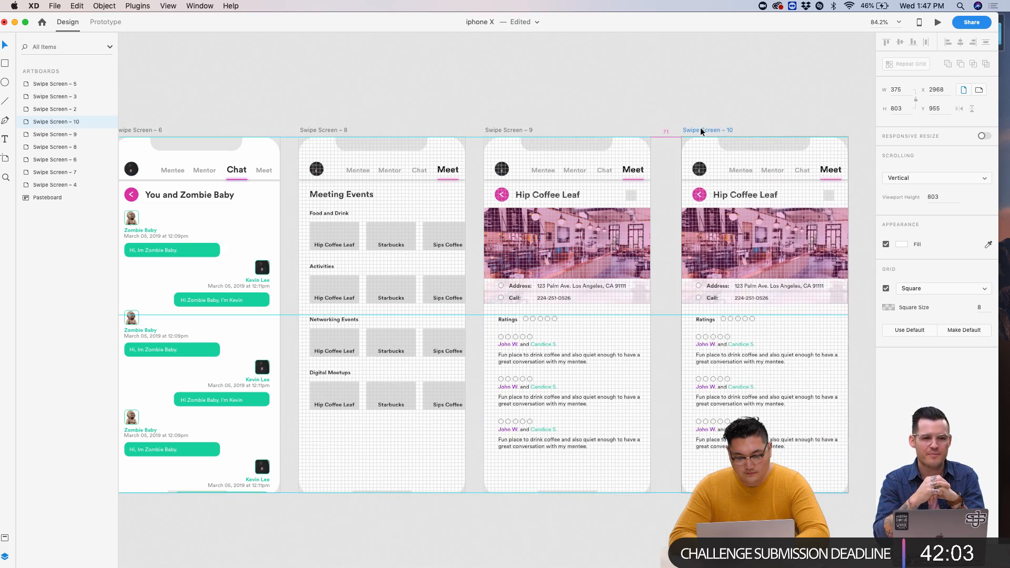
{"action": "key", "text": "Delete"}
- Go back to Safari's coffee shop image search
{"action": "scroll", "coordinate": [624, 157], "scroll_direction": "up", "scroll_amount": 5}
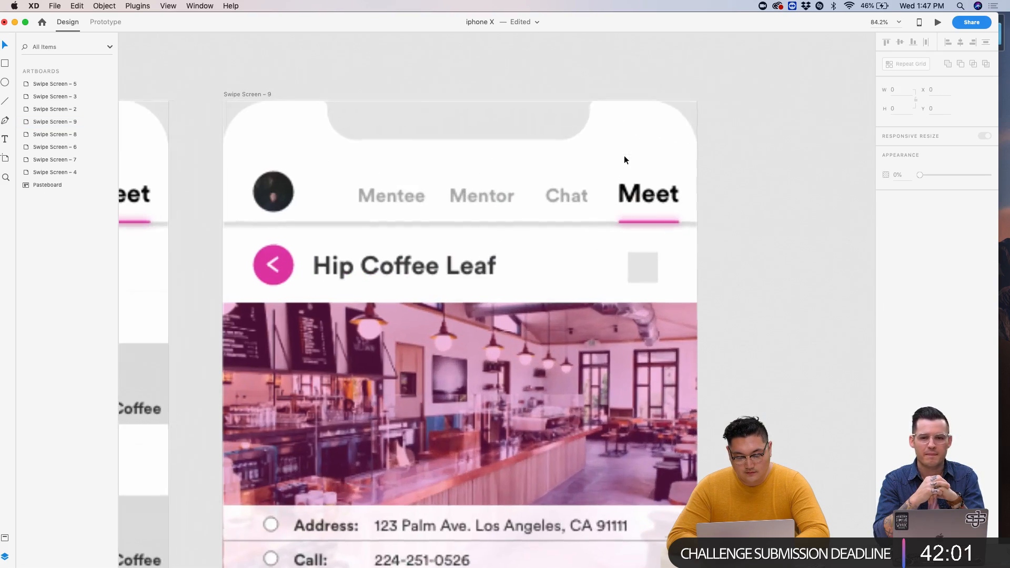
{"action": "scroll", "coordinate": [668, 275], "scroll_direction": "up", "scroll_amount": 3}
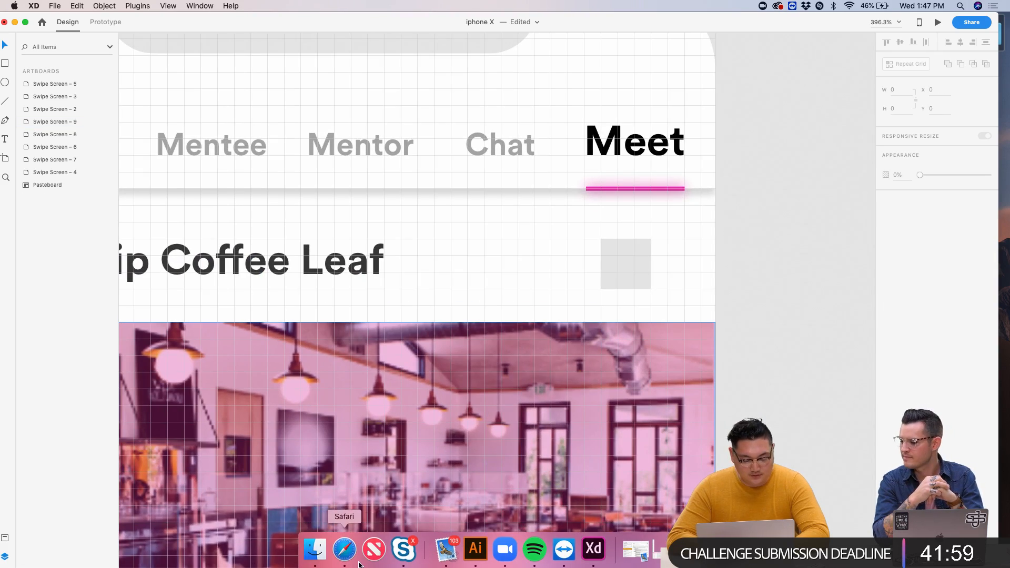
{"action": "left_click", "coordinate": [344, 559]}
- Search Google Images for 'share button icon' and preview the boxed share-arrow result
{"action": "scroll", "coordinate": [263, 241], "scroll_direction": "up", "scroll_amount": 3}
{"action": "left_click", "coordinate": [221, 210]}
{"action": "key", "text": "super+a"}
{"action": "type", "text": "share button icon"}
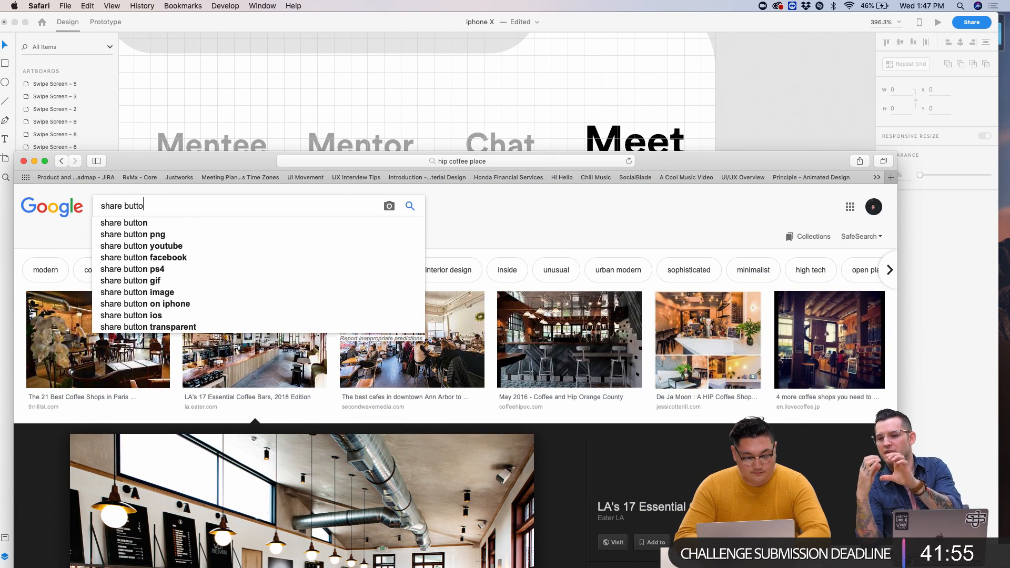
{"action": "key", "text": "Return"}
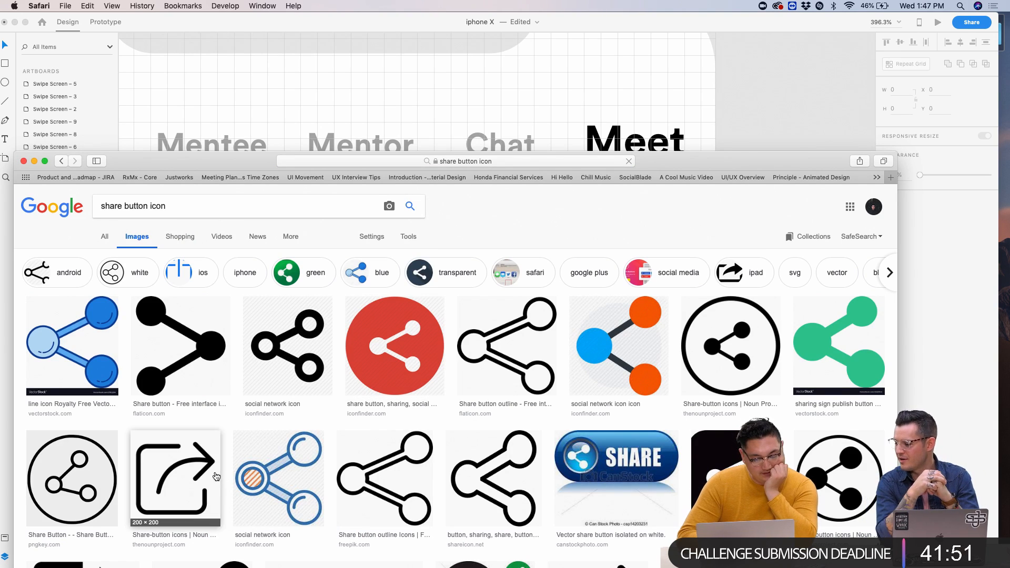
{"action": "left_click", "coordinate": [189, 474]}
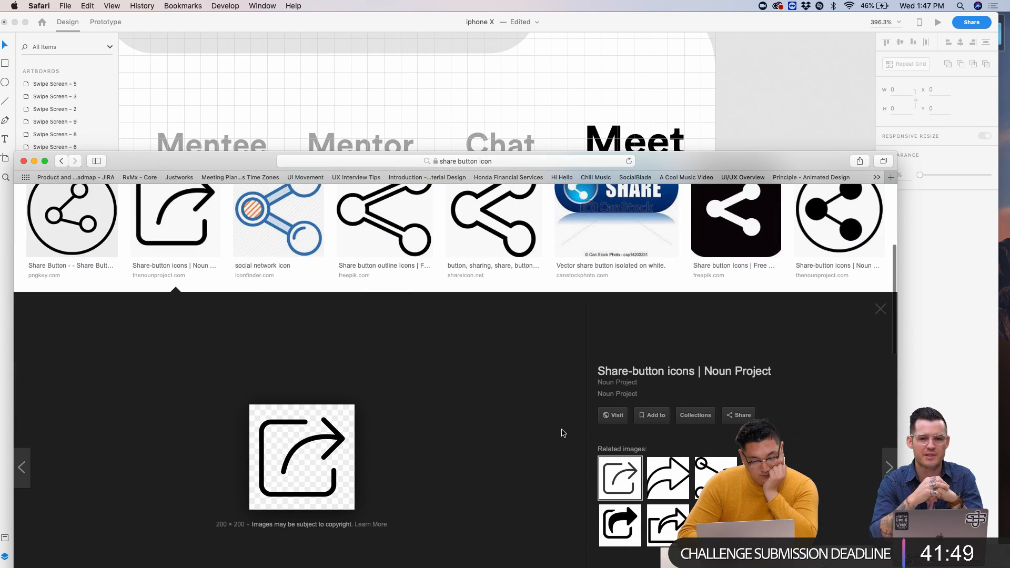
- Check the share-arrow reference, then draw the icon's outer frame path with the Pen
{"action": "left_click", "coordinate": [778, 72]}
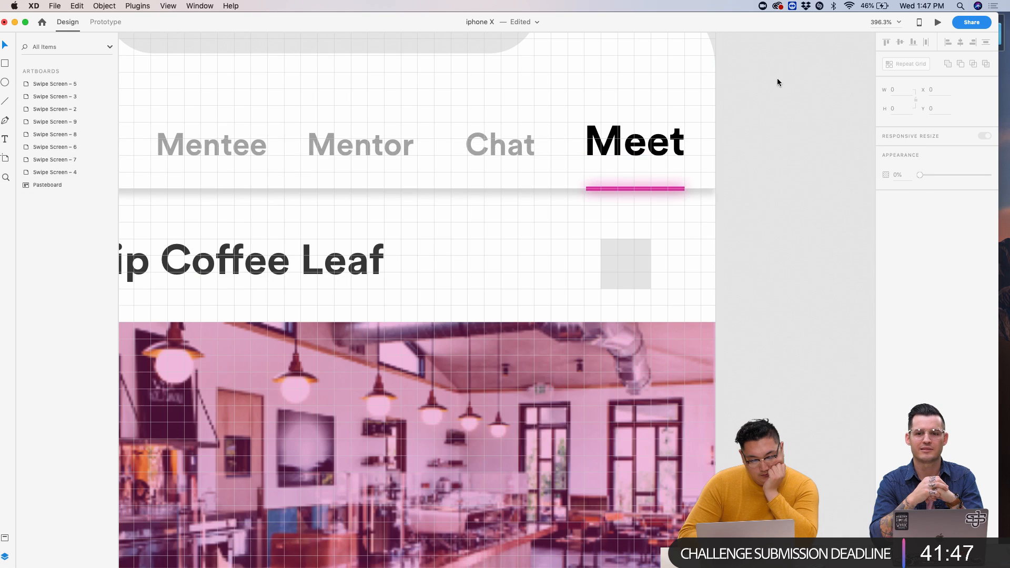
{"action": "scroll", "coordinate": [494, 96], "scroll_direction": "up", "scroll_amount": 5}
{"action": "scroll", "coordinate": [638, 384], "scroll_direction": "down", "scroll_amount": 2}
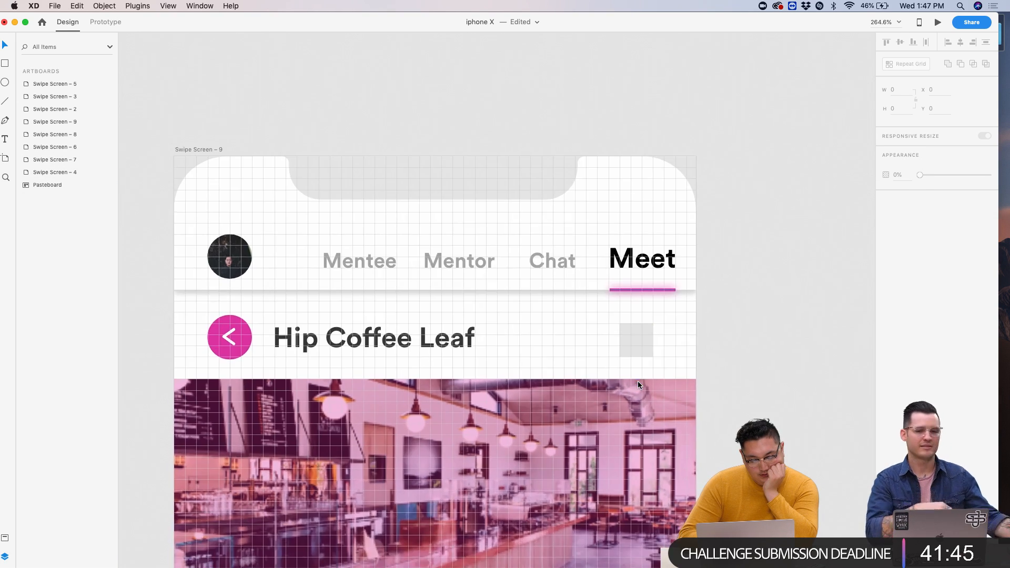
{"action": "scroll", "coordinate": [638, 384], "scroll_direction": "up", "scroll_amount": 6}
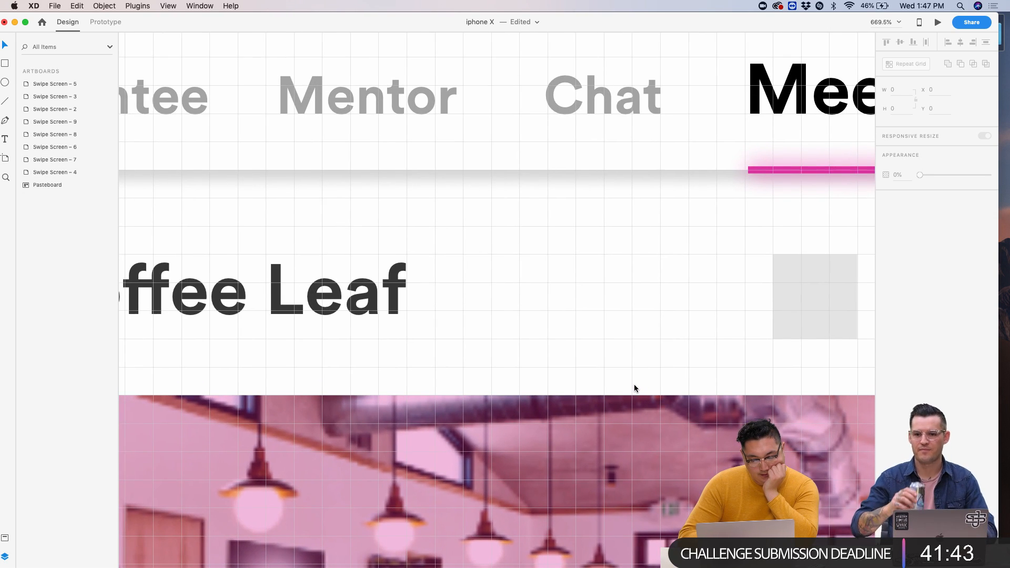
{"action": "scroll", "coordinate": [634, 386], "scroll_direction": "right", "scroll_amount": 3}
{"action": "mouse_move", "coordinate": [374, 566]}
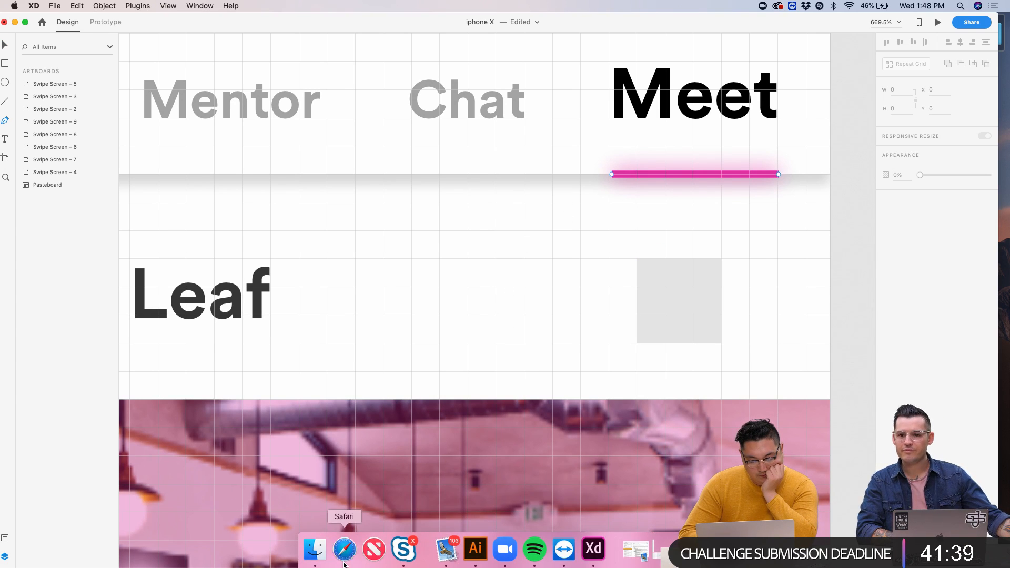
{"action": "left_click", "coordinate": [345, 549]}
{"action": "left_click", "coordinate": [515, 104]}
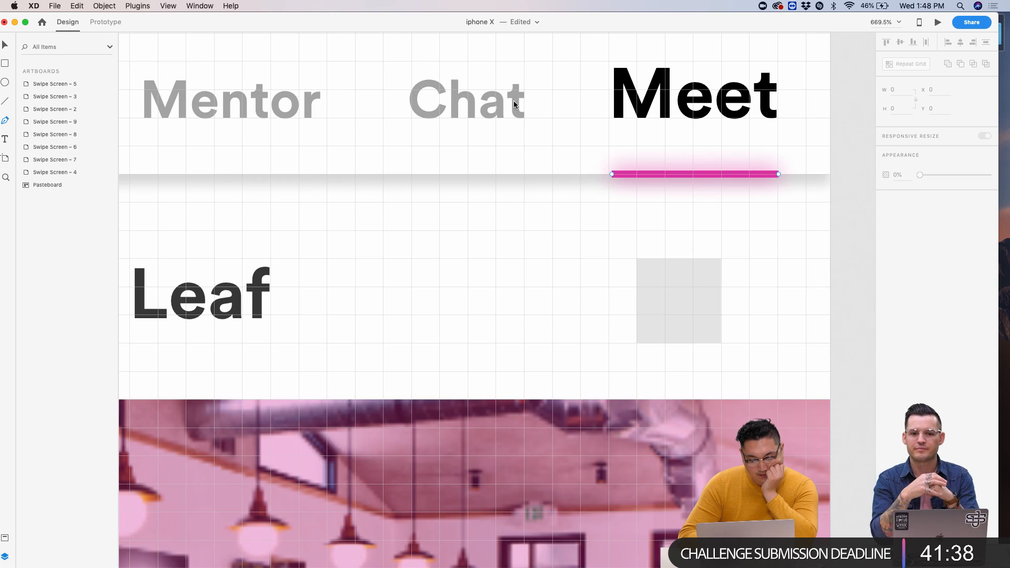
{"action": "left_click", "coordinate": [495, 258]}
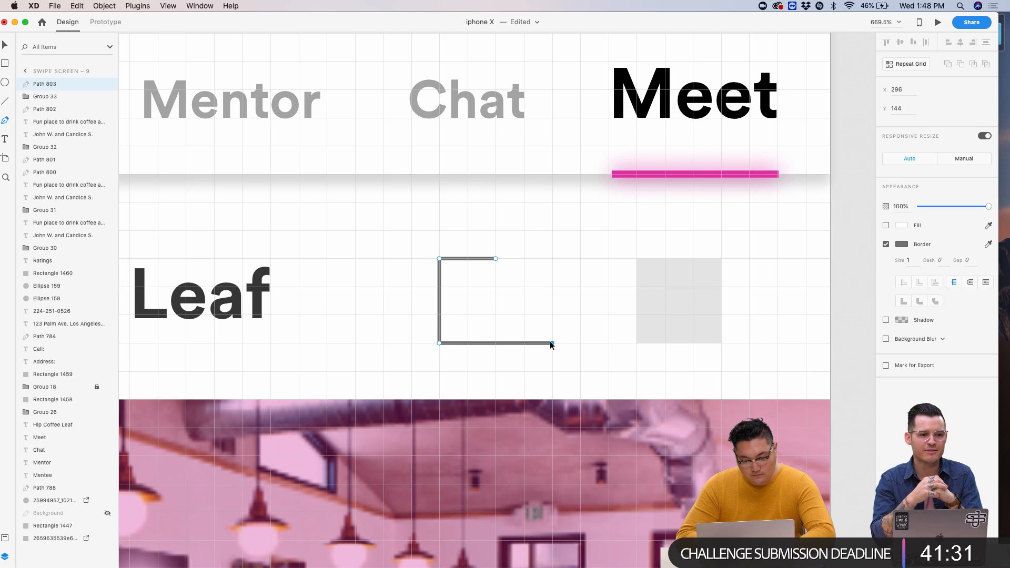
{"action": "key", "text": "Escape"}
{"action": "left_click", "coordinate": [505, 277]}
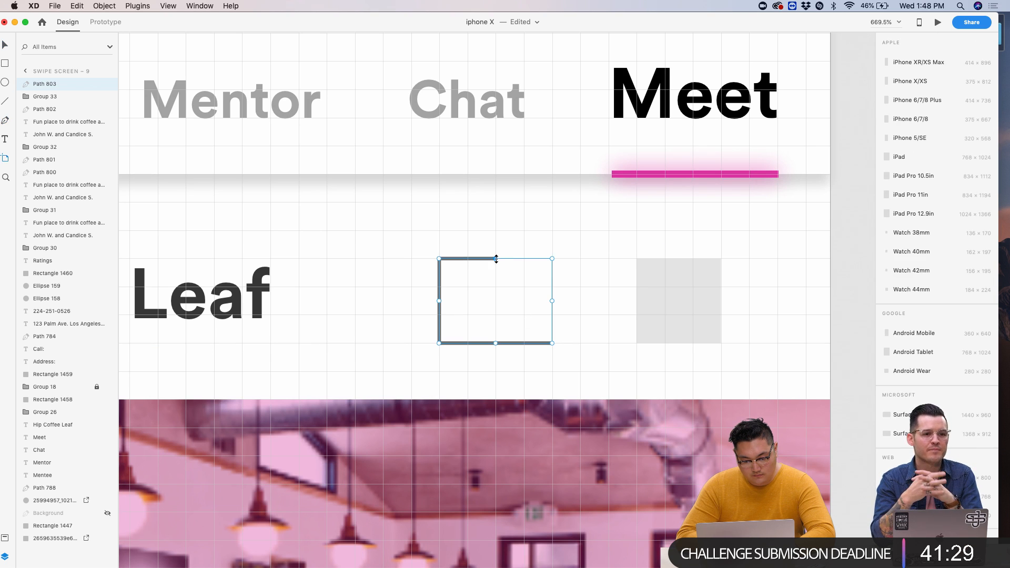
- Shorten the frame path's top and bottom edges by editing its points
{"action": "scroll", "coordinate": [504, 261], "scroll_direction": "up", "scroll_amount": 3}
{"action": "scroll", "coordinate": [504, 261], "scroll_direction": "up", "scroll_amount": 3}
{"action": "left_click", "coordinate": [478, 254]}
{"action": "double_click", "coordinate": [487, 253]}
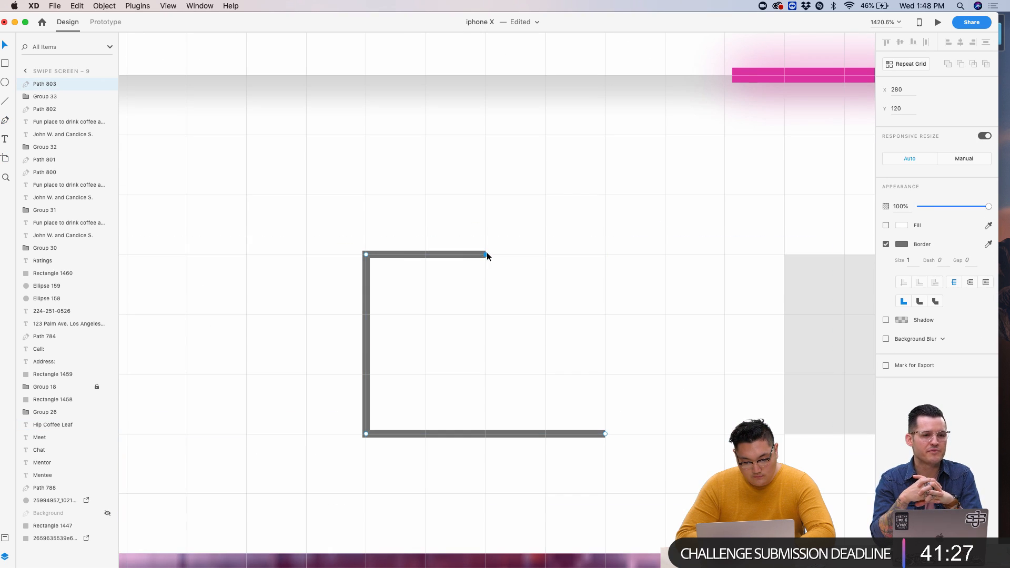
{"action": "left_click_drag", "start_coordinate": [430, 254], "coordinate": [427, 254]}
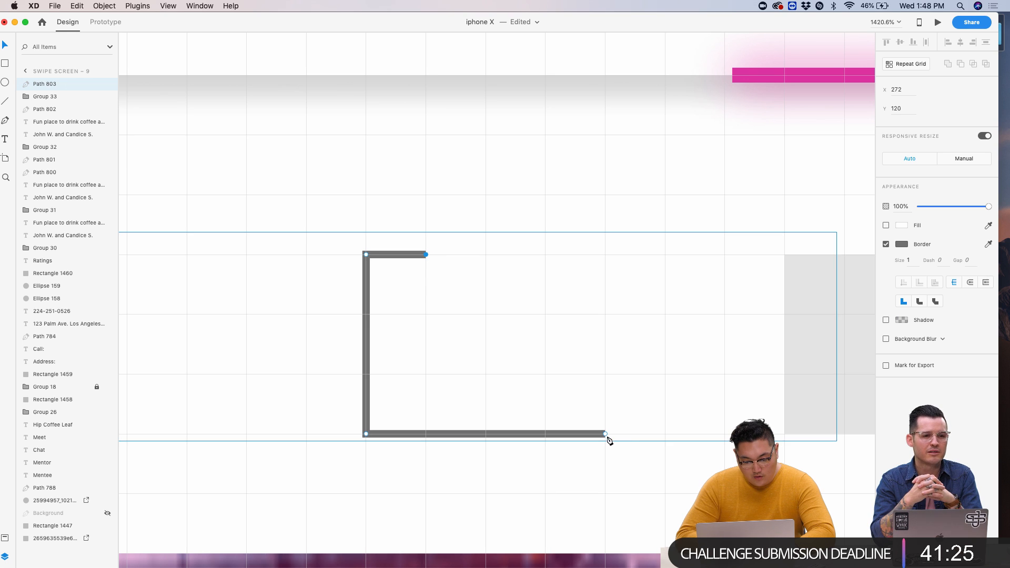
{"action": "left_click_drag", "start_coordinate": [605, 434], "coordinate": [546, 435]}
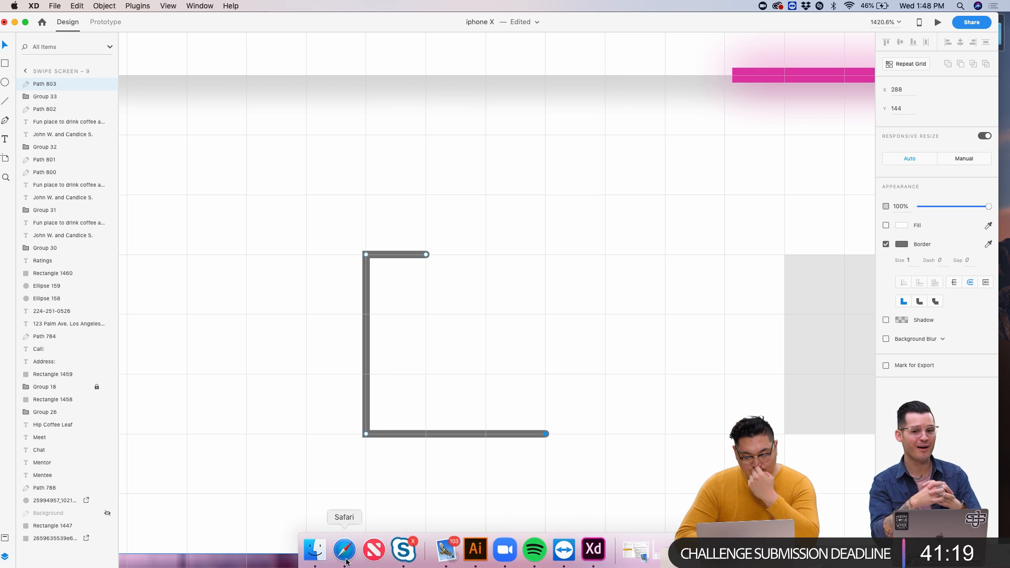
- Extend the frame from its bottom-right end with a short right side going up
{"action": "left_click", "coordinate": [343, 553]}
{"action": "left_click", "coordinate": [377, 101]}
{"action": "key", "text": "p"}
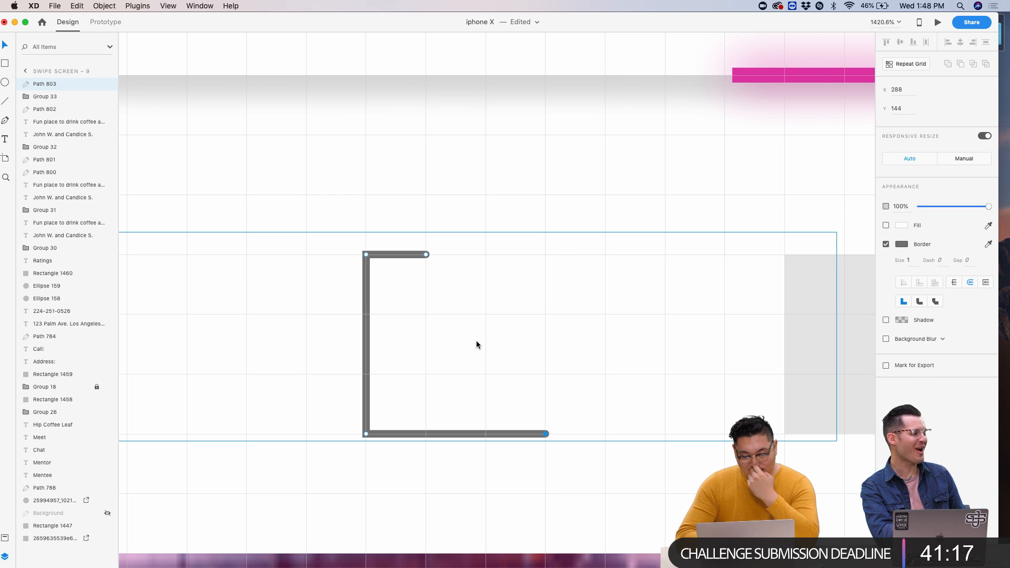
{"action": "left_click", "coordinate": [546, 434]}
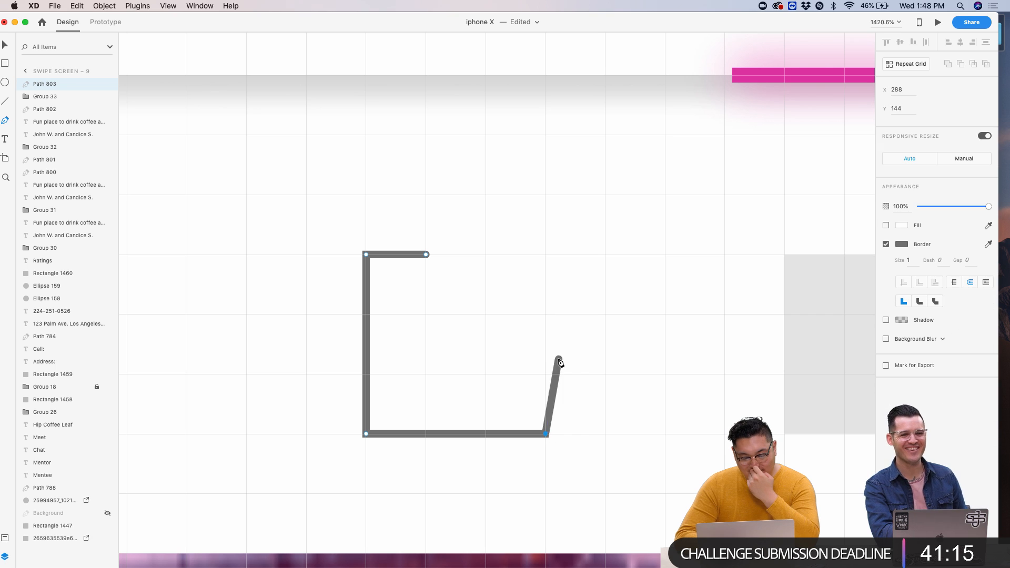
{"action": "key", "text": "Escape"}
{"action": "left_click", "coordinate": [558, 310]}
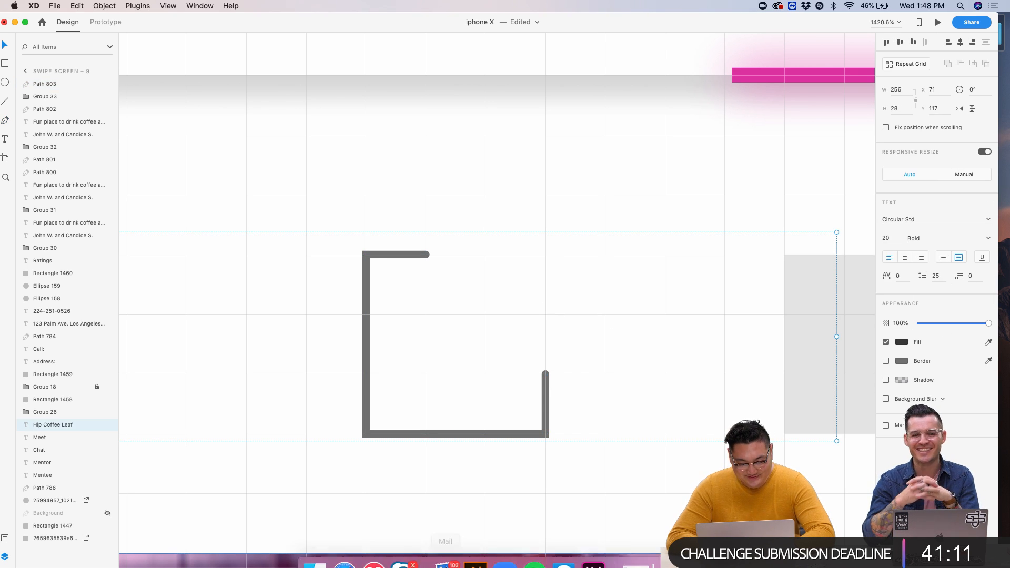
{"action": "left_click", "coordinate": [345, 561]}
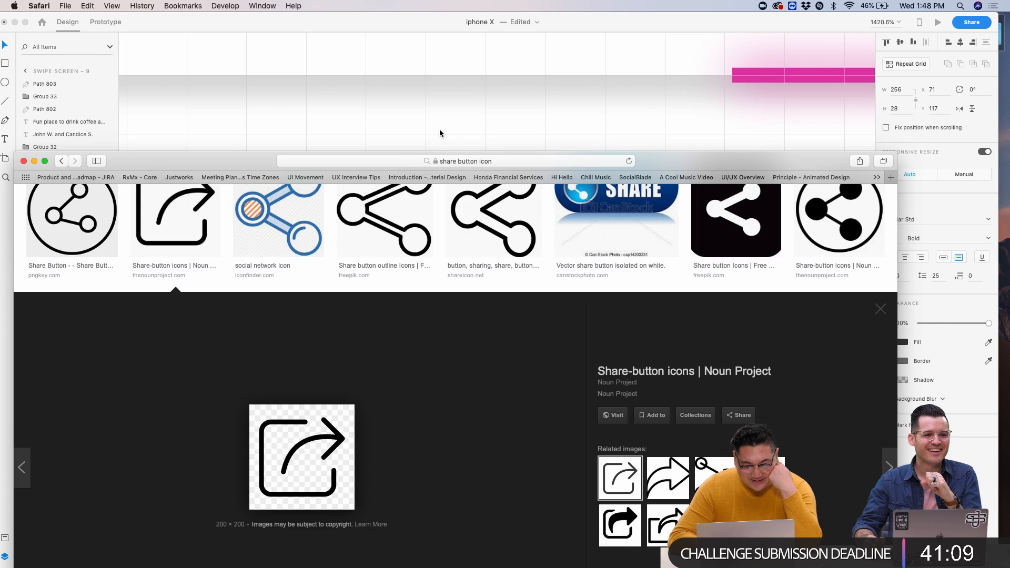
{"action": "left_click", "coordinate": [441, 131]}
- Draw the arrow's vertical stem and its shaft extending right inside the frame
{"action": "key", "text": "p"}
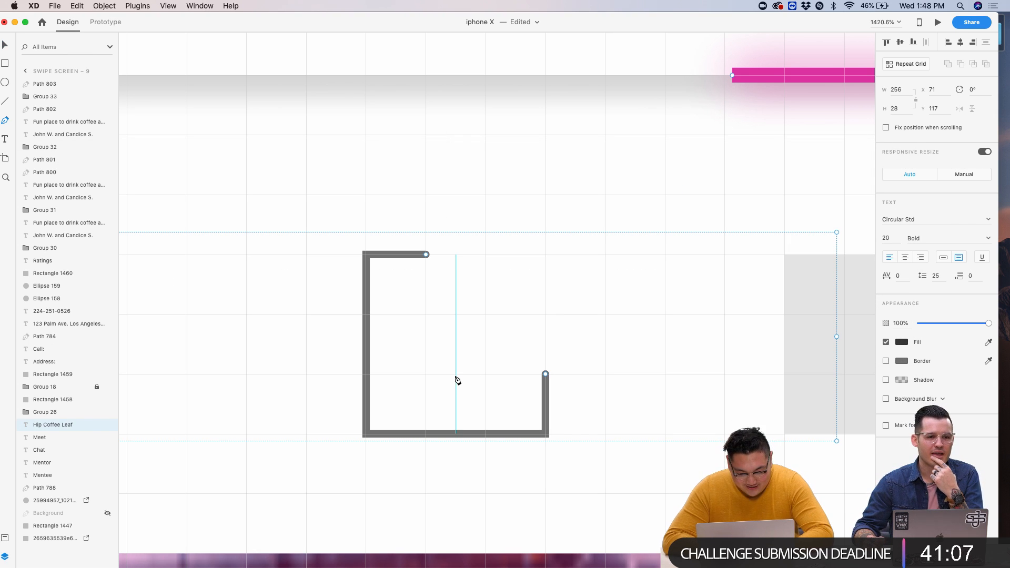
{"action": "left_click", "coordinate": [455, 374]}
{"action": "left_click", "coordinate": [456, 261]}
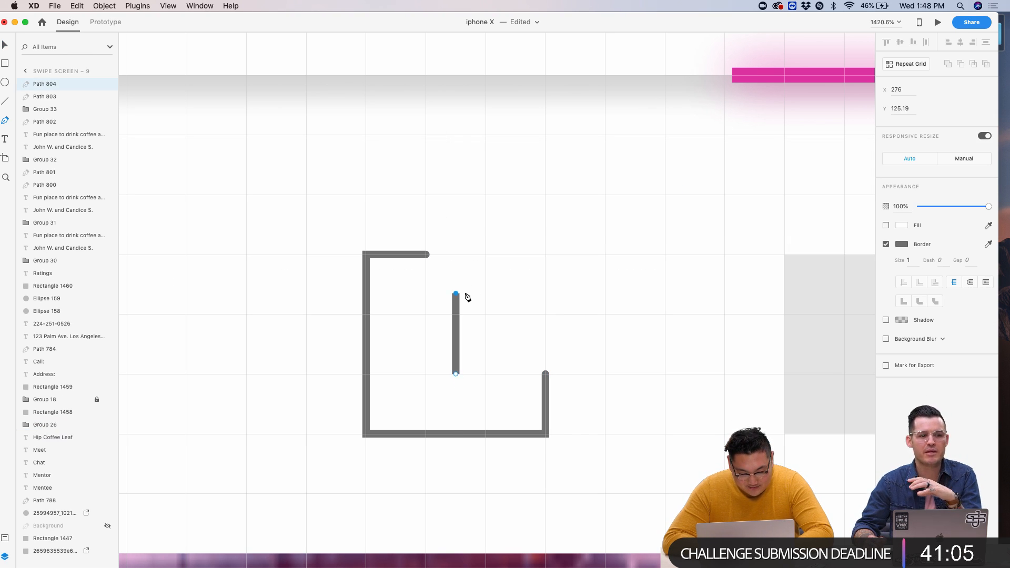
{"action": "left_click", "coordinate": [575, 293]}
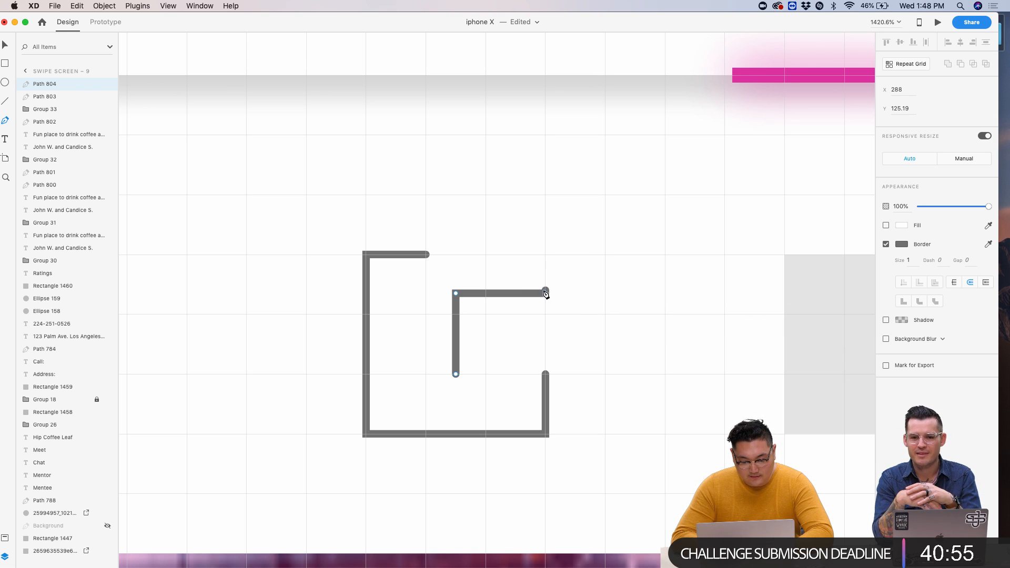
{"action": "scroll", "coordinate": [546, 298], "scroll_direction": "up", "scroll_amount": 3}
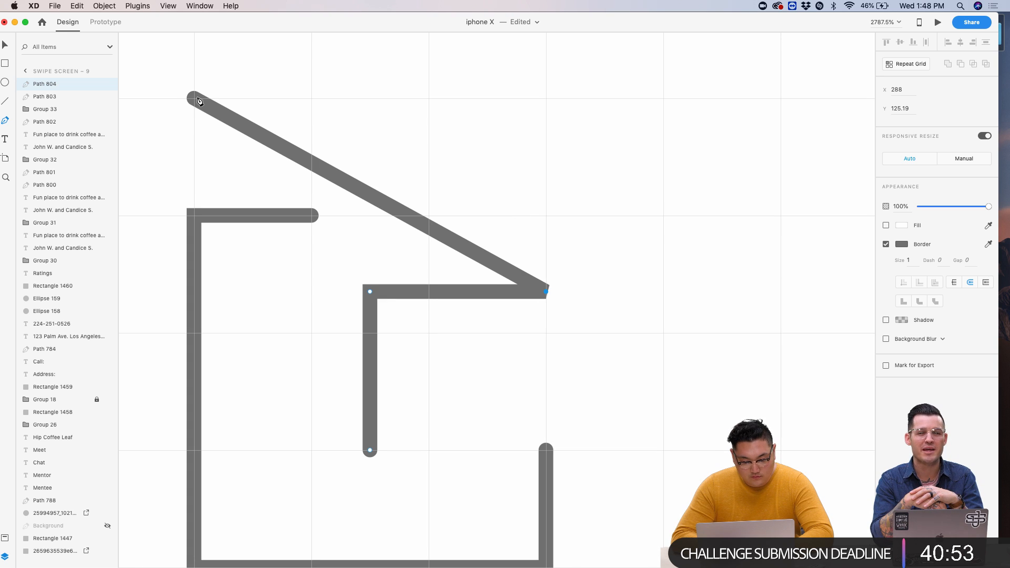
{"action": "key", "text": "Escape"}
- Draw the arrowhead chevron, adjust its position and top arm, and give it round join and caps
{"action": "key", "text": "p"}
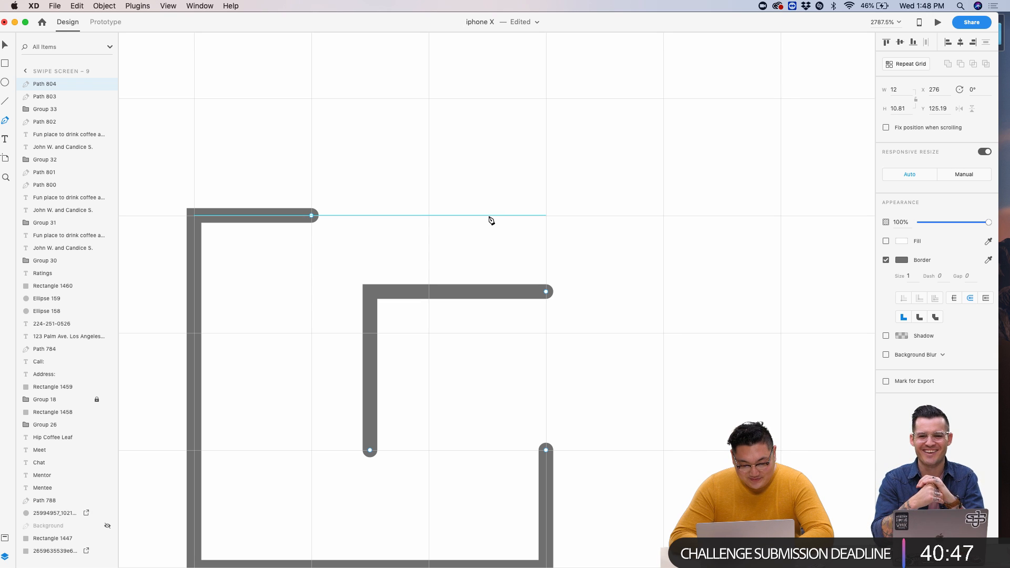
{"action": "left_click", "coordinate": [490, 216]}
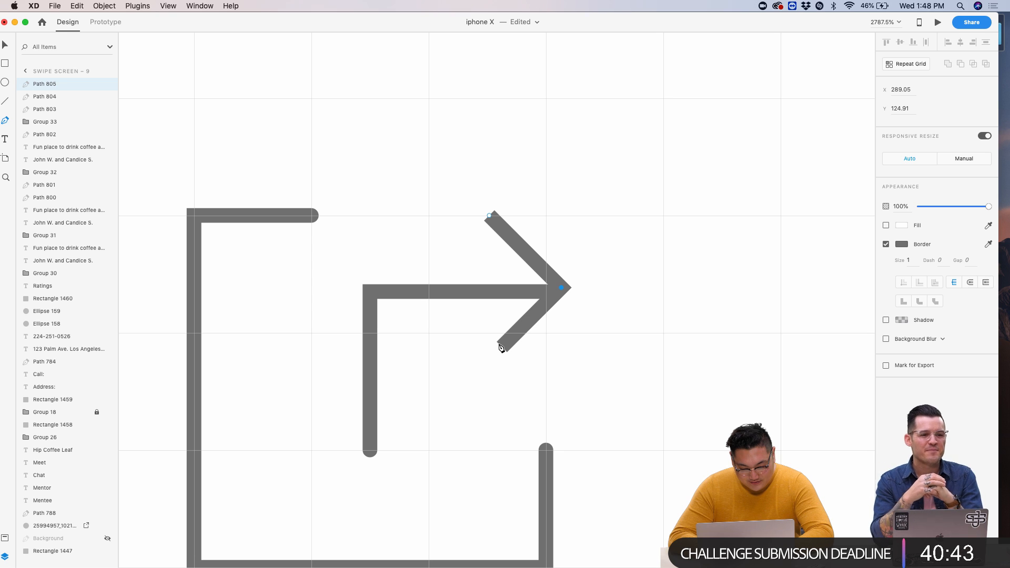
{"action": "scroll", "coordinate": [547, 313], "scroll_direction": "up", "scroll_amount": 5}
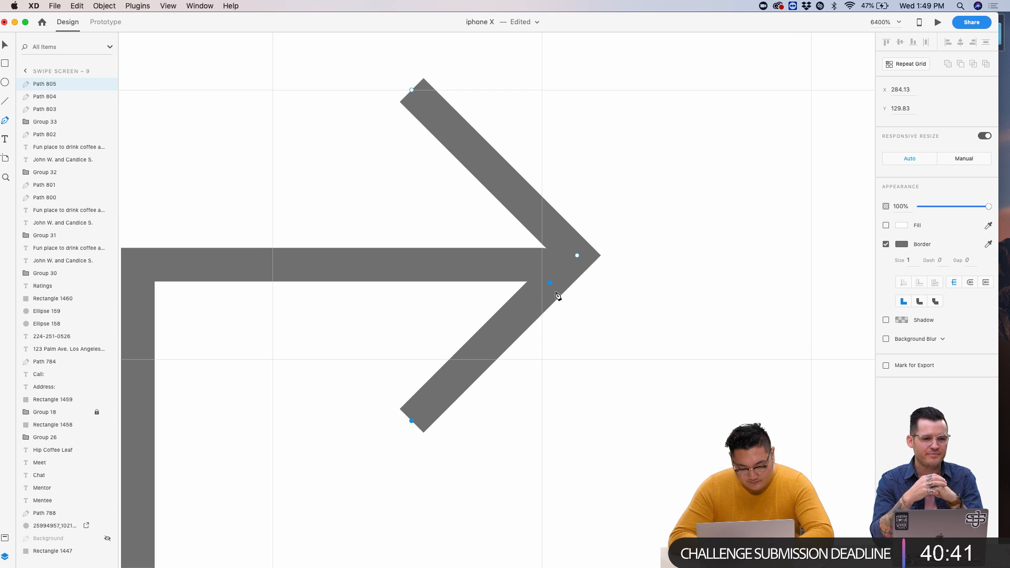
{"action": "left_click", "coordinate": [5, 44]}
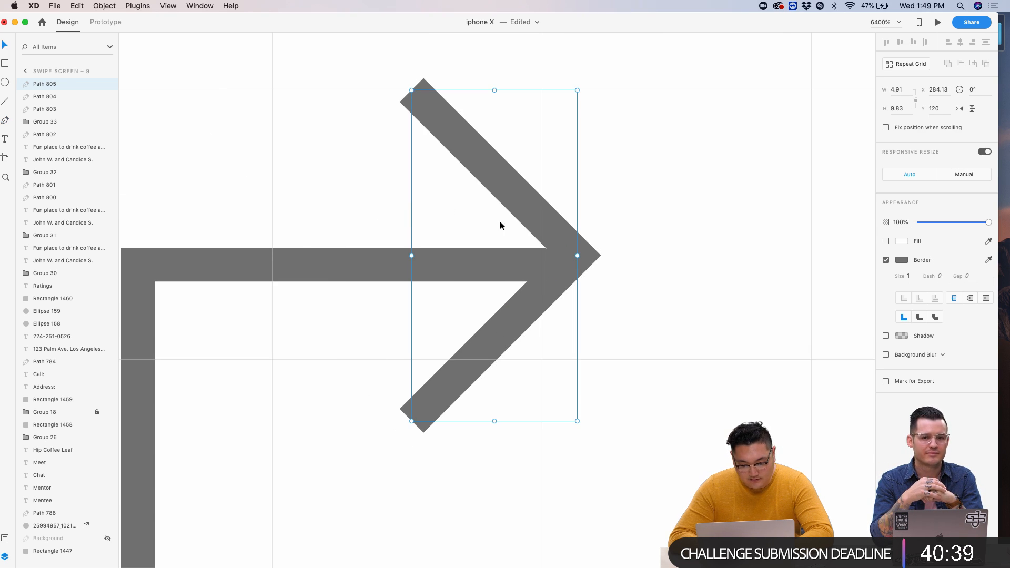
{"action": "key", "text": "Down"}
{"action": "key", "text": "Up"}
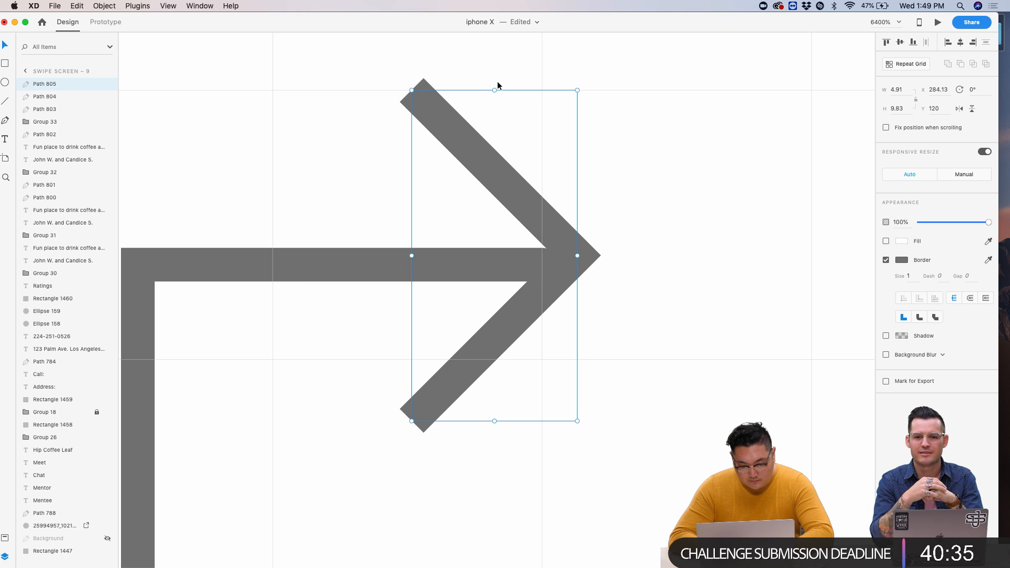
{"action": "left_click_drag", "start_coordinate": [494, 90], "coordinate": [493, 107]}
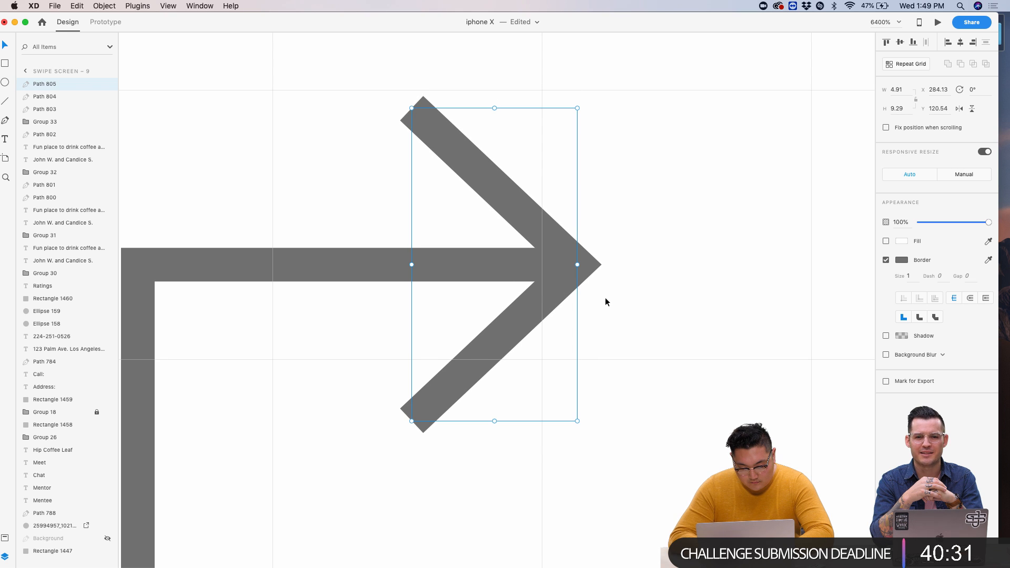
{"action": "key", "text": "Left"}
{"action": "left_click", "coordinate": [920, 317]}
{"action": "left_click", "coordinate": [968, 299]}
- Select the share icon's outer box, arrow shaft and arrowhead paths together
{"action": "left_click", "coordinate": [693, 257]}
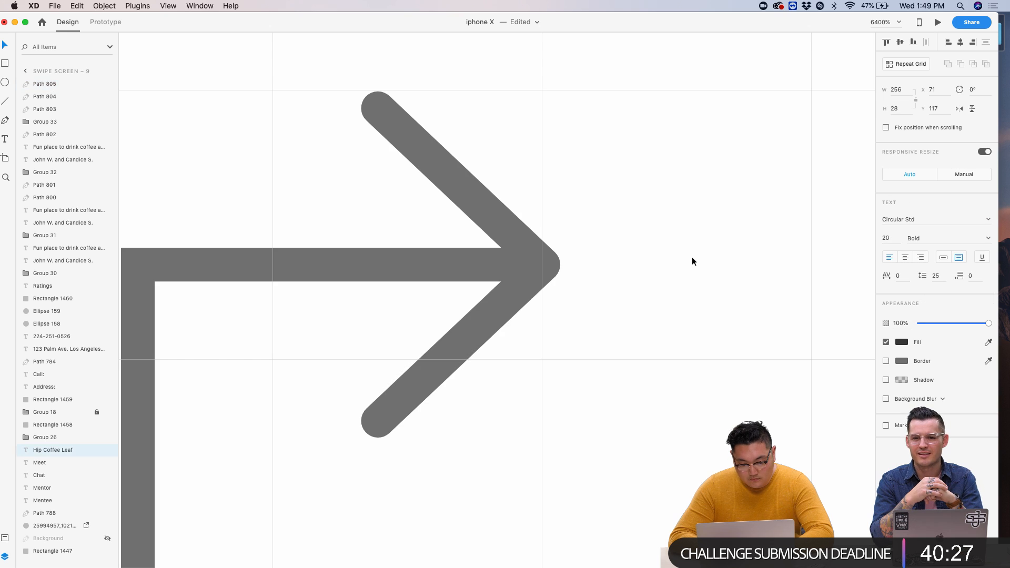
{"action": "scroll", "coordinate": [693, 257], "scroll_direction": "down", "scroll_amount": 5}
{"action": "scroll", "coordinate": [692, 257], "scroll_direction": "right", "scroll_amount": 3}
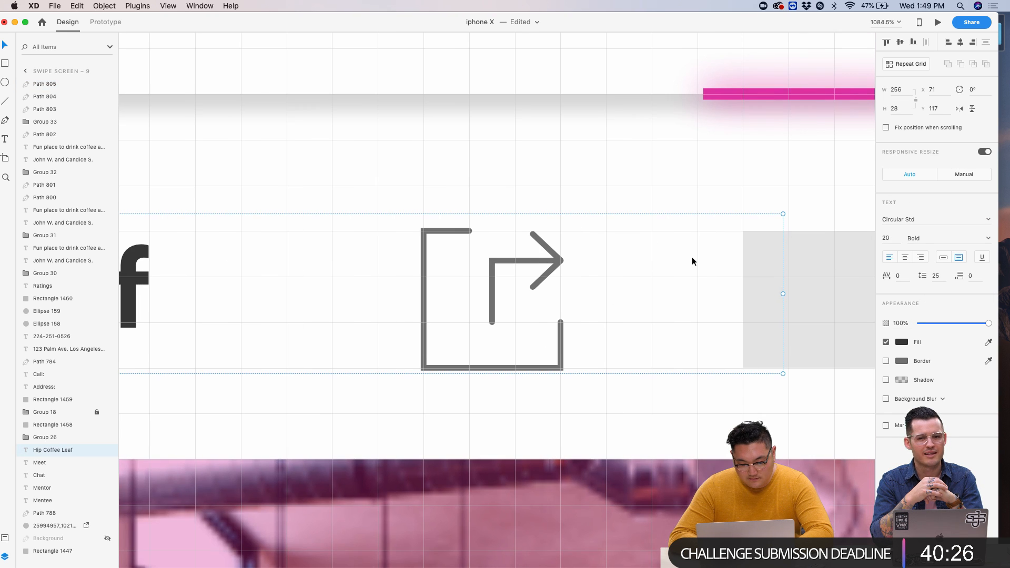
{"action": "left_click", "coordinate": [489, 285]}
{"action": "scroll", "coordinate": [568, 261], "scroll_direction": "up", "scroll_amount": 5}
{"action": "left_click", "coordinate": [524, 284], "text": "shift"}
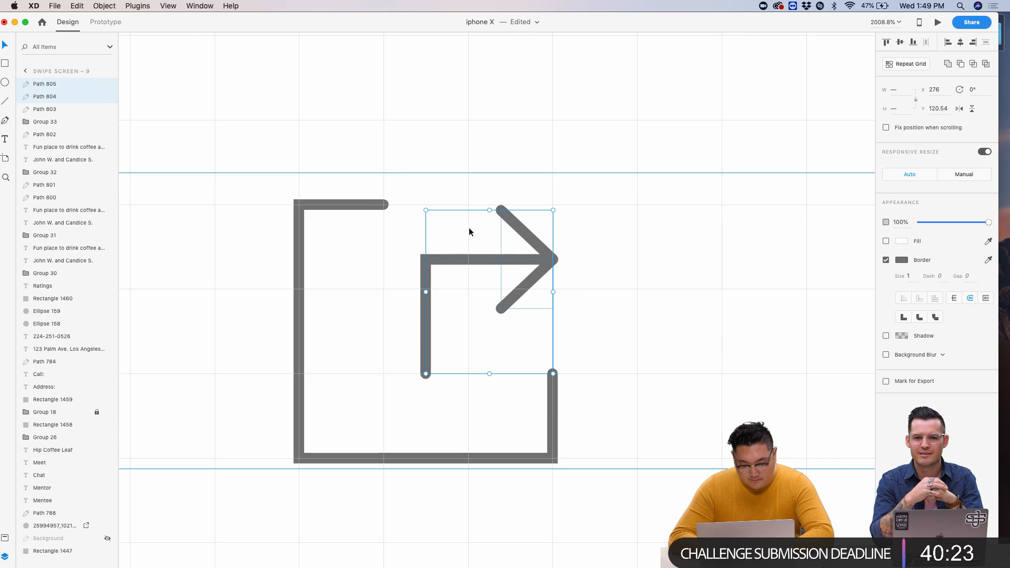
{"action": "left_click", "coordinate": [360, 204], "text": "shift"}
{"action": "left_click", "coordinate": [778, 343]}
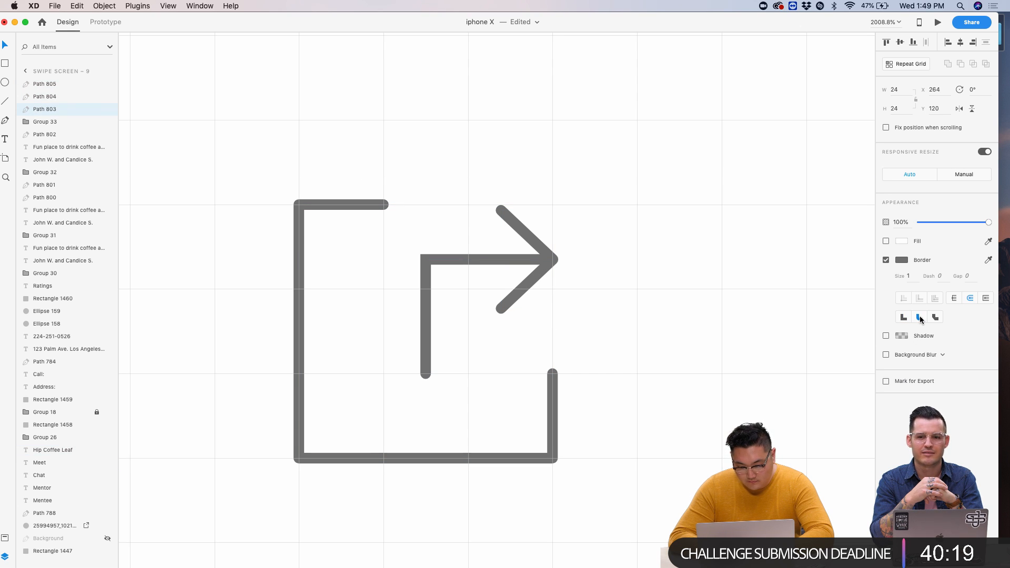
{"action": "left_click", "coordinate": [472, 261]}
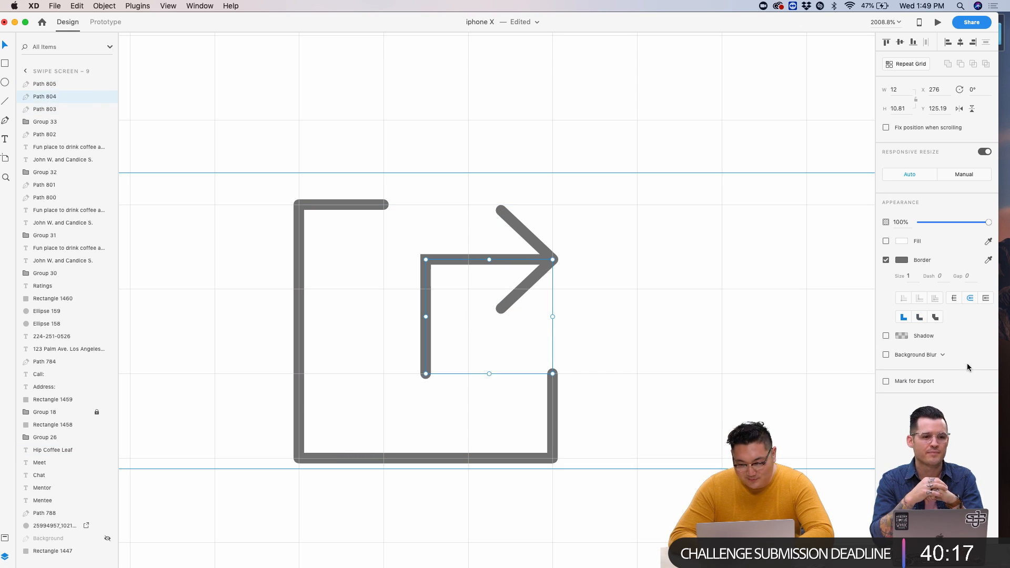
{"action": "left_click", "coordinate": [439, 256]}
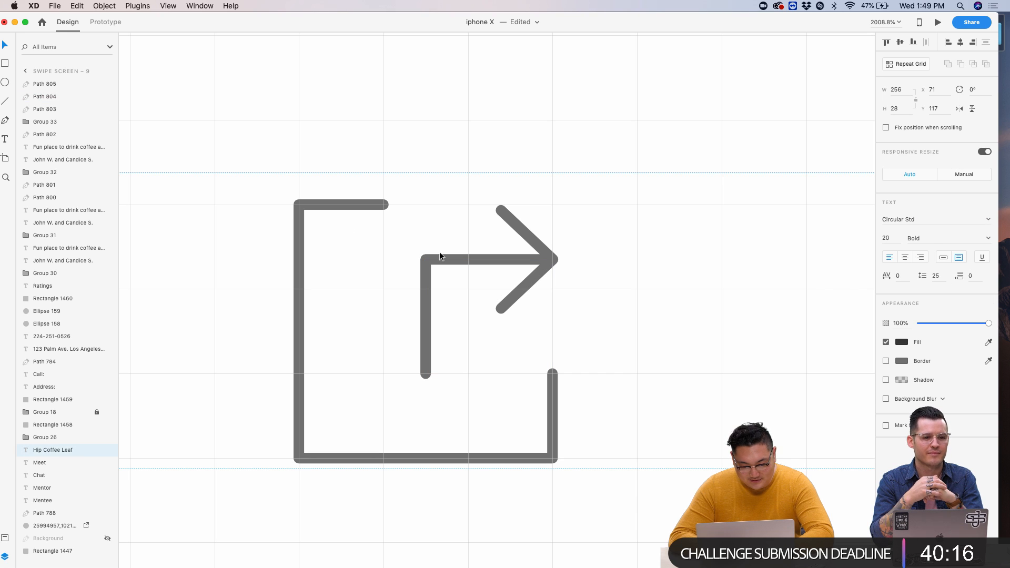
{"action": "left_click", "coordinate": [296, 206]}
{"action": "left_click", "coordinate": [499, 261], "text": "shift"}
{"action": "left_click", "coordinate": [528, 237], "text": "shift"}
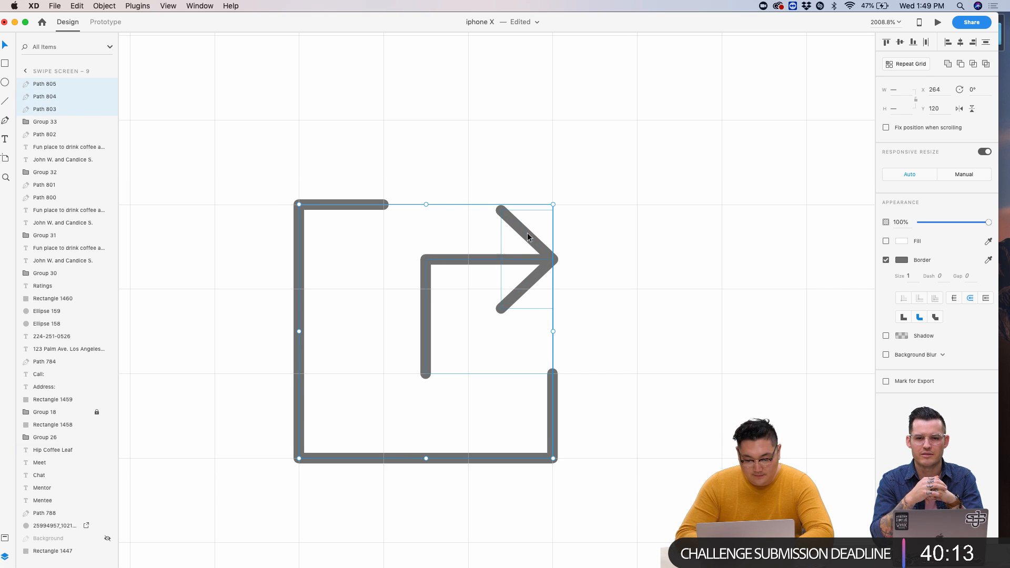
- Shrink the share icon, set its border size to 2, and move it right and down
{"action": "scroll", "coordinate": [405, 174], "scroll_direction": "down", "scroll_amount": 5}
{"action": "left_click_drag", "start_coordinate": [354, 307], "coordinate": [403, 256]}
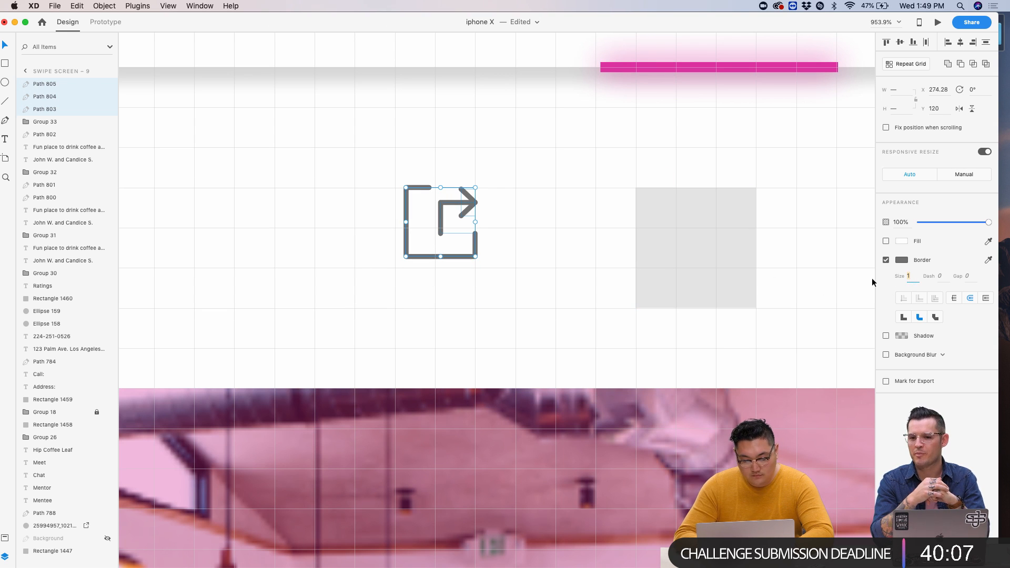
{"action": "type", "text": "2"}
{"action": "scroll", "coordinate": [437, 194], "scroll_direction": "up", "scroll_amount": 3}
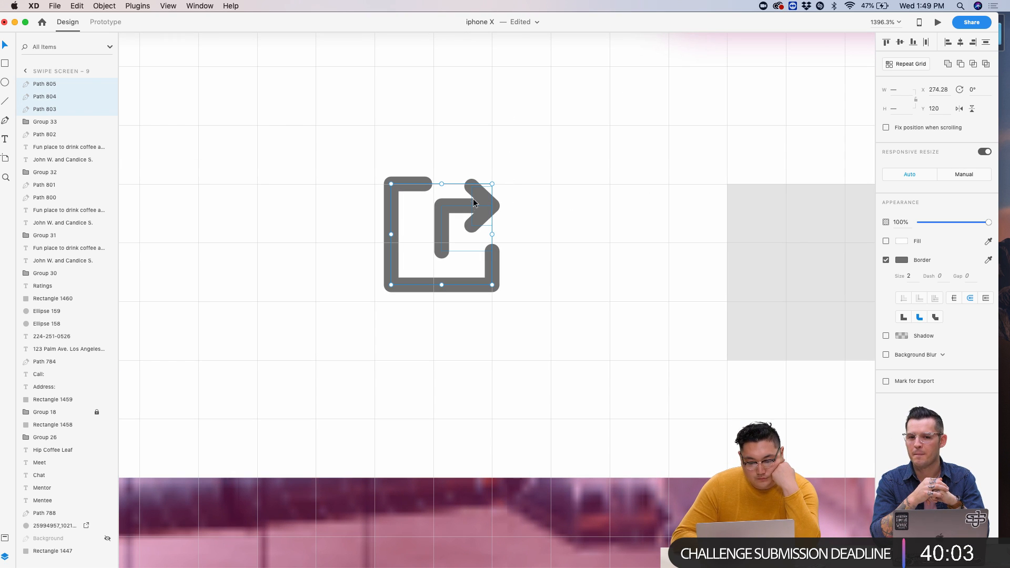
{"action": "left_click_drag", "start_coordinate": [466, 204], "coordinate": [630, 267]}
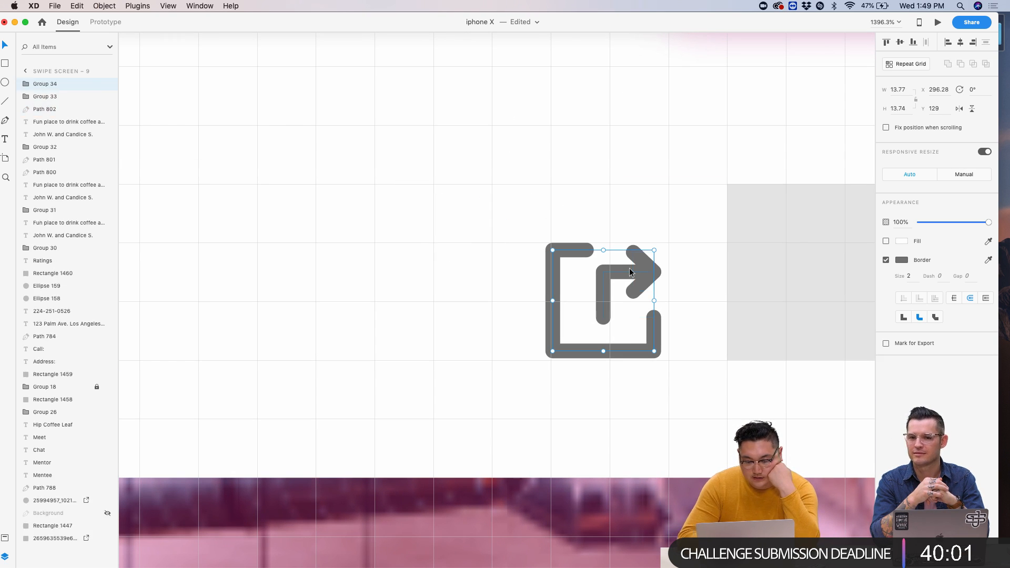
- Group the share icon paths and nudge the group onto the grey box at the title row's right
{"action": "key", "text": "super+g"}
{"action": "scroll", "coordinate": [684, 257], "scroll_direction": "down", "scroll_amount": 5}
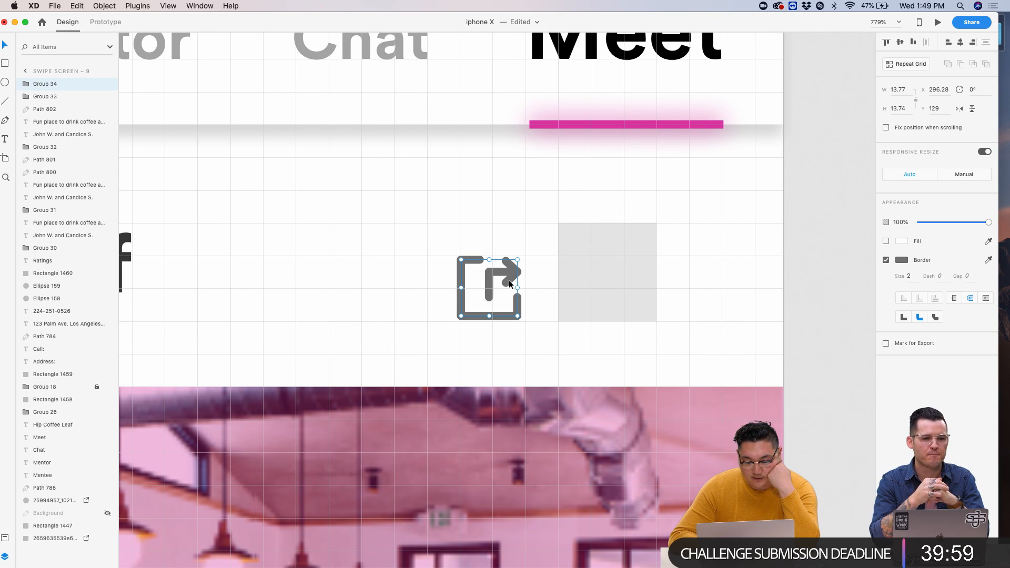
{"action": "left_click_drag", "start_coordinate": [510, 278], "coordinate": [621, 258]}
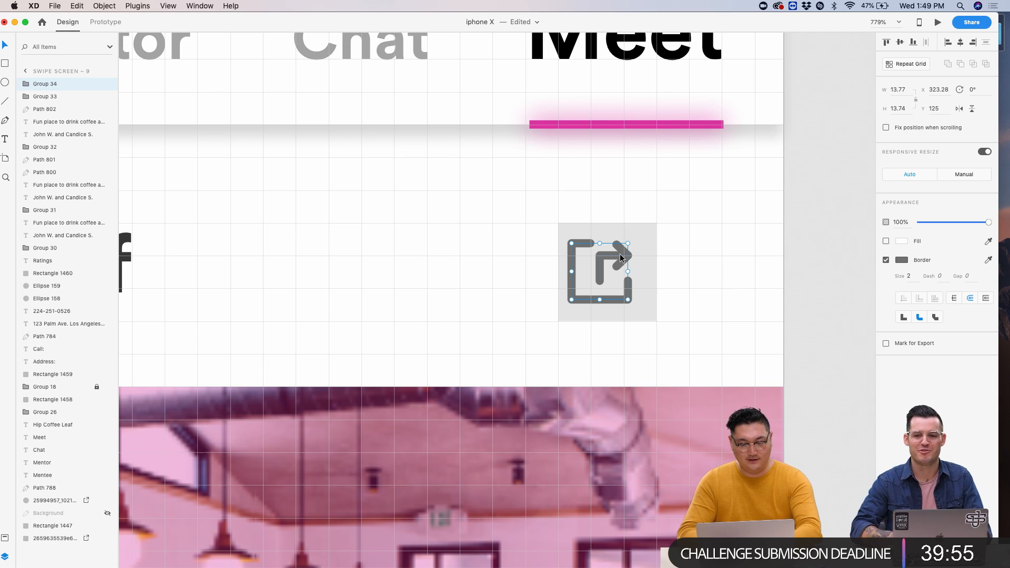
{"action": "key", "text": "Right"}
{"action": "key", "text": "Right"}
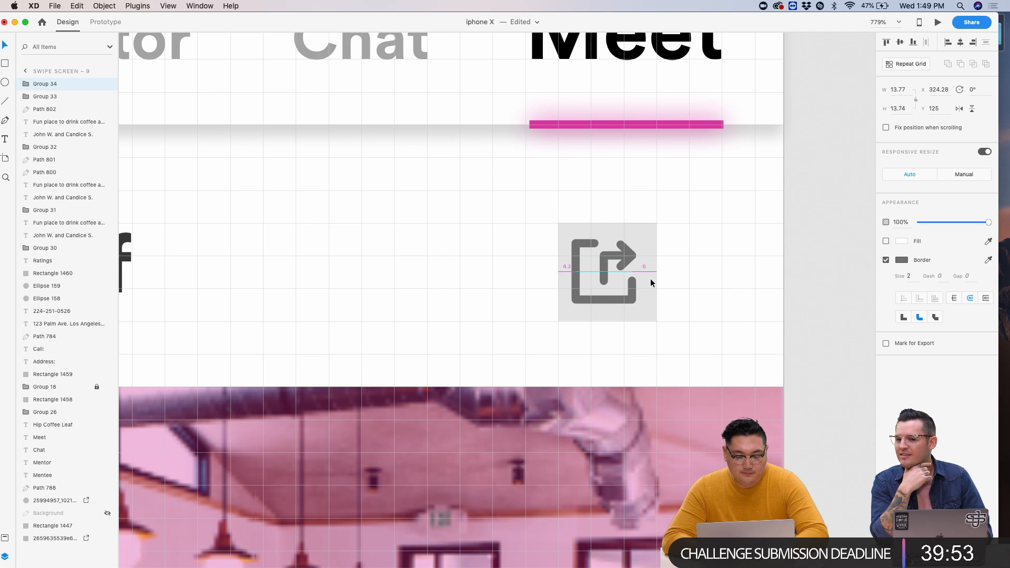
{"action": "key", "text": "Right"}
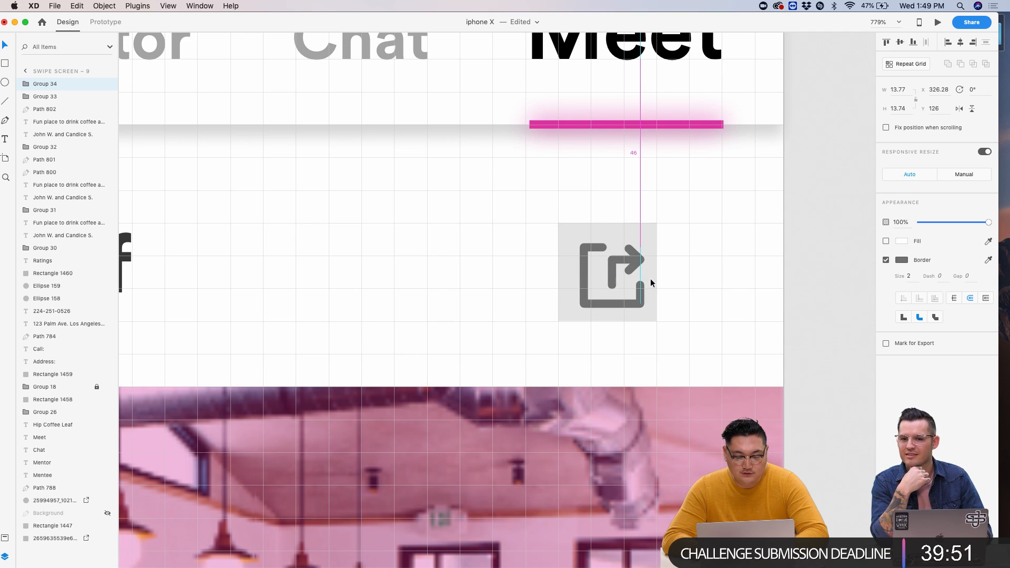
{"action": "left_click", "coordinate": [681, 274]}
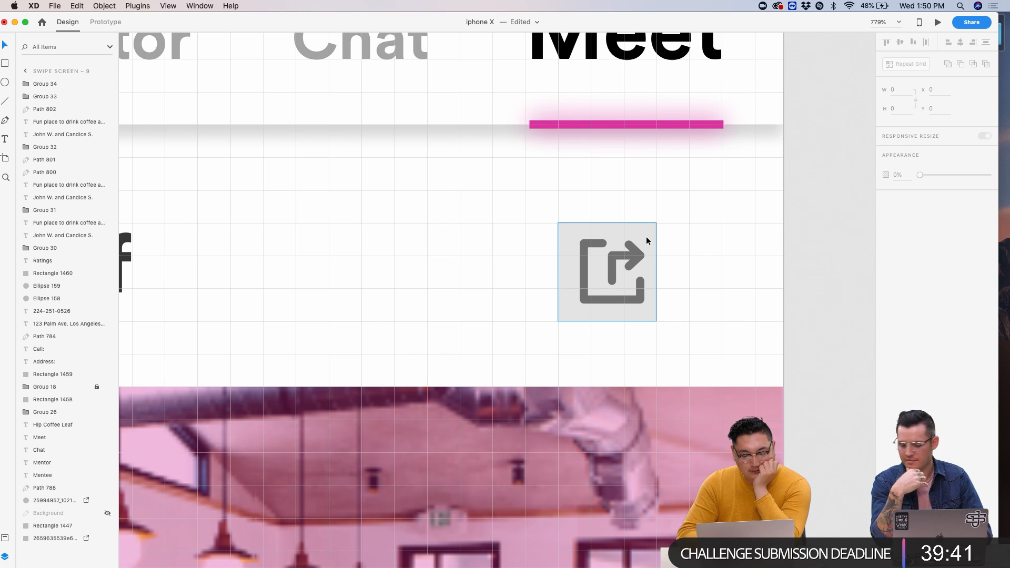
- Delete the grey placeholder box behind the share icon
{"action": "left_click", "coordinate": [648, 229]}
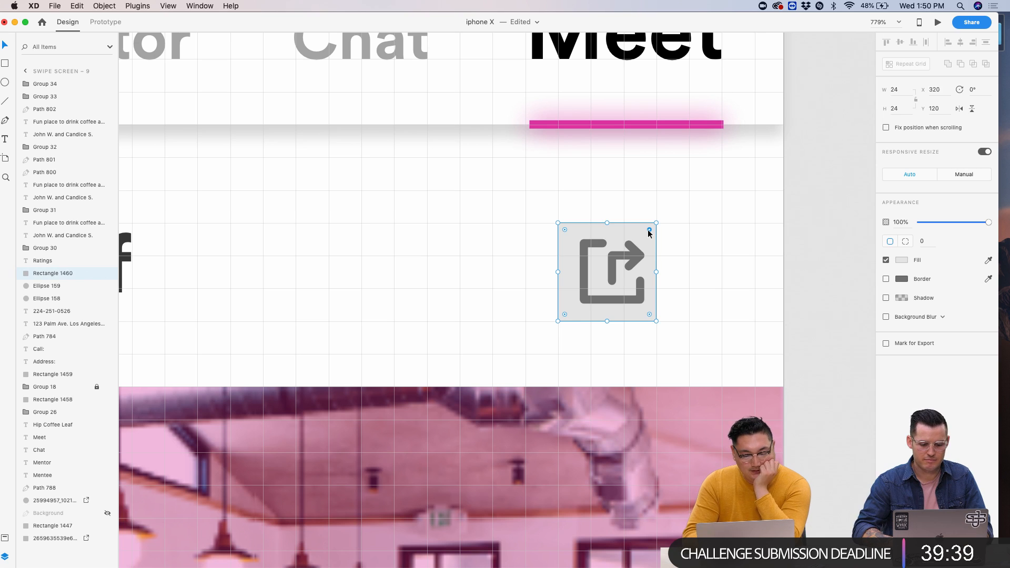
{"action": "key", "text": "BackSpace"}
{"action": "scroll", "coordinate": [596, 241], "scroll_direction": "down", "scroll_amount": 5}
{"action": "scroll", "coordinate": [596, 245], "scroll_direction": "up", "scroll_amount": 5}
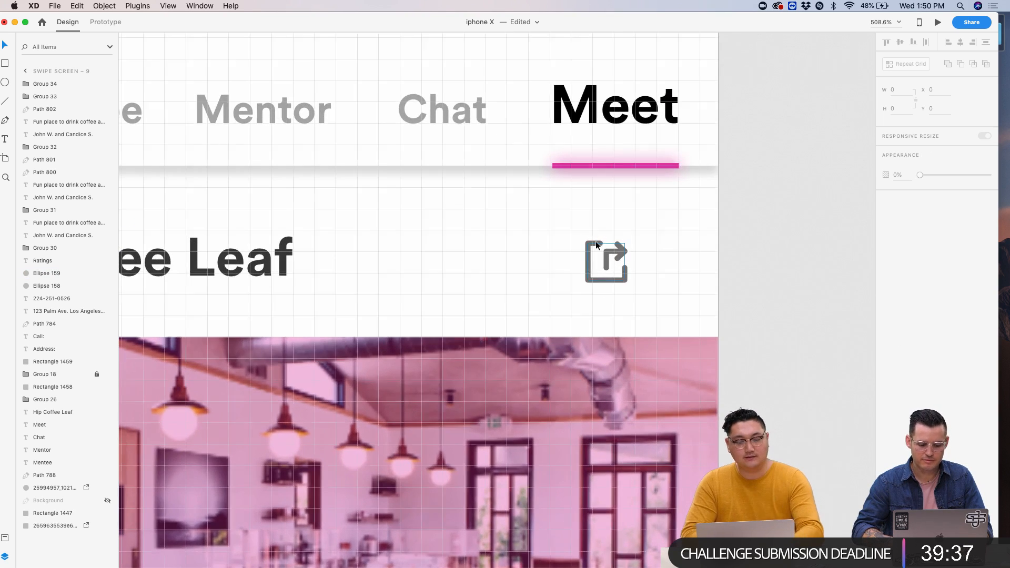
{"action": "scroll", "coordinate": [596, 244], "scroll_direction": "up", "scroll_amount": 3}
- Check the share icon group's border colour, leaving it unchanged
{"action": "left_click", "coordinate": [590, 244]}
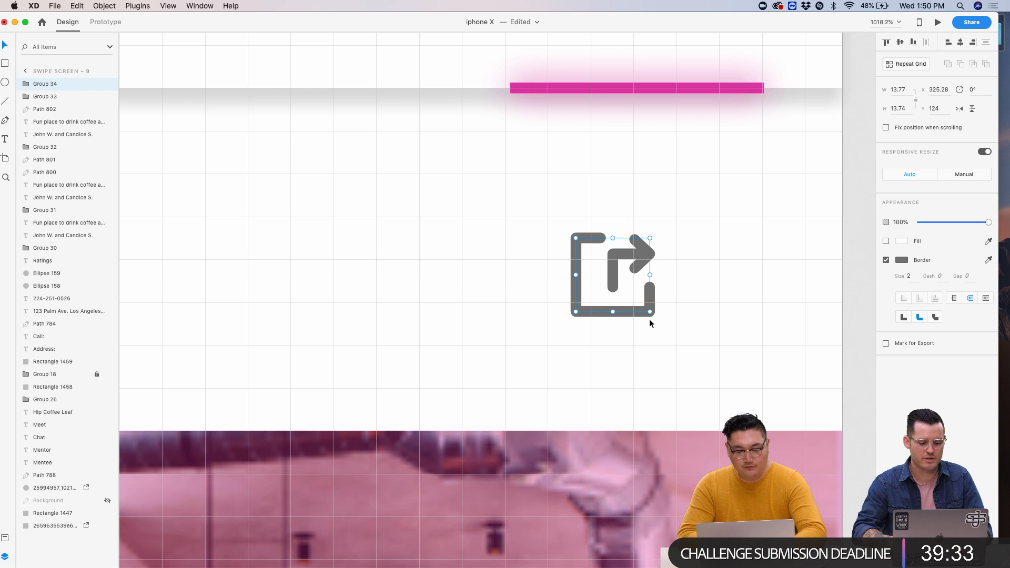
{"action": "left_click_drag", "start_coordinate": [606, 23], "coordinate": [650, 19]}
{"action": "scroll", "coordinate": [801, 287], "scroll_direction": "down", "scroll_amount": 5}
{"action": "scroll", "coordinate": [801, 287], "scroll_direction": "down", "scroll_amount": 5}
{"action": "left_click", "coordinate": [770, 288]}
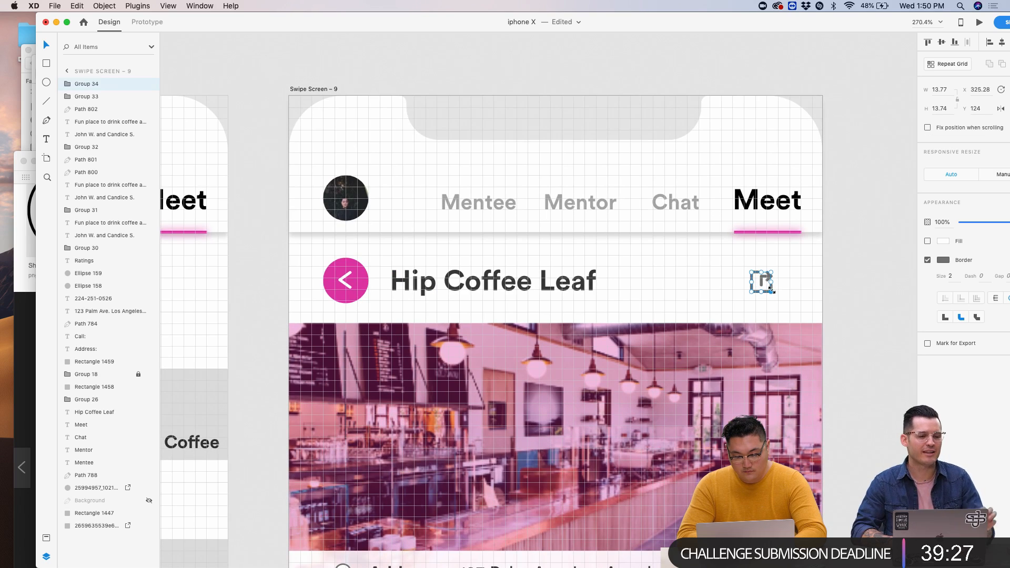
{"action": "left_click", "coordinate": [943, 261]}
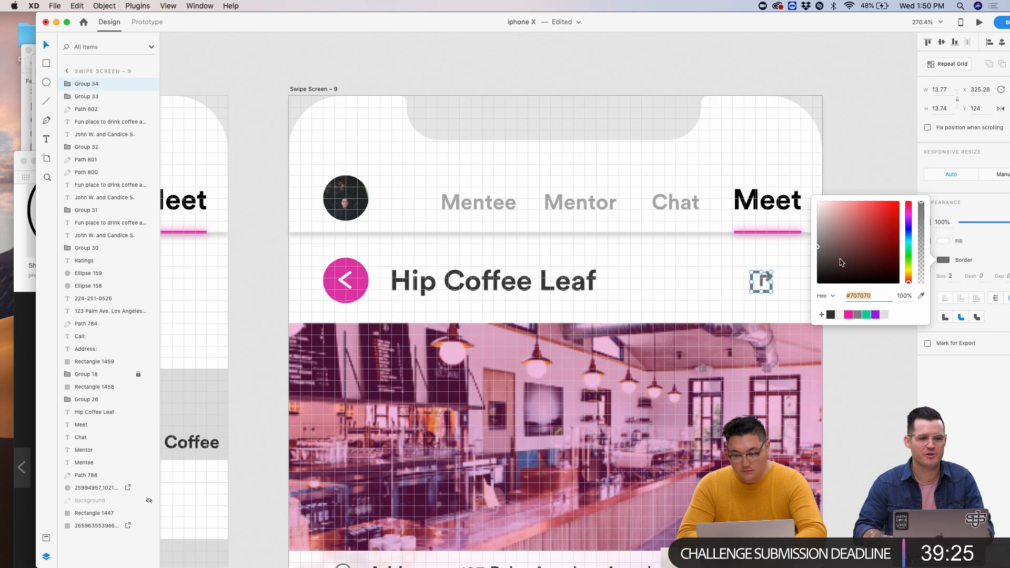
{"action": "left_click", "coordinate": [722, 287]}
{"action": "scroll", "coordinate": [775, 295], "scroll_direction": "down", "scroll_amount": 5}
{"action": "scroll", "coordinate": [776, 296], "scroll_direction": "down", "scroll_amount": 5}
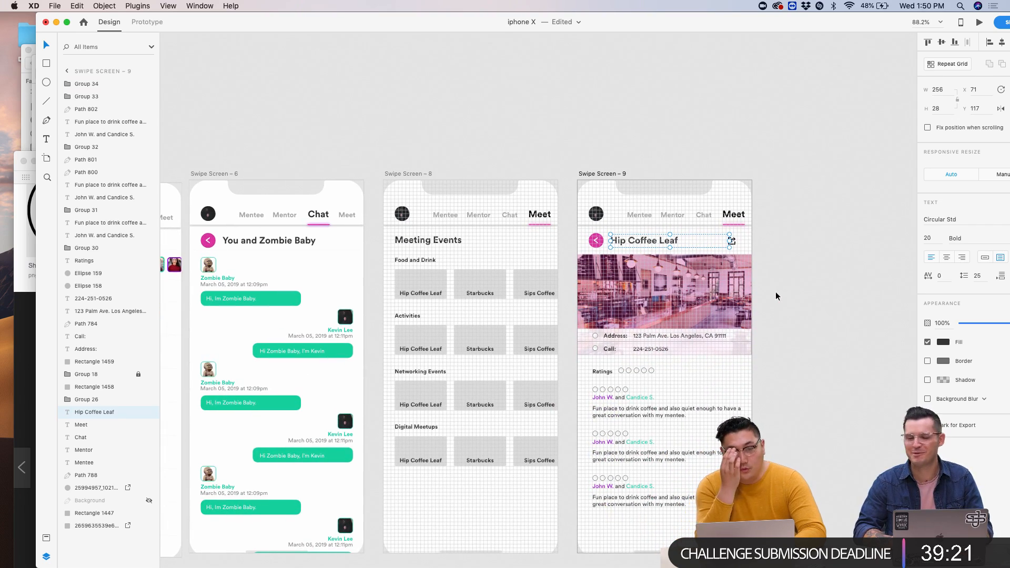
{"action": "scroll", "coordinate": [776, 292], "scroll_direction": "up", "scroll_amount": 5}
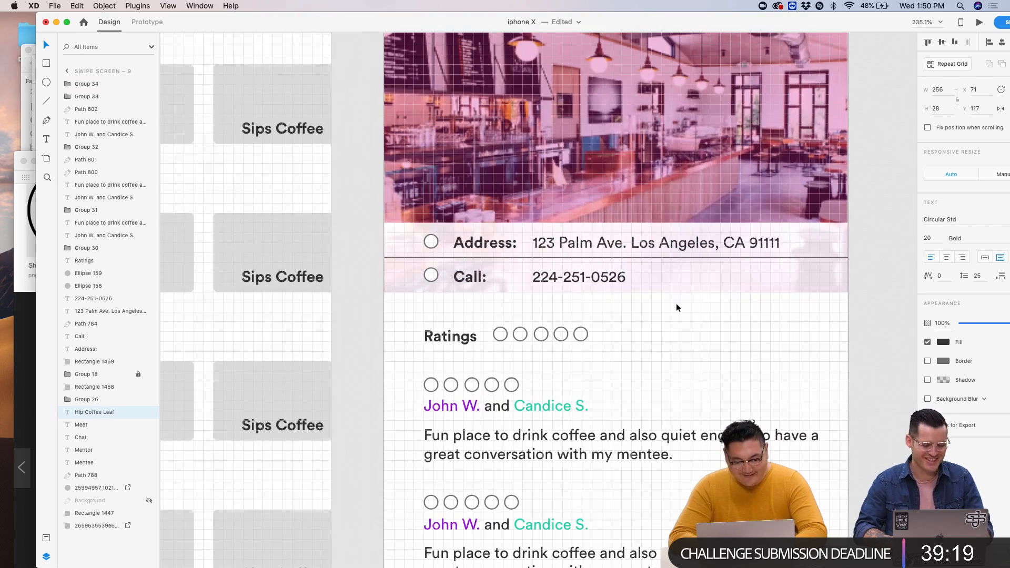
{"action": "left_click", "coordinate": [959, 7]}
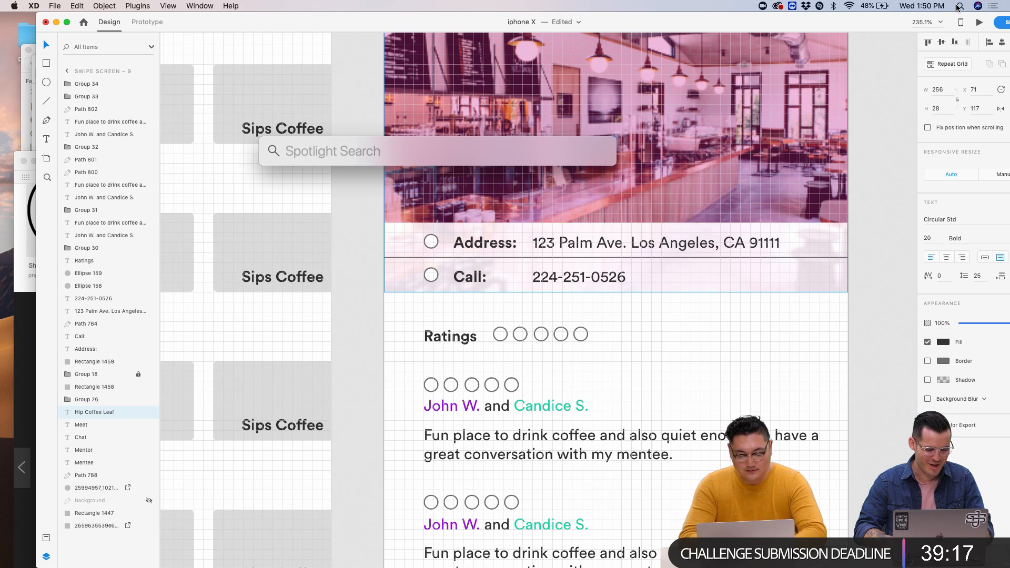
- Search Spotlight for 'ui k' to find the UI_Kit.xd file
{"action": "left_click", "coordinate": [751, 27]}
{"action": "left_click_drag", "start_coordinate": [750, 26], "coordinate": [738, 143]}
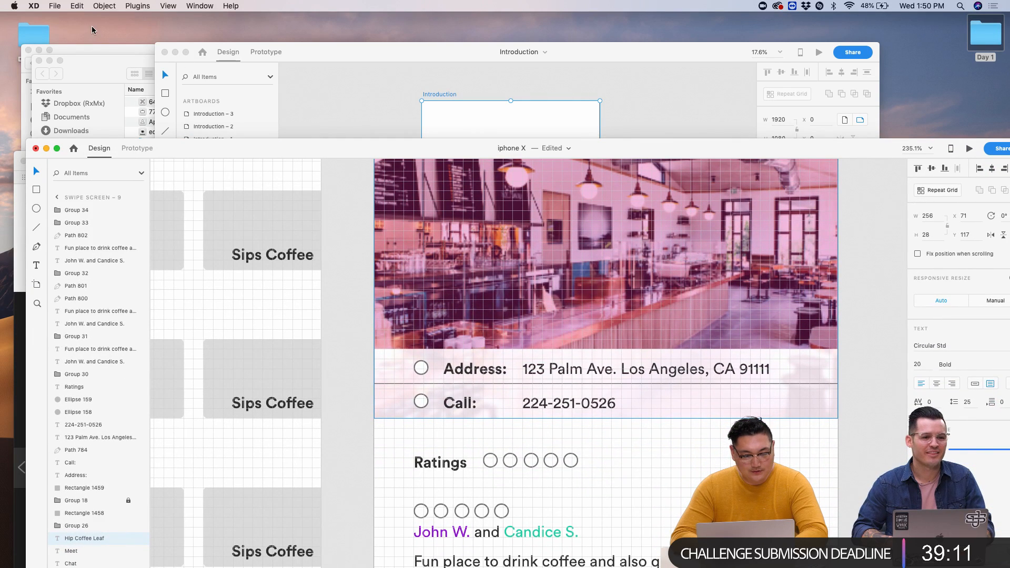
{"action": "left_click", "coordinate": [961, 6]}
{"action": "type", "text": "ui kit"}
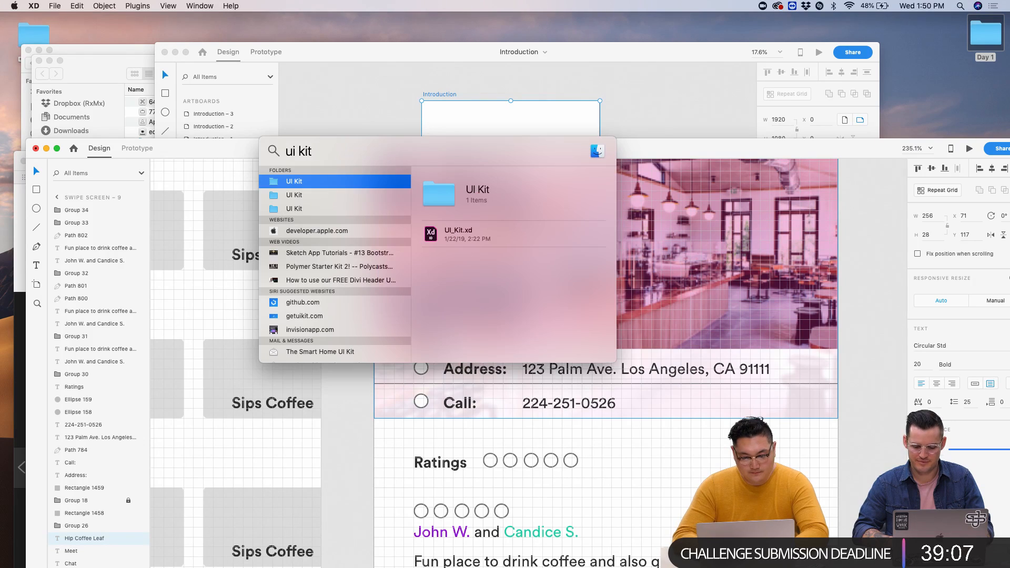
- Paste the star icon from UI_Kit.xd into the iPhone X design beside the Ratings heading
{"action": "double_click", "coordinate": [512, 232]}
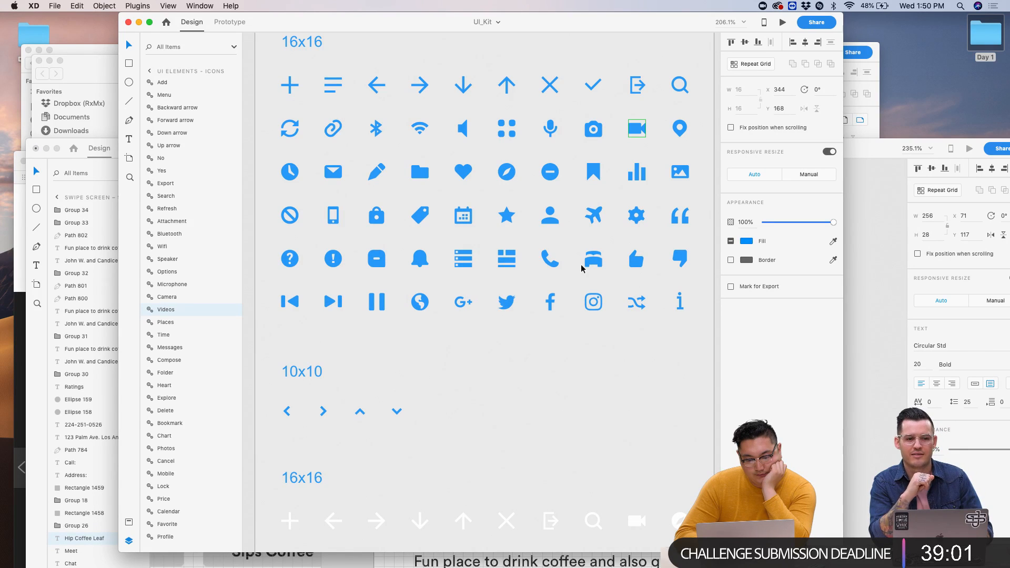
{"action": "left_click", "coordinate": [502, 219]}
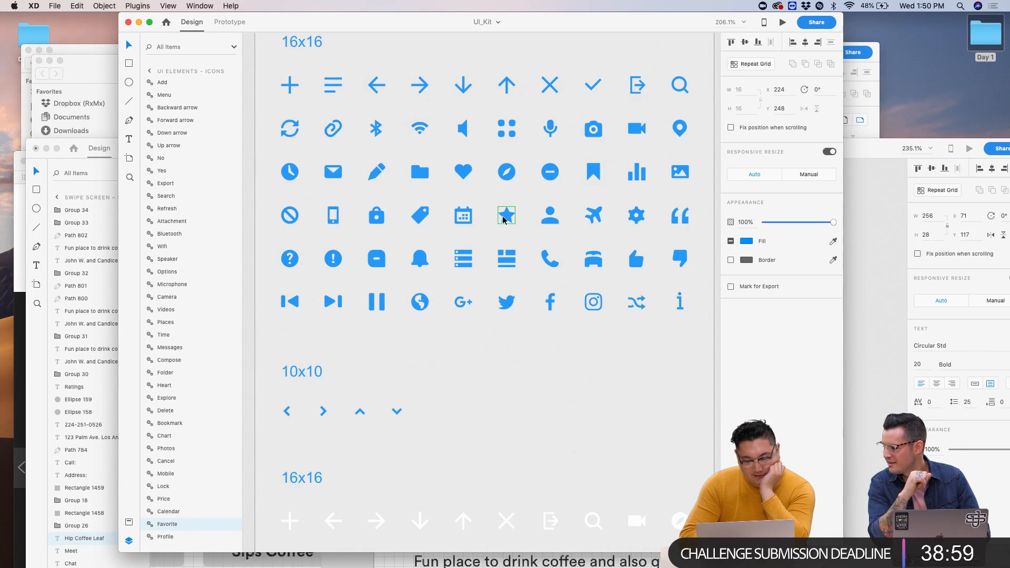
{"action": "left_click", "coordinate": [854, 293]}
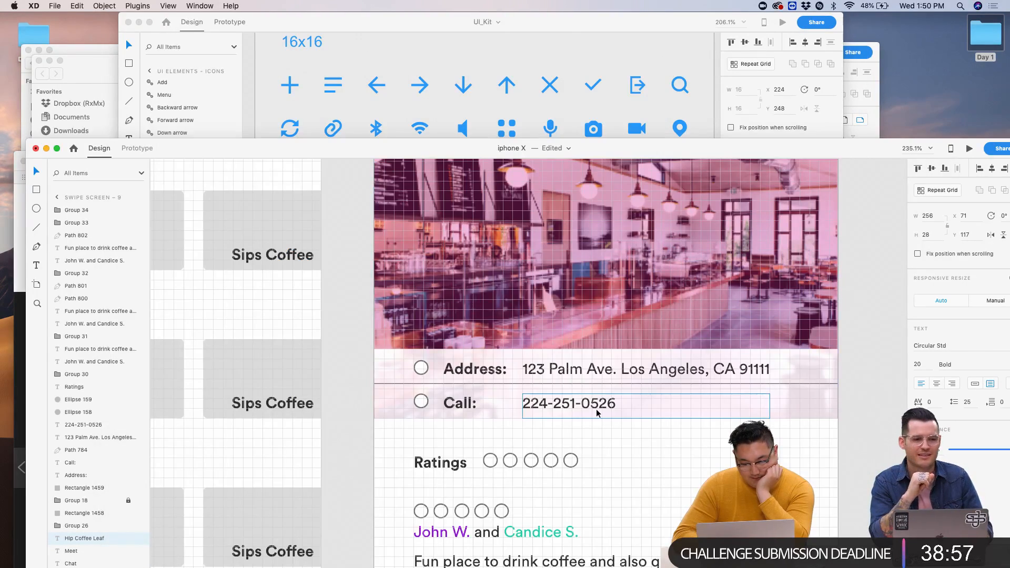
{"action": "scroll", "coordinate": [528, 349], "scroll_direction": "up", "scroll_amount": 5}
{"action": "key", "text": "super+v"}
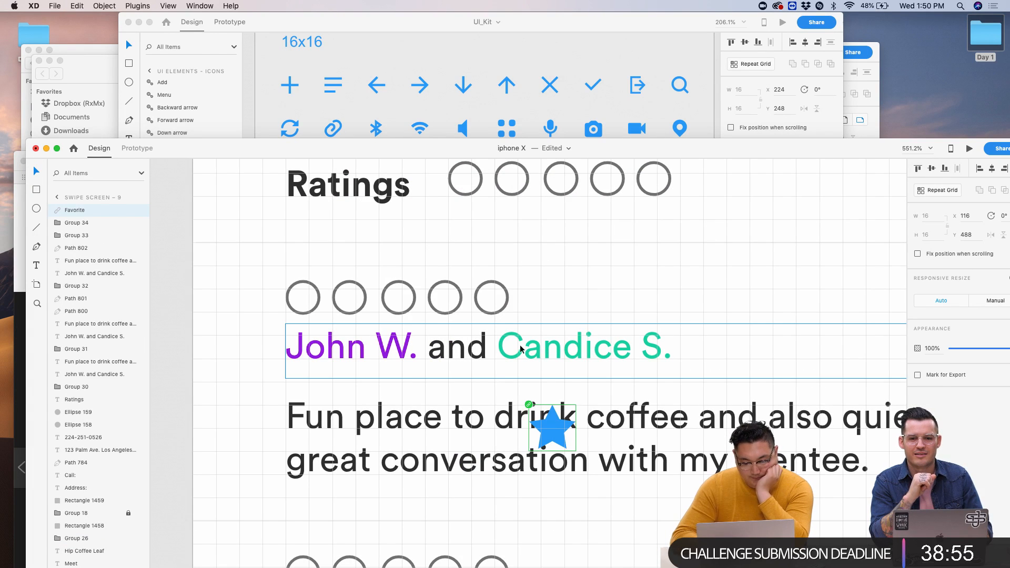
{"action": "left_click_drag", "start_coordinate": [545, 407], "coordinate": [463, 214]}
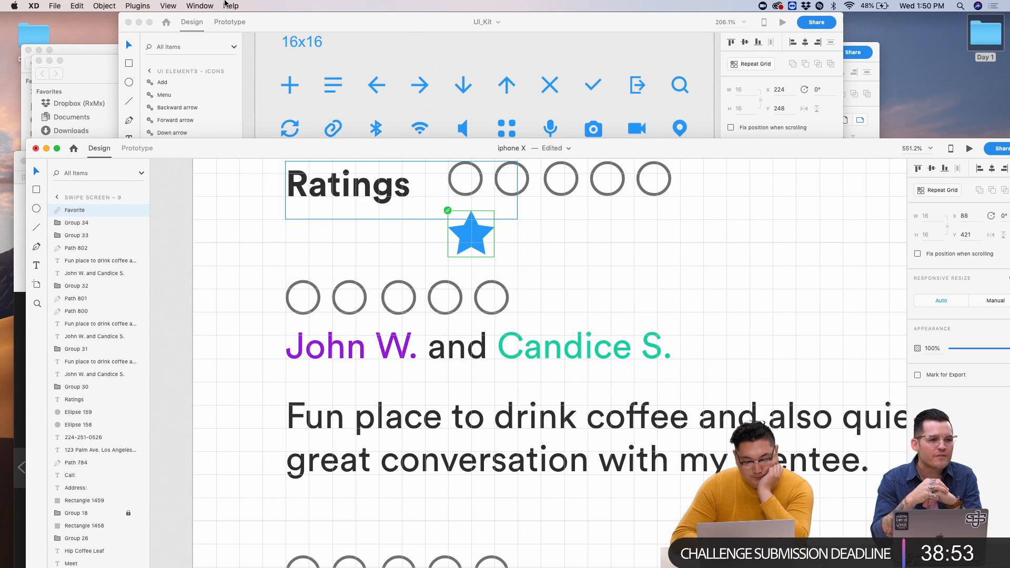
- Unlink the star symbol through help search ('unlin') so it becomes plain artwork
{"action": "left_click", "coordinate": [231, 6]}
{"action": "type", "text": "unlin"}
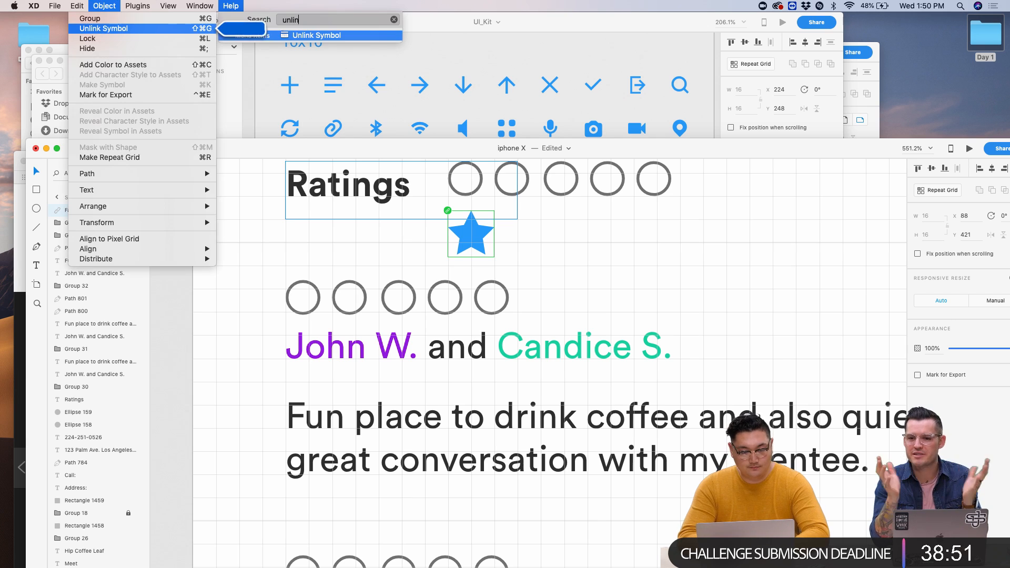
{"action": "key", "text": "Down"}
{"action": "key", "text": "Return"}
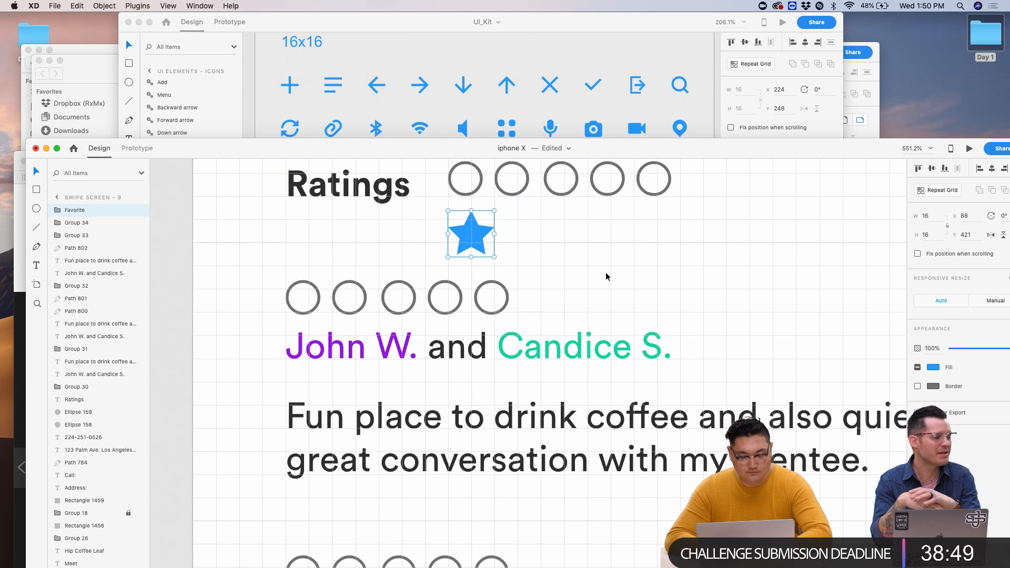
- Place the star on the first rating circle and shrink it to 12 by 12
{"action": "scroll", "coordinate": [476, 229], "scroll_direction": "up", "scroll_amount": 5}
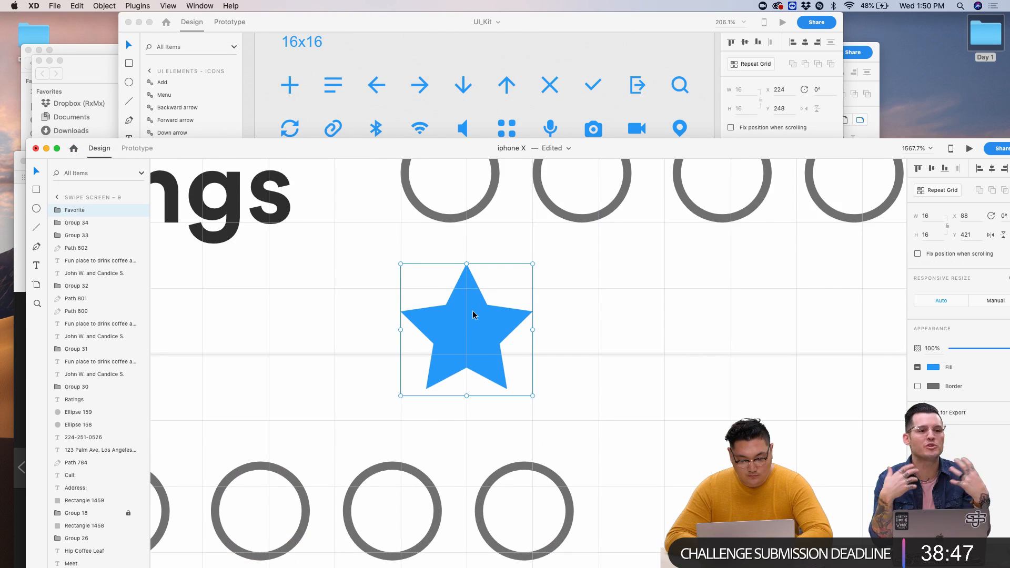
{"action": "scroll", "coordinate": [474, 312], "scroll_direction": "up", "scroll_amount": 2}
{"action": "left_click_drag", "start_coordinate": [469, 377], "coordinate": [460, 240]}
{"action": "scroll", "coordinate": [460, 239], "scroll_direction": "up", "scroll_amount": 2}
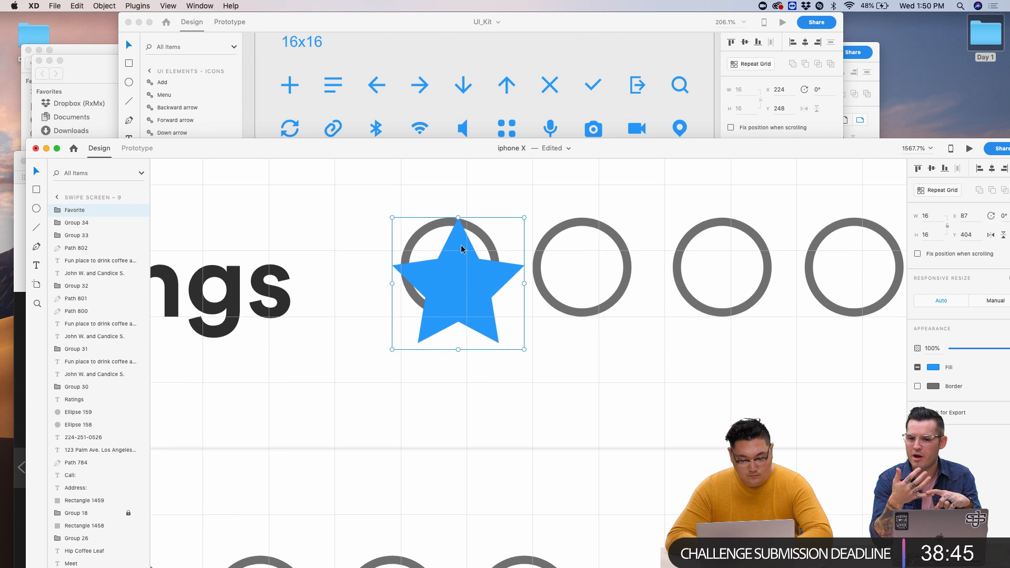
{"action": "left_click_drag", "start_coordinate": [523, 354], "coordinate": [492, 329]}
{"action": "scroll", "coordinate": [492, 329], "scroll_direction": "down", "scroll_amount": 5}
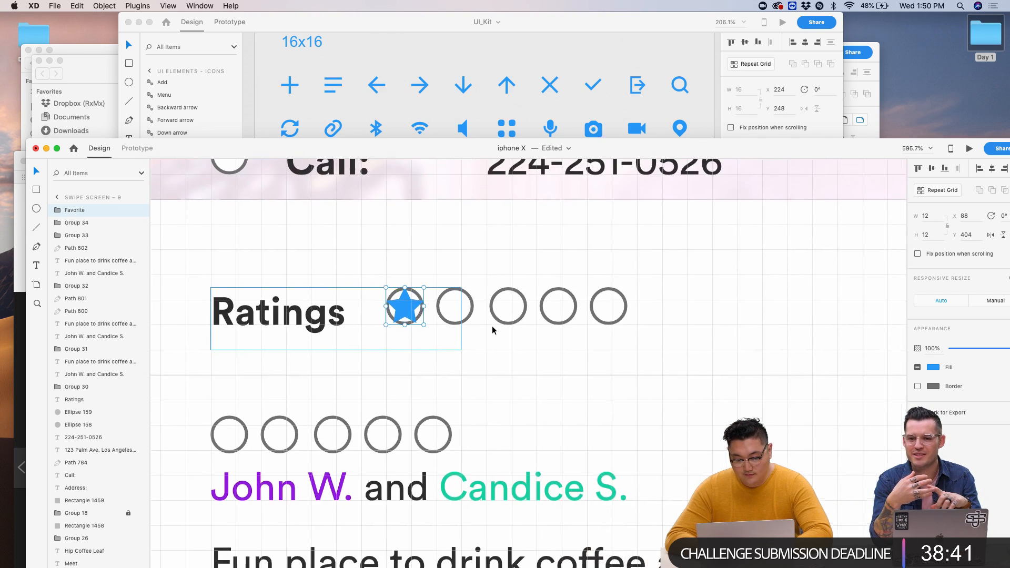
- Repeat Grid the star into five tightly spaced stars and delete the empty rating circles
{"action": "left_click", "coordinate": [958, 192]}
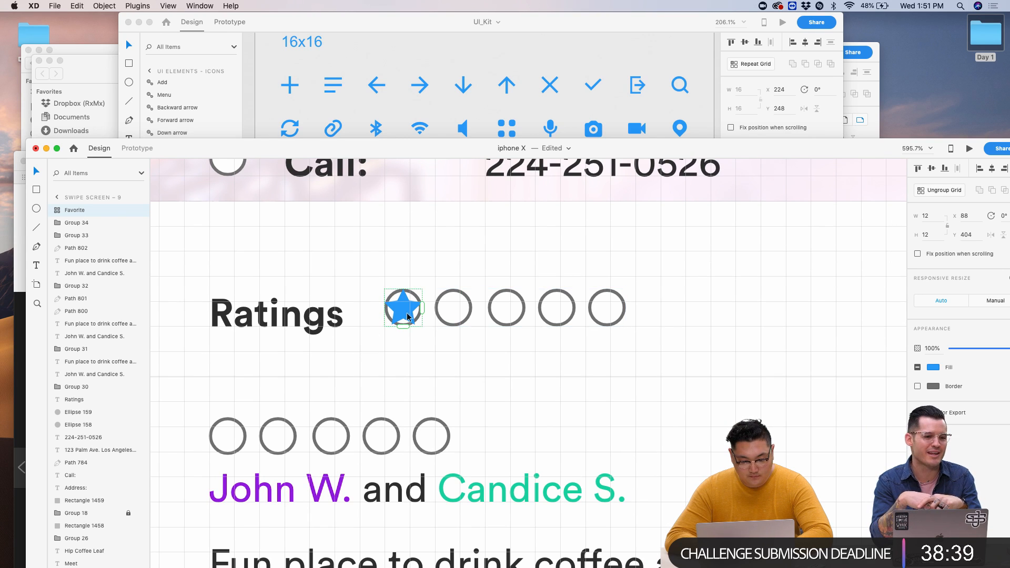
{"action": "left_click_drag", "start_coordinate": [419, 311], "coordinate": [836, 300]}
{"action": "mouse_move", "coordinate": [463, 321]}
{"action": "left_mouse_down"}
{"action": "mouse_move", "coordinate": [399, 321]}
{"action": "mouse_move", "coordinate": [463, 321]}
{"action": "left_mouse_up"}
{"action": "left_click", "coordinate": [516, 376]}
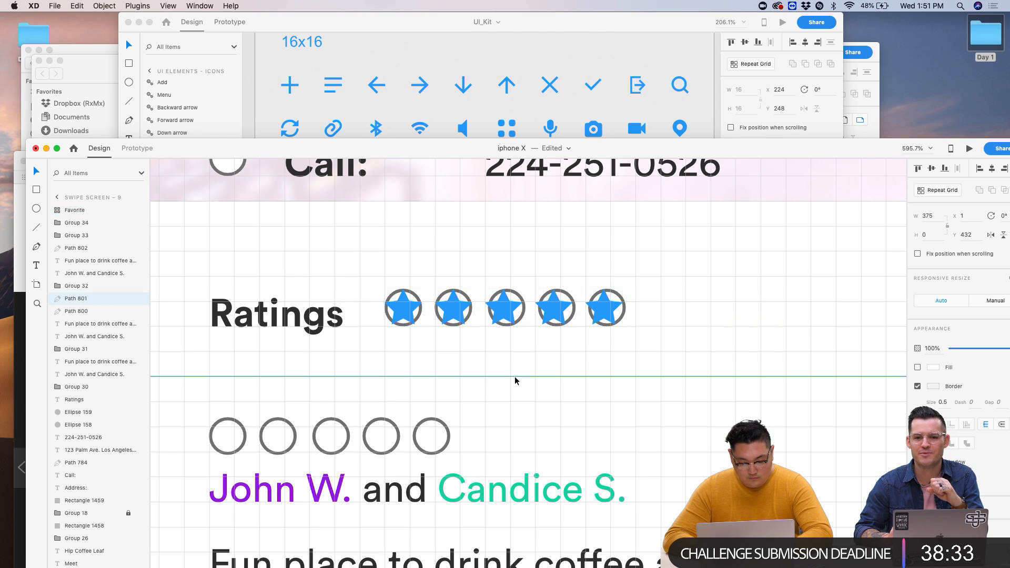
{"action": "left_click", "coordinate": [626, 305]}
{"action": "key", "text": "Delete"}
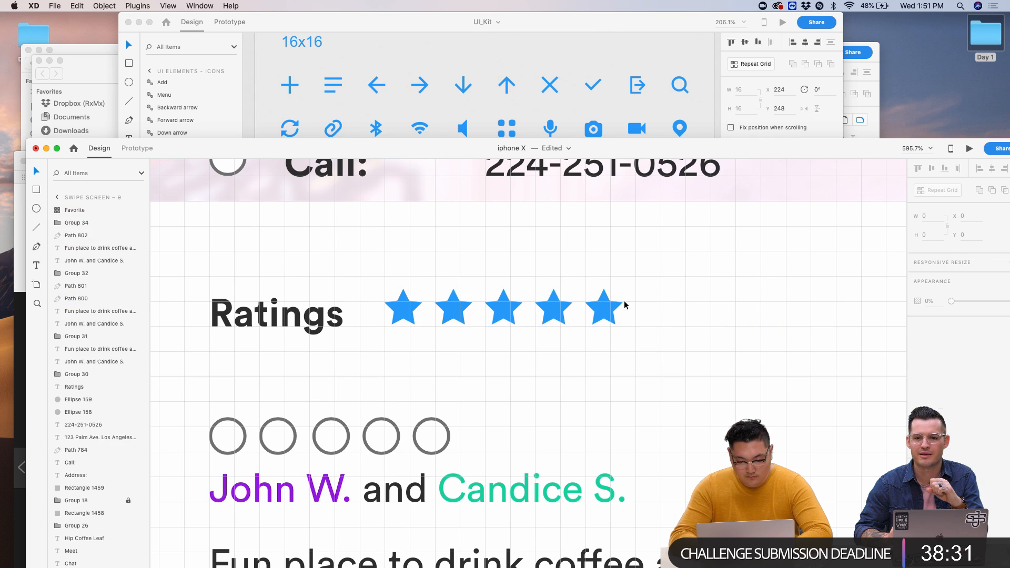
- Nudge the Ratings label and star row with arrow keys to align them
{"action": "left_click", "coordinate": [420, 310]}
{"action": "key", "text": "Down"}
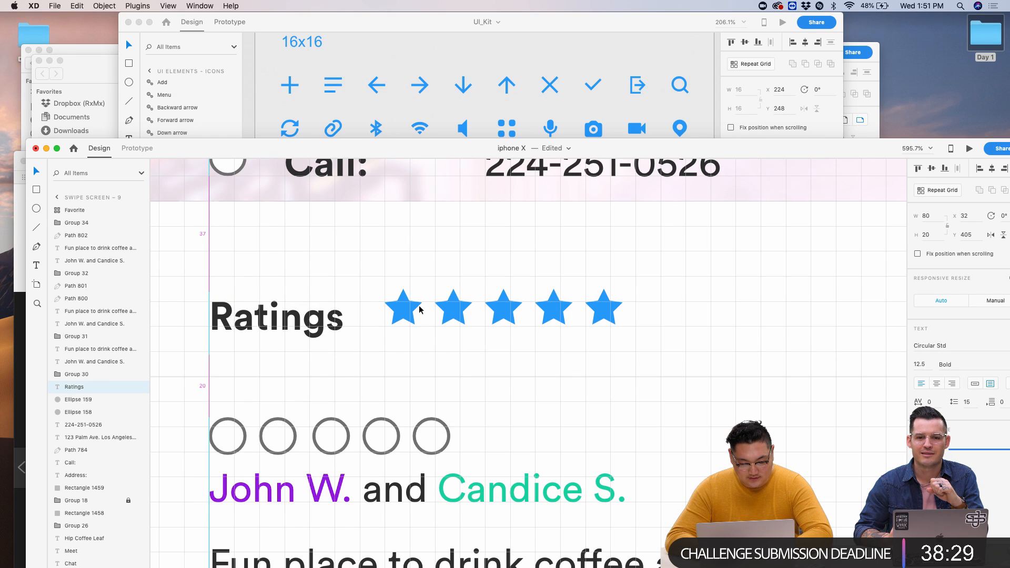
{"action": "key", "text": "Up"}
{"action": "left_click", "coordinate": [505, 318]}
{"action": "key", "text": "Down"}
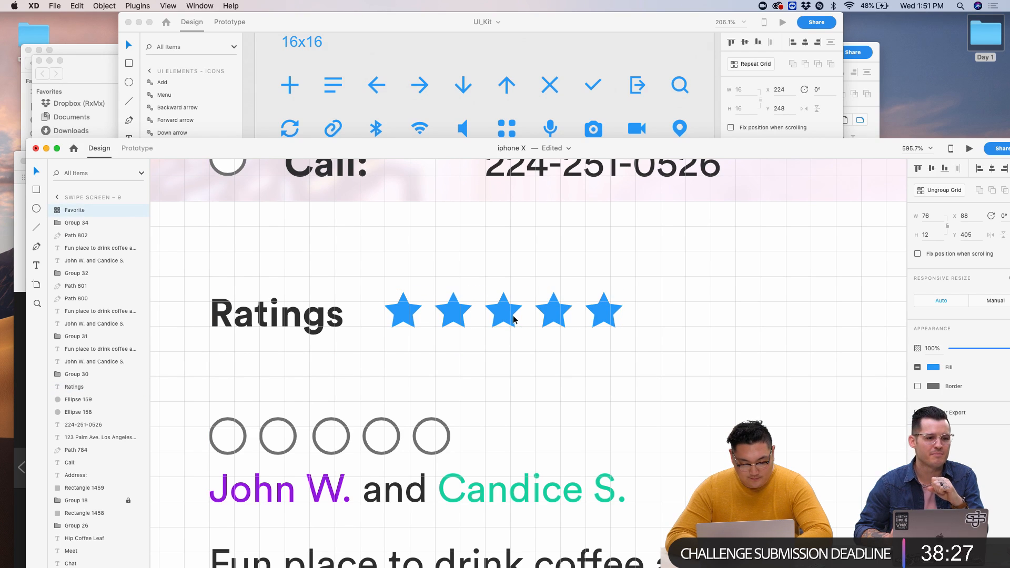
{"action": "key", "text": "Up"}
{"action": "scroll", "coordinate": [514, 319], "scroll_direction": "up", "scroll_amount": 5}
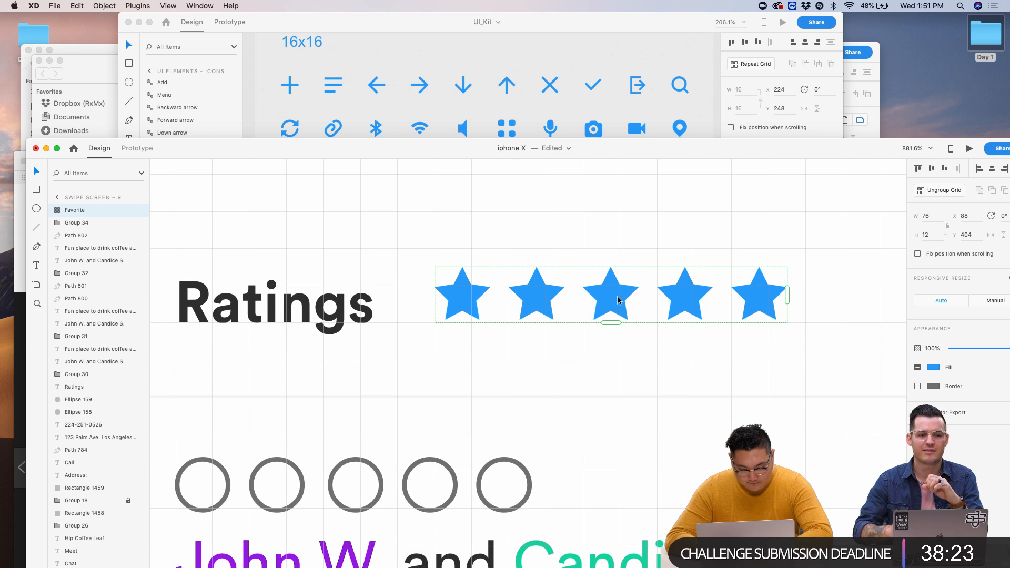
{"action": "scroll", "coordinate": [619, 301], "scroll_direction": "up", "scroll_amount": 6}
{"action": "scroll", "coordinate": [377, 308], "scroll_direction": "left", "scroll_amount": 2}
{"action": "key", "text": "Down"}
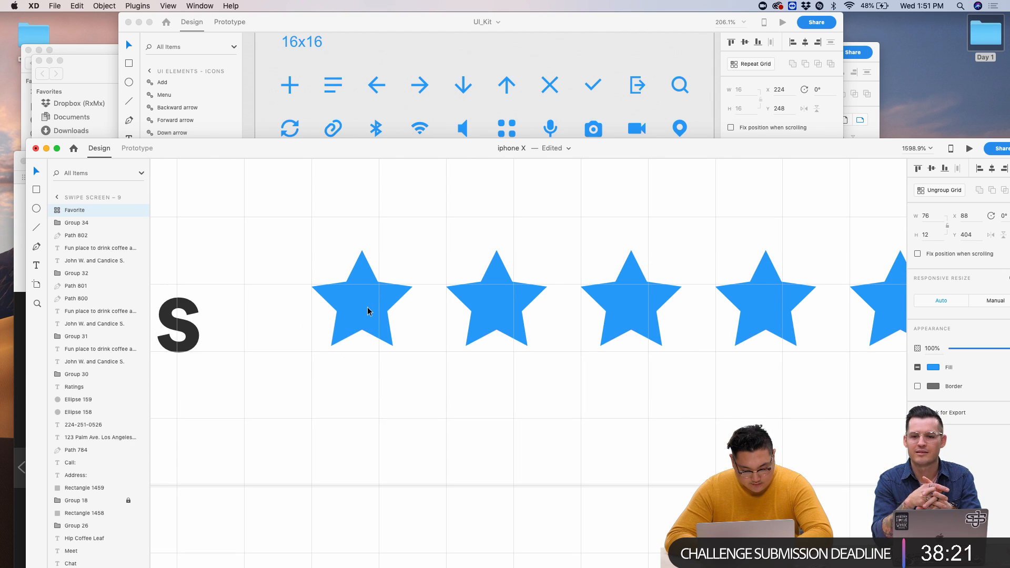
{"action": "scroll", "coordinate": [421, 351], "scroll_direction": "down", "scroll_amount": 5}
{"action": "scroll", "coordinate": [422, 351], "scroll_direction": "down", "scroll_amount": 3}
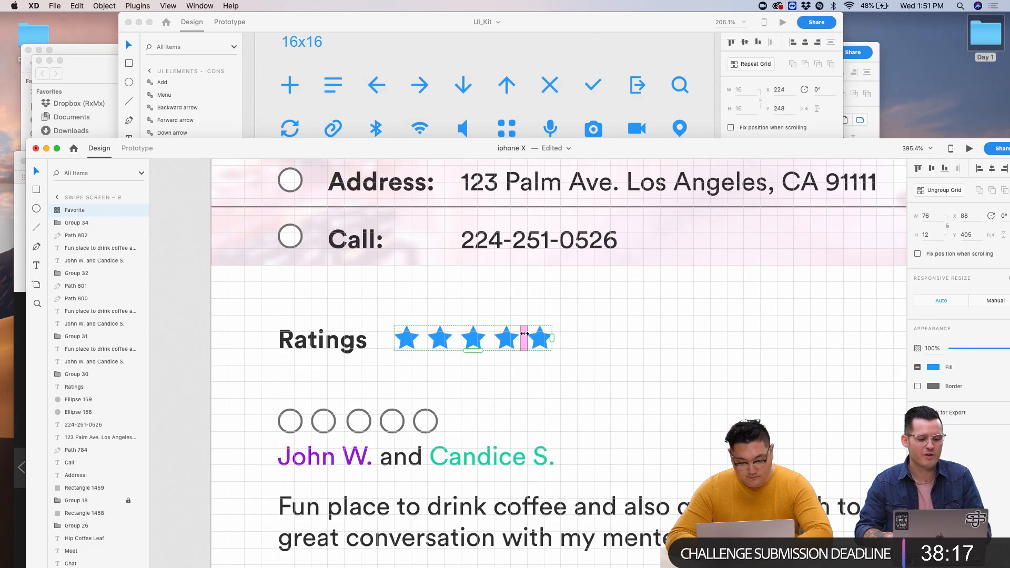
- Ungroup the repeat grid into five separate star icons
{"action": "double_click", "coordinate": [409, 340]}
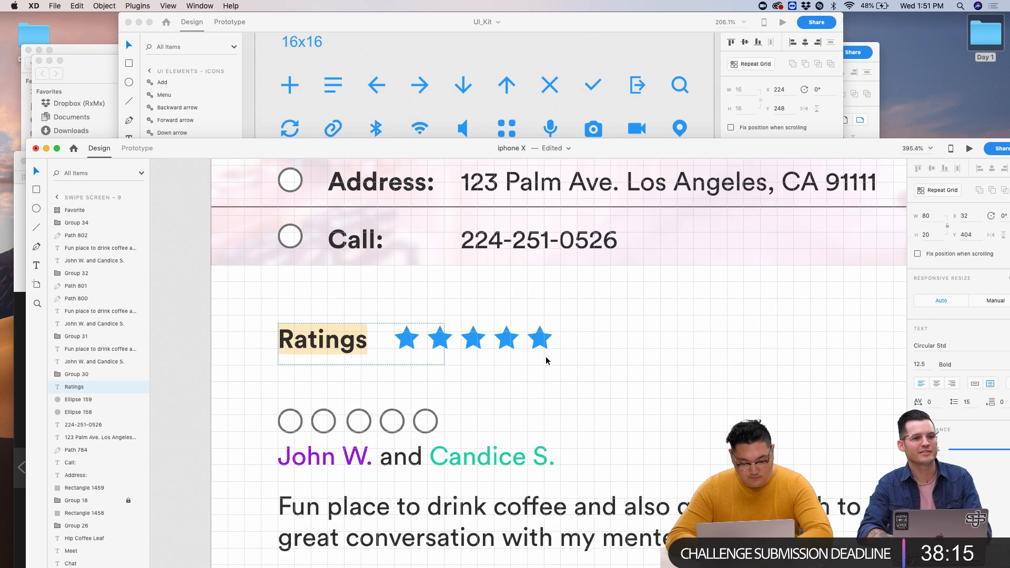
{"action": "left_click", "coordinate": [427, 354]}
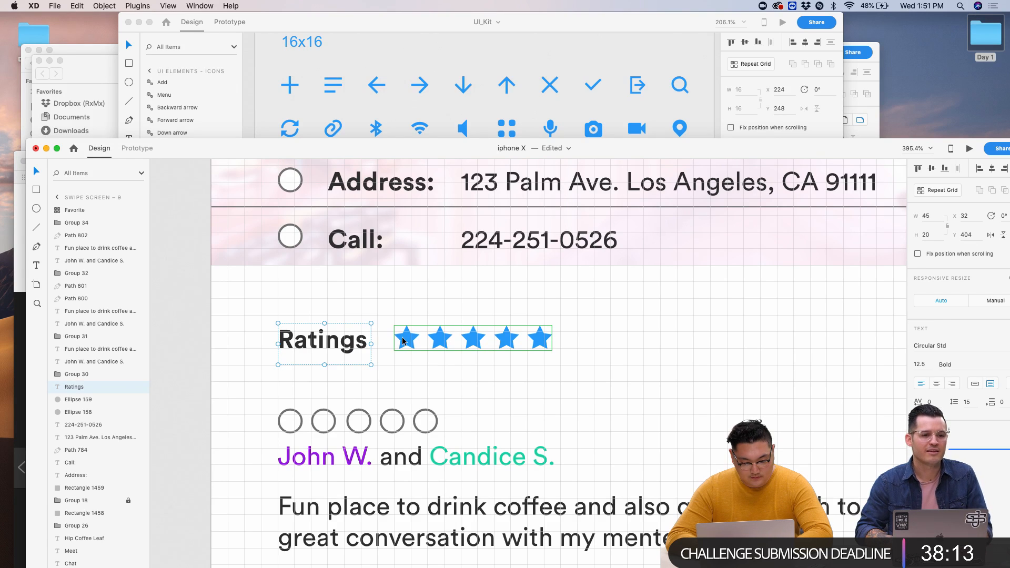
{"action": "double_click", "coordinate": [402, 341]}
{"action": "key", "text": "Escape"}
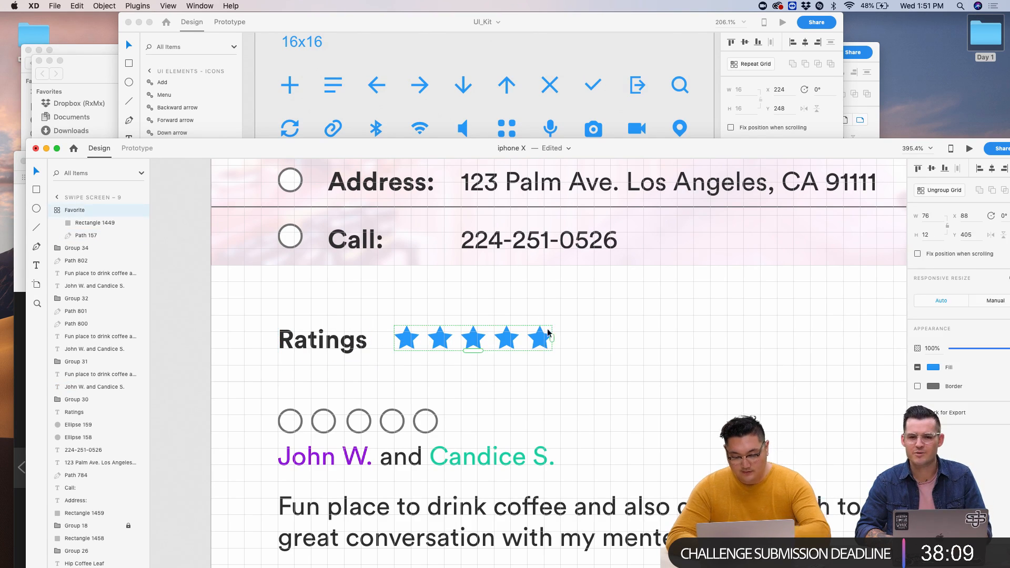
{"action": "key", "text": "super+shift+g"}
{"action": "left_click", "coordinate": [569, 299]}
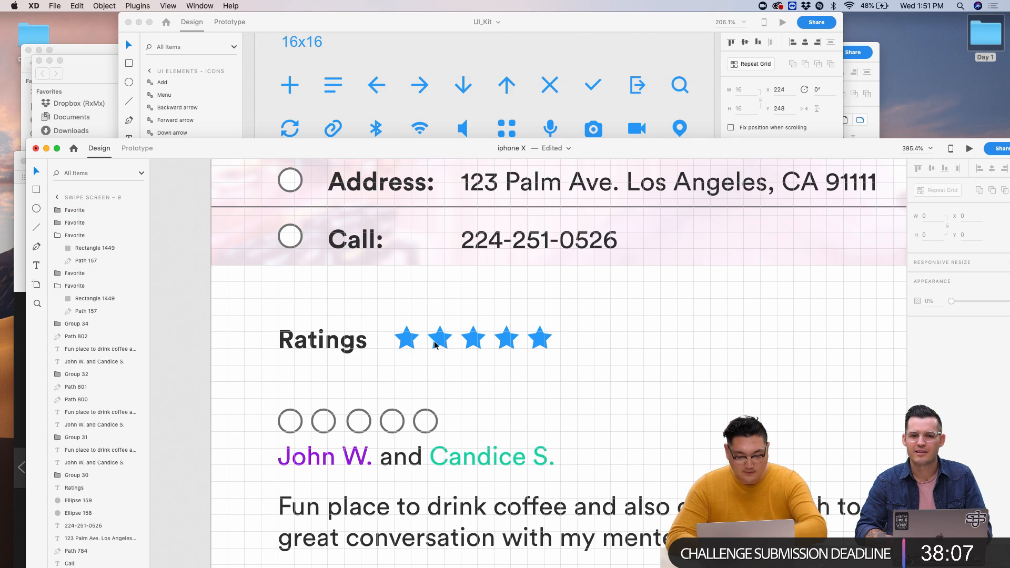
- Give stars four and five an outline border while keeping their blue fill
{"action": "left_click", "coordinate": [540, 339]}
{"action": "left_click", "coordinate": [506, 340], "text": "shift"}
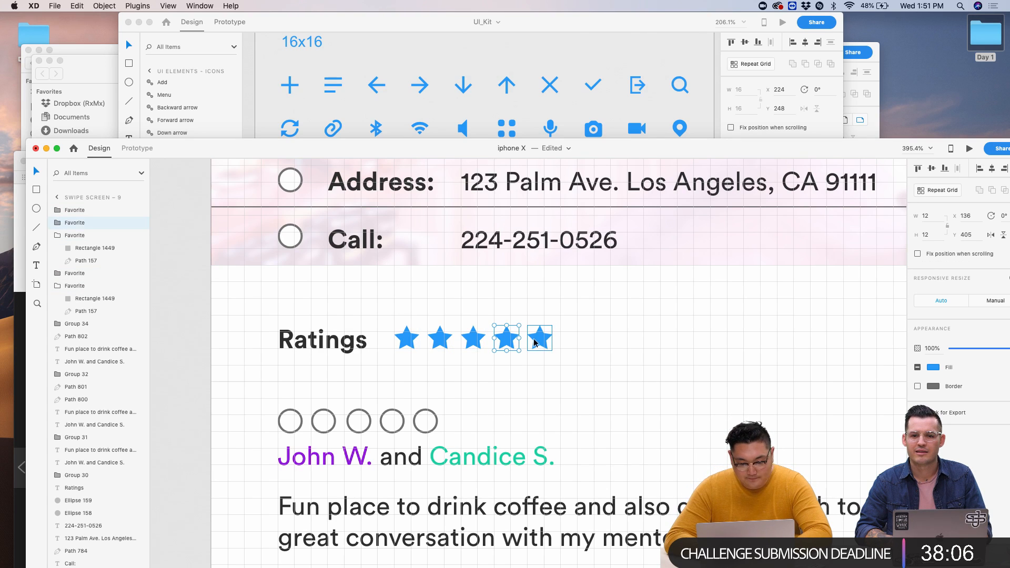
{"action": "left_click", "coordinate": [918, 387]}
{"action": "left_click", "coordinate": [918, 367]}
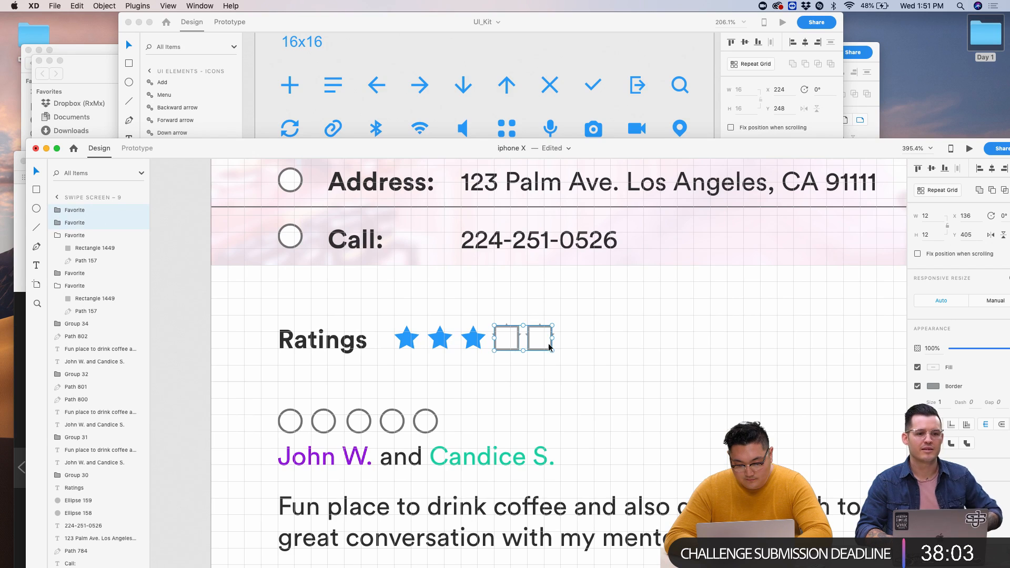
{"action": "scroll", "coordinate": [549, 343], "scroll_direction": "up", "scroll_amount": 5}
{"action": "key", "text": "super+z"}
- Delete the extra square frames around the left and right stars
{"action": "scroll", "coordinate": [566, 266], "scroll_direction": "up", "scroll_amount": 4}
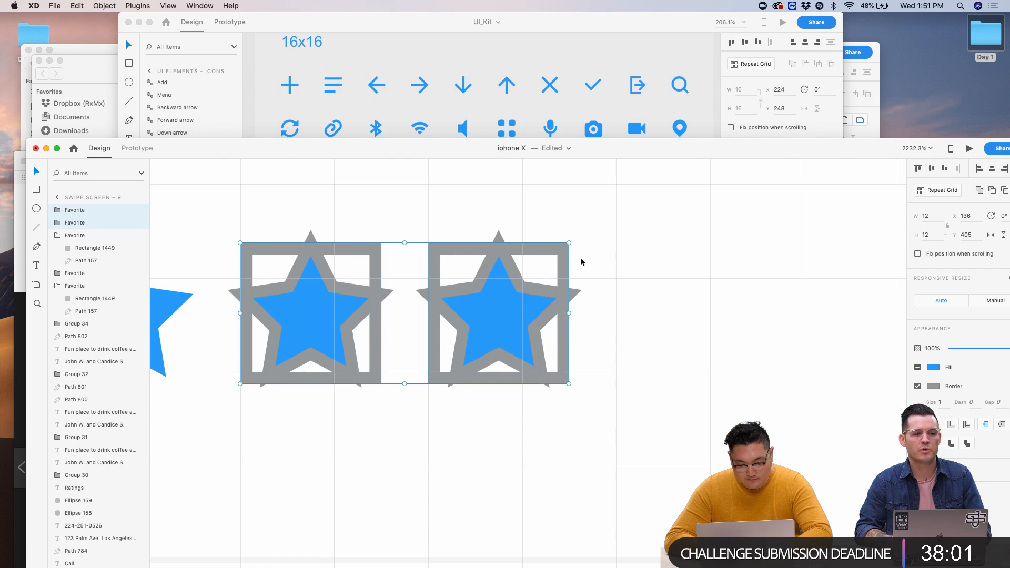
{"action": "double_click", "coordinate": [568, 259]}
{"action": "key", "text": "Delete"}
{"action": "double_click", "coordinate": [378, 252]}
{"action": "key", "text": "Delete"}
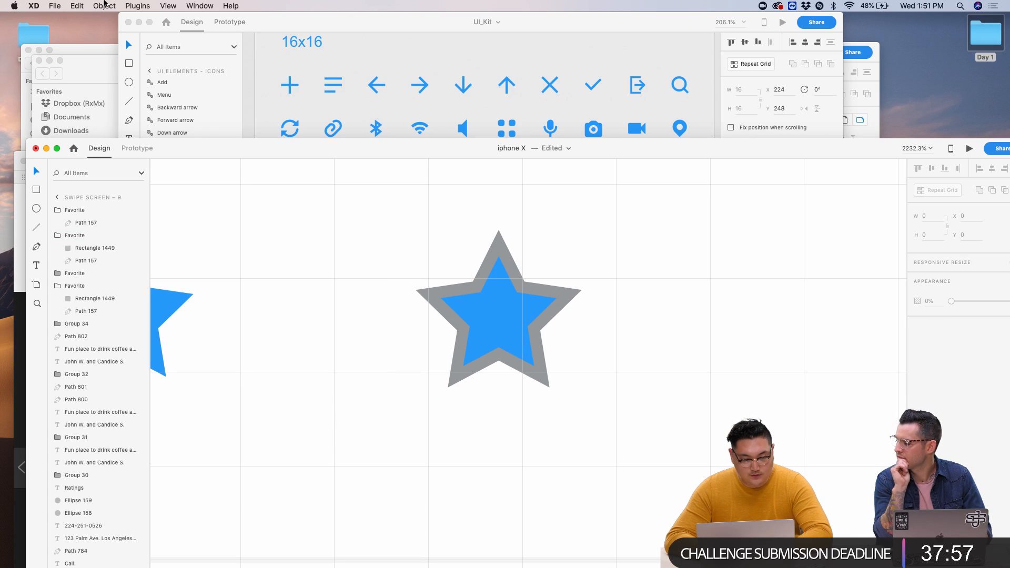
- Choose File > Get UI Kits > More UI Kits to open the kits page
{"action": "left_click", "coordinate": [55, 6]}
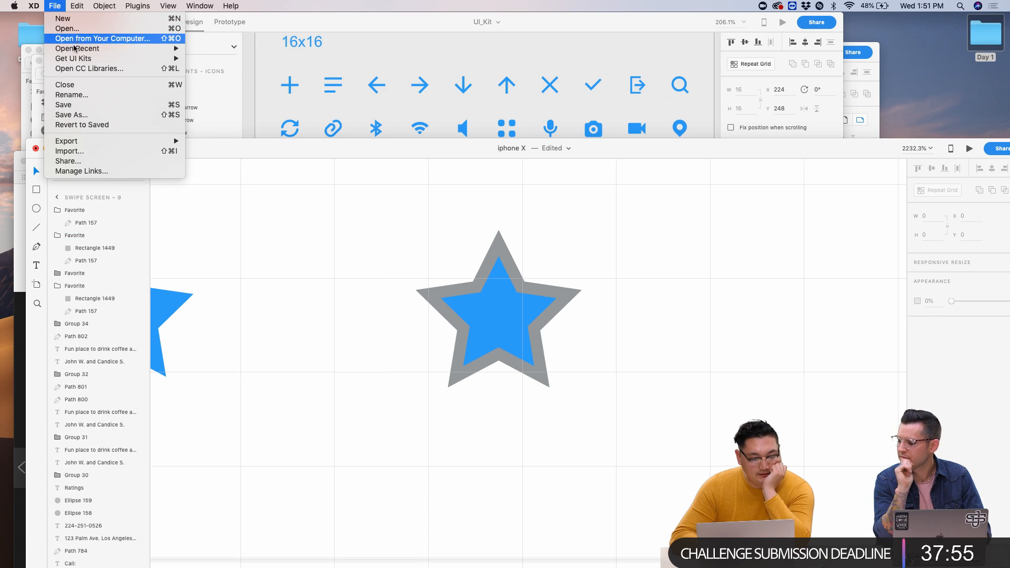
{"action": "mouse_move", "coordinate": [79, 59]}
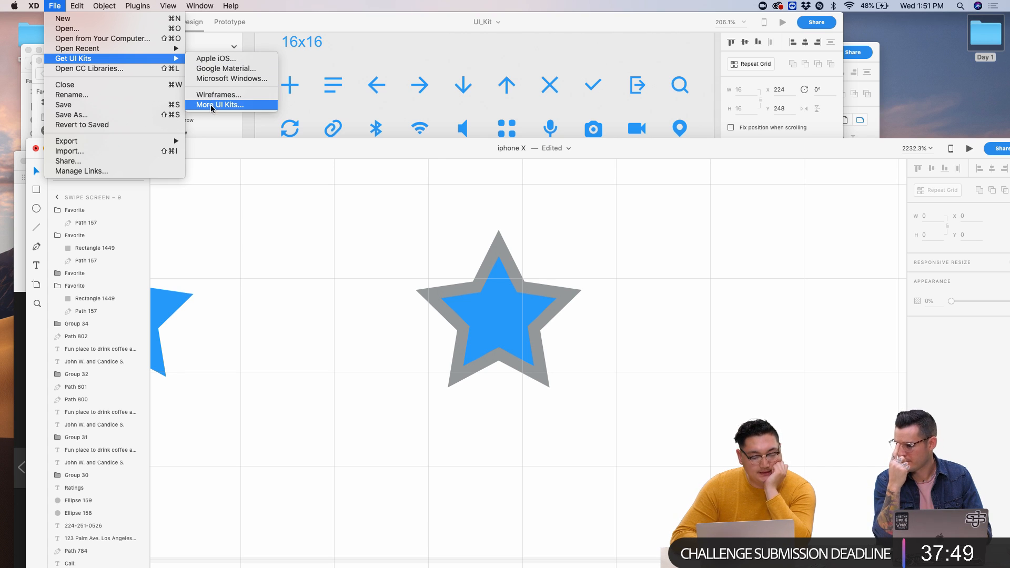
{"action": "left_click", "coordinate": [227, 104]}
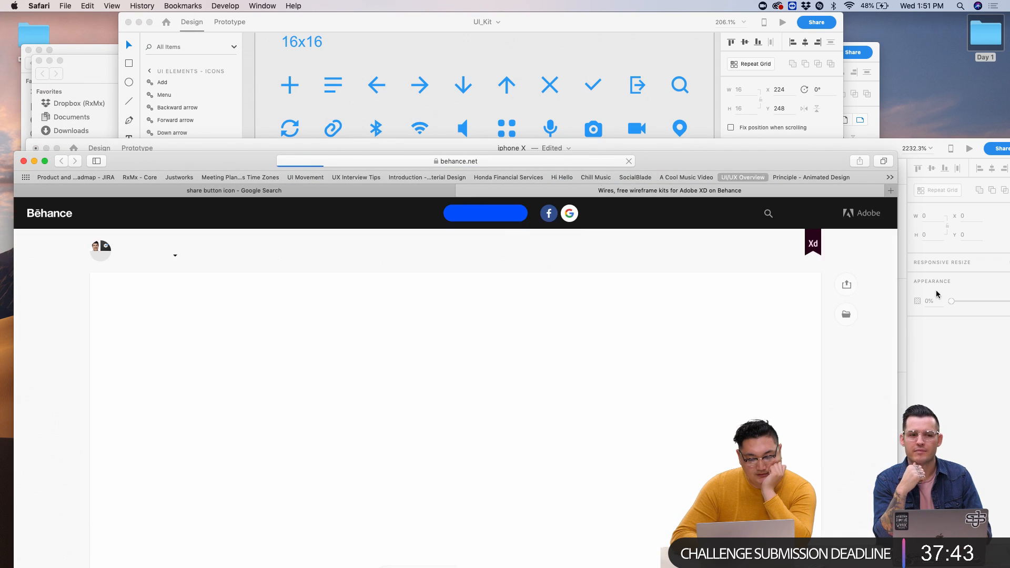
- Browse the Behance wireframe kits page, raise the Safari window, and return to Adobe XD
{"action": "scroll", "coordinate": [534, 338], "scroll_direction": "down", "scroll_amount": 2}
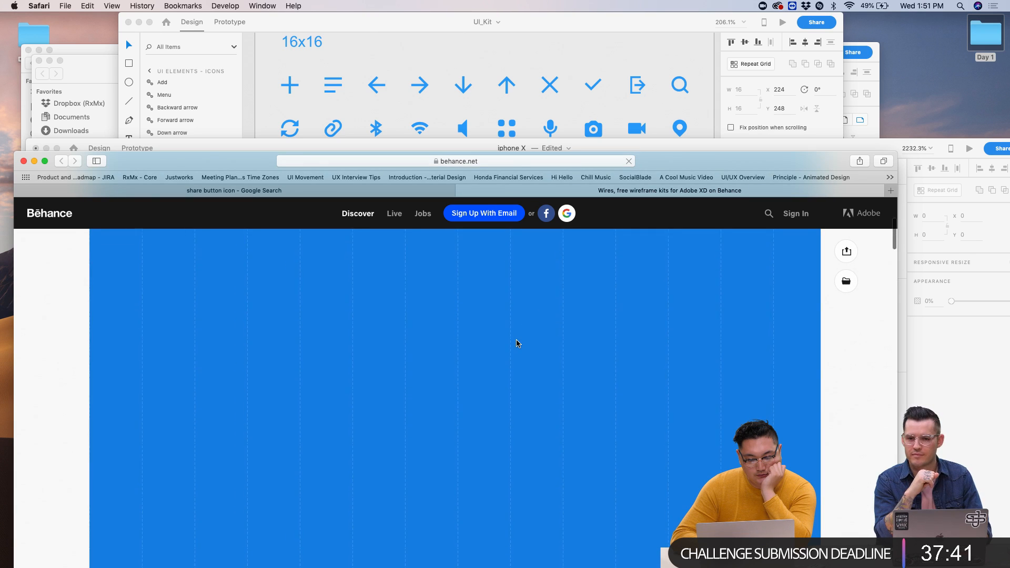
{"action": "left_click_drag", "start_coordinate": [669, 160], "coordinate": [684, 21]}
{"action": "scroll", "coordinate": [608, 230], "scroll_direction": "down", "scroll_amount": 15}
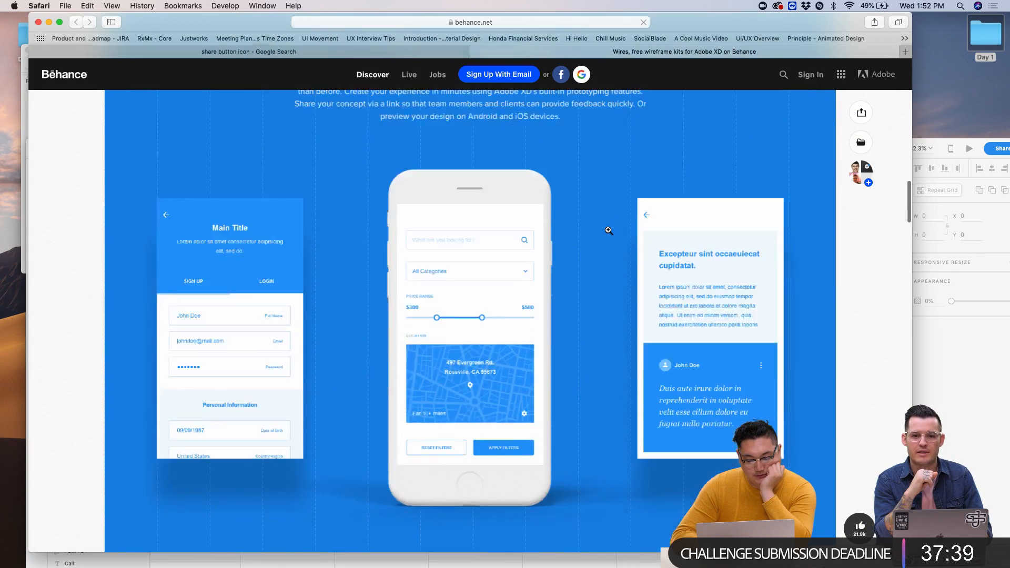
{"action": "scroll", "coordinate": [608, 230], "scroll_direction": "down", "scroll_amount": 10}
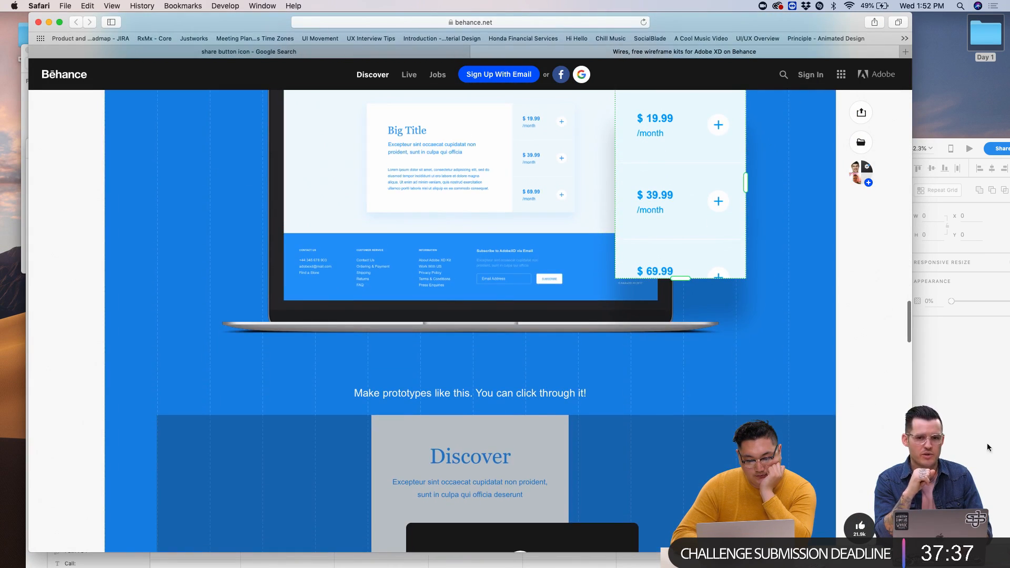
{"action": "key", "text": "super+Tab"}
- Browse Apple's iOS design resources downloads, then minimize Safari to reveal the design
{"action": "left_click", "coordinate": [77, 6]}
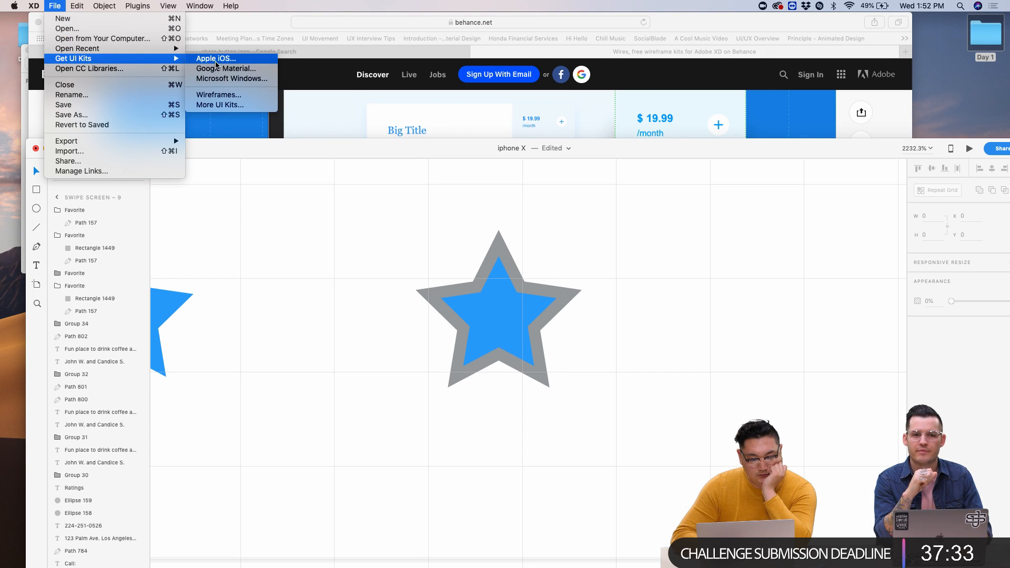
{"action": "left_click", "coordinate": [219, 59]}
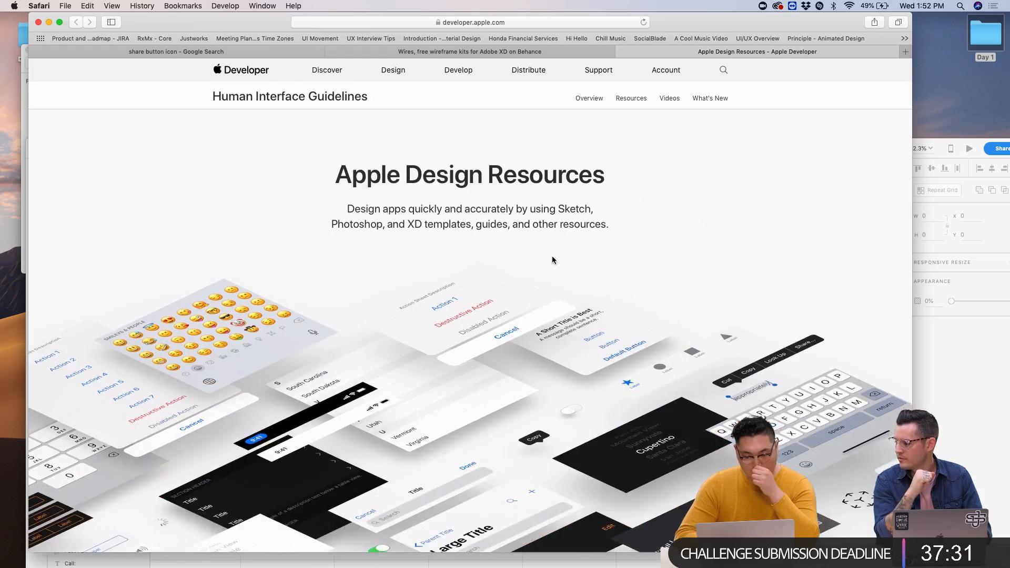
{"action": "scroll", "coordinate": [552, 260], "scroll_direction": "down", "scroll_amount": 10}
{"action": "scroll", "coordinate": [553, 259], "scroll_direction": "up", "scroll_amount": 2}
{"action": "scroll", "coordinate": [270, 309], "scroll_direction": "down", "scroll_amount": 10}
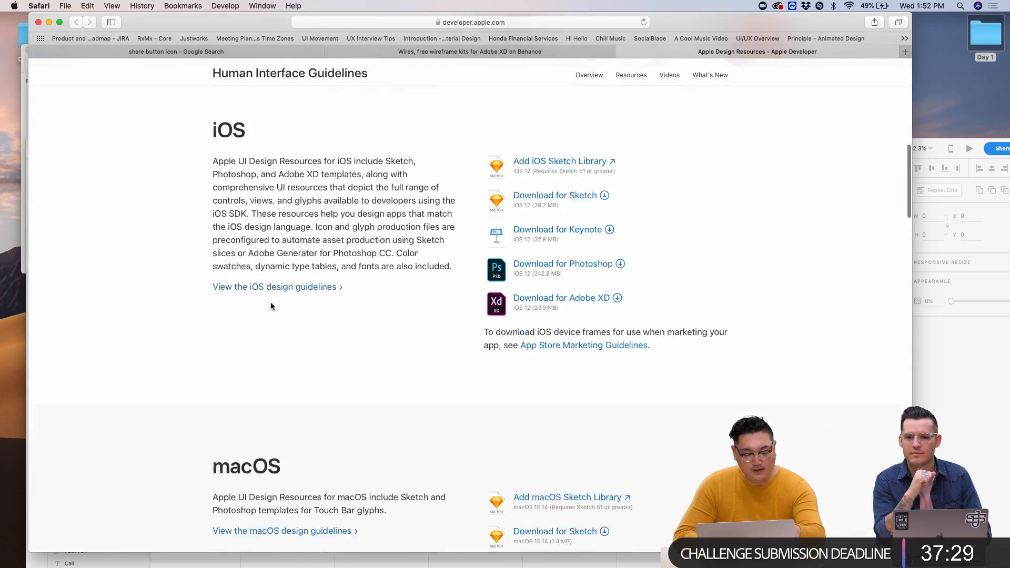
{"action": "scroll", "coordinate": [268, 377], "scroll_direction": "down", "scroll_amount": 8}
{"action": "scroll", "coordinate": [263, 347], "scroll_direction": "up", "scroll_amount": 14}
{"action": "scroll", "coordinate": [262, 346], "scroll_direction": "up", "scroll_amount": 3}
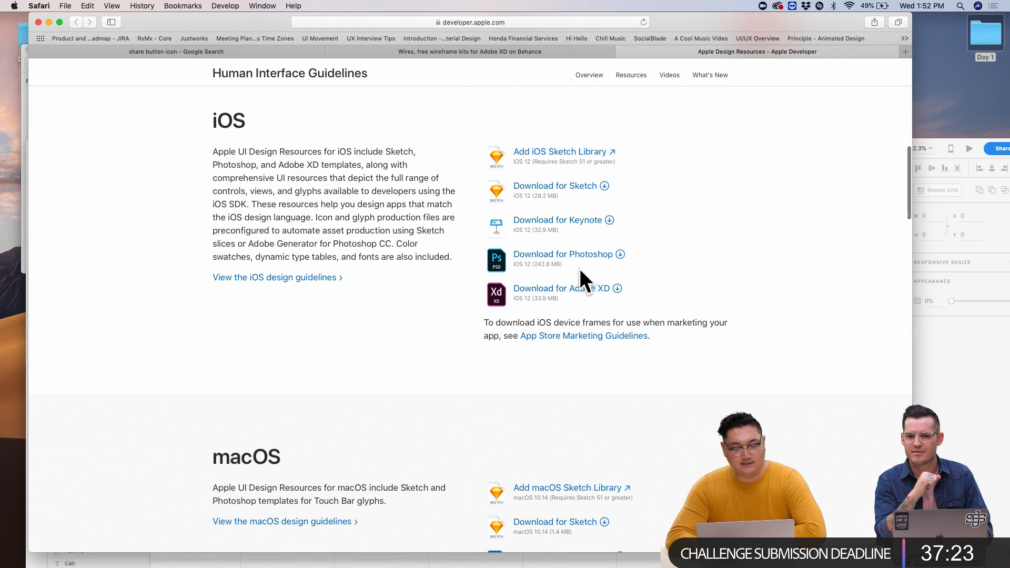
{"action": "scroll", "coordinate": [213, 234], "scroll_direction": "down", "scroll_amount": 3}
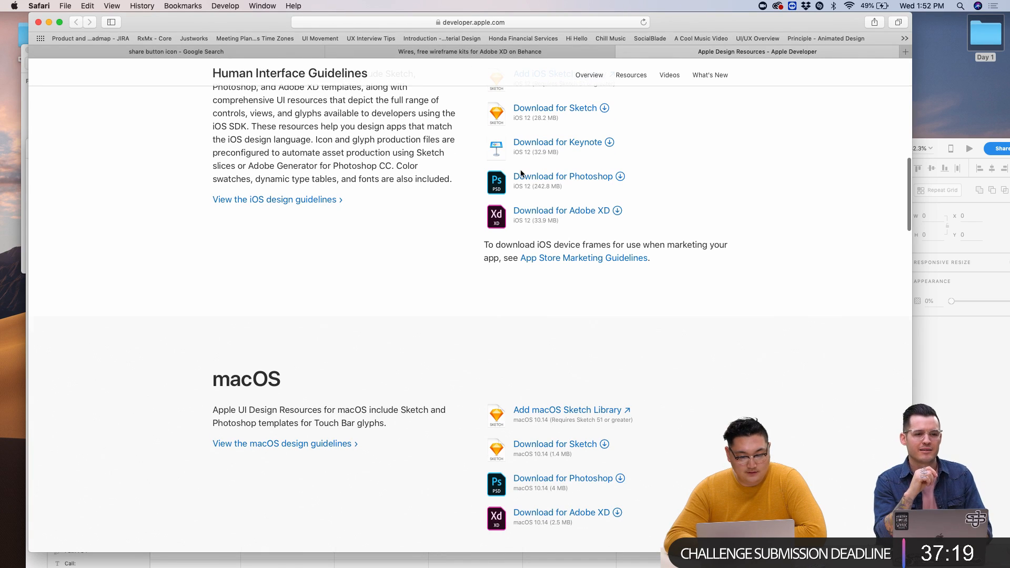
{"action": "scroll", "coordinate": [500, 161], "scroll_direction": "up", "scroll_amount": 2}
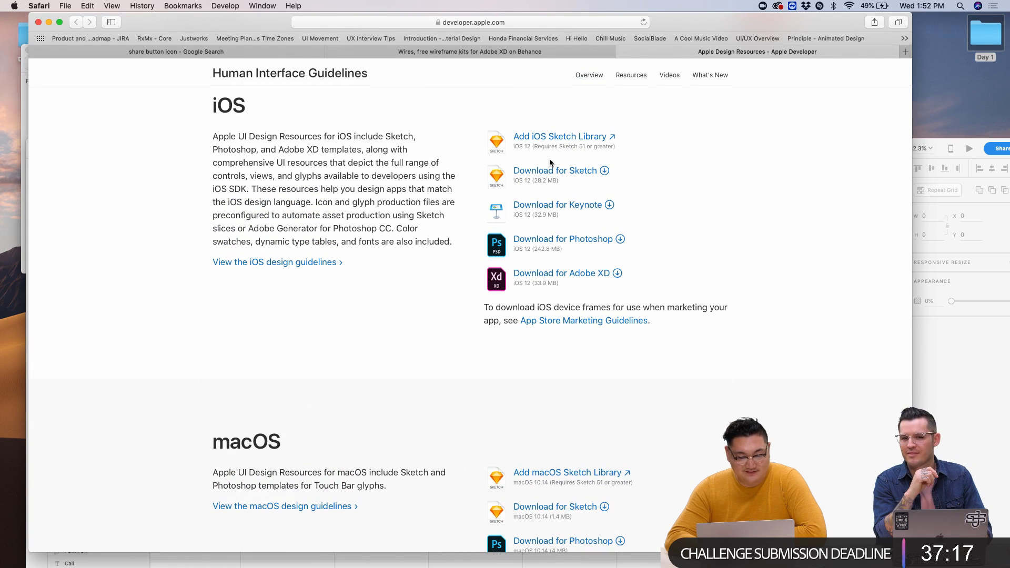
{"action": "left_click", "coordinate": [47, 23]}
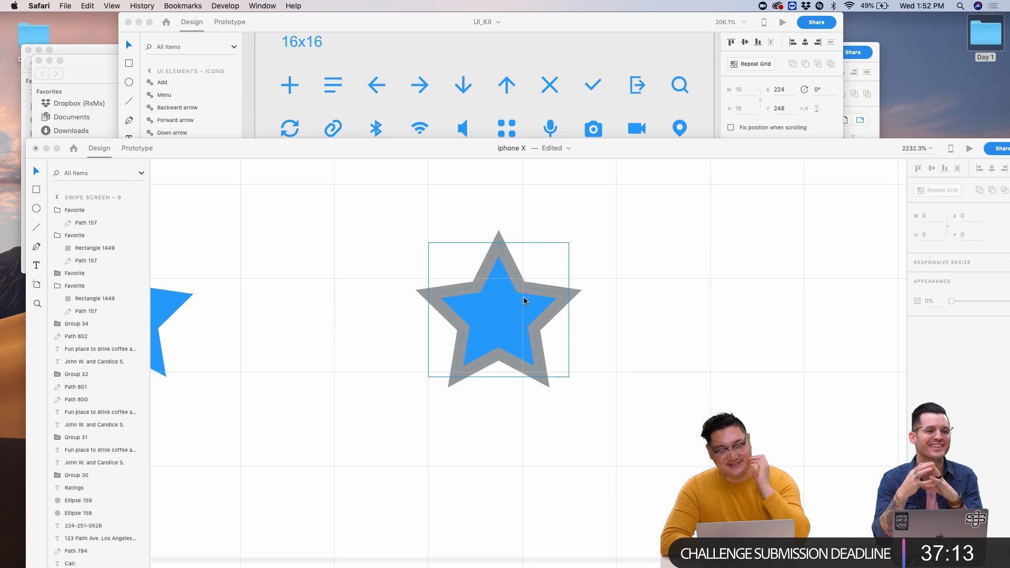
- Remove the fill from the blue star so only its outline remains
{"action": "left_click_drag", "start_coordinate": [648, 139], "coordinate": [650, 21]}
{"action": "left_click", "coordinate": [505, 147]}
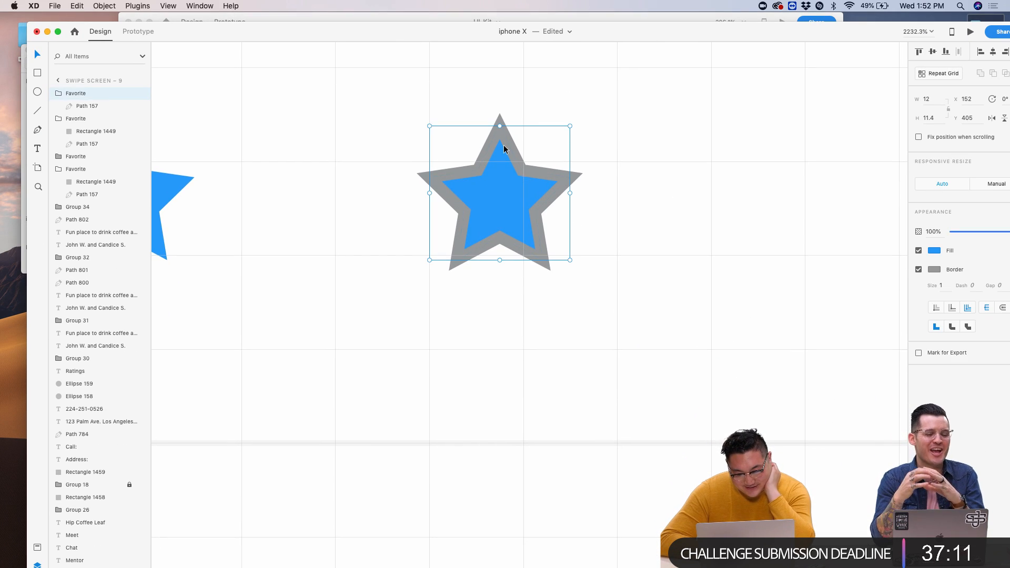
{"action": "scroll", "coordinate": [523, 153], "scroll_direction": "down", "scroll_amount": 2}
{"action": "left_click", "coordinate": [920, 251]}
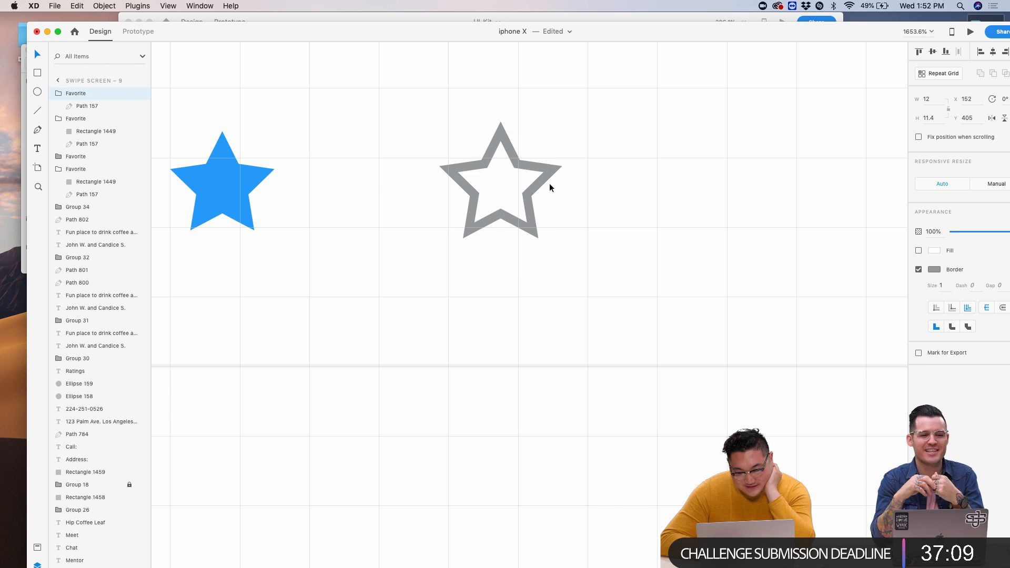
{"action": "scroll", "coordinate": [640, 194], "scroll_direction": "down", "scroll_amount": 3}
- Duplicate the outline star, nudge the copy into fifth position, and select both outlines
{"action": "key", "text": "super+d"}
{"action": "key", "text": "shift+Left"}
{"action": "key", "text": "shift+Left"}
{"action": "key", "text": "Right"}
{"action": "key", "text": "Right"}
{"action": "key", "text": "Right"}
{"action": "key", "text": "Right"}
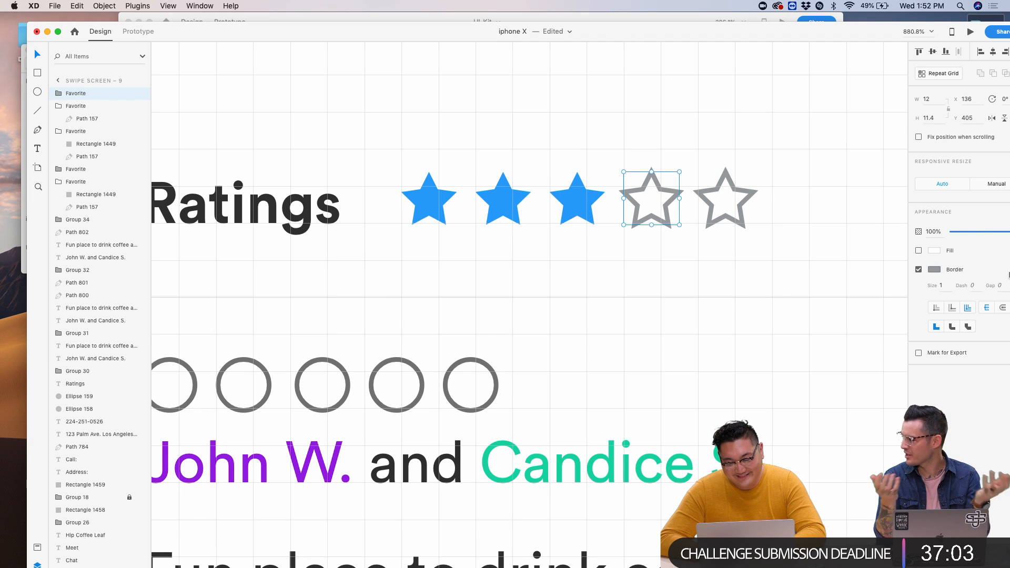
{"action": "left_click", "coordinate": [742, 210], "text": "shift"}
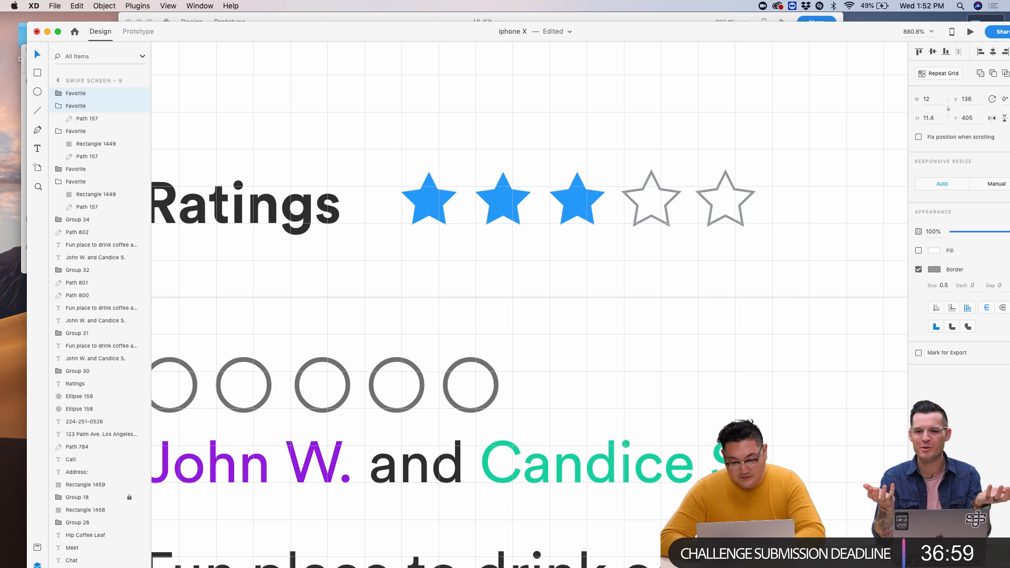
{"action": "scroll", "coordinate": [748, 248], "scroll_direction": "up", "scroll_amount": 5}
{"action": "scroll", "coordinate": [844, 280], "scroll_direction": "down", "scroll_amount": 5}
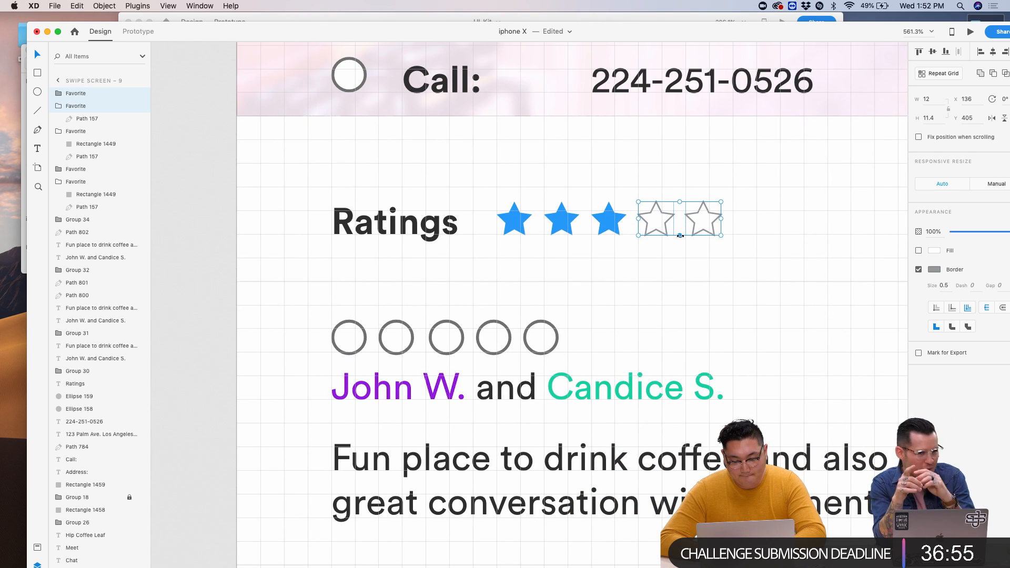
- Recolour the three blue stars magenta and delete the circle row above the first review
{"action": "left_click", "coordinate": [607, 222]}
{"action": "left_click", "coordinate": [562, 219], "text": "shift"}
{"action": "left_click", "coordinate": [520, 217], "text": "shift"}
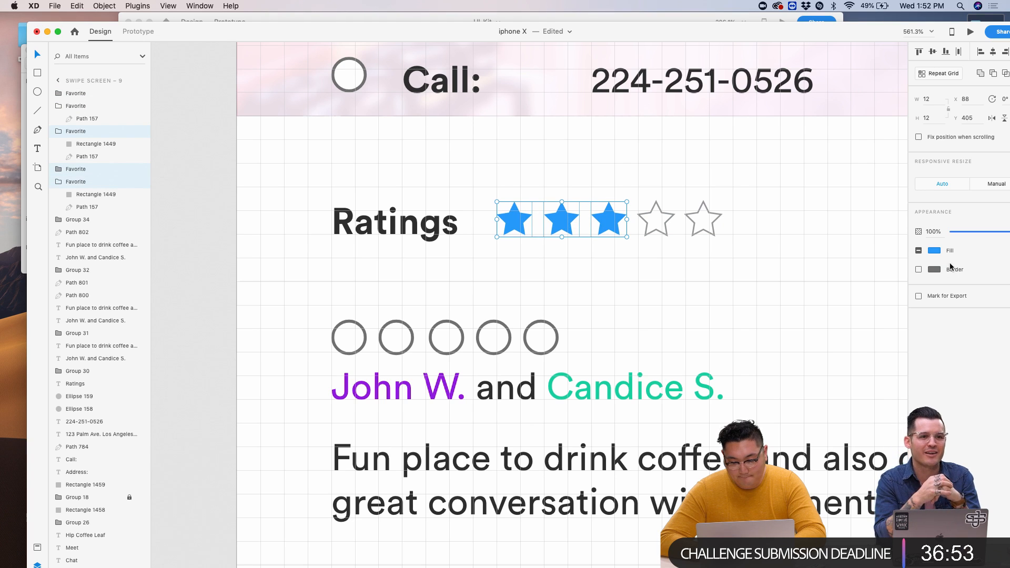
{"action": "left_click", "coordinate": [935, 251]}
{"action": "left_click", "coordinate": [840, 311]}
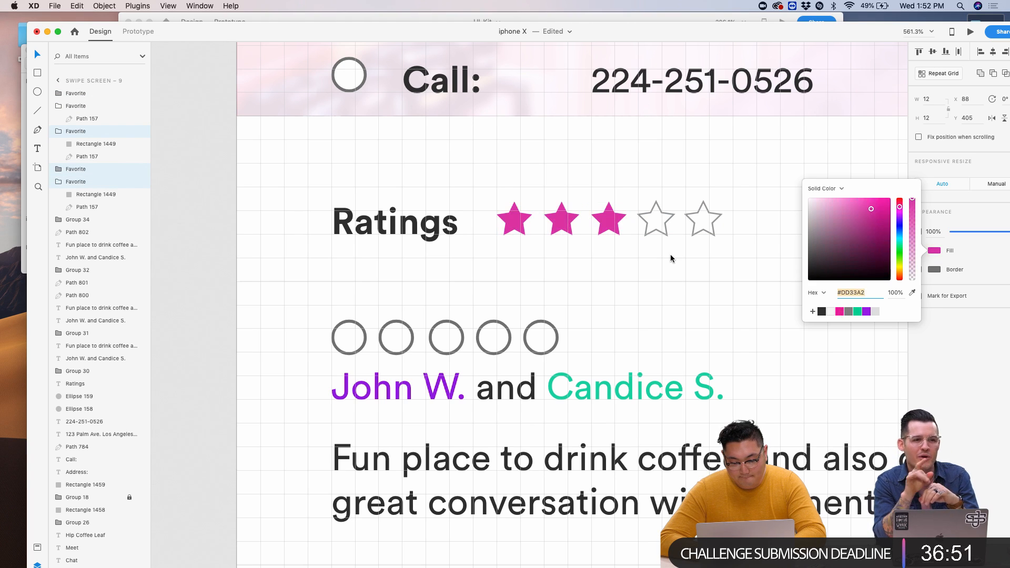
{"action": "left_click", "coordinate": [671, 254]}
{"action": "scroll", "coordinate": [670, 254], "scroll_direction": "down", "scroll_amount": 5}
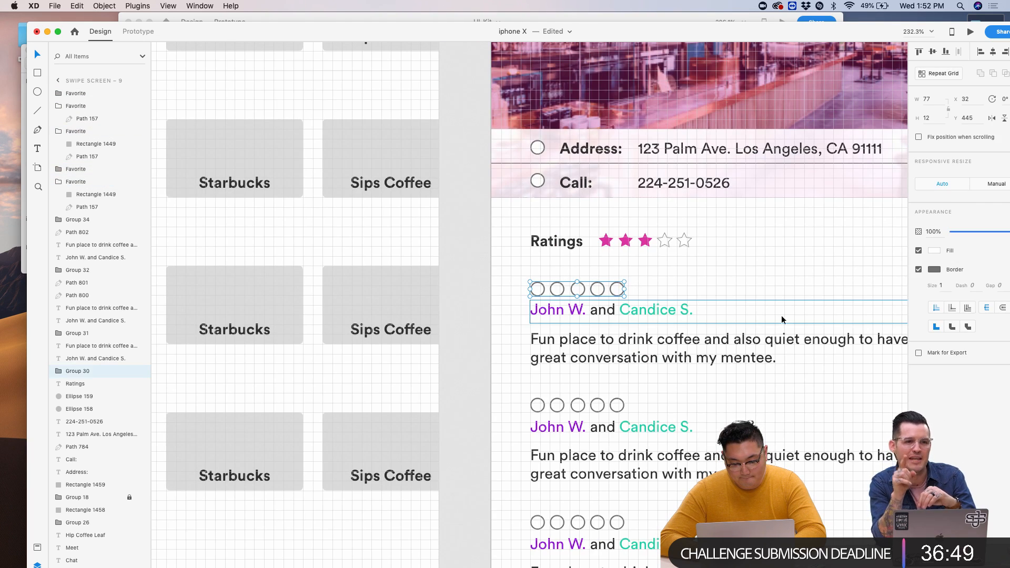
{"action": "key", "text": "Delete"}
- Make the fourth star a borderless magenta-filled star
{"action": "left_click", "coordinate": [666, 246]}
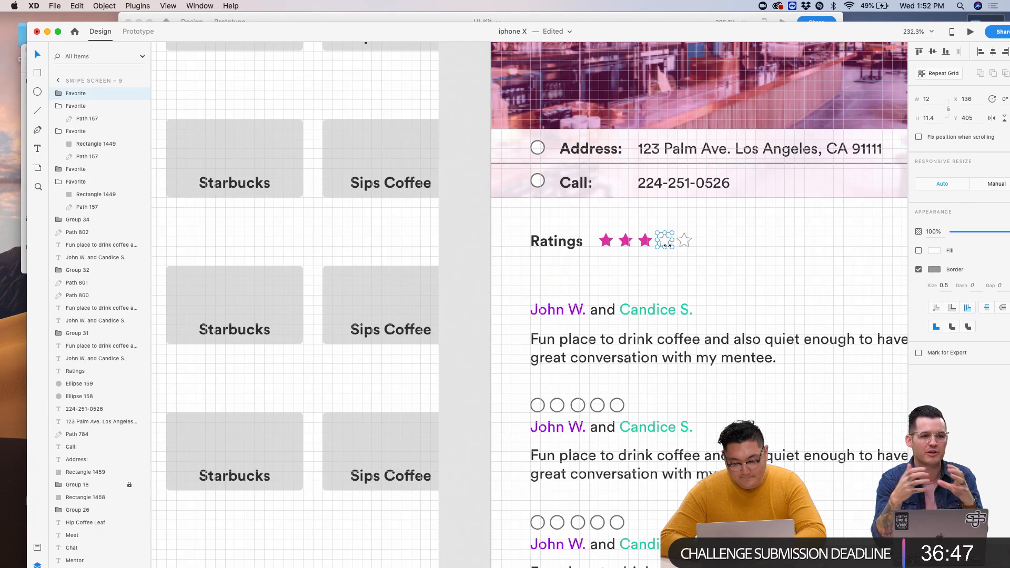
{"action": "scroll", "coordinate": [666, 246], "scroll_direction": "up", "scroll_amount": 5}
{"action": "left_click", "coordinate": [935, 252]}
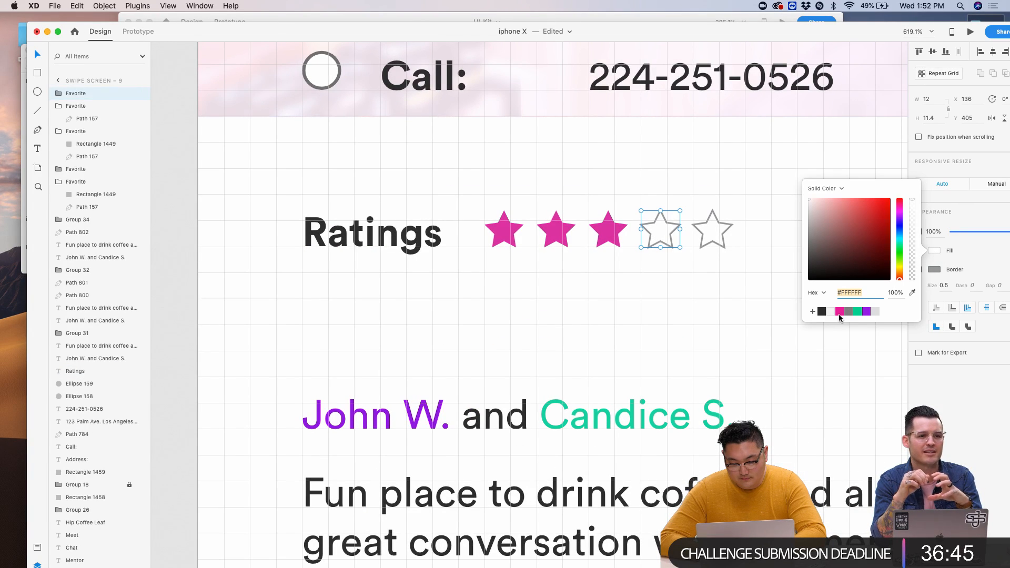
{"action": "left_click", "coordinate": [840, 312]}
{"action": "left_click_drag", "start_coordinate": [903, 278], "coordinate": [900, 227]}
{"action": "left_click", "coordinate": [931, 276]}
{"action": "left_click", "coordinate": [919, 269]}
{"action": "left_click", "coordinate": [919, 251]}
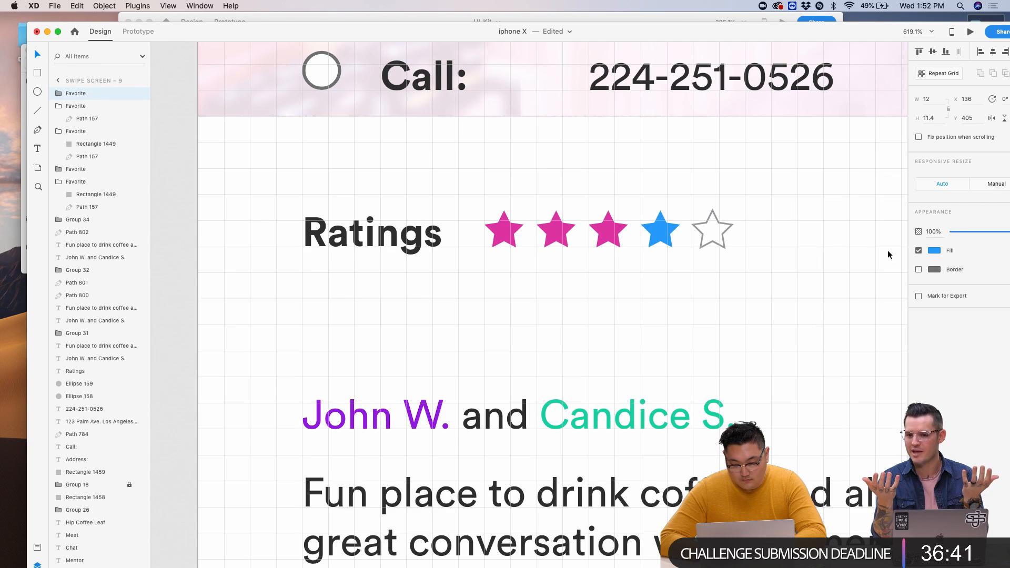
{"action": "left_click", "coordinate": [940, 251]}
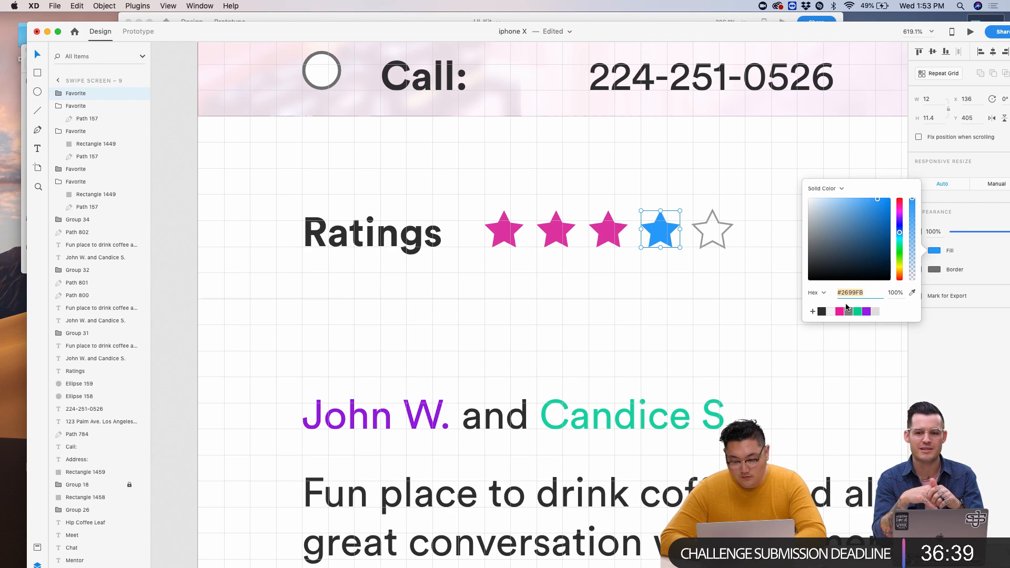
{"action": "left_click", "coordinate": [840, 312]}
{"action": "left_click", "coordinate": [766, 289]}
- Copy the five-star row and paste it above the first review's names
{"action": "left_click_drag", "start_coordinate": [767, 287], "coordinate": [500, 221]}
{"action": "key", "text": "super+c"}
{"action": "scroll", "coordinate": [500, 221], "scroll_direction": "down", "scroll_amount": 3}
{"action": "scroll", "coordinate": [500, 221], "scroll_direction": "left", "scroll_amount": 2}
{"action": "key", "text": "super+v"}
{"action": "left_click_drag", "start_coordinate": [555, 155], "coordinate": [390, 274]}
{"action": "key", "text": "Right"}
{"action": "key", "text": "Down"}
- Group the five stars and replace the second review's circle row with a pasted copy
{"action": "scroll", "coordinate": [390, 274], "scroll_direction": "down", "scroll_amount": 5}
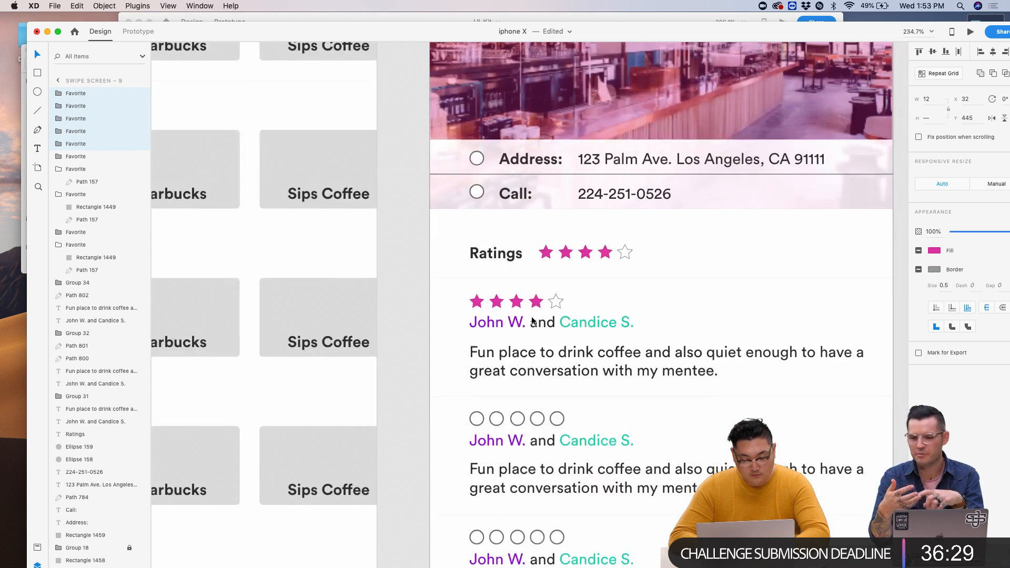
{"action": "key", "text": "super+g"}
{"action": "left_click", "coordinate": [528, 312]}
{"action": "key", "text": "Delete"}
{"action": "left_click", "coordinate": [509, 195]}
{"action": "key", "text": "super+v"}
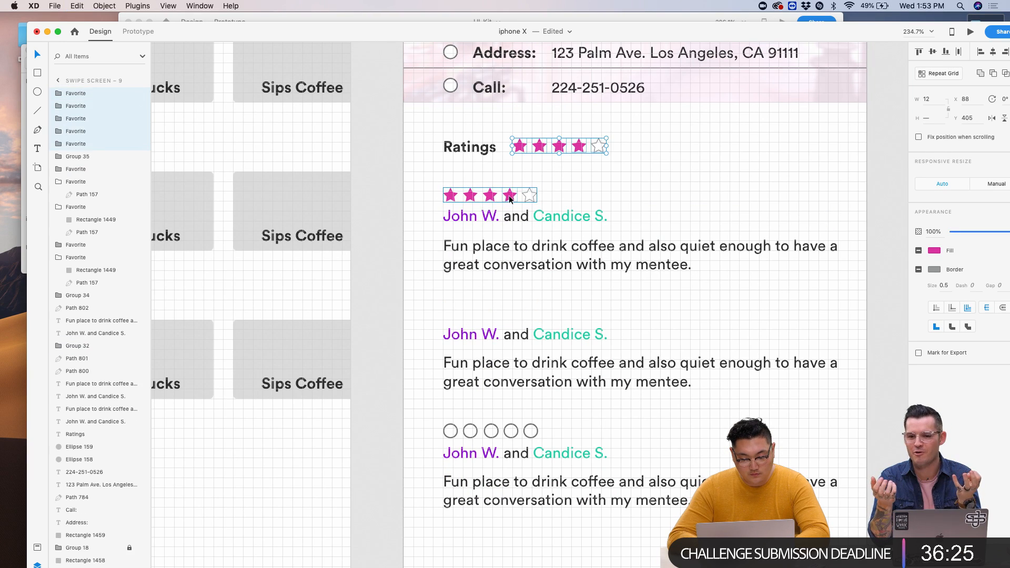
{"action": "left_click_drag", "start_coordinate": [551, 142], "coordinate": [486, 316]}
- Replace the third review's circle row with a pasted star row aligned to the text
{"action": "scroll", "coordinate": [486, 316], "scroll_direction": "down", "scroll_amount": 2}
{"action": "left_click_drag", "start_coordinate": [432, 381], "coordinate": [547, 387]}
{"action": "key", "text": "Delete"}
{"action": "key", "text": "super+v"}
{"action": "left_click_drag", "start_coordinate": [567, 107], "coordinate": [491, 392]}
{"action": "scroll", "coordinate": [491, 392], "scroll_direction": "up", "scroll_amount": 5}
{"action": "left_click_drag", "start_coordinate": [395, 371], "coordinate": [412, 371]}
{"action": "left_click", "coordinate": [379, 377]}
- Try black on the third review's four filled stars, then undo back to magenta
{"action": "scroll", "coordinate": [379, 377], "scroll_direction": "down", "scroll_amount": 5}
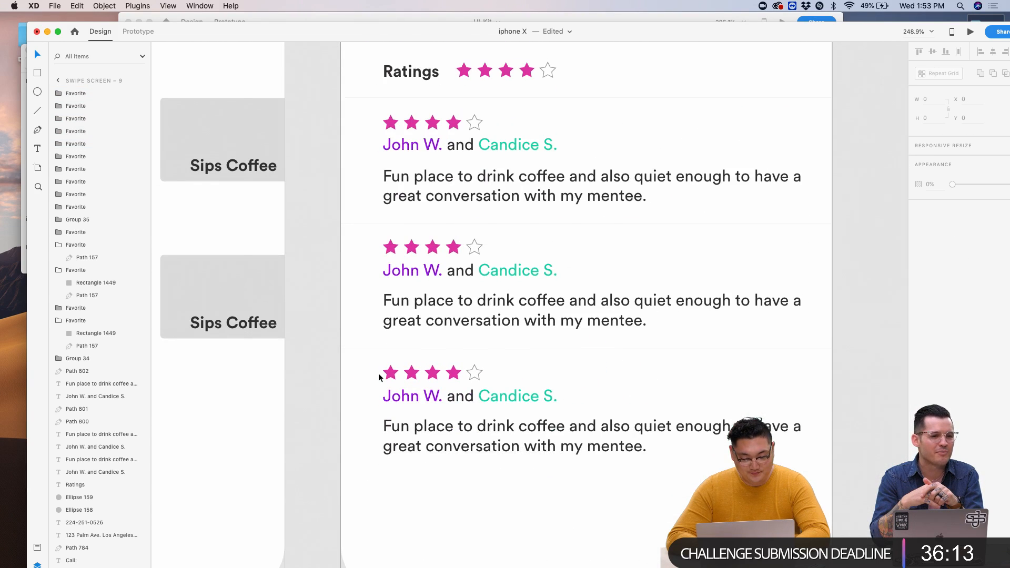
{"action": "left_click", "coordinate": [391, 373]}
{"action": "left_click", "coordinate": [411, 373], "text": "shift"}
{"action": "left_click", "coordinate": [433, 373], "text": "shift"}
{"action": "left_click", "coordinate": [454, 374], "text": "shift"}
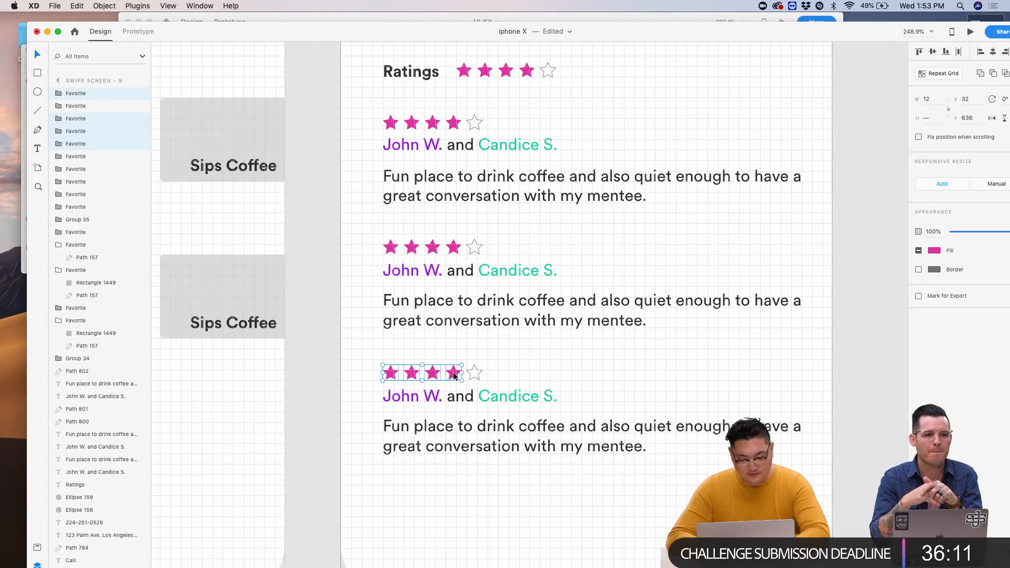
{"action": "left_click", "coordinate": [935, 251]}
{"action": "left_click_drag", "start_coordinate": [823, 235], "coordinate": [701, 343]}
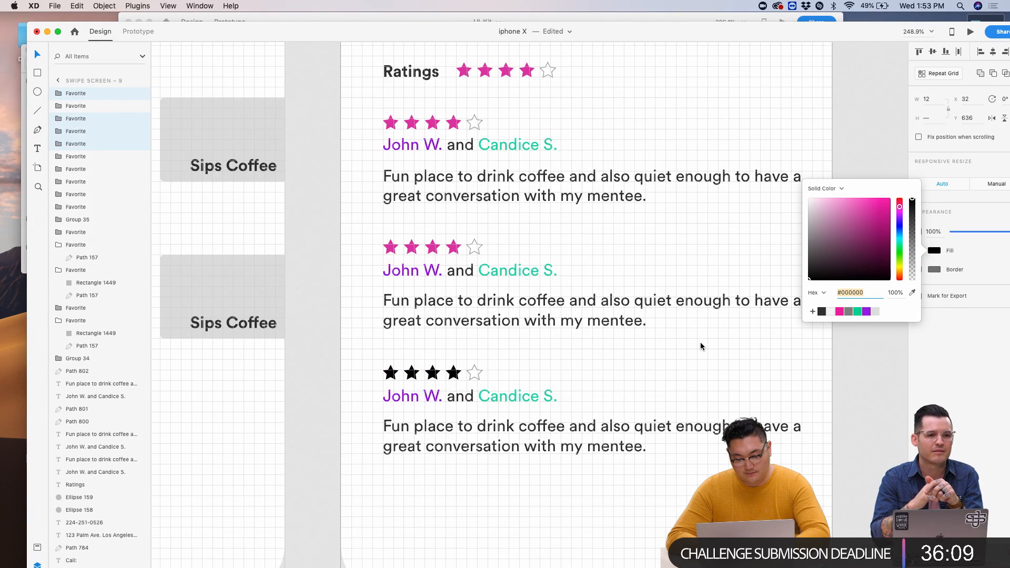
{"action": "left_click", "coordinate": [700, 342]}
{"action": "key", "text": "ctrl+z"}
{"action": "scroll", "coordinate": [479, 385], "scroll_direction": "down", "scroll_amount": 5}
{"action": "scroll", "coordinate": [479, 389], "scroll_direction": "down", "scroll_amount": 2}
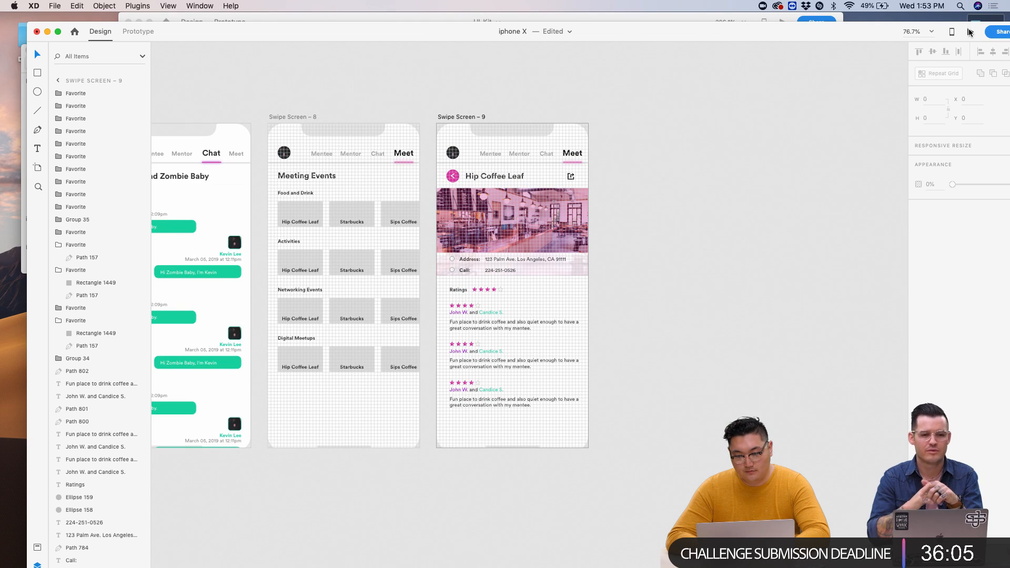
- Preview the Hip Coffee Leaf screen, then select the empty fifth Ratings star and check its outline
{"action": "left_click", "coordinate": [970, 32]}
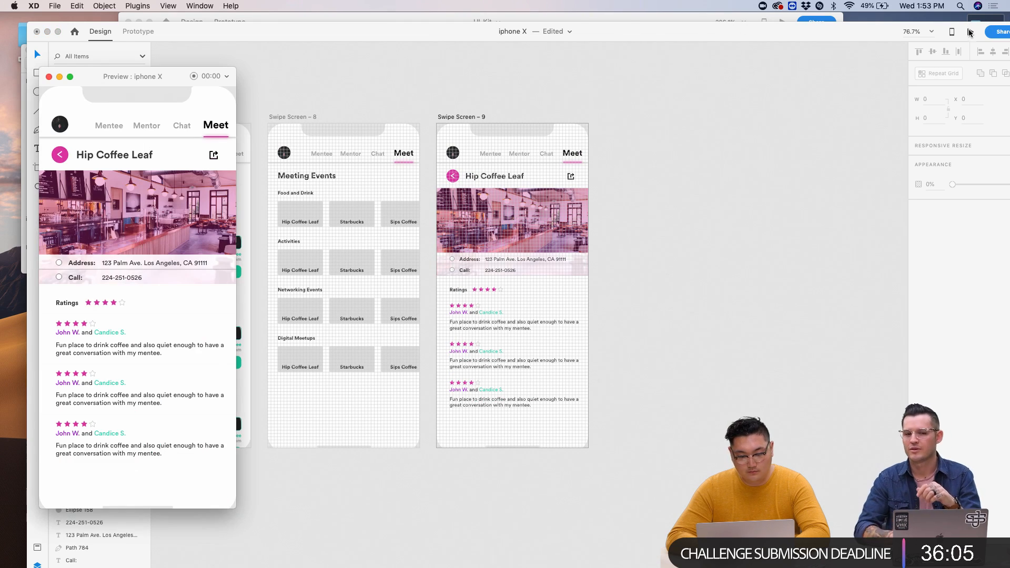
{"action": "left_click", "coordinate": [48, 77]}
{"action": "scroll", "coordinate": [472, 321], "scroll_direction": "up", "scroll_amount": 5}
{"action": "left_click", "coordinate": [557, 226]}
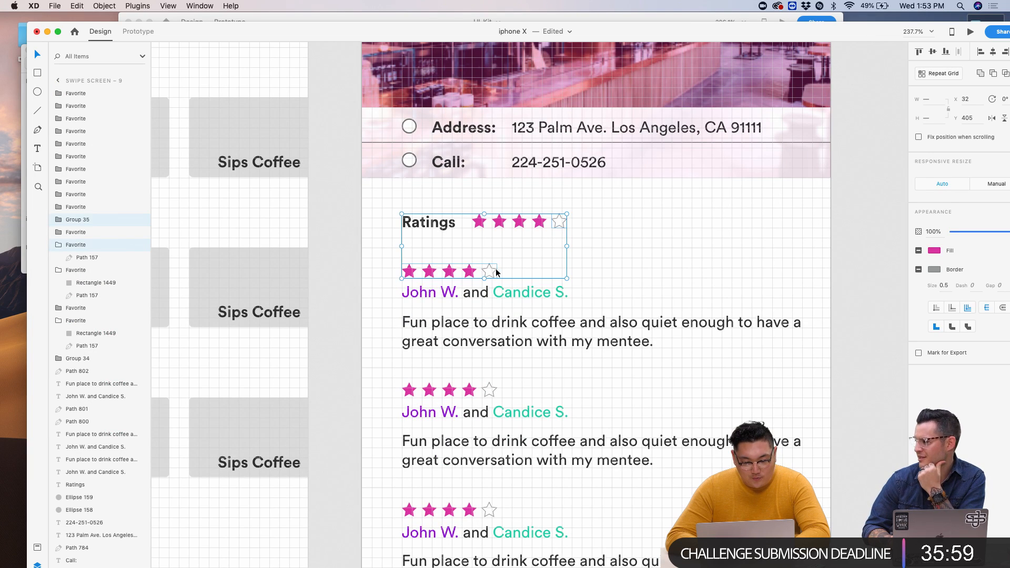
{"action": "left_click", "coordinate": [591, 211]}
{"action": "left_click", "coordinate": [562, 223]}
{"action": "left_click", "coordinate": [935, 269]}
{"action": "left_click", "coordinate": [943, 286]}
{"action": "left_click", "coordinate": [944, 287]}
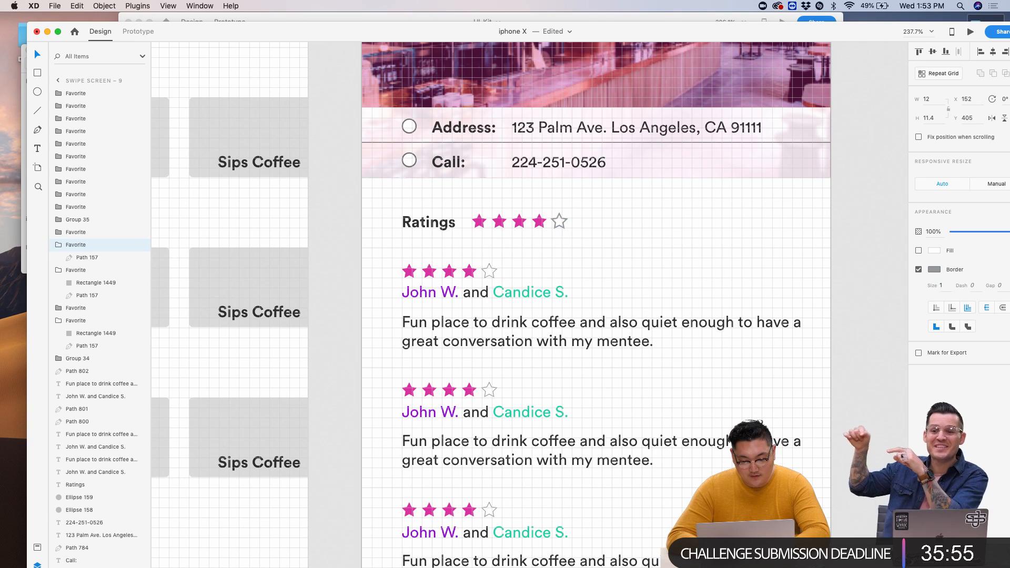
- Give the third review's empty fifth star a dark #111111 outline
{"action": "left_click", "coordinate": [491, 274]}
{"action": "left_click", "coordinate": [490, 273]}
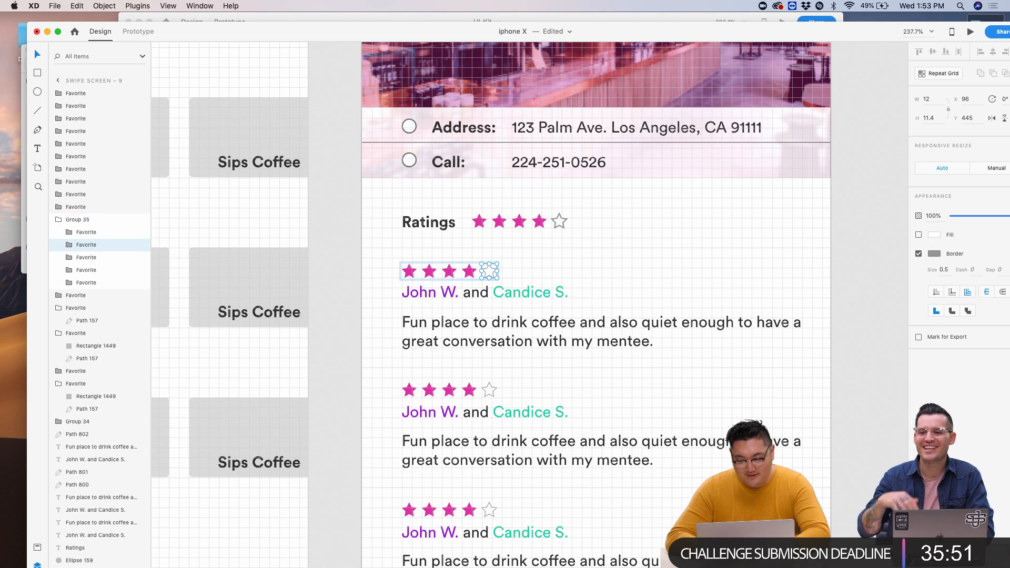
{"action": "left_click", "coordinate": [495, 392]}
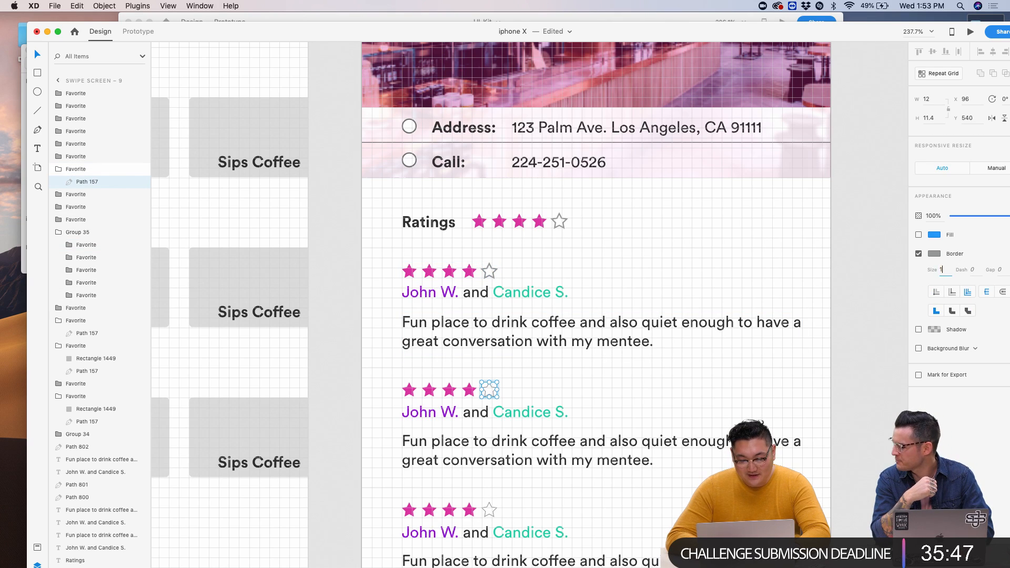
{"action": "scroll", "coordinate": [600, 360], "scroll_direction": "down", "scroll_amount": 5}
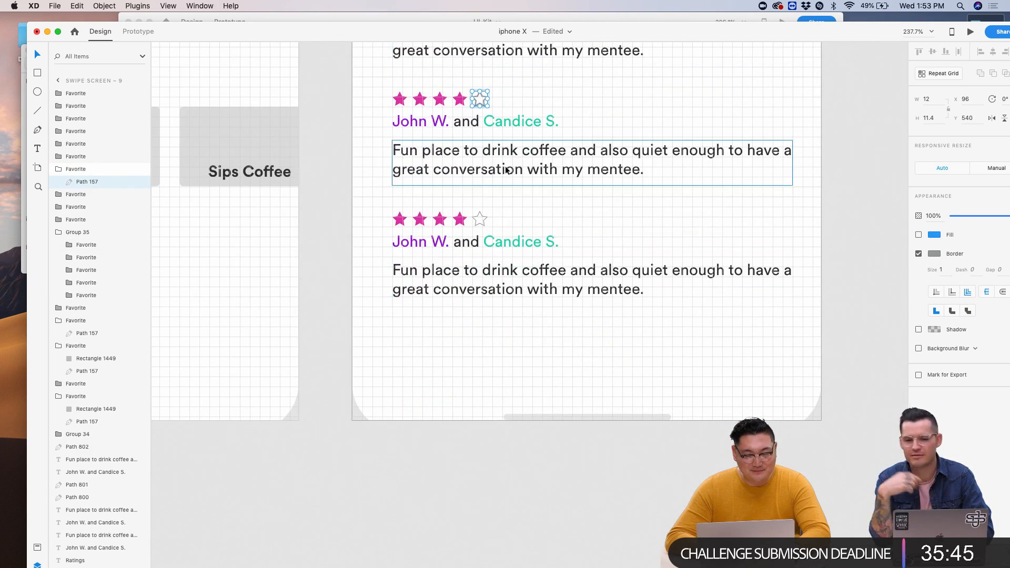
{"action": "scroll", "coordinate": [507, 334], "scroll_direction": "up", "scroll_amount": 2}
{"action": "left_click", "coordinate": [479, 316]}
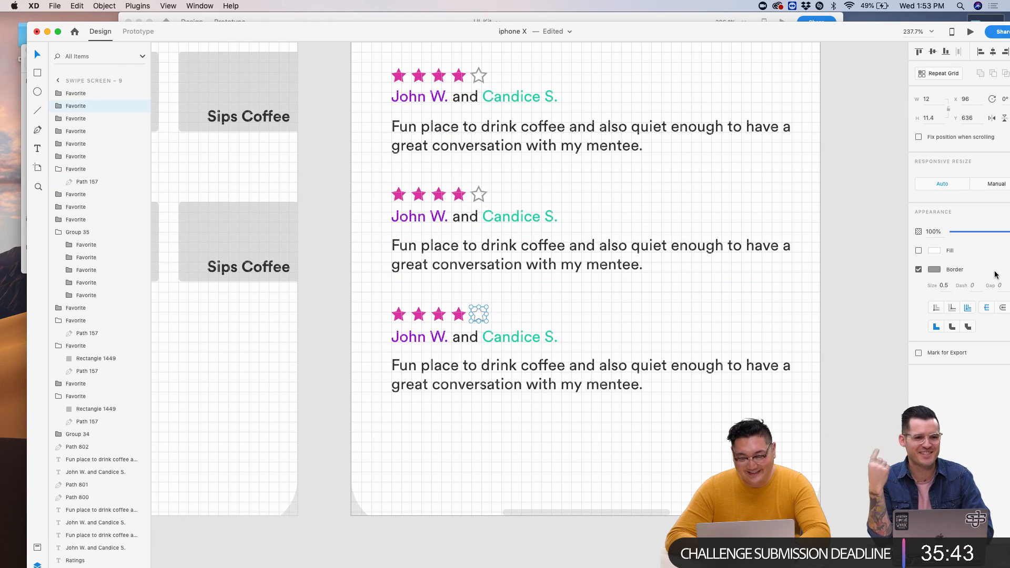
{"action": "left_click", "coordinate": [939, 273]}
{"action": "type", "text": "1"}
{"action": "key", "text": "Return"}
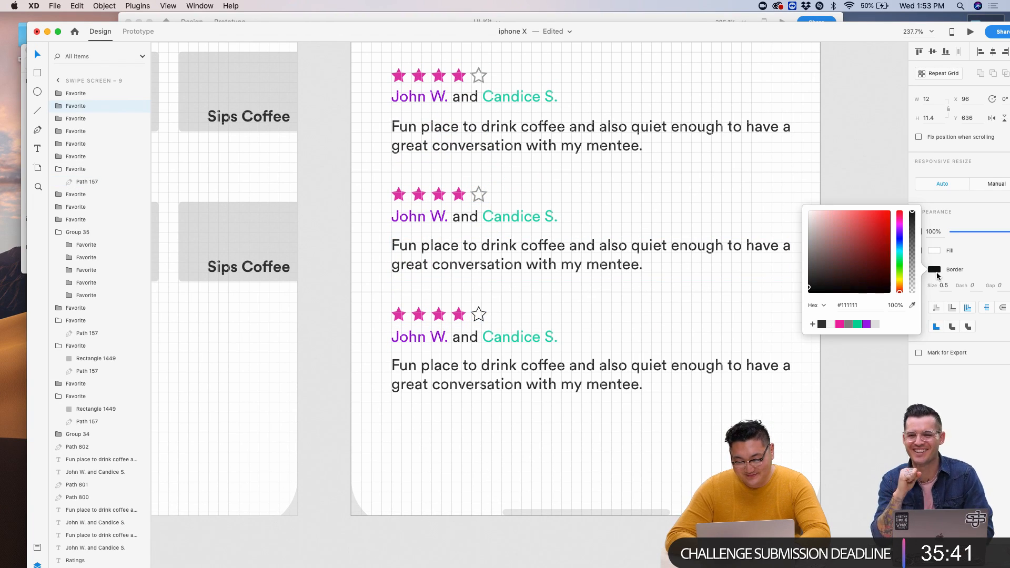
{"action": "left_click", "coordinate": [689, 293]}
{"action": "scroll", "coordinate": [689, 292], "scroll_direction": "down", "scroll_amount": 5}
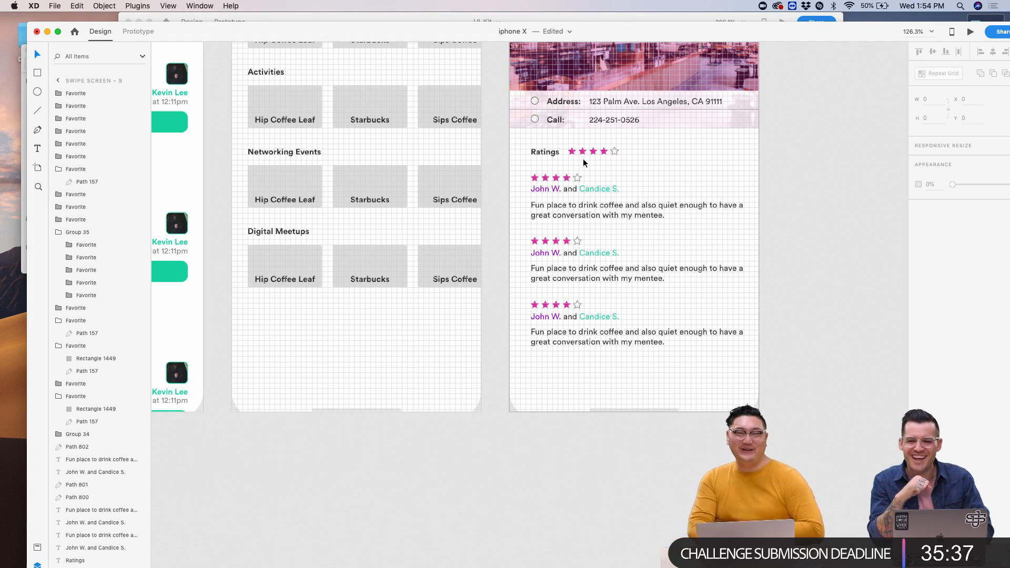
{"action": "scroll", "coordinate": [583, 159], "scroll_direction": "down", "scroll_amount": 5}
{"action": "scroll", "coordinate": [577, 171], "scroll_direction": "up", "scroll_amount": 2}
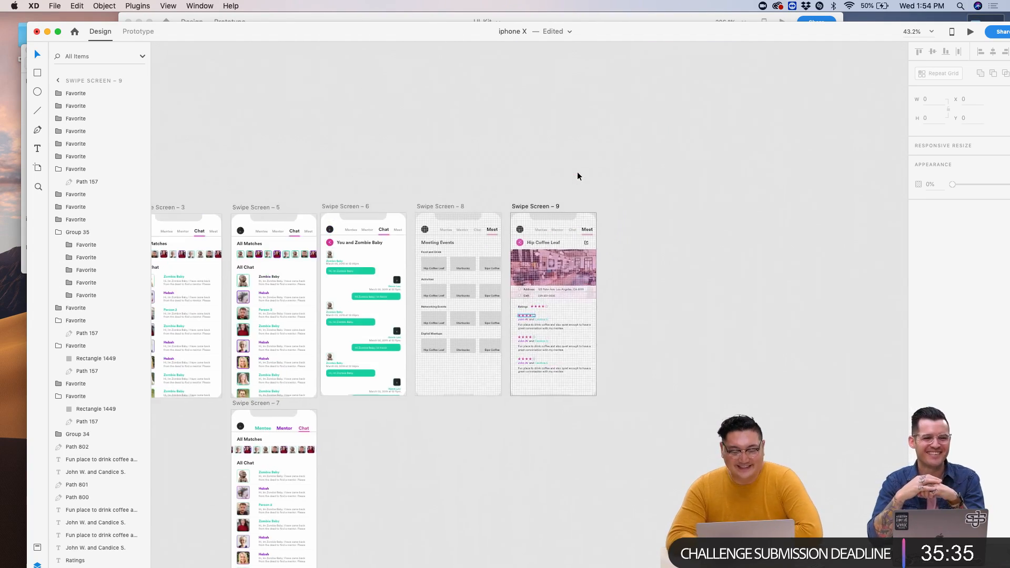
{"action": "scroll", "coordinate": [576, 172], "scroll_direction": "up", "scroll_amount": 5}
{"action": "scroll", "coordinate": [576, 172], "scroll_direction": "down", "scroll_amount": 5}
{"action": "scroll", "coordinate": [378, 107], "scroll_direction": "down", "scroll_amount": 5}
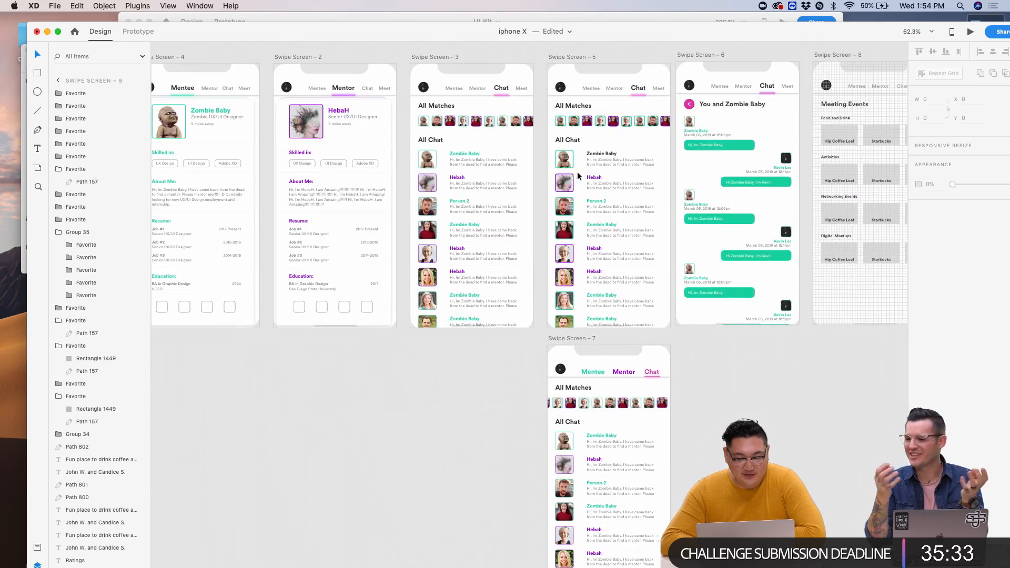
{"action": "scroll", "coordinate": [379, 107], "scroll_direction": "up", "scroll_amount": 5}
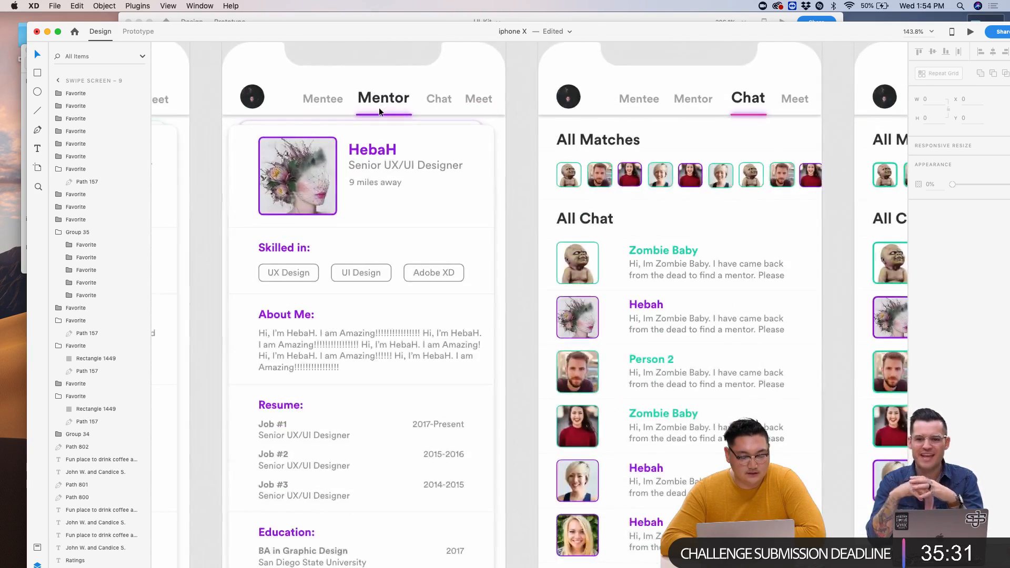
{"action": "scroll", "coordinate": [273, 119], "scroll_direction": "left", "scroll_amount": 3}
{"action": "scroll", "coordinate": [714, 166], "scroll_direction": "right", "scroll_amount": 10}
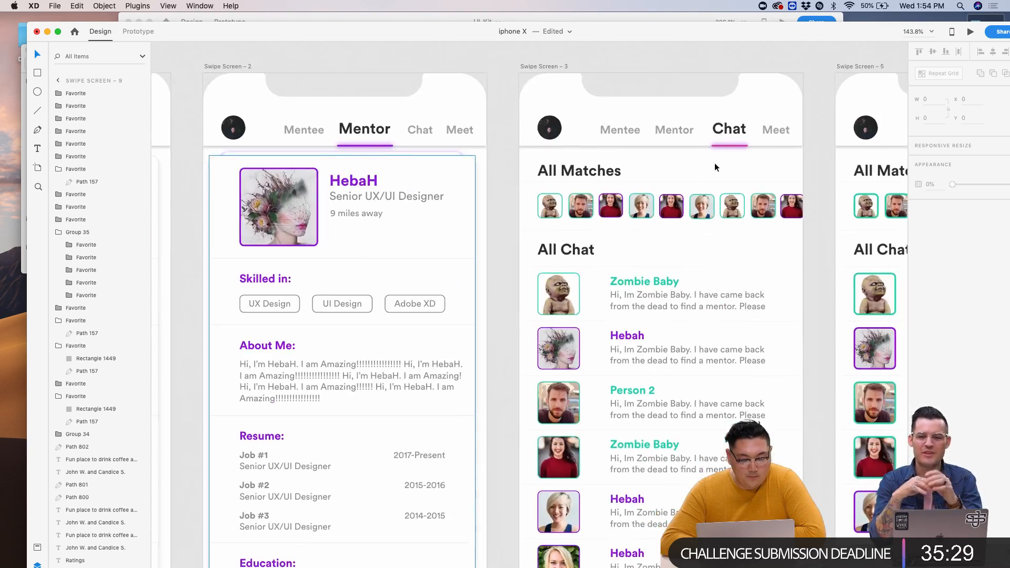
{"action": "scroll", "coordinate": [714, 163], "scroll_direction": "down", "scroll_amount": 5}
{"action": "scroll", "coordinate": [714, 163], "scroll_direction": "right", "scroll_amount": 8}
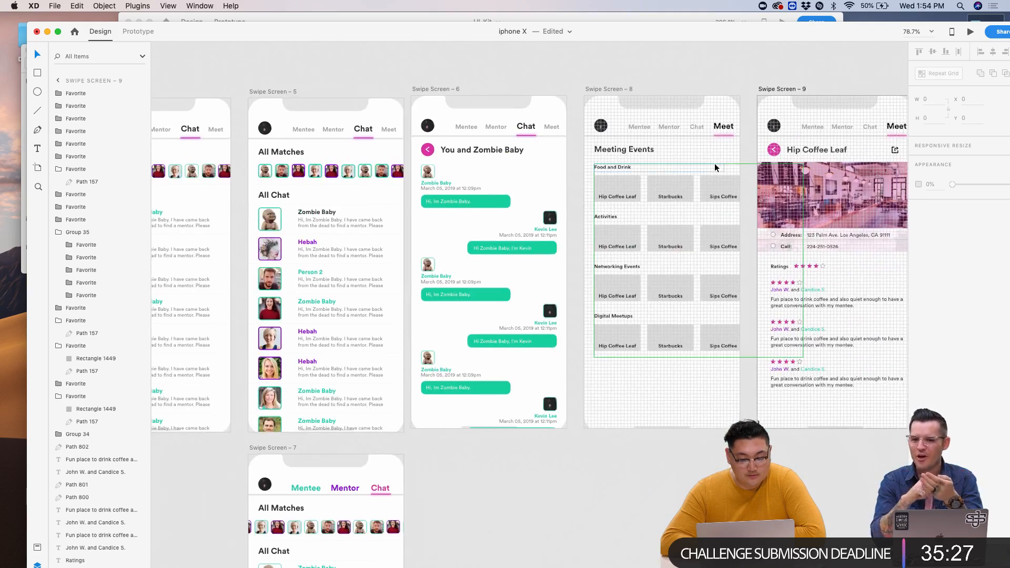
{"action": "scroll", "coordinate": [714, 163], "scroll_direction": "left", "scroll_amount": 8}
{"action": "scroll", "coordinate": [715, 163], "scroll_direction": "down", "scroll_amount": 8}
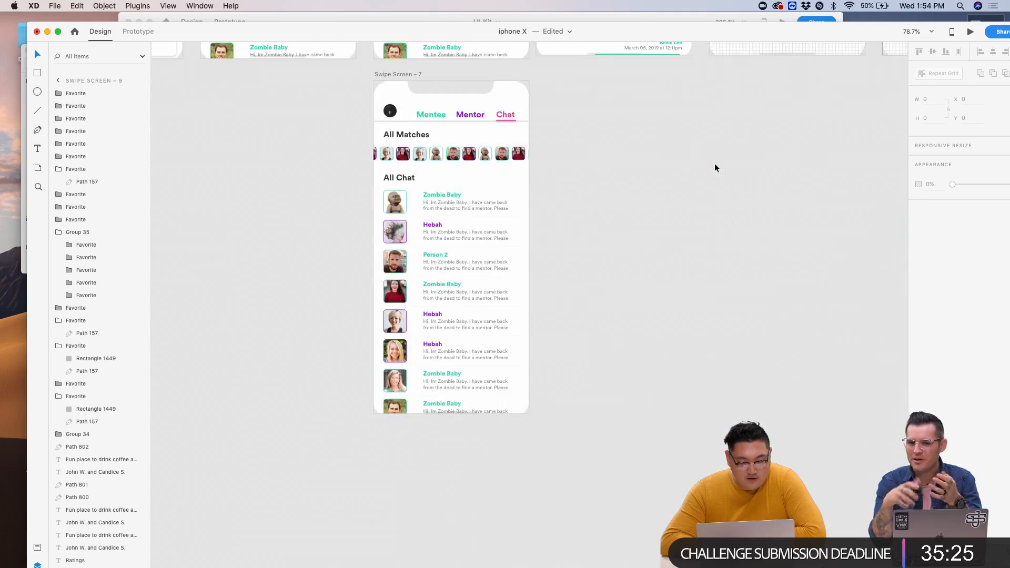
{"action": "scroll", "coordinate": [715, 163], "scroll_direction": "up", "scroll_amount": 9}
{"action": "scroll", "coordinate": [714, 163], "scroll_direction": "right", "scroll_amount": 3}
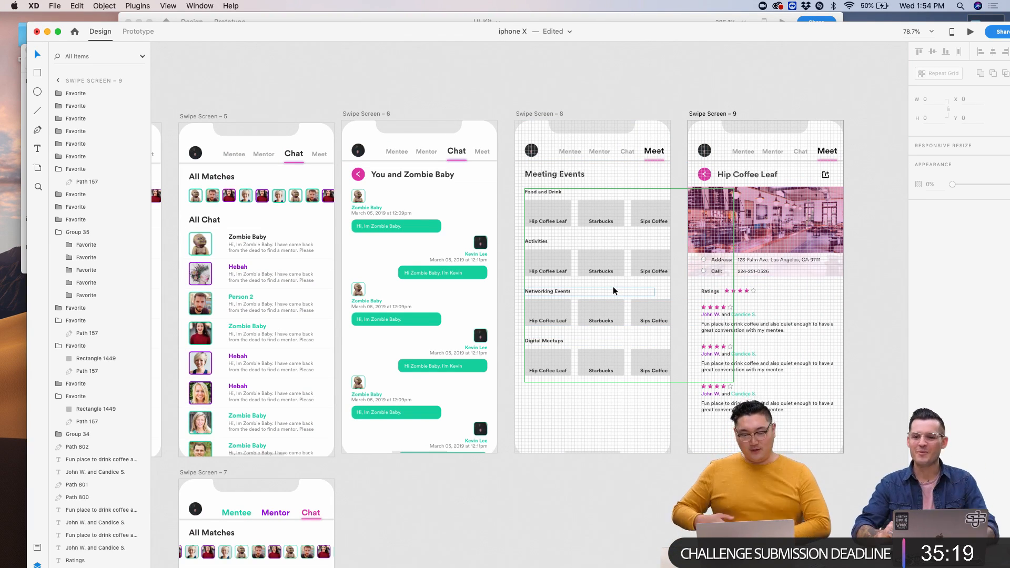
{"action": "scroll", "coordinate": [863, 326], "scroll_direction": "up", "scroll_amount": 5}
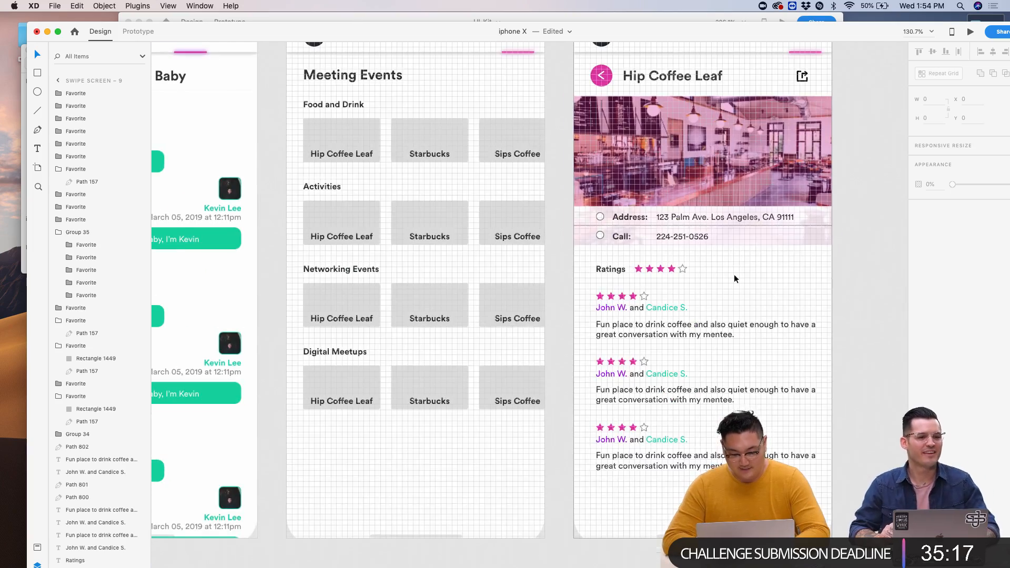
{"action": "scroll", "coordinate": [734, 273], "scroll_direction": "up", "scroll_amount": 5}
{"action": "scroll", "coordinate": [734, 274], "scroll_direction": "down", "scroll_amount": 5}
{"action": "scroll", "coordinate": [734, 274], "scroll_direction": "right", "scroll_amount": 3}
{"action": "scroll", "coordinate": [735, 273], "scroll_direction": "up", "scroll_amount": 3}
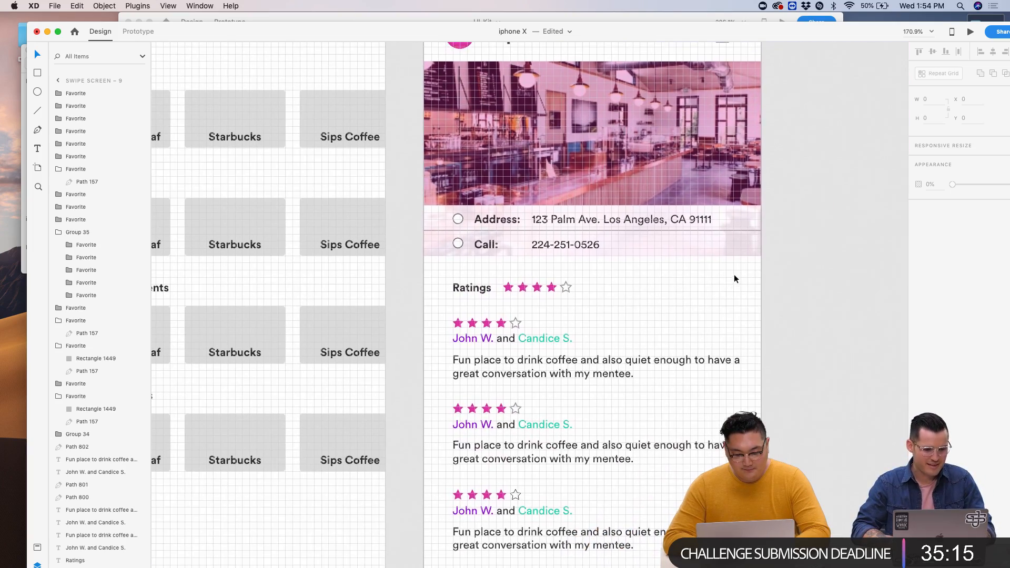
{"action": "scroll", "coordinate": [734, 274], "scroll_direction": "down", "scroll_amount": 2}
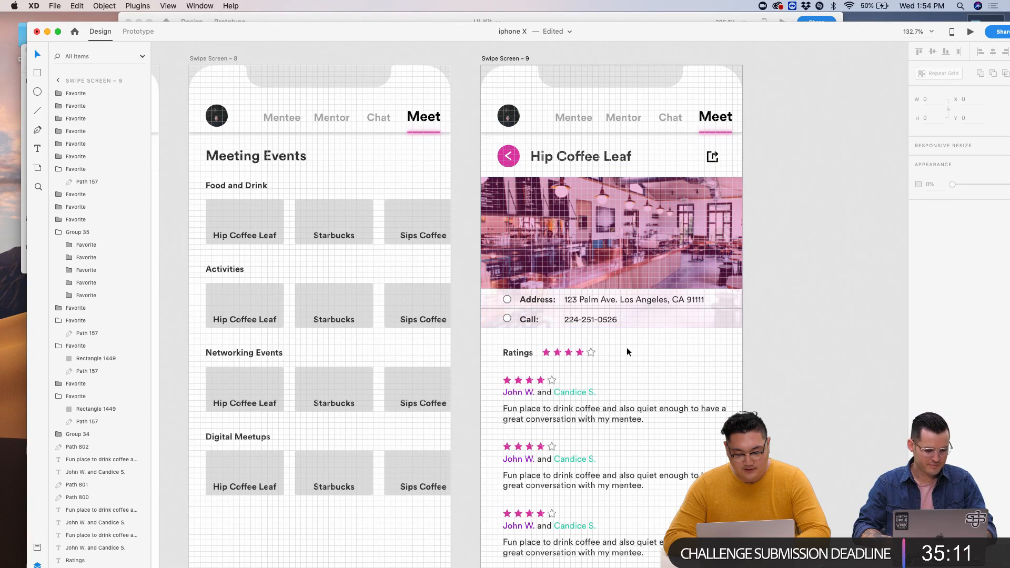
{"action": "scroll", "coordinate": [630, 340], "scroll_direction": "down", "scroll_amount": 3}
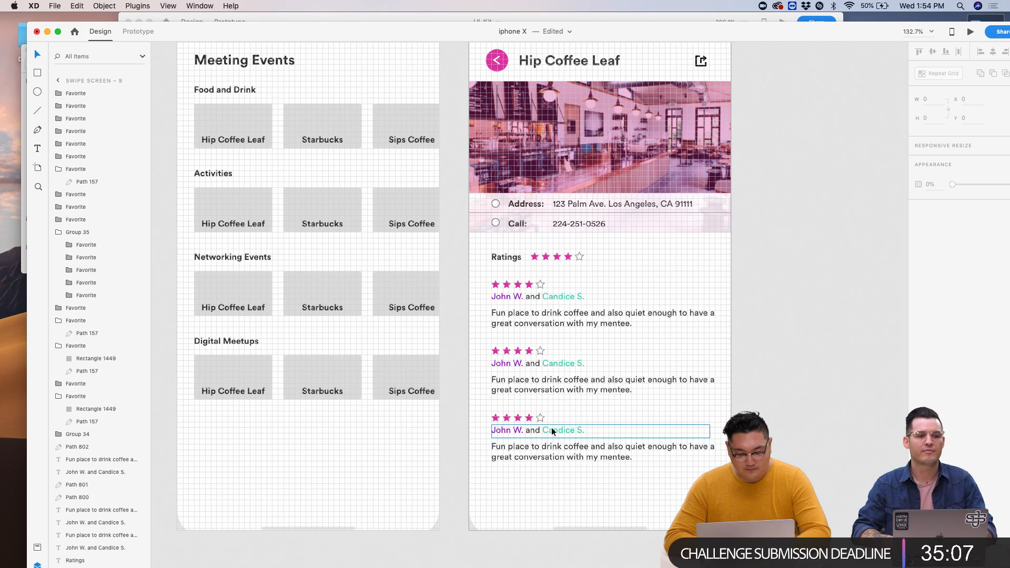
{"action": "left_click_drag", "start_coordinate": [458, 33], "coordinate": [633, 300]}
- Copy the phone icon from UI_Kit and paste it near Call: on Hip Coffee Leaf
{"action": "left_click", "coordinate": [581, 223]}
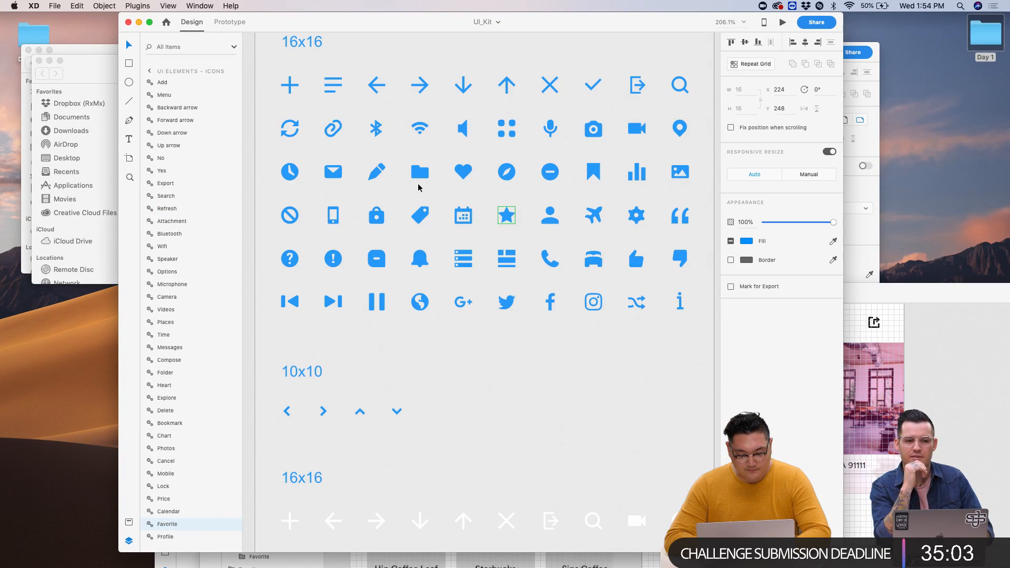
{"action": "left_click", "coordinate": [543, 261]}
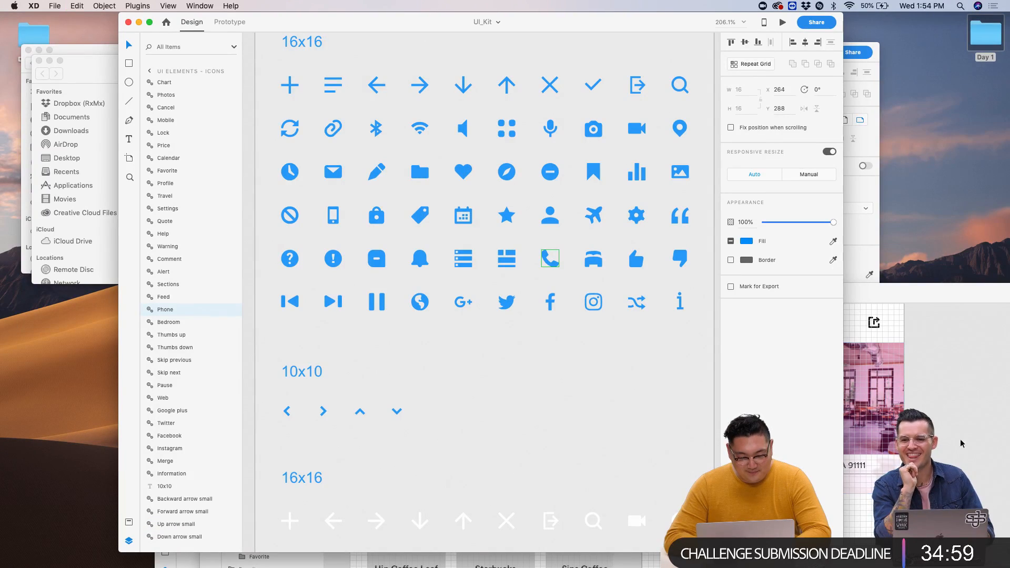
{"action": "left_click", "coordinate": [983, 447]}
{"action": "double_click", "coordinate": [591, 293]}
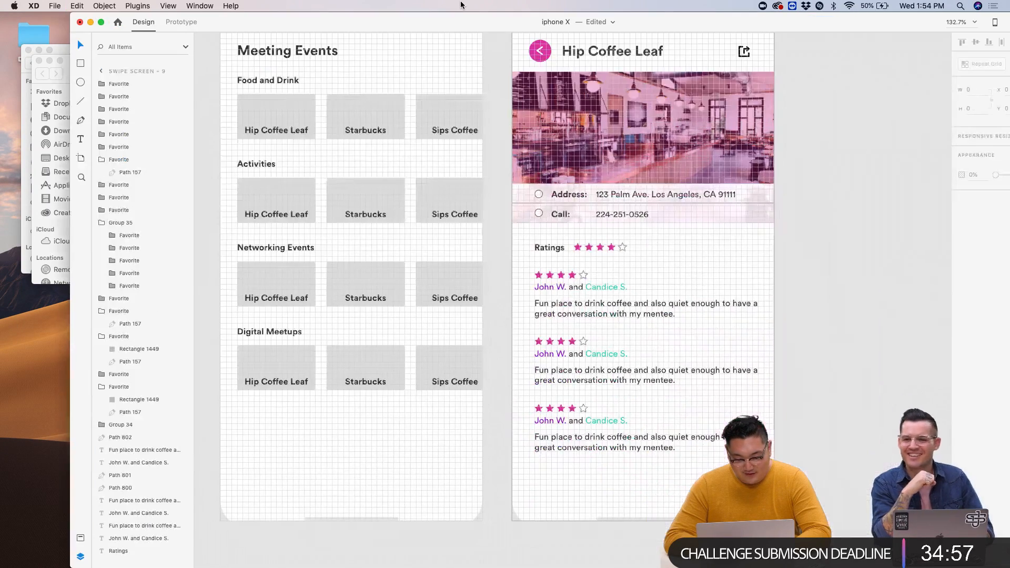
{"action": "scroll", "coordinate": [598, 195], "scroll_direction": "up", "scroll_amount": 5}
{"action": "key", "text": "super+v"}
{"action": "scroll", "coordinate": [598, 195], "scroll_direction": "up", "scroll_amount": 5}
{"action": "left_click_drag", "start_coordinate": [845, 129], "coordinate": [437, 268]}
- Unlink the phone icon from its symbol using the Unlink Symbol command
{"action": "double_click", "coordinate": [455, 268]}
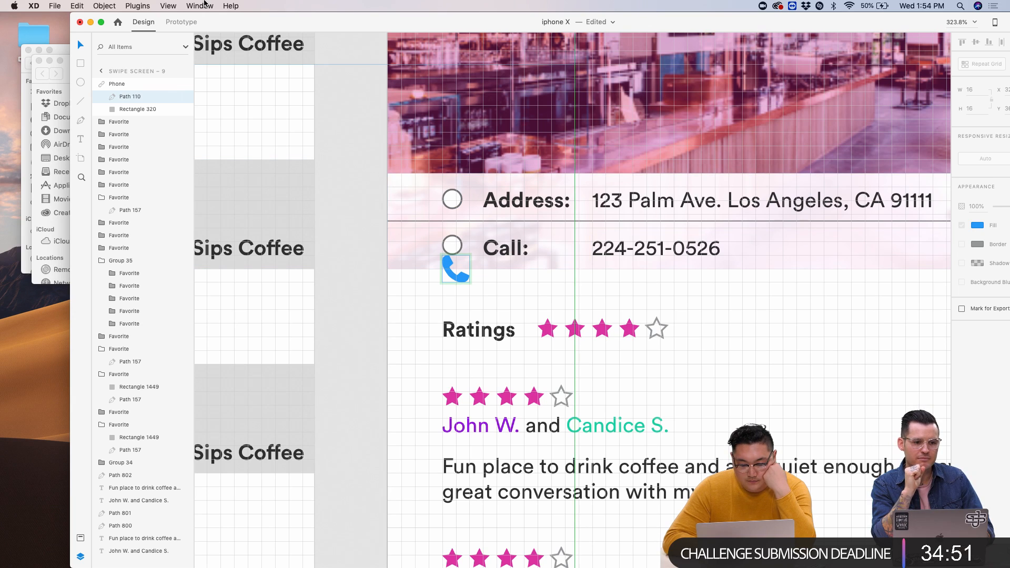
{"action": "left_click", "coordinate": [231, 6]}
{"action": "type", "text": "unl"}
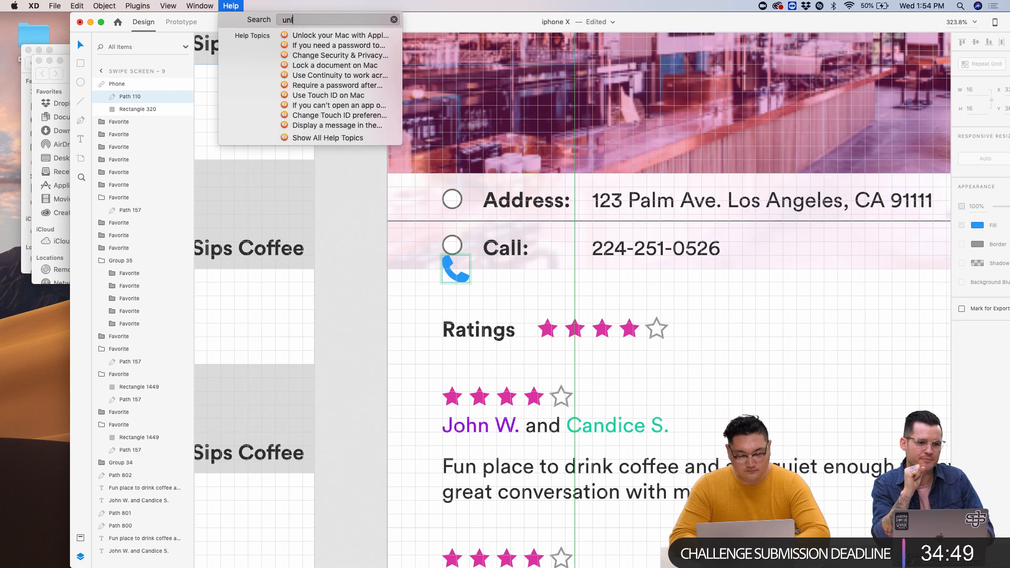
{"action": "left_click", "coordinate": [457, 371]}
{"action": "left_click", "coordinate": [451, 300]}
{"action": "left_click", "coordinate": [455, 267]}
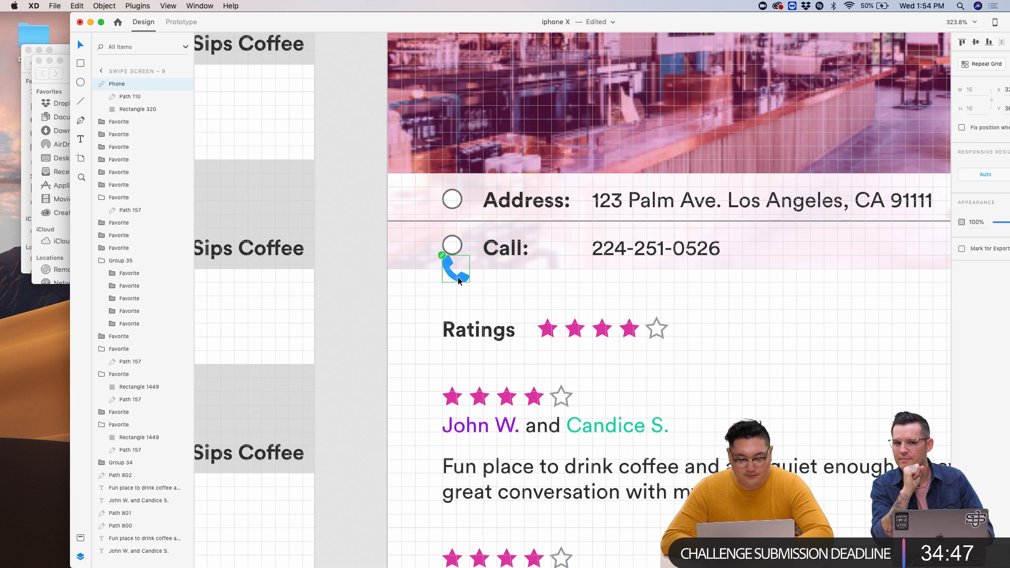
{"action": "left_click", "coordinate": [223, 5]}
{"action": "type", "text": "i"}
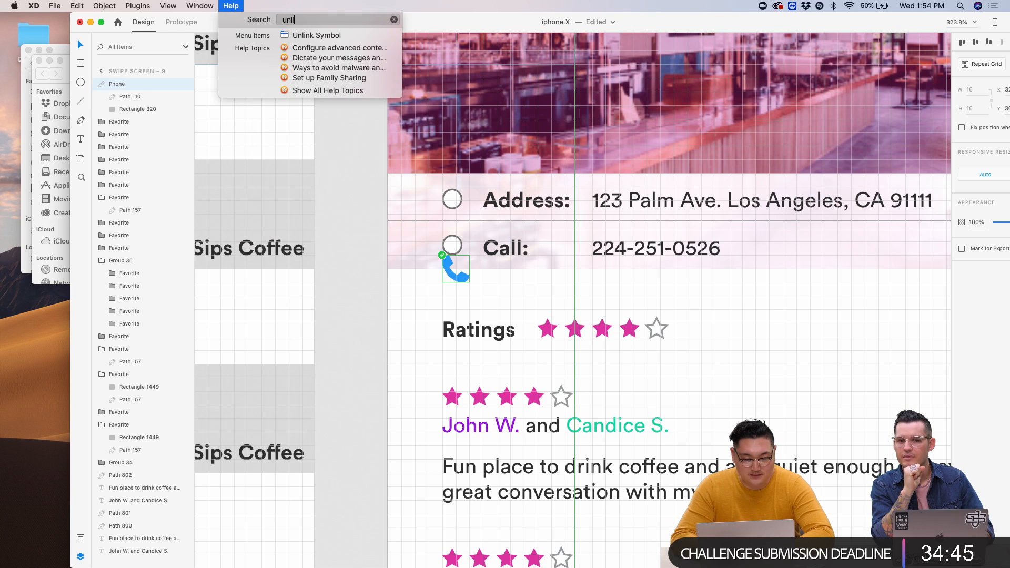
{"action": "left_click", "coordinate": [316, 34]}
{"action": "left_click", "coordinate": [501, 282]}
- Move the phone icon up beside Call: and change its fill from blue to dark
{"action": "scroll", "coordinate": [500, 282], "scroll_direction": "up", "scroll_amount": 5}
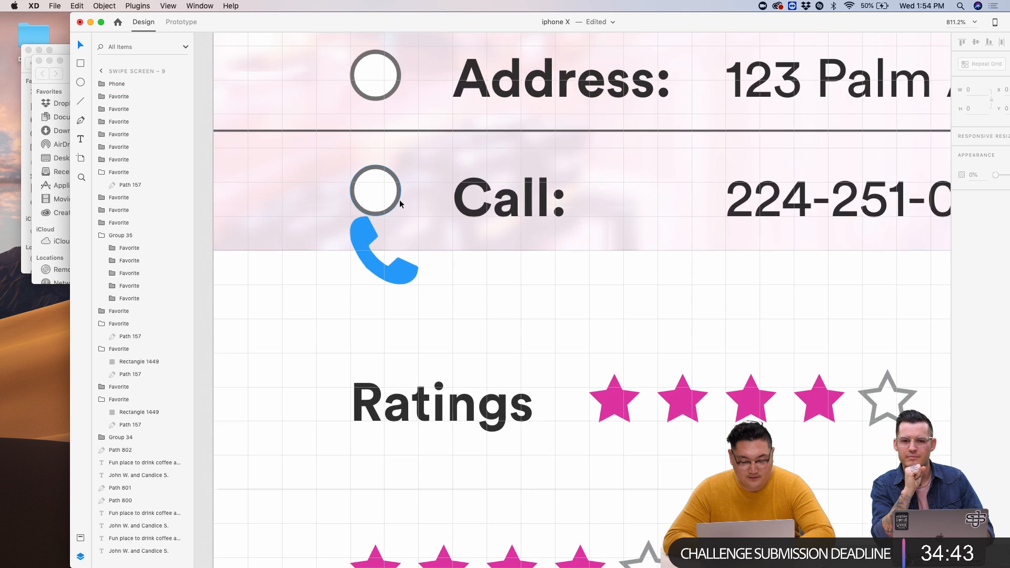
{"action": "left_click_drag", "start_coordinate": [374, 231], "coordinate": [407, 169]}
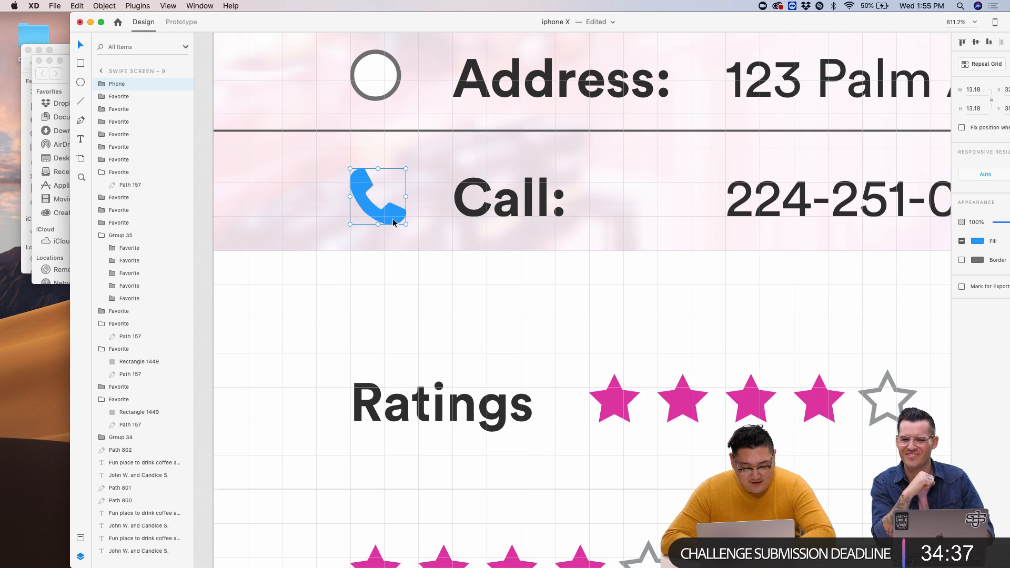
{"action": "left_click", "coordinate": [977, 241]}
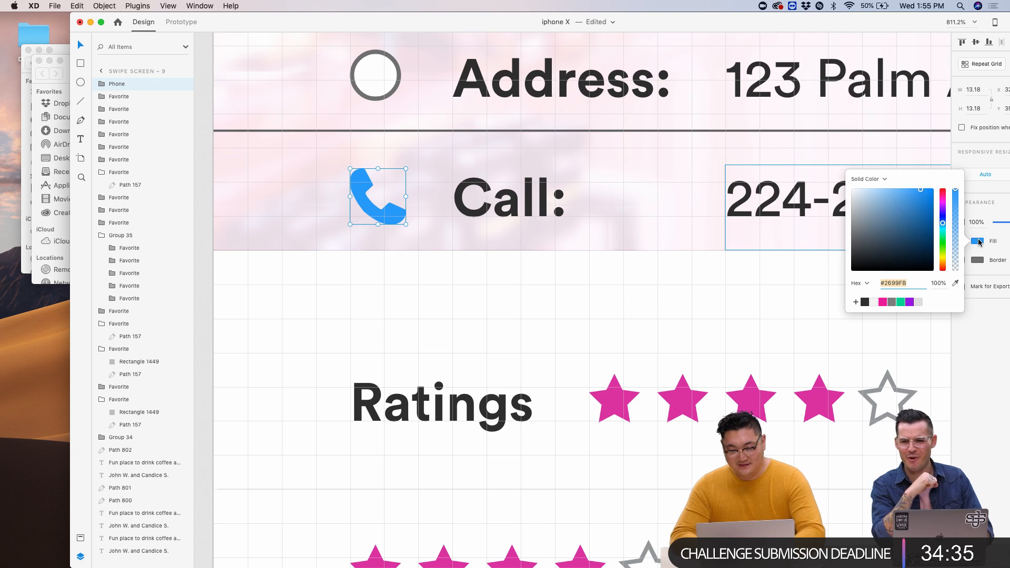
{"action": "left_click", "coordinate": [865, 302]}
{"action": "left_click", "coordinate": [665, 258]}
{"action": "scroll", "coordinate": [665, 257], "scroll_direction": "up", "scroll_amount": 5}
- Delete the circle beside Address: and bring the UI_Kit window to the front
{"action": "left_click", "coordinate": [390, 241]}
{"action": "key", "text": "Delete"}
{"action": "left_click", "coordinate": [384, 360]}
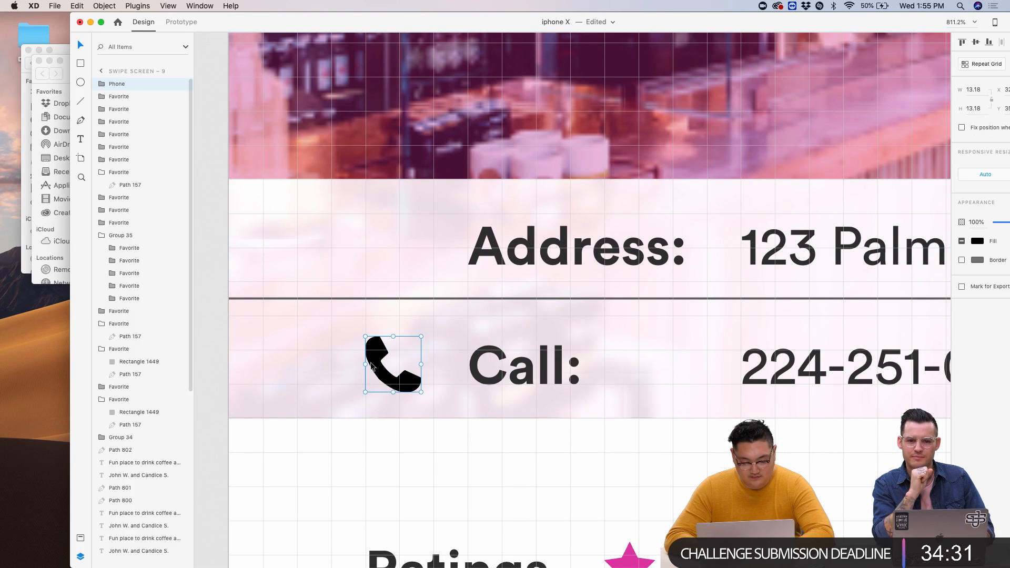
{"action": "key", "text": "ctrl+Up"}
{"action": "left_click", "coordinate": [418, 155]}
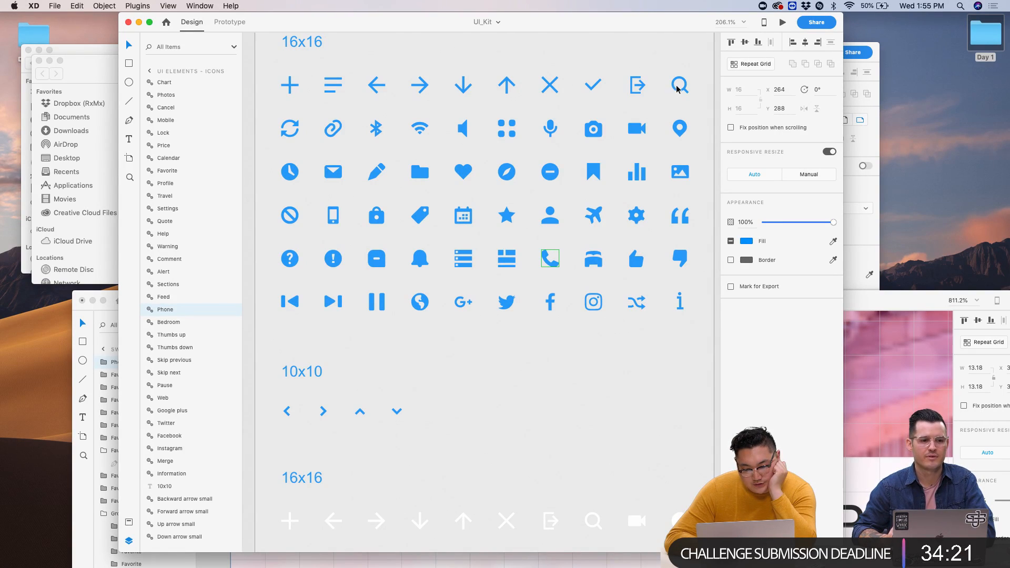
- Copy the map-pin icon from UI_Kit and paste it beside Address: in the design
{"action": "left_click", "coordinate": [684, 134]}
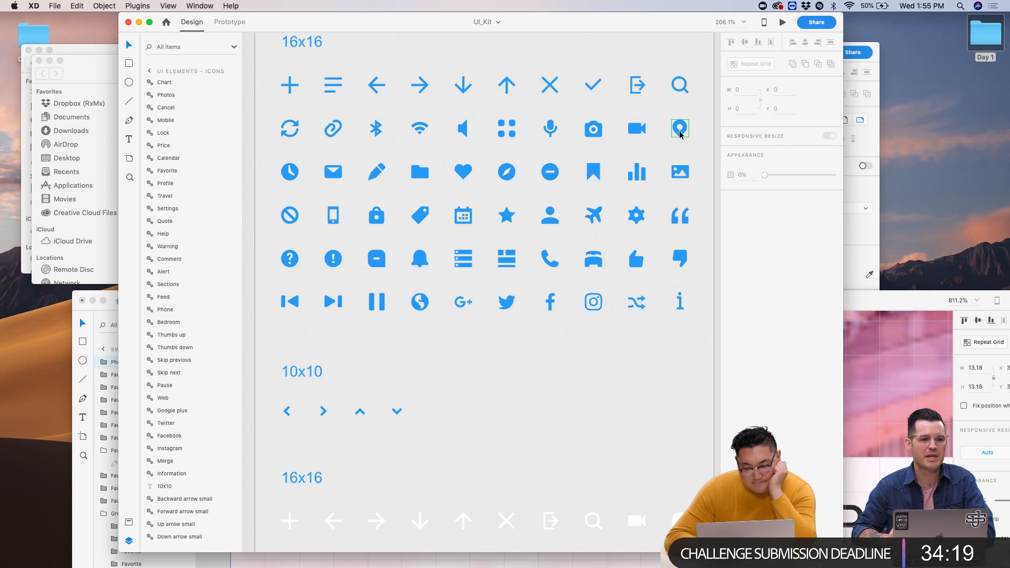
{"action": "left_click", "coordinate": [864, 363]}
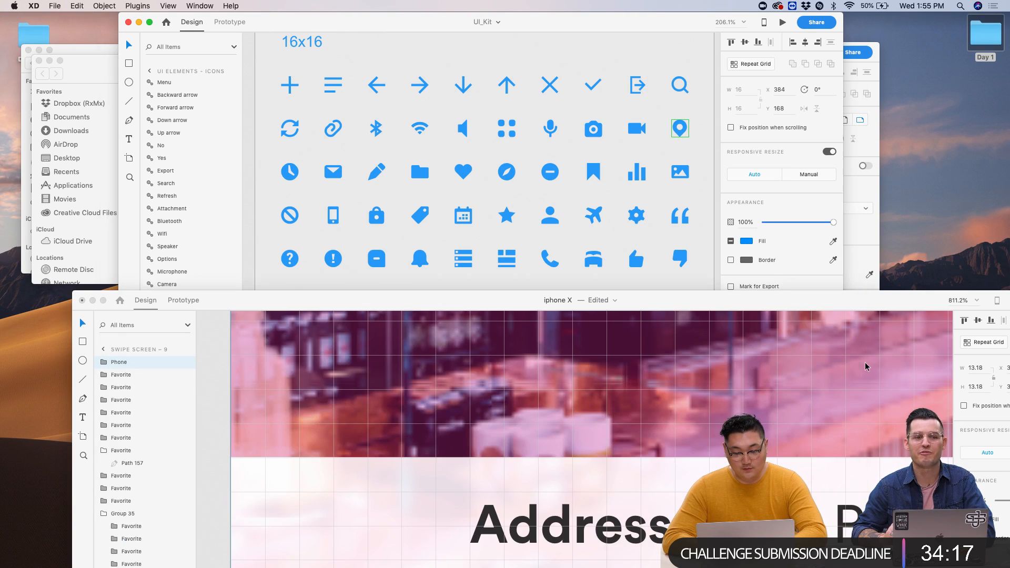
{"action": "left_click_drag", "start_coordinate": [500, 301], "coordinate": [462, 22]}
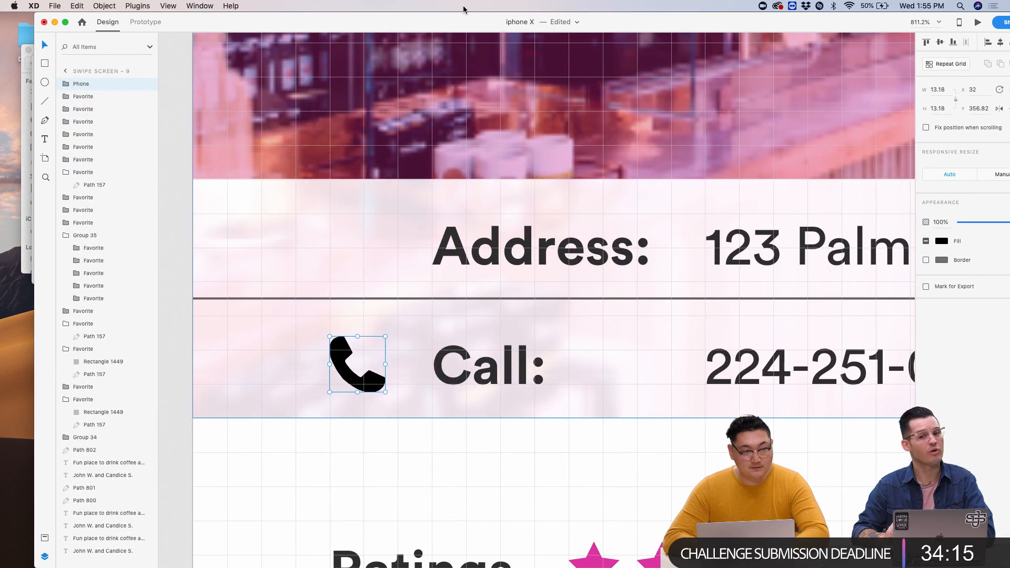
{"action": "key", "text": "super+v"}
{"action": "left_click_drag", "start_coordinate": [542, 316], "coordinate": [347, 258]}
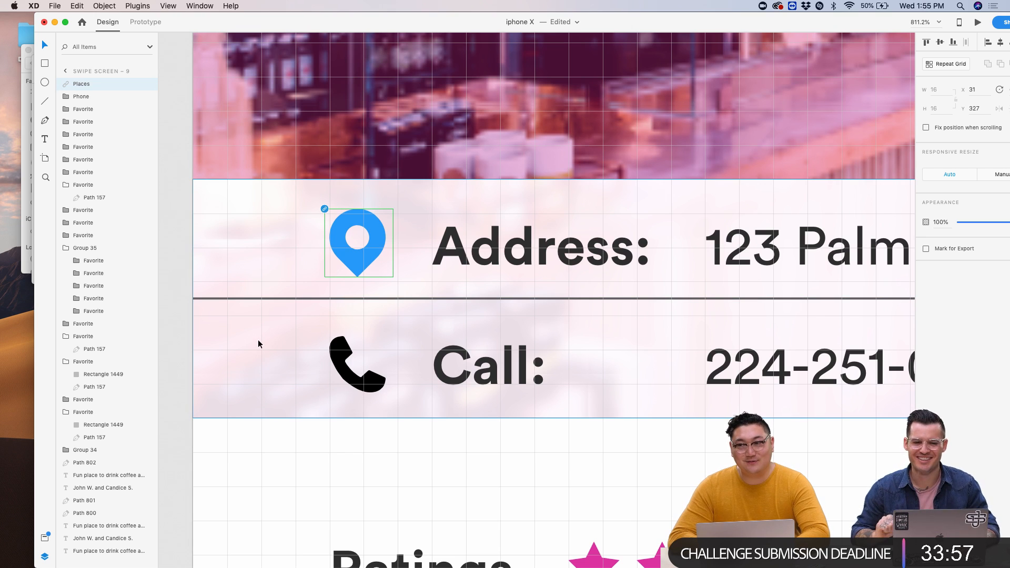
- Select the location pin and unlink it from its symbol
{"action": "left_click", "coordinate": [290, 327]}
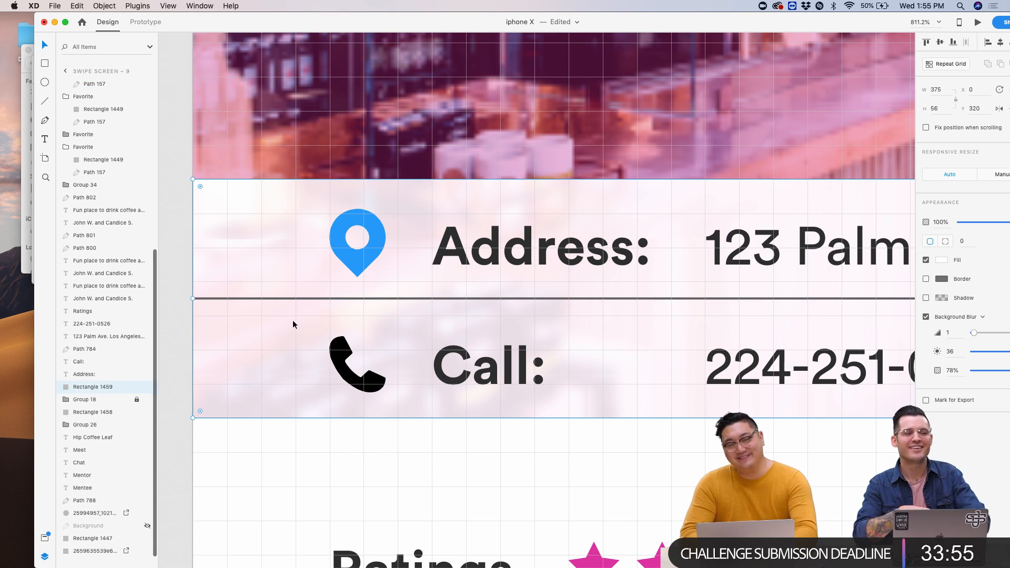
{"action": "left_click", "coordinate": [365, 272]}
{"action": "left_click", "coordinate": [295, 237]}
{"action": "left_click", "coordinate": [358, 242]}
{"action": "left_click", "coordinate": [231, 5]}
{"action": "type", "text": "unlin"}
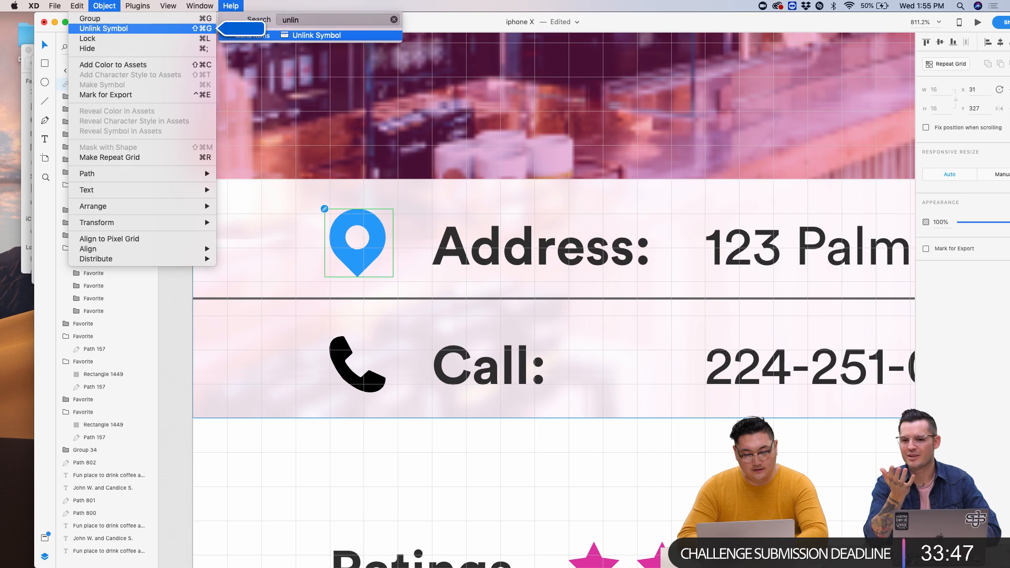
{"action": "key", "text": "Return"}
- Set the location pin's fill colour to black
{"action": "left_click", "coordinate": [939, 241]}
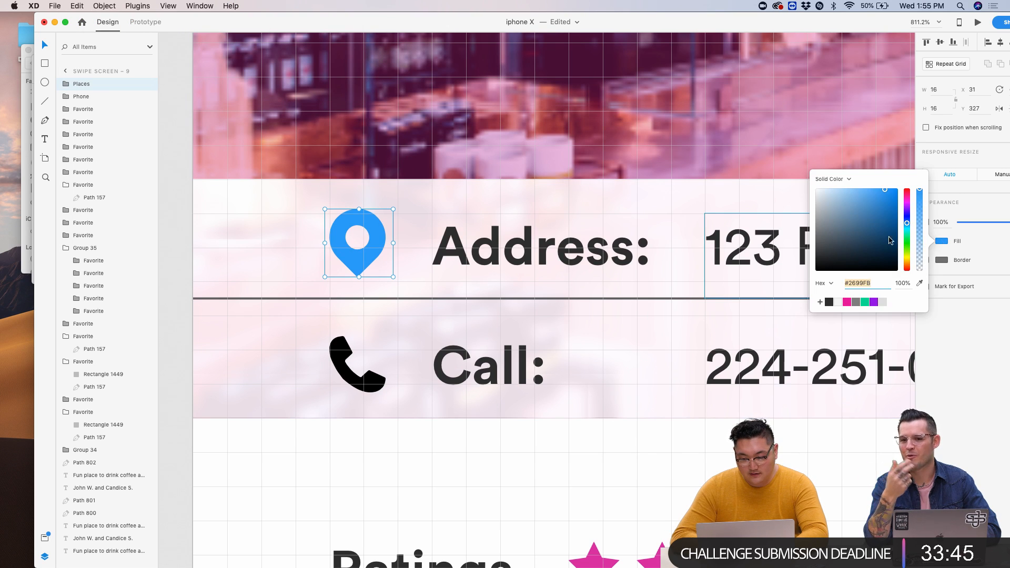
{"action": "left_click_drag", "start_coordinate": [868, 252], "coordinate": [699, 372]}
{"action": "left_click", "coordinate": [651, 363]}
{"action": "scroll", "coordinate": [652, 364], "scroll_direction": "down", "scroll_amount": 5}
{"action": "scroll", "coordinate": [651, 367], "scroll_direction": "up", "scroll_amount": 5}
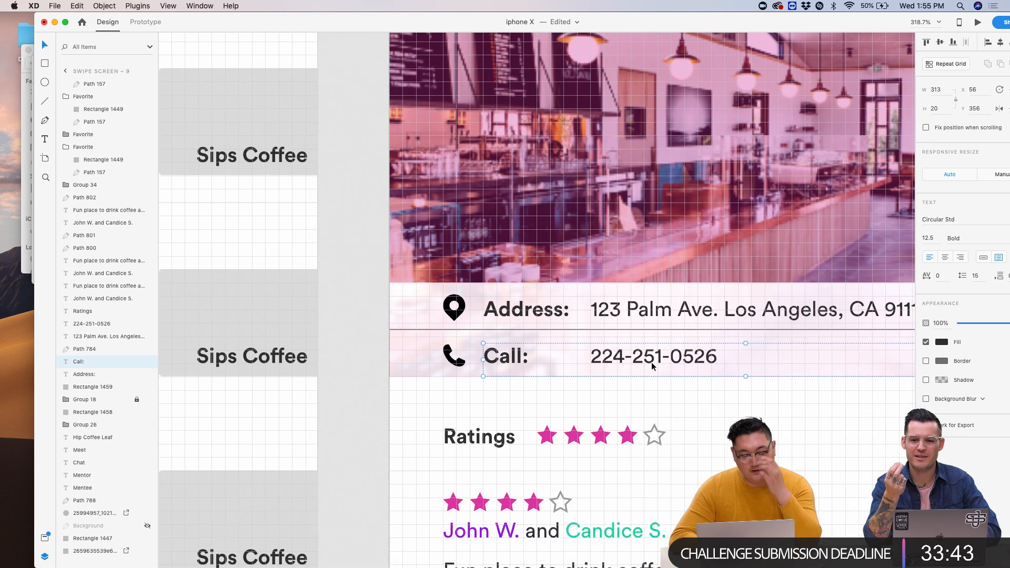
{"action": "scroll", "coordinate": [521, 347], "scroll_direction": "down", "scroll_amount": 10}
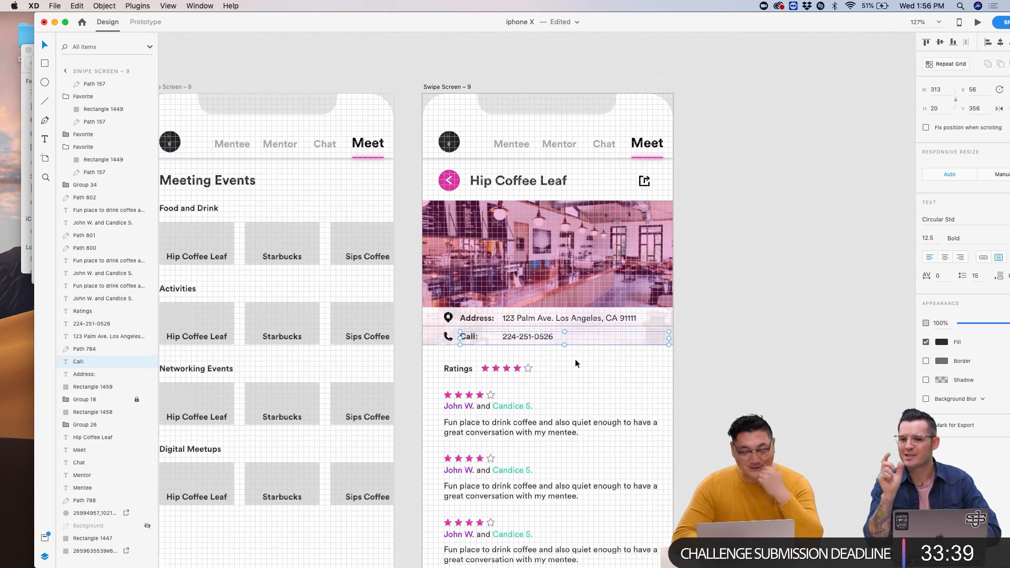
{"action": "scroll", "coordinate": [561, 362], "scroll_direction": "up", "scroll_amount": 10}
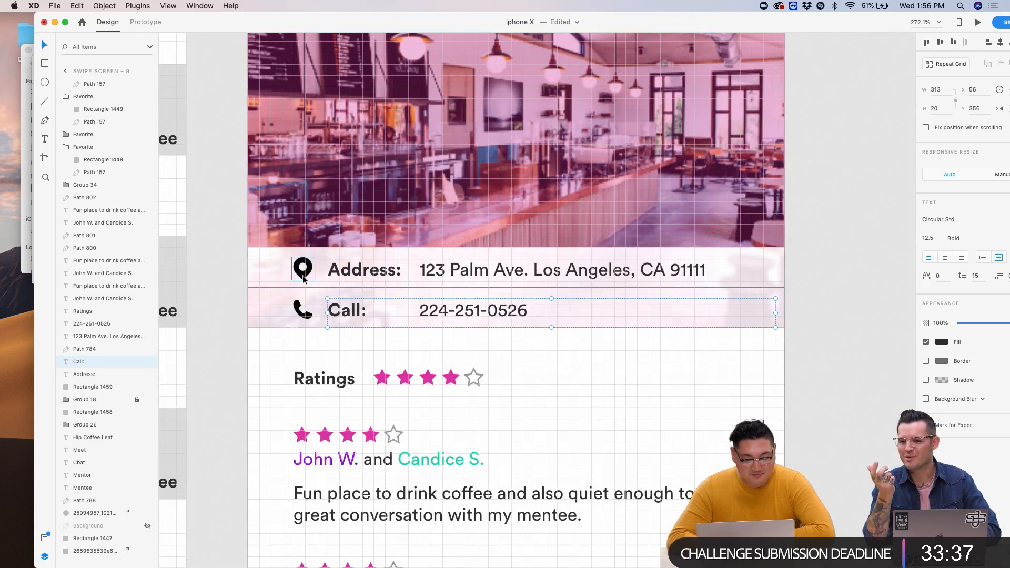
- Preview the screen, then nudge the location pin down one unit to align with Address
{"action": "left_click", "coordinate": [977, 22]}
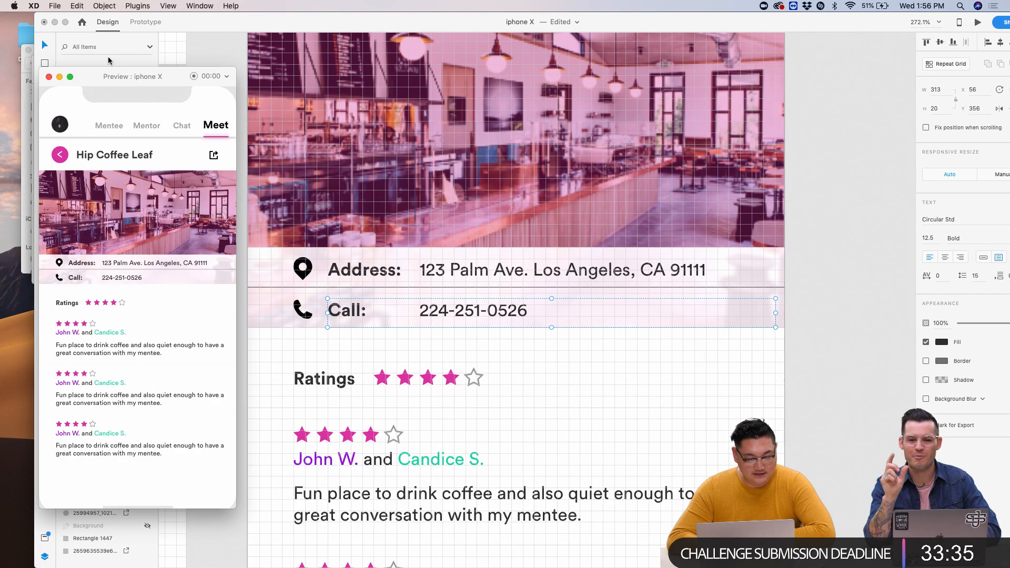
{"action": "left_click", "coordinate": [49, 77]}
{"action": "scroll", "coordinate": [361, 274], "scroll_direction": "up", "scroll_amount": 8}
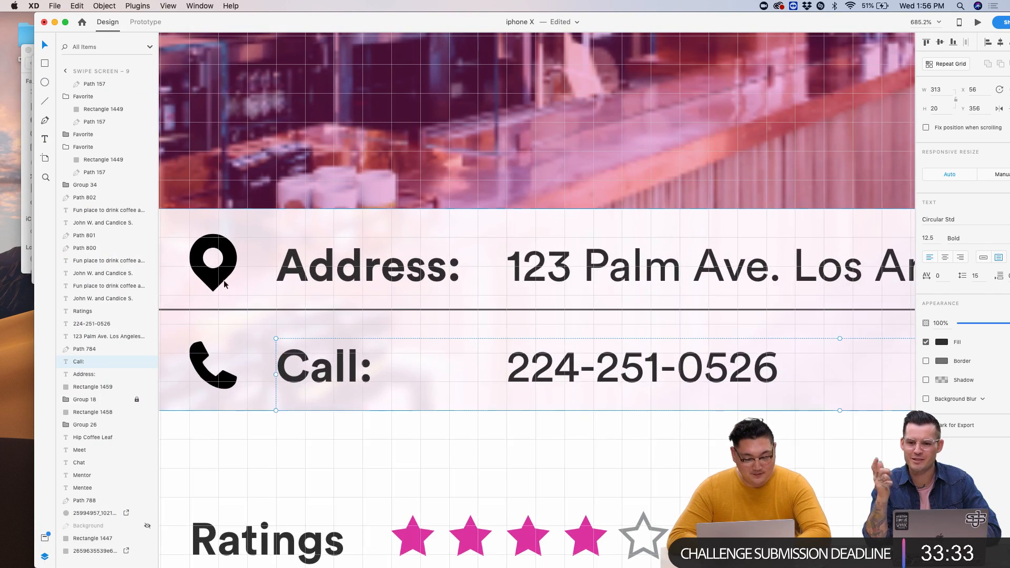
{"action": "left_click", "coordinate": [214, 280]}
{"action": "key", "text": "Down"}
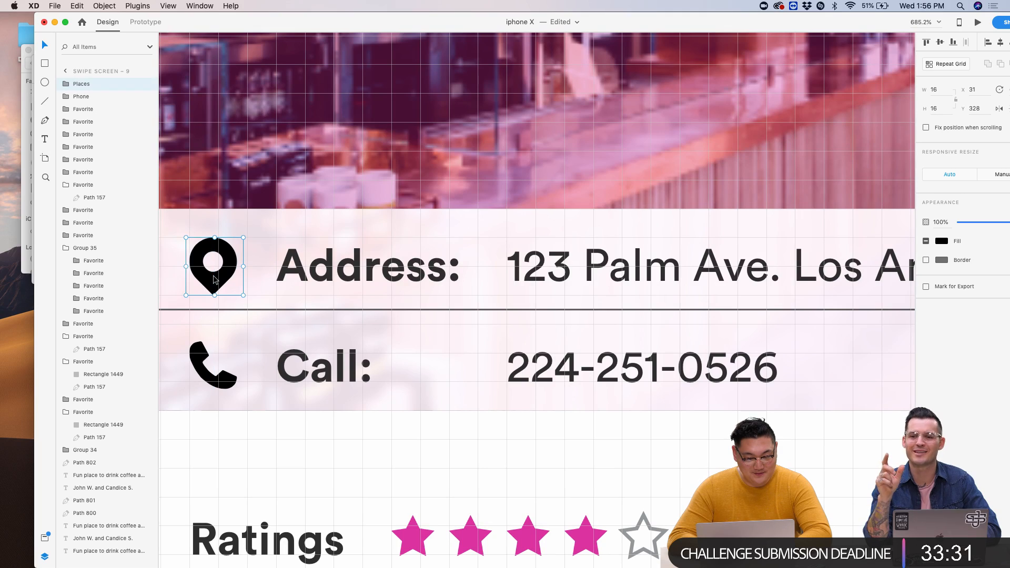
- Look over the artboard, then move the iPhone X window aside to reveal UI_Kit
{"action": "scroll", "coordinate": [215, 280], "scroll_direction": "down", "scroll_amount": 10}
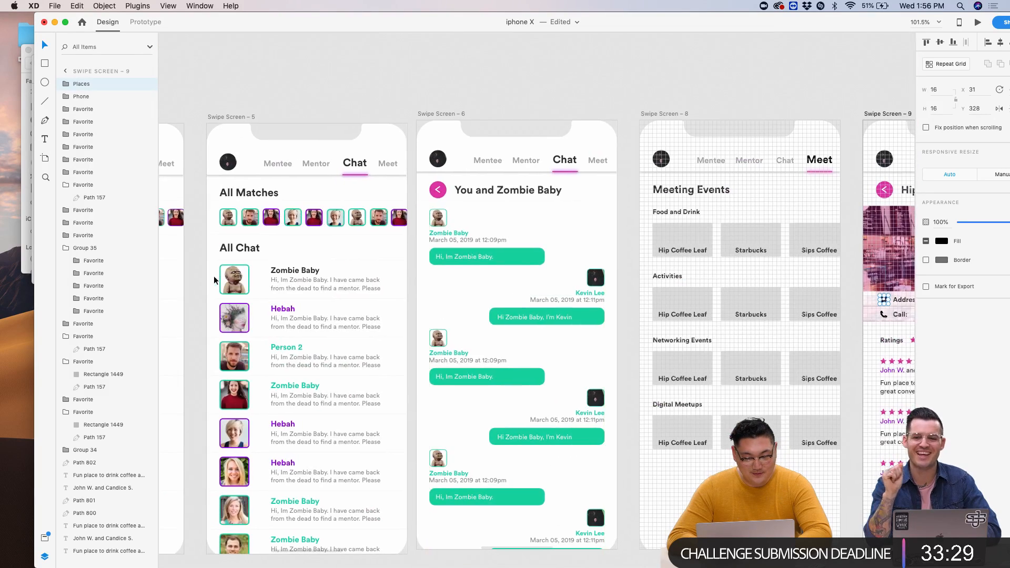
{"action": "scroll", "coordinate": [523, 184], "scroll_direction": "up", "scroll_amount": 8}
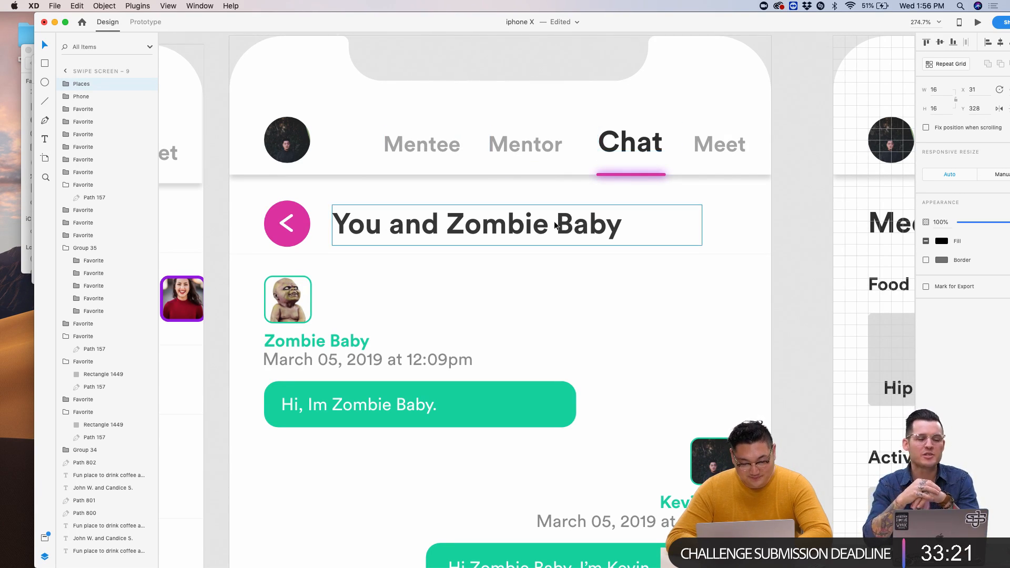
{"action": "scroll", "coordinate": [557, 224], "scroll_direction": "down", "scroll_amount": 8}
{"action": "scroll", "coordinate": [555, 225], "scroll_direction": "down", "scroll_amount": 3}
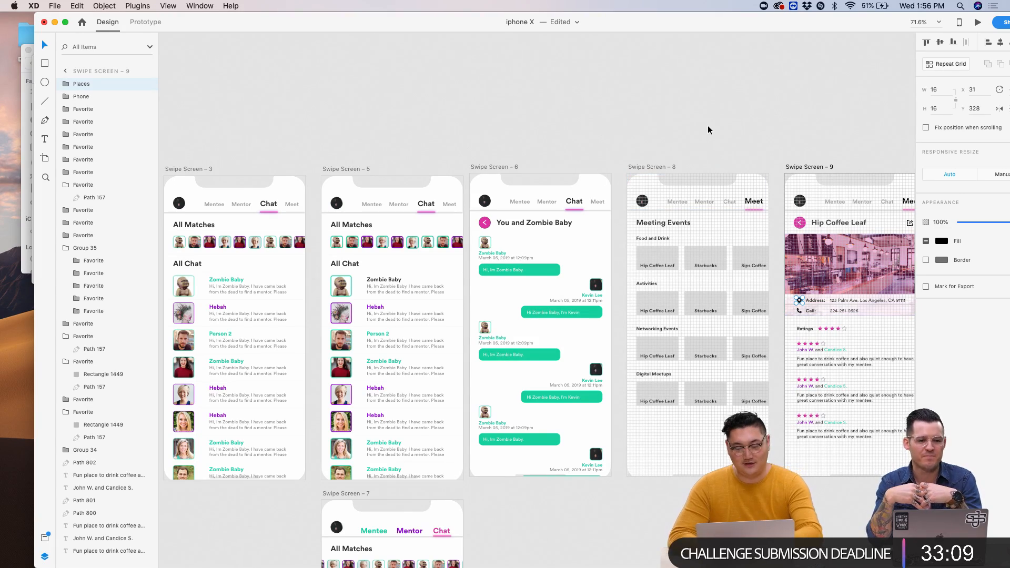
{"action": "left_click", "coordinate": [599, 174]}
{"action": "scroll", "coordinate": [606, 169], "scroll_direction": "up", "scroll_amount": 5}
{"action": "scroll", "coordinate": [605, 168], "scroll_direction": "left", "scroll_amount": 5}
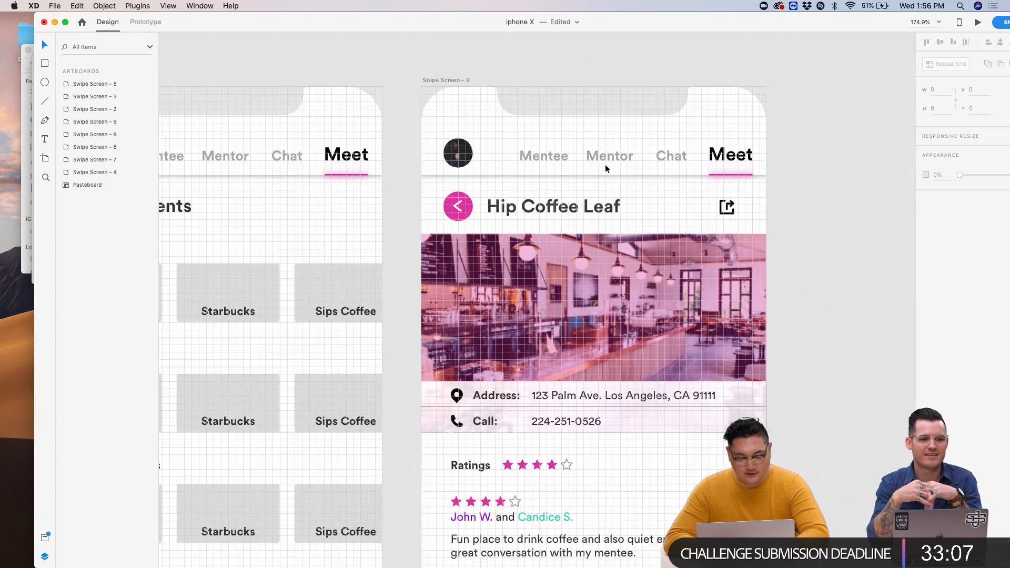
{"action": "scroll", "coordinate": [605, 169], "scroll_direction": "down", "scroll_amount": 4}
{"action": "scroll", "coordinate": [605, 168], "scroll_direction": "up", "scroll_amount": 4}
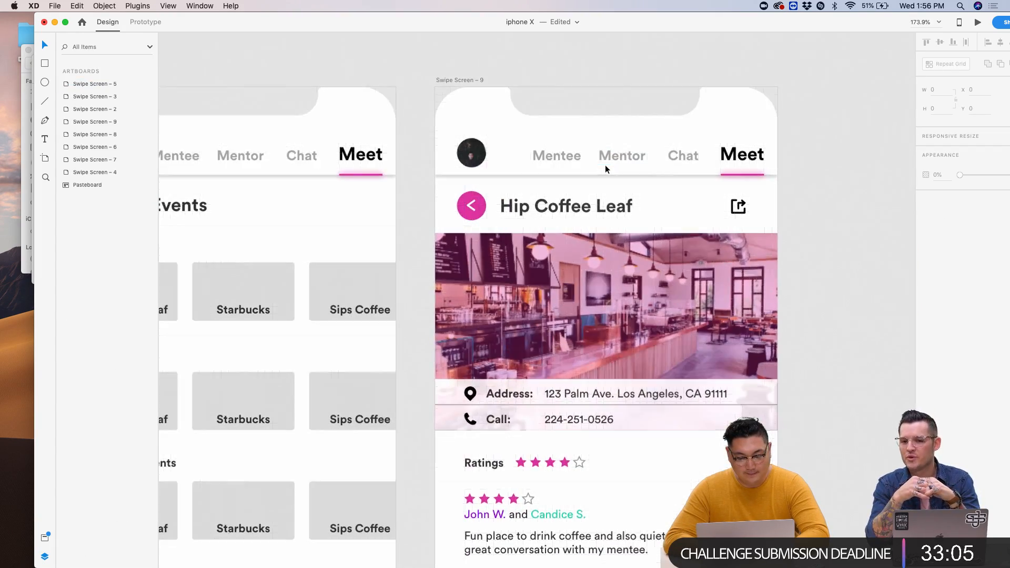
{"action": "scroll", "coordinate": [605, 168], "scroll_direction": "down", "scroll_amount": 3}
{"action": "scroll", "coordinate": [607, 168], "scroll_direction": "down", "scroll_amount": 3}
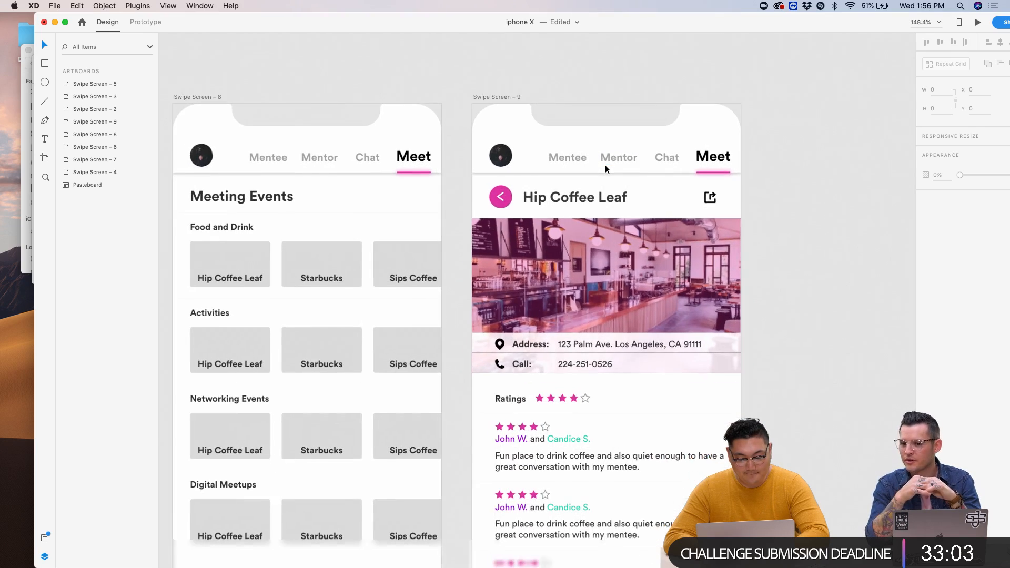
{"action": "scroll", "coordinate": [606, 169], "scroll_direction": "up", "scroll_amount": 1}
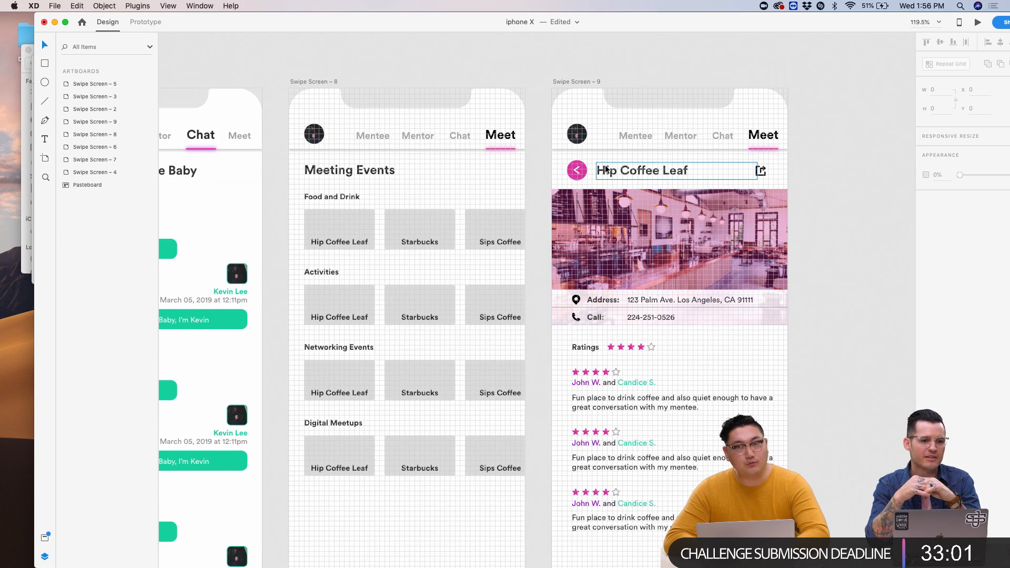
{"action": "scroll", "coordinate": [606, 169], "scroll_direction": "right", "scroll_amount": 8}
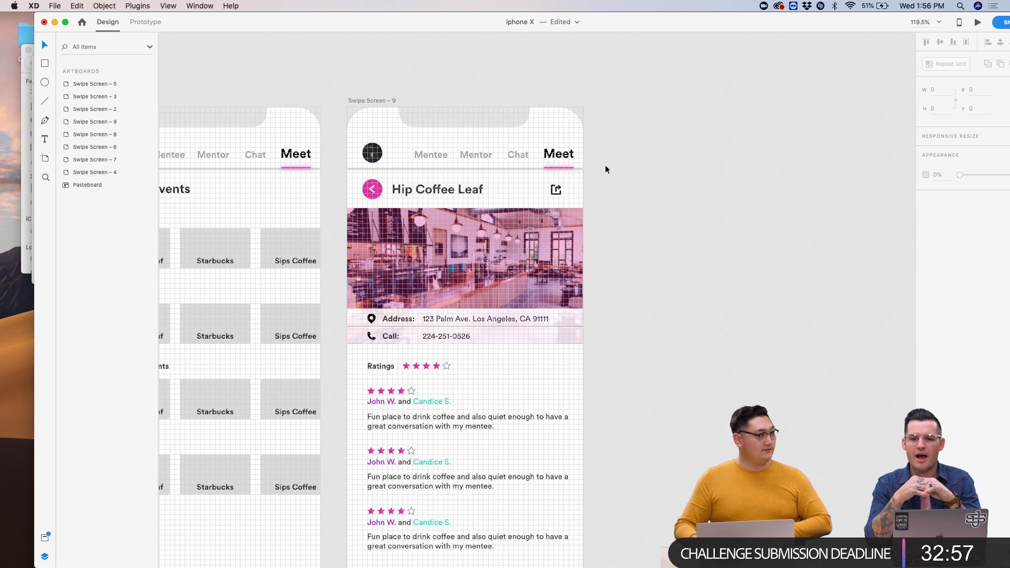
{"action": "scroll", "coordinate": [559, 153], "scroll_direction": "left", "scroll_amount": 5}
{"action": "scroll", "coordinate": [561, 154], "scroll_direction": "down", "scroll_amount": 2}
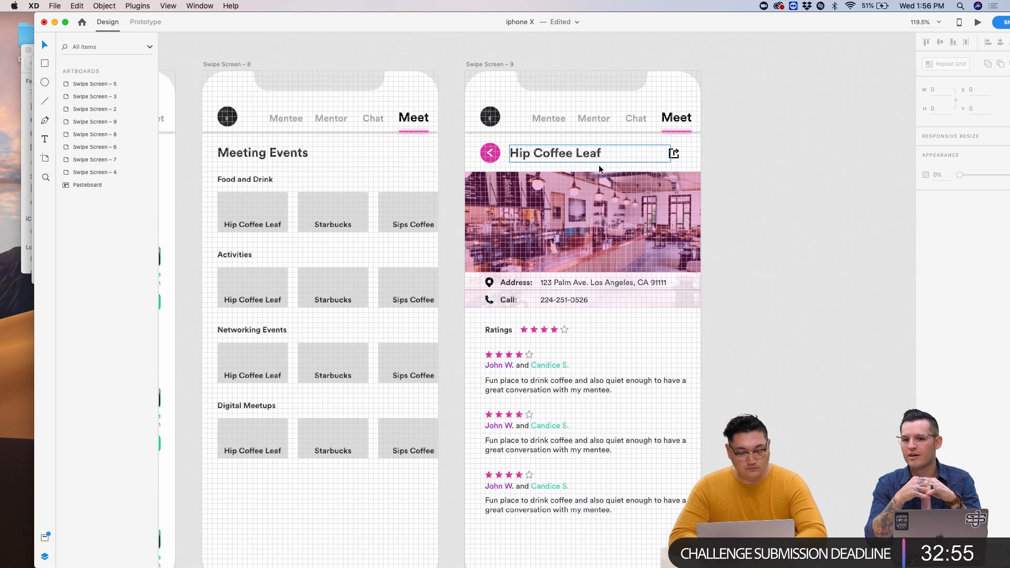
{"action": "scroll", "coordinate": [722, 321], "scroll_direction": "down", "scroll_amount": 2}
{"action": "scroll", "coordinate": [721, 322], "scroll_direction": "left", "scroll_amount": 3}
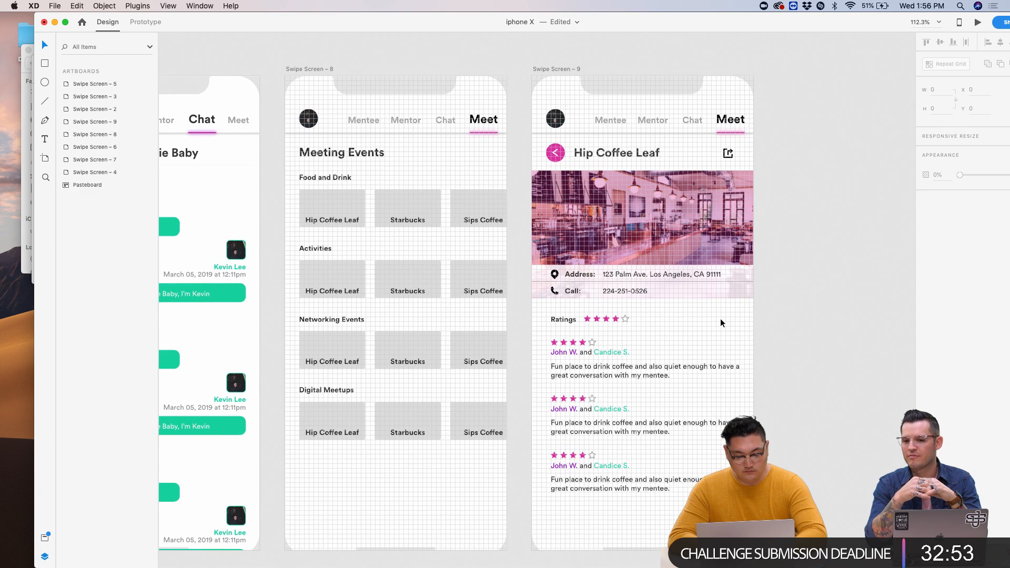
{"action": "scroll", "coordinate": [721, 322], "scroll_direction": "left", "scroll_amount": 3}
{"action": "scroll", "coordinate": [722, 322], "scroll_direction": "up", "scroll_amount": 1}
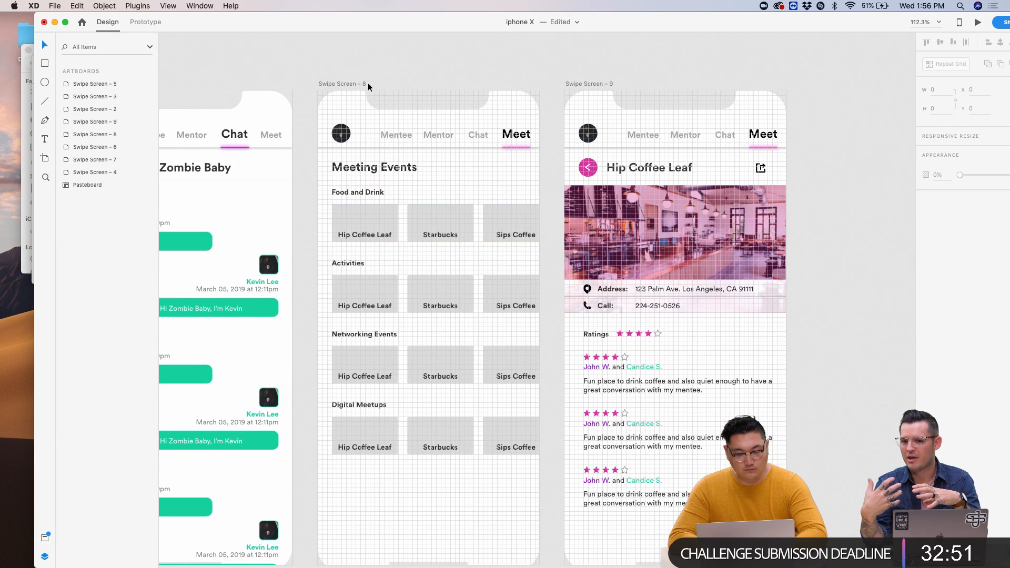
{"action": "left_click_drag", "start_coordinate": [625, 24], "coordinate": [658, 311]}
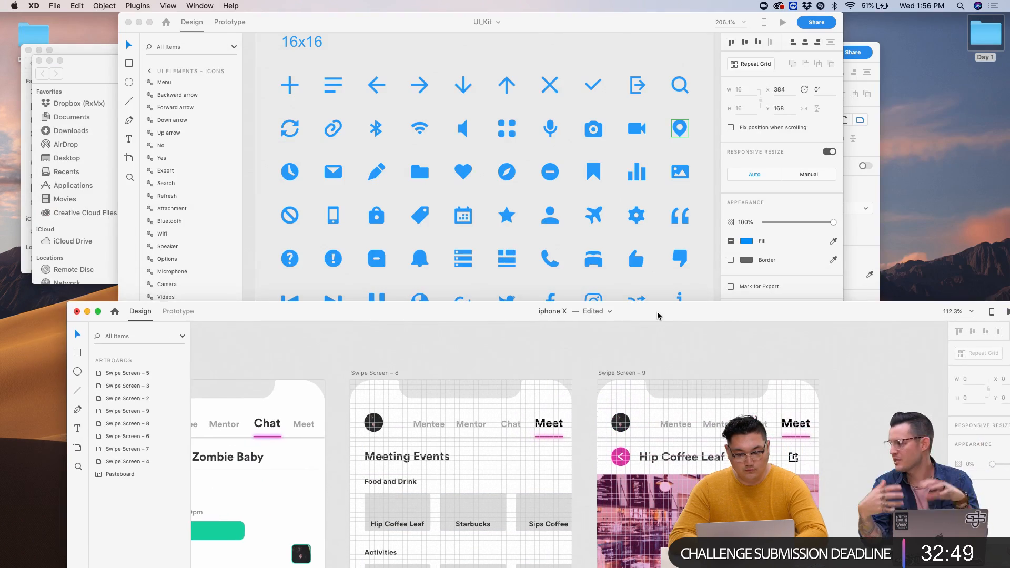
- Move the XD window left and place Safari's Apple design resources page beside it
{"action": "left_click_drag", "start_coordinate": [395, 312], "coordinate": [66, 23]}
{"action": "left_click", "coordinate": [344, 551]}
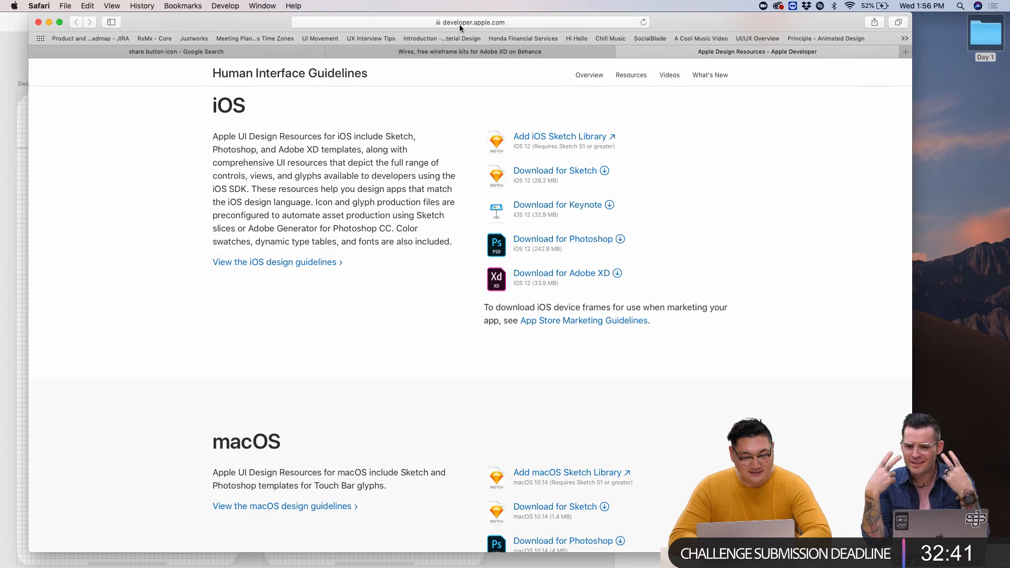
{"action": "left_click_drag", "start_coordinate": [278, 18], "coordinate": [559, 125]}
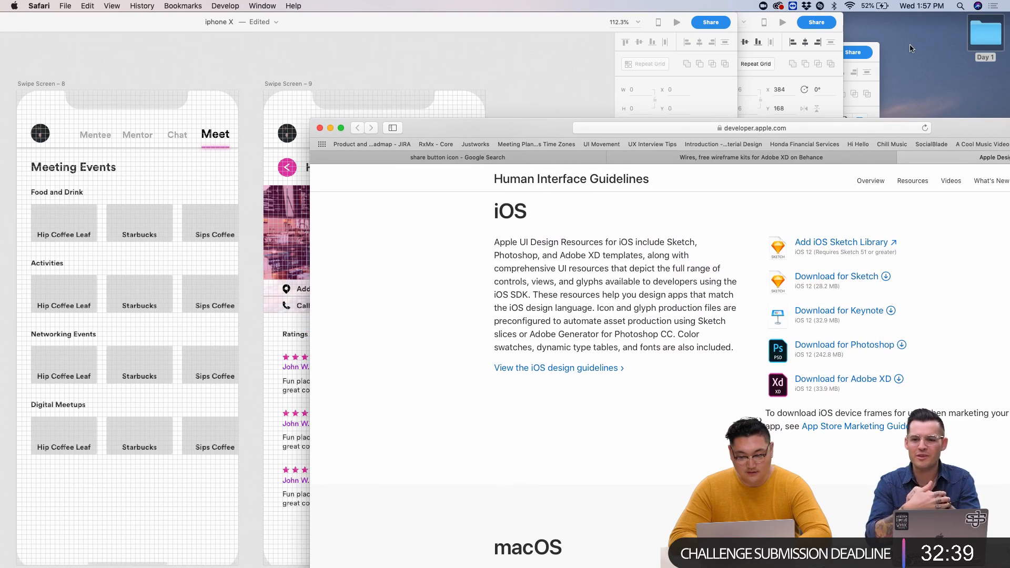
- Create a new desktop folder and select it for renaming to images
{"action": "right_click", "coordinate": [940, 67]}
{"action": "left_click", "coordinate": [922, 72]}
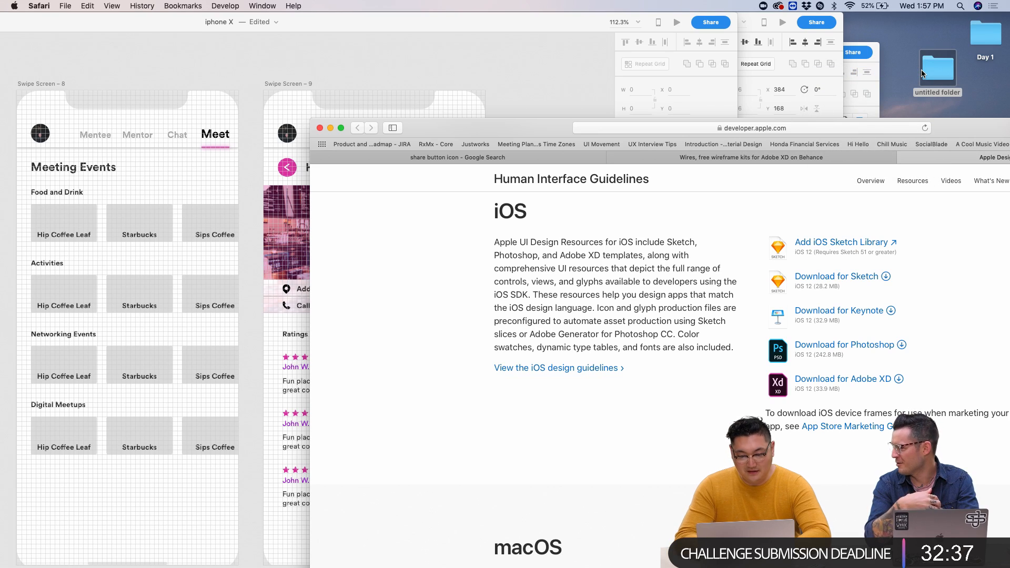
{"action": "left_click", "coordinate": [919, 93]}
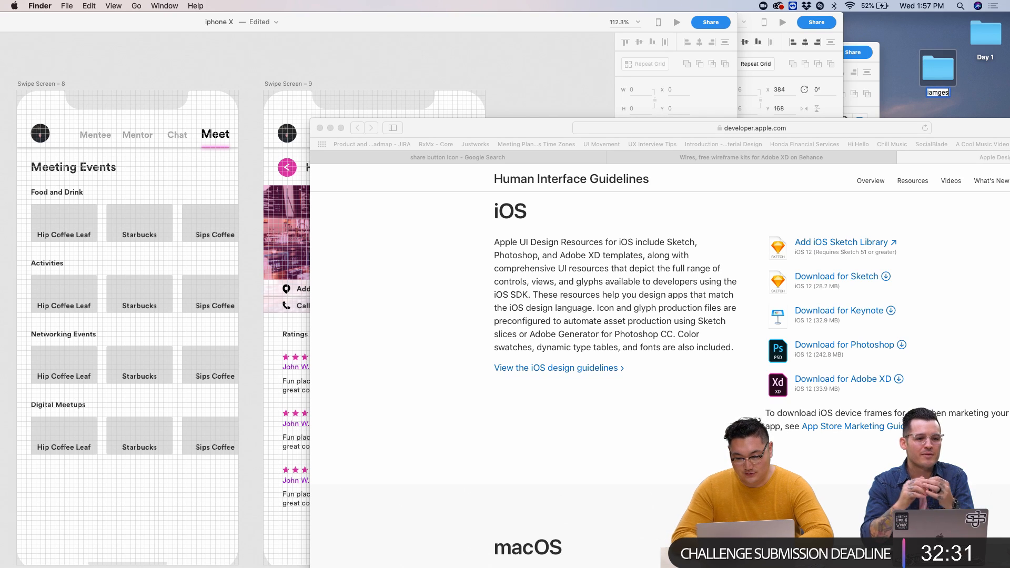
- Search images for 'hip coffee shop' and save the JANE coffee shop photo into images
{"action": "double_click", "coordinate": [942, 71]}
{"action": "left_click", "coordinate": [795, 131]}
{"action": "type", "text": "hip coffee shop"}
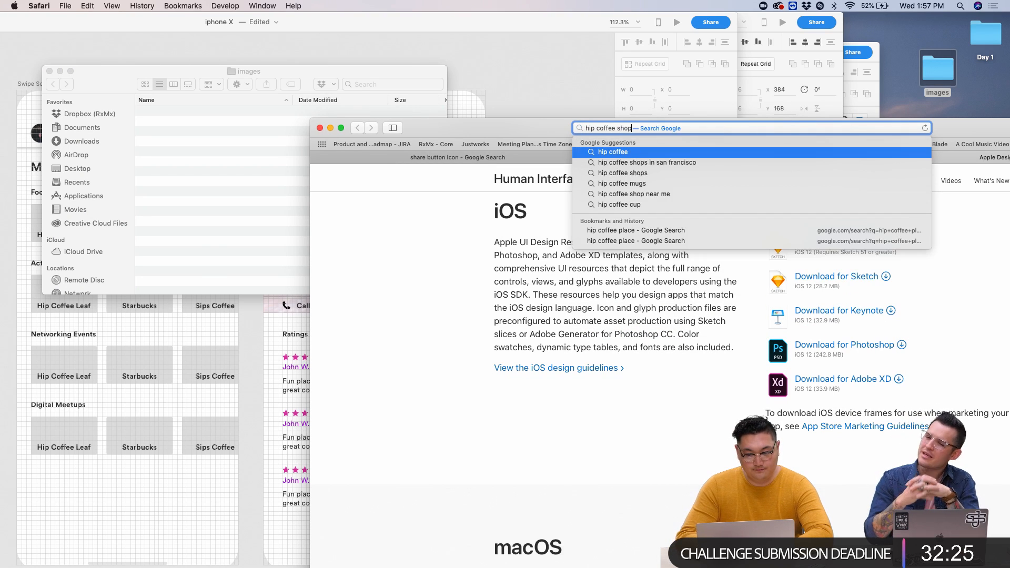
{"action": "key", "text": "Return"}
{"action": "left_click", "coordinate": [323, 72]}
{"action": "left_click_drag", "start_coordinate": [323, 71], "coordinate": [808, 19]}
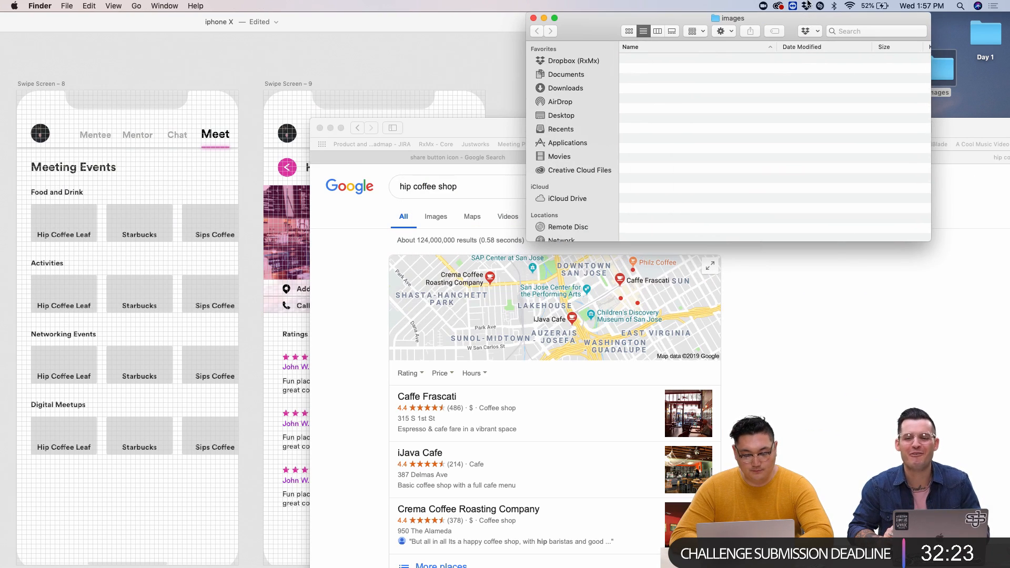
{"action": "left_click", "coordinate": [840, 335]}
{"action": "left_click", "coordinate": [429, 216]}
{"action": "left_click_drag", "start_coordinate": [465, 122], "coordinate": [457, 119]}
{"action": "left_click", "coordinate": [540, 316]}
{"action": "left_click_drag", "start_coordinate": [579, 369], "coordinate": [659, 87]}
- Search 'starbucks' and save a coffee-cup photo into the images folder
{"action": "scroll", "coordinate": [444, 183], "scroll_direction": "up", "scroll_amount": 5}
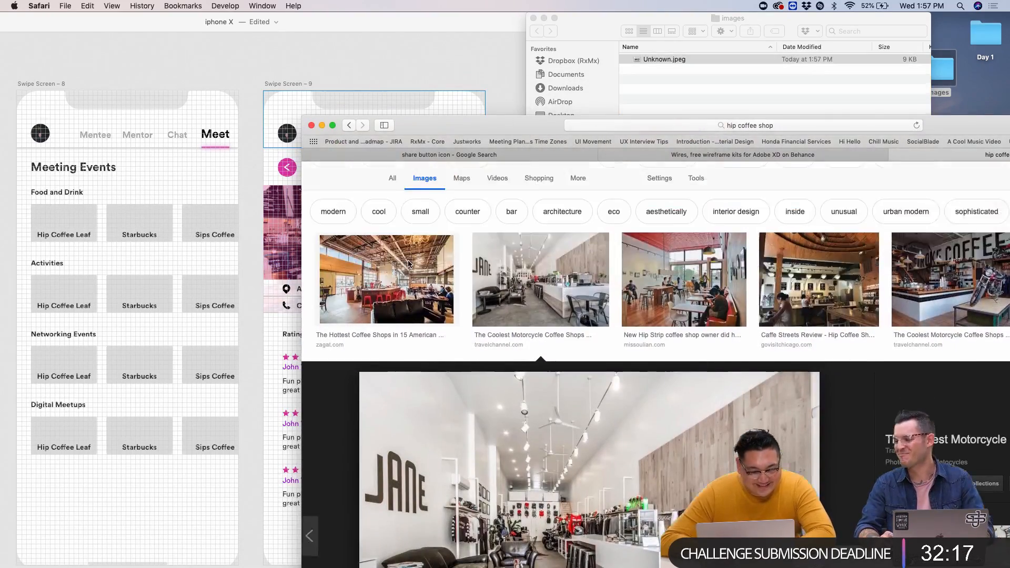
{"action": "type", "text": "starbucks"}
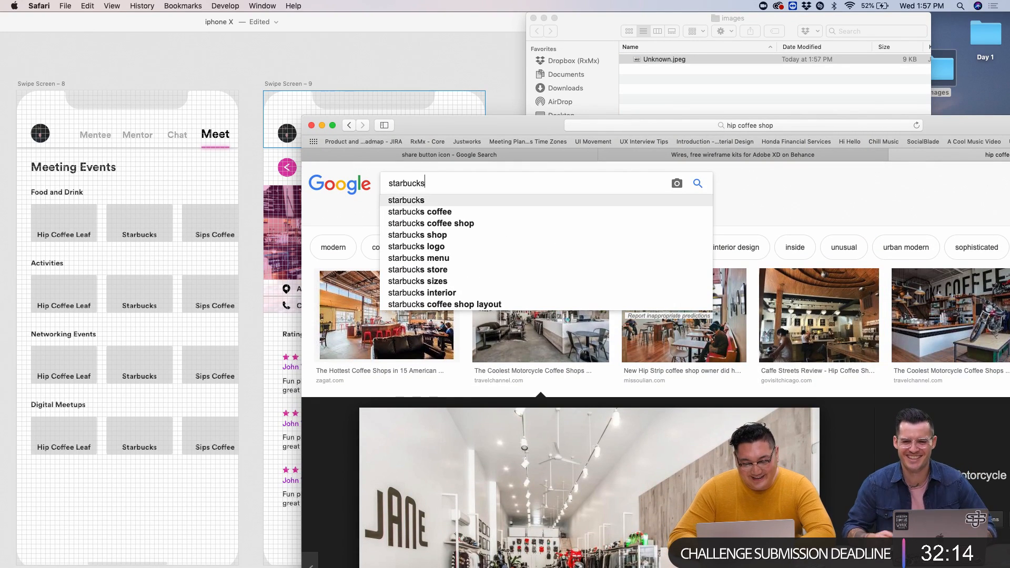
{"action": "key", "text": "Return"}
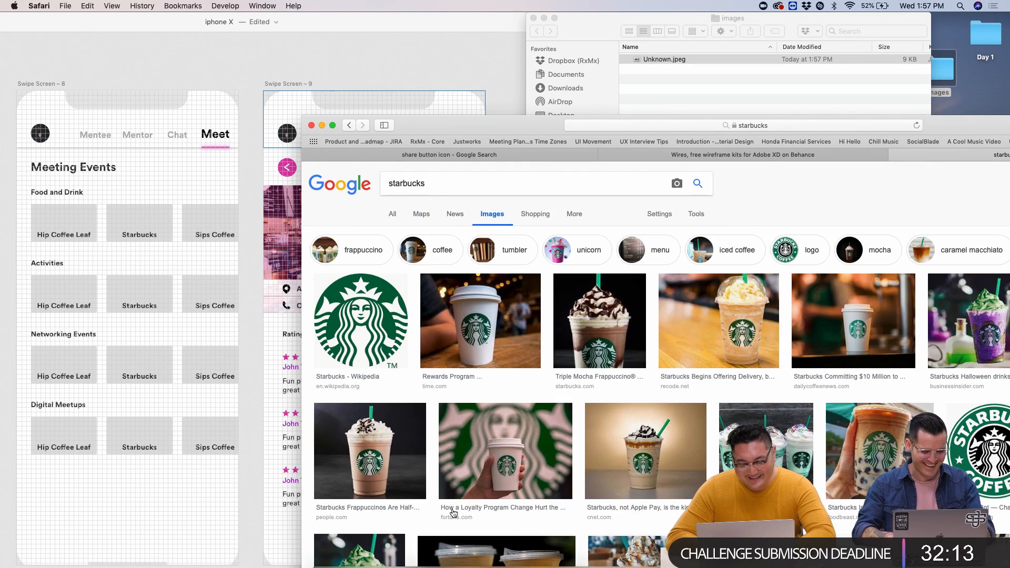
{"action": "left_click", "coordinate": [728, 327]}
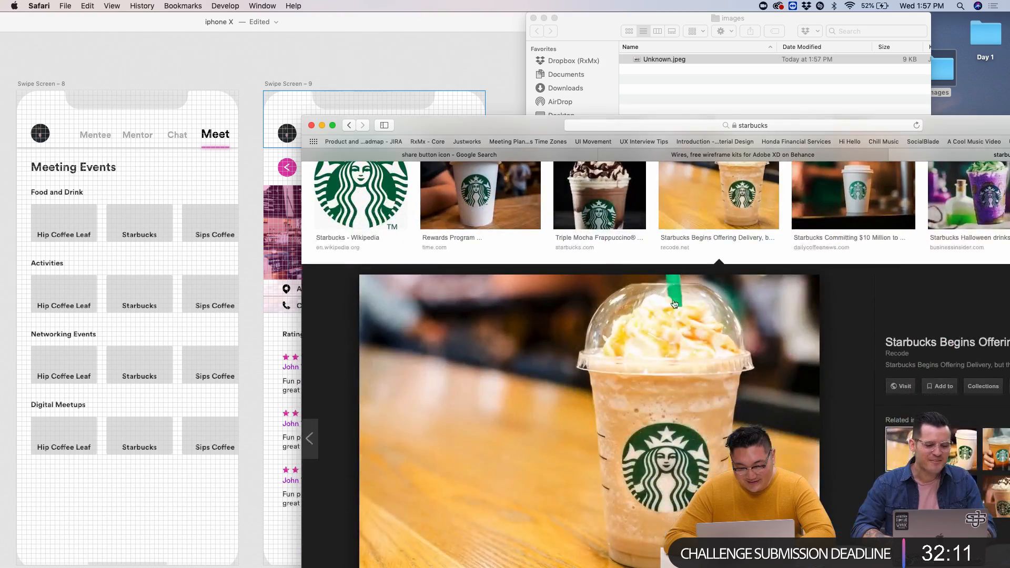
{"action": "scroll", "coordinate": [887, 293], "scroll_direction": "down", "scroll_amount": 5}
{"action": "scroll", "coordinate": [578, 447], "scroll_direction": "down", "scroll_amount": 4}
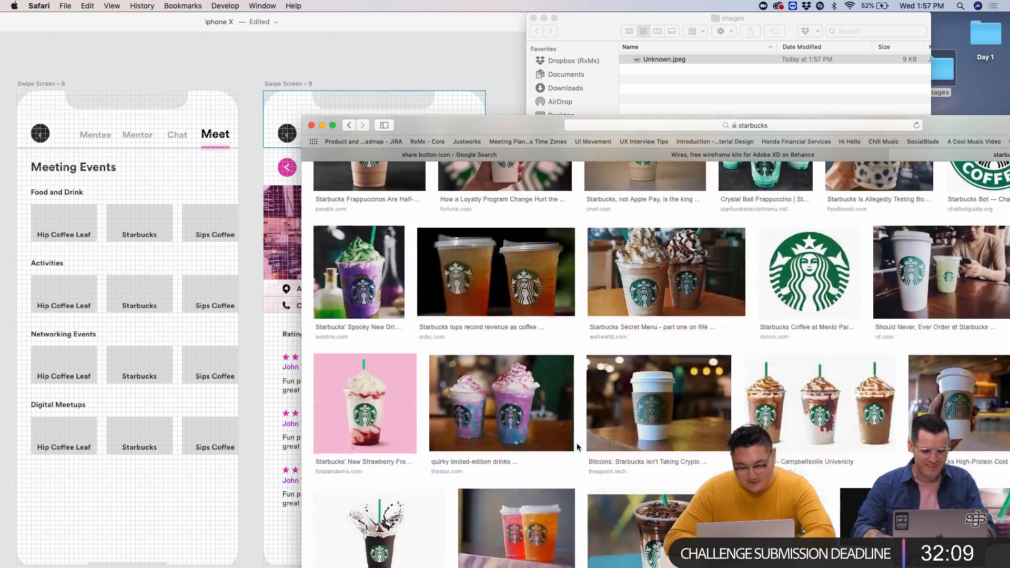
{"action": "left_click", "coordinate": [653, 397]}
{"action": "left_click_drag", "start_coordinate": [544, 363], "coordinate": [613, 108]}
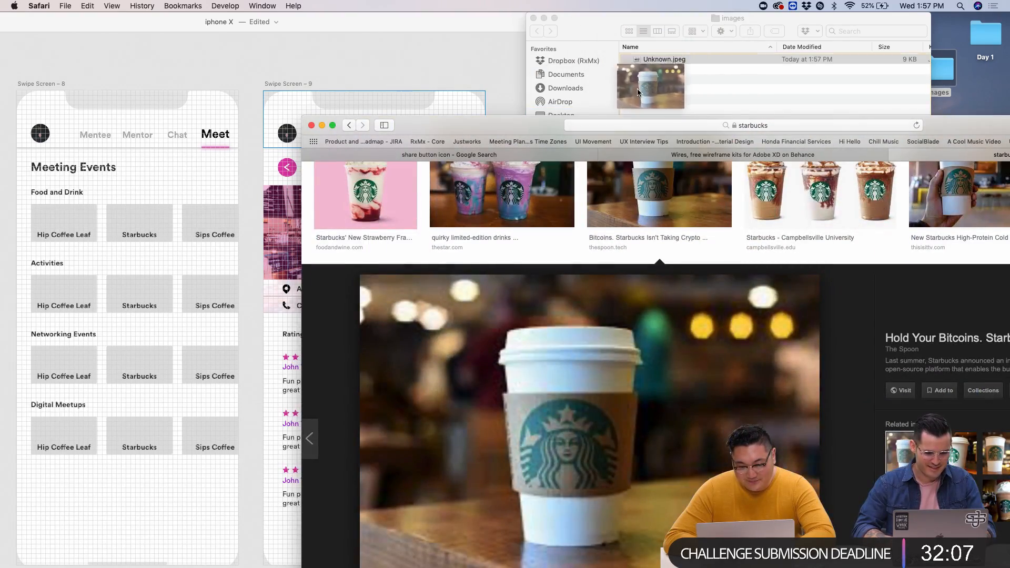
- Back in the hip coffee shop results, save the Caffe Streets photo and check all three downloads
{"action": "scroll", "coordinate": [474, 316], "scroll_direction": "up", "scroll_amount": 15}
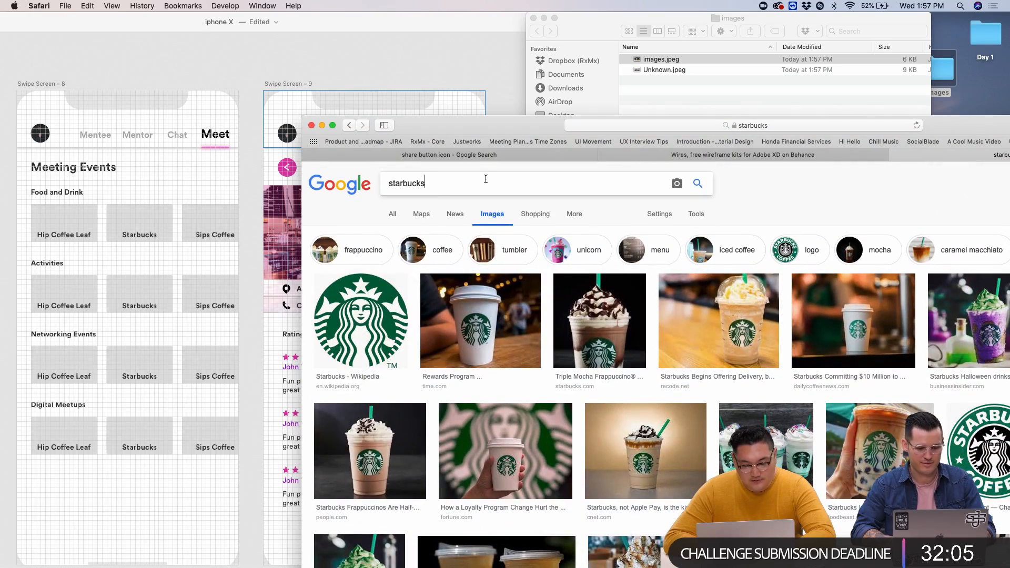
{"action": "type", "text": "st"}
{"action": "key", "text": "BackSpace"}
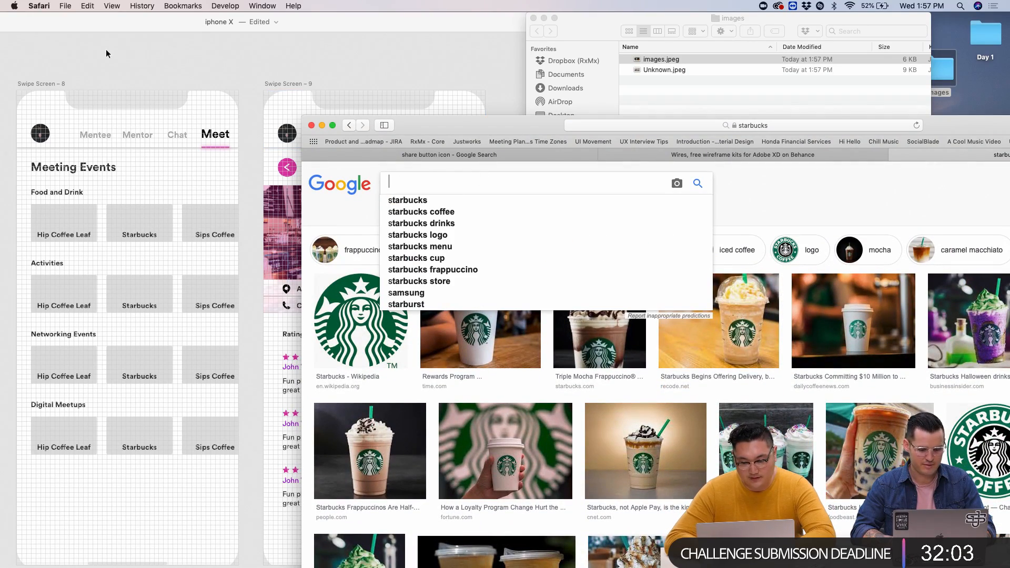
{"action": "left_click", "coordinate": [349, 125]}
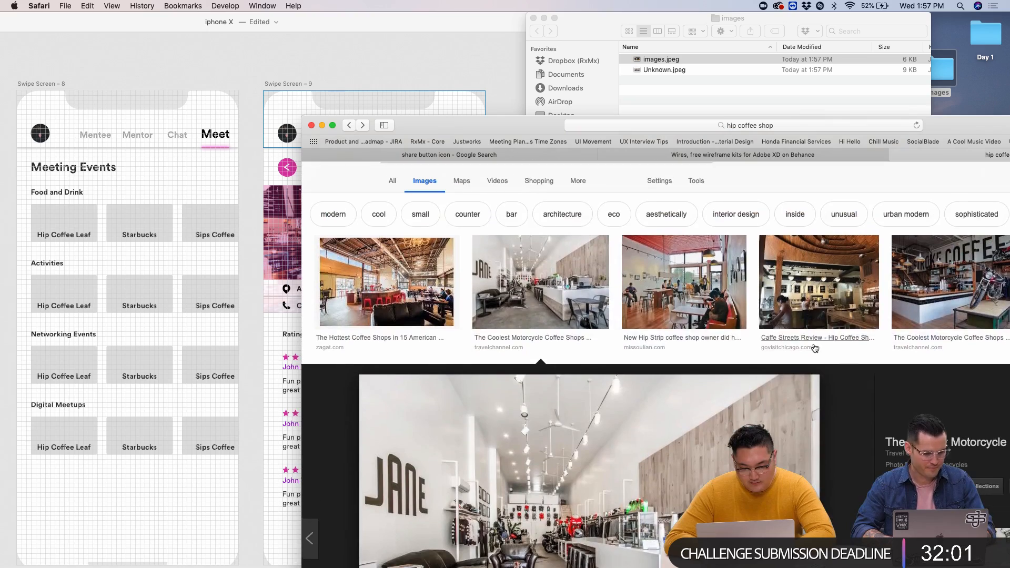
{"action": "left_click", "coordinate": [807, 267]}
{"action": "left_click_drag", "start_coordinate": [807, 267], "coordinate": [684, 79]}
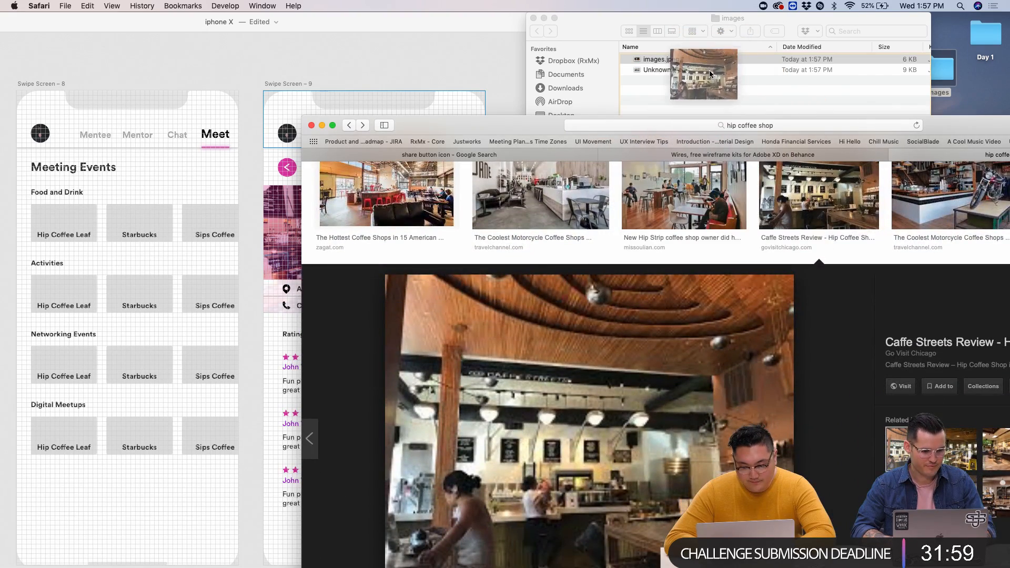
{"action": "scroll", "coordinate": [527, 323], "scroll_direction": "up", "scroll_amount": 2}
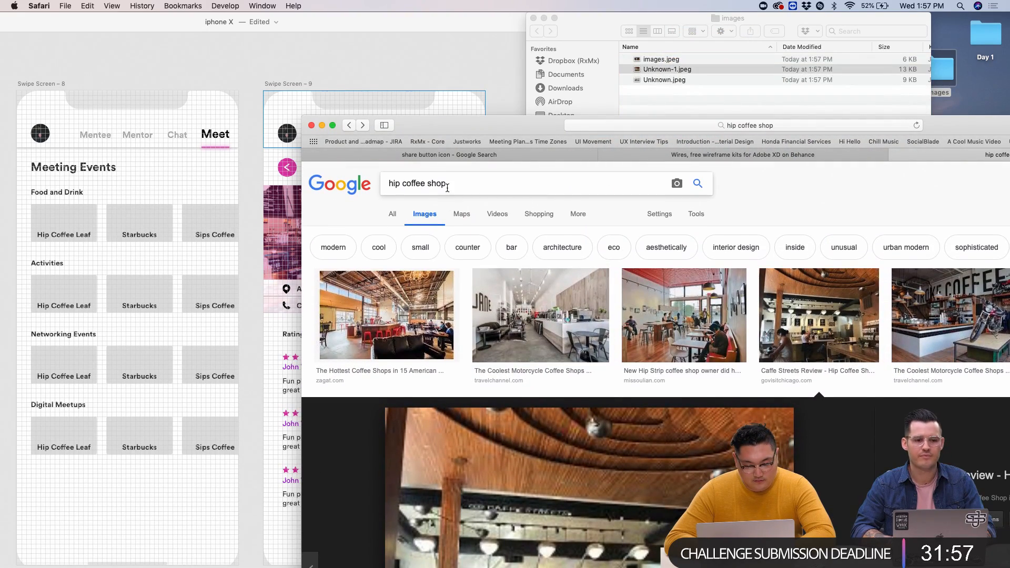
{"action": "left_click", "coordinate": [667, 69]}
{"action": "left_click", "coordinate": [667, 60]}
{"action": "left_click", "coordinate": [666, 79], "text": "shift"}
{"action": "left_click", "coordinate": [591, 331]}
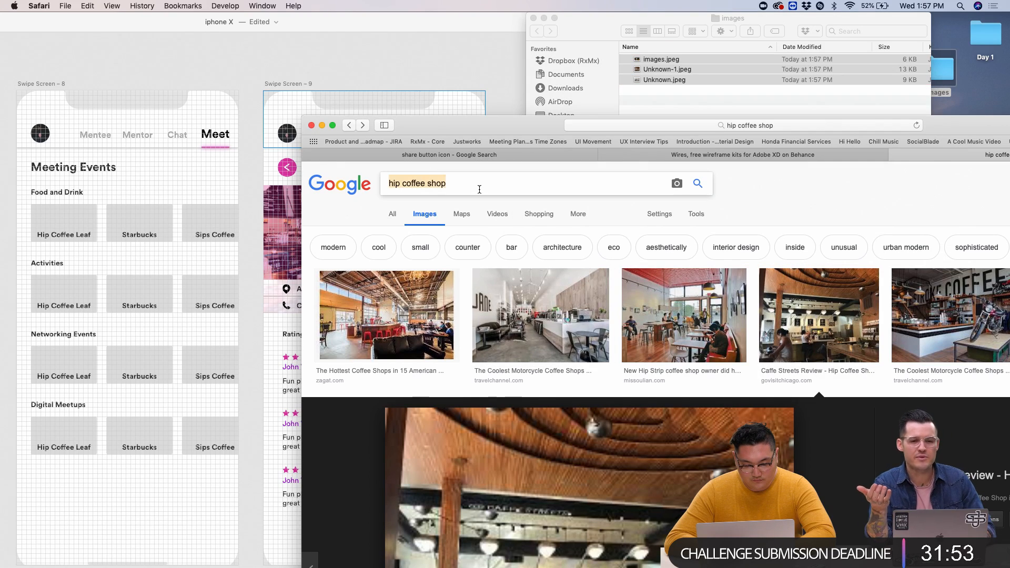
- Search images for 'lunch hip places' and save the brick restaurant and Louvre lunch photos to the images folder
{"action": "type", "text": "lunch hip pl"}
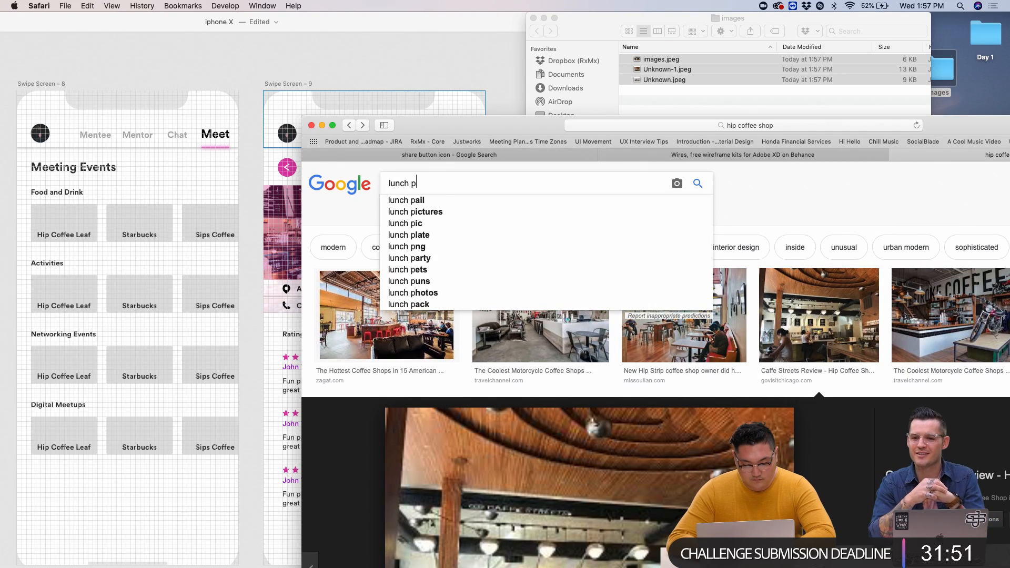
{"action": "type", "text": "aces"}
{"action": "key", "text": "Return"}
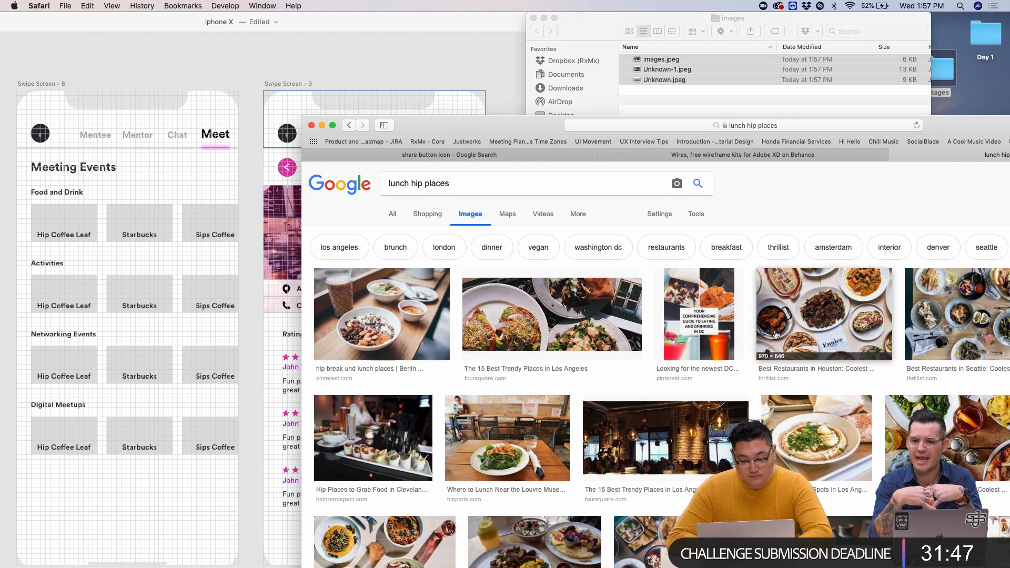
{"action": "left_click", "coordinate": [642, 437]}
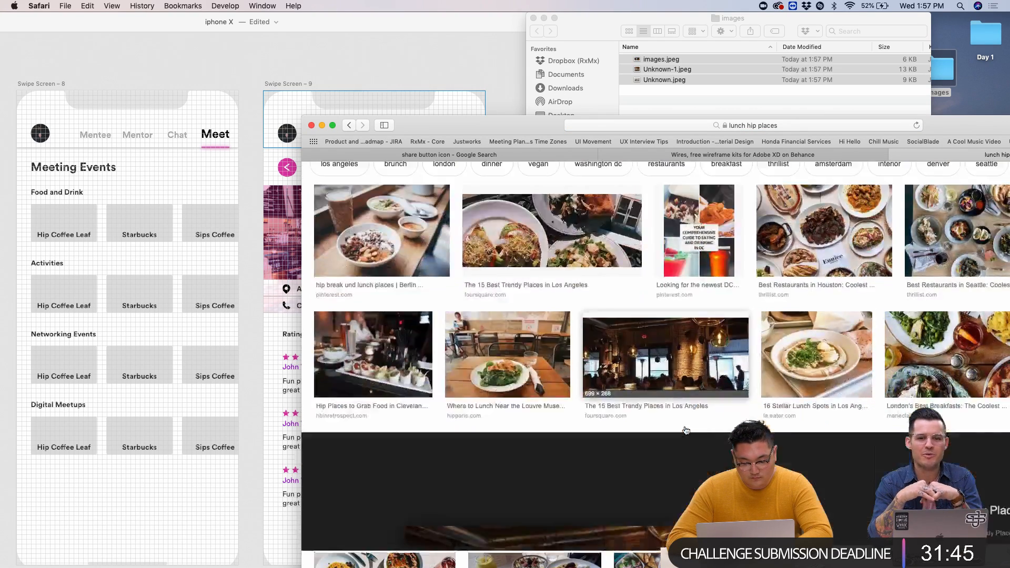
{"action": "left_click_drag", "start_coordinate": [553, 400], "coordinate": [731, 96]}
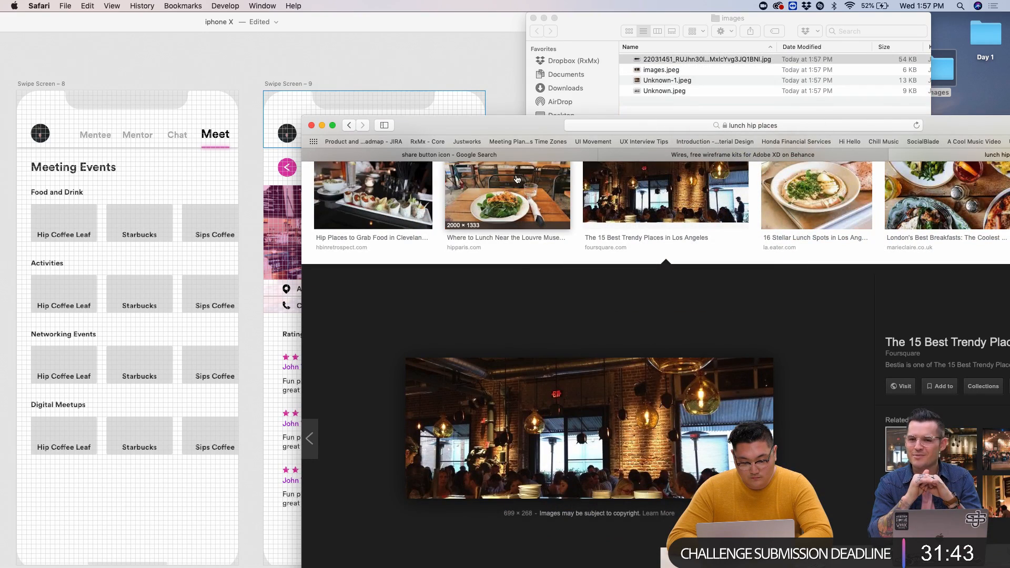
{"action": "left_click", "coordinate": [535, 205]}
{"action": "left_click_drag", "start_coordinate": [654, 104], "coordinate": [654, 103]}
- Search 'creative mornings' and save the Rise and Shine event photo to the images folder
{"action": "scroll", "coordinate": [494, 268], "scroll_direction": "up", "scroll_amount": 5}
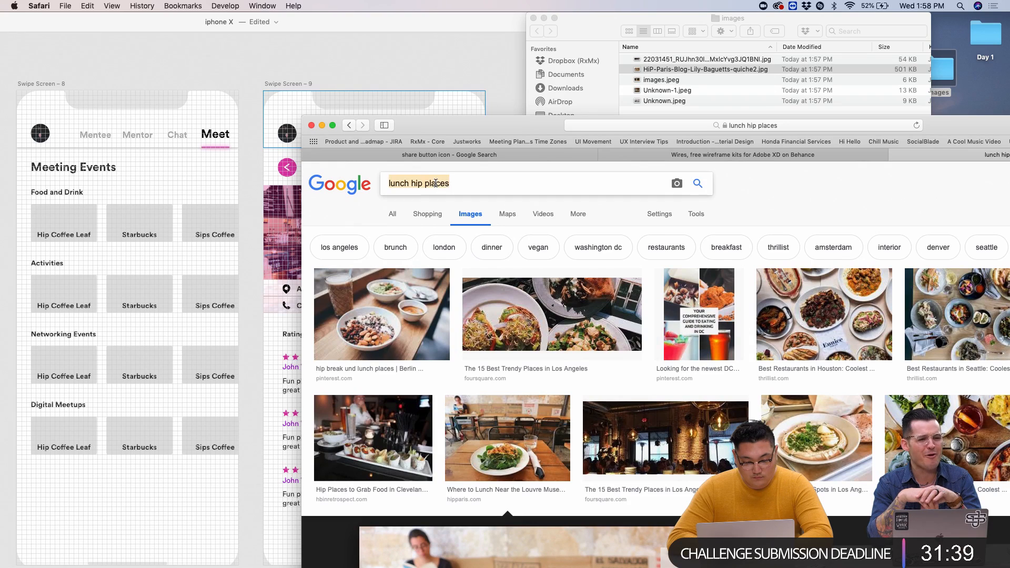
{"action": "triple_click", "coordinate": [435, 182]}
{"action": "type", "text": "cr"}
{"action": "key", "text": "BackSpace"}
{"action": "key", "text": "BackSpace"}
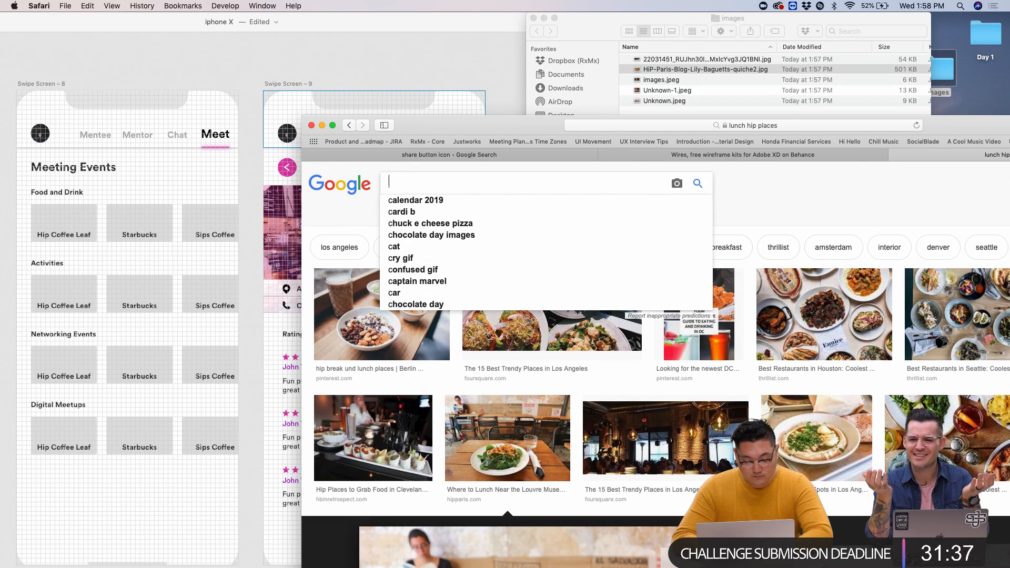
{"action": "type", "text": "creative mornings"}
{"action": "key", "text": "Return"}
{"action": "scroll", "coordinate": [441, 413], "scroll_direction": "down", "scroll_amount": 2}
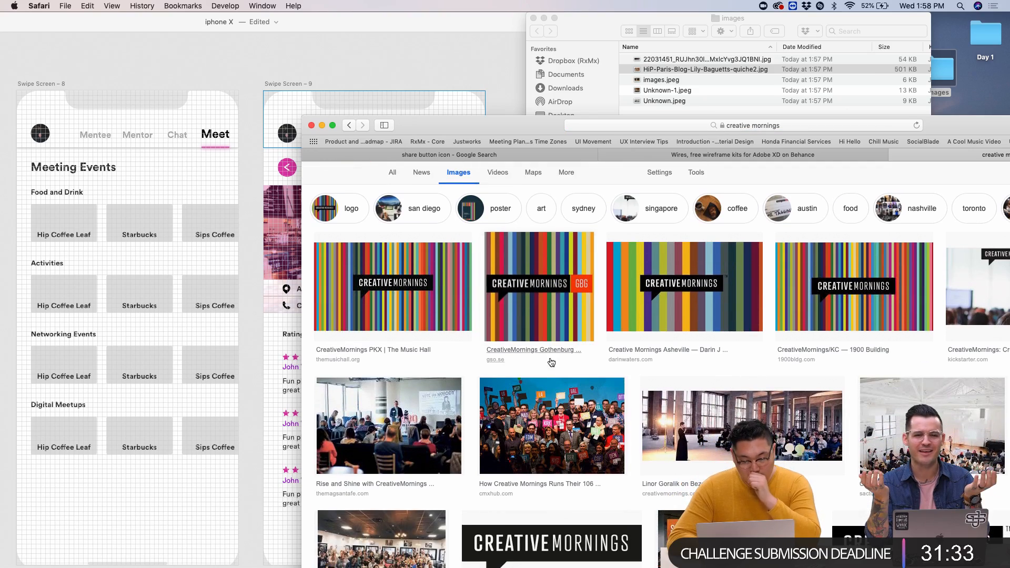
{"action": "left_click", "coordinate": [441, 413]}
{"action": "left_click_drag", "start_coordinate": [550, 441], "coordinate": [694, 92]}
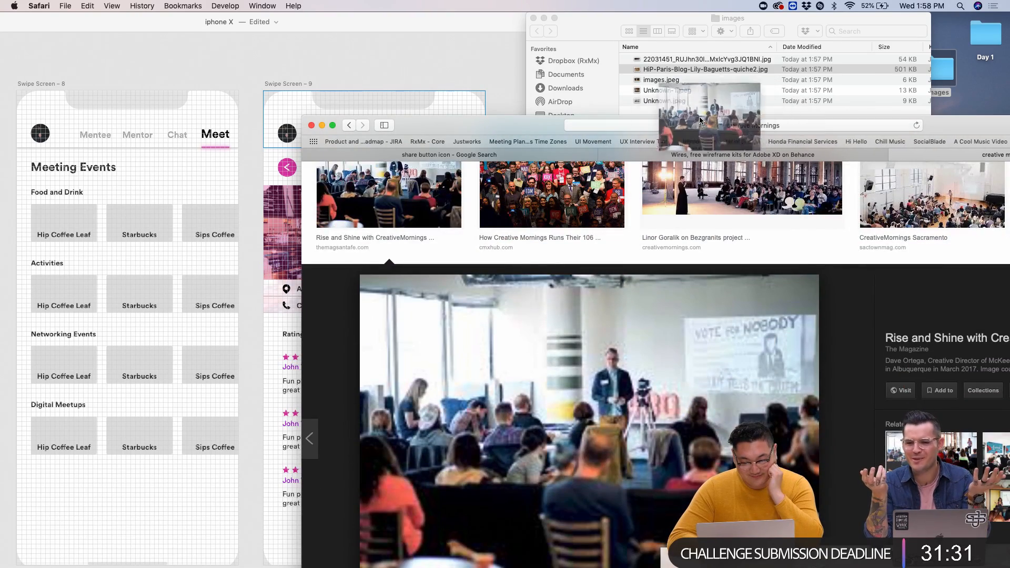
- Search 'aiga networking events' and save the first AIGA event photo to the images folder
{"action": "scroll", "coordinate": [702, 339], "scroll_direction": "up", "scroll_amount": 6}
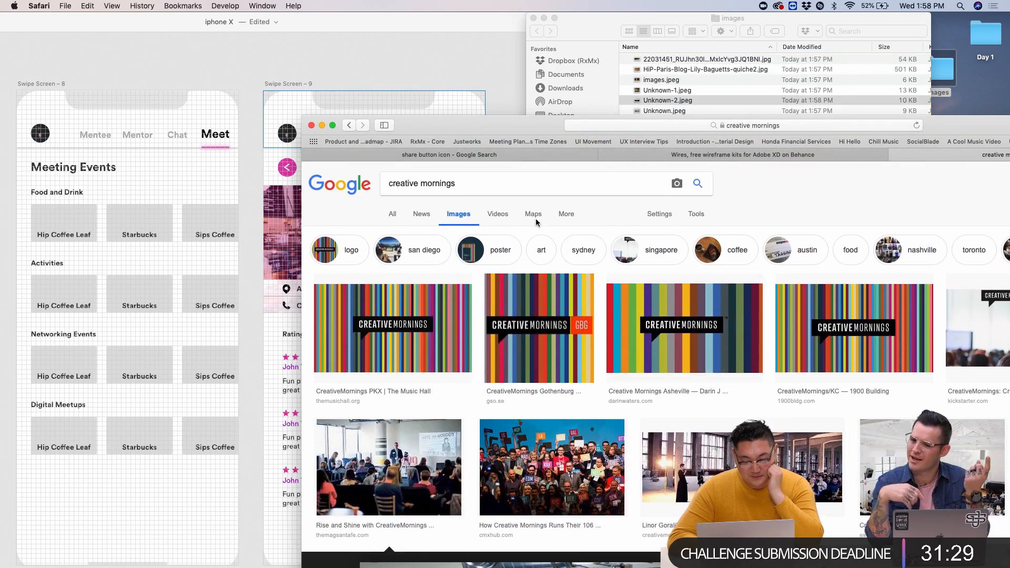
{"action": "triple_click", "coordinate": [421, 185]}
{"action": "type", "text": "aiga ne"}
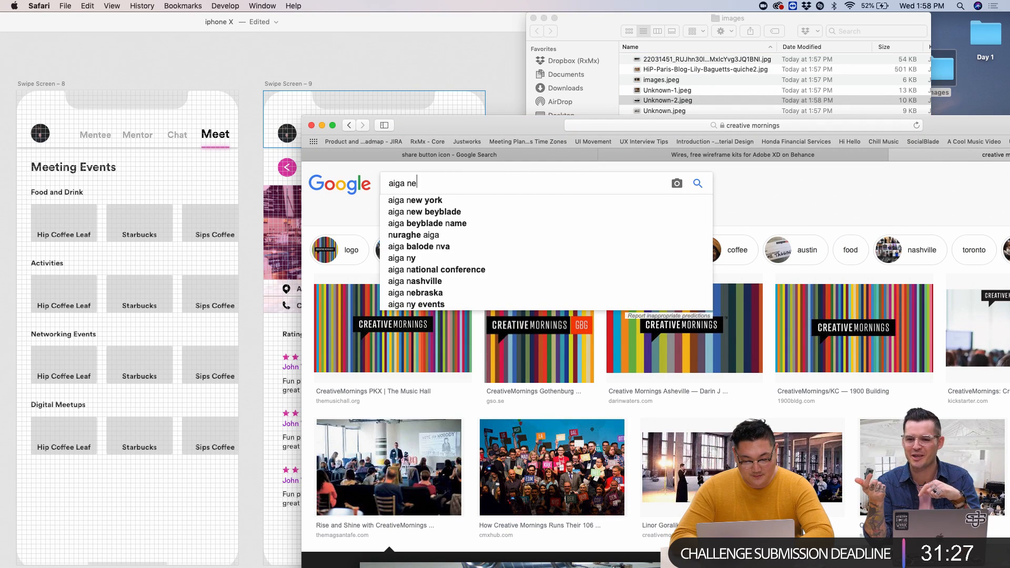
{"action": "type", "text": "tworking"}
{"action": "key", "text": "Down"}
{"action": "key", "text": "Return"}
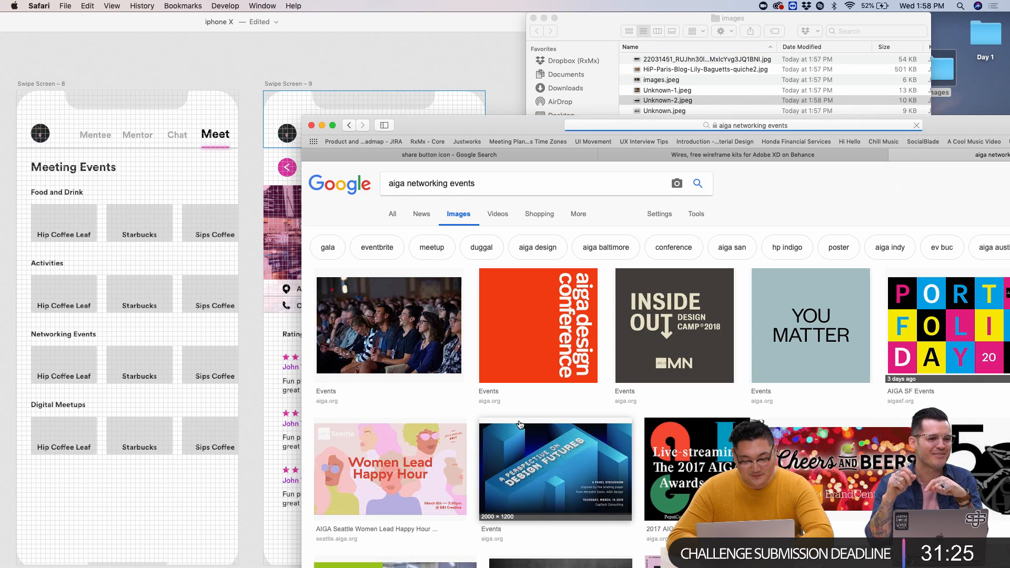
{"action": "scroll", "coordinate": [415, 343], "scroll_direction": "down", "scroll_amount": 1}
{"action": "left_click", "coordinate": [415, 342]}
{"action": "left_click_drag", "start_coordinate": [590, 426], "coordinate": [710, 100]}
{"action": "left_click_drag", "start_coordinate": [501, 124], "coordinate": [502, 275]}
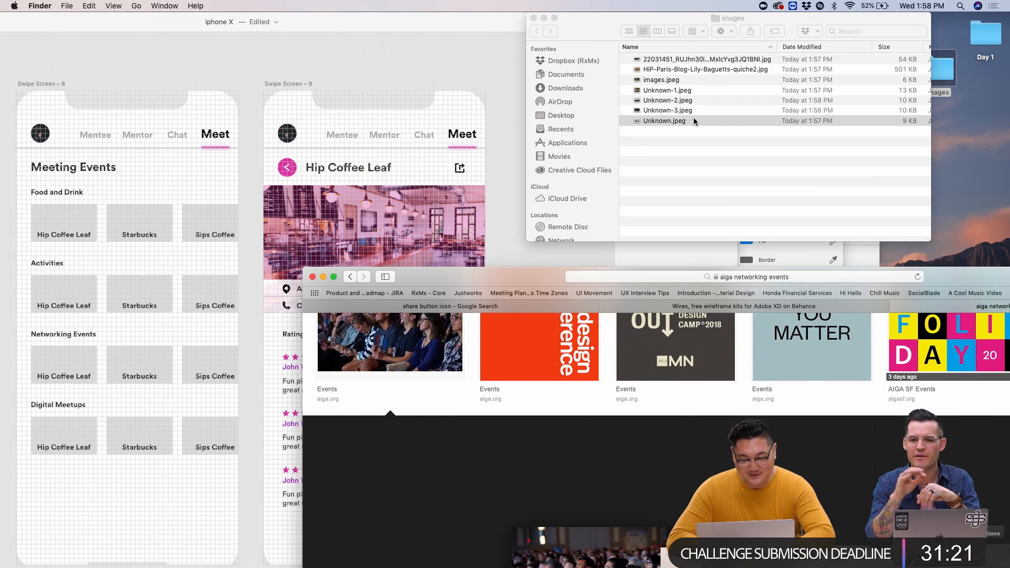
- Drop all seven downloaded photos onto the first Food and Drink card grid
{"action": "left_click", "coordinate": [694, 121]}
{"action": "left_click", "coordinate": [707, 64], "text": "shift"}
{"action": "left_click_drag", "start_coordinate": [707, 64], "coordinate": [78, 220]}
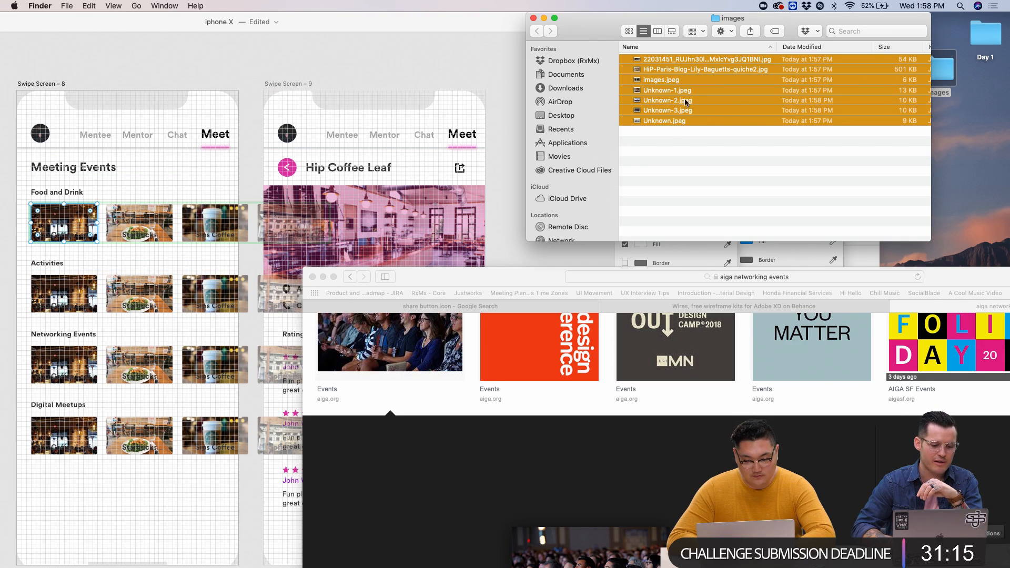
- Fill the Activities card grid with the photos images.jpeg through Unknown-3.jpeg
{"action": "left_click", "coordinate": [664, 80]}
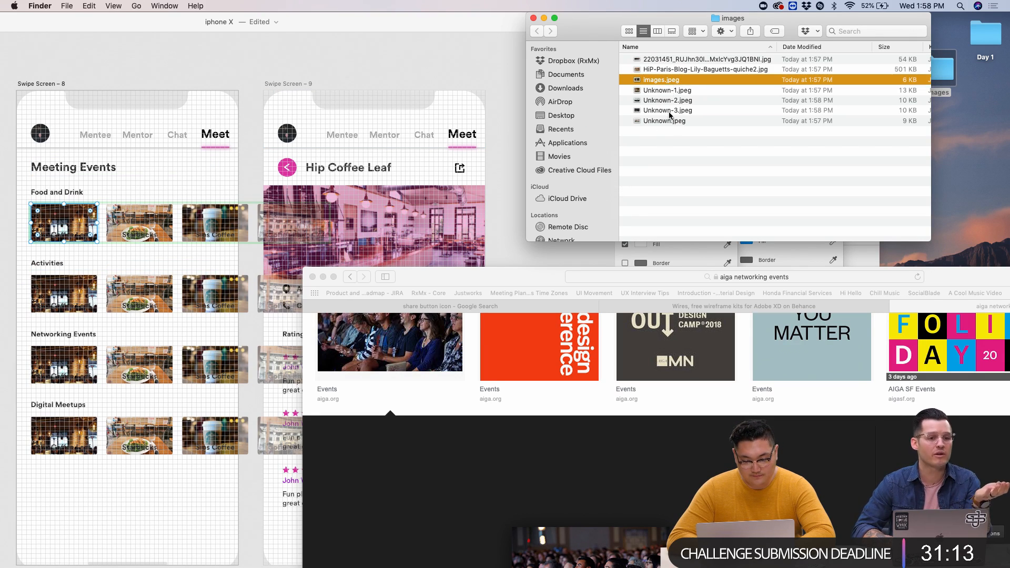
{"action": "left_click", "coordinate": [672, 111], "text": "shift"}
{"action": "left_click_drag", "start_coordinate": [671, 100], "coordinate": [63, 298]}
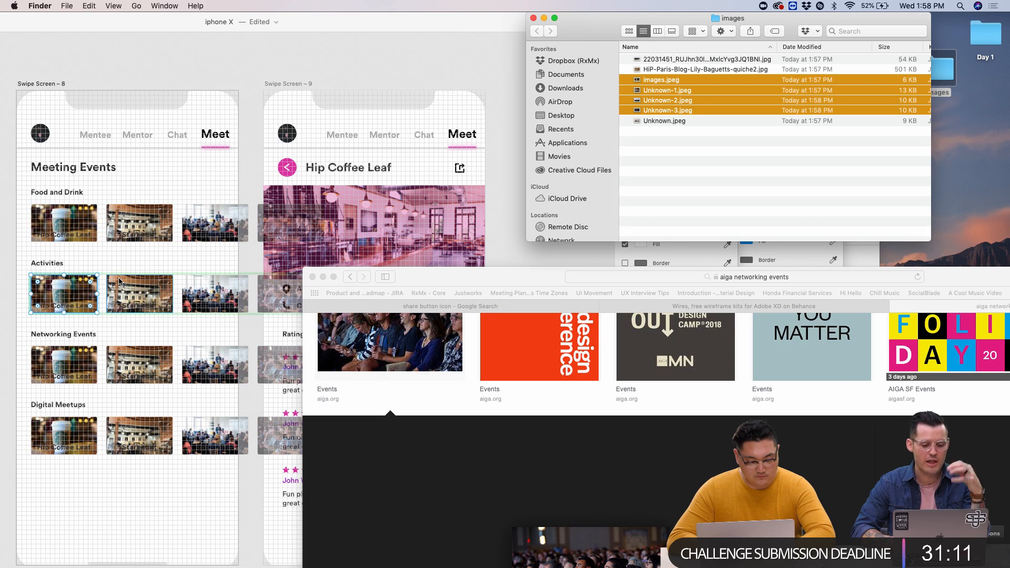
{"action": "key", "text": "Down"}
{"action": "left_click", "coordinate": [243, 148]}
{"action": "left_click", "coordinate": [82, 308]}
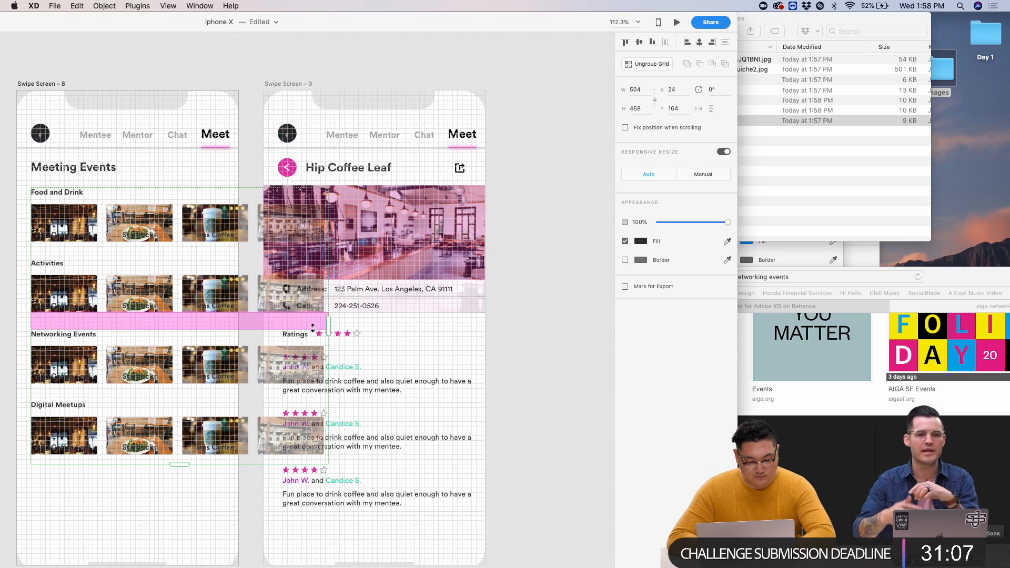
- Shift Swipe Screen 9 right and copy the Meeting Events screen into the gap as Swipe Screen 10
{"action": "left_click", "coordinate": [325, 334]}
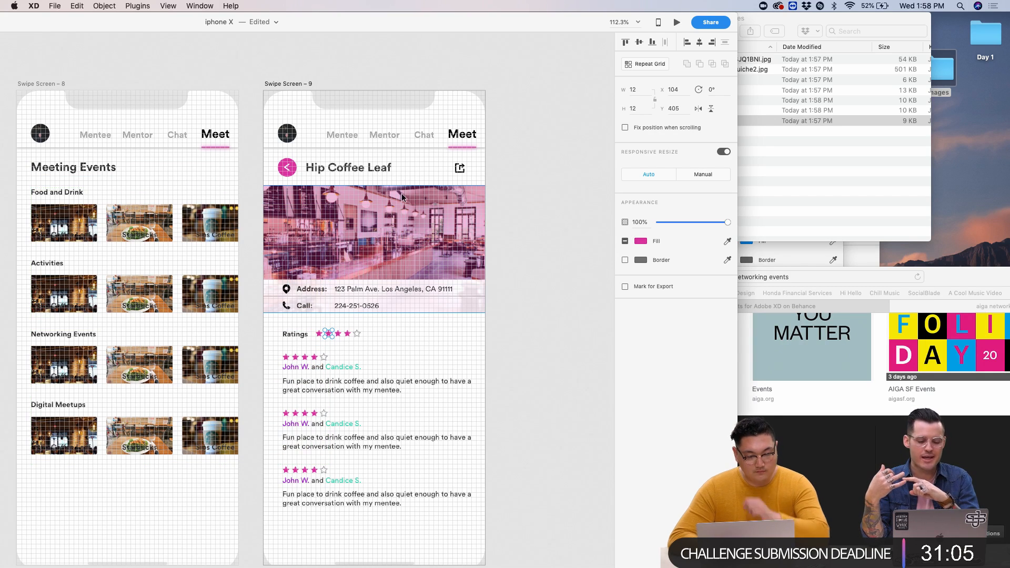
{"action": "scroll", "coordinate": [437, 211], "scroll_direction": "down", "scroll_amount": 5}
{"action": "left_click_drag", "start_coordinate": [388, 135], "coordinate": [545, 139]}
{"action": "left_click_drag", "start_coordinate": [224, 136], "coordinate": [366, 137]}
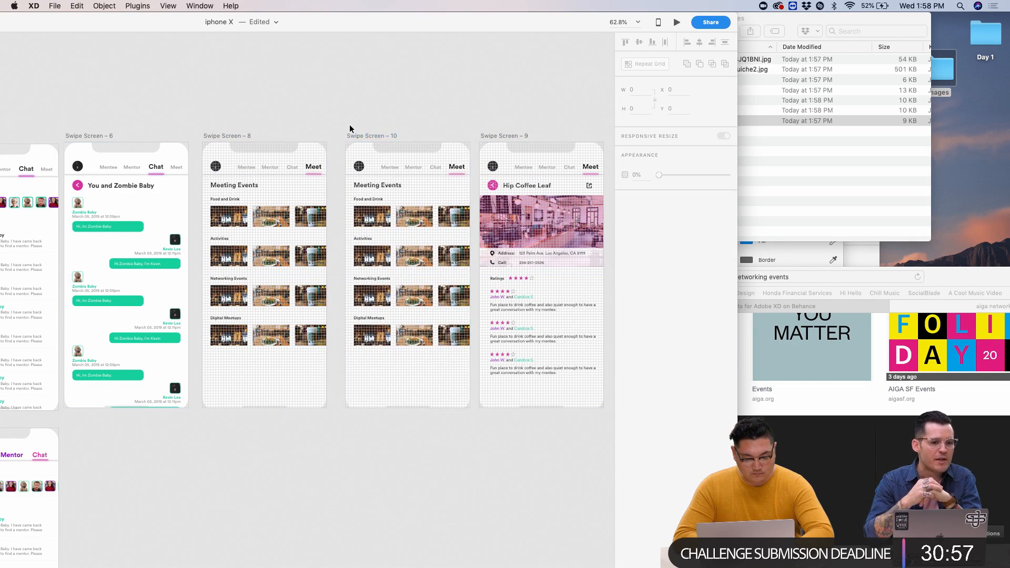
- Ungroup the card repeat grid in Swipe Screen 10 into separate groups
{"action": "left_click", "coordinate": [301, 212]}
{"action": "scroll", "coordinate": [301, 211], "scroll_direction": "up", "scroll_amount": 5}
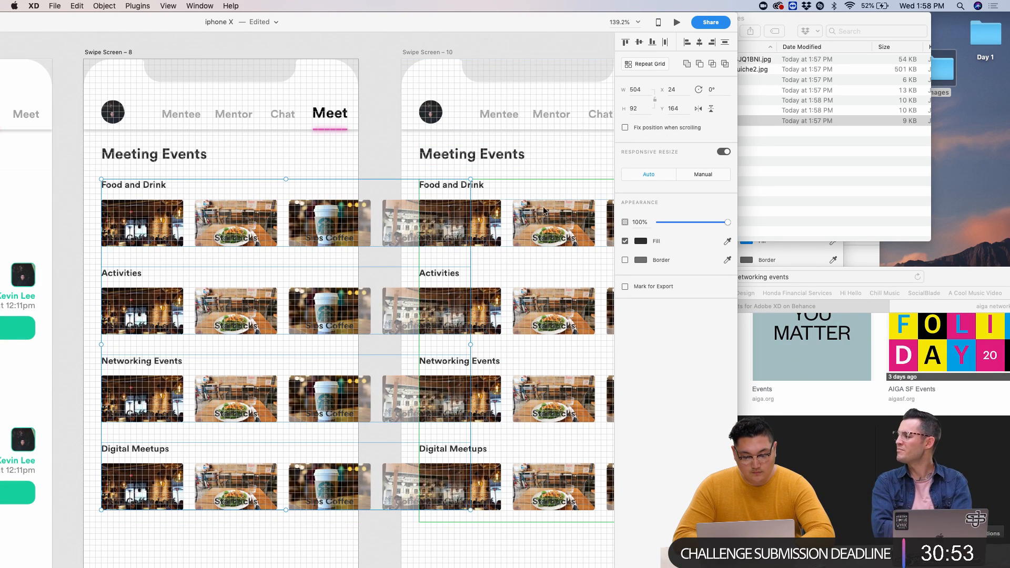
{"action": "left_click", "coordinate": [534, 229]}
{"action": "left_click", "coordinate": [651, 69]}
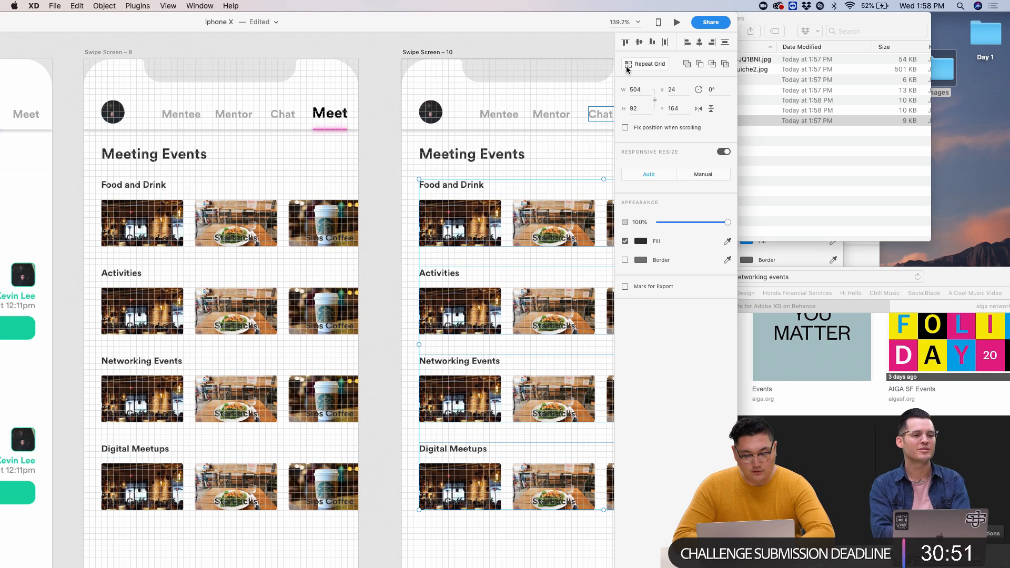
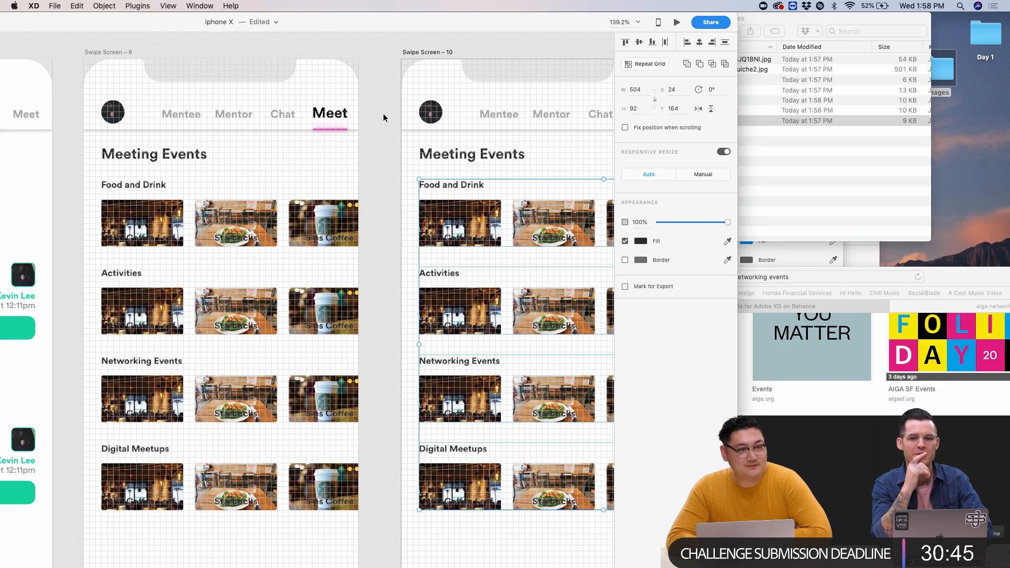
- Select the Food and Drink card row on the left Meeting Events screen
{"action": "scroll", "coordinate": [380, 105], "scroll_direction": "down", "scroll_amount": 5}
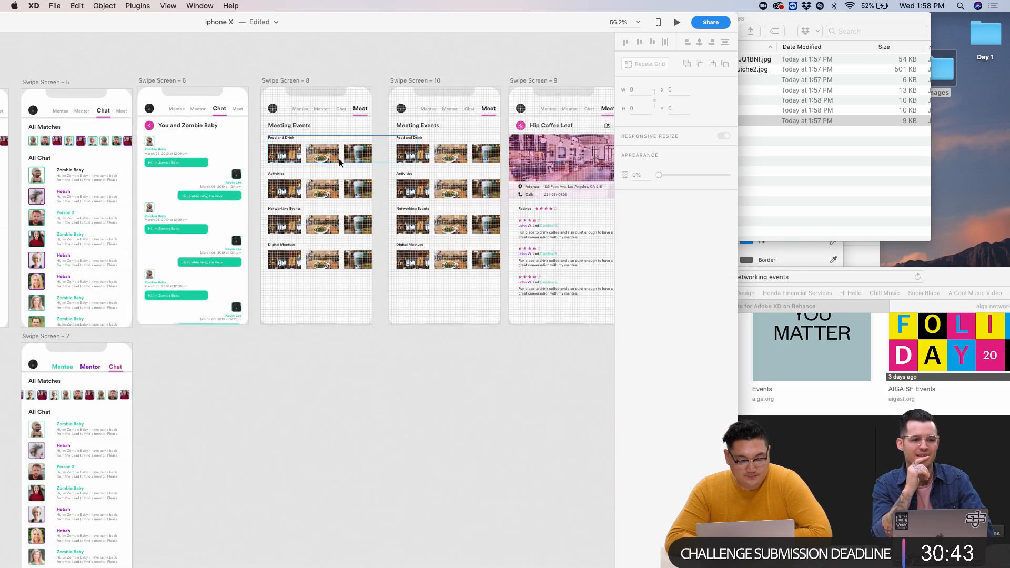
{"action": "scroll", "coordinate": [339, 159], "scroll_direction": "up", "scroll_amount": 5}
{"action": "left_click", "coordinate": [348, 148]}
{"action": "scroll", "coordinate": [349, 147], "scroll_direction": "up", "scroll_amount": 5}
{"action": "scroll", "coordinate": [349, 147], "scroll_direction": "right", "scroll_amount": 5}
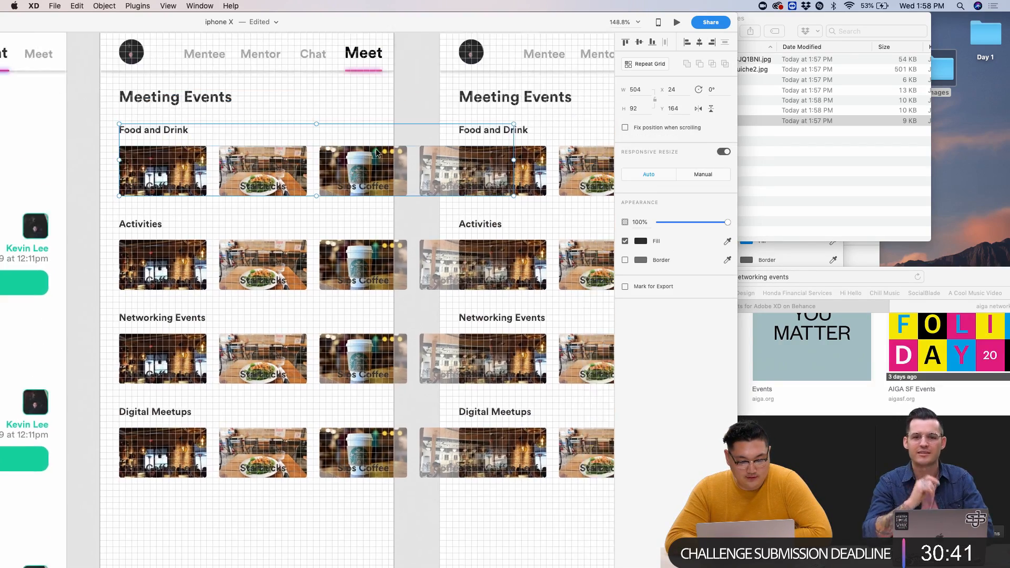
{"action": "left_click", "coordinate": [587, 216]}
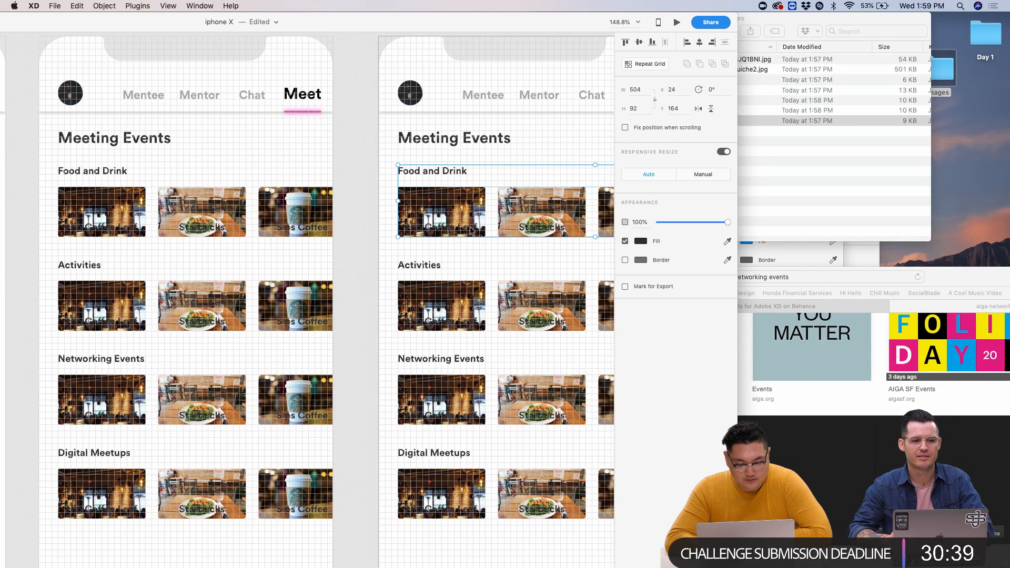
{"action": "left_click", "coordinate": [304, 224]}
{"action": "key", "text": "Escape"}
{"action": "left_click", "coordinate": [313, 231]}
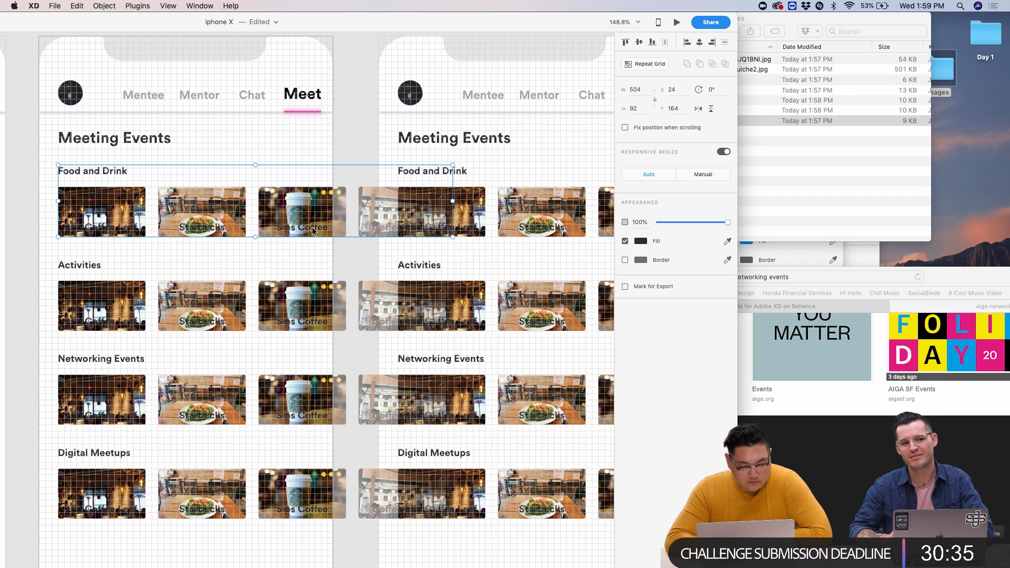
- Turn the Food and Drink card labels white
{"action": "double_click", "coordinate": [105, 233]}
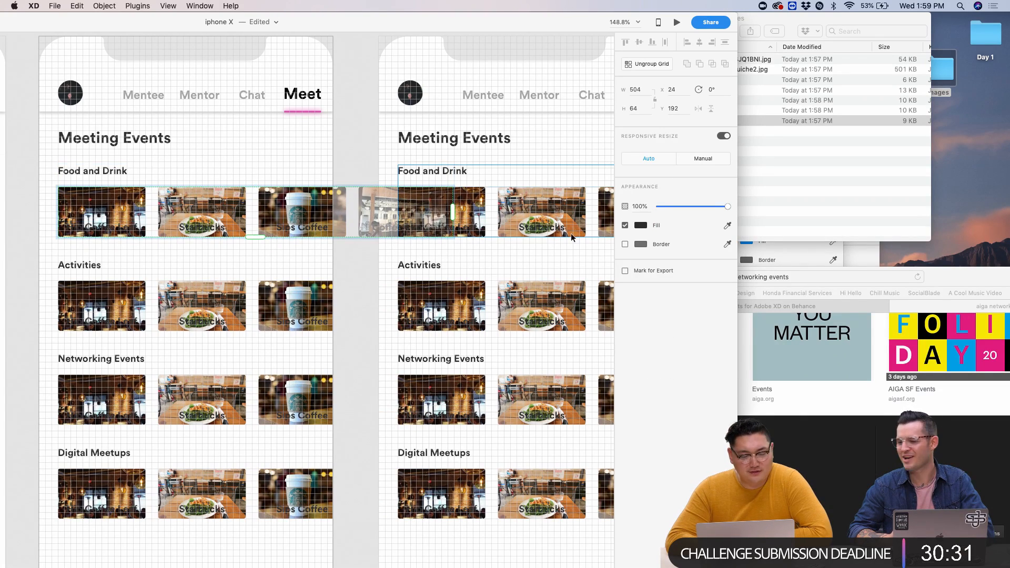
{"action": "left_click", "coordinate": [635, 225]}
{"action": "left_click_drag", "start_coordinate": [599, 223], "coordinate": [431, 90]}
{"action": "left_click", "coordinate": [354, 126]}
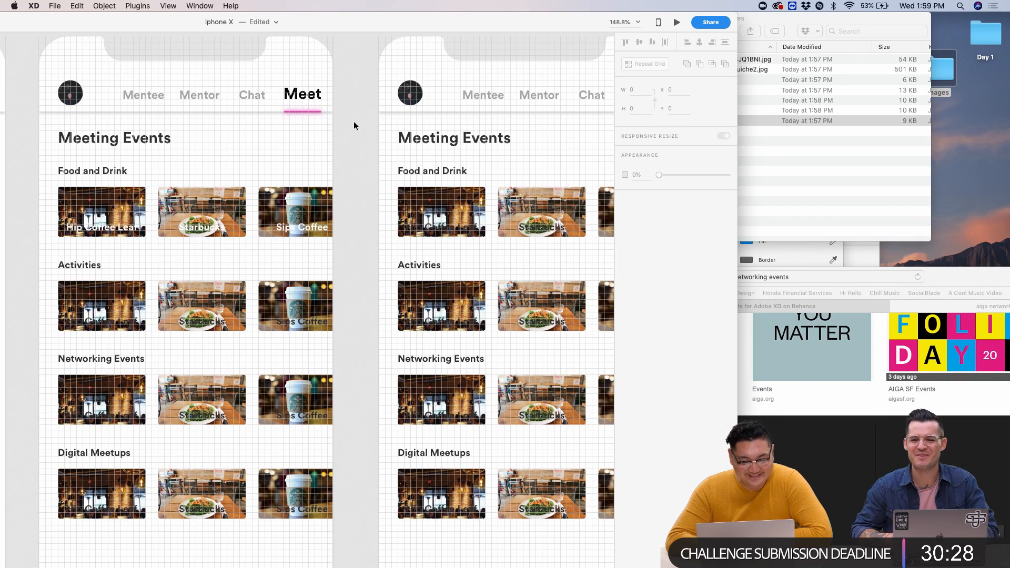
- Make the Activities card labels white too, then undo the change
{"action": "double_click", "coordinate": [121, 324]}
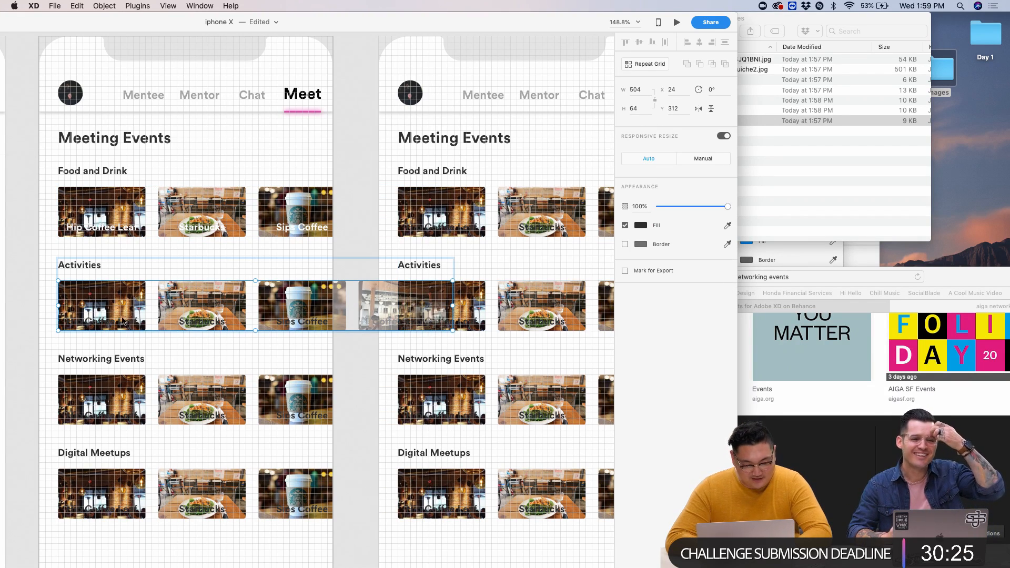
{"action": "key", "text": "super+r"}
{"action": "left_click", "coordinate": [637, 225]}
{"action": "left_click_drag", "start_coordinate": [553, 229], "coordinate": [456, 123]}
{"action": "left_click", "coordinate": [179, 378]}
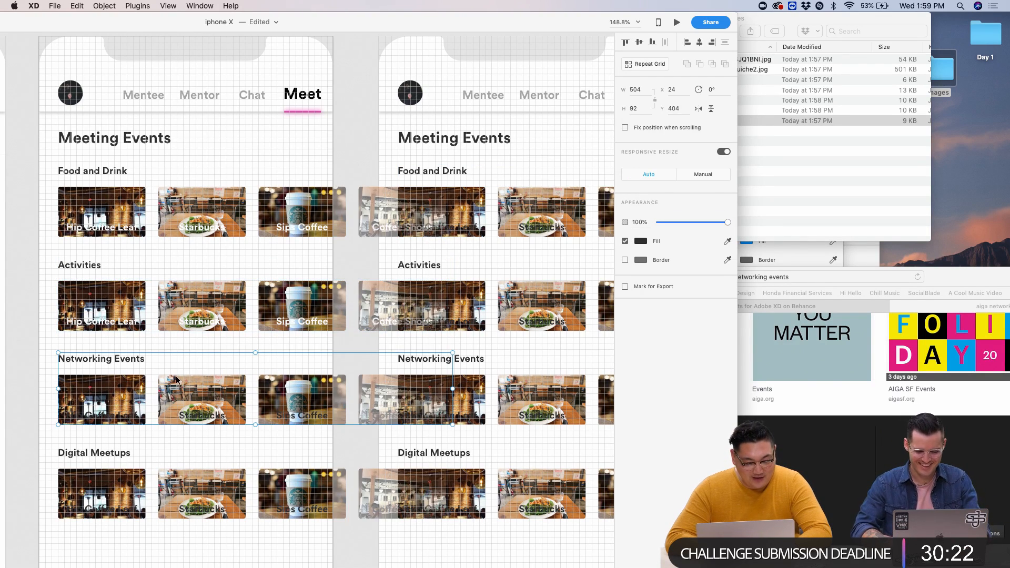
{"action": "left_click", "coordinate": [126, 244]}
{"action": "key", "text": "super+z"}
{"action": "key", "text": "super+z"}
{"action": "key", "text": "super+z"}
- Step back and forth through recent edits, then split the overall grid into separate rows
{"action": "key", "text": "super+z"}
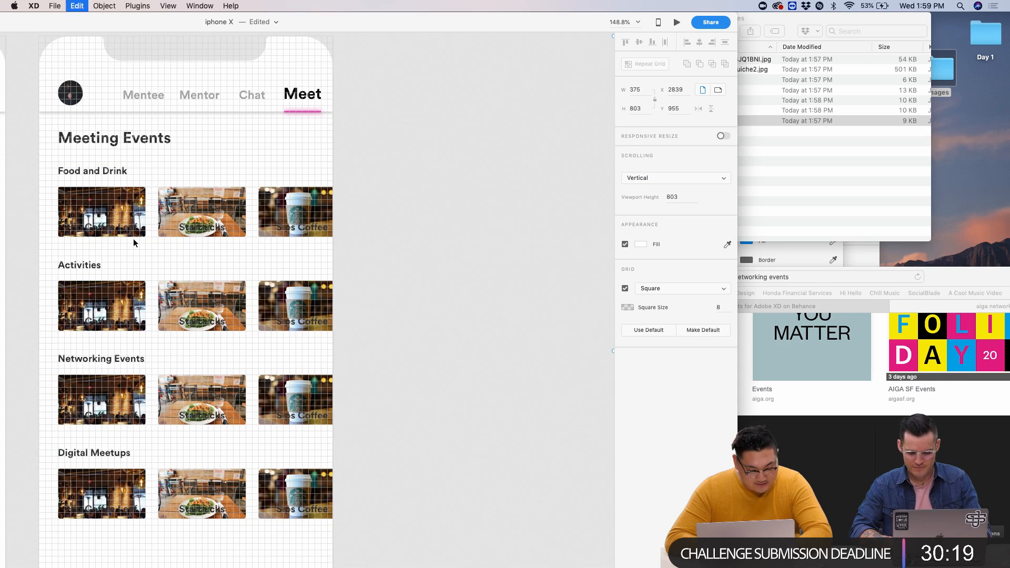
{"action": "key", "text": "super+0"}
{"action": "key", "text": "super+z"}
{"action": "scroll", "coordinate": [297, 227], "scroll_direction": "up", "scroll_amount": 10}
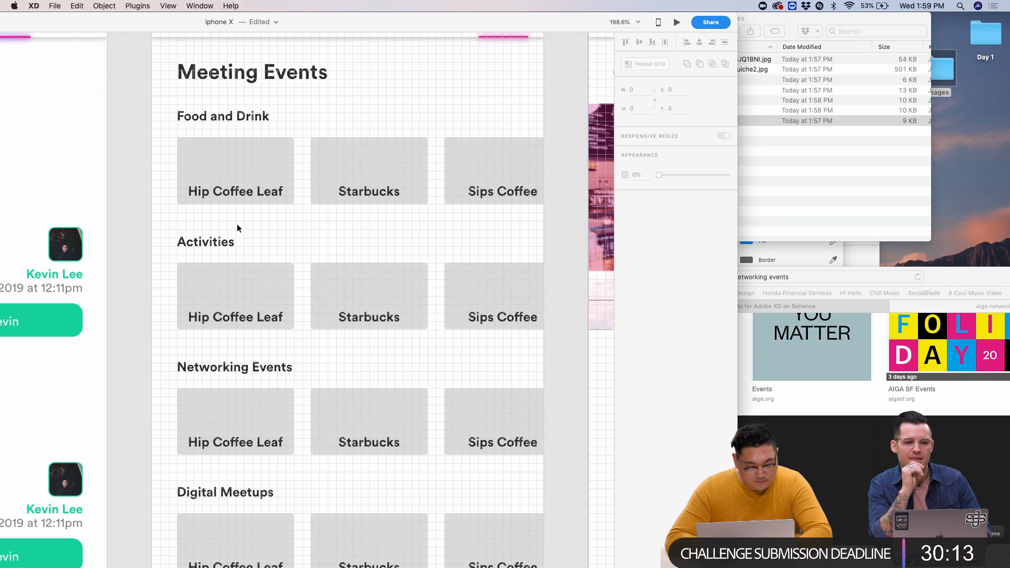
{"action": "key", "text": "super+shift+z"}
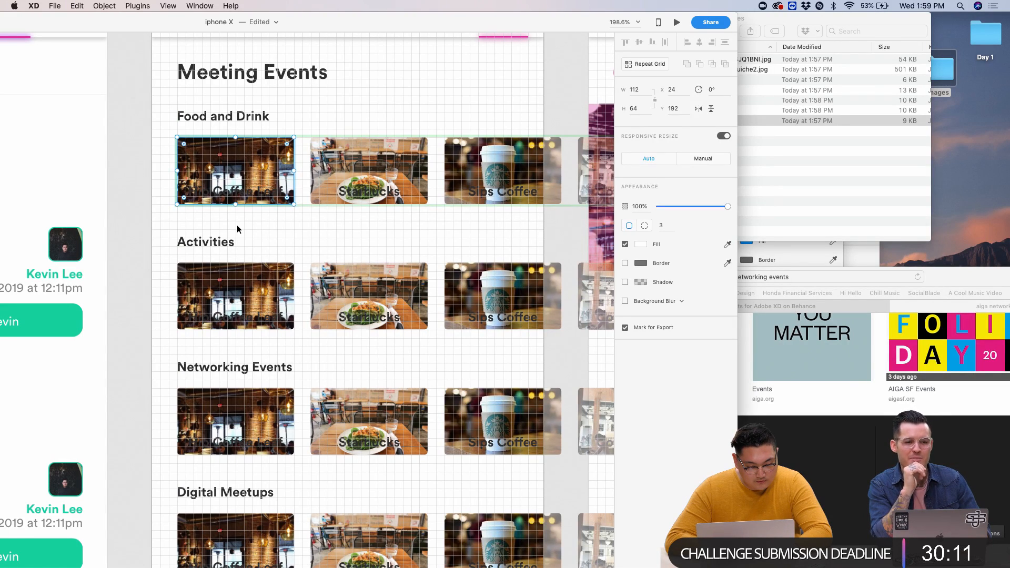
{"action": "key", "text": "super+z"}
{"action": "key", "text": "super+shift+z"}
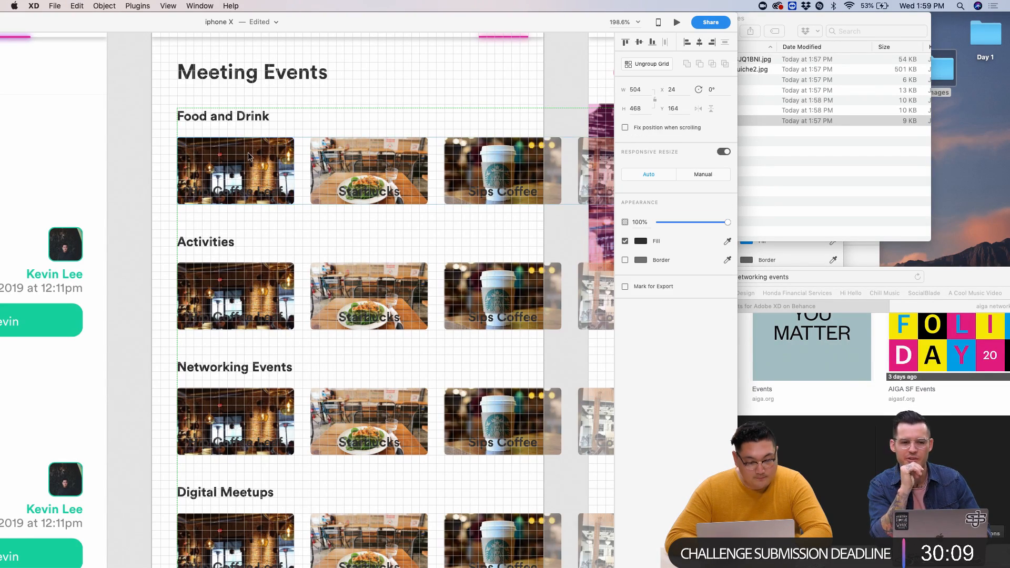
{"action": "key", "text": "super+z"}
{"action": "key", "text": "super+shift+z"}
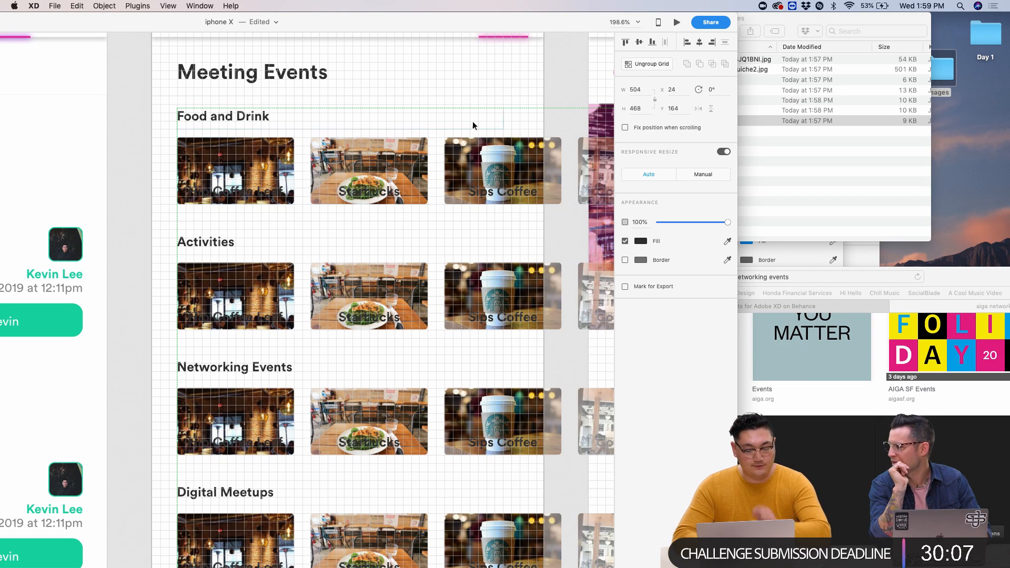
{"action": "left_click", "coordinate": [630, 65]}
{"action": "left_click", "coordinate": [154, 157]}
- Try a #FFFFFF fill on the Food and Drink cards, then undo it
{"action": "left_click", "coordinate": [217, 166]}
{"action": "double_click", "coordinate": [217, 166]}
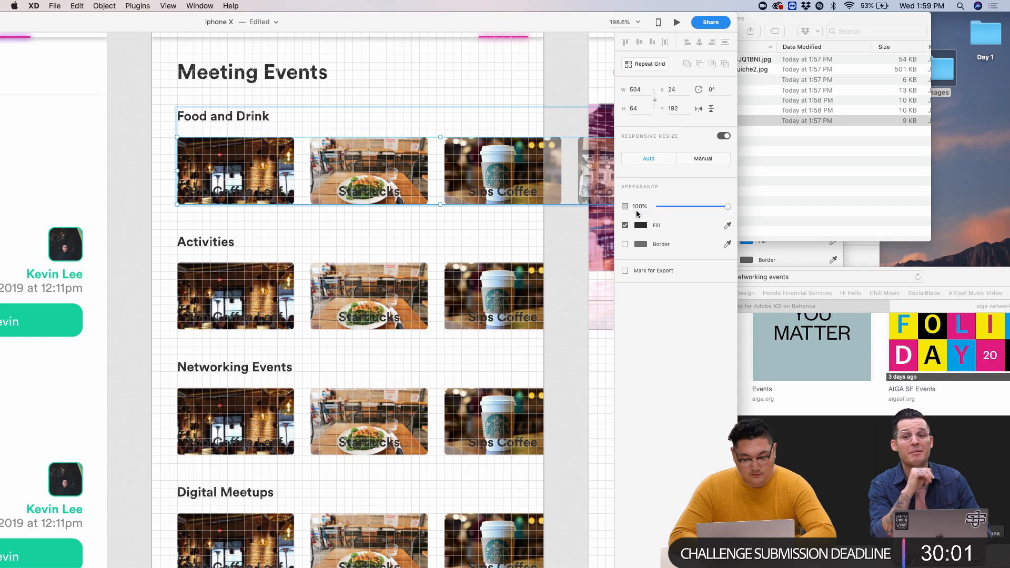
{"action": "left_click", "coordinate": [640, 225]}
{"action": "type", "text": "ffffff"}
{"action": "key", "text": "Return"}
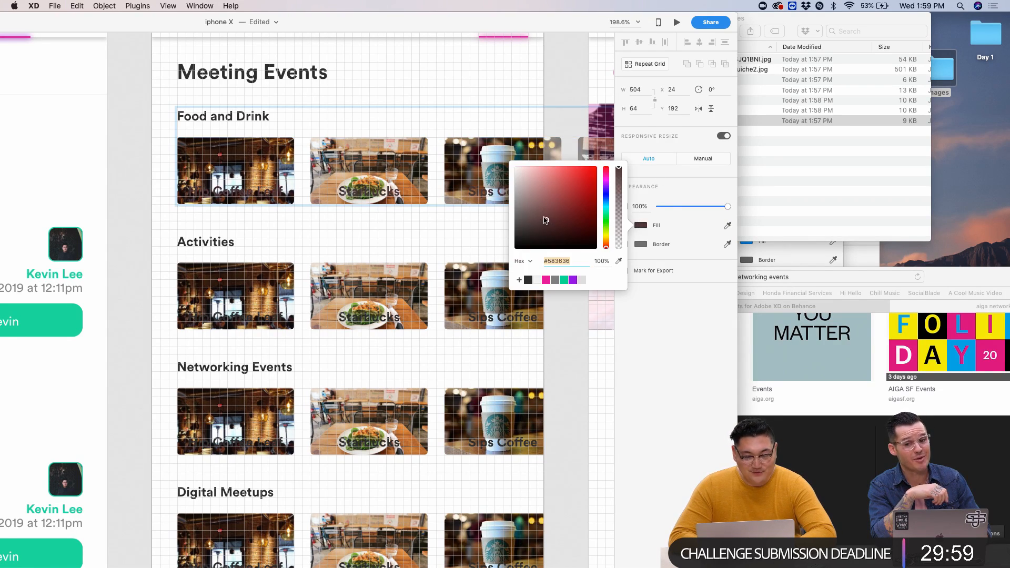
{"action": "left_click", "coordinate": [286, 223]}
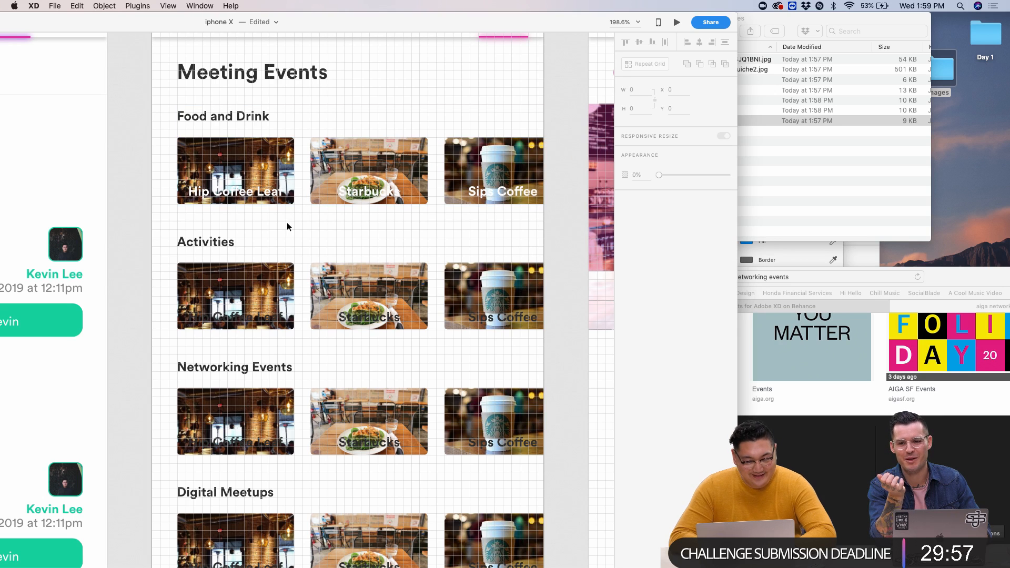
{"action": "key", "text": "ctrl+z"}
- Give the Food and Drink cards a dark red #401818 fill
{"action": "left_click", "coordinate": [279, 156]}
{"action": "double_click", "coordinate": [279, 155]}
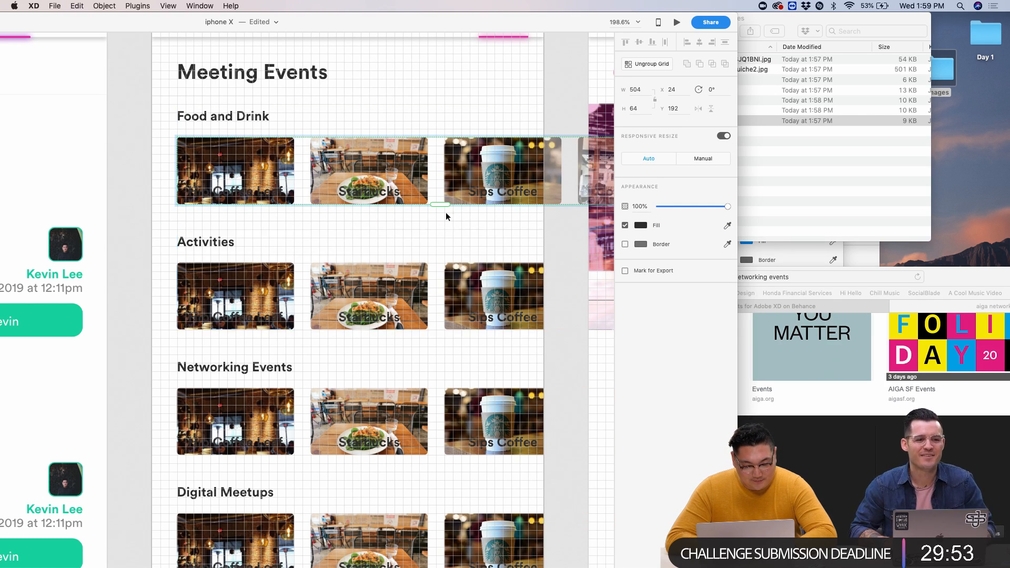
{"action": "left_click", "coordinate": [640, 225]}
{"action": "left_click", "coordinate": [566, 230]}
{"action": "left_click", "coordinate": [458, 251]}
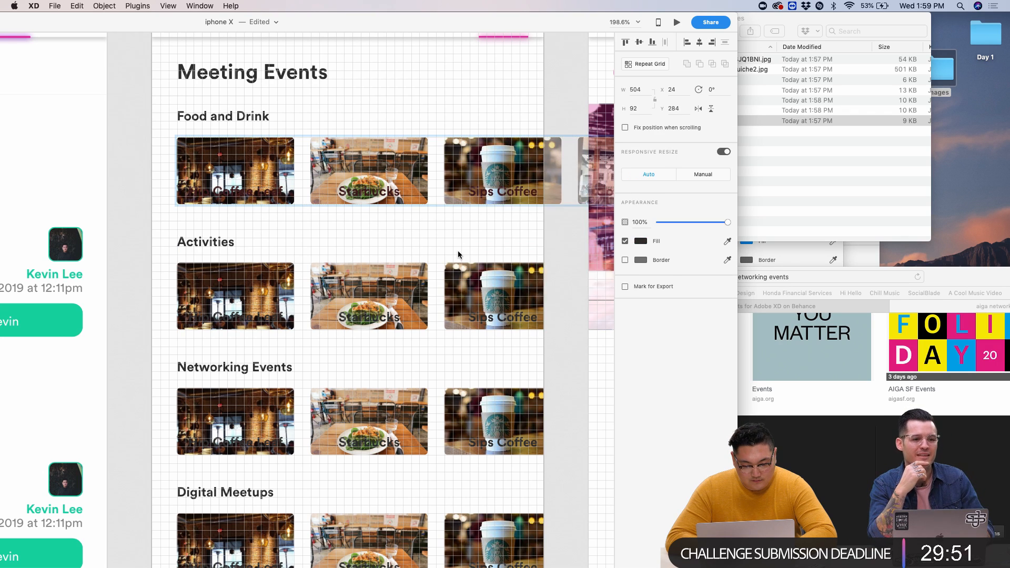
{"action": "scroll", "coordinate": [187, 172], "scroll_direction": "up", "scroll_amount": 5}
{"action": "scroll", "coordinate": [222, 181], "scroll_direction": "up", "scroll_amount": 1}
{"action": "left_click", "coordinate": [222, 185]}
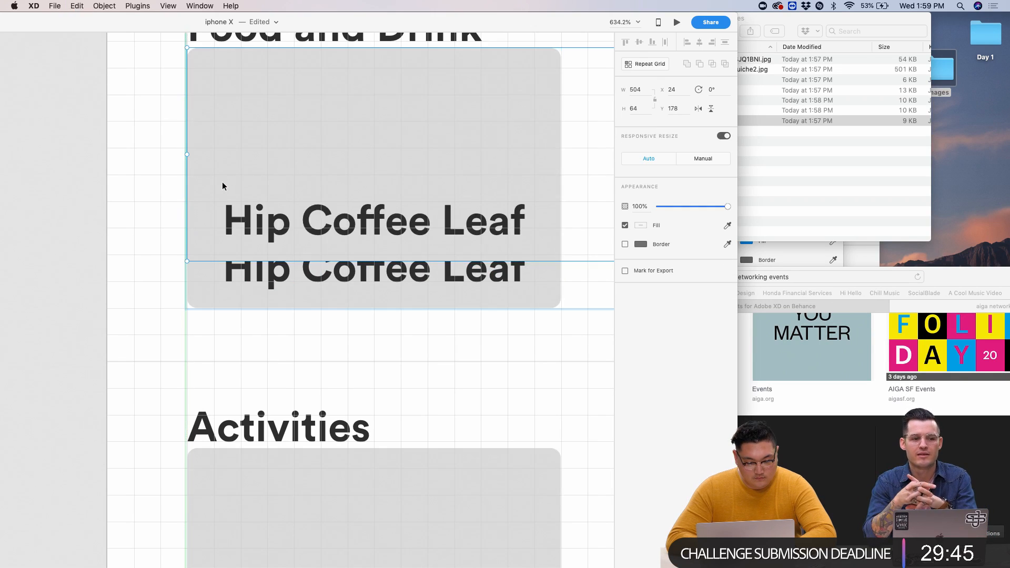
- Move the Food and Drink cards down to Y 192, then delete and restore the card labels
{"action": "scroll", "coordinate": [222, 184], "scroll_direction": "down", "scroll_amount": 5}
{"action": "left_click_drag", "start_coordinate": [254, 166], "coordinate": [254, 181]}
{"action": "scroll", "coordinate": [254, 181], "scroll_direction": "up", "scroll_amount": 4}
{"action": "double_click", "coordinate": [253, 239]}
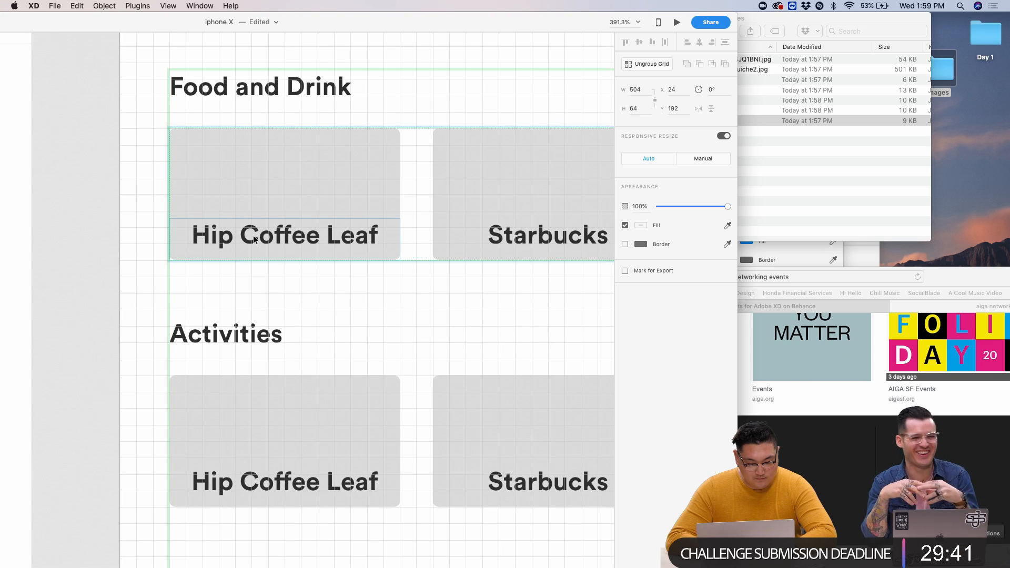
{"action": "left_click", "coordinate": [254, 239]}
{"action": "key", "text": "Delete"}
{"action": "left_click", "coordinate": [283, 298]}
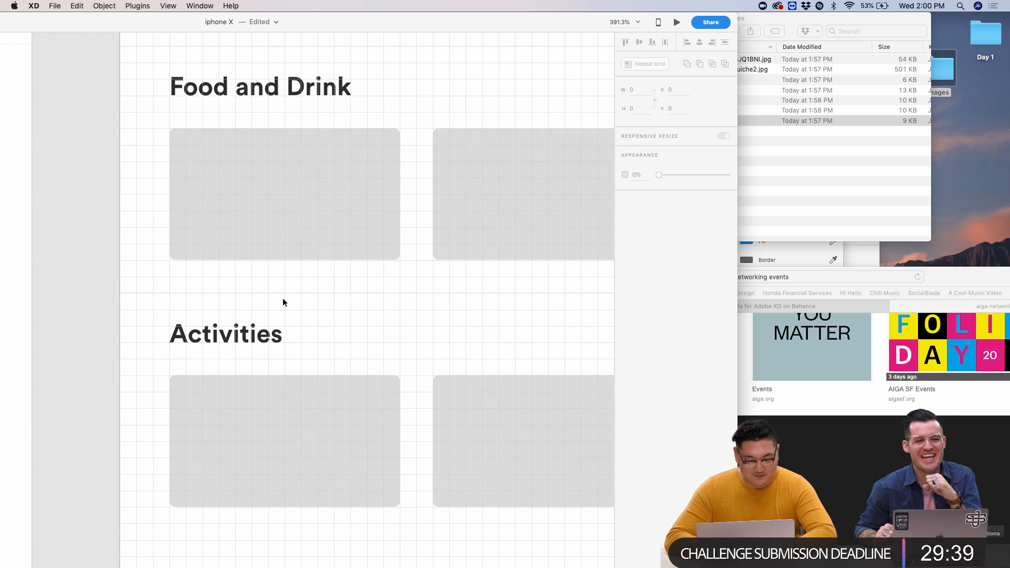
{"action": "left_click", "coordinate": [288, 218]}
{"action": "scroll", "coordinate": [288, 218], "scroll_direction": "down", "scroll_amount": 1}
{"action": "scroll", "coordinate": [288, 218], "scroll_direction": "up", "scroll_amount": 1}
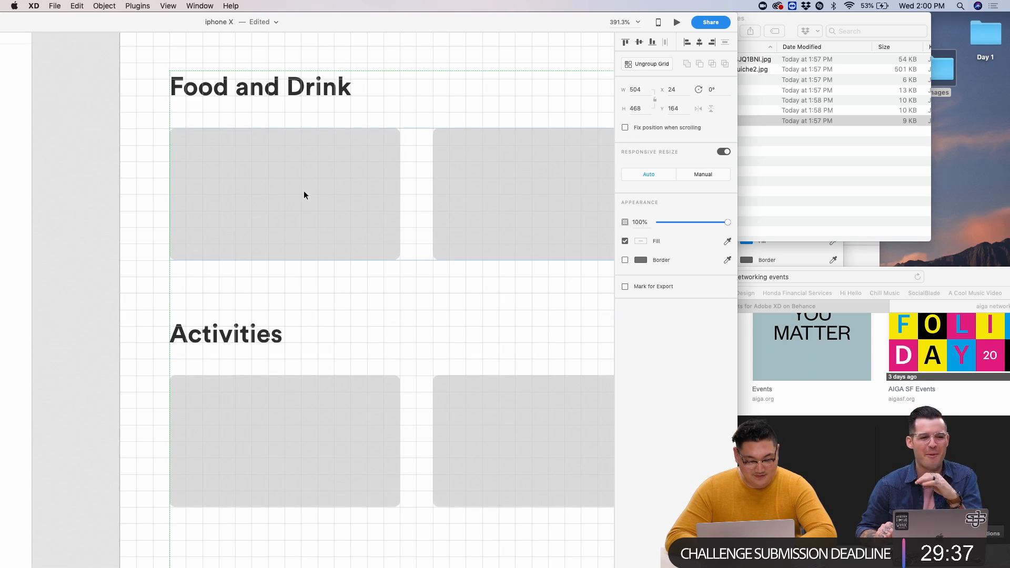
{"action": "key", "text": "super+z"}
{"action": "key", "text": "super+z"}
- Drop the seven Finder photos onto the Food and Drink cards, then undo the drop
{"action": "left_click_drag", "start_coordinate": [336, 214], "coordinate": [334, 145]}
{"action": "left_click", "coordinate": [767, 151]}
{"action": "key", "text": "super+a"}
{"action": "left_click_drag", "start_coordinate": [789, 120], "coordinate": [346, 181]}
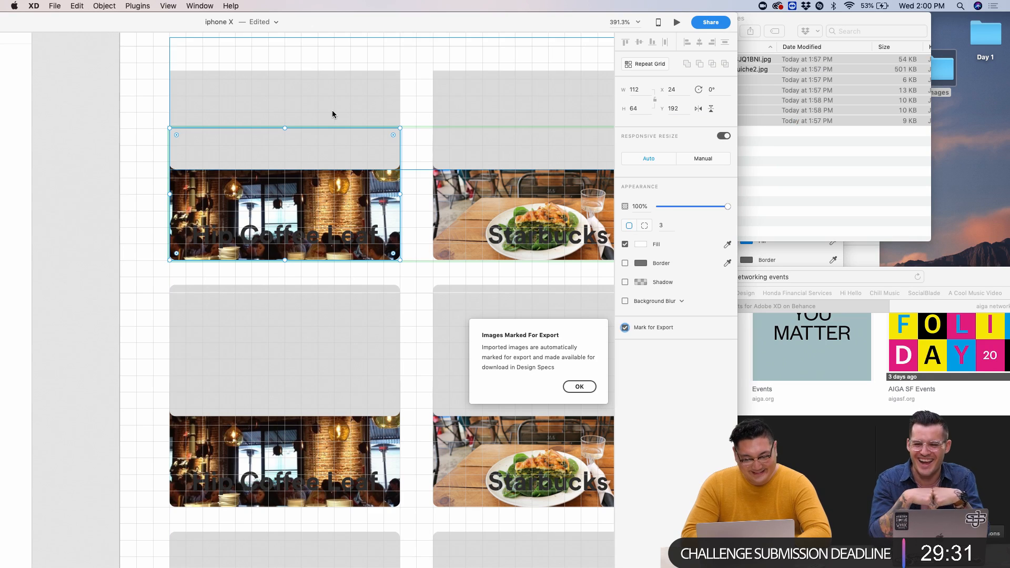
{"action": "key", "text": "super+z"}
{"action": "key", "text": "super+z"}
- Set the Food and Drink card fill to near-black #0B0B0B
{"action": "left_click", "coordinate": [343, 199]}
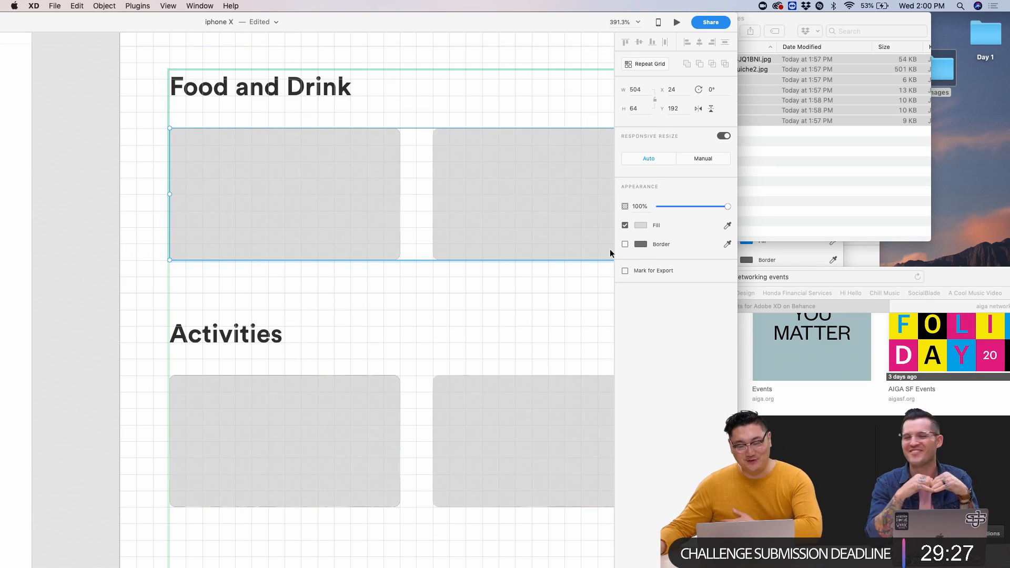
{"action": "left_click", "coordinate": [641, 226]}
{"action": "left_click_drag", "start_coordinate": [550, 215], "coordinate": [516, 253]}
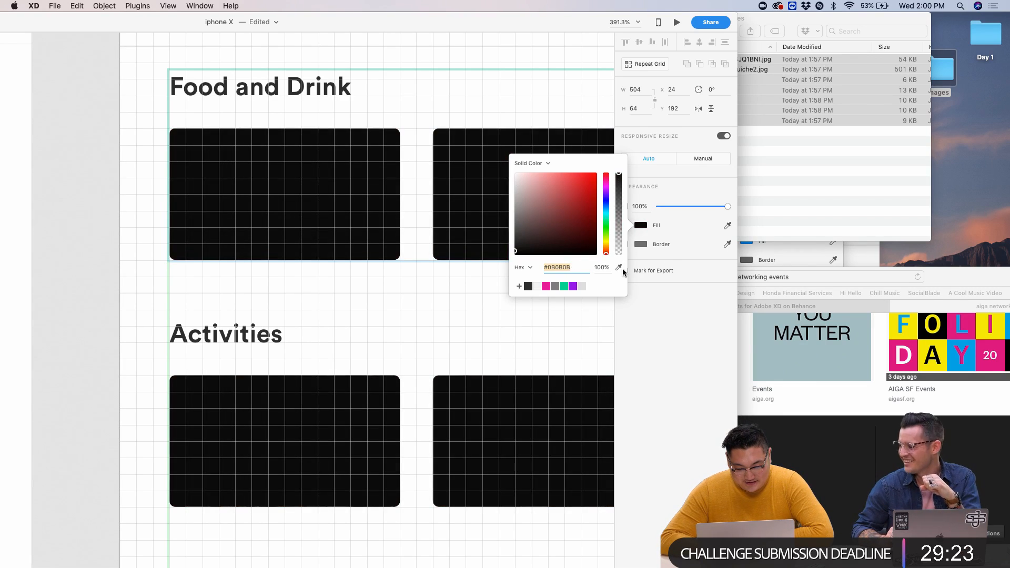
- Stop marking the cards for export and add a background blur to the first card
{"action": "left_click", "coordinate": [633, 274]}
{"action": "left_click", "coordinate": [626, 271]}
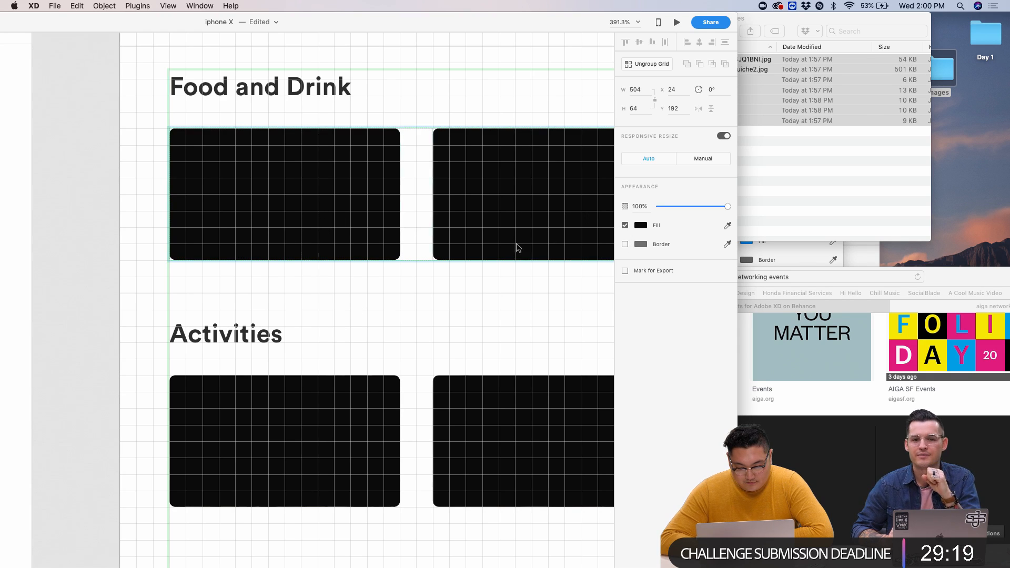
{"action": "double_click", "coordinate": [396, 227]}
{"action": "left_click", "coordinate": [625, 301]}
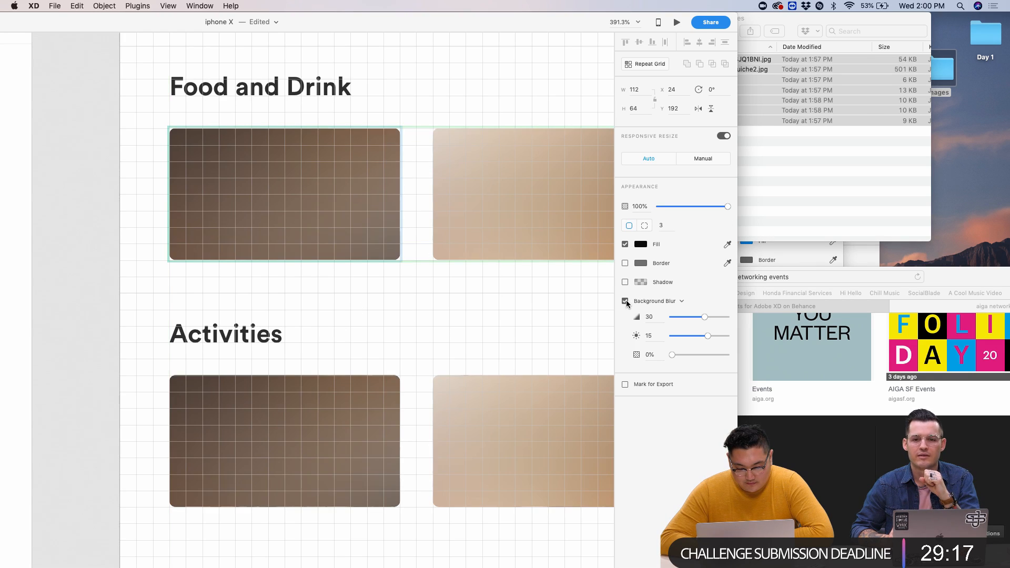
{"action": "left_click_drag", "start_coordinate": [684, 324], "coordinate": [672, 317]}
{"action": "left_click_drag", "start_coordinate": [672, 354], "coordinate": [686, 356]}
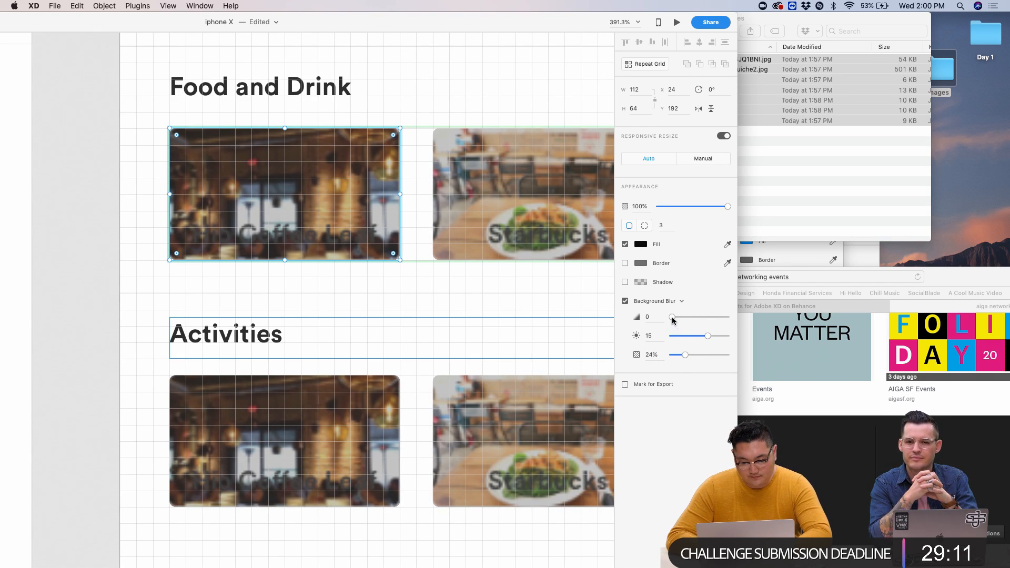
{"action": "key", "text": "Escape"}
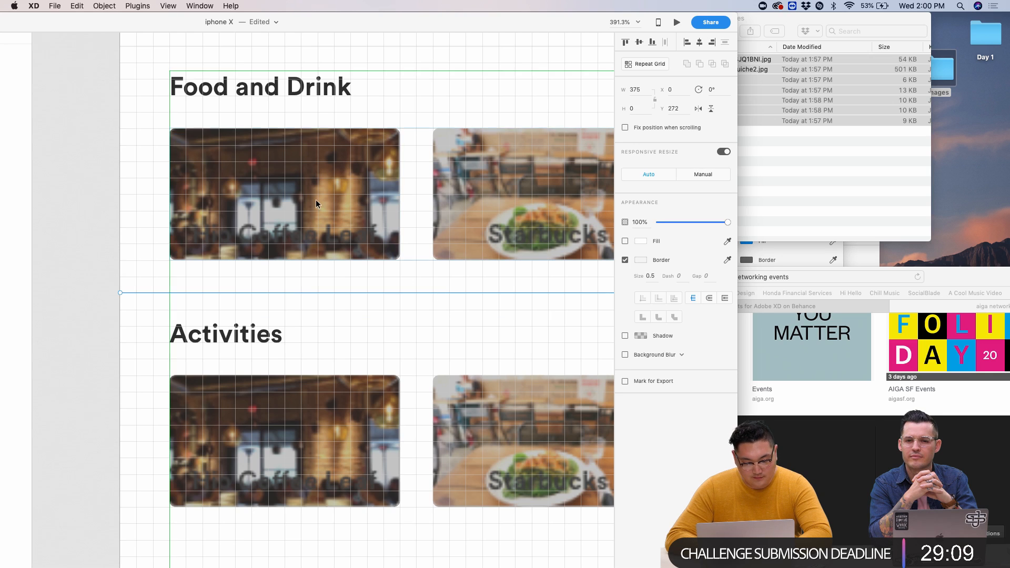
- Shrink the blur to the card's upper part and make the Hip Coffee Leaf label white
{"action": "double_click", "coordinate": [338, 208]}
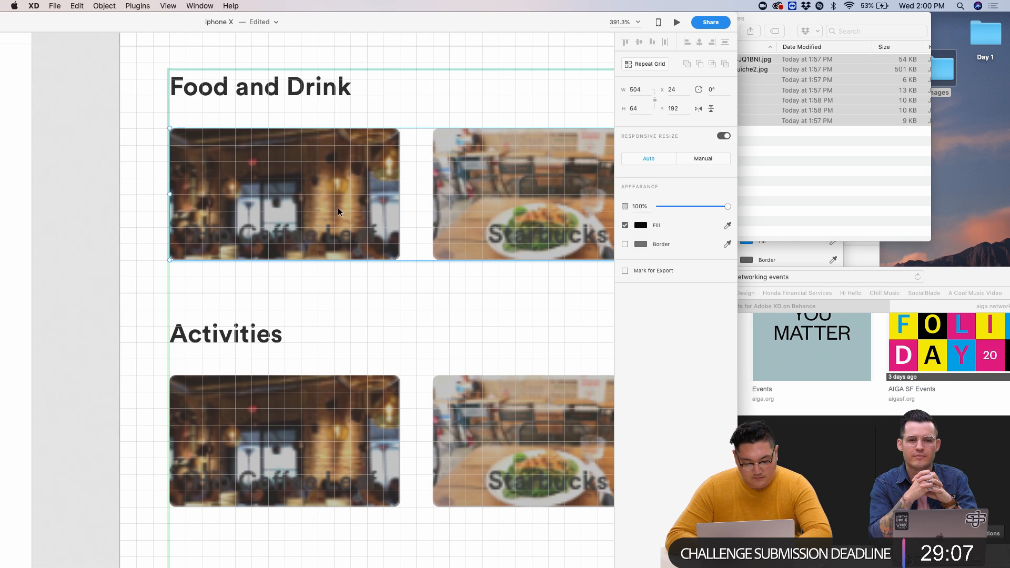
{"action": "left_click", "coordinate": [338, 207]}
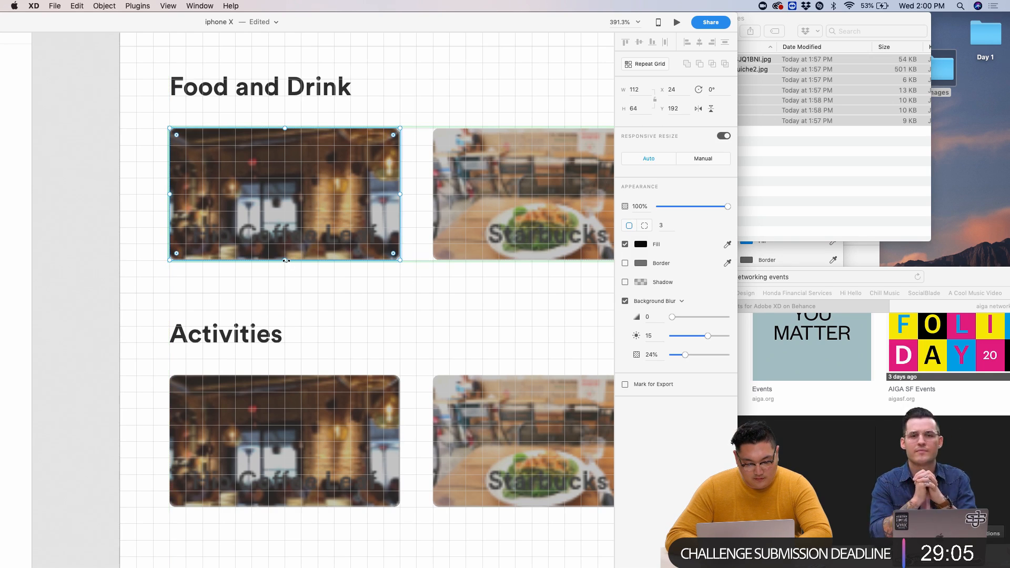
{"action": "left_click_drag", "start_coordinate": [285, 261], "coordinate": [286, 211]}
{"action": "left_click", "coordinate": [289, 238]}
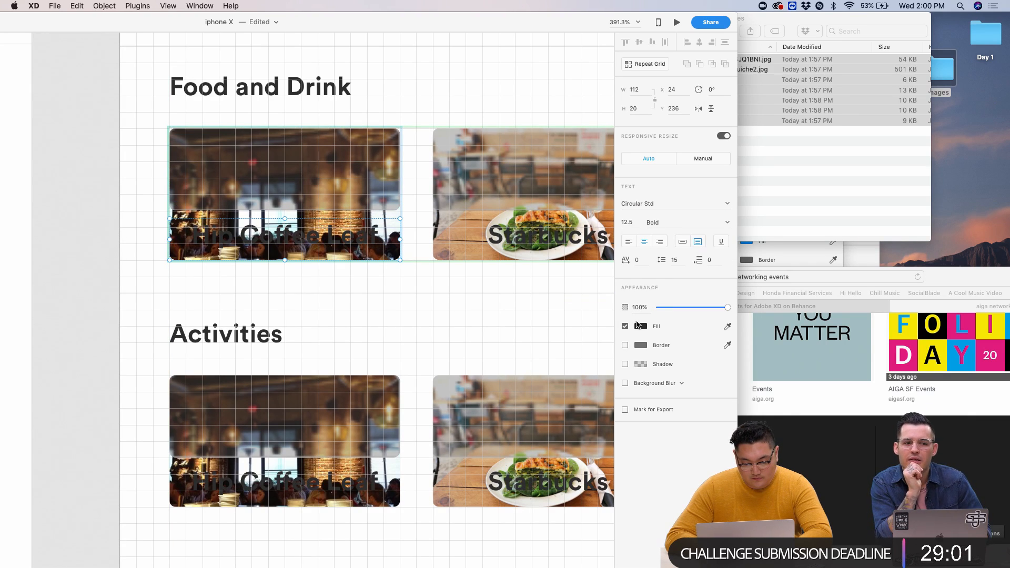
{"action": "left_click", "coordinate": [641, 327]}
{"action": "left_click_drag", "start_coordinate": [558, 305], "coordinate": [425, 203]}
{"action": "left_click", "coordinate": [372, 231]}
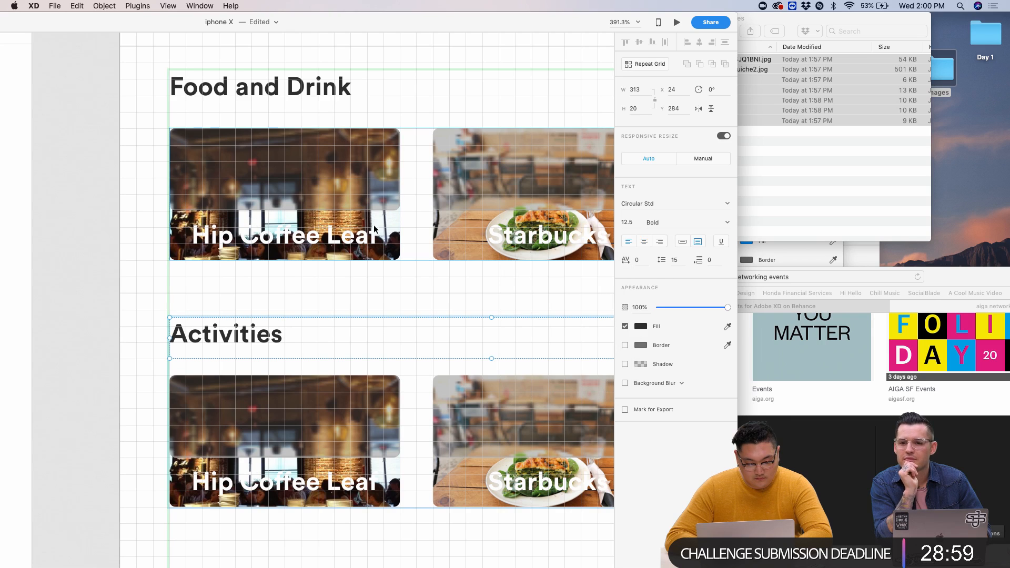
{"action": "key", "text": "Escape"}
- Move the label out of the grid and extend the blur over the whole first card
{"action": "key", "text": "super+c"}
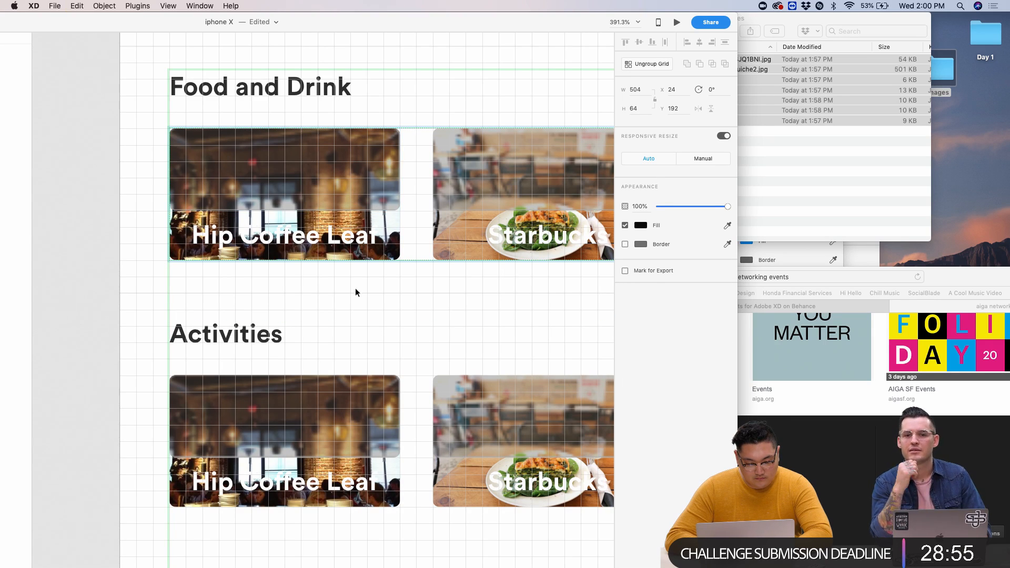
{"action": "double_click", "coordinate": [362, 245]}
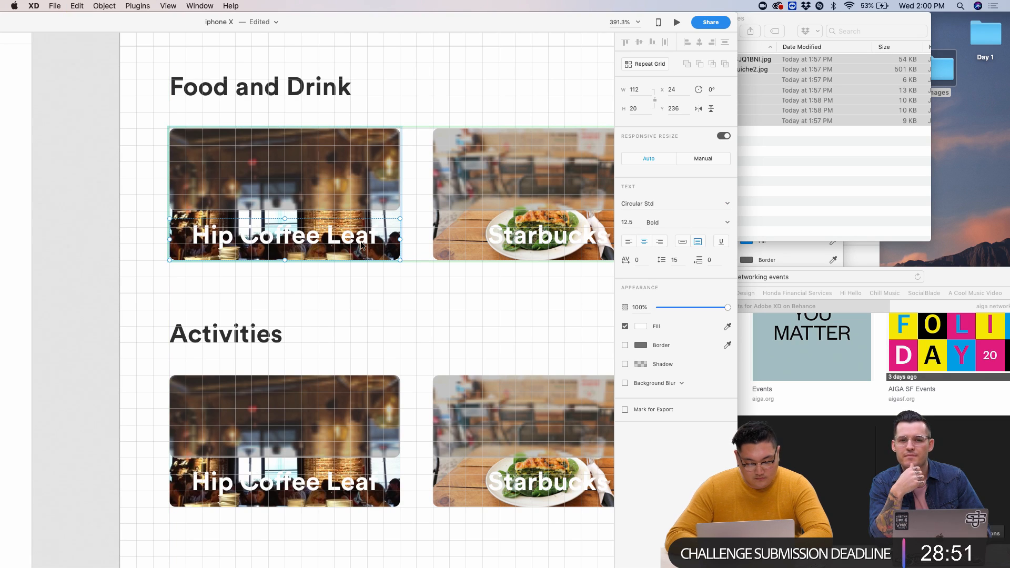
{"action": "key", "text": "Delete"}
{"action": "left_click", "coordinate": [325, 196]}
{"action": "double_click", "coordinate": [323, 199]}
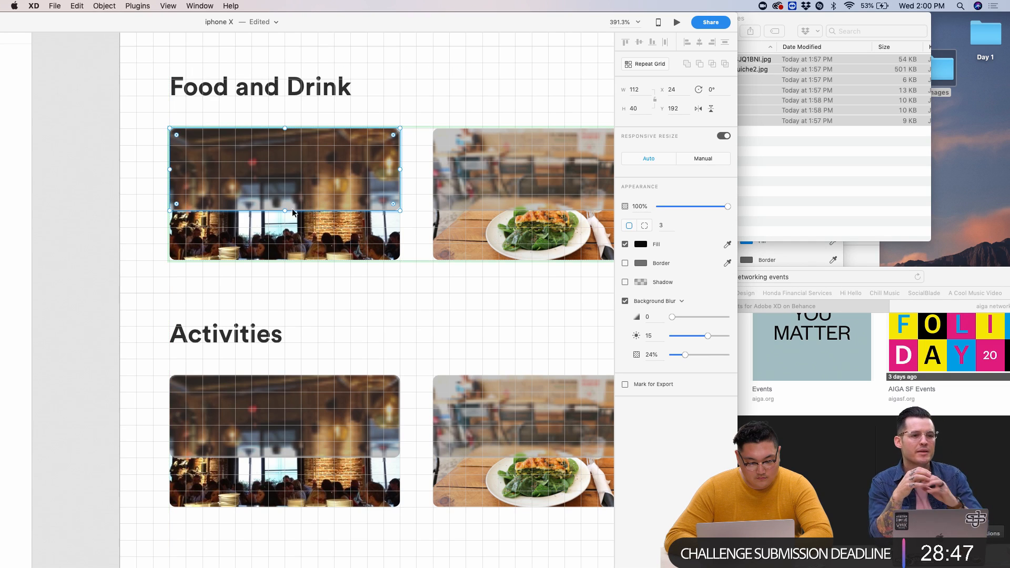
{"action": "left_click_drag", "start_coordinate": [294, 212], "coordinate": [297, 260]}
{"action": "left_click", "coordinate": [303, 294]}
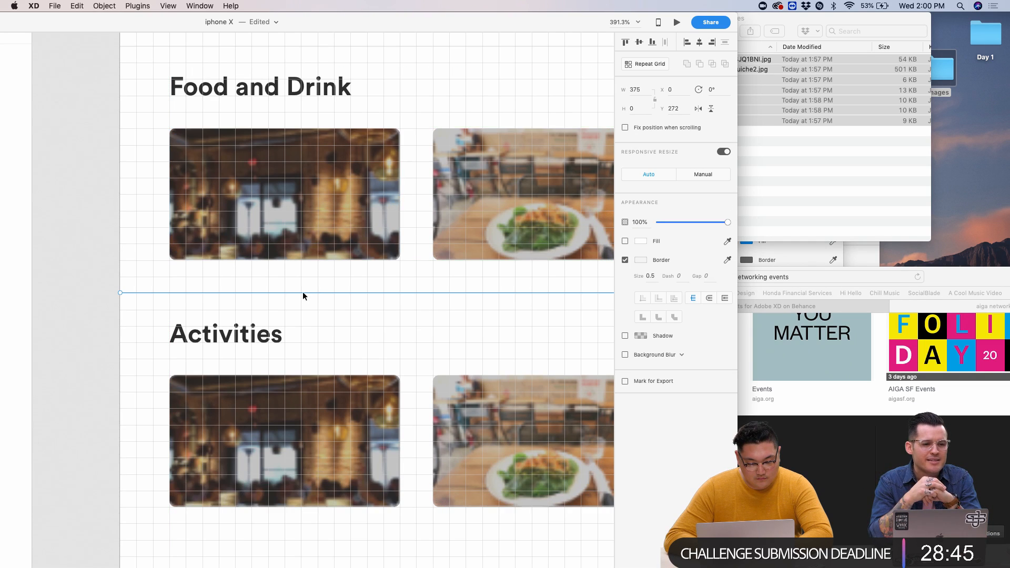
{"action": "key", "text": "Delete"}
{"action": "key", "text": "ctrl+v"}
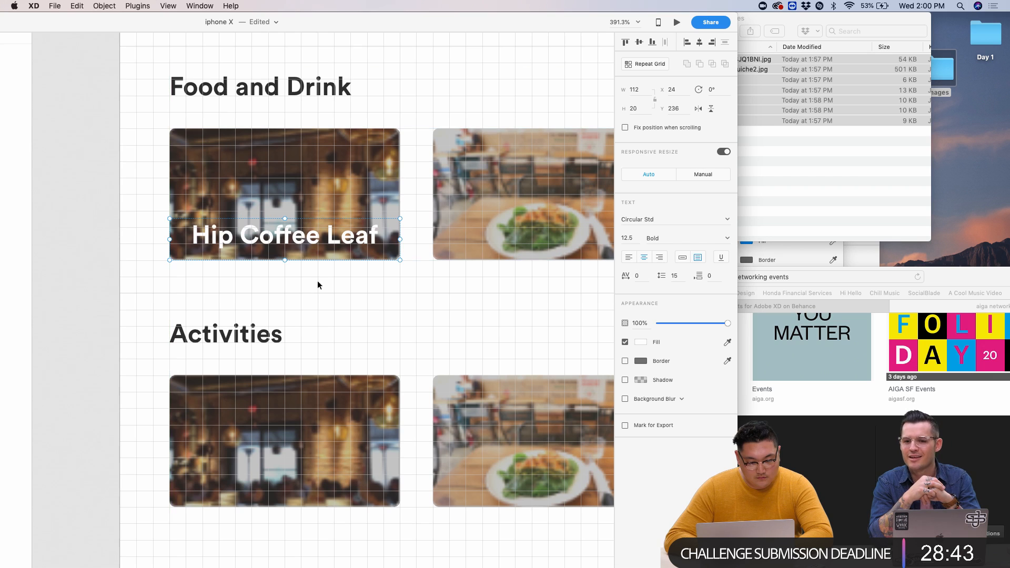
{"action": "left_click", "coordinate": [344, 198]}
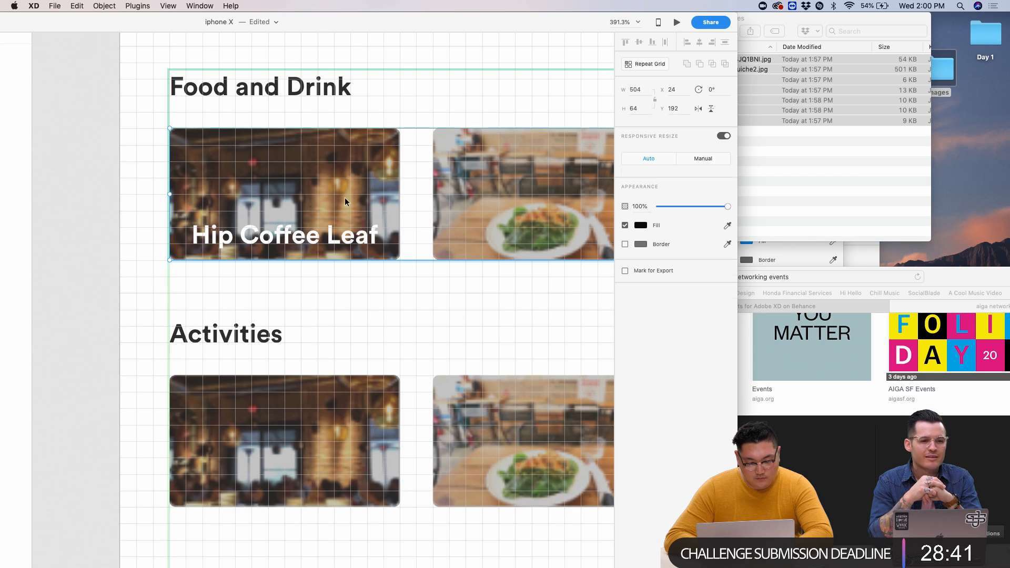
- Raise the blur overlay's opacity and lighten its fill colour
{"action": "double_click", "coordinate": [371, 181]}
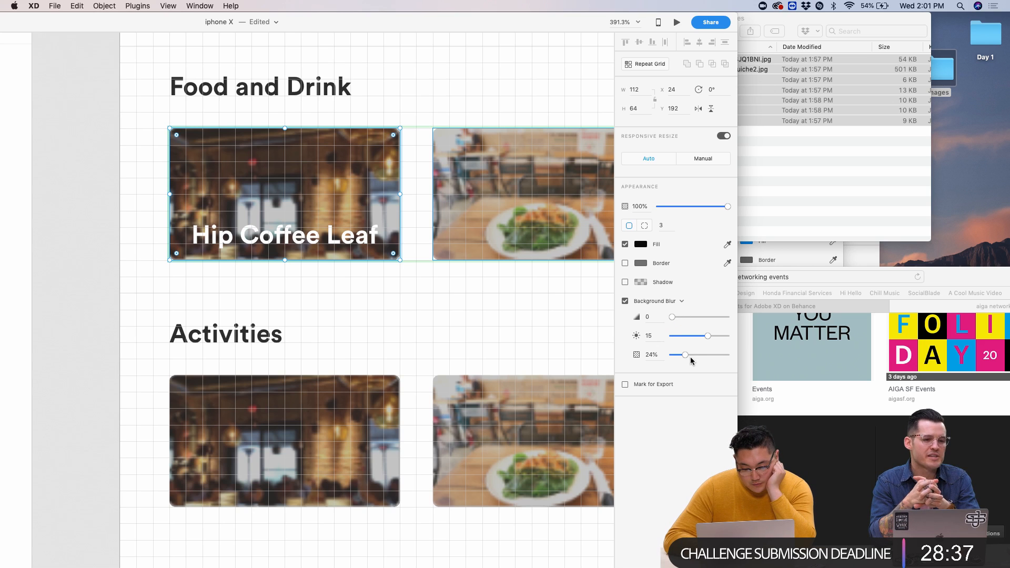
{"action": "left_click_drag", "start_coordinate": [686, 357], "coordinate": [671, 317]}
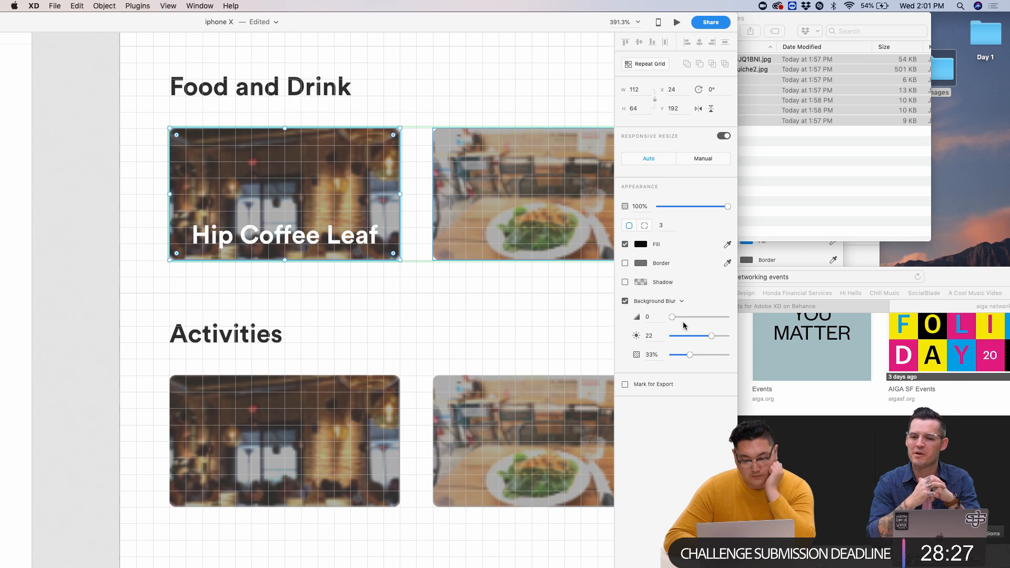
{"action": "left_click", "coordinate": [639, 244]}
{"action": "mouse_move", "coordinate": [547, 242]}
{"action": "left_mouse_down"}
{"action": "mouse_move", "coordinate": [495, 214]}
{"action": "mouse_move", "coordinate": [474, 275]}
{"action": "left_mouse_up"}
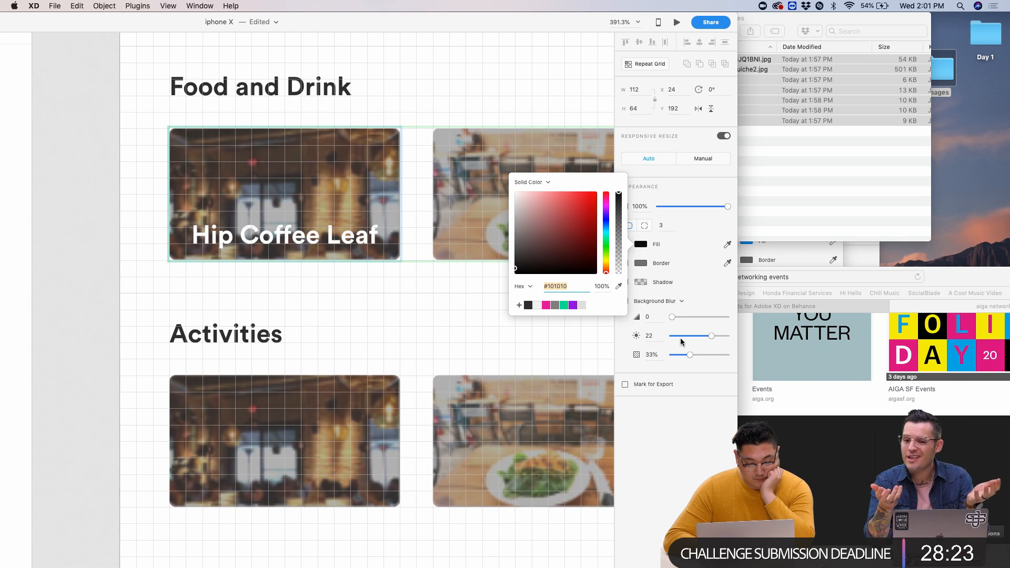
{"action": "key", "text": "Escape"}
{"action": "left_click", "coordinate": [390, 314]}
- Repeat the Hip Coffee Leaf label across the three Food and Drink cards
{"action": "scroll", "coordinate": [389, 314], "scroll_direction": "down", "scroll_amount": 5}
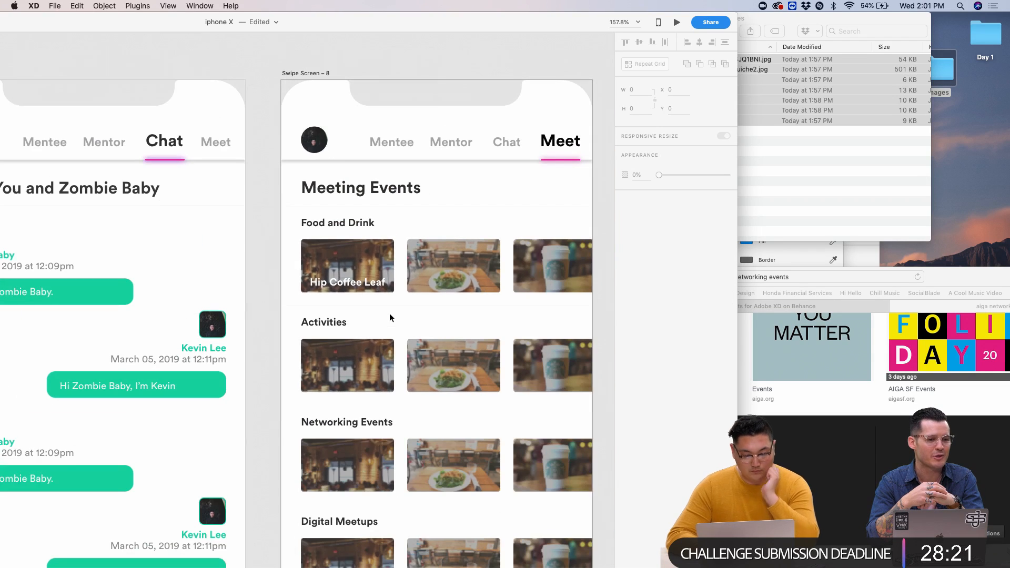
{"action": "double_click", "coordinate": [302, 286]}
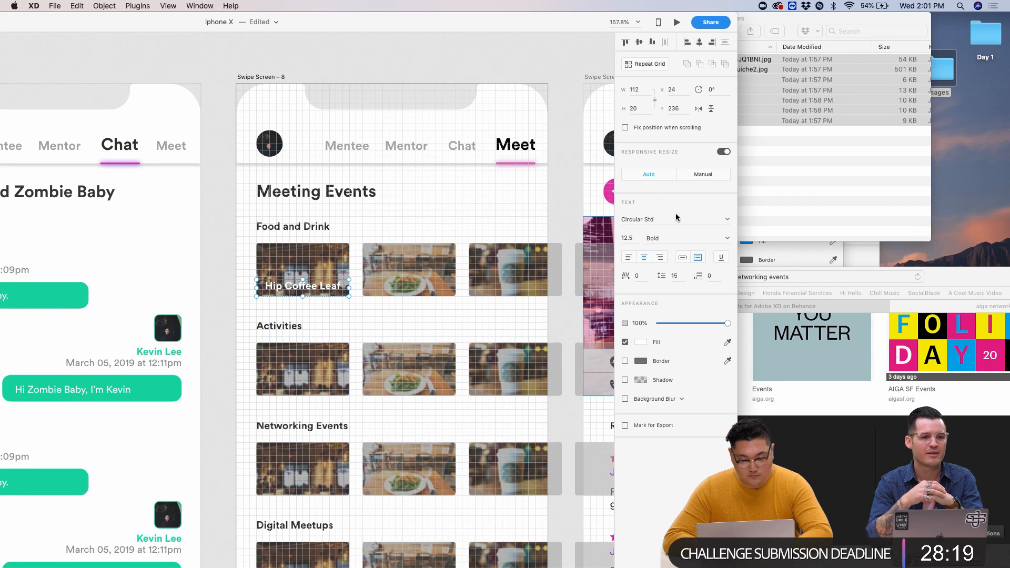
{"action": "left_click", "coordinate": [639, 65]}
{"action": "left_click_drag", "start_coordinate": [351, 285], "coordinate": [524, 282]}
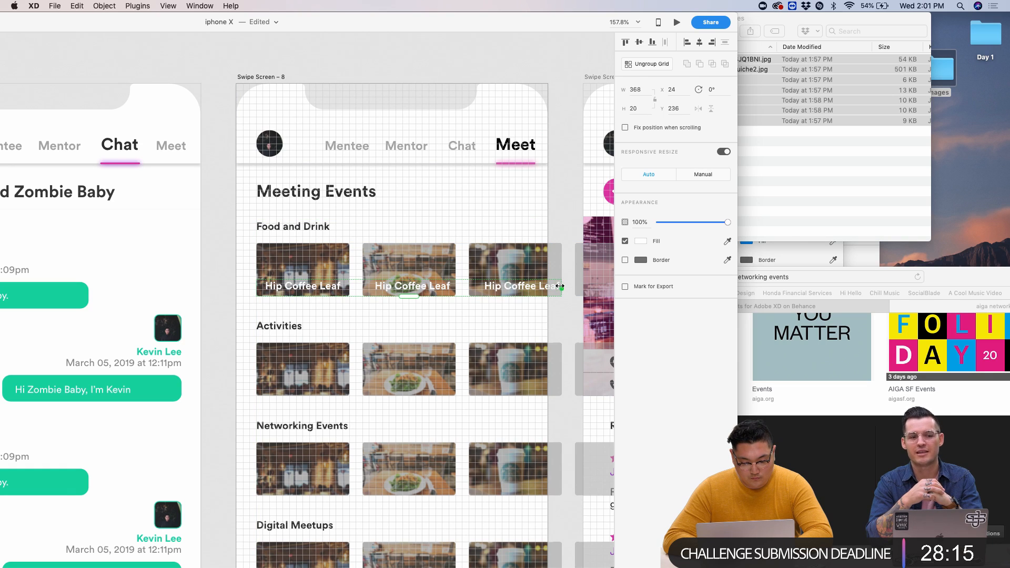
{"action": "scroll", "coordinate": [588, 289], "scroll_direction": "right", "scroll_amount": 5}
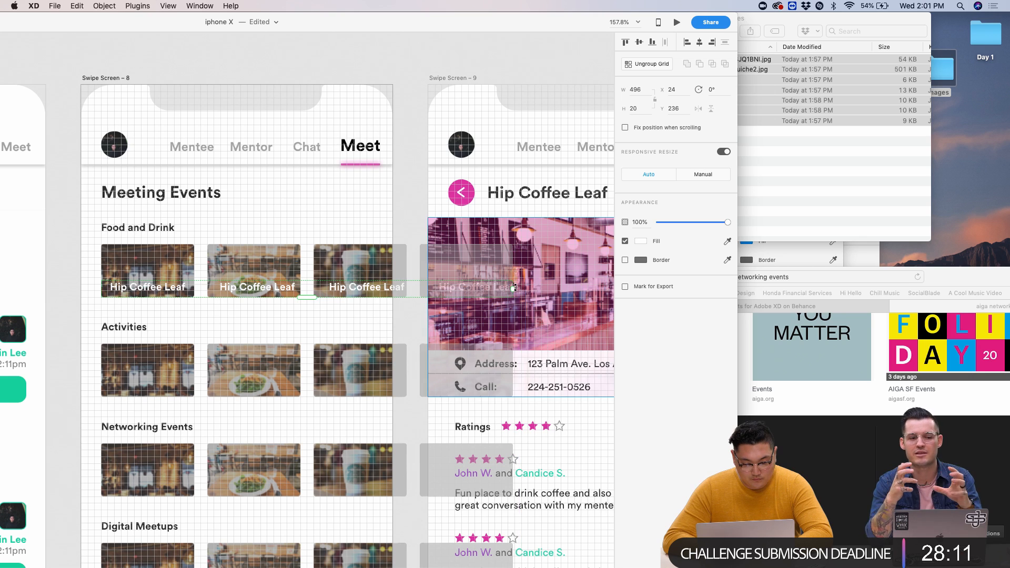
- Tighten the label grid's spacing to match the Food and Drink cards
{"action": "scroll", "coordinate": [273, 287], "scroll_direction": "up", "scroll_amount": 5}
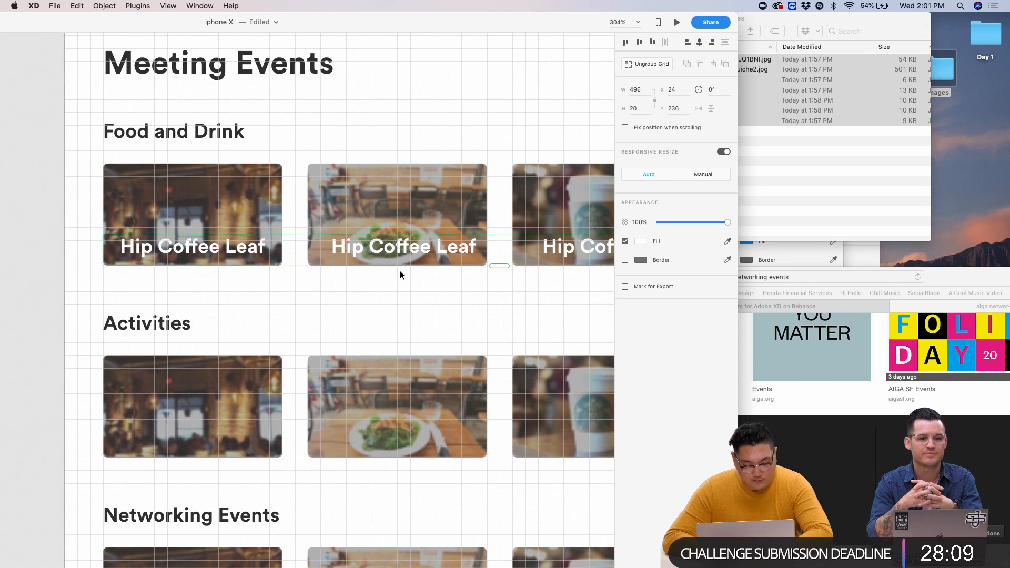
{"action": "left_click_drag", "start_coordinate": [293, 247], "coordinate": [285, 247]}
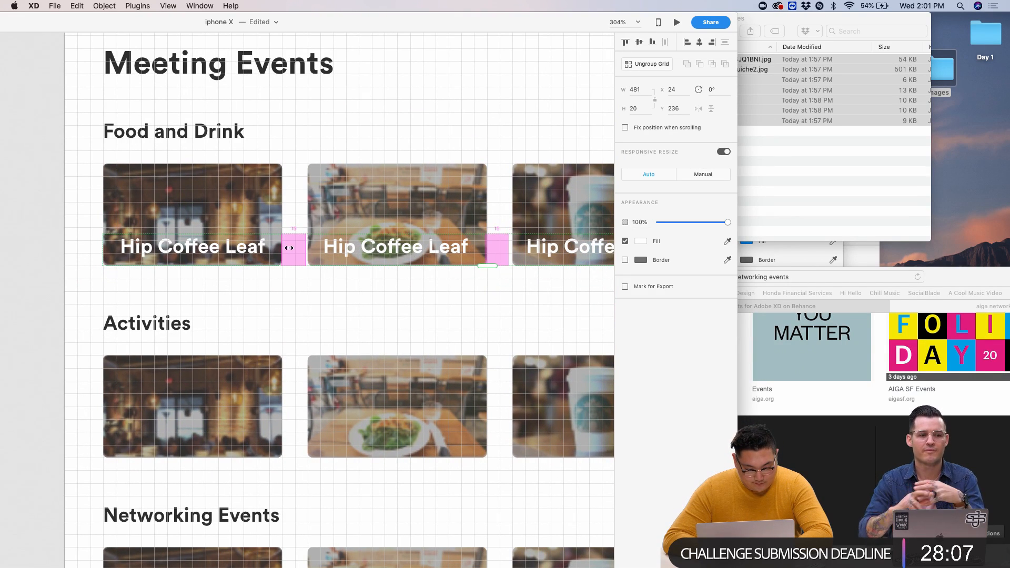
{"action": "left_click", "coordinate": [328, 293]}
{"action": "scroll", "coordinate": [327, 293], "scroll_direction": "down", "scroll_amount": 5}
{"action": "left_click", "coordinate": [263, 266]}
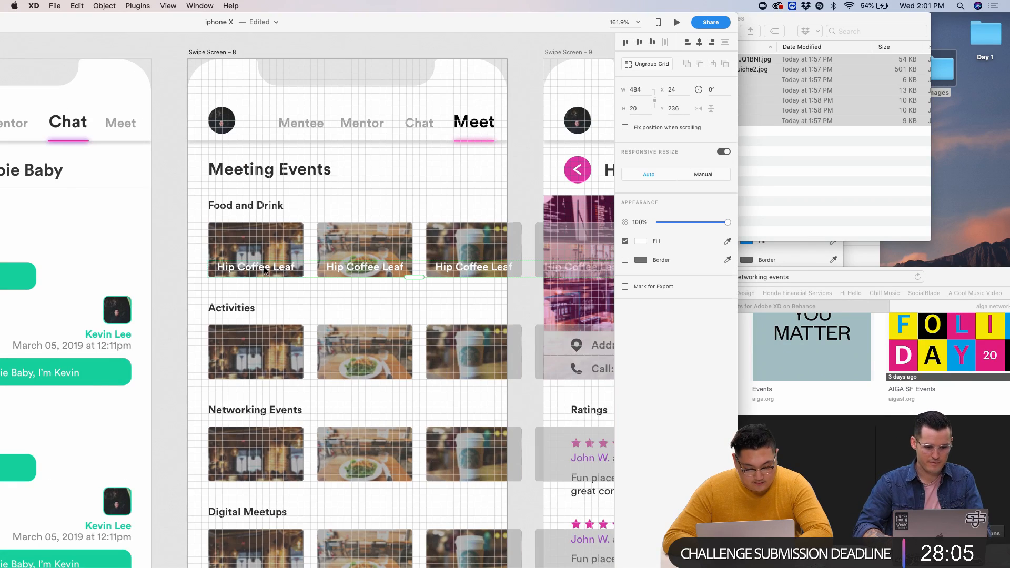
{"action": "scroll", "coordinate": [264, 267], "scroll_direction": "up", "scroll_amount": 4}
- Paste the label grid into every event row and move it down onto the cards
{"action": "key", "text": "super+apostrophe"}
{"action": "left_click", "coordinate": [258, 278]}
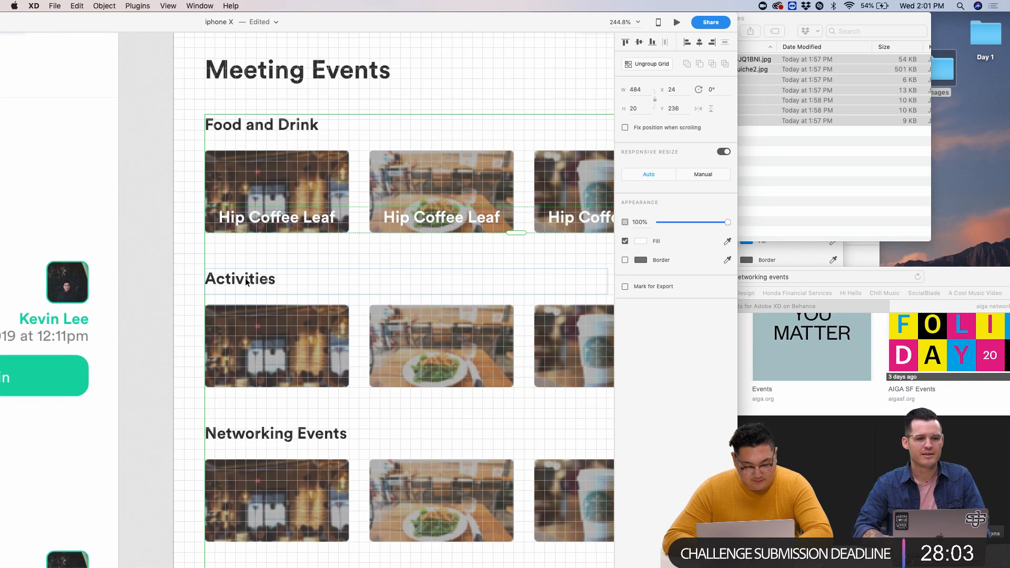
{"action": "scroll", "coordinate": [258, 277], "scroll_direction": "up", "scroll_amount": 3}
{"action": "double_click", "coordinate": [258, 282]}
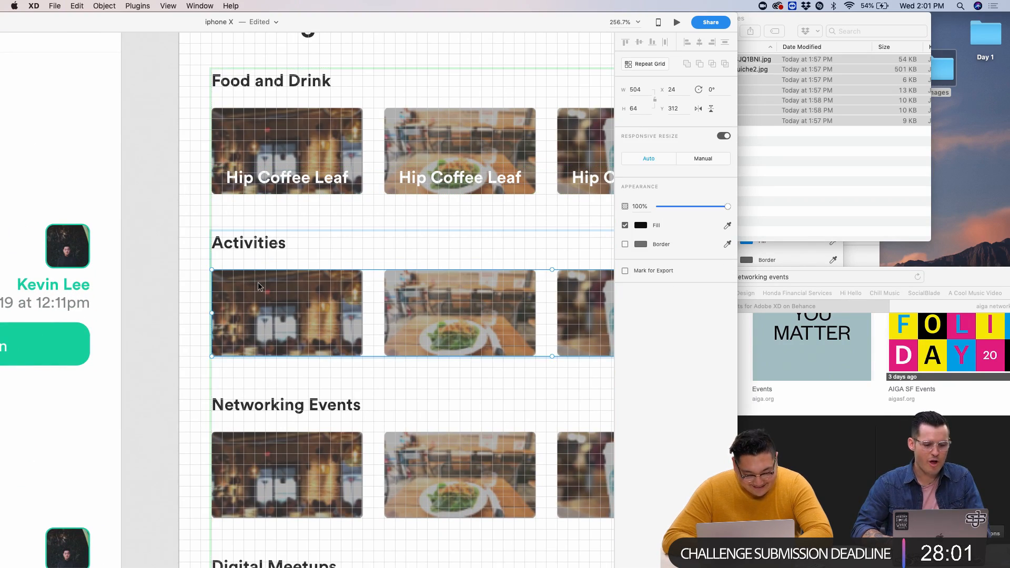
{"action": "key", "text": "super+v"}
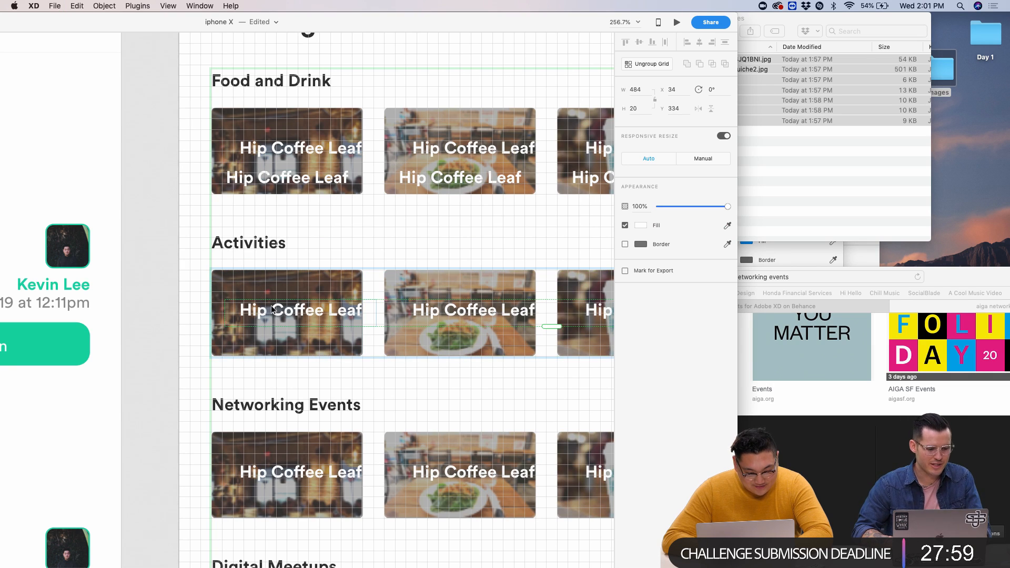
{"action": "key", "text": "super+z"}
{"action": "left_click", "coordinate": [270, 152]}
{"action": "key", "text": "super+v"}
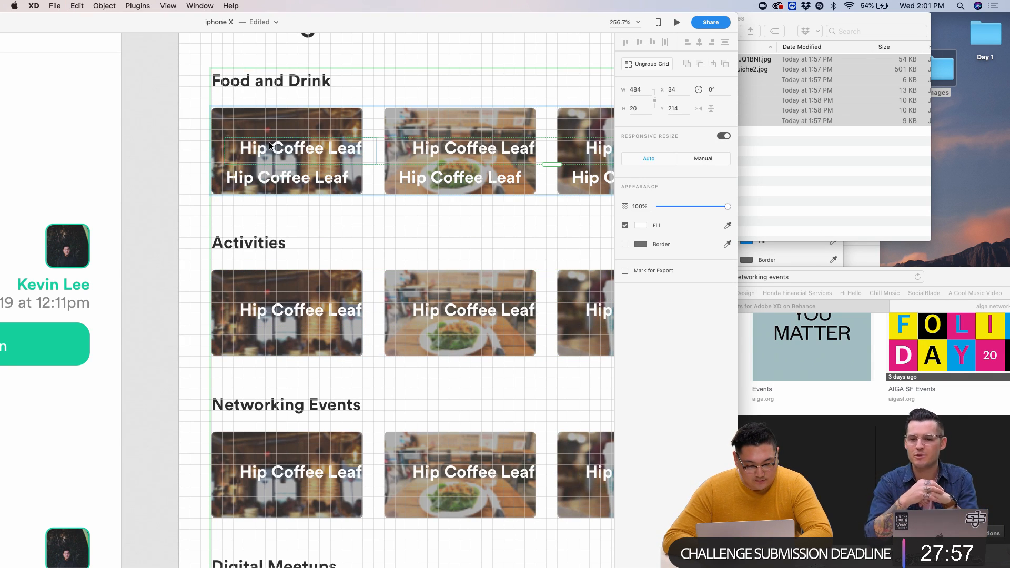
{"action": "left_click_drag", "start_coordinate": [270, 143], "coordinate": [267, 179]}
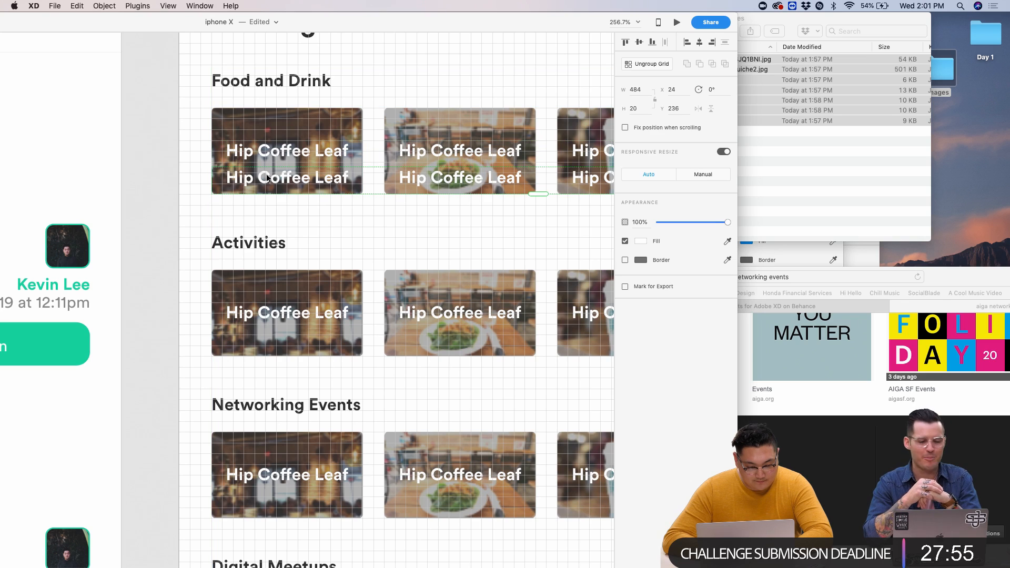
{"action": "key", "text": "Delete"}
- Nudge the labels with arrow keys to sit at the card bottoms
{"action": "left_click", "coordinate": [279, 154]}
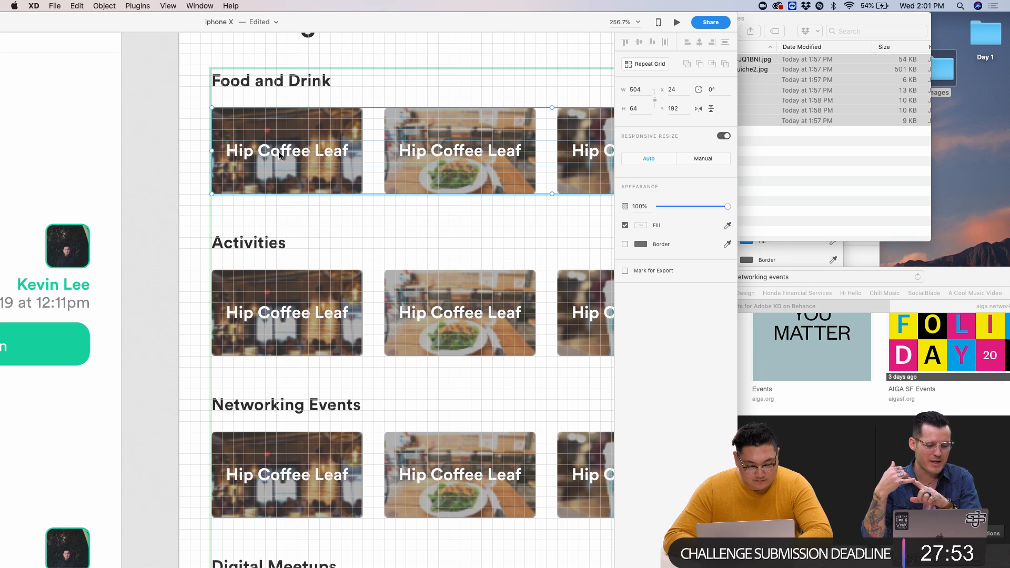
{"action": "left_click", "coordinate": [279, 152]}
{"action": "key", "text": "shift+Down"}
{"action": "key", "text": "shift+Down"}
{"action": "key", "text": "Down"}
{"action": "key", "text": "Up"}
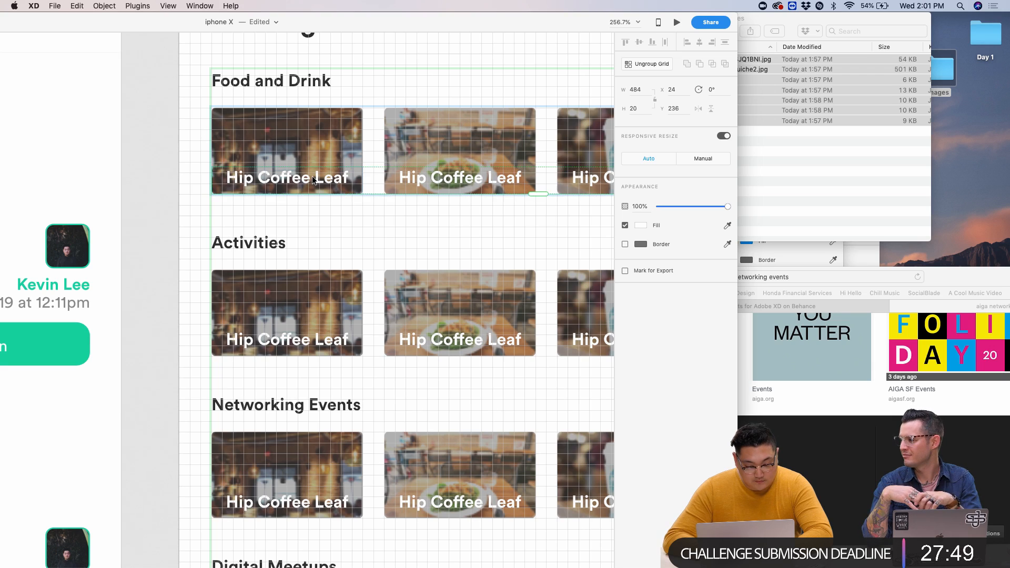
- Deselect the label grid, look over the labelled Meeting Events rows, and show the square grid
{"action": "left_click", "coordinate": [390, 219]}
{"action": "scroll", "coordinate": [389, 216], "scroll_direction": "down", "scroll_amount": 5}
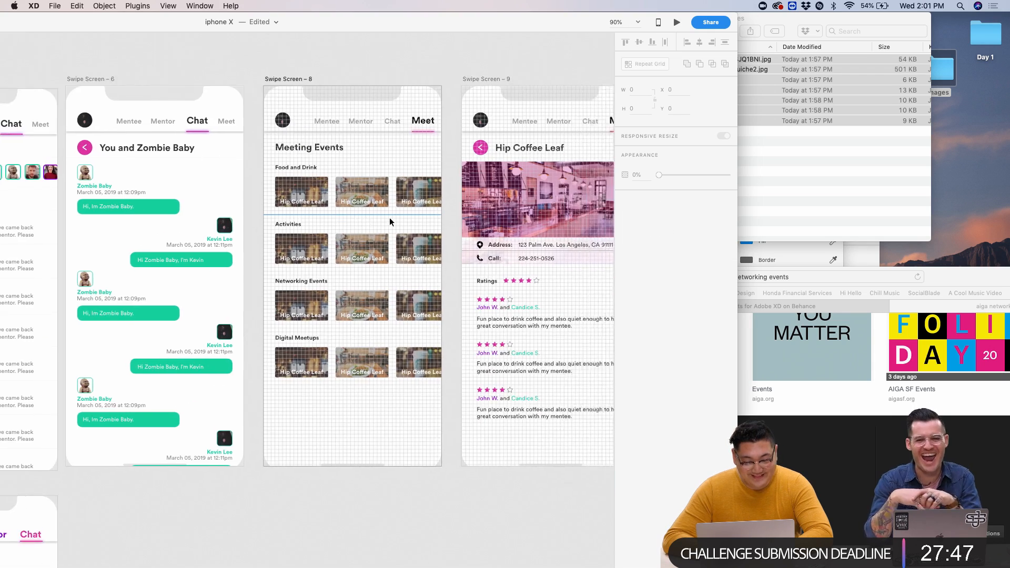
{"action": "scroll", "coordinate": [390, 217], "scroll_direction": "up", "scroll_amount": 3}
{"action": "scroll", "coordinate": [390, 217], "scroll_direction": "up", "scroll_amount": 3}
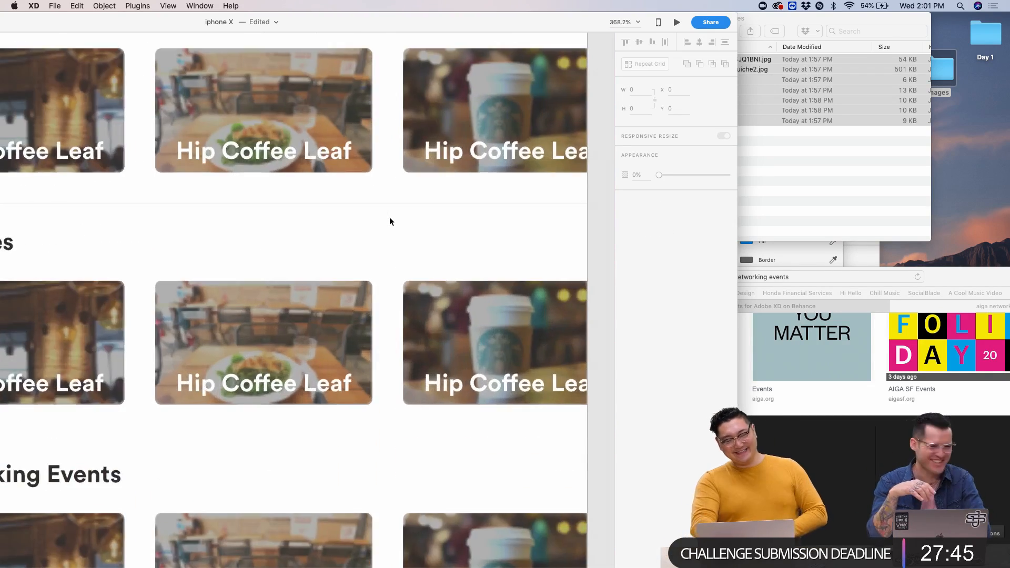
{"action": "scroll", "coordinate": [389, 221], "scroll_direction": "down", "scroll_amount": 5}
{"action": "scroll", "coordinate": [374, 216], "scroll_direction": "up", "scroll_amount": 1}
{"action": "scroll", "coordinate": [409, 230], "scroll_direction": "right", "scroll_amount": 4}
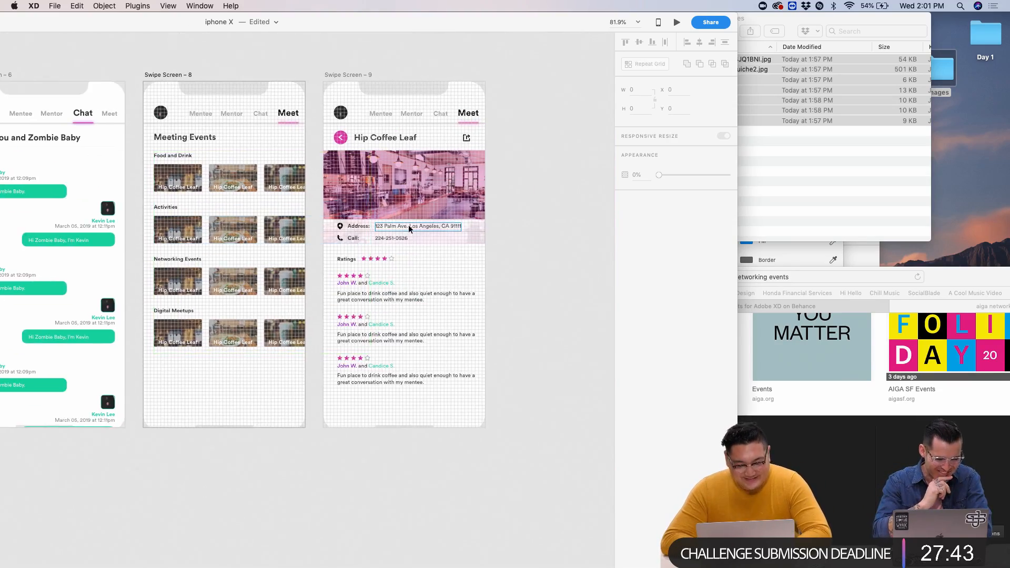
{"action": "scroll", "coordinate": [409, 226], "scroll_direction": "up", "scroll_amount": 6}
{"action": "scroll", "coordinate": [437, 246], "scroll_direction": "down", "scroll_amount": 6}
{"action": "scroll", "coordinate": [376, 216], "scroll_direction": "left", "scroll_amount": 2}
{"action": "scroll", "coordinate": [376, 216], "scroll_direction": "left", "scroll_amount": 2}
{"action": "scroll", "coordinate": [377, 216], "scroll_direction": "up", "scroll_amount": 1}
{"action": "scroll", "coordinate": [304, 409], "scroll_direction": "up", "scroll_amount": 1}
{"action": "scroll", "coordinate": [304, 410], "scroll_direction": "left", "scroll_amount": 1}
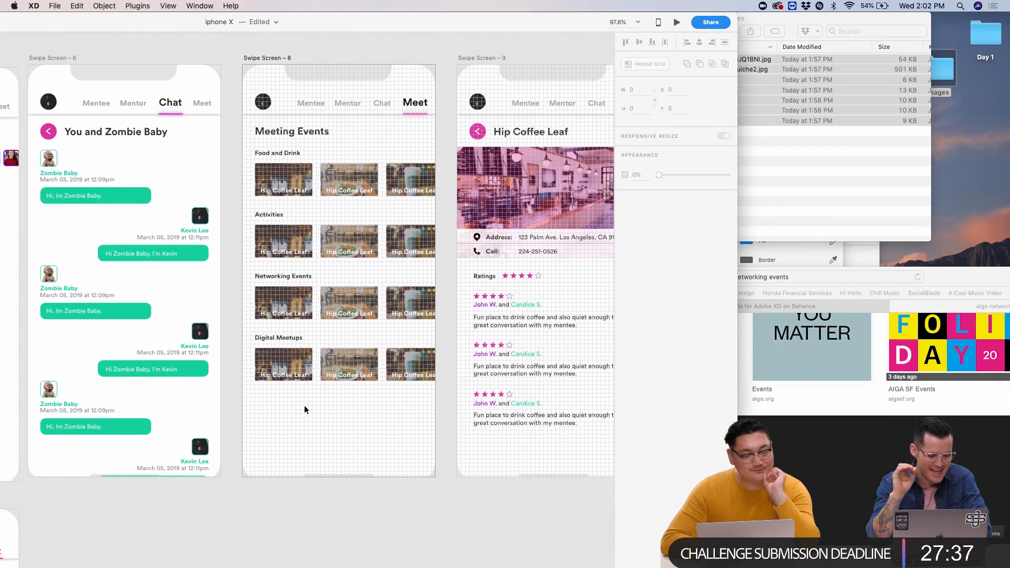
{"action": "scroll", "coordinate": [304, 405], "scroll_direction": "up", "scroll_amount": 3}
{"action": "scroll", "coordinate": [304, 405], "scroll_direction": "down", "scroll_amount": 3}
{"action": "scroll", "coordinate": [304, 405], "scroll_direction": "right", "scroll_amount": 2}
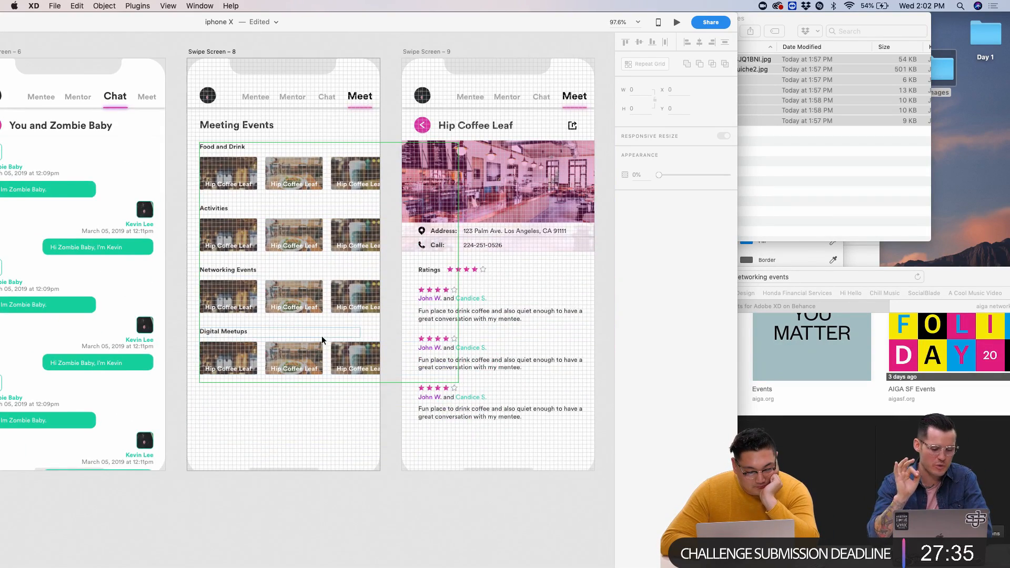
{"action": "scroll", "coordinate": [302, 388], "scroll_direction": "left", "scroll_amount": 2}
{"action": "scroll", "coordinate": [302, 389], "scroll_direction": "up", "scroll_amount": 1}
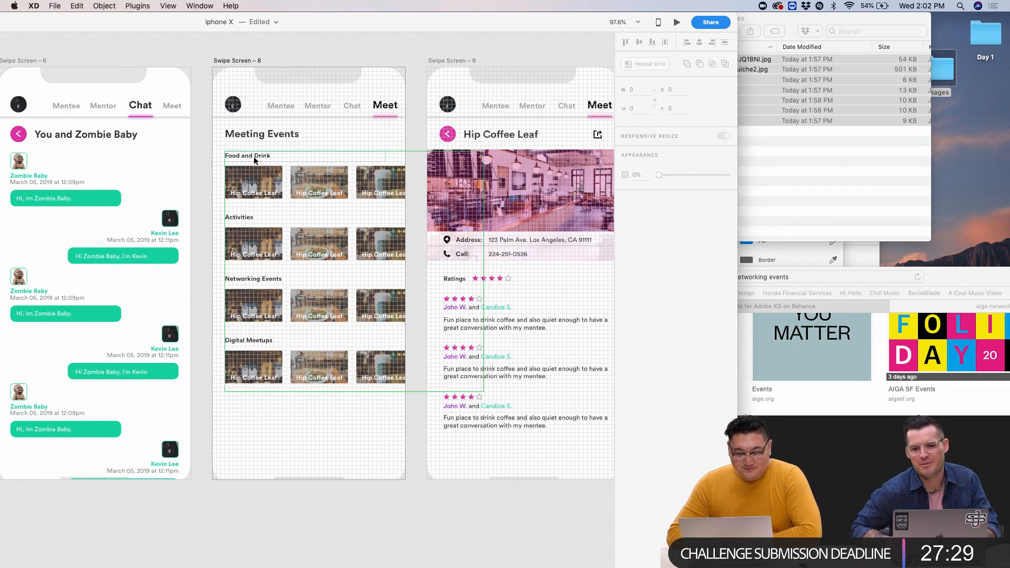
{"action": "scroll", "coordinate": [238, 155], "scroll_direction": "left", "scroll_amount": 5}
{"action": "scroll", "coordinate": [288, 190], "scroll_direction": "down", "scroll_amount": 3}
{"action": "scroll", "coordinate": [288, 190], "scroll_direction": "down", "scroll_amount": 1}
{"action": "scroll", "coordinate": [289, 190], "scroll_direction": "left", "scroll_amount": 1}
{"action": "scroll", "coordinate": [359, 251], "scroll_direction": "right", "scroll_amount": 5}
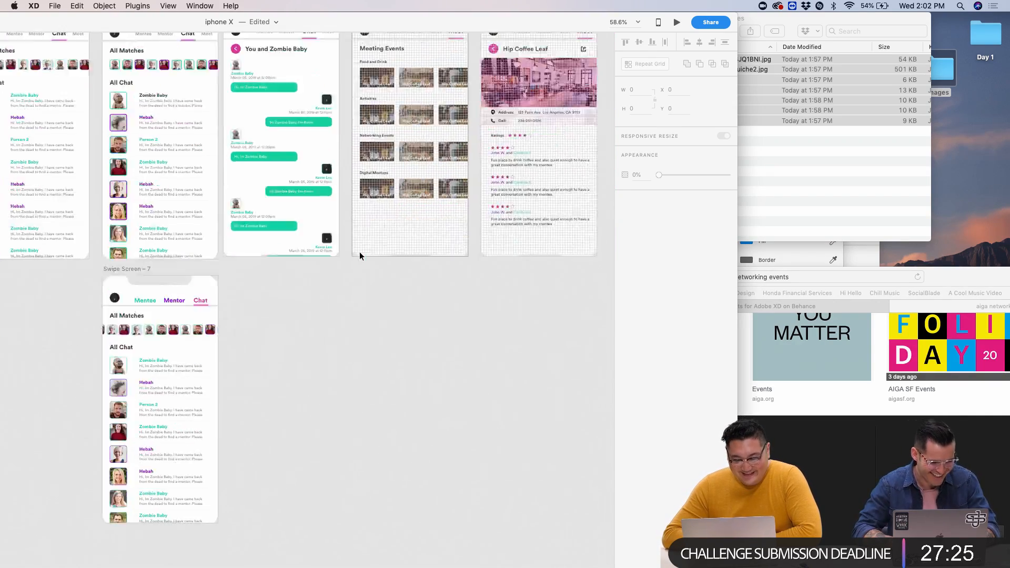
{"action": "scroll", "coordinate": [359, 251], "scroll_direction": "up", "scroll_amount": 5}
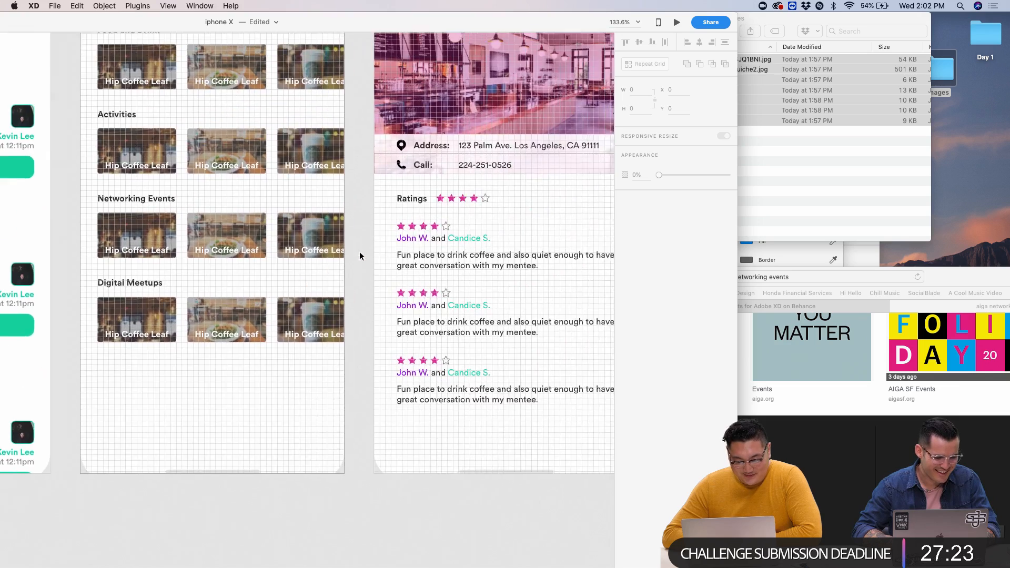
{"action": "scroll", "coordinate": [359, 252], "scroll_direction": "down", "scroll_amount": 5}
{"action": "scroll", "coordinate": [359, 251], "scroll_direction": "up", "scroll_amount": 5}
{"action": "key", "text": "super+apostrophe"}
- Close the Finder images window and select the Meeting Events (Swipe Screen – 8) artboard in XD
{"action": "left_click", "coordinate": [788, 203]}
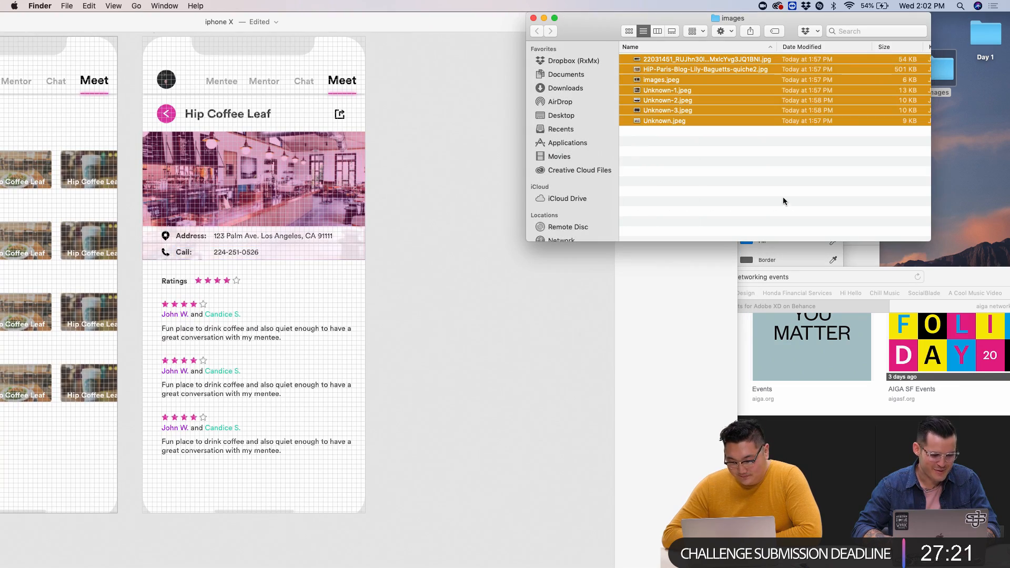
{"action": "left_click", "coordinate": [533, 18]}
{"action": "left_click", "coordinate": [444, 178]}
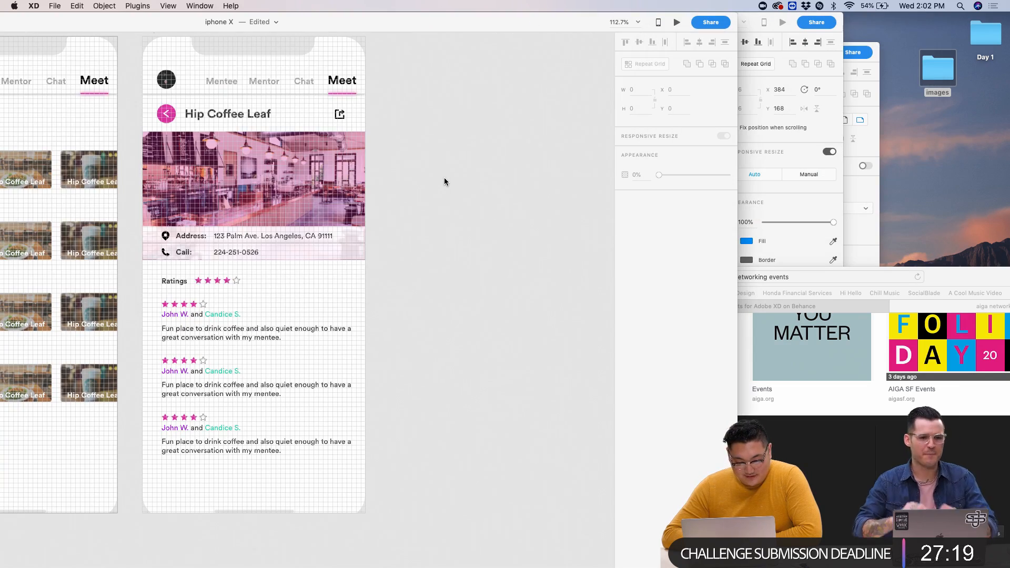
{"action": "scroll", "coordinate": [444, 178], "scroll_direction": "down", "scroll_amount": 5}
{"action": "scroll", "coordinate": [444, 177], "scroll_direction": "up", "scroll_amount": 3}
{"action": "scroll", "coordinate": [444, 178], "scroll_direction": "left", "scroll_amount": 2}
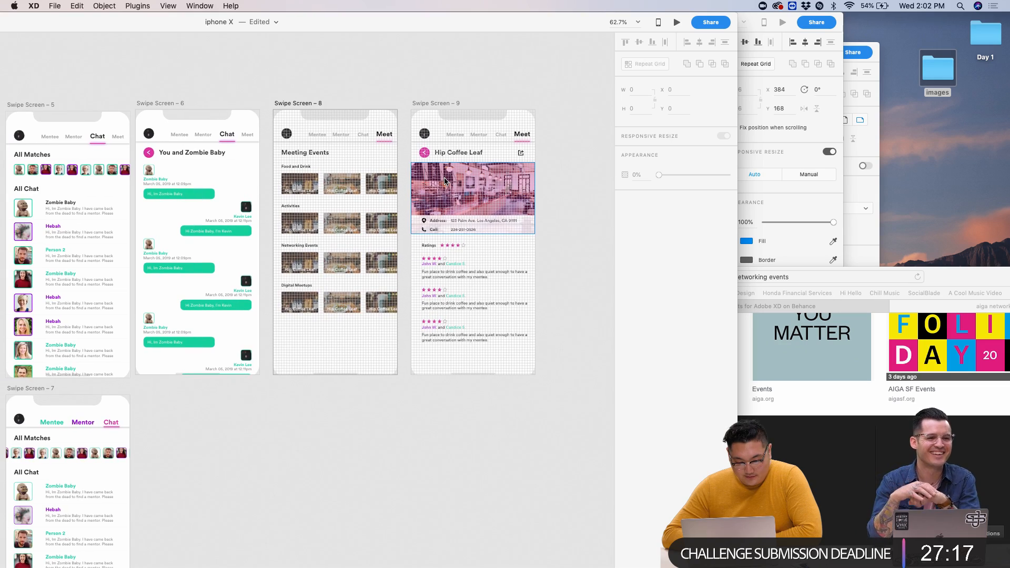
{"action": "scroll", "coordinate": [445, 181], "scroll_direction": "up", "scroll_amount": 4}
{"action": "scroll", "coordinate": [445, 181], "scroll_direction": "down", "scroll_amount": 2}
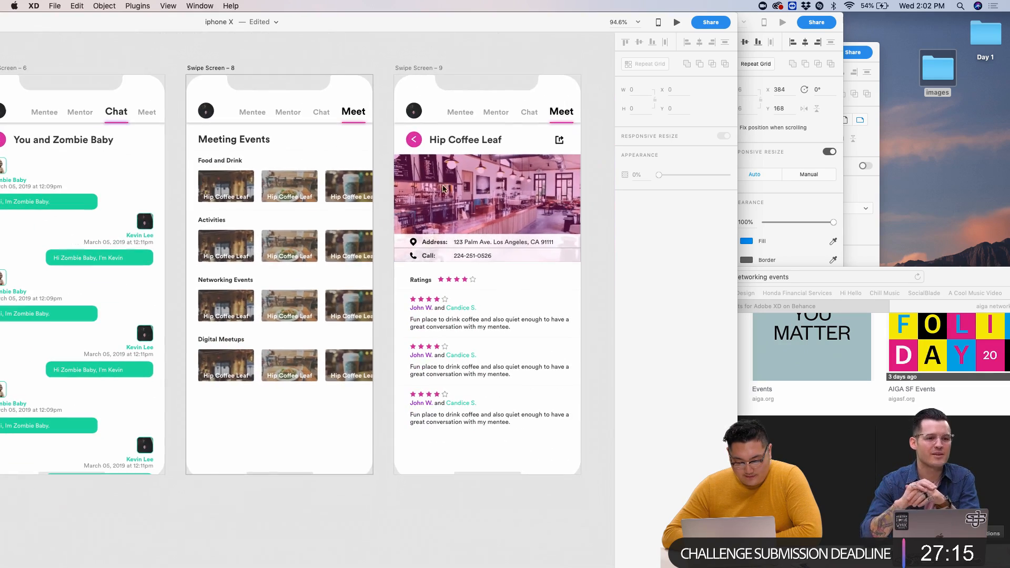
{"action": "left_click", "coordinate": [227, 69]}
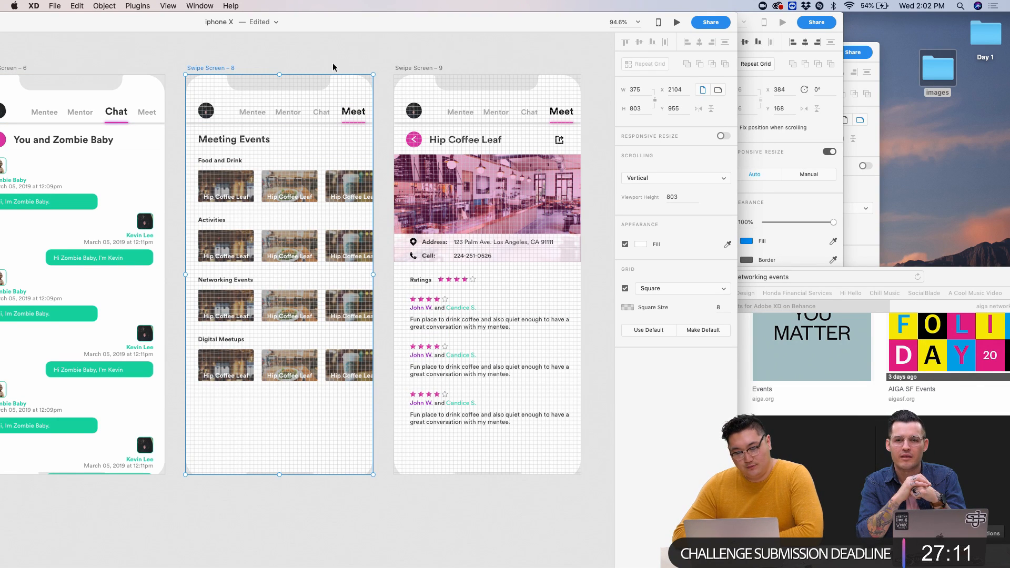
- Duplicate the Meeting Events artboard beside the original as Swipe Screen – 10
{"action": "scroll", "coordinate": [443, 77], "scroll_direction": "down", "scroll_amount": 5}
{"action": "left_click_drag", "start_coordinate": [424, 76], "coordinate": [513, 74]}
{"action": "key", "text": "super+z"}
{"action": "left_click", "coordinate": [355, 78]}
{"action": "left_click_drag", "start_coordinate": [355, 78], "coordinate": [419, 78], "text": "alt"}
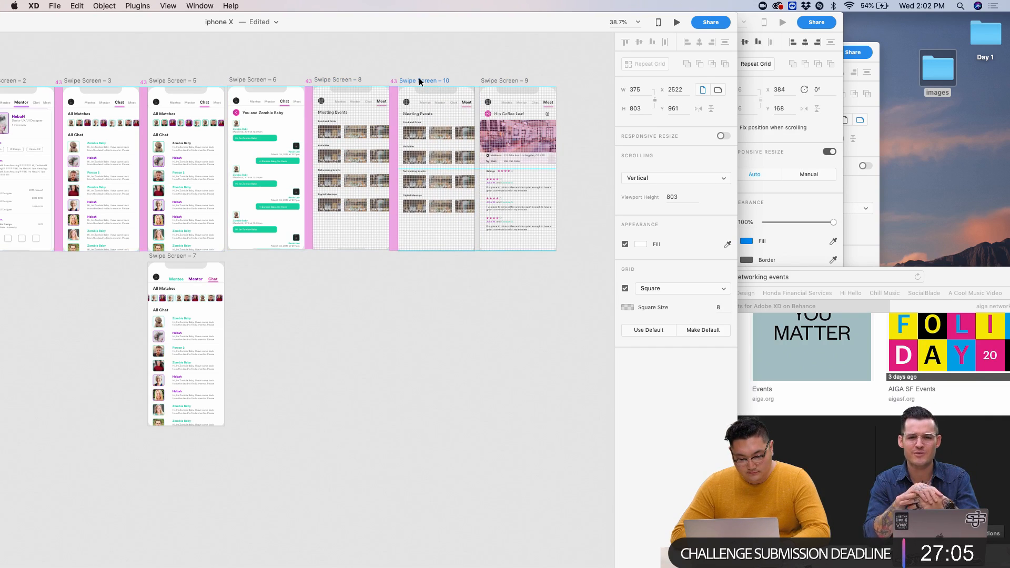
{"action": "left_click", "coordinate": [414, 55]}
- Select the copy's card grid and its Food and Drink row, then search Help for ungroup
{"action": "scroll", "coordinate": [422, 121], "scroll_direction": "up", "scroll_amount": 5}
{"action": "left_click", "coordinate": [416, 153]}
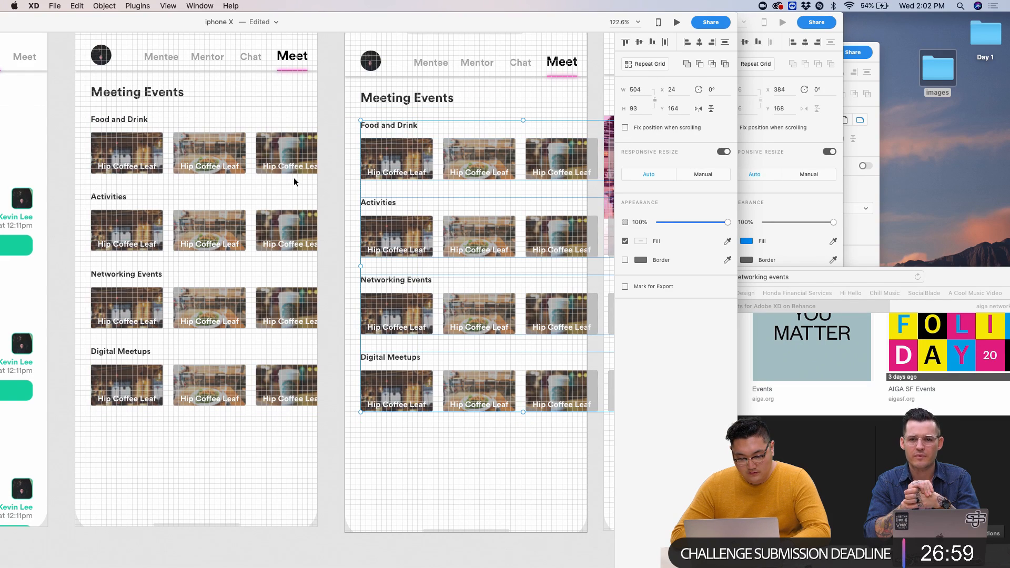
{"action": "left_click", "coordinate": [375, 158]}
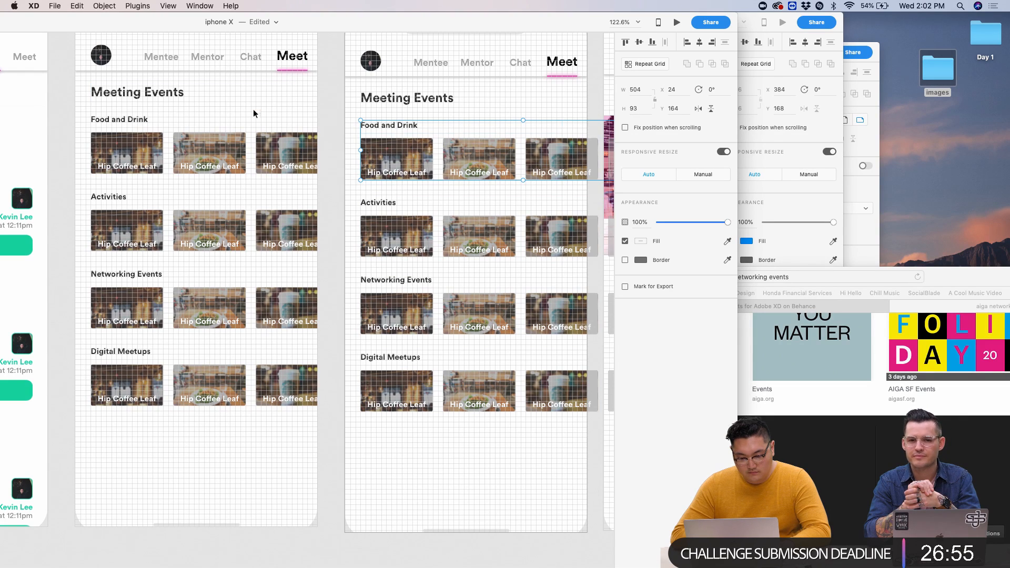
{"action": "left_click", "coordinate": [230, 6]}
- Undo the earlier ungroup from the Help search, then split the card grid into separate rows
{"action": "type", "text": "ungr"}
{"action": "key", "text": "Down"}
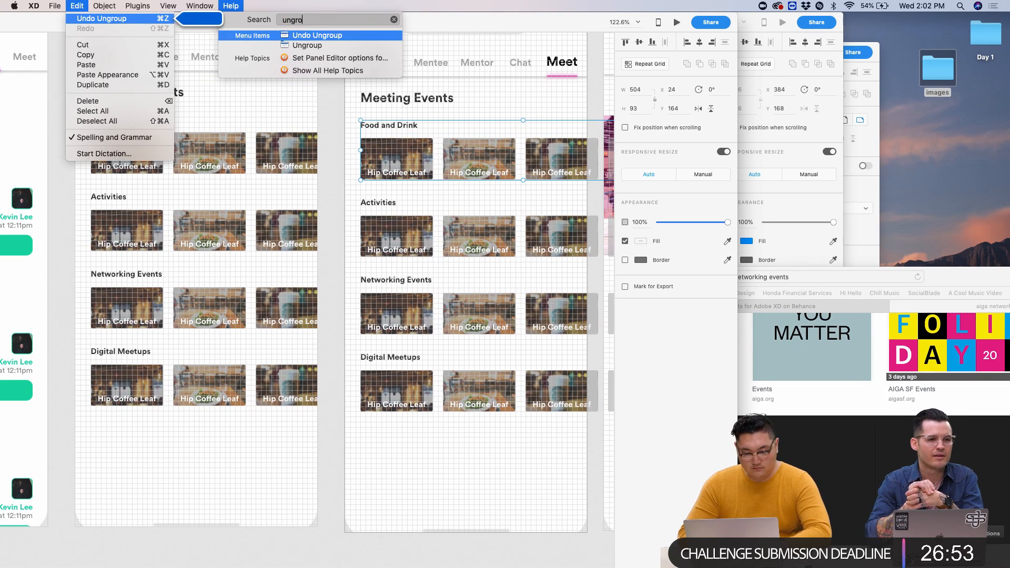
{"action": "key", "text": "Return"}
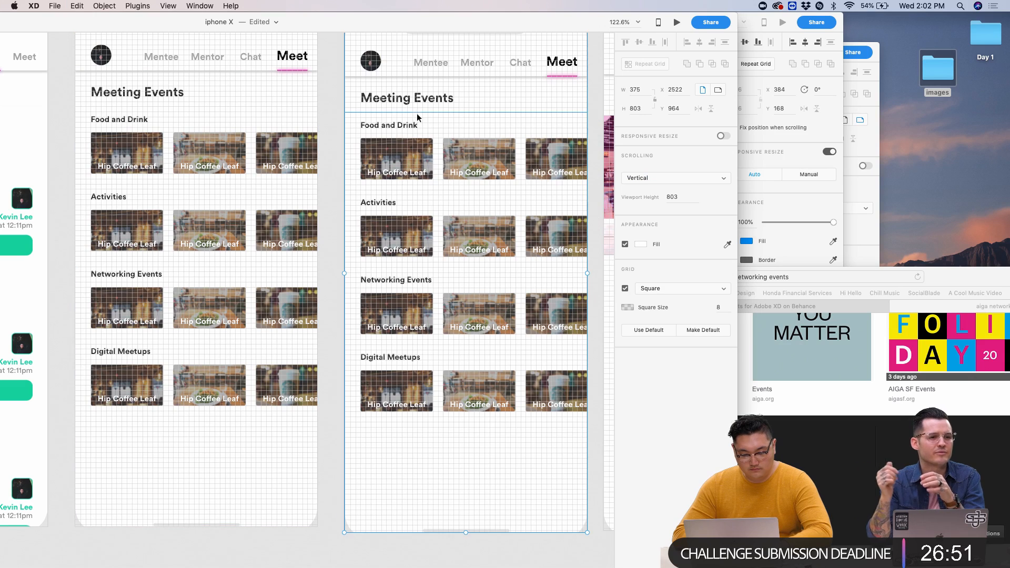
{"action": "left_click", "coordinate": [403, 141]}
{"action": "left_click", "coordinate": [653, 65]}
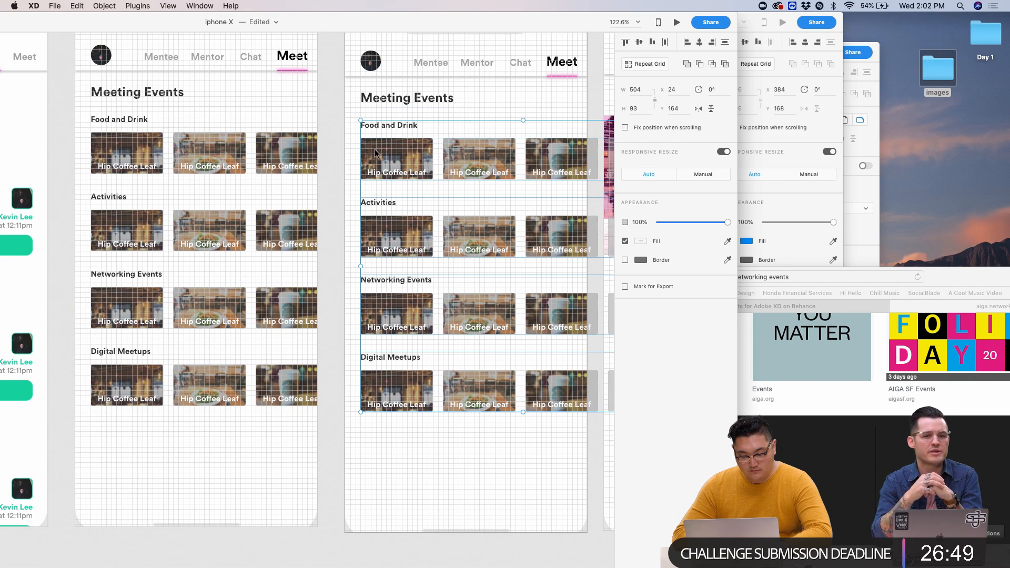
- Ungroup the first image row and the Food and Drink group through the Help menu
{"action": "double_click", "coordinate": [363, 153]}
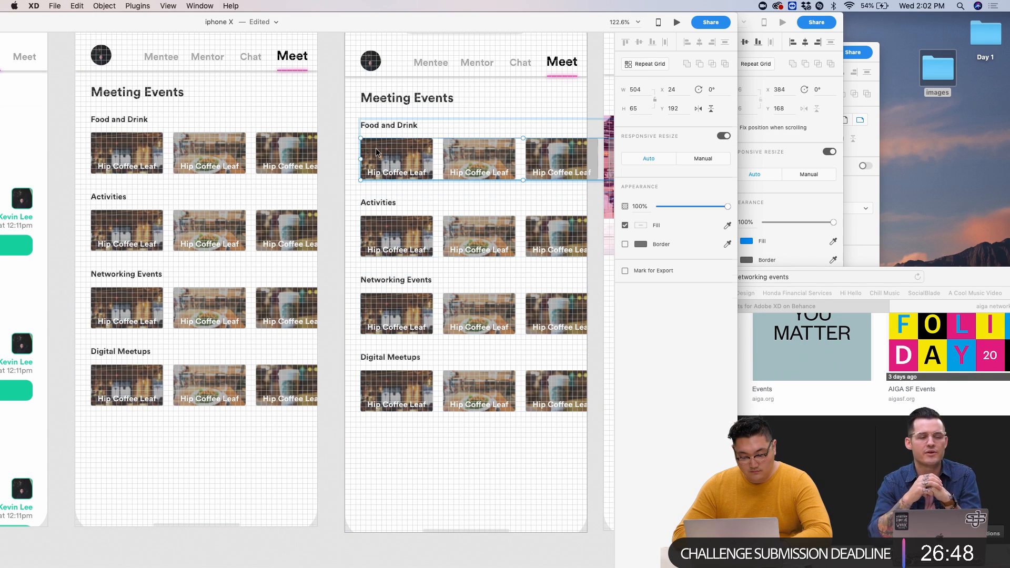
{"action": "left_click", "coordinate": [235, 6]}
{"action": "left_click", "coordinate": [300, 46]}
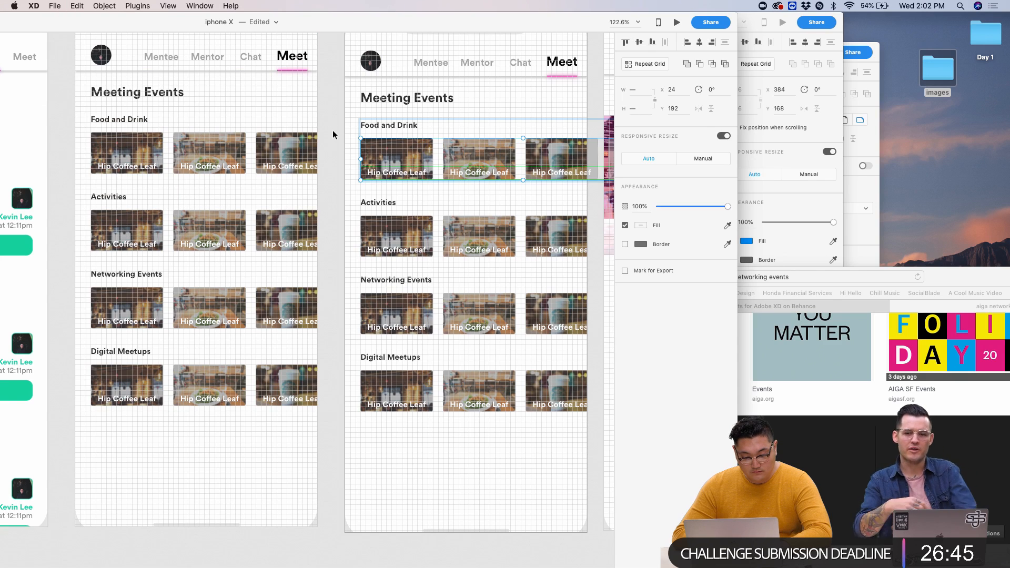
{"action": "left_click", "coordinate": [397, 167]}
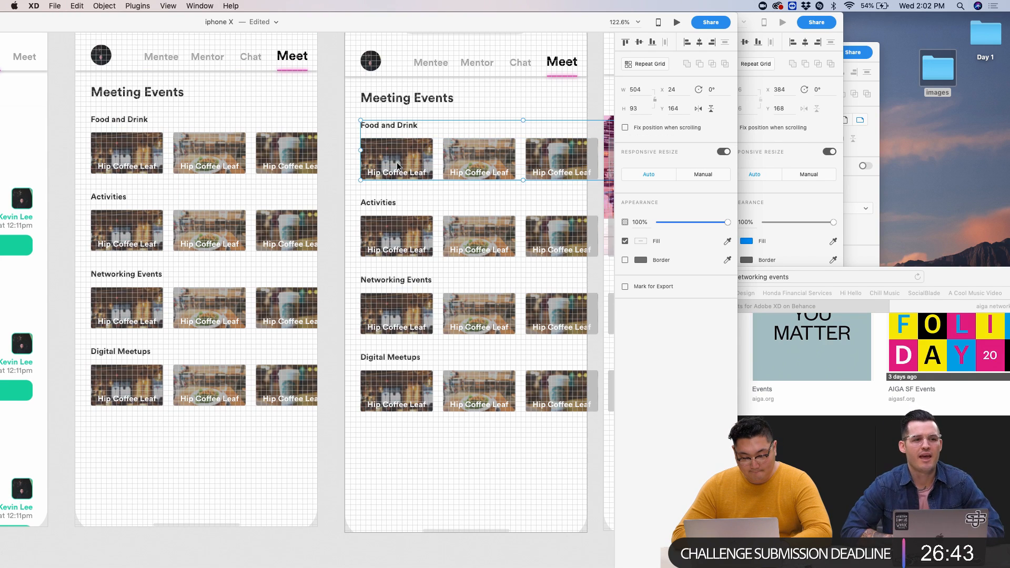
{"action": "scroll", "coordinate": [398, 166], "scroll_direction": "up", "scroll_amount": 5}
{"action": "double_click", "coordinate": [395, 79]}
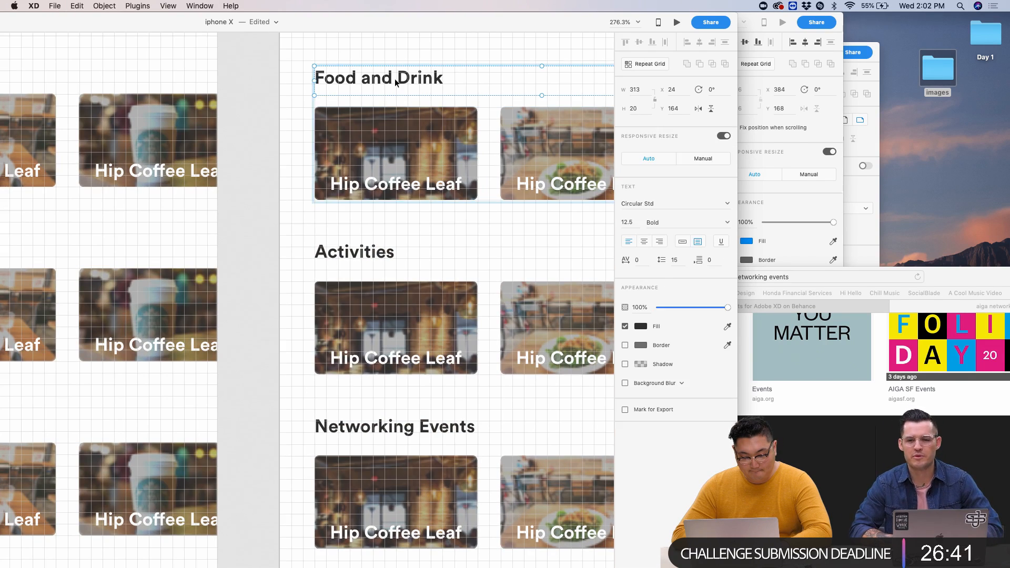
{"action": "left_click", "coordinate": [396, 134]}
{"action": "left_click", "coordinate": [266, 126]}
{"action": "left_click", "coordinate": [381, 126]}
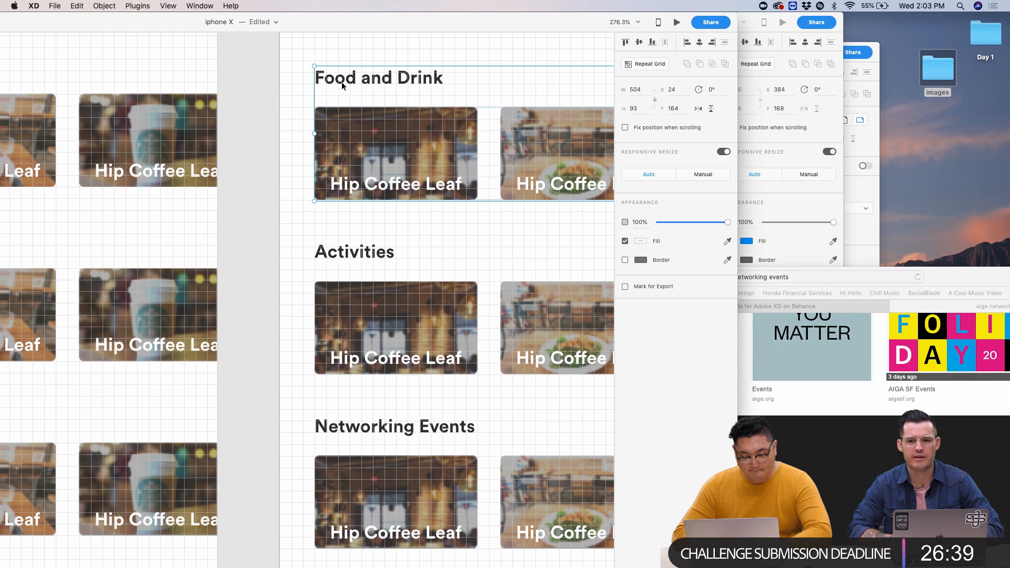
{"action": "left_click", "coordinate": [230, 5]}
{"action": "left_click", "coordinate": [286, 40]}
- Ungroup the Food and Drink image grid and the heading text grid
{"action": "left_click", "coordinate": [265, 106]}
{"action": "left_click", "coordinate": [401, 145]}
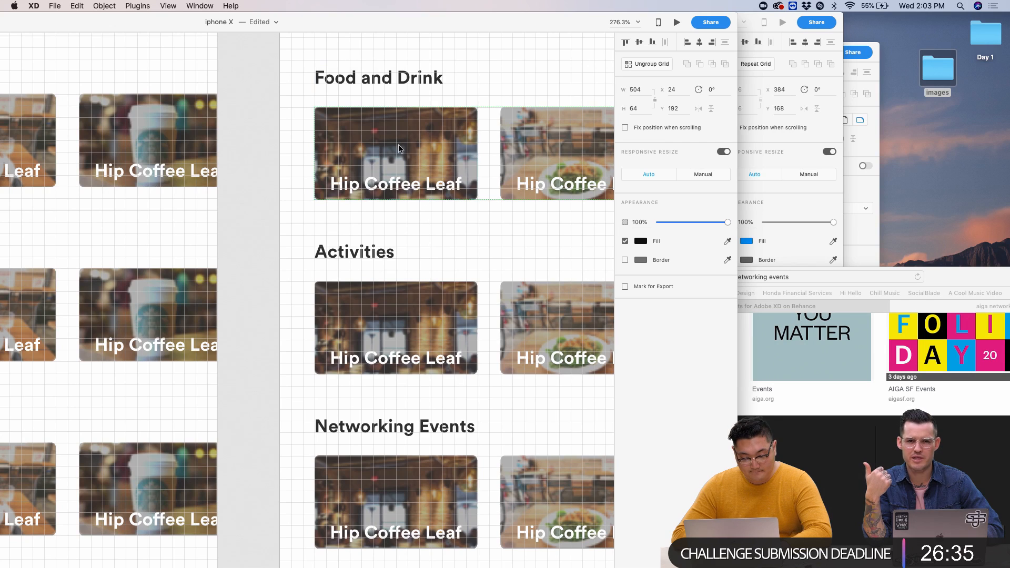
{"action": "left_click", "coordinate": [637, 65]}
{"action": "left_click", "coordinate": [266, 160]}
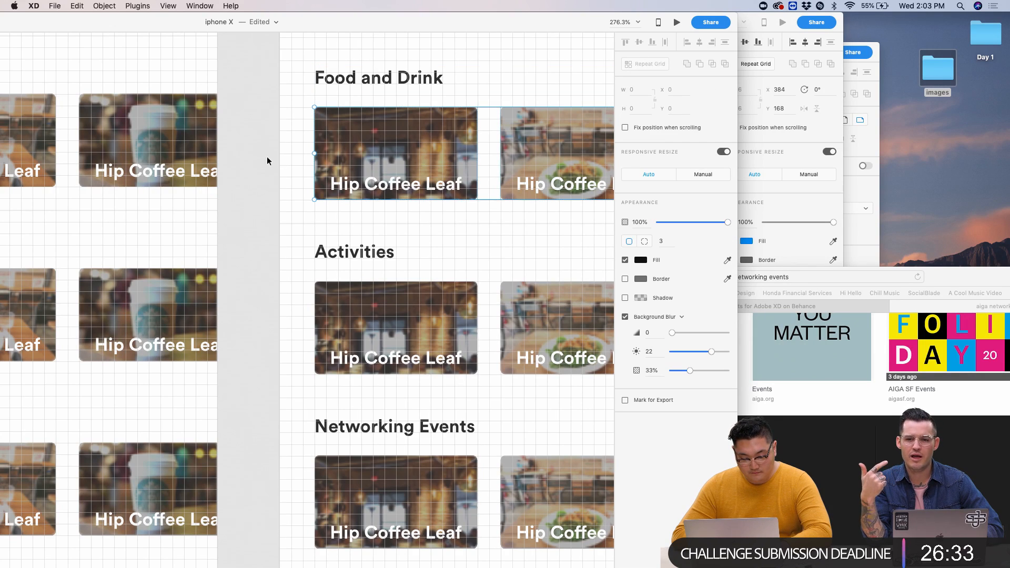
{"action": "left_click", "coordinate": [379, 182]}
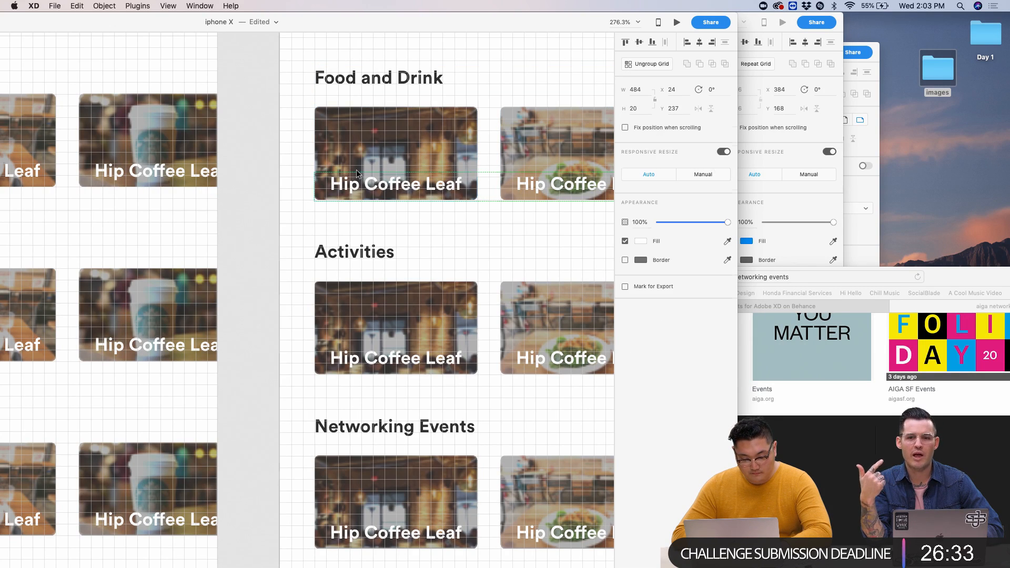
{"action": "left_click", "coordinate": [629, 65]}
{"action": "left_click", "coordinate": [460, 217]}
- Select the Food and Drink row's Hip Coffee Leaf cards, ending on the third card
{"action": "scroll", "coordinate": [460, 217], "scroll_direction": "down", "scroll_amount": 3}
{"action": "scroll", "coordinate": [421, 211], "scroll_direction": "right", "scroll_amount": 3}
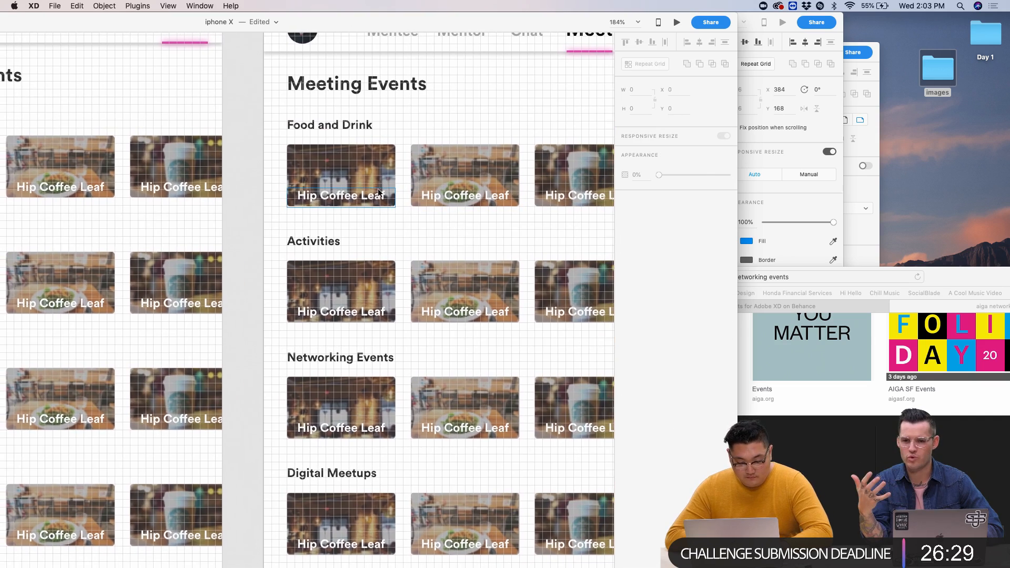
{"action": "left_click", "coordinate": [371, 200]}
{"action": "scroll", "coordinate": [283, 169], "scroll_direction": "down", "scroll_amount": 3}
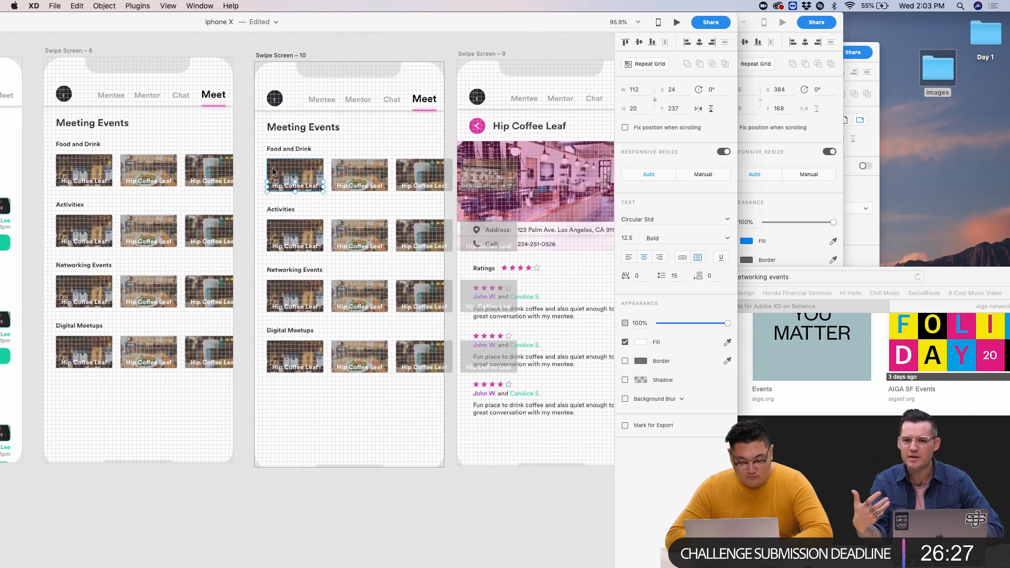
{"action": "left_click_drag", "start_coordinate": [259, 174], "coordinate": [465, 187]}
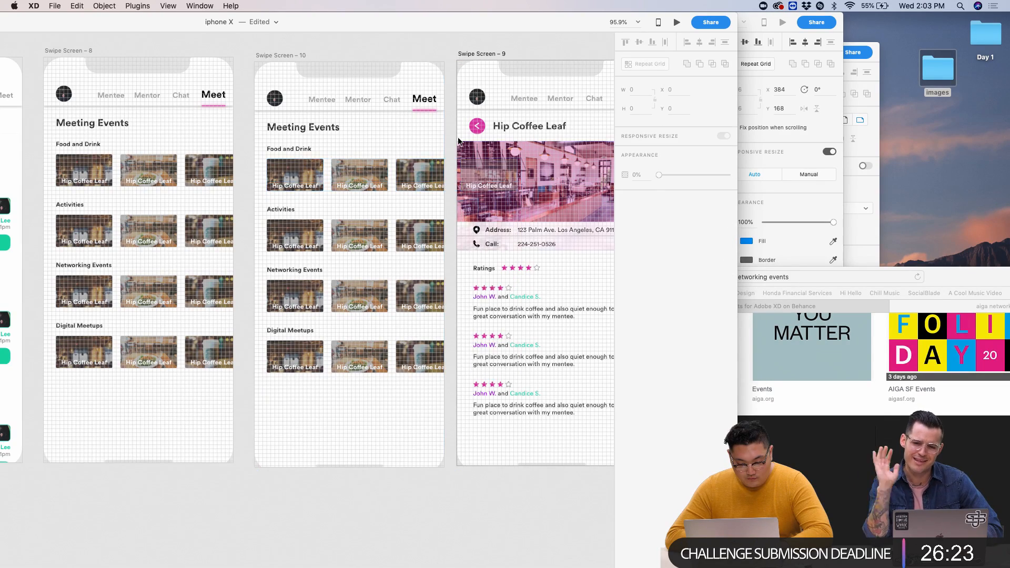
{"action": "scroll", "coordinate": [462, 156], "scroll_direction": "up", "scroll_amount": 3}
{"action": "left_click", "coordinate": [451, 174]}
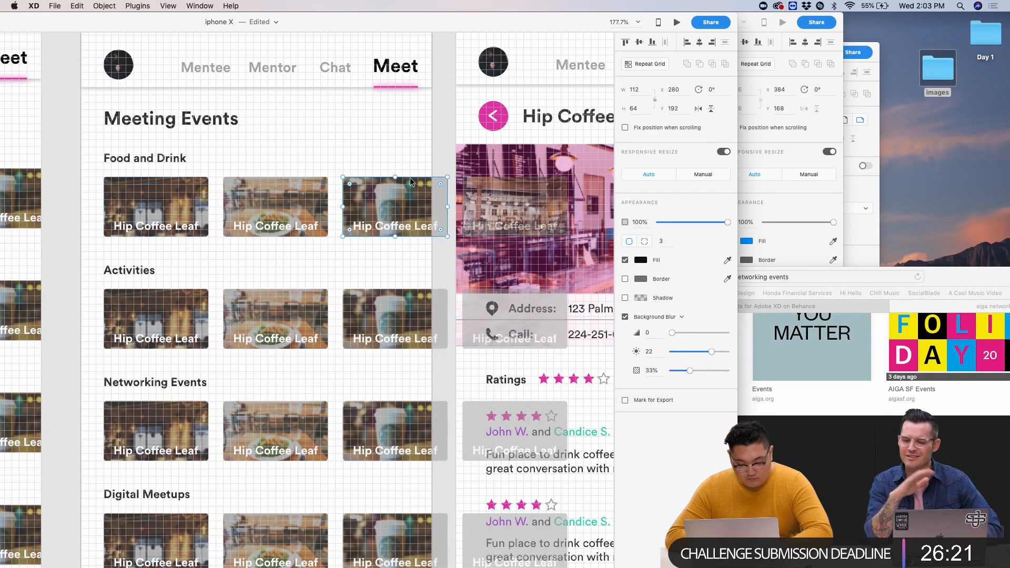
- Marquee-select the Food and Drink card row and try a left nudge, then undo it
{"action": "left_click_drag", "start_coordinate": [97, 226], "coordinate": [463, 227]}
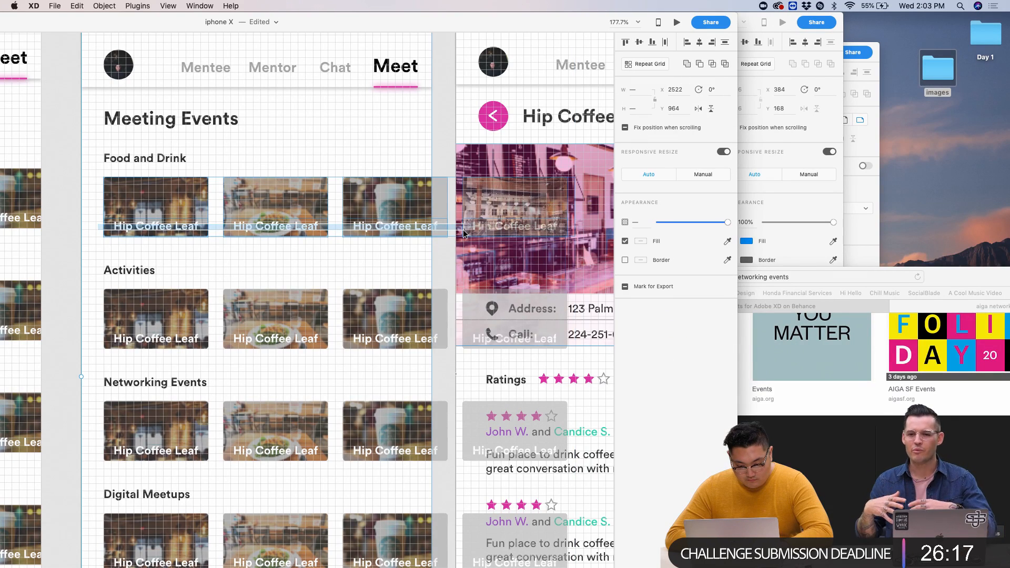
{"action": "left_click_drag", "start_coordinate": [450, 152], "coordinate": [470, 159]}
{"action": "key", "text": "shift+Left"}
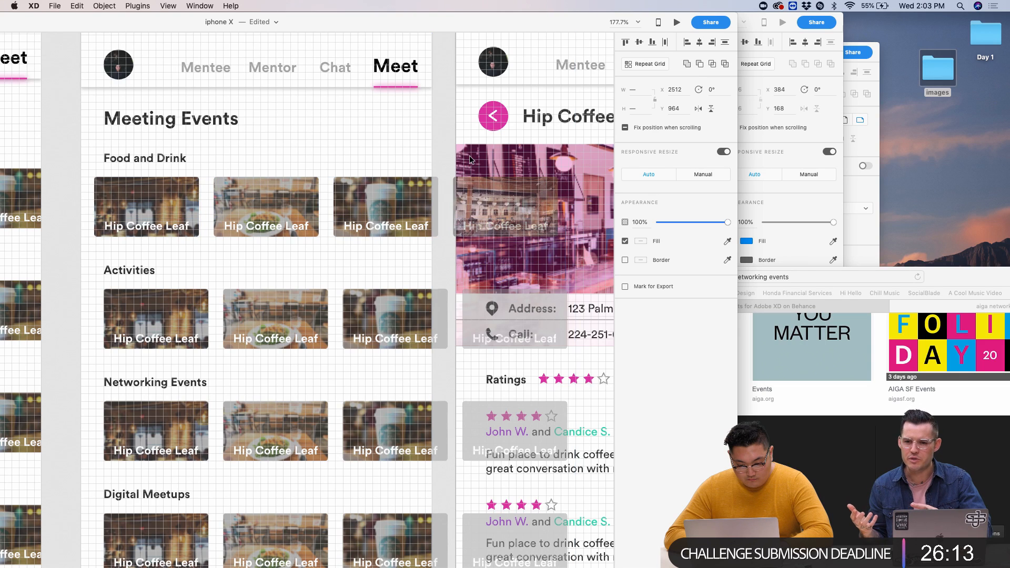
{"action": "key", "text": "super+z"}
- Shift the Food and Drink row left in three large nudges so the fourth card shows
{"action": "scroll", "coordinate": [470, 160], "scroll_direction": "up", "scroll_amount": 4}
{"action": "left_click", "coordinate": [414, 112], "text": "shift"}
{"action": "scroll", "coordinate": [414, 111], "scroll_direction": "down", "scroll_amount": 2}
{"action": "scroll", "coordinate": [414, 112], "scroll_direction": "left", "scroll_amount": 1}
{"action": "key", "text": "shift+Left"}
{"action": "key", "text": "shift+Left"}
{"action": "key", "text": "shift+Left"}
{"action": "key", "text": "shift+Left"}
{"action": "key", "text": "shift+Left"}
{"action": "key", "text": "shift+Left"}
{"action": "key", "text": "shift+Left"}
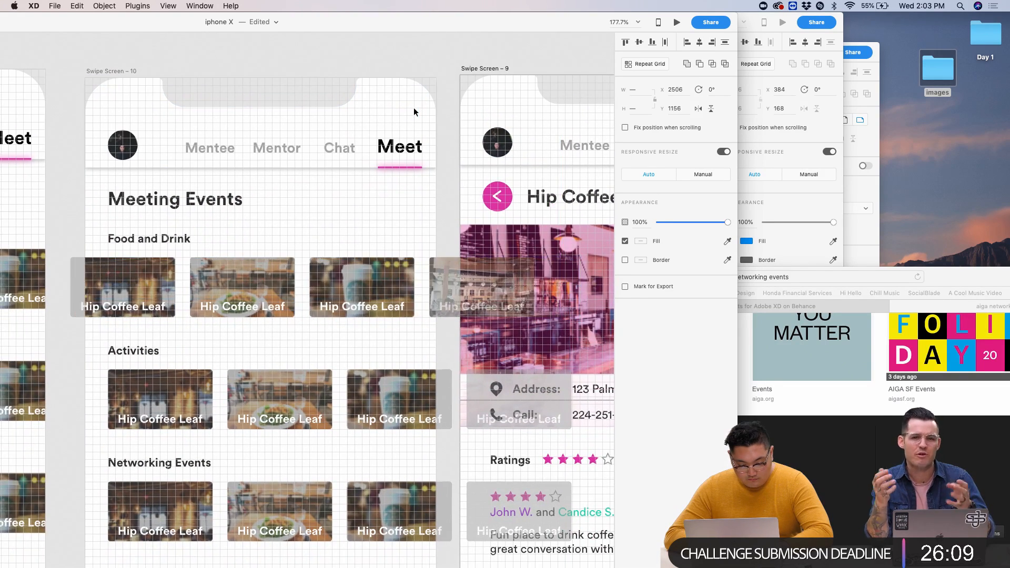
{"action": "key", "text": "shift+Left"}
{"action": "key", "text": "shift+Left"}
{"action": "key", "text": "shift+Left"}
{"action": "key", "text": "shift+Left"}
{"action": "key", "text": "shift+Left"}
{"action": "key", "text": "shift+Left"}
{"action": "key", "text": "shift+Left"}
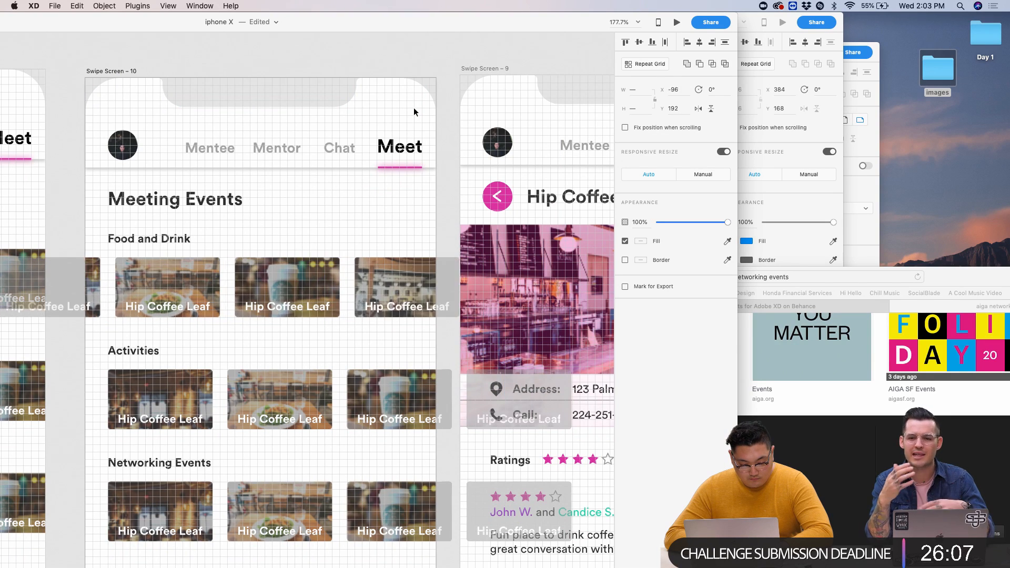
{"action": "key", "text": "shift+Left"}
{"action": "key", "text": "shift+Left"}
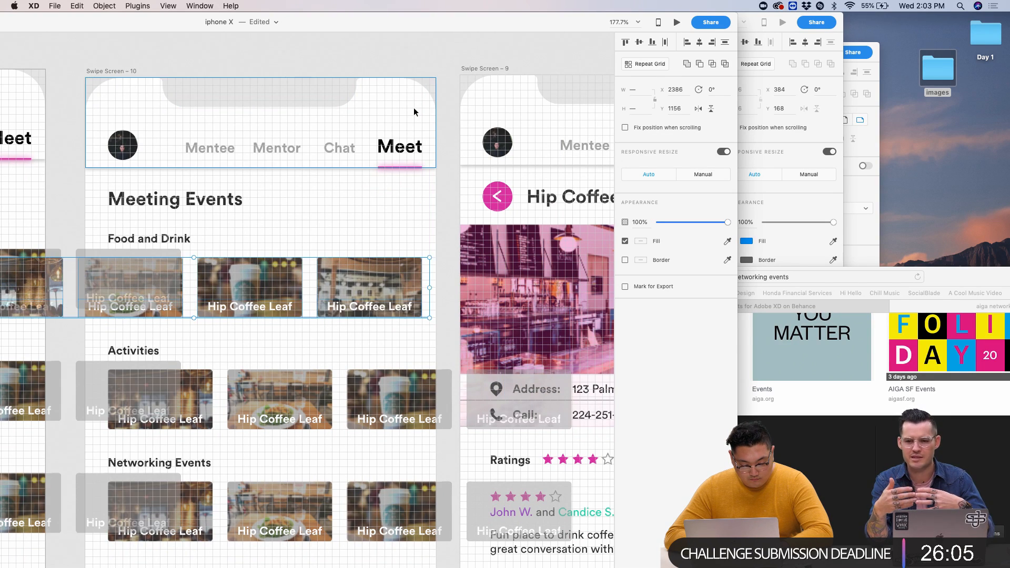
{"action": "scroll", "coordinate": [415, 110], "scroll_direction": "down", "scroll_amount": 1}
{"action": "scroll", "coordinate": [414, 110], "scroll_direction": "left", "scroll_amount": 2}
{"action": "scroll", "coordinate": [413, 110], "scroll_direction": "up", "scroll_amount": 2}
{"action": "scroll", "coordinate": [414, 111], "scroll_direction": "left", "scroll_amount": 1}
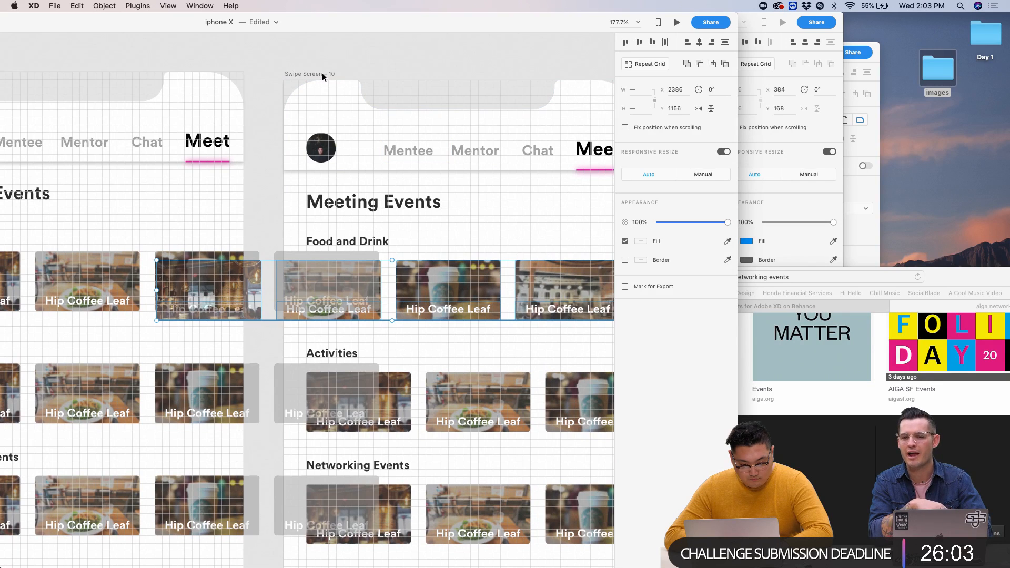
- Move the Swipe Screen – 10 artboard up slightly
{"action": "left_click", "coordinate": [322, 71]}
{"action": "left_click_drag", "start_coordinate": [322, 68], "coordinate": [322, 65]}
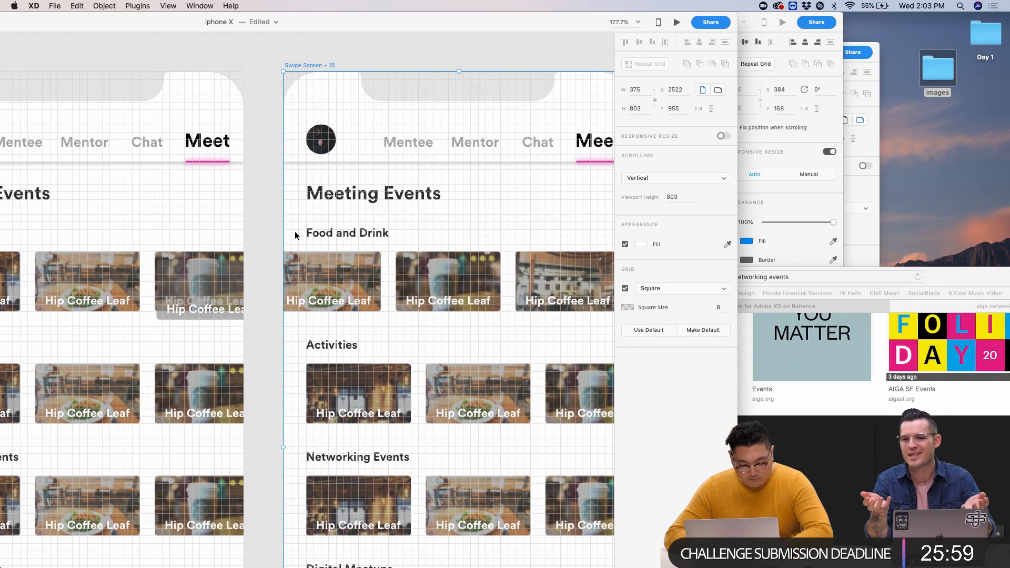
{"action": "scroll", "coordinate": [294, 235], "scroll_direction": "down", "scroll_amount": 5}
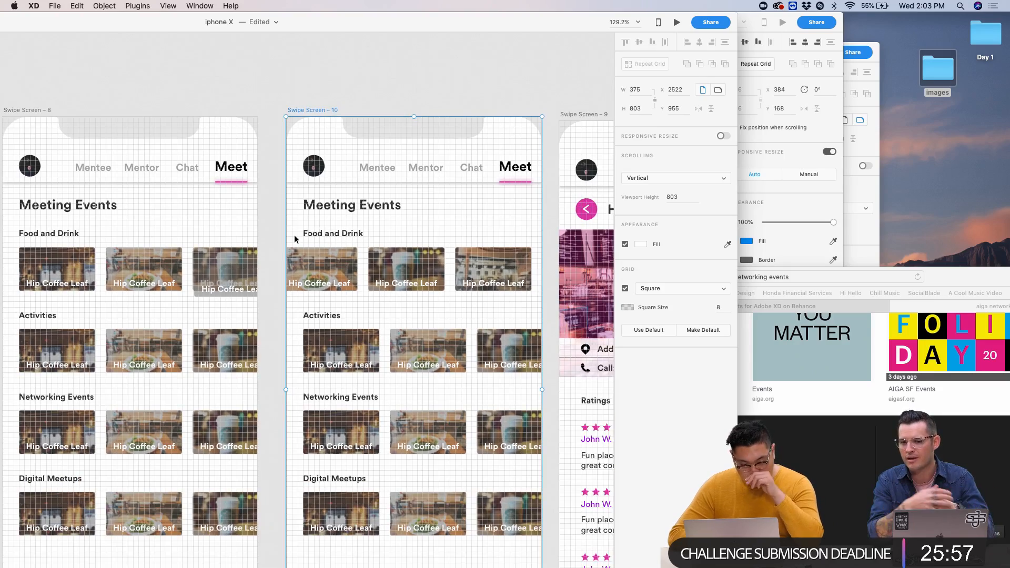
{"action": "scroll", "coordinate": [295, 235], "scroll_direction": "up", "scroll_amount": 4}
{"action": "scroll", "coordinate": [294, 234], "scroll_direction": "down", "scroll_amount": 3}
{"action": "scroll", "coordinate": [294, 235], "scroll_direction": "up", "scroll_amount": 5}
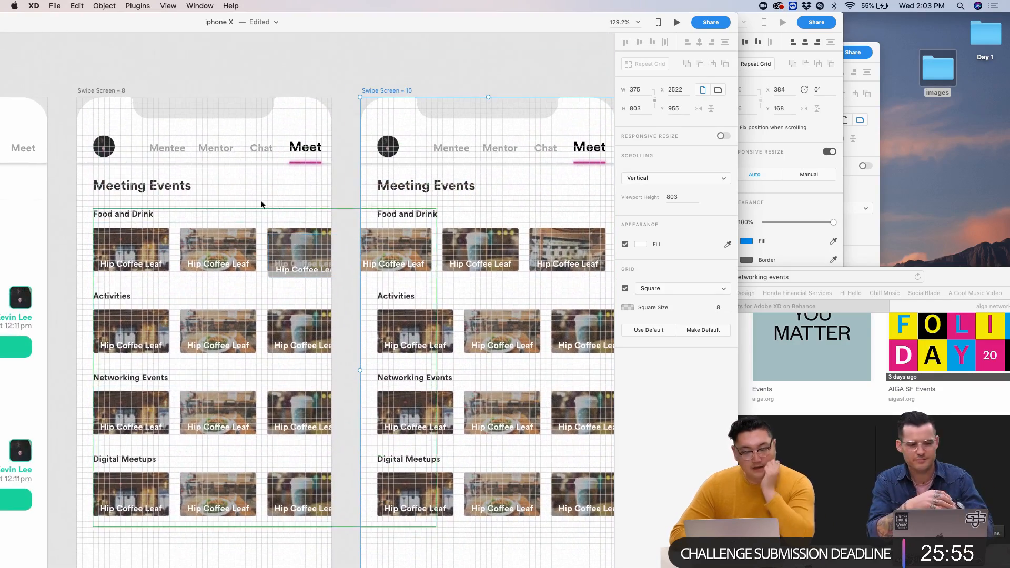
- Preview Swipe Screen – 8 and shift the window to reveal its left side
{"action": "left_click", "coordinate": [117, 91]}
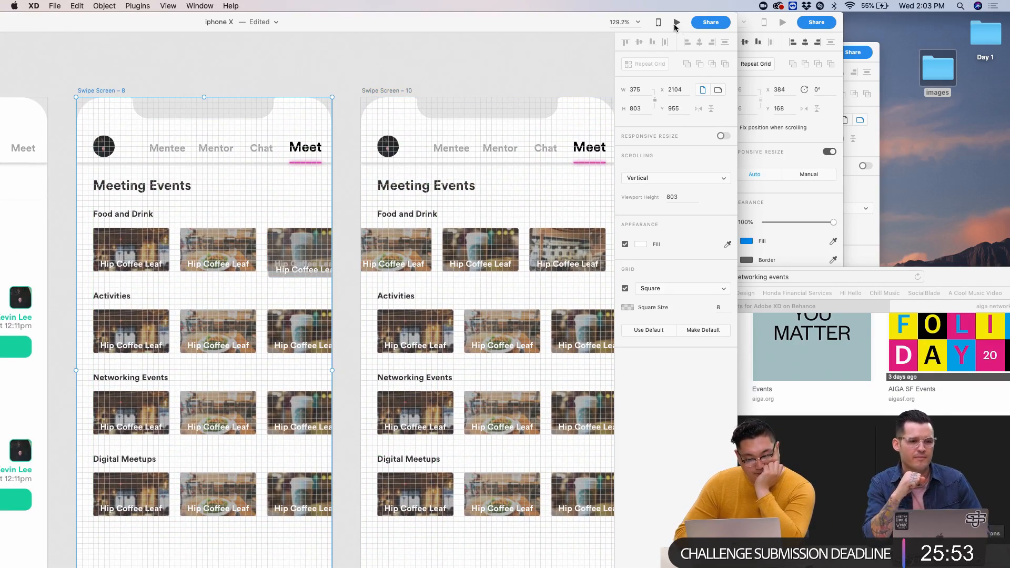
{"action": "left_click", "coordinate": [678, 24]}
{"action": "scroll", "coordinate": [321, 62], "scroll_direction": "down", "scroll_amount": 3}
{"action": "scroll", "coordinate": [321, 62], "scroll_direction": "left", "scroll_amount": 2}
{"action": "scroll", "coordinate": [321, 62], "scroll_direction": "left", "scroll_amount": 2}
{"action": "left_click_drag", "start_coordinate": [180, 22], "coordinate": [475, 3]}
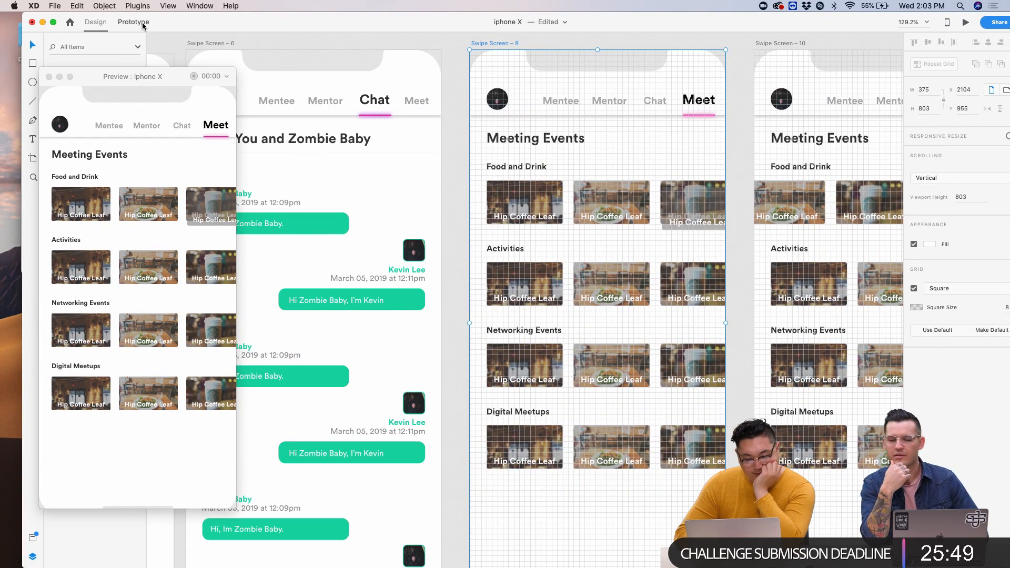
- Link Swipe Screen 8 to Swipe Screen 10 with a Drag trigger and Auto-Animate
{"action": "left_click", "coordinate": [134, 22]}
{"action": "left_click_drag", "start_coordinate": [728, 314], "coordinate": [762, 314]}
{"action": "left_click", "coordinate": [742, 360]}
{"action": "left_click", "coordinate": [741, 369]}
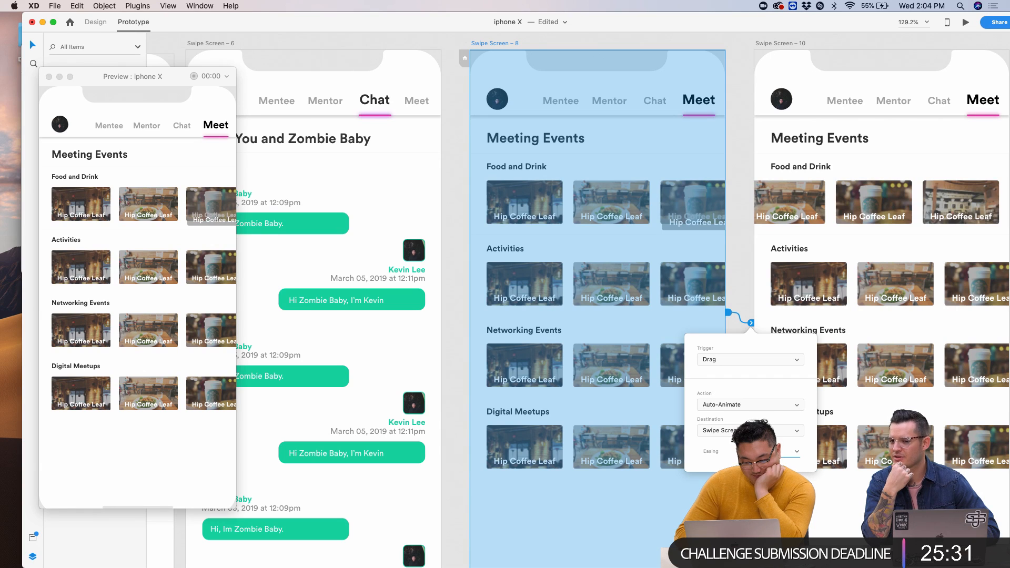
{"action": "left_click", "coordinate": [127, 216]}
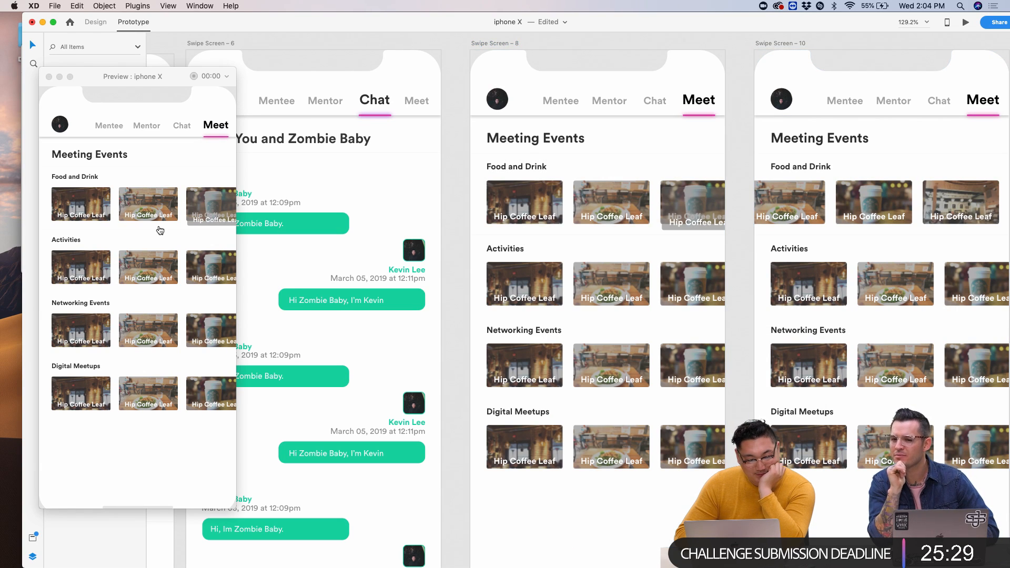
- Test swiping the Food and Drink row in Preview, then return to Design mode
{"action": "left_click_drag", "start_coordinate": [200, 212], "coordinate": [50, 211]}
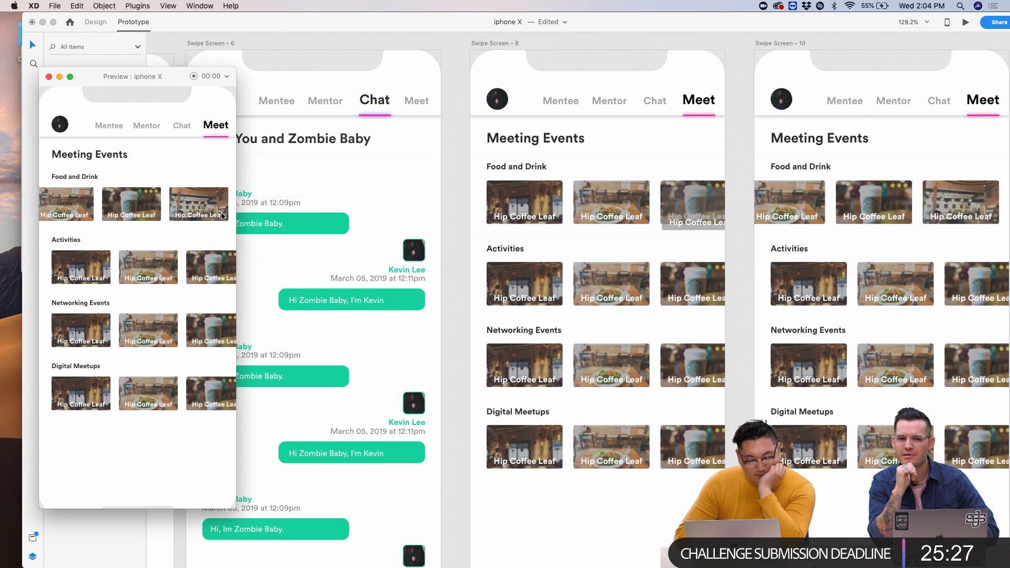
{"action": "left_click", "coordinate": [475, 55]}
{"action": "left_click", "coordinate": [81, 25]}
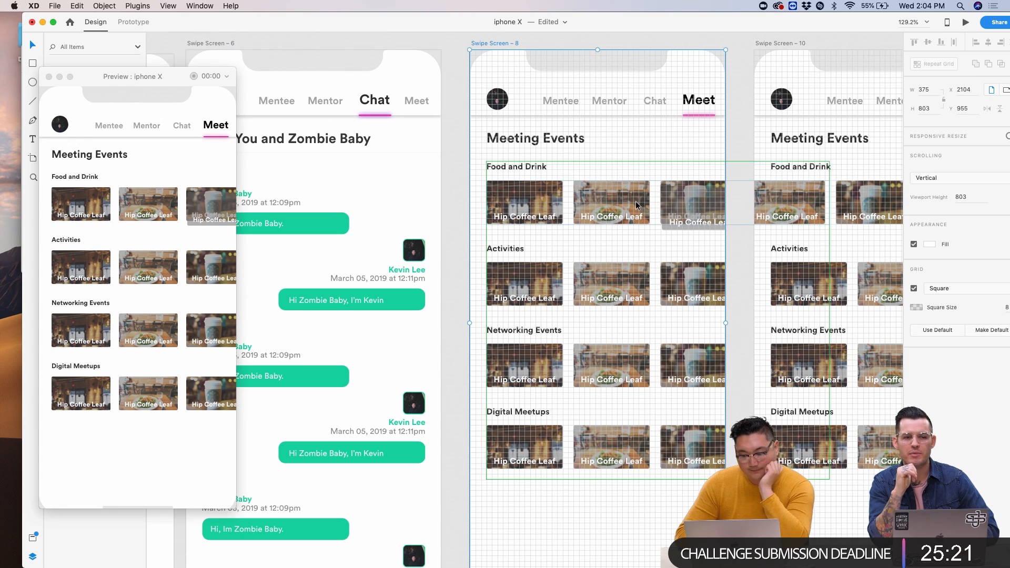
- Try moving the first Food and Drink card on Swipe Screen 10, then undo the change
{"action": "left_click", "coordinate": [816, 203]}
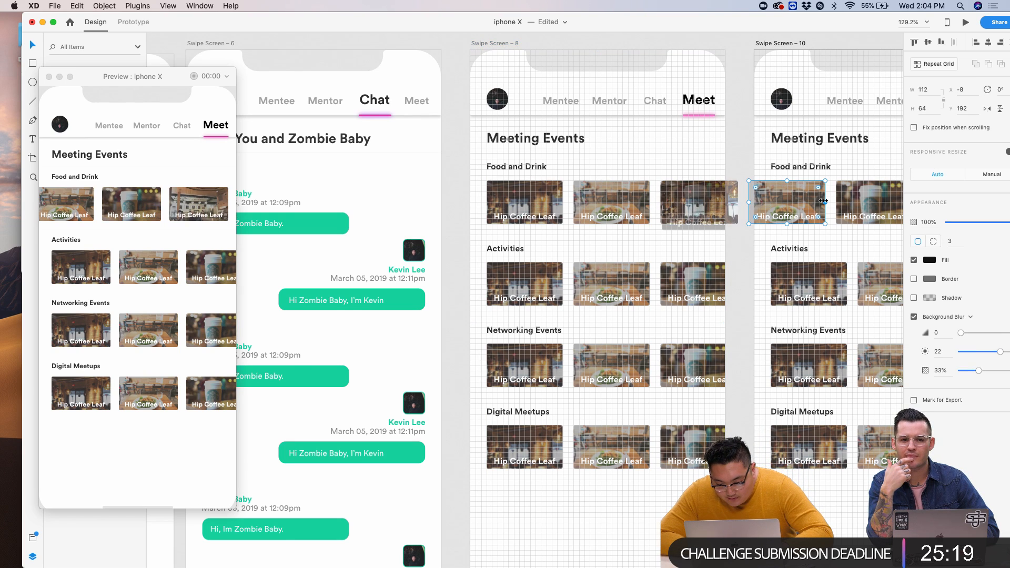
{"action": "scroll", "coordinate": [824, 201], "scroll_direction": "right", "scroll_amount": 3}
{"action": "scroll", "coordinate": [583, 261], "scroll_direction": "up", "scroll_amount": 5}
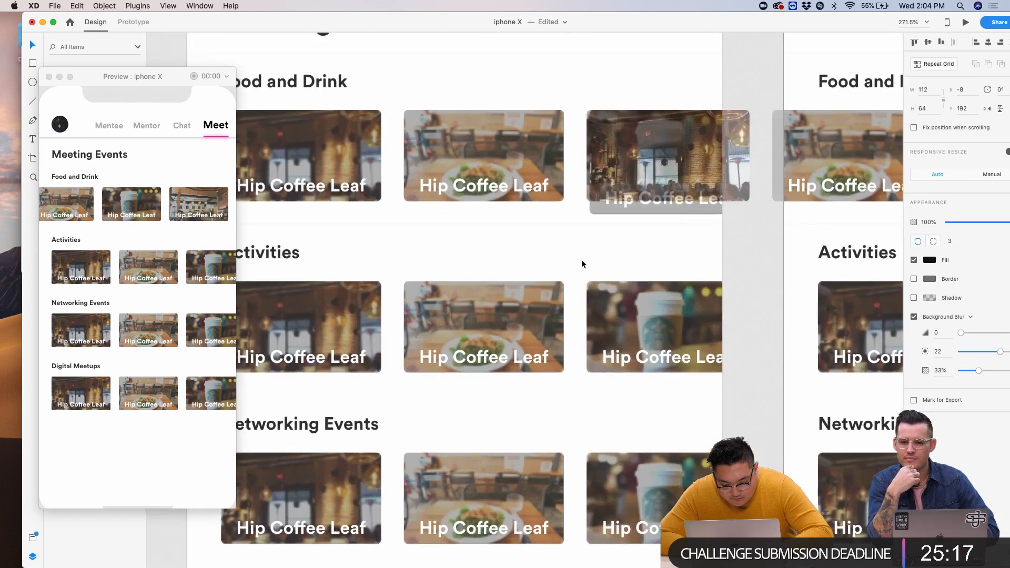
{"action": "left_click_drag", "start_coordinate": [641, 173], "coordinate": [669, 172]}
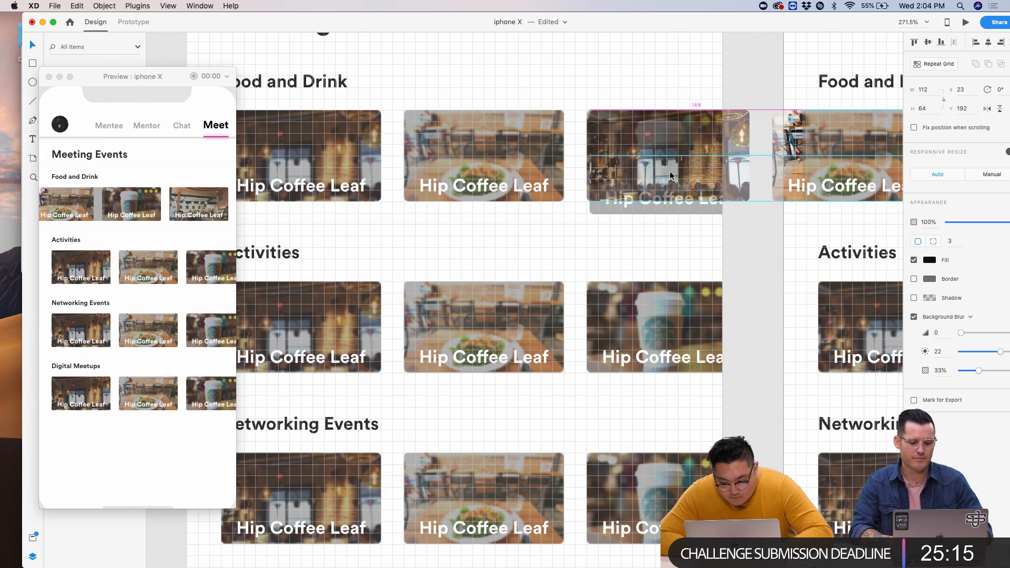
{"action": "key", "text": "super+z"}
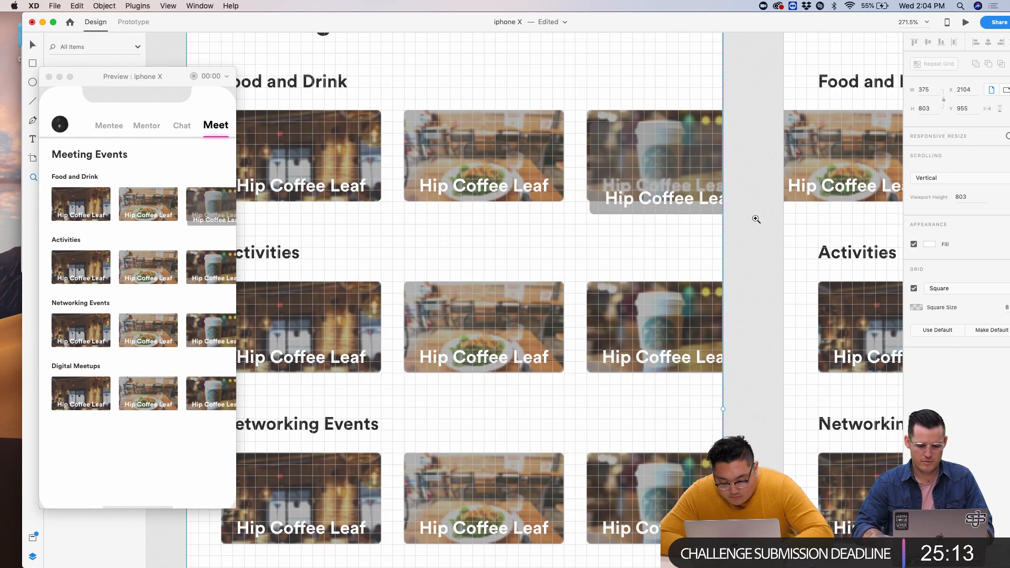
{"action": "scroll", "coordinate": [756, 218], "scroll_direction": "up", "scroll_amount": 3}
{"action": "scroll", "coordinate": [738, 231], "scroll_direction": "up", "scroll_amount": 1}
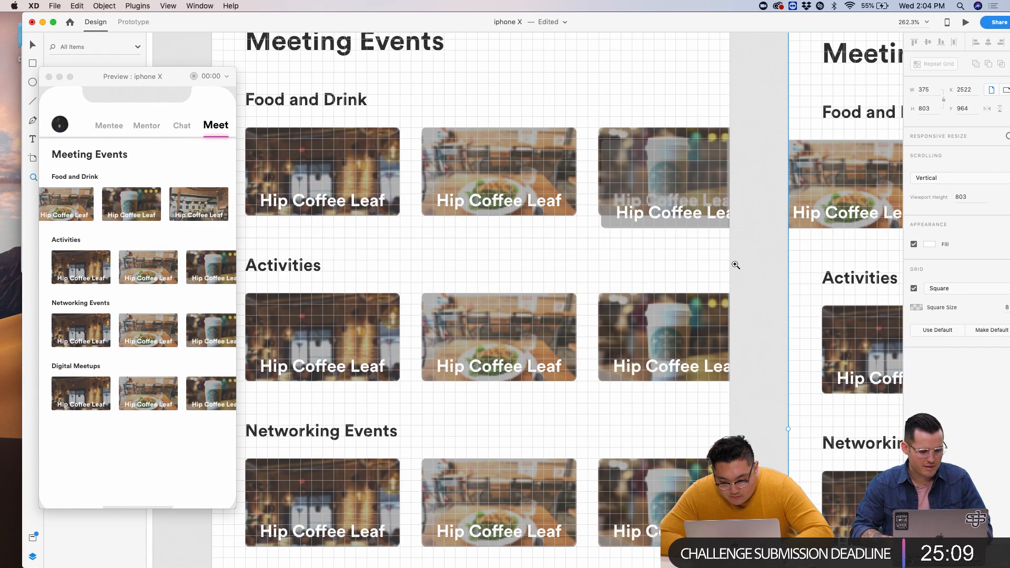
{"action": "key", "text": "super+z"}
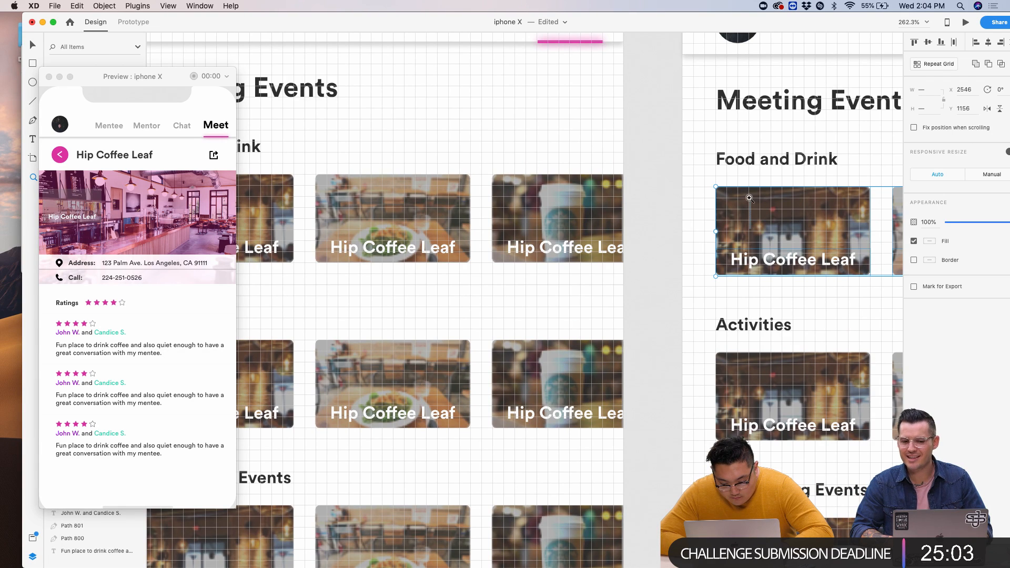
- Move the Swipe Screen – 10 artboard to sit left of Swipe Screen 9
{"action": "left_click", "coordinate": [749, 199]}
{"action": "key", "text": "super+plus"}
{"action": "key", "text": "super+minus"}
{"action": "key", "text": "super+minus"}
{"action": "key", "text": "super+minus"}
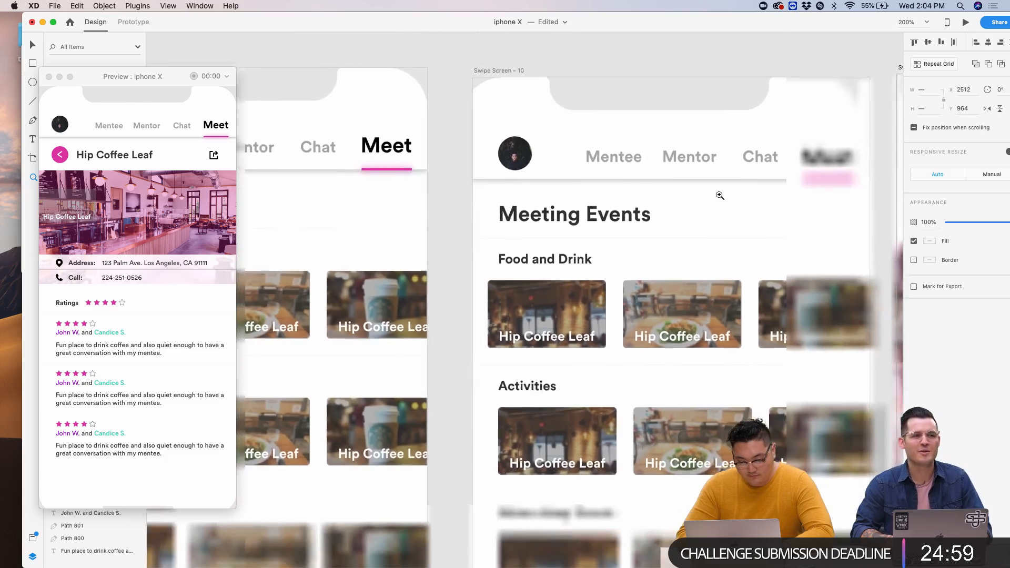
{"action": "key", "text": "super+minus"}
{"action": "key", "text": "v"}
{"action": "scroll", "coordinate": [606, 279], "scroll_direction": "down", "scroll_amount": 3}
{"action": "left_click", "coordinate": [554, 106]}
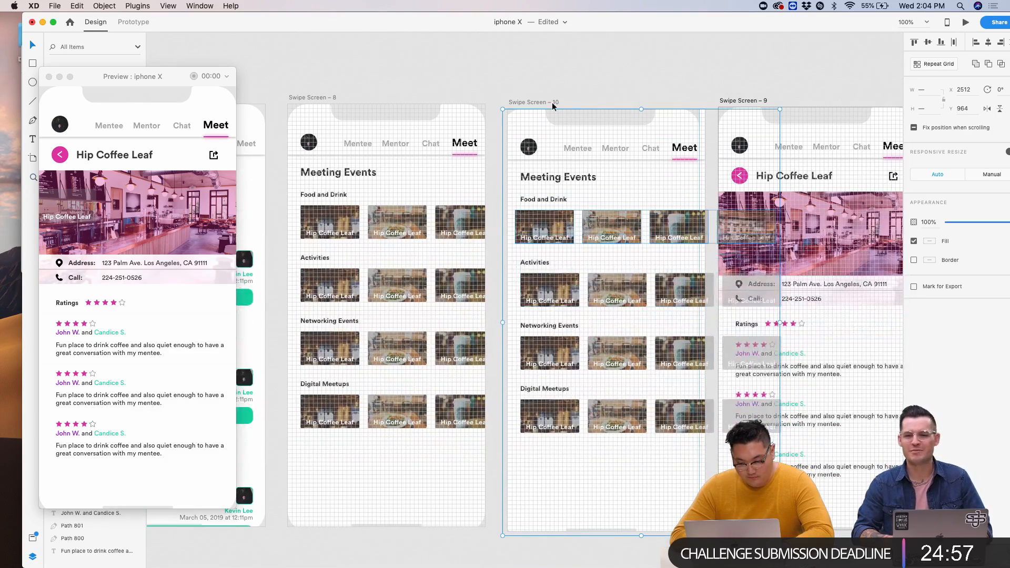
{"action": "key", "text": "Delete"}
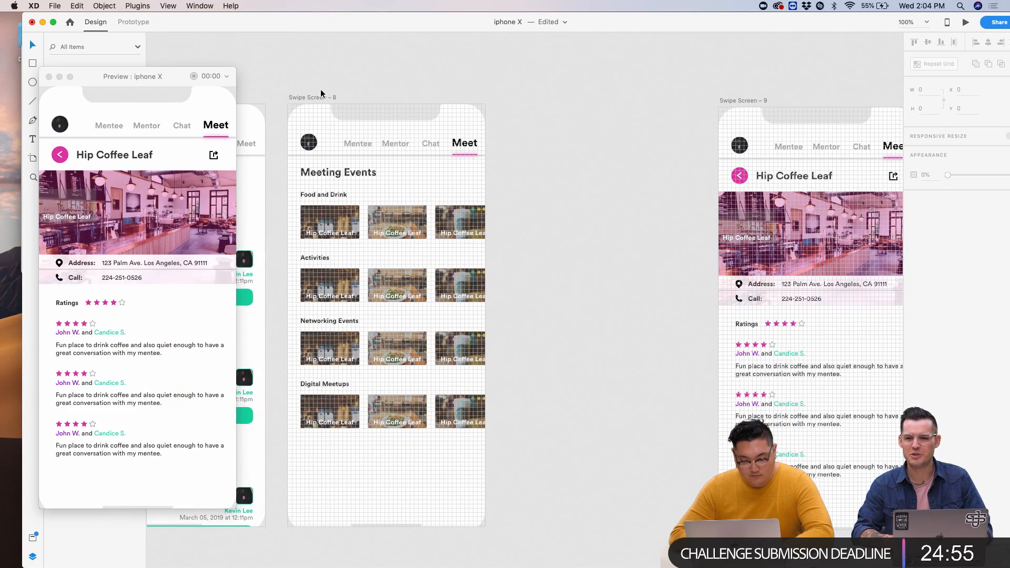
{"action": "key", "text": "super+z"}
{"action": "scroll", "coordinate": [357, 91], "scroll_direction": "left", "scroll_amount": 5}
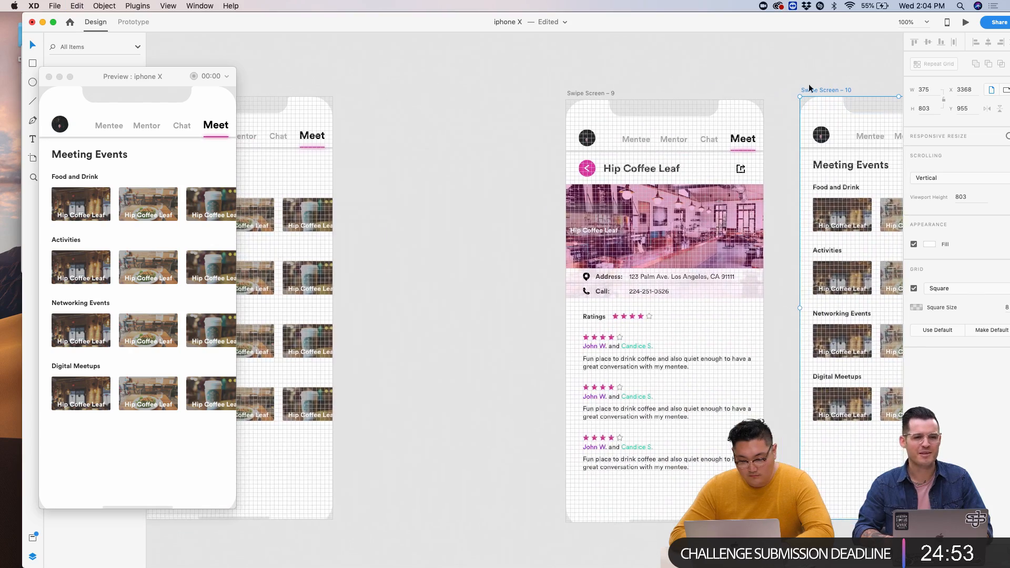
{"action": "left_click_drag", "start_coordinate": [811, 93], "coordinate": [352, 86]}
{"action": "left_click", "coordinate": [351, 135]}
- Split the Meeting Events card grid into rows and select the Food and Drink row
{"action": "scroll", "coordinate": [395, 220], "scroll_direction": "up", "scroll_amount": 5}
{"action": "left_click", "coordinate": [395, 219]}
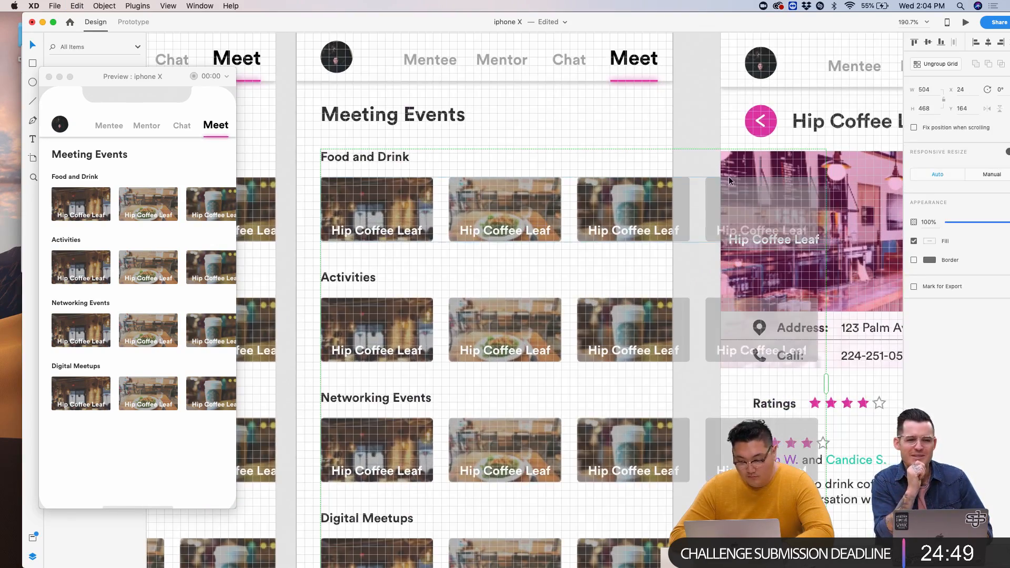
{"action": "left_click", "coordinate": [925, 66]}
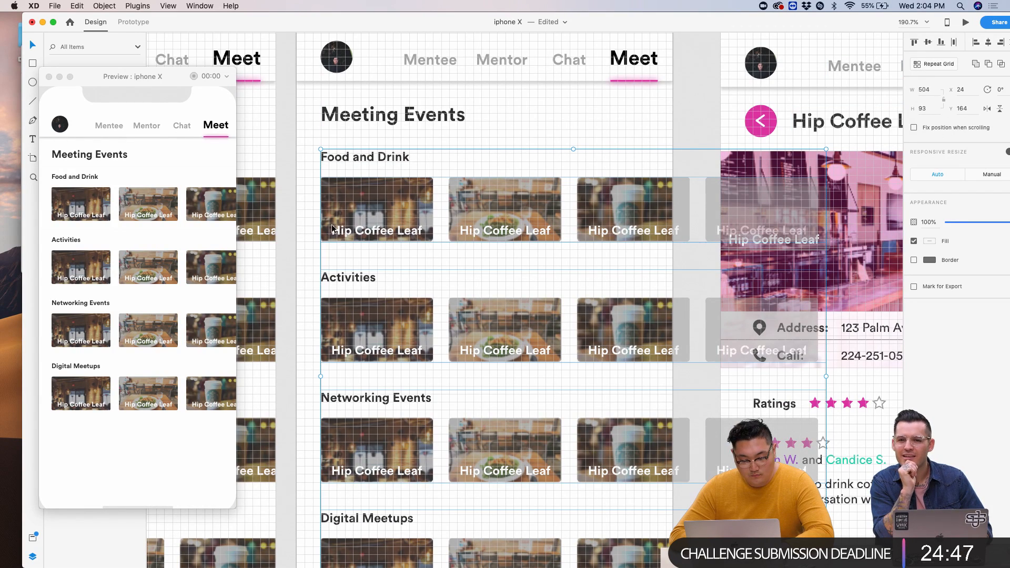
{"action": "left_click", "coordinate": [308, 188]}
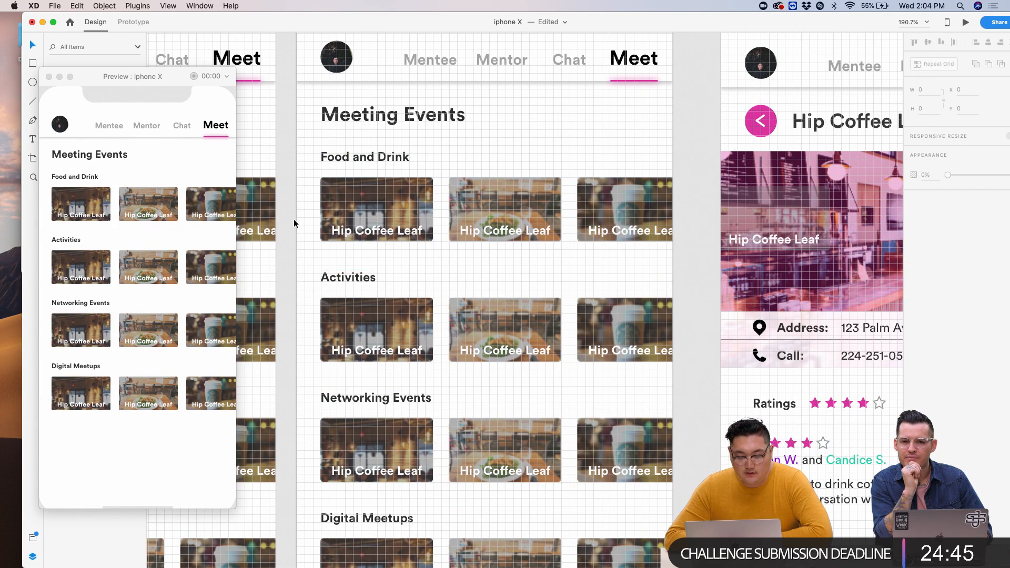
{"action": "left_click", "coordinate": [325, 215]}
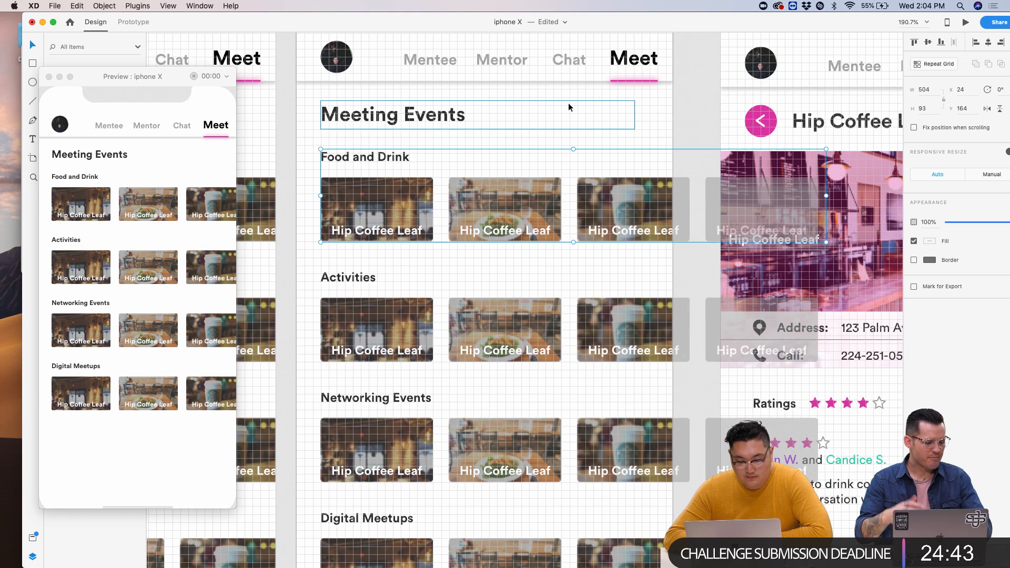
- Ungroup the Food and Drink heading and row, then break its grid into separate cards
{"action": "left_click", "coordinate": [233, 7]}
{"action": "type", "text": "ungro"}
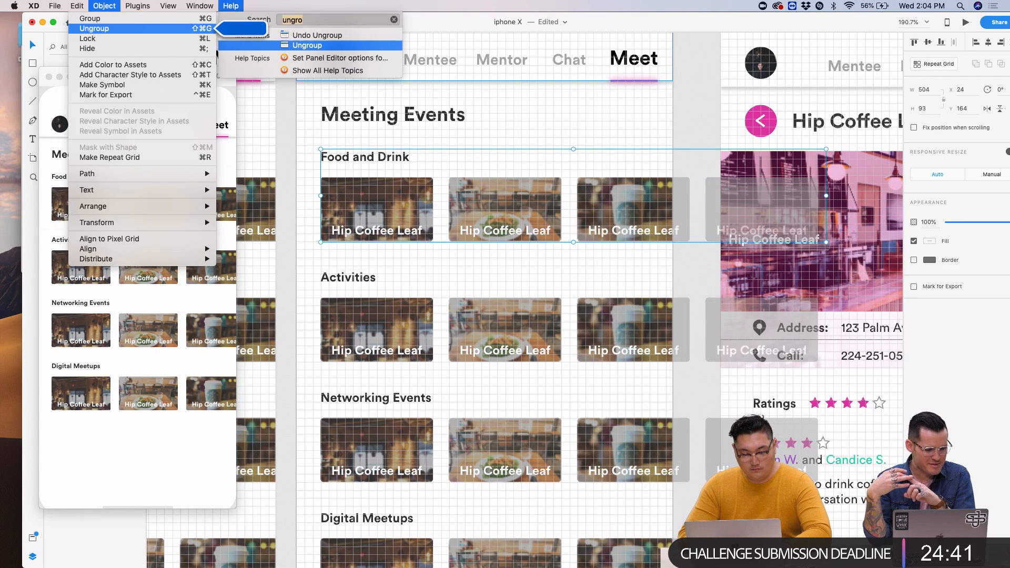
{"action": "left_click", "coordinate": [308, 45]}
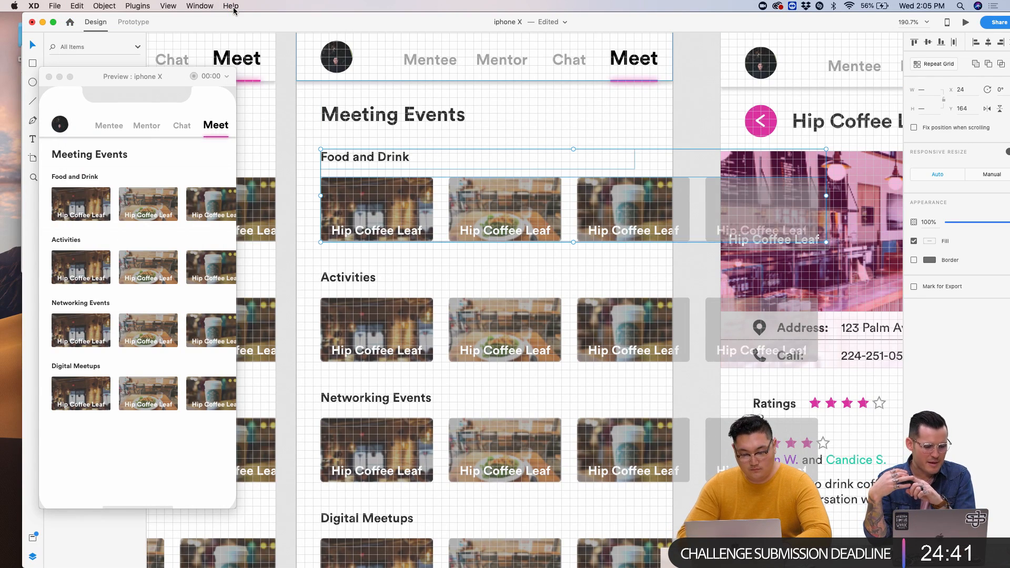
{"action": "left_click", "coordinate": [316, 186]}
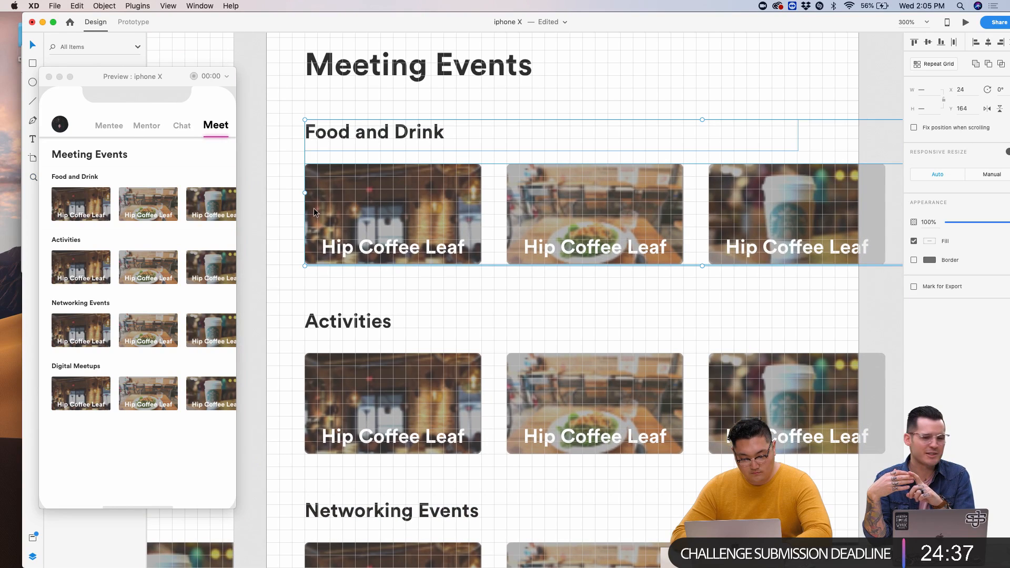
{"action": "left_click", "coordinate": [233, 6]}
{"action": "type", "text": "ung"}
{"action": "key", "text": "Down"}
{"action": "key", "text": "Down"}
{"action": "key", "text": "Return"}
{"action": "left_click", "coordinate": [293, 225]}
{"action": "left_click", "coordinate": [357, 215]}
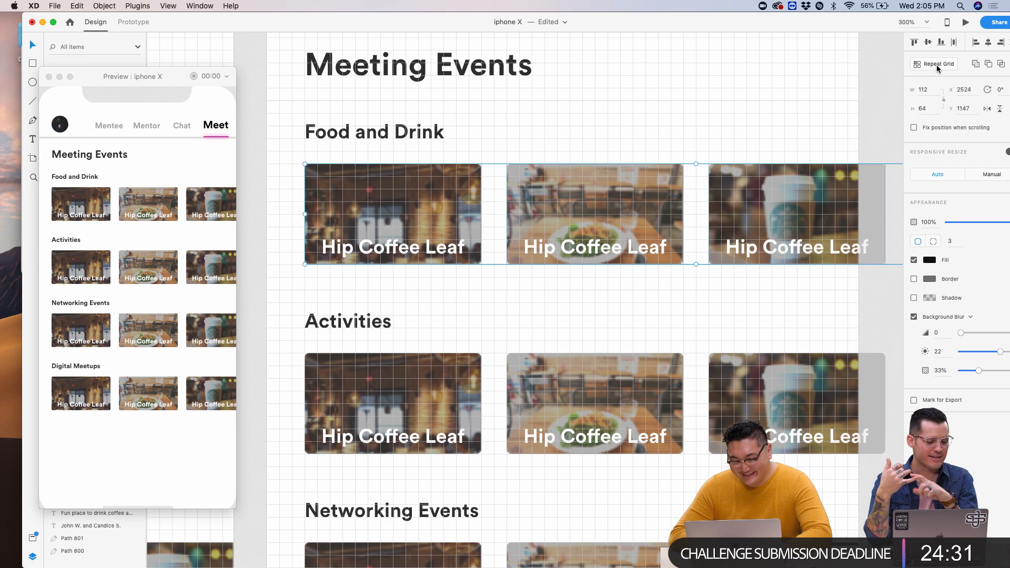
{"action": "left_click", "coordinate": [936, 64]}
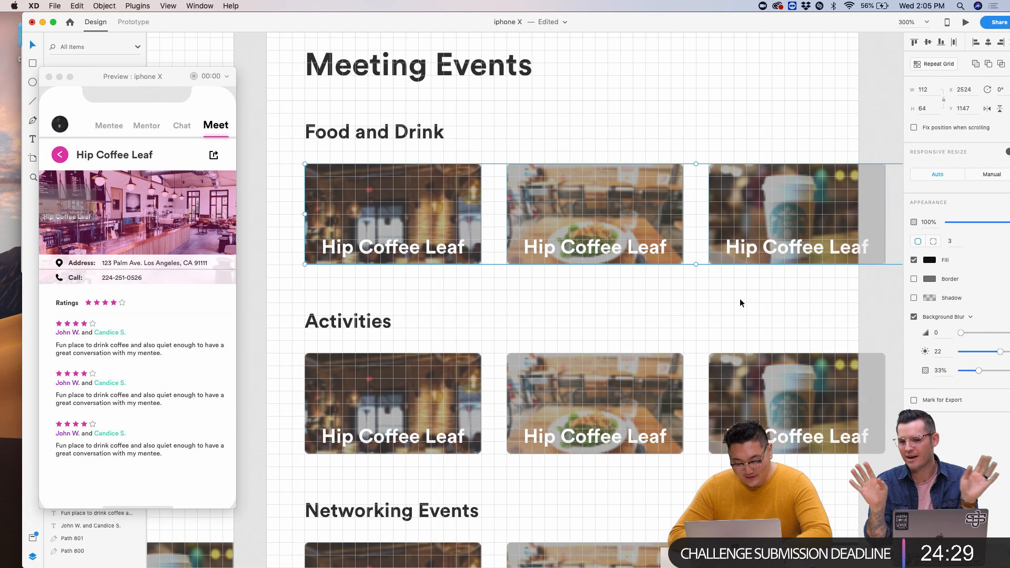
- Select only the Food and Drink row on Swipe Screen – 10
{"action": "scroll", "coordinate": [741, 303], "scroll_direction": "down", "scroll_amount": 5}
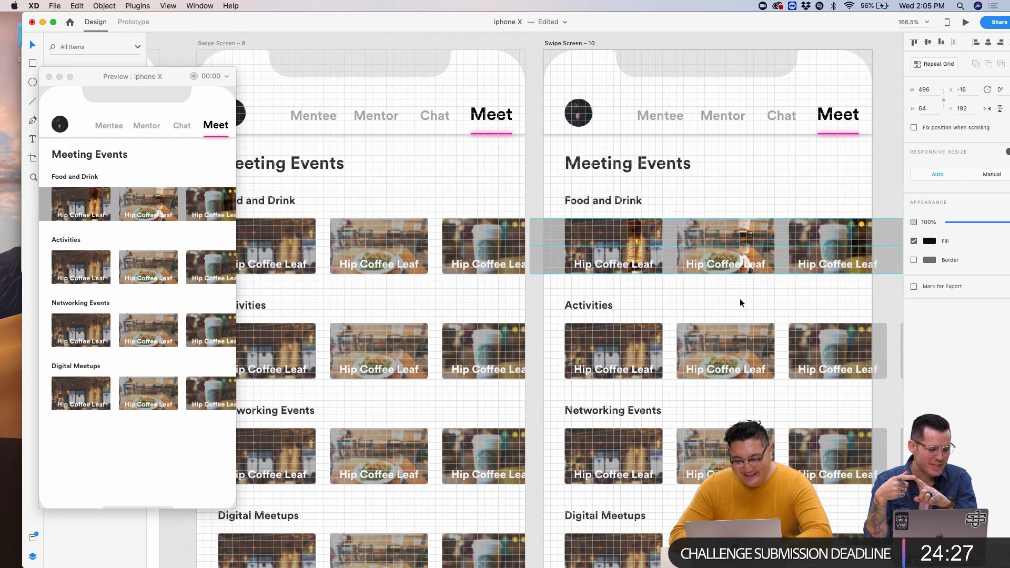
{"action": "scroll", "coordinate": [634, 289], "scroll_direction": "right", "scroll_amount": 4}
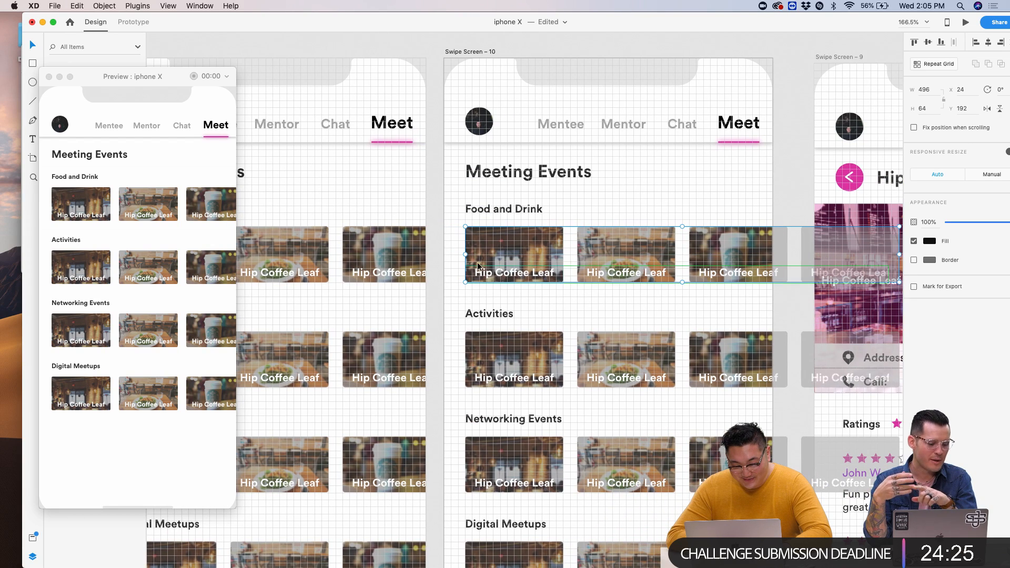
{"action": "left_click_drag", "start_coordinate": [457, 238], "coordinate": [784, 283]}
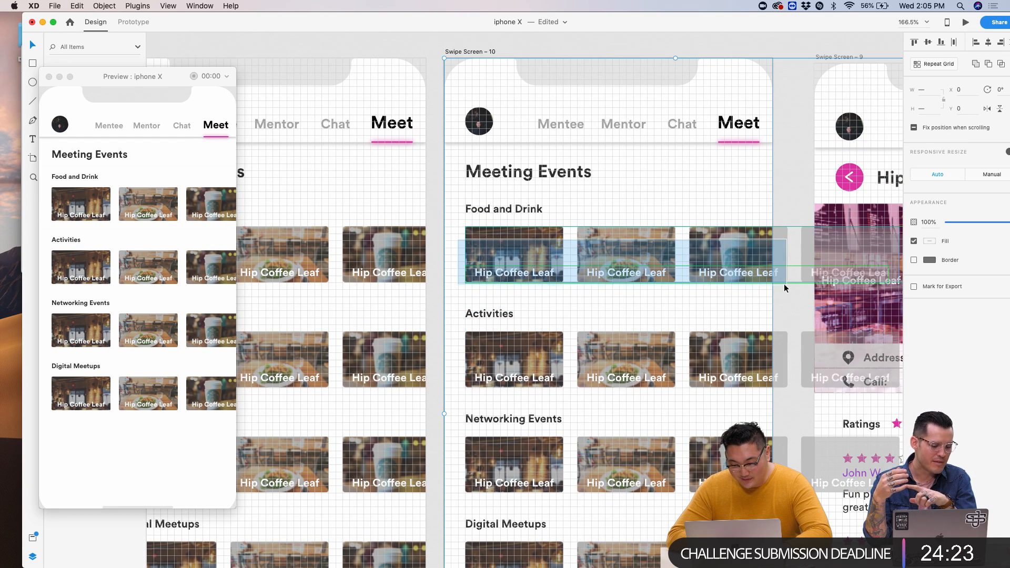
{"action": "left_click", "coordinate": [920, 70]}
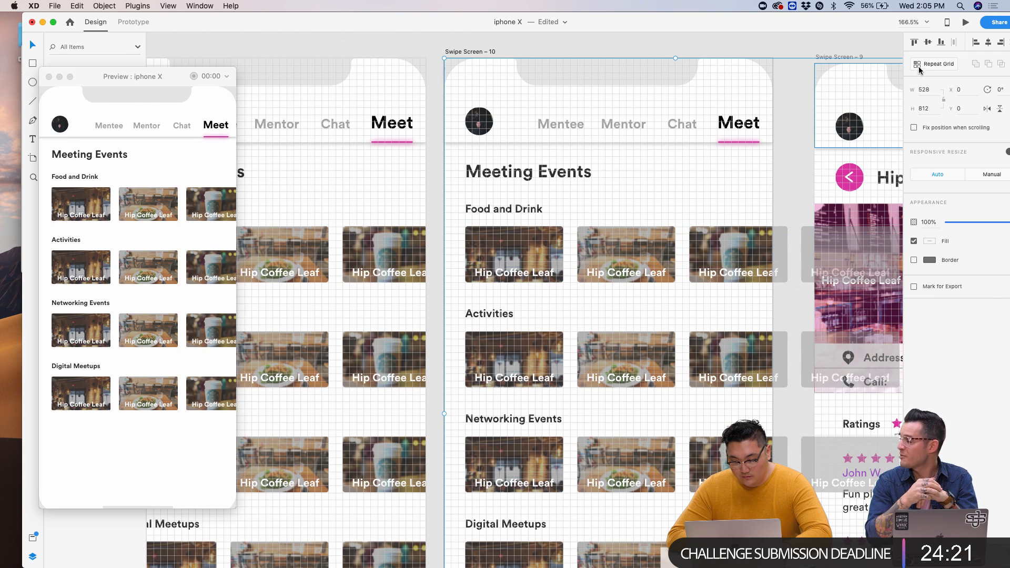
{"action": "left_click", "coordinate": [759, 89], "text": "shift"}
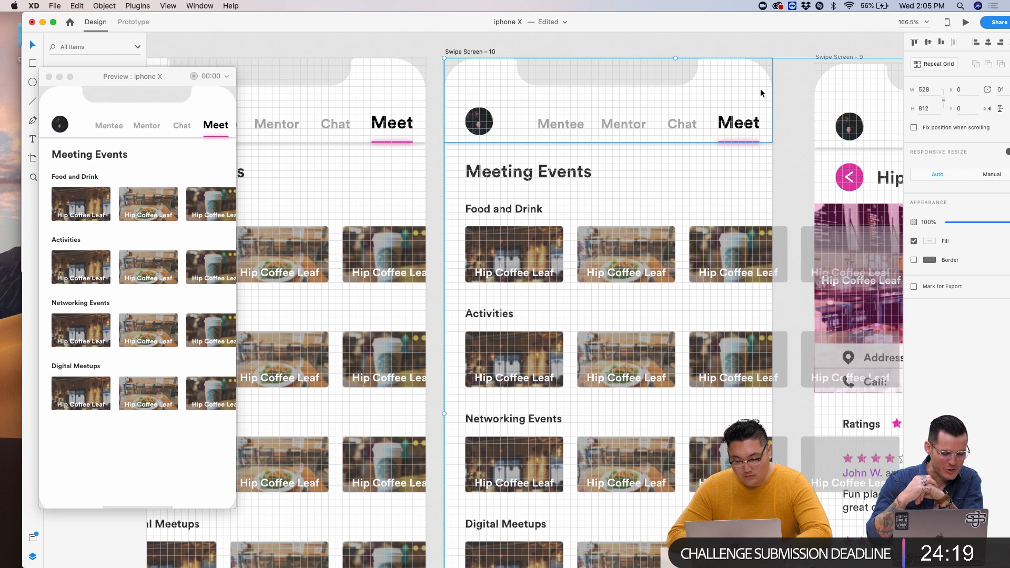
{"action": "left_click", "coordinate": [570, 80], "text": "shift"}
- Nudge the Food and Drink row left to X -144
{"action": "key", "text": "shift+Left"}
{"action": "key", "text": "shift+Left"}
{"action": "key", "text": "shift+Left"}
{"action": "key", "text": "shift+Left"}
{"action": "key", "text": "shift+Left"}
{"action": "key", "text": "shift+Left"}
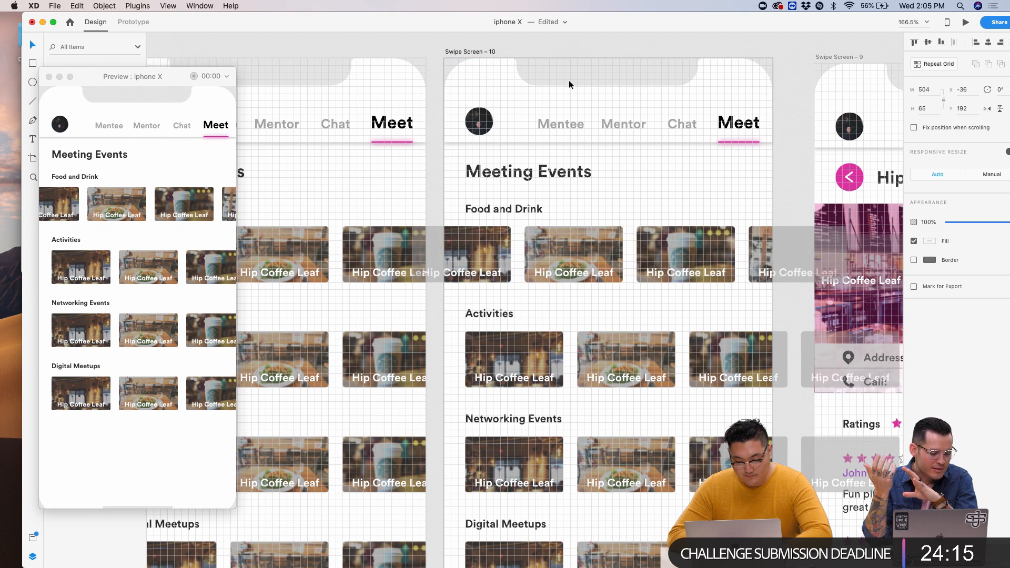
{"action": "key", "text": "shift+Left"}
{"action": "key", "text": "shift+Left"}
{"action": "key", "text": "shift+Left"}
{"action": "key", "text": "shift+Left"}
{"action": "key", "text": "shift+Left"}
{"action": "key", "text": "shift+Left"}
{"action": "key", "text": "shift+Left"}
{"action": "key", "text": "shift+Left"}
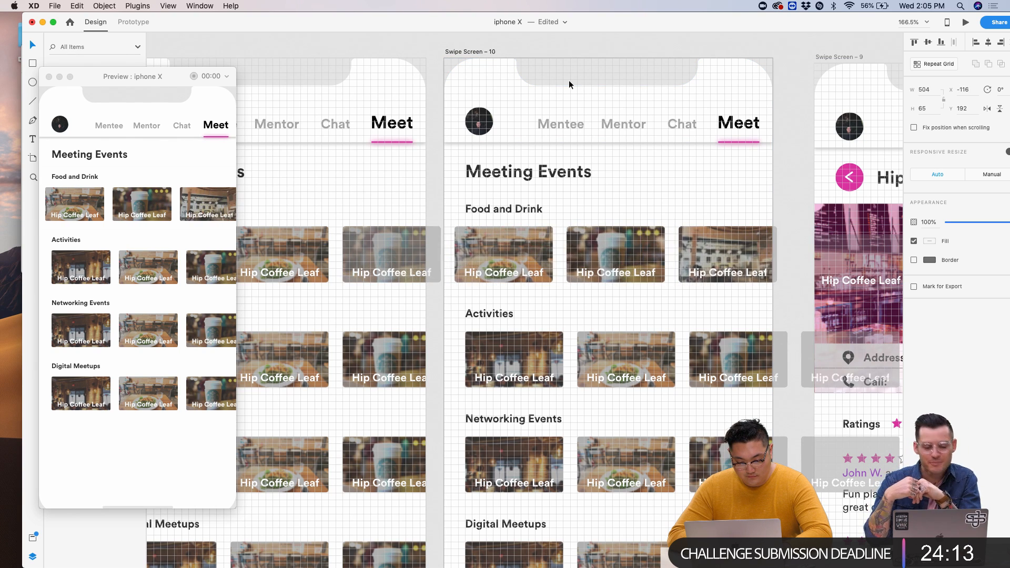
{"action": "key", "text": "shift+Left"}
{"action": "key", "text": "shift+Left"}
{"action": "key", "text": "shift+Left"}
{"action": "key", "text": "shift+Left"}
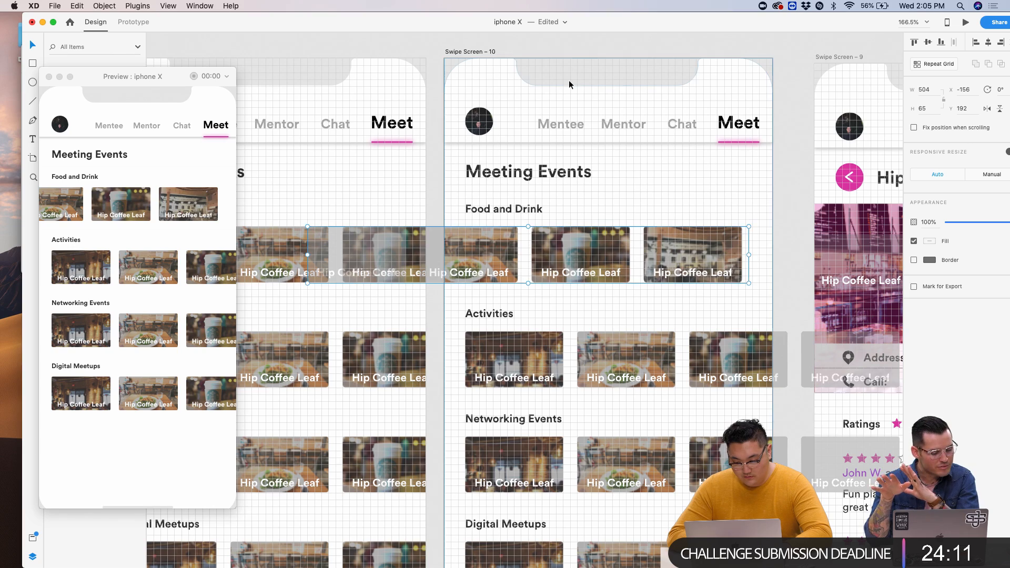
{"action": "key", "text": "shift+Right"}
{"action": "key", "text": "Right"}
{"action": "key", "text": "Right"}
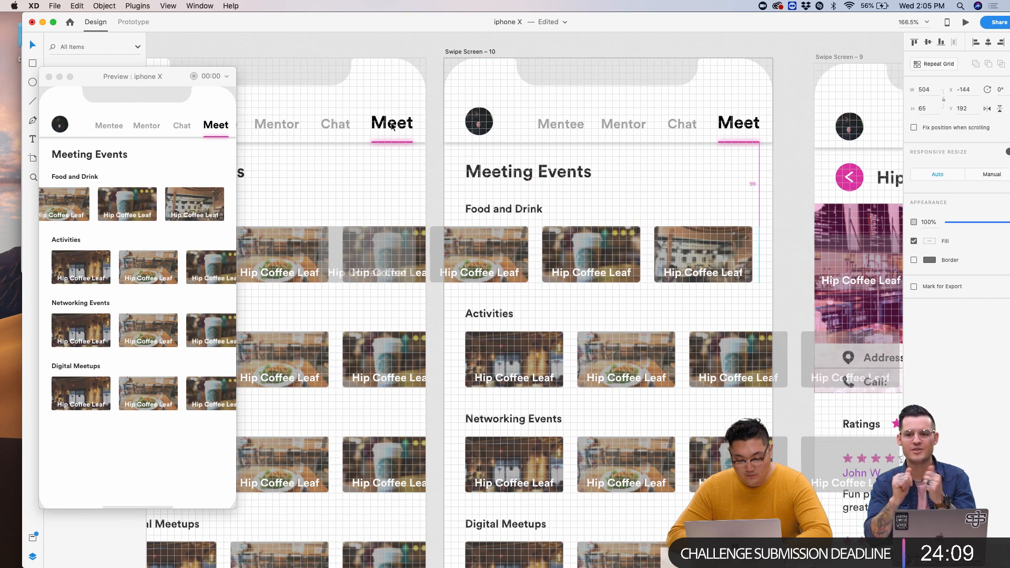
{"action": "scroll", "coordinate": [392, 126], "scroll_direction": "down", "scroll_amount": 5}
{"action": "left_click", "coordinate": [317, 92]}
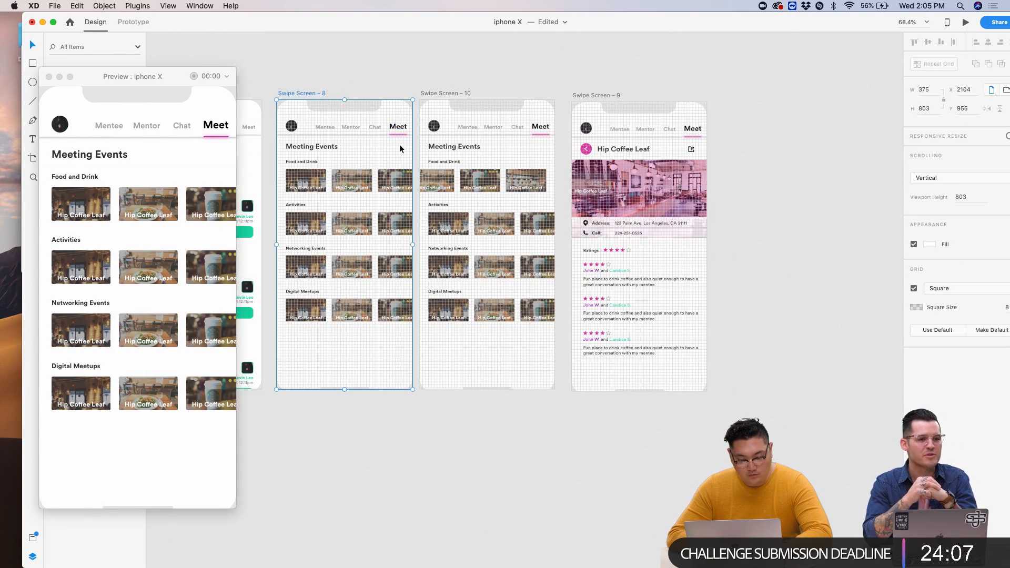
{"action": "scroll", "coordinate": [399, 144], "scroll_direction": "up", "scroll_amount": 5}
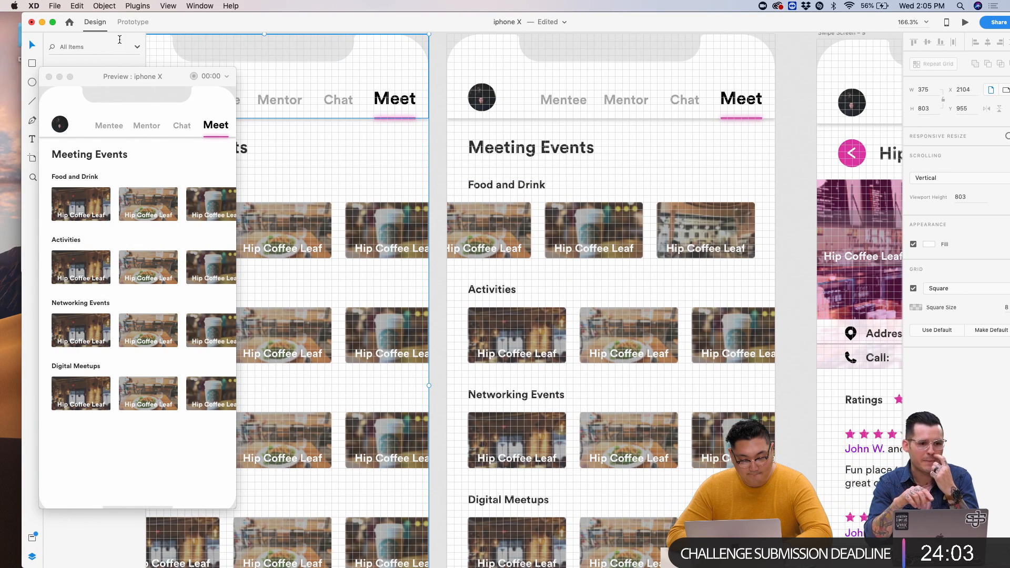
- Wire Swipe Screen – 8 to Swipe Screen – 10 with drag-triggered Bounce auto-animate and test it in Preview
{"action": "left_click", "coordinate": [133, 21]}
{"action": "left_click_drag", "start_coordinate": [431, 376], "coordinate": [463, 389]}
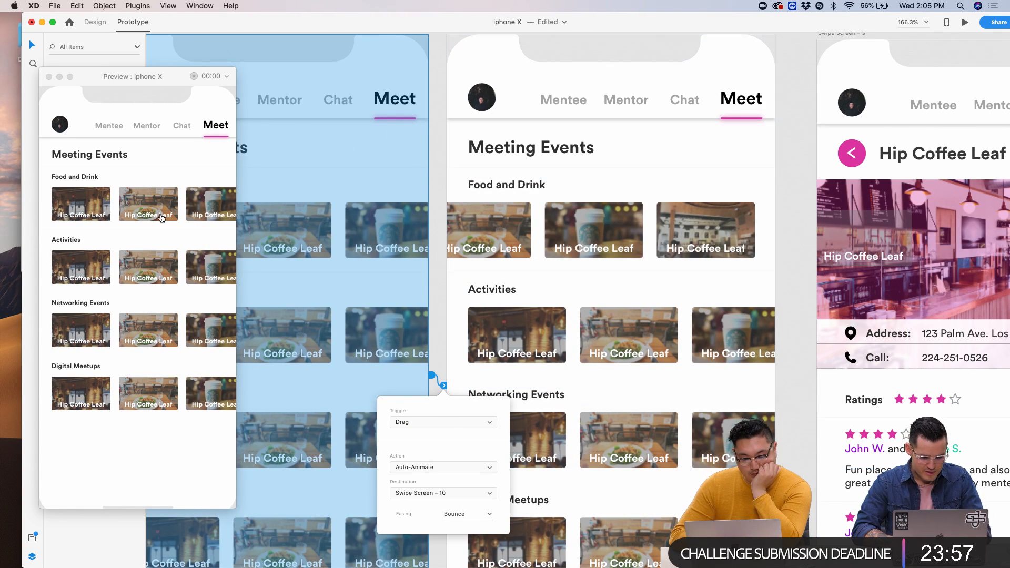
{"action": "left_click", "coordinate": [132, 203]}
{"action": "left_click_drag", "start_coordinate": [131, 202], "coordinate": [100, 203]}
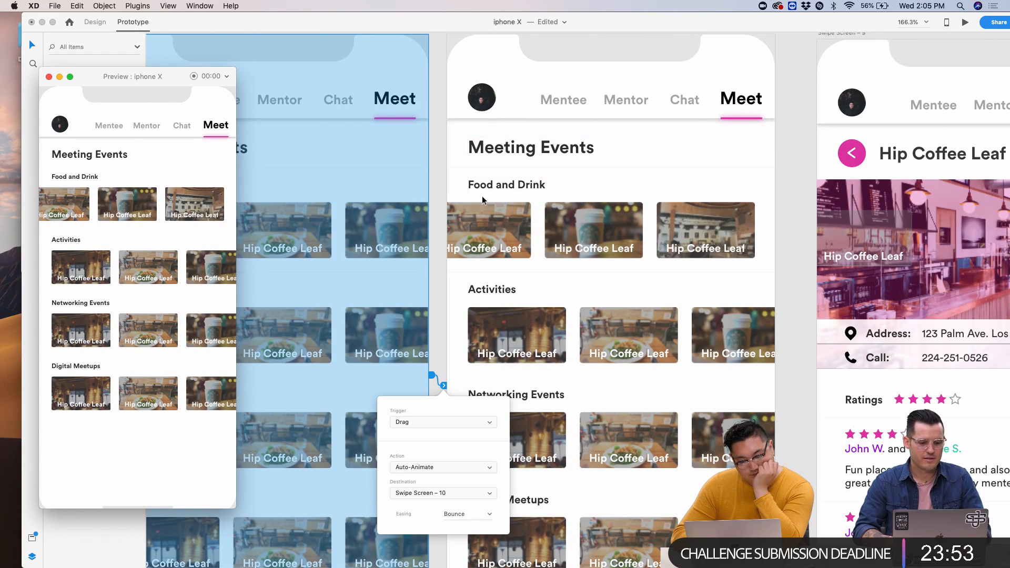
{"action": "left_click", "coordinate": [457, 289]}
- Wire Swipe Screen – 10 back to Swipe Screen – 8 and test the Food and Drink swipe
{"action": "scroll", "coordinate": [457, 289], "scroll_direction": "down", "scroll_amount": 5}
{"action": "left_click", "coordinate": [462, 283]}
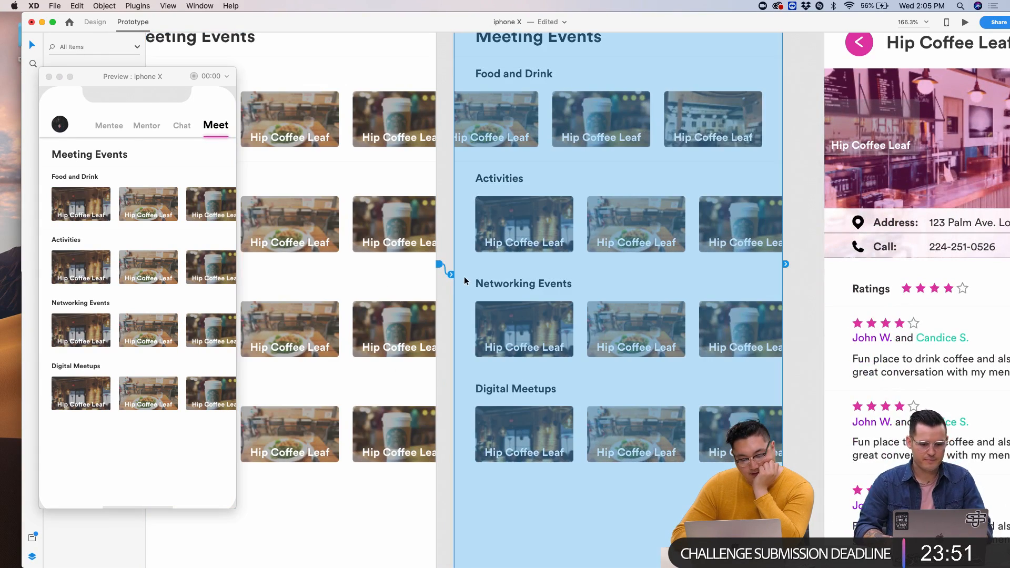
{"action": "scroll", "coordinate": [462, 226], "scroll_direction": "up", "scroll_amount": 2}
{"action": "left_click_drag", "start_coordinate": [787, 286], "coordinate": [400, 474]}
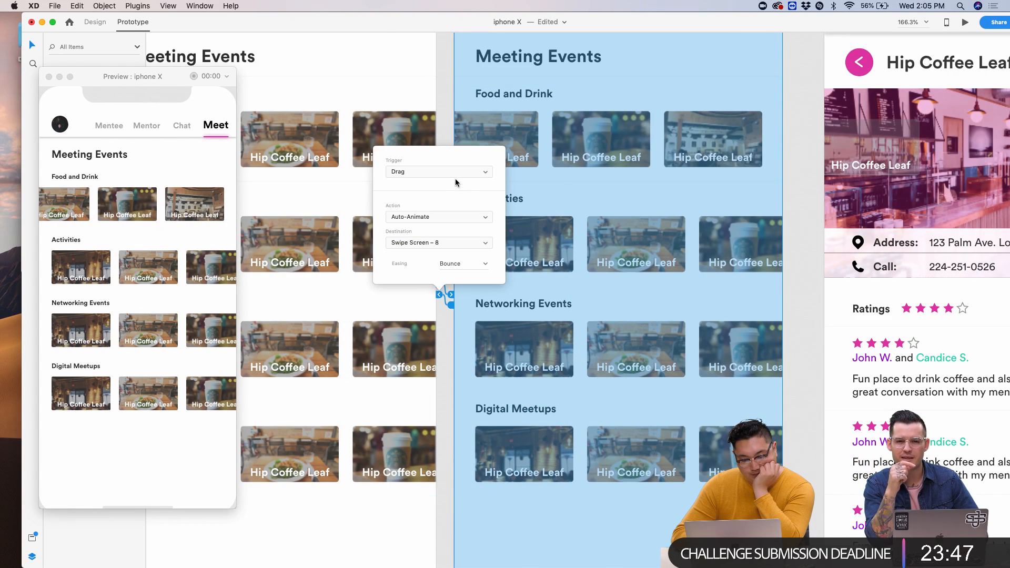
{"action": "left_click", "coordinate": [173, 199]}
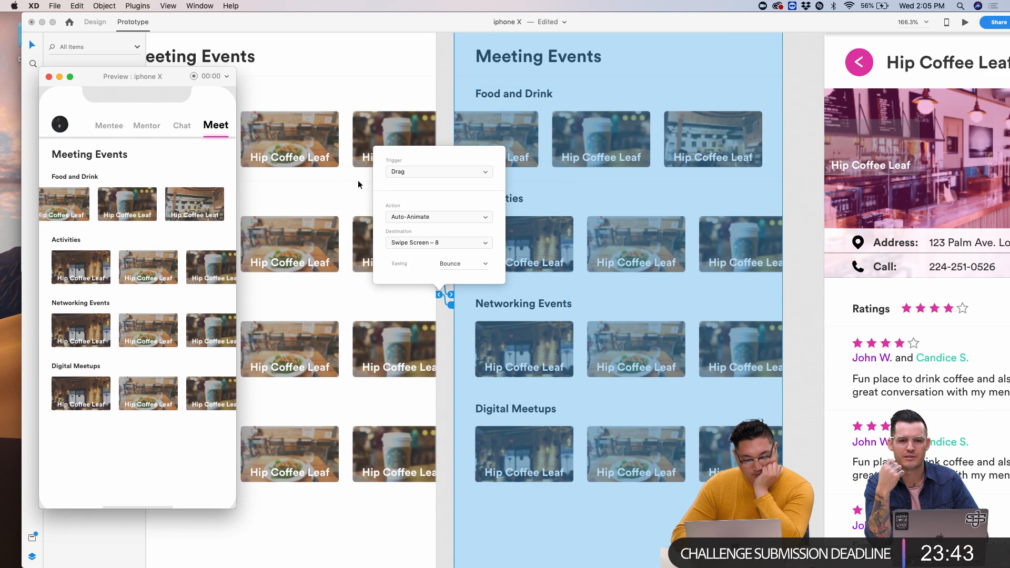
{"action": "left_click", "coordinate": [315, 200]}
{"action": "scroll", "coordinate": [343, 197], "scroll_direction": "up", "scroll_amount": 5}
{"action": "scroll", "coordinate": [287, 73], "scroll_direction": "up", "scroll_amount": 3}
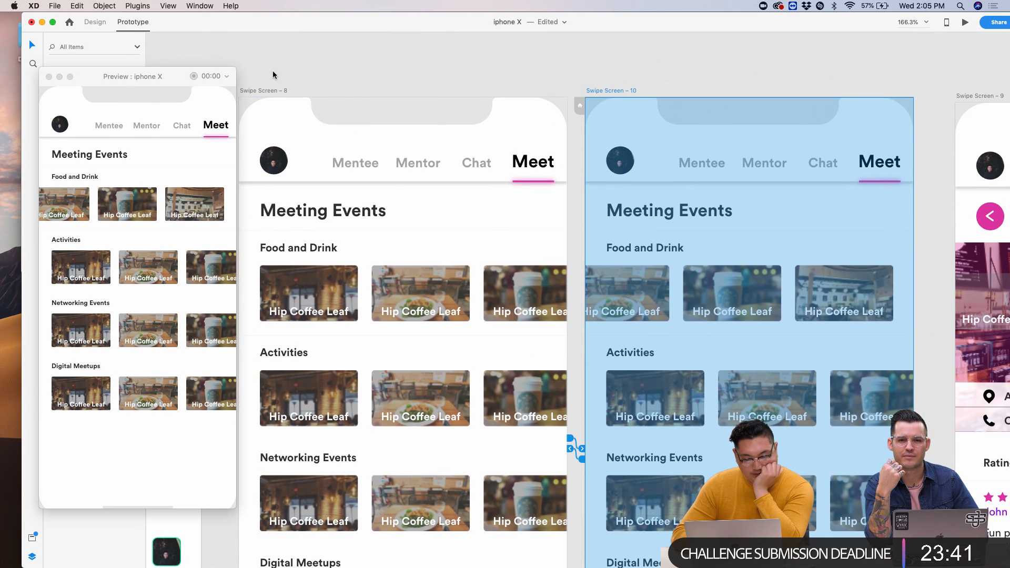
{"action": "left_click", "coordinate": [264, 93]}
{"action": "left_click_drag", "start_coordinate": [206, 207], "coordinate": [84, 205]}
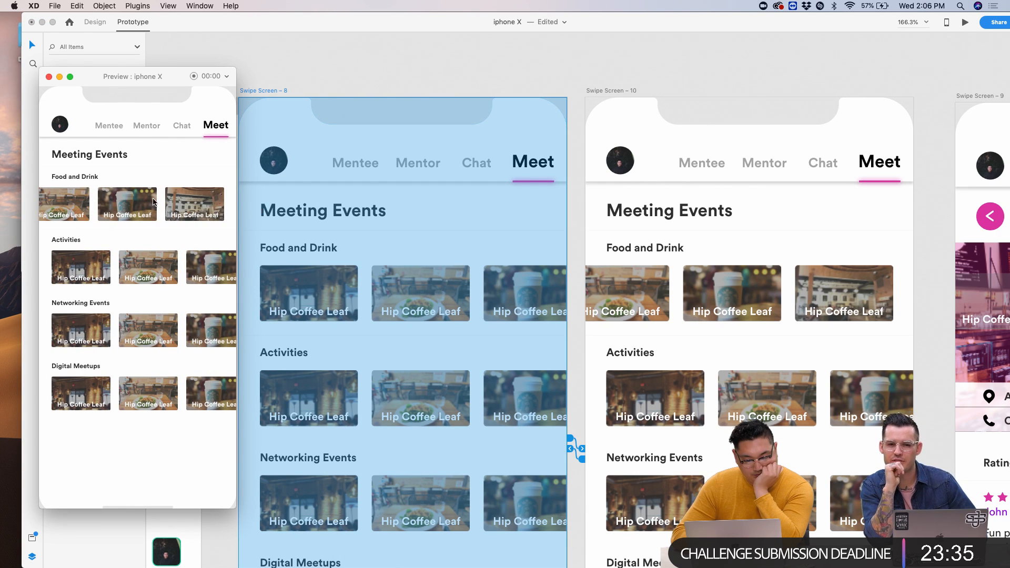
{"action": "left_click", "coordinate": [478, 212]}
- Select the card rows group on Swipe Screen – 8 and return to Design mode
{"action": "scroll", "coordinate": [478, 212], "scroll_direction": "down", "scroll_amount": 5}
{"action": "left_click", "coordinate": [511, 248]}
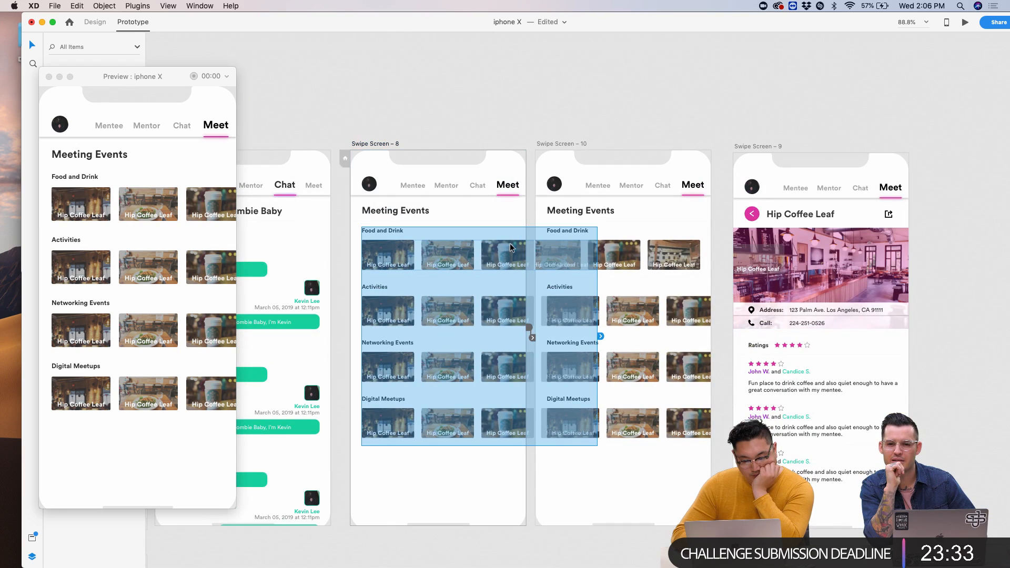
{"action": "scroll", "coordinate": [510, 253], "scroll_direction": "up", "scroll_amount": 5}
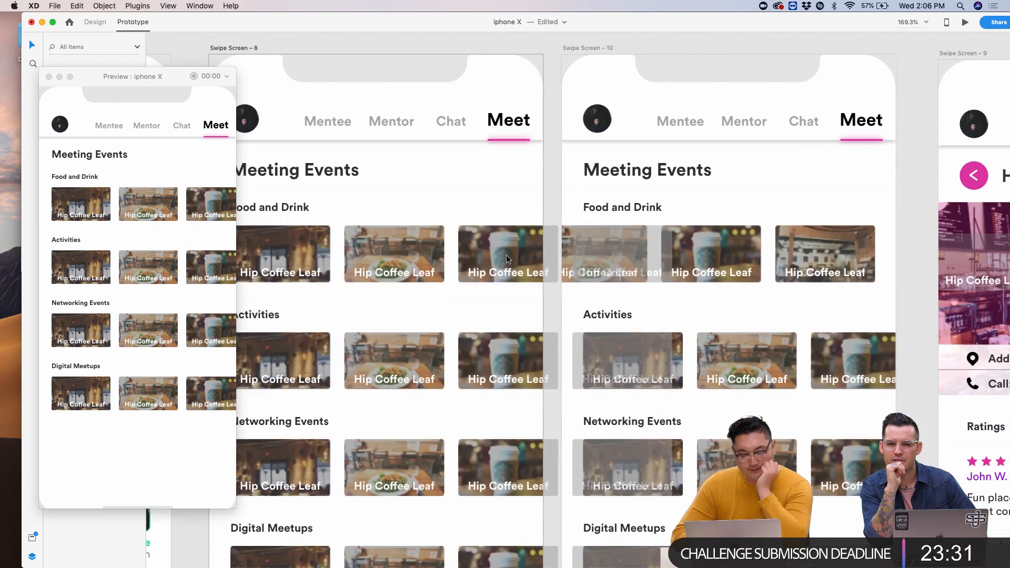
{"action": "scroll", "coordinate": [513, 248], "scroll_direction": "down", "scroll_amount": 5}
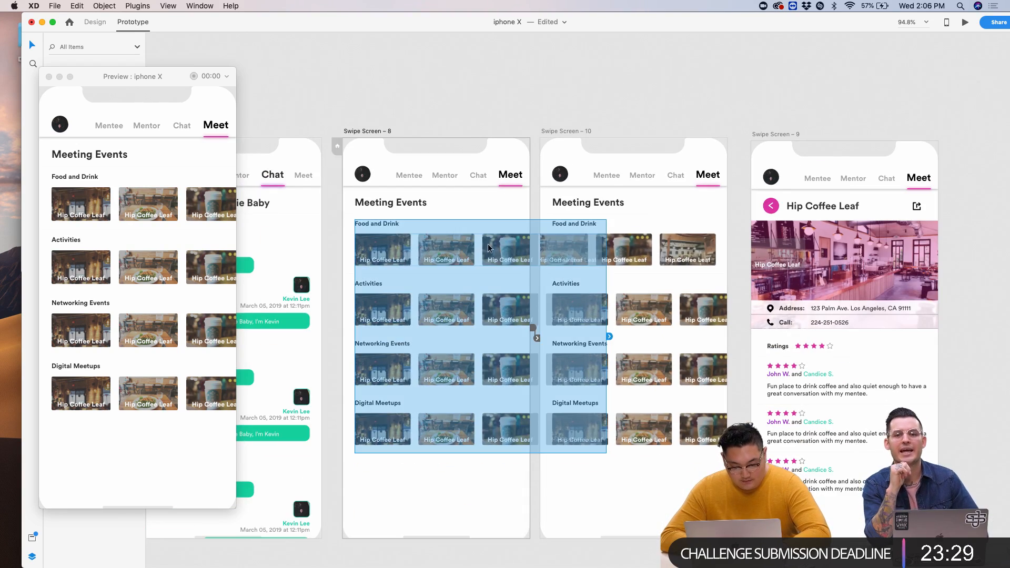
{"action": "left_click", "coordinate": [94, 23]}
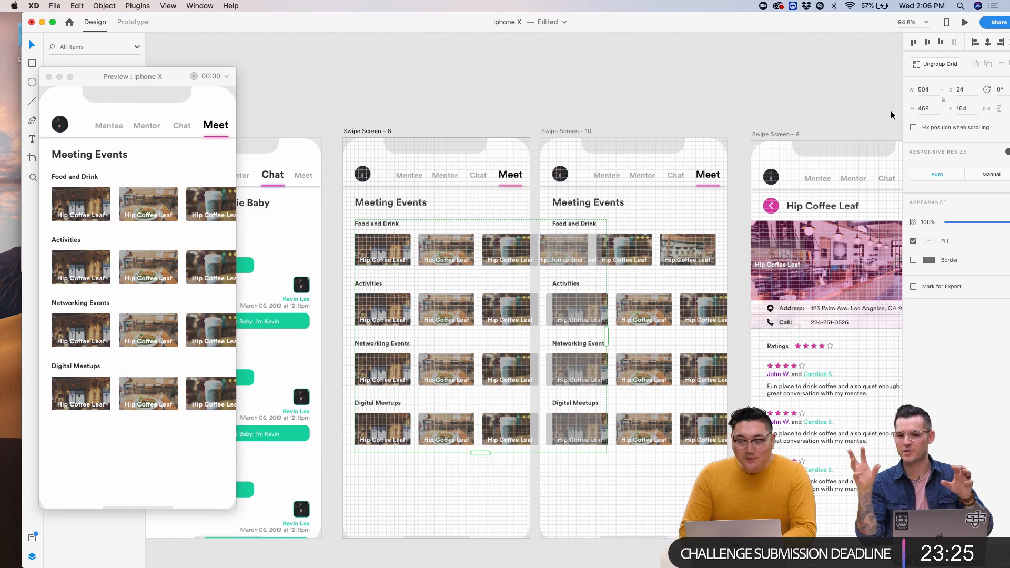
- Ungroup the Food and Drink row and drag its image row to X -144 on Swipe Screen – 10
{"action": "left_click", "coordinate": [495, 103]}
{"action": "left_click", "coordinate": [367, 226]}
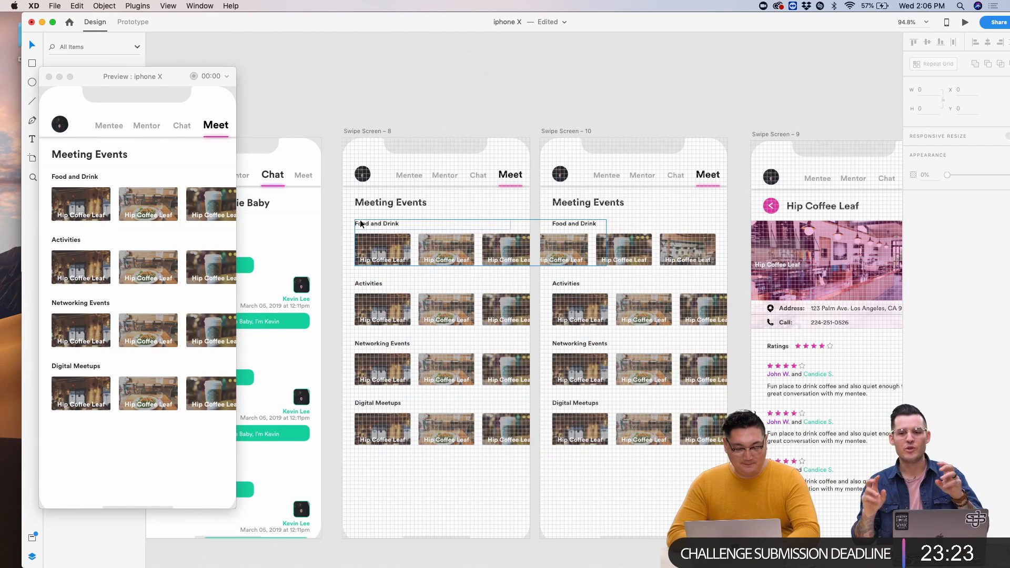
{"action": "left_click", "coordinate": [227, 5]}
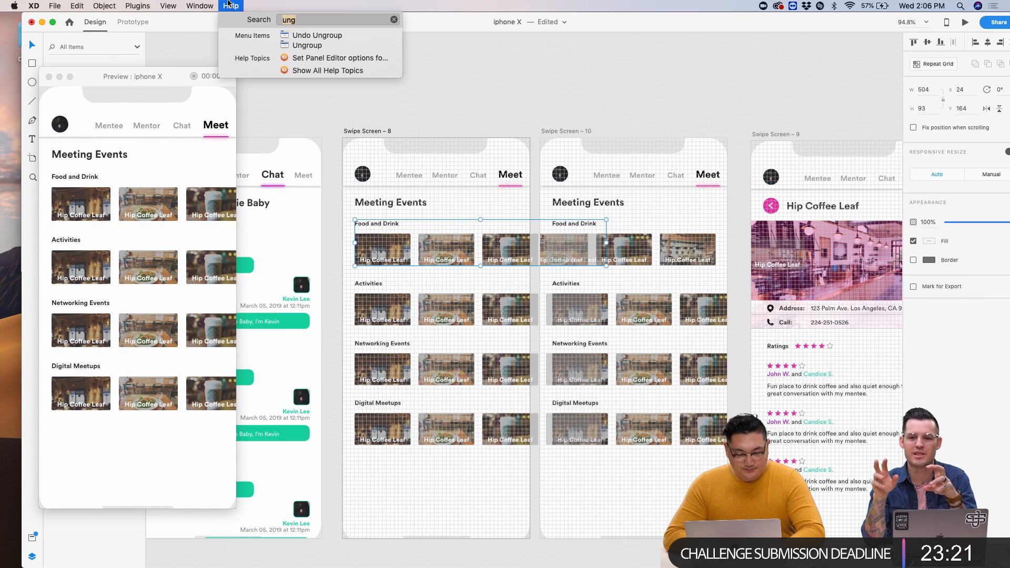
{"action": "left_click", "coordinate": [351, 58]}
{"action": "left_click", "coordinate": [372, 250]}
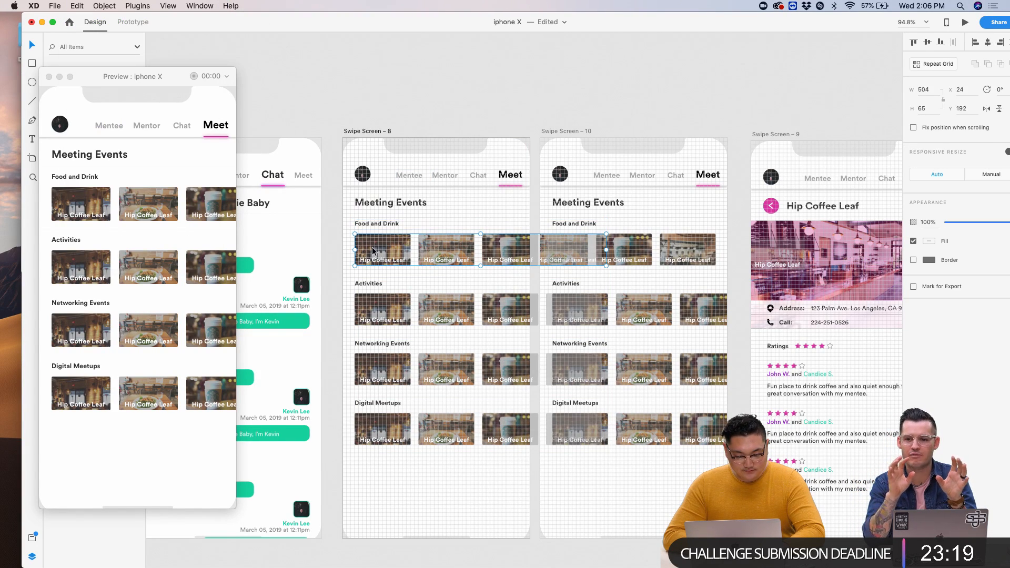
{"action": "left_click_drag", "start_coordinate": [204, 204], "coordinate": [84, 205]}
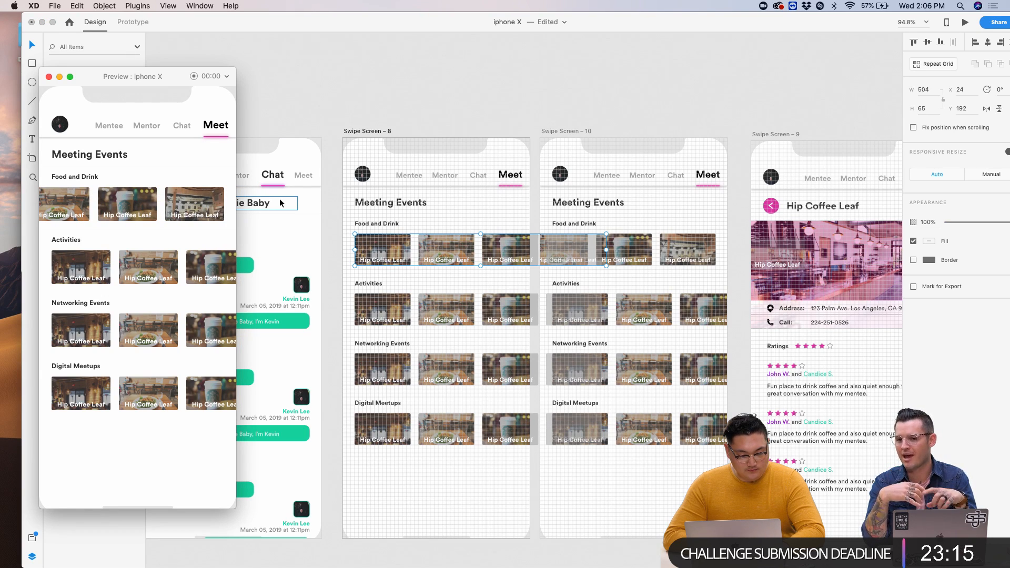
{"action": "left_click_drag", "start_coordinate": [514, 251], "coordinate": [627, 252]}
{"action": "left_click", "coordinate": [562, 132]}
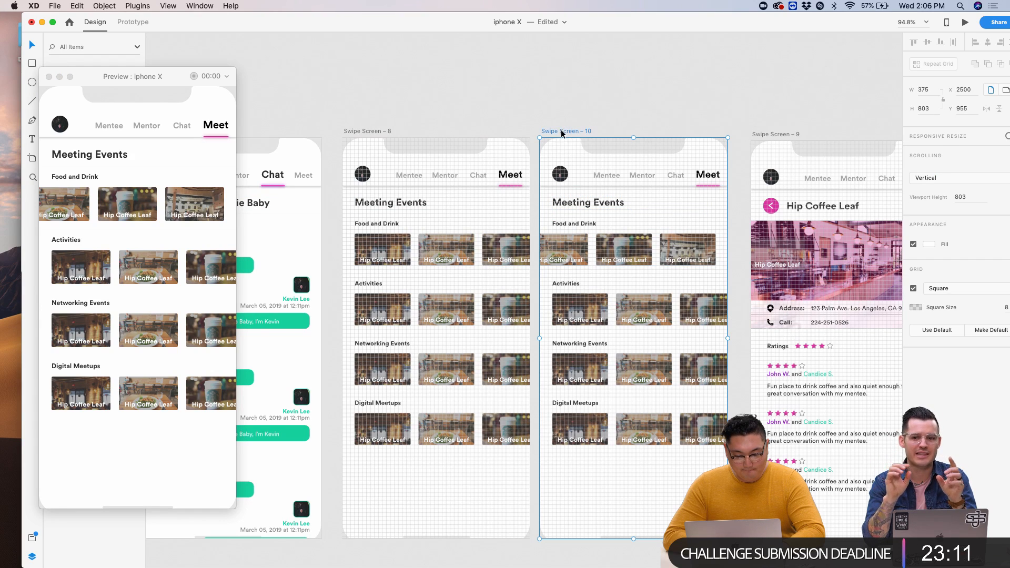
- Link Swipe Screen – 10 to Swipe Screen – 8 with Drag trigger, Auto-Animate and Bounce easing, then test it
{"action": "left_click", "coordinate": [132, 22]}
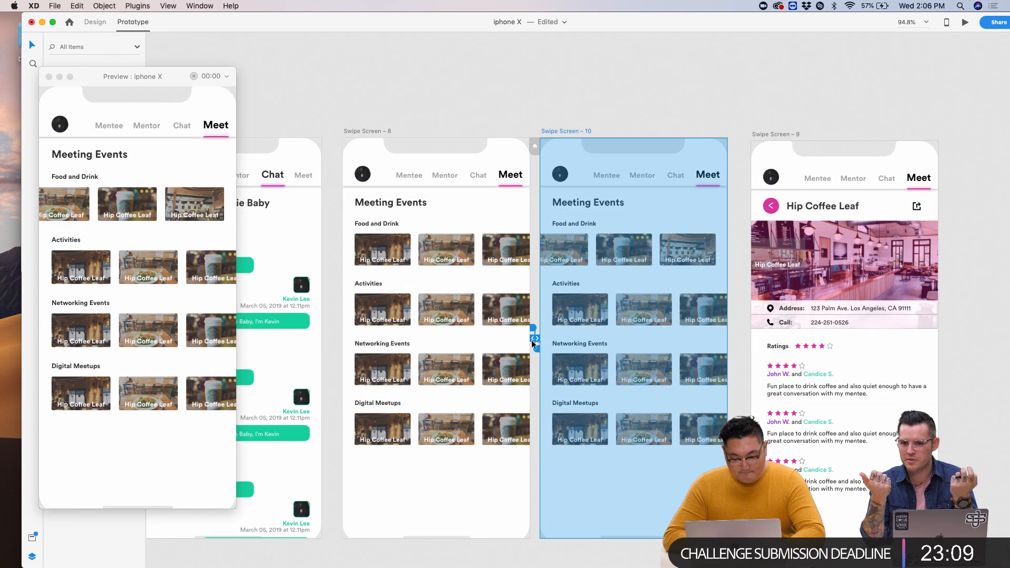
{"action": "left_click_drag", "start_coordinate": [536, 351], "coordinate": [516, 391]}
{"action": "left_click_drag", "start_coordinate": [507, 455], "coordinate": [507, 456]}
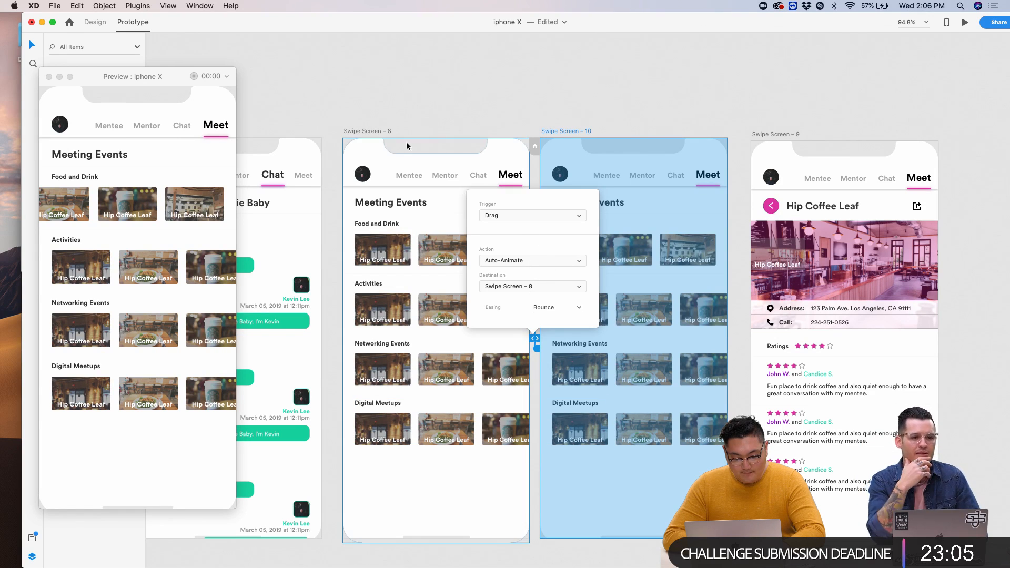
{"action": "left_click", "coordinate": [375, 131]}
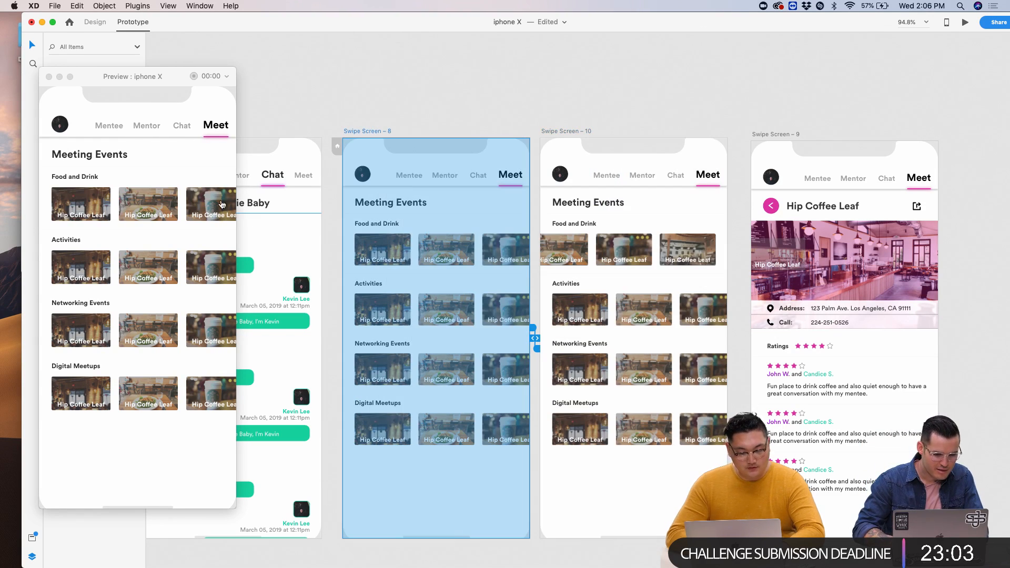
{"action": "left_click_drag", "start_coordinate": [164, 205], "coordinate": [73, 206]}
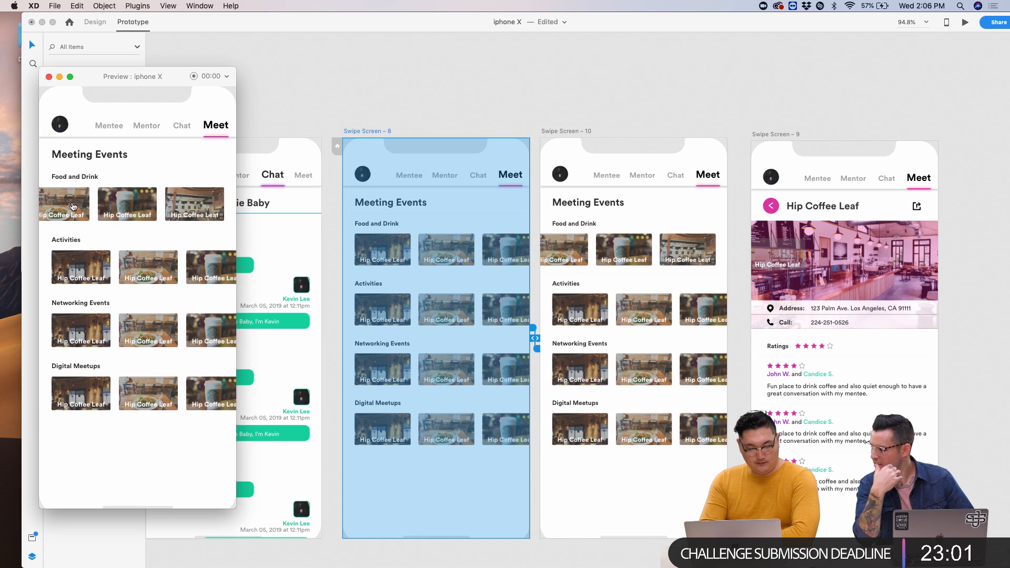
{"action": "left_click", "coordinate": [375, 131]}
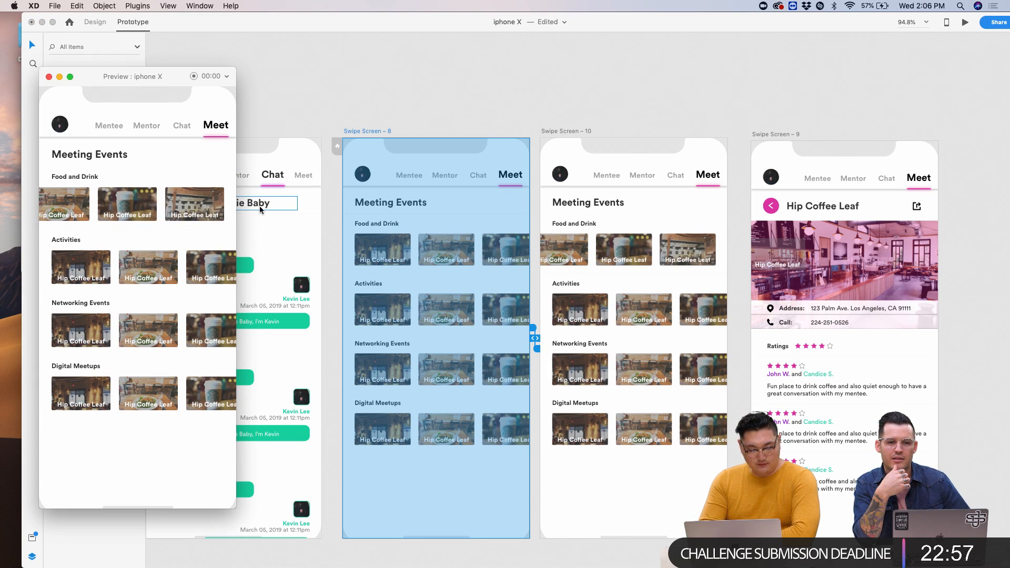
- Test the Food and Drink swipe again in Preview, then close the preview window
{"action": "double_click", "coordinate": [349, 130]}
{"action": "key", "text": "Return"}
{"action": "left_click", "coordinate": [383, 178]}
{"action": "left_click_drag", "start_coordinate": [163, 199], "coordinate": [71, 193]}
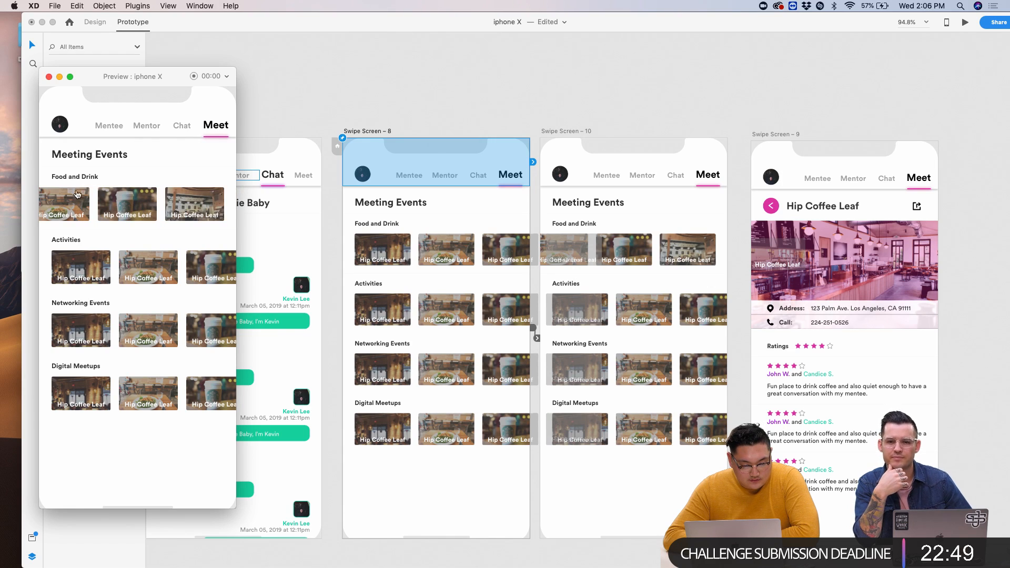
{"action": "left_click", "coordinate": [49, 78]}
- Look over the artboards, select the Digital Meetups row on Swipe Screen – 8 and run the prototype preview
{"action": "key", "text": "Escape"}
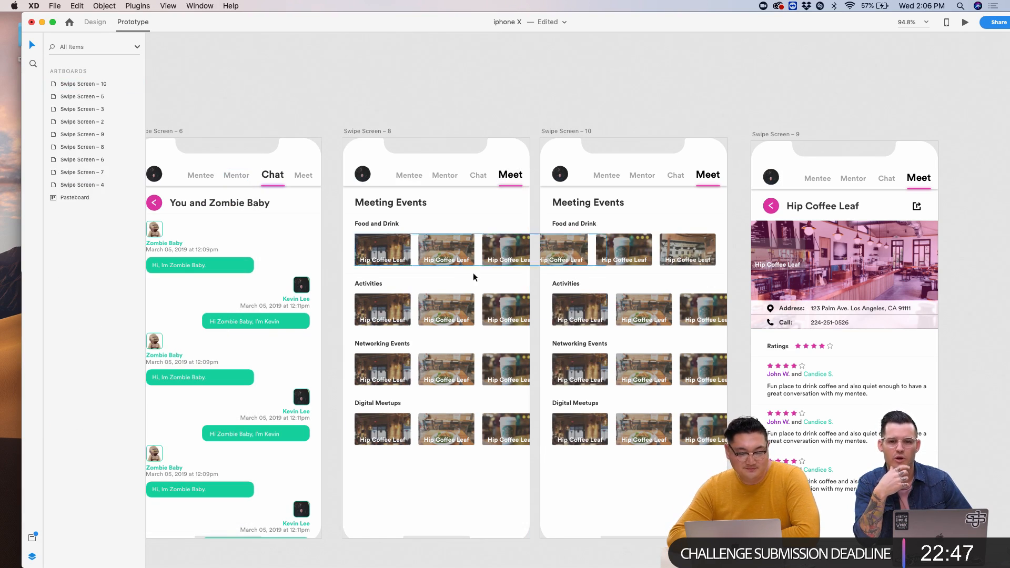
{"action": "scroll", "coordinate": [482, 287], "scroll_direction": "up", "scroll_amount": 2}
{"action": "scroll", "coordinate": [481, 286], "scroll_direction": "right", "scroll_amount": 2}
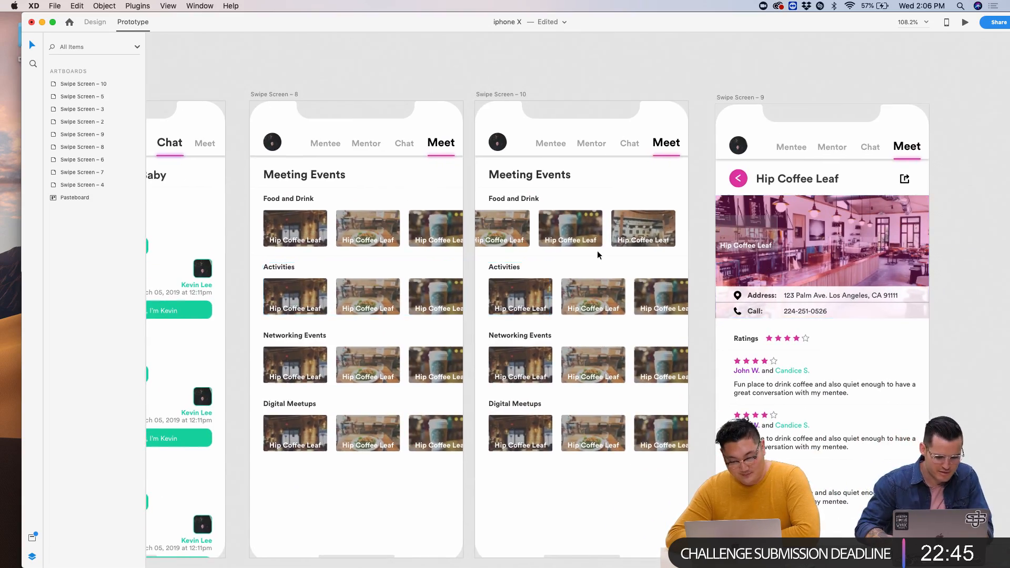
{"action": "scroll", "coordinate": [598, 255], "scroll_direction": "down", "scroll_amount": 3}
{"action": "scroll", "coordinate": [598, 255], "scroll_direction": "up", "scroll_amount": 3}
{"action": "scroll", "coordinate": [598, 256], "scroll_direction": "down", "scroll_amount": 2}
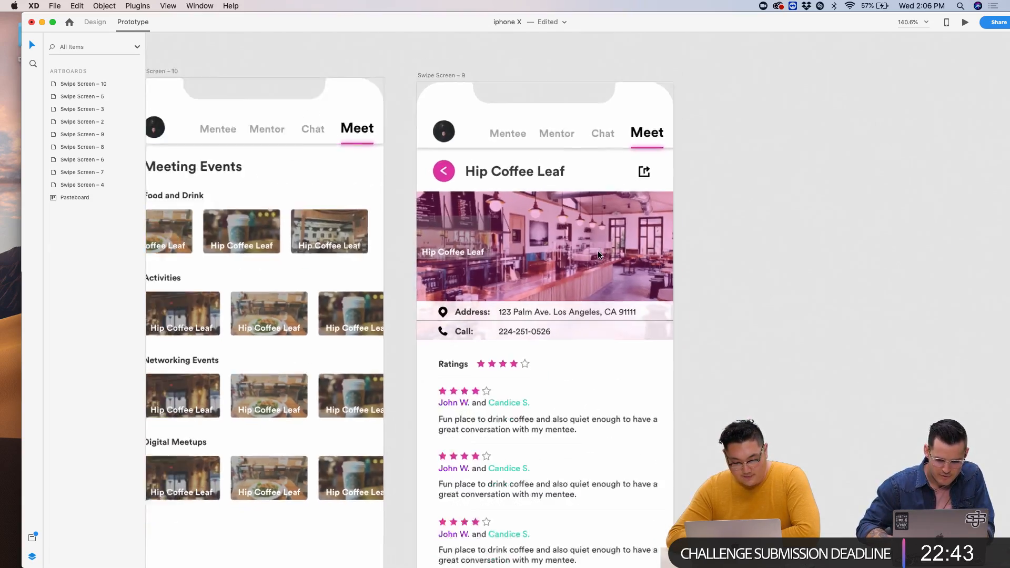
{"action": "scroll", "coordinate": [598, 255], "scroll_direction": "left", "scroll_amount": 5}
{"action": "scroll", "coordinate": [598, 255], "scroll_direction": "down", "scroll_amount": 1}
{"action": "scroll", "coordinate": [598, 255], "scroll_direction": "down", "scroll_amount": 2}
{"action": "scroll", "coordinate": [598, 256], "scroll_direction": "up", "scroll_amount": 3}
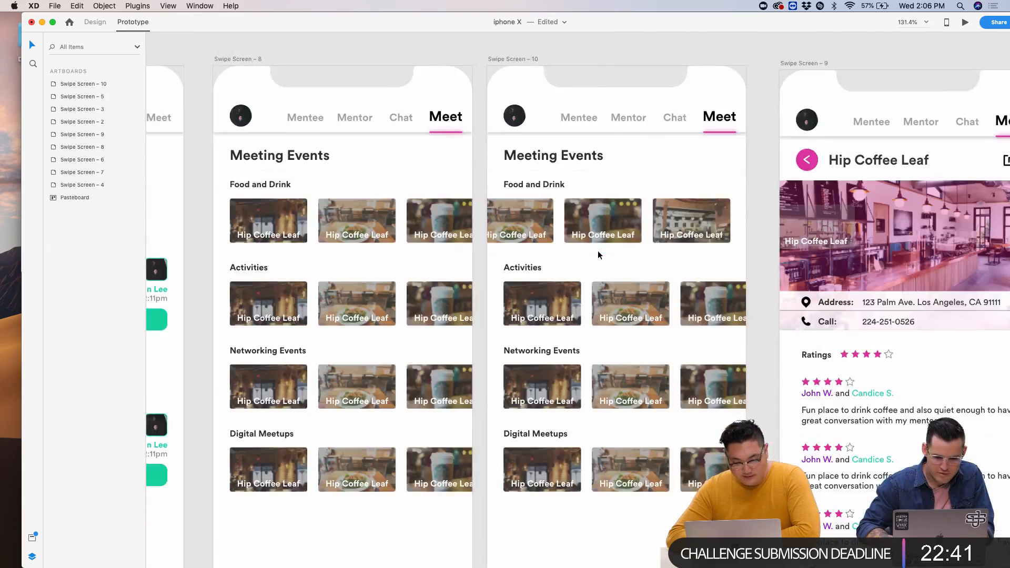
{"action": "scroll", "coordinate": [597, 251], "scroll_direction": "right", "scroll_amount": 5}
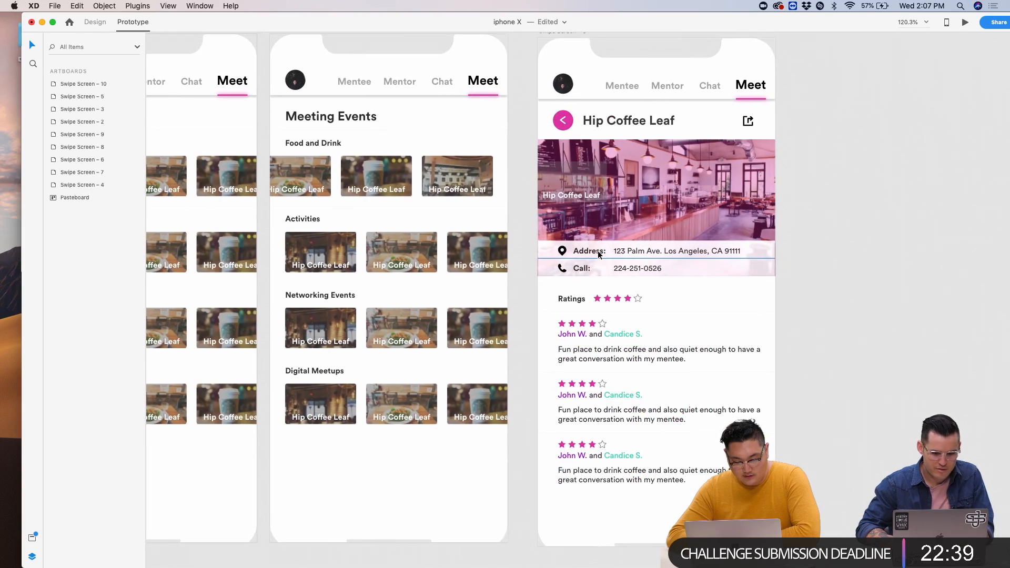
{"action": "scroll", "coordinate": [598, 251], "scroll_direction": "down", "scroll_amount": 2}
{"action": "scroll", "coordinate": [712, 178], "scroll_direction": "down", "scroll_amount": 4}
{"action": "scroll", "coordinate": [711, 178], "scroll_direction": "left", "scroll_amount": 3}
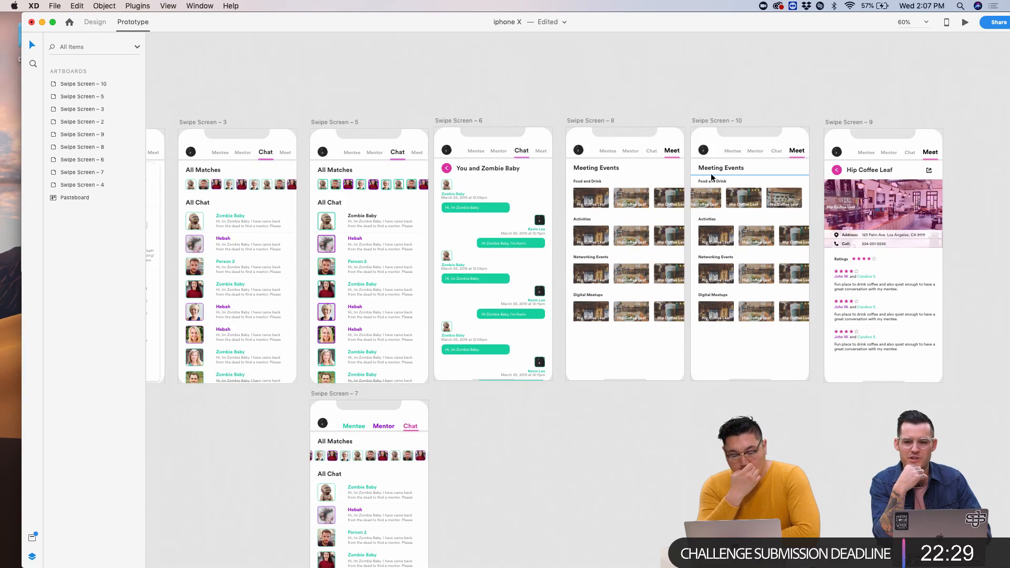
{"action": "scroll", "coordinate": [535, 131], "scroll_direction": "left", "scroll_amount": 3}
{"action": "scroll", "coordinate": [616, 219], "scroll_direction": "up", "scroll_amount": 5}
{"action": "scroll", "coordinate": [616, 218], "scroll_direction": "down", "scroll_amount": 5}
{"action": "scroll", "coordinate": [615, 218], "scroll_direction": "up", "scroll_amount": 4}
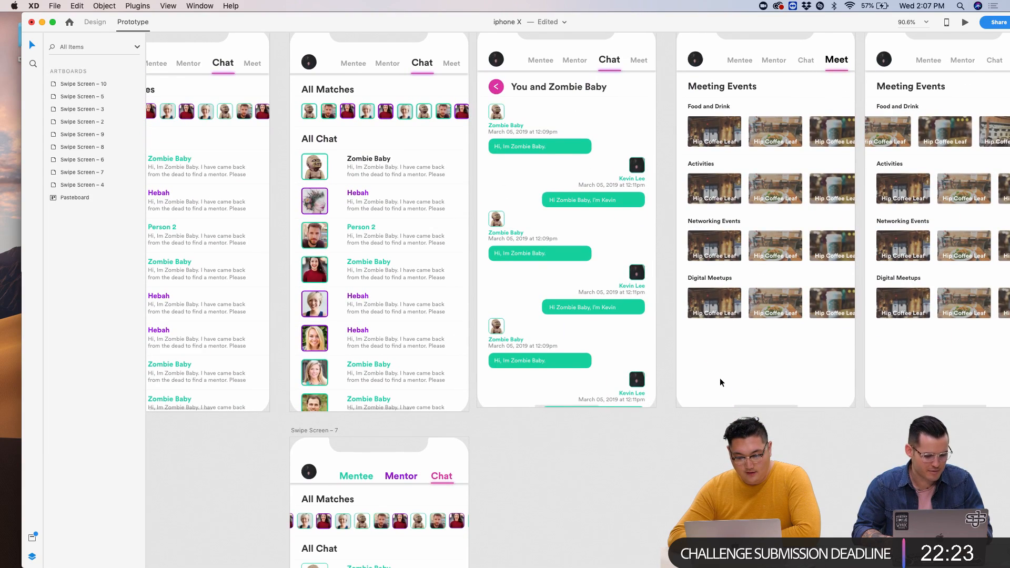
{"action": "scroll", "coordinate": [720, 378], "scroll_direction": "right", "scroll_amount": 5}
{"action": "scroll", "coordinate": [720, 382], "scroll_direction": "right", "scroll_amount": 2}
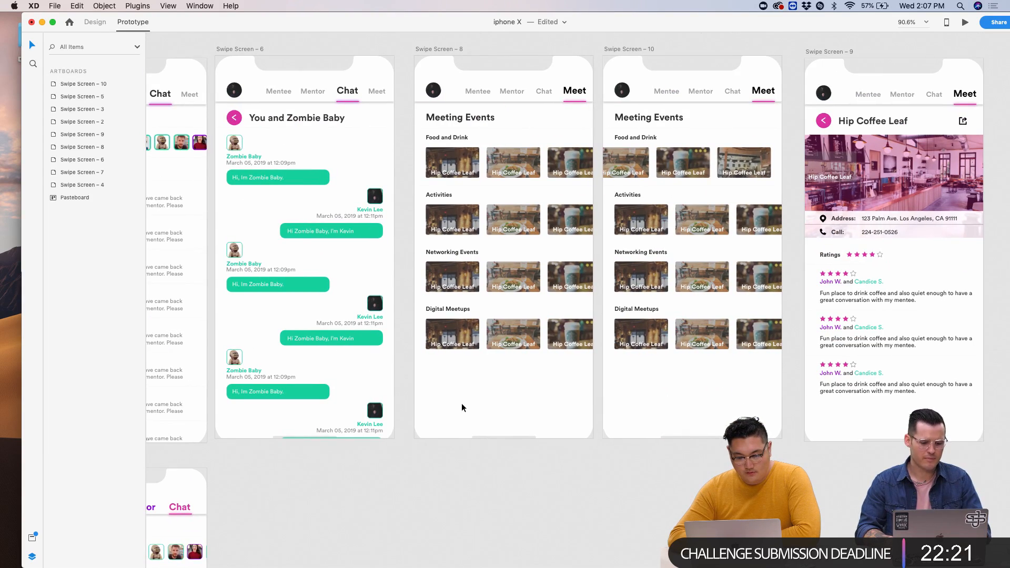
{"action": "left_click", "coordinate": [514, 345]}
{"action": "left_click", "coordinate": [537, 371]}
{"action": "left_click", "coordinate": [515, 344]}
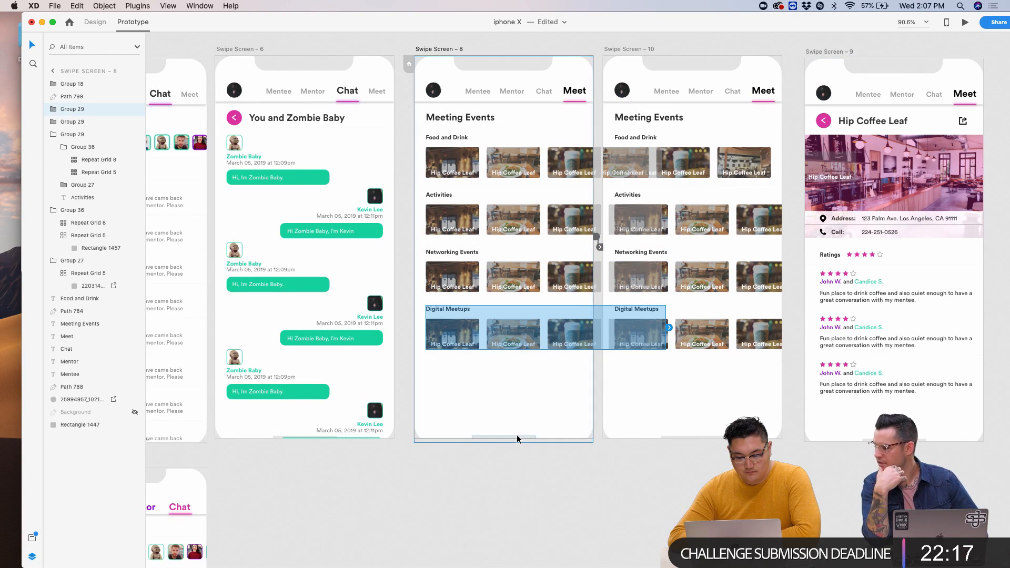
{"action": "left_click", "coordinate": [965, 22]}
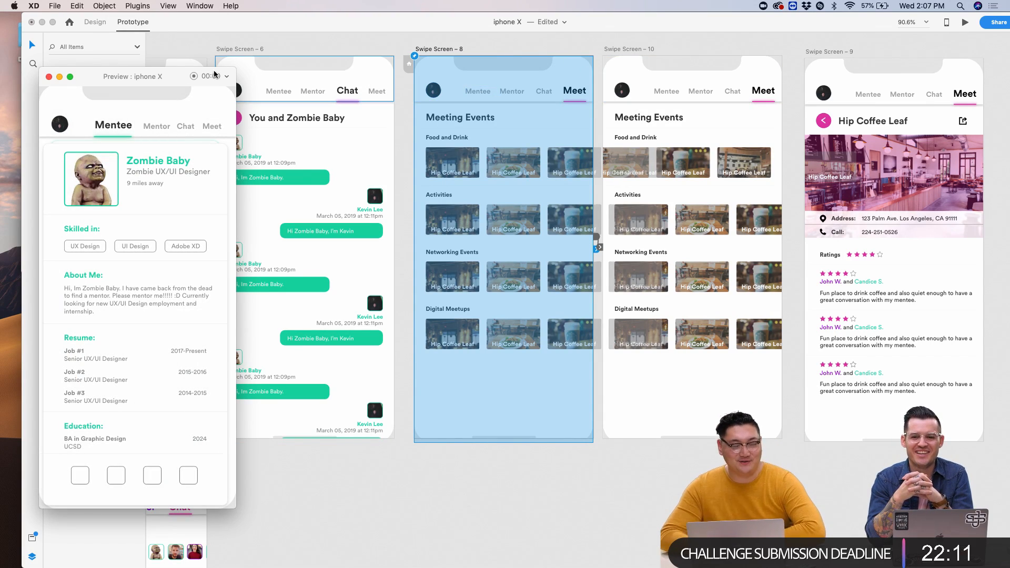
- Select the mentee profile screen and bring the Safari image search to the front
{"action": "left_click", "coordinate": [417, 228]}
{"action": "scroll", "coordinate": [417, 229], "scroll_direction": "left", "scroll_amount": 10}
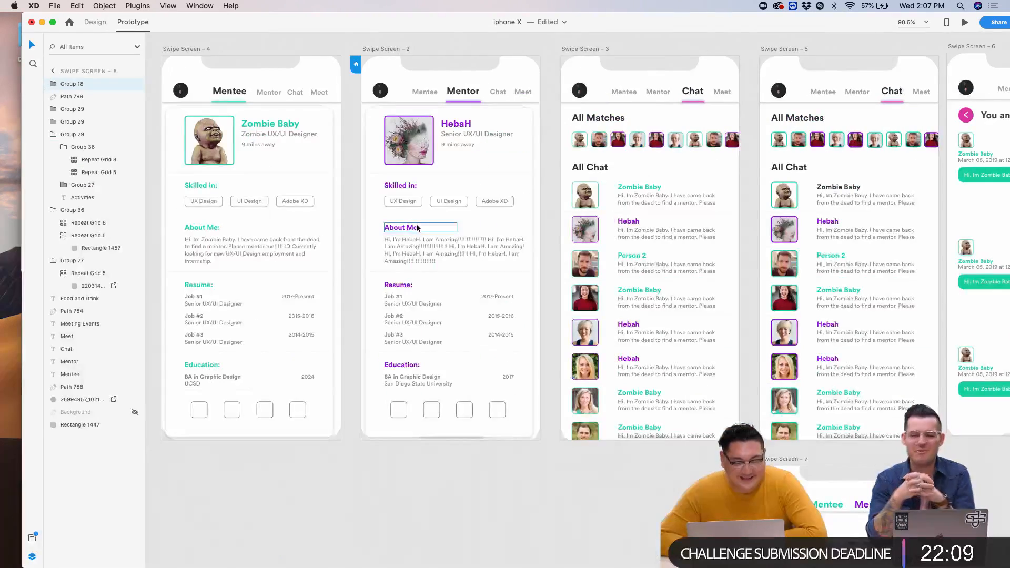
{"action": "scroll", "coordinate": [375, 153], "scroll_direction": "up", "scroll_amount": 2}
{"action": "scroll", "coordinate": [375, 154], "scroll_direction": "up", "scroll_amount": 2}
{"action": "scroll", "coordinate": [375, 154], "scroll_direction": "down", "scroll_amount": 1}
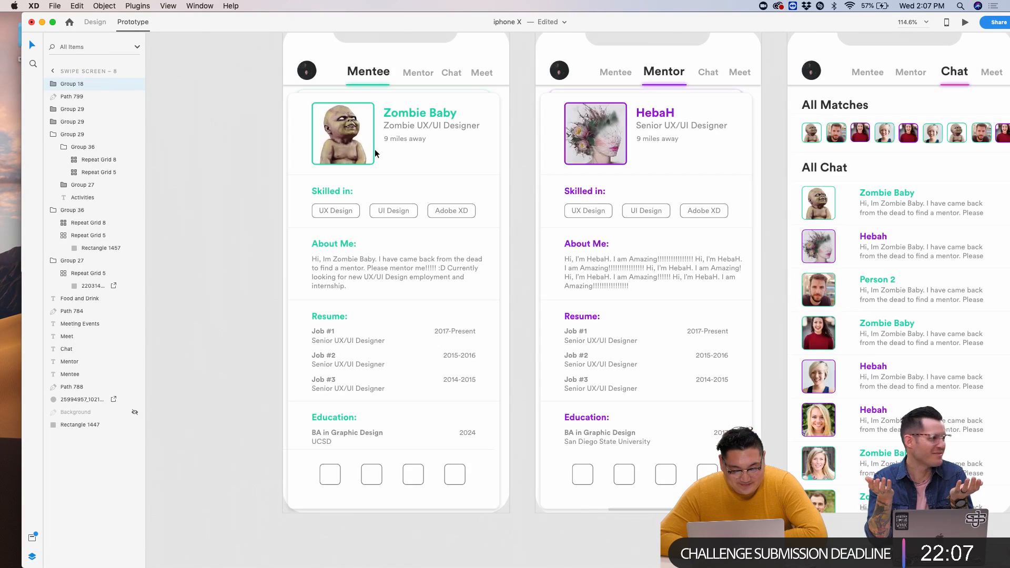
{"action": "left_click", "coordinate": [450, 400]}
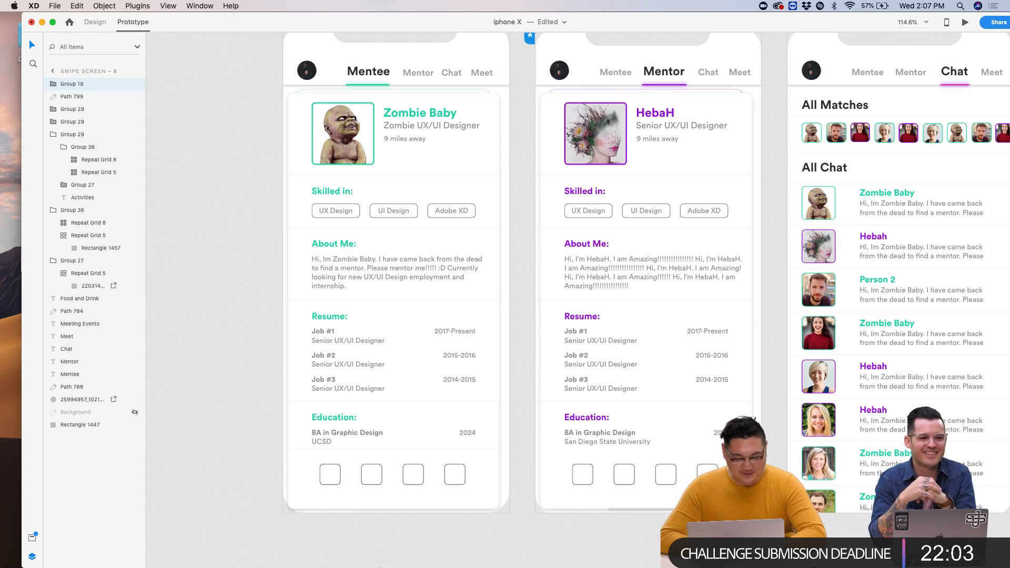
{"action": "left_click", "coordinate": [356, 549]}
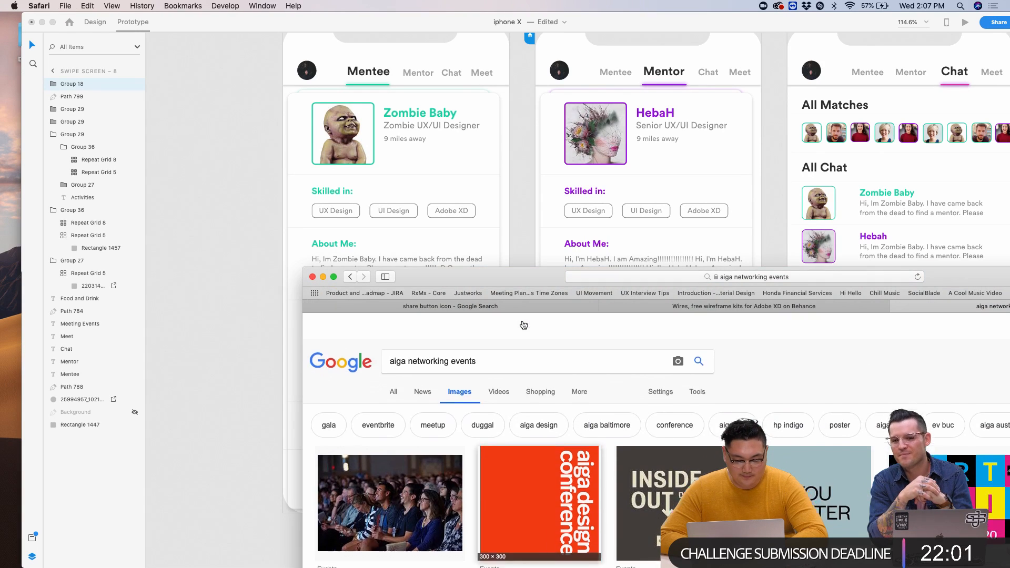
- Search images for 'linked in logo' and drag a LinkedIn icon into the profile's icon squares
{"action": "key", "text": "super+a"}
{"action": "type", "text": "link"}
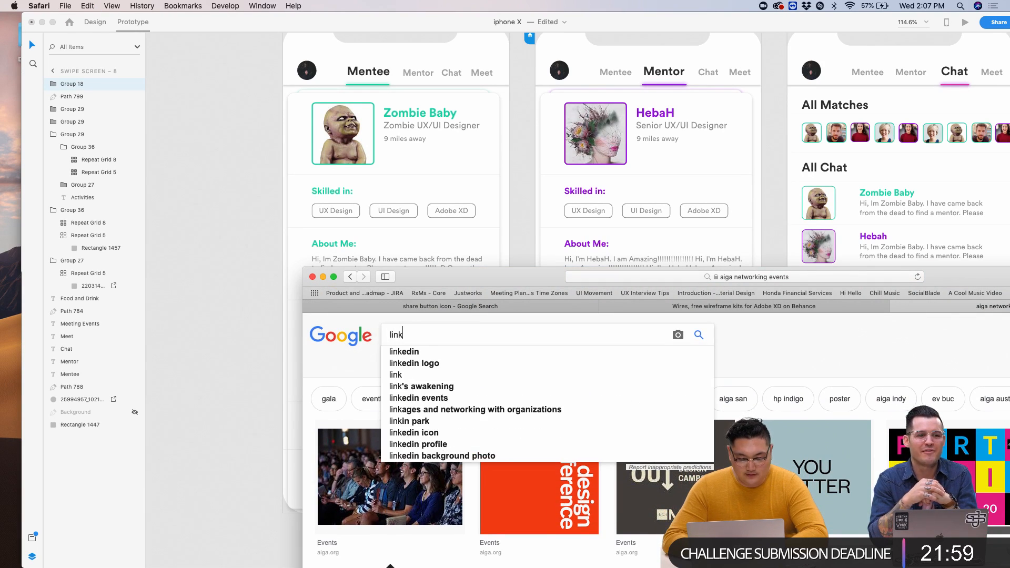
{"action": "type", "text": "ed in logo"}
{"action": "key", "text": "Return"}
{"action": "left_click_drag", "start_coordinate": [409, 268], "coordinate": [558, 136]}
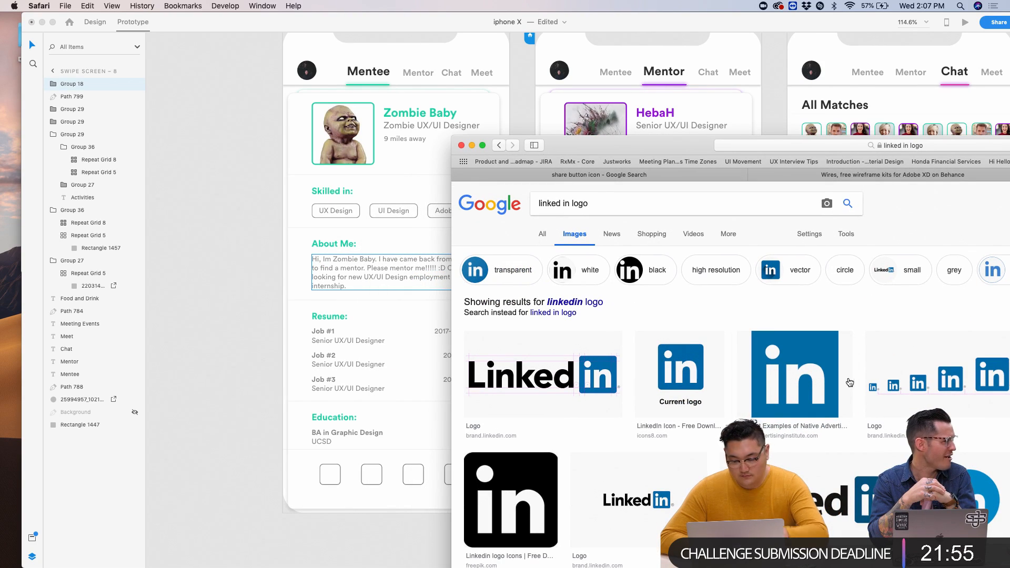
{"action": "scroll", "coordinate": [603, 426], "scroll_direction": "down", "scroll_amount": 5}
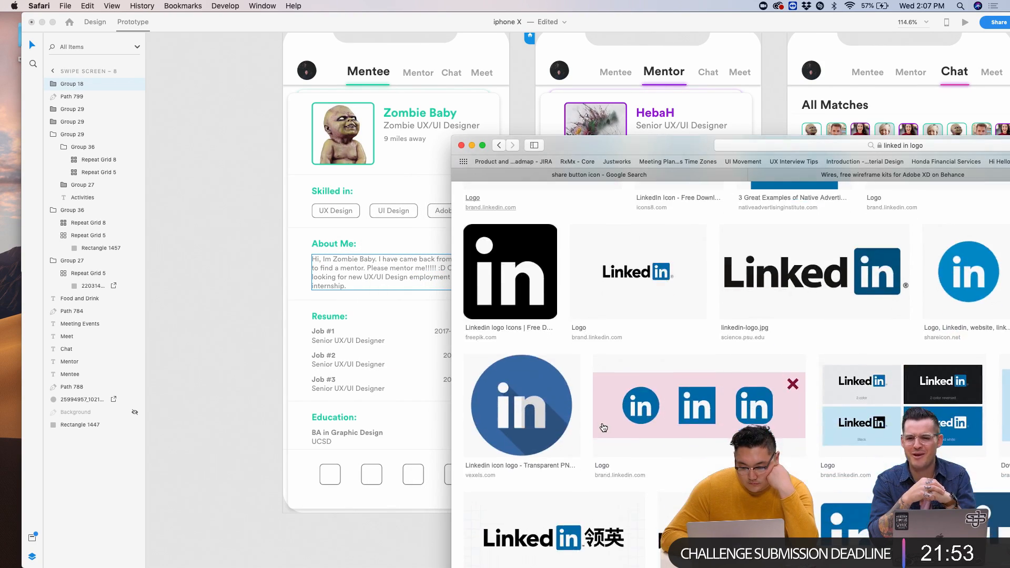
{"action": "scroll", "coordinate": [534, 410], "scroll_direction": "down", "scroll_amount": 3}
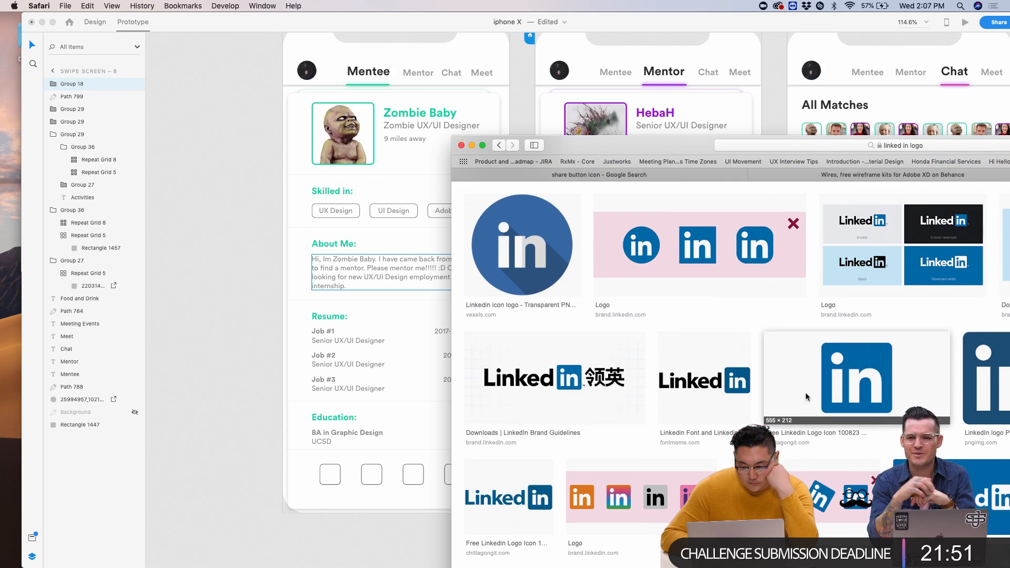
{"action": "left_click", "coordinate": [853, 389]}
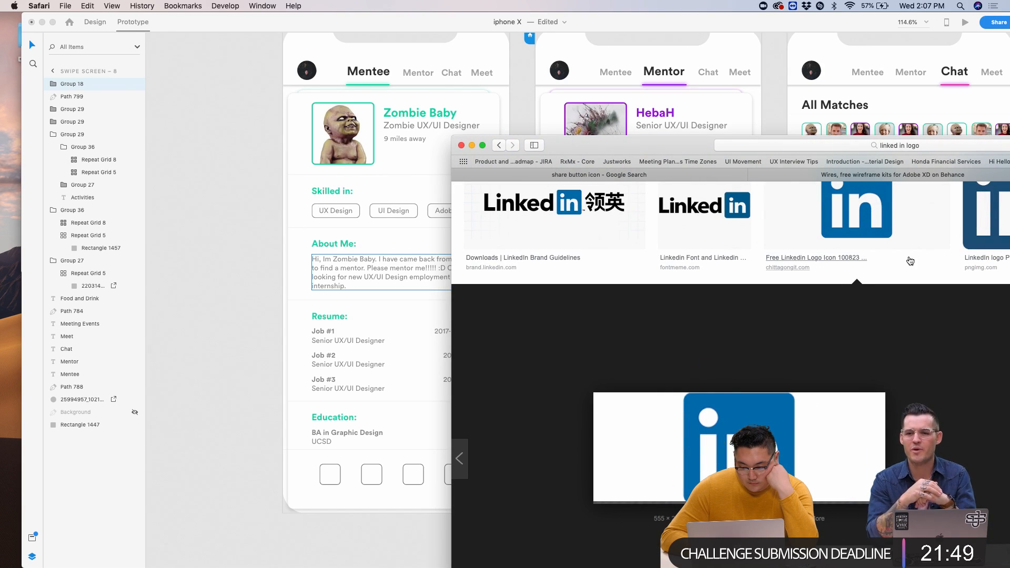
{"action": "left_click_drag", "start_coordinate": [742, 350], "coordinate": [330, 475]}
- Search 'instagram icon' and drag the first Instagram logo into the second icon slot
{"action": "scroll", "coordinate": [560, 365], "scroll_direction": "up", "scroll_amount": 10}
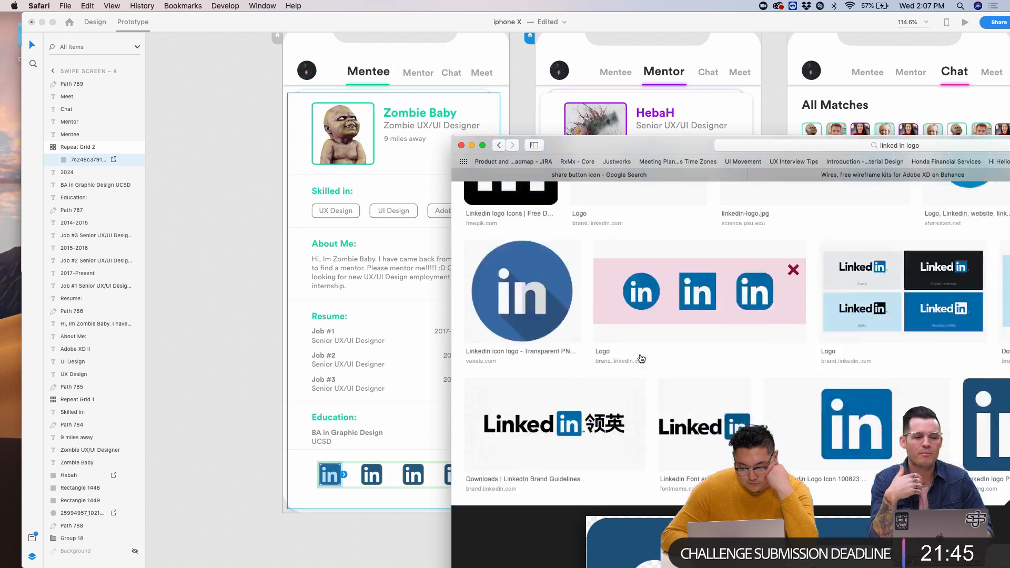
{"action": "triple_click", "coordinate": [600, 195]}
{"action": "type", "text": "instagram icon"}
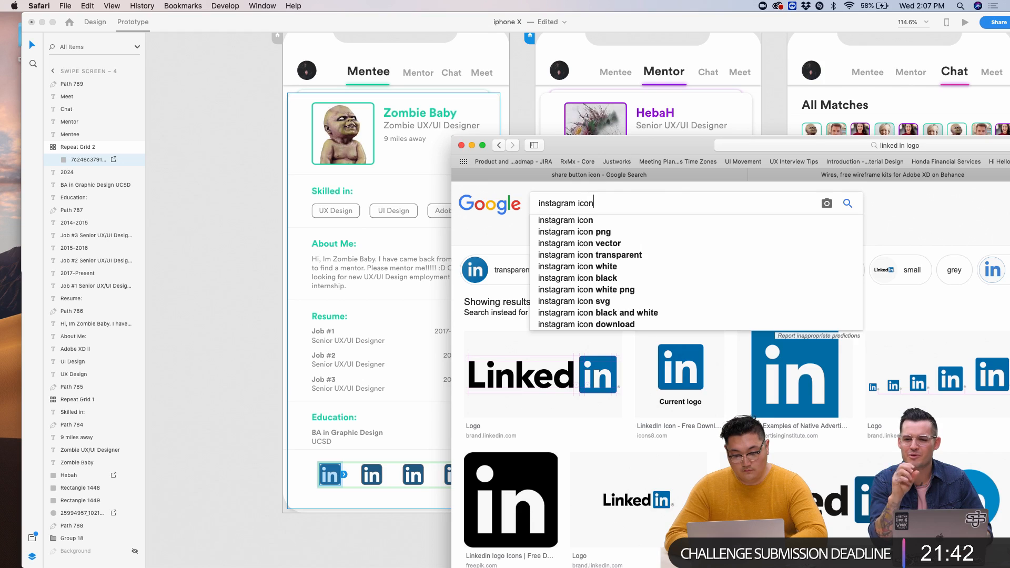
{"action": "key", "text": "Return"}
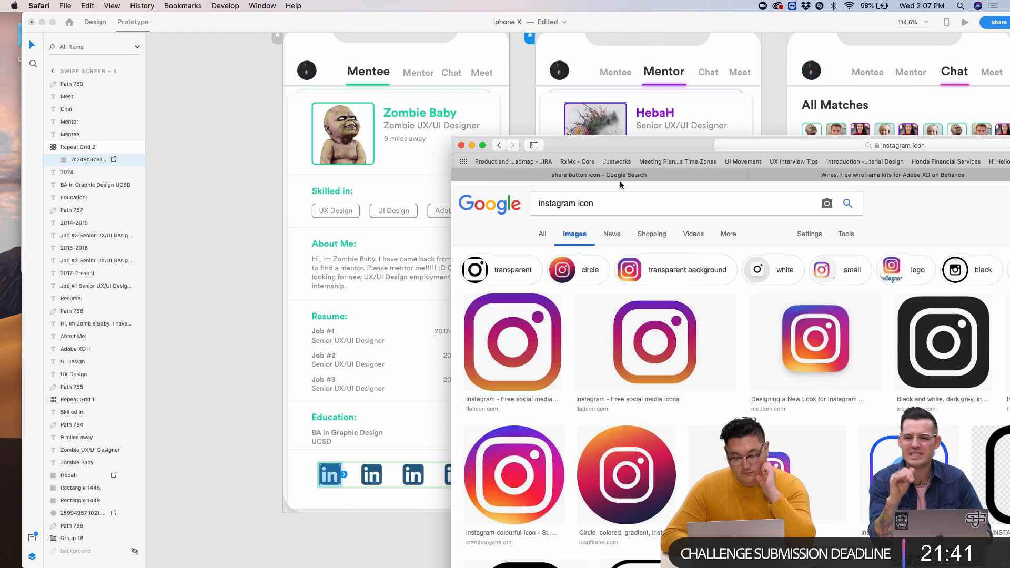
{"action": "left_click", "coordinate": [766, 354]}
{"action": "left_click", "coordinate": [535, 226]}
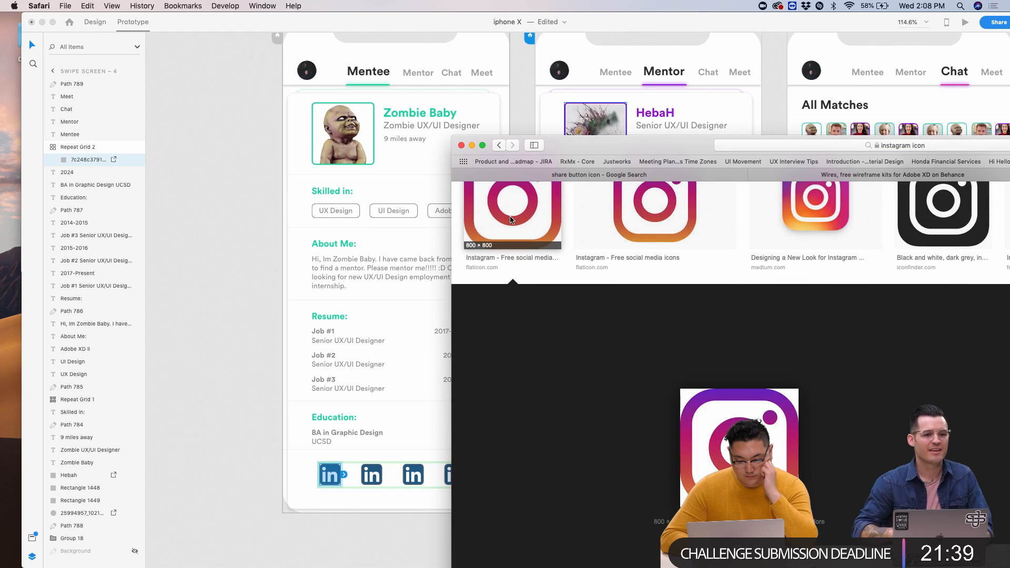
{"action": "left_click_drag", "start_coordinate": [738, 409], "coordinate": [372, 476]}
{"action": "scroll", "coordinate": [574, 511], "scroll_direction": "up", "scroll_amount": 5}
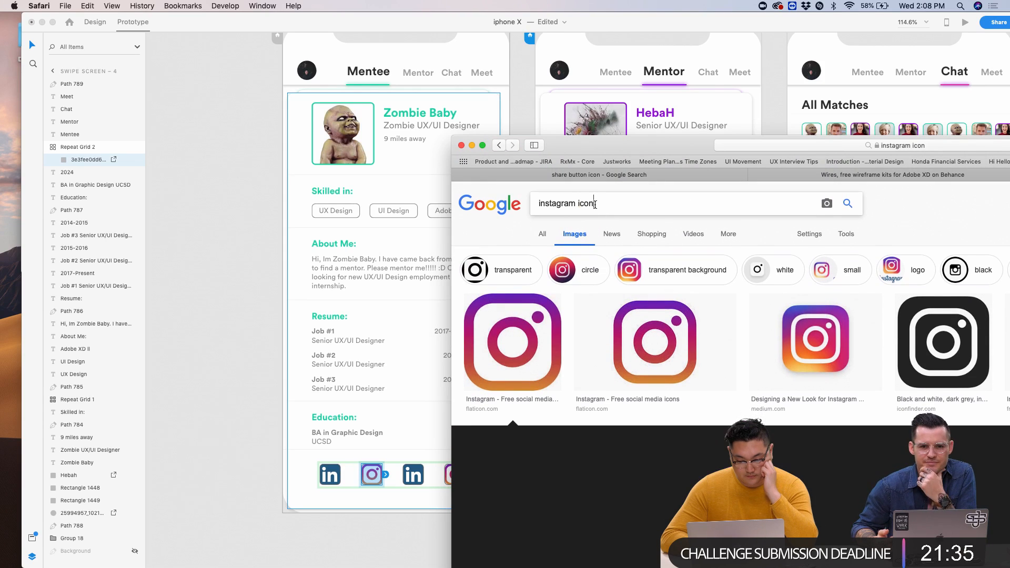
{"action": "left_click_drag", "start_coordinate": [538, 203], "coordinate": [595, 205]}
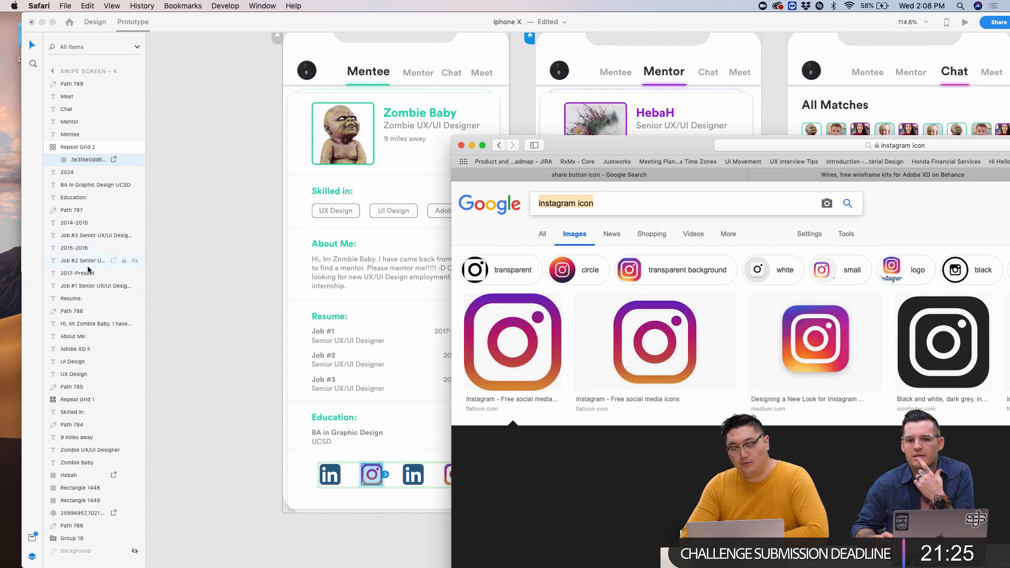
{"action": "left_click", "coordinate": [435, 485]}
{"action": "scroll", "coordinate": [436, 486], "scroll_direction": "up", "scroll_amount": 5}
- Move the iPhone X design window aside and bring the UI_Kit file forward
{"action": "left_click", "coordinate": [377, 469]}
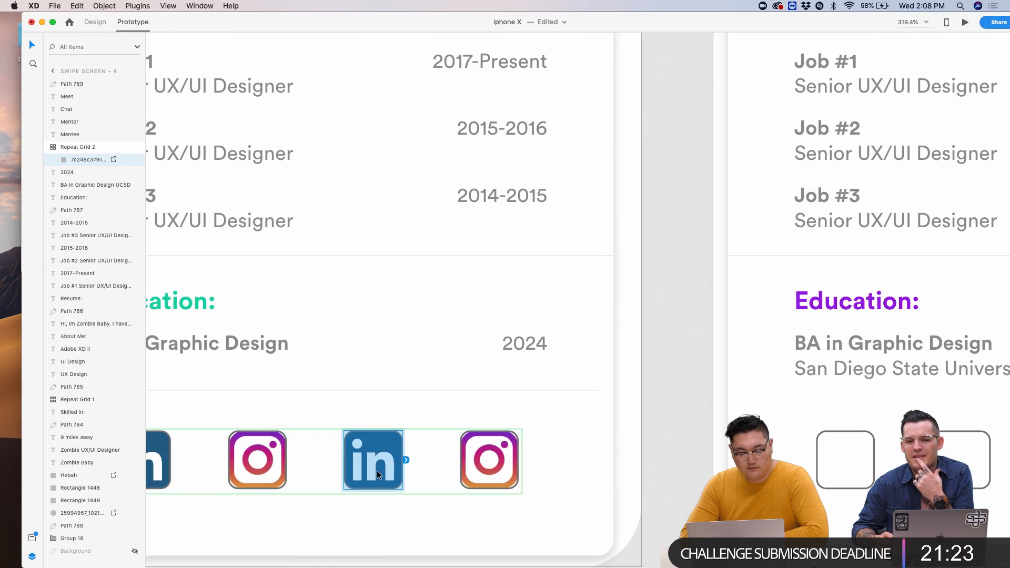
{"action": "scroll", "coordinate": [375, 457], "scroll_direction": "down", "scroll_amount": 3}
{"action": "scroll", "coordinate": [375, 457], "scroll_direction": "left", "scroll_amount": 2}
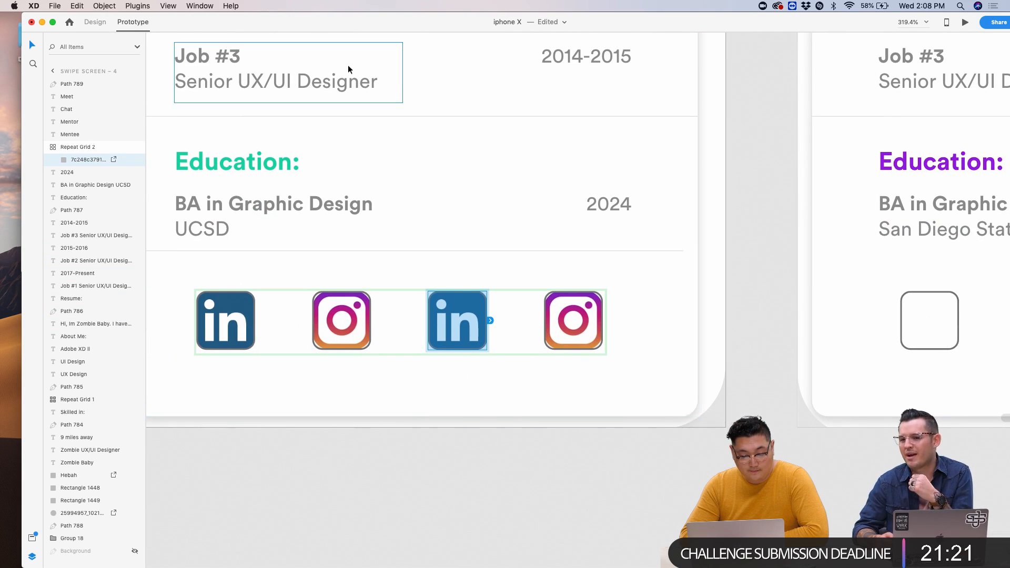
{"action": "scroll", "coordinate": [350, 70], "scroll_direction": "up", "scroll_amount": 1}
{"action": "scroll", "coordinate": [350, 70], "scroll_direction": "left", "scroll_amount": 1}
{"action": "left_click_drag", "start_coordinate": [406, 25], "coordinate": [341, 22]}
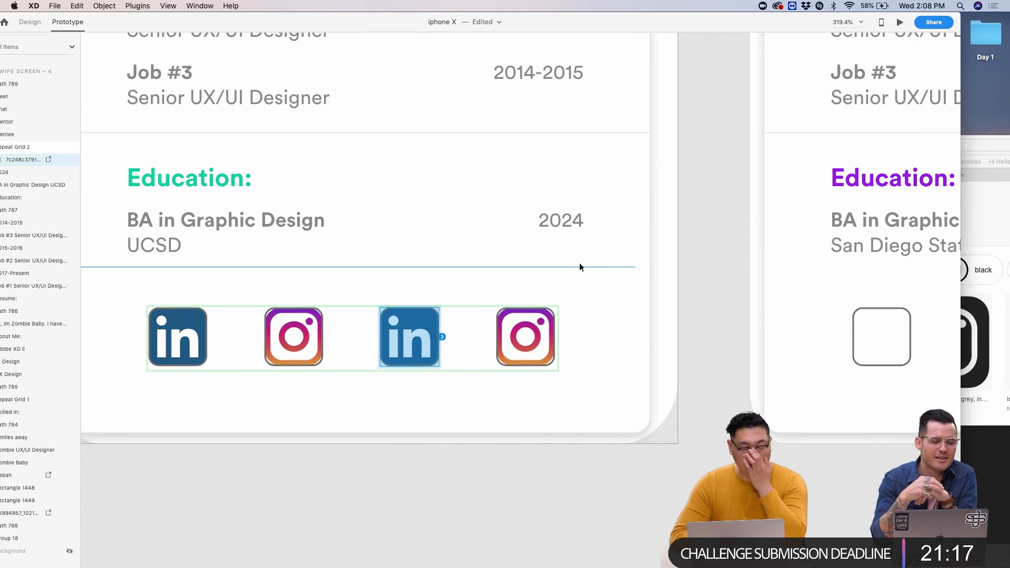
{"action": "left_click_drag", "start_coordinate": [603, 29], "coordinate": [578, 252]}
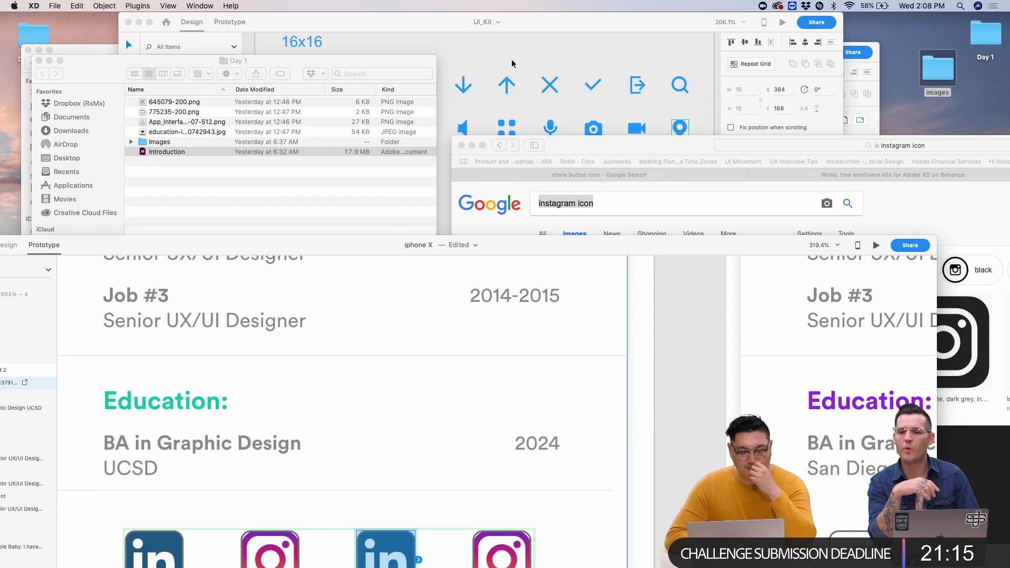
{"action": "left_click", "coordinate": [507, 74]}
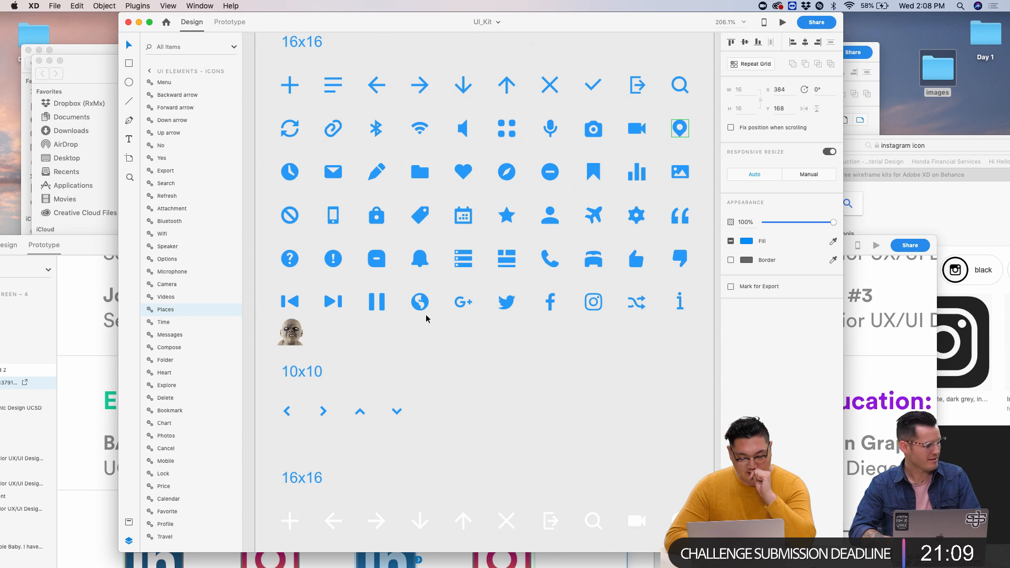
- Select the Feed icon in the UI kit's icon set, then bring the iPhone X design back
{"action": "scroll", "coordinate": [426, 318], "scroll_direction": "right", "scroll_amount": 5}
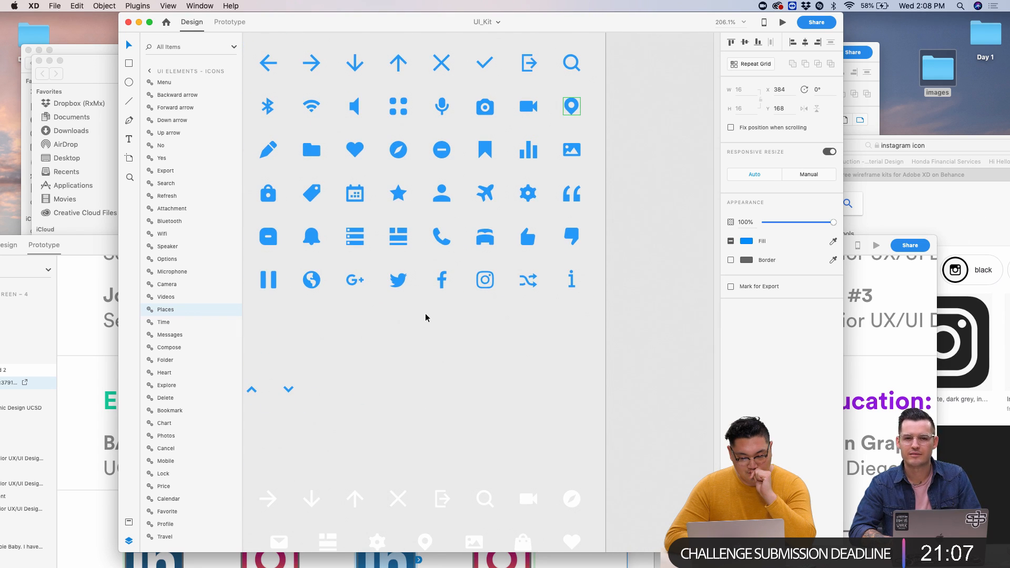
{"action": "scroll", "coordinate": [426, 317], "scroll_direction": "up", "scroll_amount": 4}
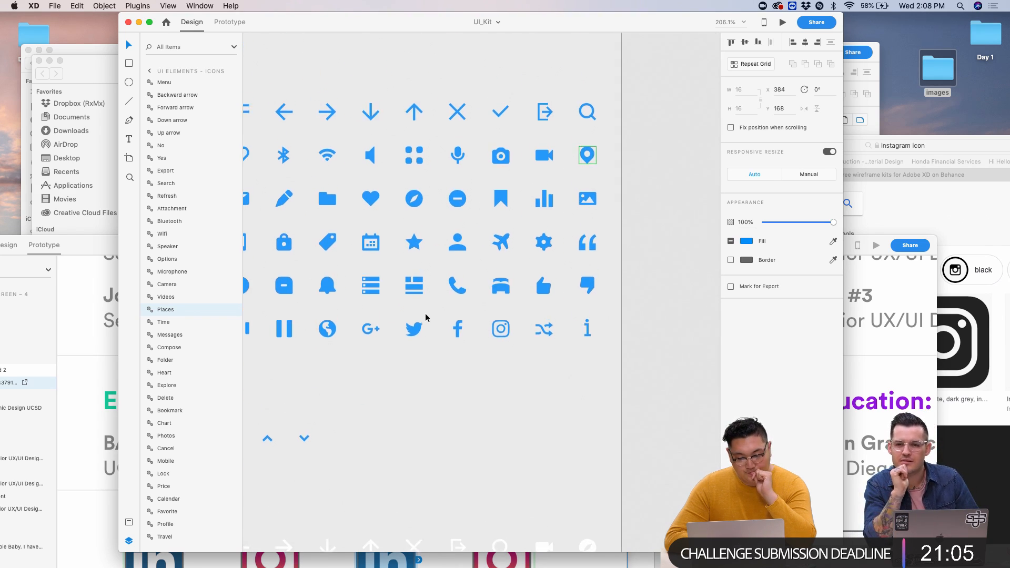
{"action": "scroll", "coordinate": [426, 318], "scroll_direction": "left", "scroll_amount": 3}
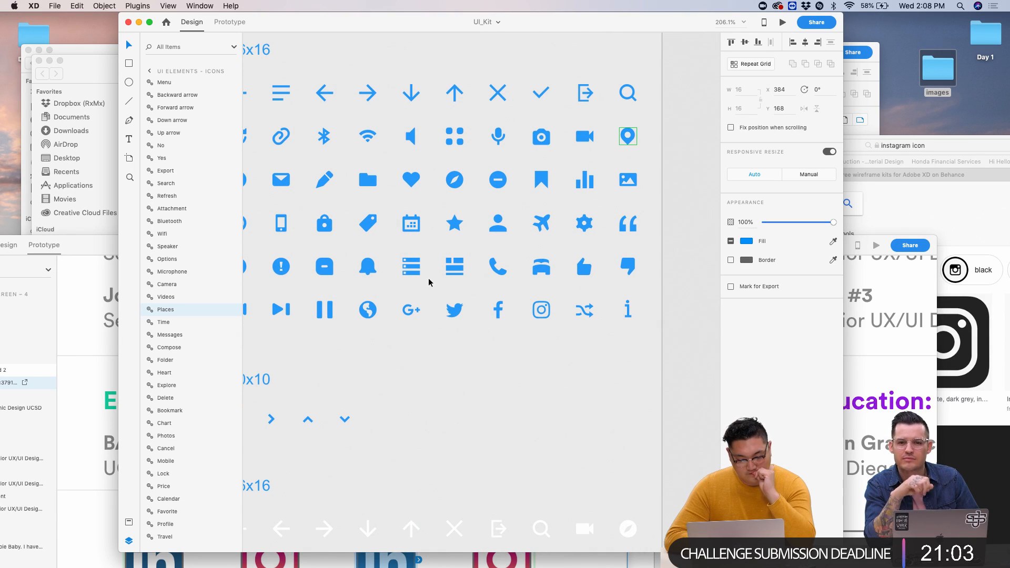
{"action": "scroll", "coordinate": [429, 284], "scroll_direction": "up", "scroll_amount": 3}
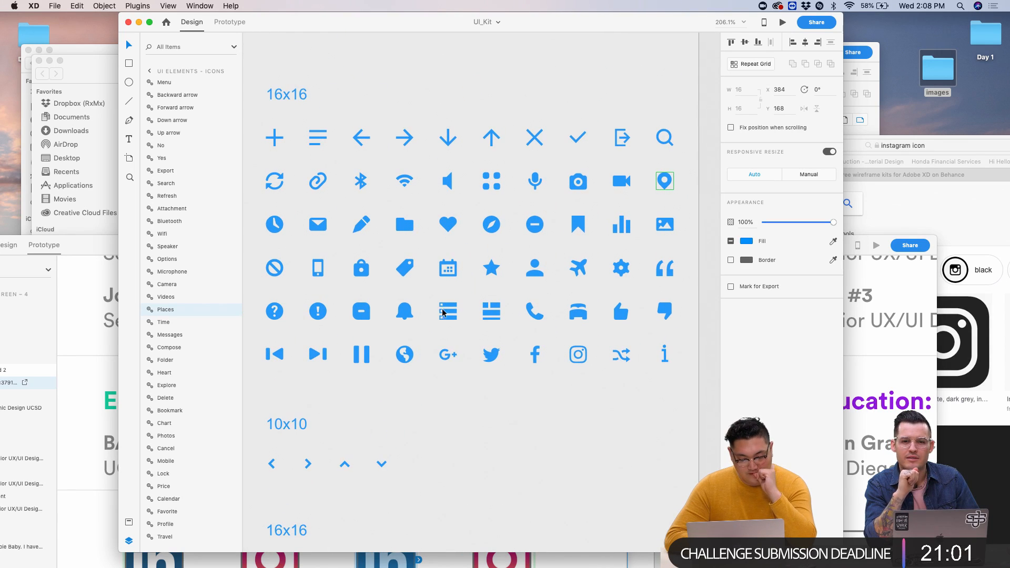
{"action": "left_click", "coordinate": [448, 311]}
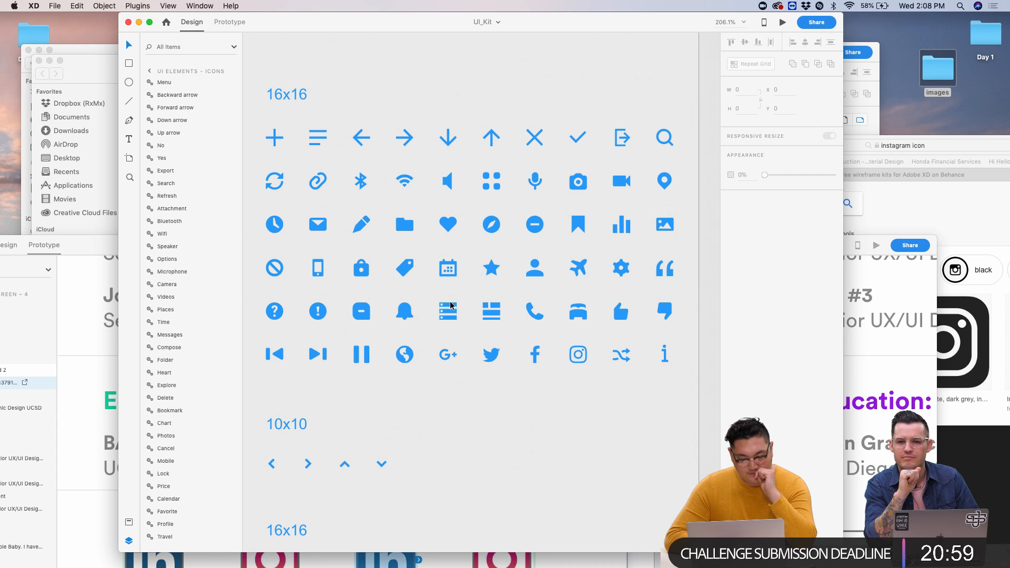
{"action": "left_click", "coordinate": [449, 312]}
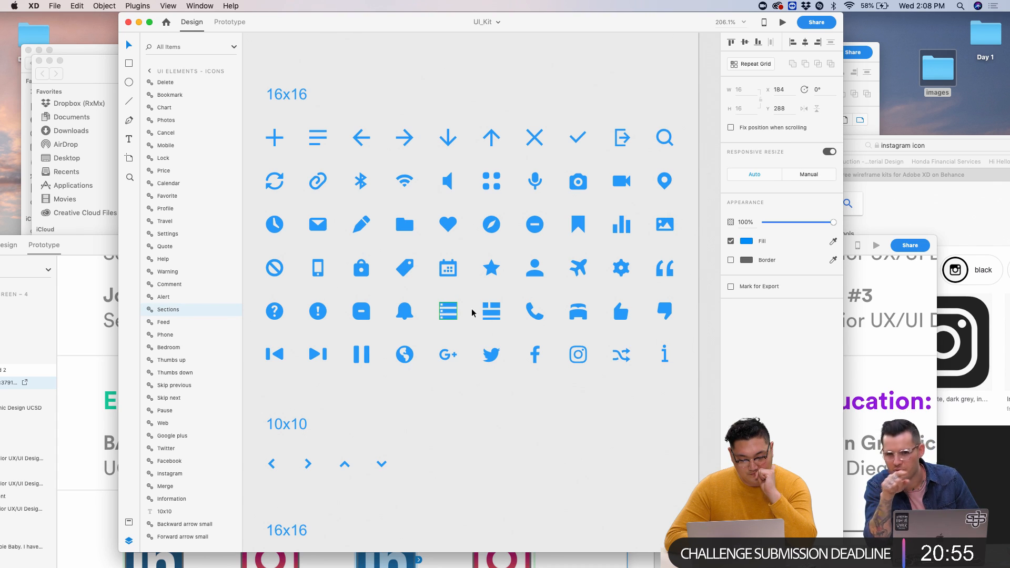
{"action": "left_click", "coordinate": [491, 313]}
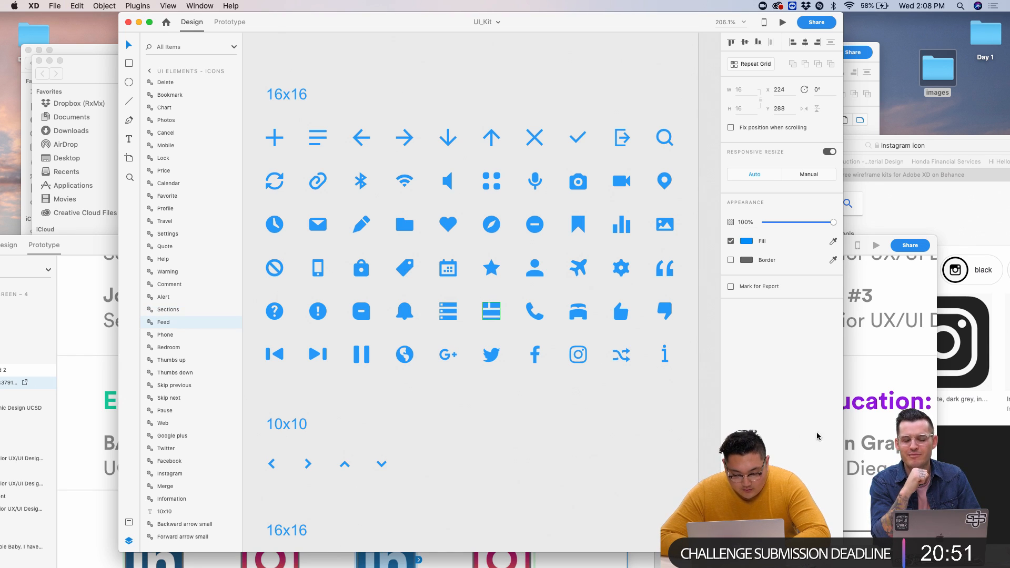
{"action": "left_click", "coordinate": [884, 355]}
- Paste the Feed icon onto the mentee profile screen
{"action": "double_click", "coordinate": [541, 235]}
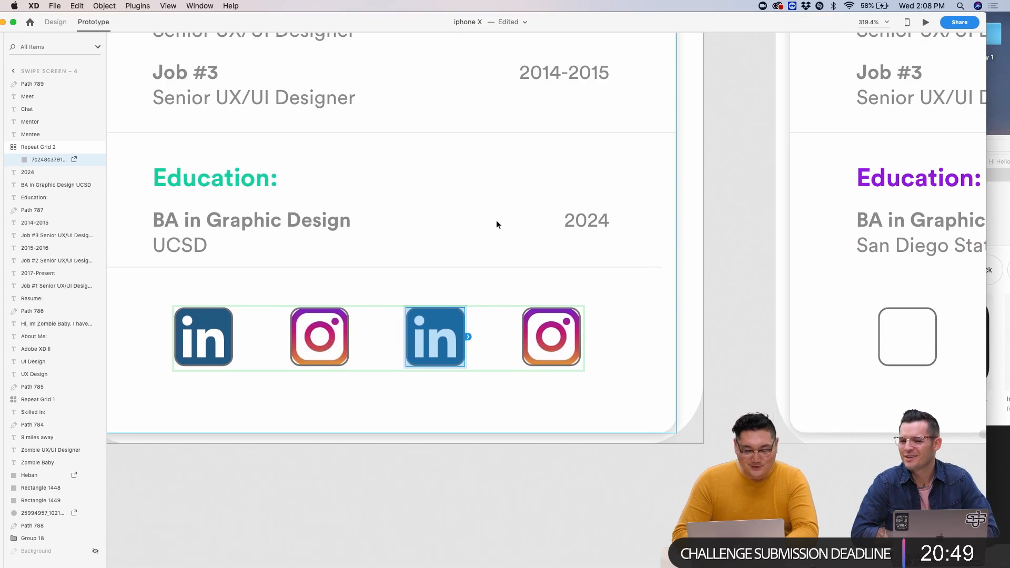
{"action": "key", "text": "super+v"}
{"action": "scroll", "coordinate": [447, 348], "scroll_direction": "up", "scroll_amount": 5}
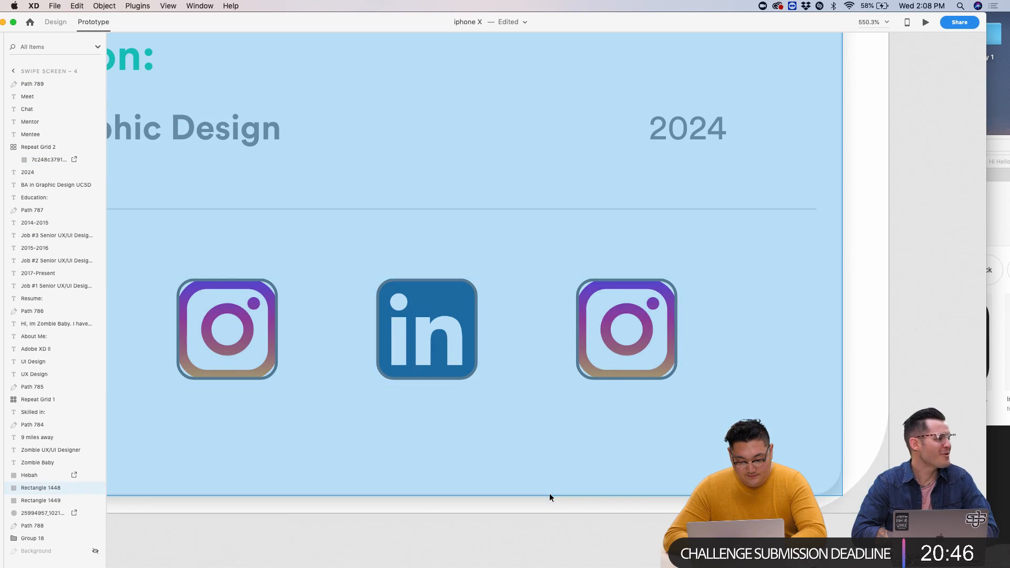
{"action": "scroll", "coordinate": [549, 493], "scroll_direction": "down", "scroll_amount": 5}
{"action": "left_click", "coordinate": [562, 531]}
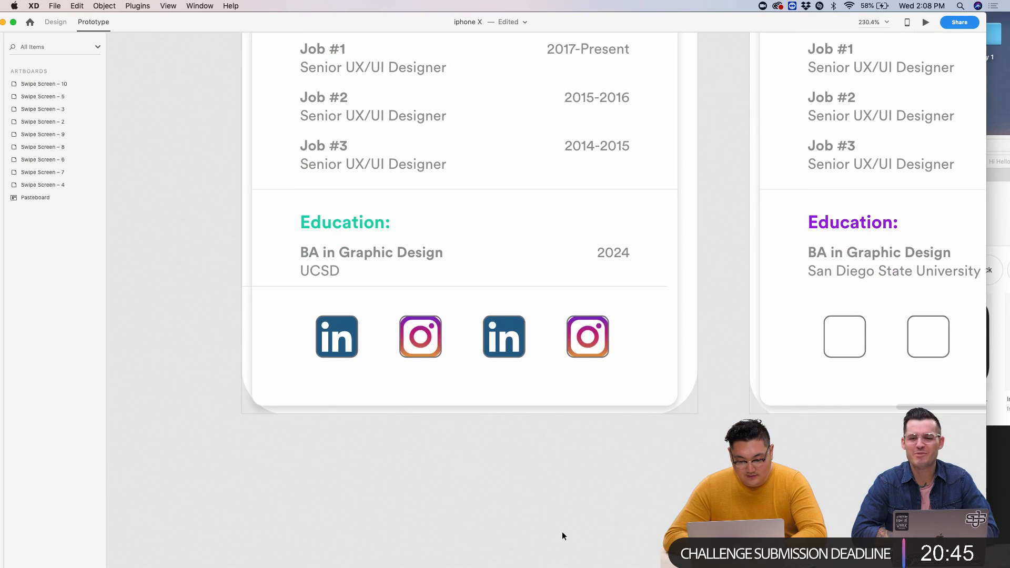
{"action": "key", "text": "super+v"}
{"action": "scroll", "coordinate": [542, 256], "scroll_direction": "up", "scroll_amount": 8}
{"action": "scroll", "coordinate": [536, 267], "scroll_direction": "down", "scroll_amount": 5}
{"action": "scroll", "coordinate": [535, 266], "scroll_direction": "left", "scroll_amount": 8}
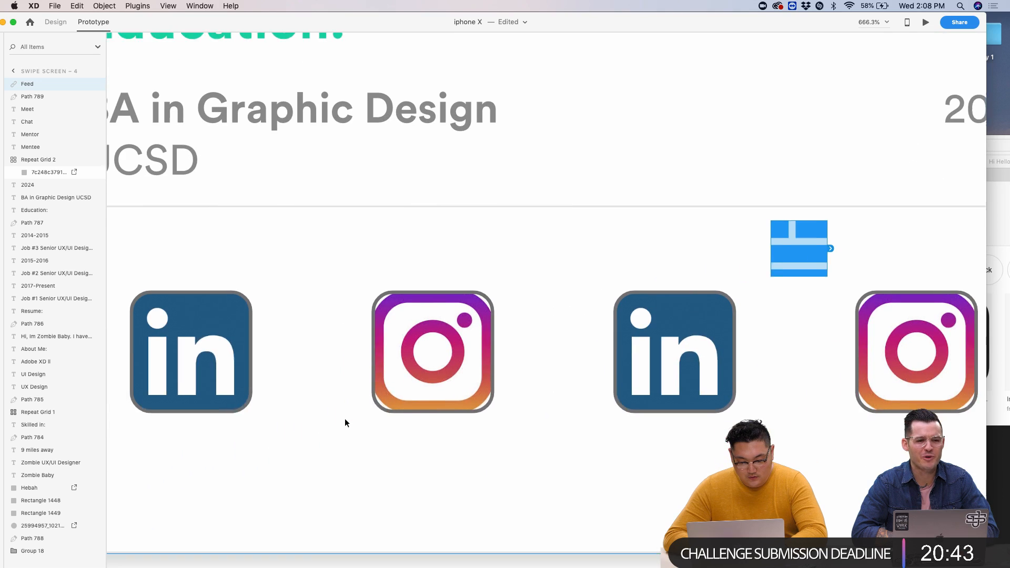
{"action": "scroll", "coordinate": [345, 418], "scroll_direction": "left", "scroll_amount": 3}
{"action": "scroll", "coordinate": [345, 418], "scroll_direction": "down", "scroll_amount": 2}
- Place the Feed icon over the third LinkedIn icon and ungroup it
{"action": "double_click", "coordinate": [268, 289]}
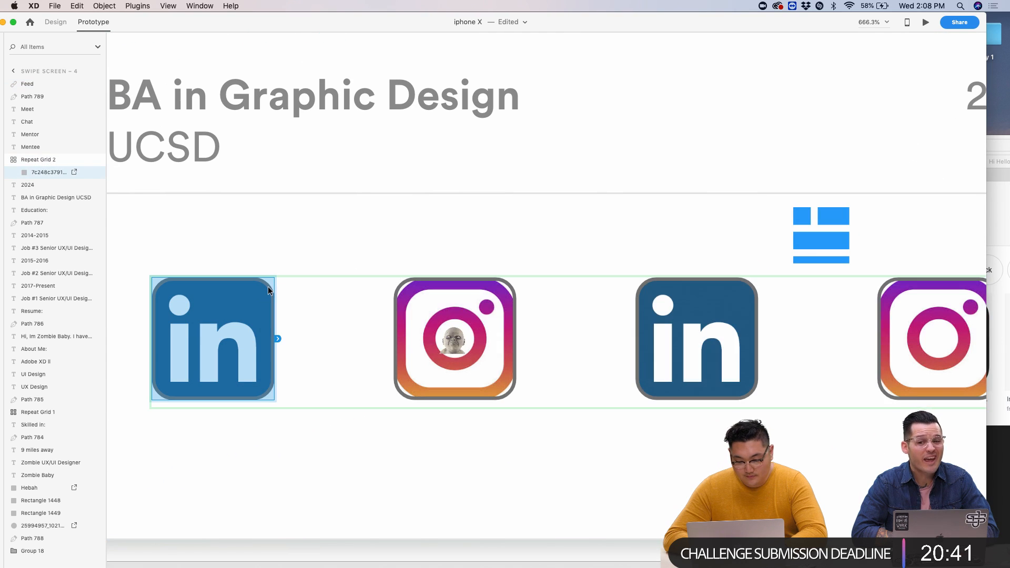
{"action": "scroll", "coordinate": [267, 286], "scroll_direction": "down", "scroll_amount": 5}
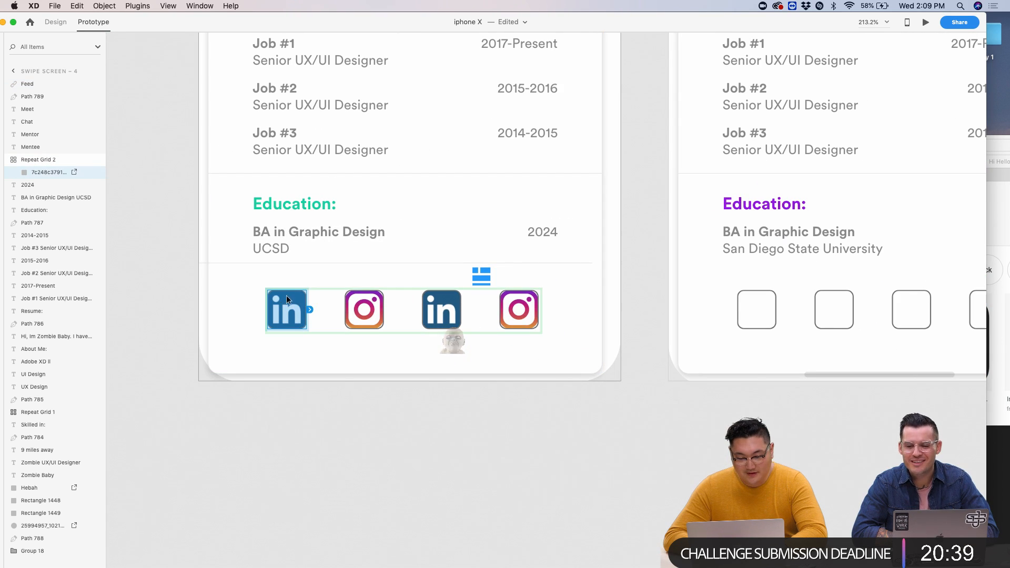
{"action": "left_click", "coordinate": [53, 22]}
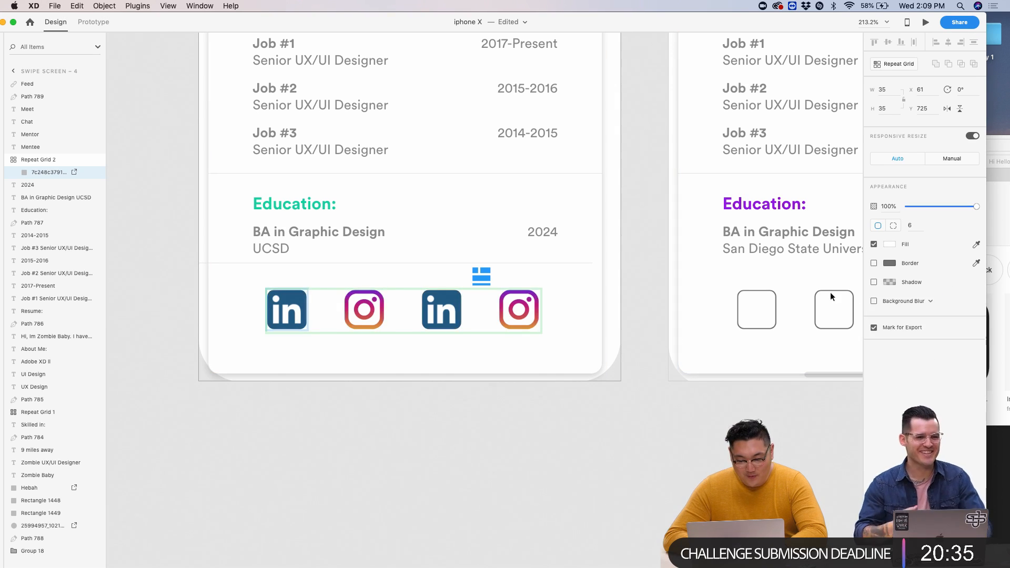
{"action": "left_click", "coordinate": [397, 402]}
{"action": "scroll", "coordinate": [397, 403], "scroll_direction": "up", "scroll_amount": 5}
{"action": "scroll", "coordinate": [535, 196], "scroll_direction": "up", "scroll_amount": 2}
{"action": "left_click_drag", "start_coordinate": [569, 153], "coordinate": [459, 196]}
{"action": "left_click", "coordinate": [471, 211]}
{"action": "left_click", "coordinate": [466, 202]}
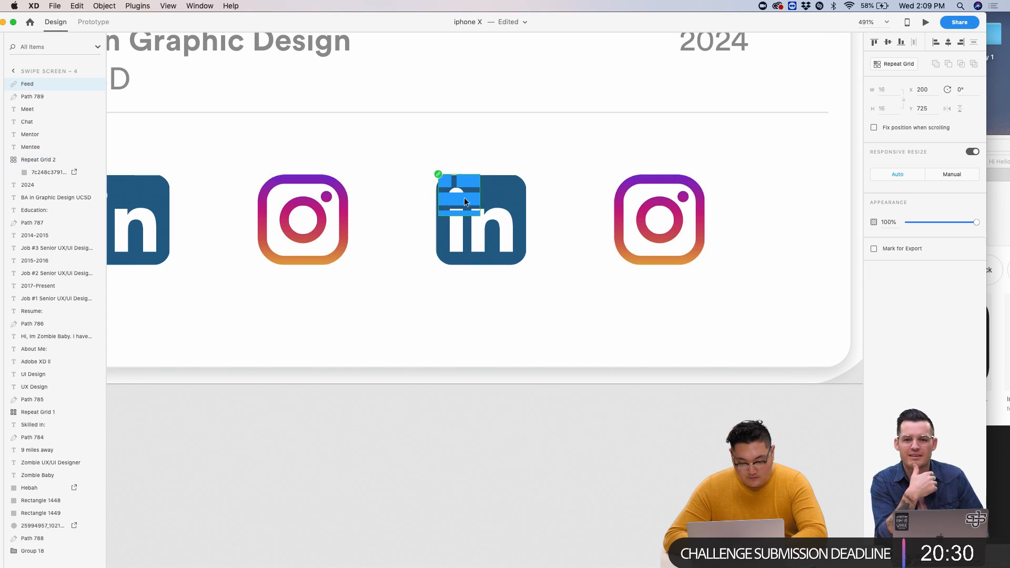
{"action": "left_click", "coordinate": [227, 8]}
{"action": "type", "text": "ungroup"}
{"action": "key", "text": "Return"}
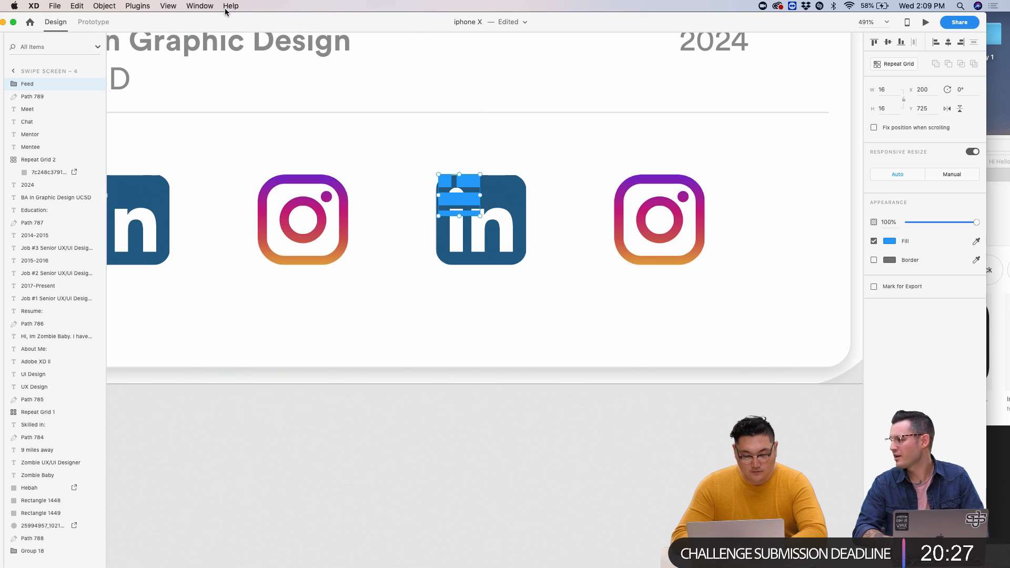
- Shrink the icon-row Repeat Grid 2 down to two icons
{"action": "left_click", "coordinate": [485, 190]}
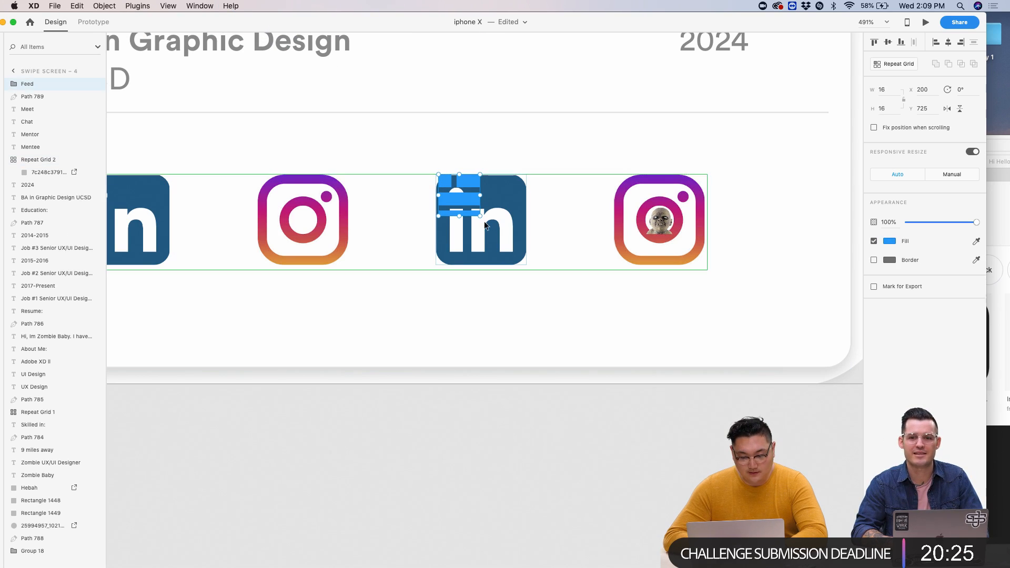
{"action": "double_click", "coordinate": [508, 197]}
{"action": "key", "text": "Delete"}
{"action": "key", "text": "super+z"}
{"action": "left_click", "coordinate": [557, 326]}
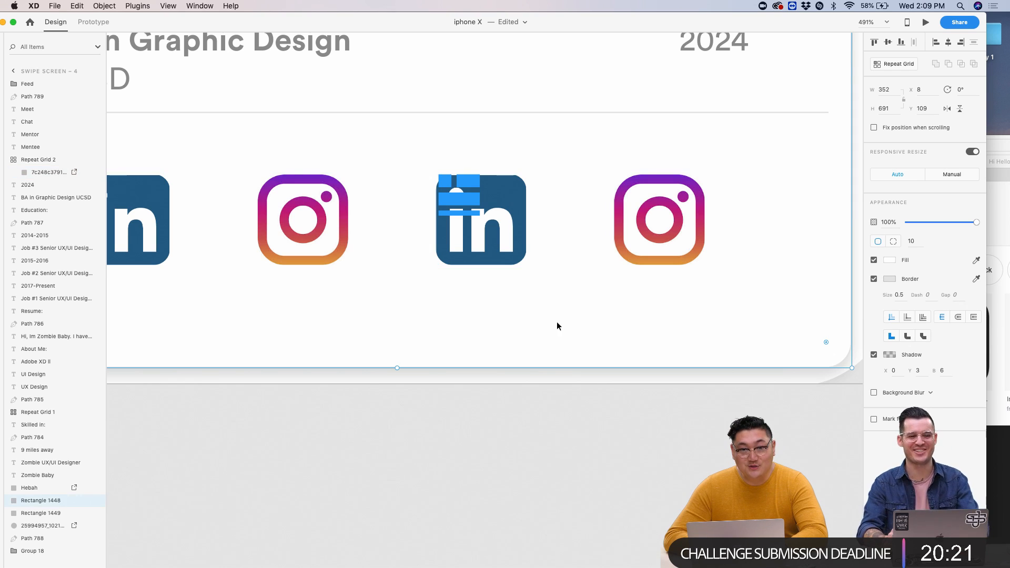
{"action": "left_click", "coordinate": [684, 249]}
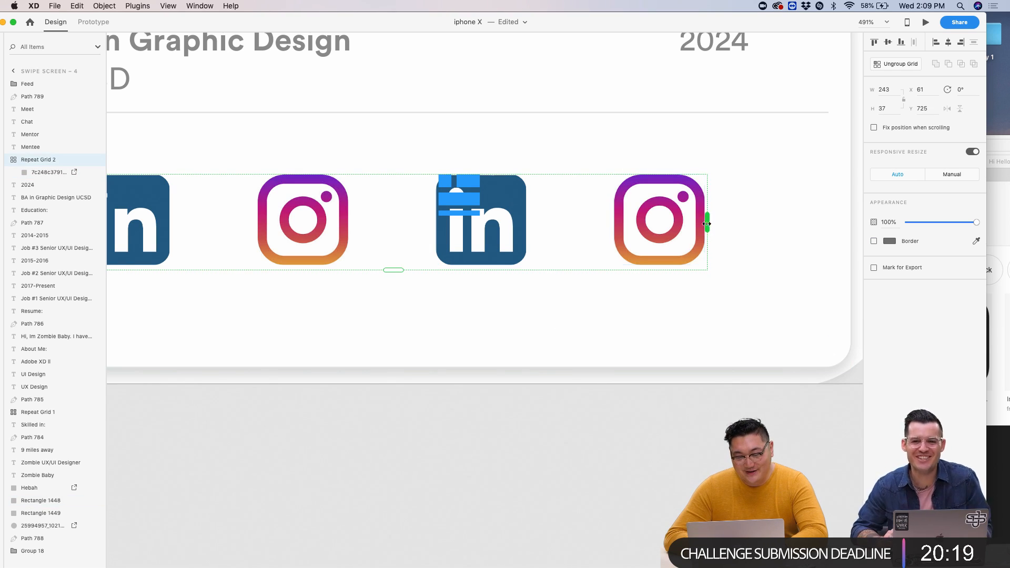
{"action": "left_click_drag", "start_coordinate": [704, 222], "coordinate": [398, 223]}
- Enlarge the blue Feed icon to 31.82 px and line it up in the row
{"action": "left_click", "coordinate": [451, 208]}
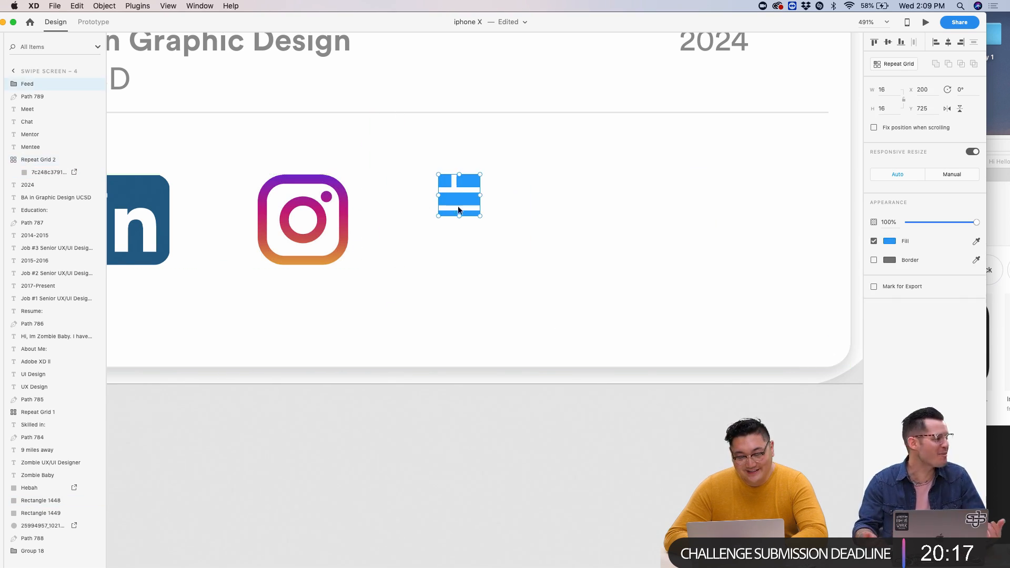
{"action": "left_click_drag", "start_coordinate": [480, 216], "coordinate": [520, 282]}
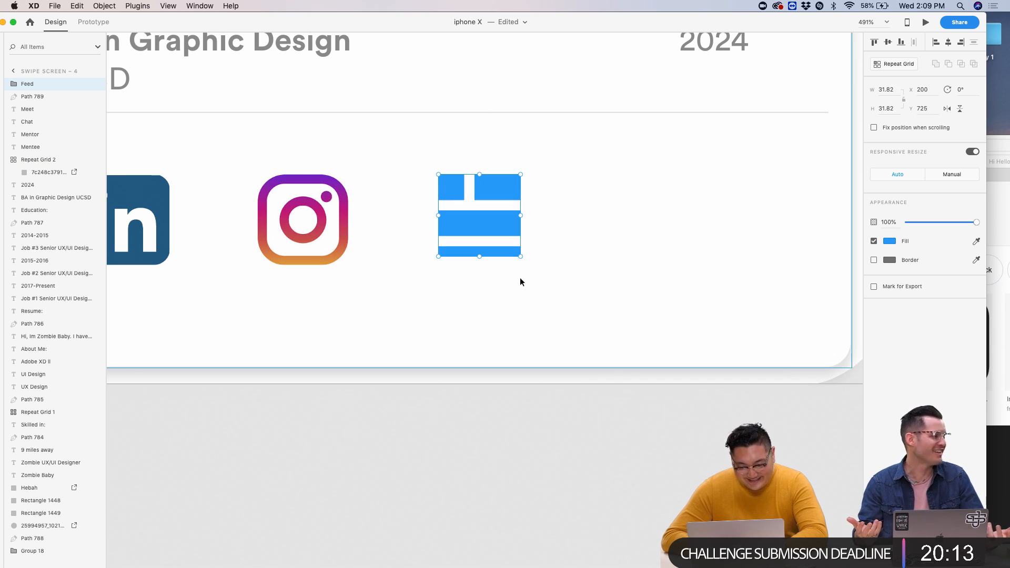
{"action": "left_click_drag", "start_coordinate": [501, 190], "coordinate": [501, 194]}
{"action": "left_click", "coordinate": [357, 230]}
{"action": "scroll", "coordinate": [356, 230], "scroll_direction": "down", "scroll_amount": 5}
{"action": "left_click_drag", "start_coordinate": [364, 227], "coordinate": [552, 263]}
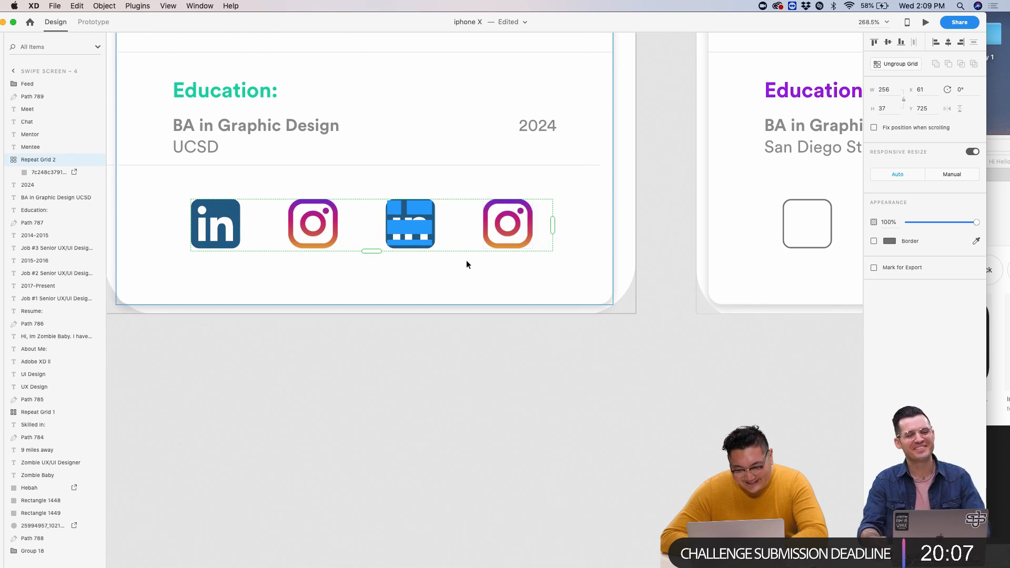
{"action": "left_click_drag", "start_coordinate": [553, 227], "coordinate": [365, 221]}
{"action": "left_click", "coordinate": [392, 216]}
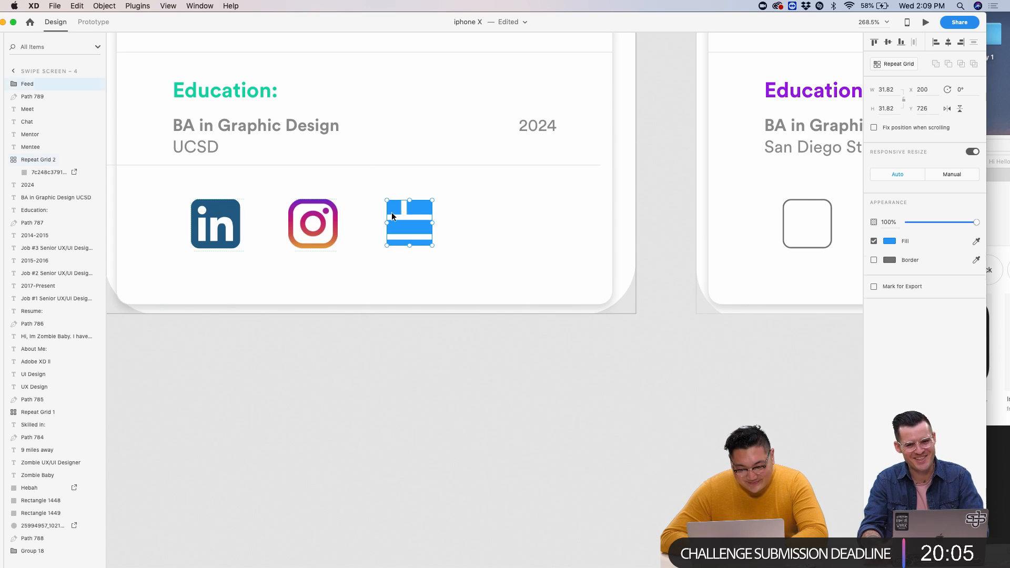
{"action": "left_click", "coordinate": [889, 241]}
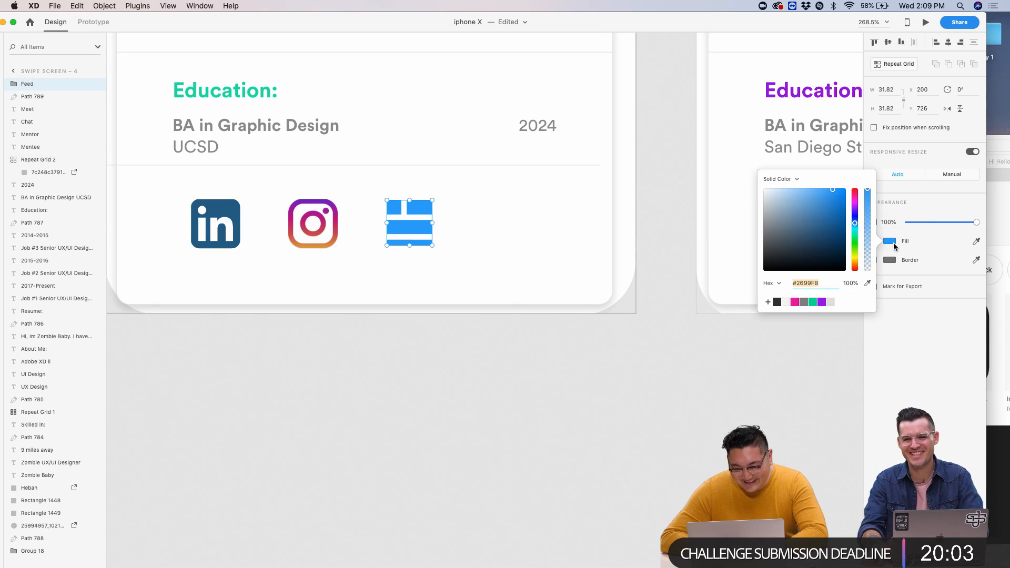
- Fill the Feed icon green from the colour swatches
{"action": "left_click", "coordinate": [813, 301]}
{"action": "left_click", "coordinate": [721, 348]}
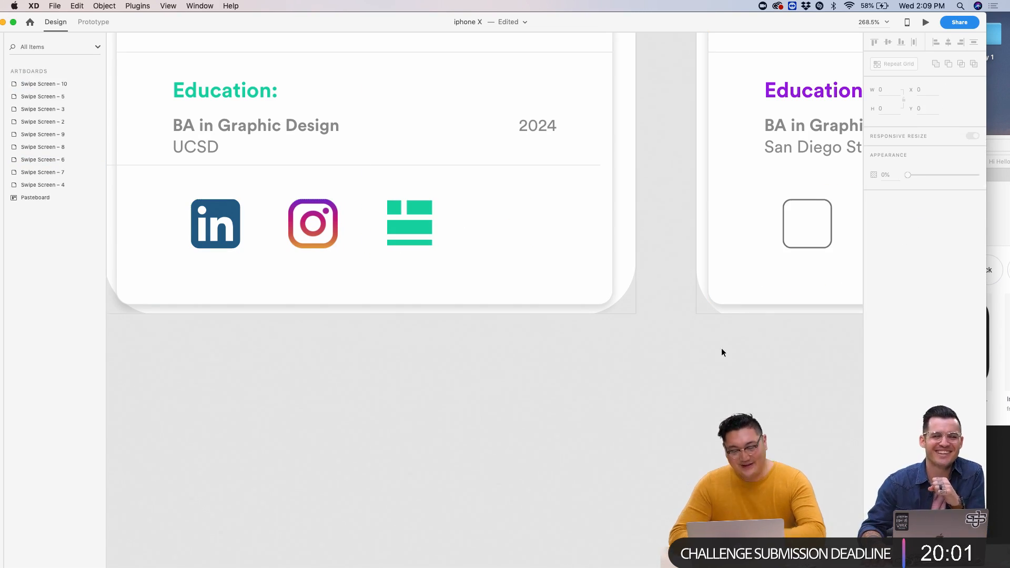
{"action": "scroll", "coordinate": [532, 251], "scroll_direction": "down", "scroll_amount": 1}
{"action": "left_click", "coordinate": [428, 230]}
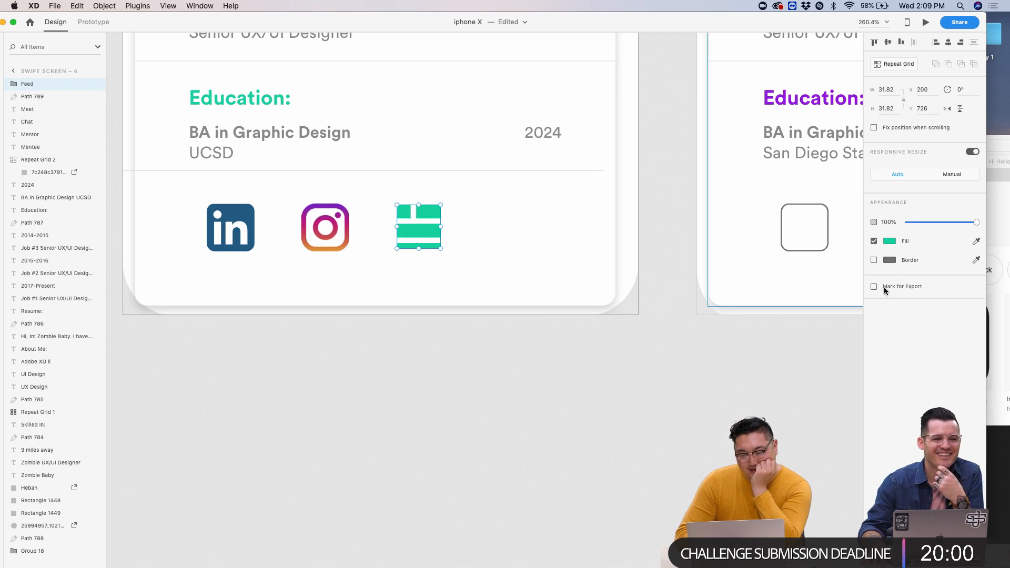
- Change the Feed icon's fill to the grey #898989 swatch
{"action": "left_click", "coordinate": [889, 242]}
{"action": "left_click", "coordinate": [804, 301]}
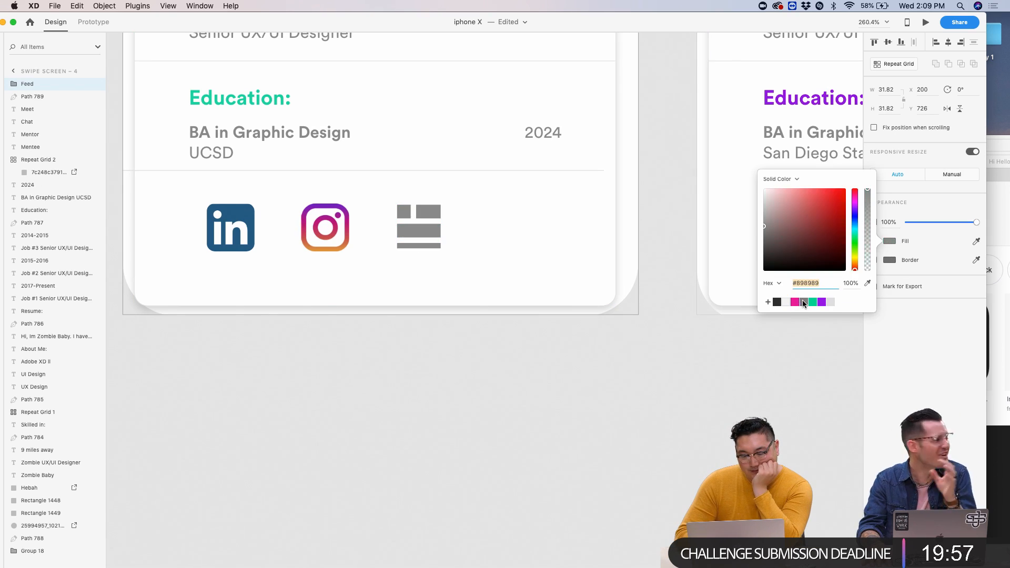
{"action": "left_click", "coordinate": [619, 349]}
{"action": "scroll", "coordinate": [716, 239], "scroll_direction": "down", "scroll_amount": 5}
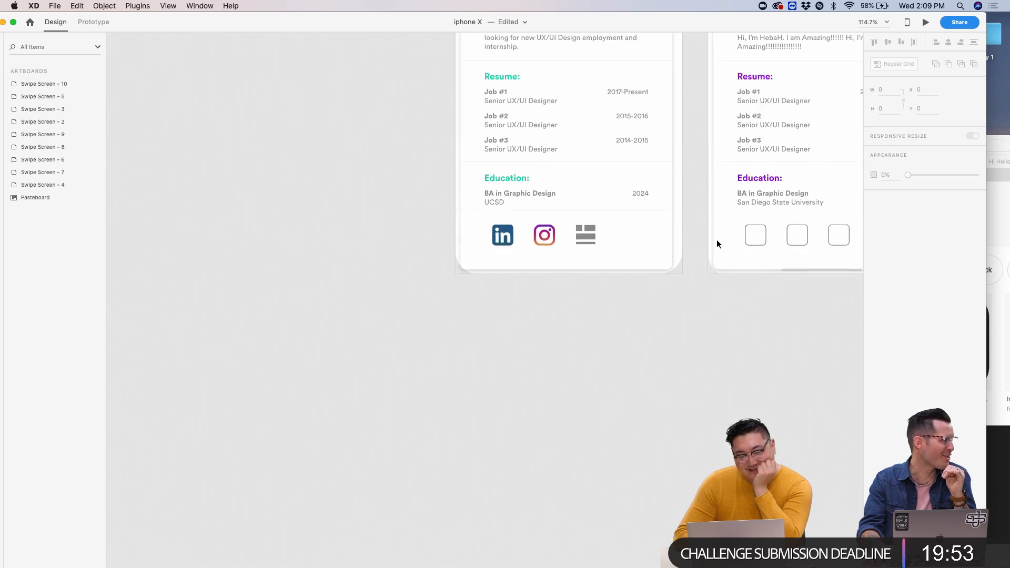
{"action": "scroll", "coordinate": [717, 239], "scroll_direction": "up", "scroll_amount": 5}
{"action": "scroll", "coordinate": [717, 239], "scroll_direction": "right", "scroll_amount": 2}
{"action": "scroll", "coordinate": [643, 329], "scroll_direction": "up", "scroll_amount": 5}
{"action": "scroll", "coordinate": [643, 329], "scroll_direction": "down", "scroll_amount": 5}
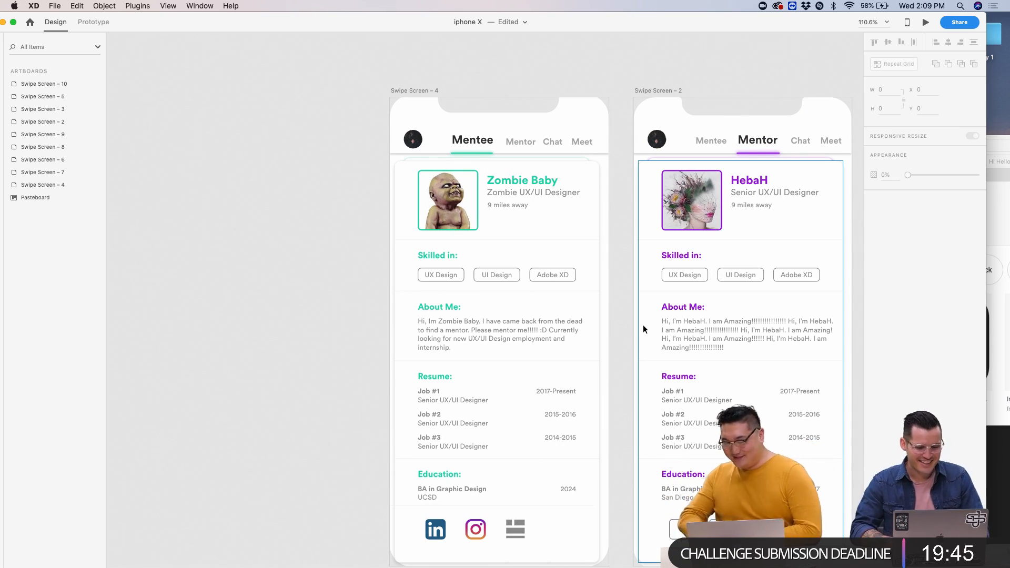
{"action": "scroll", "coordinate": [655, 285], "scroll_direction": "down", "scroll_amount": 5}
{"action": "scroll", "coordinate": [654, 284], "scroll_direction": "down", "scroll_amount": 4}
{"action": "scroll", "coordinate": [607, 262], "scroll_direction": "up", "scroll_amount": 5}
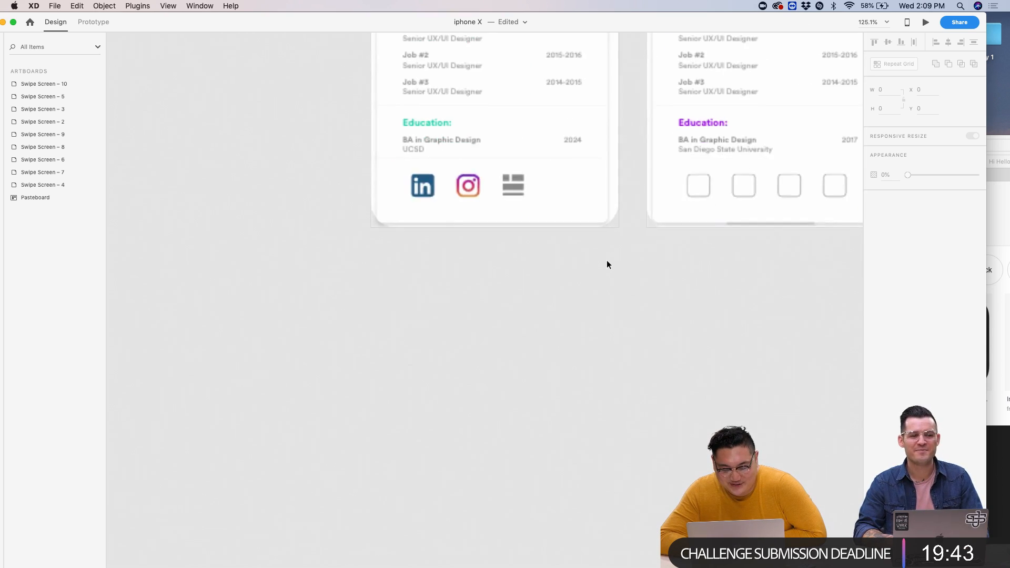
{"action": "scroll", "coordinate": [607, 260], "scroll_direction": "up", "scroll_amount": 5}
- Search the browser's images for 'twitter icon'
{"action": "key", "text": "super+Tab"}
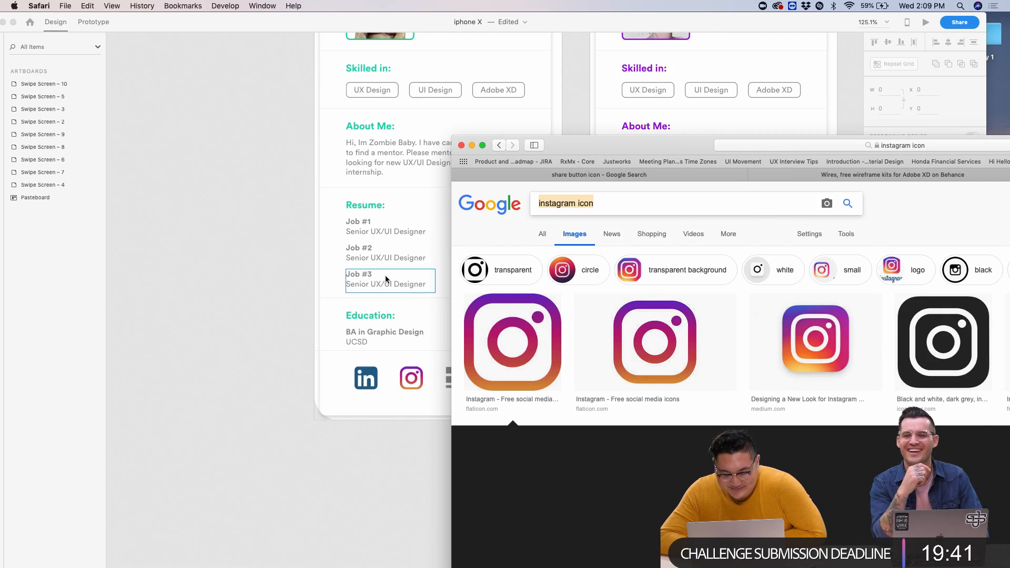
{"action": "key", "text": "super+Tab"}
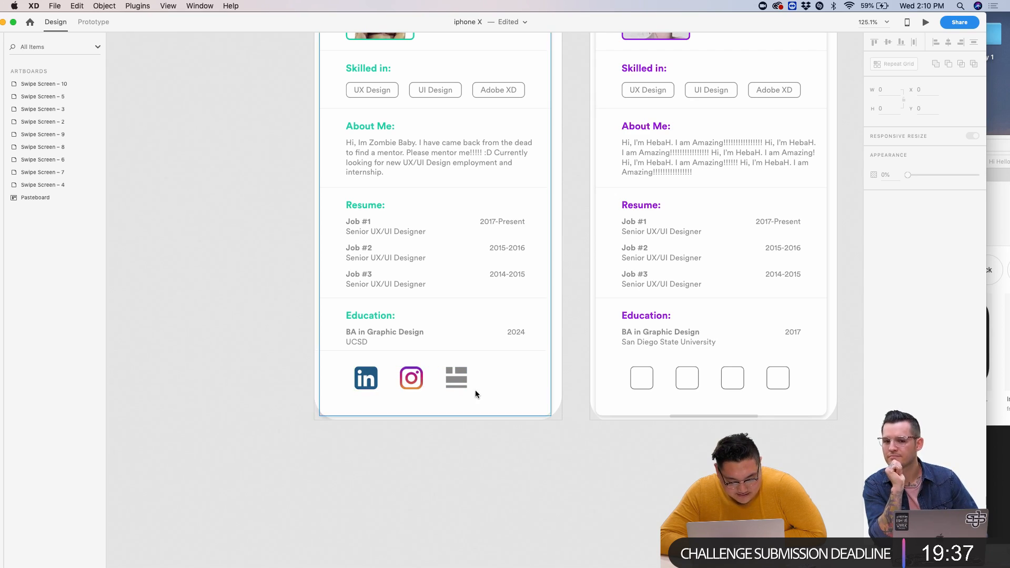
{"action": "key", "text": "super+Tab"}
{"action": "type", "text": "twitter icon"}
{"action": "key", "text": "Return"}
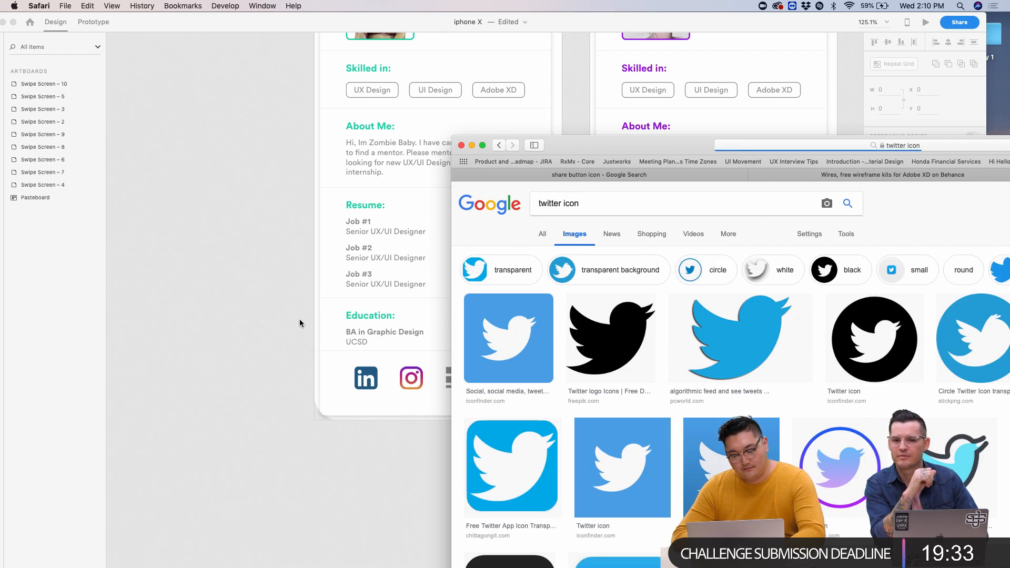
- Widen the icon-row Repeat Grid to four slots
{"action": "left_click", "coordinate": [304, 320]}
{"action": "left_click", "coordinate": [423, 387]}
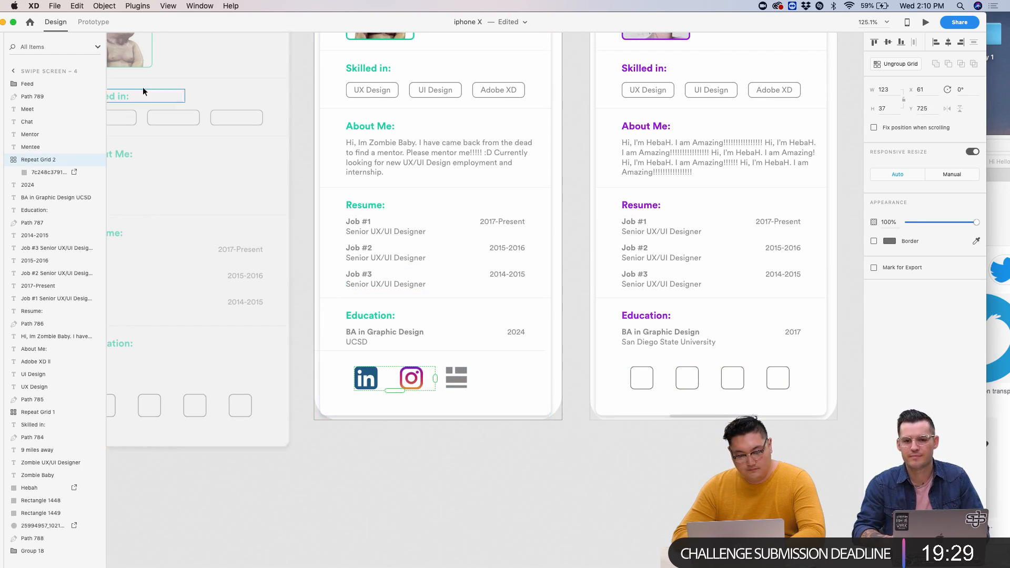
{"action": "left_click_drag", "start_coordinate": [437, 380], "coordinate": [524, 380]}
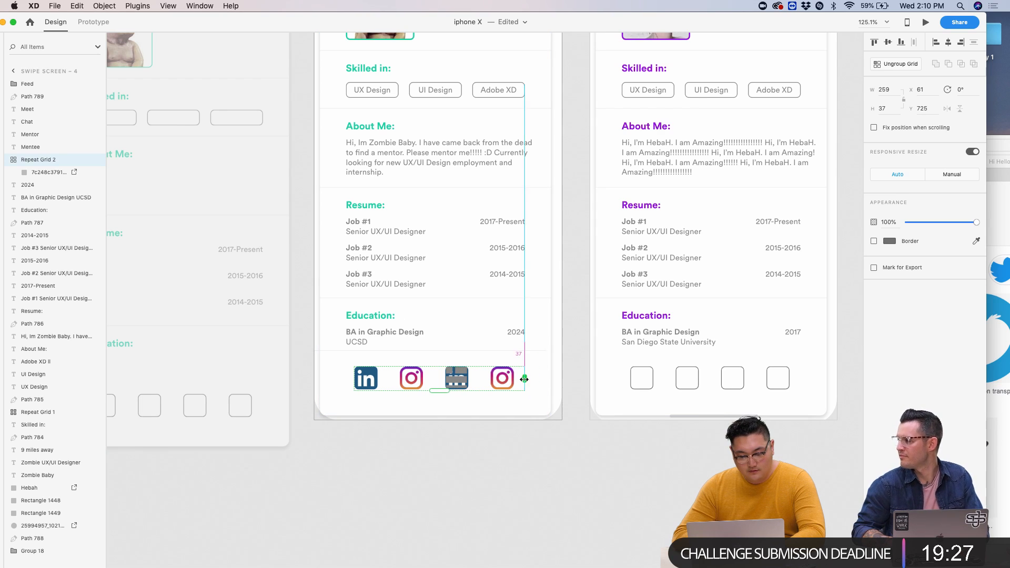
- Drag the first Twitter image result into the fourth icon slot
{"action": "key", "text": "super+Tab"}
{"action": "left_click_drag", "start_coordinate": [641, 145], "coordinate": [795, 22]}
{"action": "left_click", "coordinate": [659, 215]}
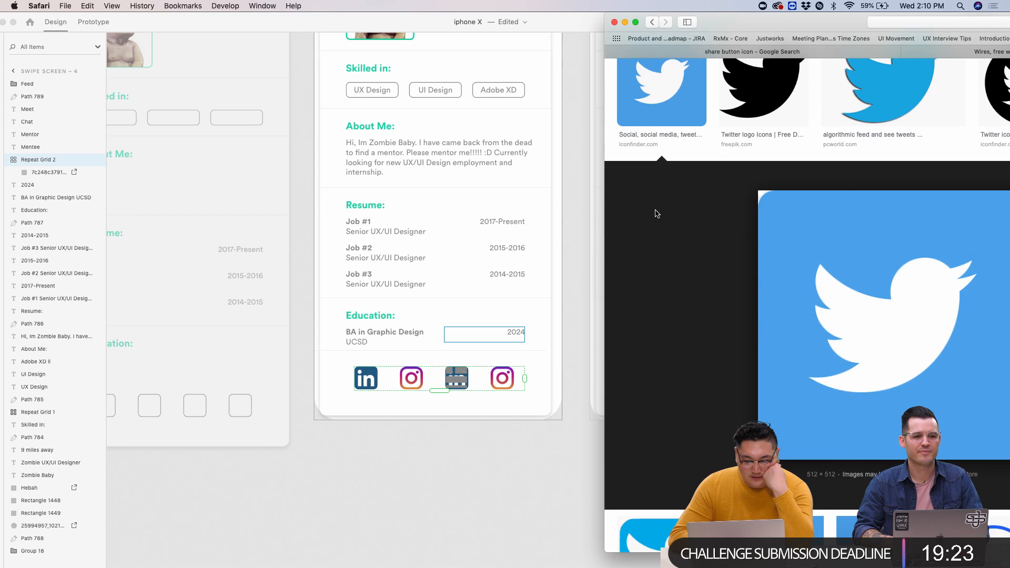
{"action": "left_click_drag", "start_coordinate": [787, 314], "coordinate": [503, 386]}
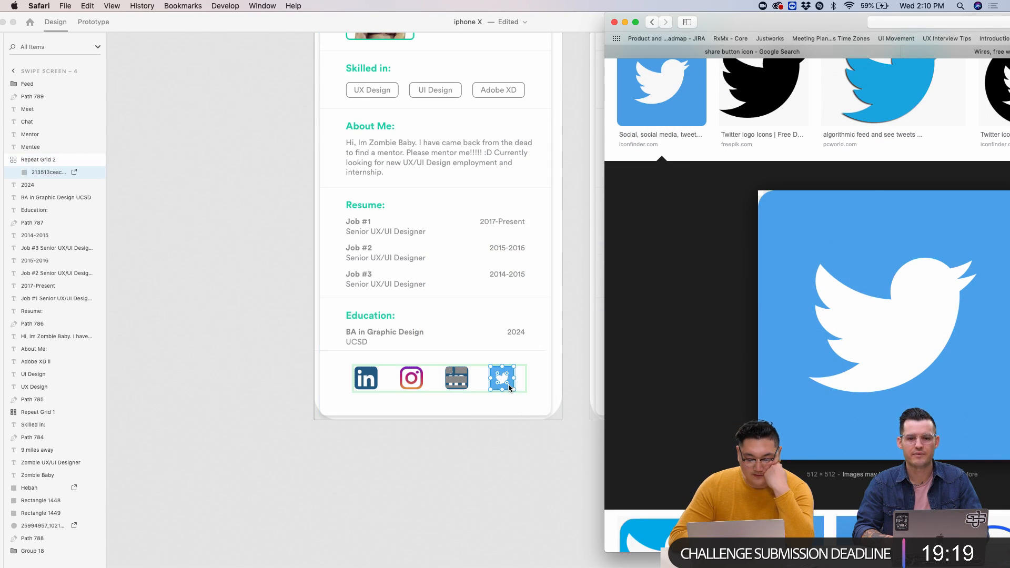
{"action": "left_click", "coordinate": [496, 413]}
{"action": "scroll", "coordinate": [496, 413], "scroll_direction": "up", "scroll_amount": 5}
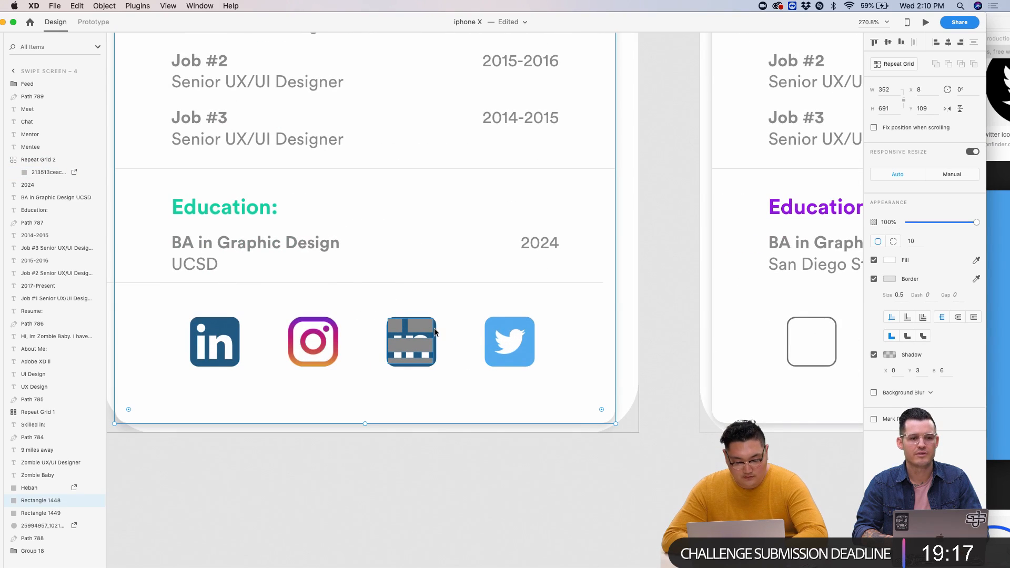
- Ungroup Repeat Grid 2 and select the leftover LinkedIn image behind the Feed icon
{"action": "left_click", "coordinate": [490, 329]}
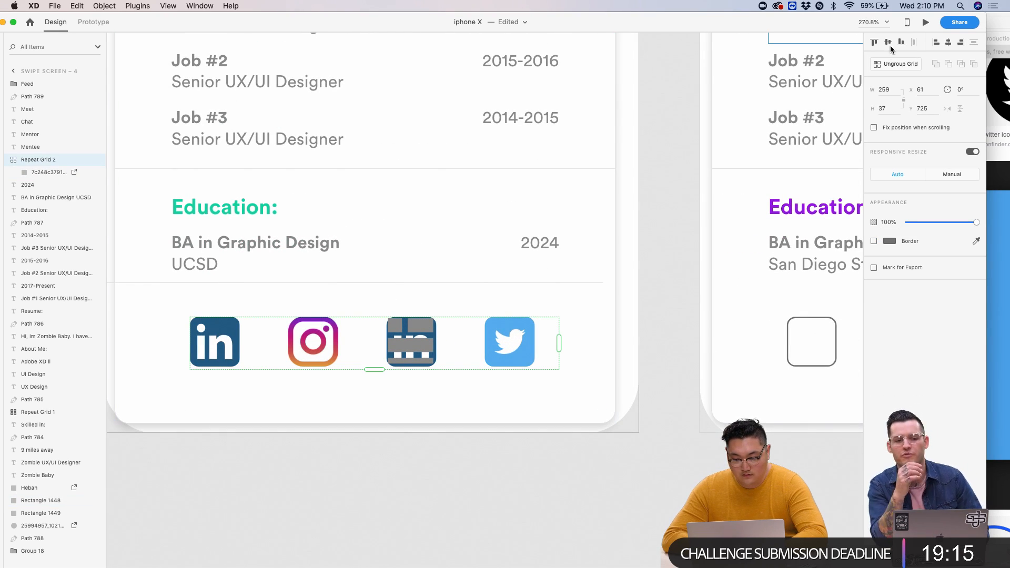
{"action": "left_click", "coordinate": [895, 63]}
{"action": "left_click", "coordinate": [432, 342]}
{"action": "scroll", "coordinate": [433, 345], "scroll_direction": "up", "scroll_amount": 3}
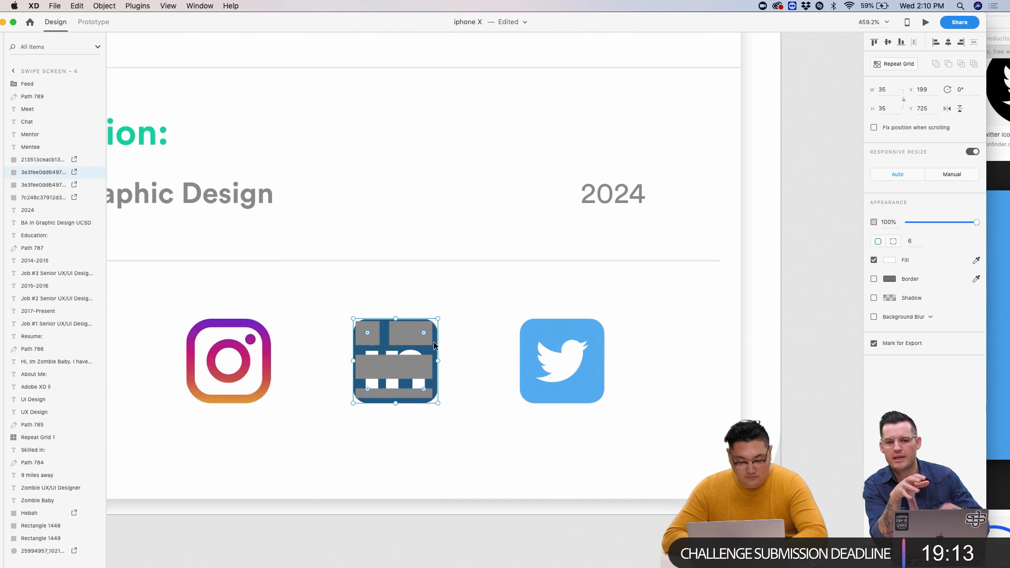
{"action": "left_click", "coordinate": [596, 421]}
{"action": "scroll", "coordinate": [595, 421], "scroll_direction": "down", "scroll_amount": 8}
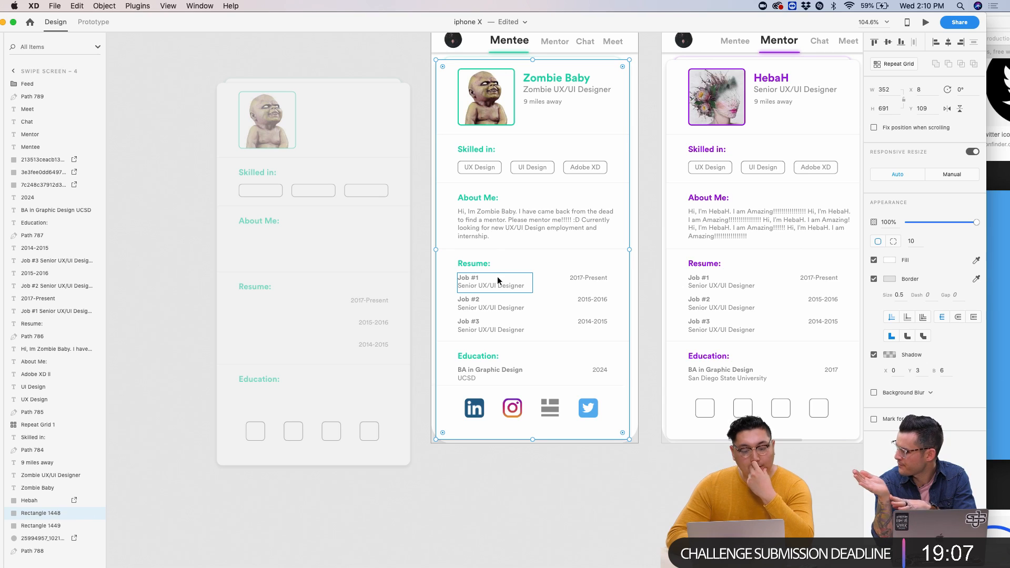
{"action": "scroll", "coordinate": [412, 286], "scroll_direction": "up", "scroll_amount": 3}
{"action": "scroll", "coordinate": [412, 287], "scroll_direction": "right", "scroll_amount": 1}
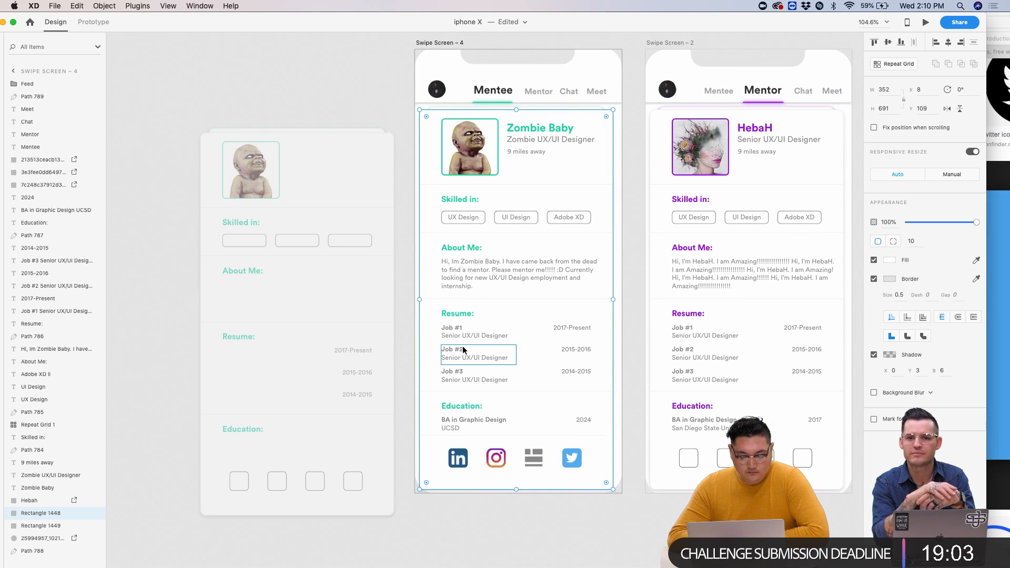
{"action": "scroll", "coordinate": [463, 350], "scroll_direction": "up", "scroll_amount": 2}
{"action": "scroll", "coordinate": [463, 350], "scroll_direction": "right", "scroll_amount": 1}
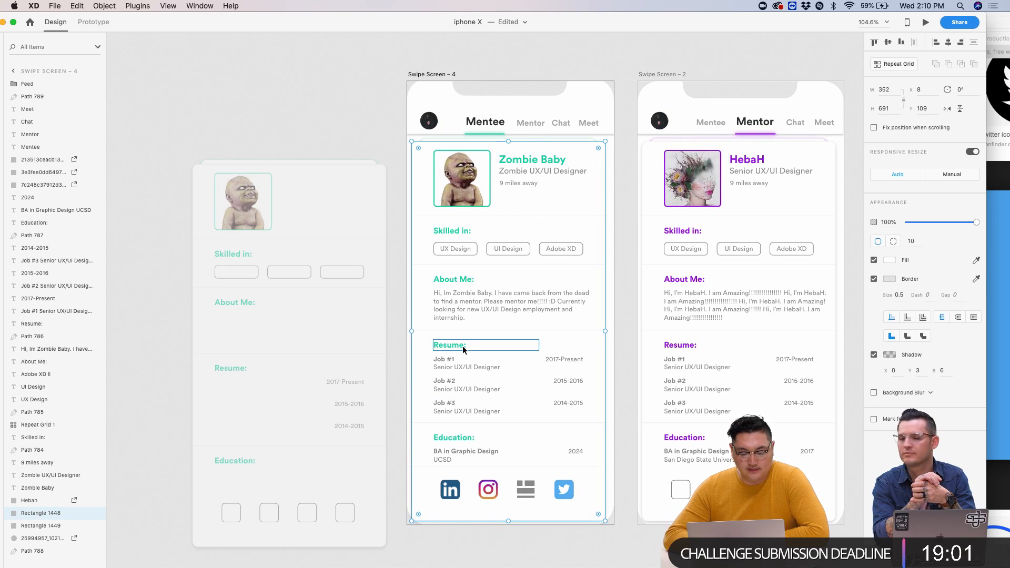
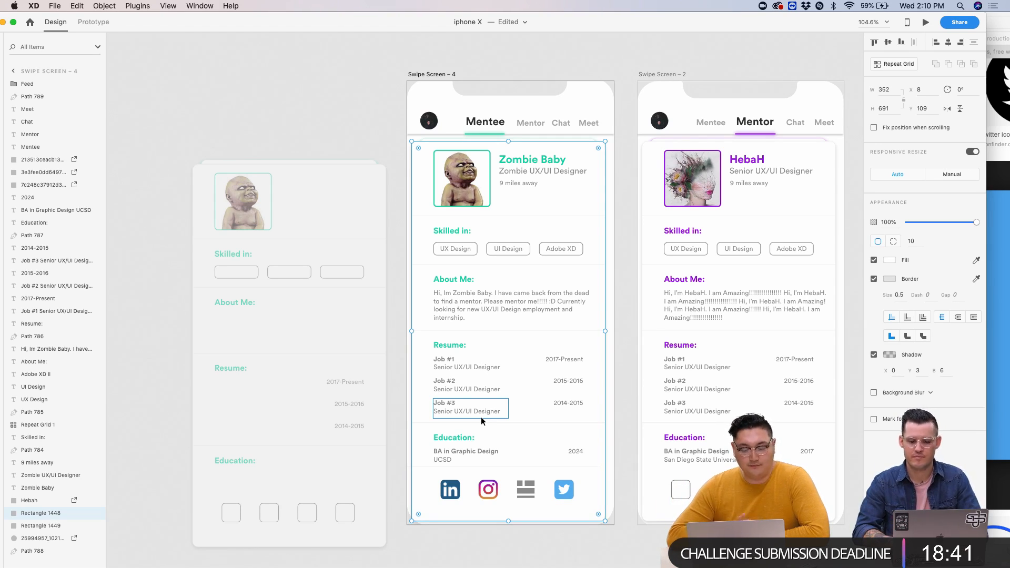
- Drag the Twitter icon into the Feed icon's slot on the Mentee screen
{"action": "scroll", "coordinate": [588, 550], "scroll_direction": "down", "scroll_amount": 2}
{"action": "scroll", "coordinate": [589, 550], "scroll_direction": "down", "scroll_amount": 5}
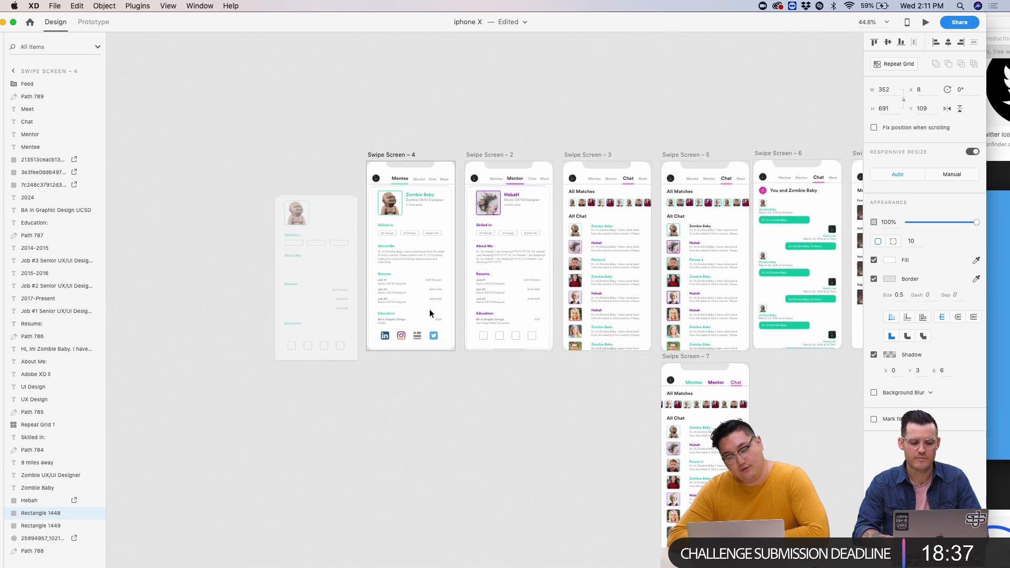
{"action": "scroll", "coordinate": [429, 308], "scroll_direction": "up", "scroll_amount": 5}
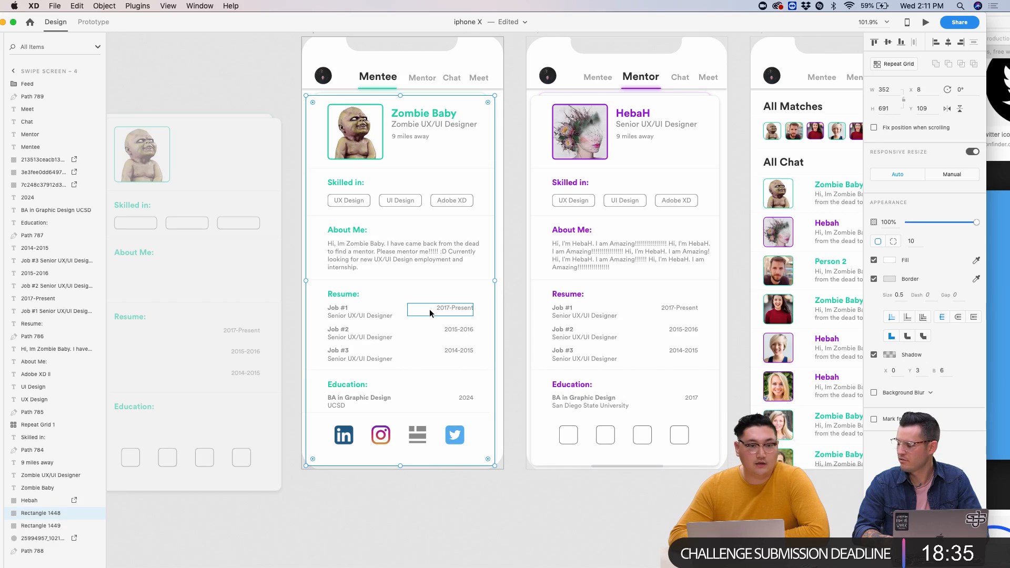
{"action": "scroll", "coordinate": [429, 308], "scroll_direction": "down", "scroll_amount": 3}
{"action": "scroll", "coordinate": [429, 308], "scroll_direction": "down", "scroll_amount": 5}
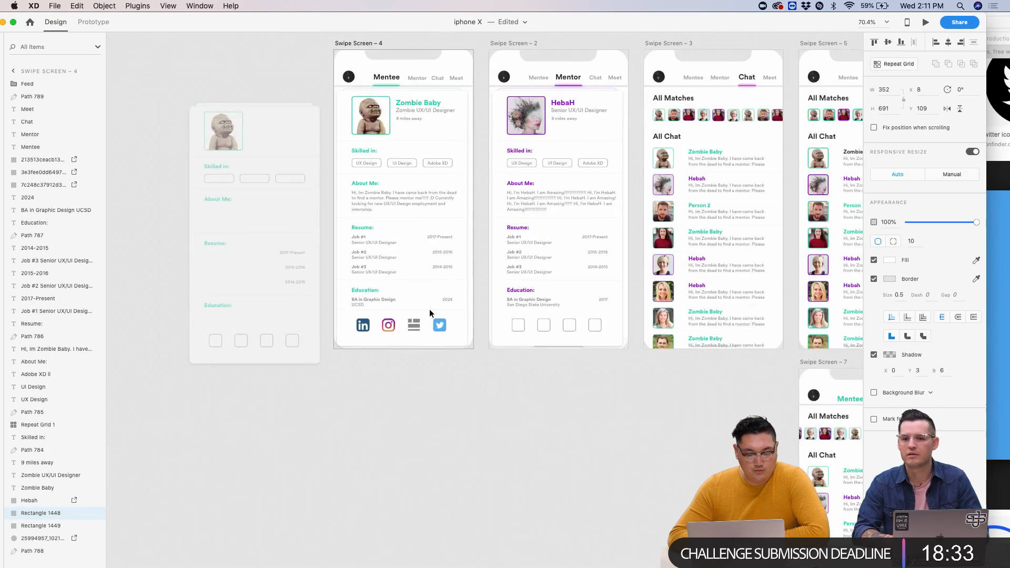
{"action": "scroll", "coordinate": [429, 308], "scroll_direction": "up", "scroll_amount": 6}
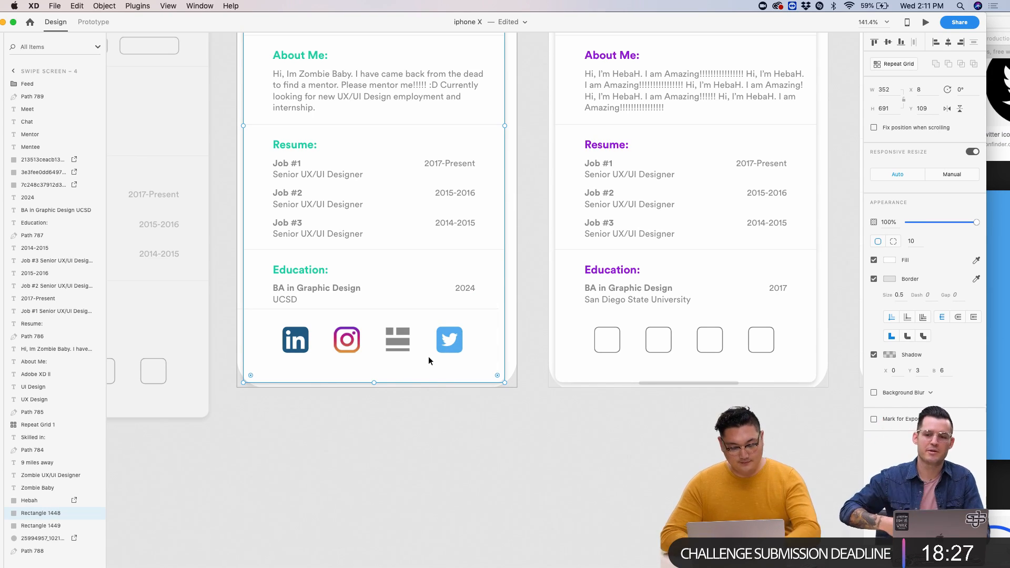
{"action": "left_click", "coordinate": [393, 340]}
{"action": "scroll", "coordinate": [393, 340], "scroll_direction": "up", "scroll_amount": 4}
{"action": "scroll", "coordinate": [393, 337], "scroll_direction": "up", "scroll_amount": 2}
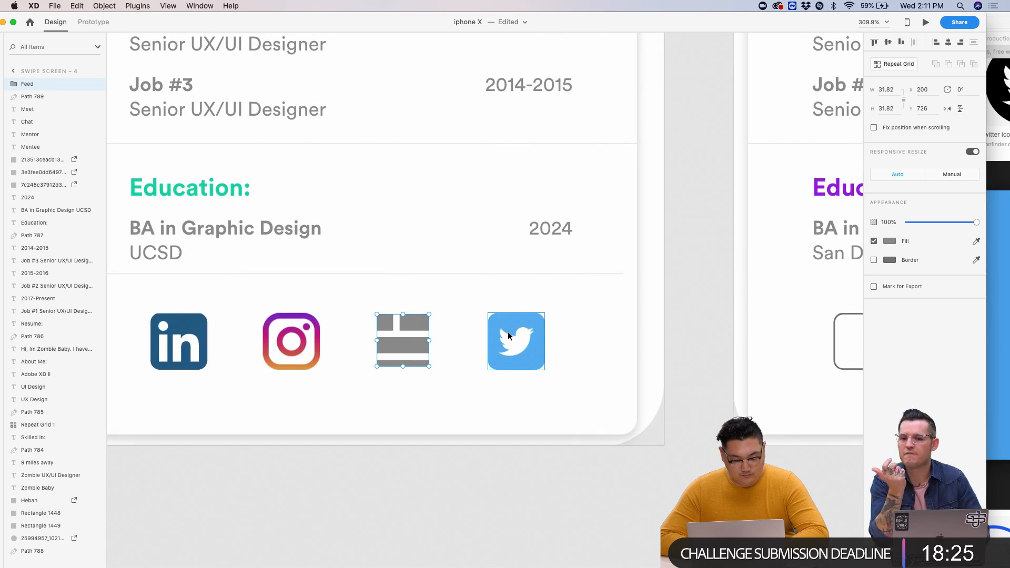
{"action": "left_click_drag", "start_coordinate": [508, 335], "coordinate": [396, 331]}
- Nudge the Feed icon right into the last slot of the social row
{"action": "left_click", "coordinate": [416, 323], "text": "shift"}
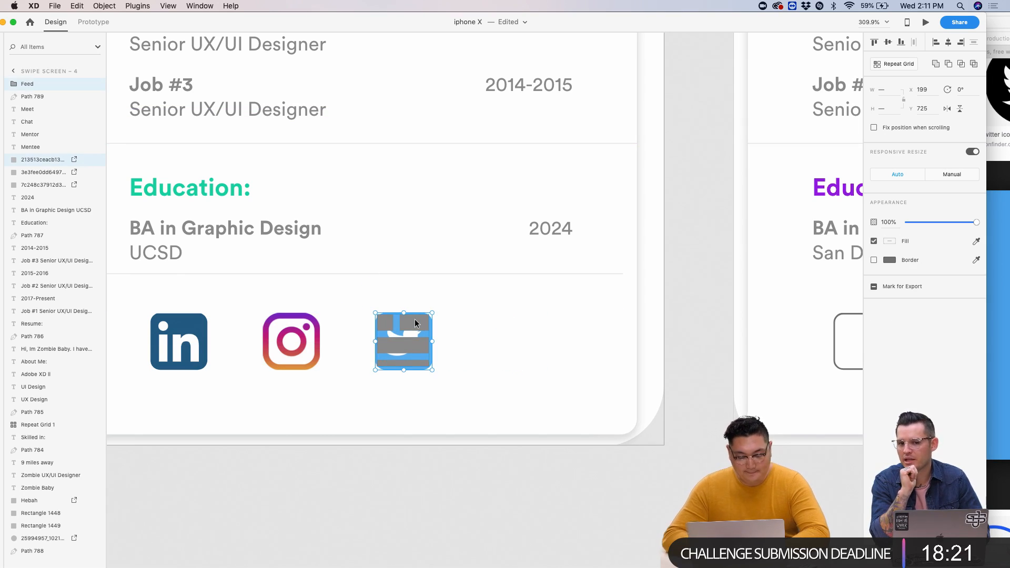
{"action": "double_click", "coordinate": [415, 322]}
{"action": "key", "text": "Escape"}
{"action": "key", "text": "shift+Right"}
{"action": "key", "text": "shift+Right"}
{"action": "key", "text": "shift+Right"}
{"action": "key", "text": "shift+Right"}
{"action": "key", "text": "shift+Right"}
{"action": "key", "text": "shift+Right"}
{"action": "key", "text": "shift+Right"}
{"action": "key", "text": "shift+Right"}
{"action": "key", "text": "shift+Left"}
{"action": "key", "text": "Escape"}
{"action": "scroll", "coordinate": [478, 493], "scroll_direction": "down", "scroll_amount": 5}
{"action": "scroll", "coordinate": [478, 497], "scroll_direction": "down", "scroll_amount": 3}
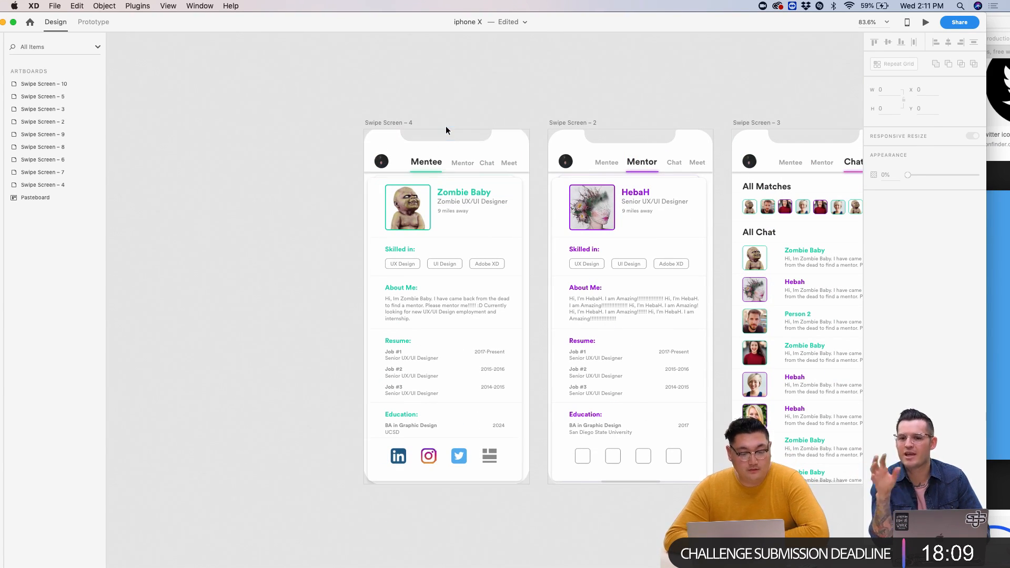
- Select the Mentee artboard in Prototype mode and open the Preview window
{"action": "left_click_drag", "start_coordinate": [606, 21], "coordinate": [572, 16]}
{"action": "scroll", "coordinate": [634, 163], "scroll_direction": "right", "scroll_amount": 5}
{"action": "scroll", "coordinate": [635, 163], "scroll_direction": "right", "scroll_amount": 3}
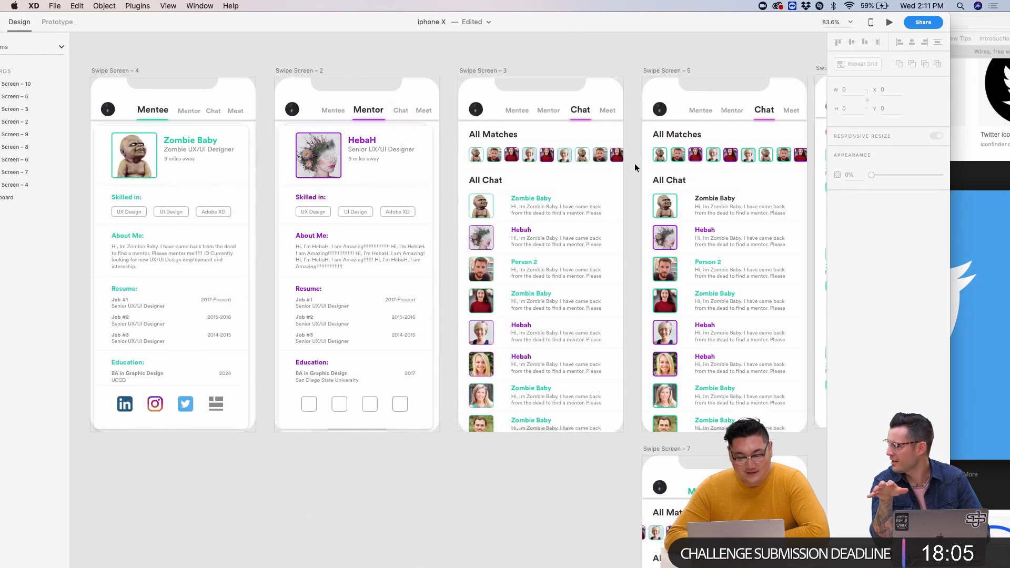
{"action": "scroll", "coordinate": [634, 163], "scroll_direction": "left", "scroll_amount": 3}
{"action": "scroll", "coordinate": [342, 109], "scroll_direction": "up", "scroll_amount": 5}
{"action": "scroll", "coordinate": [342, 109], "scroll_direction": "left", "scroll_amount": 4}
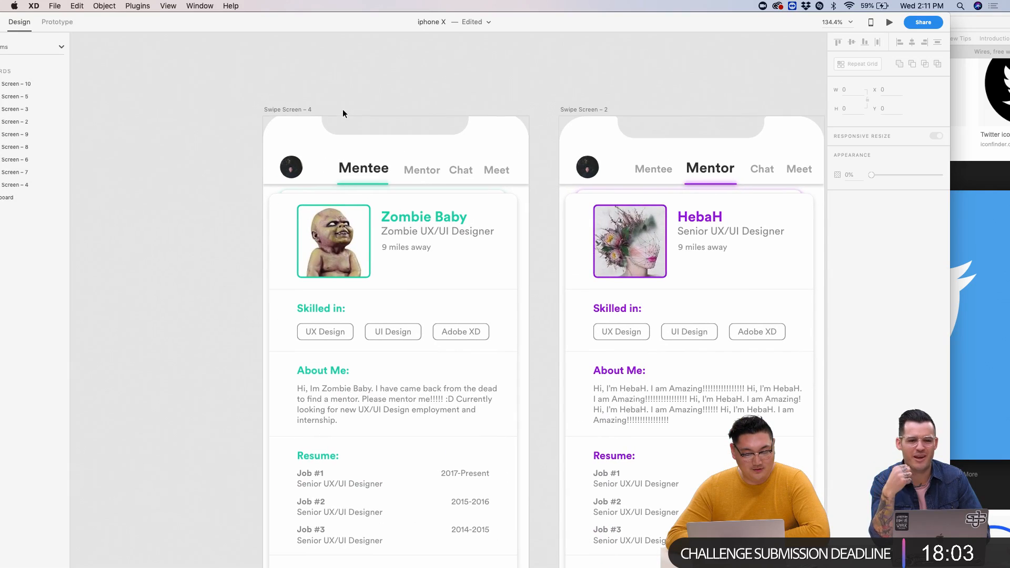
{"action": "left_click", "coordinate": [282, 103]}
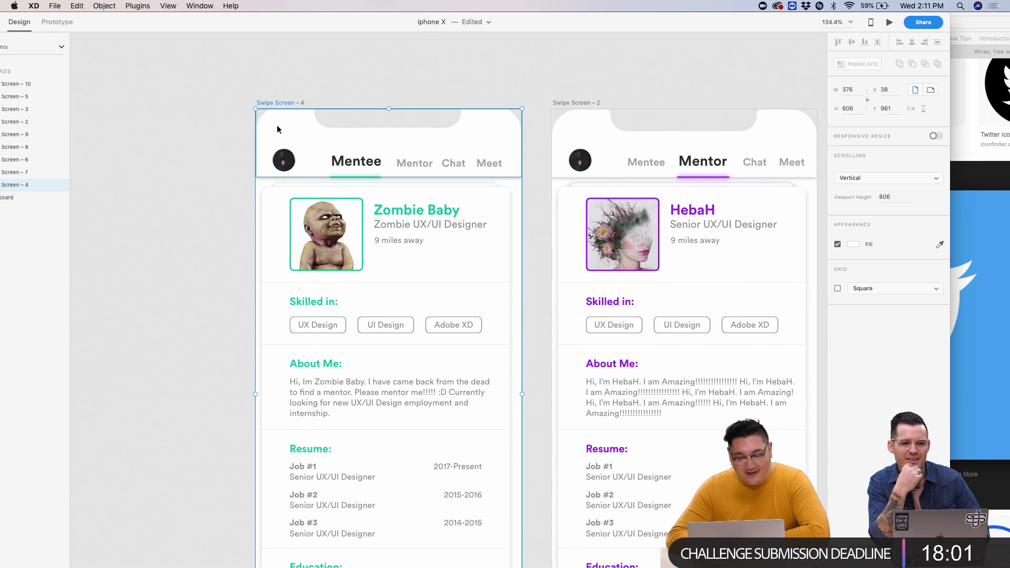
{"action": "left_click", "coordinate": [57, 22]}
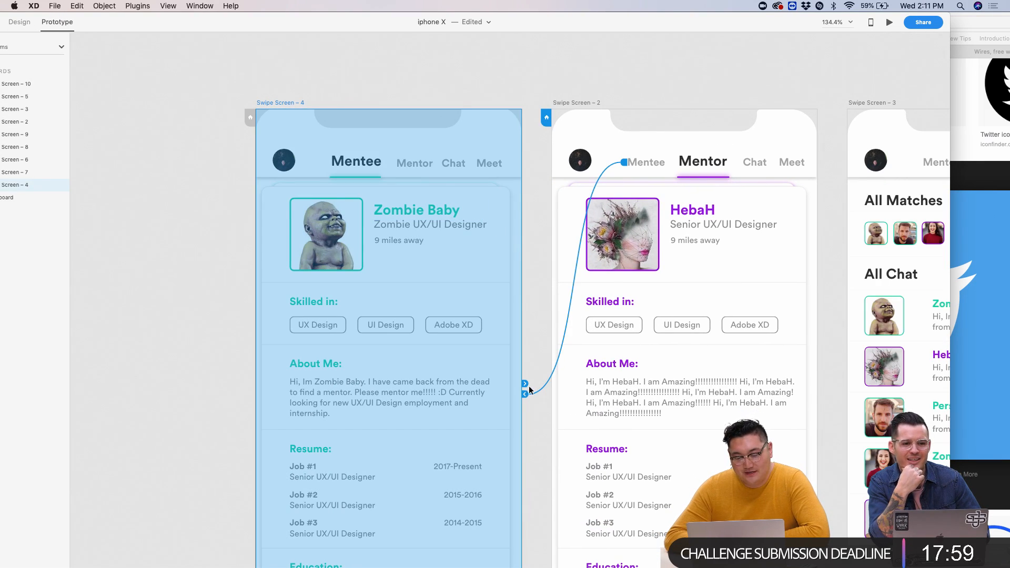
{"action": "left_click", "coordinate": [890, 22]}
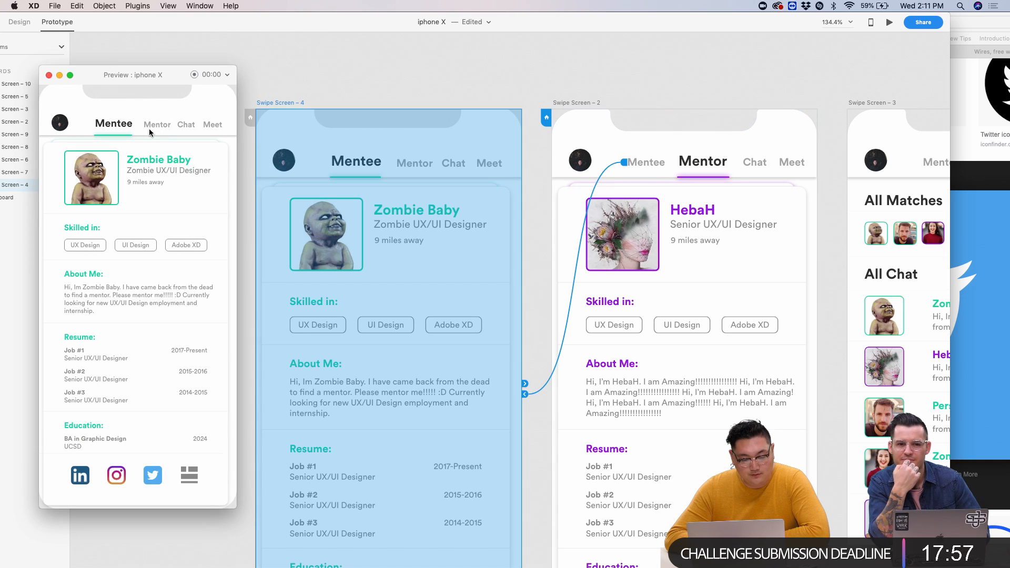
- Link the Mentor tab text to Swipe Screen – 2 with a Tap trigger and Auto-Animate
{"action": "left_click", "coordinate": [366, 95]}
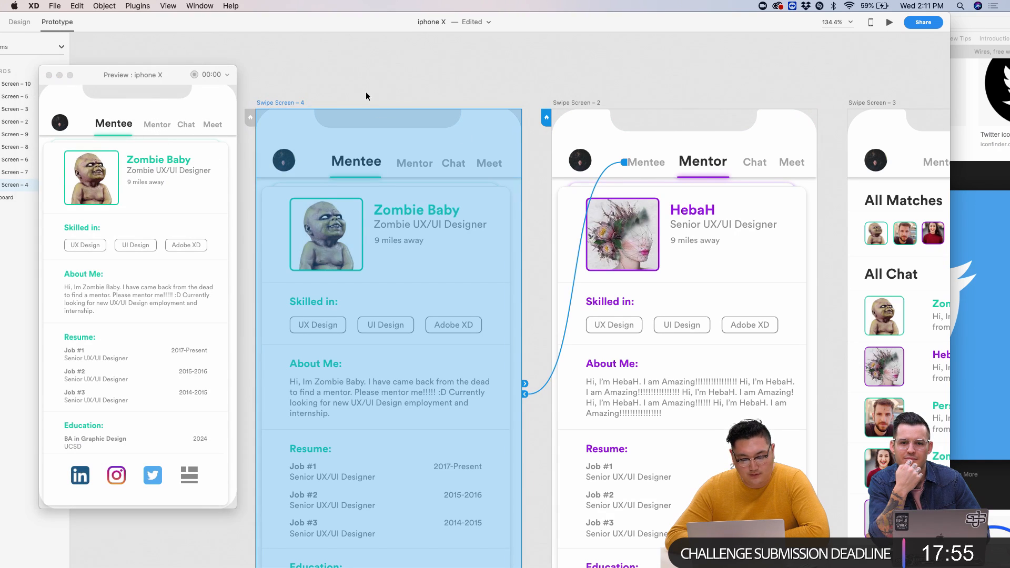
{"action": "left_click", "coordinate": [341, 176]}
{"action": "left_click", "coordinate": [416, 164]}
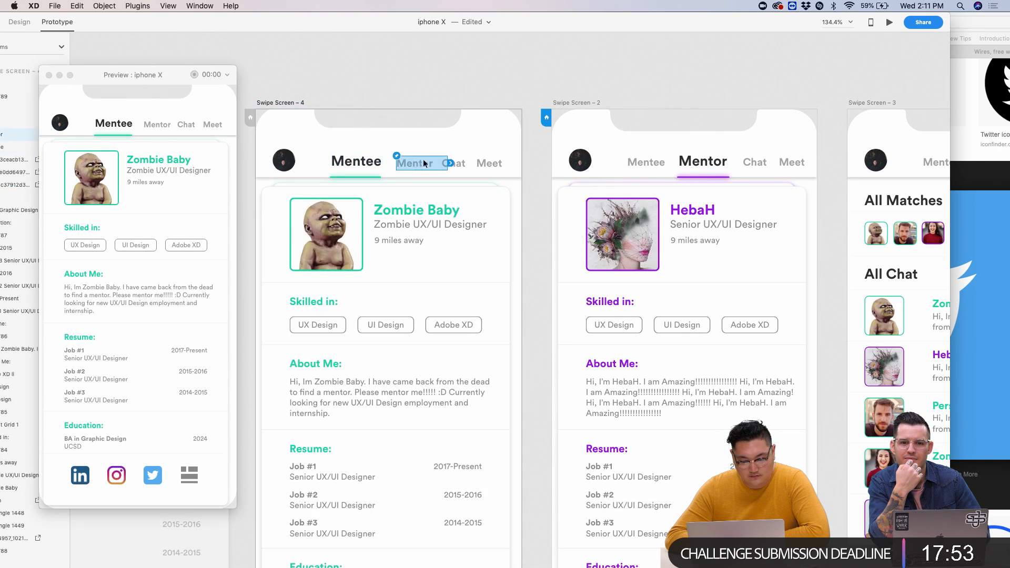
{"action": "left_click_drag", "start_coordinate": [451, 165], "coordinate": [573, 152]}
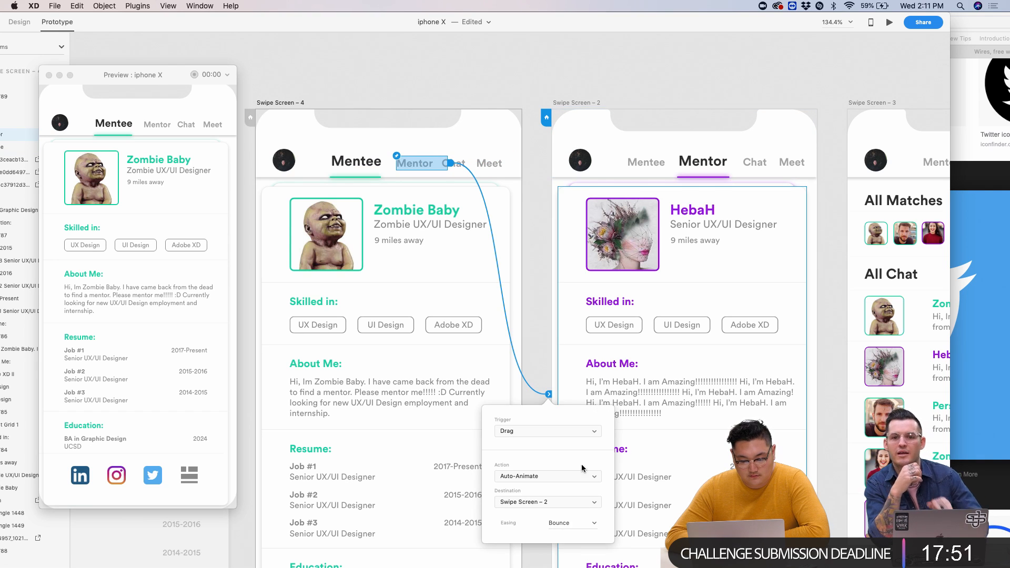
{"action": "left_click", "coordinate": [535, 431]}
{"action": "left_click", "coordinate": [533, 424]}
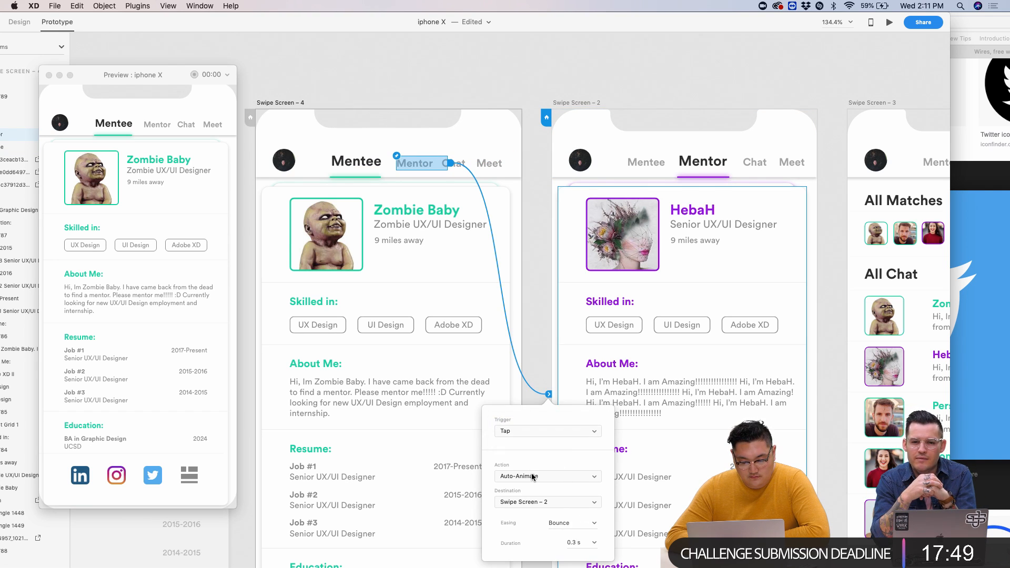
- Test Mentee/Mentor switching in the preview, then return to Design mode
{"action": "left_click", "coordinate": [168, 127]}
{"action": "left_click", "coordinate": [125, 127]}
{"action": "left_click", "coordinate": [124, 127]}
{"action": "left_click", "coordinate": [124, 127]}
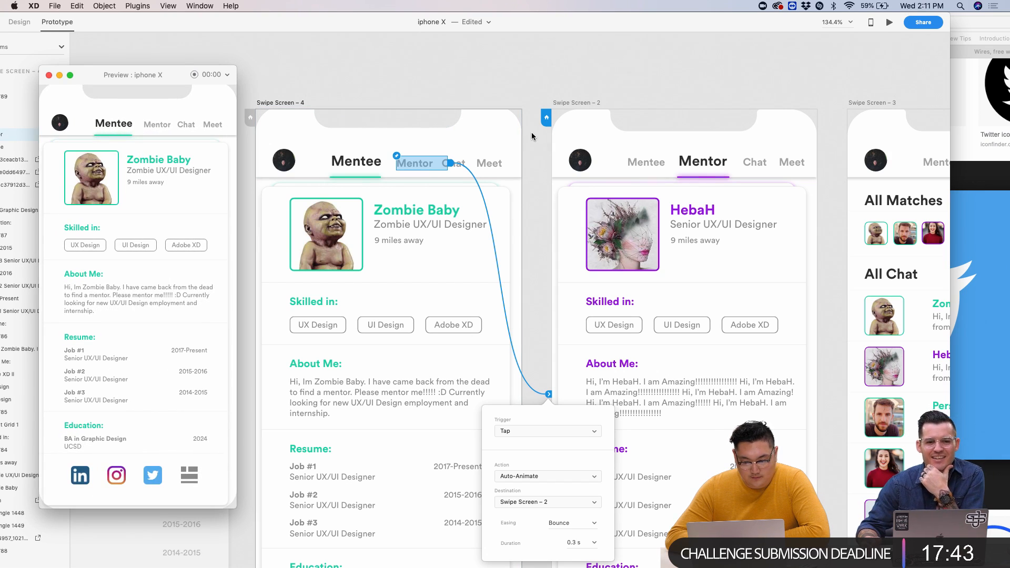
{"action": "left_click", "coordinate": [442, 125]}
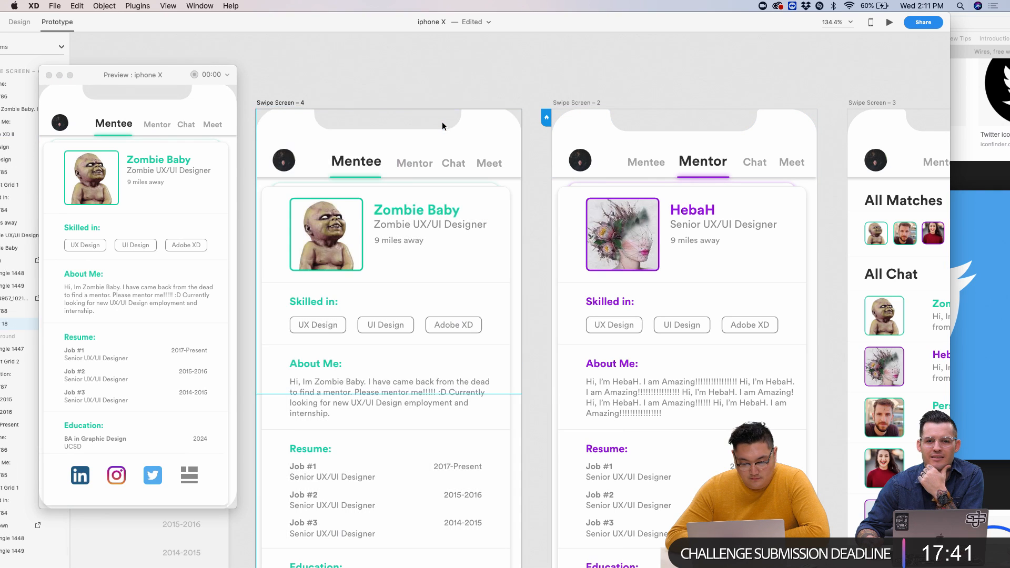
{"action": "left_click", "coordinate": [273, 103]}
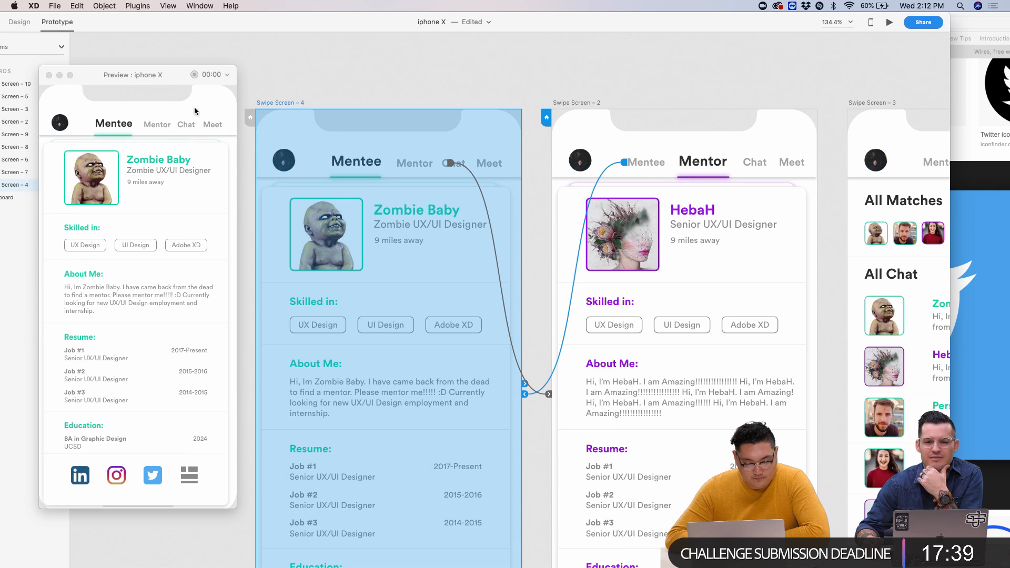
{"action": "left_click", "coordinate": [153, 124]}
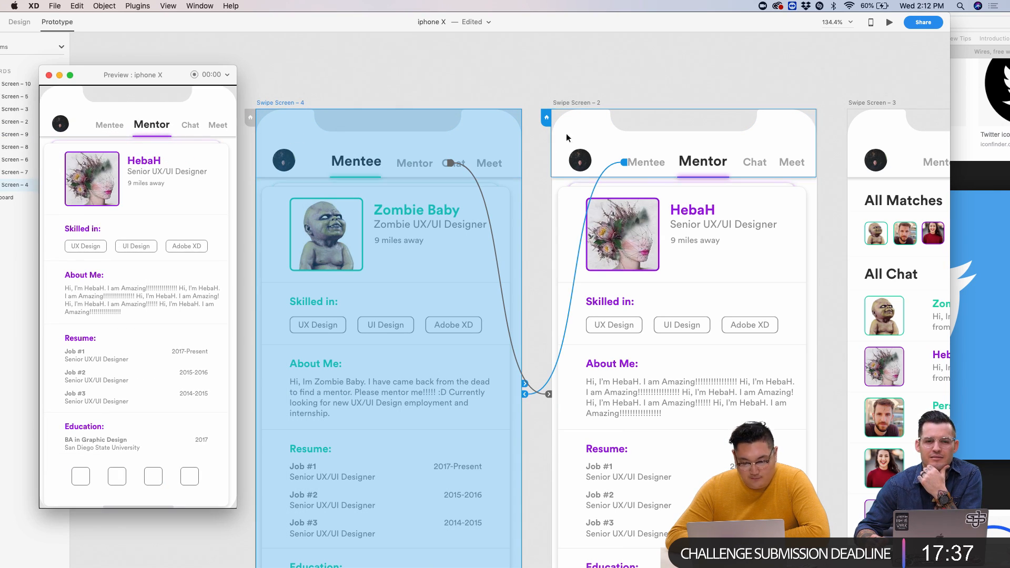
{"action": "scroll", "coordinate": [671, 123], "scroll_direction": "up", "scroll_amount": 5}
{"action": "left_click", "coordinate": [25, 24]}
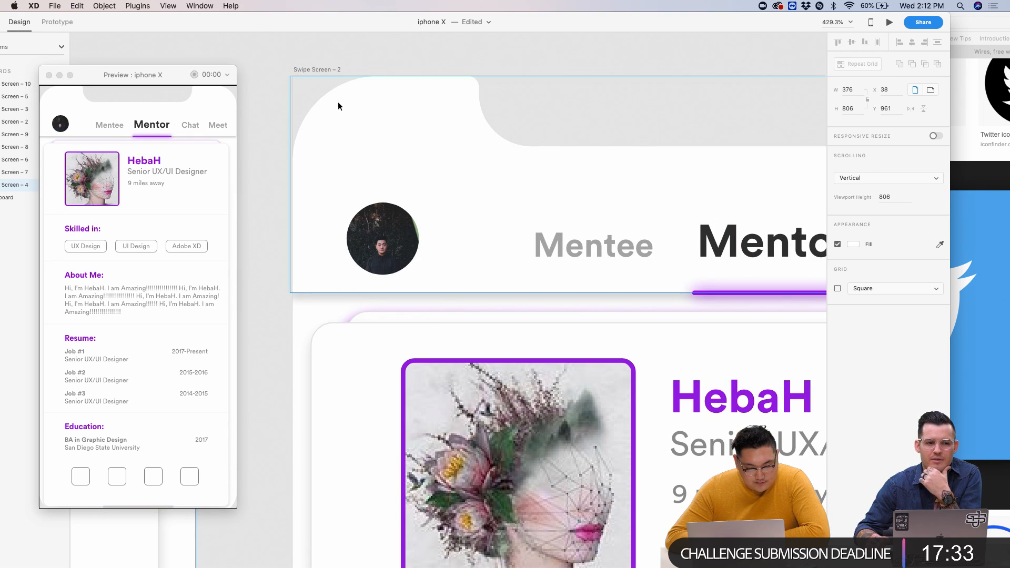
- Toggle repeatedly between the Mentee and Mentor tabs in the preview to confirm the links
{"action": "left_click", "coordinate": [327, 91]}
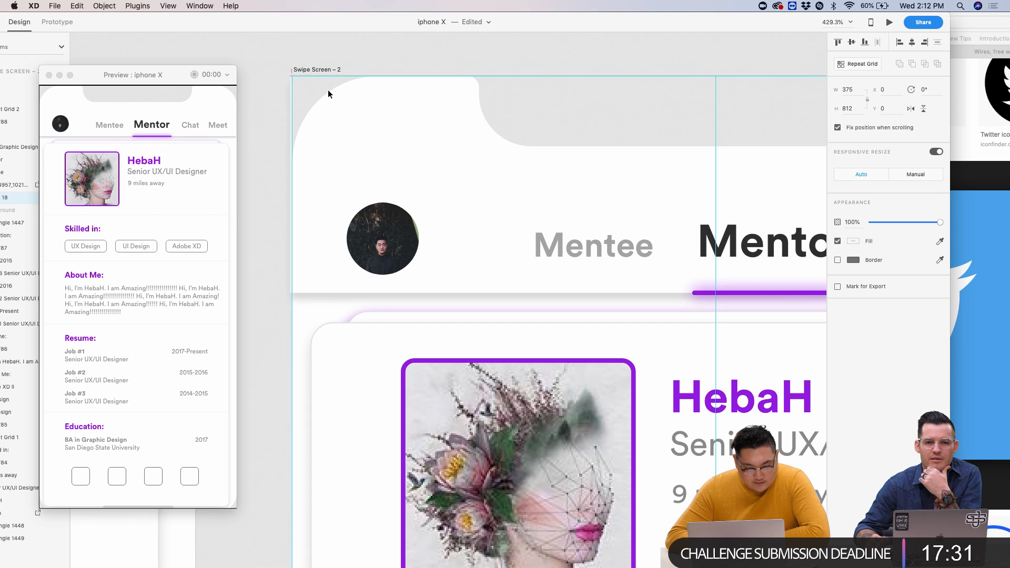
{"action": "scroll", "coordinate": [313, 99], "scroll_direction": "up", "scroll_amount": 5}
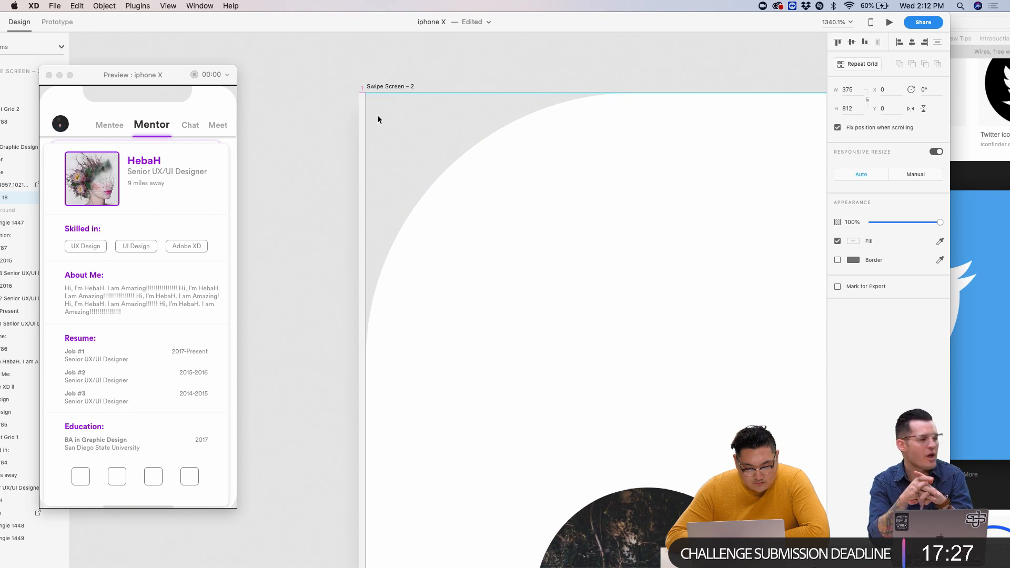
{"action": "left_click", "coordinate": [327, 131]}
{"action": "scroll", "coordinate": [327, 132], "scroll_direction": "left", "scroll_amount": 3}
{"action": "scroll", "coordinate": [447, 108], "scroll_direction": "up", "scroll_amount": 3}
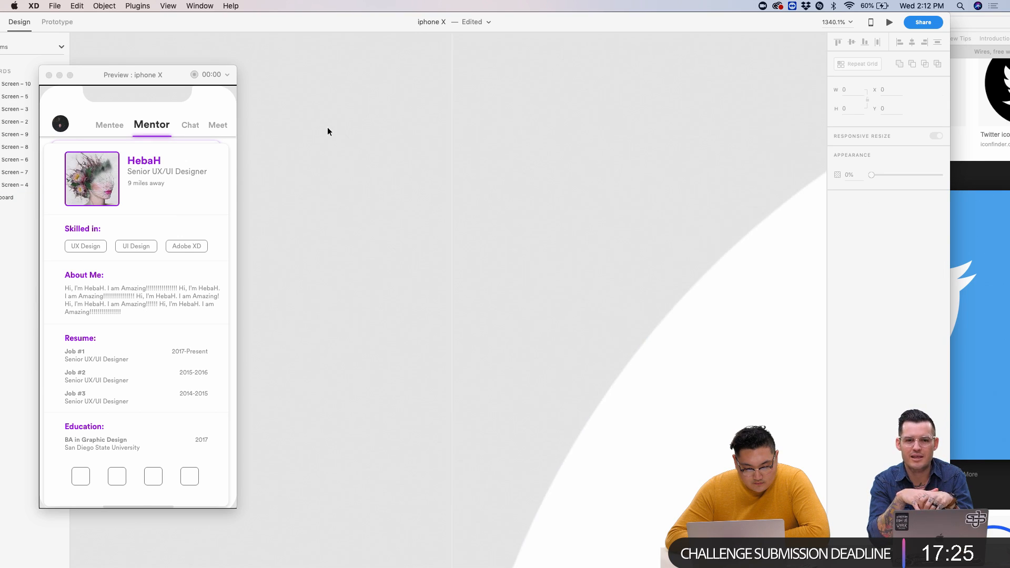
{"action": "scroll", "coordinate": [504, 199], "scroll_direction": "up", "scroll_amount": 2}
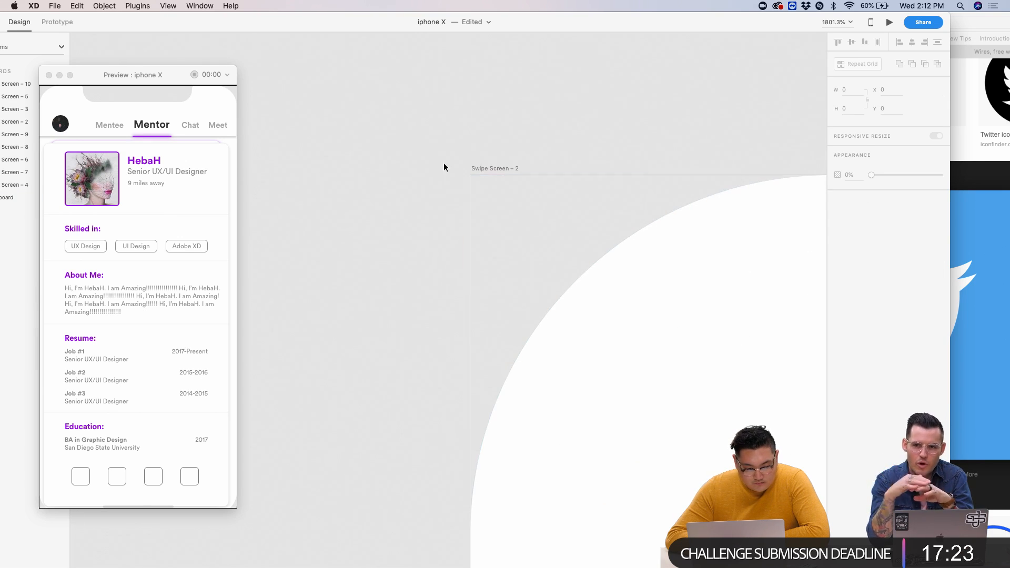
{"action": "left_click", "coordinate": [116, 126]}
{"action": "left_click", "coordinate": [116, 127]}
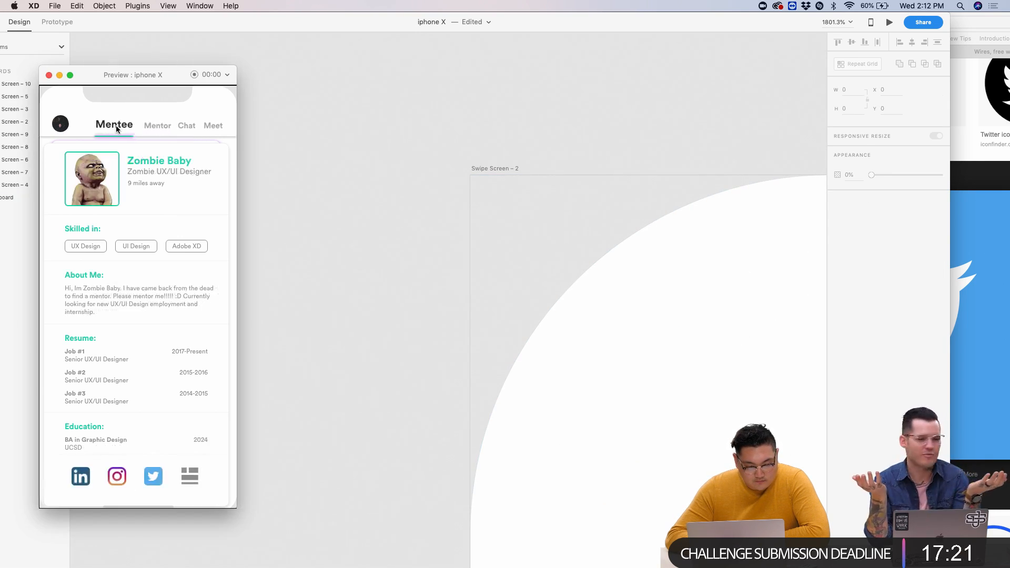
{"action": "left_click", "coordinate": [158, 127]}
{"action": "left_click", "coordinate": [119, 126]}
{"action": "left_click", "coordinate": [150, 125]}
{"action": "left_click", "coordinate": [113, 125]}
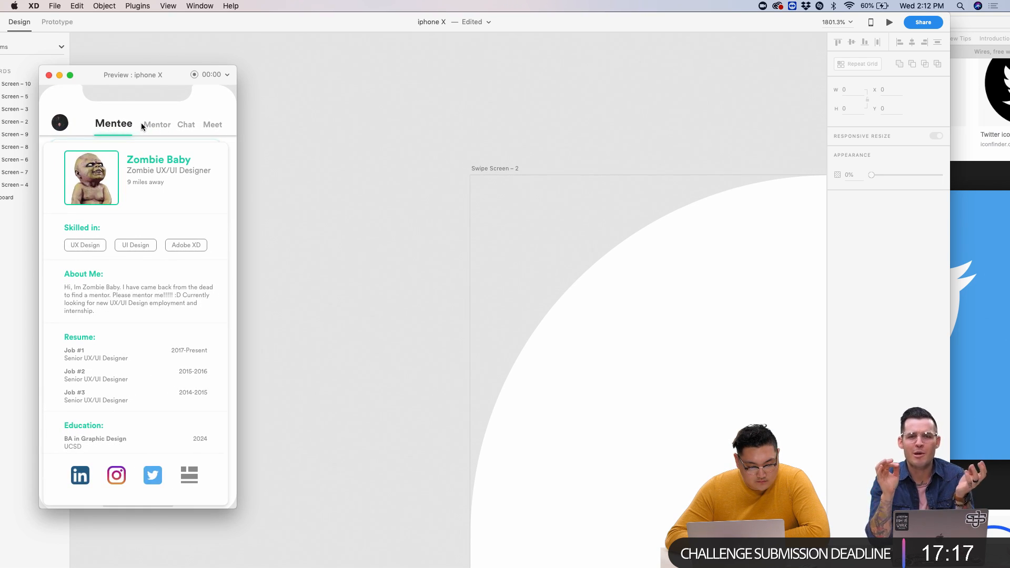
{"action": "left_click", "coordinate": [141, 127]}
- Select the HebaH profile card and restore the XD window so the Layers list shows
{"action": "scroll", "coordinate": [476, 266], "scroll_direction": "down", "scroll_amount": 10}
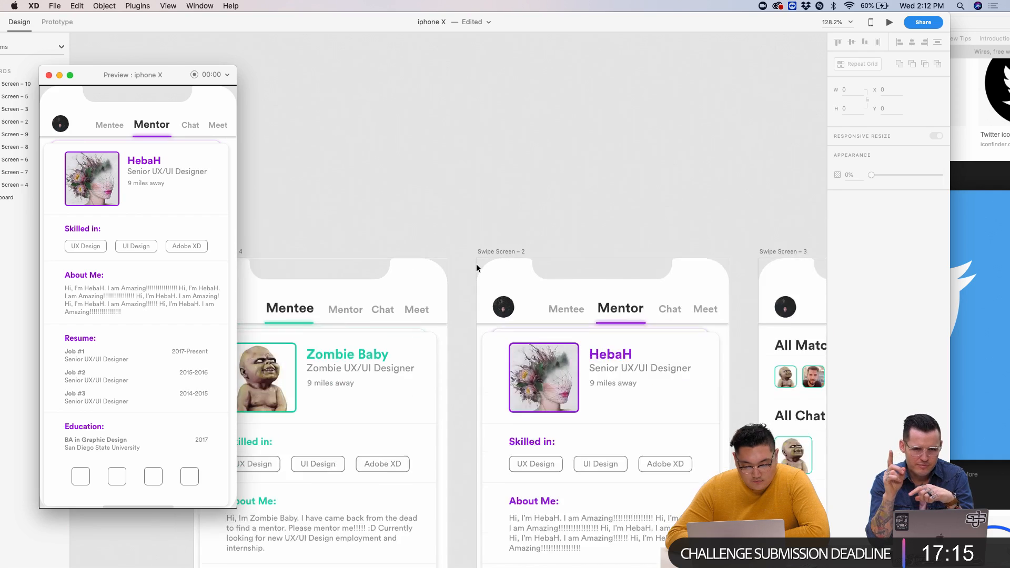
{"action": "scroll", "coordinate": [475, 265], "scroll_direction": "down", "scroll_amount": 5}
{"action": "left_click", "coordinate": [475, 266]}
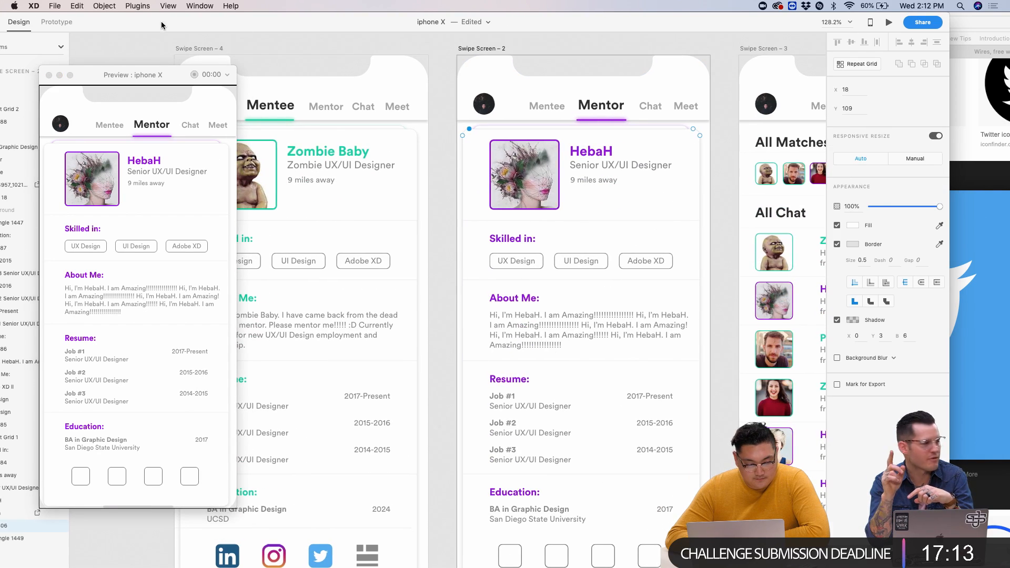
{"action": "double_click", "coordinate": [160, 24]}
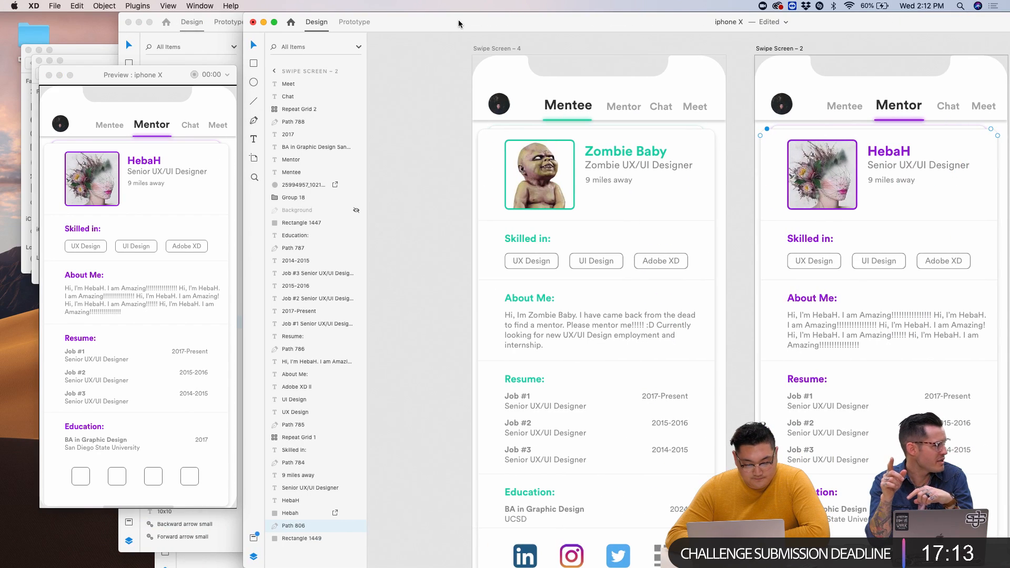
- Rename a Path 806 layer to Path 806_2 and check both screens in the preview
{"action": "double_click", "coordinate": [298, 526]}
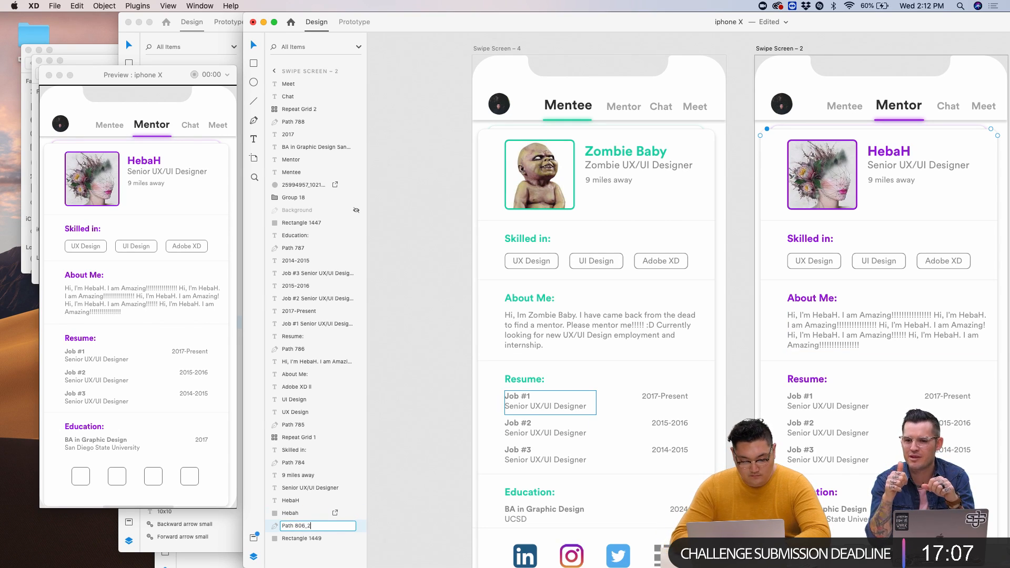
{"action": "type", "text": "_2"}
{"action": "left_click", "coordinate": [426, 352]}
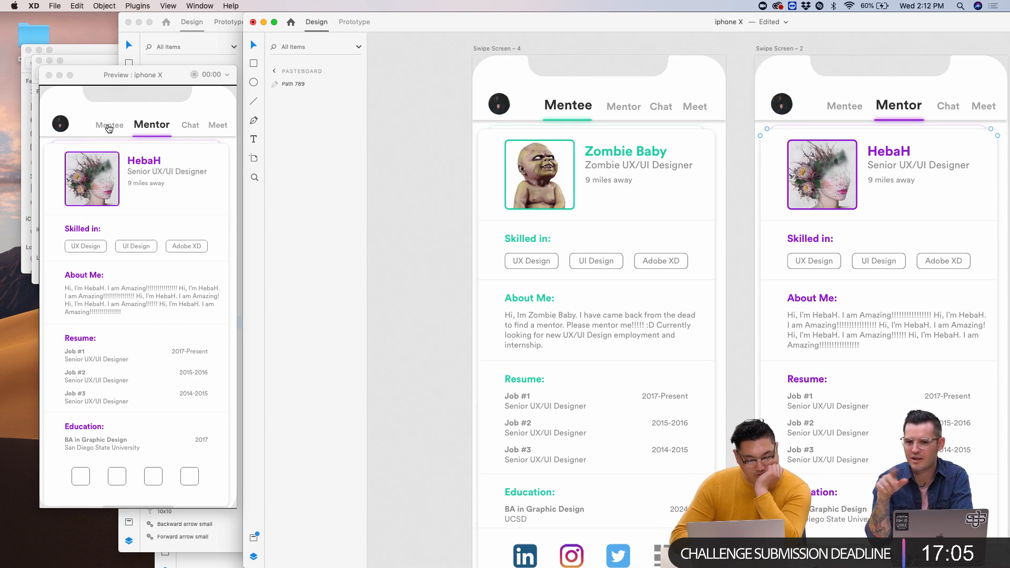
{"action": "left_click", "coordinate": [109, 127]}
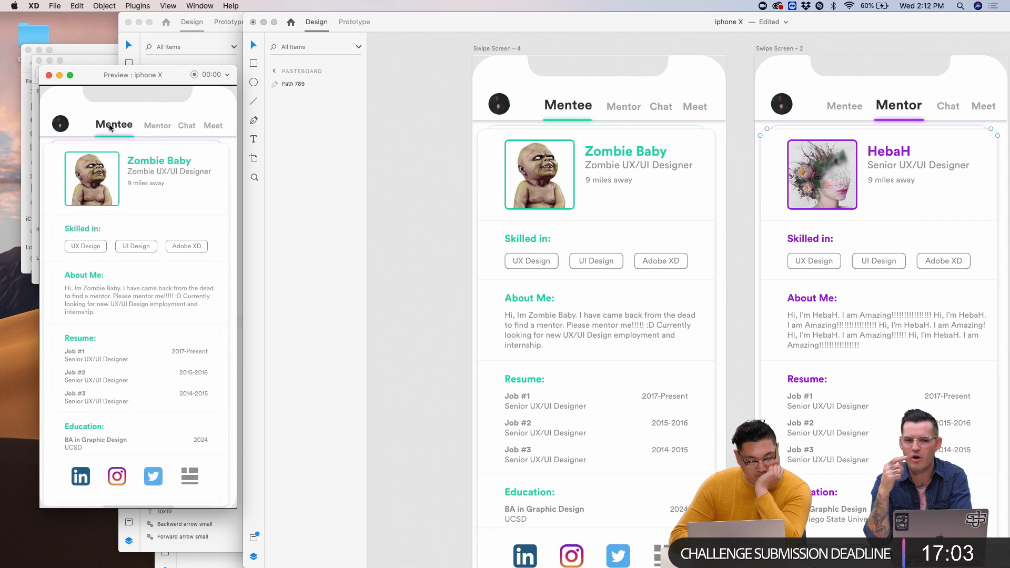
{"action": "left_click", "coordinate": [151, 126]}
{"action": "scroll", "coordinate": [527, 173], "scroll_direction": "right", "scroll_amount": 5}
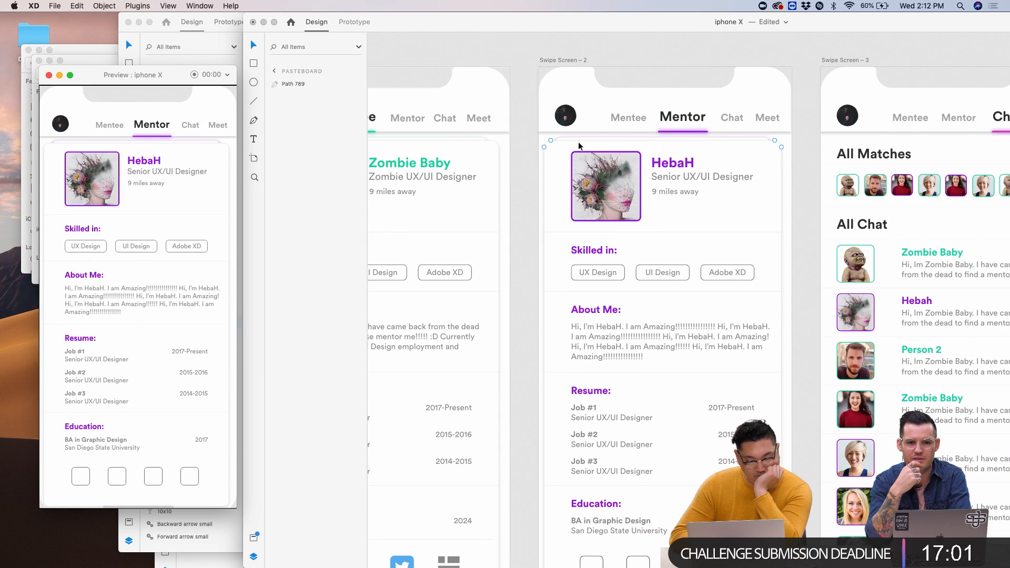
{"action": "left_click", "coordinate": [578, 142]}
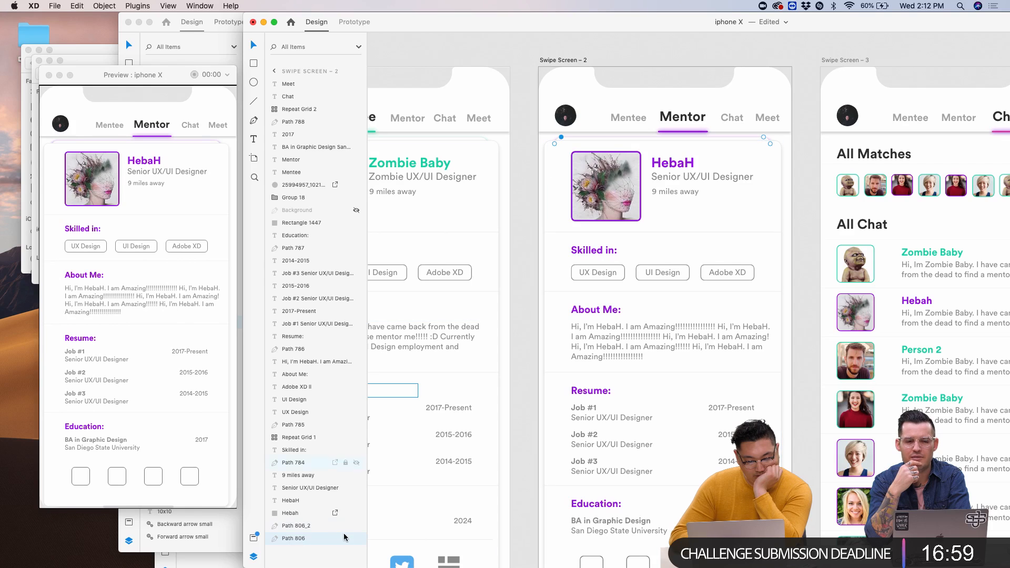
- Rename the Mentor card's Path 806 layer to Path 806_3
{"action": "double_click", "coordinate": [302, 540]}
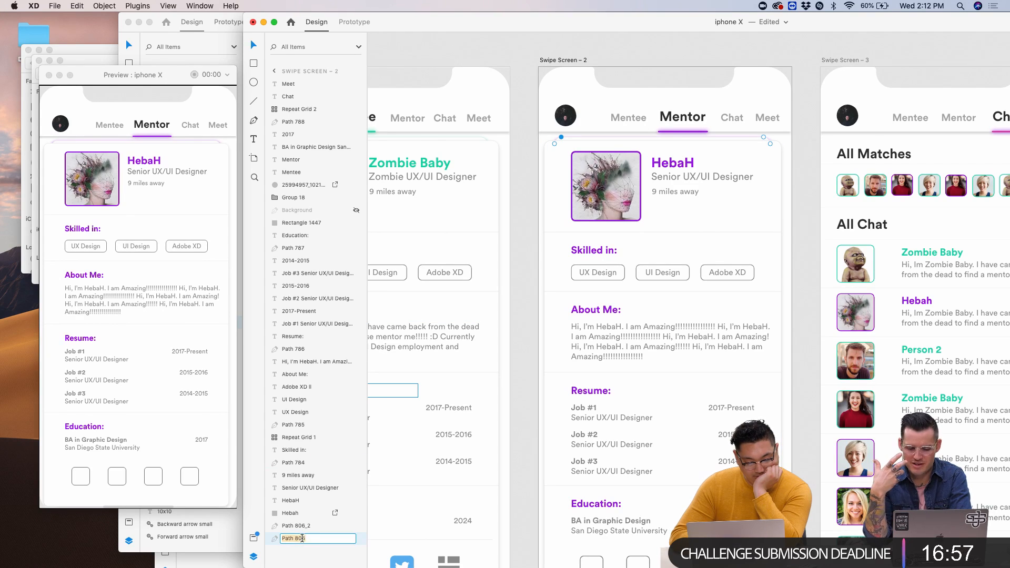
{"action": "left_click", "coordinate": [321, 538]}
{"action": "type", "text": "_3"}
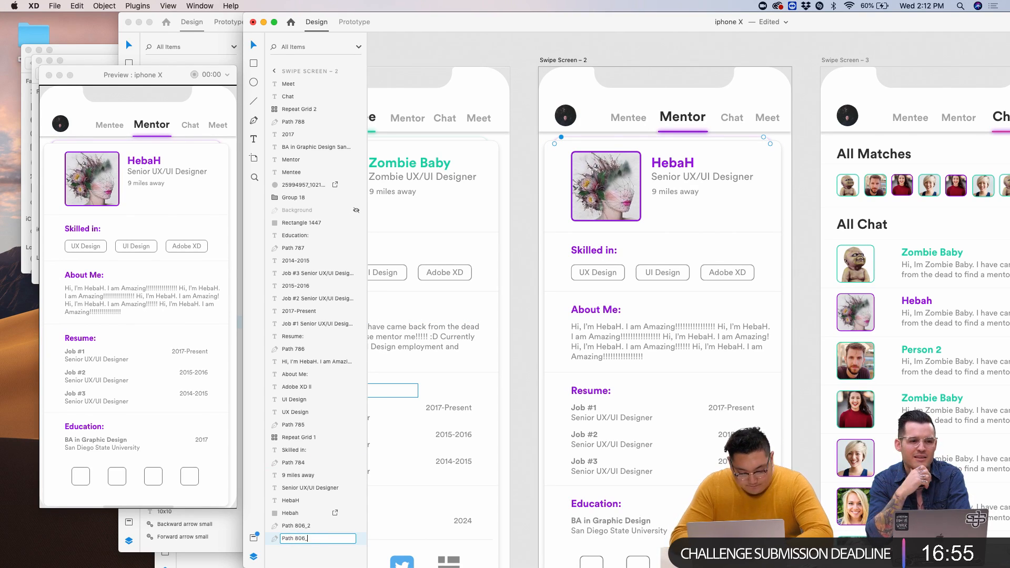
{"action": "key", "text": "Return"}
{"action": "scroll", "coordinate": [444, 331], "scroll_direction": "left", "scroll_amount": 5}
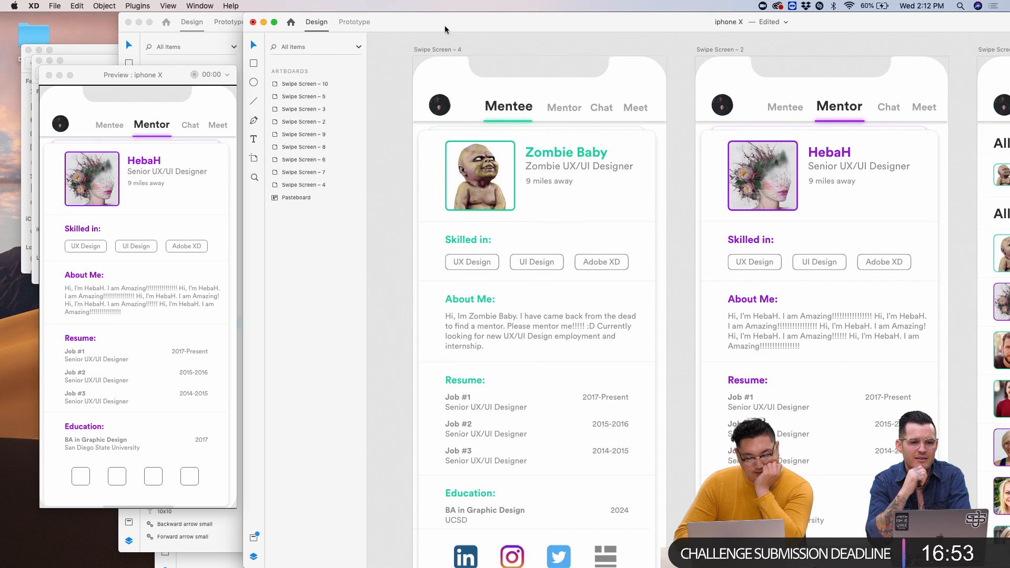
- Select Swipe Screen – 4 and toggle the preview between the Mentee and Mentor screens
{"action": "left_click", "coordinate": [432, 51]}
{"action": "left_click", "coordinate": [160, 125]}
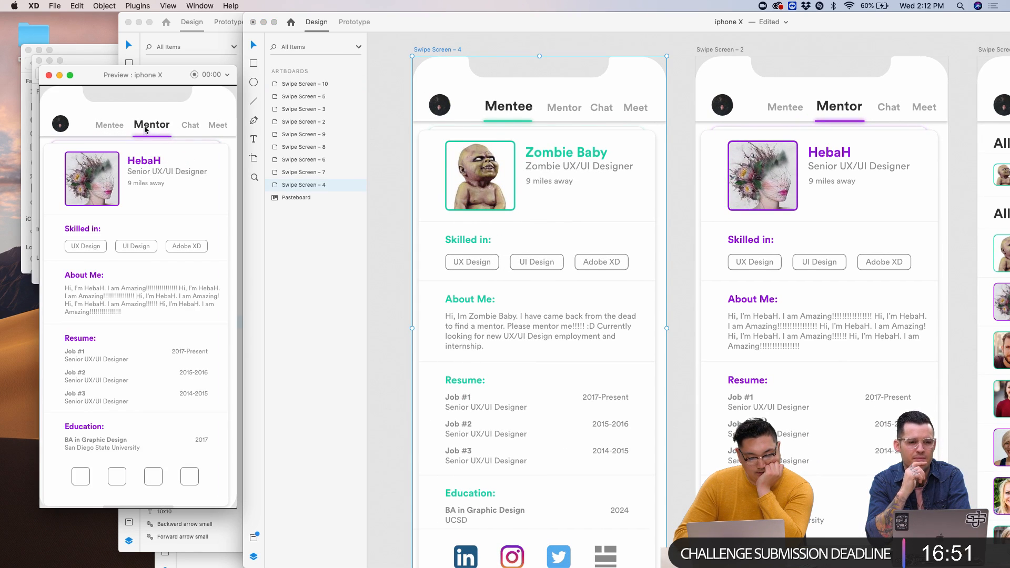
{"action": "left_click", "coordinate": [116, 127]}
{"action": "left_click", "coordinate": [137, 128]}
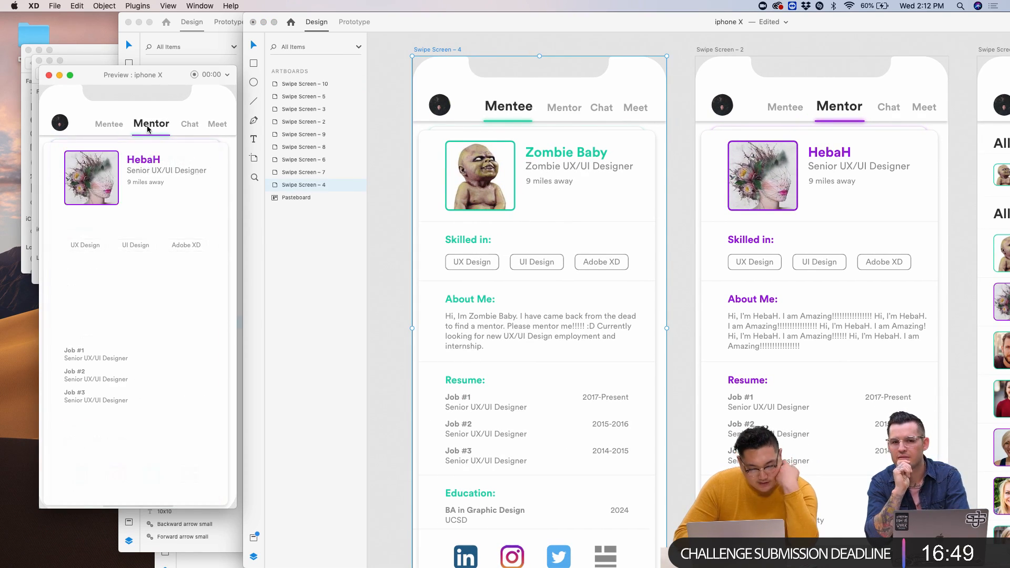
{"action": "left_click", "coordinate": [108, 128]}
{"action": "left_click", "coordinate": [160, 126]}
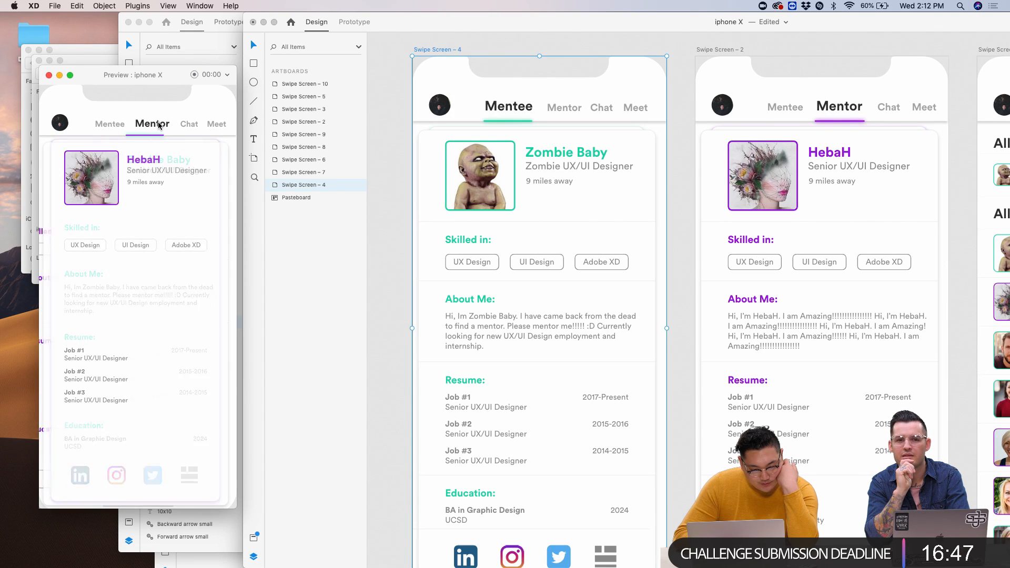
{"action": "left_click", "coordinate": [115, 130]}
{"action": "left_click", "coordinate": [149, 132]}
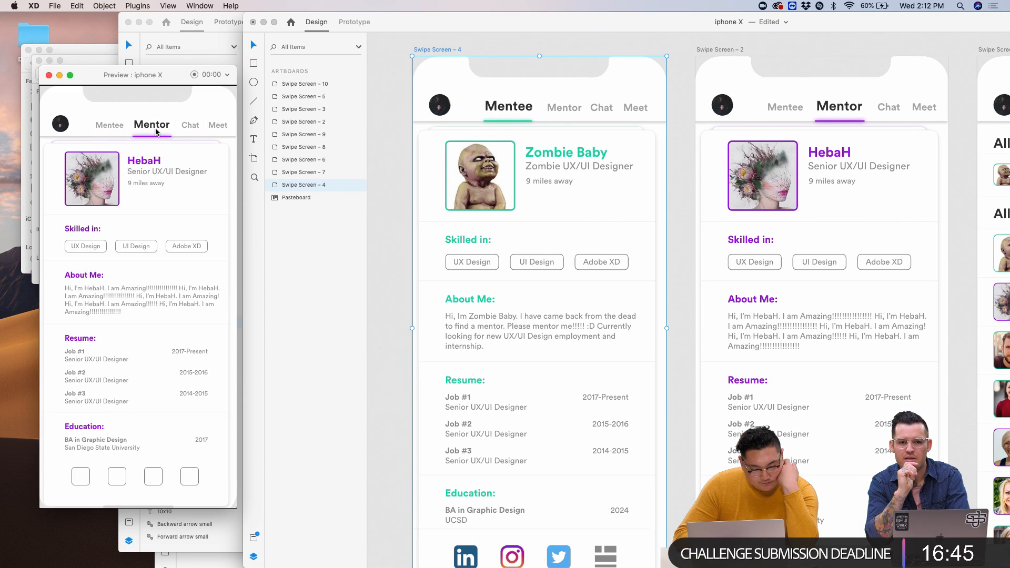
{"action": "left_click", "coordinate": [115, 133]}
{"action": "left_click", "coordinate": [147, 125]}
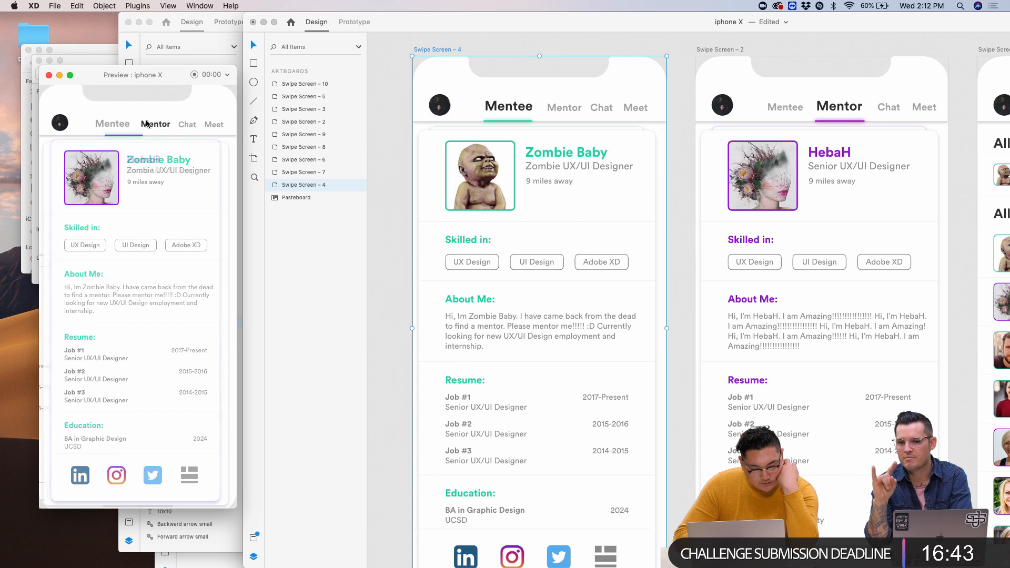
{"action": "left_click", "coordinate": [107, 126]}
- Rename the Mentee card's Path 806 layer to Path 806_4
{"action": "left_click", "coordinate": [465, 129]}
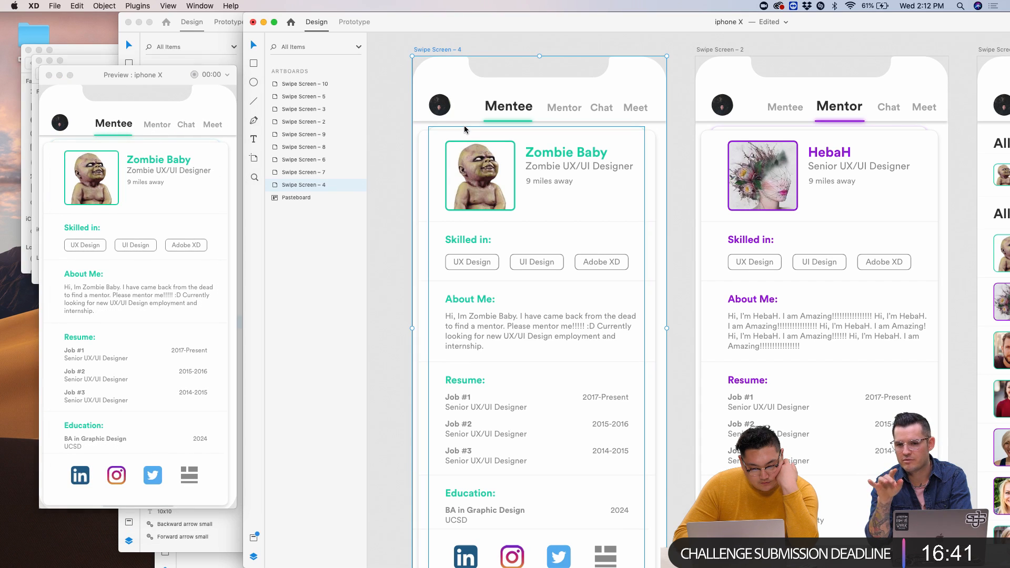
{"action": "double_click", "coordinate": [301, 526]}
{"action": "key", "text": "Right"}
{"action": "type", "text": "_4"}
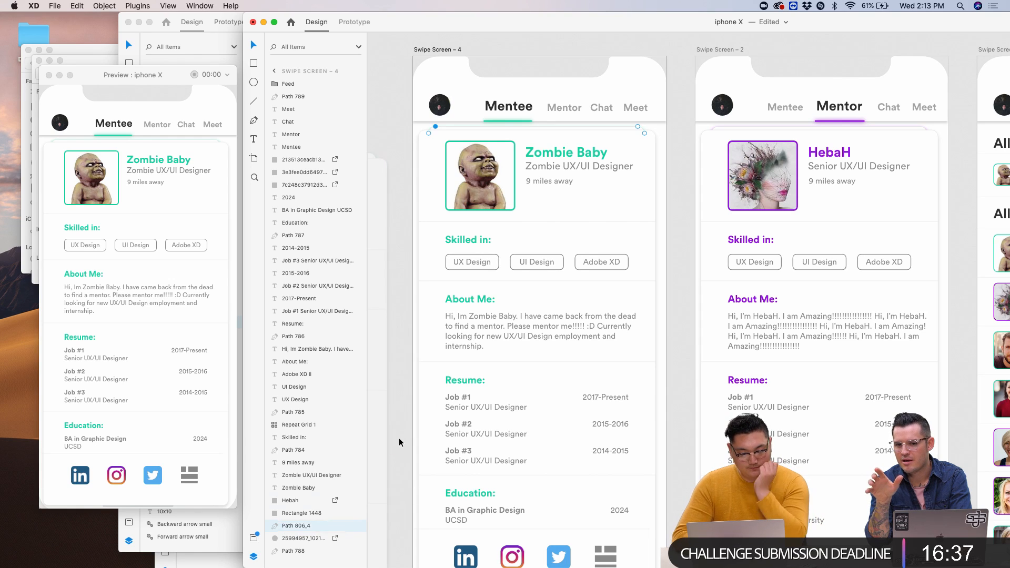
{"action": "left_click", "coordinate": [409, 494]}
- Select Swipe Screen – 4 and recheck the Mentee/Mentor switching in the preview
{"action": "left_click", "coordinate": [430, 52]}
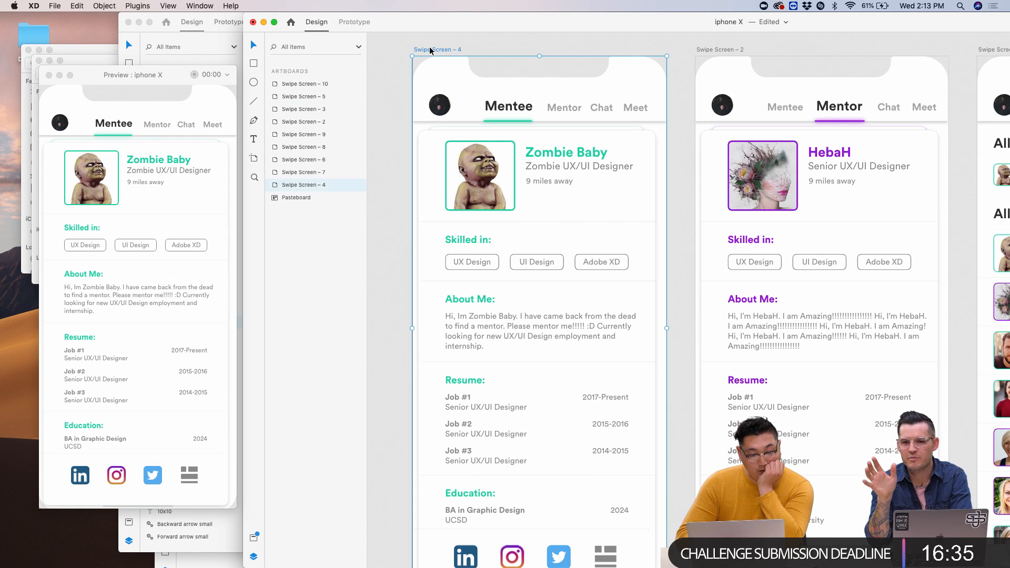
{"action": "left_click", "coordinate": [162, 128]}
{"action": "left_click", "coordinate": [120, 128]}
{"action": "left_click", "coordinate": [147, 127]}
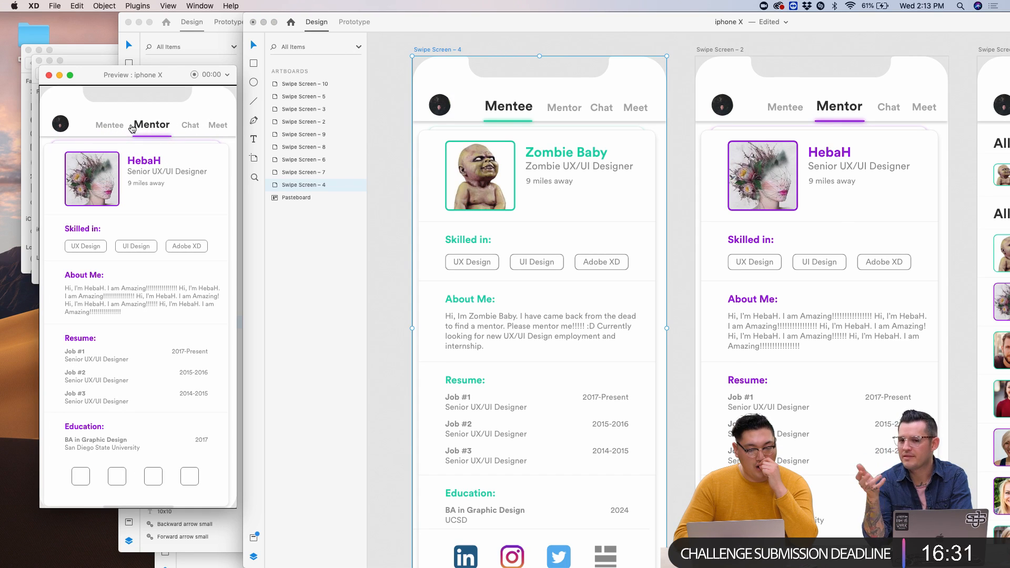
{"action": "left_click", "coordinate": [126, 127]}
{"action": "scroll", "coordinate": [424, 218], "scroll_direction": "down", "scroll_amount": 2}
{"action": "left_click", "coordinate": [409, 125]}
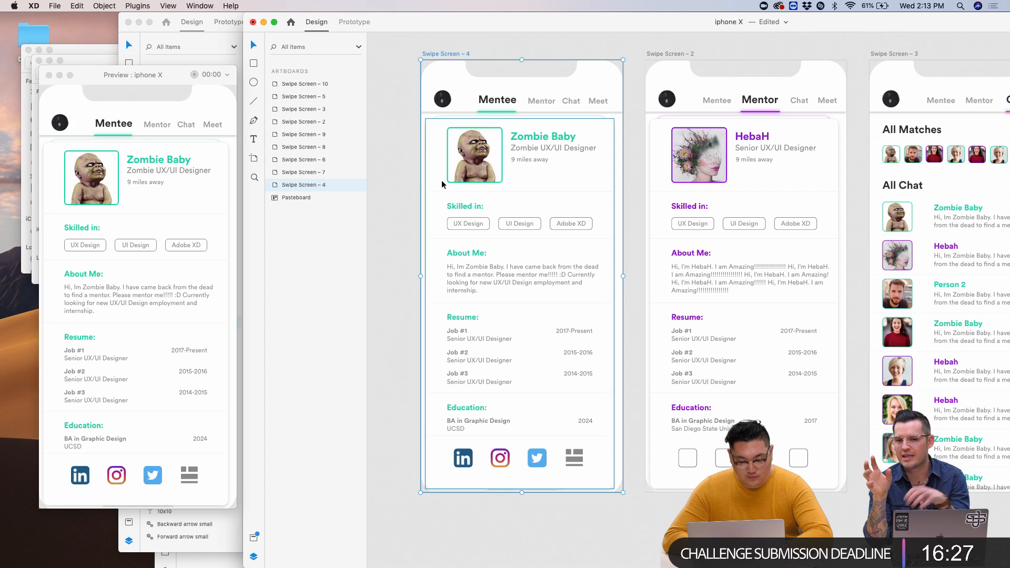
- Group everything in the Zombie Baby card and name the group Mentee
{"action": "left_click", "coordinate": [460, 122]}
{"action": "left_click_drag", "start_coordinate": [407, 120], "coordinate": [639, 486]}
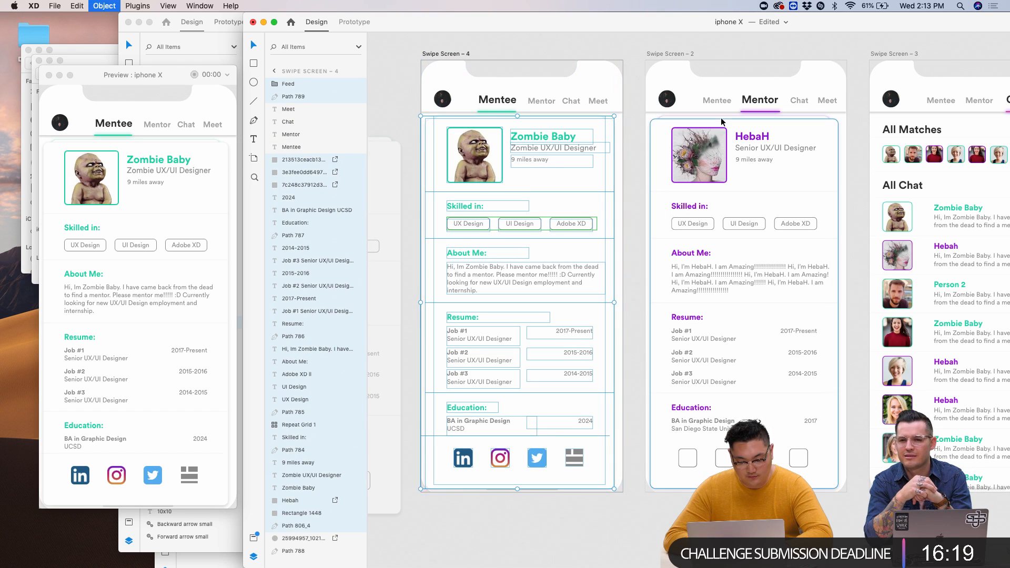
{"action": "key", "text": "super+g"}
{"action": "double_click", "coordinate": [299, 85]}
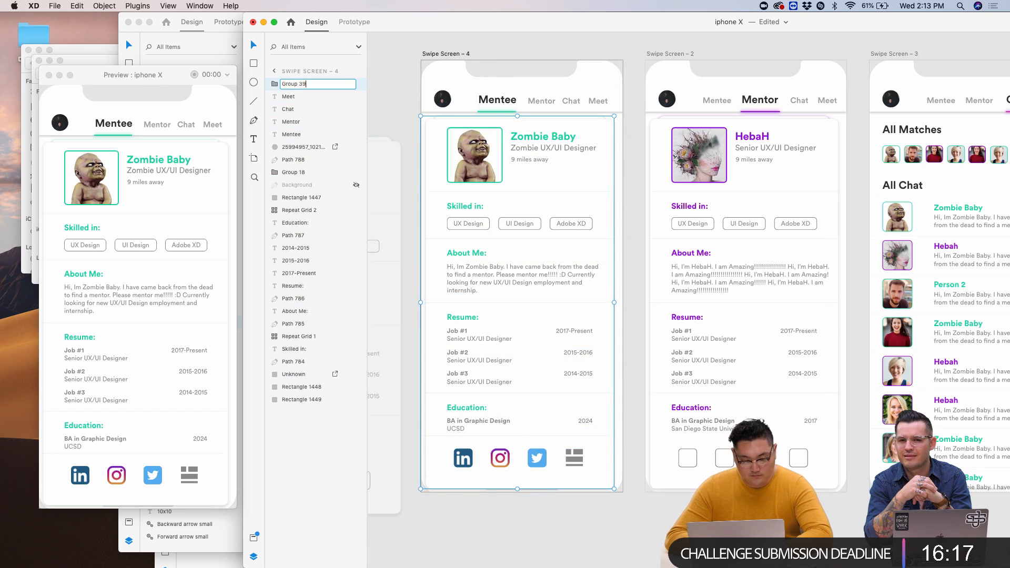
{"action": "type", "text": "Mentee"}
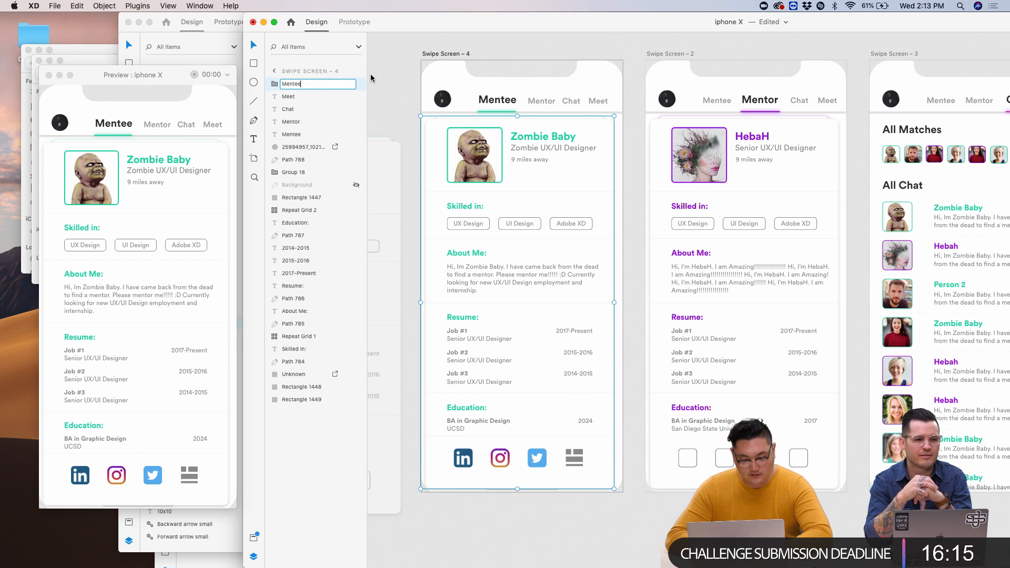
{"action": "left_click", "coordinate": [644, 133]}
- Group everything in the HebaH card and begin renaming the new group
{"action": "left_click_drag", "start_coordinate": [634, 125], "coordinate": [854, 481]}
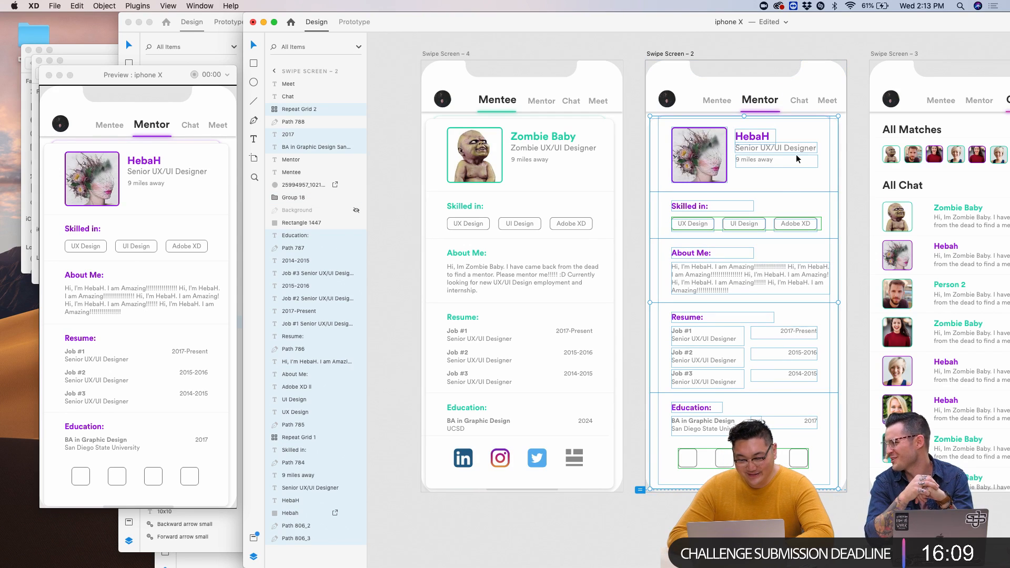
{"action": "key", "text": "super+g"}
{"action": "double_click", "coordinate": [295, 109]}
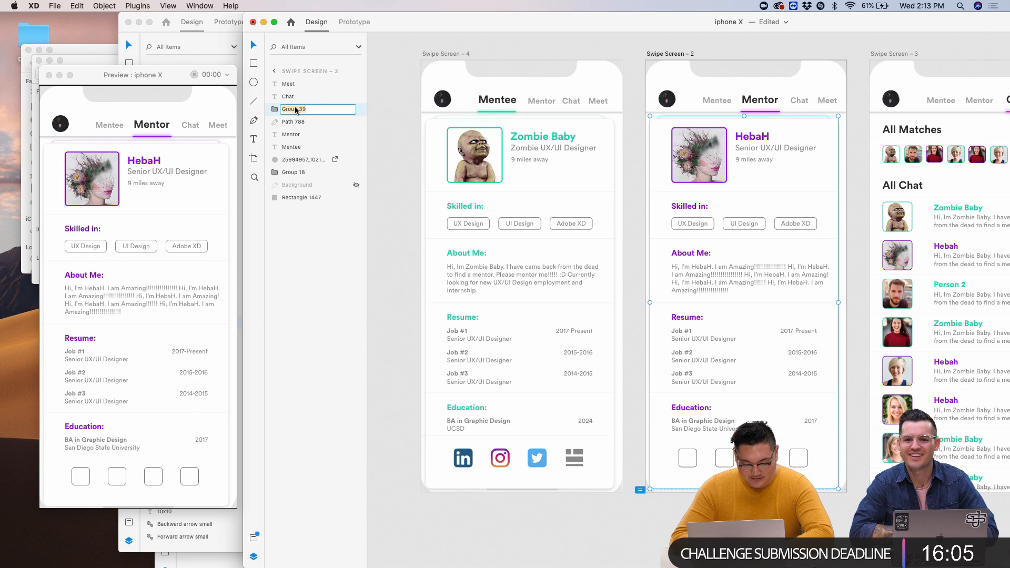
{"action": "left_click", "coordinate": [392, 126]}
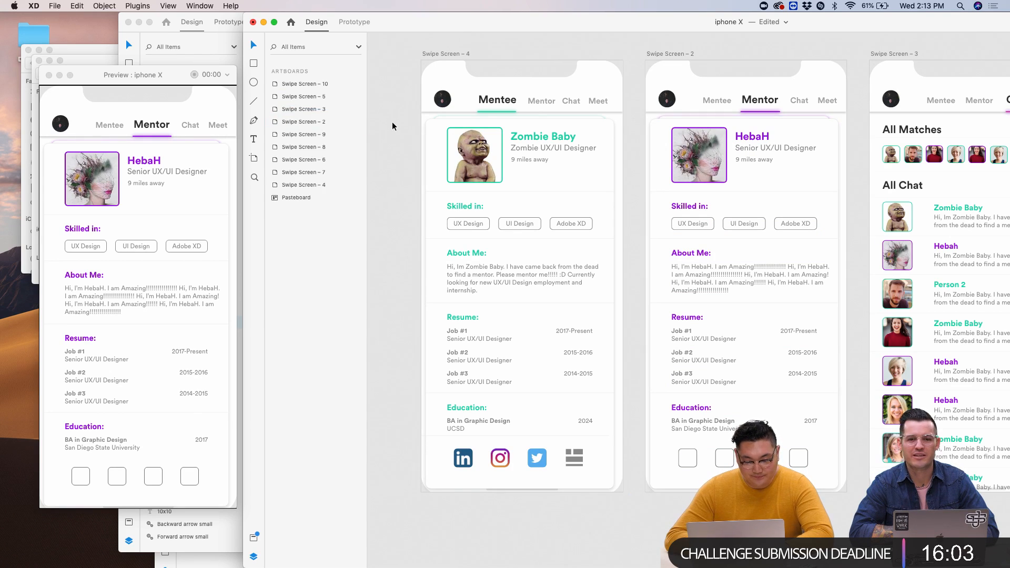
{"action": "left_click", "coordinate": [471, 55]}
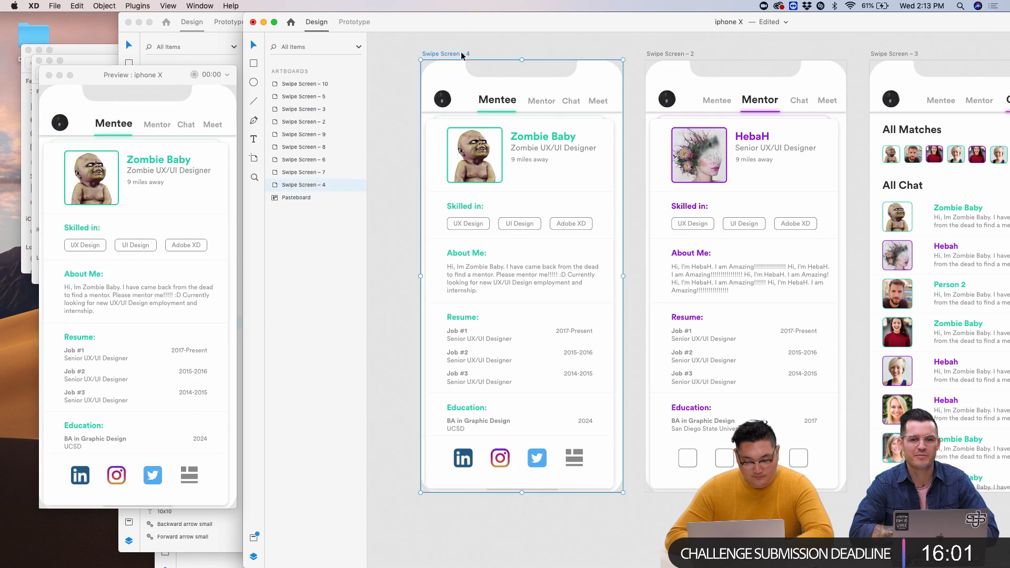
{"action": "left_click", "coordinate": [158, 125]}
{"action": "left_click", "coordinate": [131, 128]}
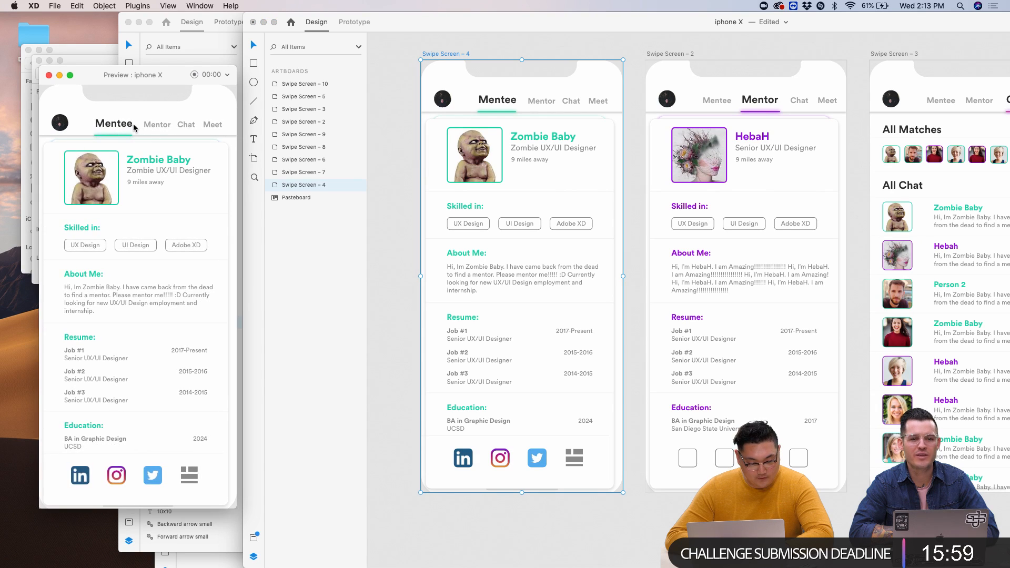
{"action": "left_click", "coordinate": [126, 126]}
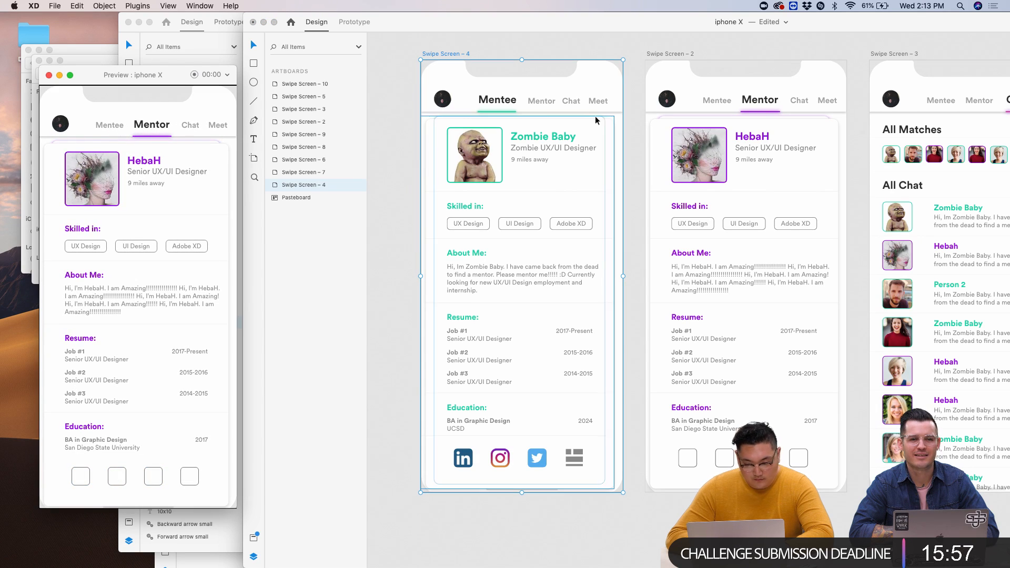
{"action": "scroll", "coordinate": [706, 68], "scroll_direction": "up", "scroll_amount": 10}
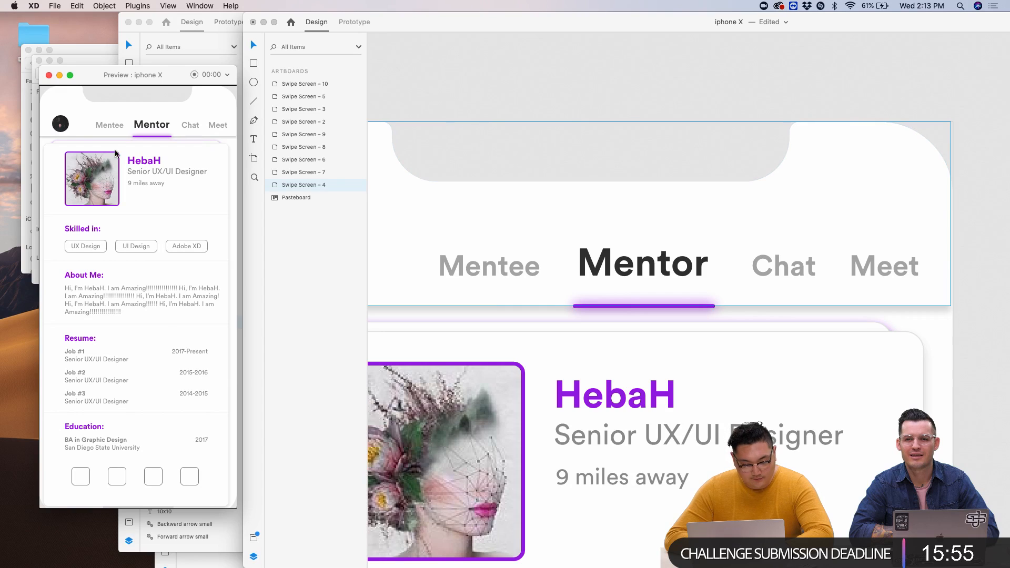
{"action": "left_click", "coordinate": [111, 129]}
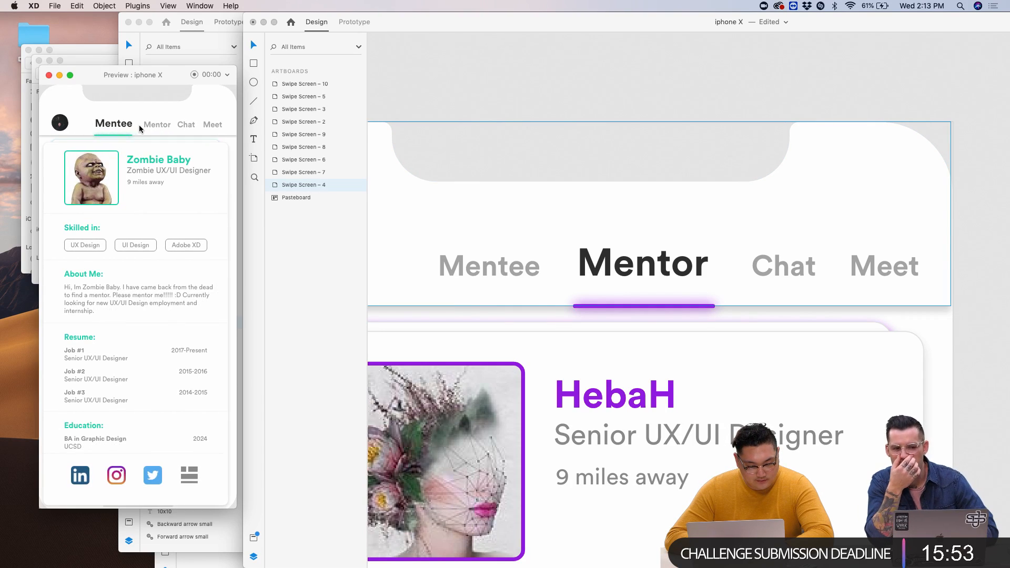
{"action": "left_click", "coordinate": [149, 127]}
- Drag Swipe Screen – 2's bottom edge up to sit just below the HebaH card
{"action": "scroll", "coordinate": [477, 237], "scroll_direction": "down", "scroll_amount": 4}
{"action": "scroll", "coordinate": [477, 237], "scroll_direction": "left", "scroll_amount": 9}
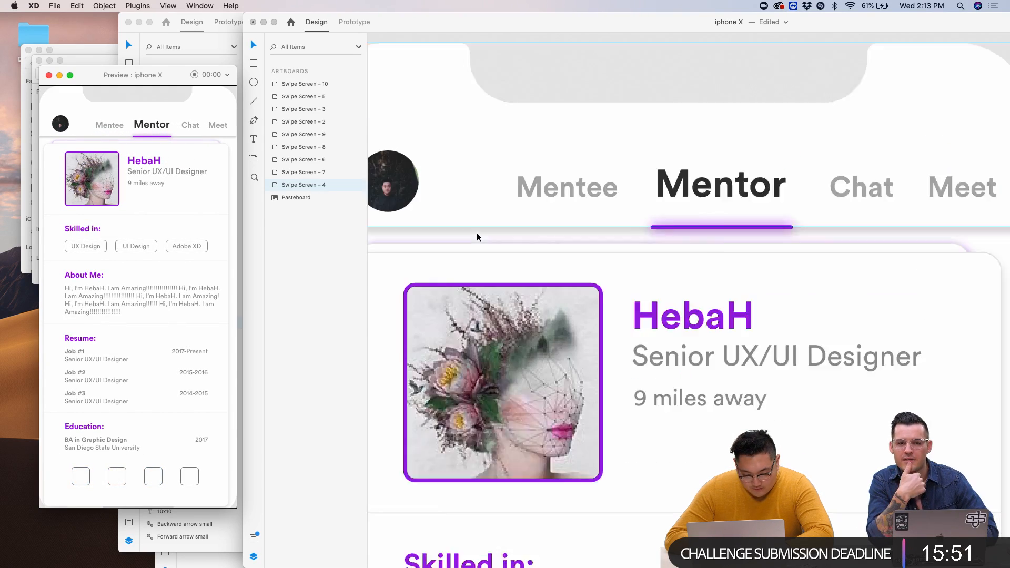
{"action": "scroll", "coordinate": [657, 197], "scroll_direction": "up", "scroll_amount": 4}
{"action": "scroll", "coordinate": [657, 197], "scroll_direction": "right", "scroll_amount": 2}
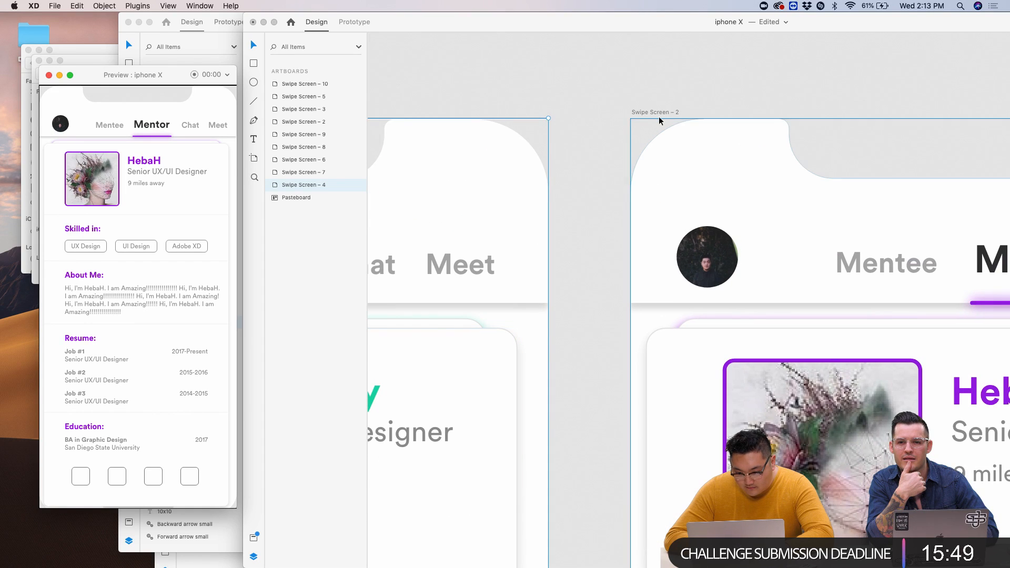
{"action": "left_click", "coordinate": [660, 112]}
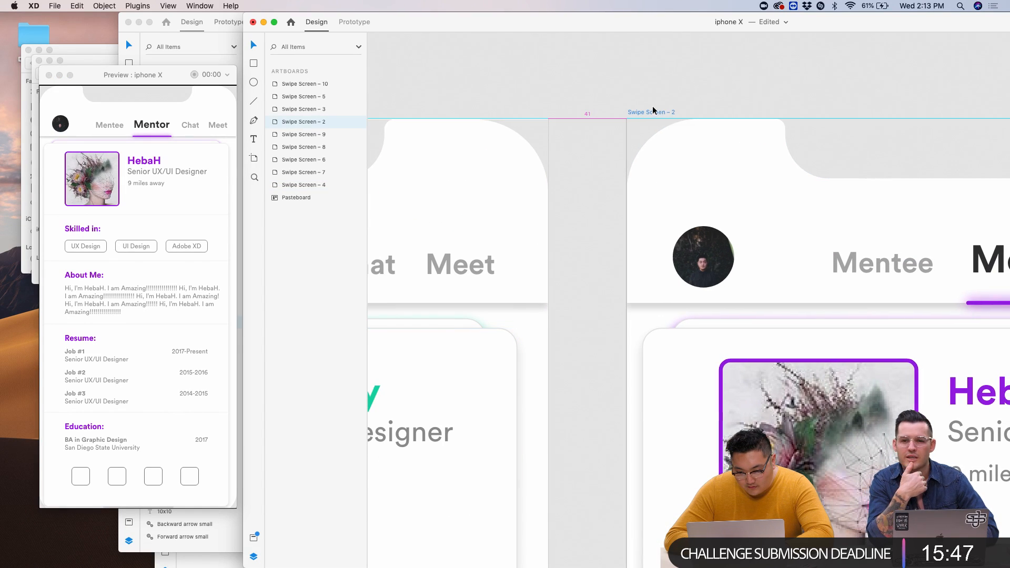
{"action": "scroll", "coordinate": [655, 109], "scroll_direction": "down", "scroll_amount": 10}
{"action": "scroll", "coordinate": [654, 109], "scroll_direction": "down", "scroll_amount": 3}
{"action": "scroll", "coordinate": [726, 282], "scroll_direction": "down", "scroll_amount": 4}
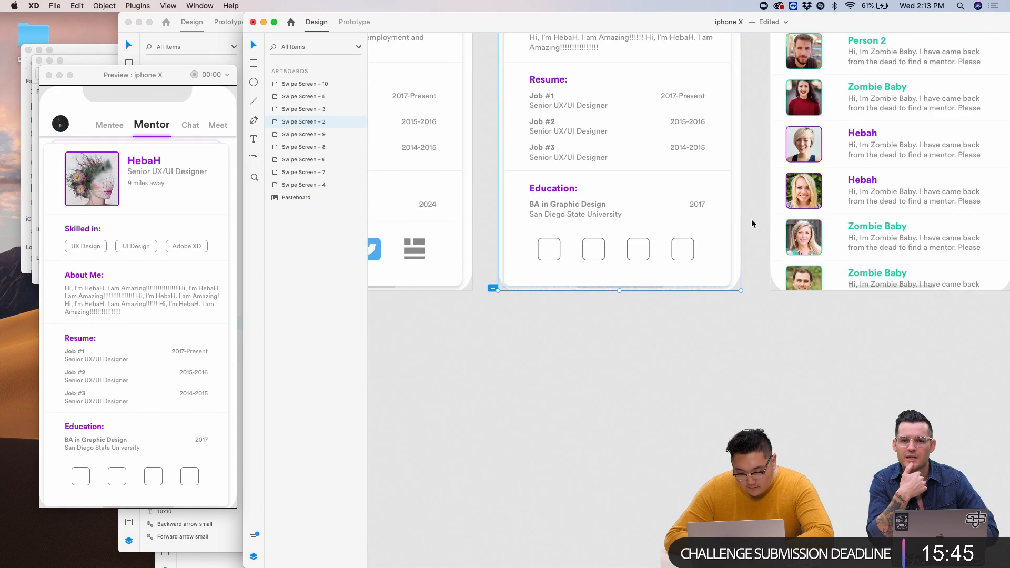
{"action": "scroll", "coordinate": [725, 282], "scroll_direction": "up", "scroll_amount": 5}
{"action": "scroll", "coordinate": [597, 326], "scroll_direction": "left", "scroll_amount": 5}
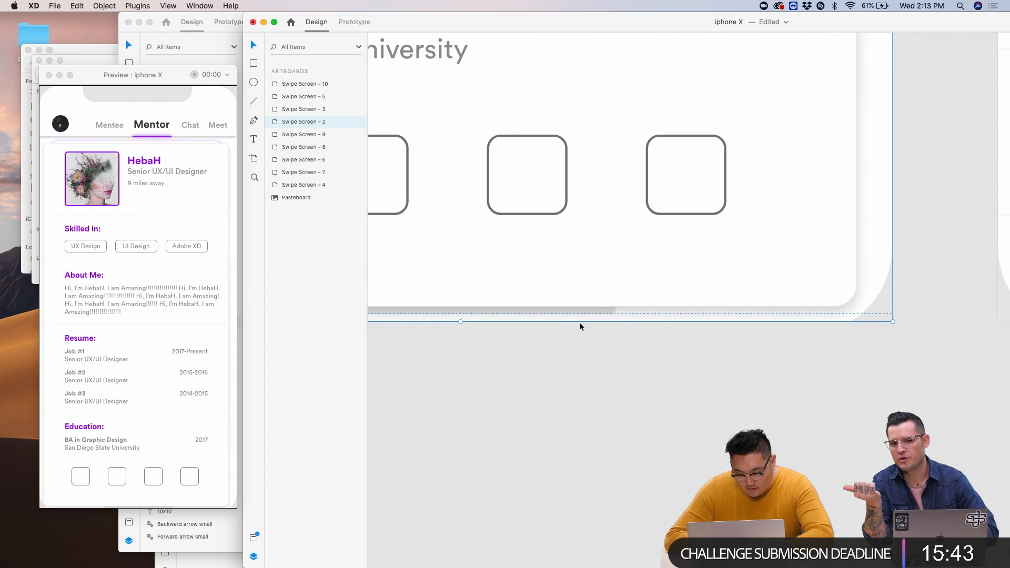
{"action": "left_click_drag", "start_coordinate": [504, 316], "coordinate": [504, 312]}
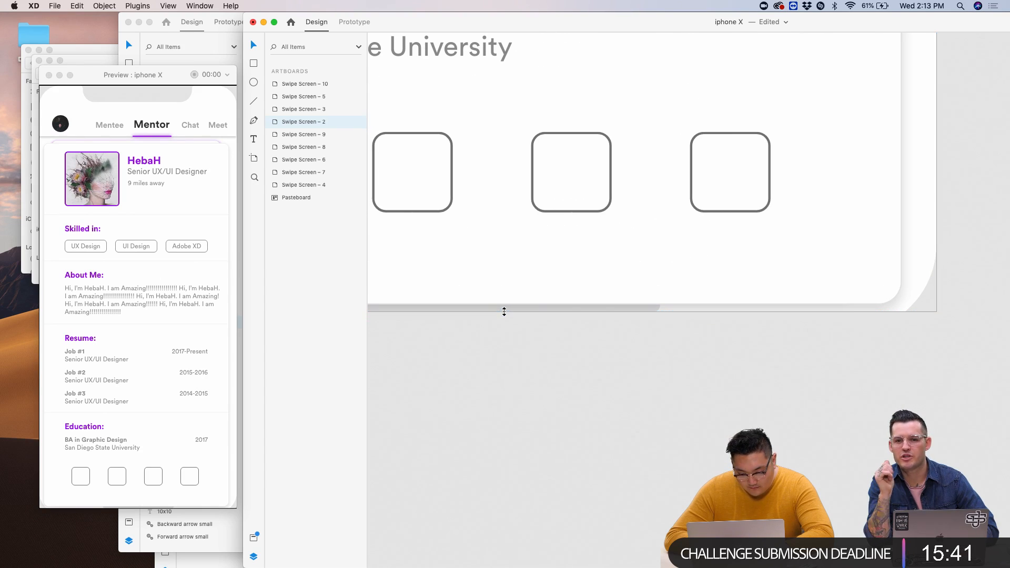
- Check the Mentee and Mentor screens in the preview, then maximize the XD window
{"action": "left_click", "coordinate": [205, 270]}
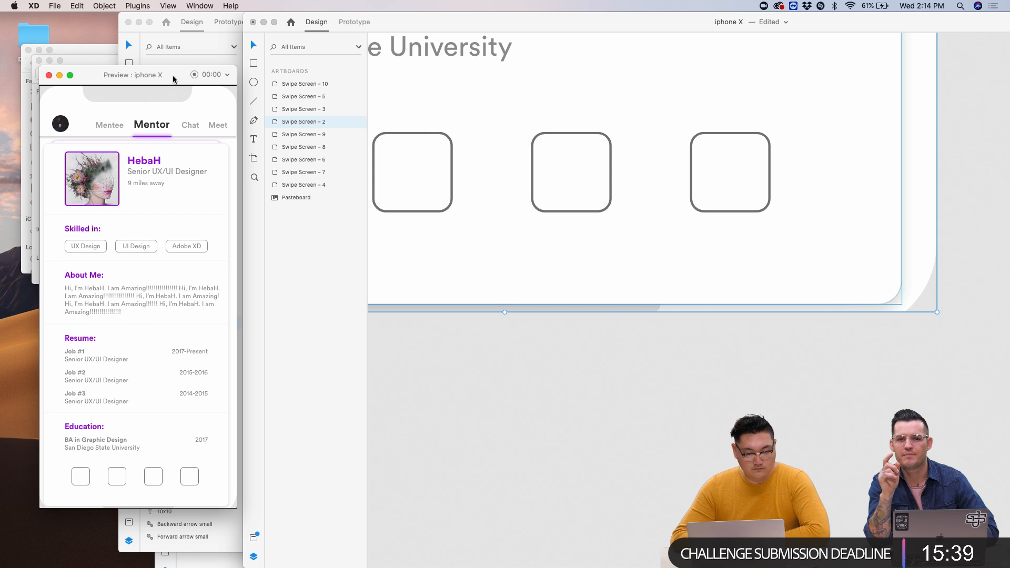
{"action": "left_click", "coordinate": [104, 128]}
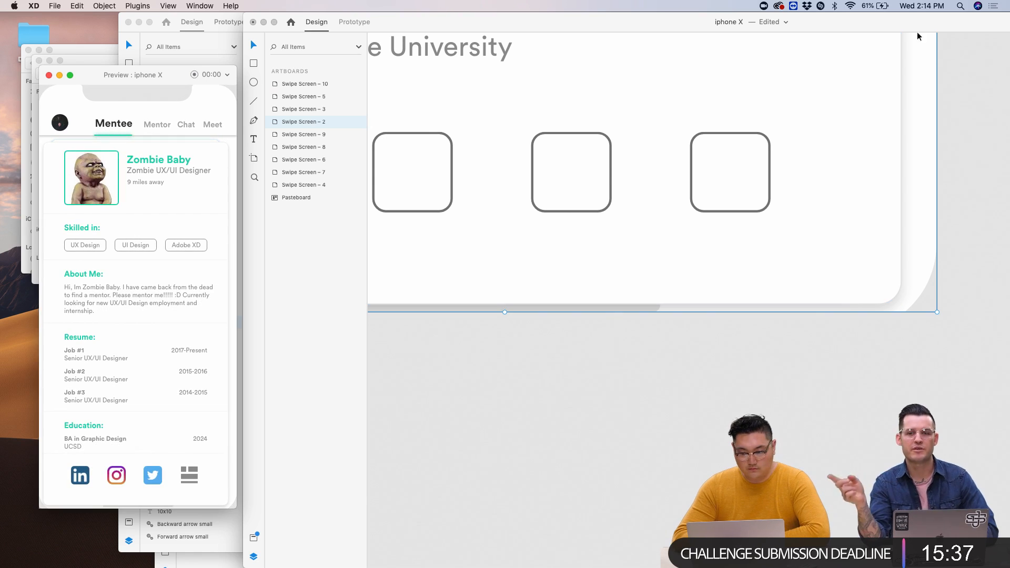
{"action": "left_click", "coordinate": [157, 125]}
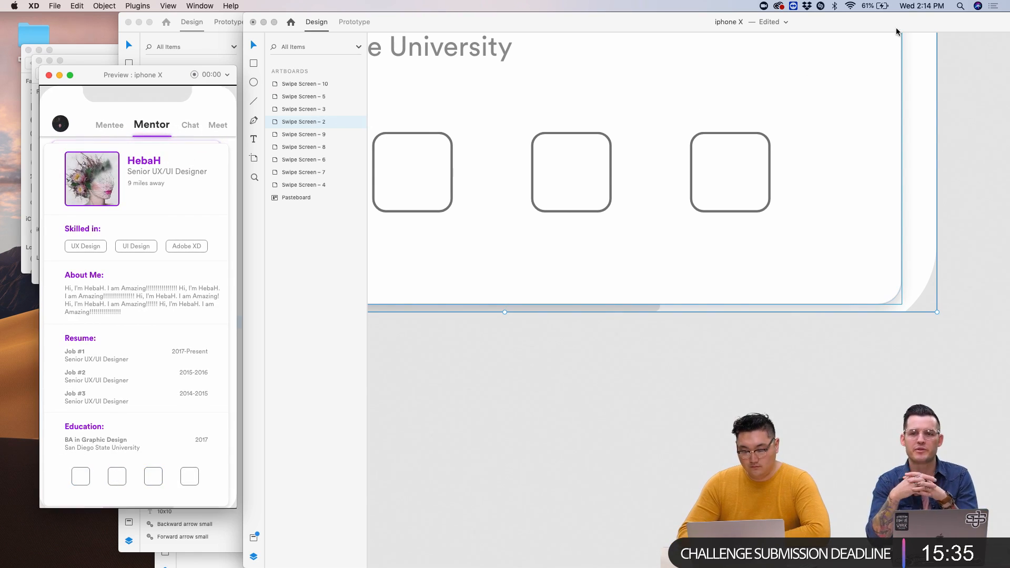
{"action": "double_click", "coordinate": [786, 23]}
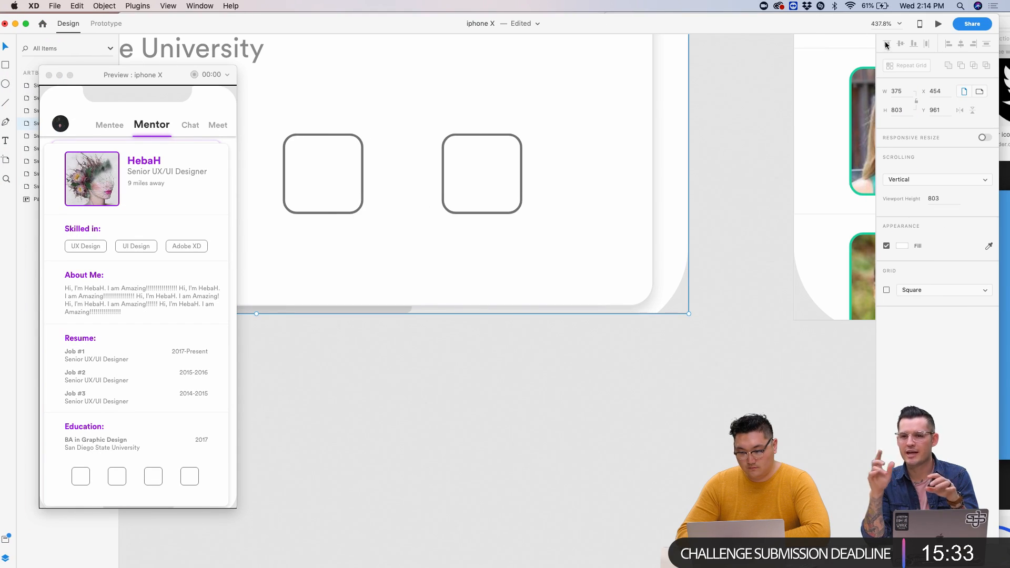
- Go full screen and drag Swipe Screen – 2 below Swipe Screen – 4
{"action": "left_click", "coordinate": [26, 25]}
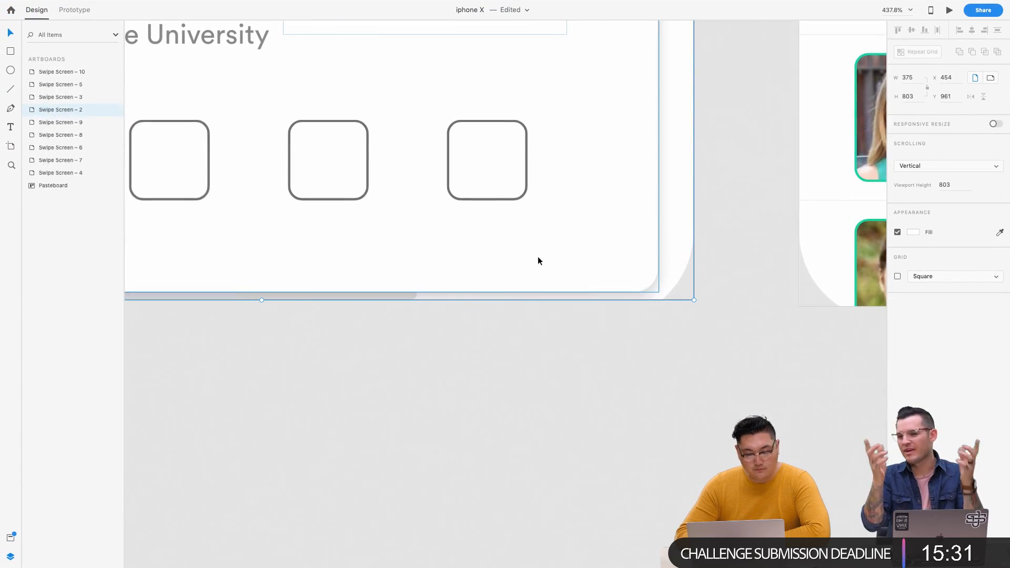
{"action": "scroll", "coordinate": [617, 317], "scroll_direction": "down", "scroll_amount": 10}
{"action": "left_click_drag", "start_coordinate": [628, 116], "coordinate": [501, 375]}
{"action": "scroll", "coordinate": [564, 392], "scroll_direction": "up", "scroll_amount": 8}
{"action": "scroll", "coordinate": [724, 409], "scroll_direction": "up", "scroll_amount": 4}
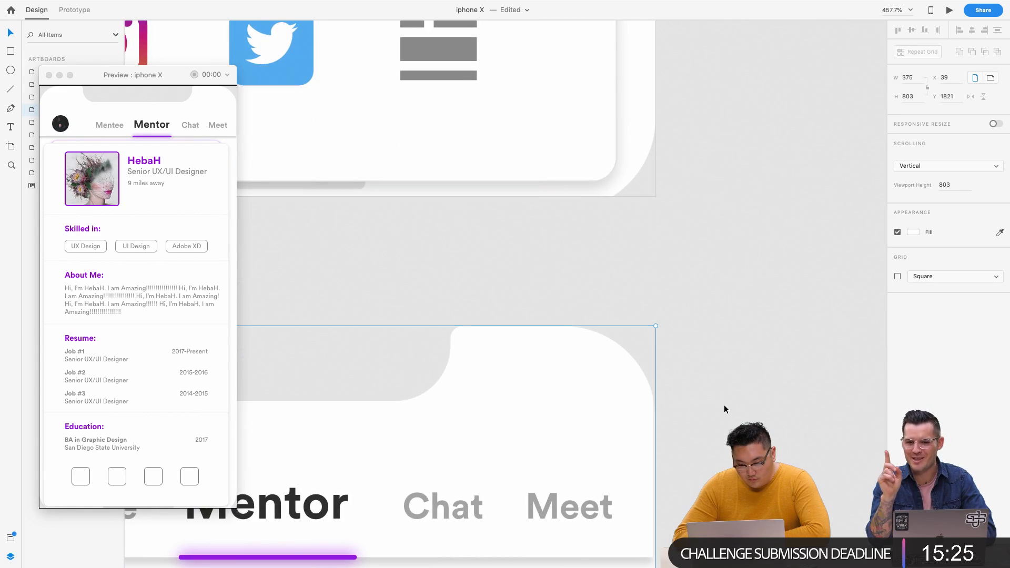
{"action": "scroll", "coordinate": [659, 330], "scroll_direction": "left", "scroll_amount": 4}
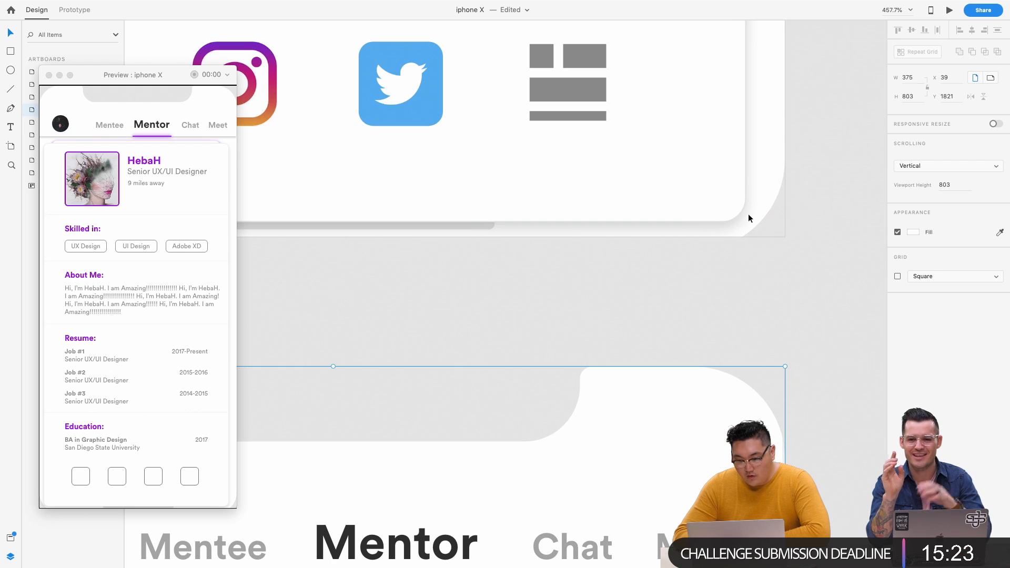
{"action": "scroll", "coordinate": [751, 219], "scroll_direction": "down", "scroll_amount": 7}
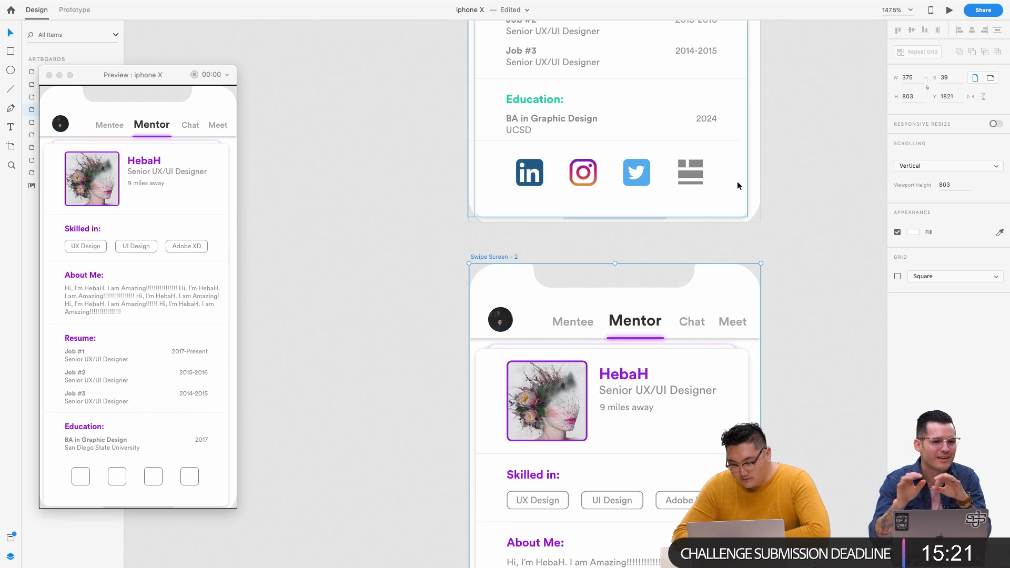
{"action": "scroll", "coordinate": [737, 185], "scroll_direction": "down", "scroll_amount": 20}
{"action": "scroll", "coordinate": [737, 185], "scroll_direction": "up", "scroll_amount": 3}
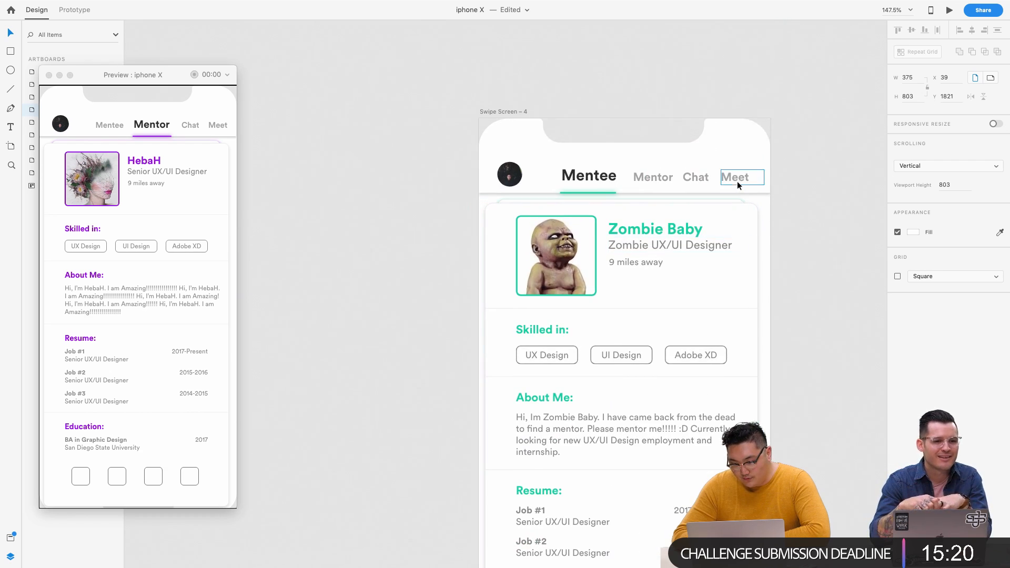
- Try moving the Mentee artboard to Y 1821, then undo it
{"action": "left_click", "coordinate": [506, 111]}
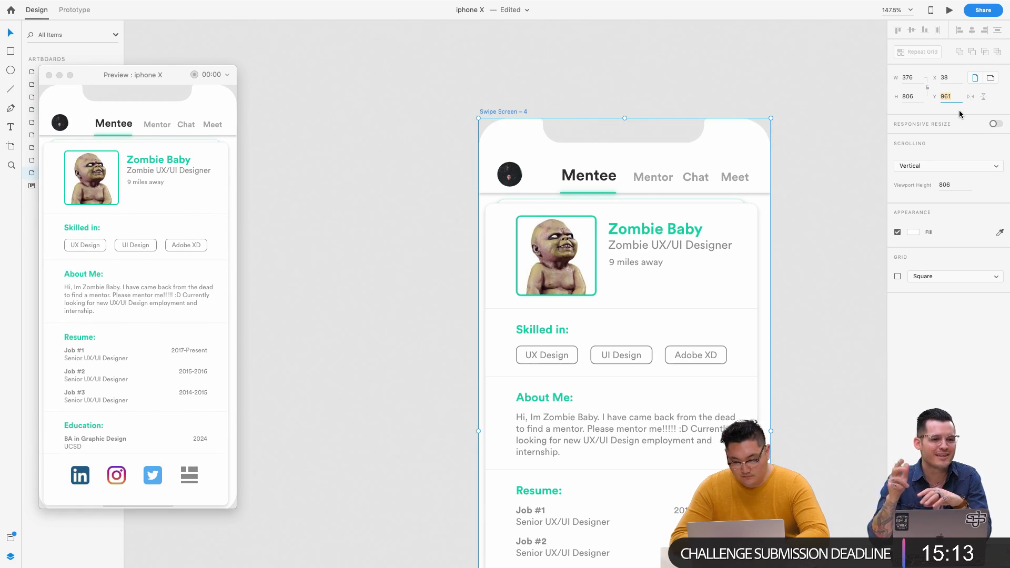
{"action": "type", "text": "1821"}
{"action": "key", "text": "Return"}
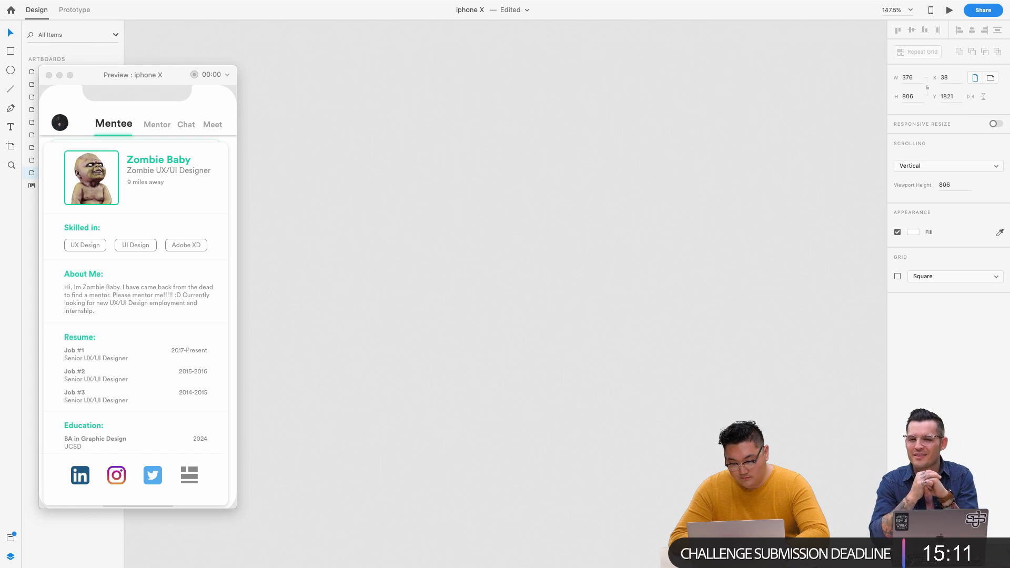
{"action": "scroll", "coordinate": [664, 191], "scroll_direction": "down", "scroll_amount": 10}
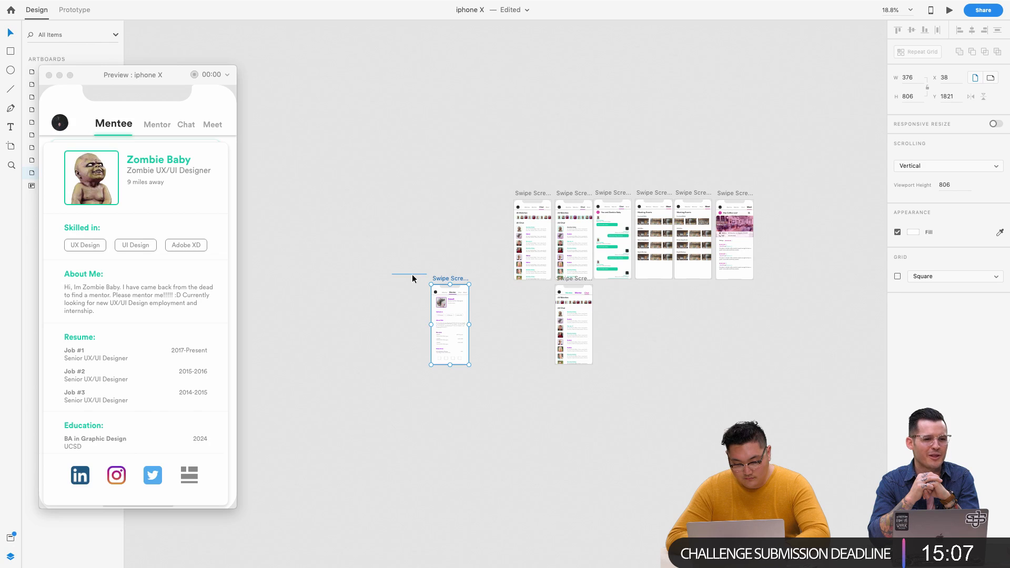
{"action": "key", "text": "ctrl+z"}
{"action": "scroll", "coordinate": [437, 244], "scroll_direction": "up", "scroll_amount": 5}
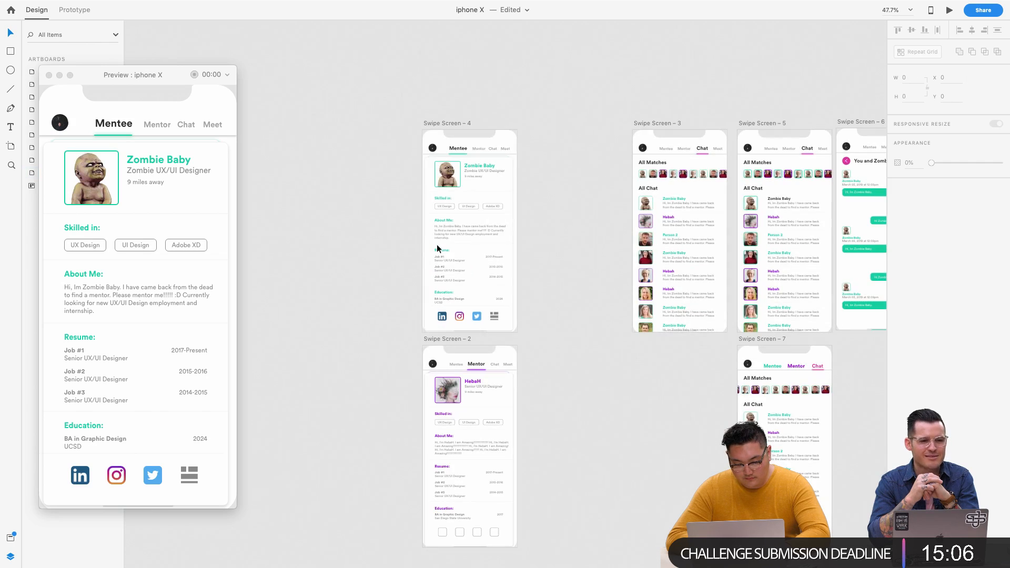
- Resize Swipe Screen – 2 to 376 × 806 and move it beside Swipe Screen – 4
{"action": "left_click", "coordinate": [447, 124]}
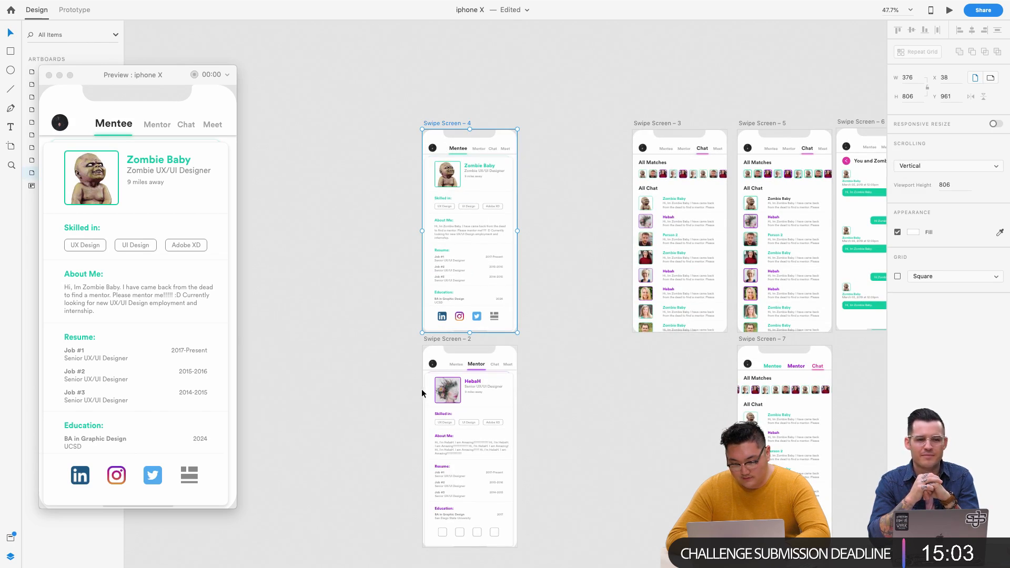
{"action": "left_click", "coordinate": [449, 340]}
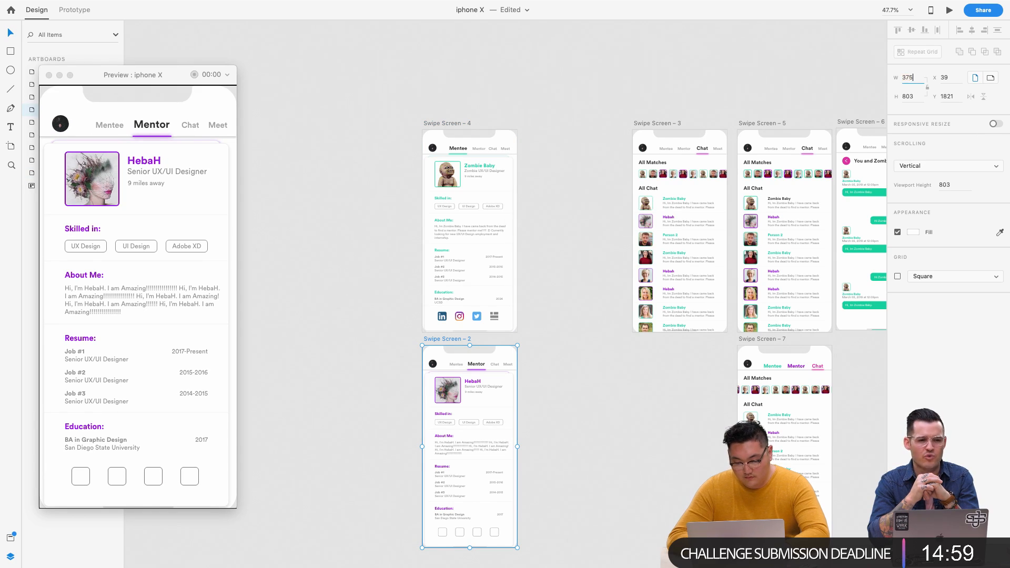
{"action": "key", "text": "Return"}
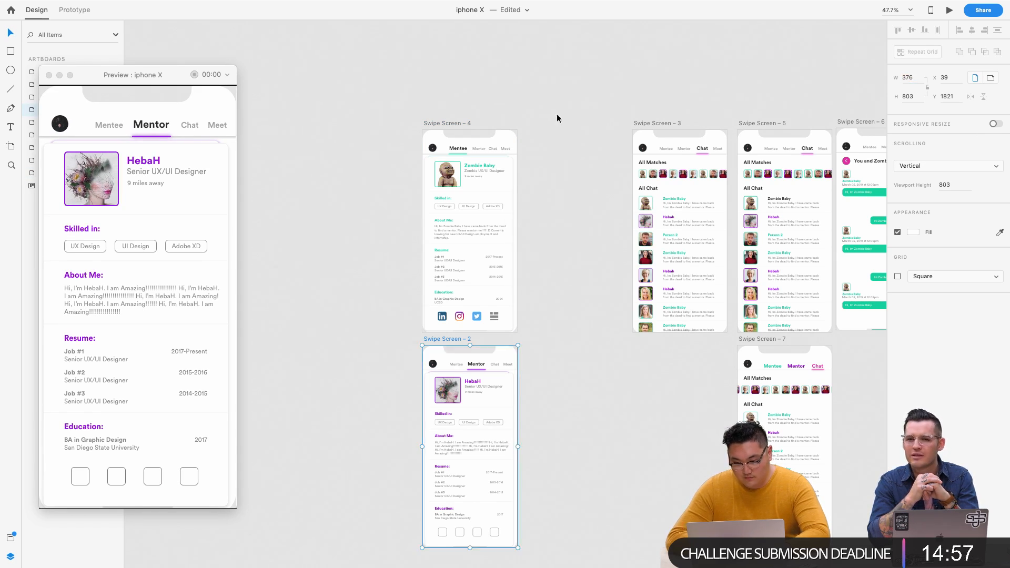
{"action": "left_click", "coordinate": [446, 123]}
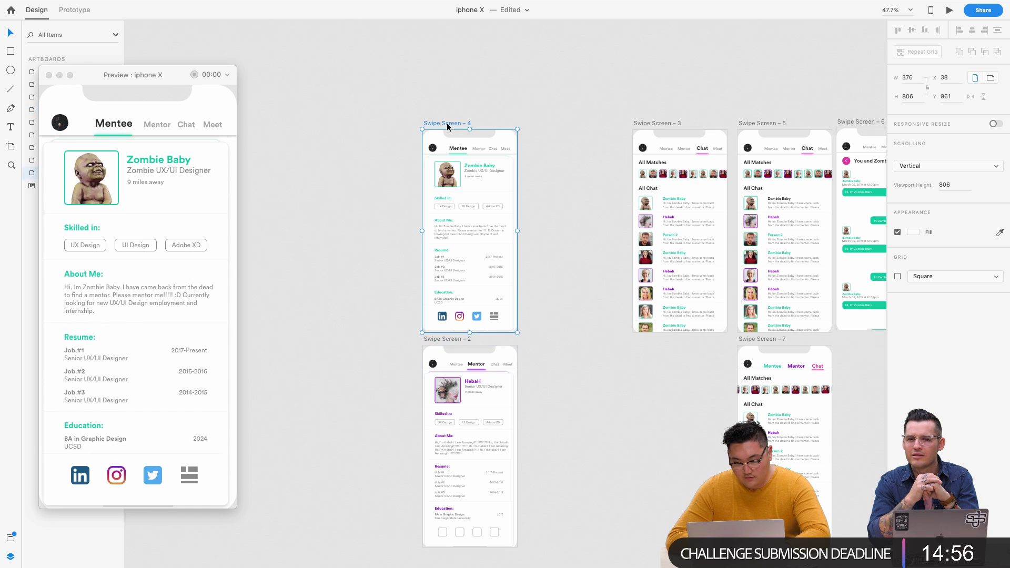
{"action": "left_click", "coordinate": [438, 339]}
{"action": "left_click", "coordinate": [908, 97]}
{"action": "type", "text": "806"}
{"action": "key", "text": "Return"}
{"action": "left_click", "coordinate": [440, 337]}
{"action": "left_click_drag", "start_coordinate": [434, 339], "coordinate": [538, 128]}
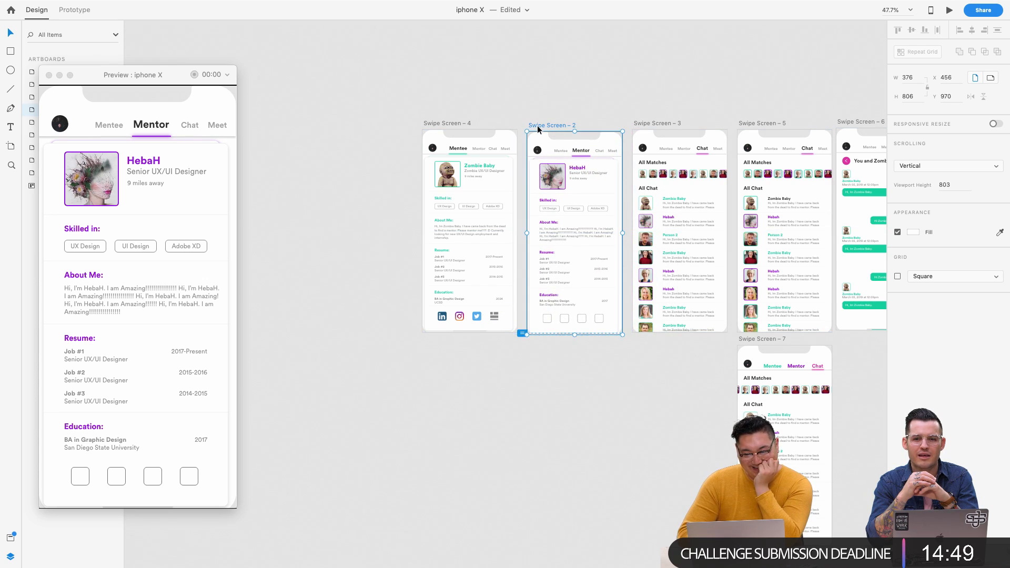
{"action": "left_click", "coordinate": [441, 124]}
- Switch the preview back and forth between the Mentee and Mentor screens to compare them
{"action": "left_click", "coordinate": [169, 126]}
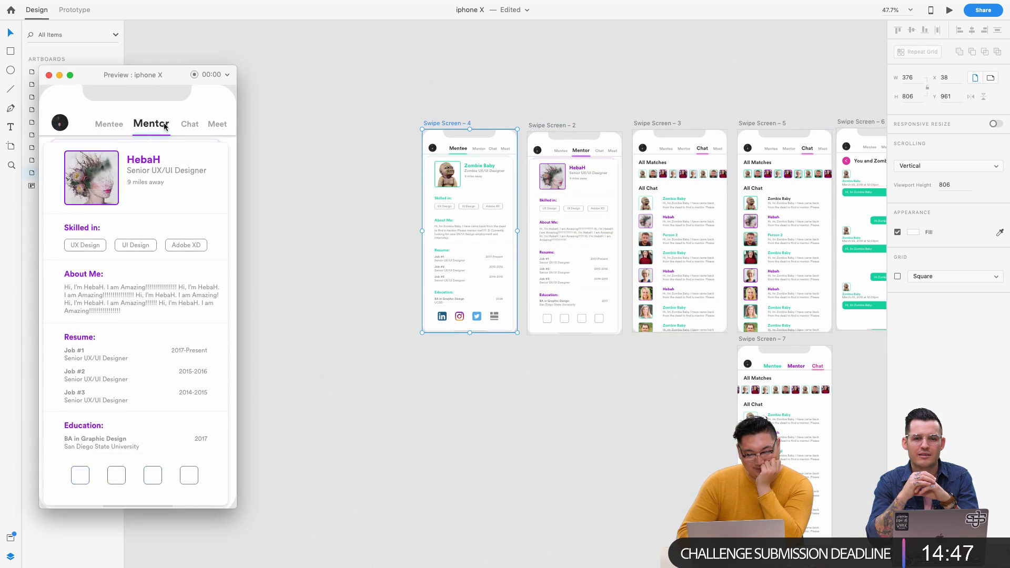
{"action": "left_click", "coordinate": [113, 127]}
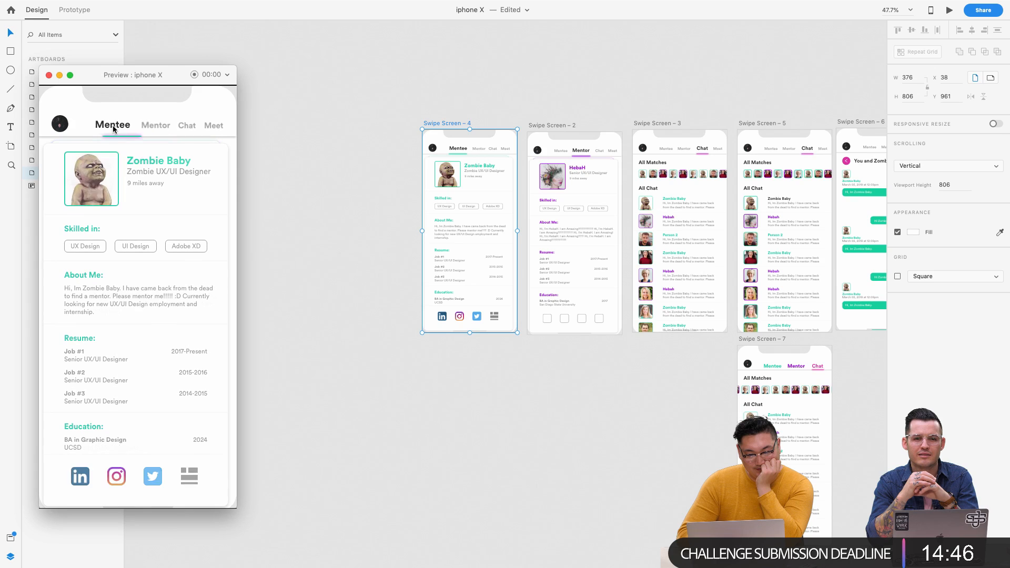
{"action": "left_click", "coordinate": [155, 125]}
{"action": "scroll", "coordinate": [588, 153], "scroll_direction": "up", "scroll_amount": 5}
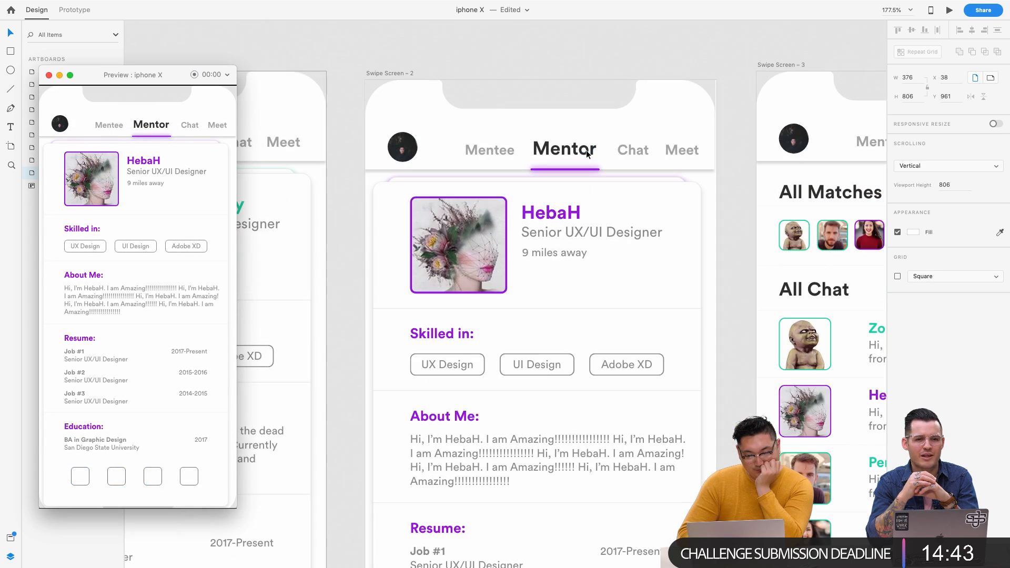
{"action": "left_click", "coordinate": [114, 127]}
{"action": "left_click", "coordinate": [157, 126]}
{"action": "left_click", "coordinate": [110, 127]}
{"action": "left_click", "coordinate": [151, 127]}
{"action": "left_click", "coordinate": [109, 126]}
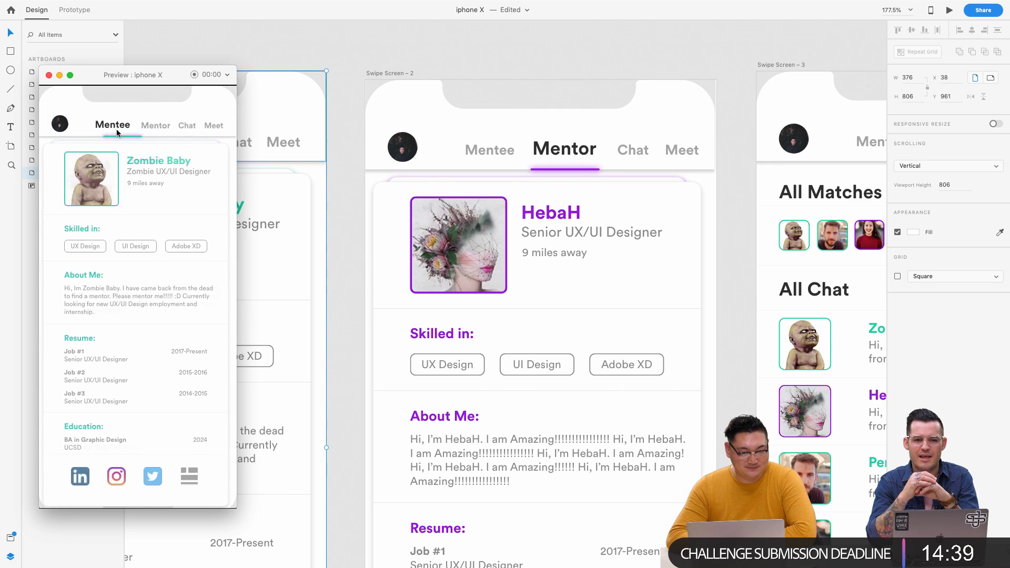
{"action": "left_click", "coordinate": [151, 126]}
{"action": "scroll", "coordinate": [583, 264], "scroll_direction": "down", "scroll_amount": 5}
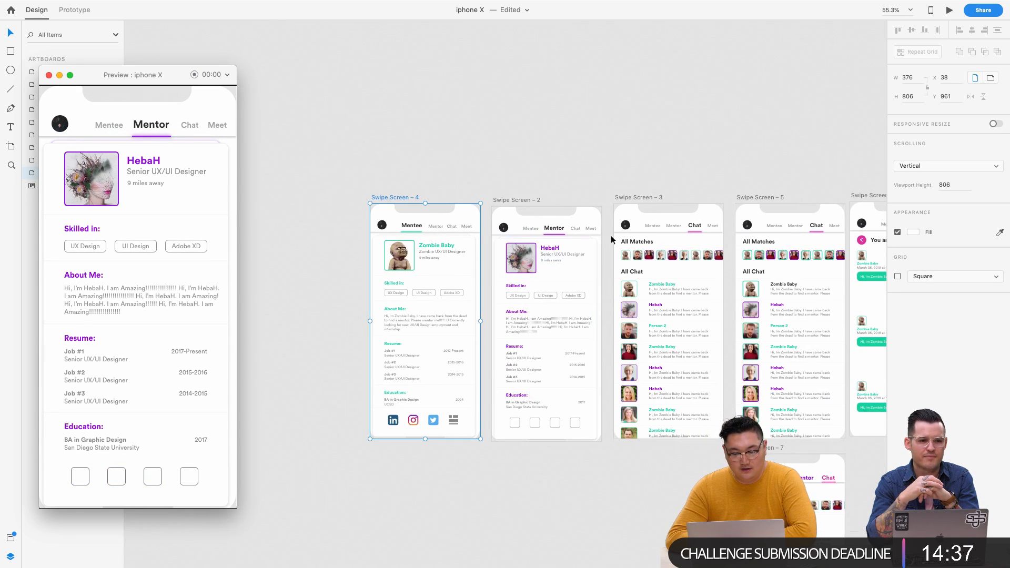
{"action": "scroll", "coordinate": [611, 236], "scroll_direction": "up", "scroll_amount": 5}
{"action": "scroll", "coordinate": [484, 182], "scroll_direction": "right", "scroll_amount": 2}
- In Prototype mode, select the Chat label on the Mentor screen
{"action": "left_click", "coordinate": [266, 147]}
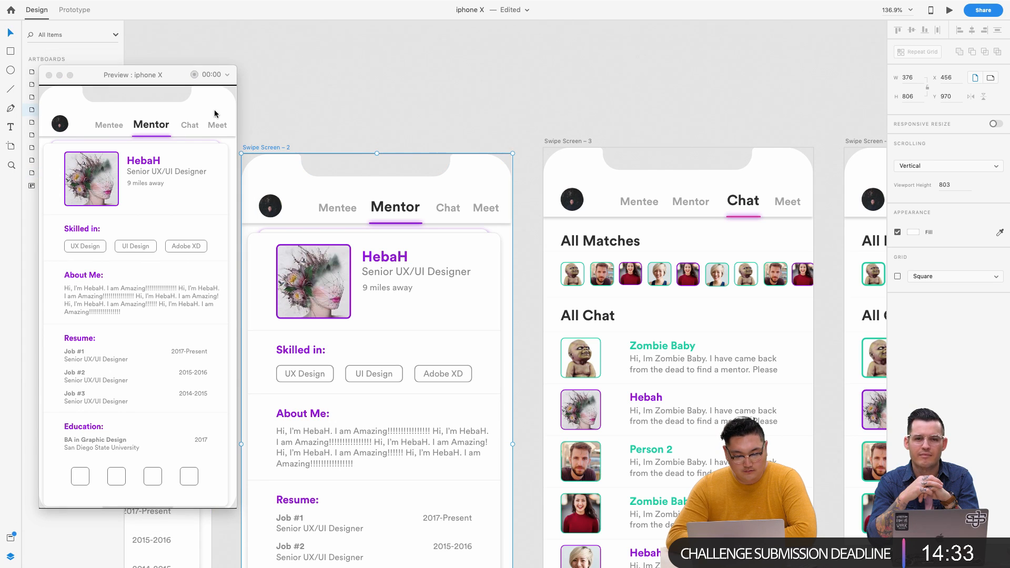
{"action": "left_click", "coordinate": [74, 10]}
{"action": "left_click", "coordinate": [448, 211]}
- Link Mentor's Chat label to Swipe Screen – 3 and Chat's Mentor label back to Swipe Screen – 2
{"action": "left_click_drag", "start_coordinate": [477, 208], "coordinate": [675, 225]}
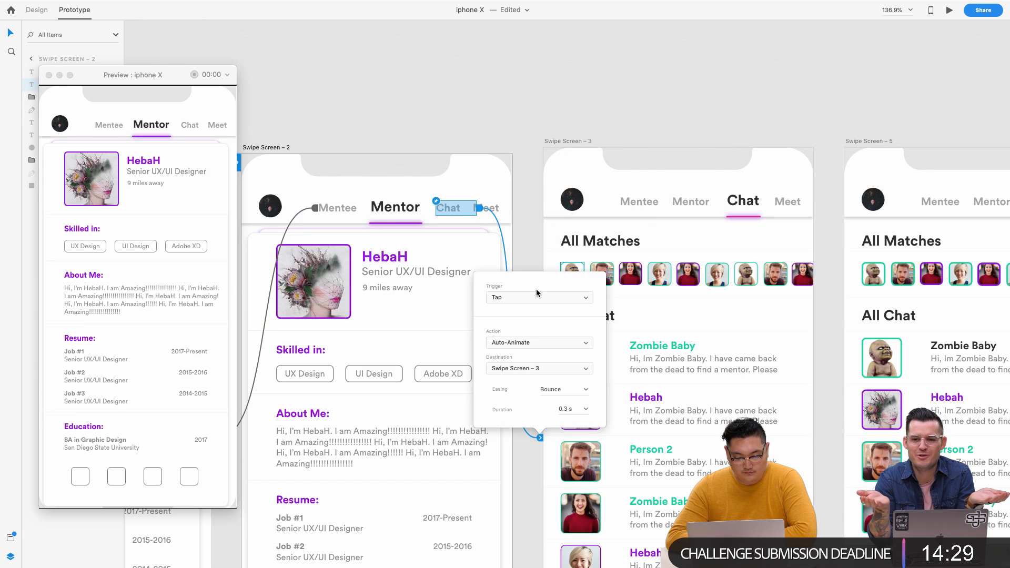
{"action": "left_click", "coordinate": [191, 125]}
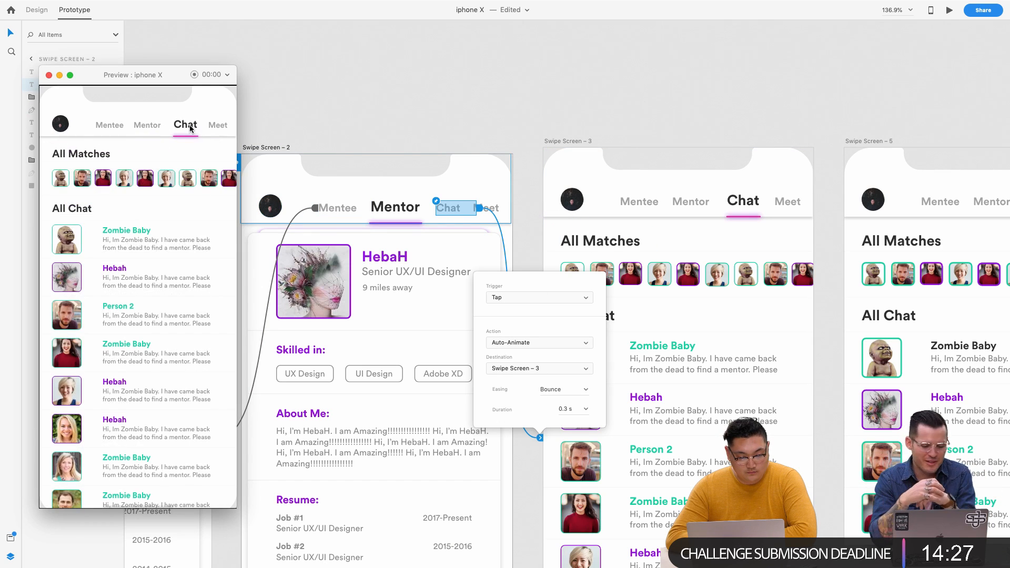
{"action": "left_click", "coordinate": [704, 205]}
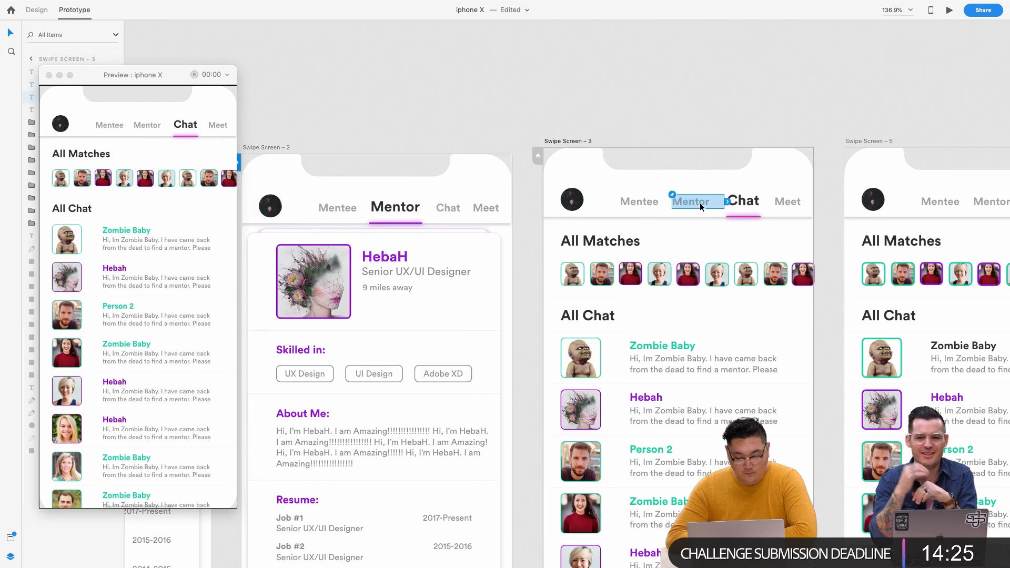
{"action": "left_click_drag", "start_coordinate": [727, 205], "coordinate": [481, 185]}
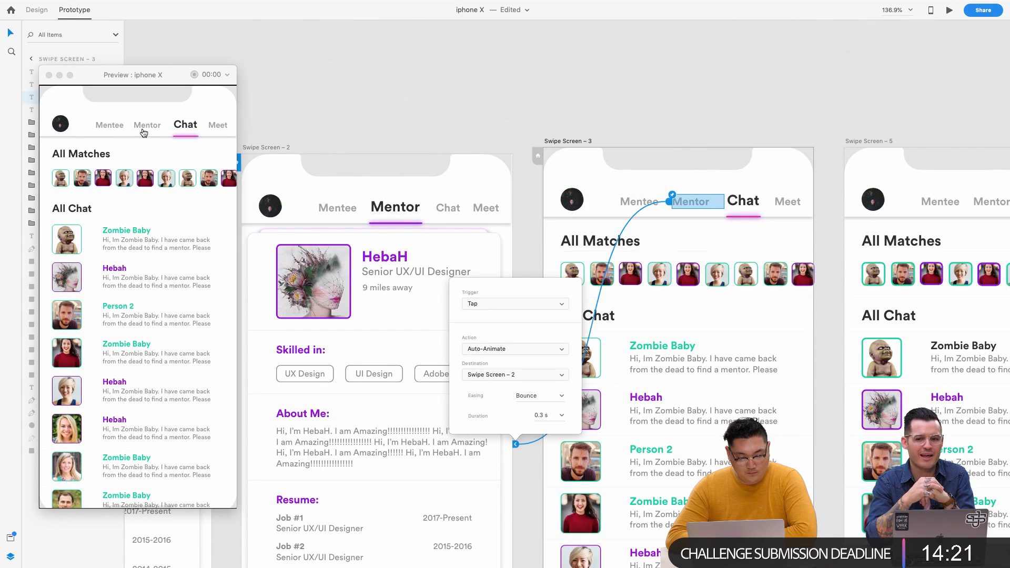
{"action": "left_click", "coordinate": [143, 132]}
- Link the Chat screen's Mentee tab to the Mentee screen, Swipe Screen – 4
{"action": "scroll", "coordinate": [606, 210], "scroll_direction": "down", "scroll_amount": 5}
{"action": "left_click", "coordinate": [711, 182]}
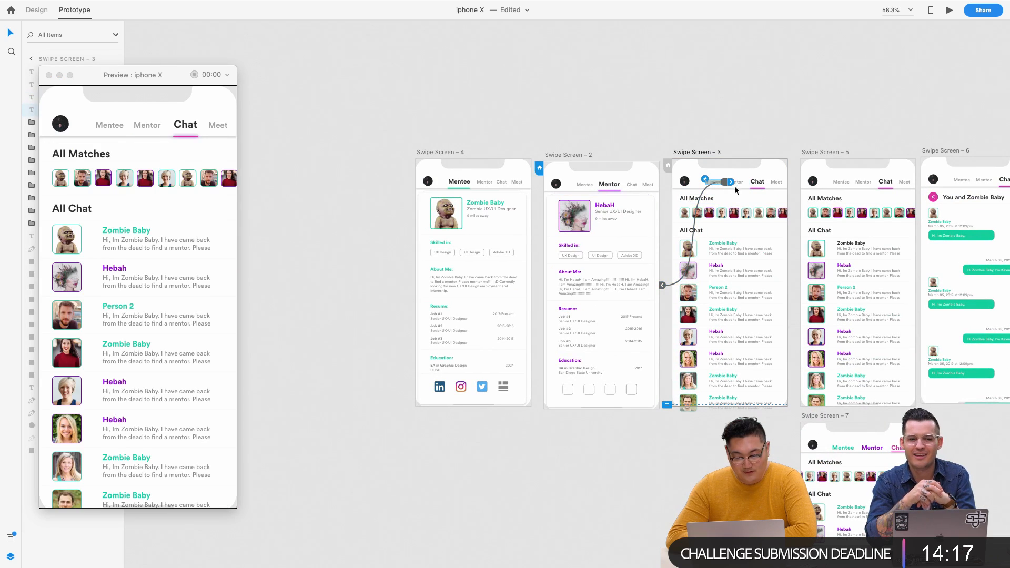
{"action": "scroll", "coordinate": [657, 177], "scroll_direction": "up", "scroll_amount": 5}
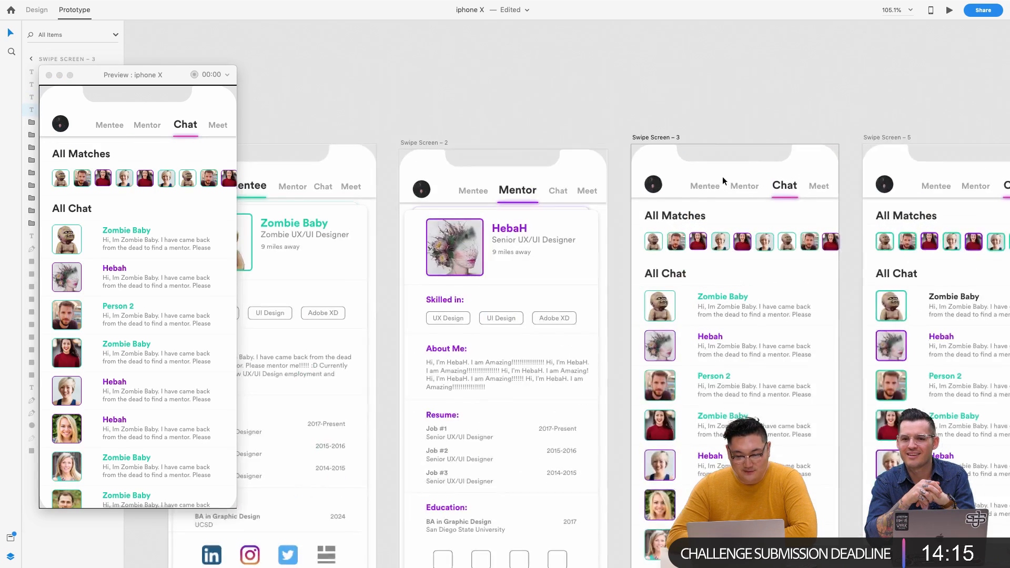
{"action": "left_click_drag", "start_coordinate": [788, 178], "coordinate": [406, 198]}
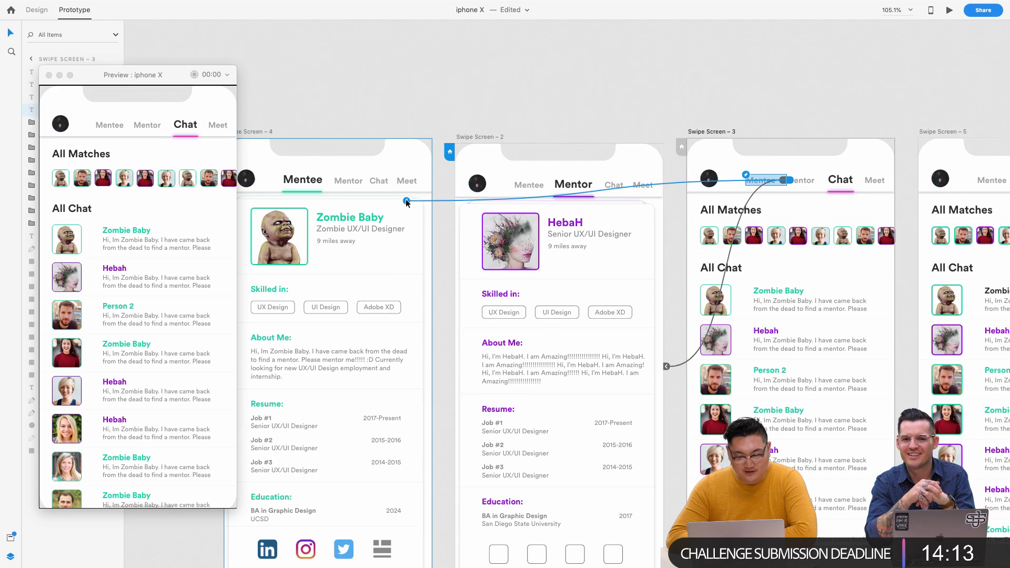
{"action": "scroll", "coordinate": [406, 197], "scroll_direction": "left", "scroll_amount": 3}
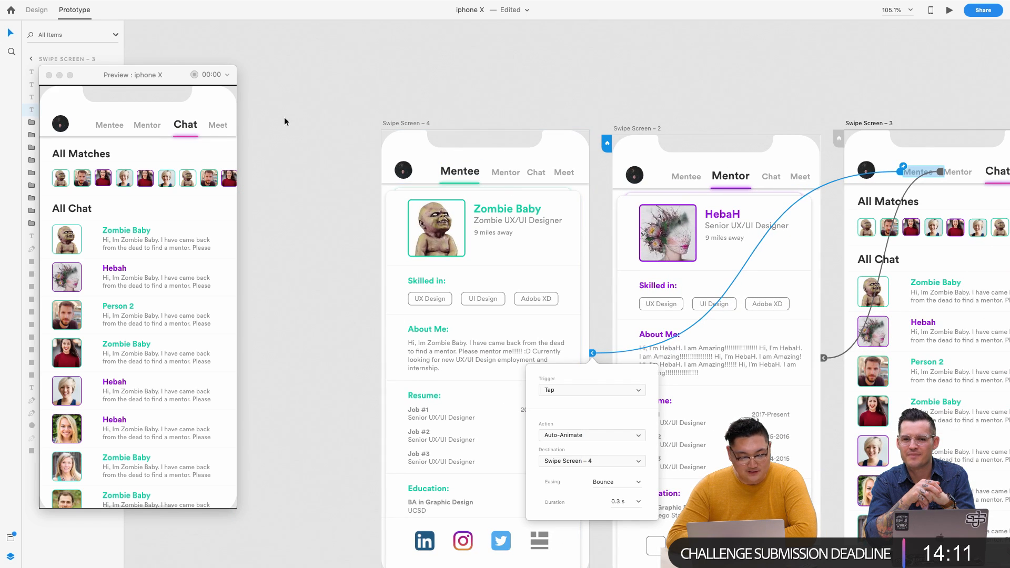
{"action": "left_click", "coordinate": [859, 125]}
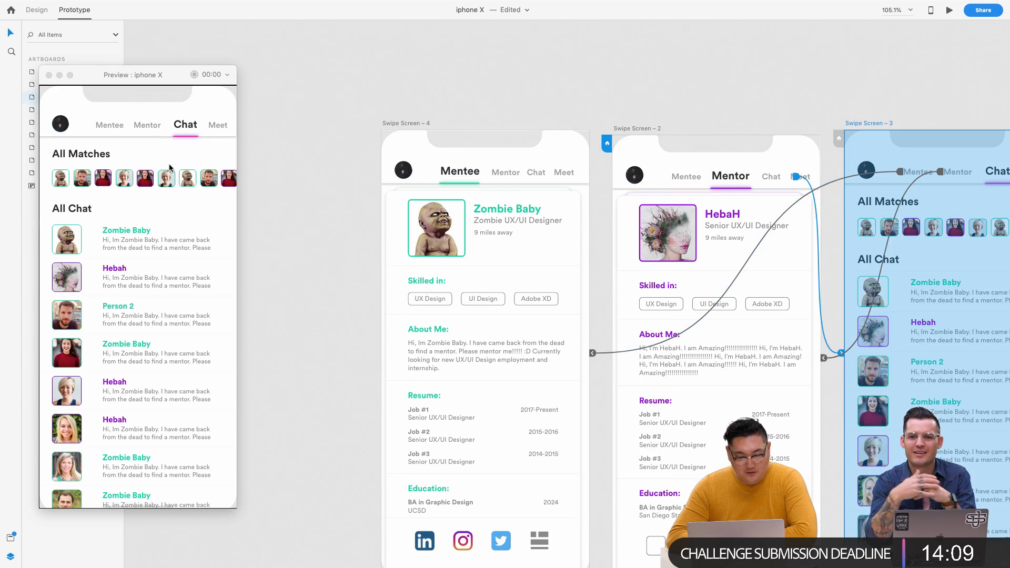
- Test the Mentee, Mentor and Chat tab navigation in the preview
{"action": "left_click", "coordinate": [112, 135]}
{"action": "left_click", "coordinate": [110, 127]}
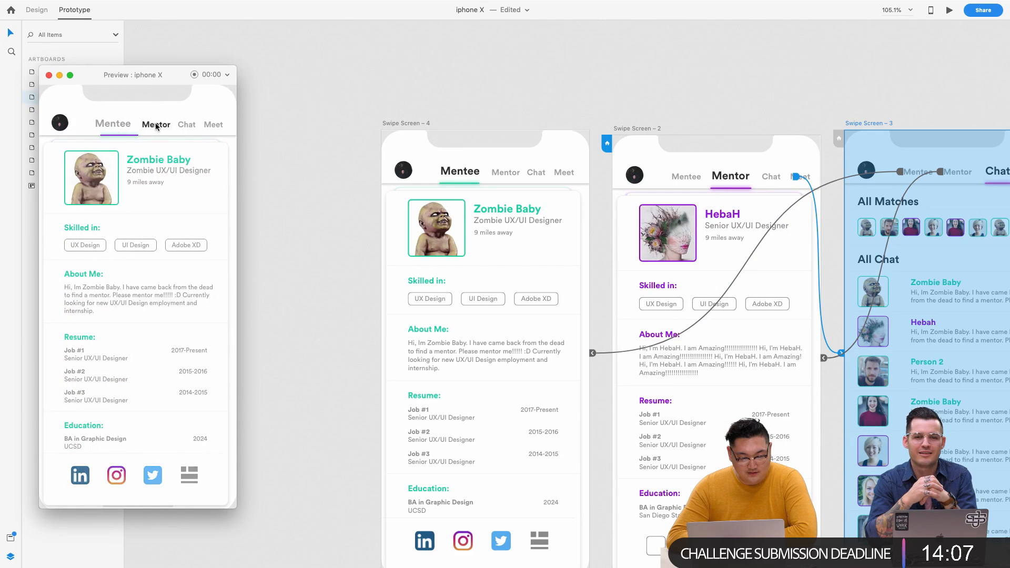
{"action": "left_click", "coordinate": [188, 127]}
{"action": "left_click", "coordinate": [141, 127]}
{"action": "left_click", "coordinate": [116, 127]}
{"action": "scroll", "coordinate": [178, 134], "scroll_direction": "down", "scroll_amount": 1}
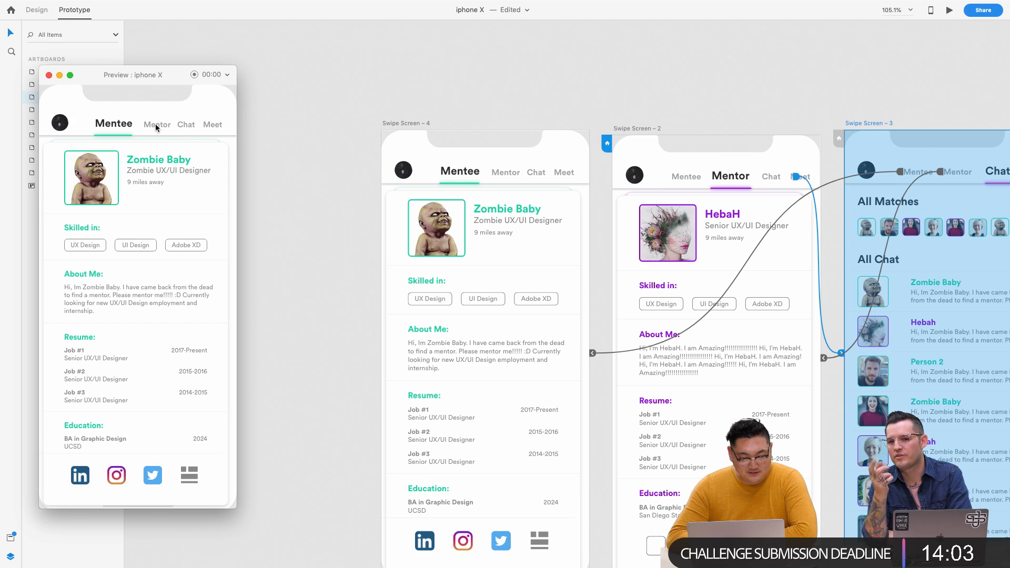
{"action": "left_click", "coordinate": [156, 126]}
{"action": "left_click", "coordinate": [197, 127]}
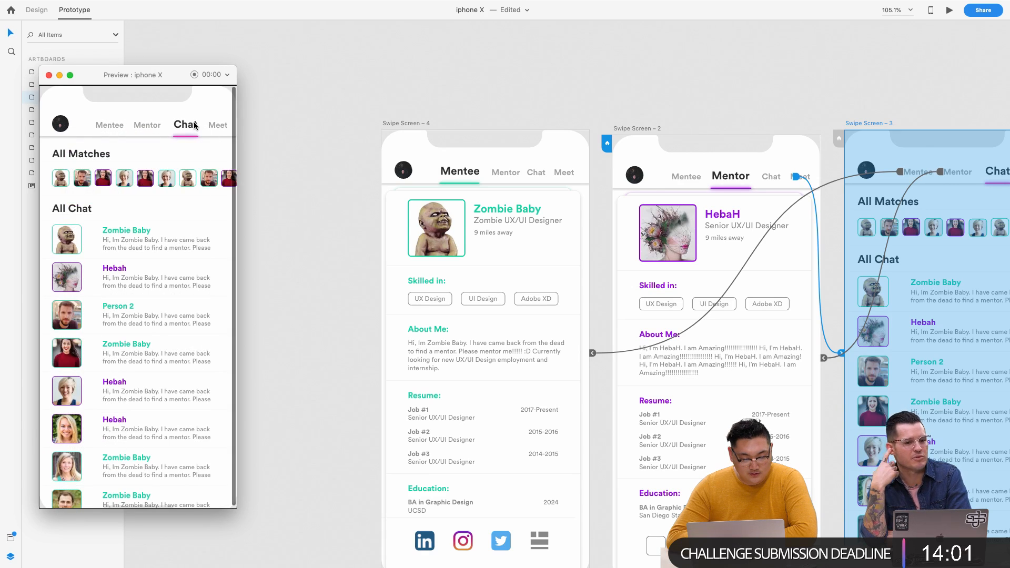
{"action": "left_click", "coordinate": [161, 126]}
{"action": "scroll", "coordinate": [620, 103], "scroll_direction": "right", "scroll_amount": 8}
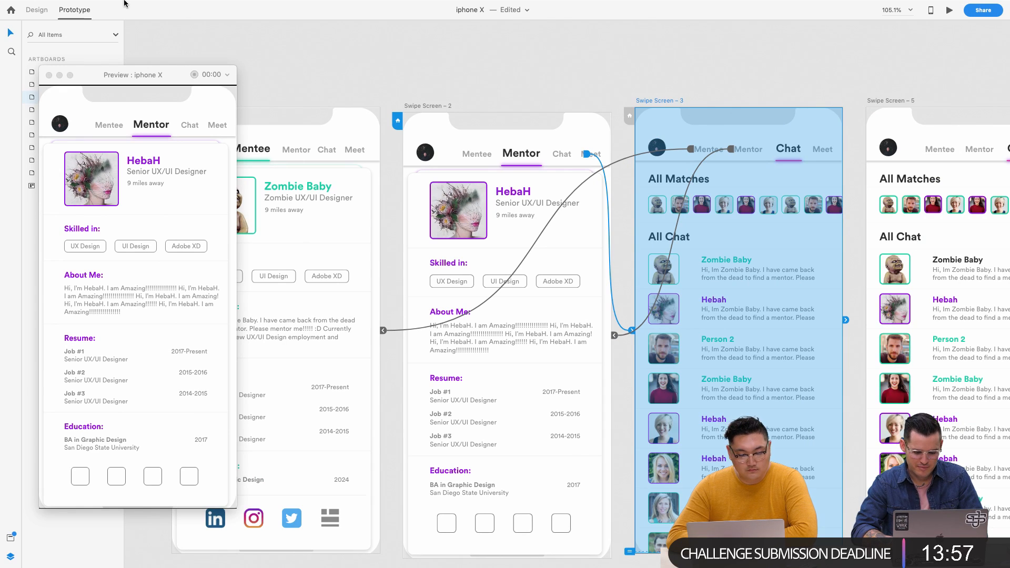
- Select Swipe Screen – 2 and exit full-screen mode
{"action": "left_click", "coordinate": [398, 59]}
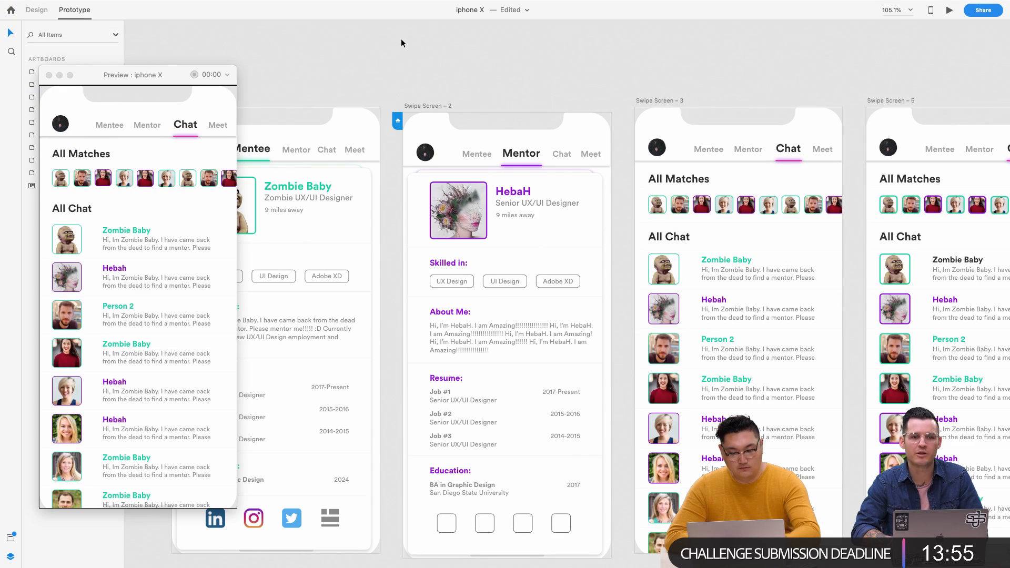
{"action": "left_click", "coordinate": [423, 104]}
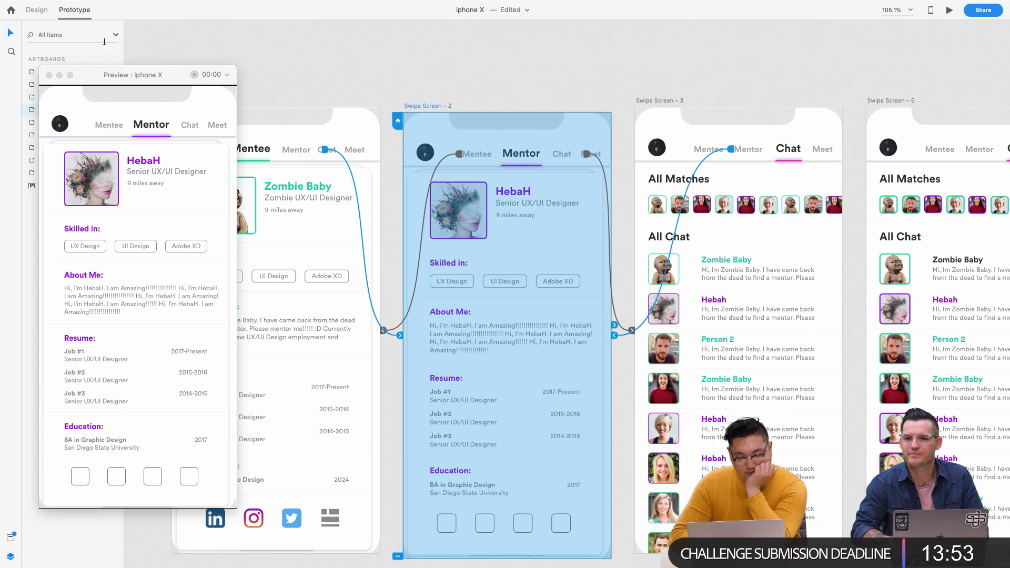
{"action": "mouse_move", "coordinate": [53, 2]}
{"action": "left_click", "coordinate": [27, 23]}
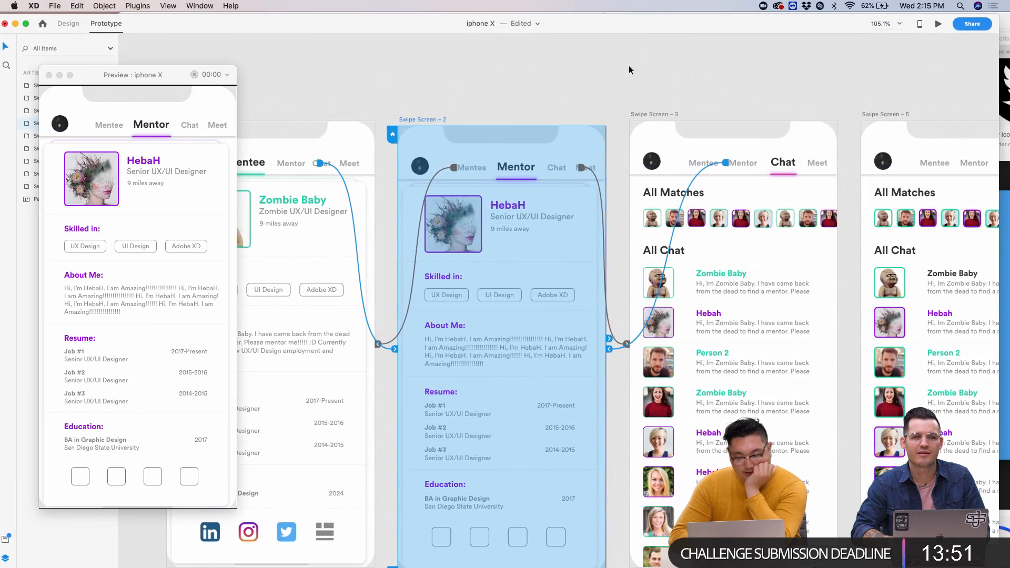
- In Design mode, search Help for how to disable artboard scrolling
{"action": "left_click", "coordinate": [69, 23]}
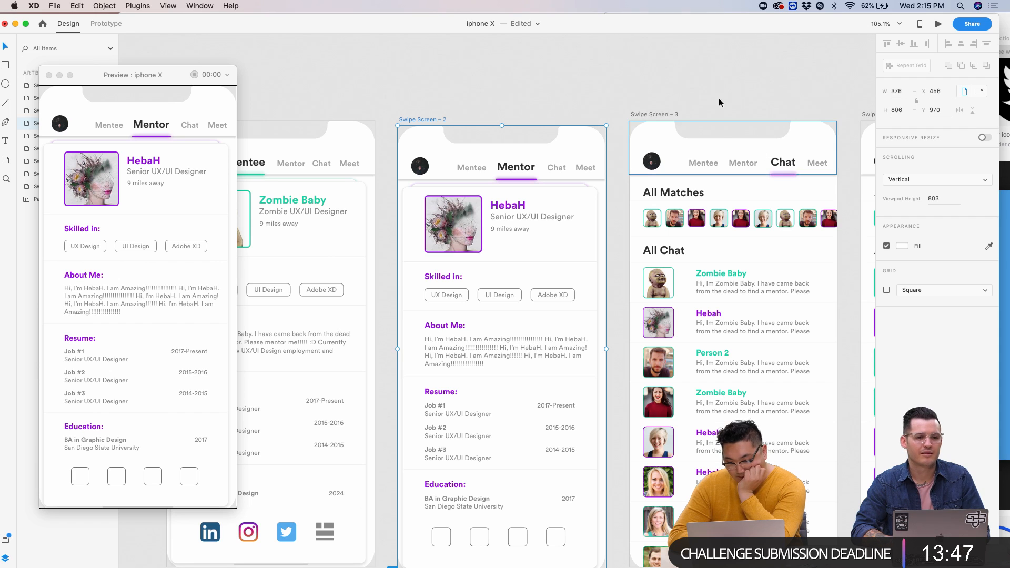
{"action": "left_click", "coordinate": [672, 81]}
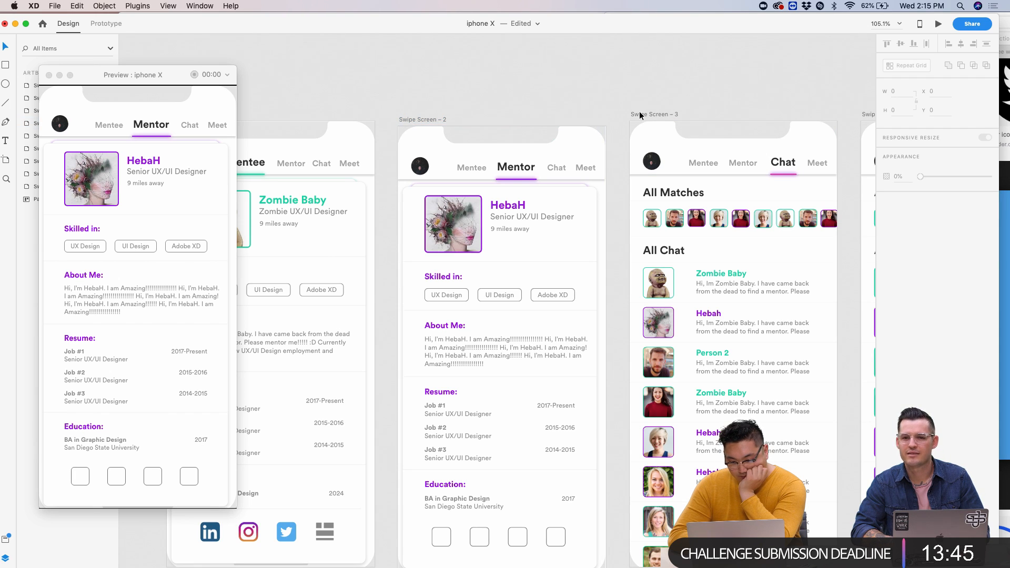
{"action": "left_click", "coordinate": [685, 136]}
{"action": "scroll", "coordinate": [686, 136], "scroll_direction": "right", "scroll_amount": 5}
{"action": "scroll", "coordinate": [686, 136], "scroll_direction": "down", "scroll_amount": 3}
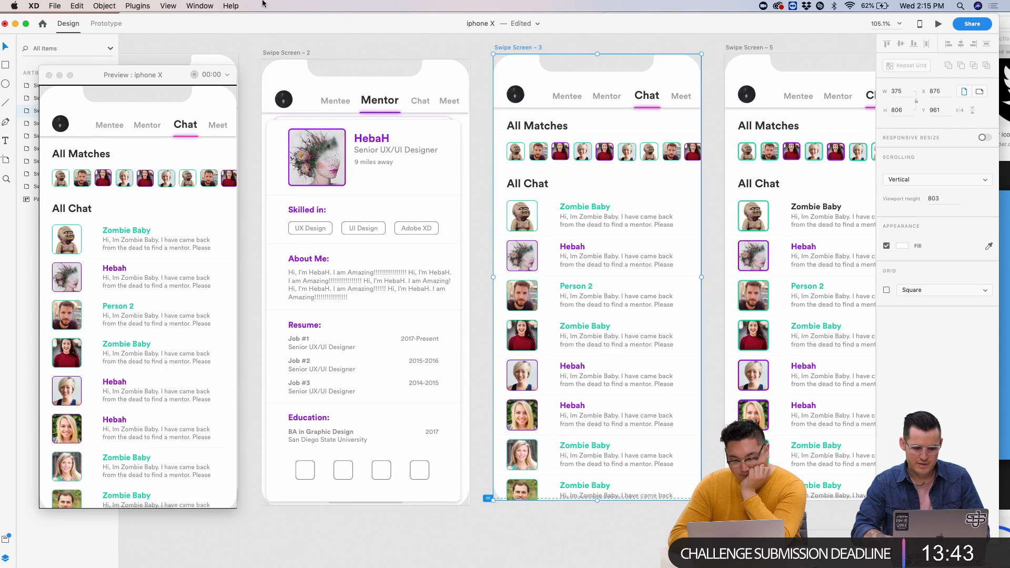
{"action": "left_click", "coordinate": [230, 5]}
{"action": "type", "text": "disab"}
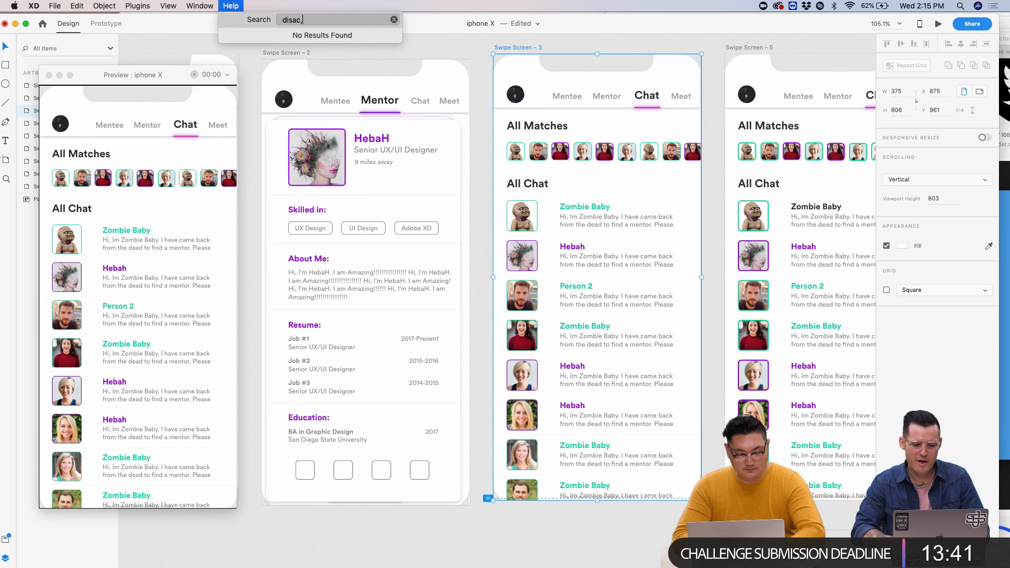
{"action": "type", "text": "le scro"}
{"action": "type", "text": "lling"}
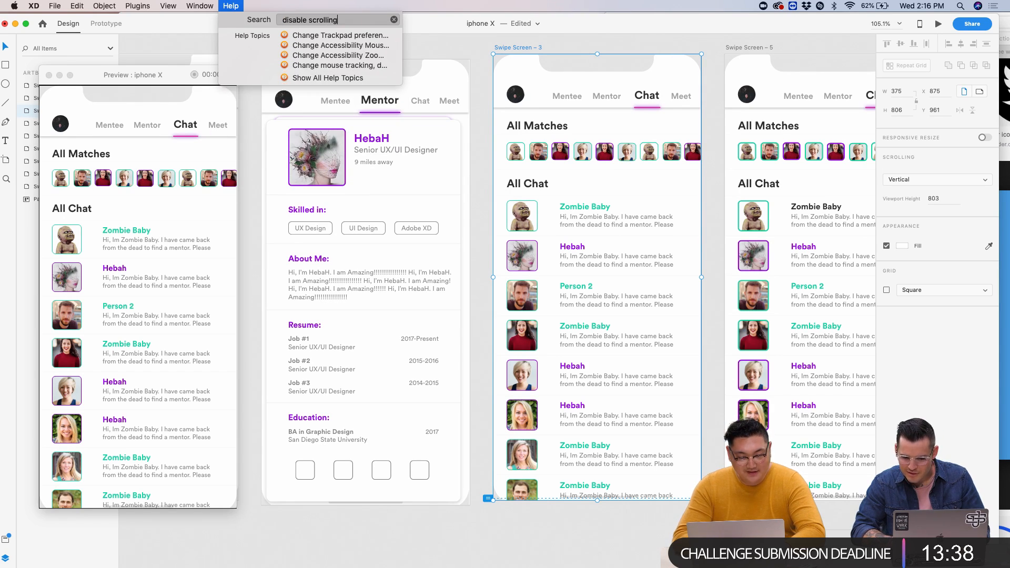
{"action": "key", "text": "Escape"}
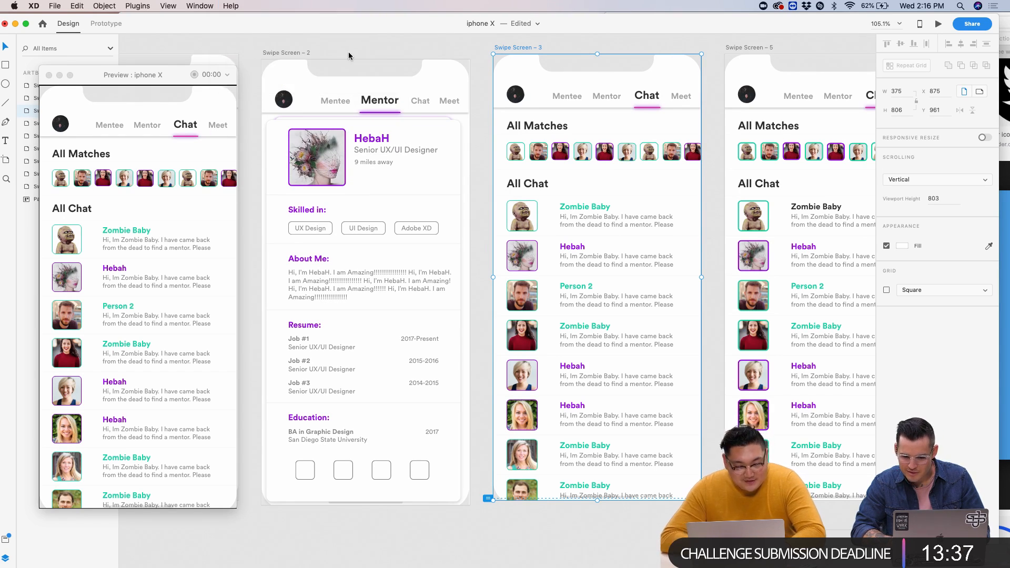
{"action": "left_click", "coordinate": [234, 6]}
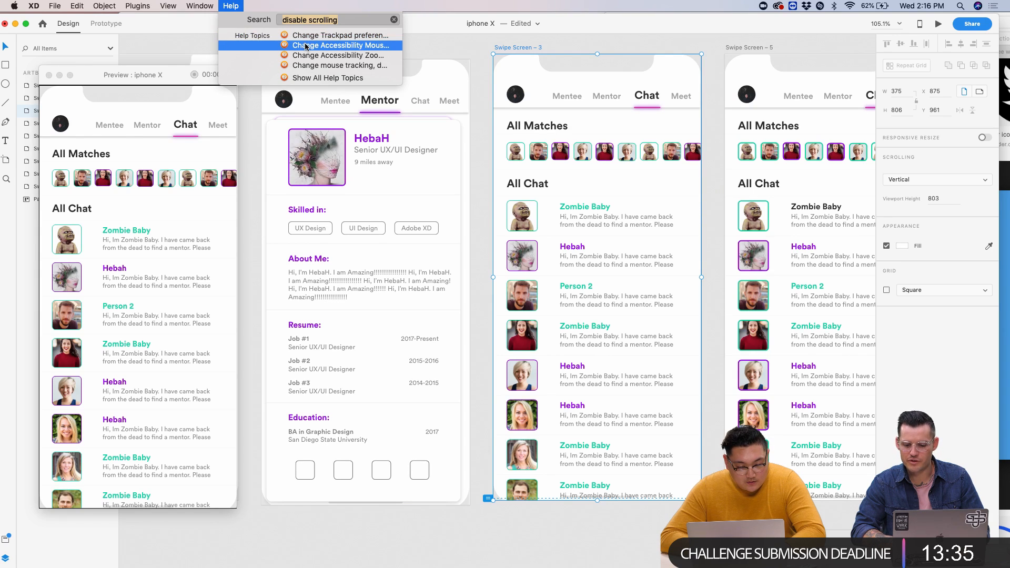
{"action": "left_click", "coordinate": [491, 91]}
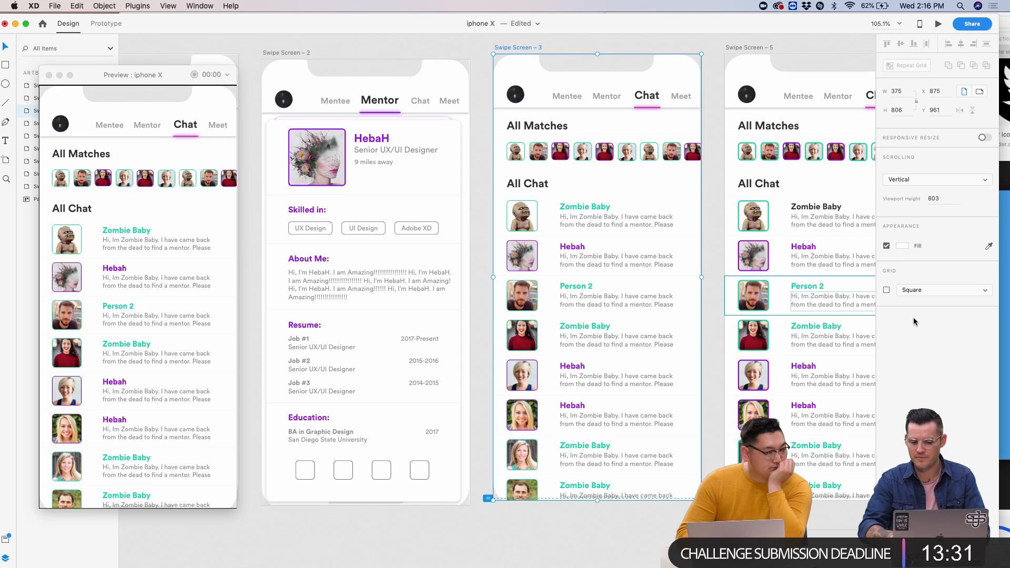
- Change Swipe Screen – 2's Scrolling from Vertical to None
{"action": "left_click", "coordinate": [930, 182]}
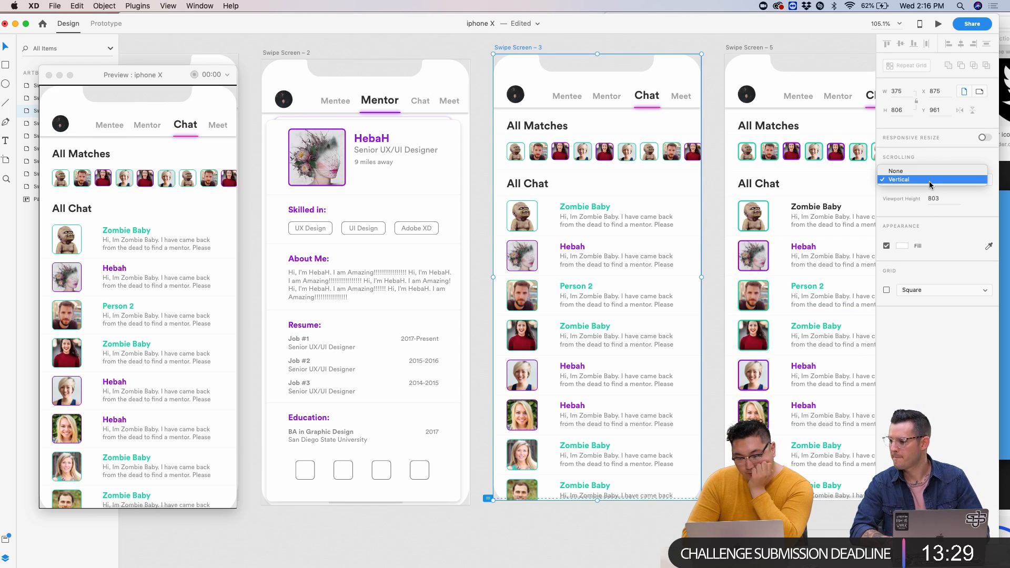
{"action": "left_click", "coordinate": [305, 53]}
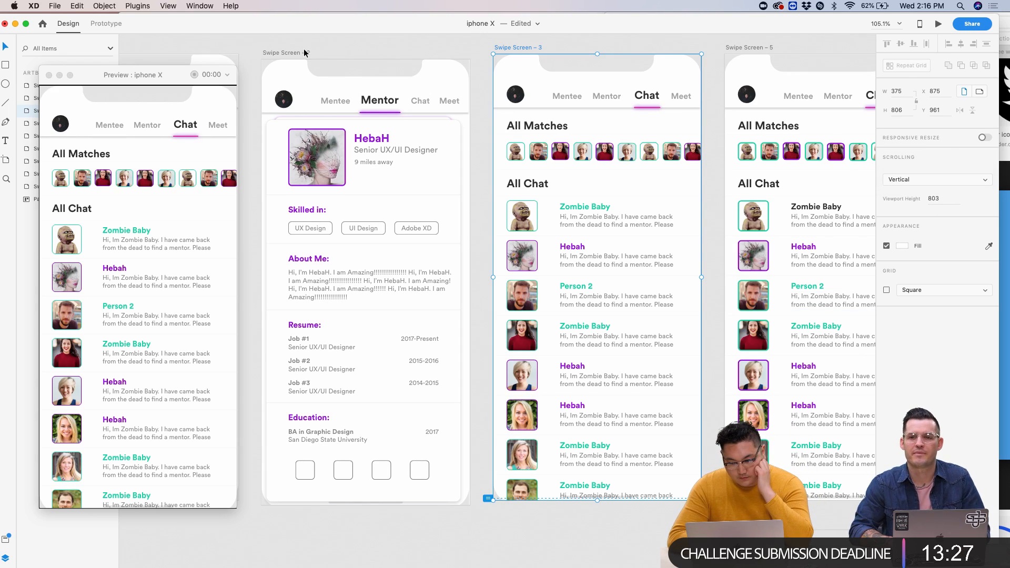
{"action": "left_click", "coordinate": [305, 53]}
{"action": "scroll", "coordinate": [267, 70], "scroll_direction": "left", "scroll_amount": 5}
{"action": "left_click", "coordinate": [267, 71]}
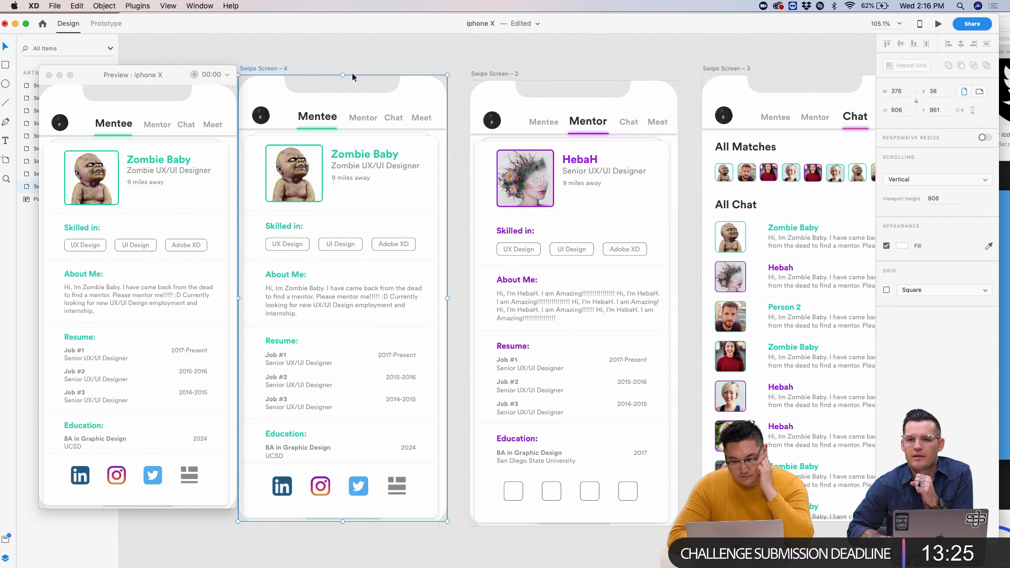
{"action": "left_click", "coordinate": [513, 74]}
{"action": "left_click", "coordinate": [904, 182]}
{"action": "left_click", "coordinate": [903, 169]}
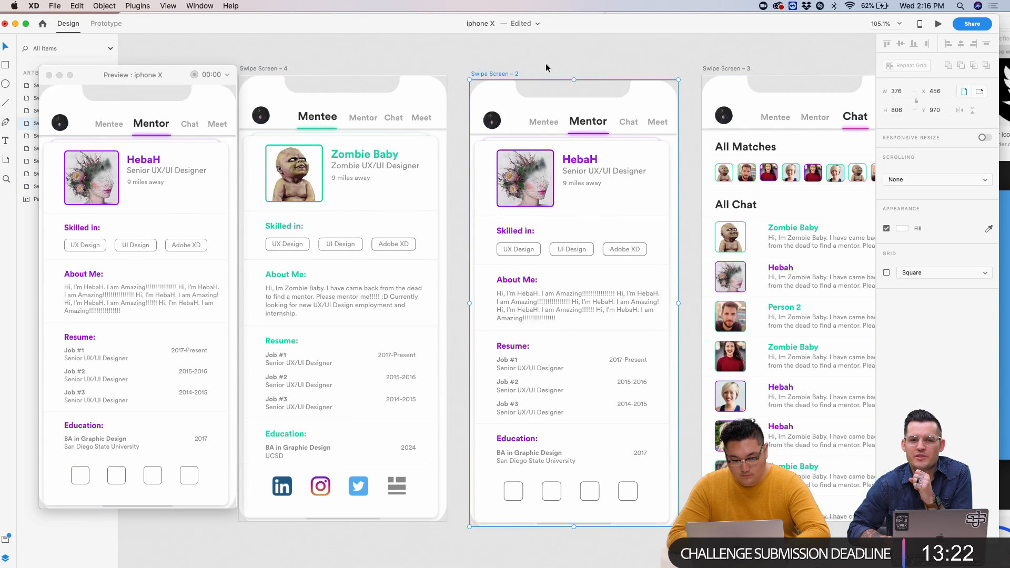
{"action": "left_click", "coordinate": [283, 69]}
- Zoom to fit all artboards, select them all and set their scrolling to None
{"action": "key", "text": "super+0"}
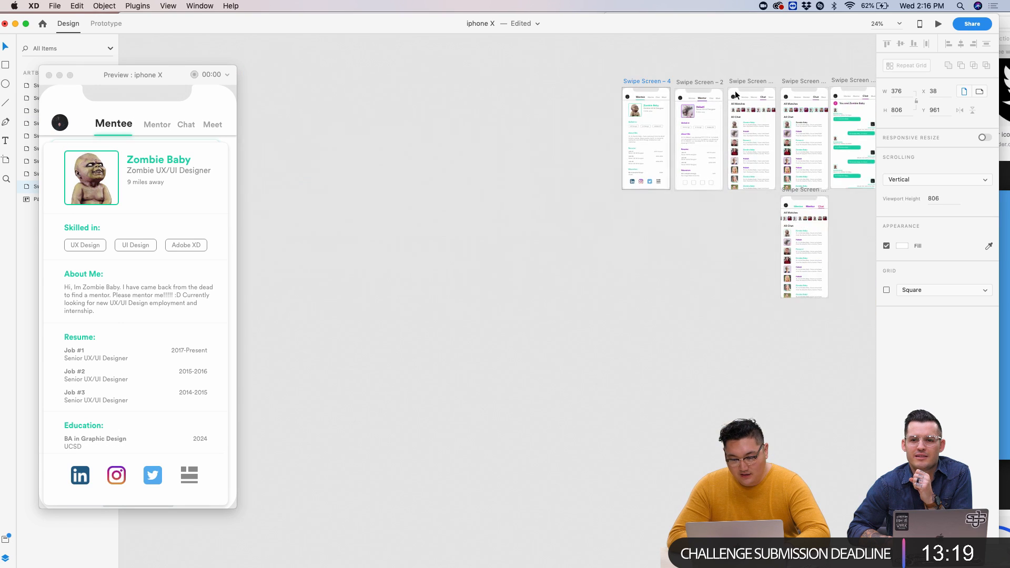
{"action": "key", "text": "super+a"}
{"action": "left_click", "coordinate": [937, 180]}
{"action": "left_click", "coordinate": [927, 188]}
{"action": "left_click", "coordinate": [426, 66]}
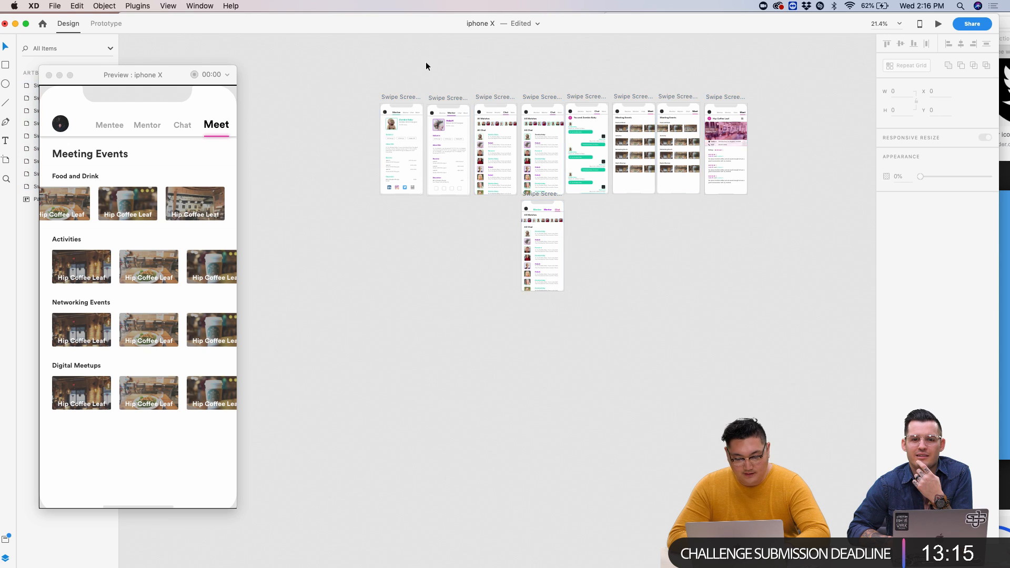
- Cycle the preview through the Mentee, Mentor and Chat screens to test navigation
{"action": "scroll", "coordinate": [413, 85], "scroll_direction": "up", "scroll_amount": 3}
{"action": "left_click", "coordinate": [372, 126]}
{"action": "scroll", "coordinate": [372, 124], "scroll_direction": "up", "scroll_amount": 5}
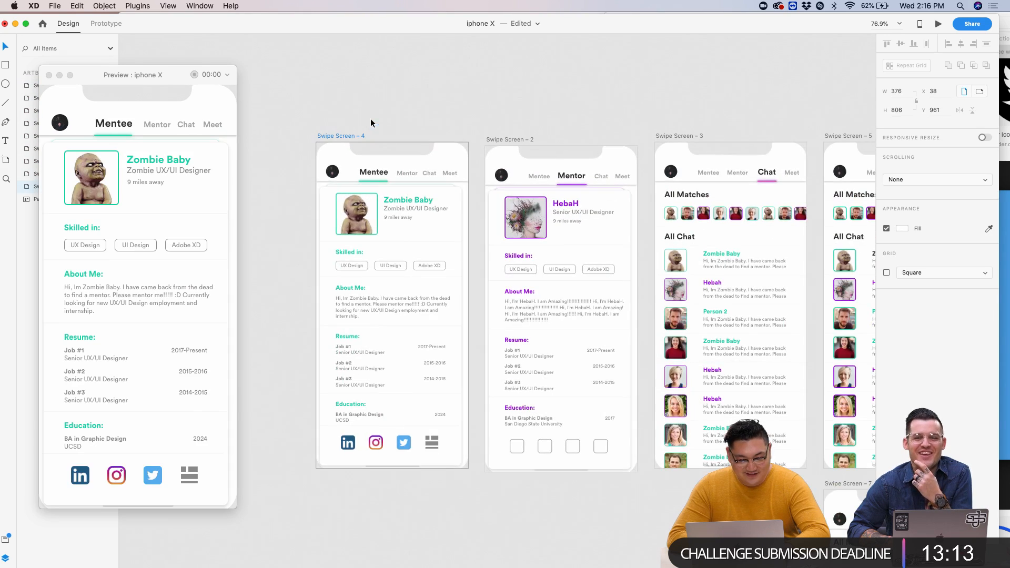
{"action": "left_click", "coordinate": [156, 126]}
{"action": "left_click", "coordinate": [185, 123]}
{"action": "left_click", "coordinate": [149, 125]}
{"action": "left_click", "coordinate": [154, 124]}
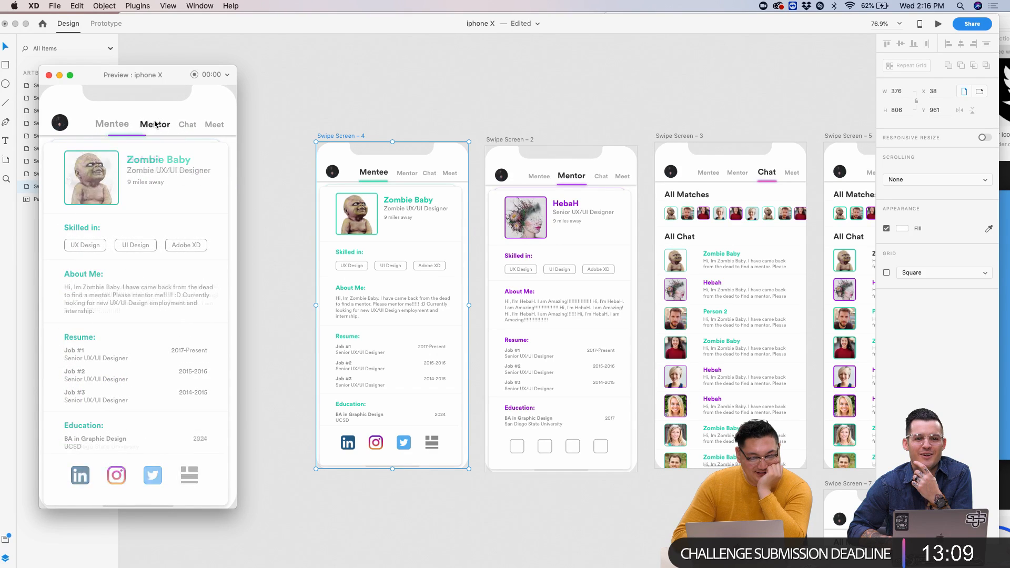
{"action": "left_click", "coordinate": [186, 124]}
{"action": "left_click", "coordinate": [150, 124]}
{"action": "left_click", "coordinate": [122, 126]}
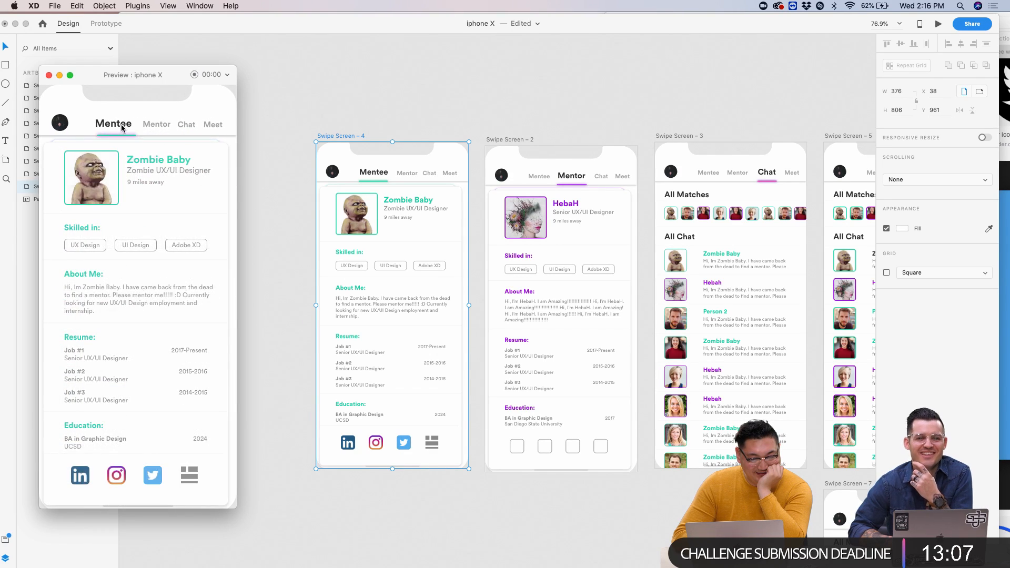
{"action": "left_click", "coordinate": [155, 124]}
{"action": "left_click", "coordinate": [188, 124]}
{"action": "left_click", "coordinate": [149, 124]}
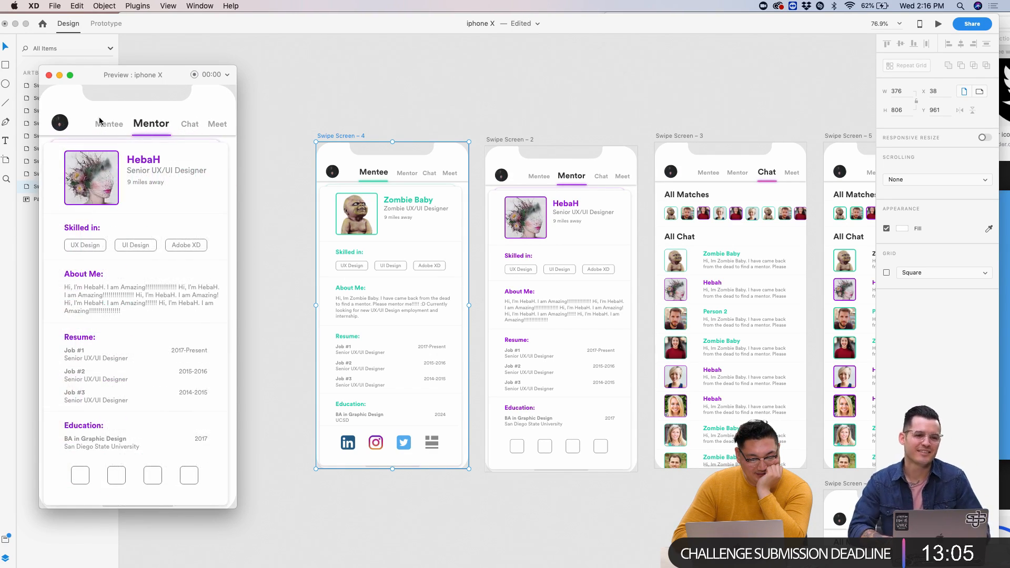
{"action": "left_click", "coordinate": [101, 125]}
{"action": "left_click", "coordinate": [154, 125]}
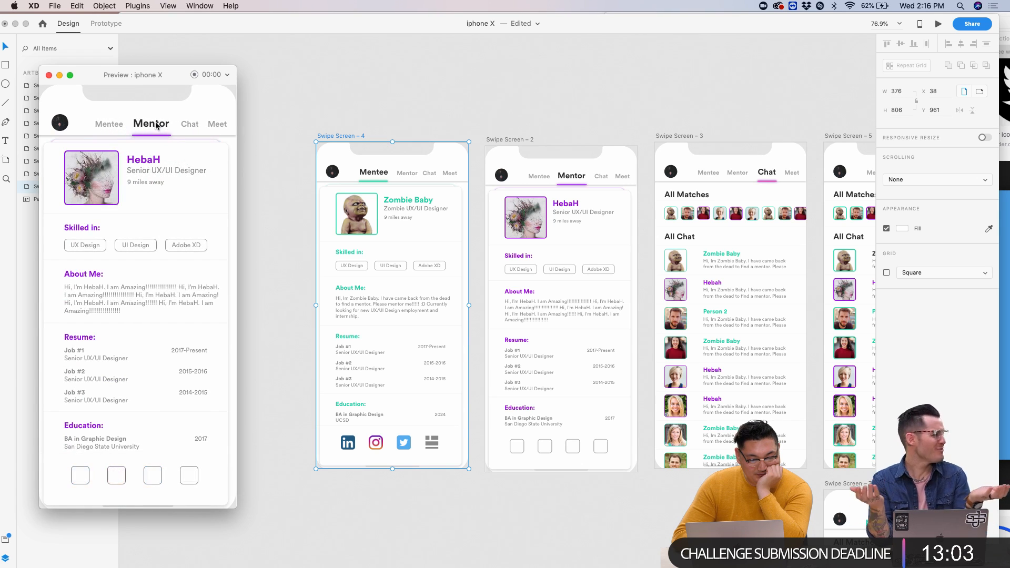
{"action": "left_click", "coordinate": [185, 122]}
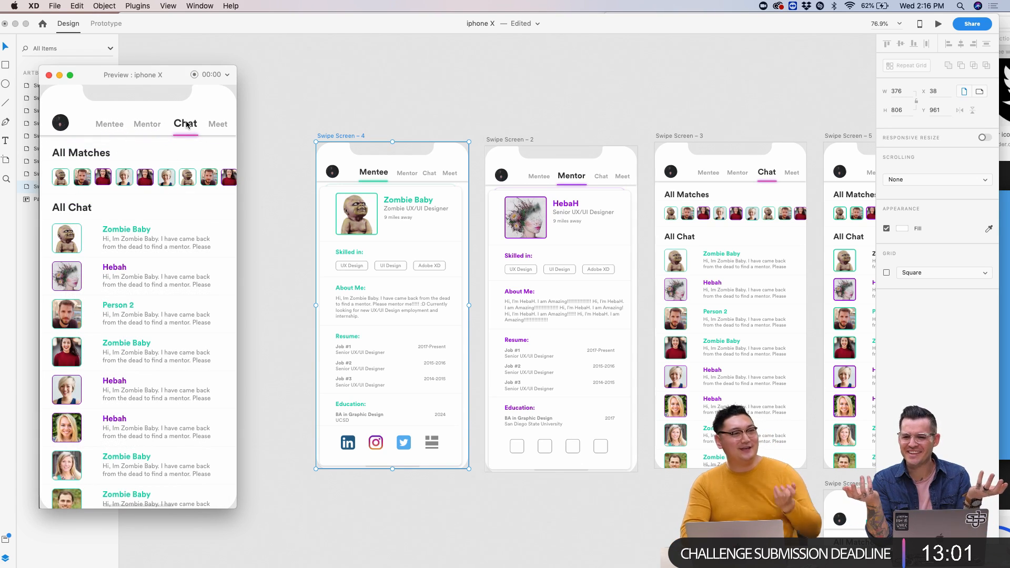
{"action": "left_click", "coordinate": [147, 125]}
{"action": "left_click", "coordinate": [111, 128]}
{"action": "left_click", "coordinate": [156, 125]}
{"action": "left_click", "coordinate": [150, 128]}
{"action": "left_click", "coordinate": [103, 125]}
{"action": "left_click", "coordinate": [150, 125]}
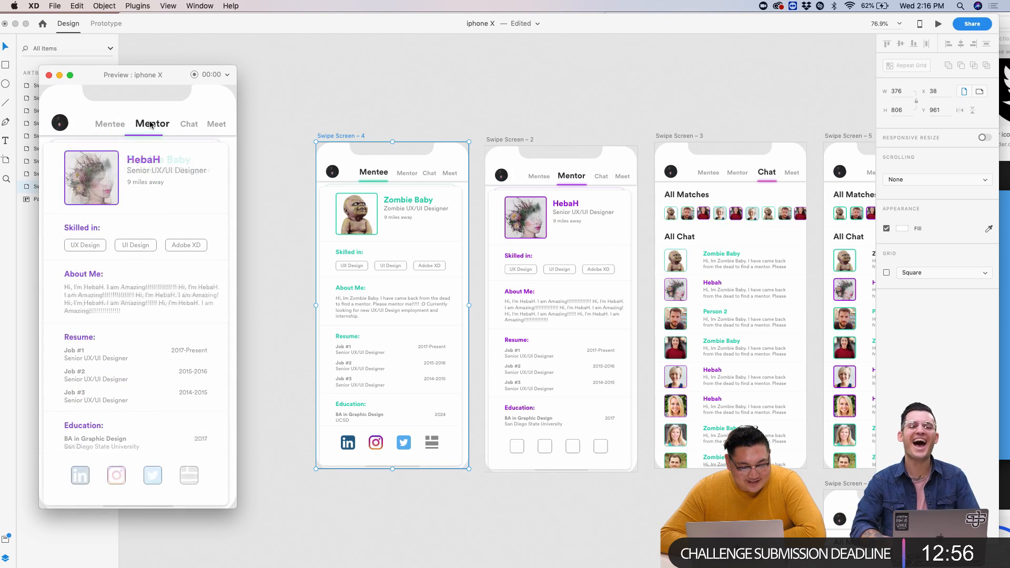
{"action": "left_click", "coordinate": [192, 125]}
- Select the Swipe Screen – 3 Chat artboard and switch to Prototype mode
{"action": "scroll", "coordinate": [655, 212], "scroll_direction": "up", "scroll_amount": 5}
{"action": "scroll", "coordinate": [652, 215], "scroll_direction": "right", "scroll_amount": 5}
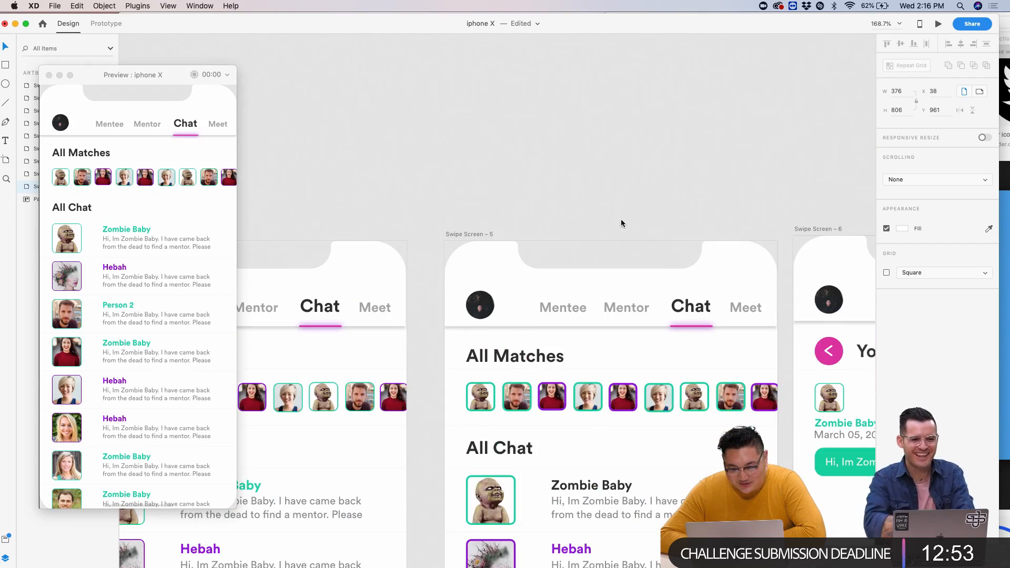
{"action": "scroll", "coordinate": [677, 321], "scroll_direction": "right", "scroll_amount": 5}
{"action": "scroll", "coordinate": [678, 323], "scroll_direction": "down", "scroll_amount": 2}
{"action": "scroll", "coordinate": [678, 323], "scroll_direction": "right", "scroll_amount": 3}
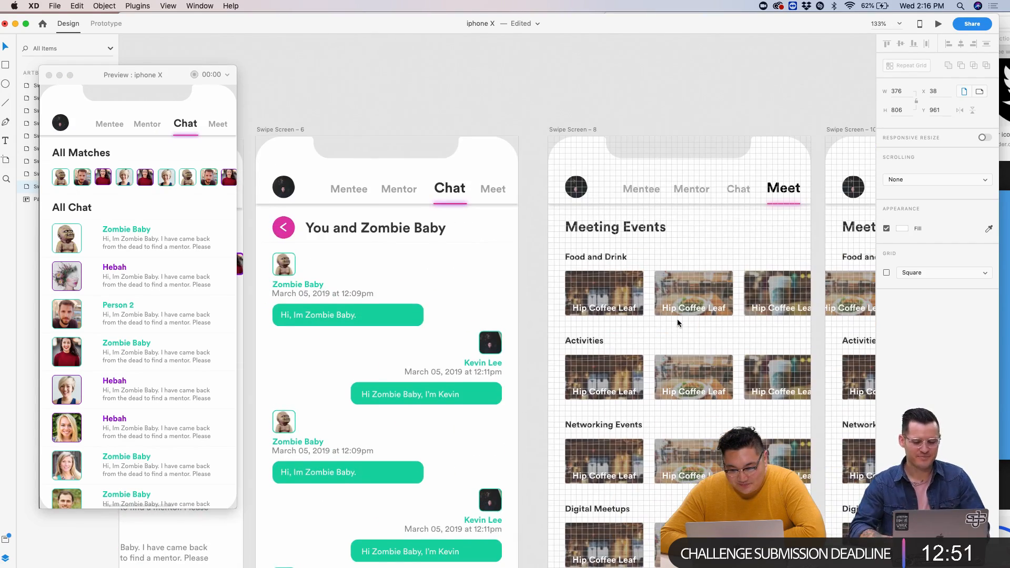
{"action": "scroll", "coordinate": [463, 253], "scroll_direction": "down", "scroll_amount": 5}
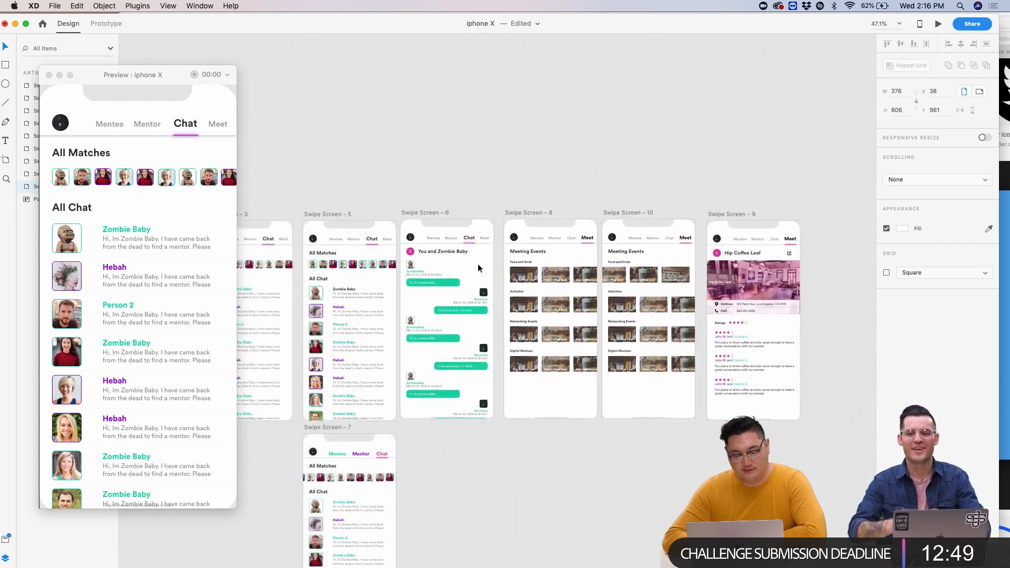
{"action": "left_click", "coordinate": [360, 206]}
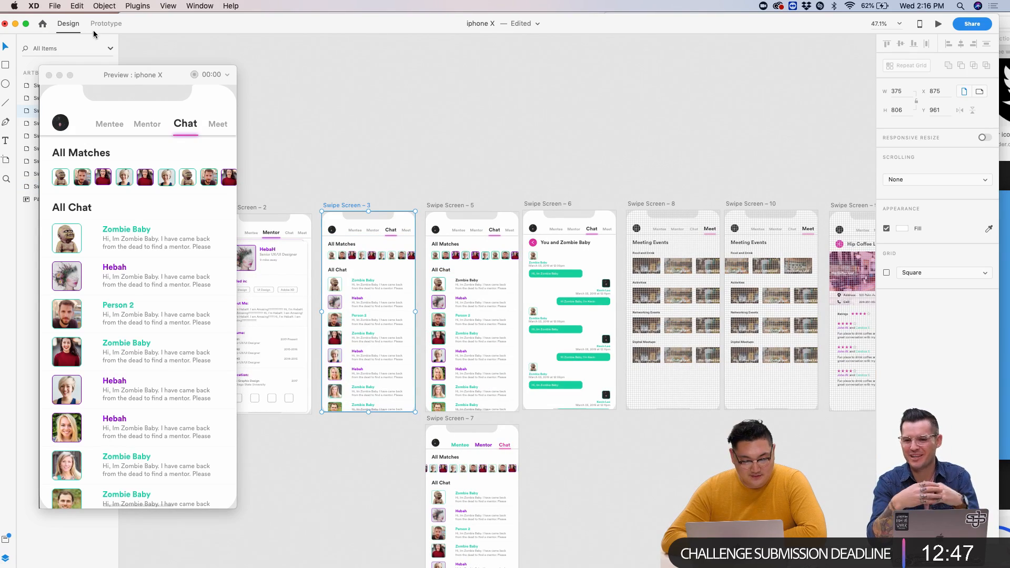
{"action": "left_click", "coordinate": [105, 23]}
- Link the Meet tabs on the first screen and the Mentor screen to Swipe Screen – 8
{"action": "scroll", "coordinate": [347, 228], "scroll_direction": "up", "scroll_amount": 5}
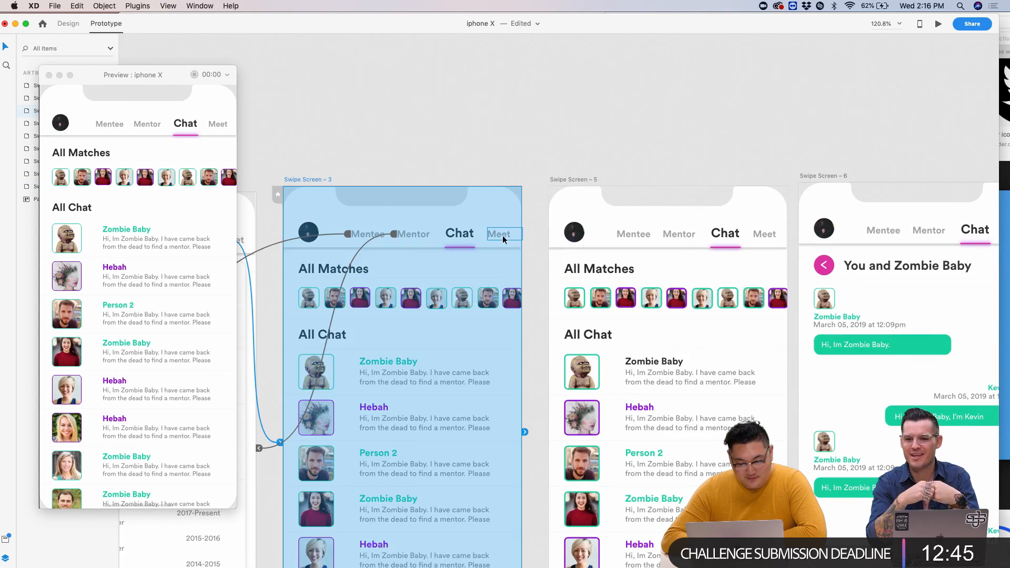
{"action": "scroll", "coordinate": [503, 241], "scroll_direction": "down", "scroll_amount": 5}
{"action": "left_click_drag", "start_coordinate": [631, 252], "coordinate": [670, 255]}
{"action": "left_click", "coordinate": [392, 218]}
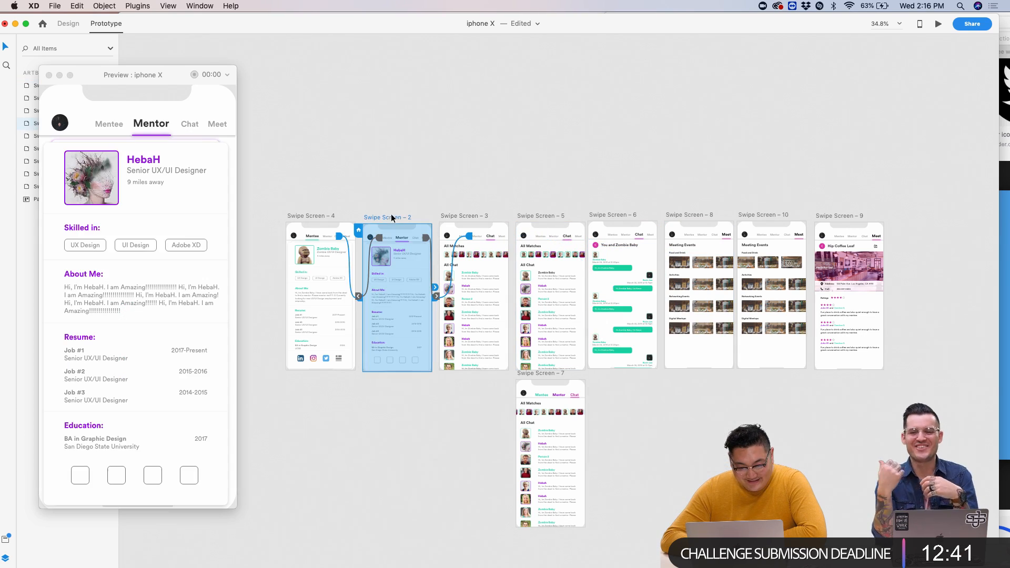
{"action": "scroll", "coordinate": [416, 240], "scroll_direction": "up", "scroll_amount": 3}
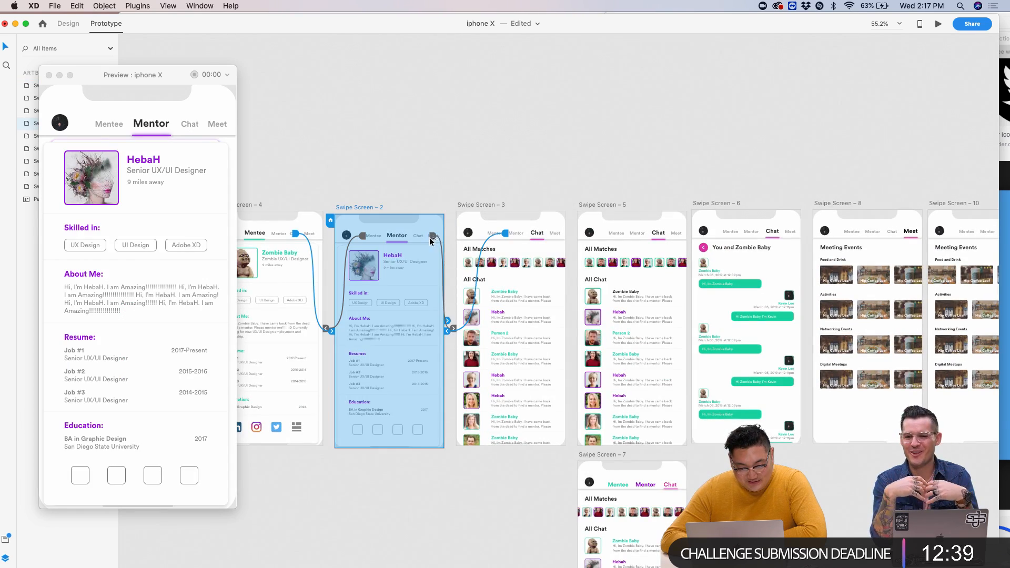
{"action": "scroll", "coordinate": [431, 241], "scroll_direction": "up", "scroll_amount": 5}
{"action": "left_click", "coordinate": [435, 236]}
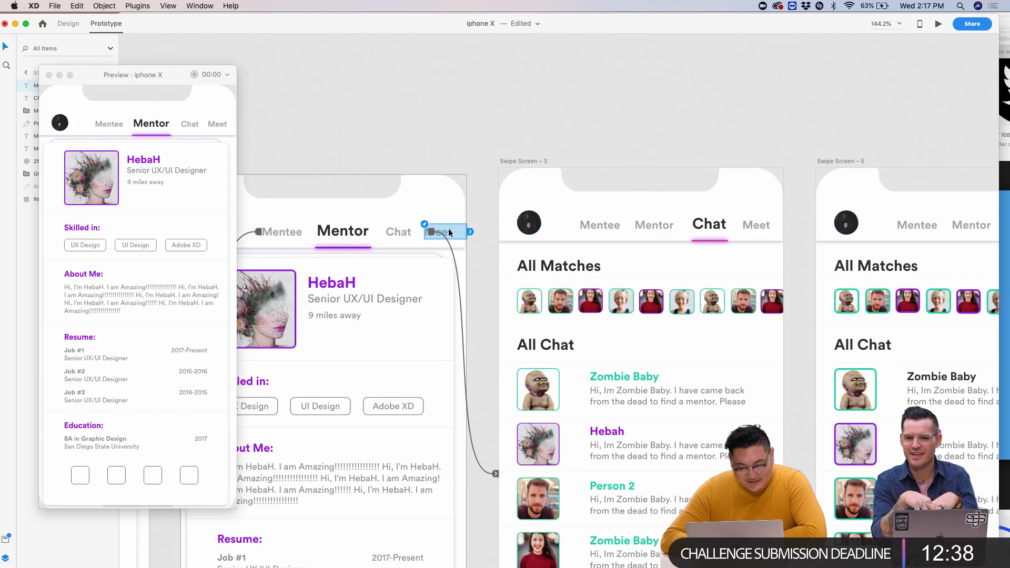
{"action": "left_click", "coordinate": [406, 237]}
{"action": "scroll", "coordinate": [448, 234], "scroll_direction": "down", "scroll_amount": 5}
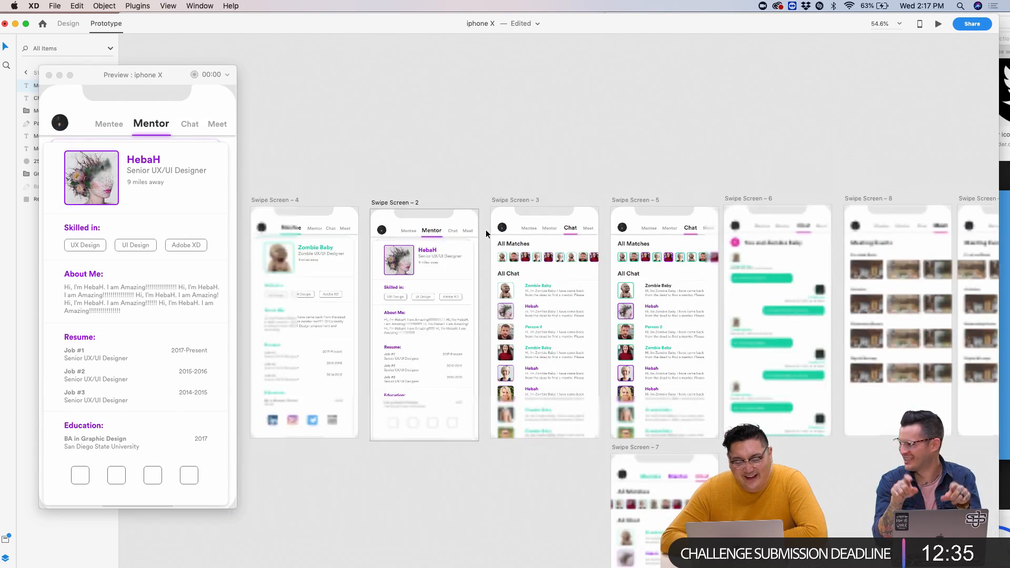
{"action": "left_click_drag", "start_coordinate": [469, 236], "coordinate": [720, 240]}
- Link the Mentee screen's Chat tab to Swipe Screen – 3 and the Meet tab to the Meet screen
{"action": "scroll", "coordinate": [357, 220], "scroll_direction": "up", "scroll_amount": 4}
{"action": "left_click", "coordinate": [365, 253]}
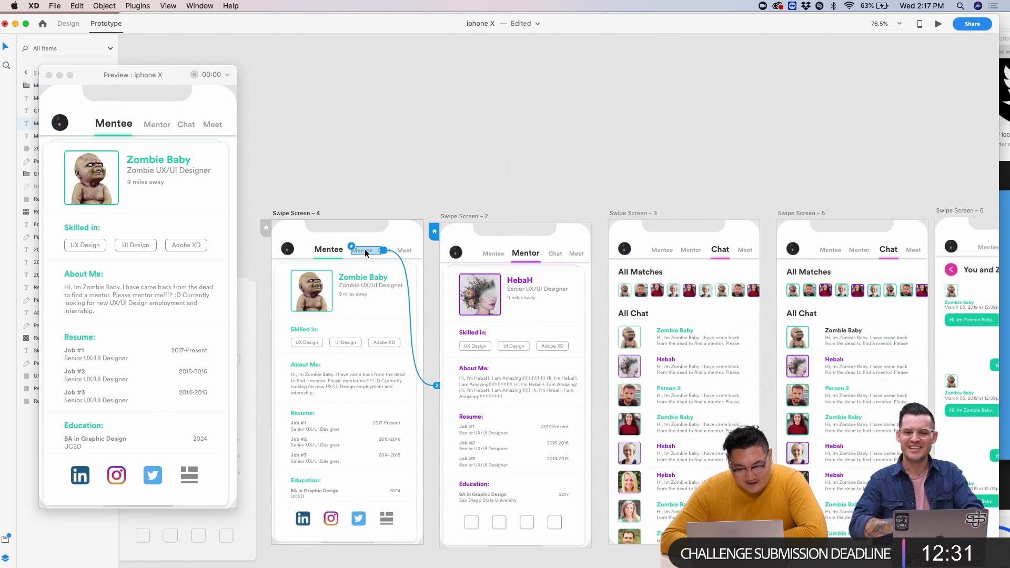
{"action": "scroll", "coordinate": [364, 249], "scroll_direction": "down", "scroll_amount": 2}
{"action": "left_click", "coordinate": [376, 249]}
{"action": "scroll", "coordinate": [377, 249], "scroll_direction": "up", "scroll_amount": 4}
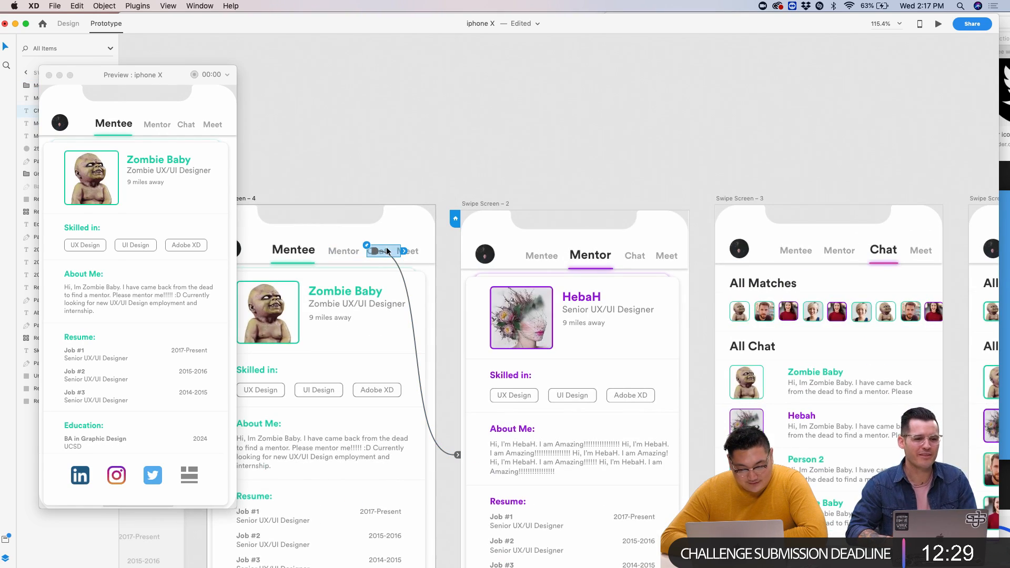
{"action": "left_click_drag", "start_coordinate": [400, 248], "coordinate": [724, 270]}
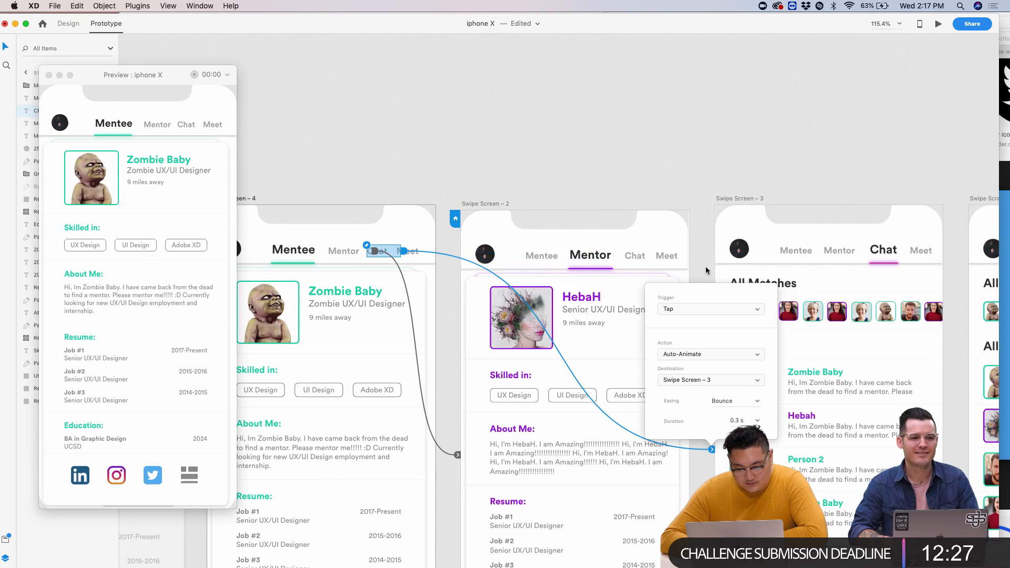
{"action": "scroll", "coordinate": [419, 246], "scroll_direction": "down", "scroll_amount": 5}
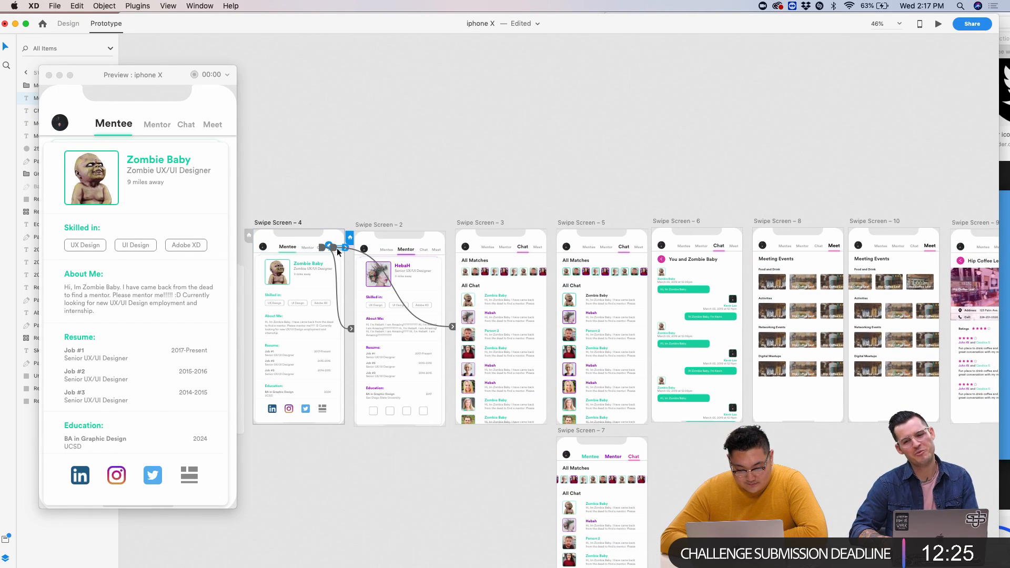
{"action": "left_click_drag", "start_coordinate": [389, 259], "coordinate": [763, 256]}
{"action": "left_click", "coordinate": [408, 291]}
- Review the Chat screen's Meet tab link and test it in Preview
{"action": "scroll", "coordinate": [405, 263], "scroll_direction": "up", "scroll_amount": 5}
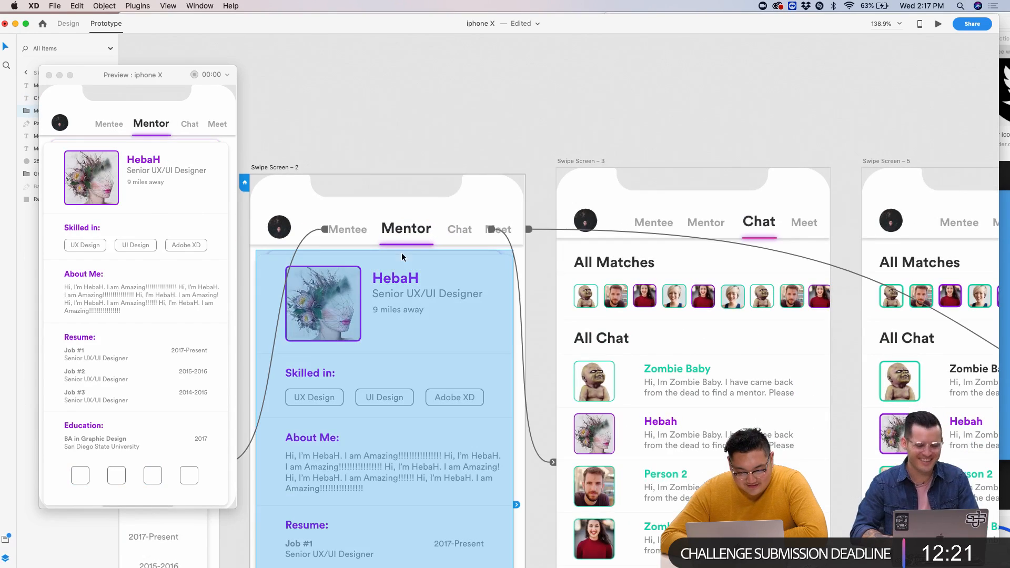
{"action": "scroll", "coordinate": [473, 234], "scroll_direction": "right", "scroll_amount": 3}
{"action": "left_click", "coordinate": [533, 225]}
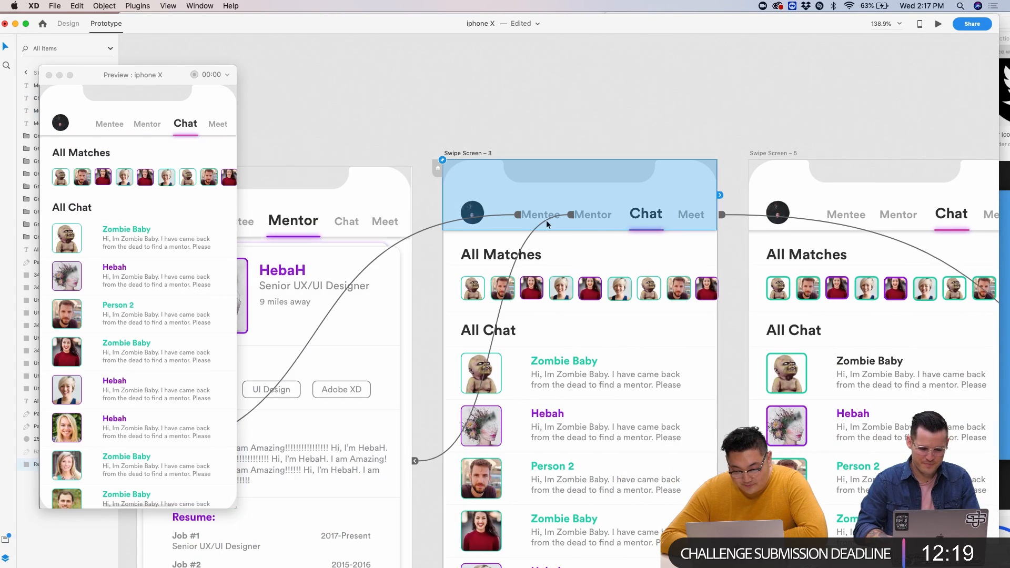
{"action": "left_click", "coordinate": [689, 214]}
{"action": "scroll", "coordinate": [689, 214], "scroll_direction": "down", "scroll_amount": 5}
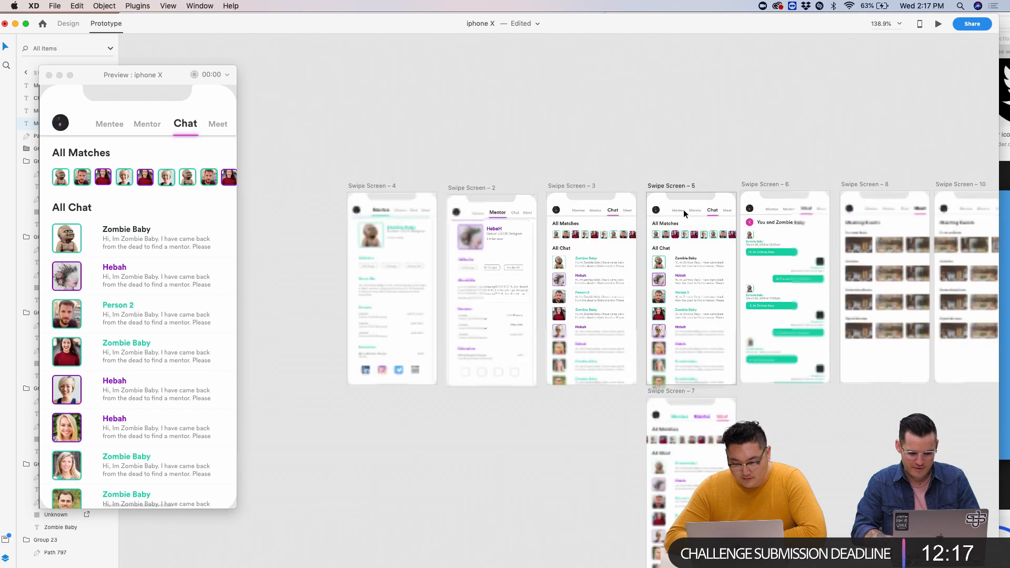
{"action": "scroll", "coordinate": [686, 213], "scroll_direction": "down", "scroll_amount": 1}
{"action": "left_click", "coordinate": [691, 213]}
{"action": "left_click", "coordinate": [652, 151]}
{"action": "left_click", "coordinate": [588, 189]}
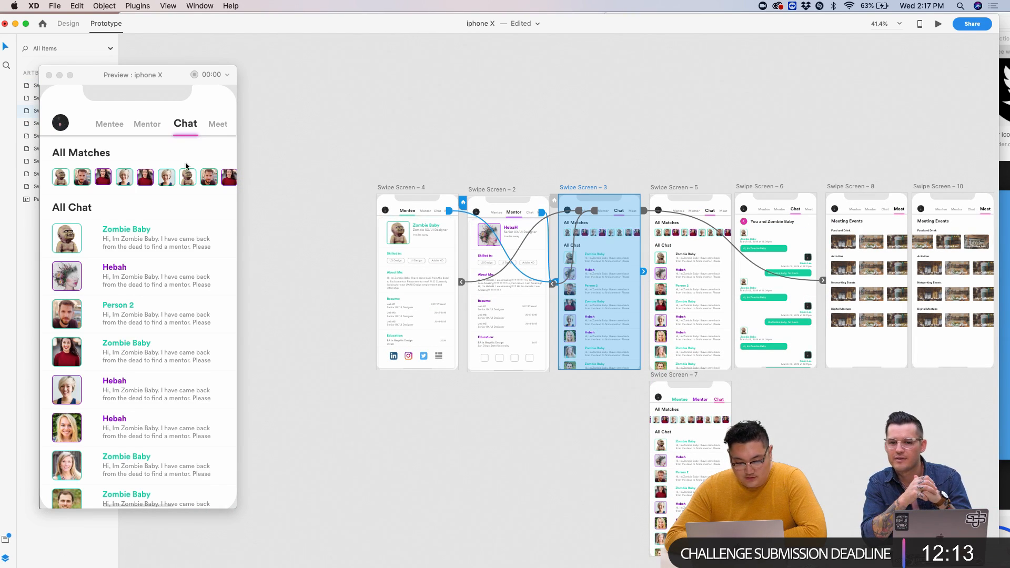
{"action": "left_click", "coordinate": [216, 130]}
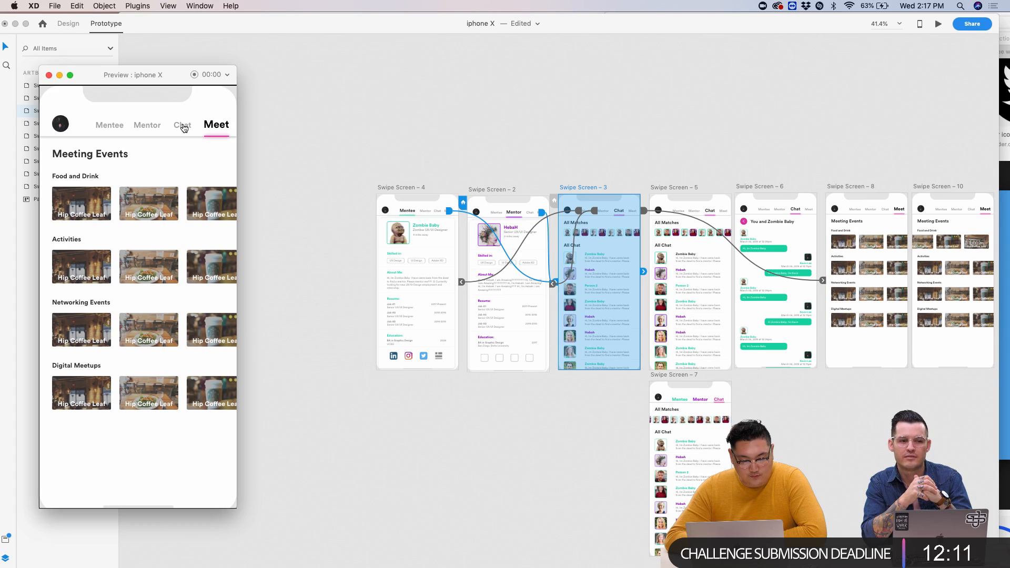
- Link the first Food and Drink image to Swipe Screen – 9 and test it in Preview
{"action": "scroll", "coordinate": [279, 210], "scroll_direction": "right", "scroll_amount": 5}
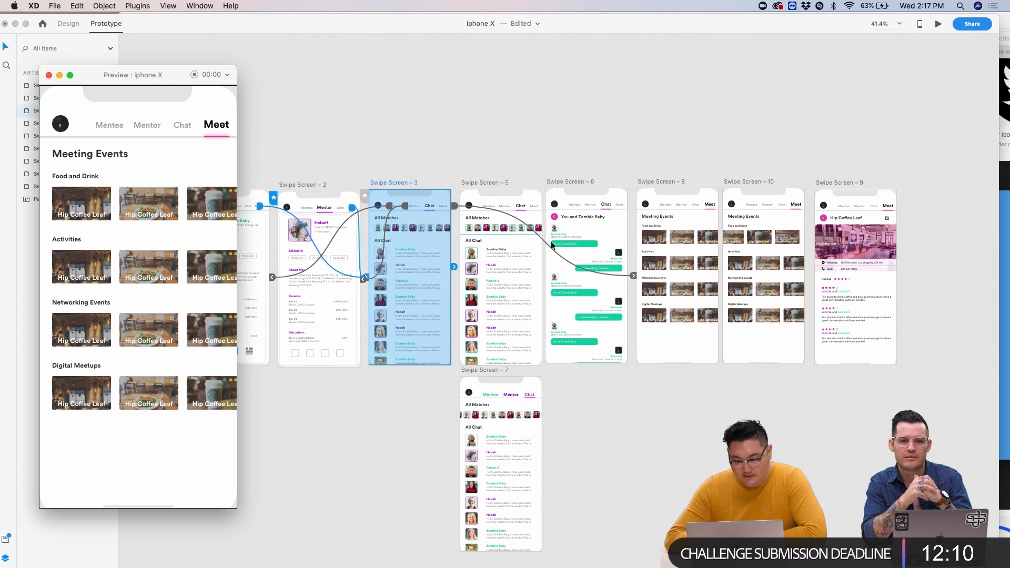
{"action": "left_click", "coordinate": [652, 240]}
{"action": "double_click", "coordinate": [655, 244]}
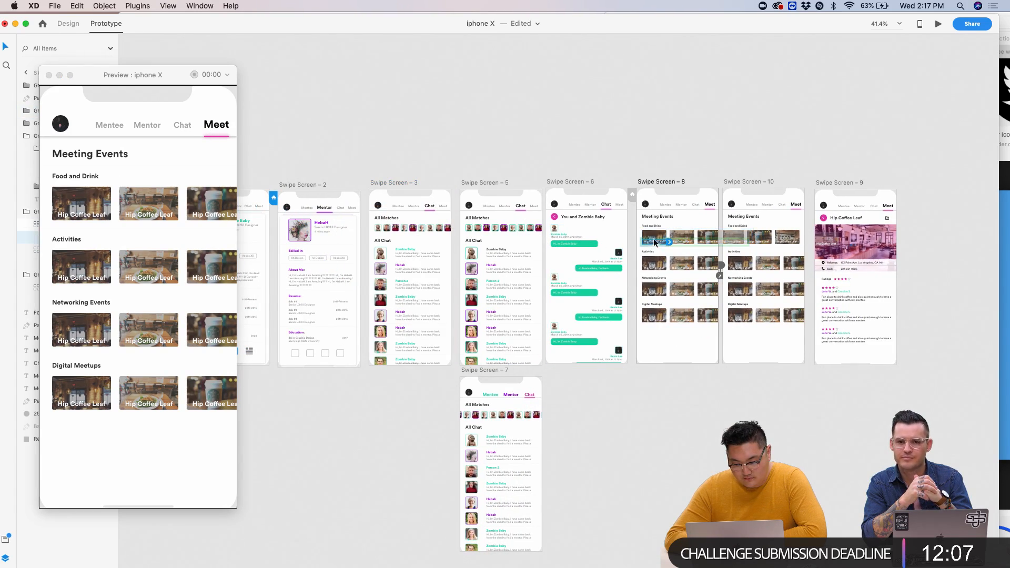
{"action": "left_click_drag", "start_coordinate": [671, 240], "coordinate": [864, 218]}
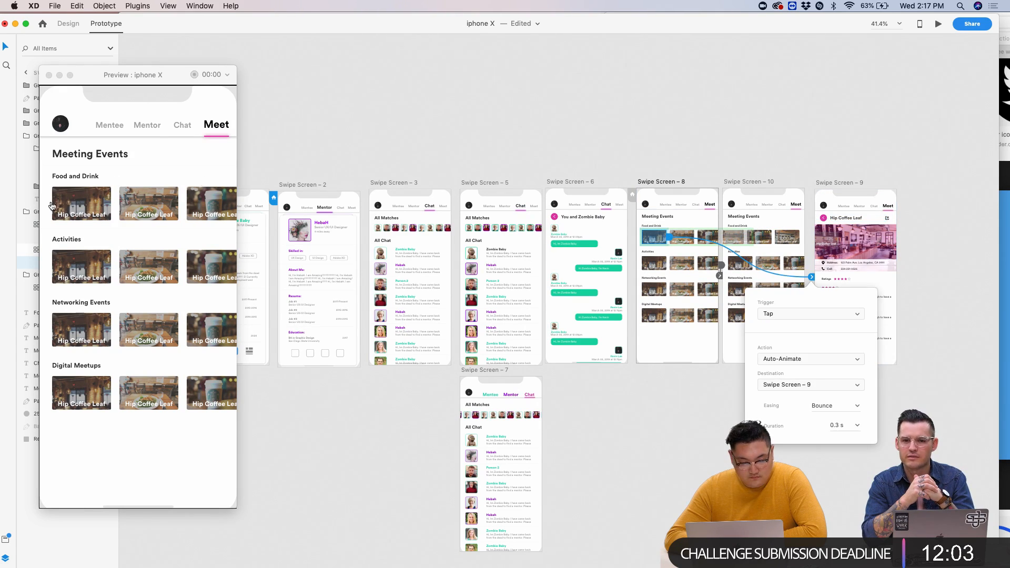
{"action": "left_click", "coordinate": [52, 205]}
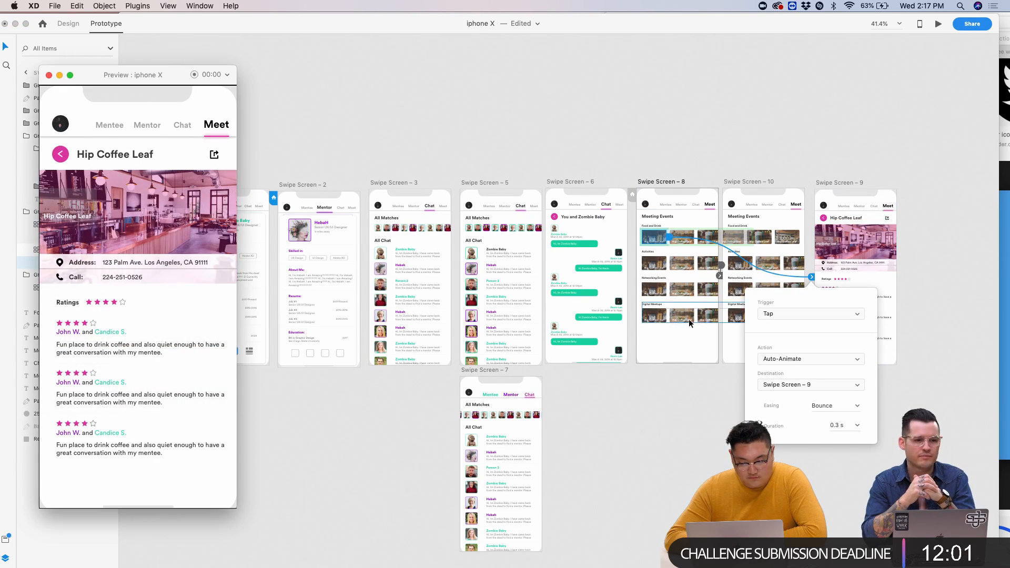
- Retest the image tap from the Meeting Events screen, then select the Hip Coffee Leaf label
{"action": "left_click", "coordinate": [546, 117]}
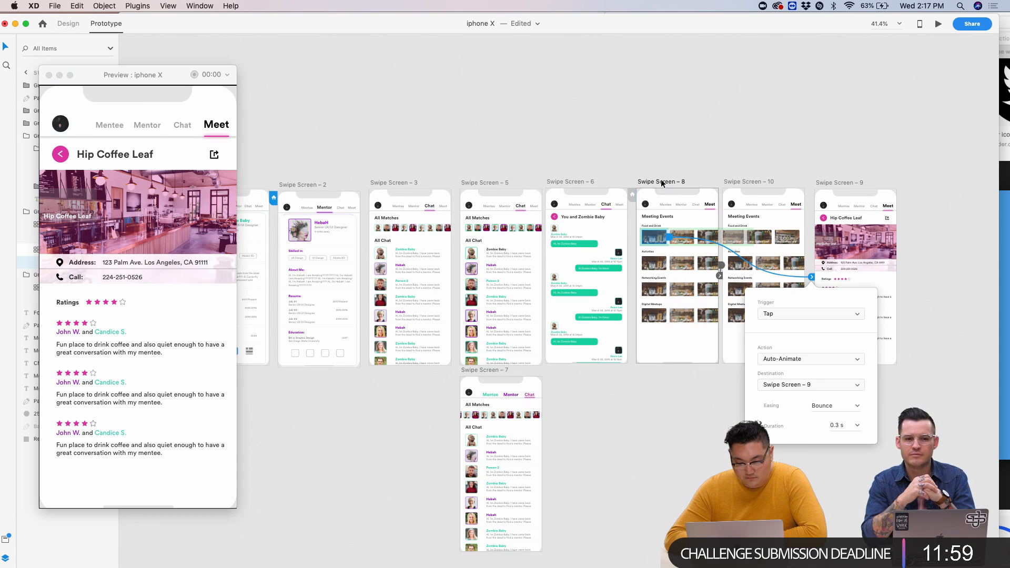
{"action": "left_click", "coordinate": [662, 182]}
{"action": "left_click", "coordinate": [76, 215]}
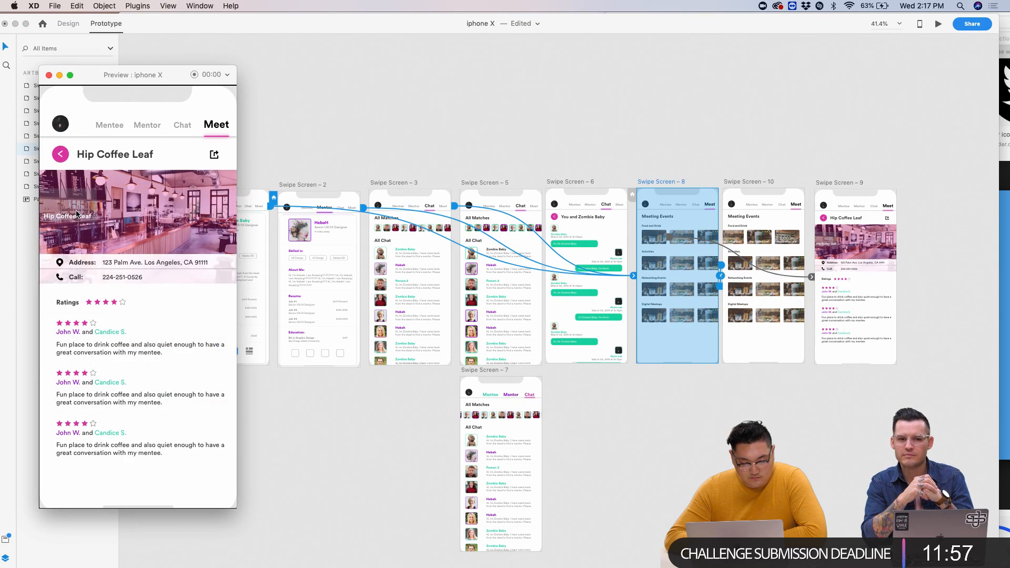
{"action": "scroll", "coordinate": [788, 234], "scroll_direction": "up", "scroll_amount": 10}
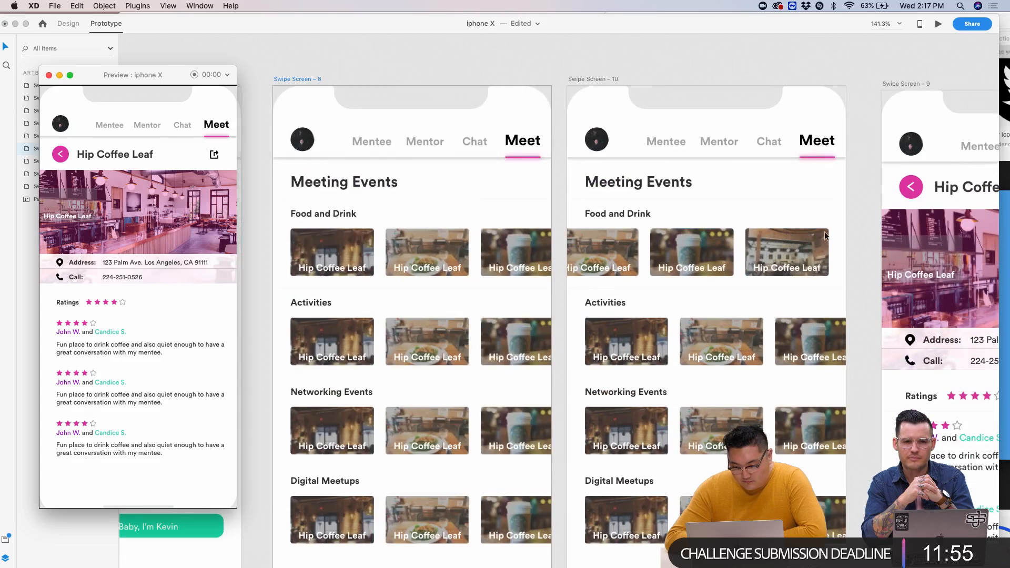
{"action": "left_click", "coordinate": [727, 264]}
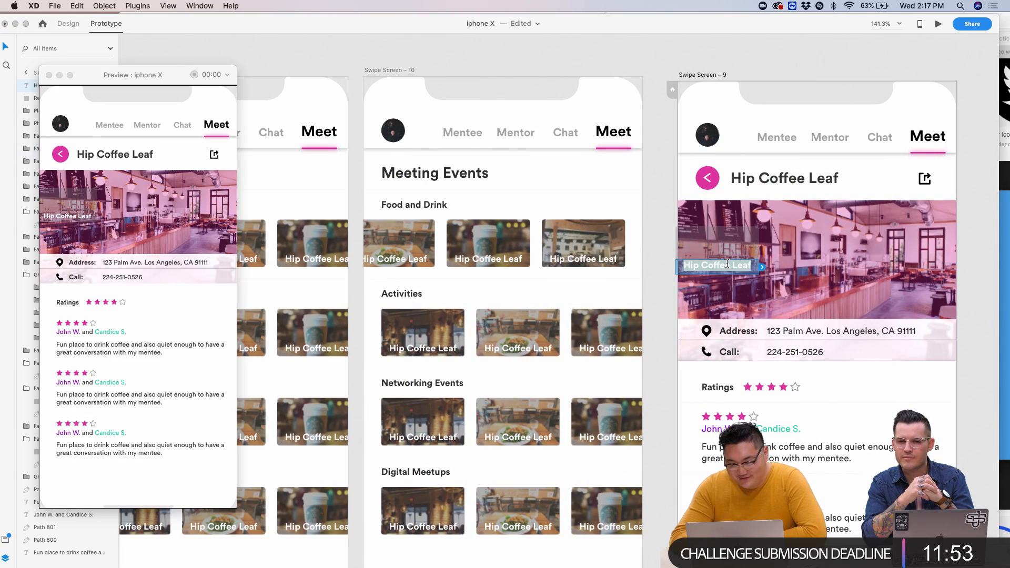
{"action": "left_click", "coordinate": [68, 24]}
- Delete the Hip Coffee Leaf label and its blurred backdrop, and align Swipe Screen – 9 with Swipe Screen – 10
{"action": "key", "text": "Delete"}
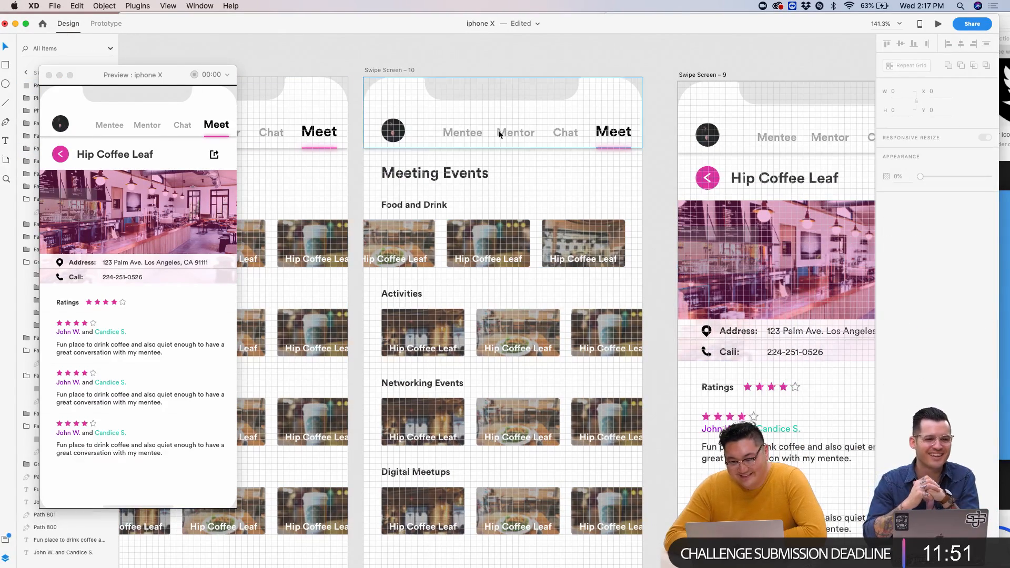
{"action": "left_click", "coordinate": [710, 251]}
{"action": "key", "text": "Delete"}
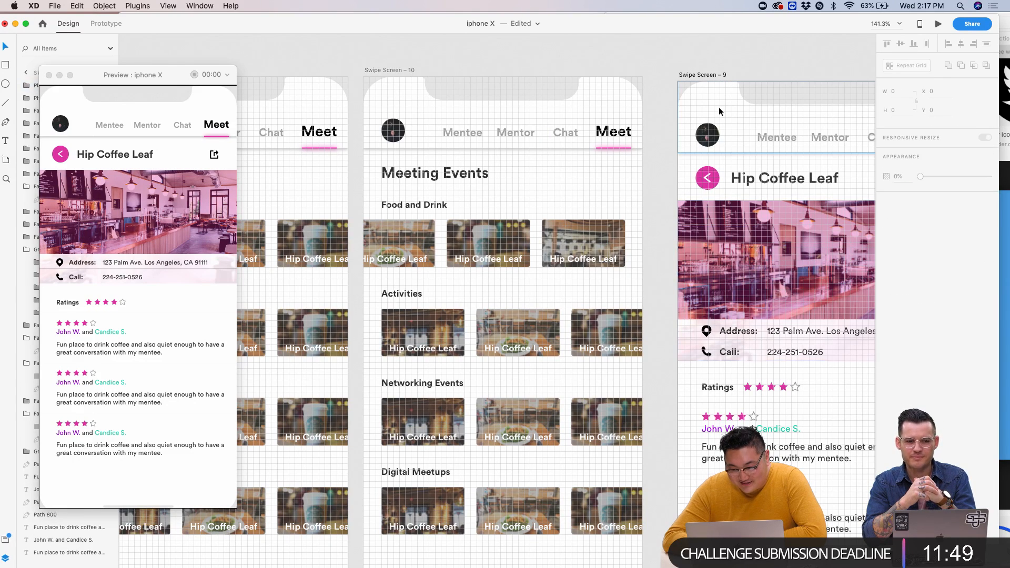
{"action": "left_click_drag", "start_coordinate": [702, 74], "coordinate": [701, 71]}
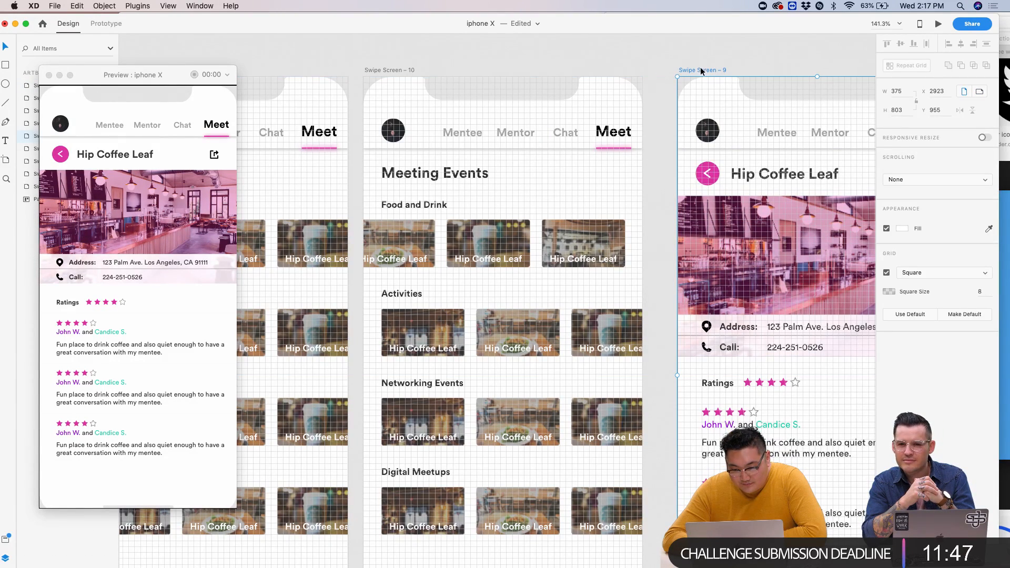
- Zoom out to all artboards, retest the image link in Preview, then close the preview
{"action": "key", "text": "super+0"}
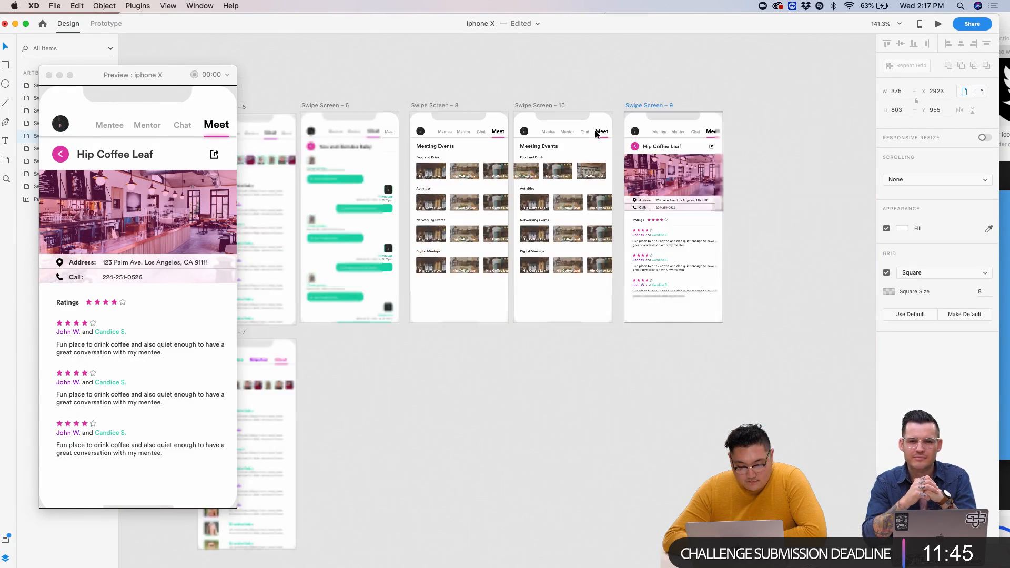
{"action": "left_click", "coordinate": [446, 153]}
{"action": "left_click", "coordinate": [95, 194]}
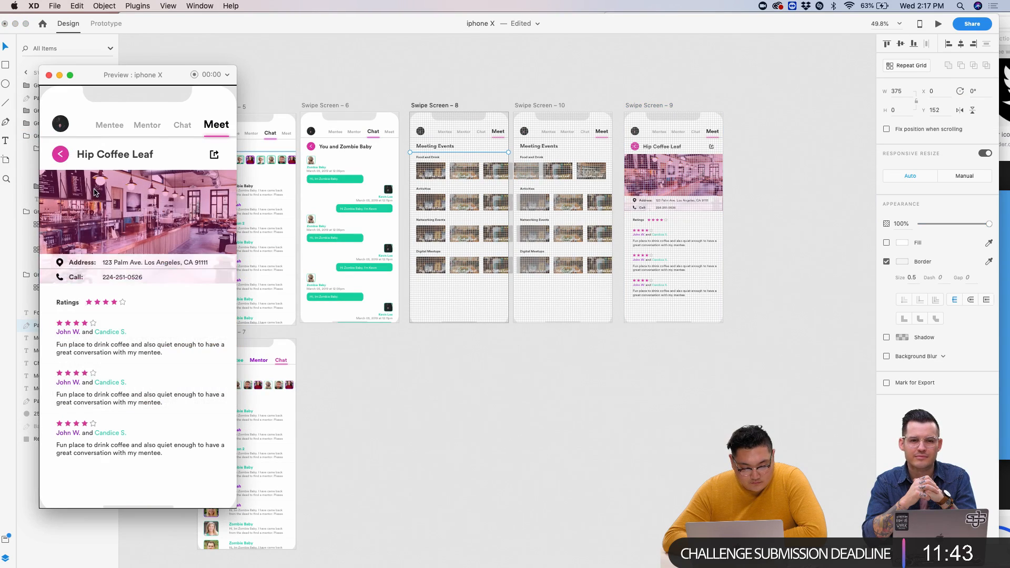
{"action": "scroll", "coordinate": [697, 205], "scroll_direction": "up", "scroll_amount": 5}
{"action": "scroll", "coordinate": [696, 204], "scroll_direction": "down", "scroll_amount": 4}
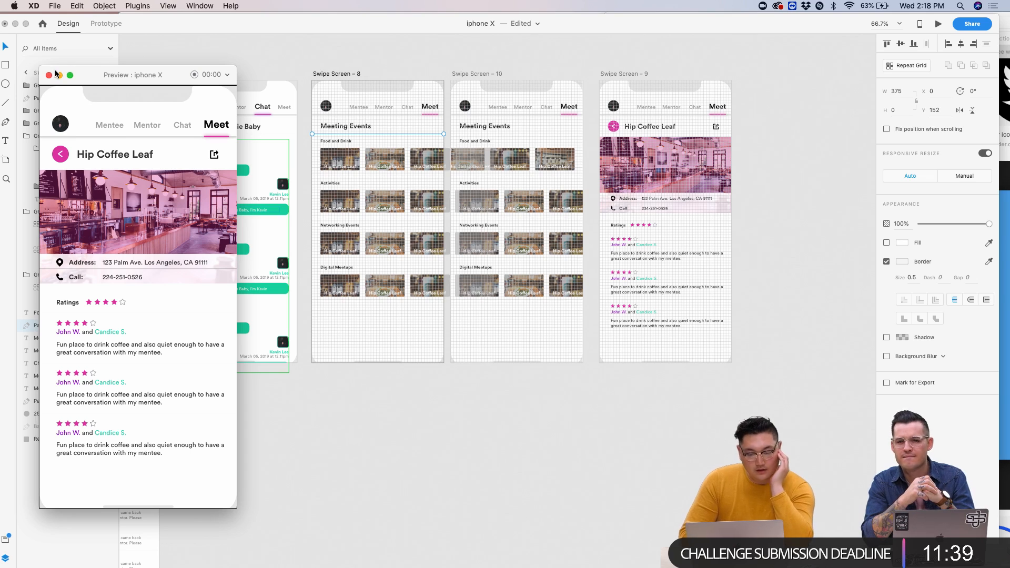
{"action": "left_click", "coordinate": [615, 75]}
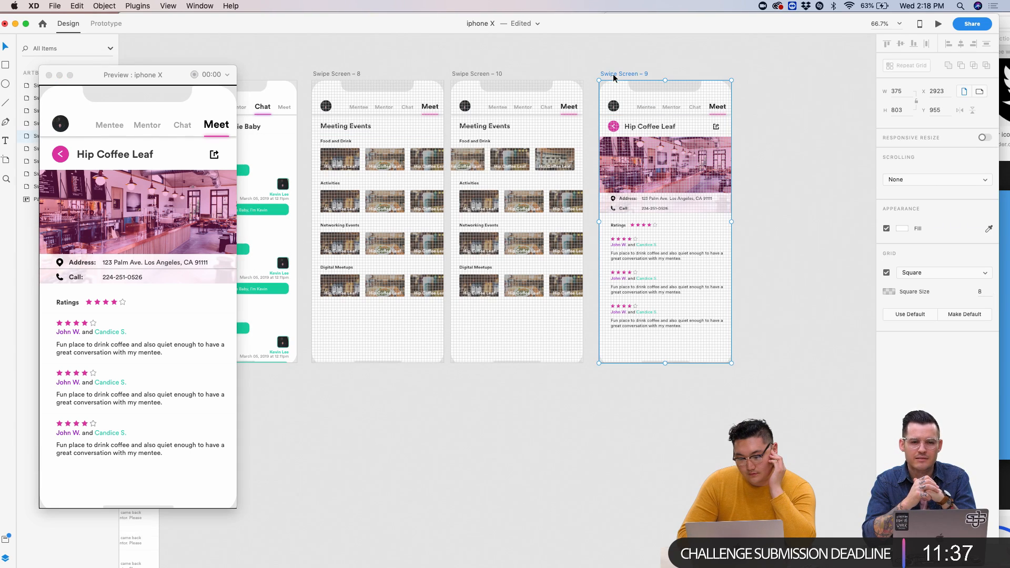
{"action": "left_click", "coordinate": [718, 145]}
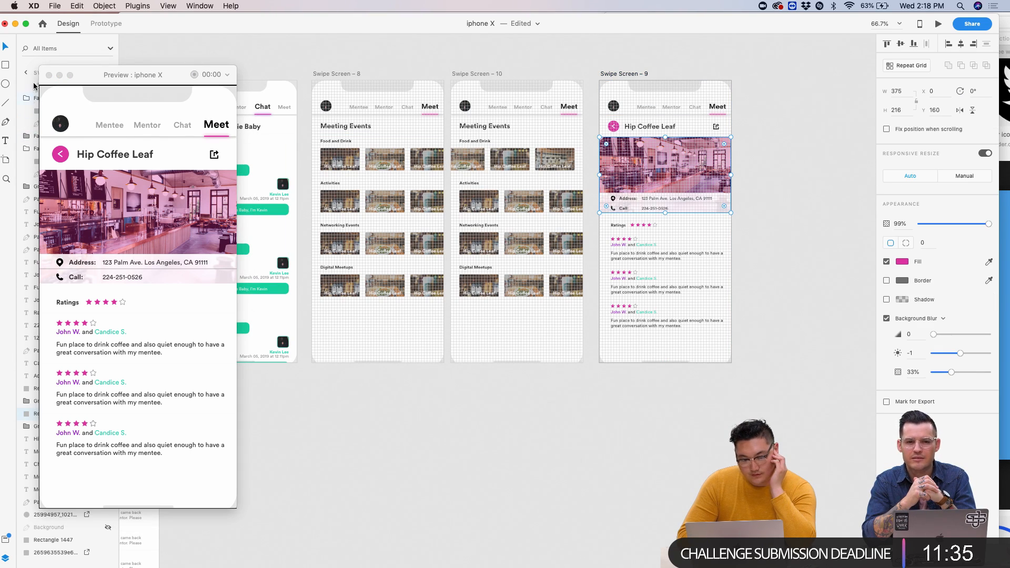
{"action": "left_click", "coordinate": [47, 75]}
- Duplicate the Hip Coffee Leaf screen as Swipe Screen – 11, placed right of the original
{"action": "scroll", "coordinate": [433, 284], "scroll_direction": "down", "scroll_amount": 5}
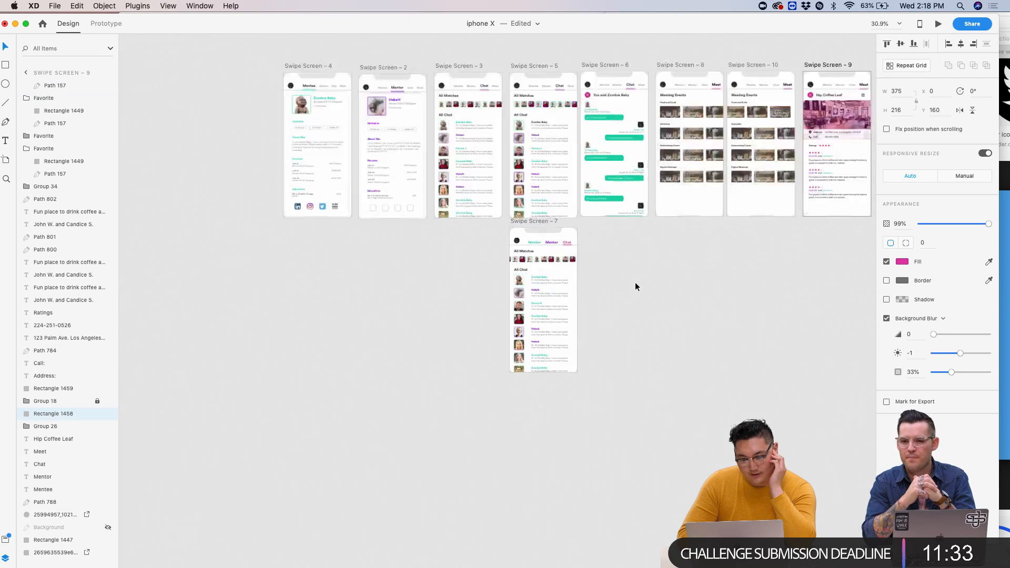
{"action": "scroll", "coordinate": [636, 286], "scroll_direction": "up", "scroll_amount": 8}
{"action": "scroll", "coordinate": [636, 287], "scroll_direction": "down", "scroll_amount": 4}
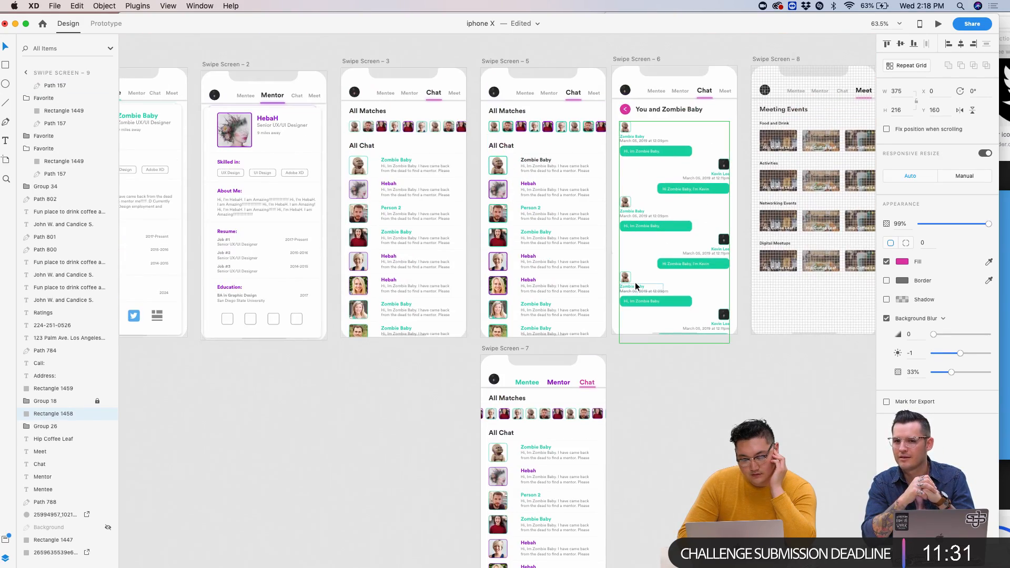
{"action": "scroll", "coordinate": [636, 287], "scroll_direction": "right", "scroll_amount": 10}
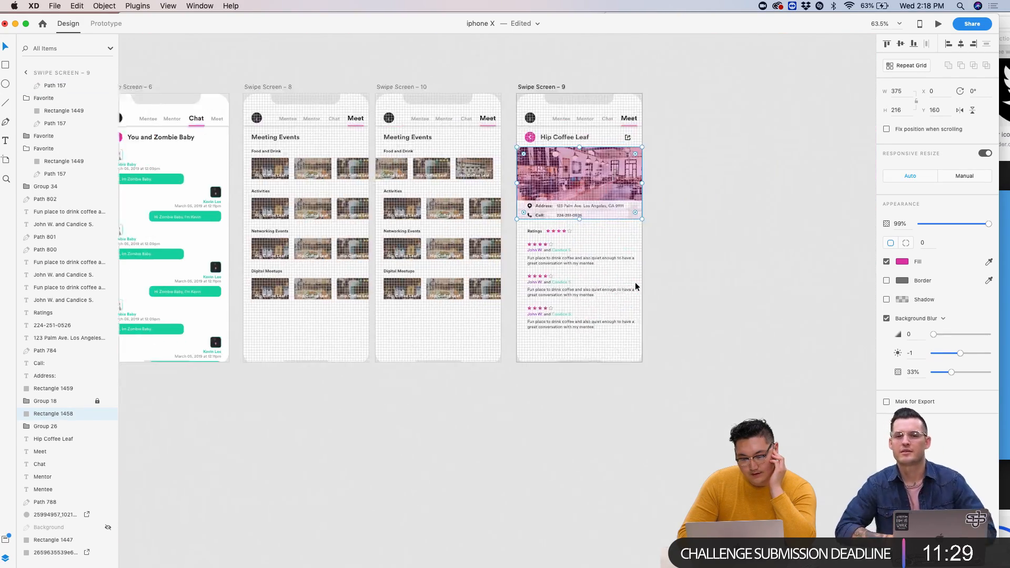
{"action": "scroll", "coordinate": [636, 287], "scroll_direction": "up", "scroll_amount": 2}
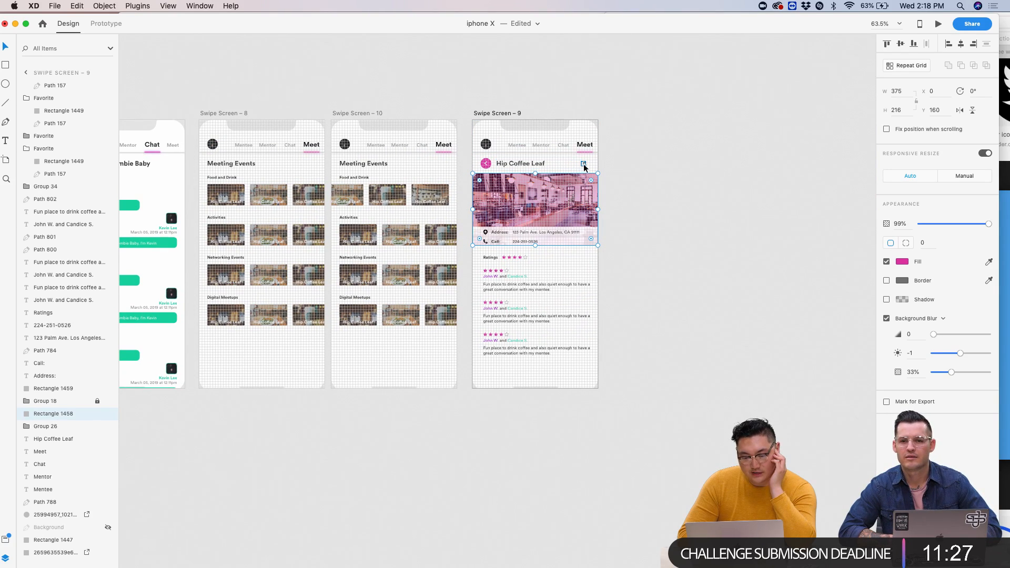
{"action": "scroll", "coordinate": [586, 352], "scroll_direction": "left", "scroll_amount": 8}
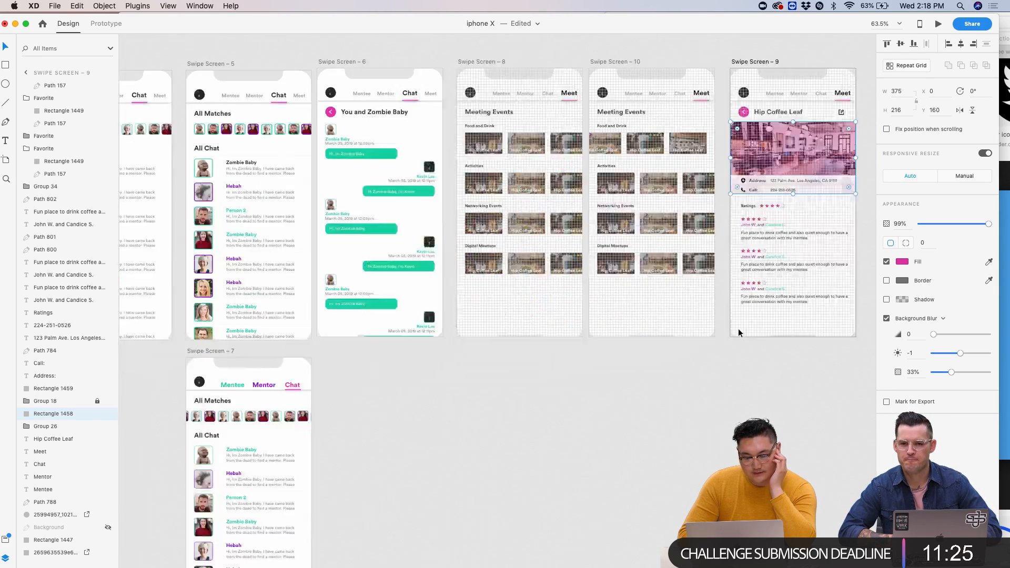
{"action": "scroll", "coordinate": [505, 253], "scroll_direction": "down", "scroll_amount": 1}
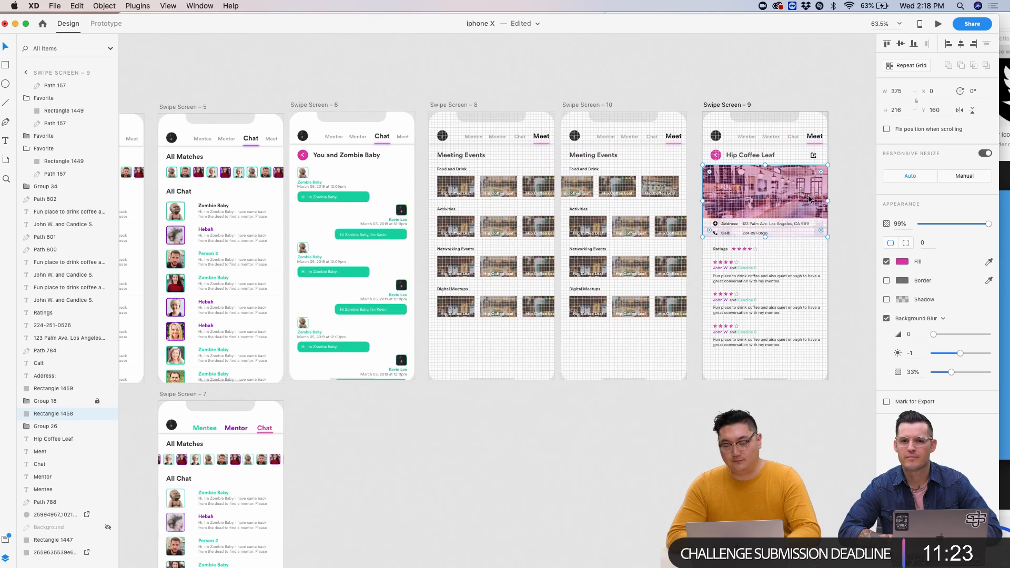
{"action": "scroll", "coordinate": [579, 200], "scroll_direction": "right", "scroll_amount": 7}
{"action": "left_click_drag", "start_coordinate": [537, 189], "coordinate": [674, 190]}
{"action": "left_click", "coordinate": [692, 125]}
- Move the iphone X document window lower on the screen
{"action": "scroll", "coordinate": [693, 125], "scroll_direction": "up", "scroll_amount": 1}
{"action": "scroll", "coordinate": [684, 158], "scroll_direction": "down", "scroll_amount": 5}
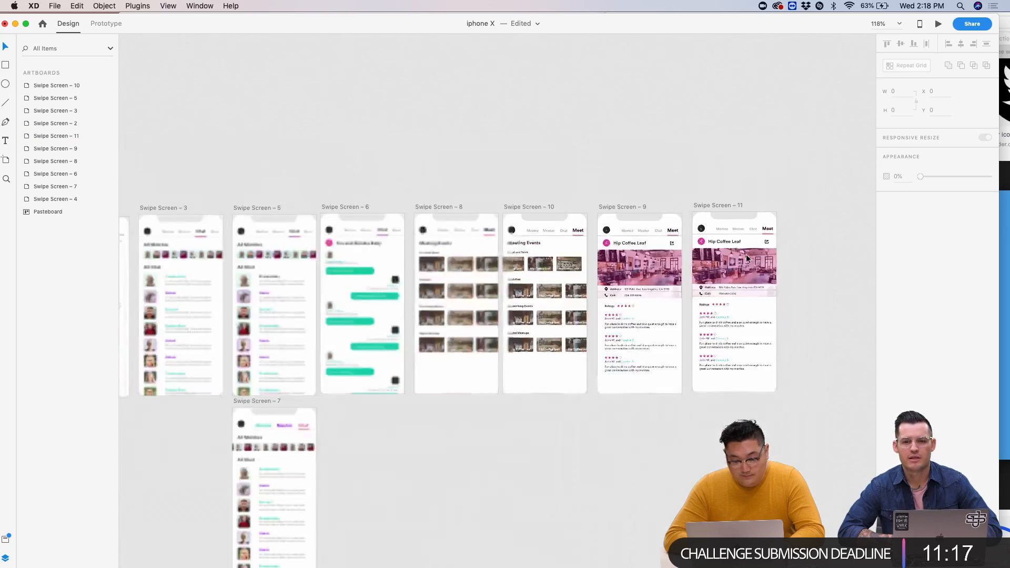
{"action": "scroll", "coordinate": [622, 191], "scroll_direction": "up", "scroll_amount": 10}
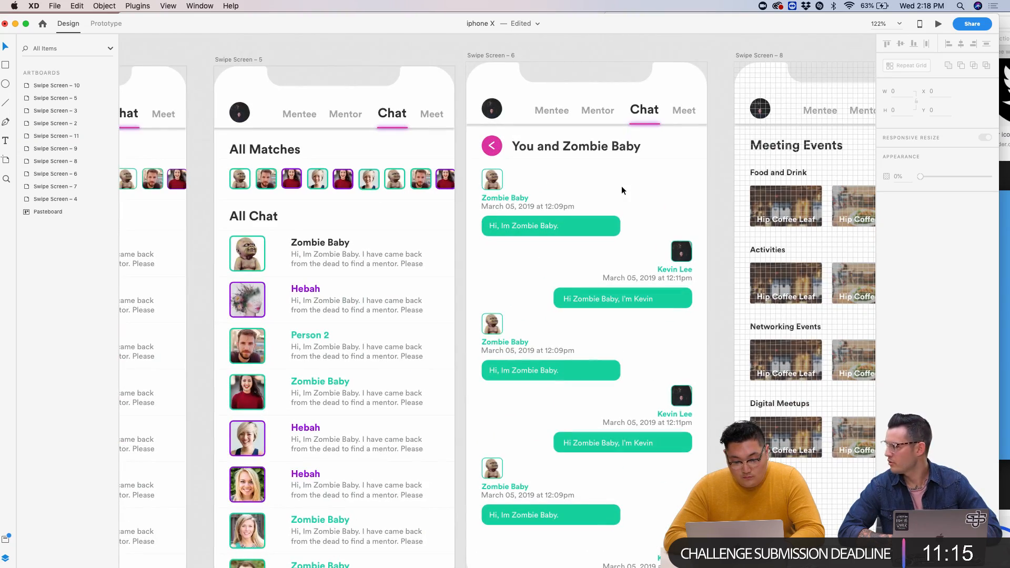
{"action": "scroll", "coordinate": [621, 185], "scroll_direction": "down", "scroll_amount": 3}
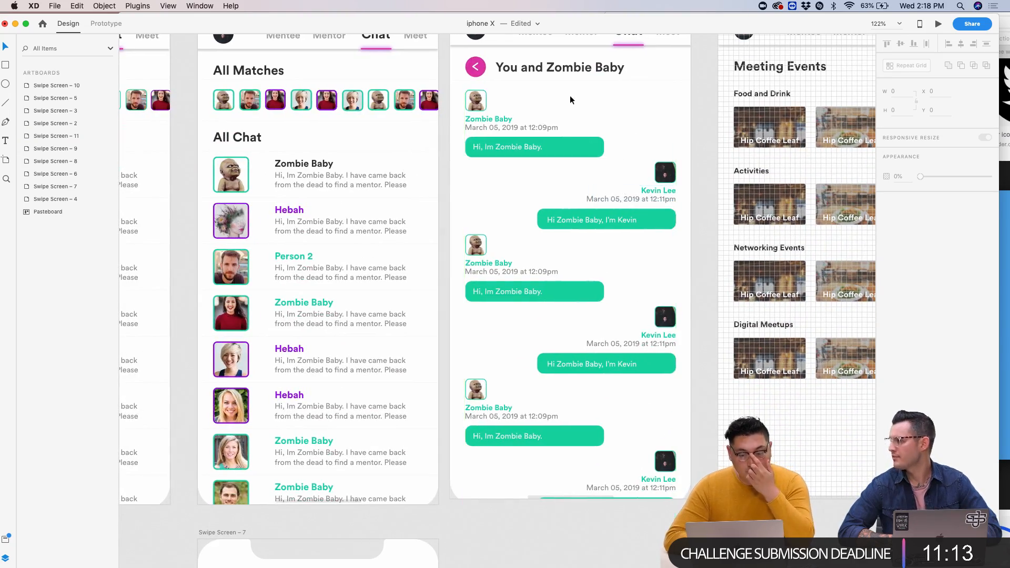
{"action": "left_click_drag", "start_coordinate": [602, 17], "coordinate": [610, 295]}
- Browse the UI_Kit document's artboards, zoom out to see them all, and close it
{"action": "left_click", "coordinate": [544, 211]}
{"action": "scroll", "coordinate": [544, 210], "scroll_direction": "down", "scroll_amount": 10}
{"action": "scroll", "coordinate": [544, 211], "scroll_direction": "right", "scroll_amount": 5}
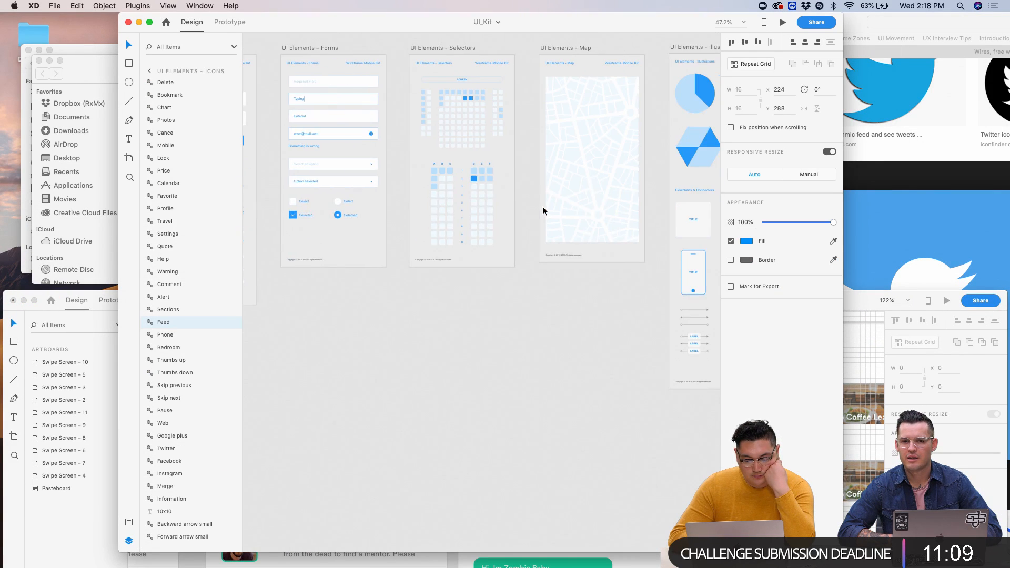
{"action": "scroll", "coordinate": [544, 211], "scroll_direction": "down", "scroll_amount": 5}
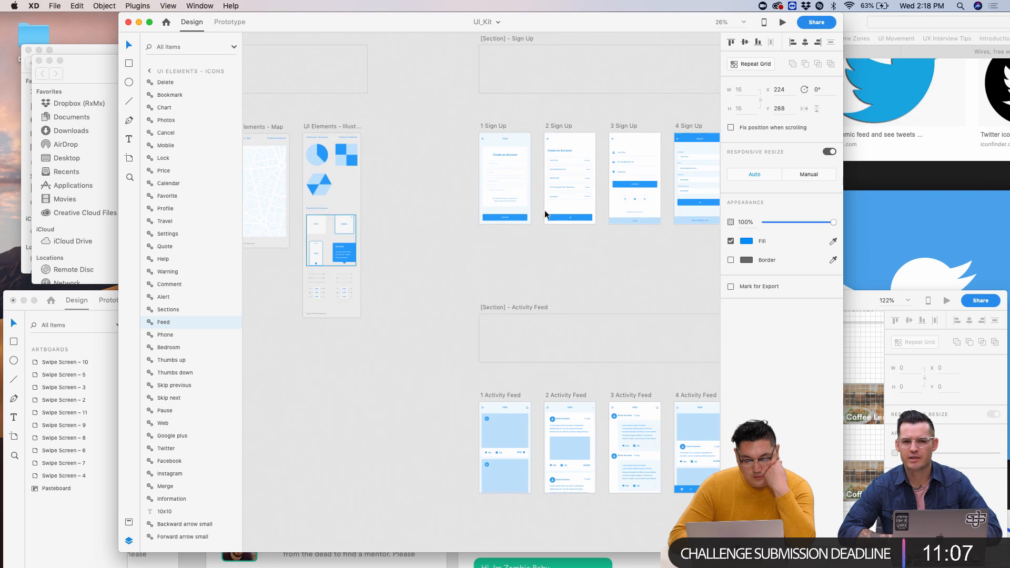
{"action": "scroll", "coordinate": [544, 210], "scroll_direction": "right", "scroll_amount": 10}
{"action": "scroll", "coordinate": [544, 210], "scroll_direction": "down", "scroll_amount": 1}
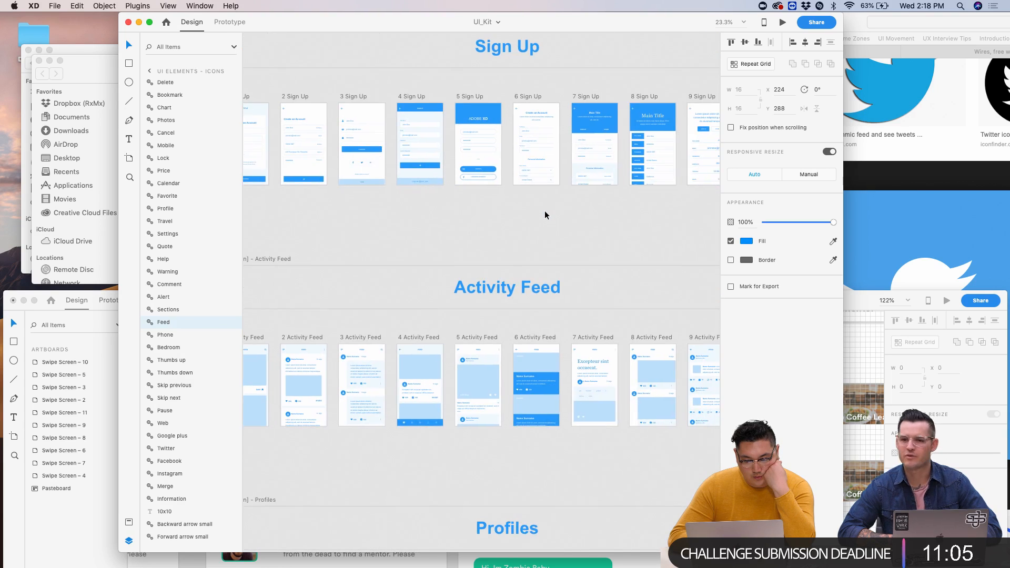
{"action": "scroll", "coordinate": [544, 211], "scroll_direction": "right", "scroll_amount": 15}
{"action": "scroll", "coordinate": [545, 210], "scroll_direction": "down", "scroll_amount": 5}
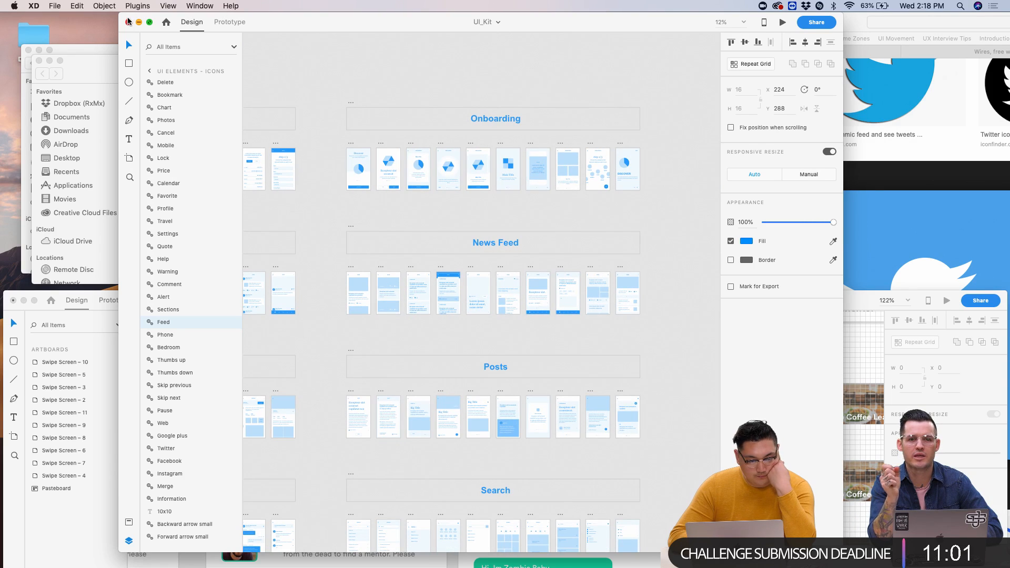
{"action": "key", "text": "super+0"}
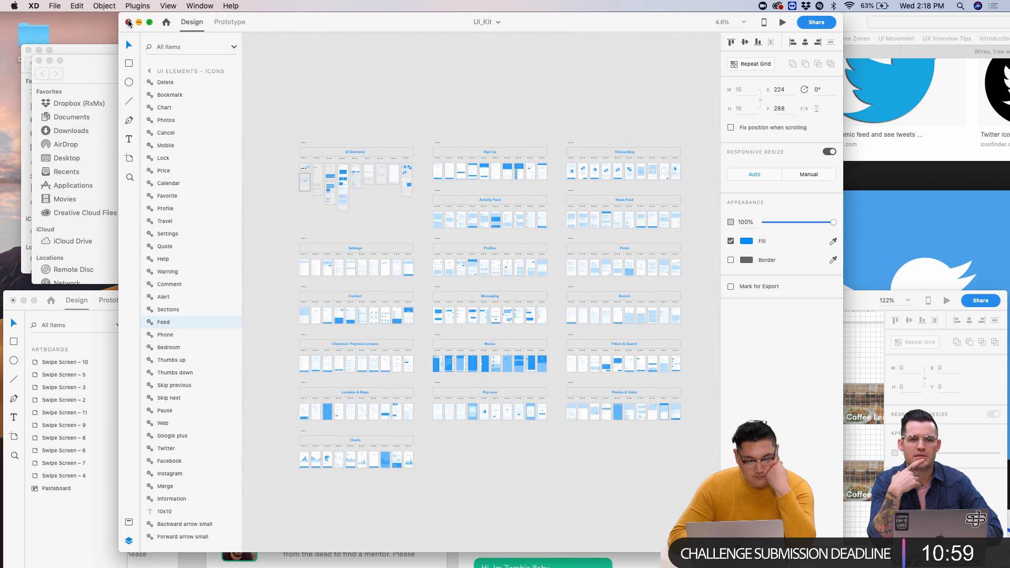
{"action": "left_click", "coordinate": [128, 22]}
- Choose File > Get UI Kits > Apple iOS
{"action": "left_click", "coordinate": [55, 6]}
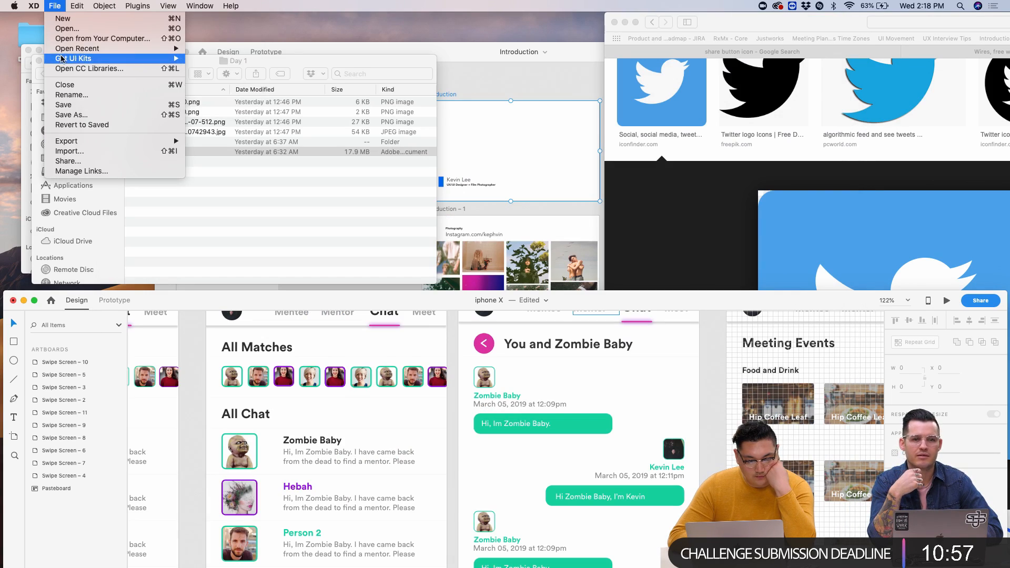
{"action": "mouse_move", "coordinate": [62, 58]}
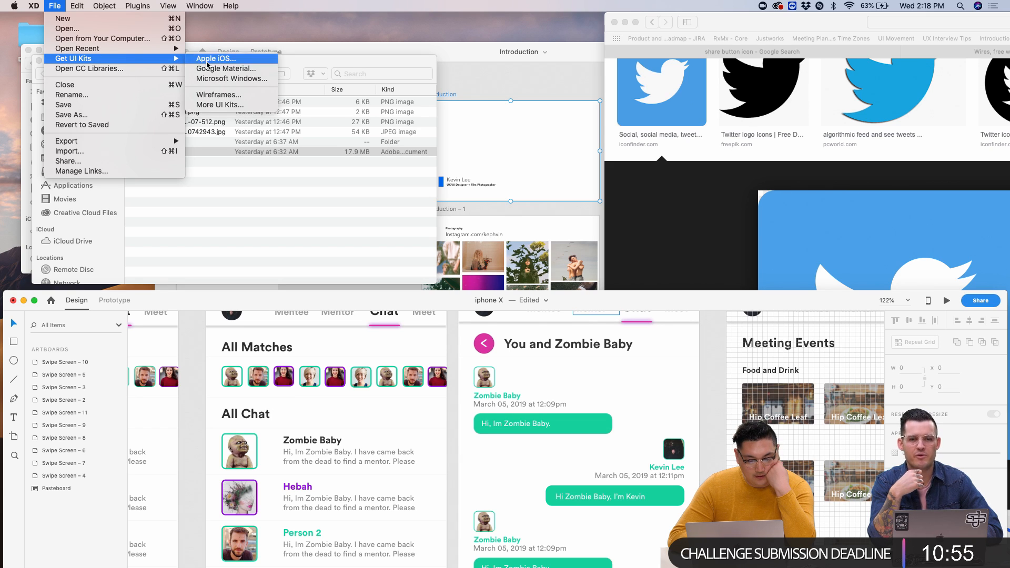
{"action": "left_click", "coordinate": [208, 60]}
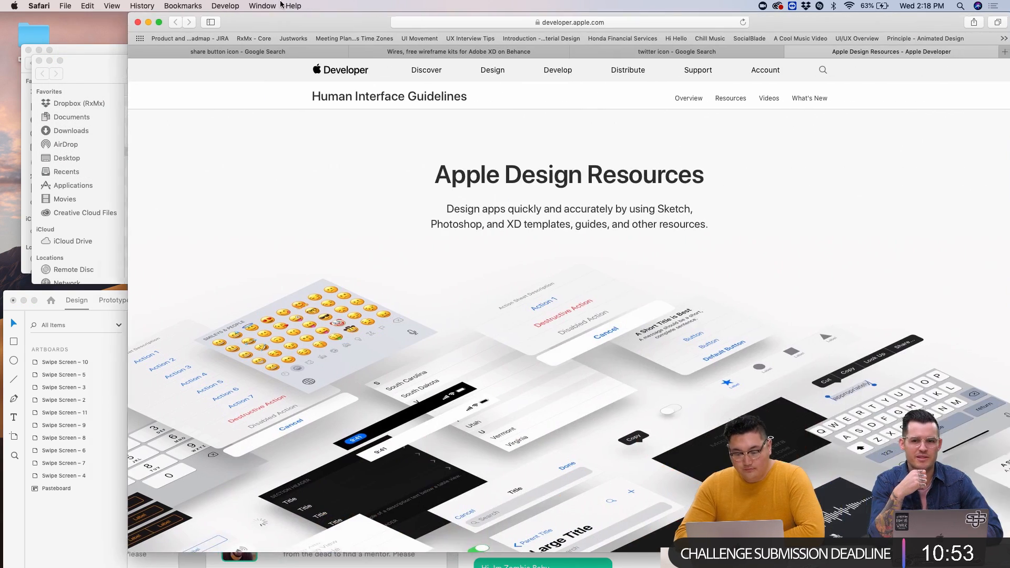
- Reposition the Safari window and download the iOS design resources for Adobe XD
{"action": "left_click_drag", "start_coordinate": [287, 5], "coordinate": [144, 5]}
{"action": "scroll", "coordinate": [499, 330], "scroll_direction": "down", "scroll_amount": 10}
{"action": "scroll", "coordinate": [499, 330], "scroll_direction": "up", "scroll_amount": 12}
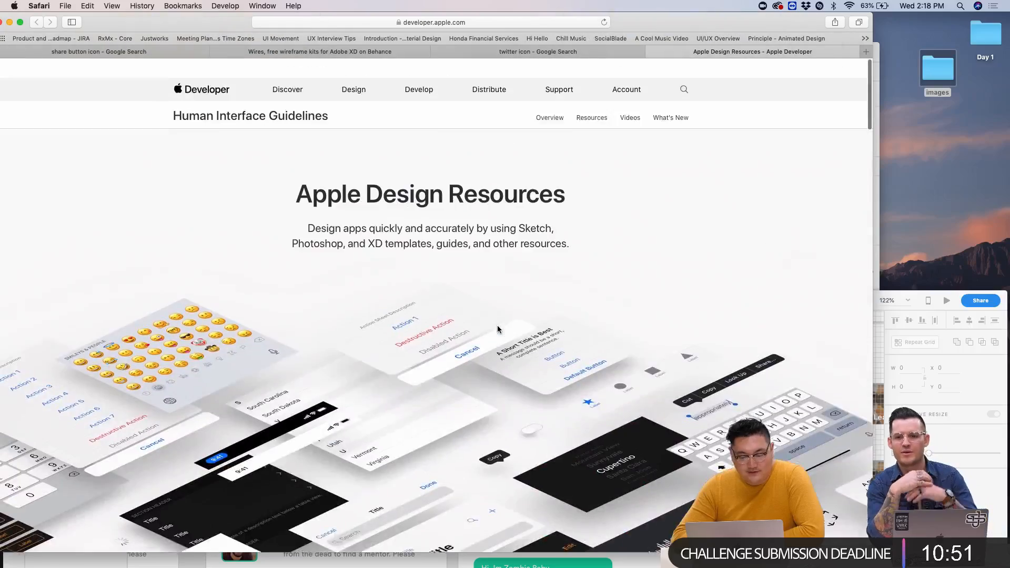
{"action": "left_click_drag", "start_coordinate": [646, 28], "coordinate": [716, 32]}
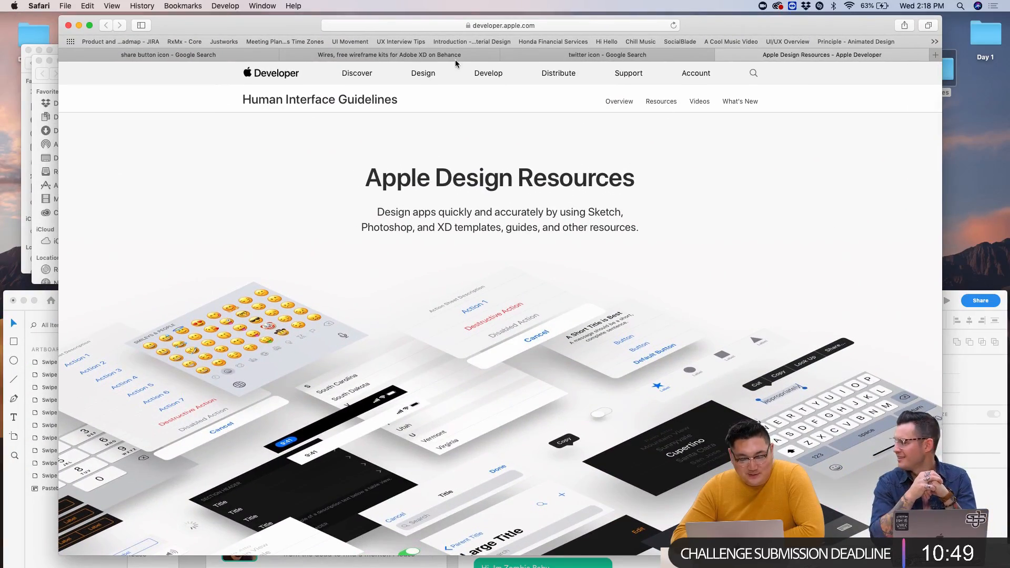
{"action": "left_click_drag", "start_coordinate": [279, 27], "coordinate": [269, 23]}
{"action": "scroll", "coordinate": [519, 258], "scroll_direction": "down", "scroll_amount": 10}
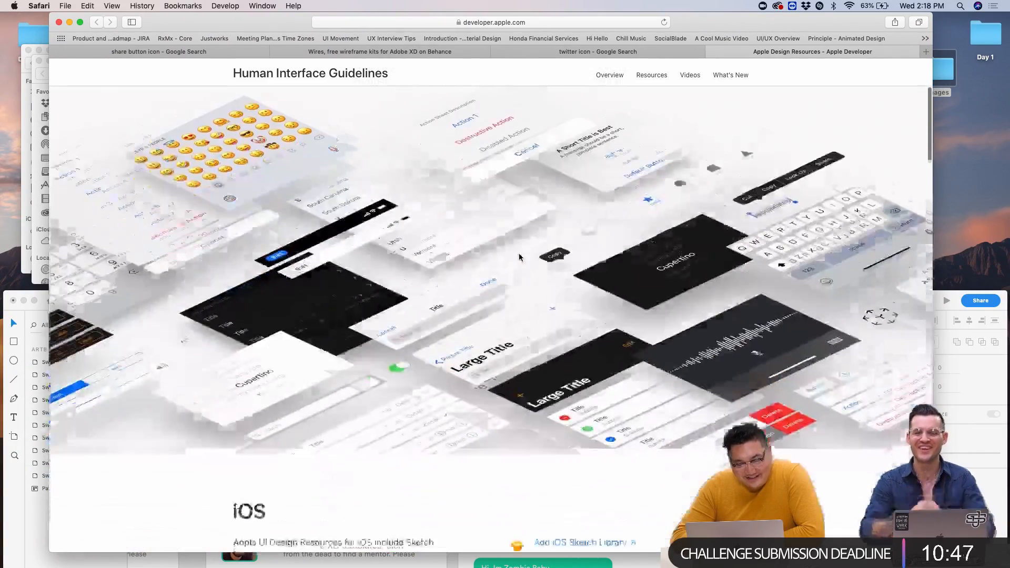
{"action": "scroll", "coordinate": [651, 389], "scroll_direction": "down", "scroll_amount": 1}
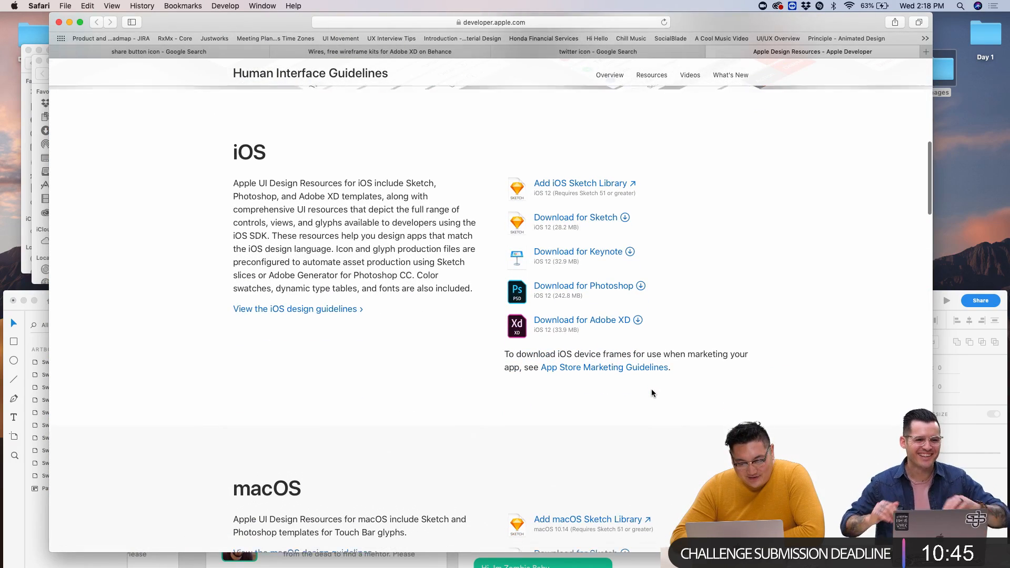
{"action": "left_click", "coordinate": [601, 314]}
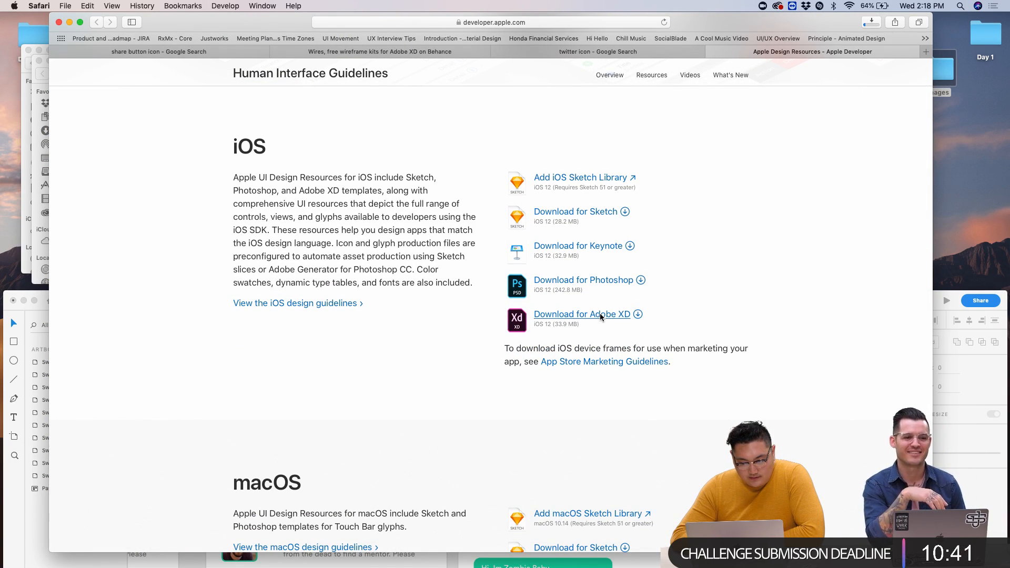
- Watch the download progress, then open the downloaded iOS-12-AdobeXD.dmg
{"action": "left_click", "coordinate": [869, 20]}
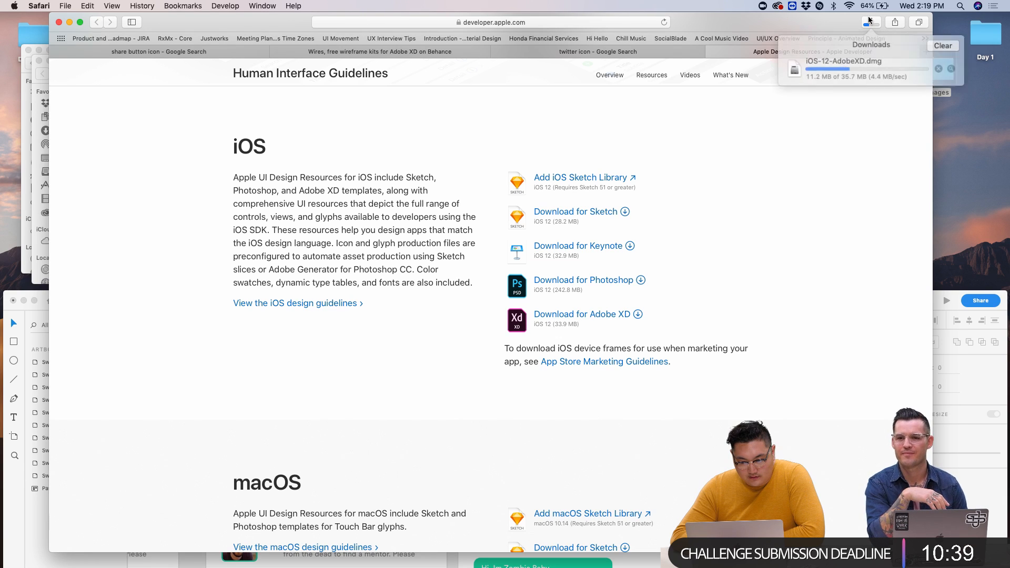
{"action": "left_click", "coordinate": [870, 20]}
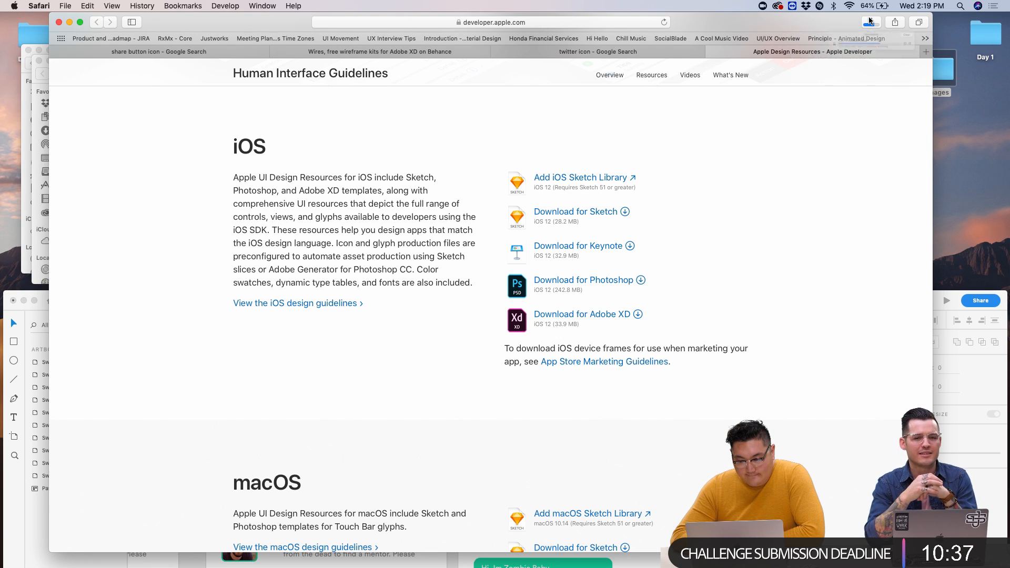
{"action": "left_click", "coordinate": [870, 20]}
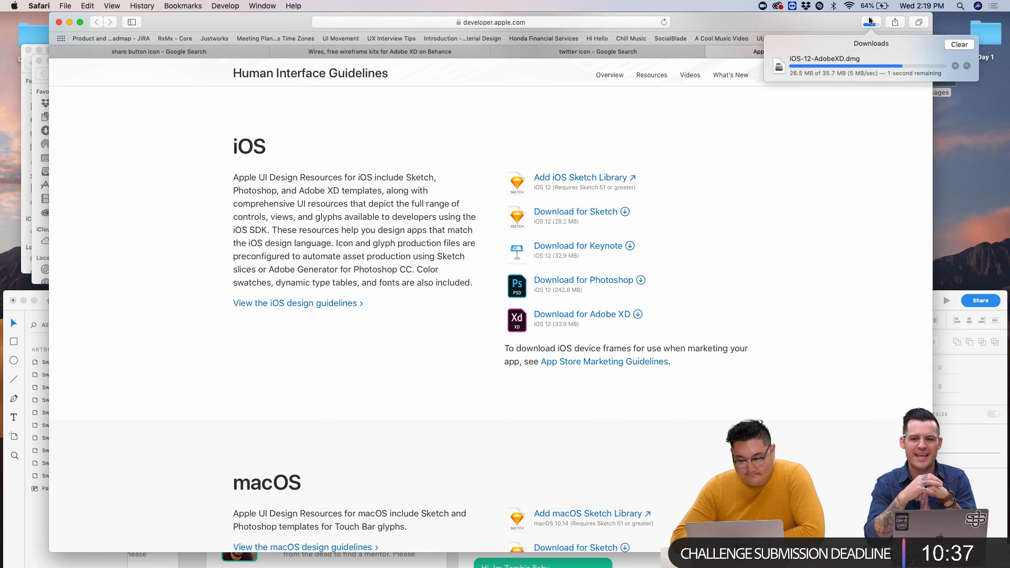
{"action": "double_click", "coordinate": [842, 77]}
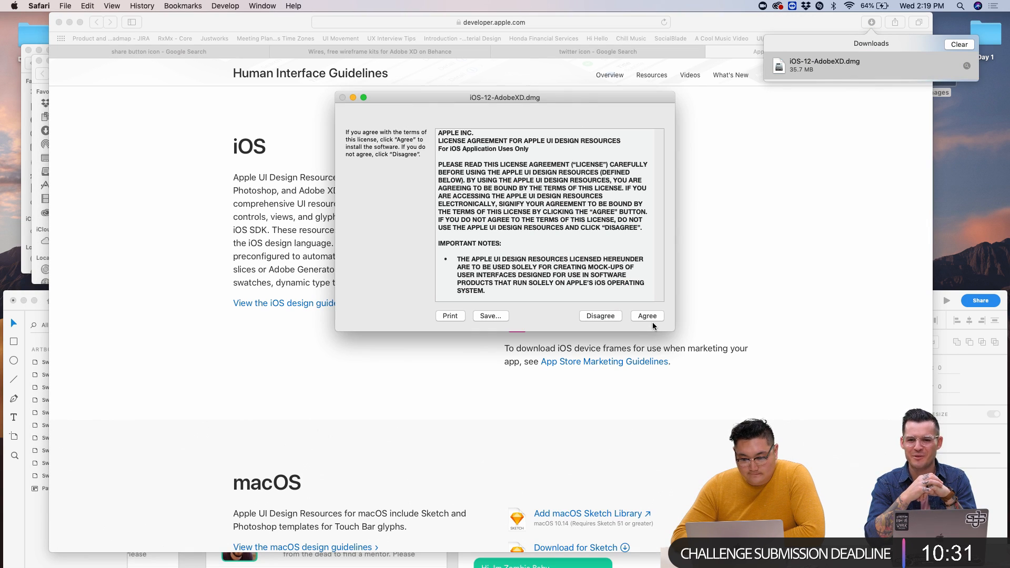
- Agree to the licence and open the iPhoneX file from UI Elements + Design Templates + Guides
{"action": "left_click", "coordinate": [651, 317]}
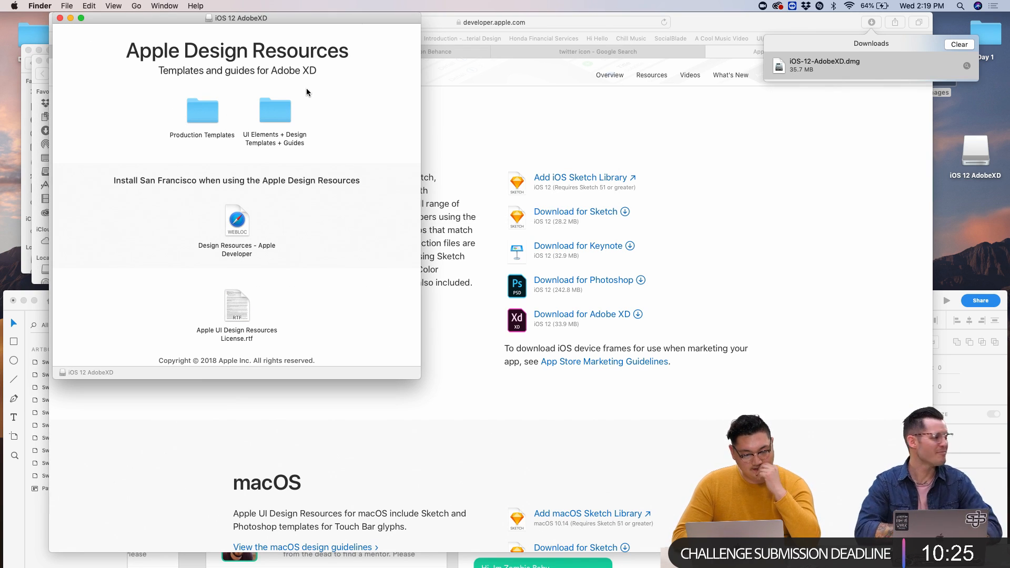
{"action": "double_click", "coordinate": [274, 107]}
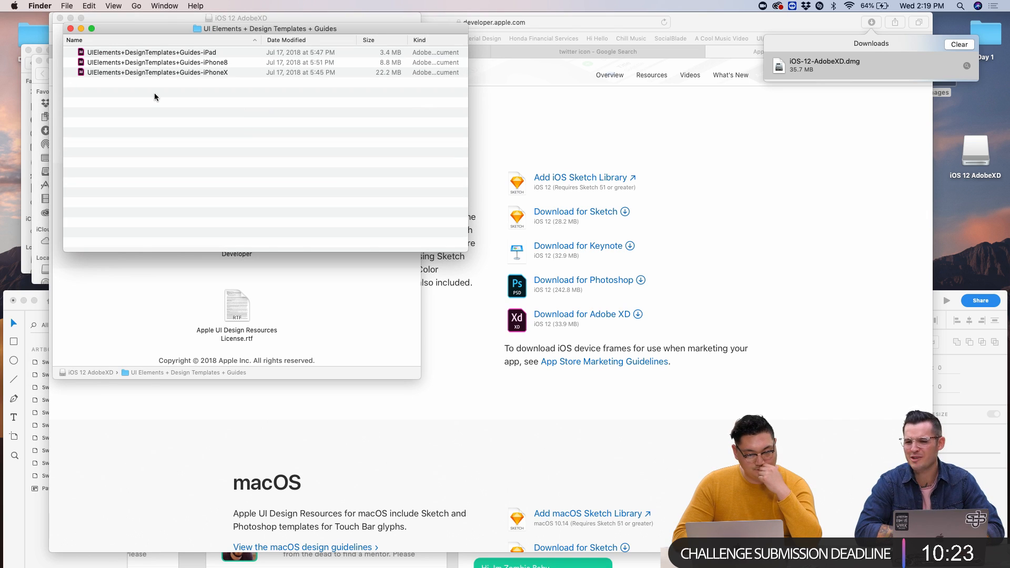
{"action": "double_click", "coordinate": [176, 71]}
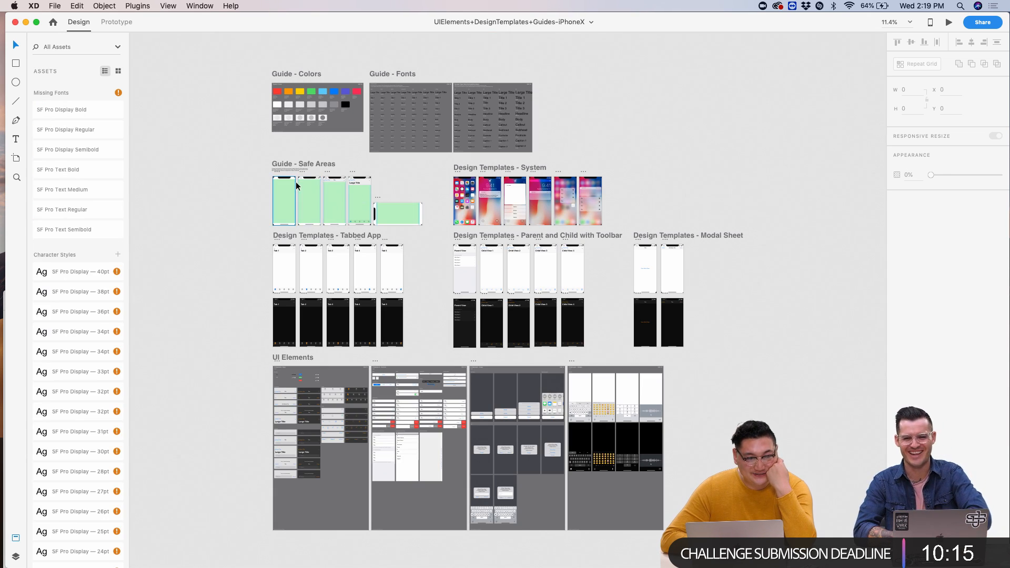
- Select the light iOS keyboard inside the iPhone X template's keyboard alert group
{"action": "scroll", "coordinate": [345, 71], "scroll_direction": "up", "scroll_amount": 5}
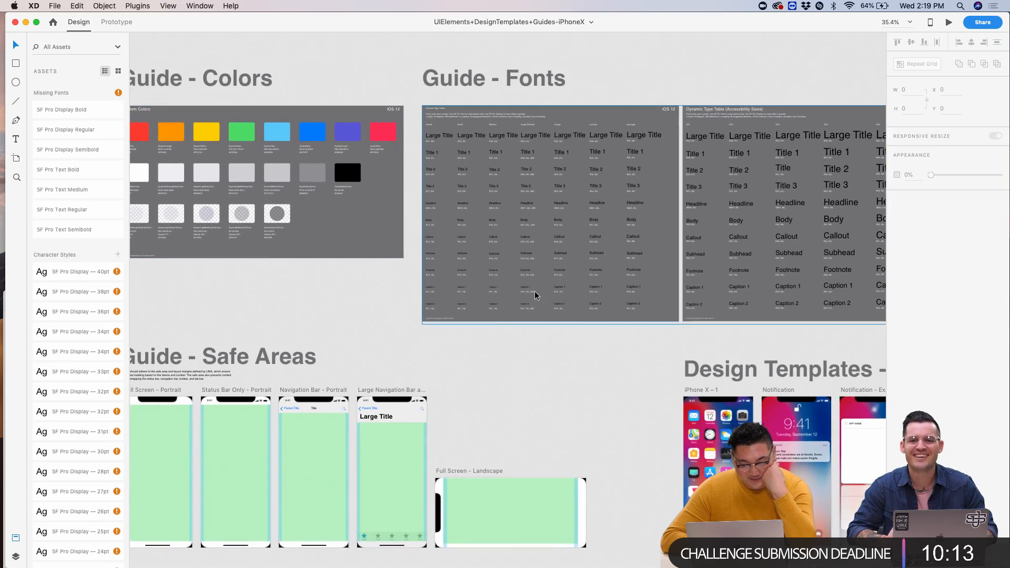
{"action": "scroll", "coordinate": [536, 296], "scroll_direction": "down", "scroll_amount": 5}
{"action": "scroll", "coordinate": [535, 293], "scroll_direction": "down", "scroll_amount": 3}
{"action": "scroll", "coordinate": [536, 292], "scroll_direction": "down", "scroll_amount": 6}
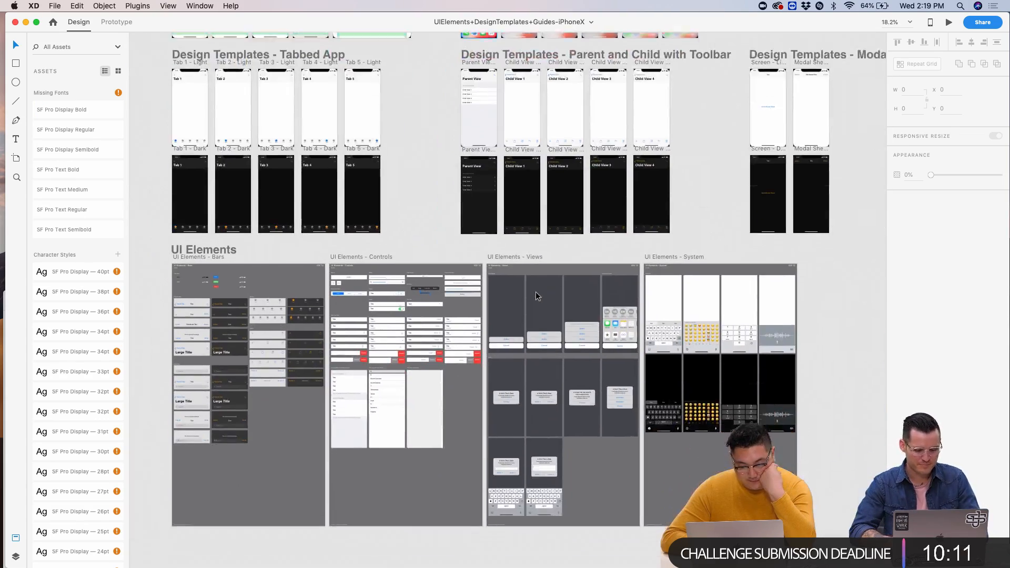
{"action": "scroll", "coordinate": [622, 330], "scroll_direction": "up", "scroll_amount": 5}
{"action": "left_click", "coordinate": [578, 351]}
{"action": "scroll", "coordinate": [577, 350], "scroll_direction": "up", "scroll_amount": 5}
{"action": "scroll", "coordinate": [493, 378], "scroll_direction": "down", "scroll_amount": 4}
{"action": "double_click", "coordinate": [513, 382]}
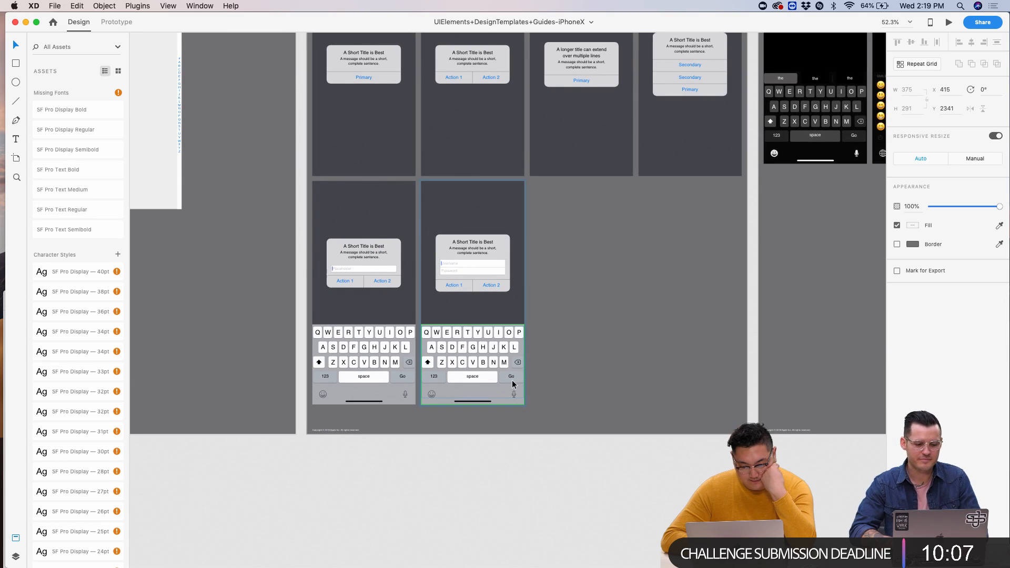
- Undo an accidental keyboard move and minimise the UI Elements template window
{"action": "scroll", "coordinate": [512, 381], "scroll_direction": "up", "scroll_amount": 3}
{"action": "scroll", "coordinate": [513, 380], "scroll_direction": "down", "scroll_amount": 5}
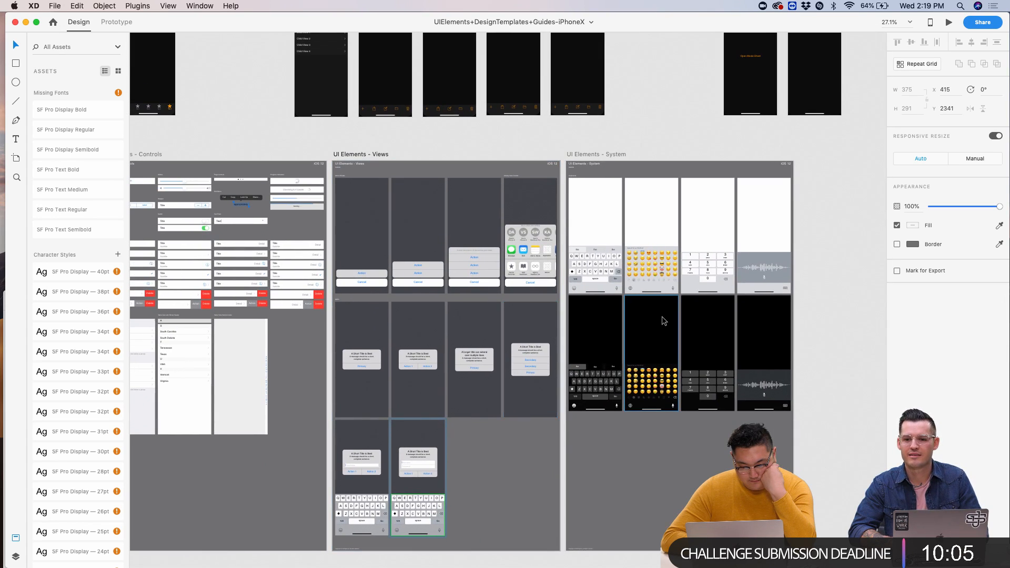
{"action": "scroll", "coordinate": [582, 348], "scroll_direction": "up", "scroll_amount": 2}
{"action": "scroll", "coordinate": [480, 414], "scroll_direction": "up", "scroll_amount": 4}
{"action": "left_click_drag", "start_coordinate": [512, 308], "coordinate": [531, 387]}
{"action": "key", "text": "super+z"}
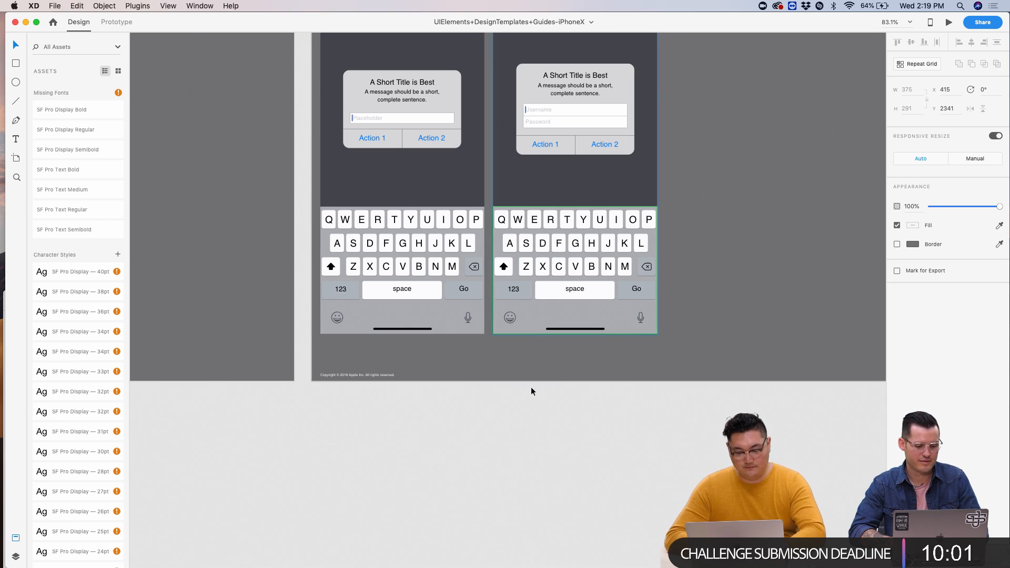
{"action": "key", "text": "super+m"}
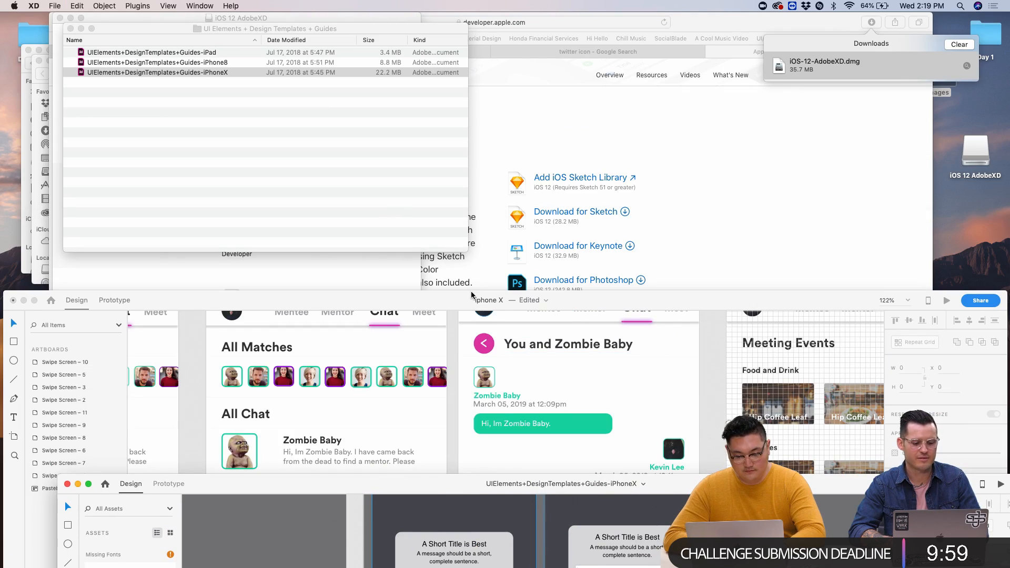
- Paste the iOS keyboard into the iphone X design along the Zombie Baby chat screen's bottom
{"action": "left_click_drag", "start_coordinate": [427, 302], "coordinate": [438, 20]}
{"action": "key", "text": "super+shift+z"}
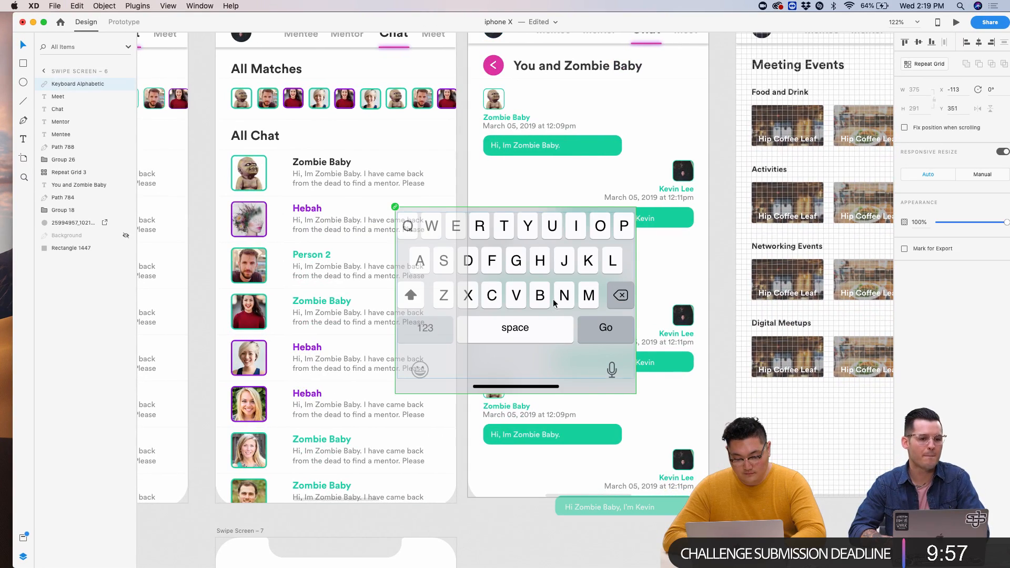
{"action": "left_click_drag", "start_coordinate": [549, 361], "coordinate": [623, 465]}
{"action": "left_click", "coordinate": [731, 390]}
- Nudge the Swipe Screen – 6 artboard slightly to the right
{"action": "scroll", "coordinate": [731, 390], "scroll_direction": "down", "scroll_amount": 5}
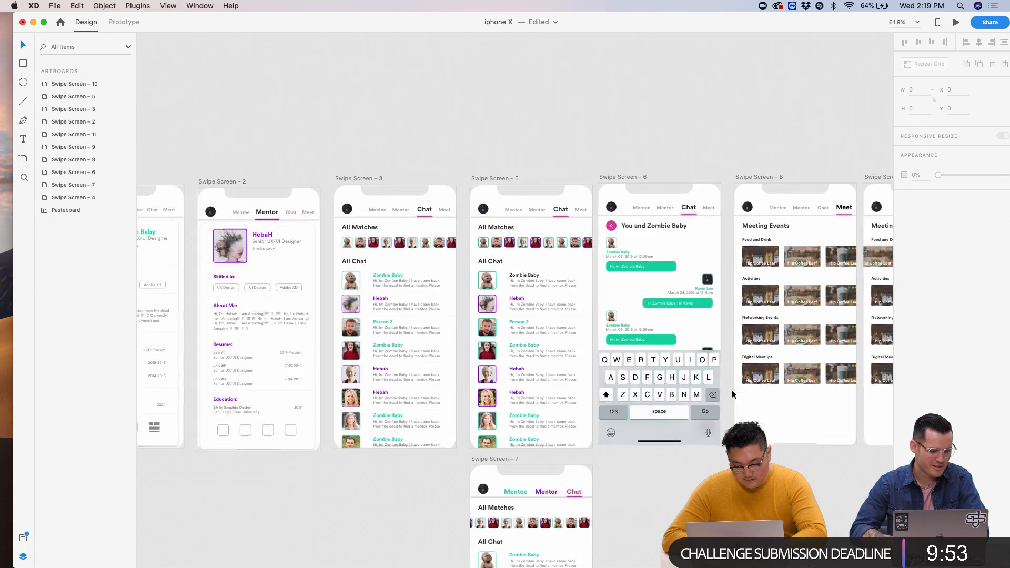
{"action": "scroll", "coordinate": [731, 389], "scroll_direction": "right", "scroll_amount": 8}
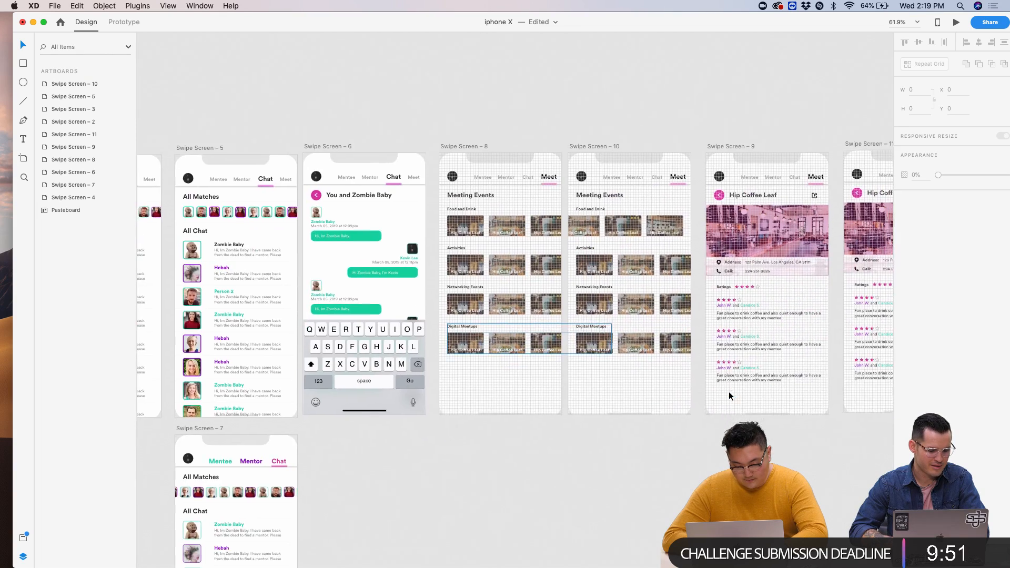
{"action": "scroll", "coordinate": [452, 426], "scroll_direction": "up", "scroll_amount": 5}
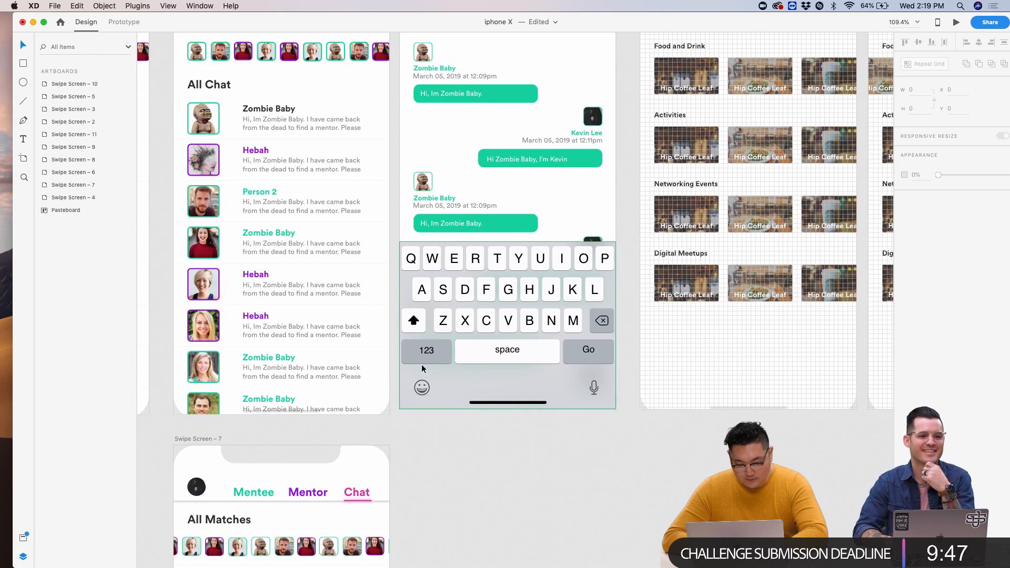
{"action": "scroll", "coordinate": [683, 452], "scroll_direction": "down", "scroll_amount": 5}
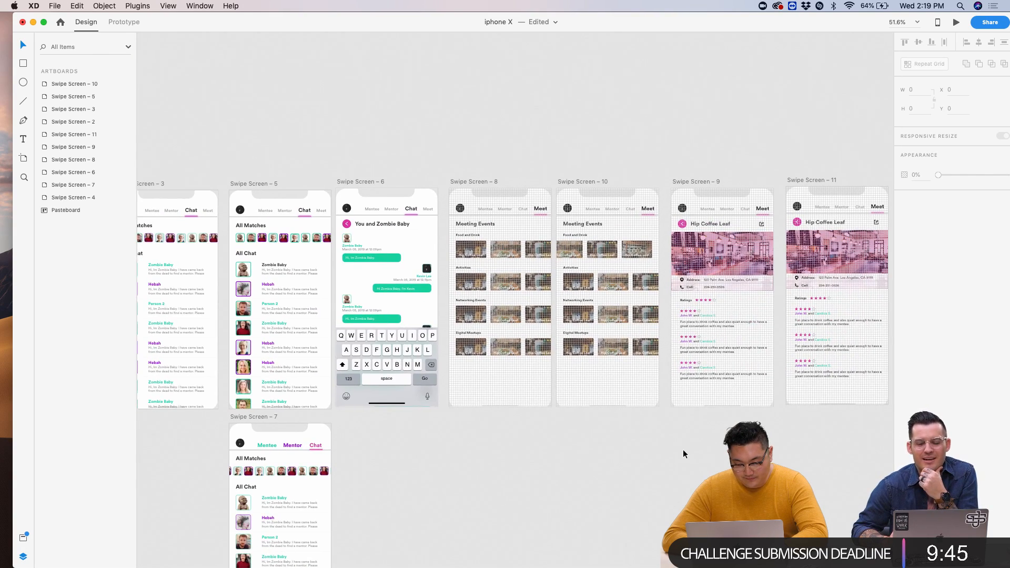
{"action": "scroll", "coordinate": [683, 452], "scroll_direction": "down", "scroll_amount": 3}
{"action": "scroll", "coordinate": [683, 454], "scroll_direction": "right", "scroll_amount": 1}
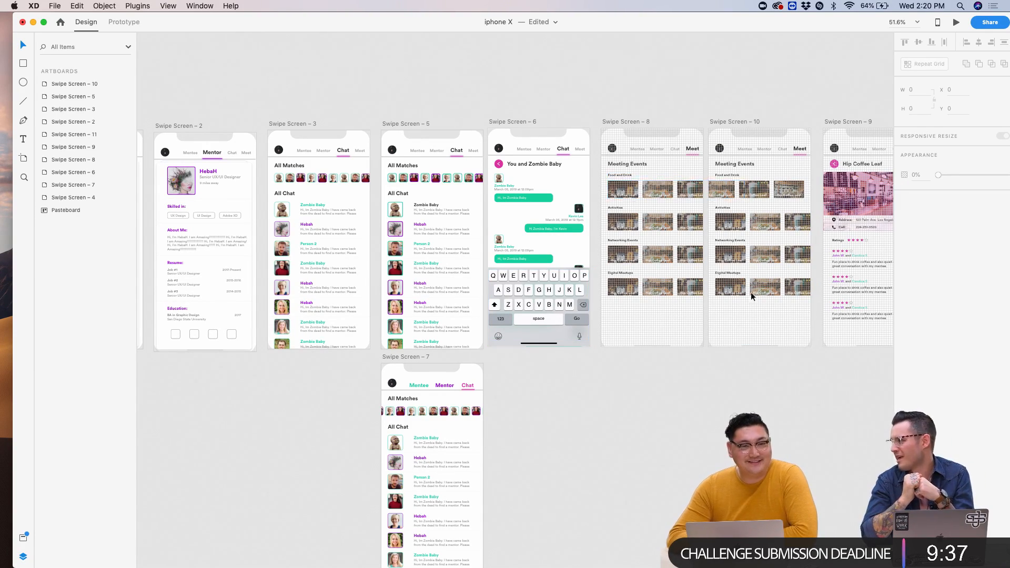
{"action": "left_click_drag", "start_coordinate": [515, 121], "coordinate": [518, 122]}
{"action": "left_click", "coordinate": [522, 98]}
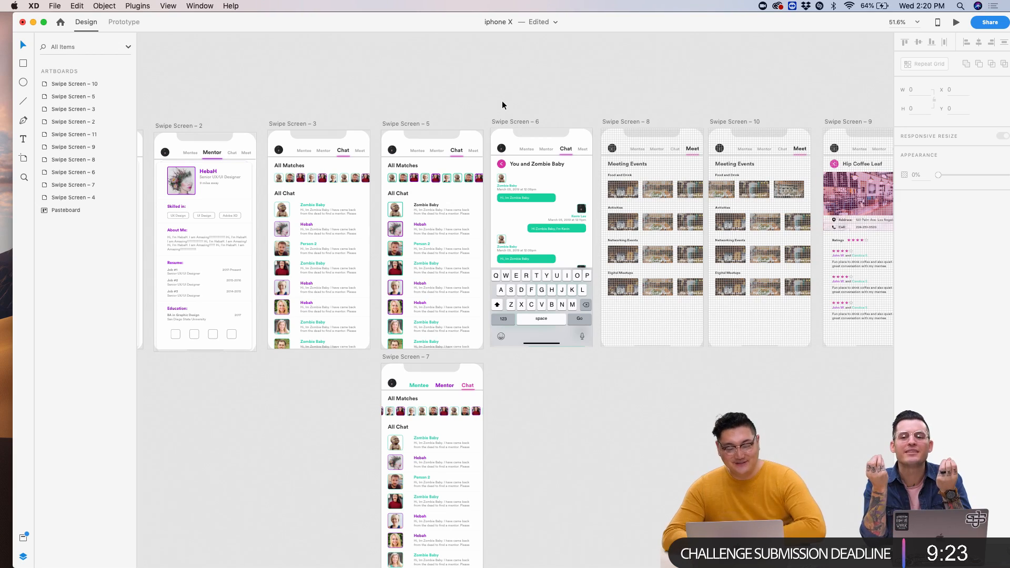
{"action": "scroll", "coordinate": [535, 103], "scroll_direction": "down", "scroll_amount": 3}
{"action": "scroll", "coordinate": [535, 103], "scroll_direction": "up", "scroll_amount": 6}
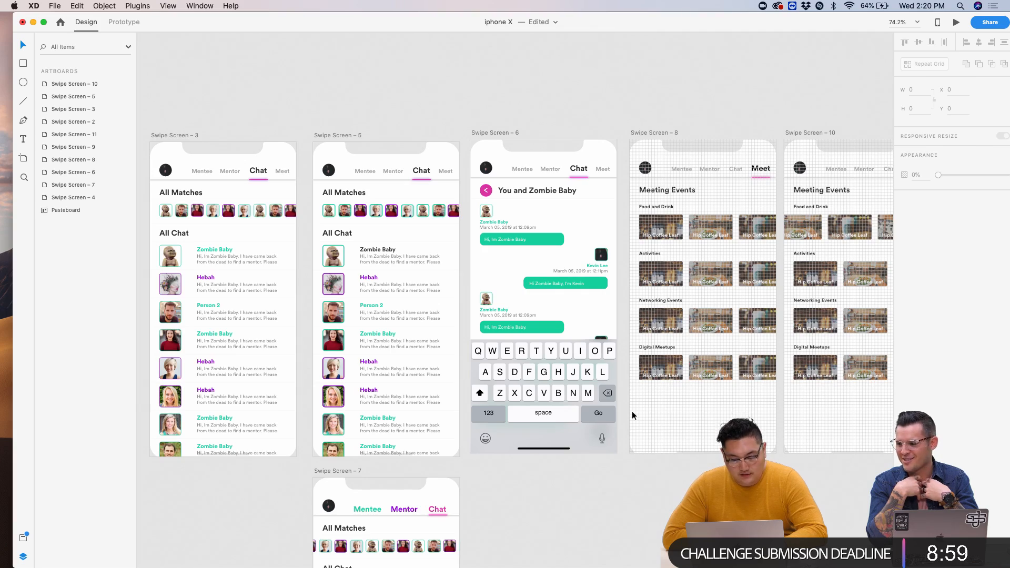
{"action": "scroll", "coordinate": [632, 412], "scroll_direction": "right", "scroll_amount": 10}
{"action": "scroll", "coordinate": [633, 412], "scroll_direction": "right", "scroll_amount": 3}
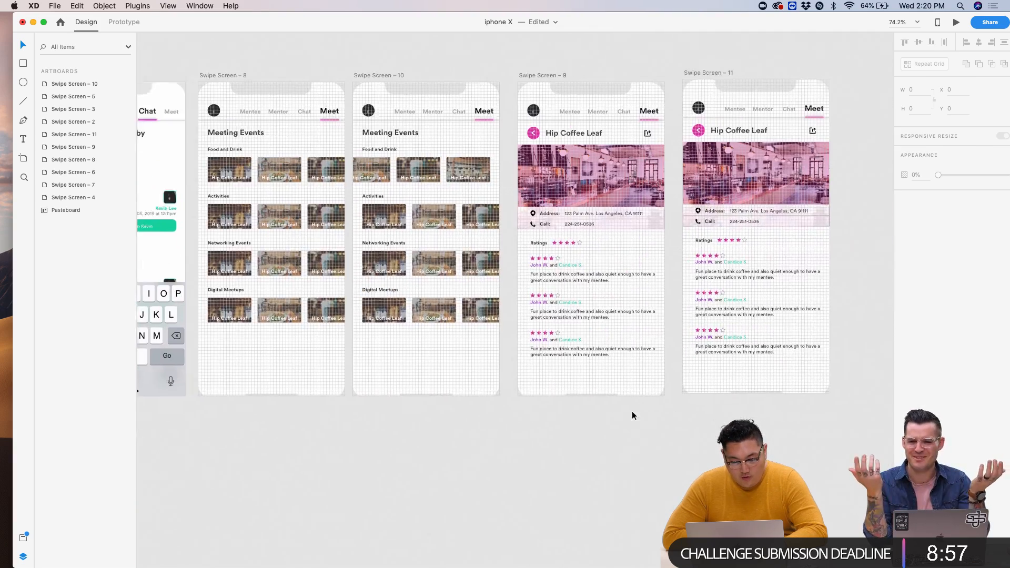
{"action": "scroll", "coordinate": [633, 412], "scroll_direction": "up", "scroll_amount": 5}
{"action": "scroll", "coordinate": [633, 411], "scroll_direction": "left", "scroll_amount": 15}
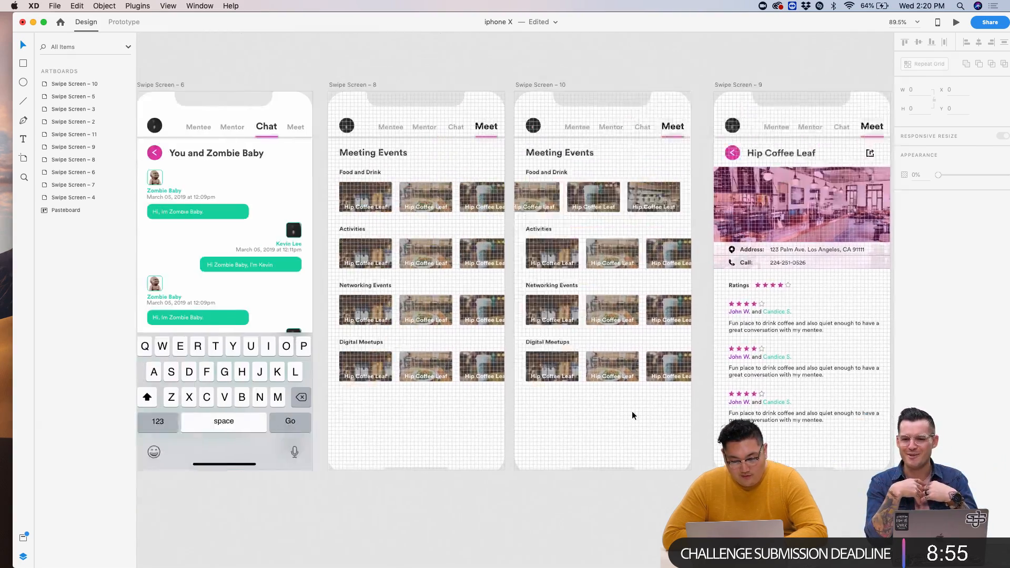
{"action": "scroll", "coordinate": [632, 411], "scroll_direction": "down", "scroll_amount": 3}
{"action": "scroll", "coordinate": [632, 416], "scroll_direction": "left", "scroll_amount": 4}
{"action": "scroll", "coordinate": [632, 416], "scroll_direction": "down", "scroll_amount": 2}
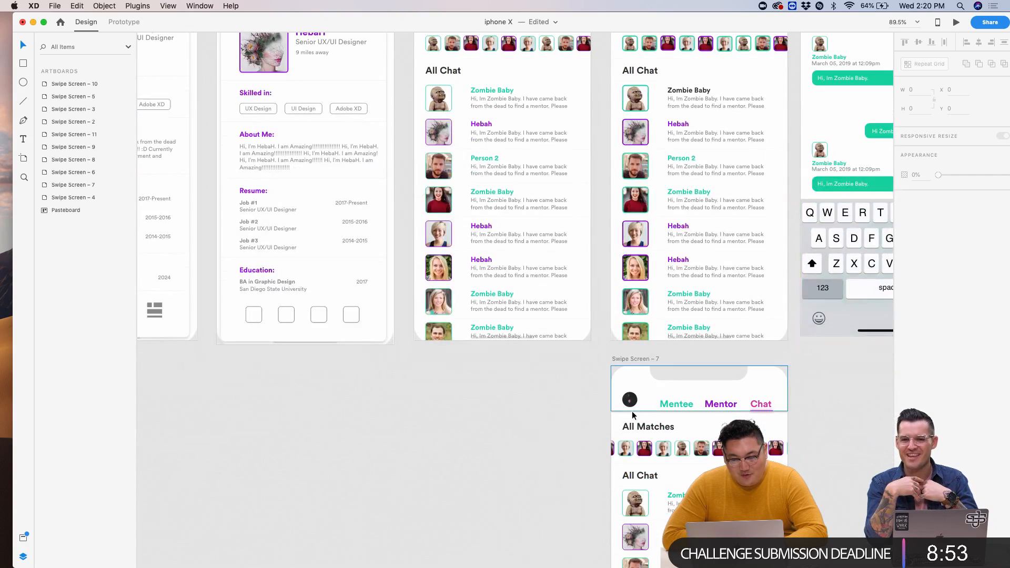
{"action": "scroll", "coordinate": [633, 416], "scroll_direction": "left", "scroll_amount": 2}
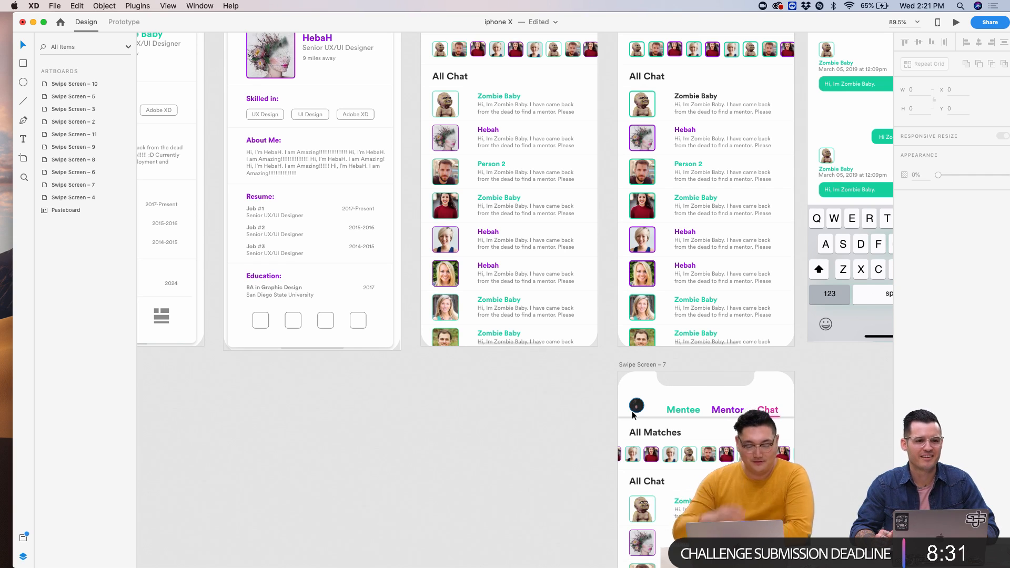
{"action": "scroll", "coordinate": [831, 412], "scroll_direction": "down", "scroll_amount": 5}
{"action": "scroll", "coordinate": [832, 412], "scroll_direction": "right", "scroll_amount": 5}
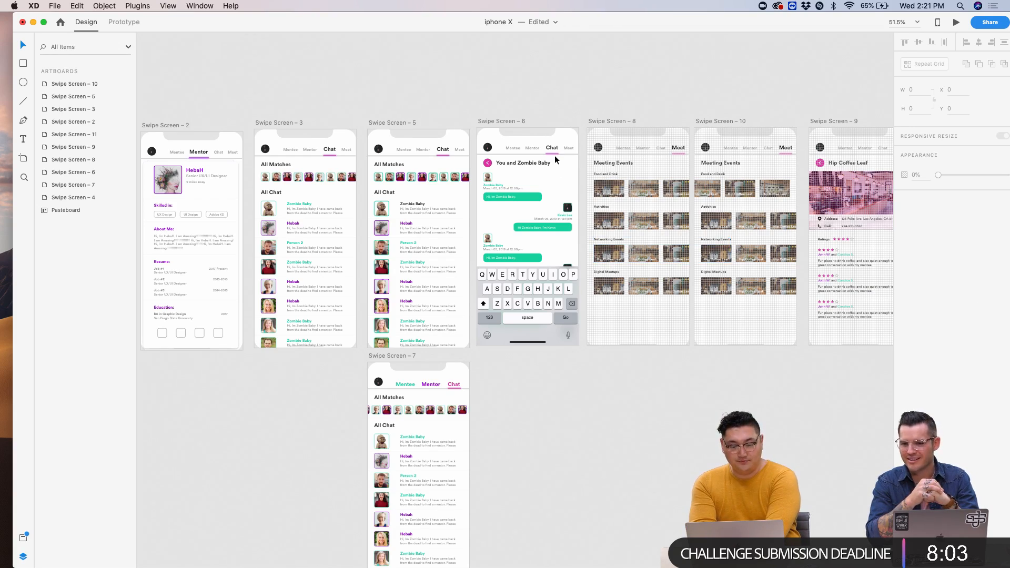
{"action": "scroll", "coordinate": [555, 156], "scroll_direction": "up", "scroll_amount": 5}
{"action": "scroll", "coordinate": [554, 156], "scroll_direction": "down", "scroll_amount": 3}
{"action": "scroll", "coordinate": [554, 156], "scroll_direction": "up", "scroll_amount": 1}
{"action": "scroll", "coordinate": [554, 156], "scroll_direction": "down", "scroll_amount": 3}
{"action": "scroll", "coordinate": [555, 156], "scroll_direction": "left", "scroll_amount": 5}
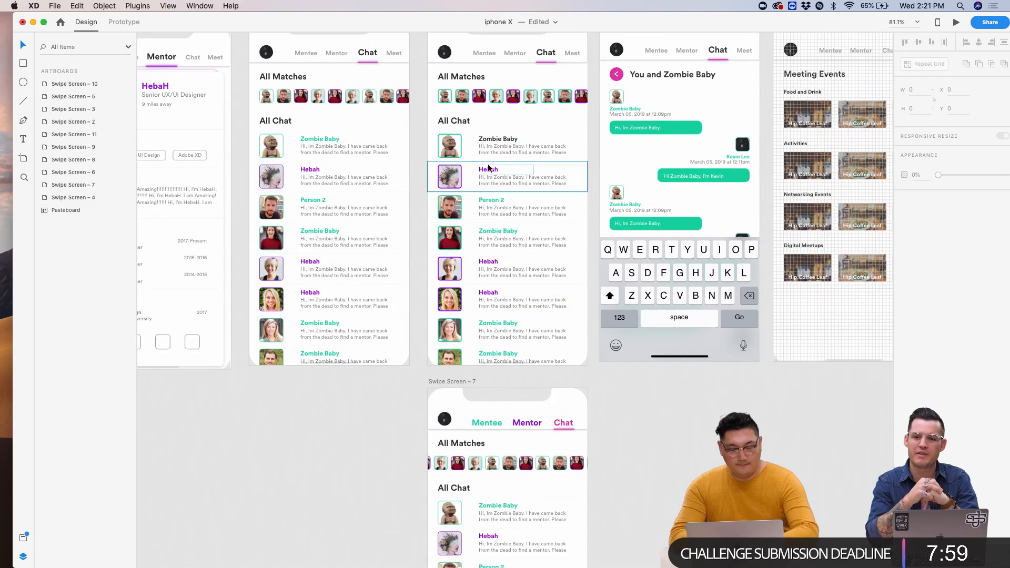
{"action": "left_click", "coordinate": [487, 170], "text": "super"}
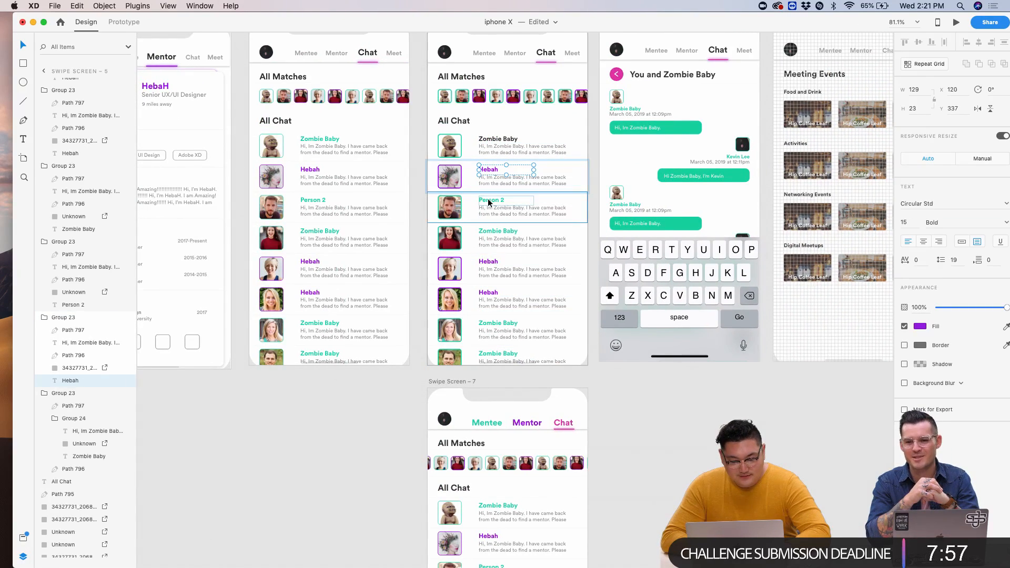
{"action": "scroll", "coordinate": [489, 201], "scroll_direction": "up", "scroll_amount": 5}
{"action": "key", "text": "Escape"}
{"action": "left_click", "coordinate": [489, 143], "text": "super"}
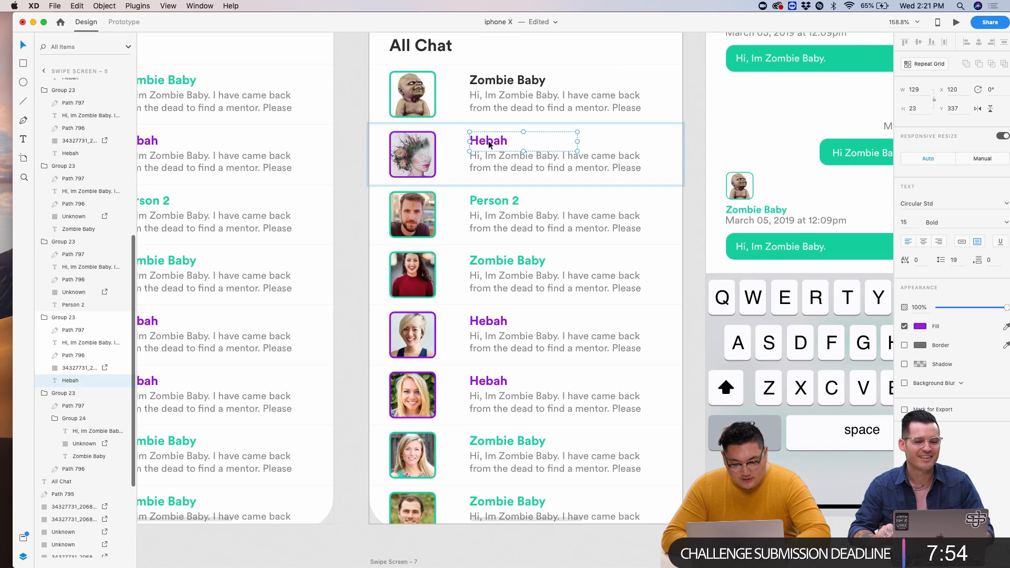
{"action": "left_click", "coordinate": [500, 202], "text": "super"}
{"action": "left_click", "coordinate": [430, 158]}
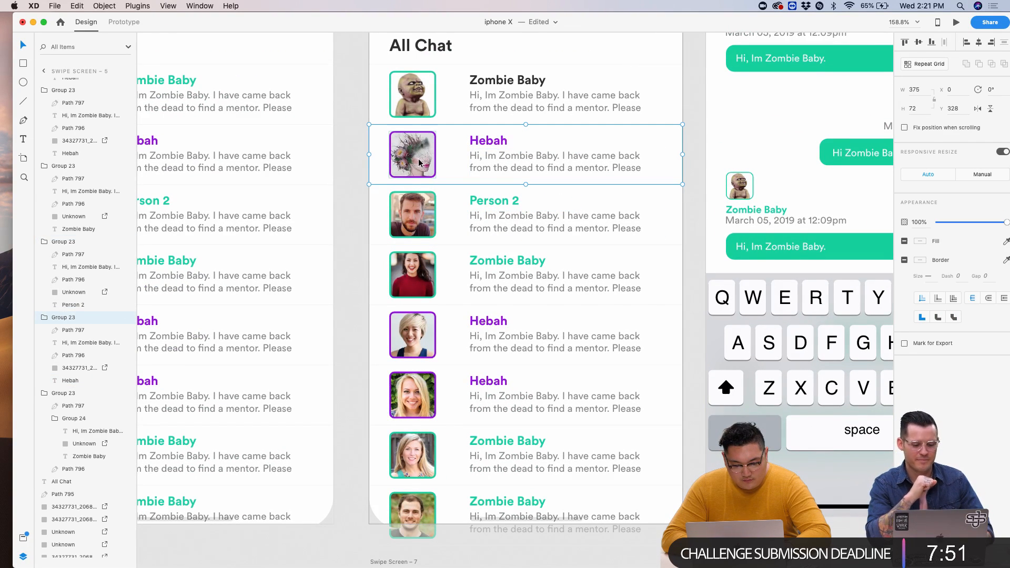
{"action": "right_click", "coordinate": [406, 204]}
{"action": "key", "text": "Escape"}
{"action": "left_click", "coordinate": [422, 162], "text": "shift"}
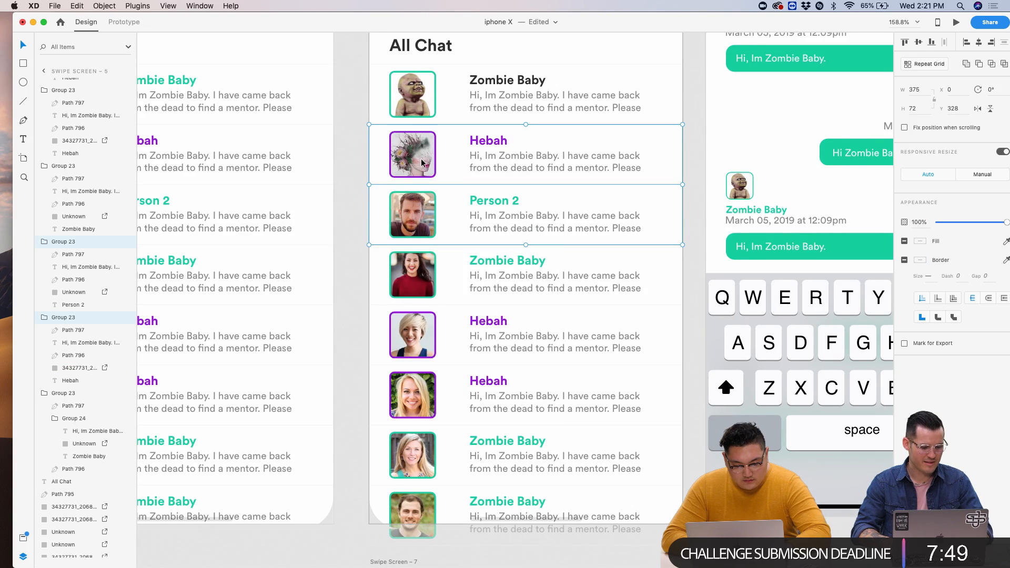
{"action": "left_click", "coordinate": [489, 141], "text": "super"}
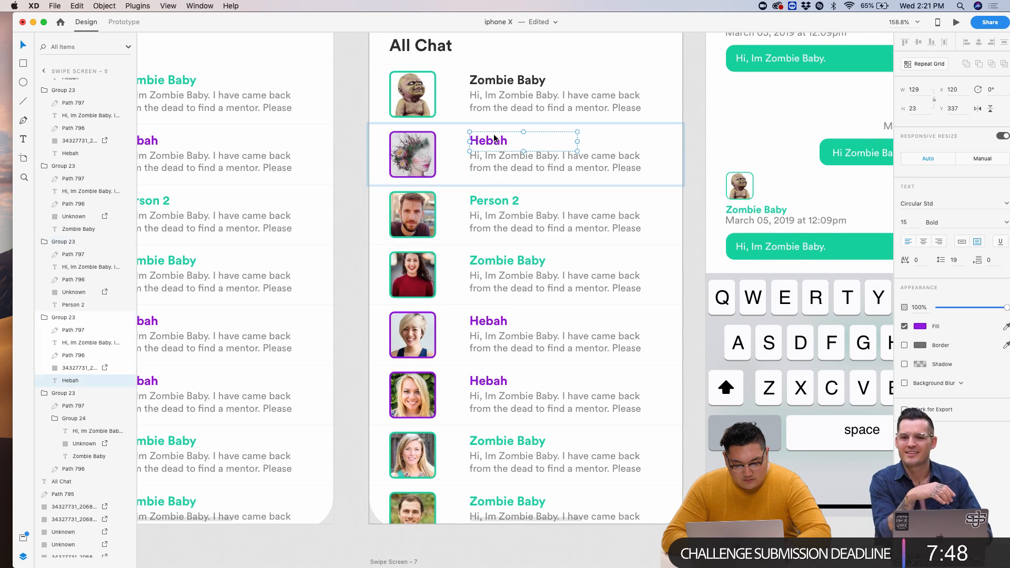
{"action": "left_click", "coordinate": [502, 209], "text": "shift"}
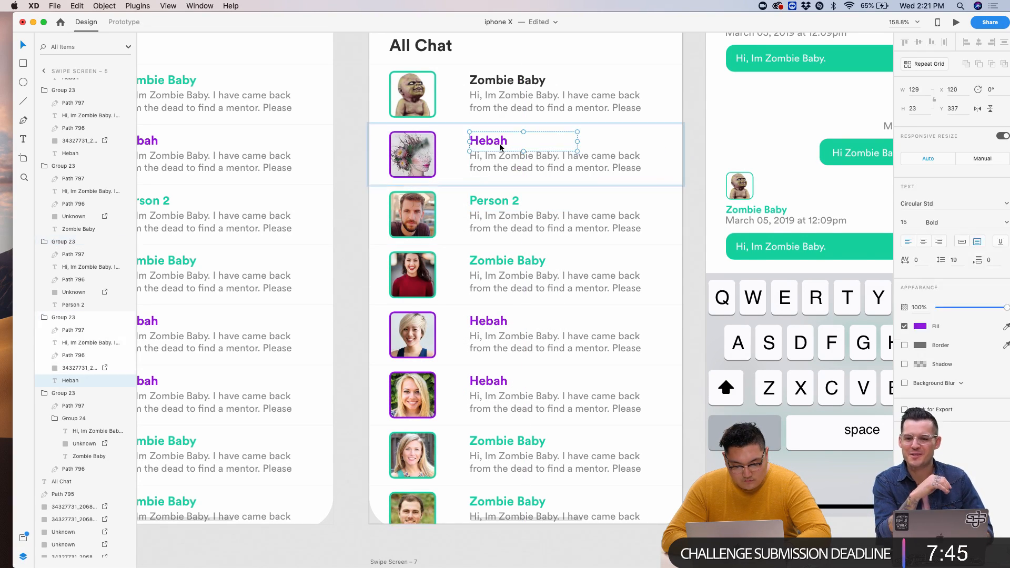
{"action": "left_click", "coordinate": [500, 202]}
{"action": "right_click", "coordinate": [501, 203]}
{"action": "key", "text": "Escape"}
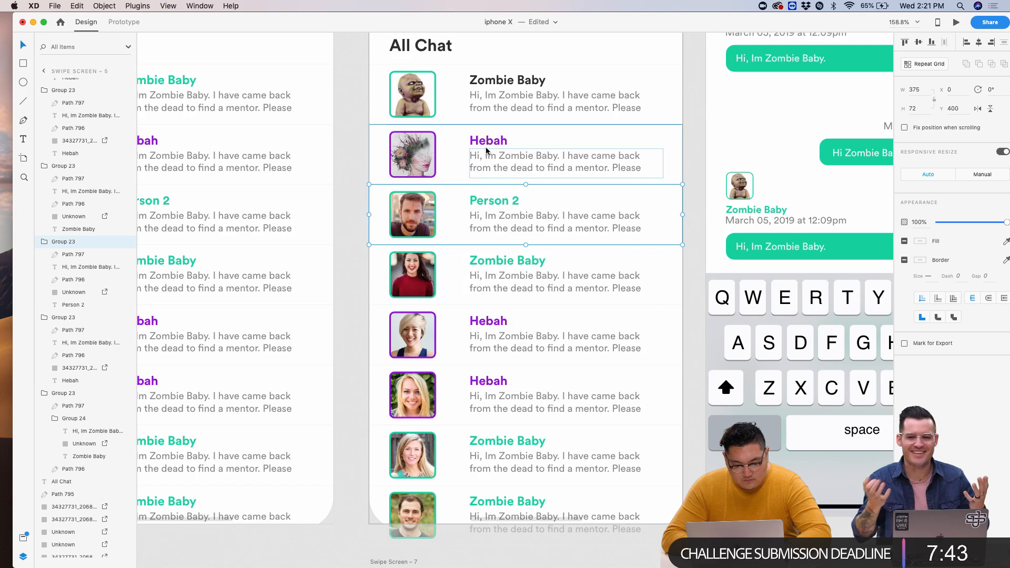
{"action": "left_click", "coordinate": [487, 150], "text": "super"}
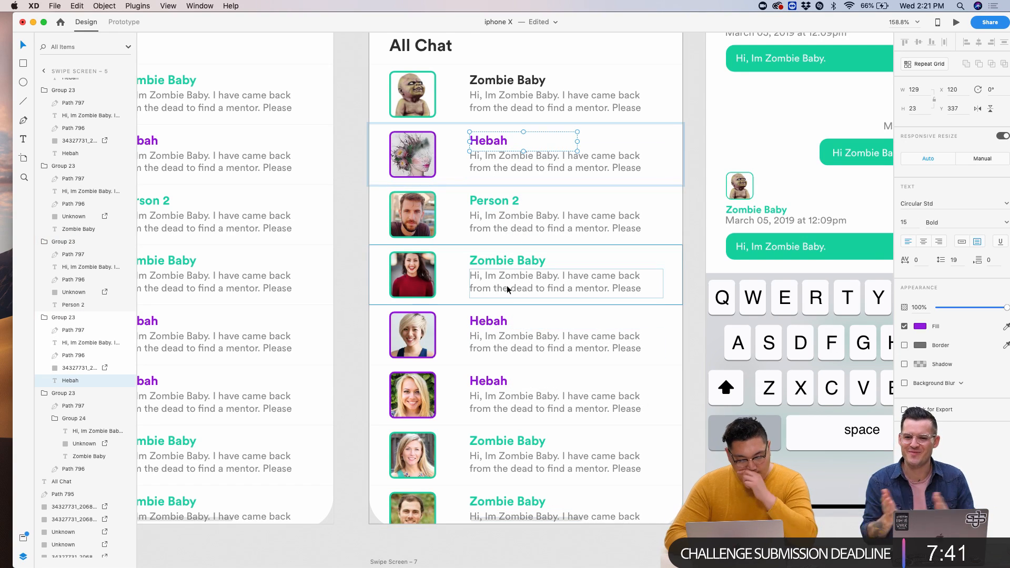
{"action": "left_click", "coordinate": [501, 203]}
{"action": "right_click", "coordinate": [500, 204]}
{"action": "key", "text": "Escape"}
{"action": "left_click", "coordinate": [491, 171]}
{"action": "left_click", "coordinate": [490, 141], "text": "super"}
{"action": "left_click", "coordinate": [493, 206], "text": "shift"}
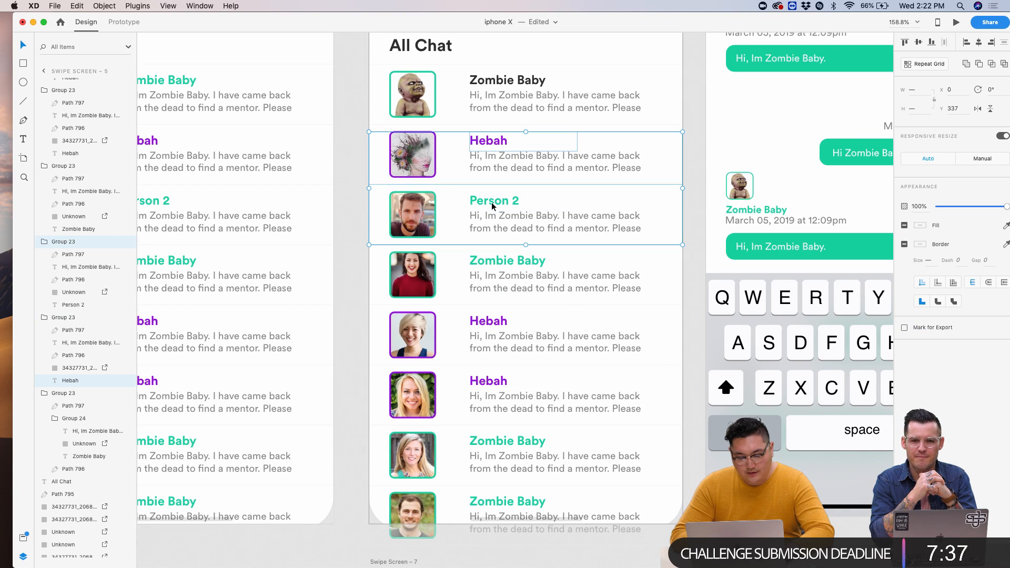
{"action": "left_click", "coordinate": [495, 144]}
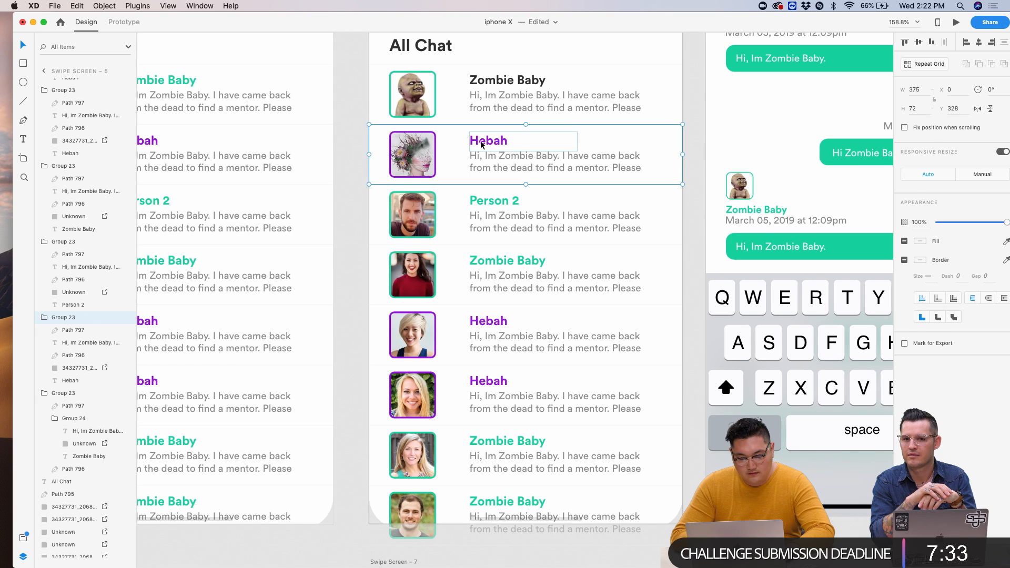
{"action": "double_click", "coordinate": [482, 145]}
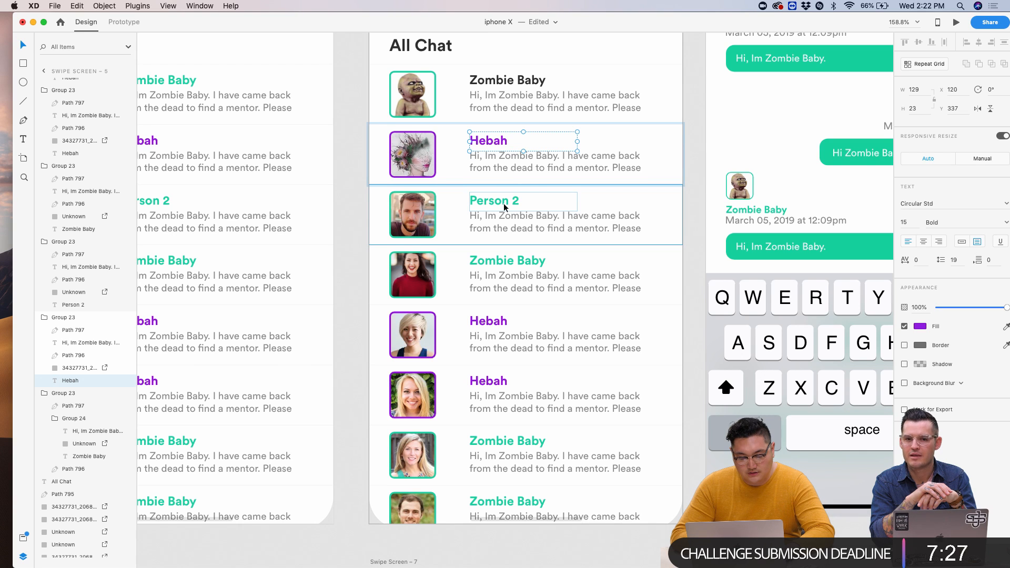
{"action": "left_click", "coordinate": [504, 207], "text": "shift"}
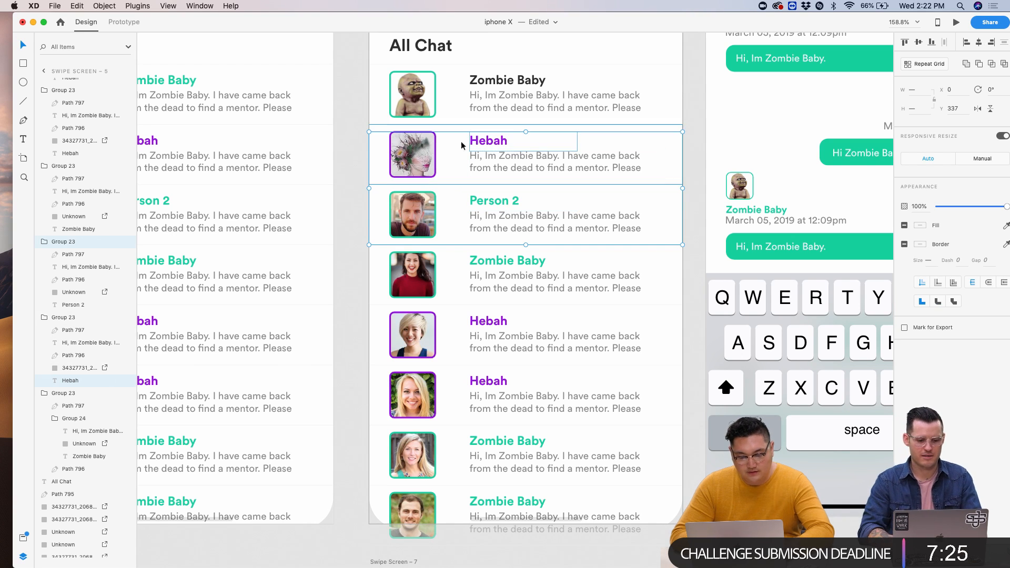
{"action": "left_click", "coordinate": [361, 149]}
{"action": "double_click", "coordinate": [488, 143]}
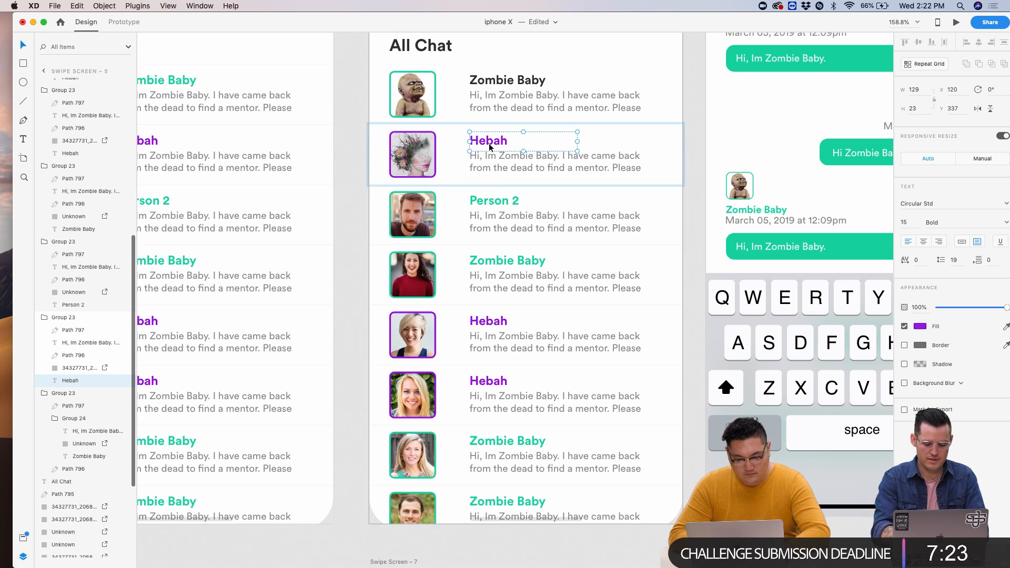
{"action": "right_click", "coordinate": [487, 194]}
{"action": "key", "text": "Escape"}
{"action": "left_click", "coordinate": [501, 141], "text": "shift"}
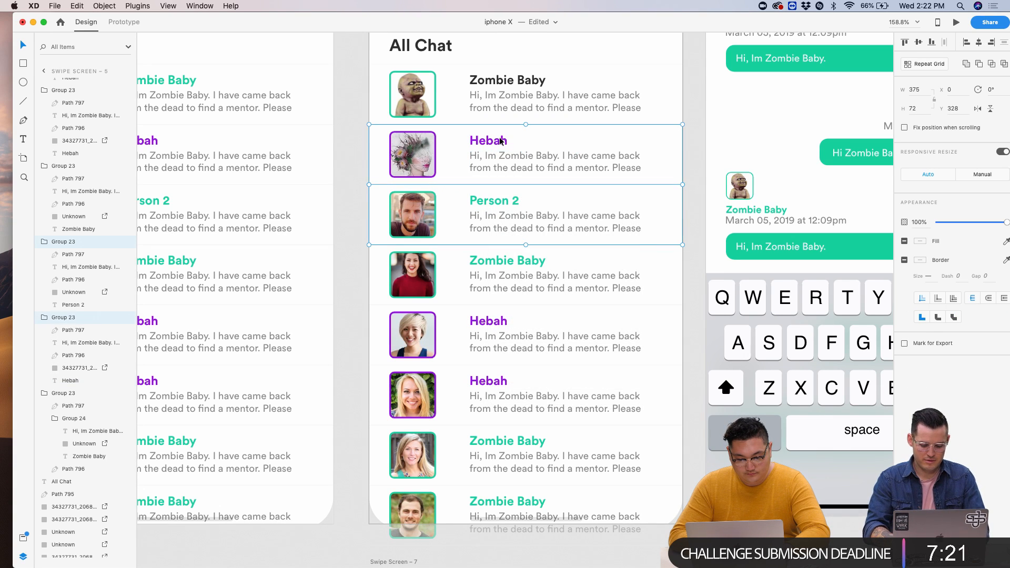
{"action": "double_click", "coordinate": [501, 141]}
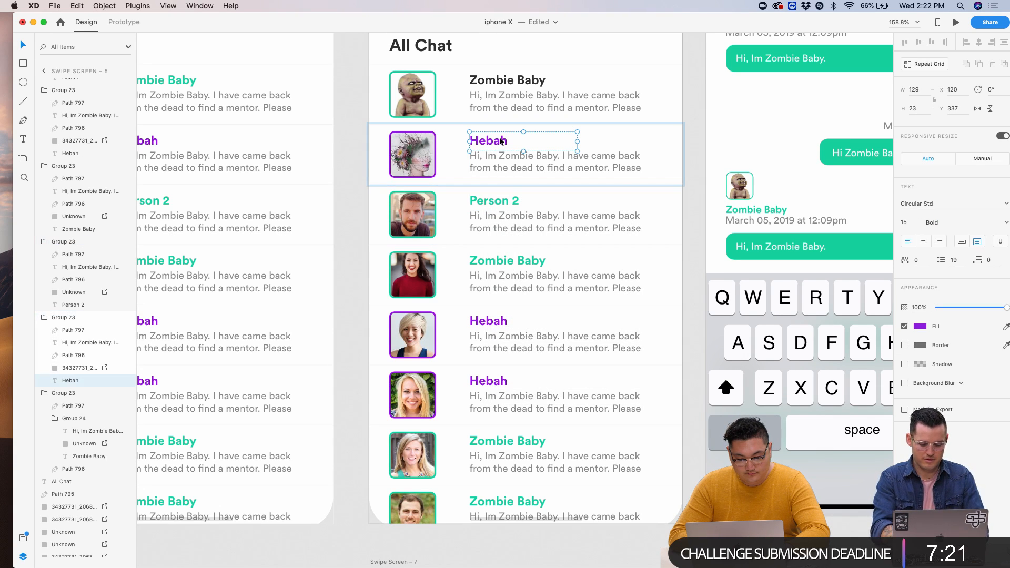
- Make the Hebah name black and pick out the Person 2 name text on Swipe Screen 5
{"action": "left_click", "coordinate": [920, 326]}
{"action": "left_click_drag", "start_coordinate": [810, 337], "coordinate": [762, 356]}
{"action": "left_click", "coordinate": [552, 222]}
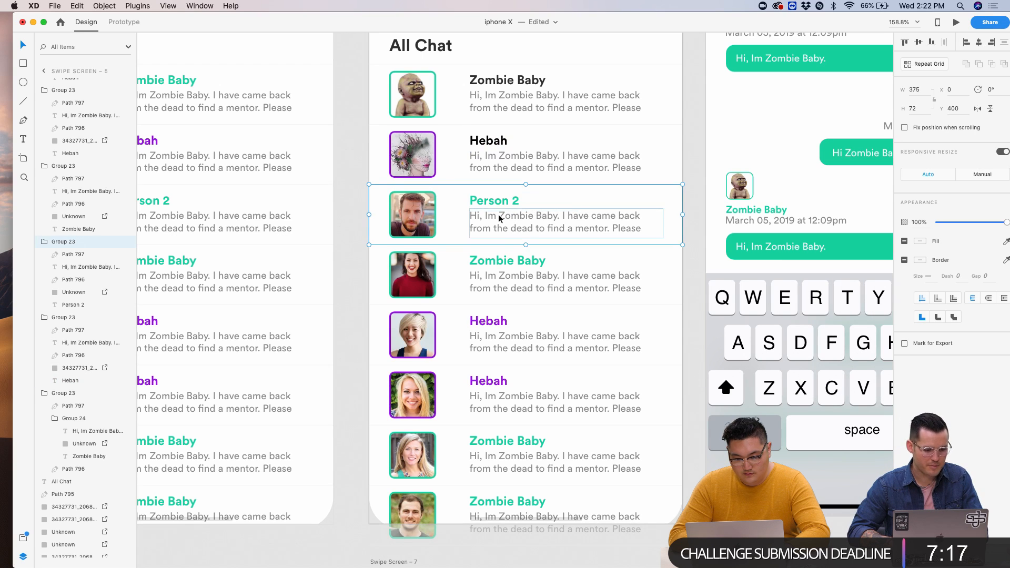
{"action": "double_click", "coordinate": [526, 200]}
{"action": "left_click", "coordinate": [521, 262]}
{"action": "left_click", "coordinate": [497, 203]}
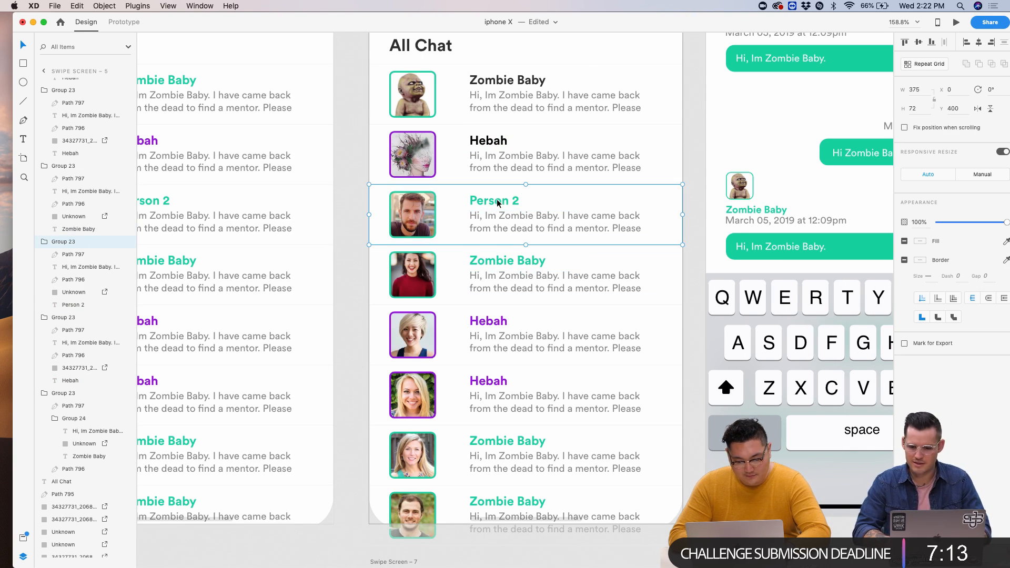
{"action": "key", "text": "Escape"}
{"action": "left_click", "coordinate": [497, 203]}
{"action": "key", "text": "Escape"}
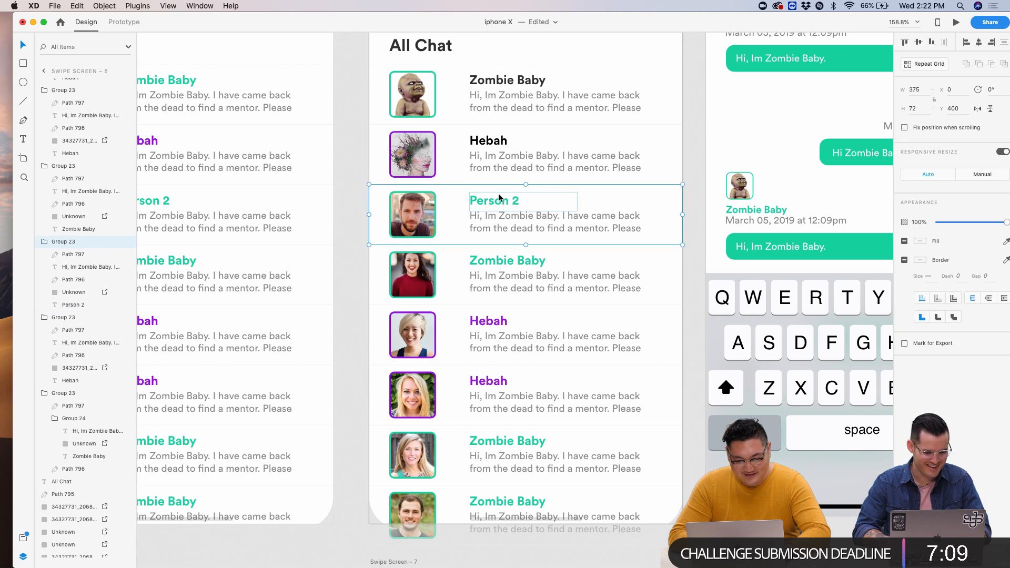
{"action": "double_click", "coordinate": [498, 203]}
- Select the Person 2, Zombie Baby and Hebah names on Swipe Screen 5 and fill them black
{"action": "right_click", "coordinate": [493, 259]}
{"action": "left_click", "coordinate": [489, 191], "text": "shift"}
{"action": "double_click", "coordinate": [478, 262]}
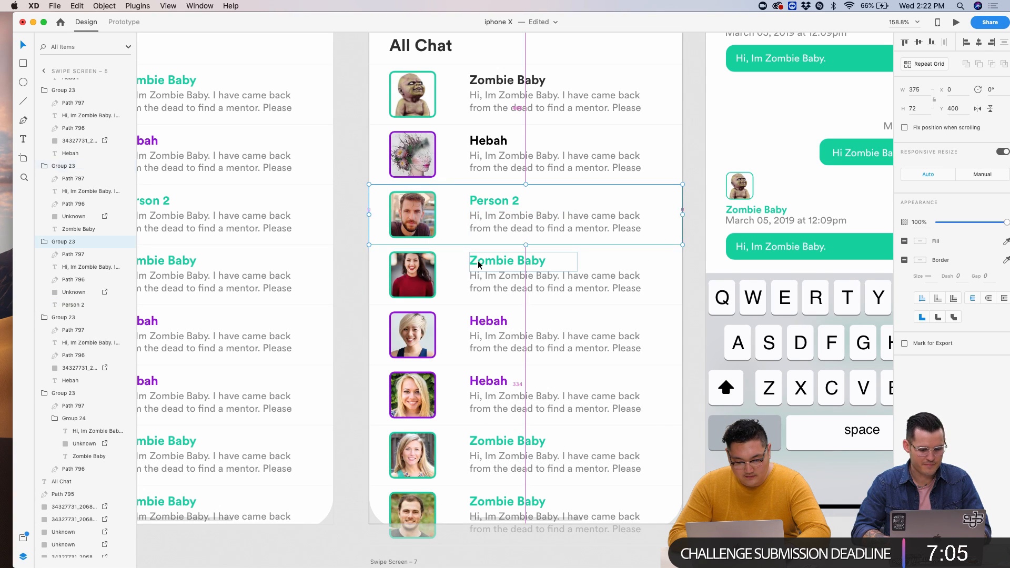
{"action": "left_click", "coordinate": [495, 208]}
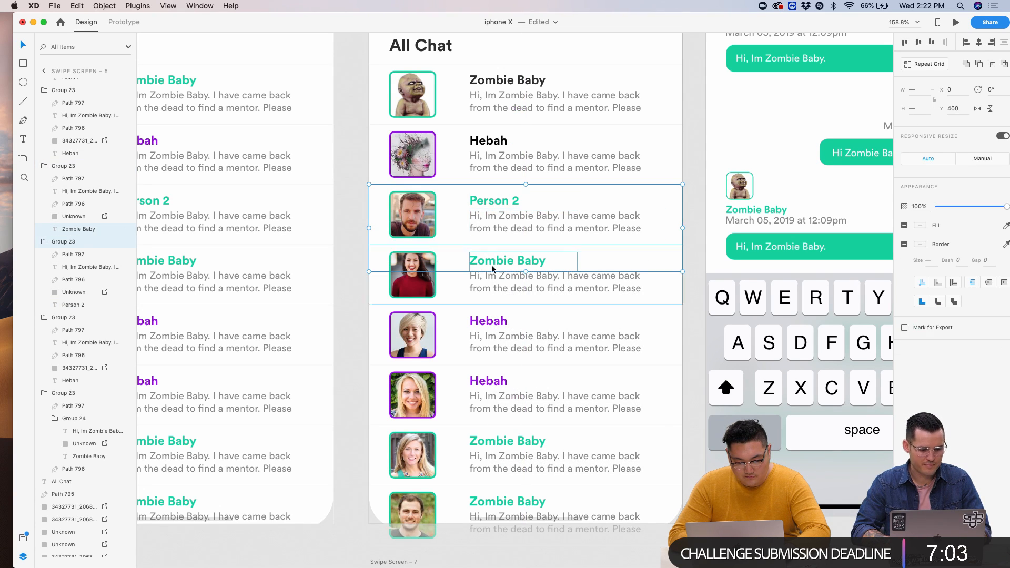
{"action": "double_click", "coordinate": [494, 205]}
{"action": "left_click", "coordinate": [493, 259], "text": "shift"}
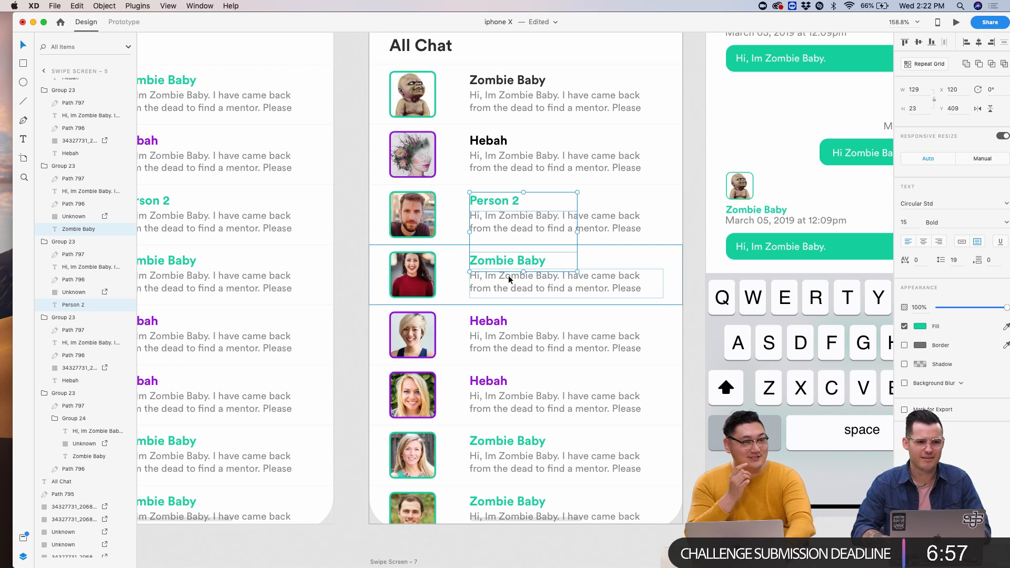
{"action": "left_click", "coordinate": [497, 322], "text": "shift"}
{"action": "left_click", "coordinate": [487, 382], "text": "shift"}
{"action": "left_click", "coordinate": [486, 442], "text": "shift"}
{"action": "left_click", "coordinate": [489, 502], "text": "shift"}
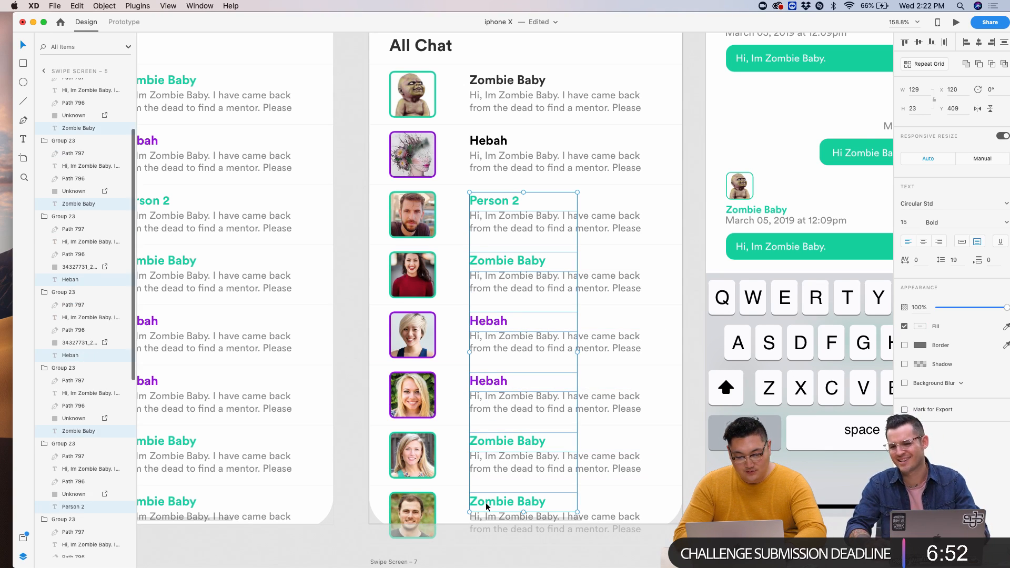
{"action": "left_click", "coordinate": [922, 329]}
{"action": "left_click", "coordinate": [795, 348]}
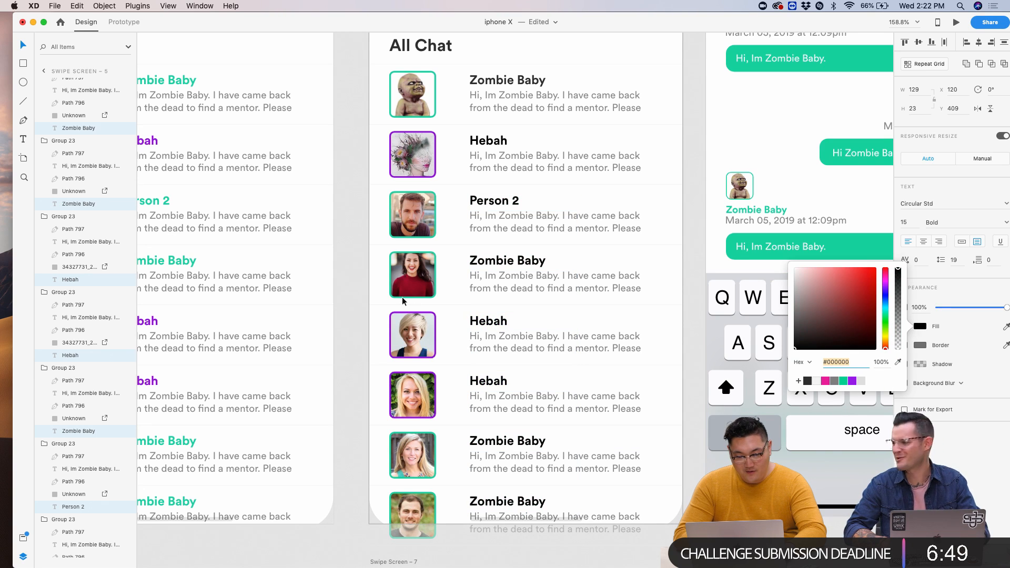
{"action": "left_click", "coordinate": [357, 308]}
- Select all eight chat names on Swipe Screen 3 and set their fill to #000000
{"action": "key", "text": "super+0"}
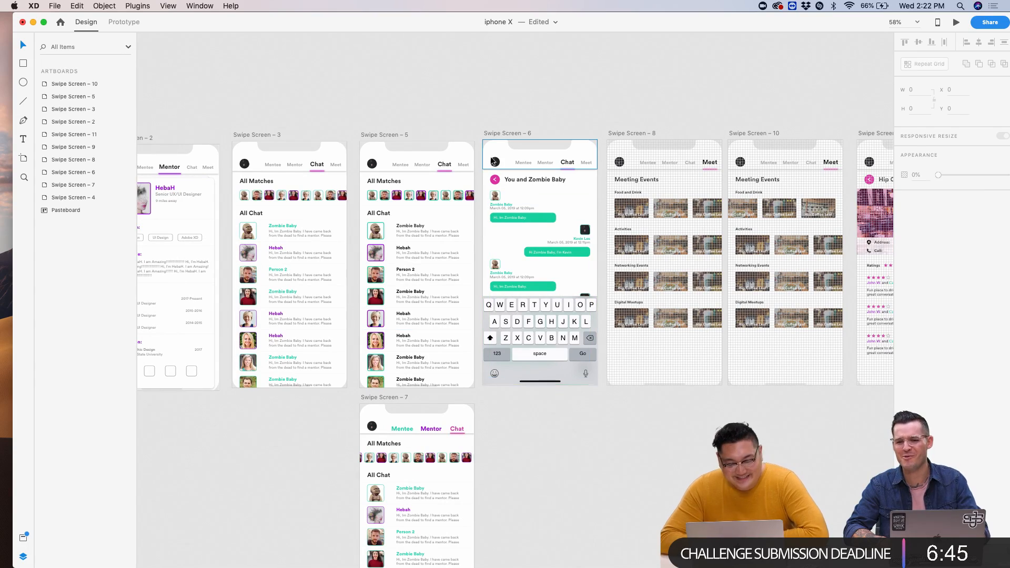
{"action": "scroll", "coordinate": [438, 233], "scroll_direction": "up", "scroll_amount": 5}
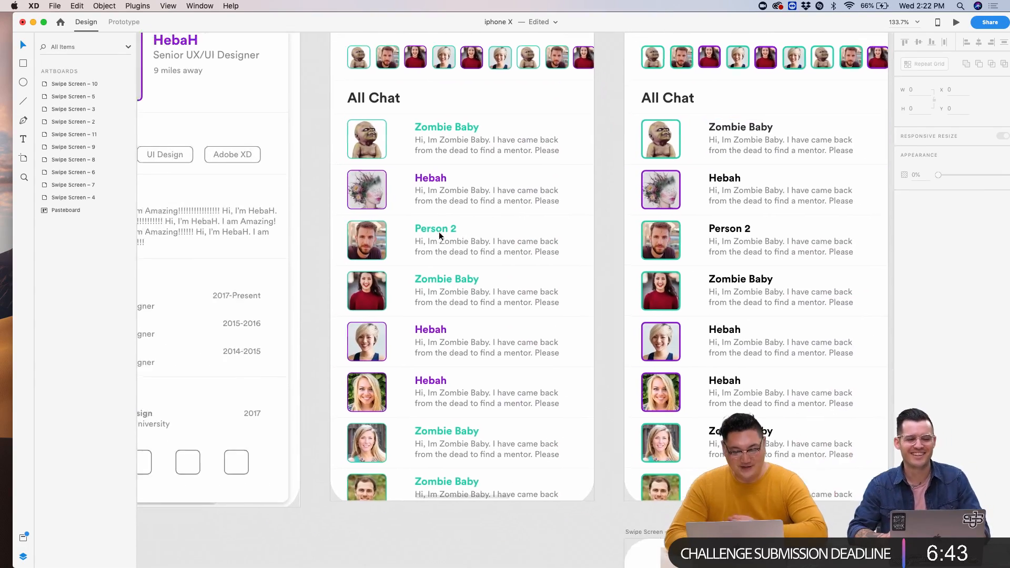
{"action": "left_click", "coordinate": [475, 128], "text": "super"}
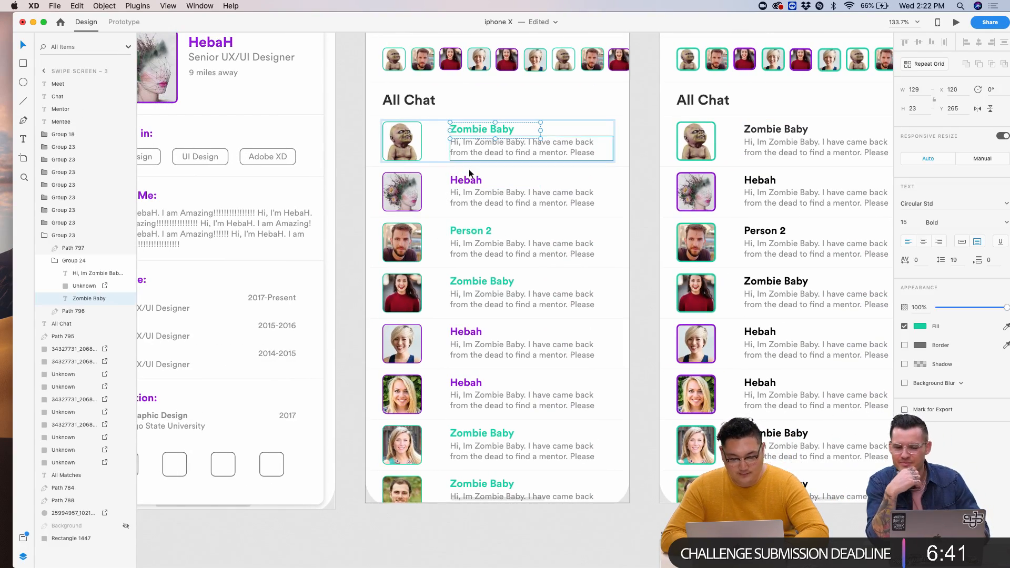
{"action": "left_click", "coordinate": [468, 177], "text": "shift+super"}
{"action": "left_click", "coordinate": [469, 231], "text": "shift+super"}
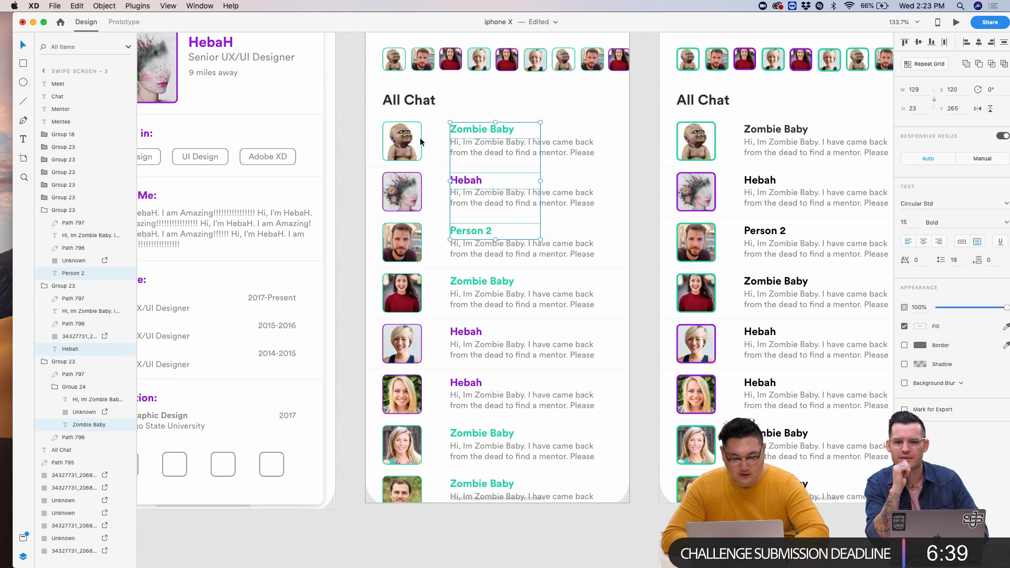
{"action": "left_click", "coordinate": [476, 282], "text": "shift+super"}
{"action": "left_click", "coordinate": [466, 331], "text": "shift+super"}
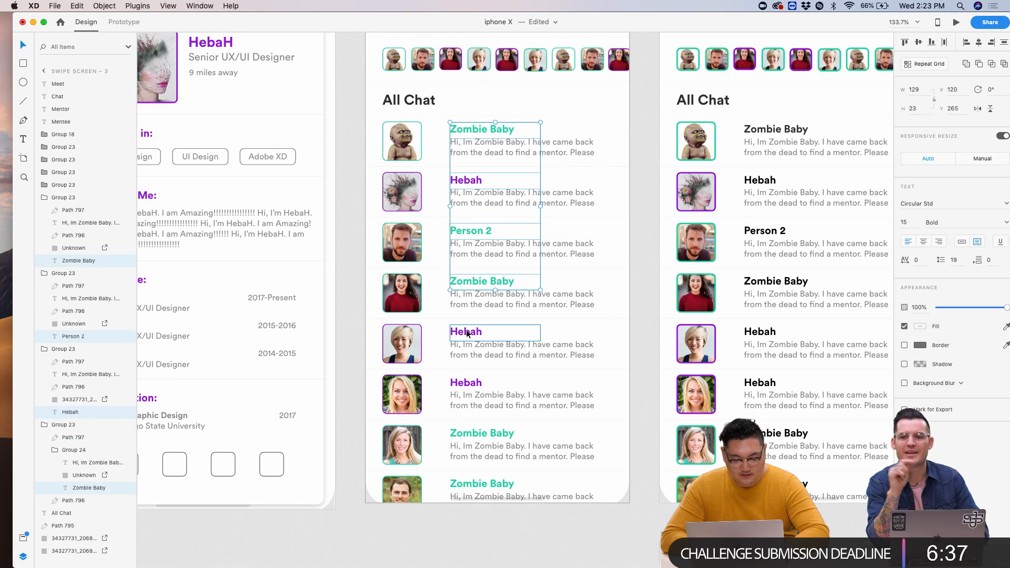
{"action": "left_click", "coordinate": [466, 383], "text": "shift+super"}
{"action": "left_click", "coordinate": [476, 433], "text": "shift+super"}
{"action": "left_click", "coordinate": [484, 482], "text": "shift+super"}
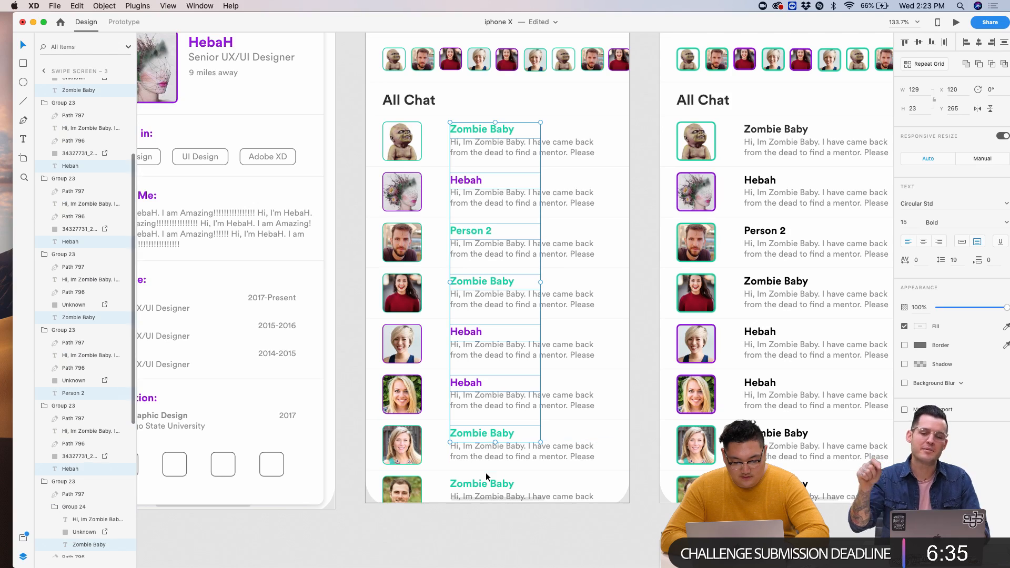
{"action": "left_click", "coordinate": [921, 326]}
{"action": "left_click", "coordinate": [808, 381]}
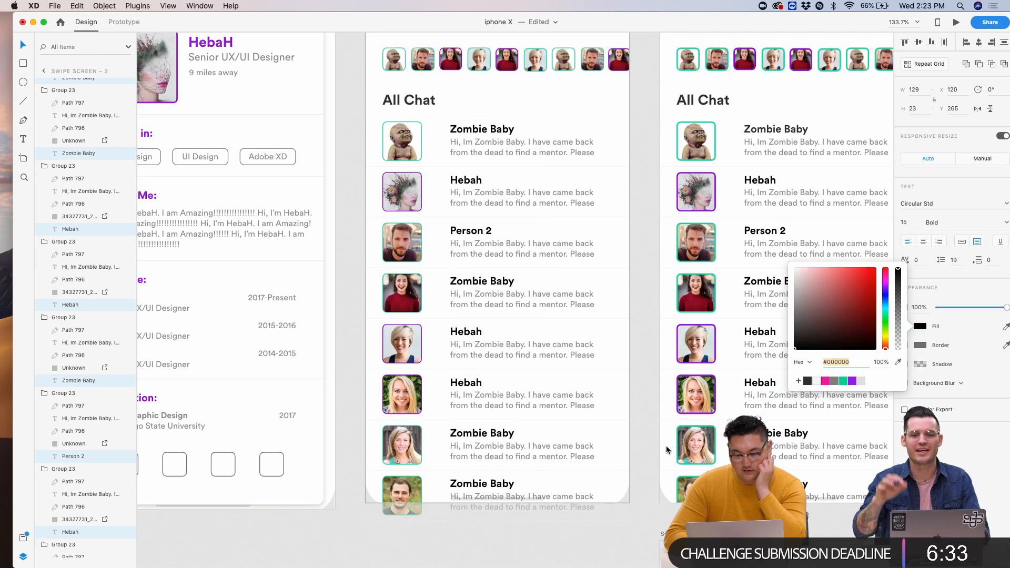
{"action": "left_click", "coordinate": [653, 391]}
{"action": "key", "text": "super+0"}
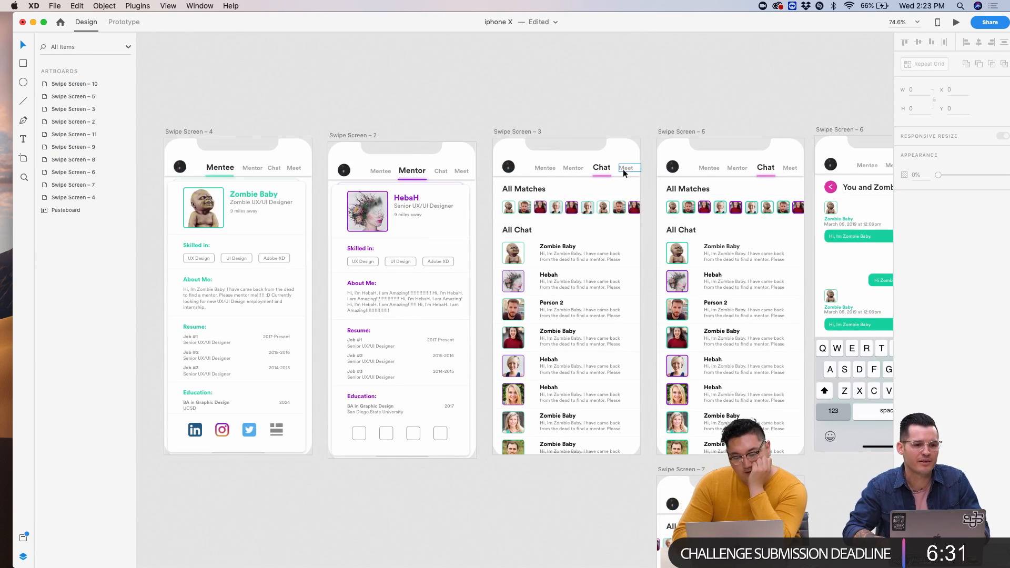
{"action": "scroll", "coordinate": [629, 190], "scroll_direction": "up", "scroll_amount": 5}
{"action": "scroll", "coordinate": [629, 190], "scroll_direction": "right", "scroll_amount": 2}
{"action": "key", "text": "super+0"}
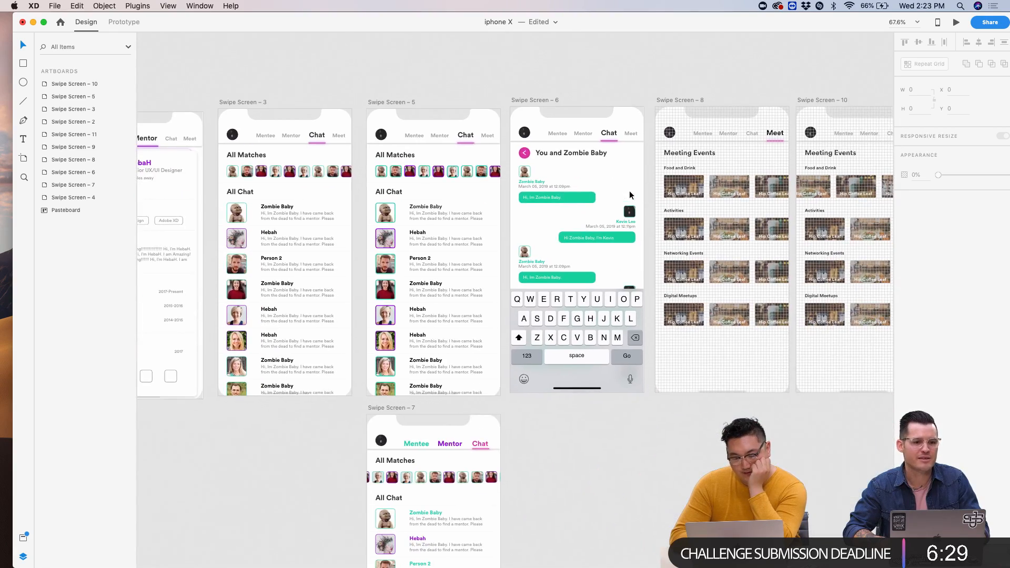
{"action": "scroll", "coordinate": [522, 181], "scroll_direction": "up", "scroll_amount": 5}
{"action": "scroll", "coordinate": [523, 182], "scroll_direction": "up", "scroll_amount": 5}
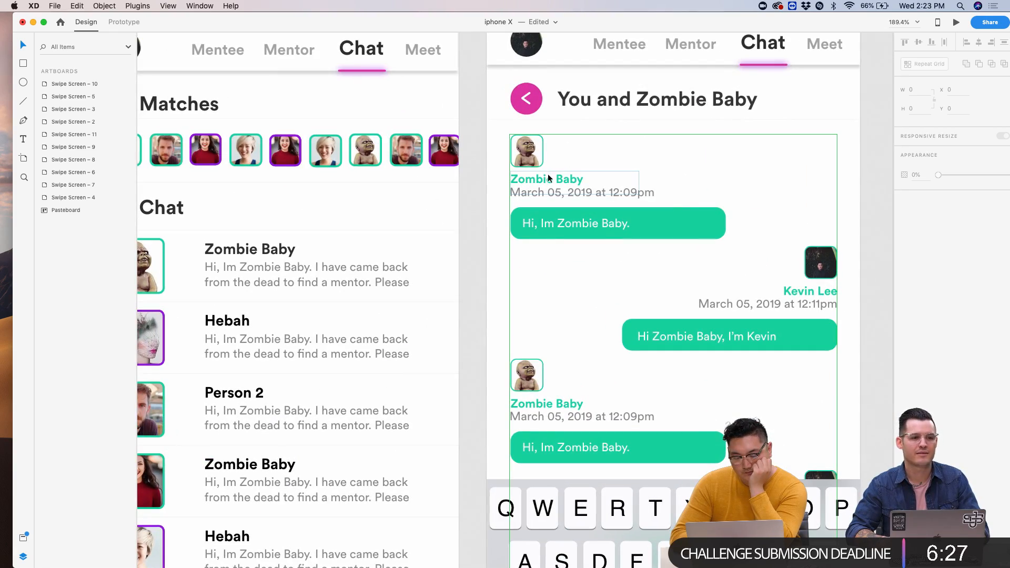
{"action": "left_click", "coordinate": [547, 176]}
{"action": "scroll", "coordinate": [666, 264], "scroll_direction": "down", "scroll_amount": 5}
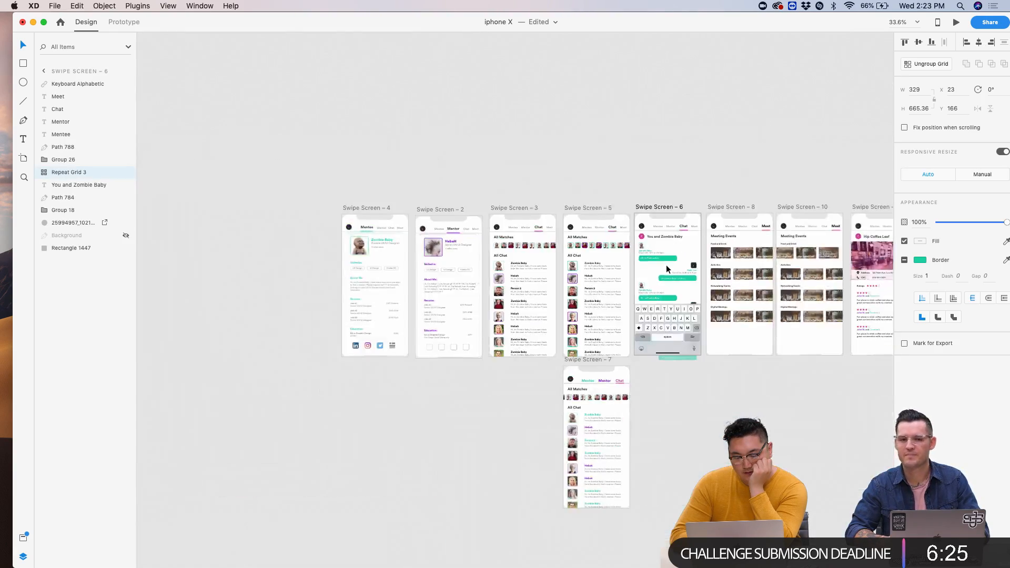
{"action": "scroll", "coordinate": [666, 264], "scroll_direction": "right", "scroll_amount": 3}
{"action": "scroll", "coordinate": [728, 197], "scroll_direction": "up", "scroll_amount": 4}
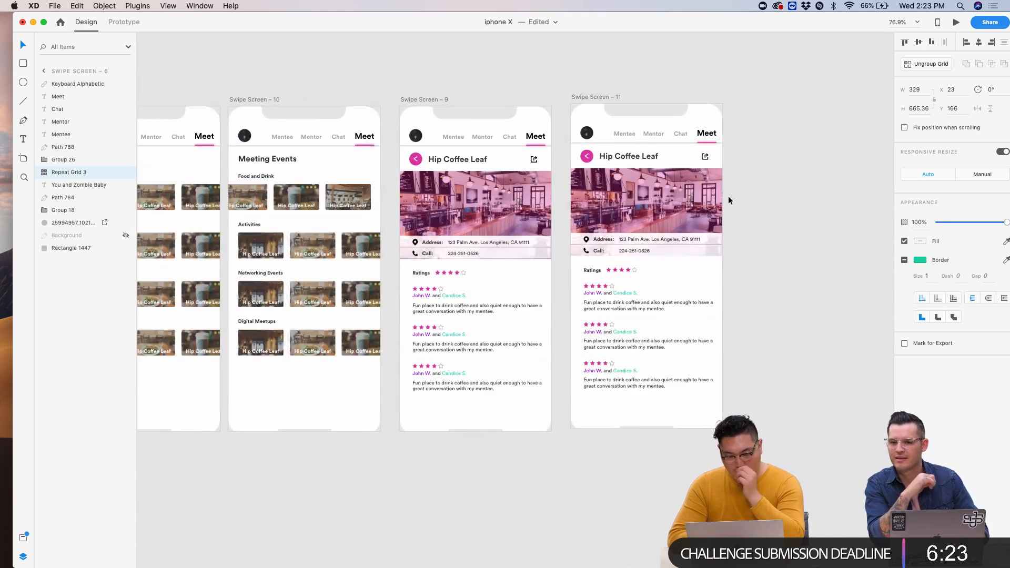
{"action": "scroll", "coordinate": [729, 197], "scroll_direction": "up", "scroll_amount": 2}
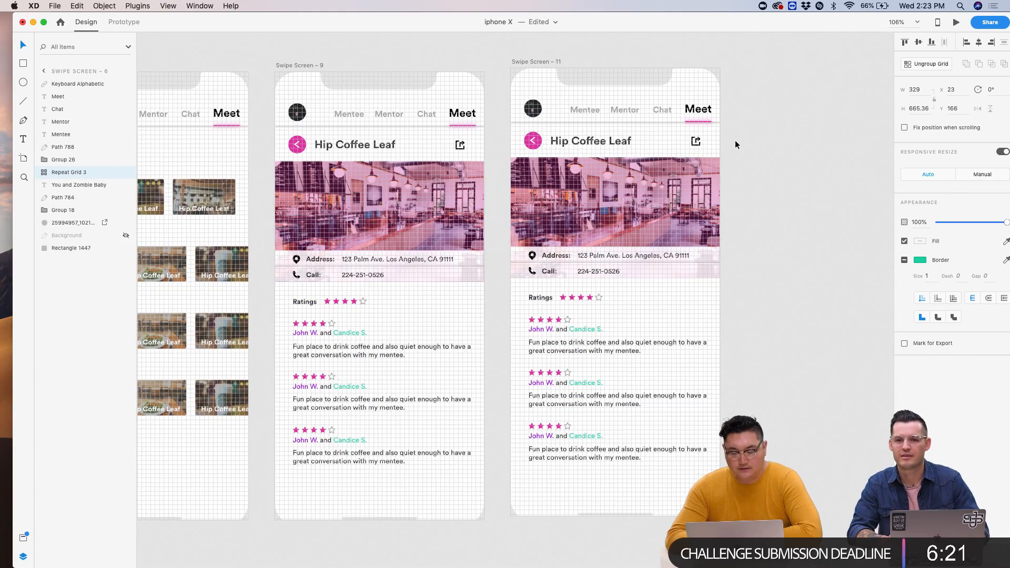
{"action": "scroll", "coordinate": [698, 184], "scroll_direction": "down", "scroll_amount": 2}
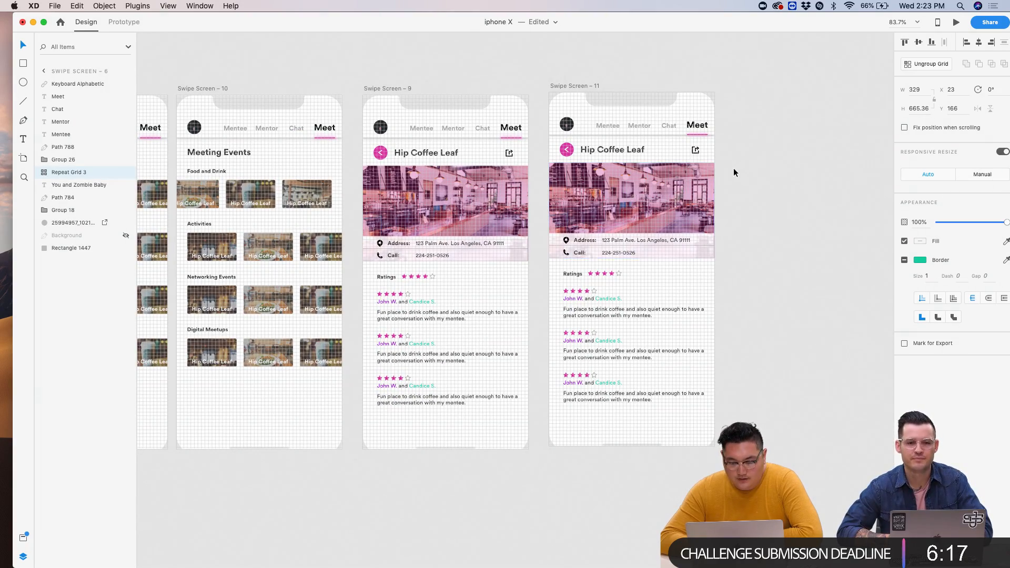
{"action": "scroll", "coordinate": [734, 170], "scroll_direction": "up", "scroll_amount": 4}
{"action": "scroll", "coordinate": [649, 110], "scroll_direction": "down", "scroll_amount": 5}
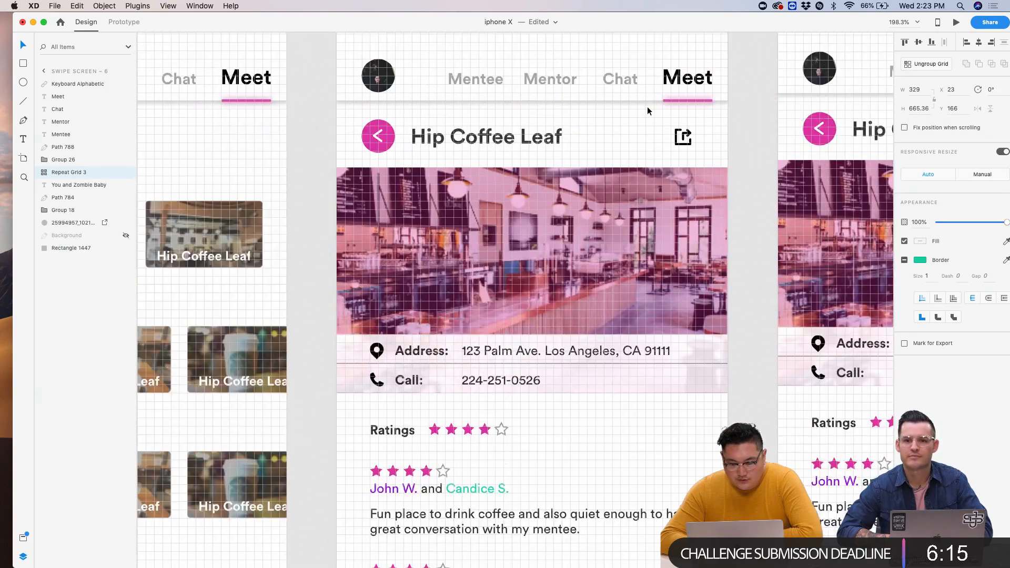
{"action": "scroll", "coordinate": [327, 257], "scroll_direction": "left", "scroll_amount": 5}
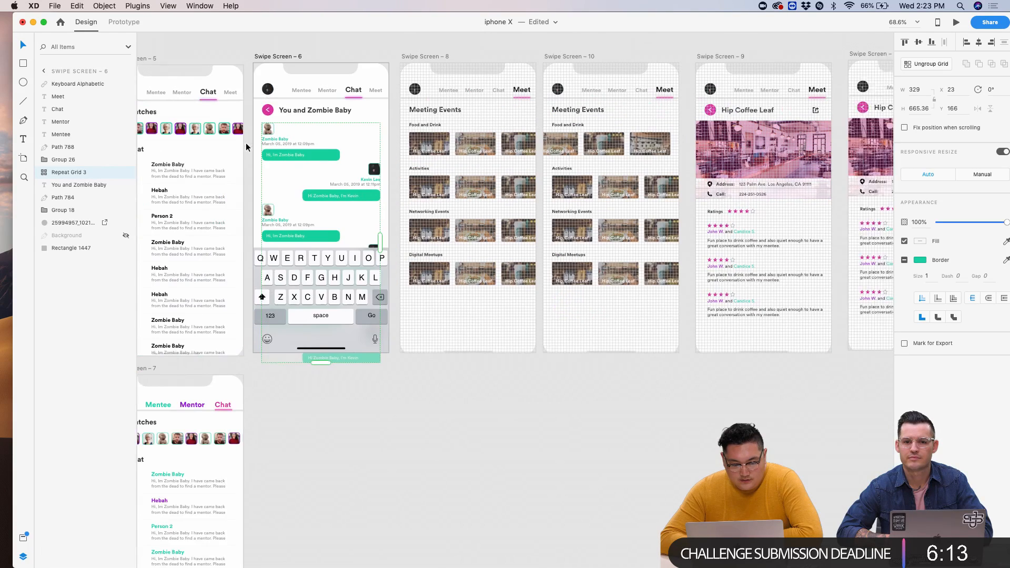
- Duplicate Swipe Screen – 6 as Swipe Screen – 12 and delete the keyboard from the copy
{"action": "left_click_drag", "start_coordinate": [294, 53], "coordinate": [296, 365]}
{"action": "left_click", "coordinate": [468, 412]}
{"action": "scroll", "coordinate": [448, 412], "scroll_direction": "down", "scroll_amount": 5}
{"action": "scroll", "coordinate": [447, 412], "scroll_direction": "left", "scroll_amount": 1}
{"action": "scroll", "coordinate": [430, 414], "scroll_direction": "left", "scroll_amount": 2}
{"action": "left_click", "coordinate": [400, 405]}
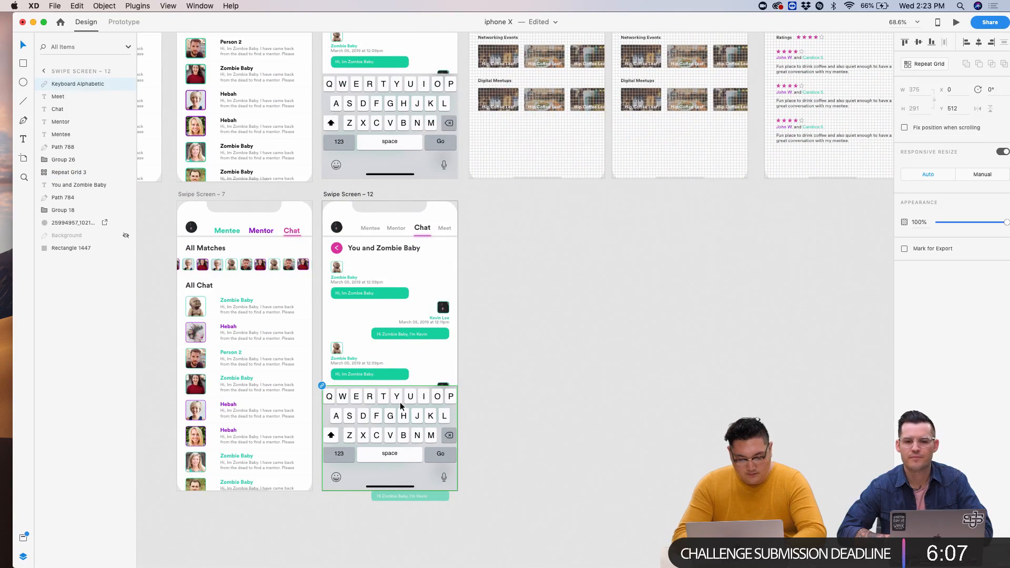
{"action": "key", "text": "Delete"}
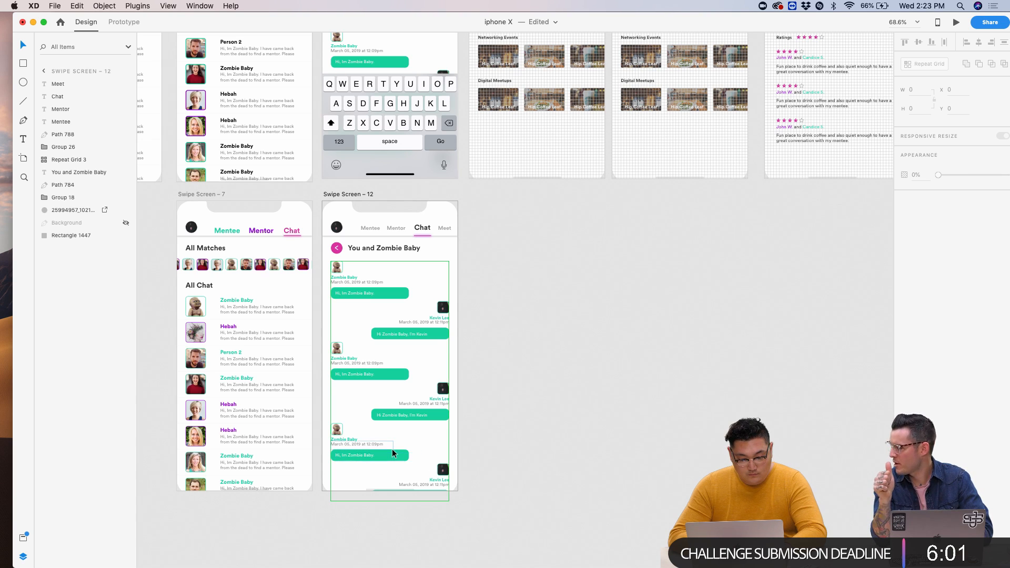
{"action": "scroll", "coordinate": [394, 454], "scroll_direction": "up", "scroll_amount": 5}
{"action": "scroll", "coordinate": [393, 454], "scroll_direction": "right", "scroll_amount": 4}
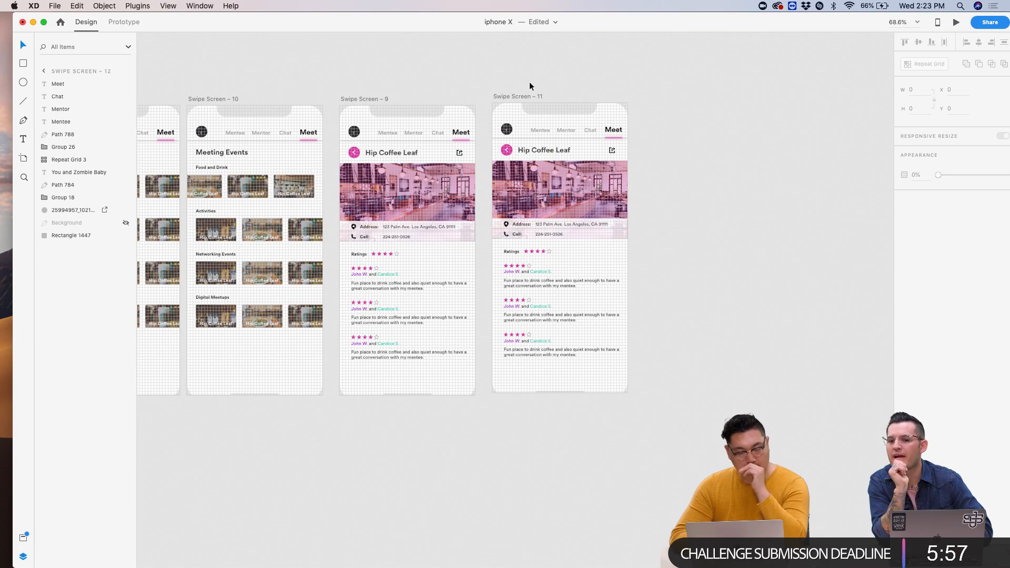
{"action": "left_click_drag", "start_coordinate": [612, 21], "coordinate": [605, 193]}
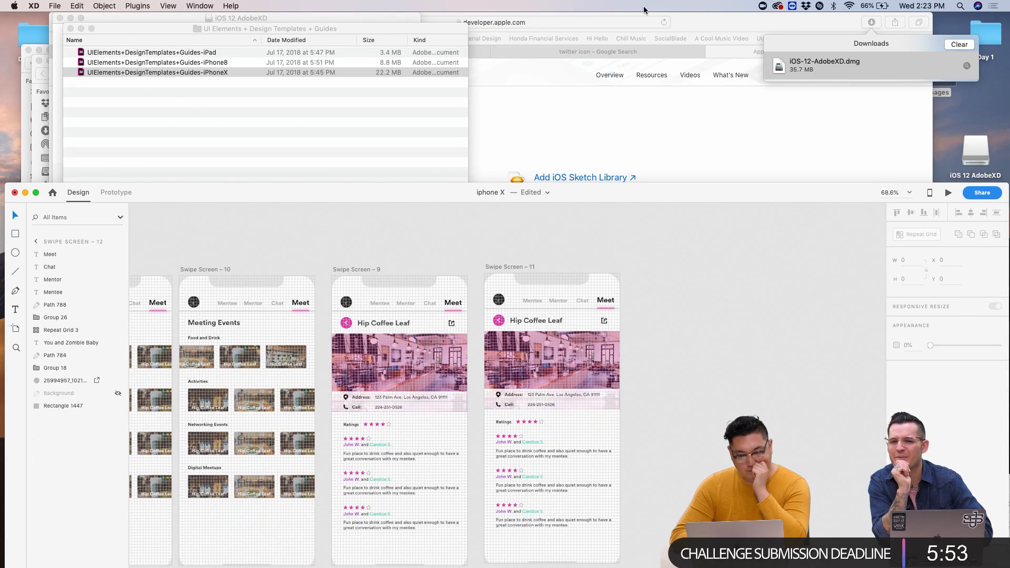
{"action": "left_click", "coordinate": [688, 22]}
{"action": "left_click_drag", "start_coordinate": [687, 23], "coordinate": [684, 189]}
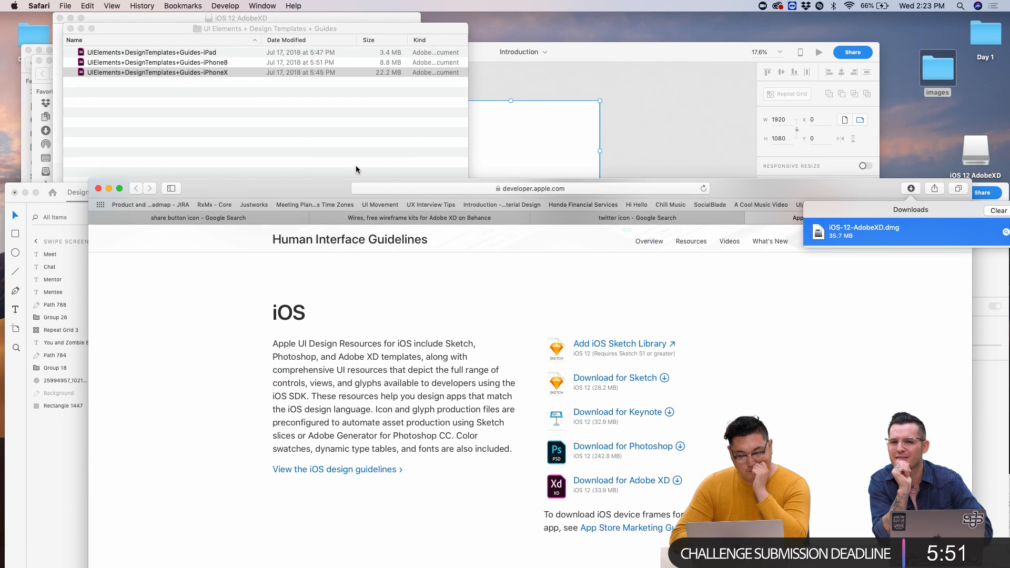
{"action": "double_click", "coordinate": [105, 72]}
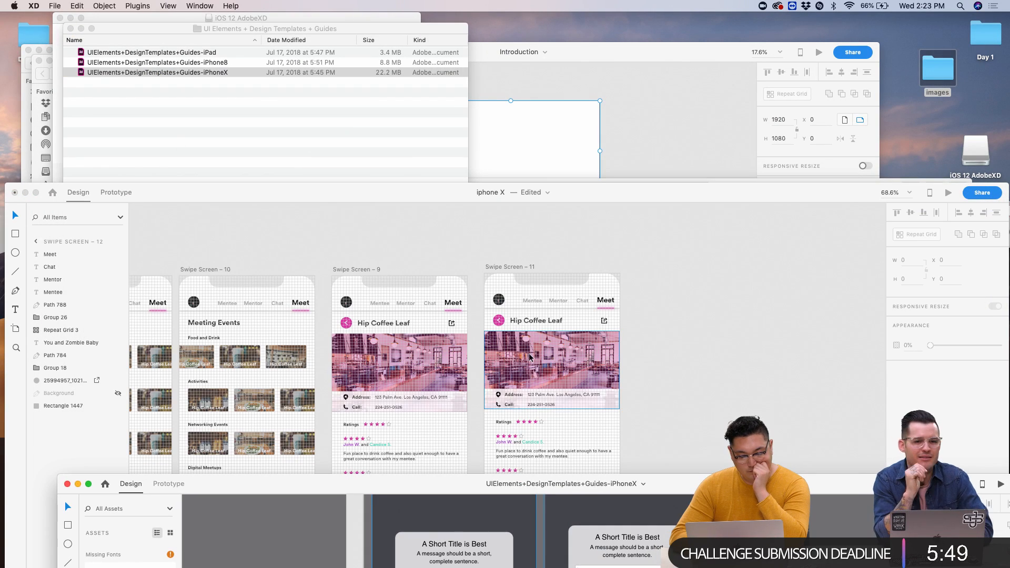
{"action": "scroll", "coordinate": [809, 357], "scroll_direction": "down", "scroll_amount": 5}
{"action": "scroll", "coordinate": [460, 248], "scroll_direction": "up", "scroll_amount": 5}
{"action": "scroll", "coordinate": [460, 248], "scroll_direction": "up", "scroll_amount": 5}
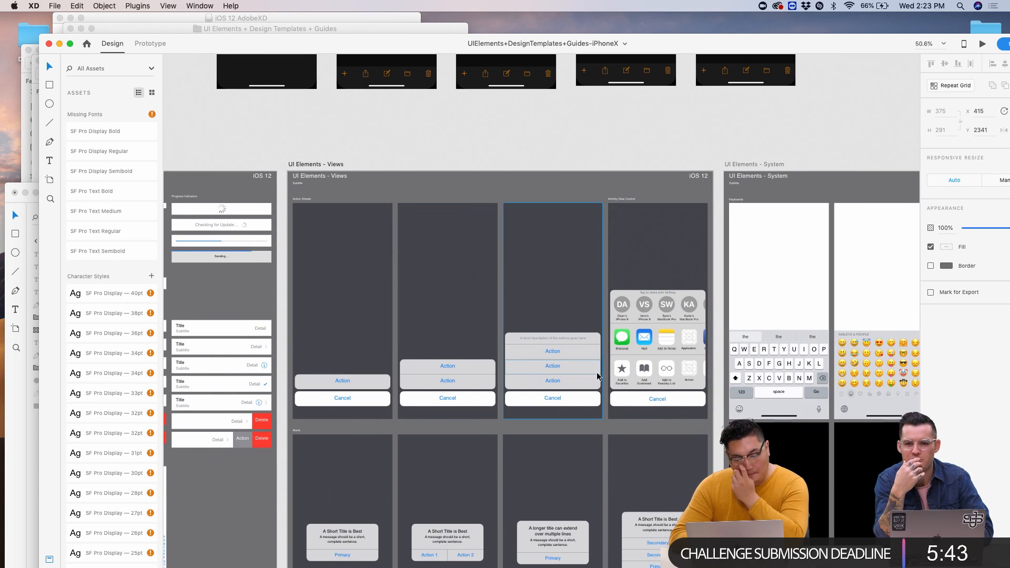
{"action": "scroll", "coordinate": [644, 381], "scroll_direction": "up", "scroll_amount": 5}
{"action": "left_click", "coordinate": [705, 363]}
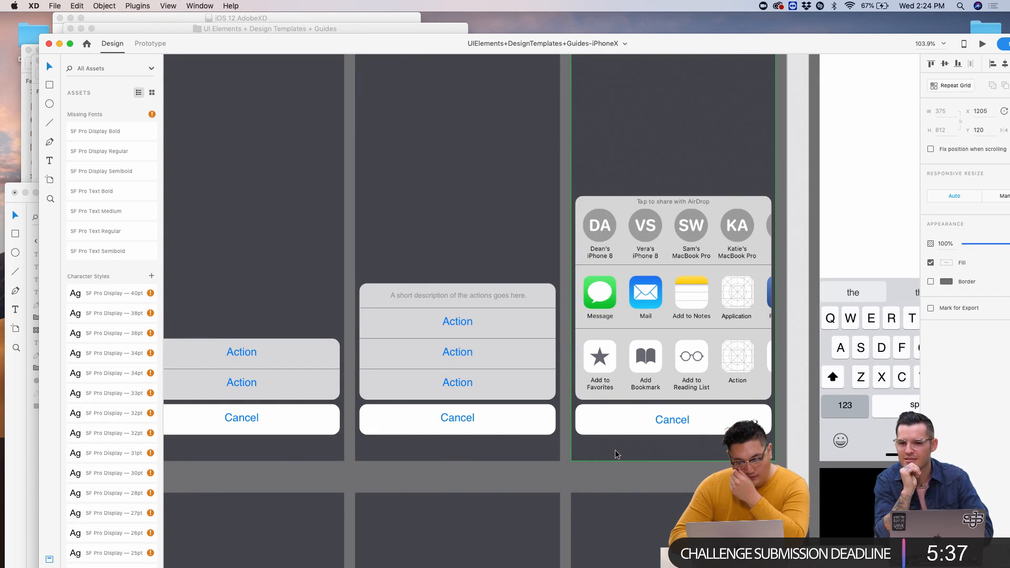
{"action": "scroll", "coordinate": [675, 385], "scroll_direction": "down", "scroll_amount": 6}
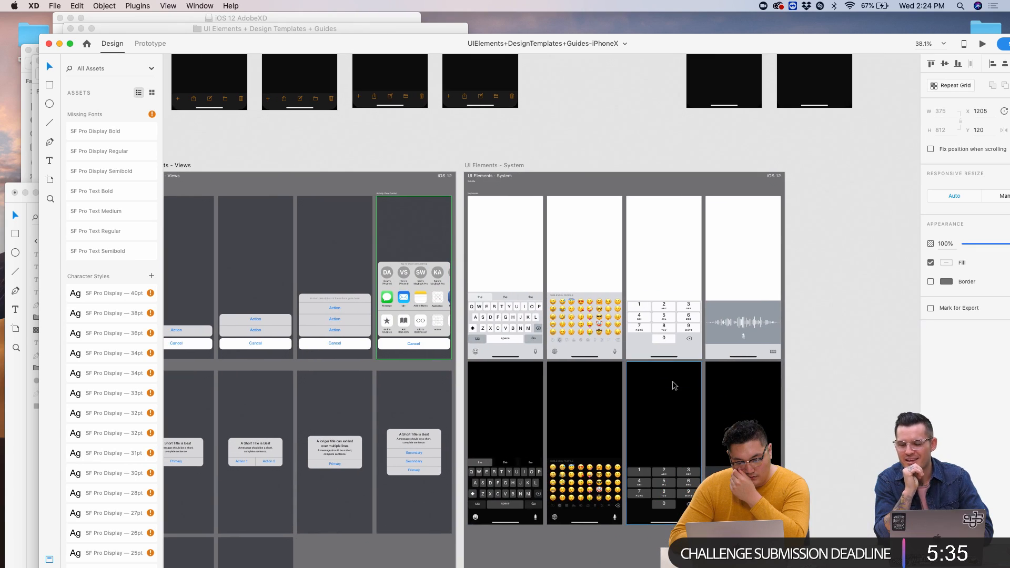
{"action": "scroll", "coordinate": [635, 352], "scroll_direction": "up", "scroll_amount": 4}
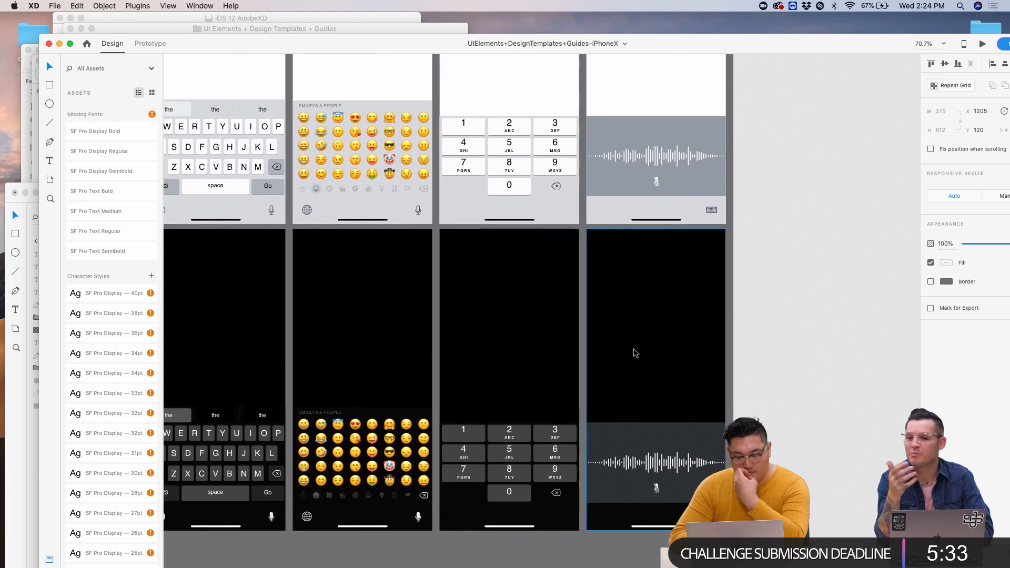
{"action": "scroll", "coordinate": [634, 352], "scroll_direction": "down", "scroll_amount": 5}
{"action": "scroll", "coordinate": [634, 351], "scroll_direction": "up", "scroll_amount": 3}
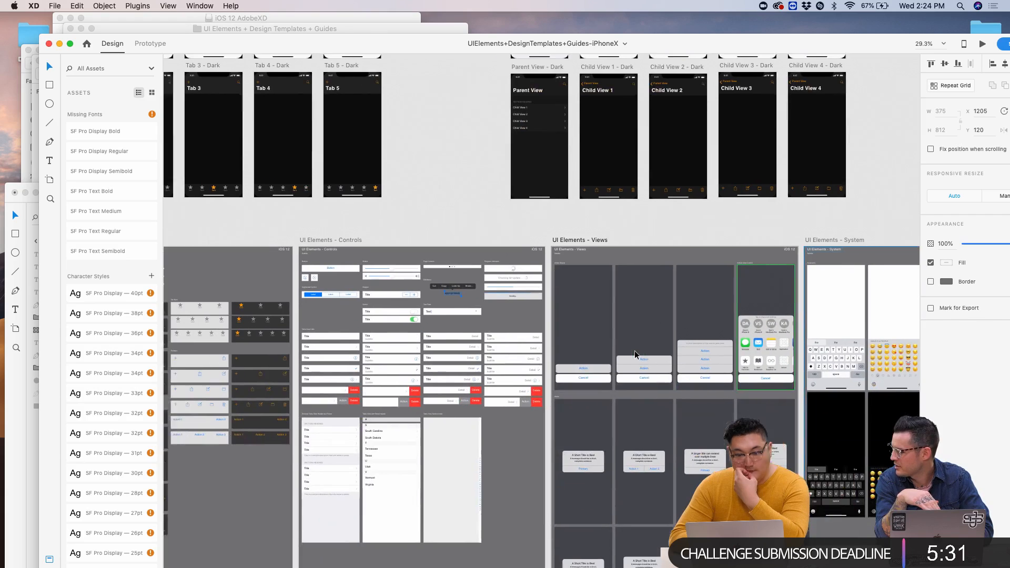
{"action": "scroll", "coordinate": [635, 354], "scroll_direction": "down", "scroll_amount": 3}
{"action": "scroll", "coordinate": [635, 354], "scroll_direction": "left", "scroll_amount": 4}
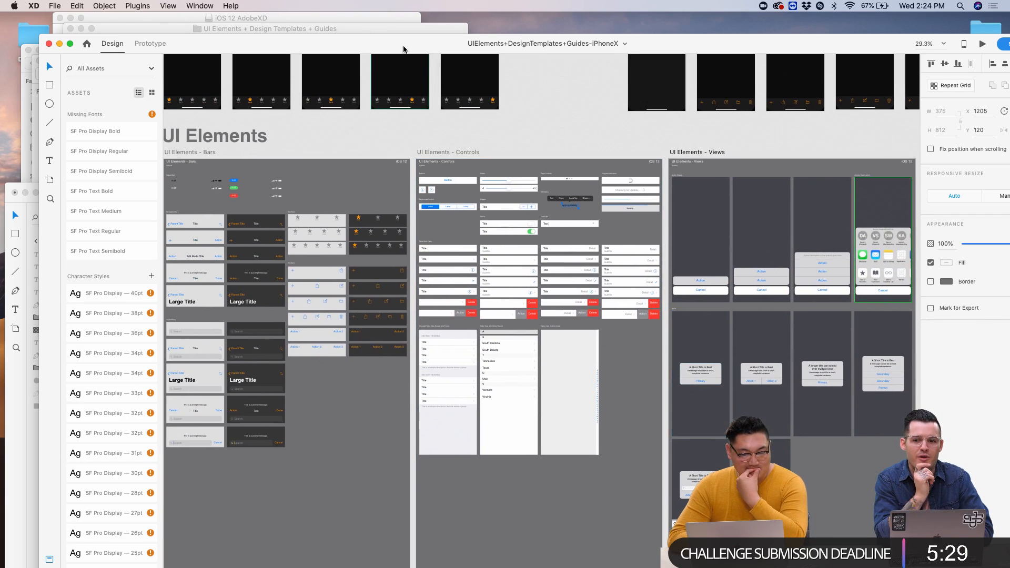
{"action": "left_click_drag", "start_coordinate": [403, 49], "coordinate": [558, 334]}
- Bring the iphone X document window forward and move it up to fill the screen
{"action": "left_click", "coordinate": [608, 203]}
{"action": "left_click_drag", "start_coordinate": [608, 204], "coordinate": [575, 4]}
{"action": "scroll", "coordinate": [532, 286], "scroll_direction": "up", "scroll_amount": 5}
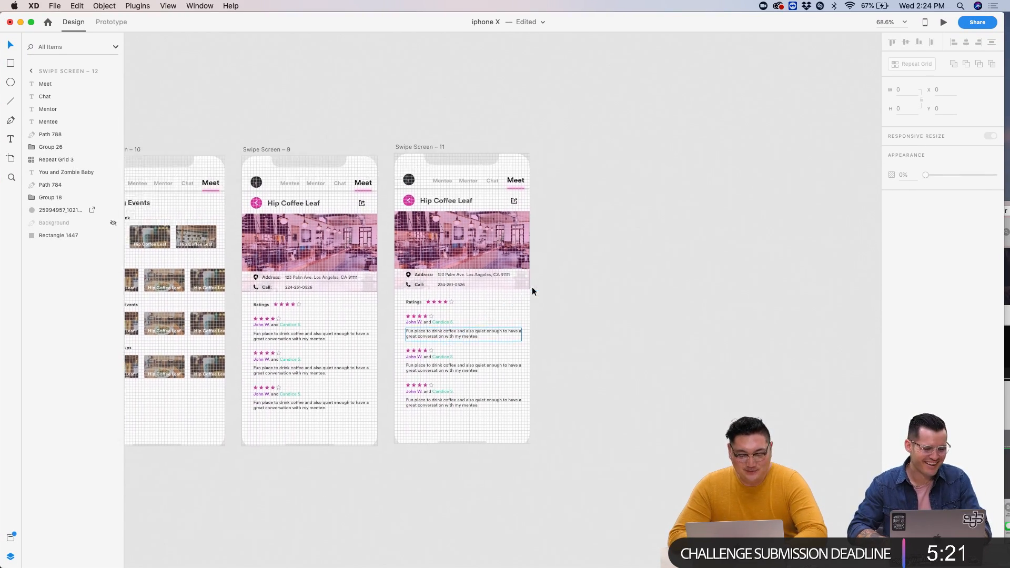
{"action": "scroll", "coordinate": [629, 291], "scroll_direction": "down", "scroll_amount": 3}
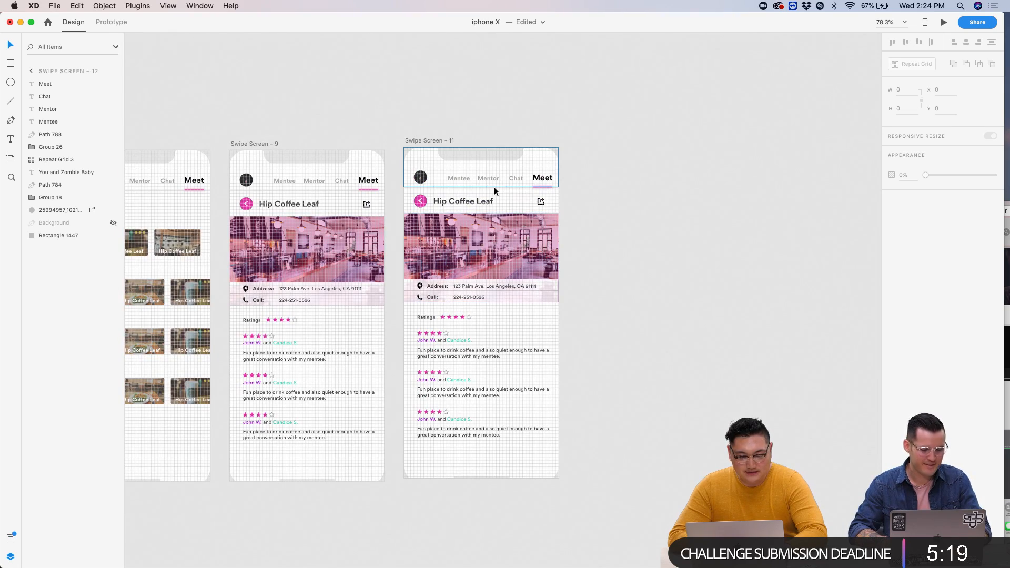
{"action": "scroll", "coordinate": [511, 230], "scroll_direction": "down", "scroll_amount": 3}
{"action": "scroll", "coordinate": [511, 229], "scroll_direction": "up", "scroll_amount": 4}
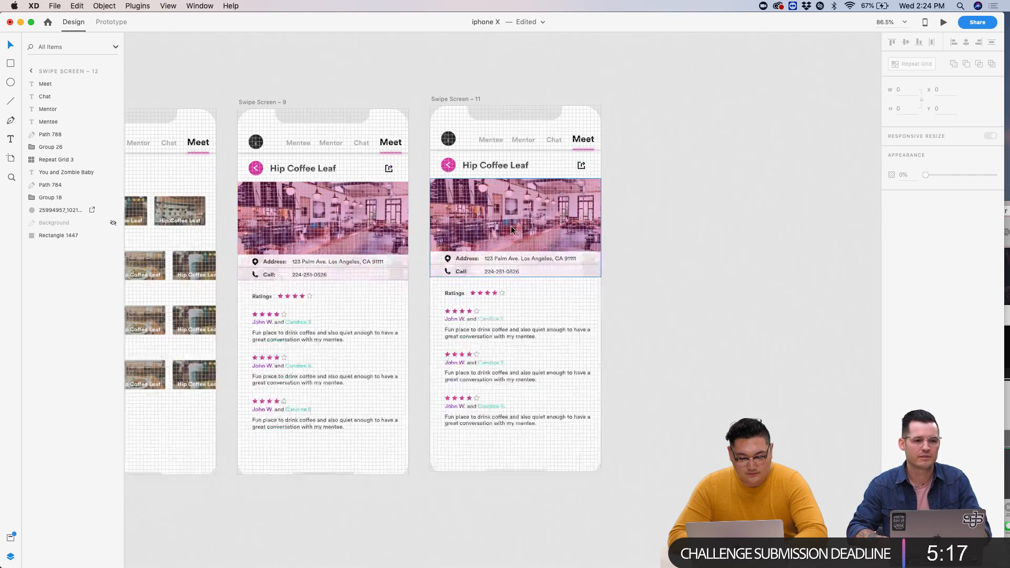
- Draw a tall rectangle over Swipe Screen – 11 and round its corners to radius 12
{"action": "left_click", "coordinate": [504, 78]}
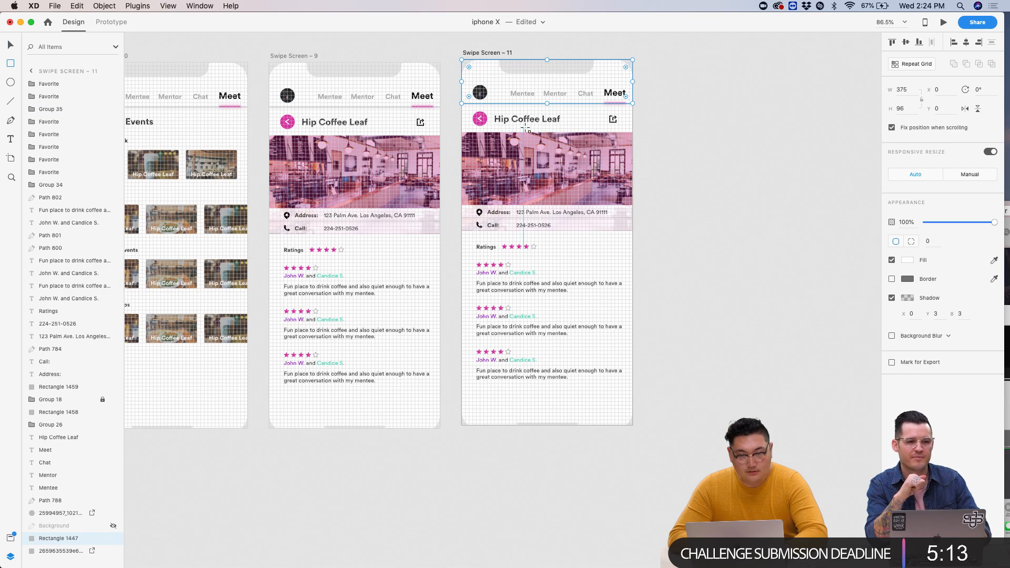
{"action": "mouse_move", "coordinate": [480, 78]}
{"action": "left_mouse_down"}
{"action": "mouse_move", "coordinate": [614, 298]}
{"action": "mouse_move", "coordinate": [618, 405]}
{"action": "left_mouse_up"}
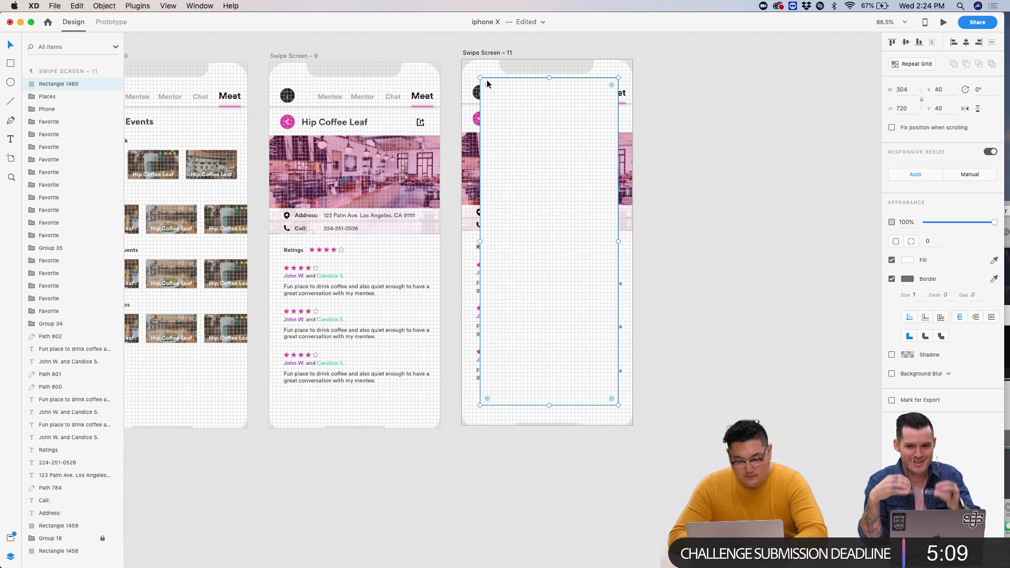
{"action": "left_click_drag", "start_coordinate": [489, 92], "coordinate": [483, 88]}
{"action": "scroll", "coordinate": [486, 80], "scroll_direction": "up", "scroll_amount": 5}
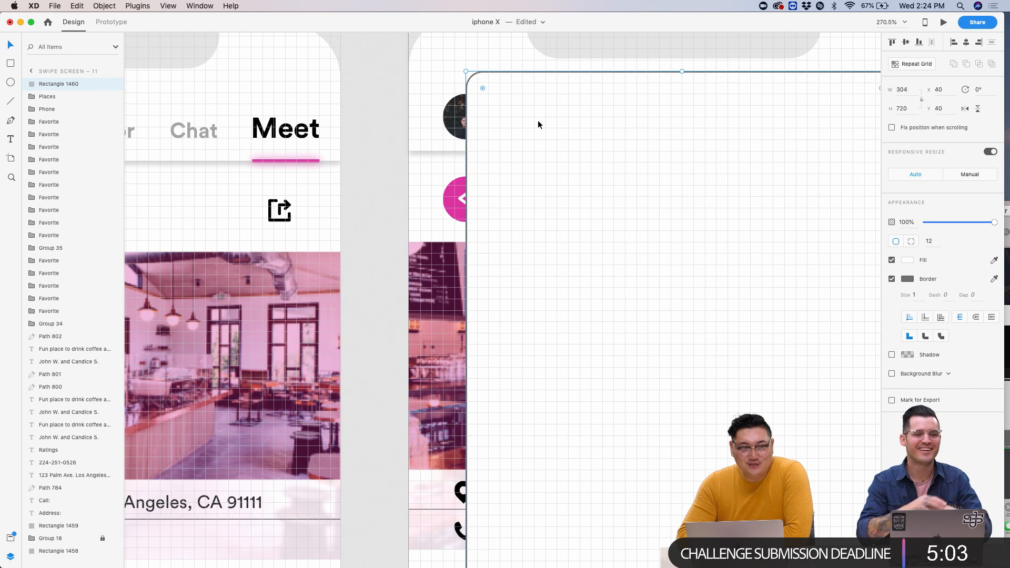
{"action": "scroll", "coordinate": [538, 121], "scroll_direction": "down", "scroll_amount": 5}
{"action": "left_click_drag", "start_coordinate": [611, 119], "coordinate": [606, 125]}
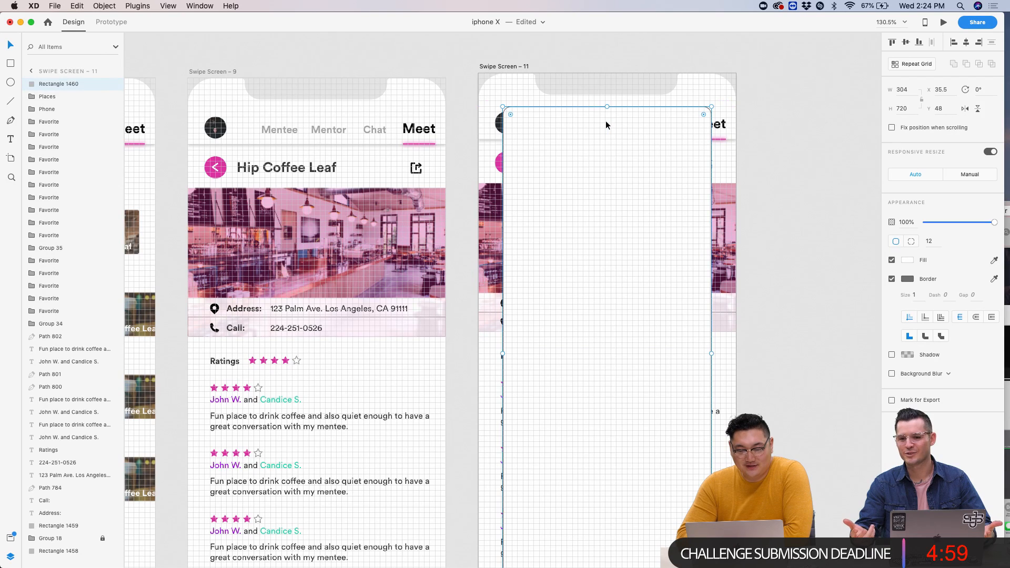
{"action": "scroll", "coordinate": [606, 125], "scroll_direction": "up", "scroll_amount": 5}
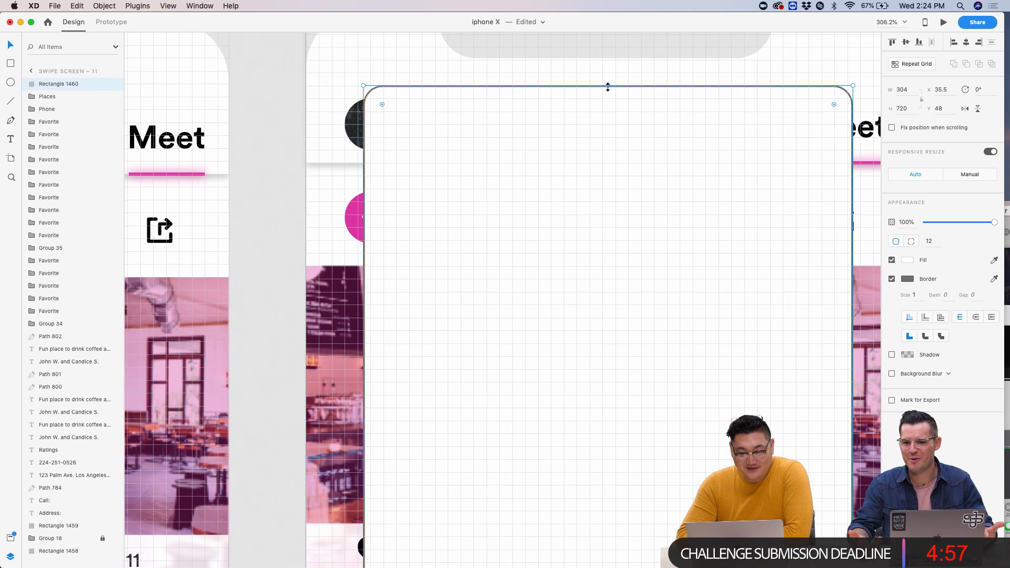
{"action": "scroll", "coordinate": [626, 178], "scroll_direction": "down", "scroll_amount": 5}
{"action": "scroll", "coordinate": [613, 335], "scroll_direction": "down", "scroll_amount": 5}
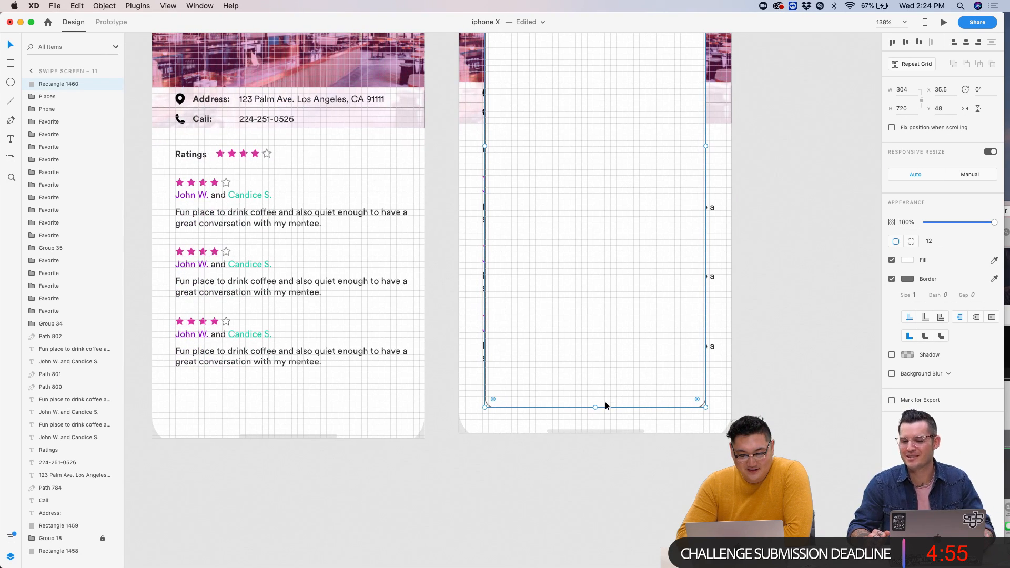
- Remove the card's border and widen it to 313 × 720
{"action": "left_click", "coordinate": [891, 279]}
{"action": "left_click", "coordinate": [807, 280]}
{"action": "scroll", "coordinate": [684, 256], "scroll_direction": "up", "scroll_amount": 5}
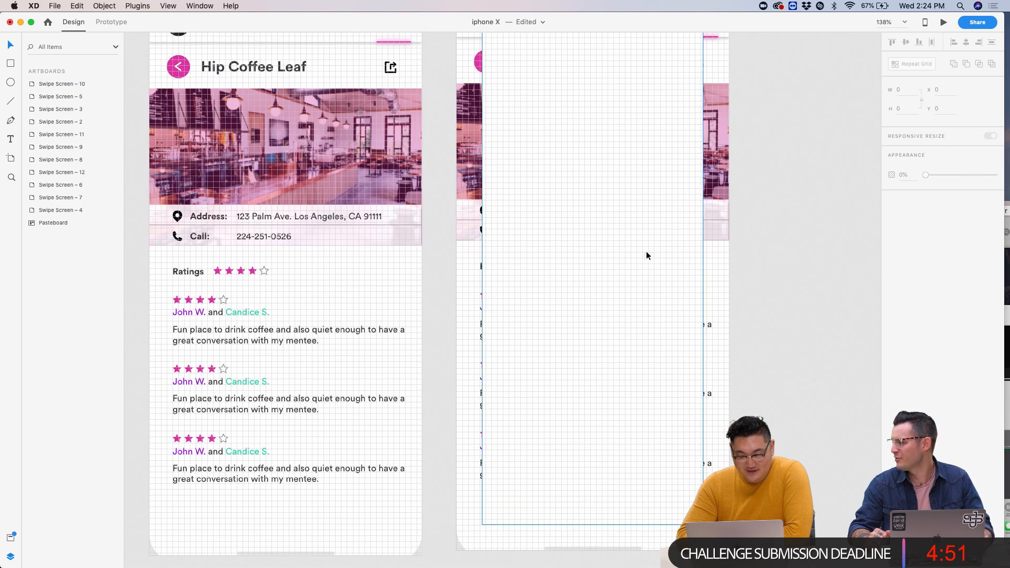
{"action": "left_click", "coordinate": [643, 253]}
{"action": "scroll", "coordinate": [644, 251], "scroll_direction": "up", "scroll_amount": 4}
{"action": "scroll", "coordinate": [571, 228], "scroll_direction": "up", "scroll_amount": 5}
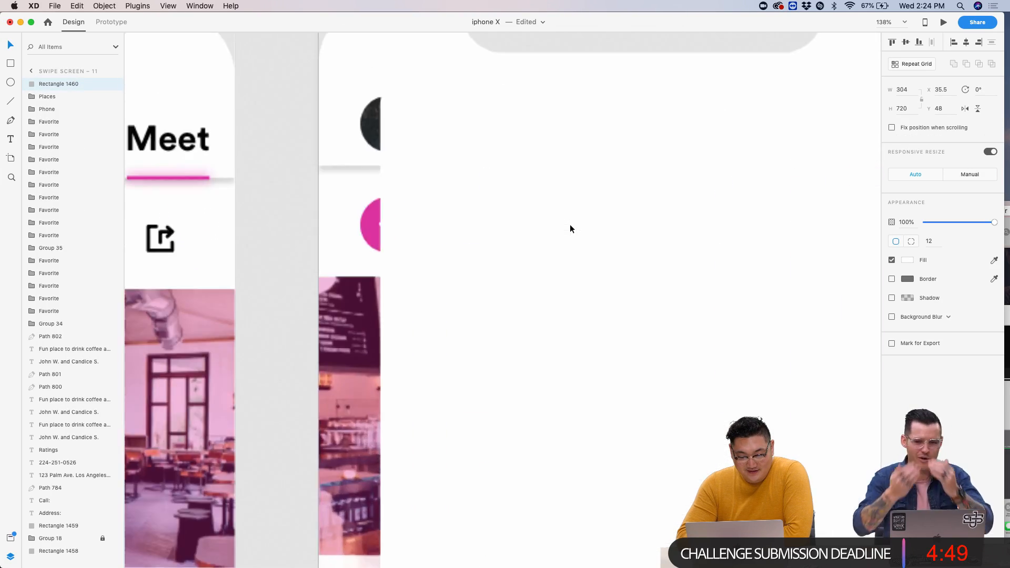
{"action": "scroll", "coordinate": [571, 227], "scroll_direction": "down", "scroll_amount": 5}
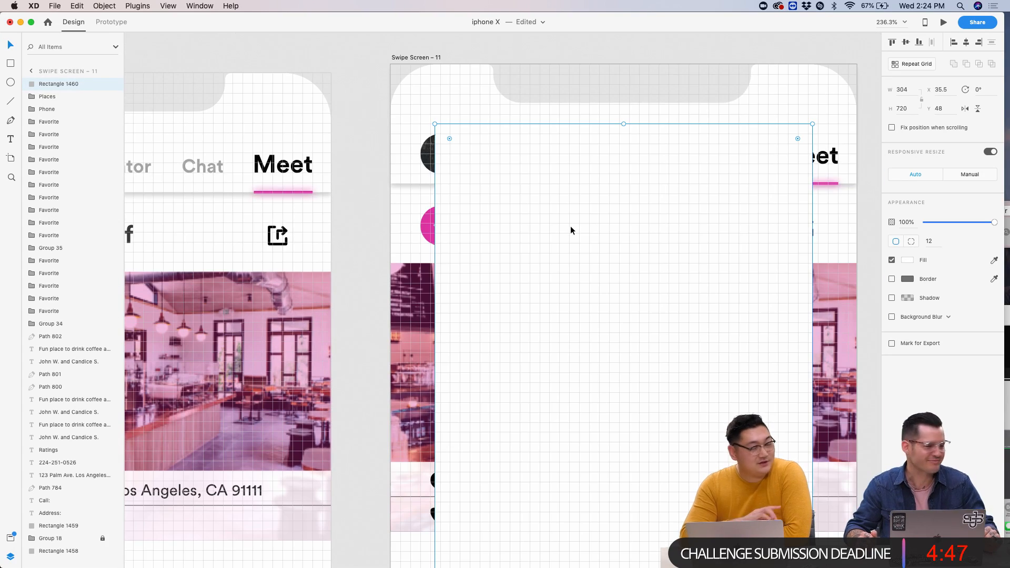
{"action": "scroll", "coordinate": [570, 226], "scroll_direction": "down", "scroll_amount": 2}
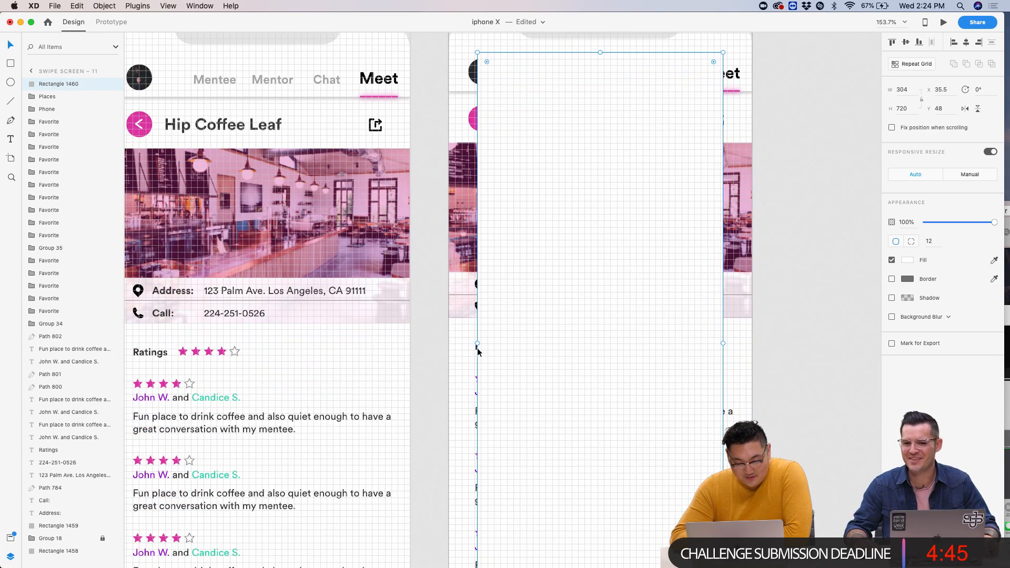
{"action": "left_click_drag", "start_coordinate": [477, 345], "coordinate": [475, 346]}
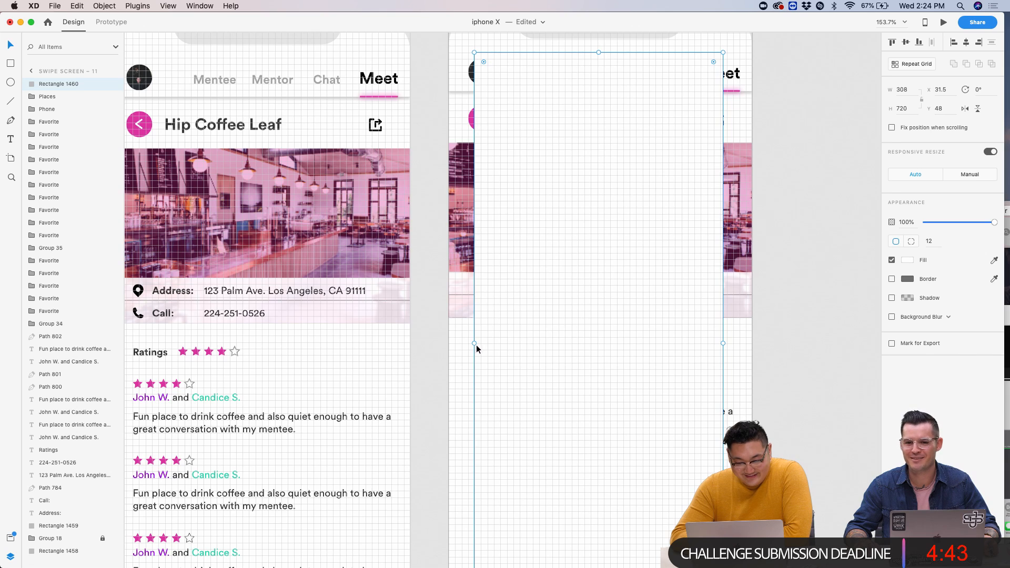
{"action": "left_click", "coordinate": [825, 323]}
{"action": "scroll", "coordinate": [825, 324], "scroll_direction": "down", "scroll_amount": 5}
{"action": "left_click", "coordinate": [727, 303]}
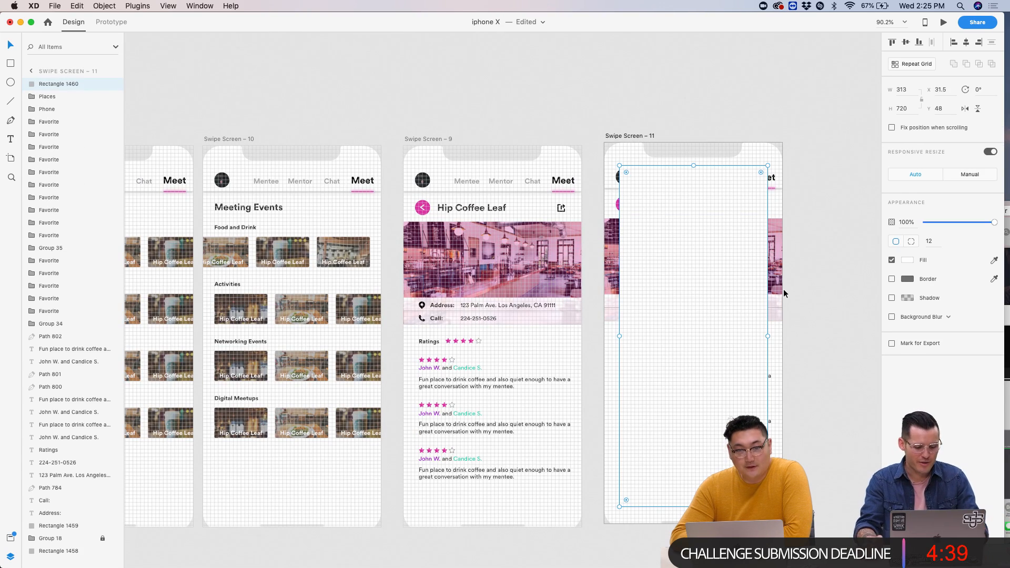
{"action": "left_click", "coordinate": [834, 273]}
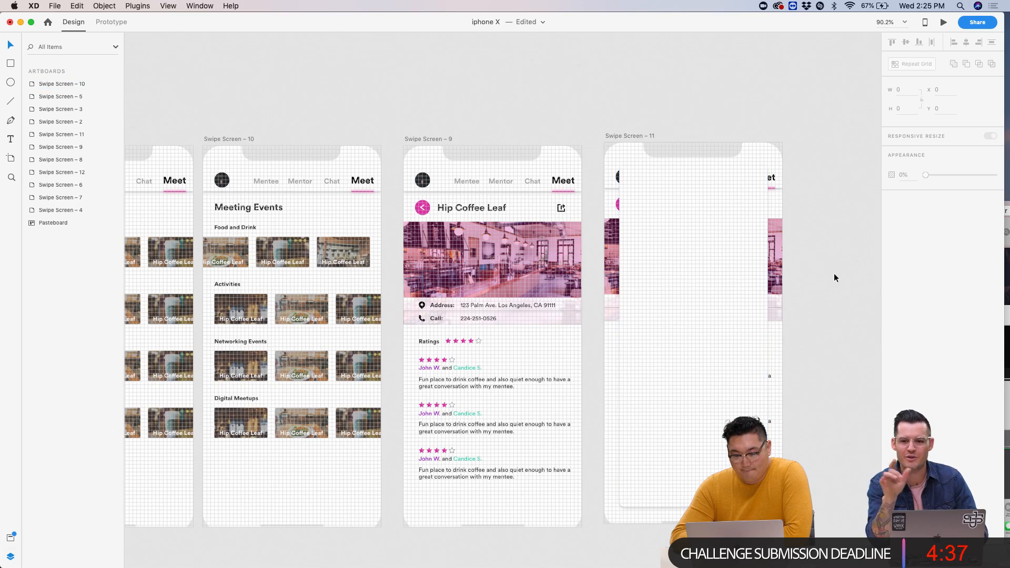
{"action": "scroll", "coordinate": [834, 273], "scroll_direction": "up", "scroll_amount": 5}
{"action": "left_click", "coordinate": [674, 207]}
{"action": "scroll", "coordinate": [674, 207], "scroll_direction": "down", "scroll_amount": 2}
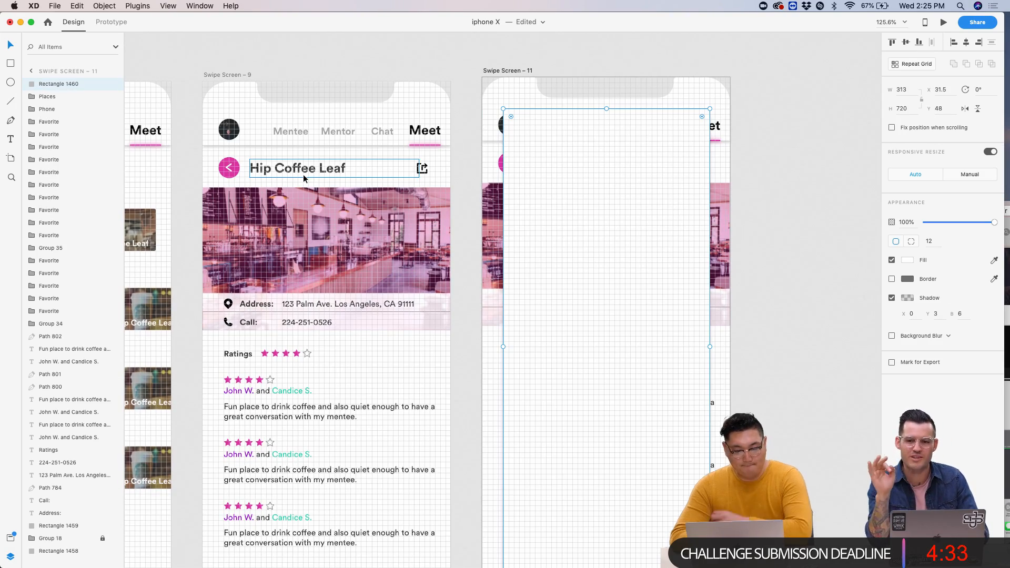
{"action": "left_click", "coordinate": [389, 169]}
- Copy the Hip Coffee Leaf title onto the card, retype it as 'Send to...', and nudge it into place
{"action": "left_click_drag", "start_coordinate": [316, 174], "coordinate": [571, 125]}
{"action": "key", "text": "Return"}
{"action": "type", "text": "Sne"}
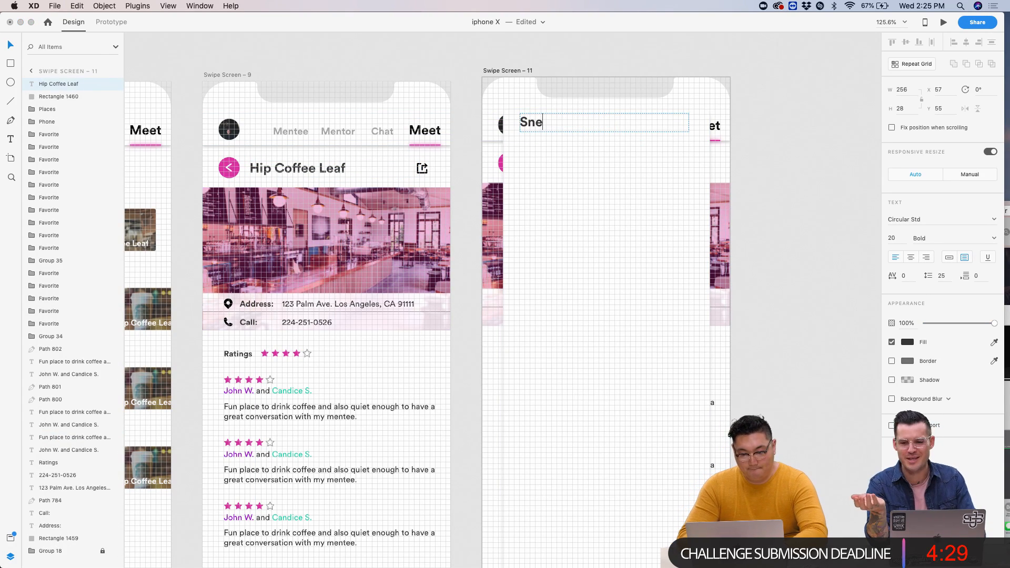
{"action": "key", "text": "Escape"}
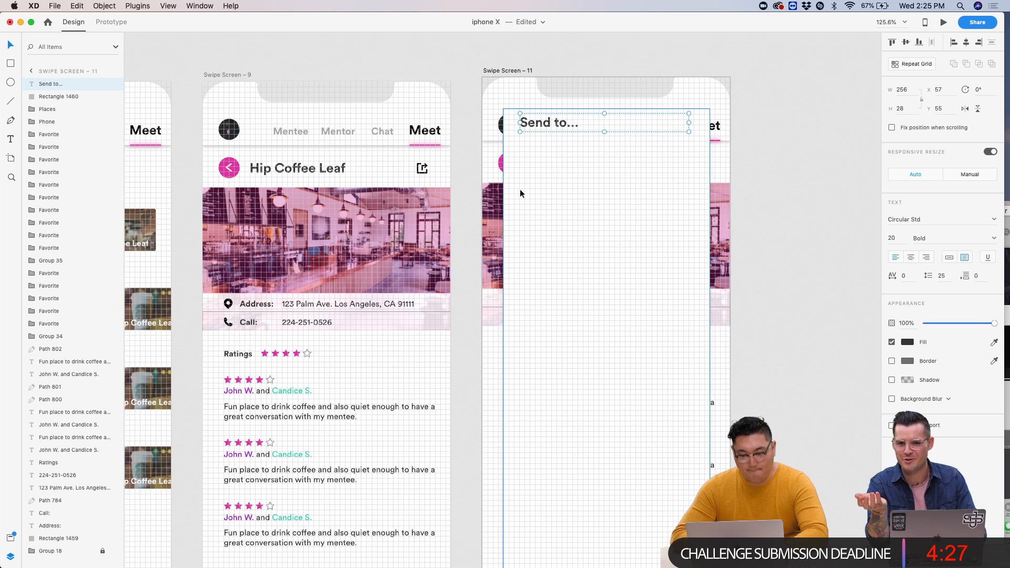
{"action": "scroll", "coordinate": [535, 151], "scroll_direction": "up", "scroll_amount": 5}
{"action": "left_click_drag", "start_coordinate": [533, 118], "coordinate": [583, 147]}
{"action": "scroll", "coordinate": [526, 140], "scroll_direction": "down", "scroll_amount": 5}
{"action": "scroll", "coordinate": [527, 138], "scroll_direction": "left", "scroll_amount": 3}
{"action": "scroll", "coordinate": [582, 147], "scroll_direction": "up", "scroll_amount": 5}
{"action": "key", "text": "Right"}
{"action": "key", "text": "Right"}
{"action": "key", "text": "Right"}
{"action": "key", "text": "Right"}
{"action": "key", "text": "Right"}
{"action": "key", "text": "Right"}
{"action": "key", "text": "Right"}
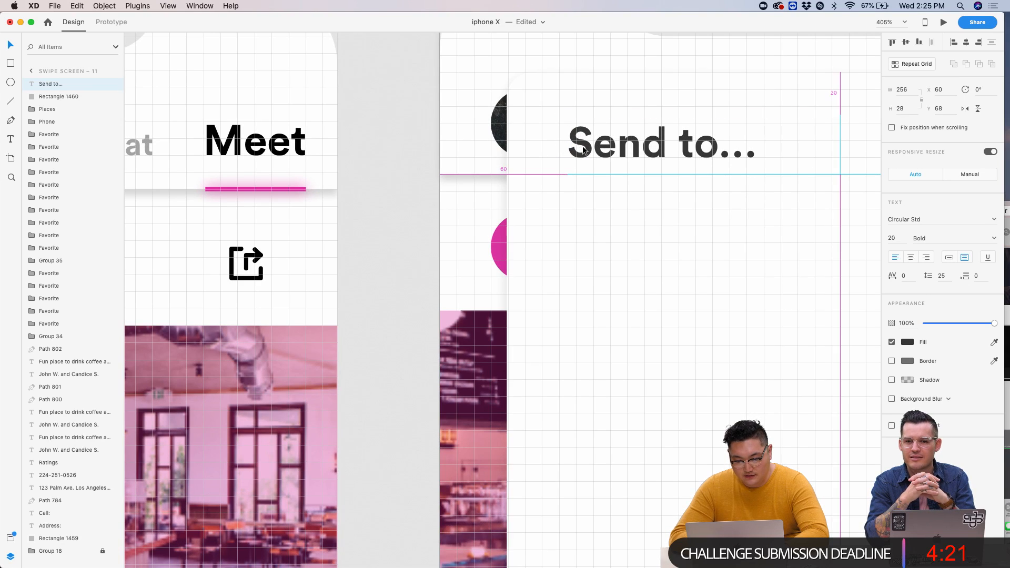
{"action": "key", "text": "Left"}
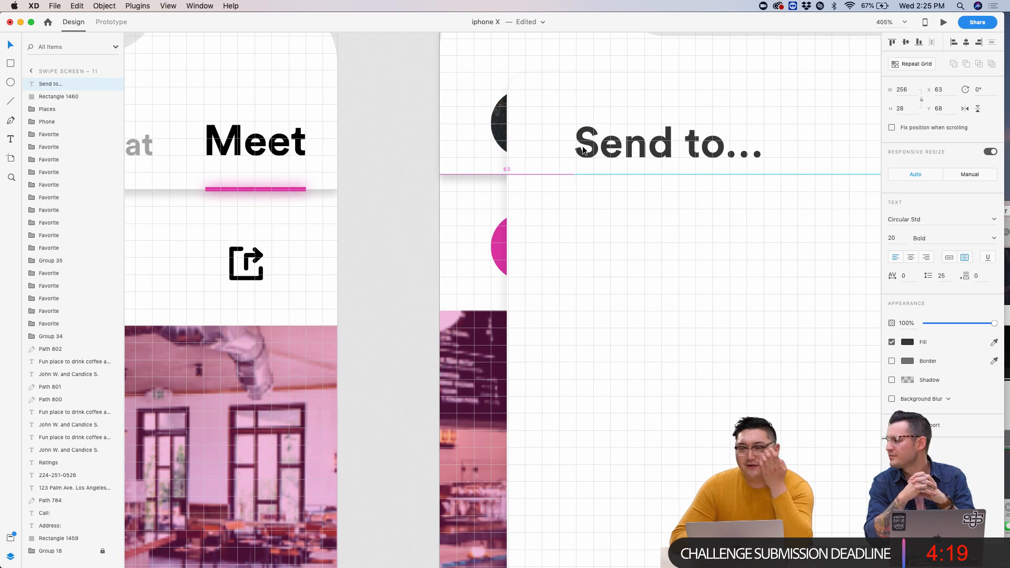
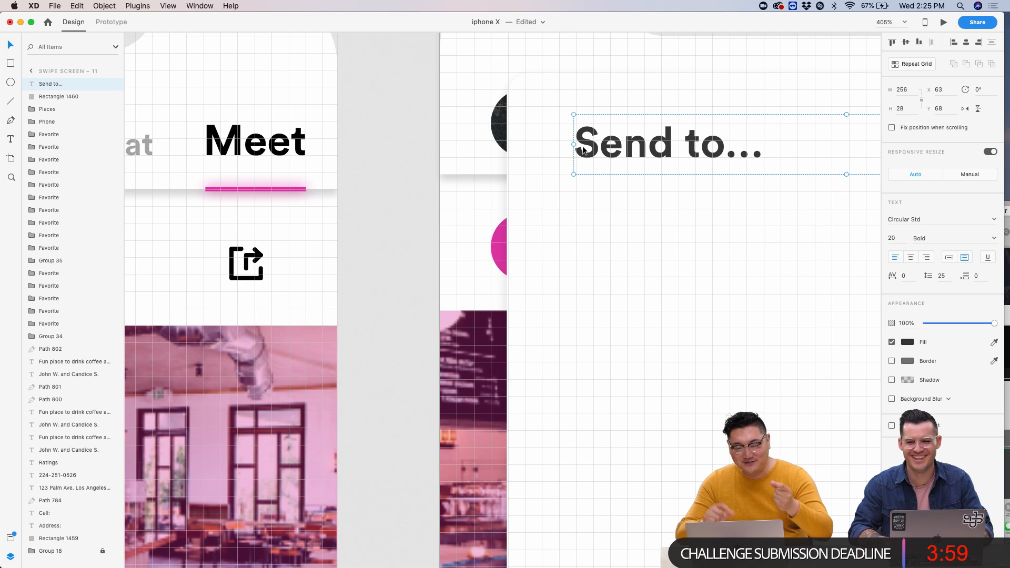
- Select the divider line below Food and Drink on Swipe Screen – 10
{"action": "scroll", "coordinate": [643, 225], "scroll_direction": "down", "scroll_amount": 3}
{"action": "scroll", "coordinate": [642, 226], "scroll_direction": "up", "scroll_amount": 6}
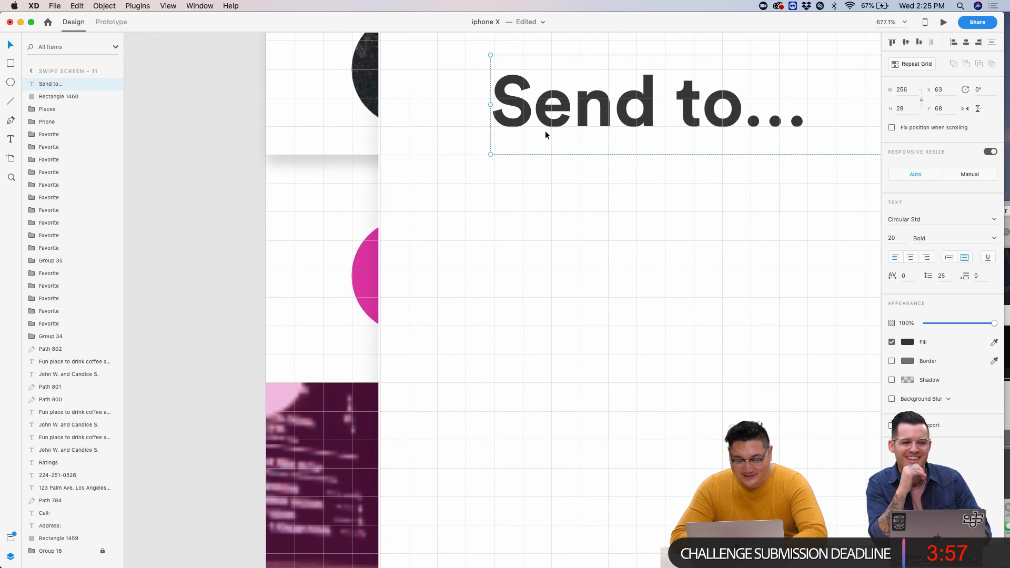
{"action": "scroll", "coordinate": [545, 131], "scroll_direction": "down", "scroll_amount": 5}
{"action": "scroll", "coordinate": [425, 131], "scroll_direction": "down", "scroll_amount": 2}
{"action": "left_click", "coordinate": [465, 47]}
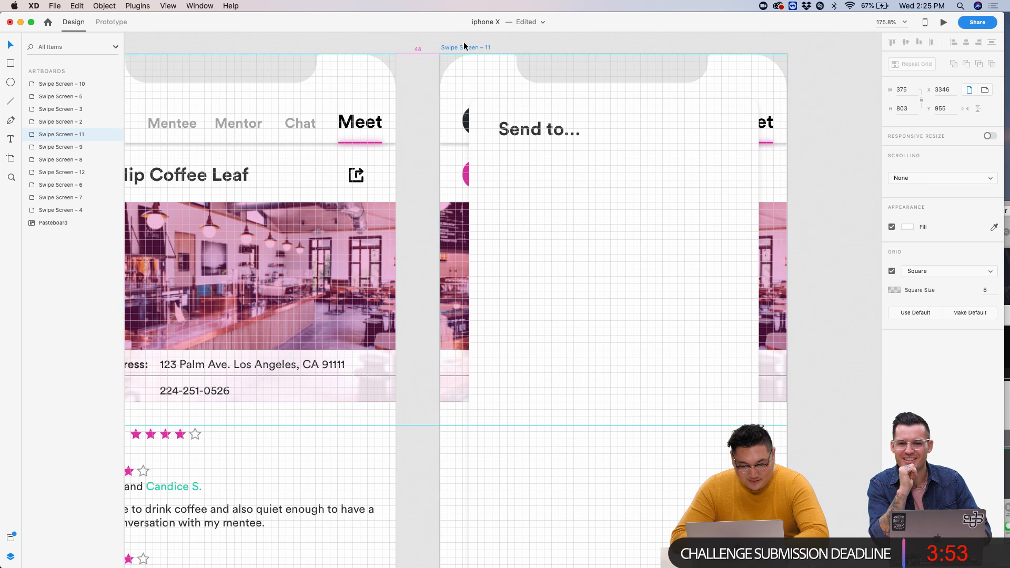
{"action": "left_click", "coordinate": [413, 134]}
{"action": "scroll", "coordinate": [412, 134], "scroll_direction": "left", "scroll_amount": 4}
{"action": "scroll", "coordinate": [413, 133], "scroll_direction": "down", "scroll_amount": 2}
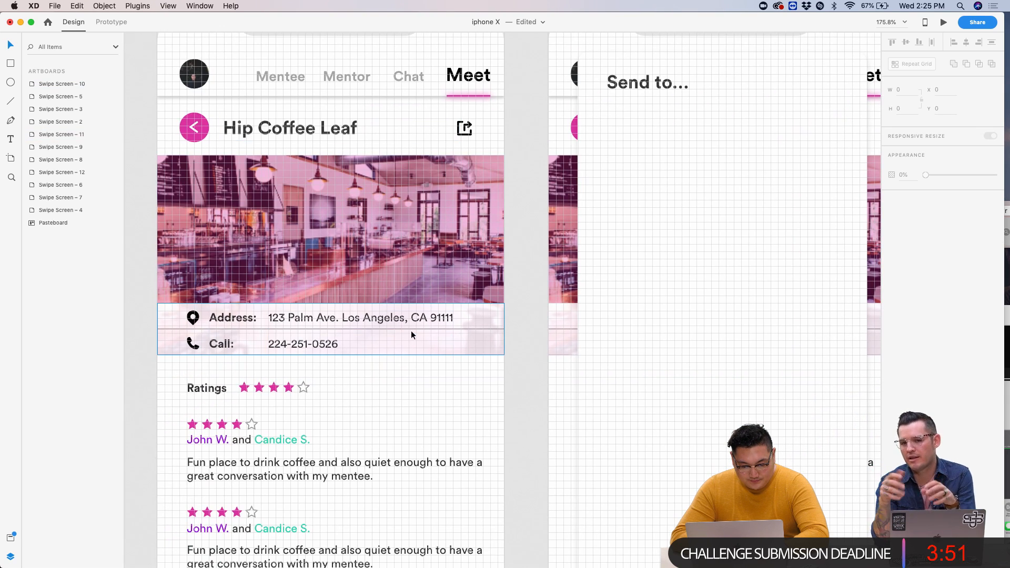
{"action": "scroll", "coordinate": [412, 330], "scroll_direction": "left", "scroll_amount": 6}
{"action": "scroll", "coordinate": [411, 330], "scroll_direction": "up", "scroll_amount": 1}
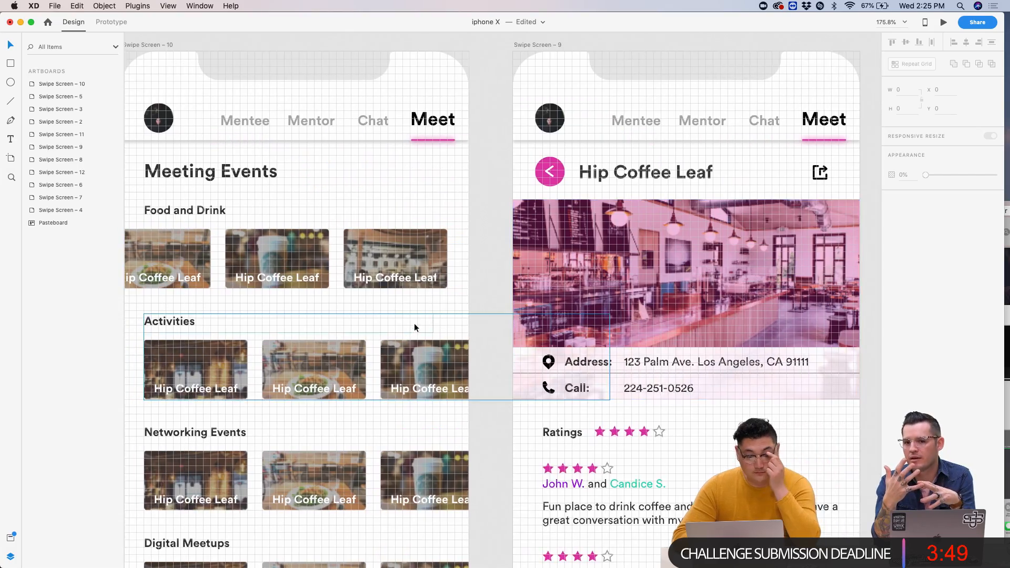
{"action": "scroll", "coordinate": [416, 321], "scroll_direction": "down", "scroll_amount": 3}
{"action": "scroll", "coordinate": [416, 321], "scroll_direction": "left", "scroll_amount": 3}
{"action": "left_click", "coordinate": [321, 216]}
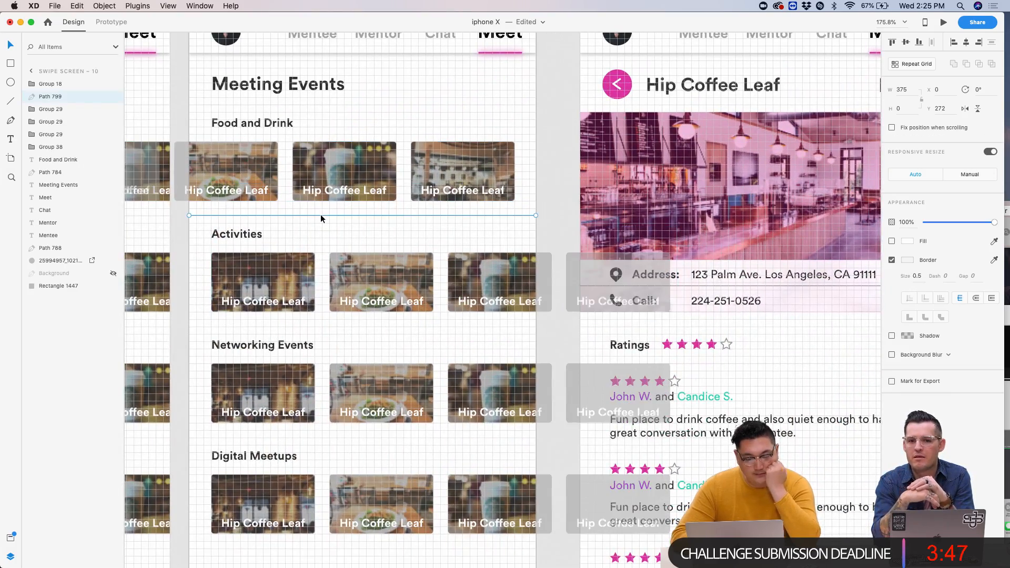
- Paste the divider onto Swipe Screen – 11 and drag it just under the 'Send to...' title
{"action": "scroll", "coordinate": [321, 214], "scroll_direction": "down", "scroll_amount": 5}
{"action": "scroll", "coordinate": [597, 263], "scroll_direction": "right", "scroll_amount": 5}
{"action": "scroll", "coordinate": [597, 259], "scroll_direction": "up", "scroll_amount": 6}
{"action": "key", "text": "super+v"}
{"action": "left_click_drag", "start_coordinate": [412, 299], "coordinate": [383, 168]}
{"action": "scroll", "coordinate": [383, 167], "scroll_direction": "up", "scroll_amount": 5}
{"action": "scroll", "coordinate": [383, 168], "scroll_direction": "left", "scroll_amount": 3}
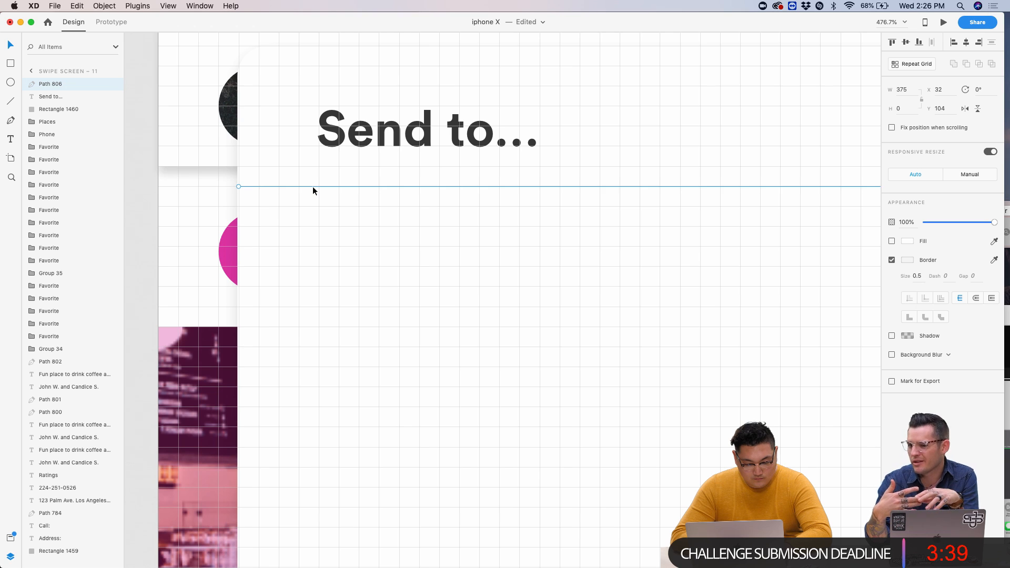
{"action": "scroll", "coordinate": [312, 188], "scroll_direction": "down", "scroll_amount": 5}
{"action": "left_click", "coordinate": [491, 287]}
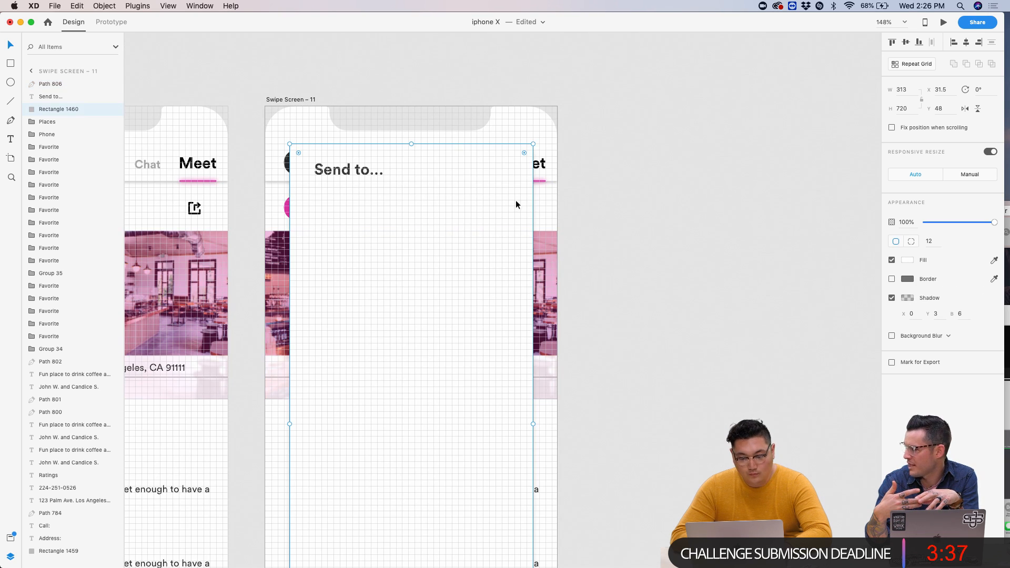
- Stretch the divider line to the full 375 screen width and open a live preview
{"action": "left_click", "coordinate": [504, 187]}
{"action": "mouse_move", "coordinate": [532, 187]}
{"action": "left_mouse_down"}
{"action": "mouse_move", "coordinate": [578, 188]}
{"action": "mouse_move", "coordinate": [533, 187]}
{"action": "left_mouse_up"}
{"action": "left_click", "coordinate": [298, 101]}
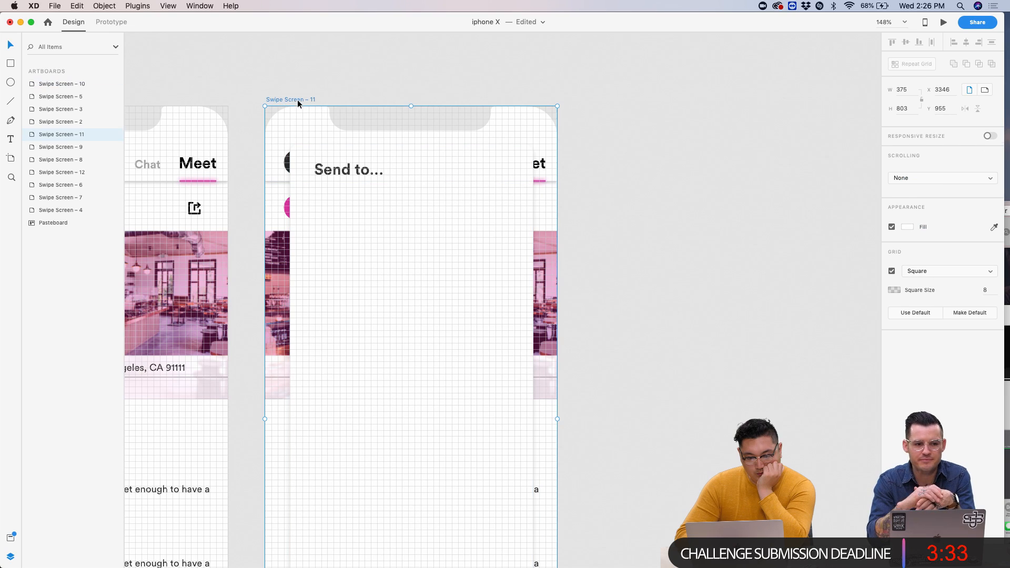
{"action": "left_click", "coordinate": [944, 20]}
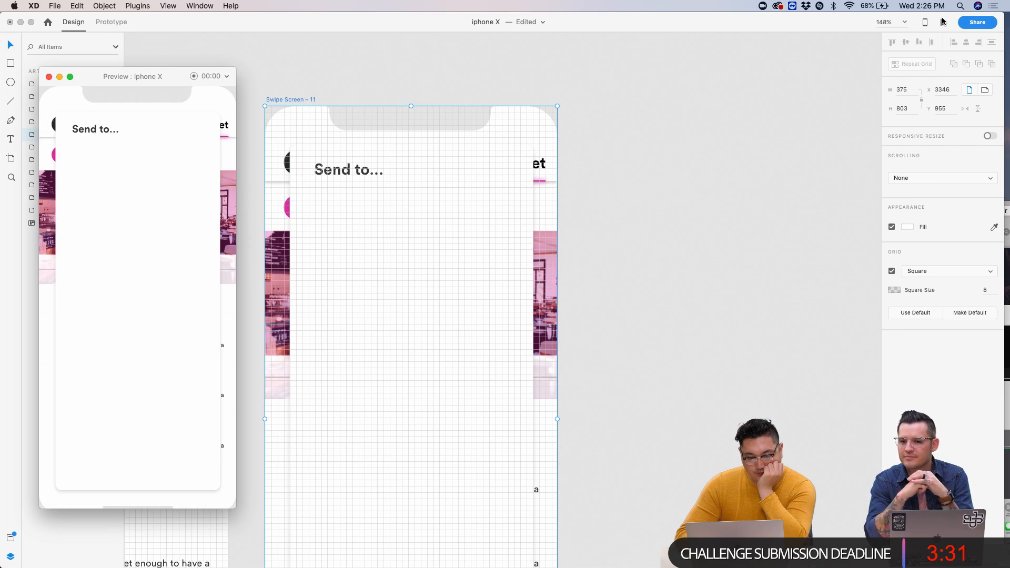
- Give the Send to panel a background blur of 21 with 96% opacity and raised brightness
{"action": "left_click", "coordinate": [516, 219]}
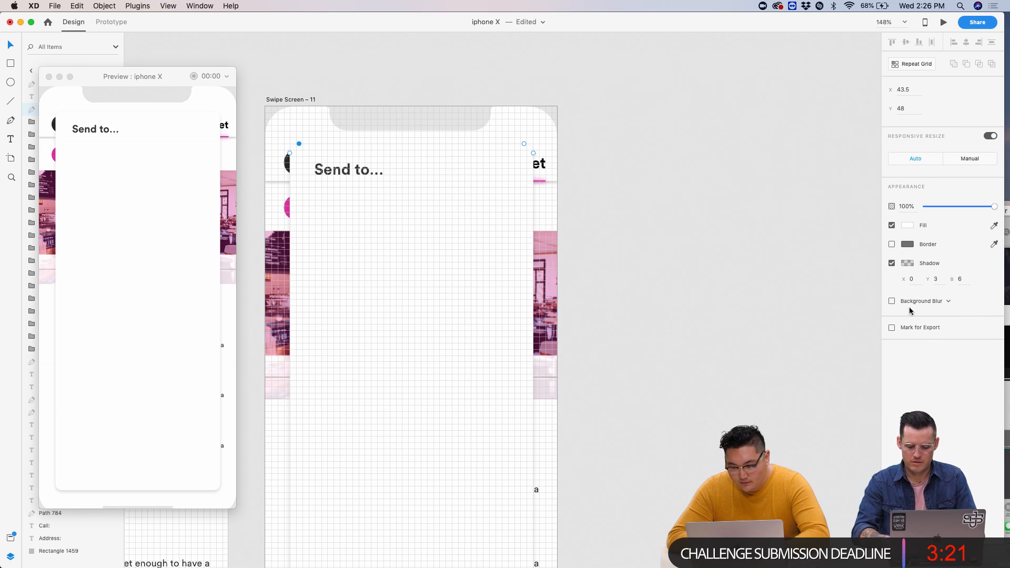
{"action": "left_click", "coordinate": [892, 301]}
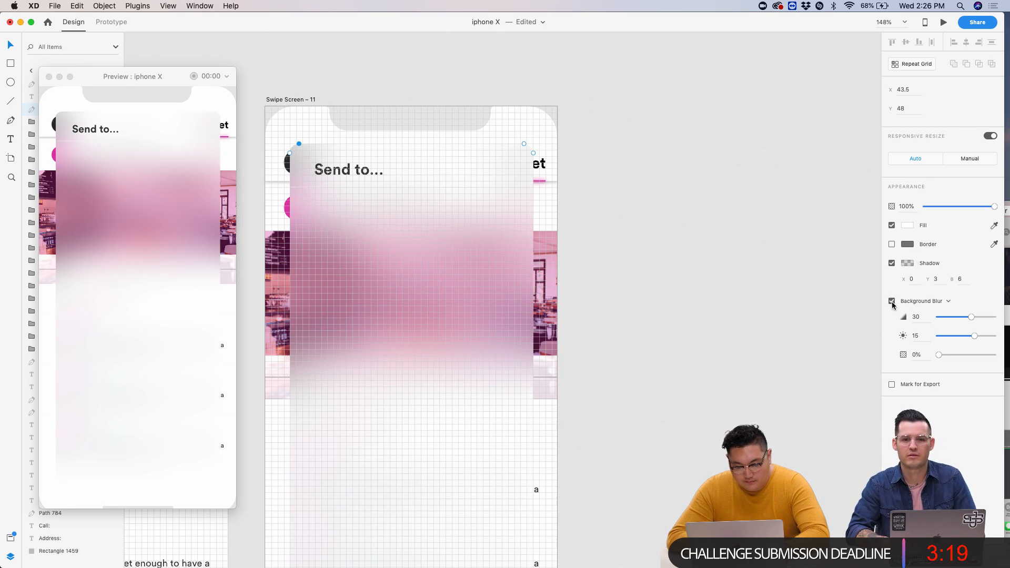
{"action": "left_click_drag", "start_coordinate": [971, 317], "coordinate": [1009, 310]}
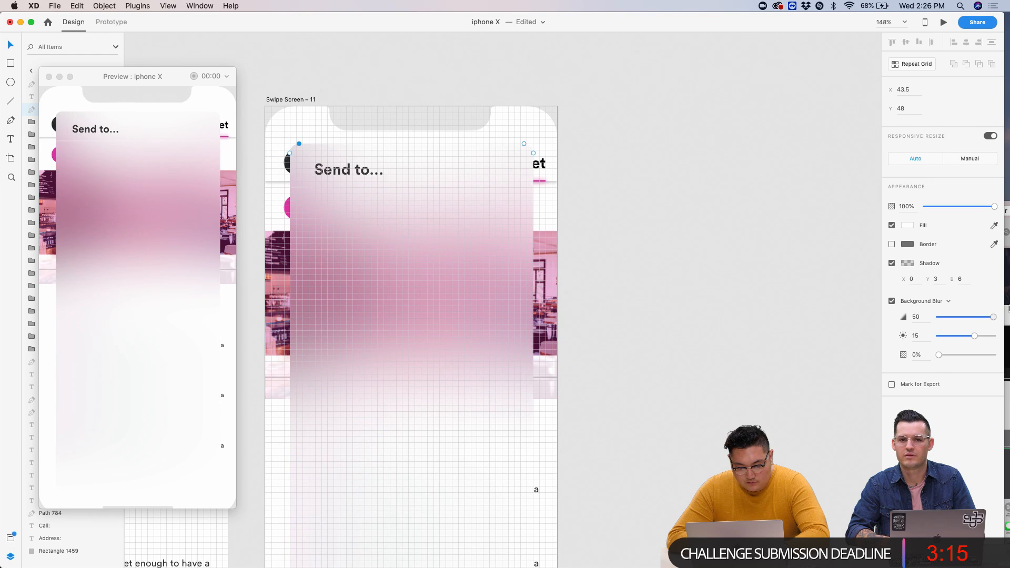
{"action": "left_click_drag", "start_coordinate": [938, 357], "coordinate": [971, 358]}
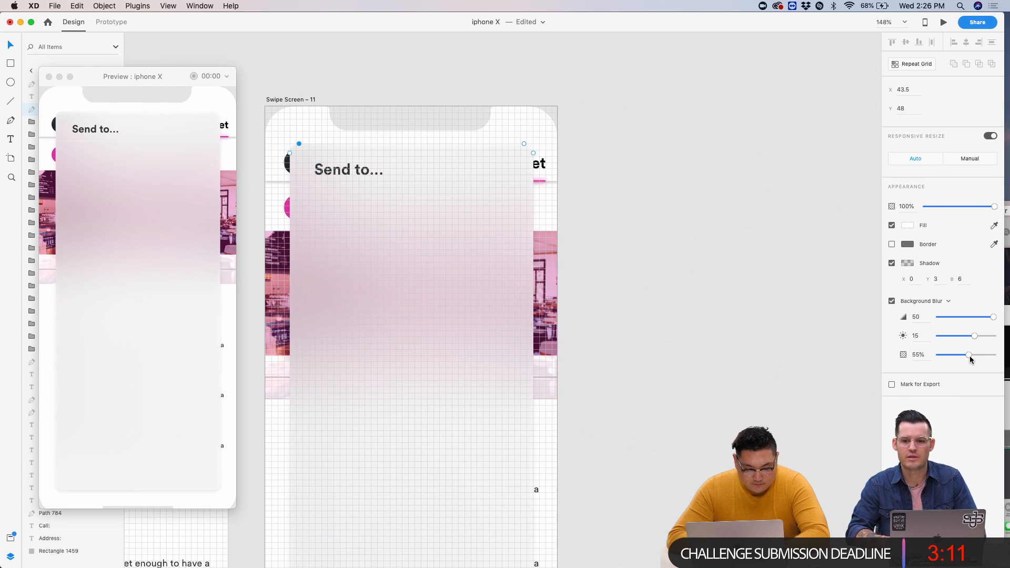
{"action": "left_click_drag", "start_coordinate": [976, 338], "coordinate": [1000, 328]}
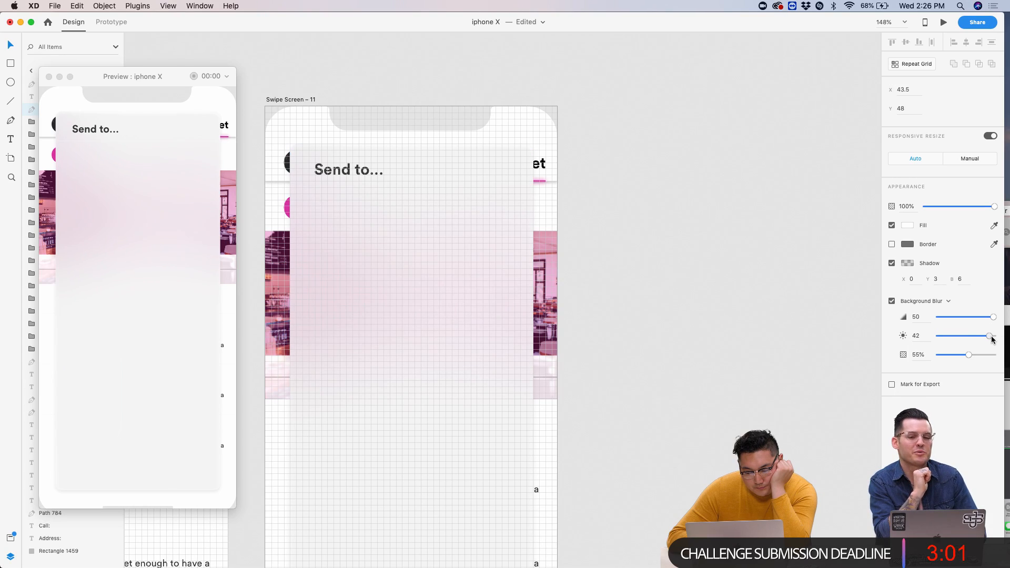
{"action": "mouse_move", "coordinate": [971, 359]}
{"action": "left_mouse_down"}
{"action": "mouse_move", "coordinate": [1005, 363]}
{"action": "mouse_move", "coordinate": [986, 368]}
{"action": "left_mouse_up"}
{"action": "left_click_drag", "start_coordinate": [1009, 321], "coordinate": [977, 333]}
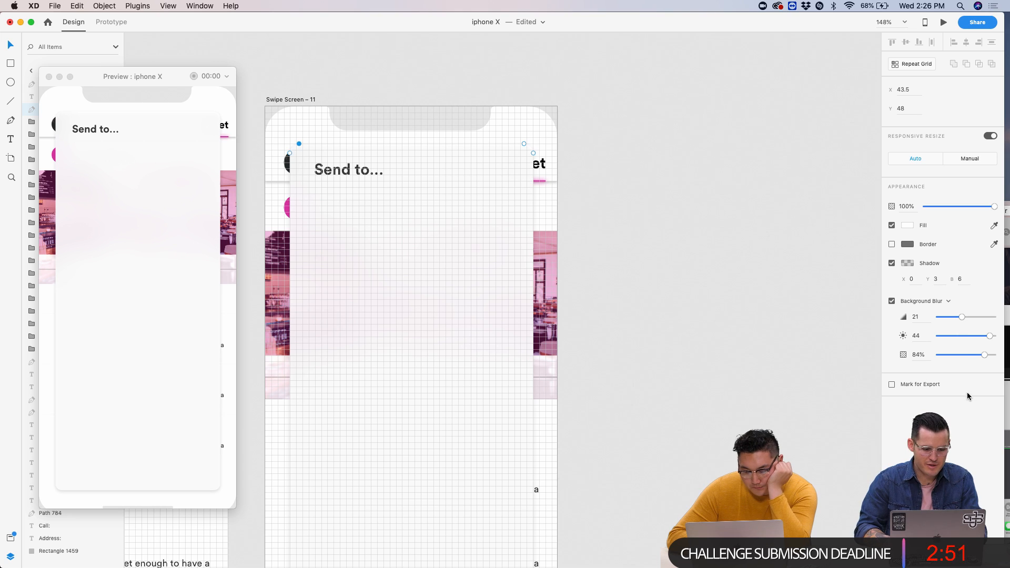
{"action": "mouse_move", "coordinate": [986, 358]}
{"action": "left_mouse_down"}
{"action": "mouse_move", "coordinate": [973, 359]}
{"action": "mouse_move", "coordinate": [991, 355]}
{"action": "left_mouse_up"}
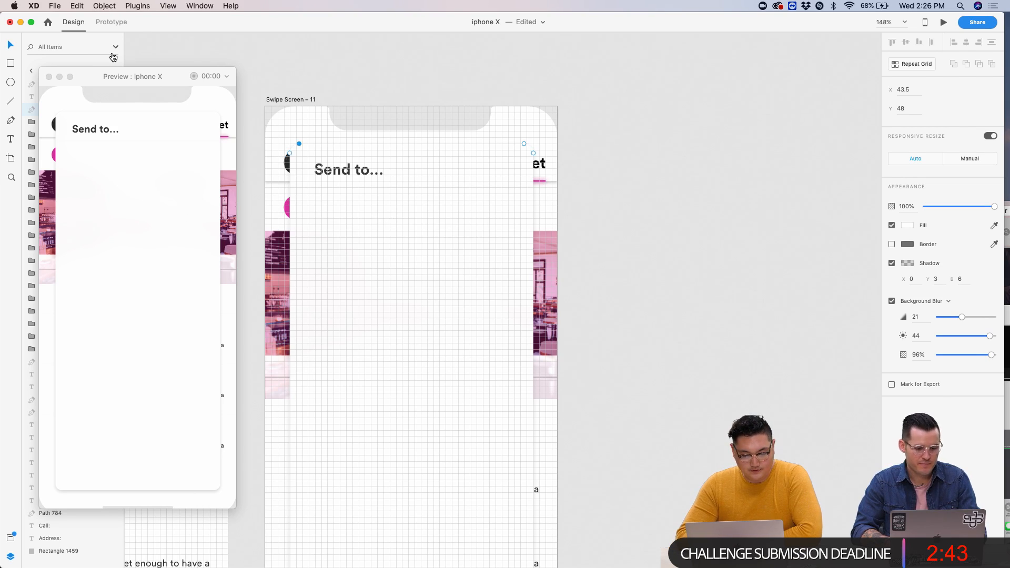
{"action": "left_click_drag", "start_coordinate": [90, 77], "coordinate": [429, 200]}
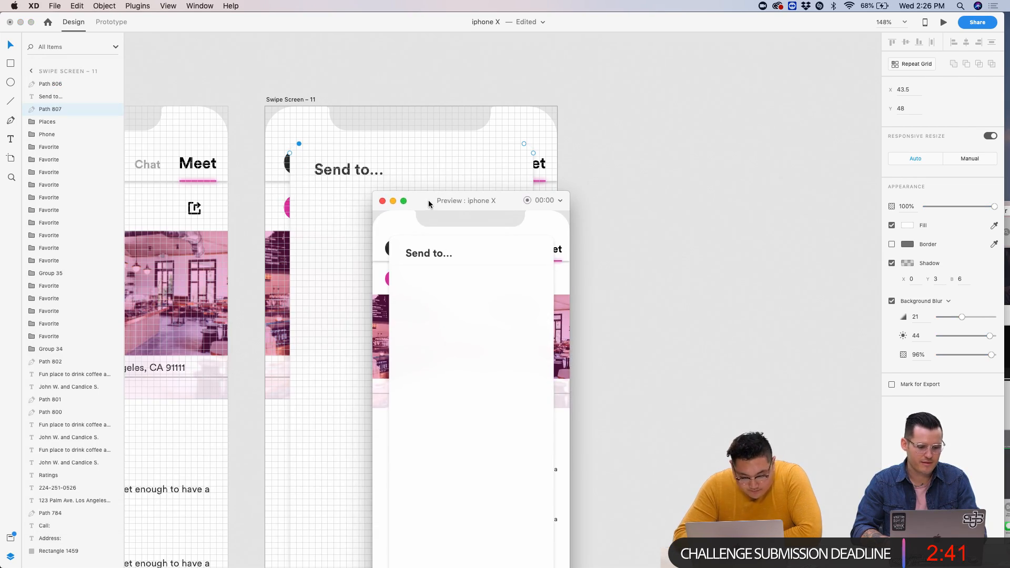
- Set the divider line under 'Send to...' to a 1 px border size
{"action": "left_click", "coordinate": [343, 184]}
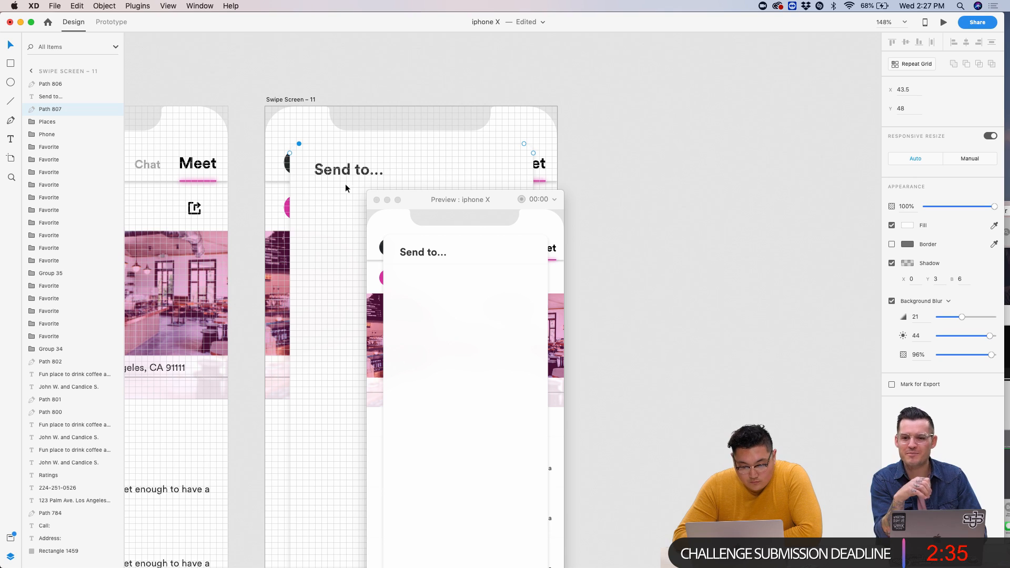
{"action": "left_click", "coordinate": [330, 188]}
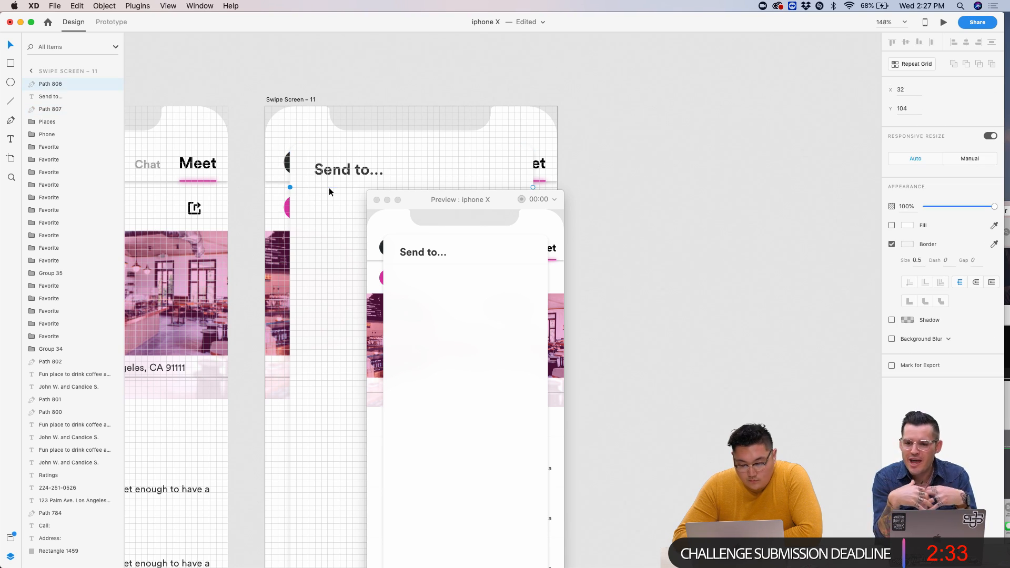
{"action": "left_click_drag", "start_coordinate": [921, 259], "coordinate": [871, 261]}
{"action": "type", "text": "1"}
{"action": "key", "text": "Return"}
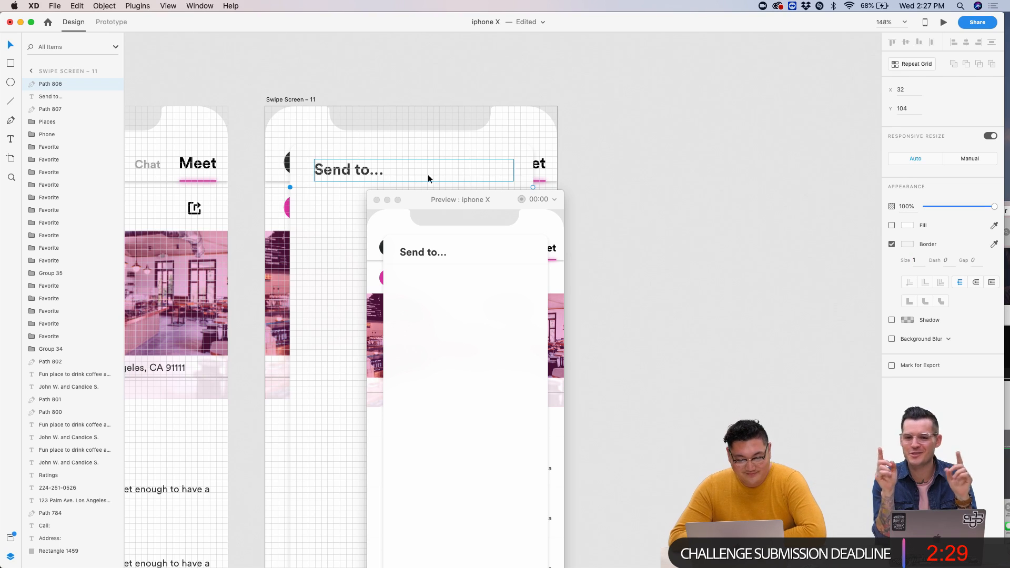
- Check the divider's border colour, then close the preview window
{"action": "left_click", "coordinate": [909, 247]}
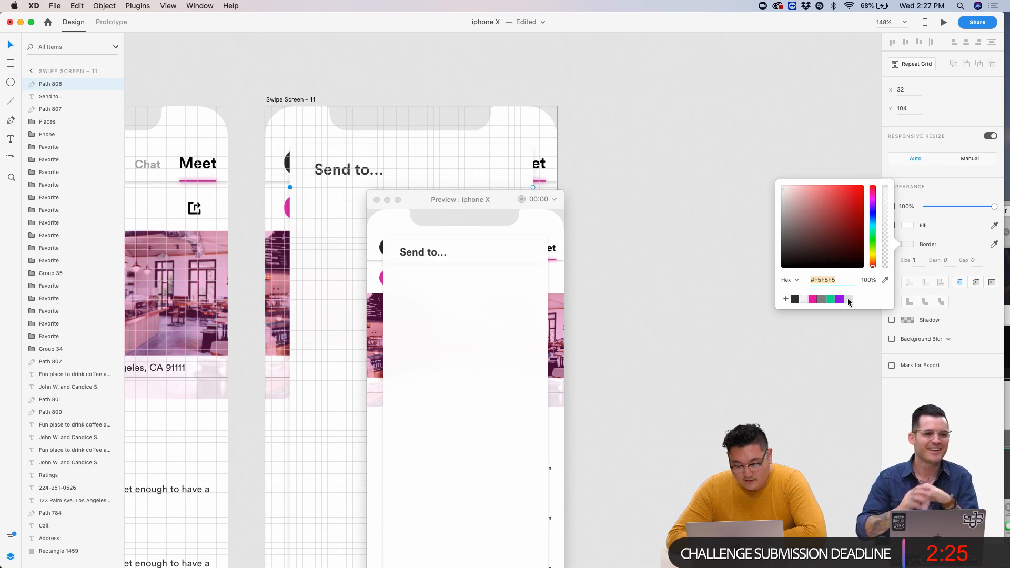
{"action": "left_click", "coordinate": [737, 184]}
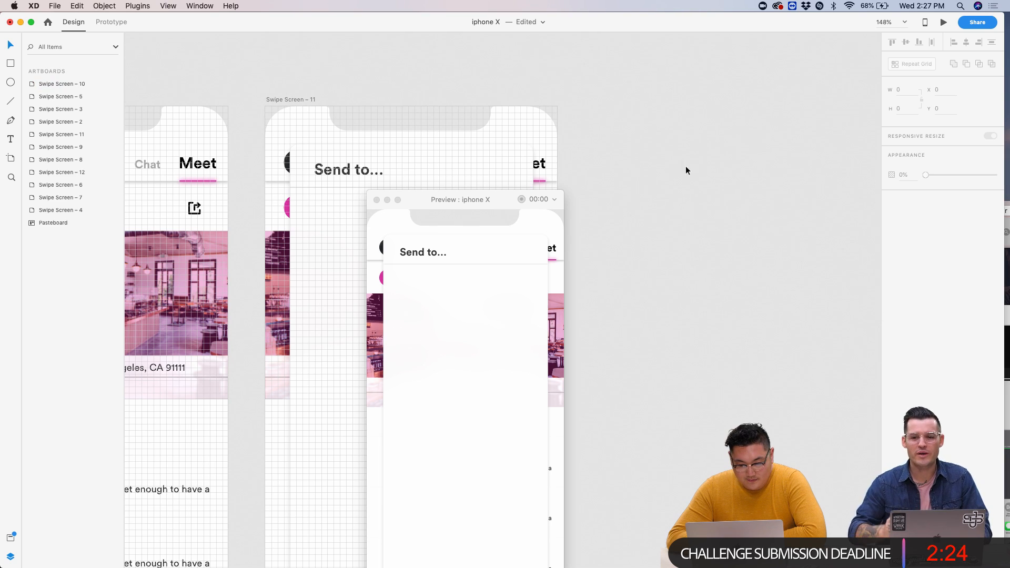
{"action": "left_click", "coordinate": [377, 200]}
{"action": "scroll", "coordinate": [493, 207], "scroll_direction": "down", "scroll_amount": 3}
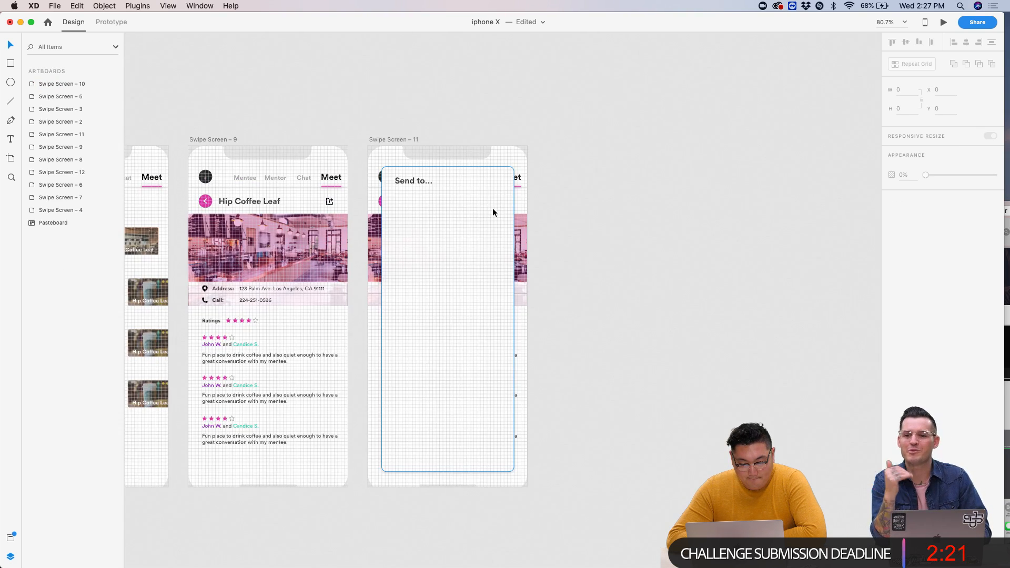
{"action": "scroll", "coordinate": [492, 207], "scroll_direction": "up", "scroll_amount": 3}
{"action": "scroll", "coordinate": [493, 208], "scroll_direction": "up", "scroll_amount": 5}
- Draw a borderless #F2F2F2 light grey search bar rectangle under 'Send to...'
{"action": "left_click", "coordinate": [10, 63]}
{"action": "mouse_move", "coordinate": [318, 102]}
{"action": "left_mouse_down"}
{"action": "mouse_move", "coordinate": [460, 198]}
{"action": "mouse_move", "coordinate": [569, 182]}
{"action": "mouse_move", "coordinate": [561, 146]}
{"action": "left_mouse_up"}
{"action": "left_click", "coordinate": [892, 279]}
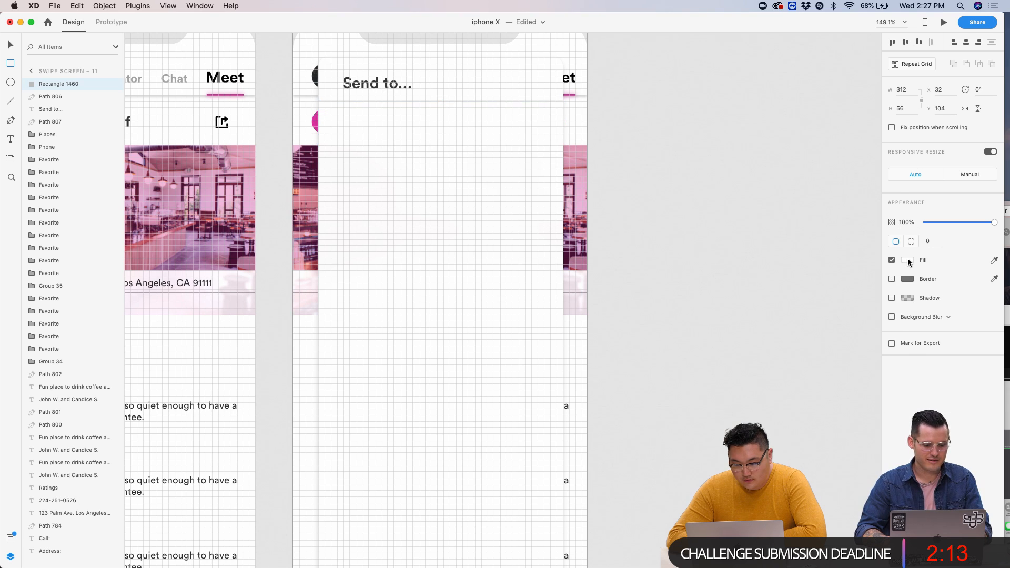
{"action": "left_click", "coordinate": [908, 262]}
{"action": "type", "text": "f2f2f2"}
{"action": "key", "text": "Return"}
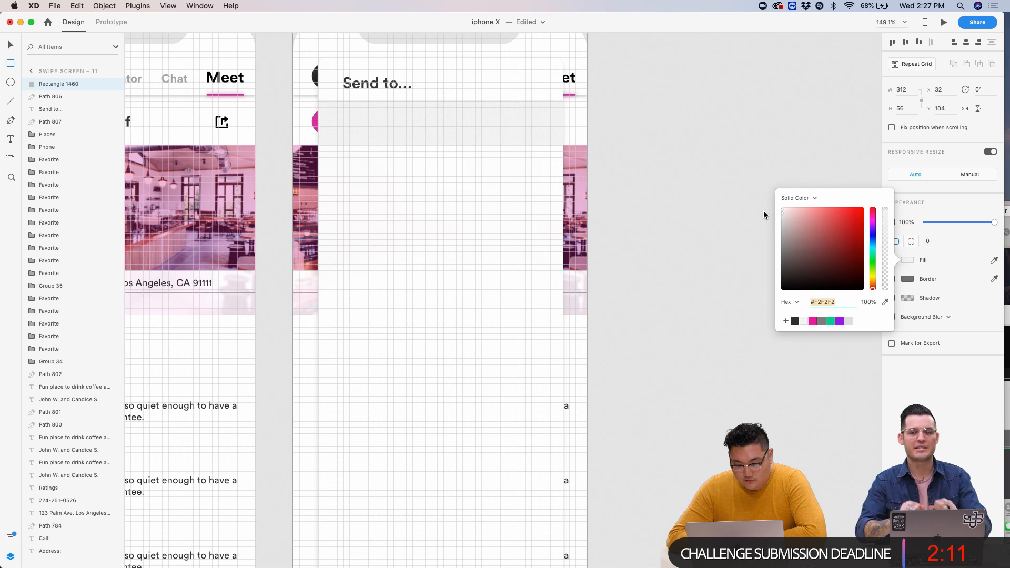
{"action": "key", "text": "Escape"}
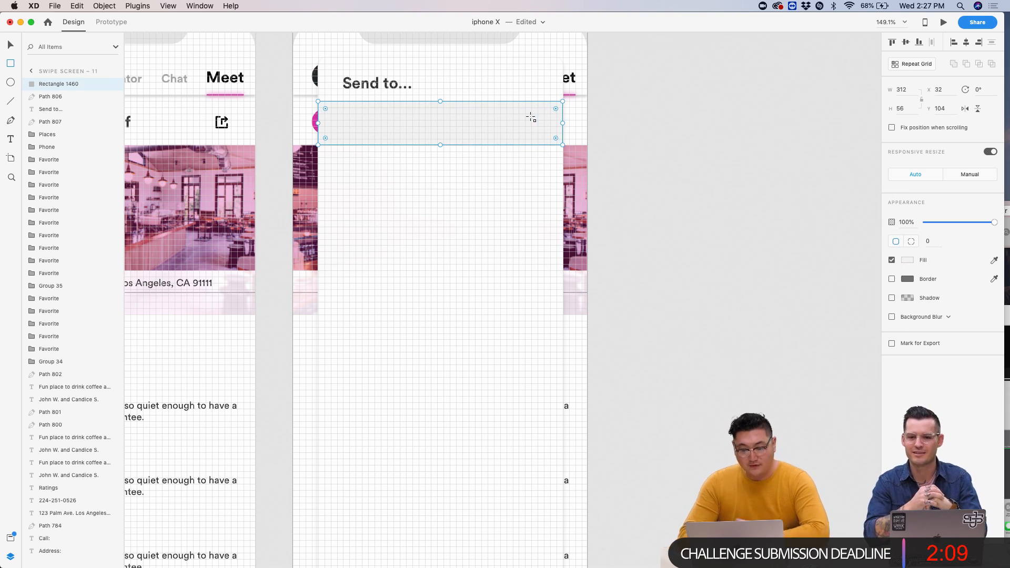
- Repeat the rectangle into a grid of rows, widen the gaps, and shorten it above the screen bottom
{"action": "left_click", "coordinate": [914, 63]}
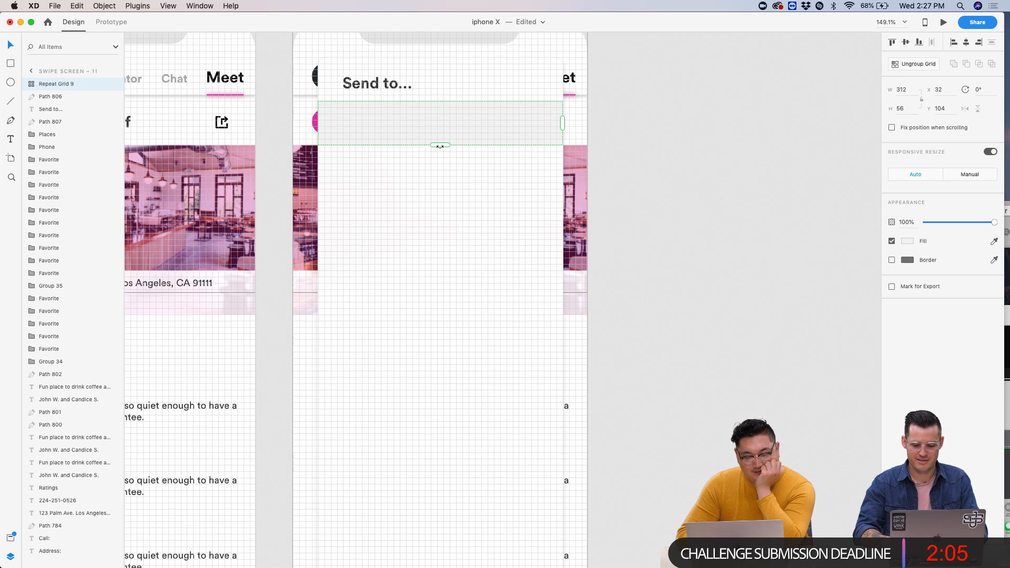
{"action": "left_click_drag", "start_coordinate": [441, 146], "coordinate": [464, 468]}
{"action": "left_click_drag", "start_coordinate": [462, 147], "coordinate": [463, 176]}
{"action": "scroll", "coordinate": [463, 176], "scroll_direction": "up", "scroll_amount": 5}
{"action": "scroll", "coordinate": [461, 181], "scroll_direction": "up", "scroll_amount": 3}
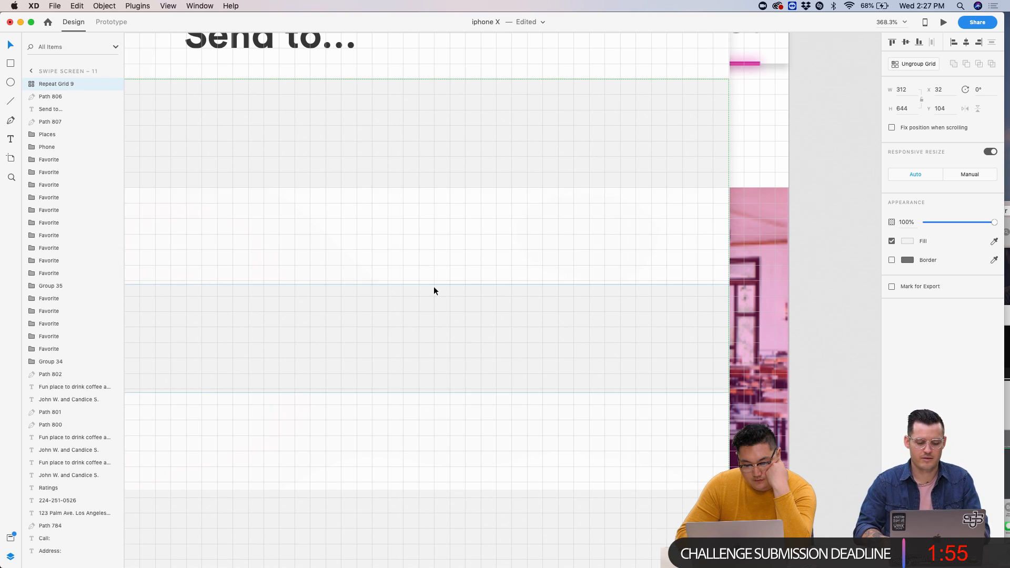
{"action": "left_click_drag", "start_coordinate": [435, 275], "coordinate": [437, 291]}
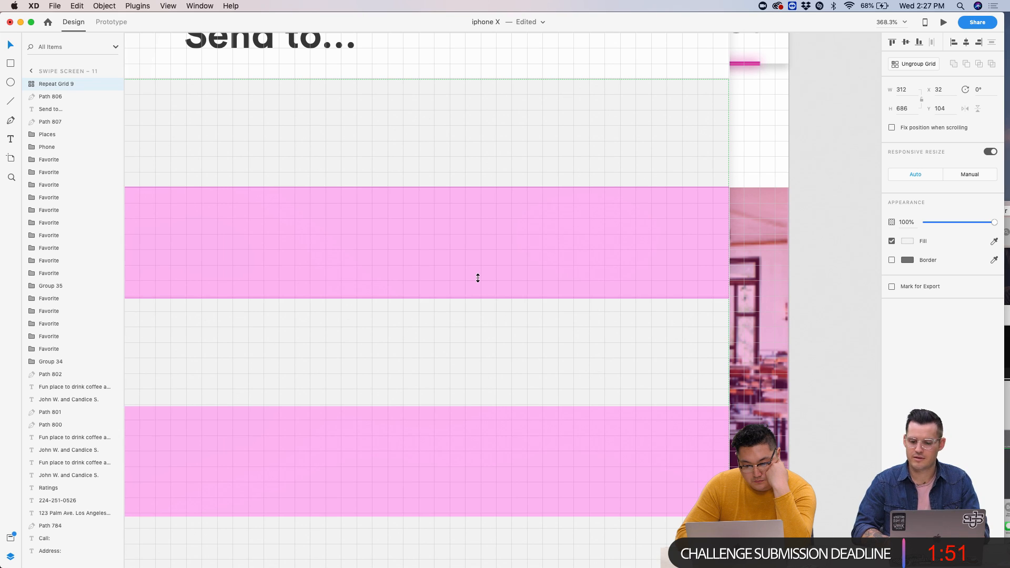
{"action": "scroll", "coordinate": [478, 278], "scroll_direction": "down", "scroll_amount": 5}
{"action": "scroll", "coordinate": [477, 277], "scroll_direction": "down", "scroll_amount": 4}
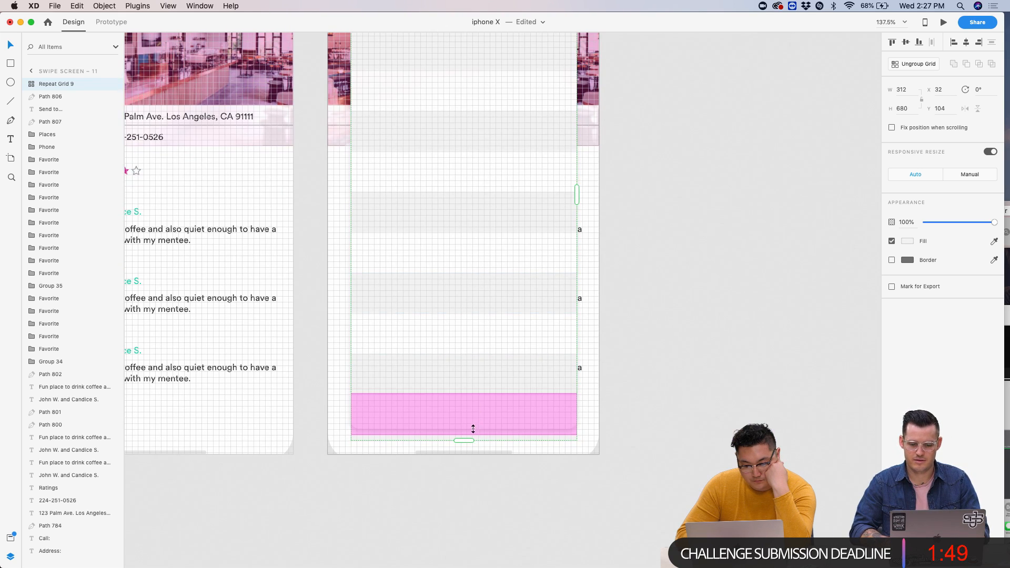
{"action": "left_click_drag", "start_coordinate": [467, 439], "coordinate": [463, 402]}
{"action": "scroll", "coordinate": [685, 277], "scroll_direction": "up", "scroll_amount": 5}
{"action": "left_click", "coordinate": [757, 263]}
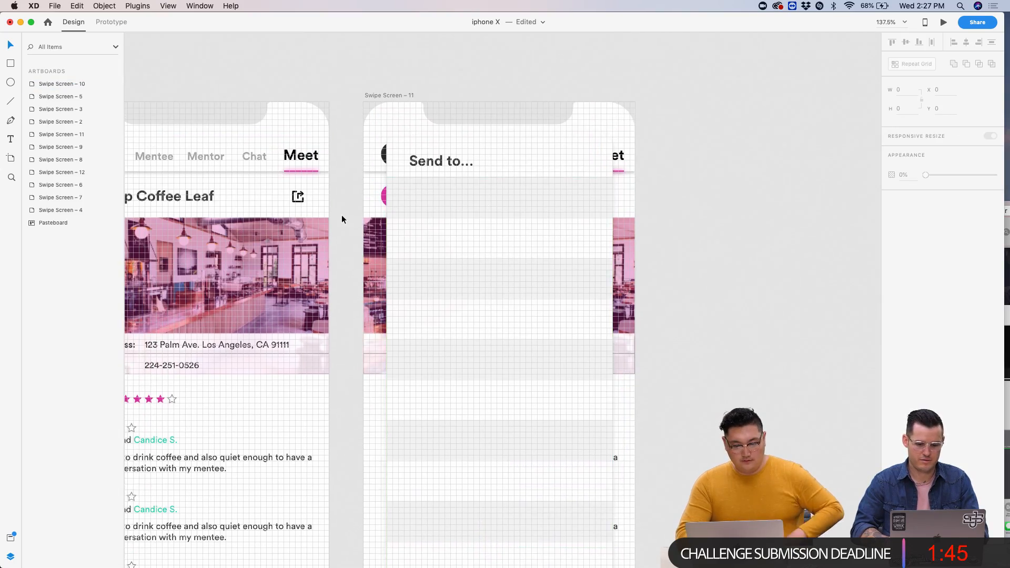
{"action": "scroll", "coordinate": [338, 217], "scroll_direction": "left", "scroll_amount": 10}
{"action": "scroll", "coordinate": [338, 217], "scroll_direction": "up", "scroll_amount": 2}
- Select all seven chat rows on Swipe Screen 5
{"action": "scroll", "coordinate": [337, 216], "scroll_direction": "down", "scroll_amount": 6}
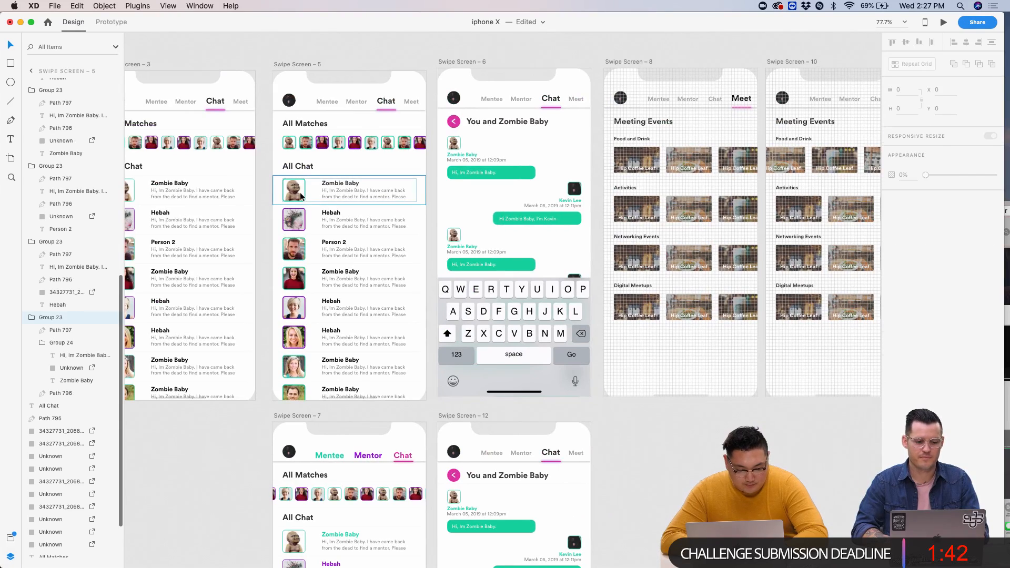
{"action": "left_click", "coordinate": [301, 196]}
{"action": "left_click", "coordinate": [302, 224], "text": "shift"}
{"action": "left_click", "coordinate": [298, 253], "text": "shift"}
{"action": "left_click", "coordinate": [296, 291], "text": "shift"}
{"action": "left_click", "coordinate": [297, 308], "text": "shift"}
{"action": "left_click", "coordinate": [299, 337], "text": "shift"}
{"action": "left_click", "coordinate": [300, 367], "text": "shift"}
{"action": "scroll", "coordinate": [383, 359], "scroll_direction": "right", "scroll_amount": 3}
{"action": "scroll", "coordinate": [731, 291], "scroll_direction": "right", "scroll_amount": 5}
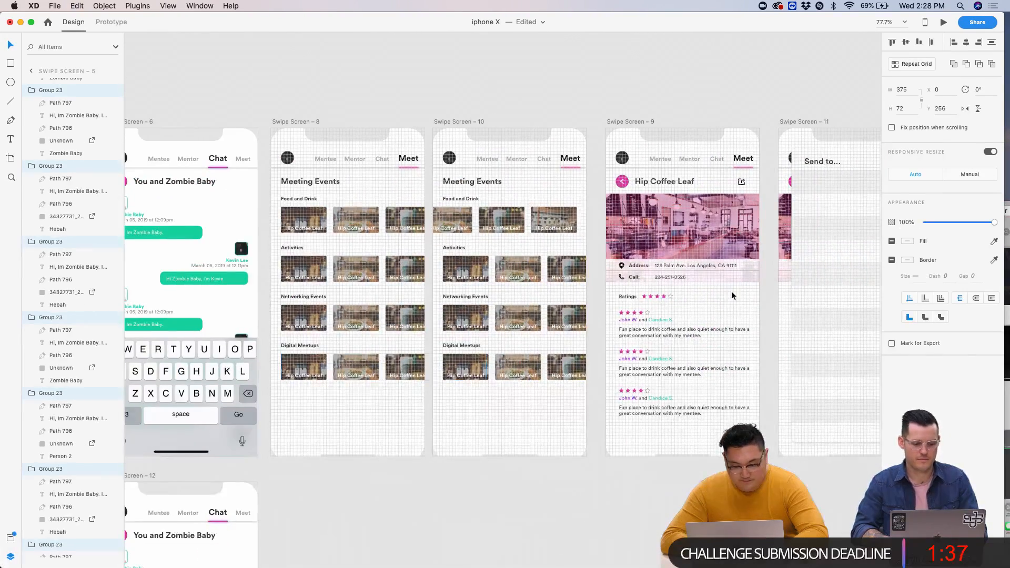
{"action": "scroll", "coordinate": [731, 292], "scroll_direction": "up", "scroll_amount": 6}
- Paste the copied chat rows and place them out on the pasteboard
{"action": "key", "text": "super+v"}
{"action": "scroll", "coordinate": [731, 292], "scroll_direction": "right", "scroll_amount": 3}
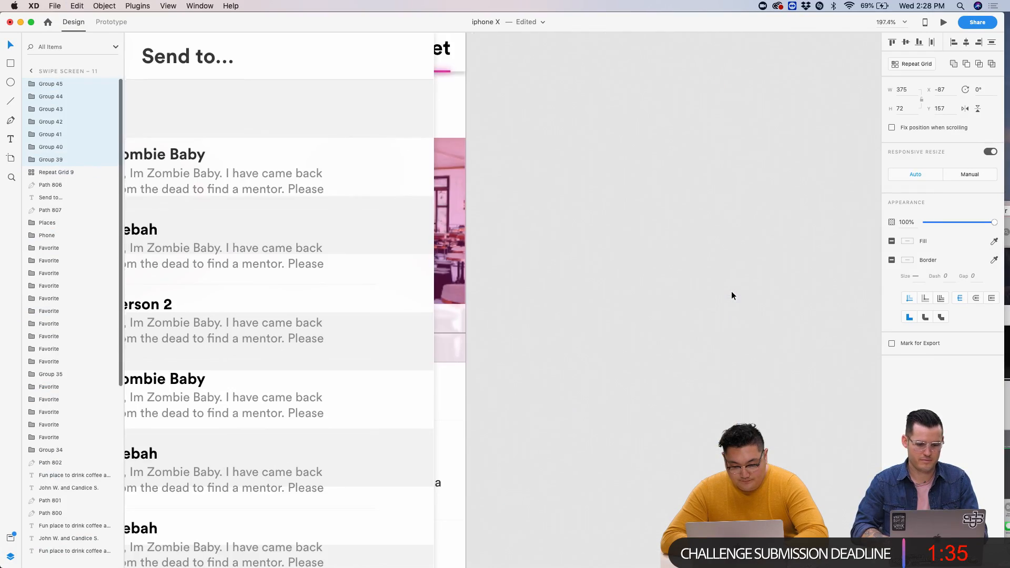
{"action": "scroll", "coordinate": [477, 278], "scroll_direction": "down", "scroll_amount": 5}
{"action": "key", "text": "super+z"}
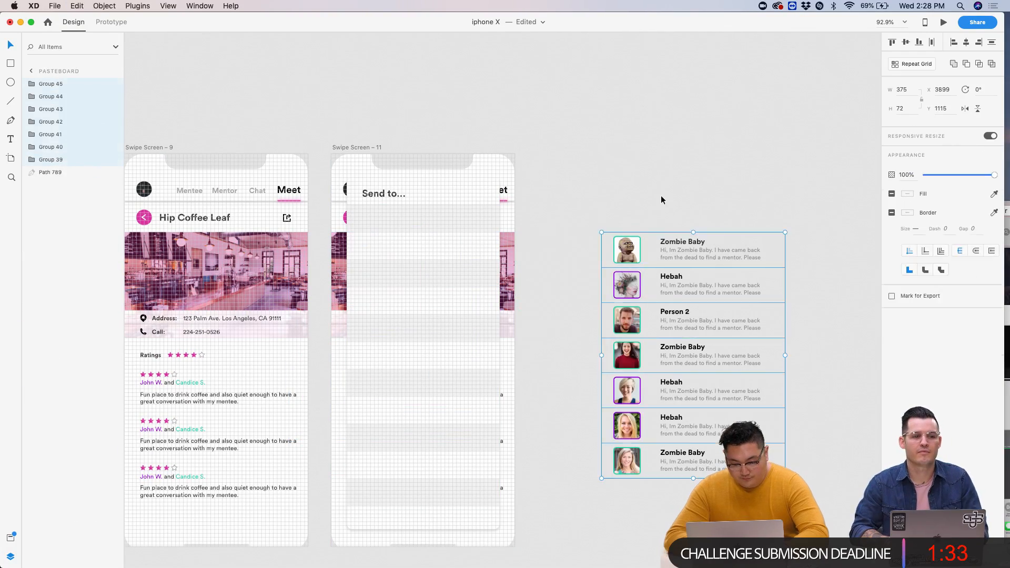
{"action": "left_click", "coordinate": [661, 194]}
- Delete the message preview text from every copied chat row
{"action": "left_click", "coordinate": [691, 239]}
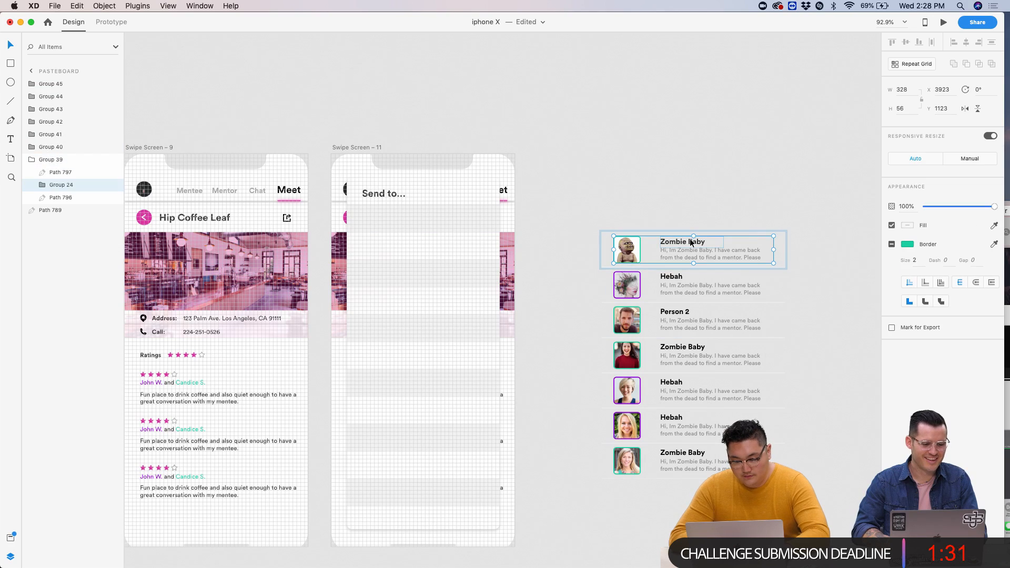
{"action": "key", "text": "Delete"}
{"action": "key", "text": "super+z"}
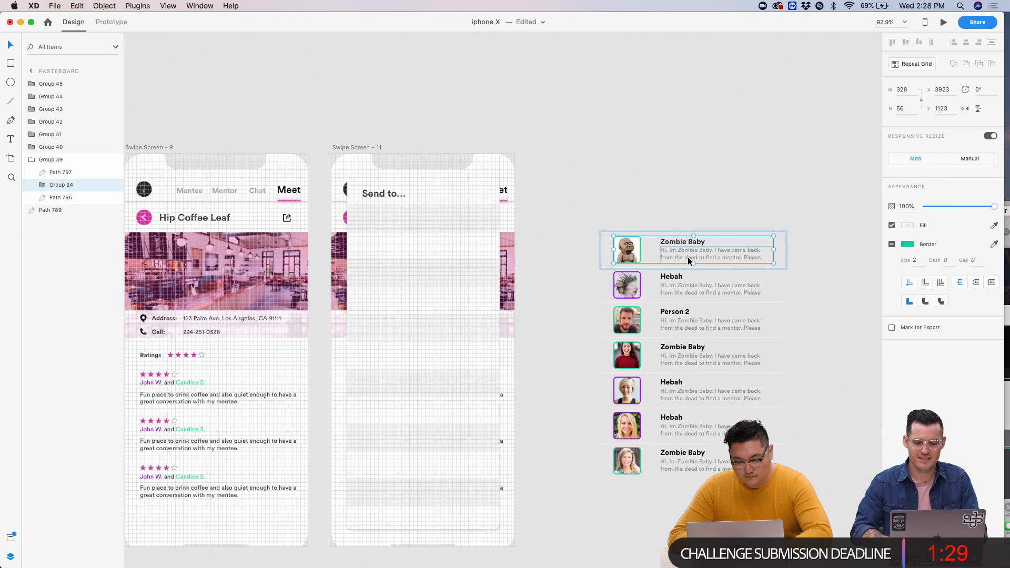
{"action": "double_click", "coordinate": [687, 257]}
{"action": "key", "text": "Delete"}
{"action": "left_click", "coordinate": [686, 242]}
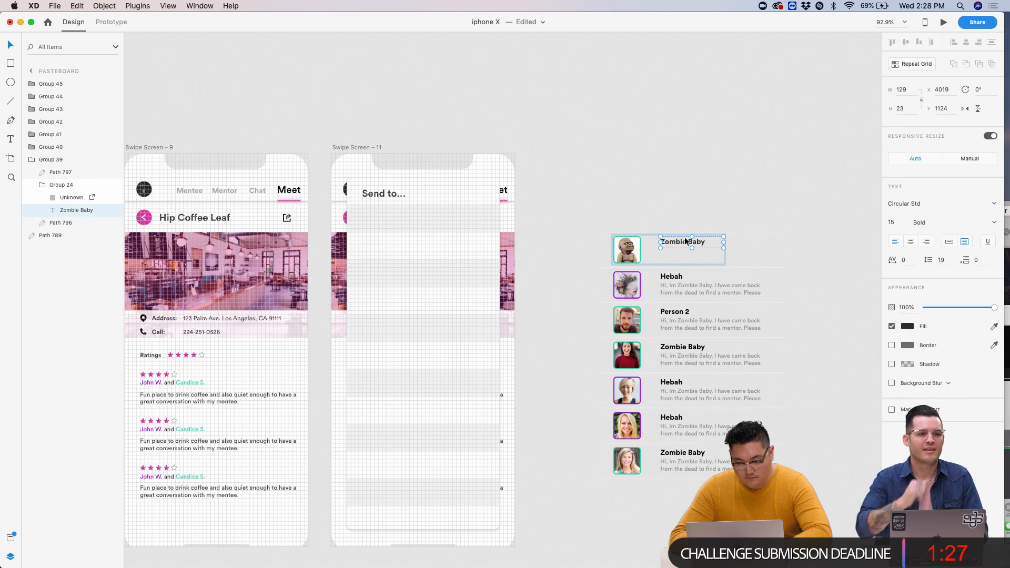
{"action": "double_click", "coordinate": [688, 289]}
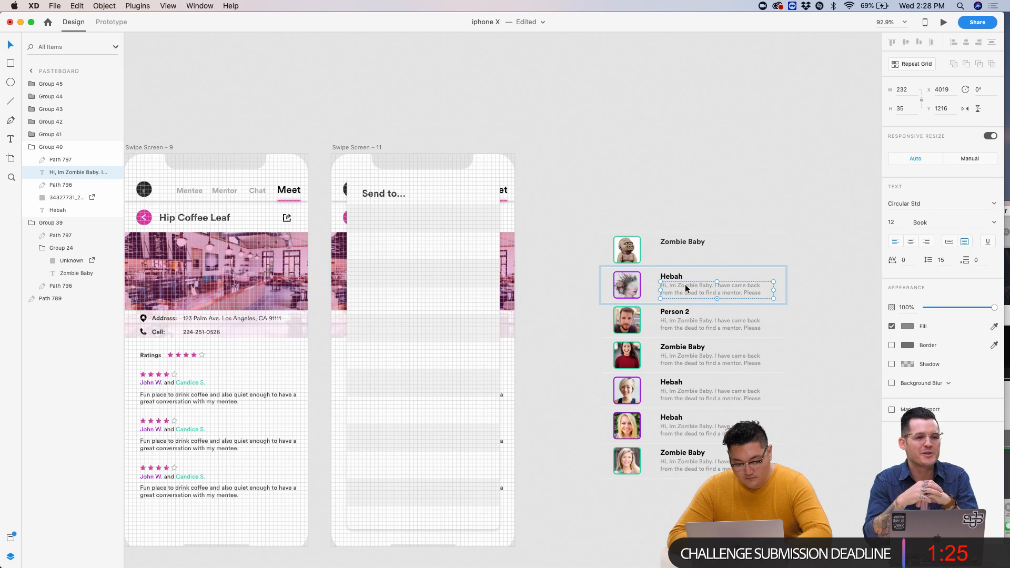
{"action": "left_click", "coordinate": [690, 327], "text": "shift"}
{"action": "left_click", "coordinate": [684, 360], "text": "shift"}
{"action": "left_click", "coordinate": [680, 394], "text": "shift"}
{"action": "left_click", "coordinate": [677, 430], "text": "shift"}
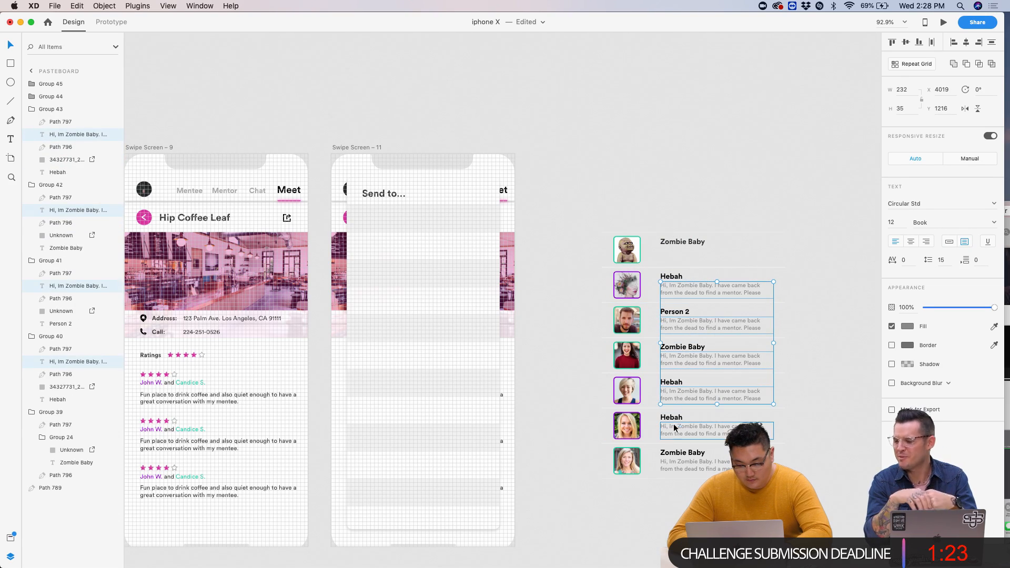
{"action": "left_click", "coordinate": [679, 465], "text": "shift"}
{"action": "key", "text": "Delete"}
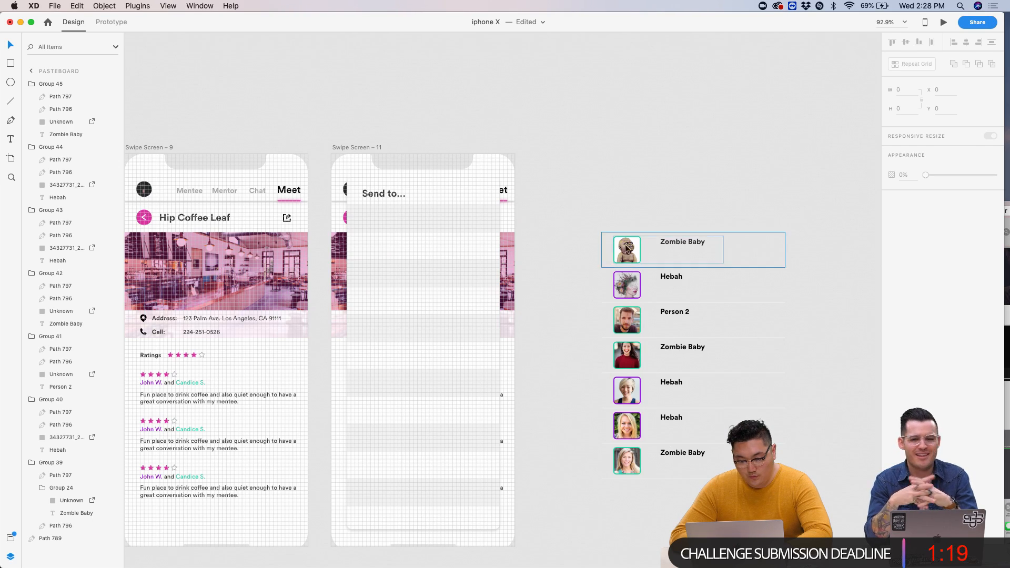
- Delete the top Path 796 divider line of each copied row
{"action": "left_click", "coordinate": [727, 232]}
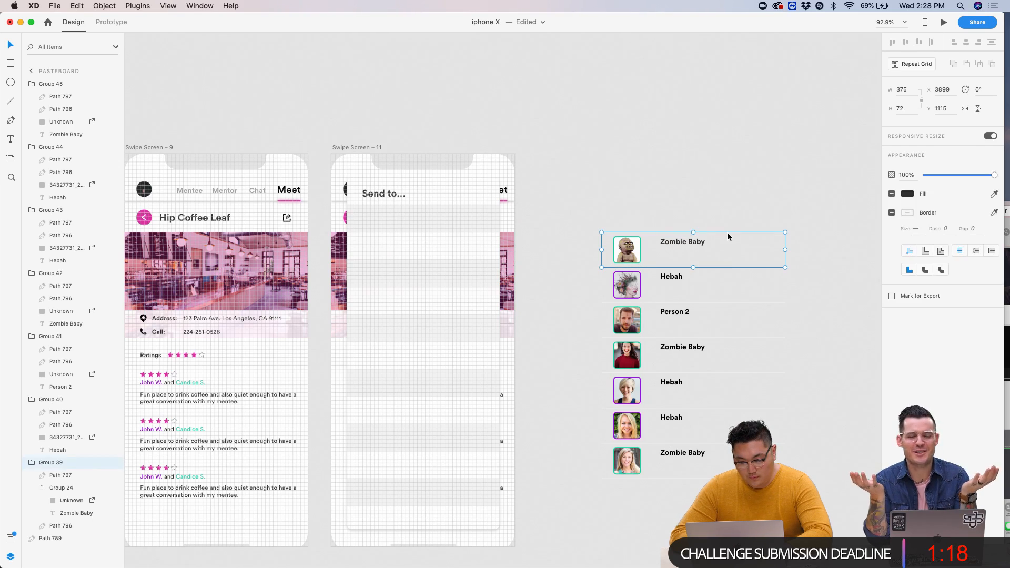
{"action": "left_click", "coordinate": [777, 268], "text": "shift"}
{"action": "left_click", "coordinate": [767, 303], "text": "shift"}
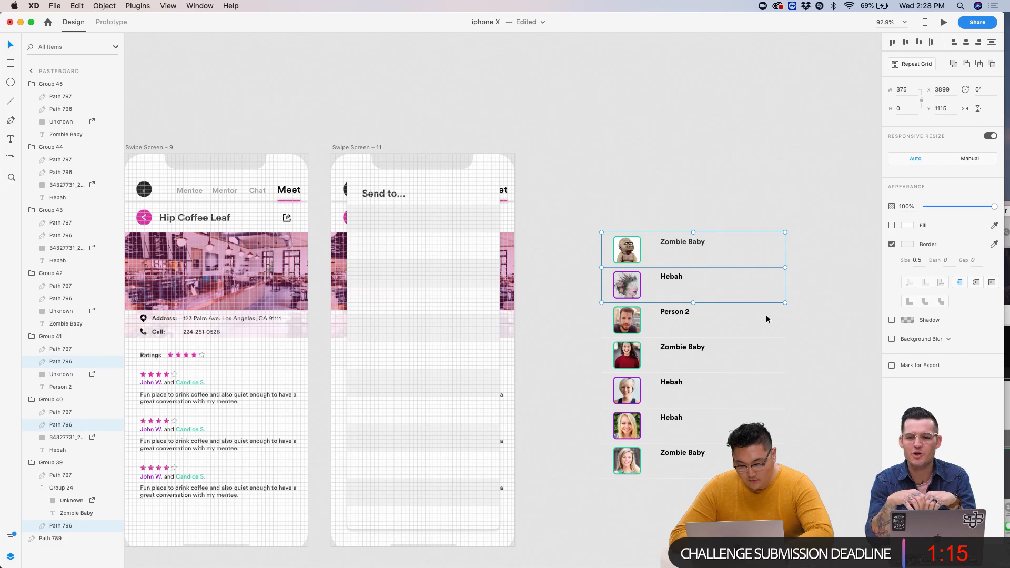
{"action": "left_click", "coordinate": [762, 338], "text": "shift"}
{"action": "left_click", "coordinate": [761, 372], "text": "shift"}
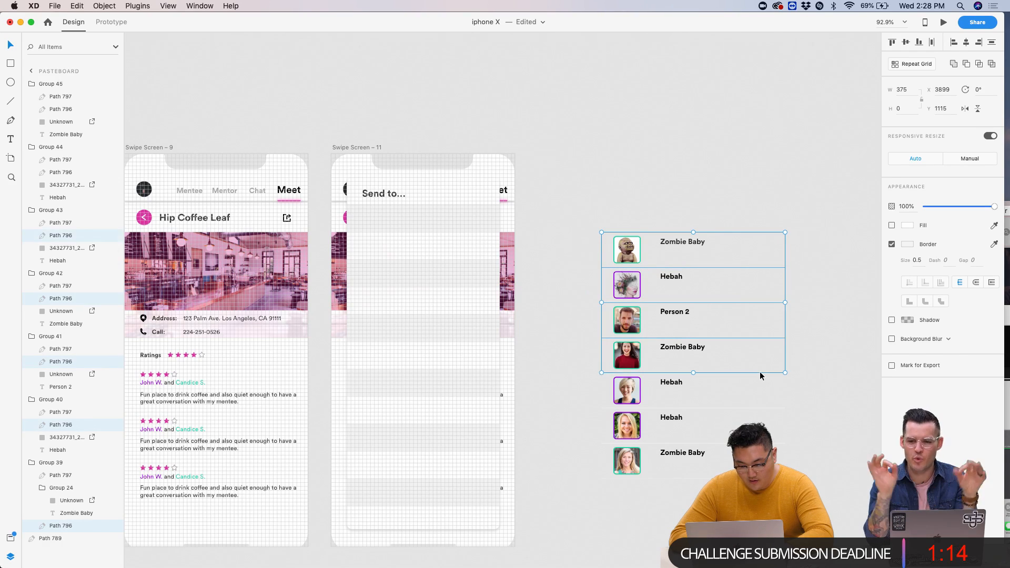
{"action": "left_click", "coordinate": [752, 408], "text": "shift"}
{"action": "left_click", "coordinate": [771, 443], "text": "shift"}
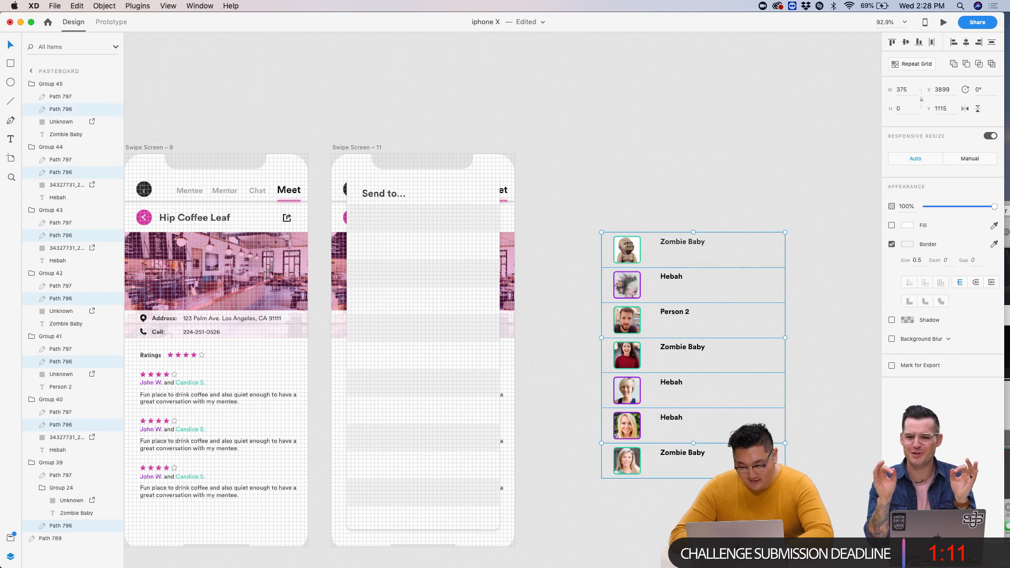
{"action": "key", "text": "Delete"}
{"action": "left_click", "coordinate": [762, 266]}
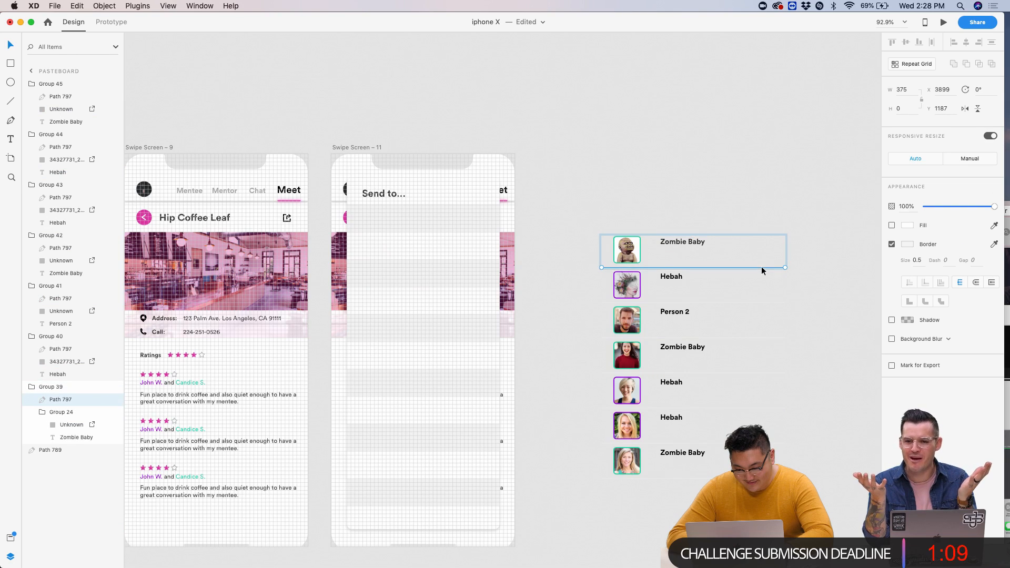
- Delete the Path 797 separator lines beneath all seven copied contact rows
{"action": "scroll", "coordinate": [762, 266], "scroll_direction": "up", "scroll_amount": 5}
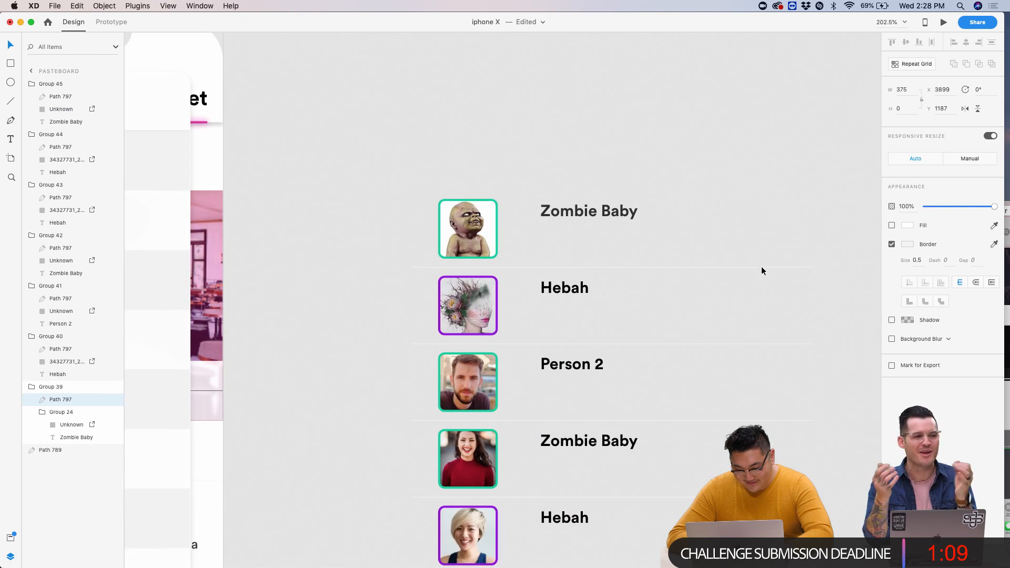
{"action": "left_click", "coordinate": [707, 343], "text": "shift"}
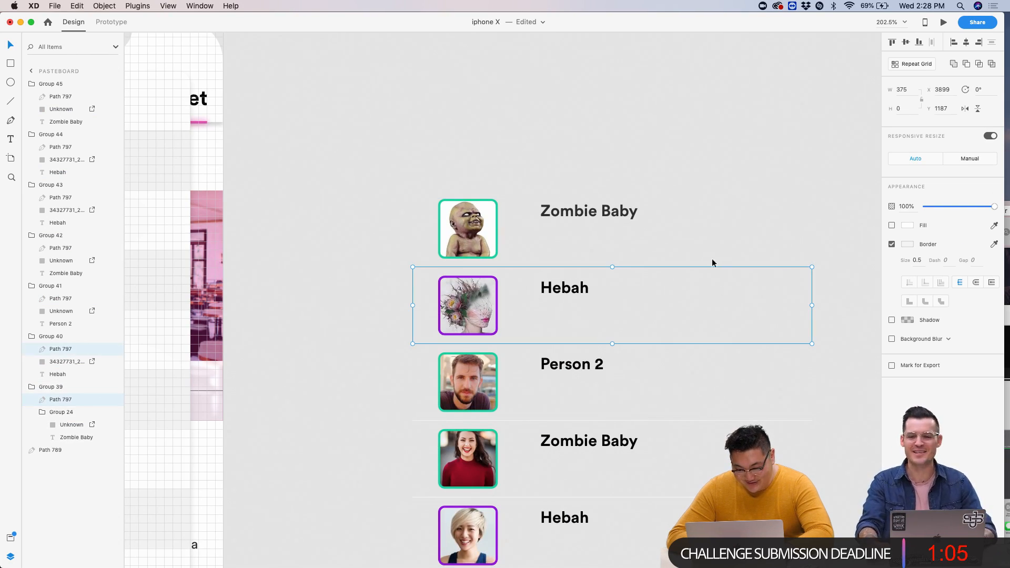
{"action": "left_click", "coordinate": [736, 421], "text": "shift"}
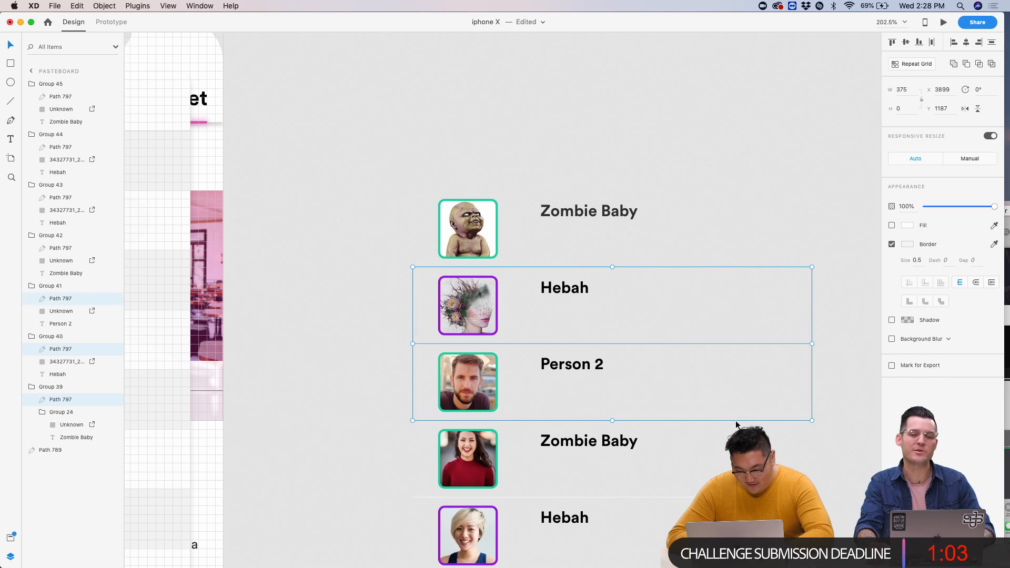
{"action": "left_click", "coordinate": [736, 498], "text": "shift"}
{"action": "scroll", "coordinate": [735, 421], "scroll_direction": "down", "scroll_amount": 5}
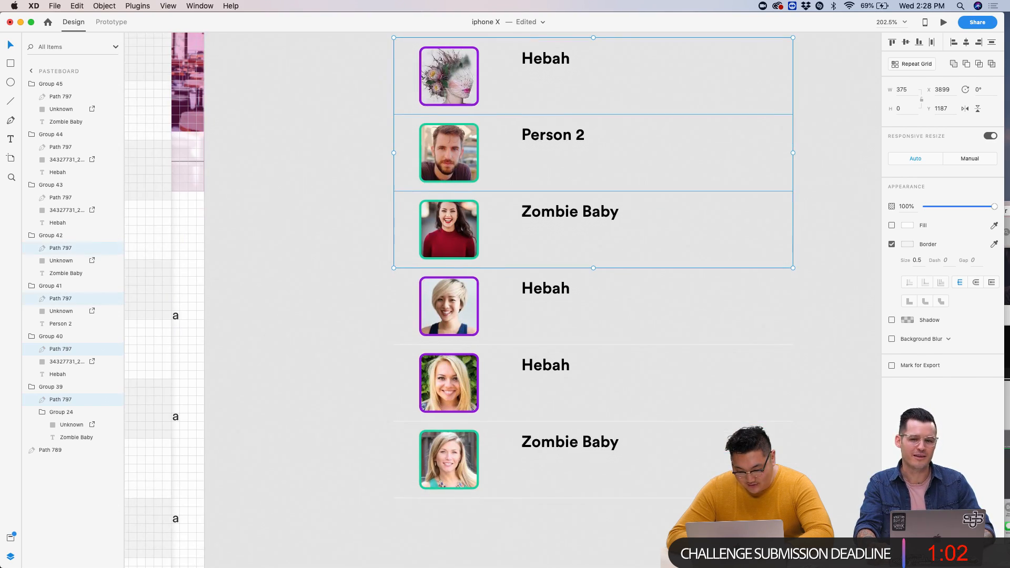
{"action": "left_click", "coordinate": [725, 345], "text": "shift"}
{"action": "left_click", "coordinate": [714, 421], "text": "shift"}
{"action": "left_click", "coordinate": [687, 497], "text": "shift"}
{"action": "key", "text": "Delete"}
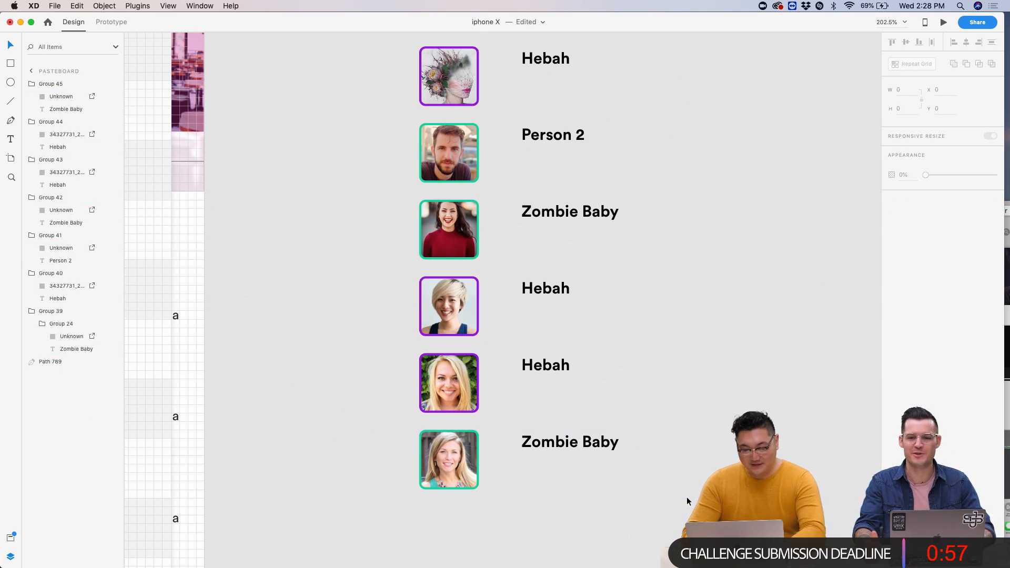
{"action": "scroll", "coordinate": [686, 497], "scroll_direction": "down", "scroll_amount": 10}
- Move the seven contact rows onto Swipe Screen – 11, shrink them to 121.26 wide, and set them below the heading
{"action": "left_click_drag", "start_coordinate": [570, 299], "coordinate": [671, 480]}
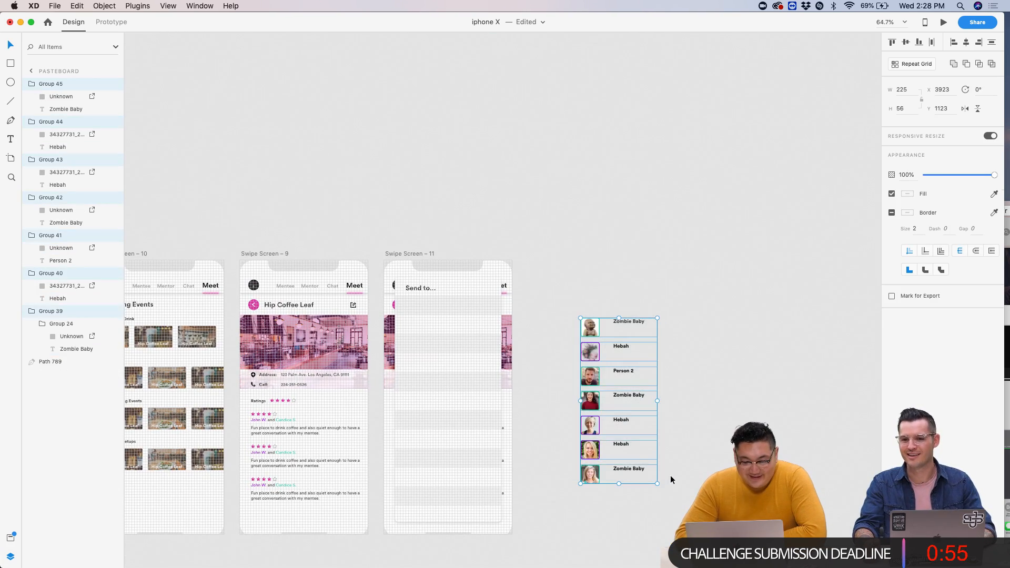
{"action": "scroll", "coordinate": [564, 330], "scroll_direction": "up", "scroll_amount": 5}
{"action": "scroll", "coordinate": [564, 329], "scroll_direction": "right", "scroll_amount": 1}
{"action": "left_click_drag", "start_coordinate": [694, 311], "coordinate": [318, 253]}
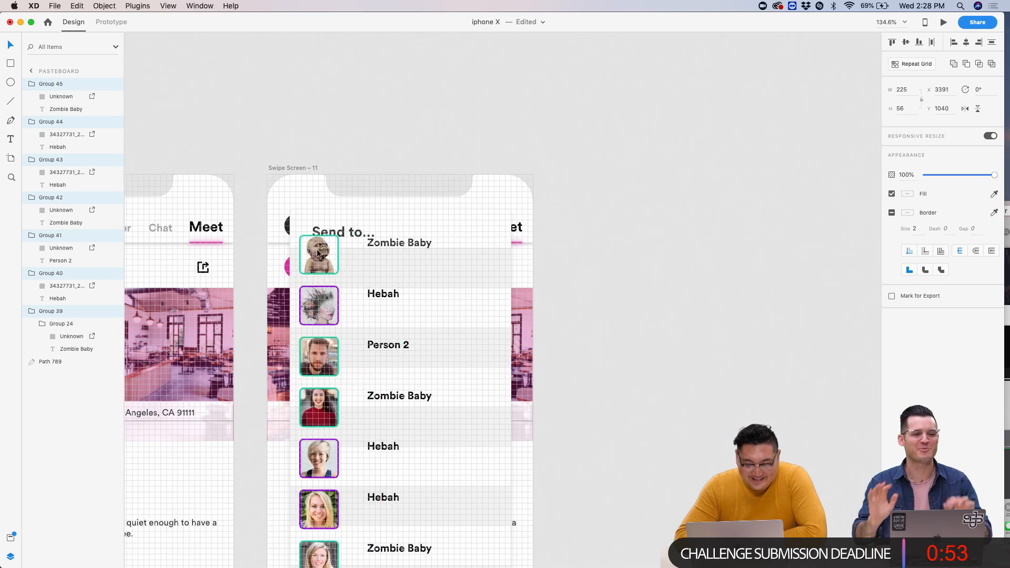
{"action": "scroll", "coordinate": [330, 263], "scroll_direction": "up", "scroll_amount": 5}
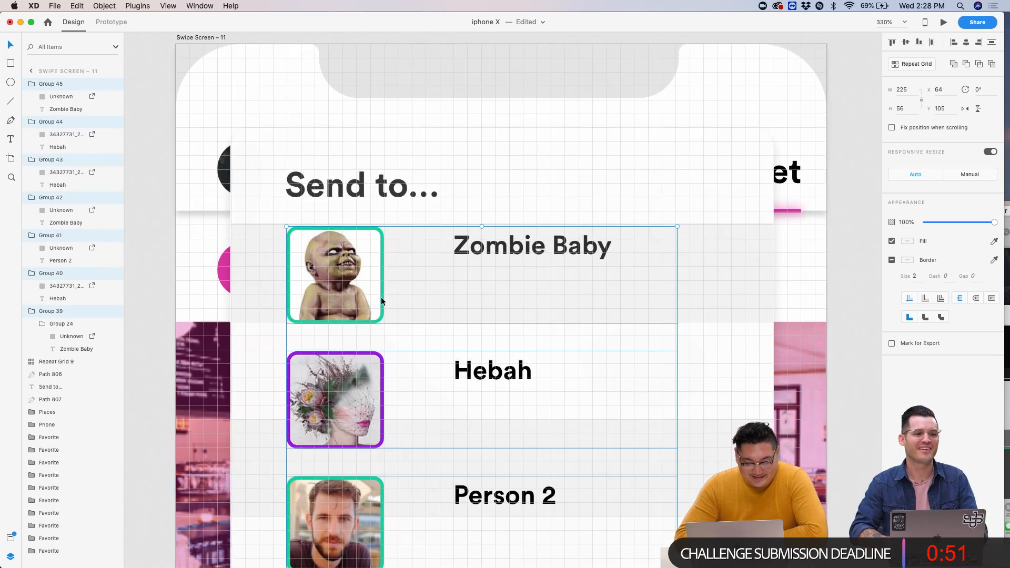
{"action": "scroll", "coordinate": [382, 298], "scroll_direction": "down", "scroll_amount": 10}
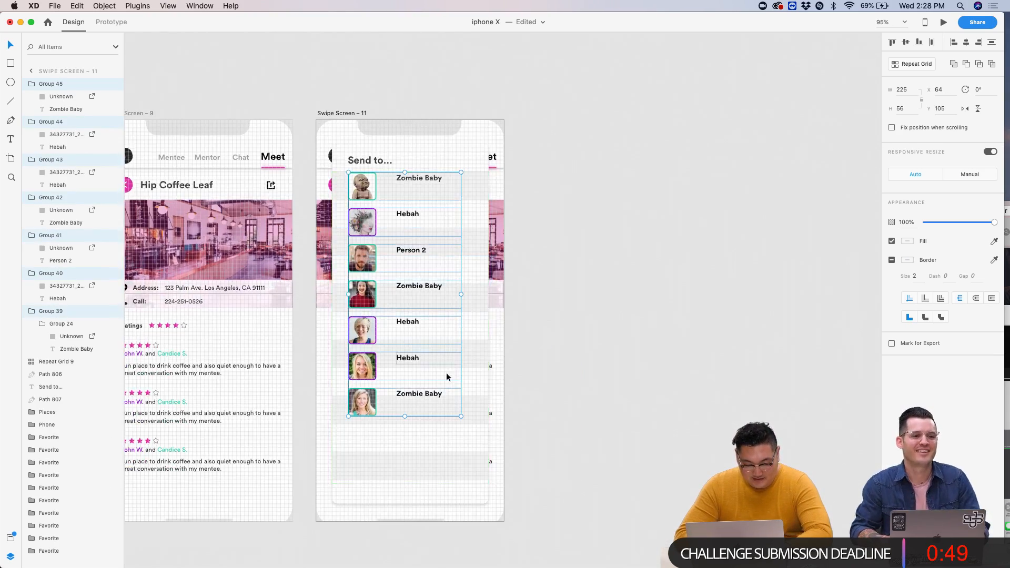
{"action": "left_click_drag", "start_coordinate": [461, 415], "coordinate": [410, 347]}
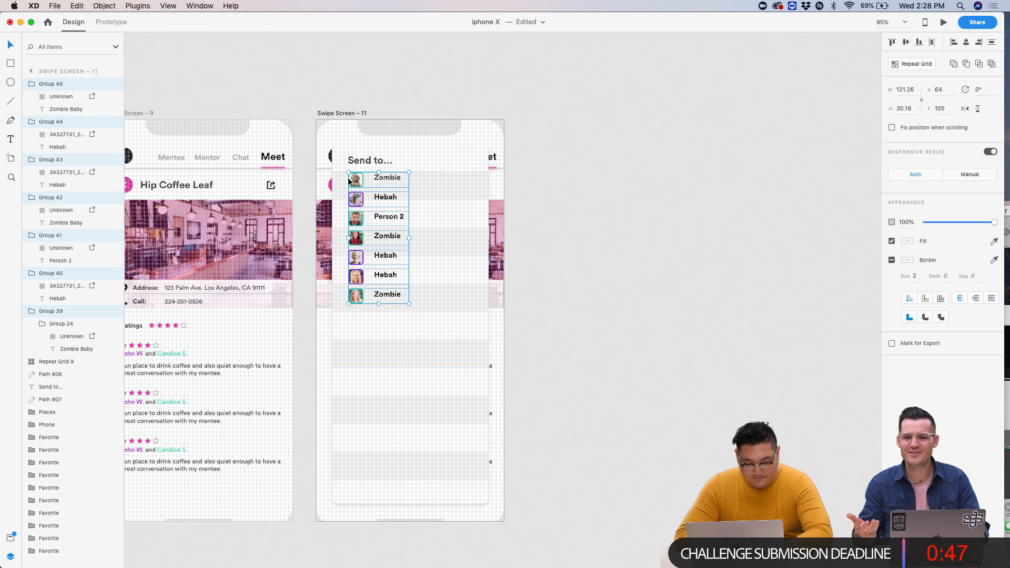
{"action": "scroll", "coordinate": [348, 182], "scroll_direction": "up", "scroll_amount": 8}
{"action": "left_click_drag", "start_coordinate": [372, 173], "coordinate": [372, 216]}
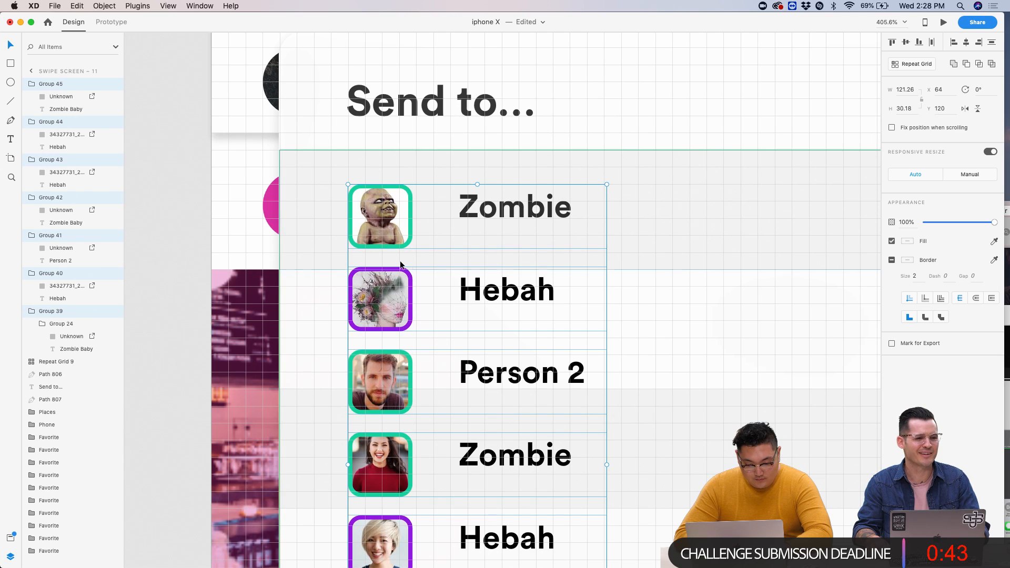
- Select the Hebah avatar and name together and nudge the row down
{"action": "double_click", "coordinate": [386, 284]}
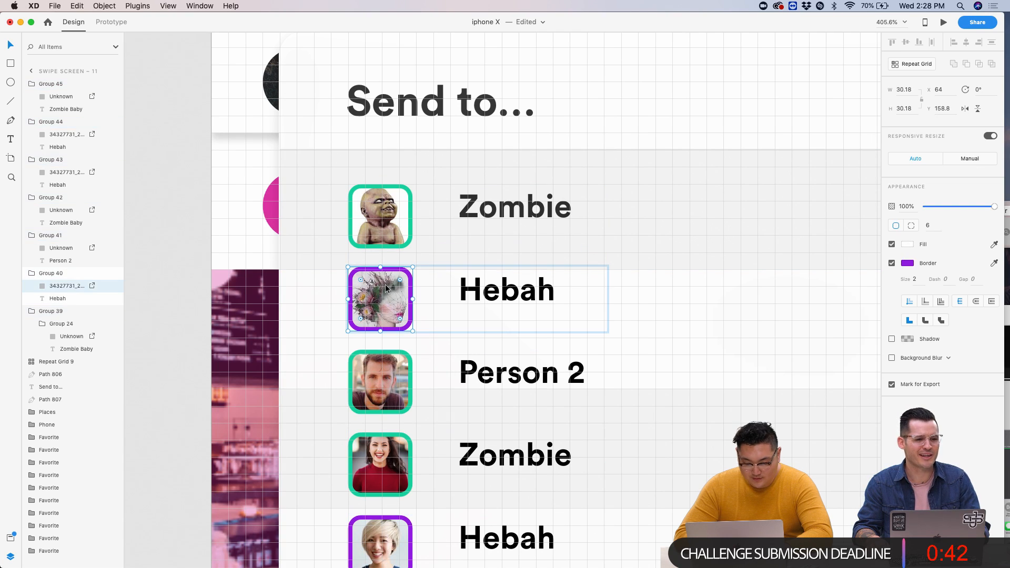
{"action": "left_click", "coordinate": [498, 298], "text": "shift"}
{"action": "key", "text": "shift+Down"}
{"action": "key", "text": "Down"}
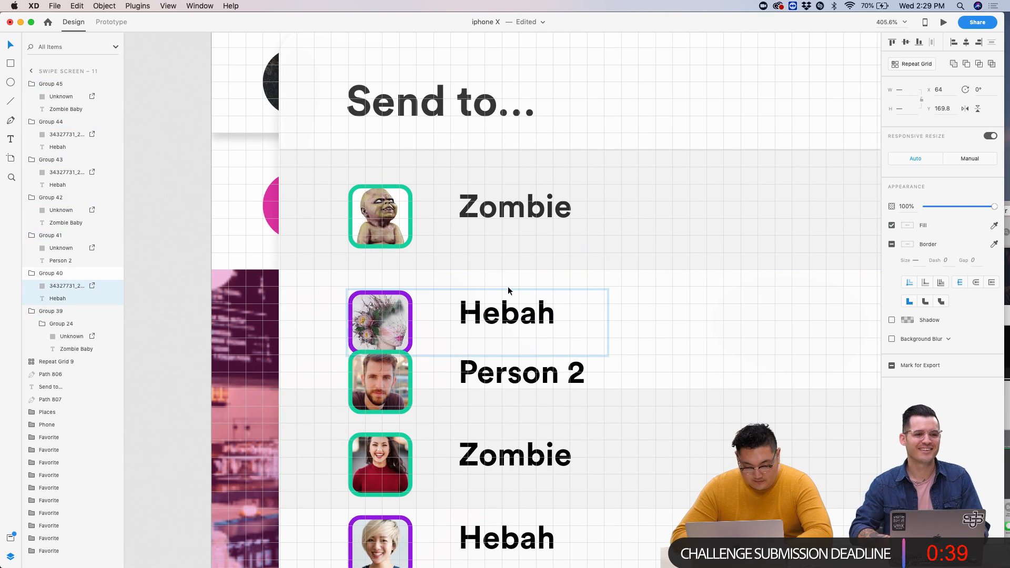
{"action": "key", "text": "Down"}
{"action": "key", "text": "Down"}
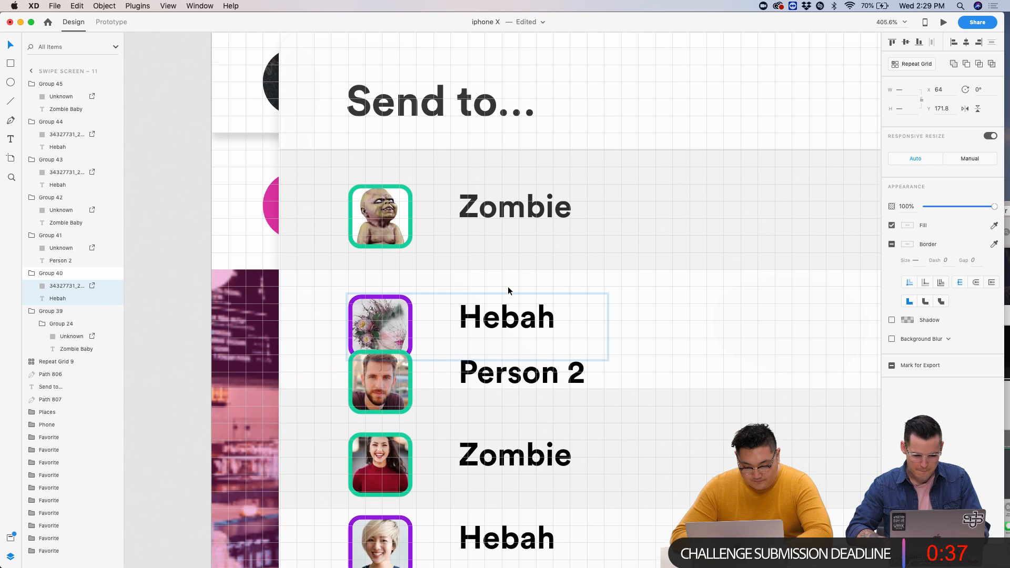
- Select the Person 2 row and nudge it over the Zombie row with the arrow keys
{"action": "scroll", "coordinate": [508, 290], "scroll_direction": "down", "scroll_amount": 5}
{"action": "left_click", "coordinate": [399, 251]}
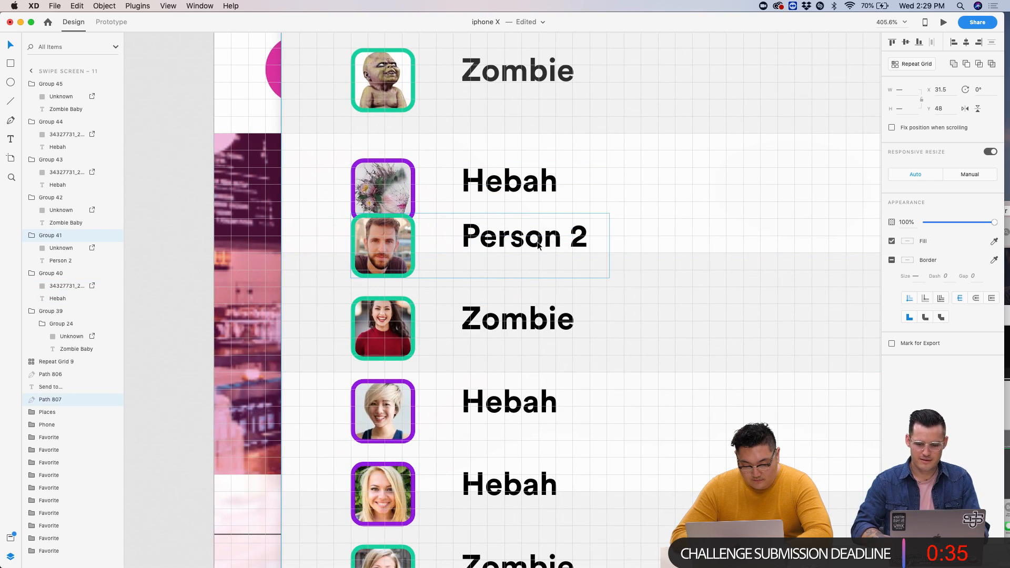
{"action": "left_click", "coordinate": [481, 249]}
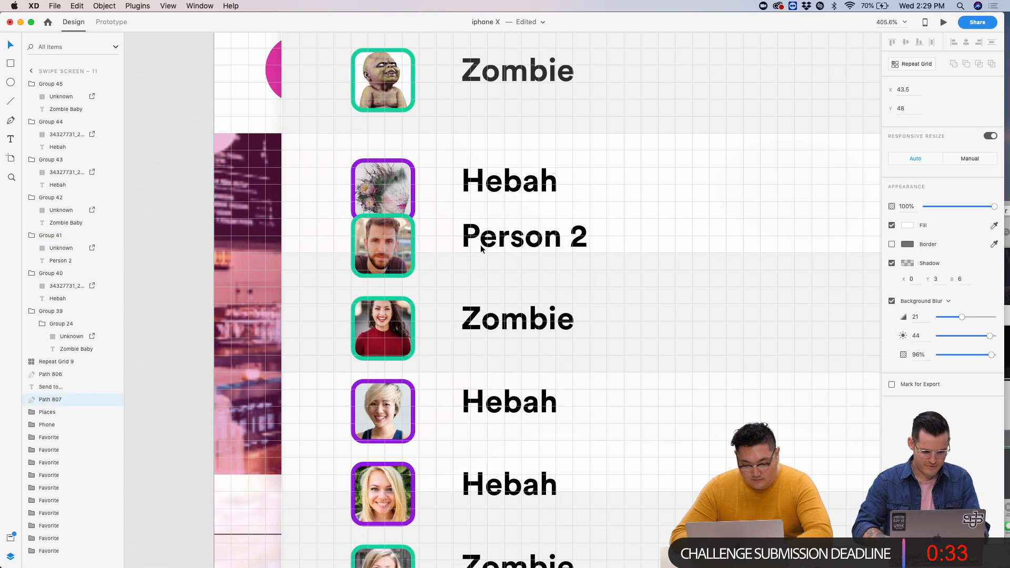
{"action": "left_click", "coordinate": [403, 245]}
{"action": "key", "text": "shift+Down"}
{"action": "key", "text": "shift+Down"}
{"action": "key", "text": "shift+Down"}
{"action": "key", "text": "shift+Down"}
{"action": "key", "text": "shift+Up"}
{"action": "key", "text": "Down"}
{"action": "key", "text": "Down"}
{"action": "key", "text": "Down"}
{"action": "key", "text": "Down"}
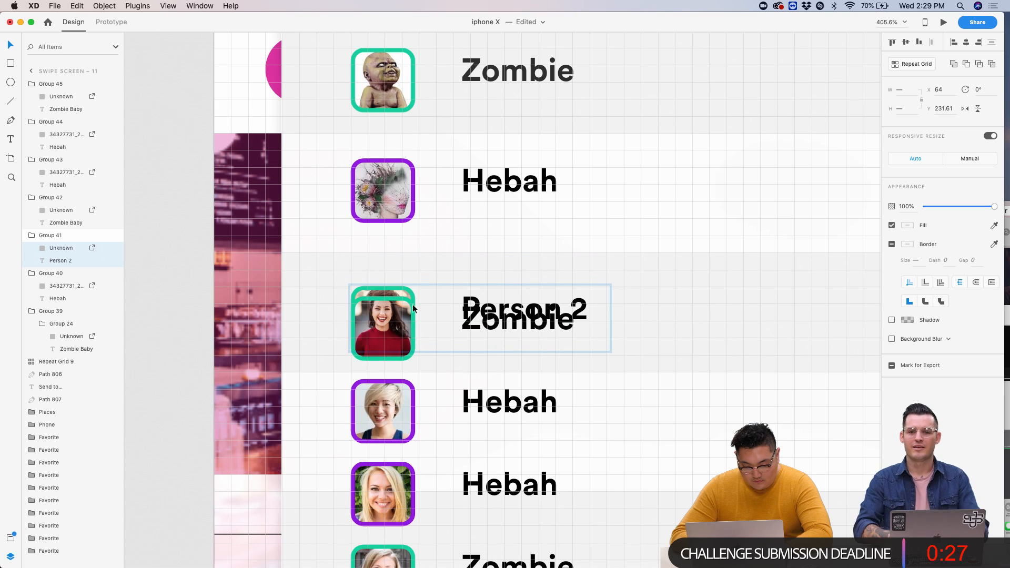
- Select the Zombie and lower Hebah rows, then undo the recent row moves
{"action": "left_click", "coordinate": [524, 289]}
{"action": "scroll", "coordinate": [524, 289], "scroll_direction": "down", "scroll_amount": 3}
{"action": "left_click", "coordinate": [389, 345]}
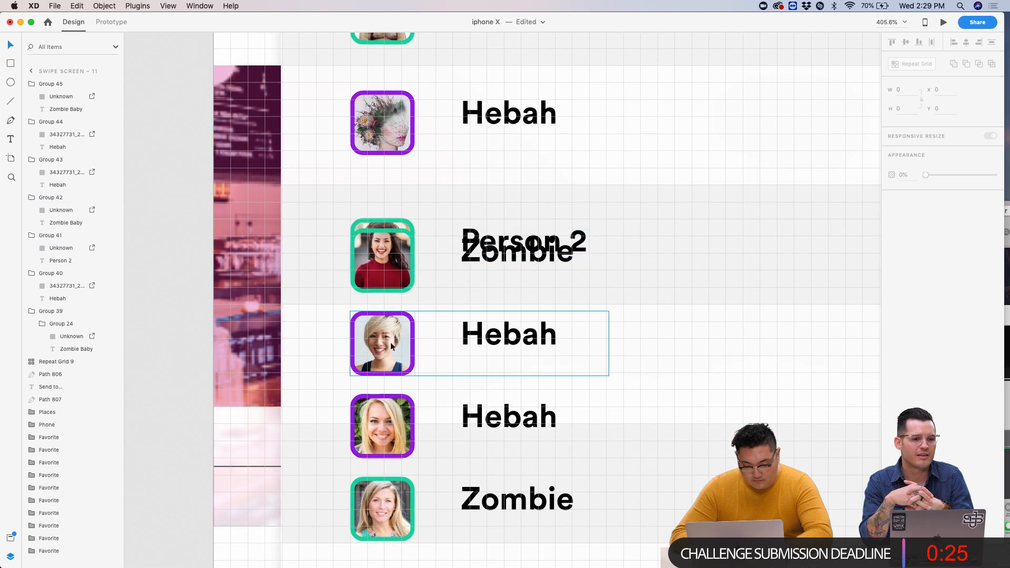
{"action": "scroll", "coordinate": [388, 345], "scroll_direction": "down", "scroll_amount": 5}
{"action": "left_click", "coordinate": [433, 374]}
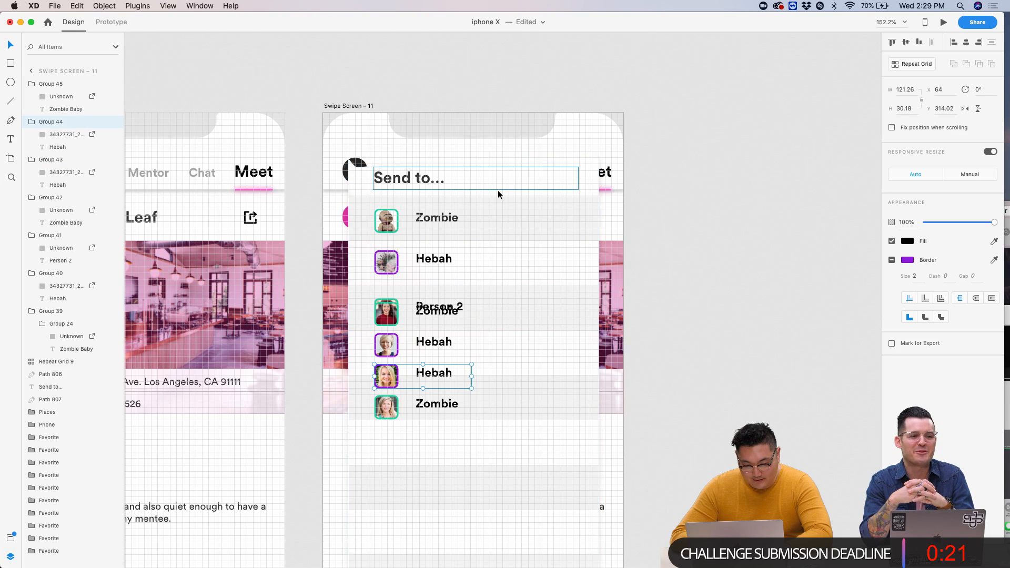
{"action": "key", "text": "super+z"}
{"action": "key", "text": "shift+Up"}
{"action": "key", "text": "shift+Up"}
{"action": "key", "text": "shift+Up"}
{"action": "key", "text": "shift+Up"}
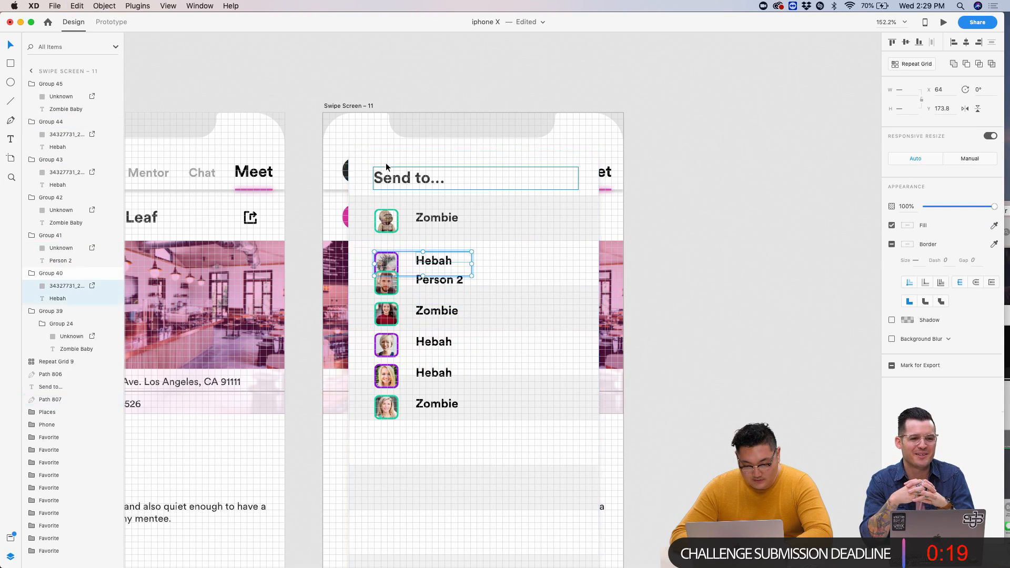
{"action": "key", "text": "Escape"}
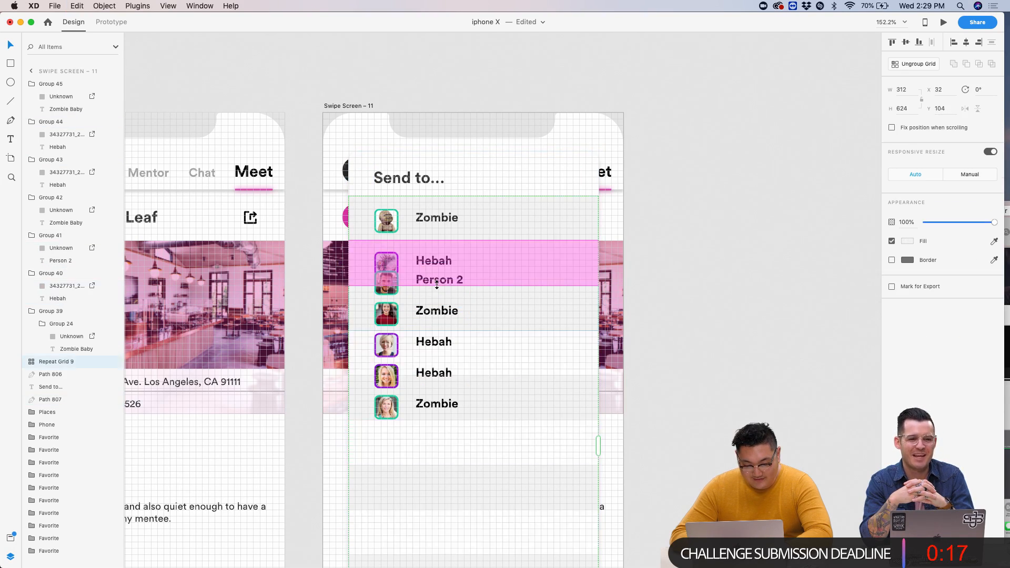
- Inside the Repeat Grid, select the Person 2 group and lower rows, then drag Person 2 right
{"action": "double_click", "coordinate": [458, 282]}
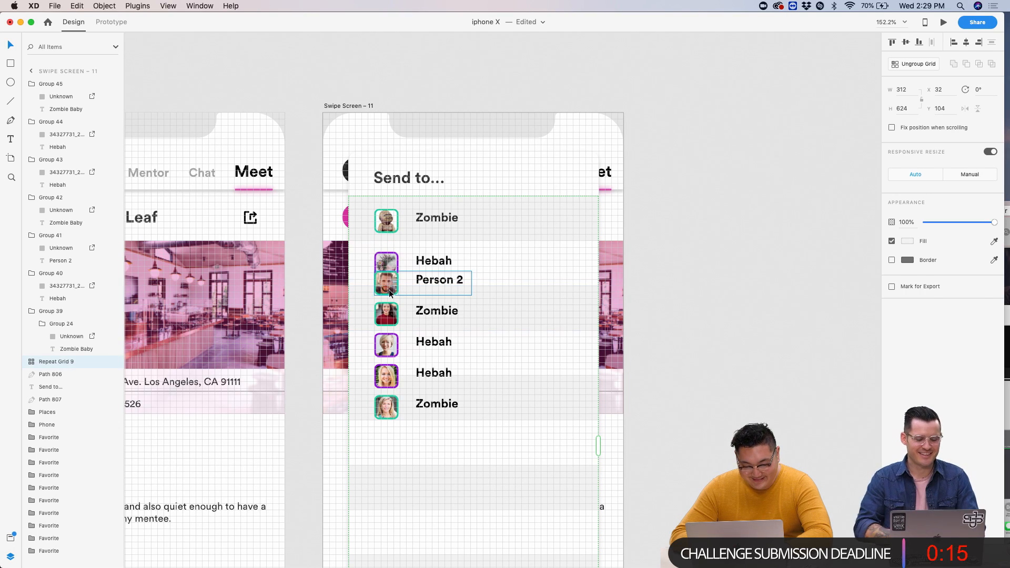
{"action": "left_click", "coordinate": [398, 315], "text": "shift"}
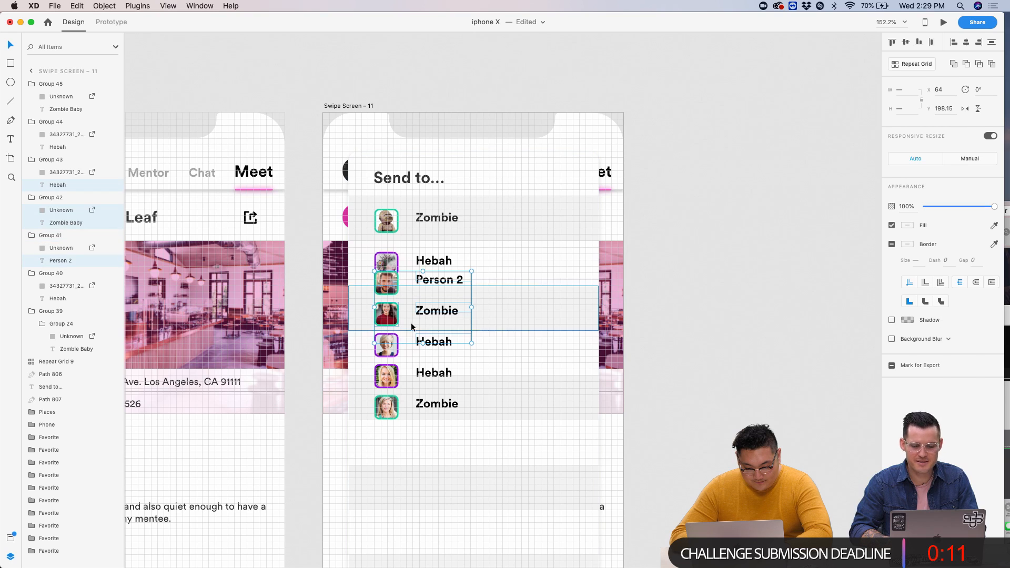
{"action": "left_click", "coordinate": [392, 348], "text": "shift"}
{"action": "left_click", "coordinate": [431, 374], "text": "shift"}
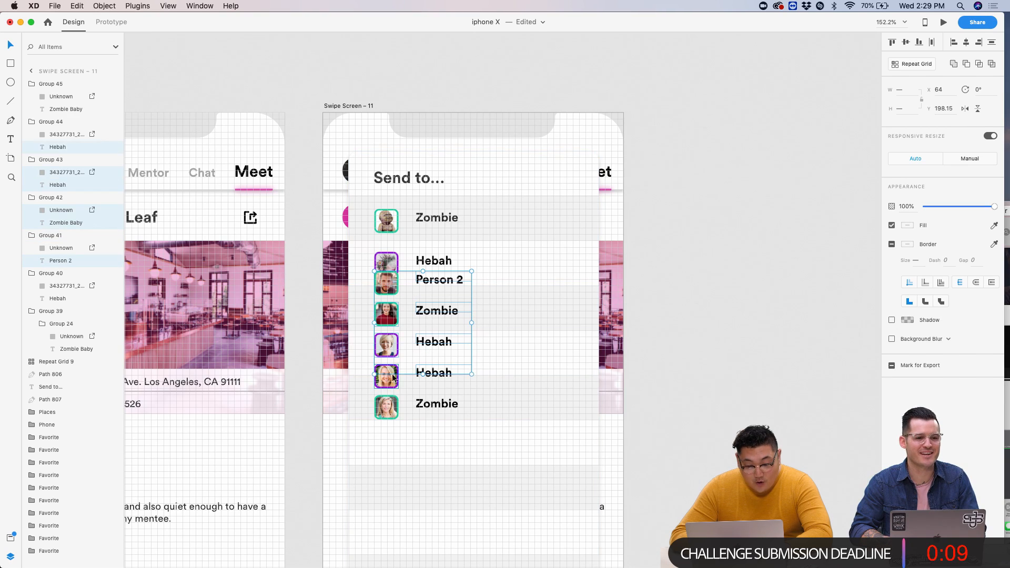
{"action": "left_click", "coordinate": [422, 407], "text": "shift"}
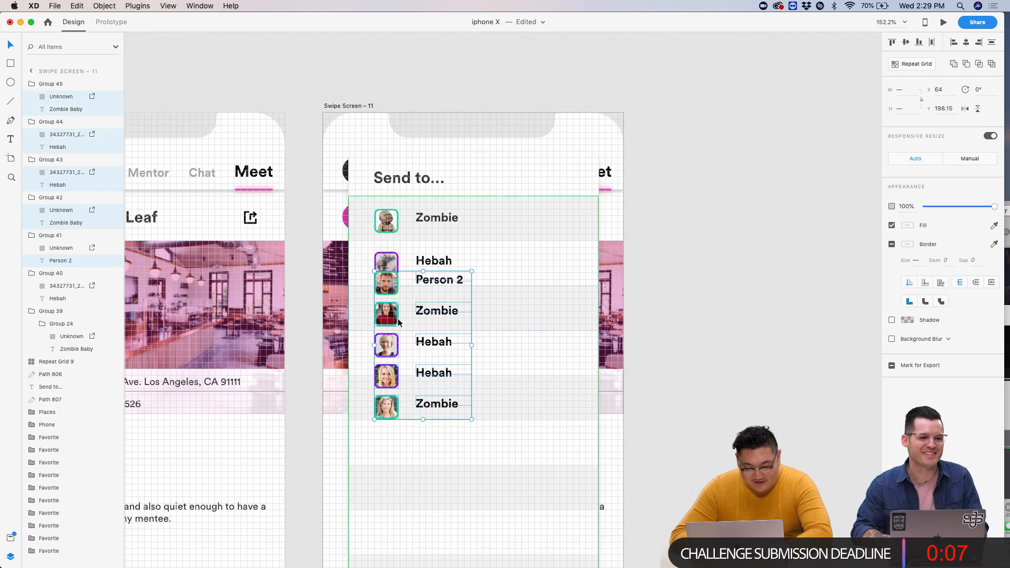
{"action": "left_click_drag", "start_coordinate": [390, 292], "coordinate": [492, 289]}
- Nudge the Hebah and top Zombie name texts down, then reselect the offset Person 2 row
{"action": "scroll", "coordinate": [491, 286], "scroll_direction": "up", "scroll_amount": 5}
{"action": "left_click", "coordinate": [343, 262]}
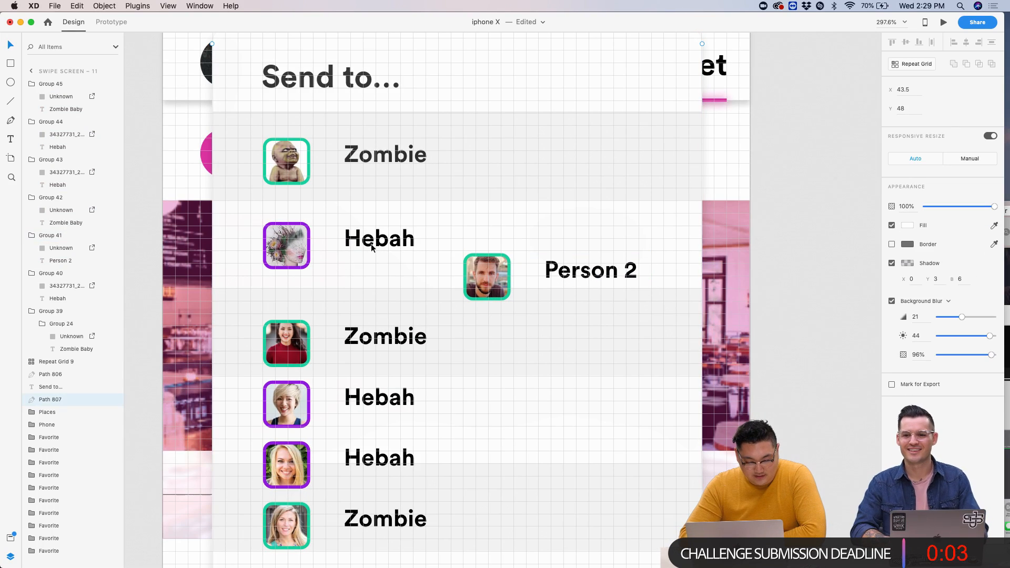
{"action": "double_click", "coordinate": [373, 245]}
{"action": "key", "text": "Down"}
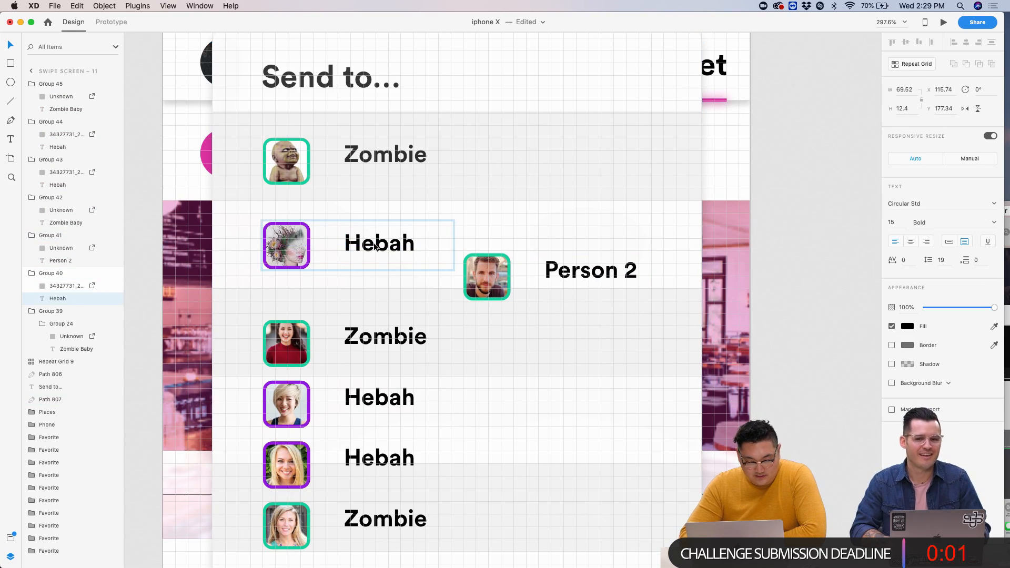
{"action": "left_click", "coordinate": [392, 150]}
{"action": "double_click", "coordinate": [384, 149]}
{"action": "key", "text": "Down"}
{"action": "key", "text": "Down"}
{"action": "key", "text": "Down"}
{"action": "key", "text": "Down"}
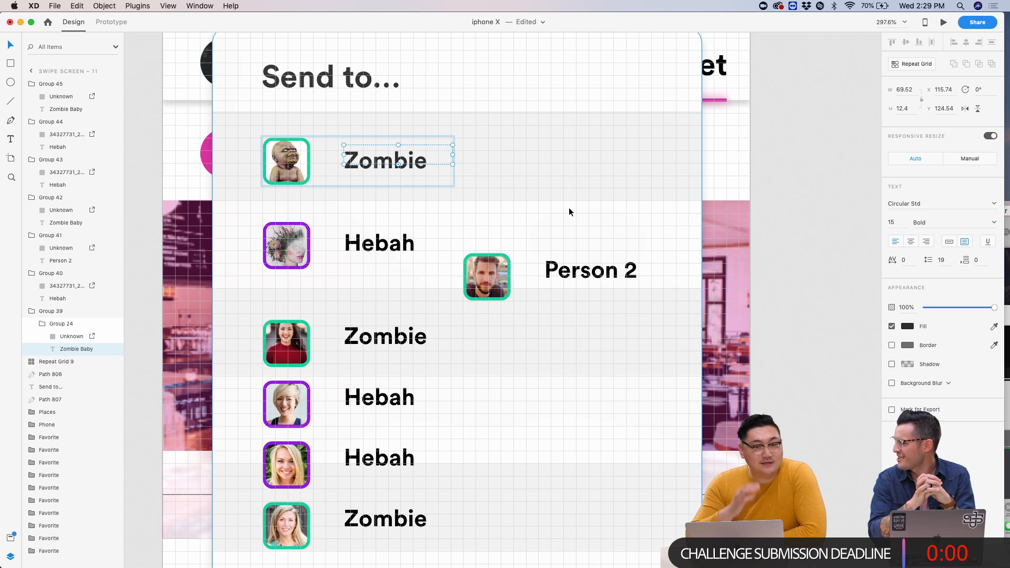
{"action": "left_click", "coordinate": [477, 271]}
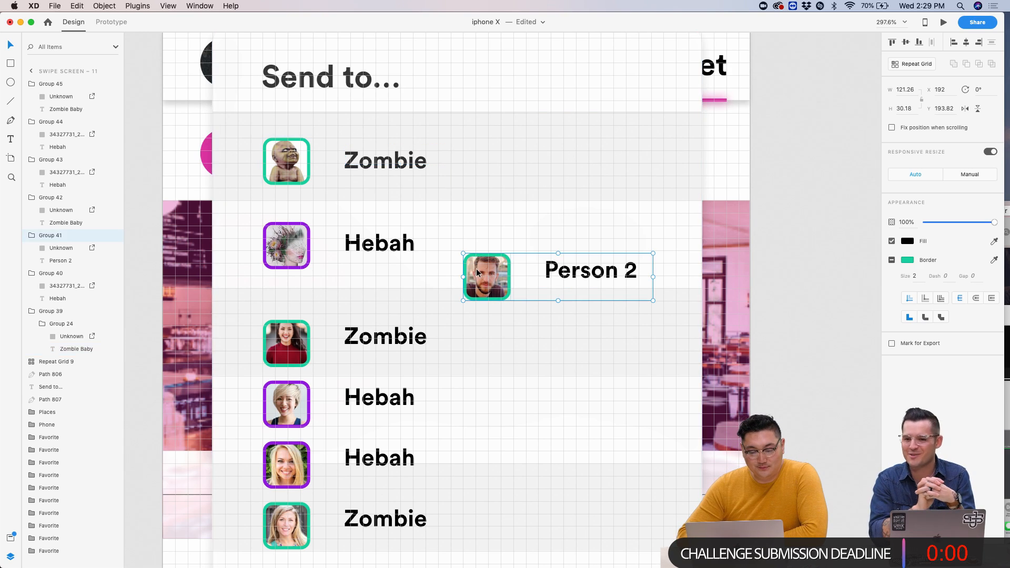
{"action": "scroll", "coordinate": [779, 289], "scroll_direction": "down", "scroll_amount": 5}
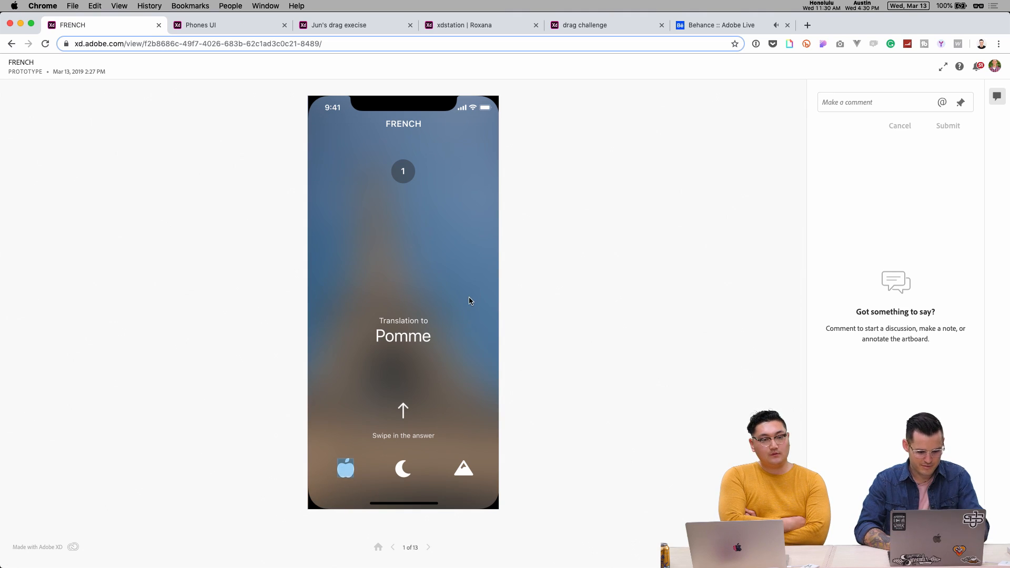
- Try dropping the apple answer on the first question, then restart the quiz
{"action": "left_click_drag", "start_coordinate": [347, 471], "coordinate": [399, 329]}
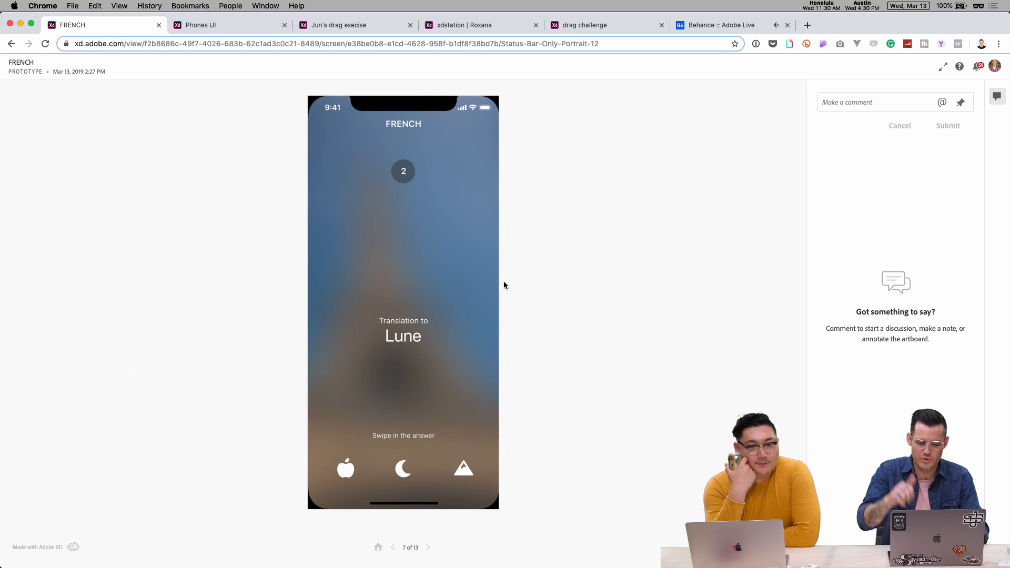
{"action": "left_click", "coordinate": [392, 547]}
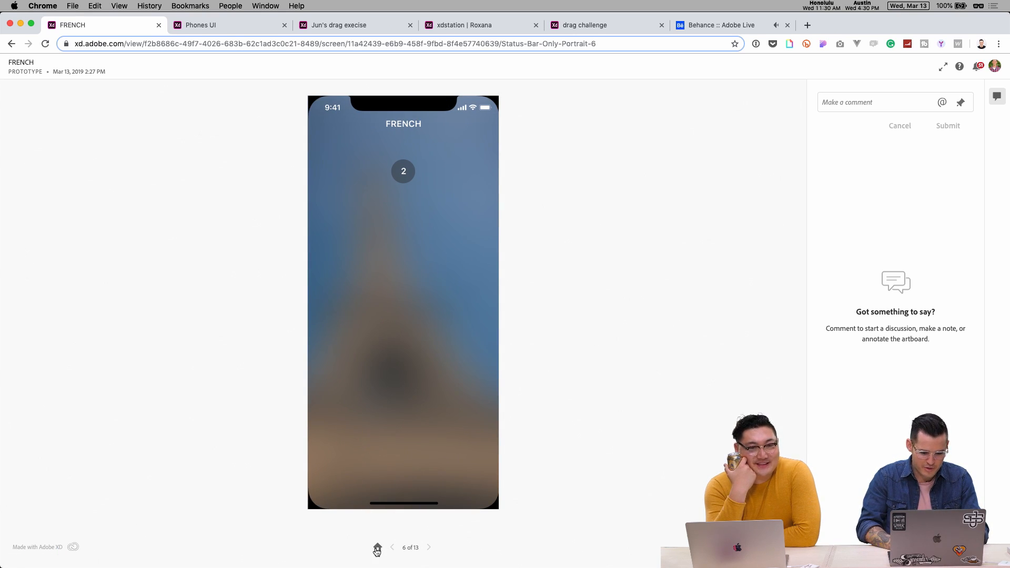
{"action": "left_click", "coordinate": [377, 548]}
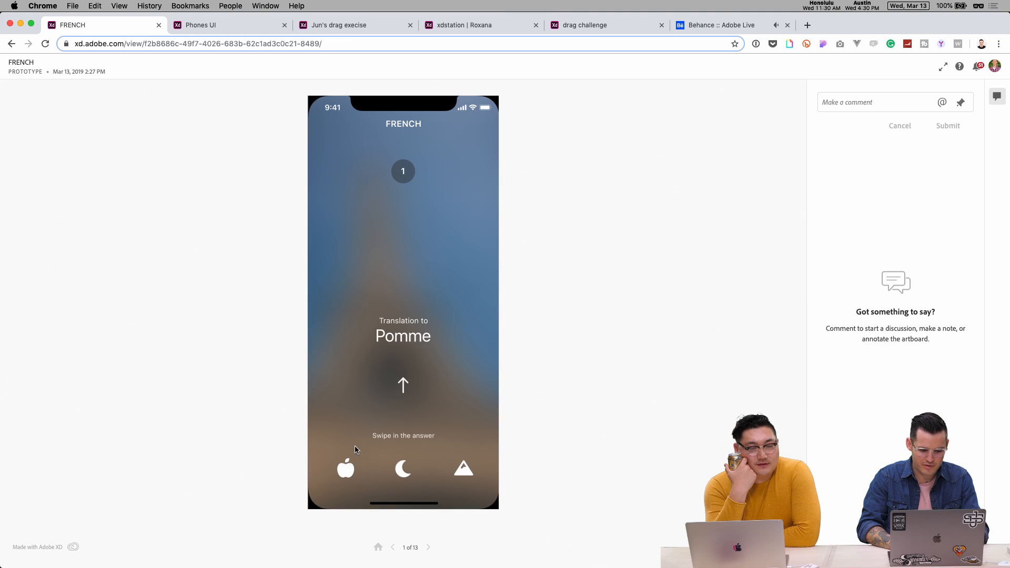
- Drag the apple up to the question and the moon onto Lune, then restart
{"action": "left_click_drag", "start_coordinate": [348, 467], "coordinate": [410, 322]}
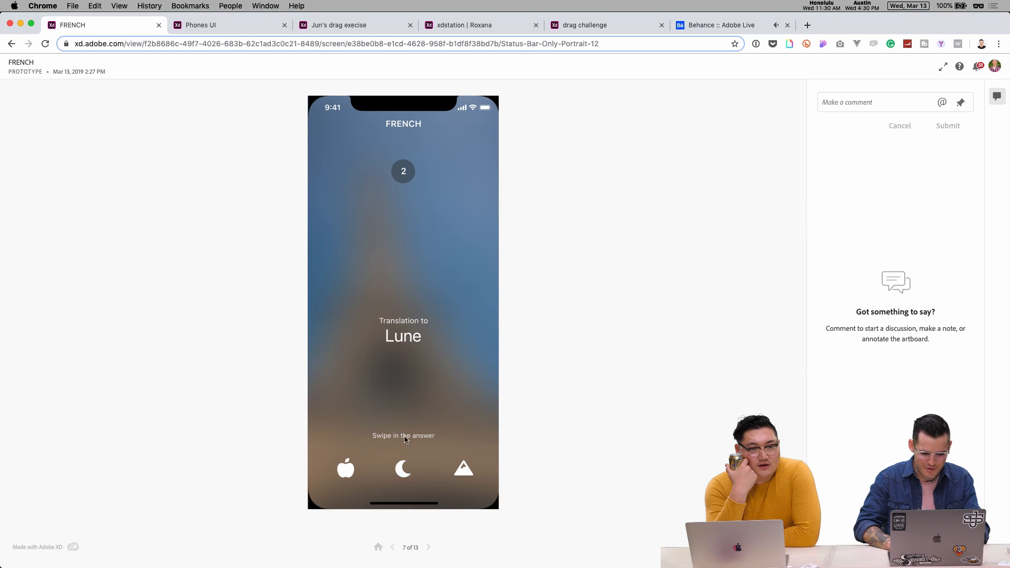
{"action": "left_click_drag", "start_coordinate": [401, 469], "coordinate": [399, 307]}
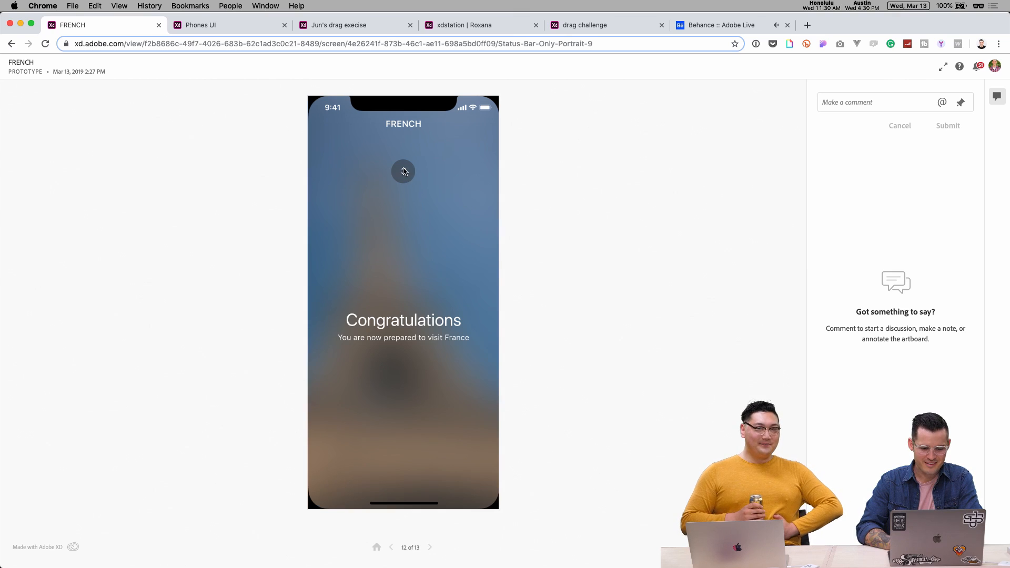
{"action": "left_click", "coordinate": [429, 549]}
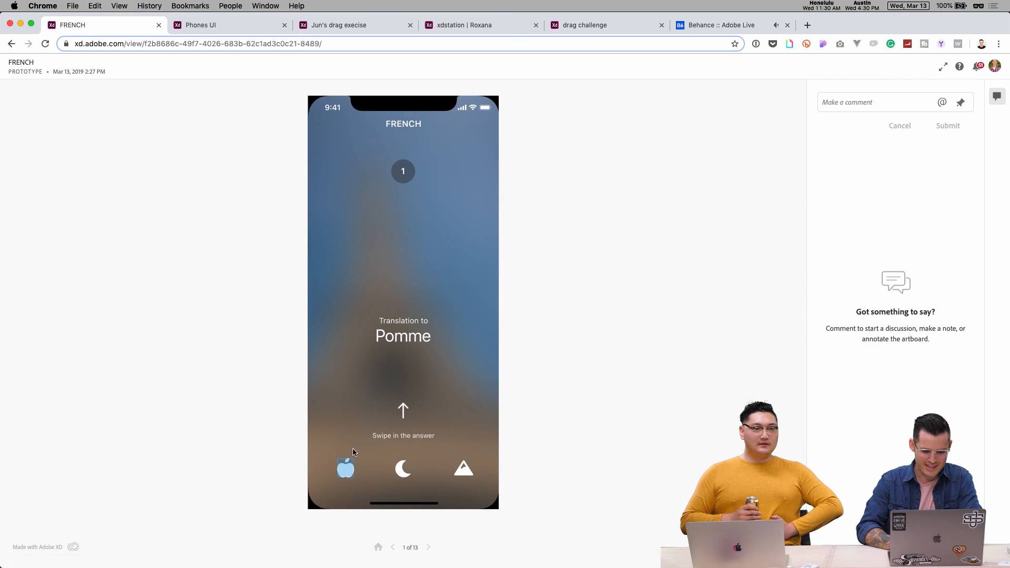
- Retry dragging the apple answer onto Pomme three times, then switch to the Phones UI prototype
{"action": "left_click_drag", "start_coordinate": [343, 468], "coordinate": [394, 327]}
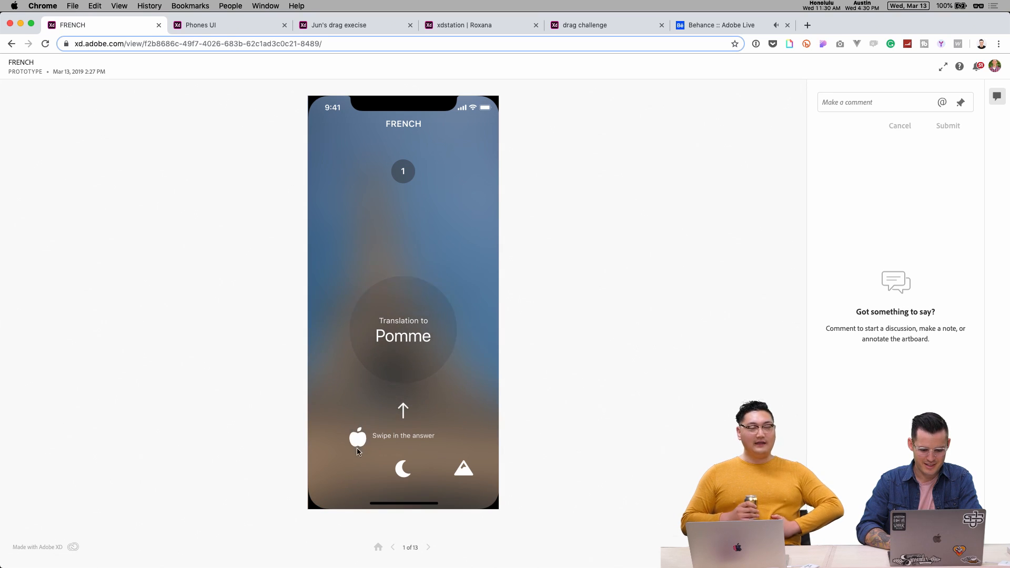
{"action": "left_click_drag", "start_coordinate": [345, 468], "coordinate": [389, 347]}
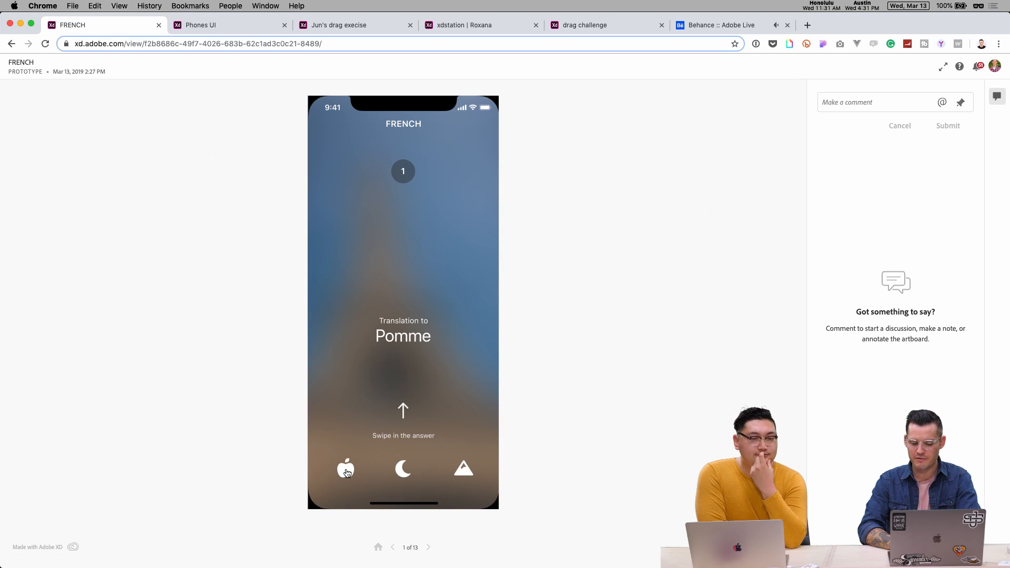
{"action": "left_click_drag", "start_coordinate": [349, 472], "coordinate": [456, 293]}
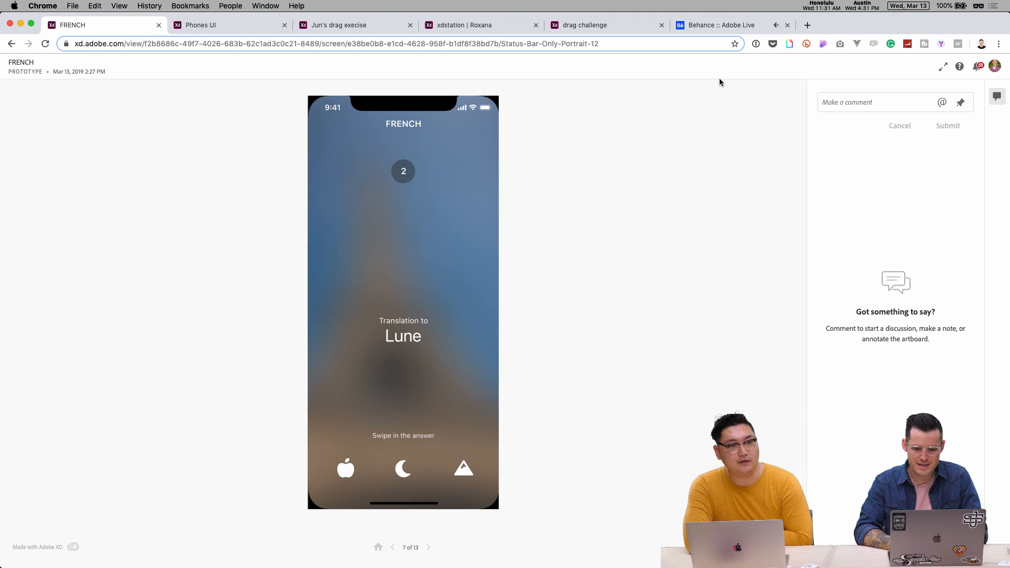
{"action": "left_click", "coordinate": [241, 31]}
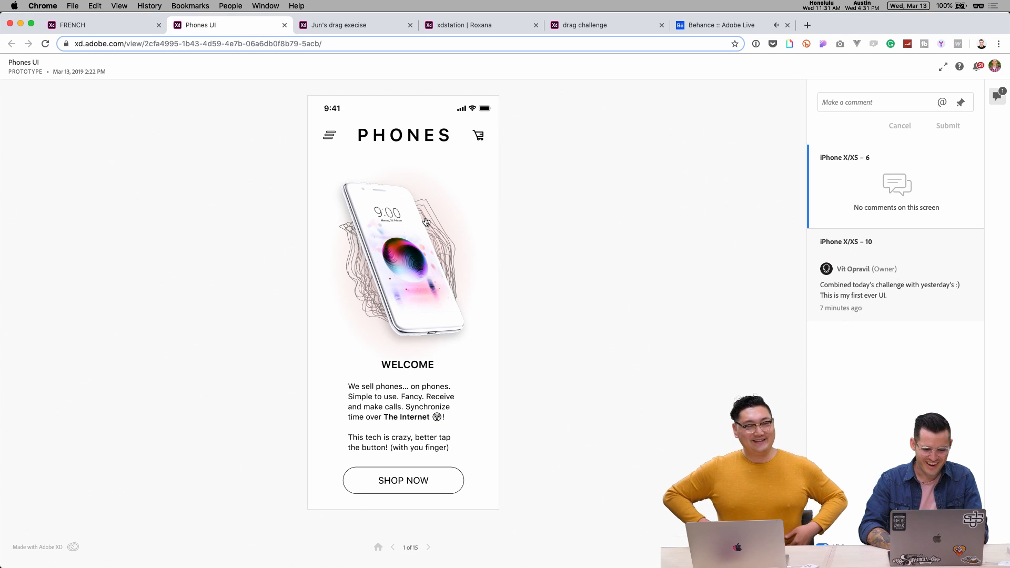
- Open and close the hamburger navigation menu repeatedly, ending on the Welcome screen
{"action": "left_click", "coordinate": [329, 304]}
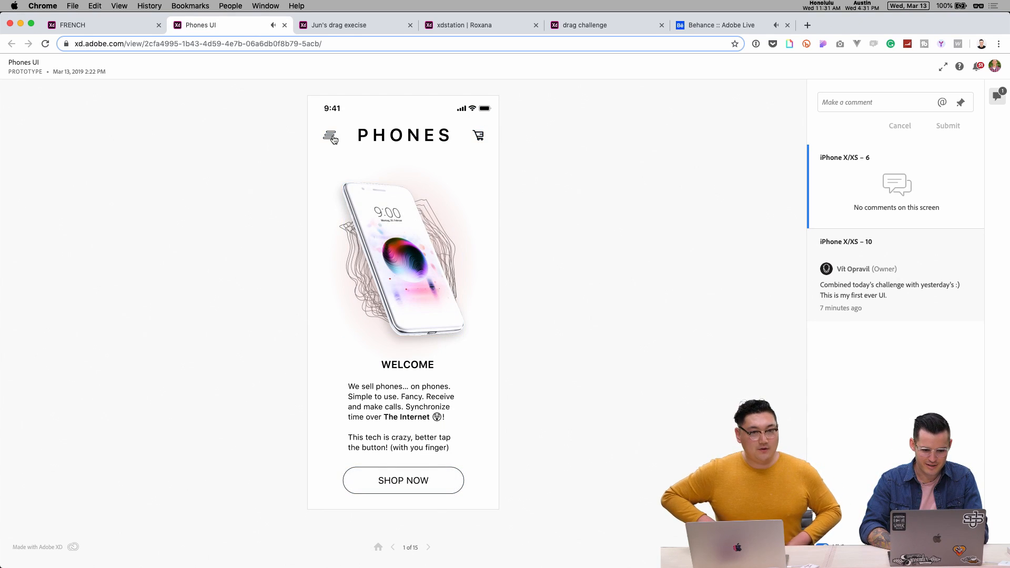
{"action": "left_click", "coordinate": [330, 137]}
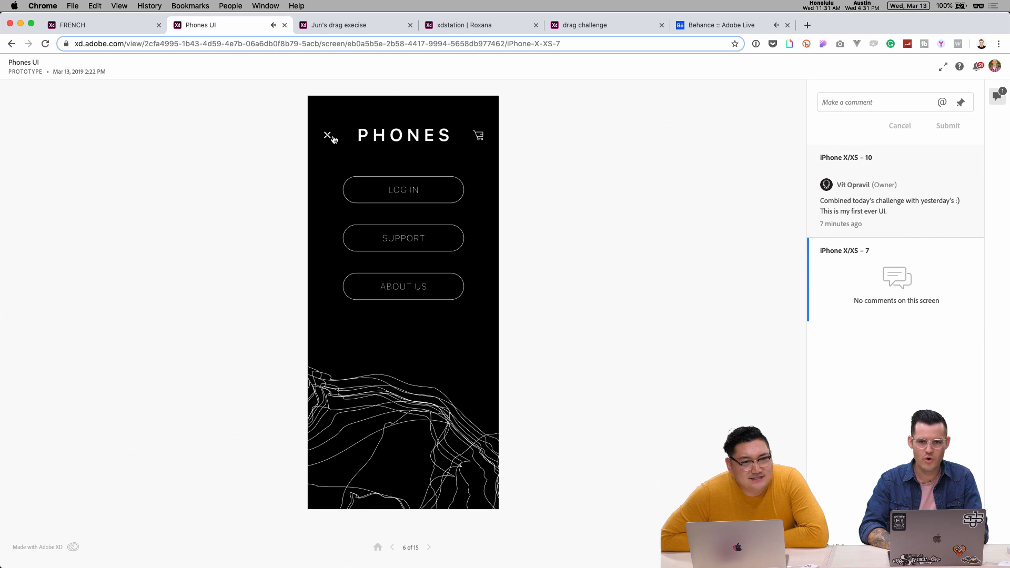
{"action": "left_click", "coordinate": [329, 138]}
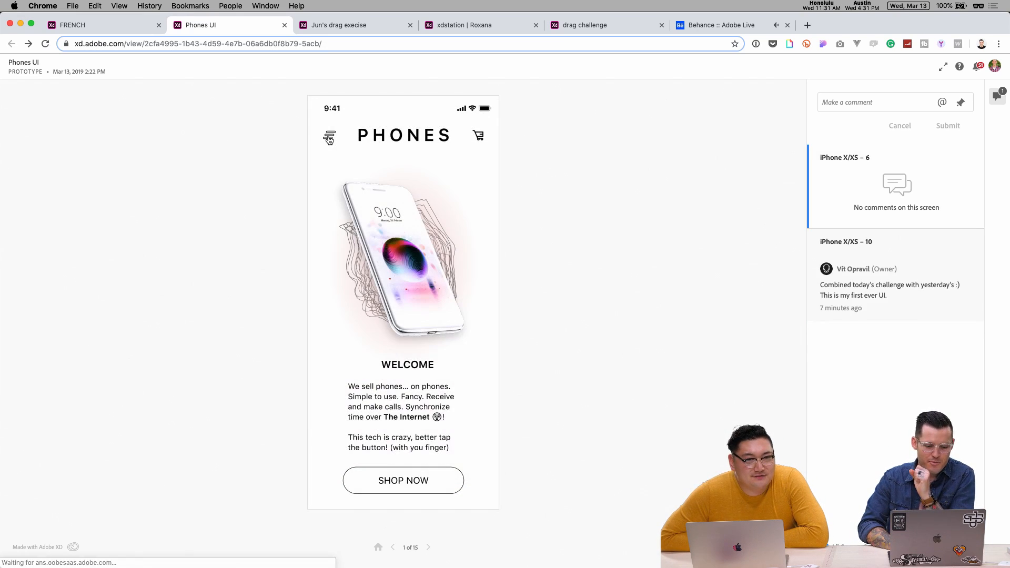
{"action": "left_click", "coordinate": [331, 138]}
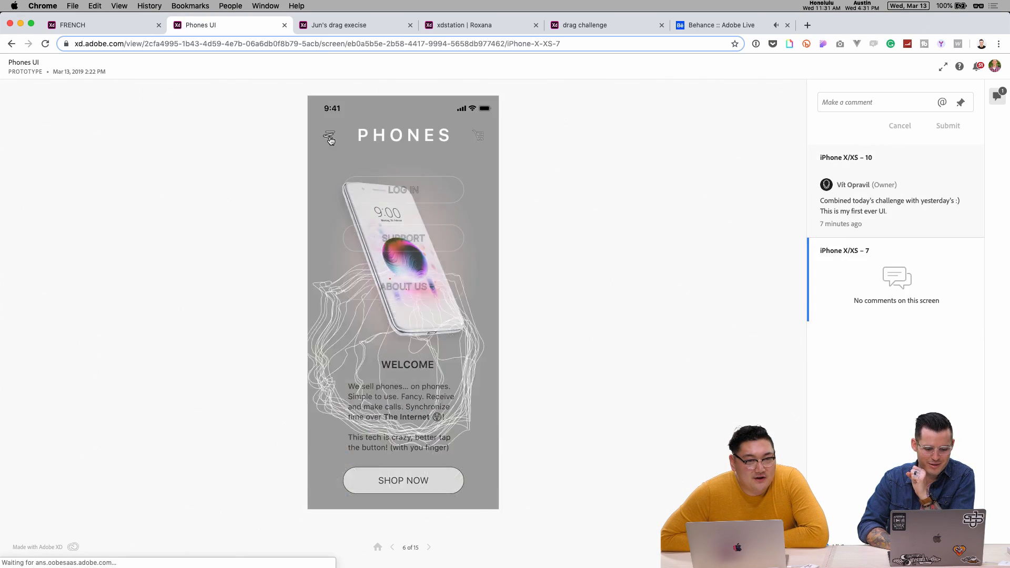
{"action": "left_click", "coordinate": [328, 136]}
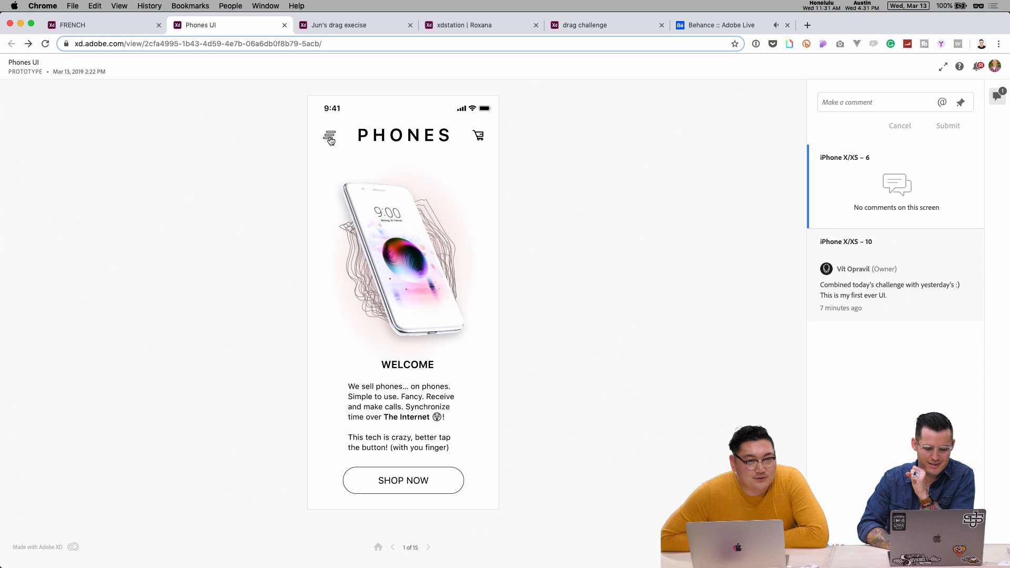
{"action": "left_click", "coordinate": [330, 138]}
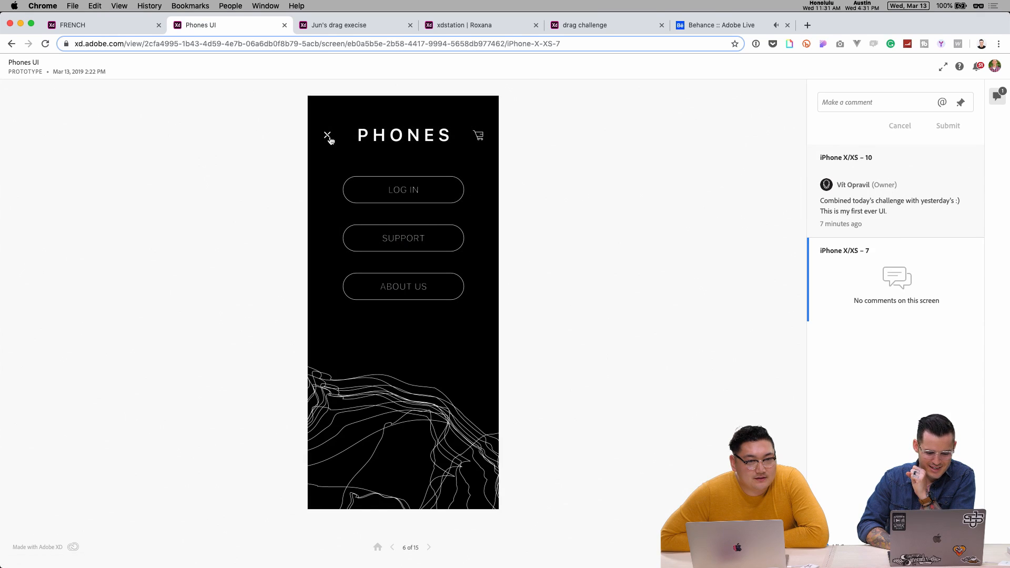
{"action": "left_click", "coordinate": [330, 138]}
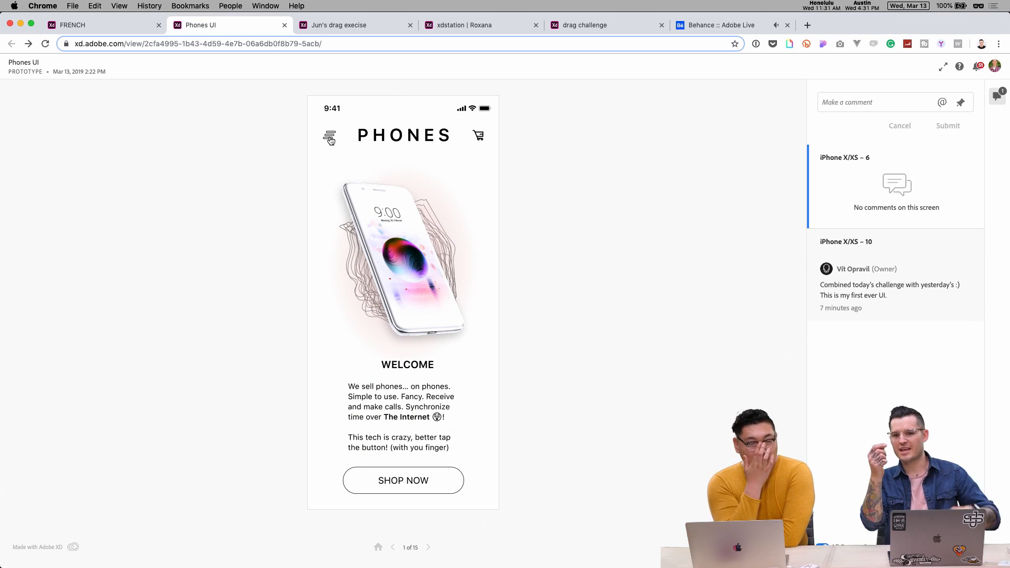
{"action": "left_click", "coordinate": [330, 138]}
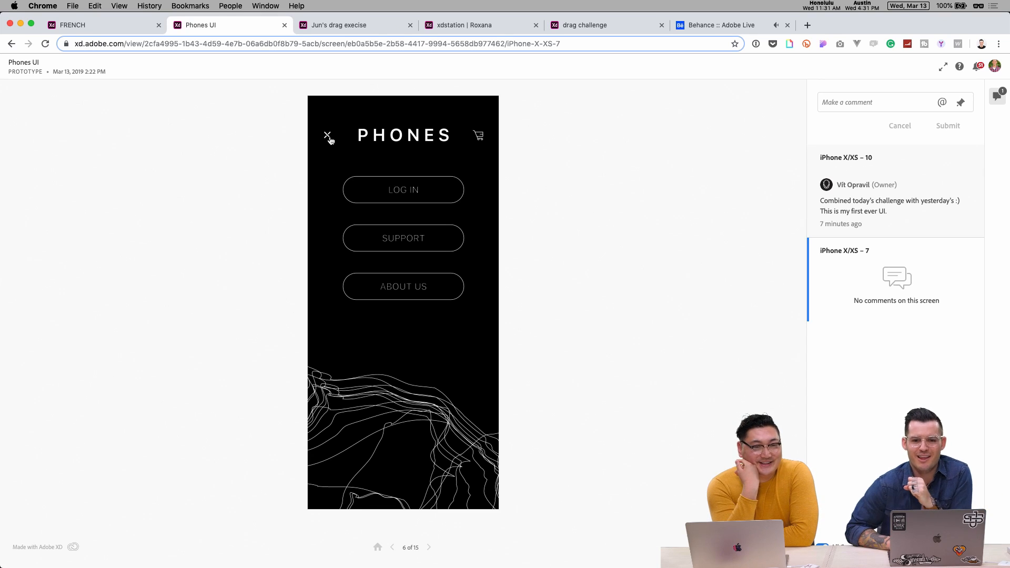
{"action": "left_click", "coordinate": [328, 137]}
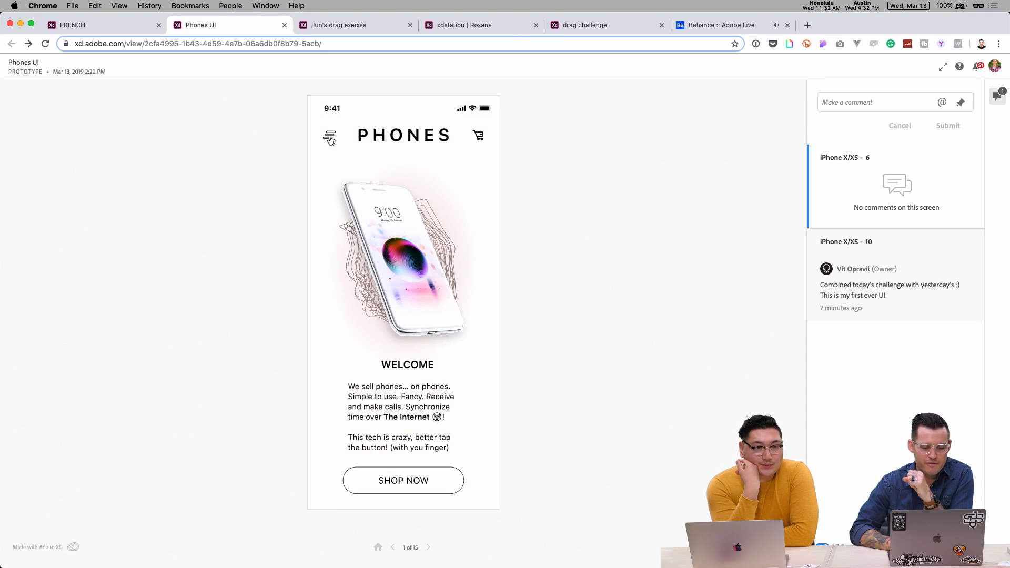
- Toggle the cart screen on and off several times from the cart icon
{"action": "left_click", "coordinate": [419, 137]}
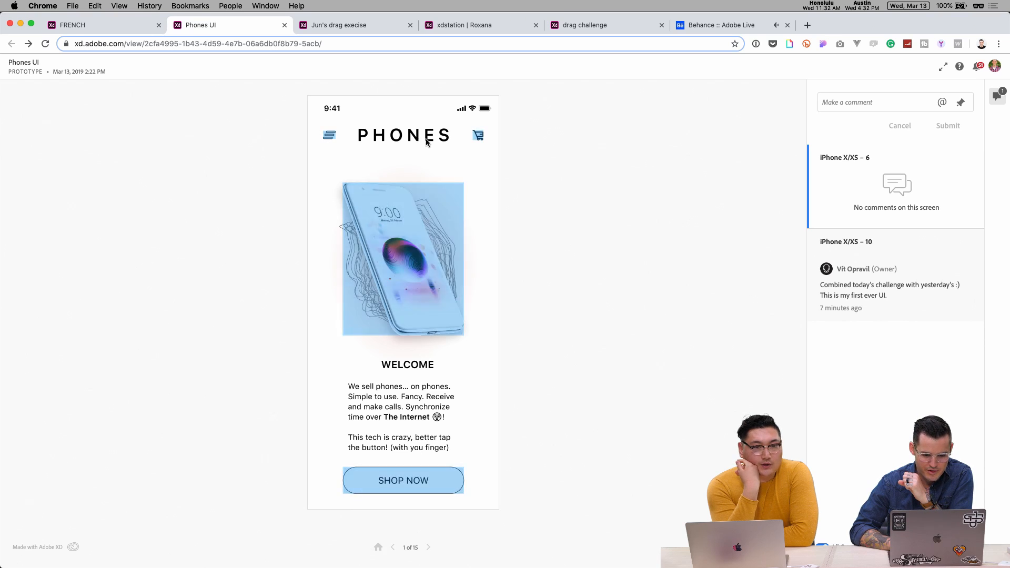
{"action": "left_click", "coordinate": [478, 136]}
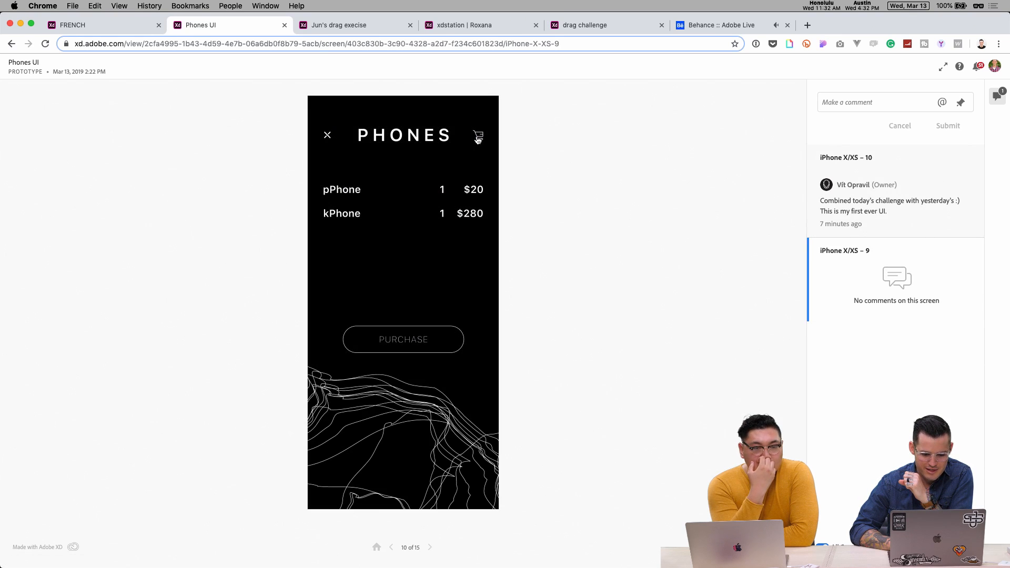
{"action": "left_click", "coordinate": [478, 137]}
{"action": "left_click", "coordinate": [479, 138]}
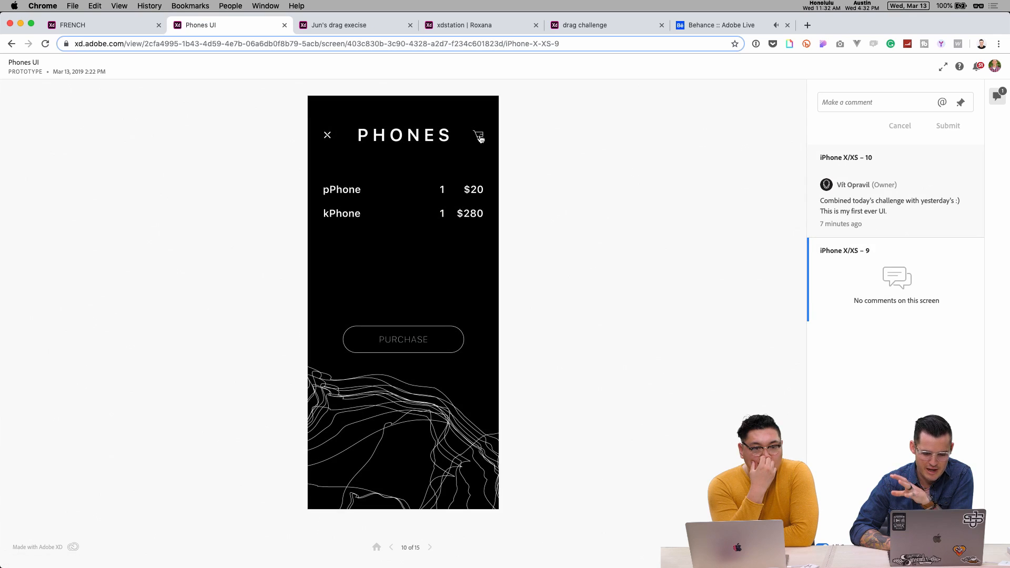
{"action": "left_click", "coordinate": [479, 138]}
{"action": "left_click", "coordinate": [478, 137]}
{"action": "left_click", "coordinate": [478, 138]}
{"action": "left_click", "coordinate": [382, 379]}
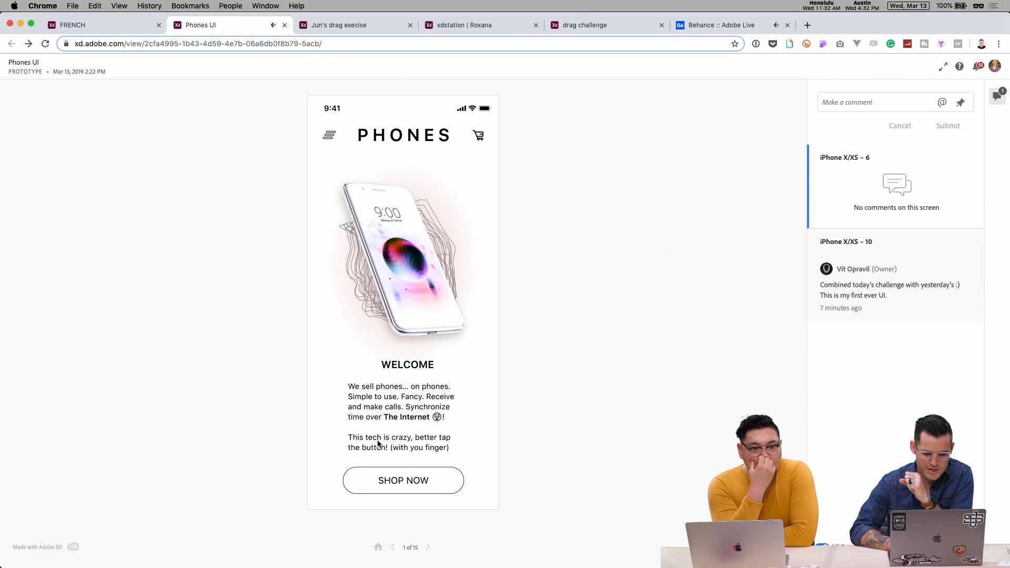
- Check the Welcome screen's hotspots, then go to the pPhone product screen via SHOP NOW
{"action": "left_click", "coordinate": [339, 306]}
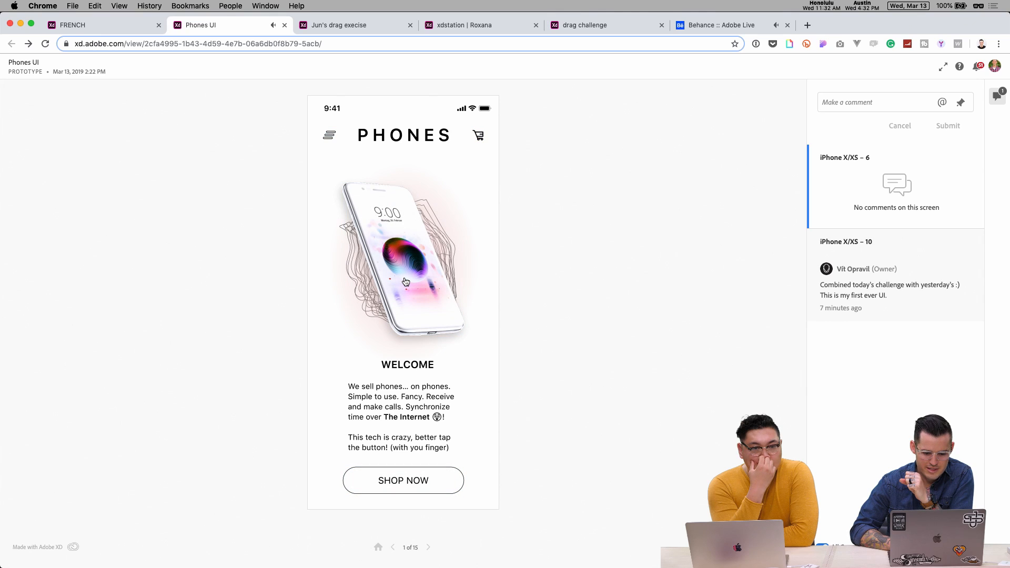
{"action": "left_click", "coordinate": [384, 255]}
{"action": "left_click", "coordinate": [403, 169]}
{"action": "left_click", "coordinate": [401, 479]}
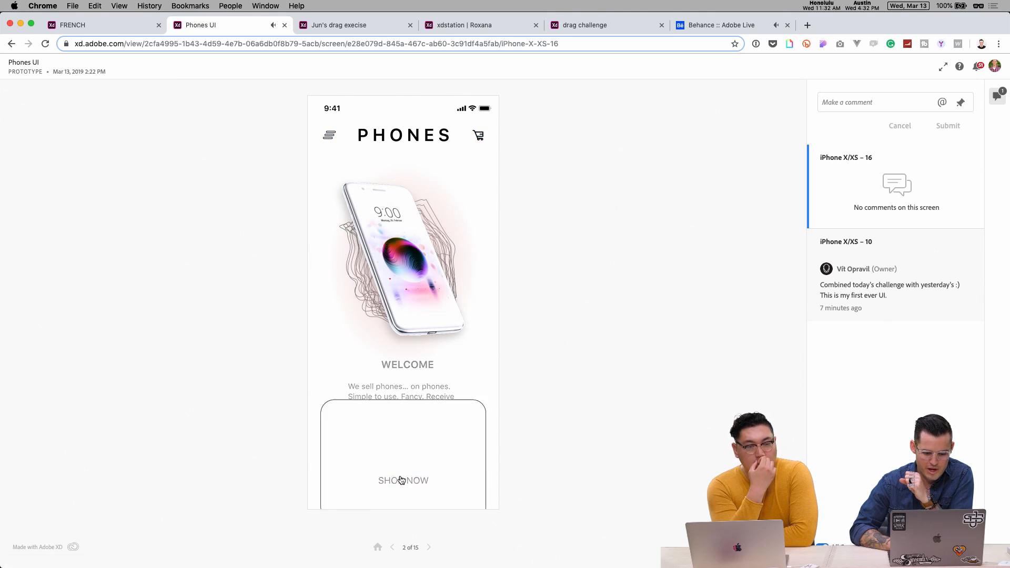
- Swipe the phone carousel between the pPhone and kPhone, ending on the pPhone product screen
{"action": "left_click_drag", "start_coordinate": [426, 252], "coordinate": [335, 252]}
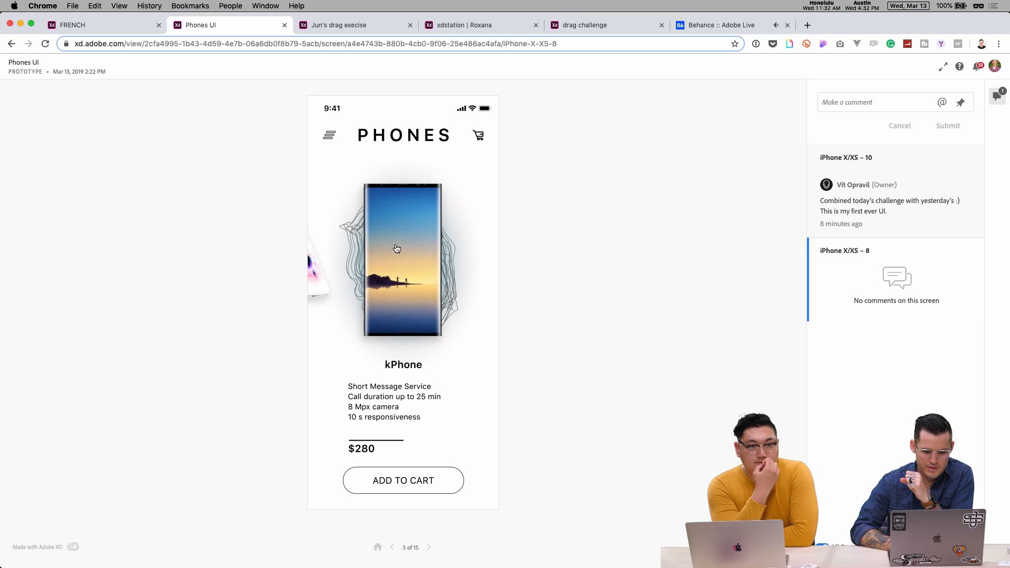
{"action": "left_click_drag", "start_coordinate": [398, 250], "coordinate": [349, 265]}
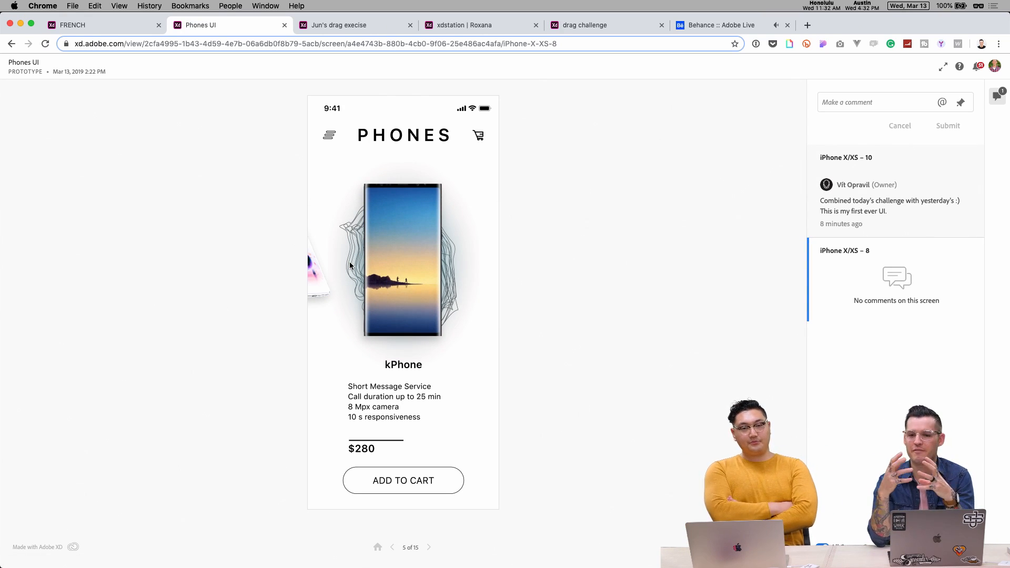
{"action": "left_click_drag", "start_coordinate": [349, 261], "coordinate": [493, 249]}
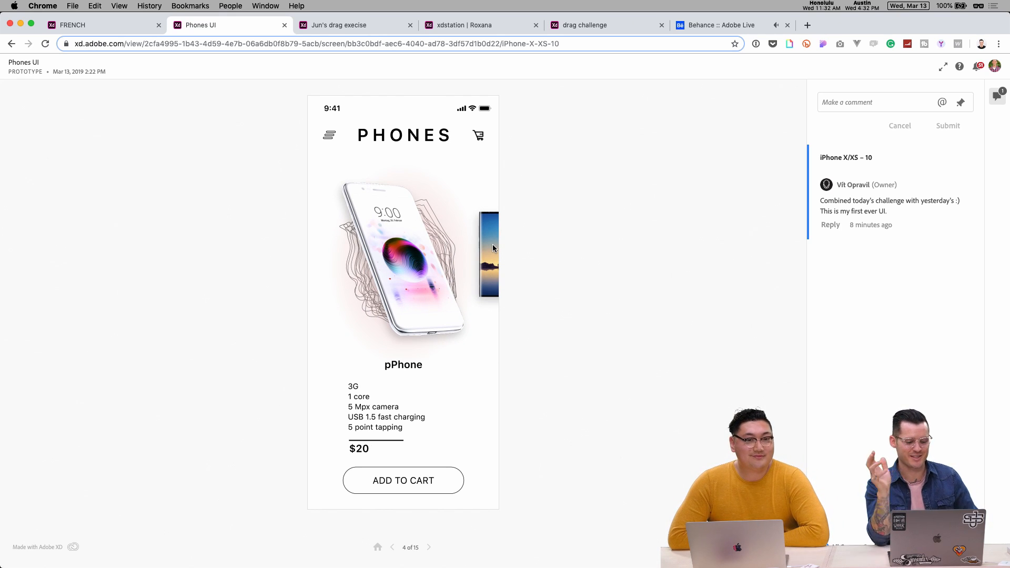
{"action": "left_click", "coordinate": [418, 252]}
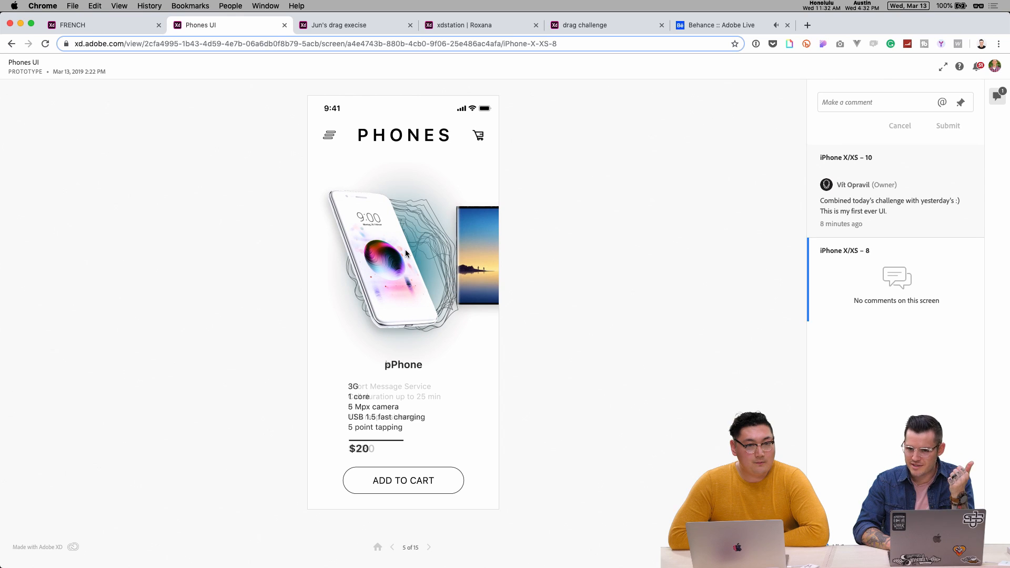
{"action": "left_click_drag", "start_coordinate": [405, 249], "coordinate": [345, 253]}
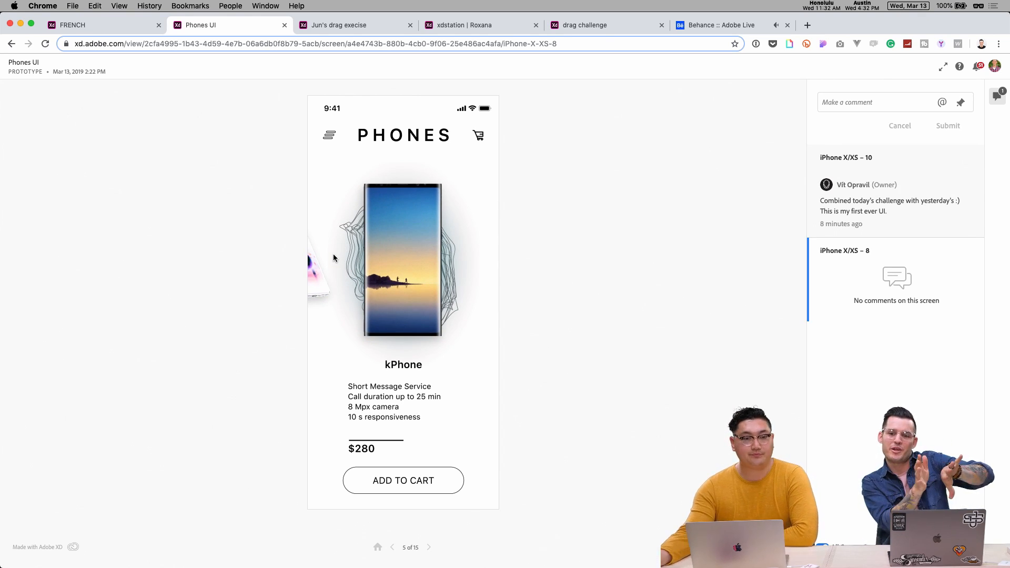
{"action": "left_click_drag", "start_coordinate": [390, 252], "coordinate": [479, 251]}
{"action": "left_click", "coordinate": [413, 384]}
- Add two phones to the cart, raising its count to 2, and view the $280 phone
{"action": "left_click", "coordinate": [384, 485]}
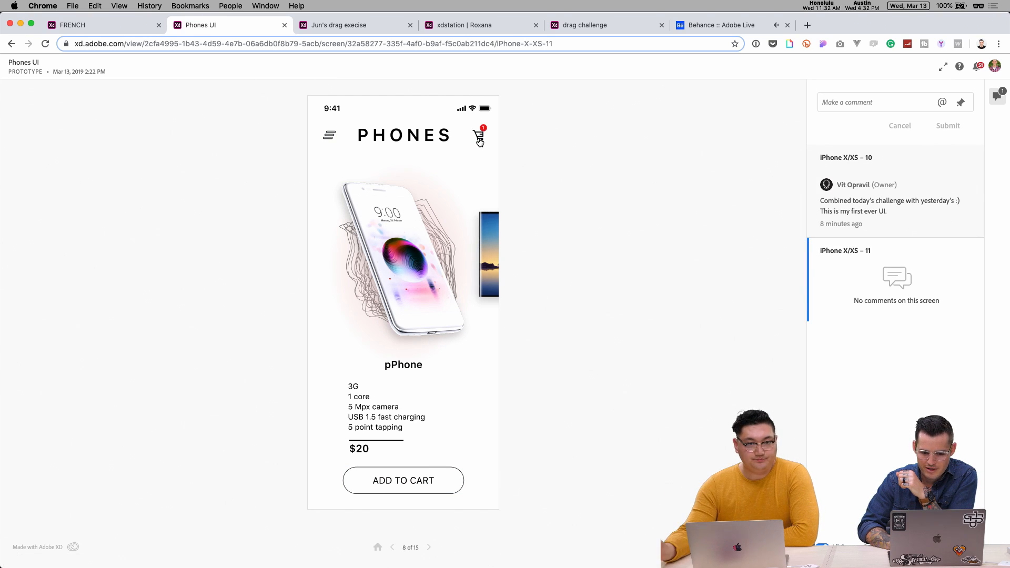
{"action": "left_click", "coordinate": [464, 165]}
{"action": "left_click", "coordinate": [406, 481]}
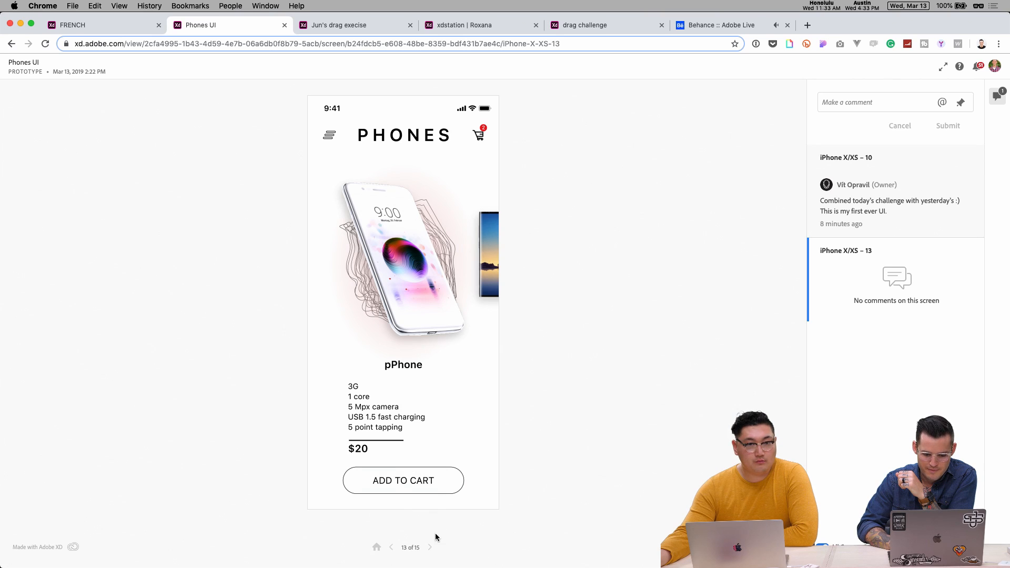
{"action": "left_click", "coordinate": [430, 550]}
{"action": "left_click_drag", "start_coordinate": [432, 283], "coordinate": [553, 260]}
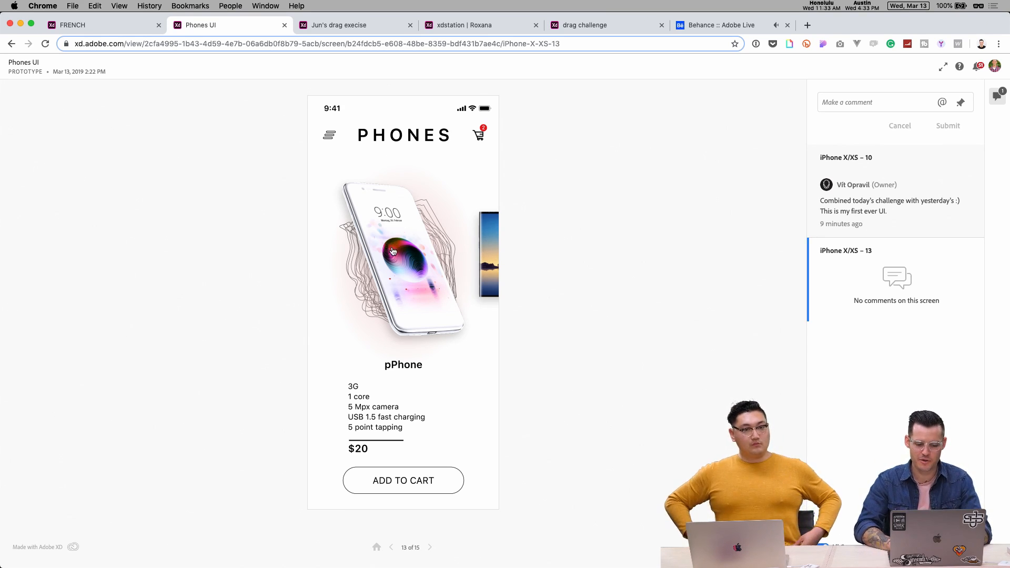
- Return to Welcome, open and close the cart twice, and switch to the drag-exercise prototype
{"action": "left_click", "coordinate": [380, 549]}
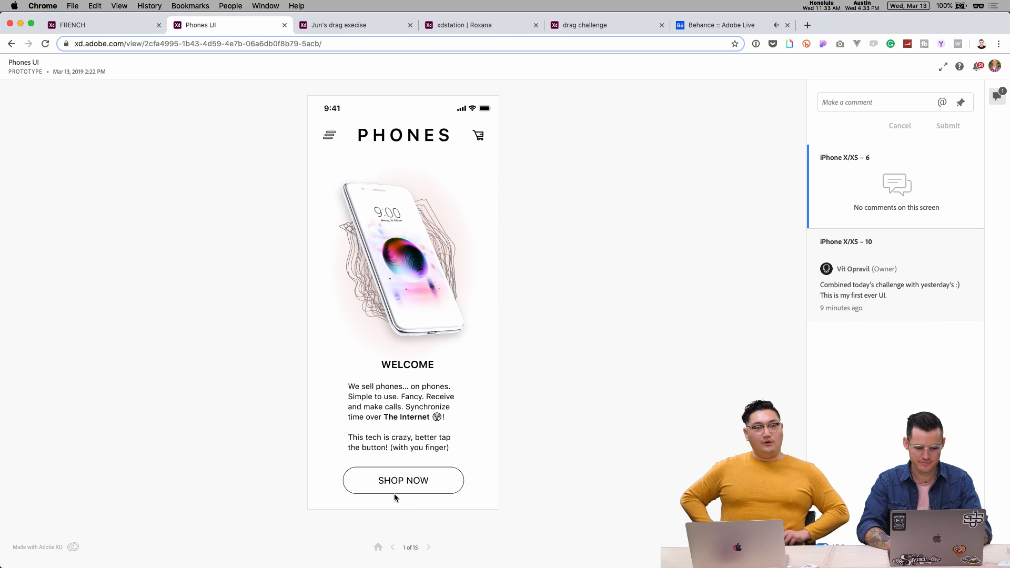
{"action": "left_click", "coordinate": [479, 136]}
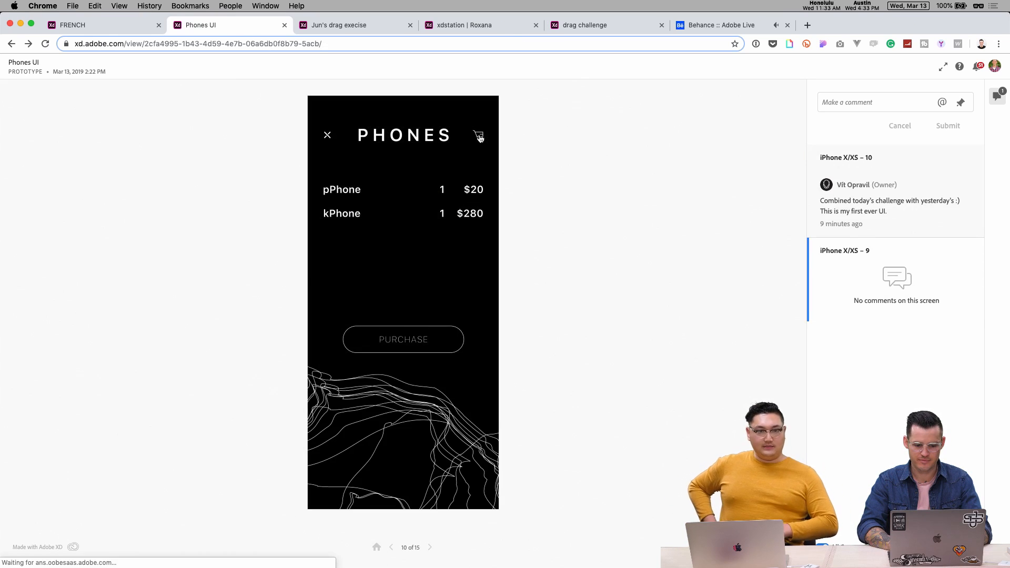
{"action": "left_click", "coordinate": [479, 137]}
{"action": "left_click", "coordinate": [479, 136]}
{"action": "left_click", "coordinate": [479, 136]}
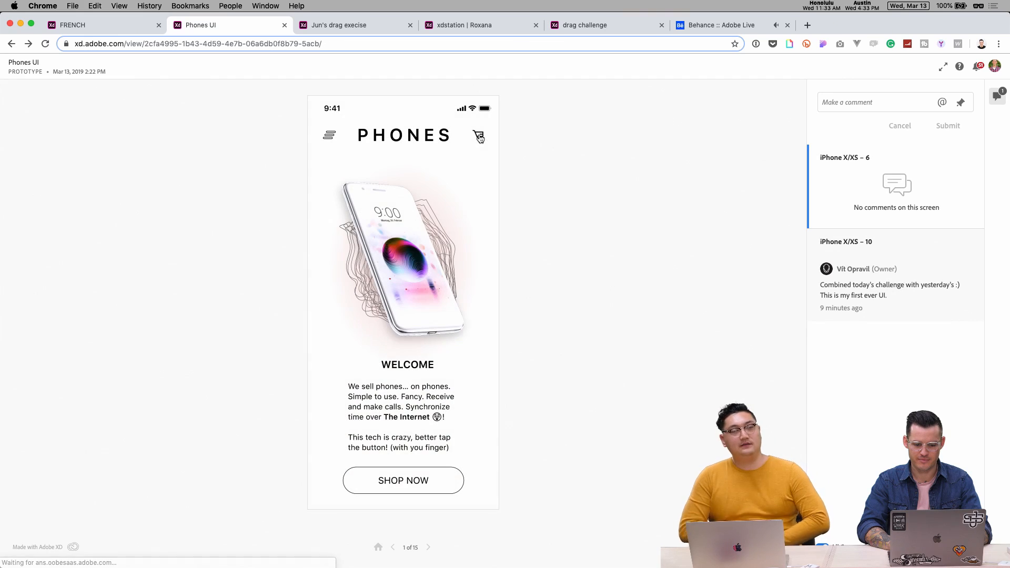
{"action": "left_click", "coordinate": [367, 27]}
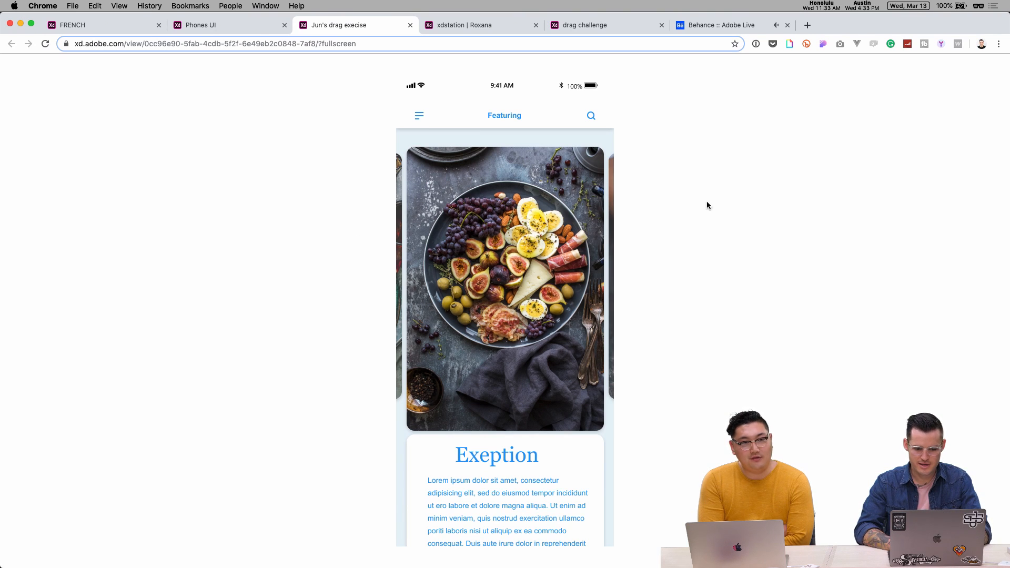
- Slide the food carousel to the cocktail card and expand and pull the Lazy Zip card
{"action": "left_click_drag", "start_coordinate": [535, 218], "coordinate": [379, 235]}
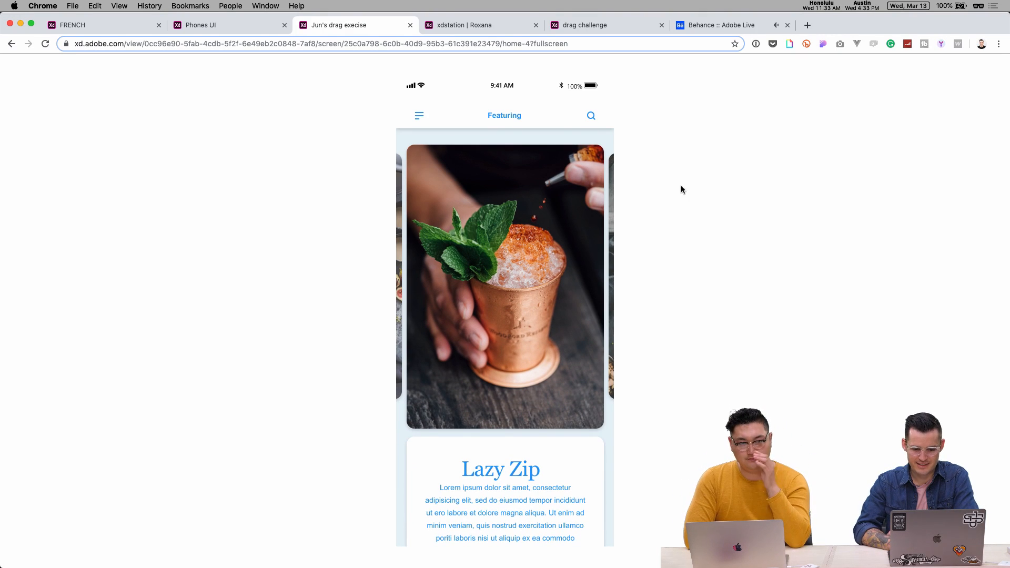
{"action": "left_click", "coordinate": [541, 252]}
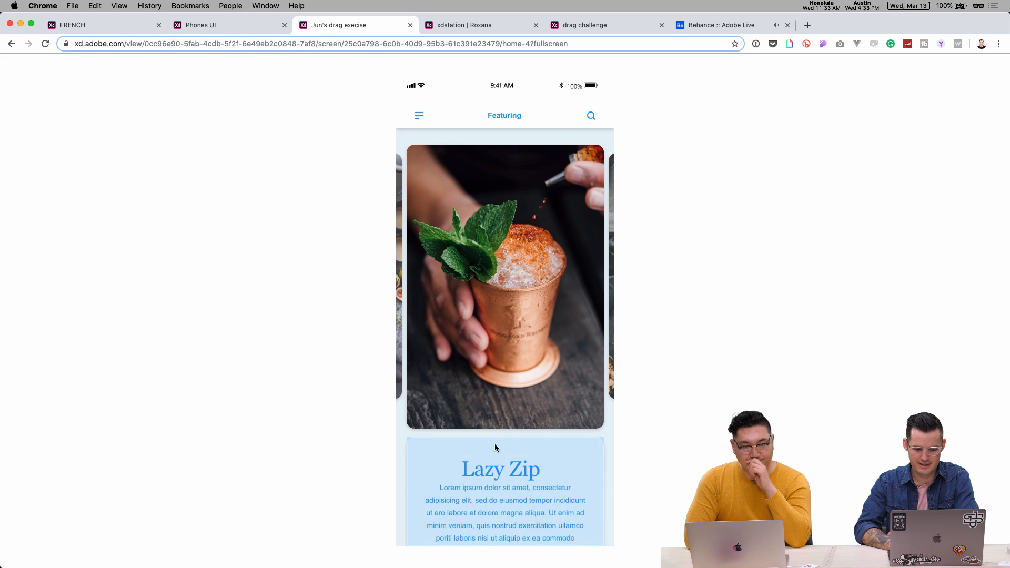
{"action": "left_click", "coordinate": [494, 470]}
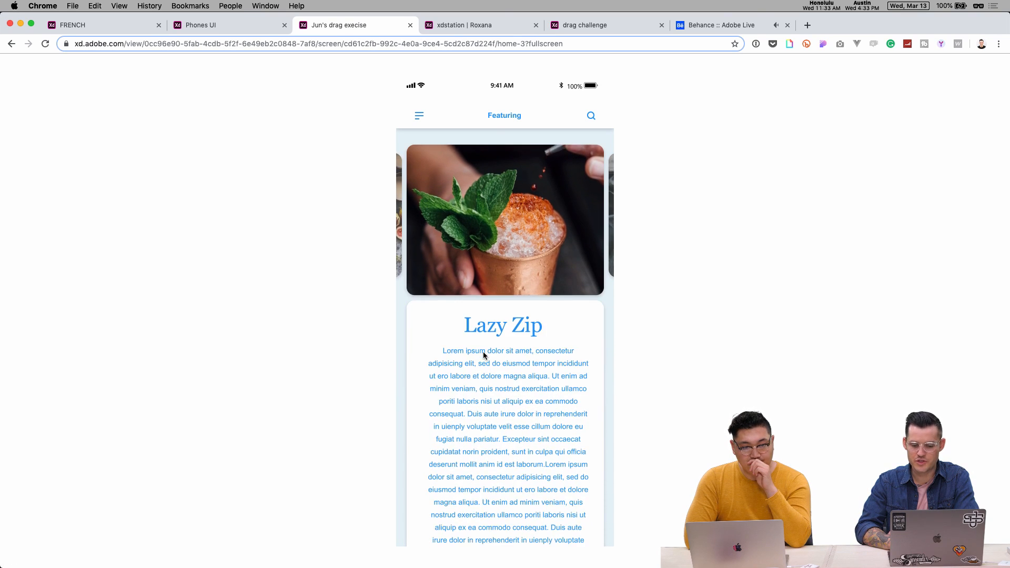
{"action": "mouse_move", "coordinate": [477, 263]}
{"action": "left_mouse_down"}
{"action": "mouse_move", "coordinate": [440, 354]}
{"action": "mouse_move", "coordinate": [467, 397]}
{"action": "mouse_move", "coordinate": [463, 466]}
{"action": "mouse_move", "coordinate": [472, 263]}
{"action": "left_mouse_up"}
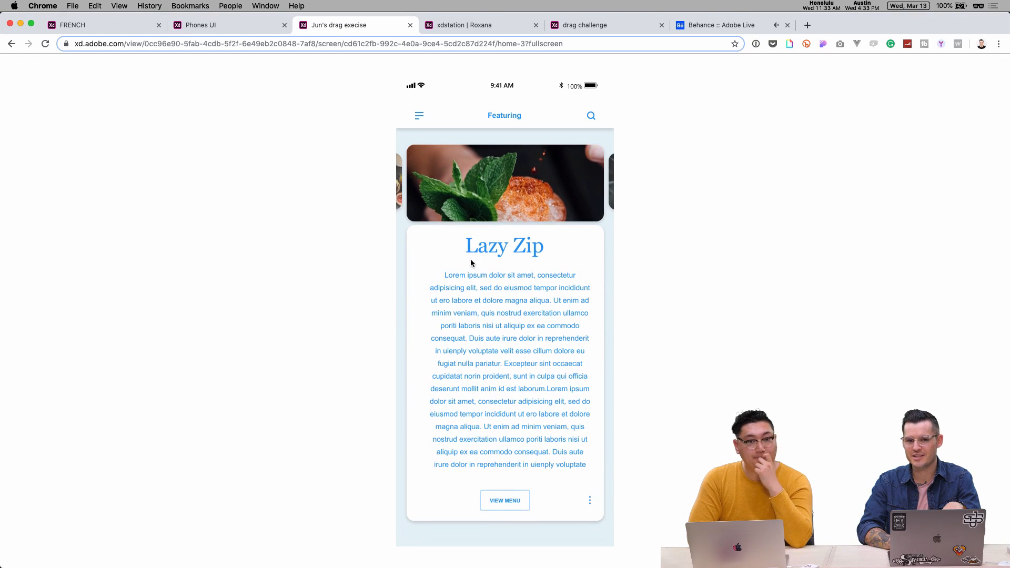
{"action": "left_click_drag", "start_coordinate": [471, 299], "coordinate": [463, 261]}
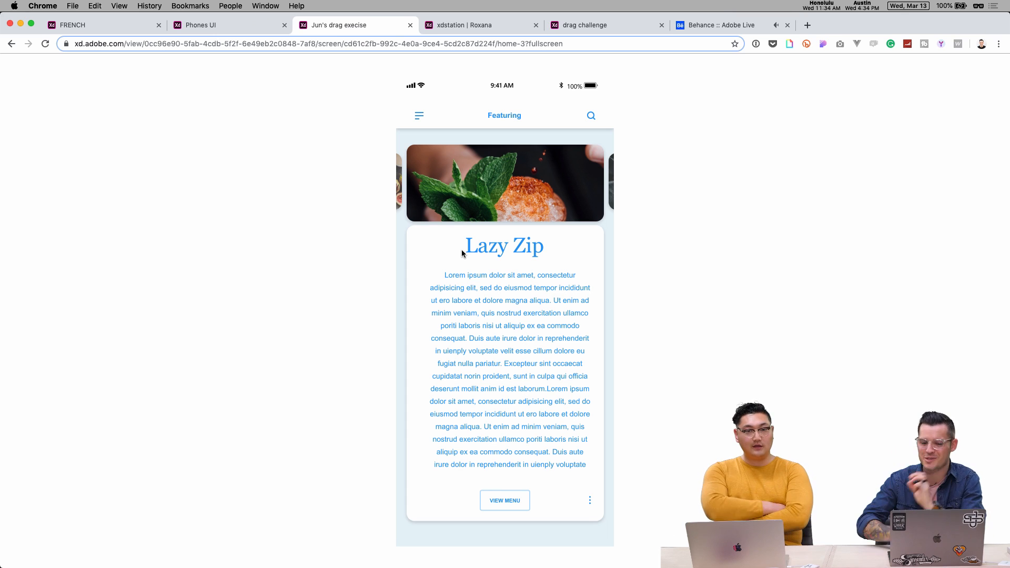
{"action": "left_click", "coordinate": [511, 200]}
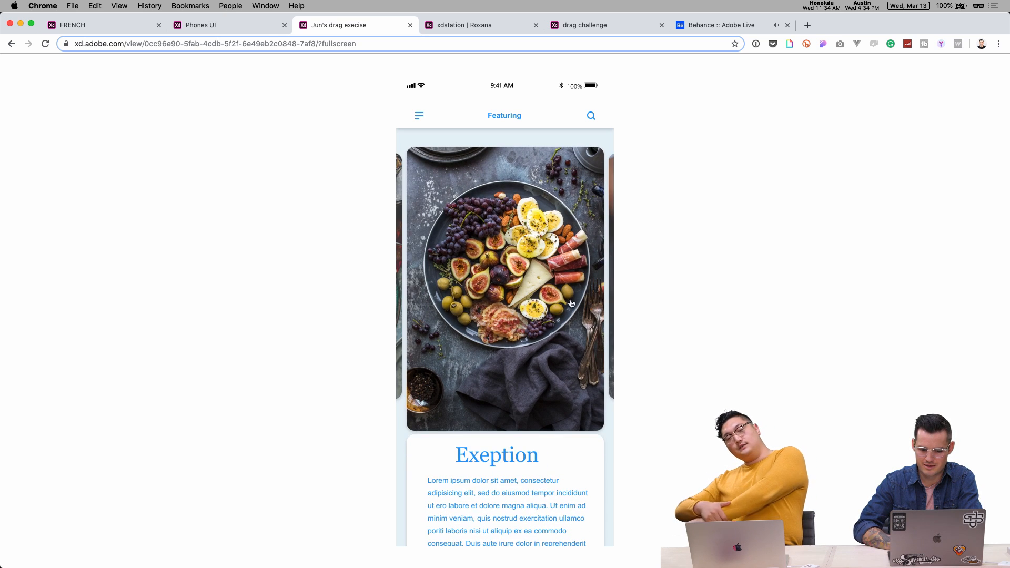
- Swipe to the cocktail card again and pull the Lazy Zip card up to show its full text
{"action": "left_click_drag", "start_coordinate": [544, 301], "coordinate": [380, 312]}
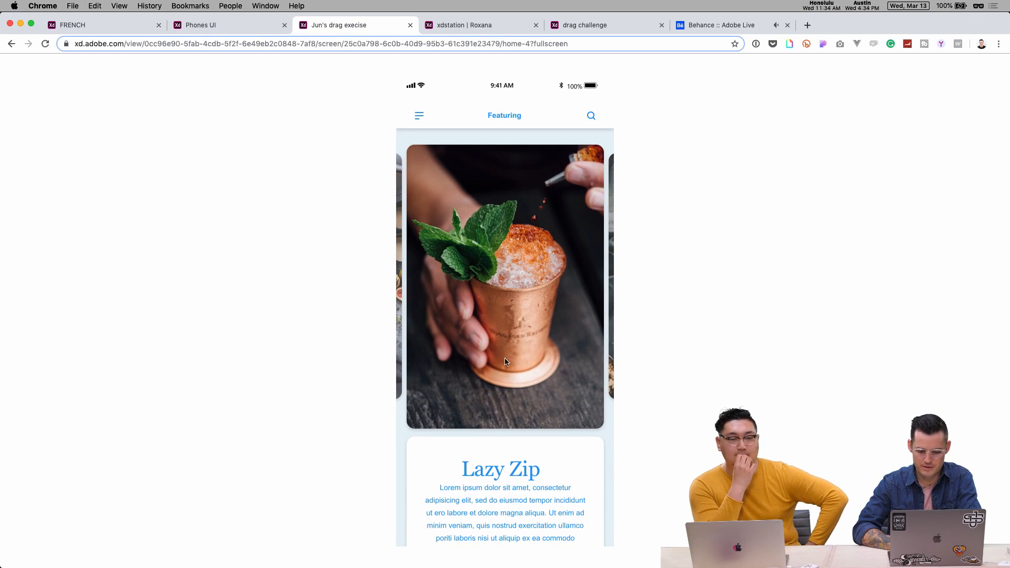
{"action": "left_click", "coordinate": [500, 468]}
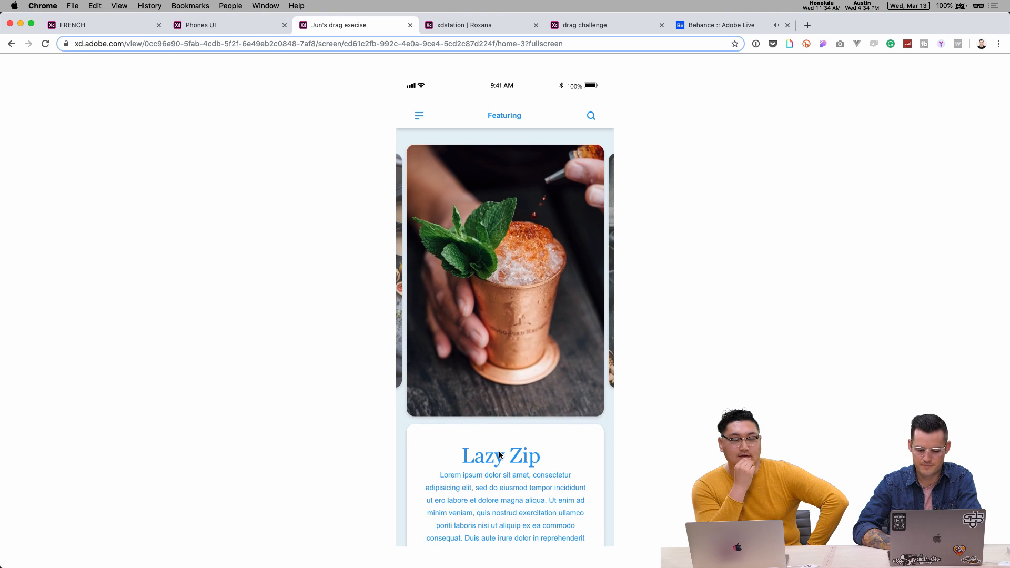
{"action": "key", "text": "super+bracketleft"}
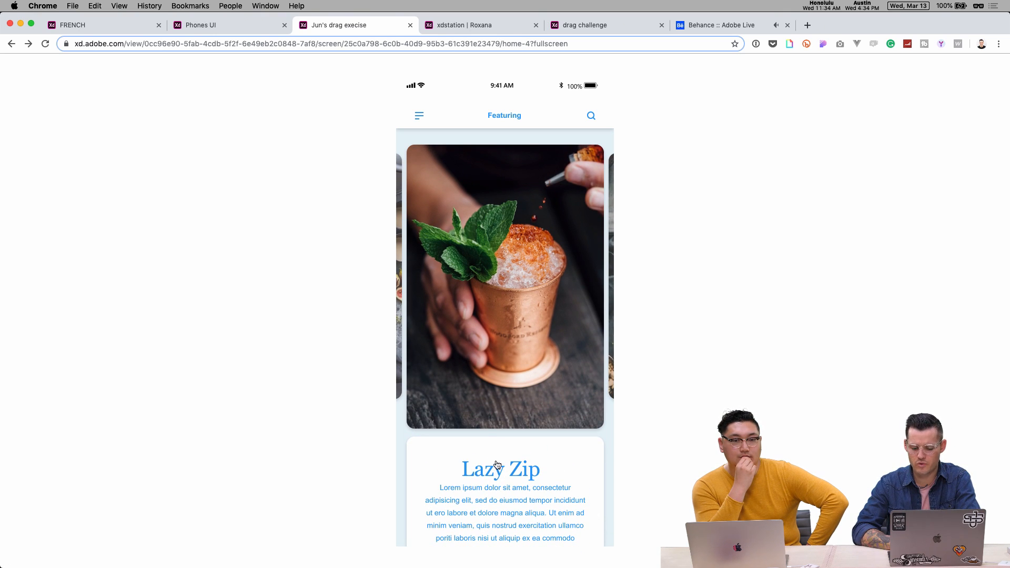
{"action": "left_click", "coordinate": [502, 455]}
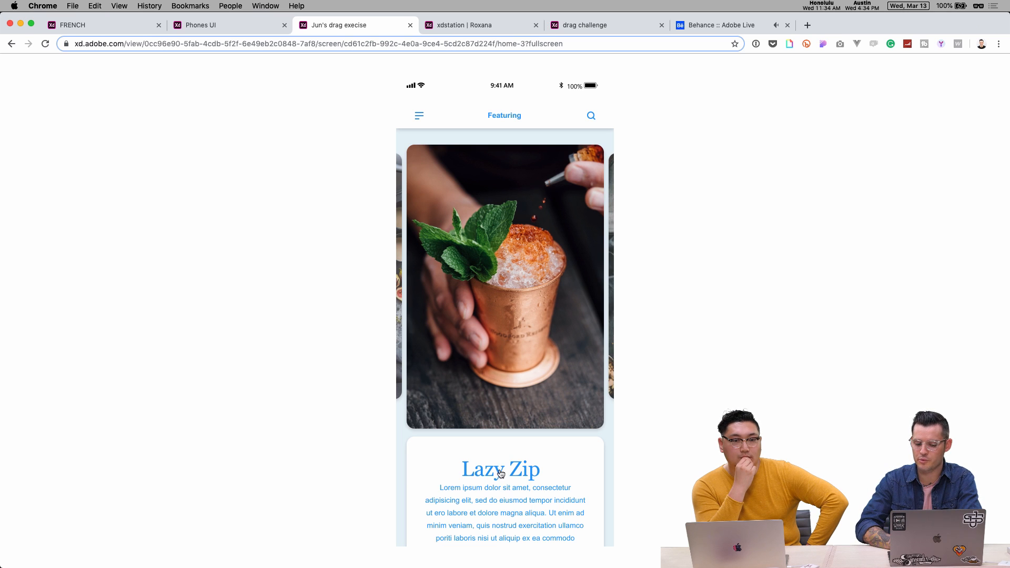
{"action": "left_click_drag", "start_coordinate": [483, 373], "coordinate": [467, 232]}
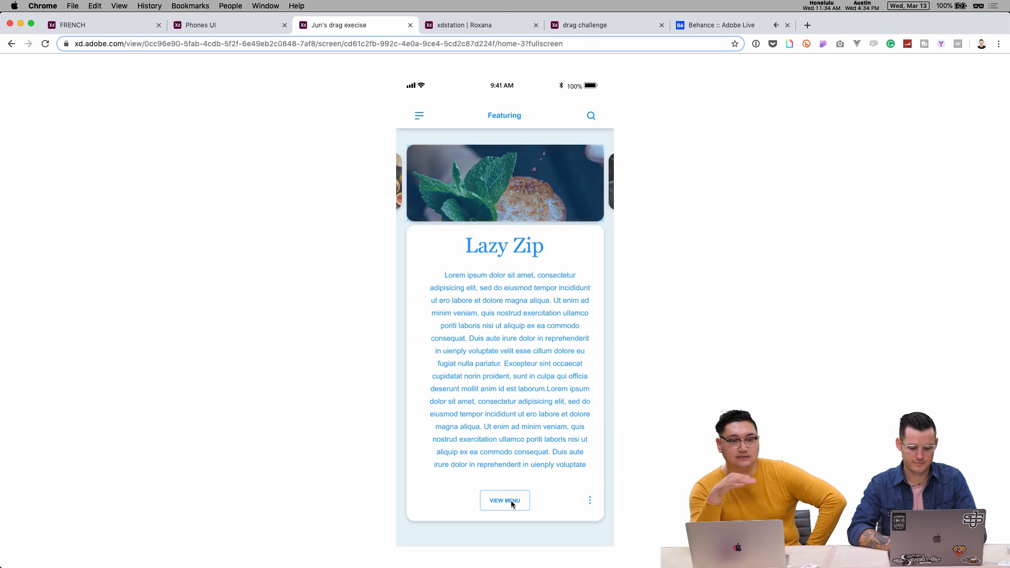
{"action": "left_click", "coordinate": [516, 197]}
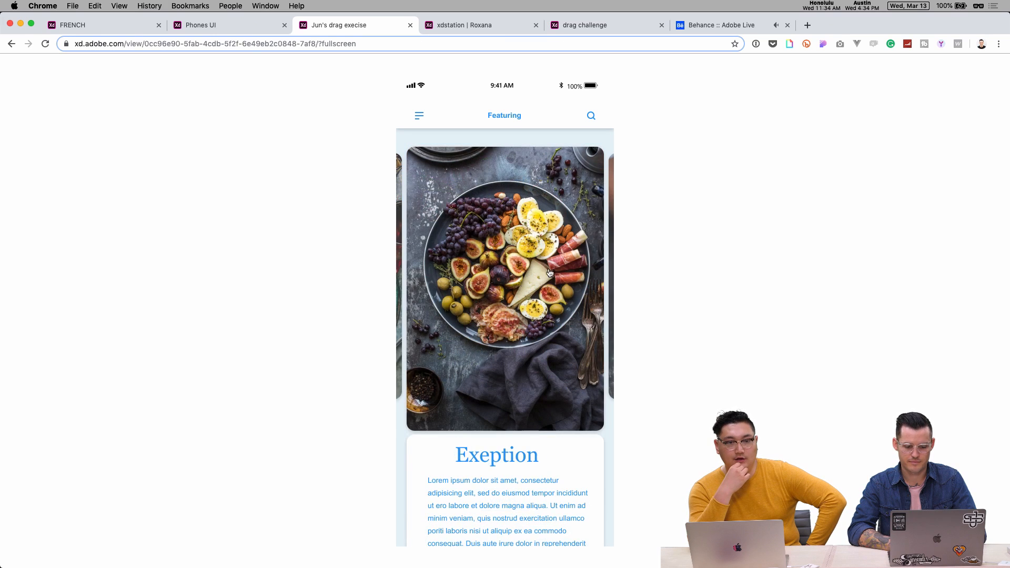
- Swipe back to Lazy Zip, expand its description once more, then open the xdstation prototype
{"action": "left_click_drag", "start_coordinate": [548, 273], "coordinate": [354, 286]}
{"action": "left_click", "coordinate": [485, 215]}
{"action": "left_click", "coordinate": [495, 485]}
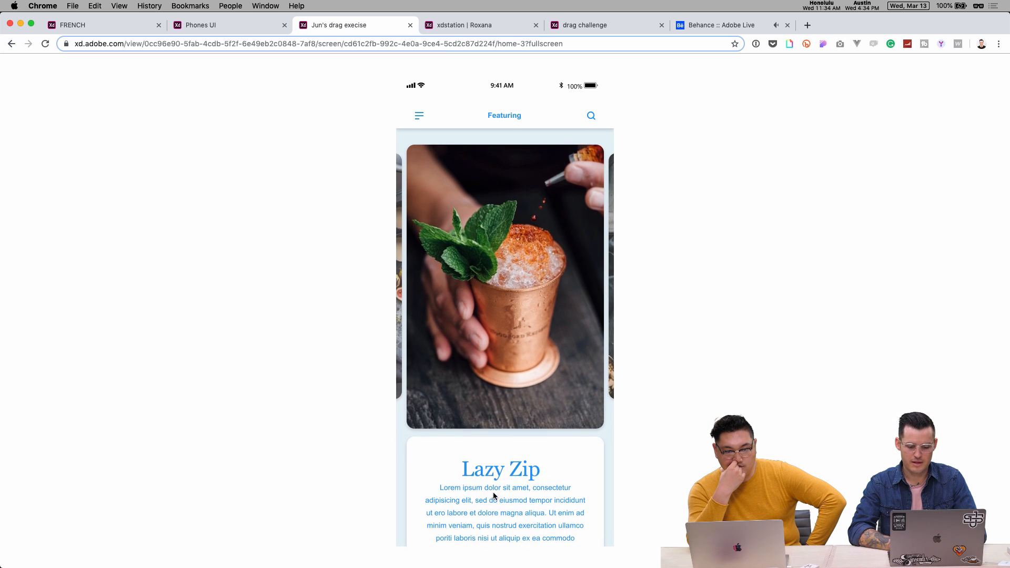
{"action": "left_click_drag", "start_coordinate": [495, 493], "coordinate": [446, 513]}
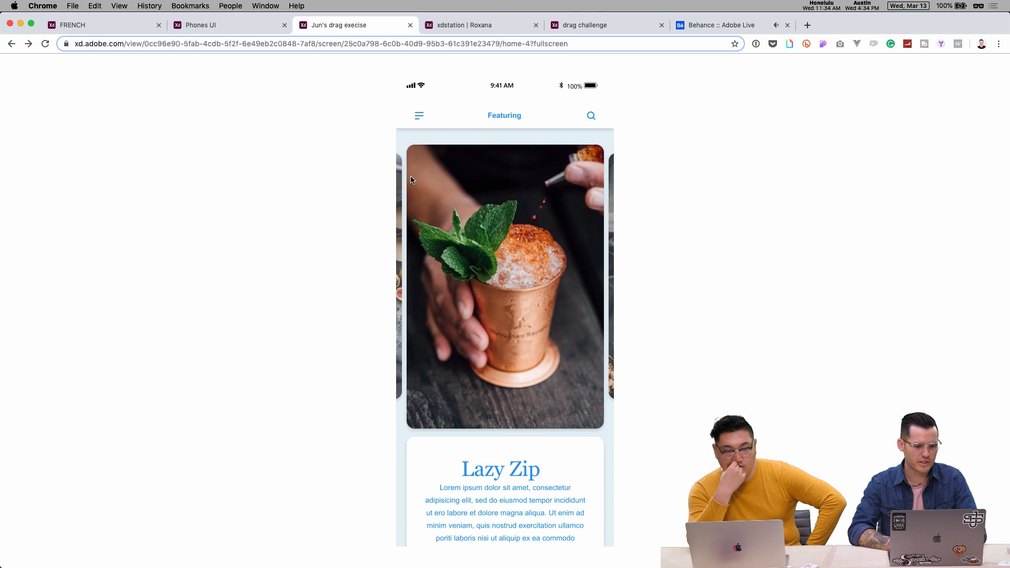
{"action": "left_click", "coordinate": [476, 26]}
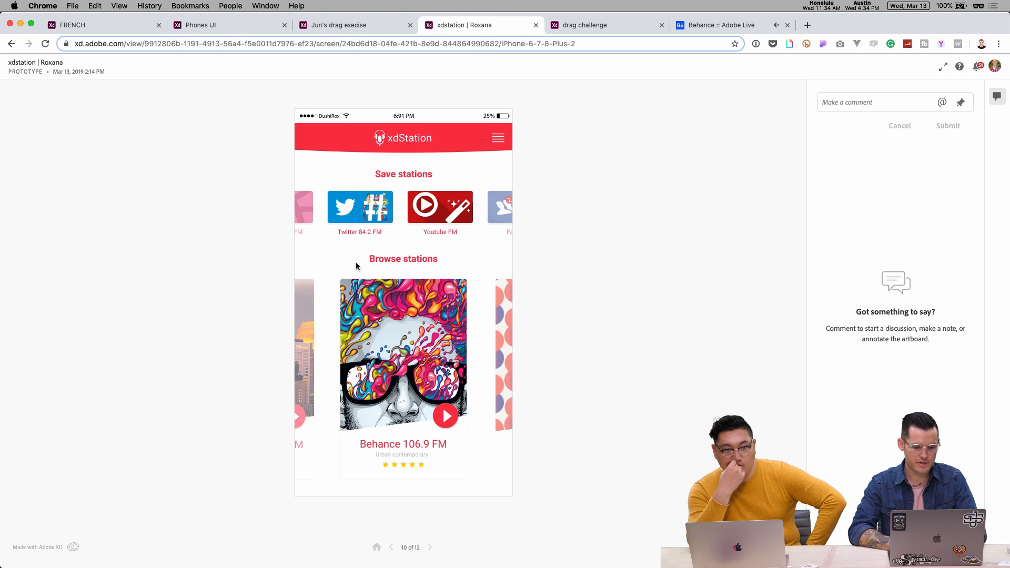
- Restart the xdStation prototype from its splash screen and advance to the stations screen
{"action": "left_click", "coordinate": [377, 547]}
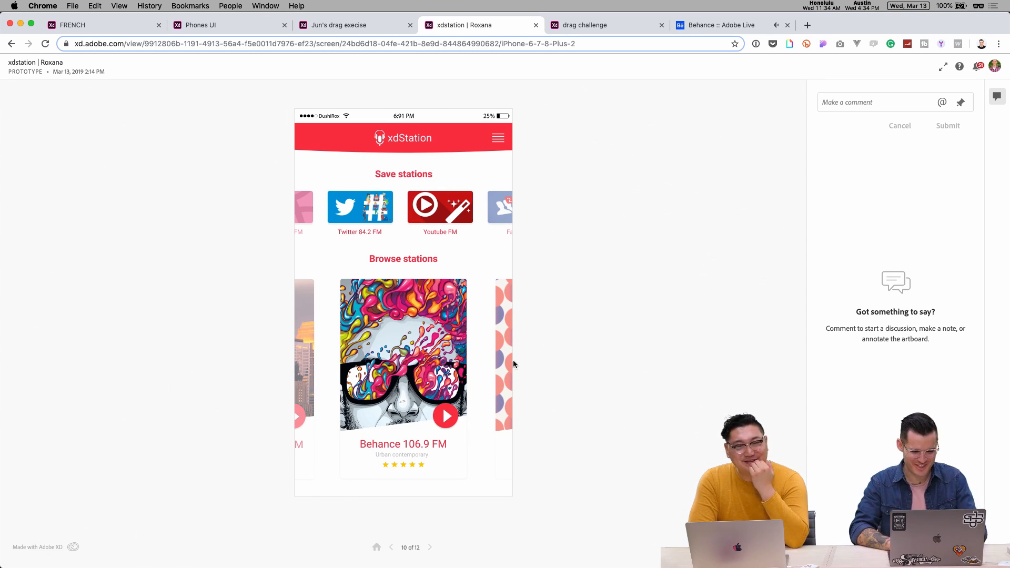
{"action": "left_click", "coordinate": [378, 547]}
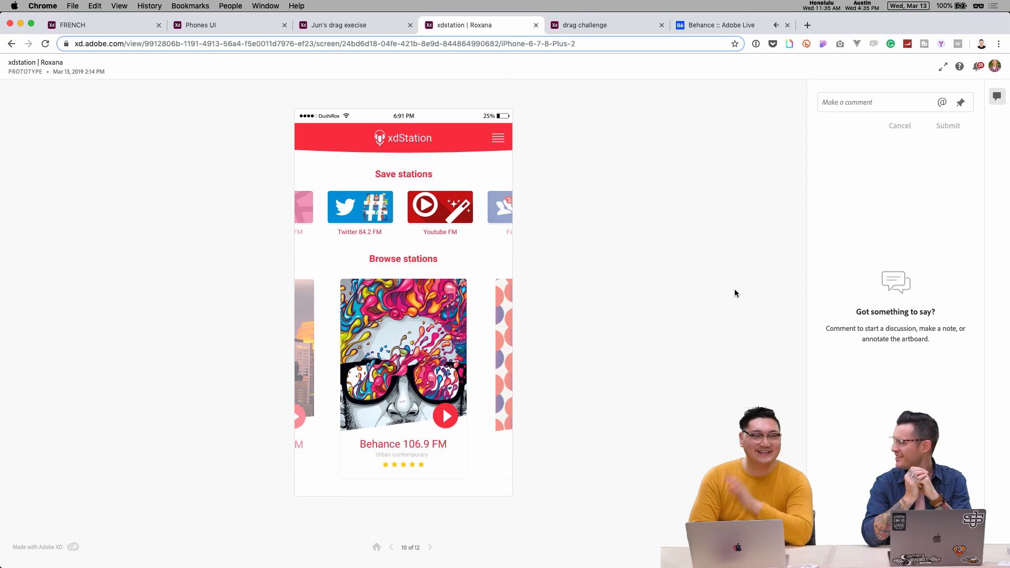
{"action": "left_click", "coordinate": [482, 172]}
{"action": "left_click", "coordinate": [407, 140]}
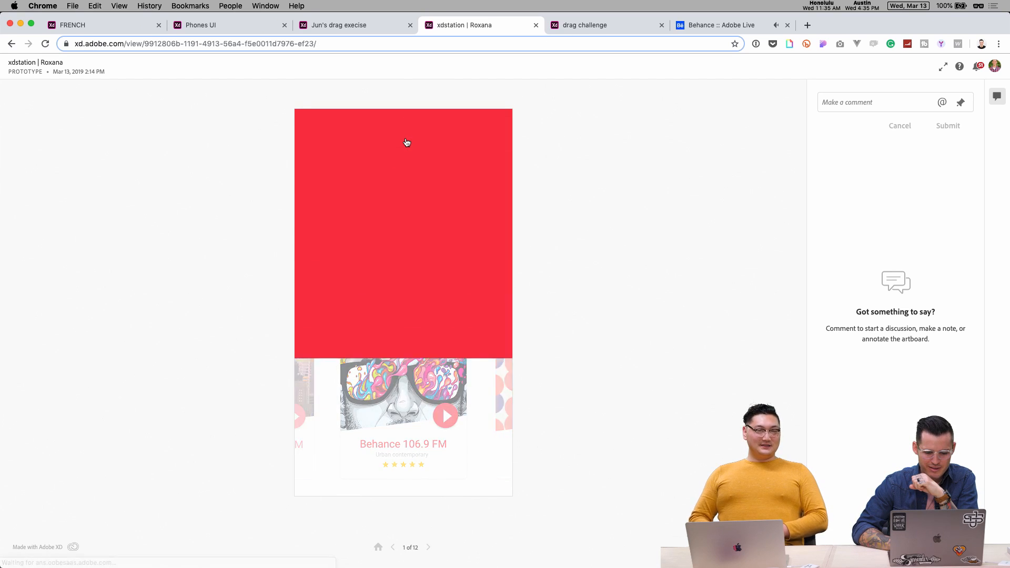
{"action": "left_click", "coordinate": [407, 295]}
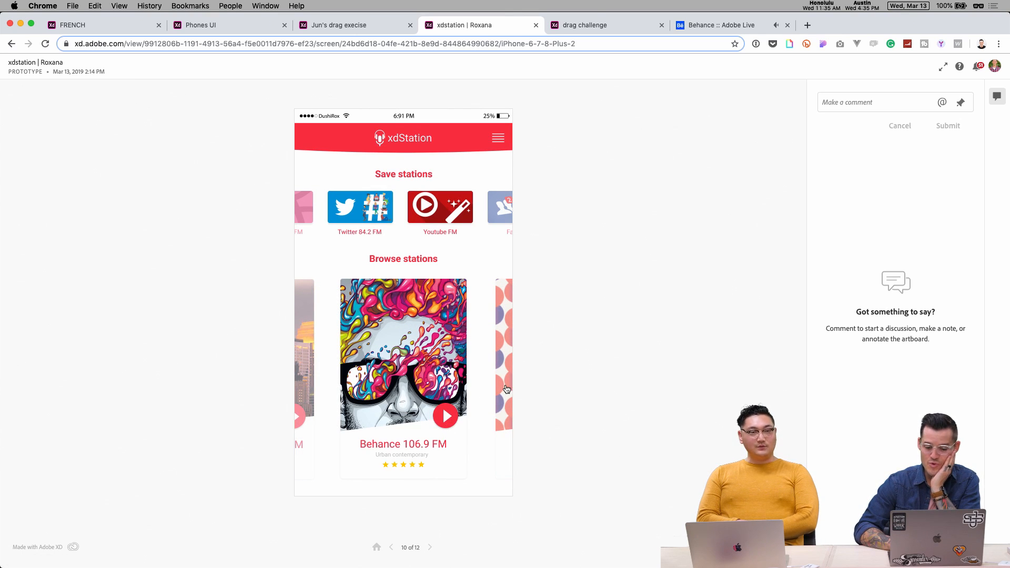
- Swipe the carousel past 99U 100.2 FM and Creative Jam 117.3 FM, then play Behance 106.9 FM
{"action": "left_click_drag", "start_coordinate": [484, 395], "coordinate": [399, 363]}
{"action": "left_click_drag", "start_coordinate": [315, 359], "coordinate": [474, 362]}
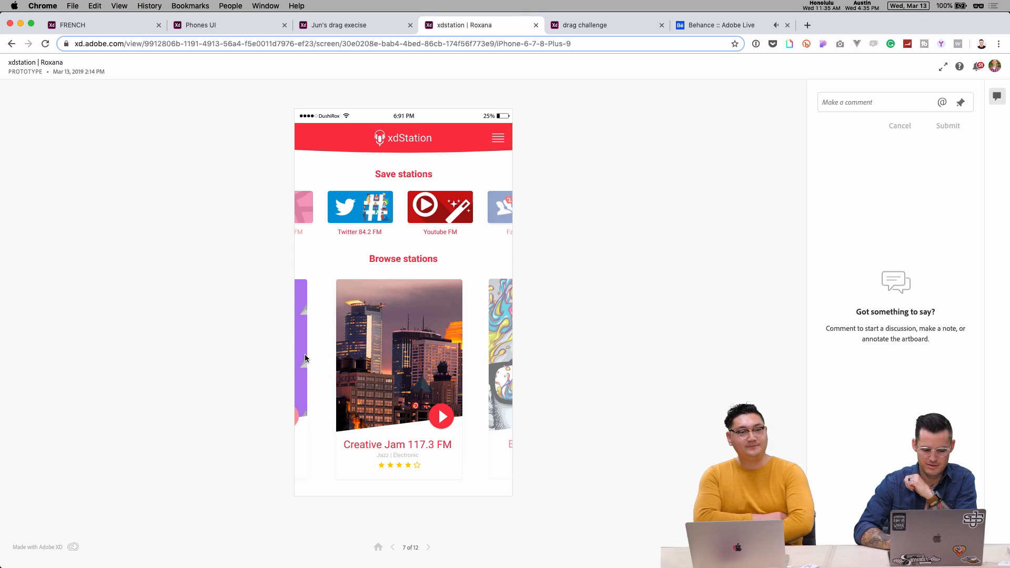
{"action": "left_click_drag", "start_coordinate": [511, 353], "coordinate": [398, 356]}
{"action": "left_click_drag", "start_coordinate": [506, 357], "coordinate": [301, 371]}
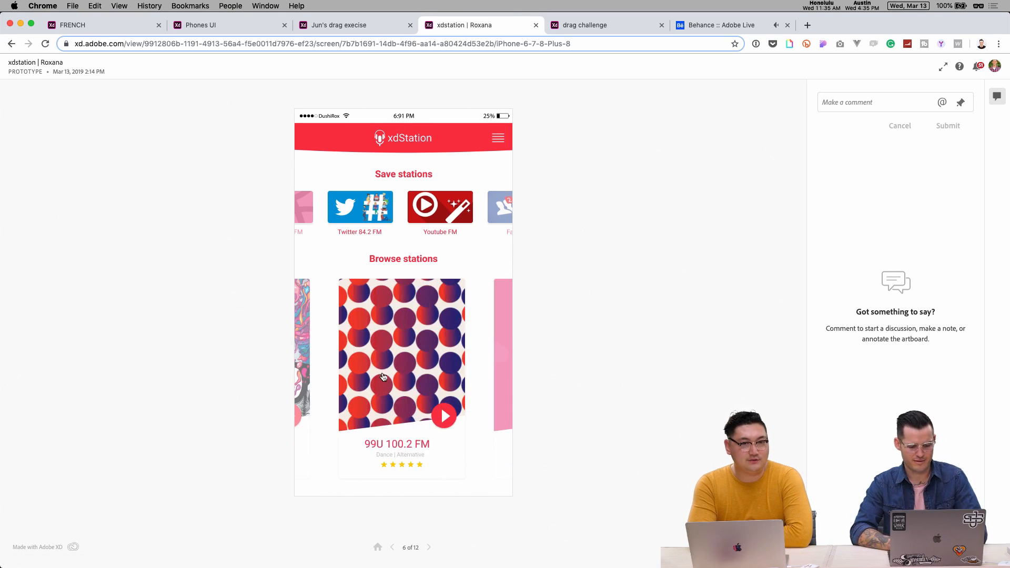
{"action": "left_click", "coordinate": [301, 371]}
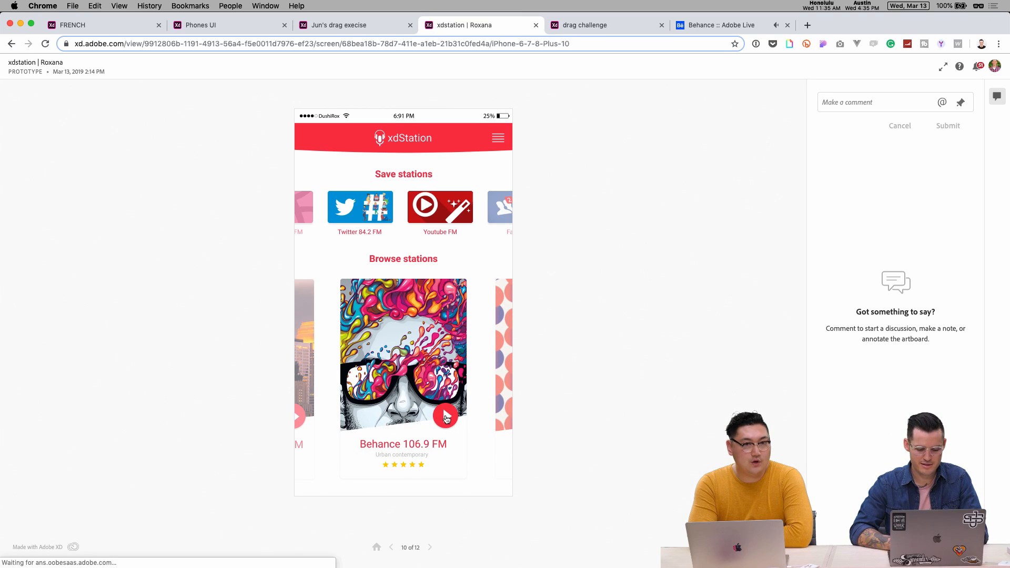
{"action": "left_click", "coordinate": [446, 418]}
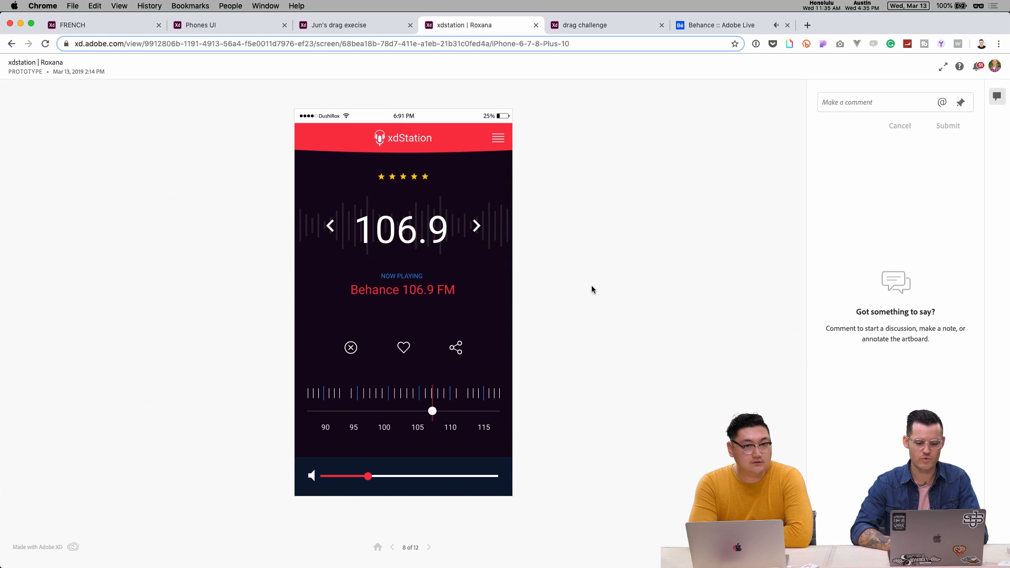
{"action": "mouse_move", "coordinate": [432, 413]}
{"action": "left_mouse_down"}
{"action": "mouse_move", "coordinate": [362, 415]}
{"action": "mouse_move", "coordinate": [458, 402]}
{"action": "mouse_move", "coordinate": [326, 413]}
{"action": "mouse_move", "coordinate": [325, 423]}
{"action": "mouse_move", "coordinate": [432, 418]}
{"action": "left_mouse_up"}
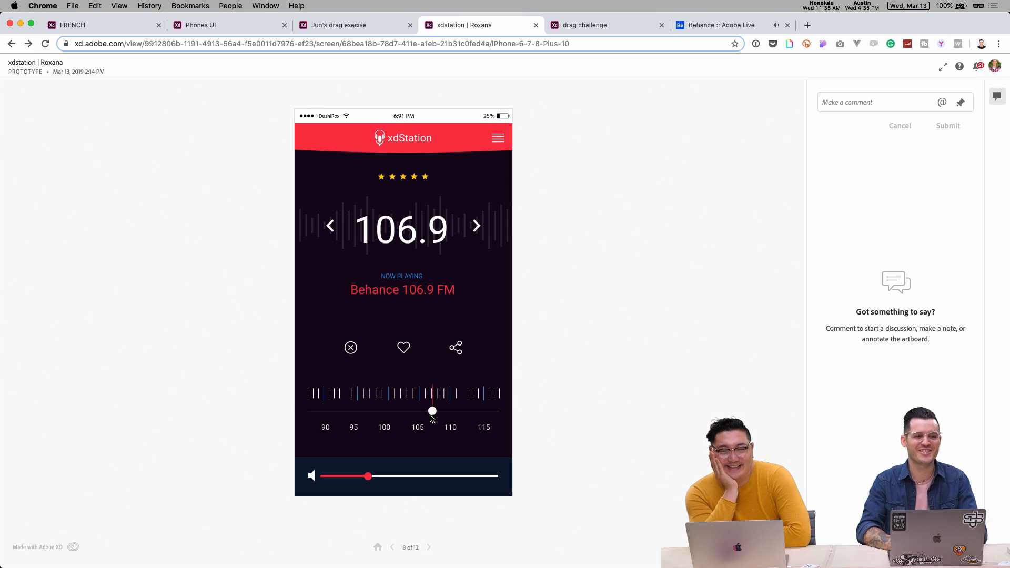
{"action": "left_click_drag", "start_coordinate": [435, 413], "coordinate": [371, 410]}
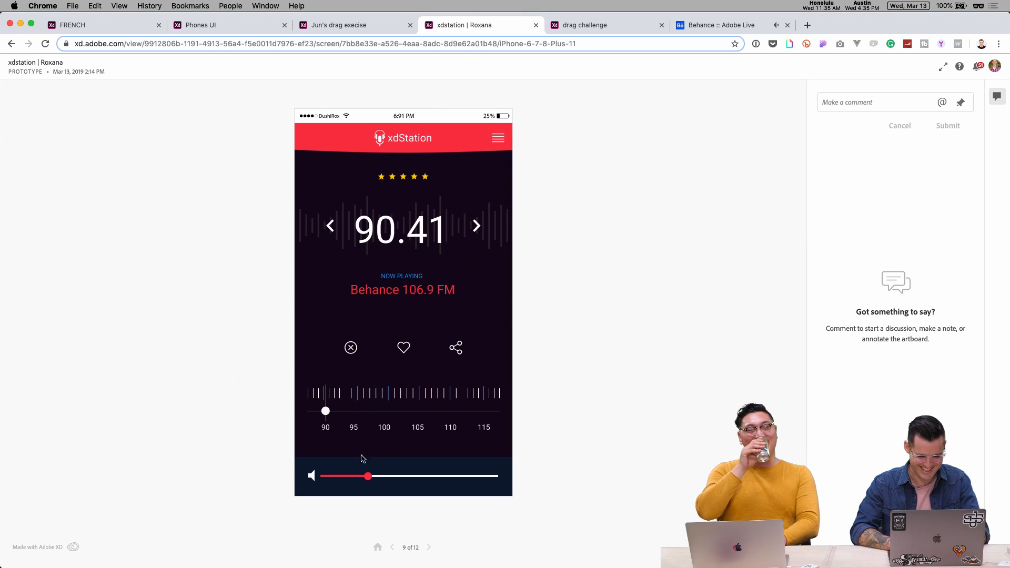
{"action": "left_click_drag", "start_coordinate": [369, 479], "coordinate": [342, 481]}
{"action": "left_click_drag", "start_coordinate": [327, 412], "coordinate": [455, 411]}
{"action": "left_click_drag", "start_coordinate": [372, 404], "coordinate": [339, 406]}
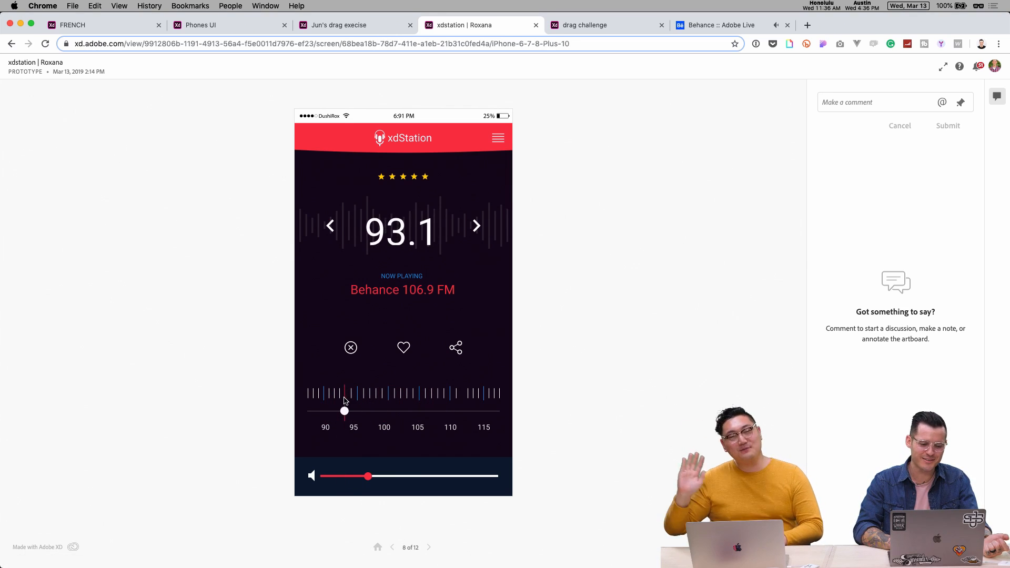
{"action": "left_click", "coordinate": [415, 320]}
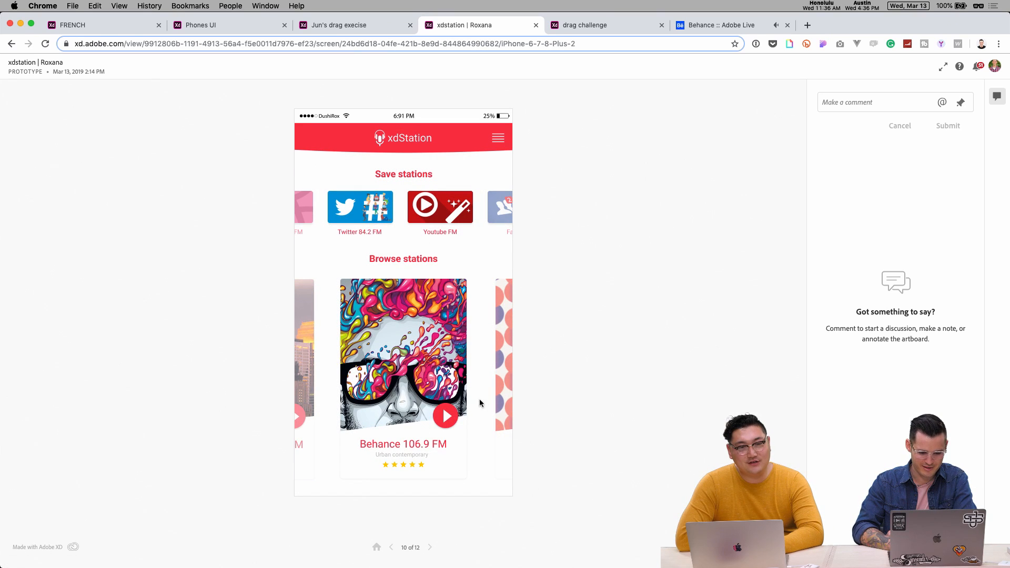
{"action": "left_click_drag", "start_coordinate": [437, 405], "coordinate": [343, 401]}
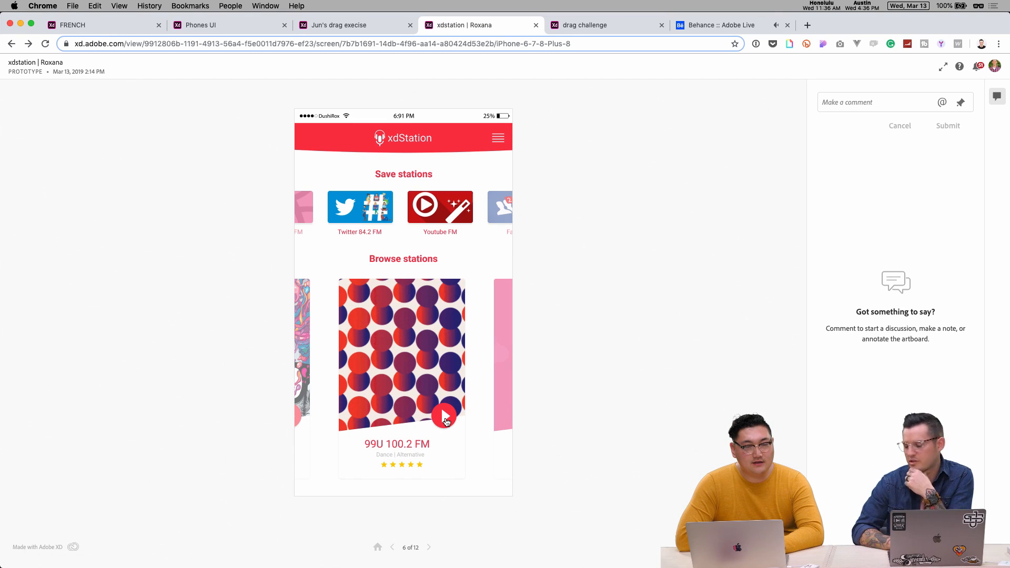
{"action": "left_click_drag", "start_coordinate": [342, 350], "coordinate": [457, 341]}
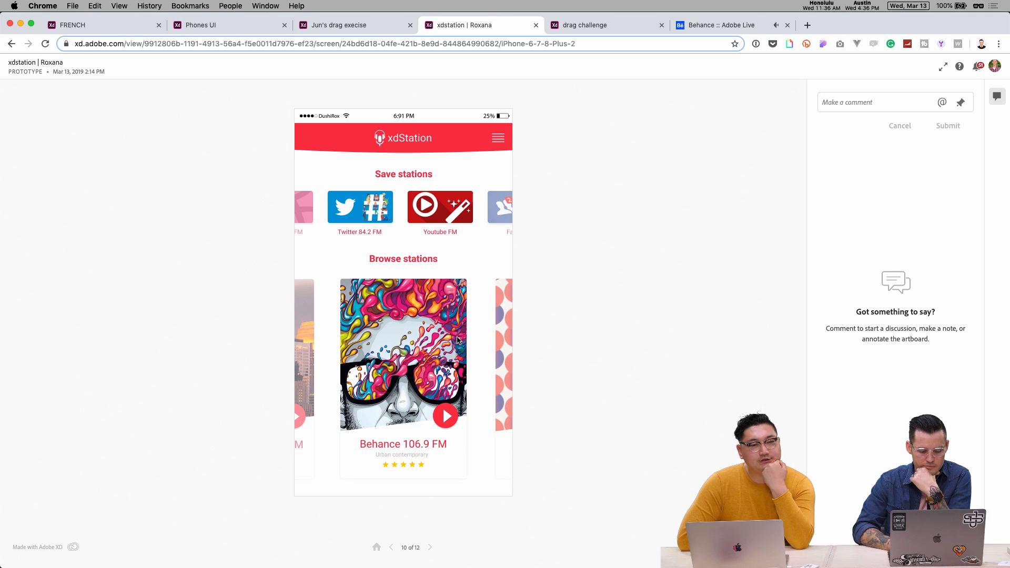
{"action": "left_click", "coordinate": [445, 418]}
{"action": "left_click", "coordinate": [443, 420]}
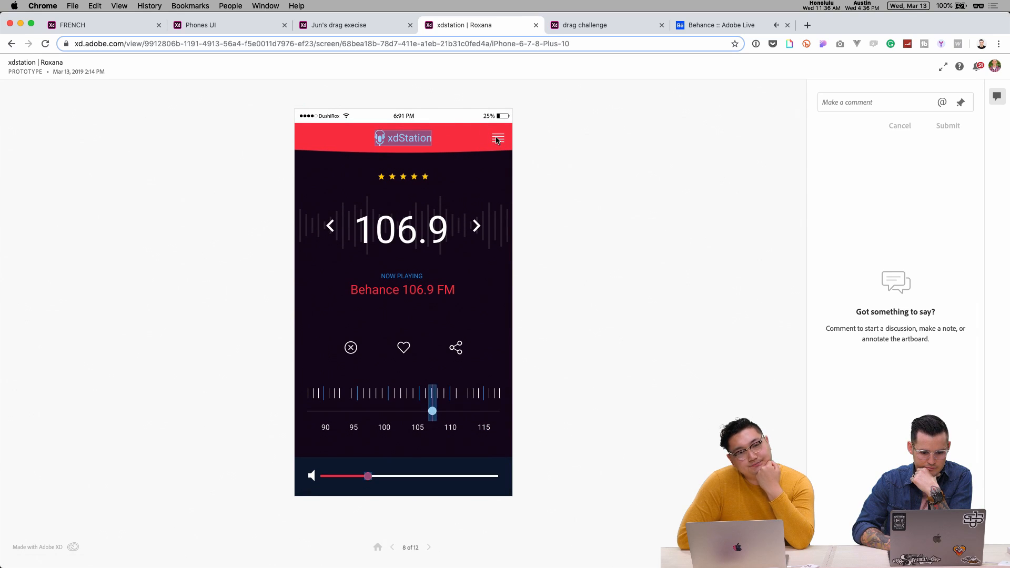
{"action": "left_click", "coordinate": [424, 415]}
{"action": "left_click_drag", "start_coordinate": [424, 414], "coordinate": [474, 399]}
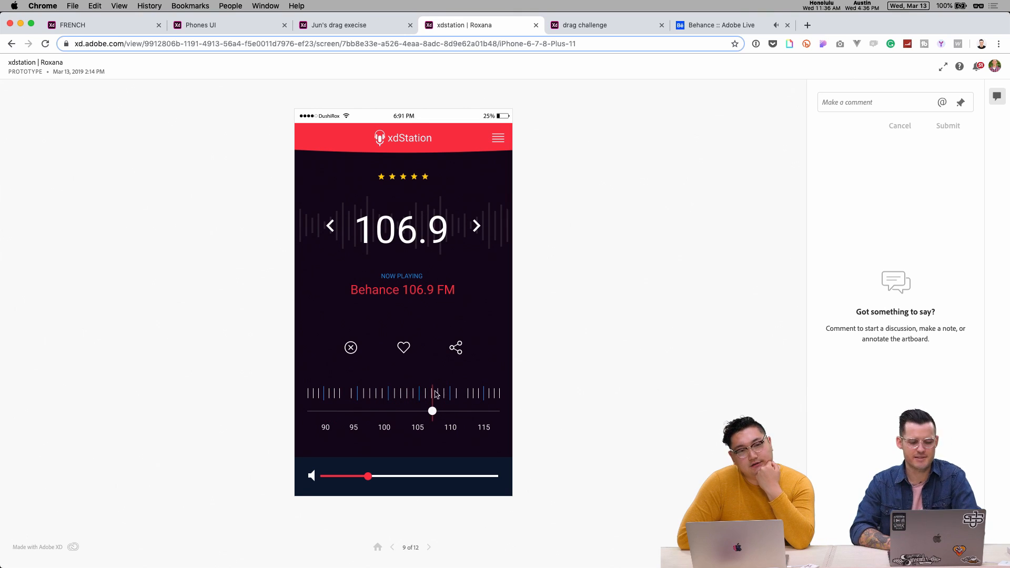
{"action": "left_click", "coordinate": [400, 138]}
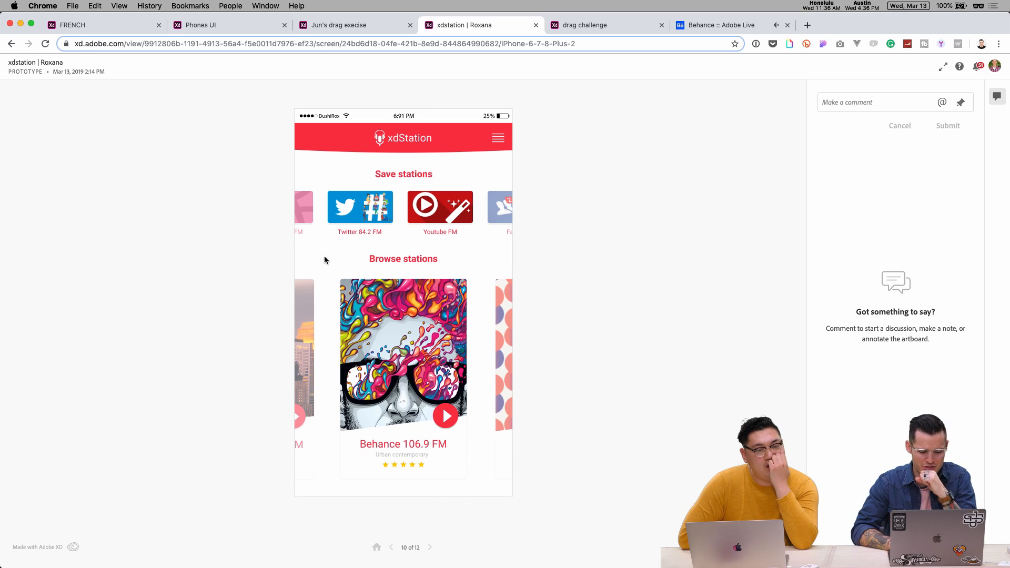
{"action": "left_click", "coordinate": [446, 416]}
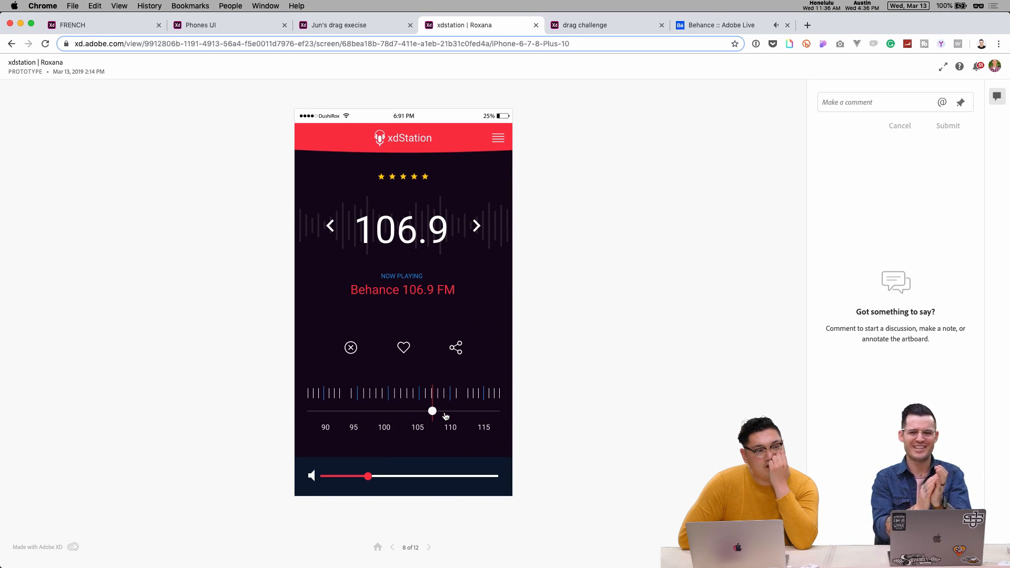
{"action": "left_click_drag", "start_coordinate": [433, 412], "coordinate": [388, 414]}
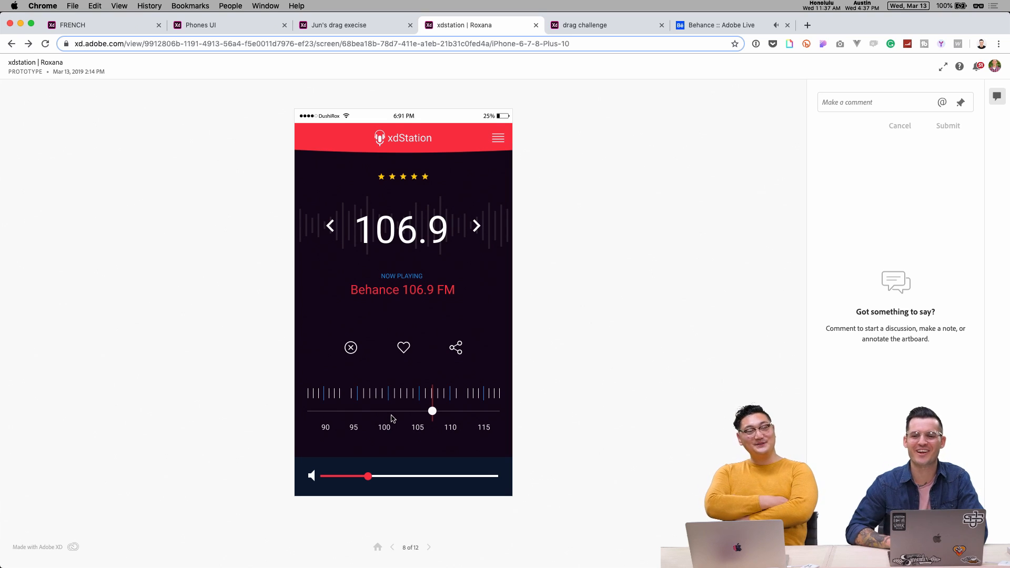
{"action": "mouse_move", "coordinate": [435, 411]}
{"action": "left_mouse_down"}
{"action": "mouse_move", "coordinate": [399, 410]}
{"action": "mouse_move", "coordinate": [415, 410]}
{"action": "left_mouse_up"}
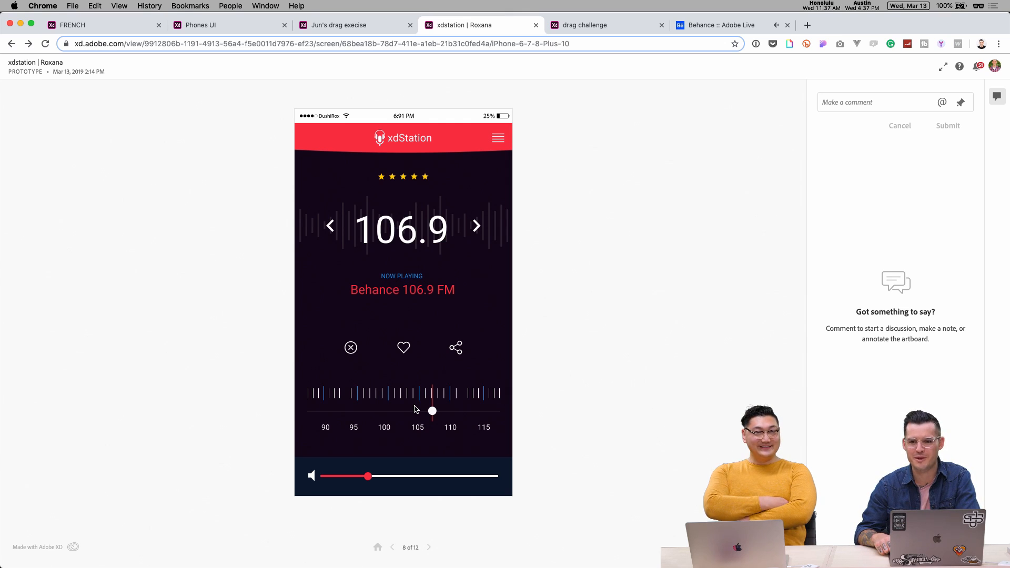
- Open the drag challenge prototype and slide the Drag to launch slider fully across
{"action": "left_click", "coordinate": [598, 23]}
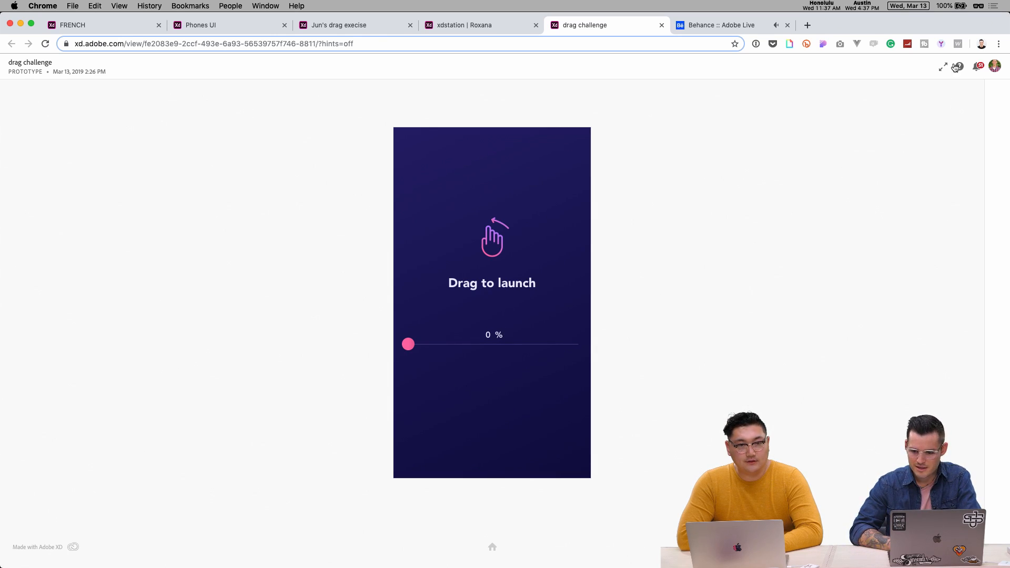
{"action": "left_click", "coordinate": [410, 348]}
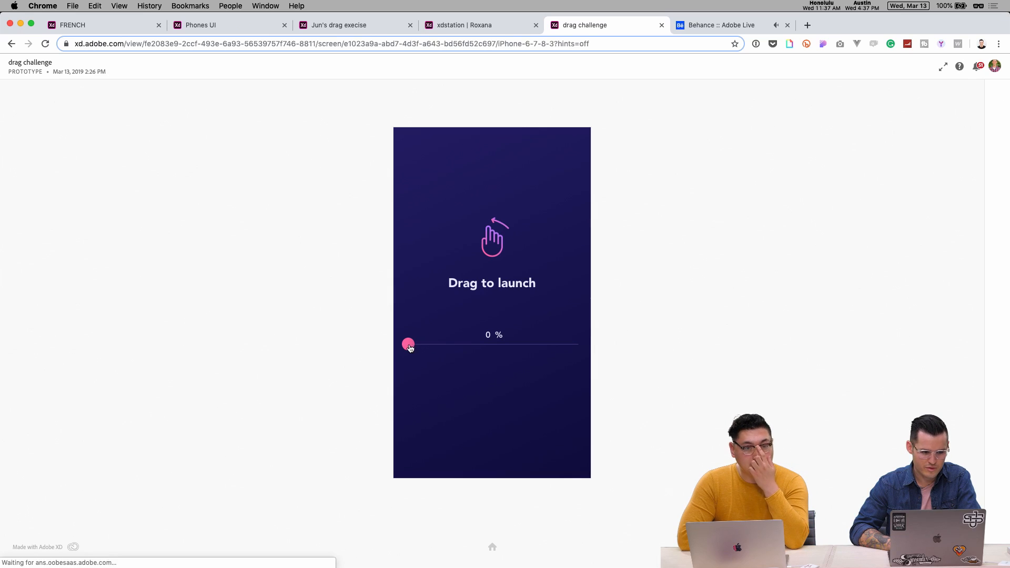
{"action": "left_click_drag", "start_coordinate": [410, 348], "coordinate": [575, 348]}
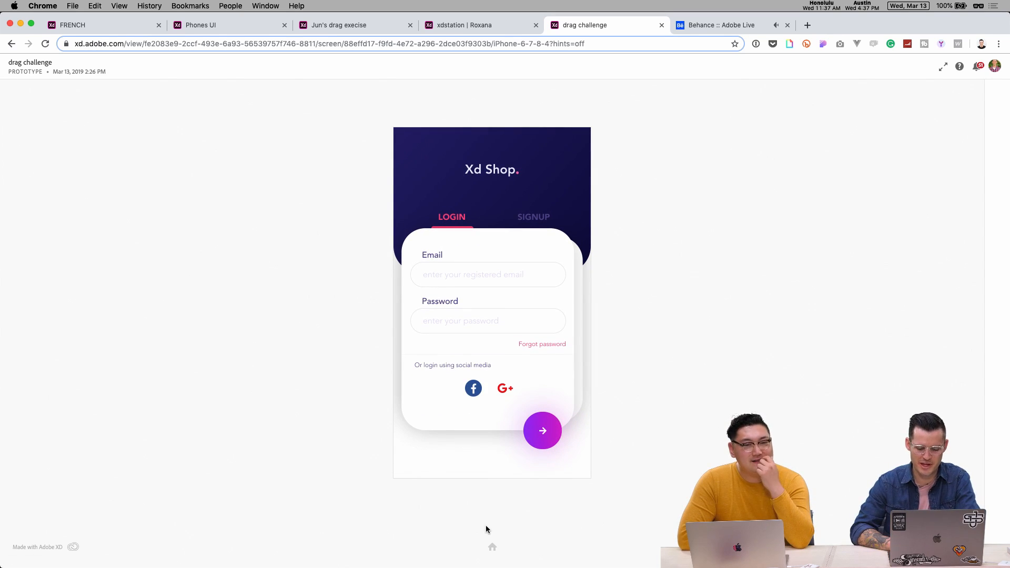
{"action": "left_click", "coordinate": [492, 548]}
{"action": "left_click_drag", "start_coordinate": [411, 348], "coordinate": [603, 354]}
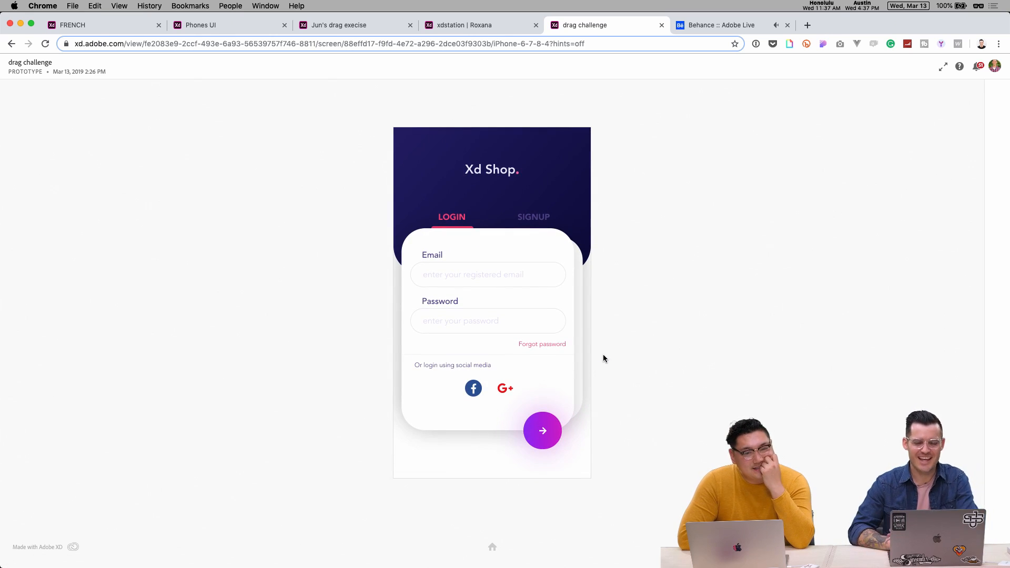
- Toggle the card between SIGNUP and LOGIN, restart, and launch the slider again
{"action": "left_click", "coordinate": [533, 218]}
{"action": "left_click", "coordinate": [465, 219]}
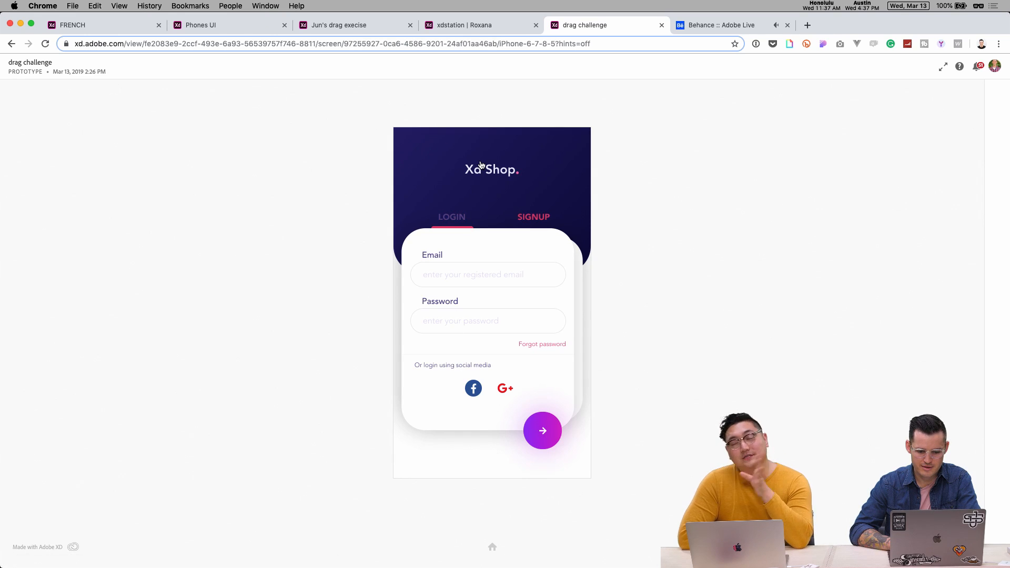
{"action": "left_click", "coordinate": [493, 548]}
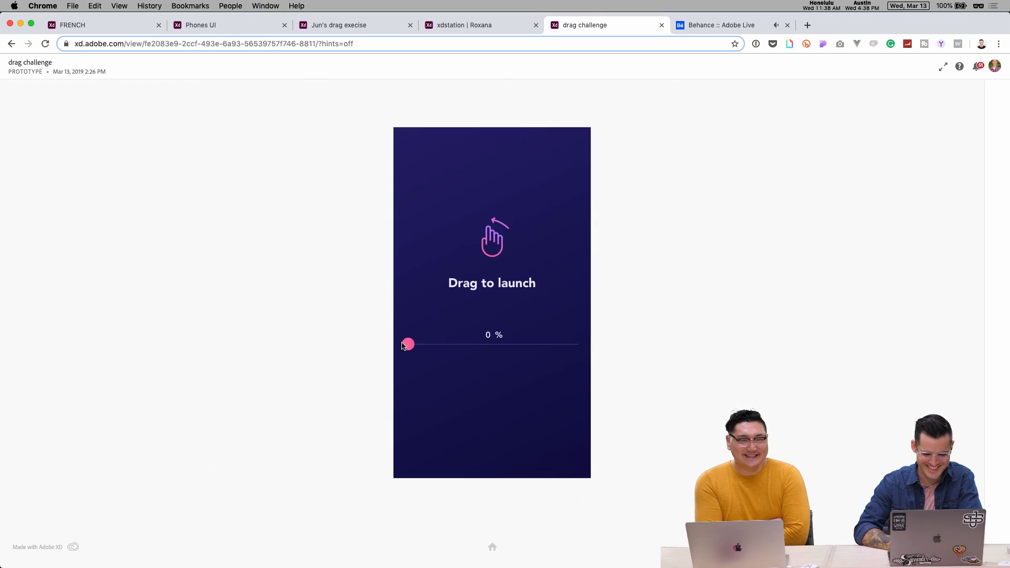
{"action": "left_click_drag", "start_coordinate": [408, 345], "coordinate": [585, 351]}
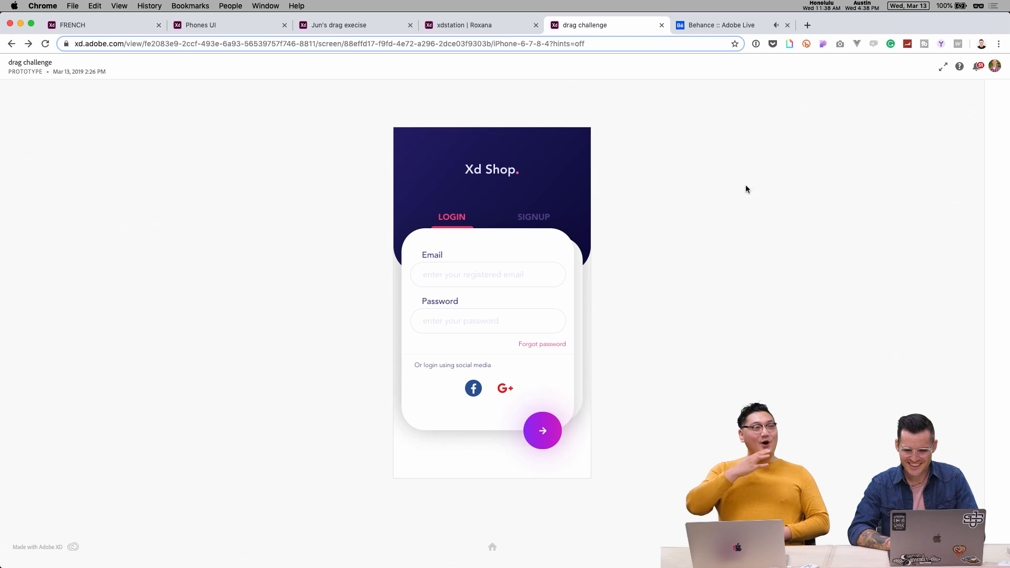
{"action": "key", "text": "super+Tab"}
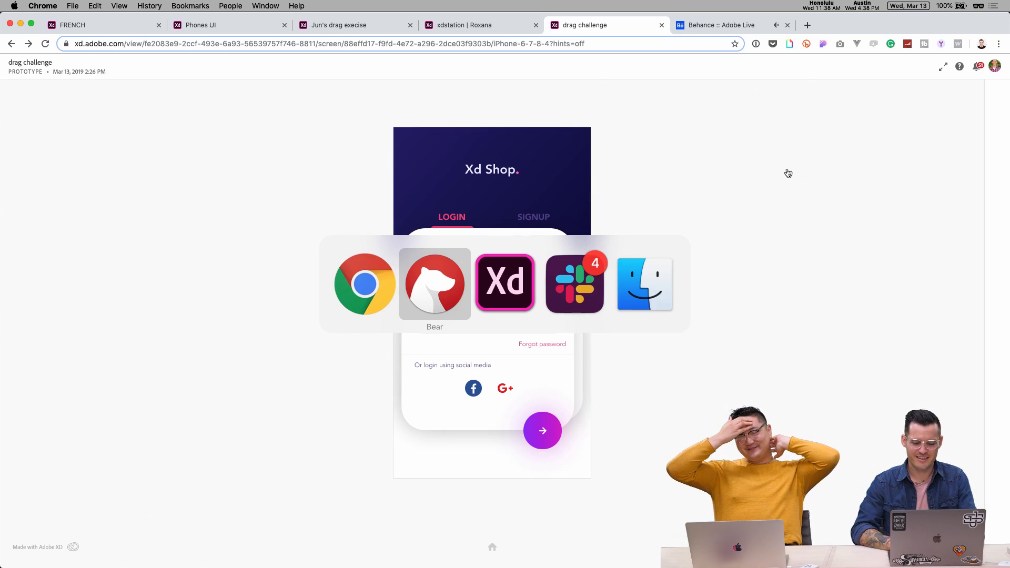
- Return to Adobe XD and zoom in on the Send to… contact list
{"action": "key", "text": "Escape"}
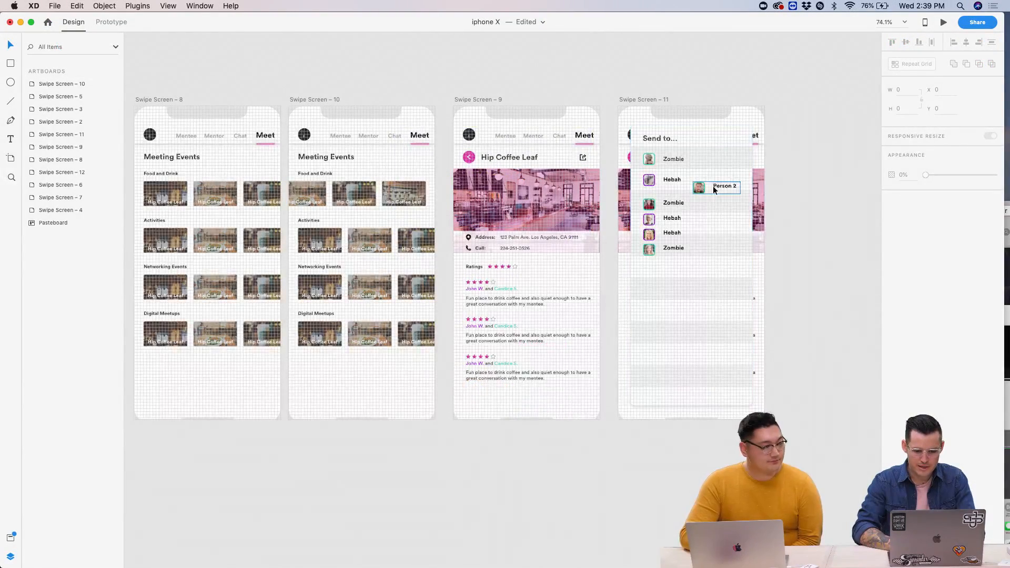
{"action": "scroll", "coordinate": [713, 185], "scroll_direction": "up", "scroll_amount": 5}
{"action": "scroll", "coordinate": [714, 189], "scroll_direction": "down", "scroll_amount": 3}
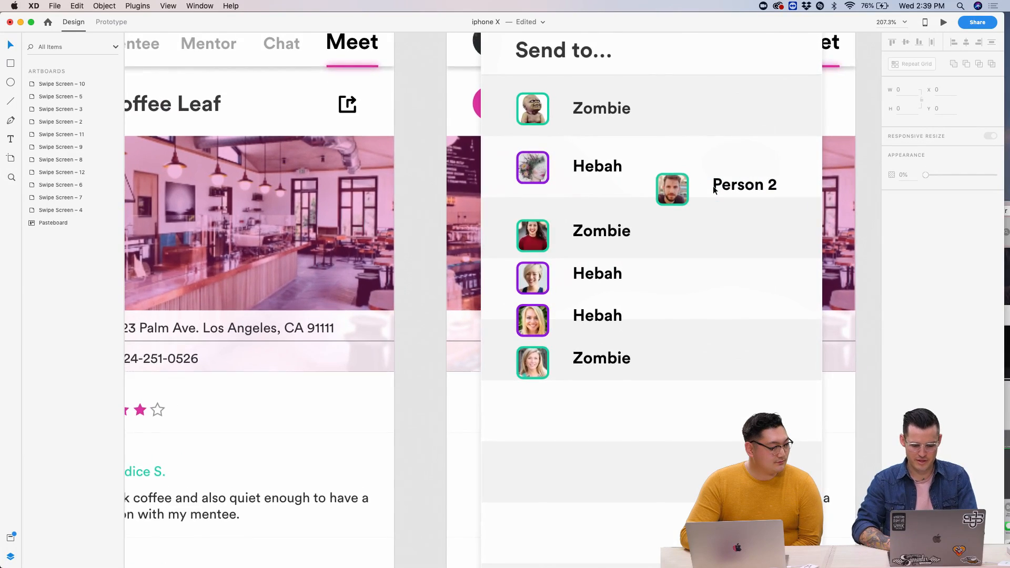
{"action": "key", "text": "super+apostrophe"}
{"action": "scroll", "coordinate": [714, 189], "scroll_direction": "right", "scroll_amount": 1}
{"action": "scroll", "coordinate": [714, 190], "scroll_direction": "down", "scroll_amount": 1}
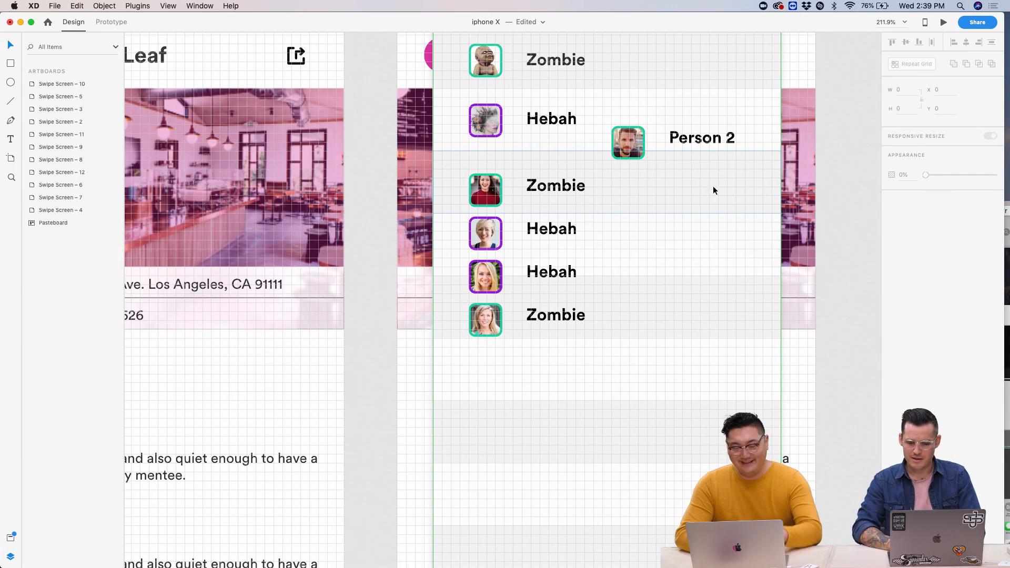
- Select the lower Zombie, two Hebah and last Zombie rows and nudge them down twice
{"action": "left_click", "coordinate": [660, 149]}
{"action": "left_click", "coordinate": [496, 188]}
{"action": "left_click", "coordinate": [478, 241], "text": "shift"}
{"action": "left_click", "coordinate": [478, 266], "text": "shift"}
{"action": "left_click", "coordinate": [477, 320], "text": "shift"}
{"action": "key", "text": "shift+Down"}
{"action": "key", "text": "shift+Down"}
{"action": "key", "text": "shift+Down"}
{"action": "key", "text": "shift+Down"}
{"action": "key", "text": "shift+Down"}
{"action": "key", "text": "shift+Down"}
{"action": "key", "text": "shift+Down"}
{"action": "key", "text": "shift+Down"}
{"action": "key", "text": "shift+Down"}
{"action": "key", "text": "shift+Down"}
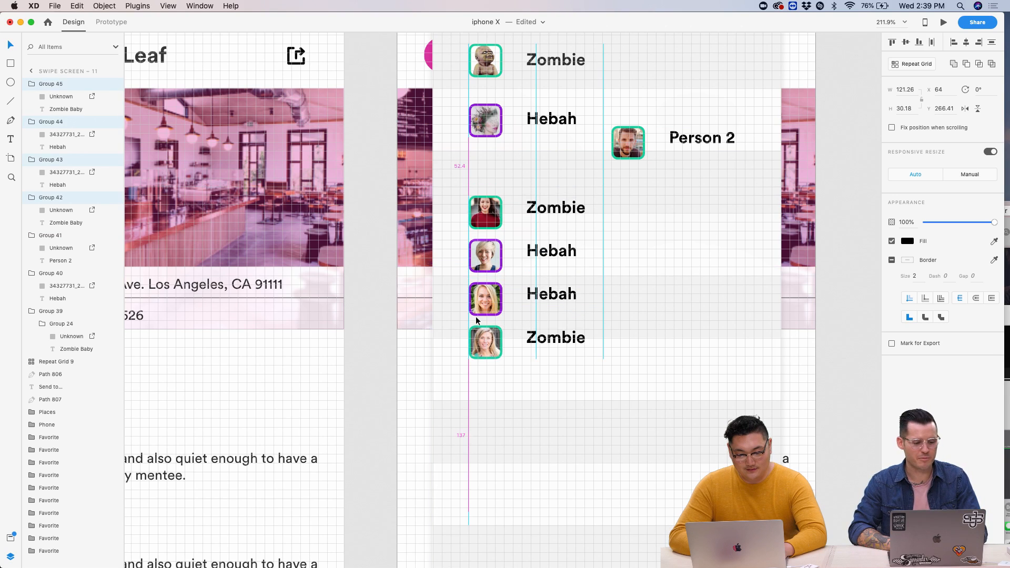
{"action": "key", "text": "shift+Down"}
{"action": "key", "text": "shift+Down"}
{"action": "key", "text": "shift+Down"}
{"action": "key", "text": "shift+Down"}
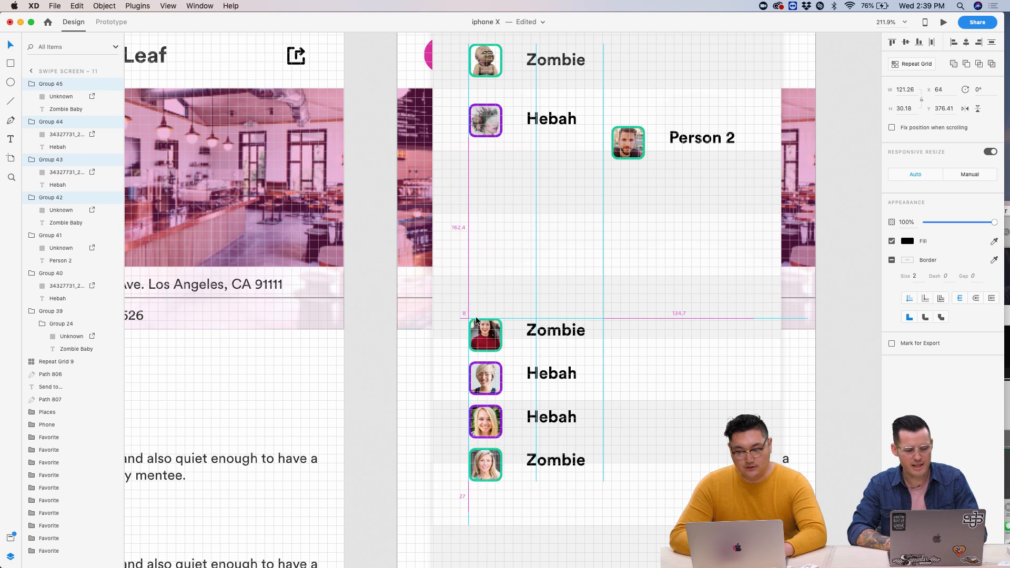
- Drag the Person 2 contact into the gap under Hebah as the third row
{"action": "scroll", "coordinate": [475, 317], "scroll_direction": "up", "scroll_amount": 5}
{"action": "scroll", "coordinate": [475, 317], "scroll_direction": "left", "scroll_amount": 2}
{"action": "left_click", "coordinate": [674, 232]}
{"action": "scroll", "coordinate": [673, 231], "scroll_direction": "up", "scroll_amount": 3}
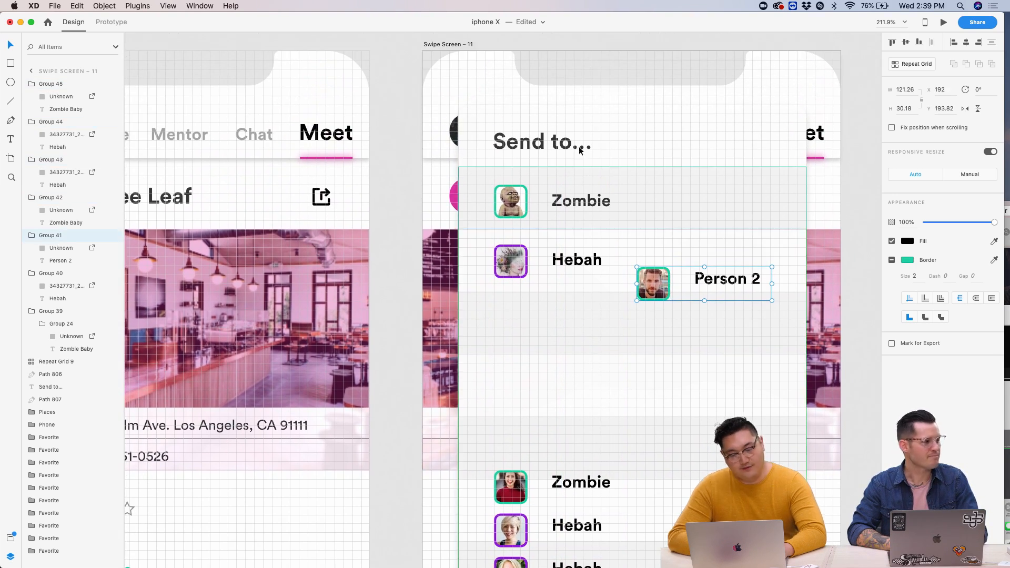
{"action": "left_click_drag", "start_coordinate": [642, 286], "coordinate": [515, 327]}
- Select the Person 2 row, then the lower Zombie, Hebah, Hebah and Zombie rows in the list grid
{"action": "double_click", "coordinate": [591, 327]}
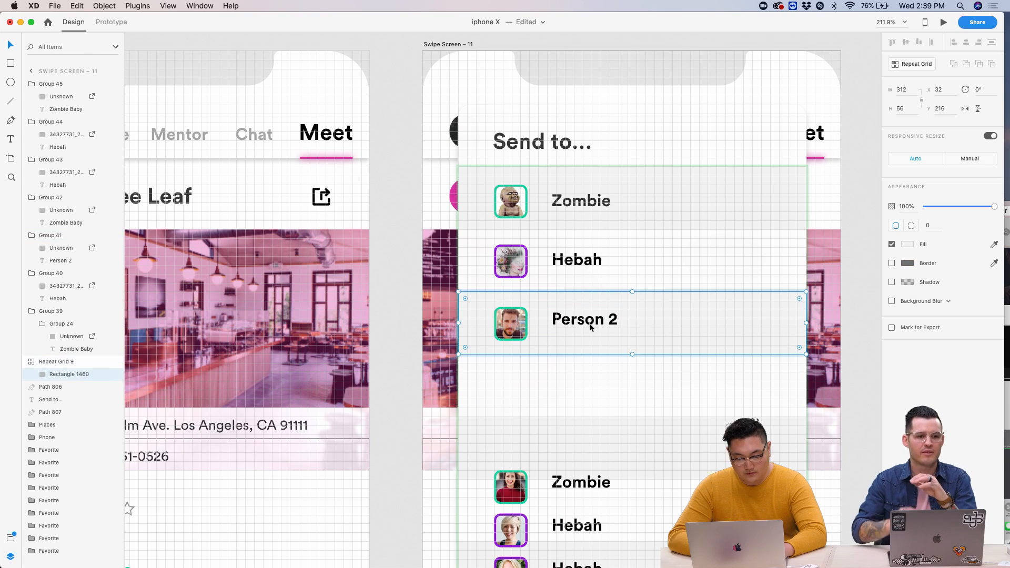
{"action": "left_click", "coordinate": [576, 350]}
{"action": "left_click", "coordinate": [581, 328]}
{"action": "double_click", "coordinate": [587, 323]}
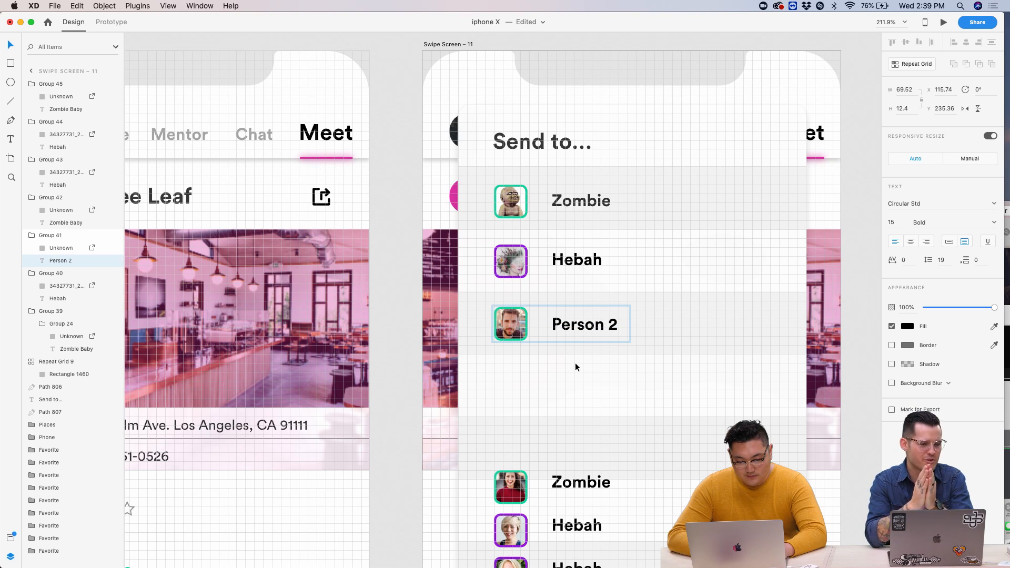
{"action": "scroll", "coordinate": [577, 405], "scroll_direction": "up", "scroll_amount": 5}
{"action": "left_click", "coordinate": [566, 461]}
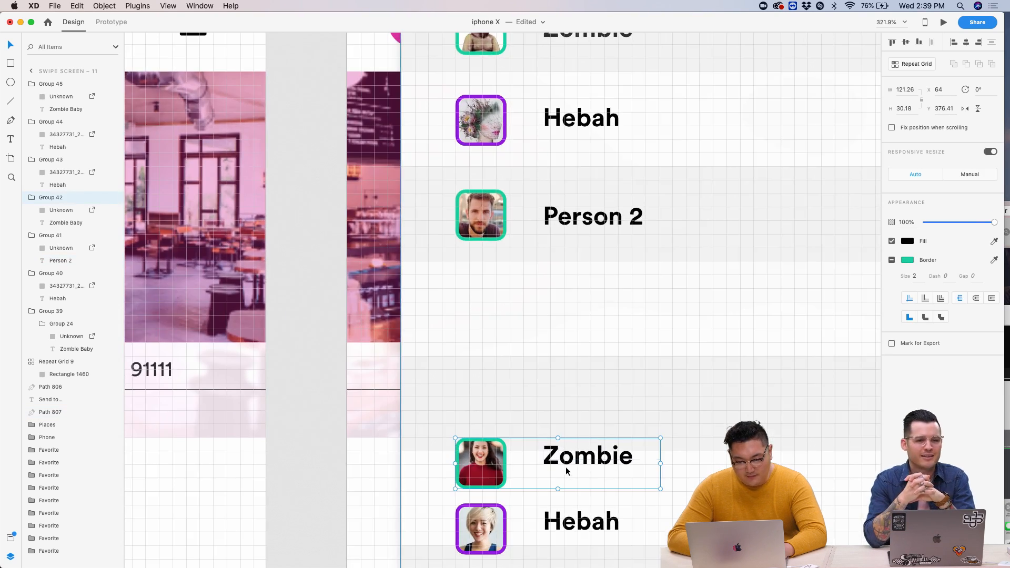
{"action": "left_click", "coordinate": [566, 474]}
{"action": "scroll", "coordinate": [571, 468], "scroll_direction": "down", "scroll_amount": 5}
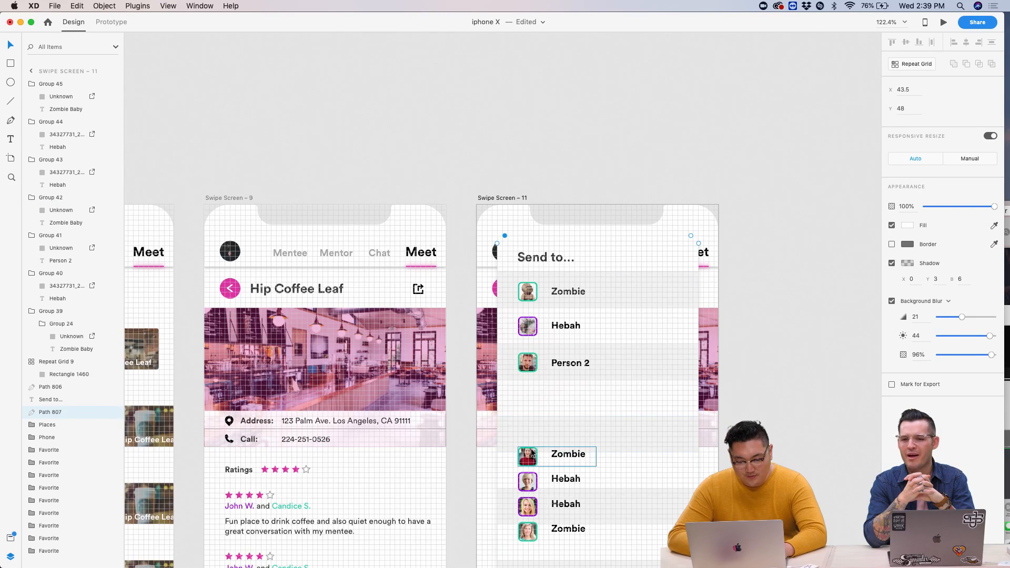
{"action": "left_click", "coordinate": [532, 453]}
{"action": "left_click", "coordinate": [560, 479], "text": "shift"}
{"action": "left_click", "coordinate": [558, 506], "text": "shift"}
{"action": "left_click", "coordinate": [563, 531], "text": "shift"}
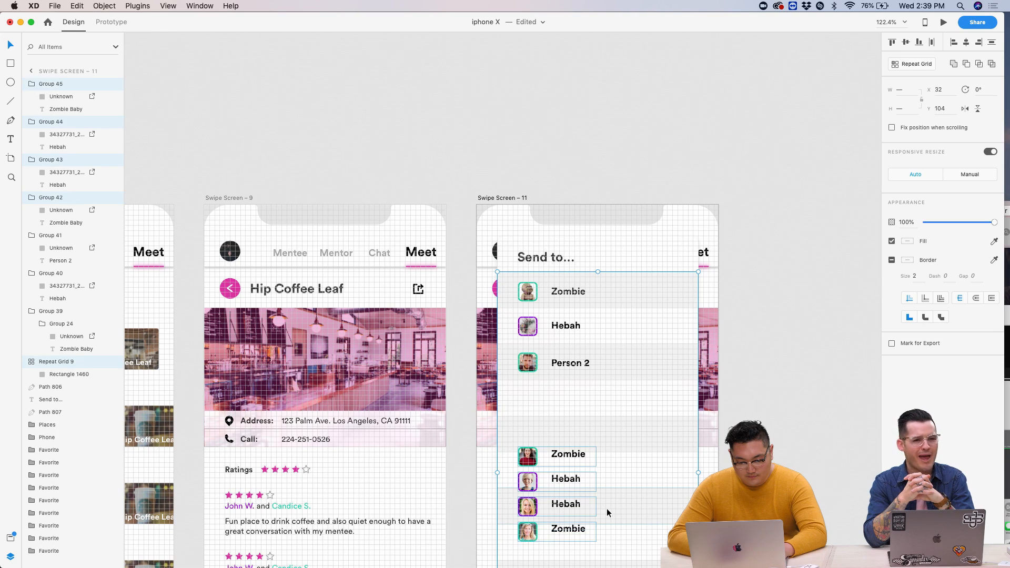
{"action": "left_click", "coordinate": [615, 361]}
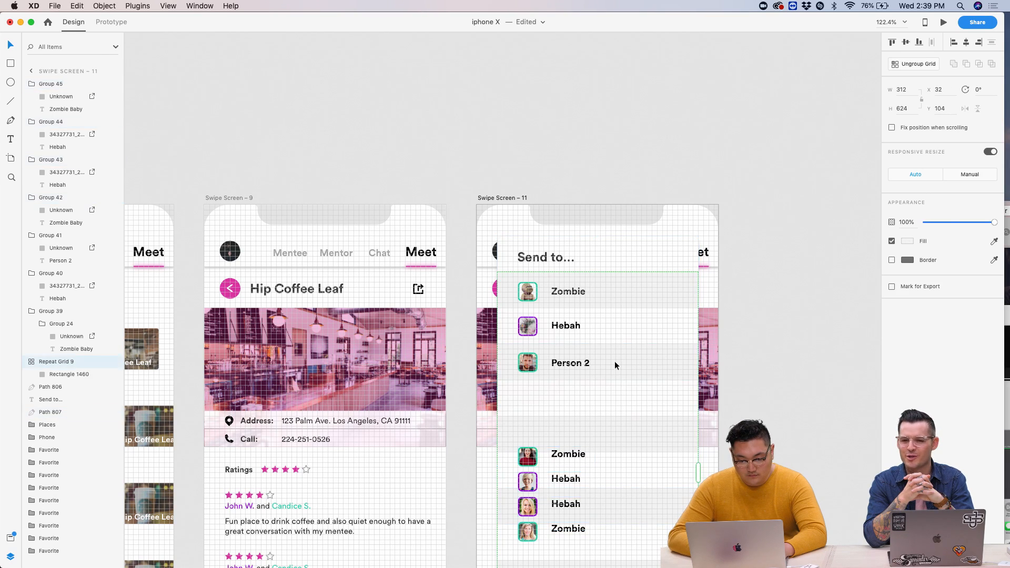
- Delete the four lower rows: Zombie, both Hebah rows and the last Zombie
{"action": "scroll", "coordinate": [615, 361], "scroll_direction": "down", "scroll_amount": 4}
{"action": "left_click", "coordinate": [524, 363]}
{"action": "left_click", "coordinate": [521, 386], "text": "shift"}
{"action": "left_click", "coordinate": [520, 411], "text": "shift"}
{"action": "left_click", "coordinate": [518, 437], "text": "shift"}
{"action": "key", "text": "Delete"}
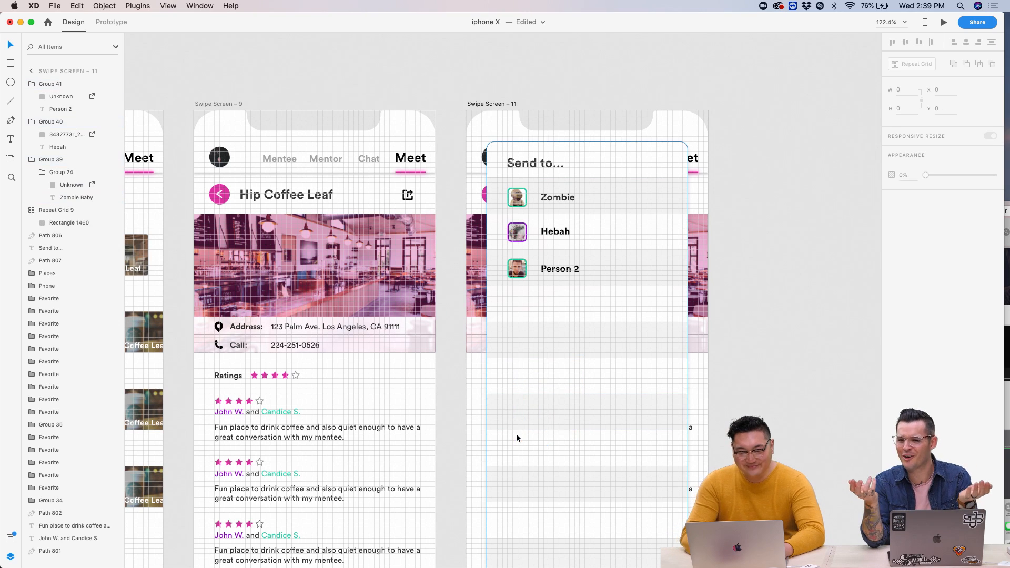
- Combine the remaining Person 2, Hebah and Zombie rows into a Repeat Grid
{"action": "scroll", "coordinate": [553, 277], "scroll_direction": "up", "scroll_amount": 5}
{"action": "left_click", "coordinate": [529, 352]}
{"action": "double_click", "coordinate": [526, 350]}
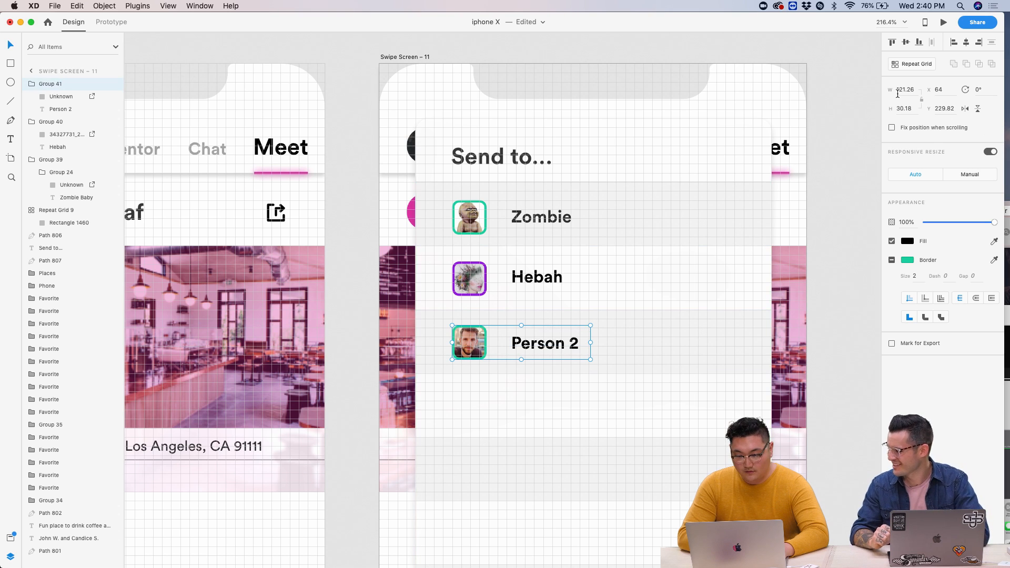
{"action": "left_click", "coordinate": [470, 279], "text": "shift"}
{"action": "left_click", "coordinate": [470, 217], "text": "shift"}
{"action": "scroll", "coordinate": [469, 217], "scroll_direction": "down", "scroll_amount": 3}
{"action": "scroll", "coordinate": [470, 225], "scroll_direction": "down", "scroll_amount": 2}
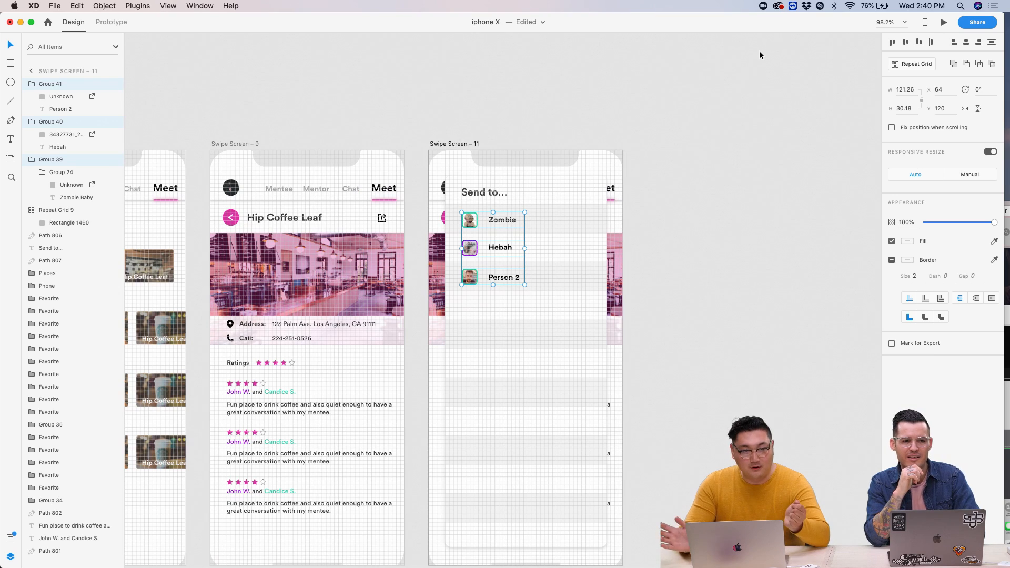
{"action": "left_click", "coordinate": [915, 64]}
- Stretch Repeat Grid 10 downward so Zombie, Hebah and Person 2 repeat down the list
{"action": "scroll", "coordinate": [464, 368], "scroll_direction": "up", "scroll_amount": 4}
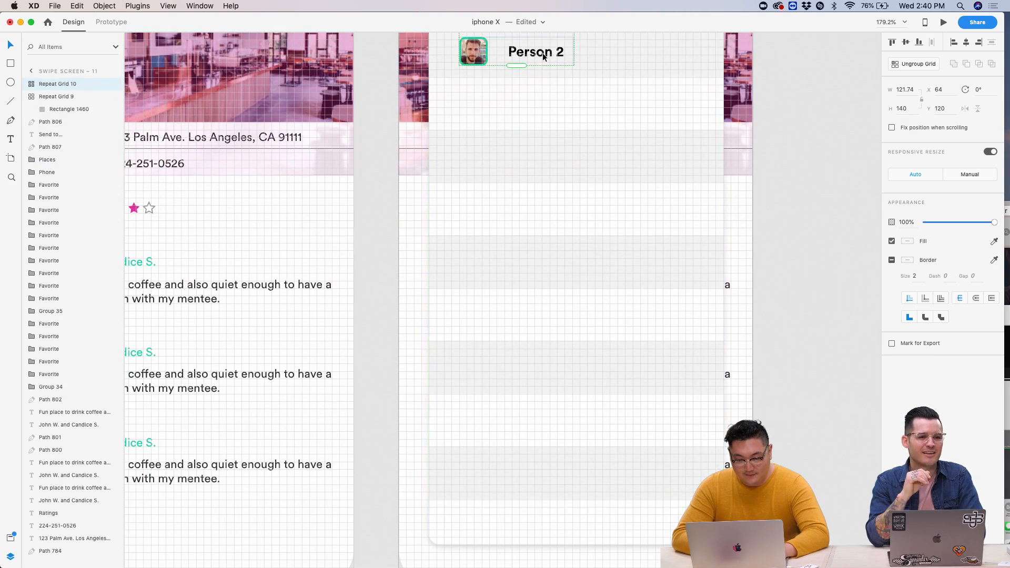
{"action": "left_click_drag", "start_coordinate": [523, 64], "coordinate": [606, 392]}
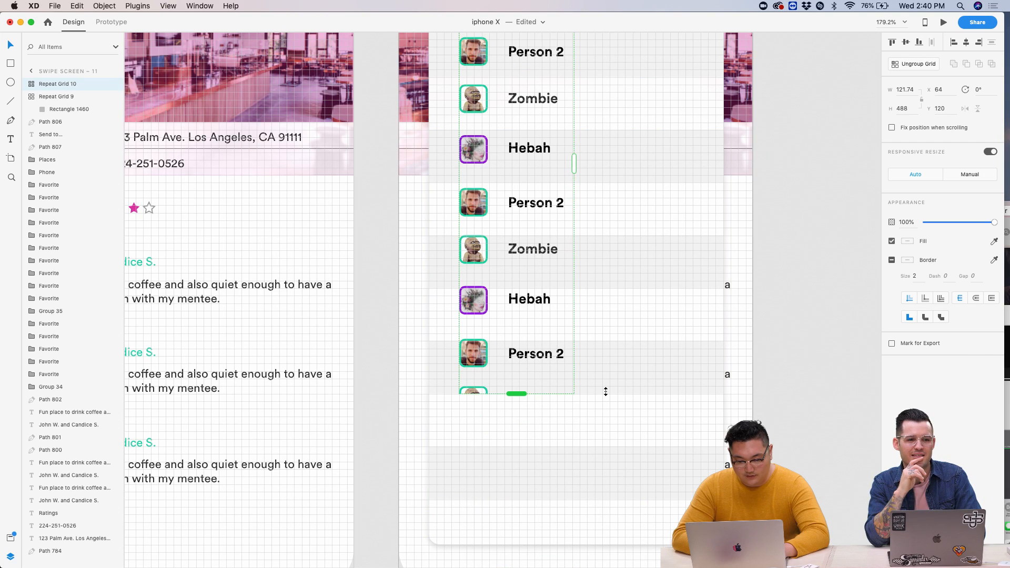
{"action": "scroll", "coordinate": [606, 392], "scroll_direction": "up", "scroll_amount": 5}
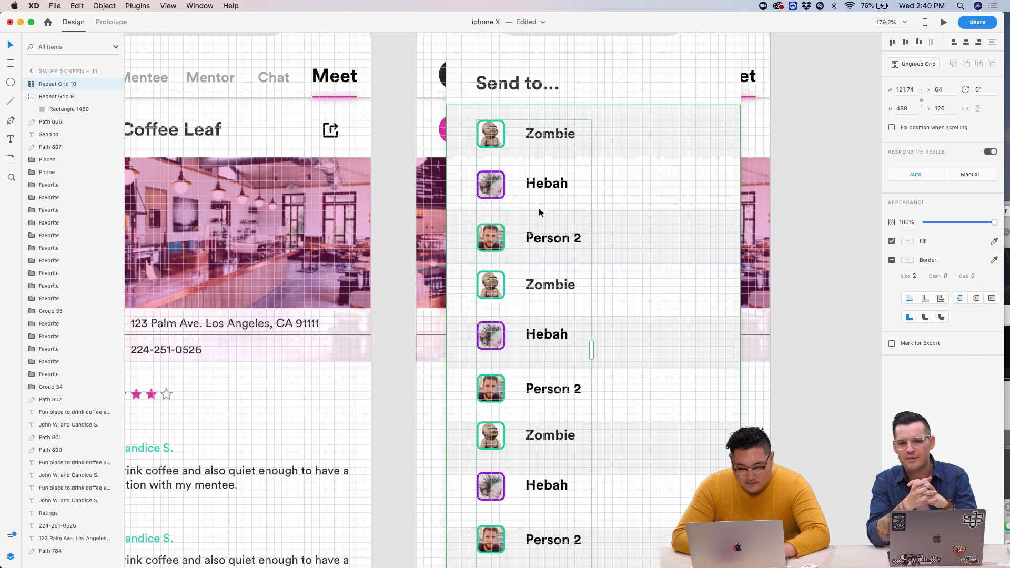
{"action": "left_click_drag", "start_coordinate": [533, 259], "coordinate": [534, 266]}
{"action": "scroll", "coordinate": [592, 312], "scroll_direction": "down", "scroll_amount": 5}
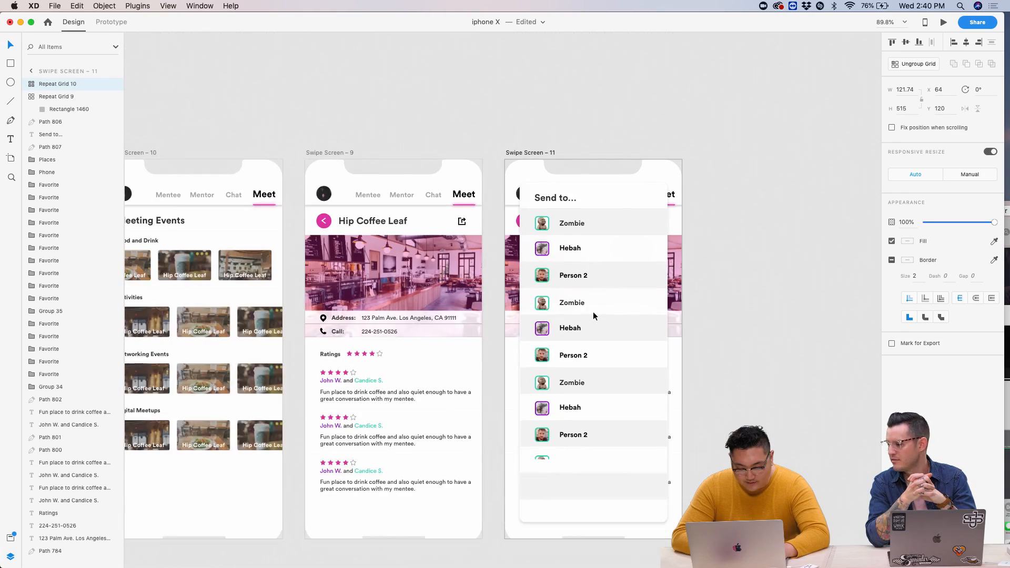
{"action": "scroll", "coordinate": [573, 415], "scroll_direction": "up", "scroll_amount": 4}
{"action": "scroll", "coordinate": [572, 415], "scroll_direction": "down", "scroll_amount": 1}
{"action": "left_click_drag", "start_coordinate": [548, 275], "coordinate": [549, 375]}
- Reduce the gap between the repeated contact rows to 27 px
{"action": "scroll", "coordinate": [548, 374], "scroll_direction": "up", "scroll_amount": 5}
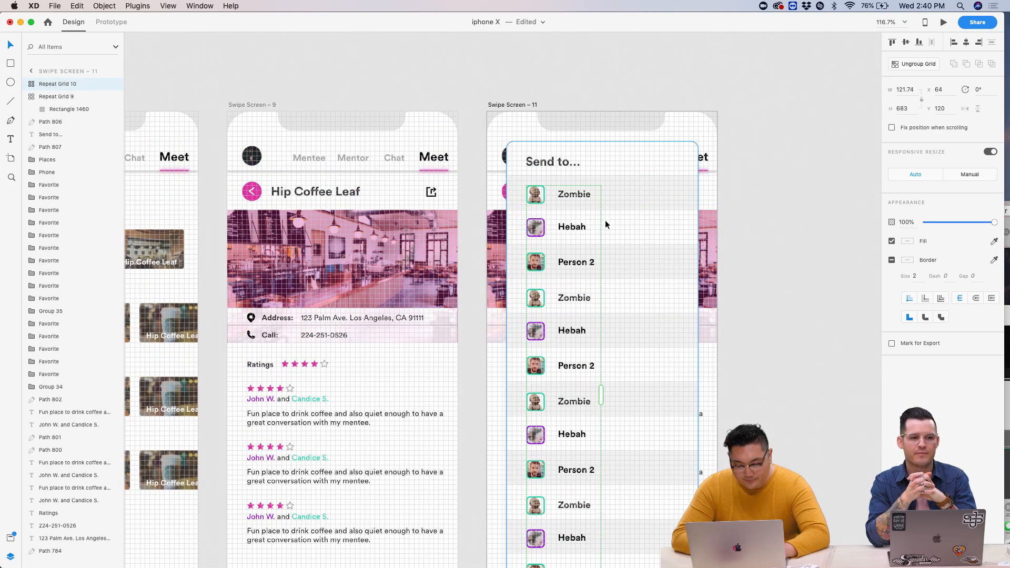
{"action": "scroll", "coordinate": [587, 339], "scroll_direction": "down", "scroll_amount": 1}
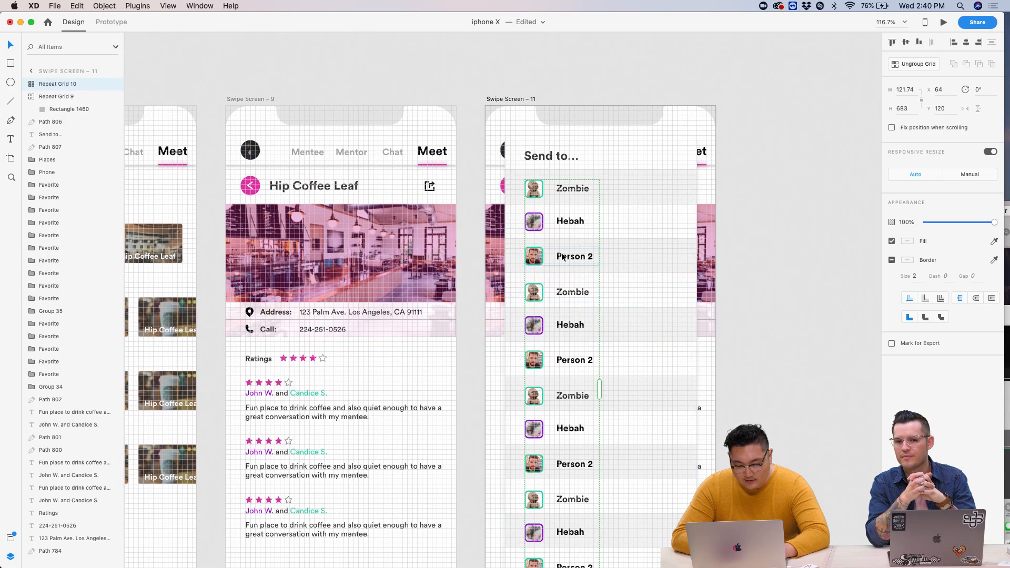
{"action": "scroll", "coordinate": [562, 256], "scroll_direction": "up", "scroll_amount": 5}
{"action": "left_click_drag", "start_coordinate": [555, 287], "coordinate": [553, 287]}
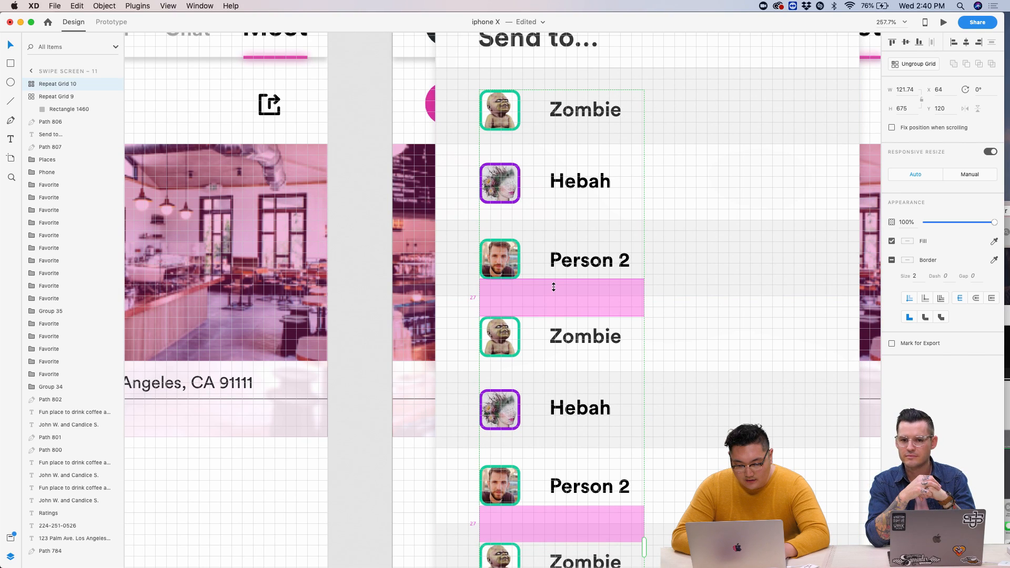
{"action": "scroll", "coordinate": [553, 287], "scroll_direction": "up", "scroll_amount": 3}
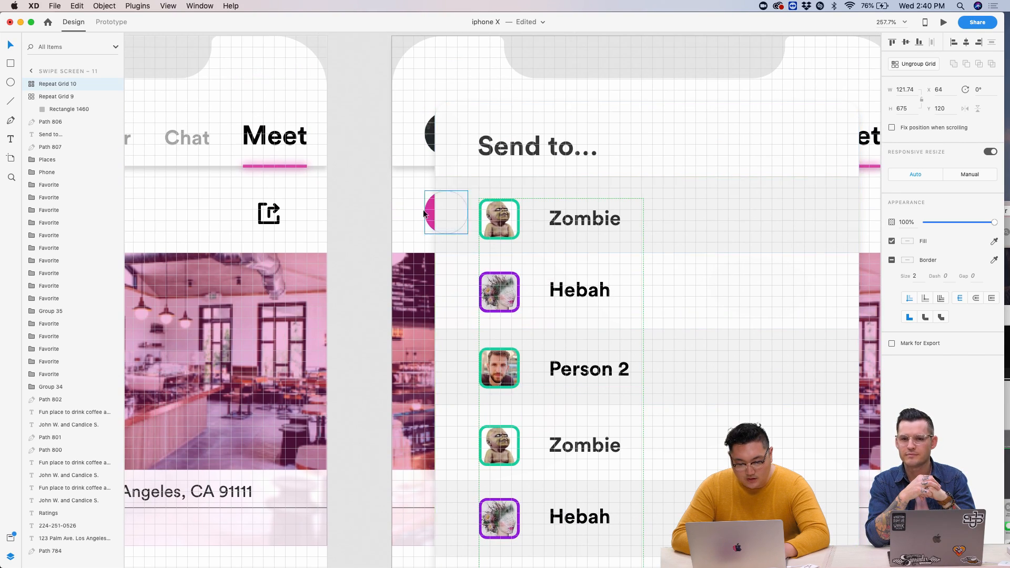
{"action": "scroll", "coordinate": [539, 369], "scroll_direction": "down", "scroll_amount": 5}
{"action": "scroll", "coordinate": [539, 368], "scroll_direction": "down", "scroll_amount": 5}
{"action": "scroll", "coordinate": [538, 369], "scroll_direction": "down", "scroll_amount": 3}
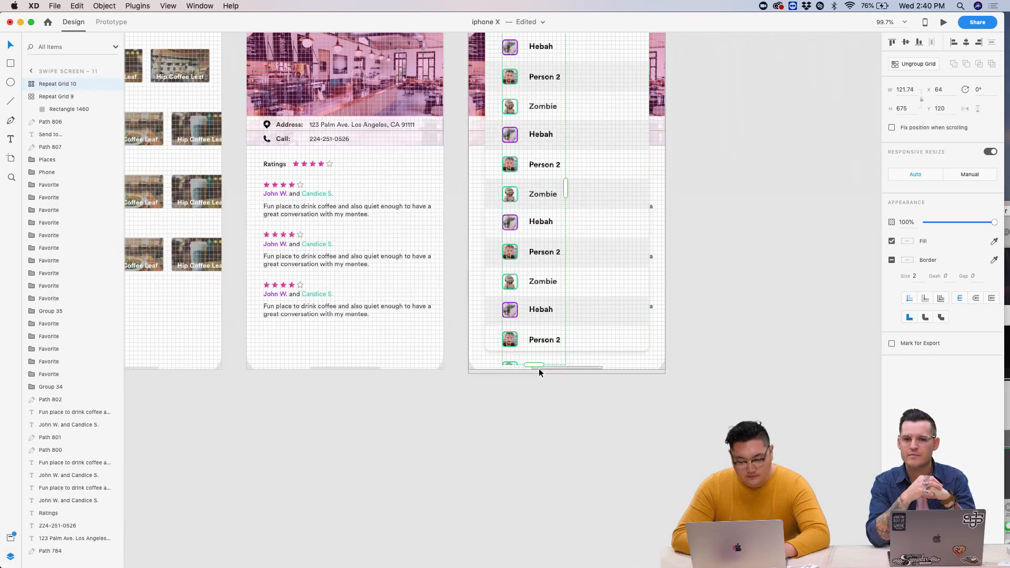
{"action": "left_click", "coordinate": [762, 291]}
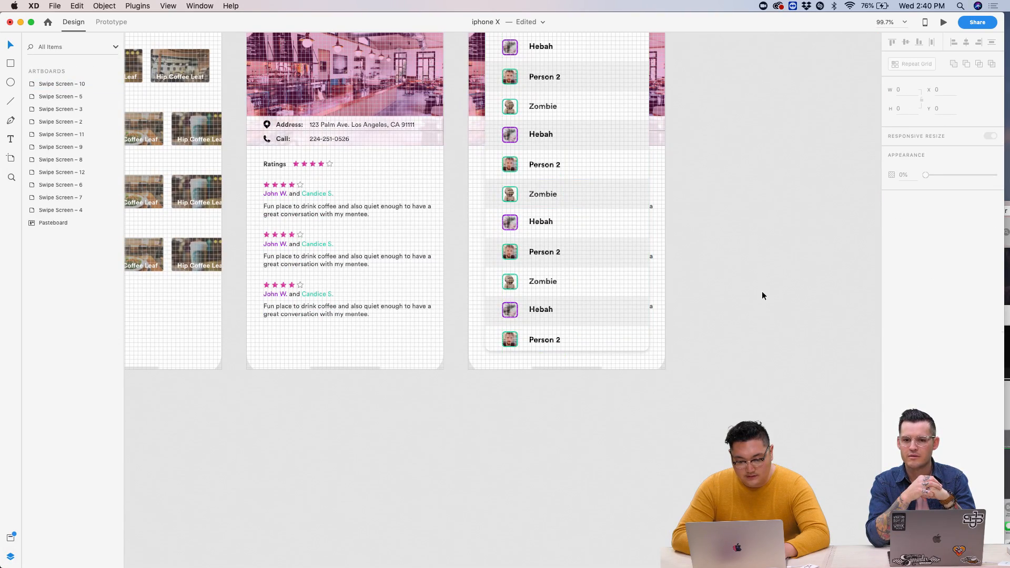
{"action": "scroll", "coordinate": [610, 170], "scroll_direction": "up", "scroll_amount": 4}
{"action": "scroll", "coordinate": [665, 192], "scroll_direction": "up", "scroll_amount": 5}
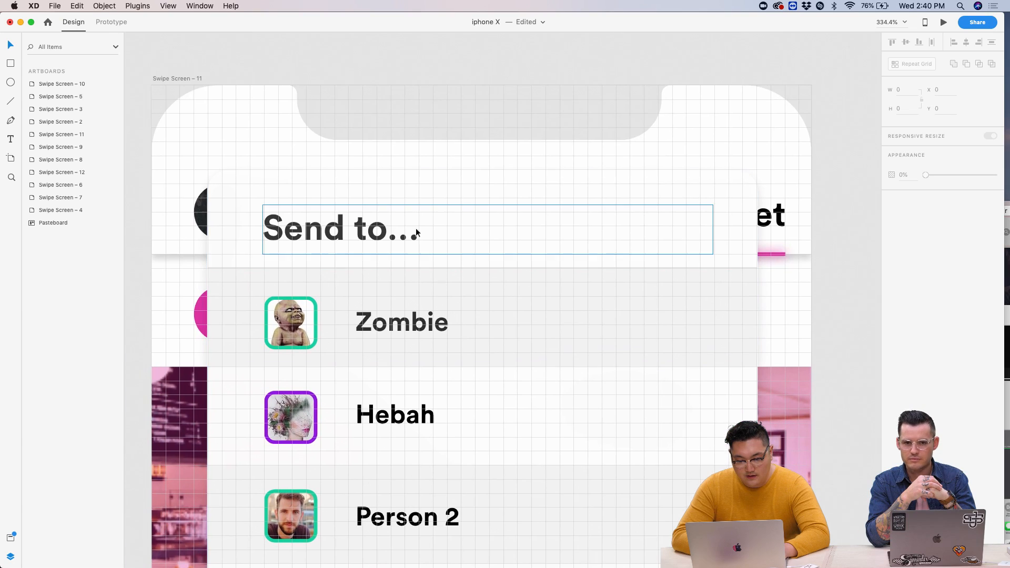
- Narrow the Send to... heading's text box and remove the empty duplicate heading copy
{"action": "left_click", "coordinate": [357, 245]}
{"action": "scroll", "coordinate": [356, 246], "scroll_direction": "down", "scroll_amount": 2}
{"action": "left_click_drag", "start_coordinate": [627, 231], "coordinate": [457, 231]}
{"action": "key", "text": "super+d"}
{"action": "left_click_drag", "start_coordinate": [369, 235], "coordinate": [603, 233]}
{"action": "double_click", "coordinate": [603, 233]}
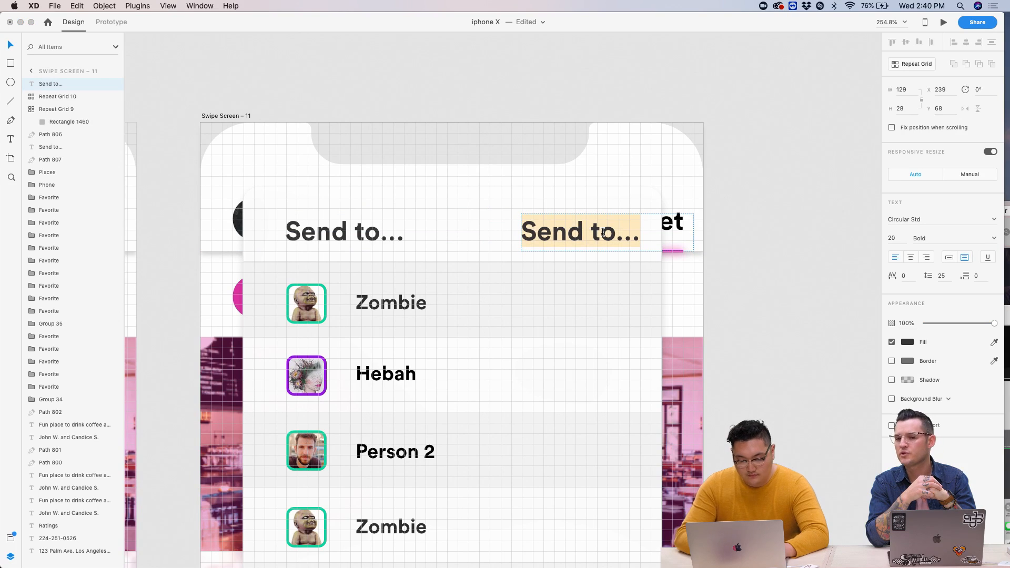
{"action": "type", "text": "M"}
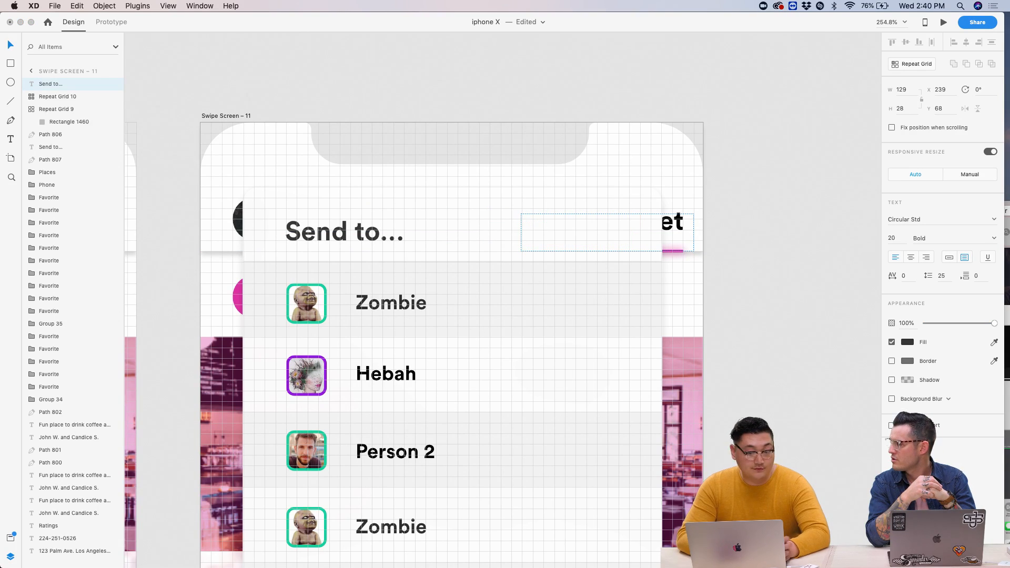
{"action": "key", "text": "Escape"}
- Draw a 160×24 box right of Send to... with corner radius 8
{"action": "left_click", "coordinate": [590, 213]}
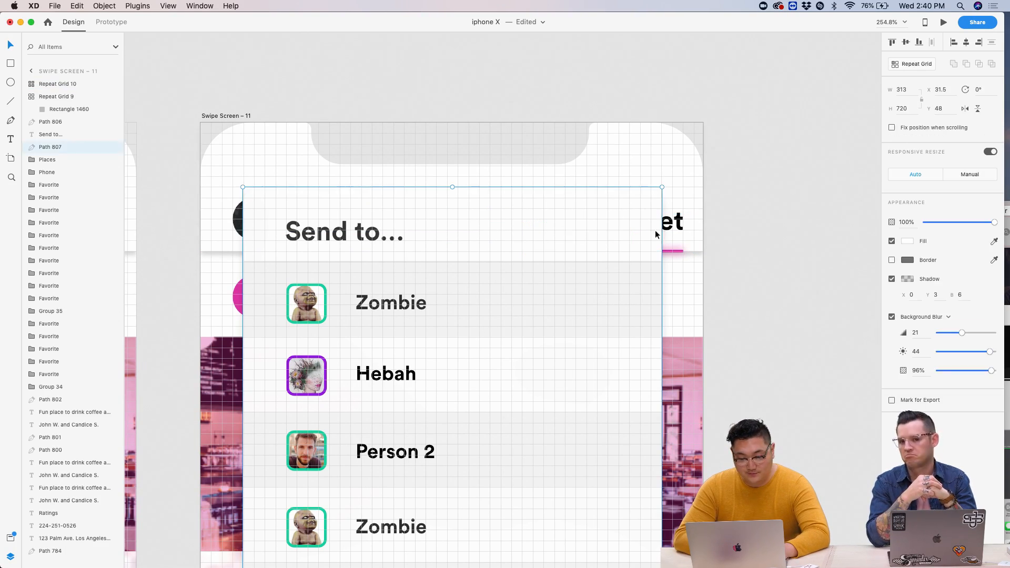
{"action": "left_click", "coordinate": [10, 64]}
{"action": "mouse_move", "coordinate": [431, 223]}
{"action": "left_mouse_down"}
{"action": "mouse_move", "coordinate": [516, 244]}
{"action": "mouse_move", "coordinate": [638, 255]}
{"action": "mouse_move", "coordinate": [640, 242]}
{"action": "left_mouse_up"}
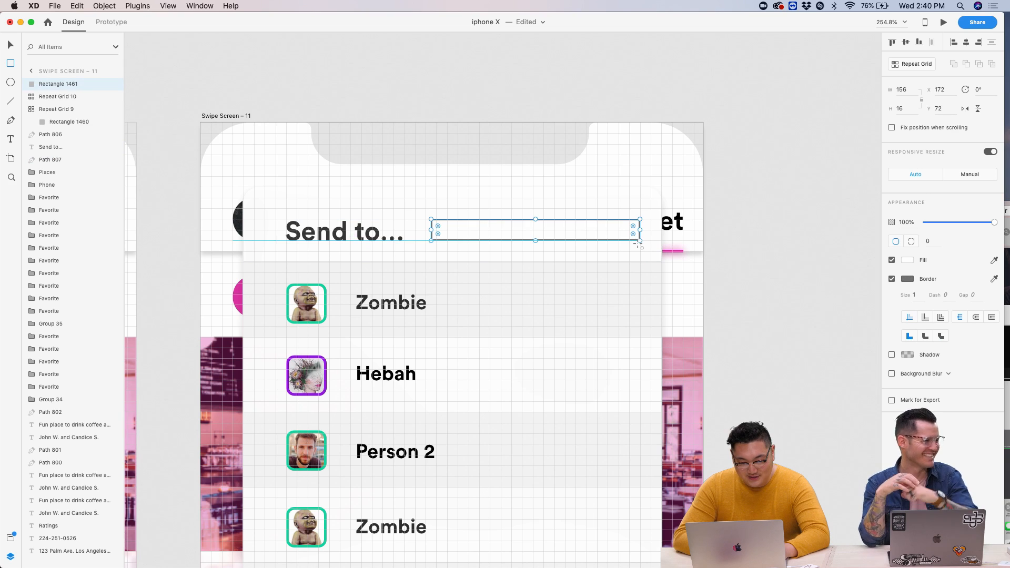
{"action": "scroll", "coordinate": [426, 233], "scroll_direction": "up", "scroll_amount": 5}
{"action": "left_click_drag", "start_coordinate": [445, 209], "coordinate": [463, 226]}
{"action": "scroll", "coordinate": [569, 247], "scroll_direction": "down", "scroll_amount": 5}
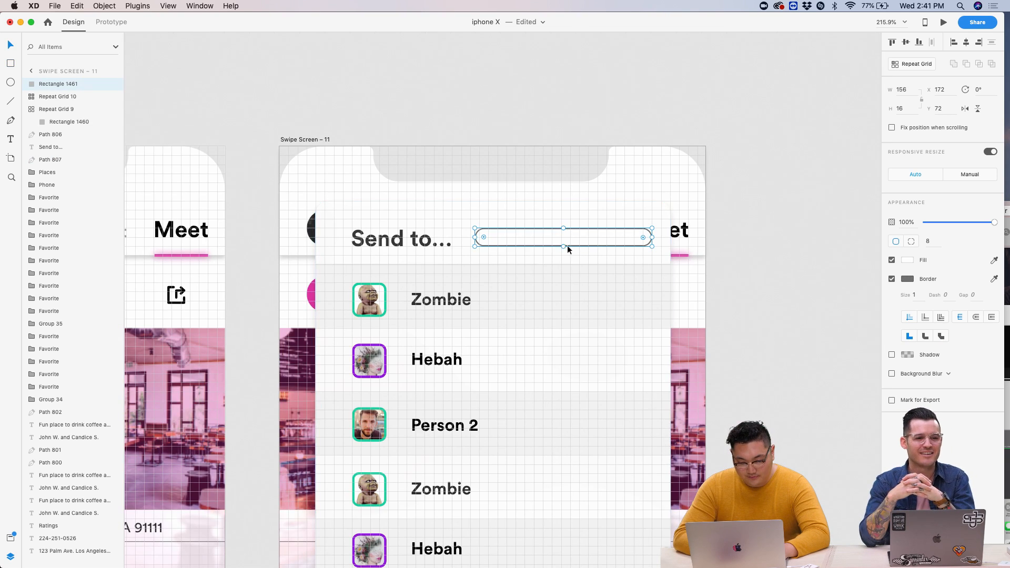
{"action": "left_click_drag", "start_coordinate": [564, 246], "coordinate": [564, 252]}
{"action": "scroll", "coordinate": [564, 253], "scroll_direction": "up", "scroll_amount": 4}
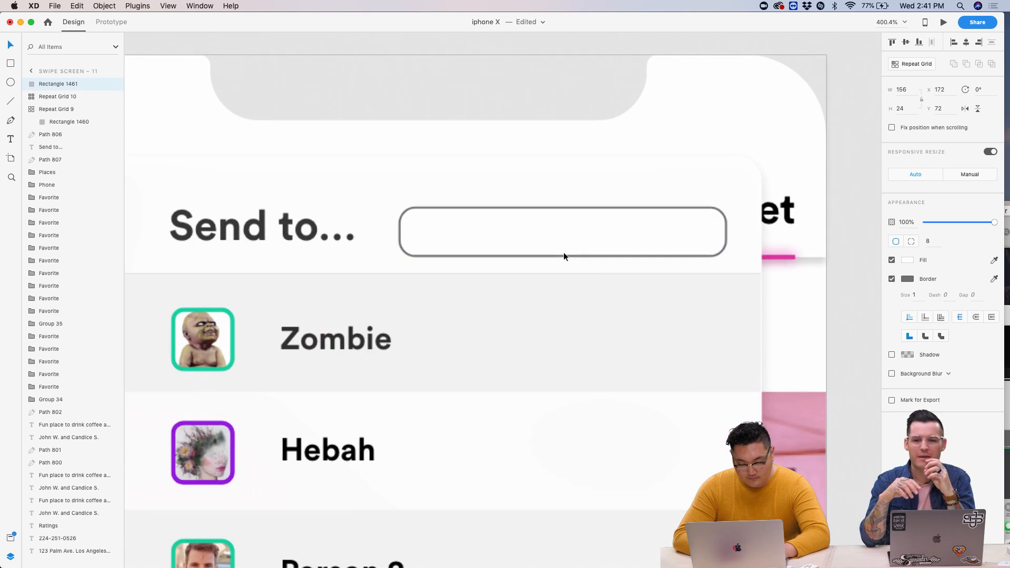
{"action": "left_click_drag", "start_coordinate": [397, 233], "coordinate": [390, 233]}
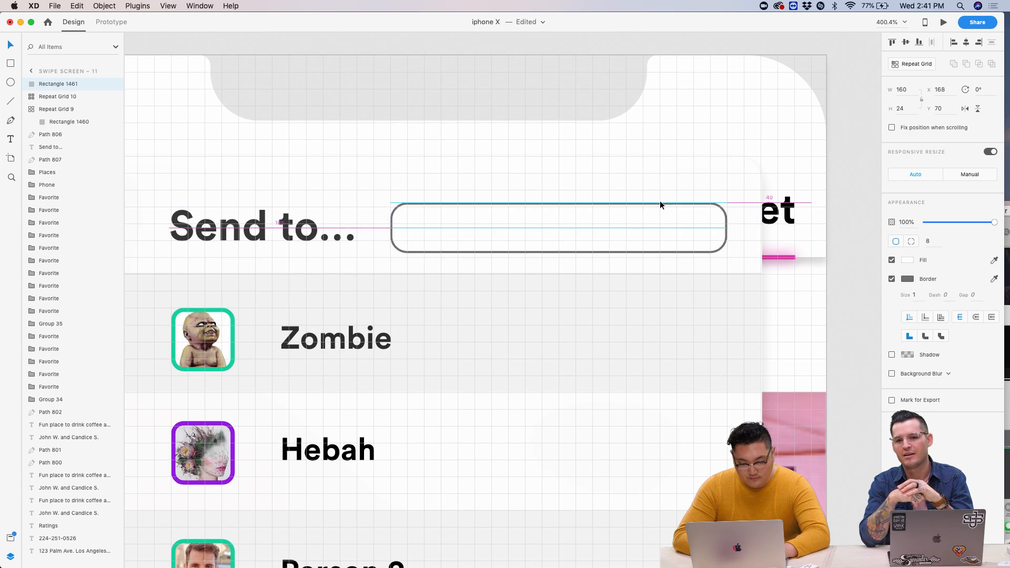
{"action": "left_click", "coordinate": [284, 223]}
- Copy the Send to... text into the box as 'Enter Name' in Book weight and grey
{"action": "key", "text": "super+d"}
{"action": "left_click_drag", "start_coordinate": [284, 223], "coordinate": [518, 223]}
{"action": "double_click", "coordinate": [519, 223]}
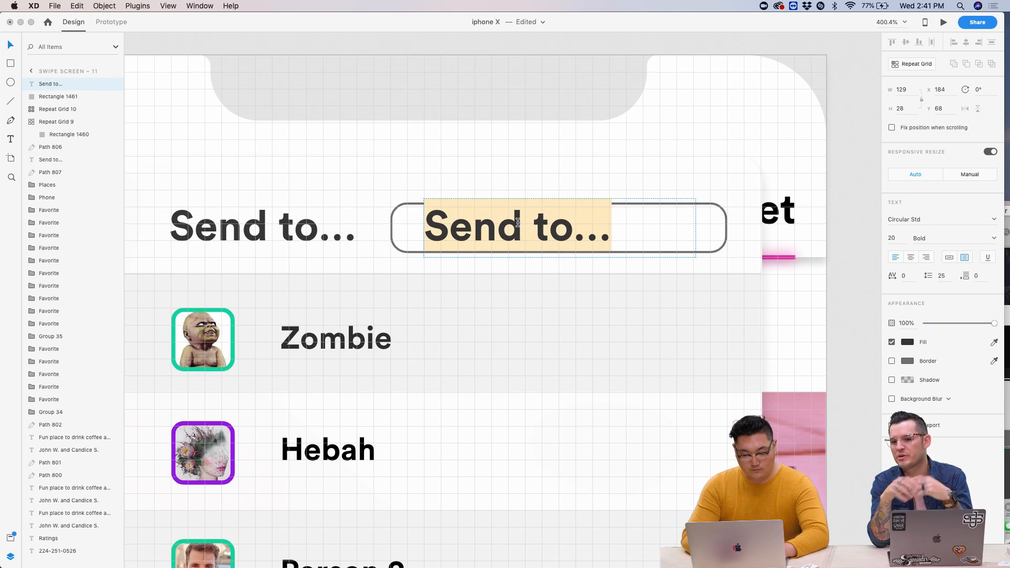
{"action": "type", "text": "Enter Name"}
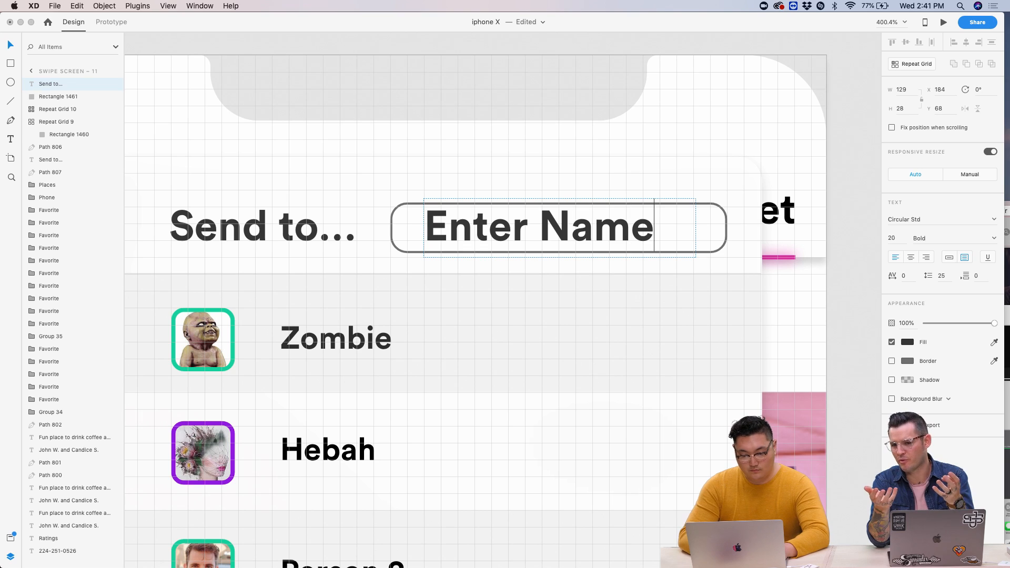
{"action": "key", "text": "super+a"}
{"action": "left_click", "coordinate": [994, 240]}
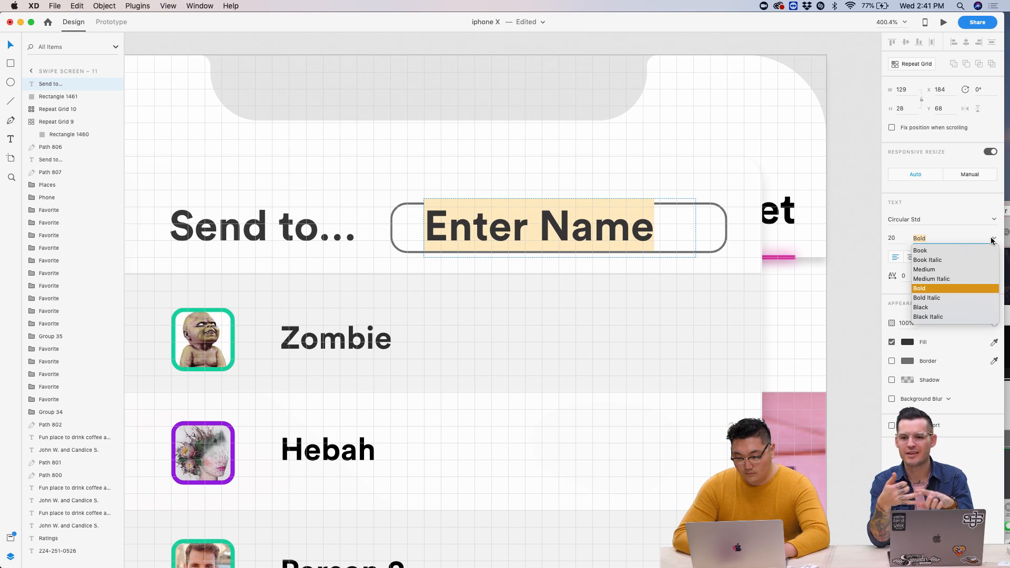
{"action": "left_click", "coordinate": [926, 252]}
{"action": "left_click", "coordinate": [906, 343]}
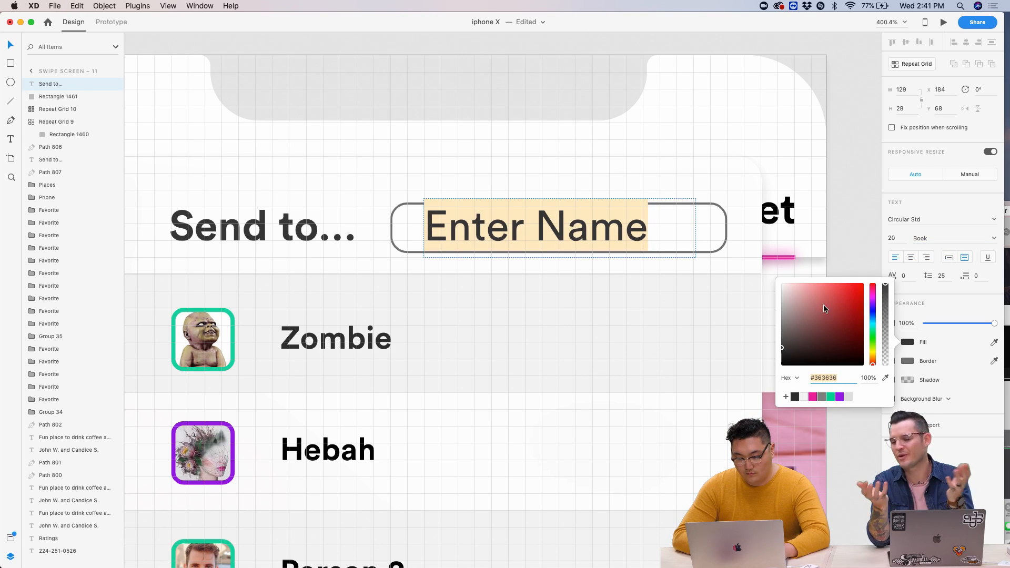
{"action": "left_click", "coordinate": [848, 397]}
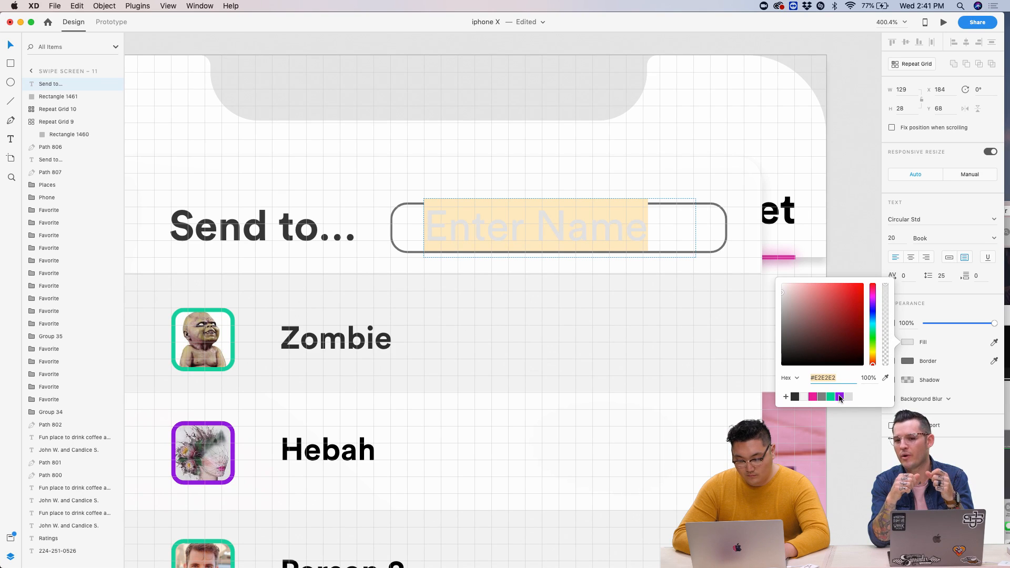
{"action": "left_click", "coordinate": [822, 397]}
{"action": "key", "text": "Escape"}
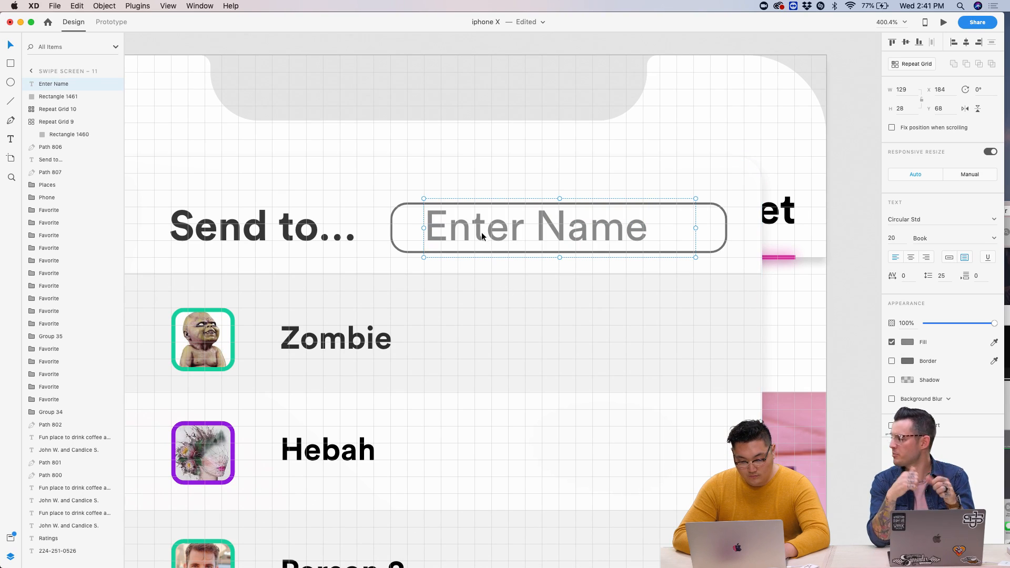
- Set Enter Name to size 15, reposition it in the box and lighten it to #D5D5D5
{"action": "left_click", "coordinate": [893, 238]}
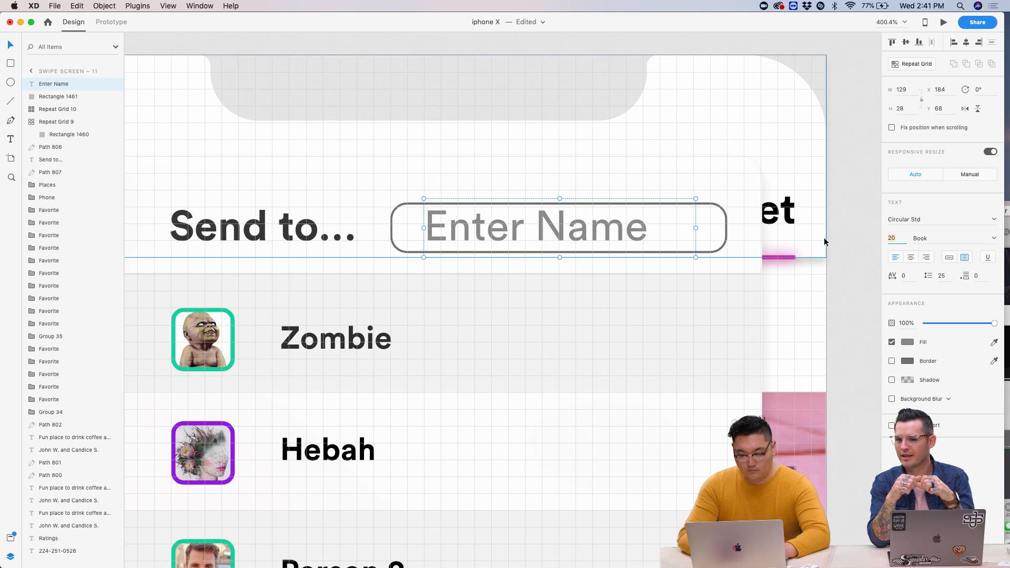
{"action": "type", "text": "1"}
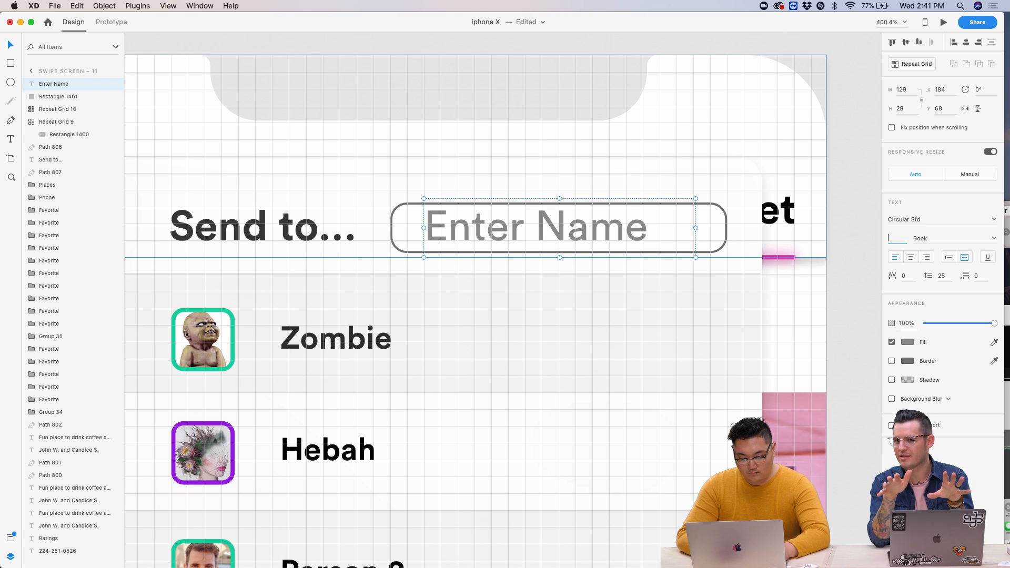
{"action": "type", "text": "5"}
{"action": "key", "text": "Return"}
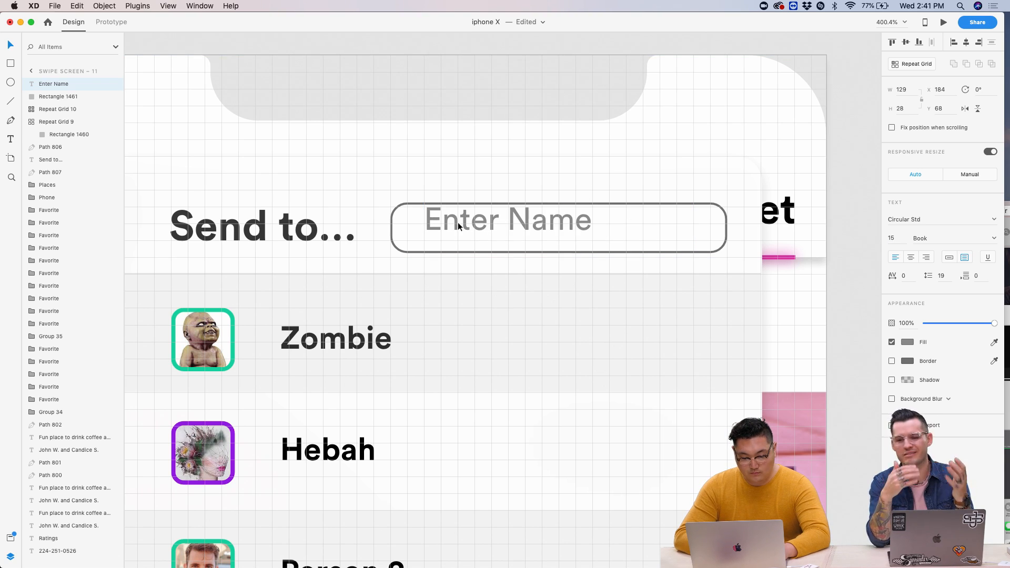
{"action": "left_click_drag", "start_coordinate": [462, 223], "coordinate": [446, 227]}
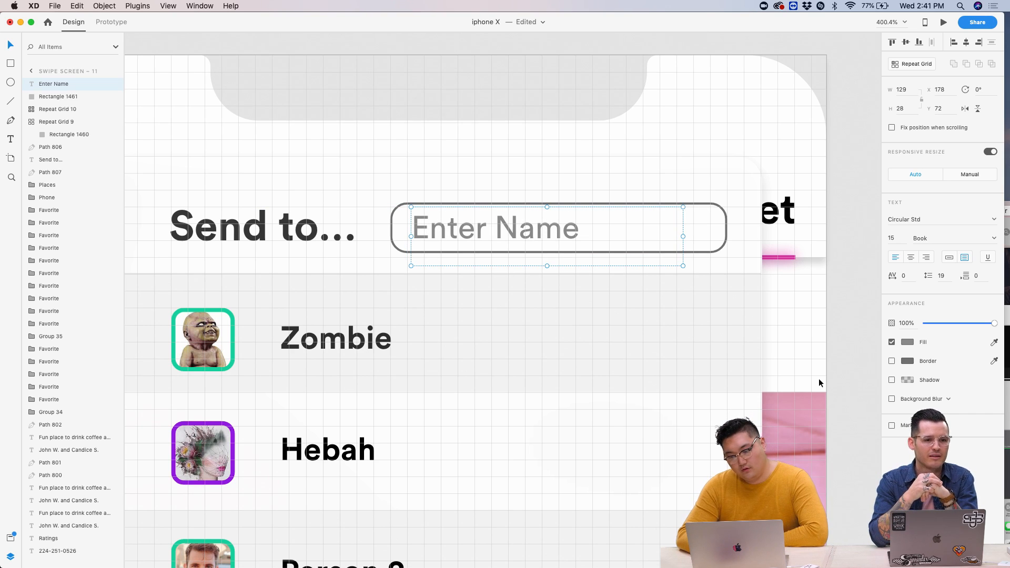
{"action": "left_click", "coordinate": [907, 343]}
{"action": "left_click_drag", "start_coordinate": [787, 298], "coordinate": [755, 296]}
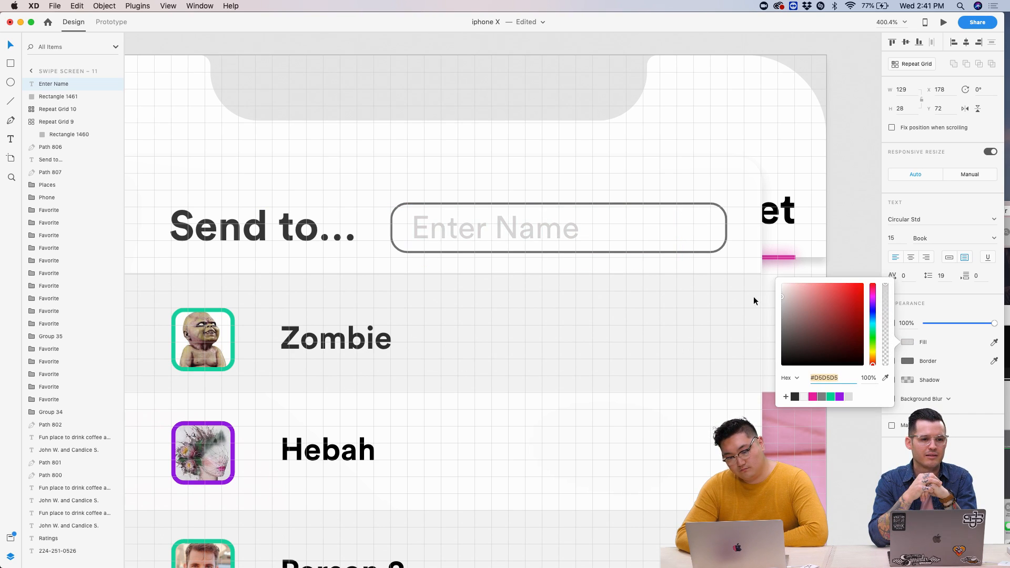
{"action": "left_click", "coordinate": [754, 296]}
{"action": "scroll", "coordinate": [696, 308], "scroll_direction": "down", "scroll_amount": 5}
- Darken the Enter Name placeholder colour while checking the phone preview, then close the preview
{"action": "left_click", "coordinate": [943, 22]}
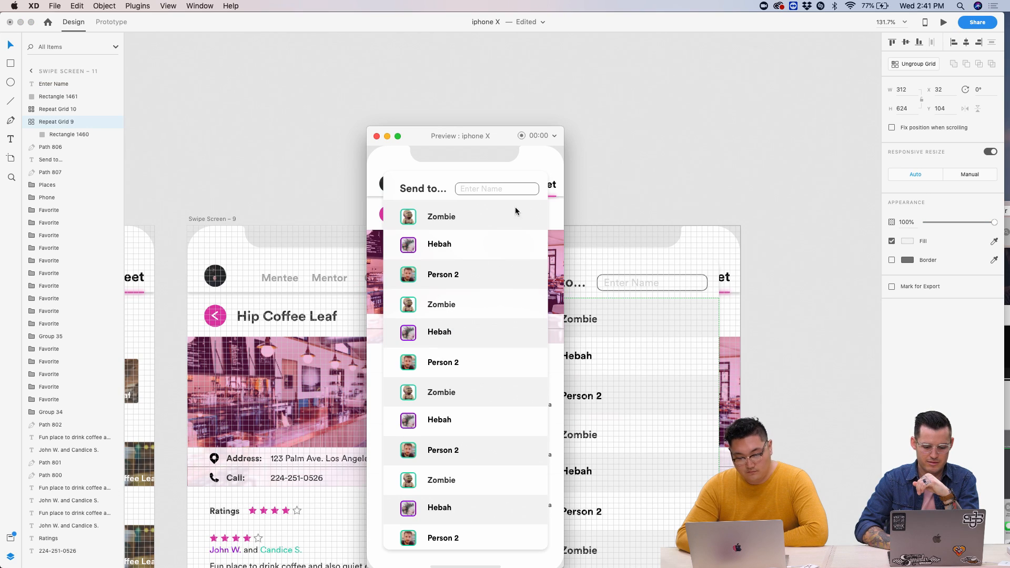
{"action": "left_click", "coordinate": [653, 281]}
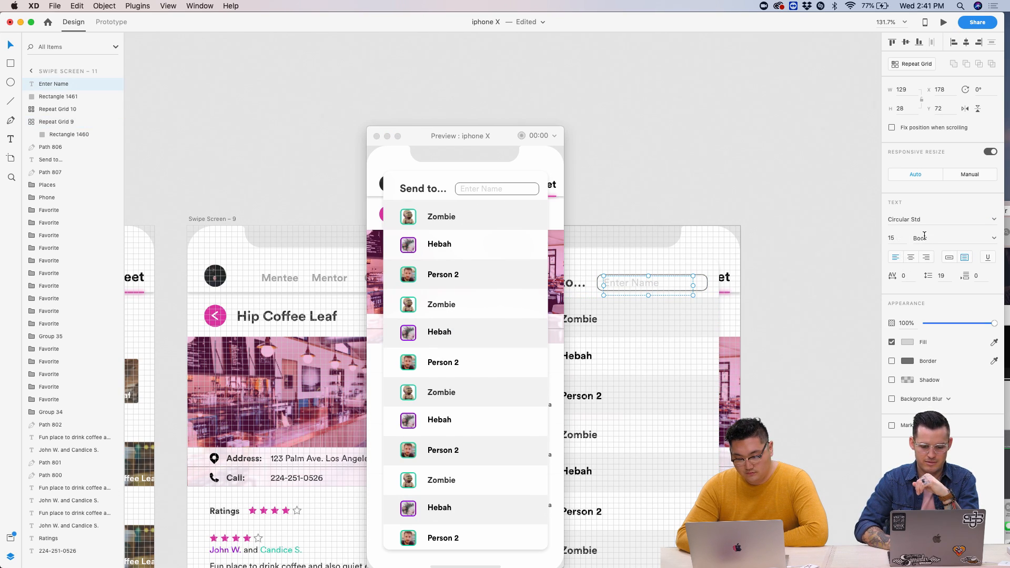
{"action": "left_click", "coordinate": [907, 343]}
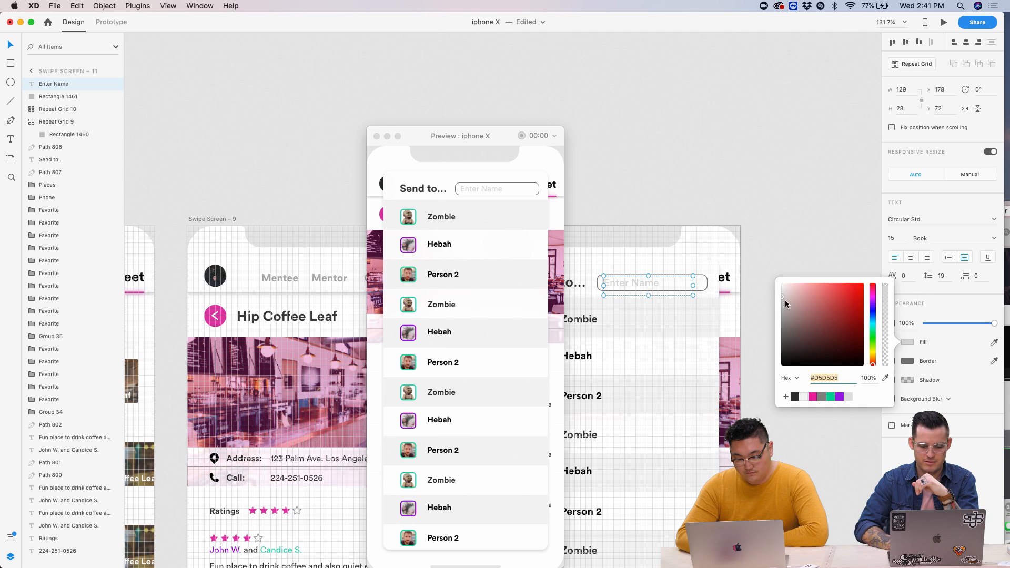
{"action": "left_click_drag", "start_coordinate": [781, 296], "coordinate": [782, 321]}
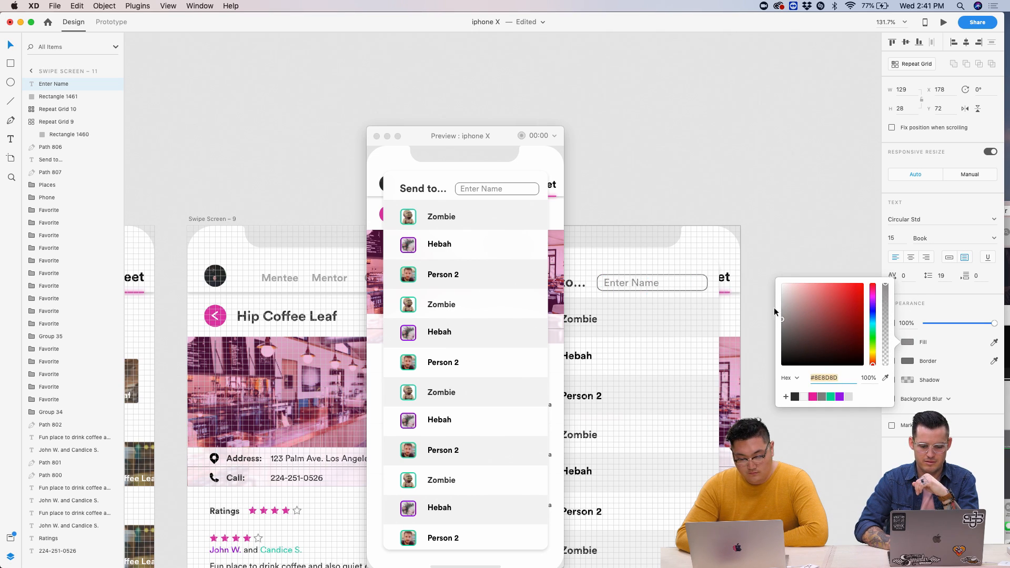
{"action": "left_click", "coordinate": [639, 179]}
{"action": "left_click", "coordinate": [377, 137]}
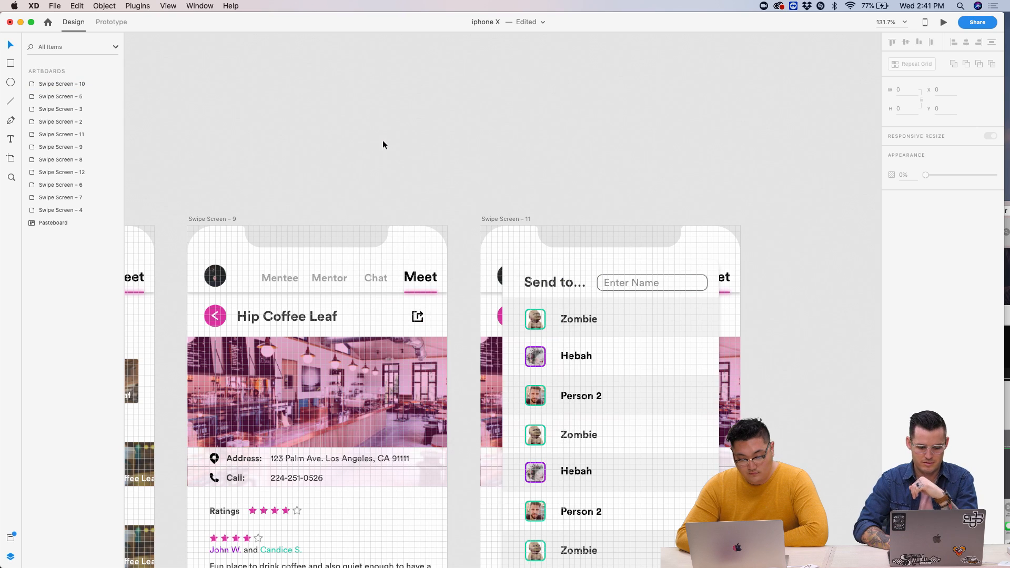
- Make the field outline slightly taller and nudge it with Enter Name to x 176, y 72
{"action": "scroll", "coordinate": [623, 285], "scroll_direction": "up", "scroll_amount": 5}
{"action": "left_click", "coordinate": [564, 263]}
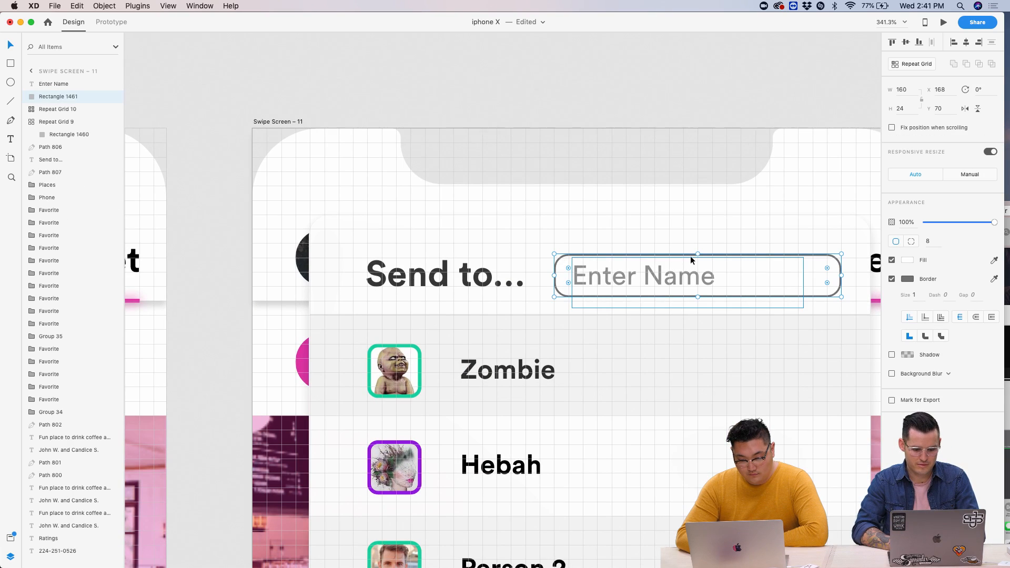
{"action": "left_click_drag", "start_coordinate": [698, 253], "coordinate": [698, 243]}
{"action": "left_click", "coordinate": [656, 274]}
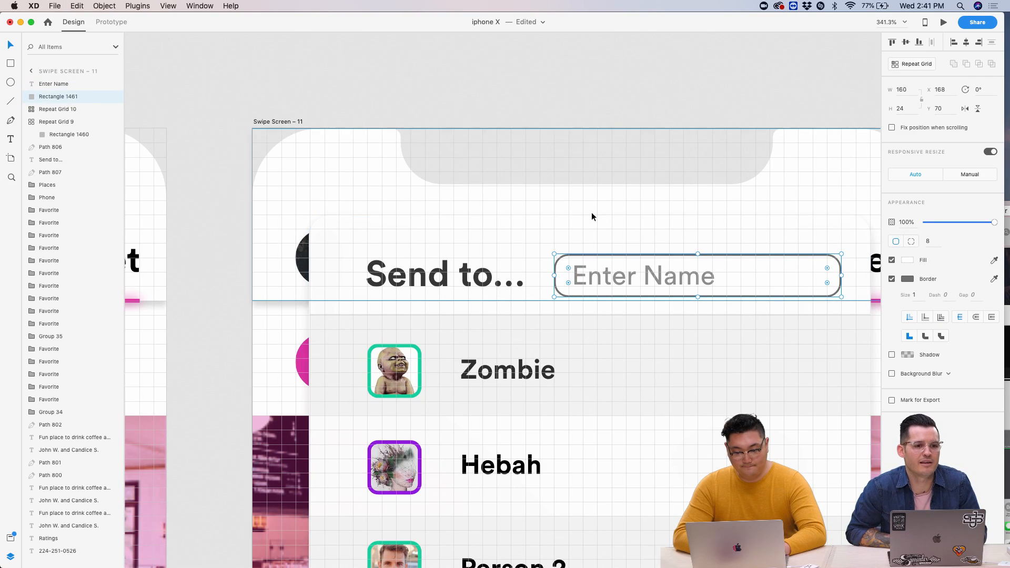
{"action": "left_click", "coordinate": [559, 271], "text": "shift"}
{"action": "left_click_drag", "start_coordinate": [621, 277], "coordinate": [604, 254]}
{"action": "left_click", "coordinate": [606, 250]}
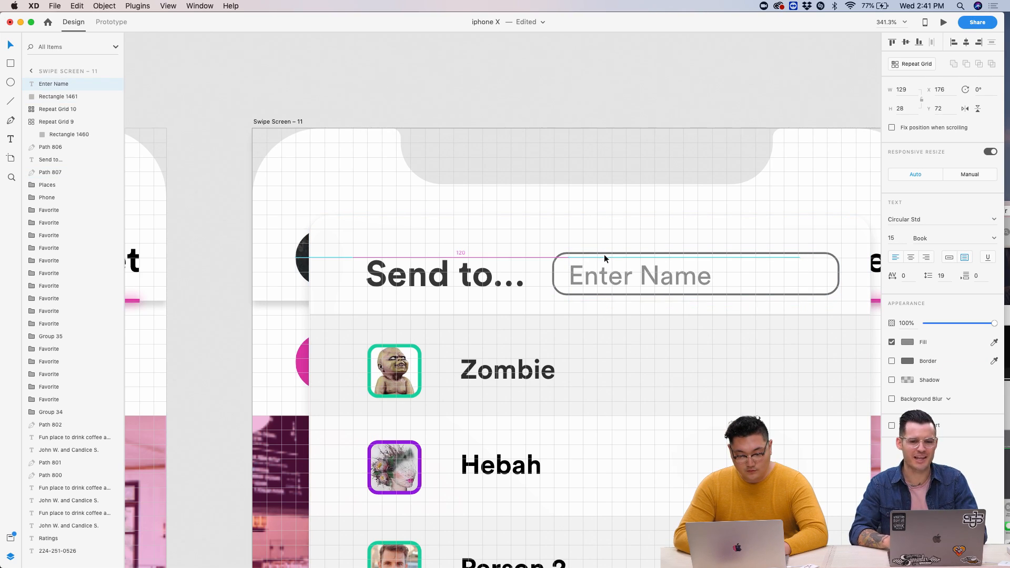
{"action": "left_click", "coordinate": [605, 227]}
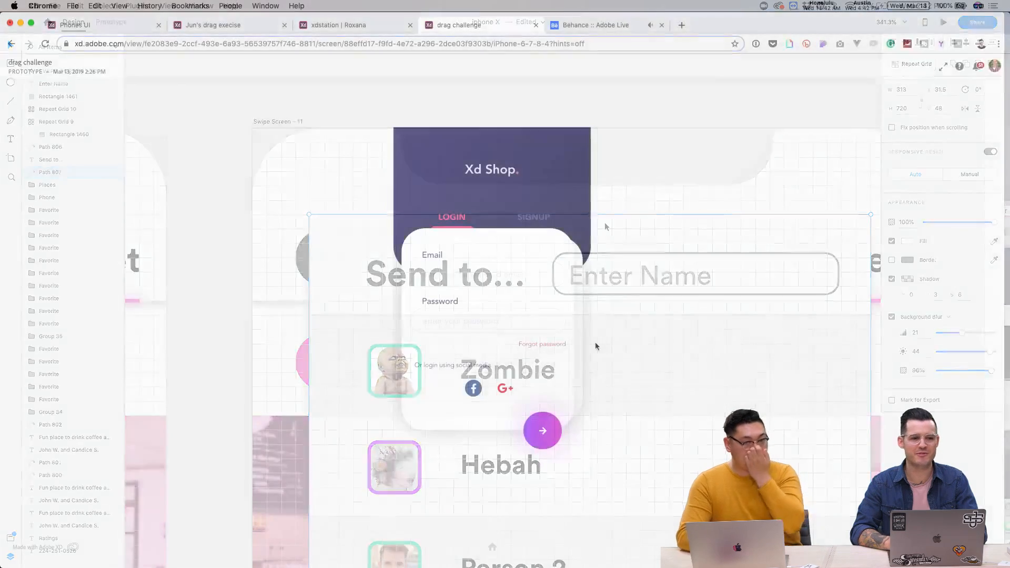
- Slide the Drag to launch knob to 100% and switch from the login form to SIGNUP
{"action": "left_click", "coordinate": [492, 547]}
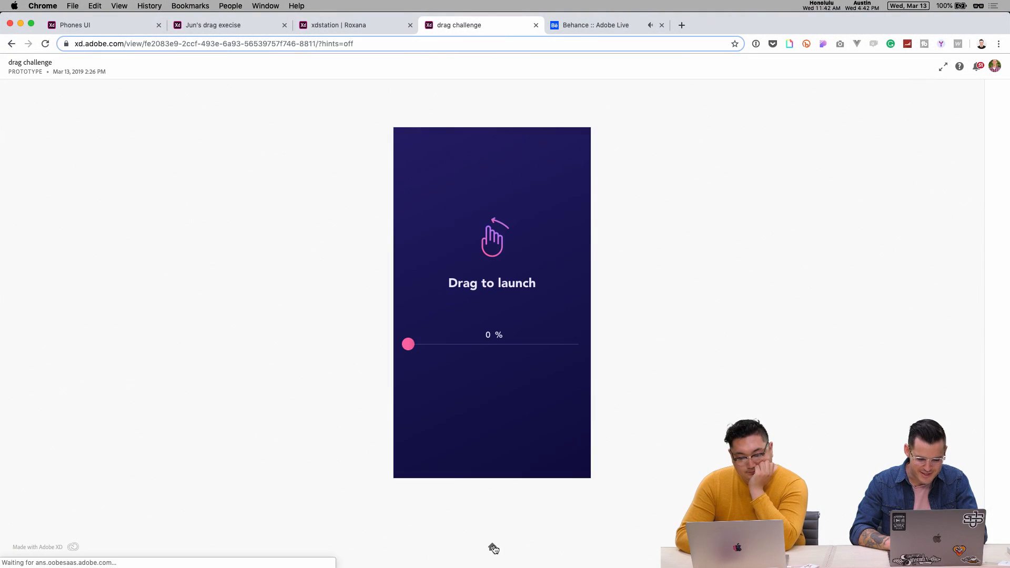
{"action": "left_click_drag", "start_coordinate": [408, 343], "coordinate": [547, 345]}
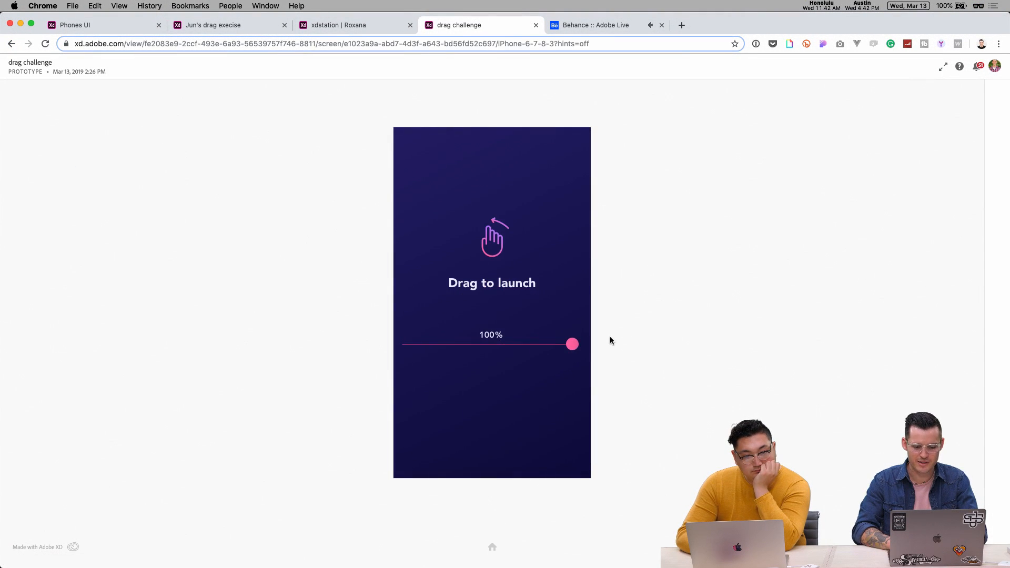
{"action": "left_click_drag", "start_coordinate": [532, 220], "coordinate": [375, 263]}
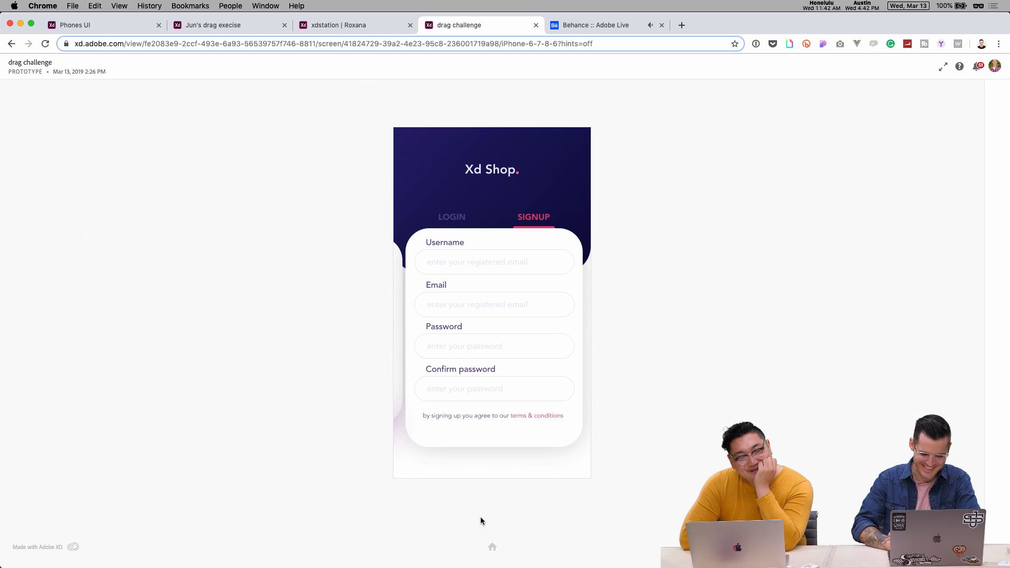
{"action": "left_click", "coordinate": [495, 549]}
{"action": "left_click_drag", "start_coordinate": [410, 346], "coordinate": [590, 365]}
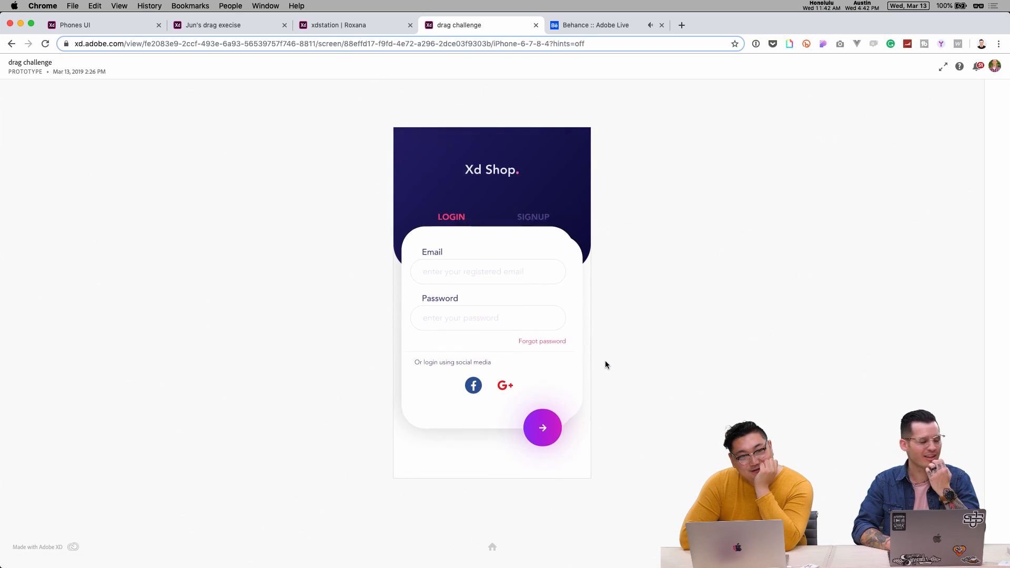
{"action": "left_click", "coordinate": [536, 218]}
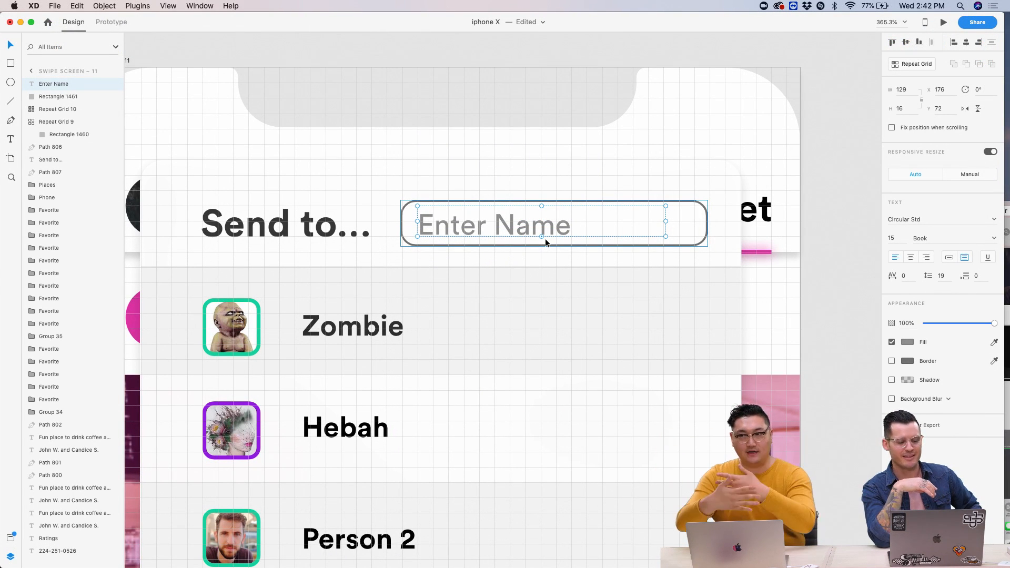
{"action": "left_click", "coordinate": [500, 301]}
{"action": "scroll", "coordinate": [500, 301], "scroll_direction": "down", "scroll_amount": 2}
{"action": "scroll", "coordinate": [500, 305], "scroll_direction": "down", "scroll_amount": 2}
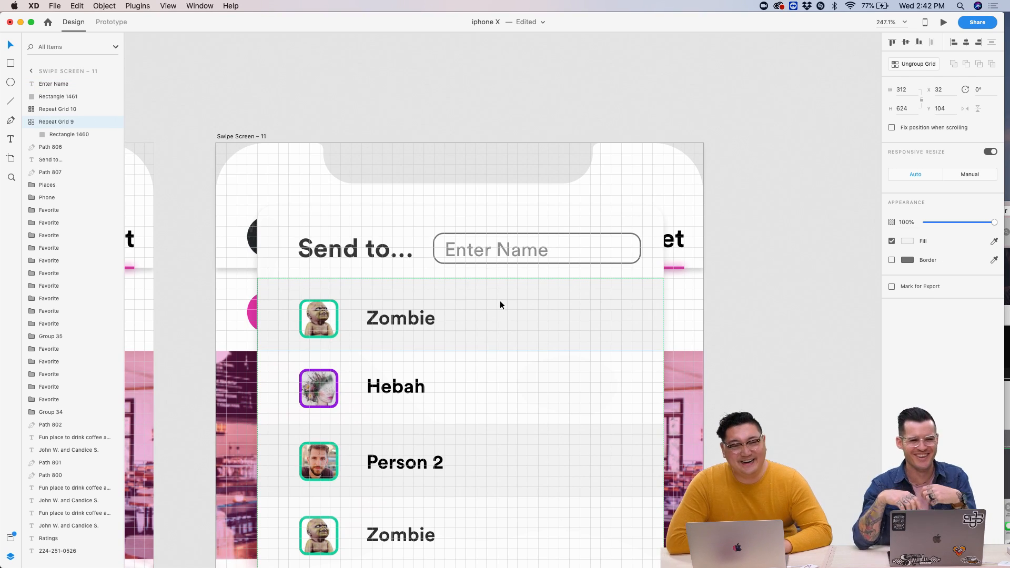
{"action": "scroll", "coordinate": [500, 305], "scroll_direction": "down", "scroll_amount": 5}
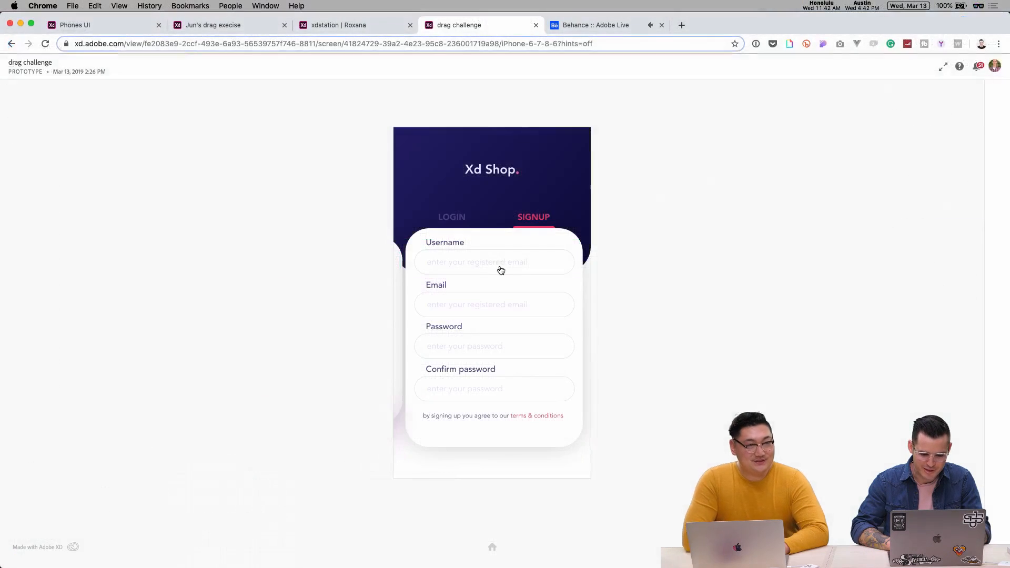
- Relaunch at 100%, fill the signup form with sample details and submit to reach Xd Shop home
{"action": "left_click", "coordinate": [495, 264]}
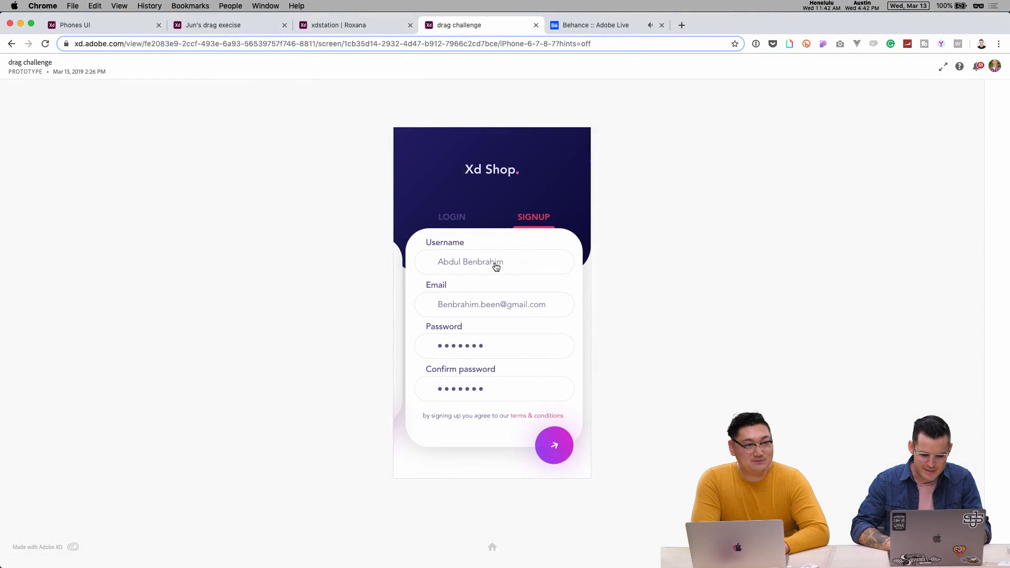
{"action": "left_click", "coordinate": [493, 549]}
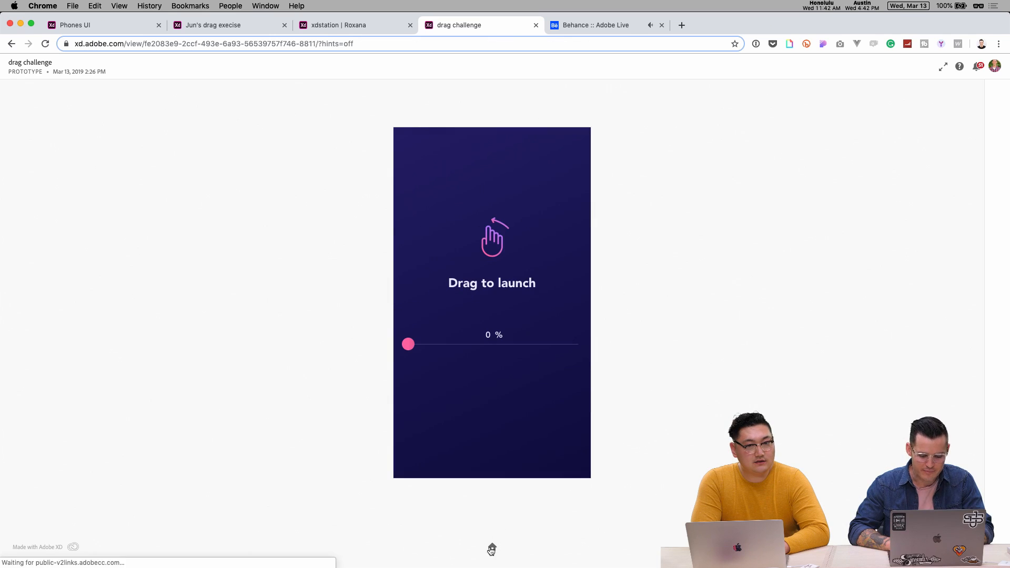
{"action": "left_click_drag", "start_coordinate": [421, 344], "coordinate": [597, 350]}
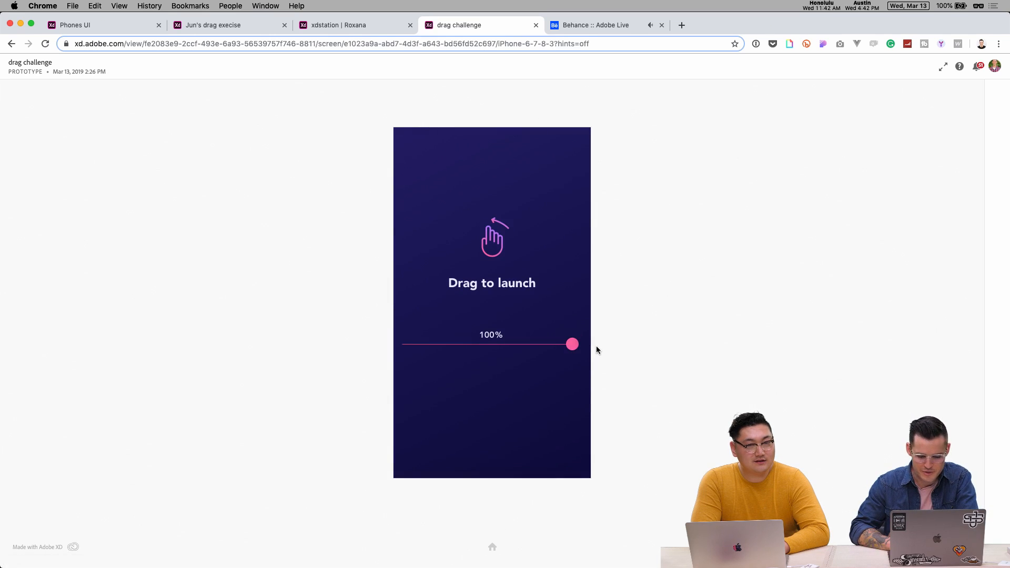
{"action": "left_click", "coordinate": [535, 224]}
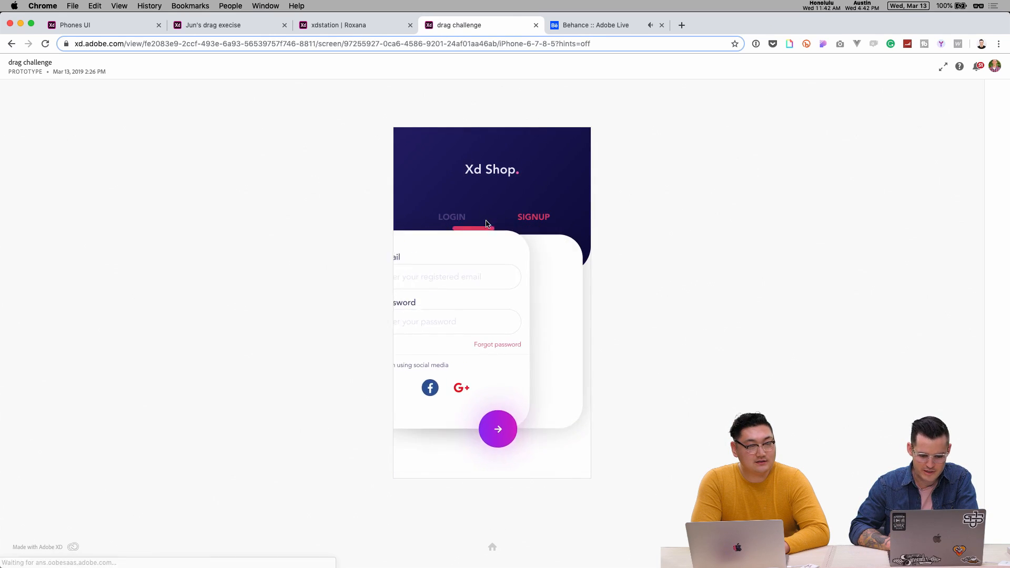
{"action": "left_click", "coordinate": [483, 266]}
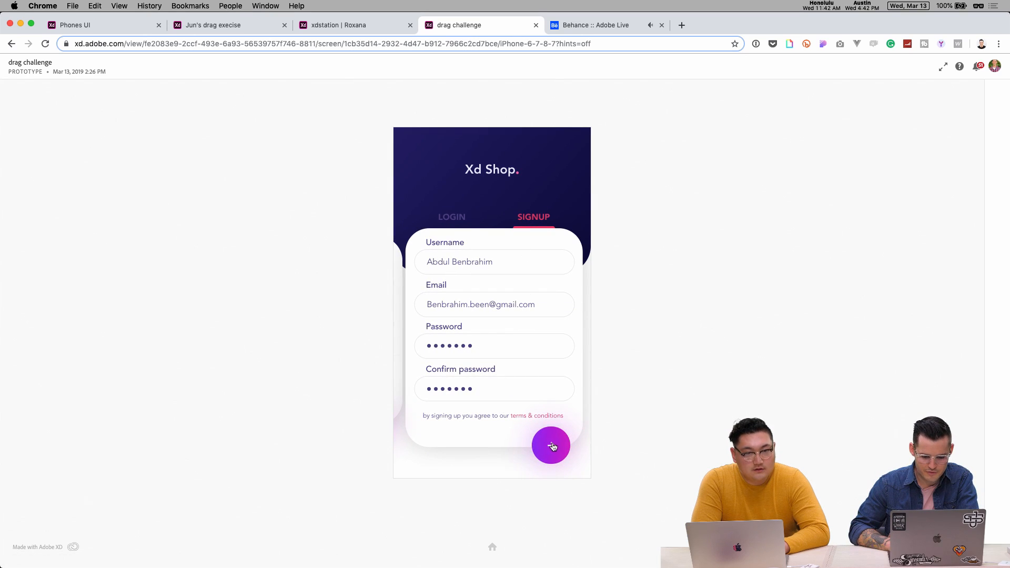
{"action": "left_click", "coordinate": [551, 447]}
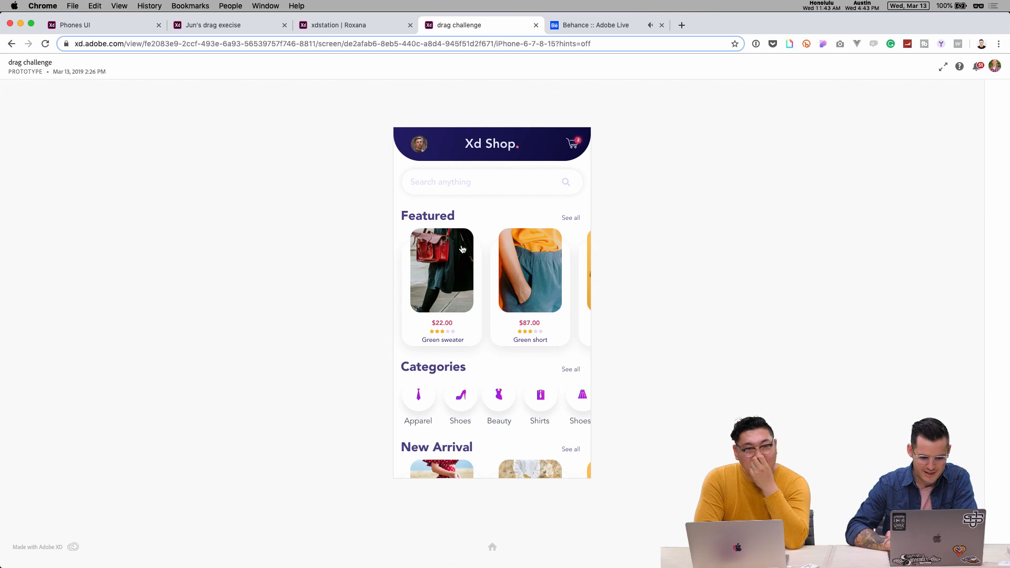
{"action": "left_click_drag", "start_coordinate": [463, 289], "coordinate": [307, 314]}
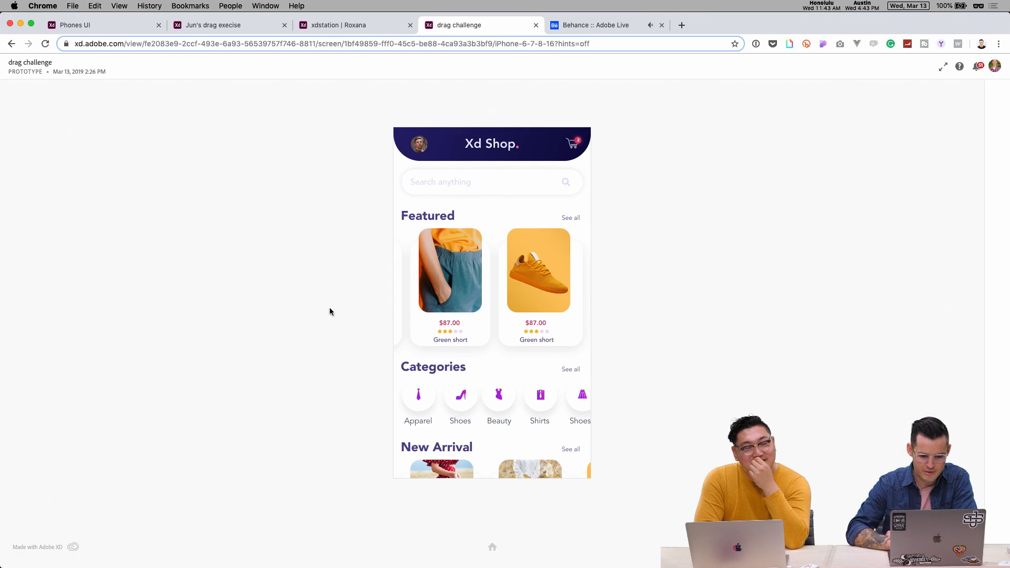
{"action": "left_click_drag", "start_coordinate": [381, 293], "coordinate": [469, 289]}
{"action": "scroll", "coordinate": [523, 433], "scroll_direction": "down", "scroll_amount": 3}
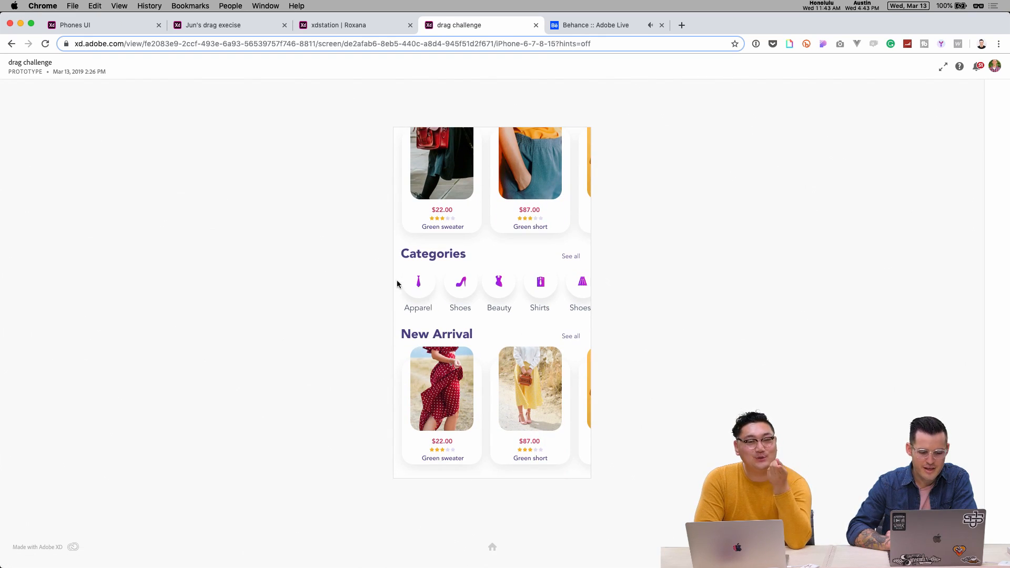
{"action": "scroll", "coordinate": [528, 282], "scroll_direction": "up", "scroll_amount": 3}
{"action": "left_click_drag", "start_coordinate": [451, 292], "coordinate": [361, 277]}
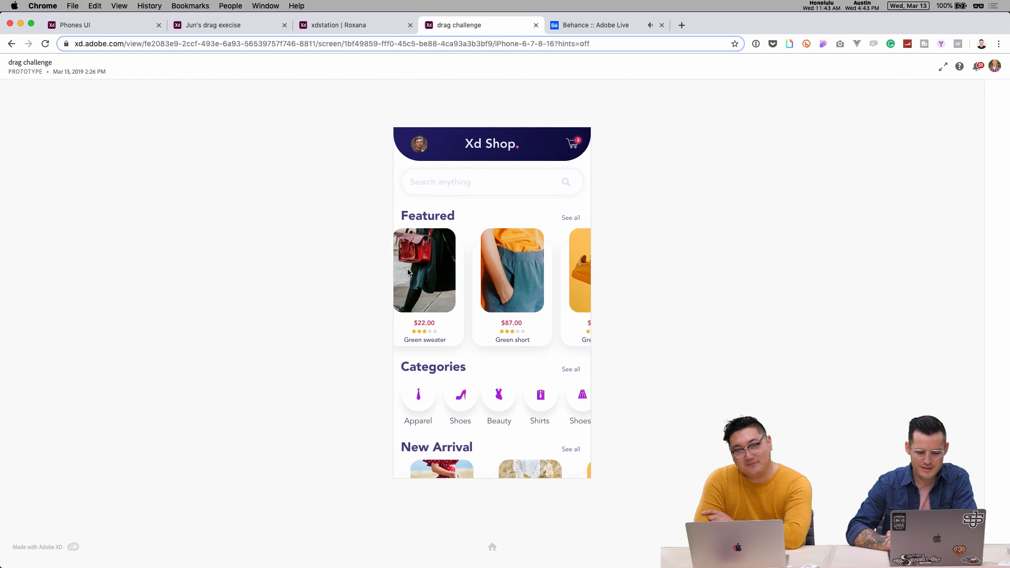
{"action": "mouse_move", "coordinate": [367, 275]}
{"action": "left_mouse_down"}
{"action": "mouse_move", "coordinate": [449, 268]}
{"action": "mouse_move", "coordinate": [355, 286]}
{"action": "left_mouse_up"}
{"action": "left_click_drag", "start_coordinate": [484, 272], "coordinate": [488, 265]}
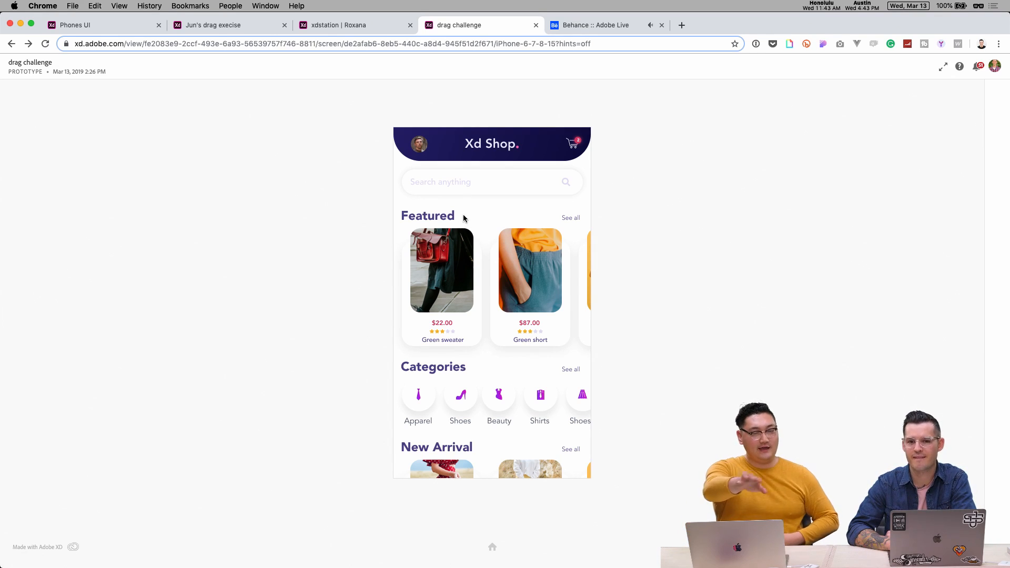
{"action": "left_click_drag", "start_coordinate": [443, 253], "coordinate": [501, 263]}
{"action": "mouse_move", "coordinate": [443, 279]}
{"action": "left_mouse_down"}
{"action": "mouse_move", "coordinate": [345, 286]}
{"action": "mouse_move", "coordinate": [458, 285]}
{"action": "left_mouse_up"}
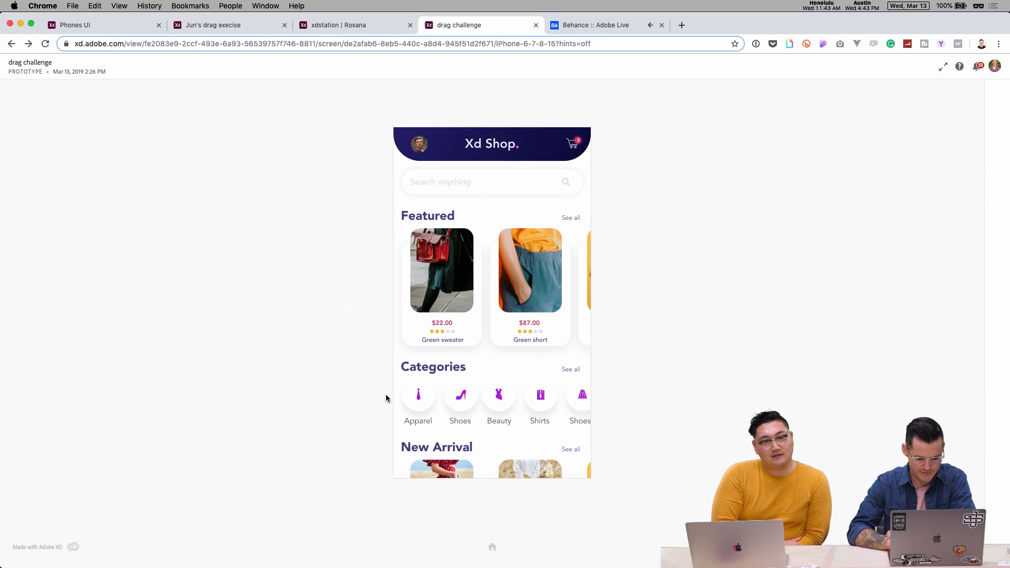
{"action": "scroll", "coordinate": [444, 468], "scroll_direction": "down", "scroll_amount": 4}
{"action": "scroll", "coordinate": [444, 458], "scroll_direction": "up", "scroll_amount": 4}
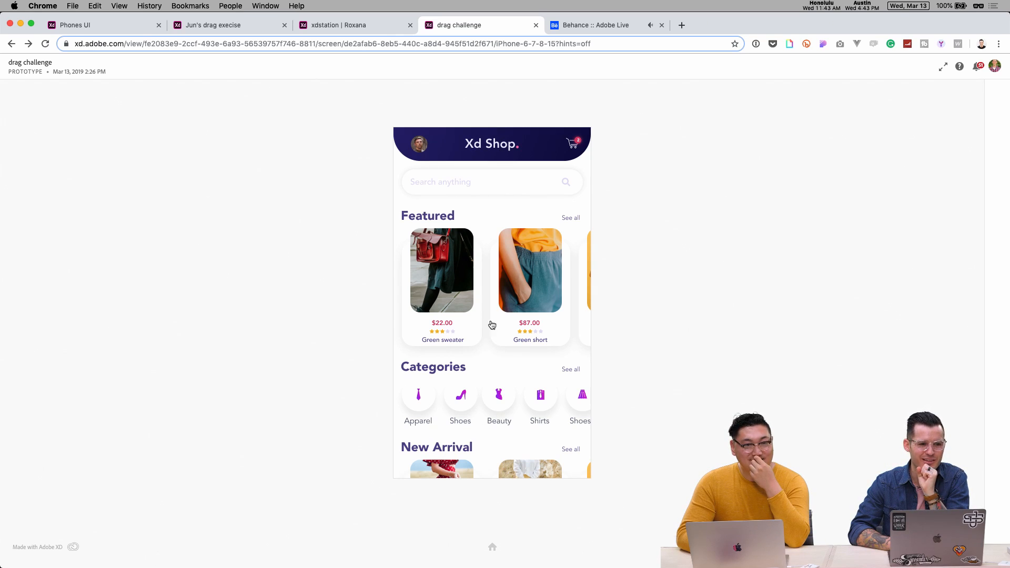
{"action": "left_click_drag", "start_coordinate": [543, 270], "coordinate": [502, 283]}
- Open the yellow Porche Design shoe, set its size to 44 and choose Silver
{"action": "left_click", "coordinate": [536, 279]}
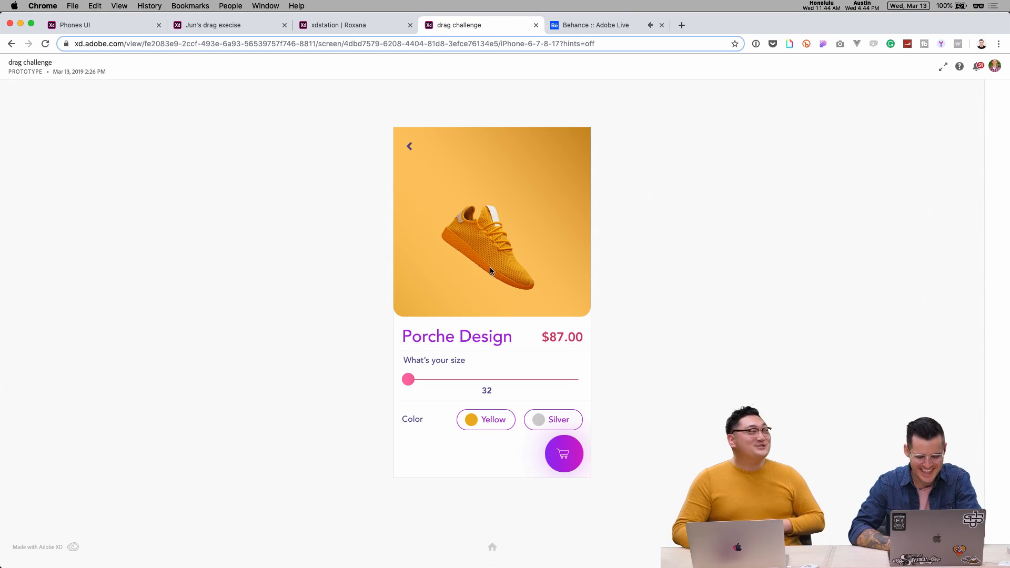
{"action": "left_click_drag", "start_coordinate": [409, 379], "coordinate": [596, 405]}
{"action": "left_click", "coordinate": [552, 420]}
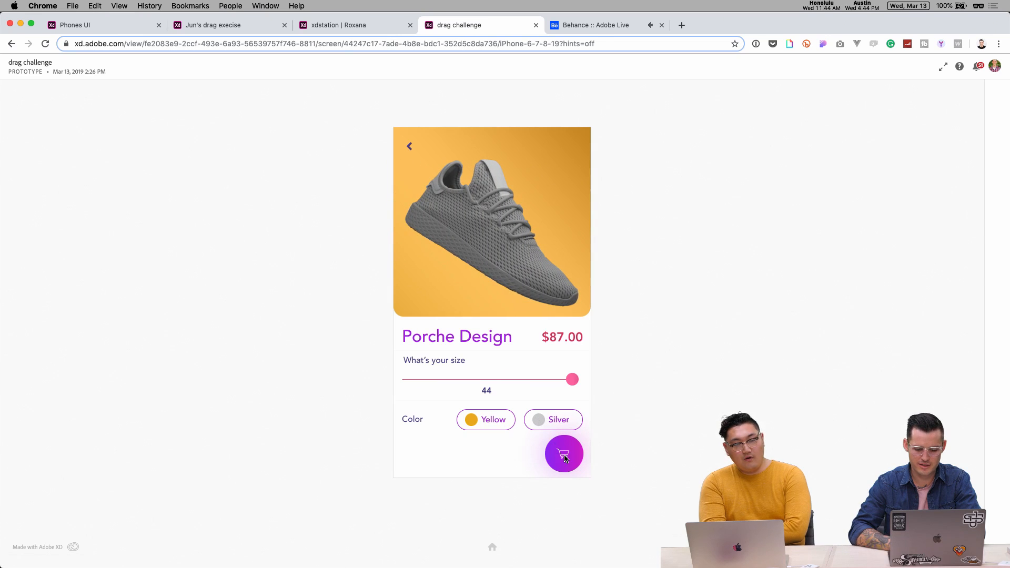
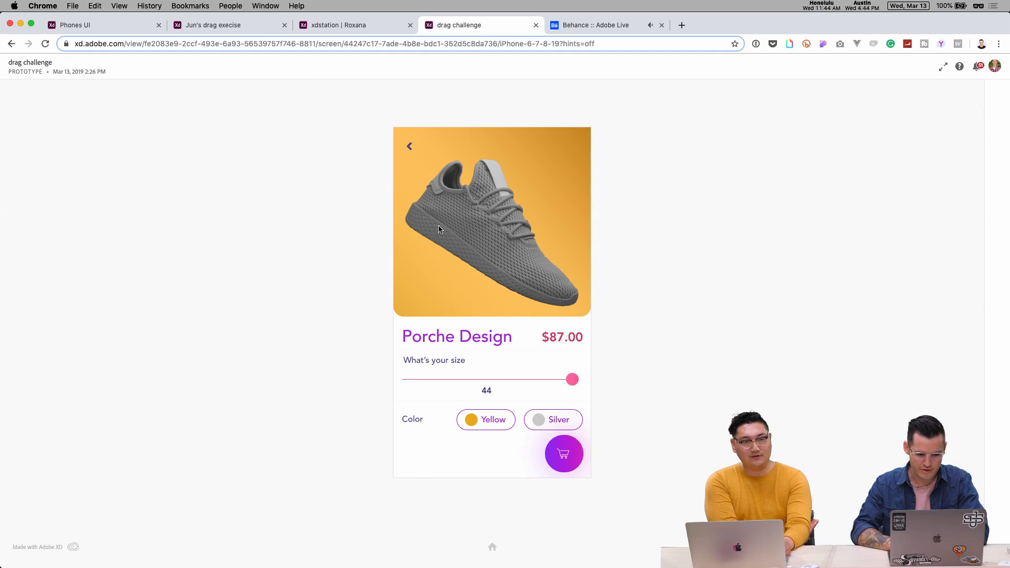
- Restart the drag challenge prototype in the Chrome preview from its home screen
{"action": "left_click", "coordinate": [494, 550]}
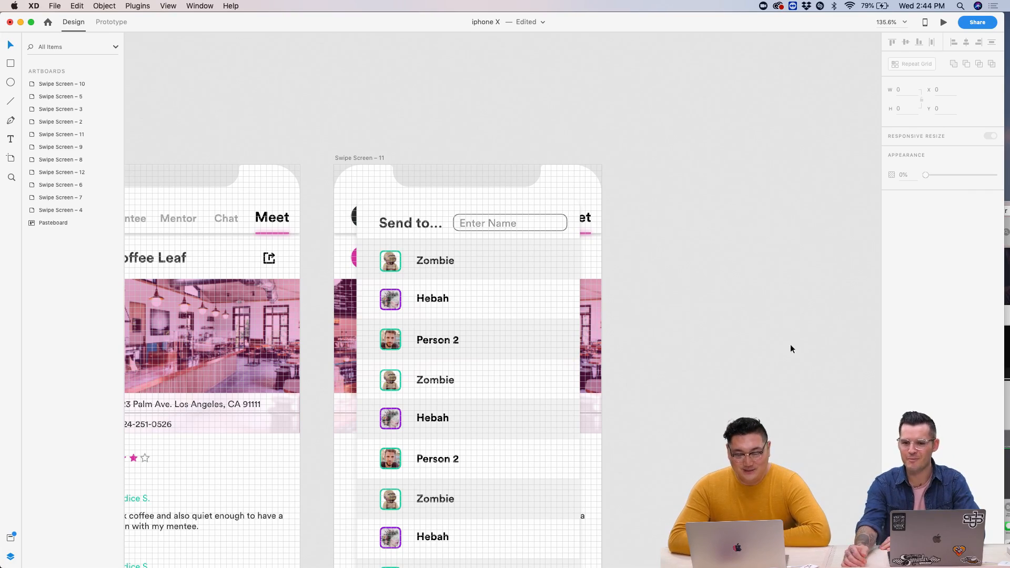
- Duplicate the Swipe Screen – 11 'Send to…' artboard to its right and align the copy
{"action": "scroll", "coordinate": [645, 304], "scroll_direction": "down", "scroll_amount": 3}
{"action": "scroll", "coordinate": [646, 304], "scroll_direction": "down", "scroll_amount": 5}
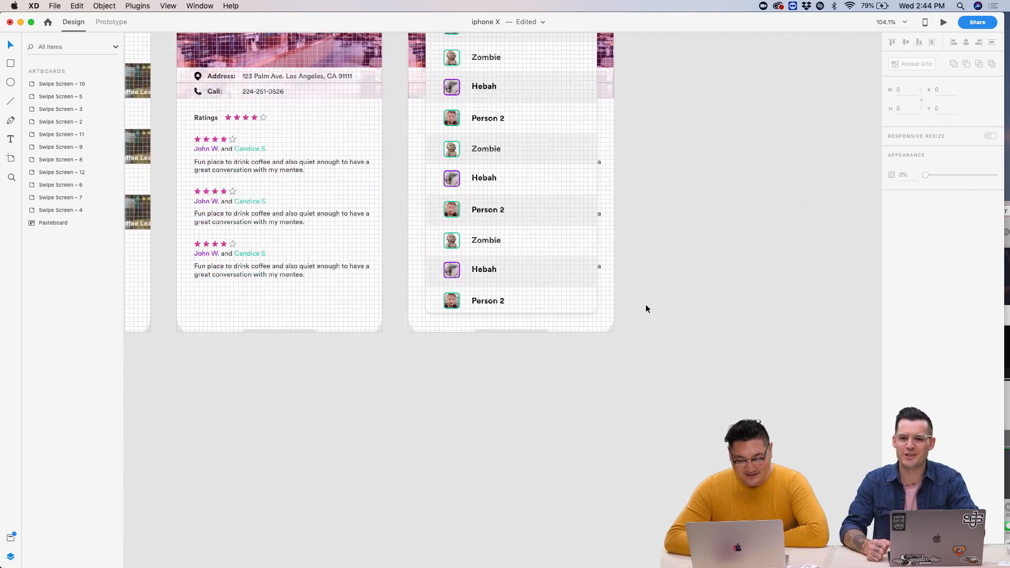
{"action": "scroll", "coordinate": [646, 304], "scroll_direction": "up", "scroll_amount": 5}
{"action": "scroll", "coordinate": [646, 305], "scroll_direction": "down", "scroll_amount": 2}
{"action": "scroll", "coordinate": [646, 307], "scroll_direction": "down", "scroll_amount": 2}
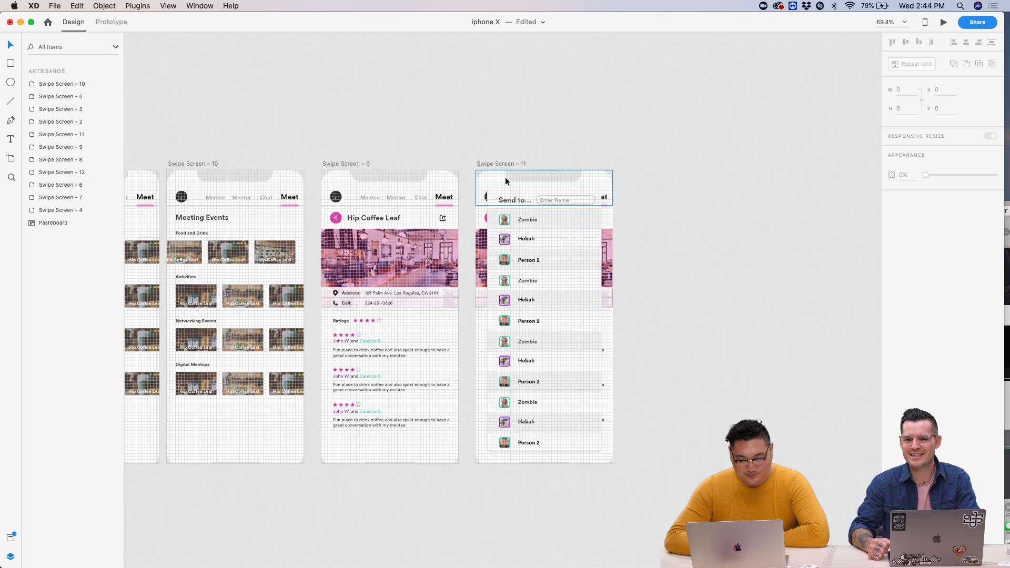
{"action": "left_click", "coordinate": [495, 164]}
{"action": "left_click_drag", "start_coordinate": [495, 165], "coordinate": [650, 159]}
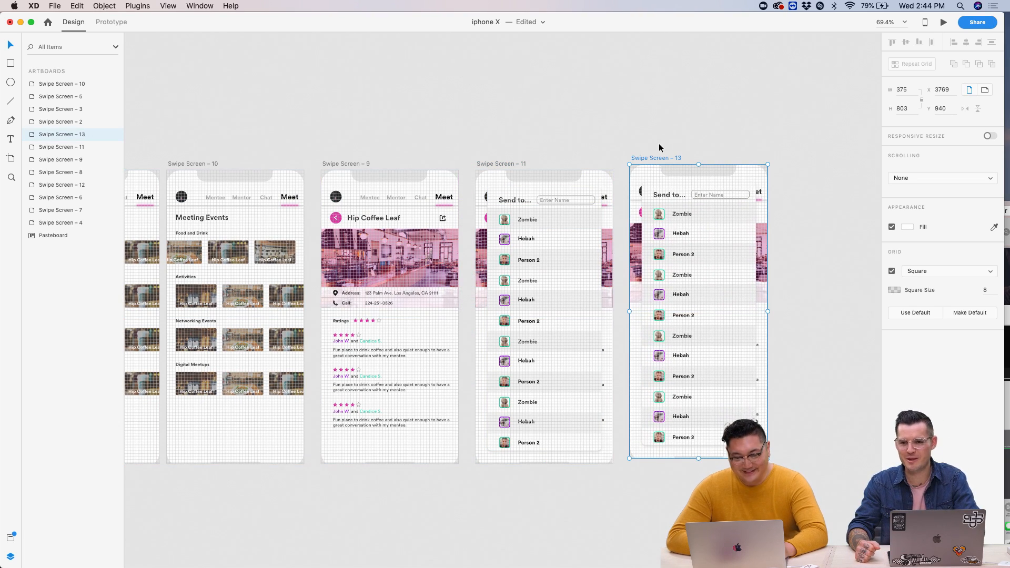
{"action": "left_click", "coordinate": [655, 144]}
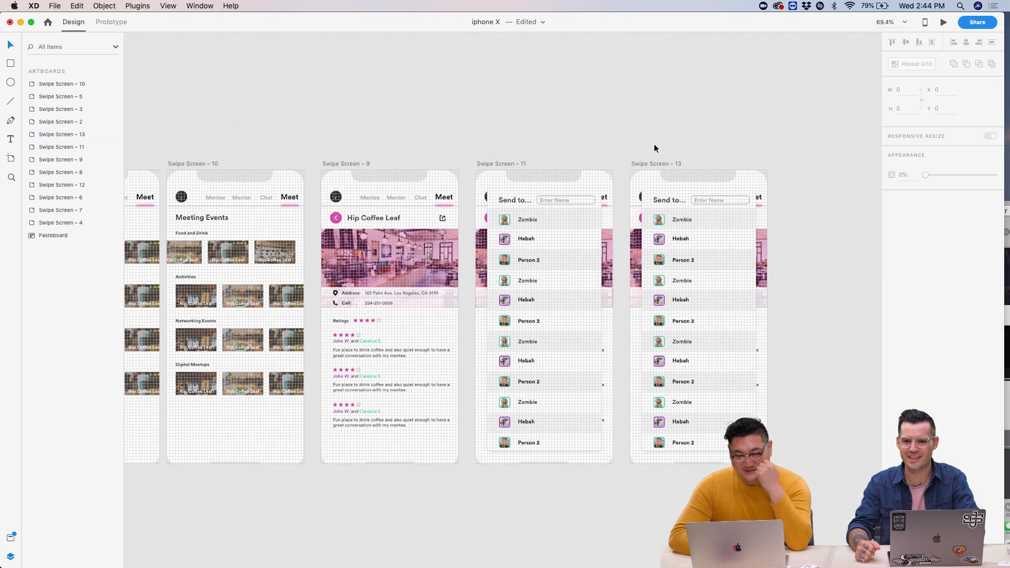
{"action": "scroll", "coordinate": [655, 144], "scroll_direction": "up", "scroll_amount": 5}
{"action": "left_click_drag", "start_coordinate": [586, 235], "coordinate": [585, 234]}
{"action": "left_click", "coordinate": [585, 219]}
- Move Swipe Screen – 12's chat into the top row beside Swipe Screen – 5, placing Swipe Screen – 6 beneath it
{"action": "scroll", "coordinate": [585, 219], "scroll_direction": "down", "scroll_amount": 8}
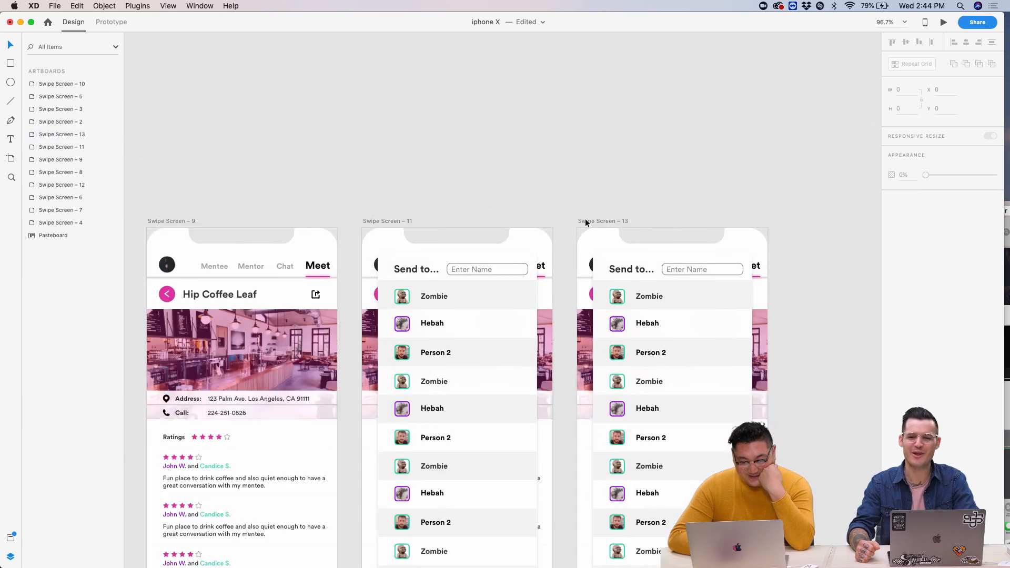
{"action": "scroll", "coordinate": [585, 218], "scroll_direction": "down", "scroll_amount": 2}
{"action": "scroll", "coordinate": [585, 219], "scroll_direction": "left", "scroll_amount": 8}
{"action": "scroll", "coordinate": [491, 240], "scroll_direction": "right", "scroll_amount": 5}
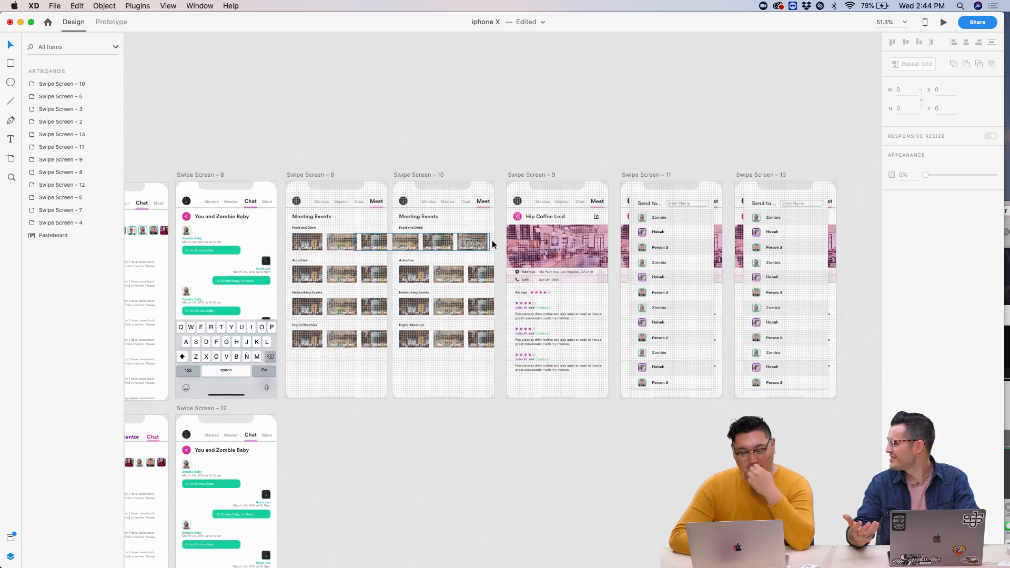
{"action": "scroll", "coordinate": [662, 282], "scroll_direction": "right", "scroll_amount": 5}
{"action": "scroll", "coordinate": [662, 282], "scroll_direction": "up", "scroll_amount": 8}
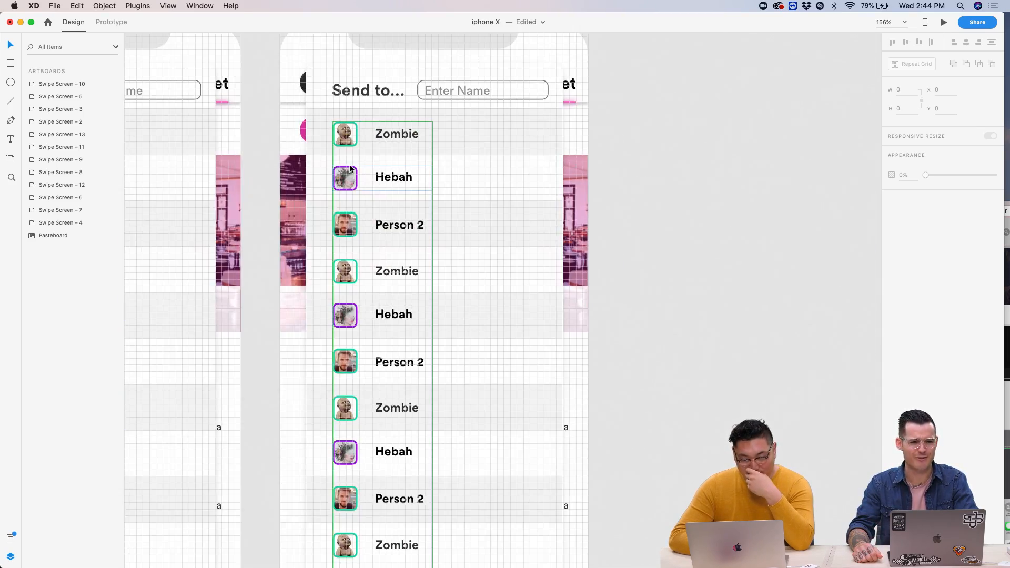
{"action": "scroll", "coordinate": [359, 166], "scroll_direction": "left", "scroll_amount": 10}
{"action": "scroll", "coordinate": [359, 166], "scroll_direction": "down", "scroll_amount": 8}
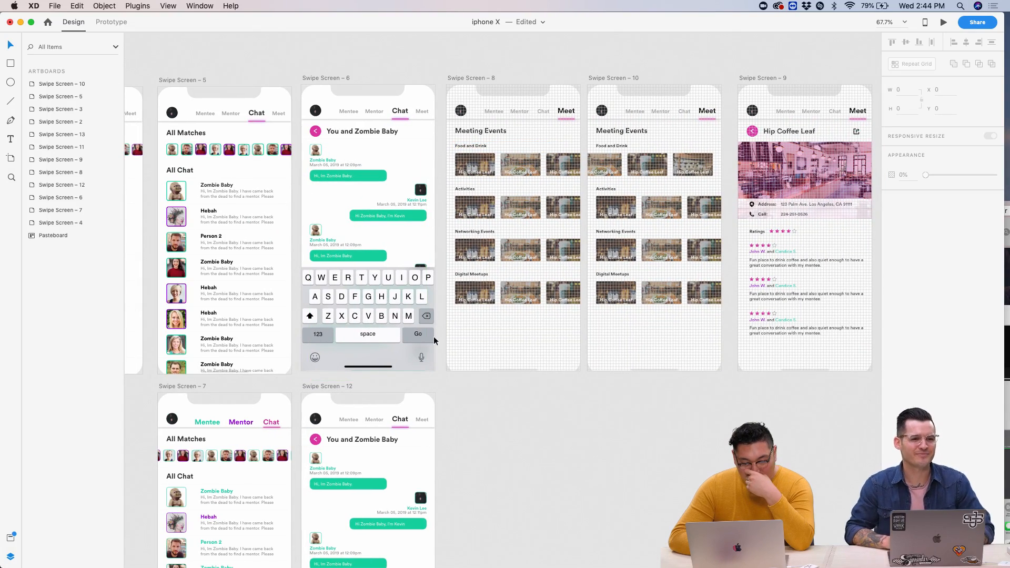
{"action": "scroll", "coordinate": [441, 240], "scroll_direction": "down", "scroll_amount": 6}
{"action": "scroll", "coordinate": [424, 439], "scroll_direction": "up", "scroll_amount": 5}
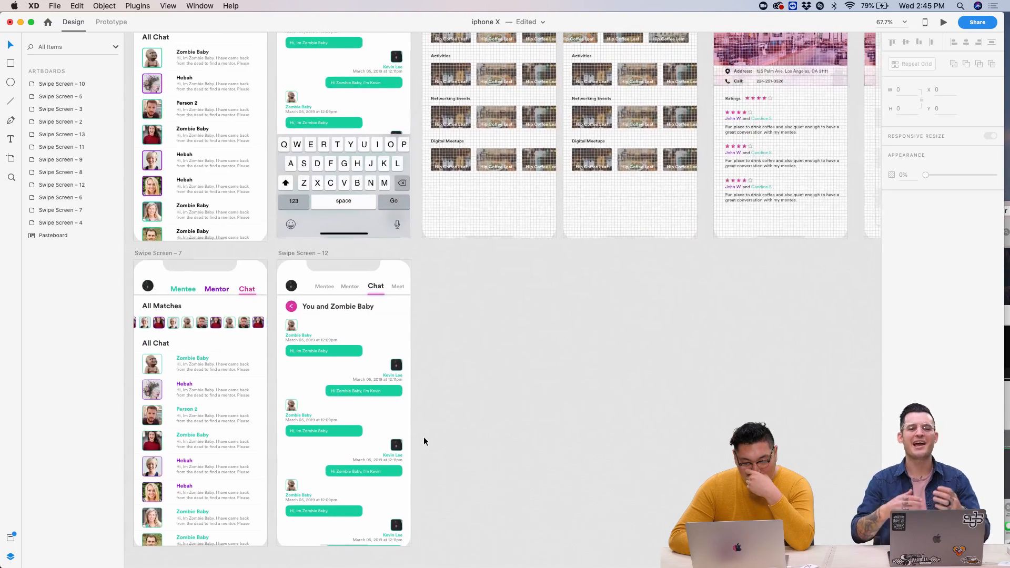
{"action": "scroll", "coordinate": [424, 439], "scroll_direction": "down", "scroll_amount": 5}
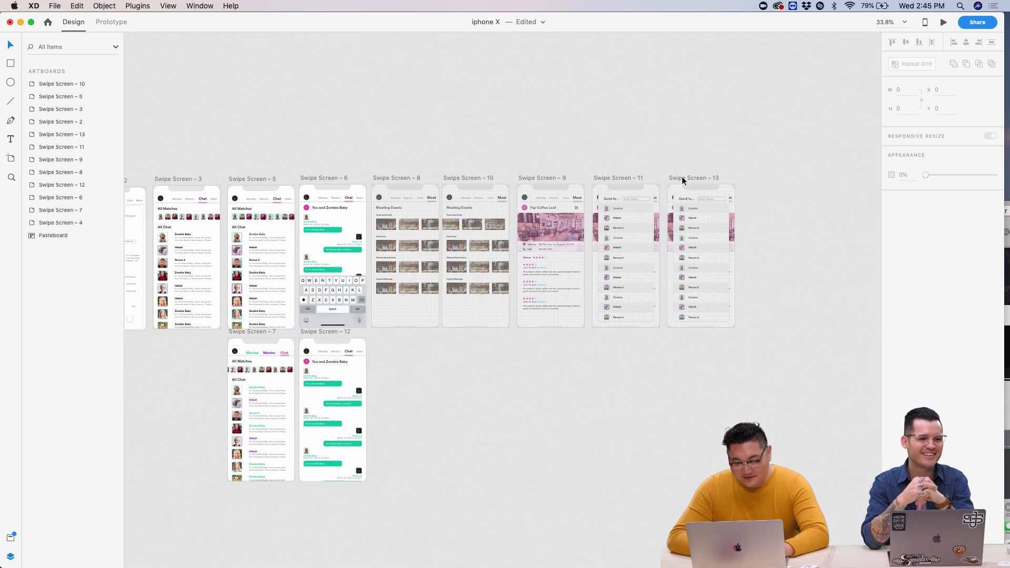
{"action": "scroll", "coordinate": [743, 238], "scroll_direction": "up", "scroll_amount": 5}
{"action": "scroll", "coordinate": [743, 238], "scroll_direction": "left", "scroll_amount": 5}
{"action": "scroll", "coordinate": [743, 238], "scroll_direction": "left", "scroll_amount": 5}
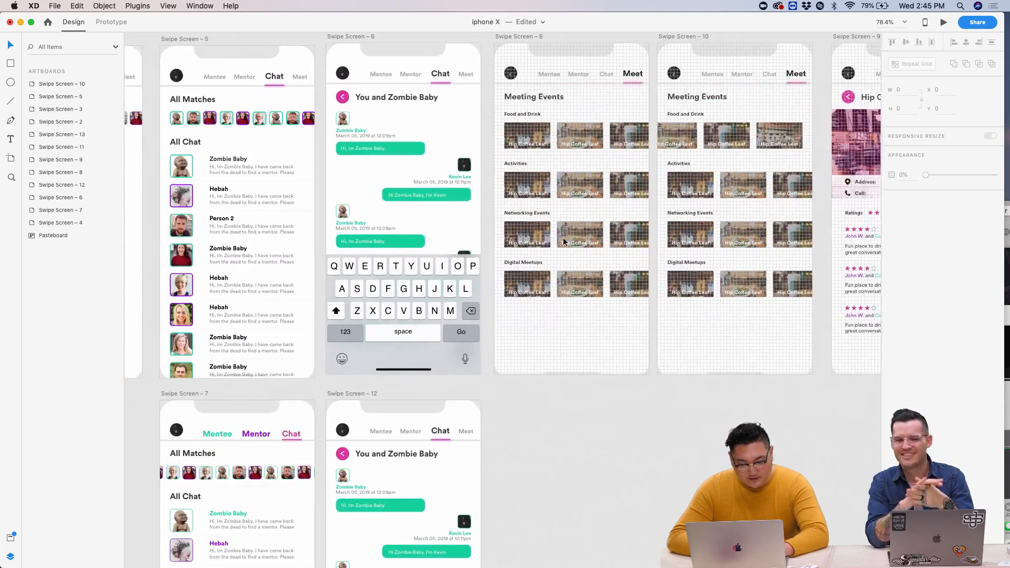
{"action": "scroll", "coordinate": [423, 232], "scroll_direction": "down", "scroll_amount": 5}
{"action": "scroll", "coordinate": [416, 130], "scroll_direction": "up", "scroll_amount": 10}
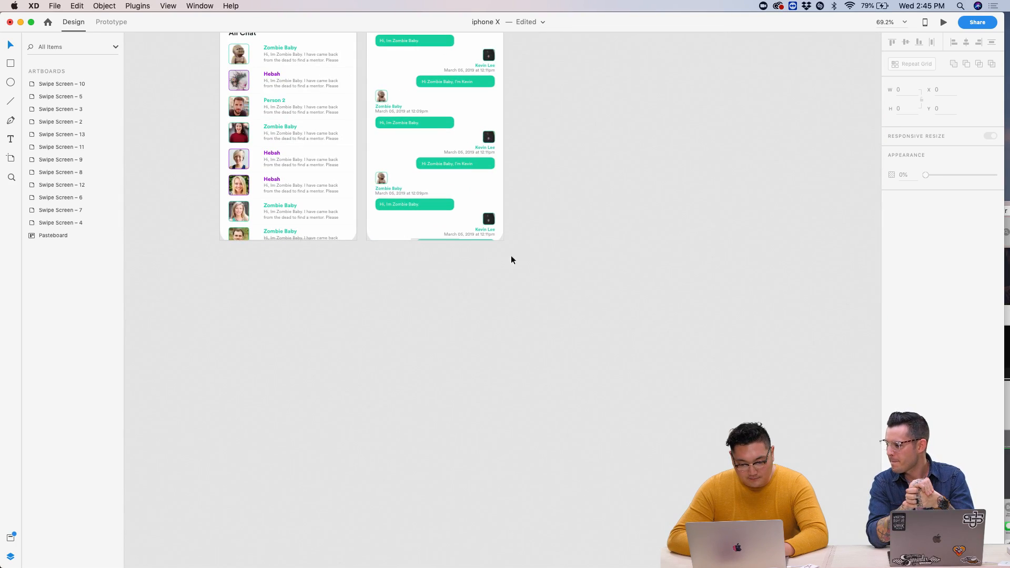
{"action": "scroll", "coordinate": [465, 219], "scroll_direction": "up", "scroll_amount": 2}
{"action": "scroll", "coordinate": [371, 232], "scroll_direction": "down", "scroll_amount": 3}
{"action": "scroll", "coordinate": [371, 232], "scroll_direction": "down", "scroll_amount": 5}
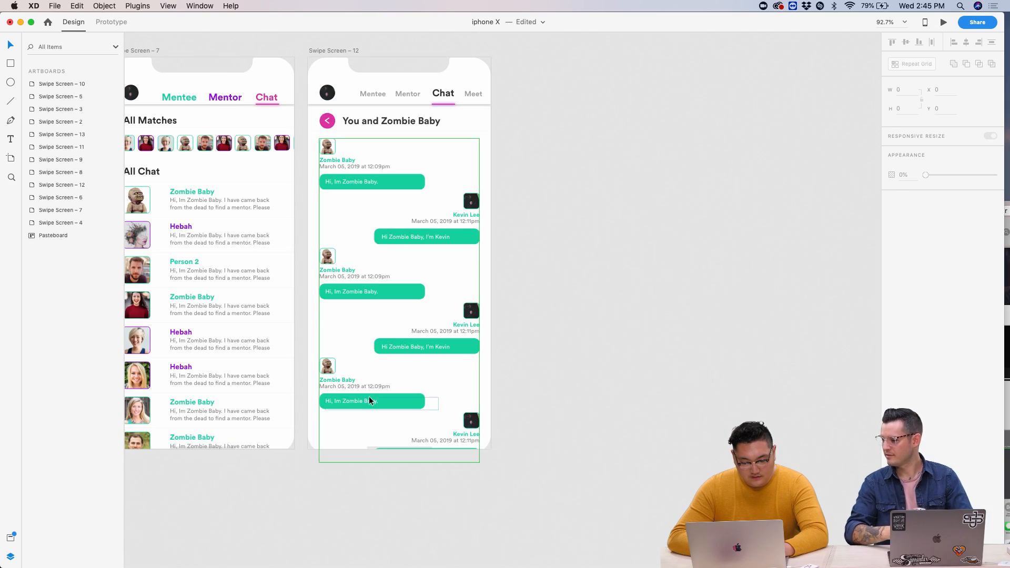
{"action": "scroll", "coordinate": [421, 315], "scroll_direction": "up", "scroll_amount": 5}
{"action": "scroll", "coordinate": [464, 257], "scroll_direction": "down", "scroll_amount": 5}
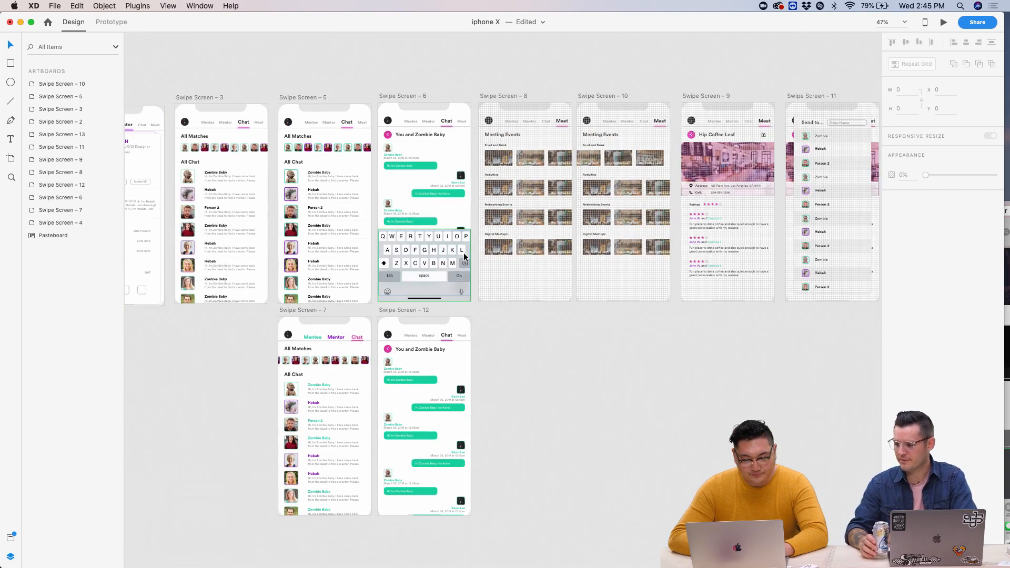
{"action": "left_click_drag", "start_coordinate": [418, 94], "coordinate": [655, 400]}
{"action": "left_click_drag", "start_coordinate": [396, 310], "coordinate": [400, 99]}
{"action": "left_click_drag", "start_coordinate": [640, 402], "coordinate": [398, 305]}
{"action": "scroll", "coordinate": [400, 174], "scroll_direction": "up", "scroll_amount": 5}
{"action": "scroll", "coordinate": [411, 137], "scroll_direction": "up", "scroll_amount": 3}
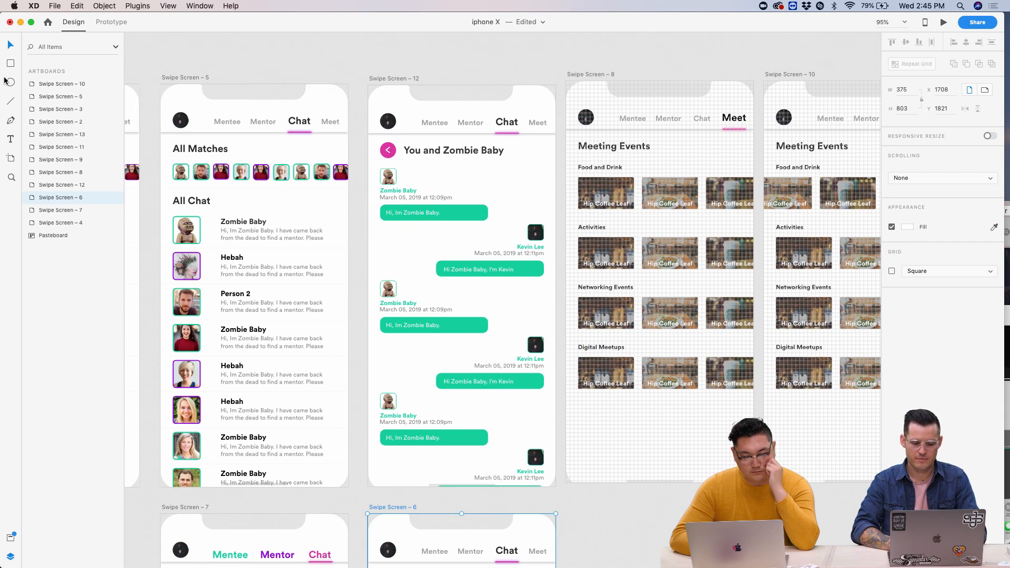
- Draw a borderless bar with a drop shadow across the bottom of the chat
{"action": "left_click_drag", "start_coordinate": [367, 444], "coordinate": [555, 485]}
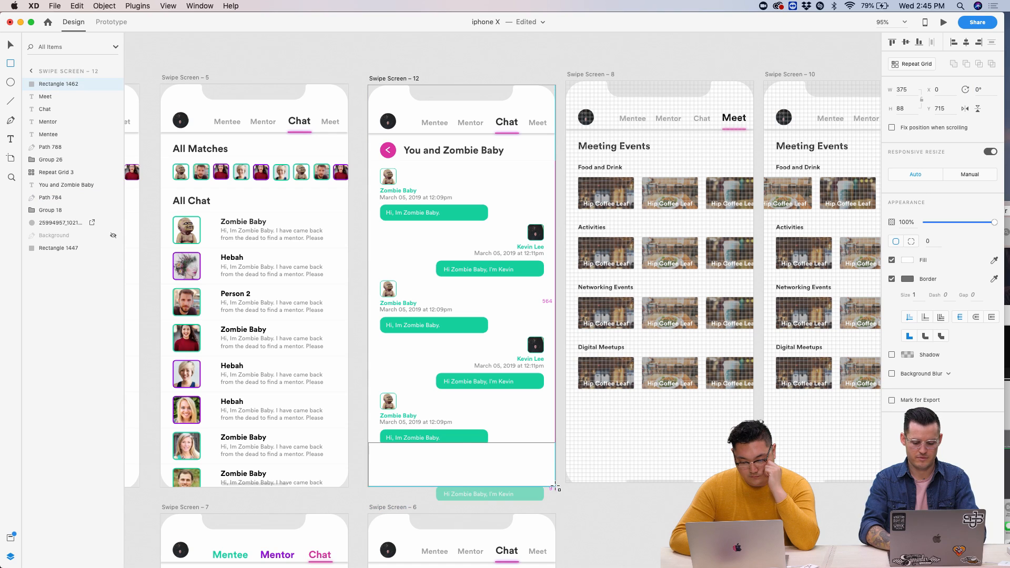
{"action": "left_click", "coordinate": [892, 279]}
{"action": "left_click", "coordinate": [579, 507]}
{"action": "left_click", "coordinate": [508, 479]}
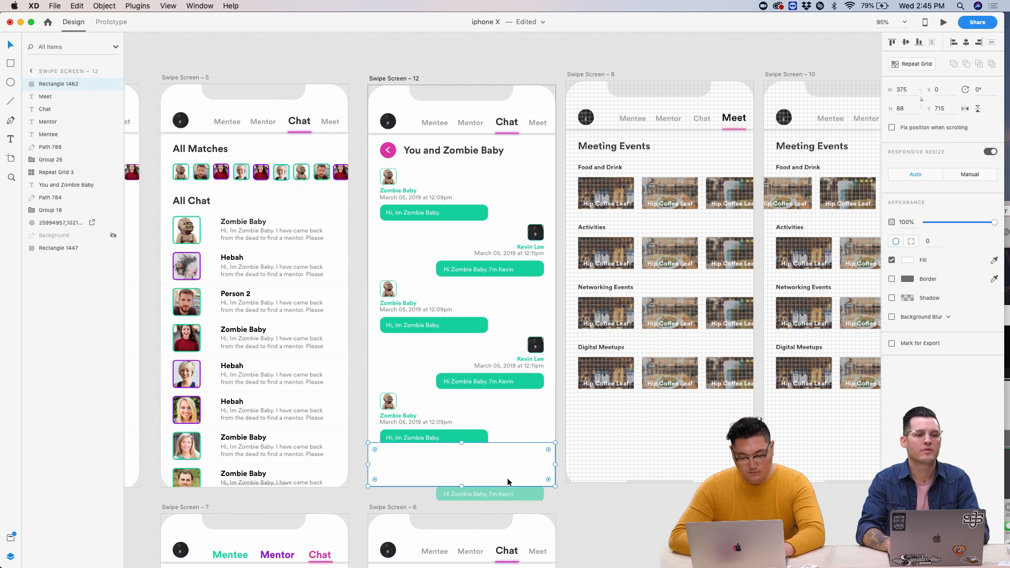
{"action": "scroll", "coordinate": [507, 478], "scroll_direction": "down", "scroll_amount": 3}
{"action": "scroll", "coordinate": [507, 478], "scroll_direction": "up", "scroll_amount": 5}
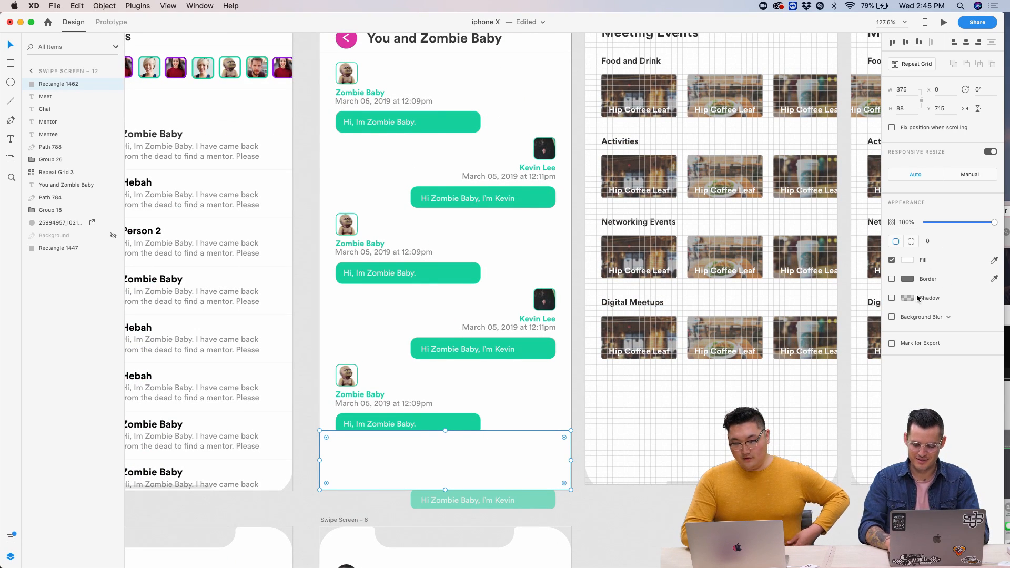
{"action": "left_click", "coordinate": [892, 298]}
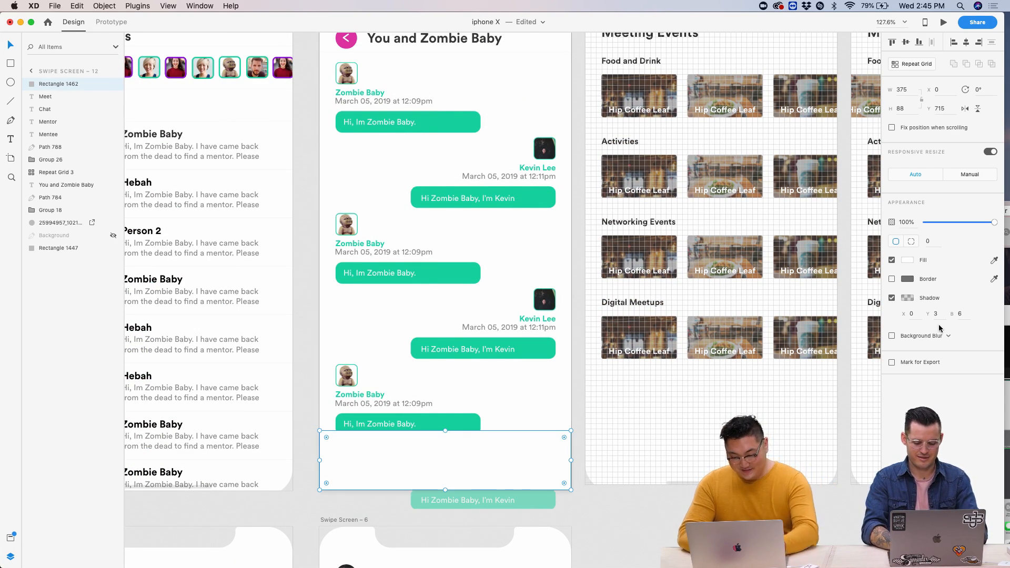
- Draw an input box rectangle inside the message bar
{"action": "left_click", "coordinate": [683, 456]}
{"action": "left_click", "coordinate": [624, 497]}
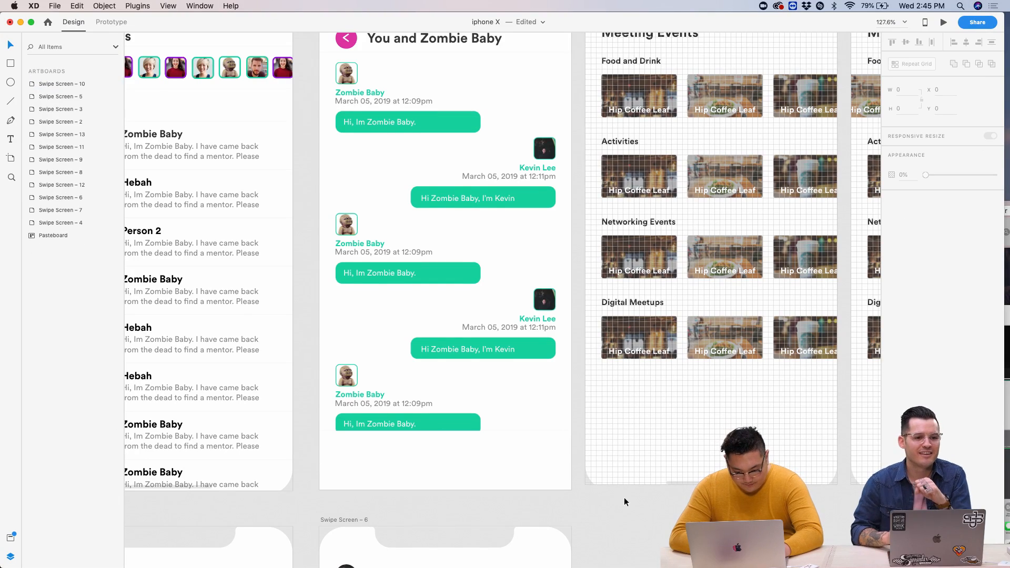
{"action": "scroll", "coordinate": [624, 497], "scroll_direction": "down", "scroll_amount": 5}
{"action": "scroll", "coordinate": [411, 104], "scroll_direction": "down", "scroll_amount": 5}
{"action": "scroll", "coordinate": [470, 245], "scroll_direction": "up", "scroll_amount": 5}
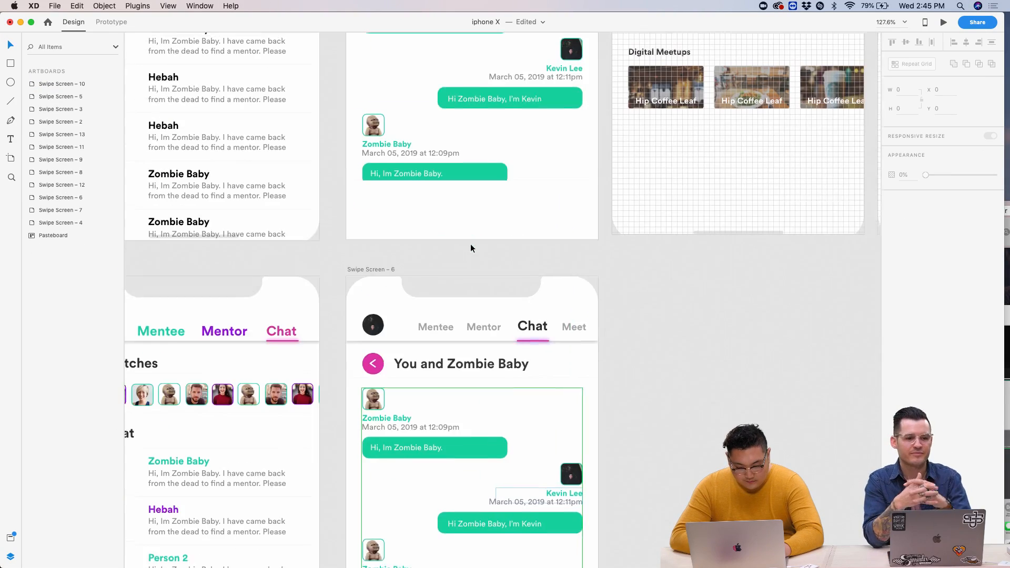
{"action": "scroll", "coordinate": [471, 244], "scroll_direction": "up", "scroll_amount": 1}
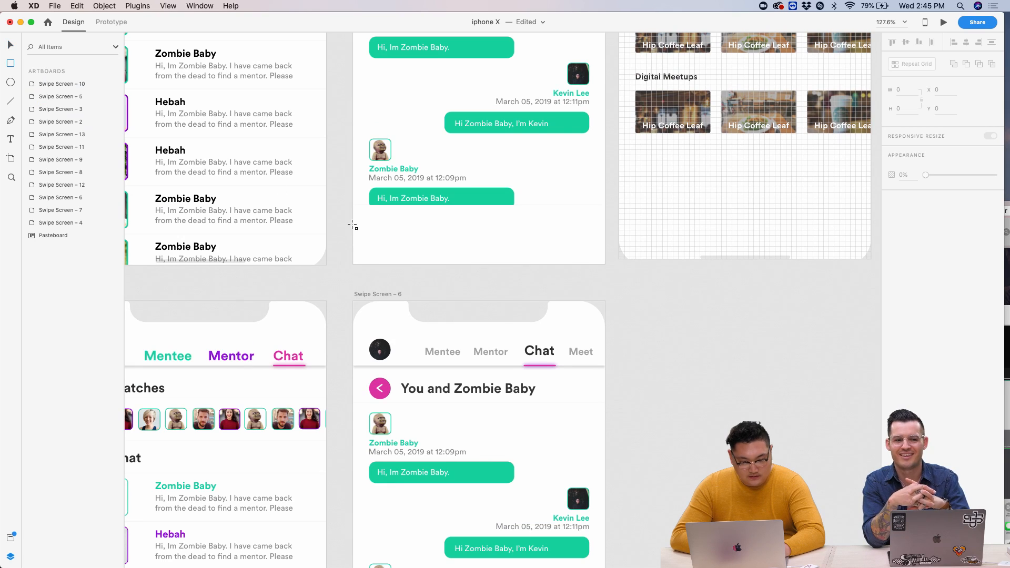
{"action": "left_click_drag", "start_coordinate": [368, 238], "coordinate": [587, 258]}
- Shorten the bar to 62 high, add Background Blur, and remove the input box's border
{"action": "left_click", "coordinate": [589, 231]}
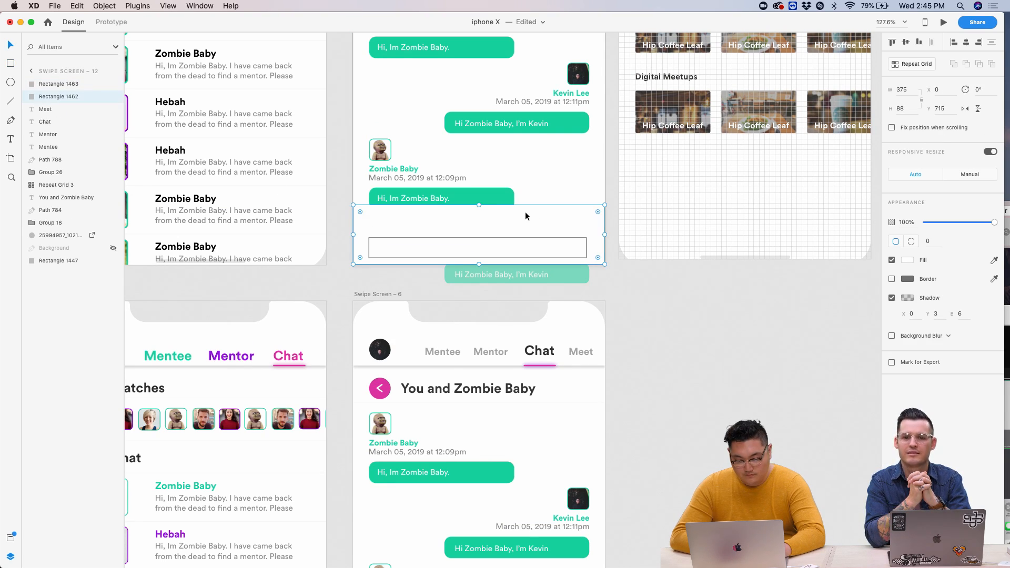
{"action": "left_click_drag", "start_coordinate": [478, 207], "coordinate": [479, 222]}
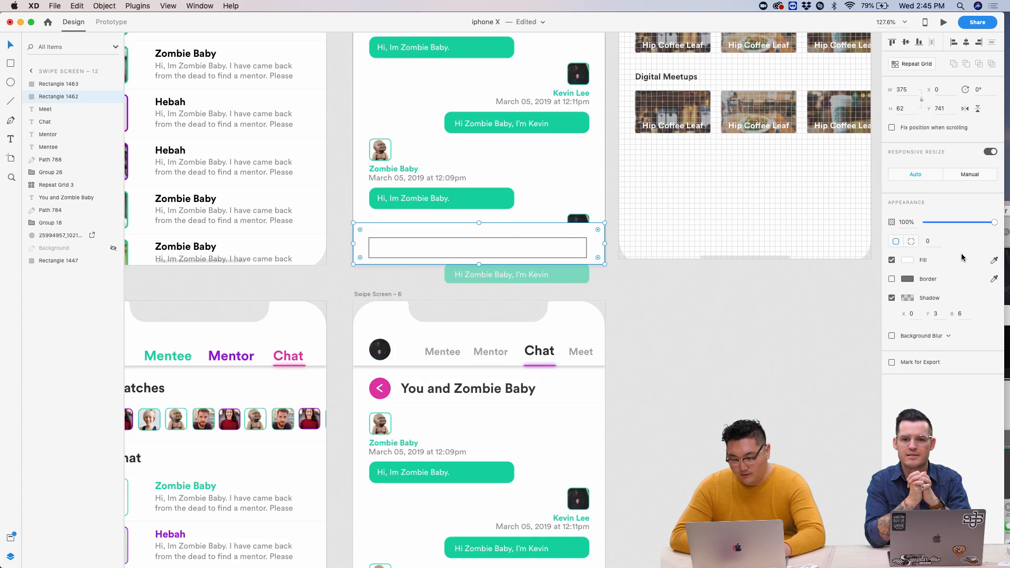
{"action": "left_click", "coordinate": [892, 336]}
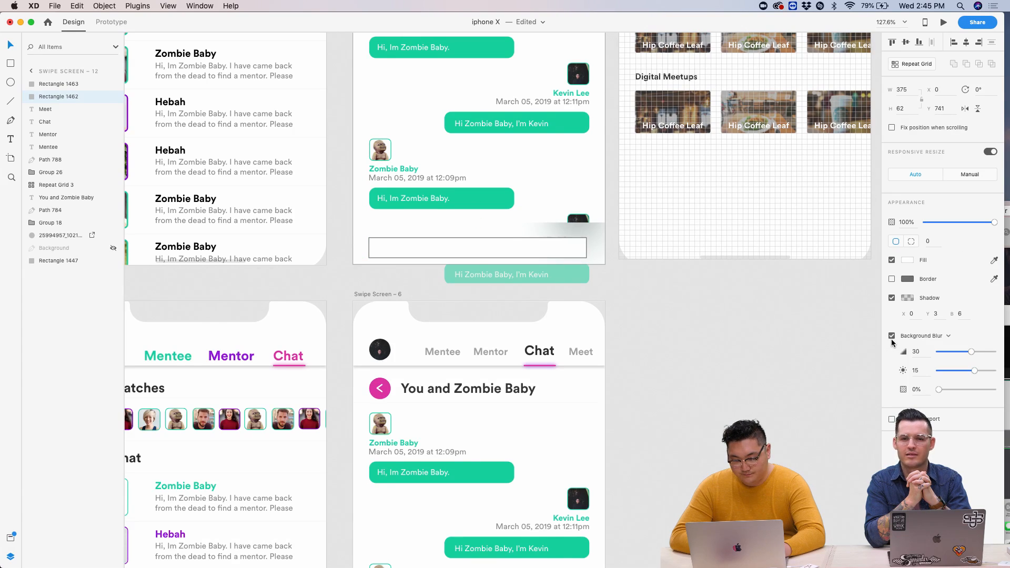
{"action": "left_click", "coordinate": [573, 254]}
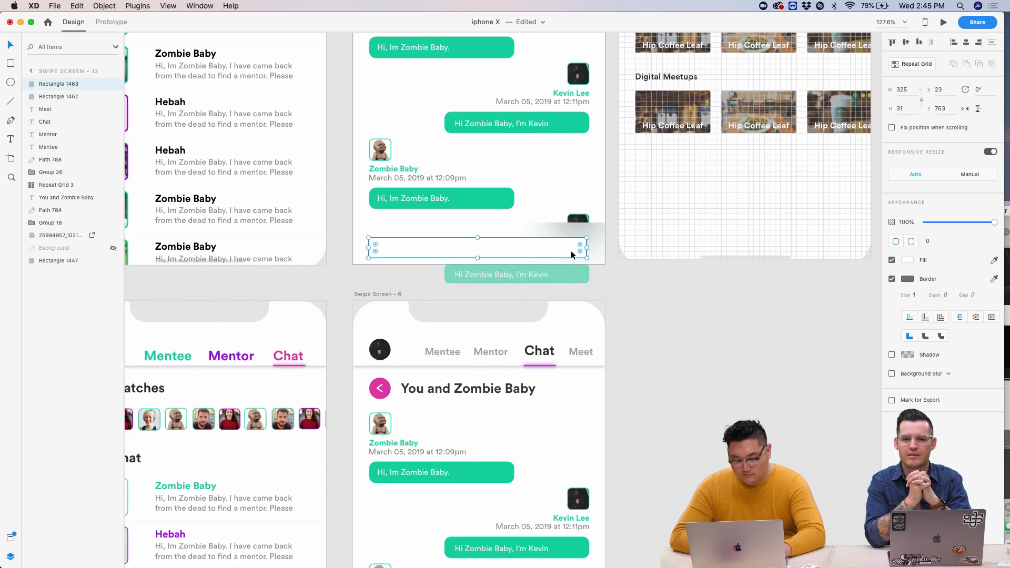
{"action": "left_click", "coordinate": [893, 280]}
{"action": "scroll", "coordinate": [526, 252], "scroll_direction": "up", "scroll_amount": 5}
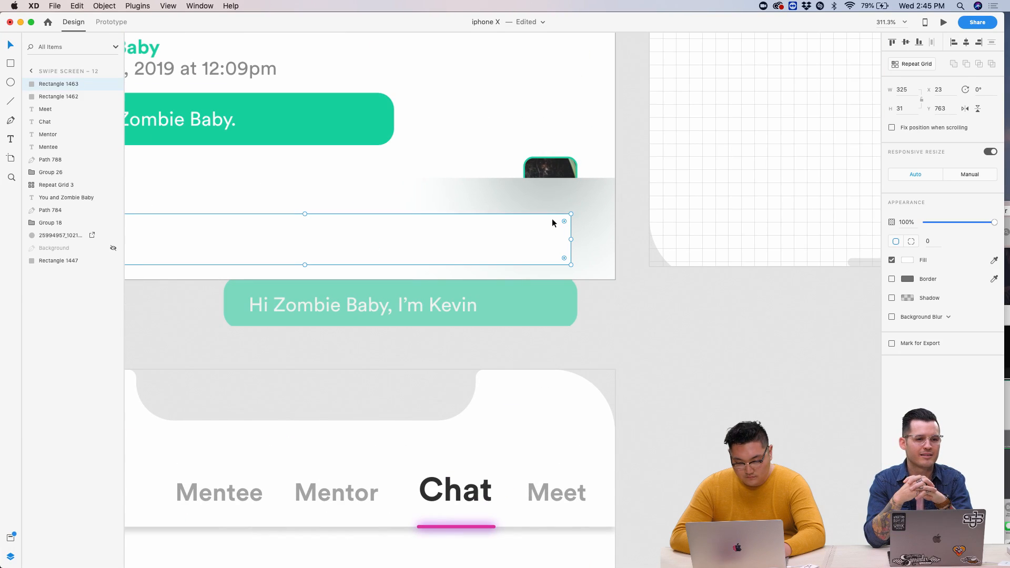
- Give the message bar a green shadow and raise its background blur opacity
{"action": "left_click", "coordinate": [592, 216]}
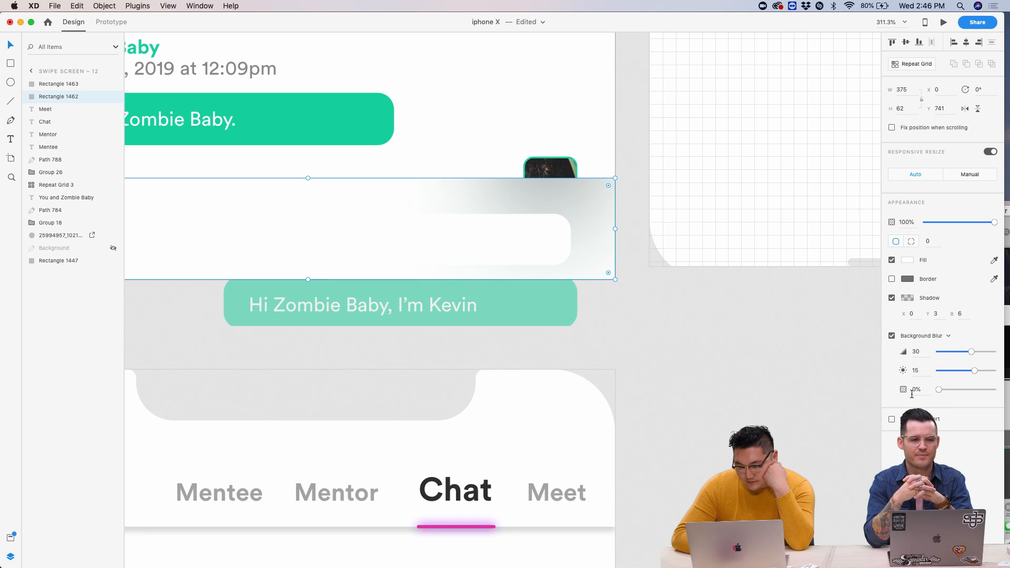
{"action": "left_click", "coordinate": [906, 298]}
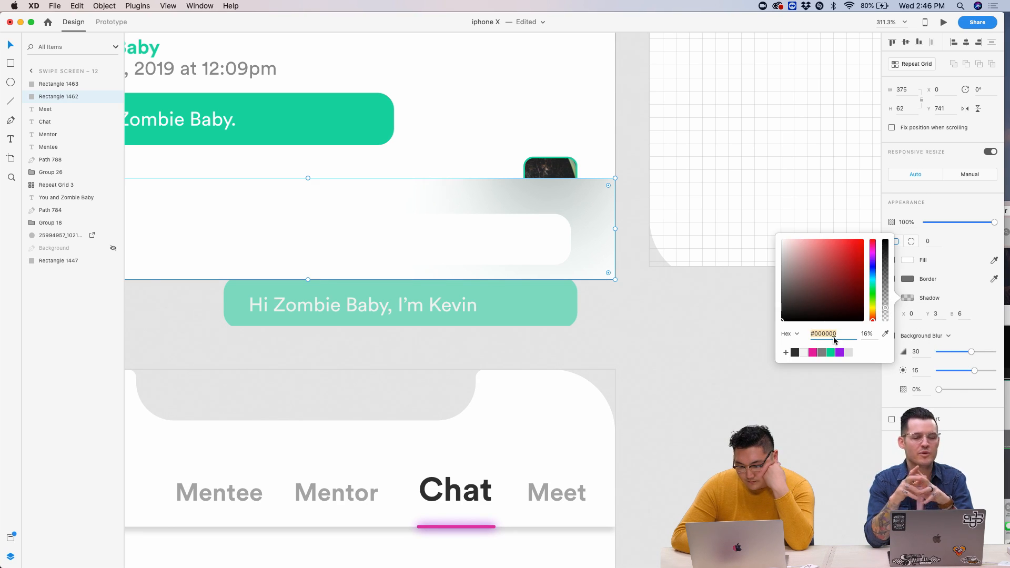
{"action": "left_click", "coordinate": [815, 352]}
{"action": "left_click", "coordinate": [831, 353]}
{"action": "left_click", "coordinate": [950, 389]}
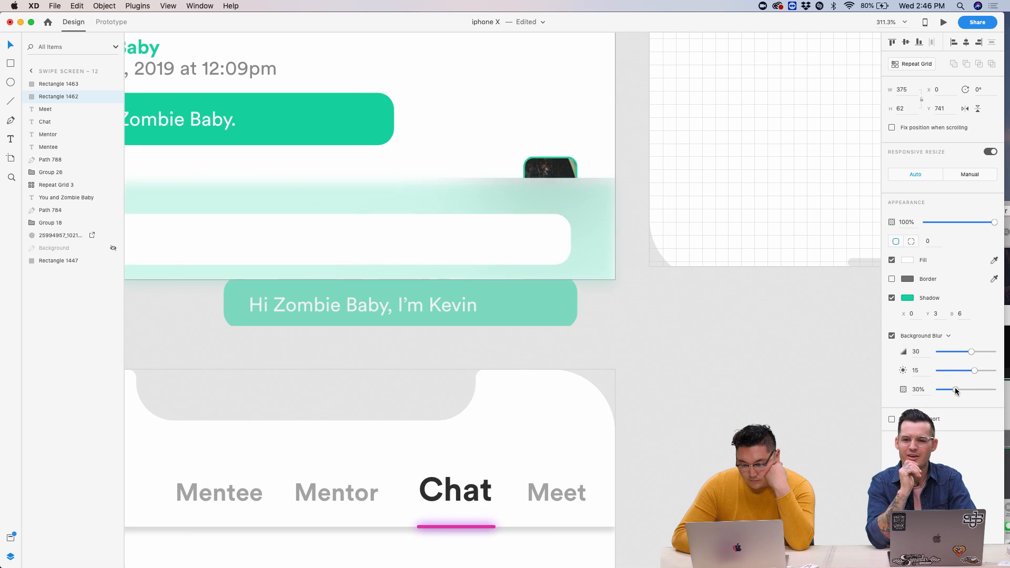
{"action": "scroll", "coordinate": [726, 360], "scroll_direction": "down", "scroll_amount": 5}
- Nudge the white message field slightly up within the bar
{"action": "left_click", "coordinate": [569, 313]}
{"action": "left_click_drag", "start_coordinate": [569, 312], "coordinate": [568, 311]}
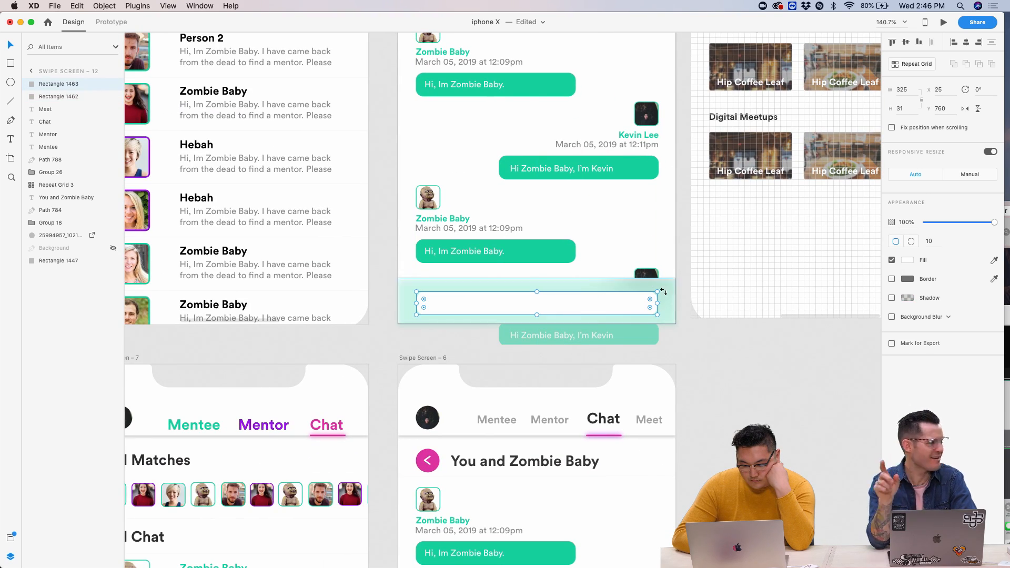
{"action": "left_click", "coordinate": [514, 283]}
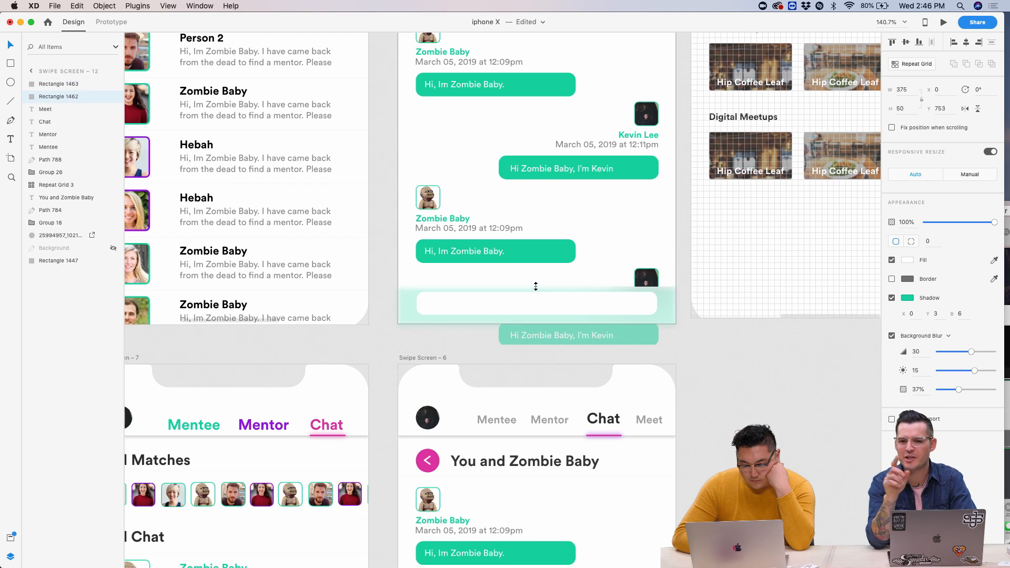
{"action": "left_click", "coordinate": [535, 300]}
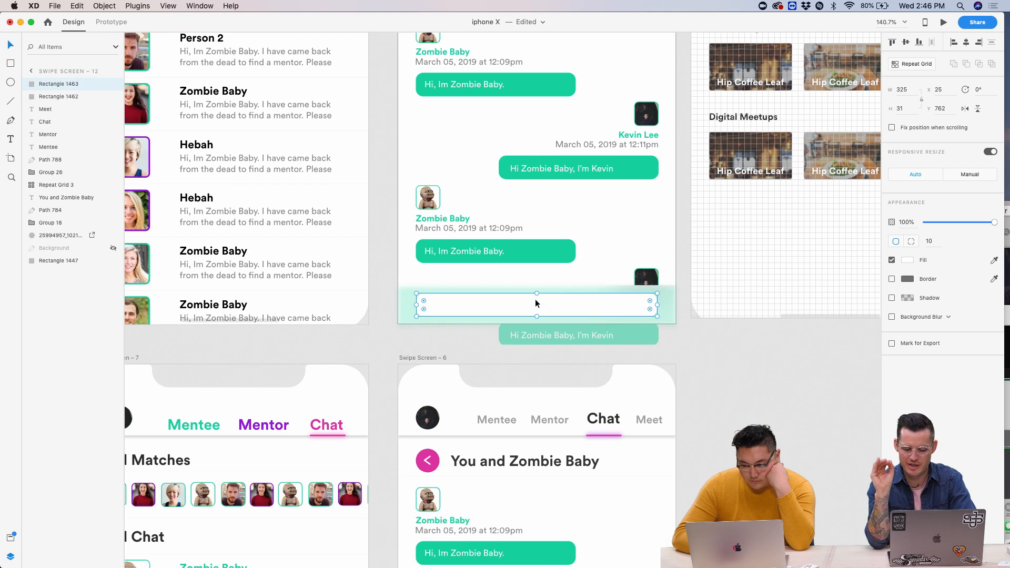
{"action": "scroll", "coordinate": [625, 294], "scroll_direction": "up", "scroll_amount": 5}
- Set the bar's Background Blur amount to 50
{"action": "left_click", "coordinate": [715, 297]}
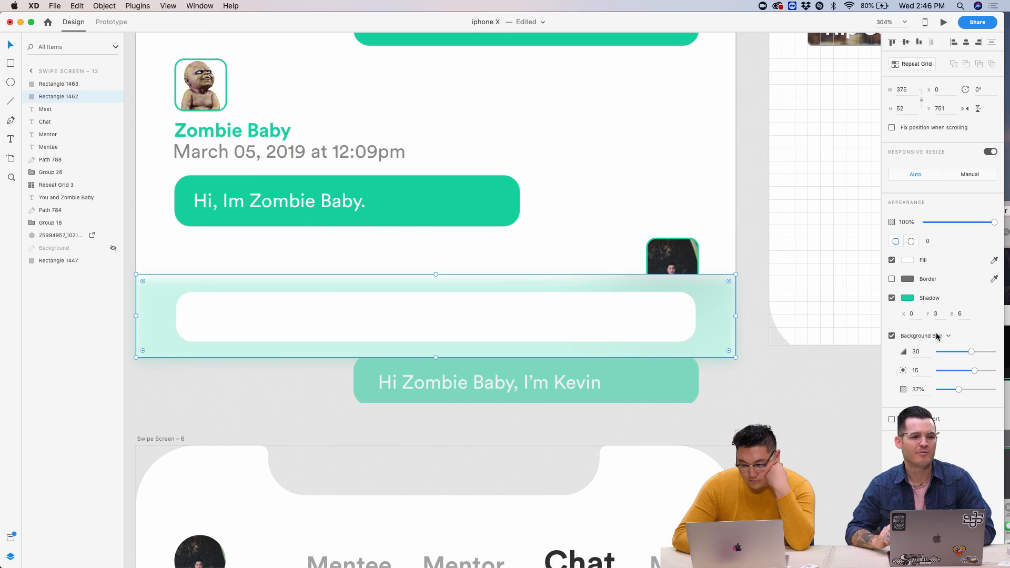
{"action": "left_click_drag", "start_coordinate": [963, 353], "coordinate": [922, 345]}
{"action": "left_click_drag", "start_coordinate": [1007, 337], "coordinate": [954, 404]}
{"action": "left_click", "coordinate": [825, 411]}
- Shift the white input field slightly to the left
{"action": "scroll", "coordinate": [825, 411], "scroll_direction": "down", "scroll_amount": 5}
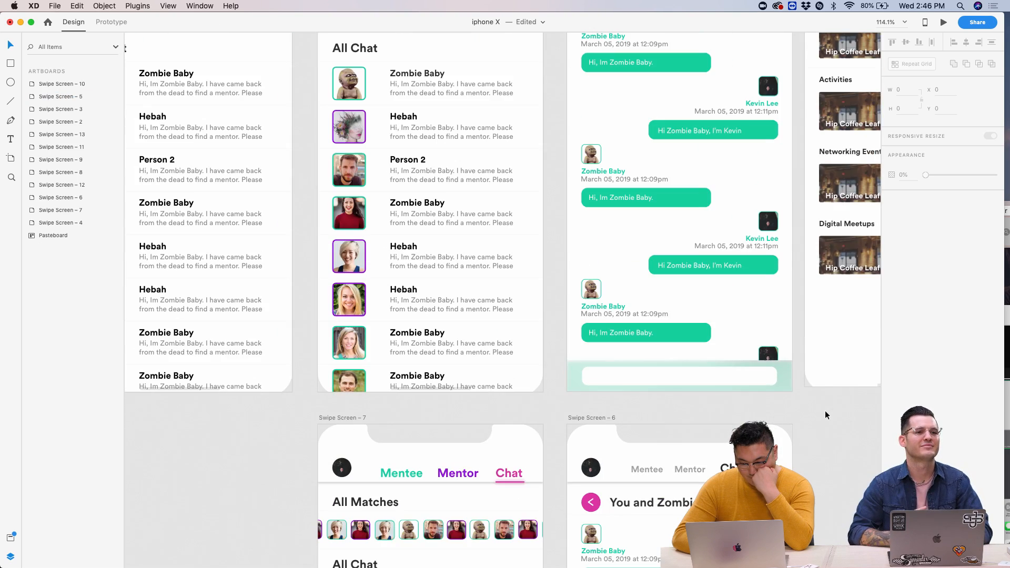
{"action": "scroll", "coordinate": [763, 394], "scroll_direction": "up", "scroll_amount": 4}
{"action": "left_click", "coordinate": [732, 369]}
{"action": "scroll", "coordinate": [730, 365], "scroll_direction": "up", "scroll_amount": 3}
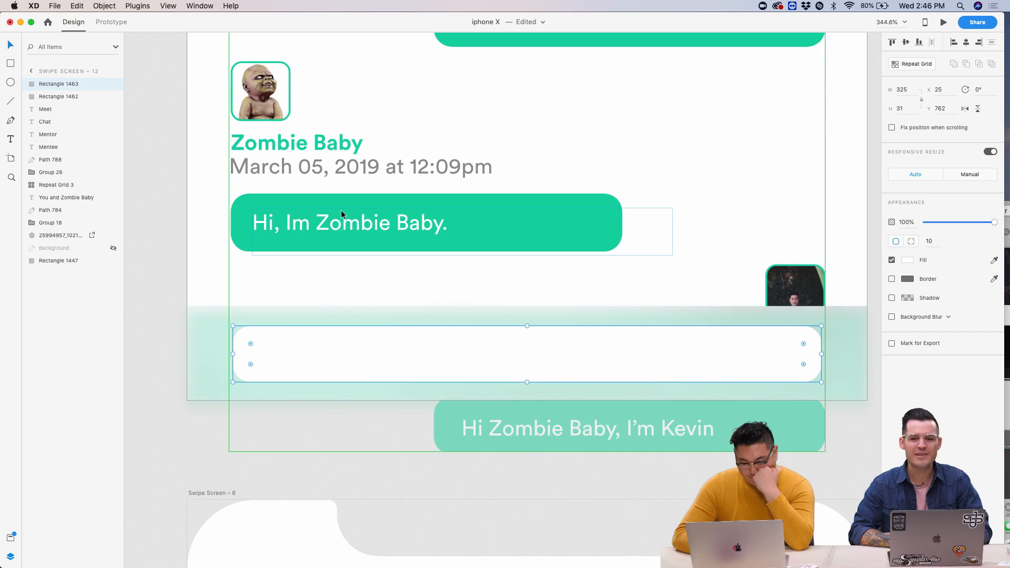
{"action": "left_click_drag", "start_coordinate": [600, 355], "coordinate": [596, 355]}
- Paste a copy of the 'Hi, Im Zombie Baby.' text into the white field and make it dark
{"action": "left_click_drag", "start_coordinate": [819, 356], "coordinate": [824, 355]}
{"action": "double_click", "coordinate": [397, 224]}
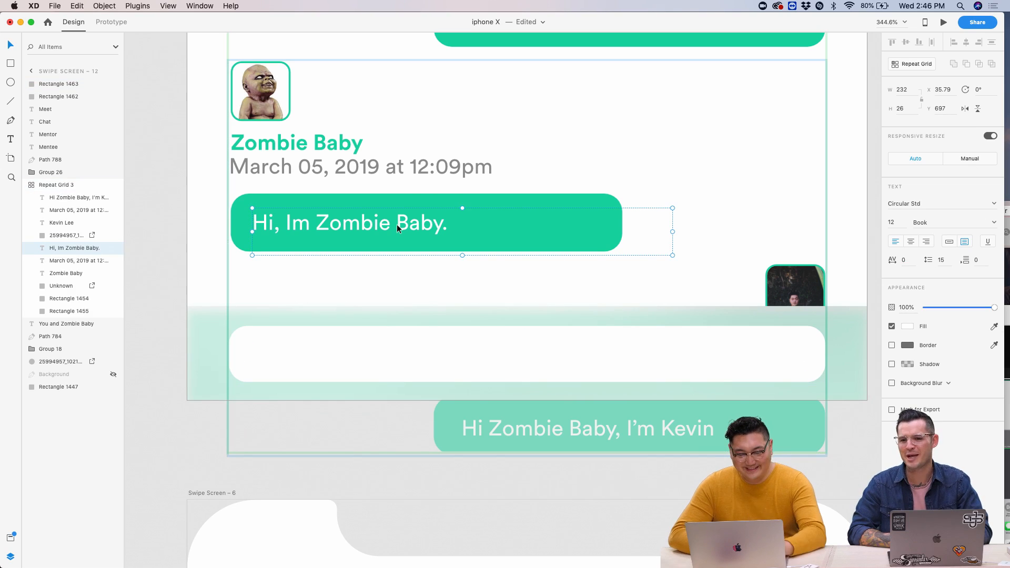
{"action": "double_click", "coordinate": [397, 224]}
{"action": "key", "text": "Escape"}
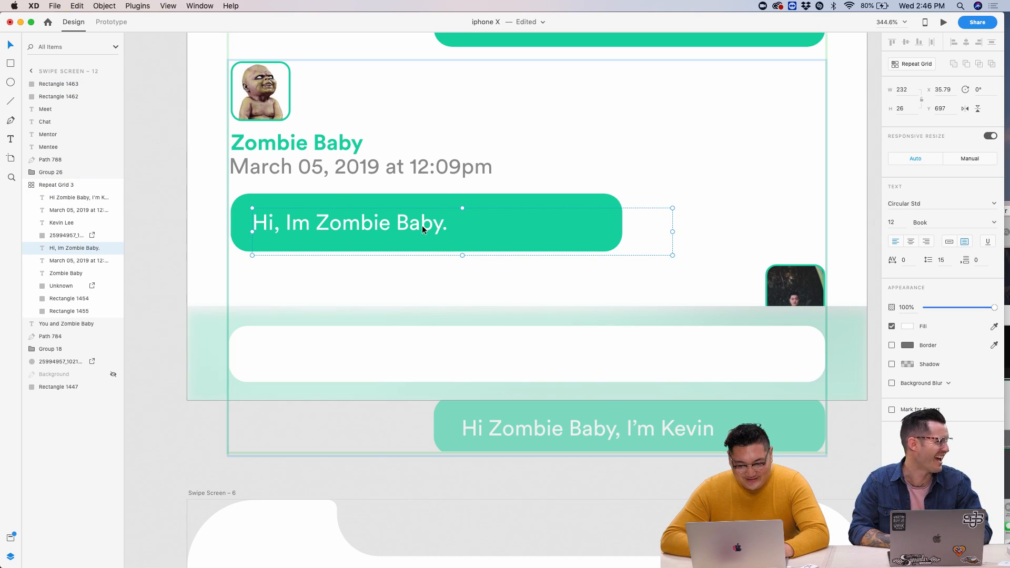
{"action": "key", "text": "super+v"}
{"action": "left_click_drag", "start_coordinate": [367, 227], "coordinate": [362, 356]}
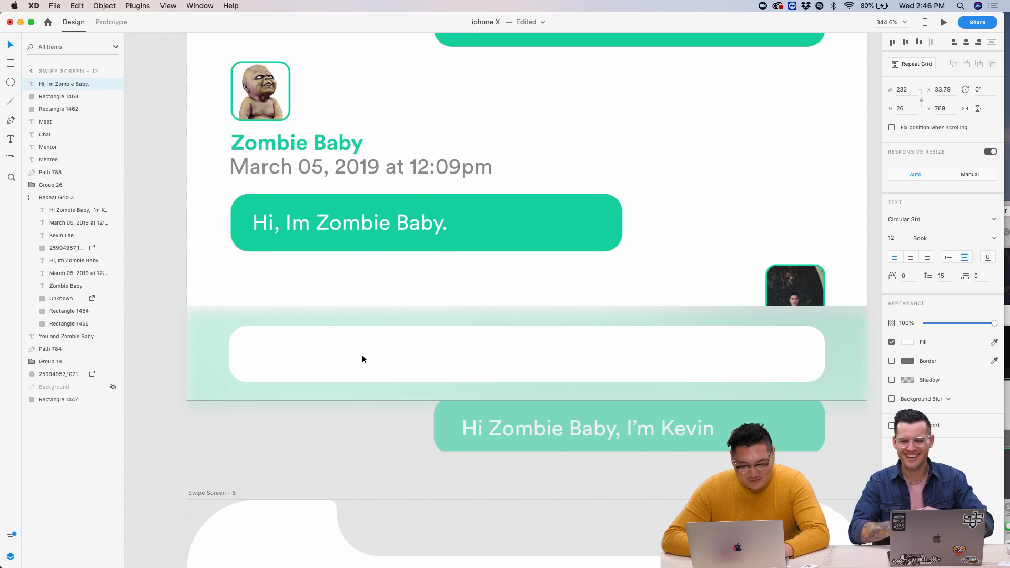
{"action": "left_click", "coordinate": [907, 343]}
{"action": "left_click", "coordinate": [805, 329]}
- Retype the pasted text as 'Enter Message Here...' and colour it grey #9A9A9A
{"action": "left_click", "coordinate": [774, 320]}
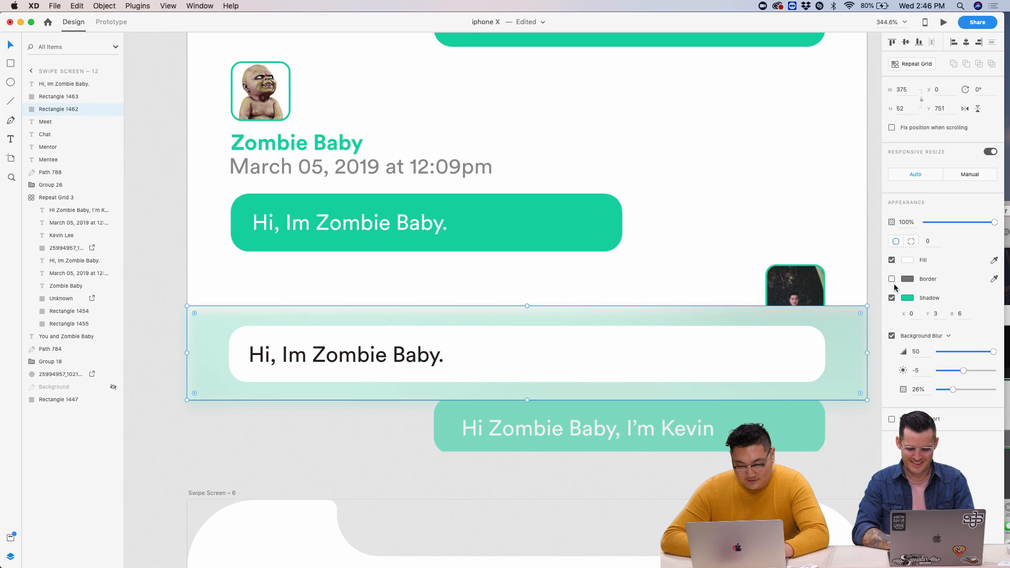
{"action": "double_click", "coordinate": [354, 357]}
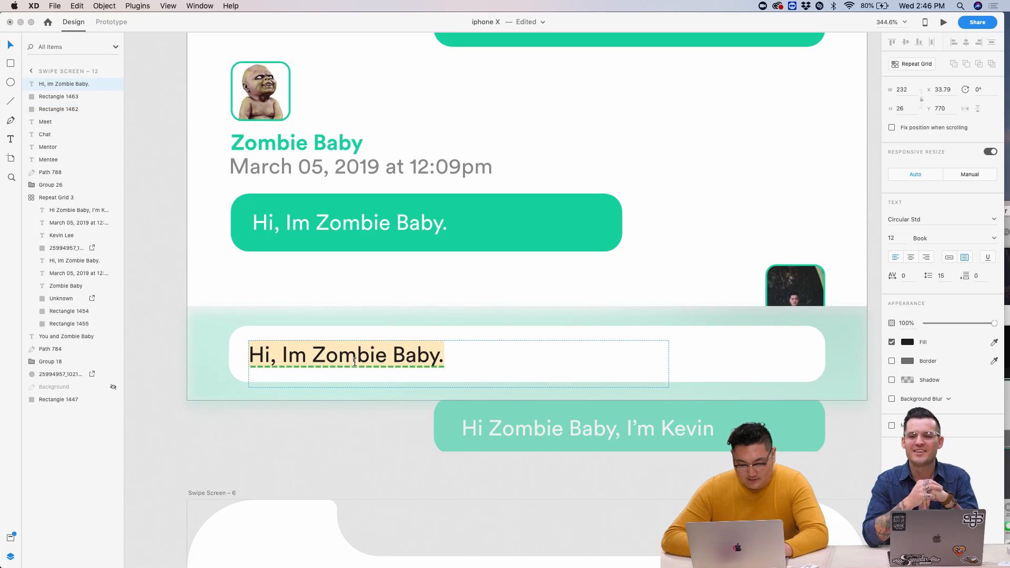
{"action": "type", "text": "Enter Message Here..."}
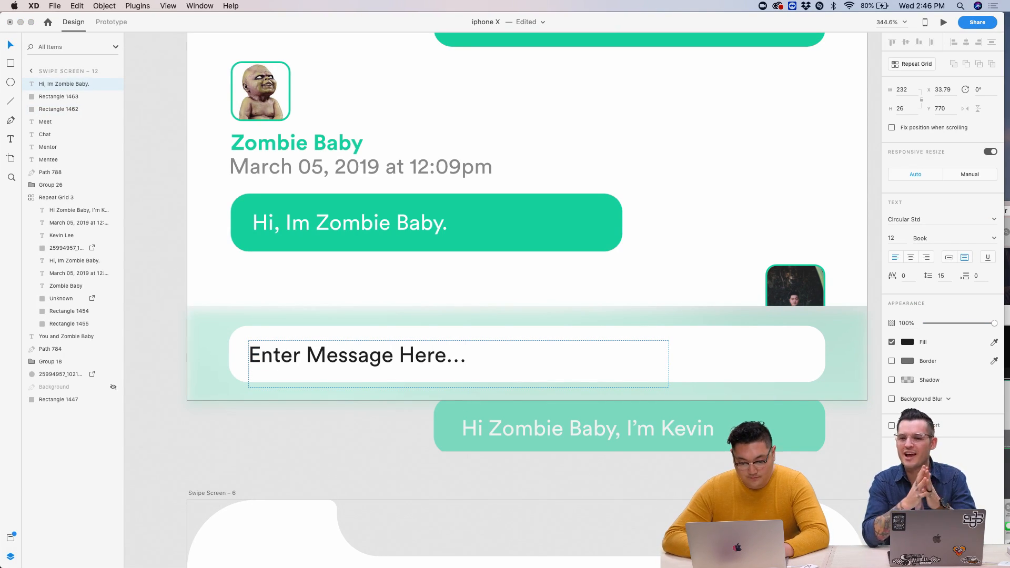
{"action": "key", "text": "super+a"}
{"action": "left_click", "coordinate": [906, 342]}
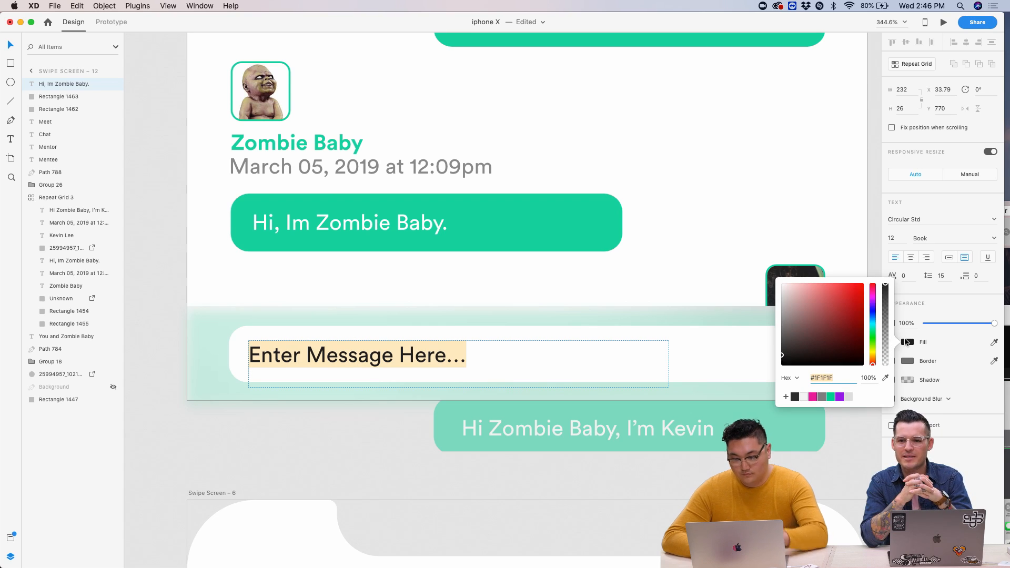
{"action": "mouse_move", "coordinate": [787, 310]}
{"action": "left_mouse_down"}
{"action": "mouse_move", "coordinate": [772, 307]}
{"action": "mouse_move", "coordinate": [764, 319]}
{"action": "left_mouse_up"}
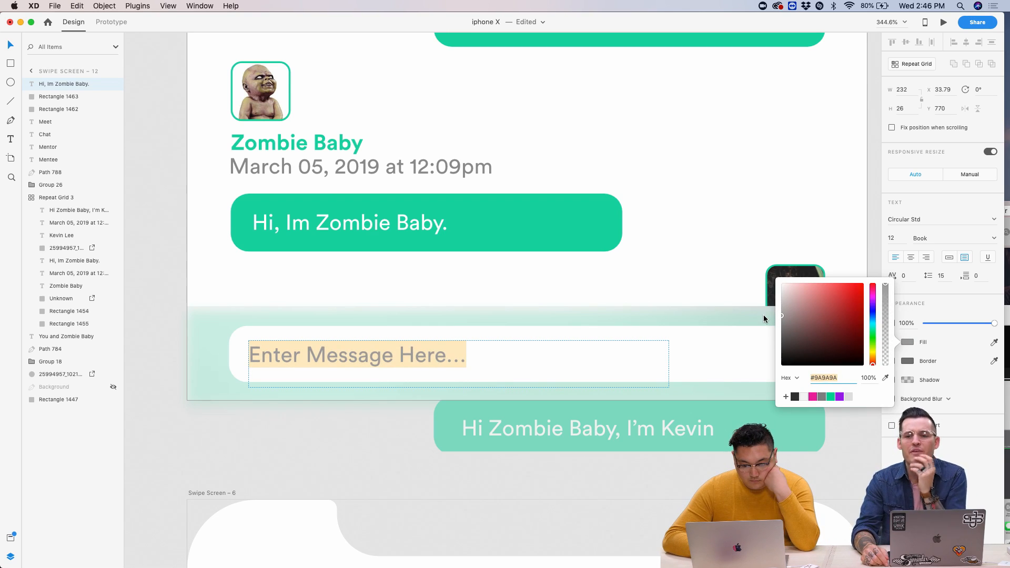
{"action": "key", "text": "Escape"}
{"action": "scroll", "coordinate": [689, 436], "scroll_direction": "down", "scroll_amount": 5}
- Preview the prototype to check the new message bar
{"action": "scroll", "coordinate": [663, 433], "scroll_direction": "right", "scroll_amount": 5}
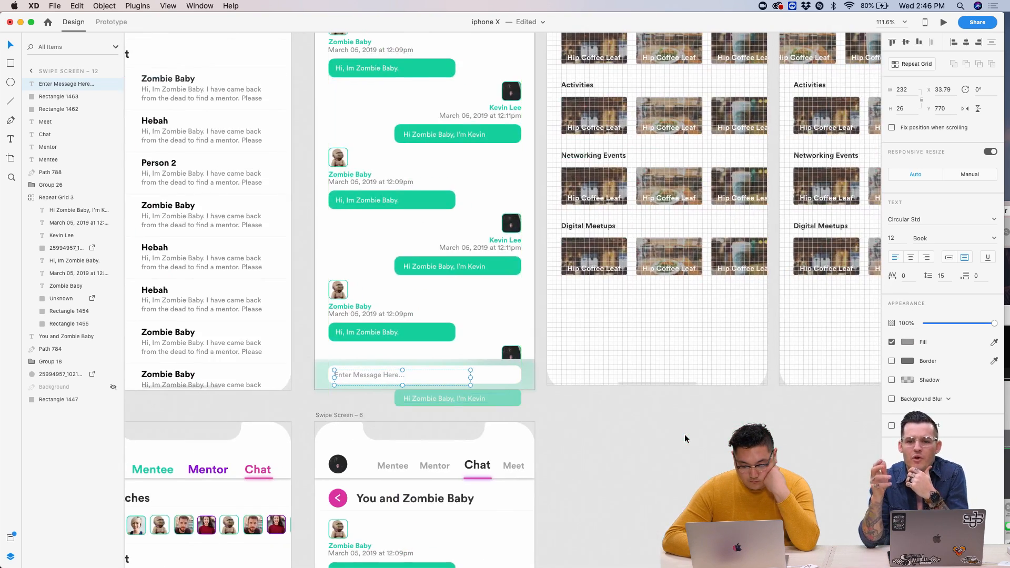
{"action": "scroll", "coordinate": [662, 430], "scroll_direction": "down", "scroll_amount": 10}
{"action": "left_click", "coordinate": [944, 22]}
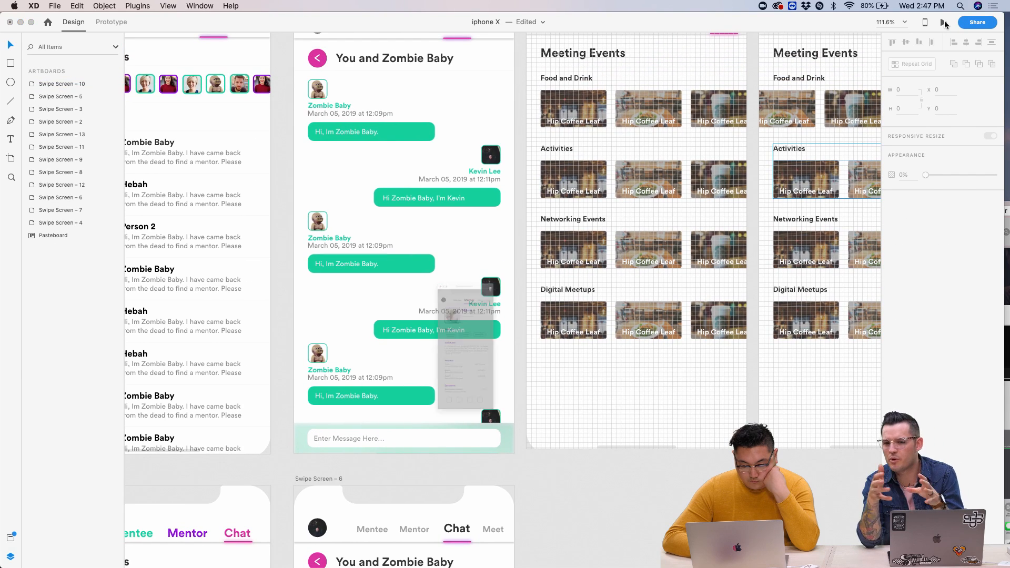
{"action": "left_click", "coordinate": [376, 134]}
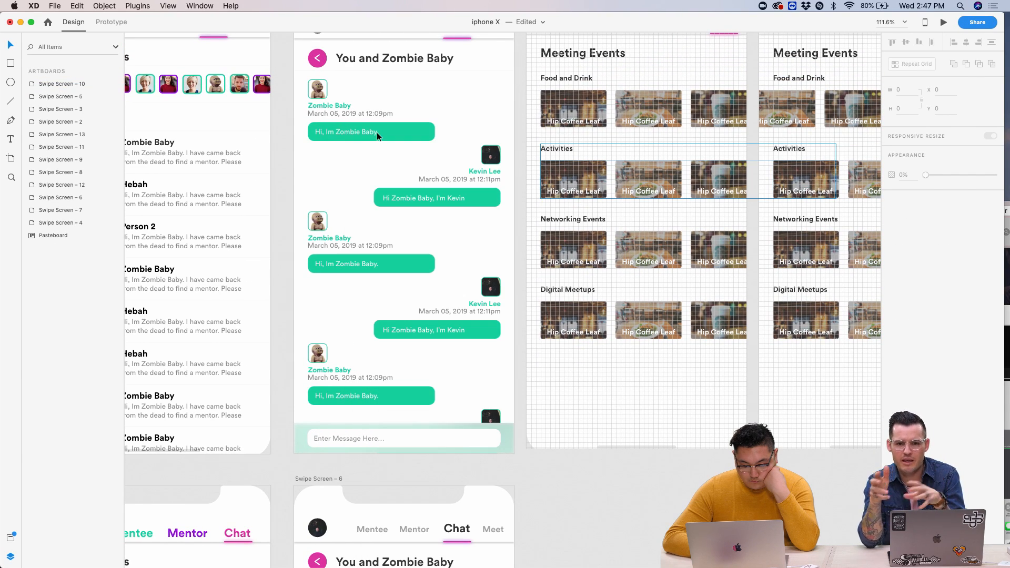
- Stretch the tinted bar upward and raise the white message field 20 units
{"action": "left_click", "coordinate": [506, 432]}
{"action": "left_click_drag", "start_coordinate": [404, 423], "coordinate": [404, 405]}
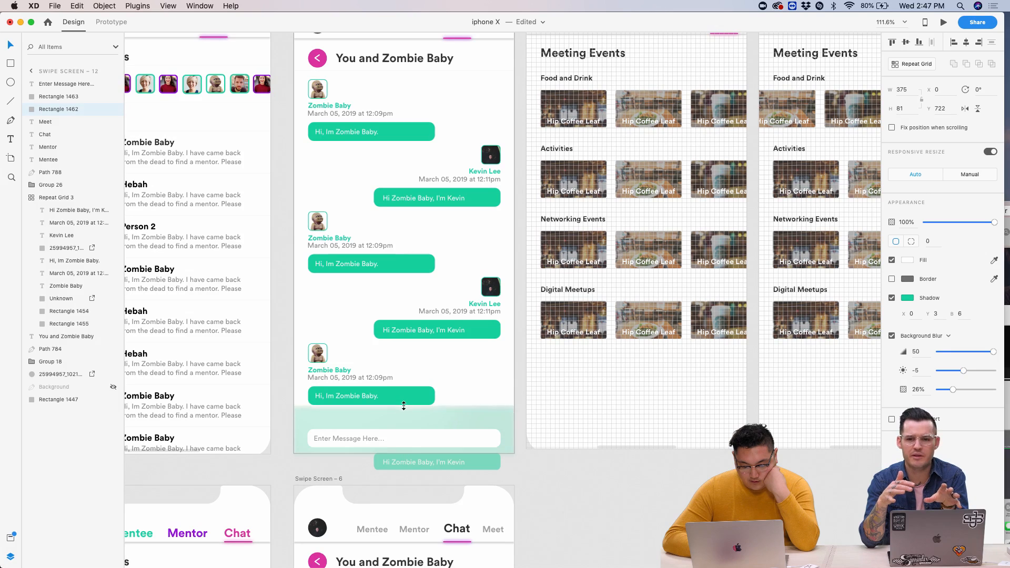
{"action": "double_click", "coordinate": [362, 434]}
{"action": "scroll", "coordinate": [478, 444], "scroll_direction": "up", "scroll_amount": 5}
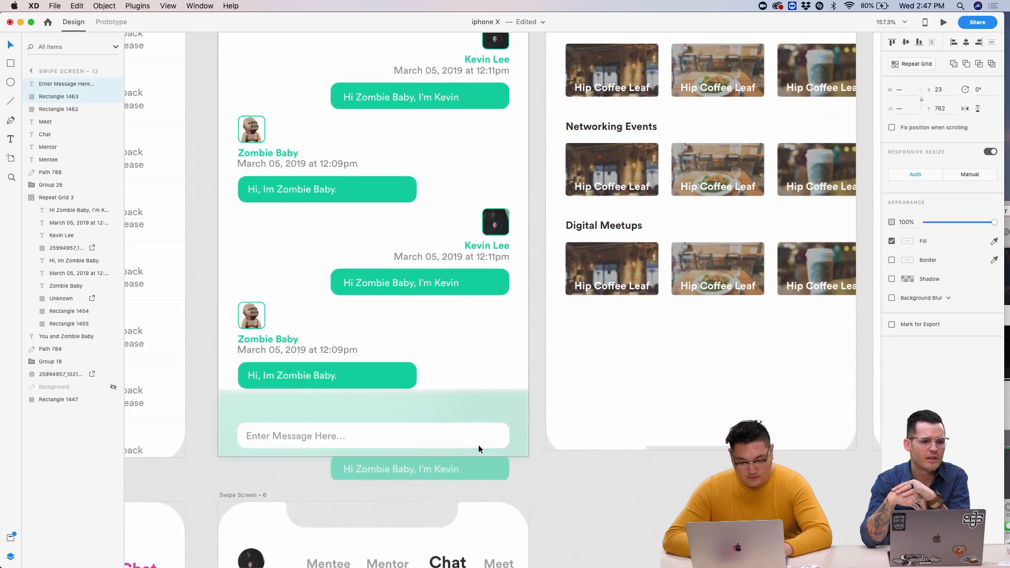
{"action": "key", "text": "shift+Up"}
{"action": "key", "text": "shift+Up"}
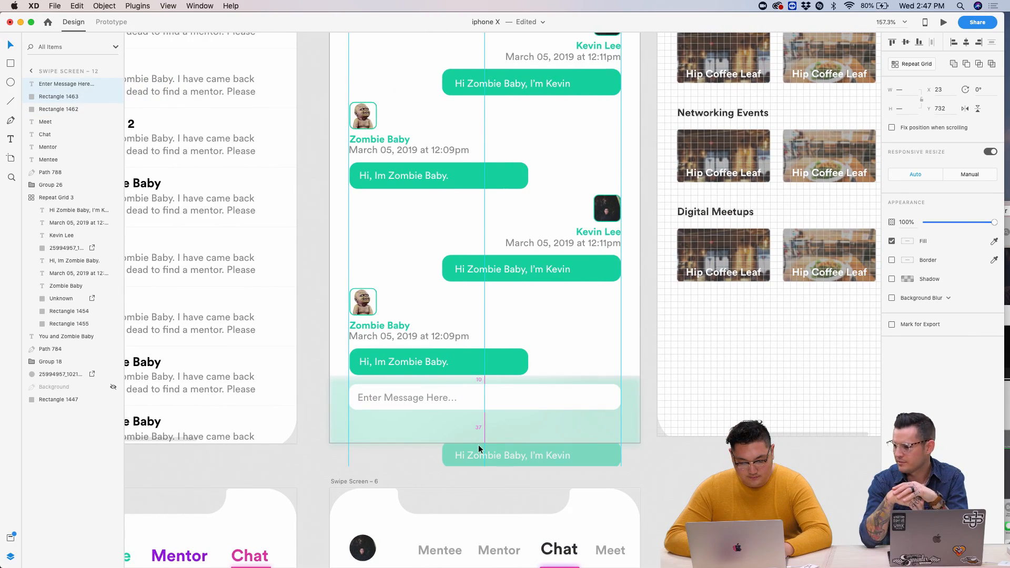
{"action": "scroll", "coordinate": [427, 423], "scroll_direction": "up", "scroll_amount": 10}
- Resize the tinted message bar, settling on height 79, then select the field with its placeholder
{"action": "left_click", "coordinate": [424, 431]}
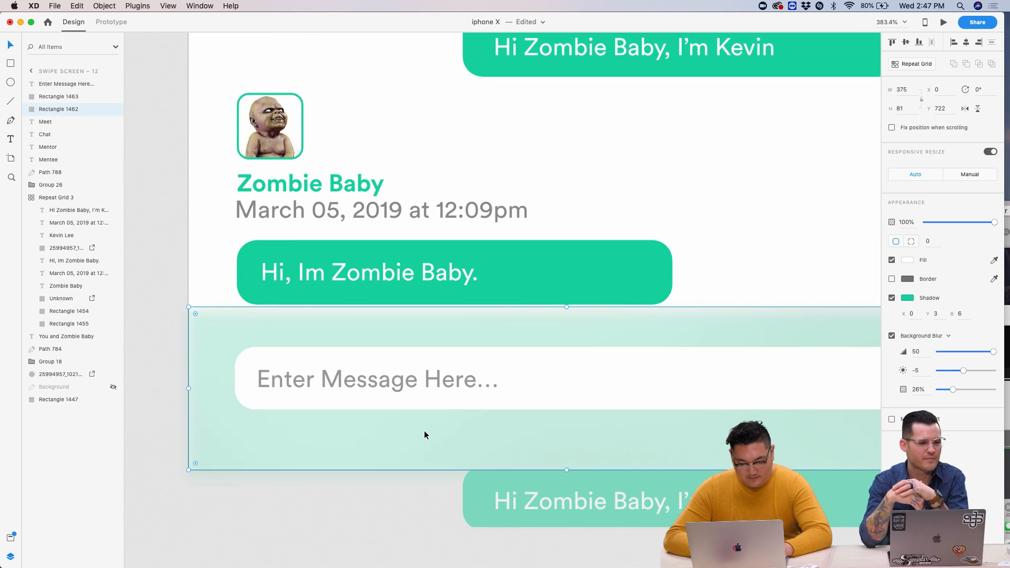
{"action": "left_click_drag", "start_coordinate": [567, 308], "coordinate": [566, 329]}
{"action": "left_click", "coordinate": [565, 400]}
{"action": "scroll", "coordinate": [561, 411], "scroll_direction": "down", "scroll_amount": 10}
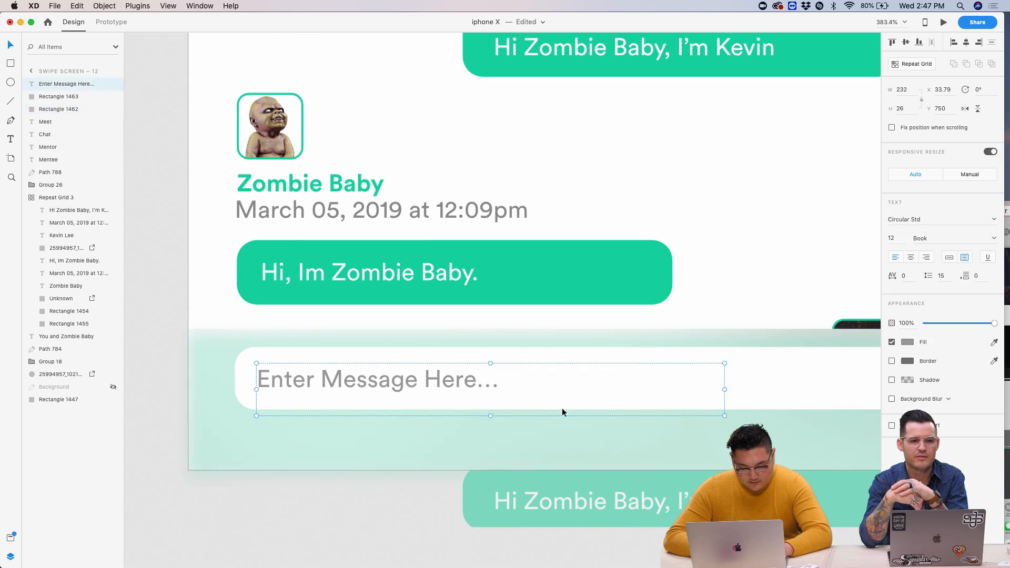
{"action": "scroll", "coordinate": [564, 448], "scroll_direction": "up", "scroll_amount": 3}
{"action": "scroll", "coordinate": [567, 521], "scroll_direction": "up", "scroll_amount": 8}
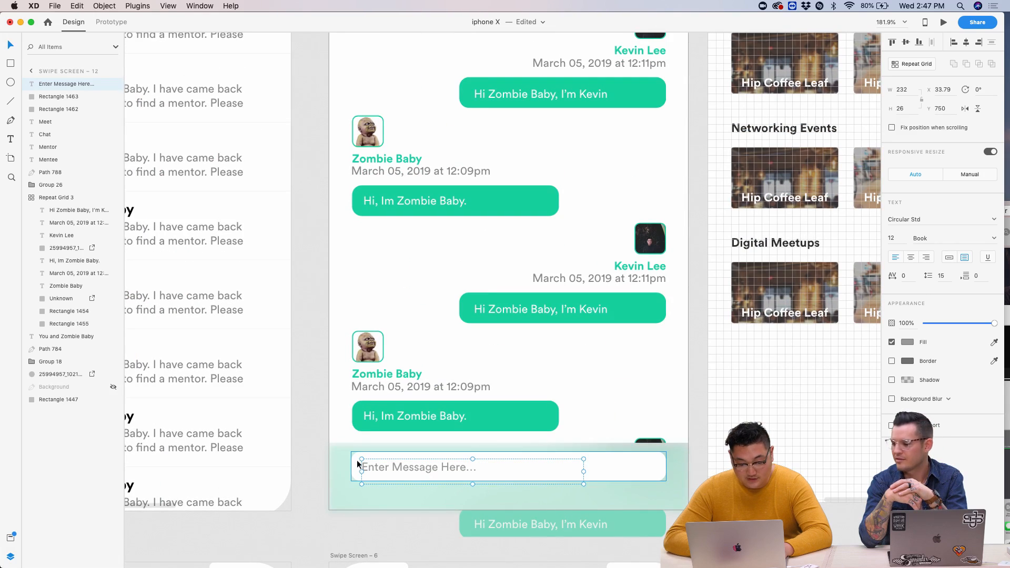
{"action": "left_click", "coordinate": [511, 492]}
{"action": "left_click_drag", "start_coordinate": [509, 443], "coordinate": [510, 433]}
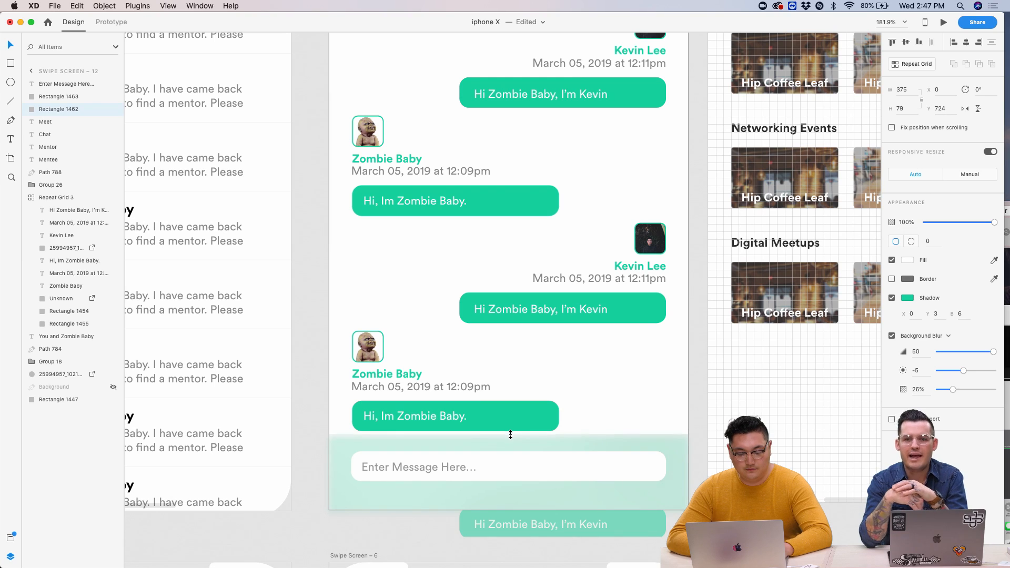
{"action": "left_click", "coordinate": [451, 474]}
{"action": "left_click", "coordinate": [618, 467], "text": "shift"}
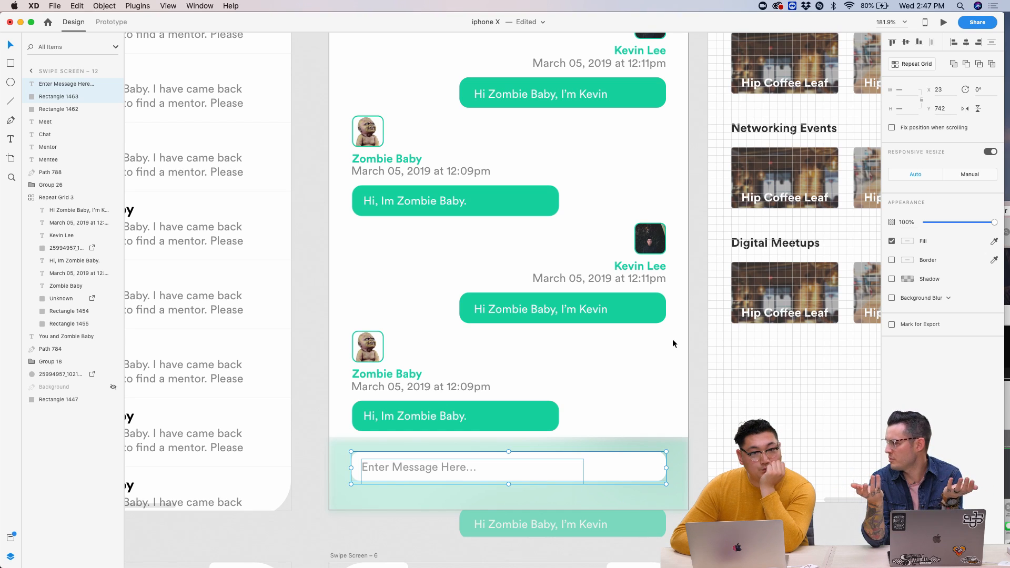
{"action": "left_click", "coordinate": [690, 336]}
{"action": "scroll", "coordinate": [690, 337], "scroll_direction": "down", "scroll_amount": 6}
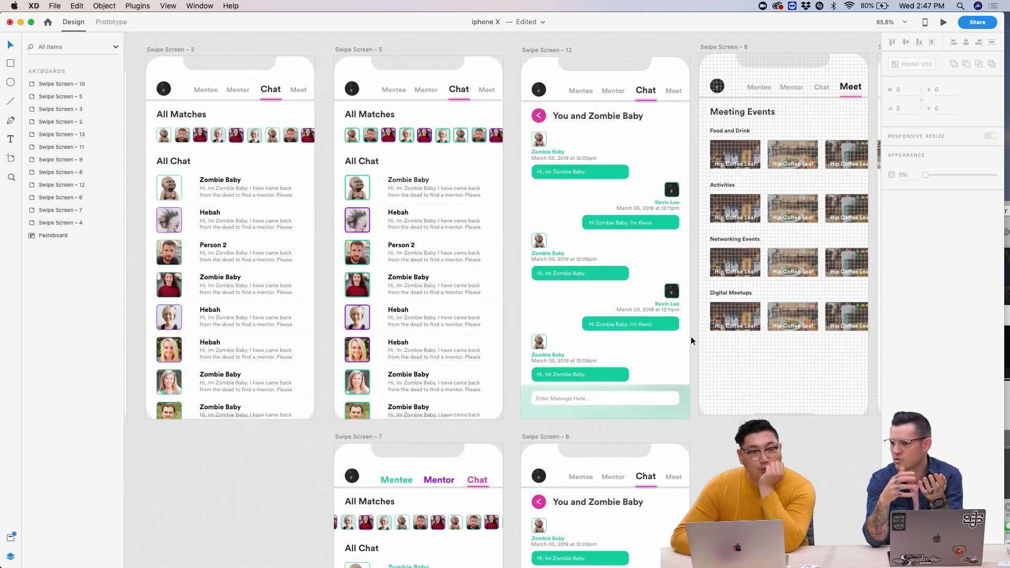
{"action": "scroll", "coordinate": [691, 337], "scroll_direction": "up", "scroll_amount": 8}
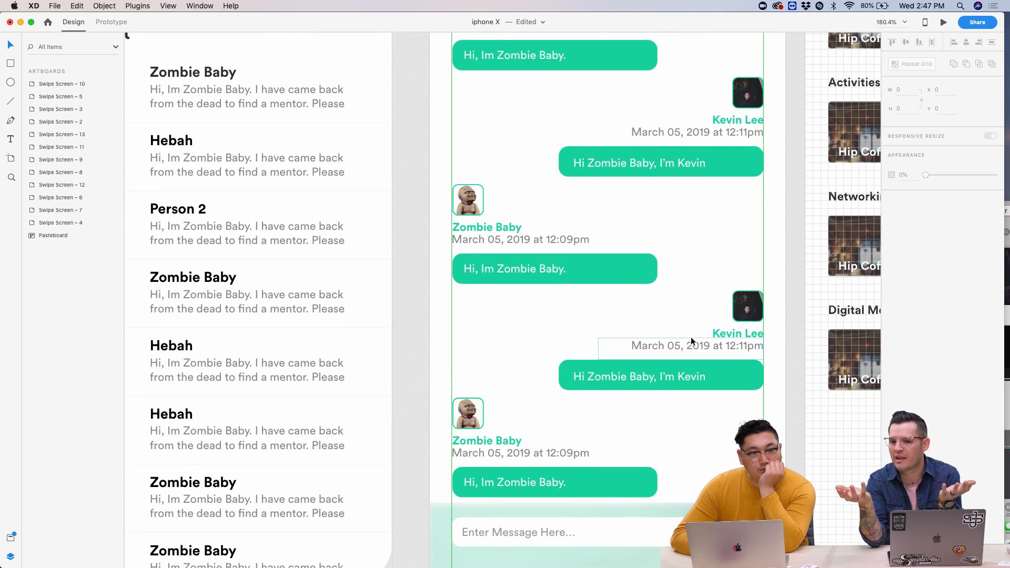
{"action": "scroll", "coordinate": [690, 336], "scroll_direction": "down", "scroll_amount": 2}
{"action": "scroll", "coordinate": [691, 337], "scroll_direction": "down", "scroll_amount": 3}
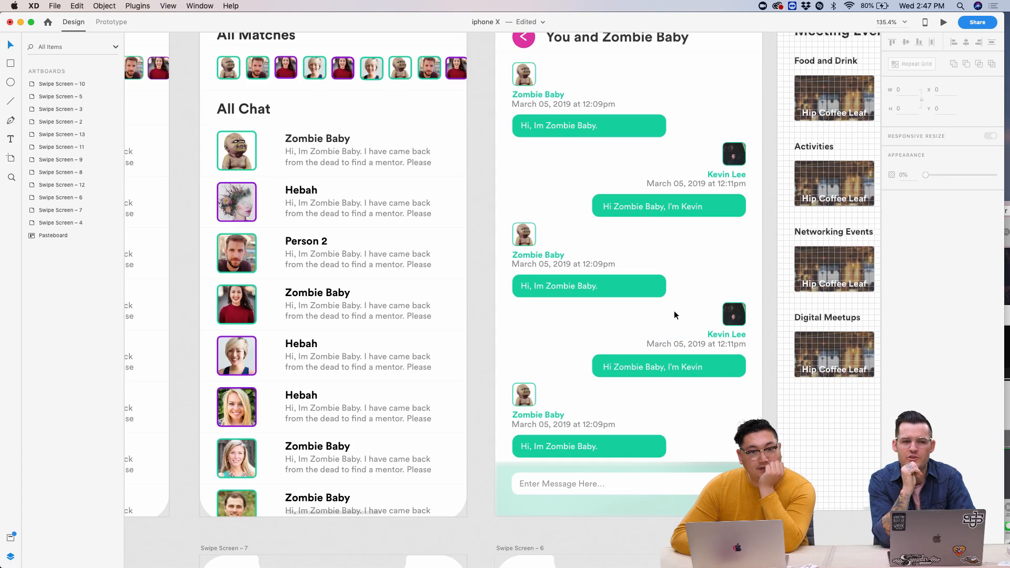
{"action": "scroll", "coordinate": [656, 273], "scroll_direction": "up", "scroll_amount": 2}
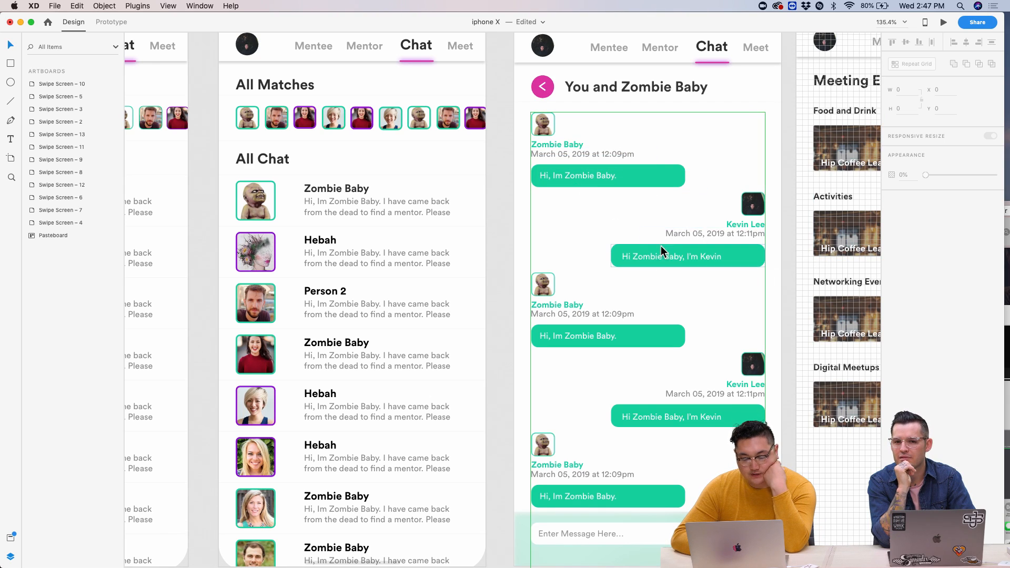
{"action": "scroll", "coordinate": [596, 191], "scroll_direction": "up", "scroll_amount": 2}
{"action": "scroll", "coordinate": [596, 191], "scroll_direction": "left", "scroll_amount": 3}
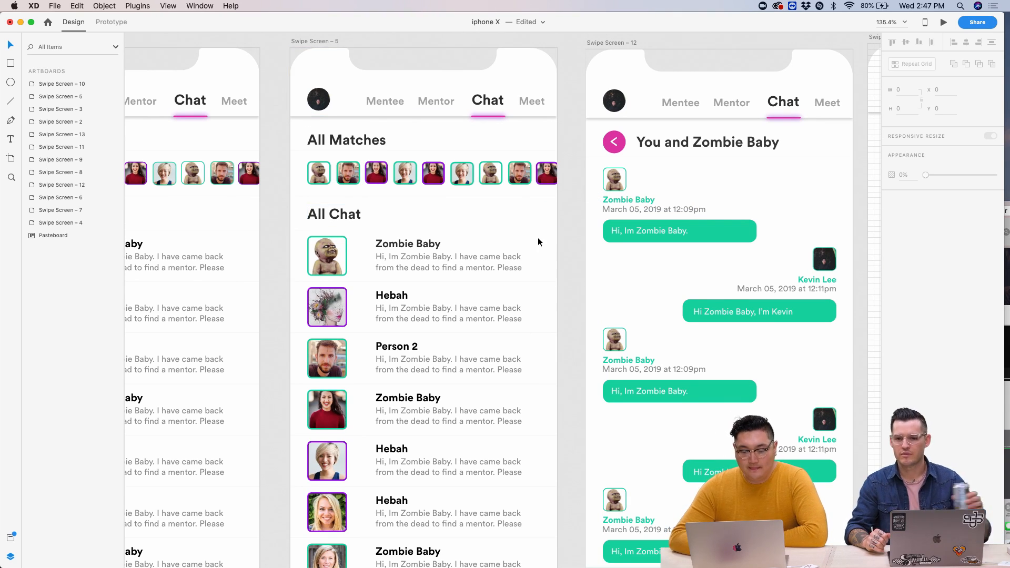
{"action": "scroll", "coordinate": [538, 238], "scroll_direction": "up", "scroll_amount": 1}
{"action": "scroll", "coordinate": [538, 238], "scroll_direction": "left", "scroll_amount": 2}
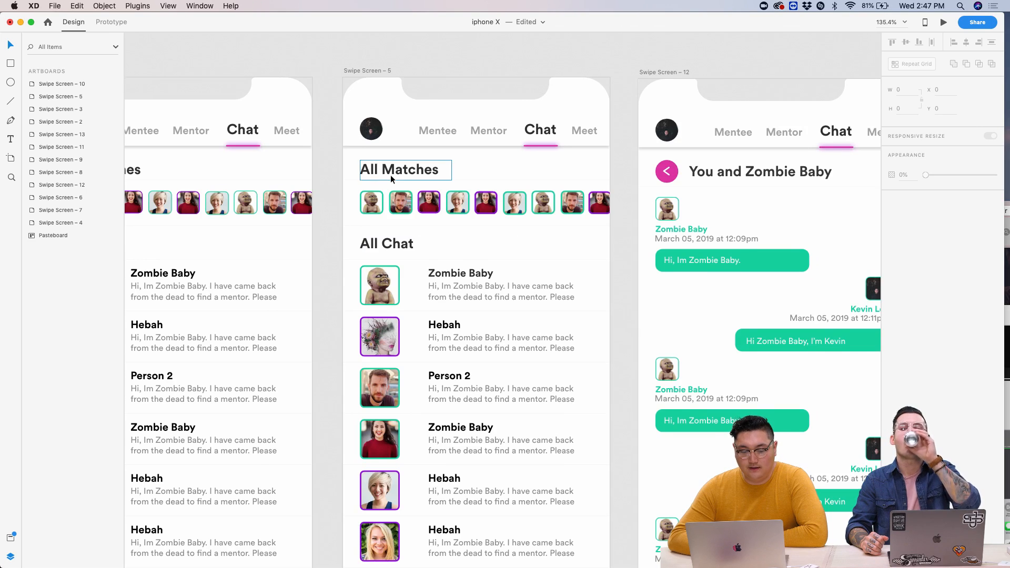
{"action": "scroll", "coordinate": [321, 156], "scroll_direction": "left", "scroll_amount": 5}
{"action": "scroll", "coordinate": [321, 157], "scroll_direction": "up", "scroll_amount": 1}
{"action": "scroll", "coordinate": [264, 147], "scroll_direction": "left", "scroll_amount": 1}
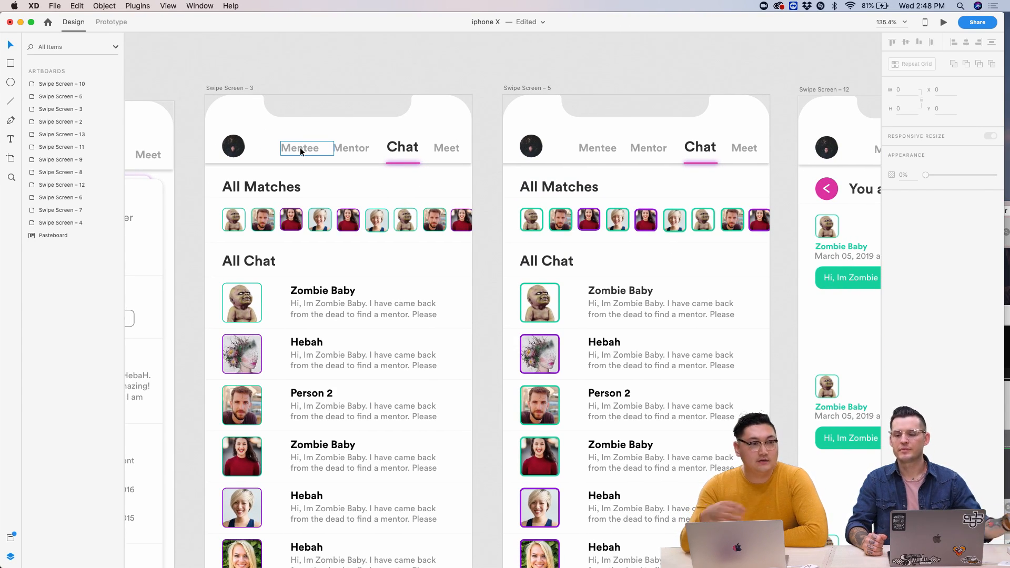
{"action": "scroll", "coordinate": [300, 151], "scroll_direction": "right", "scroll_amount": 9}
{"action": "scroll", "coordinate": [300, 151], "scroll_direction": "down", "scroll_amount": 1}
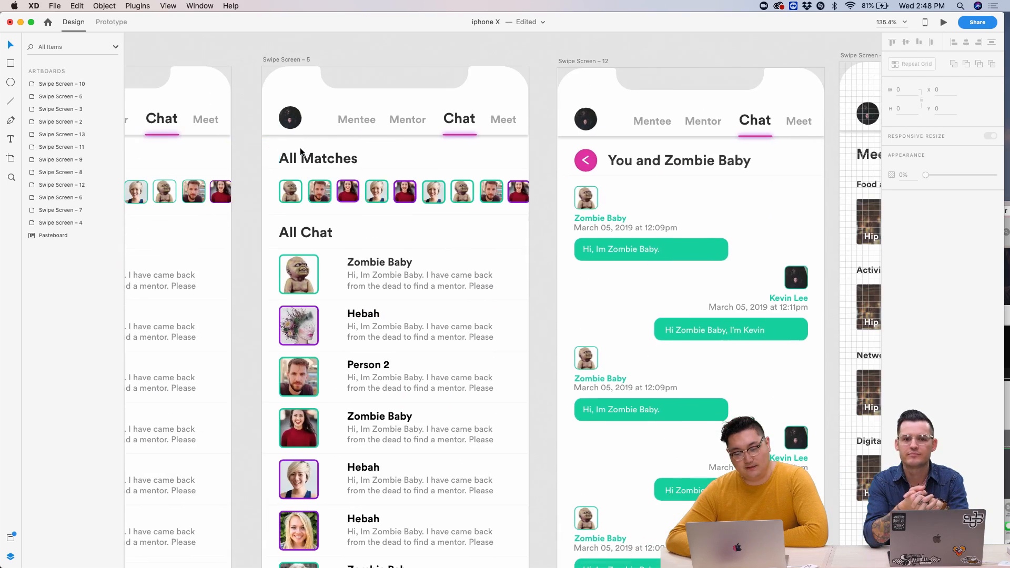
{"action": "scroll", "coordinate": [671, 245], "scroll_direction": "down", "scroll_amount": 3}
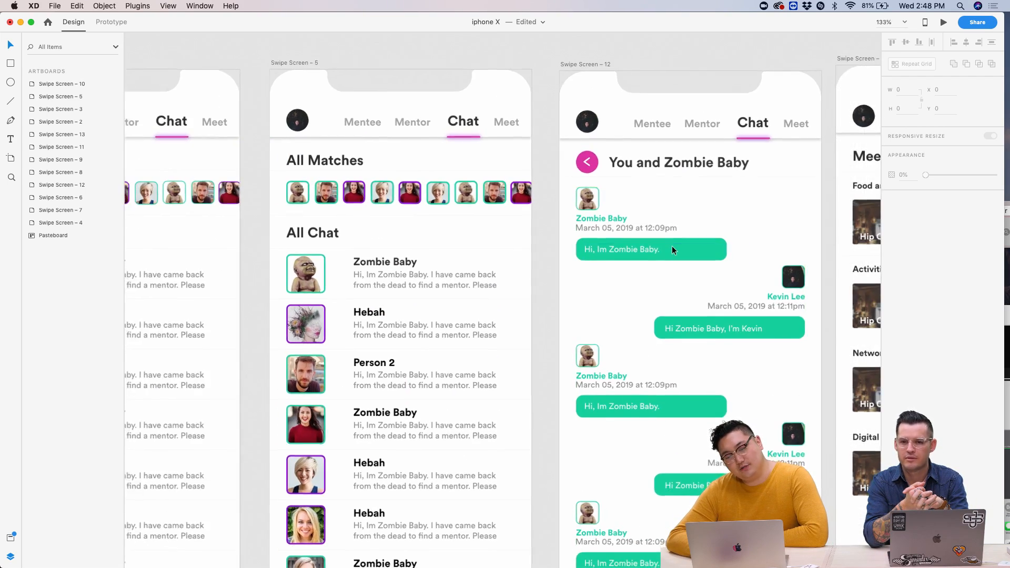
{"action": "scroll", "coordinate": [671, 245], "scroll_direction": "up", "scroll_amount": 4}
{"action": "scroll", "coordinate": [671, 245], "scroll_direction": "up", "scroll_amount": 3}
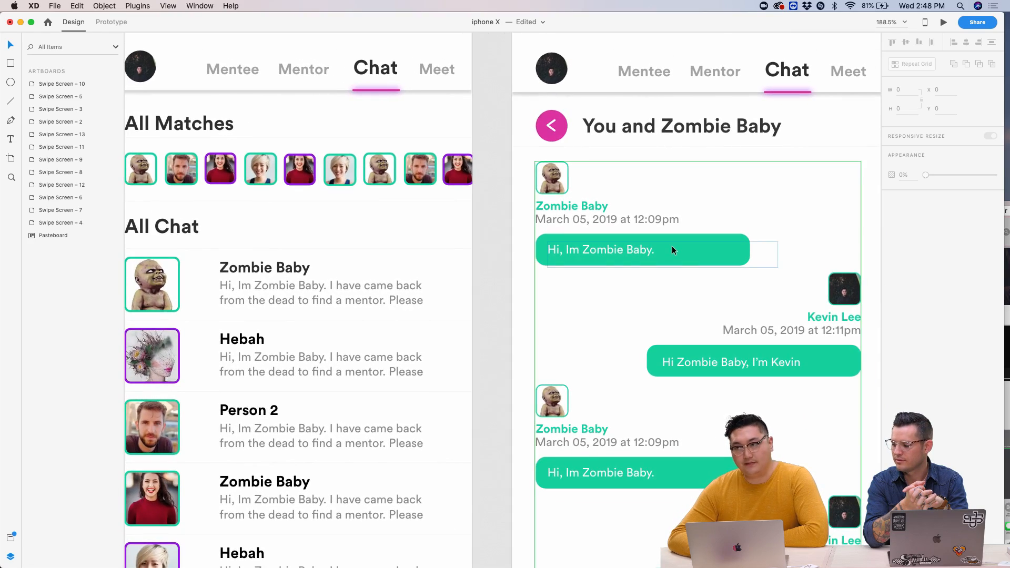
{"action": "scroll", "coordinate": [671, 245], "scroll_direction": "down", "scroll_amount": 1}
{"action": "scroll", "coordinate": [672, 245], "scroll_direction": "down", "scroll_amount": 3}
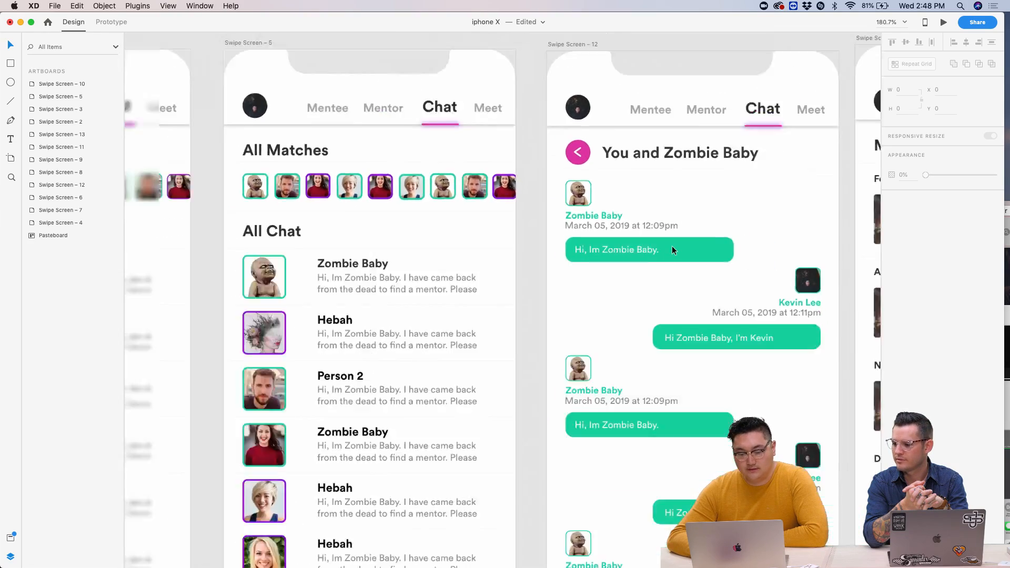
{"action": "scroll", "coordinate": [615, 228], "scroll_direction": "up", "scroll_amount": 4}
{"action": "scroll", "coordinate": [614, 228], "scroll_direction": "down", "scroll_amount": 2}
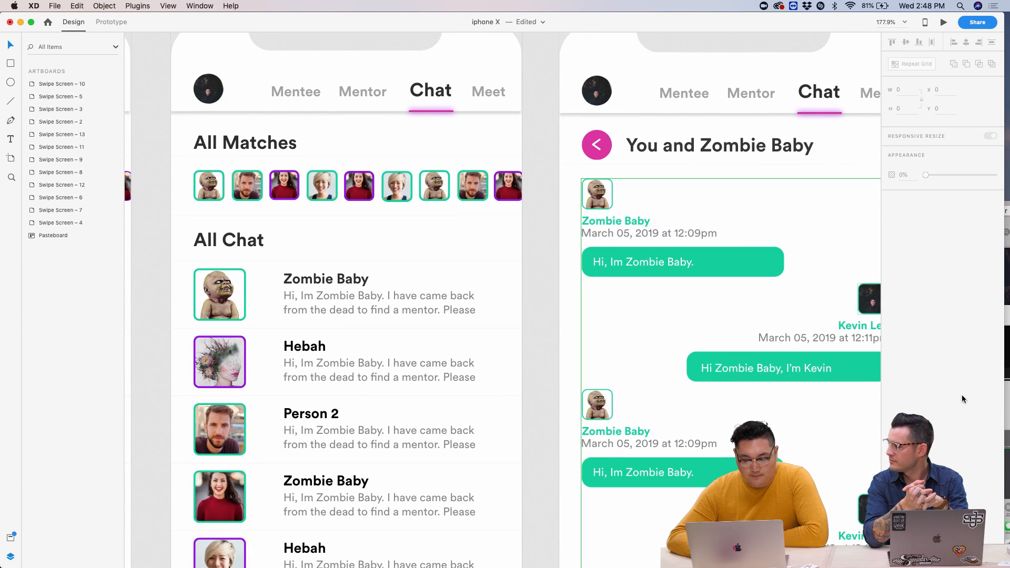
{"action": "scroll", "coordinate": [684, 190], "scroll_direction": "right", "scroll_amount": 3}
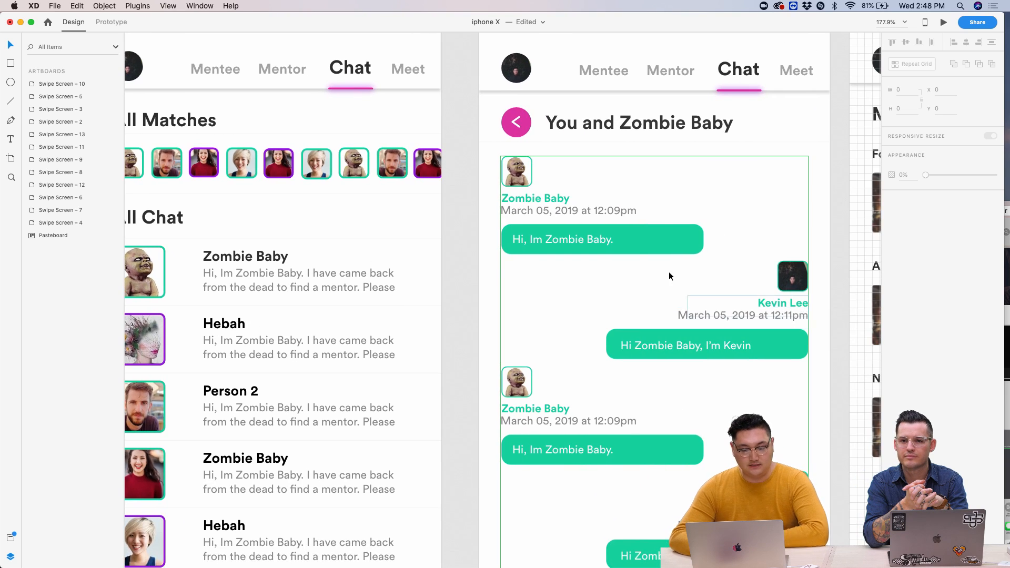
{"action": "scroll", "coordinate": [754, 248], "scroll_direction": "up", "scroll_amount": 4}
{"action": "scroll", "coordinate": [753, 249], "scroll_direction": "down", "scroll_amount": 3}
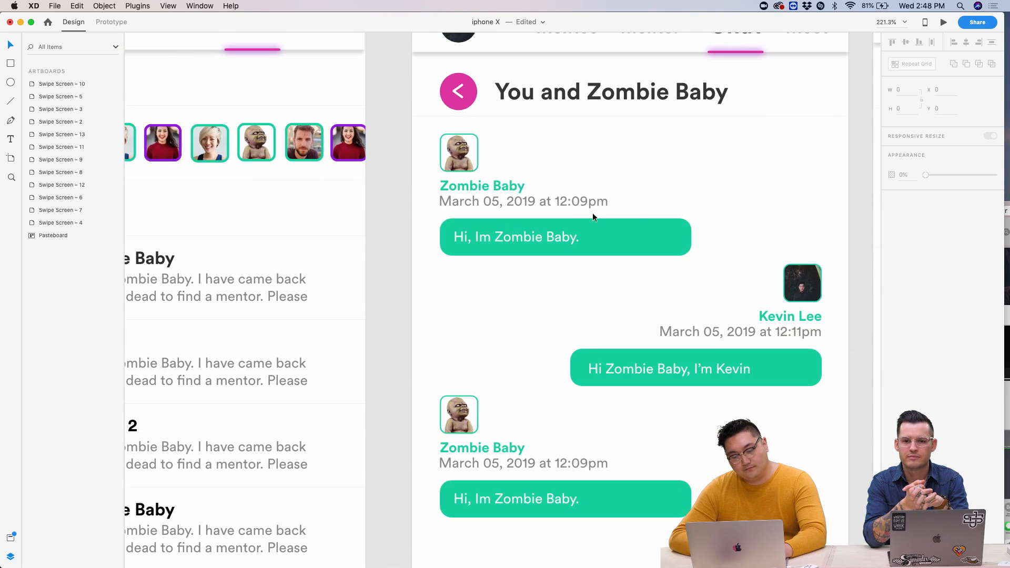
- Rename the first Zombie Baby sender label in the chat grid to Hebah
{"action": "double_click", "coordinate": [512, 186]}
{"action": "scroll", "coordinate": [511, 186], "scroll_direction": "left", "scroll_amount": 5}
{"action": "scroll", "coordinate": [512, 186], "scroll_direction": "up", "scroll_amount": 2}
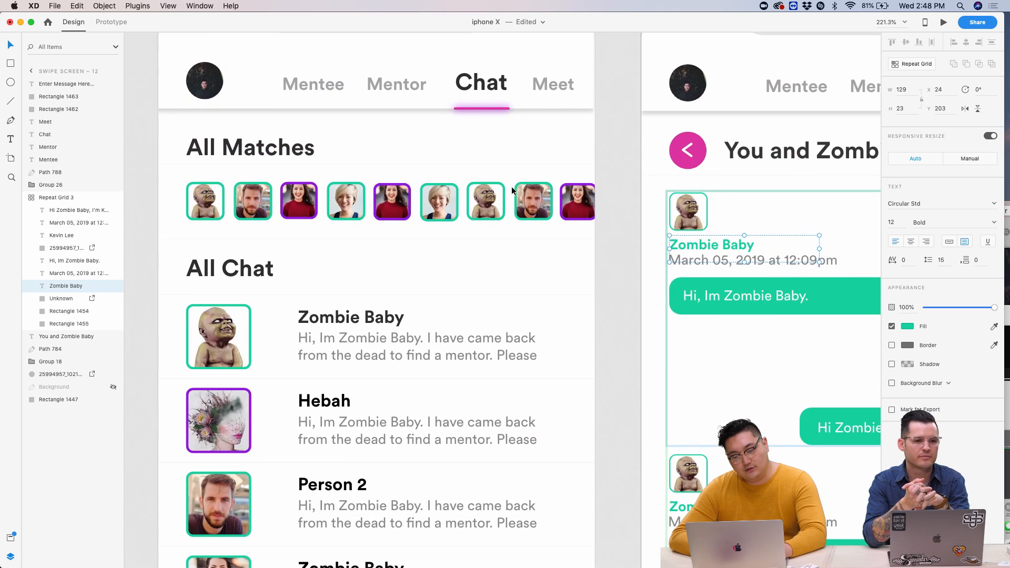
{"action": "scroll", "coordinate": [307, 213], "scroll_direction": "right", "scroll_amount": 1}
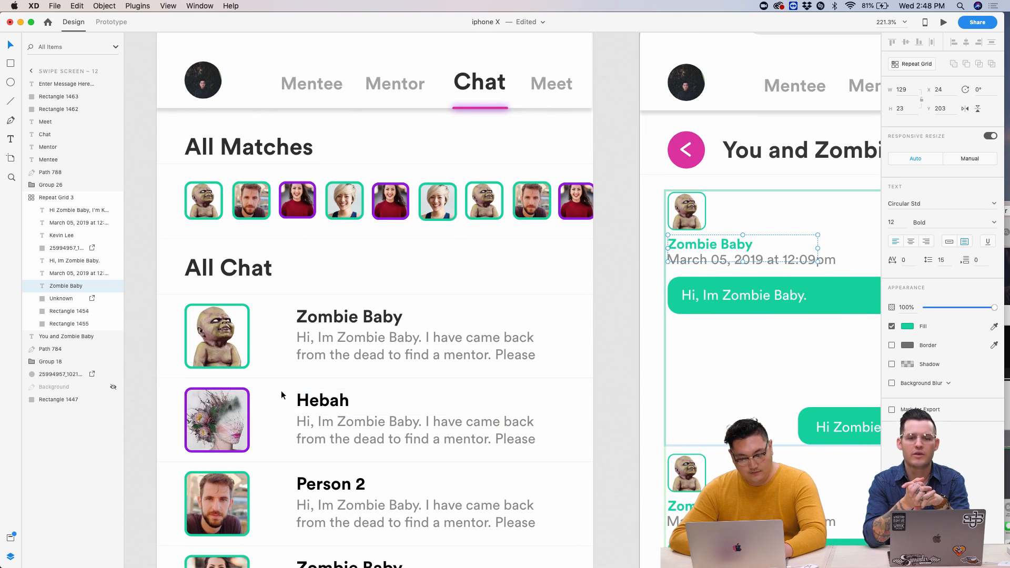
{"action": "scroll", "coordinate": [271, 400], "scroll_direction": "right", "scroll_amount": 5}
{"action": "scroll", "coordinate": [271, 400], "scroll_direction": "down", "scroll_amount": 1}
{"action": "double_click", "coordinate": [543, 238]}
{"action": "left_click", "coordinate": [529, 229]}
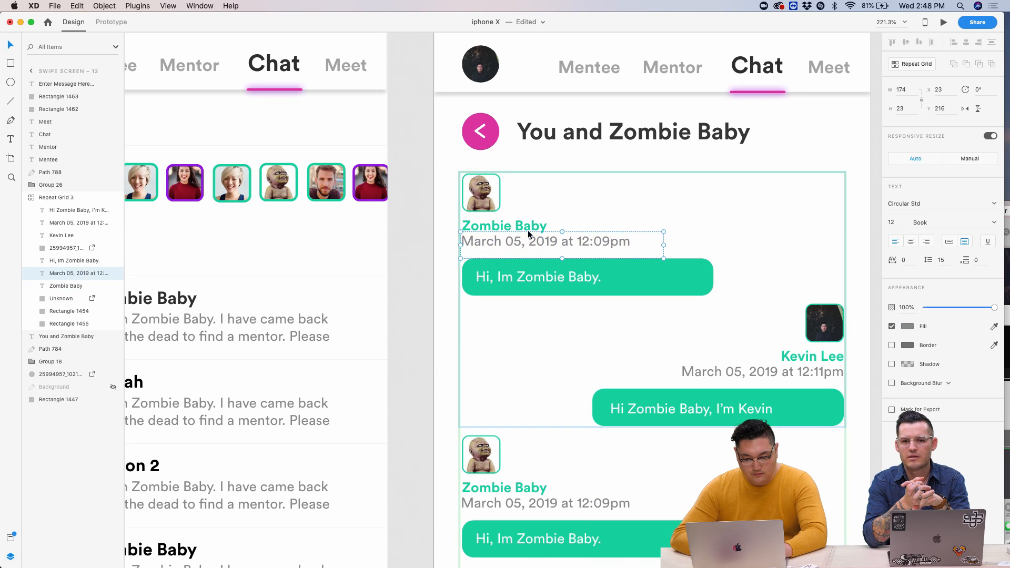
{"action": "double_click", "coordinate": [527, 227]}
{"action": "double_click", "coordinate": [526, 228]}
{"action": "type", "text": "HebaH"}
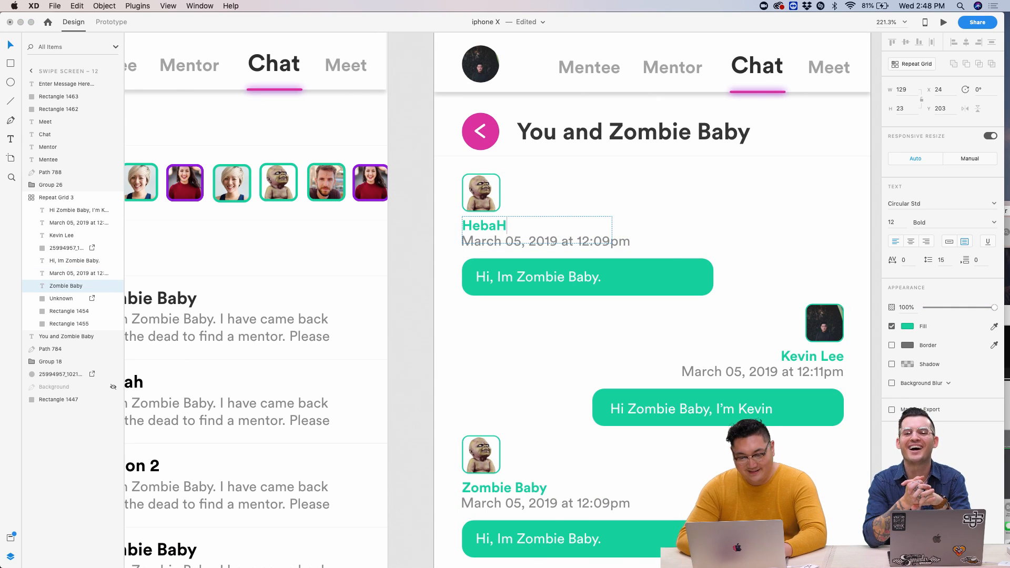
{"action": "left_click", "coordinate": [545, 330]}
- Rename the remaining two Zombie Baby sender labels to Hebah
{"action": "scroll", "coordinate": [544, 329], "scroll_direction": "down", "scroll_amount": 5}
{"action": "double_click", "coordinate": [521, 323]}
{"action": "type", "text": "HebaH"}
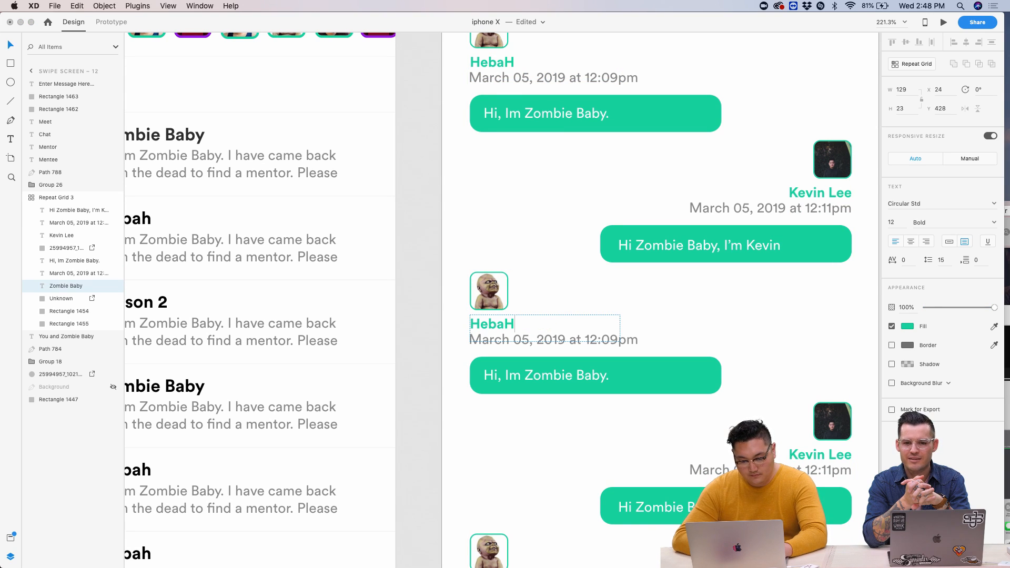
{"action": "left_click", "coordinate": [547, 254]}
{"action": "scroll", "coordinate": [548, 254], "scroll_direction": "down", "scroll_amount": 5}
{"action": "double_click", "coordinate": [497, 315]}
{"action": "double_click", "coordinate": [498, 314]}
{"action": "type", "text": "Hebah"}
{"action": "key", "text": "Escape"}
- Reveal the desktop and open the images folder
{"action": "scroll", "coordinate": [308, 195], "scroll_direction": "down", "scroll_amount": 5}
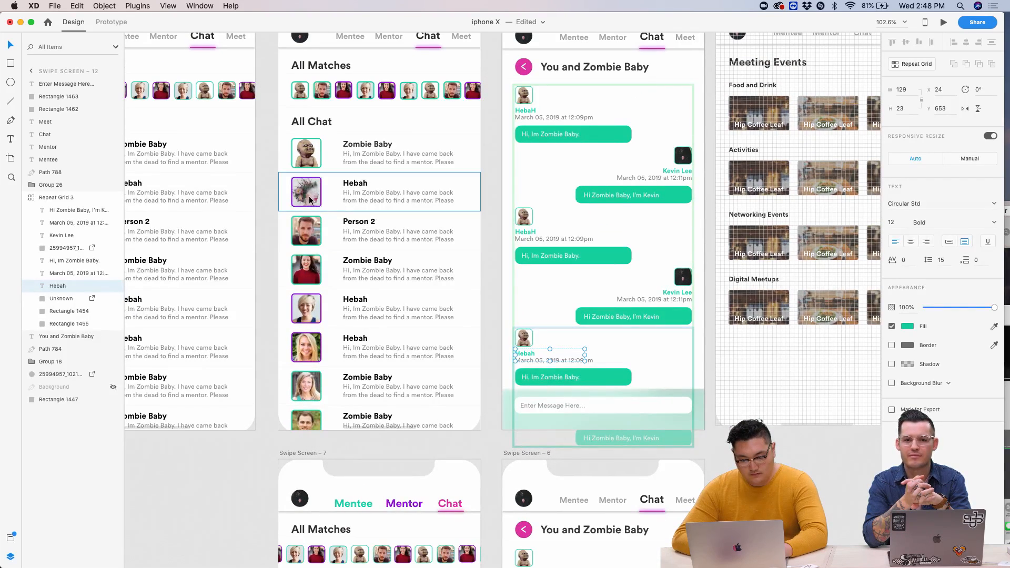
{"action": "key", "text": "F11"}
{"action": "double_click", "coordinate": [938, 70]}
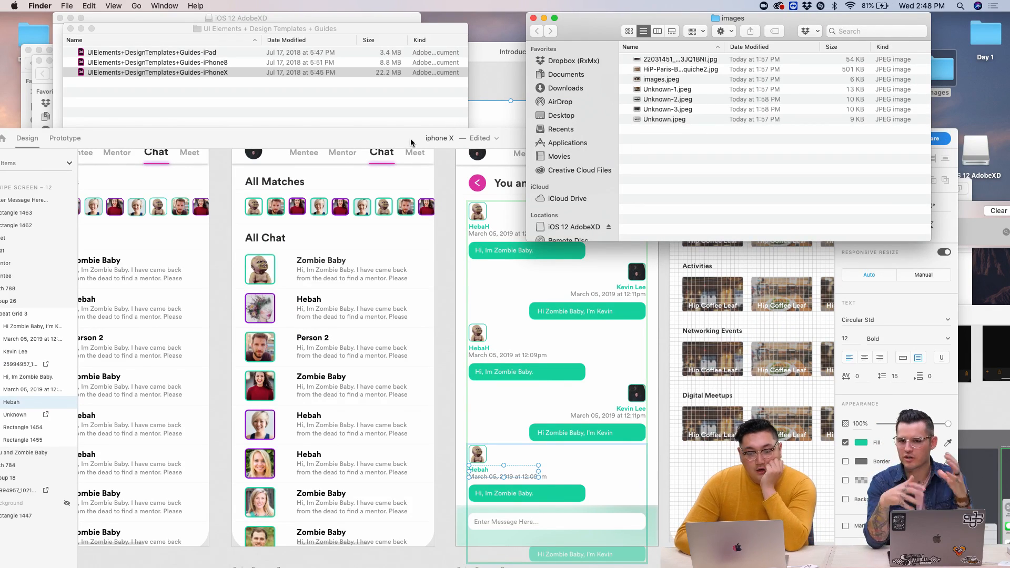
- Open Day 1's Images folder in Finder to show its three JPEG photos beside the XD design
{"action": "left_click_drag", "start_coordinate": [386, 146], "coordinate": [312, 29]}
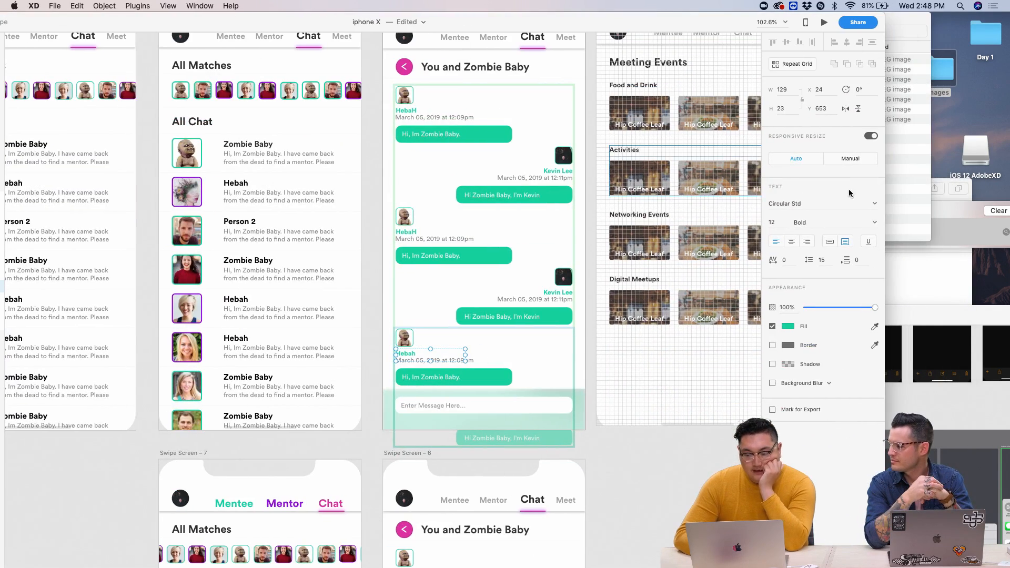
{"action": "left_click", "coordinate": [912, 176]}
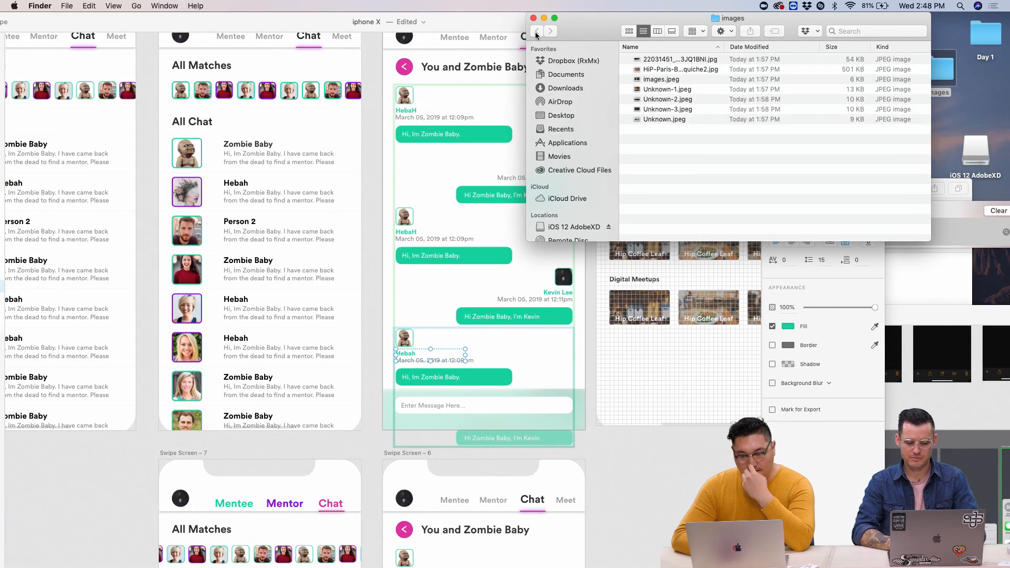
{"action": "double_click", "coordinate": [986, 47]}
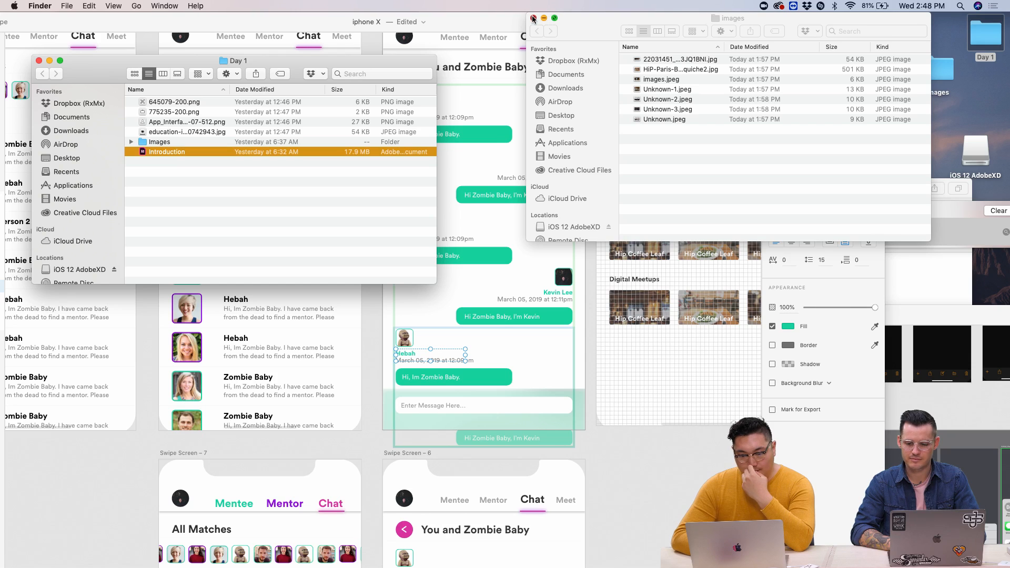
{"action": "left_click", "coordinate": [533, 18]}
{"action": "left_click_drag", "start_coordinate": [267, 60], "coordinate": [766, 43]}
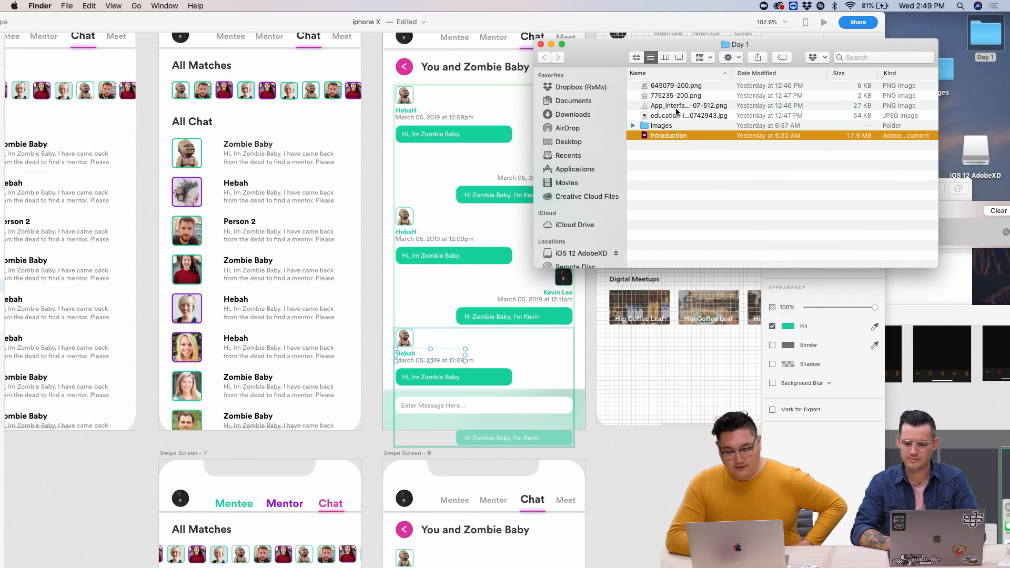
{"action": "double_click", "coordinate": [666, 126]}
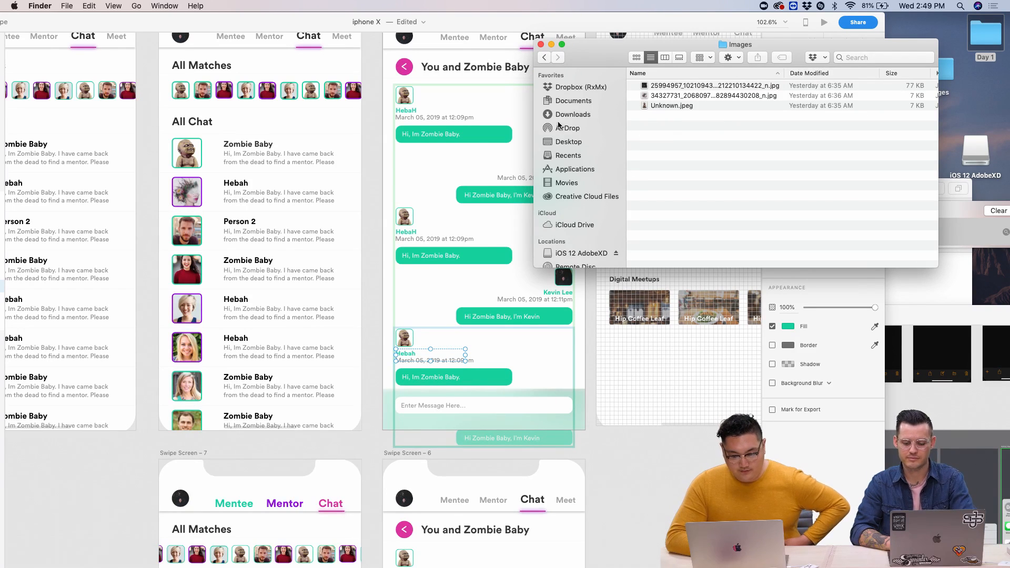
{"action": "scroll", "coordinate": [469, 114], "scroll_direction": "up", "scroll_amount": 3}
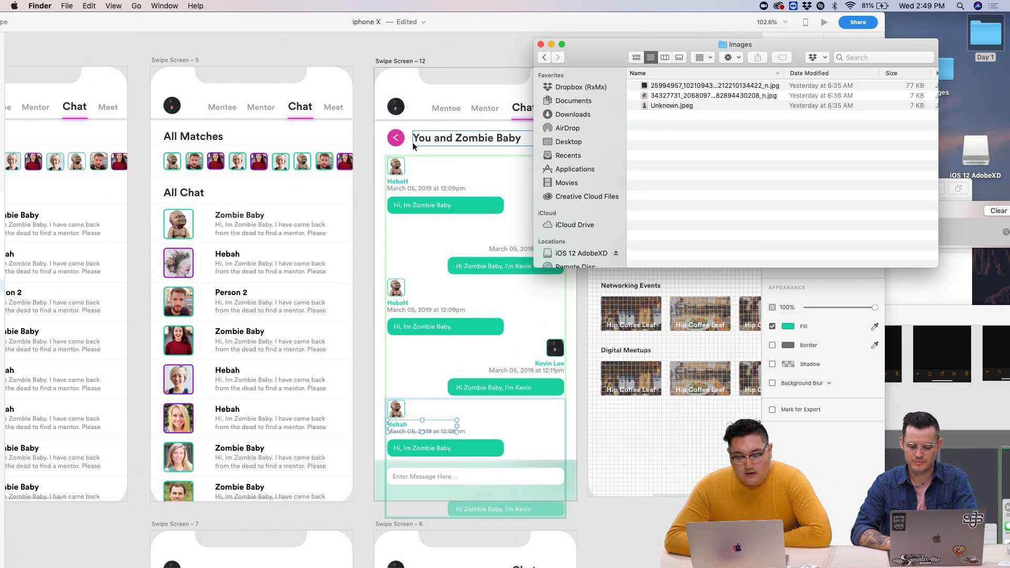
{"action": "left_click", "coordinate": [377, 181]}
- Drop Hebah's photo from the Images folder onto the chat avatar in the repeat grid
{"action": "scroll", "coordinate": [377, 181], "scroll_direction": "up", "scroll_amount": 5}
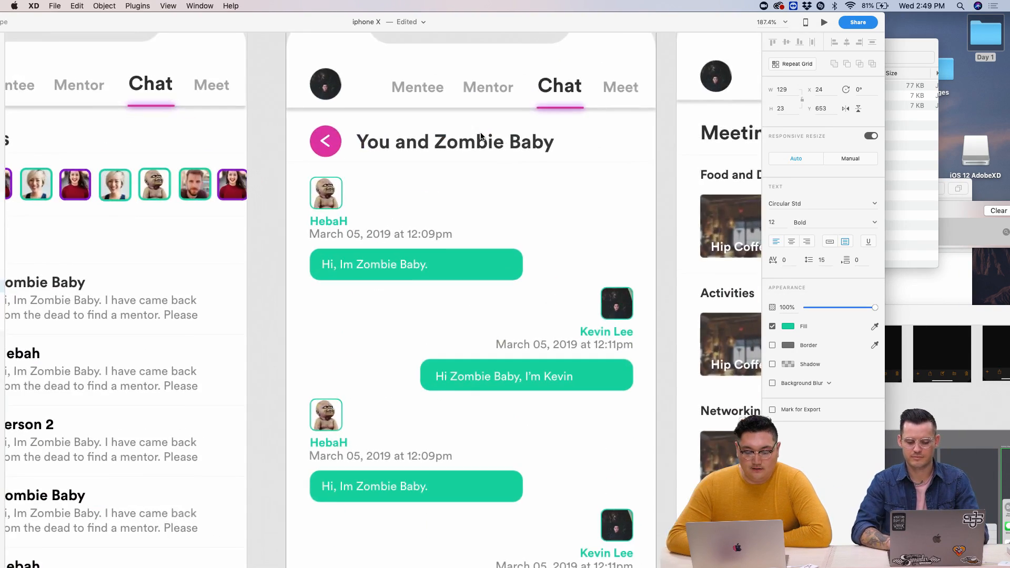
{"action": "left_click", "coordinate": [902, 151]}
{"action": "left_click_drag", "start_coordinate": [696, 99], "coordinate": [337, 198]}
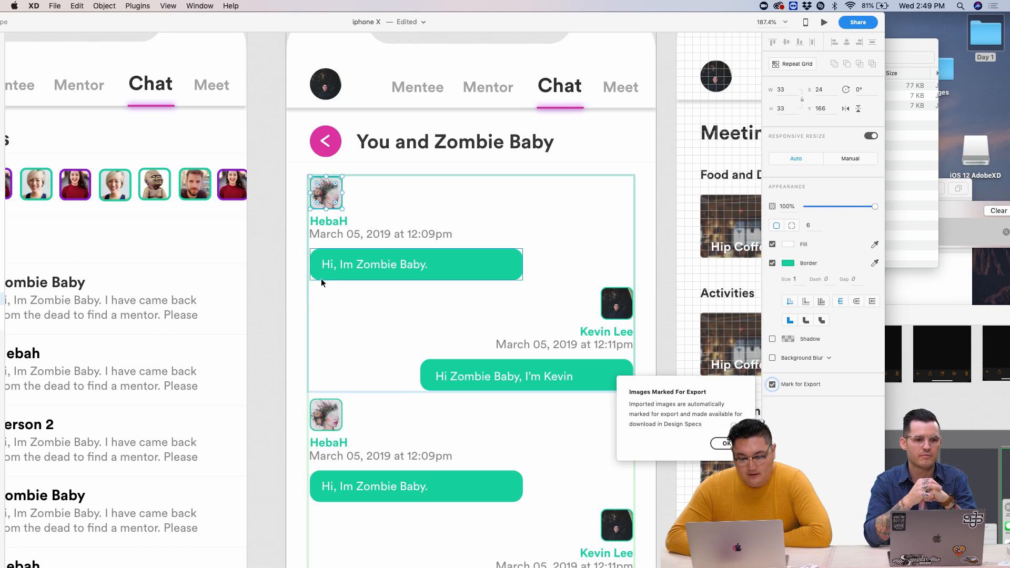
{"action": "left_click", "coordinate": [299, 197]}
- Give the HebaH avatar a purple #9401E2 border
{"action": "left_click", "coordinate": [330, 204]}
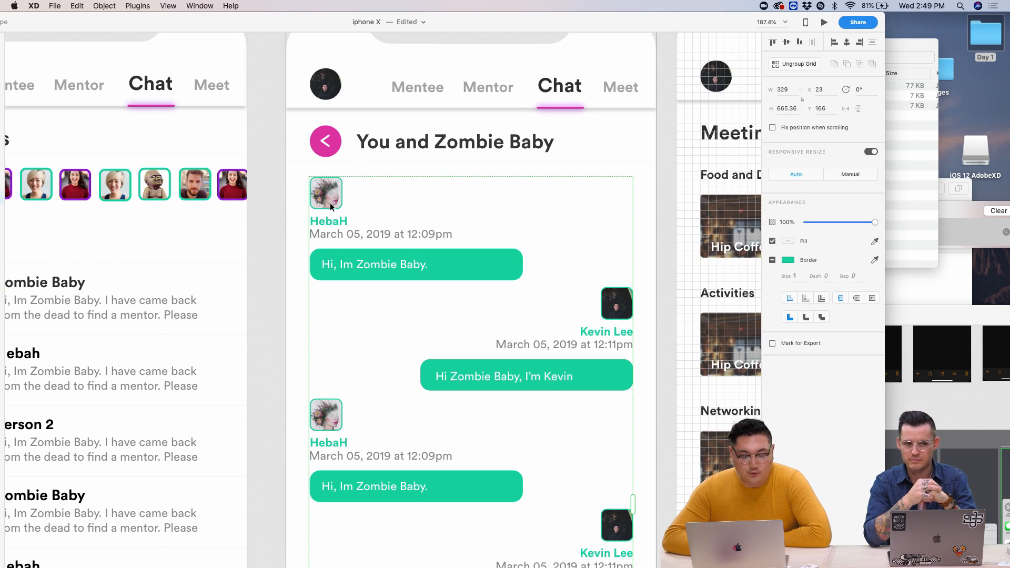
{"action": "double_click", "coordinate": [330, 204]}
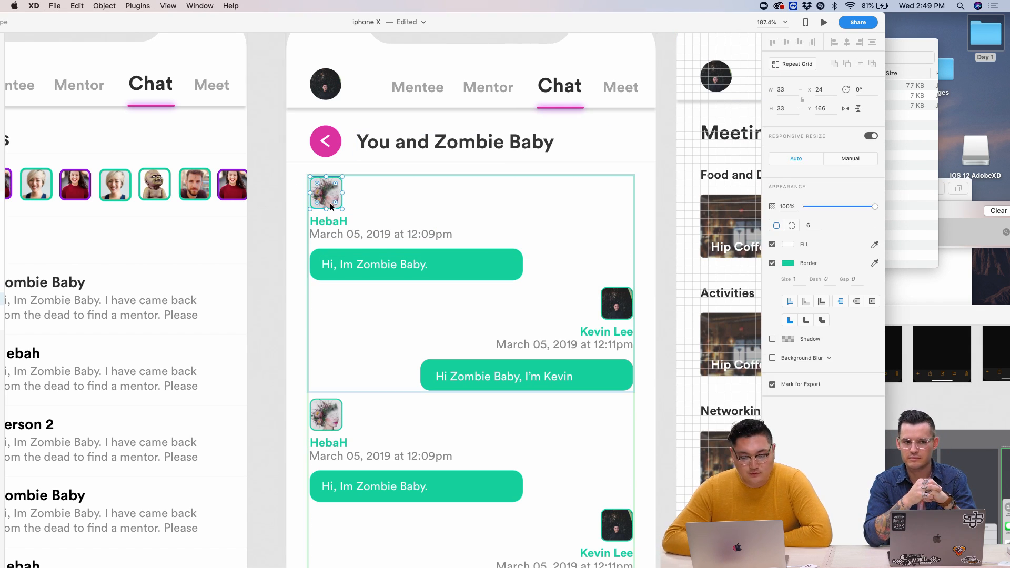
{"action": "left_click", "coordinate": [788, 263]}
{"action": "left_click", "coordinate": [720, 318]}
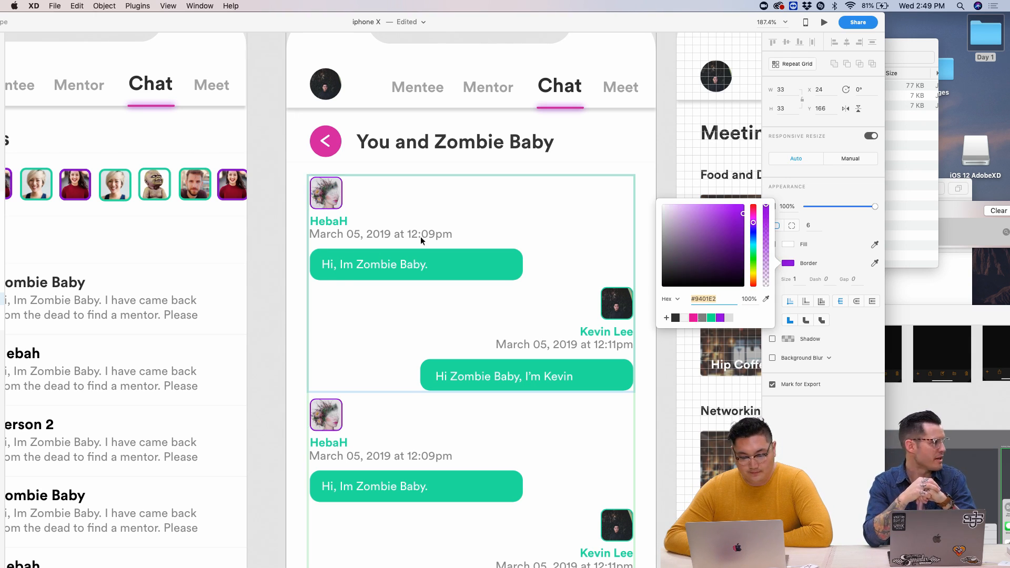
{"action": "left_click", "coordinate": [332, 226]}
- Change the HebaH name labels' fill from green to purple
{"action": "scroll", "coordinate": [355, 323], "scroll_direction": "down", "scroll_amount": 3}
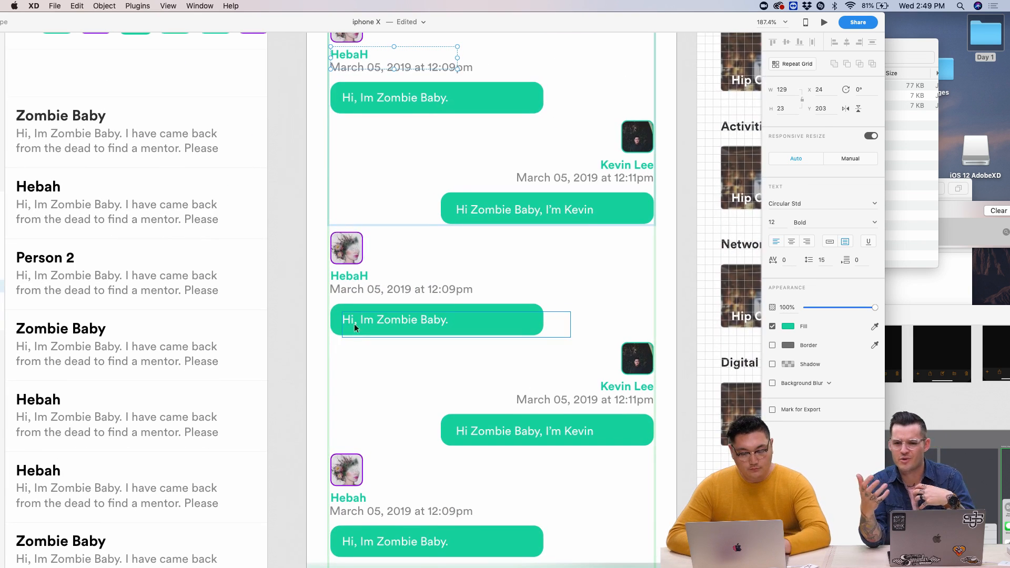
{"action": "key", "text": "Escape"}
{"action": "scroll", "coordinate": [374, 287], "scroll_direction": "up", "scroll_amount": 3}
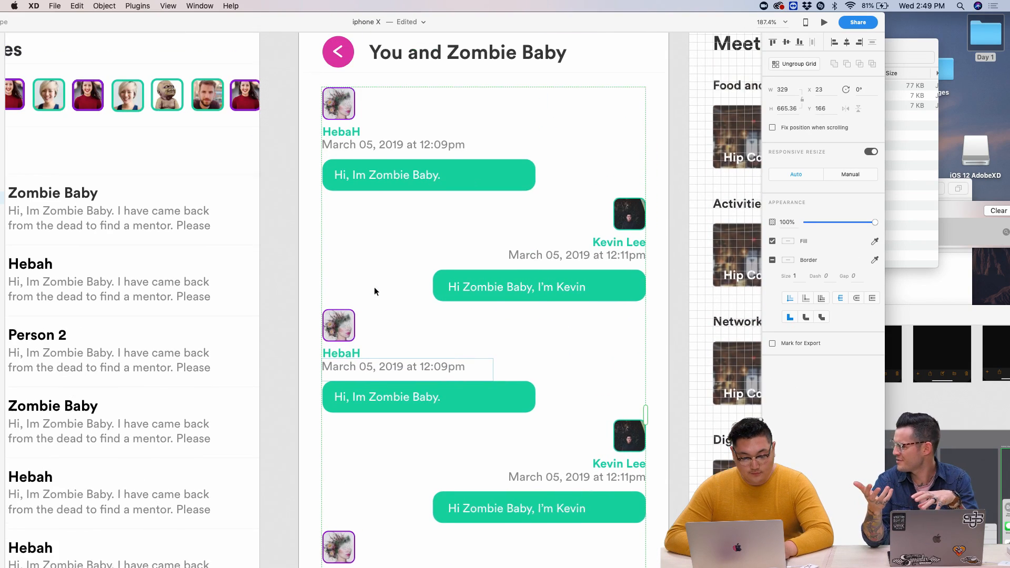
{"action": "double_click", "coordinate": [333, 153]}
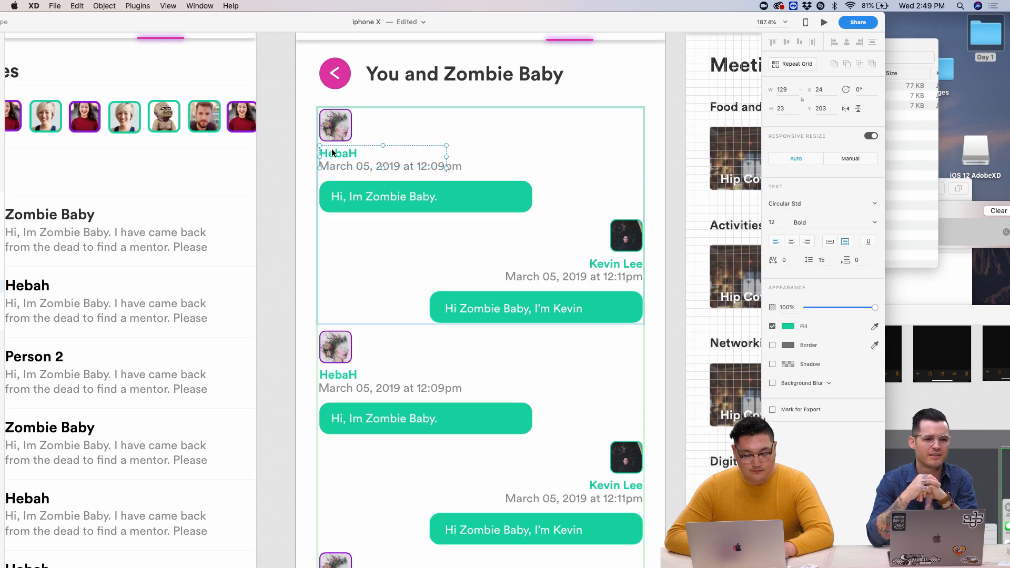
{"action": "left_click", "coordinate": [340, 374]}
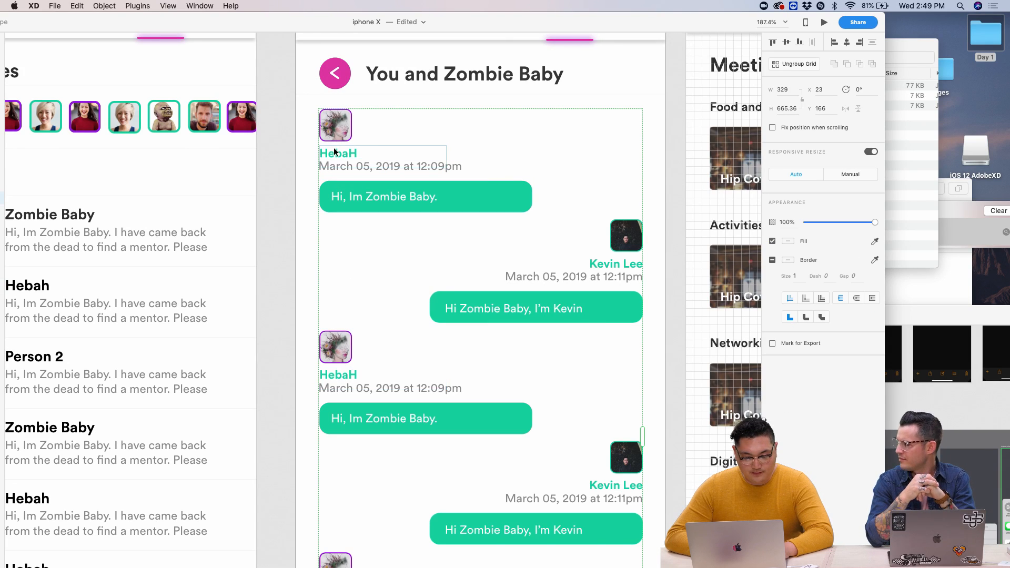
{"action": "double_click", "coordinate": [332, 153]}
{"action": "left_click", "coordinate": [339, 374]}
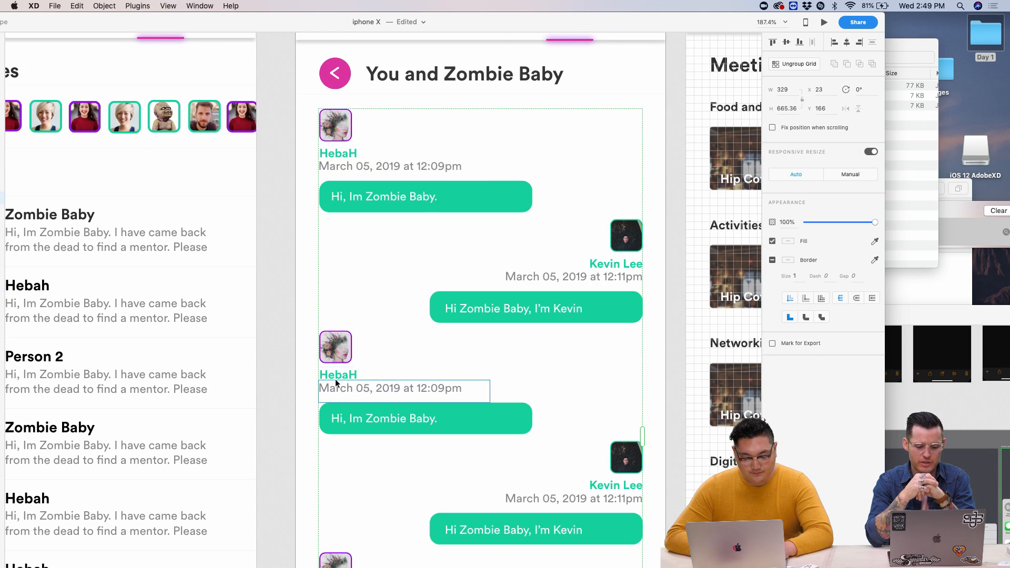
{"action": "double_click", "coordinate": [345, 374]}
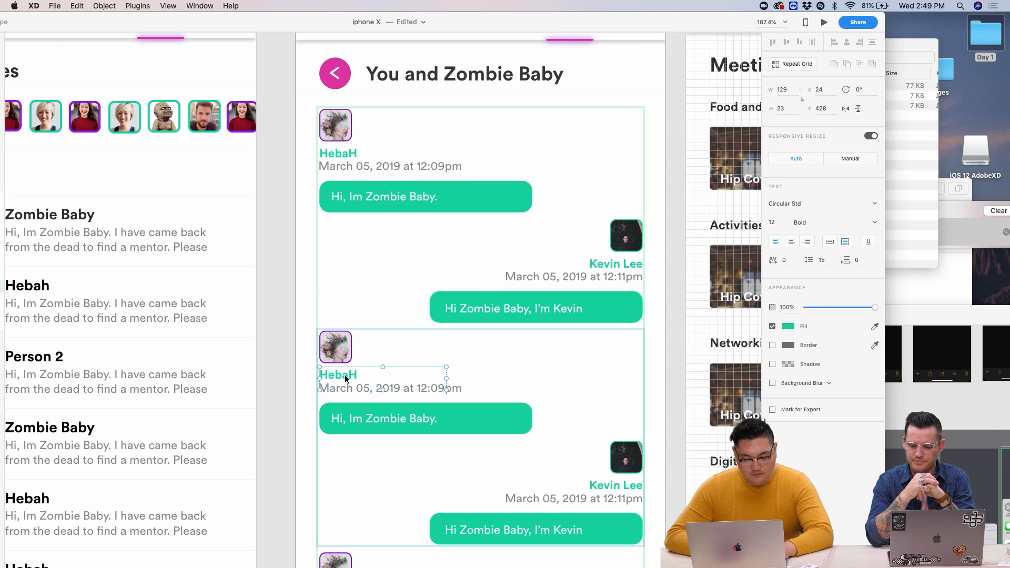
{"action": "left_click", "coordinate": [340, 154]}
{"action": "scroll", "coordinate": [339, 153], "scroll_direction": "down", "scroll_amount": 2}
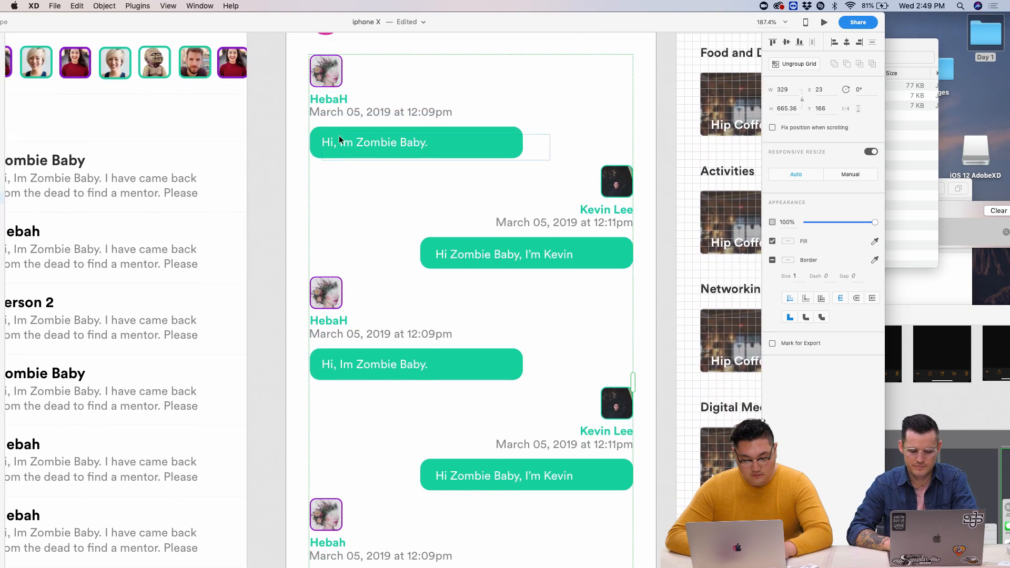
{"action": "double_click", "coordinate": [333, 98]}
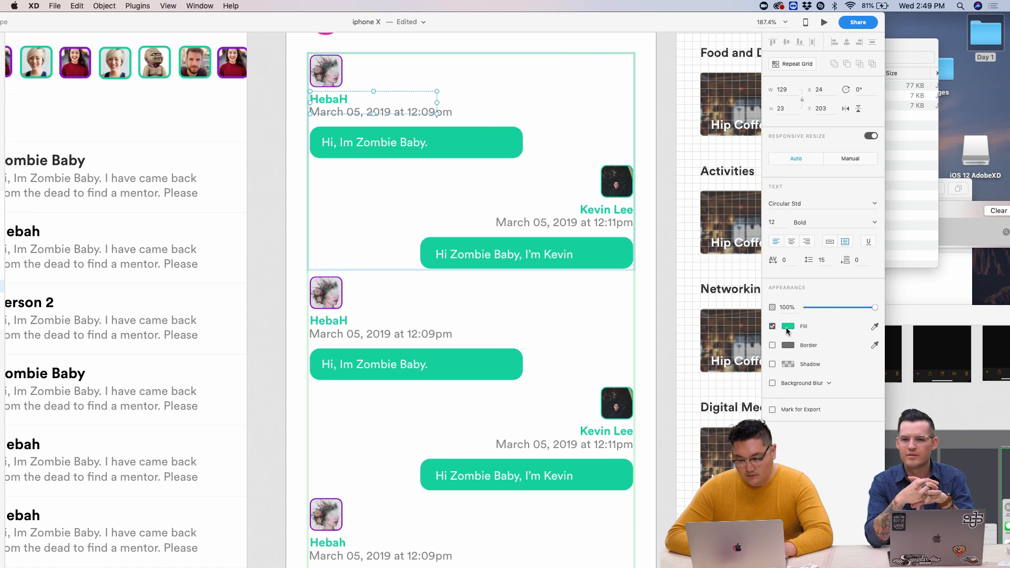
{"action": "left_click", "coordinate": [787, 327]}
{"action": "left_click", "coordinate": [721, 380]}
- Fill the received chat bubbles purple instead of green
{"action": "left_click", "coordinate": [503, 356]}
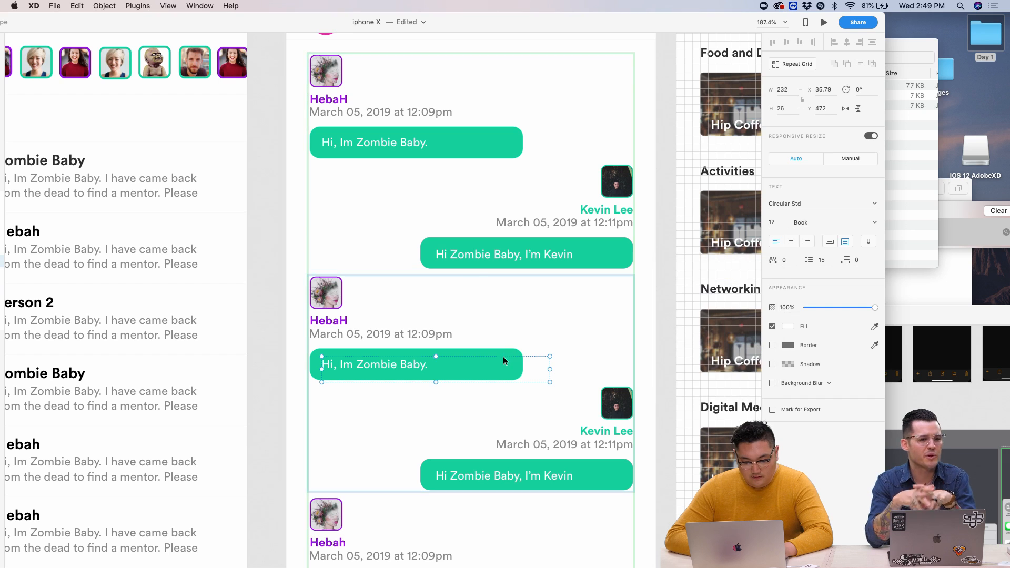
{"action": "left_click", "coordinate": [279, 282]}
{"action": "scroll", "coordinate": [279, 282], "scroll_direction": "down", "scroll_amount": 5}
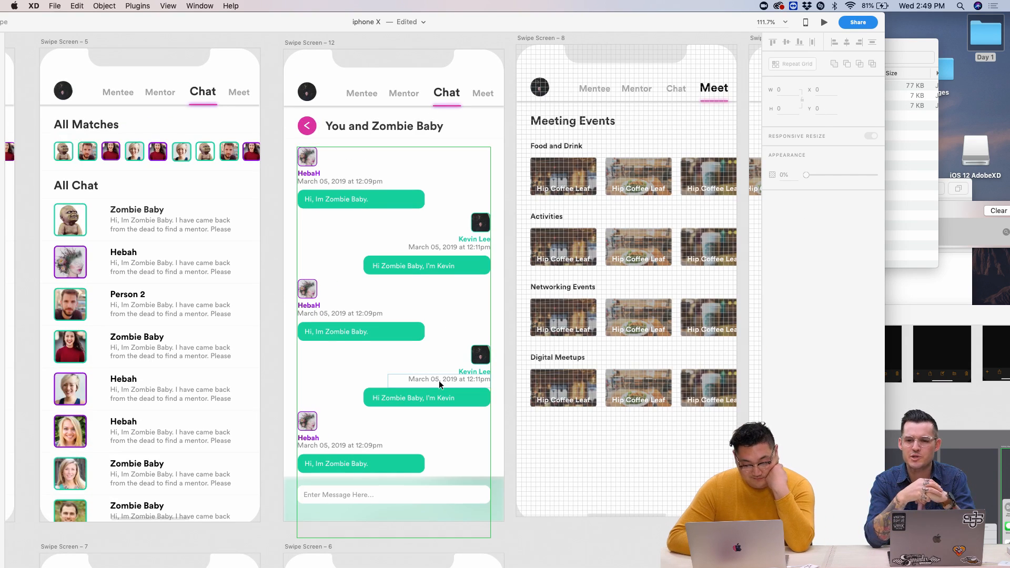
{"action": "left_click", "coordinate": [416, 194]}
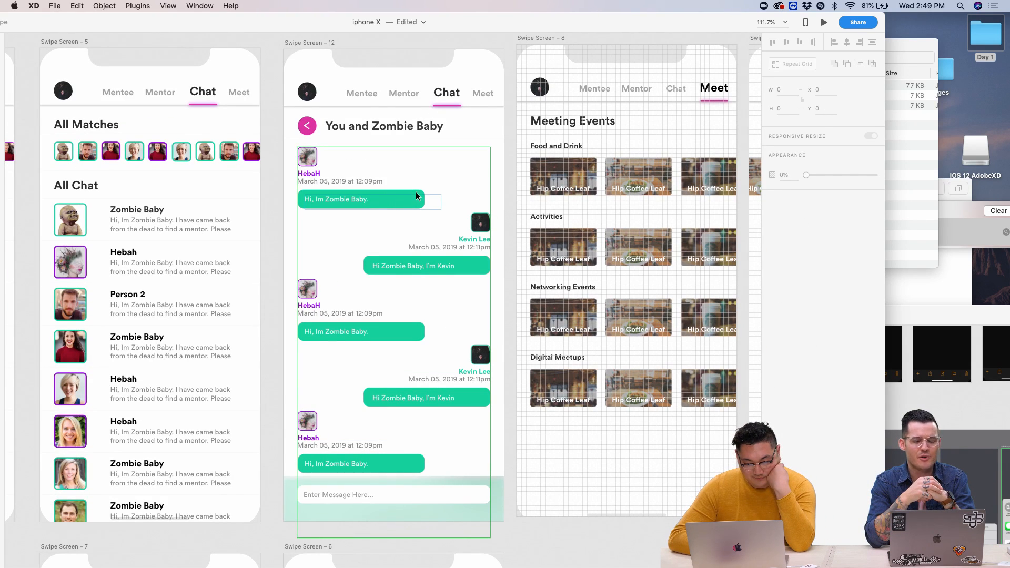
{"action": "double_click", "coordinate": [416, 194]}
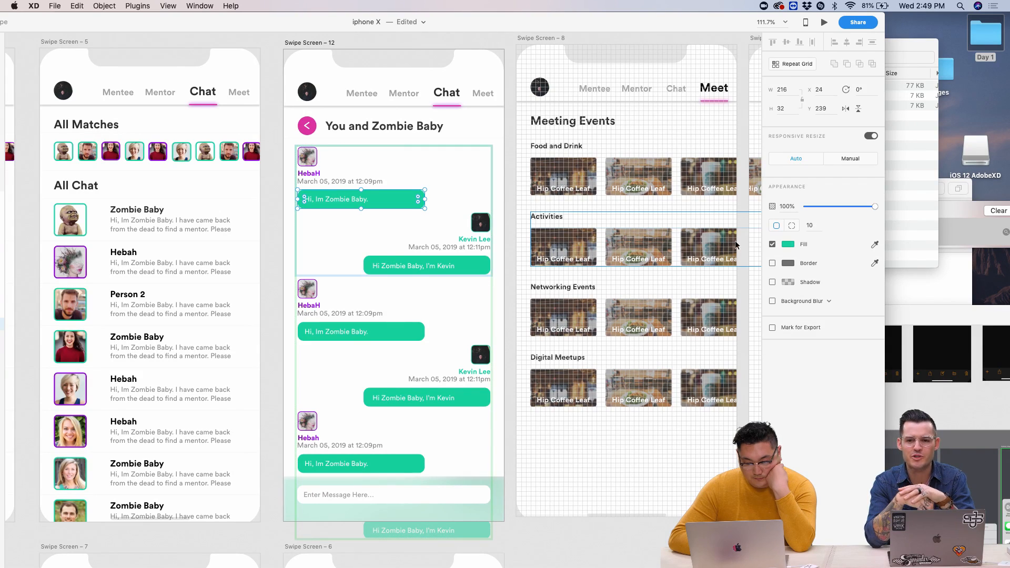
{"action": "left_click", "coordinate": [788, 244]}
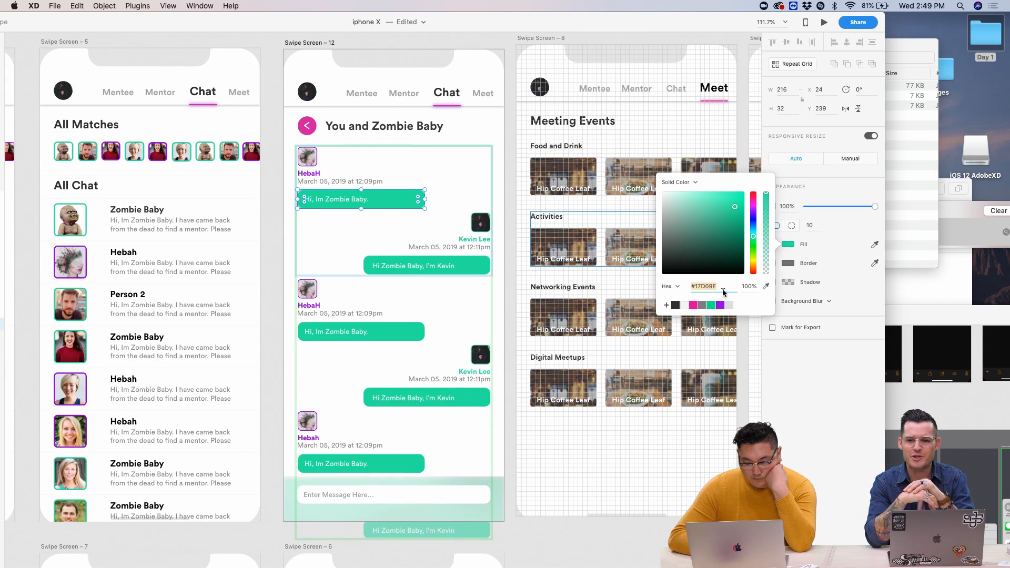
{"action": "left_click", "coordinate": [721, 305]}
{"action": "left_click", "coordinate": [277, 255]}
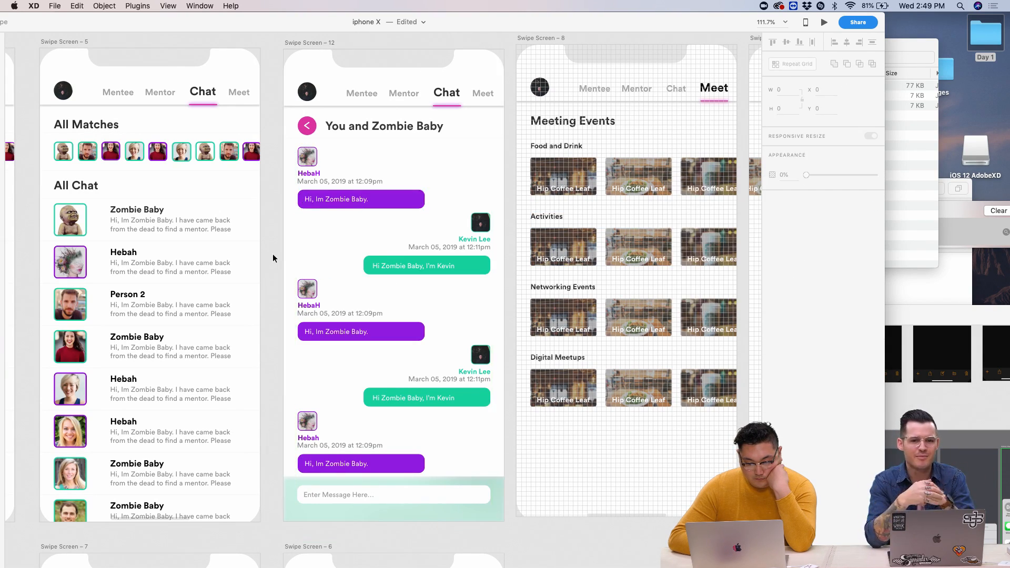
{"action": "scroll", "coordinate": [273, 255], "scroll_direction": "down", "scroll_amount": 5}
{"action": "scroll", "coordinate": [273, 254], "scroll_direction": "down", "scroll_amount": 2}
{"action": "scroll", "coordinate": [273, 254], "scroll_direction": "left", "scroll_amount": 2}
{"action": "scroll", "coordinate": [334, 121], "scroll_direction": "up", "scroll_amount": 3}
{"action": "scroll", "coordinate": [334, 123], "scroll_direction": "up", "scroll_amount": 5}
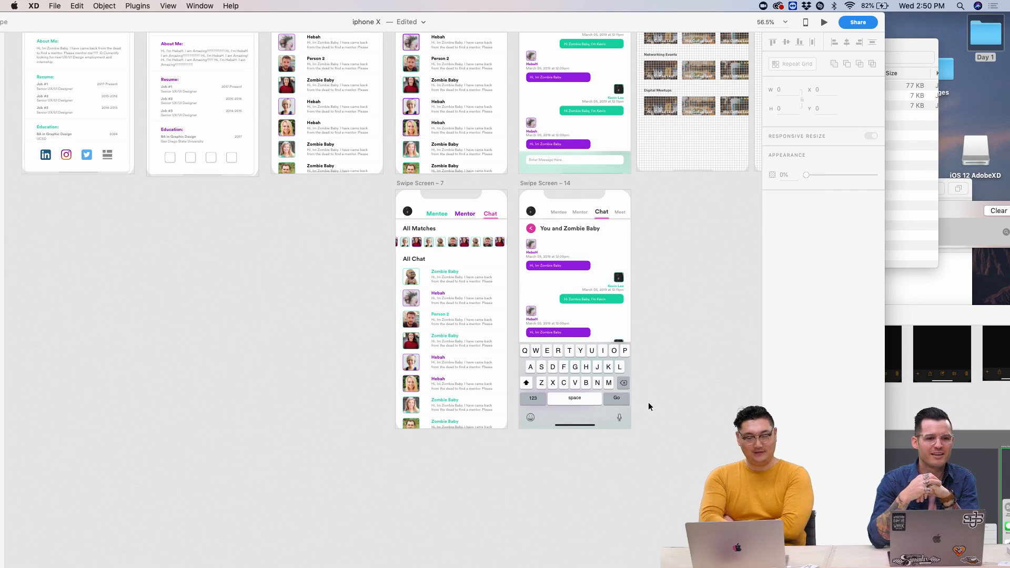
{"action": "key", "text": "super+0"}
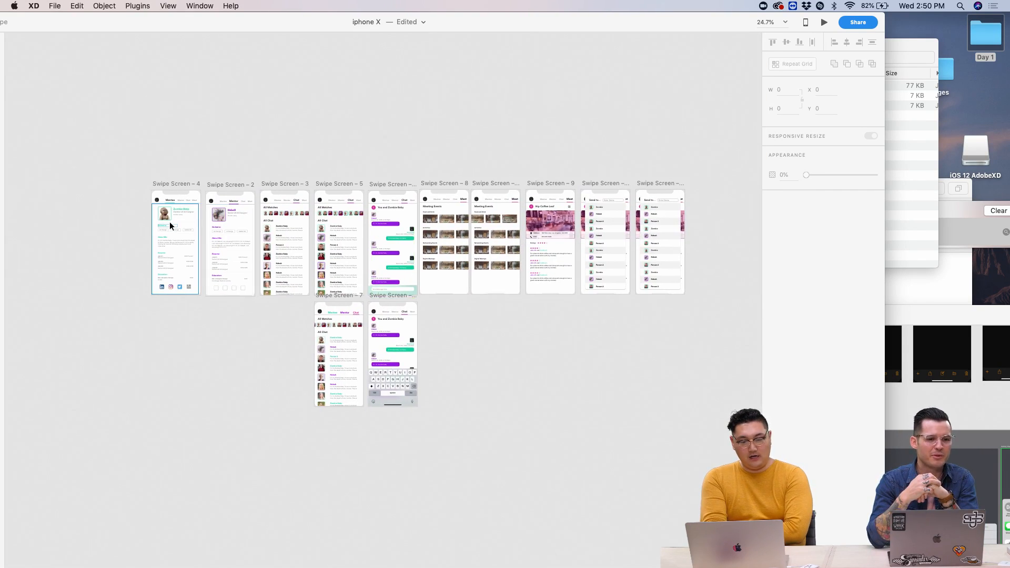
- Zoom and pan to Swipe Screen – 12 so its 'You and Zombie Baby' header is in view
{"action": "scroll", "coordinate": [170, 222], "scroll_direction": "up", "scroll_amount": 5}
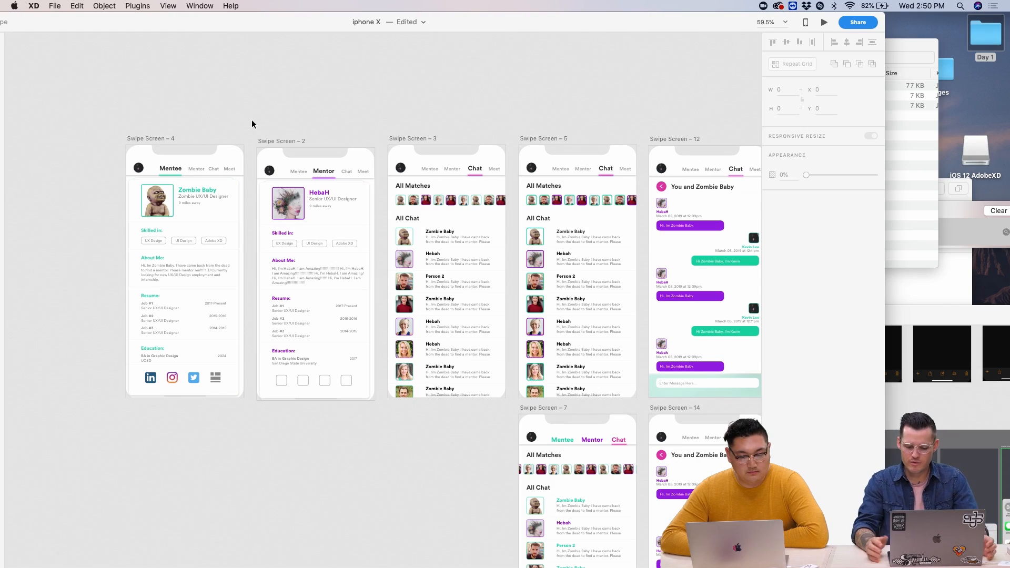
{"action": "scroll", "coordinate": [252, 119], "scroll_direction": "down", "scroll_amount": 3}
{"action": "scroll", "coordinate": [251, 121], "scroll_direction": "up", "scroll_amount": 4}
{"action": "scroll", "coordinate": [251, 122], "scroll_direction": "up", "scroll_amount": 1}
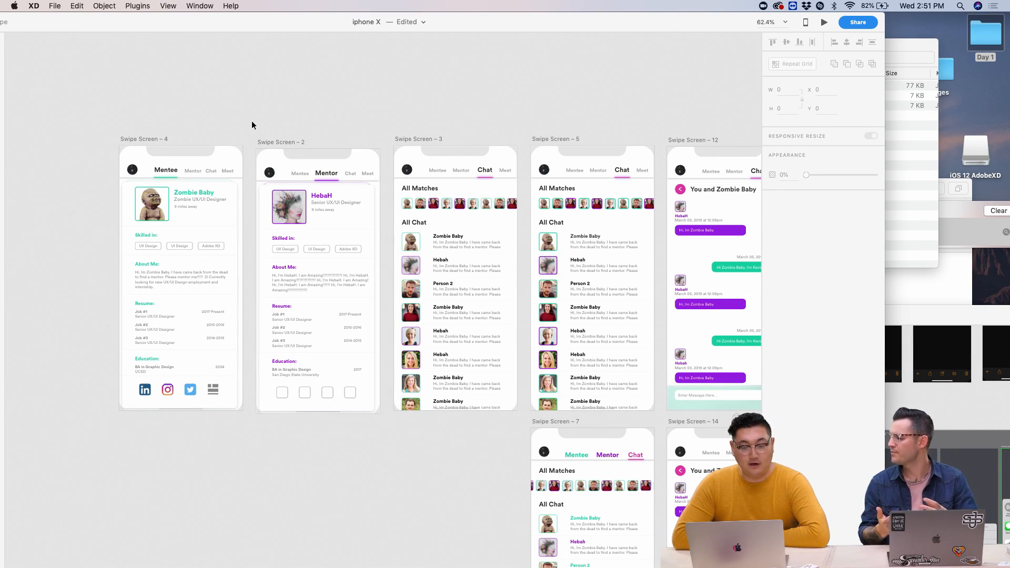
{"action": "scroll", "coordinate": [180, 117], "scroll_direction": "up", "scroll_amount": 5}
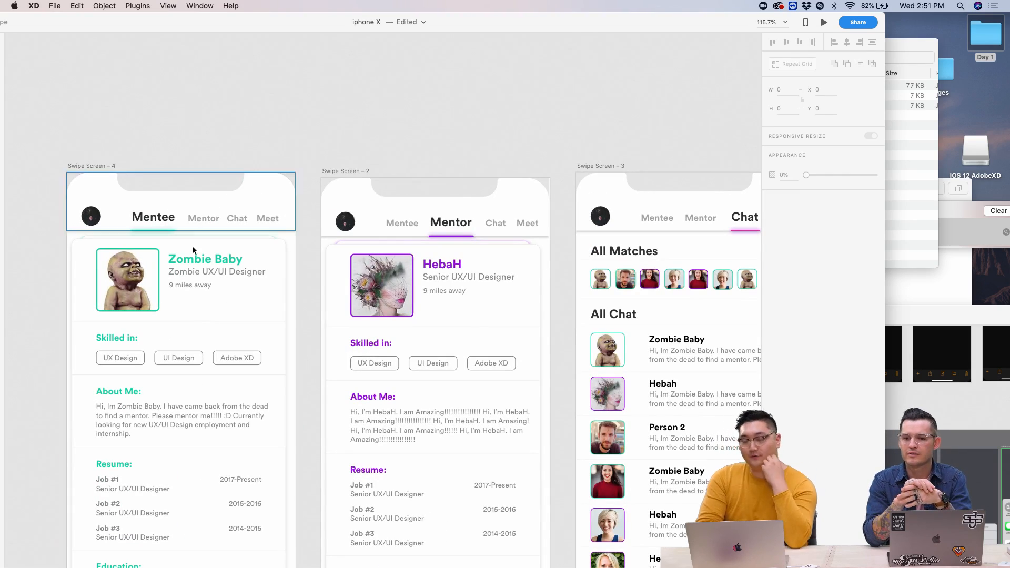
{"action": "scroll", "coordinate": [194, 248], "scroll_direction": "down", "scroll_amount": 4}
{"action": "scroll", "coordinate": [195, 247], "scroll_direction": "down", "scroll_amount": 2}
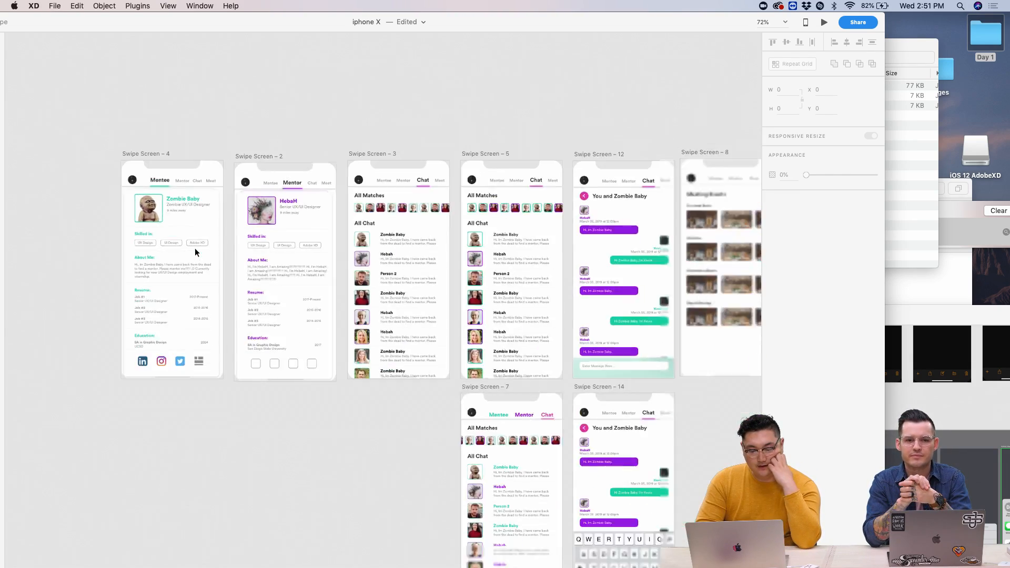
{"action": "scroll", "coordinate": [195, 248], "scroll_direction": "up", "scroll_amount": 5}
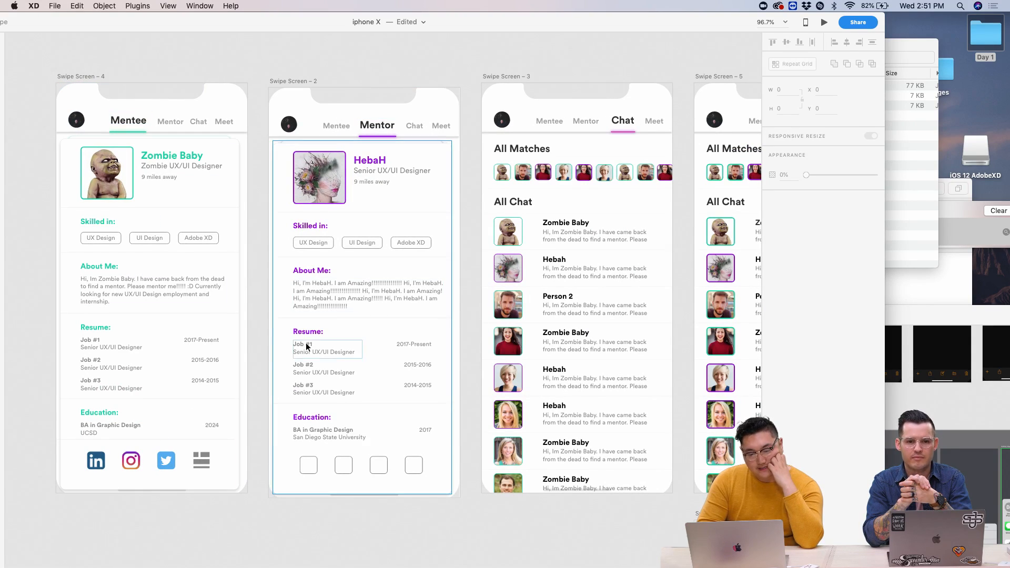
{"action": "scroll", "coordinate": [439, 208], "scroll_direction": "right", "scroll_amount": 3}
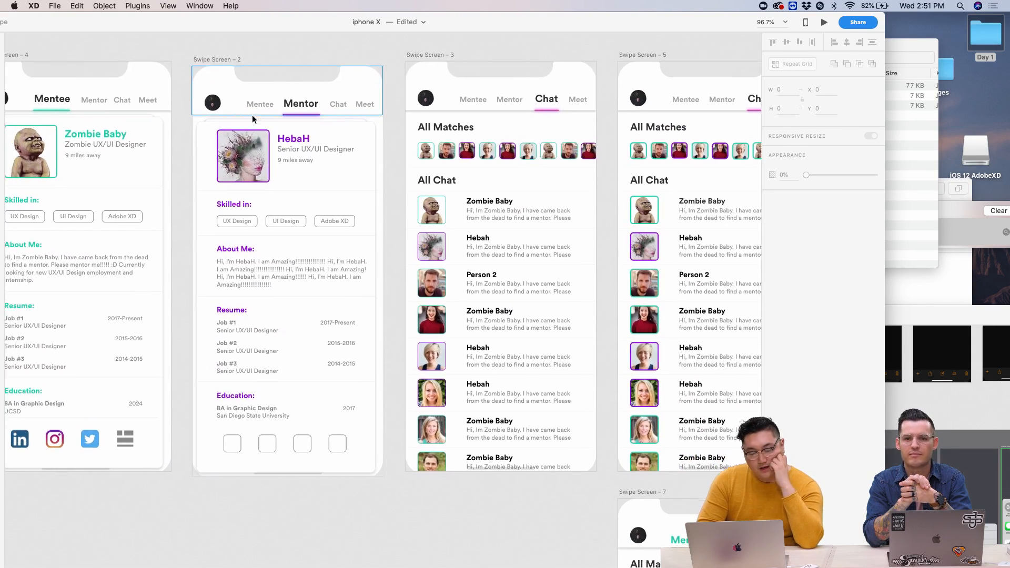
{"action": "scroll", "coordinate": [84, 112], "scroll_direction": "up", "scroll_amount": 5}
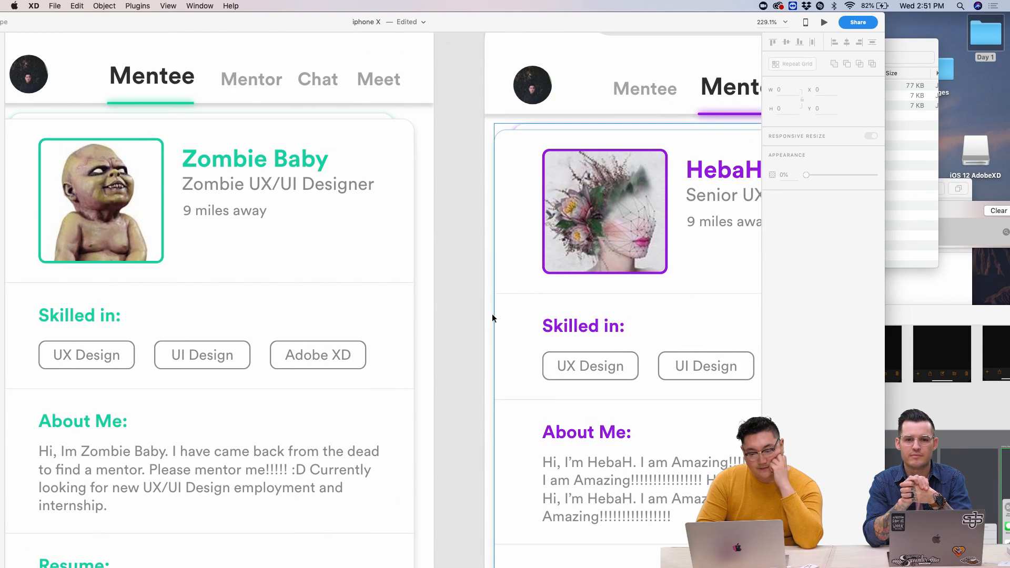
{"action": "scroll", "coordinate": [492, 318], "scroll_direction": "down", "scroll_amount": 5}
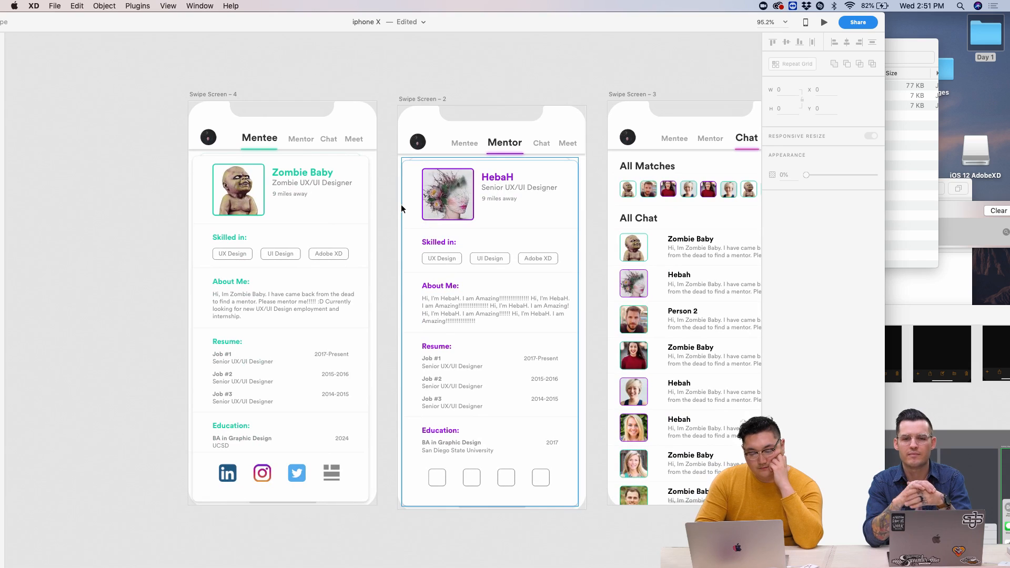
{"action": "scroll", "coordinate": [401, 204], "scroll_direction": "right", "scroll_amount": 5}
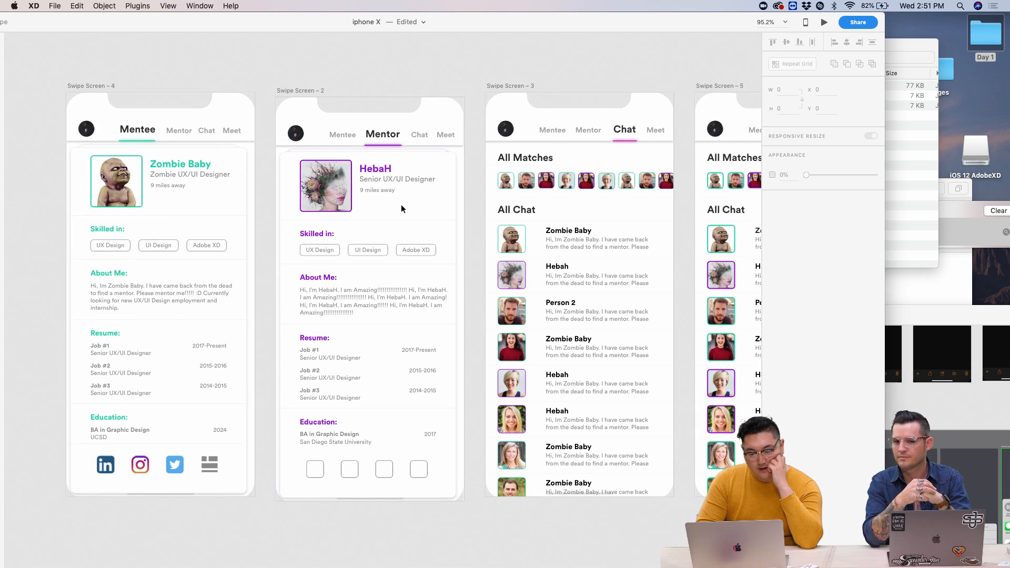
{"action": "scroll", "coordinate": [401, 204], "scroll_direction": "right", "scroll_amount": 5}
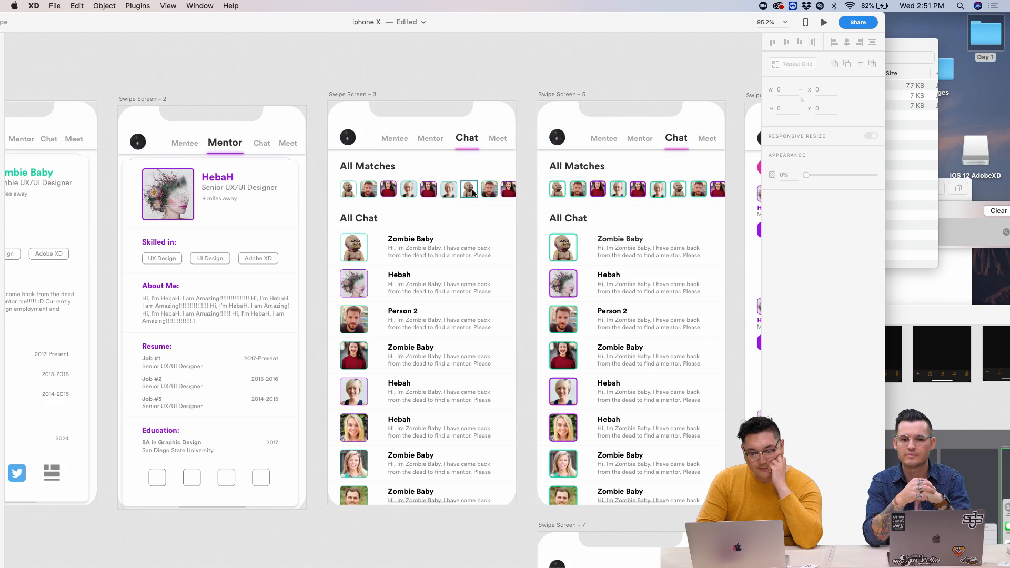
{"action": "scroll", "coordinate": [344, 186], "scroll_direction": "up", "scroll_amount": 5}
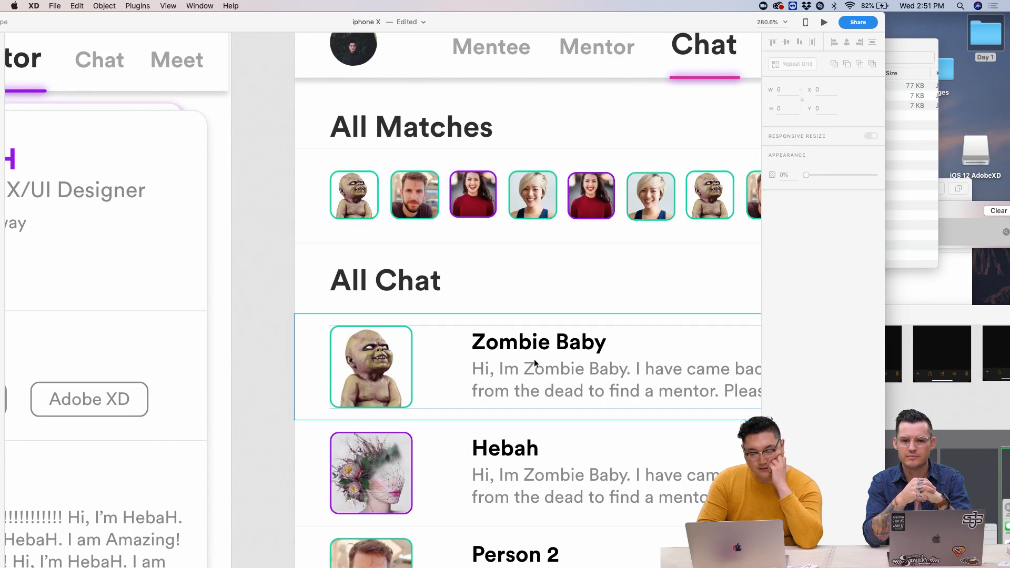
{"action": "scroll", "coordinate": [449, 202], "scroll_direction": "down", "scroll_amount": 5}
{"action": "scroll", "coordinate": [447, 201], "scroll_direction": "right", "scroll_amount": 2}
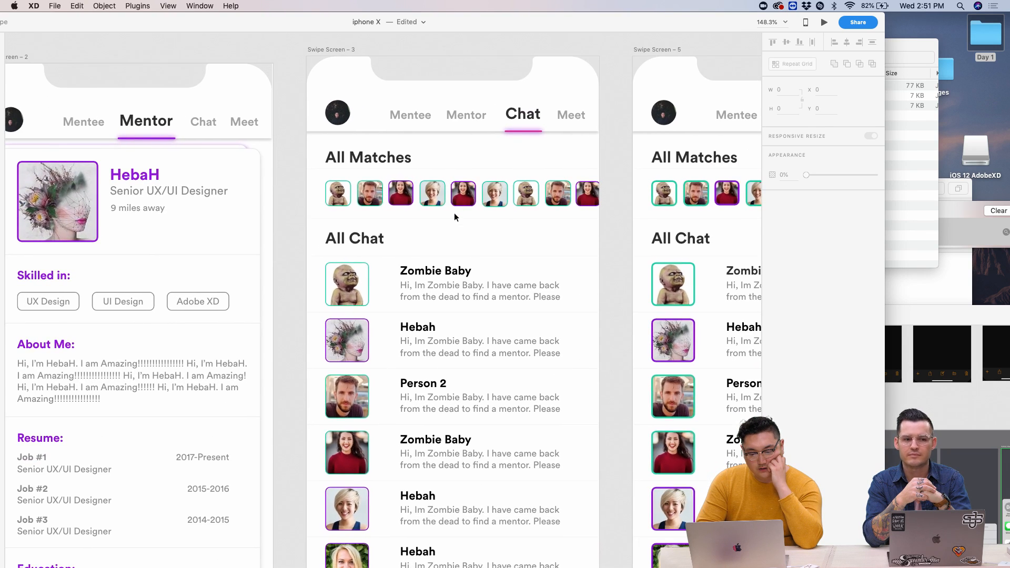
{"action": "scroll", "coordinate": [454, 212], "scroll_direction": "down", "scroll_amount": 4}
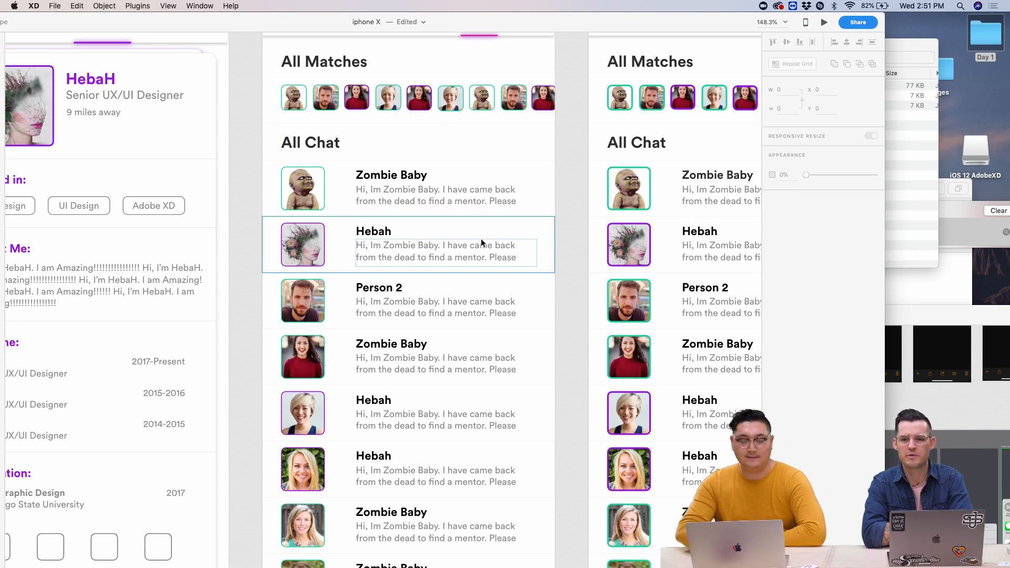
{"action": "scroll", "coordinate": [481, 238], "scroll_direction": "down", "scroll_amount": 3}
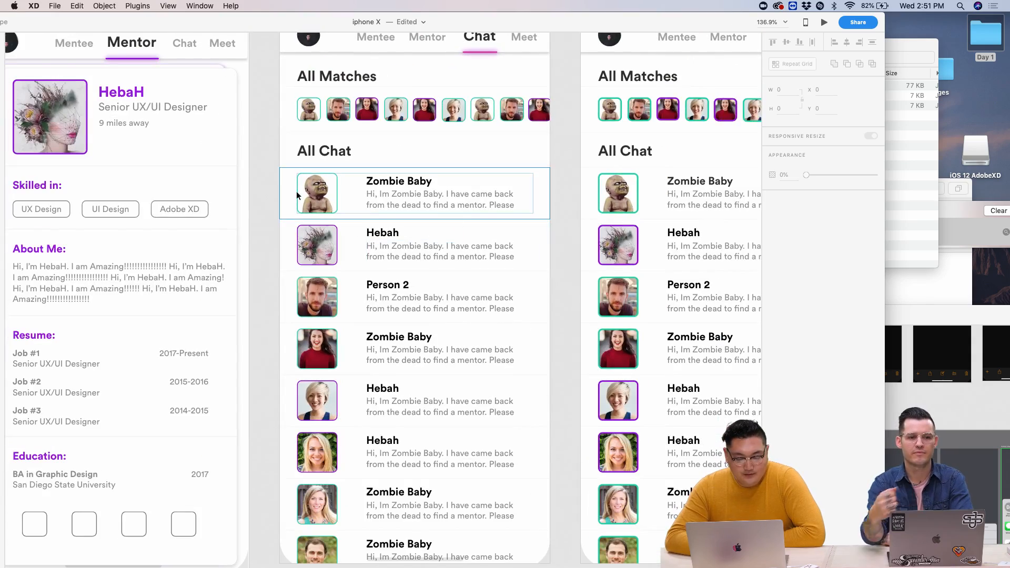
{"action": "scroll", "coordinate": [338, 221], "scroll_direction": "down", "scroll_amount": 10}
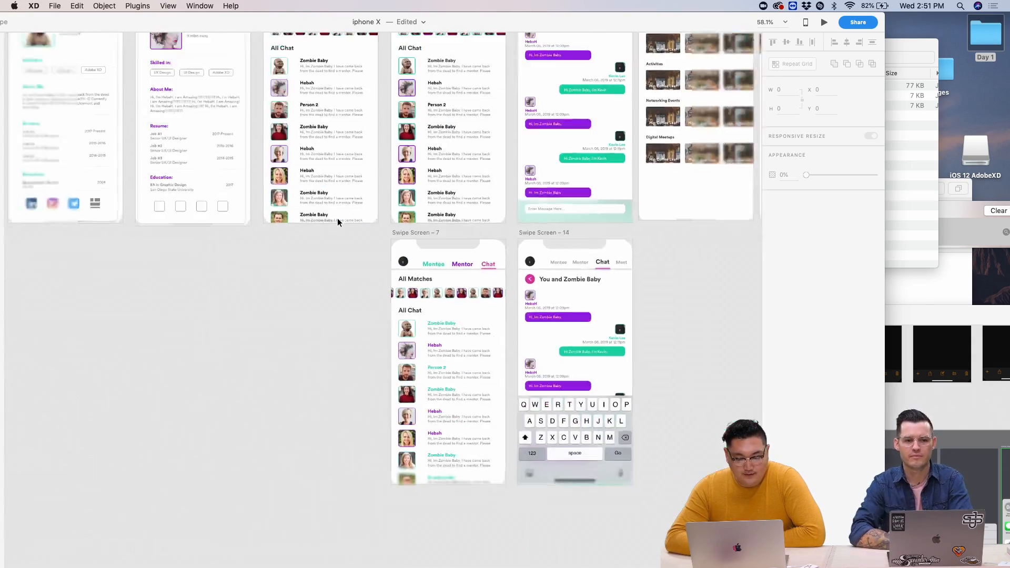
{"action": "scroll", "coordinate": [341, 217], "scroll_direction": "up", "scroll_amount": 10}
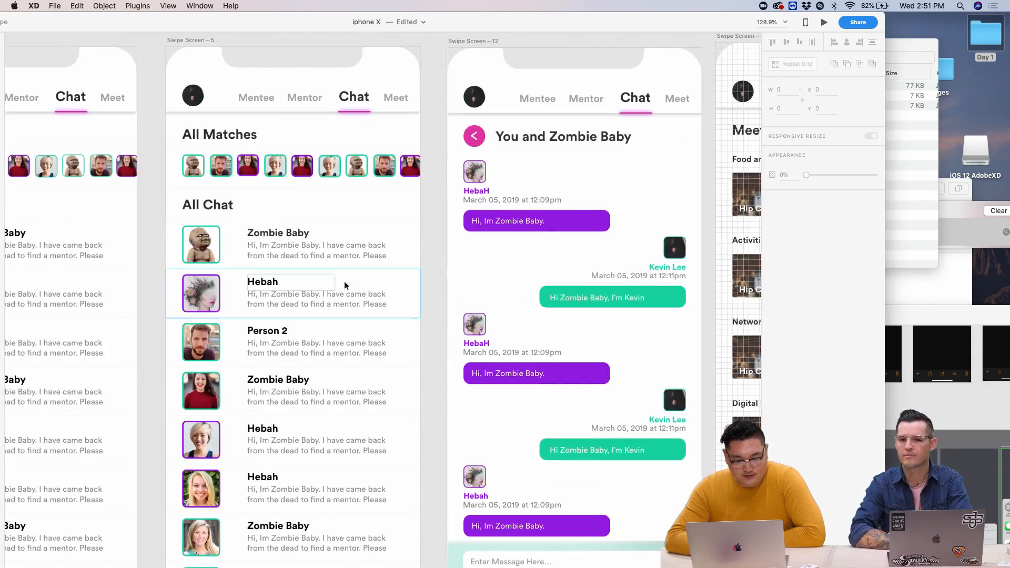
{"action": "scroll", "coordinate": [371, 286], "scroll_direction": "right", "scroll_amount": 3}
- Replace 'Zombie Baby' with 'Hebah' in the Swipe Screen – 12 header, then zoom out to about 60%
{"action": "double_click", "coordinate": [408, 119]}
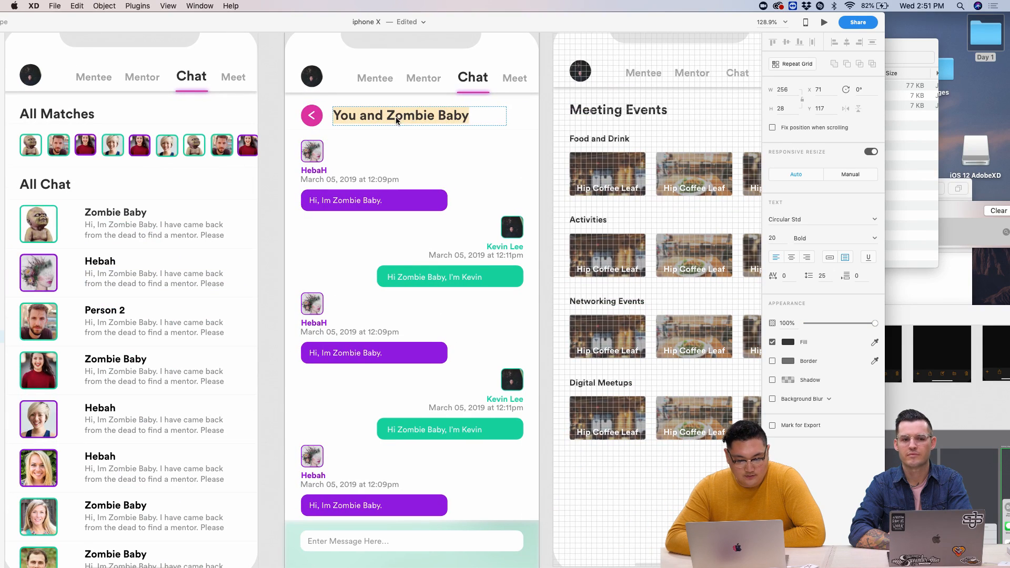
{"action": "left_click_drag", "start_coordinate": [387, 116], "coordinate": [534, 116]}
{"action": "type", "text": "Heb"}
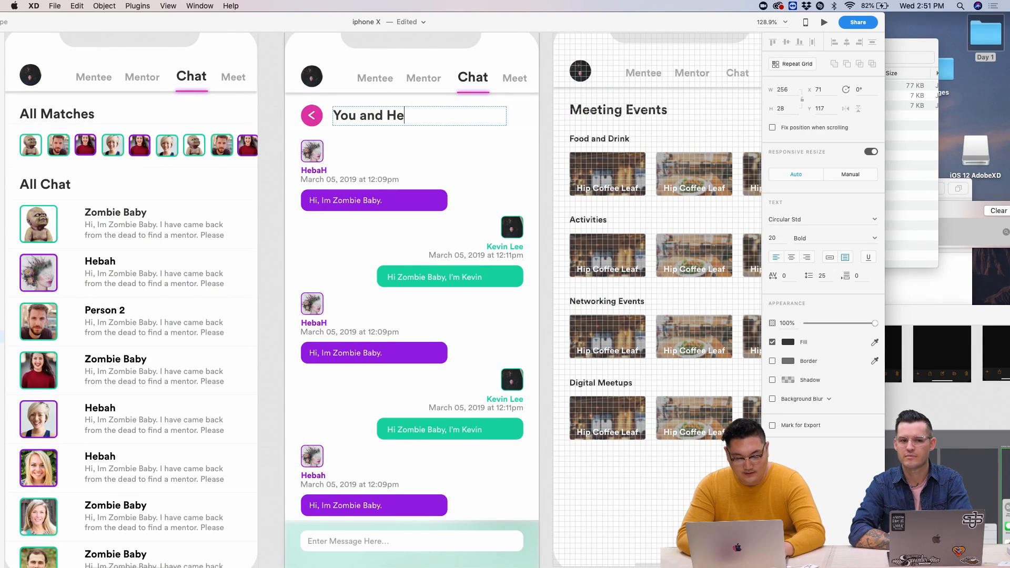
{"action": "type", "text": "Ah"}
{"action": "key", "text": "BackSpace"}
{"action": "key", "text": "BackSpace"}
{"action": "type", "text": "ah"}
{"action": "key", "text": "Escape"}
{"action": "scroll", "coordinate": [455, 379], "scroll_direction": "down", "scroll_amount": 5}
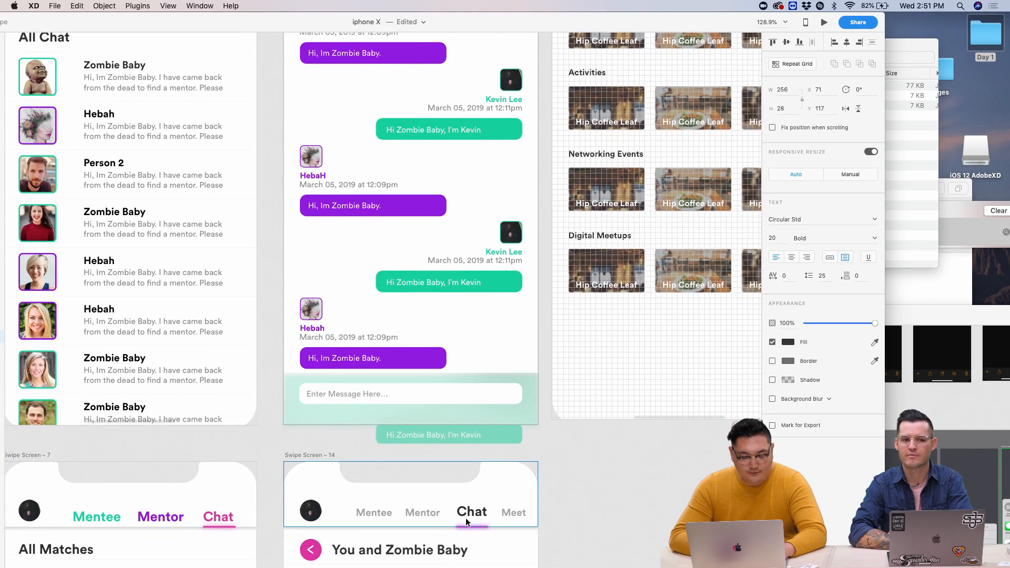
{"action": "scroll", "coordinate": [465, 517], "scroll_direction": "down", "scroll_amount": 2}
{"action": "scroll", "coordinate": [481, 386], "scroll_direction": "down", "scroll_amount": 5}
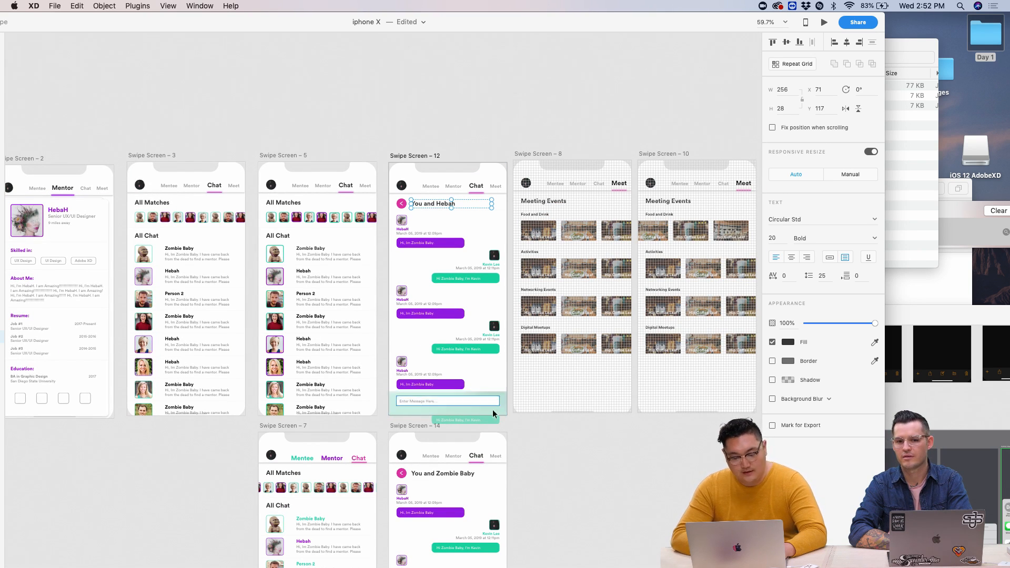
- Pan and zoom across Swipe Screens 8 and 10 to review the Meeting Events and Hip Coffee Leaf screens
{"action": "scroll", "coordinate": [498, 391], "scroll_direction": "right", "scroll_amount": 8}
{"action": "scroll", "coordinate": [498, 391], "scroll_direction": "down", "scroll_amount": 2}
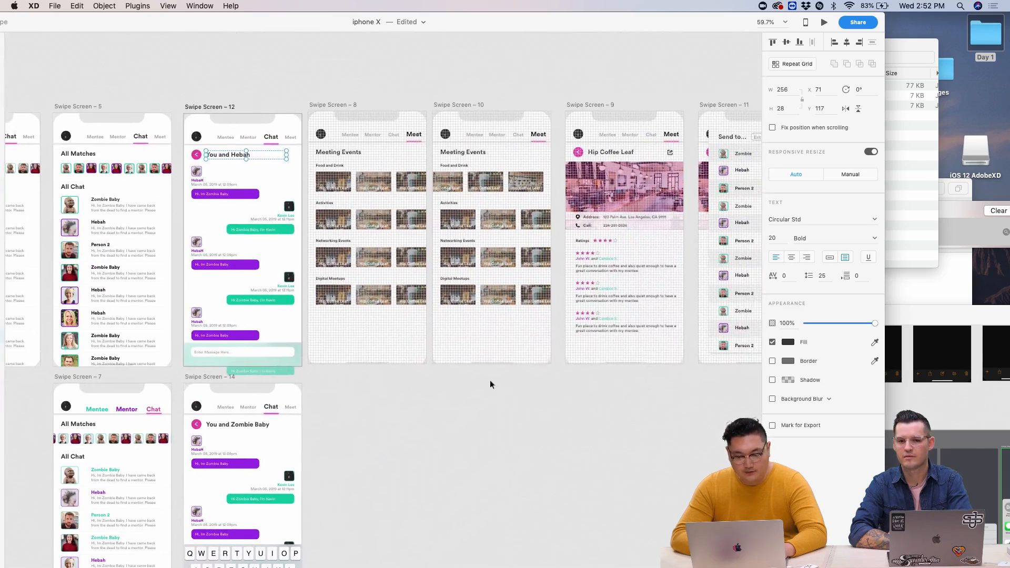
{"action": "scroll", "coordinate": [303, 358], "scroll_direction": "up", "scroll_amount": 5}
{"action": "scroll", "coordinate": [373, 174], "scroll_direction": "up", "scroll_amount": 5}
{"action": "scroll", "coordinate": [375, 170], "scroll_direction": "up", "scroll_amount": 3}
{"action": "scroll", "coordinate": [492, 203], "scroll_direction": "right", "scroll_amount": 3}
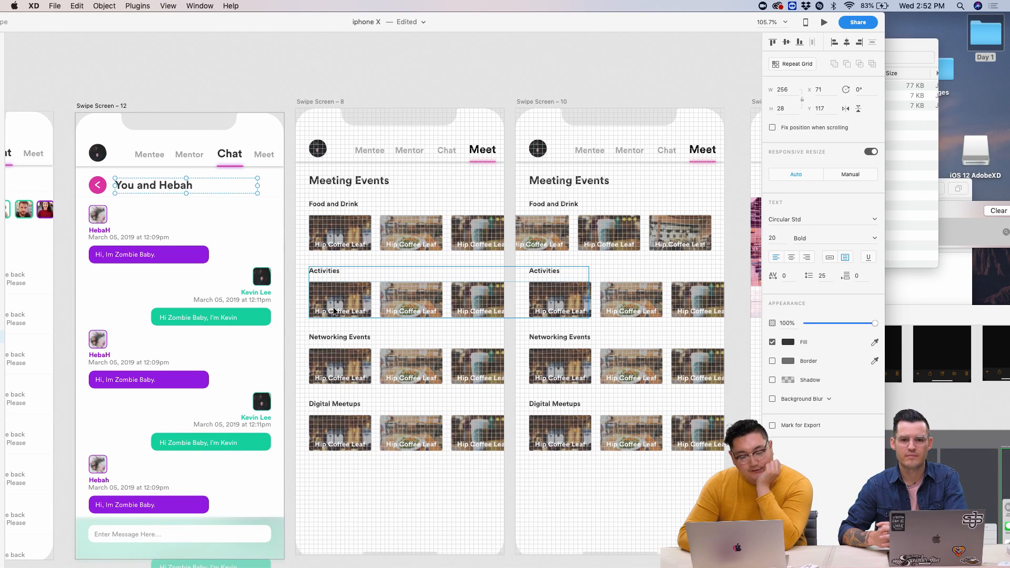
{"action": "scroll", "coordinate": [362, 379], "scroll_direction": "right", "scroll_amount": 5}
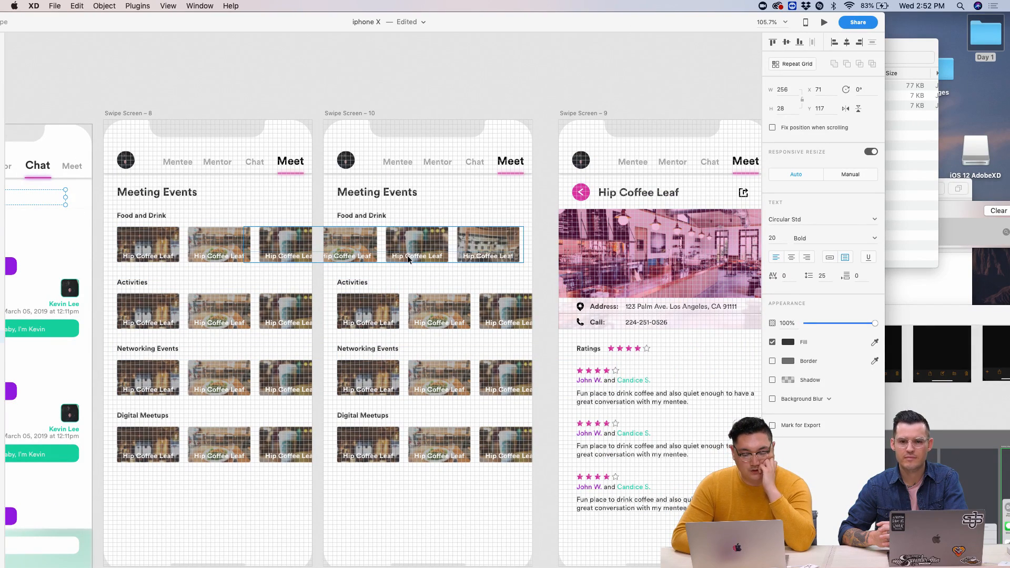
{"action": "scroll", "coordinate": [538, 252], "scroll_direction": "right", "scroll_amount": 4}
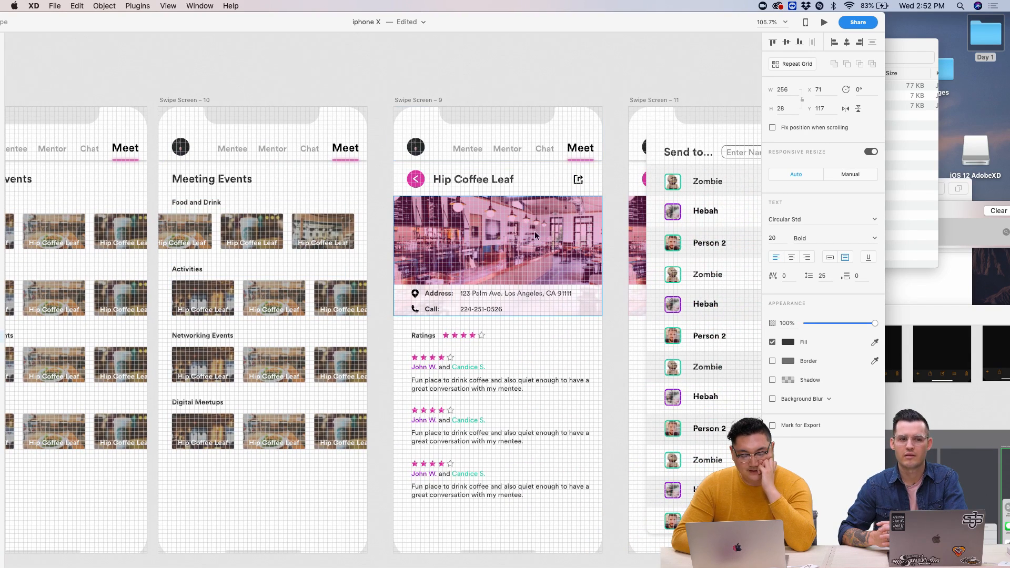
{"action": "scroll", "coordinate": [544, 252], "scroll_direction": "left", "scroll_amount": 4}
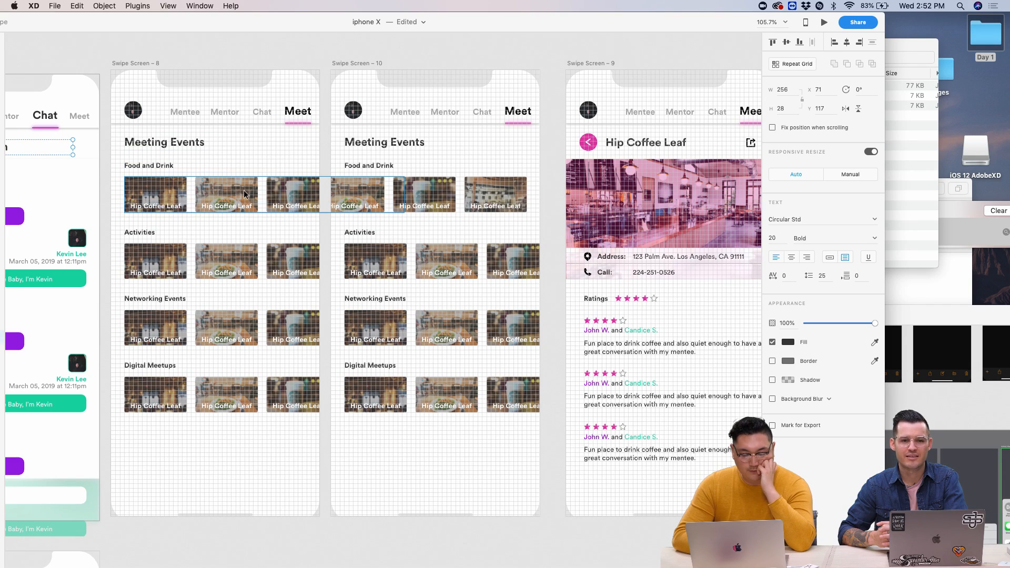
{"action": "scroll", "coordinate": [244, 193], "scroll_direction": "right", "scroll_amount": 7}
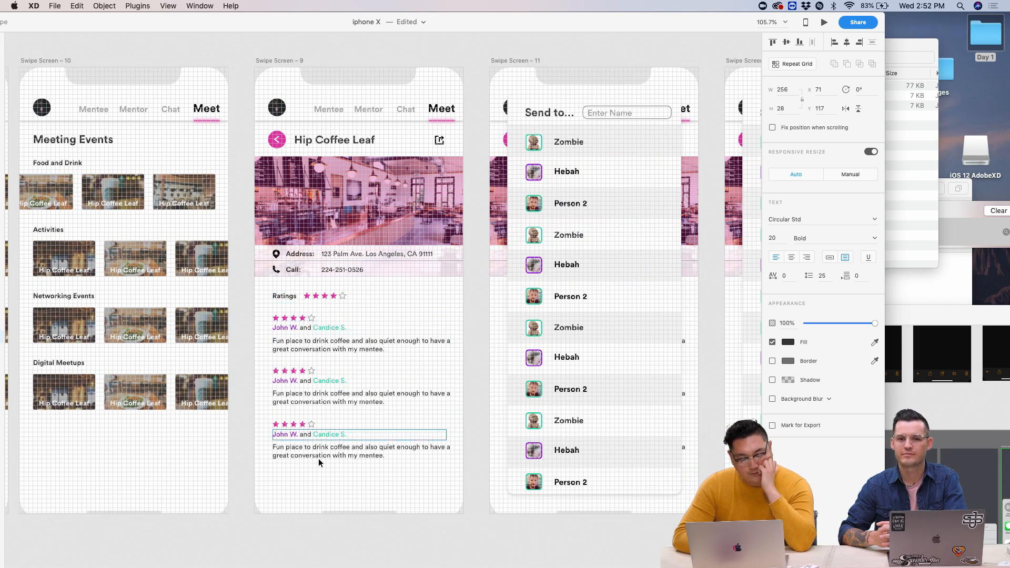
- Review the Send to screens on Swipe Screens 9 and 11, with the Layers panel revealed beside the canvas
{"action": "scroll", "coordinate": [296, 326], "scroll_direction": "up", "scroll_amount": 5}
{"action": "scroll", "coordinate": [297, 329], "scroll_direction": "up", "scroll_amount": 3}
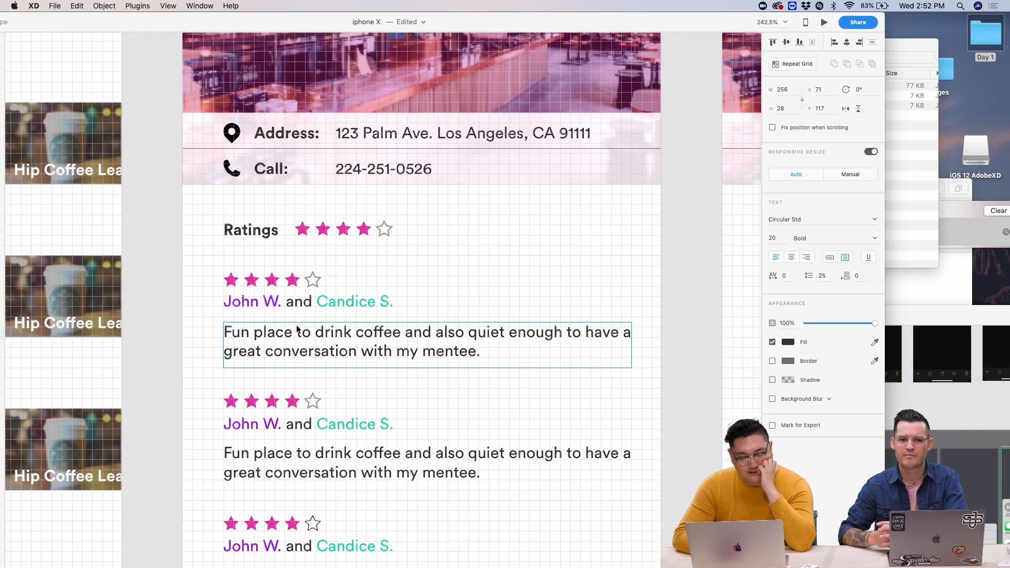
{"action": "scroll", "coordinate": [297, 329], "scroll_direction": "down", "scroll_amount": 2}
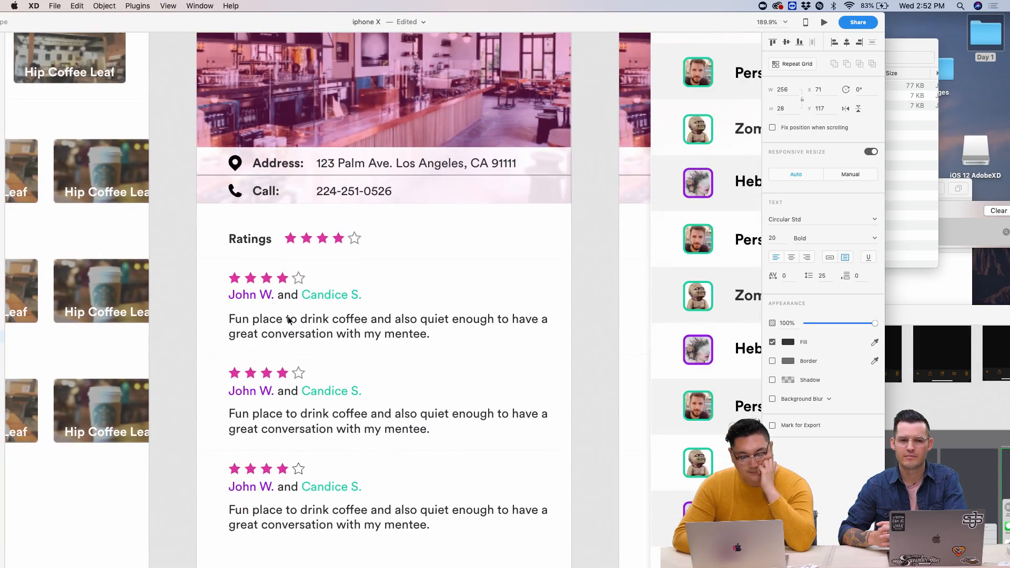
{"action": "scroll", "coordinate": [333, 386], "scroll_direction": "down", "scroll_amount": 5}
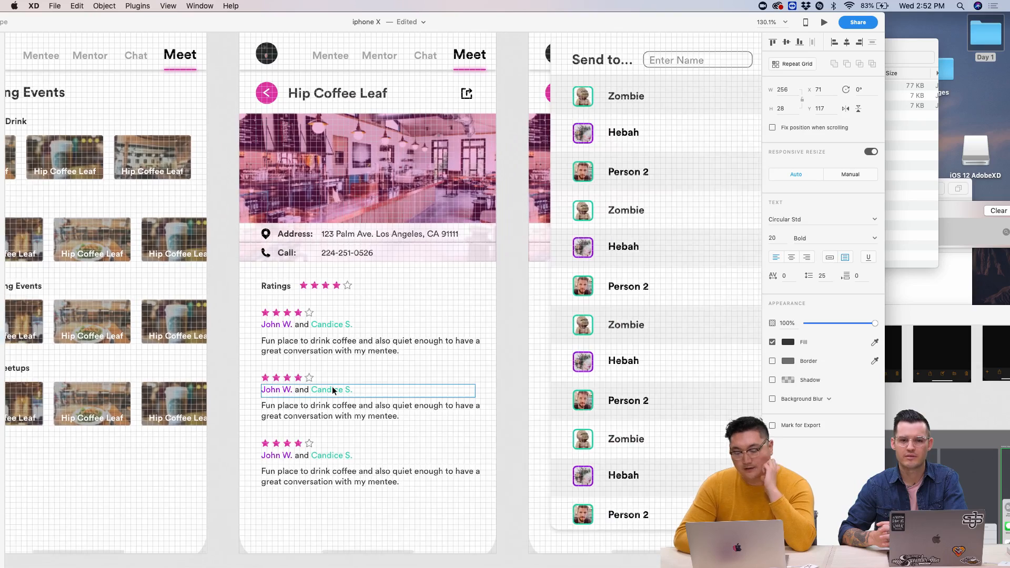
{"action": "scroll", "coordinate": [349, 269], "scroll_direction": "up", "scroll_amount": 2}
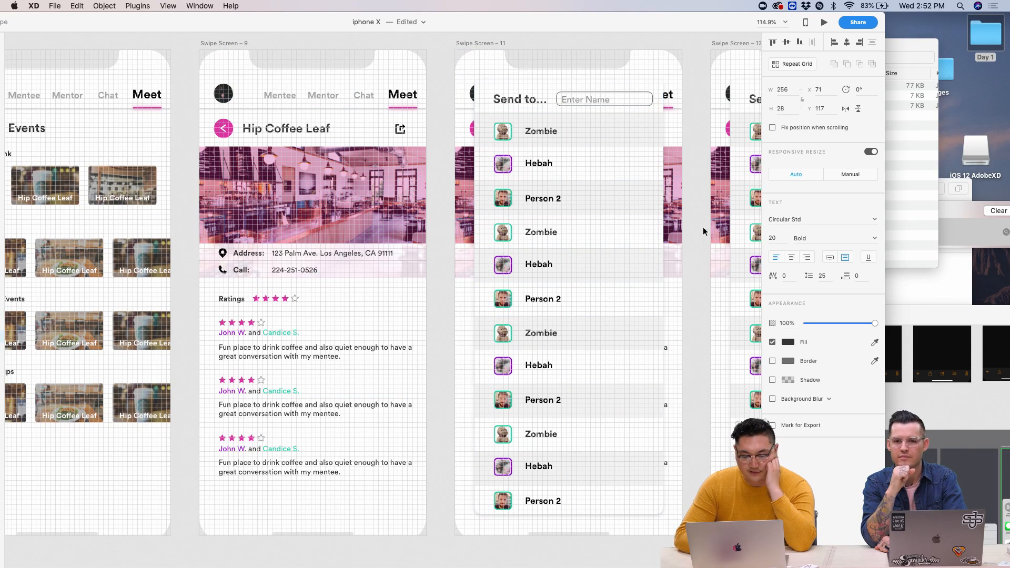
{"action": "scroll", "coordinate": [535, 475], "scroll_direction": "right", "scroll_amount": 5}
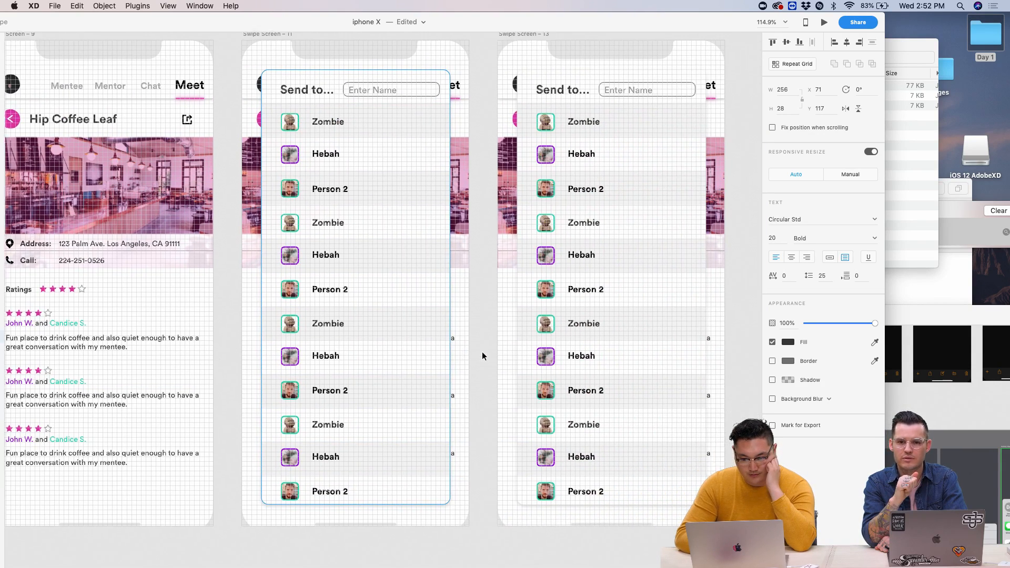
{"action": "scroll", "coordinate": [483, 187], "scroll_direction": "down", "scroll_amount": 5}
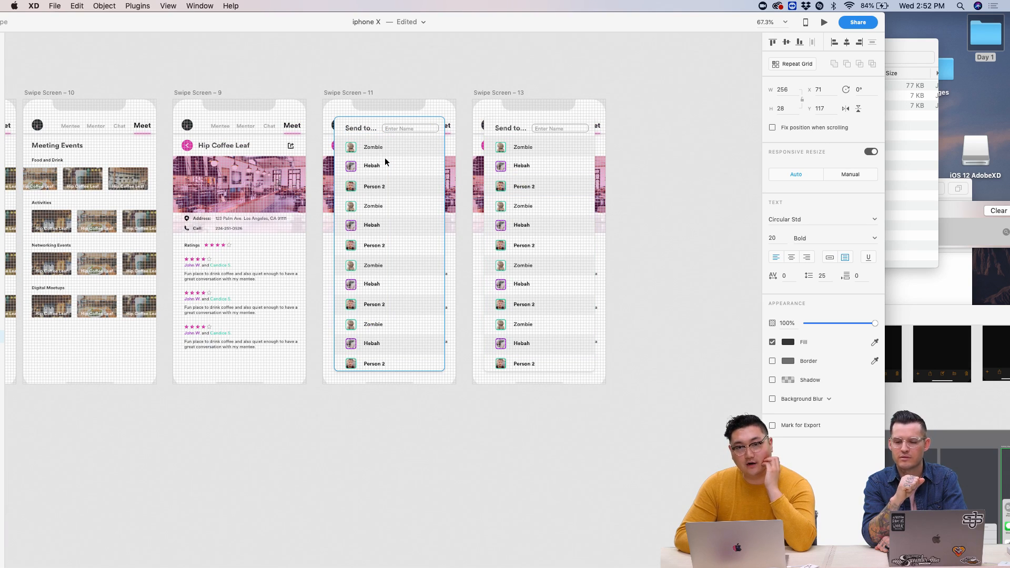
{"action": "left_click_drag", "start_coordinate": [466, 25], "coordinate": [585, 24]}
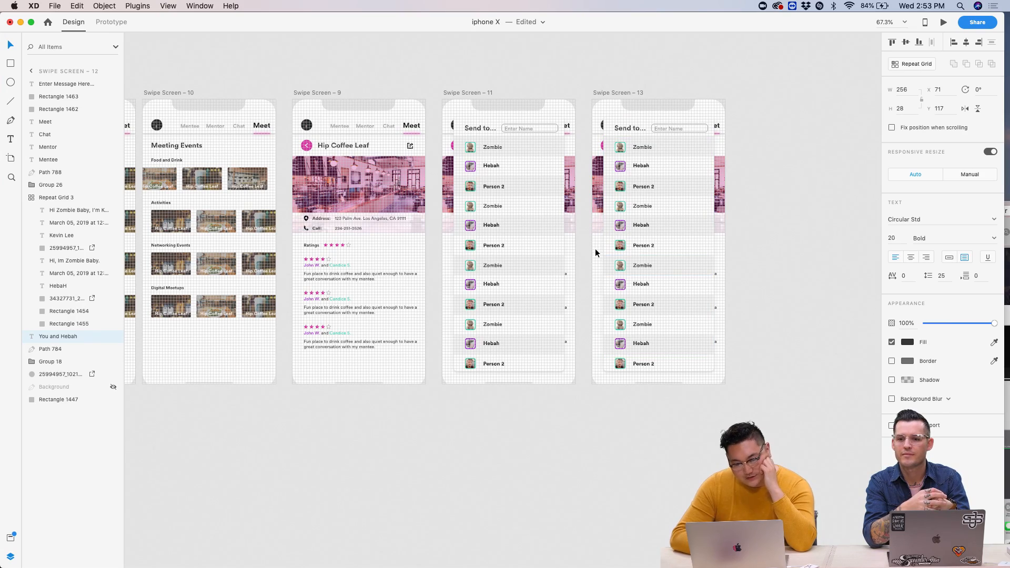
- View all artboards at about 25% zoom, then look closer at Swipe Screens 4, 2 and 3
{"action": "scroll", "coordinate": [555, 290], "scroll_direction": "up", "scroll_amount": 5}
{"action": "scroll", "coordinate": [556, 289], "scroll_direction": "down", "scroll_amount": 3}
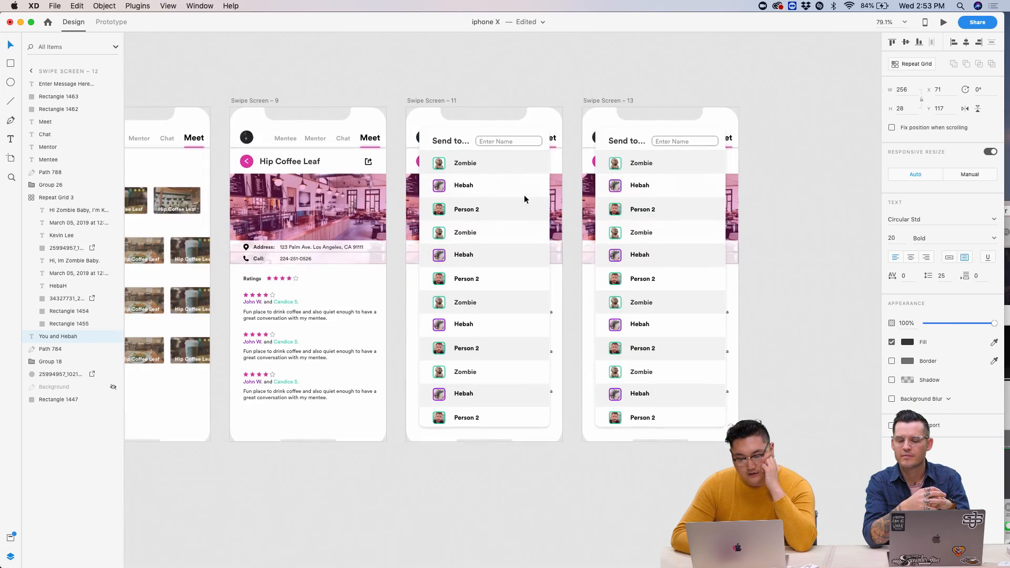
{"action": "scroll", "coordinate": [511, 163], "scroll_direction": "up", "scroll_amount": 5}
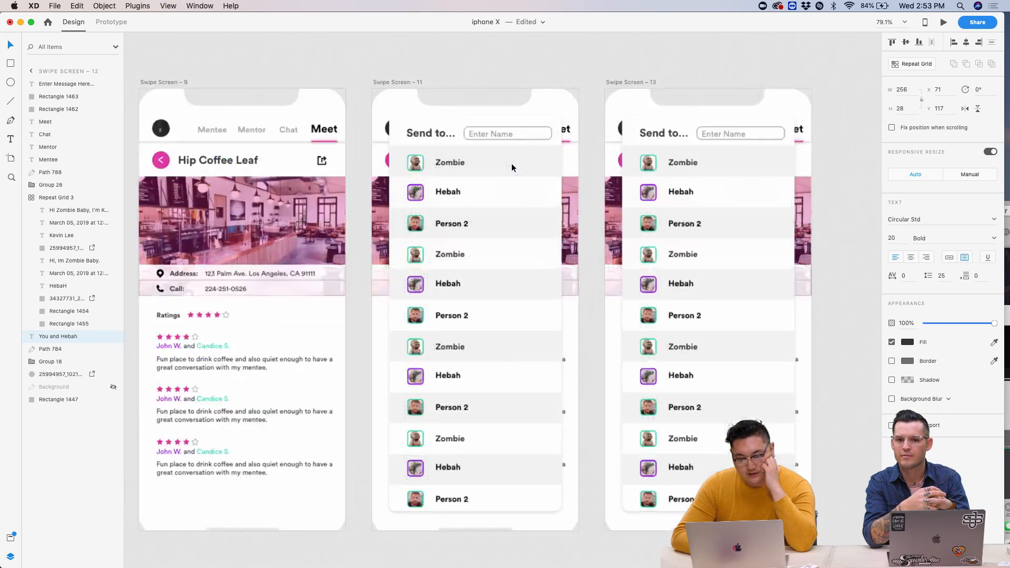
{"action": "scroll", "coordinate": [528, 85], "scroll_direction": "down", "scroll_amount": 3}
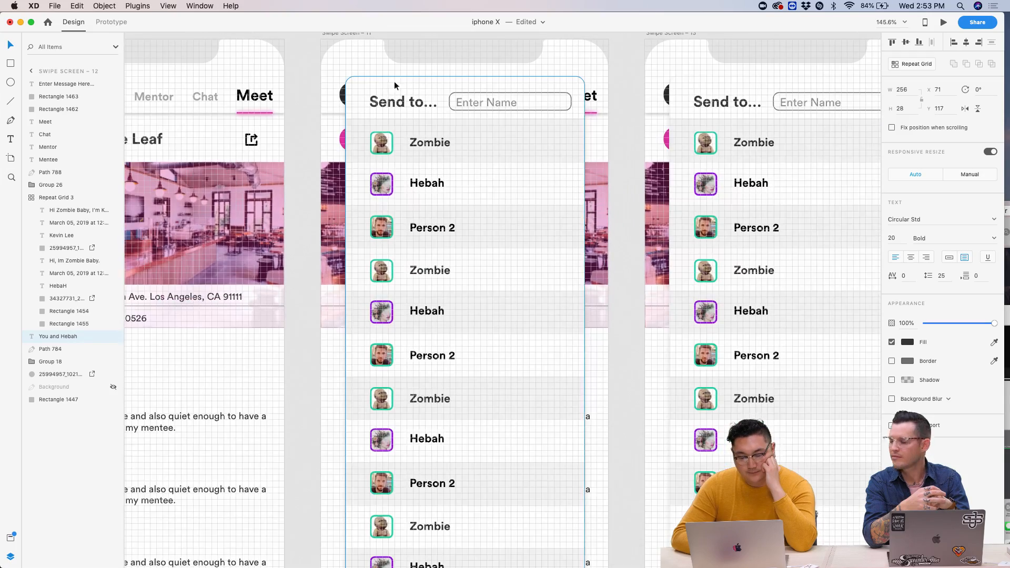
{"action": "scroll", "coordinate": [211, 90], "scroll_direction": "left", "scroll_amount": 3}
{"action": "scroll", "coordinate": [256, 160], "scroll_direction": "down", "scroll_amount": 5}
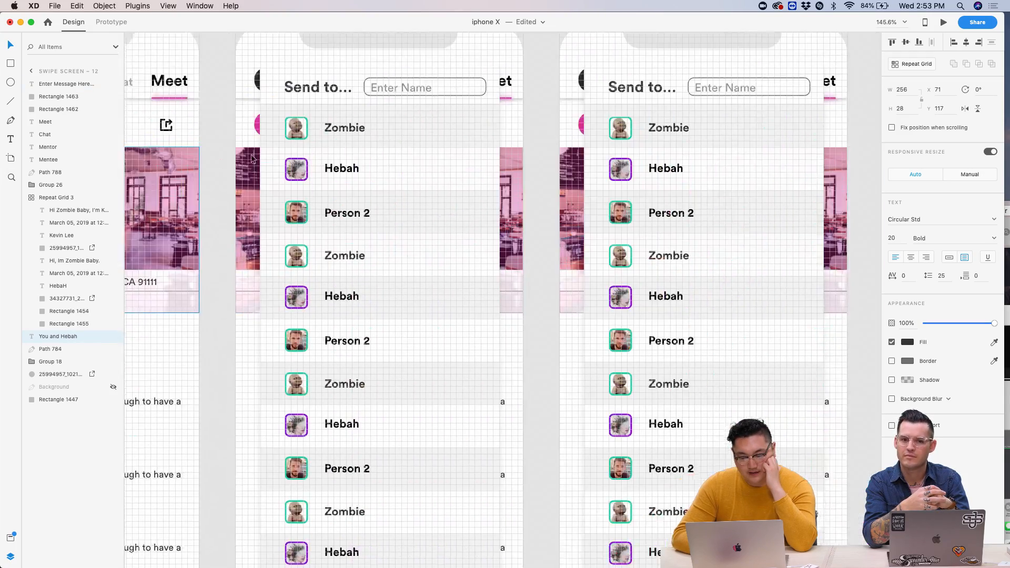
{"action": "scroll", "coordinate": [257, 160], "scroll_direction": "left", "scroll_amount": 3}
{"action": "scroll", "coordinate": [256, 161], "scroll_direction": "left", "scroll_amount": 3}
{"action": "scroll", "coordinate": [338, 387], "scroll_direction": "up", "scroll_amount": 5}
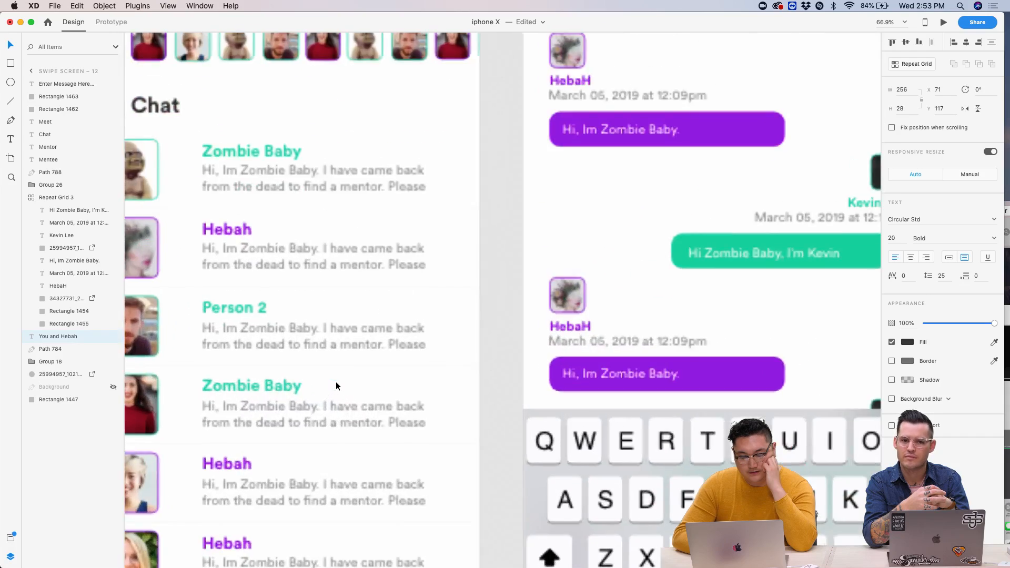
{"action": "scroll", "coordinate": [400, 175], "scroll_direction": "up", "scroll_amount": 1}
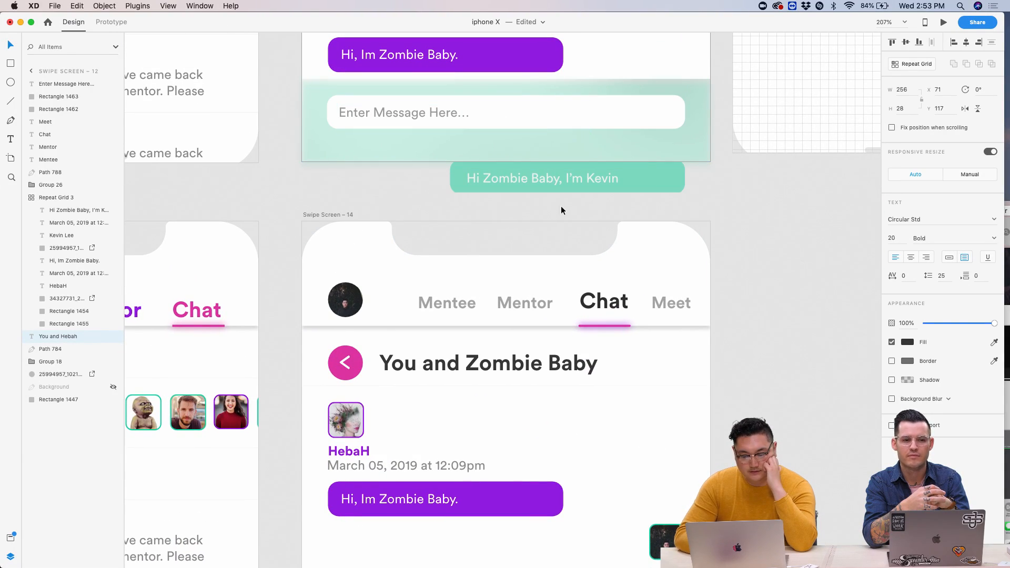
{"action": "scroll", "coordinate": [562, 208], "scroll_direction": "down", "scroll_amount": 5}
{"action": "scroll", "coordinate": [563, 214], "scroll_direction": "up", "scroll_amount": 5}
{"action": "scroll", "coordinate": [564, 214], "scroll_direction": "right", "scroll_amount": 5}
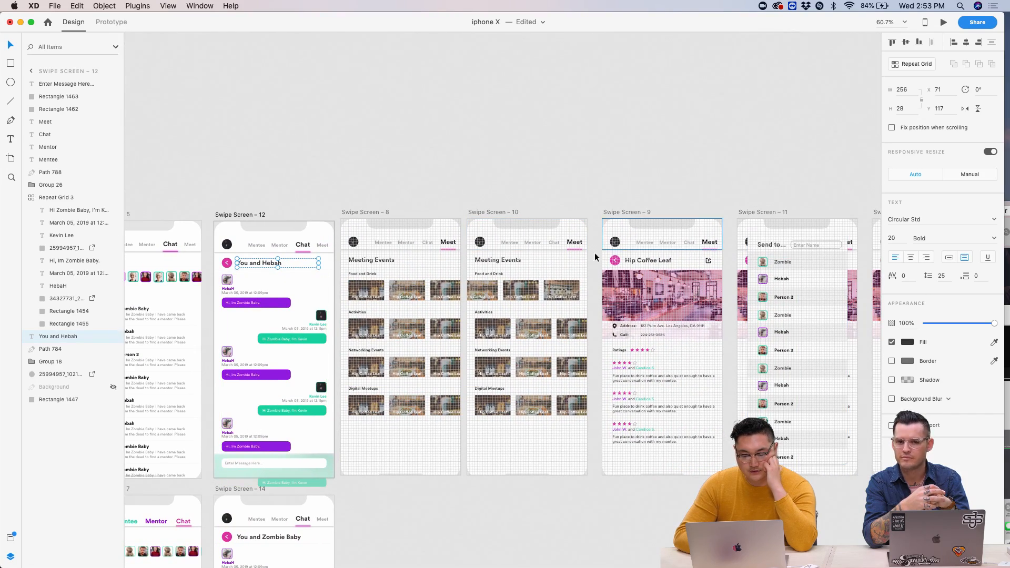
{"action": "scroll", "coordinate": [690, 317], "scroll_direction": "down", "scroll_amount": 5}
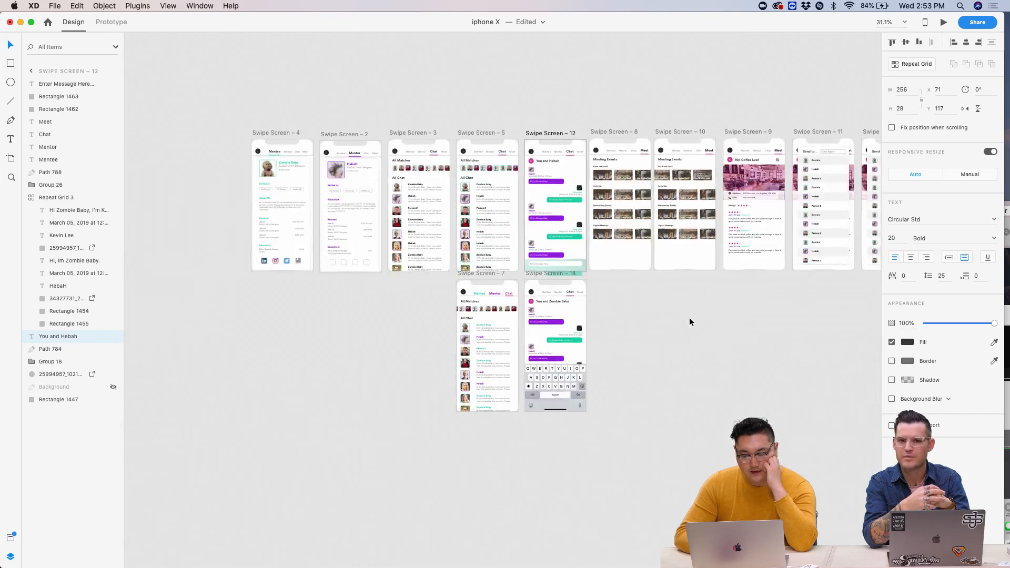
{"action": "scroll", "coordinate": [689, 316], "scroll_direction": "up", "scroll_amount": 5}
{"action": "scroll", "coordinate": [689, 314], "scroll_direction": "down", "scroll_amount": 5}
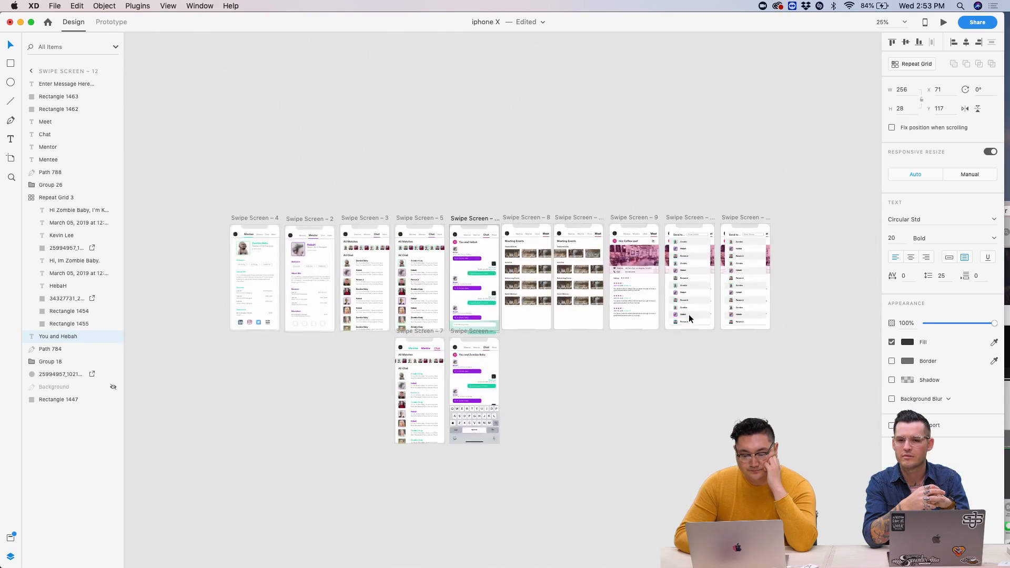
{"action": "scroll", "coordinate": [690, 314], "scroll_direction": "left", "scroll_amount": 5}
{"action": "scroll", "coordinate": [584, 228], "scroll_direction": "up", "scroll_amount": 8}
{"action": "scroll", "coordinate": [584, 227], "scroll_direction": "down", "scroll_amount": 3}
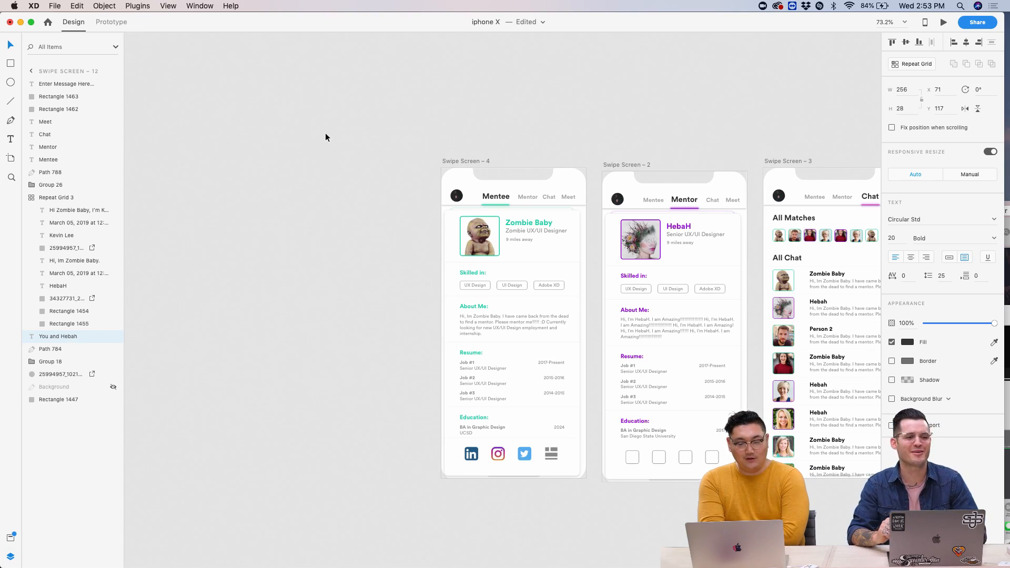
{"action": "left_click", "coordinate": [478, 161]}
{"action": "left_click", "coordinate": [425, 150]}
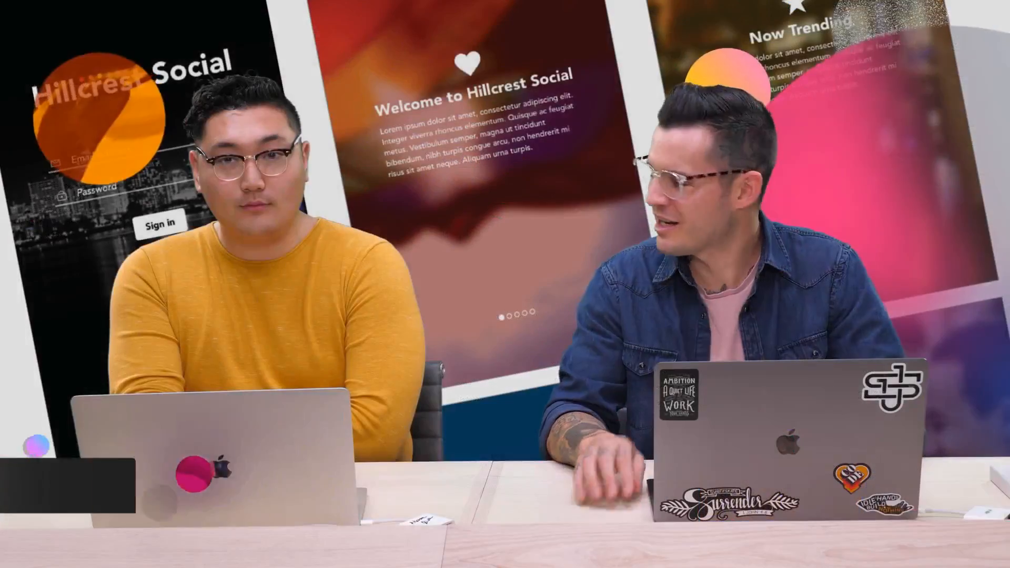